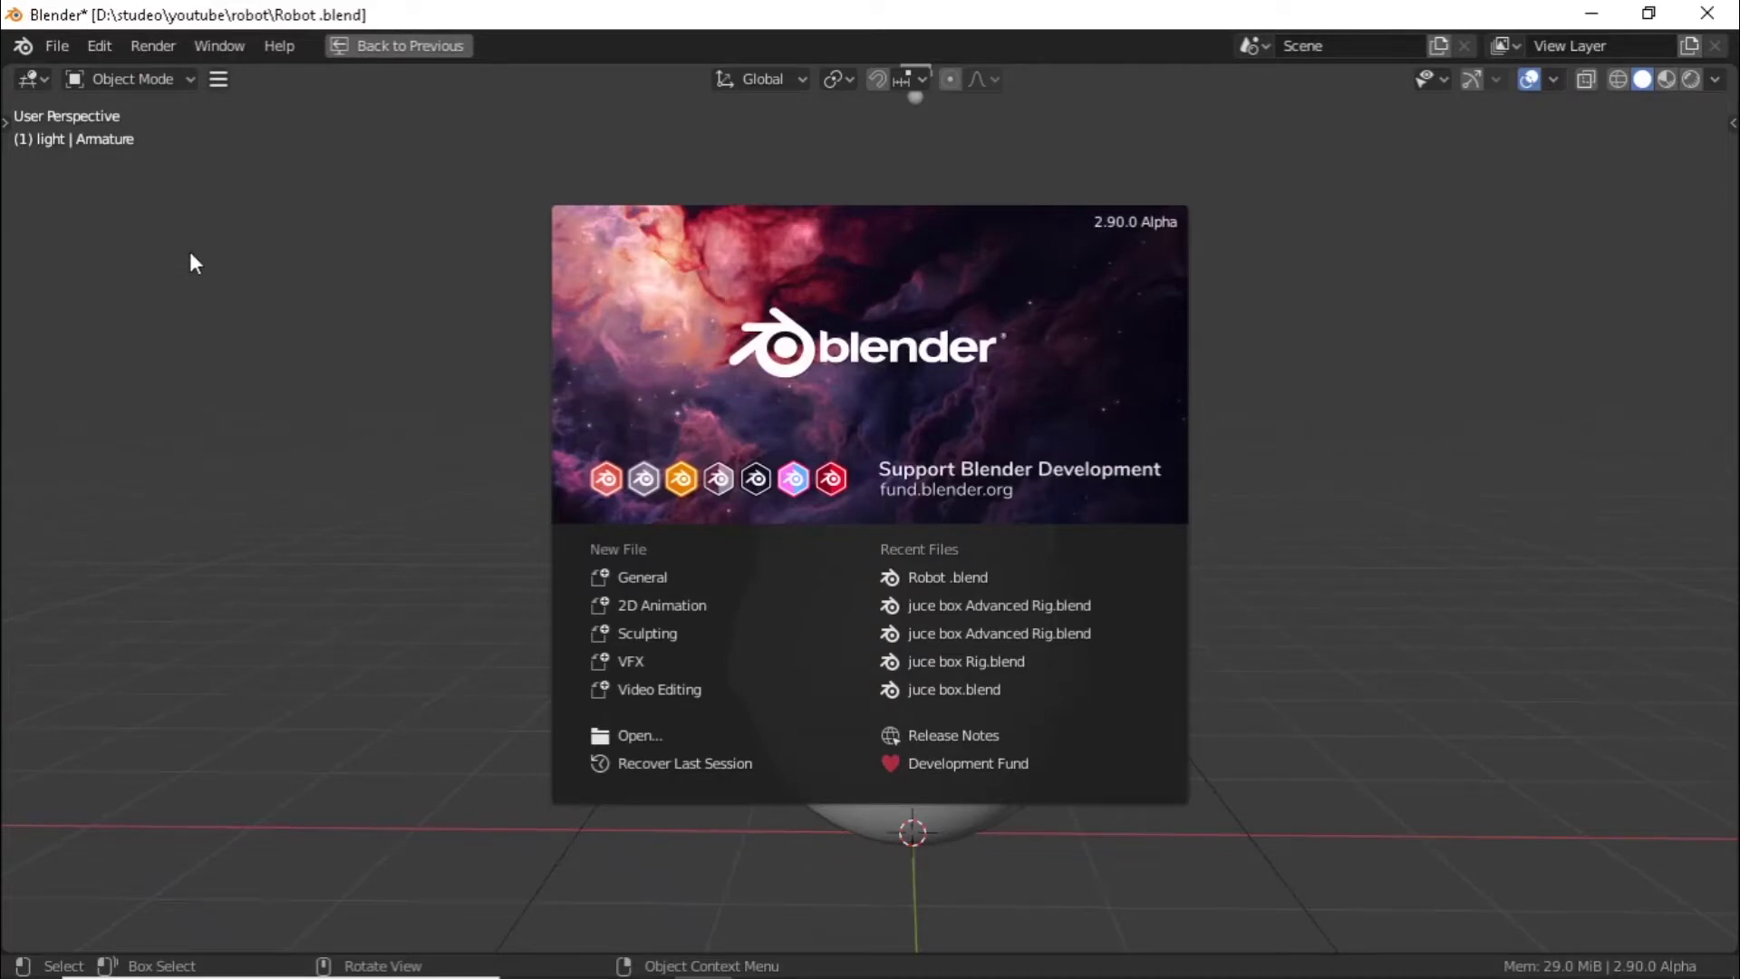
- Switch the viewport to rendered shading and examine the rigged robot's body, face screen and control bones
mouse_move(254, 239)
middle_mouse_down()
mouse_move(731, 289)
mouse_move(1698, 98)
mouse_move(1411, 329)
mouse_move(814, 320)
mouse_move(1180, 272)
middle_mouse_up()
left_click(1666, 84)
scroll(1034, 291, "up", 5)
left_click(1691, 79)
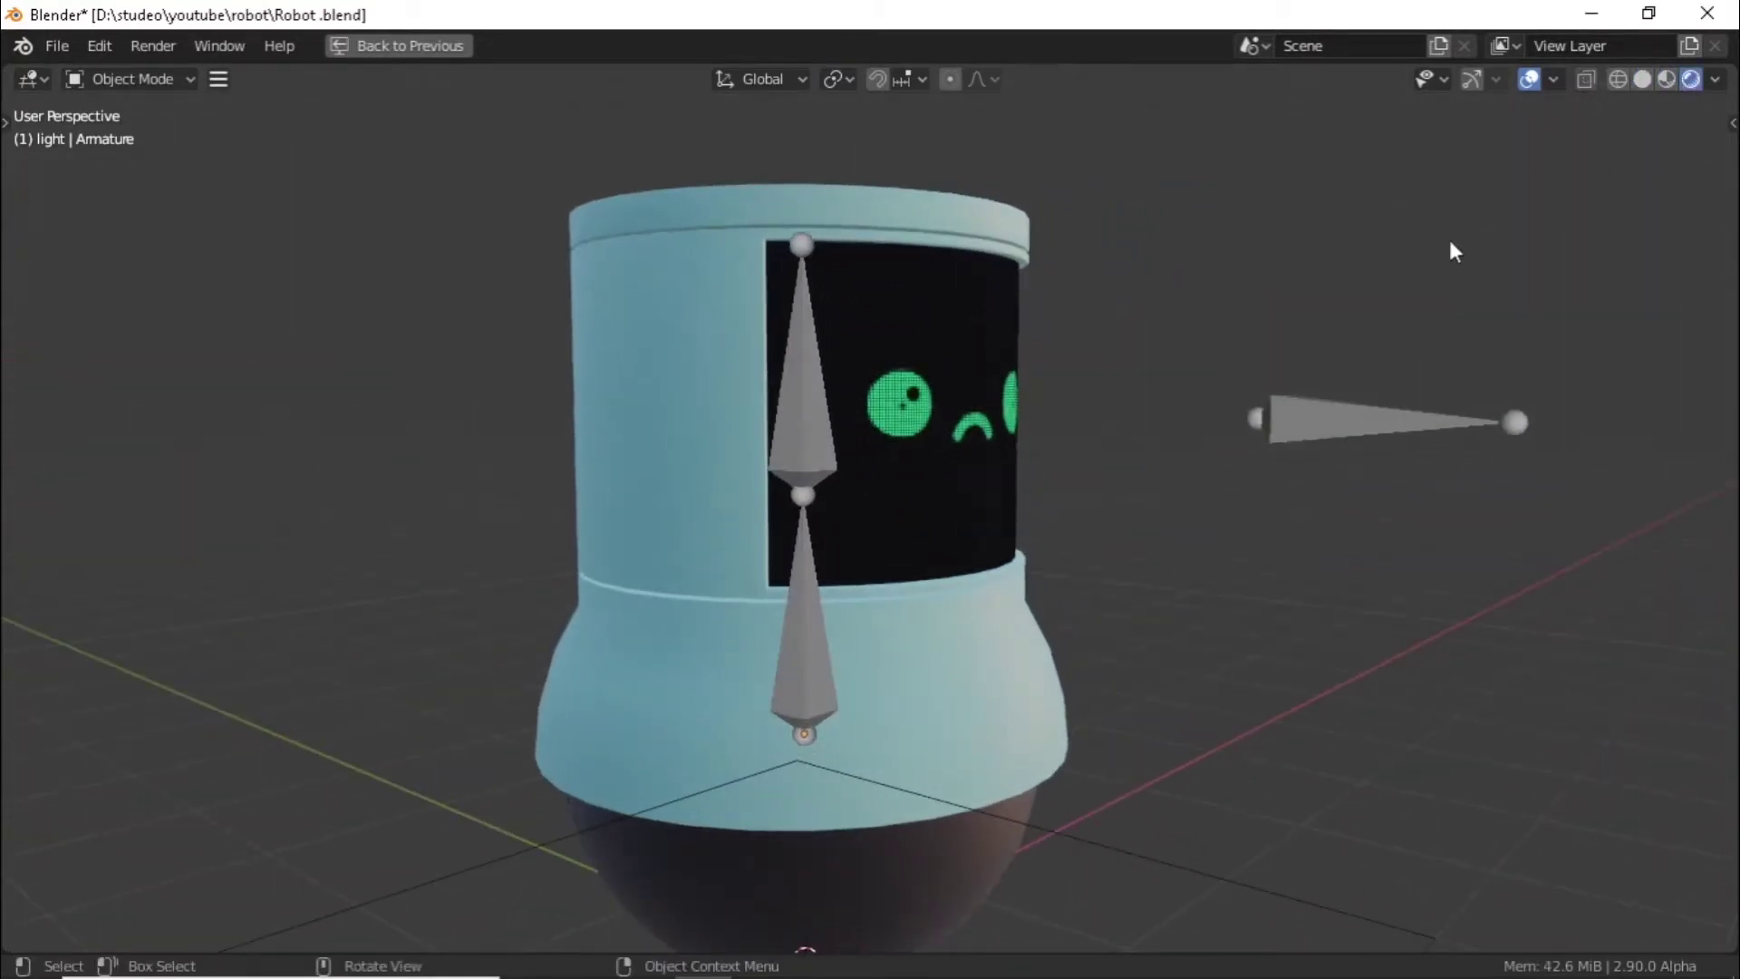
mouse_move(1449, 245)
middle_mouse_down()
mouse_move(1149, 291)
mouse_move(1081, 453)
mouse_move(950, 487)
middle_mouse_up()
scroll(1149, 292, "down", 3)
scroll(950, 486, "up", 5)
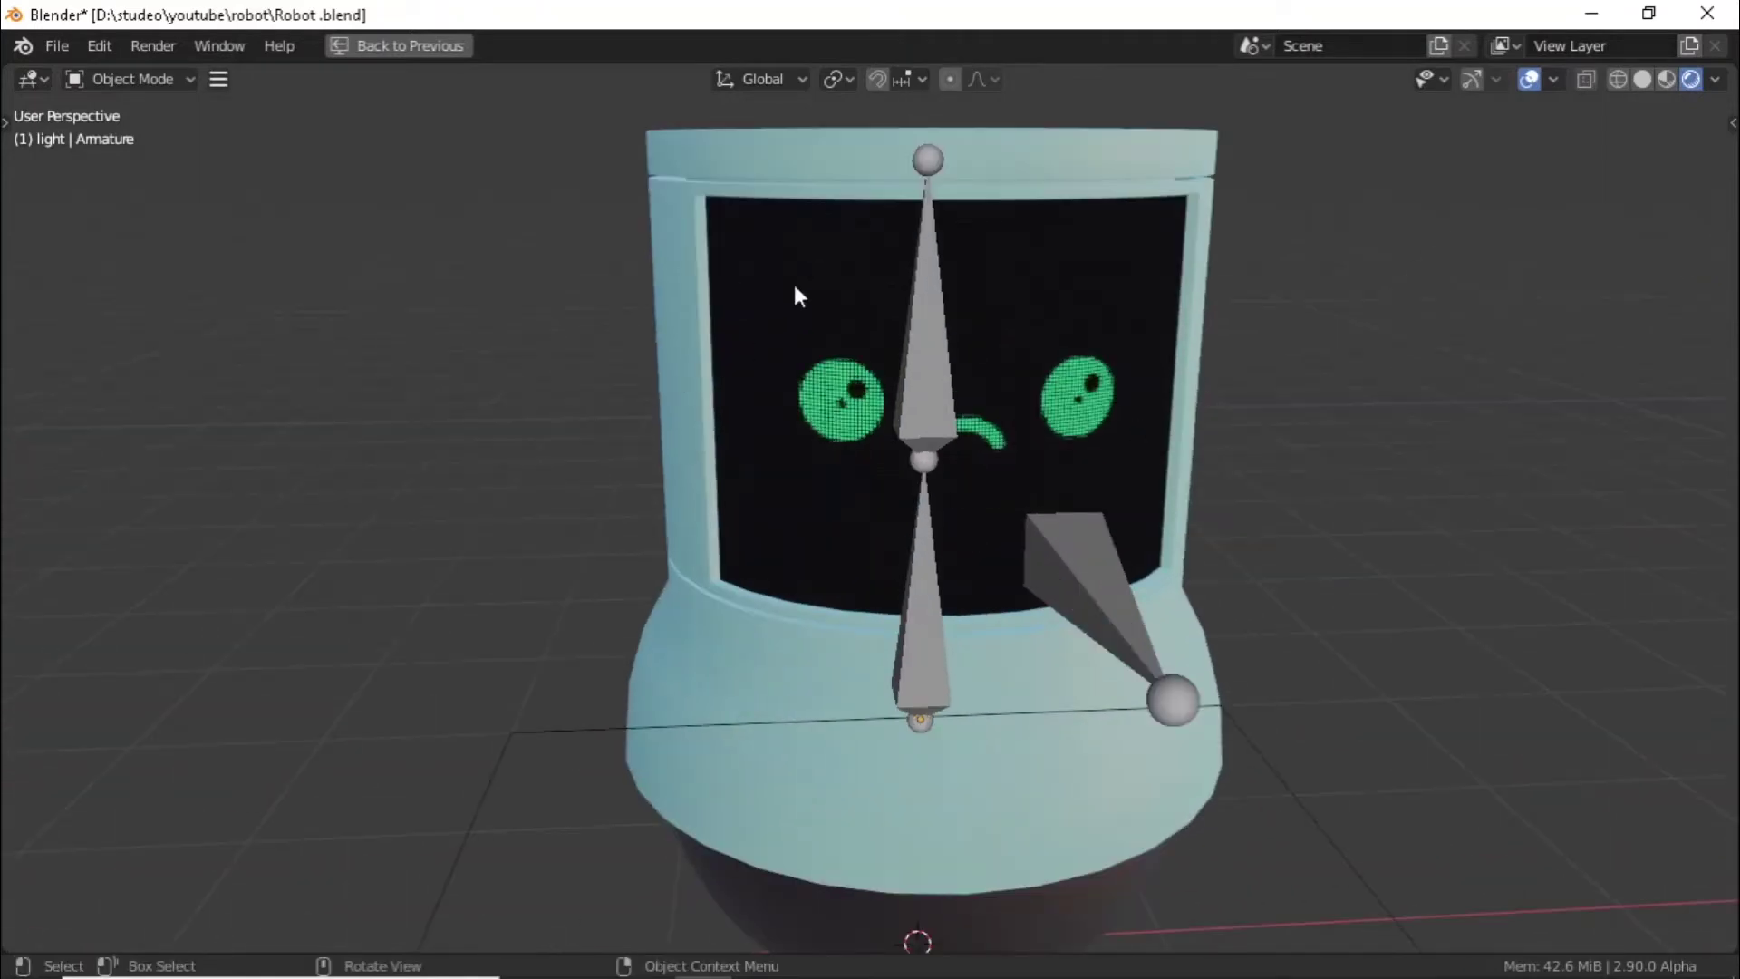
scroll(922, 322, "down", 4)
middle_click_drag(922, 322, 1174, 525)
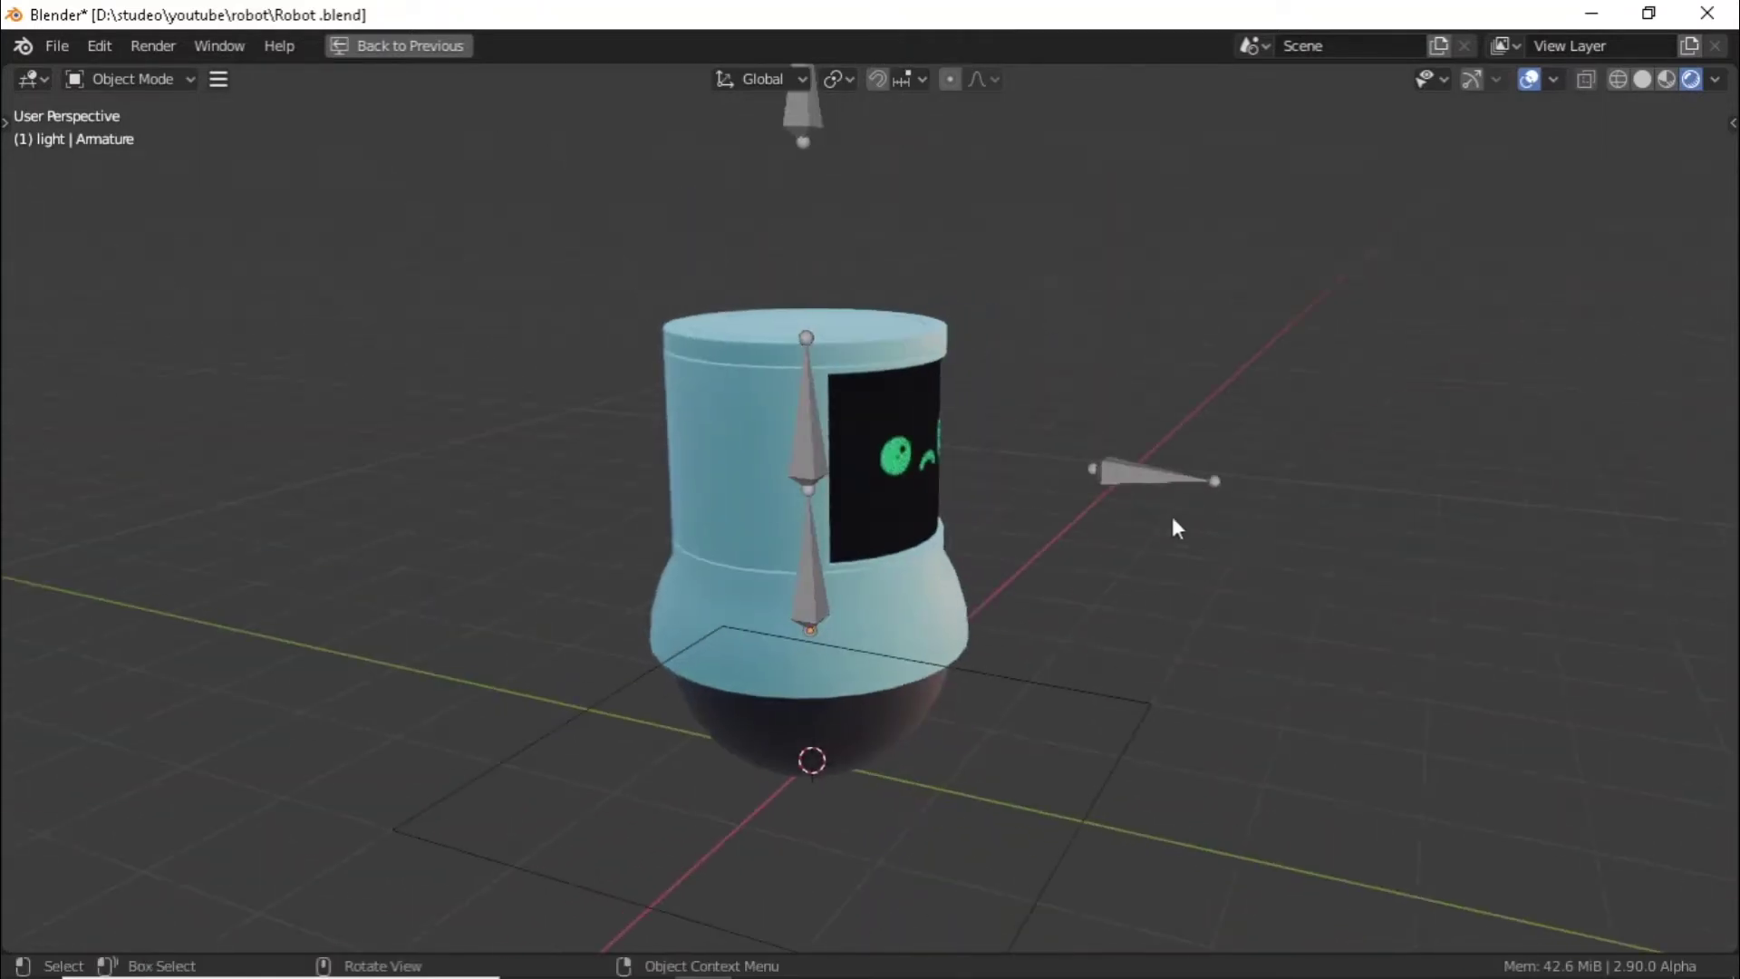
- In Pose Mode, move the face control bone in front of the robot closer to its body
left_click(1129, 465)
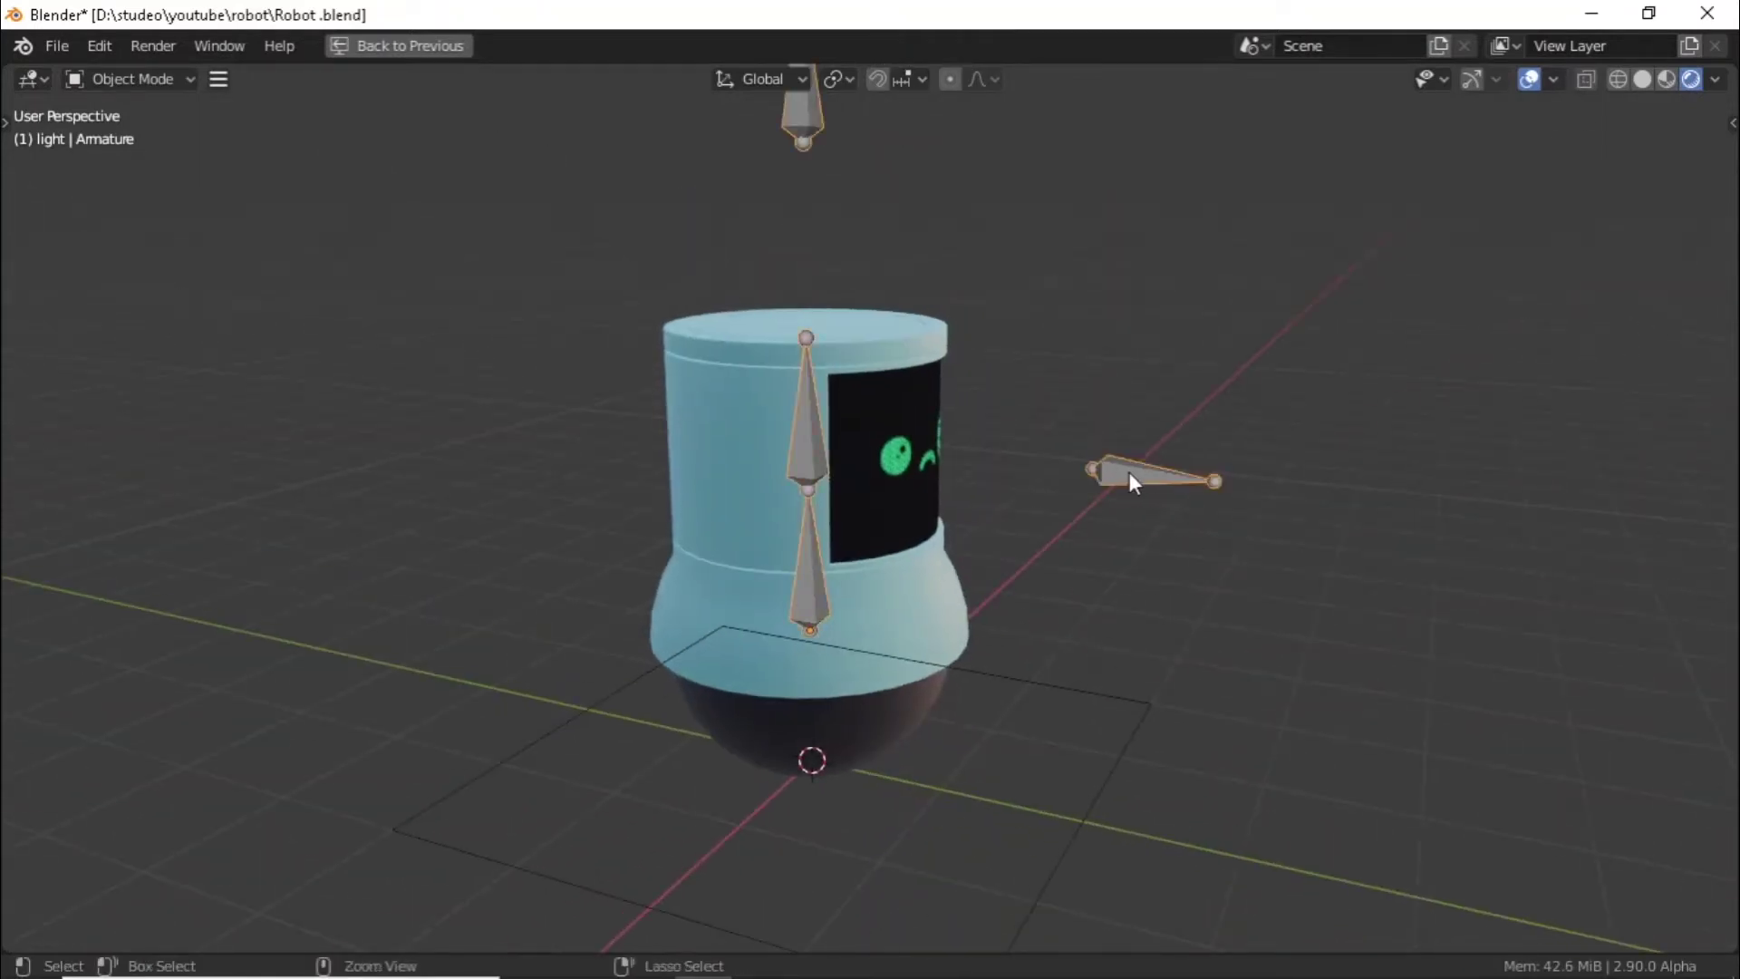
key("ctrl+Tab")
left_click(1160, 475)
key("g")
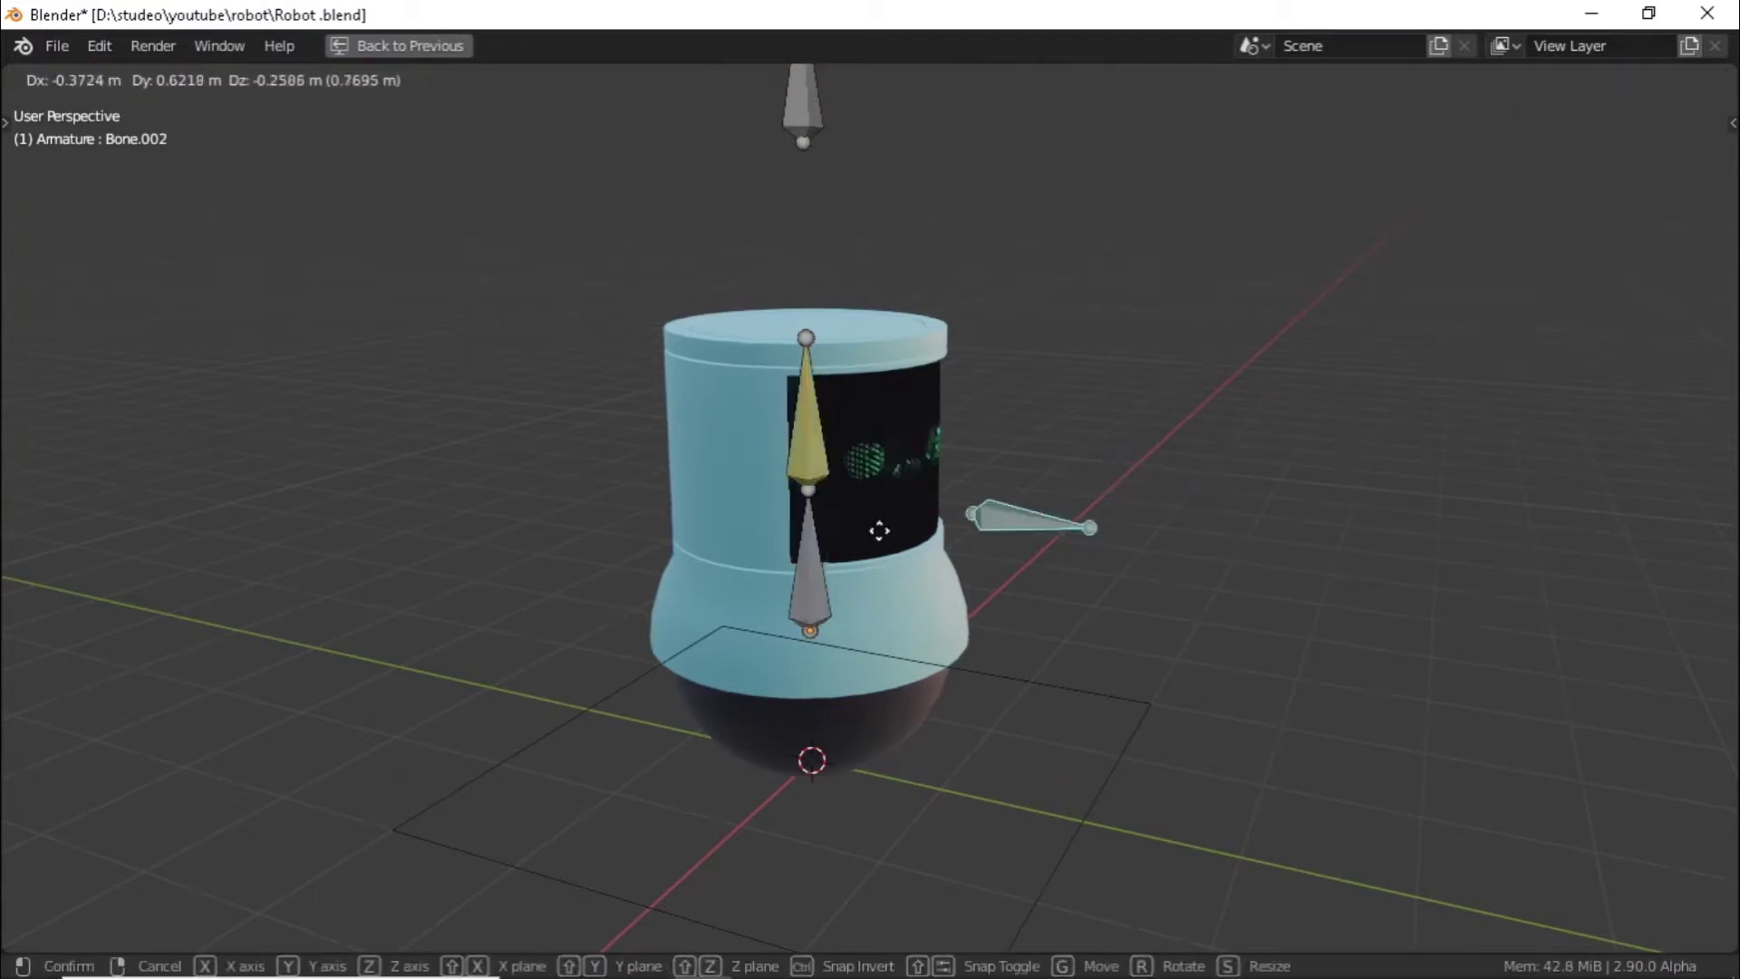
left_click(843, 489)
- Rotate the robot's upper body bone to turn the head
left_click(806, 429)
key("r")
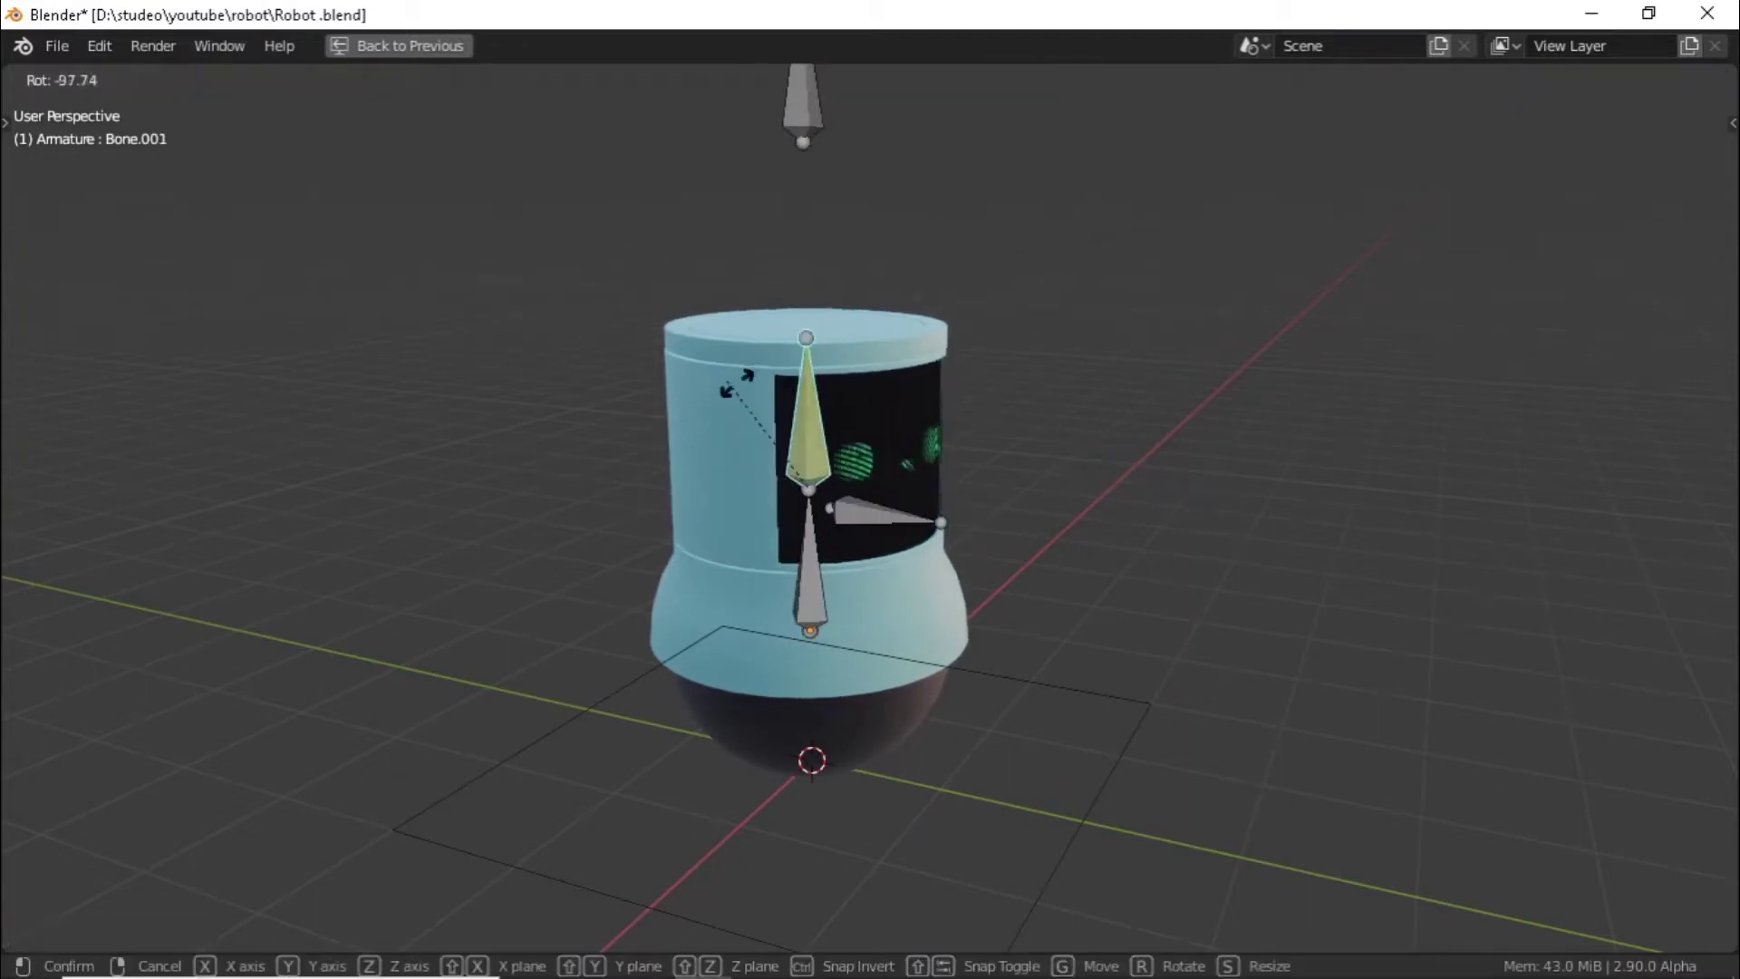
left_click(1033, 453)
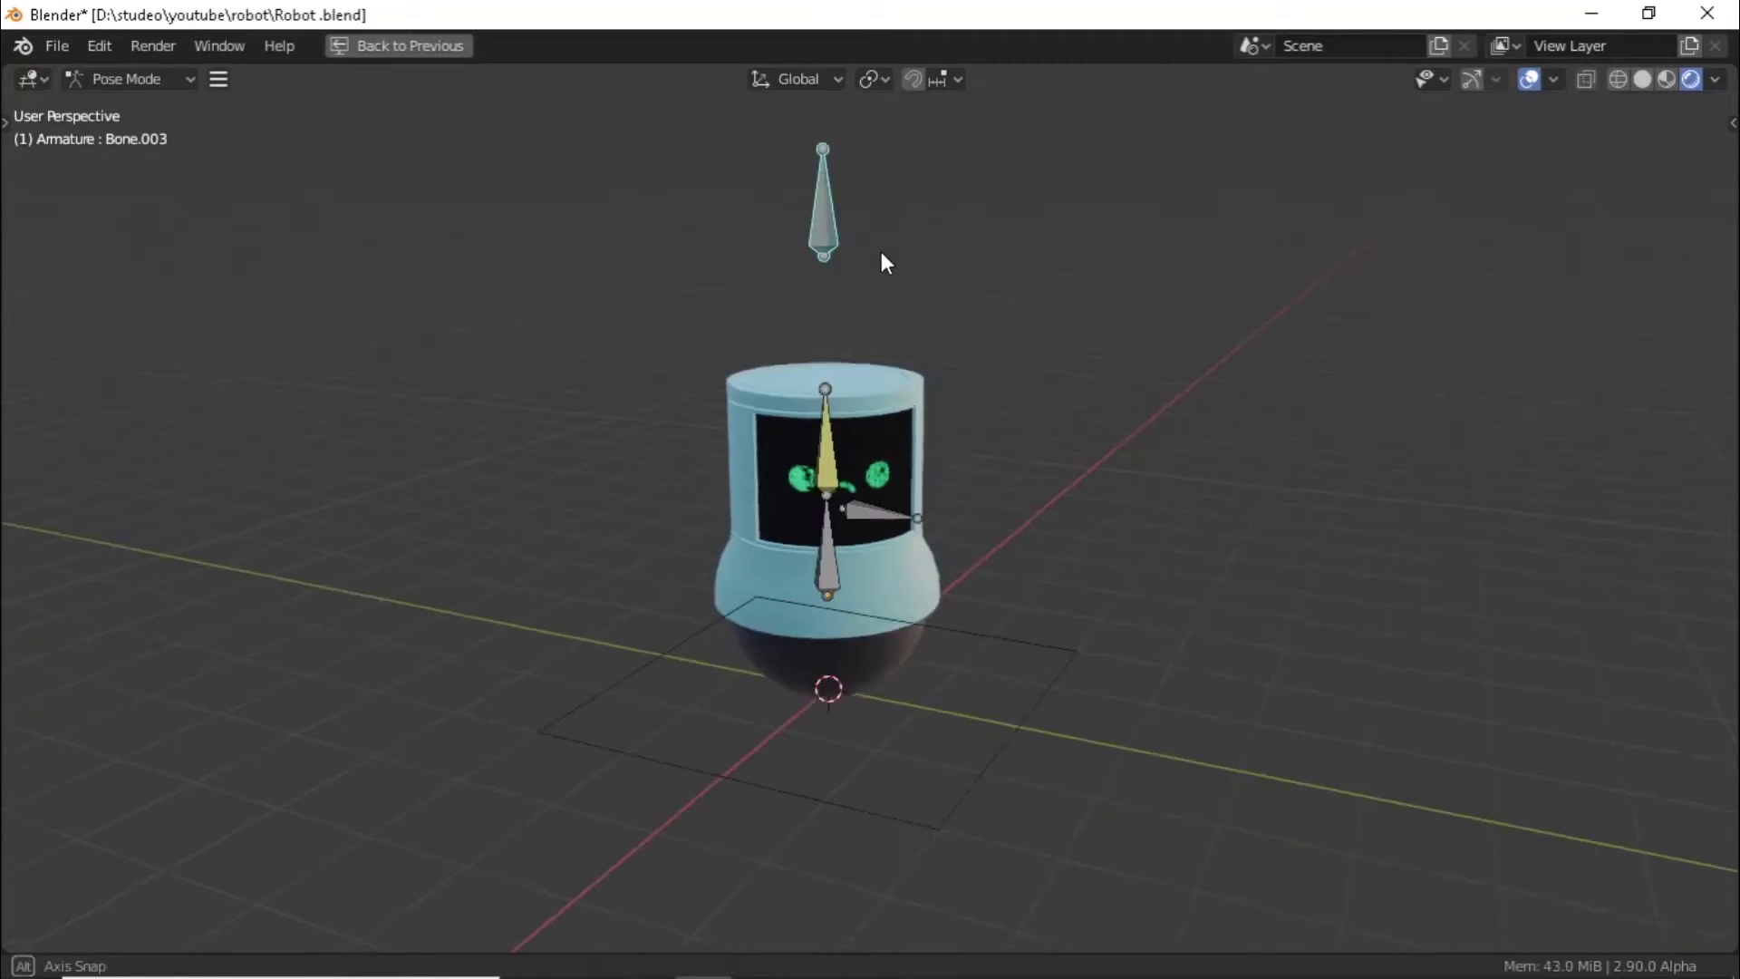
- Try moving the control bone above the head and the square Robot Base control in Pose Mode
key("g")
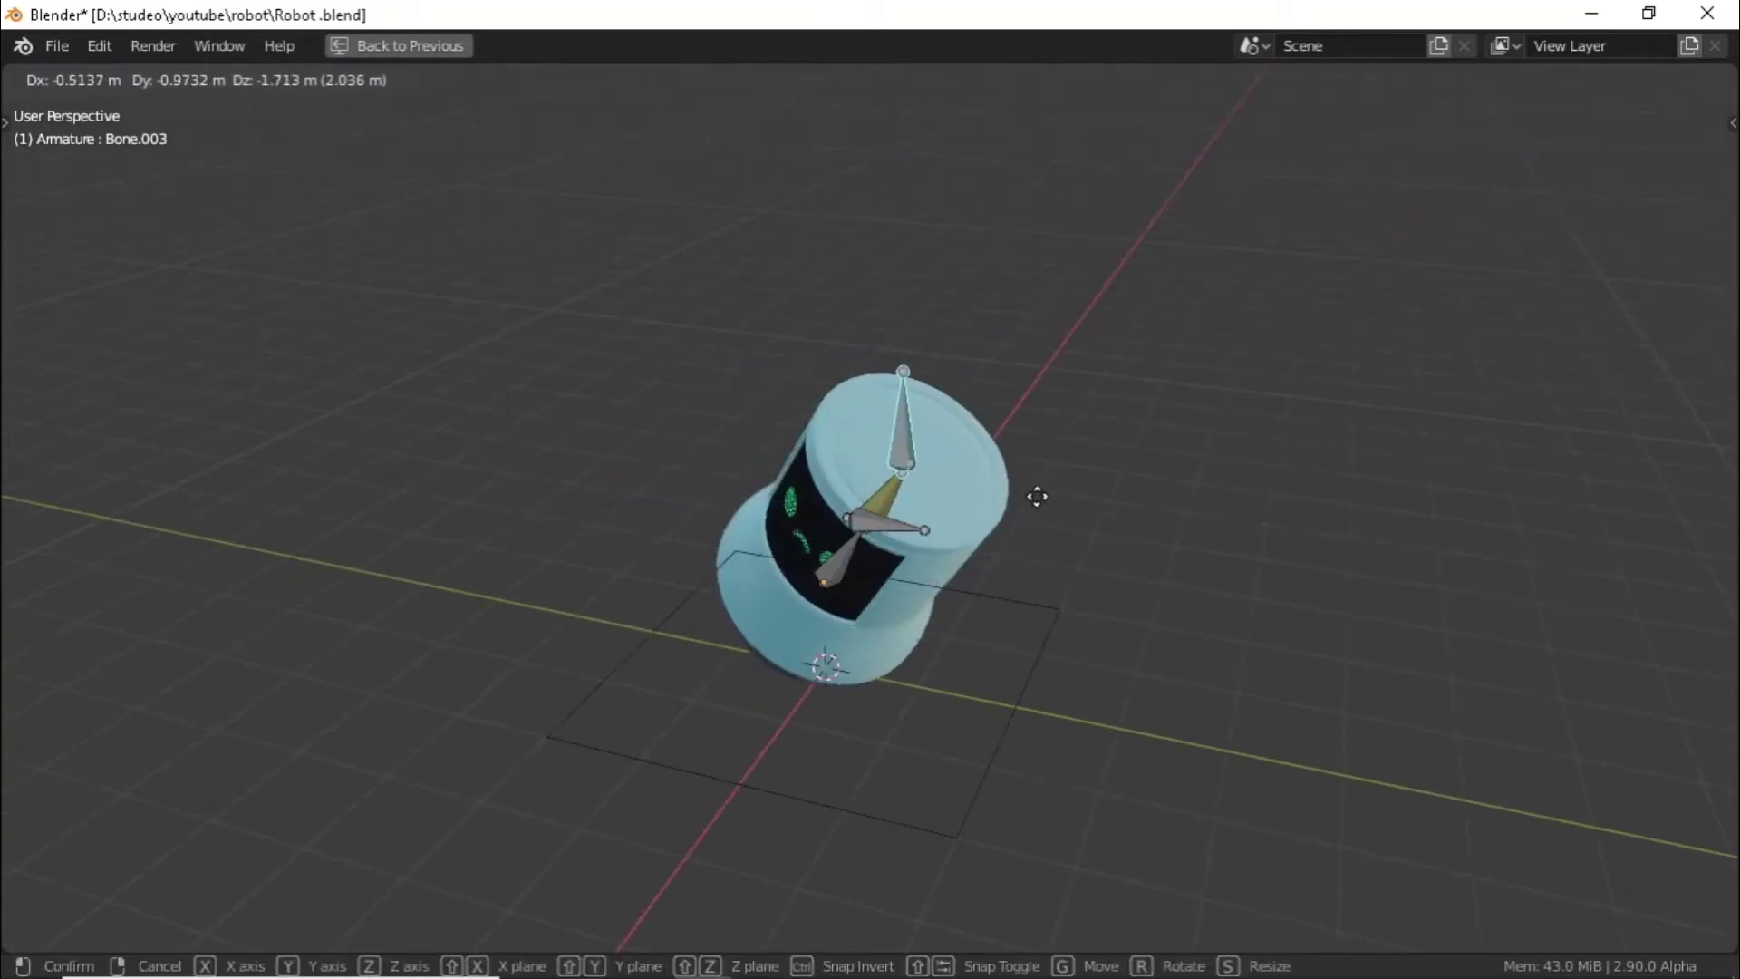
key("Escape")
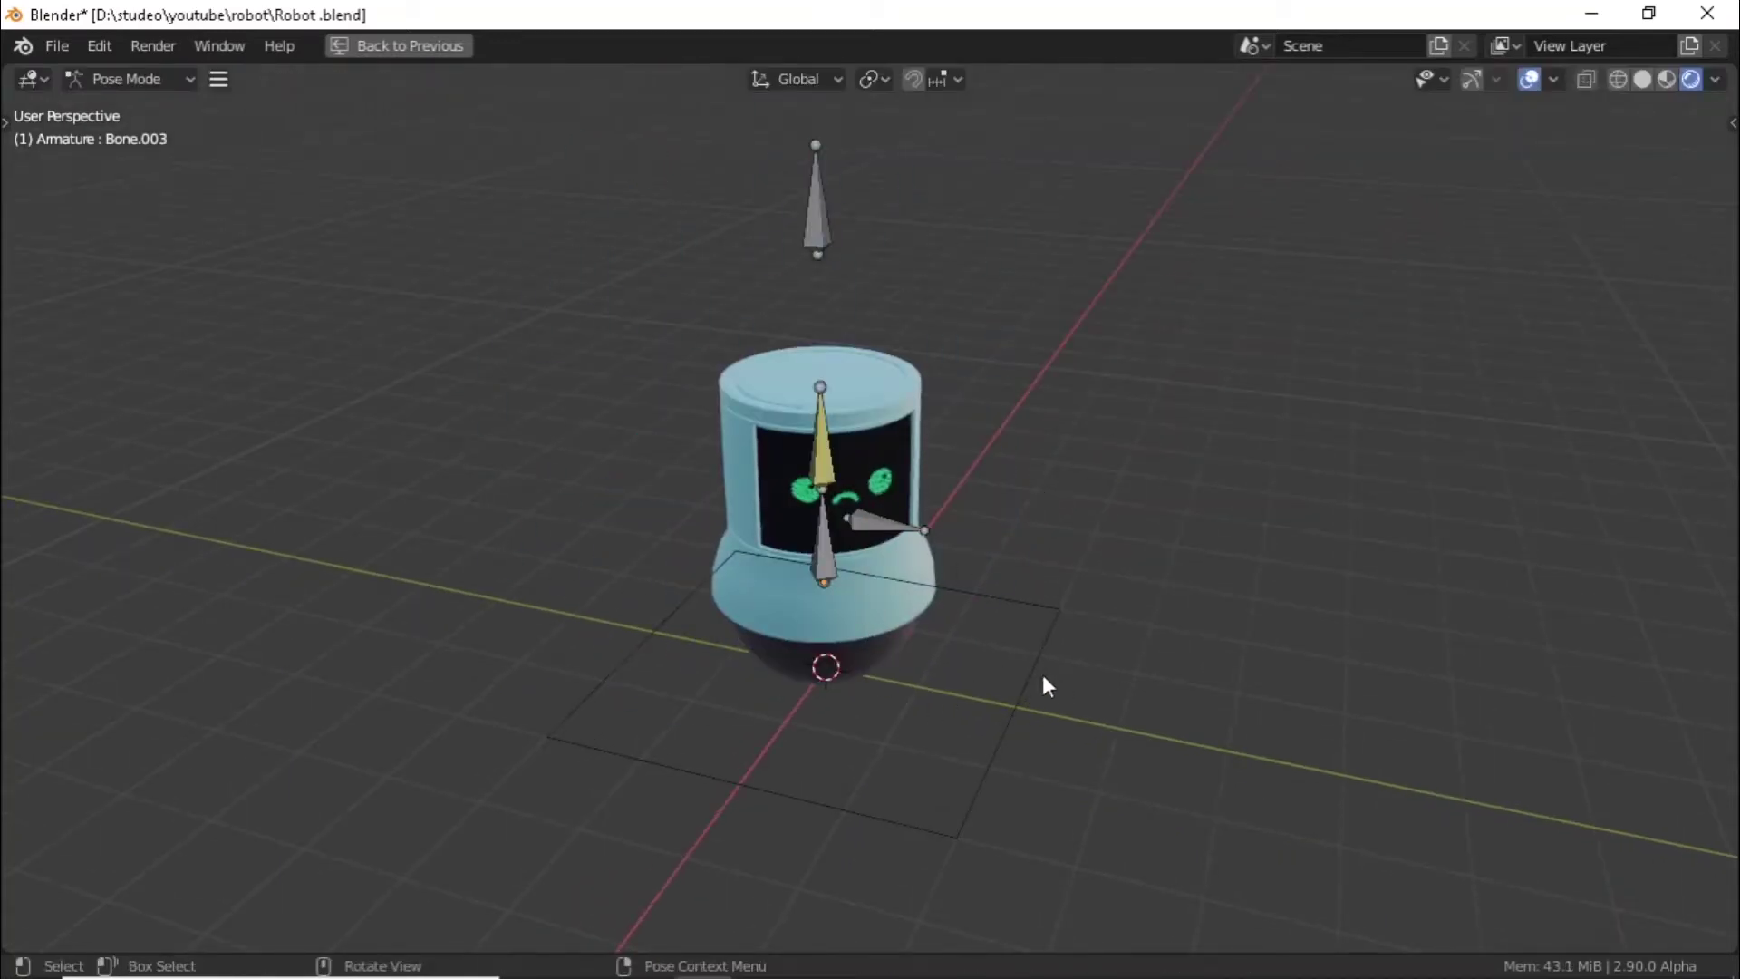
key("ctrl+Tab")
left_click(1003, 721)
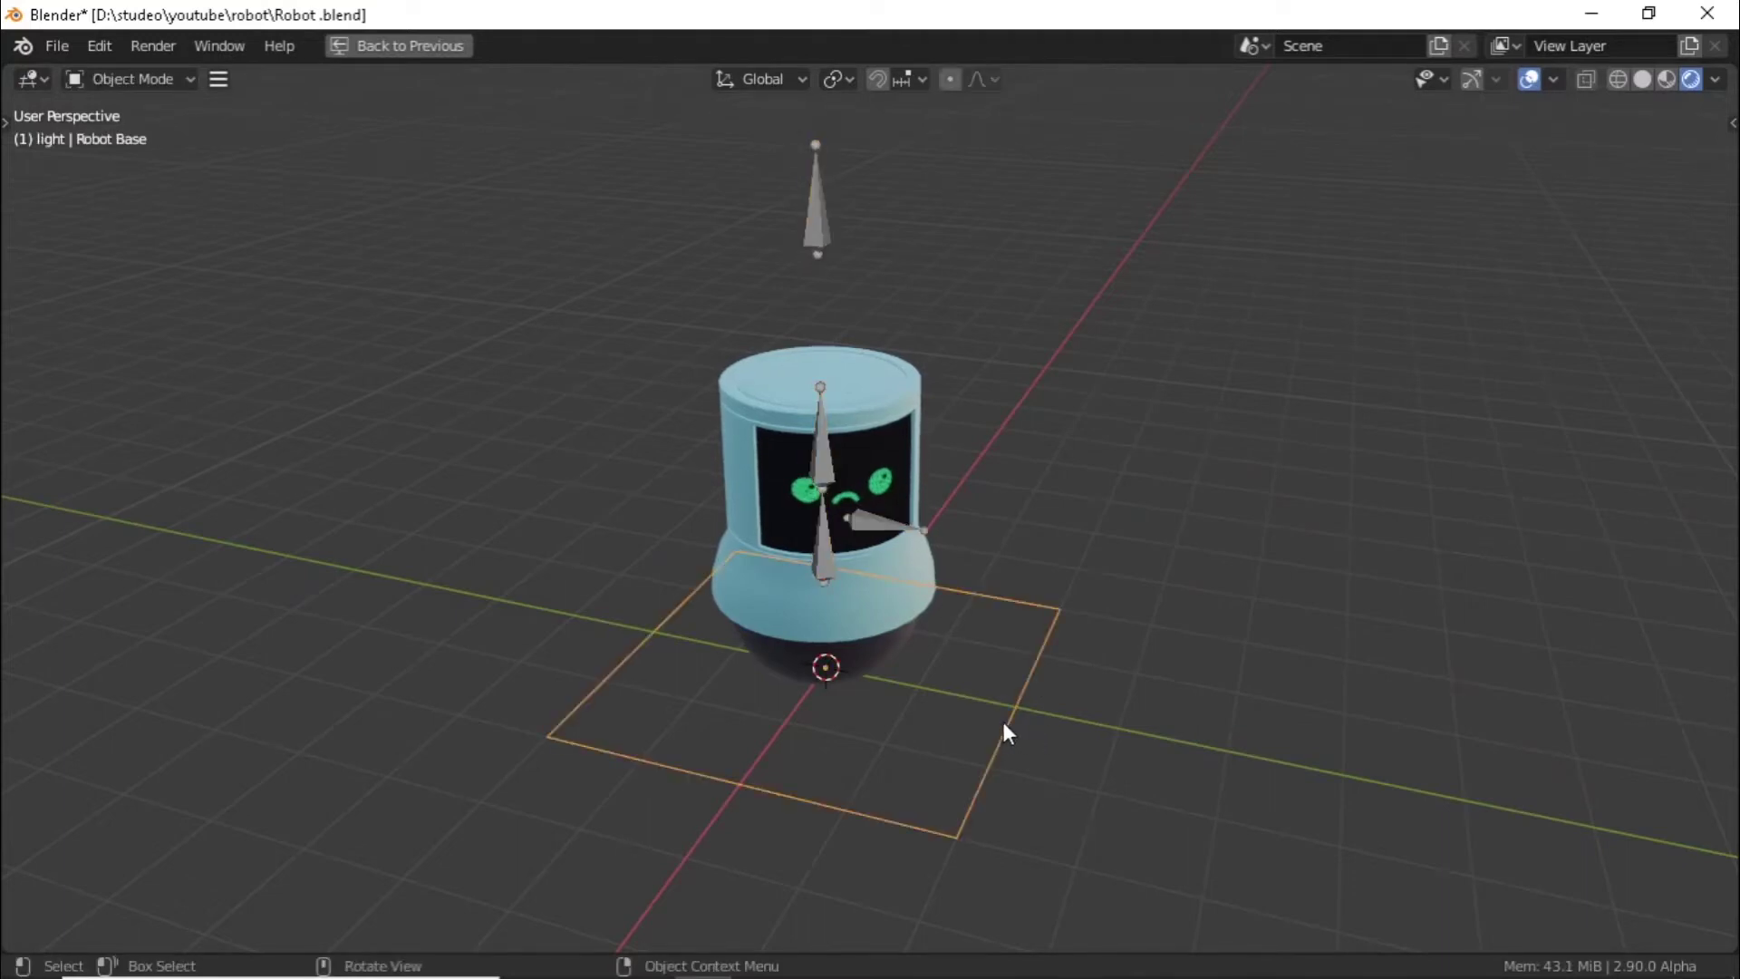
key("ctrl+Tab")
key("g")
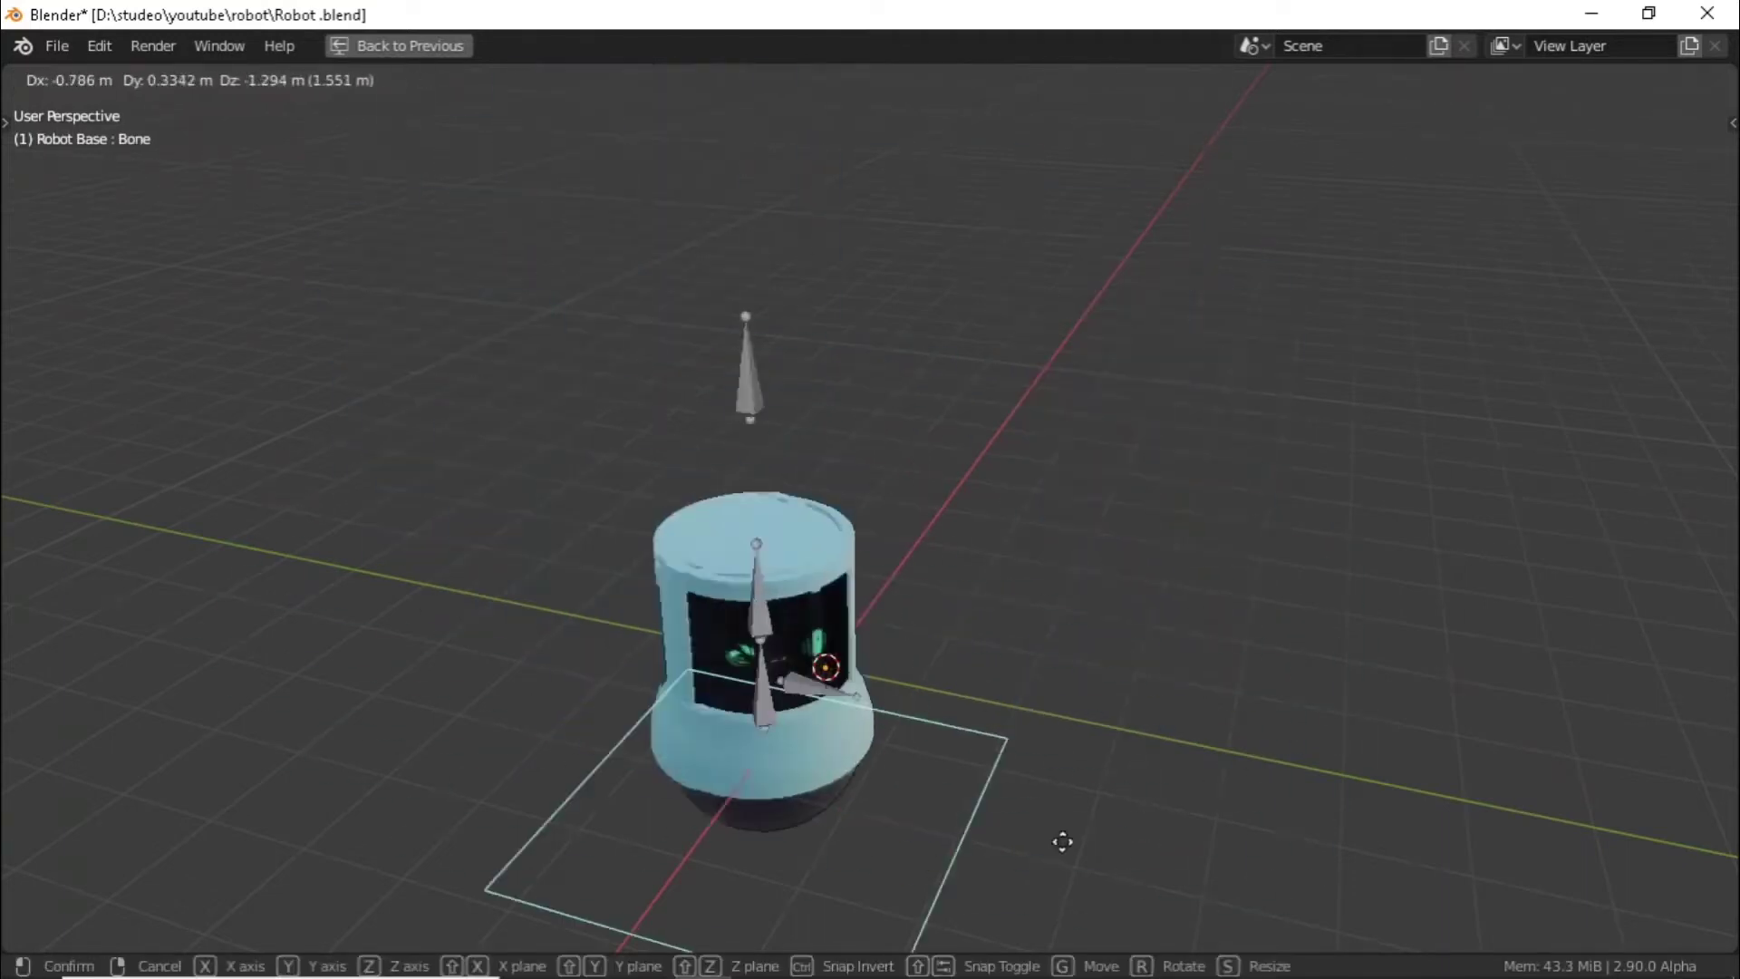
key("Escape")
key("ctrl+Tab")
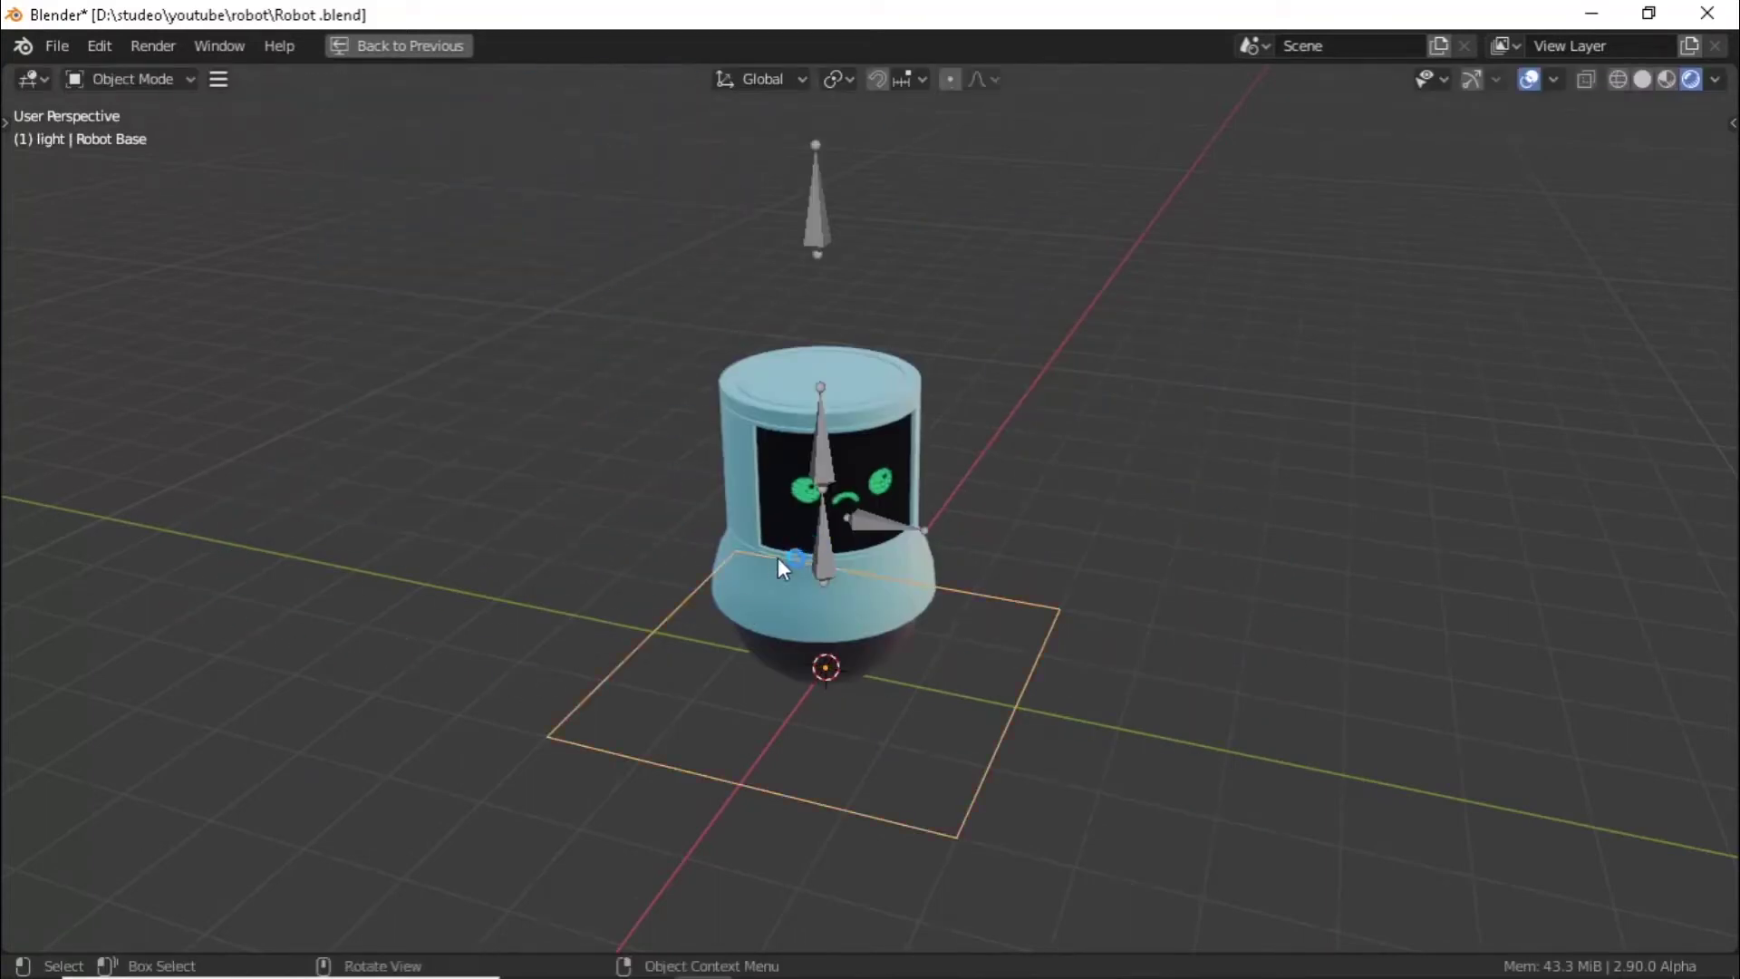
- Select the sphere at the bottom of the robot and examine it from several sides
scroll(778, 557, "up", 5)
scroll(640, 500, "down", 5)
left_click(730, 727)
middle_click_drag(731, 727, 662, 756)
scroll(807, 672, "up", 5)
scroll(895, 725, "down", 3)
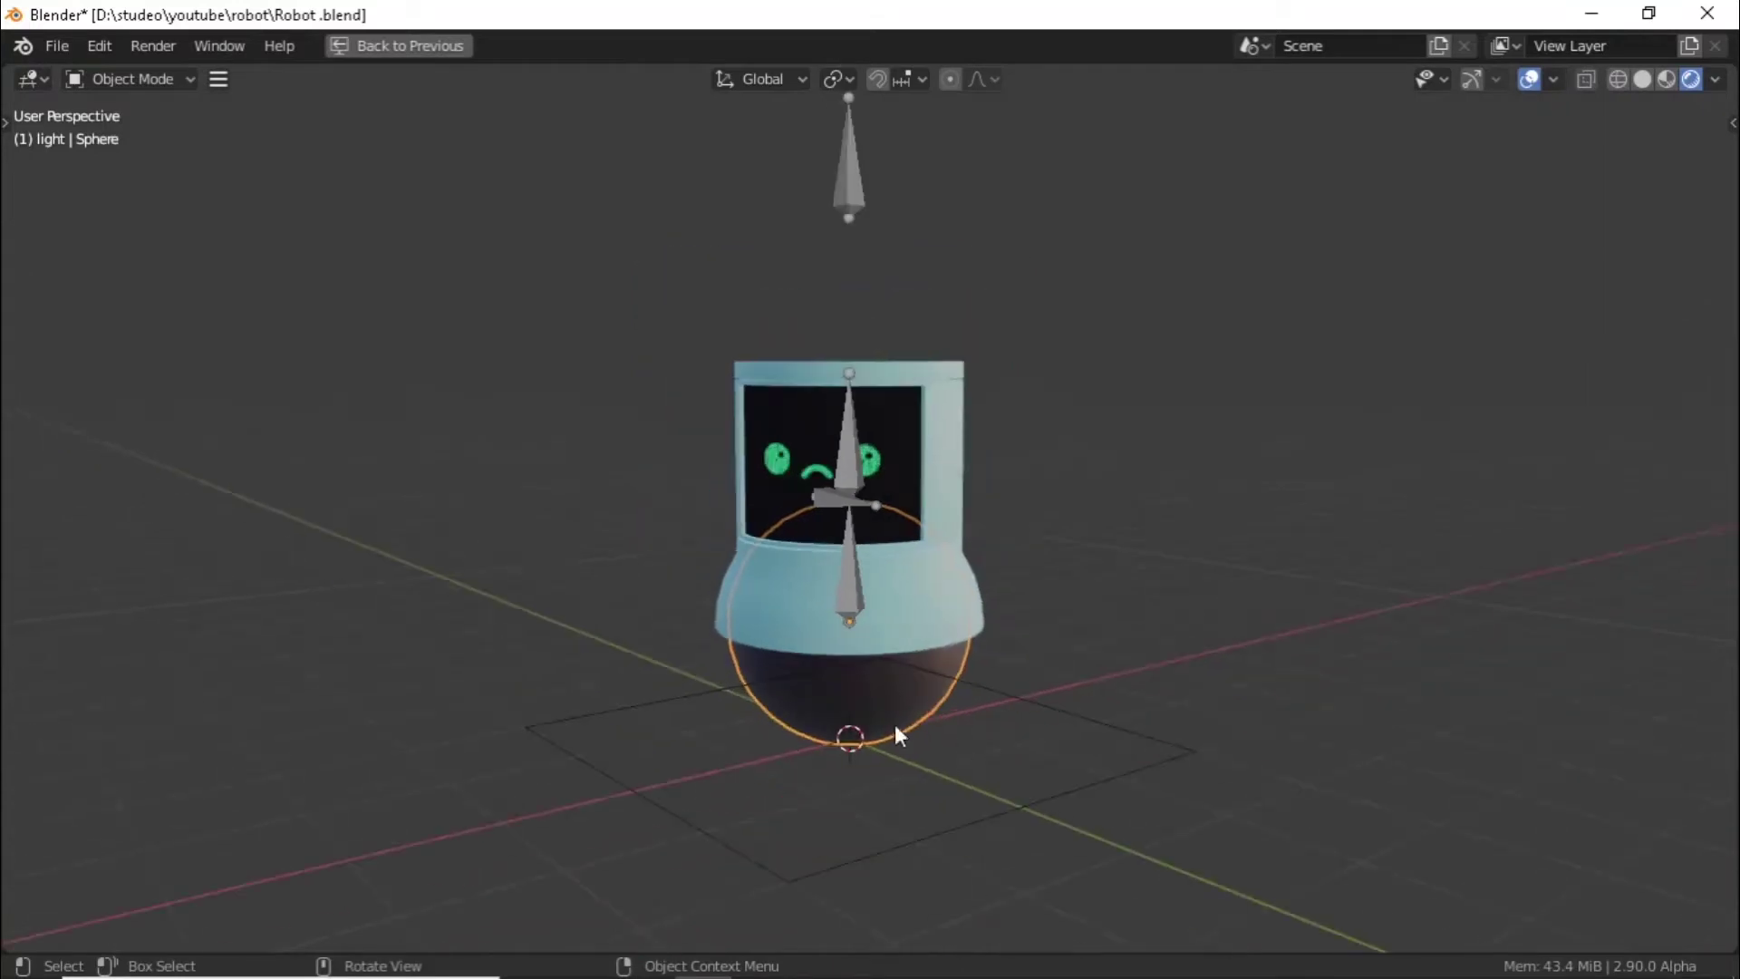
middle_click_drag(895, 726, 1076, 764)
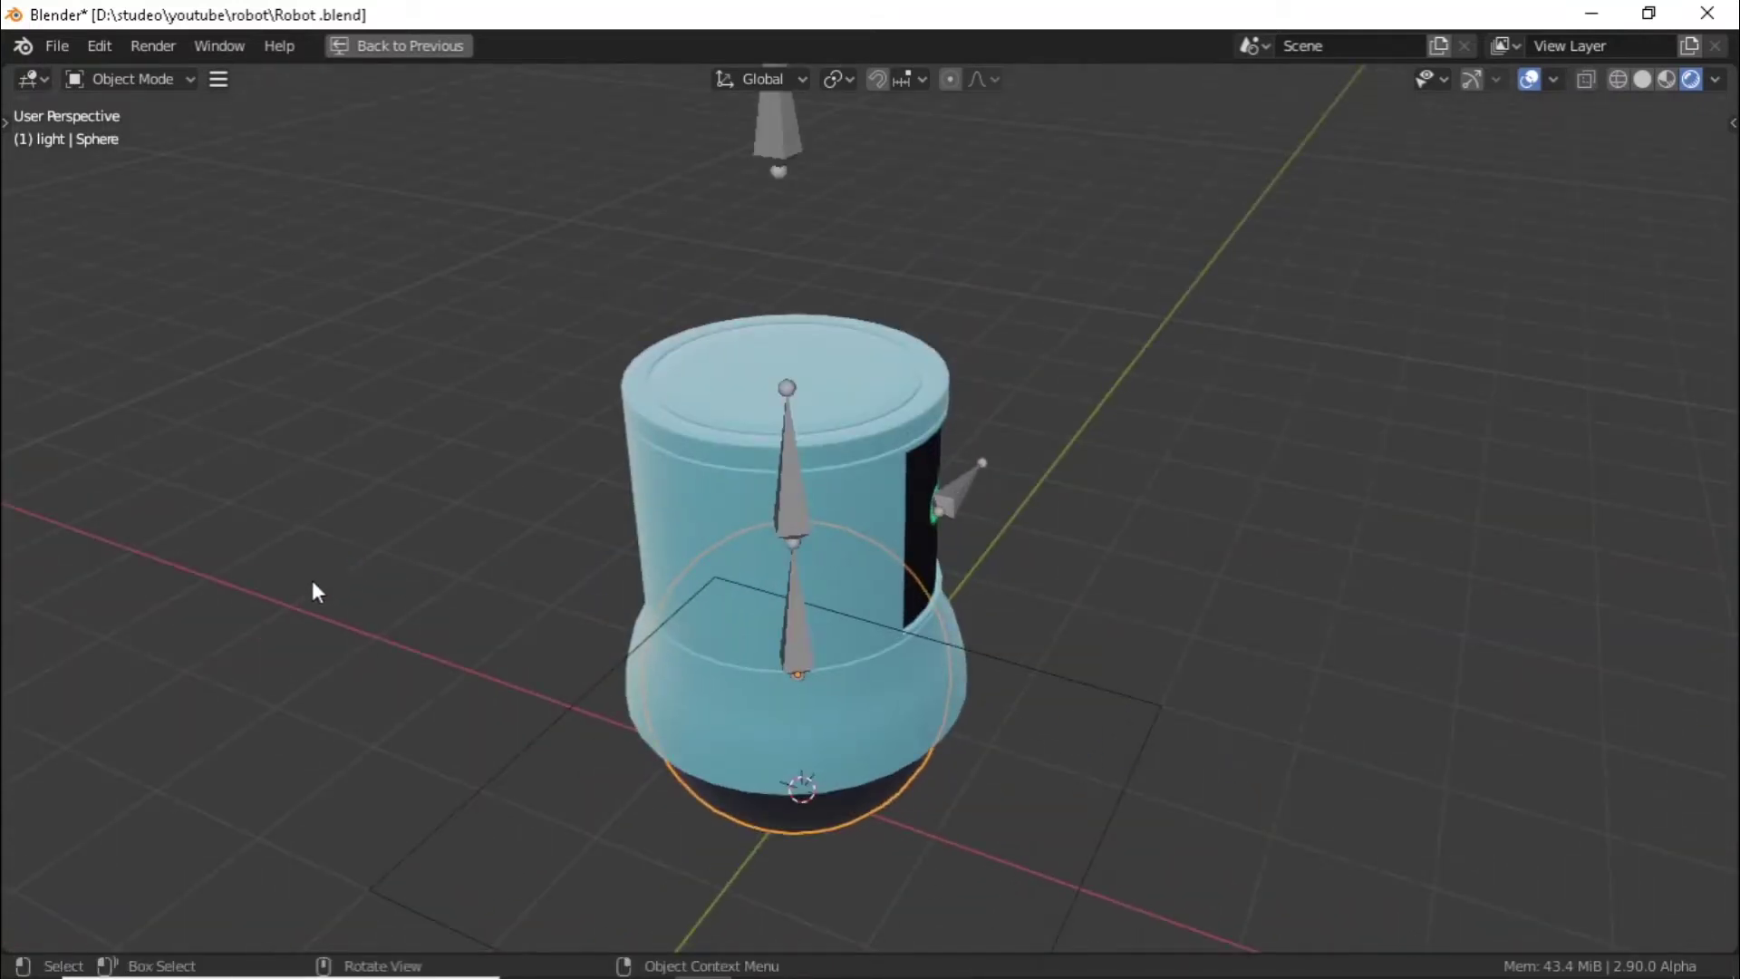
middle_click_drag(505, 621, 439, 548)
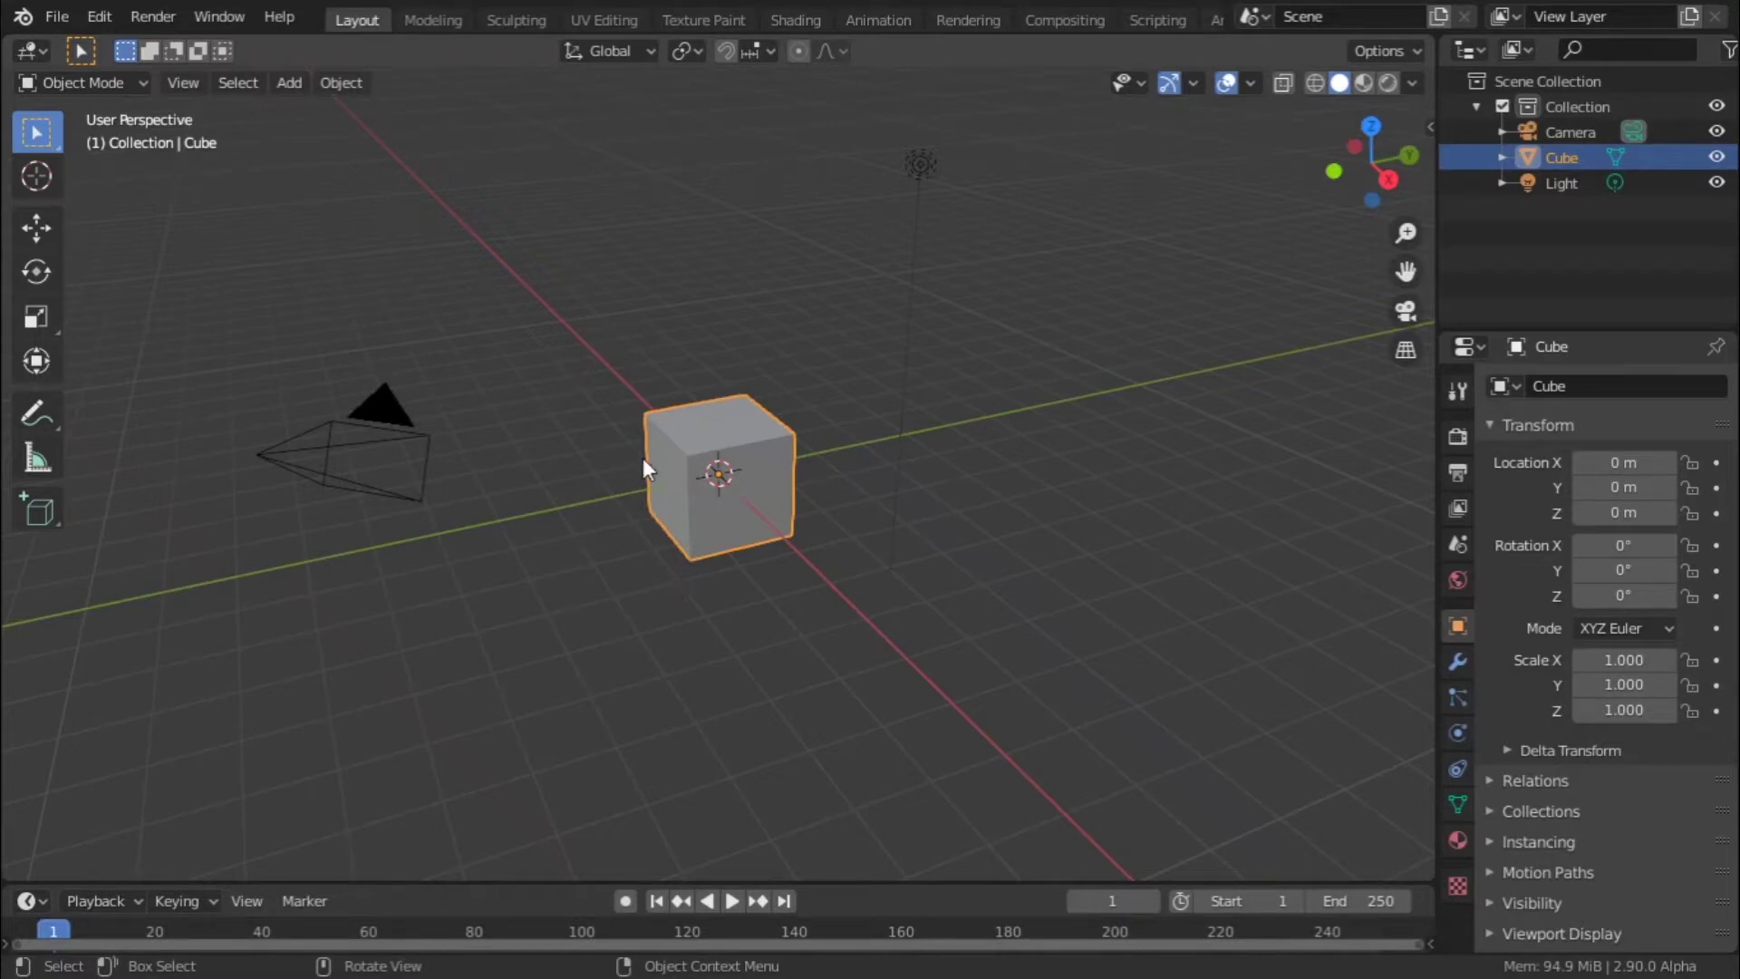
- Turn on the Screencast Keys overlay in the default cube scene
left_click_drag(1371, 163, 1405, 268)
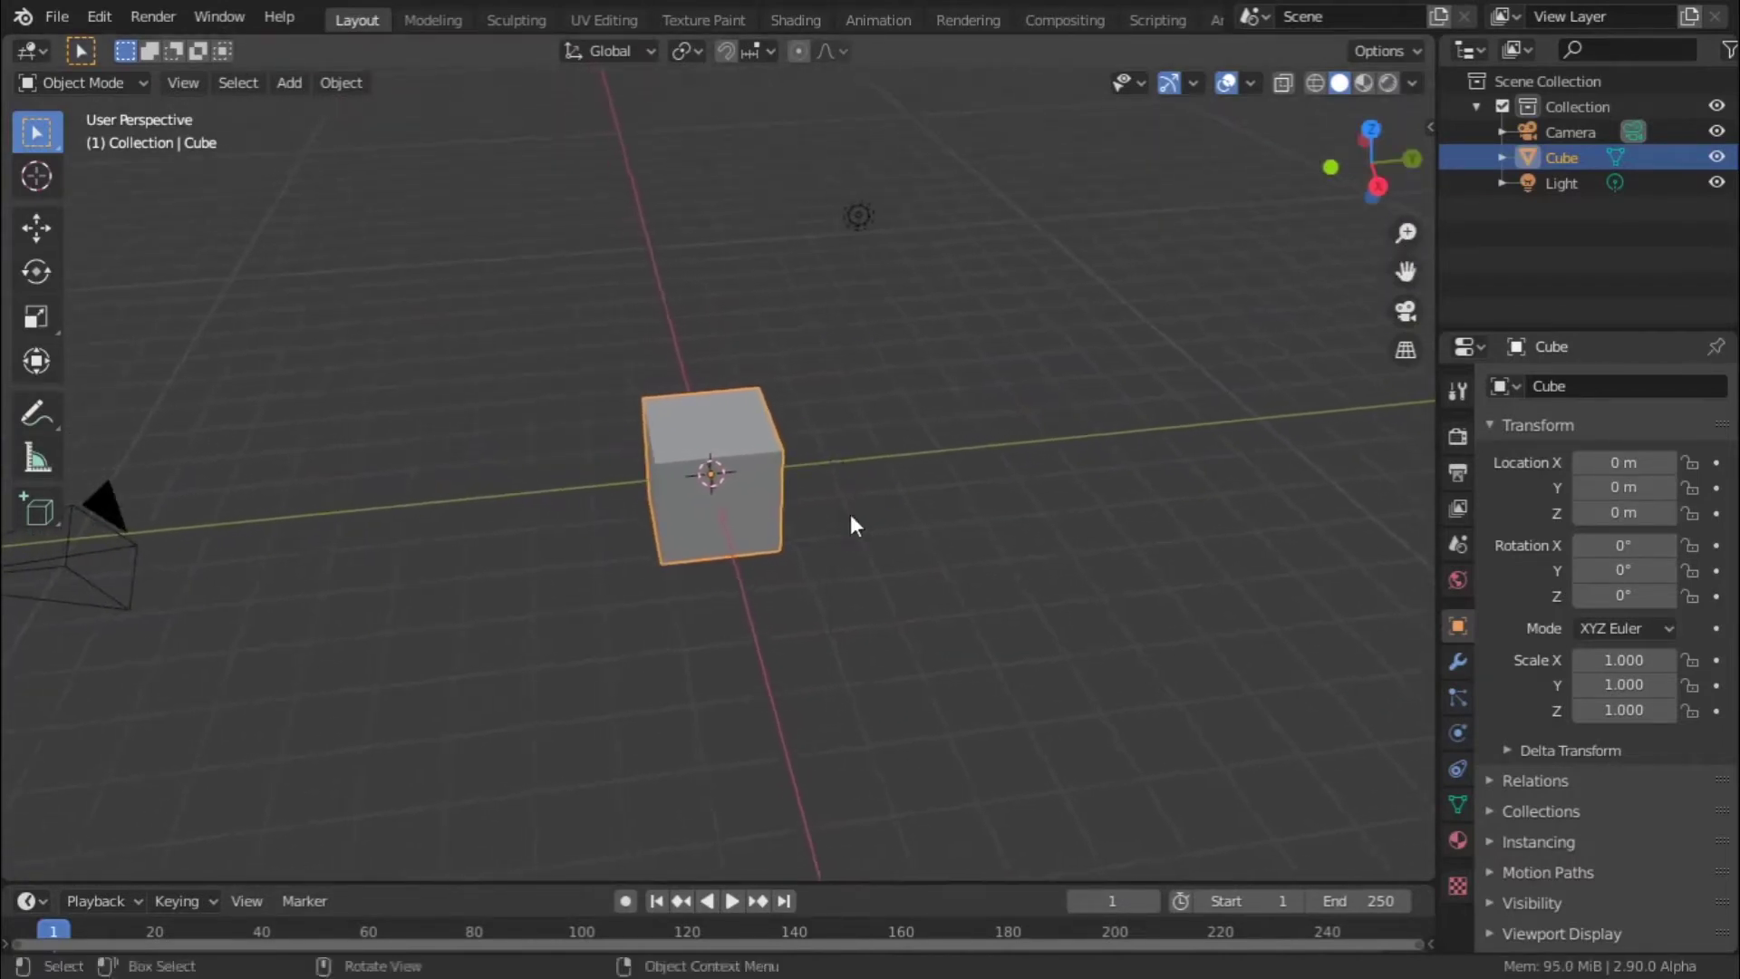
middle_click_drag(850, 525, 896, 506)
scroll(896, 506, "up", 2)
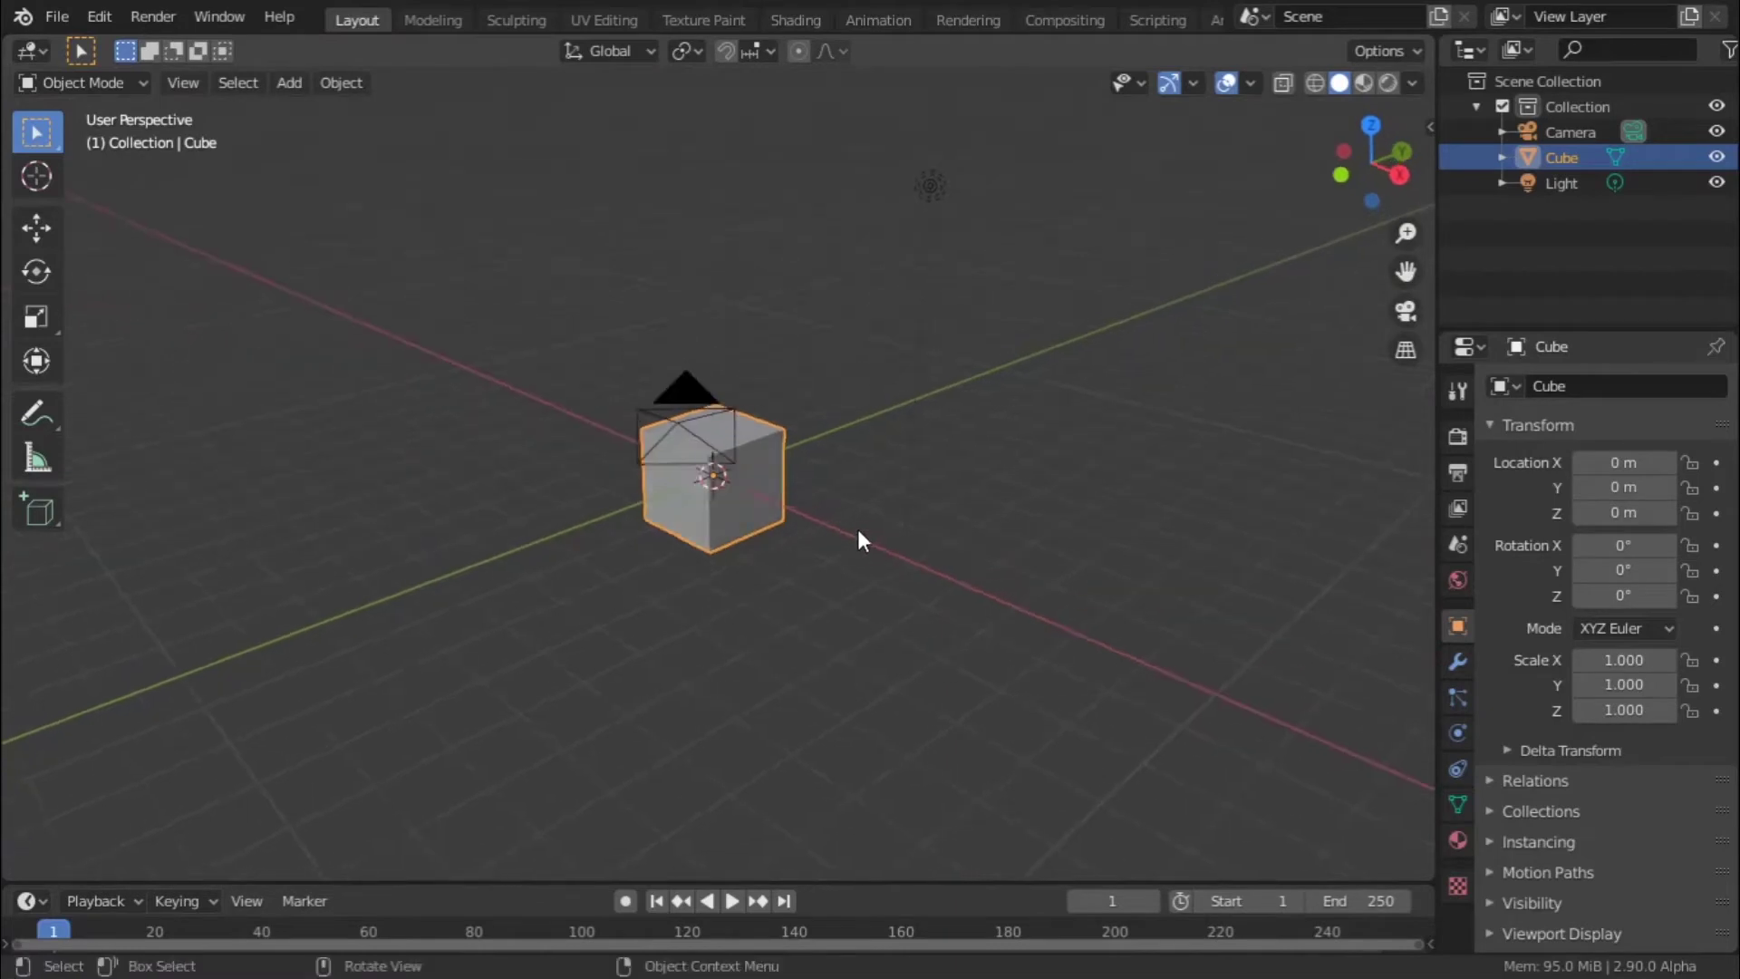
key("n")
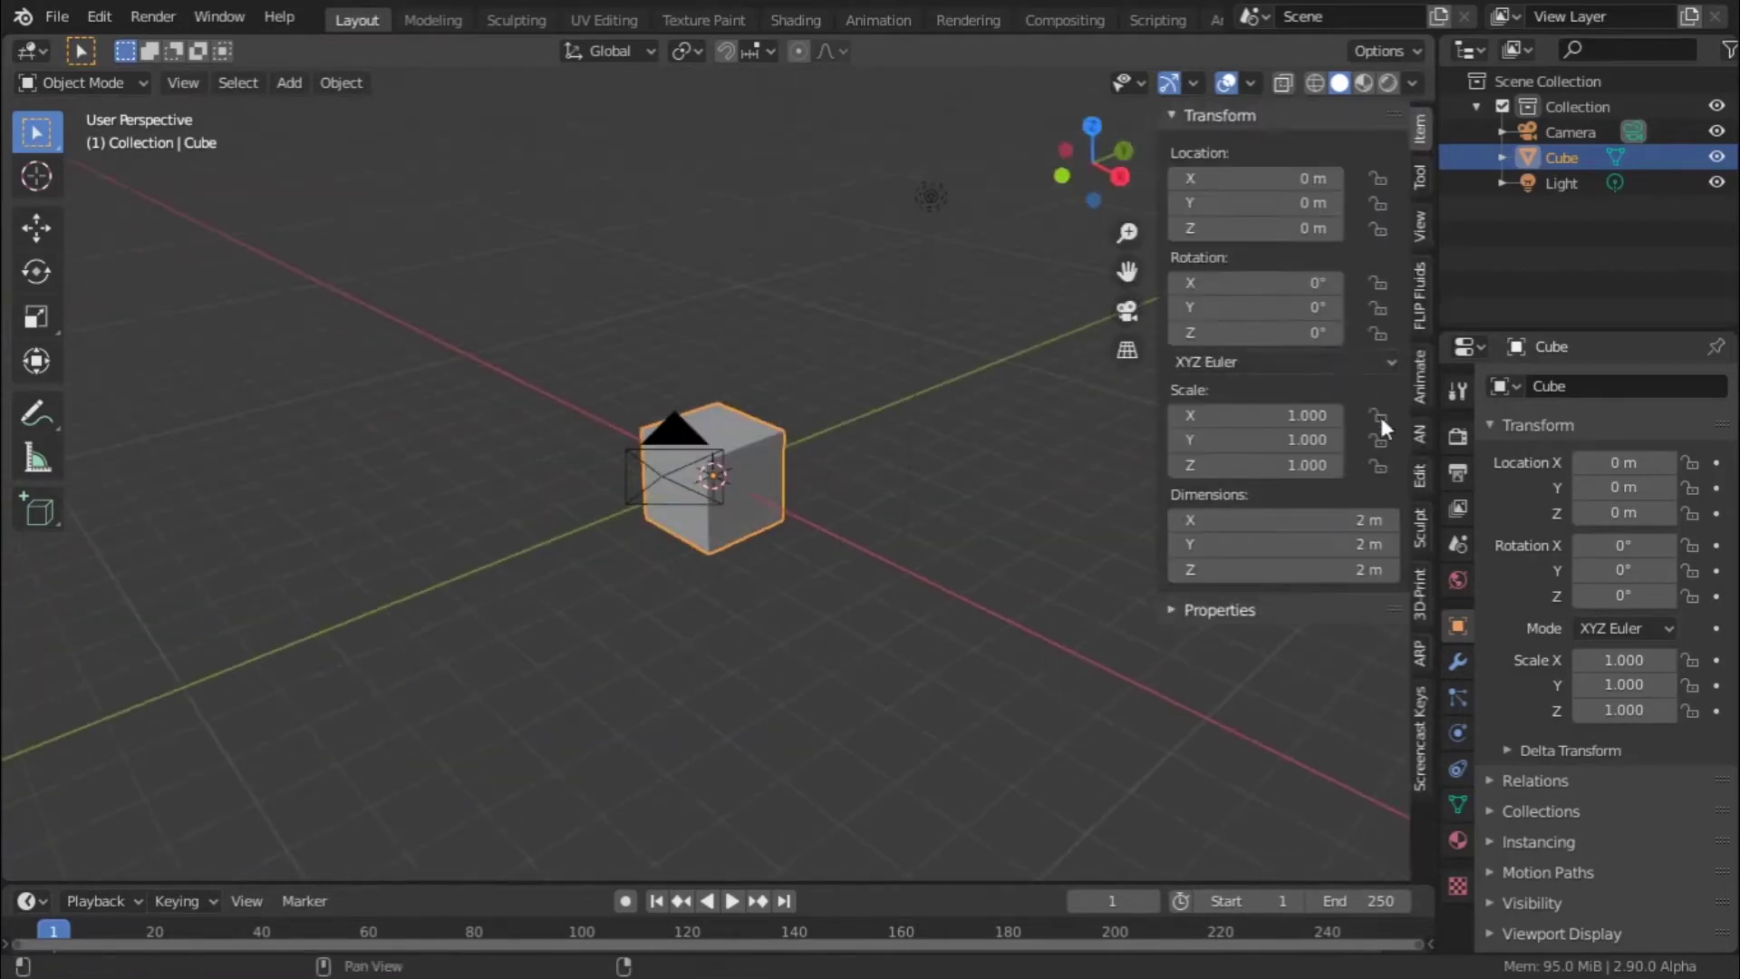
left_click(1421, 712)
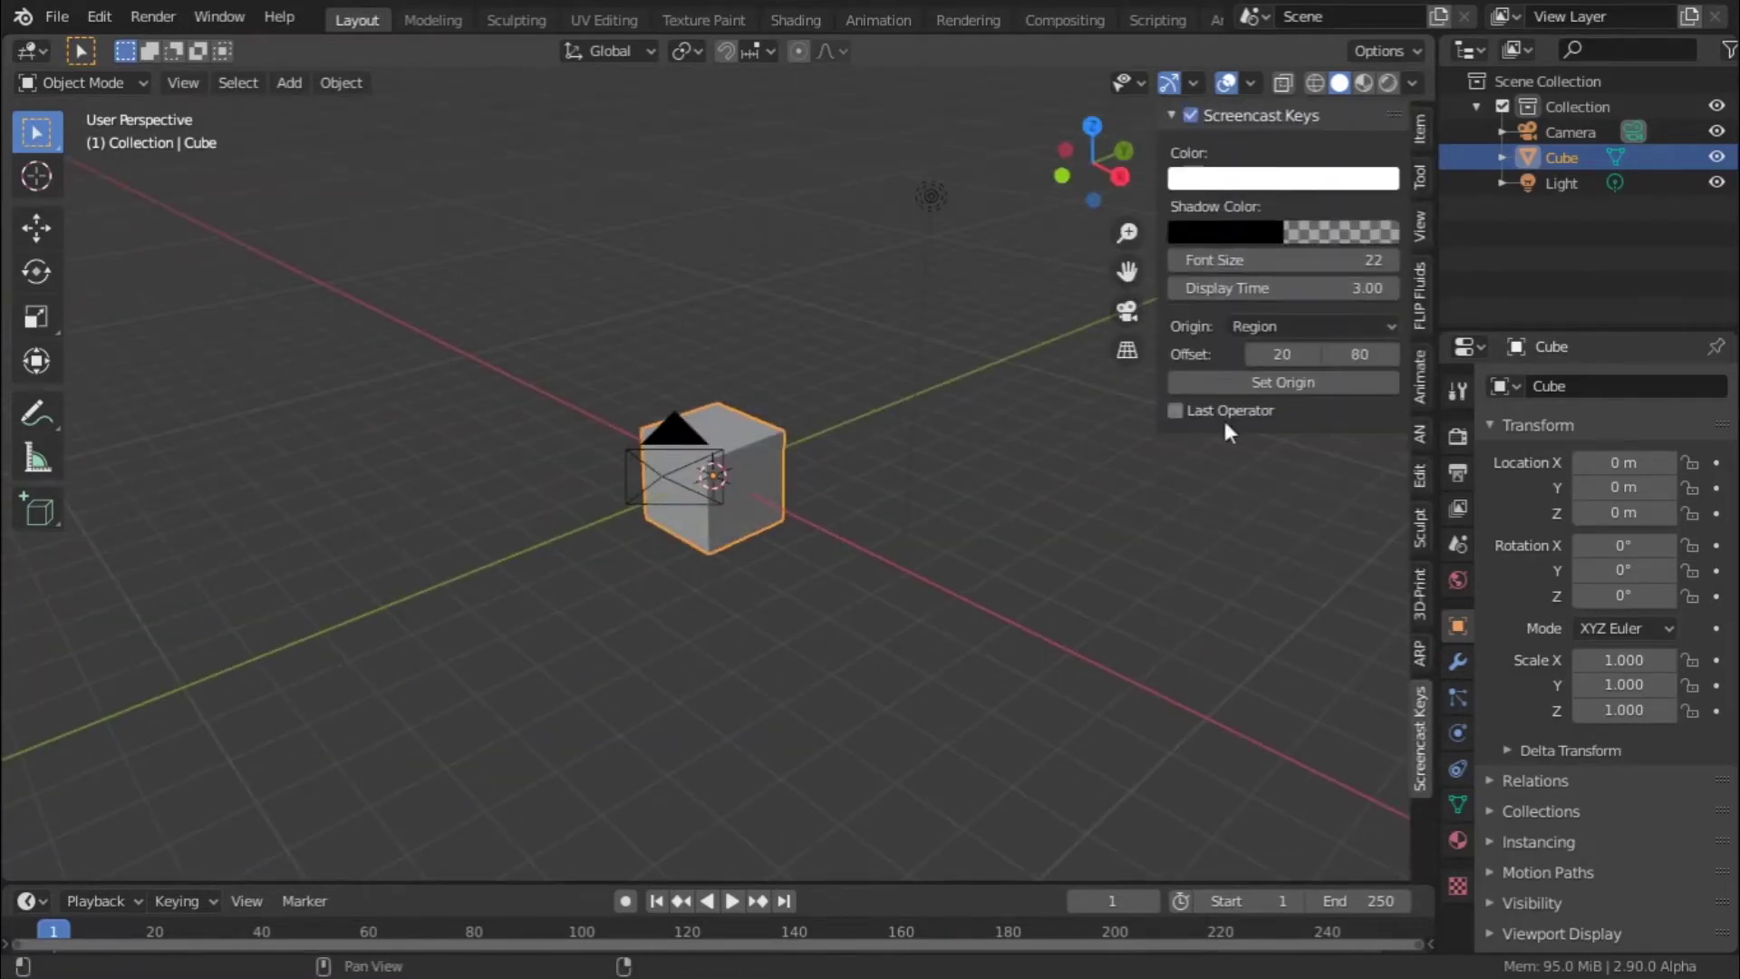
middle_click_drag(835, 307, 622, 505)
key("n")
- Zoom repeatedly in and out on the default cube
scroll(649, 535, "up", 4)
scroll(649, 534, "down", 1)
scroll(746, 524, "up", 6)
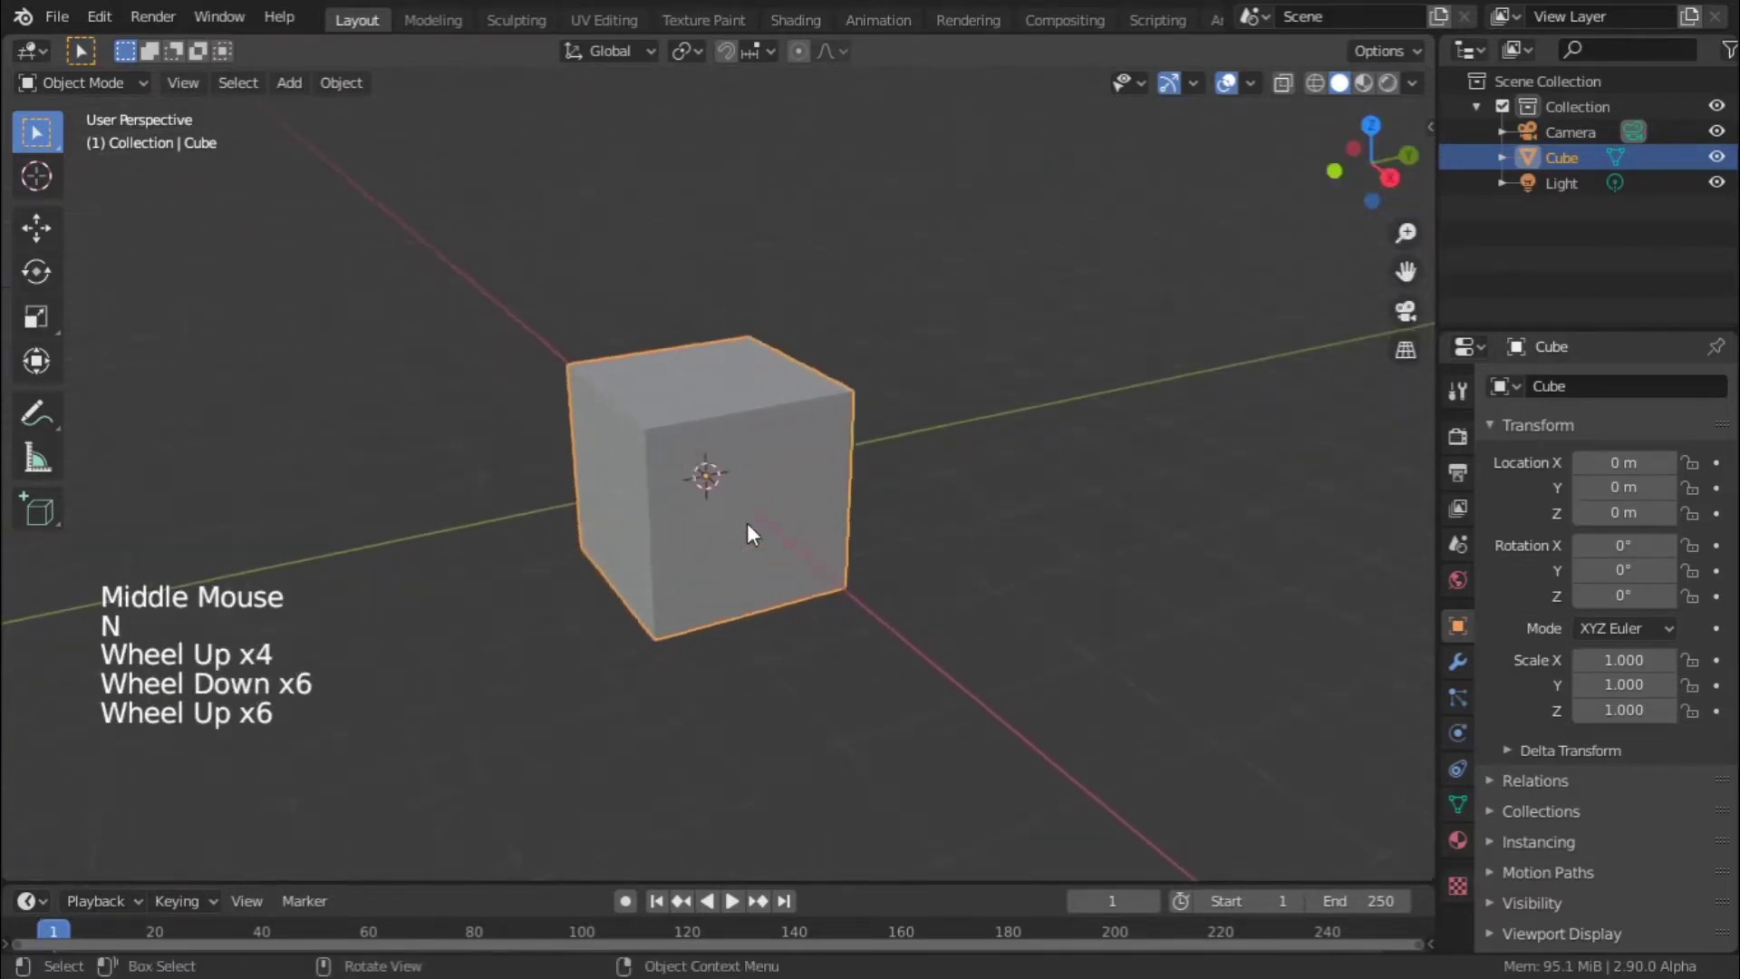
scroll(752, 519, "down", 8)
scroll(752, 518, "up", 8)
scroll(754, 514, "down", 10)
scroll(754, 515, "up", 8)
scroll(754, 515, "down", 9)
scroll(753, 507, "up", 8)
scroll(753, 508, "down", 16)
scroll(752, 508, "up", 13)
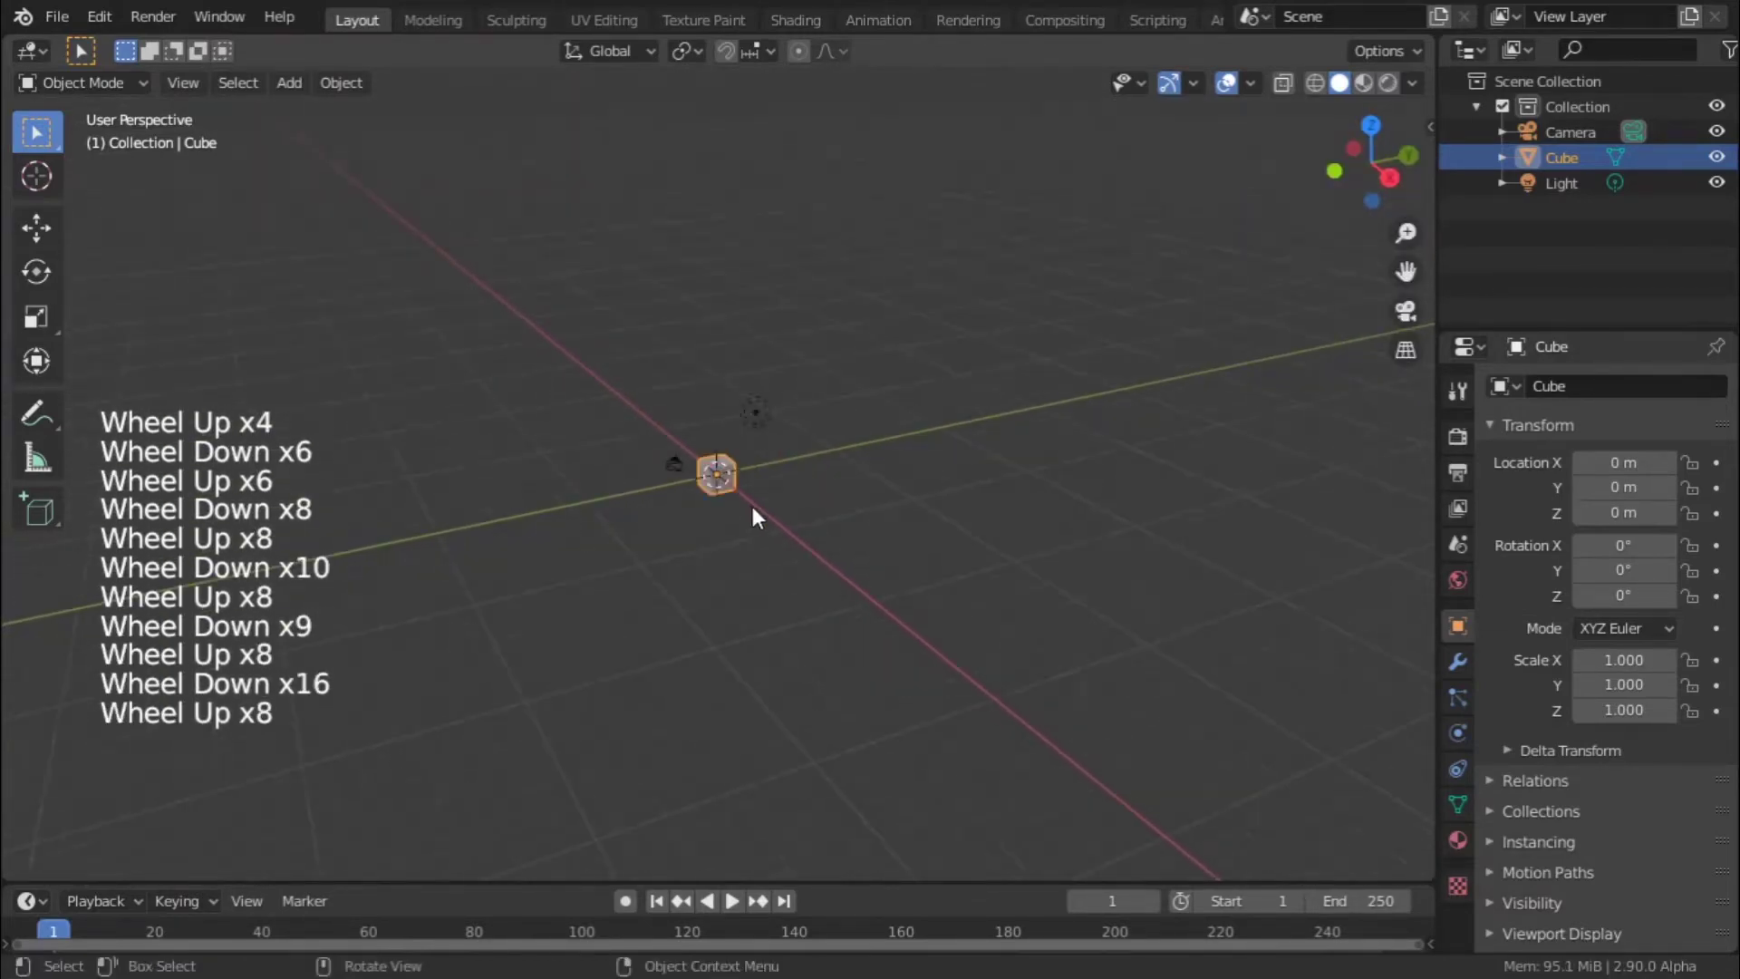
- Select the camera and view the default scene by orbiting, panning and zooming around the cube
middle_click_drag(774, 497, 311, 532)
left_click(564, 257)
middle_click_drag(563, 257, 907, 506)
left_click(857, 515)
left_click(787, 467)
scroll(742, 464, "up", 2)
scroll(742, 464, "down", 1)
middle_click(741, 464)
scroll(741, 465, "up", 5)
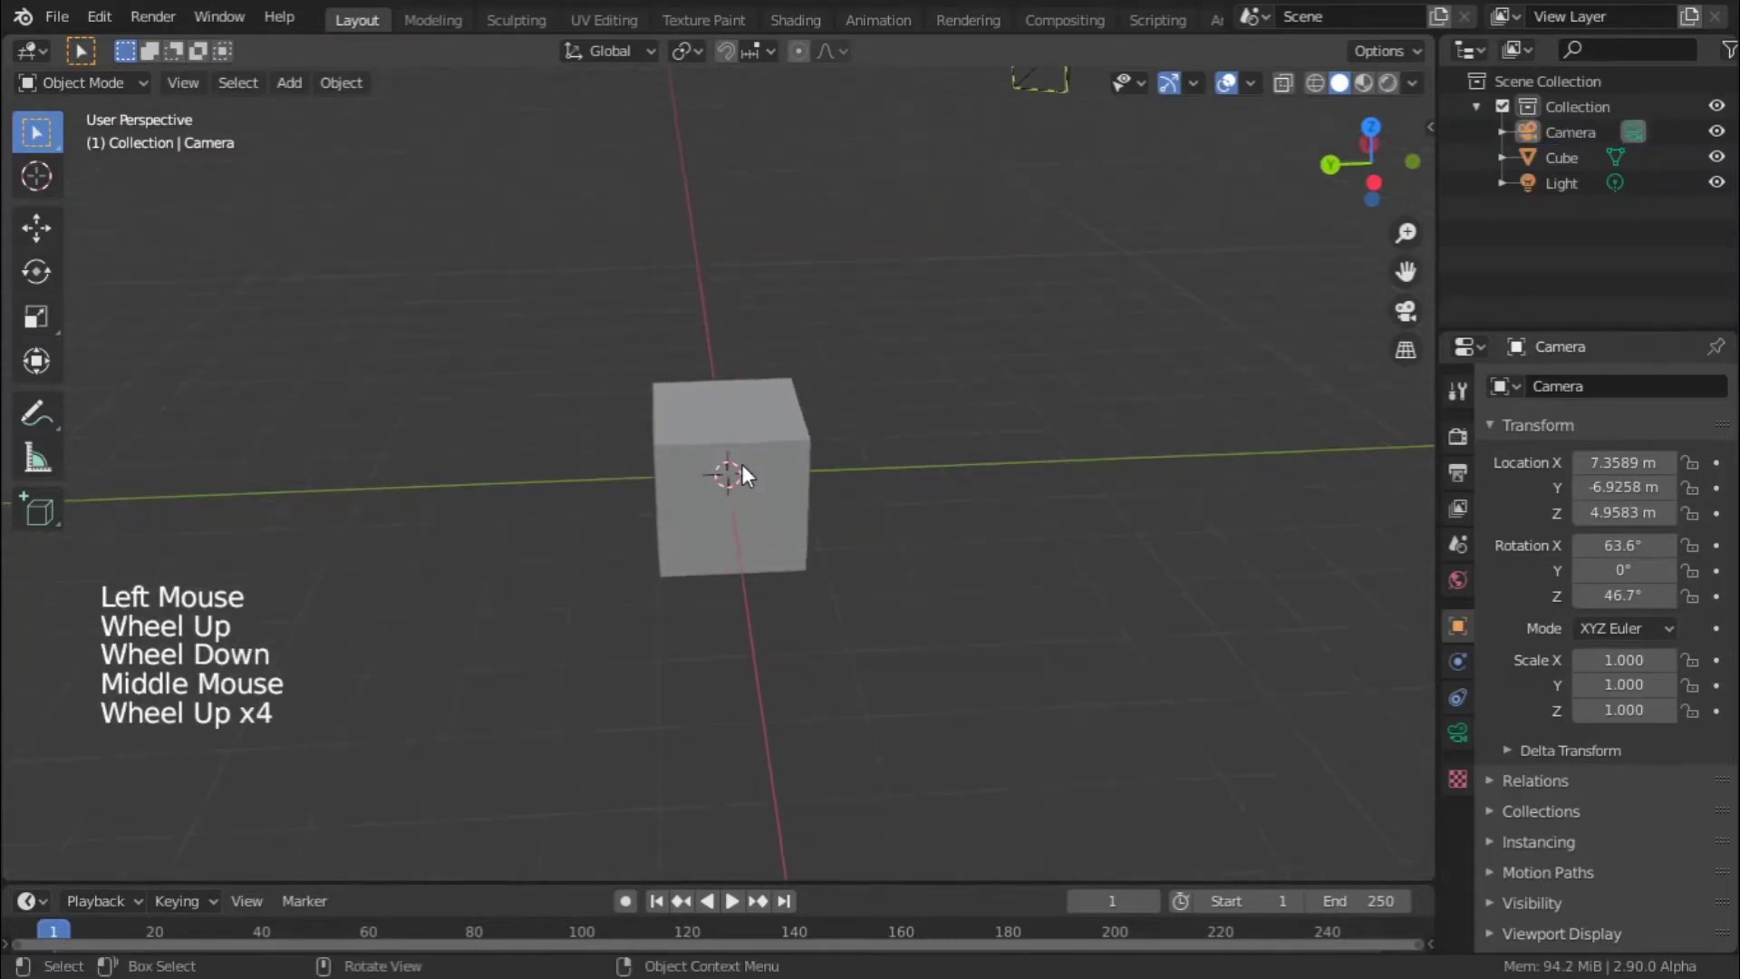
middle_click_drag(742, 464, 655, 529, "shift")
scroll(843, 489, "down", 4)
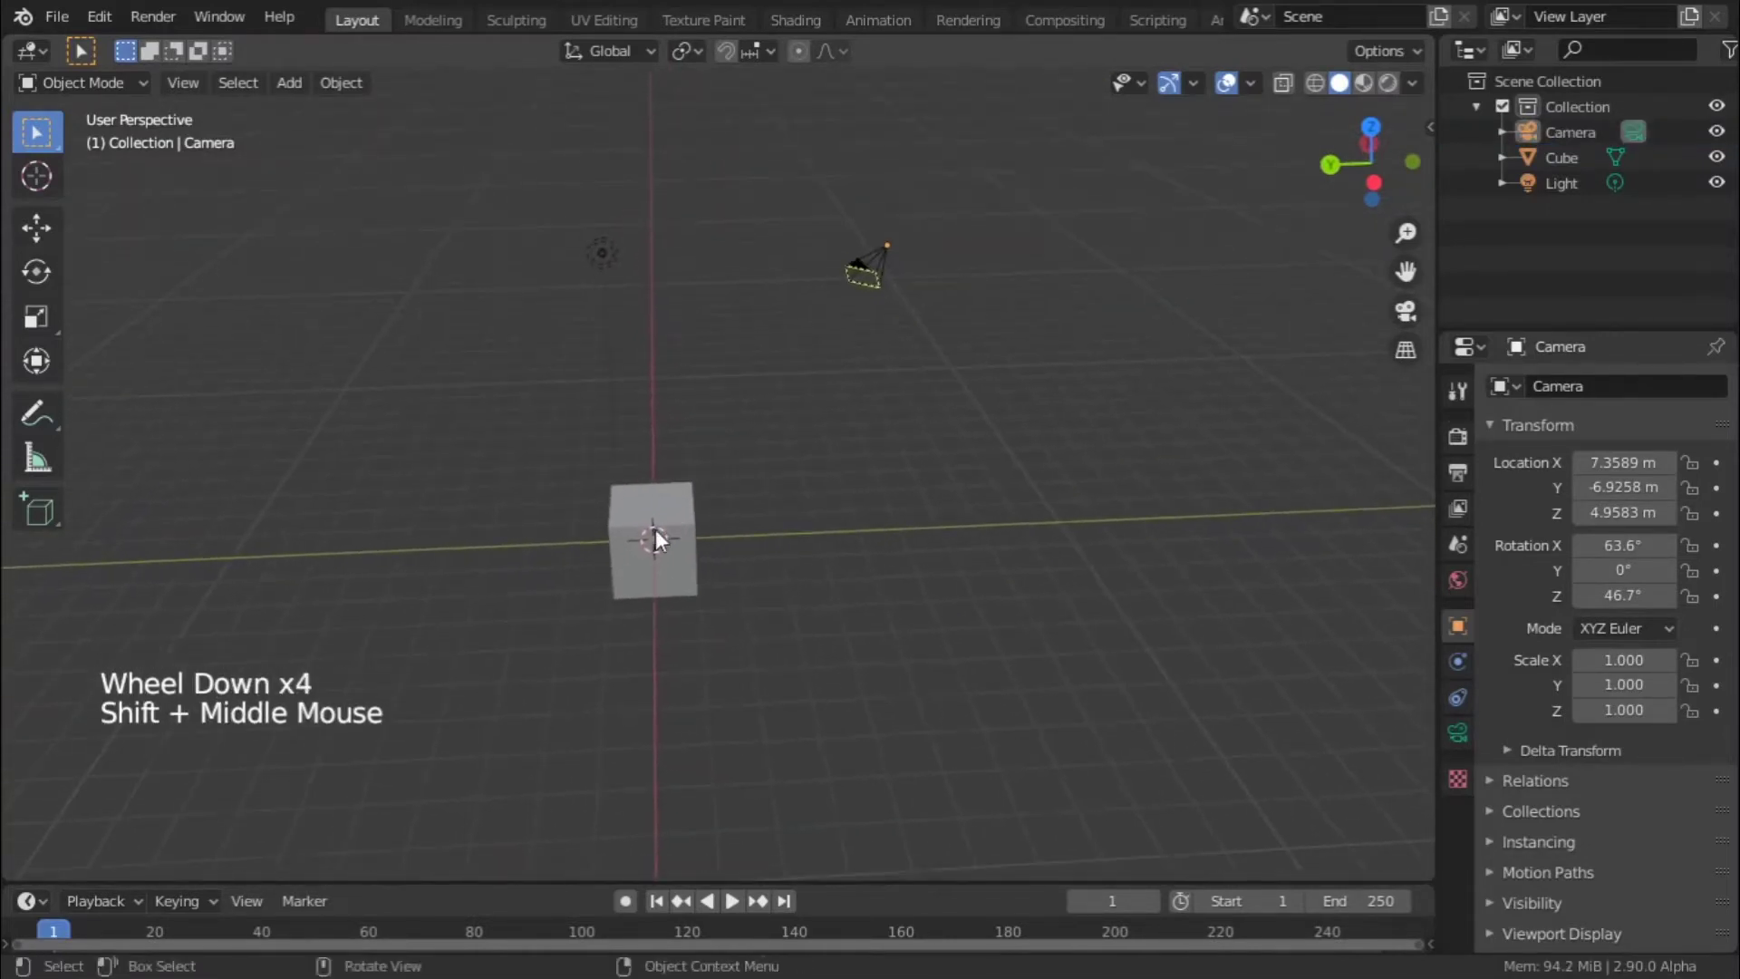
middle_click(655, 529)
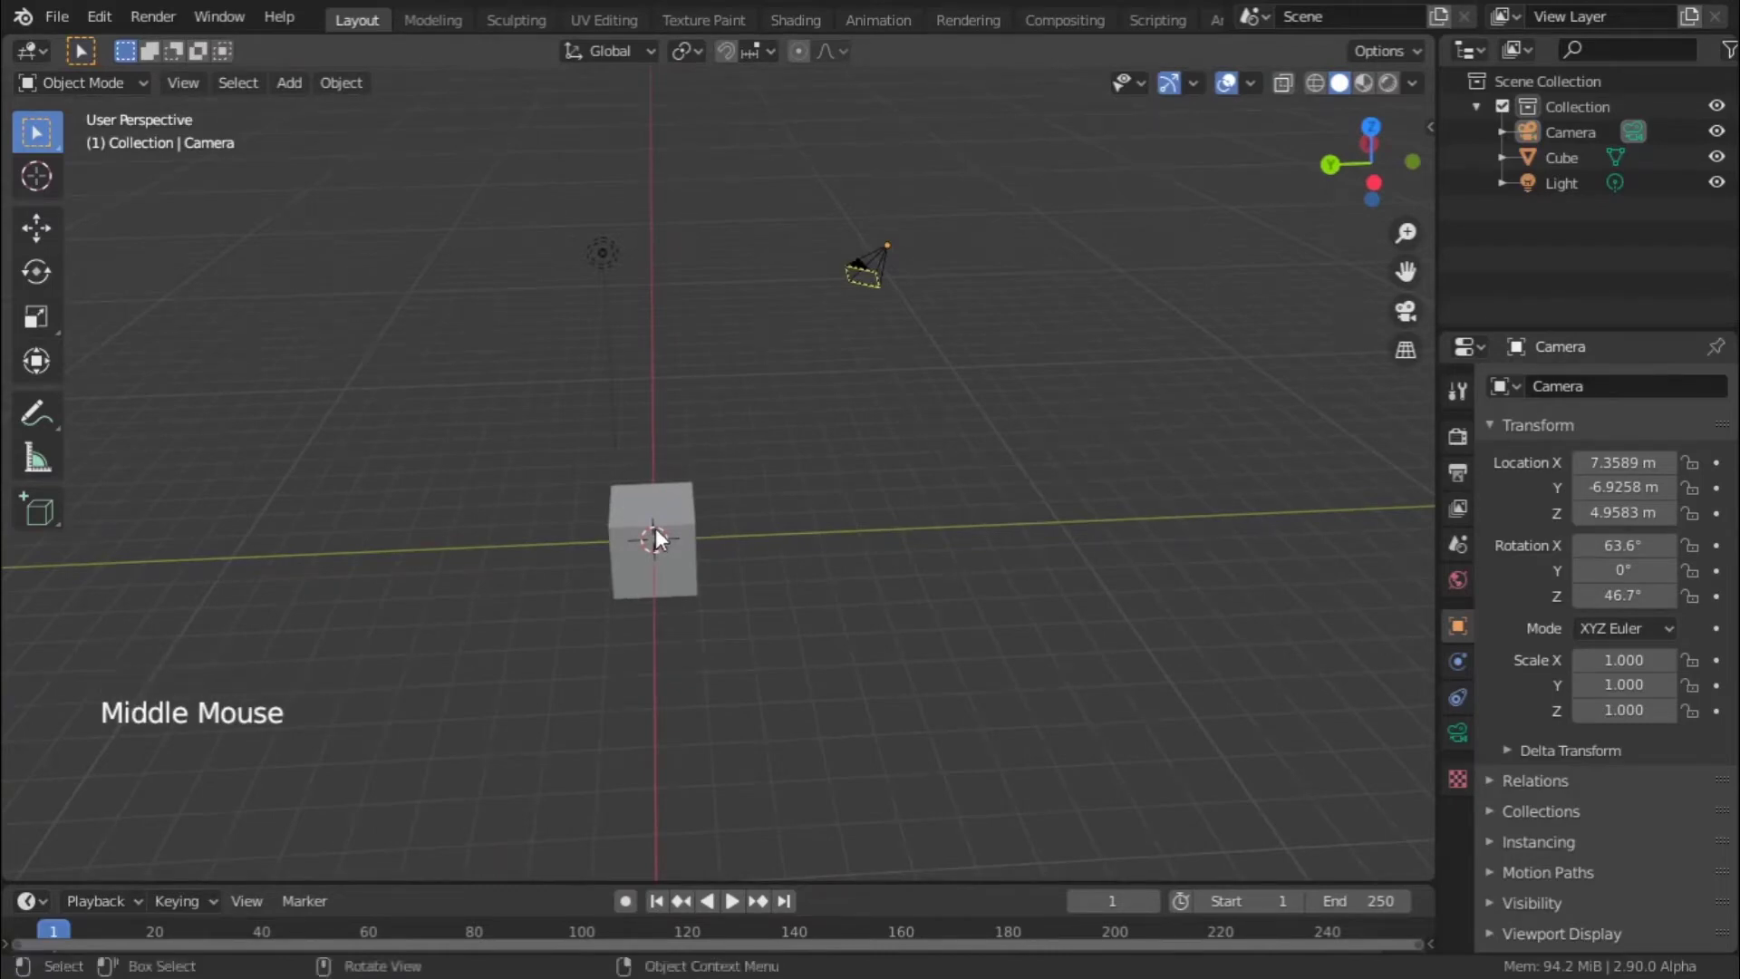
scroll(655, 528, "up", 7)
scroll(656, 526, "down", 7)
middle_click_drag(740, 484, 746, 620)
- Delete the default cube, camera and light
left_click(746, 620)
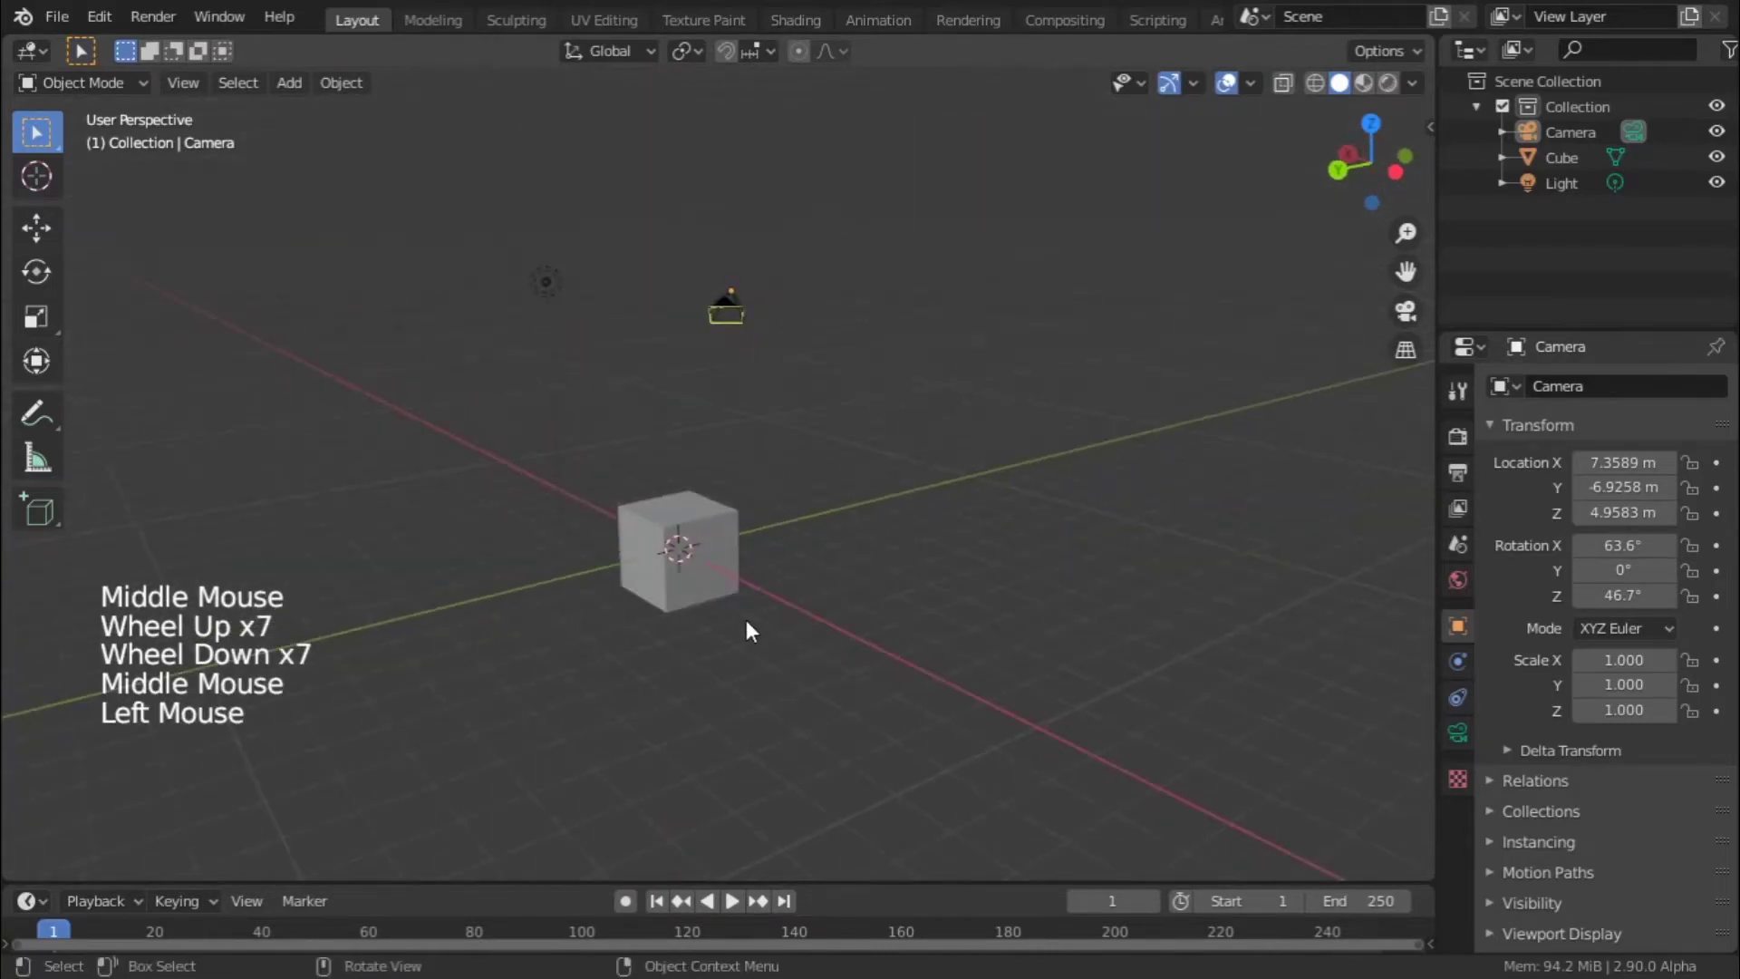
key("a")
key("x")
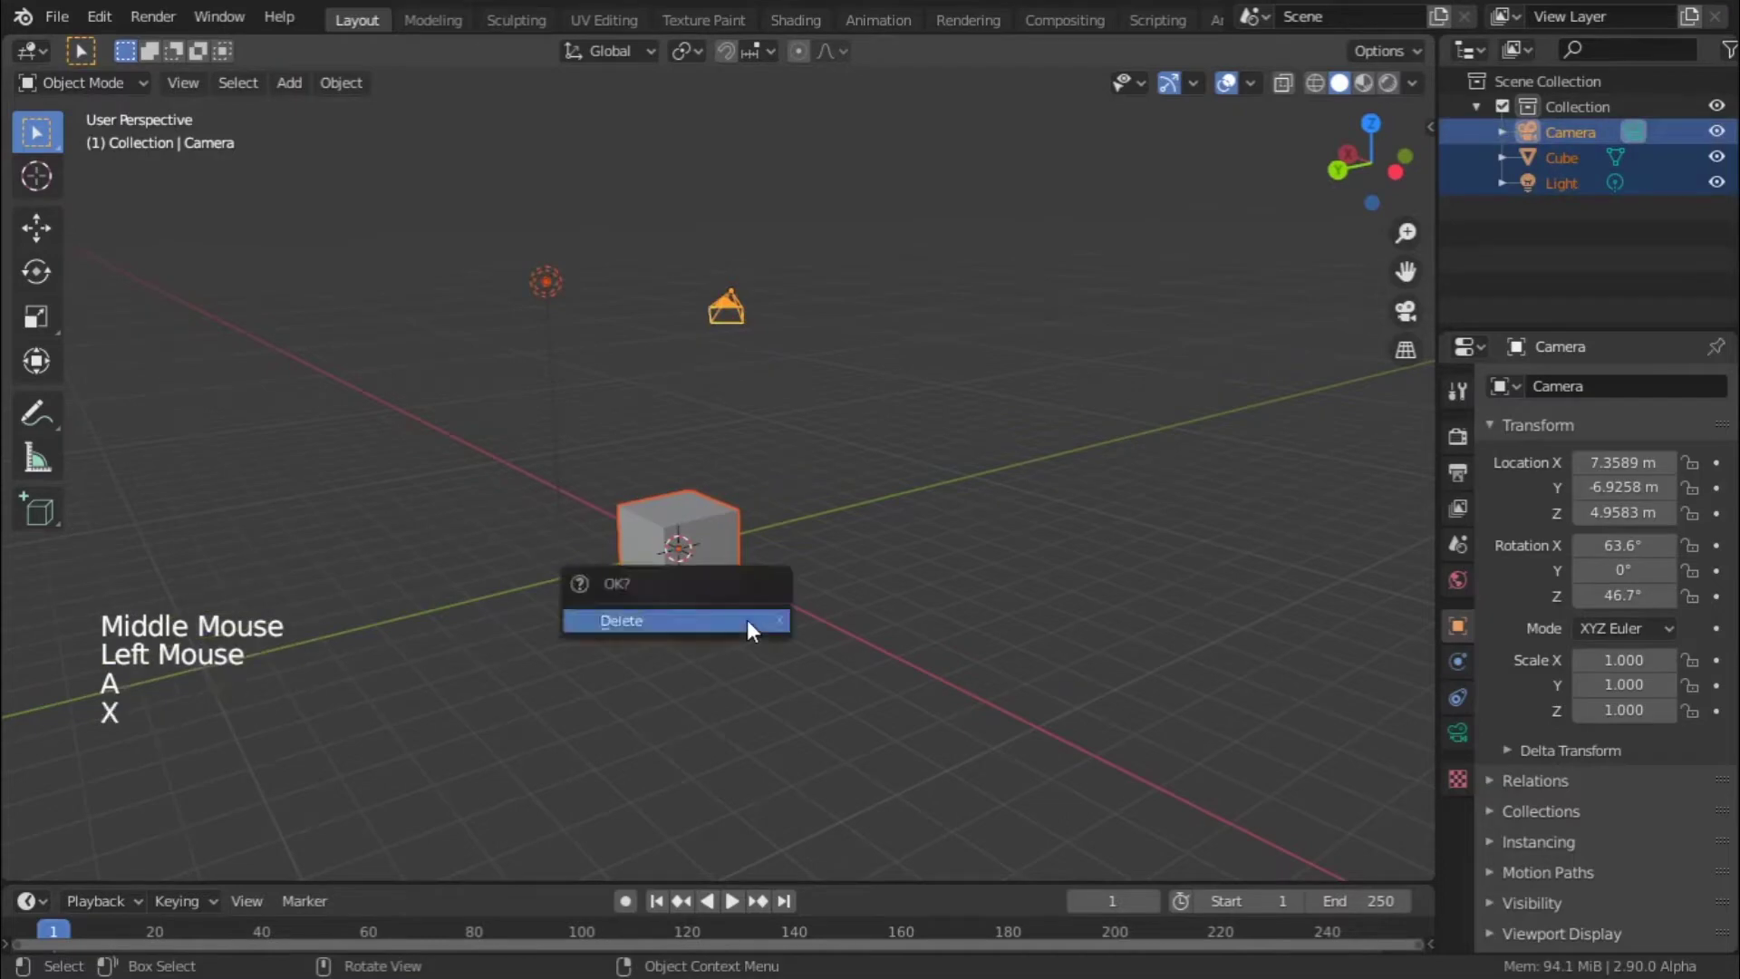
left_click(744, 623)
- Add a UV sphere at the scene origin
key("shift+a")
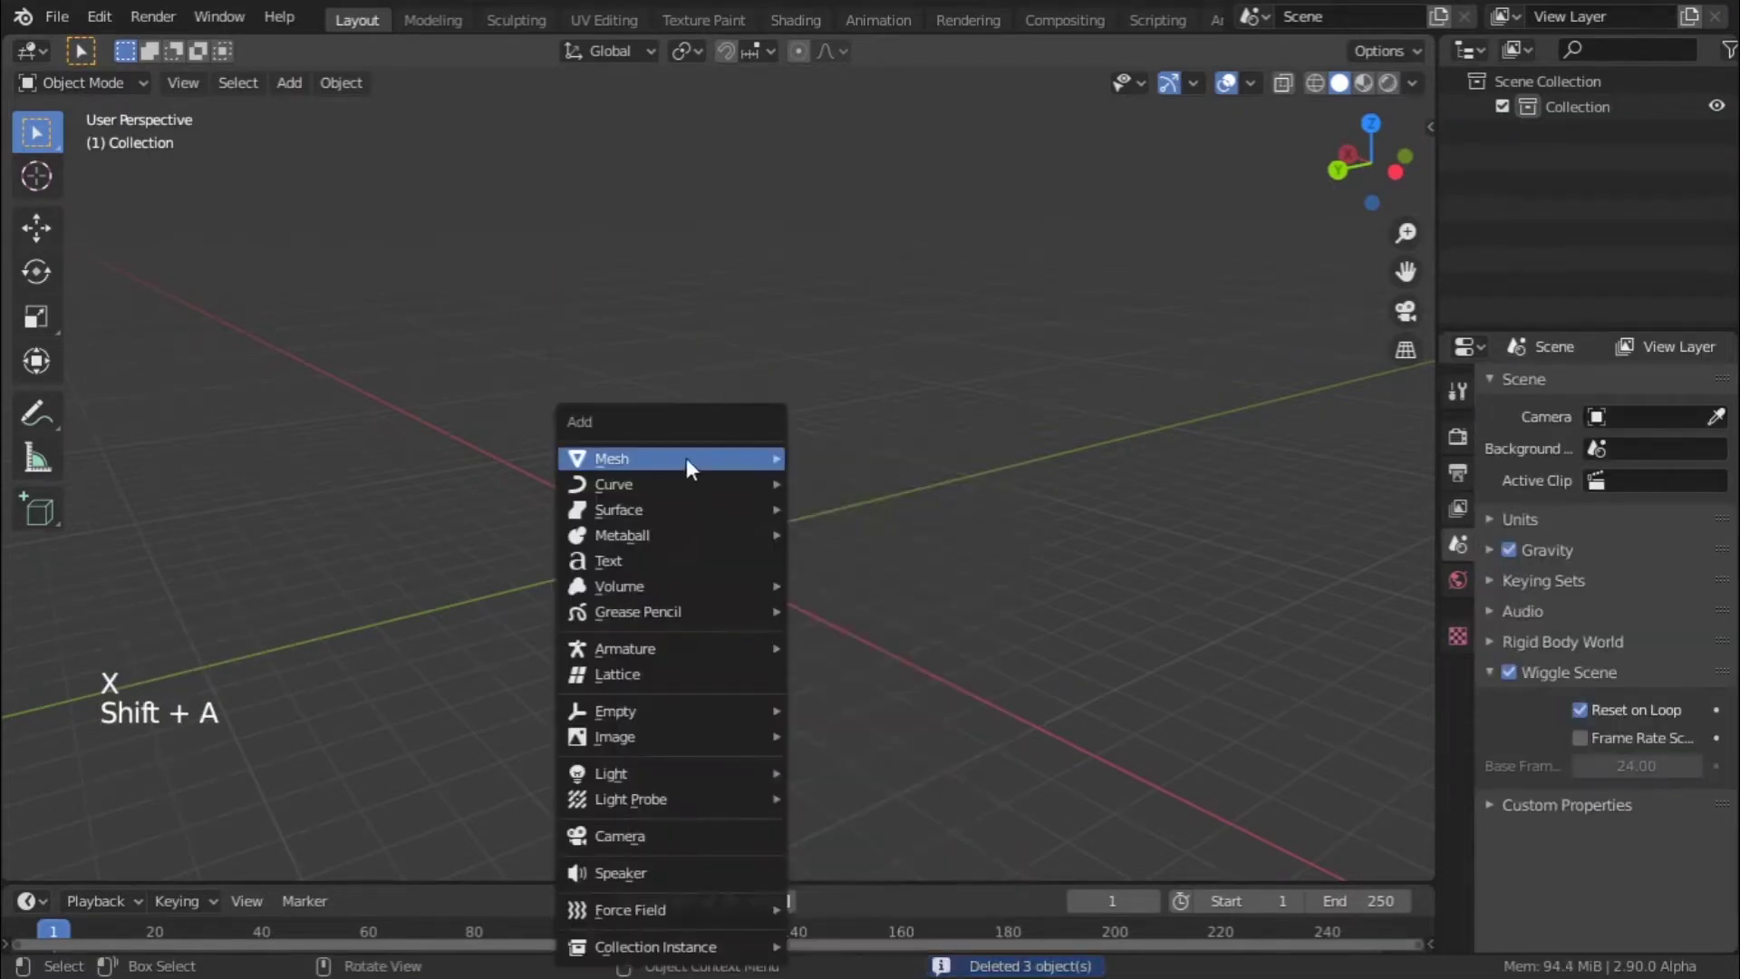
mouse_move(759, 458)
left_click(904, 534)
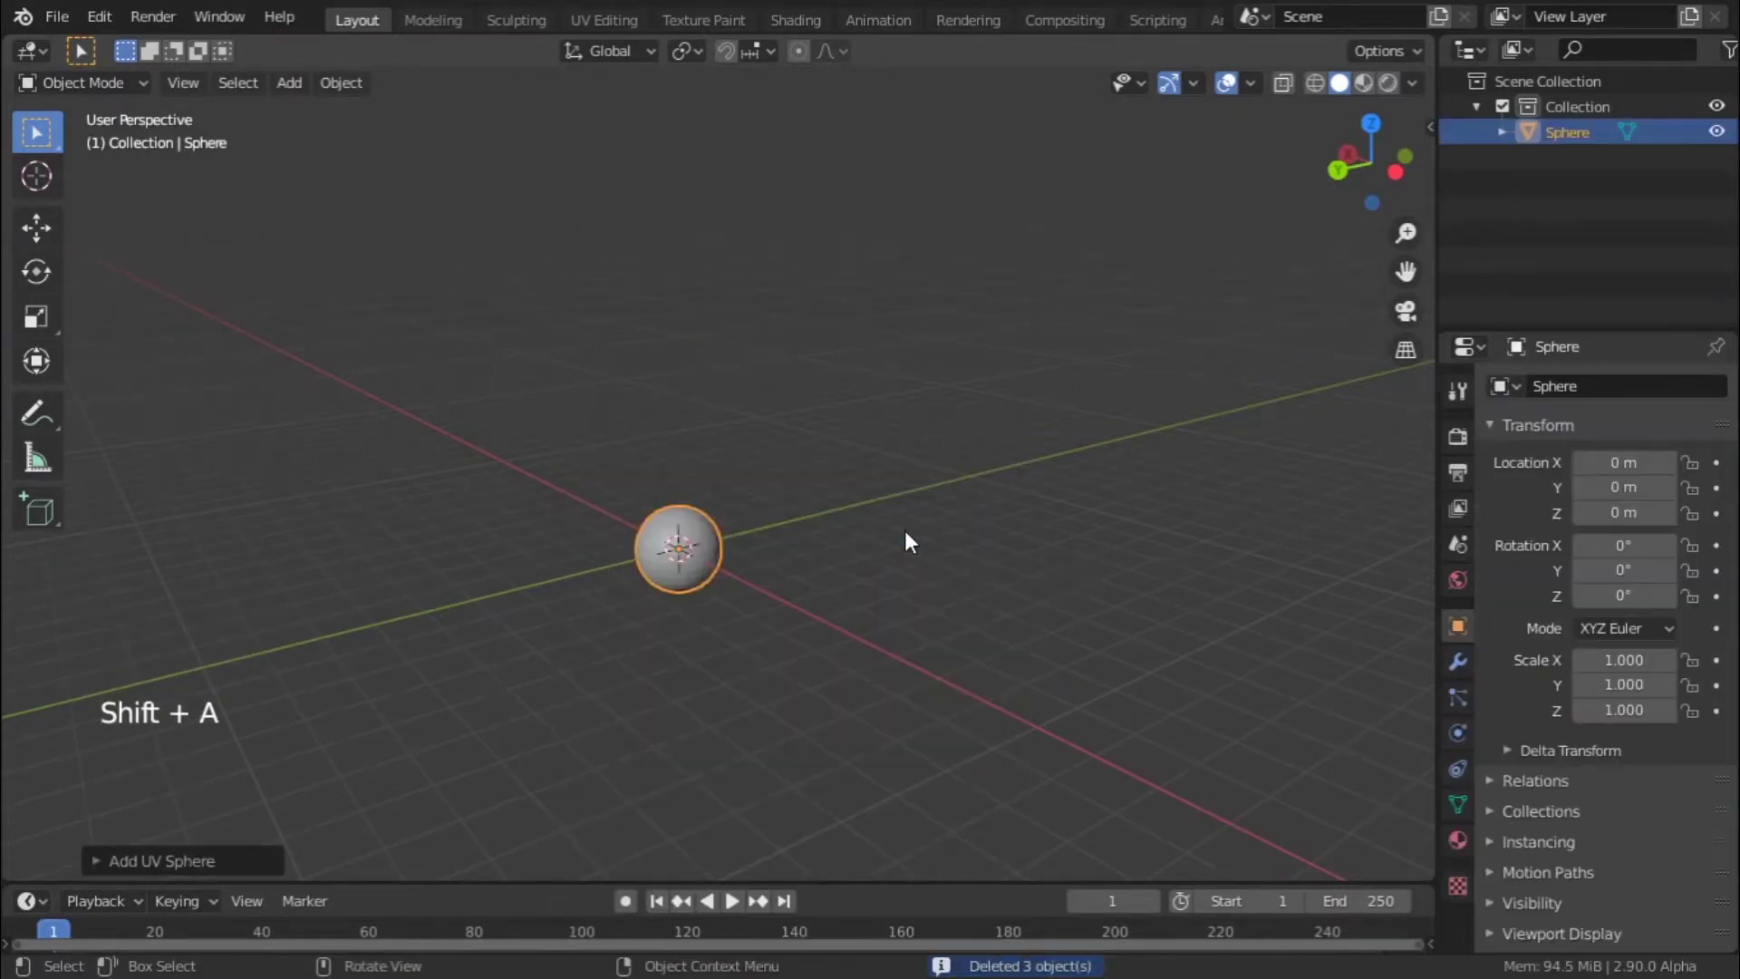
scroll(684, 689, "up", 3)
middle_click_drag(695, 686, 878, 544, "shift")
scroll(878, 543, "up", 3)
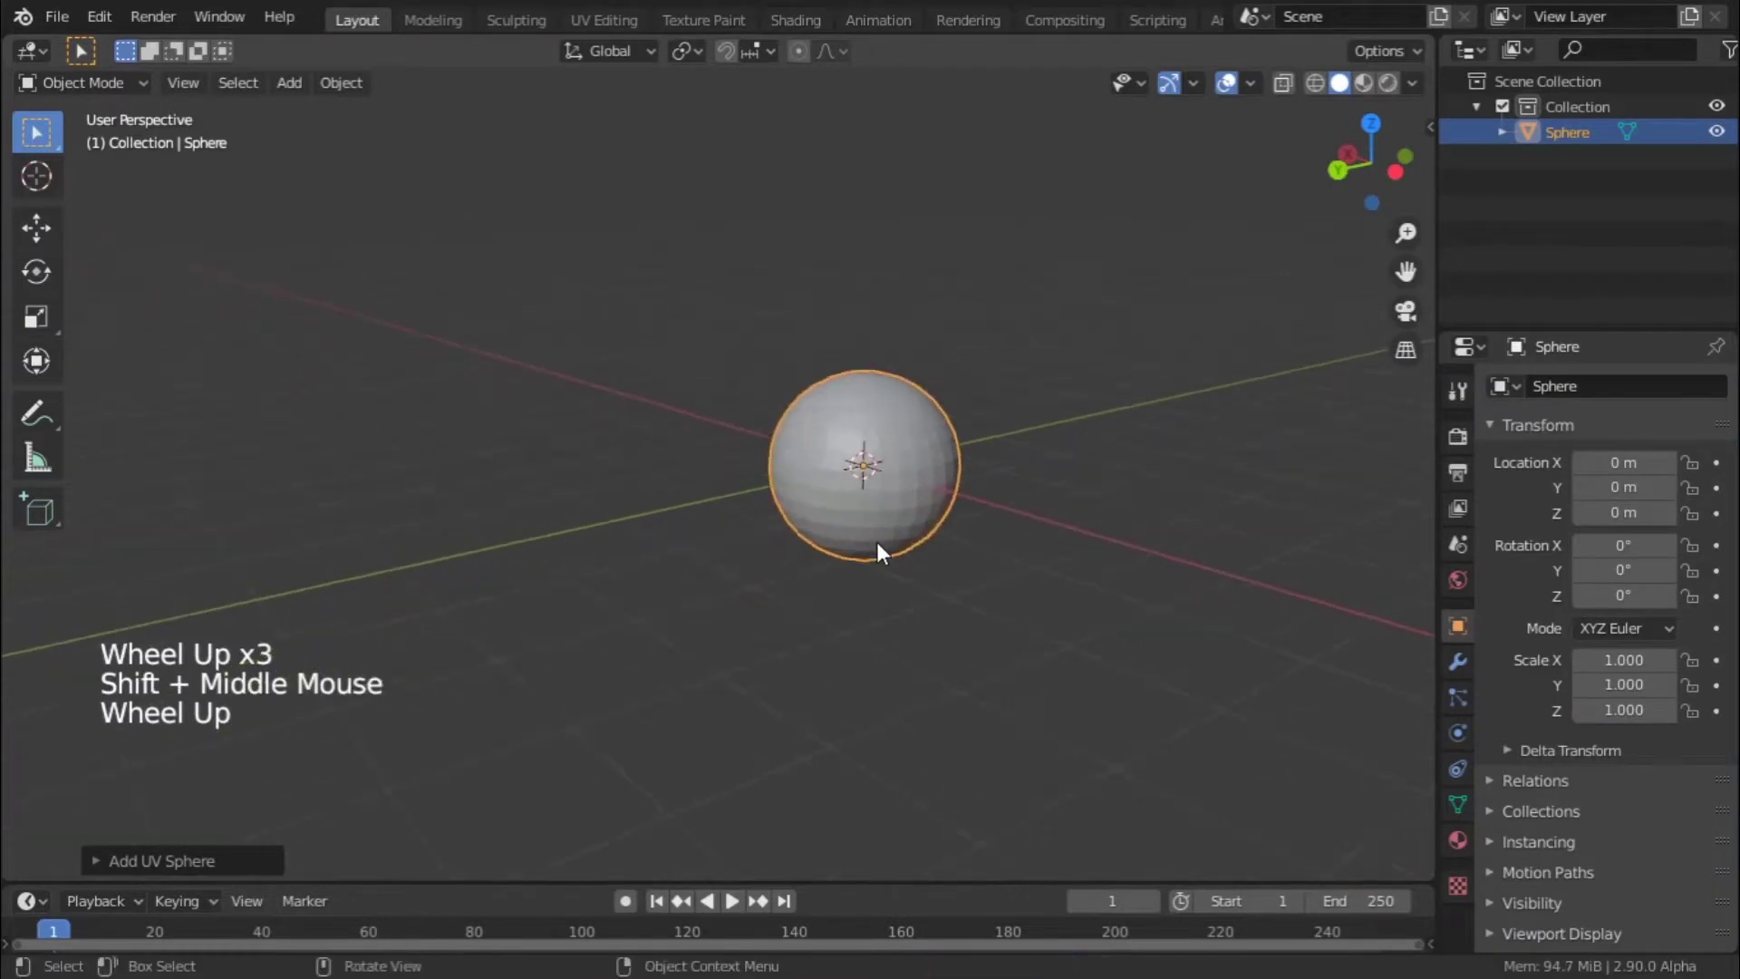
- Apply Shade Smooth to the sphere
right_click(888, 453)
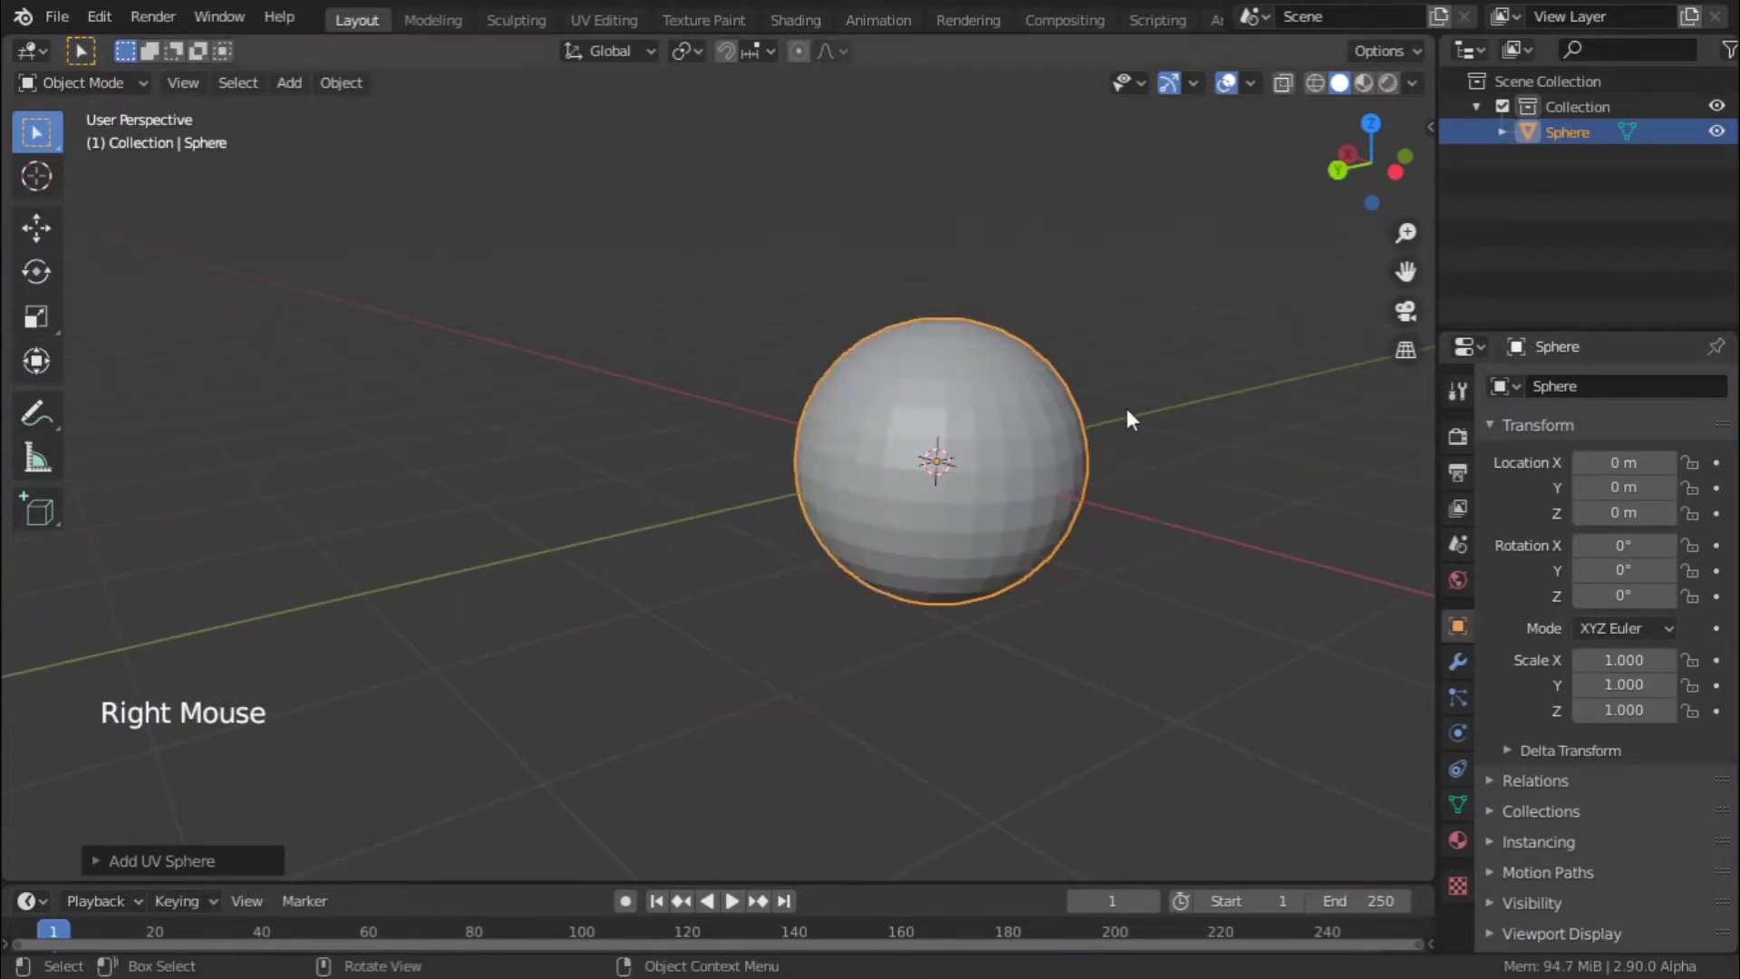
right_click(949, 448)
left_click(835, 385)
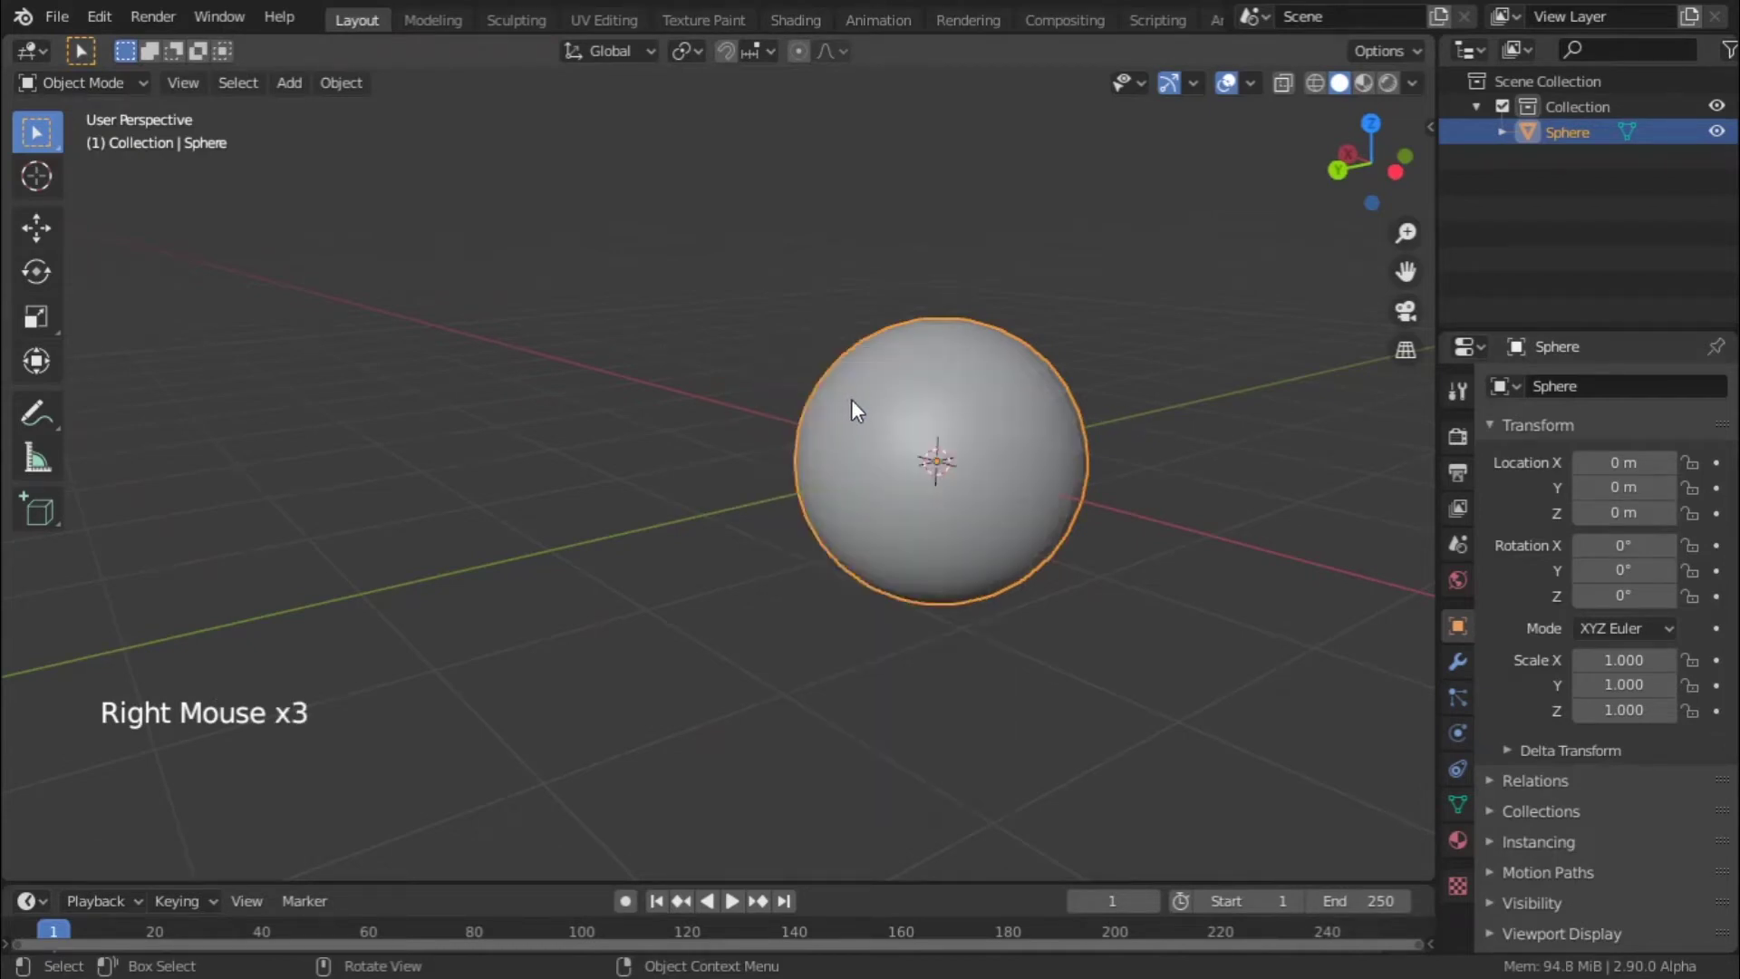
- Examine the outline of the smooth-shaded sphere up close and from a distance, and reselect the sphere
left_click(747, 638)
middle_click_drag(747, 638, 797, 612)
scroll(809, 518, "up", 7)
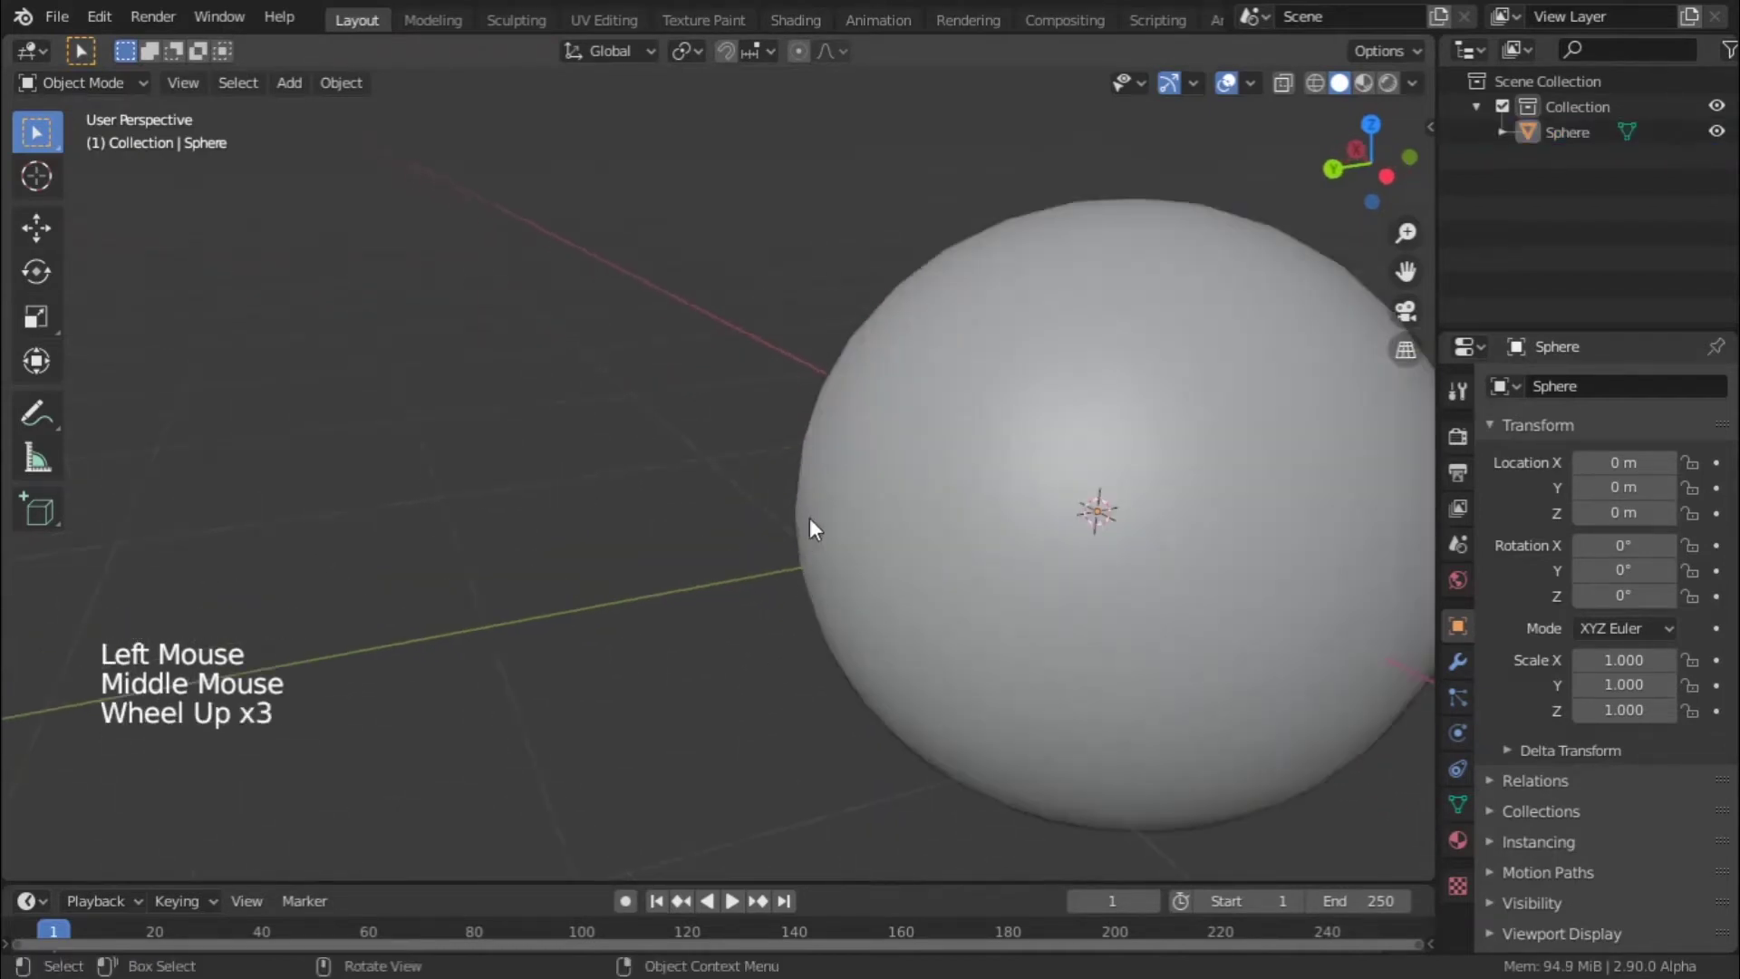
scroll(819, 500, "down", 2)
middle_click_drag(819, 500, 722, 597, "shift")
scroll(722, 596, "up", 2)
scroll(866, 639, "down", 1)
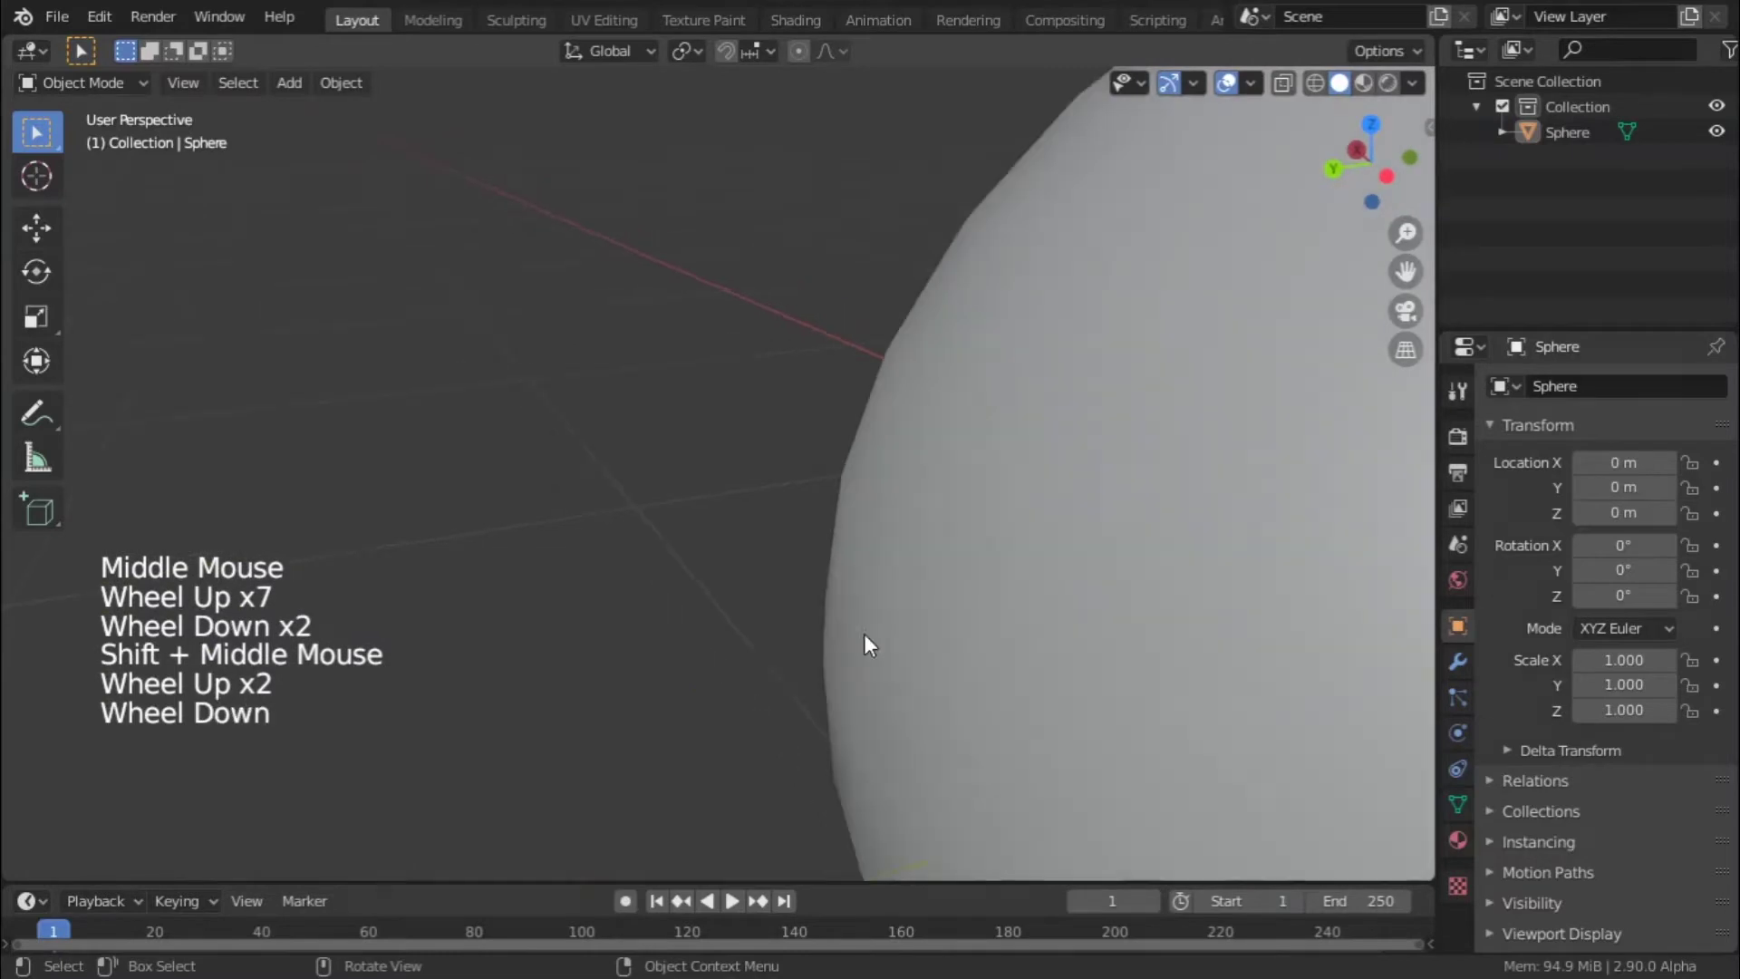
scroll(843, 594, "down", 6)
middle_click_drag(843, 594, 769, 626, "shift")
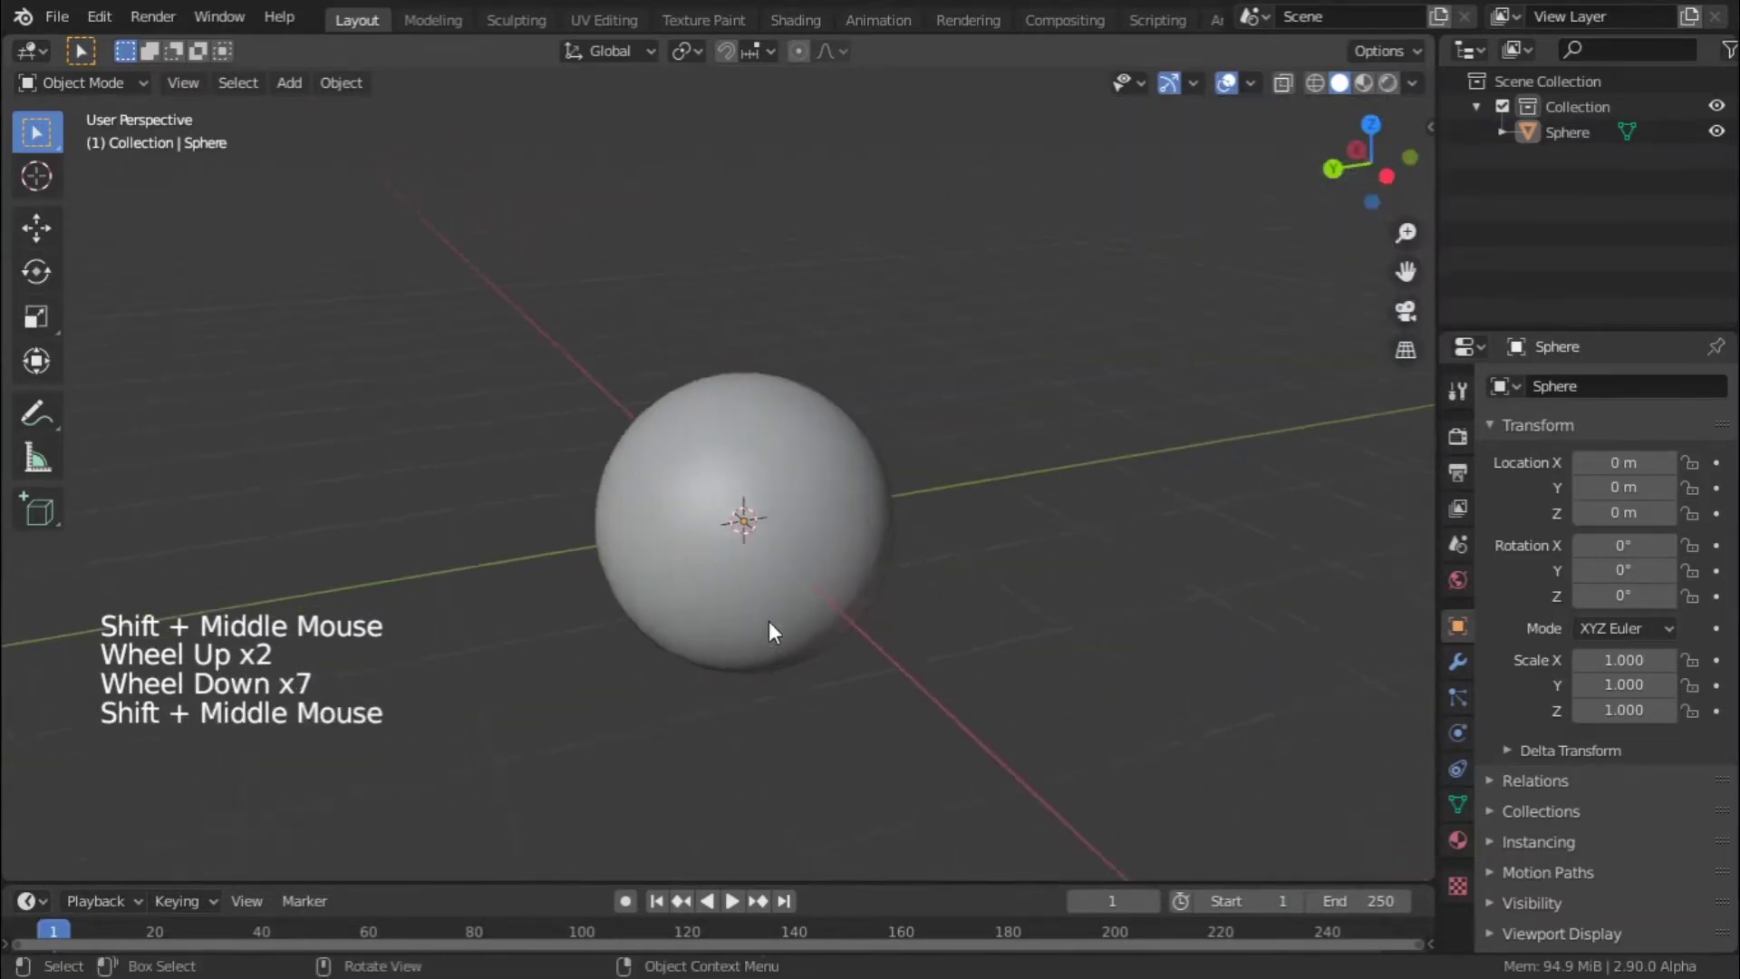
scroll(769, 622, "up", 2)
left_click(770, 622)
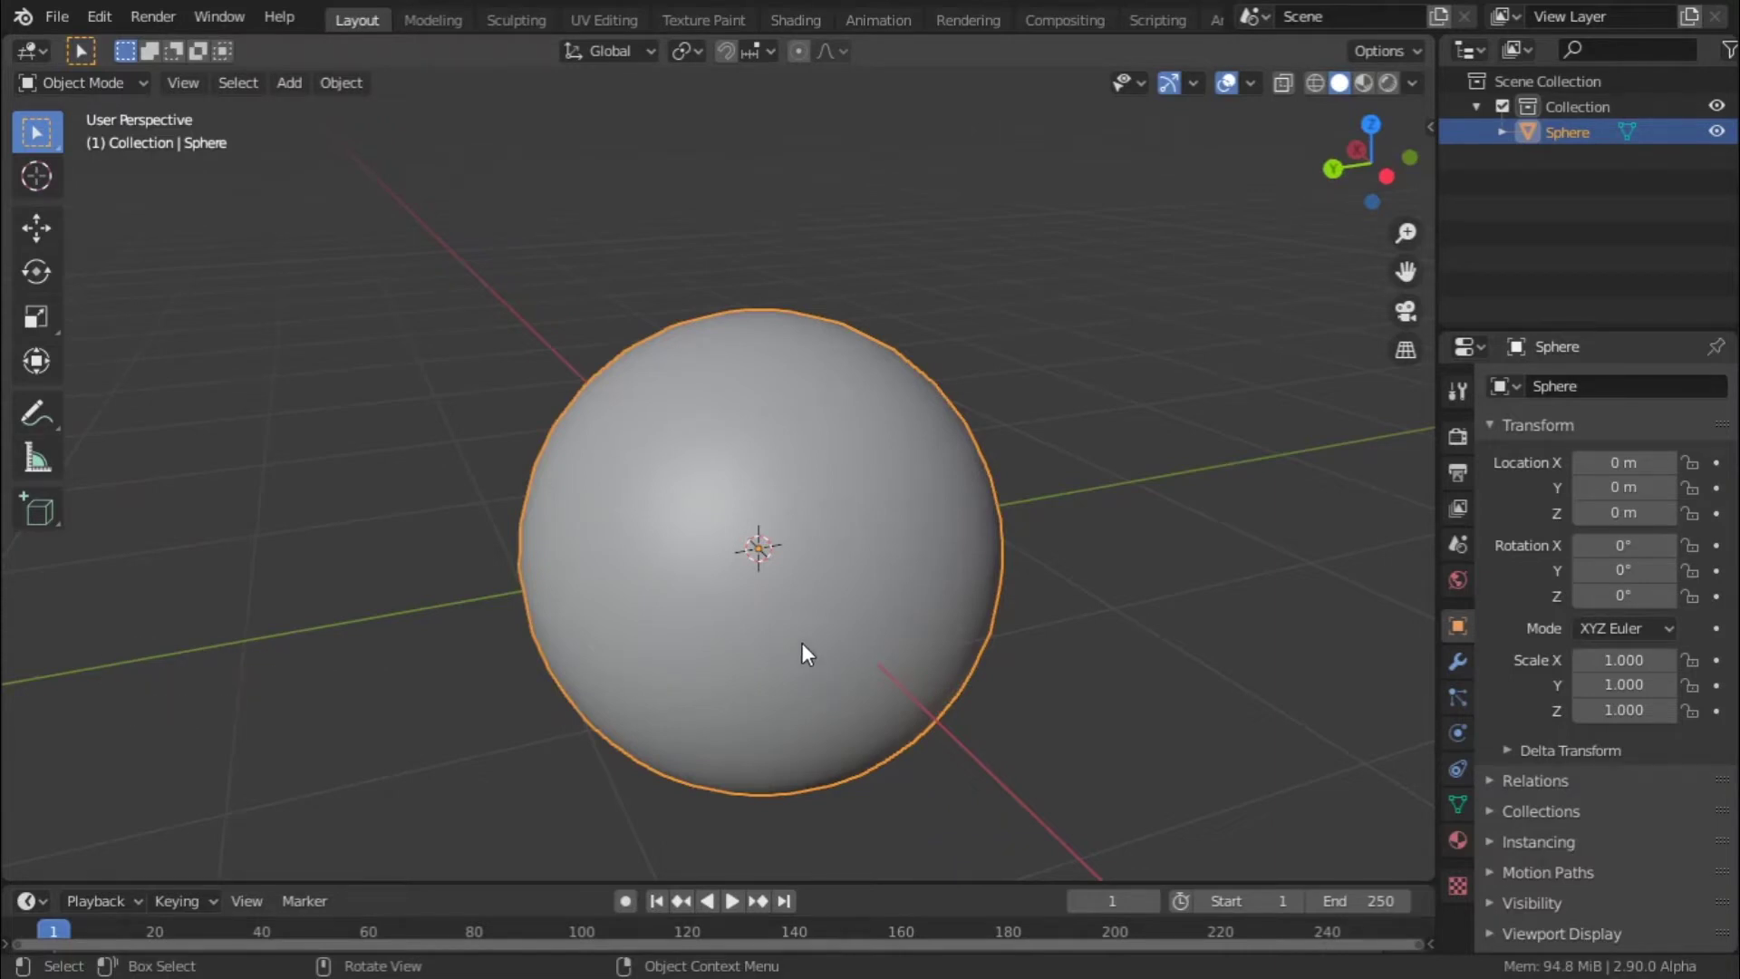
- Enter Edit Mode on the sphere and select the single vertex at its top pole
key("Tab")
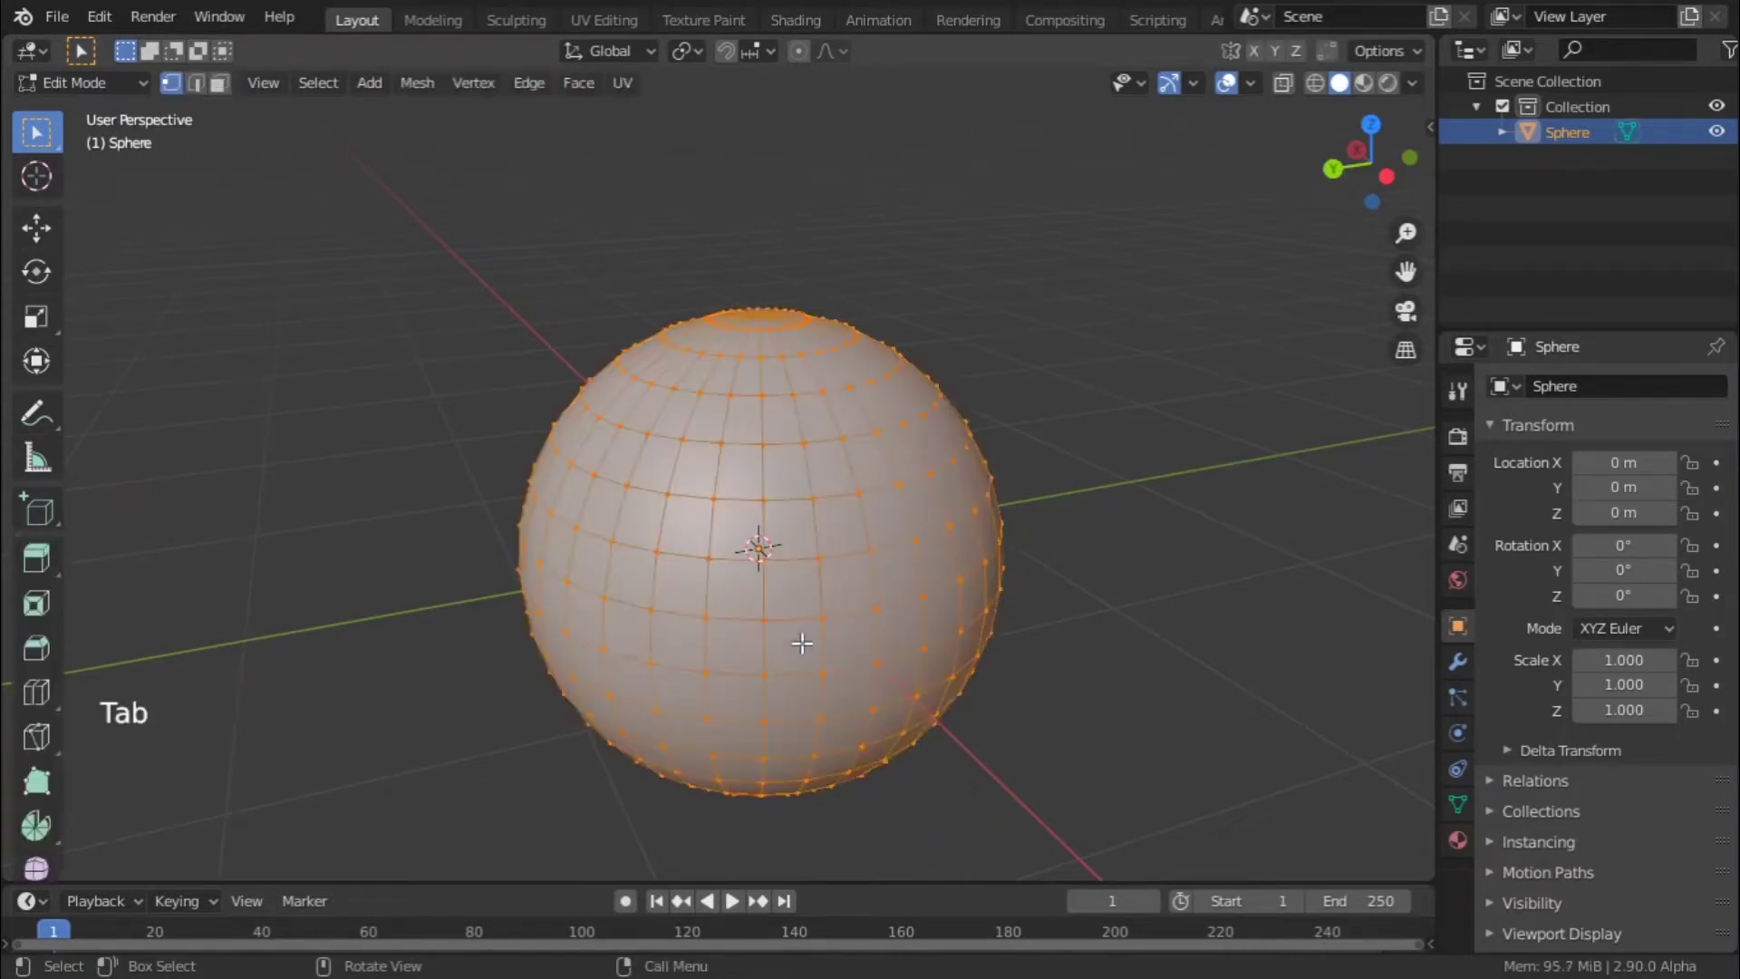
key("Tab")
key("Tab")
middle_click_drag(792, 671, 878, 575)
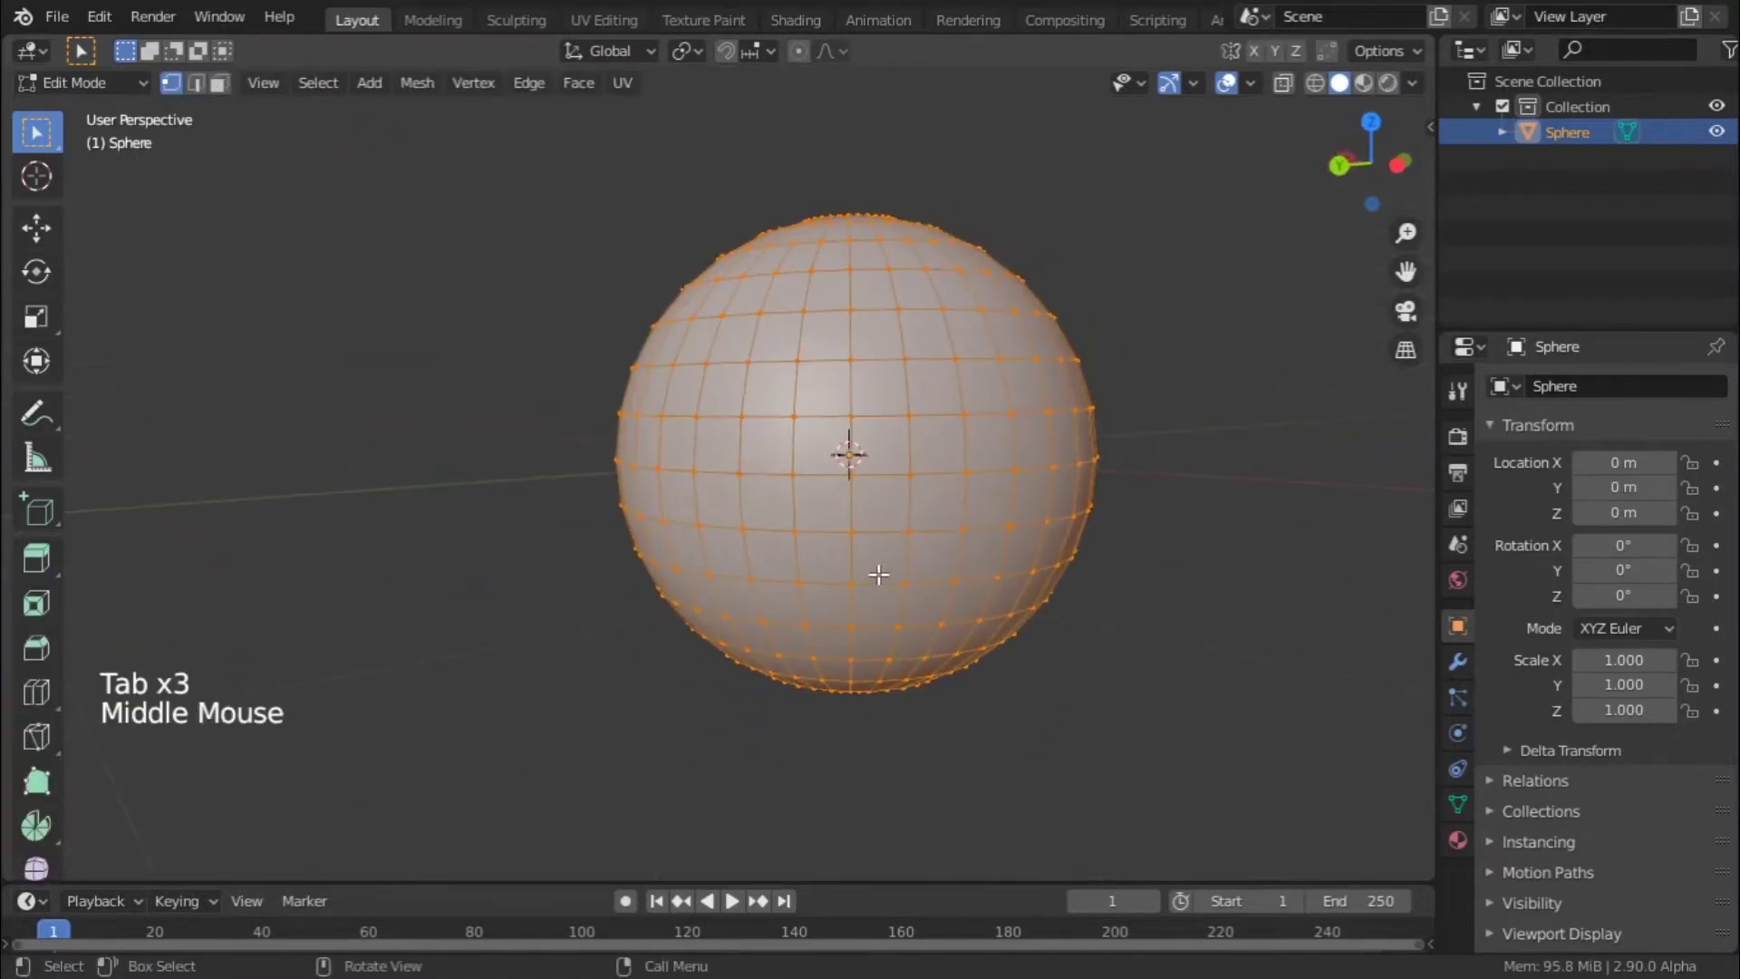
left_click(843, 469, "alt")
middle_click_drag(408, 194, 573, 432)
left_click(839, 513)
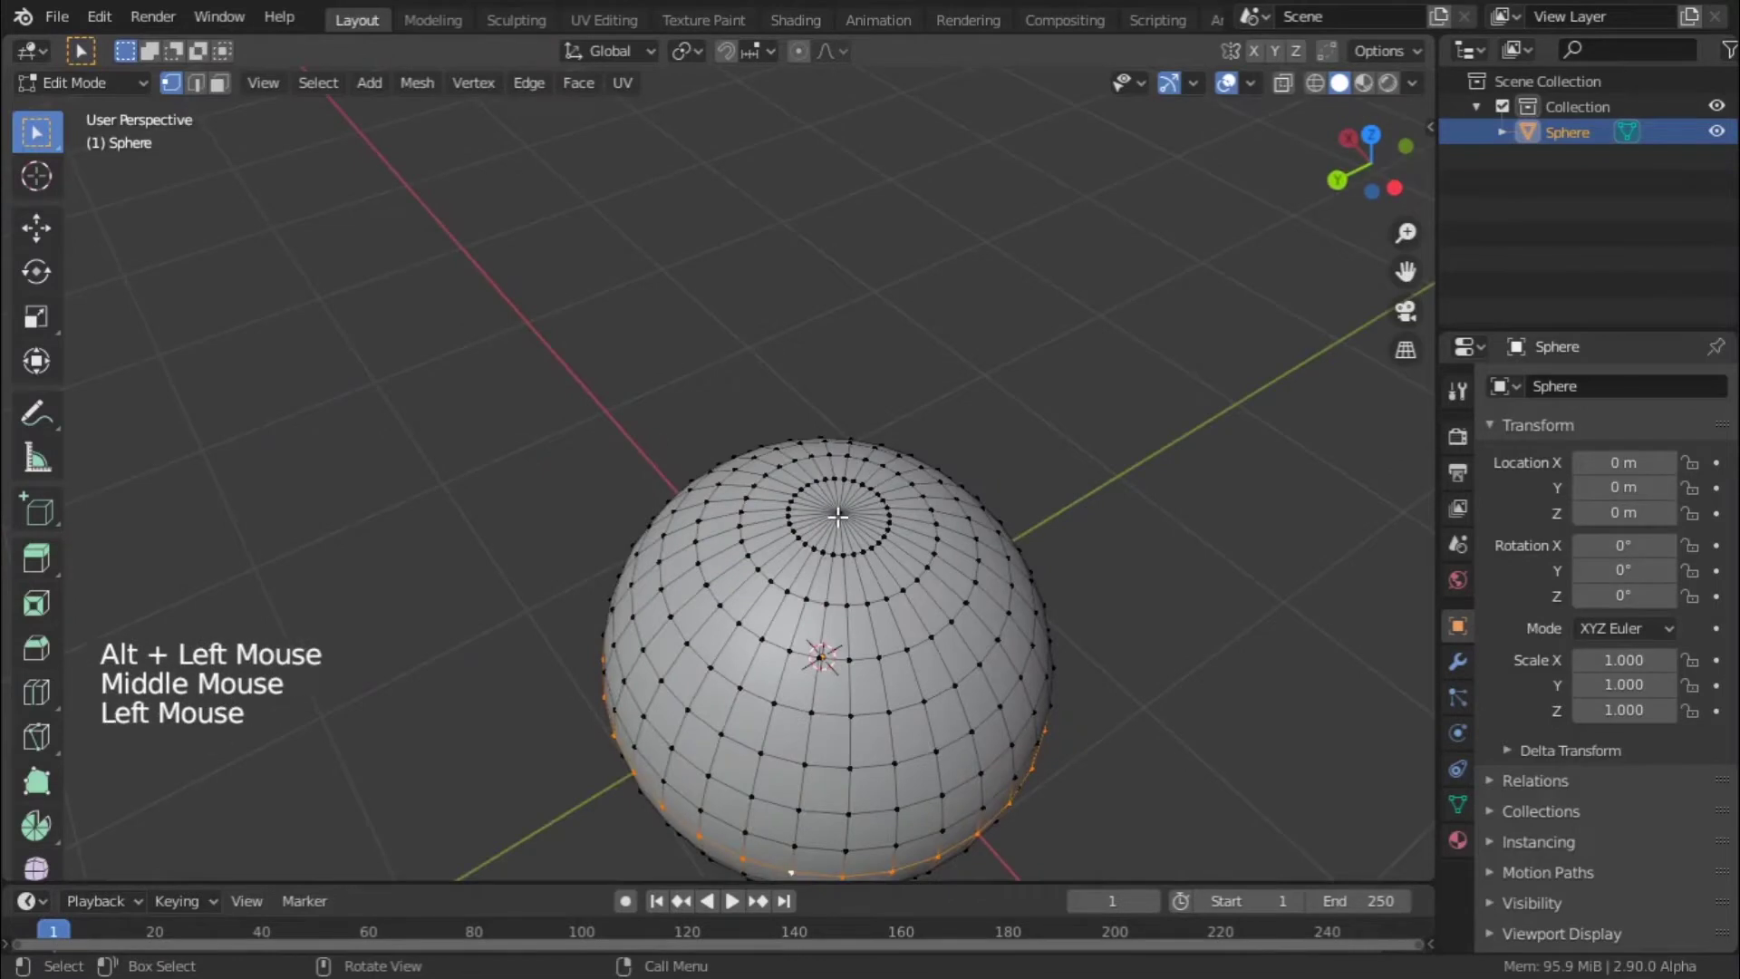
key("ctrl+equal")
key("ctrl+equal")
key("ctrl+equal")
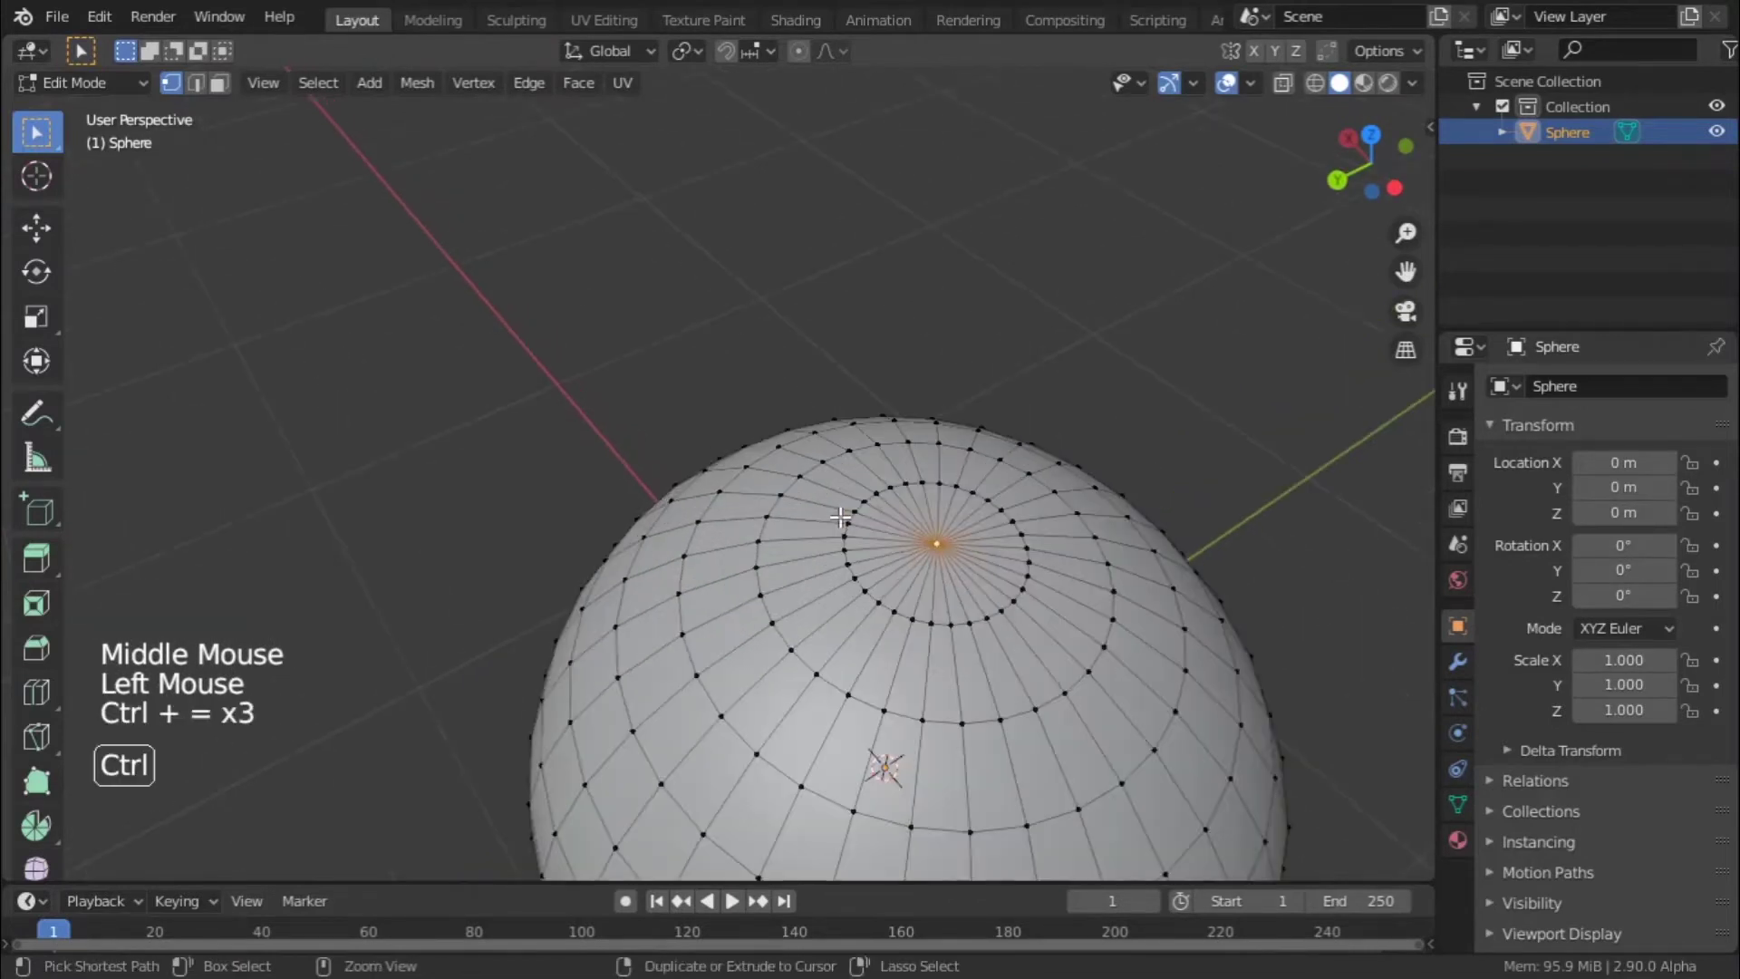
key("ctrl+minus")
key("ctrl+minus")
key("ctrl+minus")
- Grow the selection ring by ring from the pole down to the equator so it covers the sphere's upper half
key("ctrl+KP_Add")
key("ctrl+KP_Add")
key("ctrl+KP_Add")
key("ctrl+KP_Add")
key("ctrl+KP_Add")
key("ctrl+KP_Add")
key("ctrl+KP_Add")
key("ctrl+KP_Add")
key("ctrl+KP_Add")
key("ctrl+KP_Add")
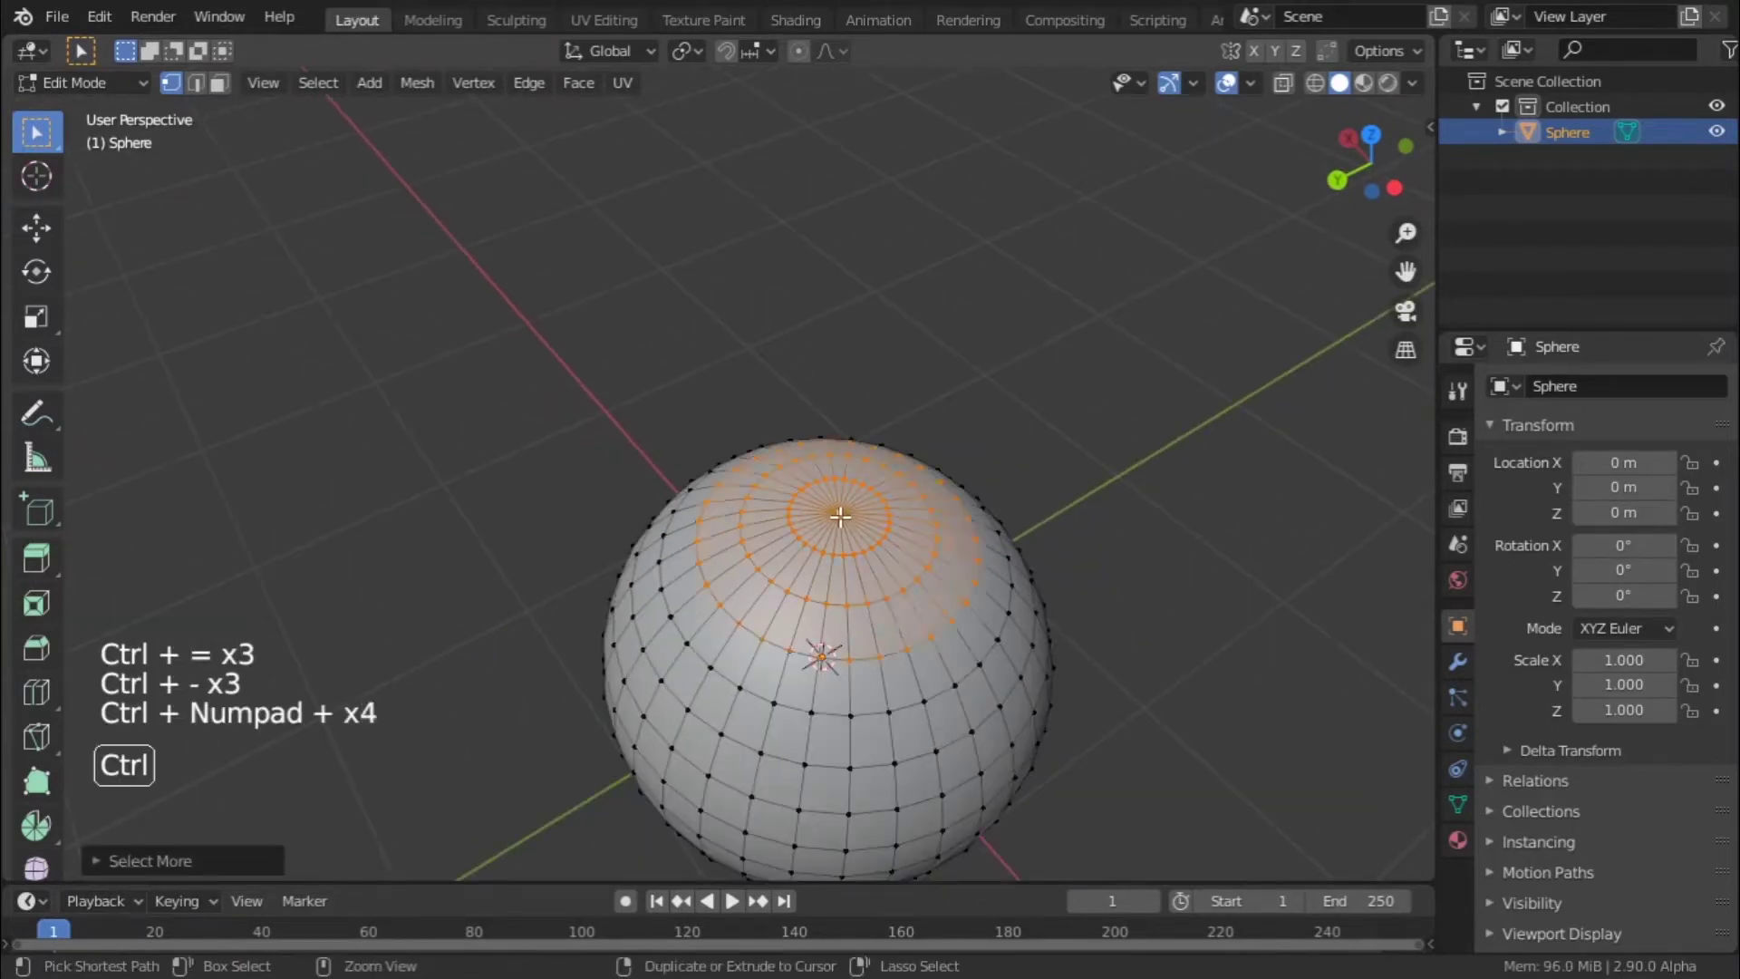
key("ctrl+KP_Add")
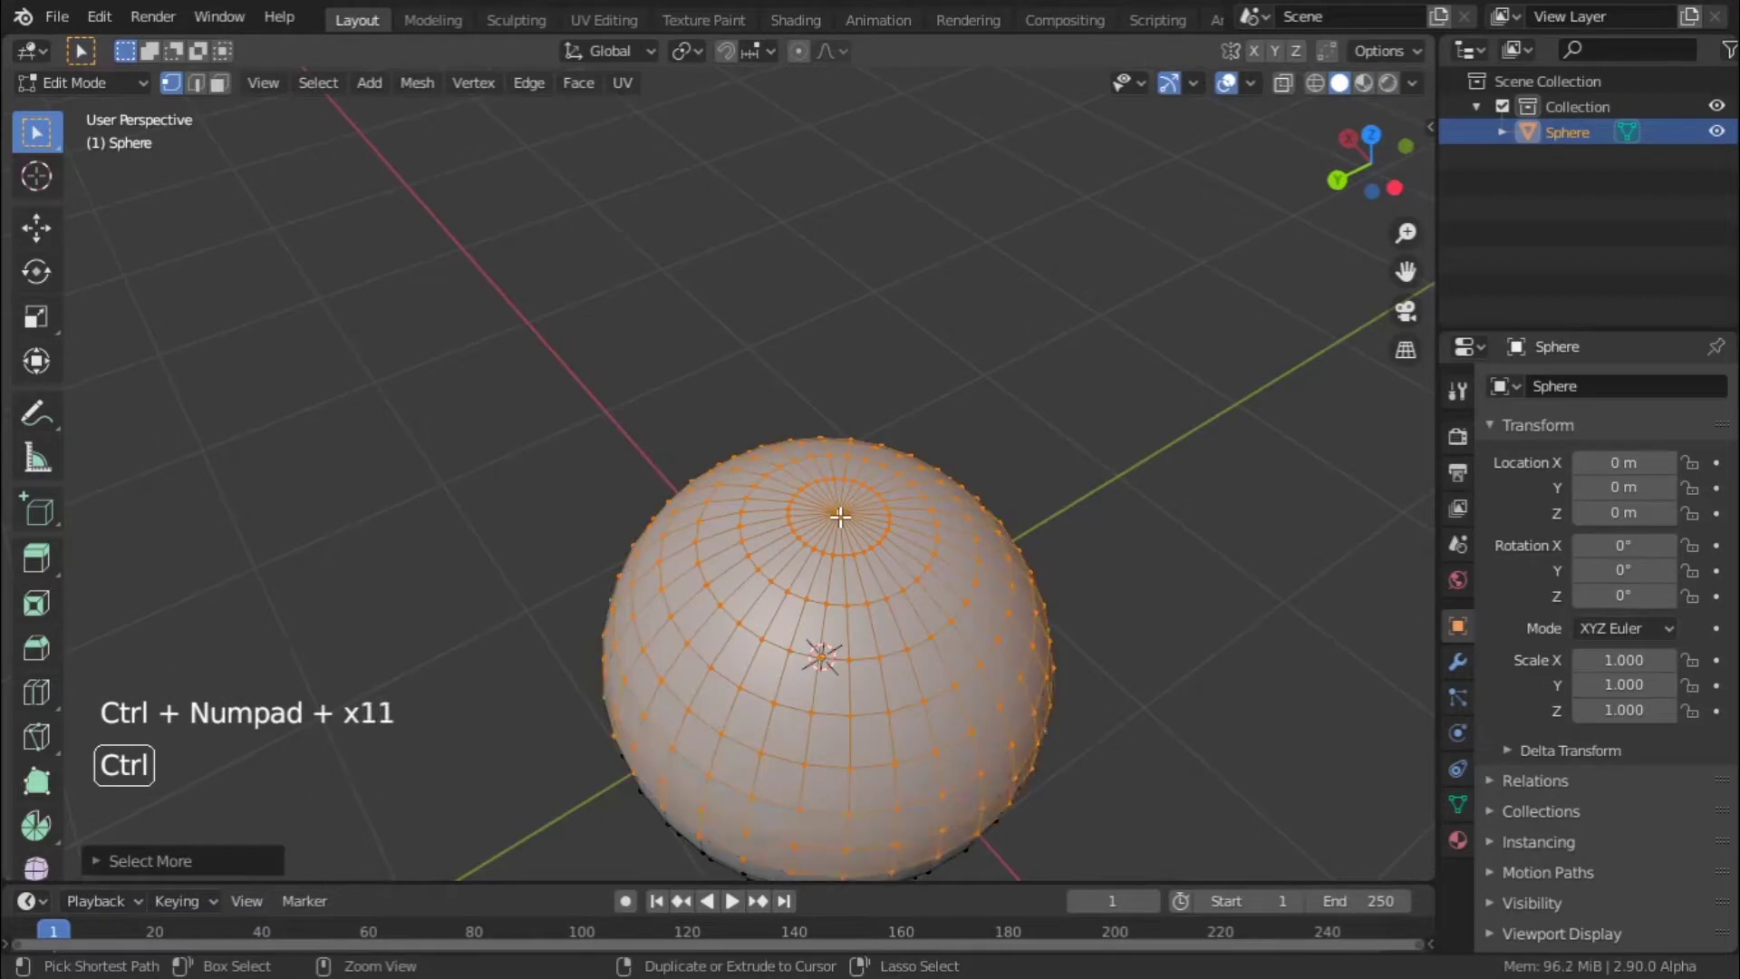
scroll(839, 513, "down", 1)
middle_click_drag(839, 513, 827, 431)
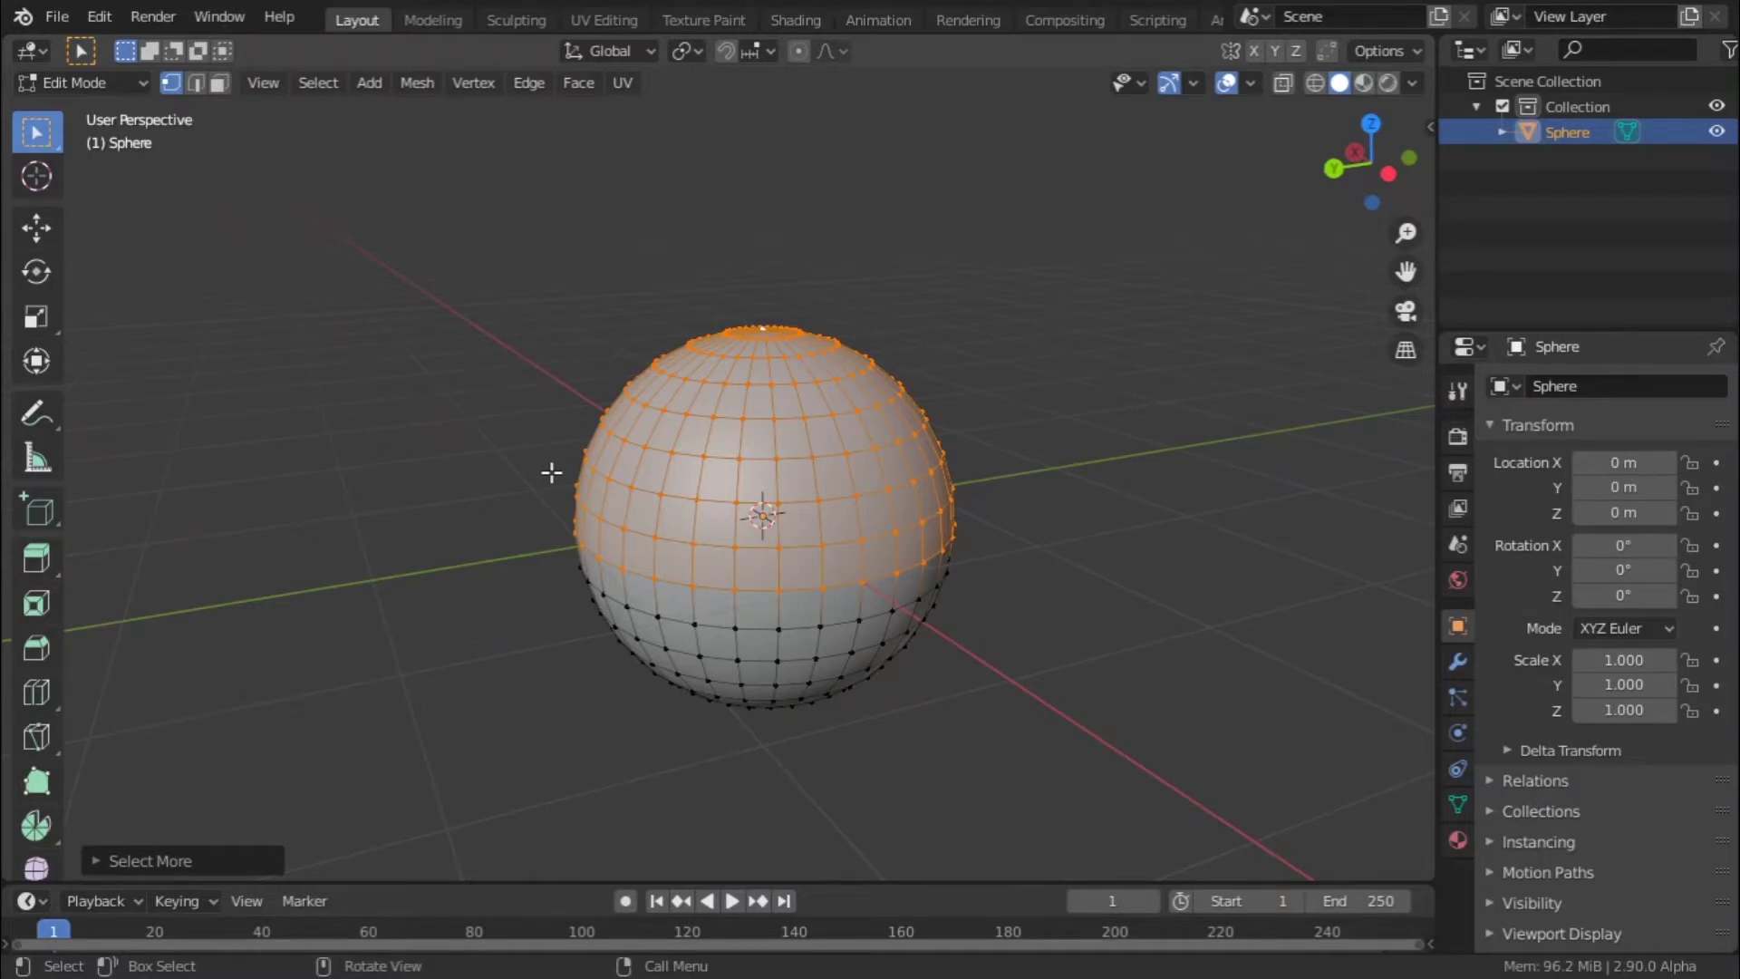
- Duplicate the selected upper half in place and scale the copy up uniformly to about 1.04
key("shift+d")
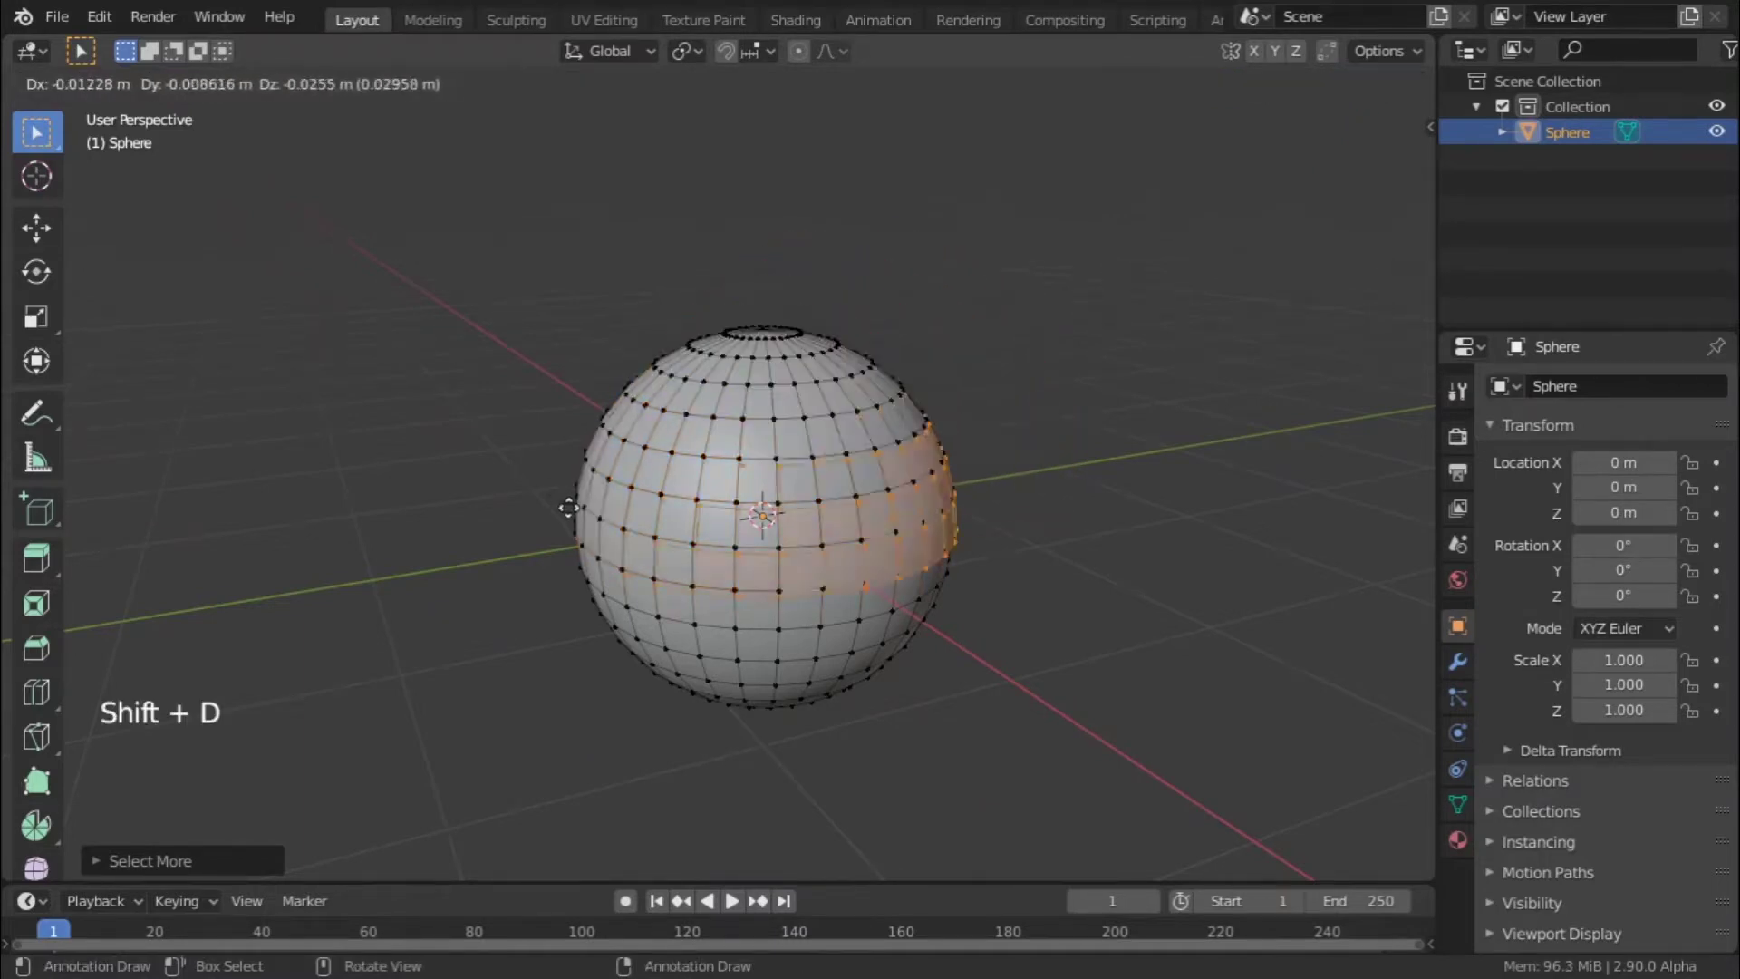
right_click(513, 441)
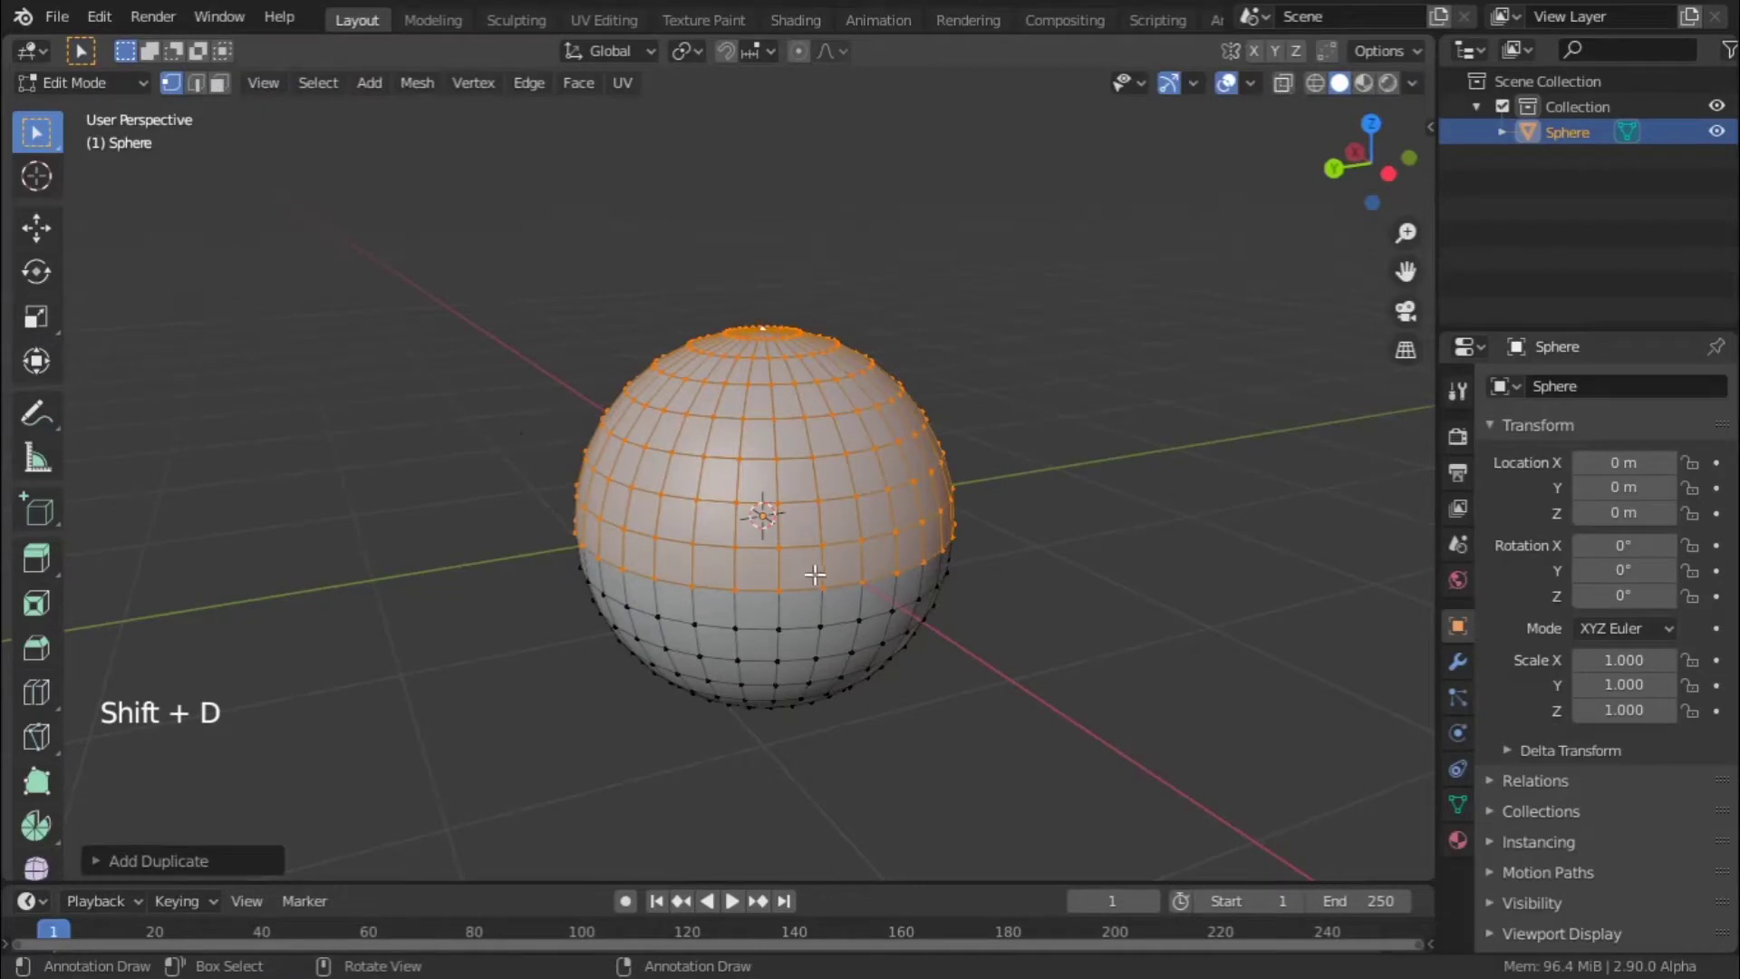
key("s")
key("shift")
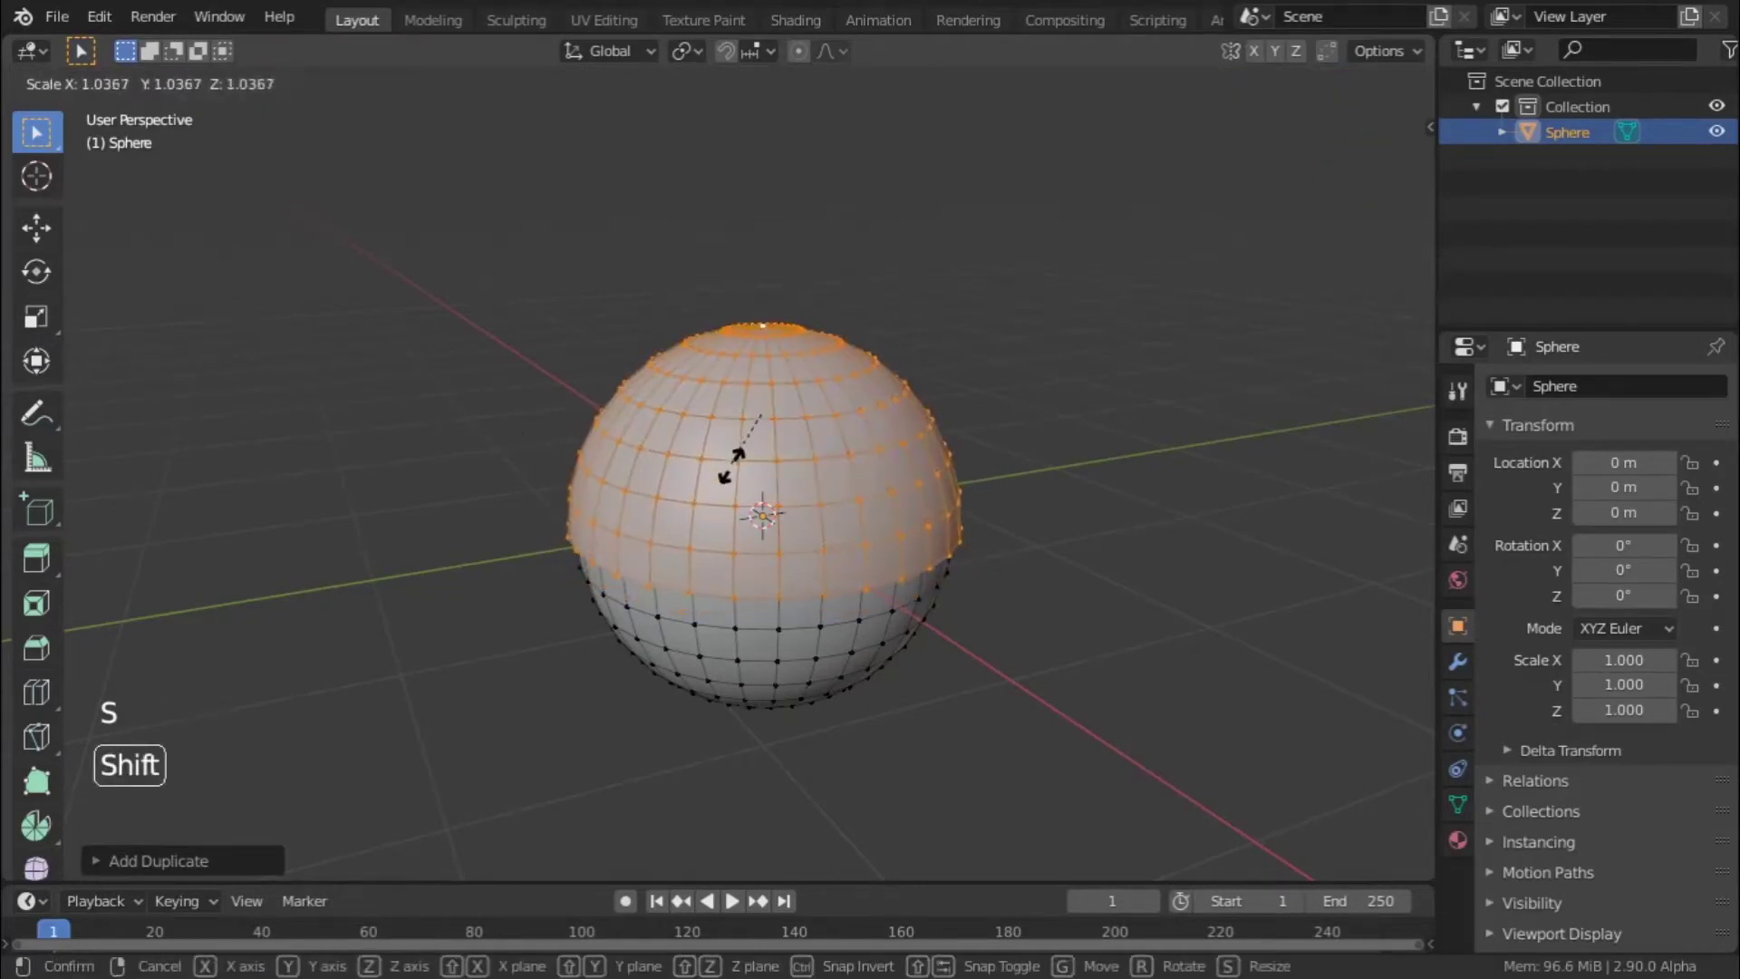
left_click(711, 474)
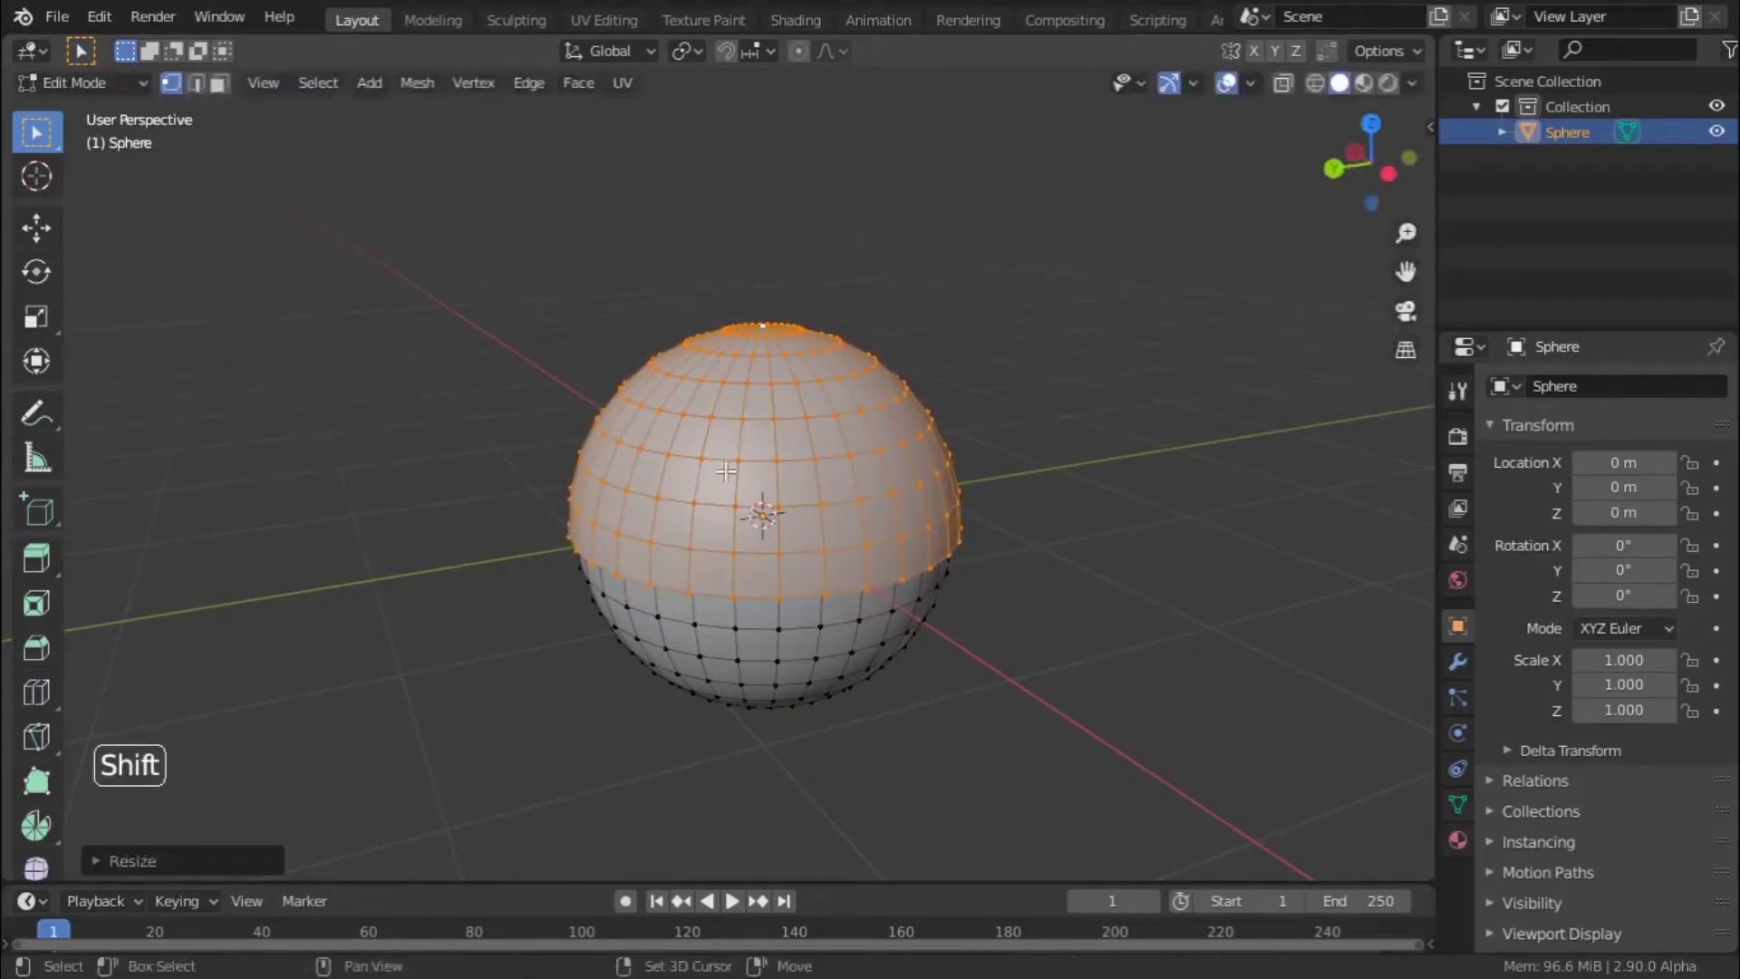
- Try separating the enlarged duplicate from the sphere and undo the separation
middle_click_drag(710, 474, 717, 429)
scroll(716, 429, "up", 2)
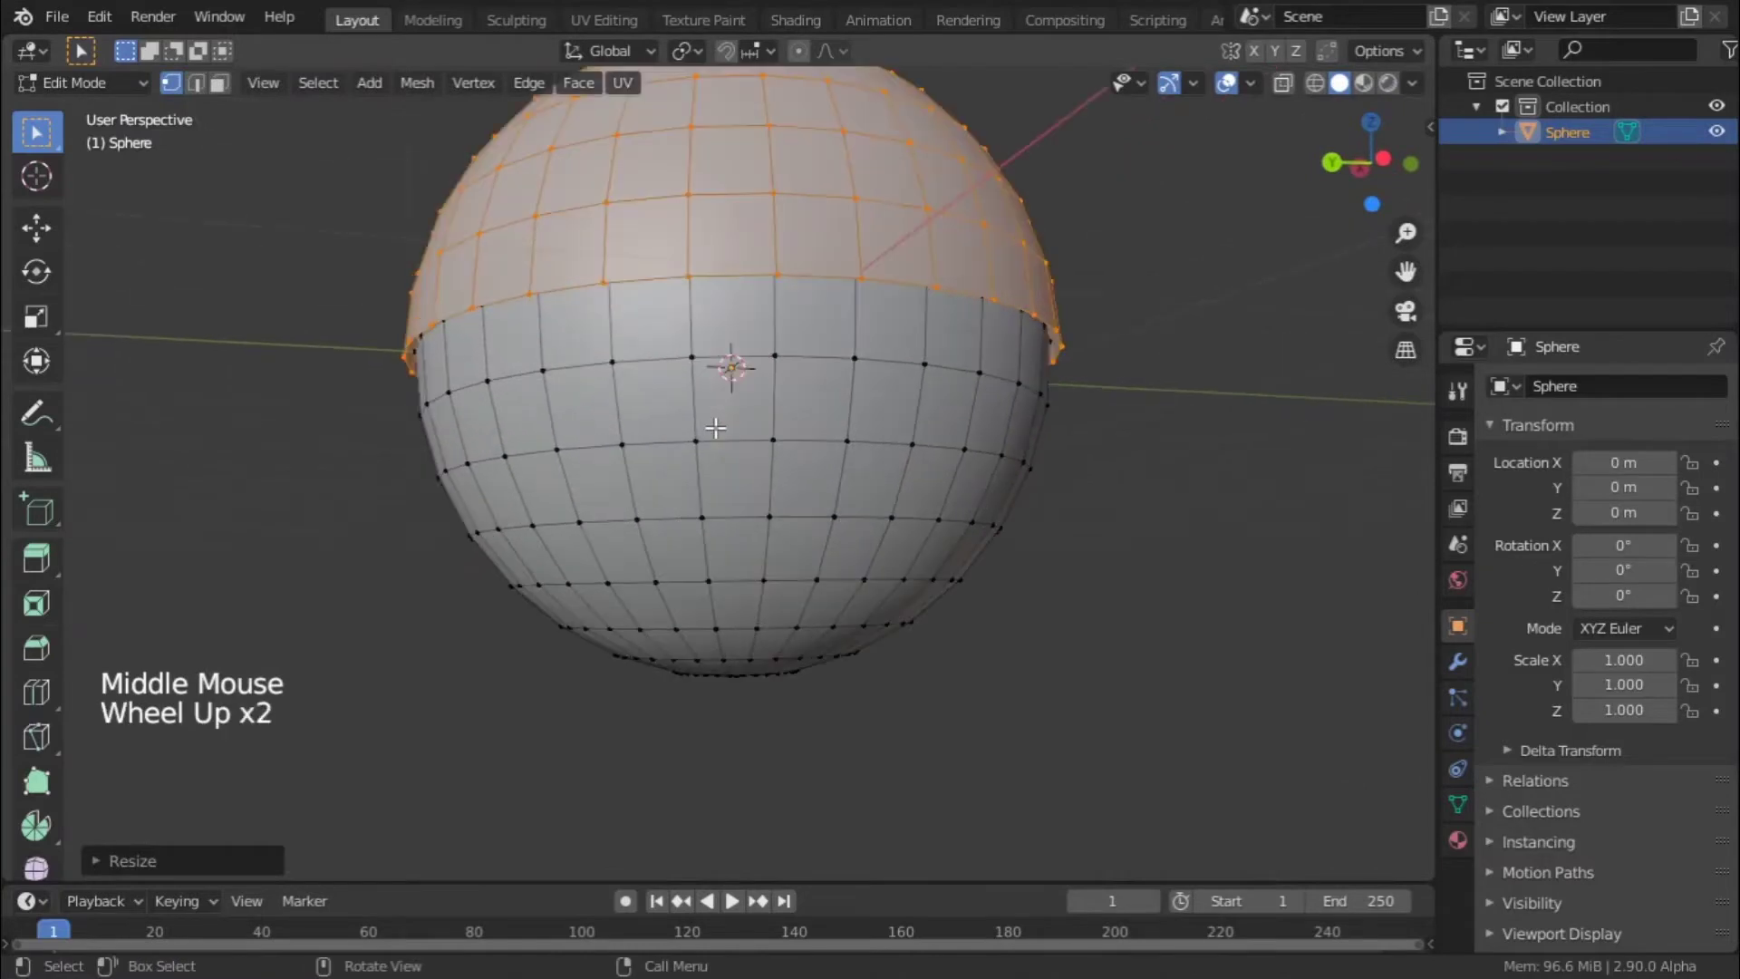
key("p")
left_click(716, 536)
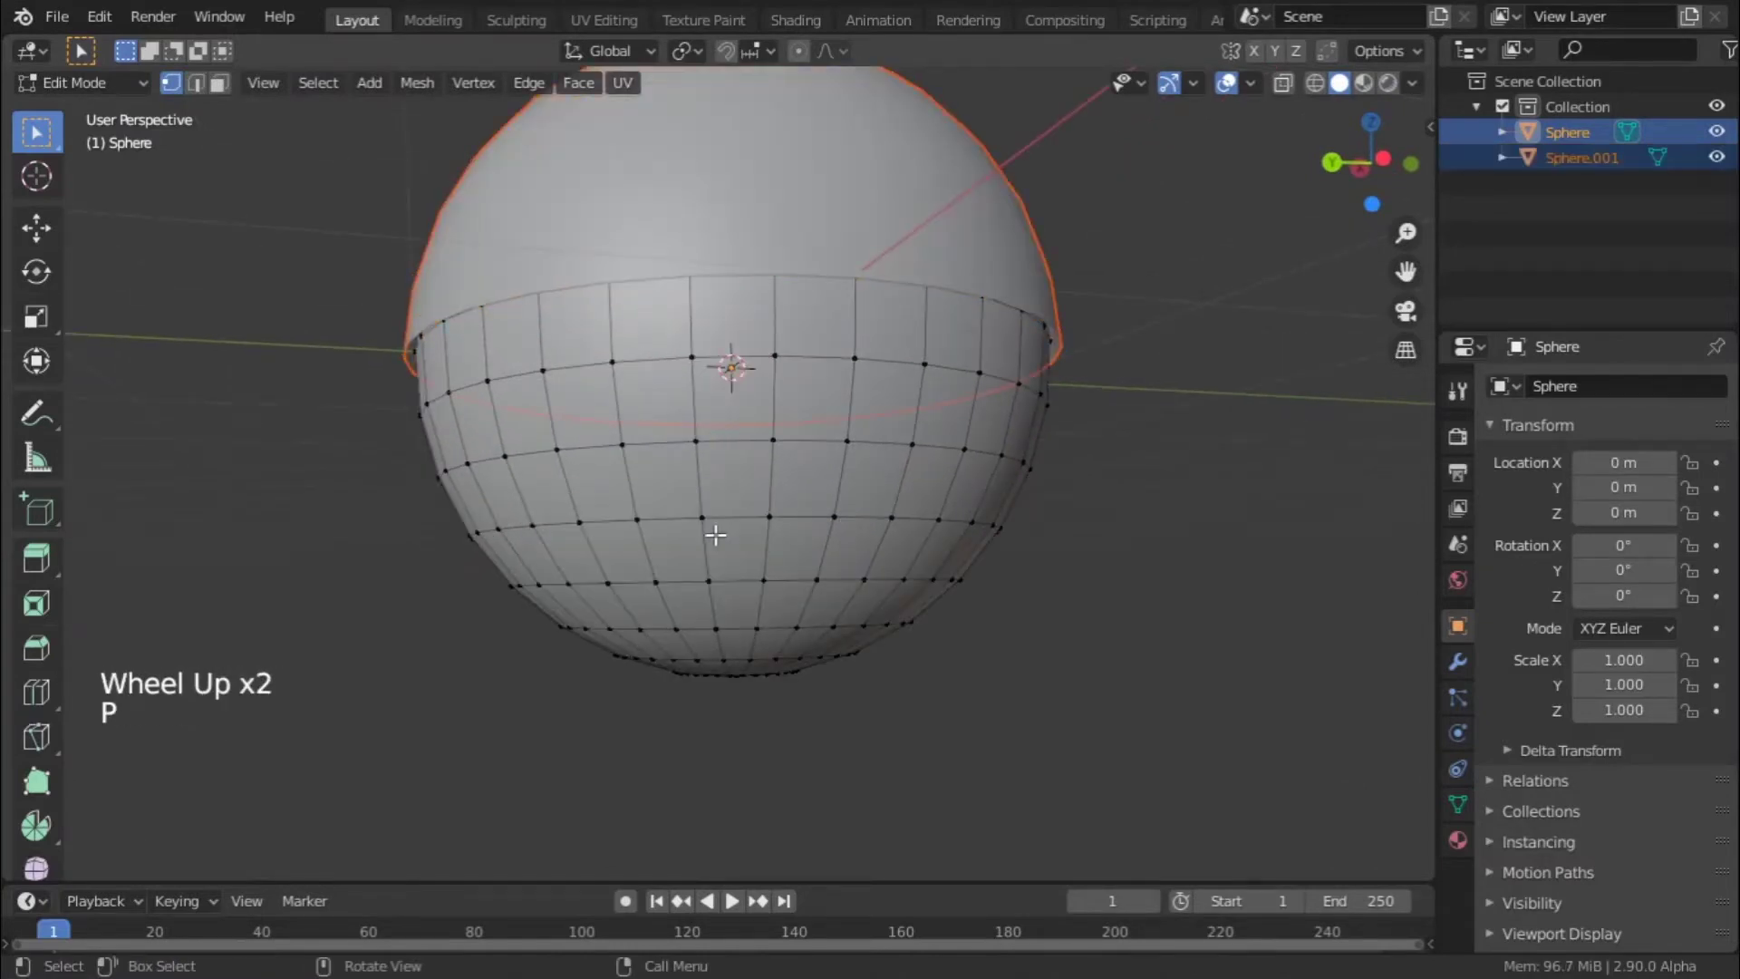
key("ctrl+z")
- Separate the enlarged upper-half duplicate into its own object by selection
key("p")
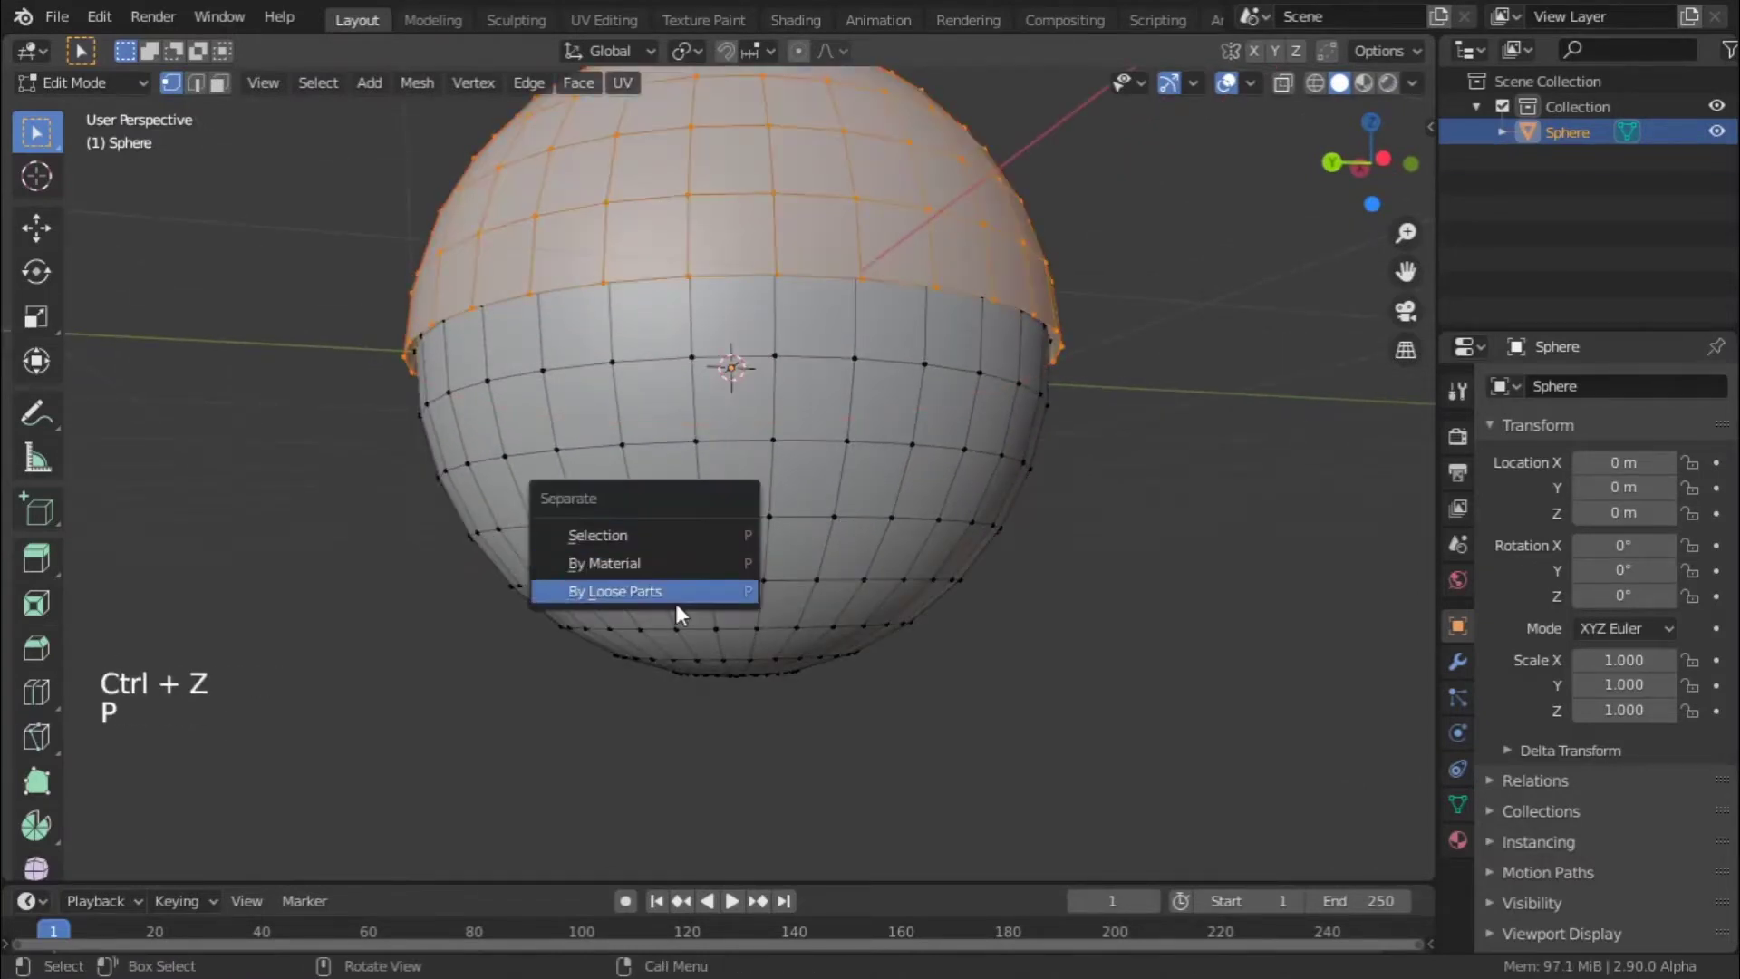
key("p")
left_click(680, 473)
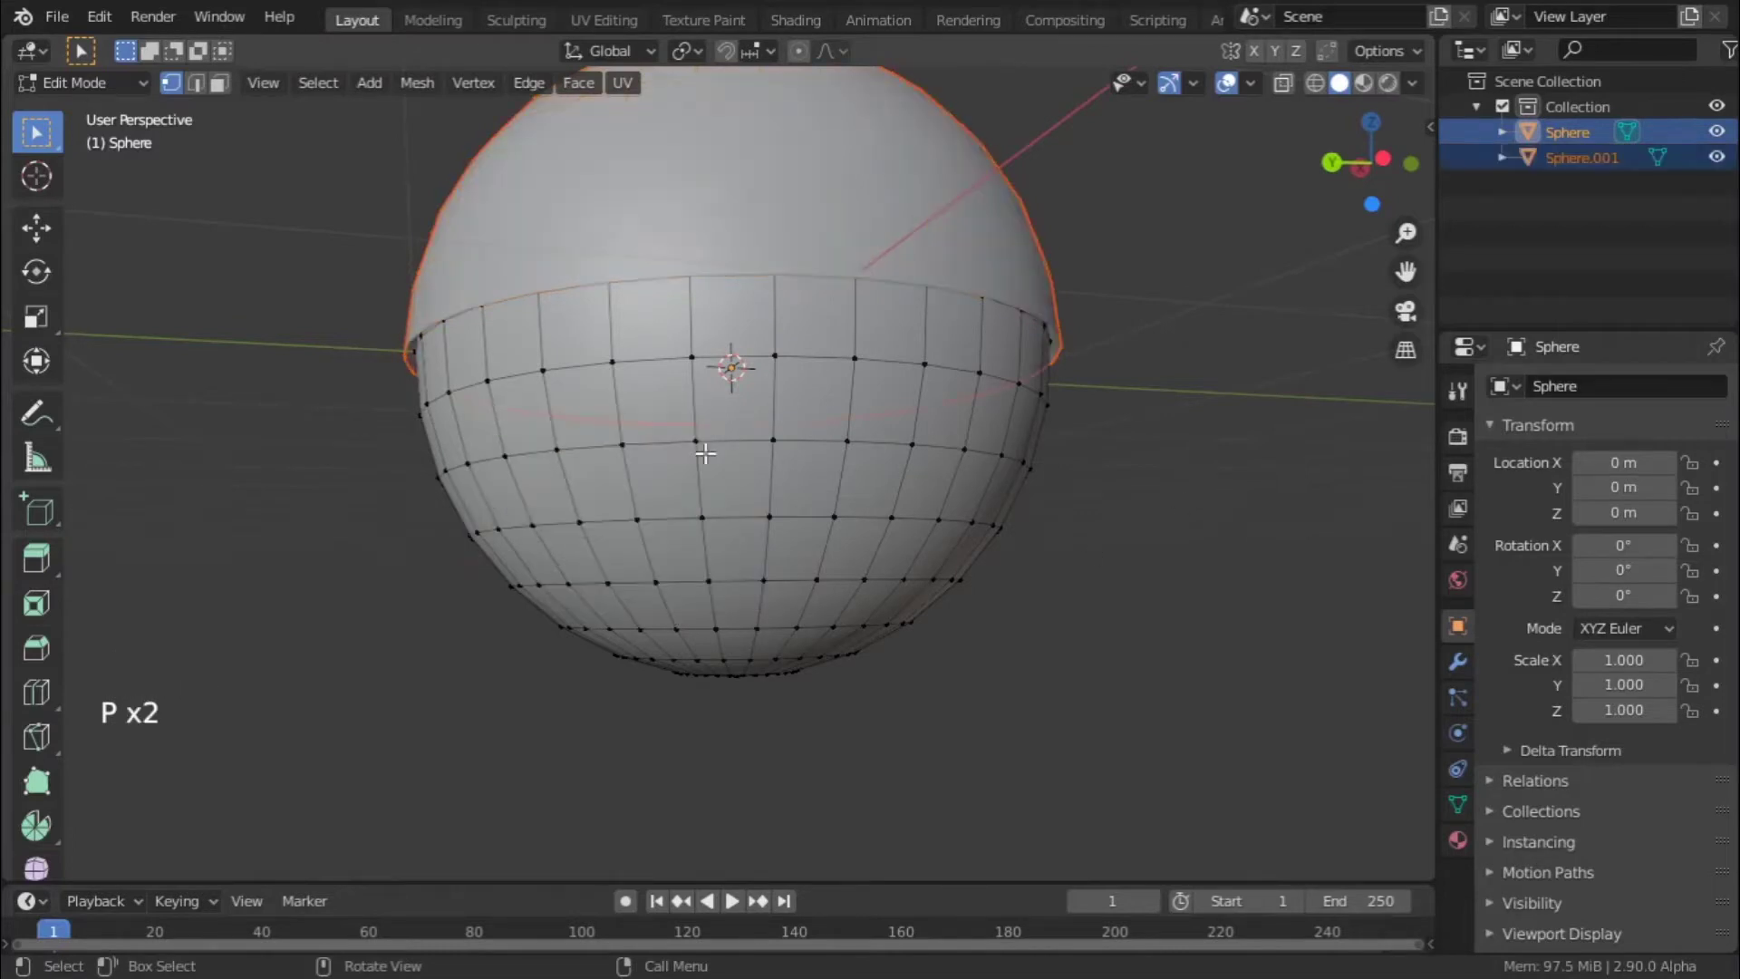
- Return to Object Mode, select only the separated upper-half cap, and enter Edit Mode on it
key("Tab")
scroll(789, 468, "down", 3)
middle_click_drag(789, 467, 846, 718)
left_click(835, 725)
scroll(847, 719, "up", 3)
left_click(801, 622)
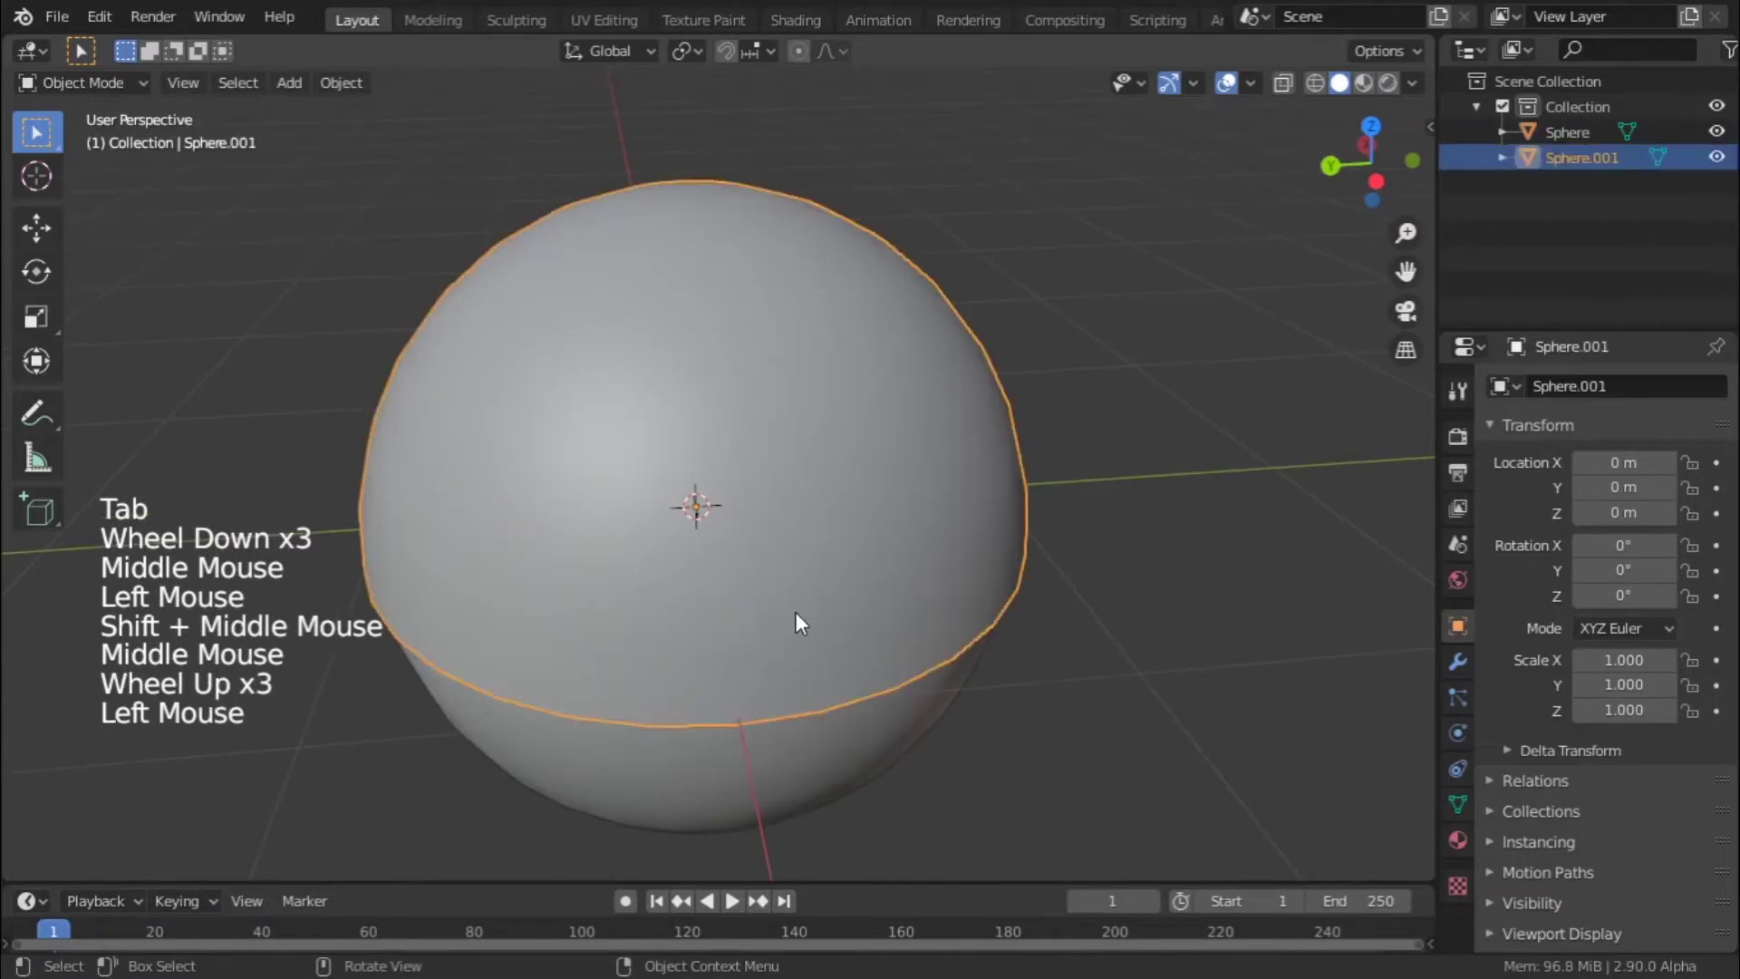
key("Tab")
middle_click_drag(877, 566, 964, 494)
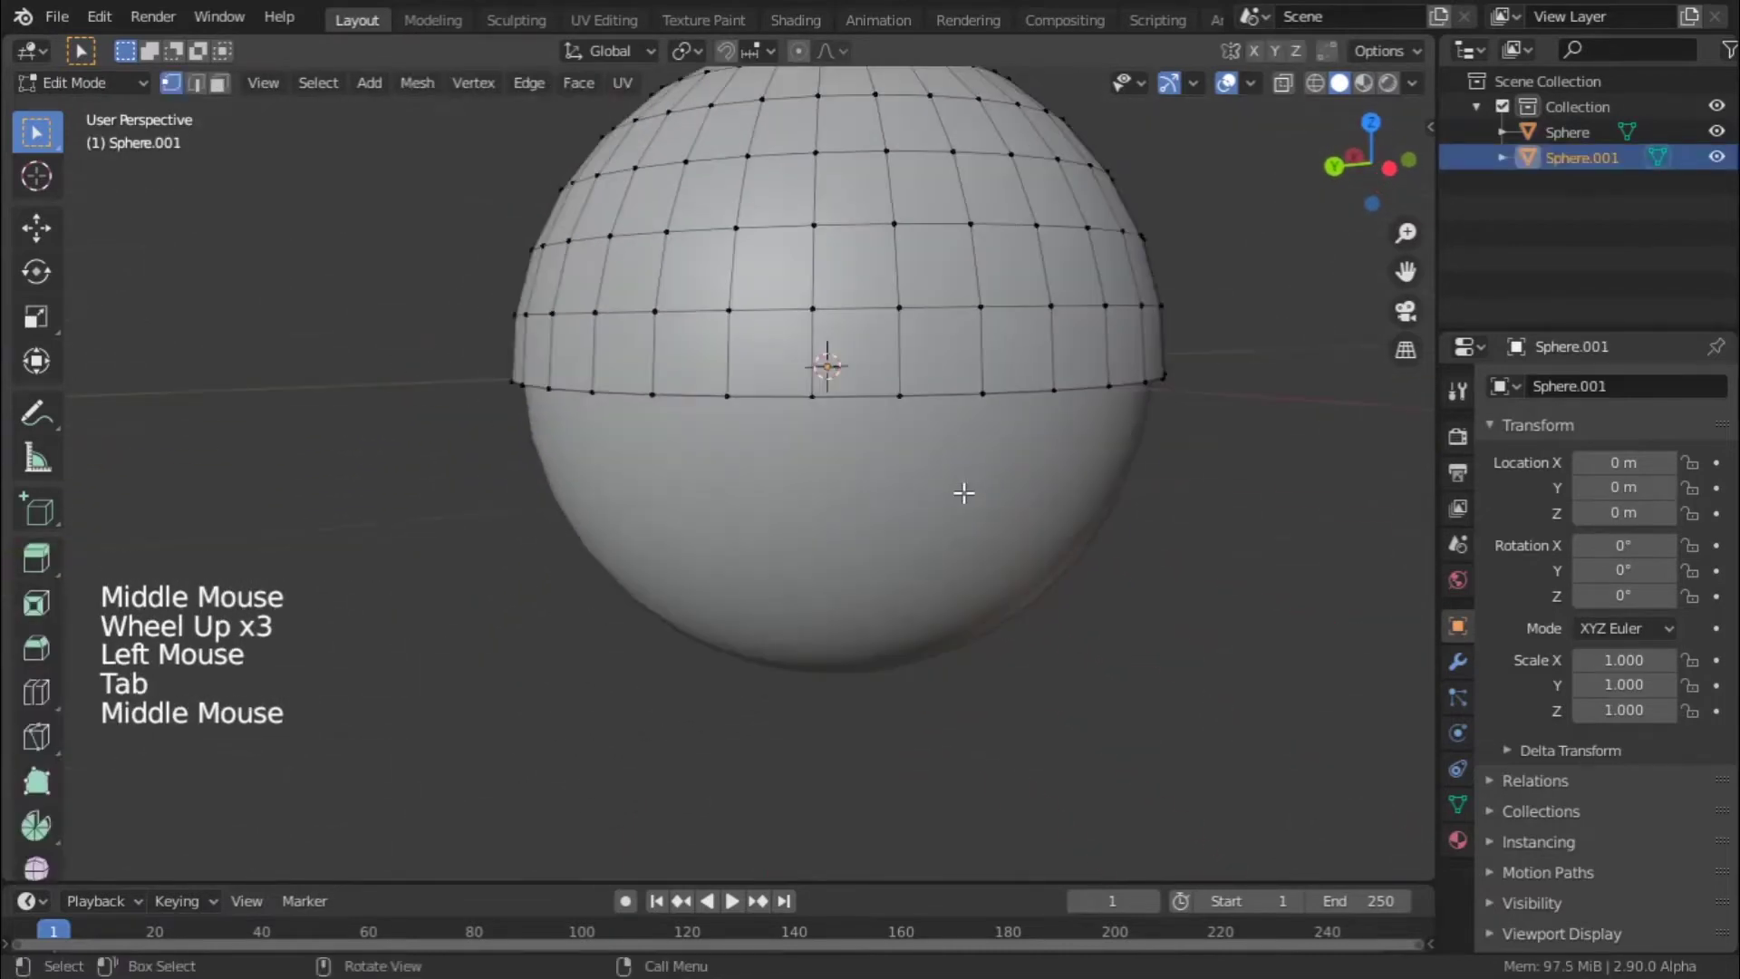
- Select the cap's entire mesh and extrude it in place without any offset
key("e")
key("a")
middle_click_drag(1069, 430, 1236, 653, "shift")
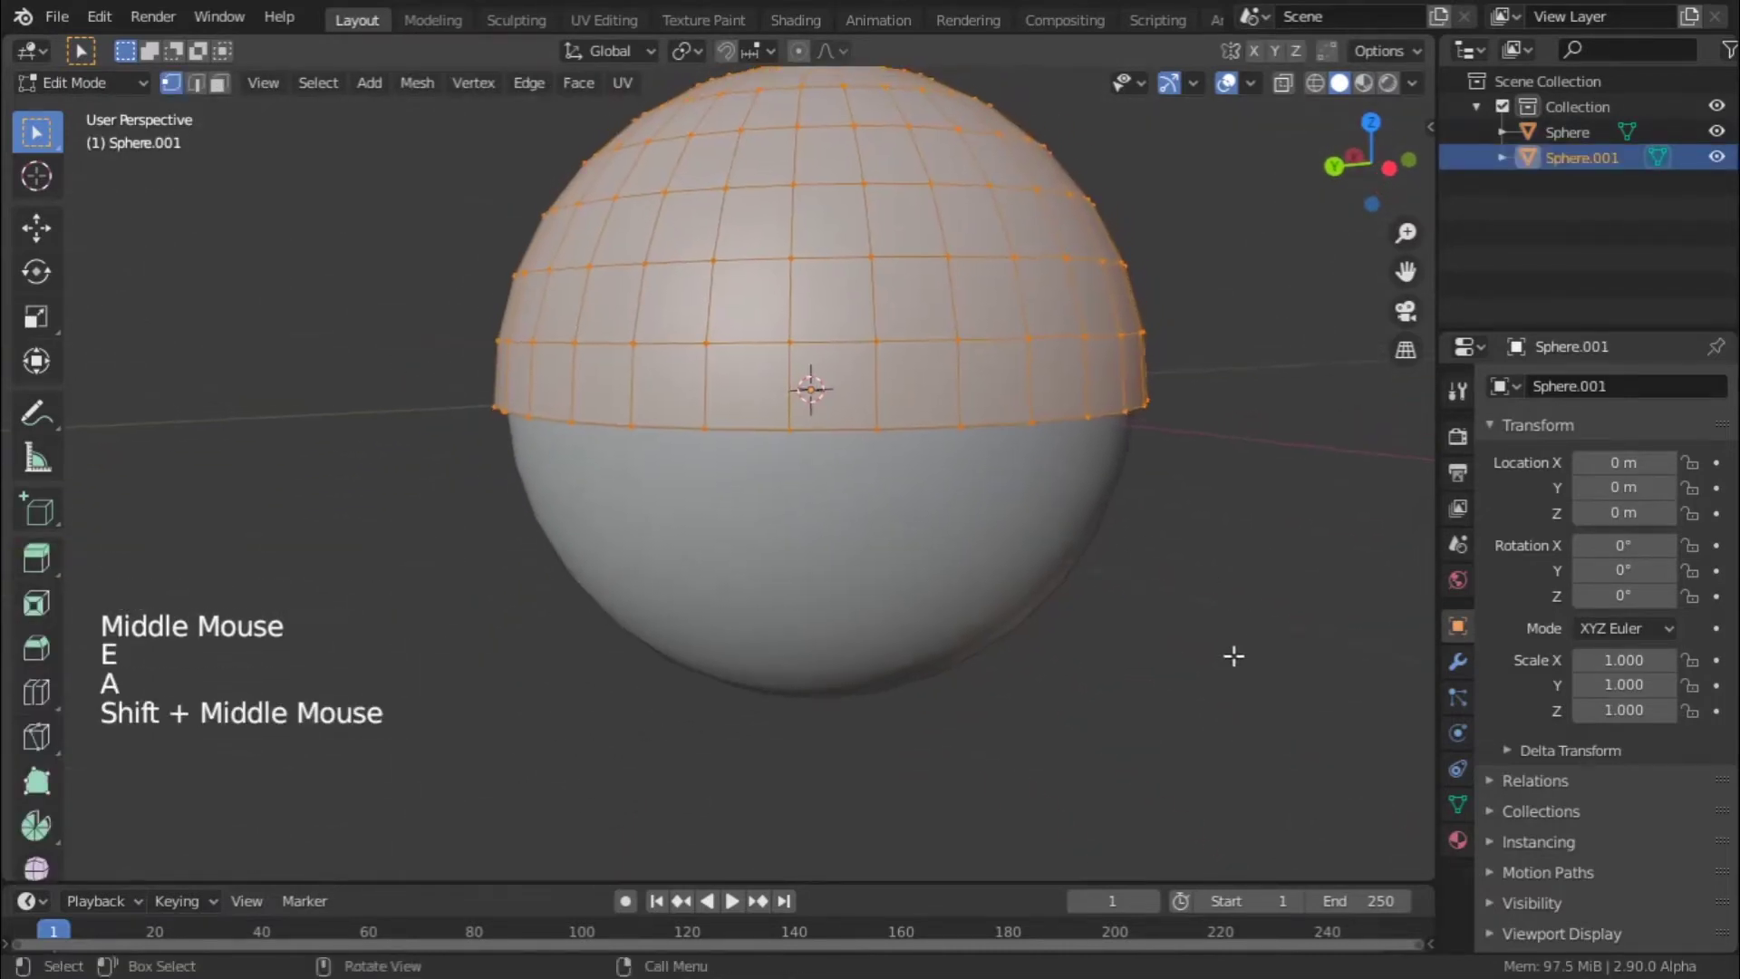
key("e")
right_click(1224, 616)
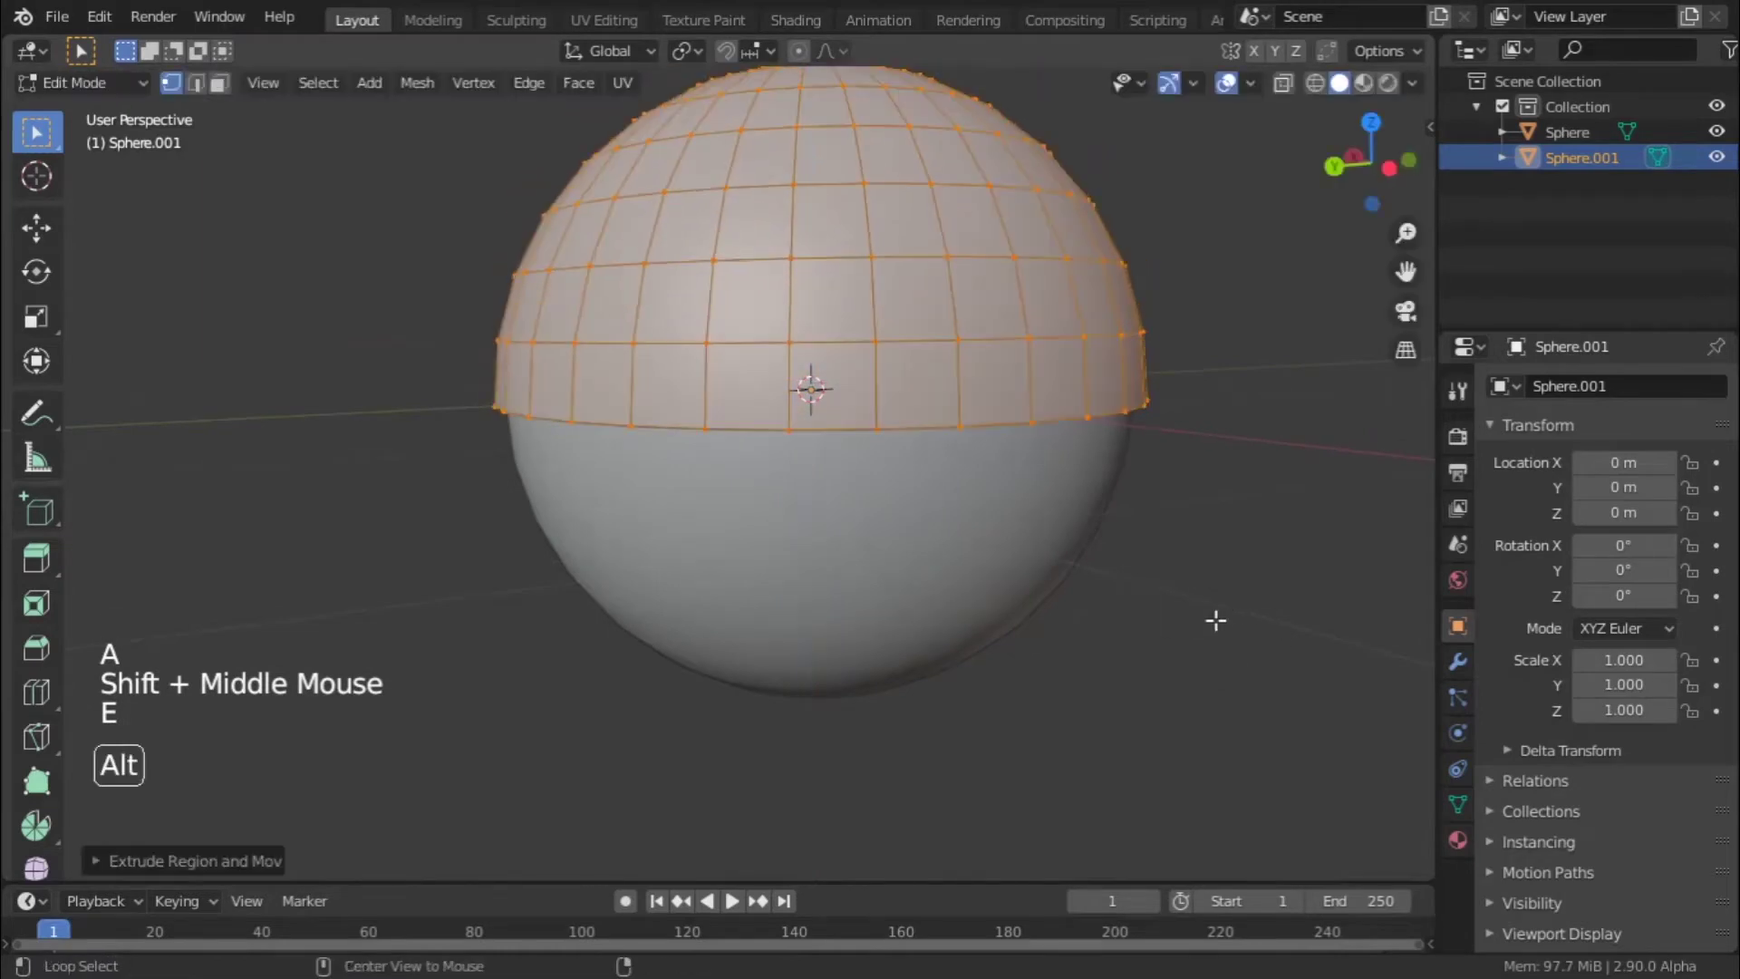
- Try thickening the extruded cap with Shrink/Fatten and with a uniform scale of about 1.10, undoing both
key("alt+s")
key("shift")
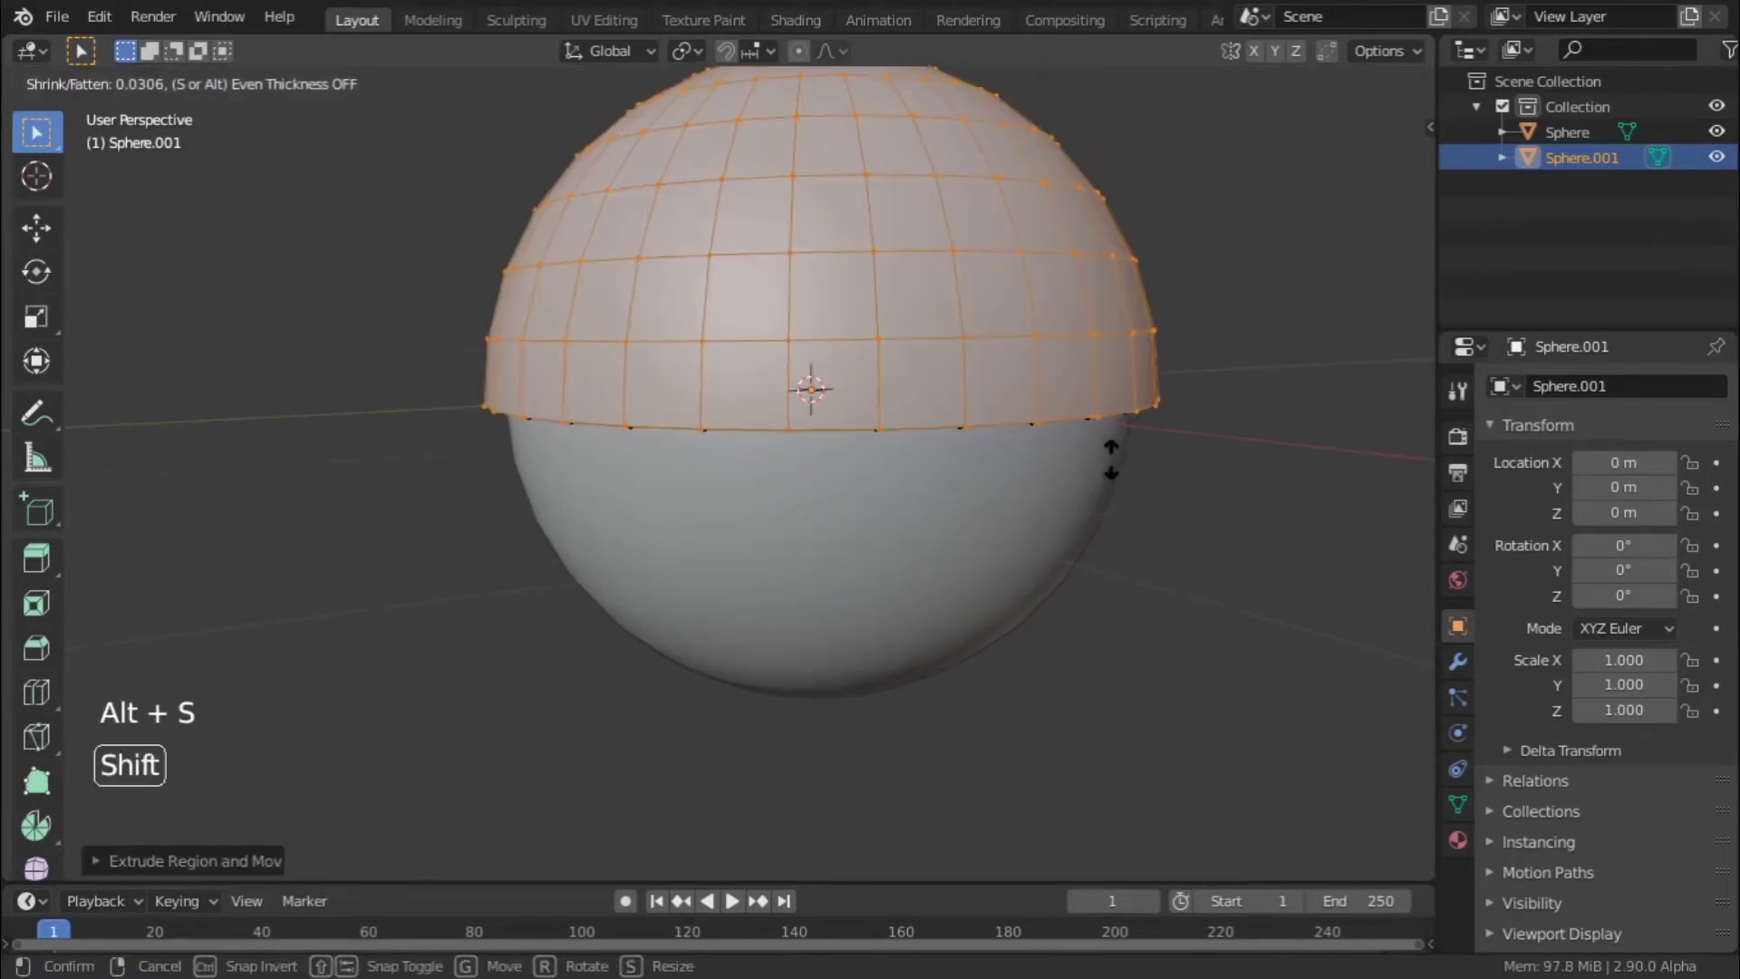
left_click(1092, 458)
middle_click_drag(1092, 459, 1093, 455)
key("ctrl+z")
key("s")
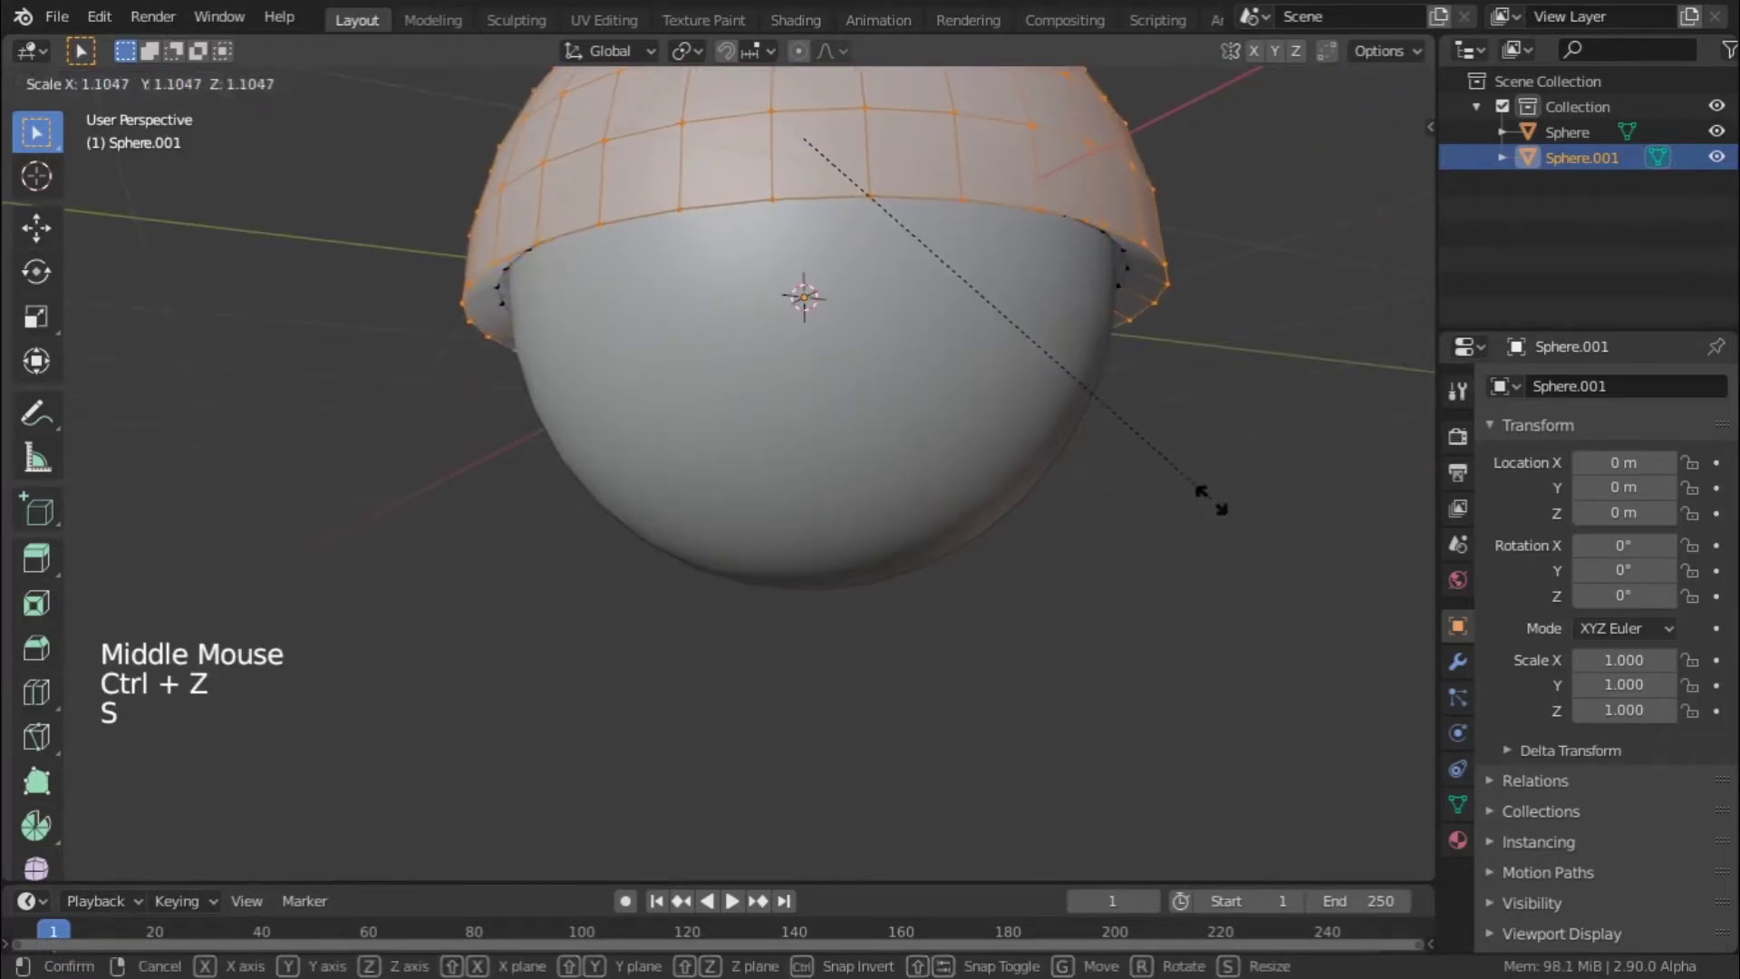
left_click(1193, 492)
key("ctrl")
key("ctrl+z")
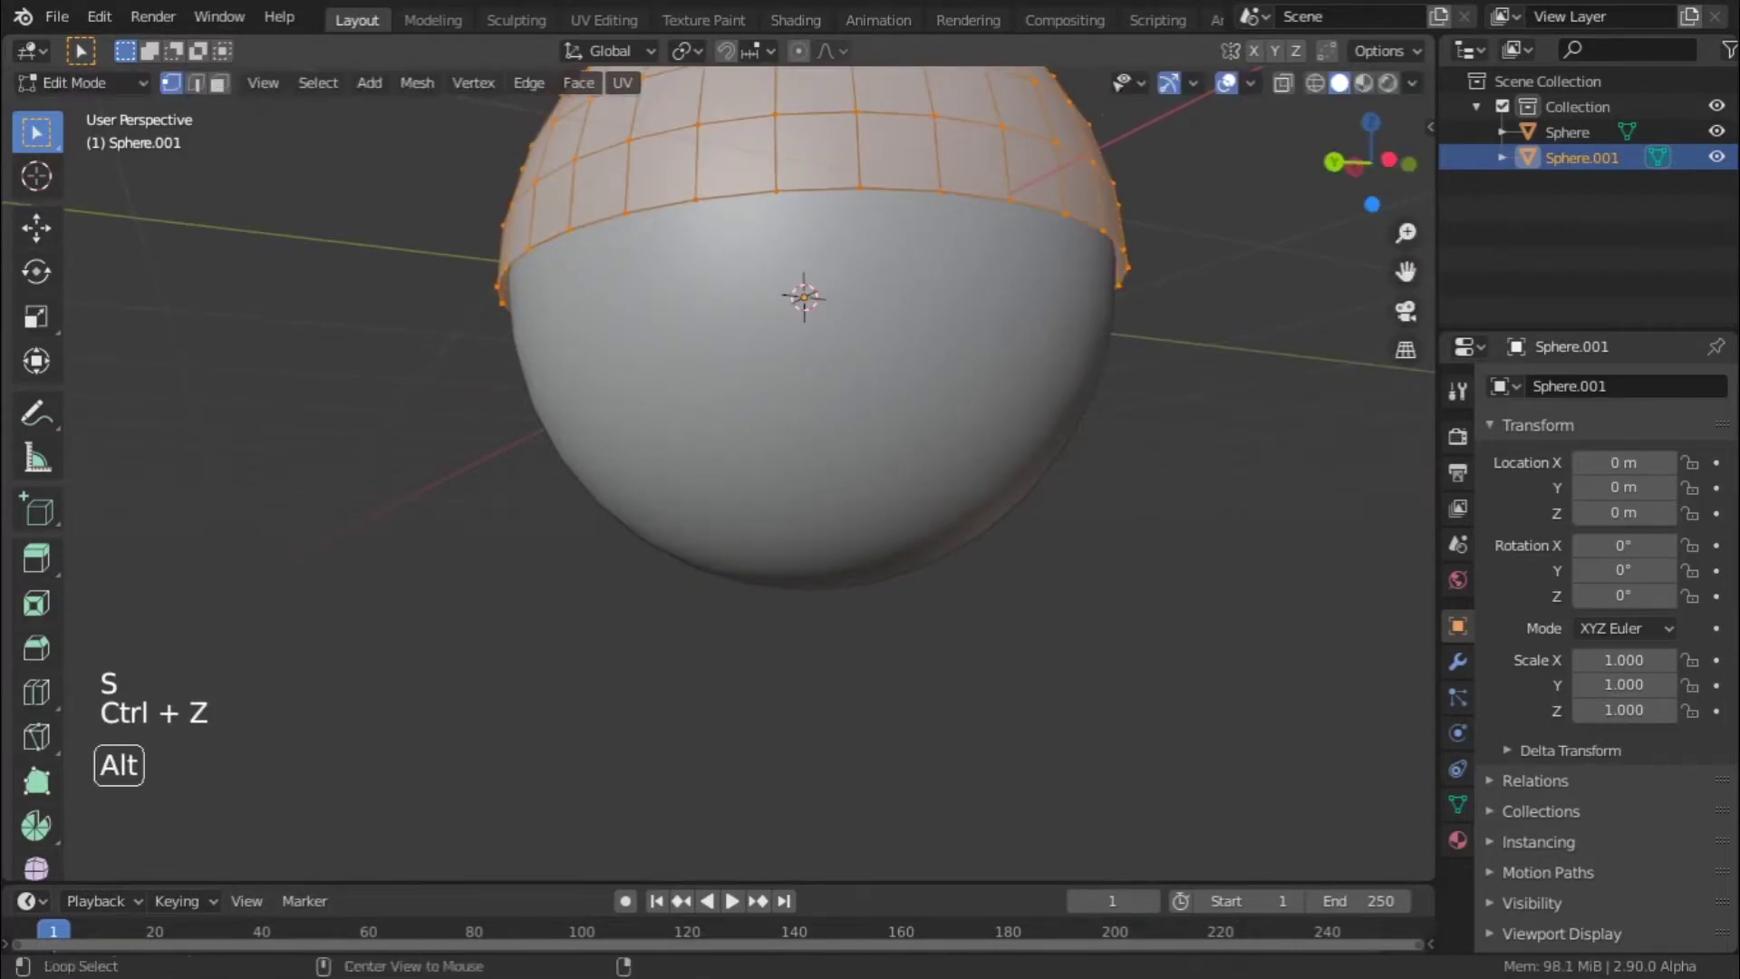
- Thicken the cap by applying Shrink/Fatten of about 0.06 to the extruded shell, and return to Object Mode
key("alt+s")
key("shift")
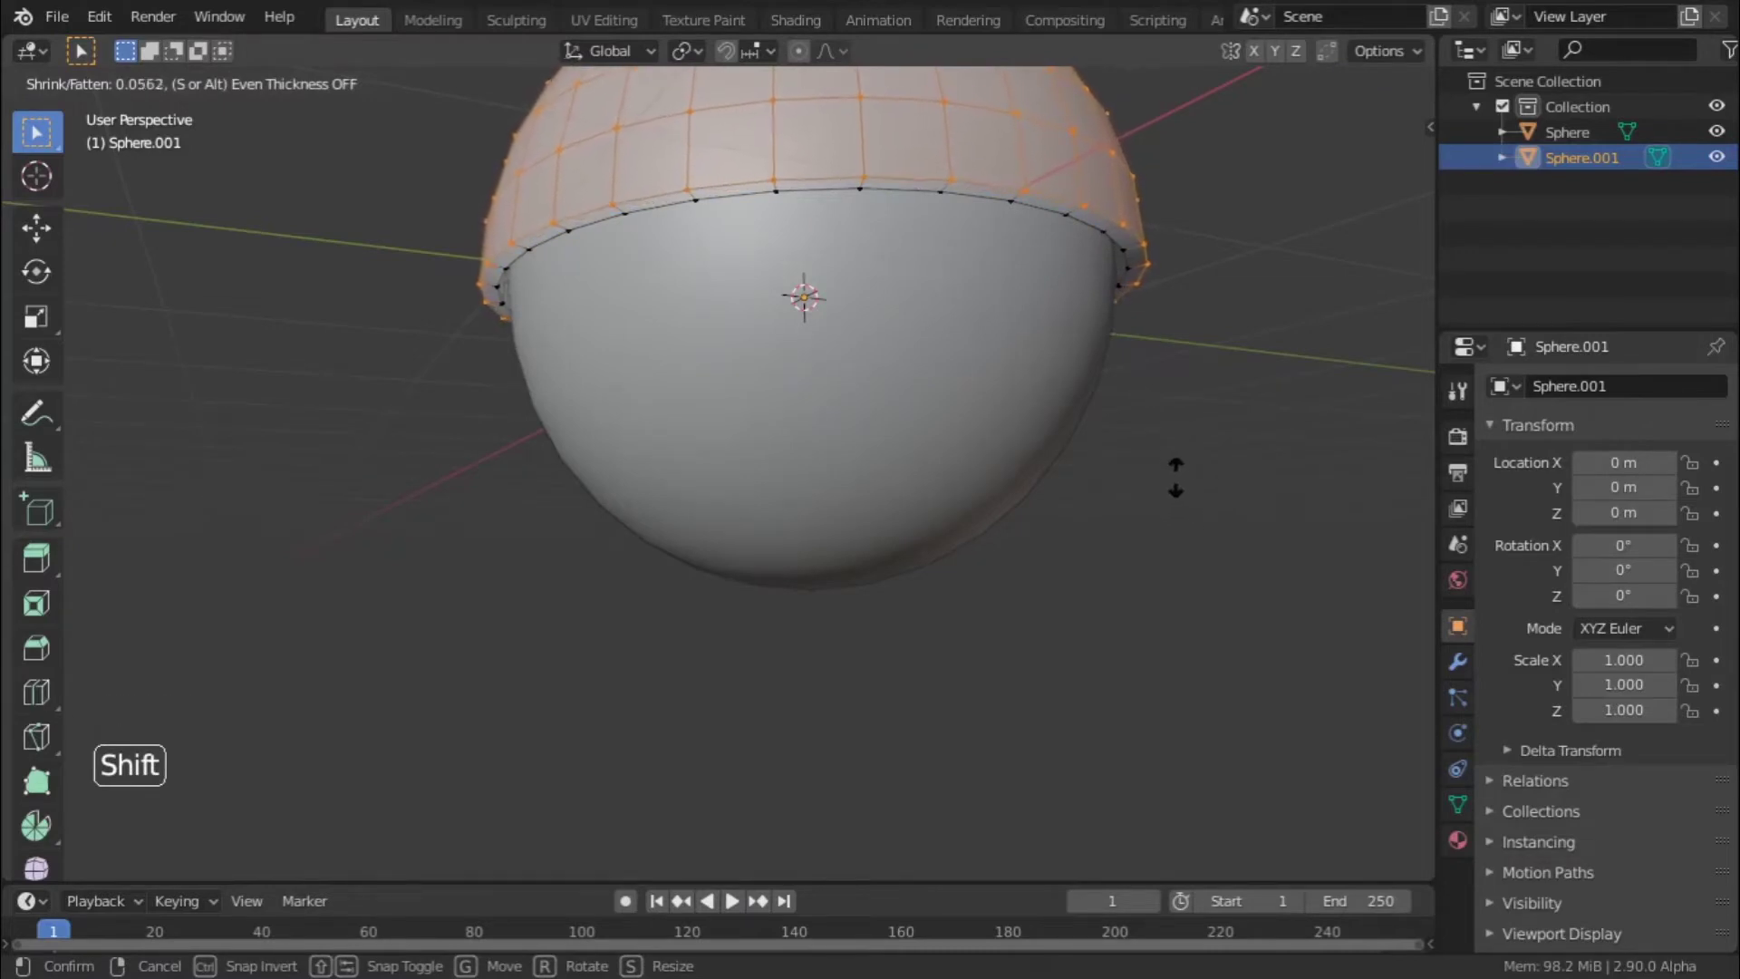
left_click(1154, 454)
scroll(1153, 439, "down", 3)
key("Tab")
middle_click_drag(1153, 438, 1124, 542)
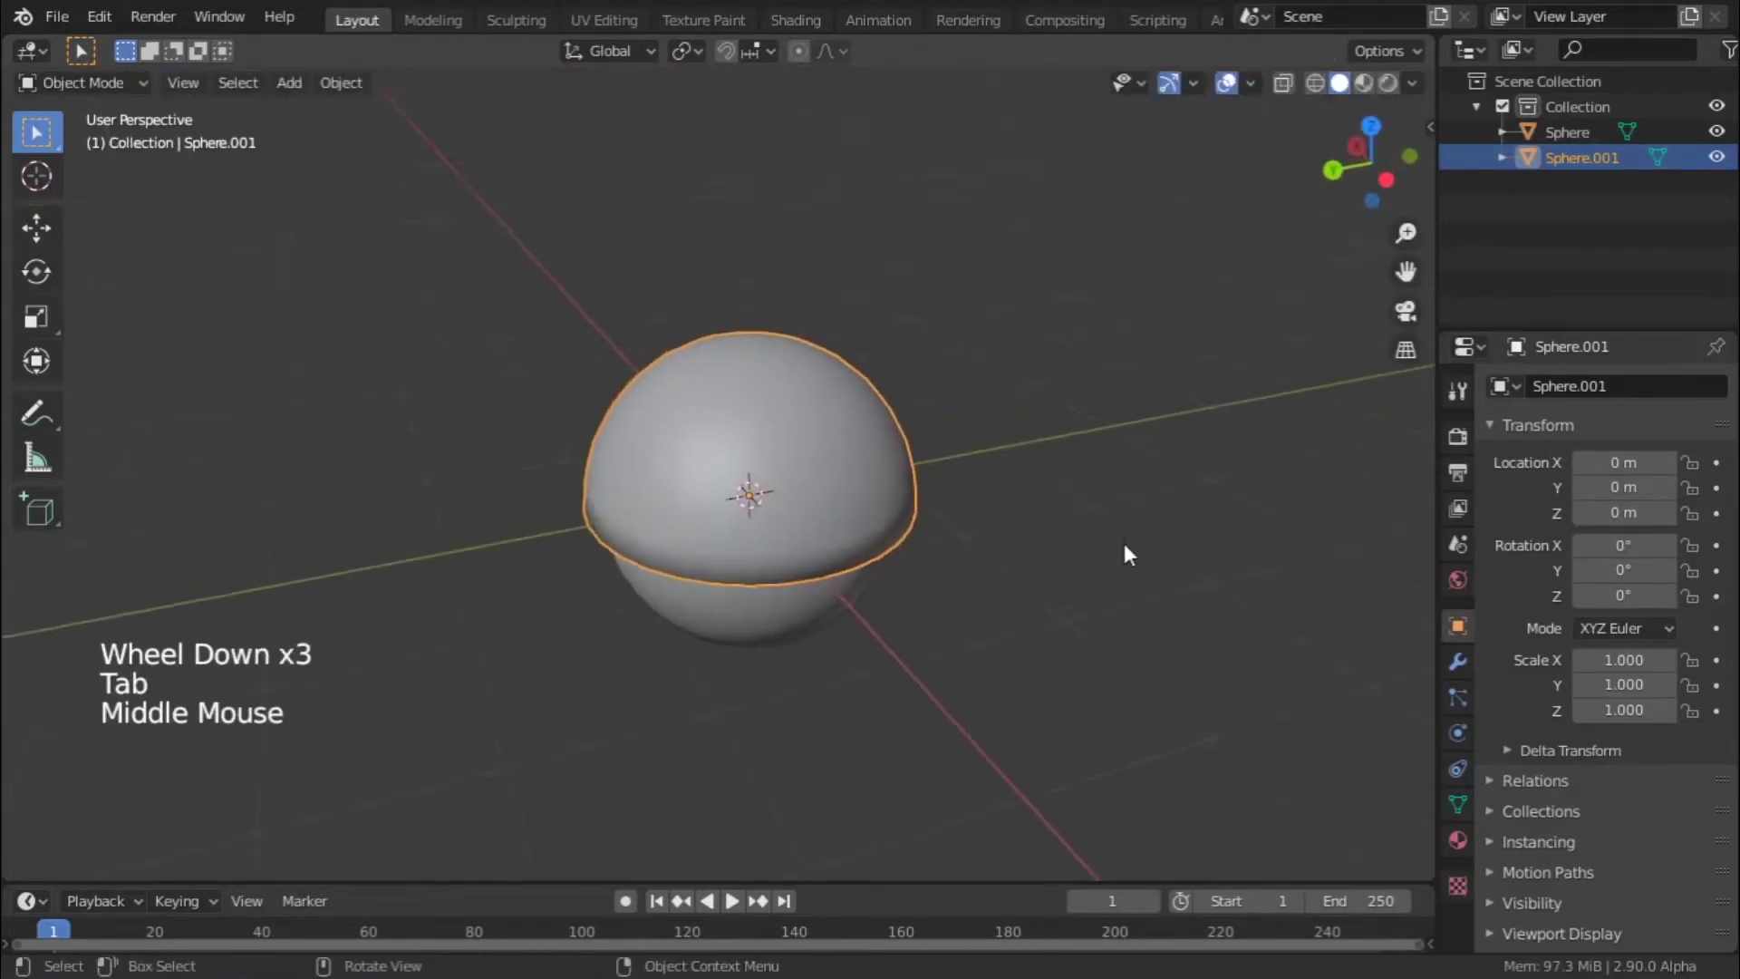
- Enable Auto Smooth for the cap's normals with an angle of 30°
scroll(994, 611, "up", 2)
scroll(993, 611, "down", 2)
middle_click_drag(993, 611, 986, 567)
scroll(877, 499, "up", 2)
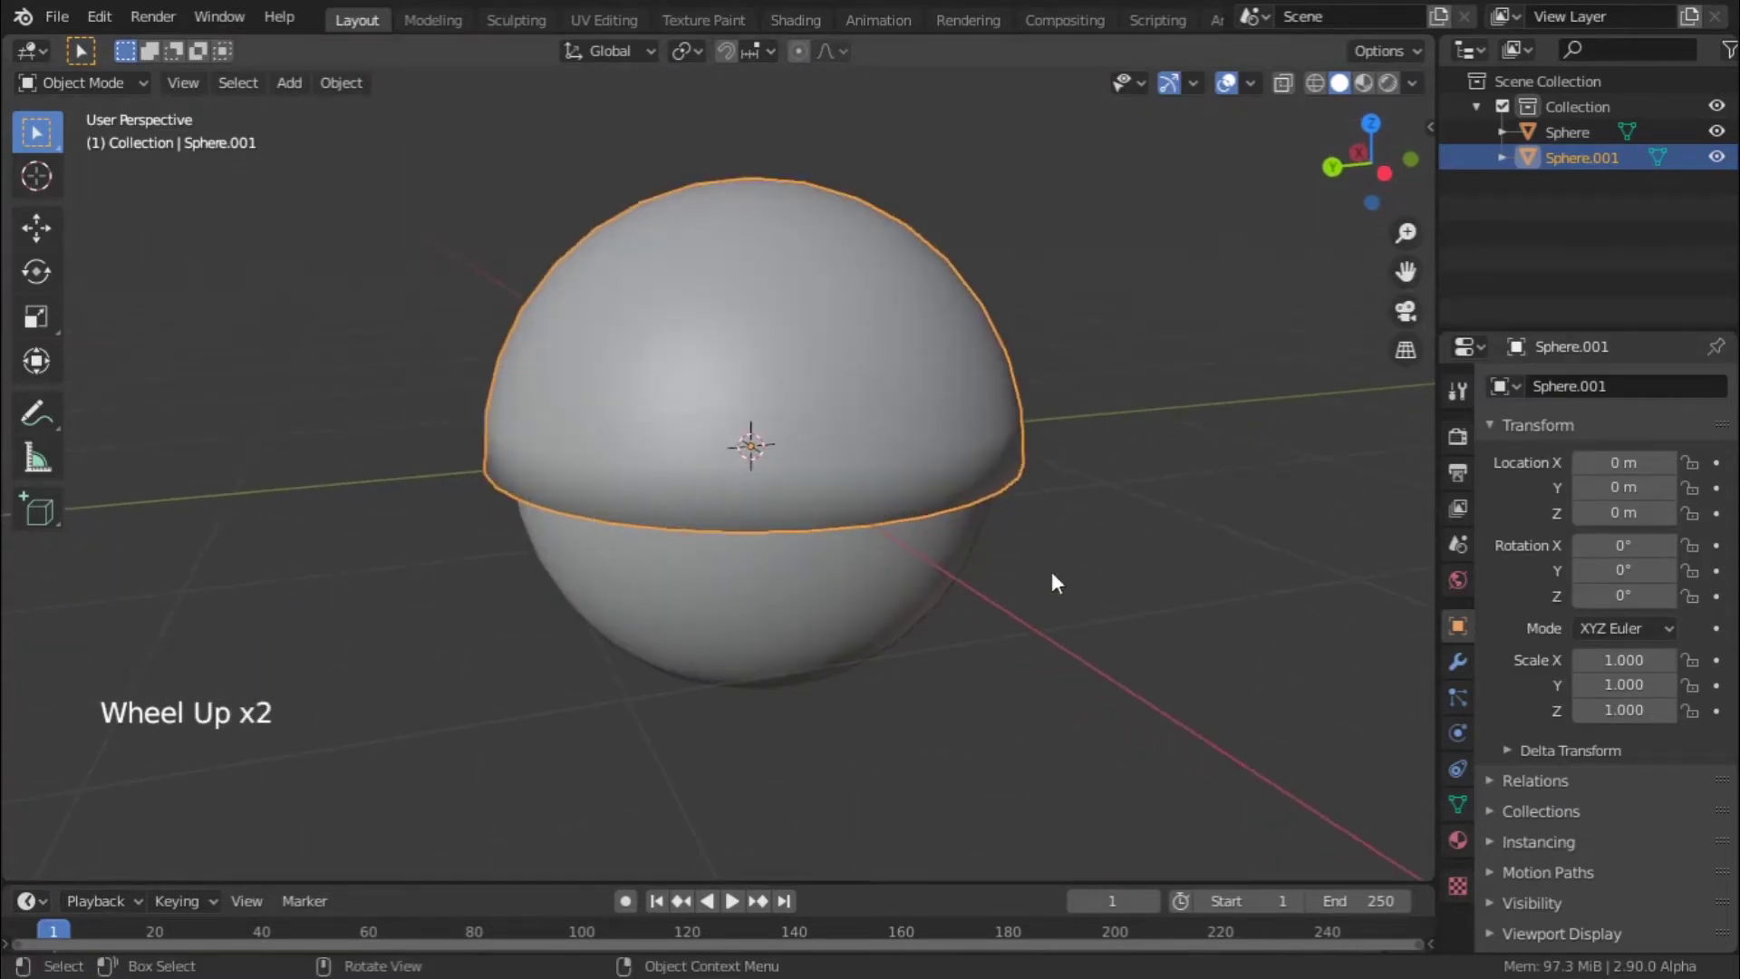
left_click(1459, 805)
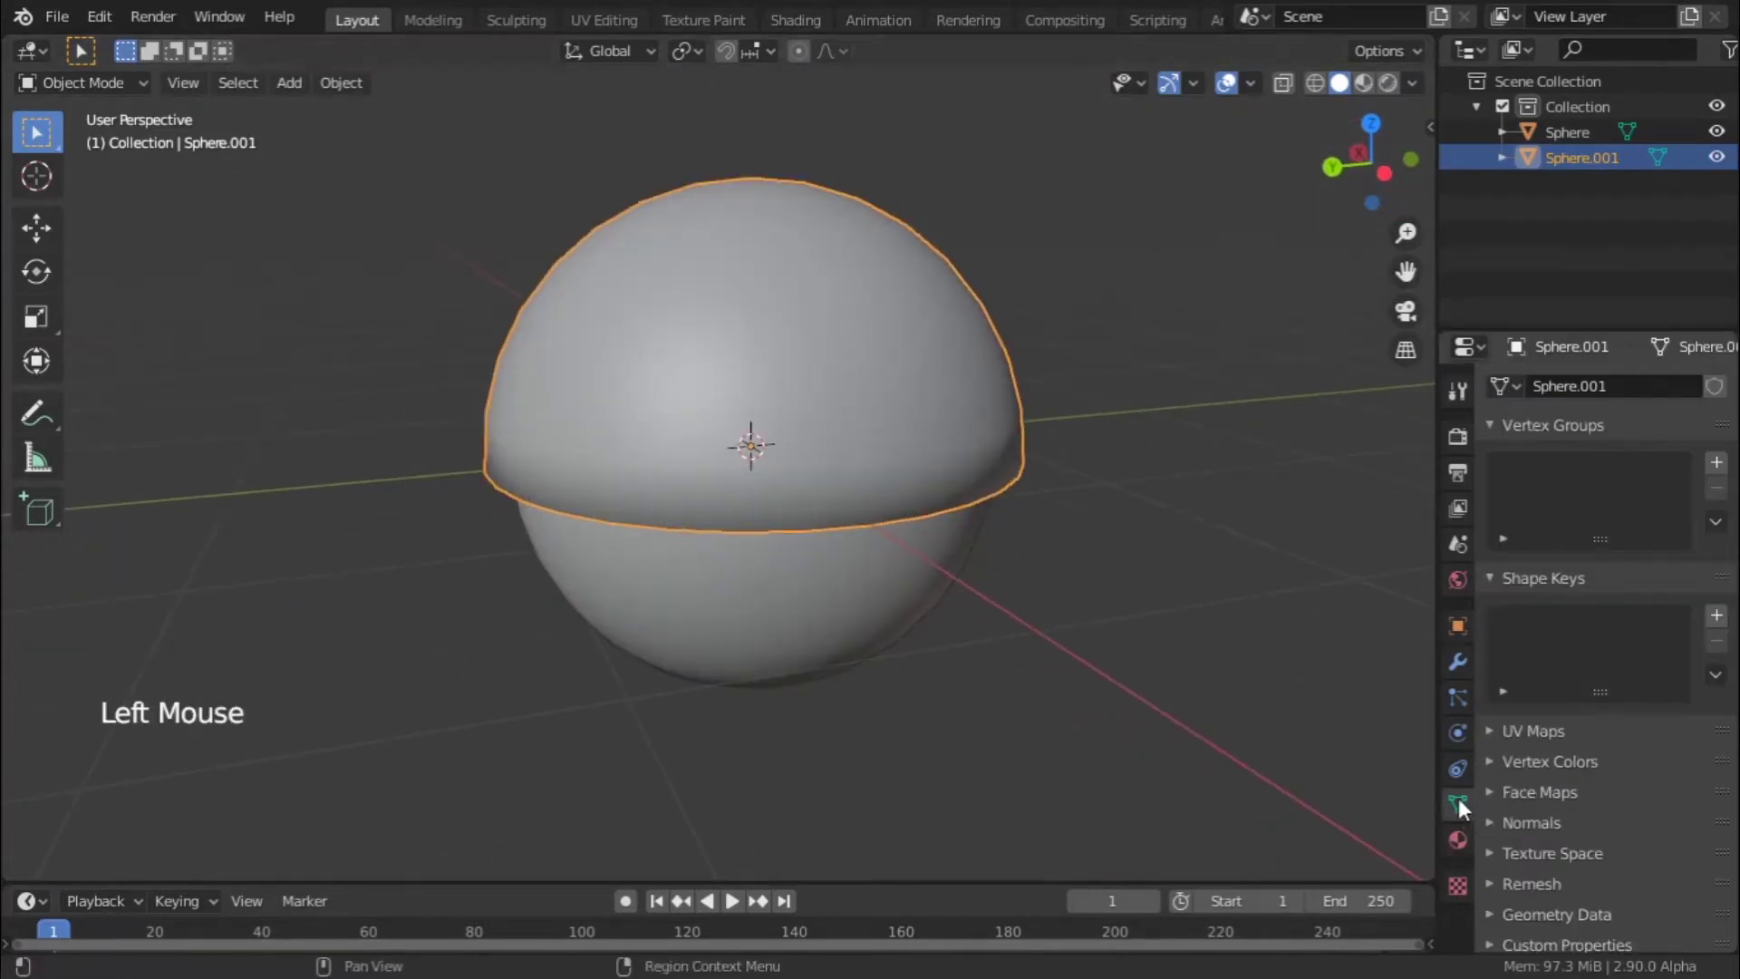
left_click(1512, 824)
left_click(1597, 860)
left_click(1596, 861)
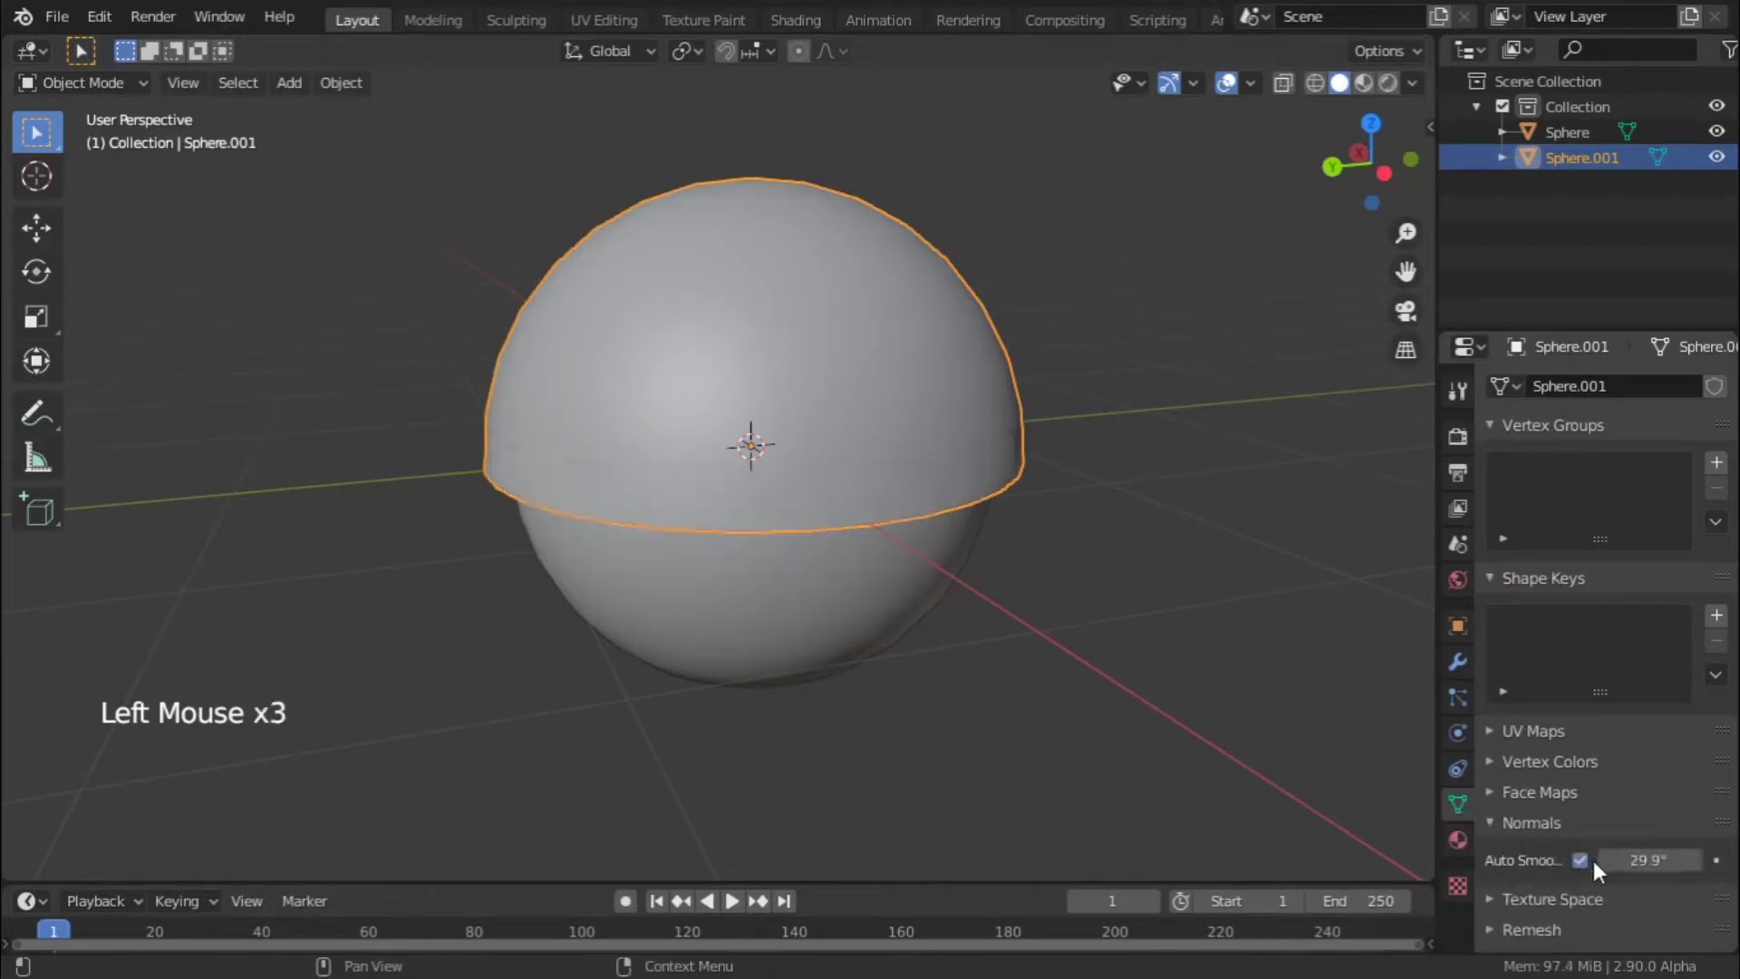
left_click(1700, 861)
- Examine the cap's rim and shading from several angles and distances, with the cap deselected
scroll(801, 602, "up", 2)
scroll(815, 589, "down", 1)
middle_click_drag(816, 589, 846, 559)
scroll(803, 607, "up", 1)
scroll(832, 558, "down", 2)
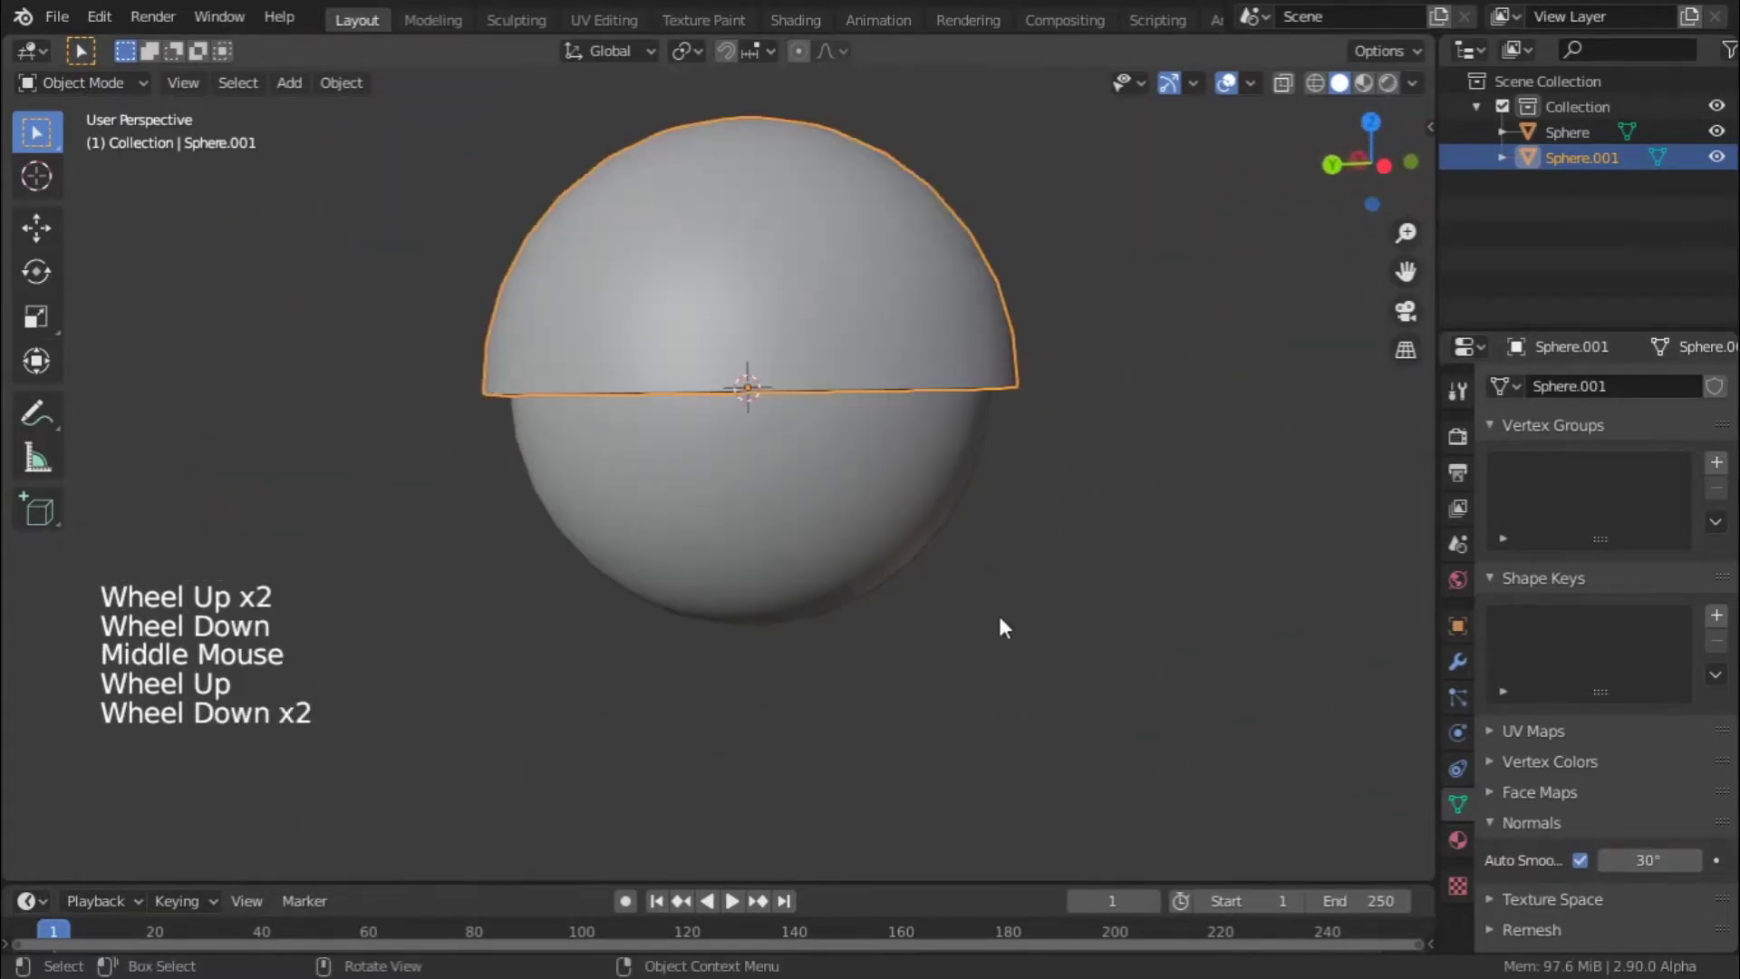
scroll(668, 389, "down", 2)
middle_click_drag(668, 389, 698, 532)
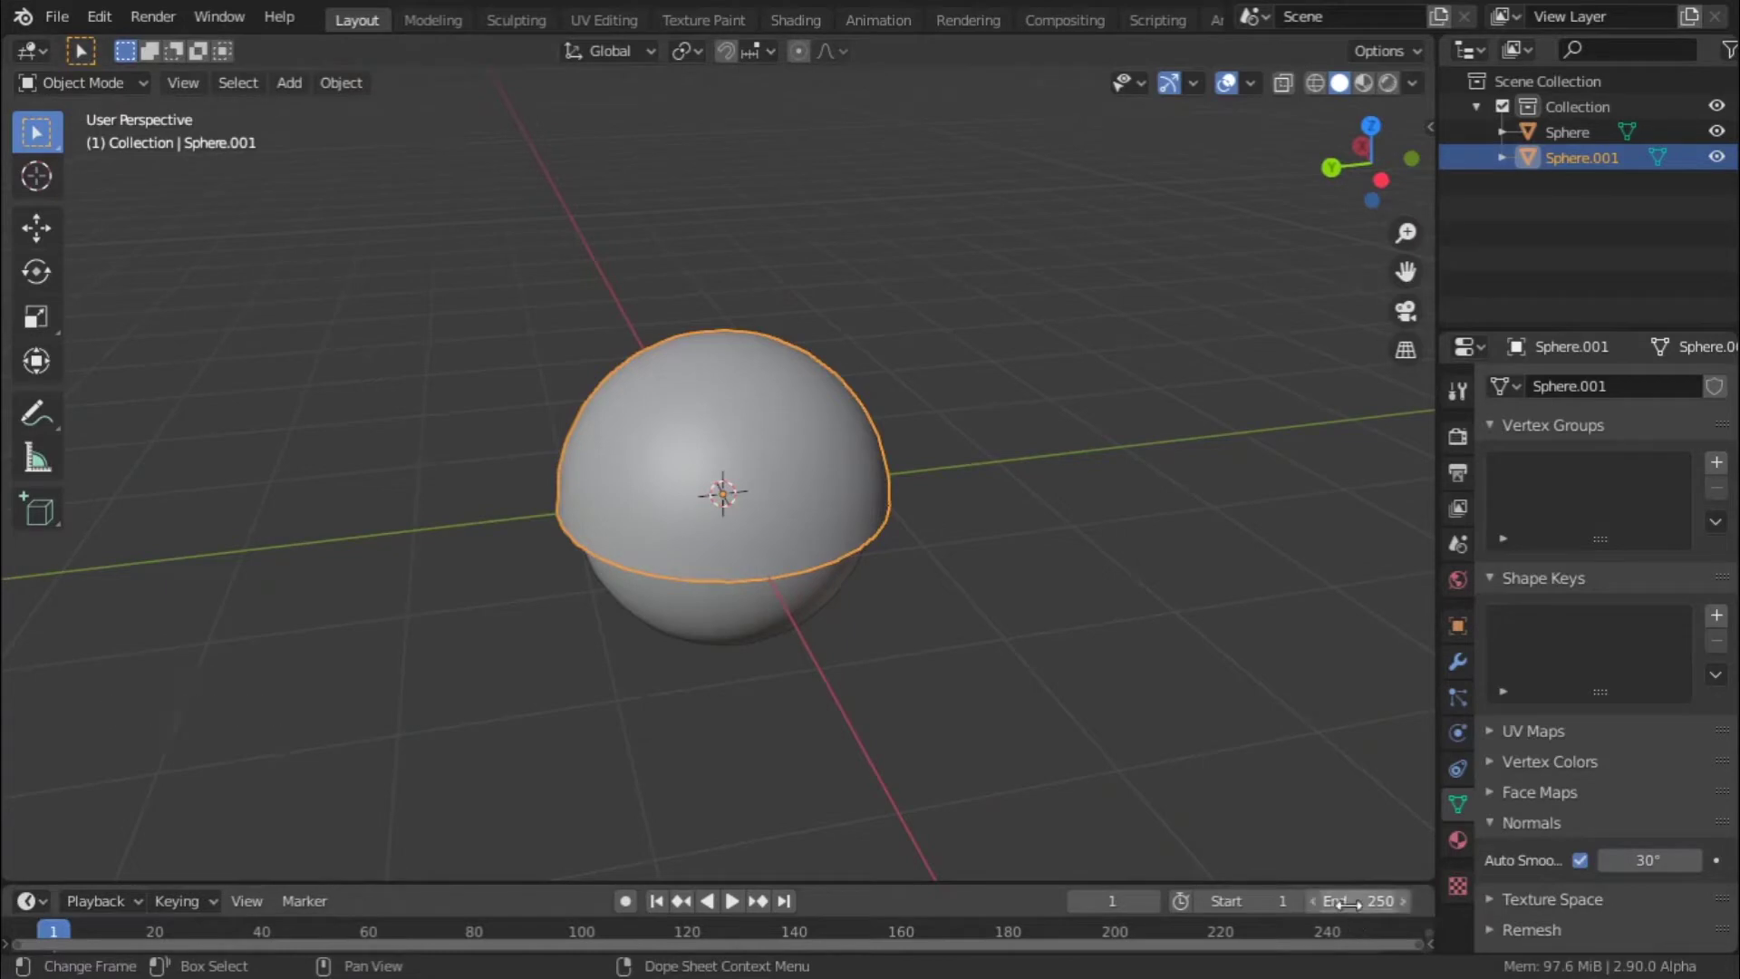
scroll(779, 698, "up", 3)
middle_click_drag(781, 678, 781, 666)
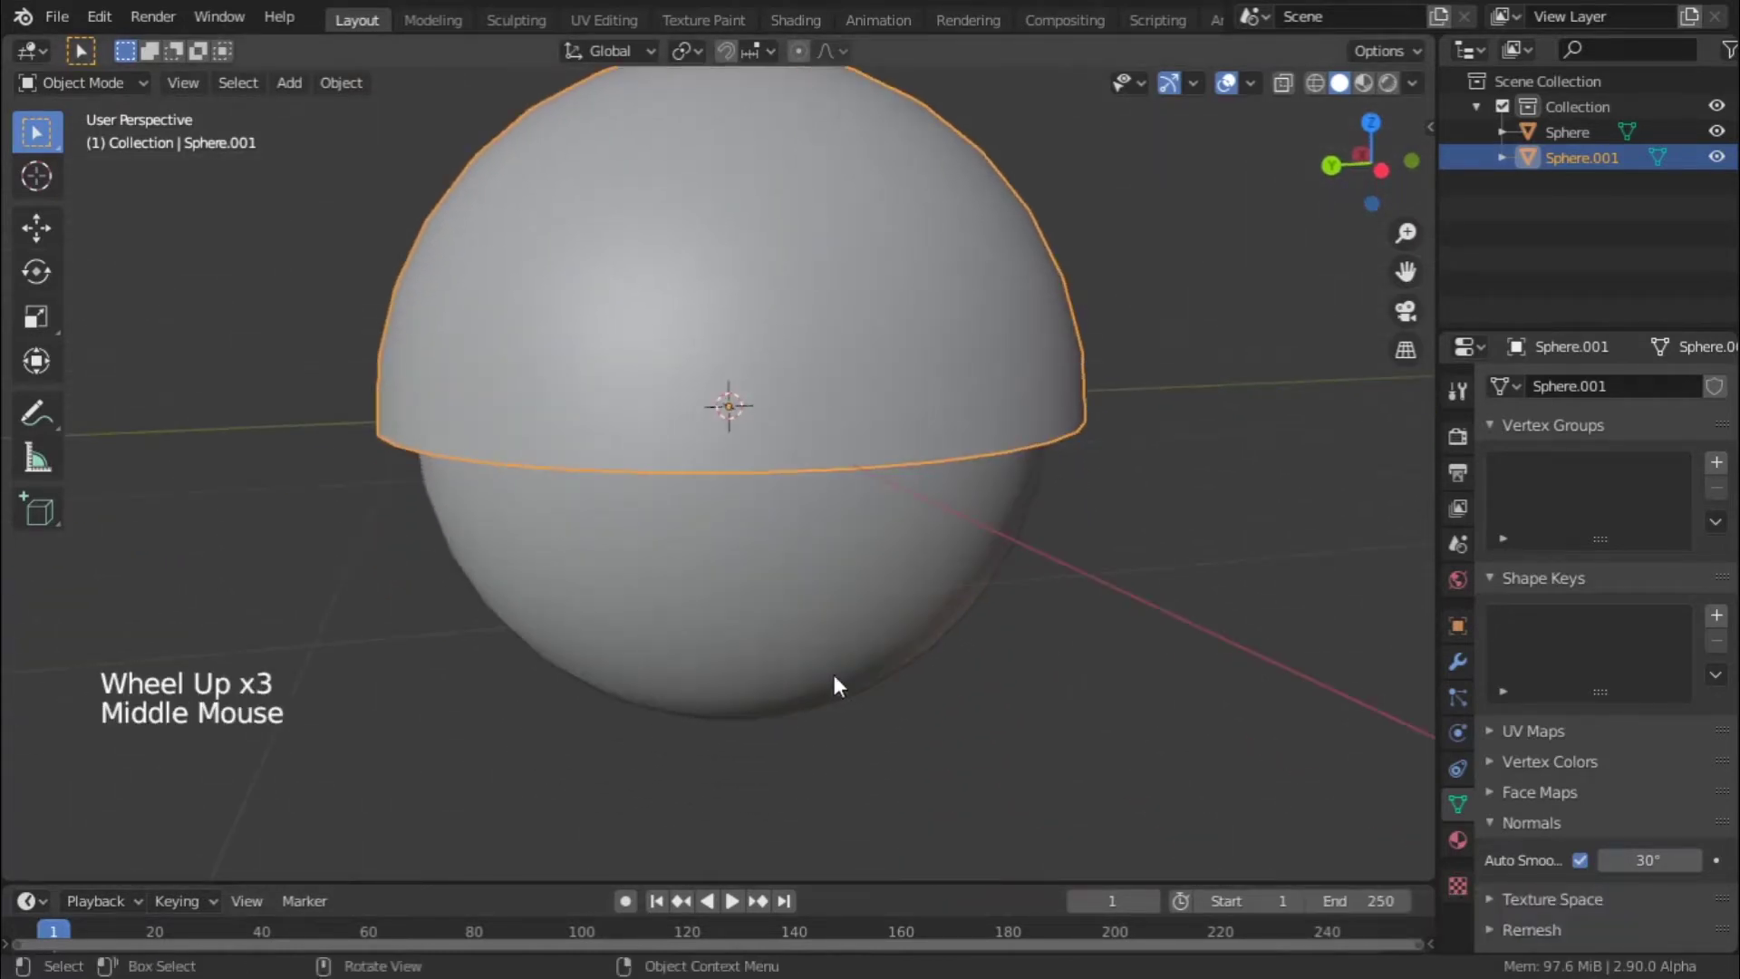
key("shift")
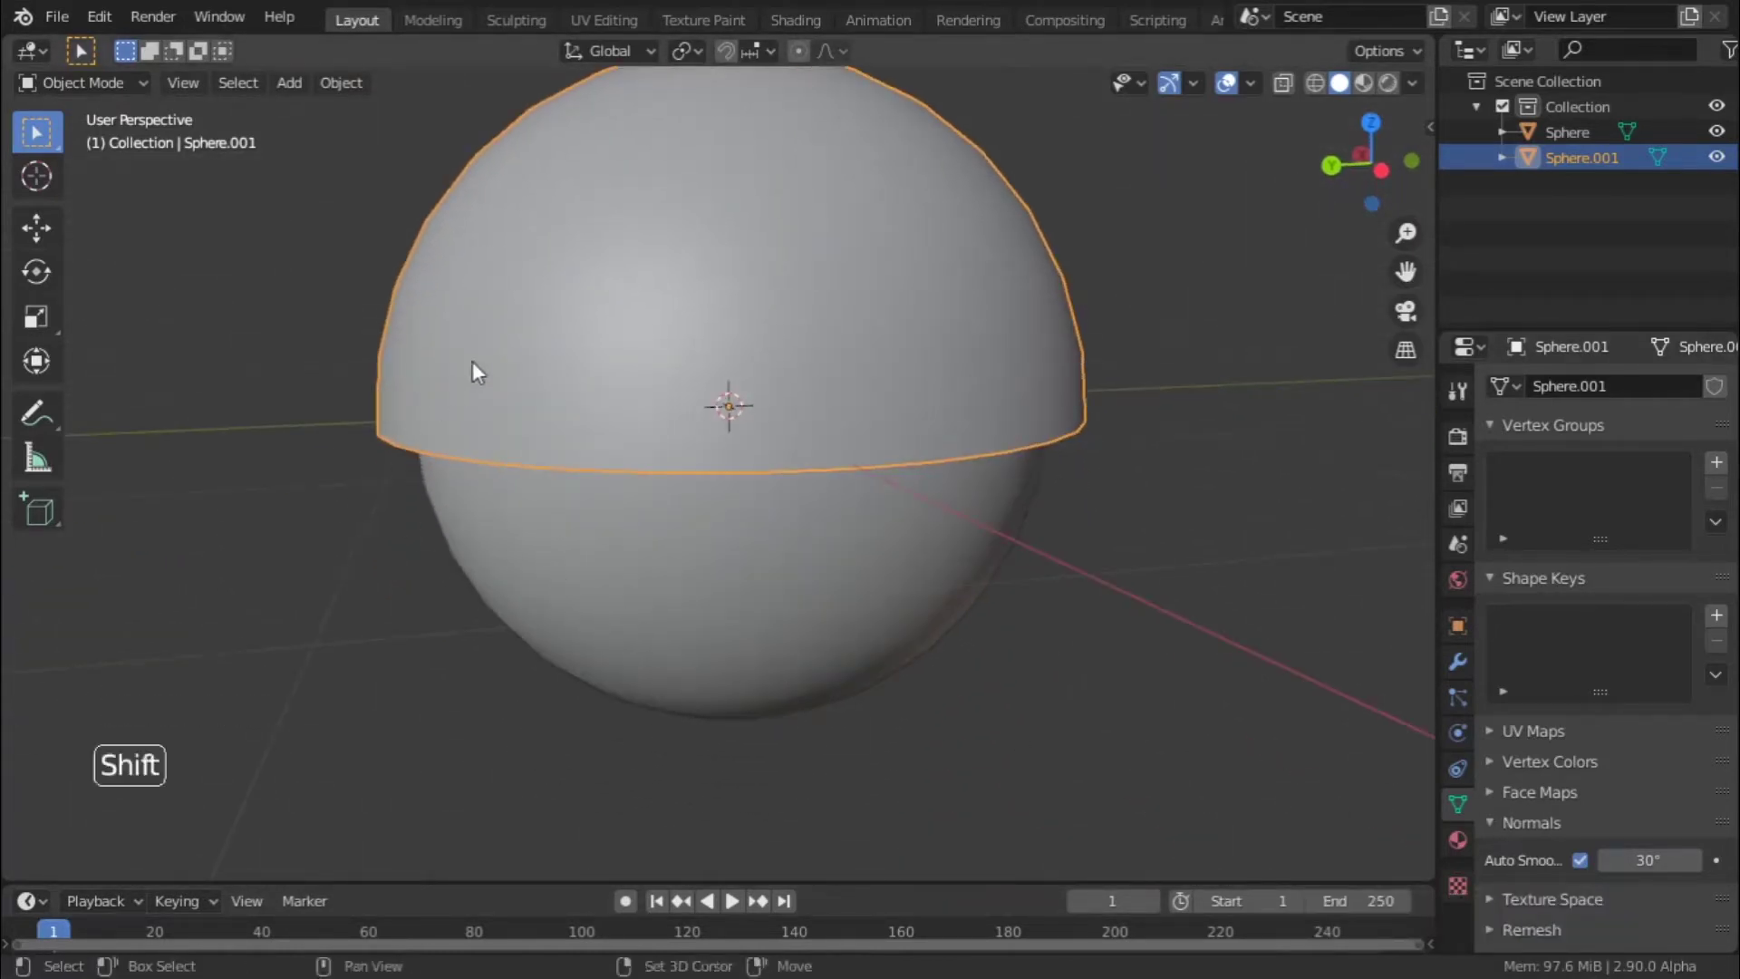
middle_click_drag(472, 363, 468, 399, "shift")
middle_click_drag(469, 399, 466, 435)
scroll(455, 432, "up", 1, "shift")
scroll(455, 431, "up", 1)
left_click(1140, 338)
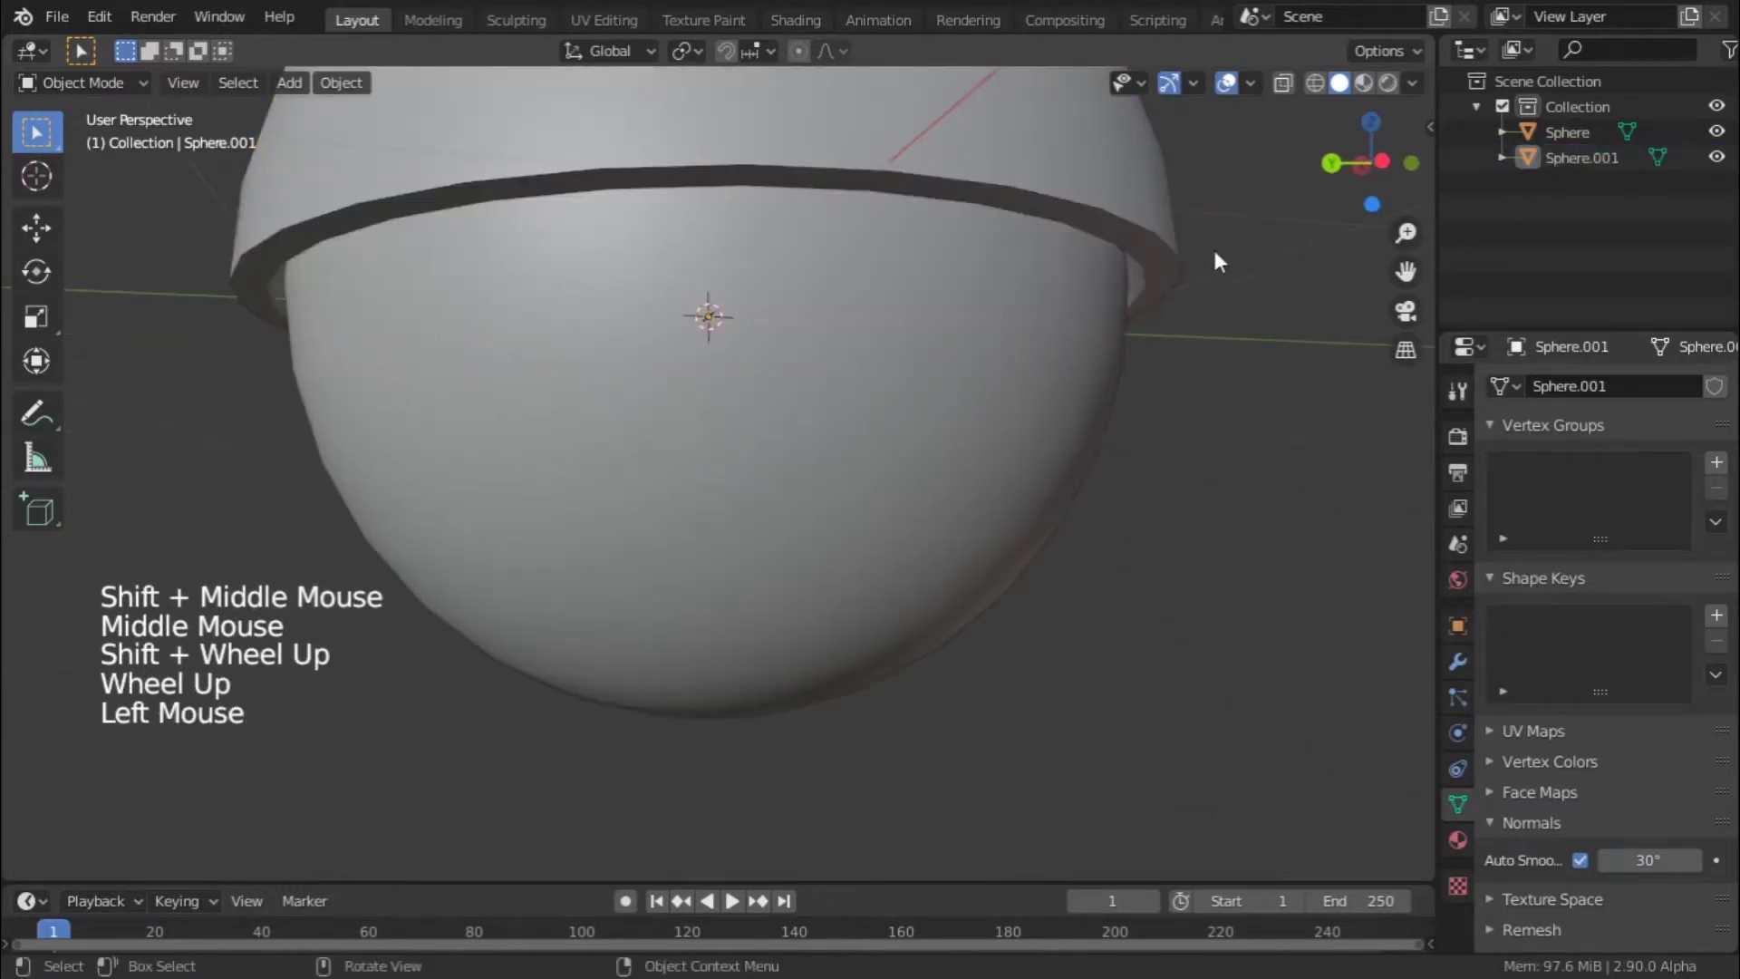
middle_click_drag(1046, 281, 1035, 373, "shift")
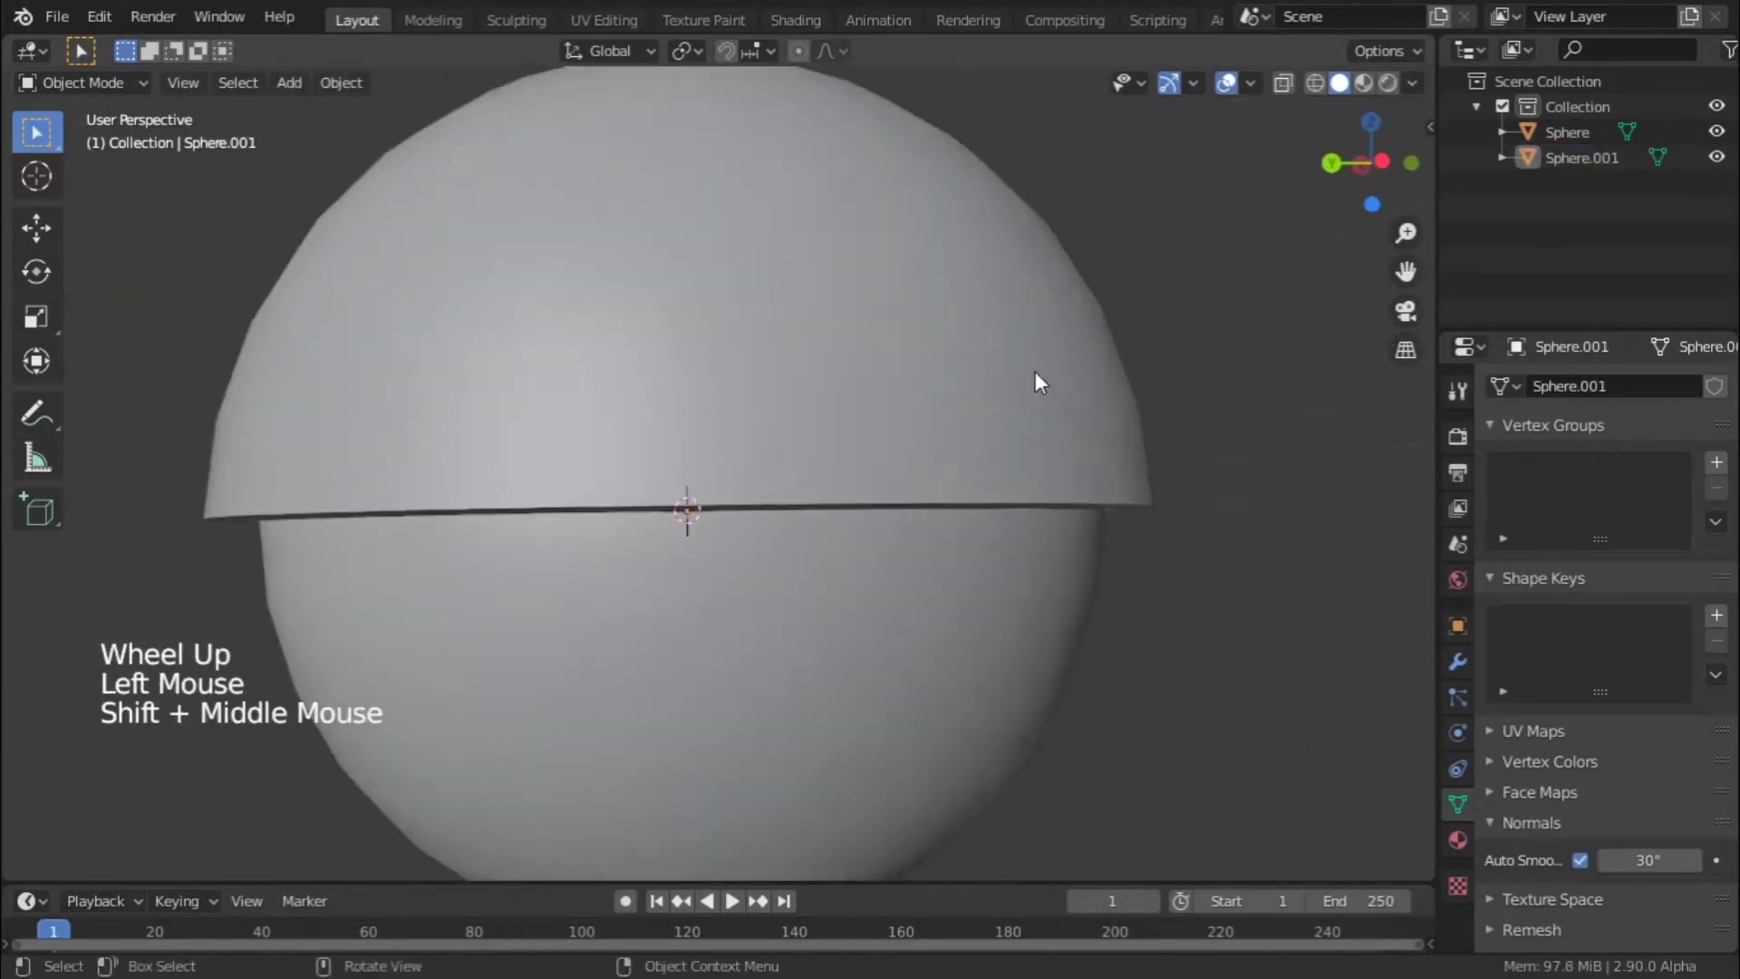
- Try a much larger Auto Smooth angle of about 172° on the cap and undo the change
left_click_drag(1642, 859, 1672, 859)
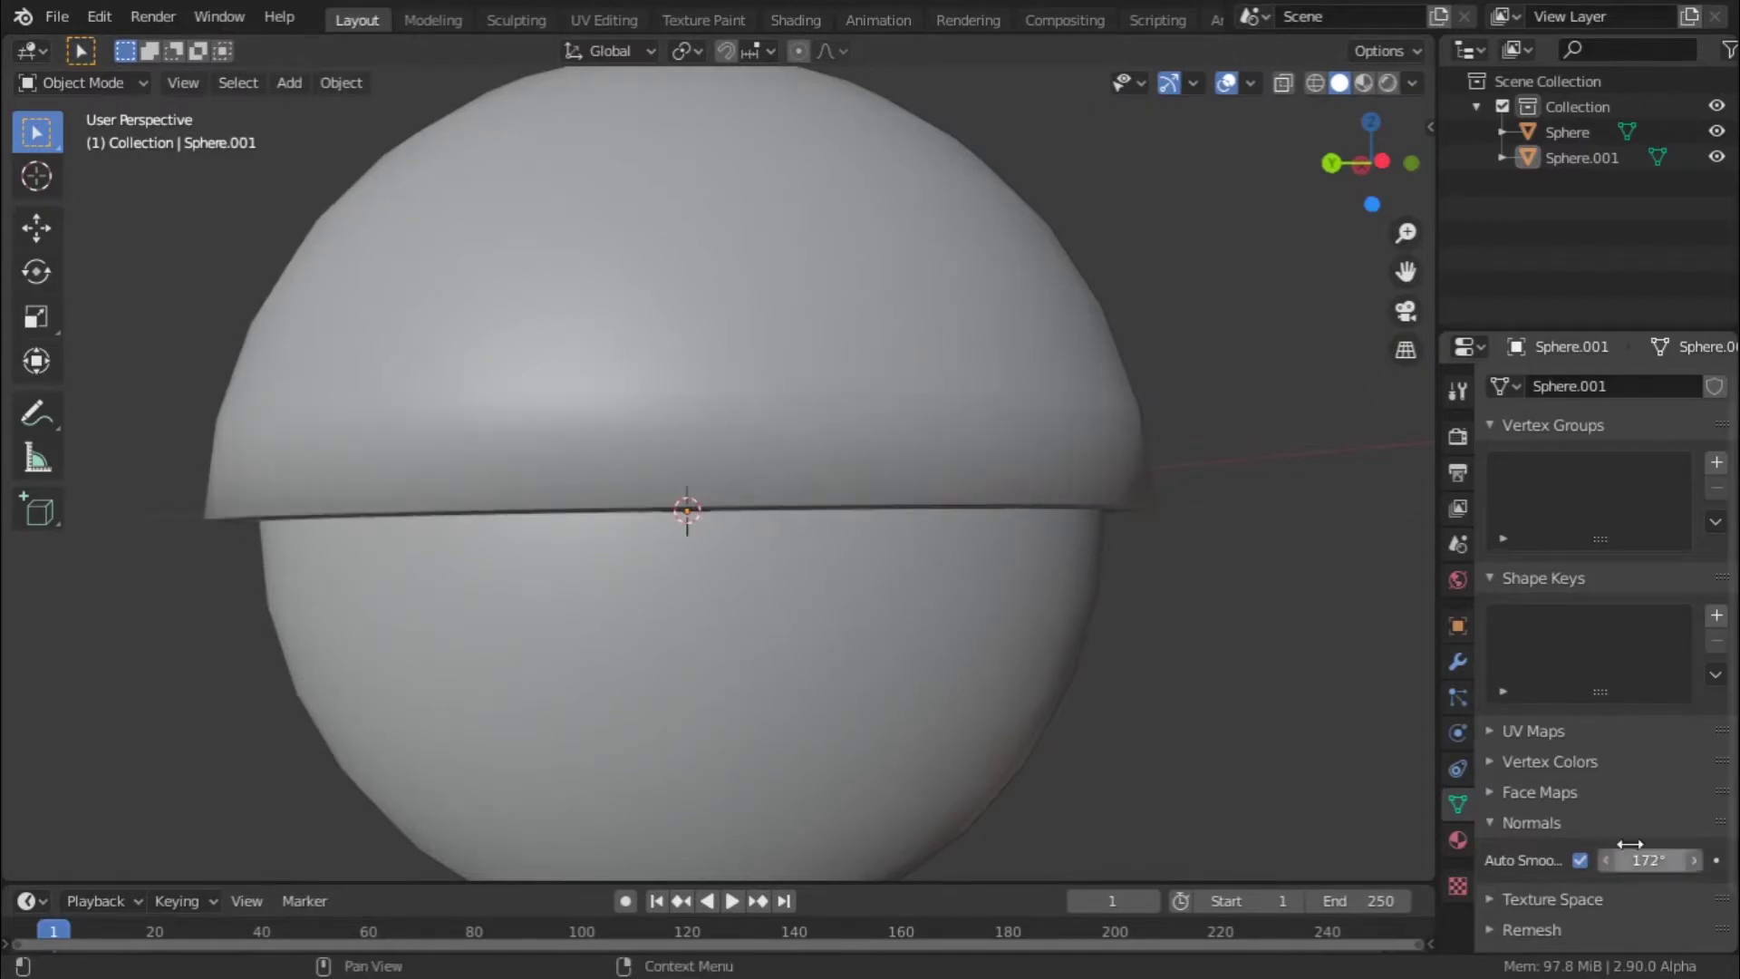
key("ctrl+z")
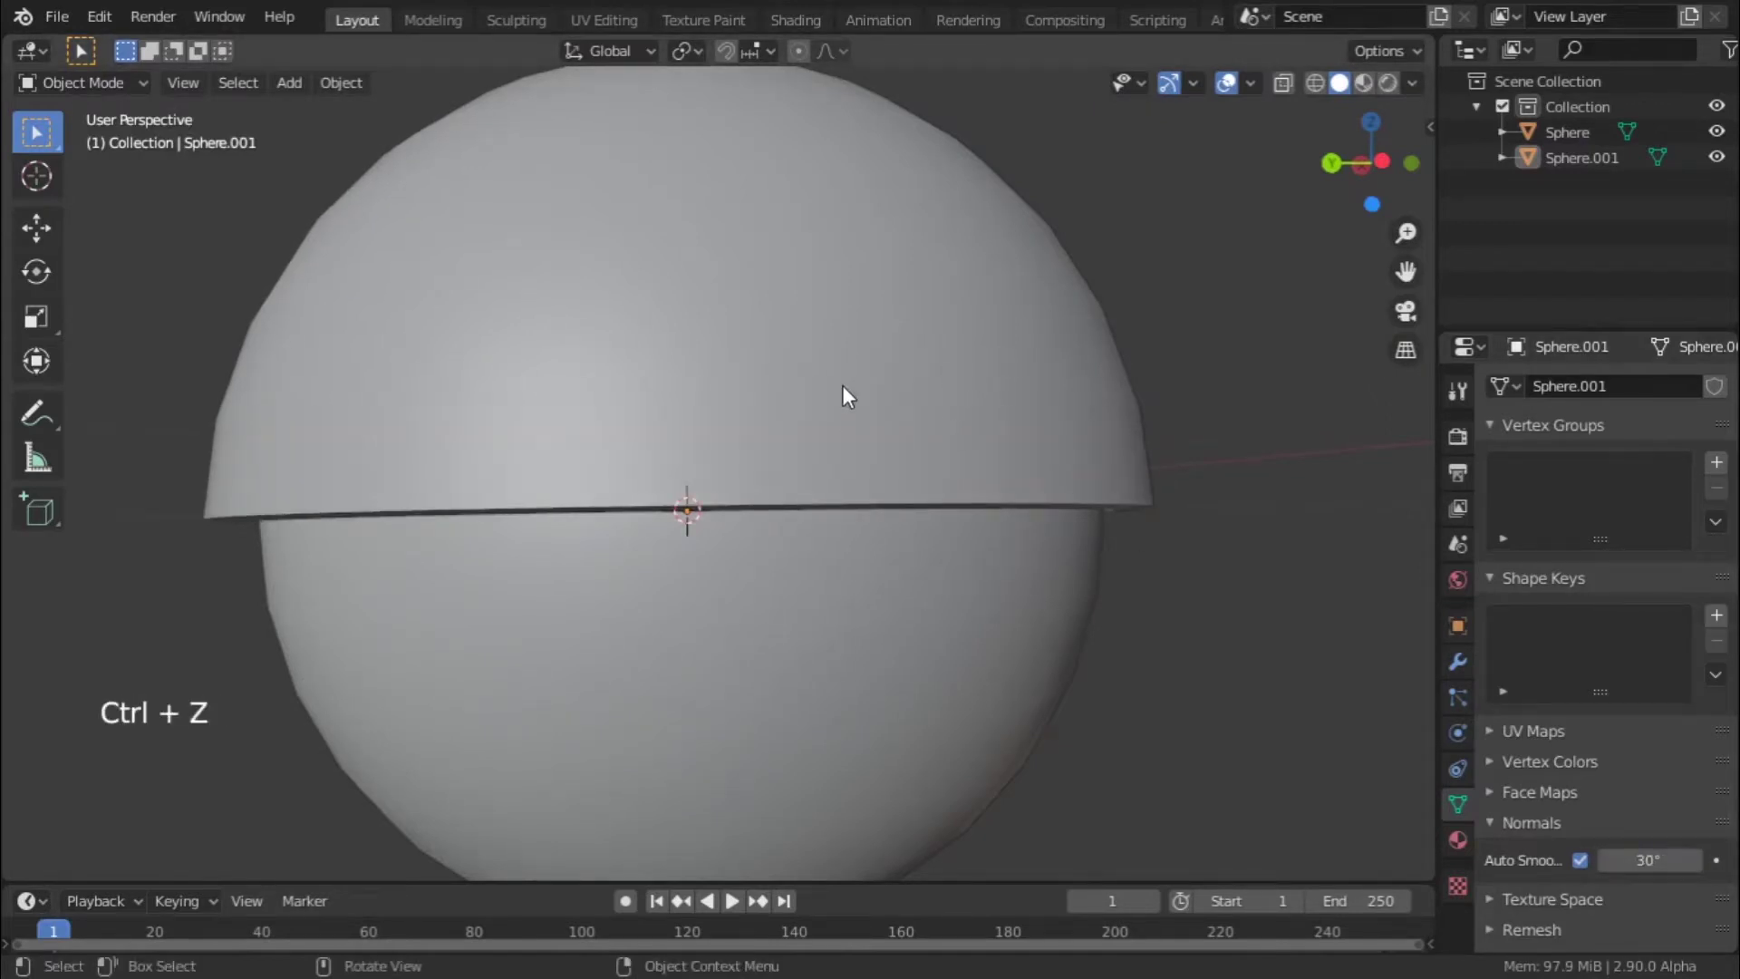
- Enter Edit Mode on the cap and select the pole vertex at its very top
scroll(841, 396, "down", 2)
middle_click_drag(841, 396, 844, 529)
scroll(787, 553, "up", 2)
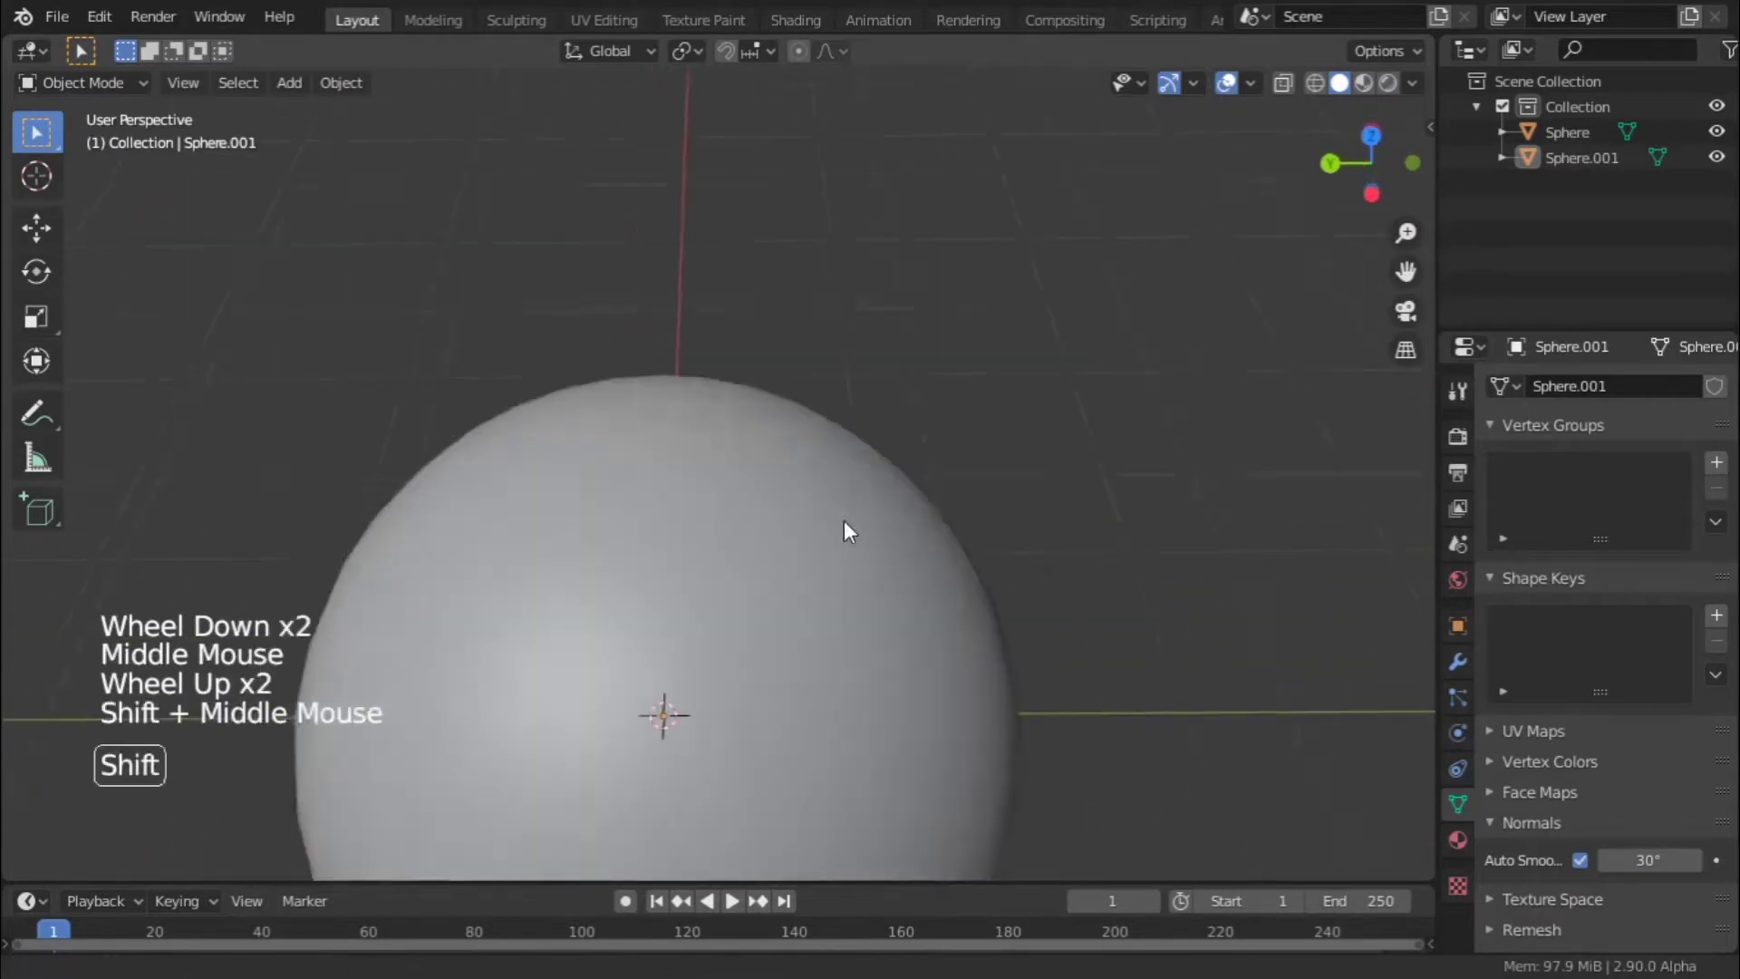
scroll(845, 524, "up", 1)
key("Tab")
scroll(778, 432, "up", 1)
left_click(690, 373)
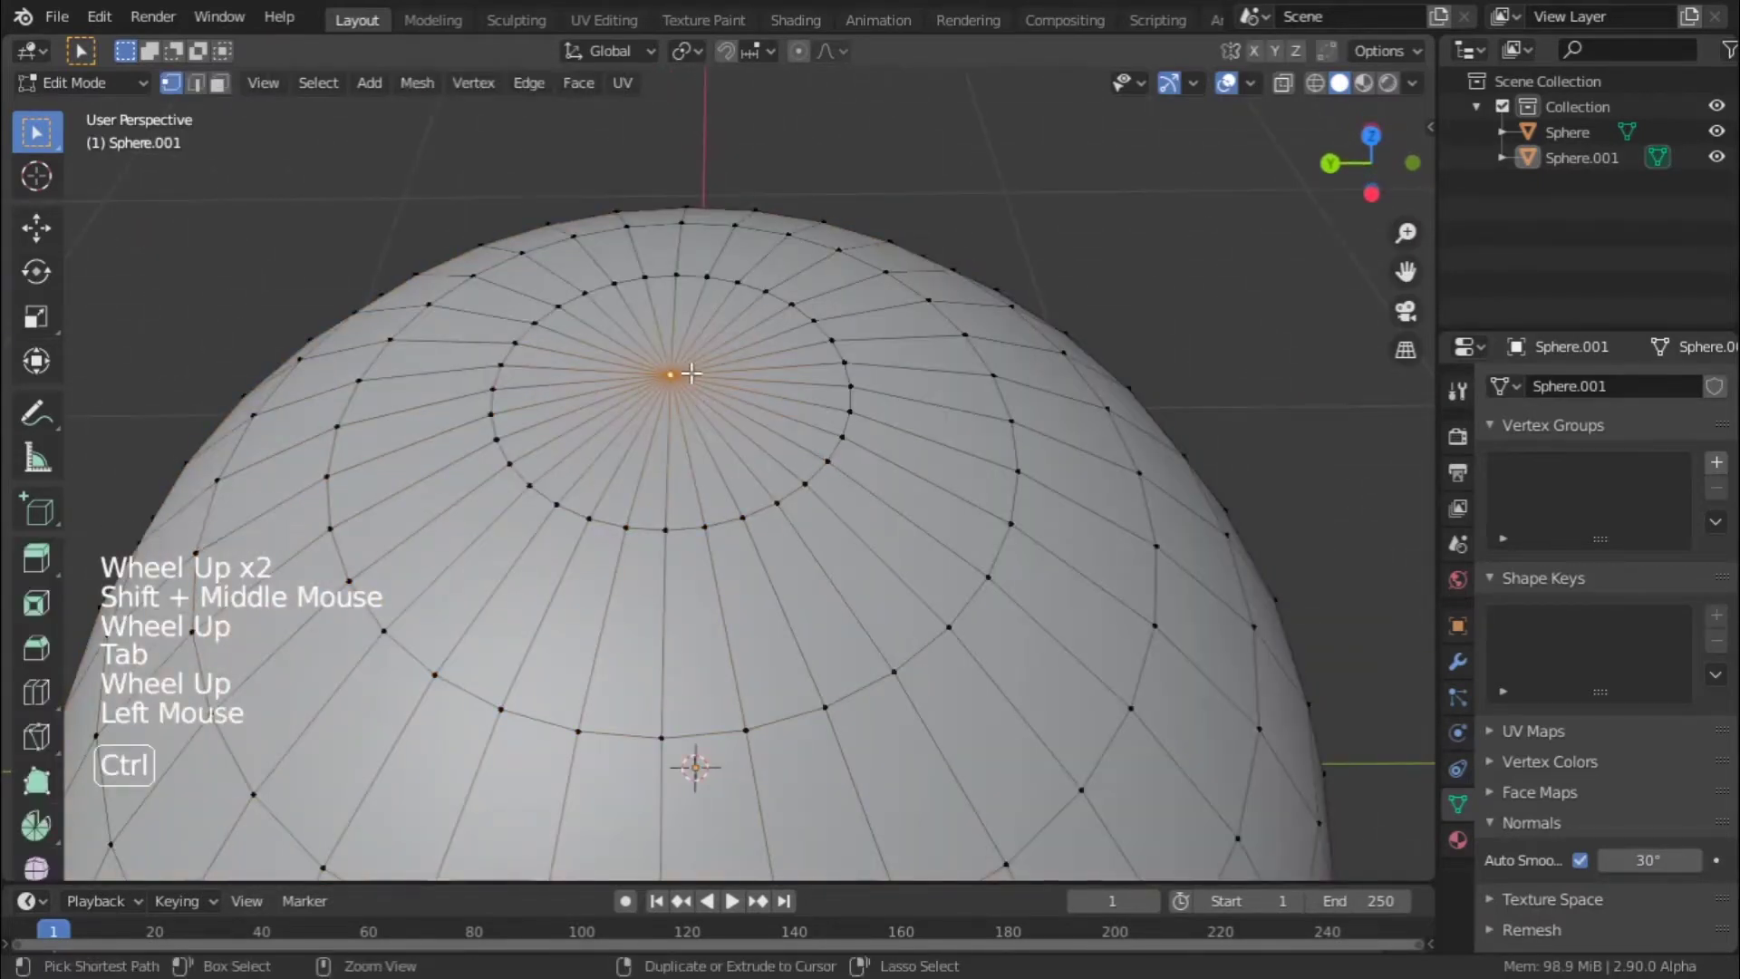
- Grow the selection seven times from the pole so it covers the upper dome of the cap
key("ctrl+KP_Add")
key("ctrl+KP_Add")
key("ctrl+KP_Add")
key("ctrl+KP_Add")
key("ctrl+KP_Add")
key("ctrl+KP_Add")
scroll(690, 373, "down", 4)
middle_click_drag(691, 373, 709, 350)
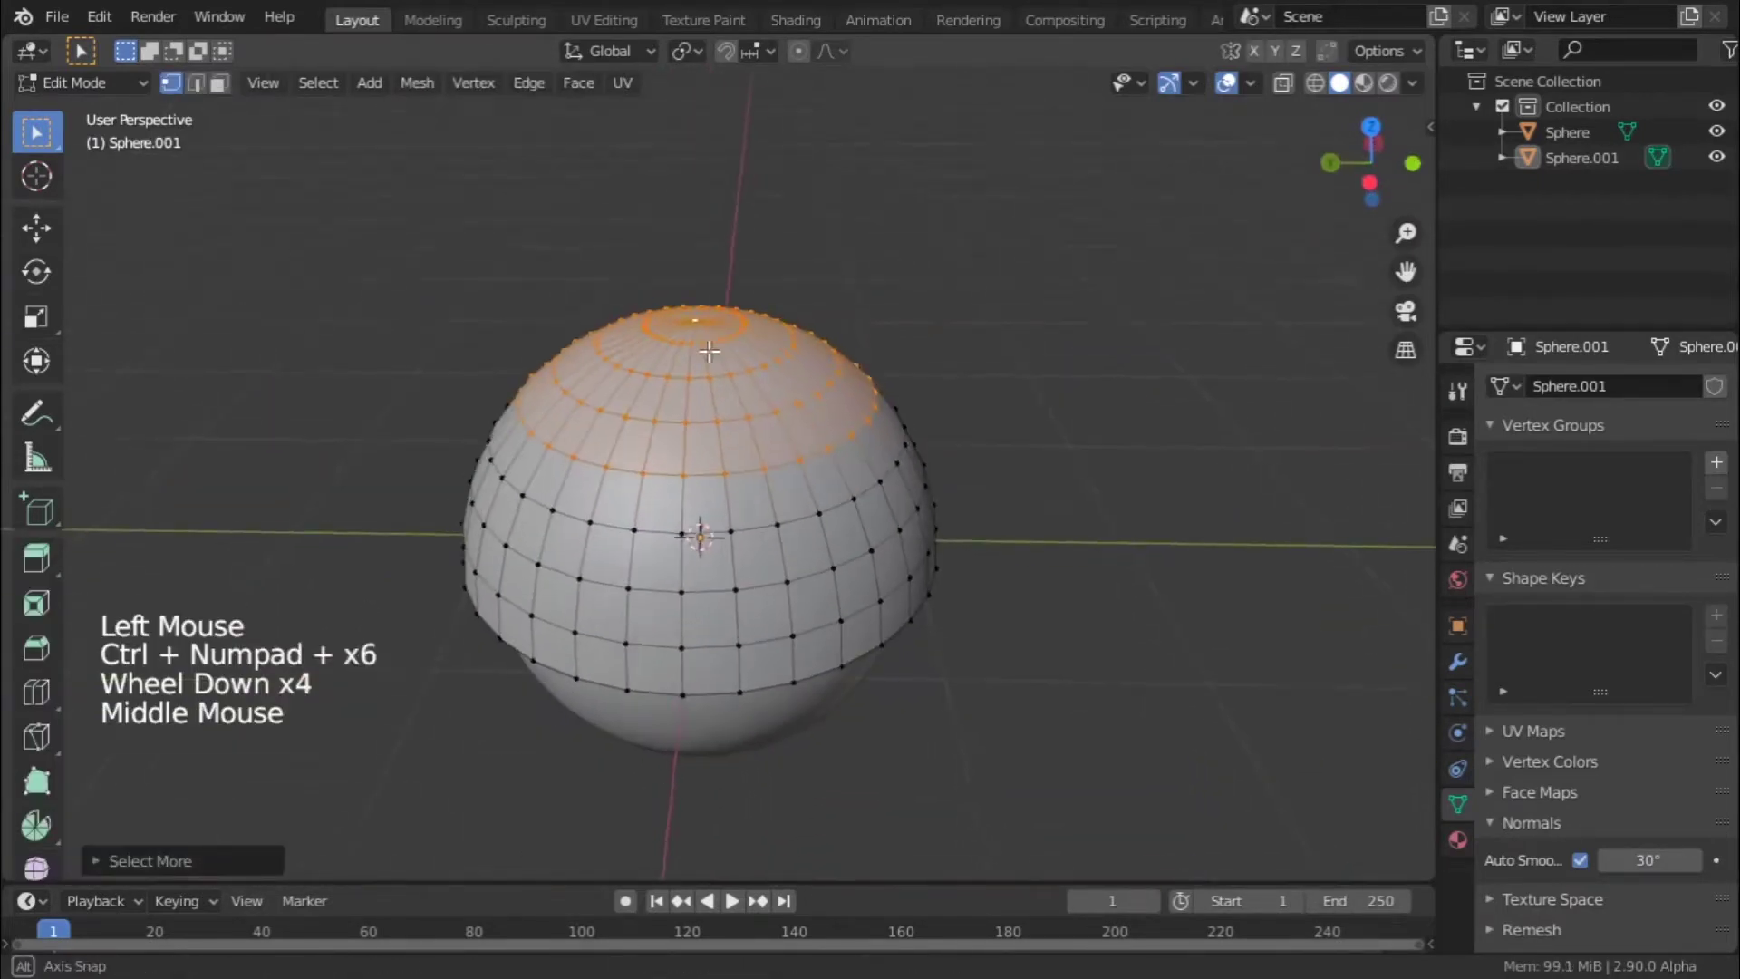
scroll(708, 350, "up", 1)
key("ctrl+KP_Add")
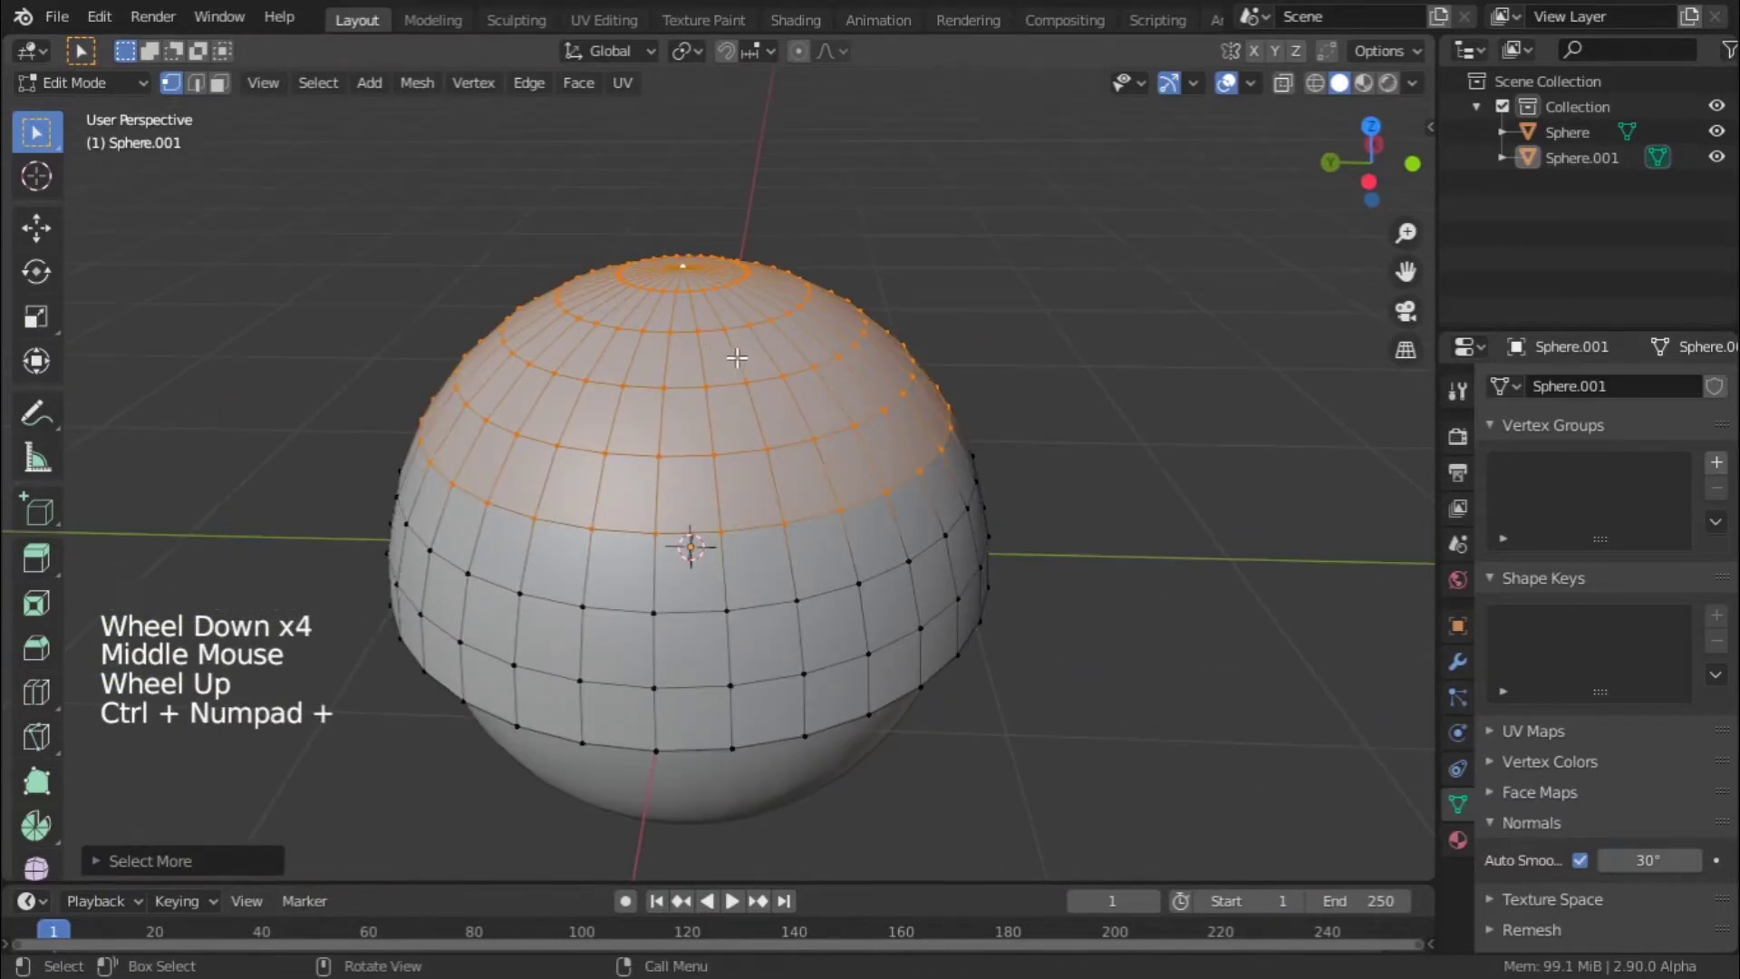
- Extrude the selected dome upward about 1.1 m and raise it a little further along Z
key("e")
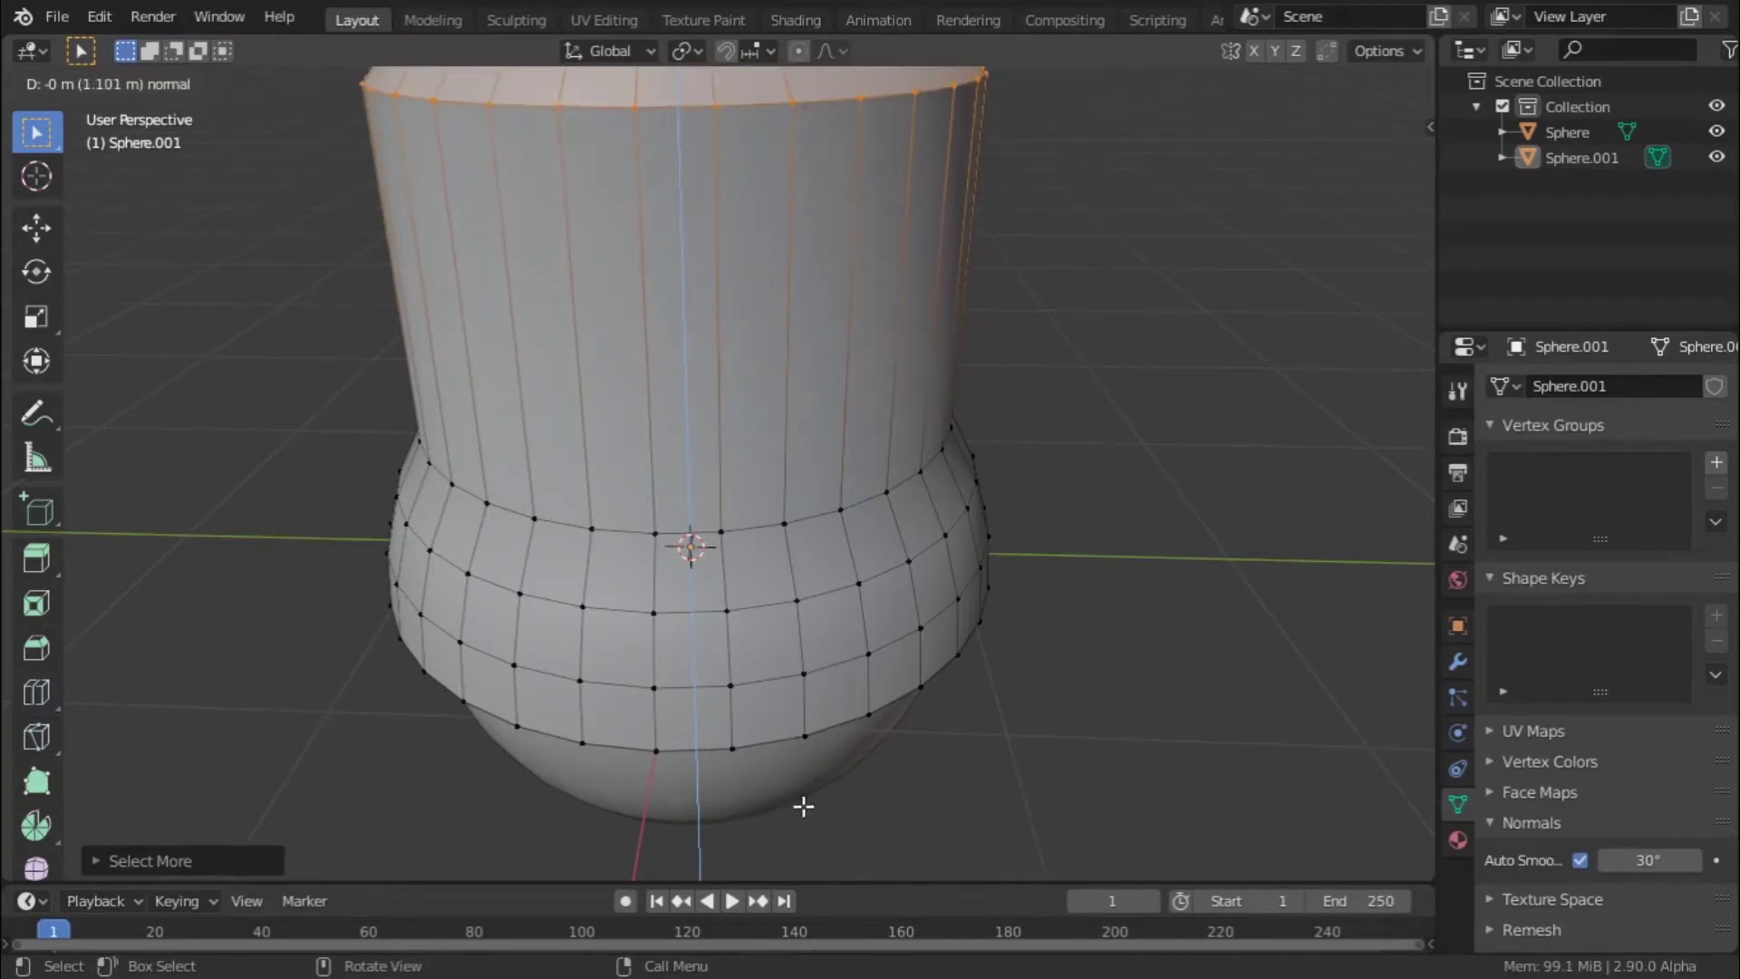
left_click(801, 807)
scroll(840, 719, "down", 3)
middle_click_drag(839, 719, 878, 688)
key("g")
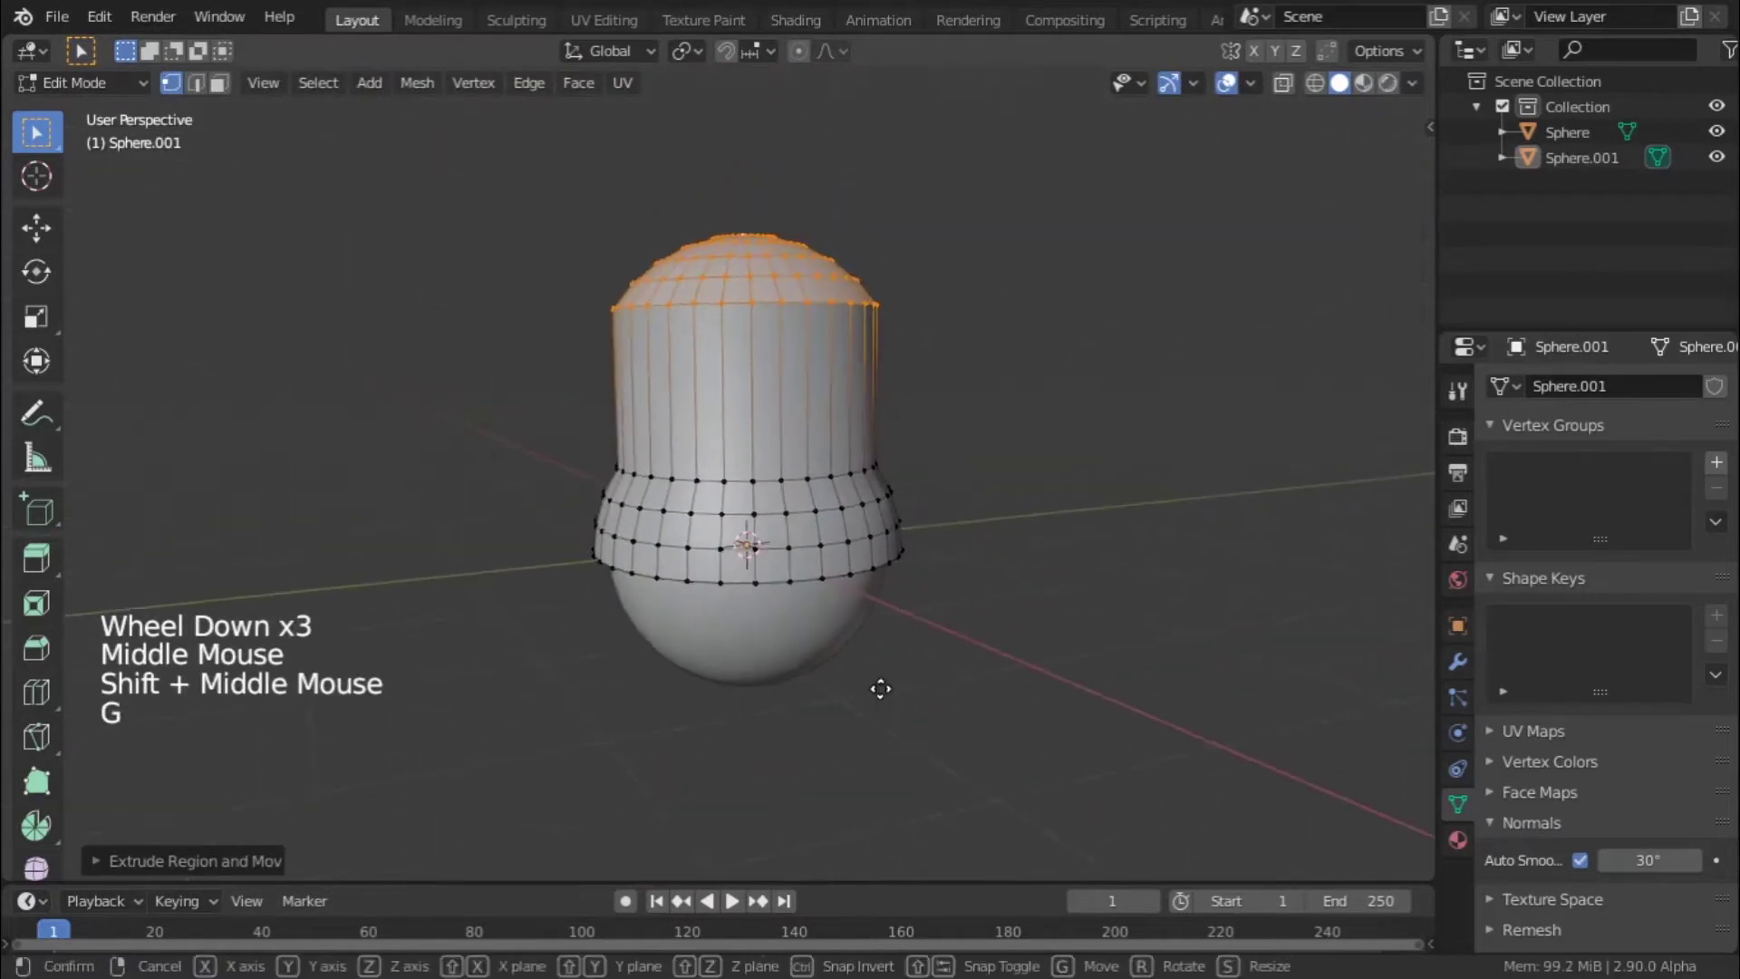
key("z")
left_click(887, 657)
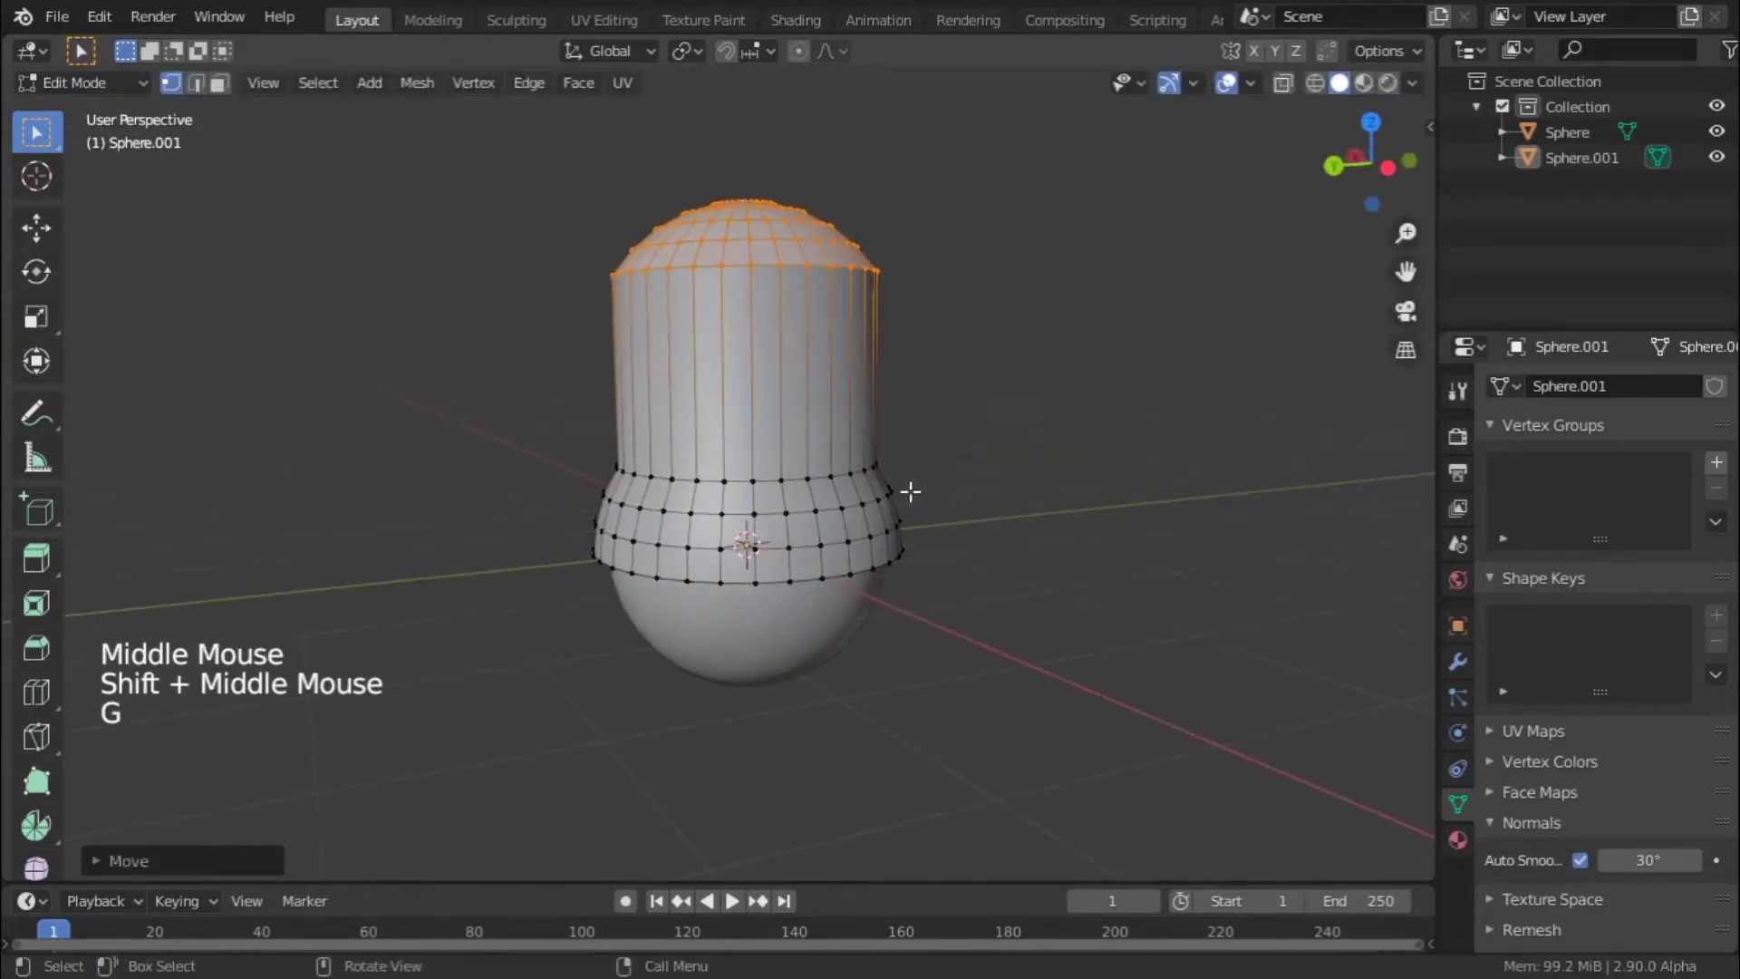
- Nudge the raised dome by about 0.03 m along Z
scroll(910, 492, "down", 1)
middle_click_drag(910, 492, 587, 283)
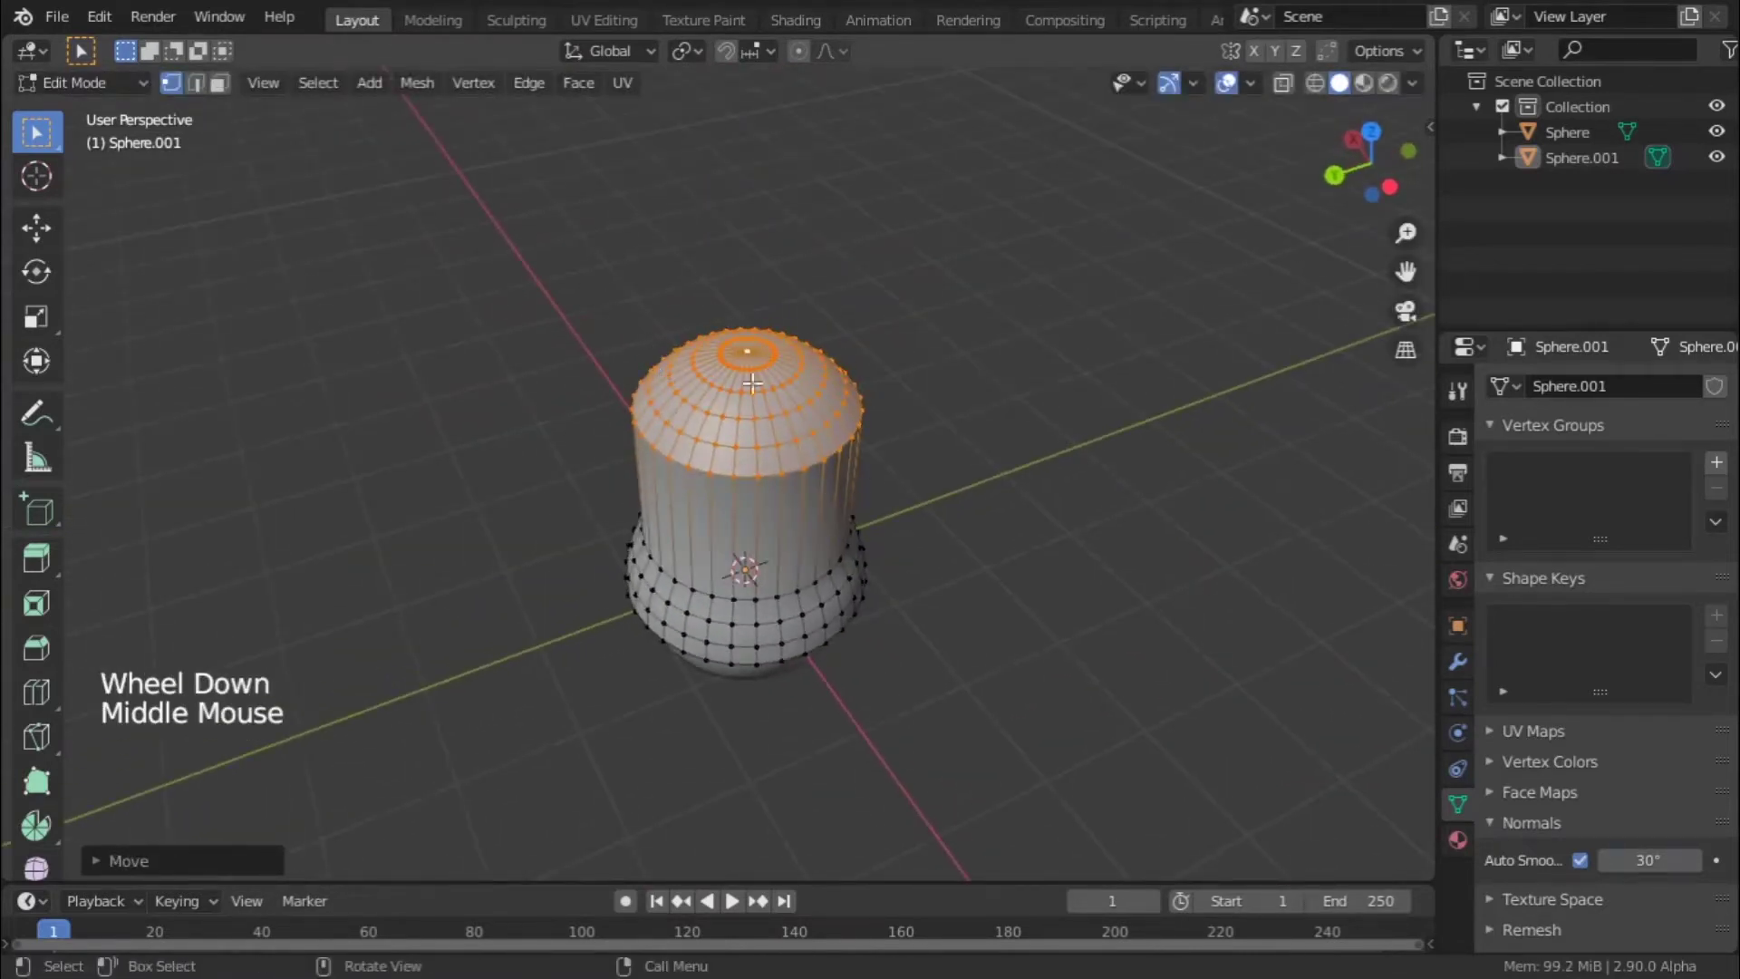
middle_click_drag(794, 495, 827, 400)
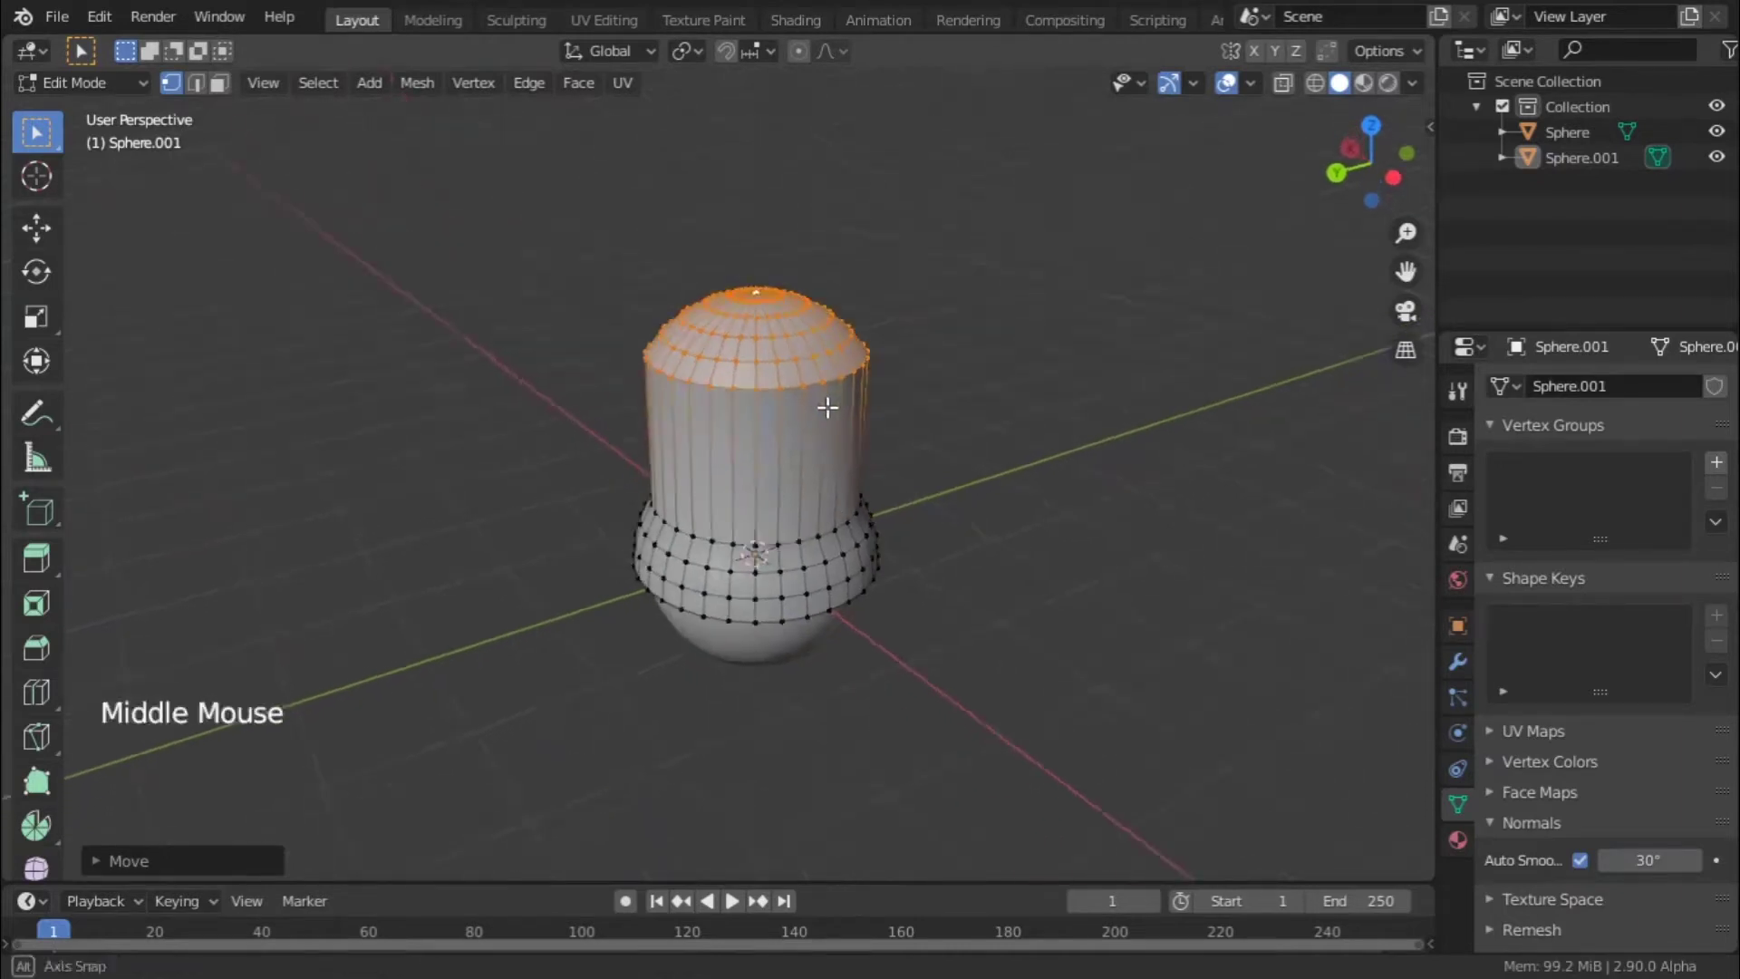
scroll(827, 400, "up", 2)
key("g")
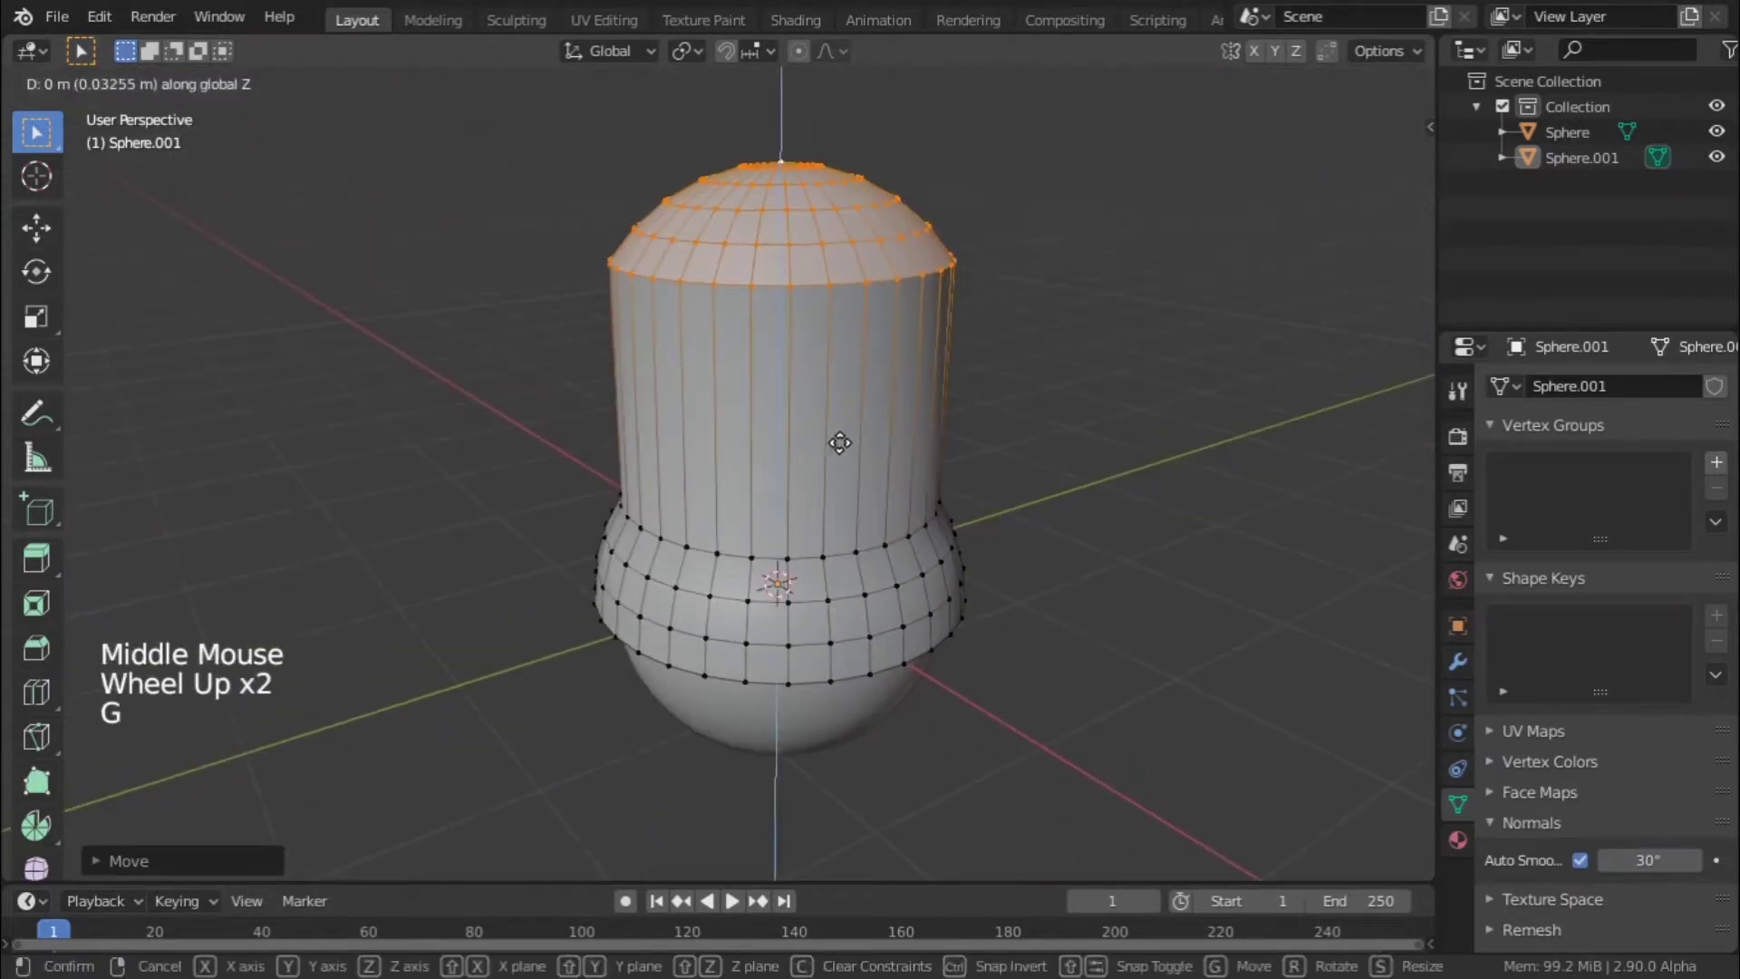
left_click(845, 449)
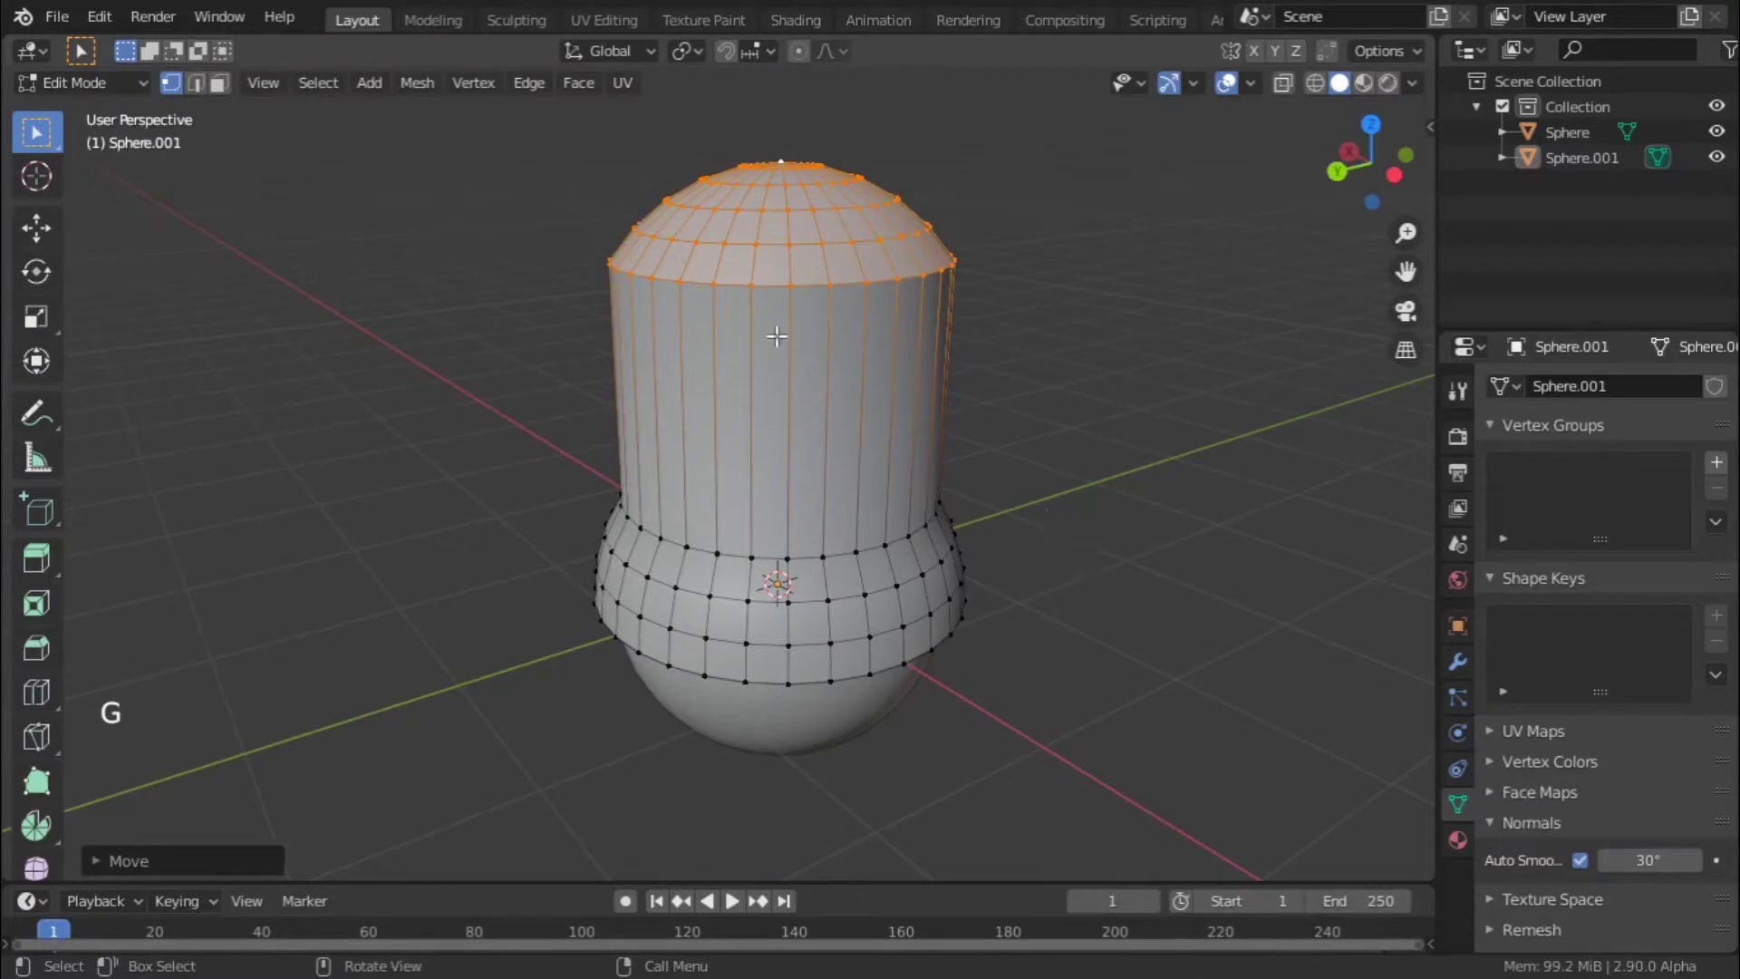
- Flatten the selected dome into a level top with the LoopTools Flatten operation
right_click(829, 295)
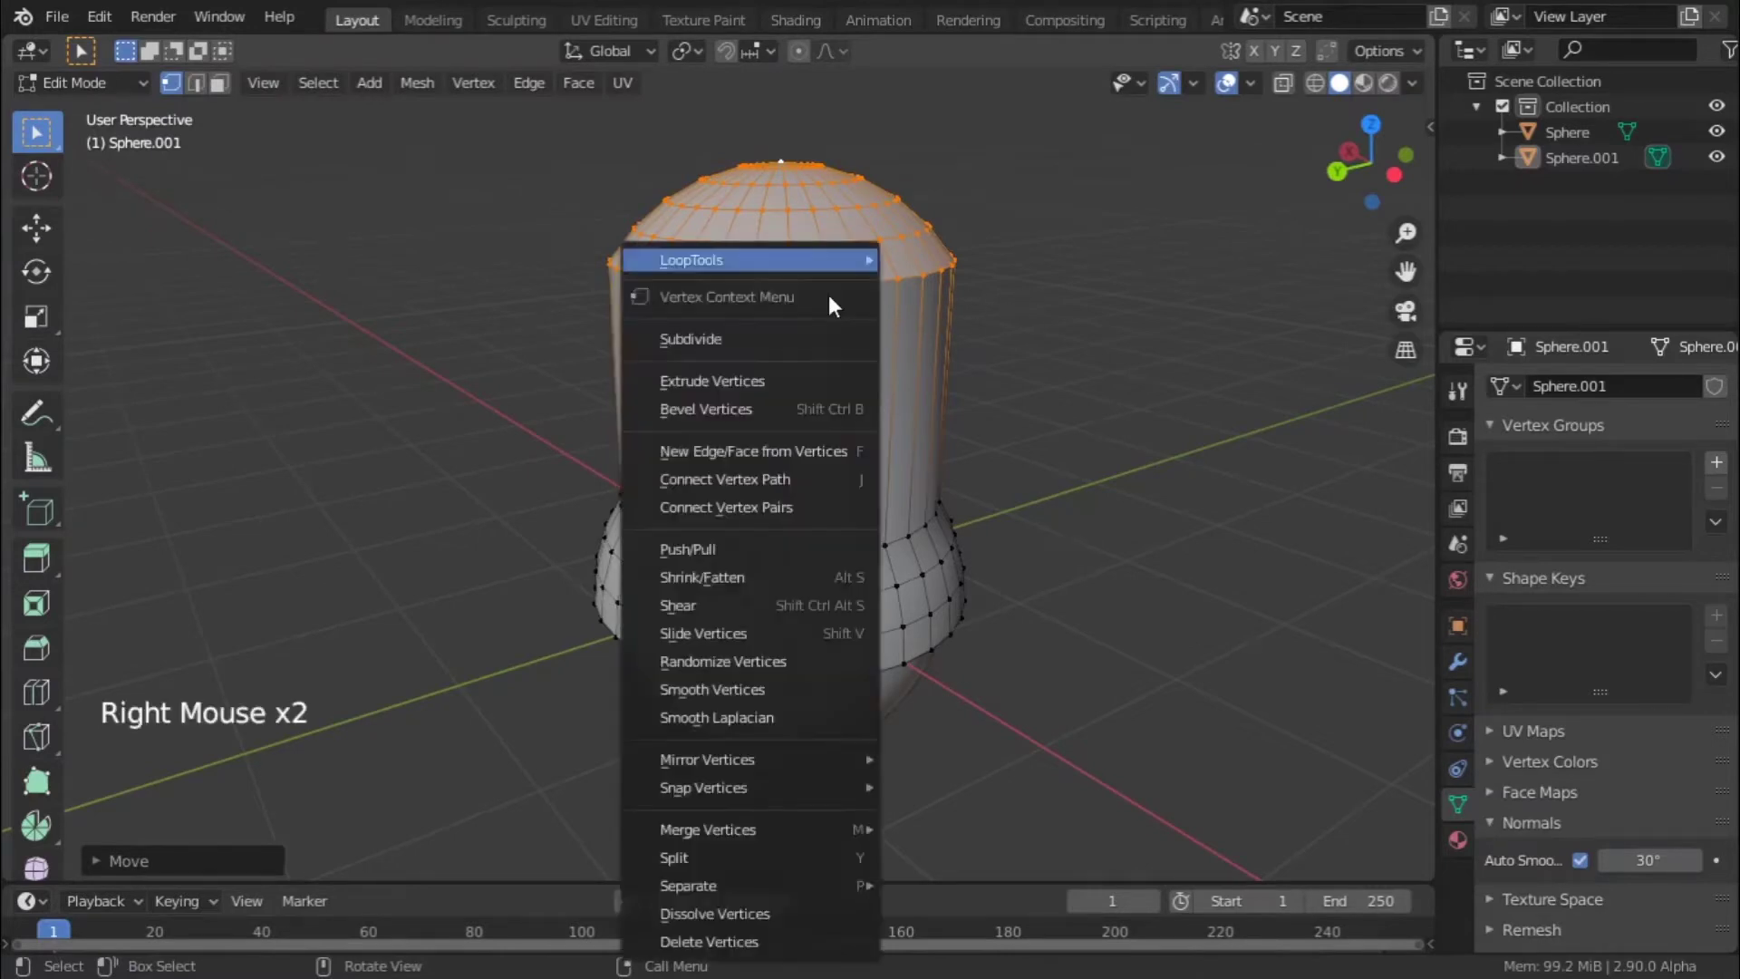
mouse_move(797, 258)
left_click(980, 328)
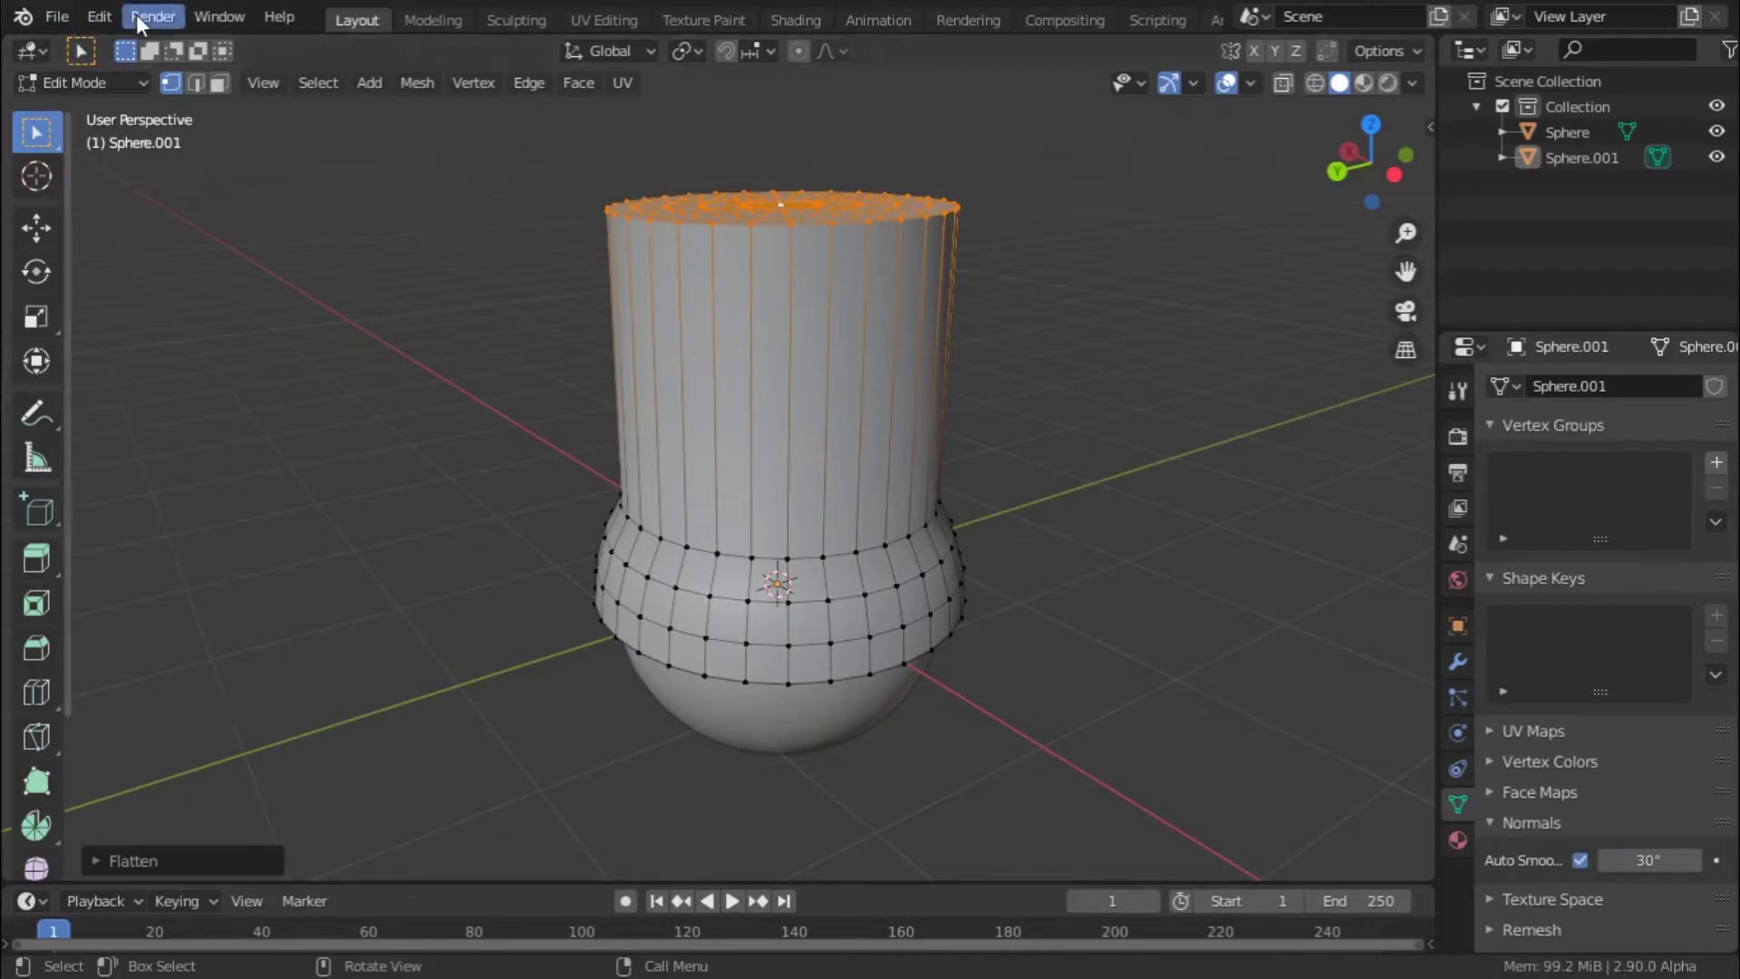
- Look up the LoopTools add-on in the add-on preferences by searching for "loop"
left_click(100, 16)
left_click(208, 381)
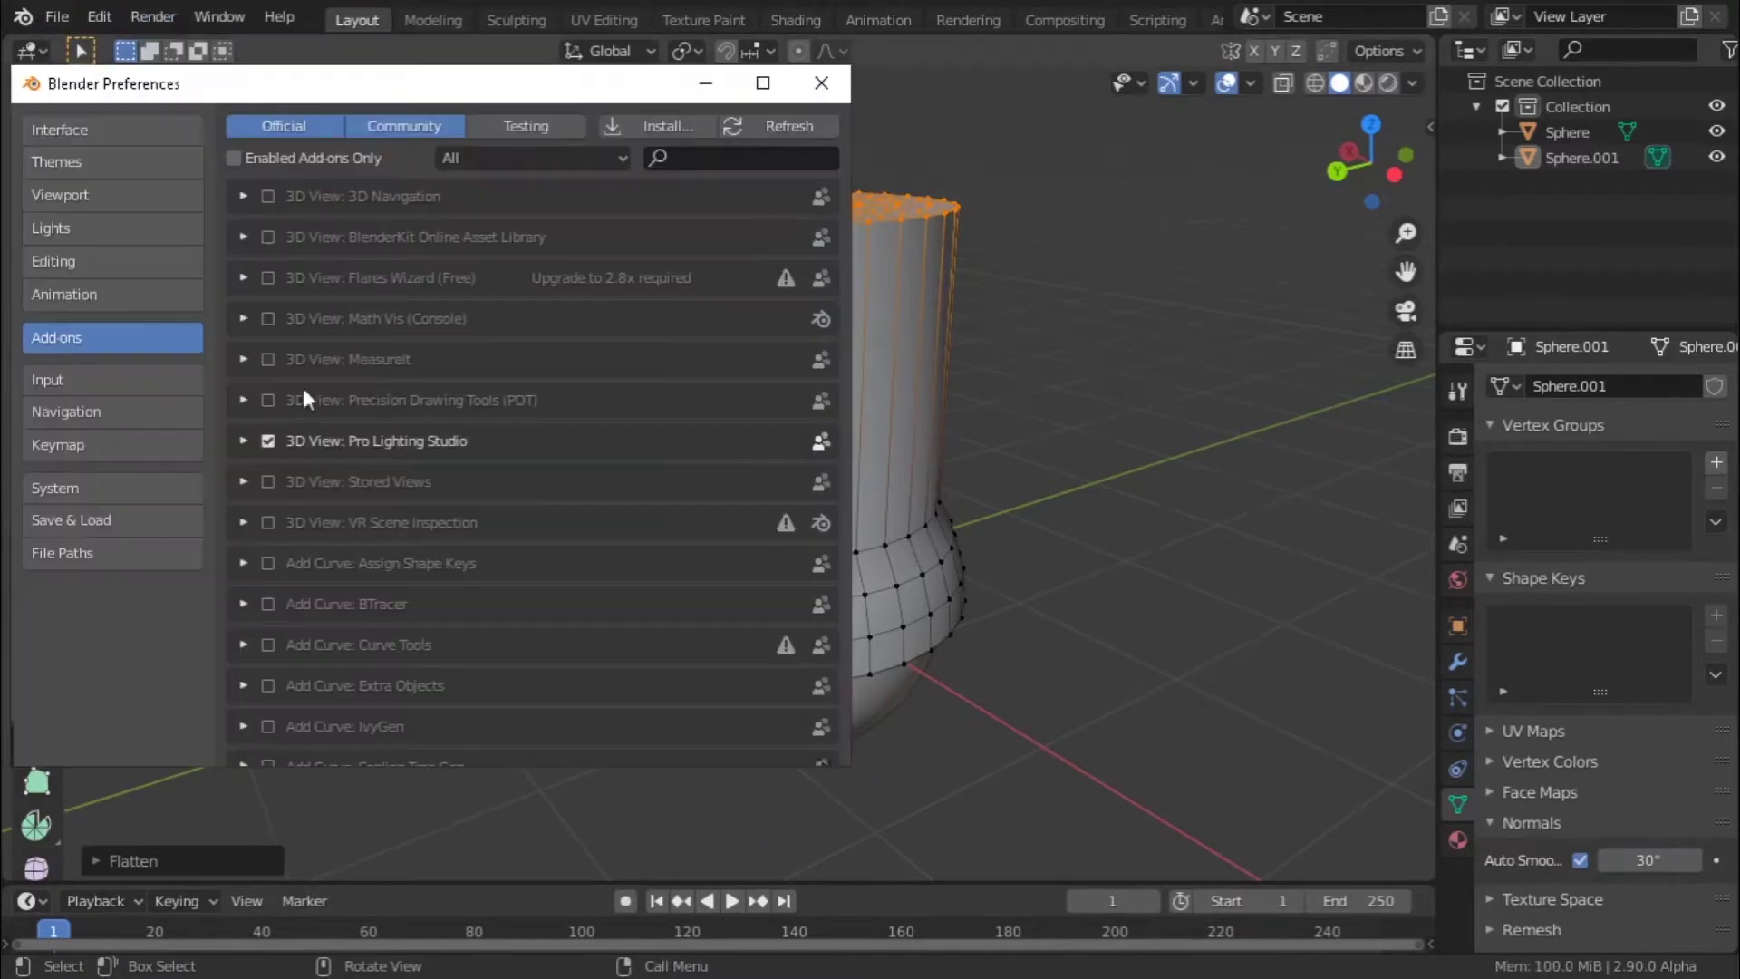
left_click(751, 159)
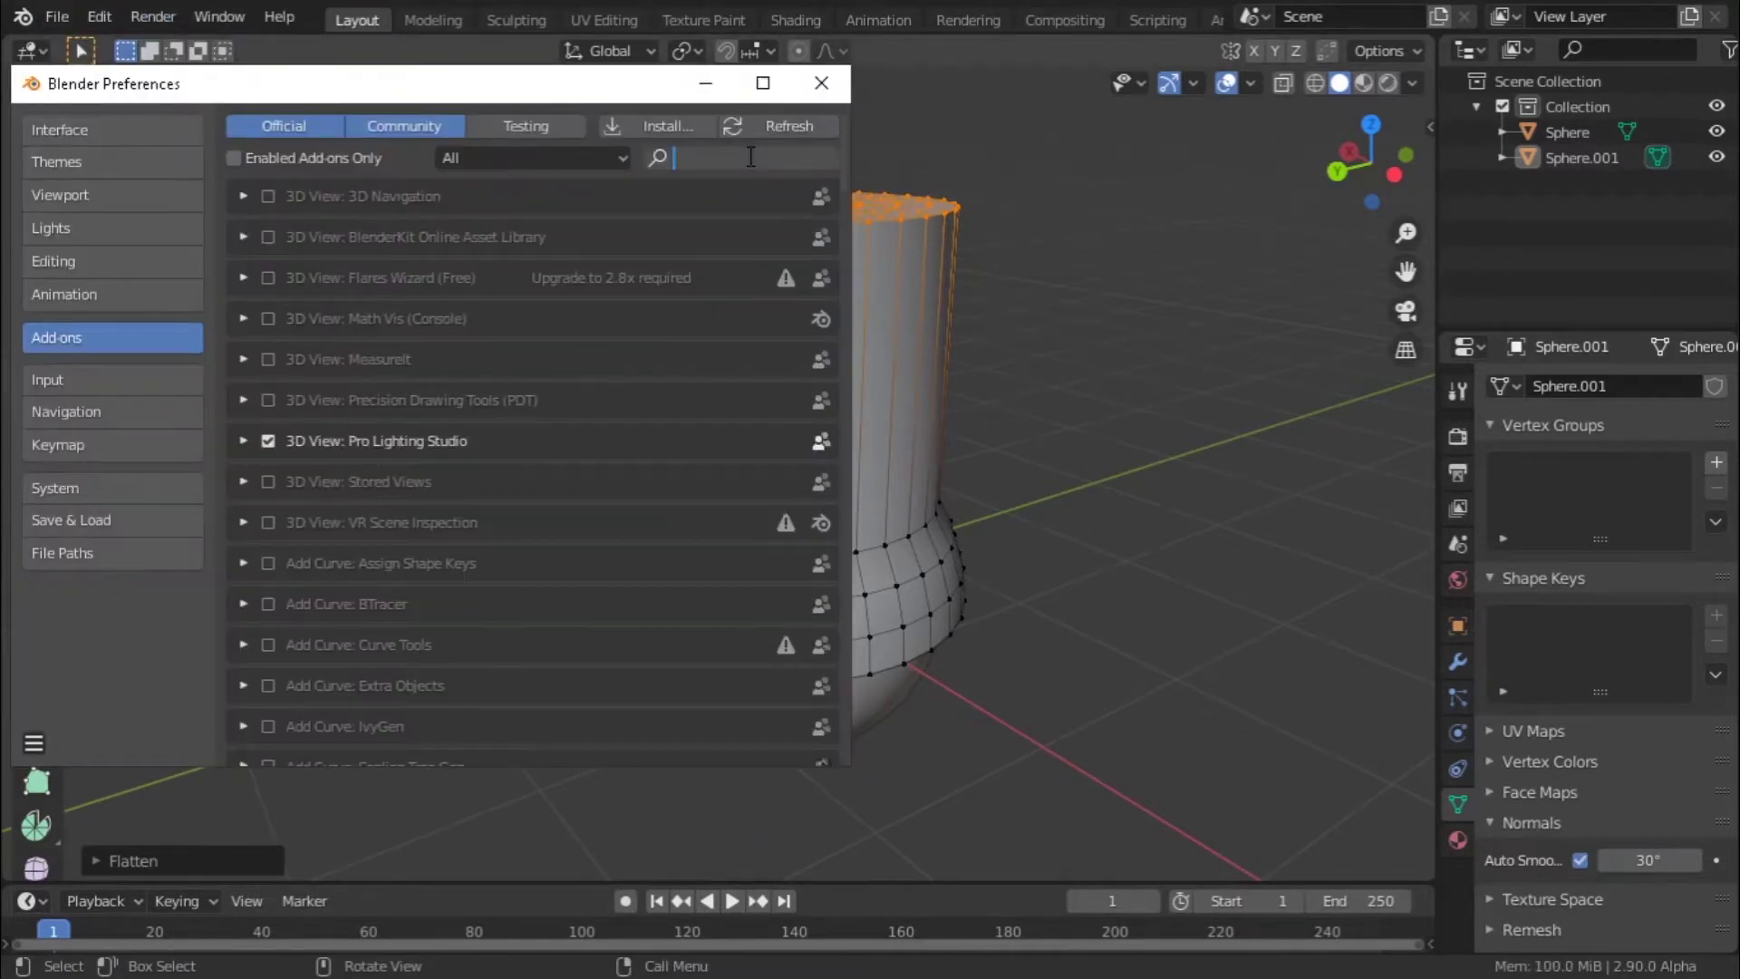
type("loop")
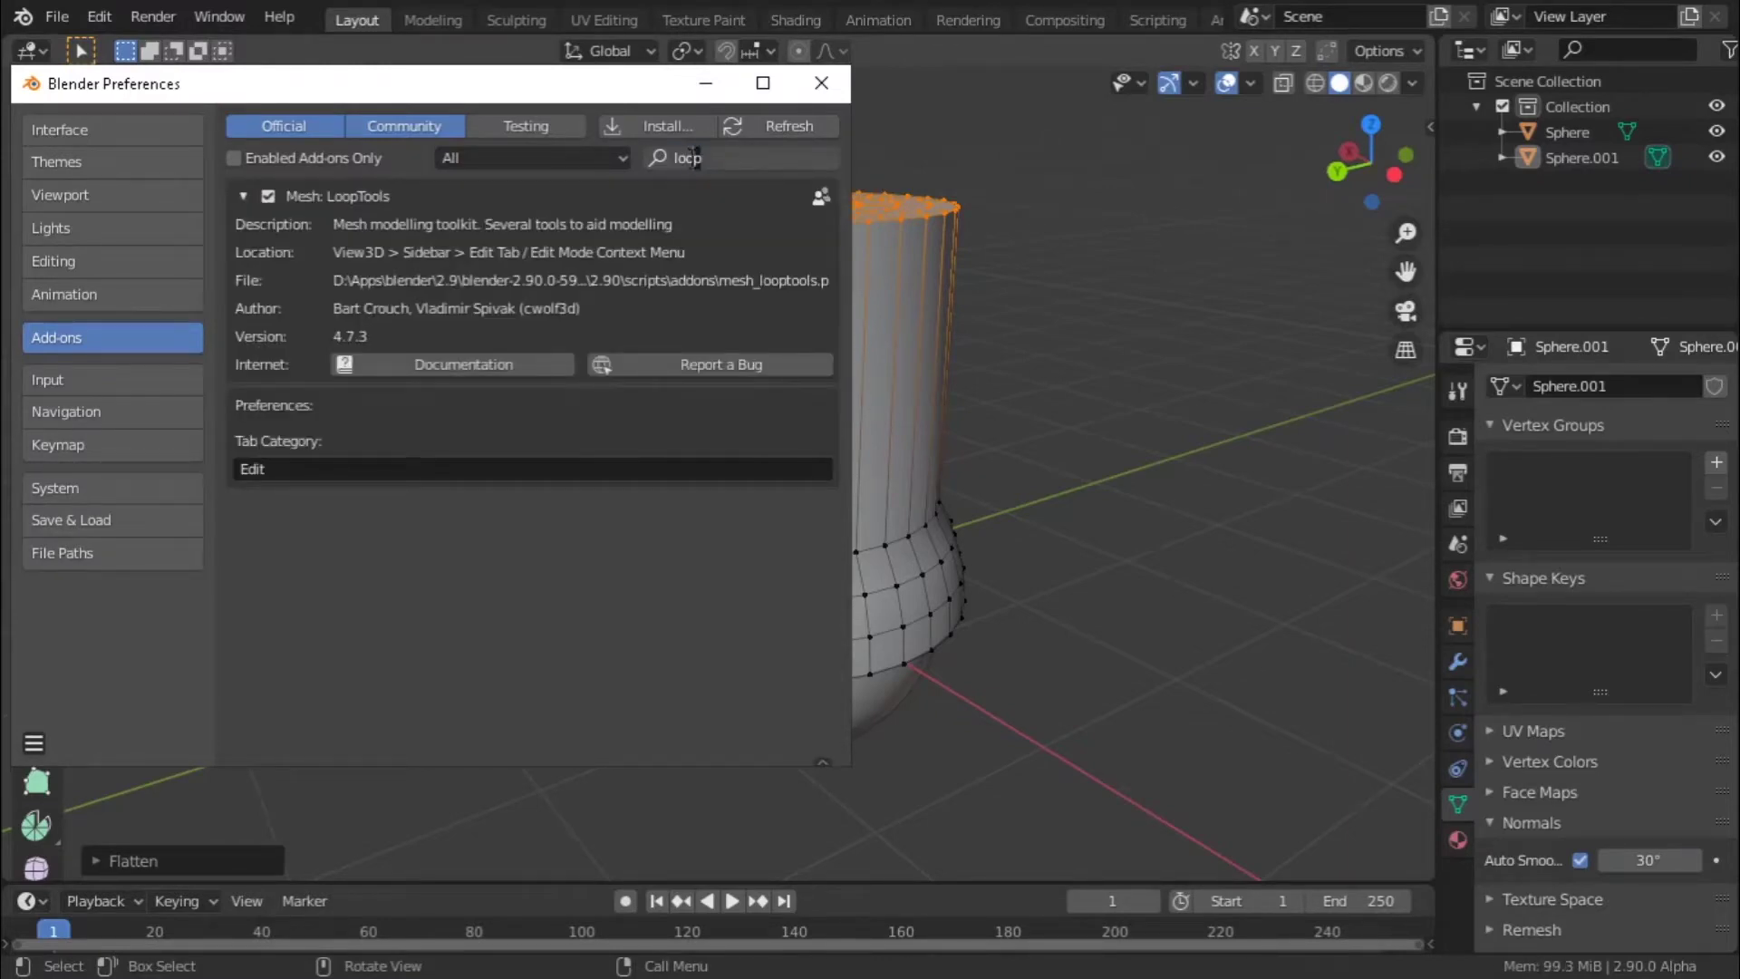
- Search the add-ons for "scre" and "f2" to check Screencast Keys and F2, and close the preferences
key("BackSpace")
key("BackSpace")
key("BackSpace")
key("BackSpace")
type("scre")
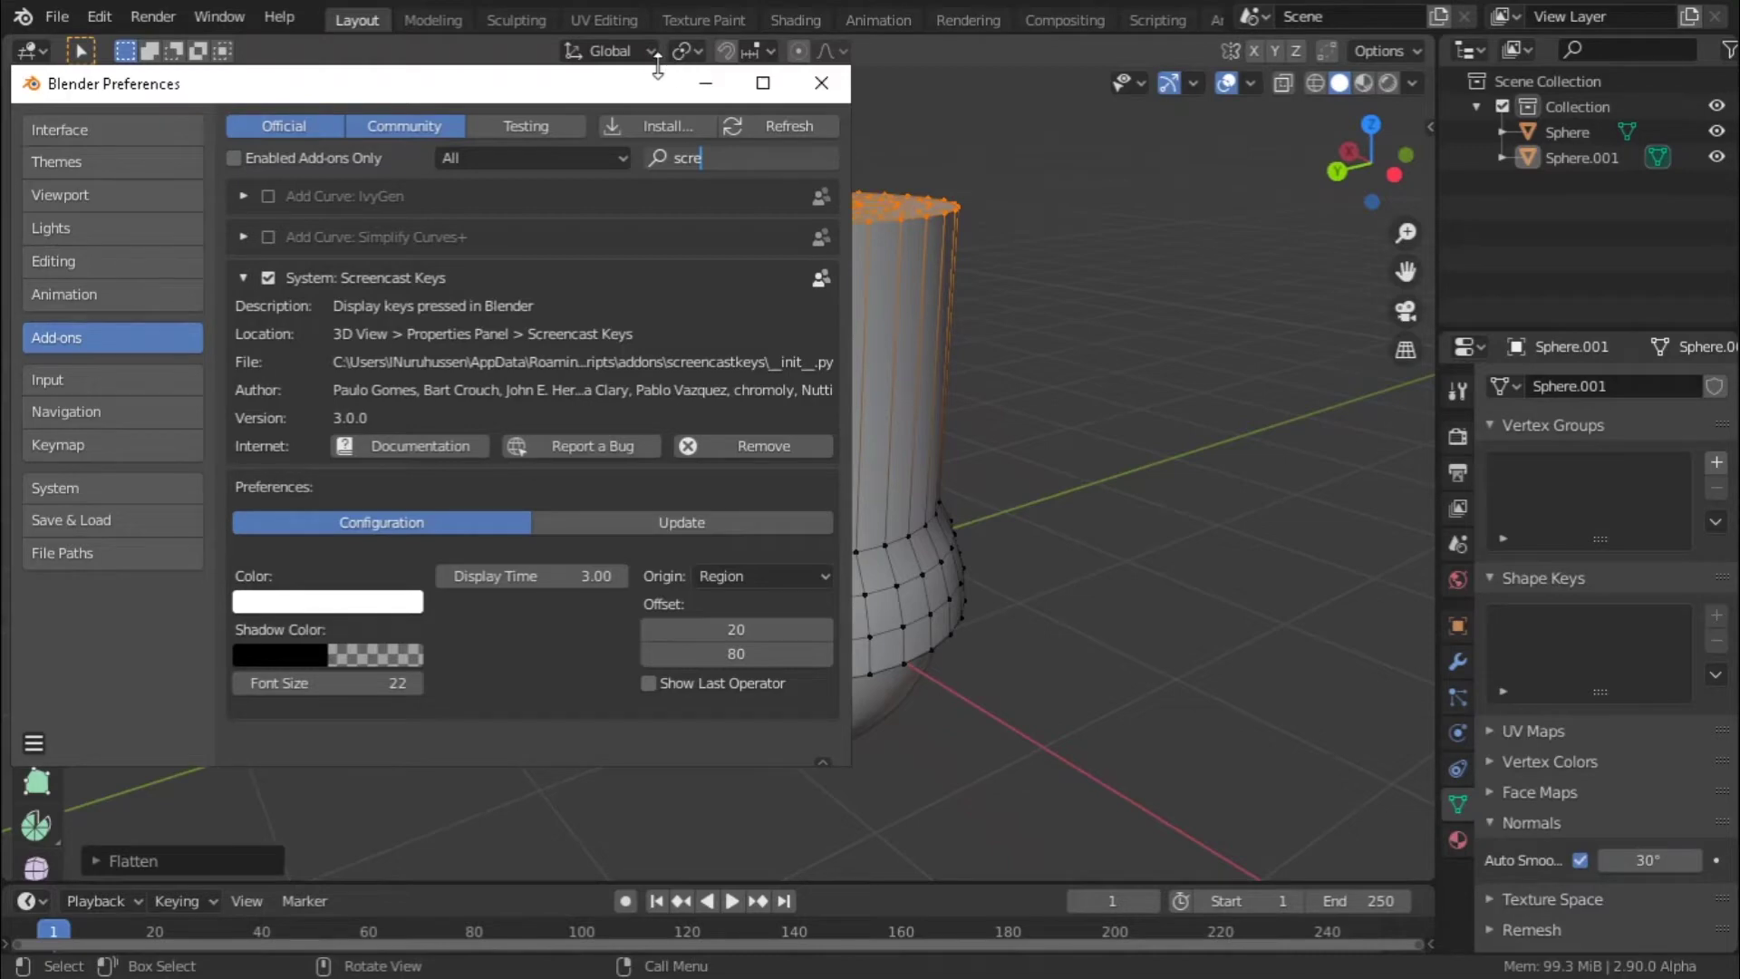
double_click(687, 160)
key("BackSpace")
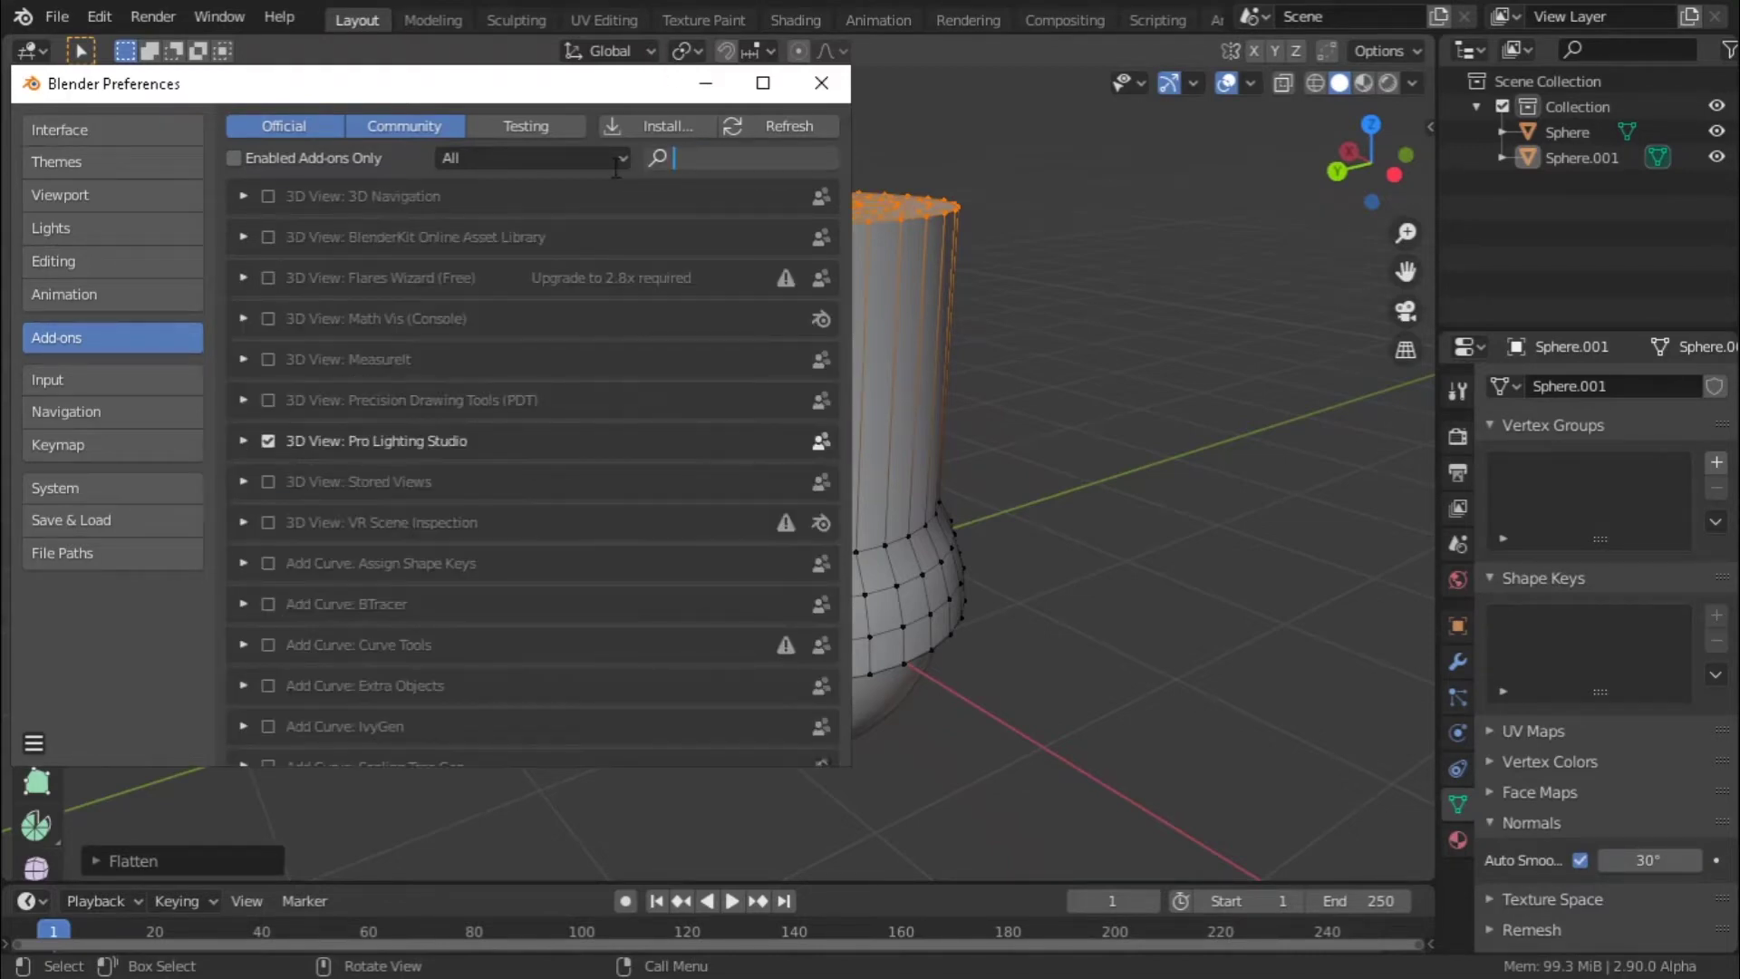
type("f2")
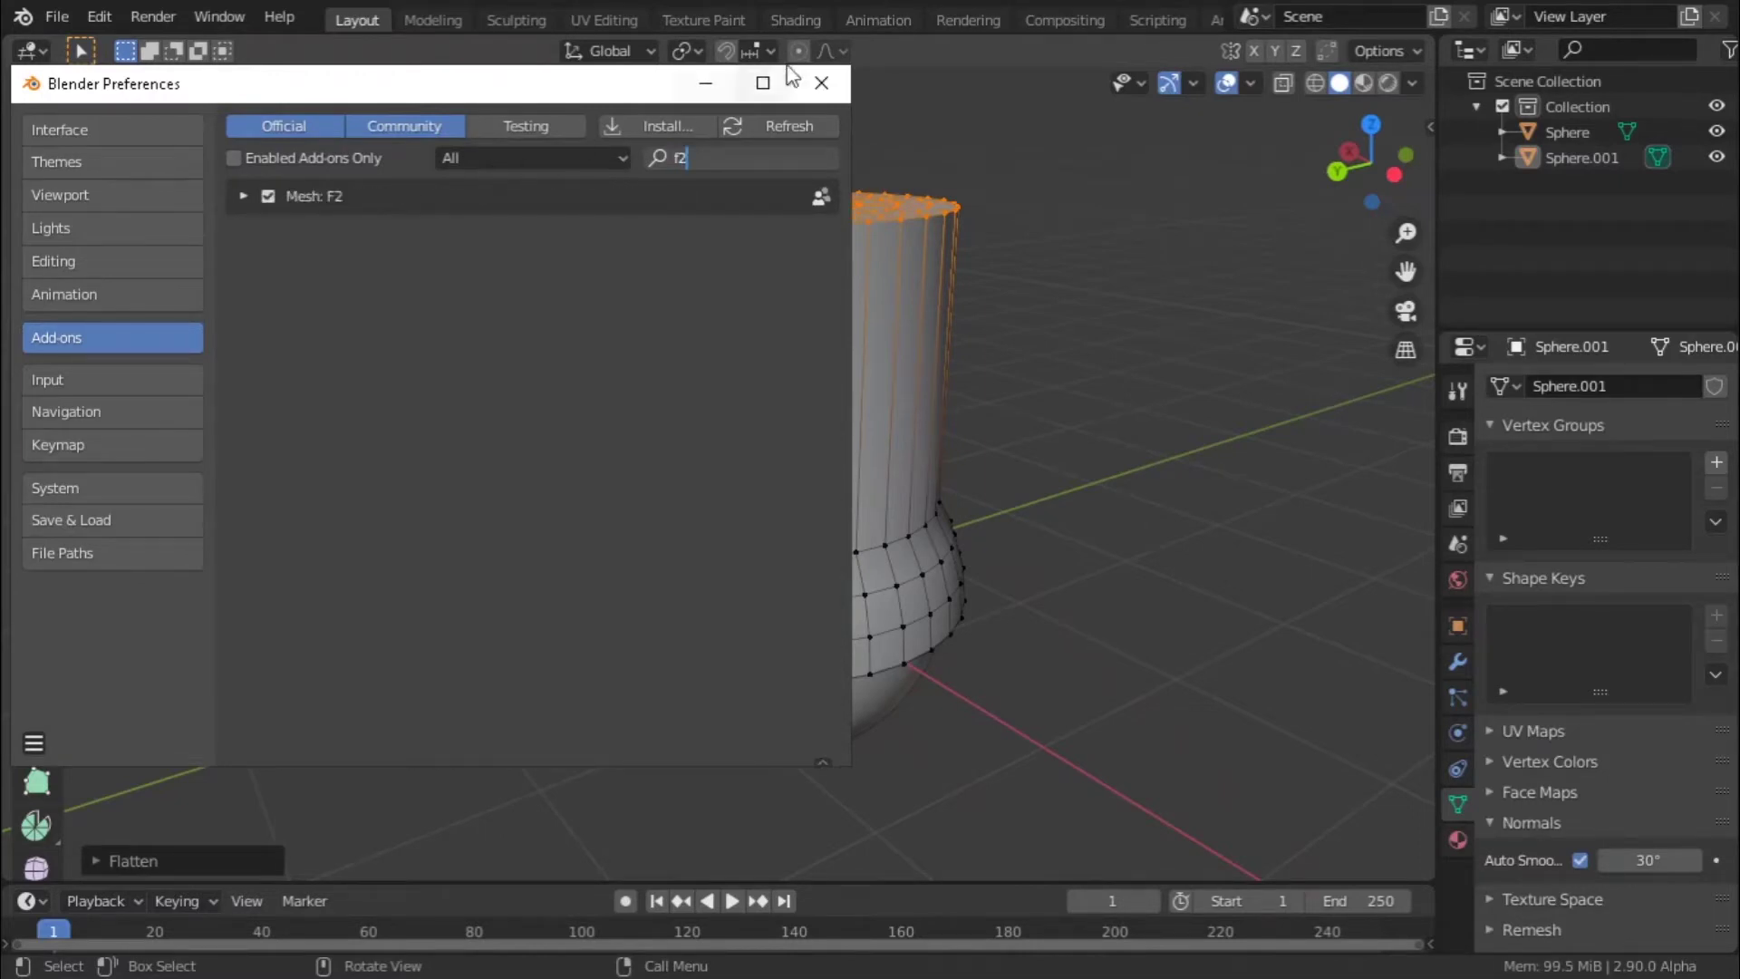
left_click(821, 82)
- Lower the flattened top of the cylinder slightly along Z
middle_click_drag(875, 228, 807, 287)
scroll(901, 227, "down", 2)
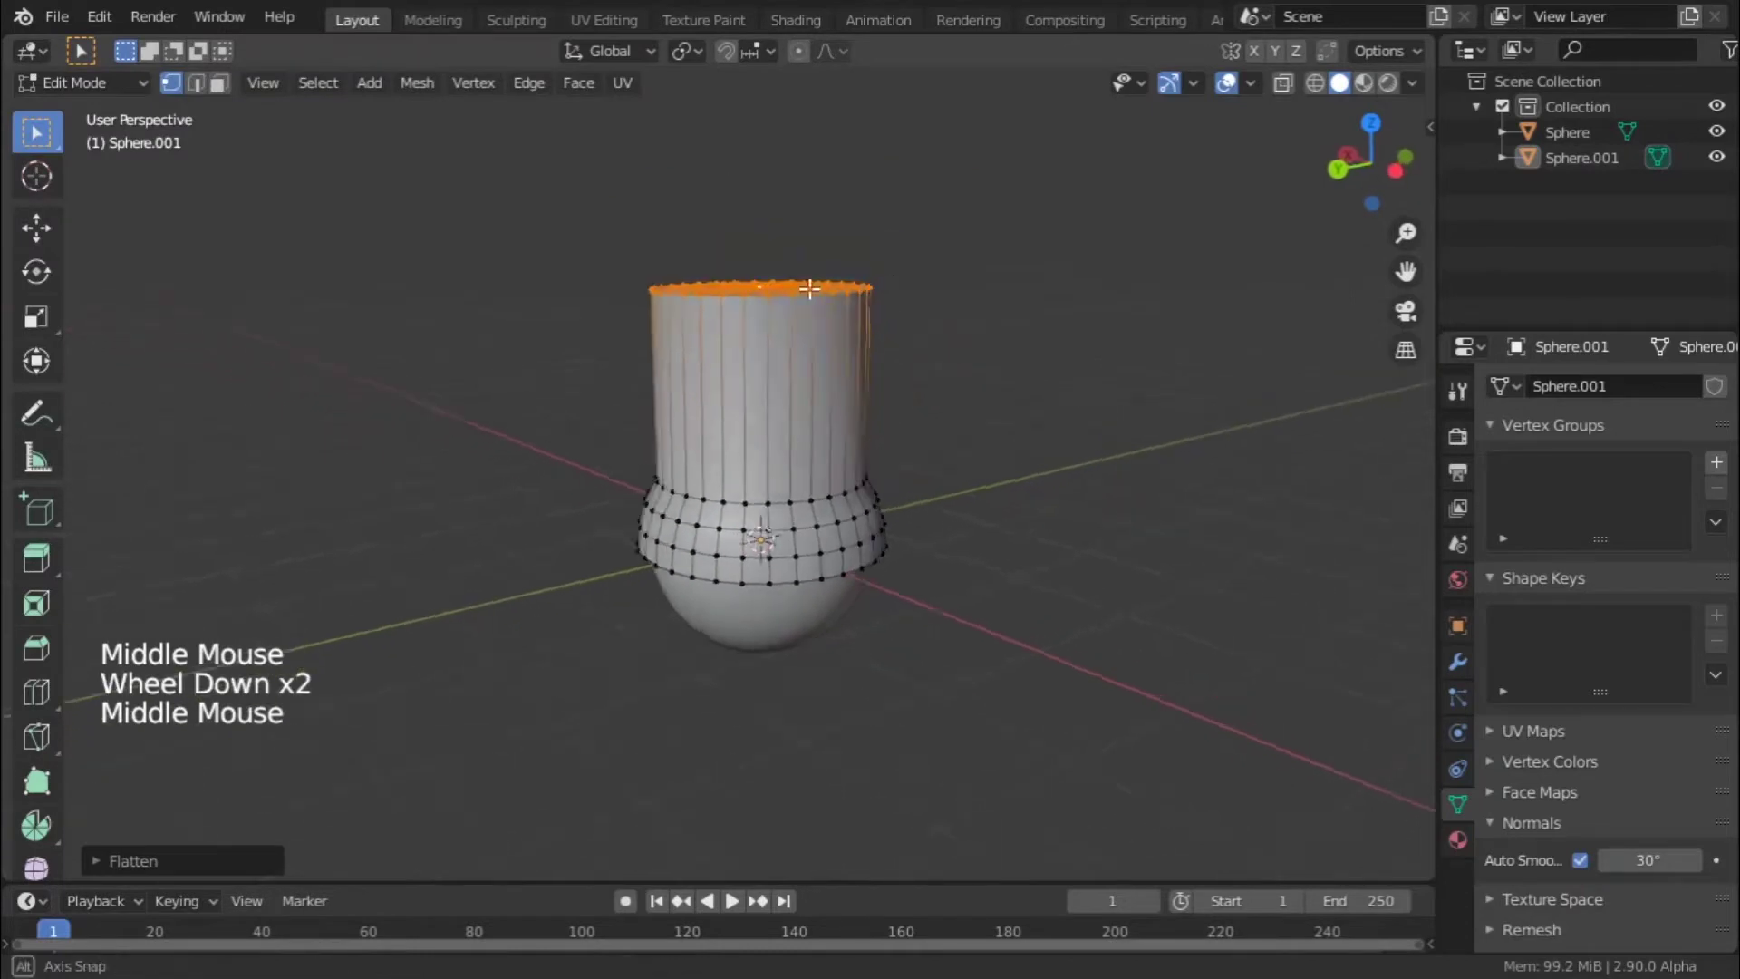
scroll(794, 284, "up", 3)
scroll(879, 338, "down", 3)
scroll(896, 340, "up", 2)
key("g")
key("z")
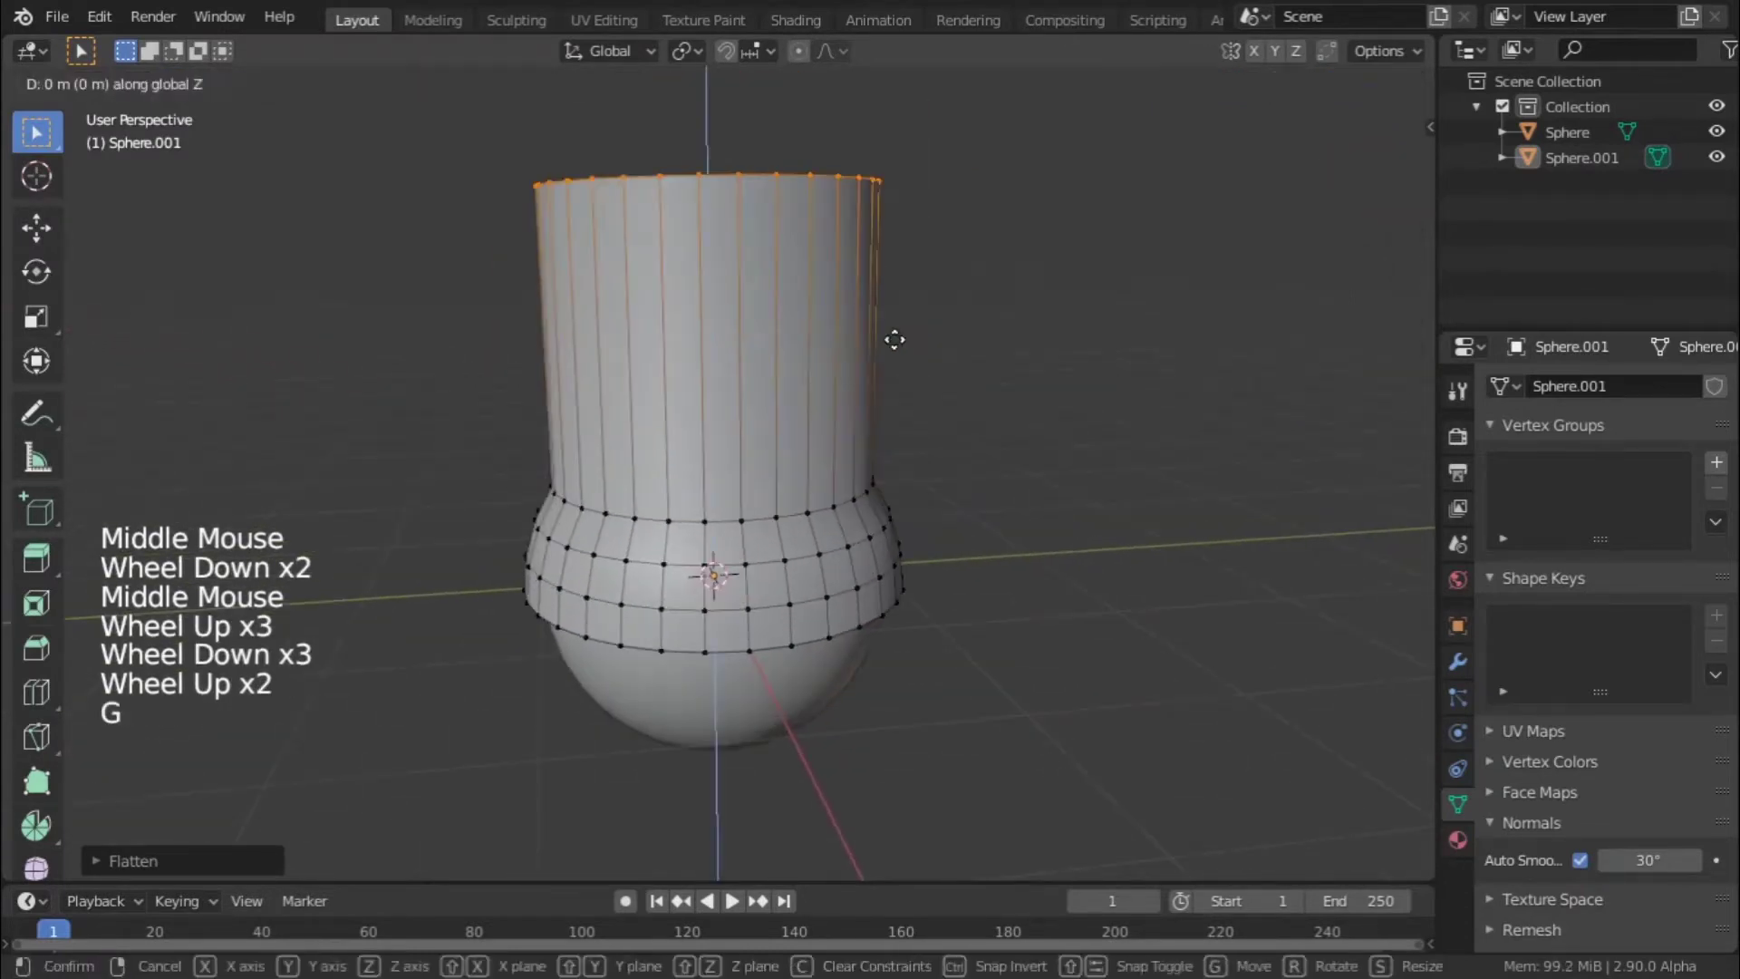
left_click(894, 348)
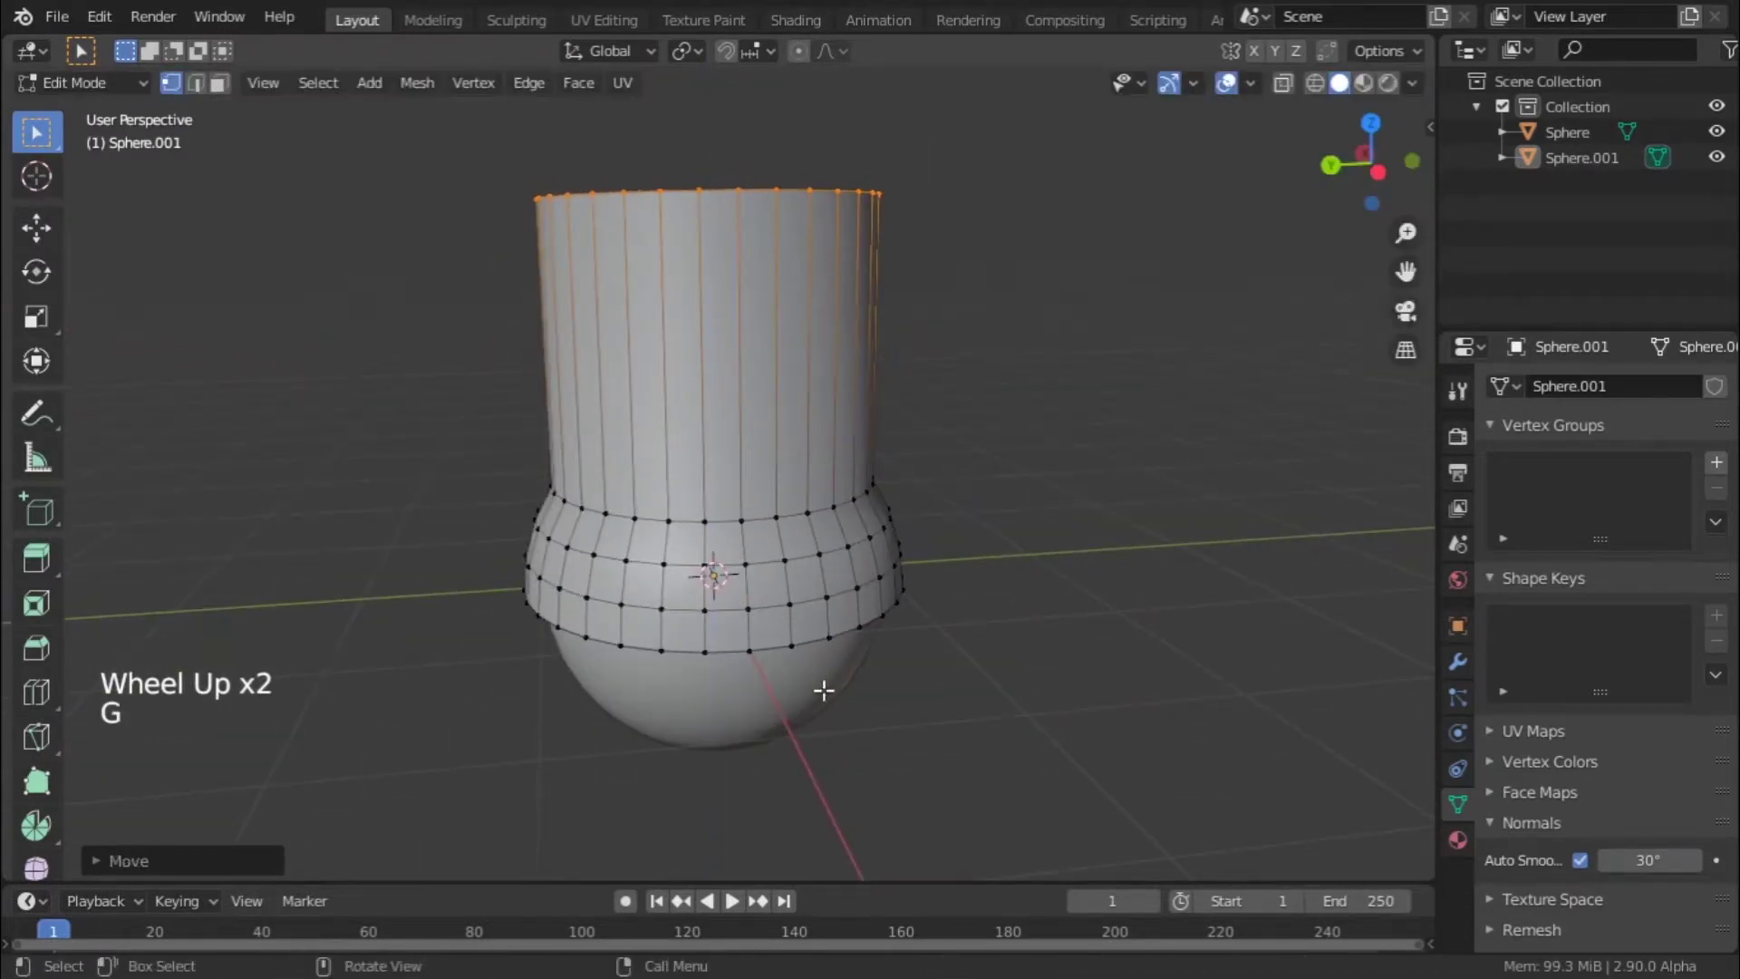
- Check the shape in Object Mode, lower the flat top slightly more along Z, and return to Object Mode
key("Tab")
mouse_move(819, 731)
middle_mouse_down()
mouse_move(966, 675)
mouse_move(841, 726)
middle_mouse_up()
key("Tab")
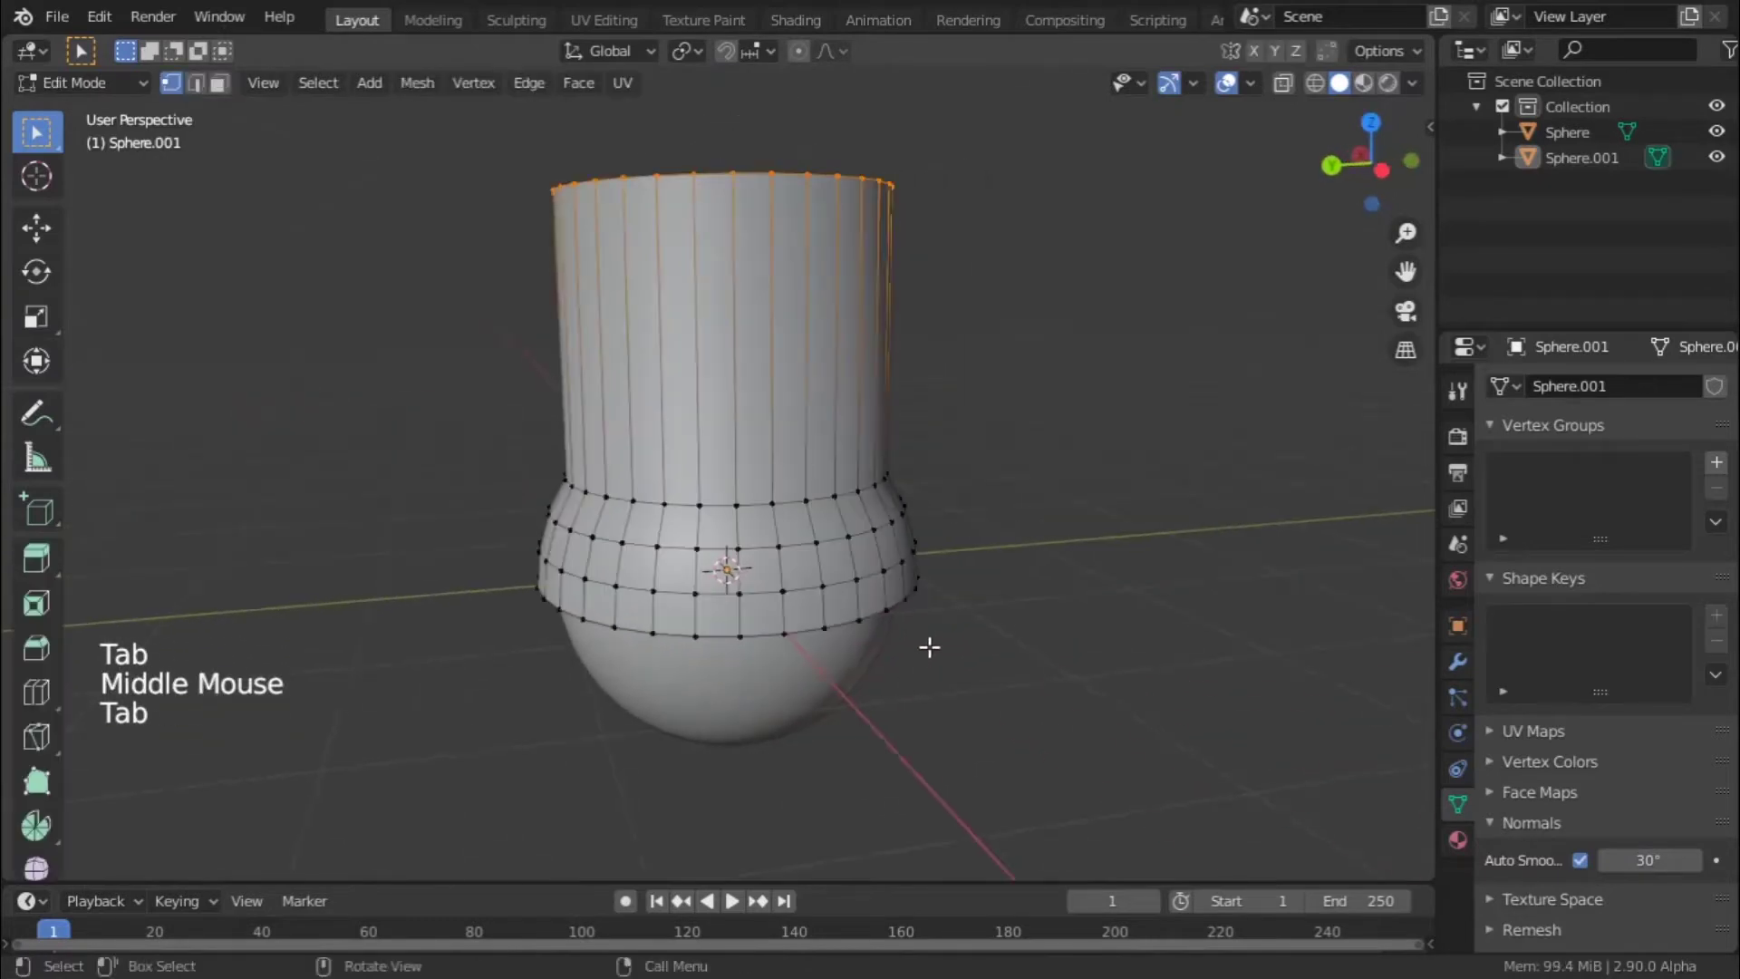
key("g")
key("z")
key("Tab")
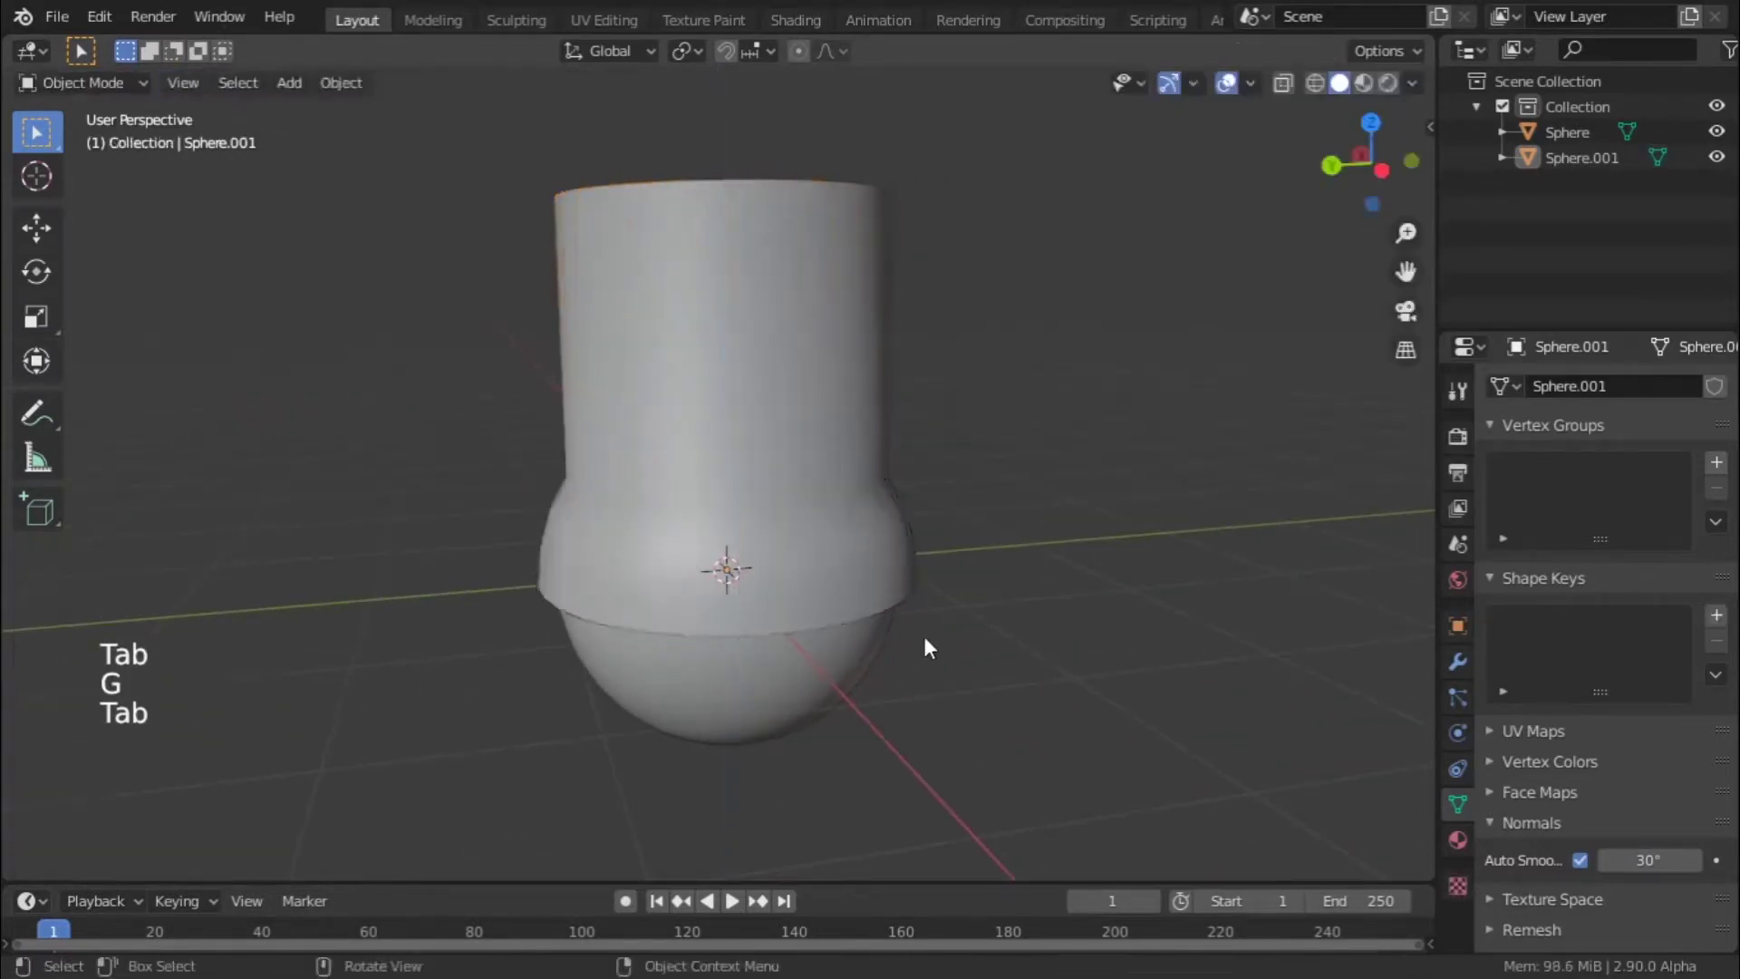
- Add a centred horizontal loop cut around the cylinder's side wall in Edit Mode
middle_click_drag(923, 635, 823, 628)
key("Tab")
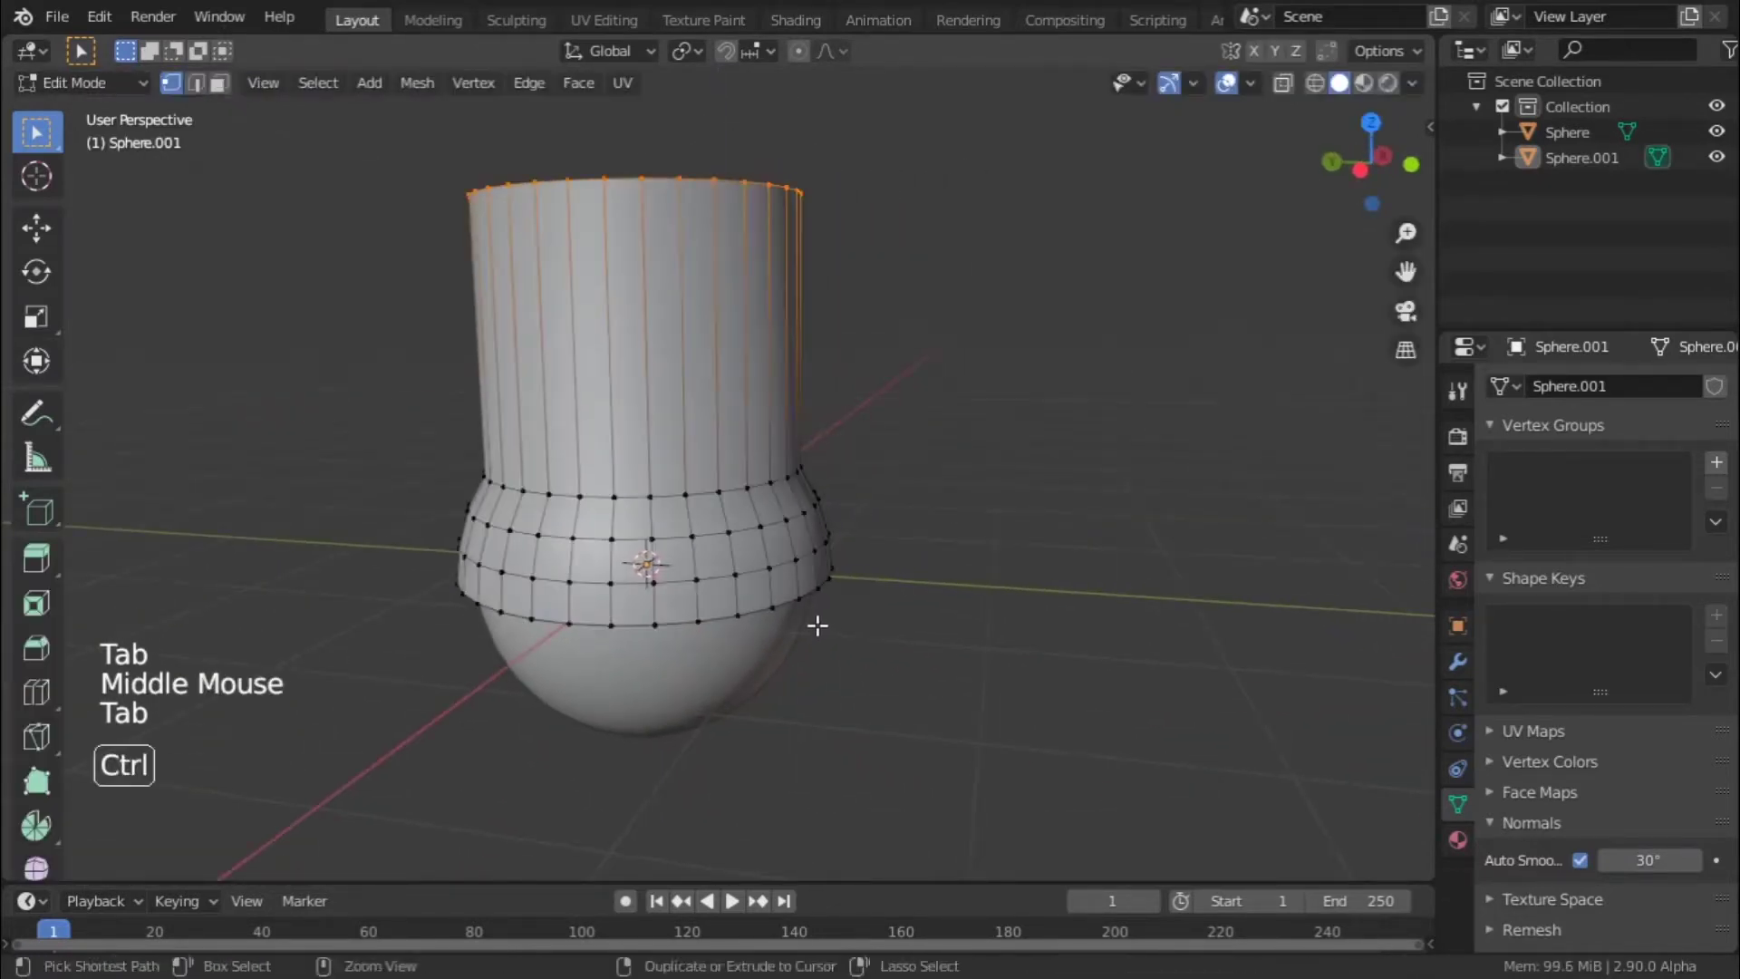
key("ctrl+r")
left_click(730, 417)
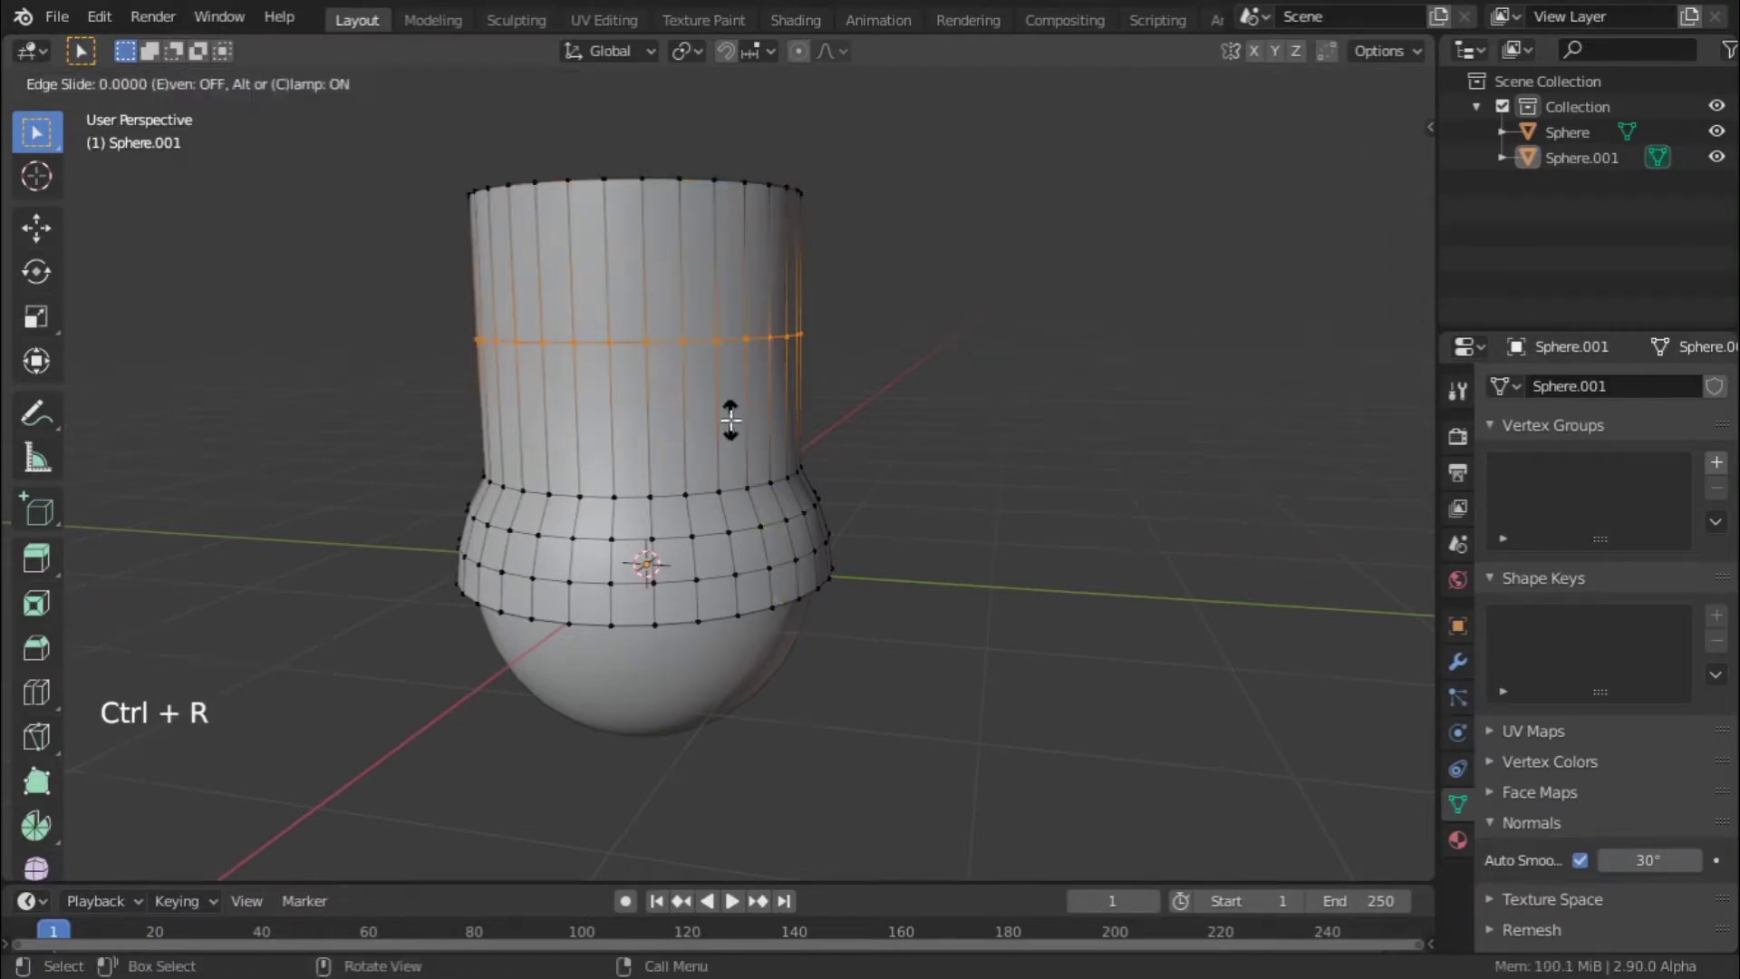
left_click(725, 417)
- Bevel the new edge loop into a wide band that nearly spans the cylinder's height
middle_click_drag(797, 486, 803, 476)
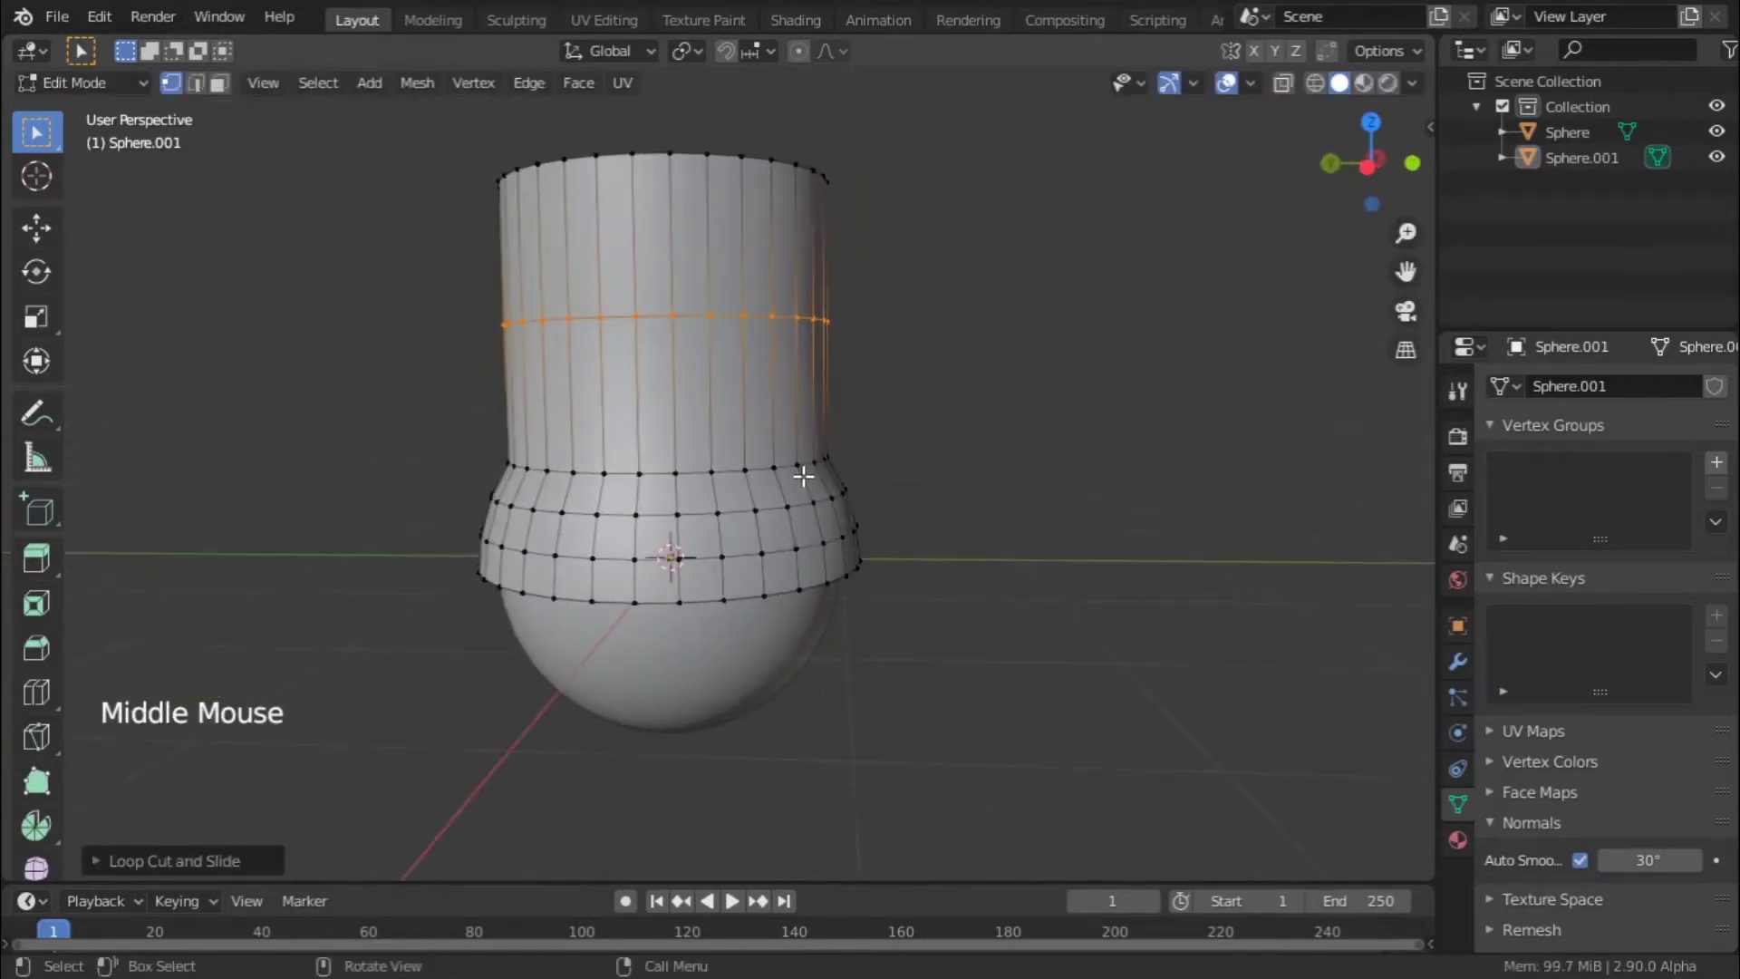
scroll(872, 373, "down", 2)
mouse_move(872, 373)
middle_mouse_down()
mouse_move(906, 330)
mouse_move(846, 334)
mouse_move(842, 365)
middle_mouse_up()
scroll(846, 334, "up", 3)
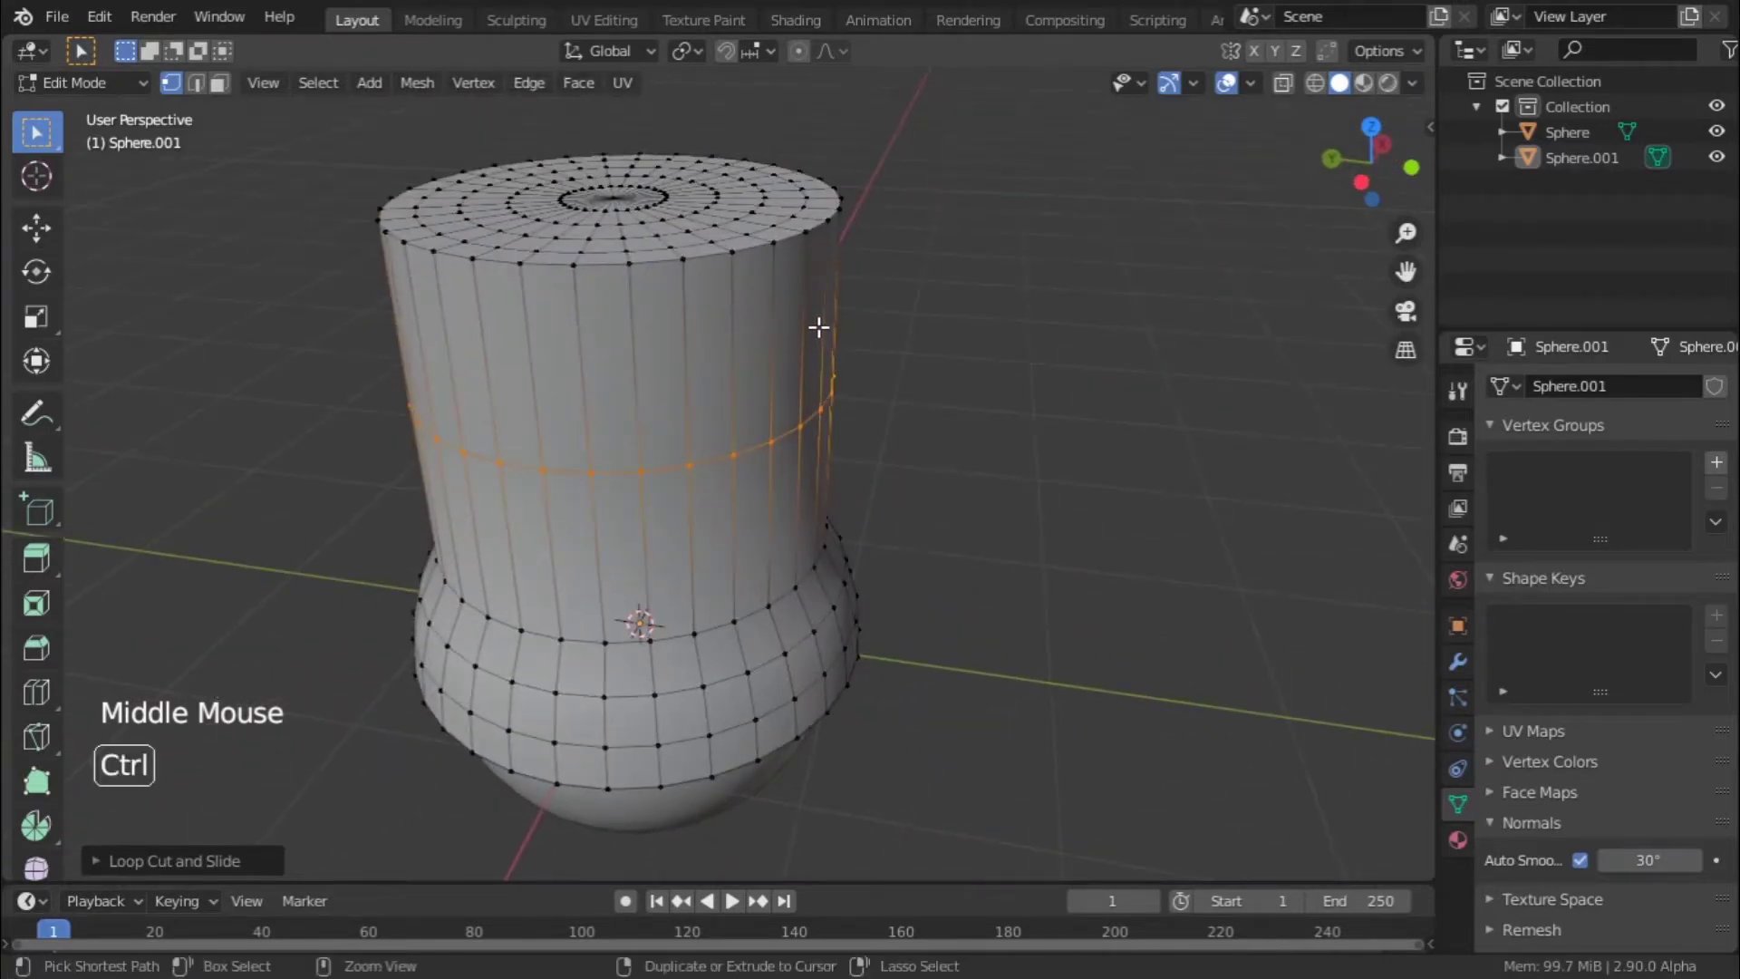
key("ctrl+b")
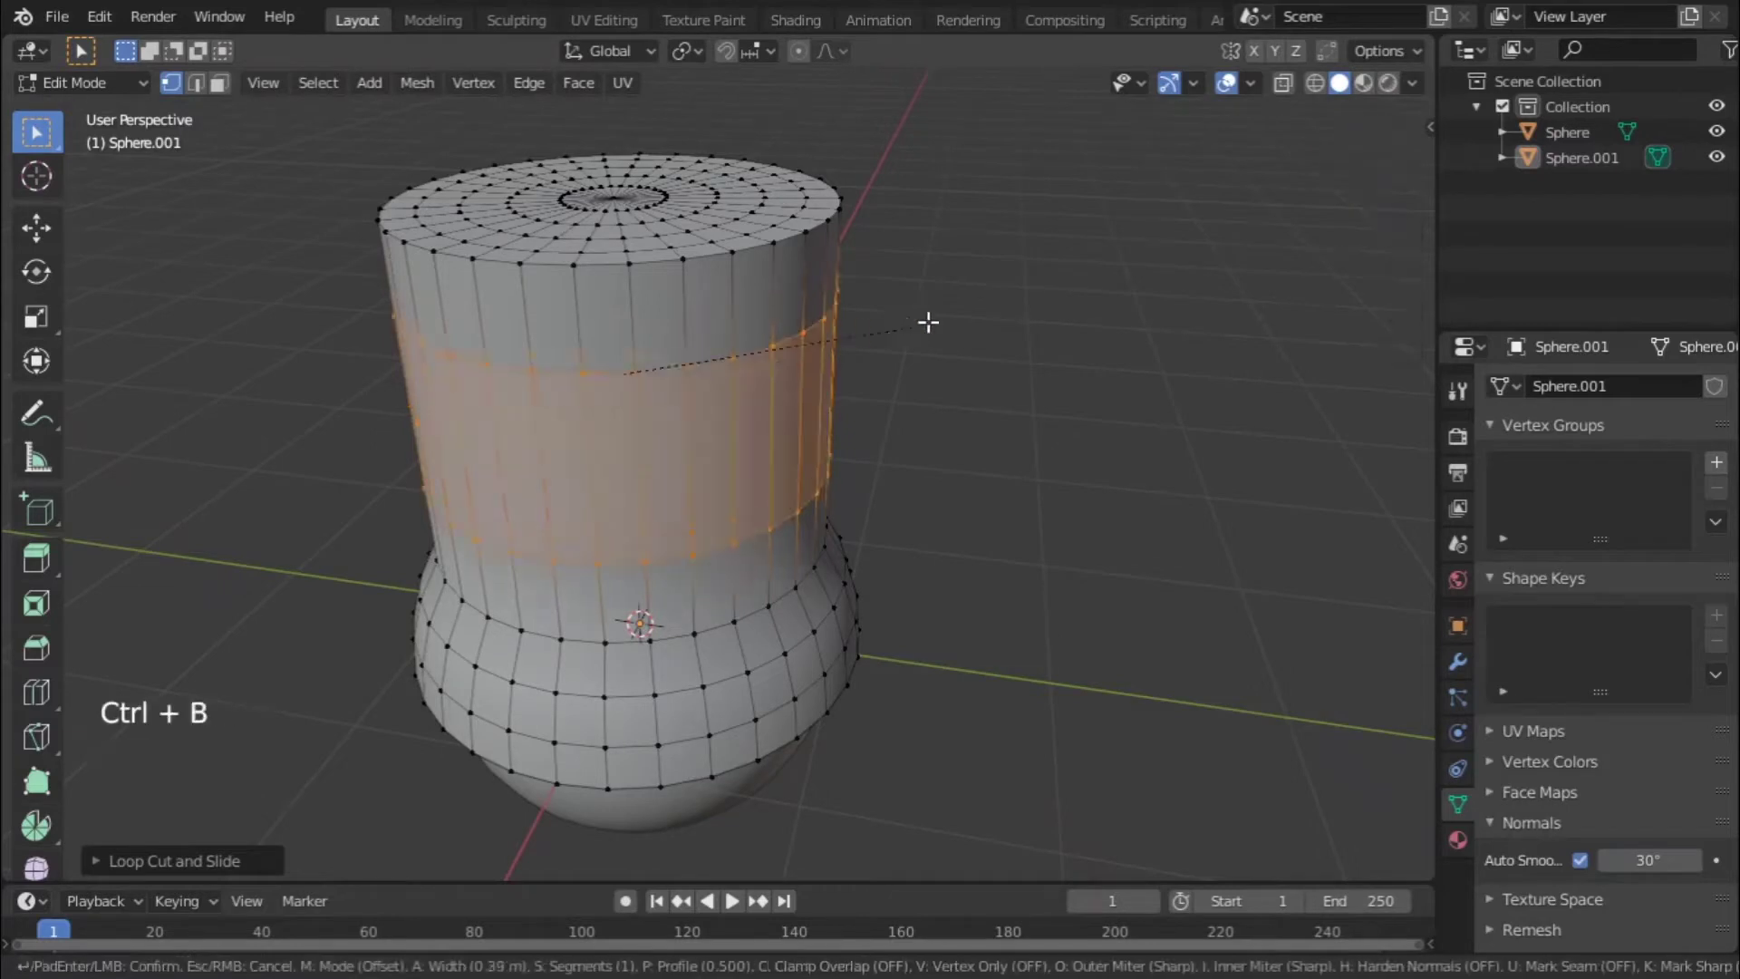
left_click(973, 295)
- Separate the selected cylinder band into its own object and return to Object Mode
middle_click_drag(970, 292, 844, 330)
scroll(983, 236, "down", 3)
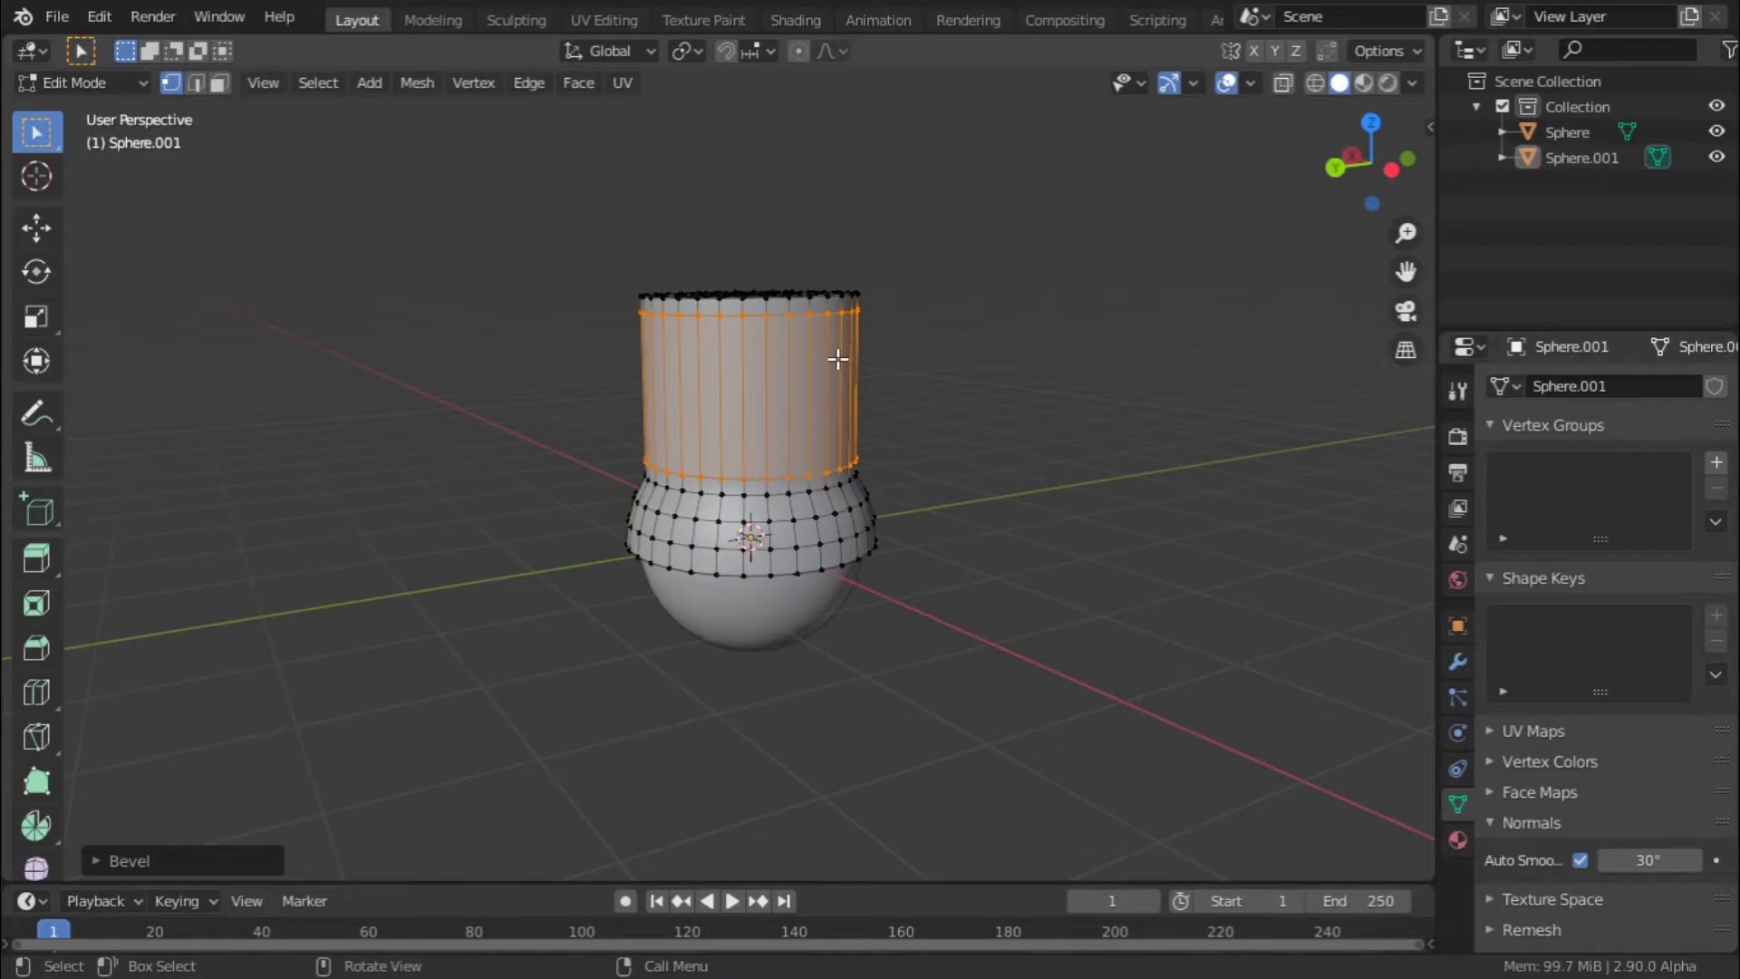
key("p")
left_click(839, 357)
middle_click_drag(837, 359, 823, 365)
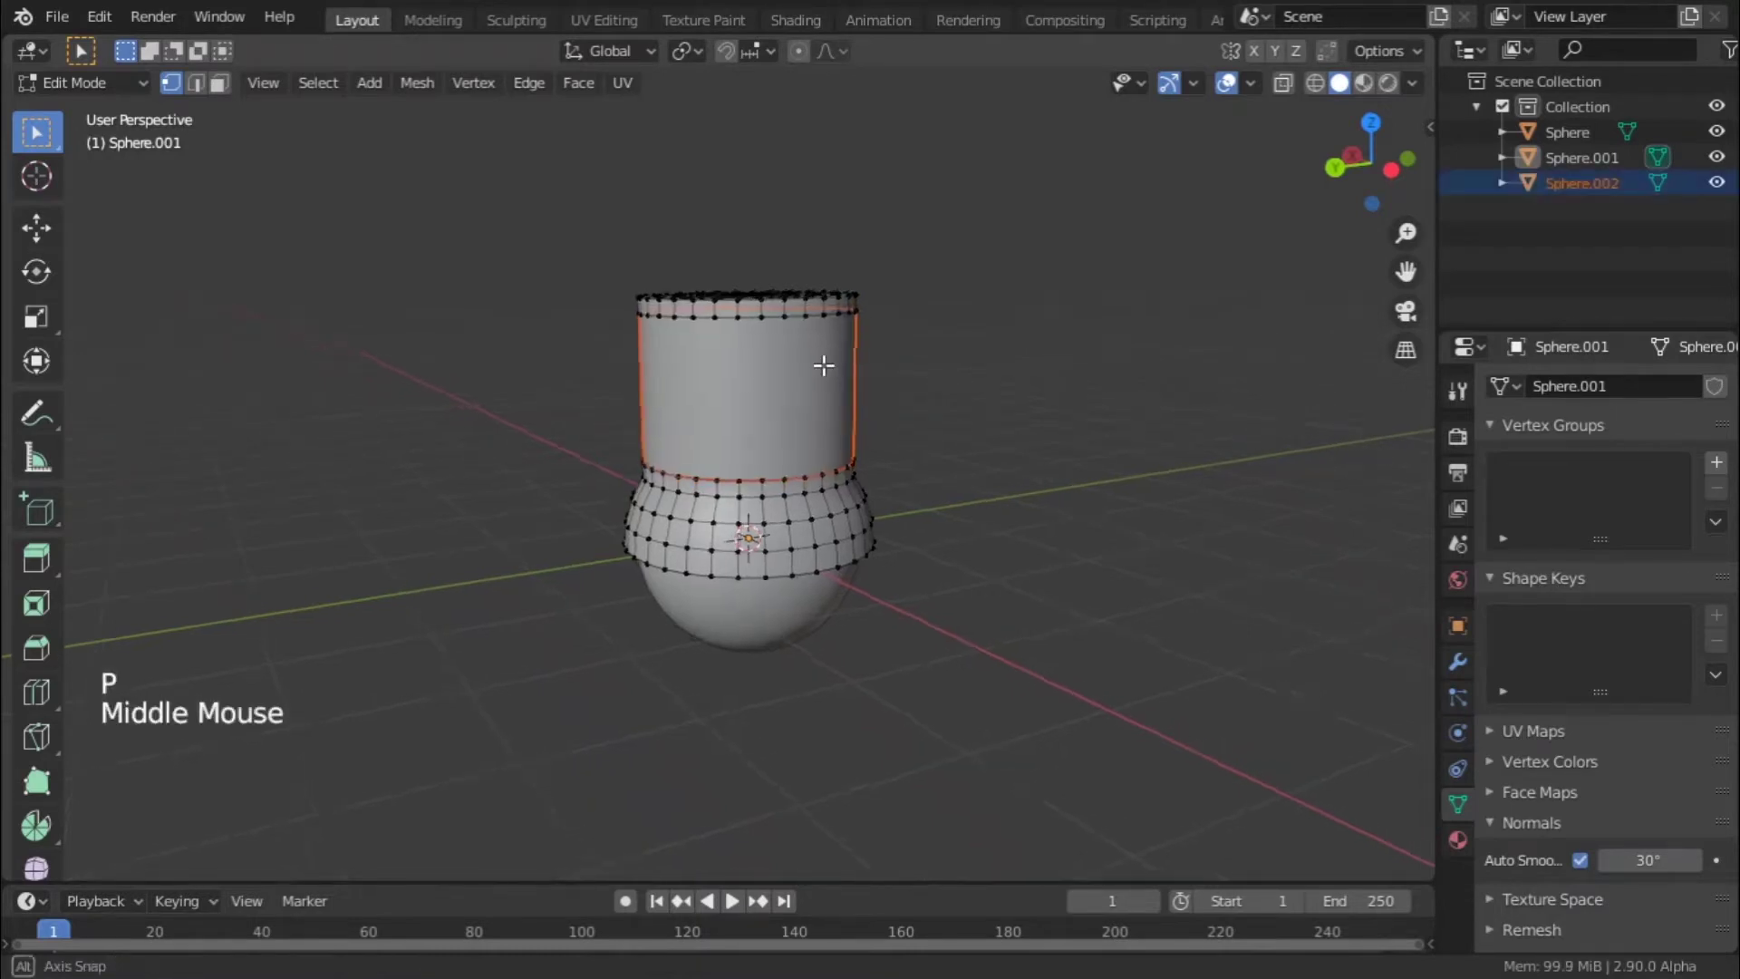
scroll(907, 361, "up", 3)
key("Tab")
scroll(907, 361, "down", 2)
scroll(870, 290, "up", 1)
- Check the top ring and shell against the separated cylinder band, and hide the band
left_click(840, 226)
left_click(847, 211)
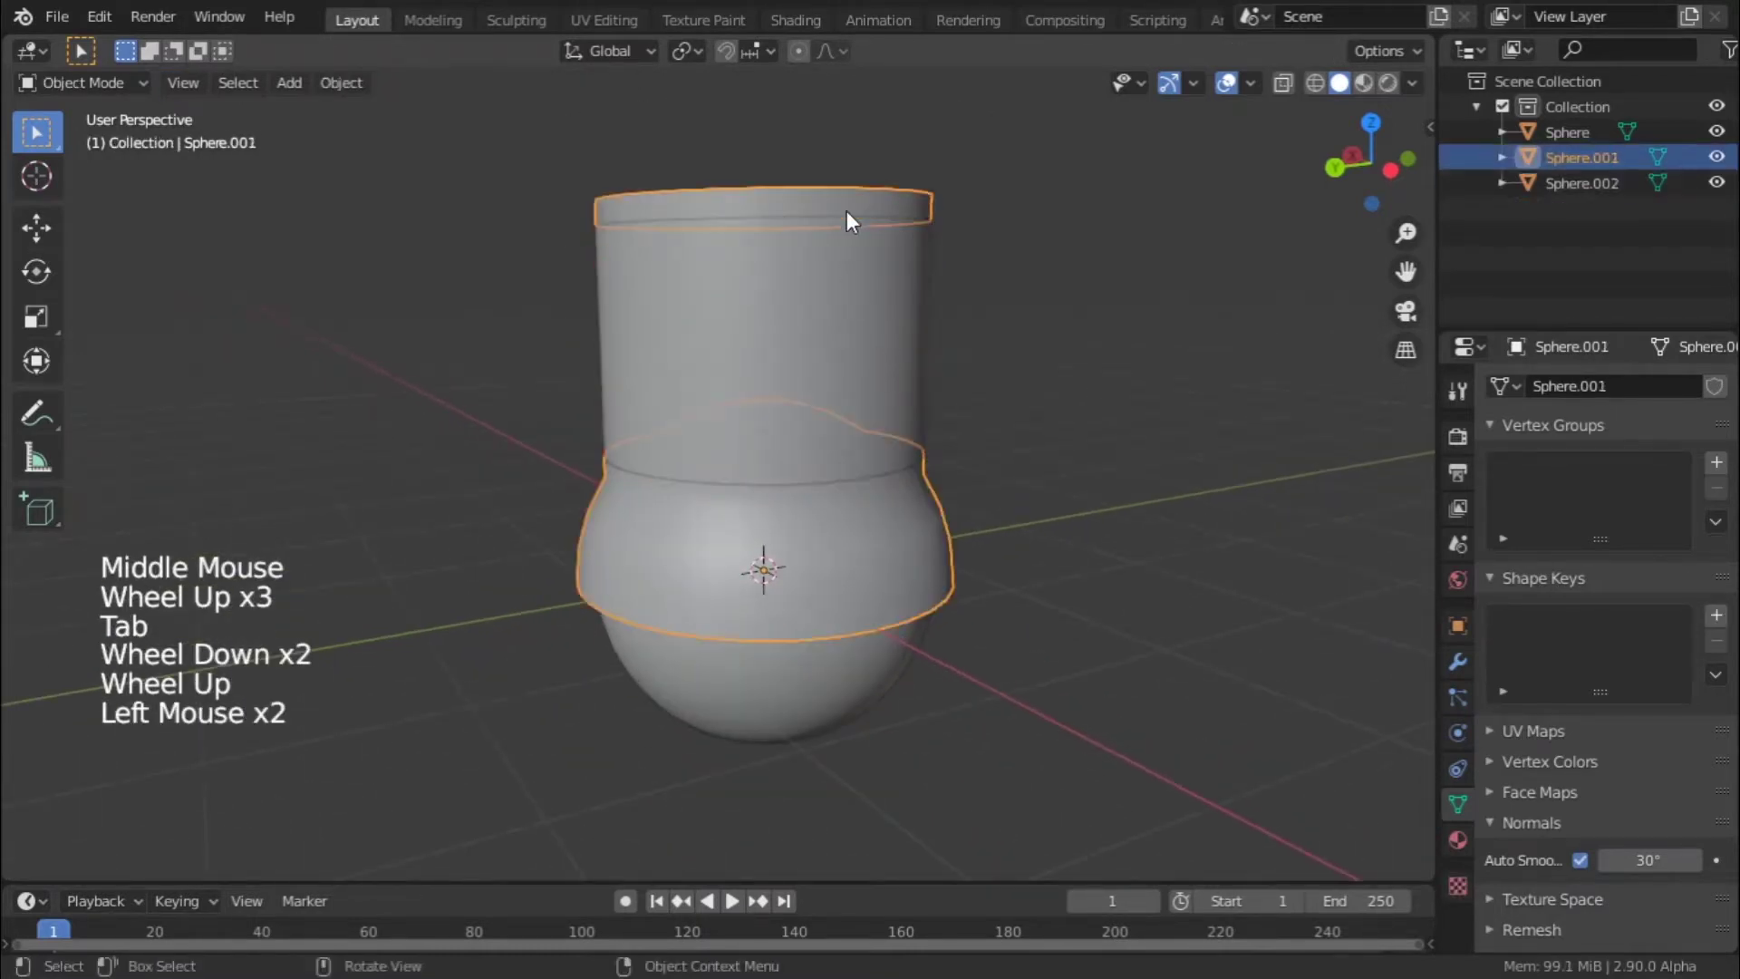
left_click(846, 350)
left_click(856, 194)
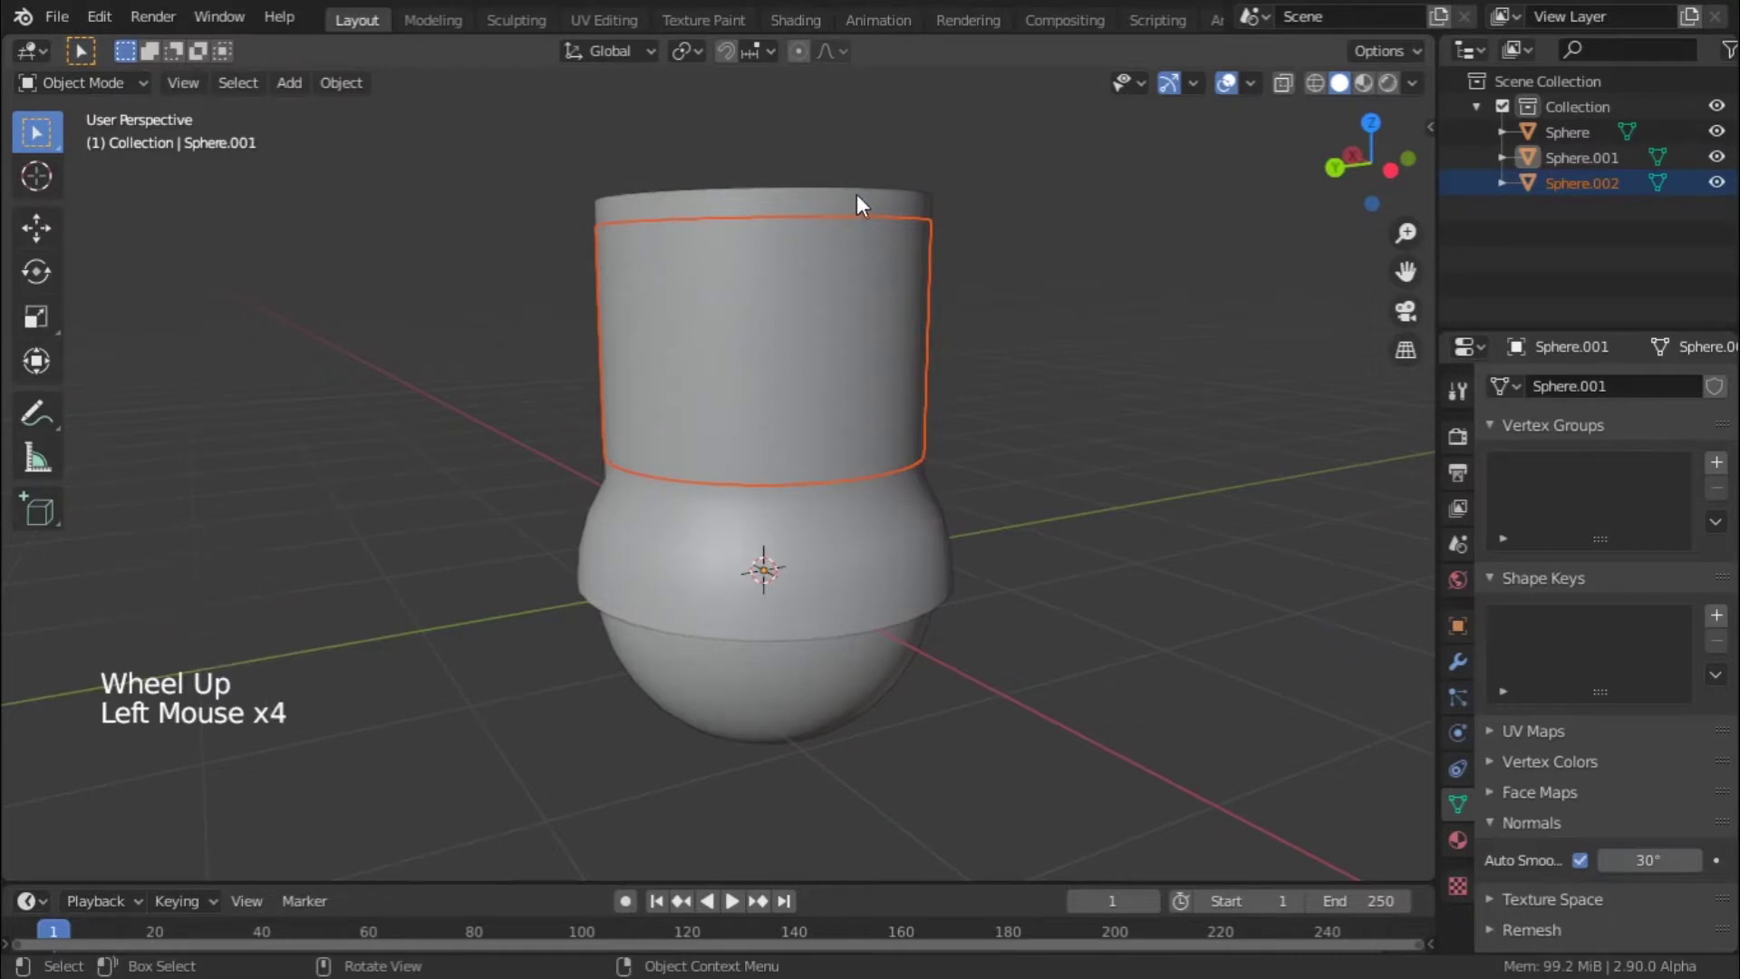
key("Tab")
left_click(834, 301)
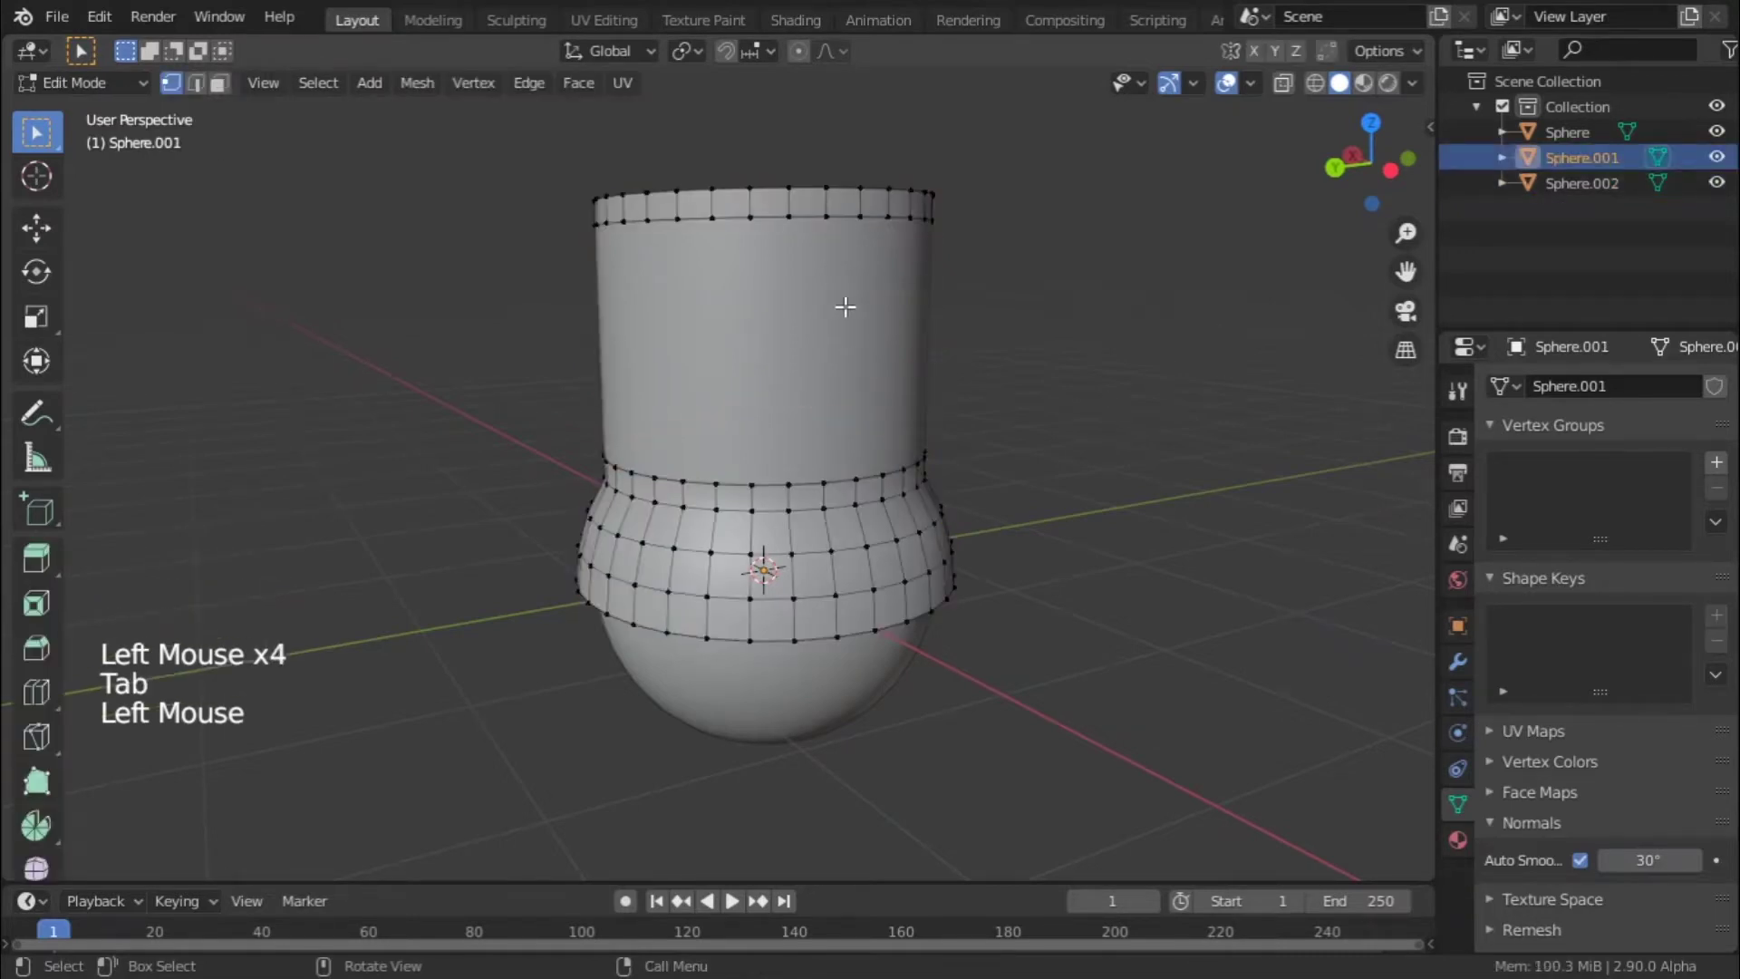
key("Tab")
left_click(832, 298)
key("h")
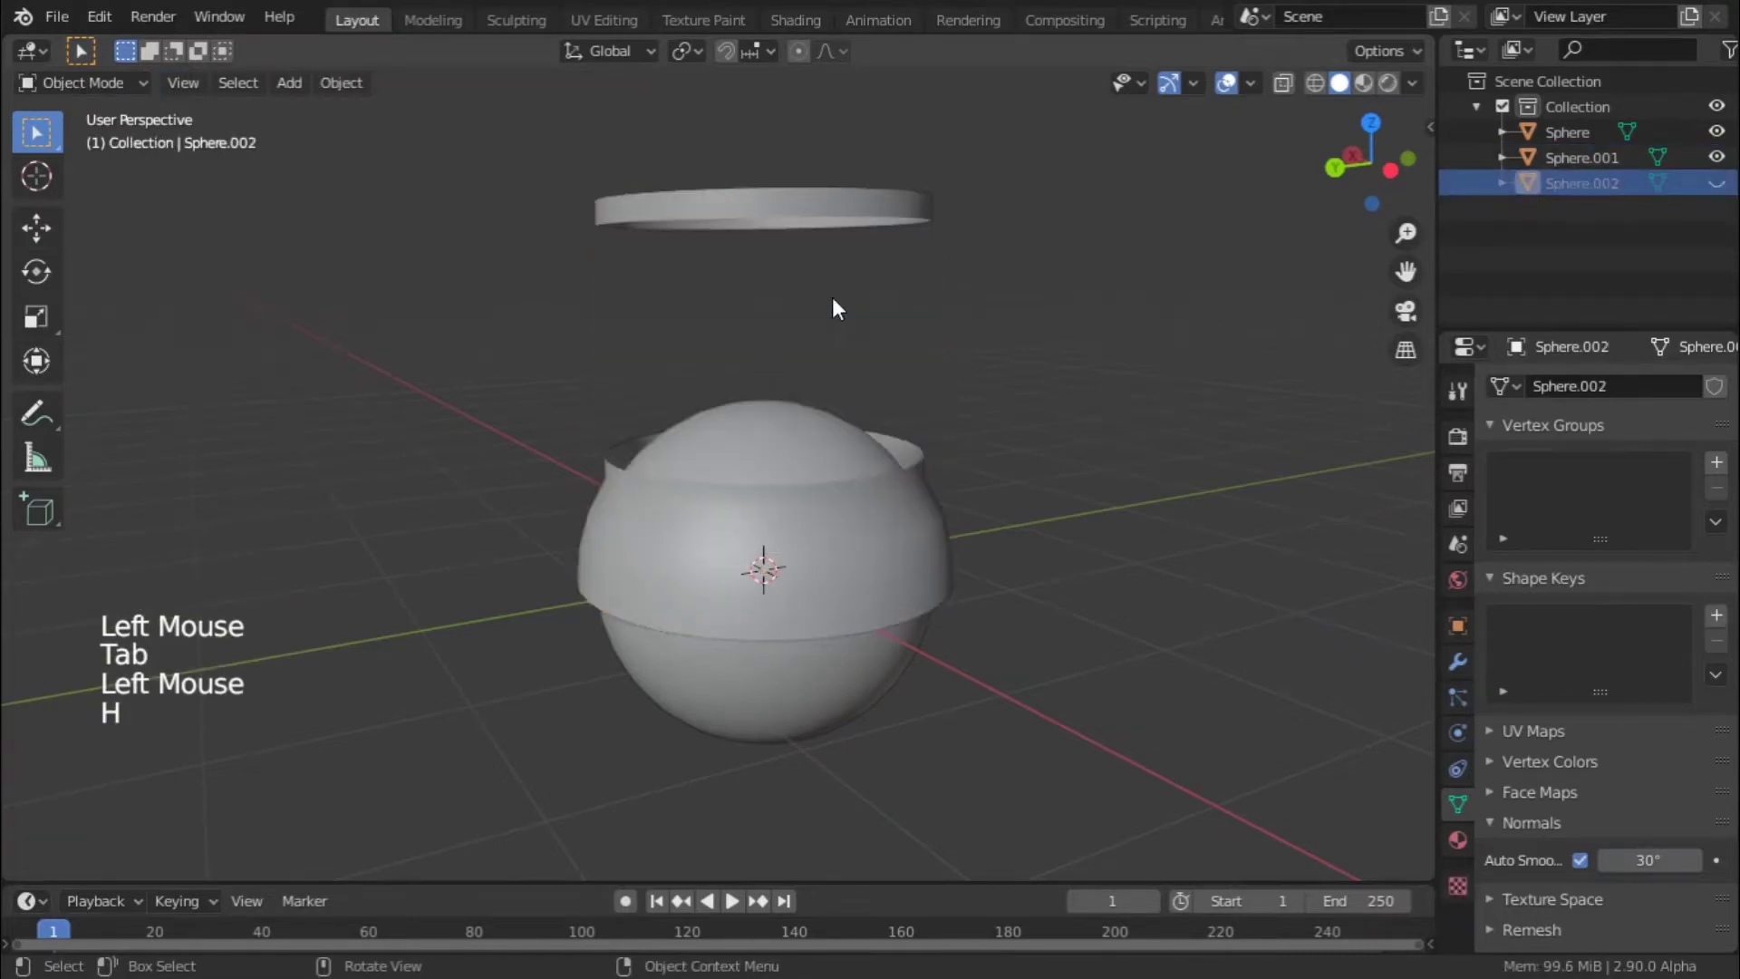
- In Edit Mode, extrude the top ring's lower edge loop and the shell's upper rim inward, scaling them without changing Z
key("Tab")
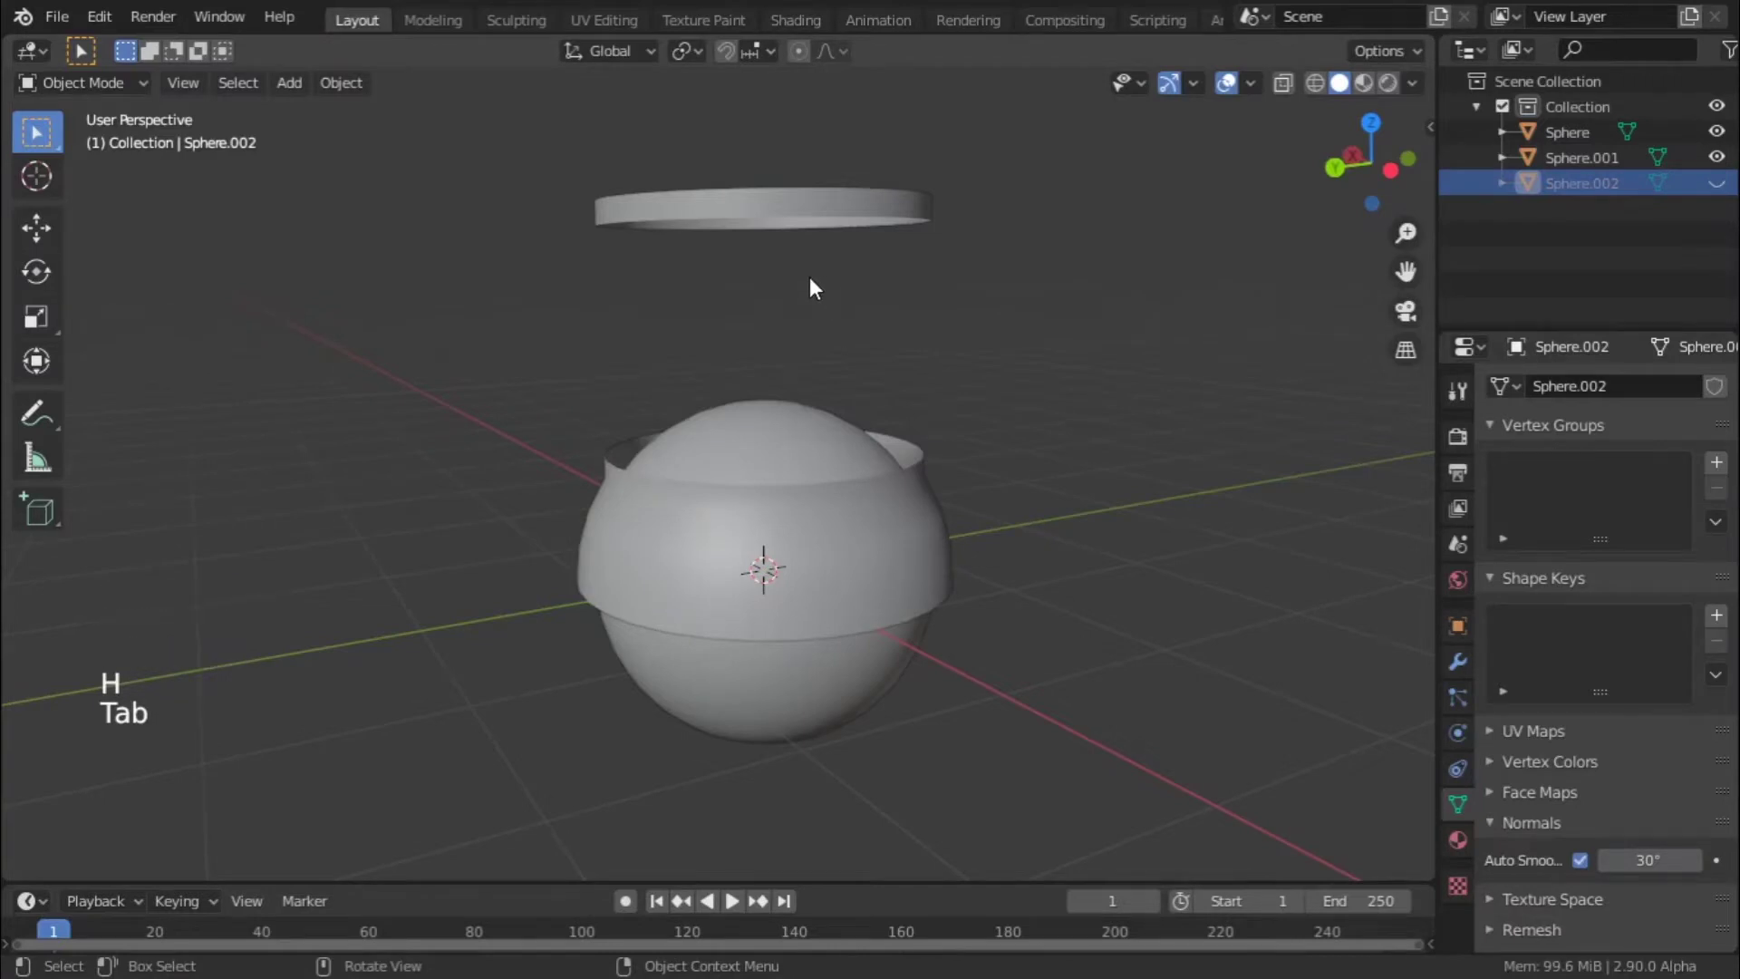
double_click(848, 198)
key("Tab")
middle_click_drag(850, 209, 744, 279)
scroll(743, 278, "up", 2)
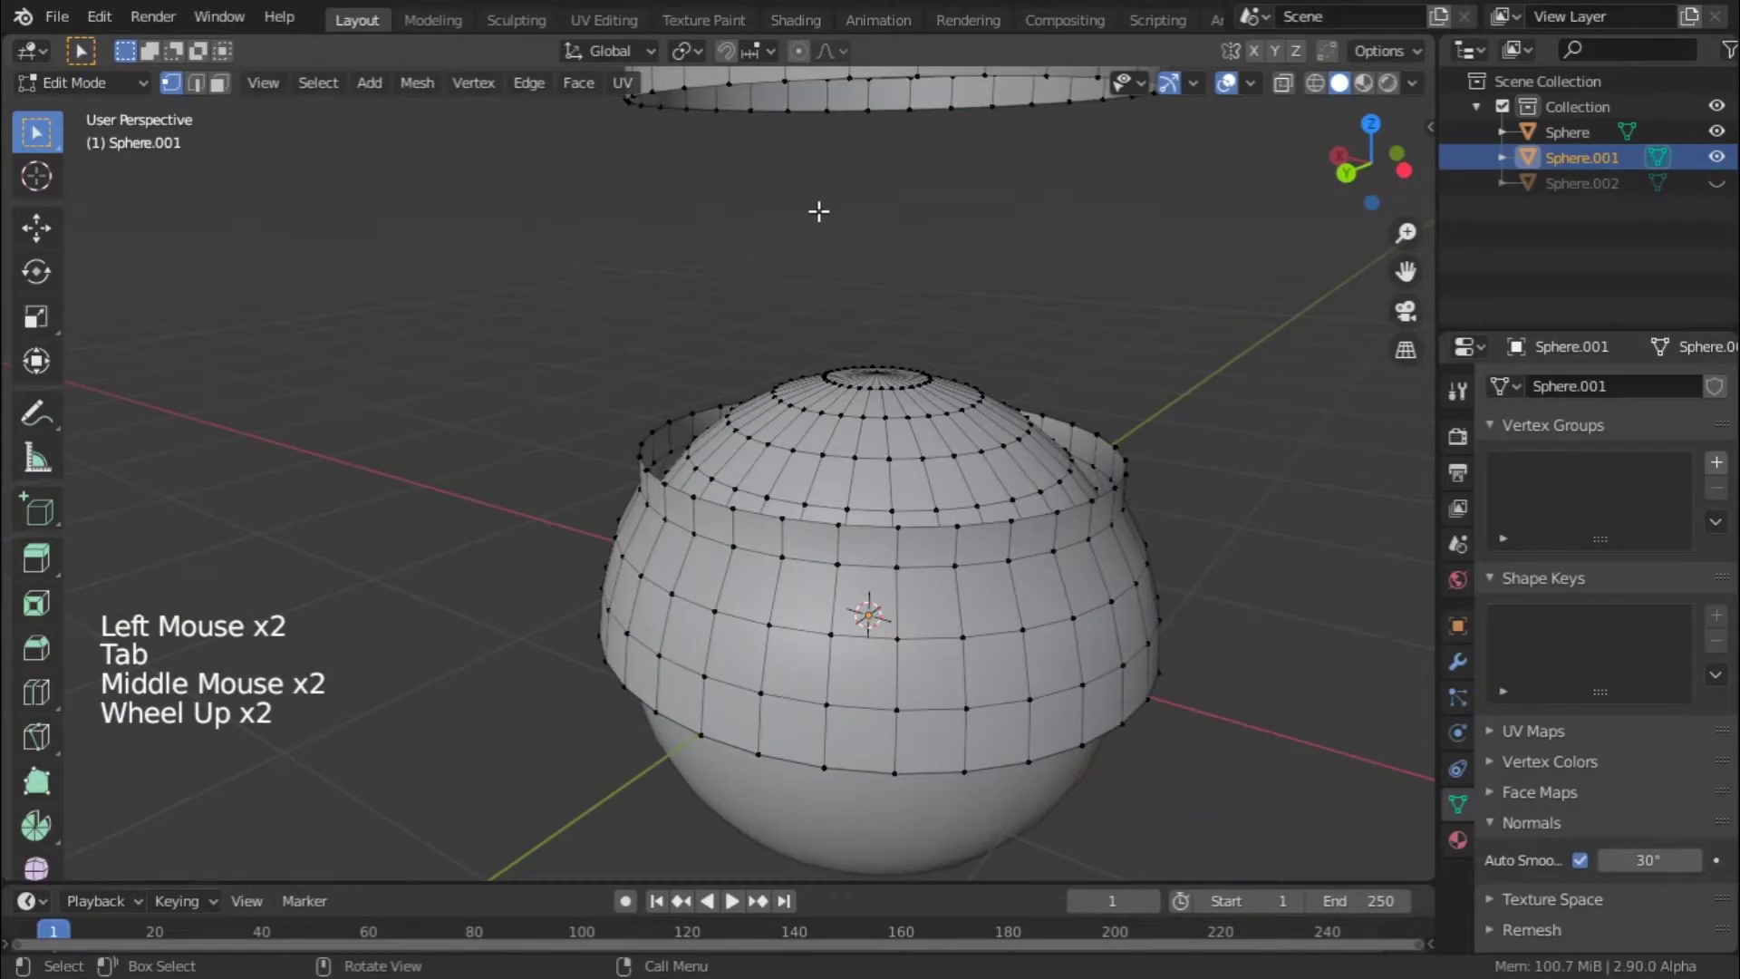
middle_click_drag(819, 211, 766, 252, "shift")
left_click(122, 78)
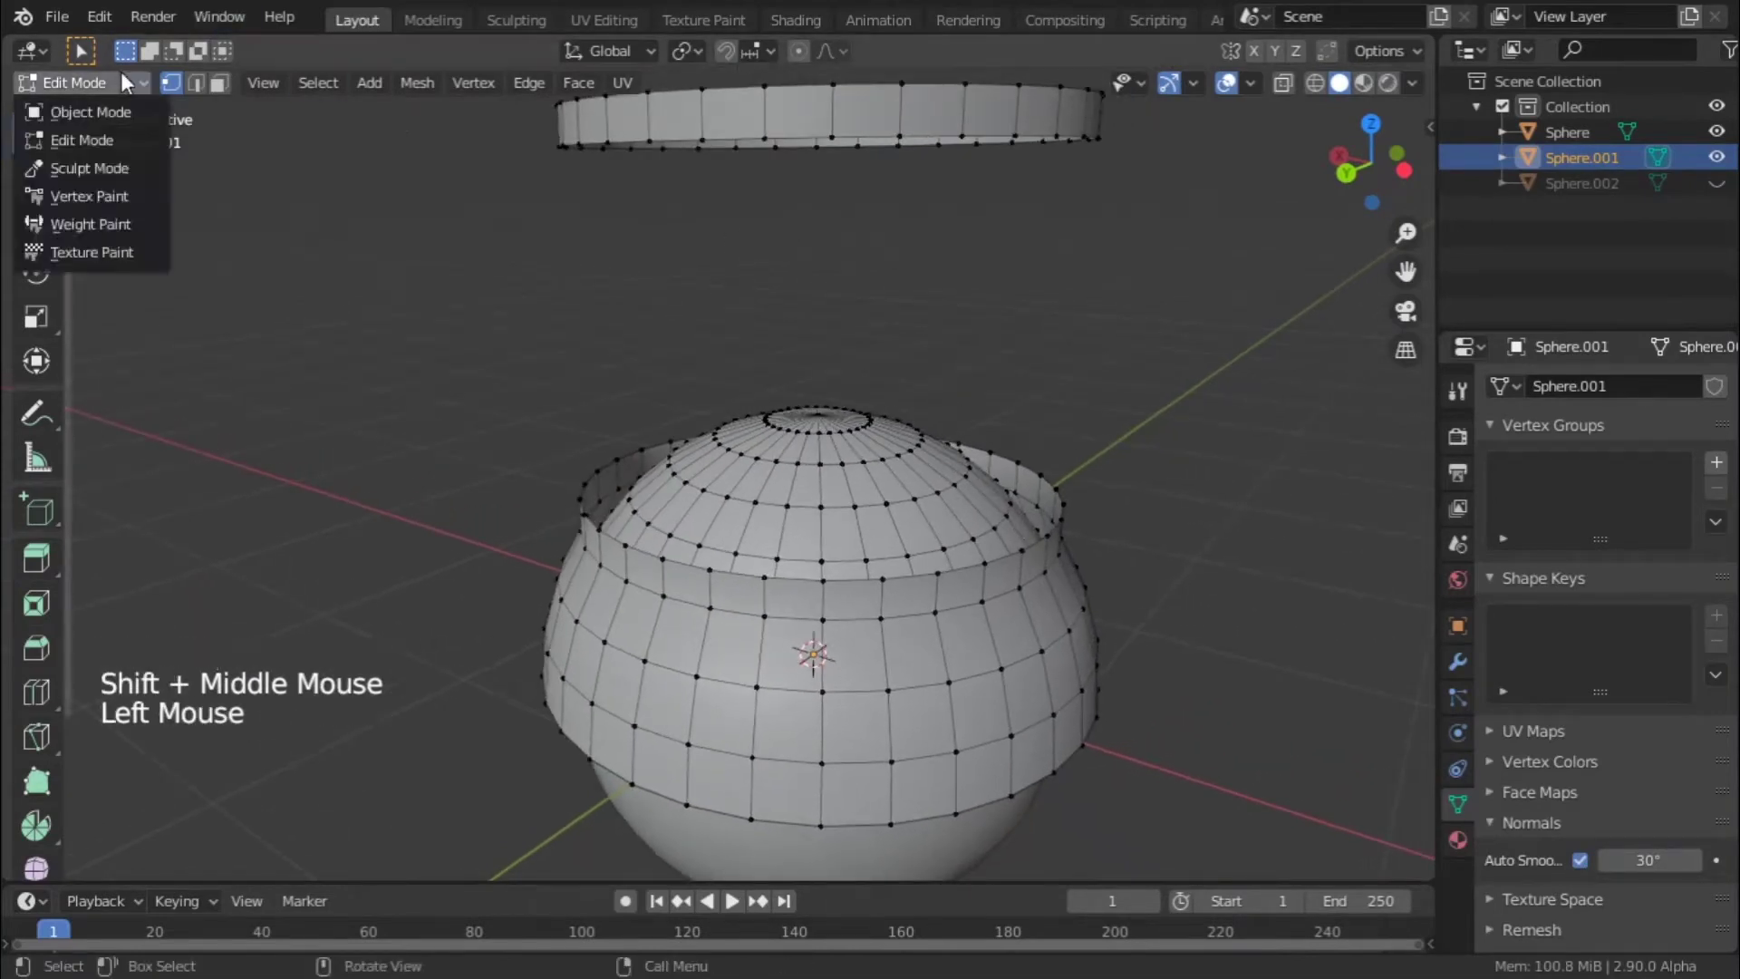
left_click(711, 137, "alt")
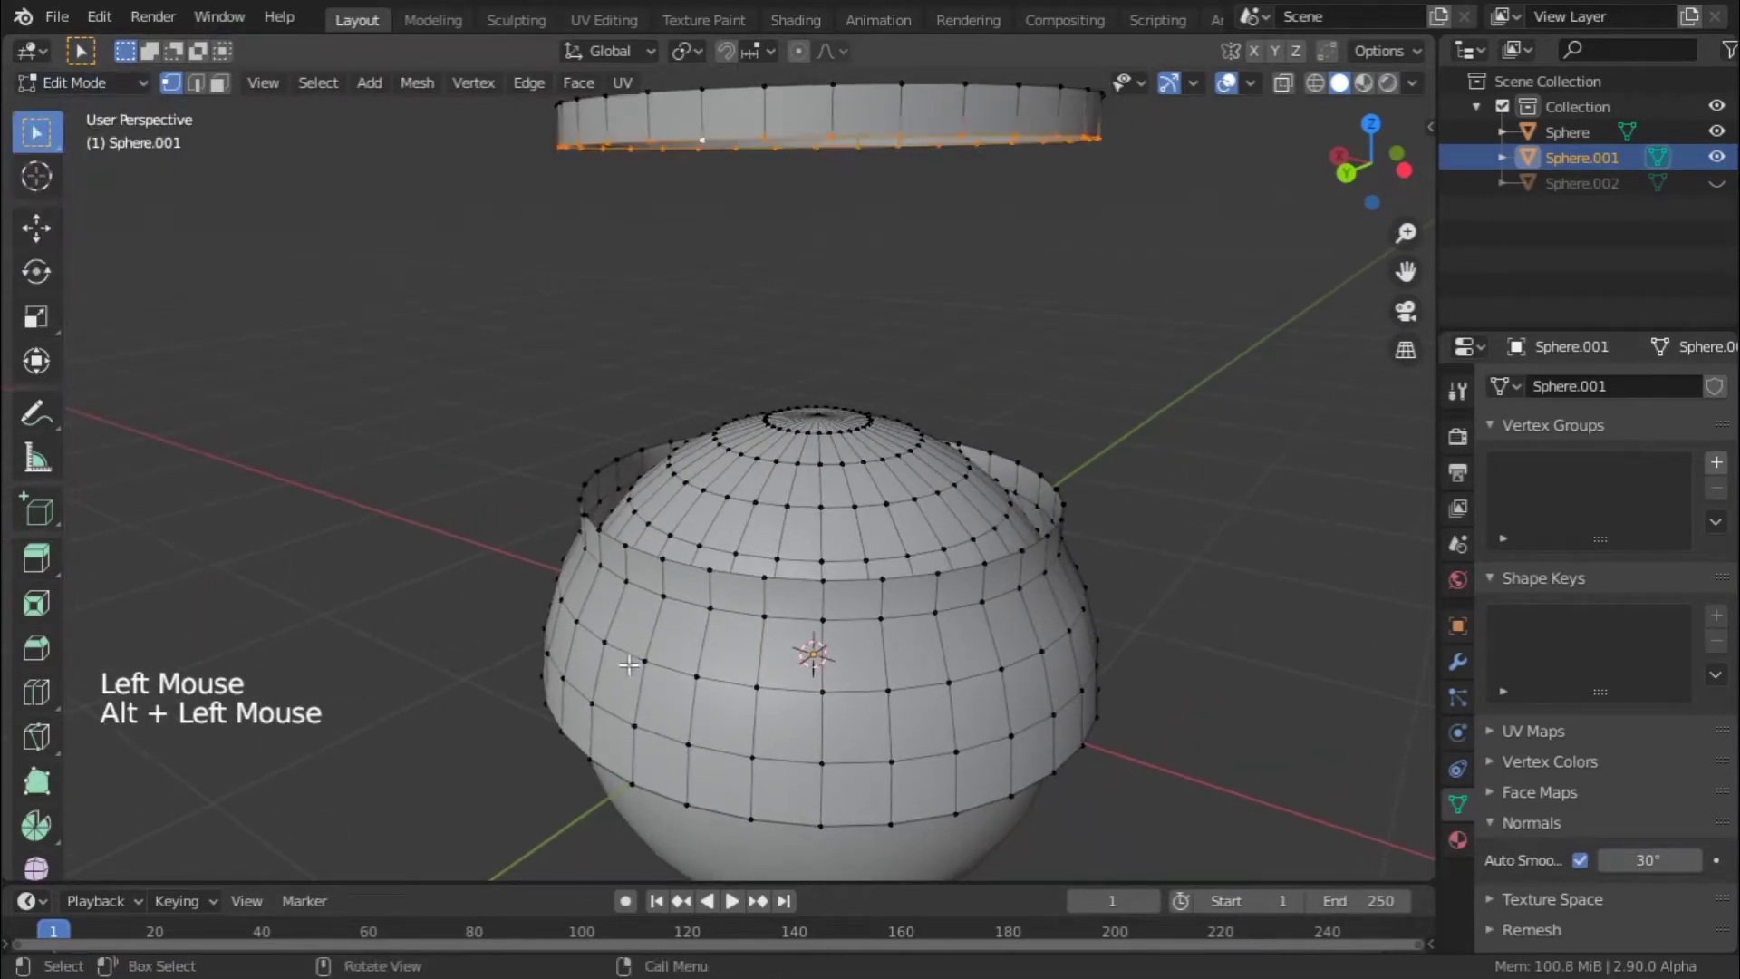
left_click(705, 571, "alt+shift")
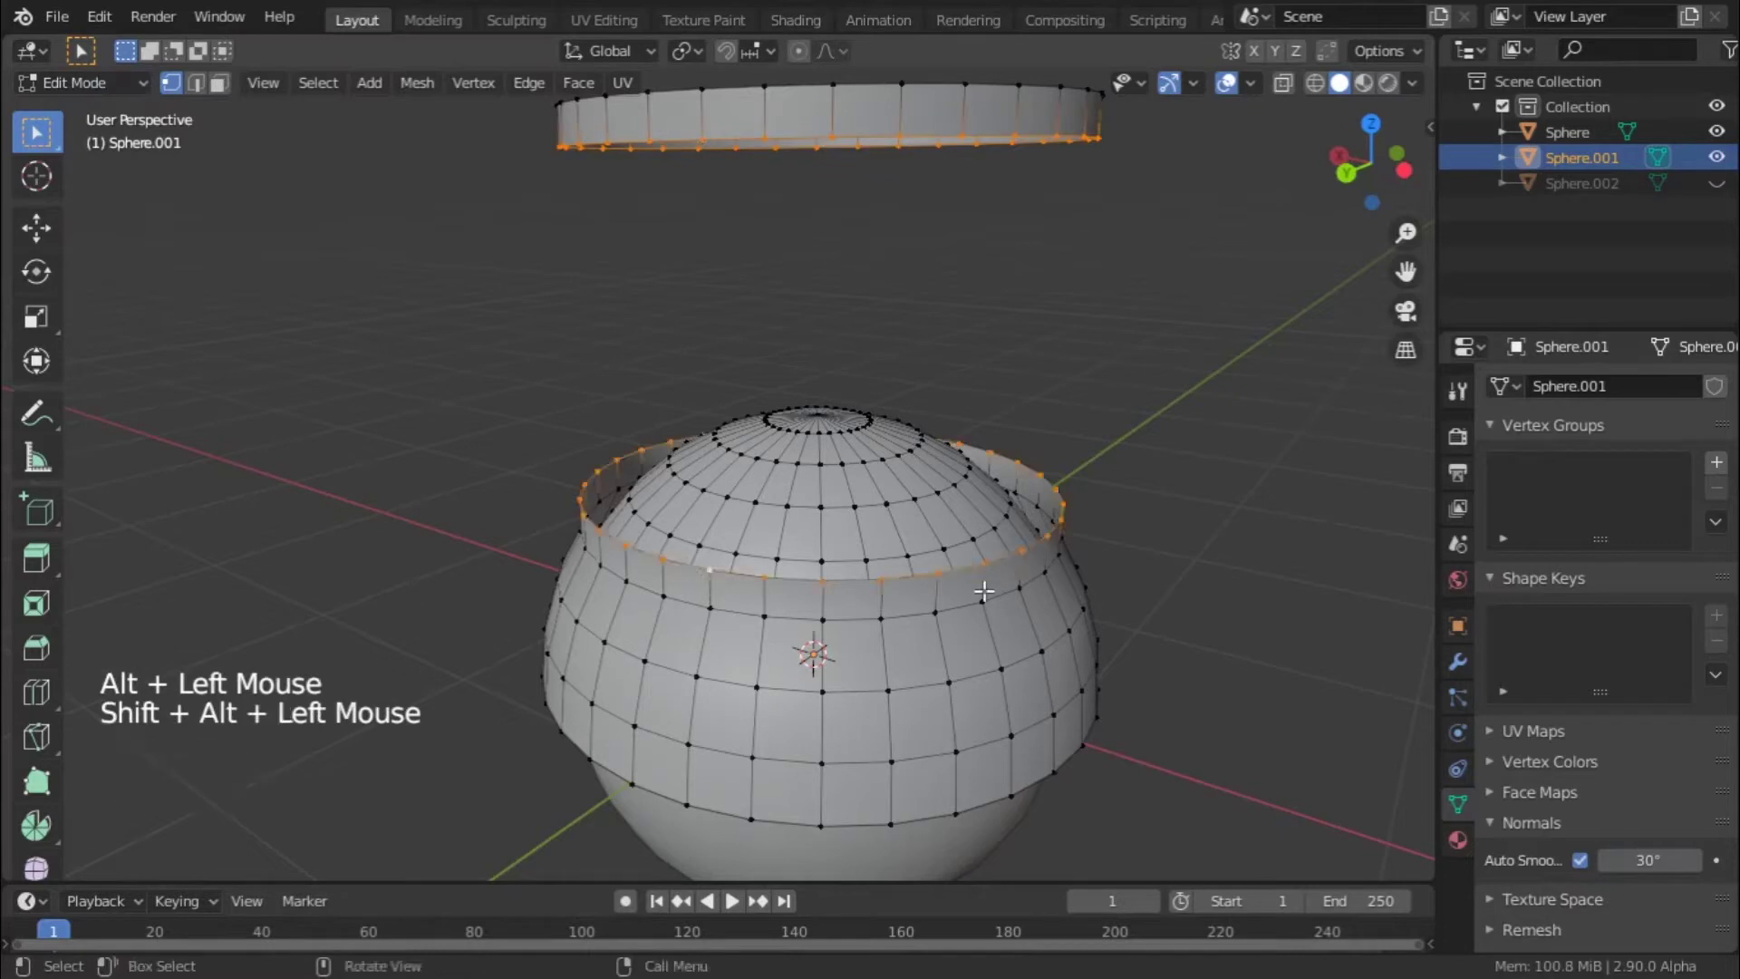
key("e")
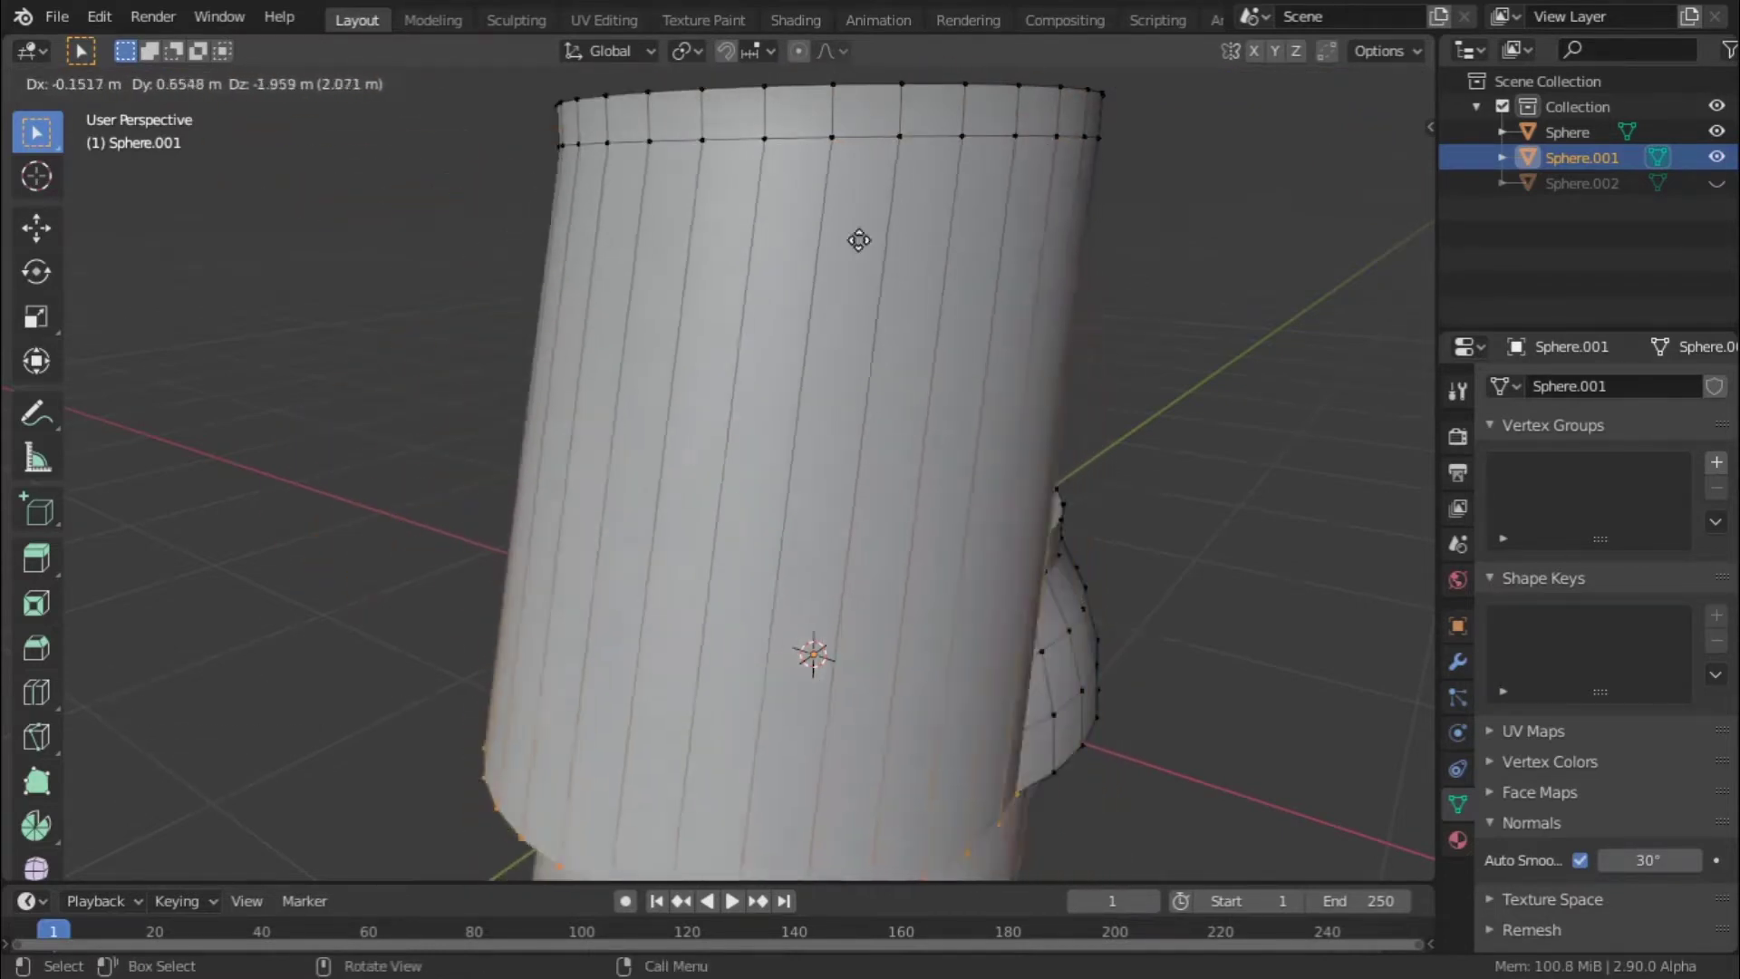
key("Escape")
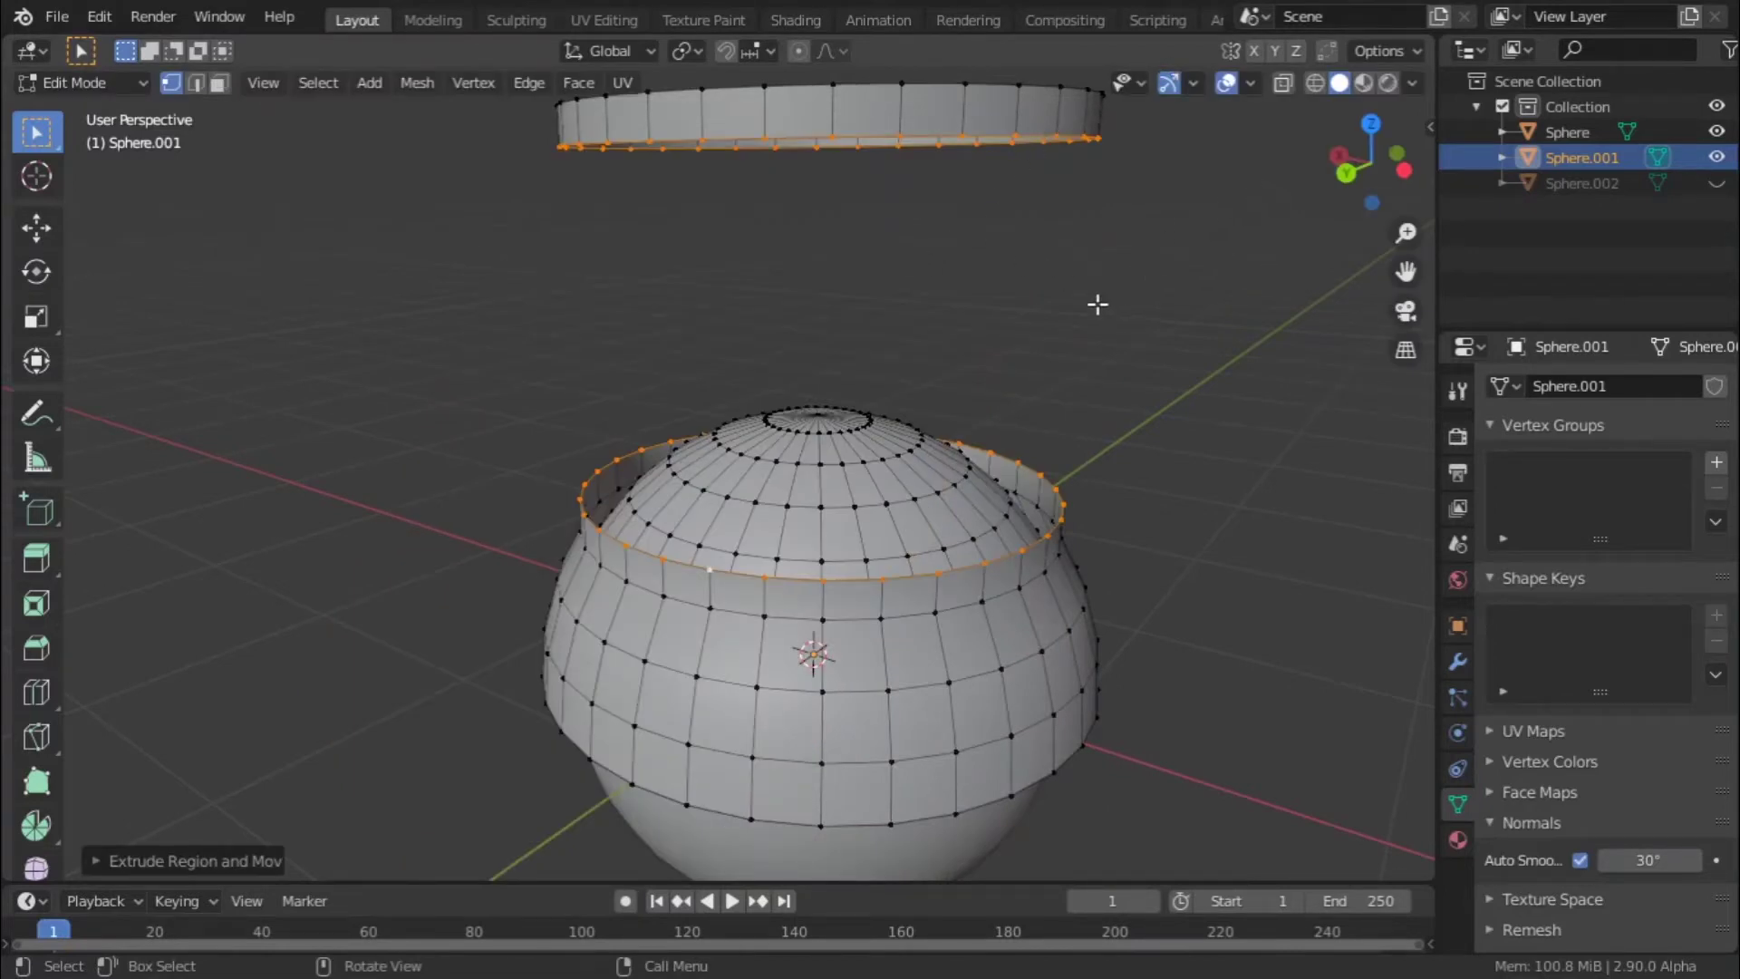
key("s")
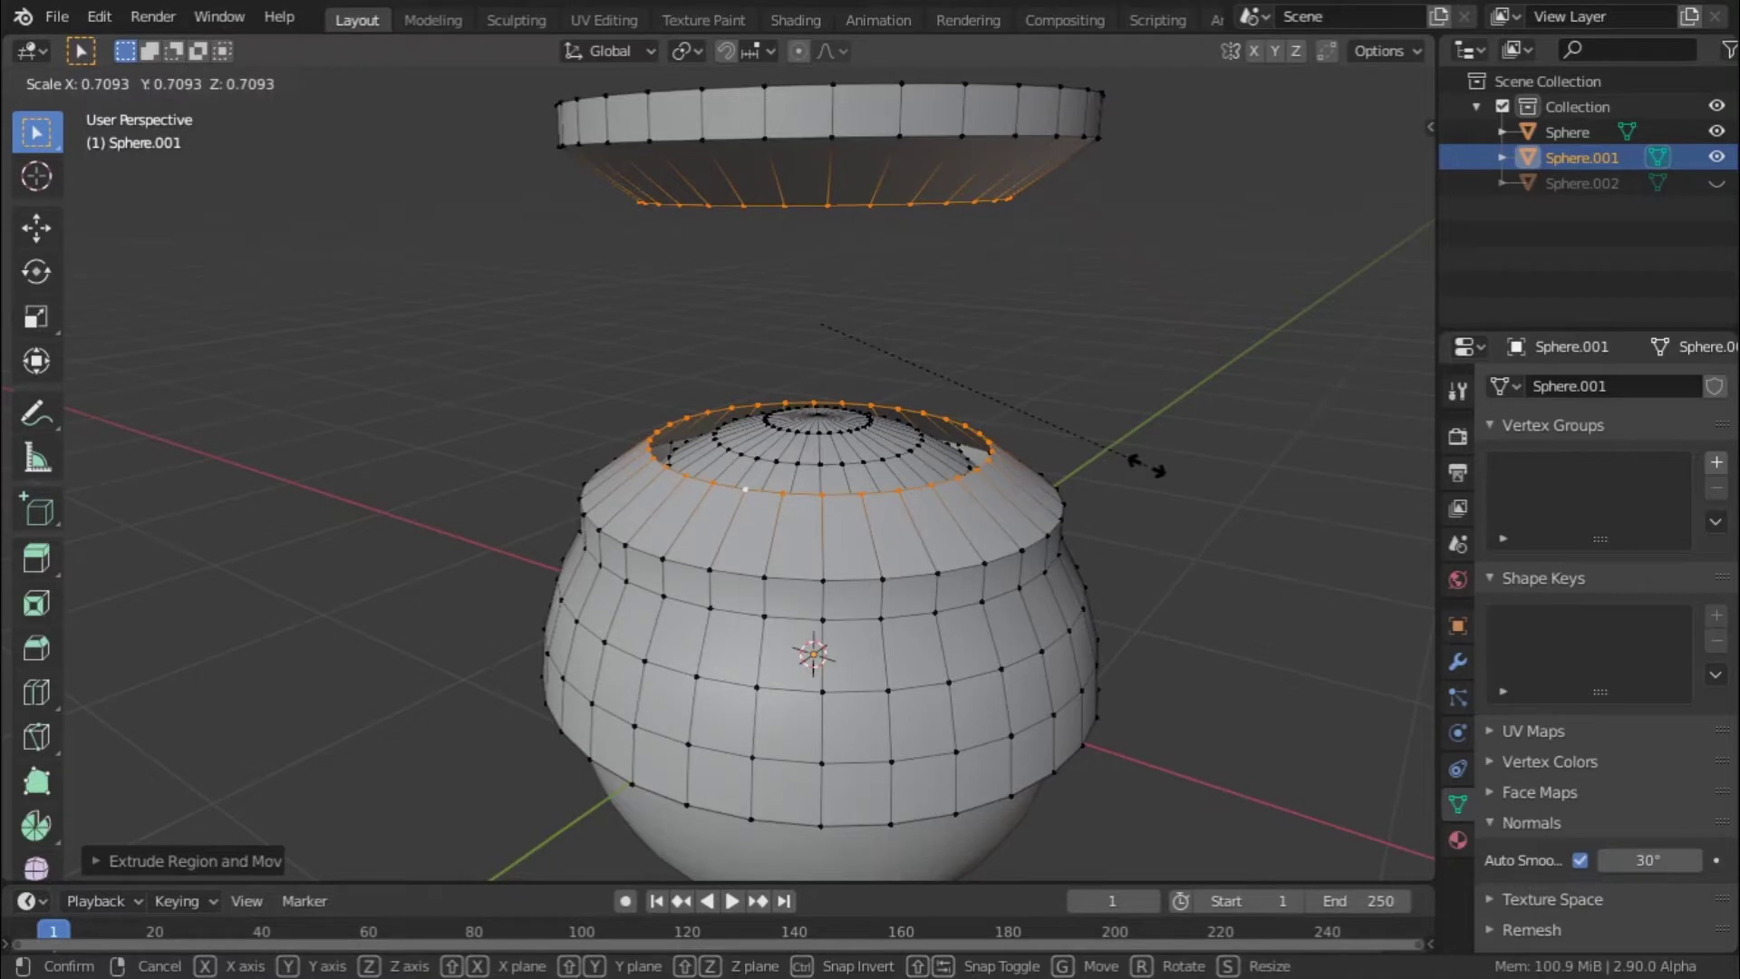
key("shift+z")
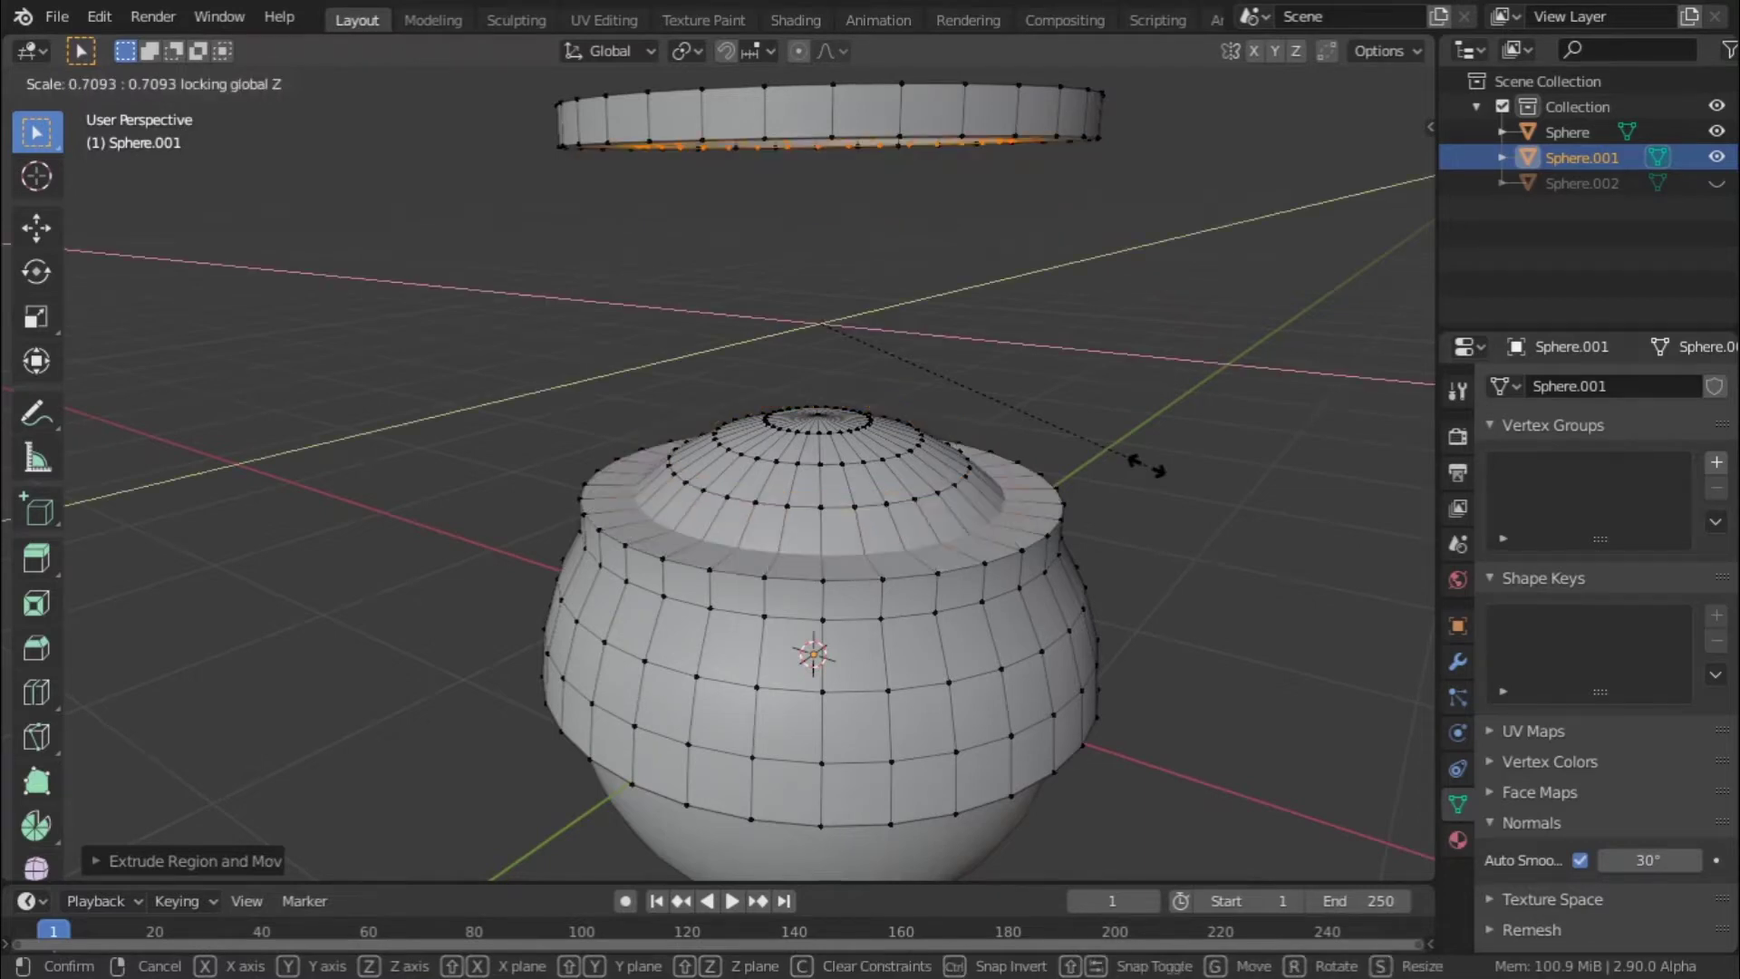
left_click(1226, 485)
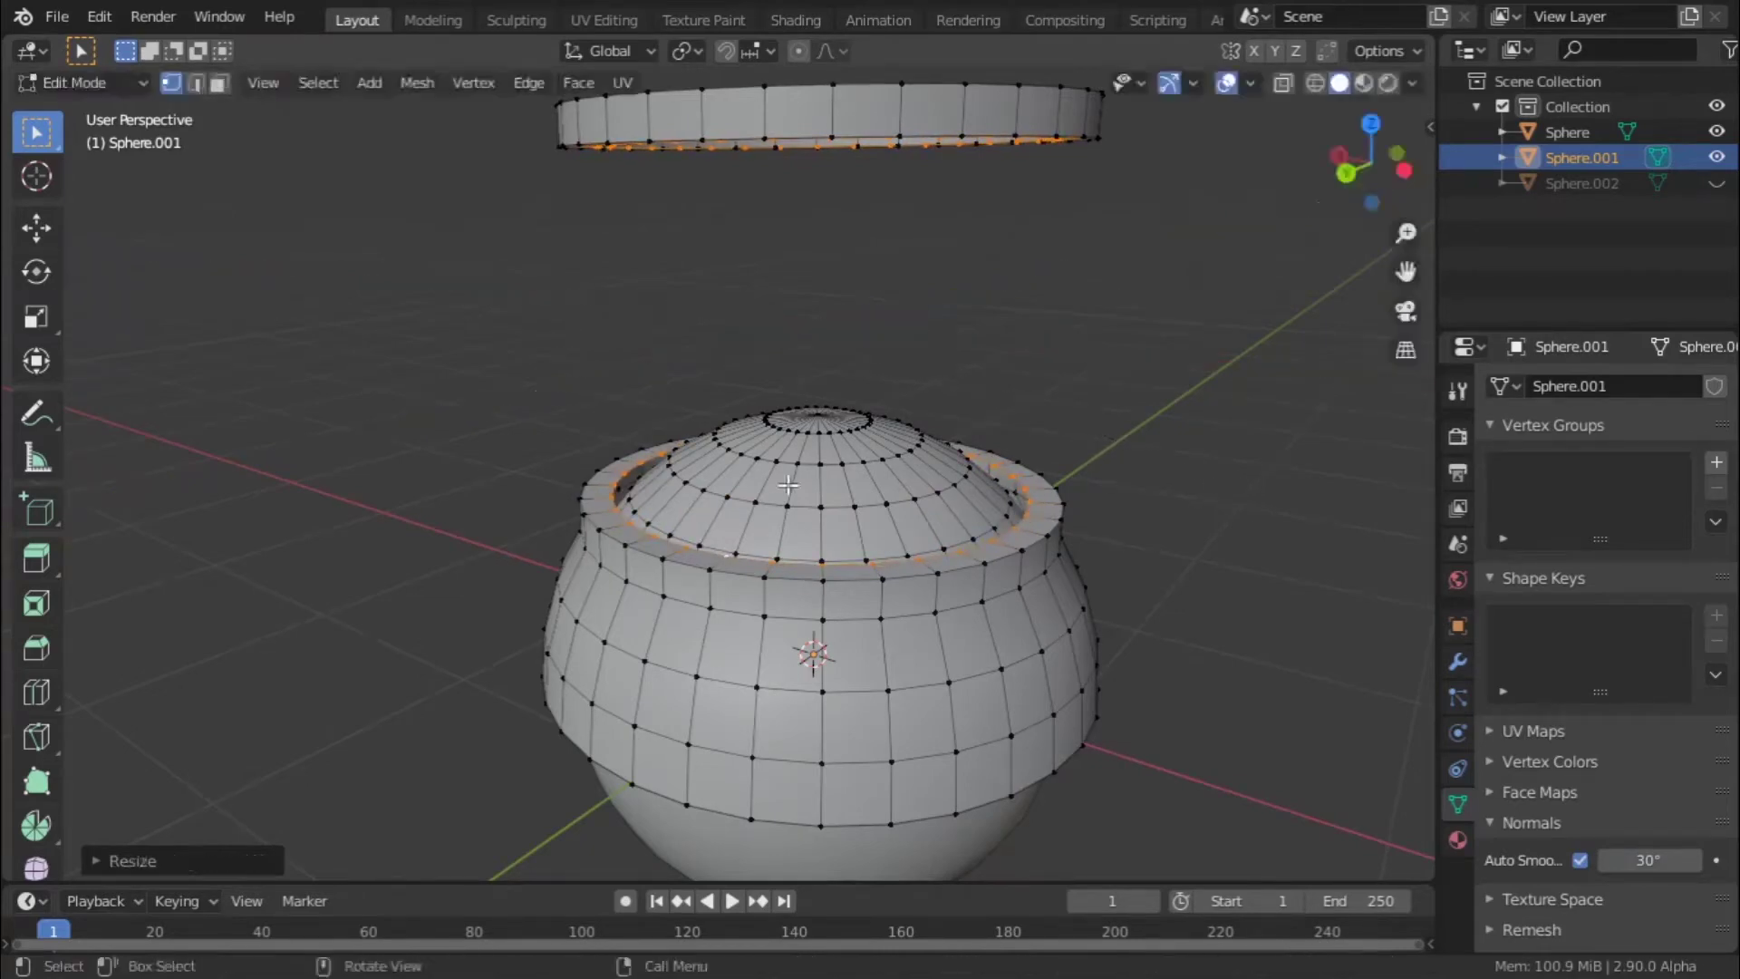
- Connect a vertex on the top ring's inner edge to the matching vertex on the shell's inner rim with an edge
middle_click_drag(788, 485, 769, 535)
scroll(724, 646, "up", 2)
left_click(737, 627)
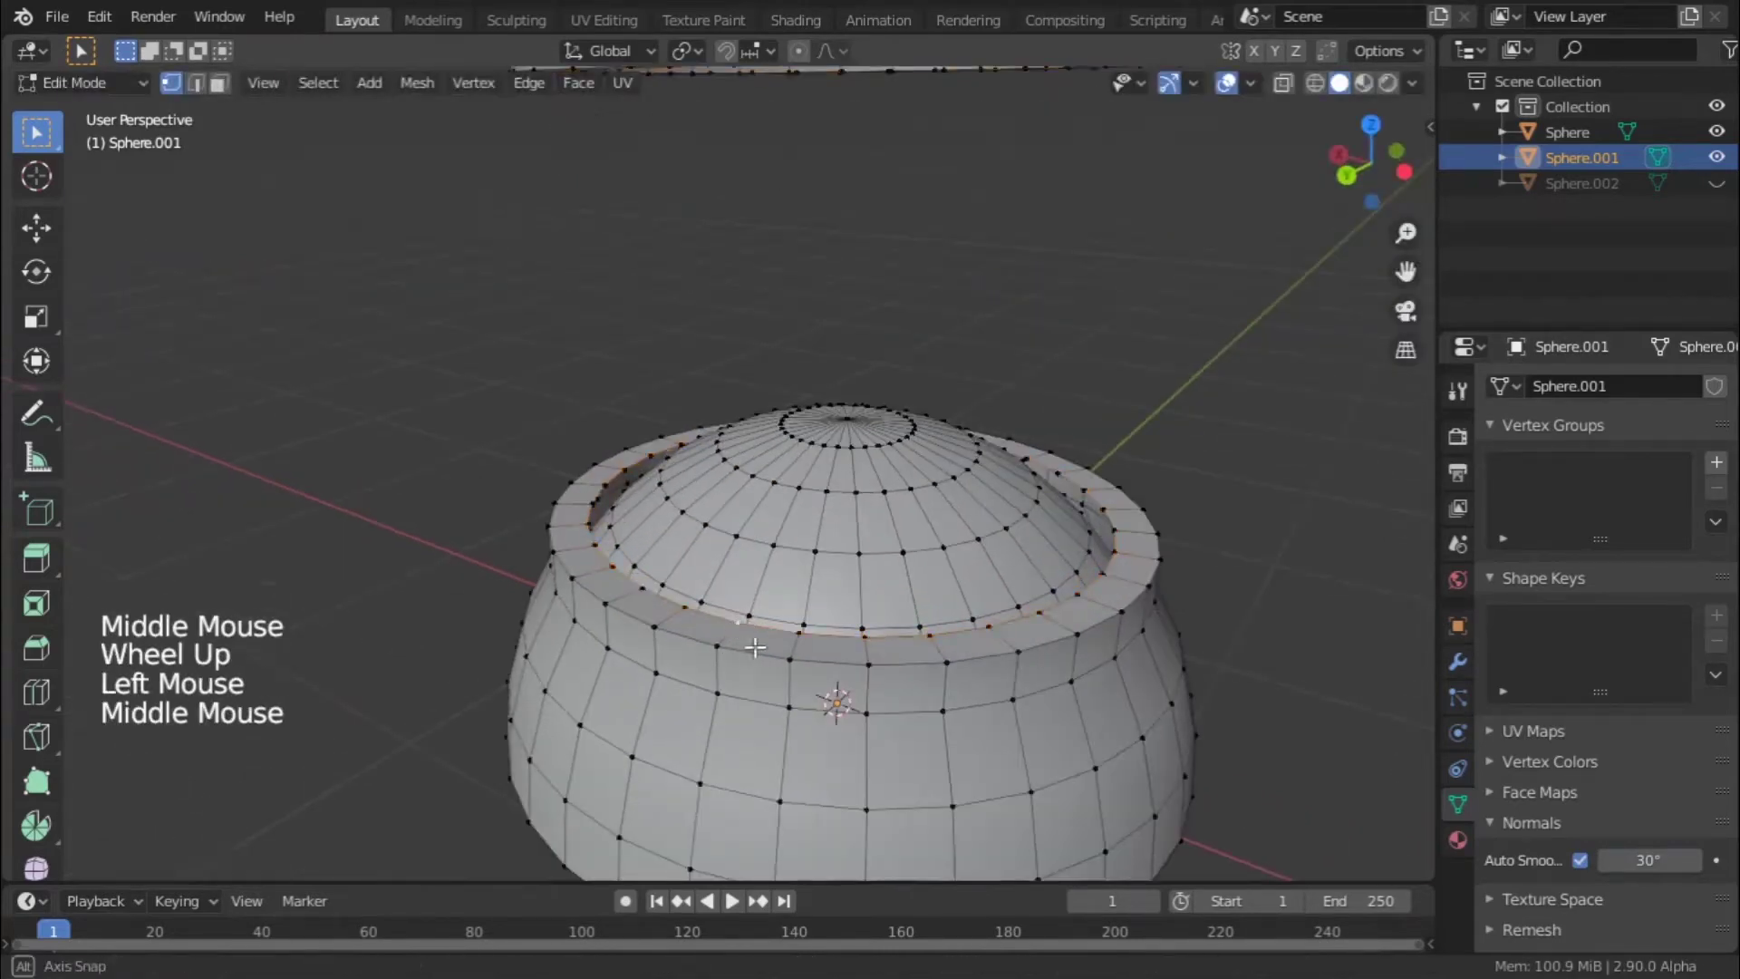
middle_click_drag(737, 628, 766, 218)
middle_click_drag(765, 217, 770, 385, "shift")
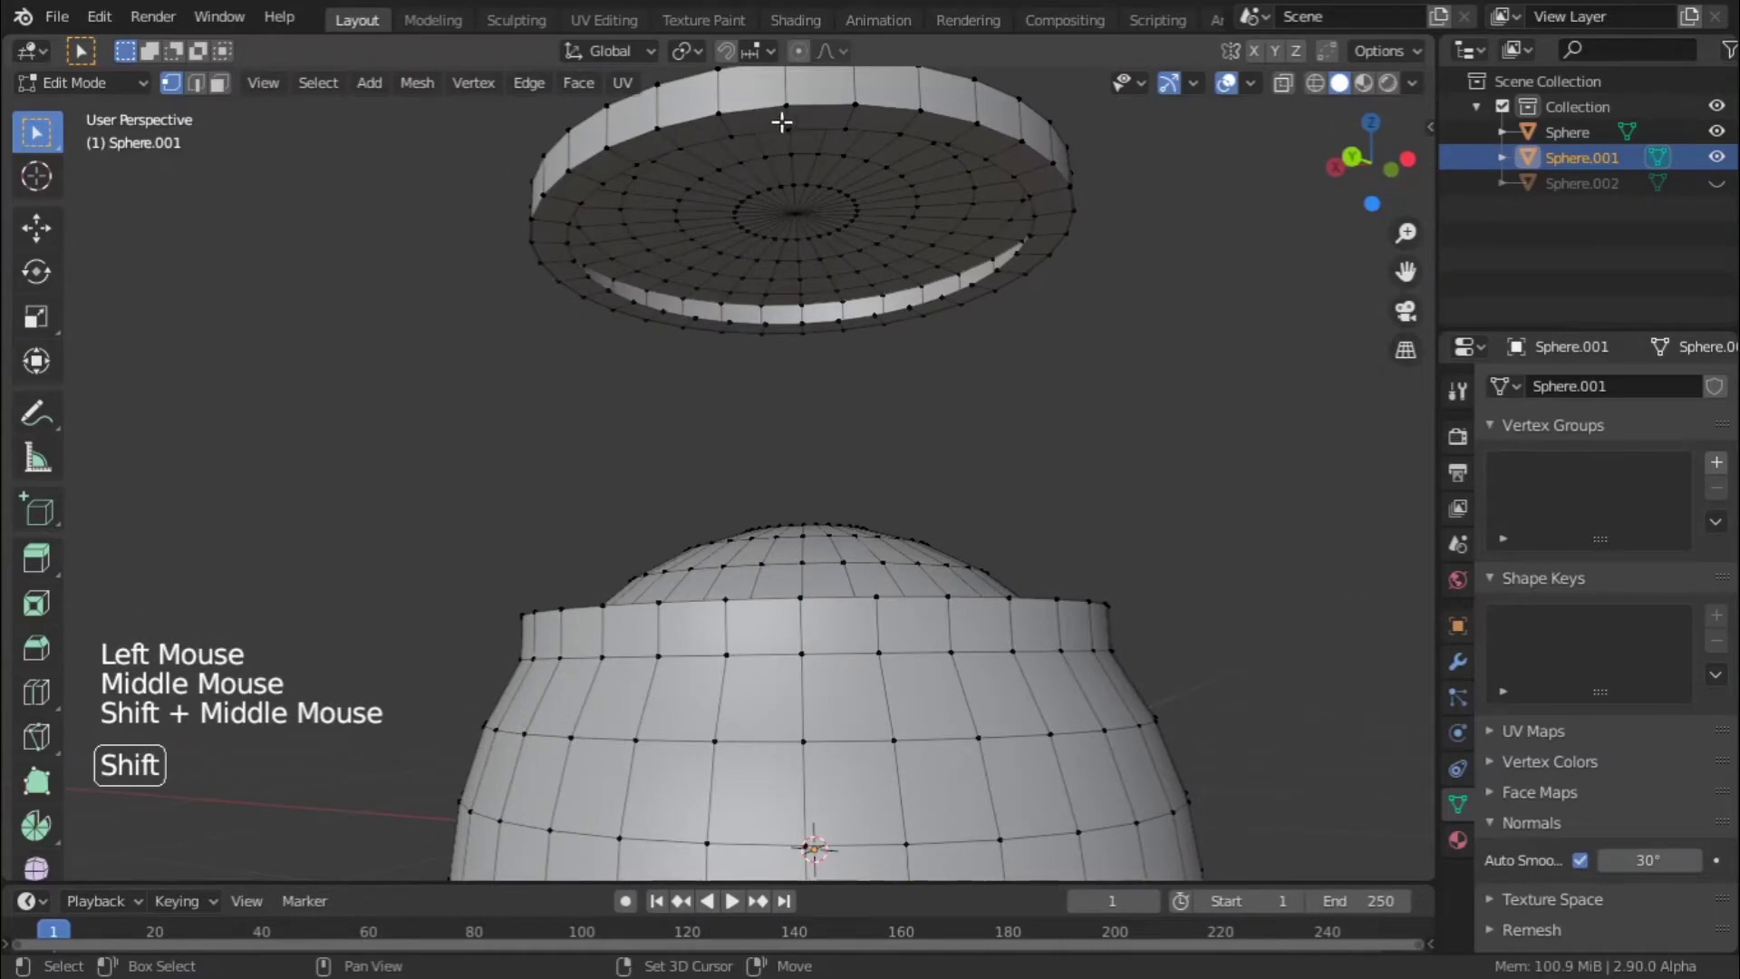
left_click(790, 159, "shift")
middle_click_drag(790, 159, 807, 254)
middle_click_drag(807, 254, 886, 108, "shift")
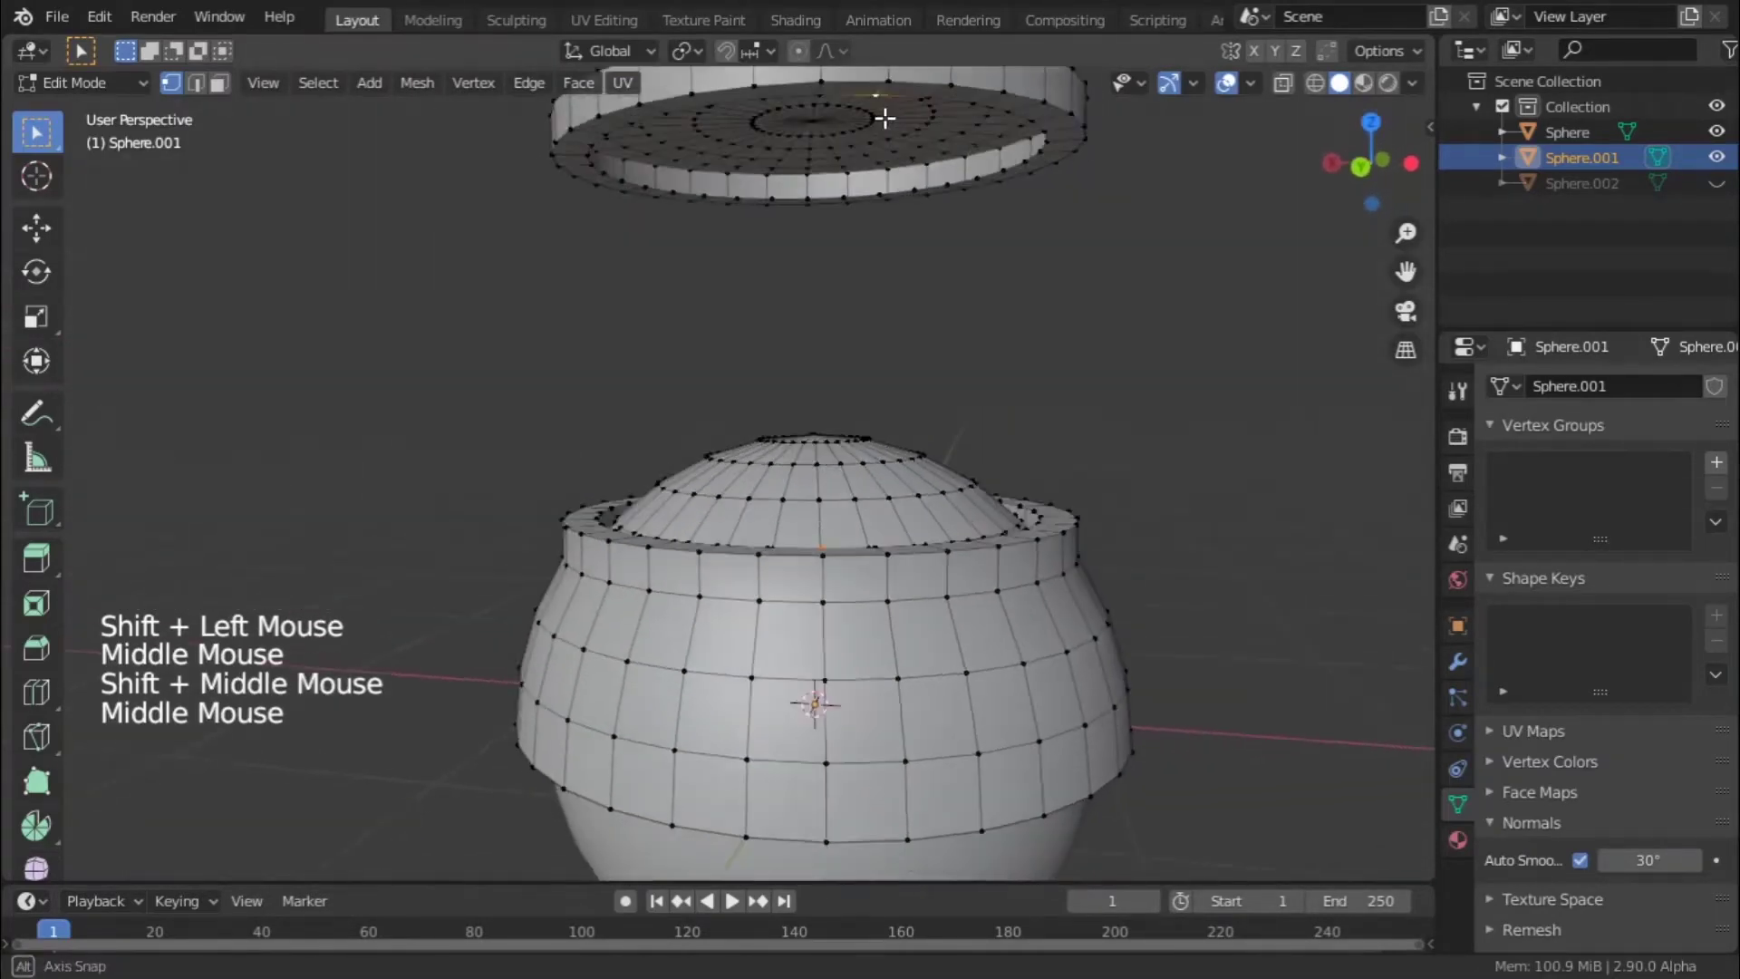
left_click(824, 221)
middle_click_drag(824, 221, 1057, 466)
left_click(802, 684, "shift")
key("f")
- Fill the gap between the top ring and shell with faces all the way around the inner loops, and return to Object Mode
scroll(805, 680, "down", 4)
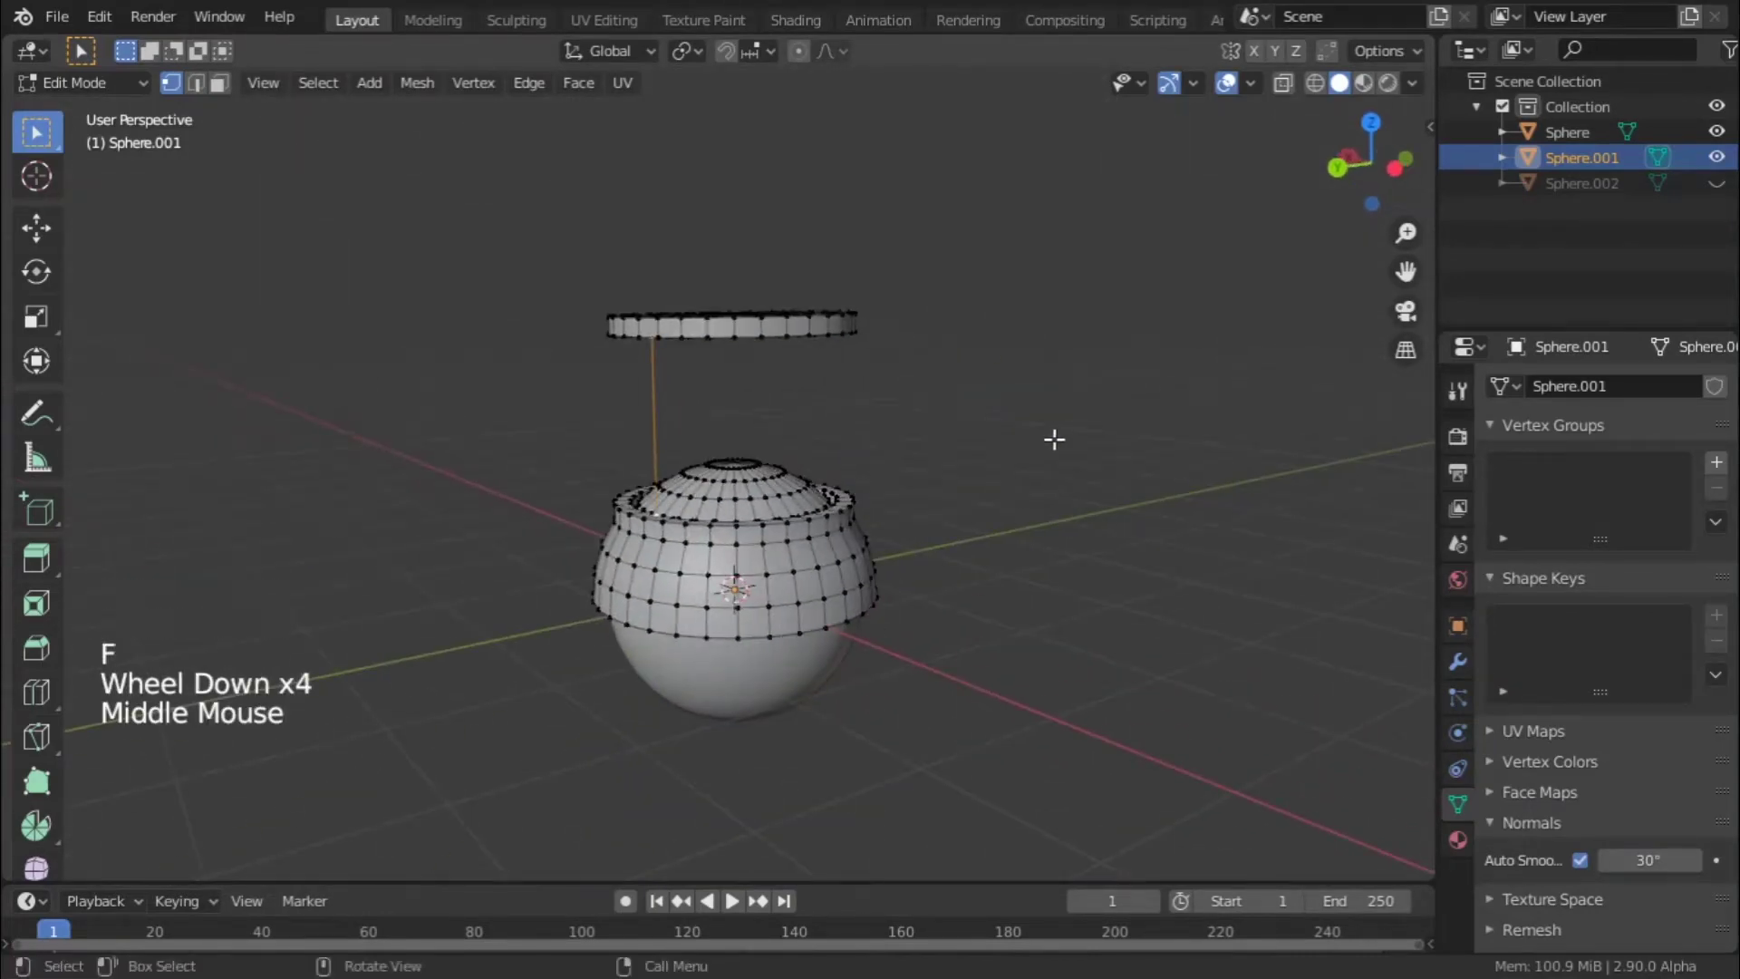
key("f")
key("f")
key("f")
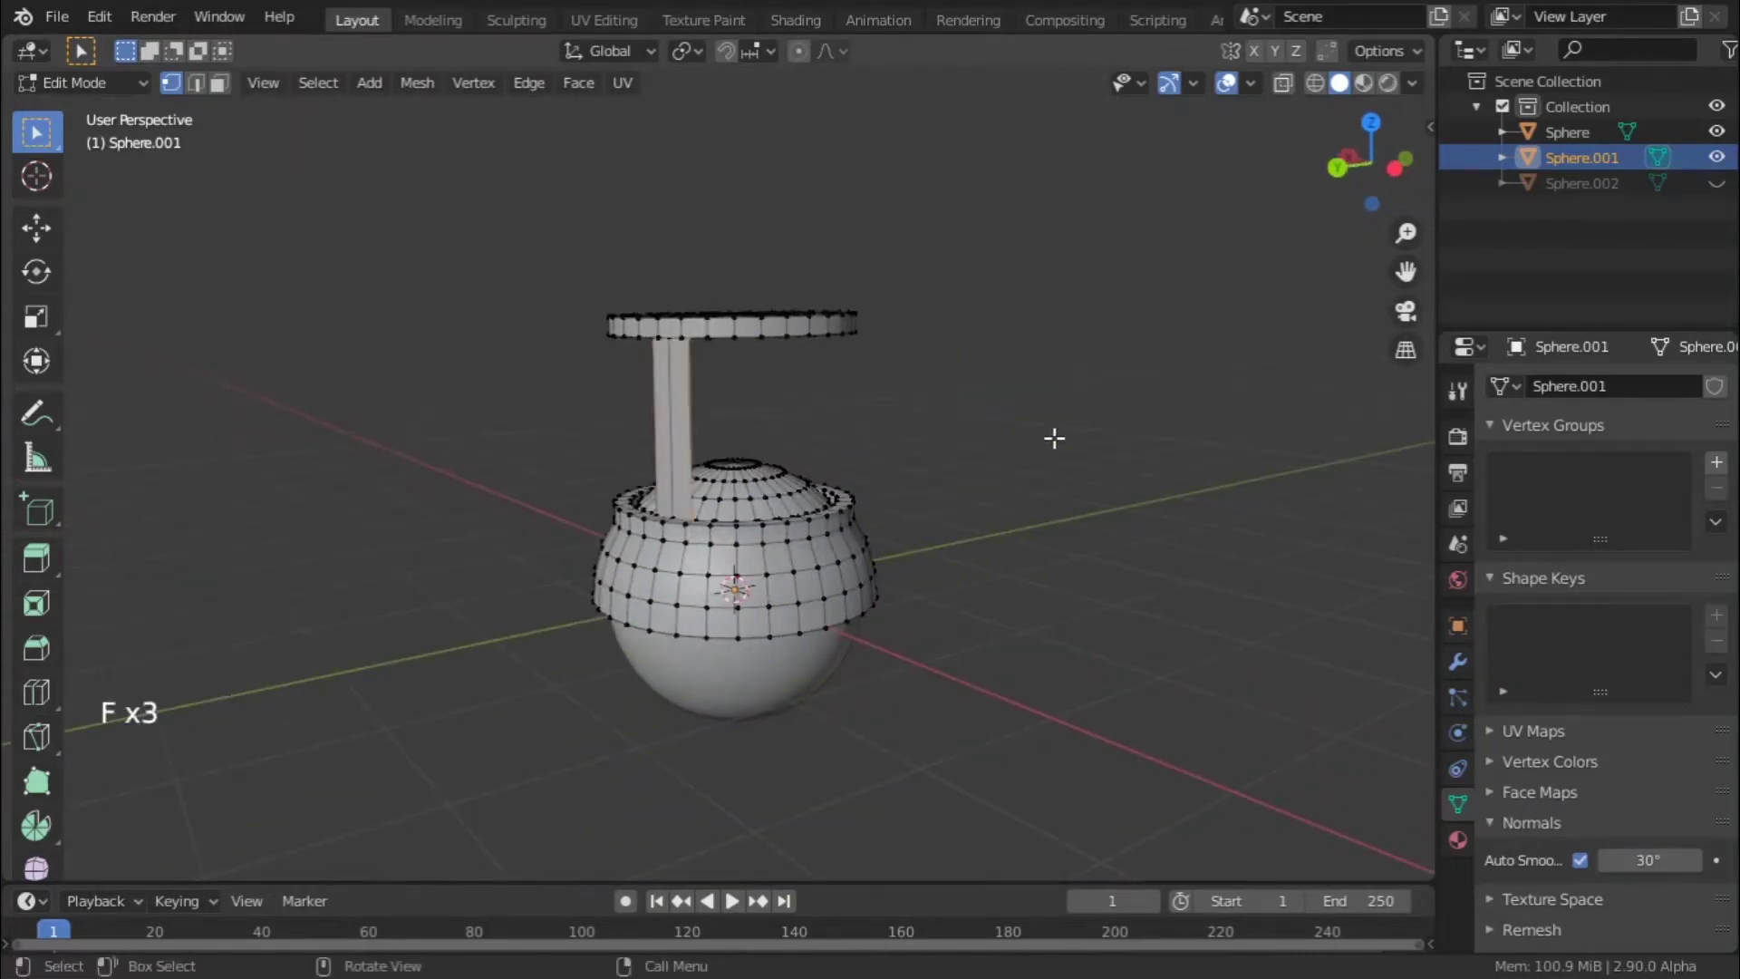
key("f")
key("f")
key("f")
key("f")
key("f")
key("f")
key("f")
key("f")
key("f")
key("f")
key("f")
key("f")
key("f")
key("f")
key("f")
key("f")
key("f")
key("f")
key("f")
key("f")
key("f")
key("f")
key("f")
key("f")
key("f")
key("f")
key("f")
key("f")
key("f")
key("f")
key("f")
key("f")
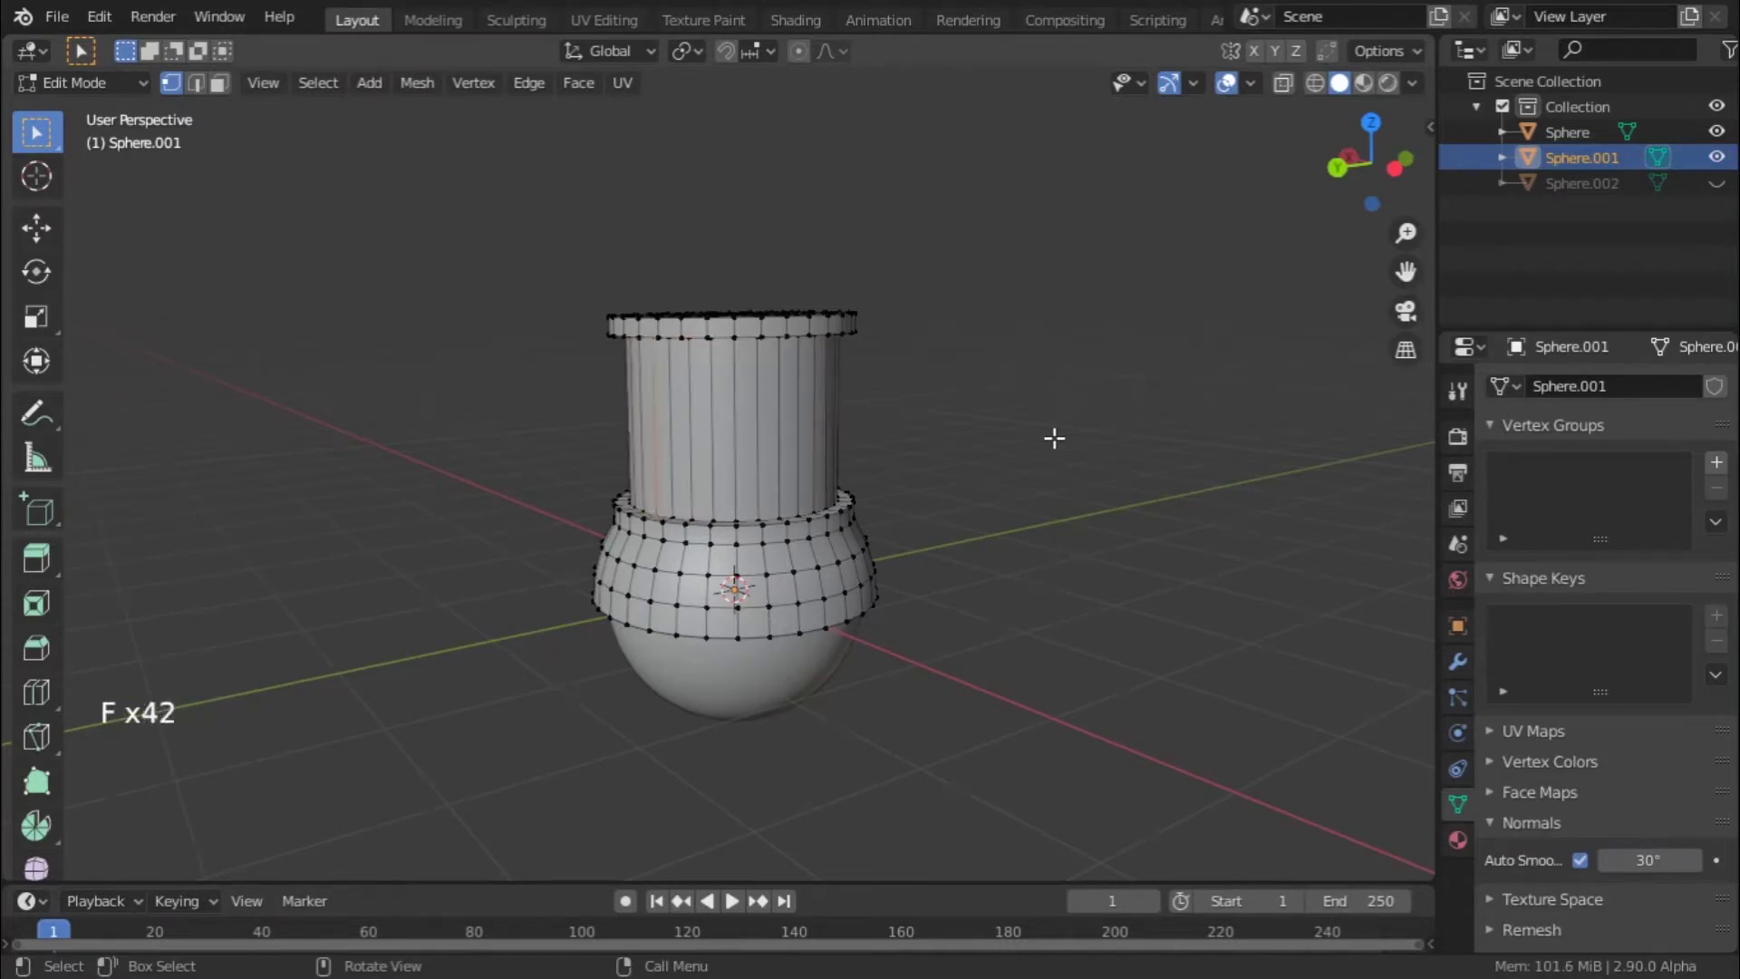
key("f")
key("f")
key("f")
key("f")
key("f")
key("f")
middle_click_drag(1053, 435, 634, 513)
key("Tab")
- Unhide the separated cylinder band and select it as the only active object
scroll(1042, 528, "down", 1)
scroll(1041, 523, "down", 1)
middle_click_drag(1042, 523, 662, 522)
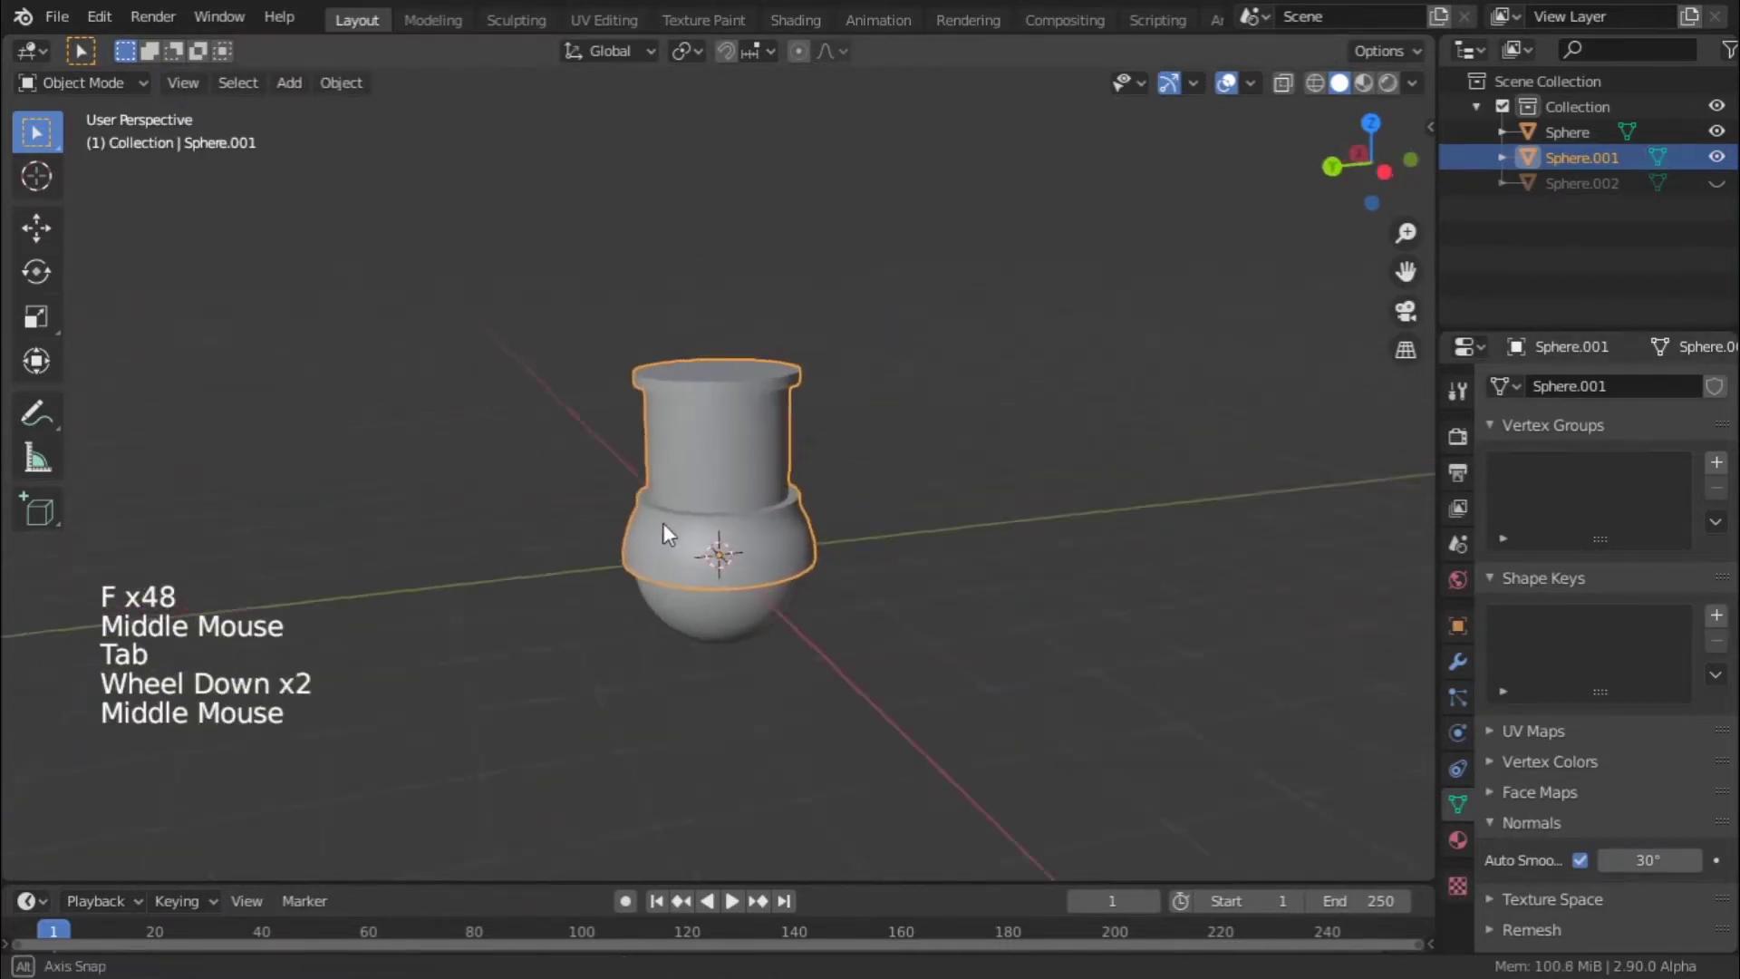
scroll(662, 524, "up", 5)
left_click(365, 373)
middle_click_drag(365, 372, 544, 331)
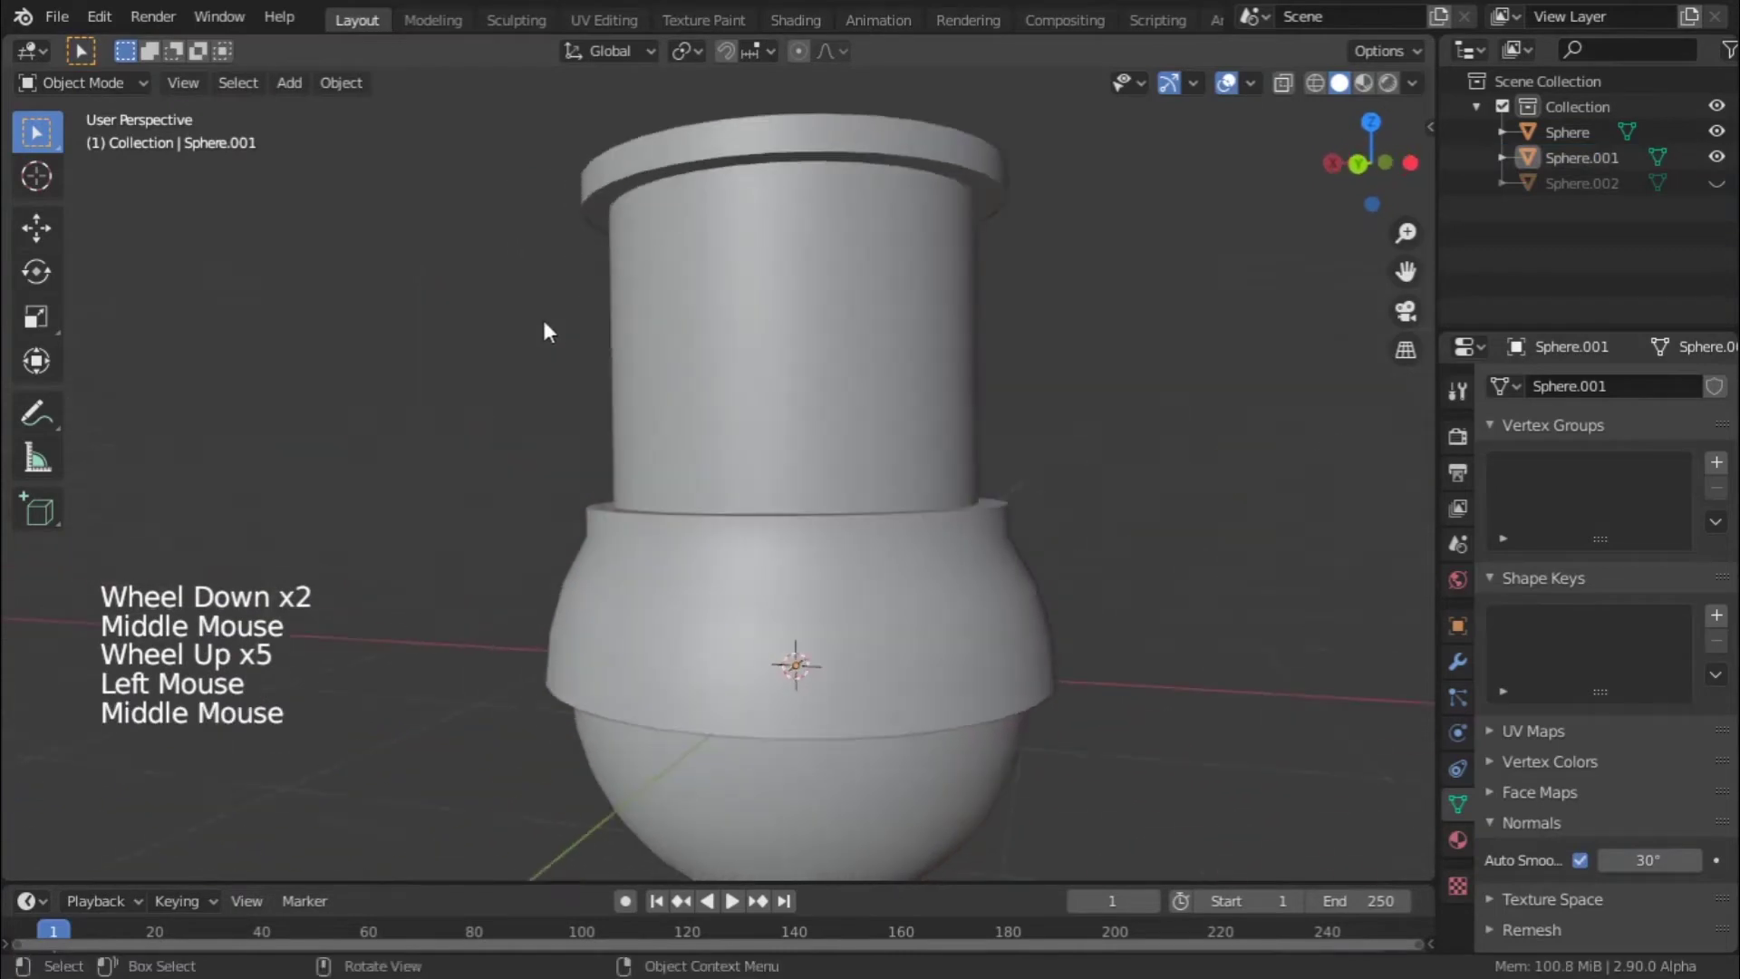
key("slash")
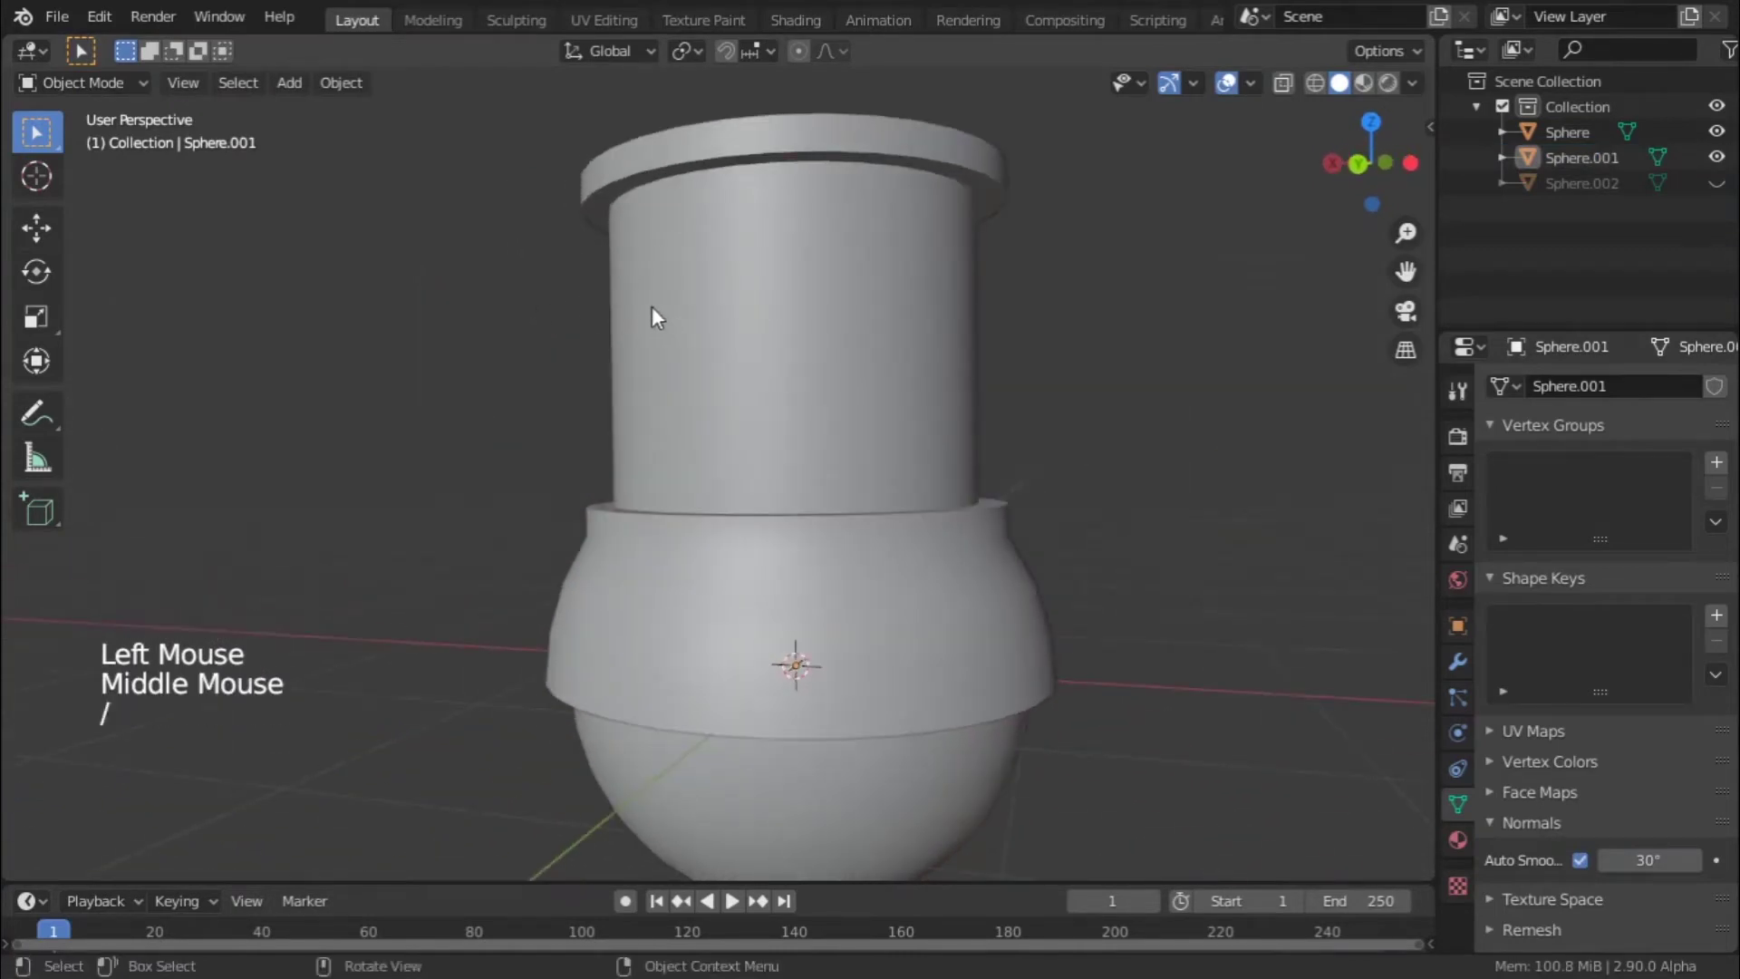
key("h")
key("alt+h")
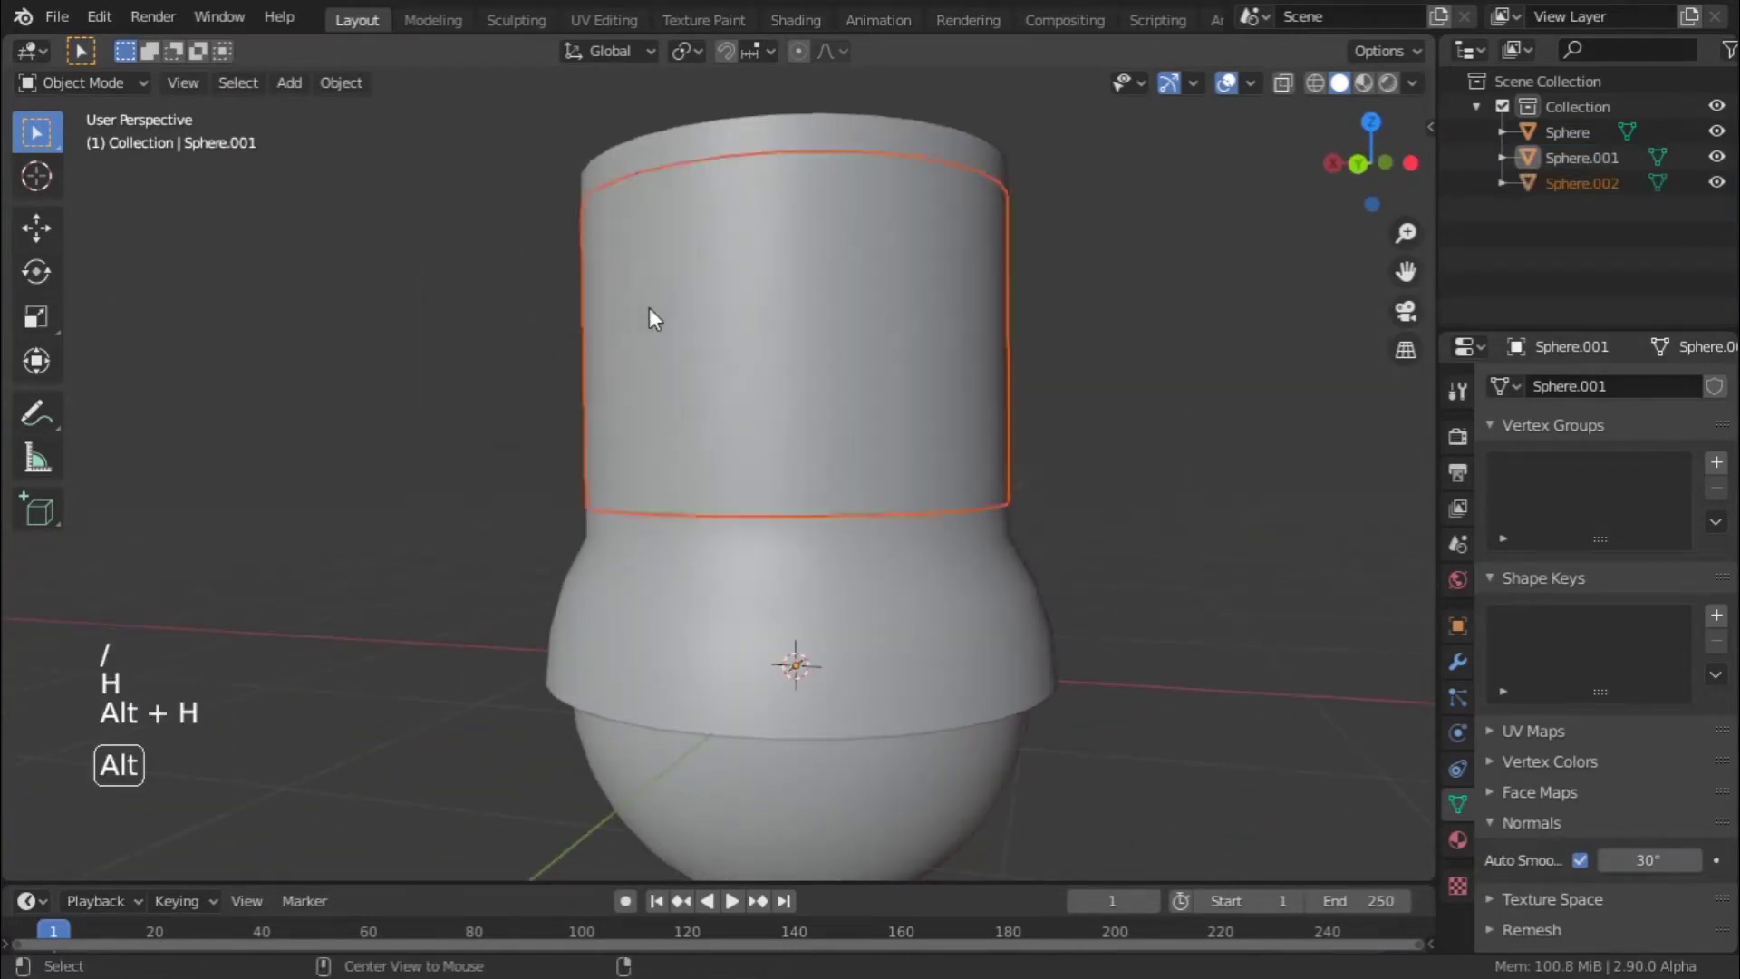
scroll(649, 307, "down", 3)
left_click(889, 386)
middle_click_drag(889, 386, 971, 438)
scroll(992, 408, "up", 2)
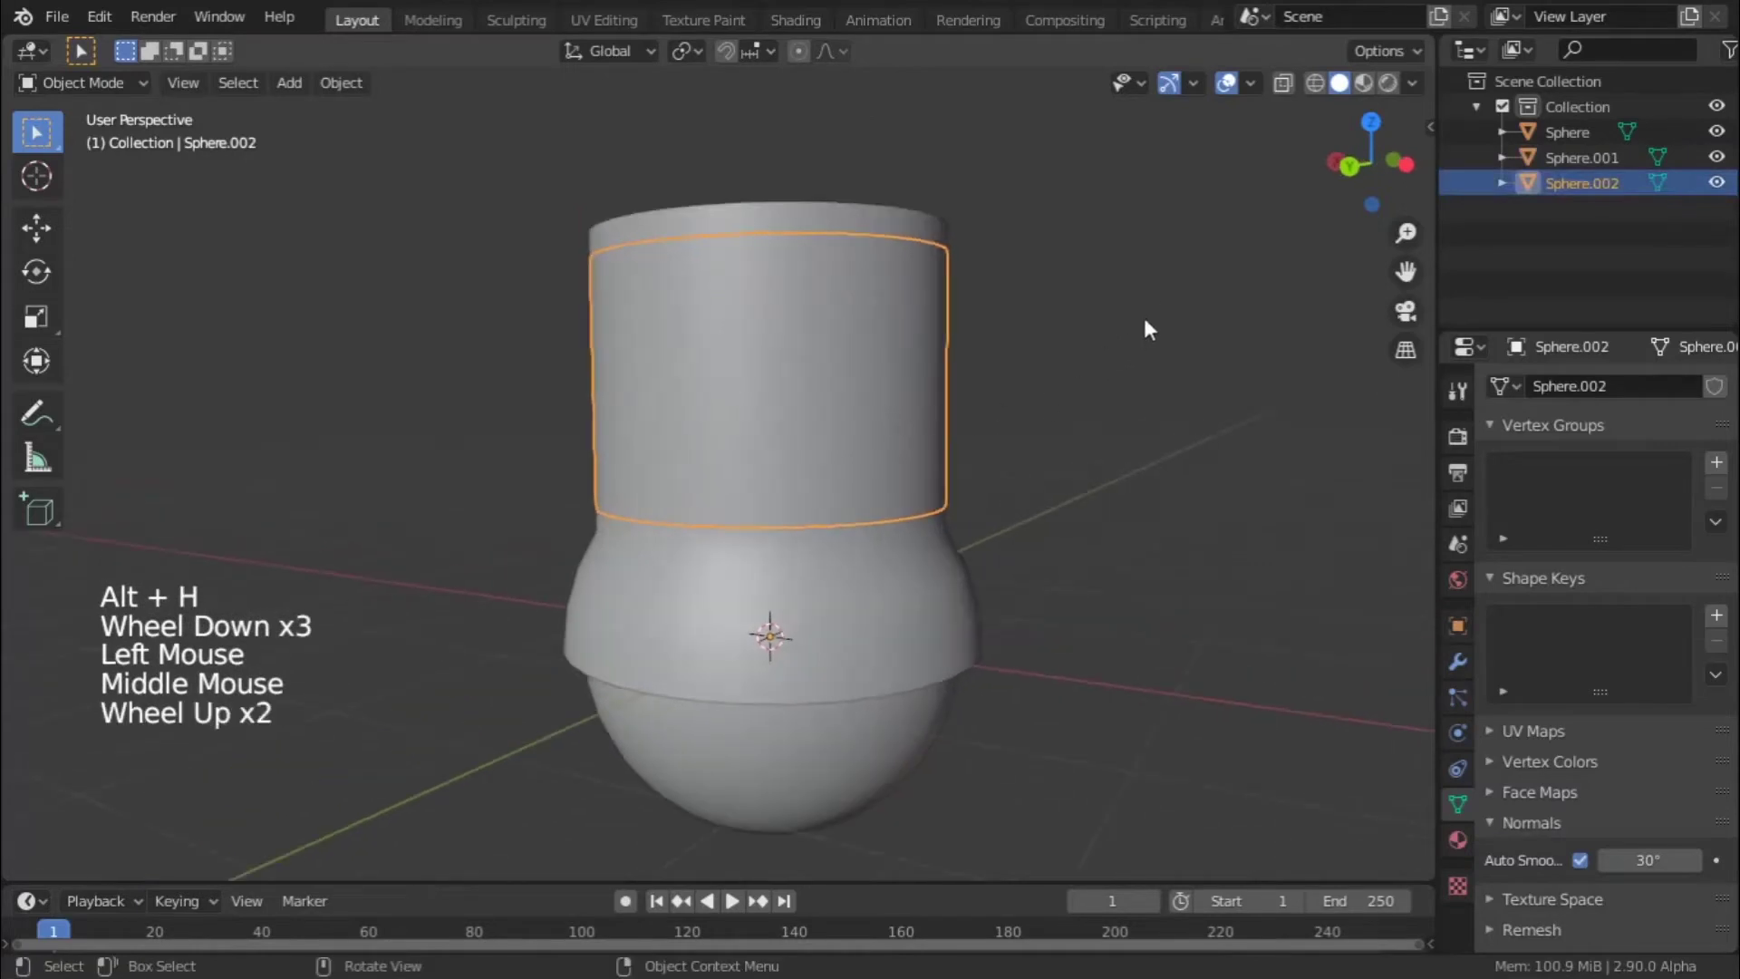
- Try to scale the cylinder band along global Z and to rotate it, both around Z and freely
key("s")
key("z")
key("shift")
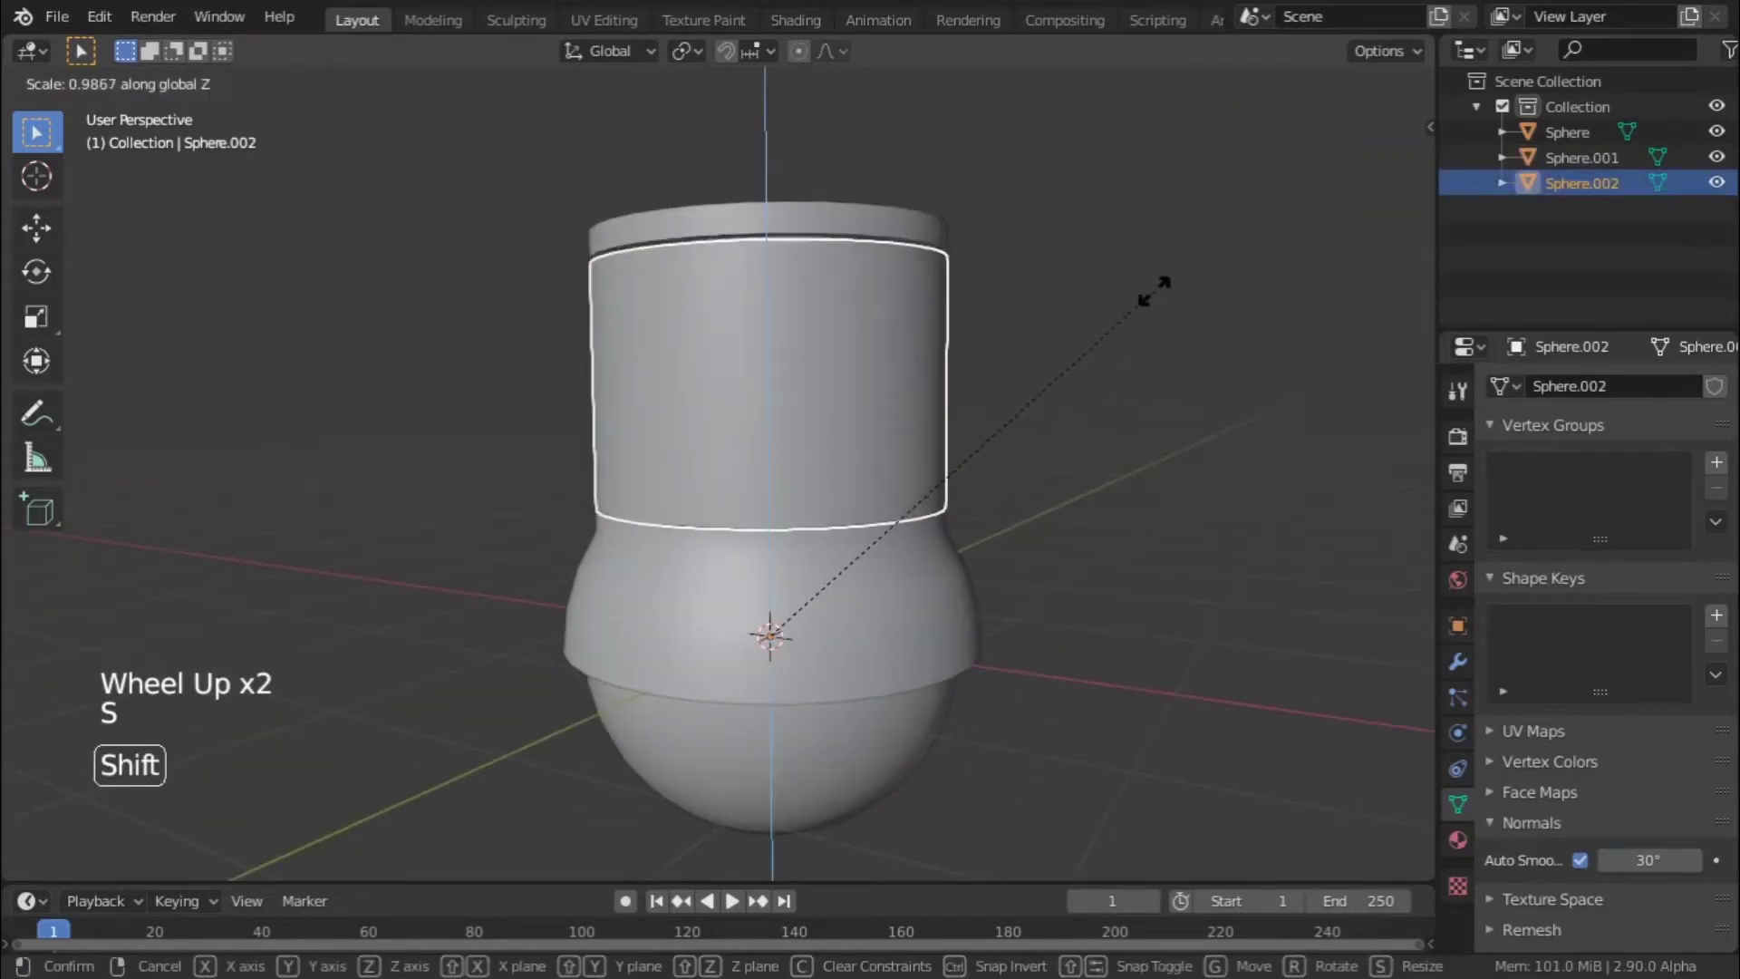
left_click(1129, 290)
middle_click_drag(1103, 302, 987, 363)
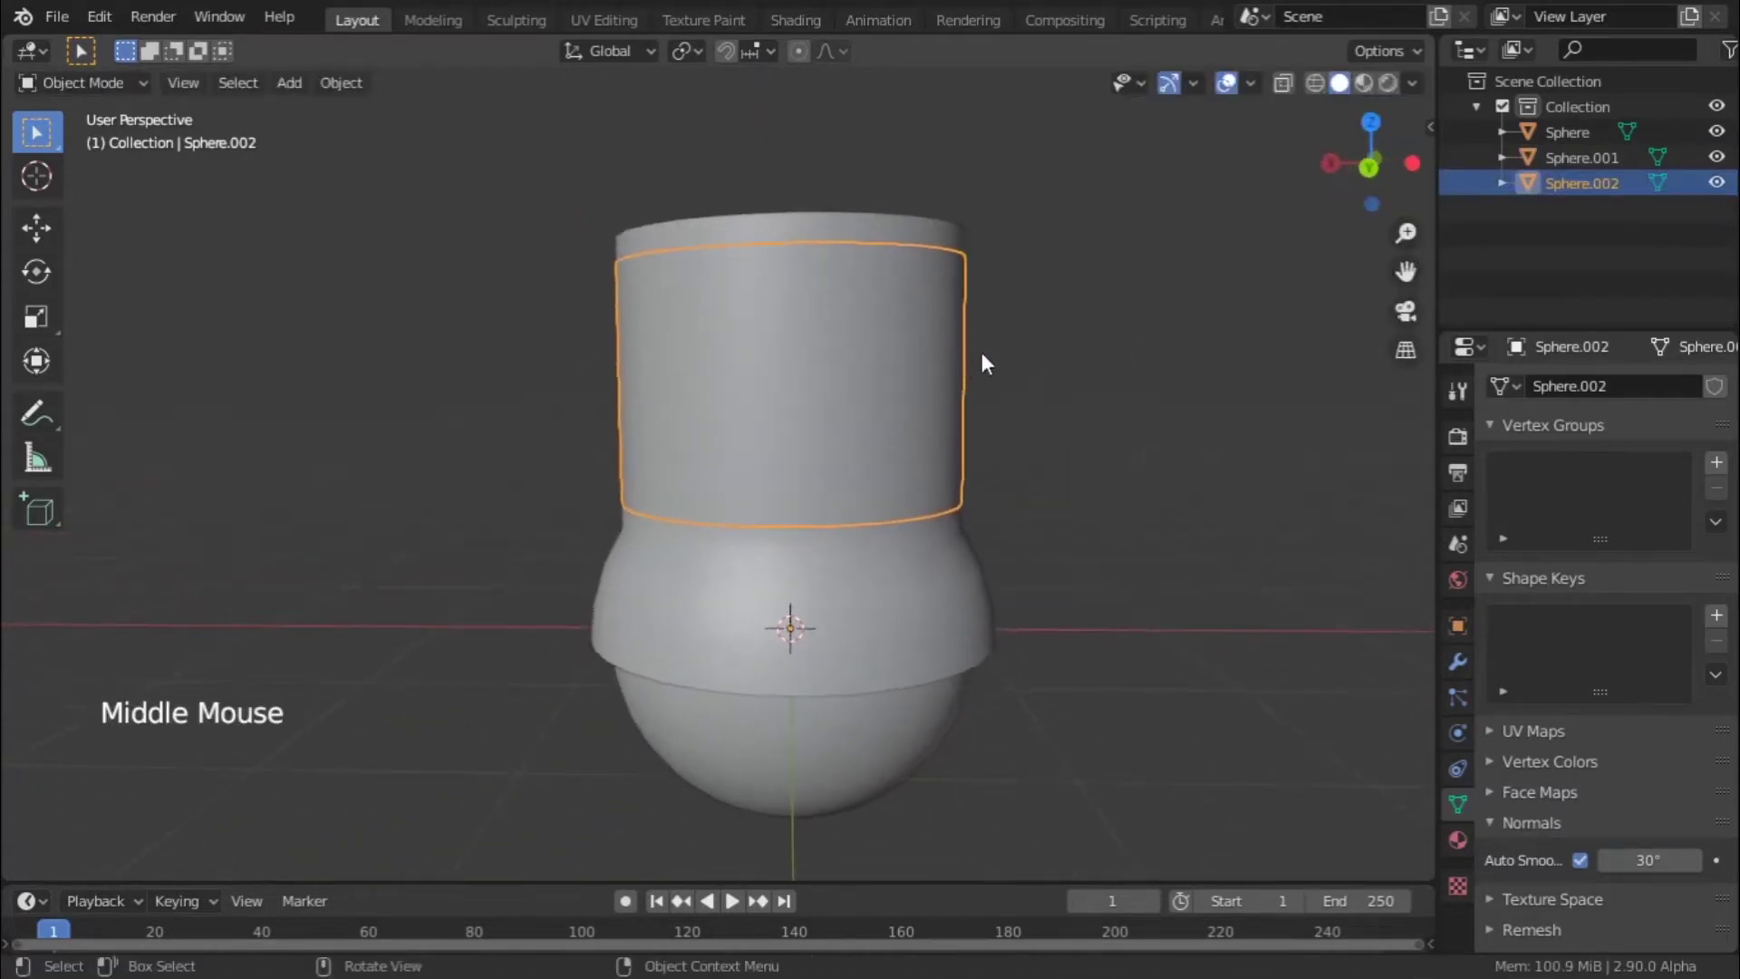
key("r")
key("z")
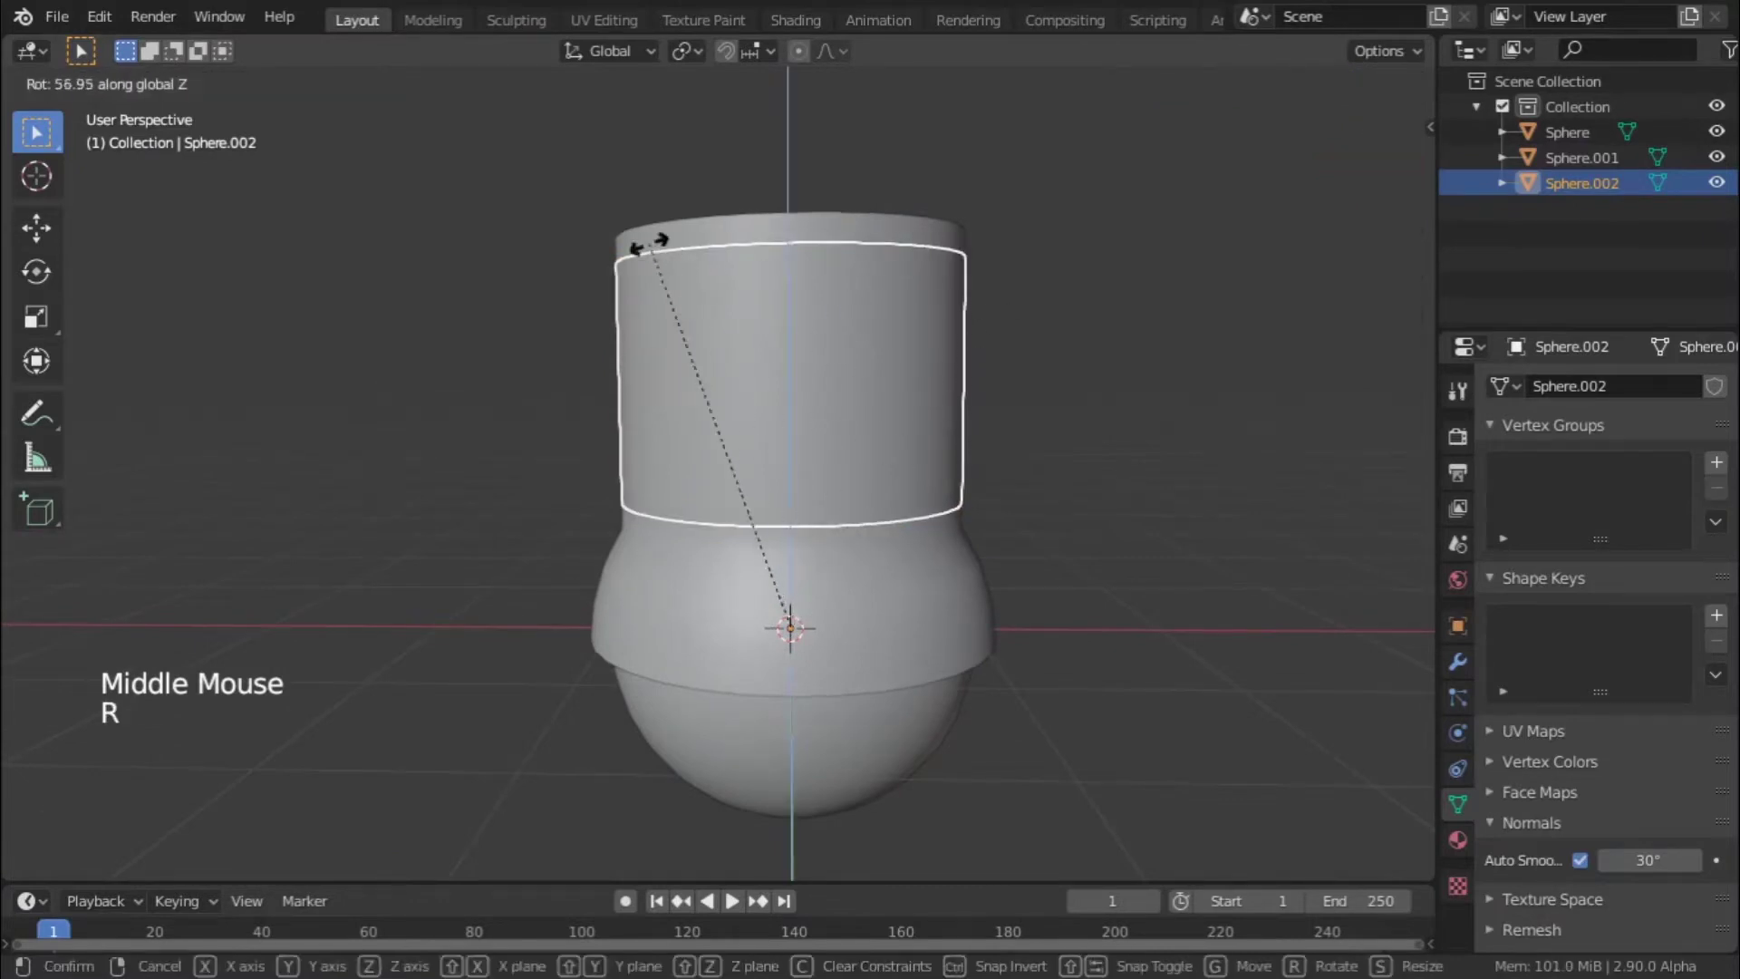
right_click(1056, 206)
key("r")
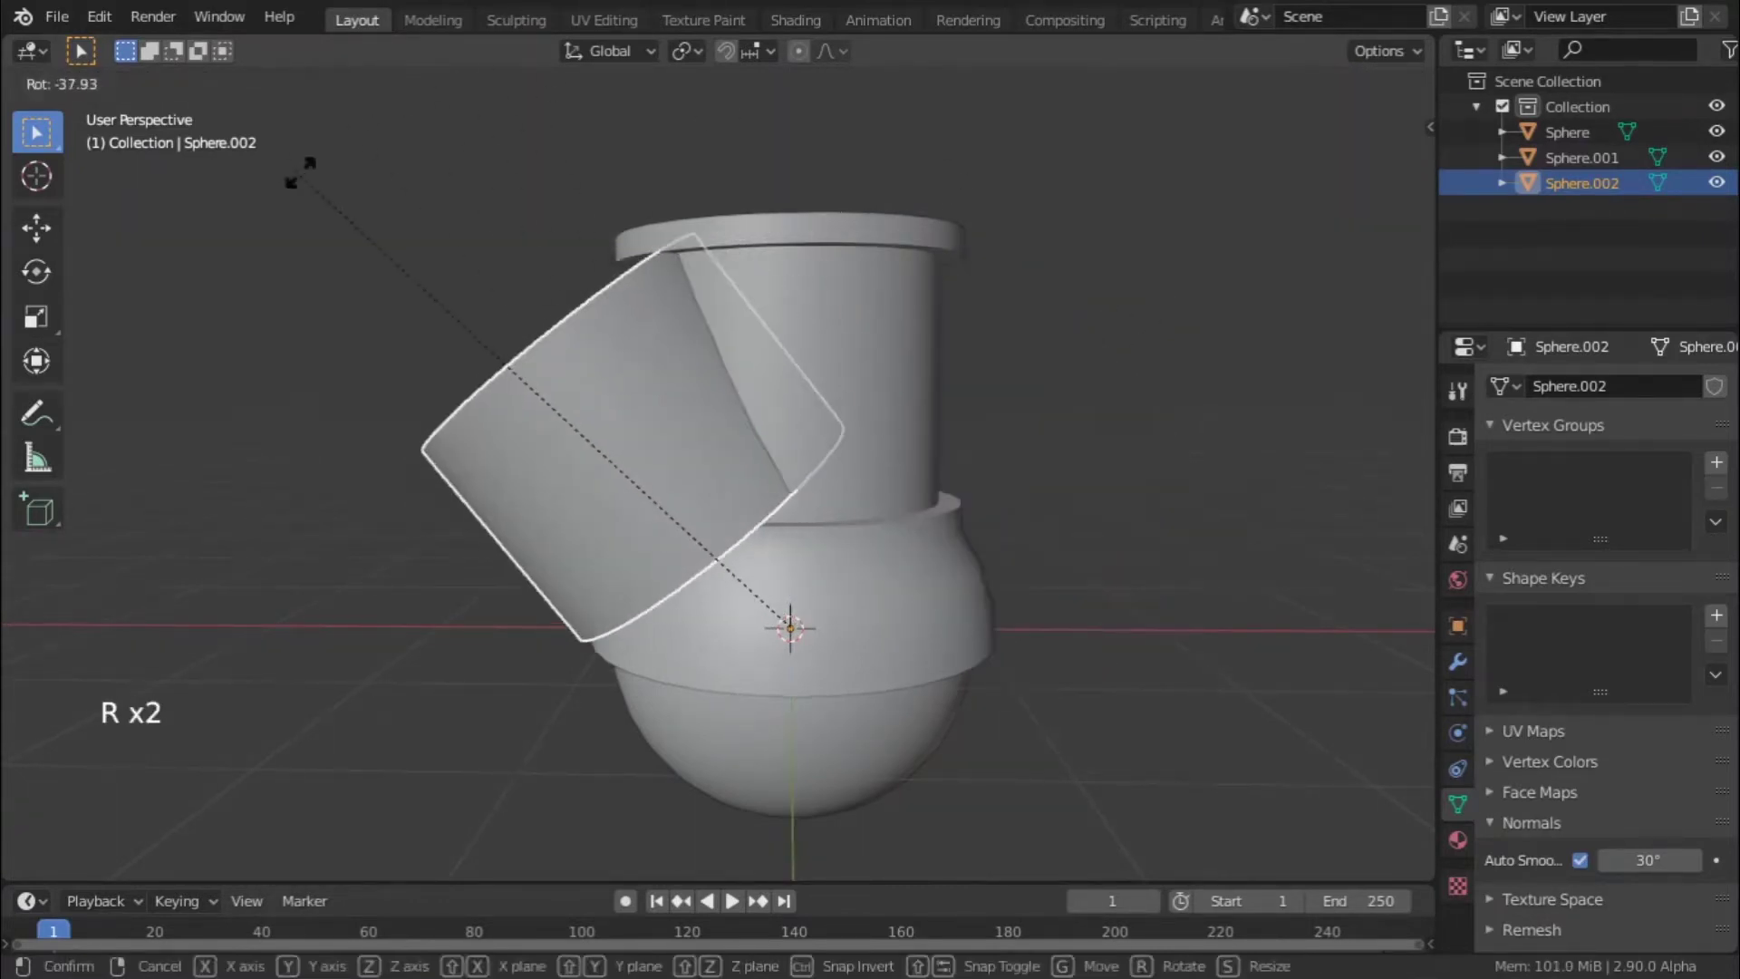
right_click(556, 269)
- Open the cylinder band in Edit Mode with face selection active
key("Tab")
key("alt")
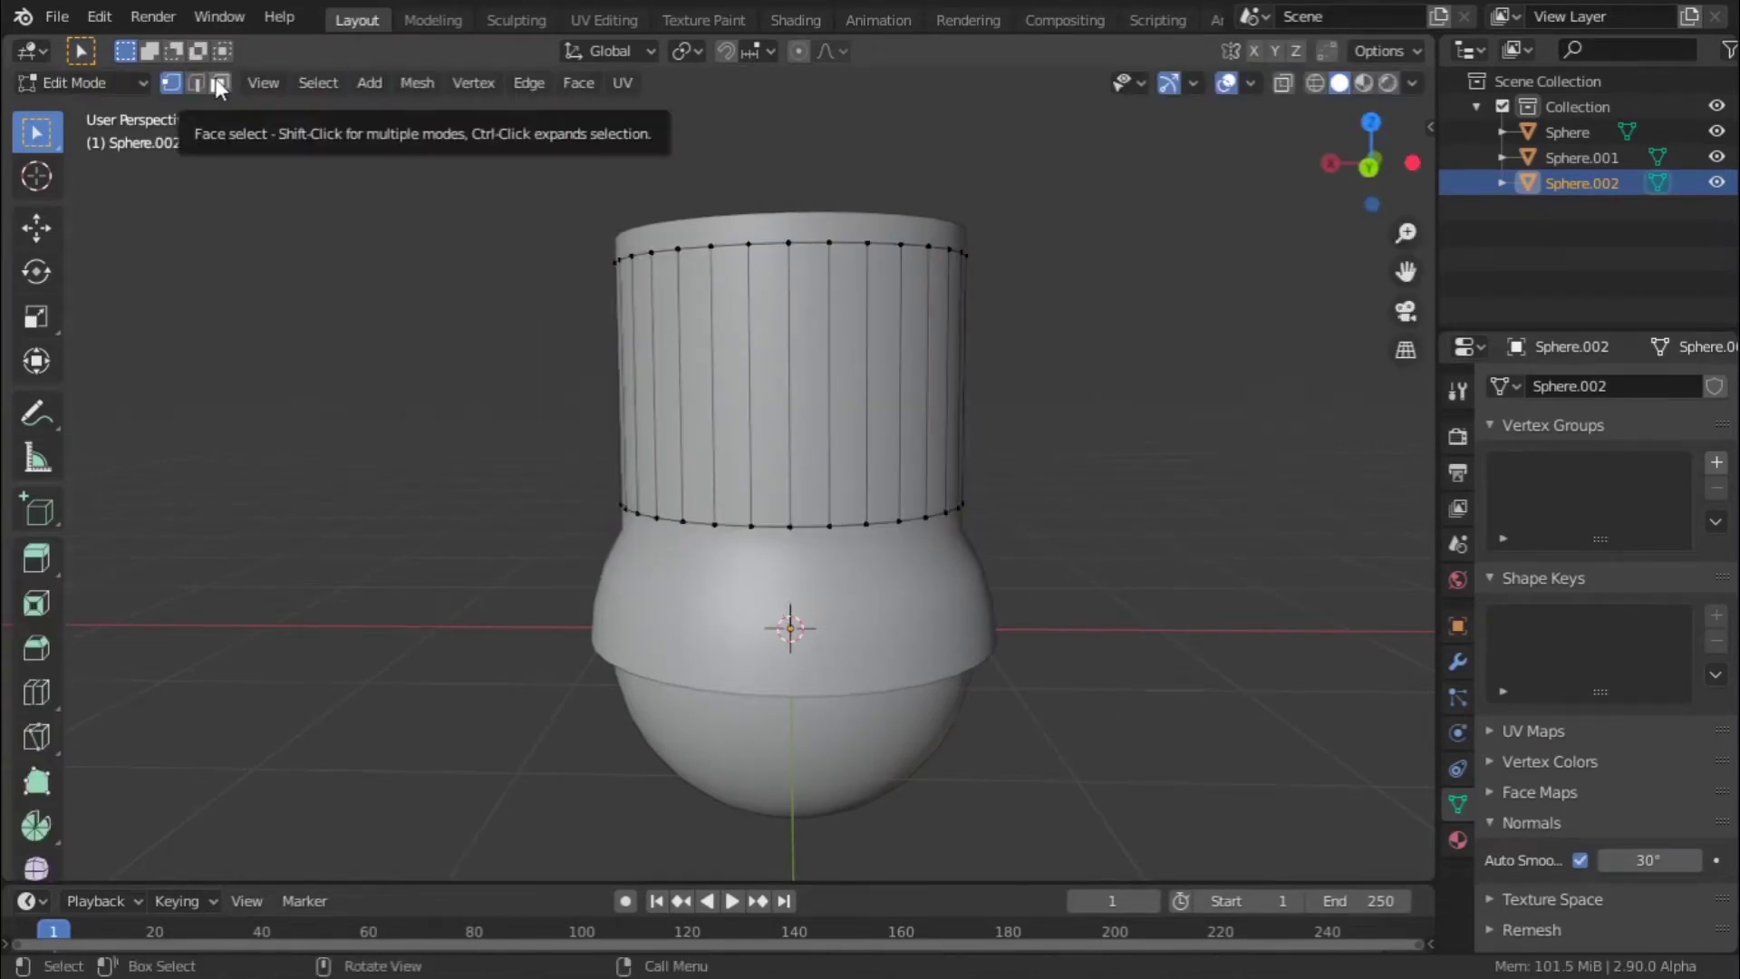
key("3")
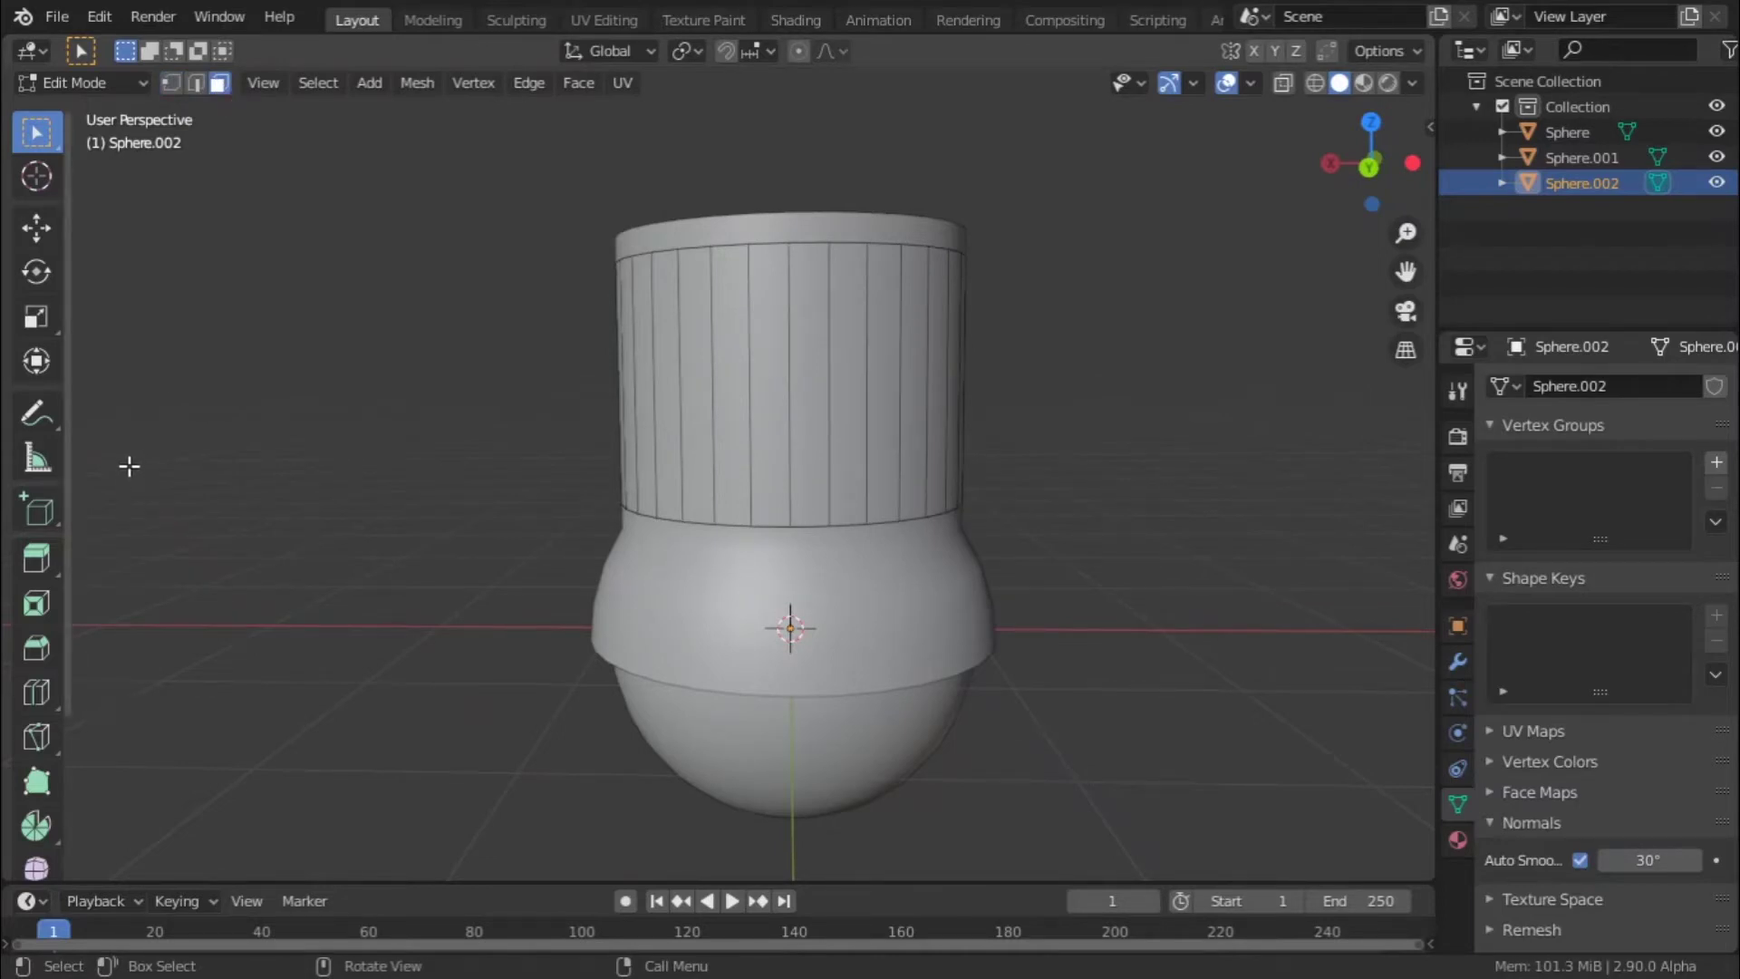
- Check the keyboard and mouse input settings in the Preferences, and close the window
left_click(147, 16)
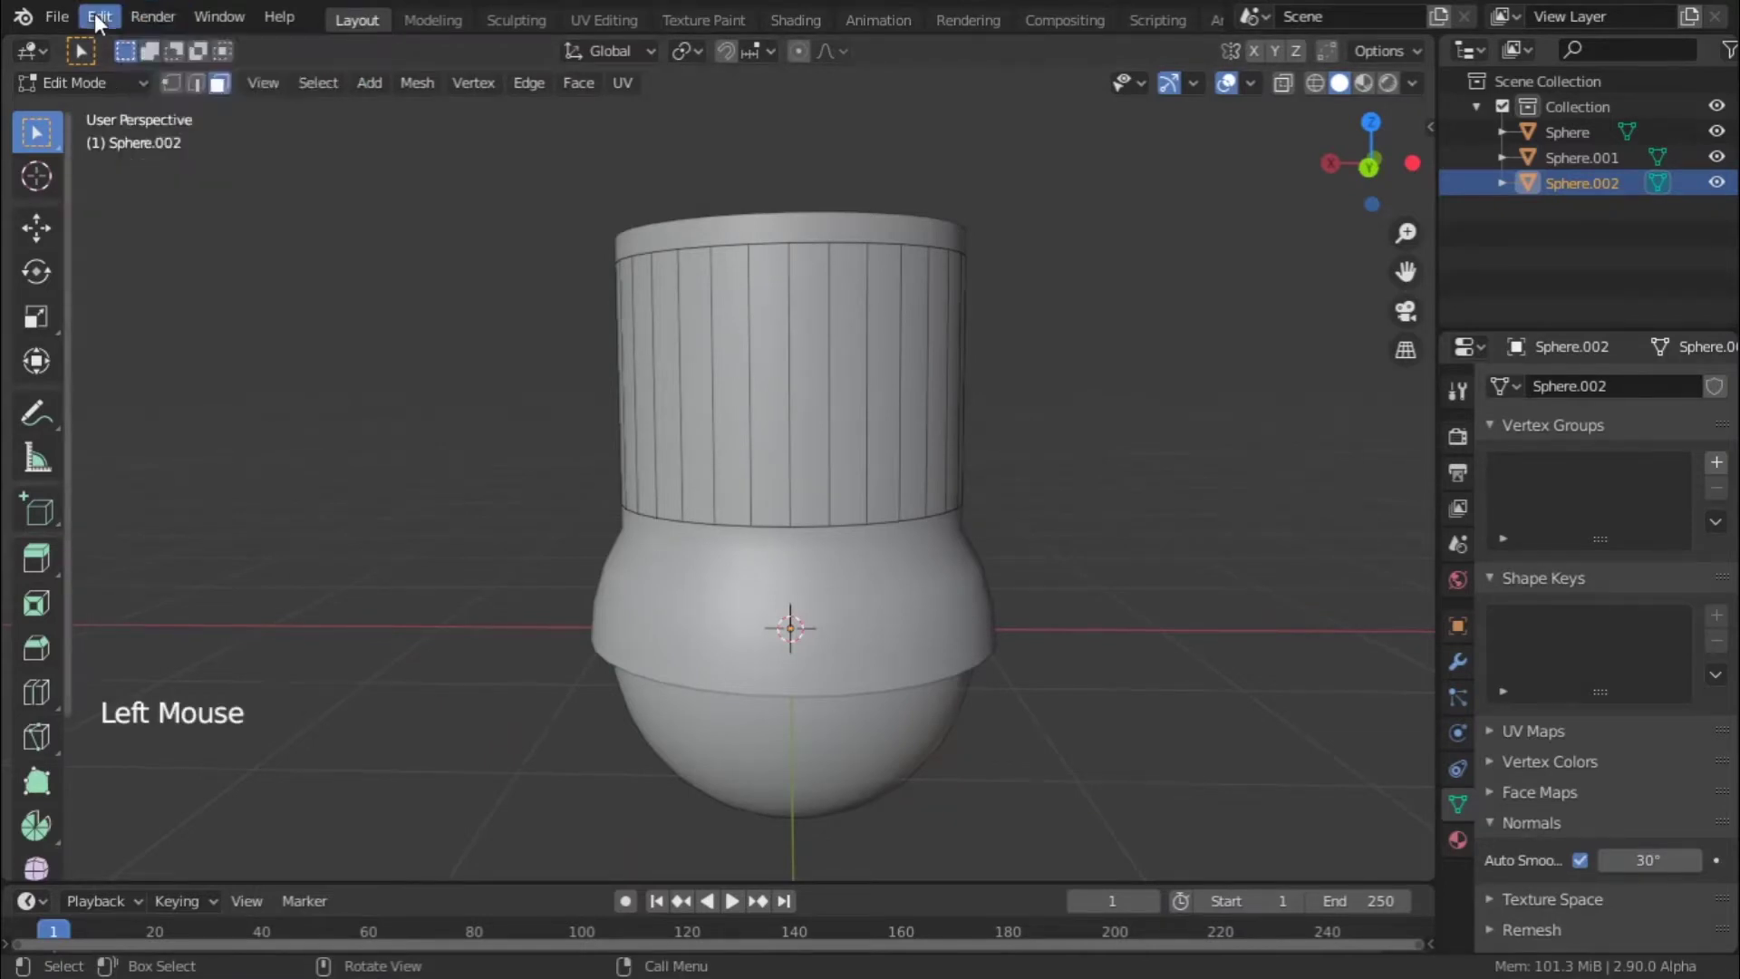
left_click(100, 18)
left_click(154, 380)
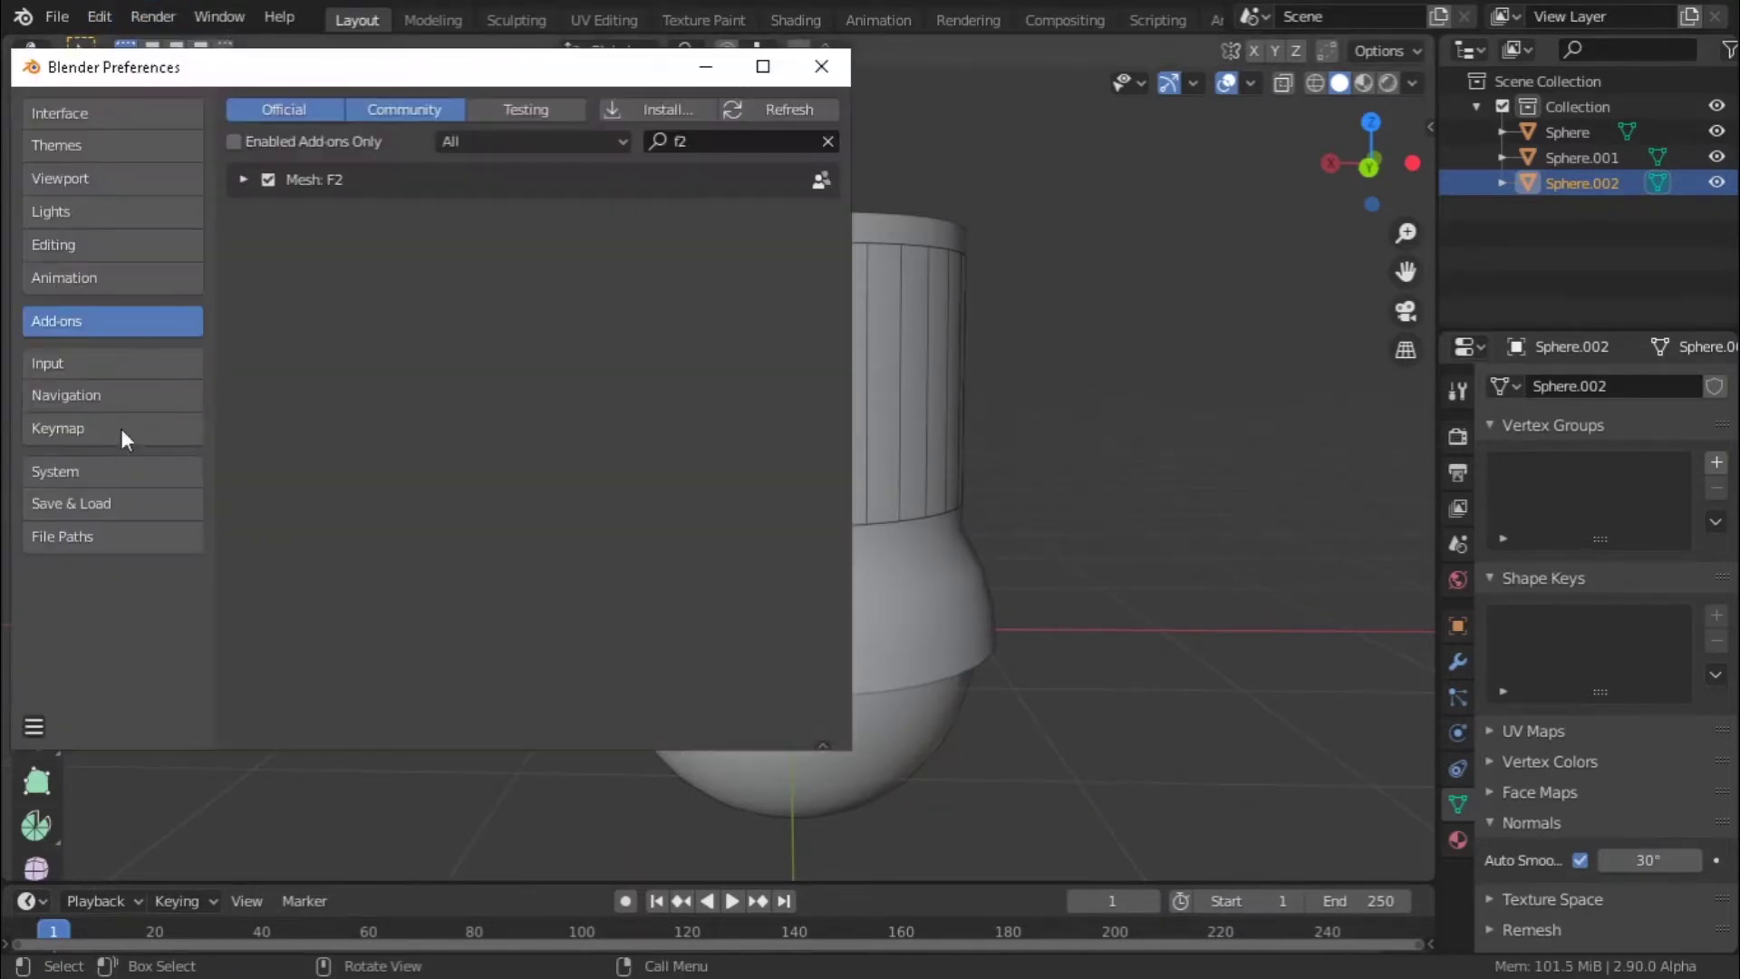
left_click(100, 363)
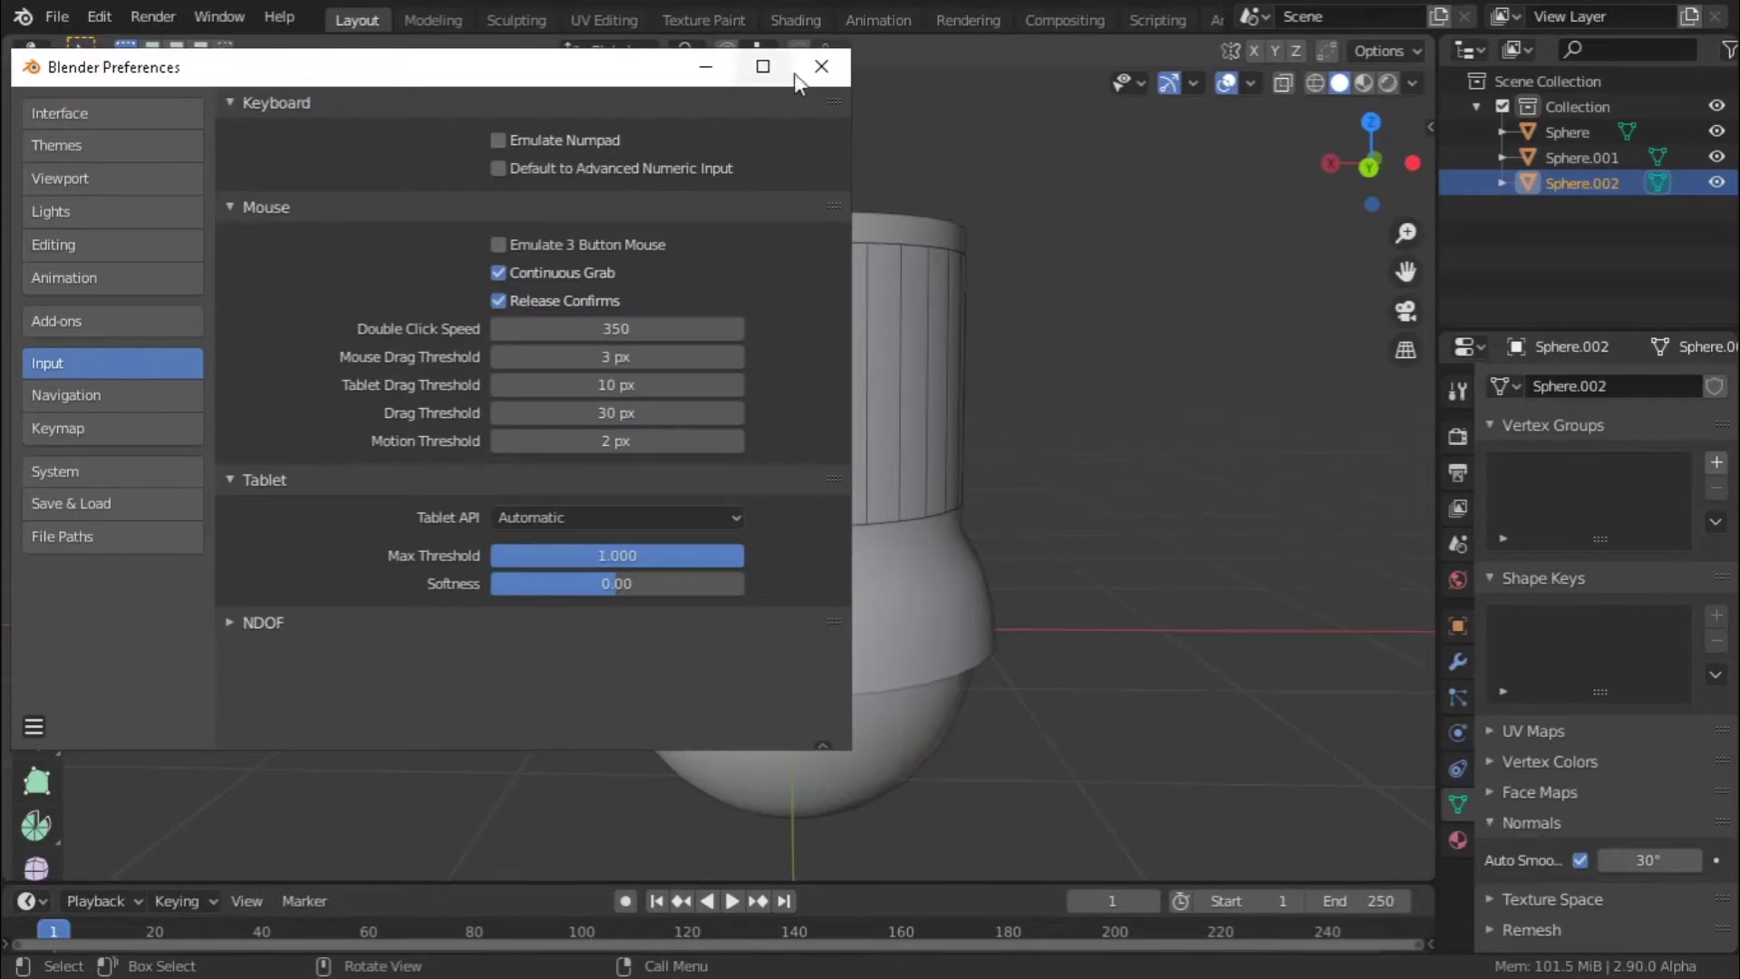
left_click(821, 67)
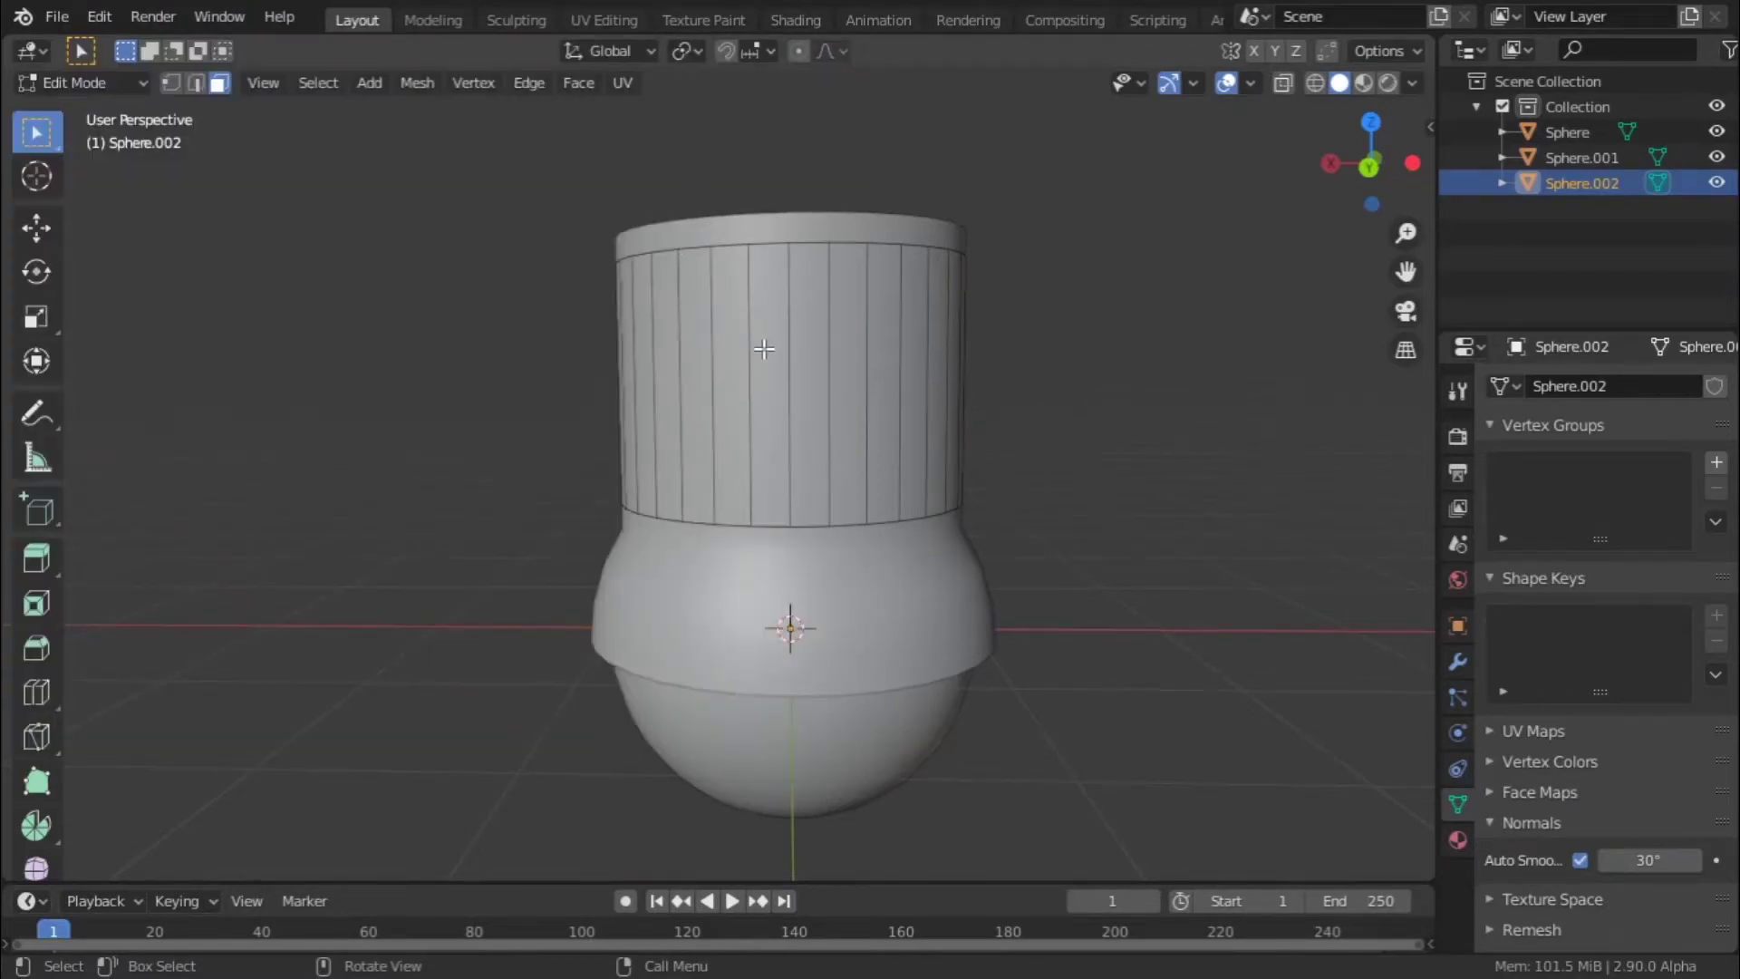
- Select all faces of the cylinder band, snap the 3D cursor to the selection, and return to Object Mode
scroll(764, 349, "up", 2)
scroll(768, 340, "down", 2)
key("KP_1")
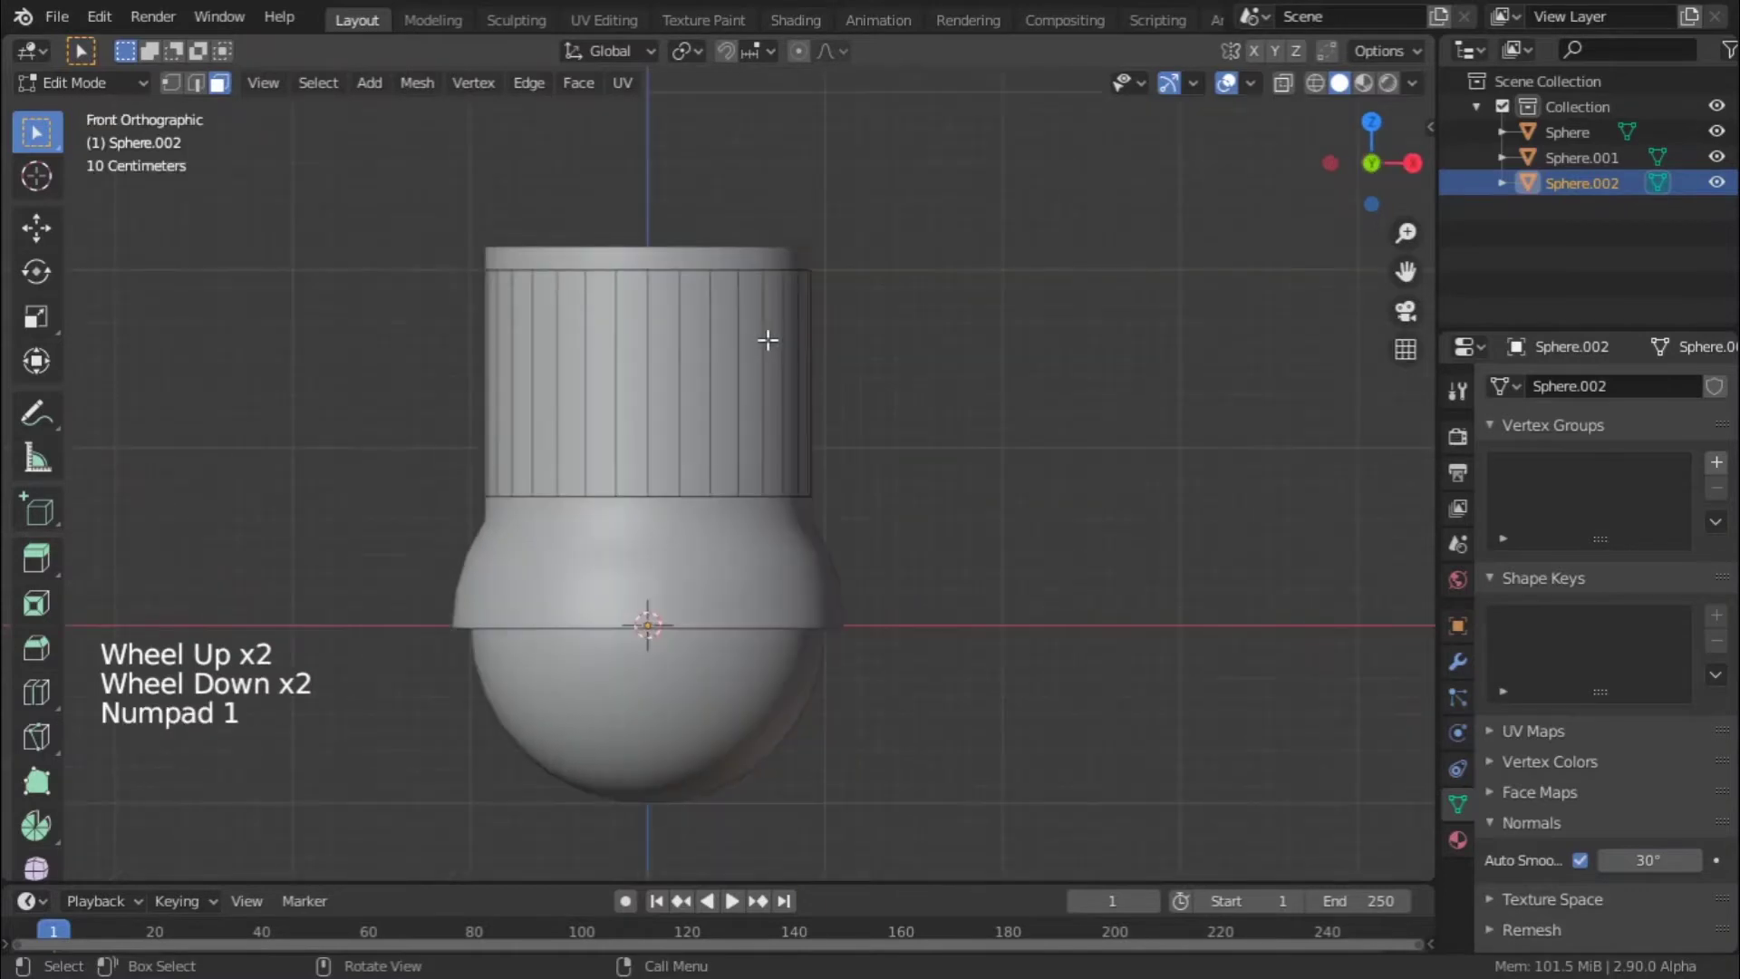
scroll(699, 446, "up", 1)
middle_click_drag(568, 324, 733, 370)
key("a")
scroll(738, 350, "down", 2)
key("shift+s")
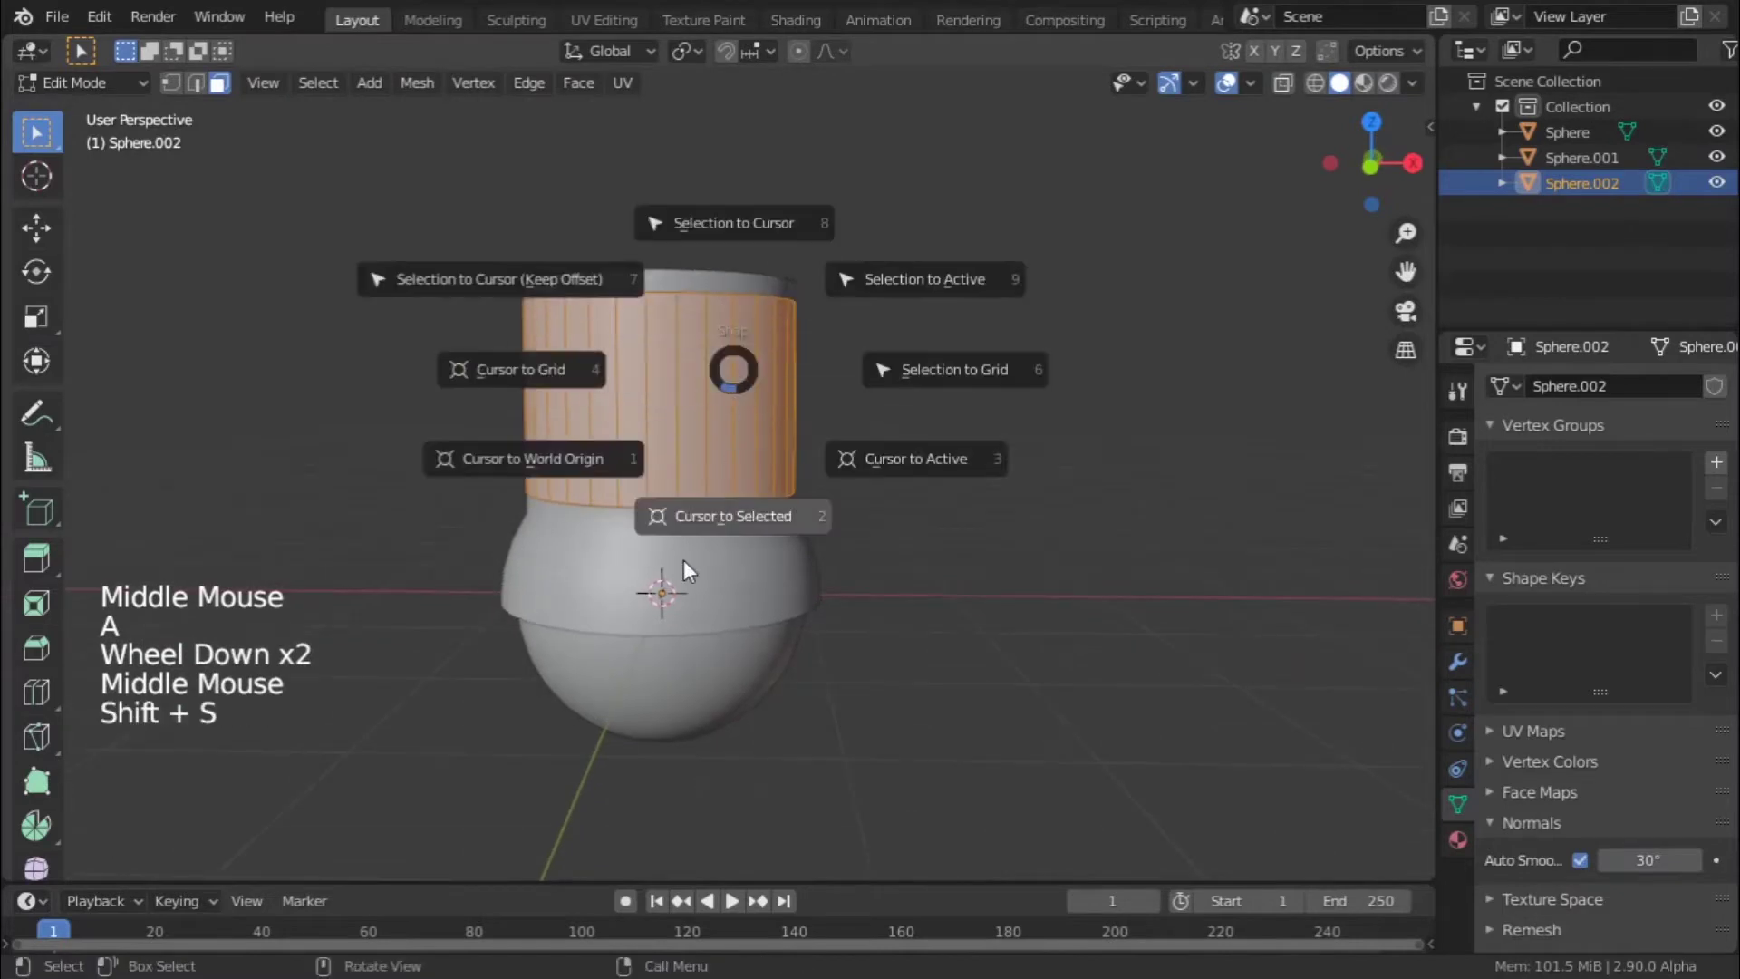
left_click(727, 511)
key("Tab")
scroll(734, 353, "up", 3)
scroll(725, 290, "down", 3)
middle_click_drag(730, 295, 743, 305)
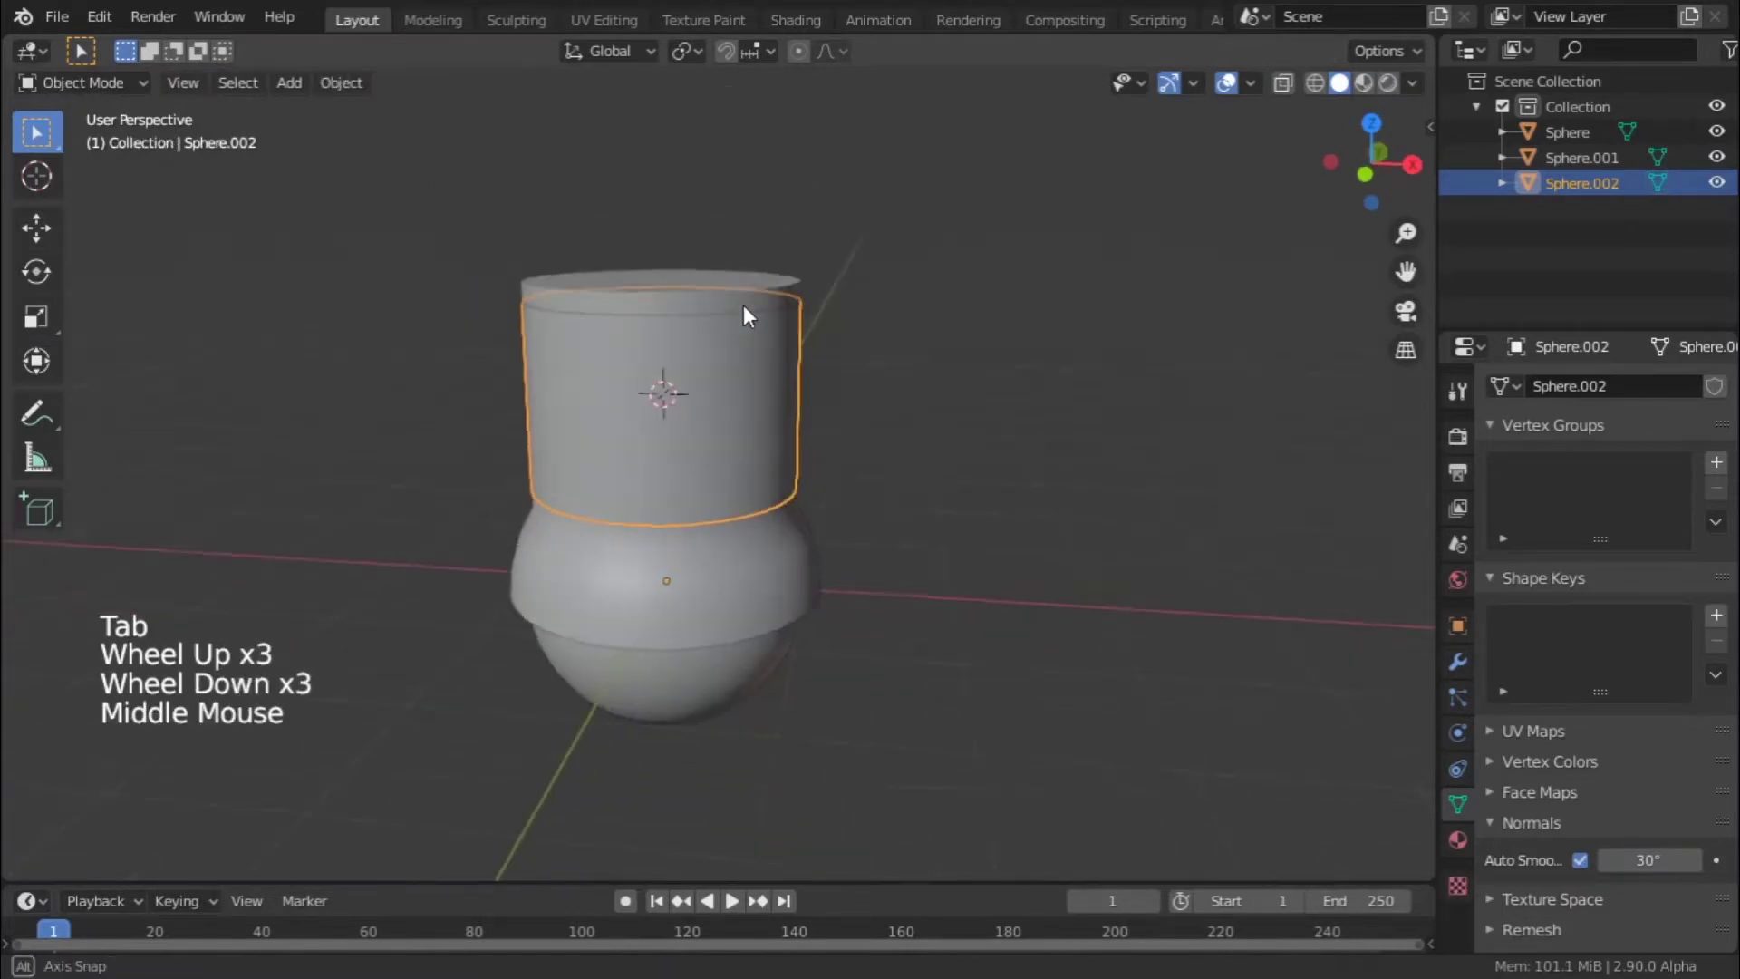
scroll(843, 281, "up", 3)
right_click(806, 304)
right_click(794, 319)
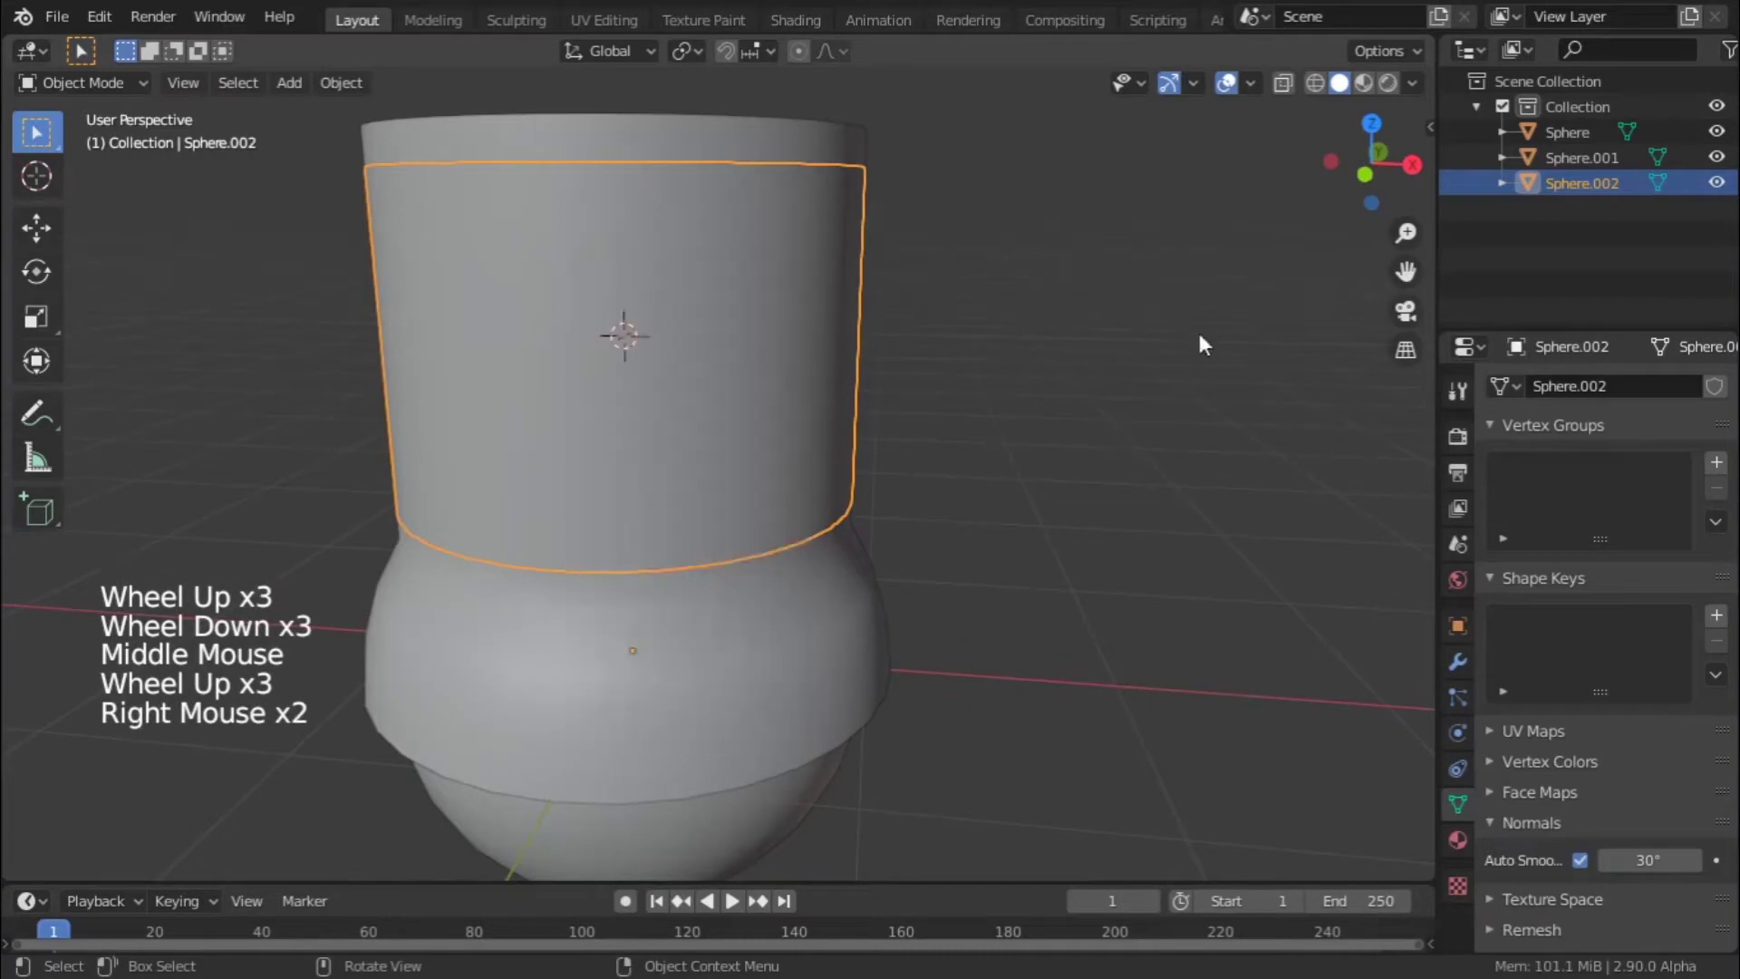
- Set the cylinder band's origin to the 3D cursor and scale the band along global Z to about 0.98
right_click(590, 317)
mouse_move(563, 380)
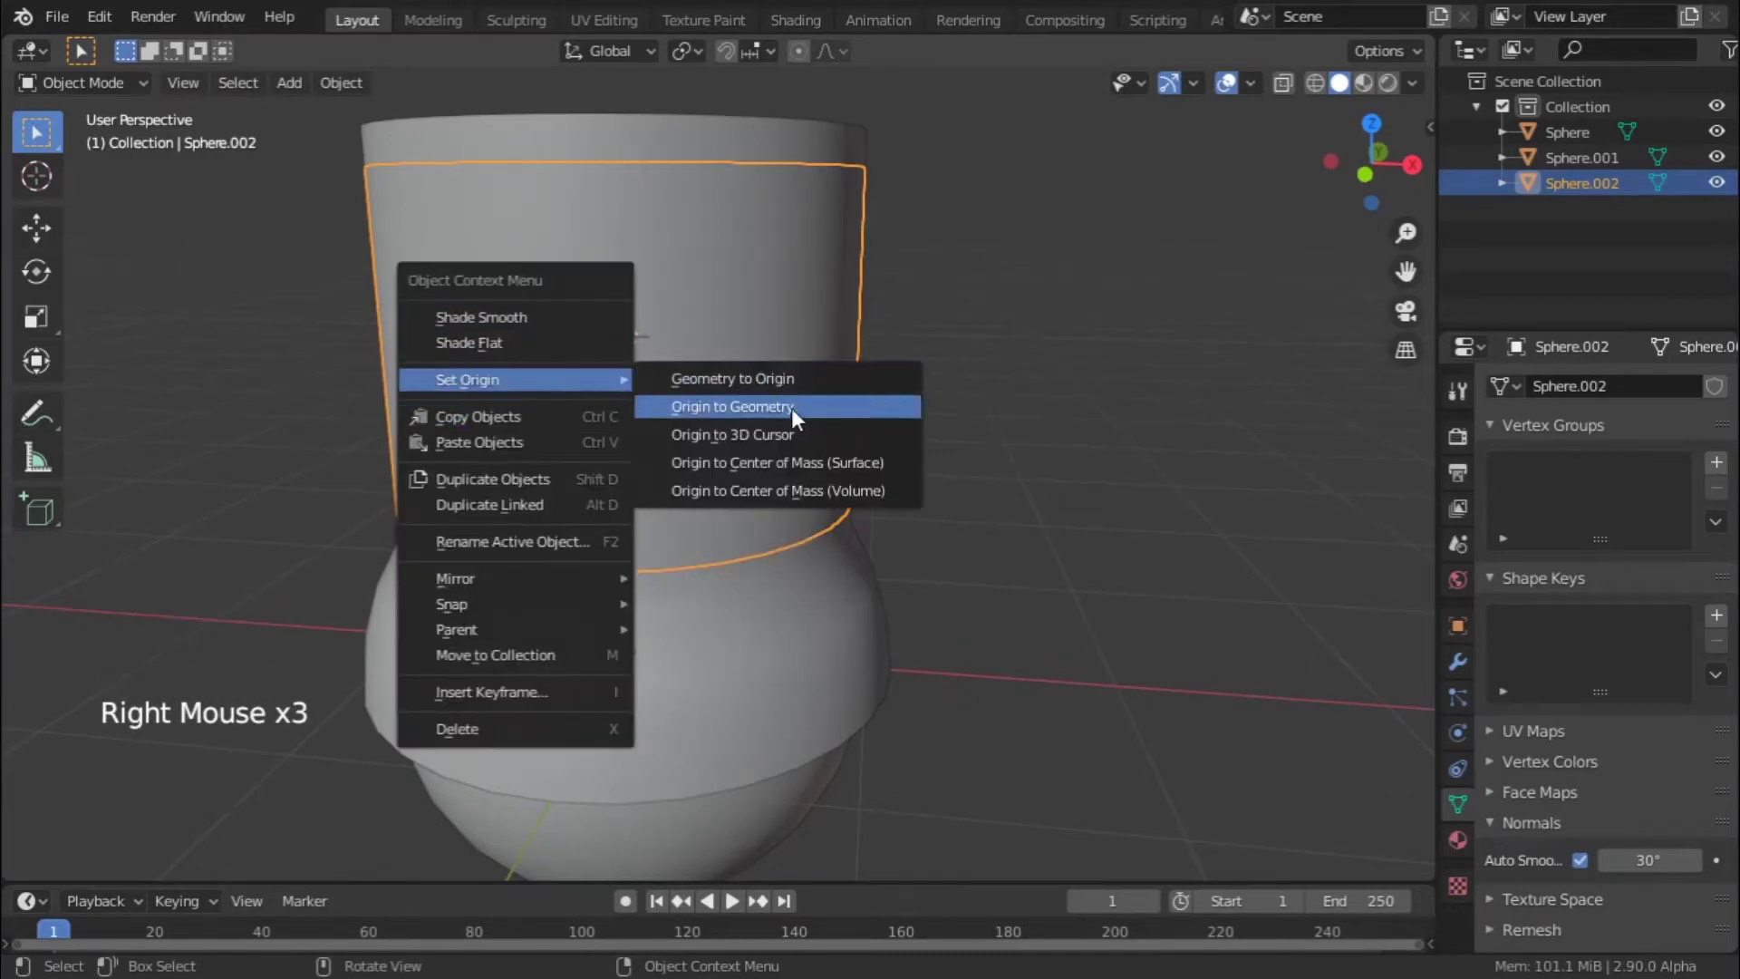
left_click(763, 433)
key("s")
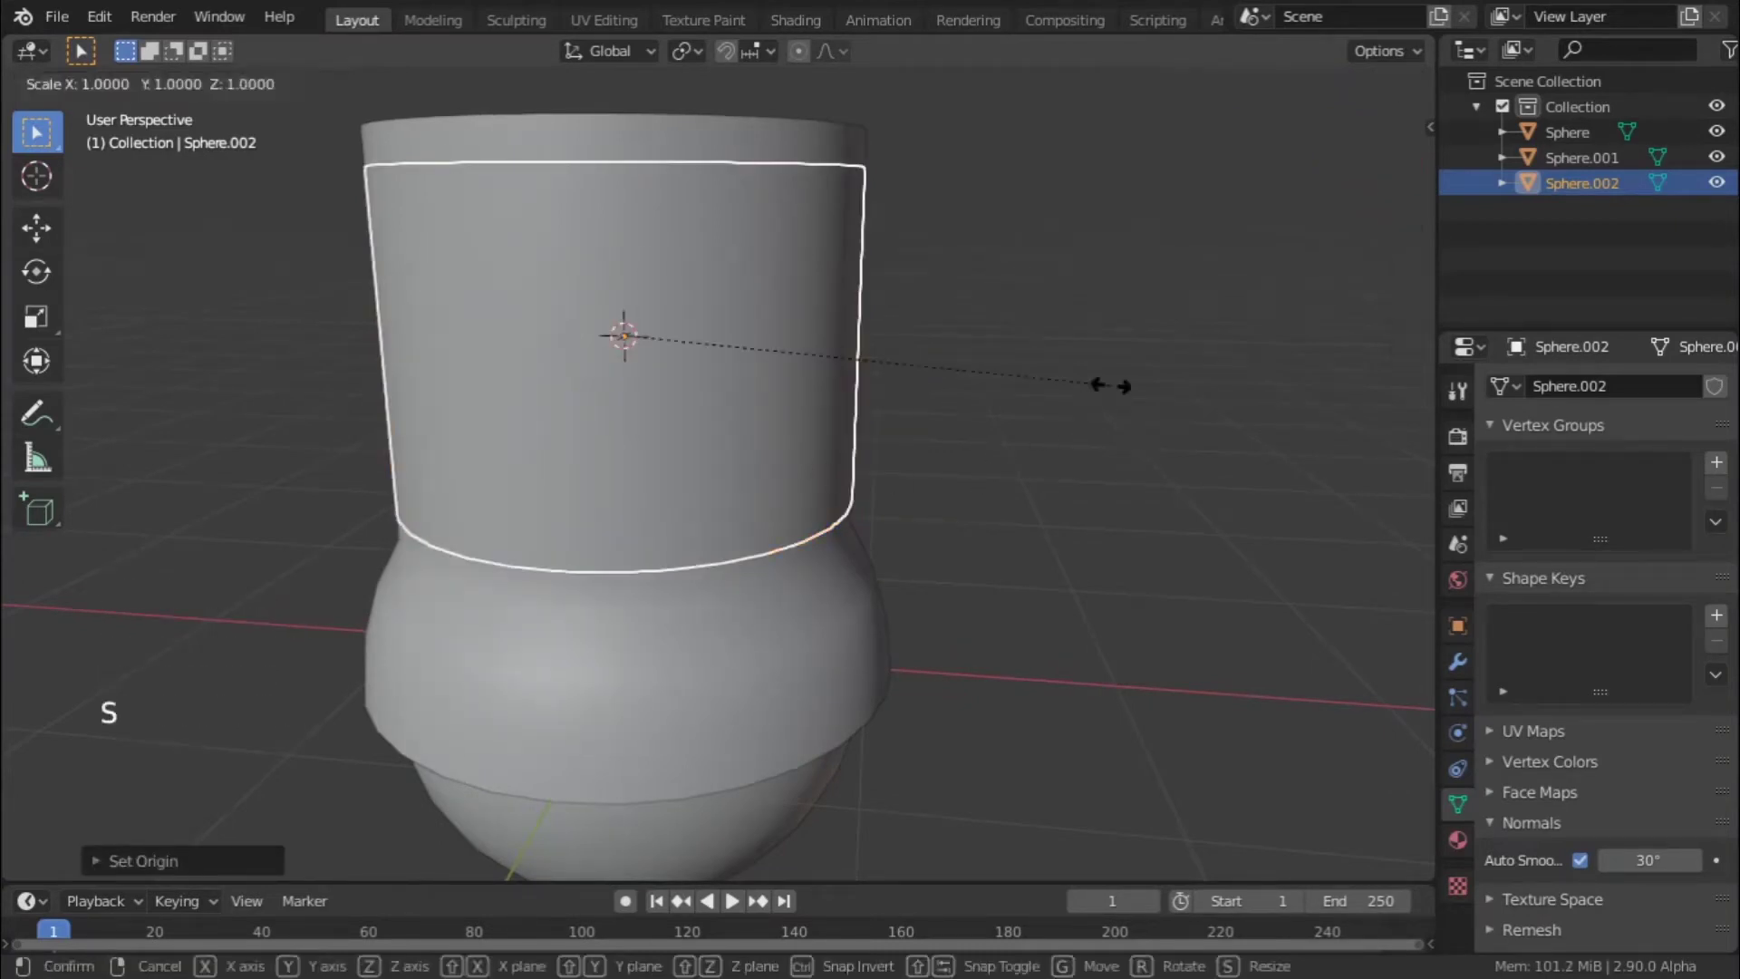
key("z")
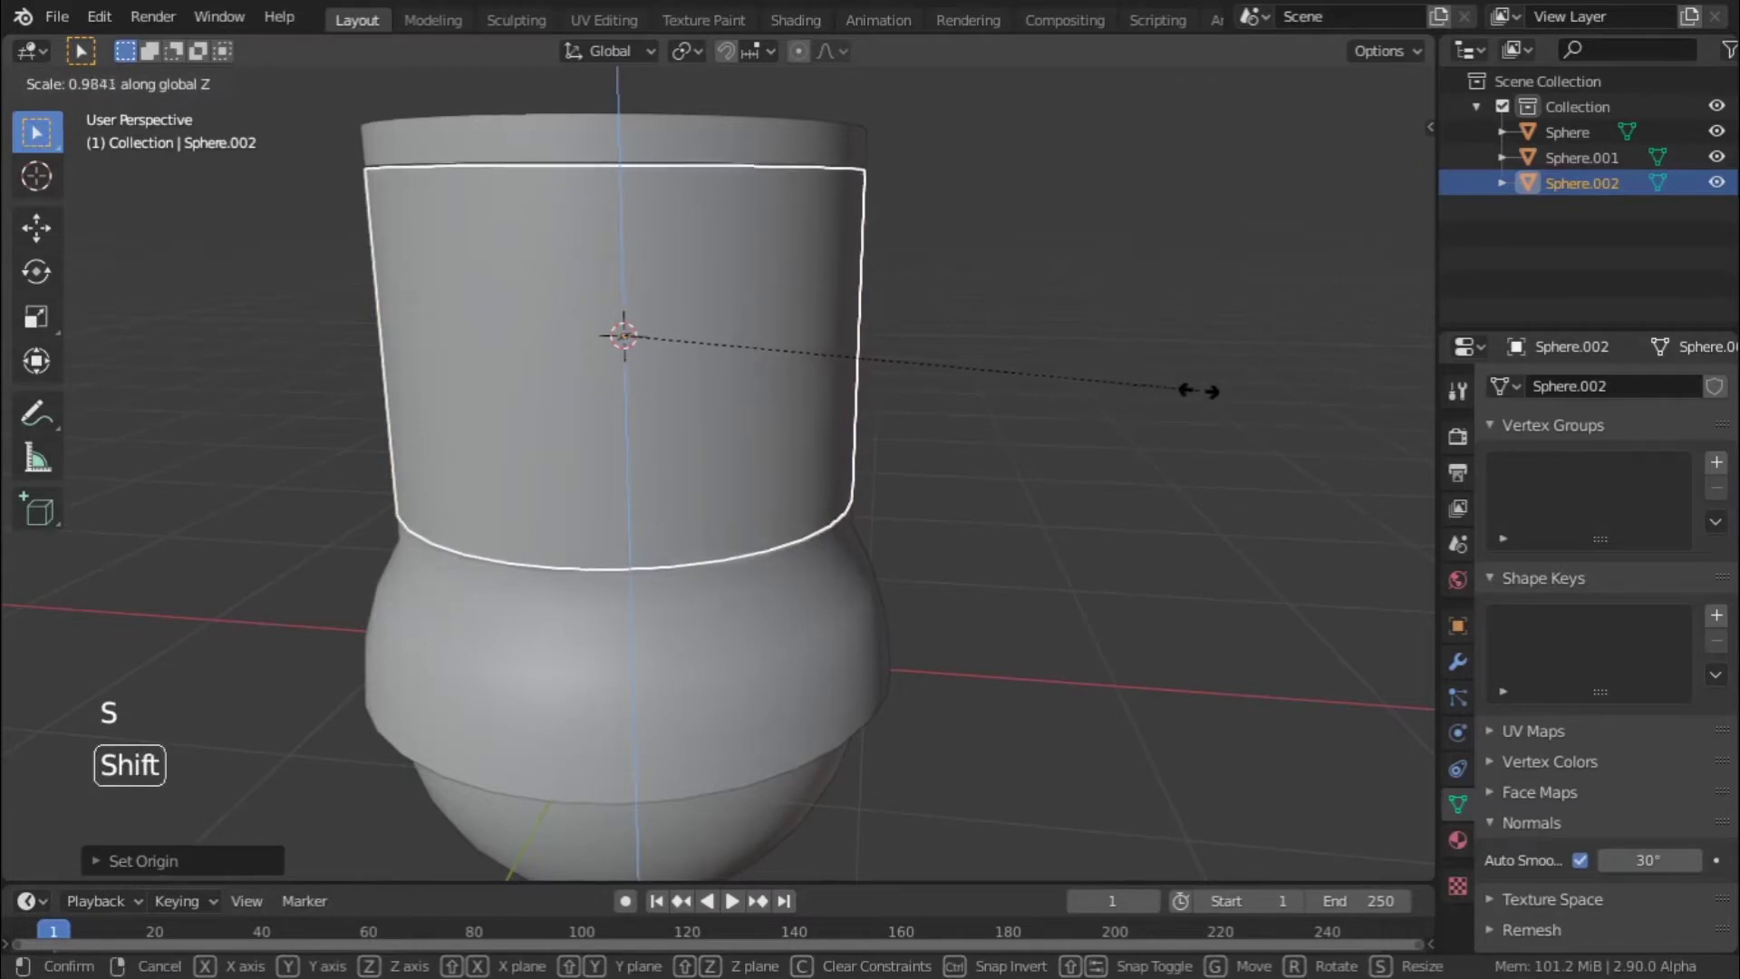
left_click(1175, 388)
left_click(976, 366)
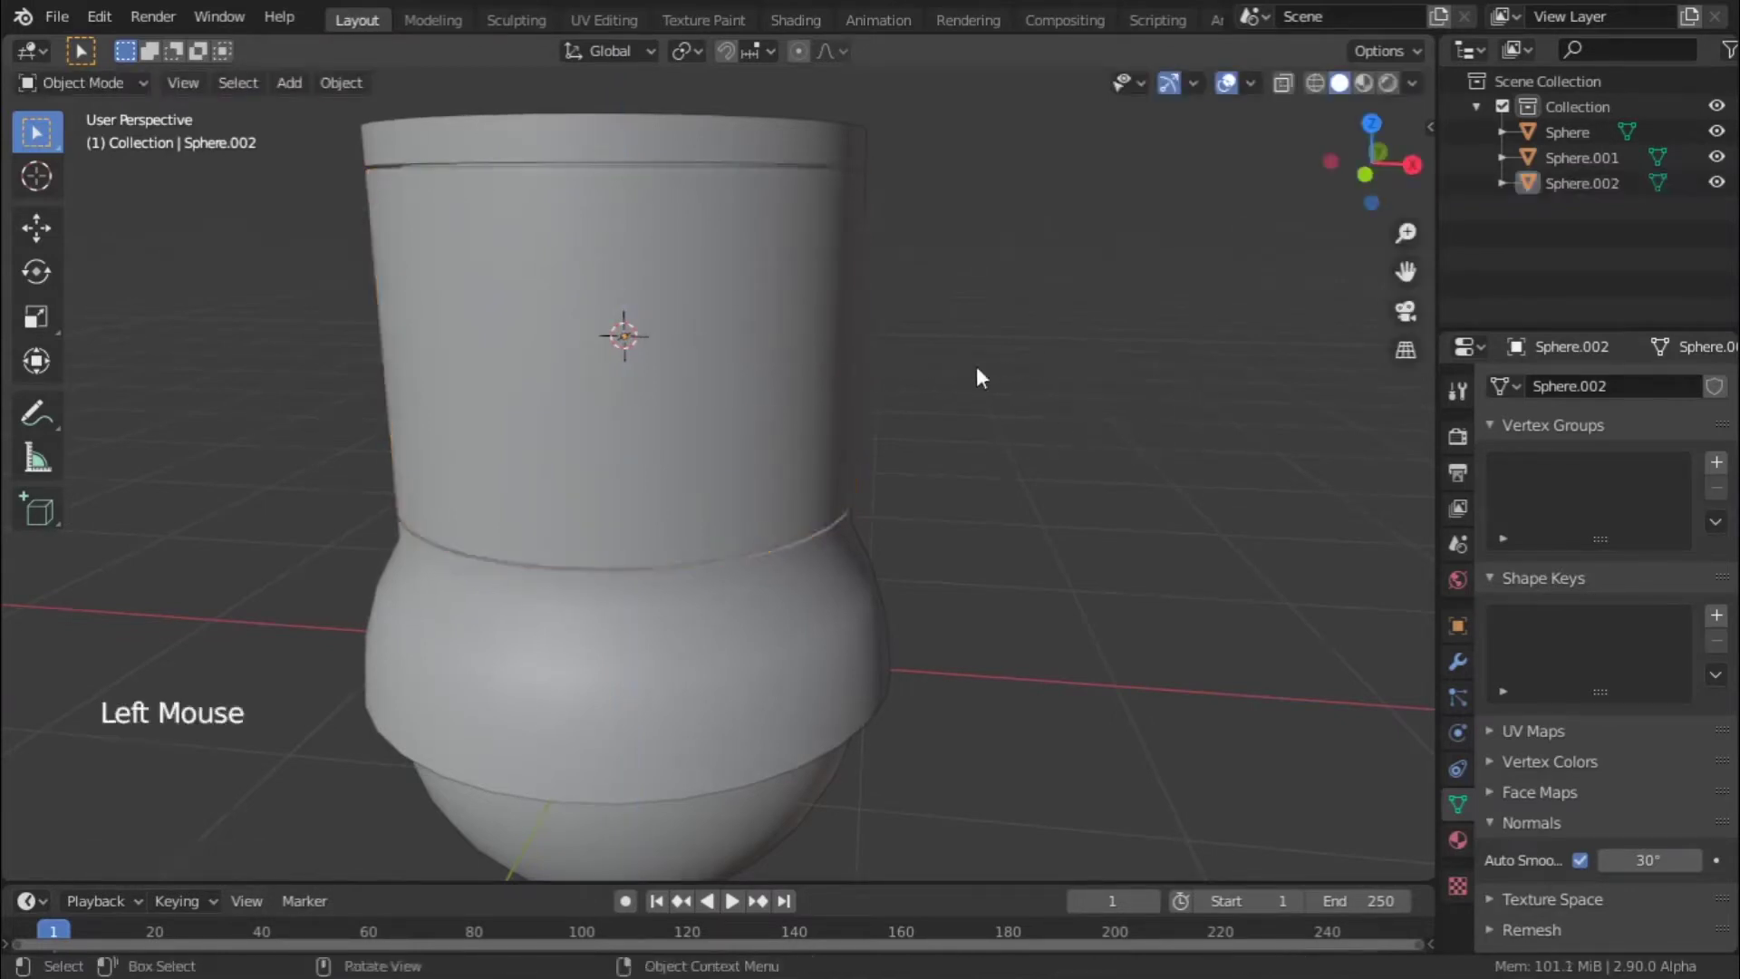
scroll(965, 460, "up", 4)
middle_click_drag(976, 366, 870, 353, "shift")
scroll(852, 372, "down", 3)
middle_click_drag(870, 353, 885, 372)
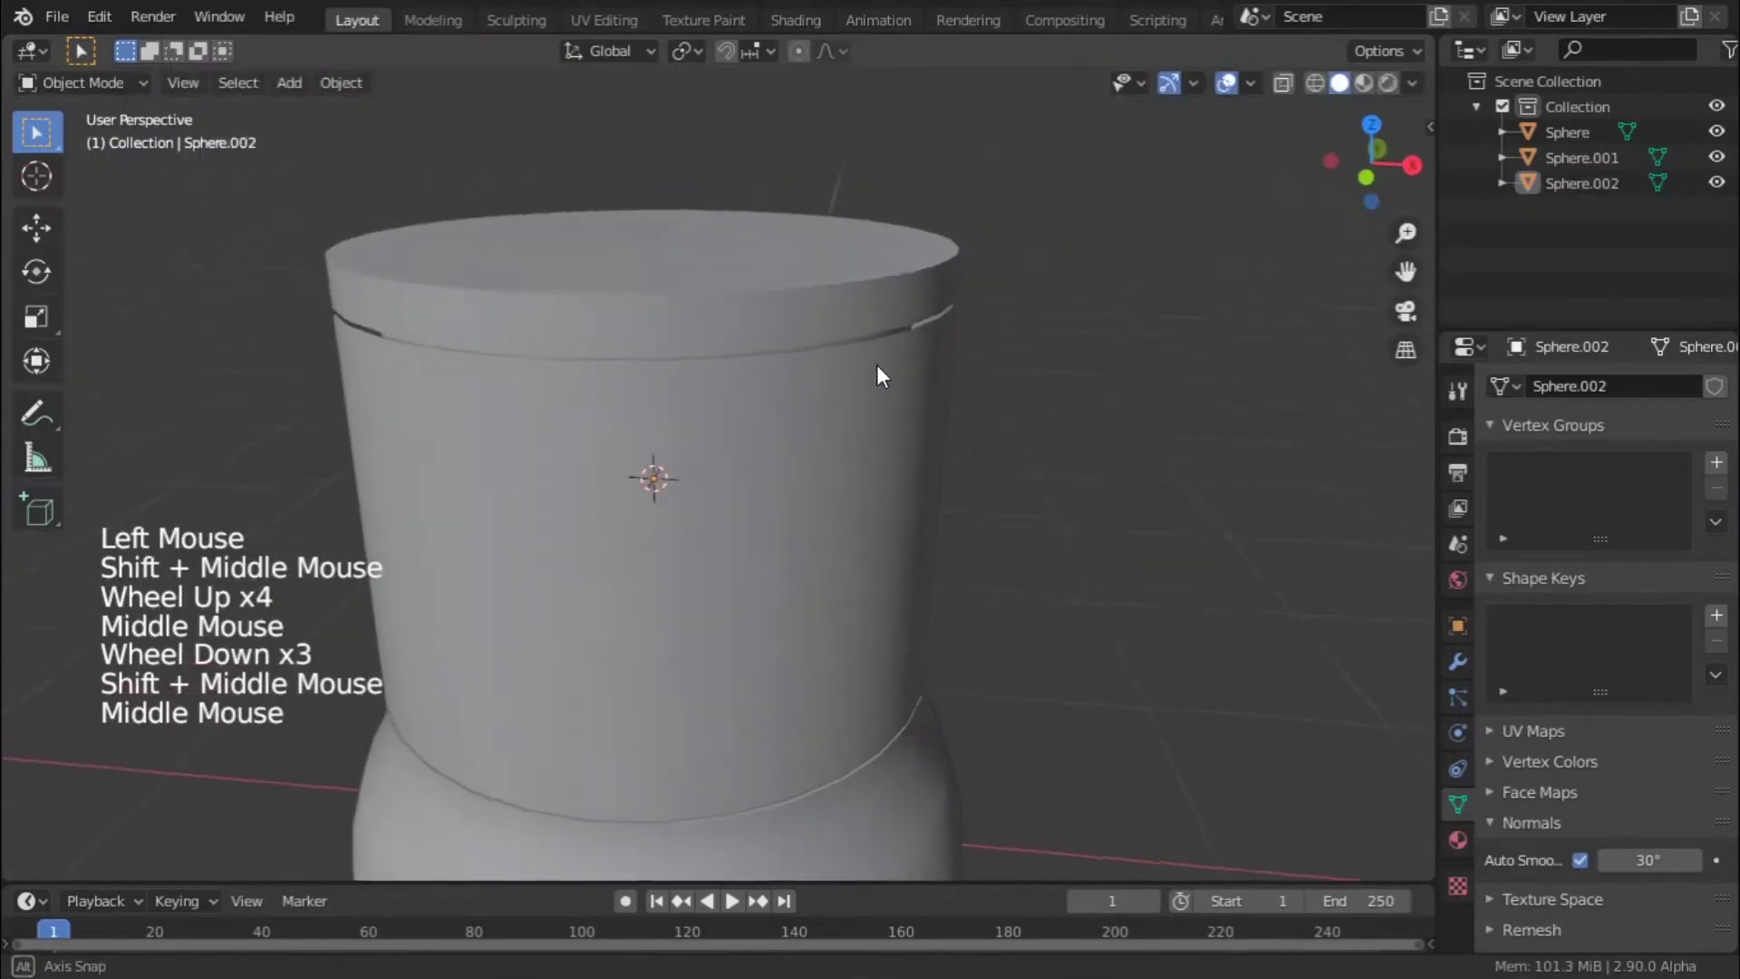
scroll(493, 295, "up", 1)
- Open the cylinder band in Edit Mode with edge selection and select both its upper and lower edge loops
key("Tab")
scroll(489, 408, "down", 3)
middle_click_drag(490, 408, 454, 363)
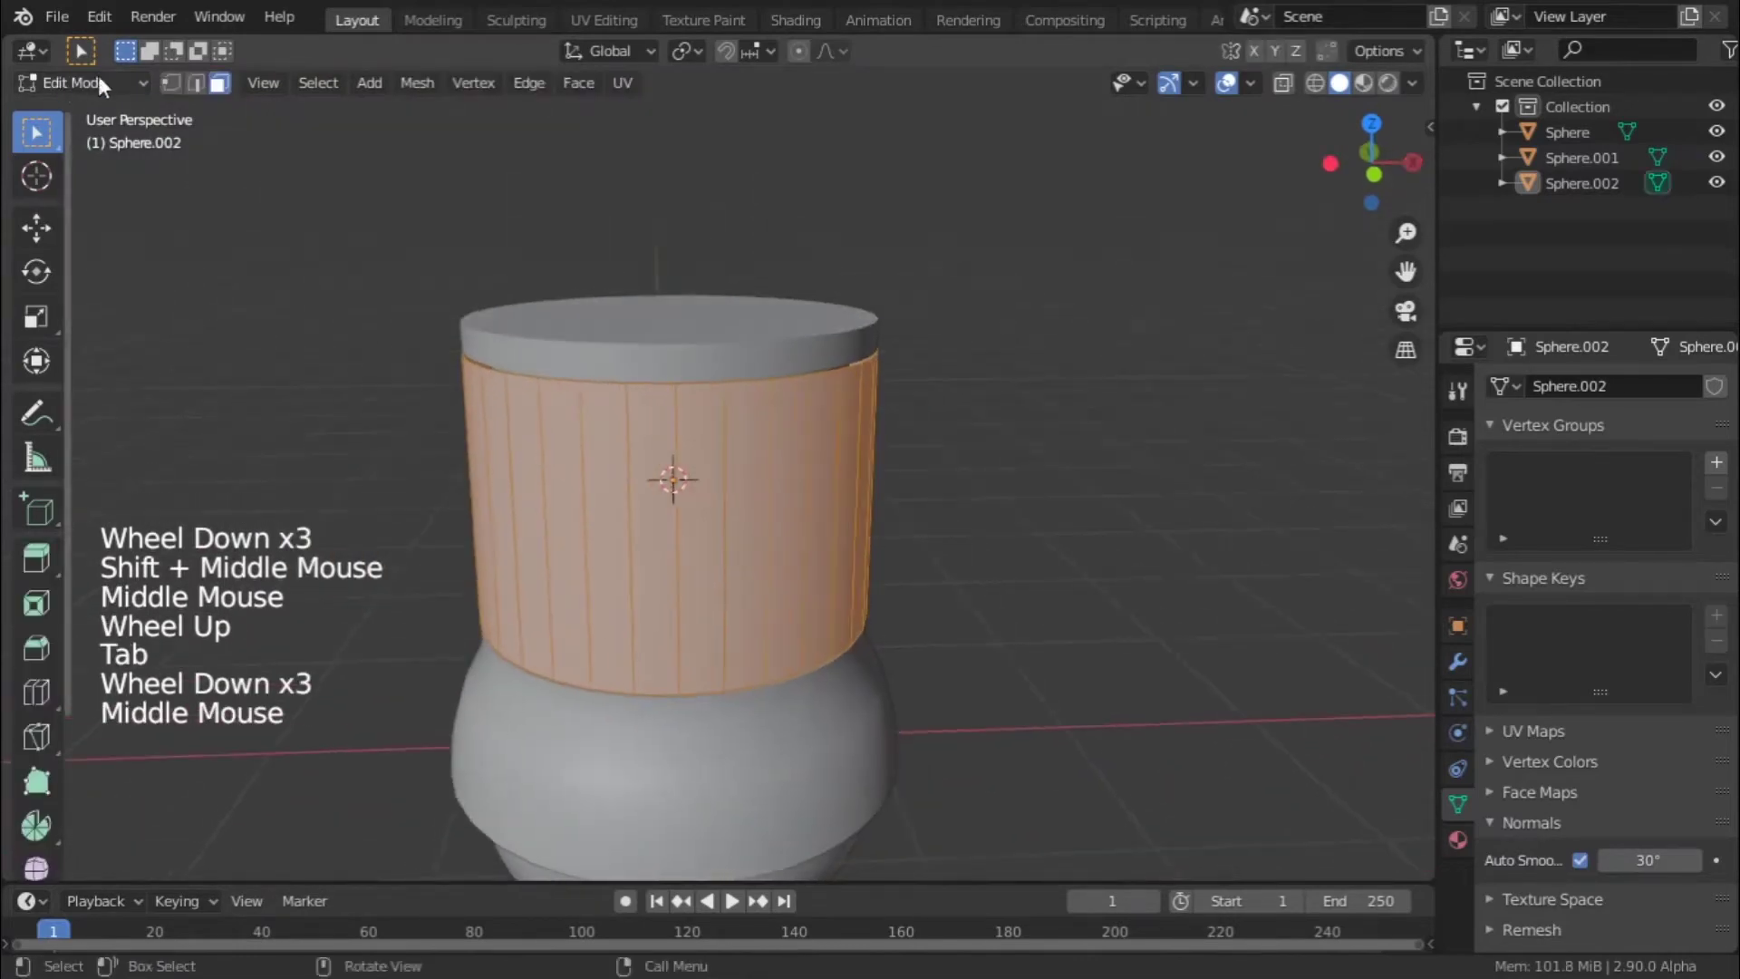
left_click(195, 82)
left_click(605, 388, "alt")
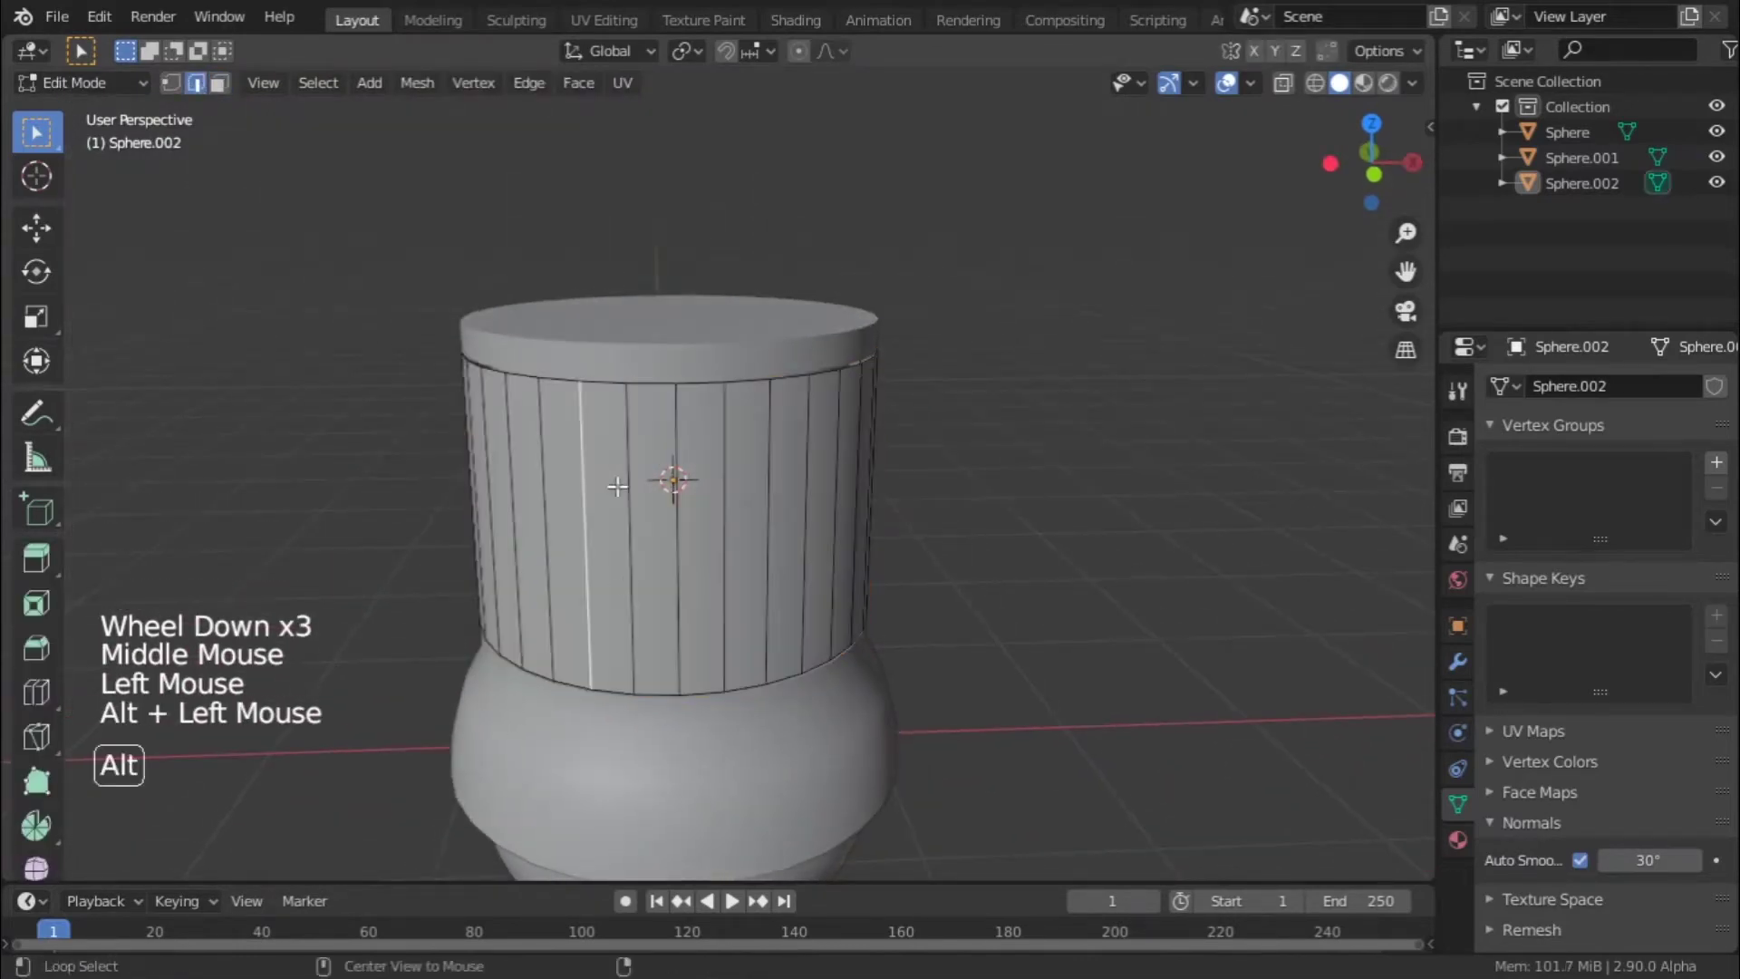
left_click(606, 388, "alt")
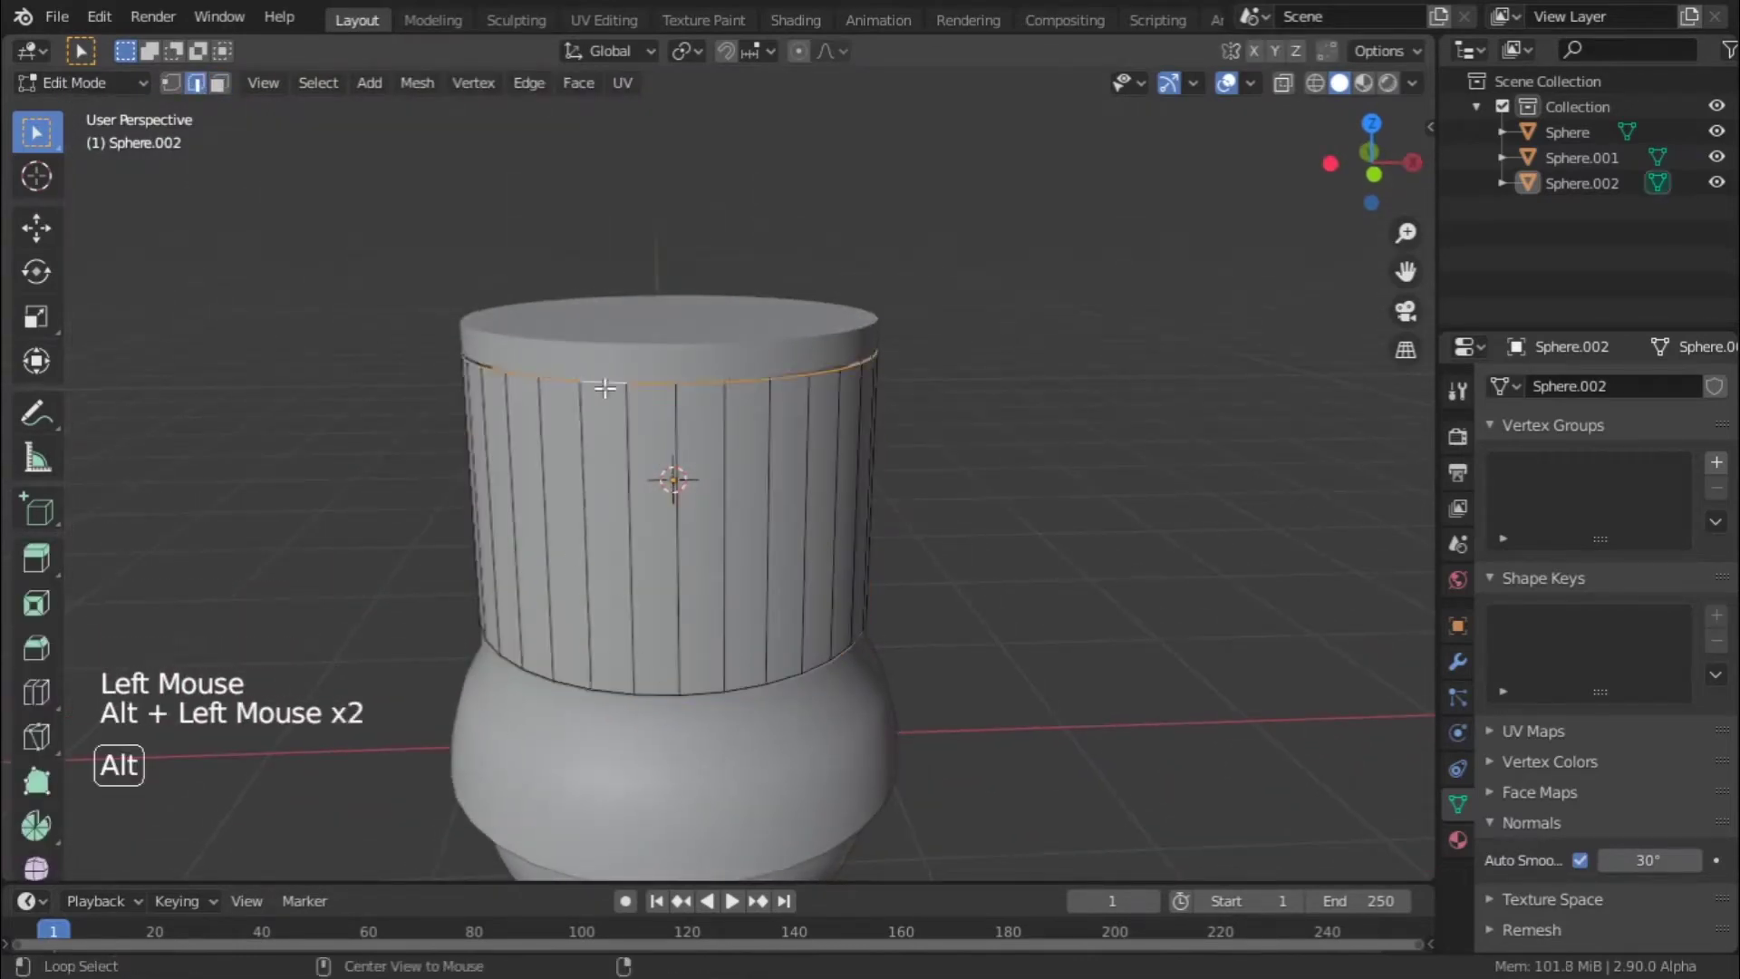
left_click(637, 692, "alt+shift")
scroll(617, 651, "up", 1)
middle_click_drag(637, 693, 789, 730)
scroll(616, 650, "up", 1)
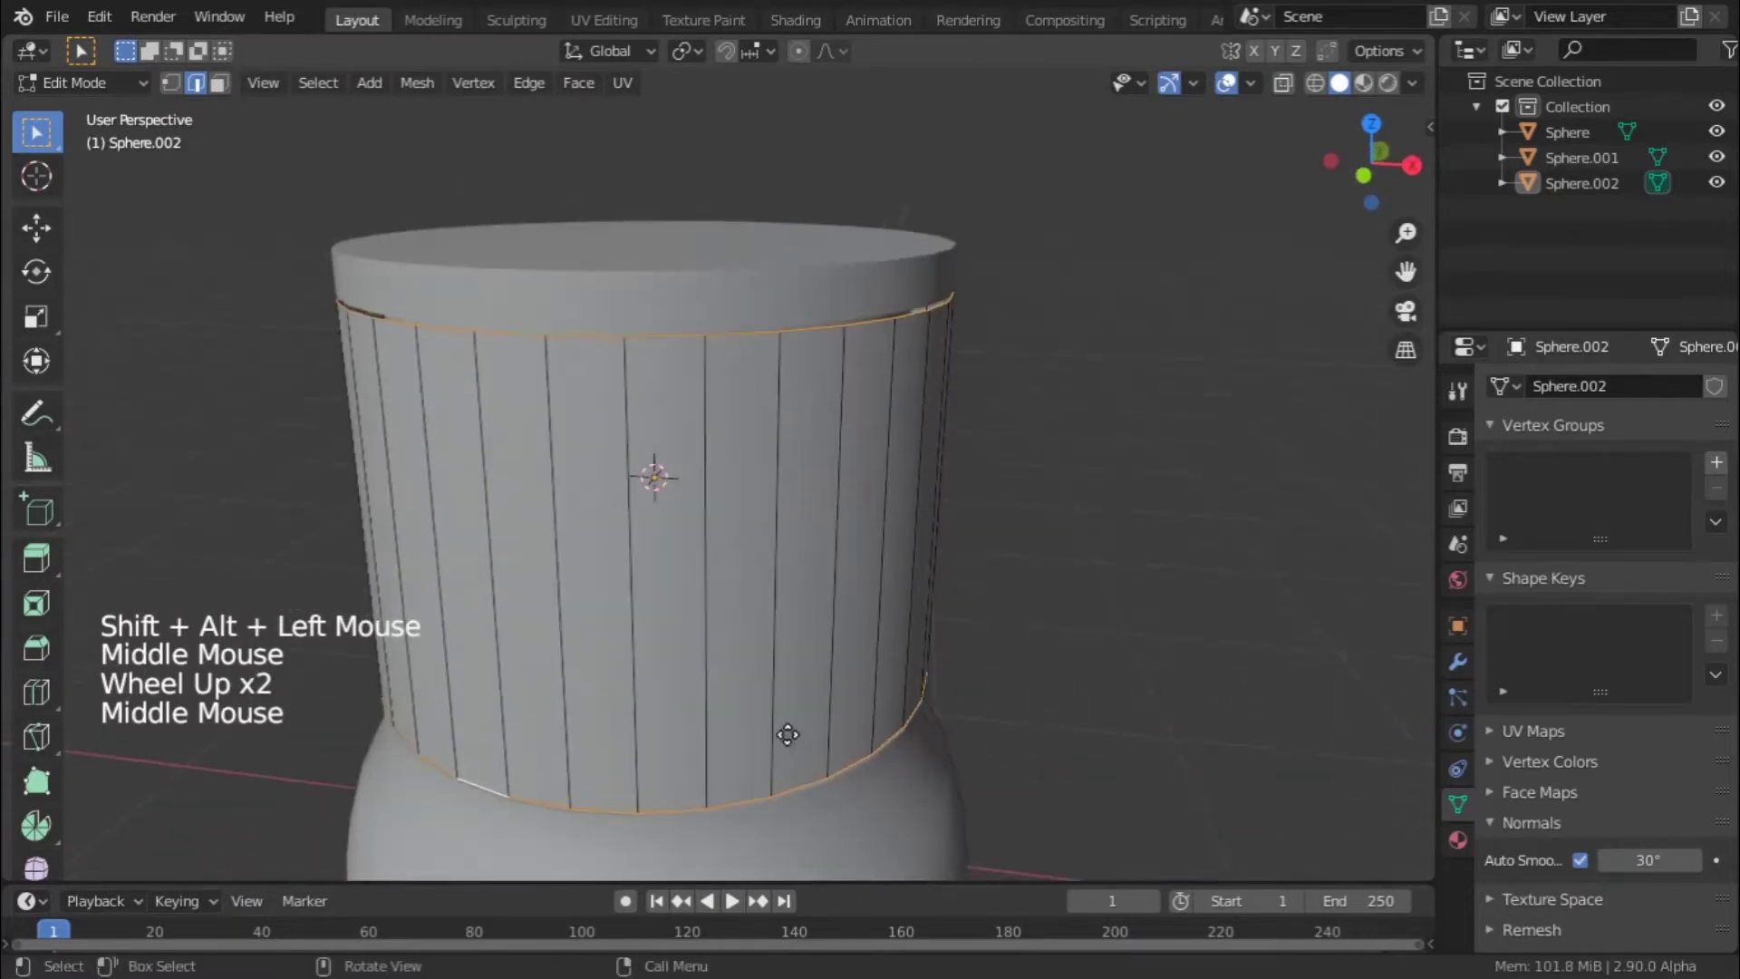
- Extrude the two edge loops and scale them inward to about 0.945 with global Z locked, then return to Object Mode
key("e")
key("s")
key("shift")
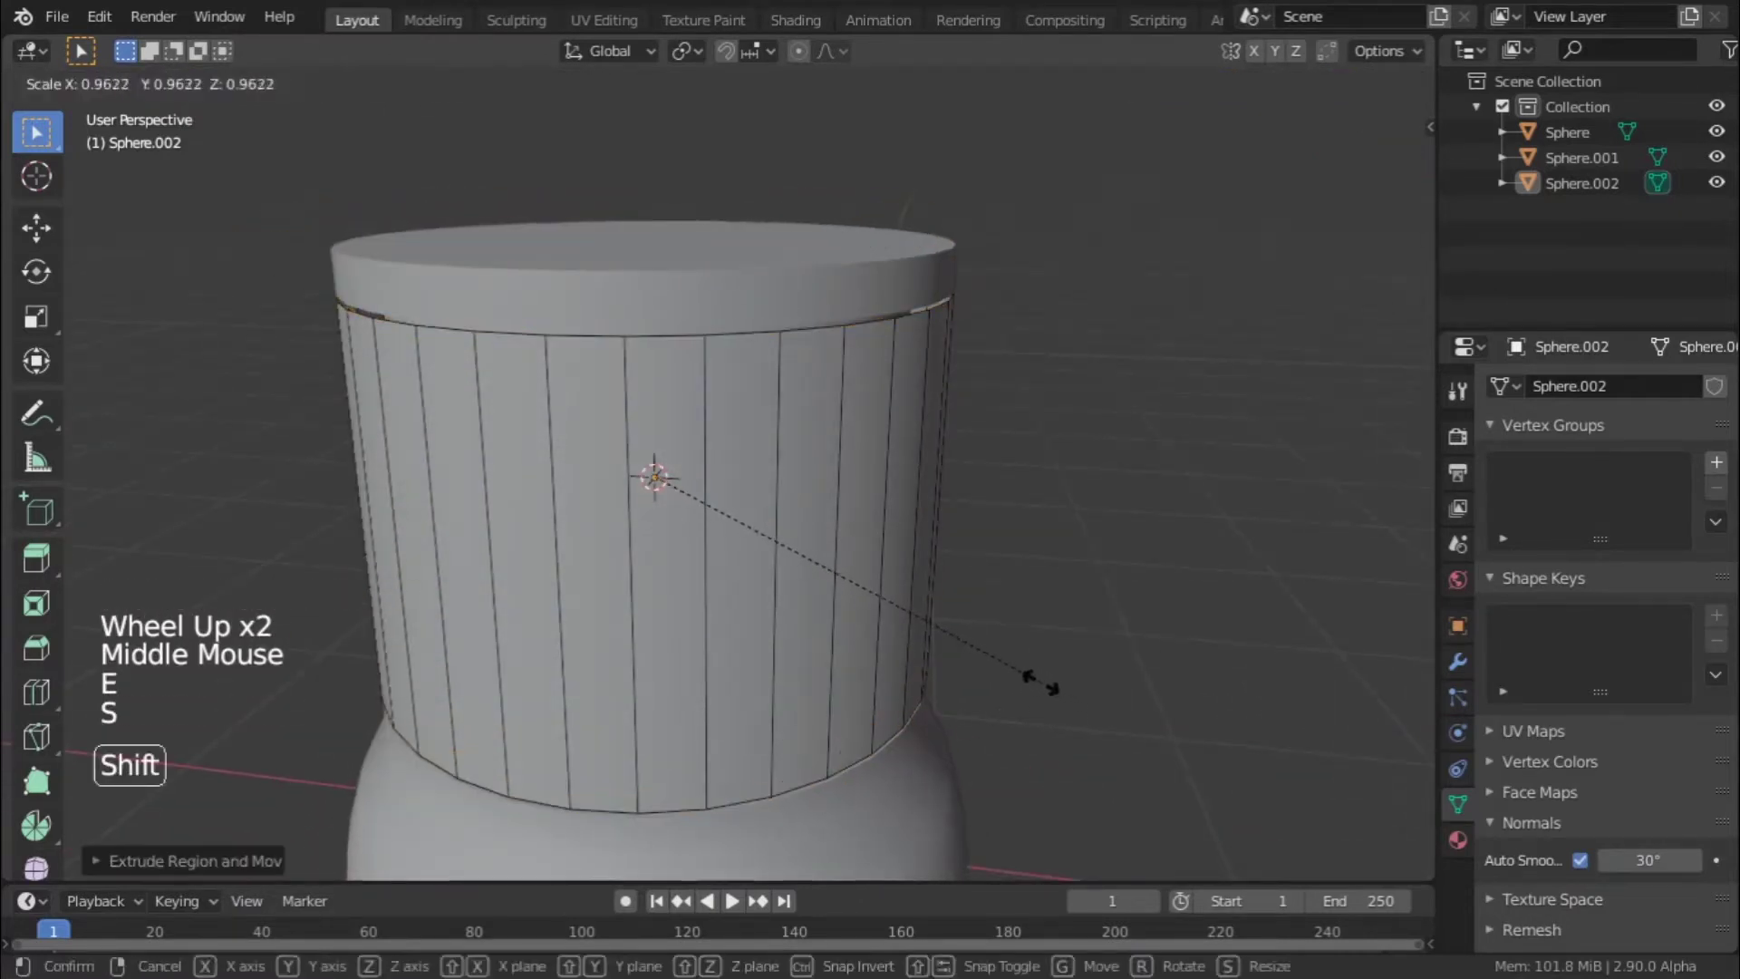
key("shift+z")
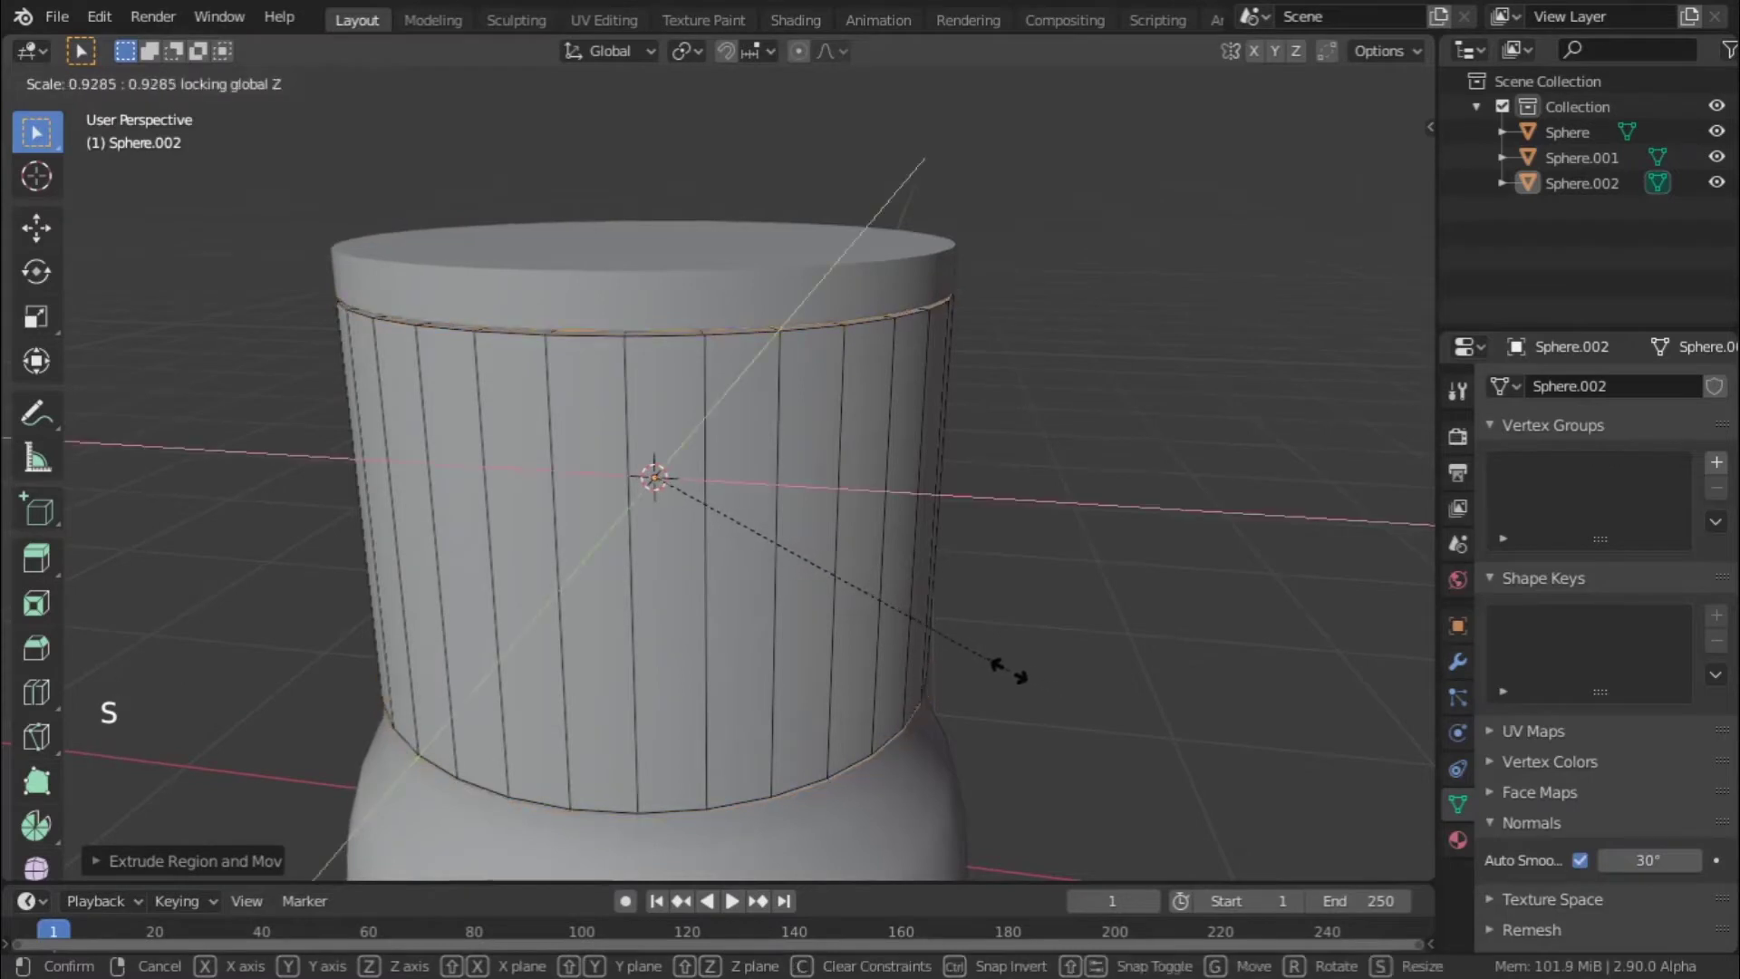
key("shift")
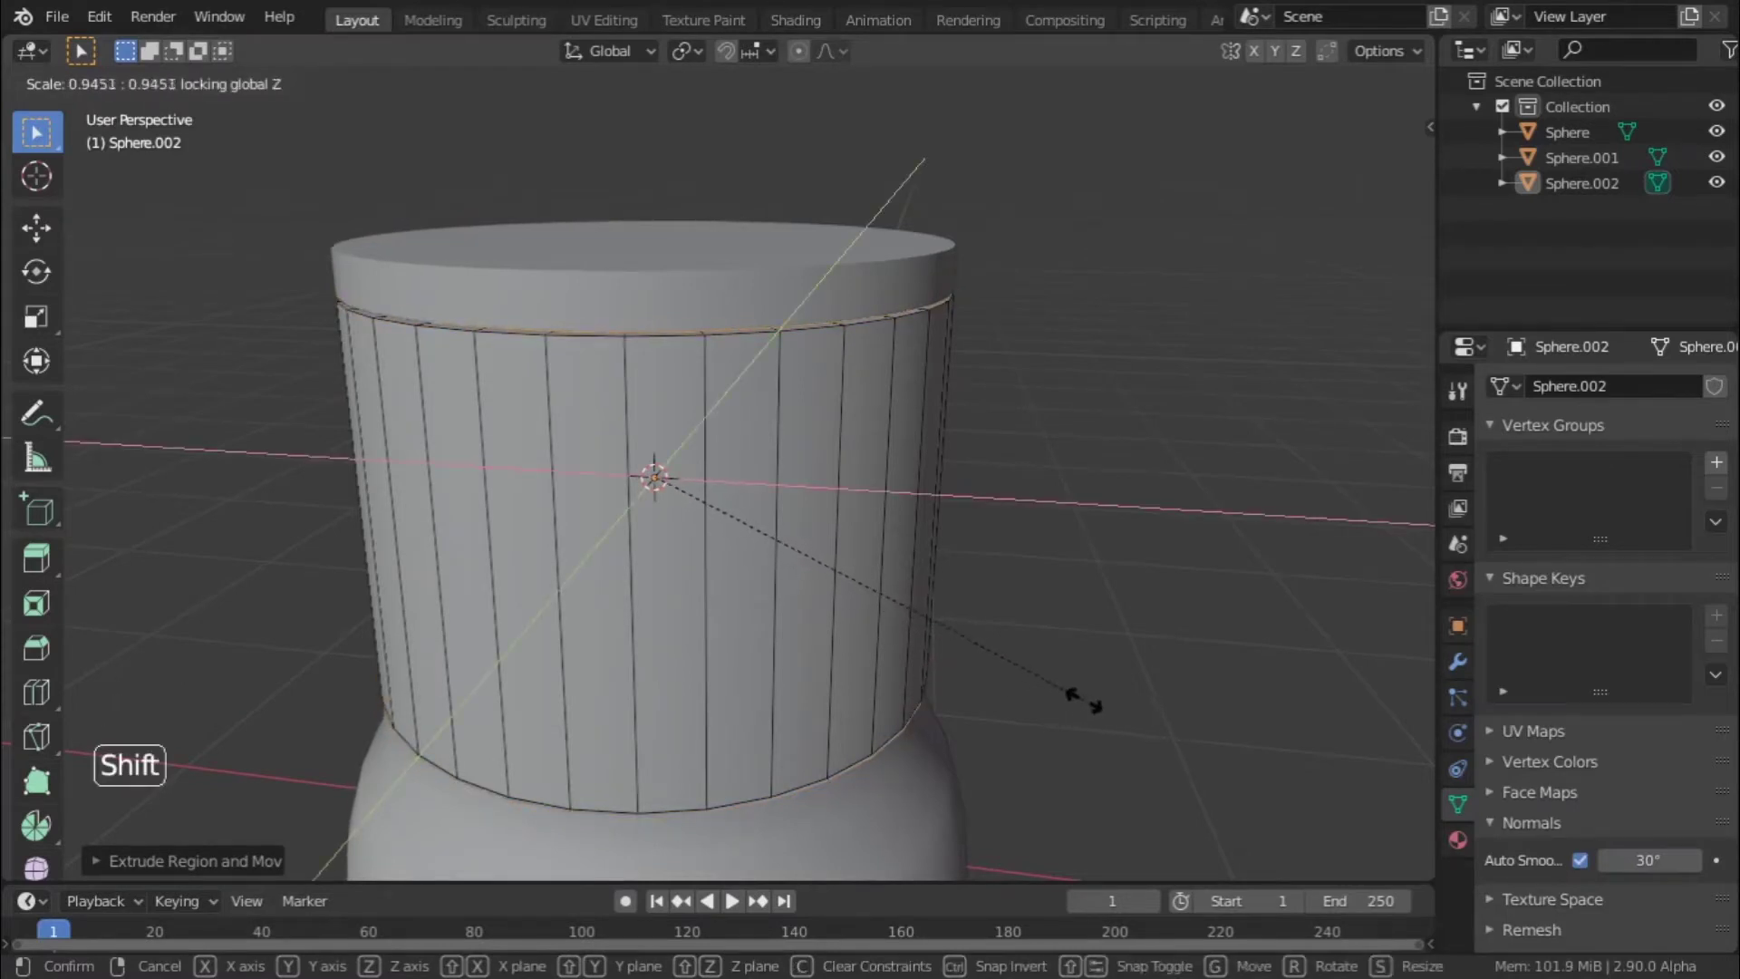
left_click(1085, 697)
key("Tab")
middle_click_drag(1018, 699, 879, 666)
scroll(870, 662, "up", 2)
middle_click_drag(879, 666, 883, 535)
scroll(842, 656, "down", 1)
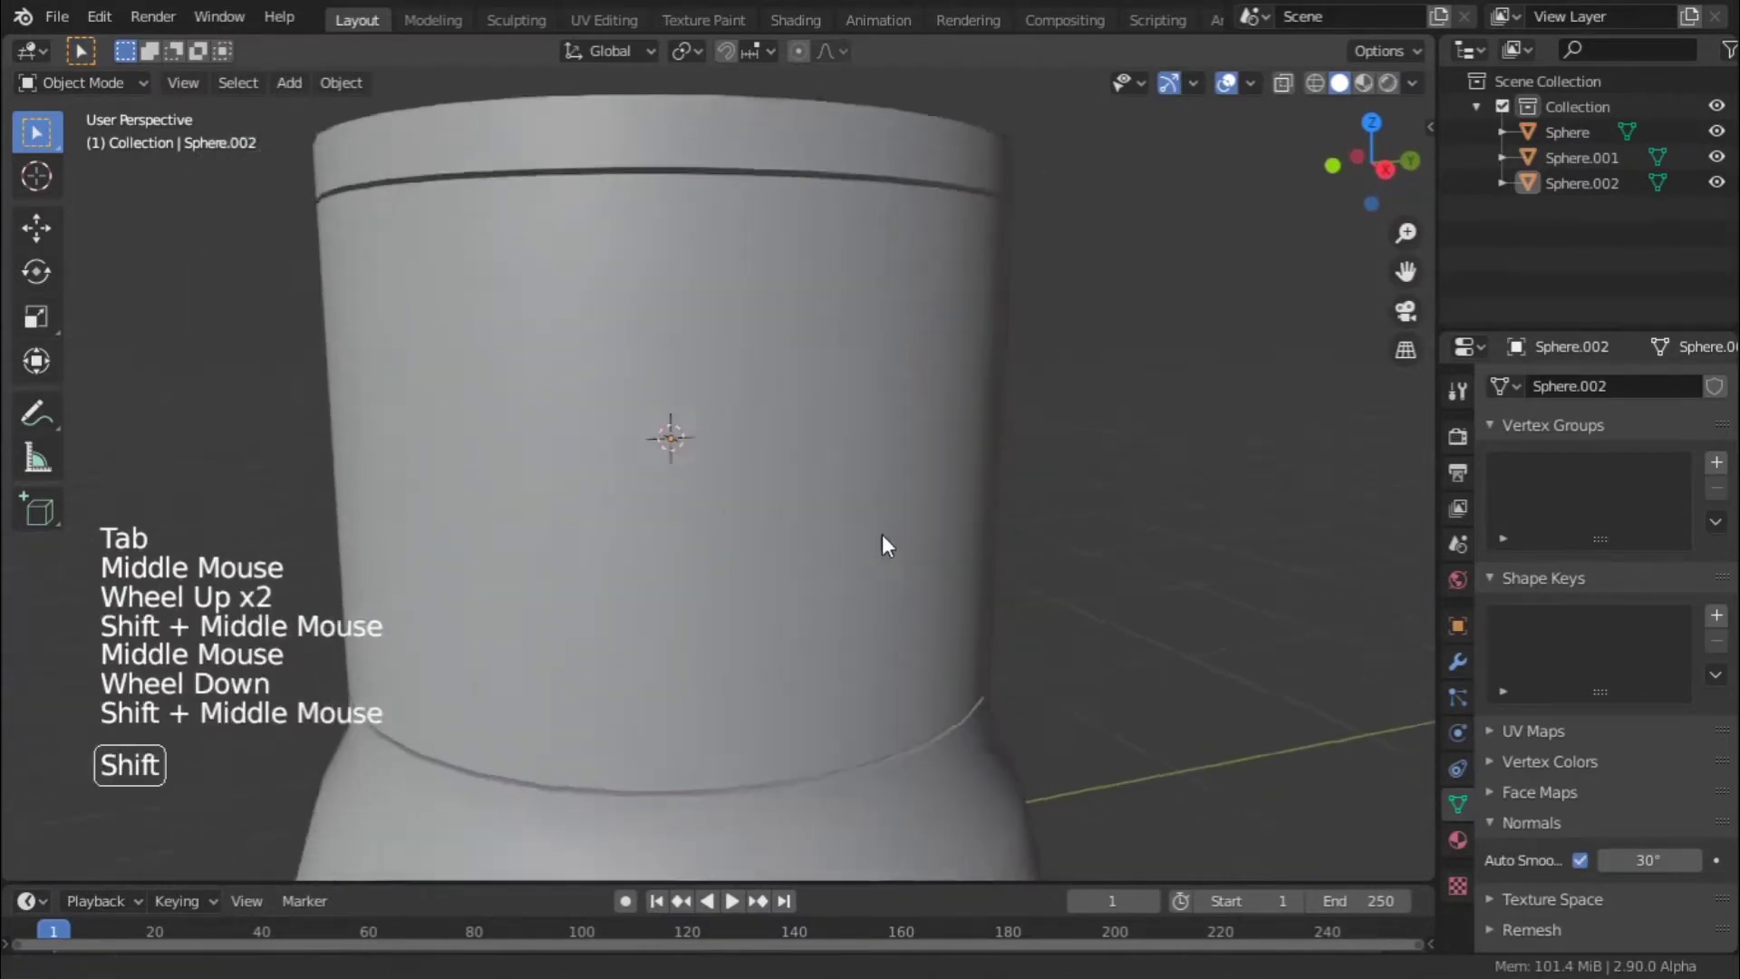
scroll(1024, 536, "down", 3)
left_click(1024, 537)
middle_click_drag(1024, 536, 1263, 536)
scroll(1265, 536, "down", 3)
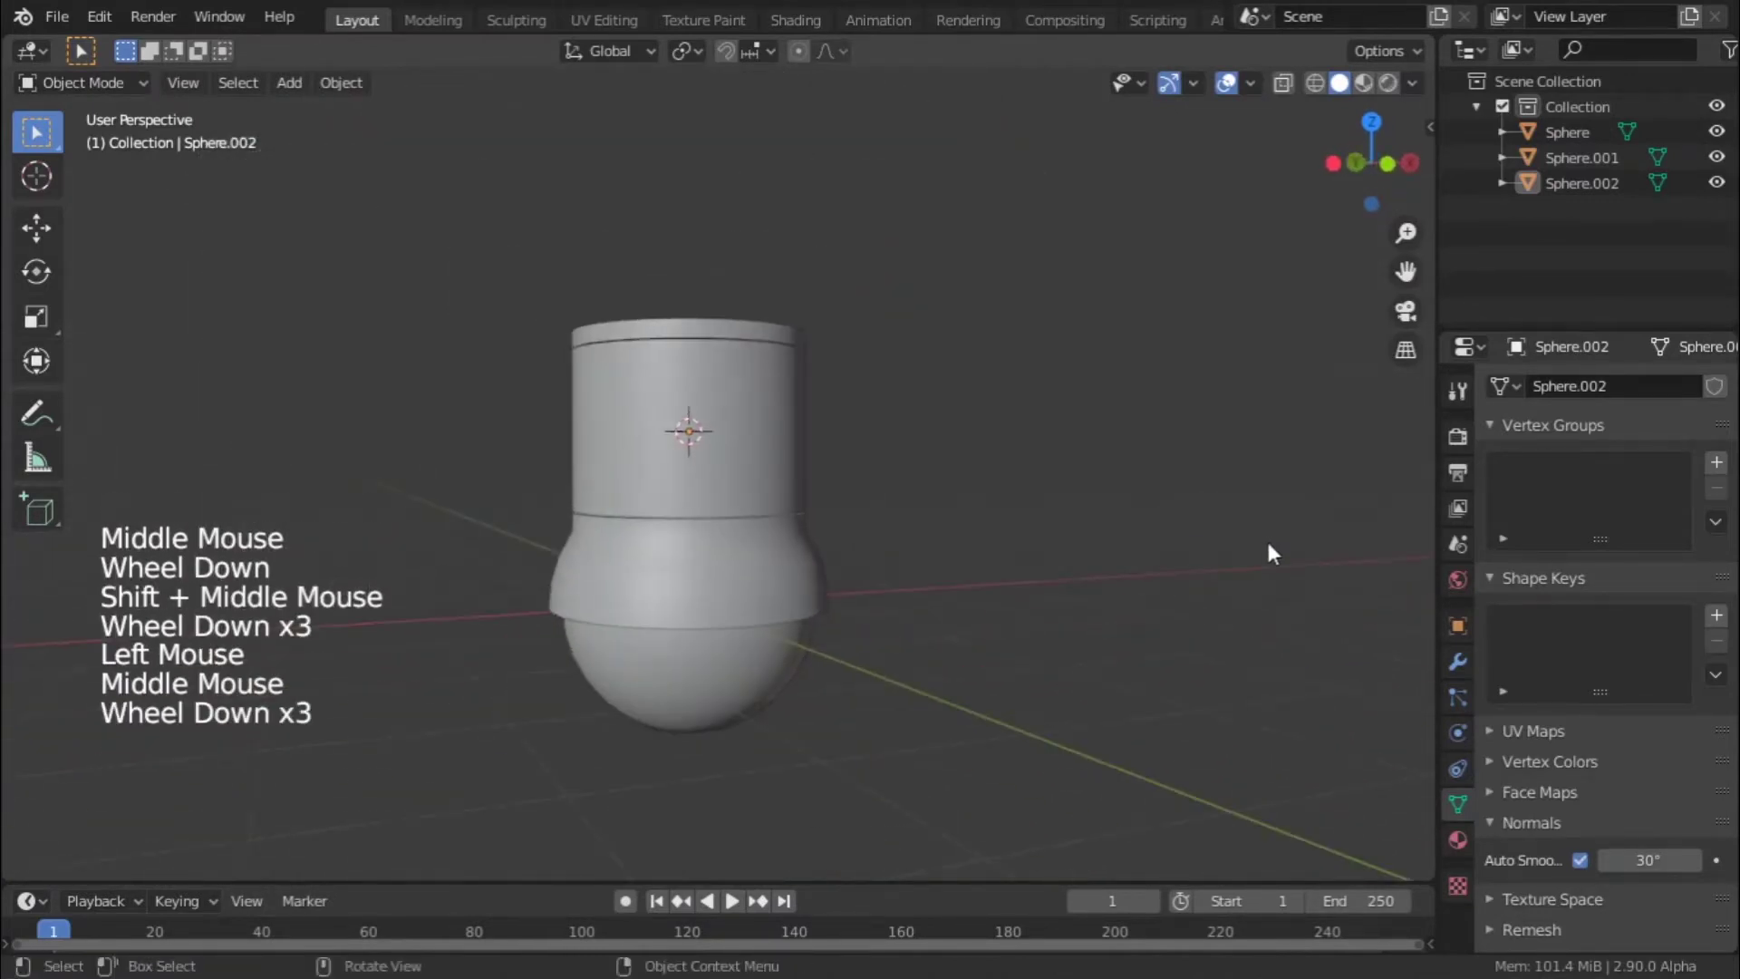
- From the front view, select a continuous run of faces across the front of the cylinder band in Edit Mode
key("KP_1")
scroll(787, 417, "up", 4)
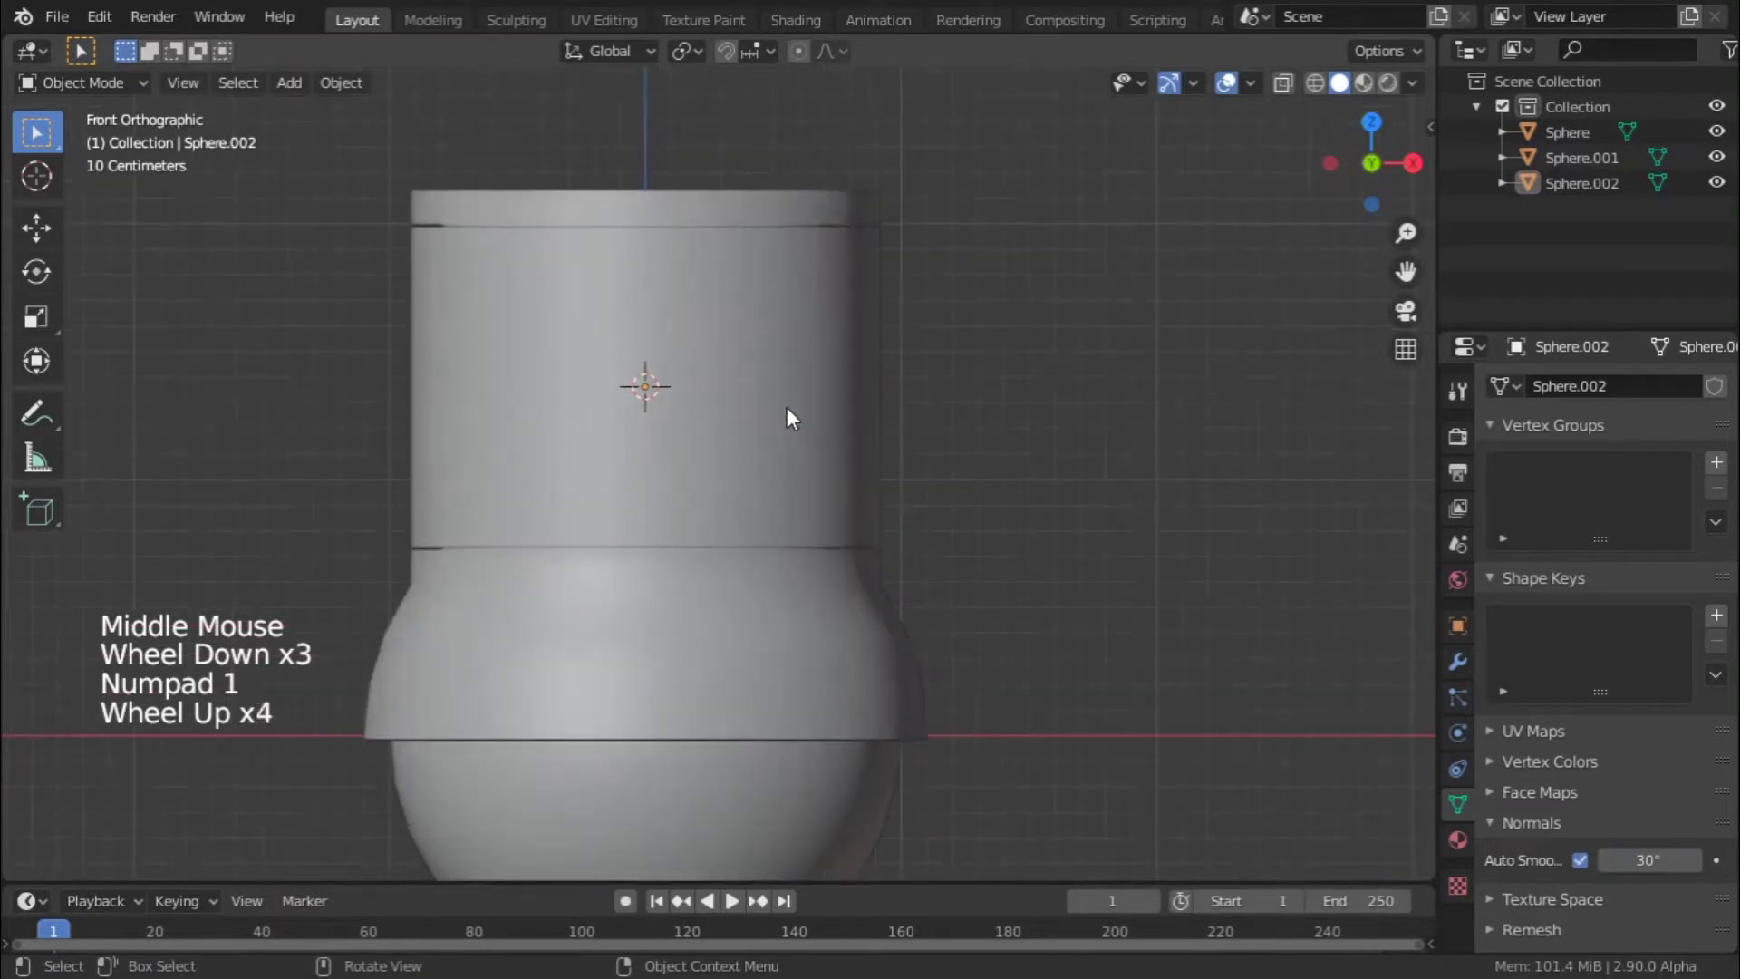
key("Tab")
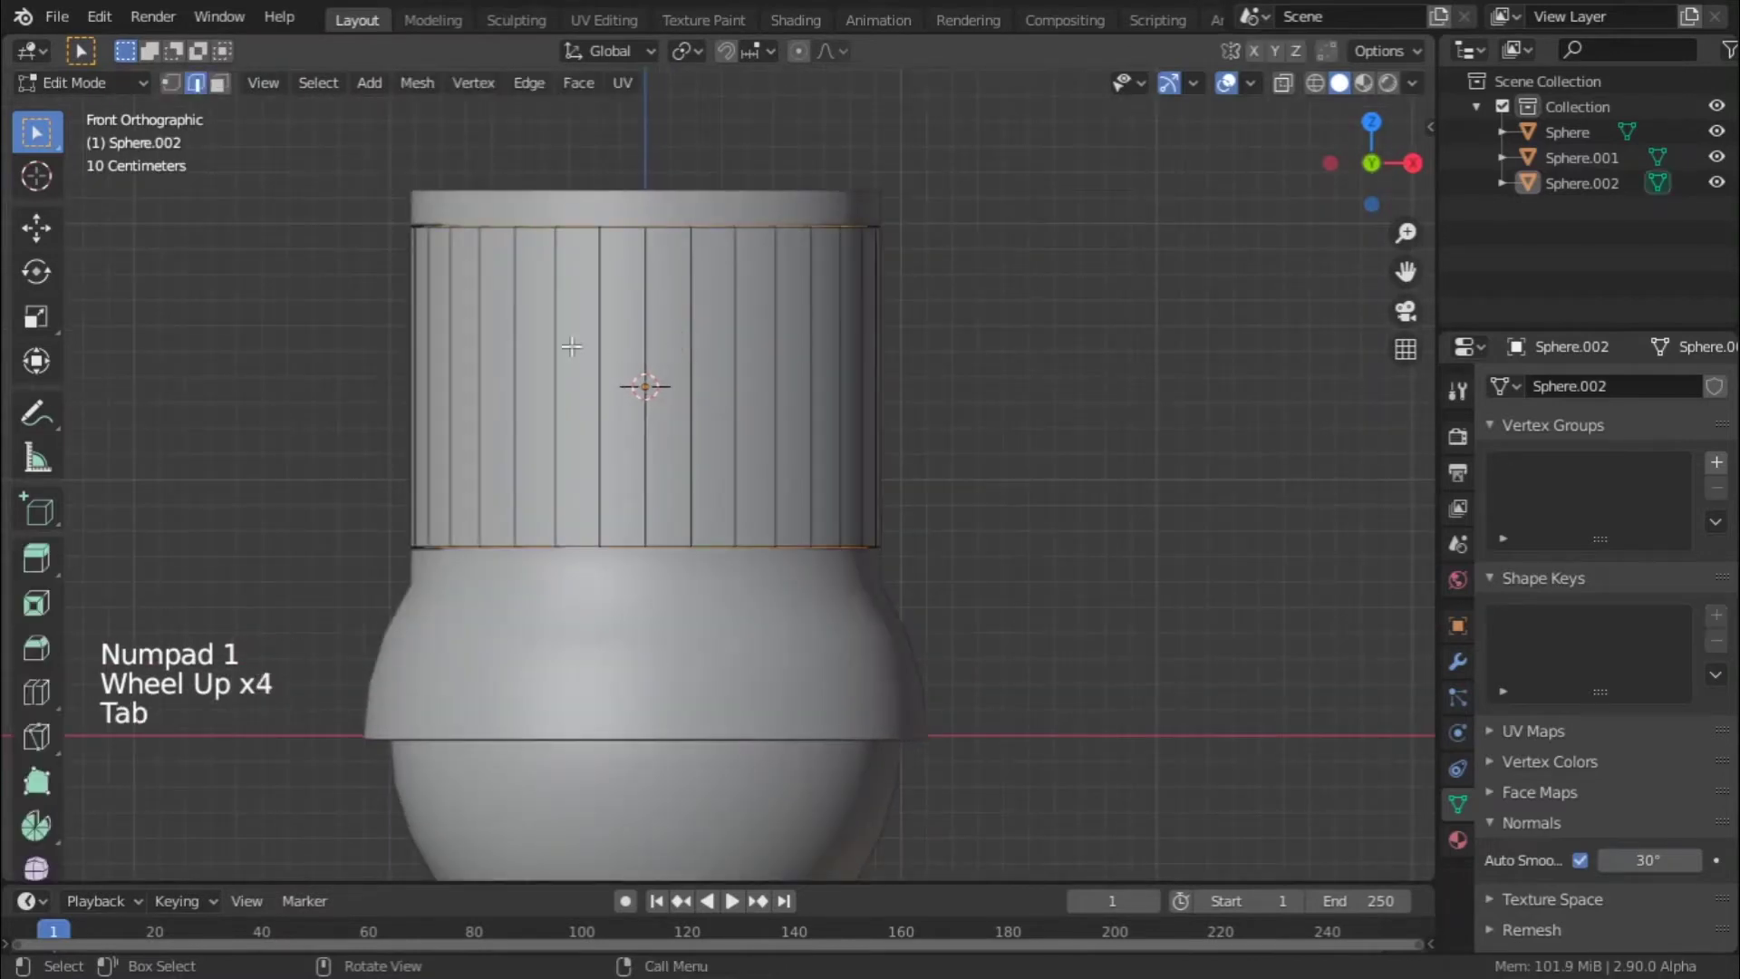
left_click(218, 83)
left_click(502, 380)
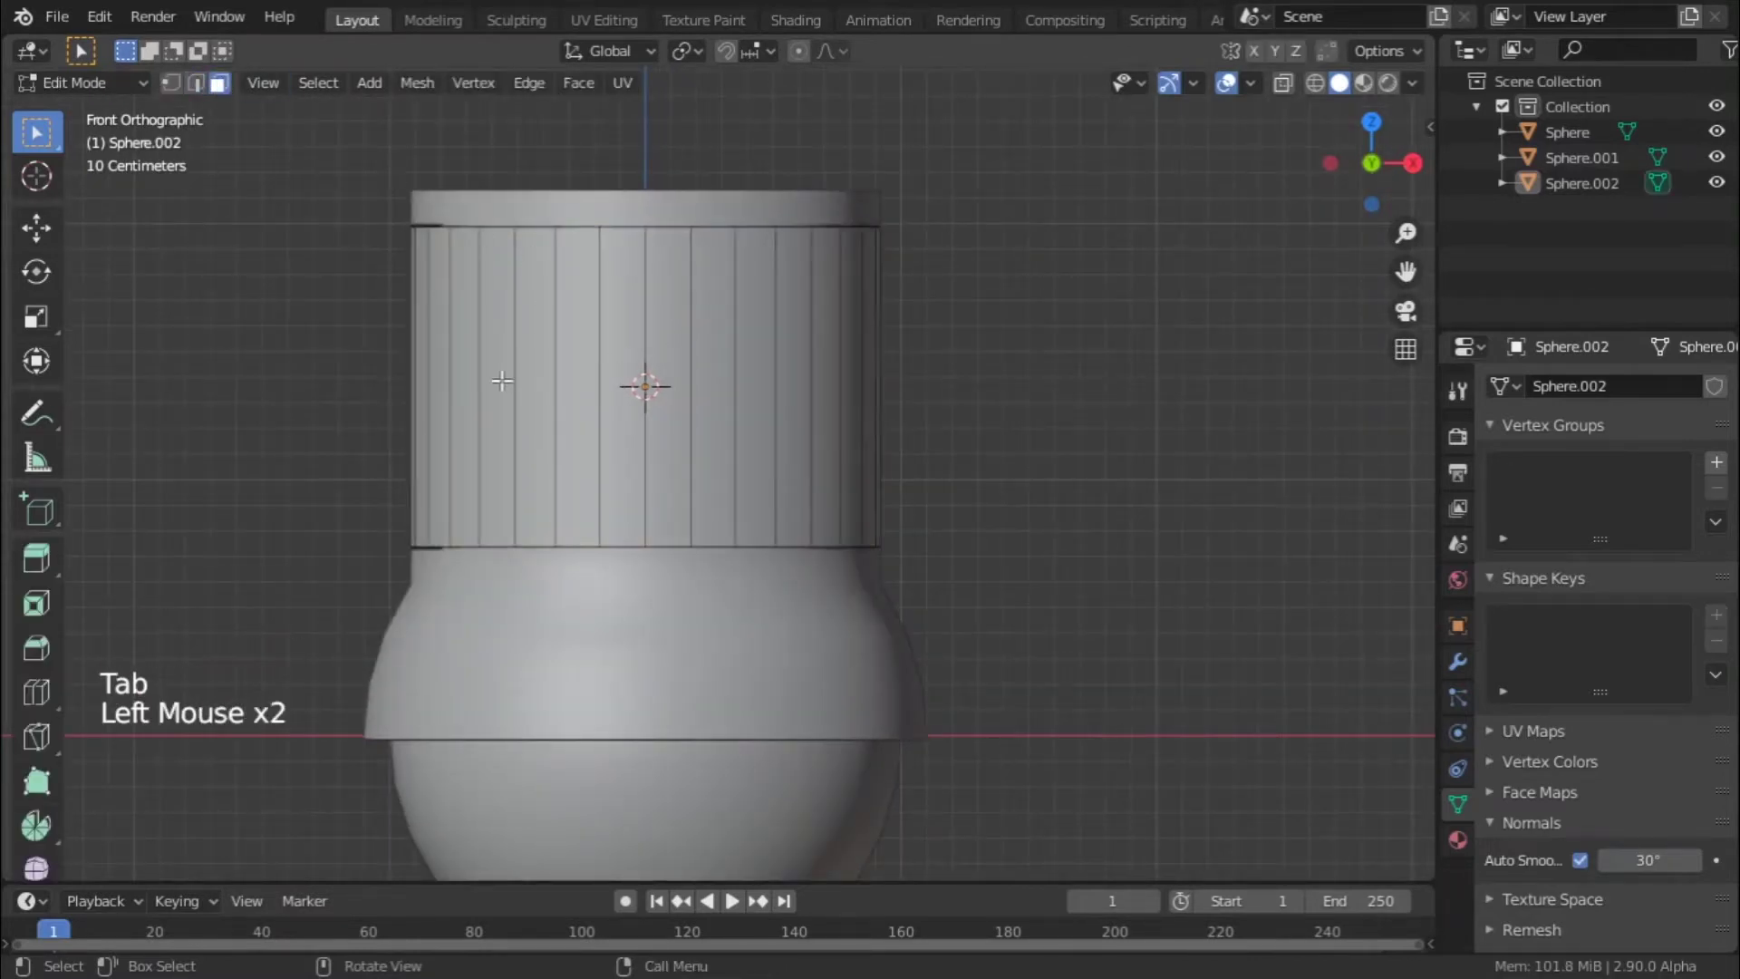
left_click(823, 382, "ctrl")
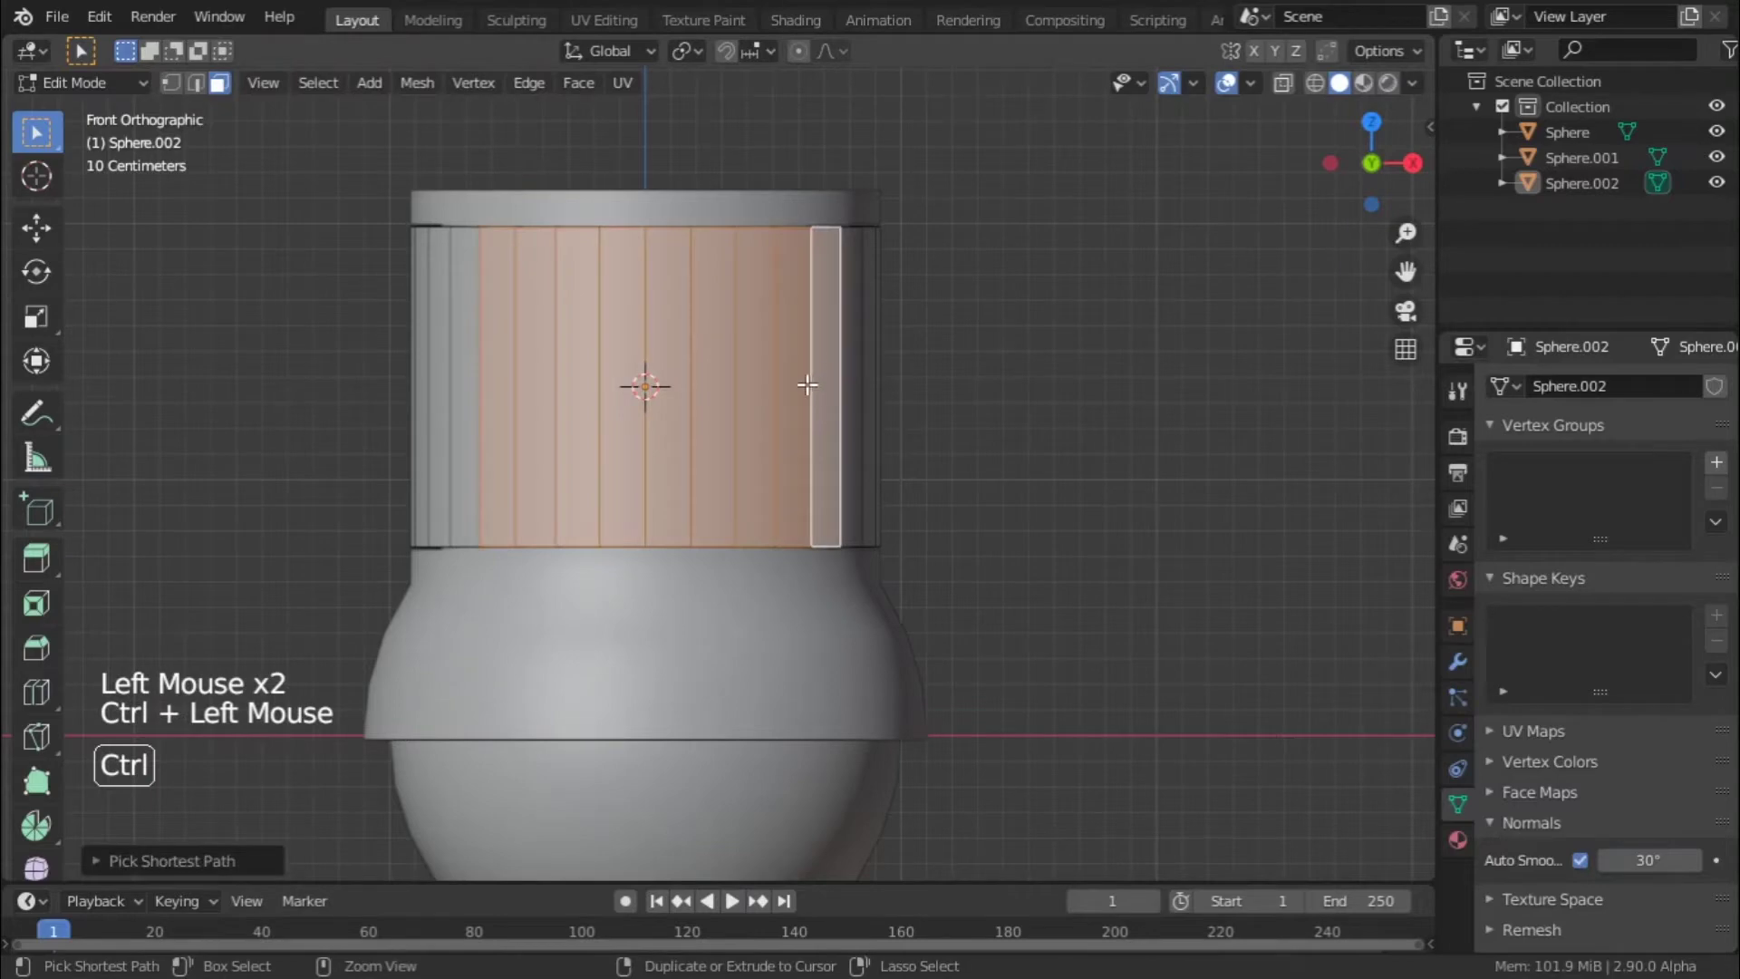
left_click(464, 349)
left_click(819, 388, "ctrl")
- Extend the front face selection of the cylinder band with additional neighbouring faces on both sides
mouse_move(785, 388)
middle_mouse_down()
mouse_move(734, 376)
mouse_move(789, 376)
middle_mouse_up()
scroll(734, 375, "down", 2)
left_click(556, 373, "shift")
middle_click_drag(556, 372, 851, 415)
left_click(732, 402, "shift")
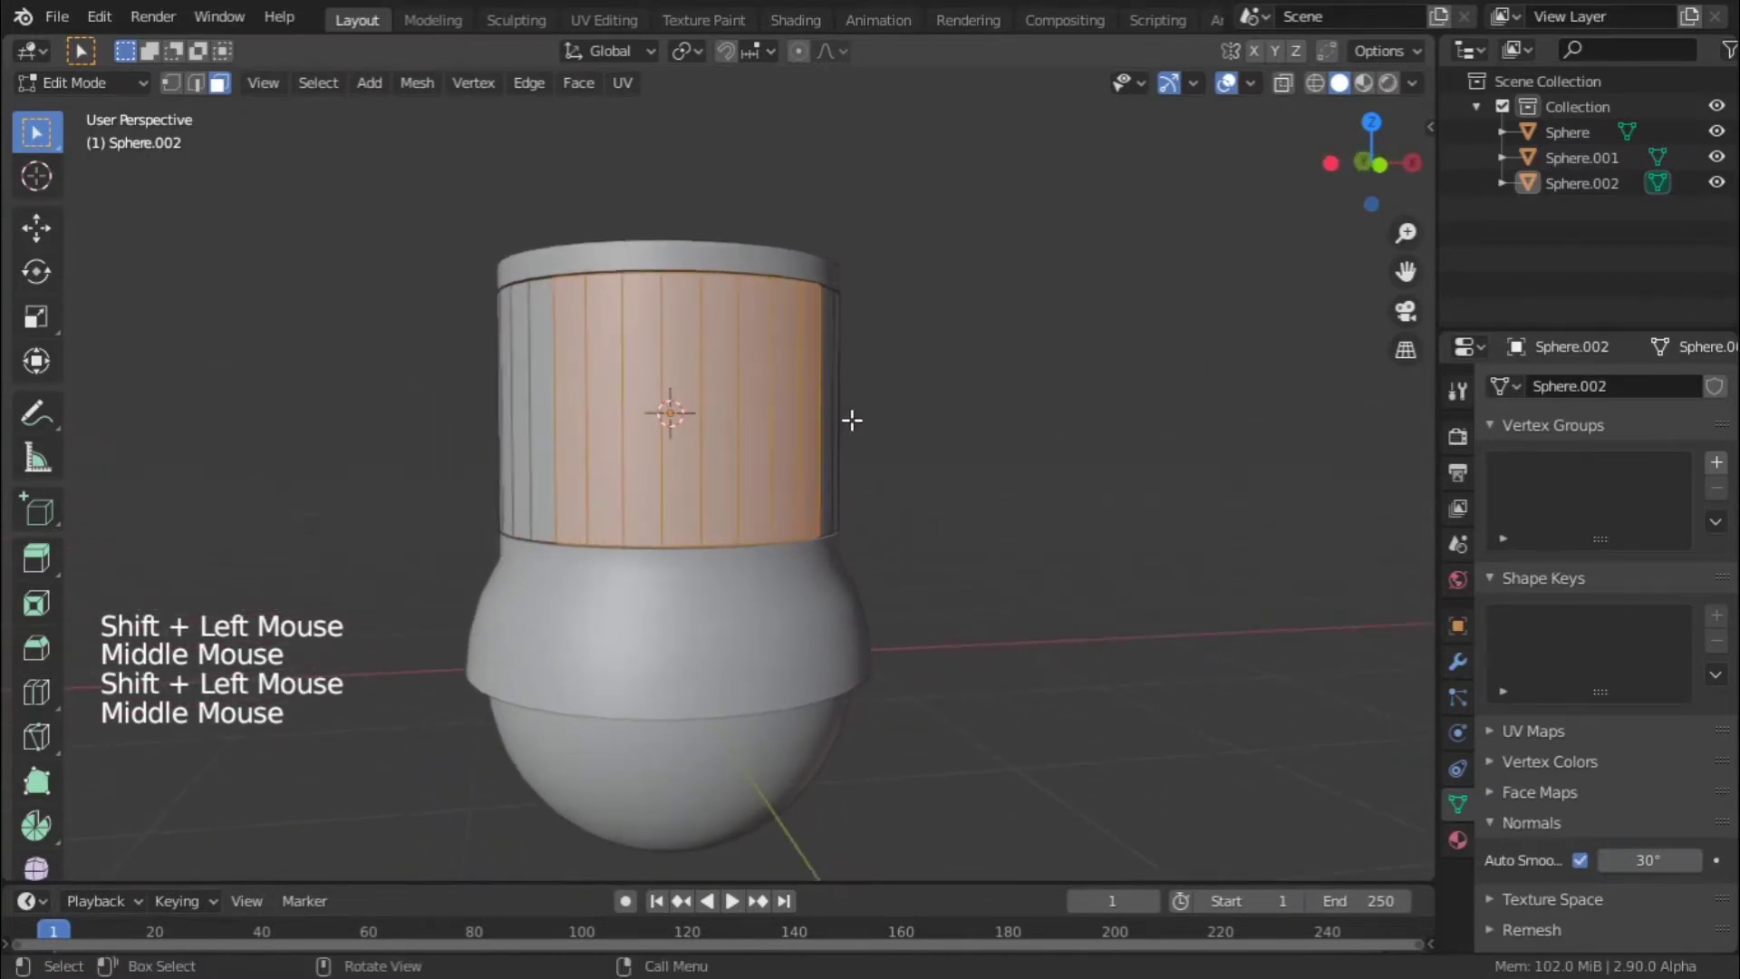
left_click(519, 400, "shift")
middle_click_drag(519, 401, 783, 426)
left_click(782, 426, "shift")
- Inset the selected front faces of the cylinder band by about 0.015
key("i")
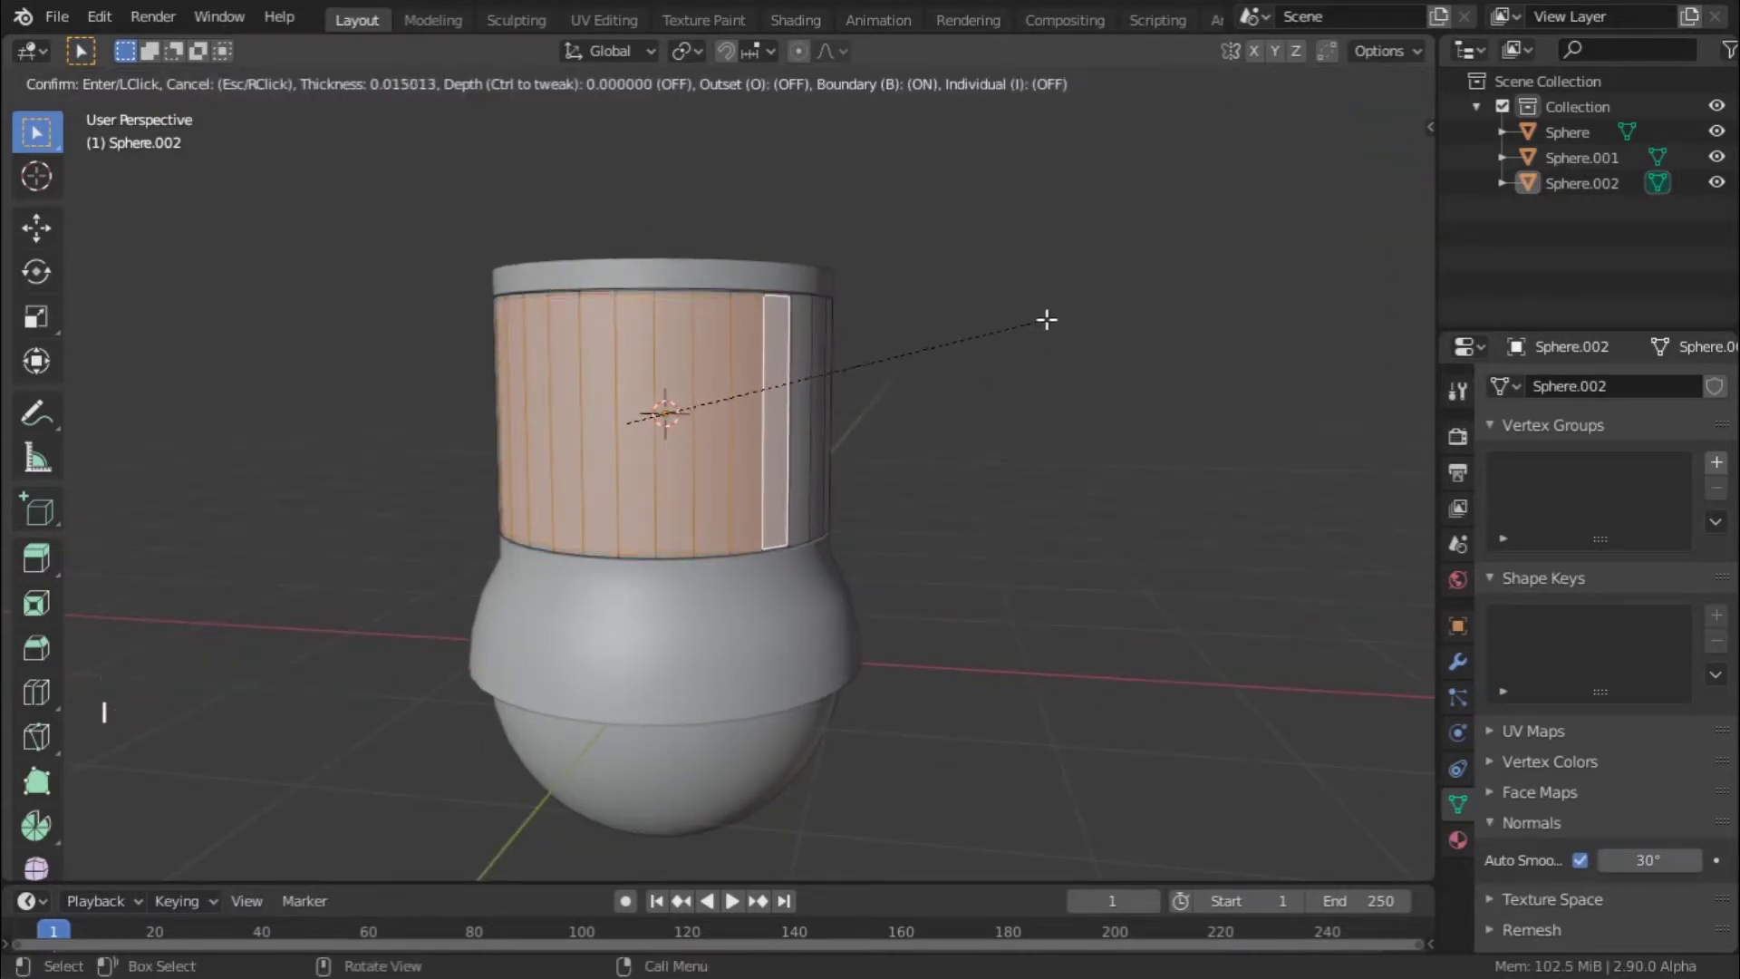
key("shift")
left_click(1040, 323)
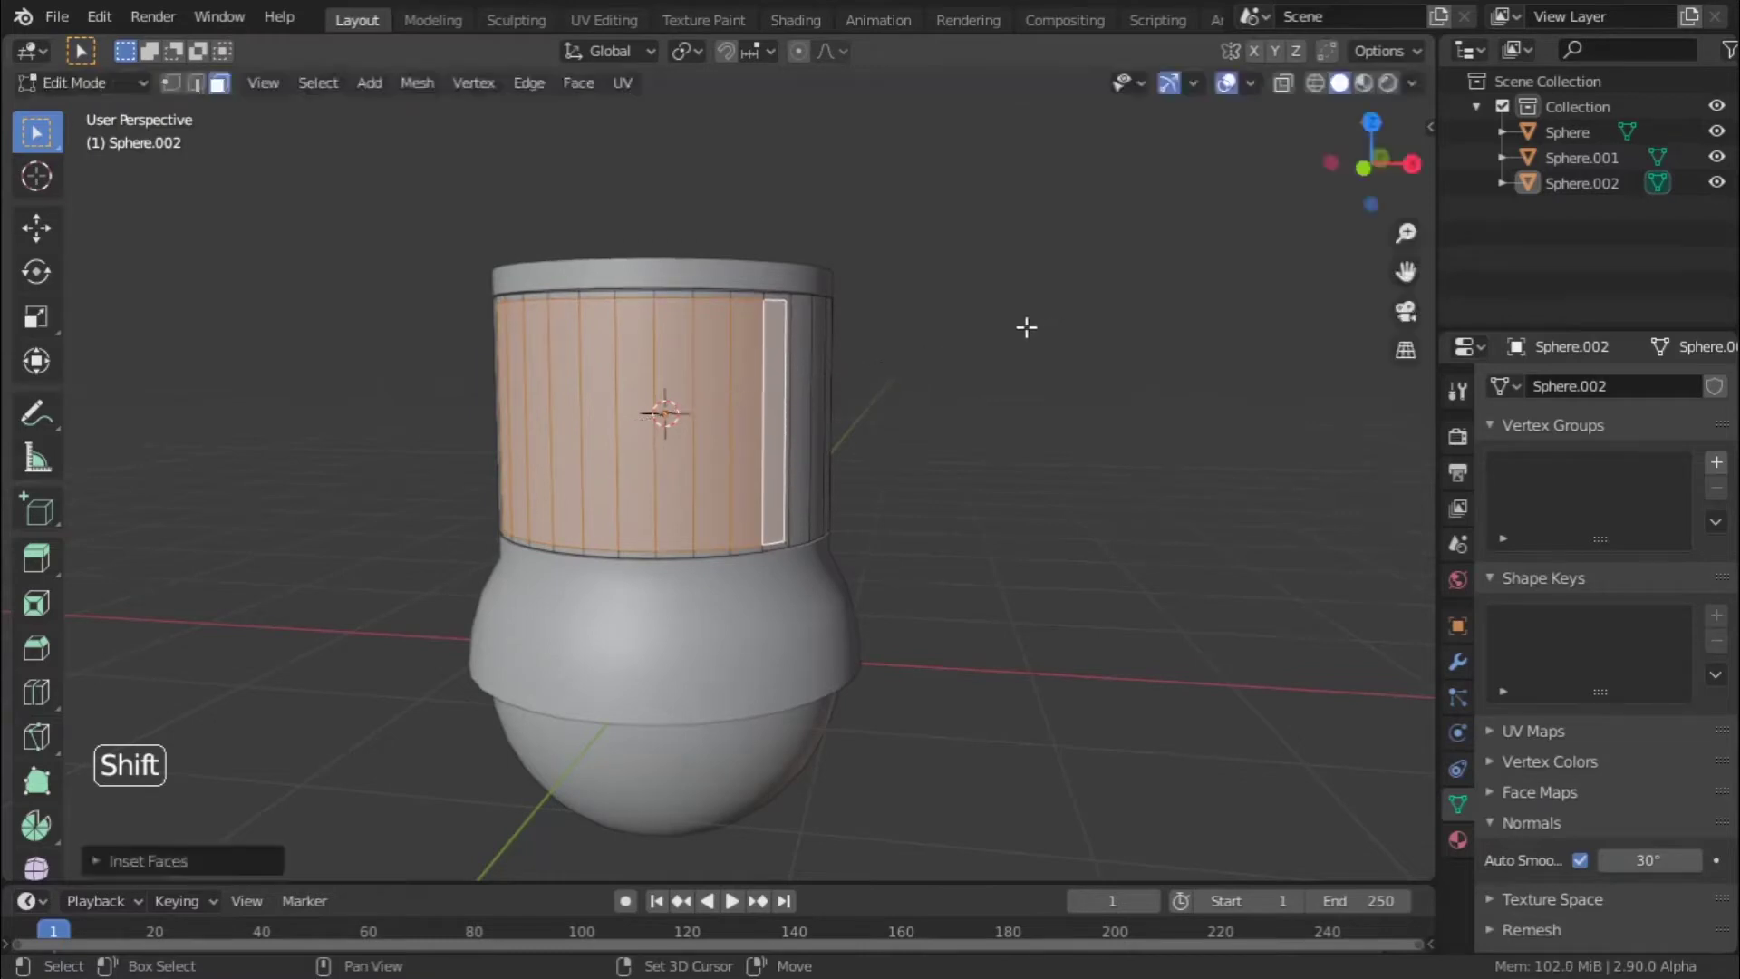
middle_click_drag(1025, 327, 901, 369)
scroll(900, 374, "up", 2)
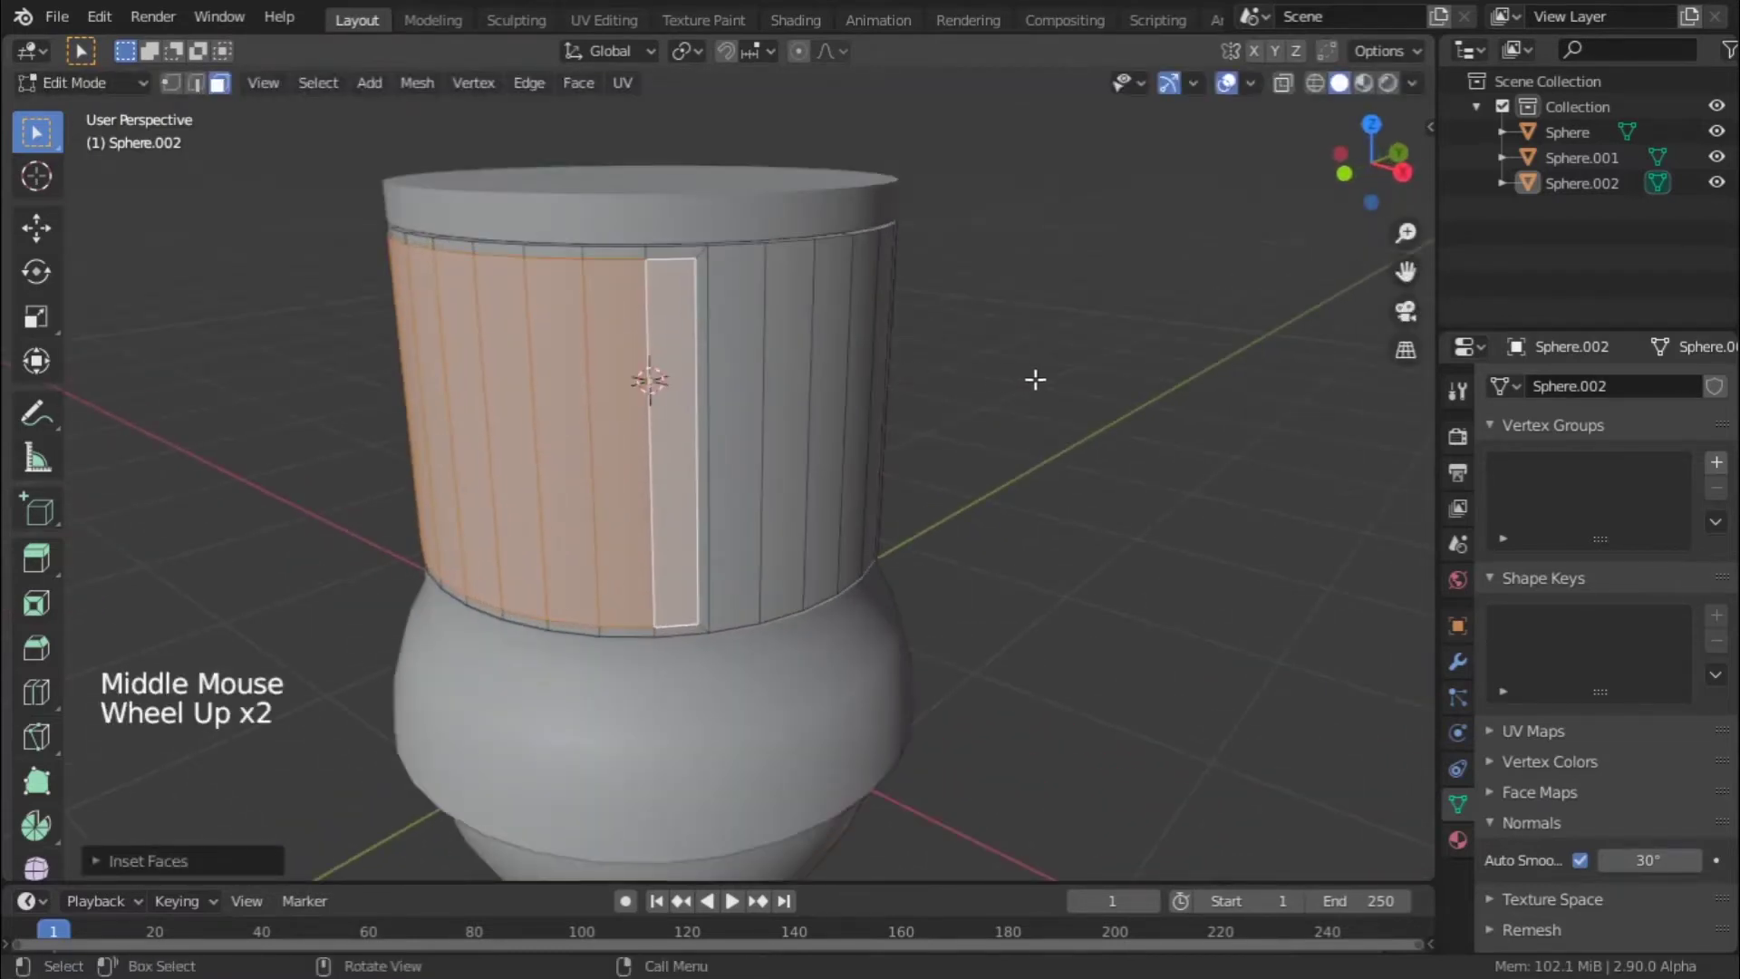
- Extrude the inset front faces and shrink them inward along their normals into a recessed panel, then return to Object Mode
key("e")
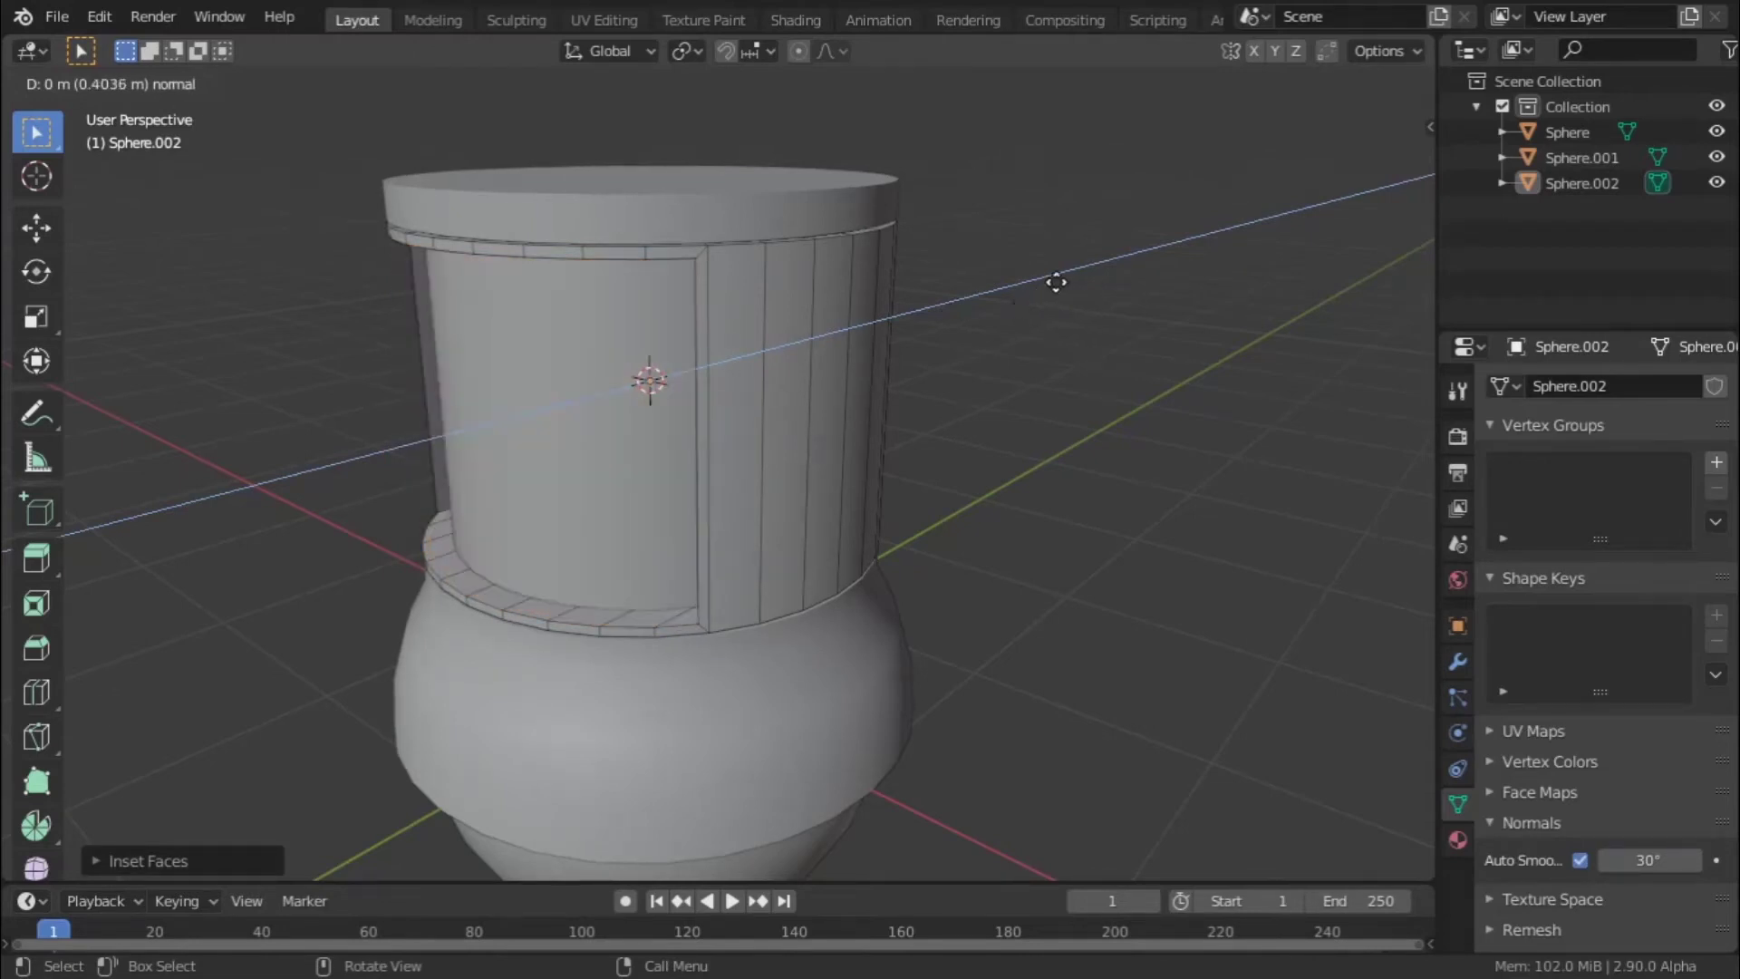
left_click(1010, 299)
middle_click_drag(707, 353, 745, 351)
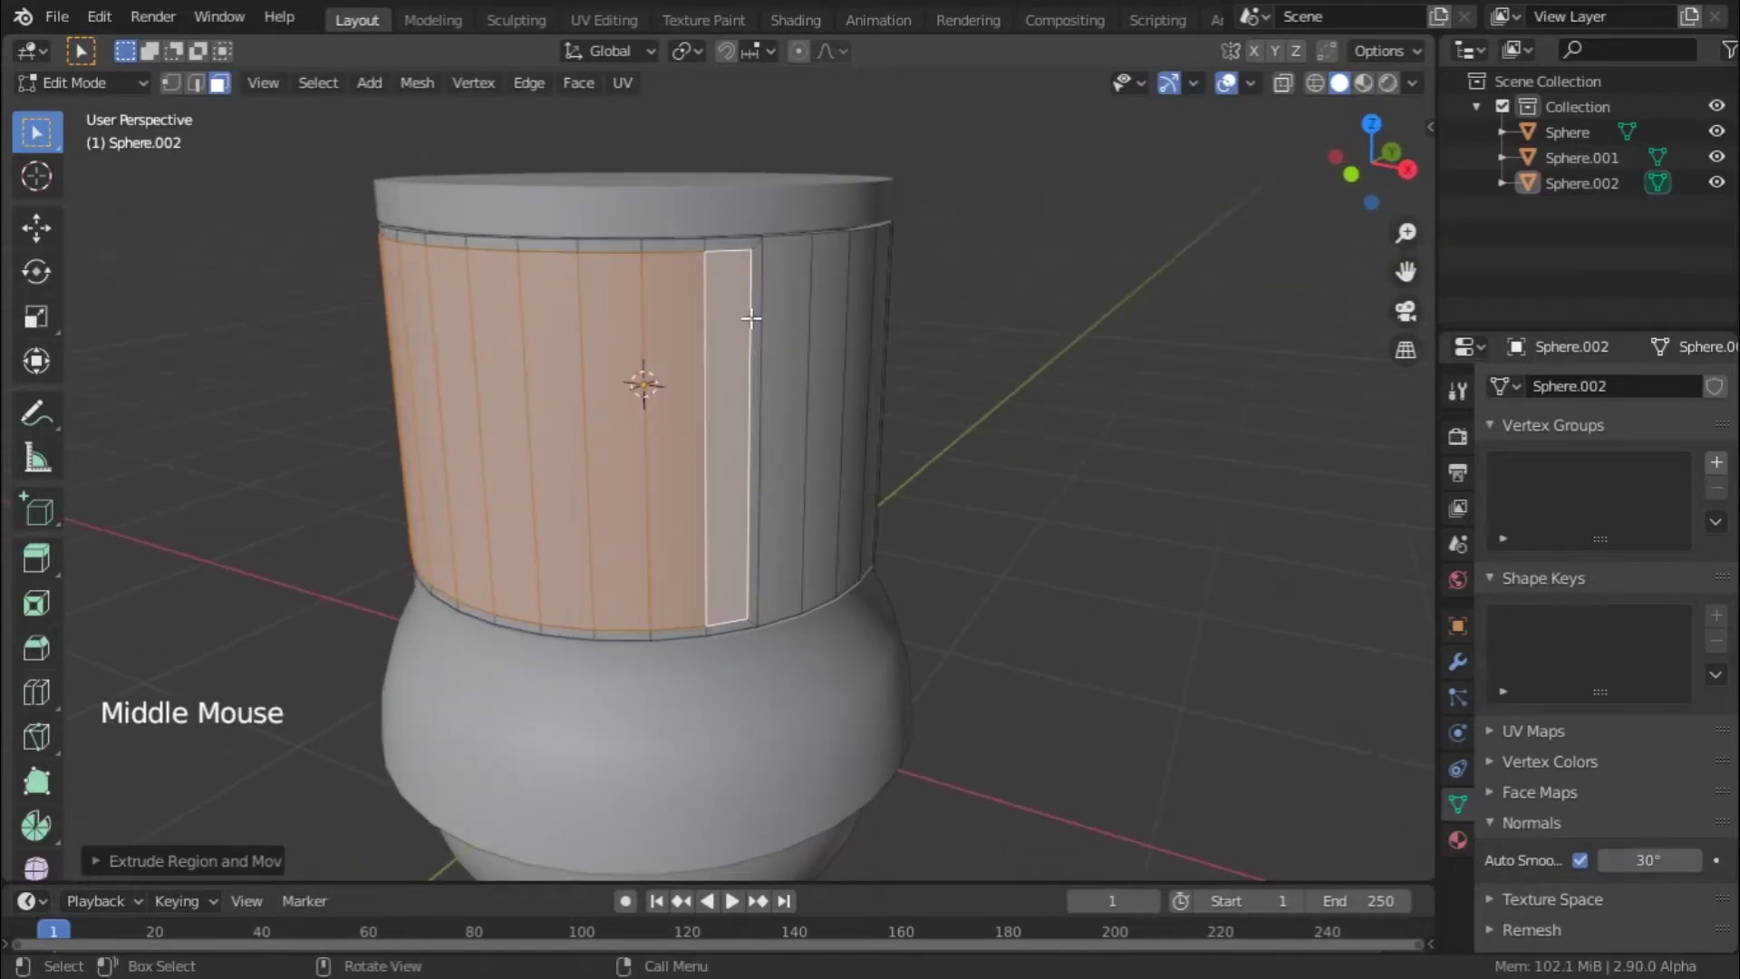
key("alt+s")
key("shift")
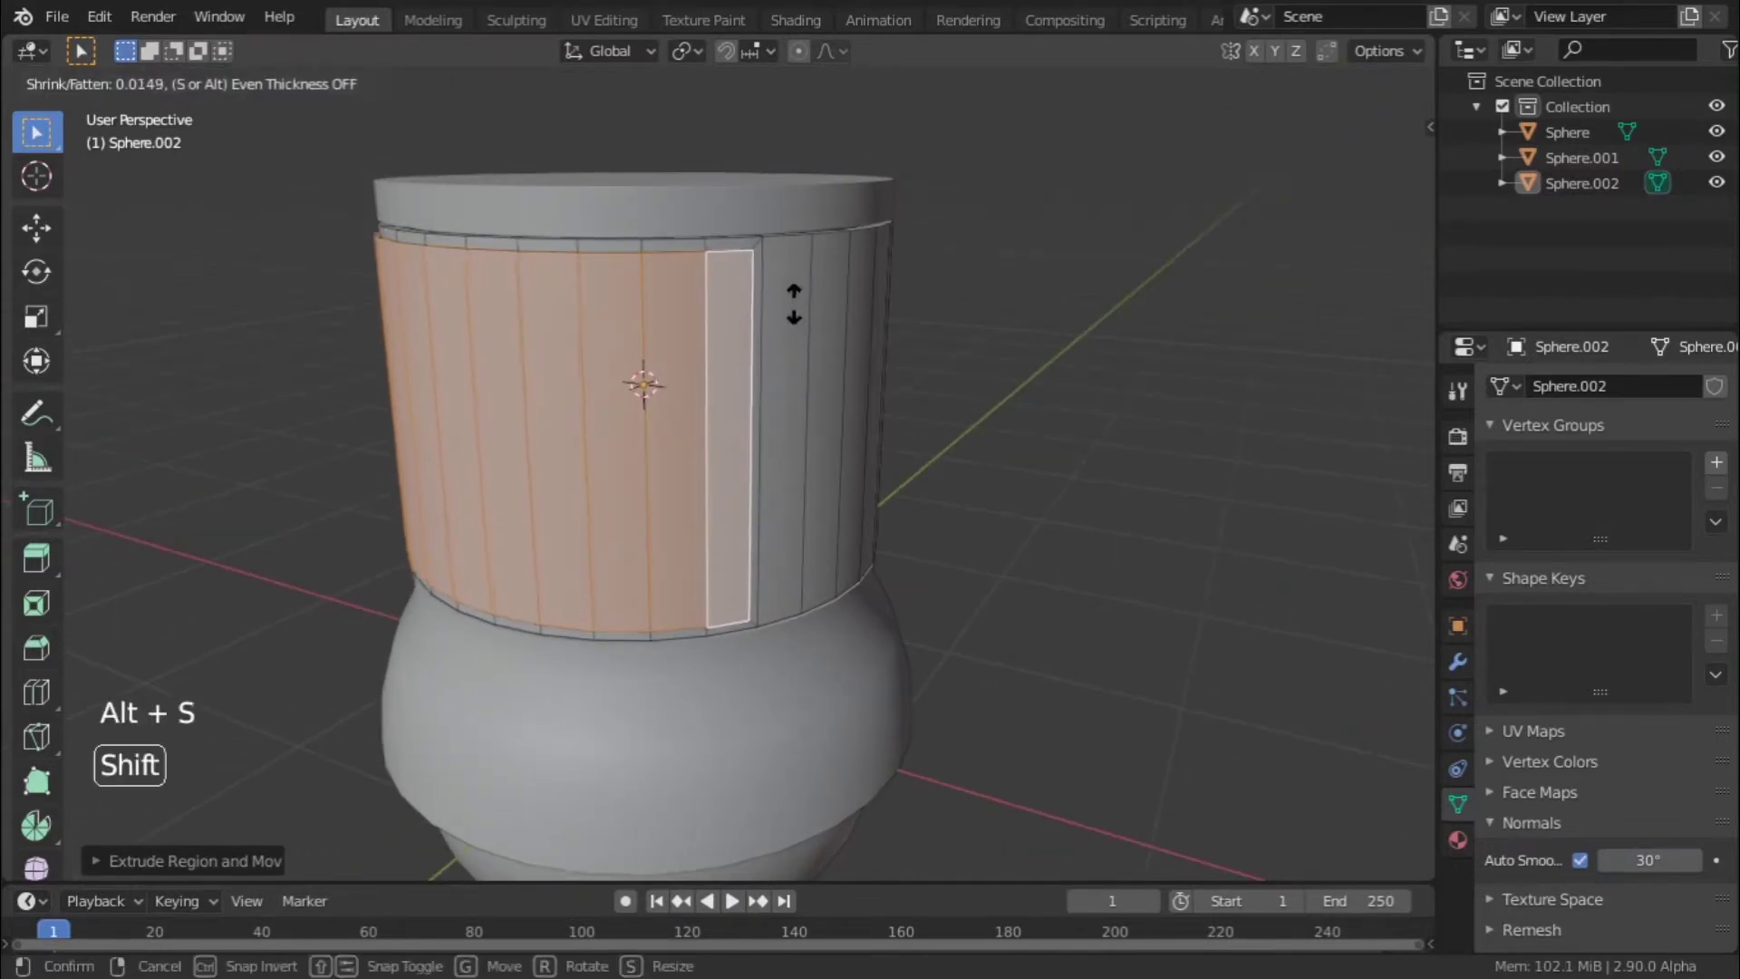
left_click(800, 396)
scroll(798, 394, "down", 4)
key("Tab")
middle_click_drag(797, 394, 845, 372)
key("Tab")
key("Tab")
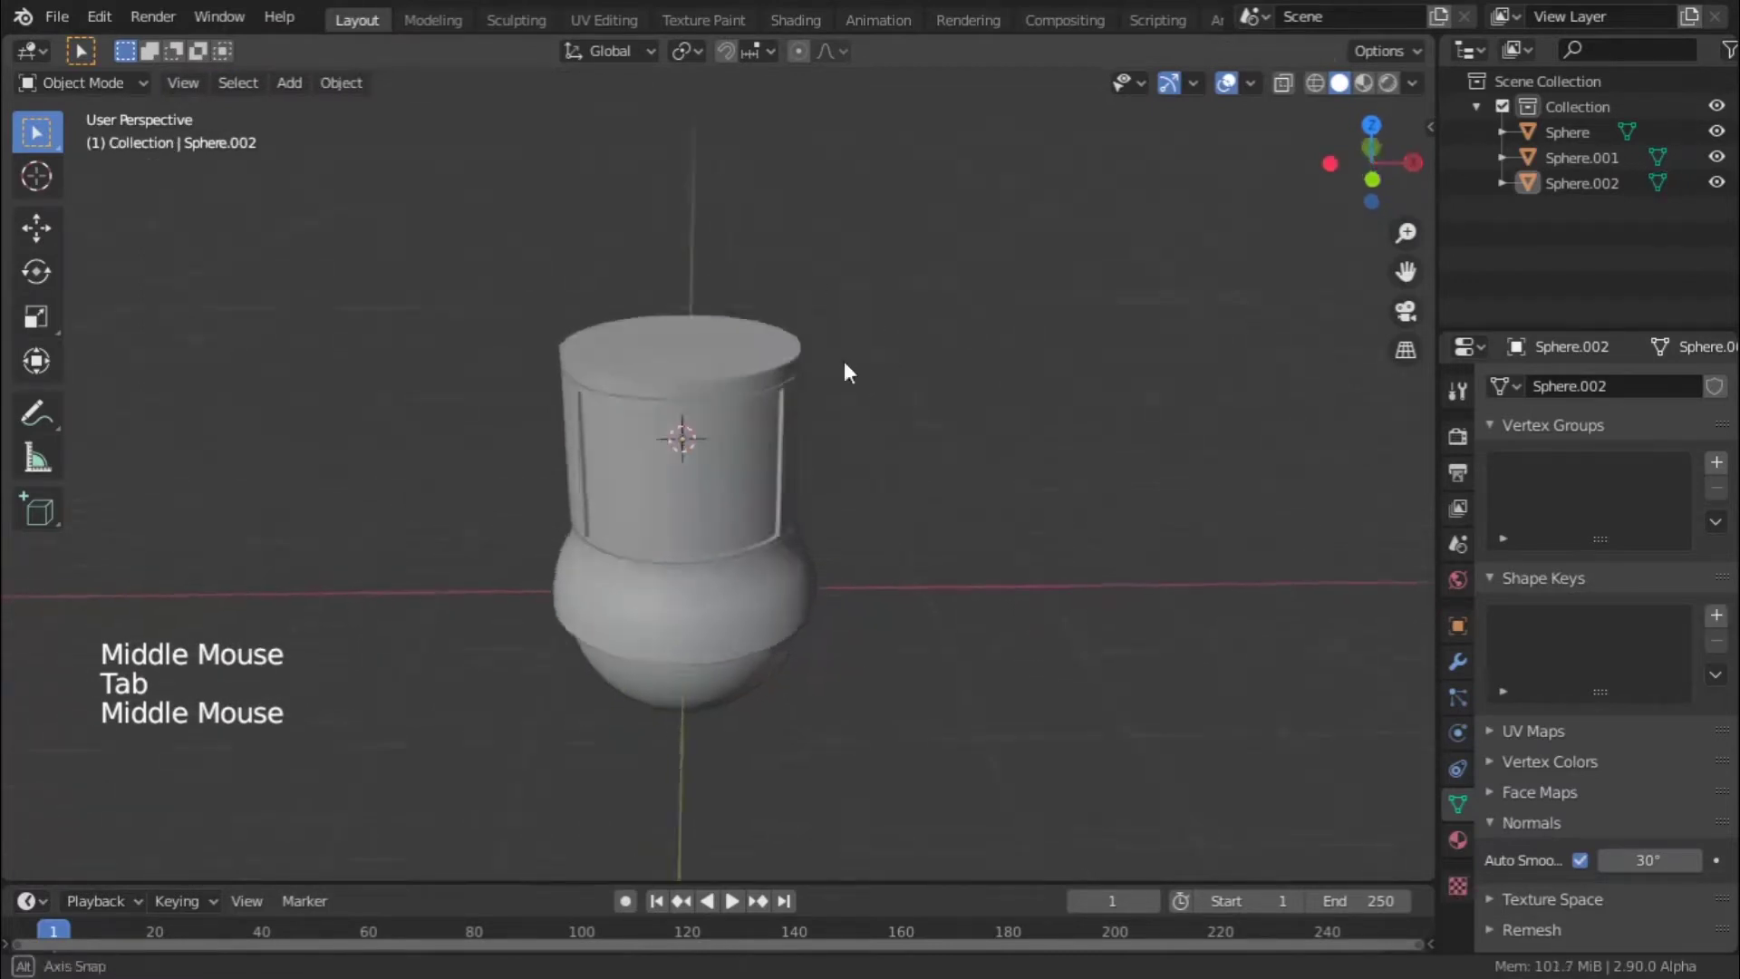
- Open the main body shell in Edit Mode and select the second face ring from the rim on its flat top
scroll(863, 450, "up", 2)
left_click(662, 428)
key("Tab")
middle_click_drag(661, 427, 730, 430)
scroll(733, 429, "up", 2)
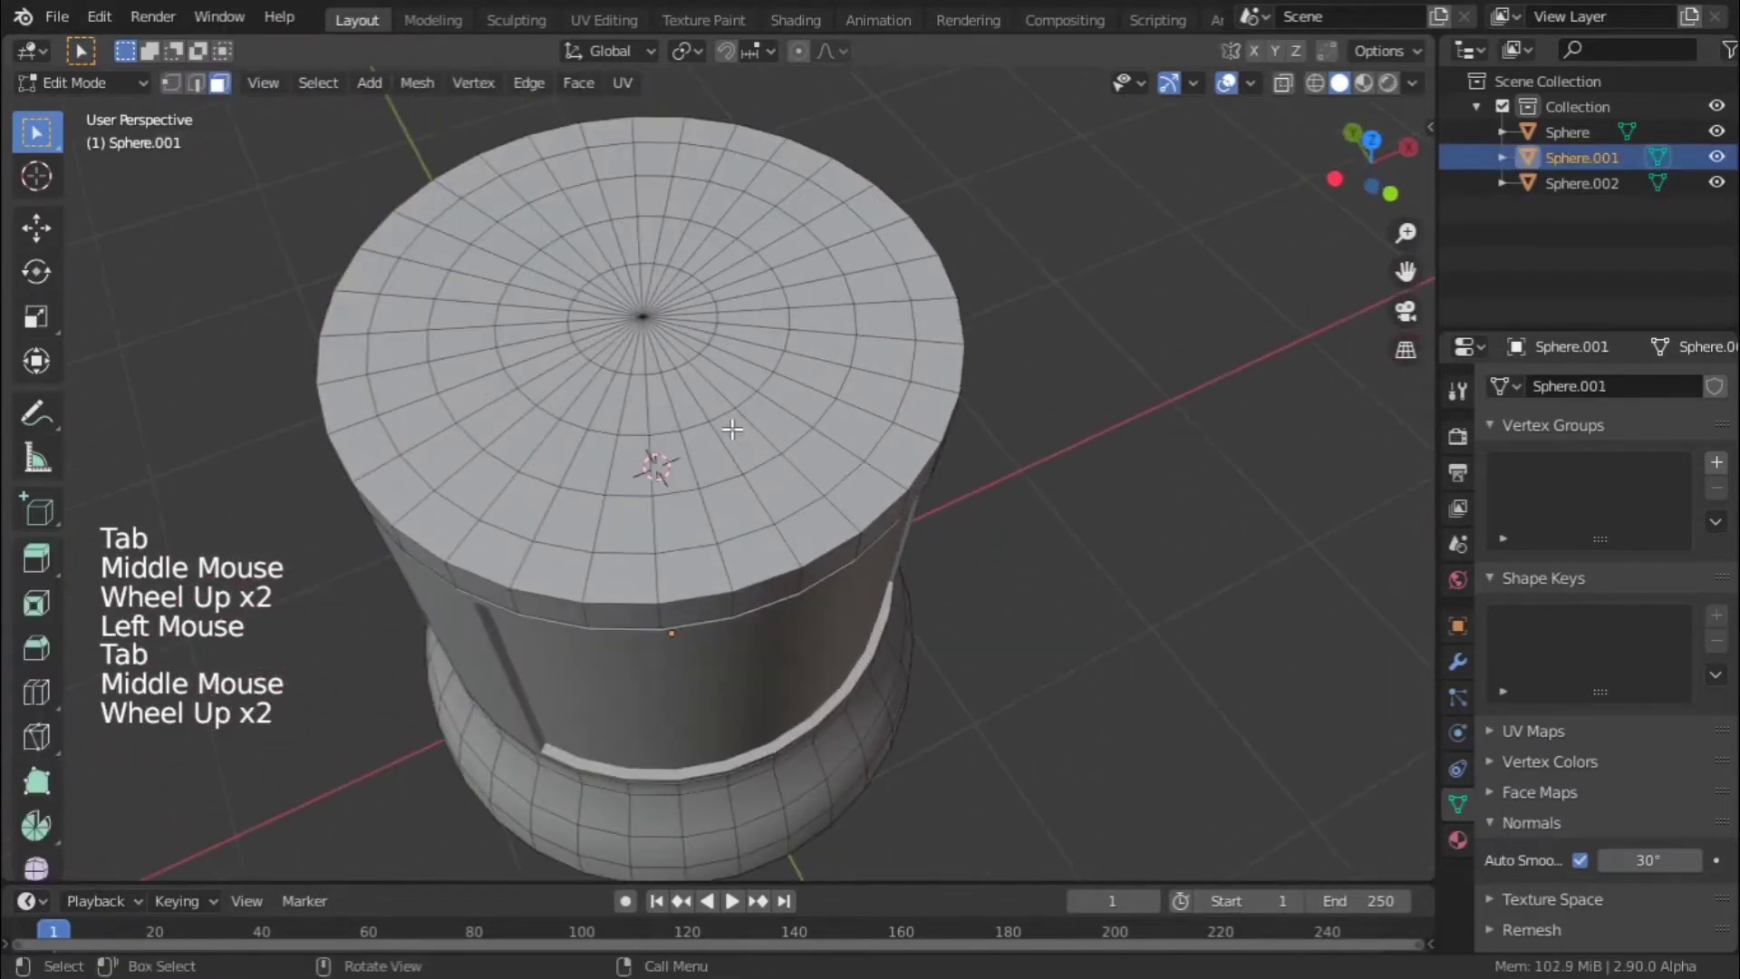
left_click(562, 512, "alt")
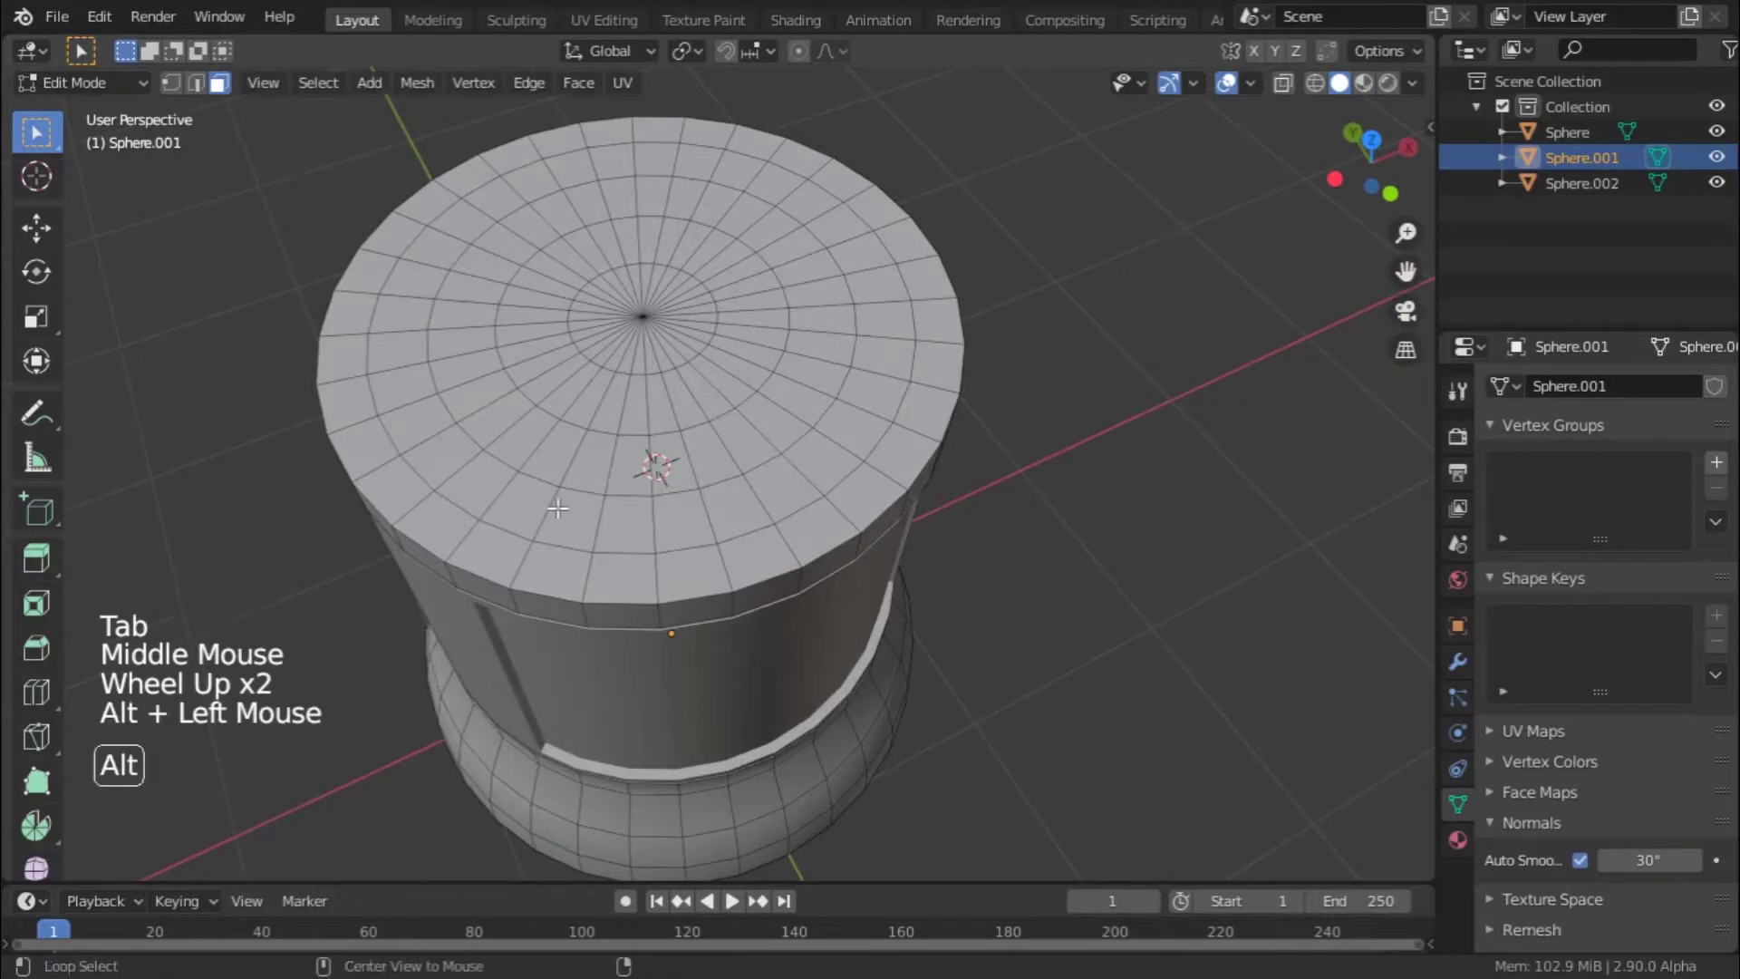
middle_click_drag(562, 512, 951, 563)
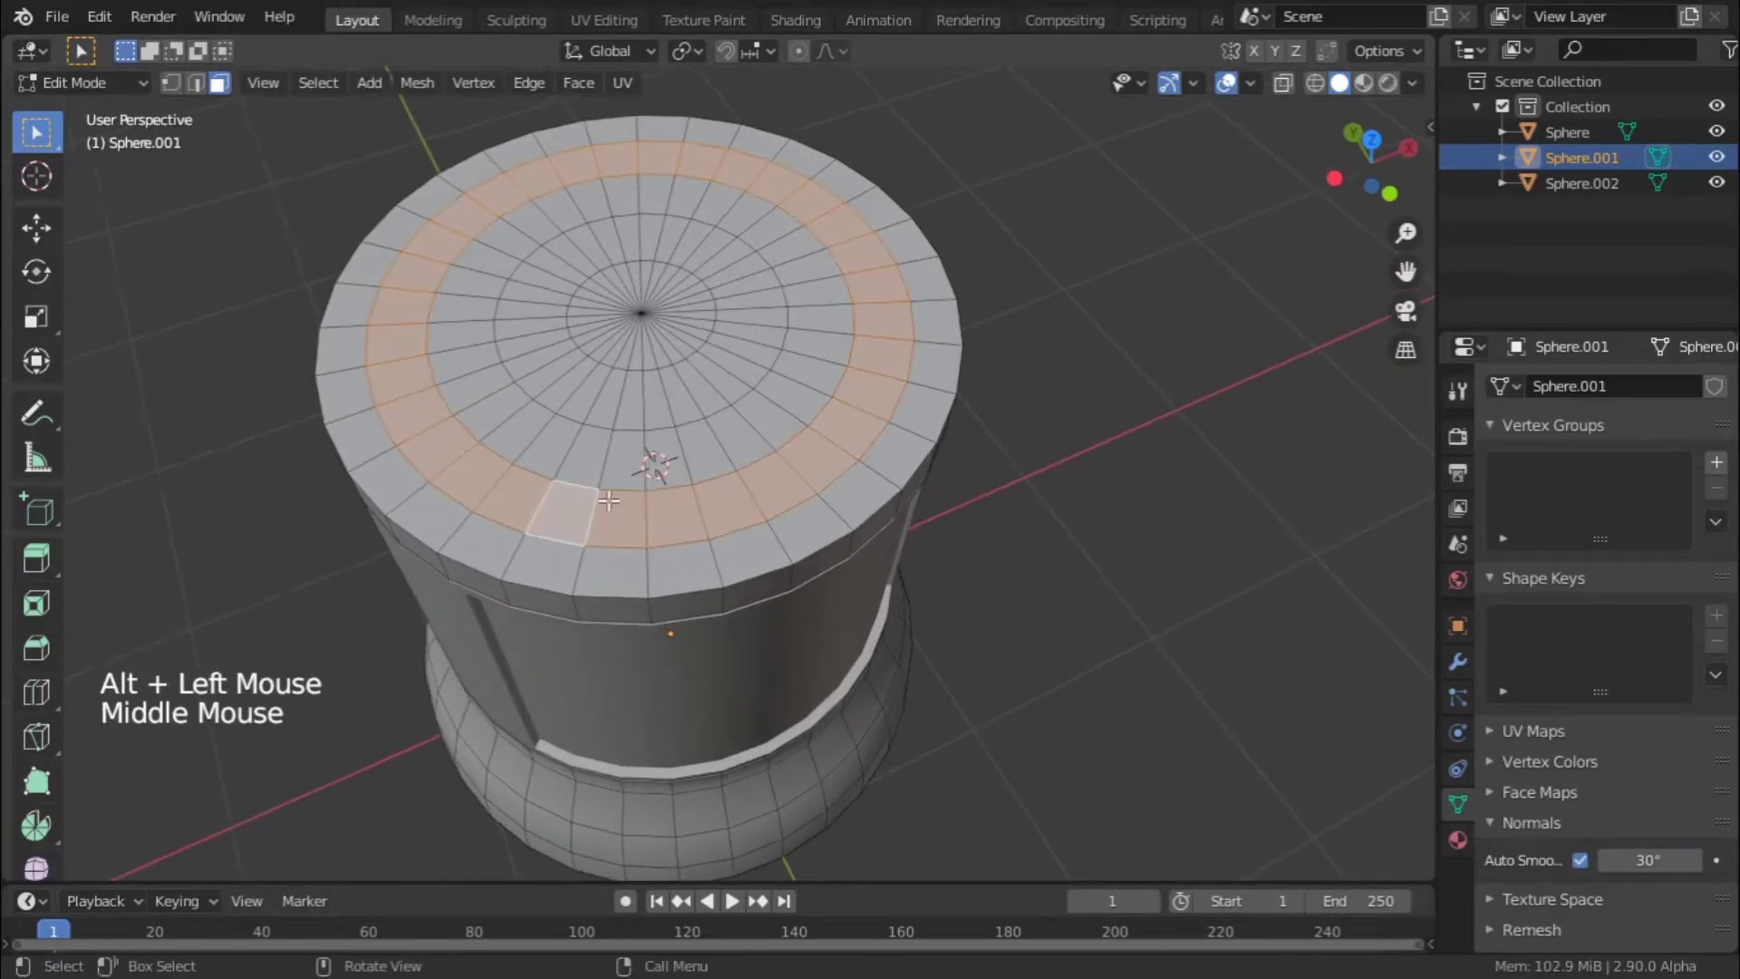
- Add a loop cut in the second face ring of the flat top, slid about 0.79 towards its outer edge
scroll(513, 517, "up", 2)
key("ctrl+r")
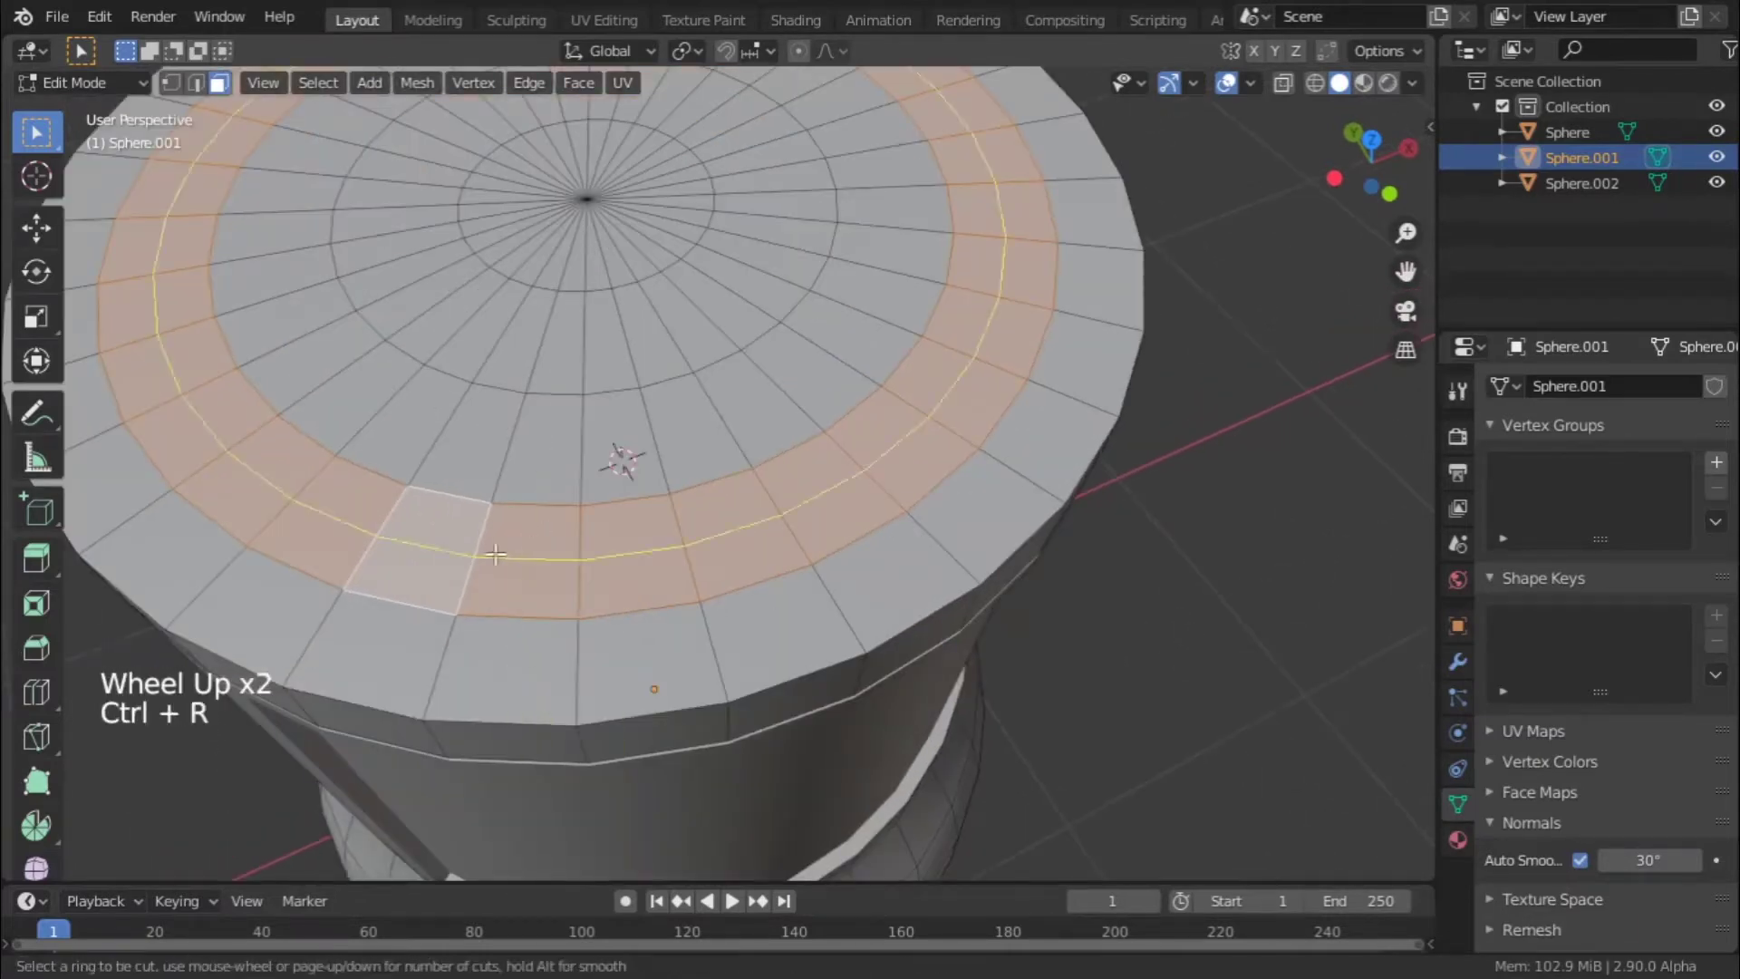
left_click(493, 553)
key("shift")
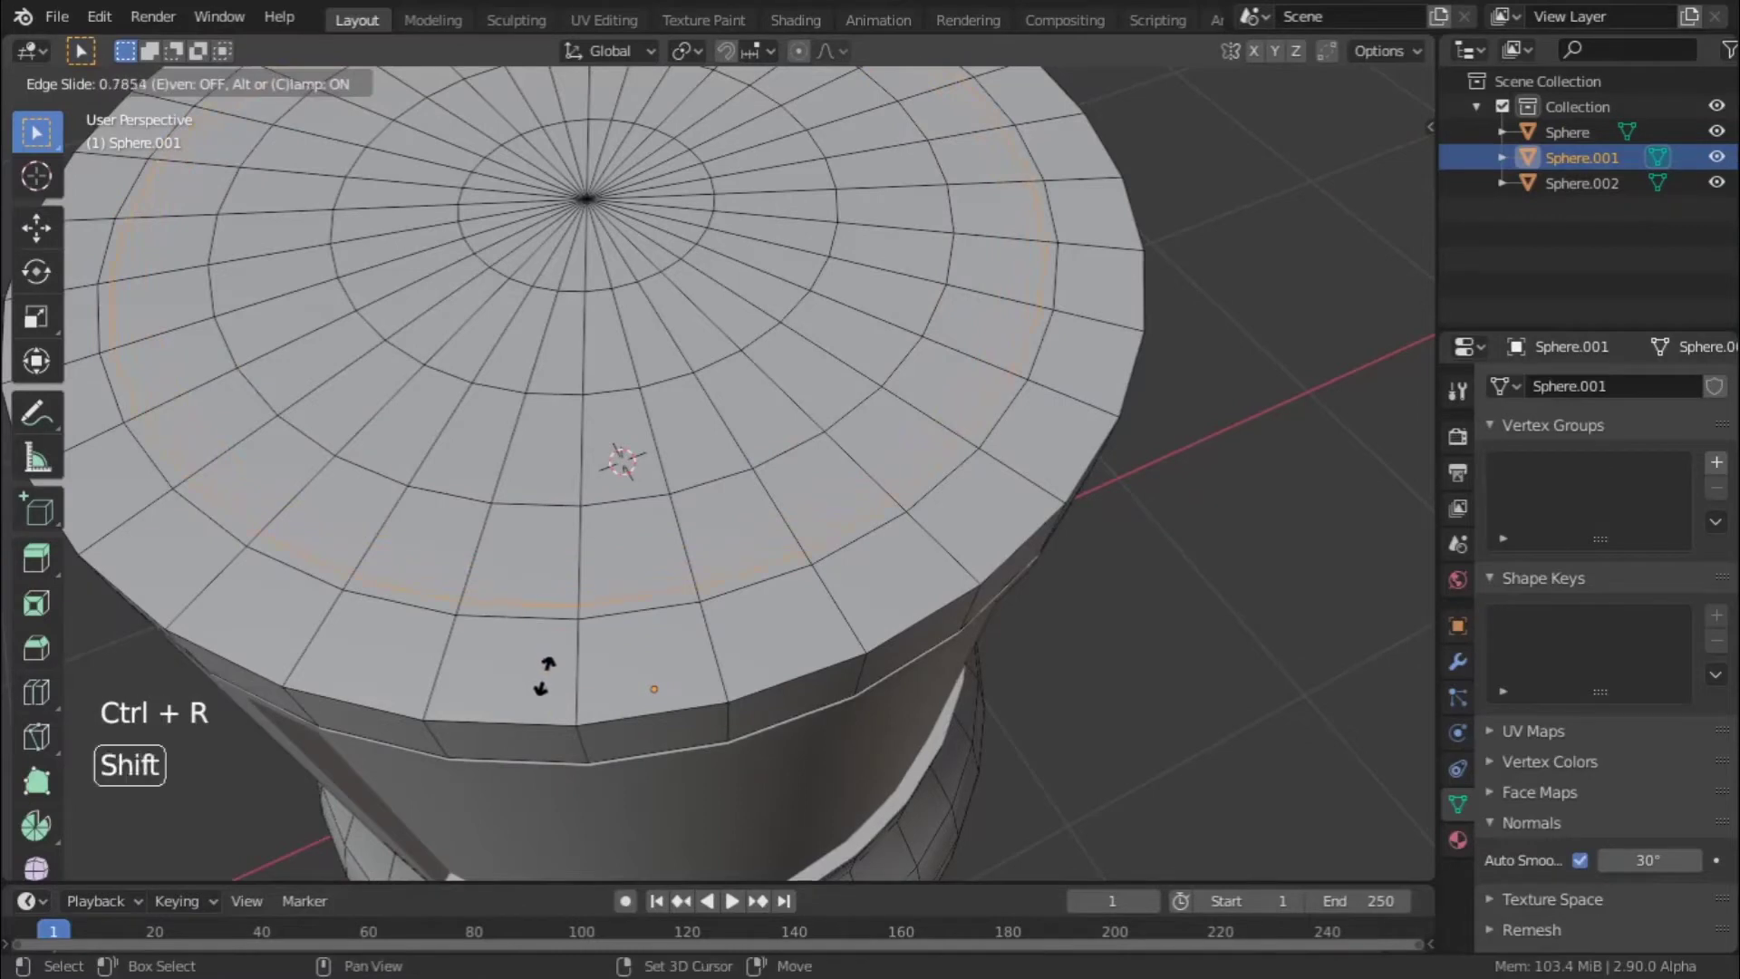
left_click(549, 686)
- Select the narrow face ring beside the new loop cut on the flat top and inset it
left_click(222, 494, "alt")
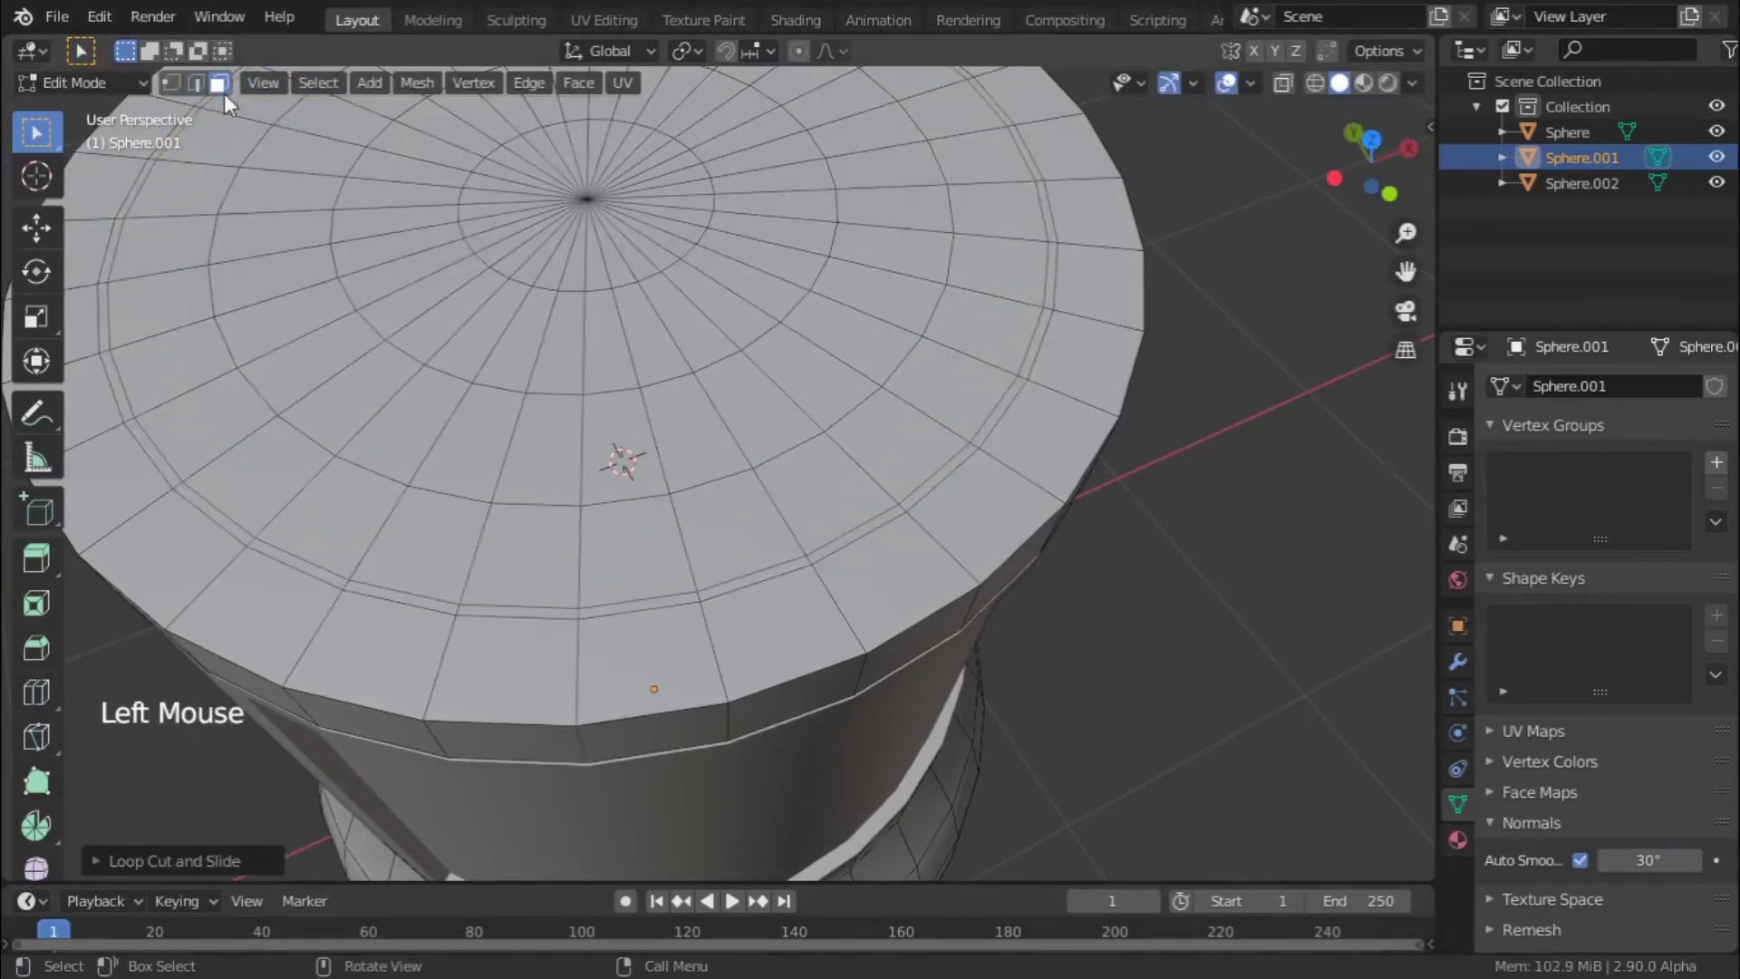
left_click(243, 541, "alt")
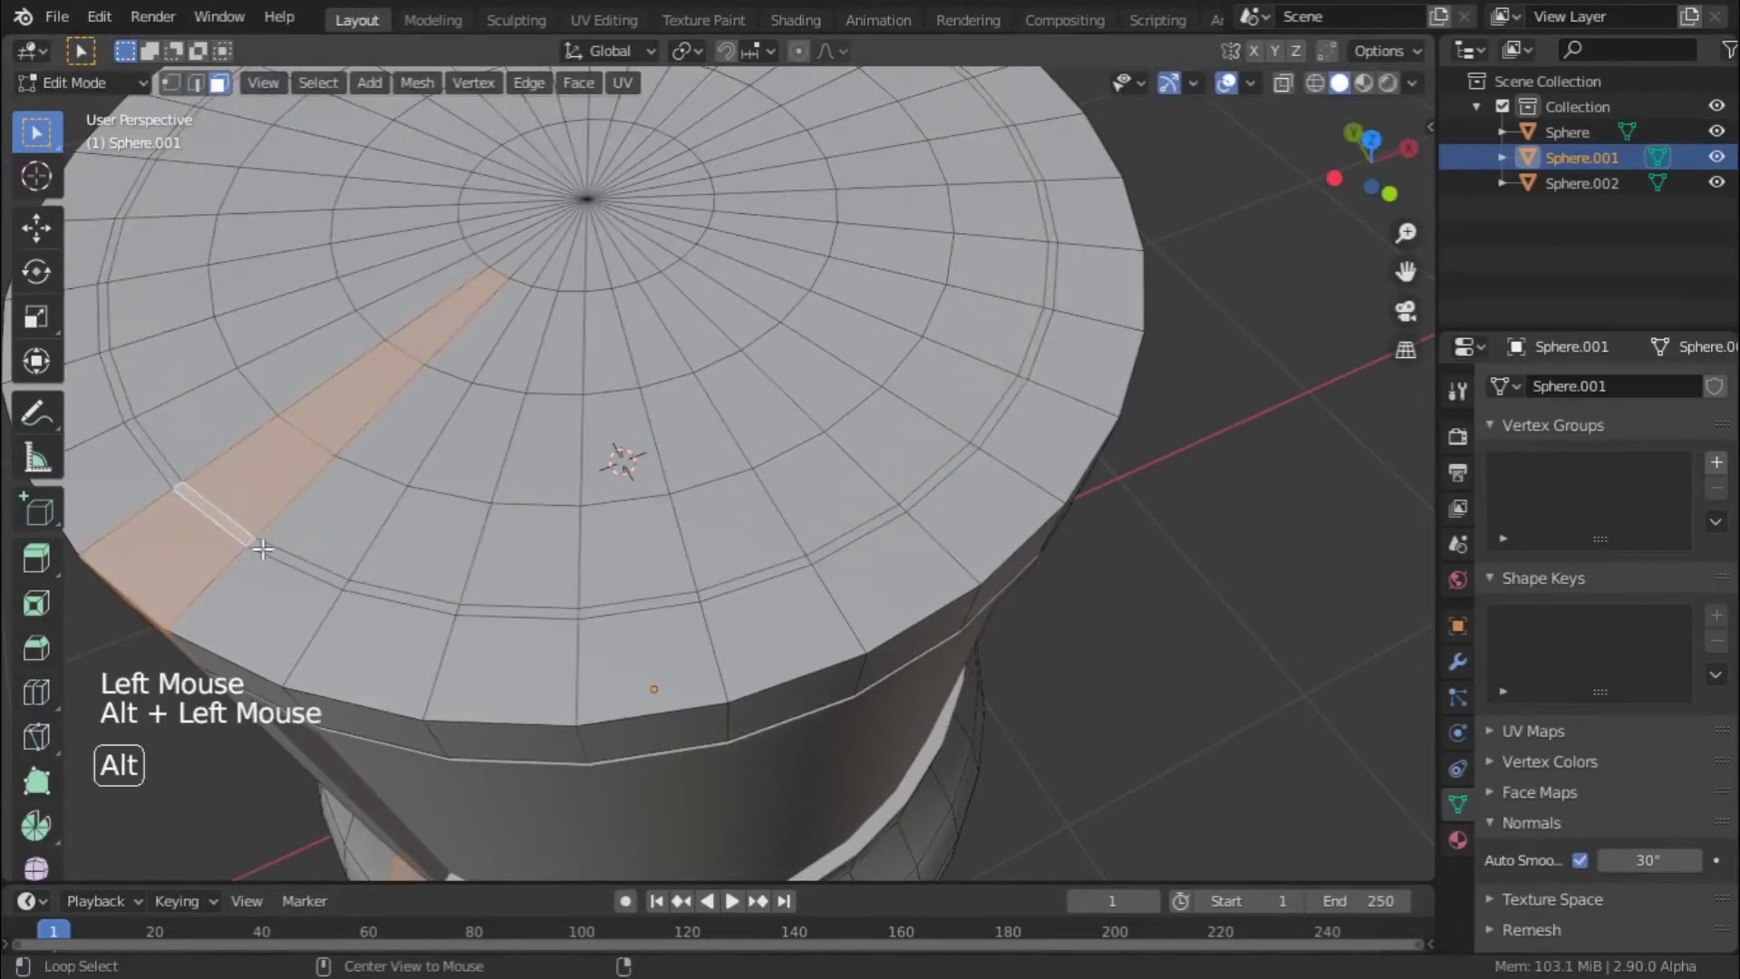
left_click(254, 543, "alt")
middle_click_drag(541, 541, 549, 521)
key("i")
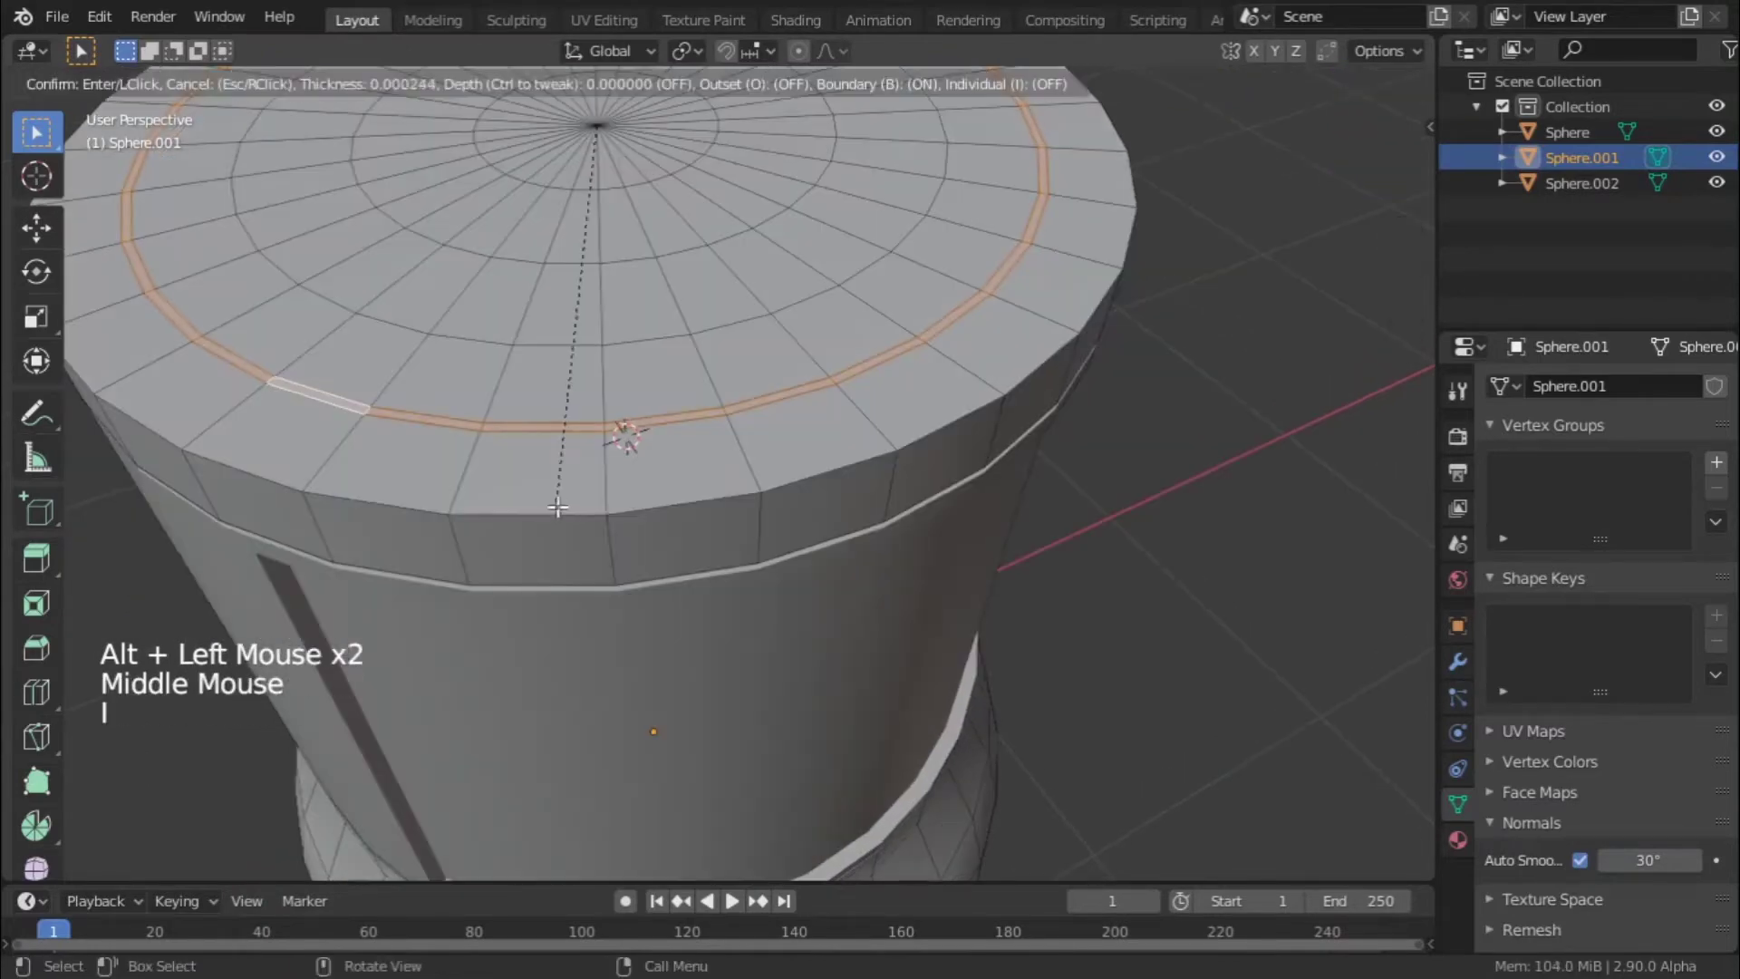
key("shift")
left_click(562, 487)
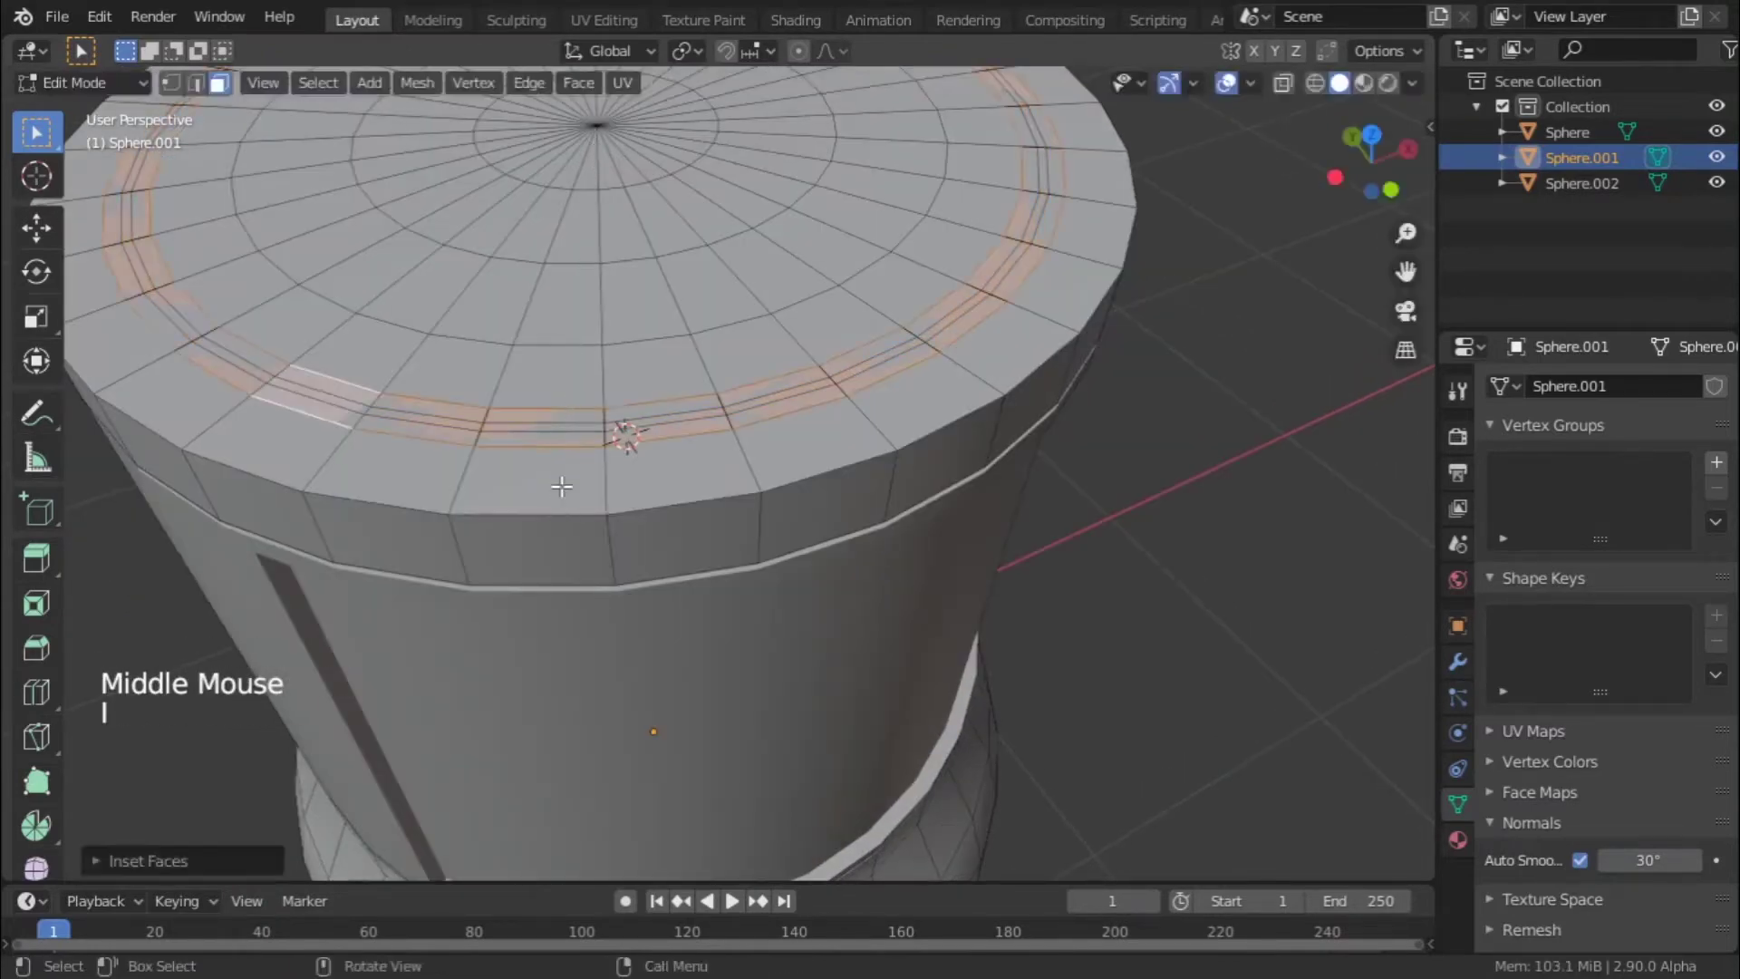
- Undo the ring's inset and extrude the narrow face ring about 0.008 m down along Z into a groove in the flat top
key("ctrl+z")
key("g")
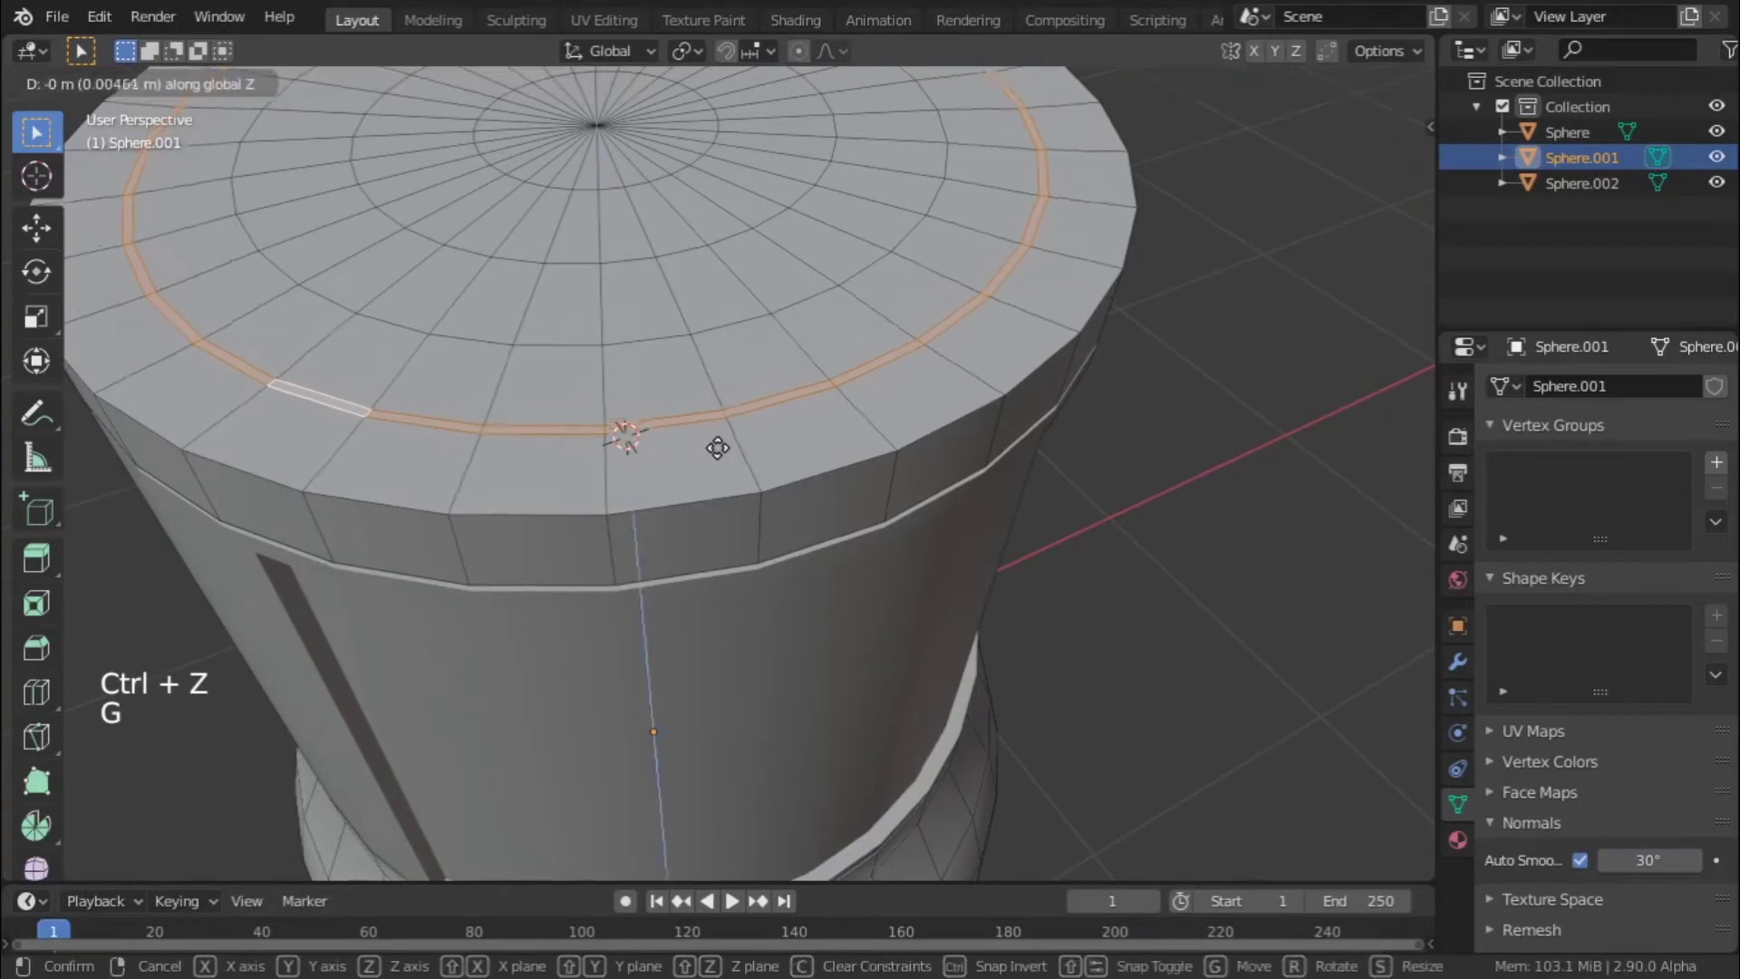
right_click(719, 446)
key("e")
key("z")
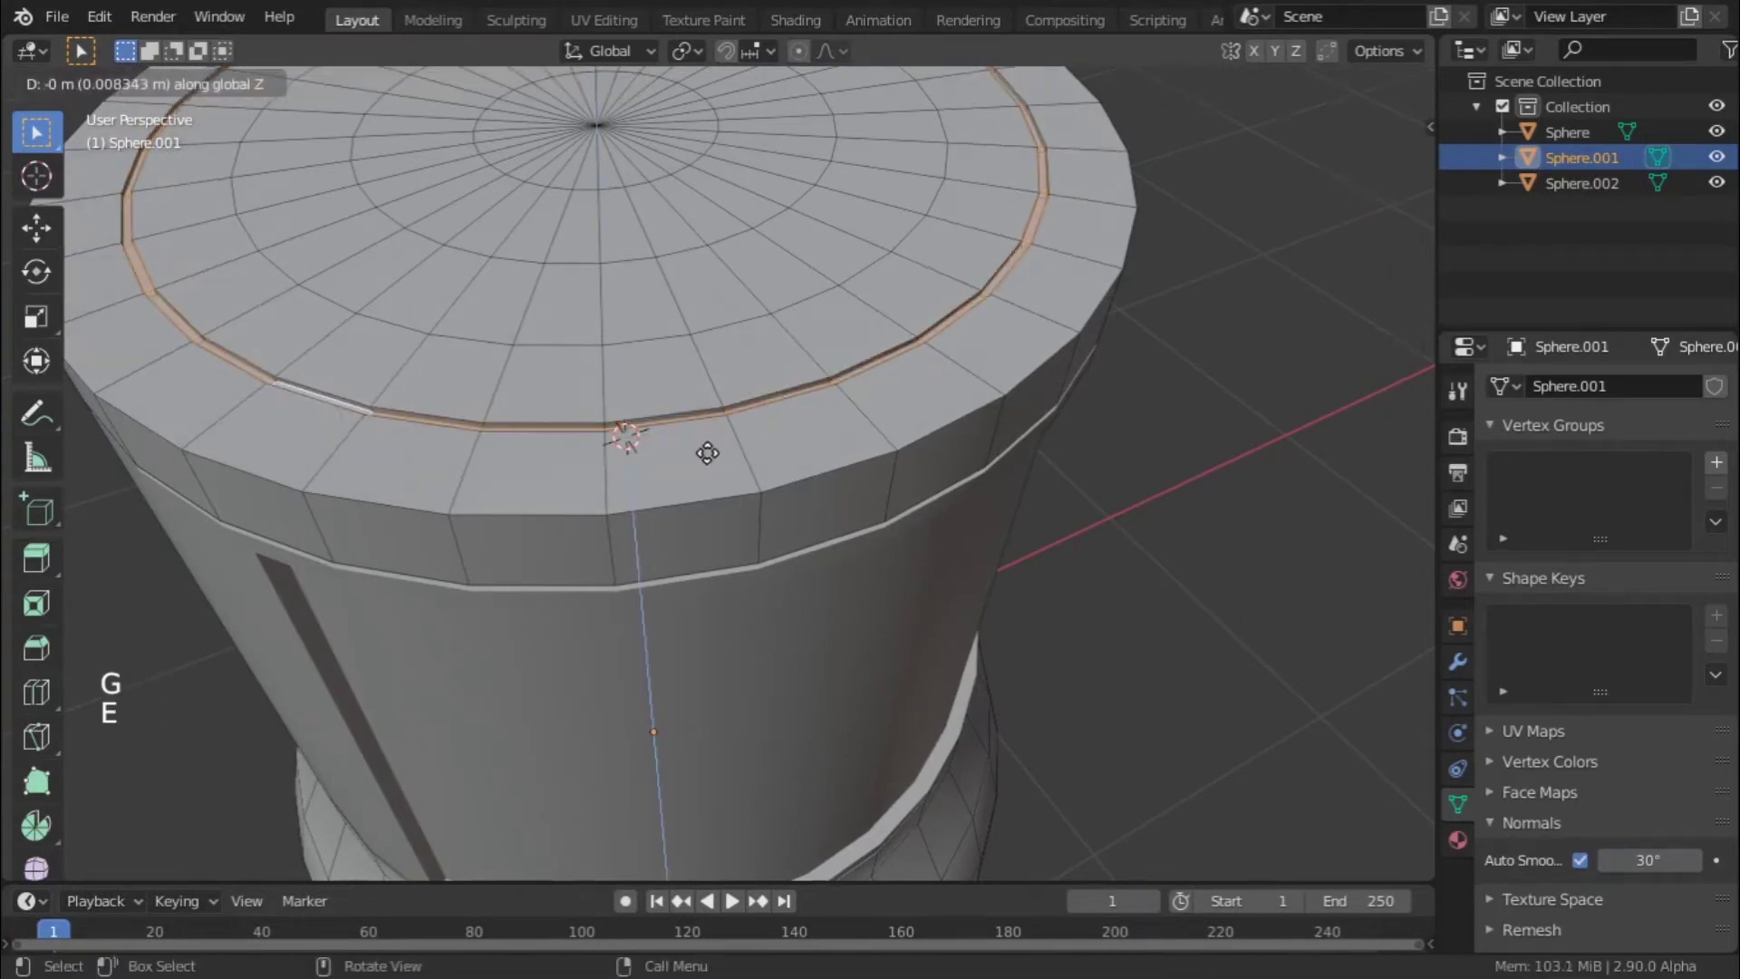
left_click(700, 454)
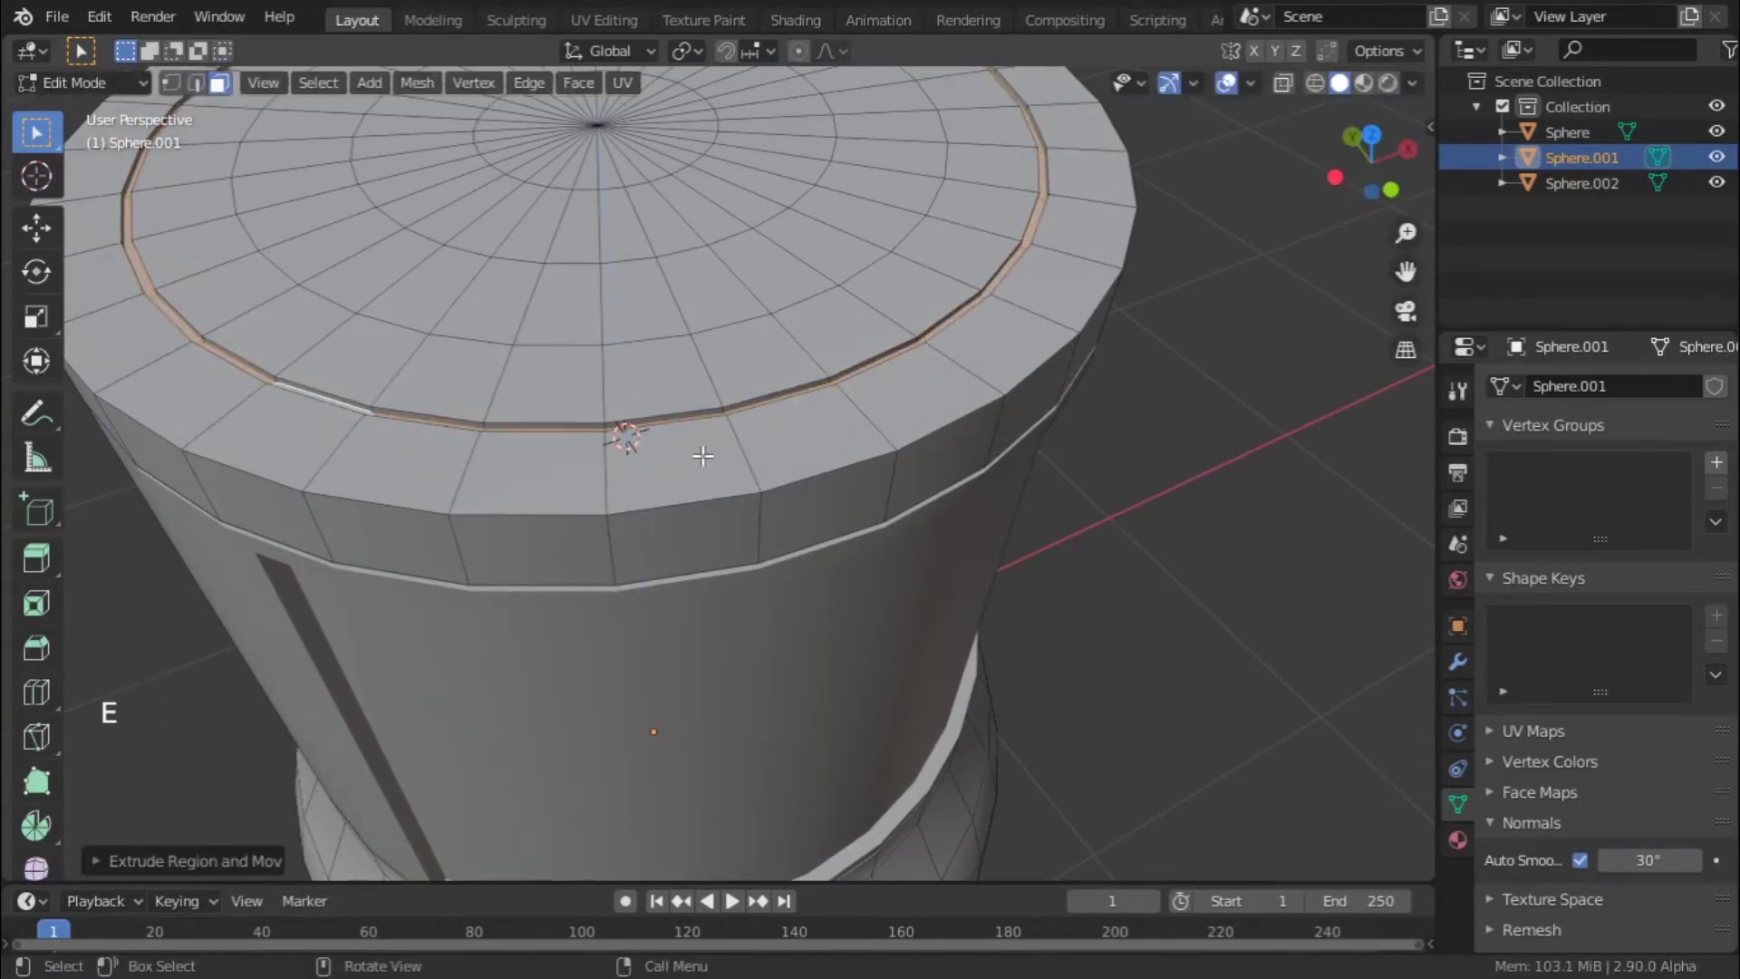
key("g")
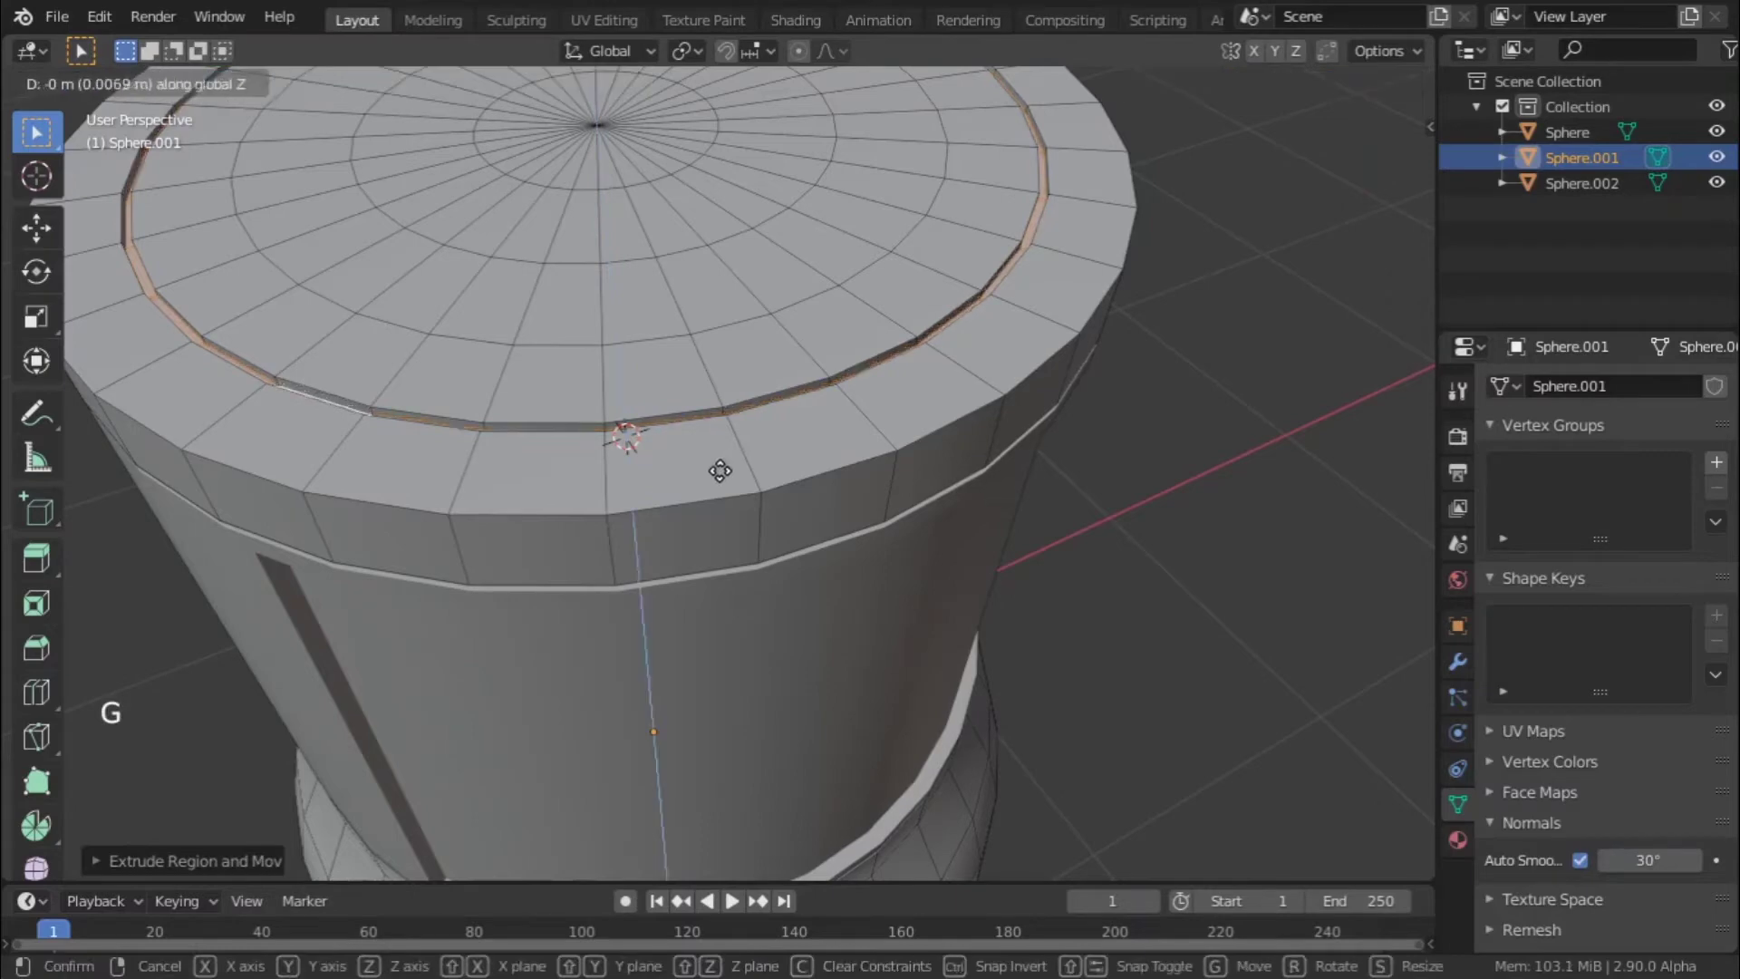
right_click(719, 470)
key("Tab")
- Deselect everything and examine the top groove, the recessed front panel and the seams of the body from several angles
scroll(752, 514, "down", 5)
middle_click_drag(752, 514, 650, 549)
left_click(900, 568)
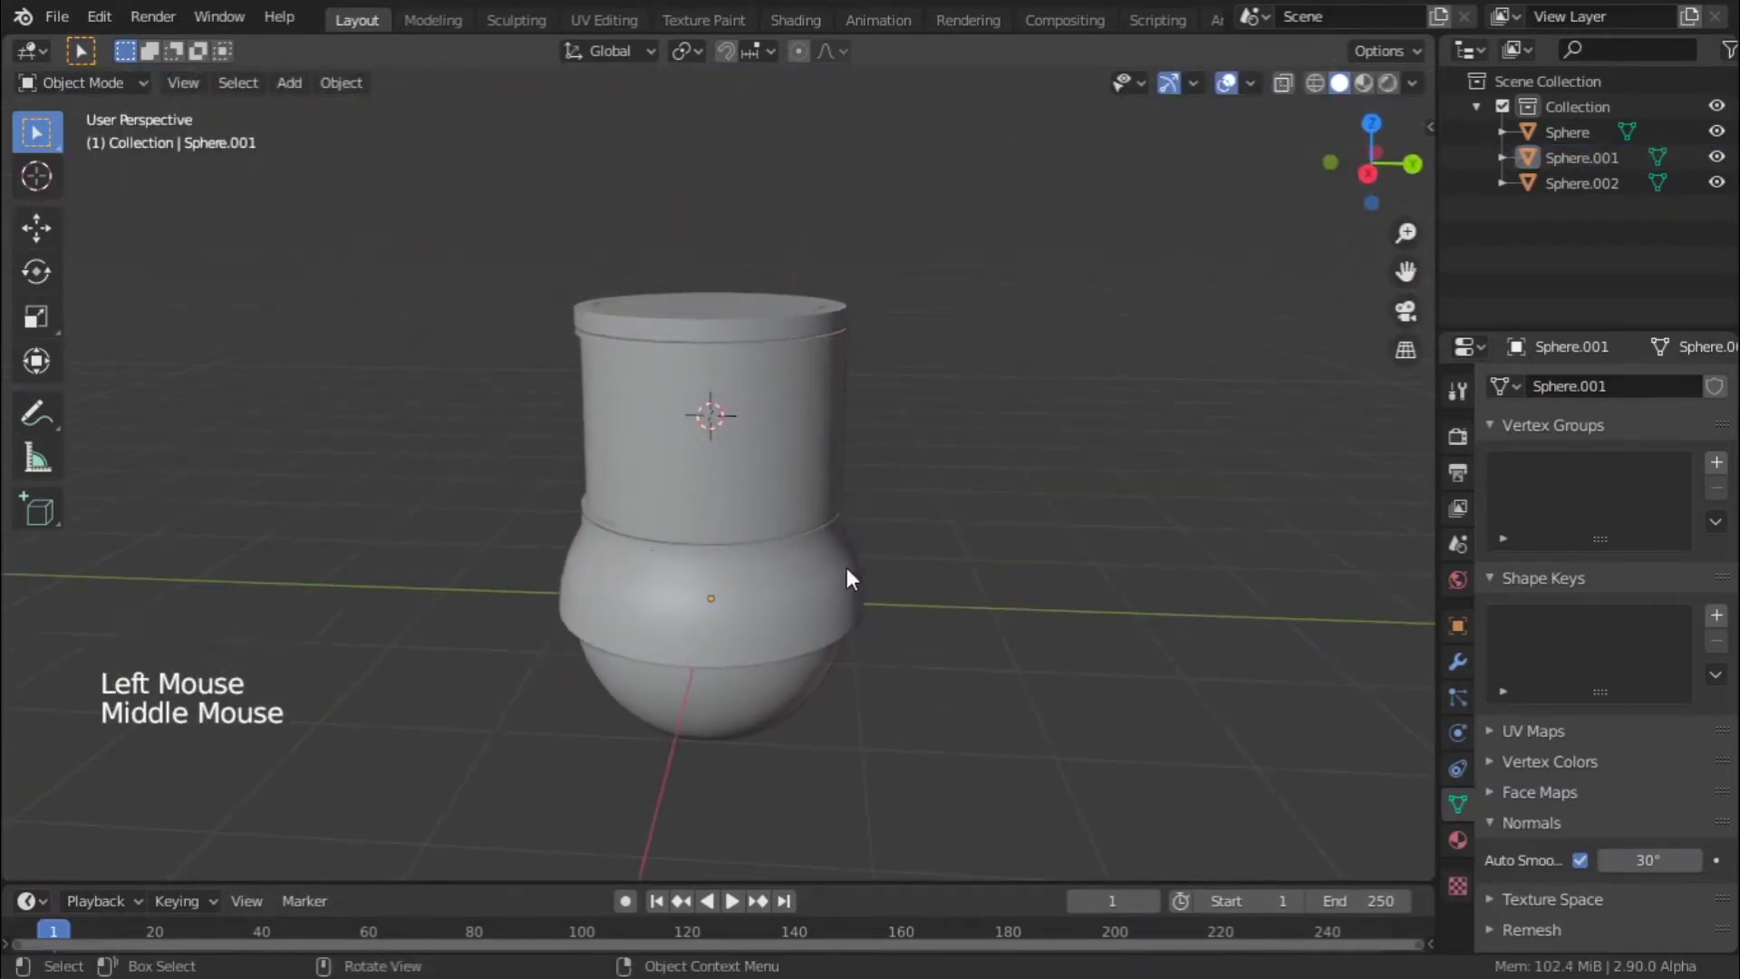
middle_click_drag(861, 555, 1005, 500)
scroll(1004, 500, "up", 4)
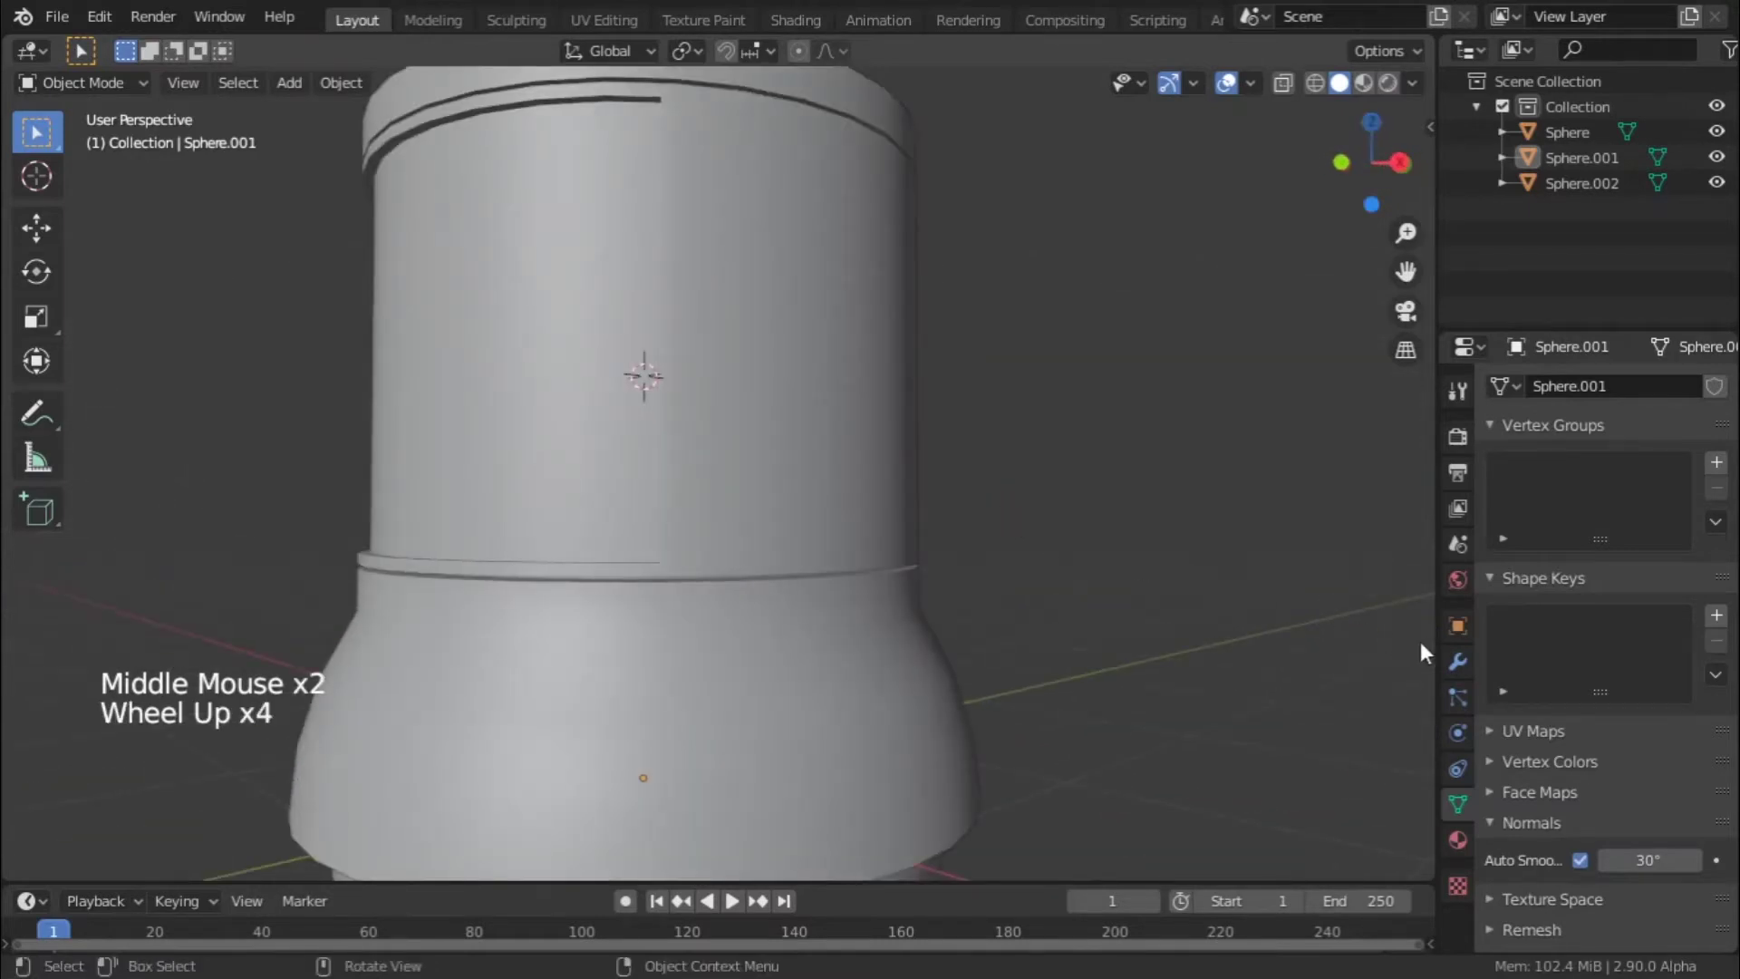
middle_click_drag(1171, 605, 1187, 668)
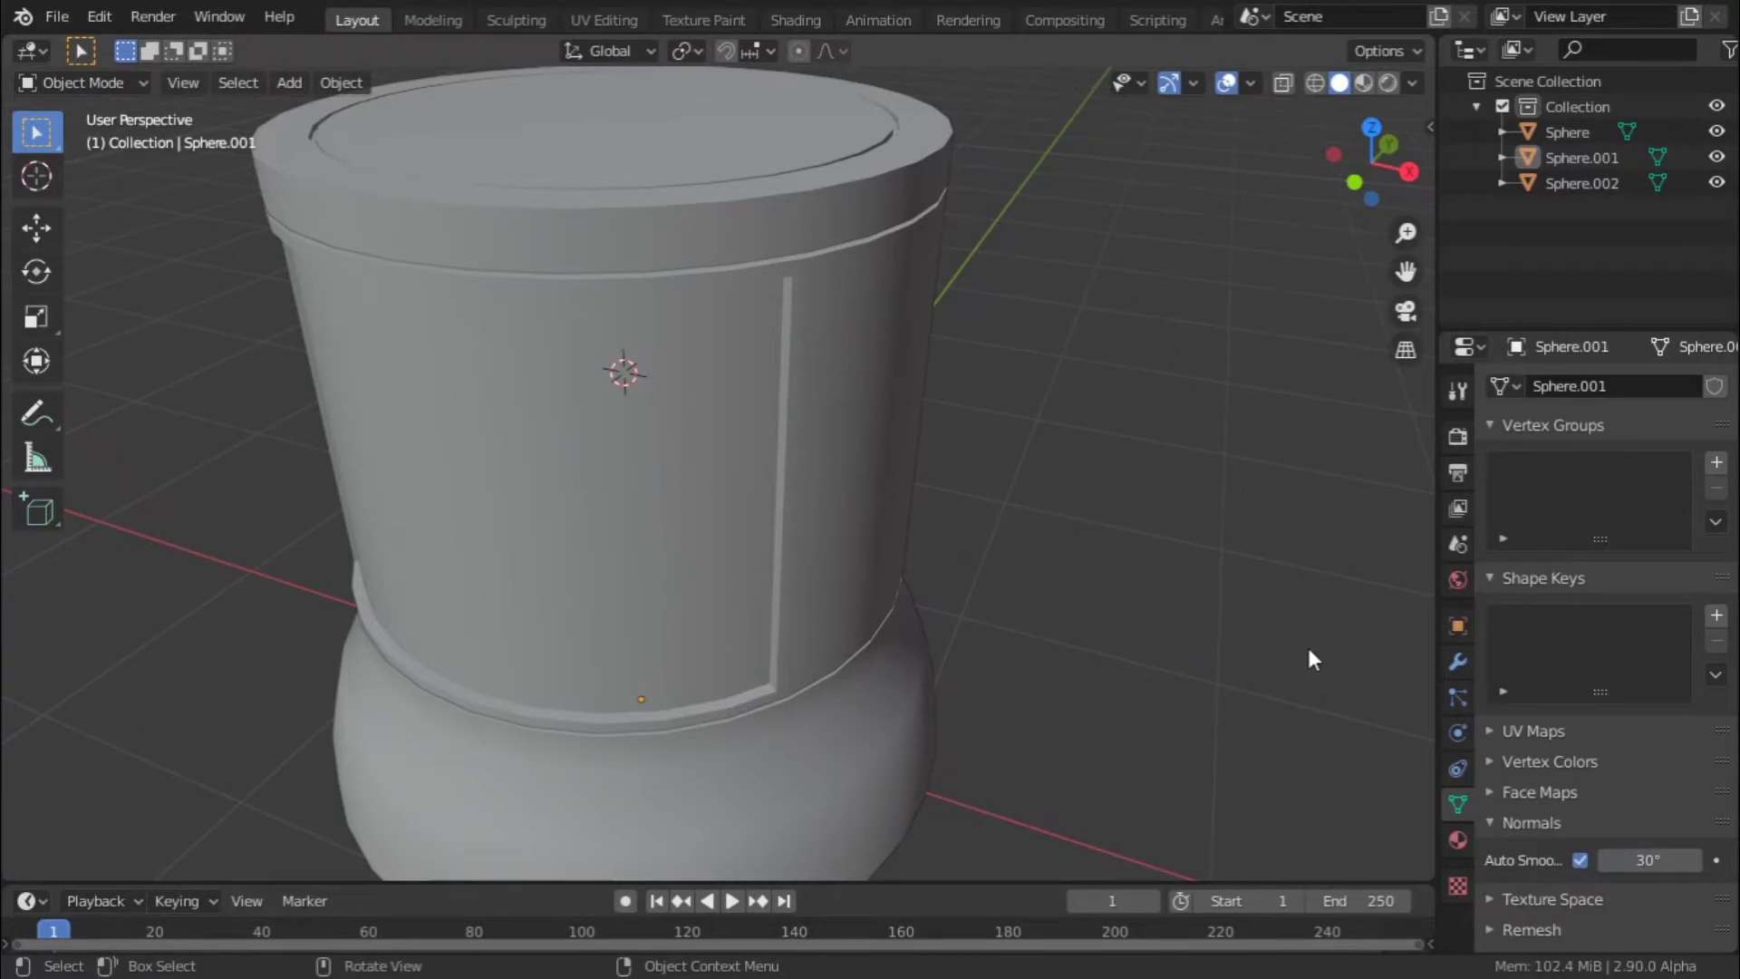
scroll(1242, 635, "down", 2)
middle_click_drag(1214, 609, 1104, 537)
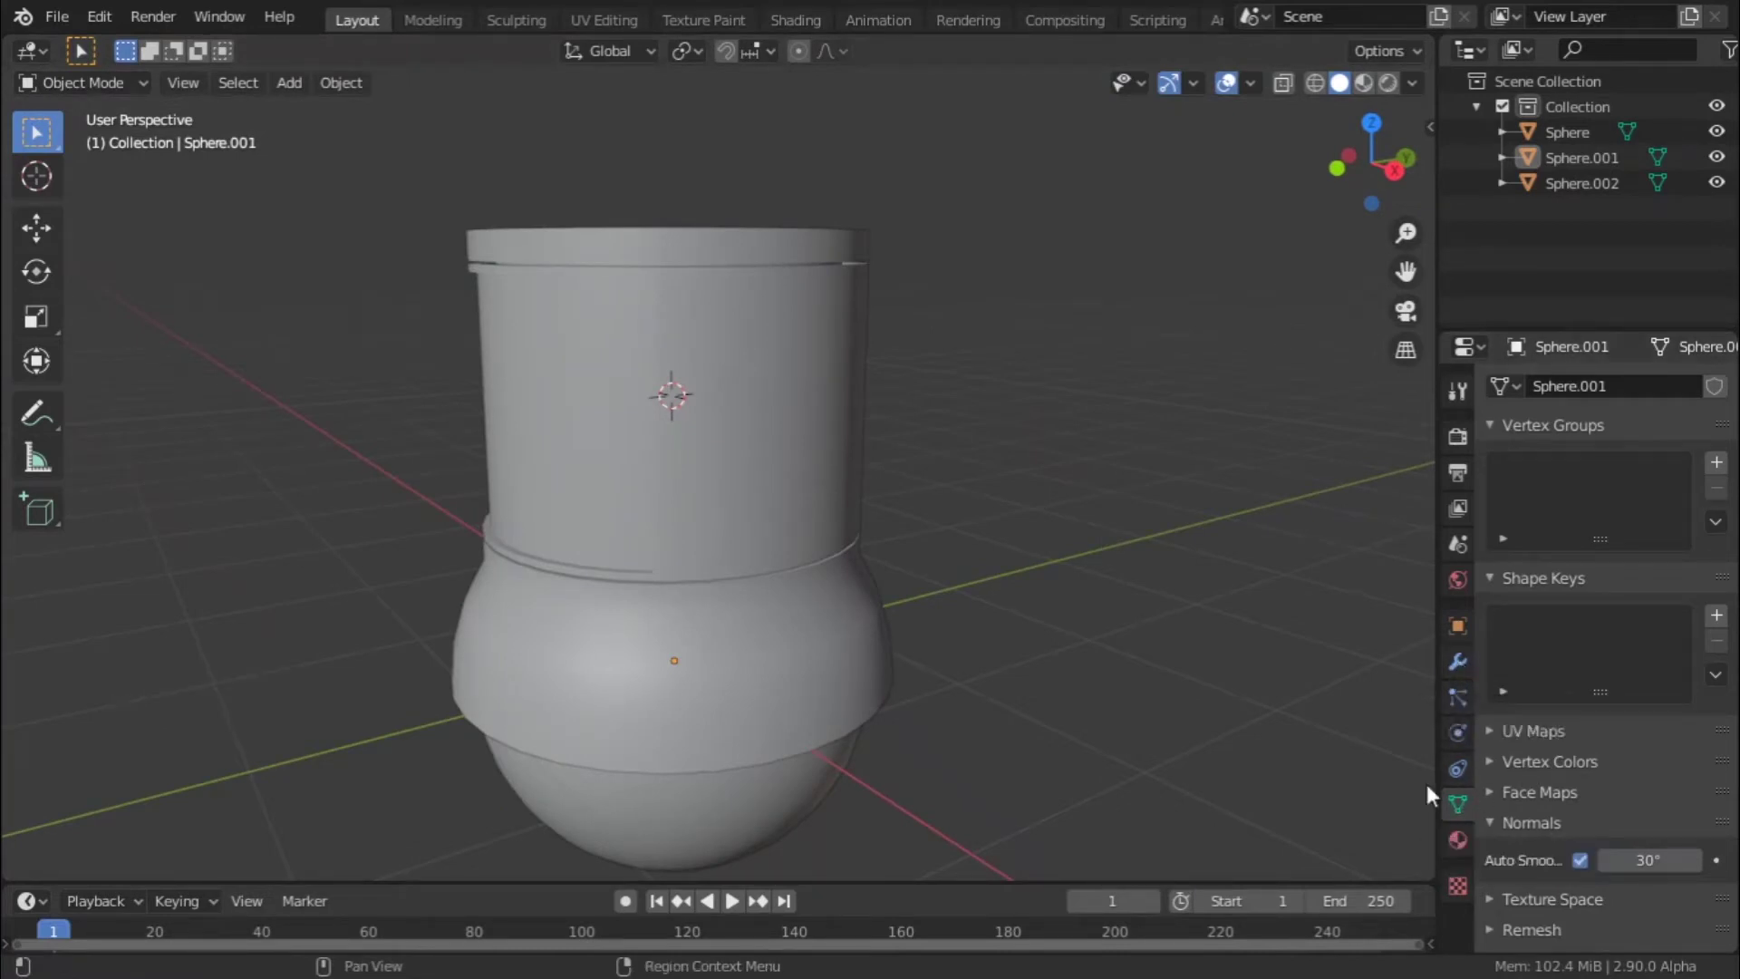
scroll(1021, 553, "down", 2)
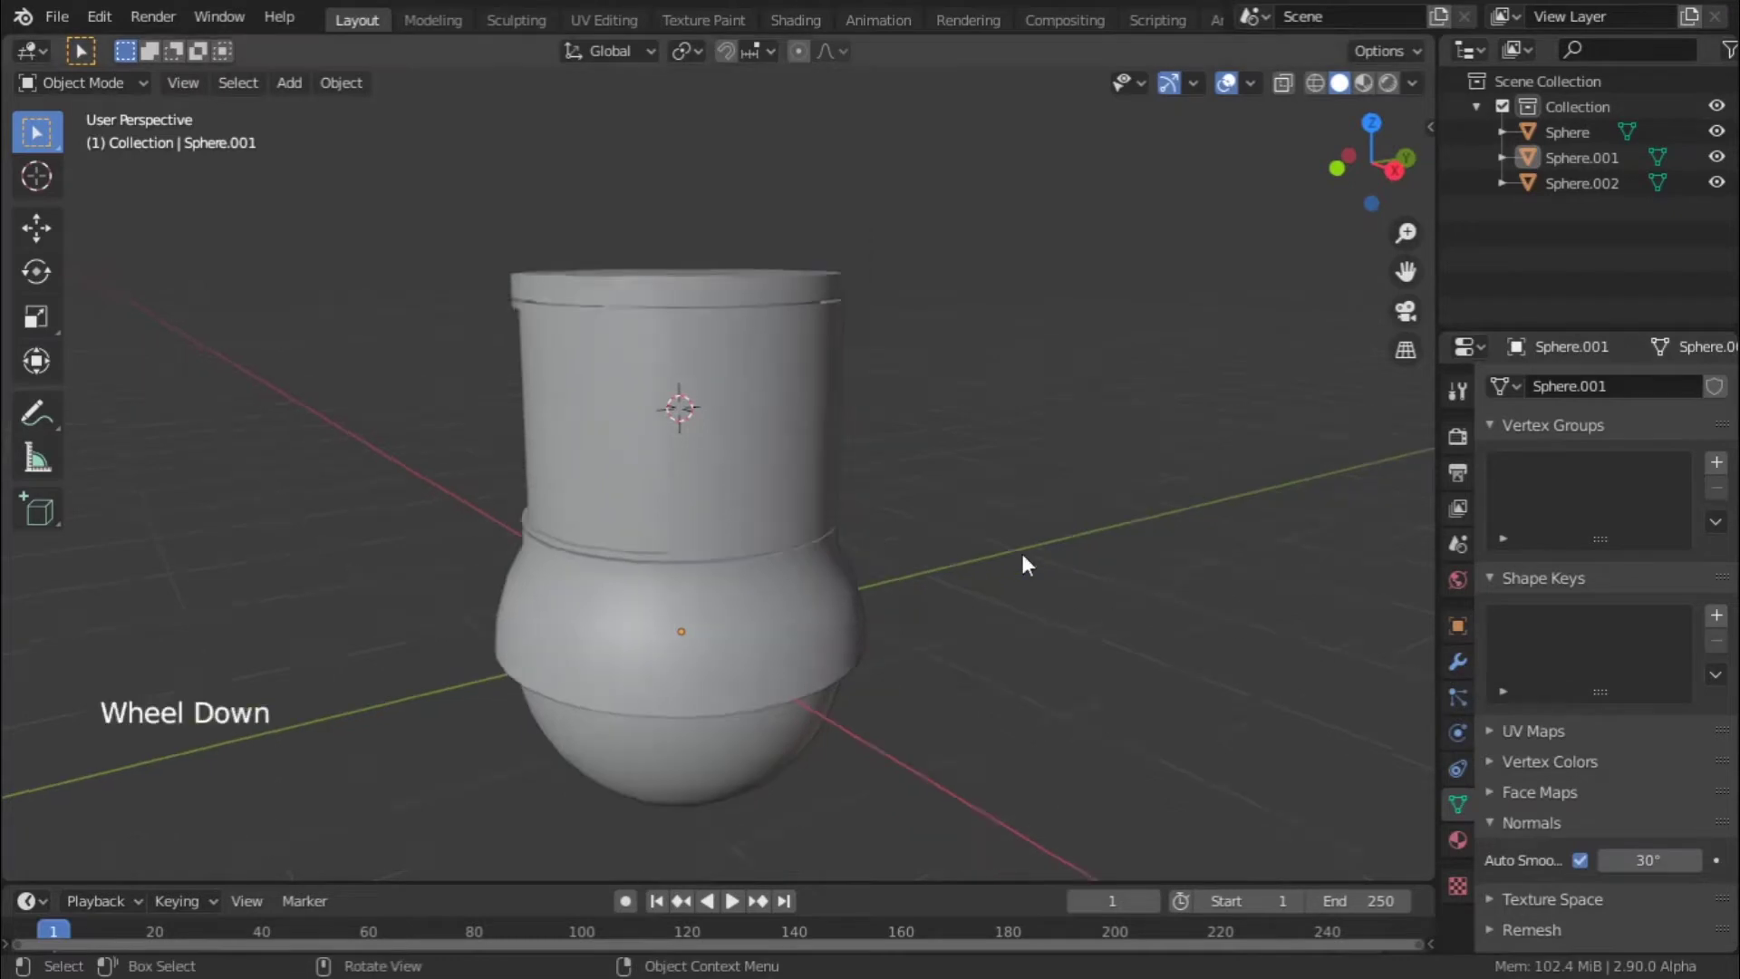
- Rename the cylindrical front panel object as Screen and the main body shell as Body
left_click(1459, 672)
left_click(1520, 387)
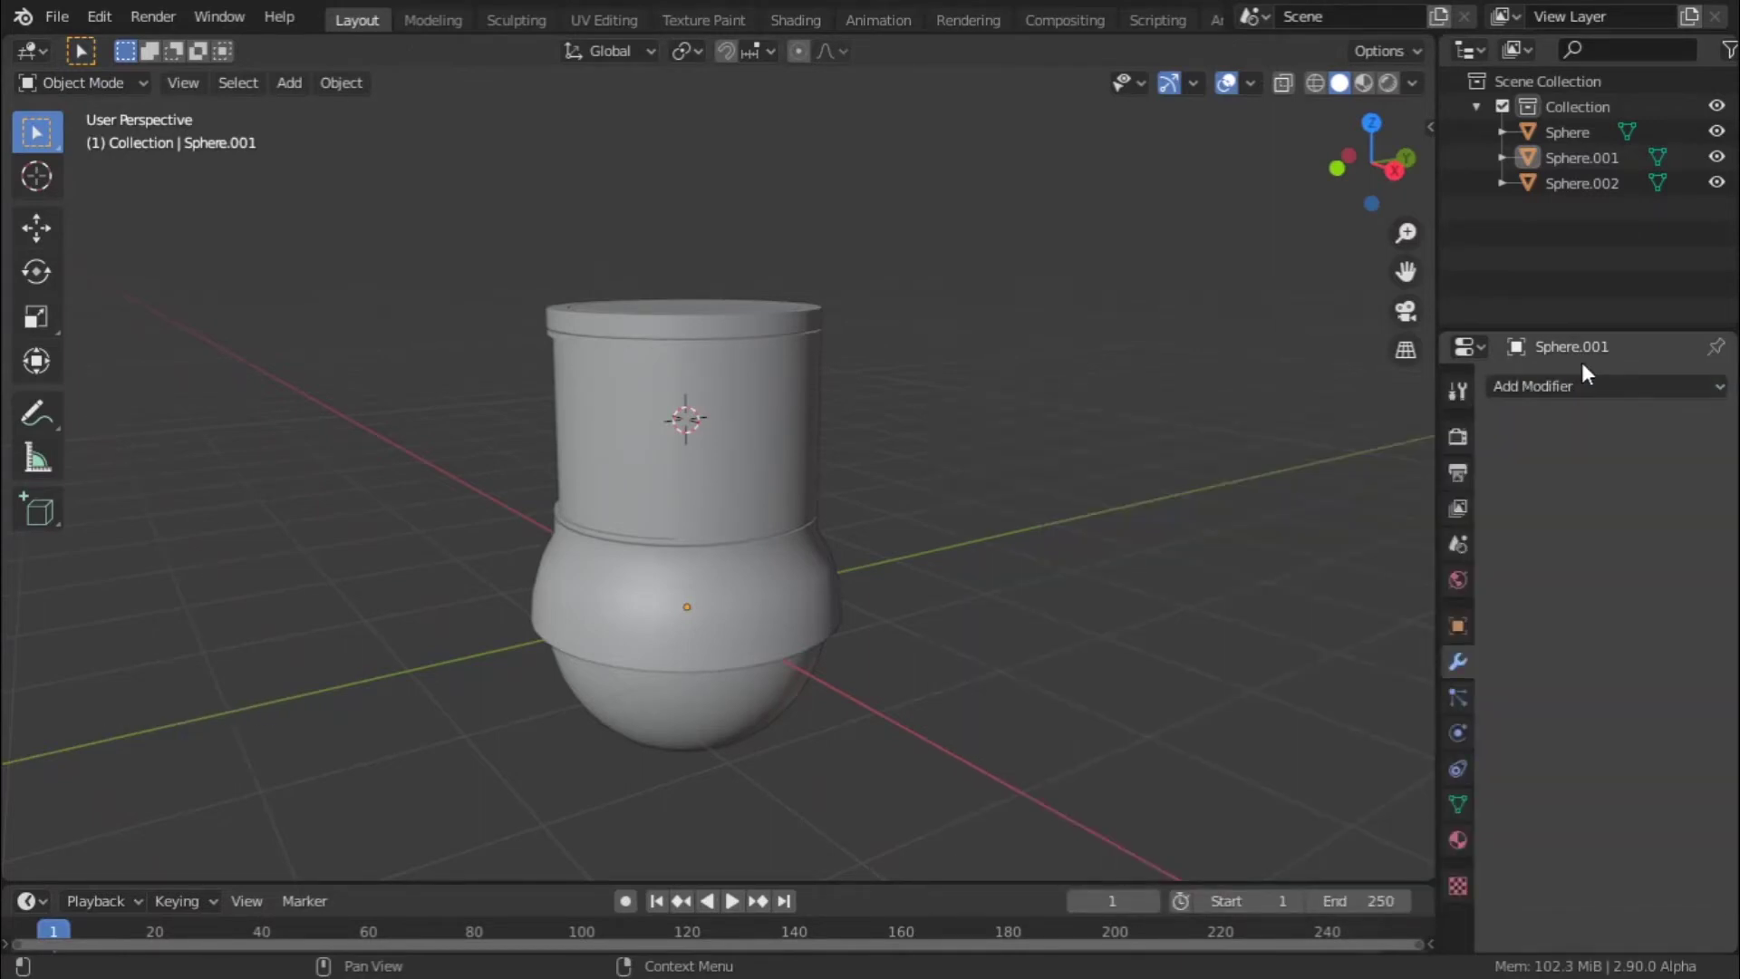
left_click(737, 424)
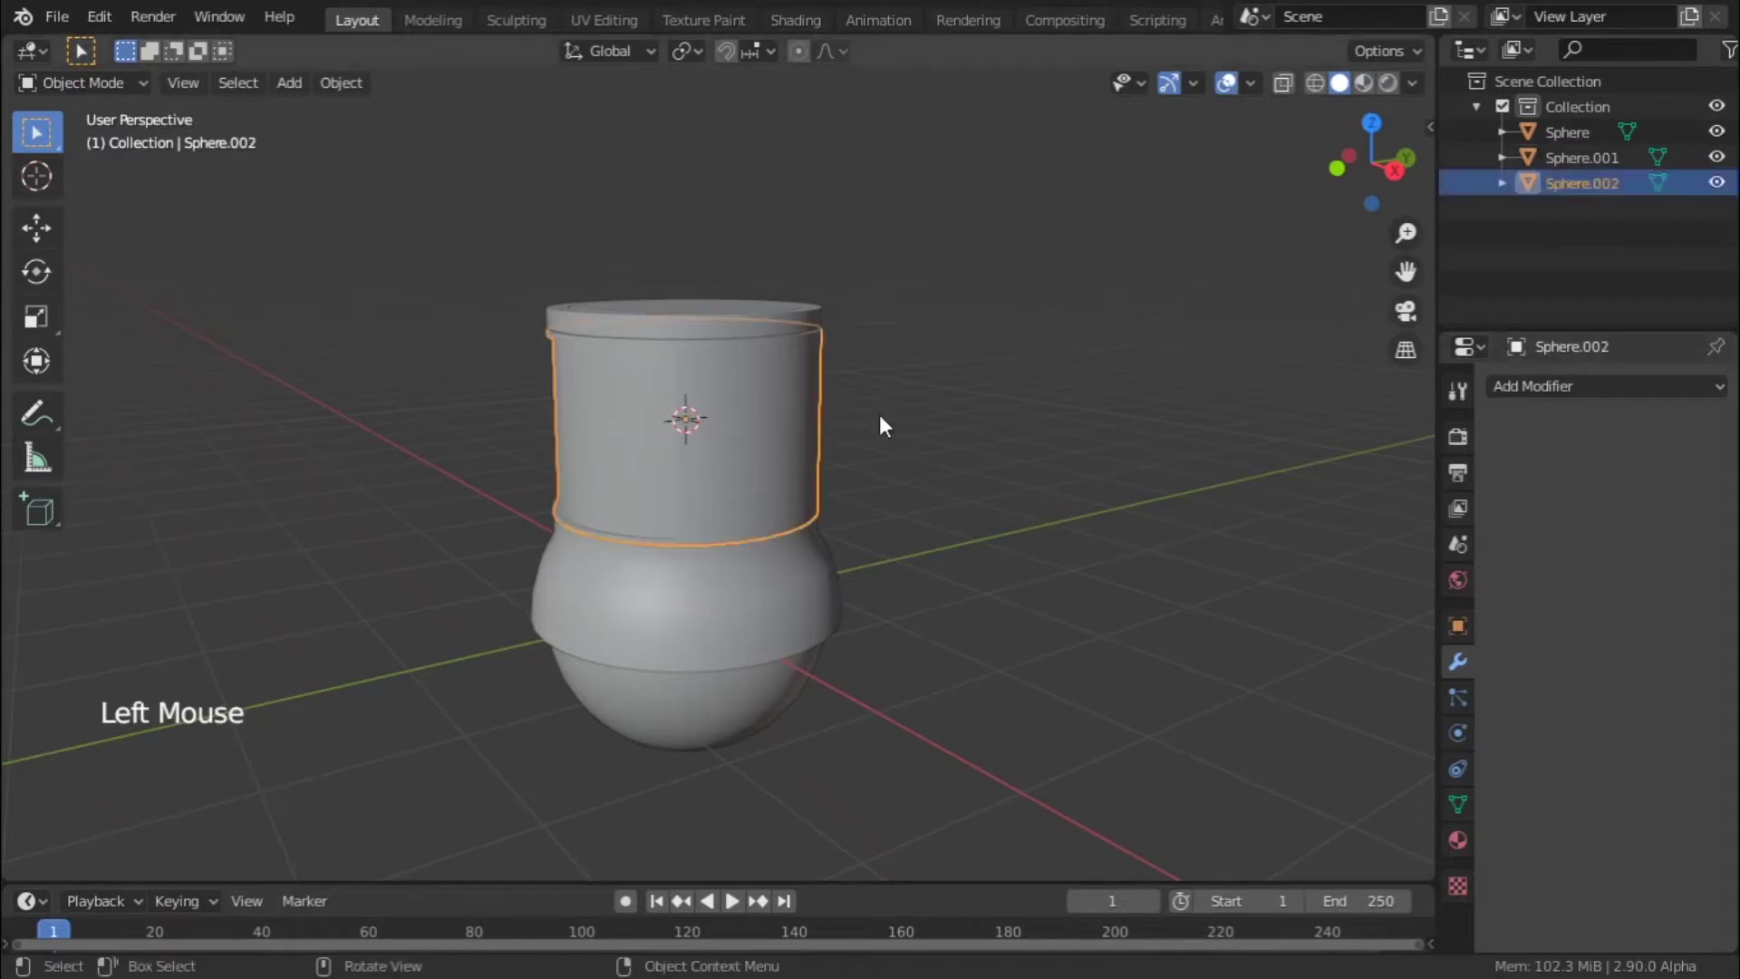
double_click(1581, 182)
type("S")
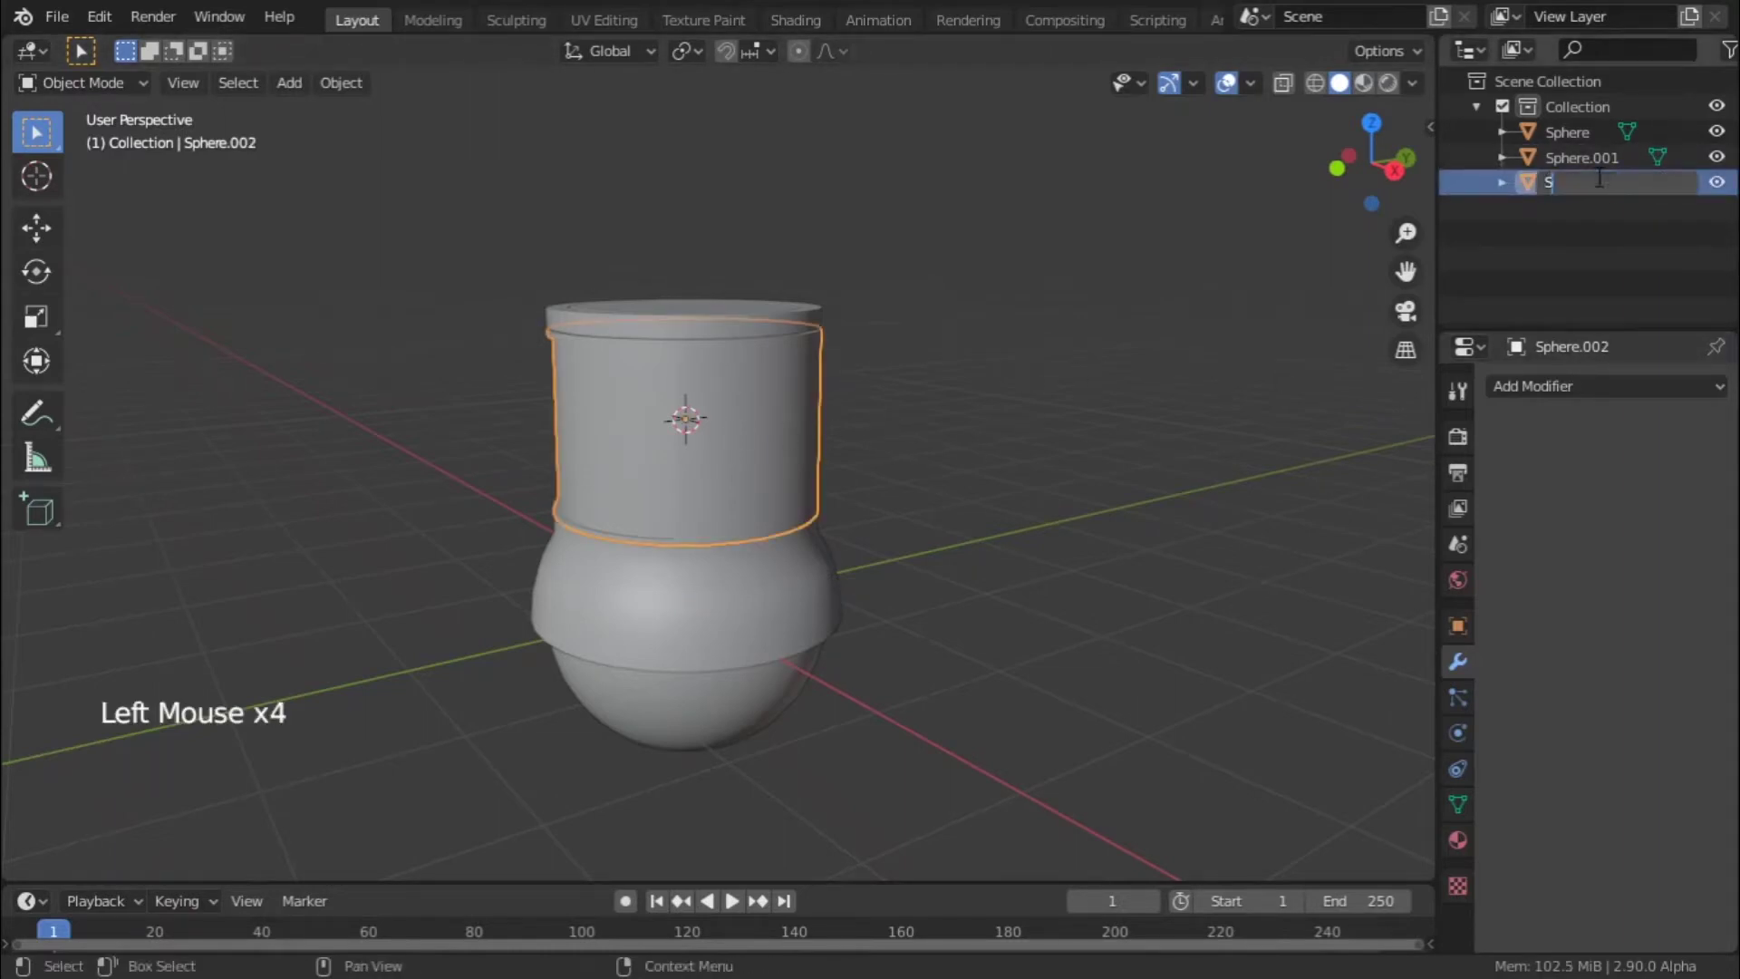
type("ce")
key("BackSpace")
key("BackSpace")
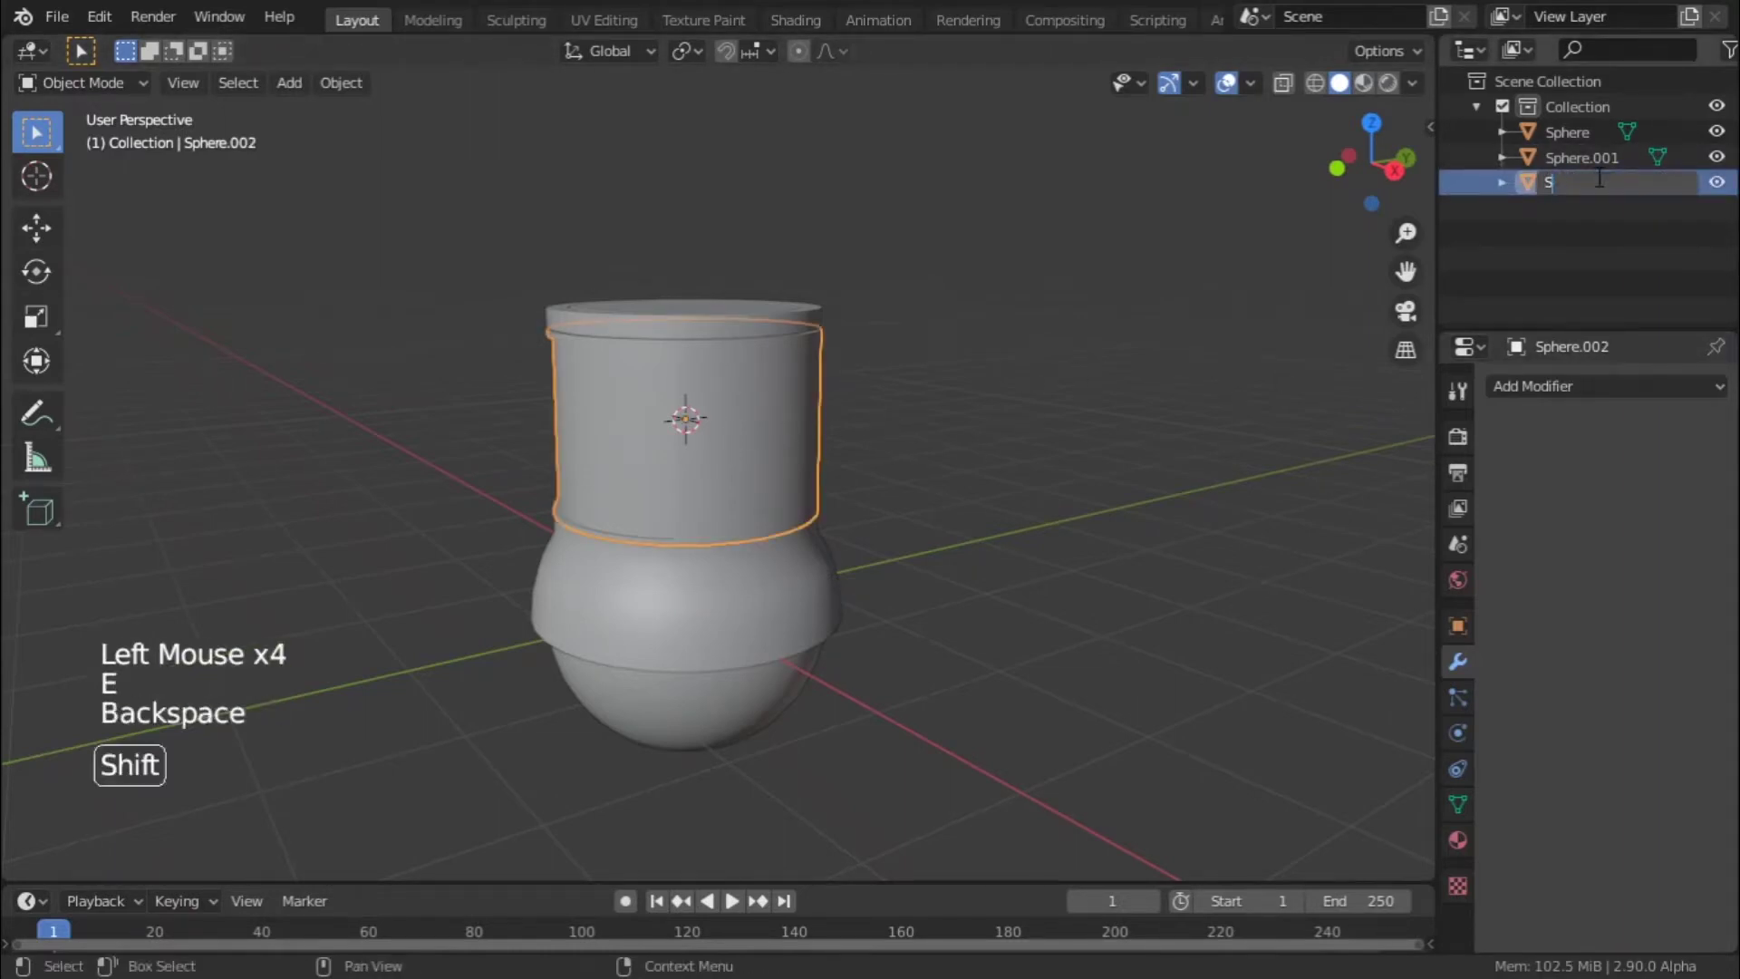
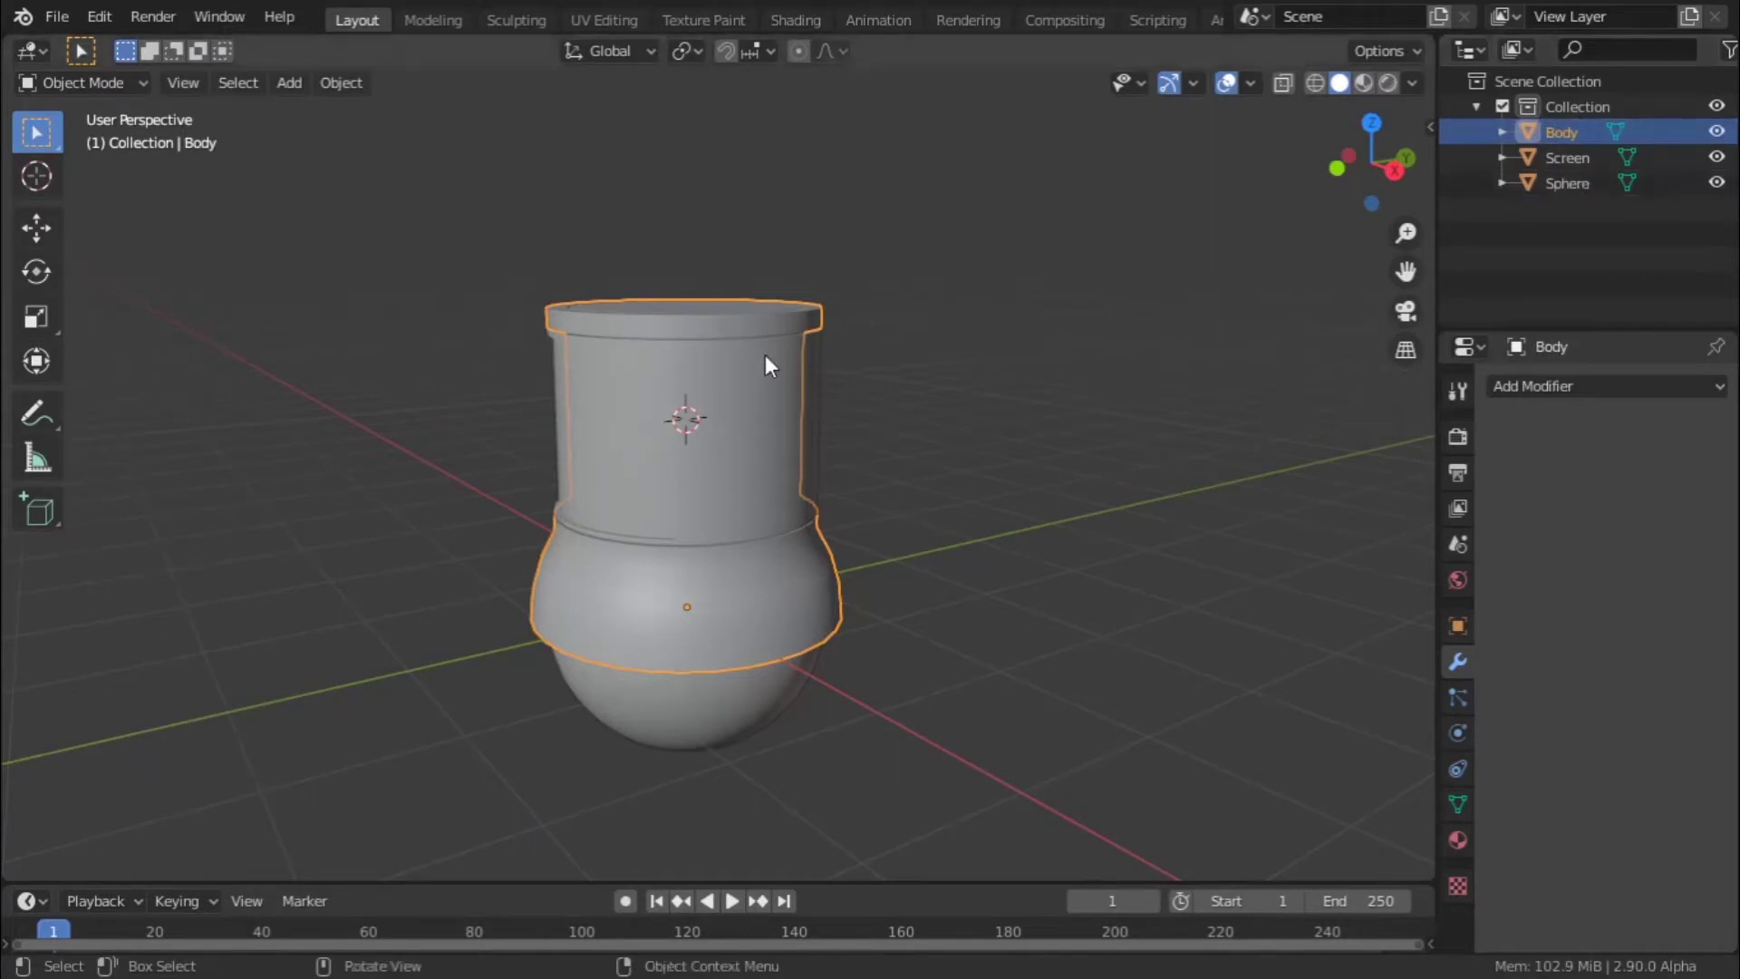
- Select the Body object and add a Bevel modifier to it
left_click(787, 497)
middle_click_drag(787, 497, 1042, 435)
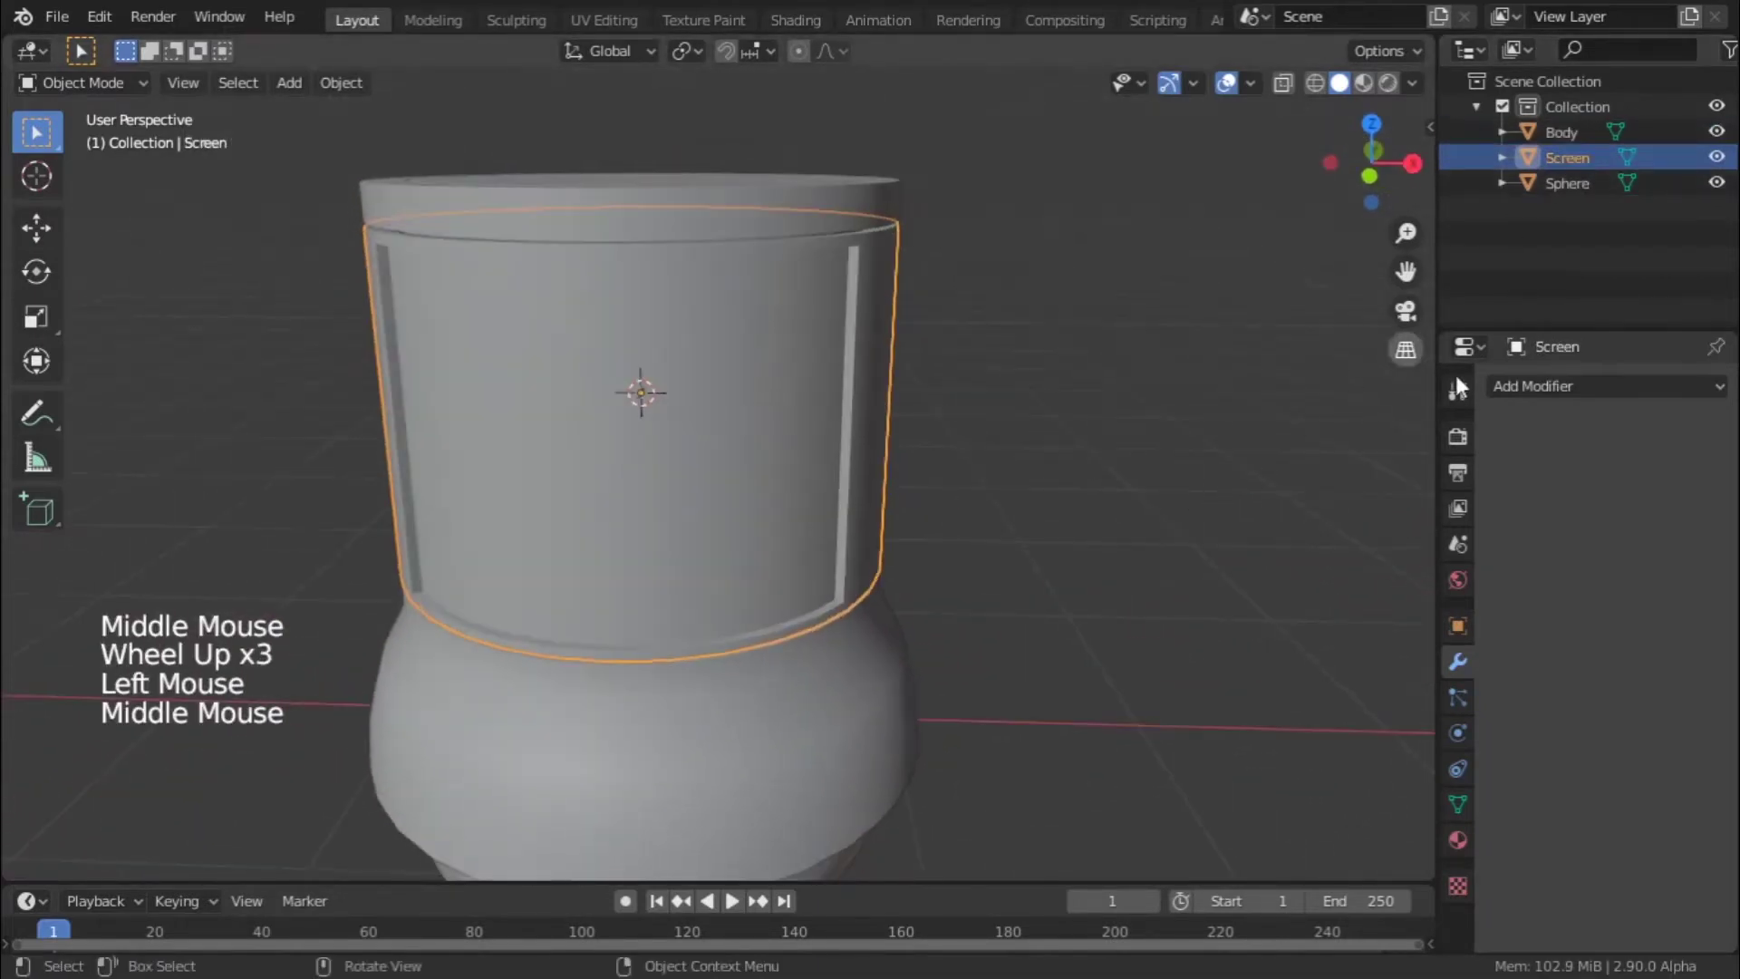
left_click(1609, 386)
left_click(825, 199)
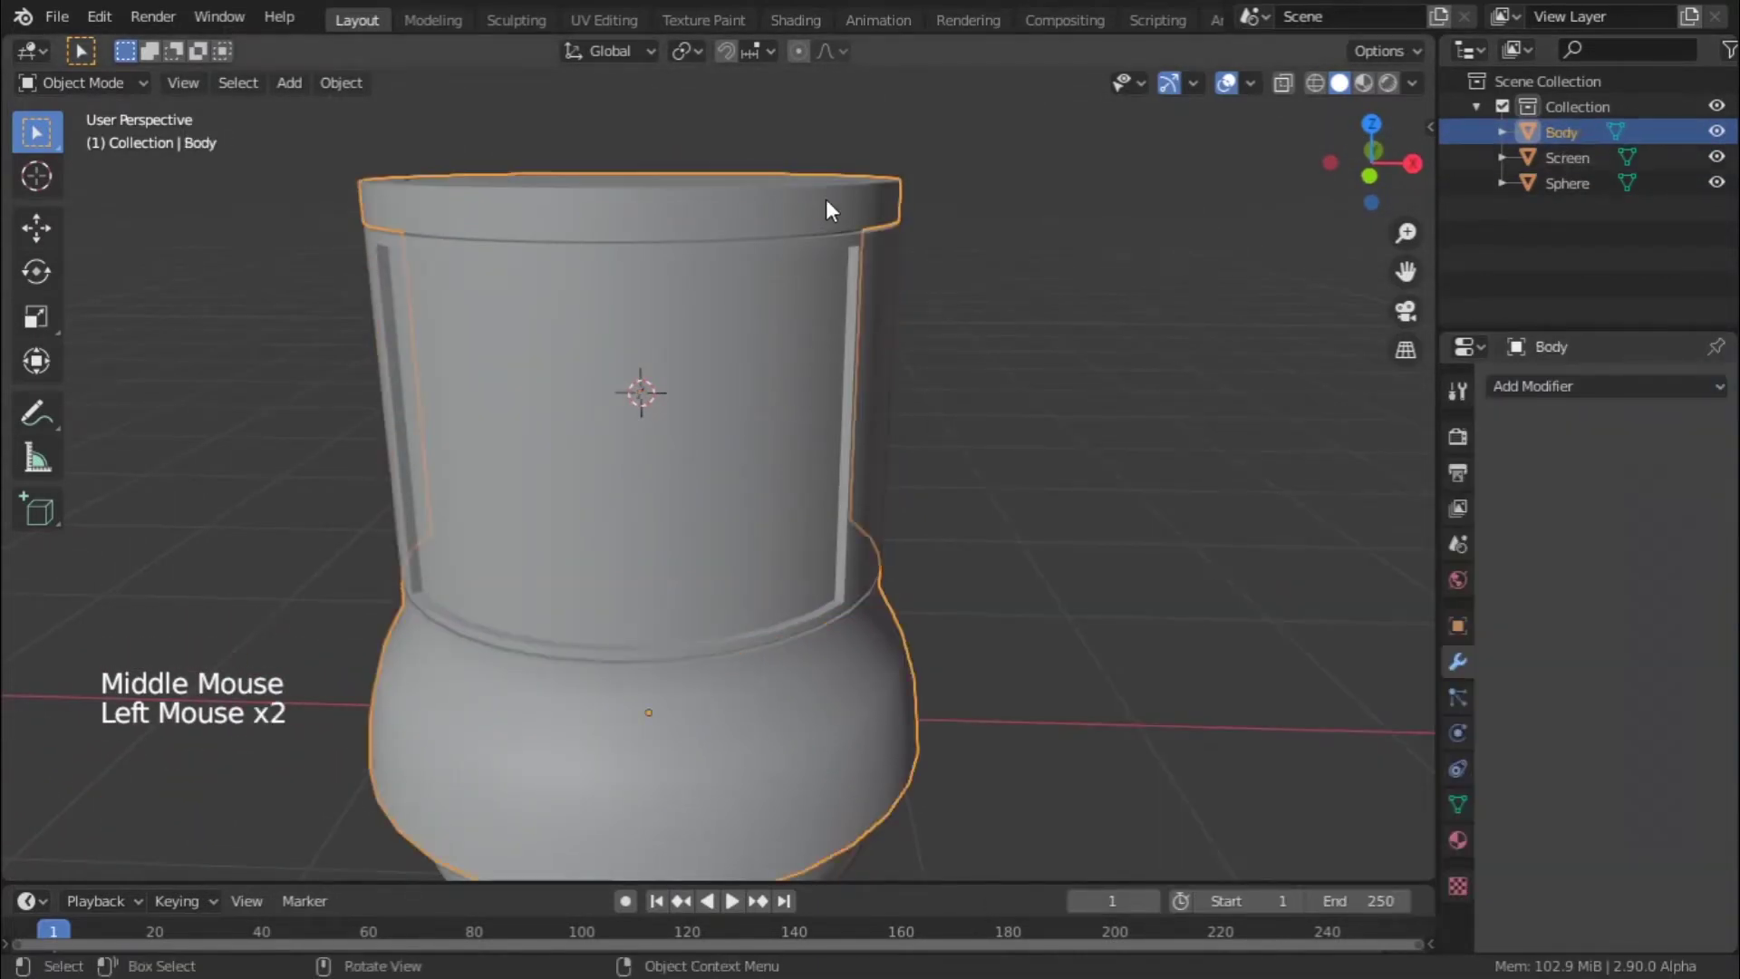
left_click(1603, 388)
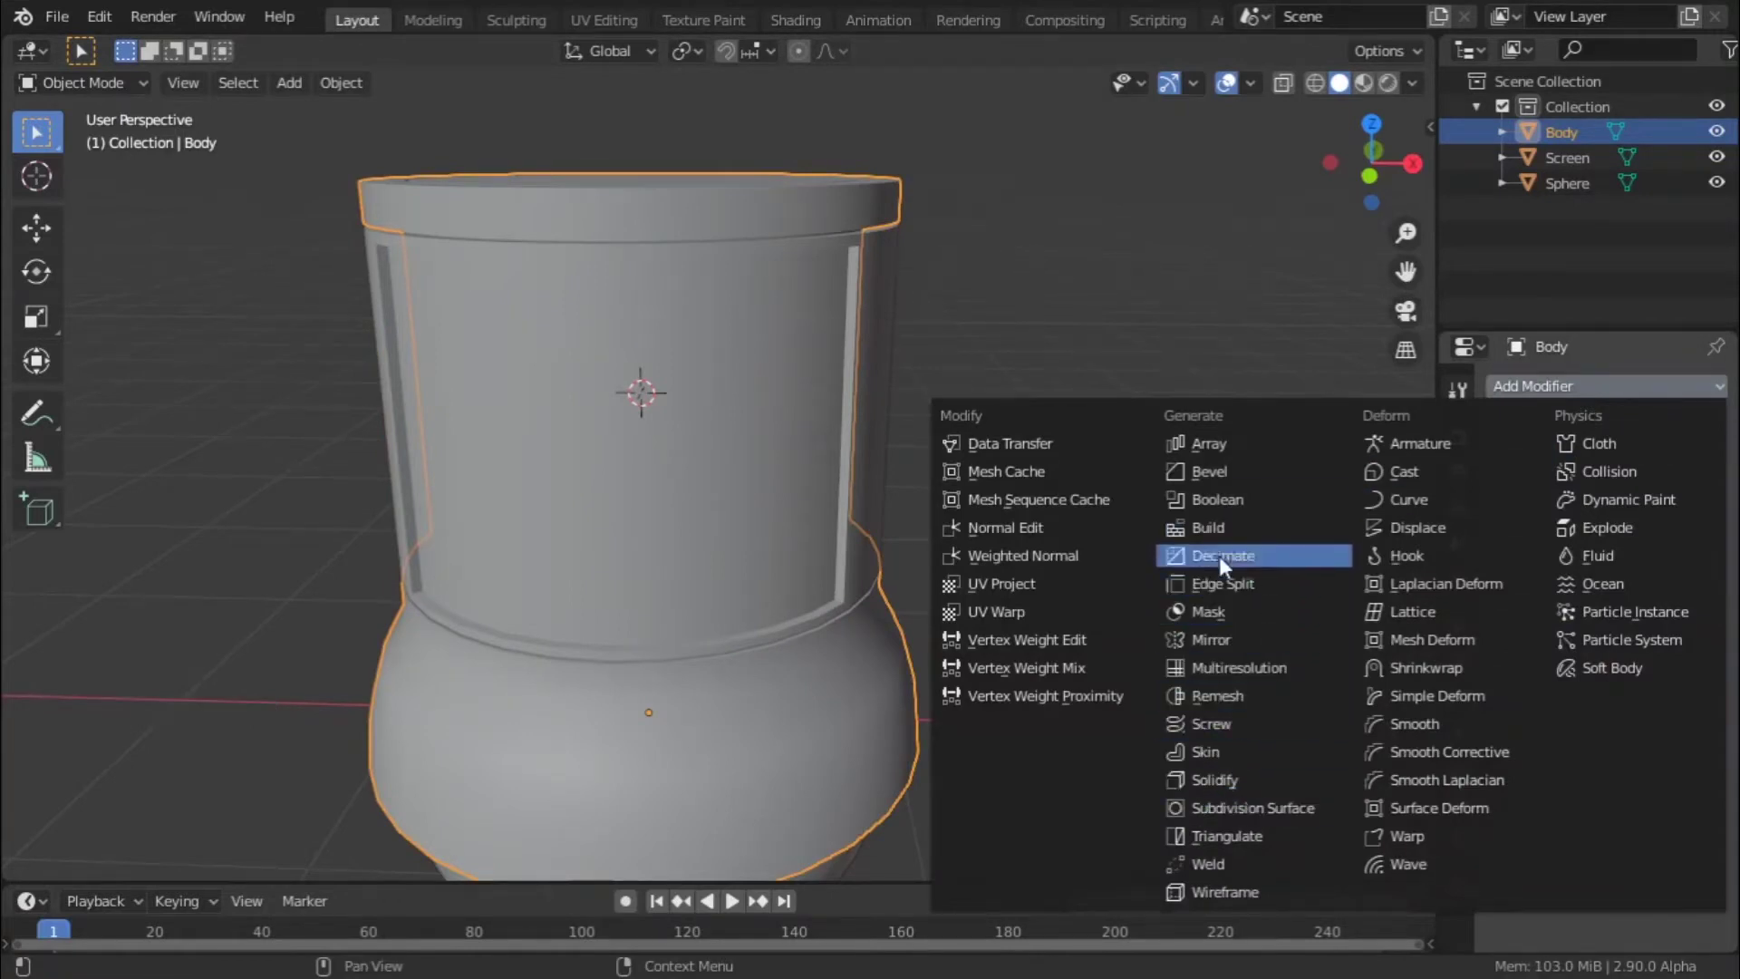
left_click(1224, 472)
scroll(389, 422, "down", 2)
middle_click_drag(390, 422, 606, 478)
scroll(694, 515, "up", 1)
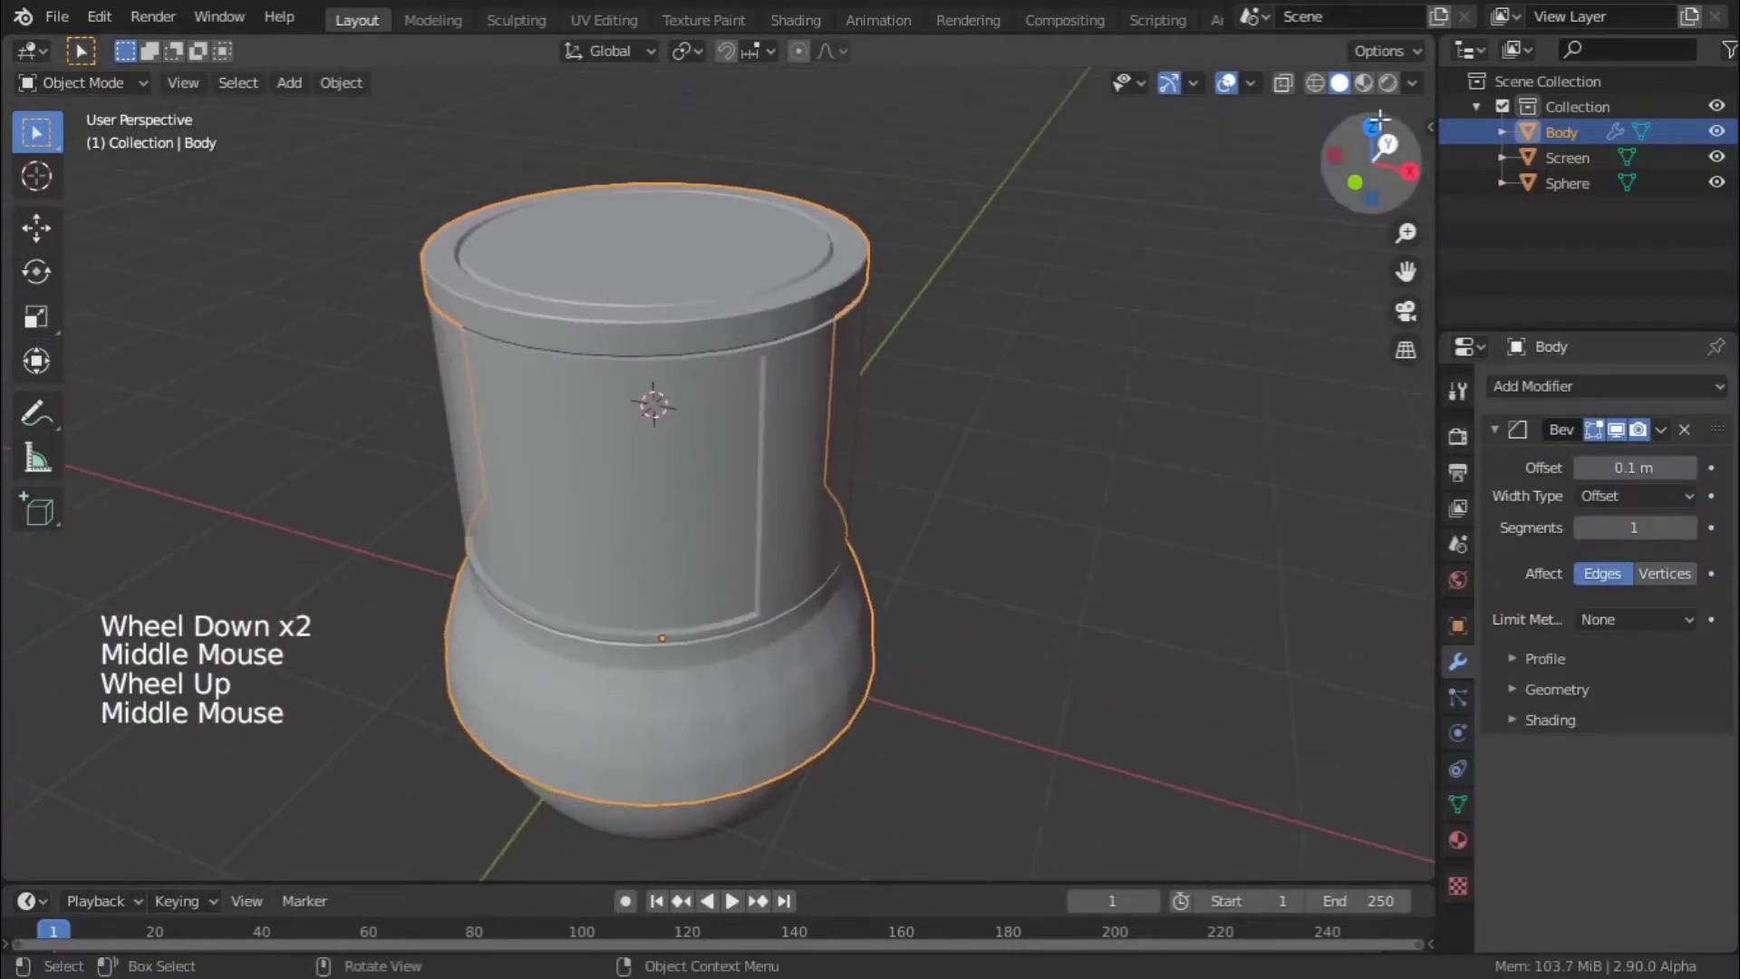
- Turn on the Wireframe overlay in the viewport to show the mesh edges of all objects
left_click(1250, 84)
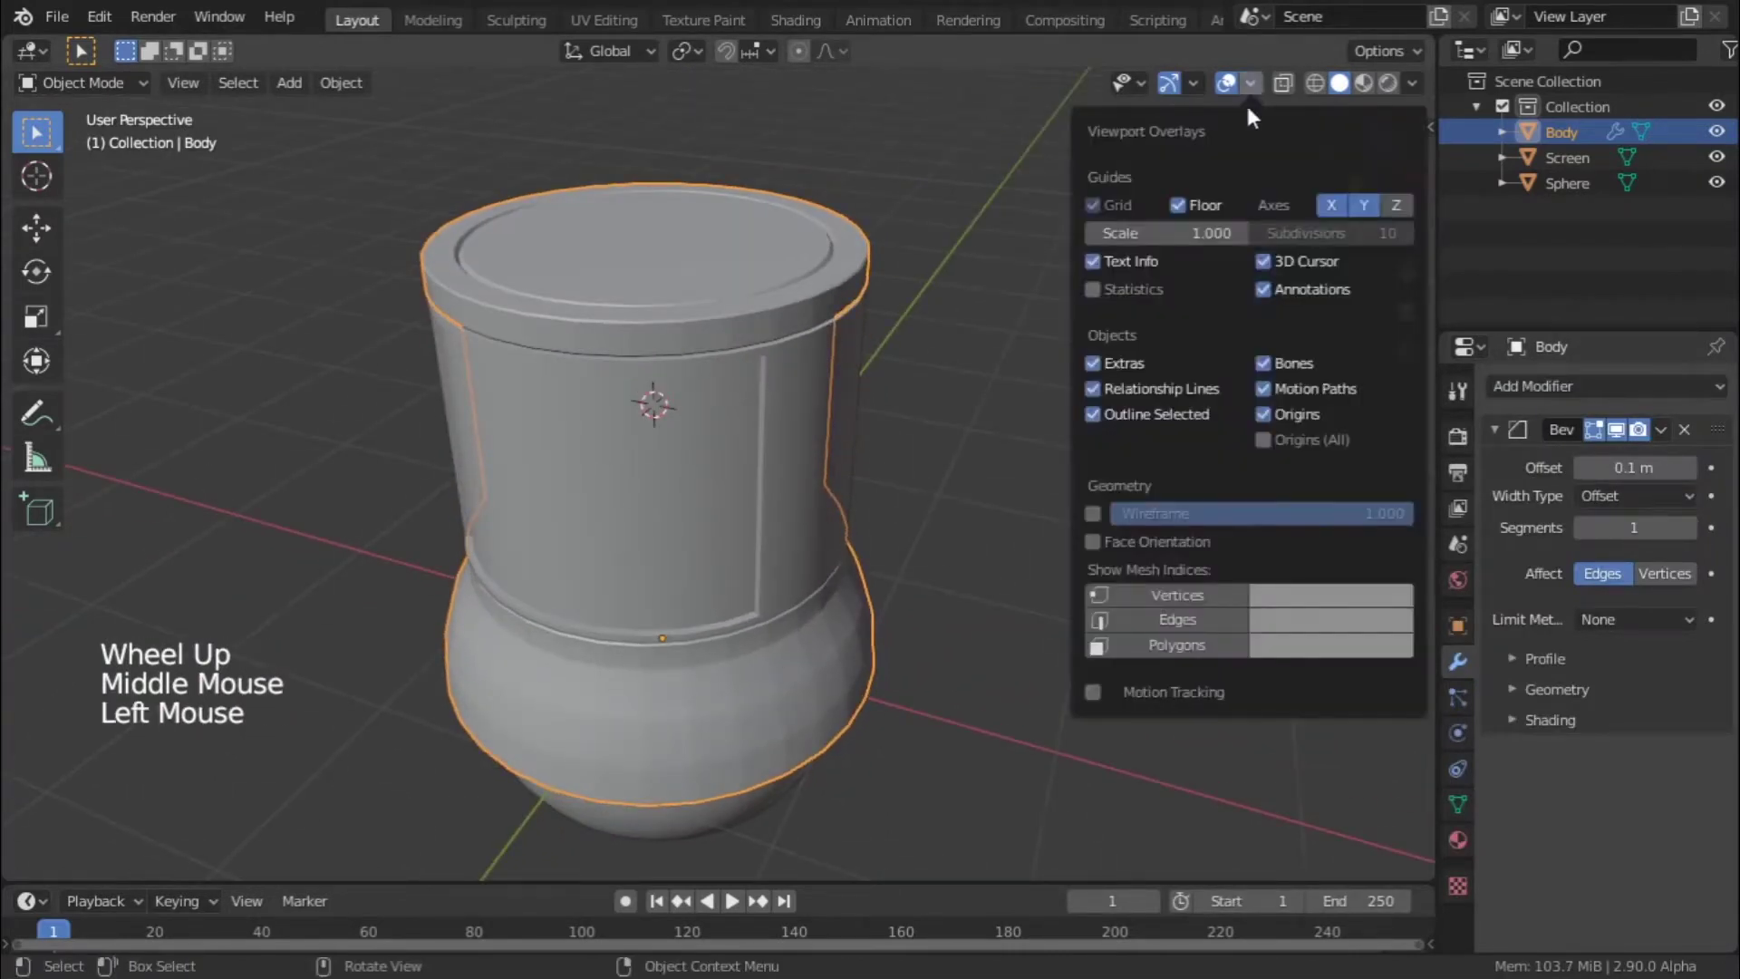
left_click(1093, 513)
middle_click_drag(258, 612, 464, 542)
scroll(481, 526, "down", 5)
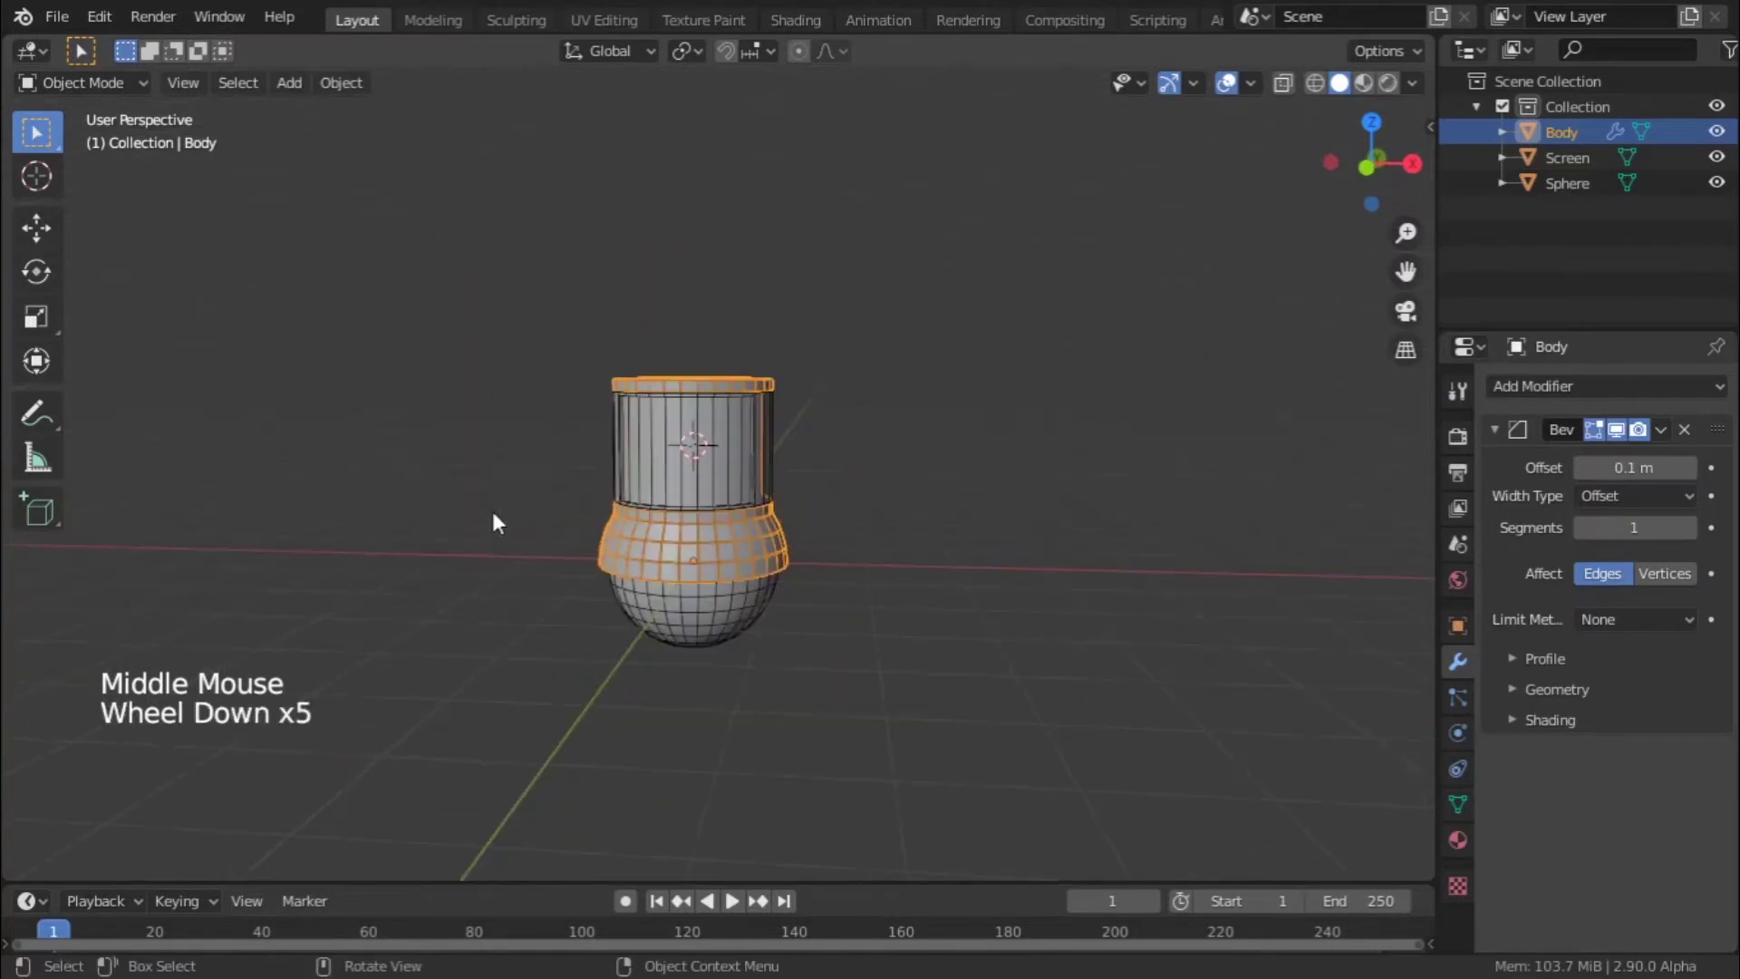
- Set the limit method of the Body's Bevel modifier to Angle
key("Tab")
middle_click_drag(681, 550, 683, 666)
key("Tab")
scroll(693, 589, "up", 4)
scroll(682, 571, "up", 3)
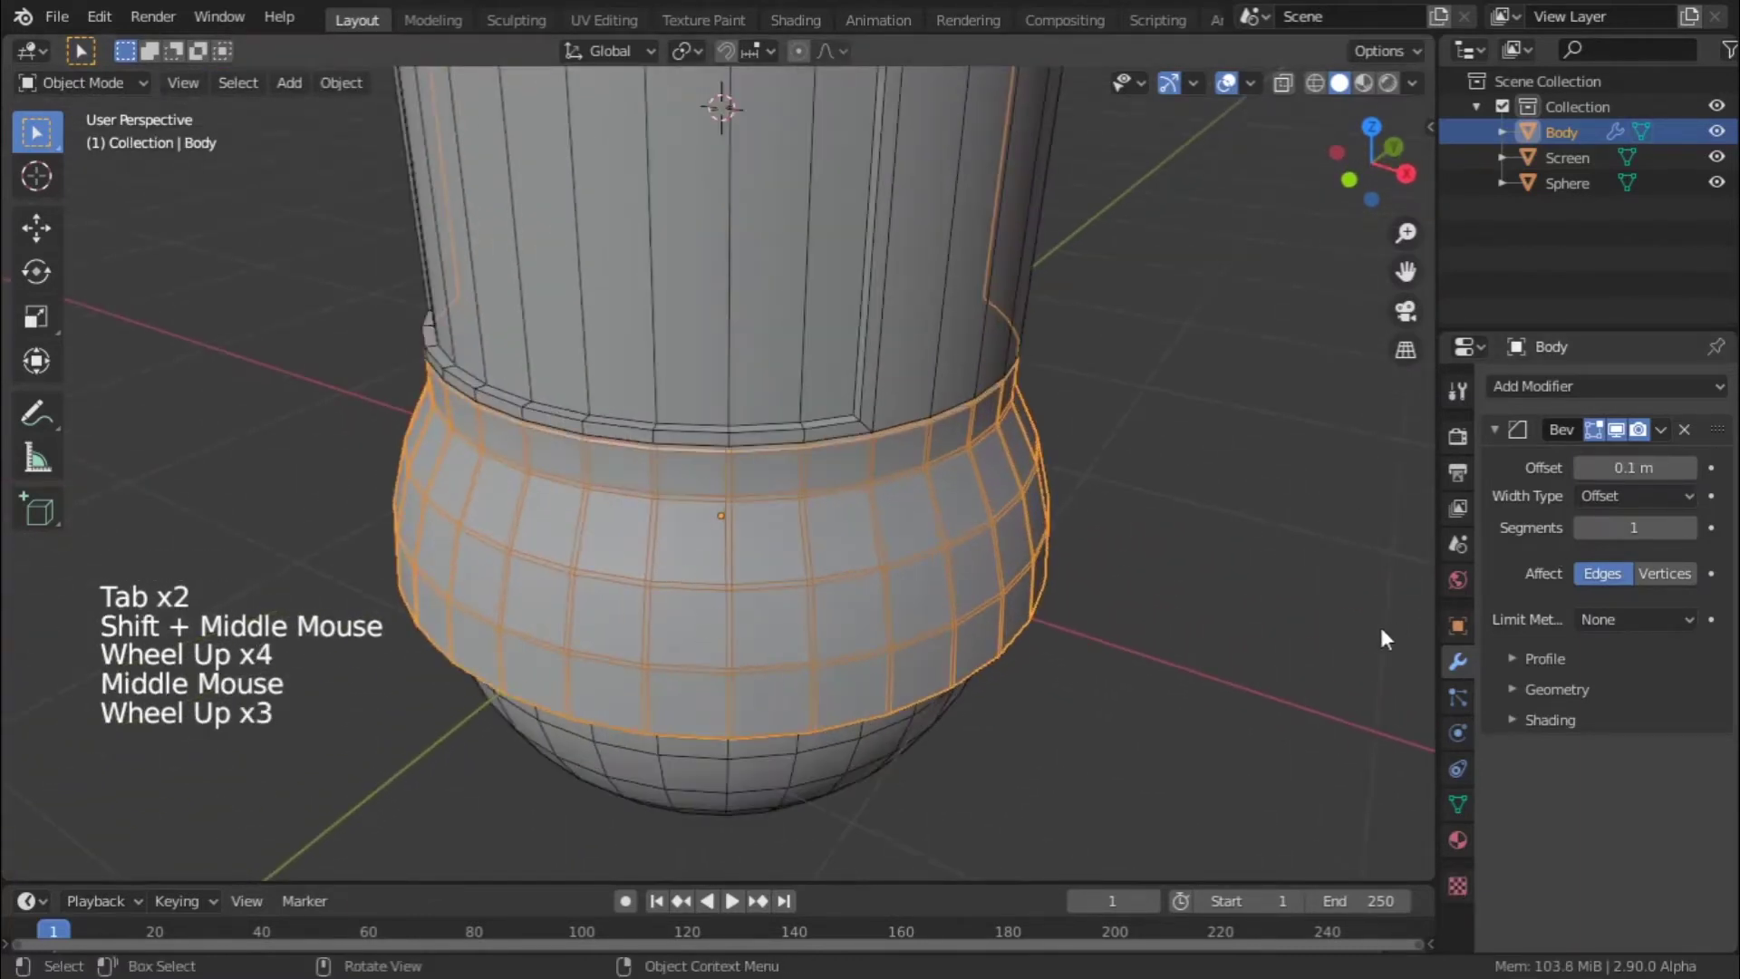
middle_click_drag(1181, 761, 741, 405)
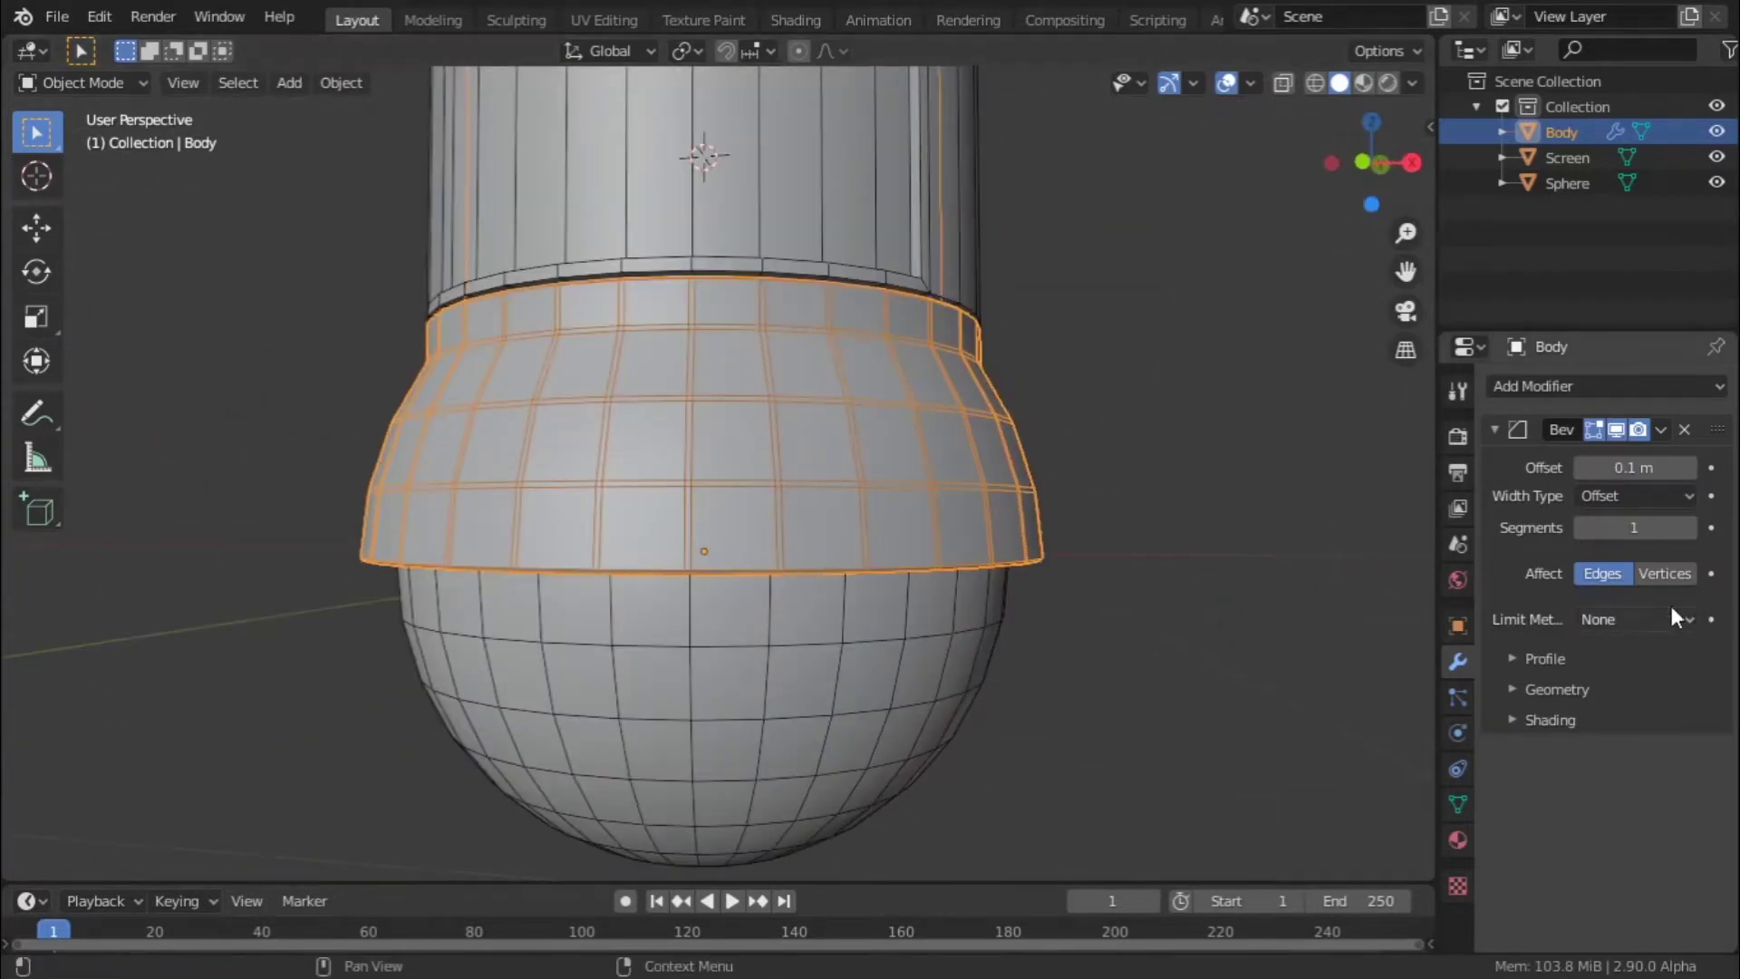
left_click(1642, 618)
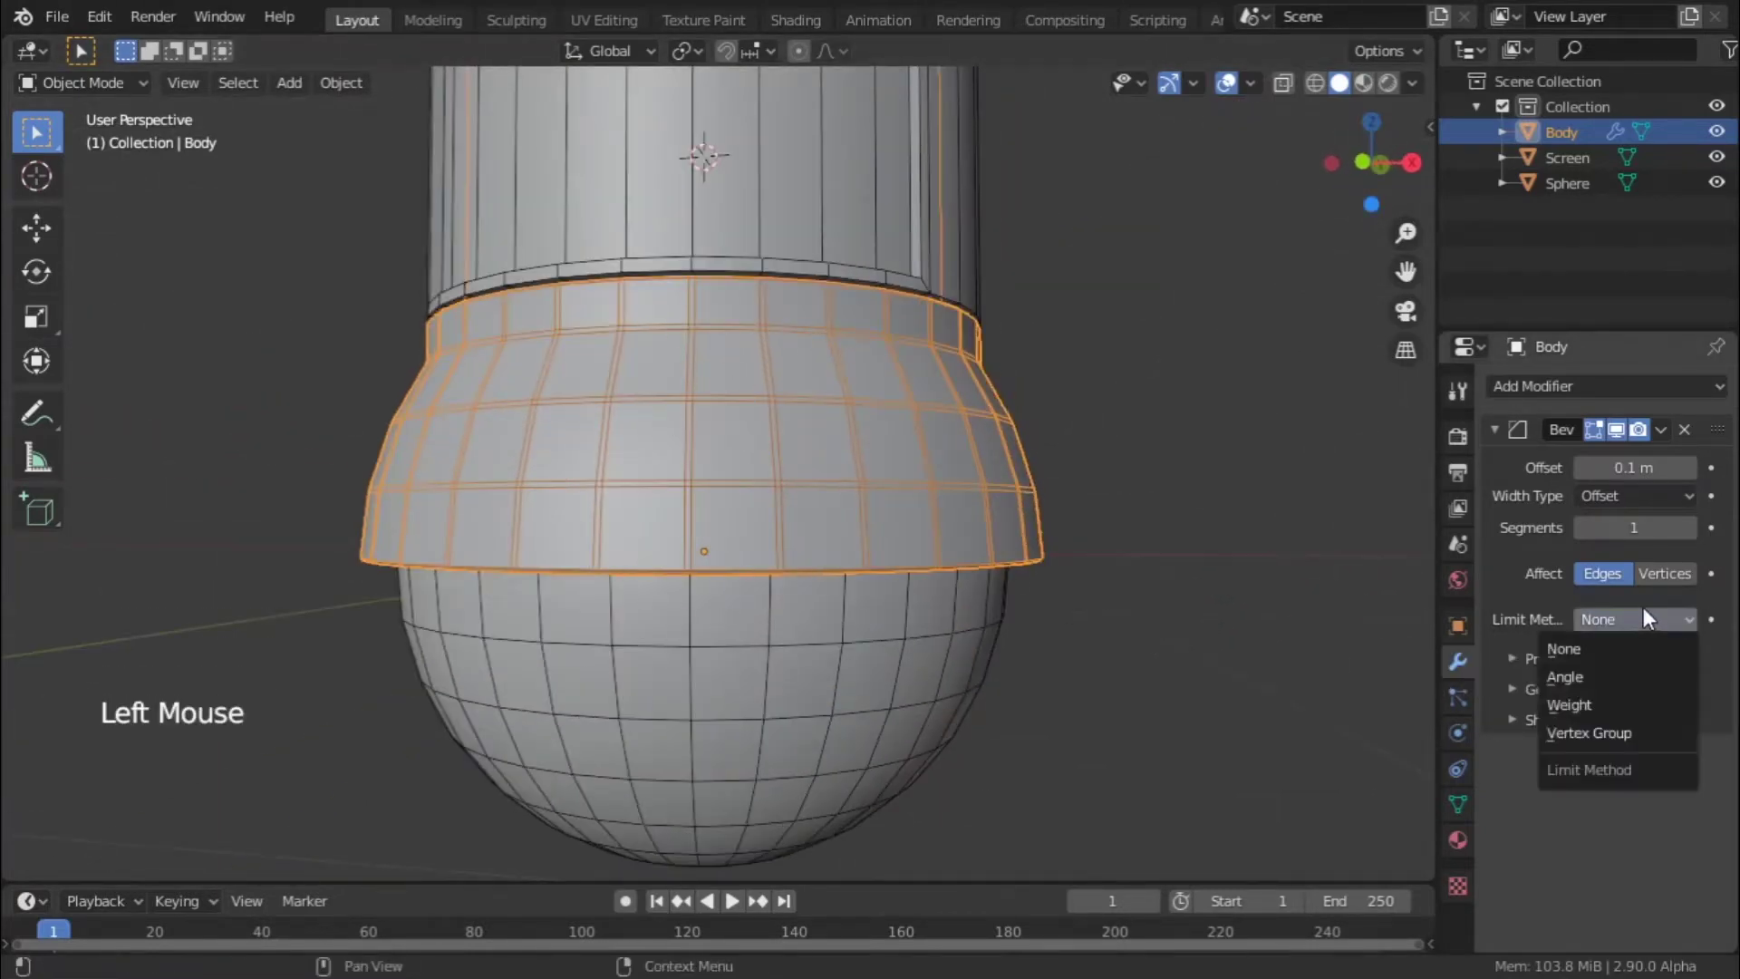
left_click(1621, 677)
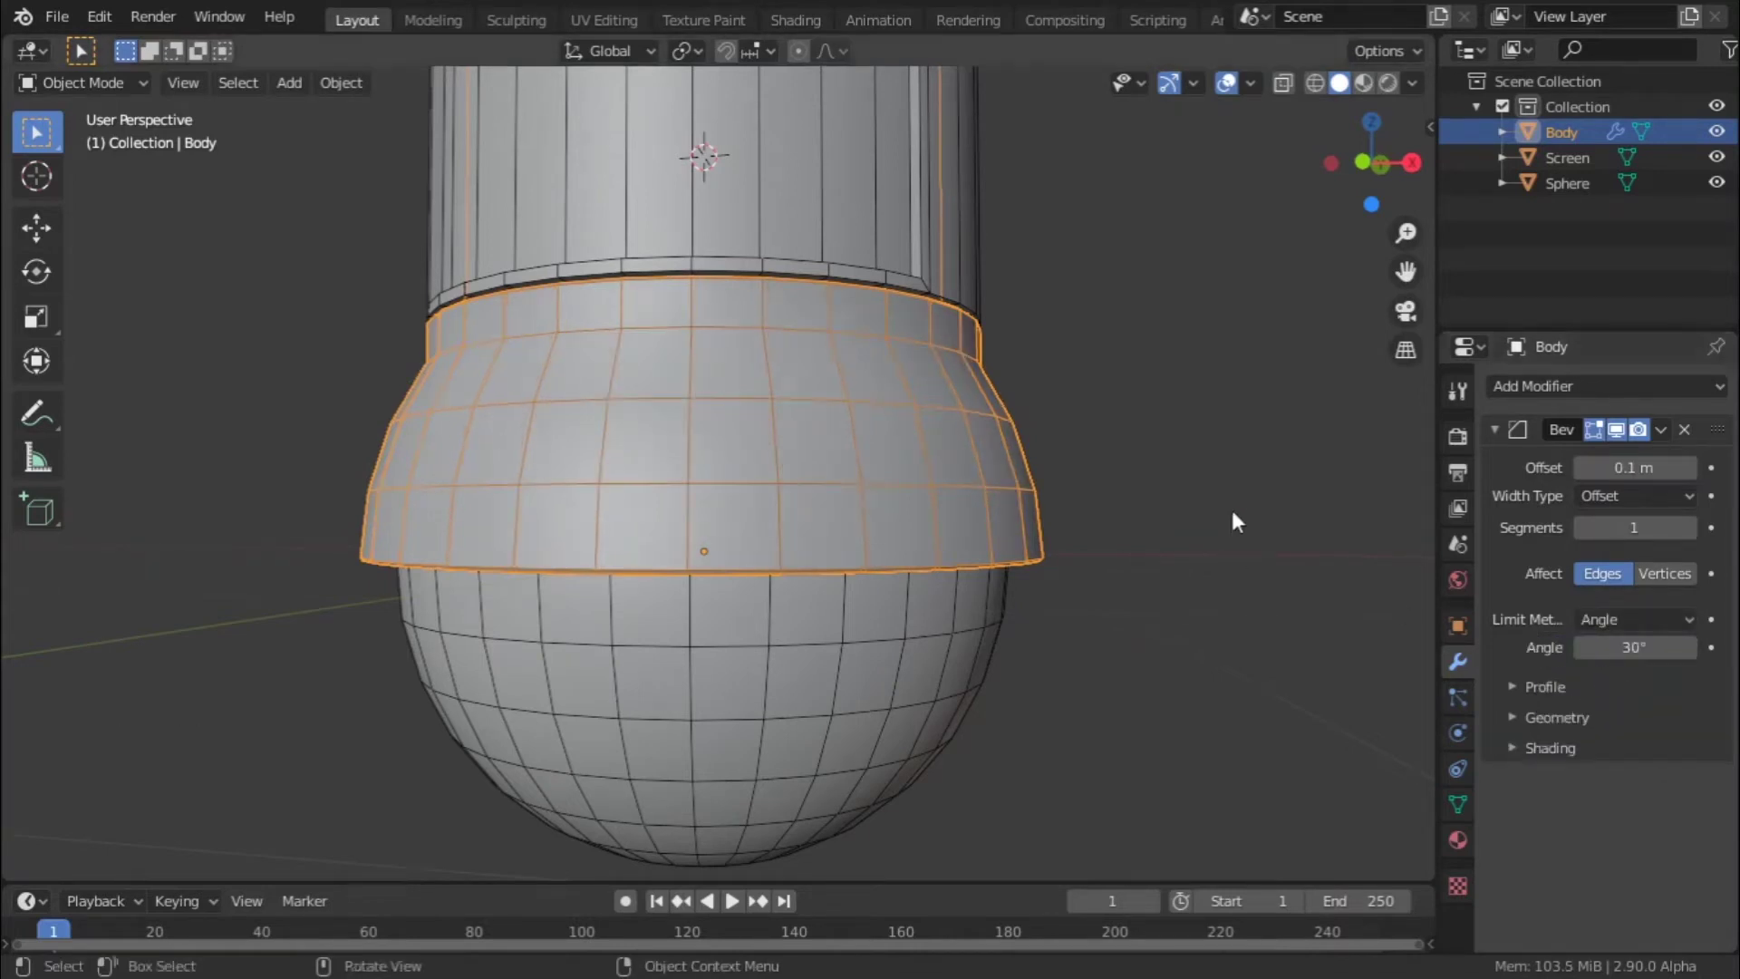
- Inspect the bevel on the Body's lower rim and set the Bevel modifier's segments to 2
key("Tab")
middle_click_drag(1084, 630, 859, 629)
key("Tab")
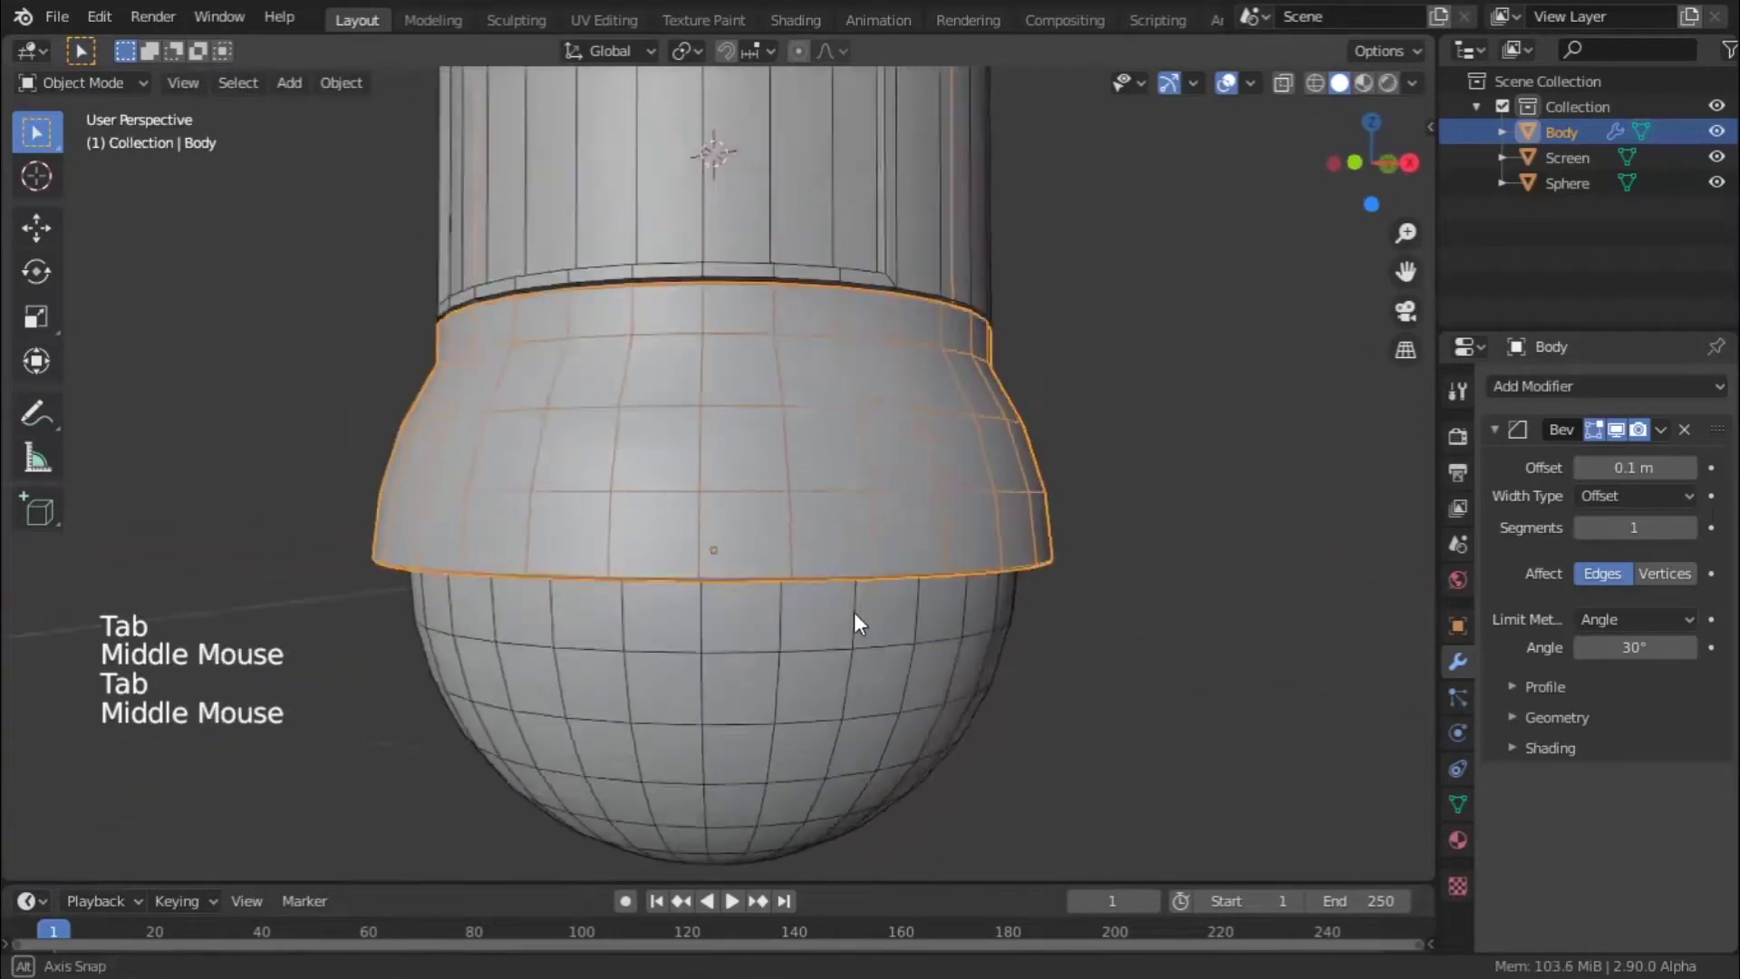
scroll(859, 589, "up", 2)
middle_click_drag(858, 552, 873, 504)
scroll(873, 512, "up", 2)
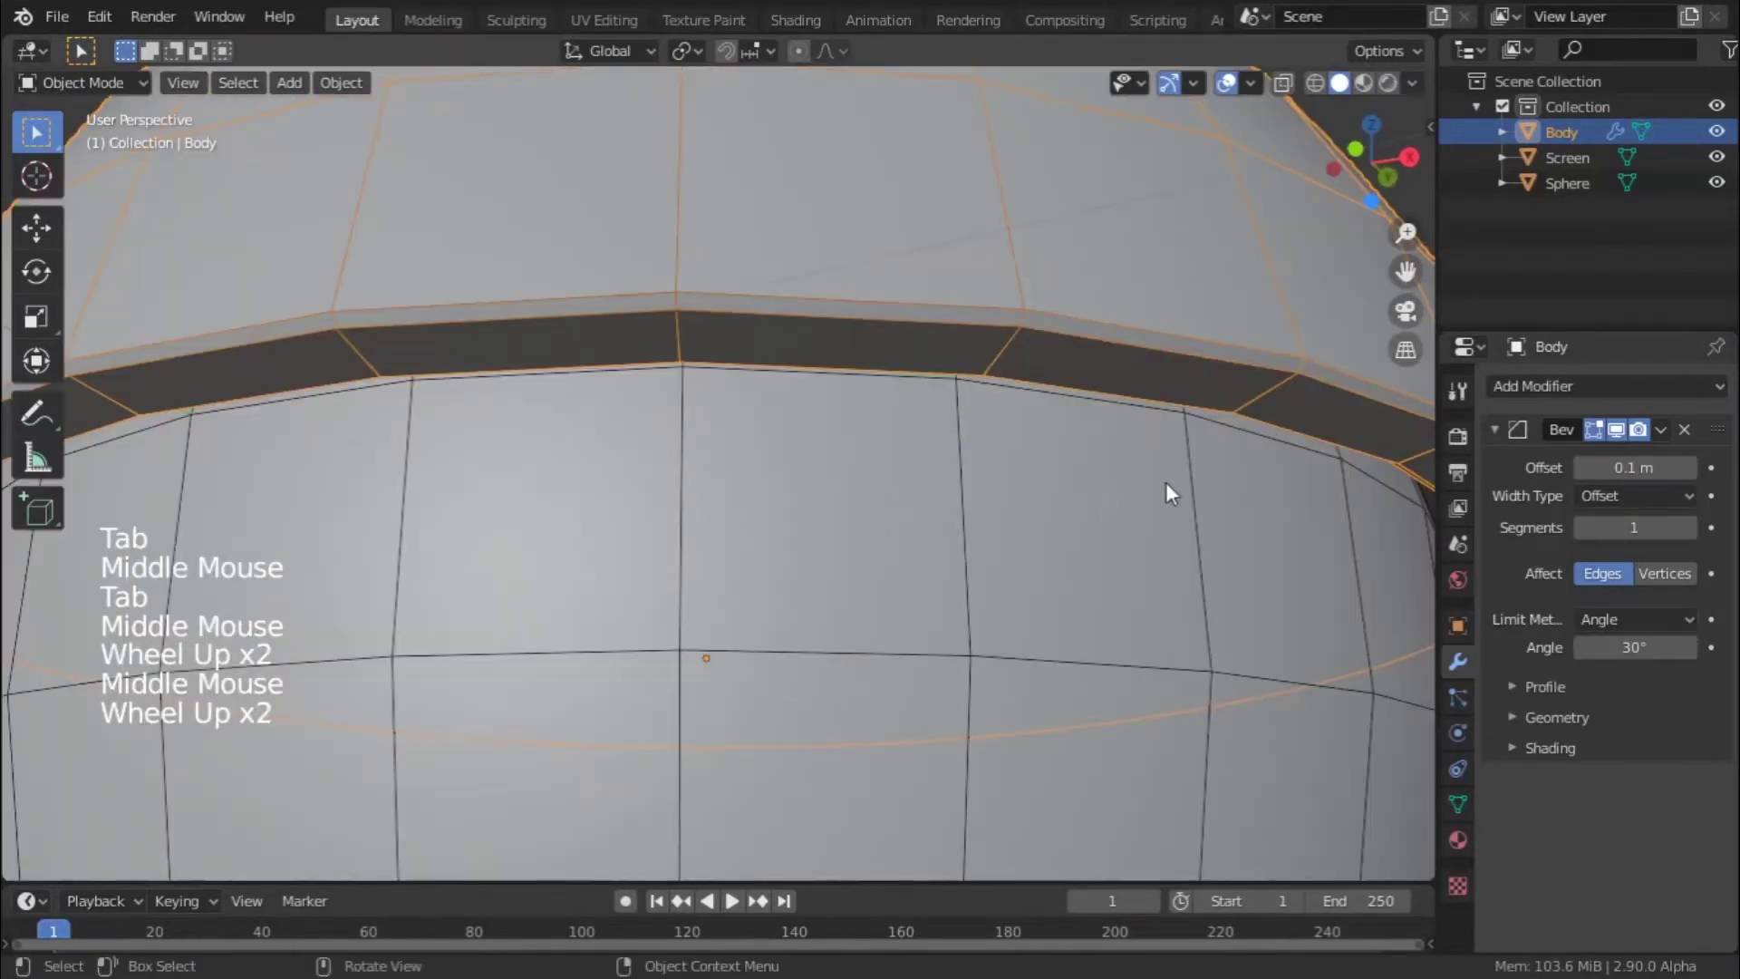
left_click(1689, 526)
- Examine the Body's bevelled edges around the seam below the Screen up close, then open the Body in Edit Mode to check its mesh
middle_click_drag(884, 336, 851, 364)
scroll(865, 358, "down", 3)
scroll(857, 376, "up", 3)
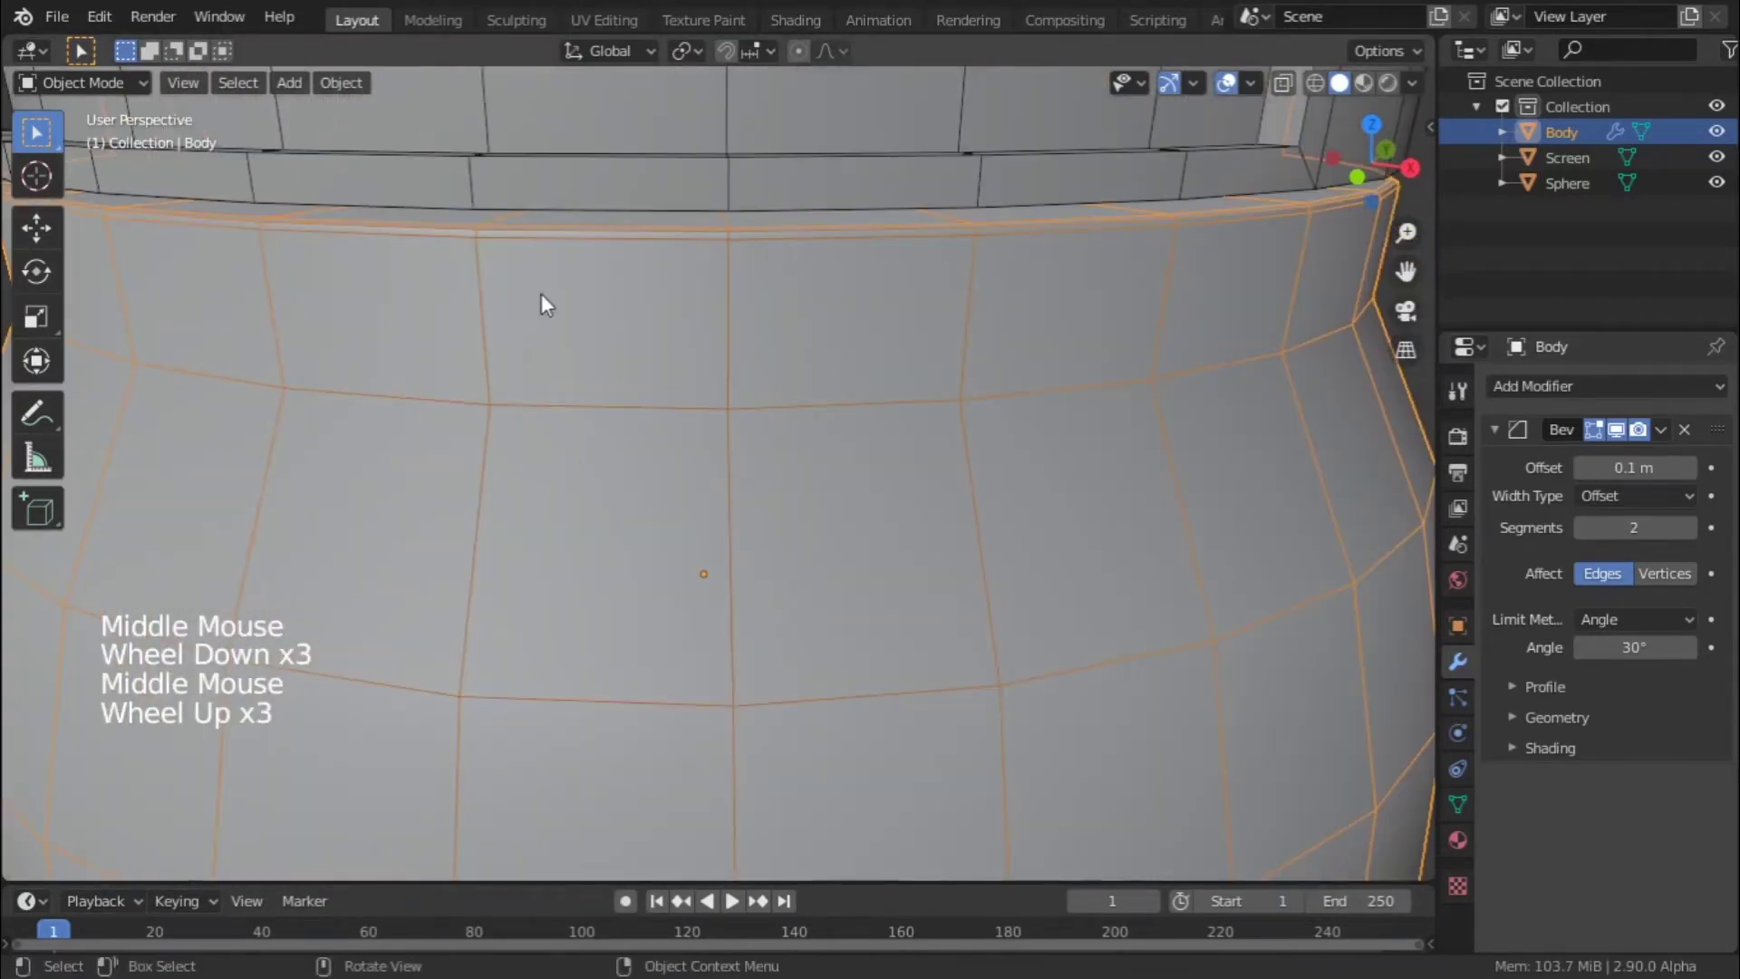
scroll(632, 441, "down", 6)
key("Tab")
scroll(606, 450, "down", 3)
scroll(689, 444, "up", 5)
middle_click_drag(605, 451, 766, 459)
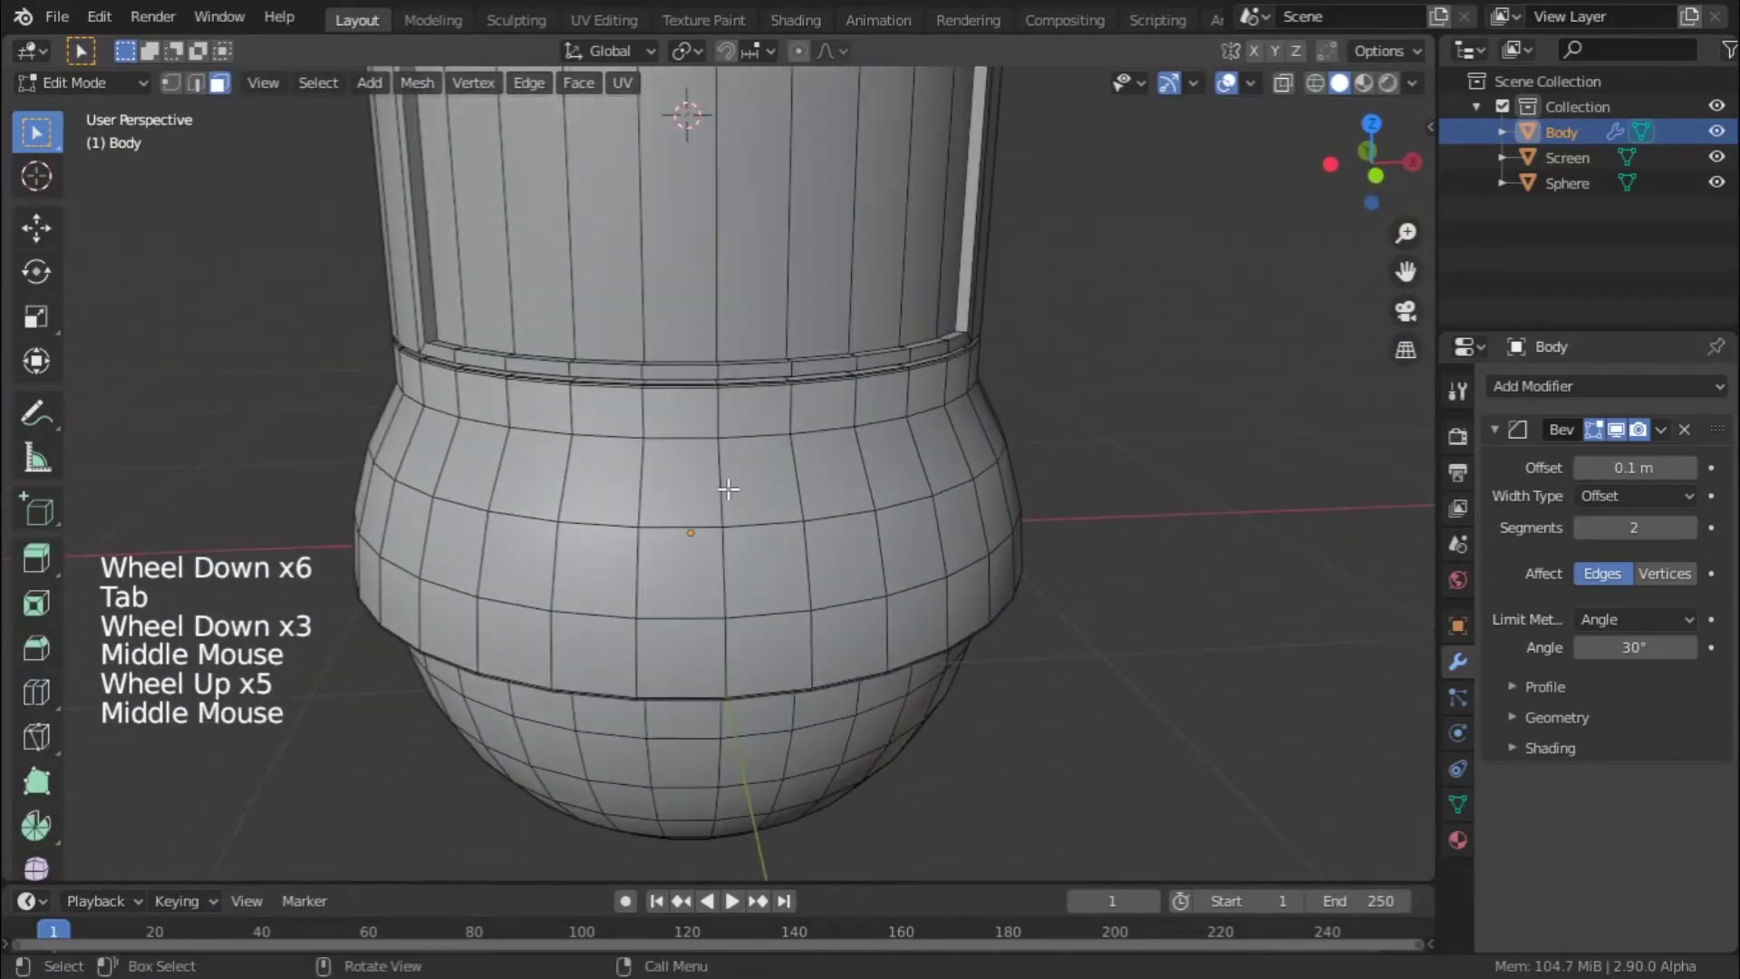
scroll(702, 465, "down", 3)
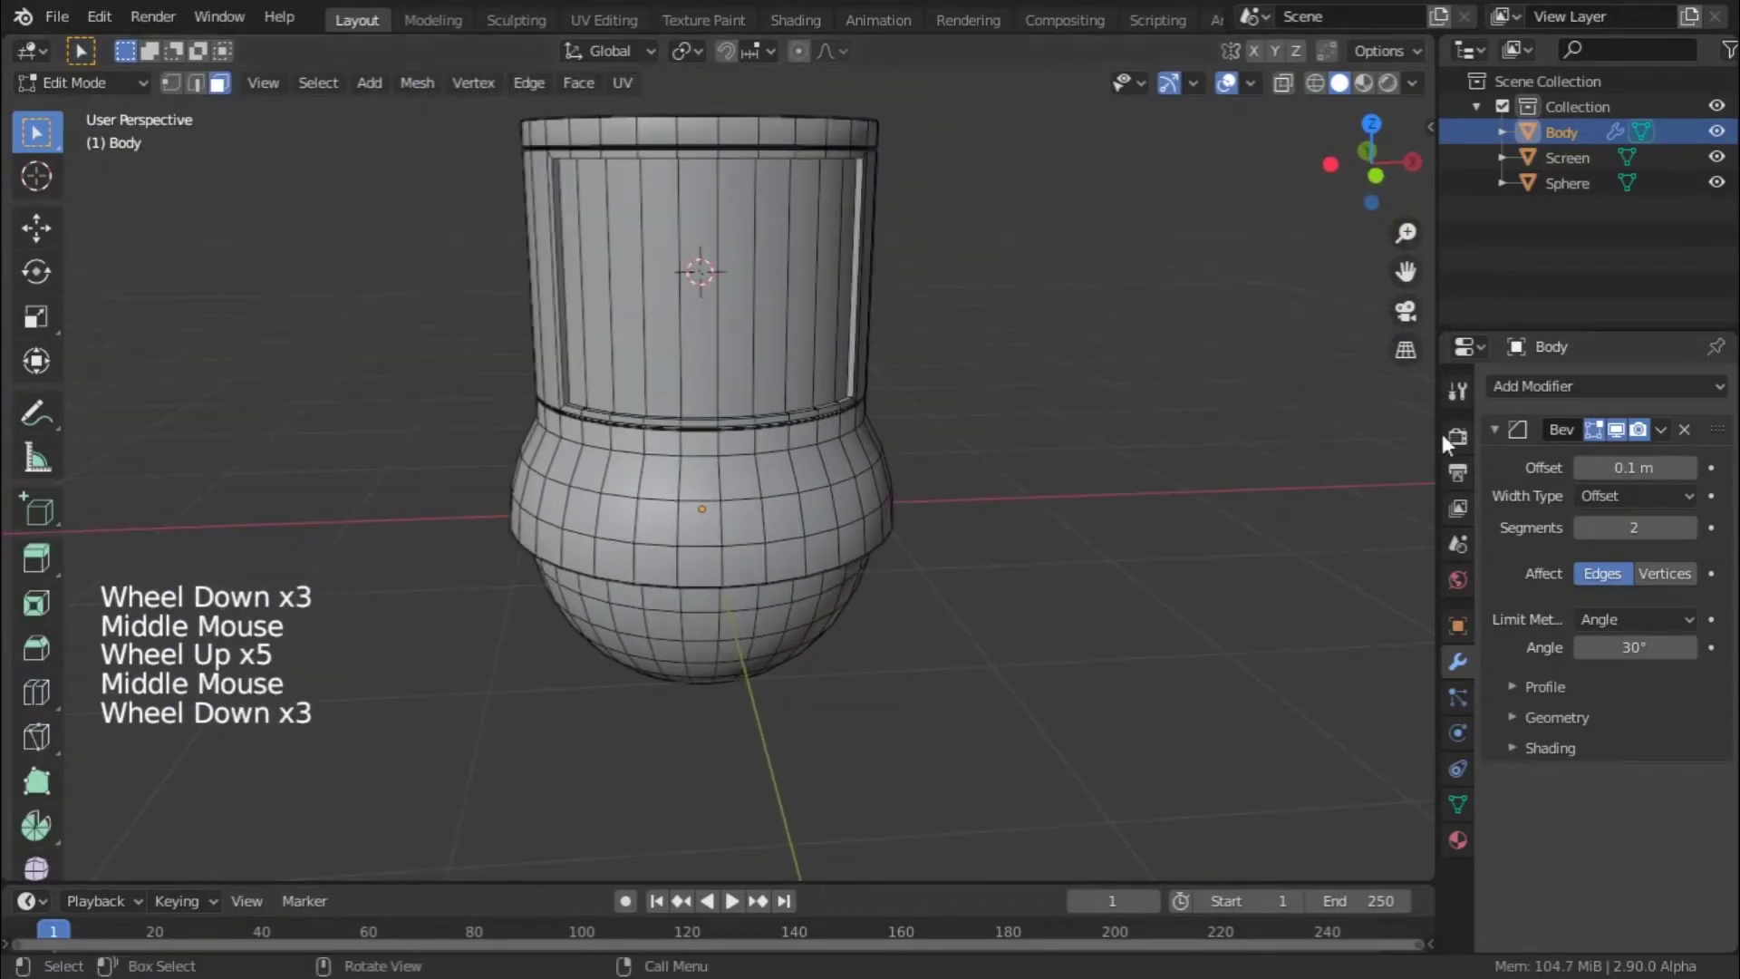
- Return to Object Mode, select the Screen object and add a Bevel modifier to it
left_click(1496, 428)
middle_click_drag(731, 252, 748, 298, "shift")
key("Tab")
left_click(749, 331)
middle_click_drag(878, 363, 843, 363)
left_click(1254, 82)
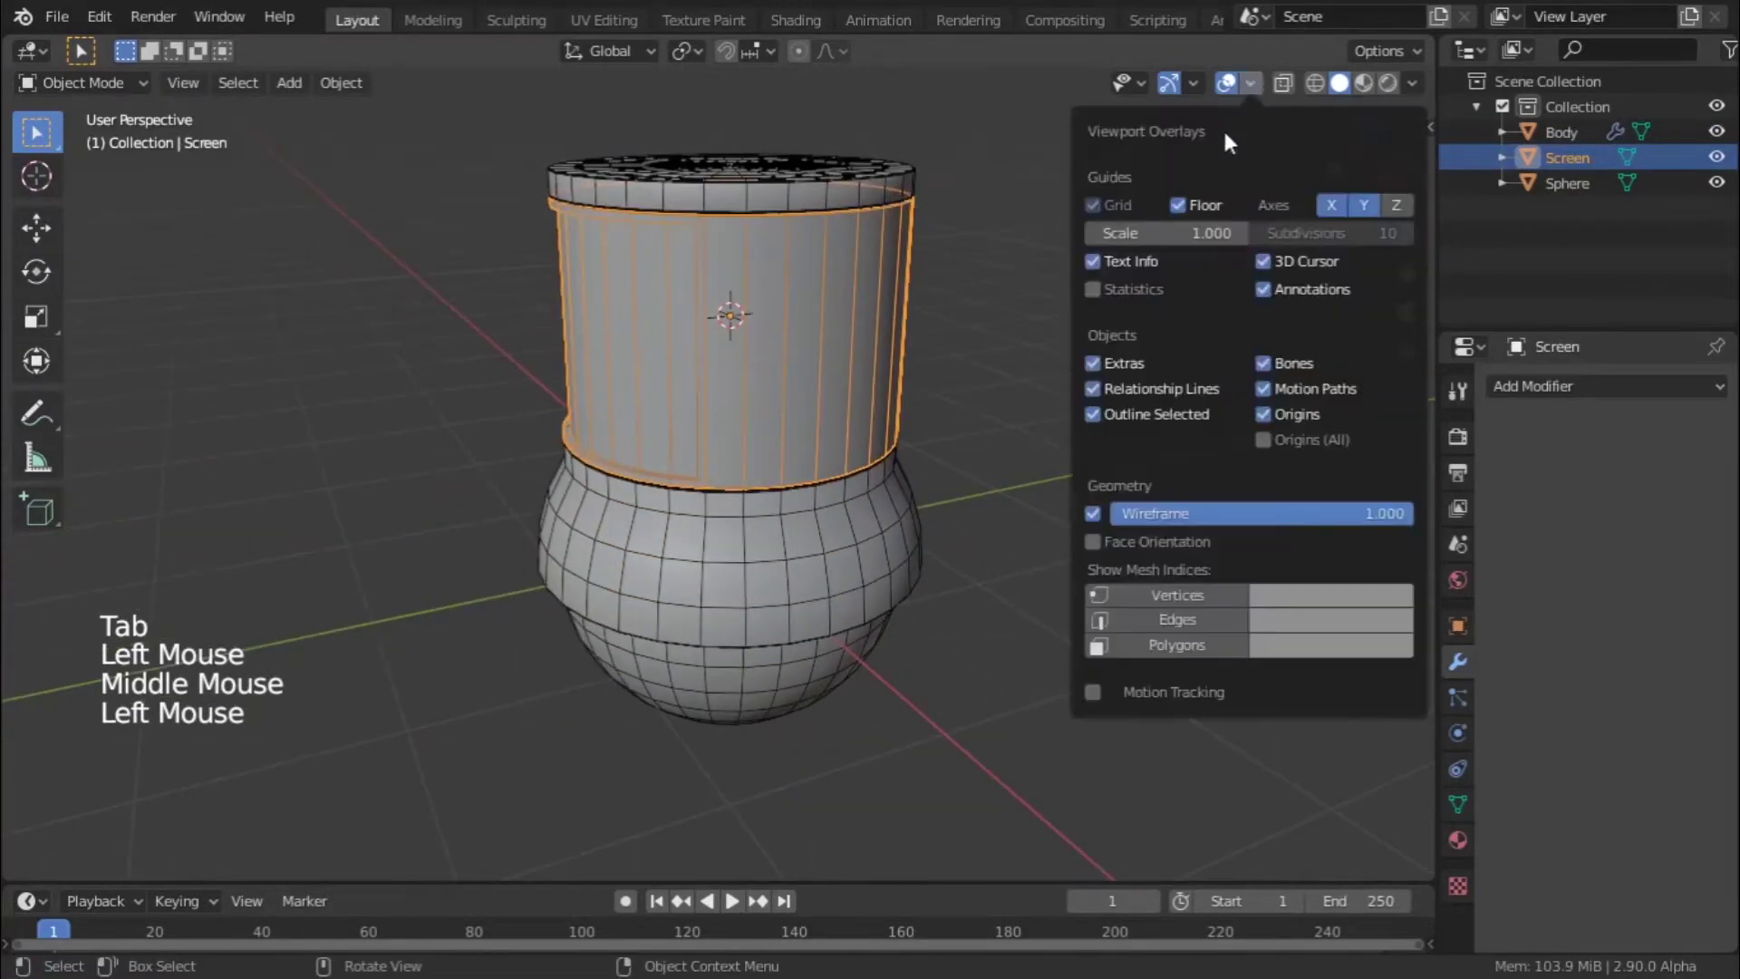
scroll(1122, 374, "up", 3)
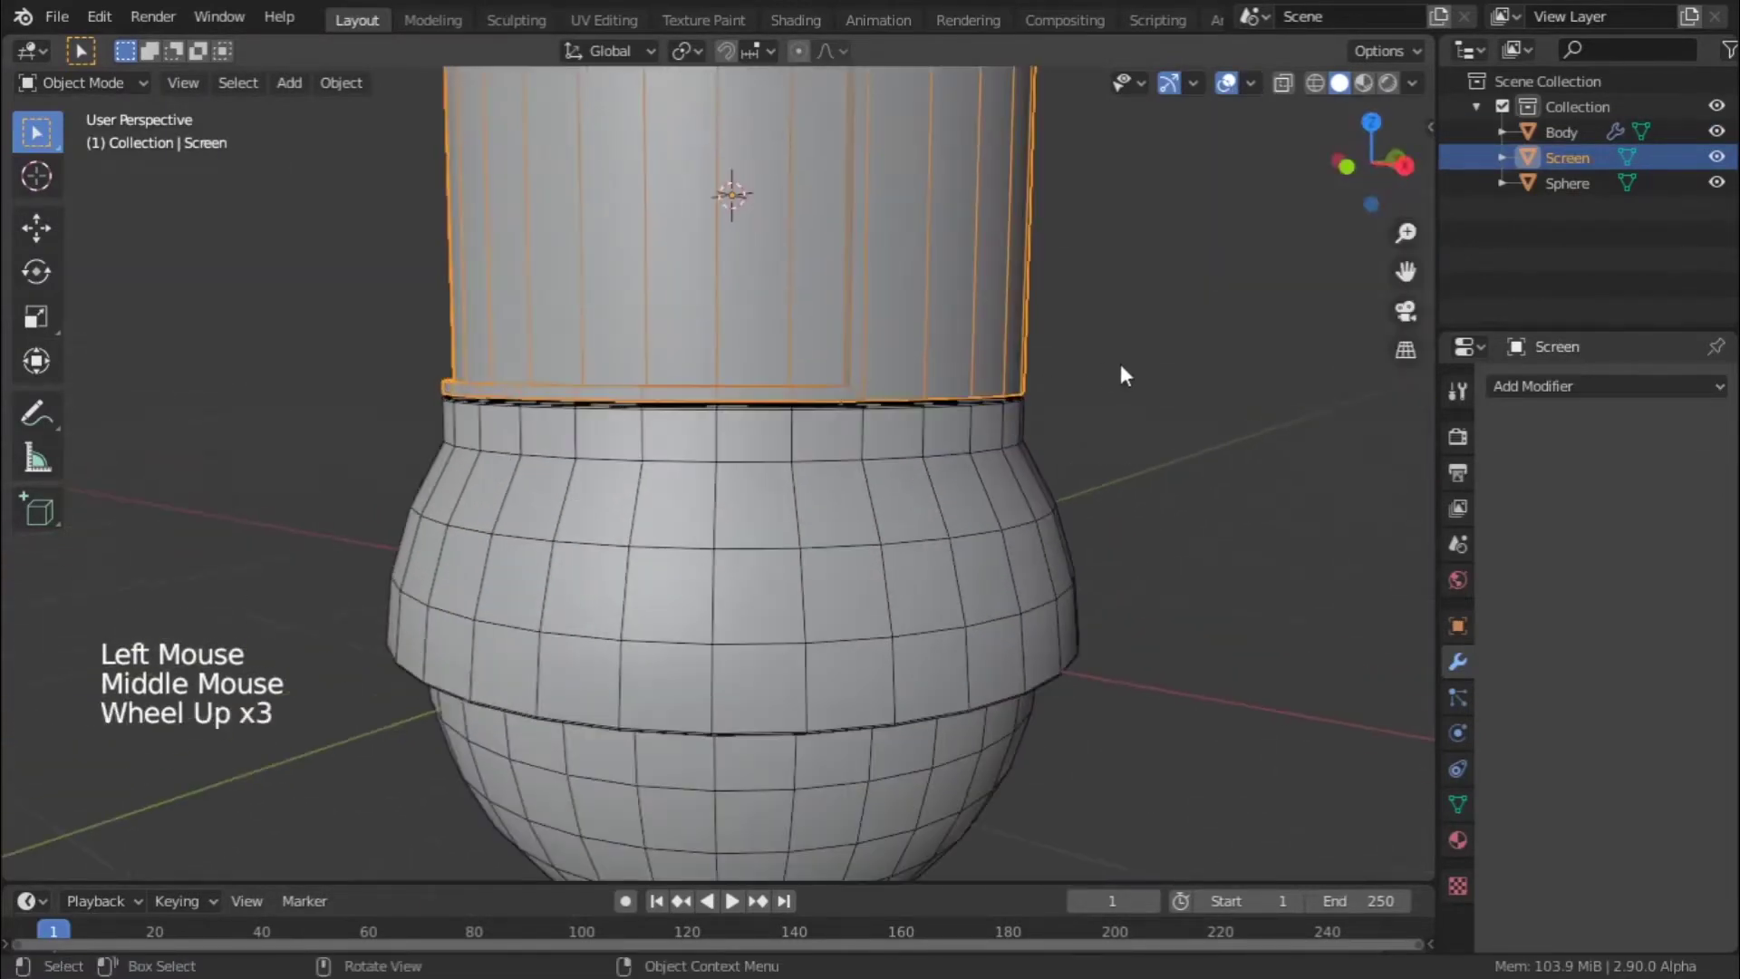
left_click(1606, 388)
left_click(1238, 464)
- Inspect the recessed panel's lower corner and set the limit method of the Screen's Bevel modifier to Angle
middle_click_drag(888, 300, 784, 315)
scroll(780, 318, "up", 4)
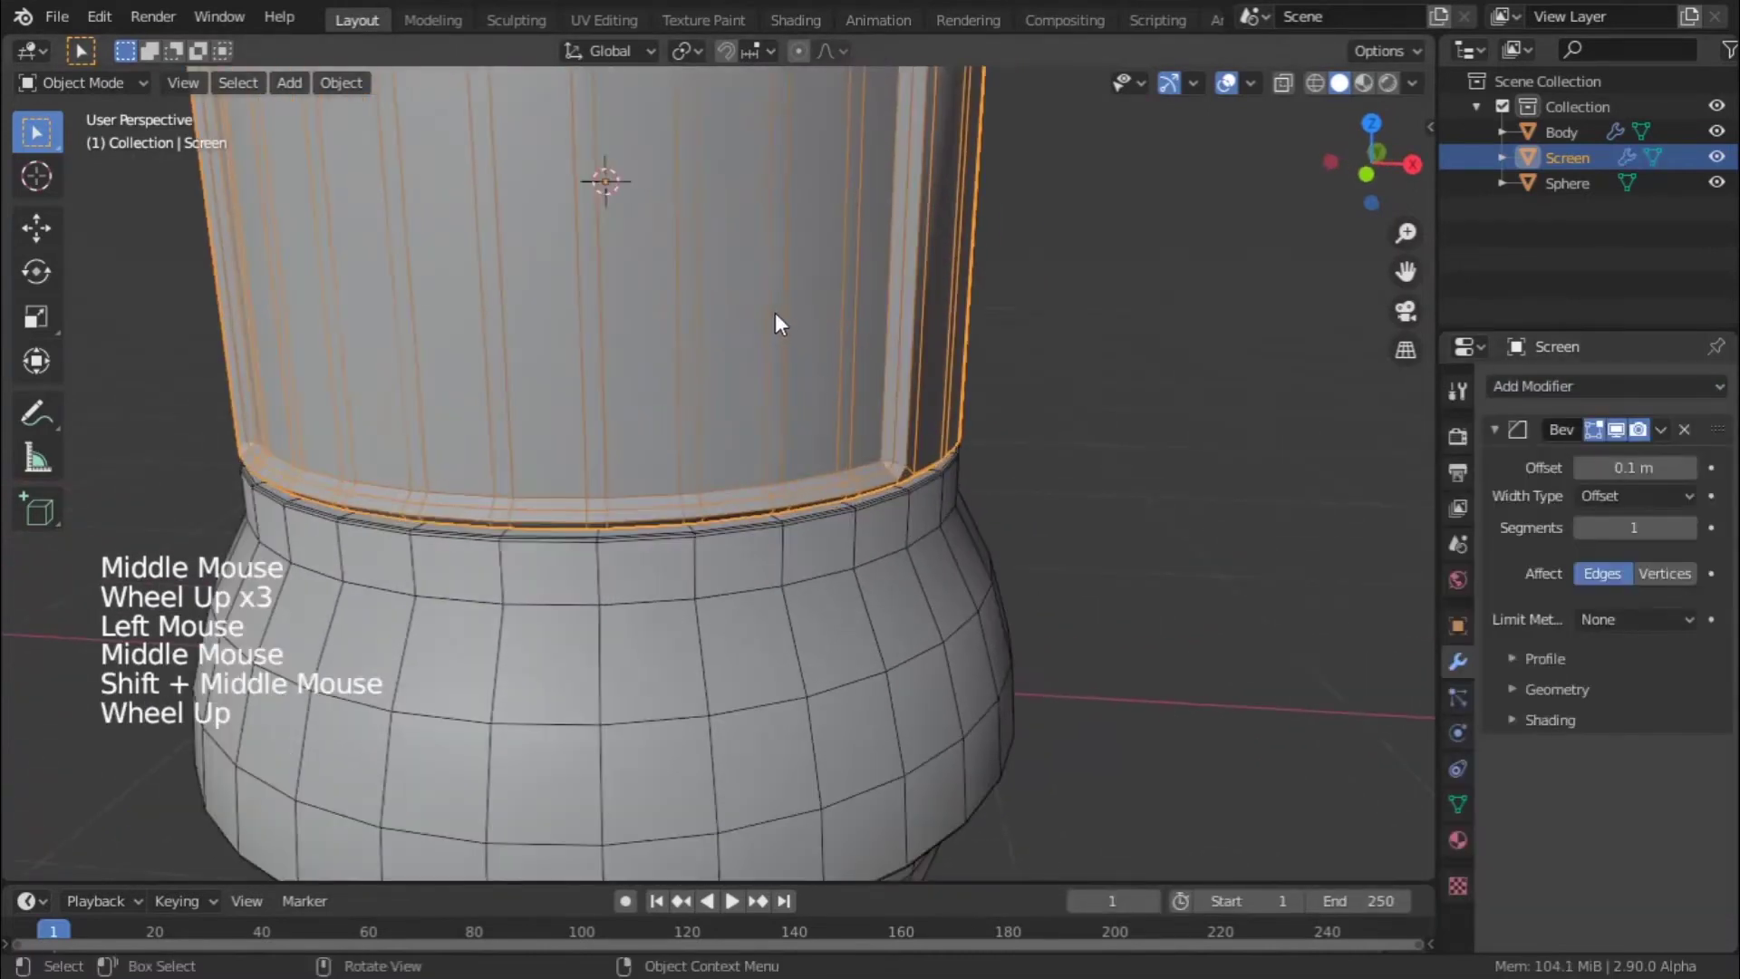
middle_click_drag(924, 357, 334, 381, "shift")
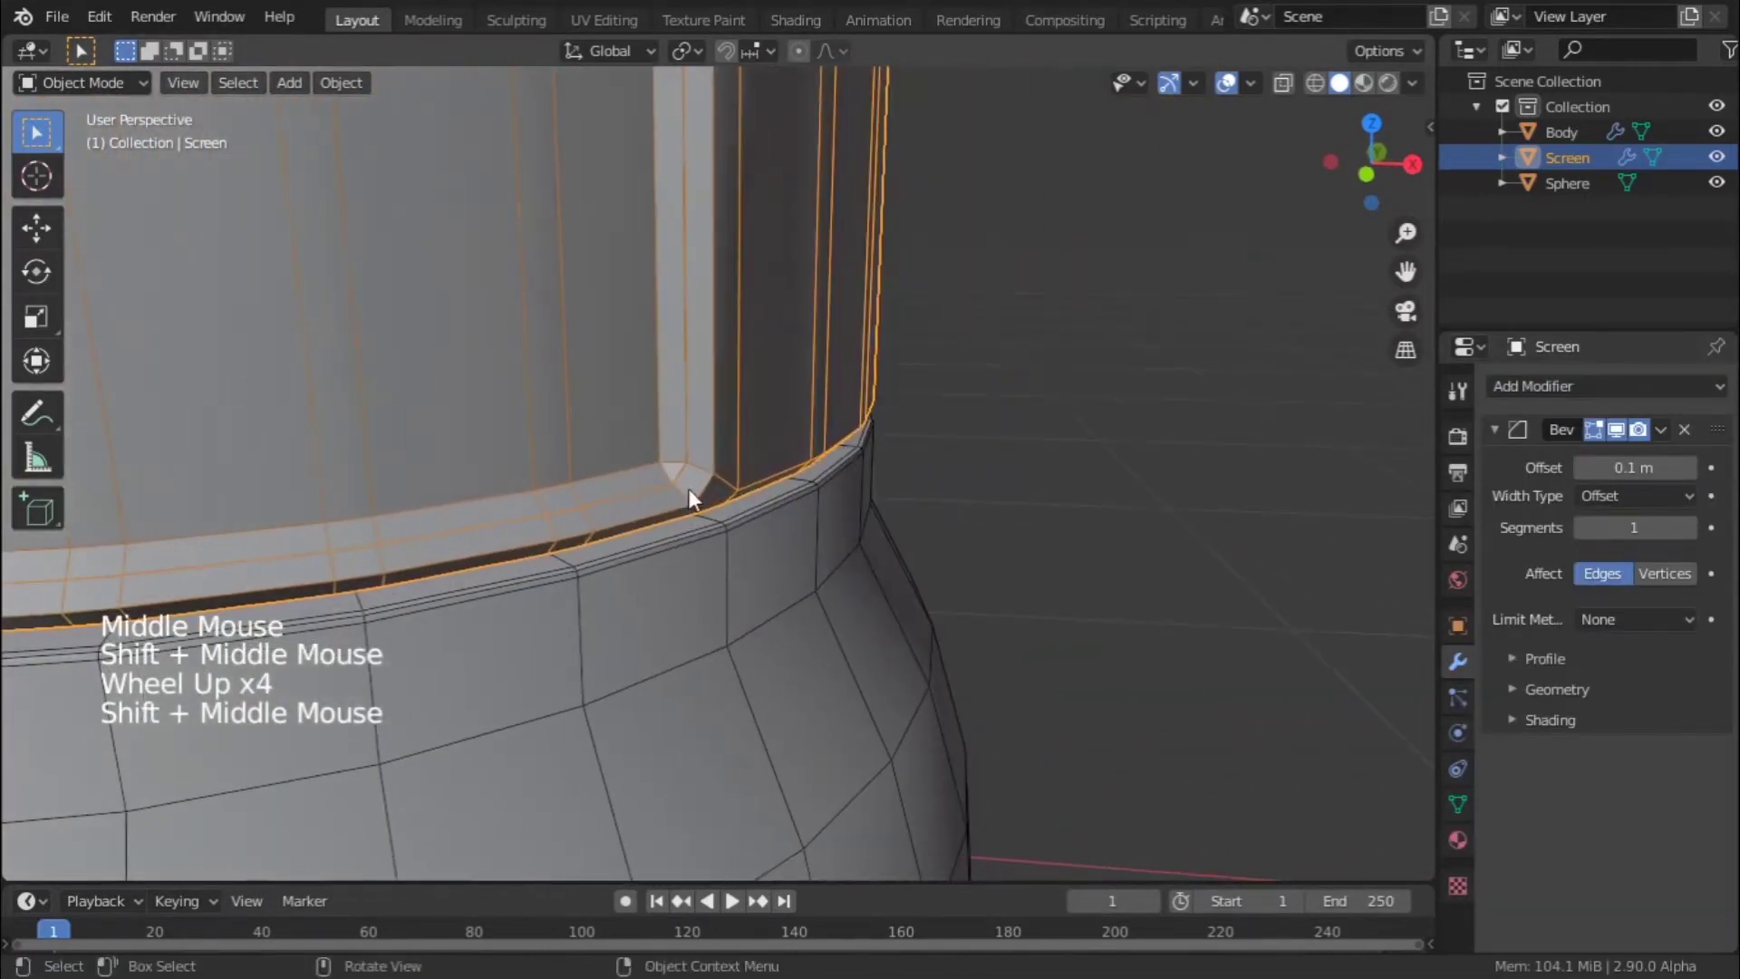
left_click(1677, 619)
left_click(1605, 677)
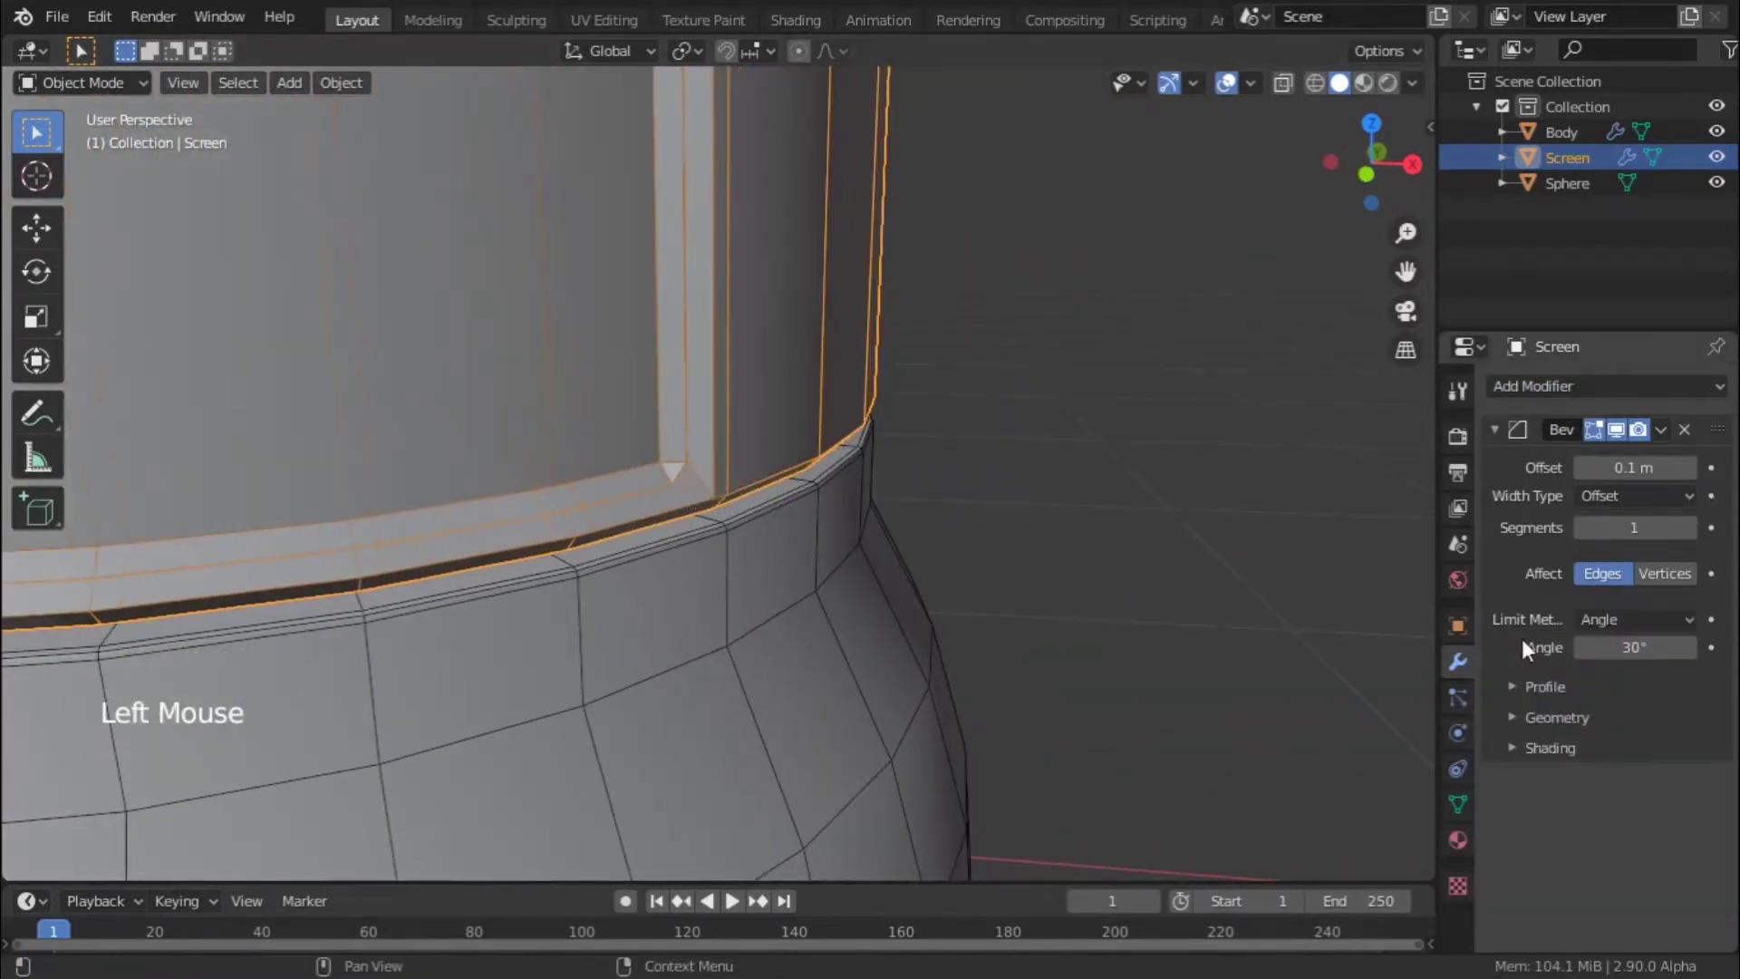
scroll(945, 506, "up", 2)
middle_click_drag(937, 496, 999, 523)
scroll(944, 506, "down", 3)
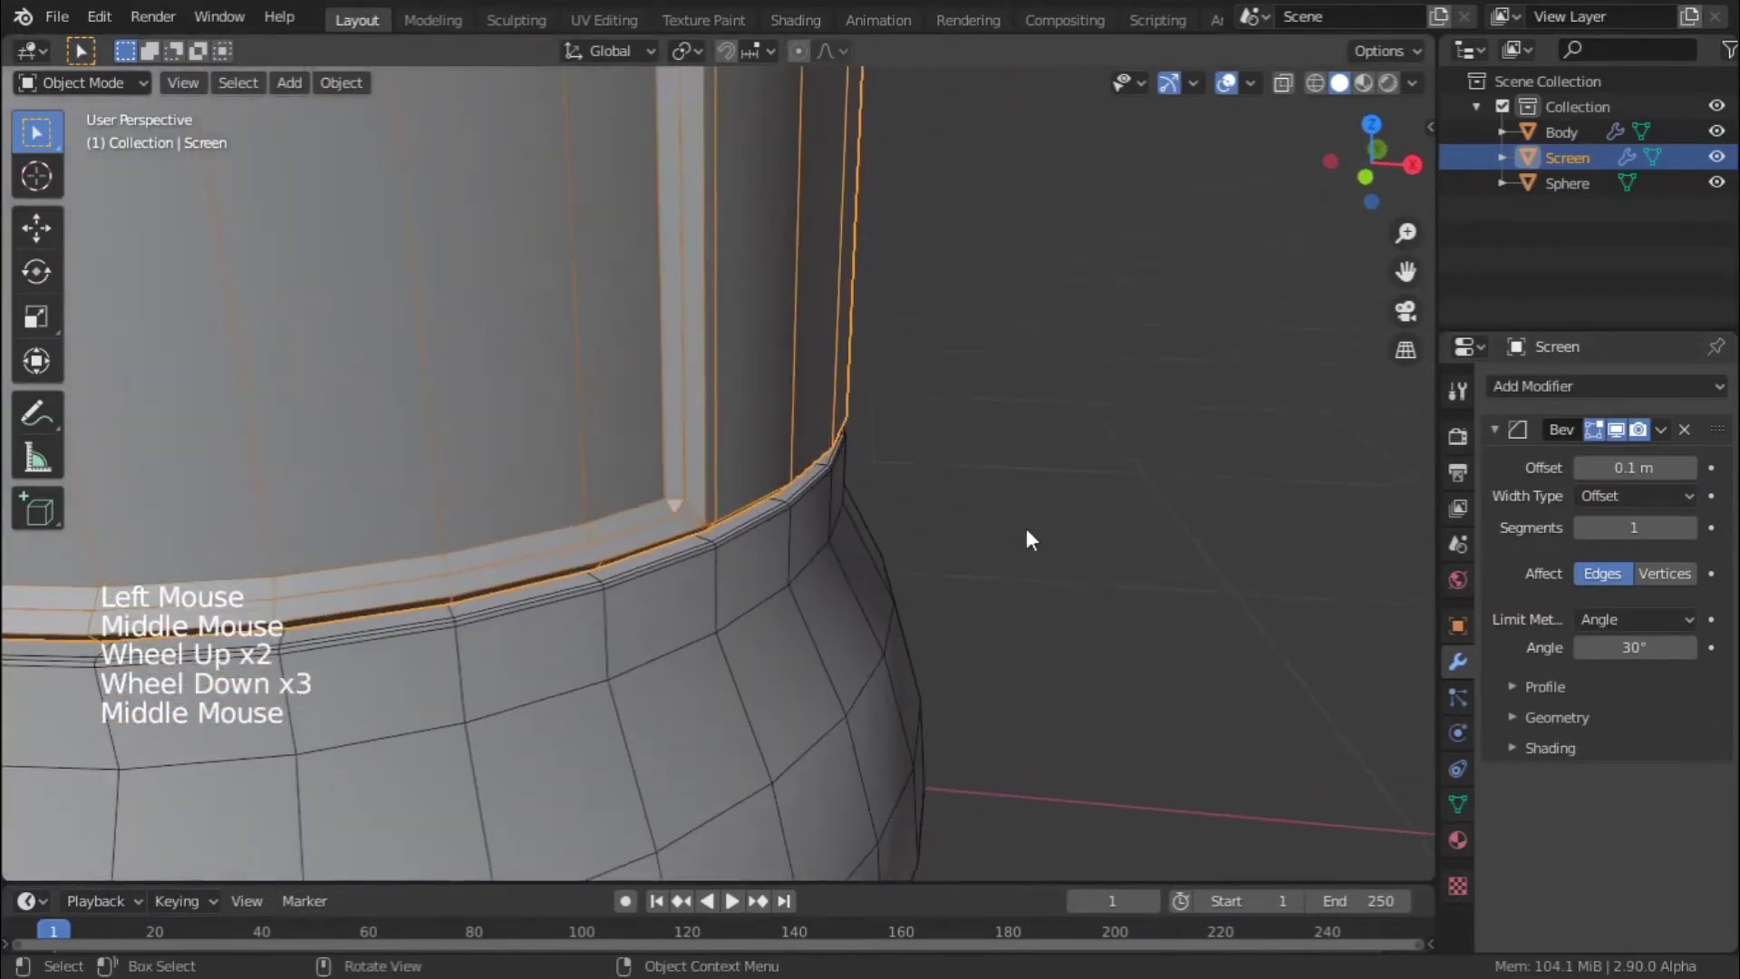
- Set the Screen's Bevel modifier offset to 0.004 m and its segments to 2
scroll(999, 523, "up", 1)
left_click_drag(1644, 469, 1600, 468, "shift")
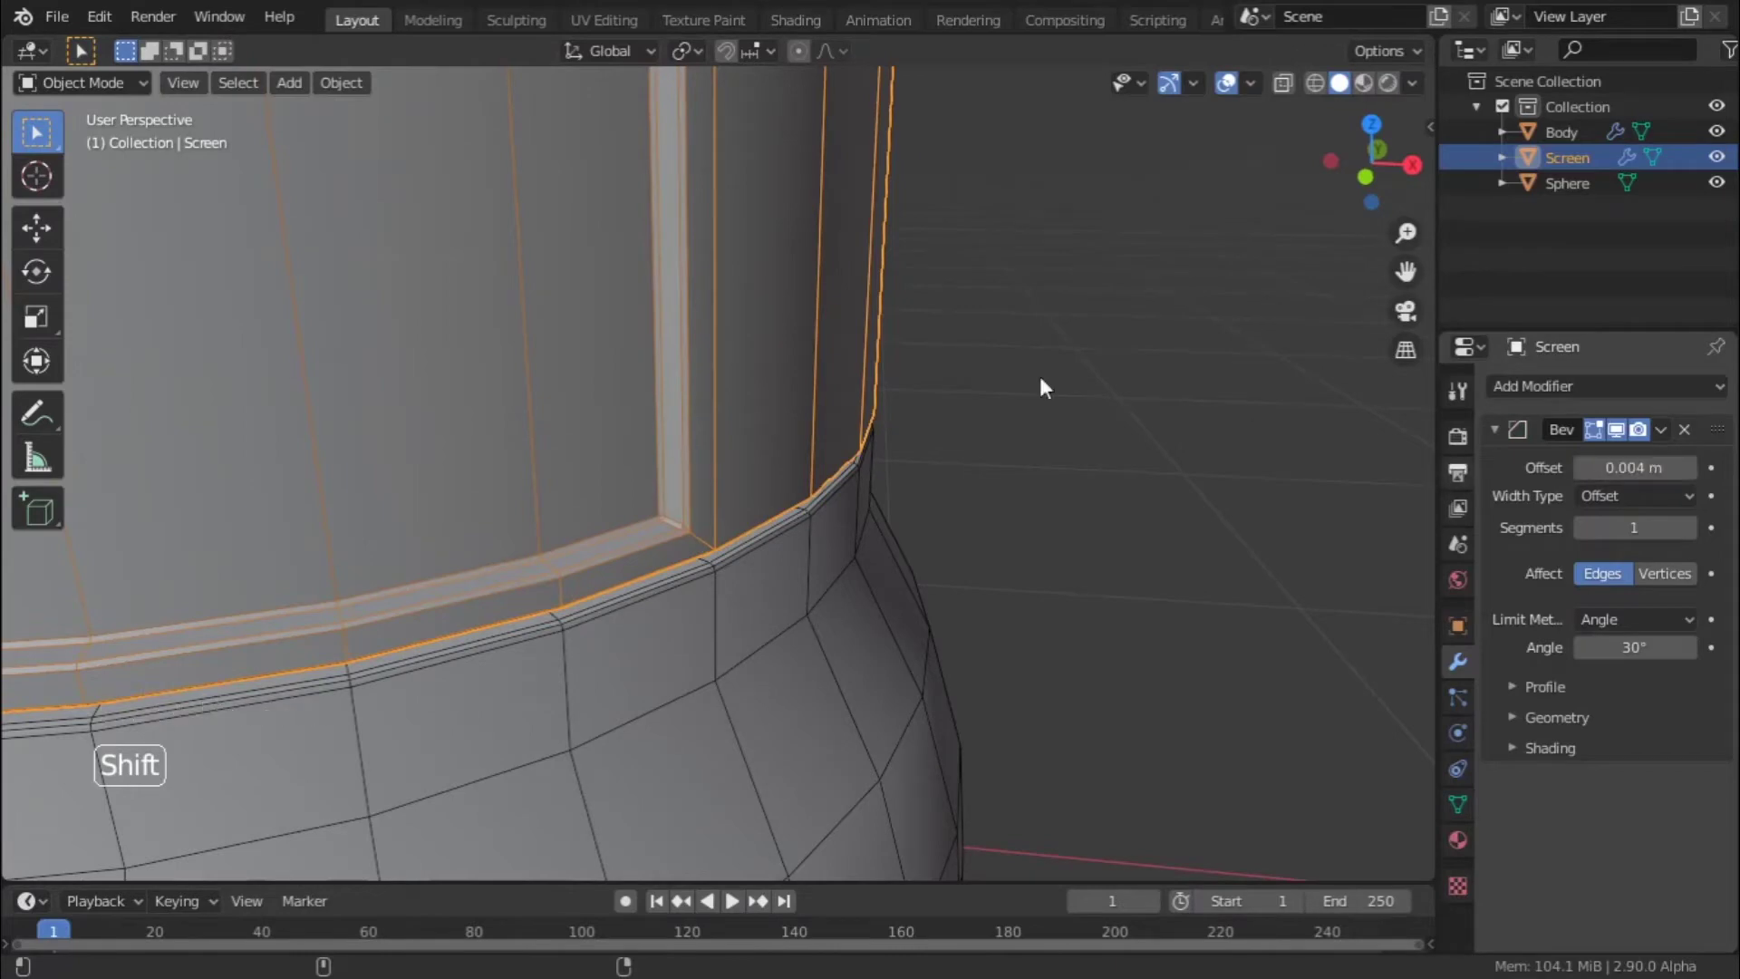
left_click(1688, 528)
- Check the Screen's mesh in Edit Mode, undo the accidental selection change and return to Object Mode
scroll(755, 445, "down", 3)
key("Tab")
scroll(755, 445, "down", 3)
left_click(971, 683)
middle_click_drag(971, 683, 1103, 649)
key("ctrl+z")
scroll(882, 531, "down", 2)
middle_click_drag(882, 532, 840, 535)
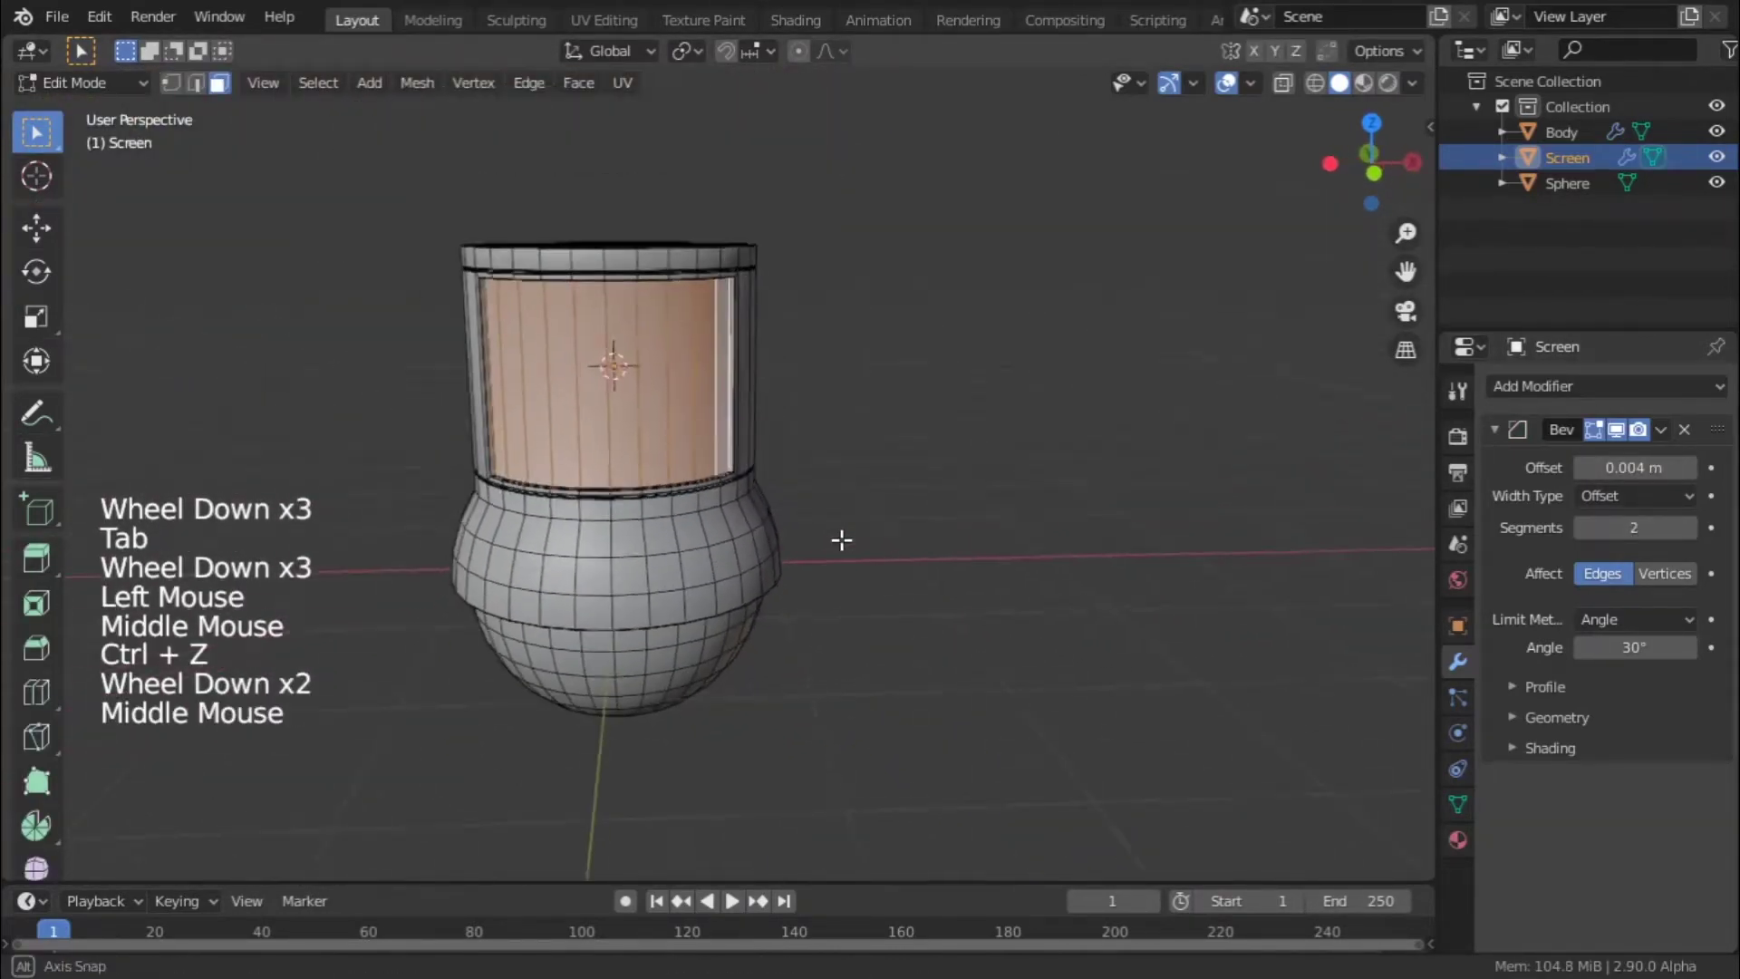
scroll(485, 233, "up", 4)
left_click_drag(113, 94, 94, 118)
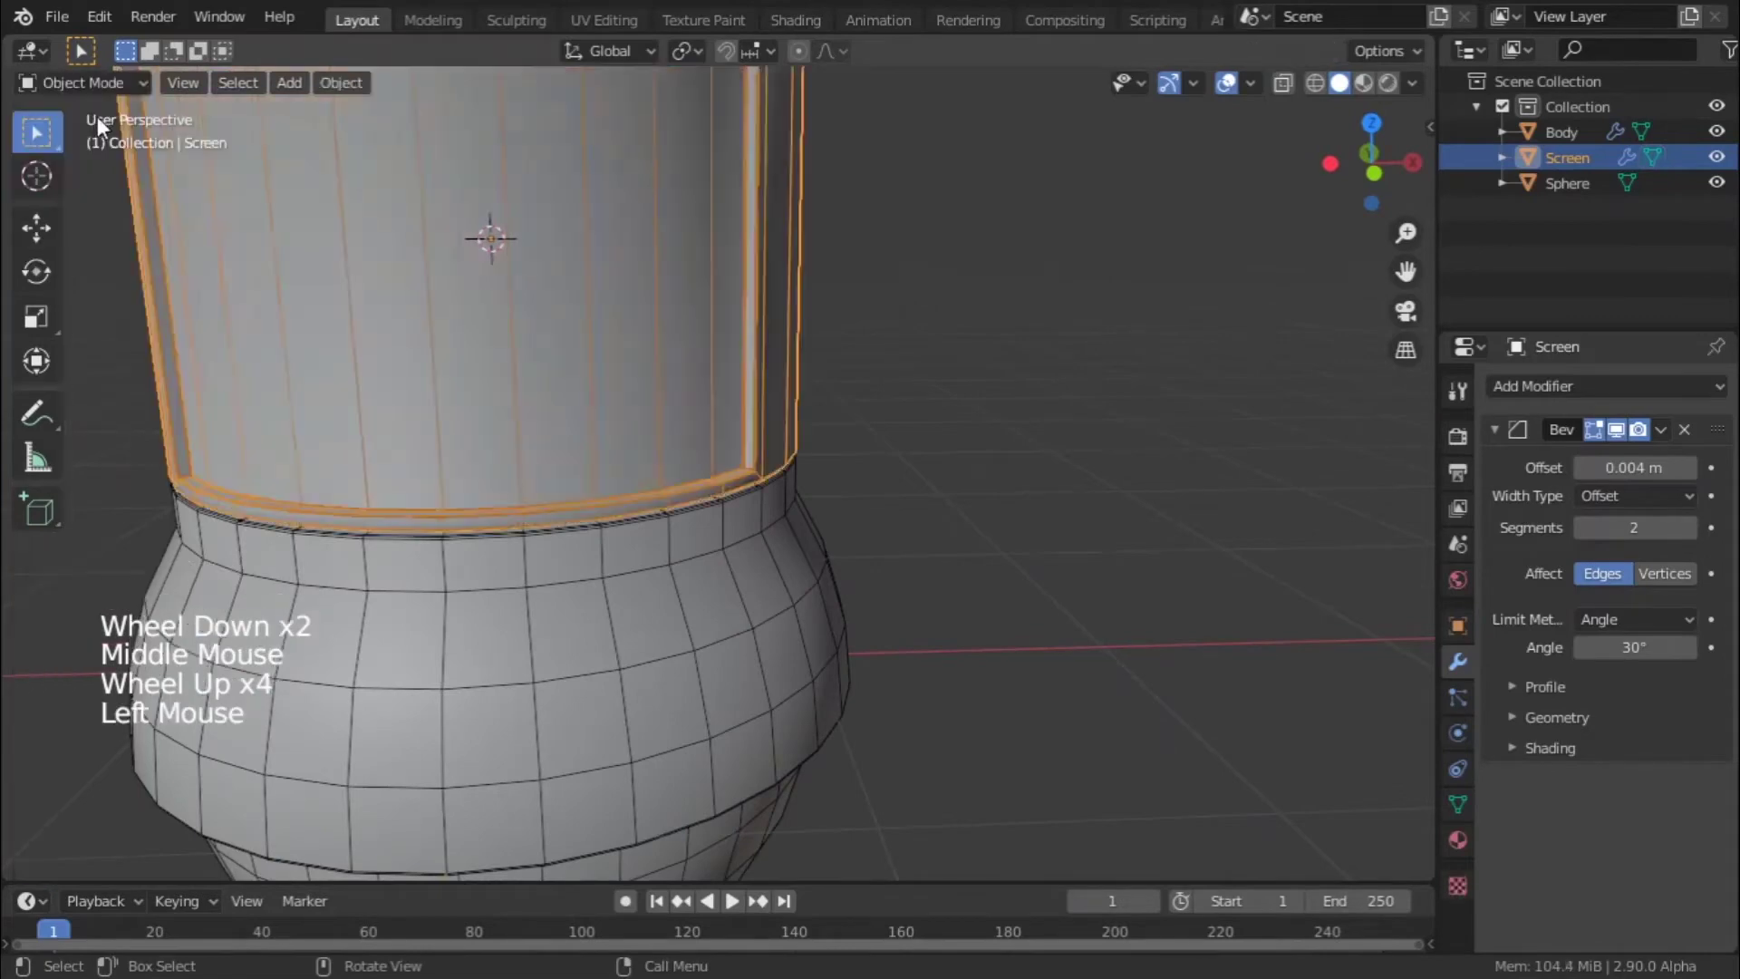
- Deselect everything, look over the viewport overlay options and examine the bevelled edges around the groove on the Body's top
scroll(94, 118, "down", 5)
left_click(894, 438)
middle_click_drag(895, 439, 852, 533)
left_click(1251, 83)
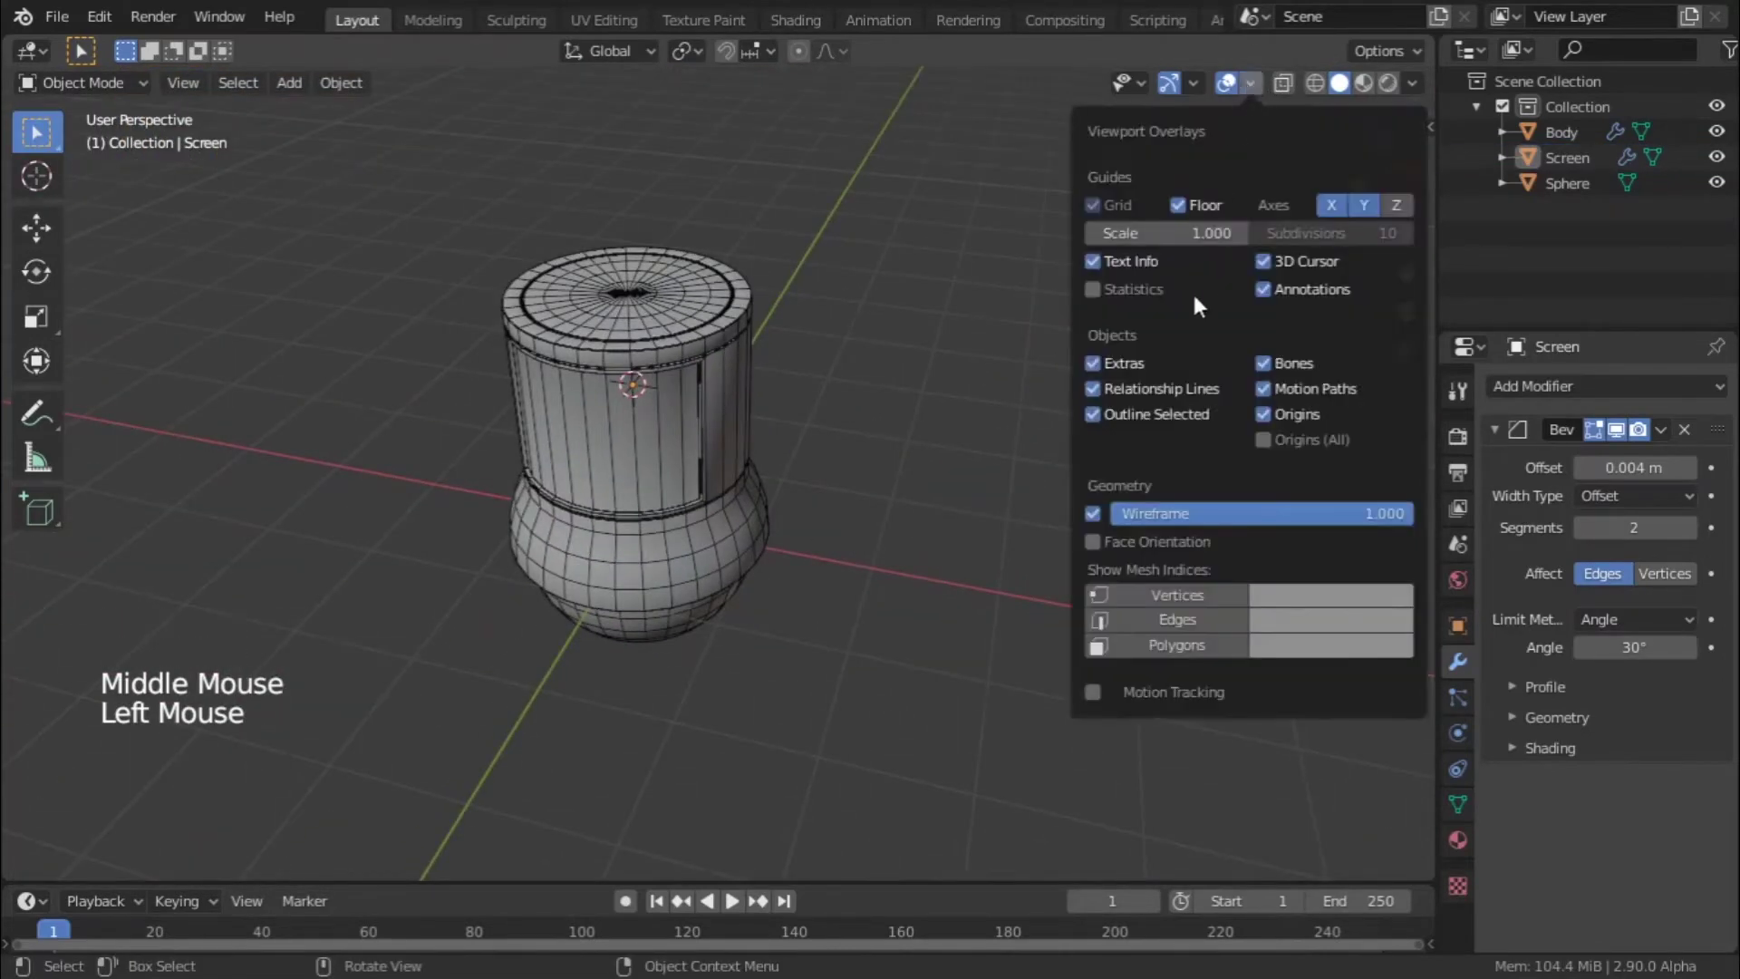
scroll(519, 295, "up", 3)
scroll(519, 295, "up", 1)
scroll(519, 295, "down", 1)
scroll(627, 468, "up", 2)
middle_click_drag(519, 295, 749, 359)
scroll(753, 367, "up", 2)
- Select the Body, set its Bevel modifier offset to 0.004 m and open its mesh in Edit Mode
left_click(692, 384)
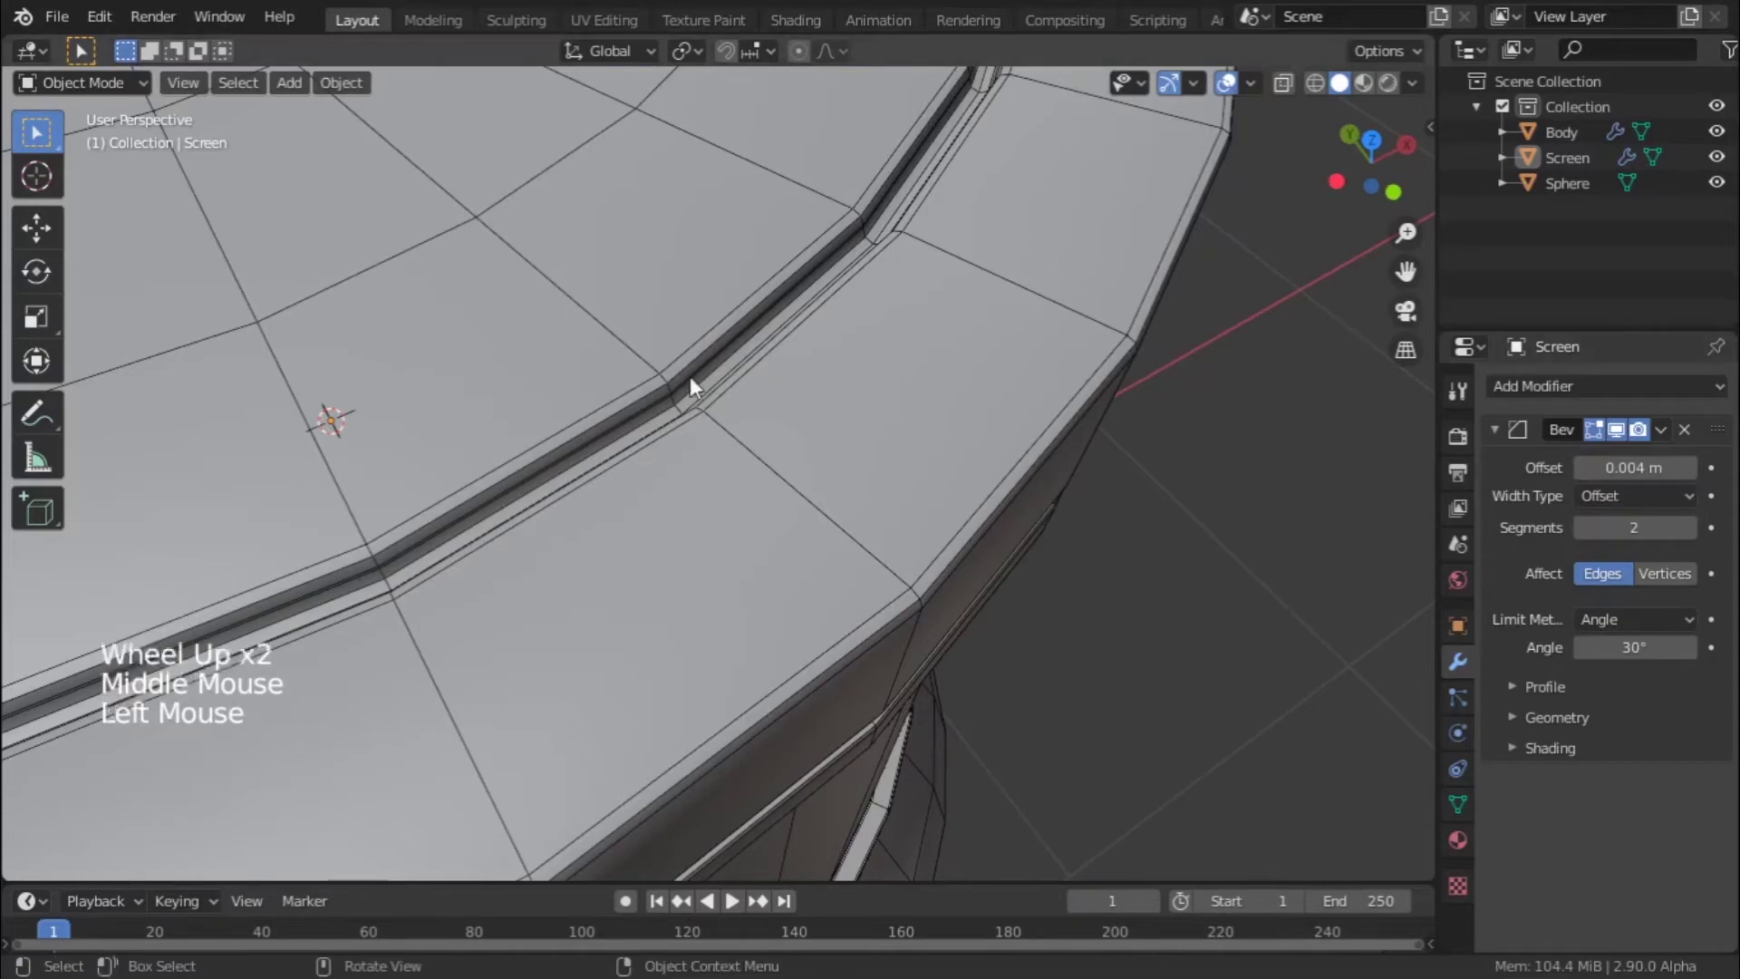
left_click(1512, 437)
mouse_move(1645, 470)
left_mouse_down("shift")
mouse_move(1622, 471)
mouse_move(1645, 470)
left_mouse_up("shift")
scroll(997, 498, "down", 3)
key("Tab")
middle_click_drag(1048, 453, 1010, 368)
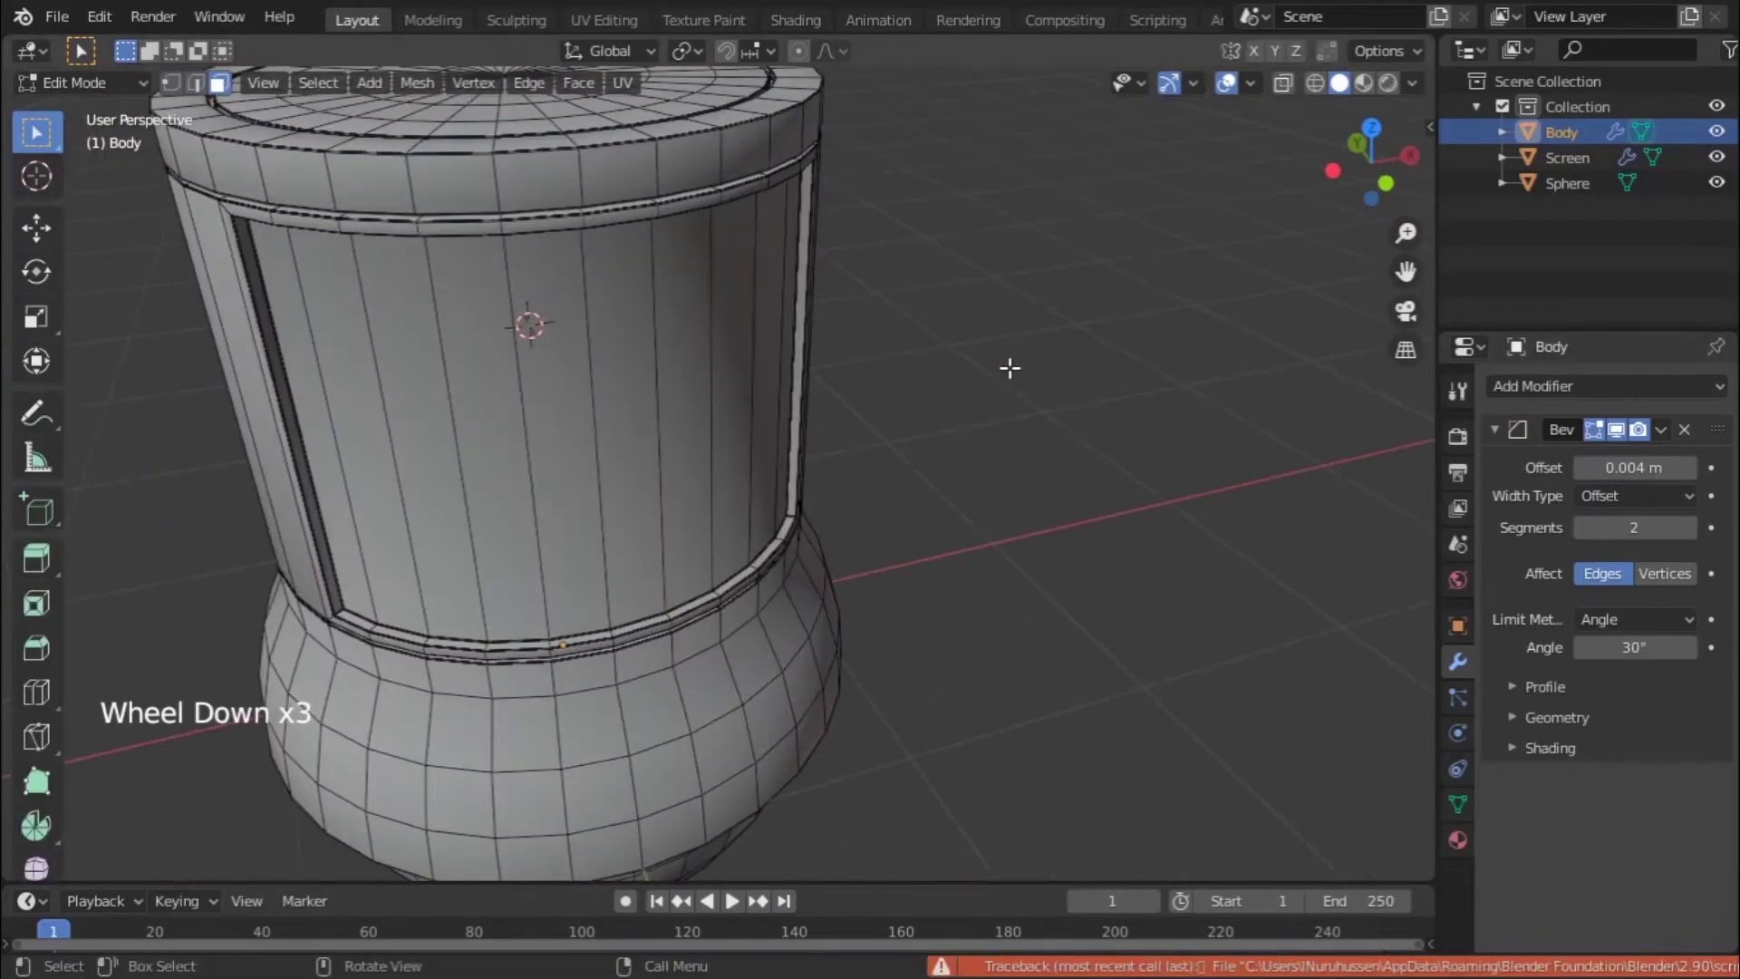
- Turn off the wireframe overlay, then return to Object Mode and deselect the Body to check the smooth surfaces
left_click(1250, 83)
scroll(835, 517, "down", 4)
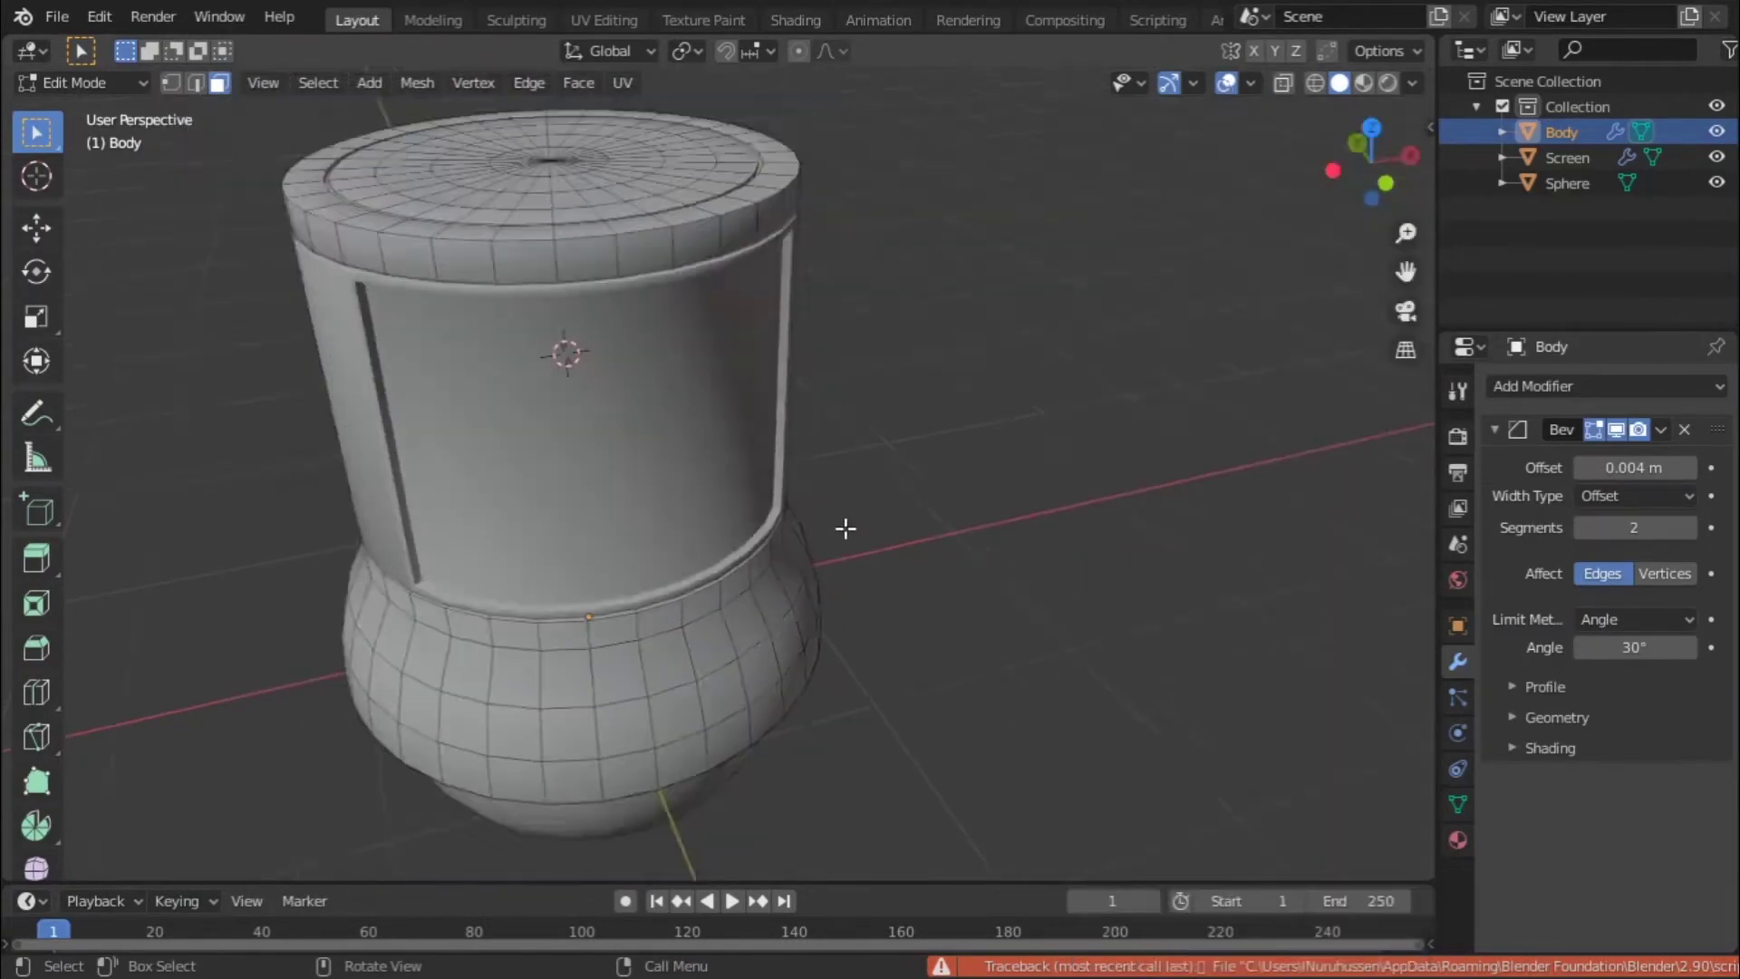
key("Tab")
left_click(748, 555)
scroll(625, 571, "up", 5)
middle_click_drag(626, 571, 928, 625)
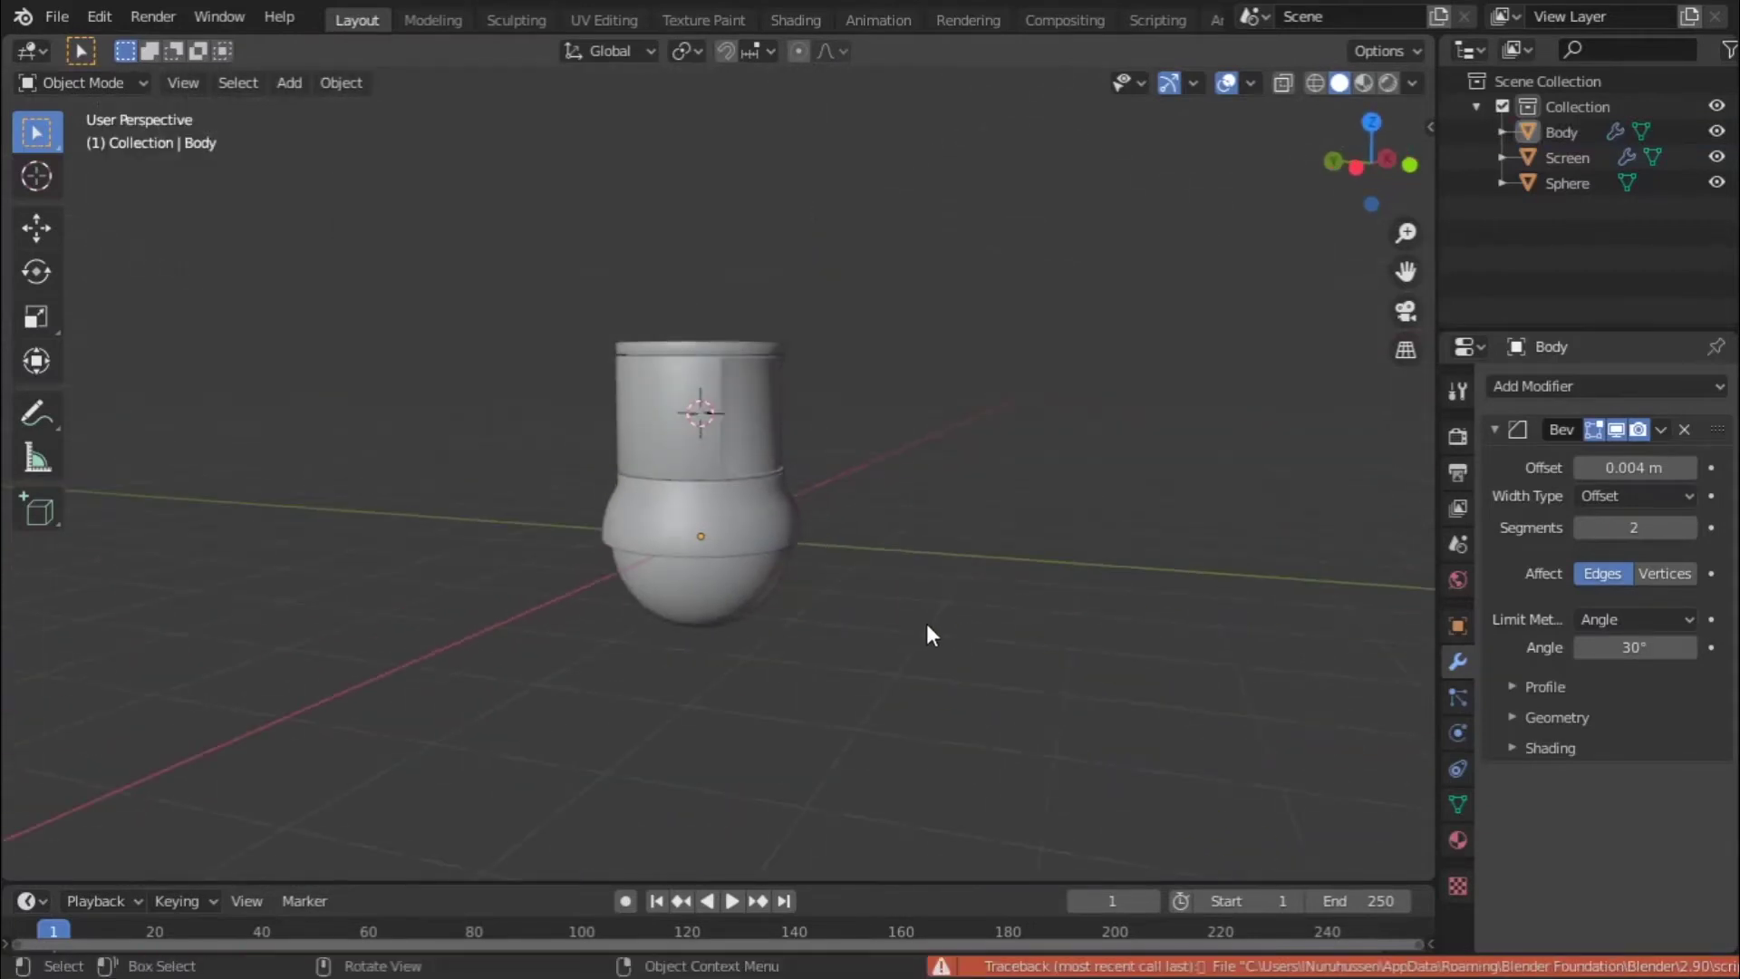
- Select the Screen object and open it in Edit Mode in the front orthographic view
middle_click_drag(801, 470, 676, 384)
scroll(668, 439, "up", 4)
left_click(718, 461)
key("Tab")
key("KP_1")
key("KP_3")
key("KP_1")
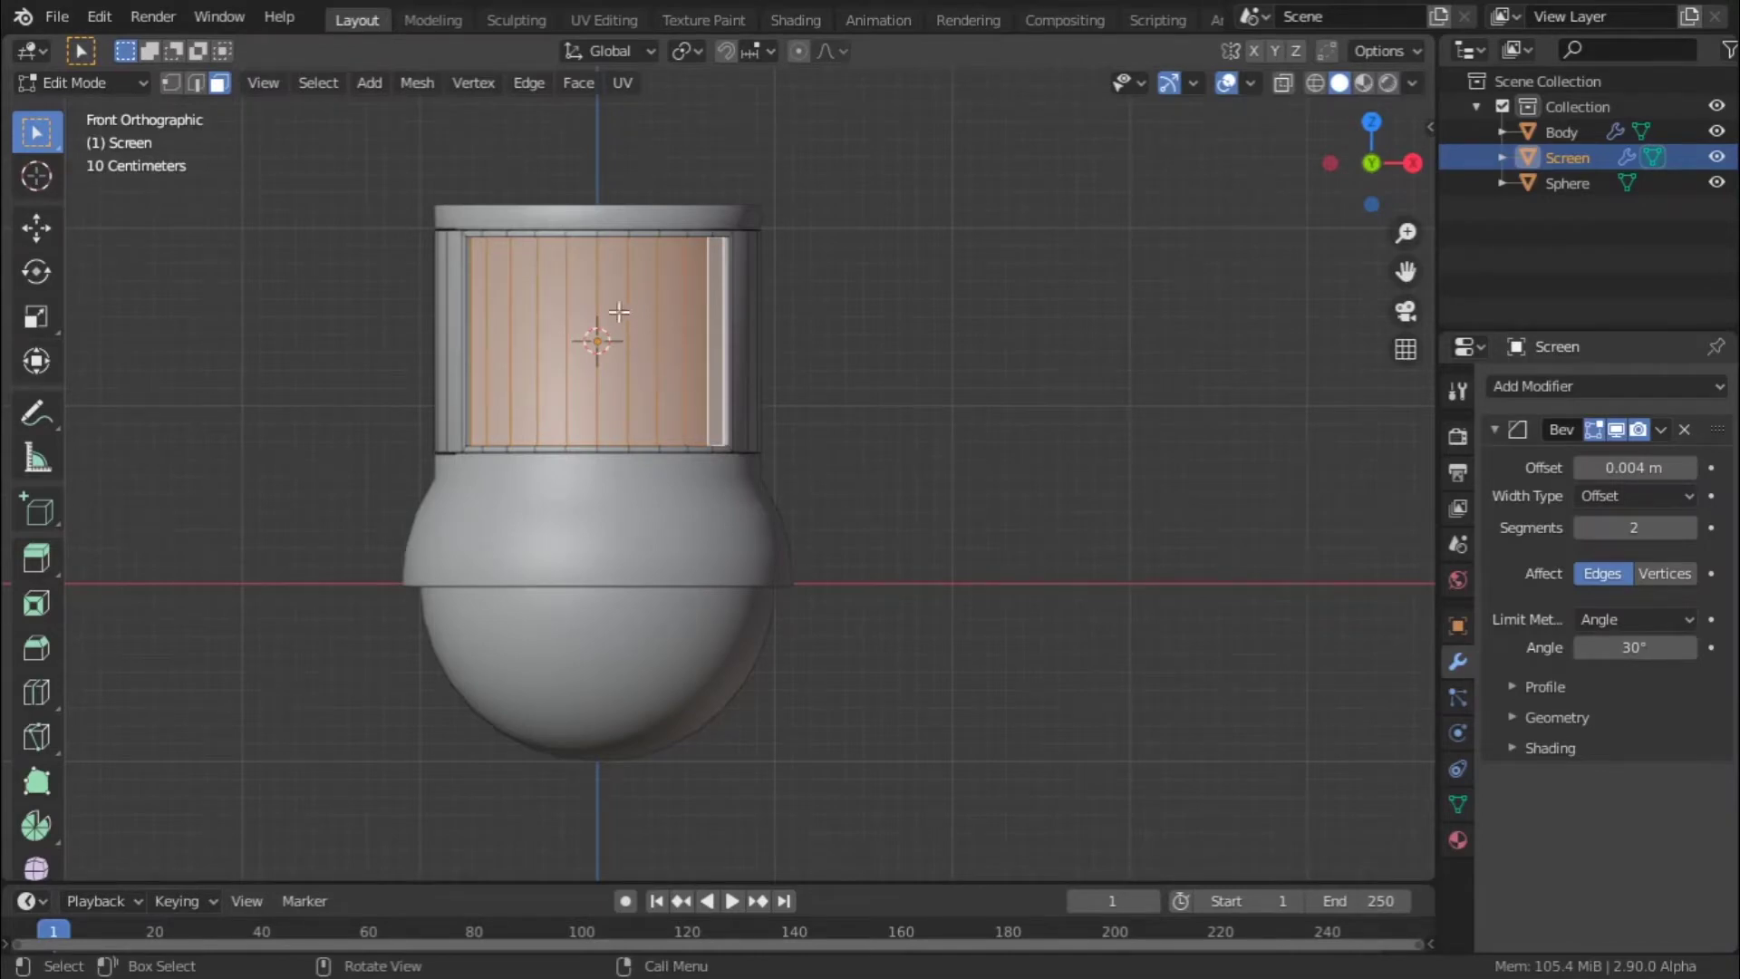
- Unwrap the selected faces of the recessed Screen panel and switch to the UV Editing workspace
key("u")
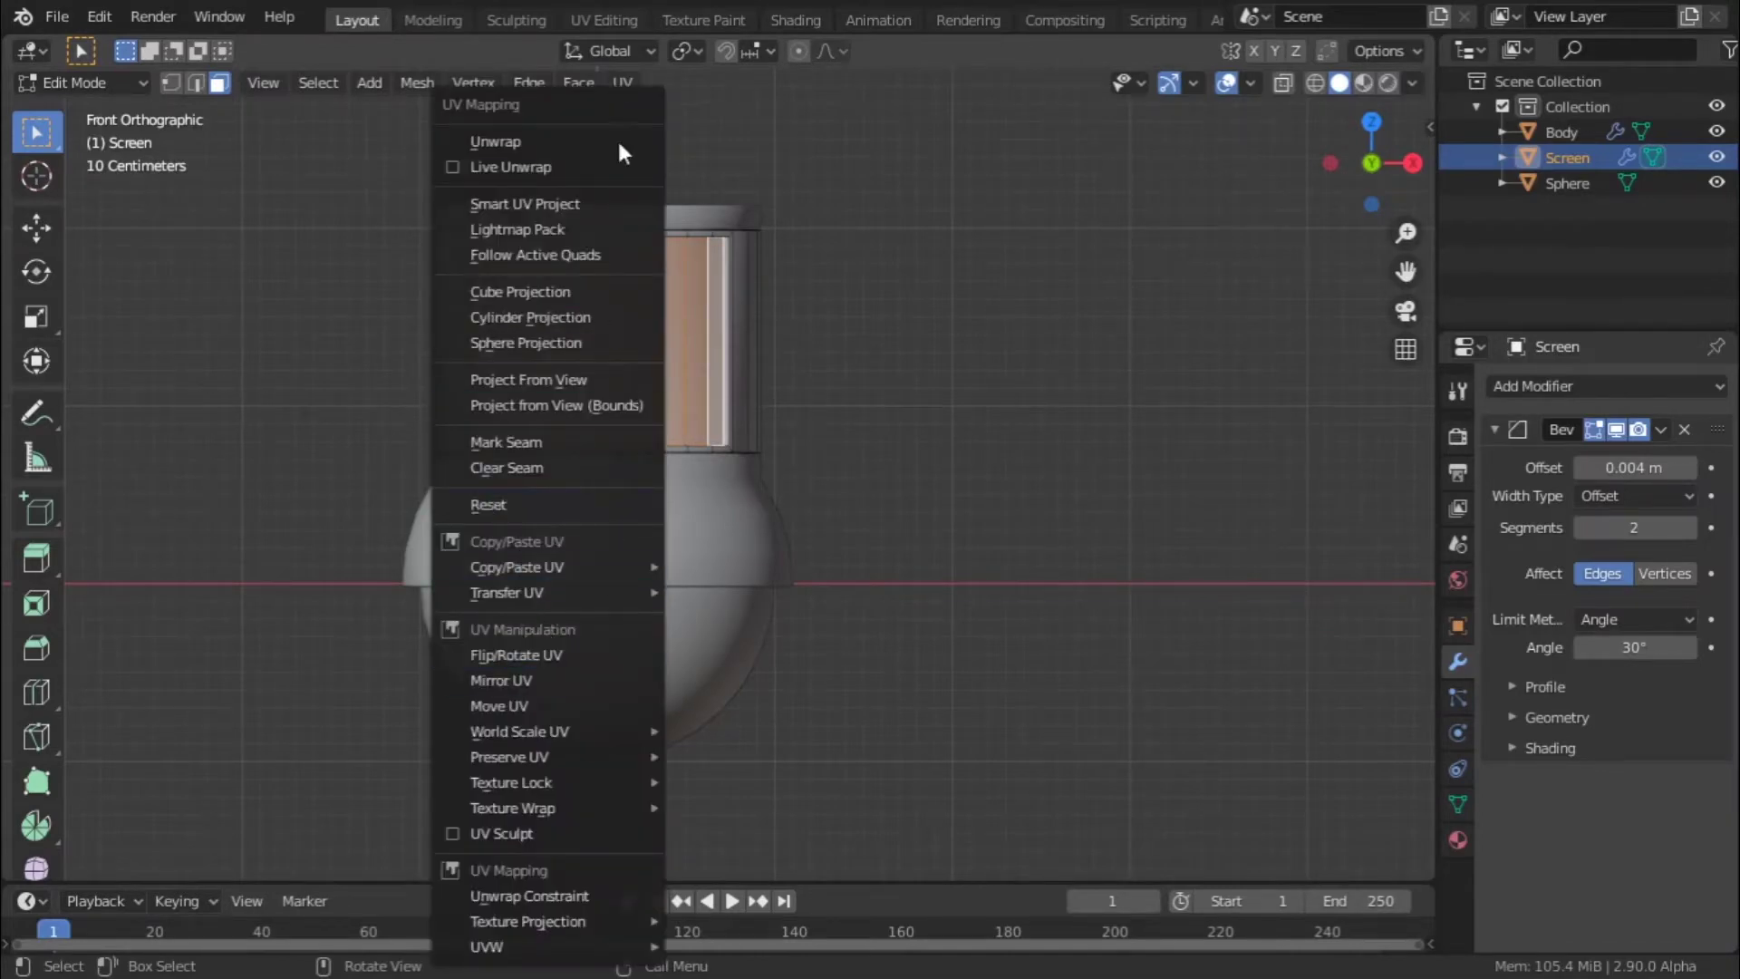
left_click(561, 136)
left_click(604, 20)
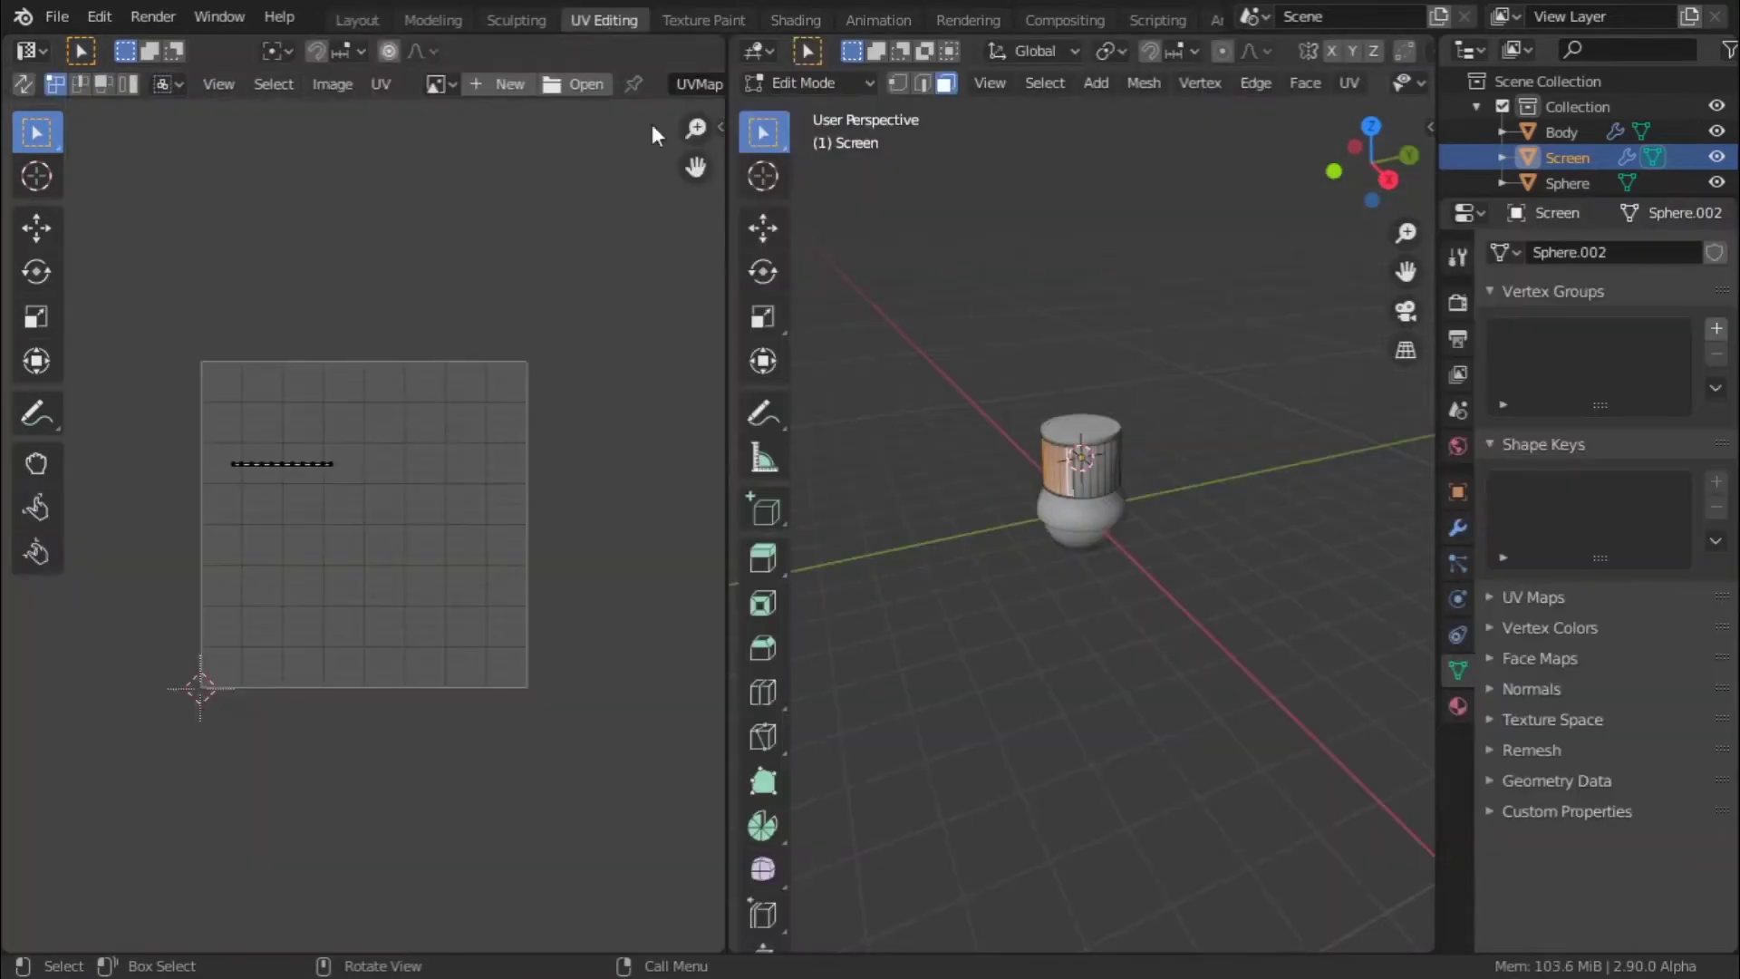
- Project the UVs of the selected Screen panel faces from the front view using Project From View
key("KP_1")
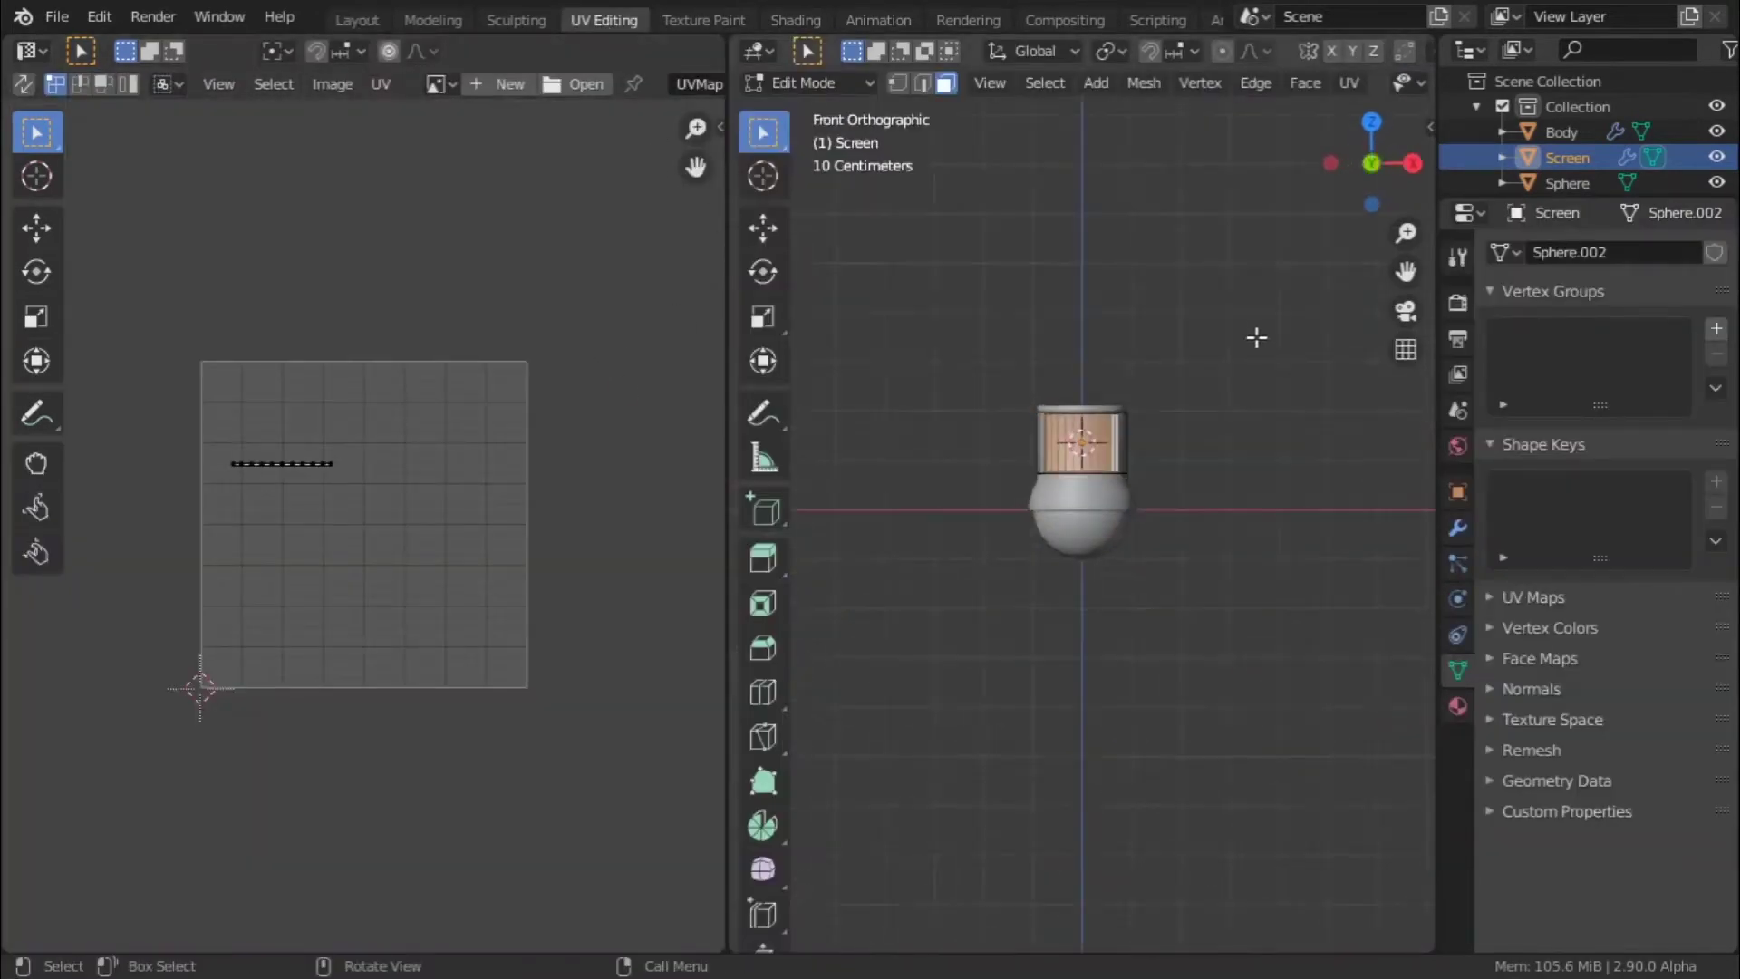
scroll(1253, 335, "up", 3)
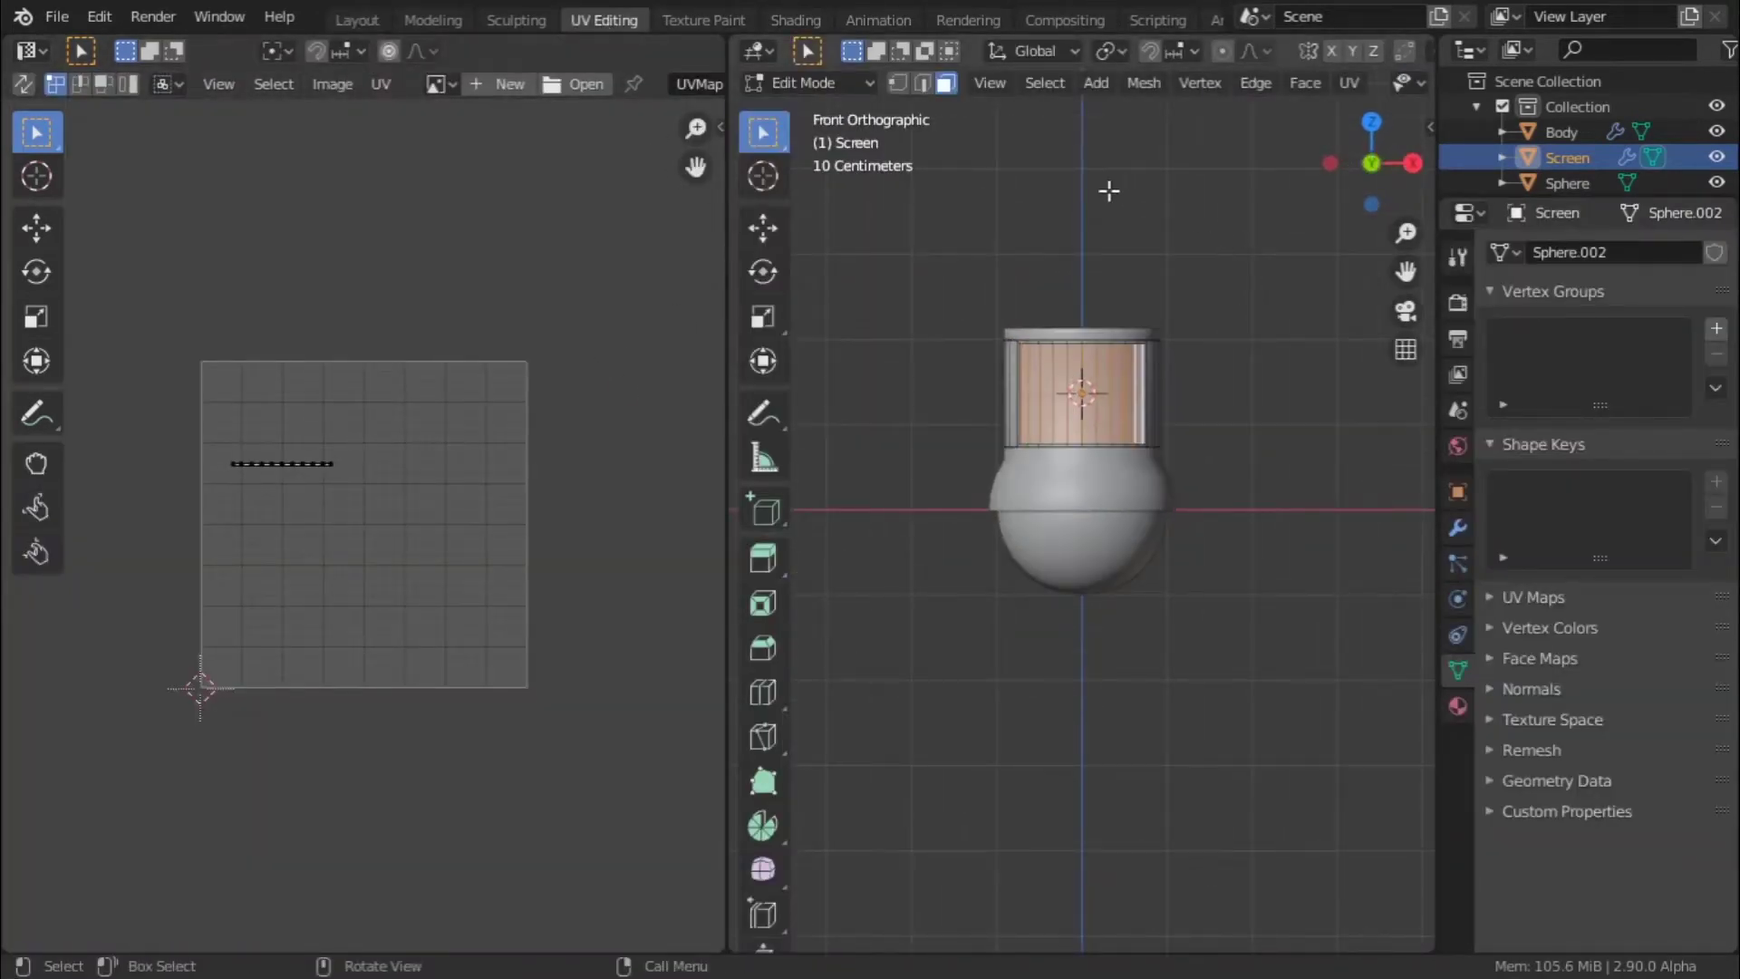
scroll(1187, 453, "up", 4)
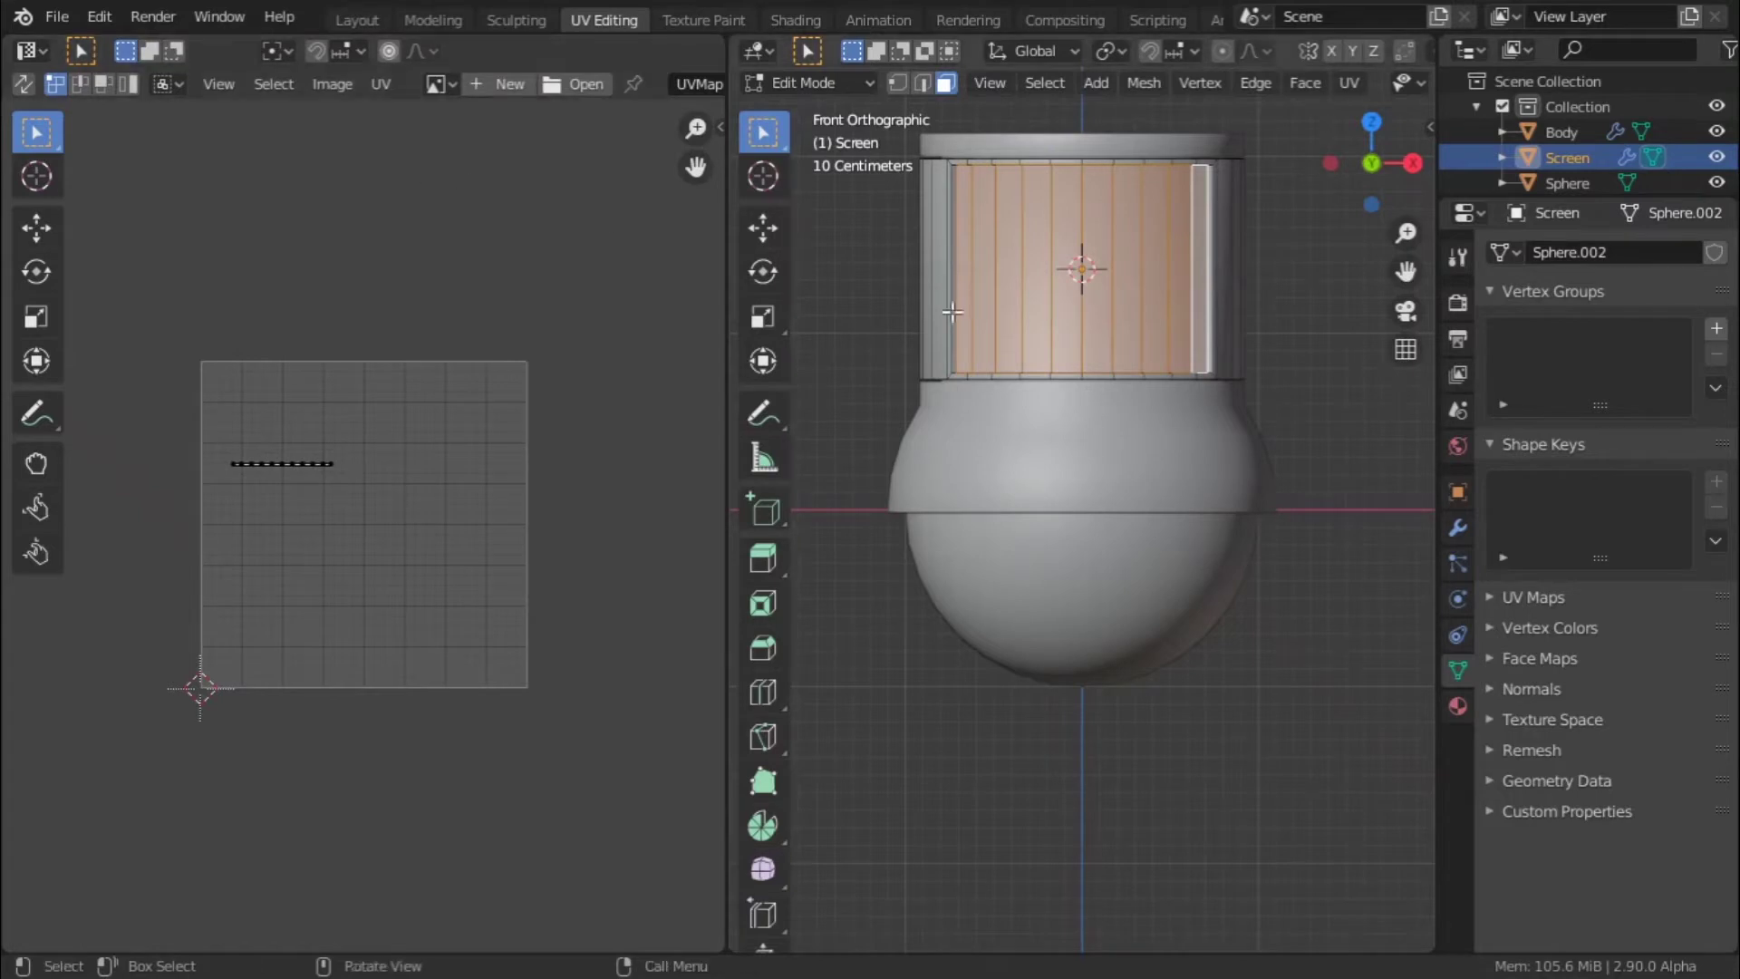
middle_click_drag(1064, 354, 1079, 522, "shift")
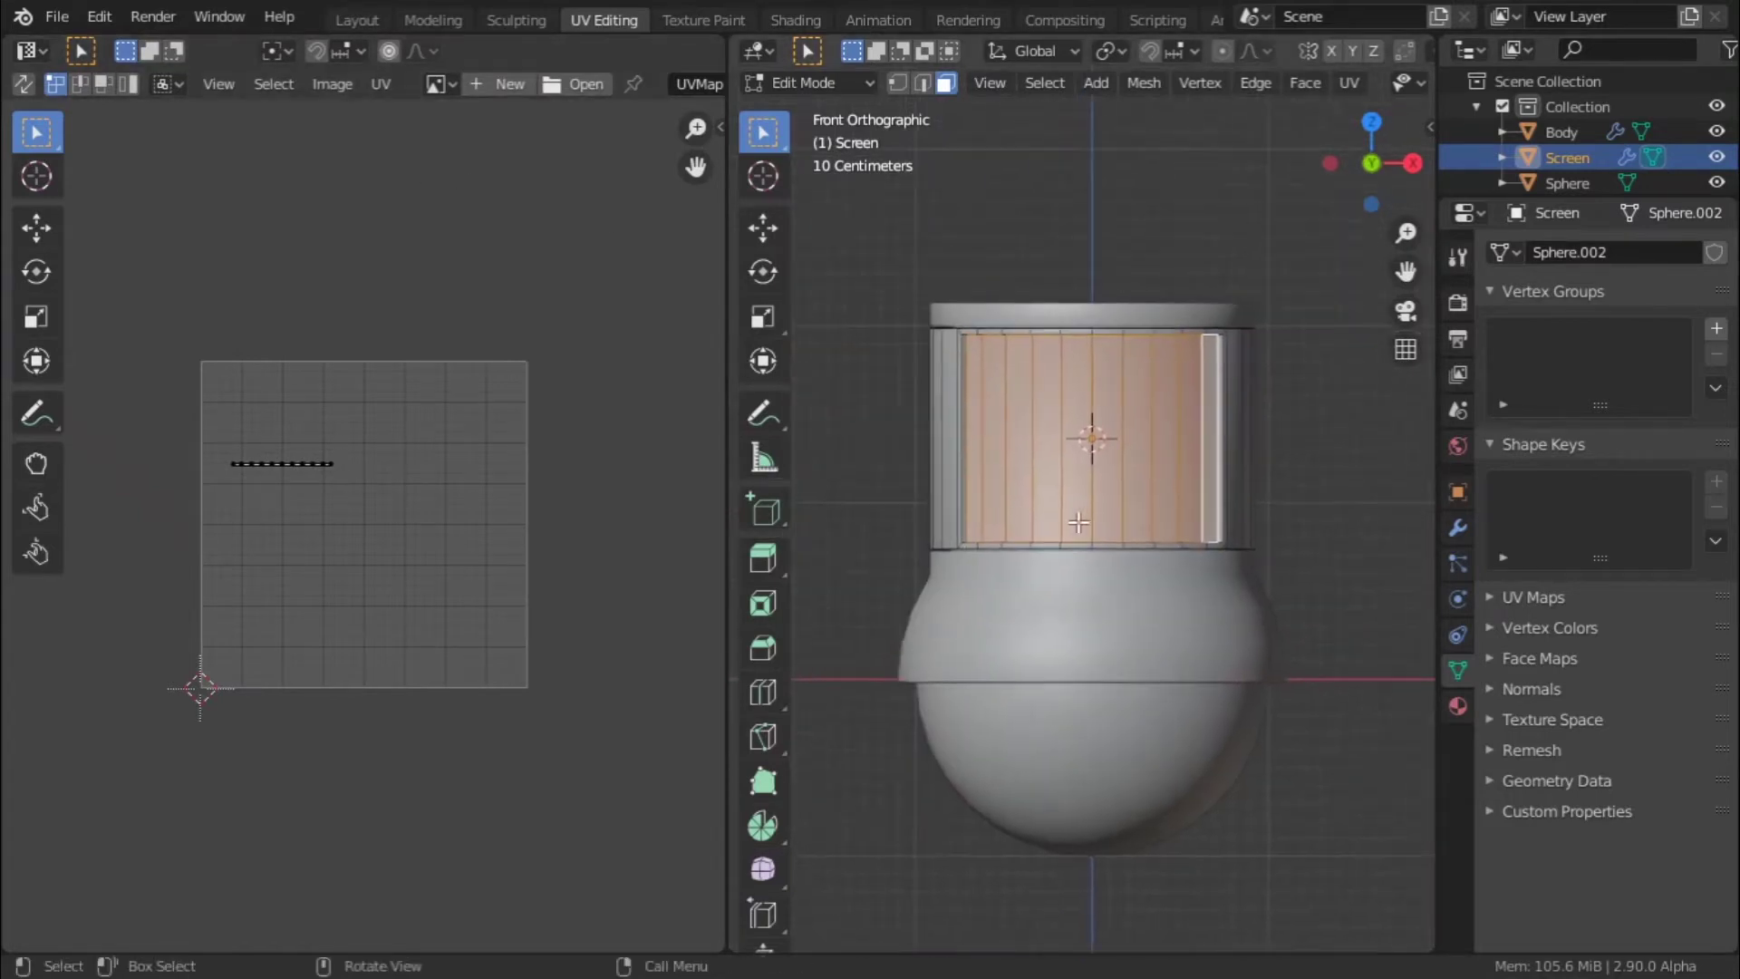
key("u")
key("u")
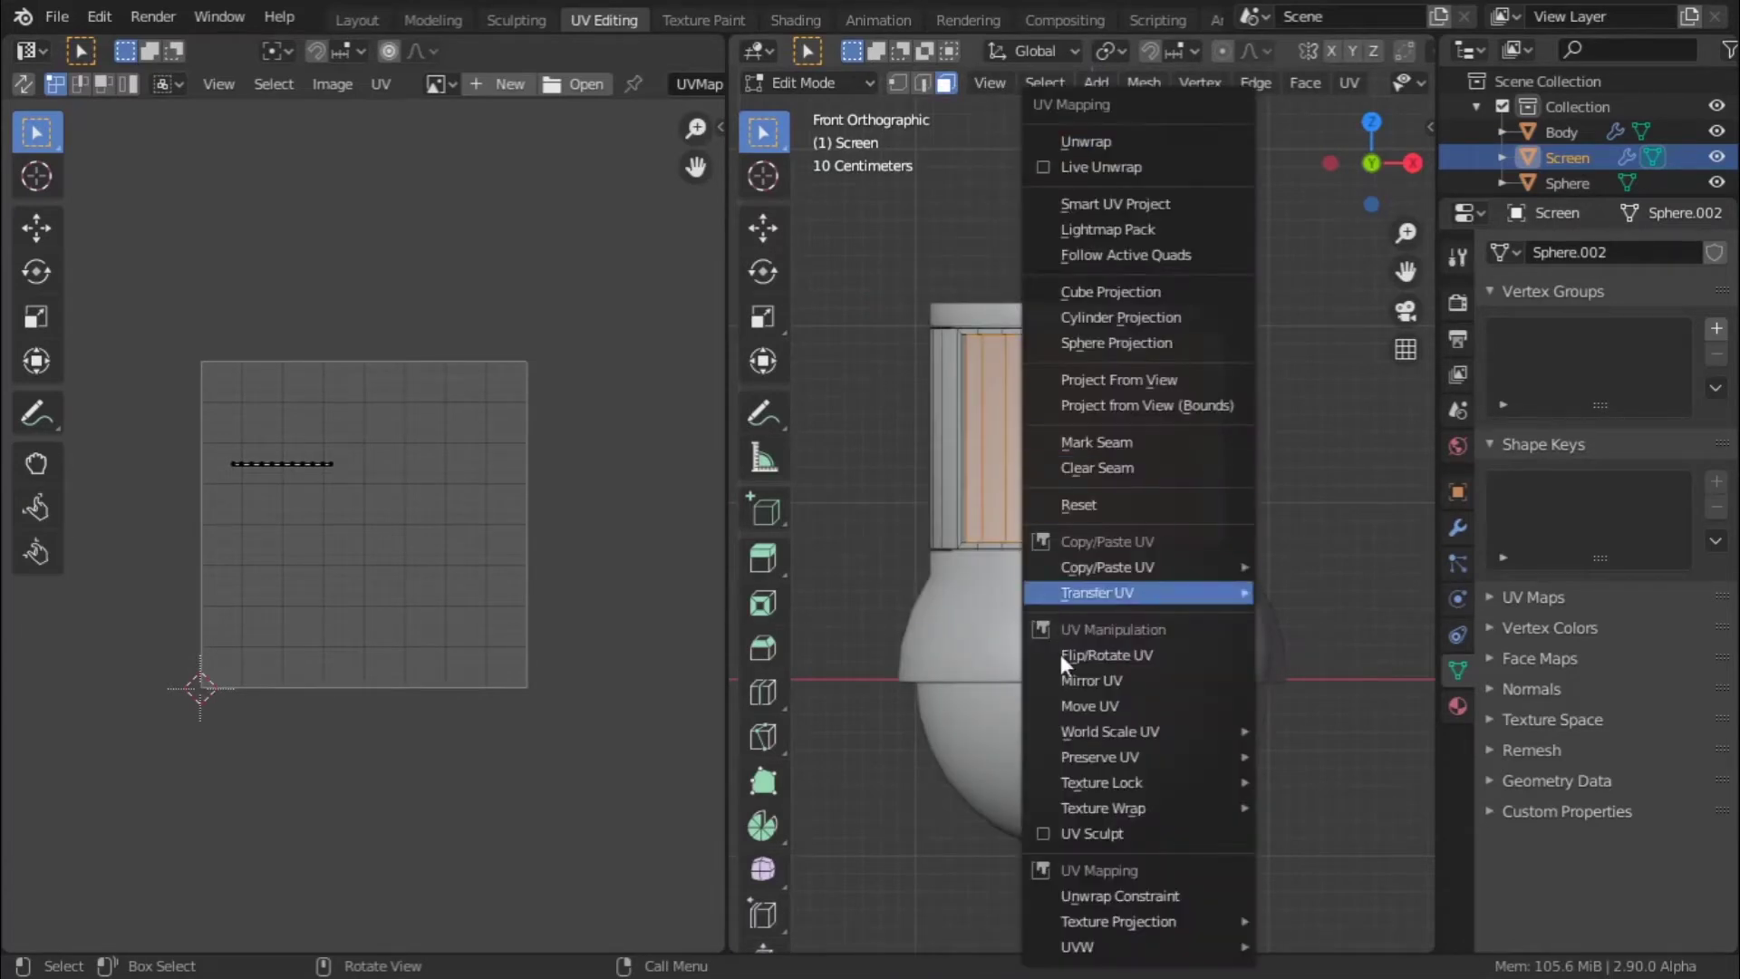
left_click(1149, 380)
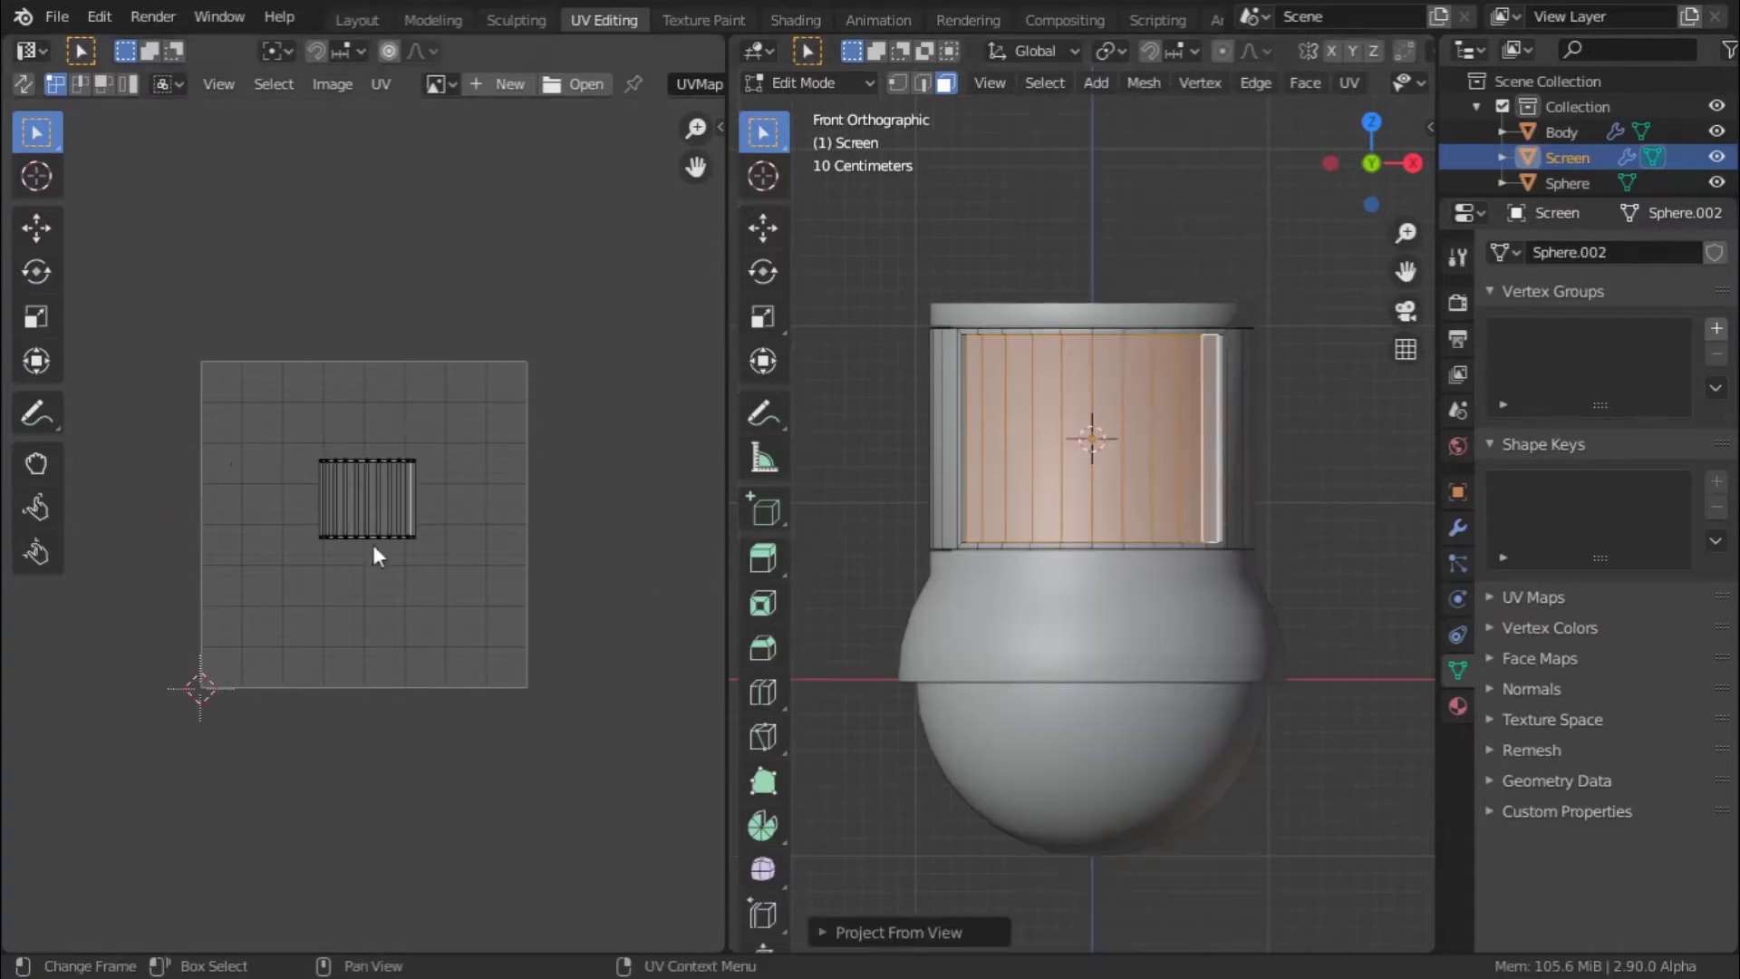
- Scale the whole UV island up about 3.5 times and move it down to centre it vertically in the UV square
scroll(384, 526, "up", 6)
scroll(388, 449, "down", 4)
key("a")
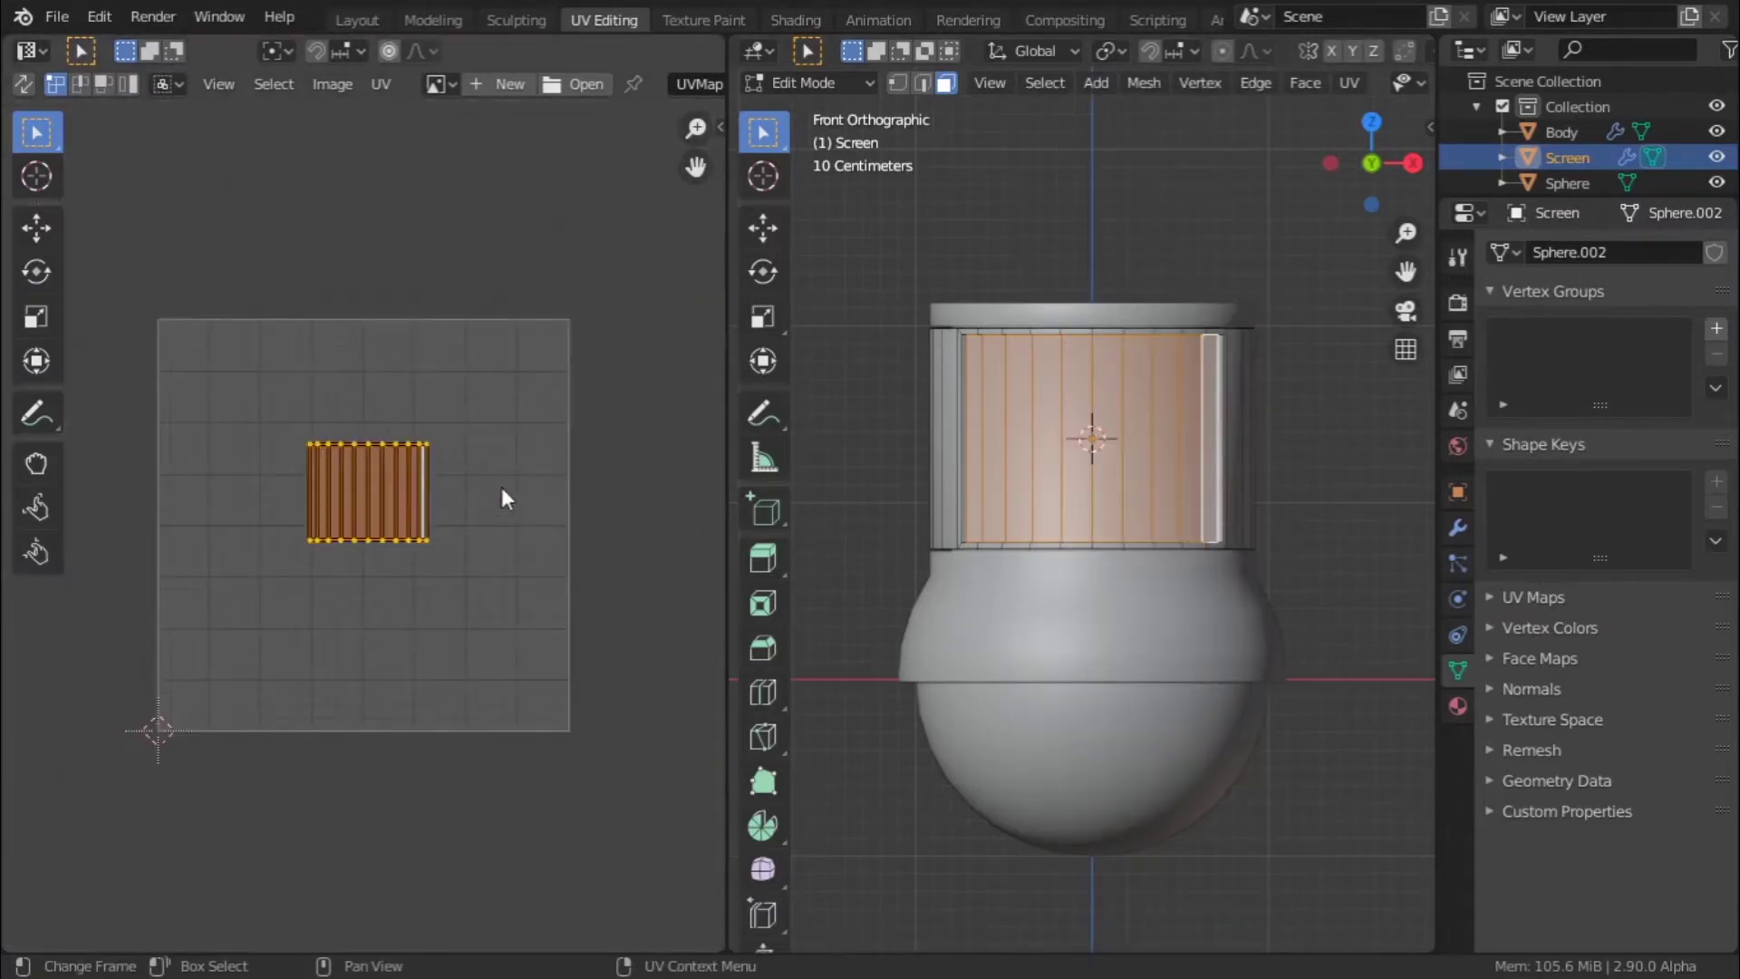
key("s")
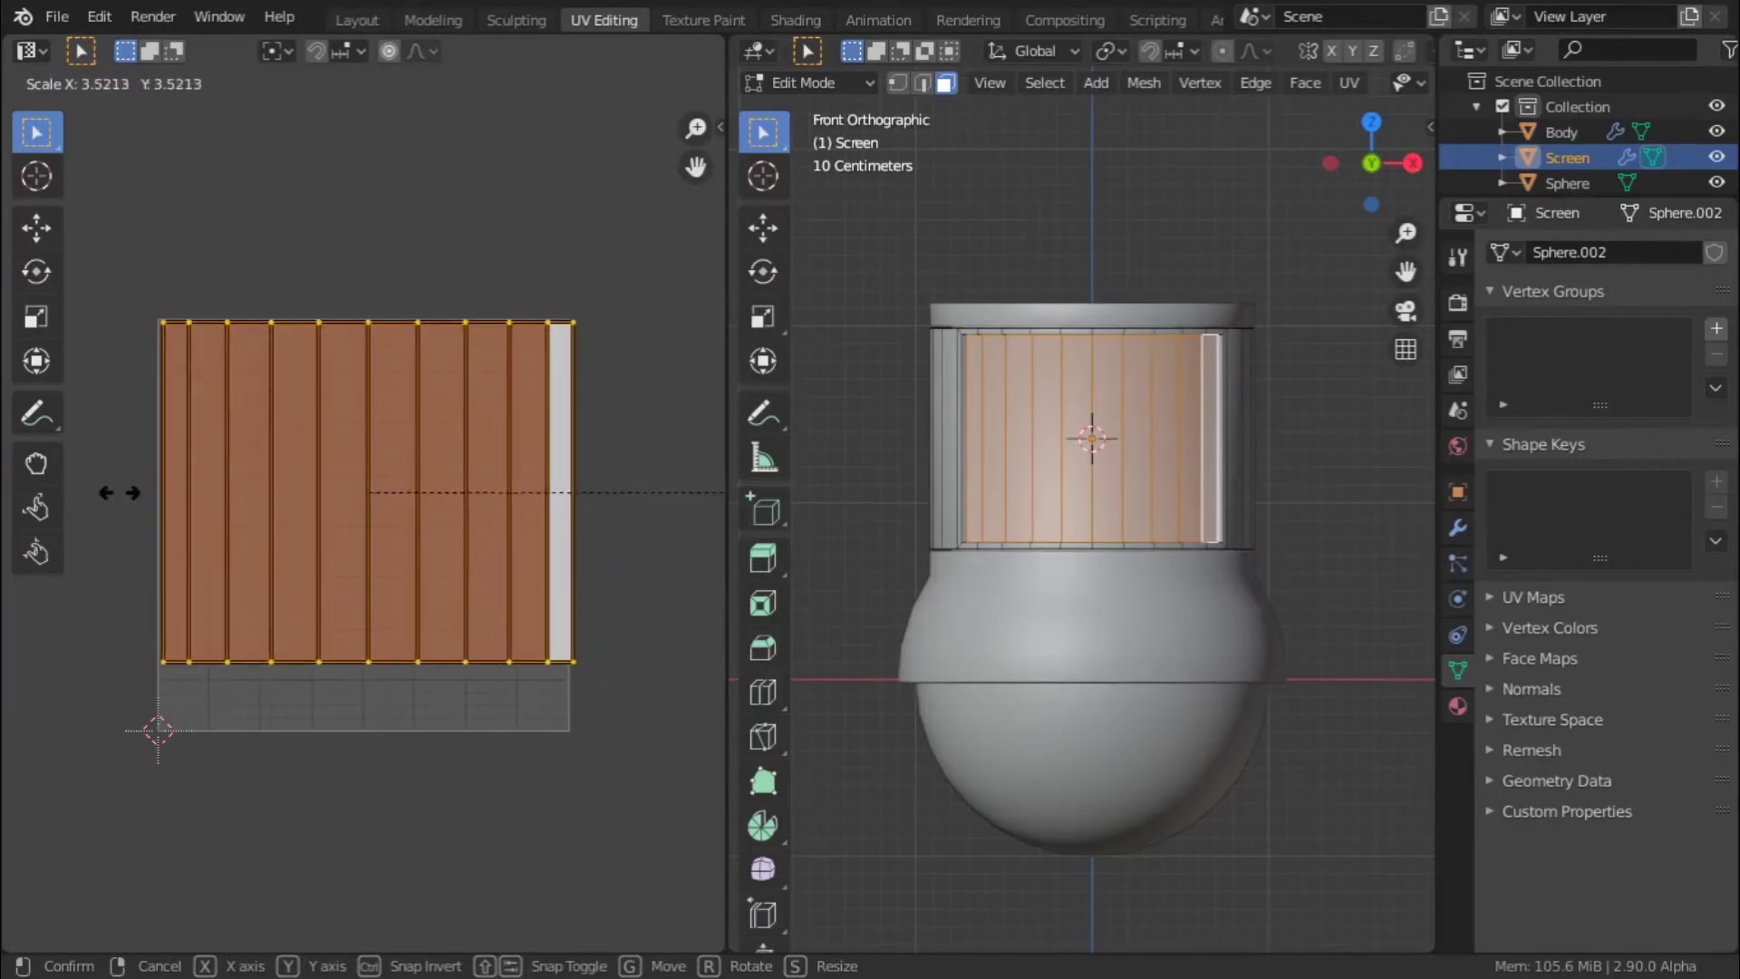
left_click(164, 499)
key("g")
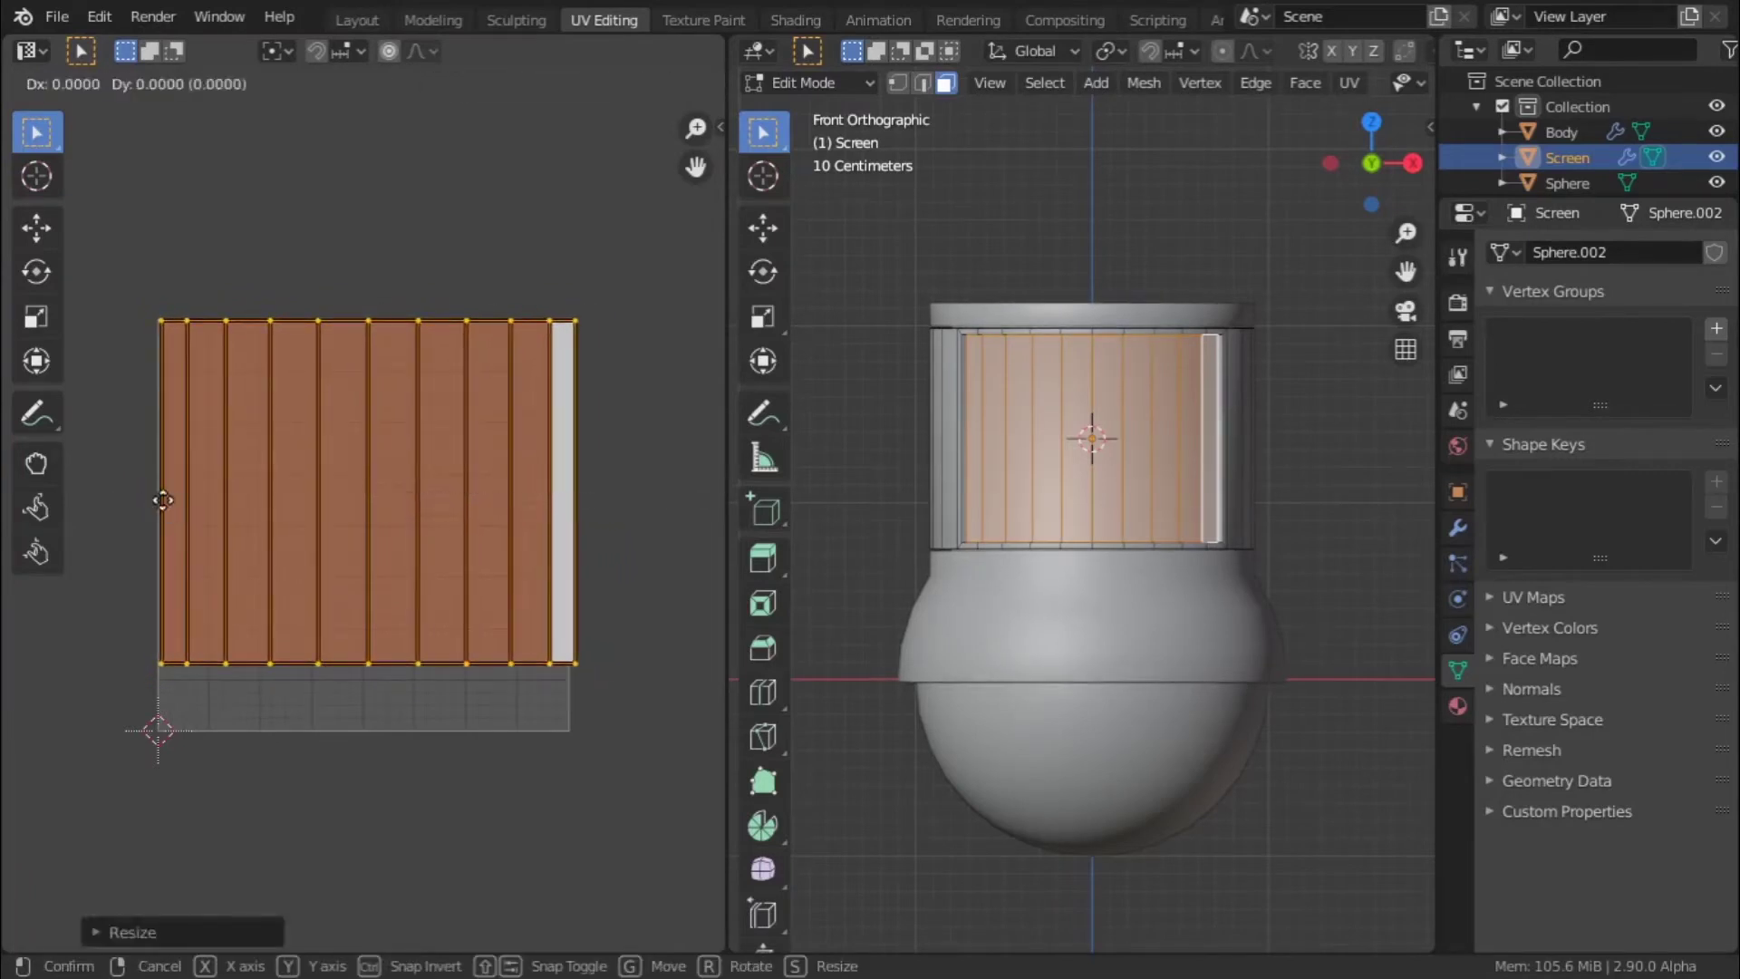
left_click(155, 548)
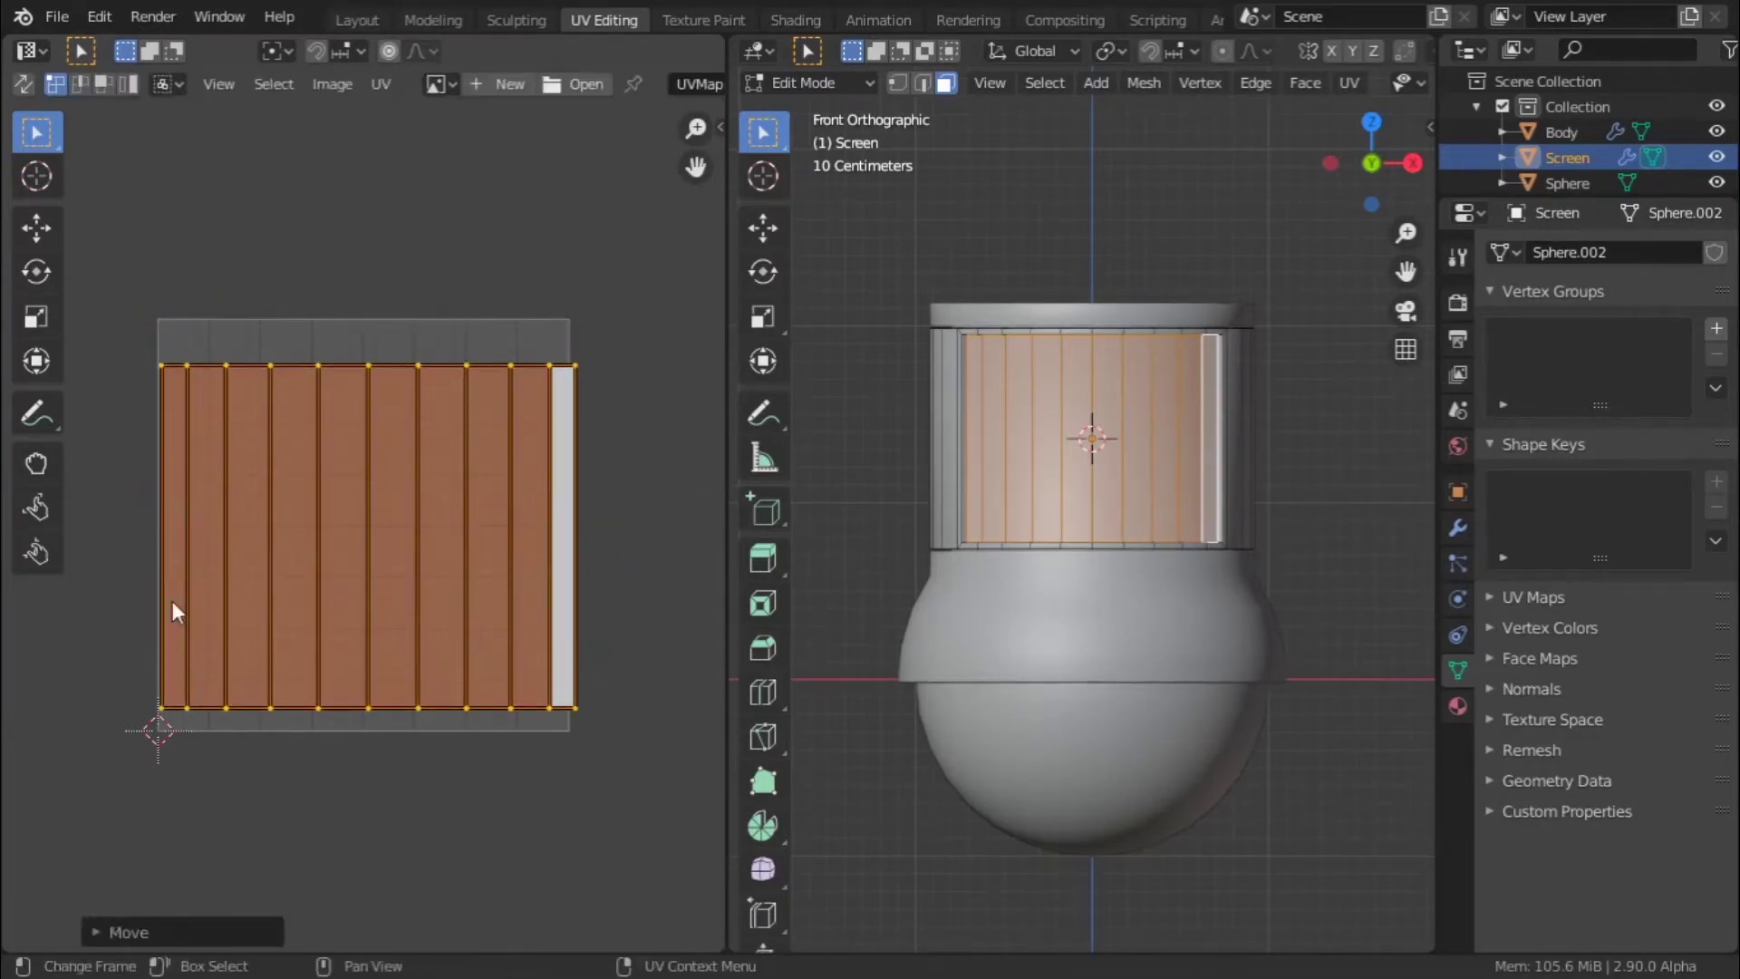
- Nudge the UV island along X and scale it down slightly to fit the UV square's width, then deselect it
key("g")
key("x")
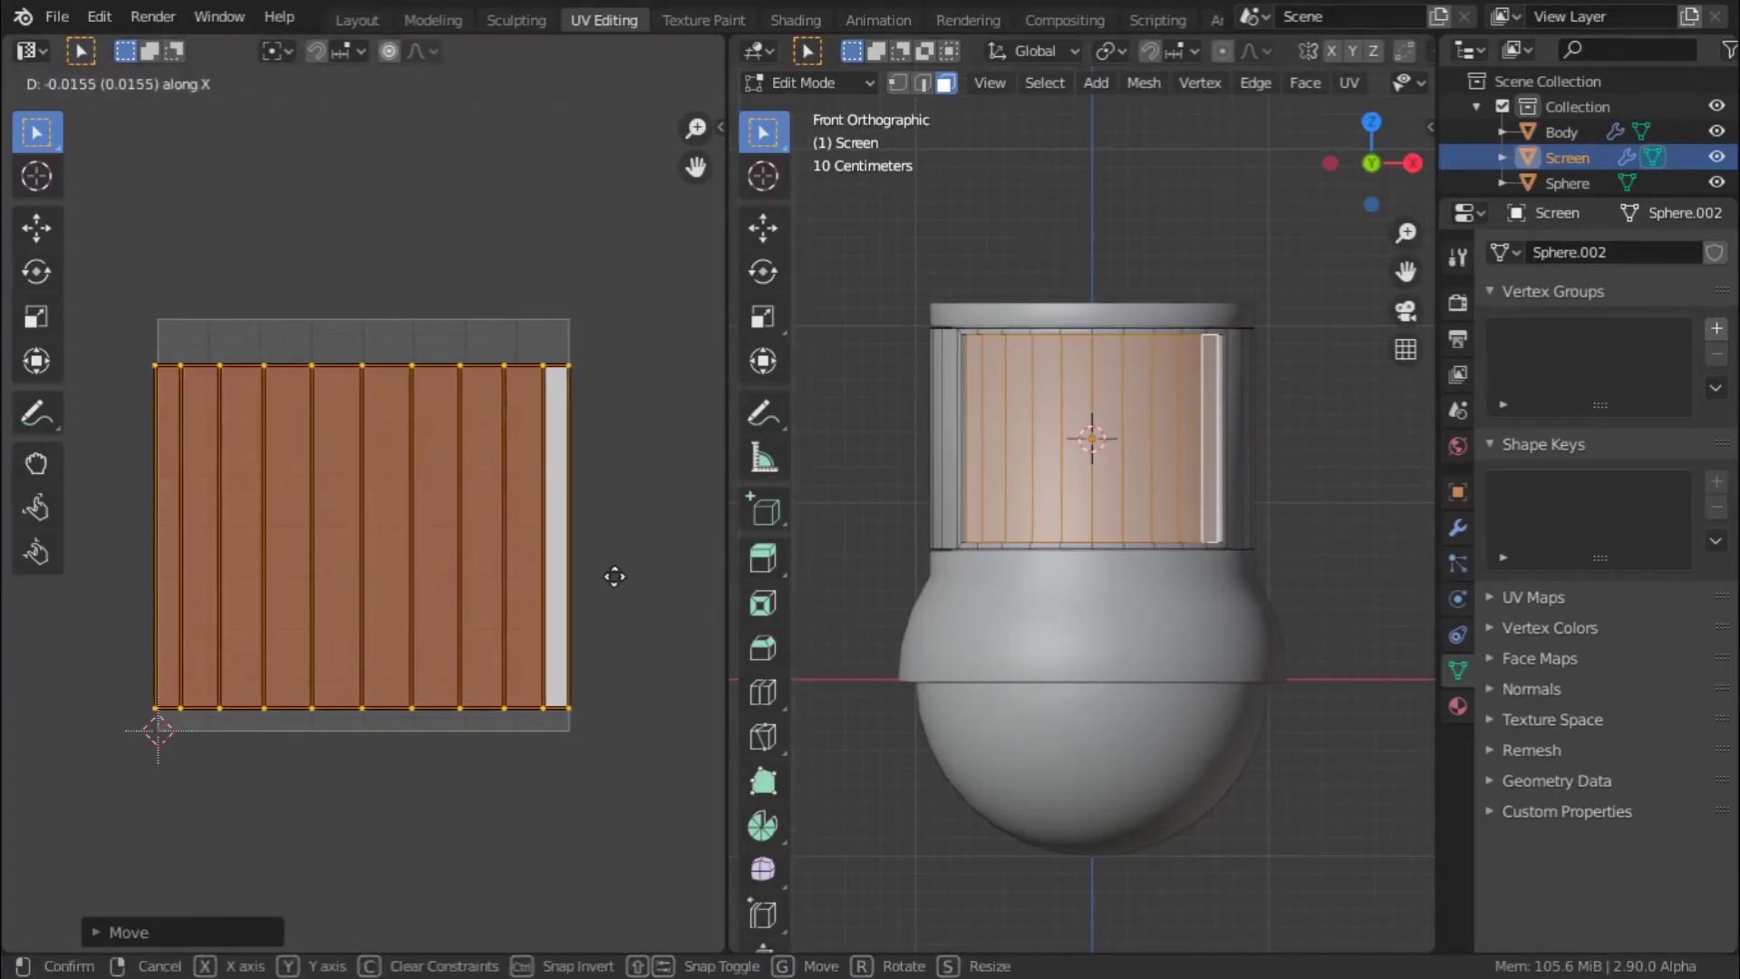
left_click(700, 542)
key("s")
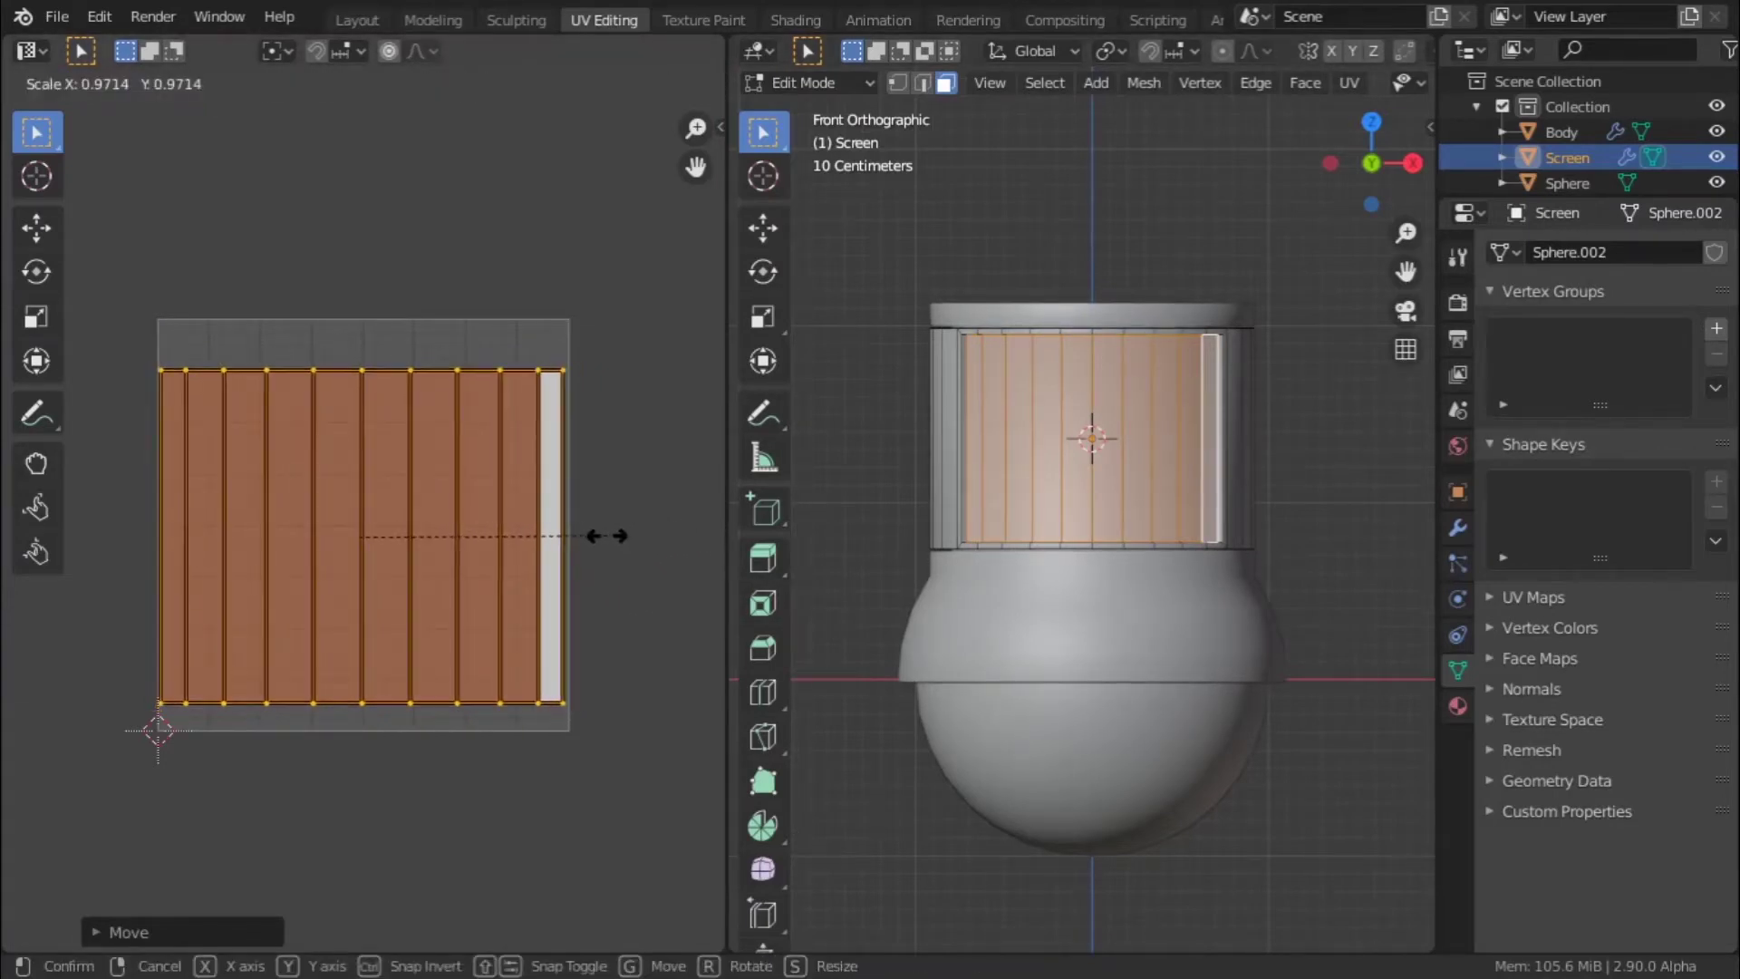
left_click(632, 543)
key("g")
key("x")
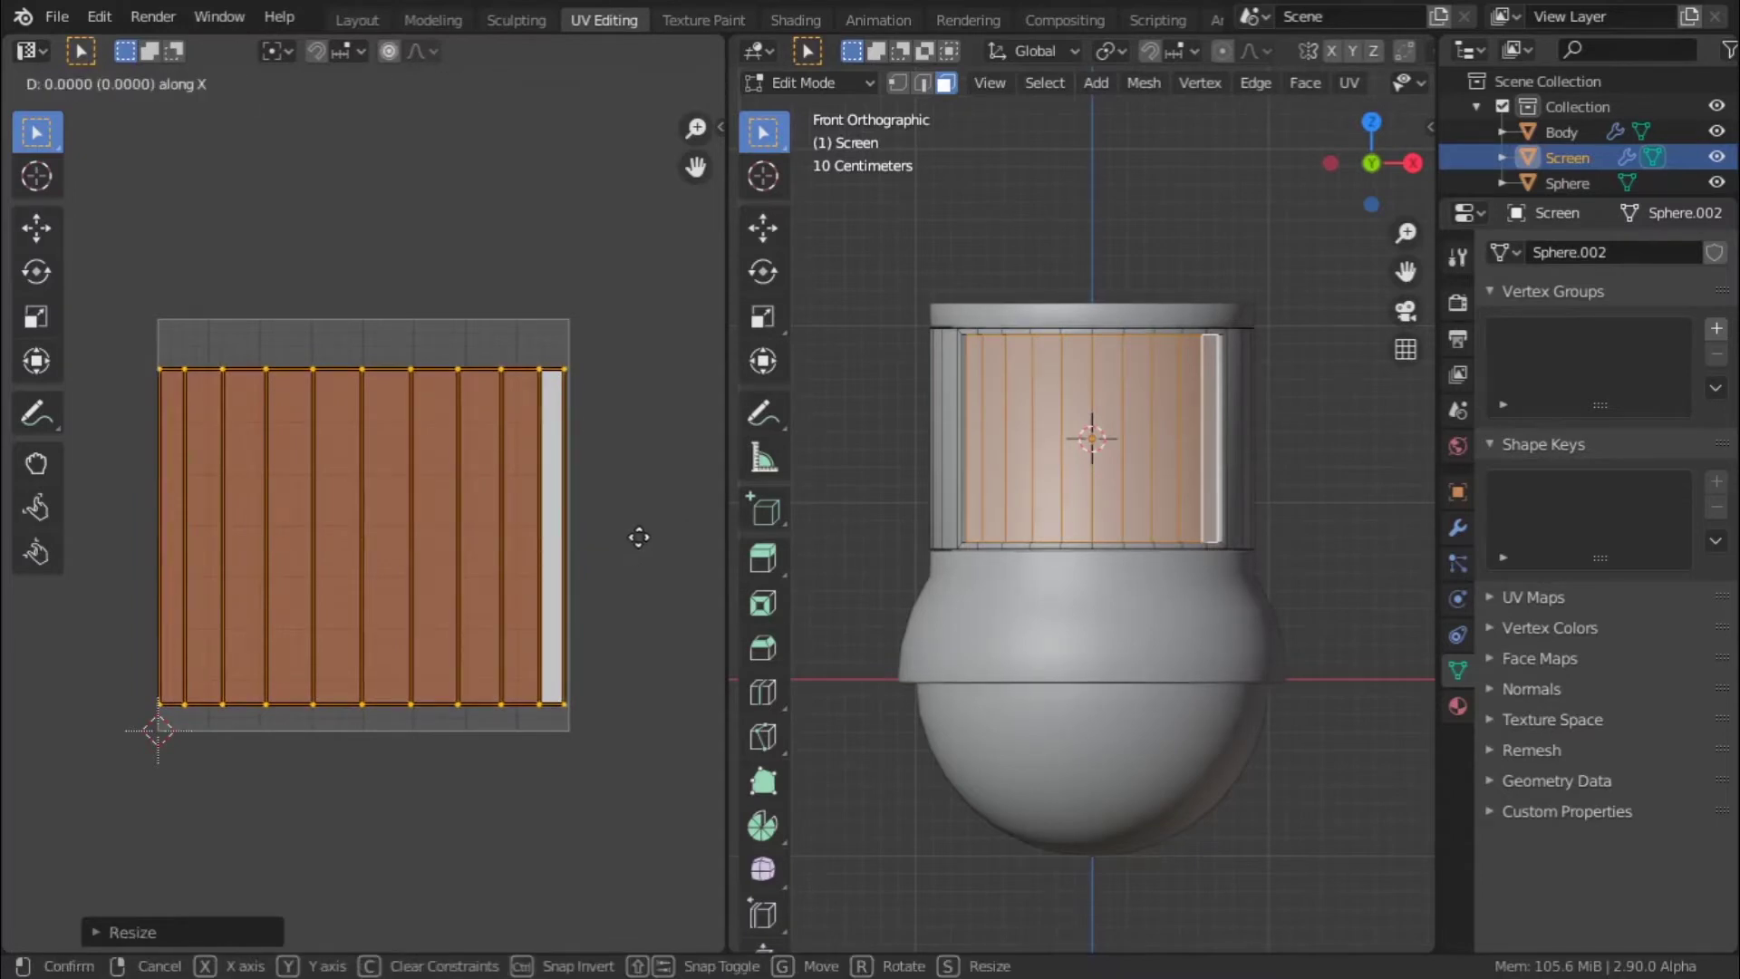
left_click(664, 539)
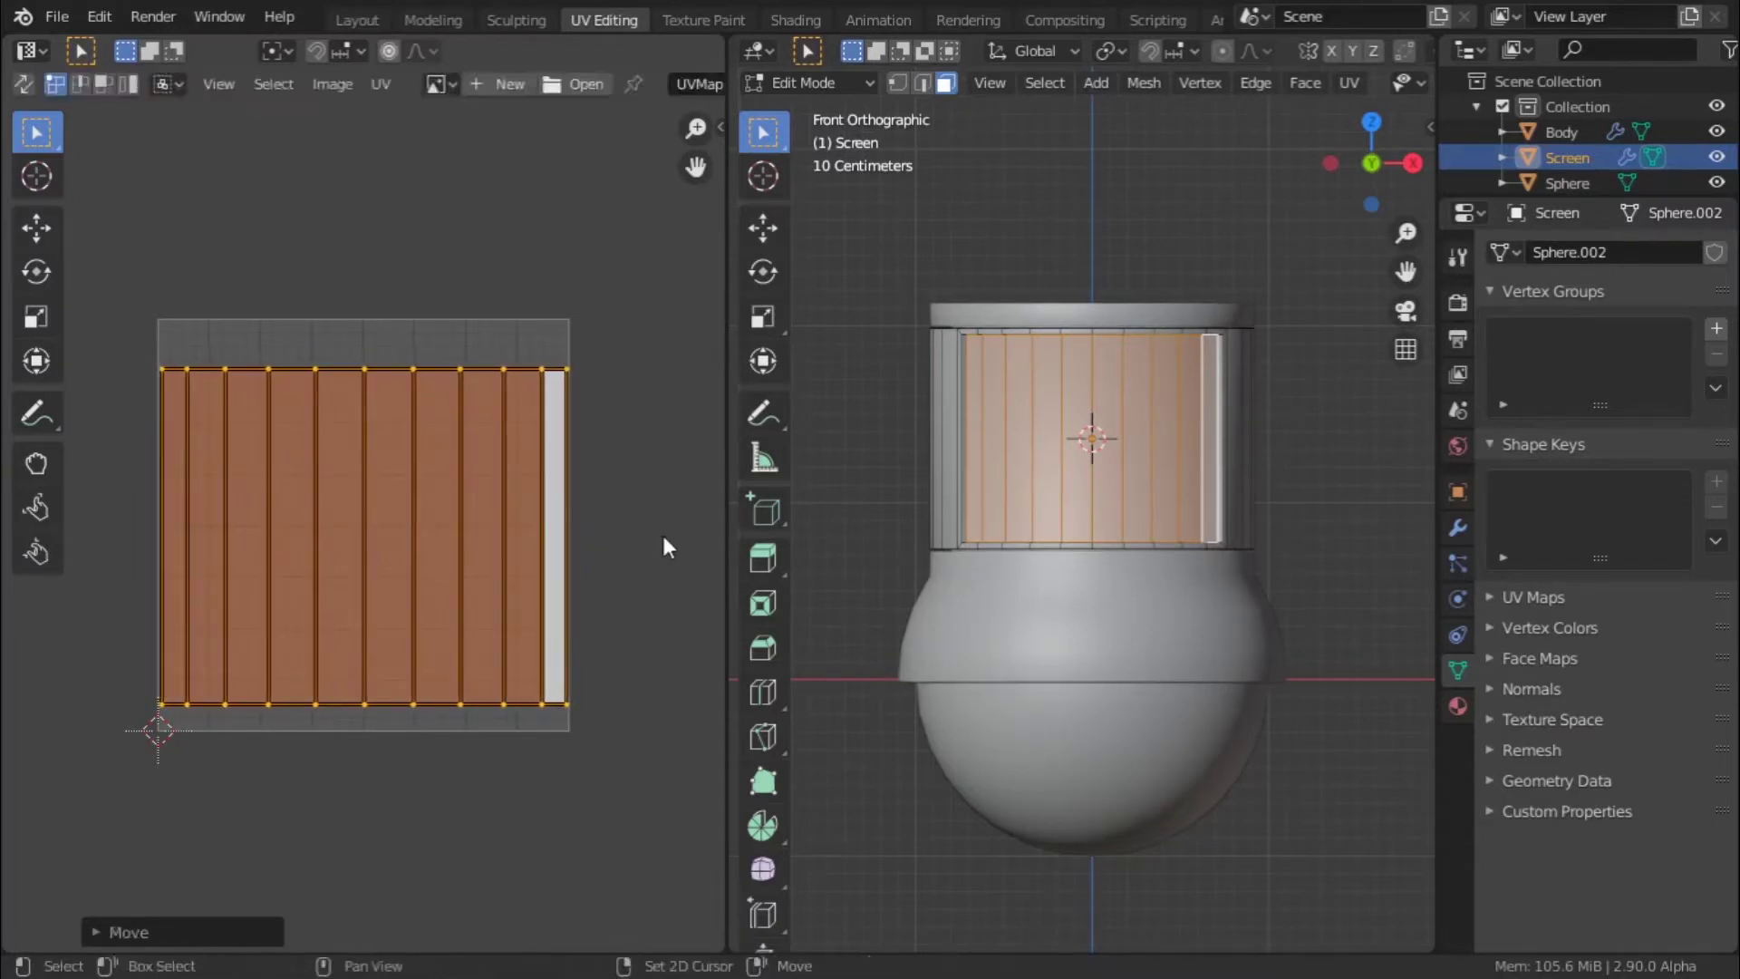
left_click(663, 539)
- Leave Edit Mode, deselect the Screen and examine the Screen panel and Body from several angles
scroll(663, 538, "down", 4)
scroll(306, 433, "up", 4)
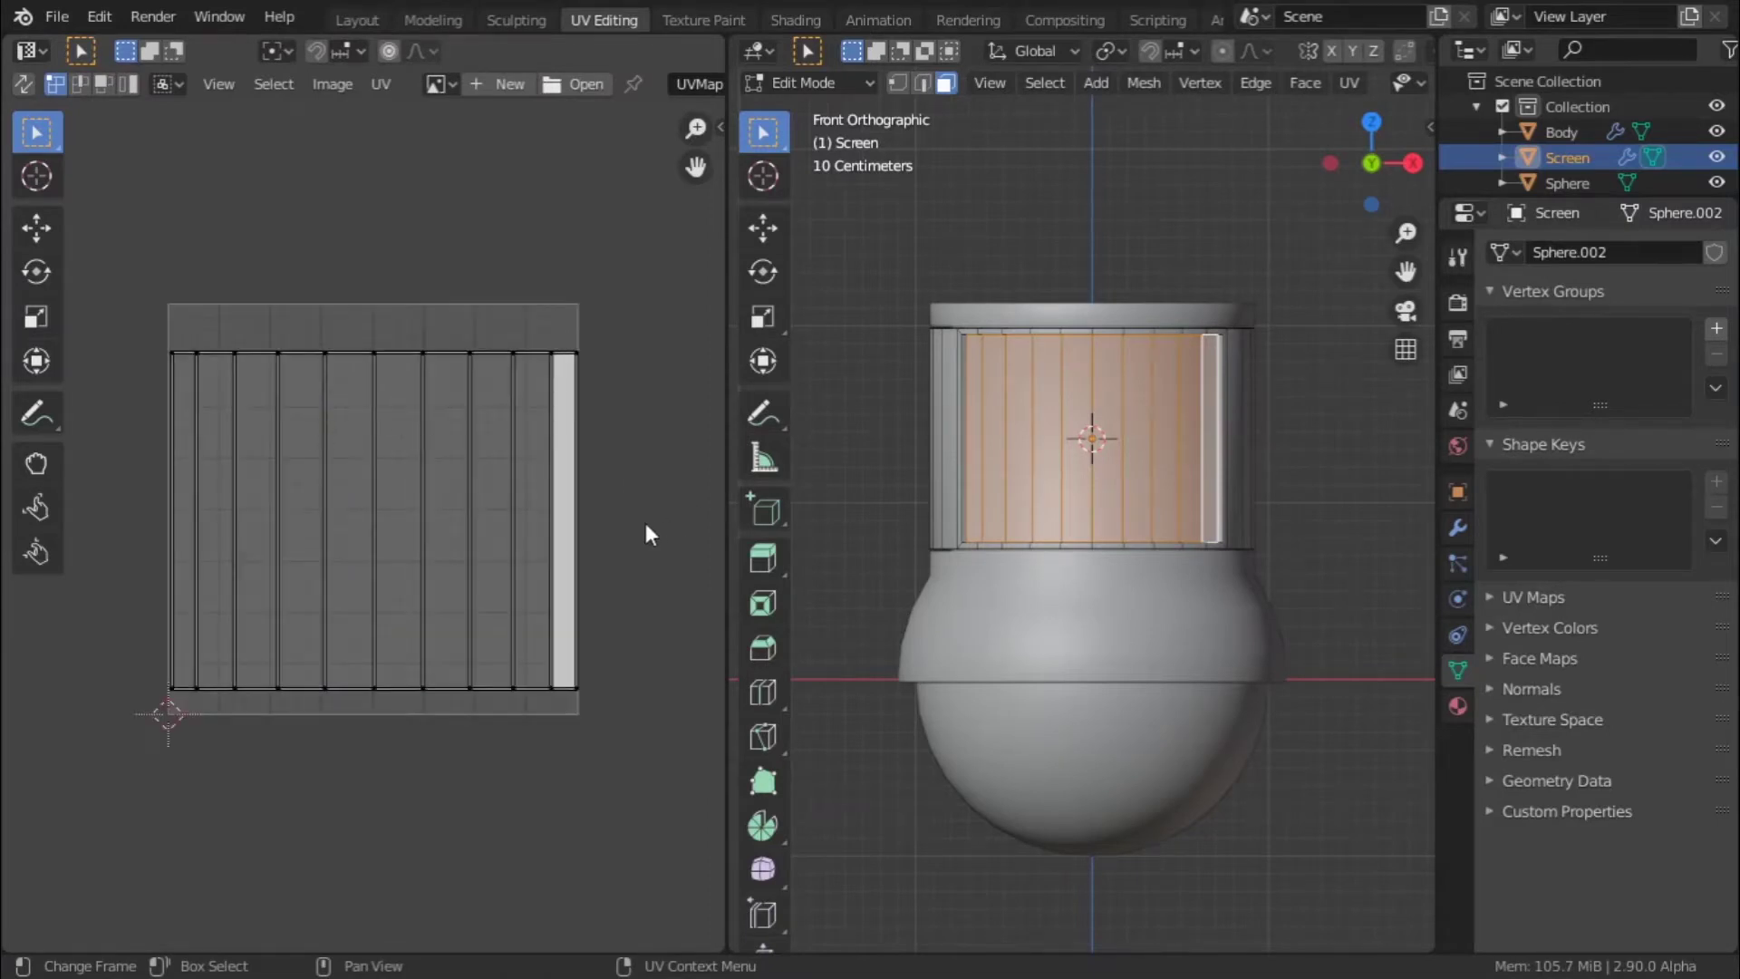
middle_click_drag(1110, 456, 1142, 399)
scroll(1043, 453, "up", 3)
scroll(1042, 453, "down", 3)
key("Tab")
scroll(1193, 497, "up", 3)
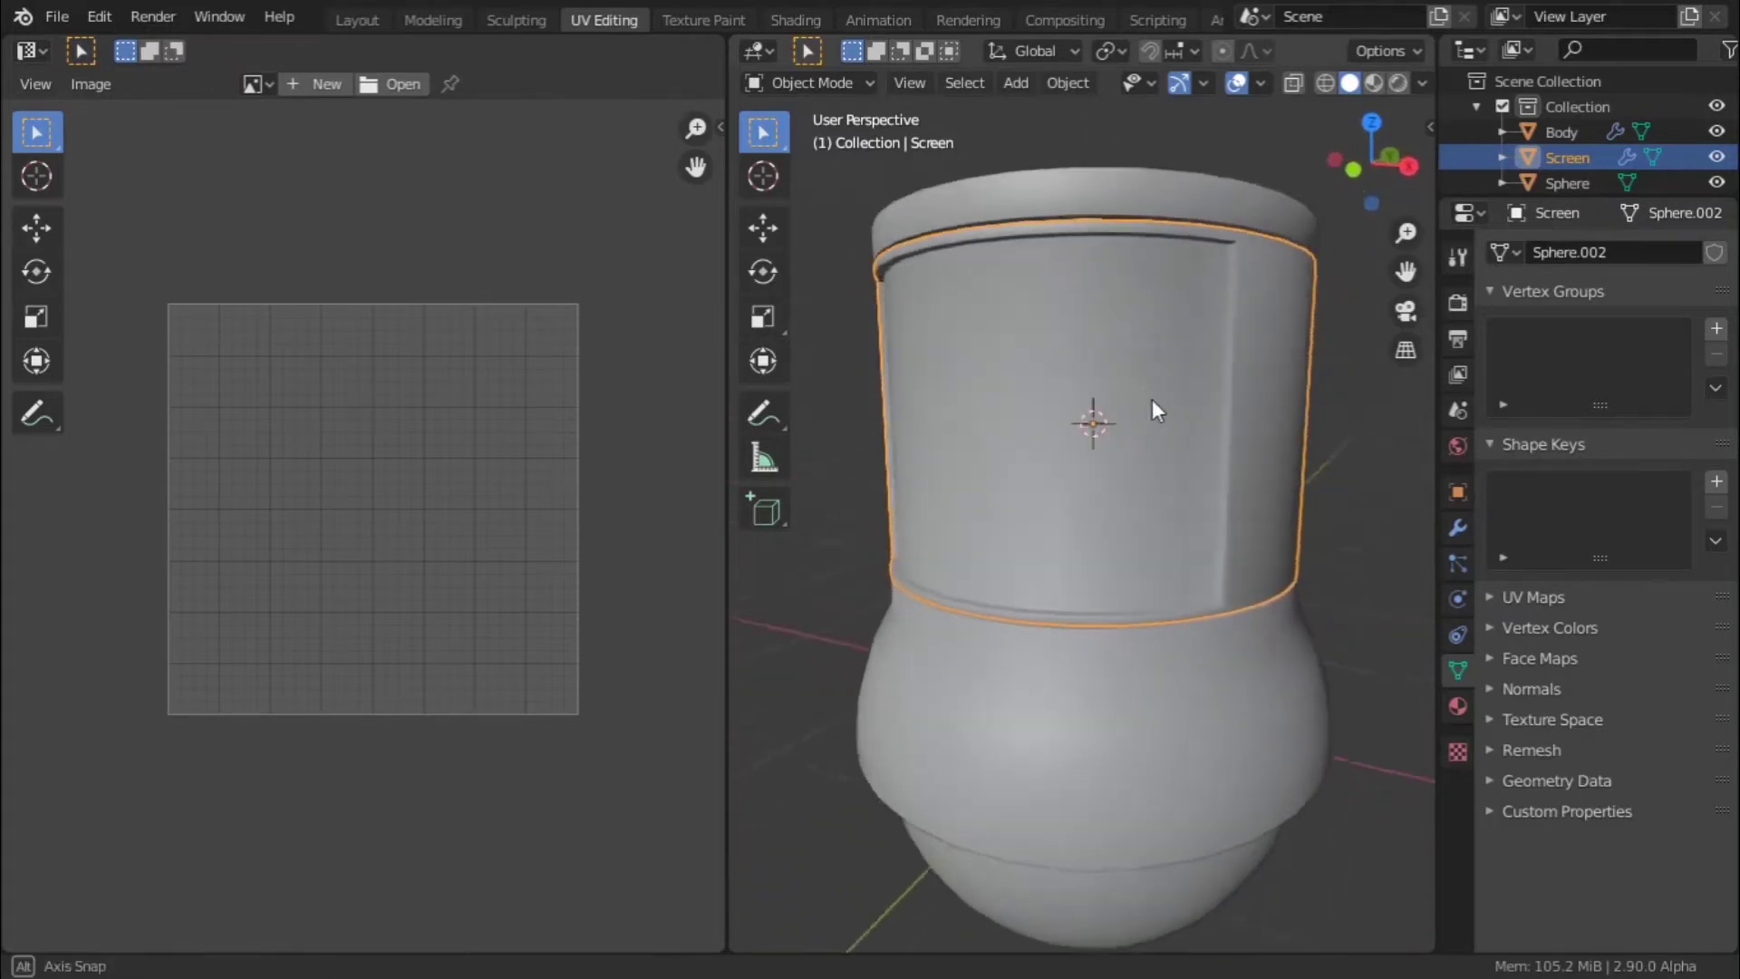
scroll(1142, 400, "down", 4)
middle_click_drag(1241, 381, 1209, 372)
left_click(1116, 800)
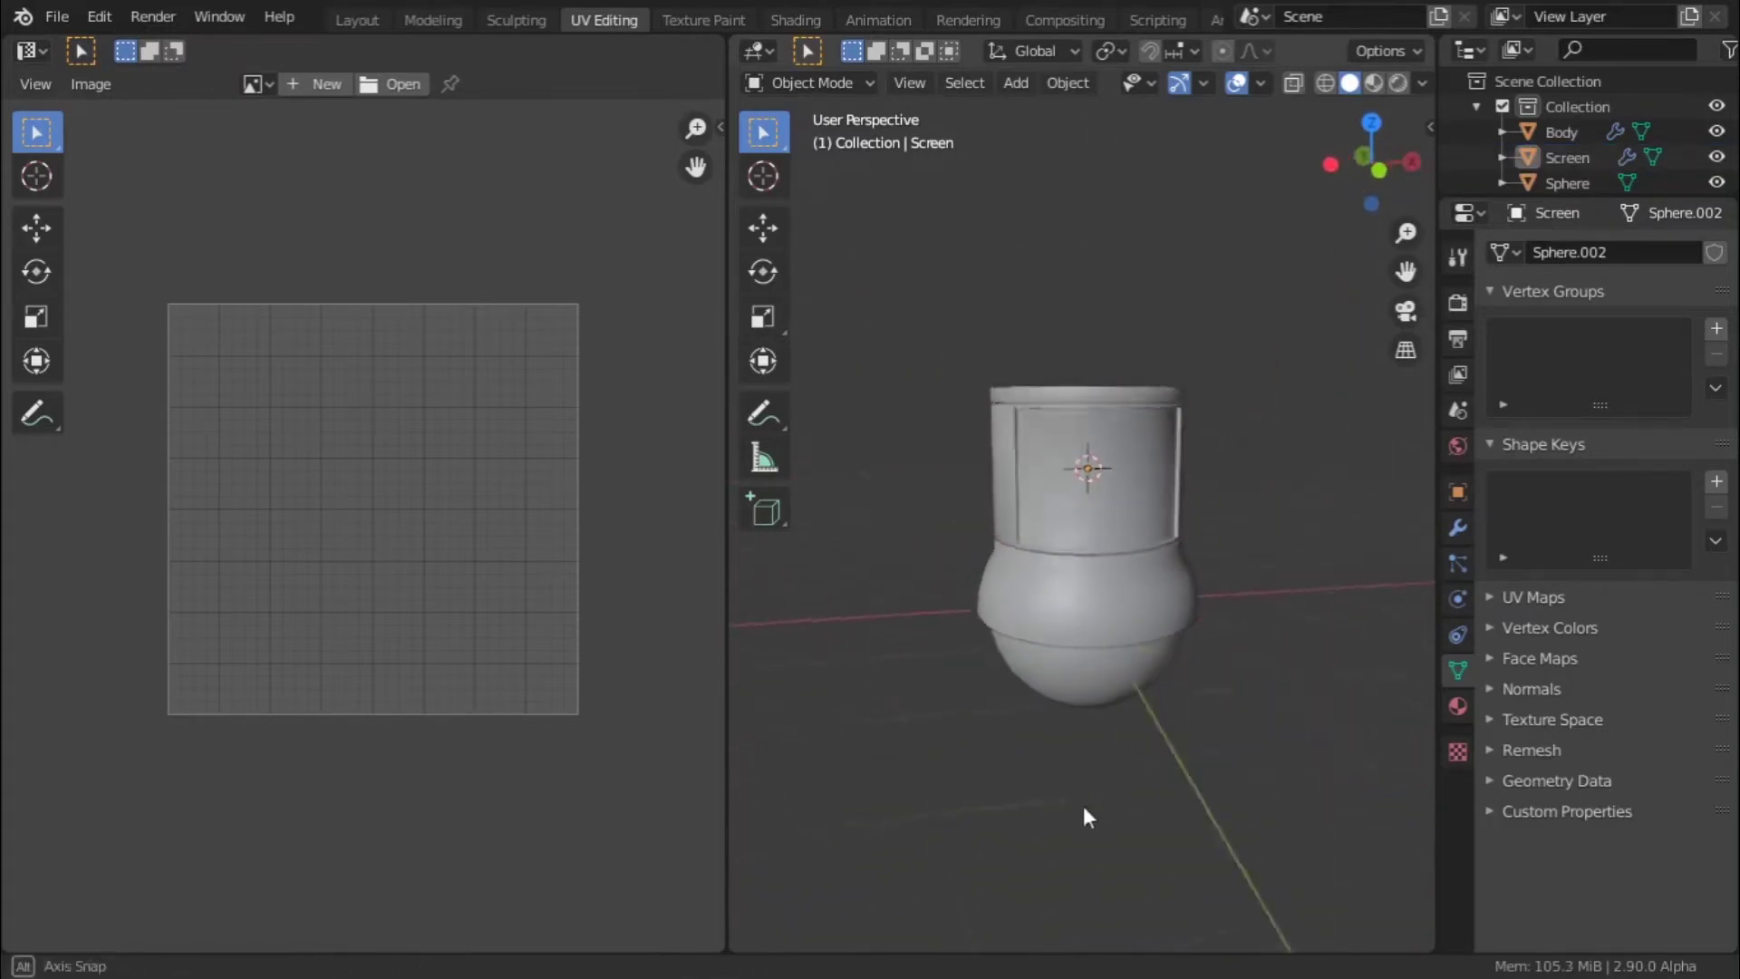
middle_click_drag(1117, 807, 1106, 713)
scroll(1106, 712, "up", 3)
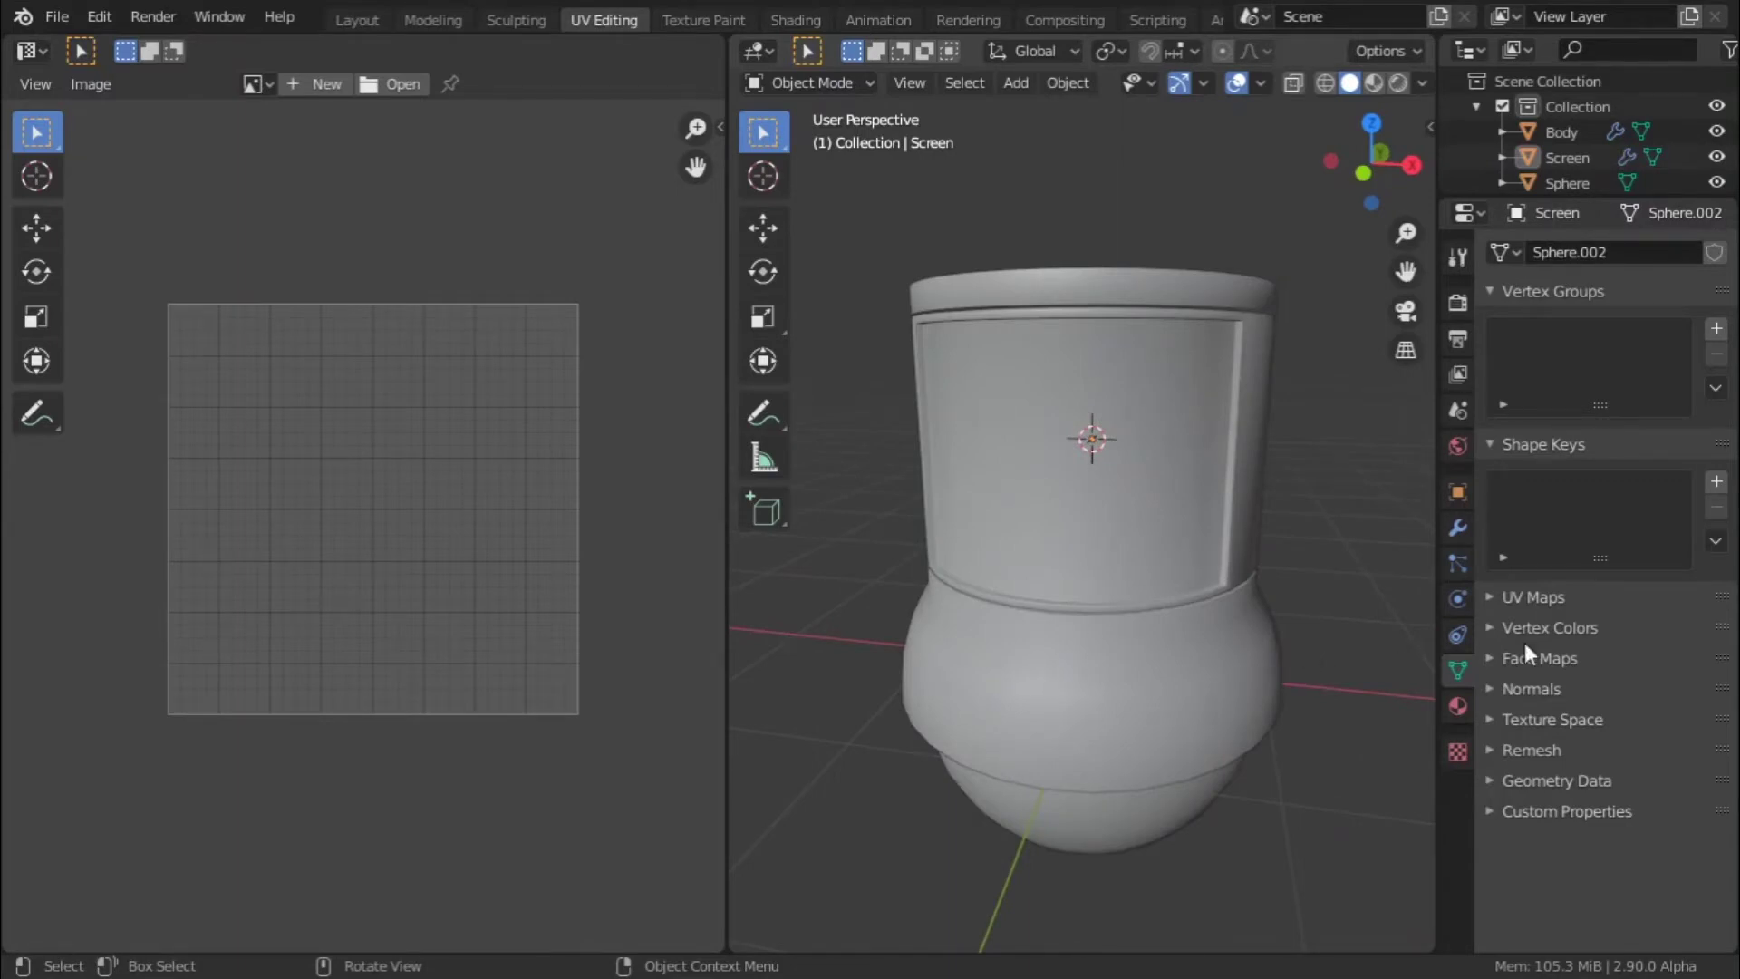
- Recheck the Screen's UV layout, then examine the model's material preview in the Shading workspace
left_click(694, 18)
left_click(594, 16)
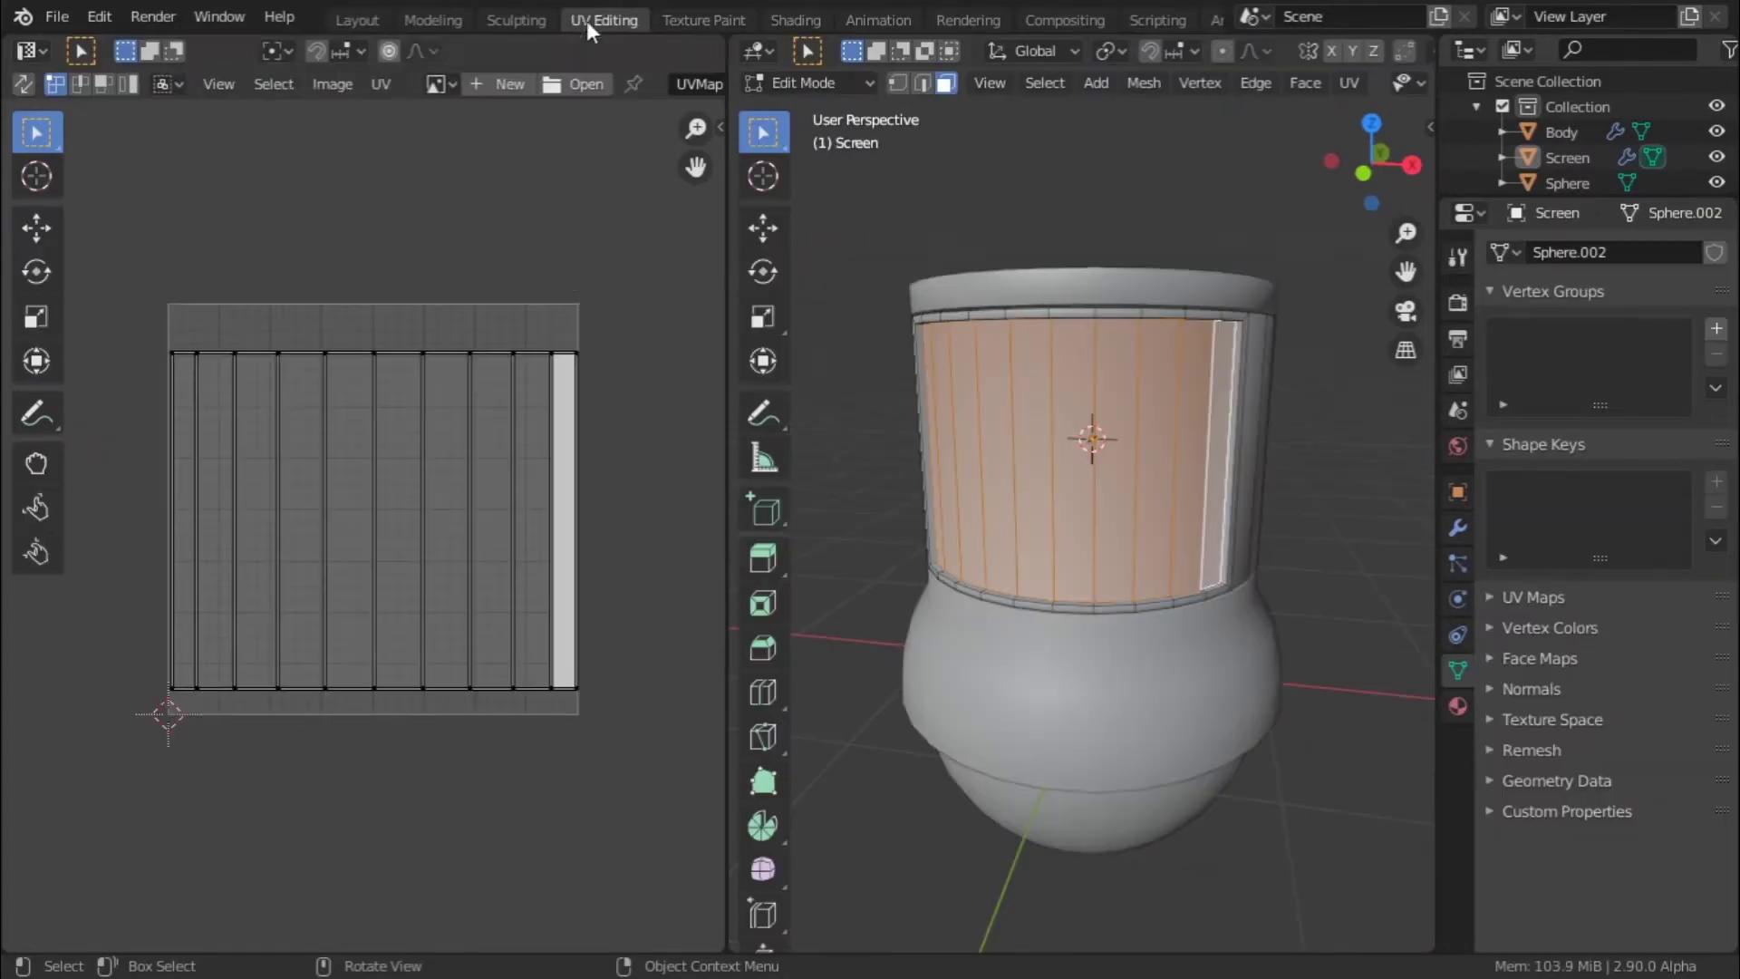
left_click(785, 20)
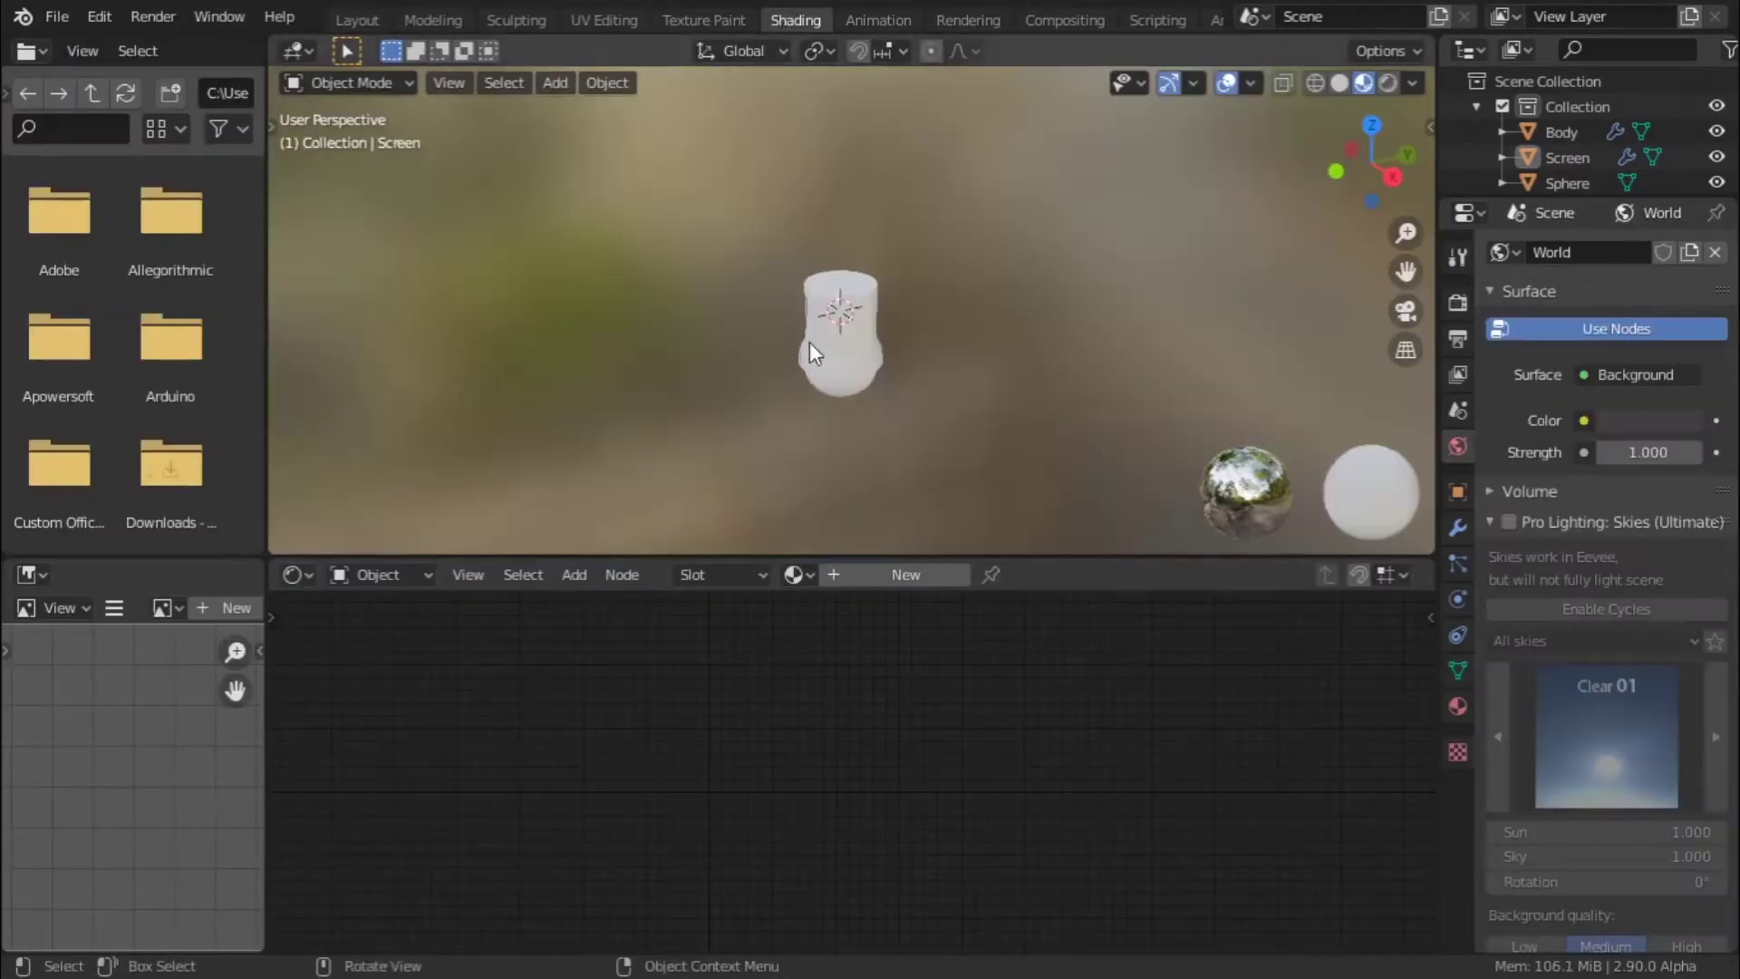
scroll(888, 344, "down", 4)
scroll(952, 362, "up", 10)
middle_click_drag(738, 416, 861, 373)
scroll(1024, 355, "up", 3)
scroll(1025, 355, "down", 5)
scroll(863, 374, "down", 2)
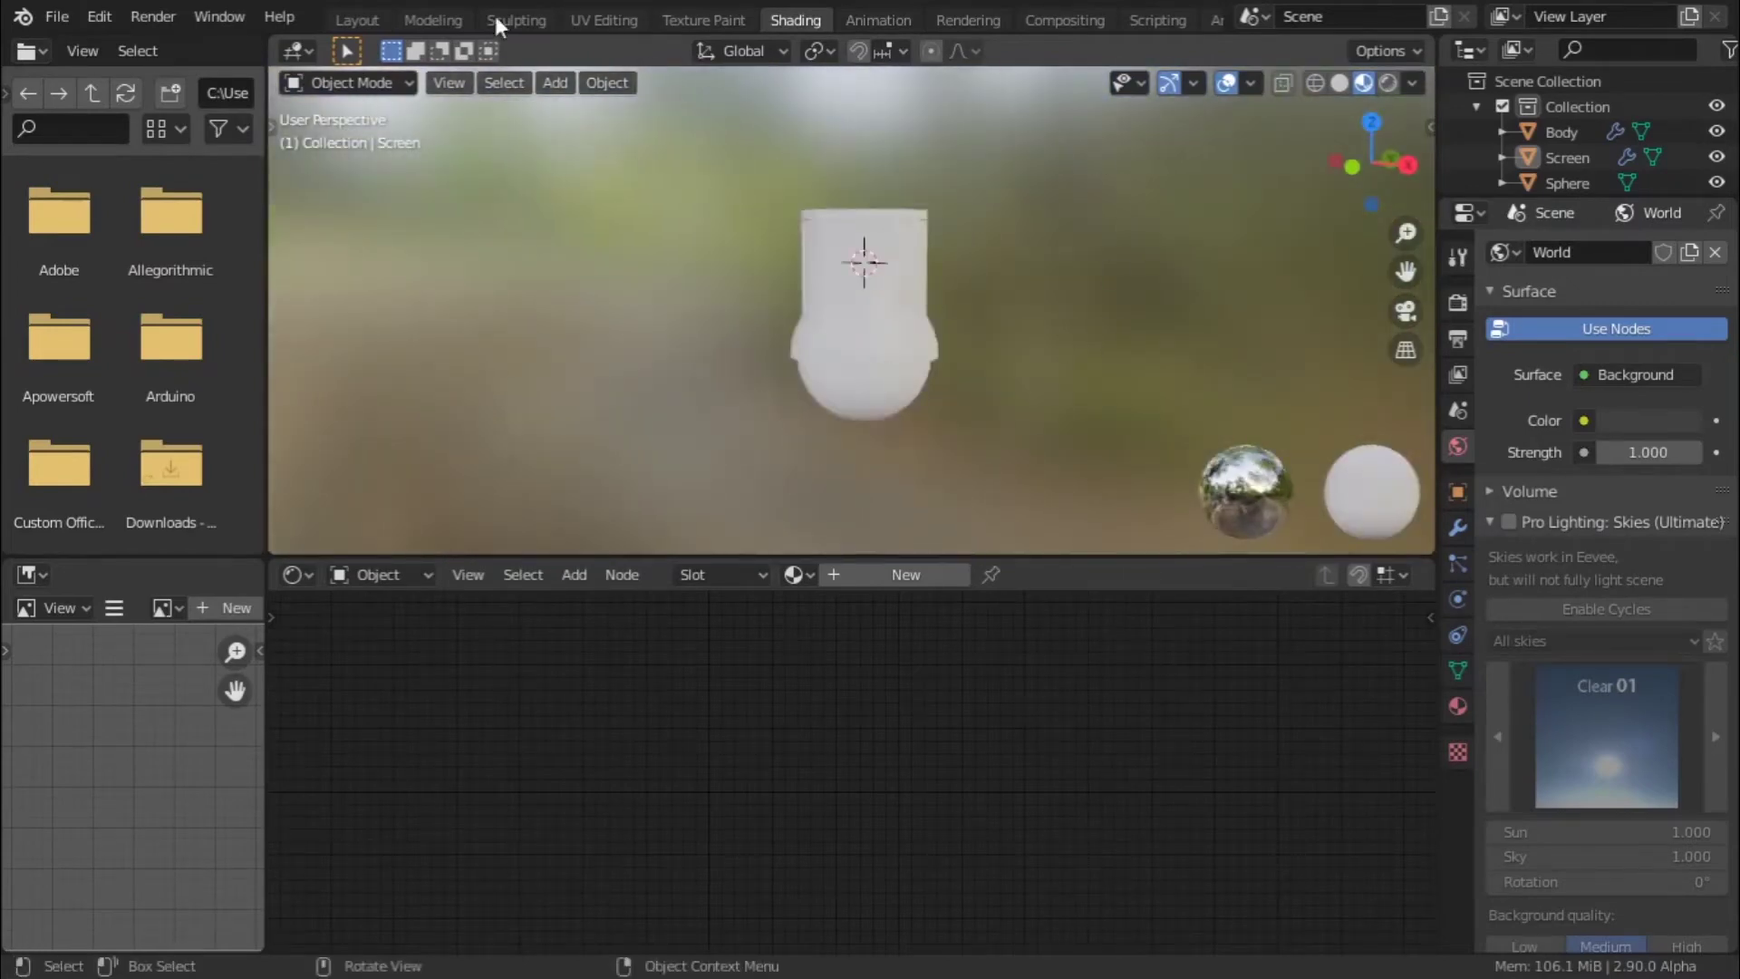
- Return to the Layout workspace, select the Screen object and create a new material for it
left_click(356, 20)
middle_click_drag(772, 527, 906, 472)
left_click(1458, 840)
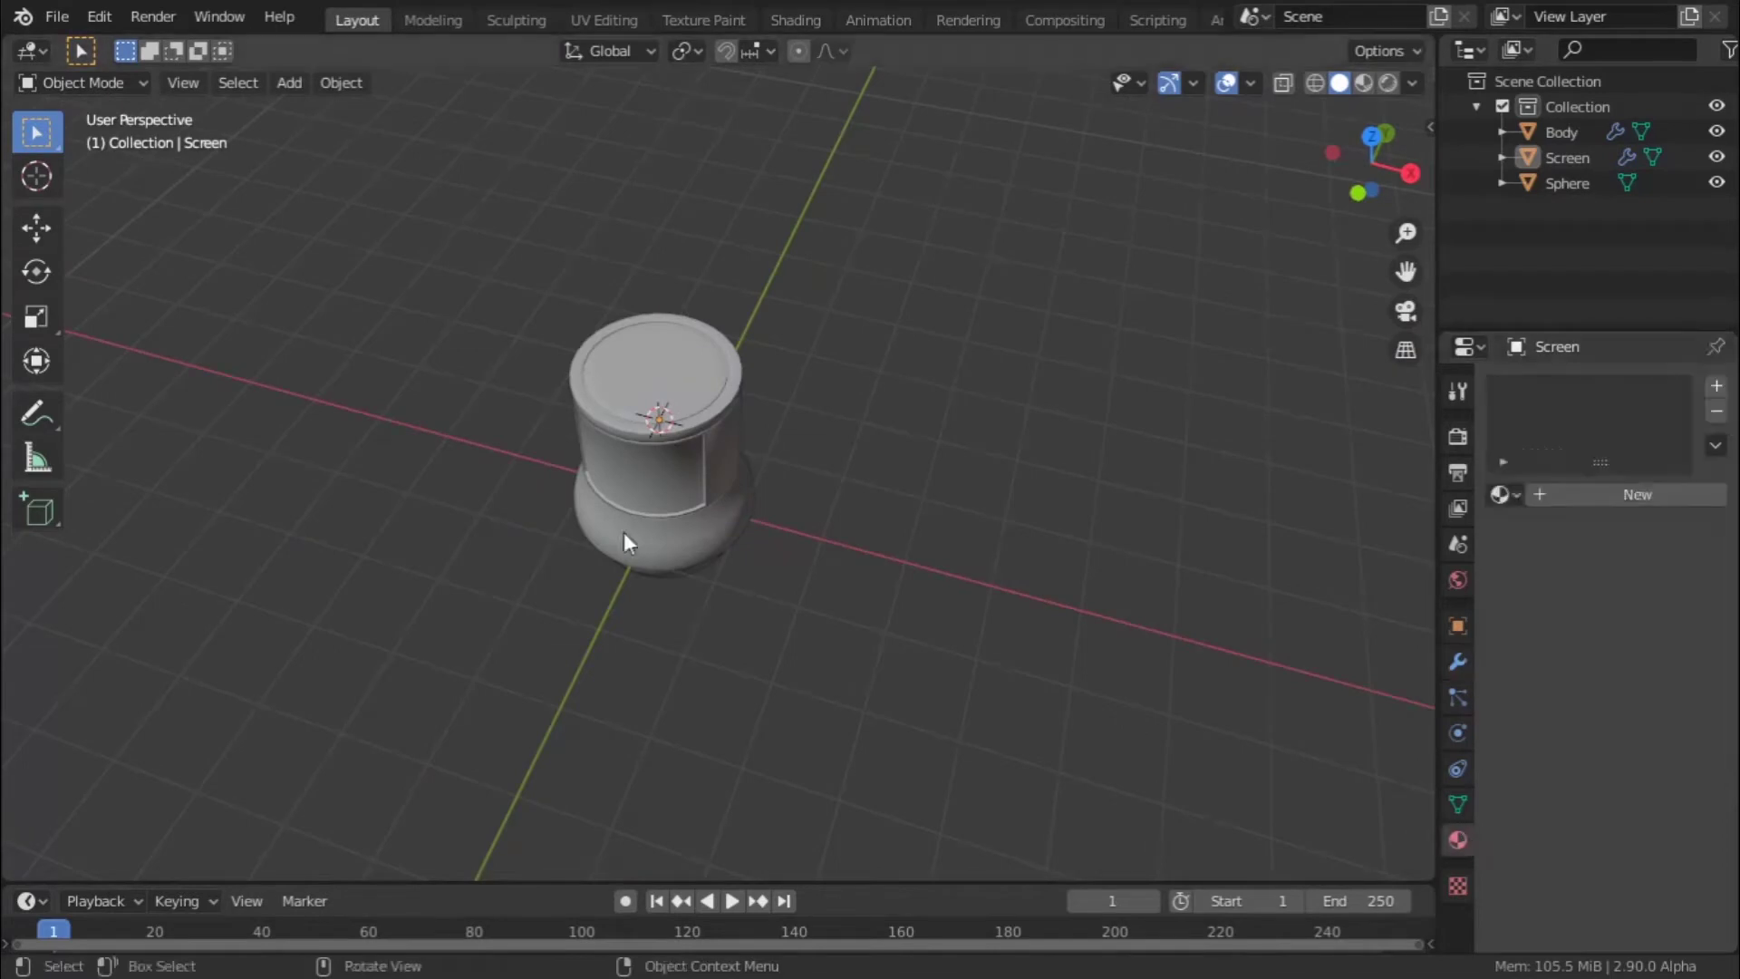
left_click(696, 466)
middle_click_drag(856, 538, 814, 432)
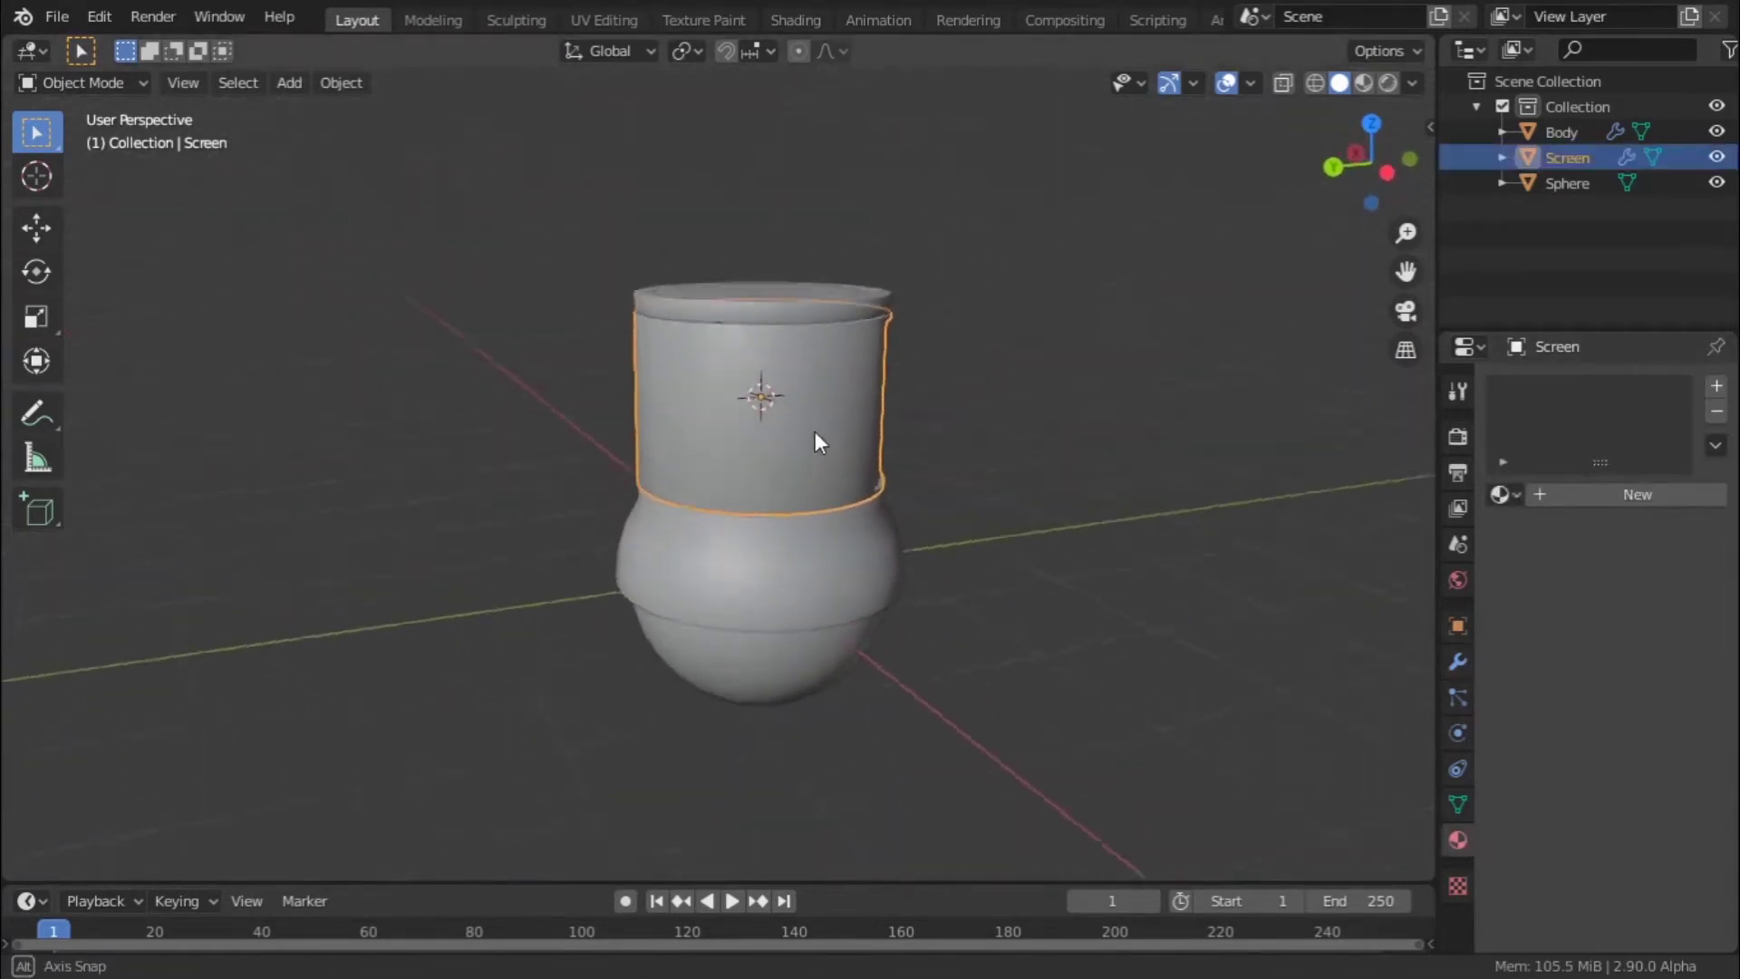
left_click(1533, 494)
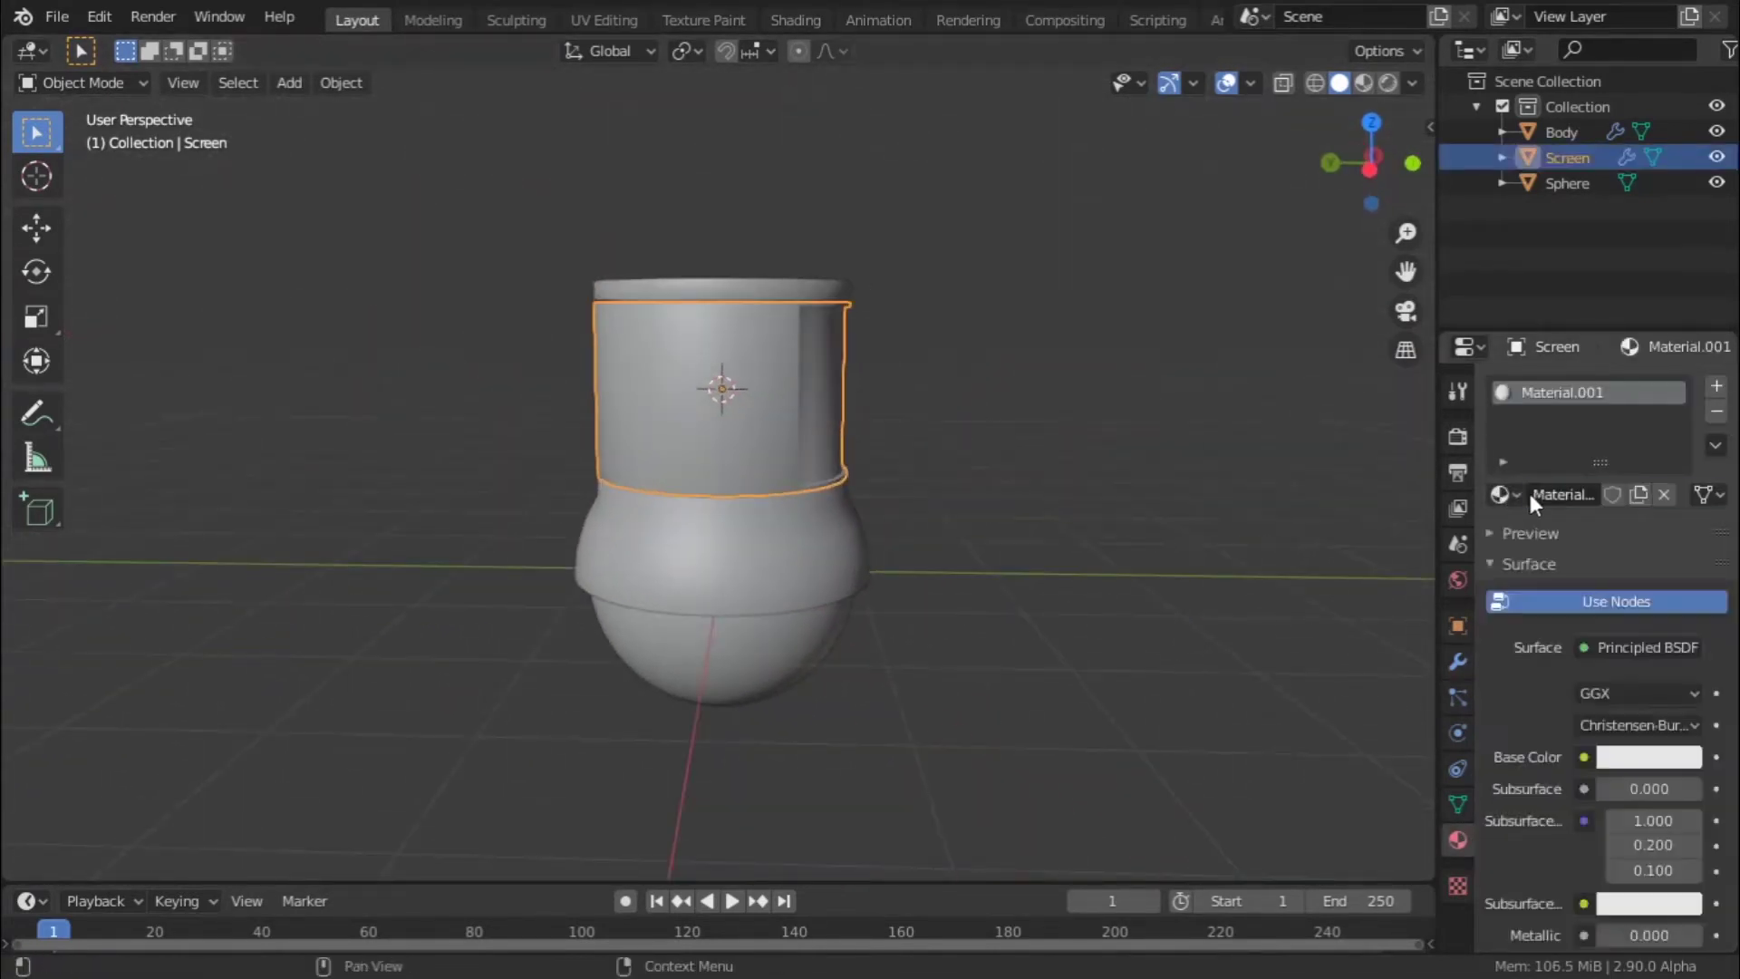
- Rename the Screen object's material to Screen and set its base colour to a pale mint green
double_click(1601, 394)
type("Screen")
key("Return")
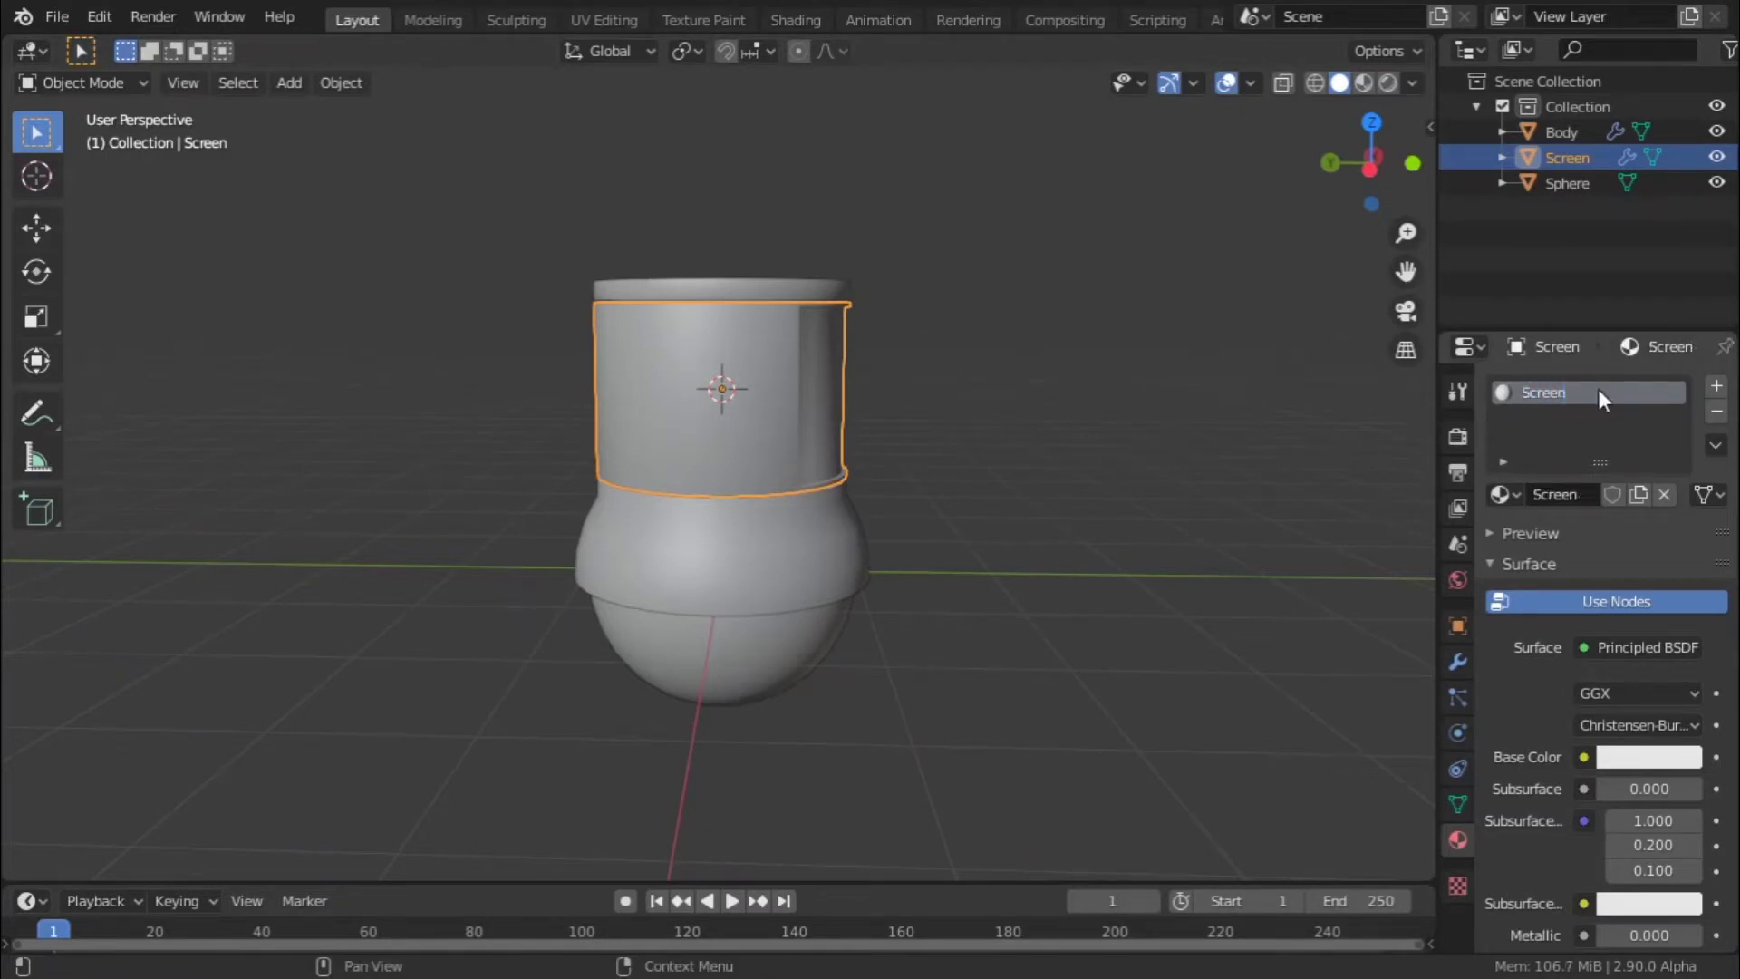
left_click(1698, 764)
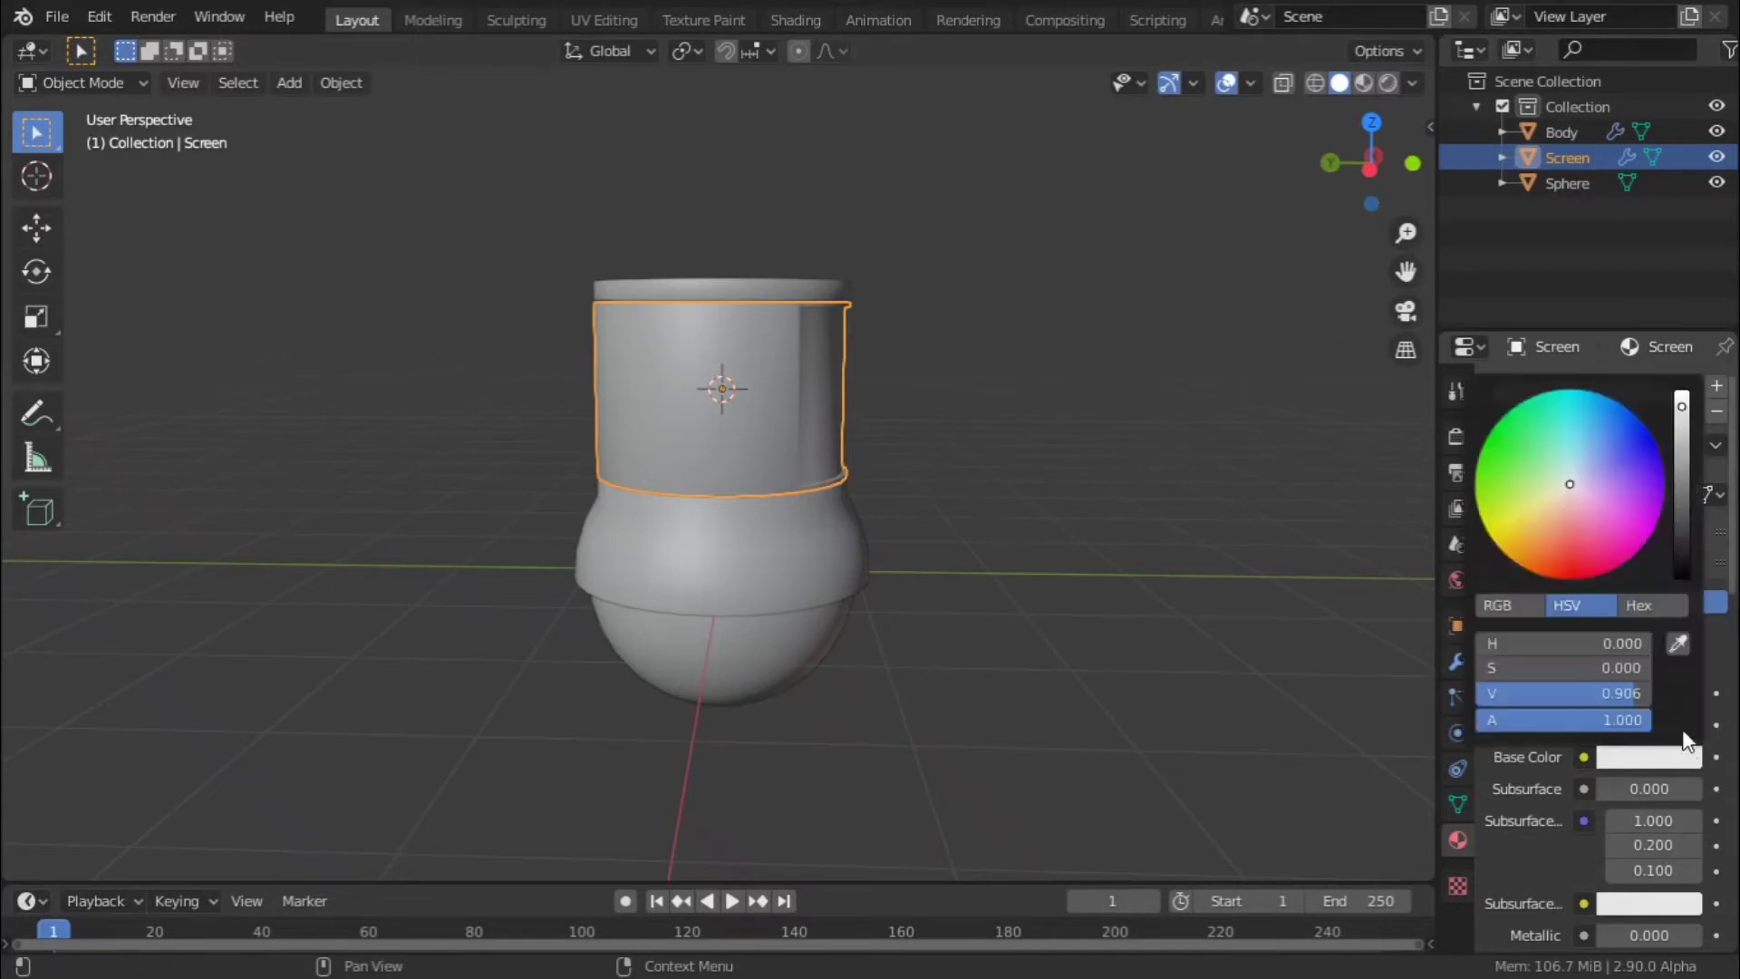
mouse_move(1573, 485)
left_mouse_down()
mouse_move(1585, 455)
mouse_move(1562, 453)
left_mouse_up()
middle_click_drag(1383, 506, 1075, 547)
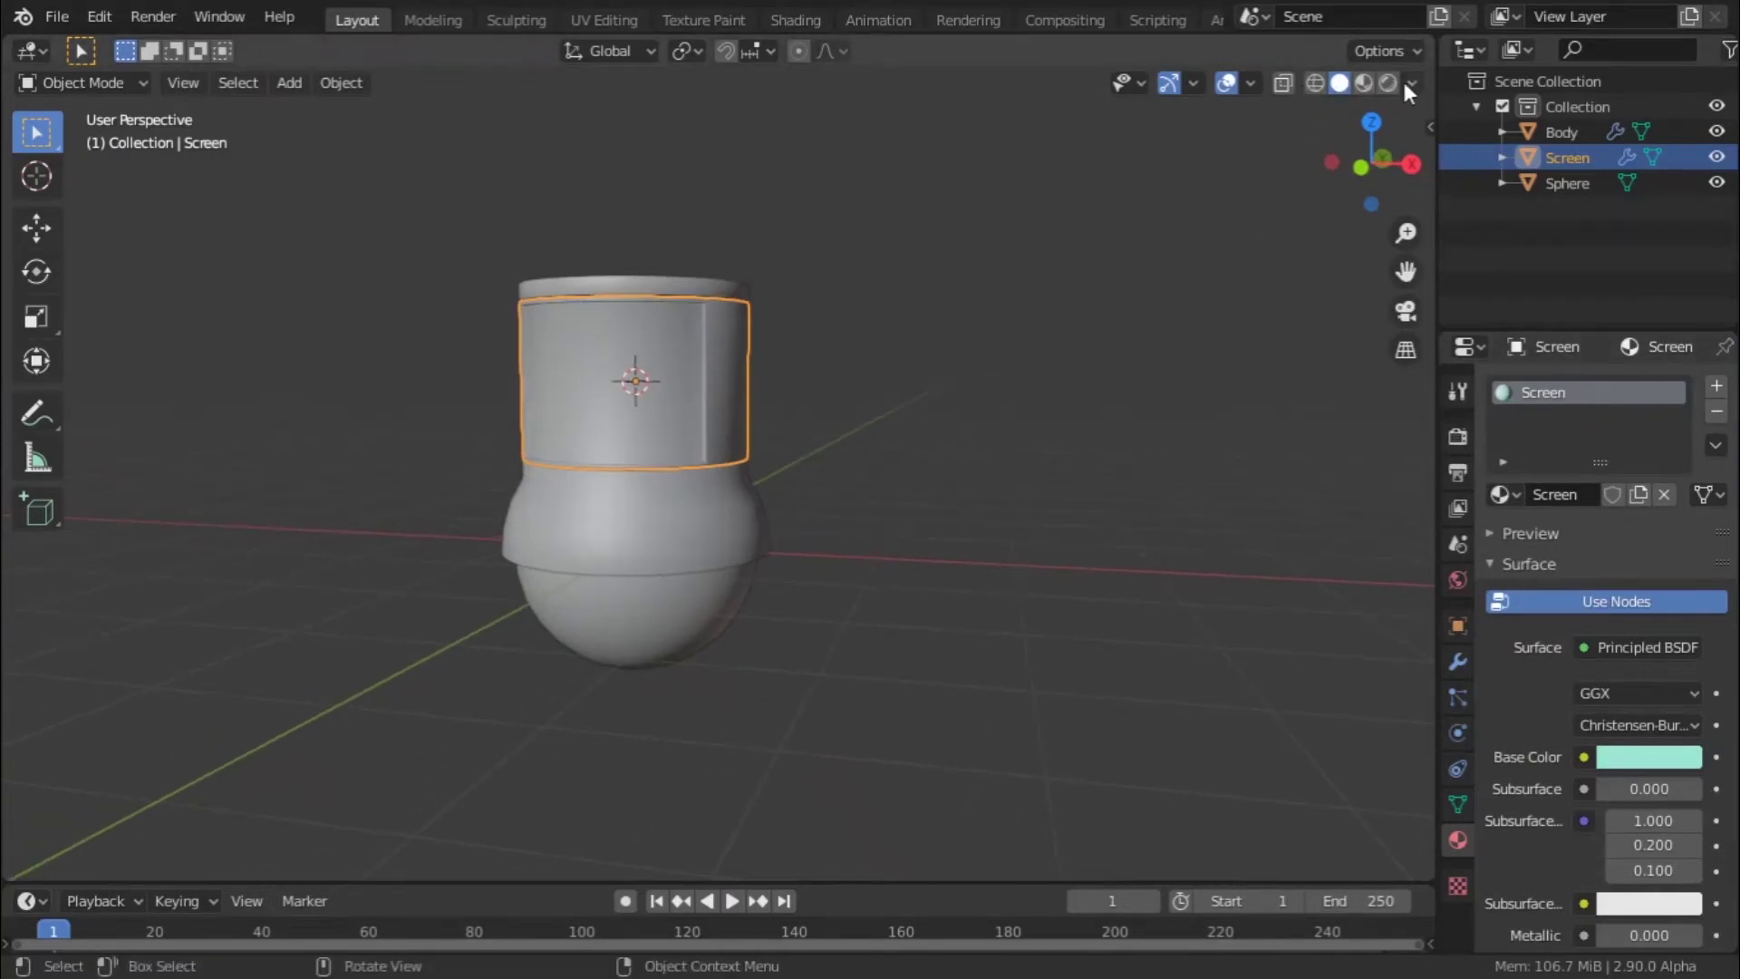
- Compare the rendered and material preview shading, keep material preview, and examine the coloured Screen from several angles
scroll(900, 402, "up", 3)
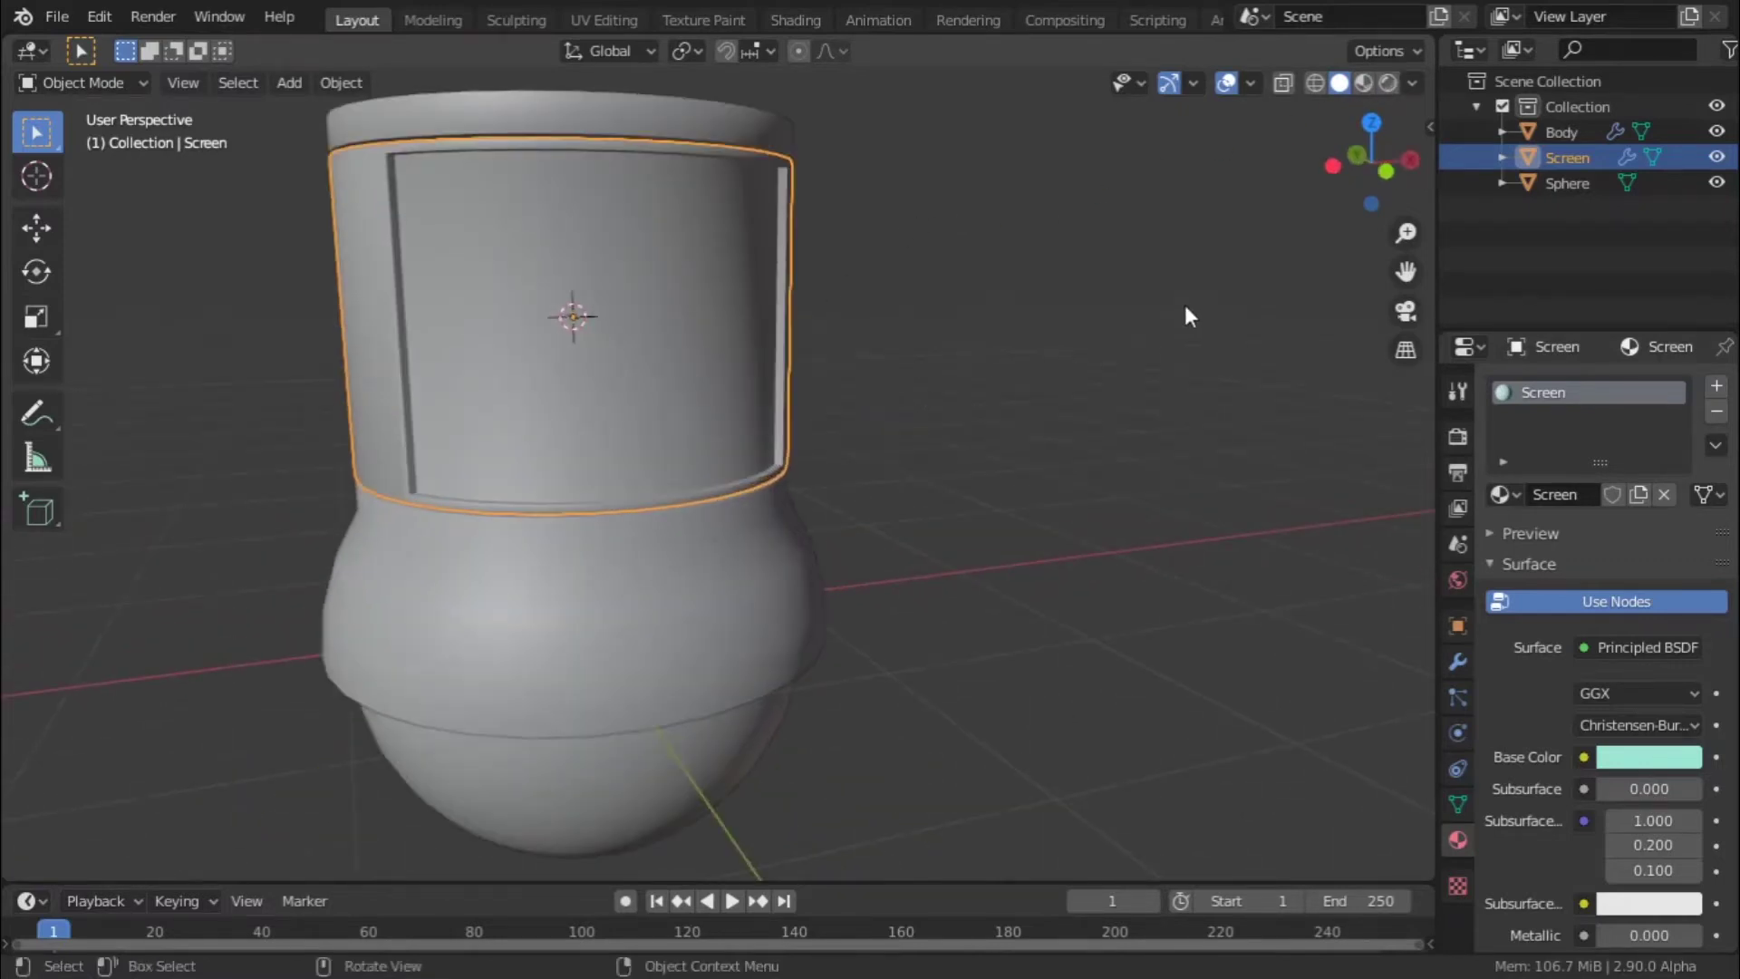
left_click(1361, 81)
left_click(1384, 84)
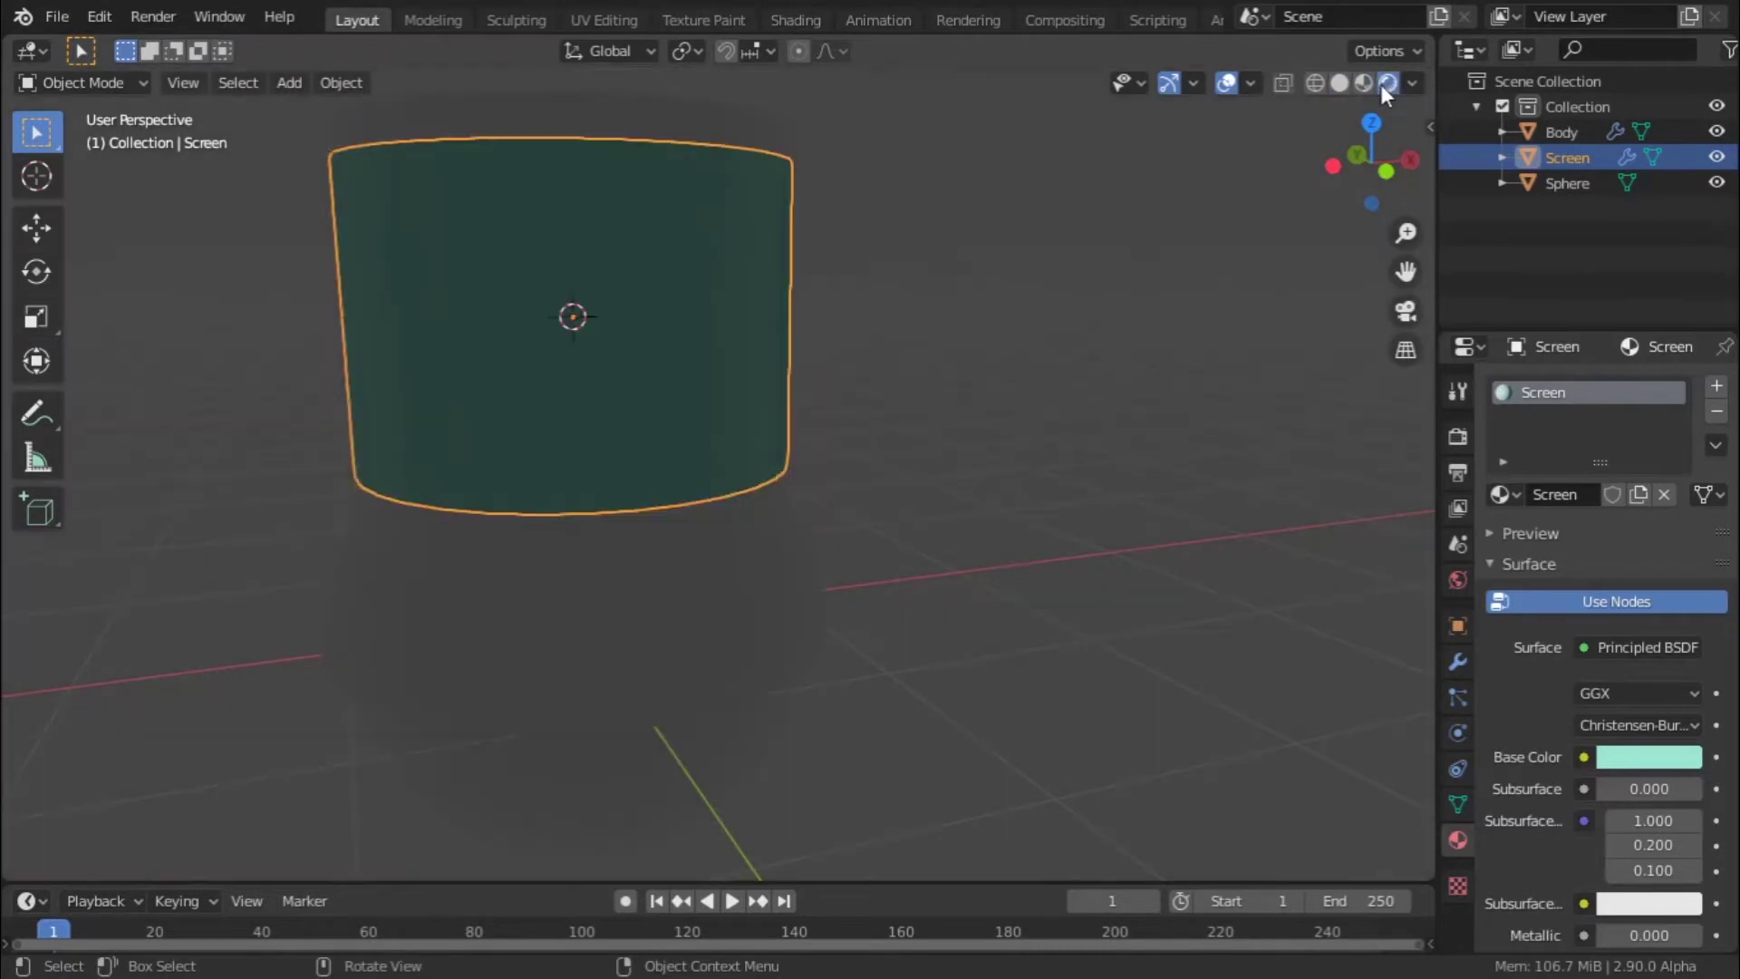
left_click(1364, 84)
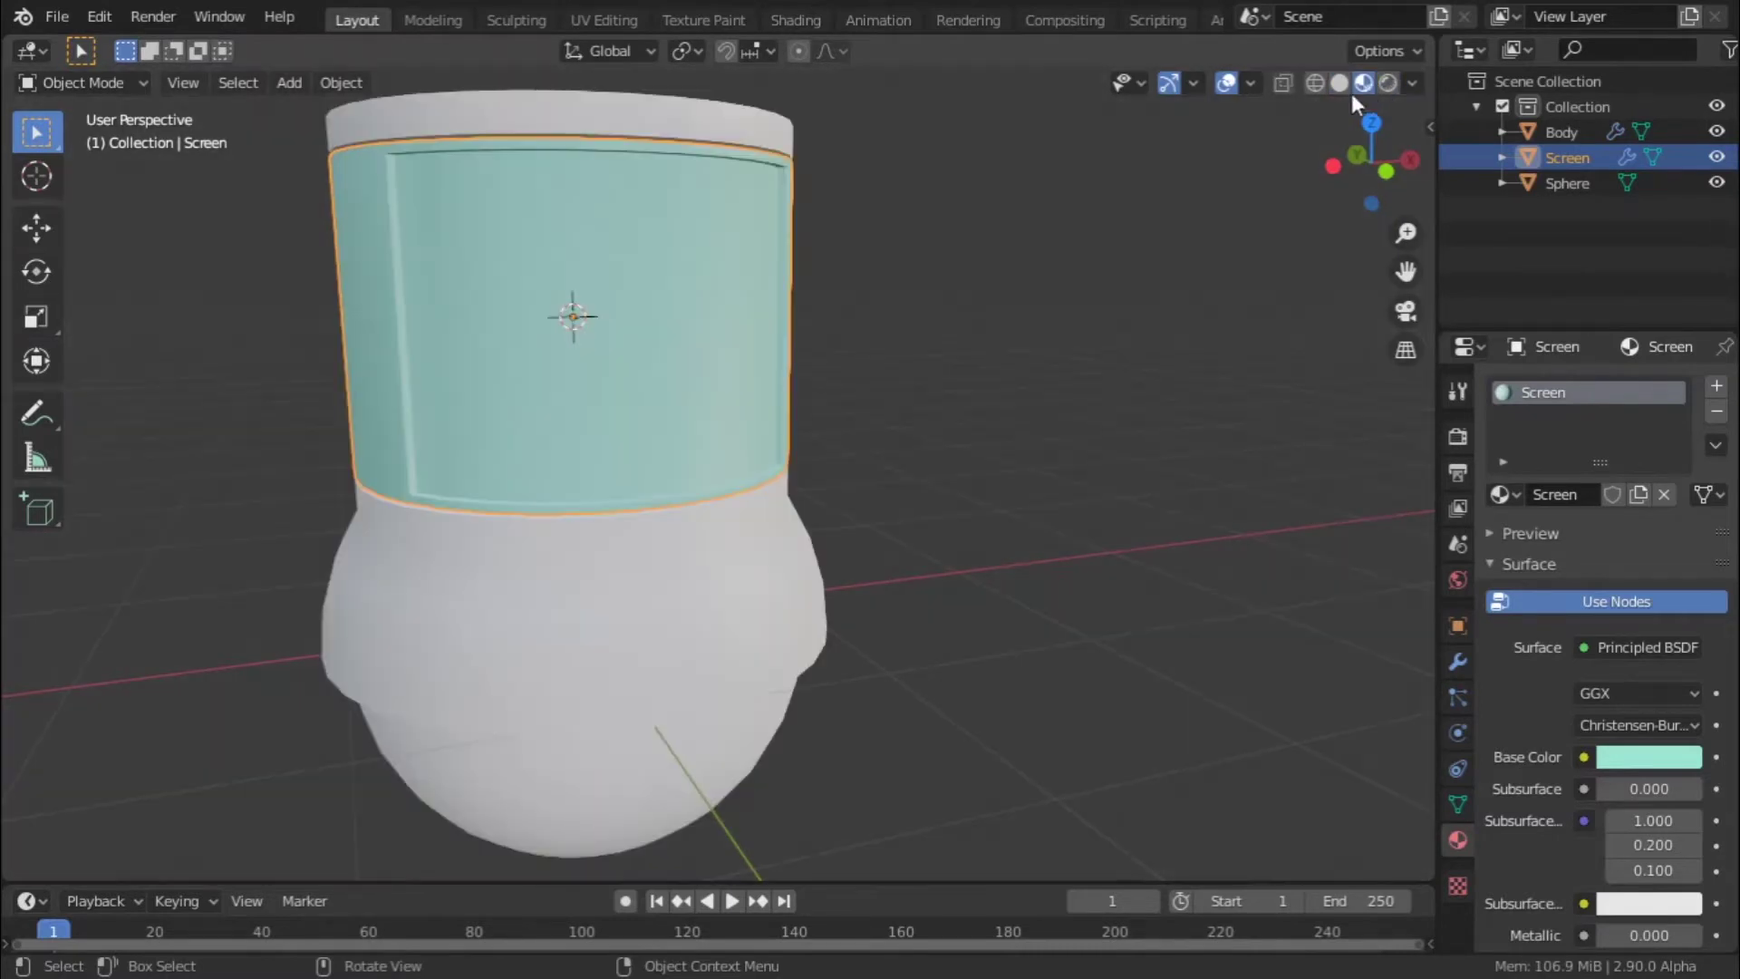
scroll(517, 480, "down", 4)
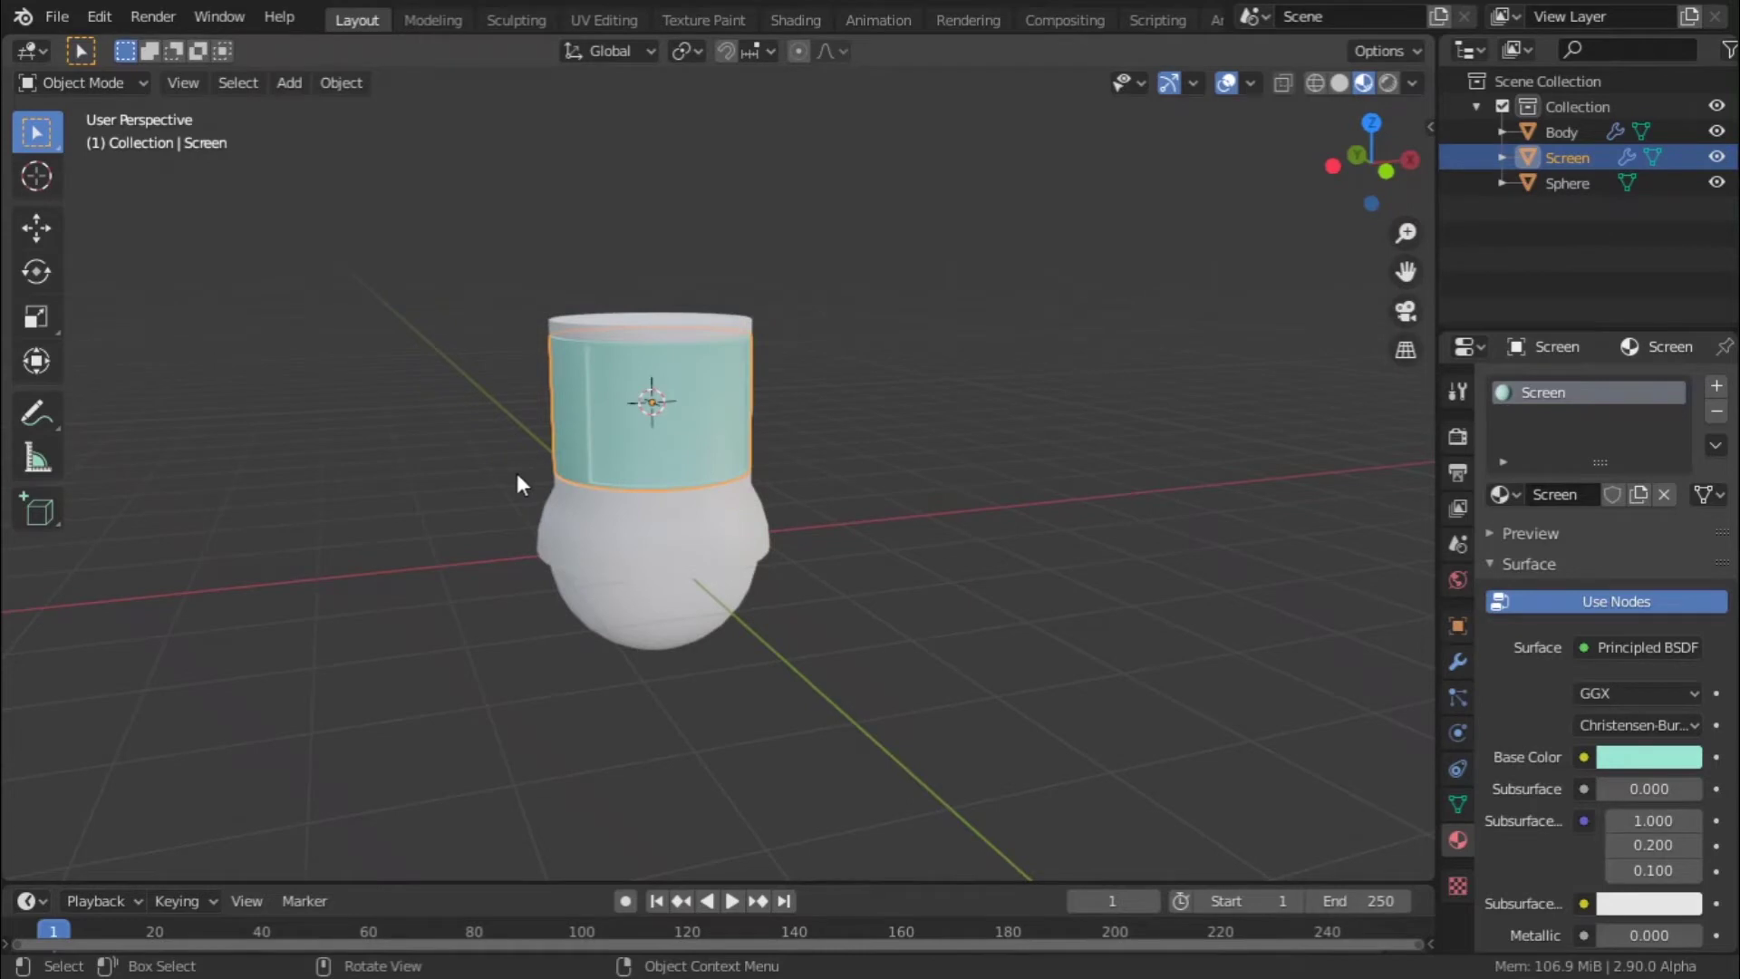
scroll(792, 462, "down", 3)
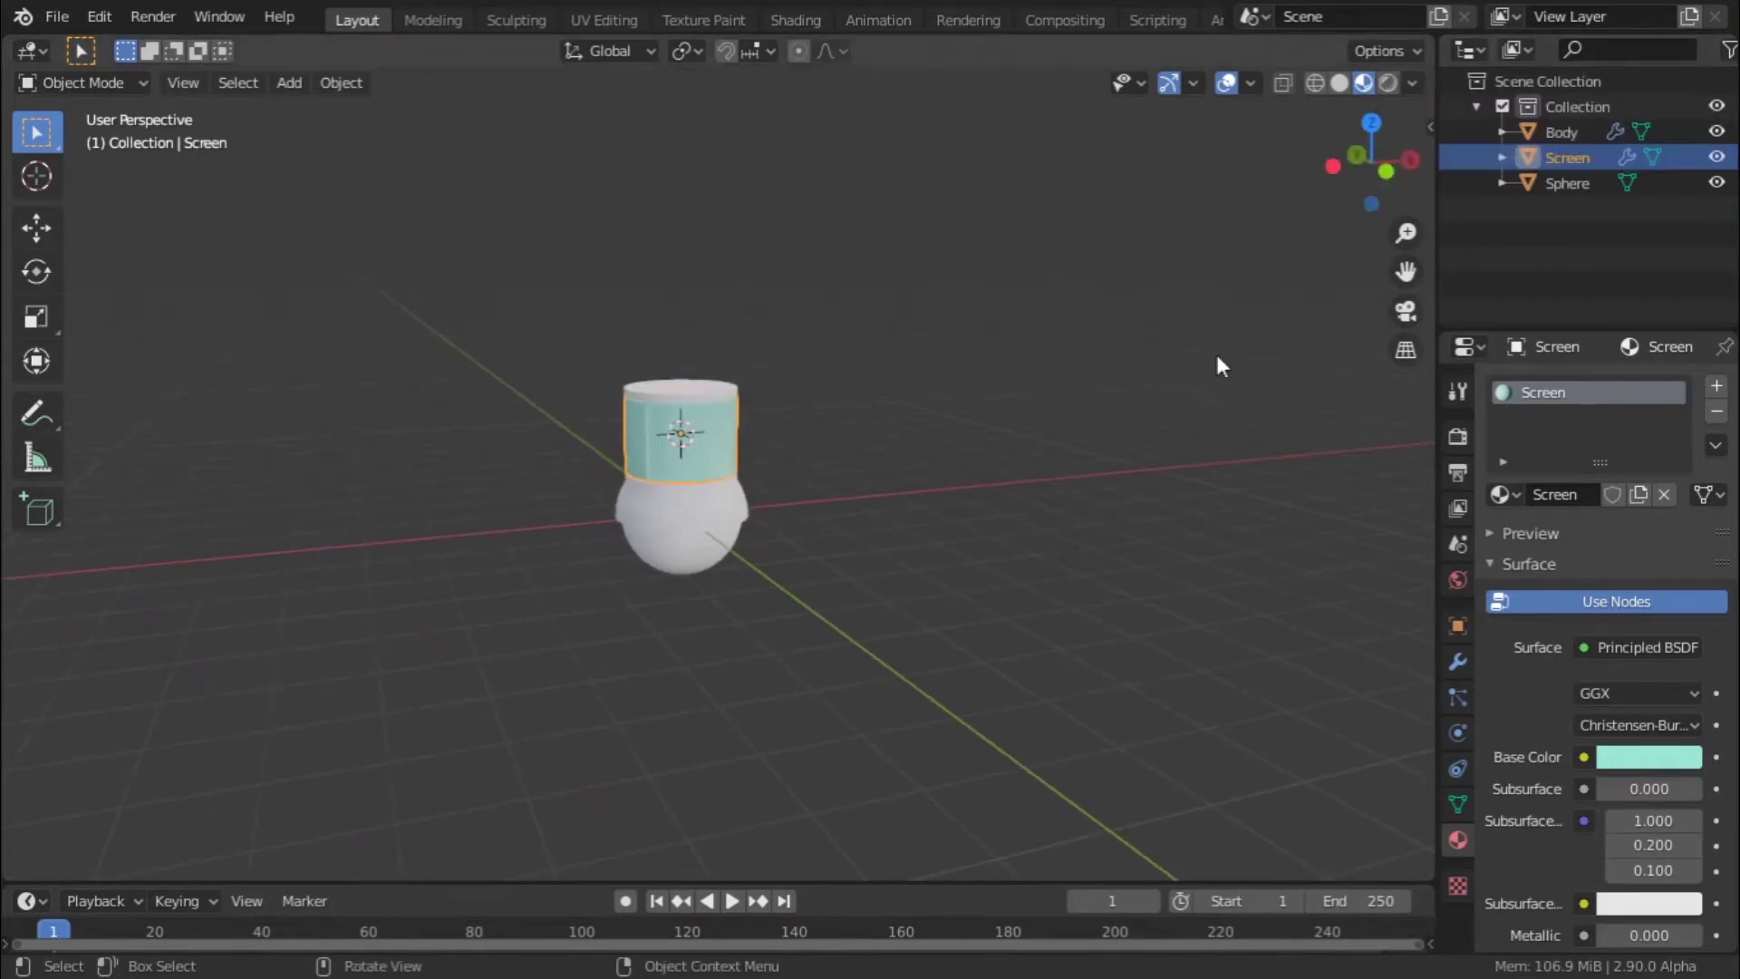
middle_click_drag(1070, 389, 1182, 343)
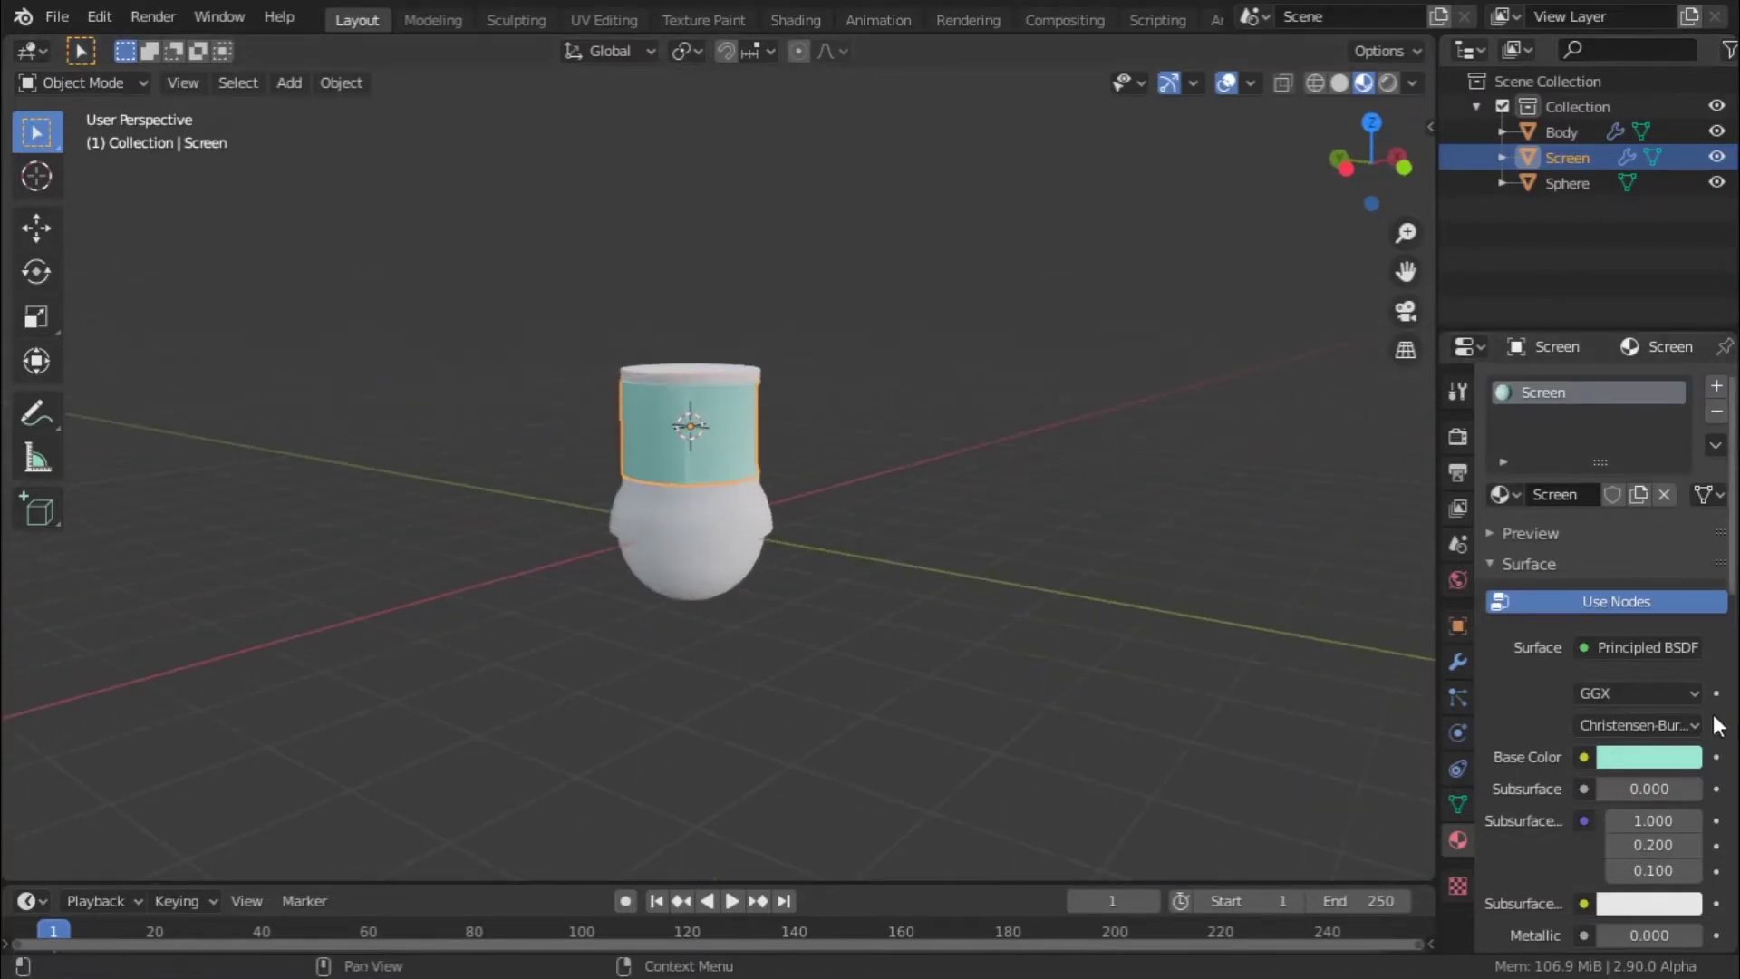
- Fine-tune the Screen material's base colour to a slightly more saturated mint green and deselect the object
left_click(1649, 757)
left_click_drag(1636, 440, 1563, 442)
scroll(829, 598, "up", 4)
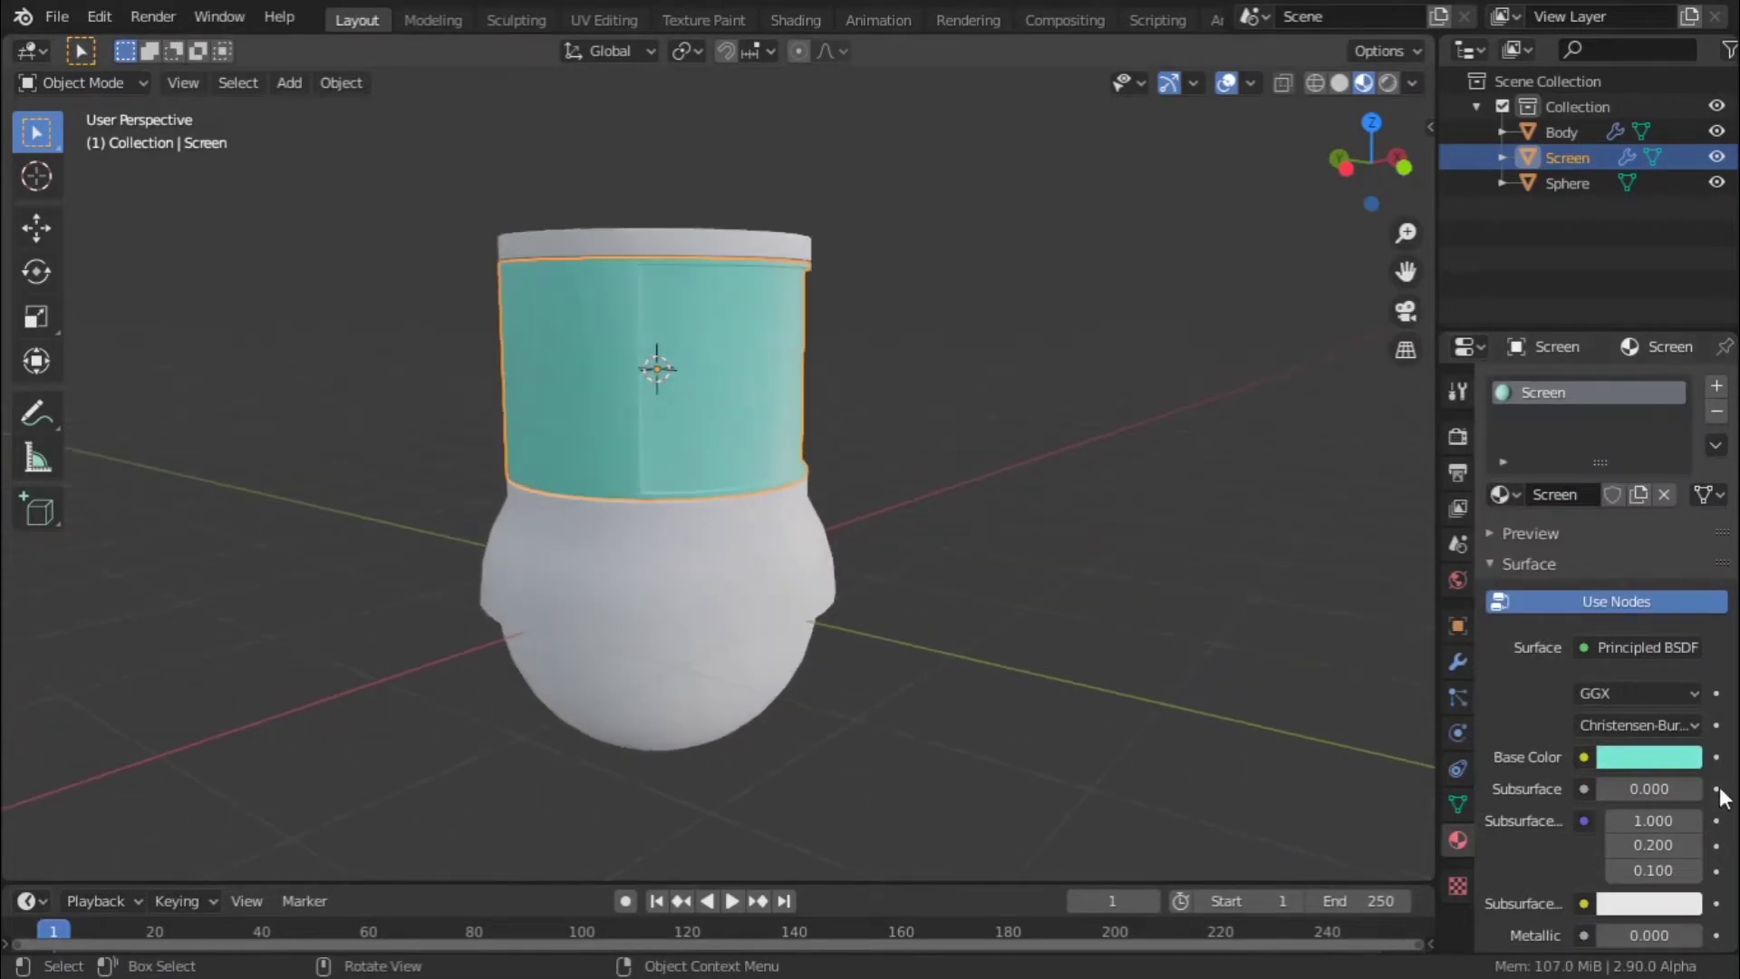
left_click(1649, 757)
mouse_move(1582, 455)
left_mouse_down()
mouse_move(1572, 439)
mouse_move(1566, 457)
left_mouse_up()
left_click(983, 631)
middle_click_drag(982, 631, 829, 633)
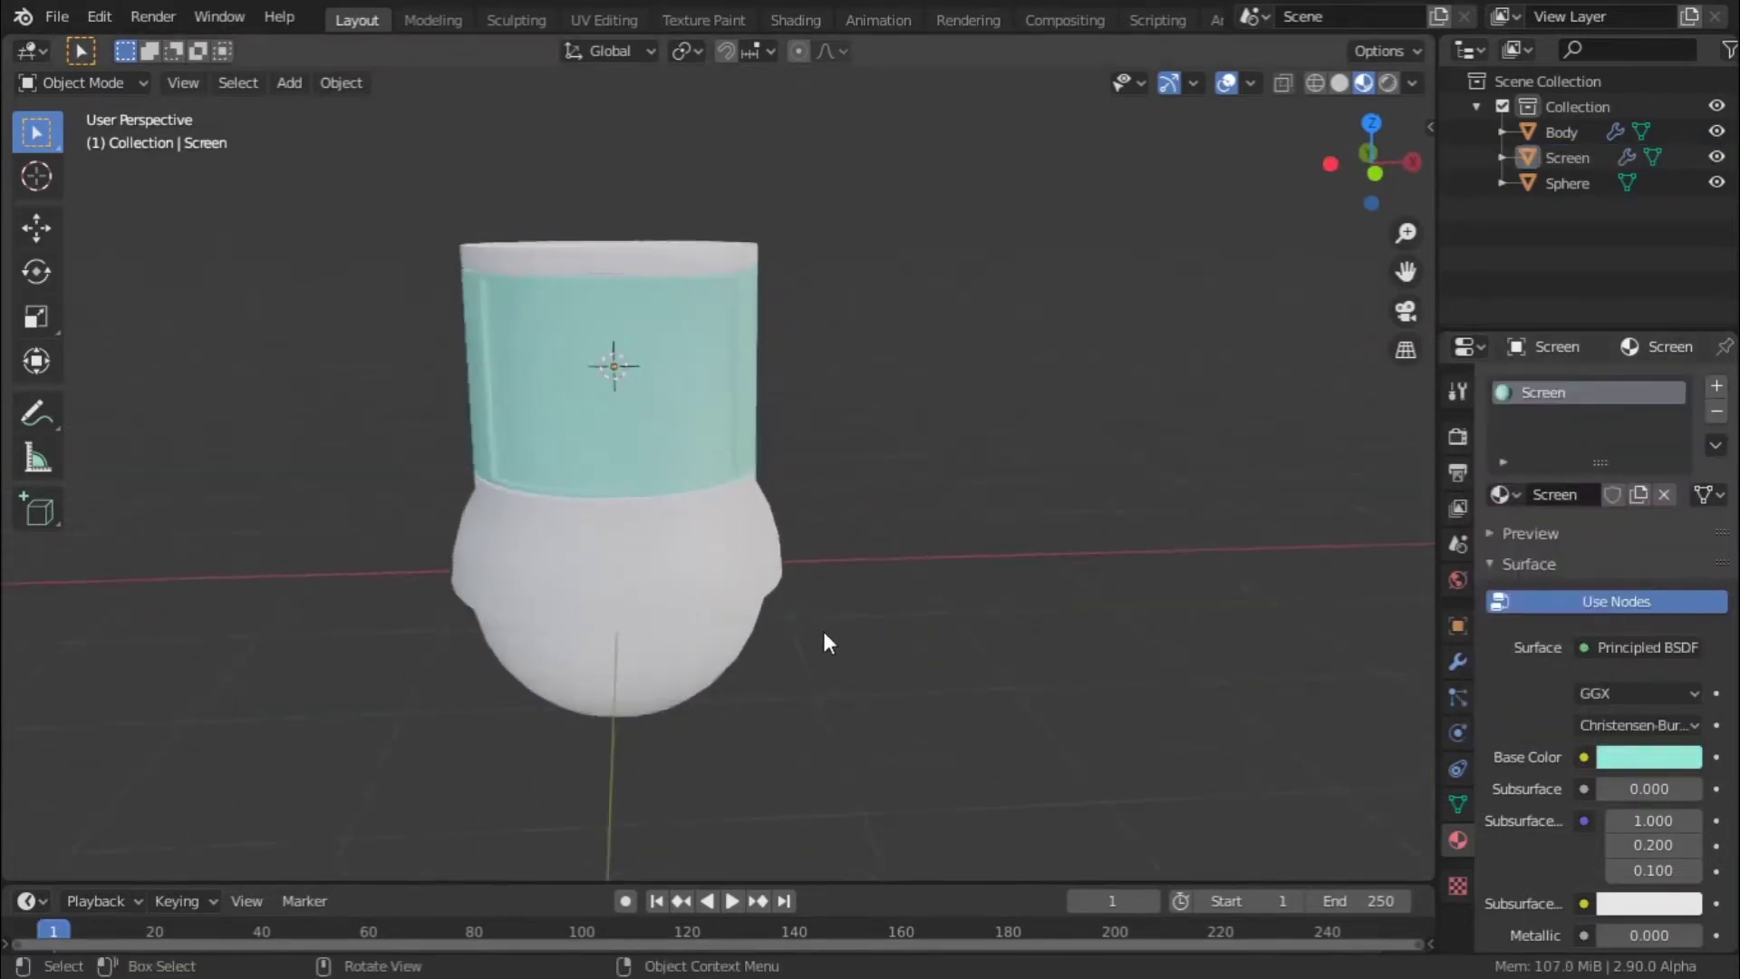
- Assign the existing Screen material to the Body object and deselect it
scroll(770, 633, "up", 4)
left_click(692, 634)
left_click(1504, 495)
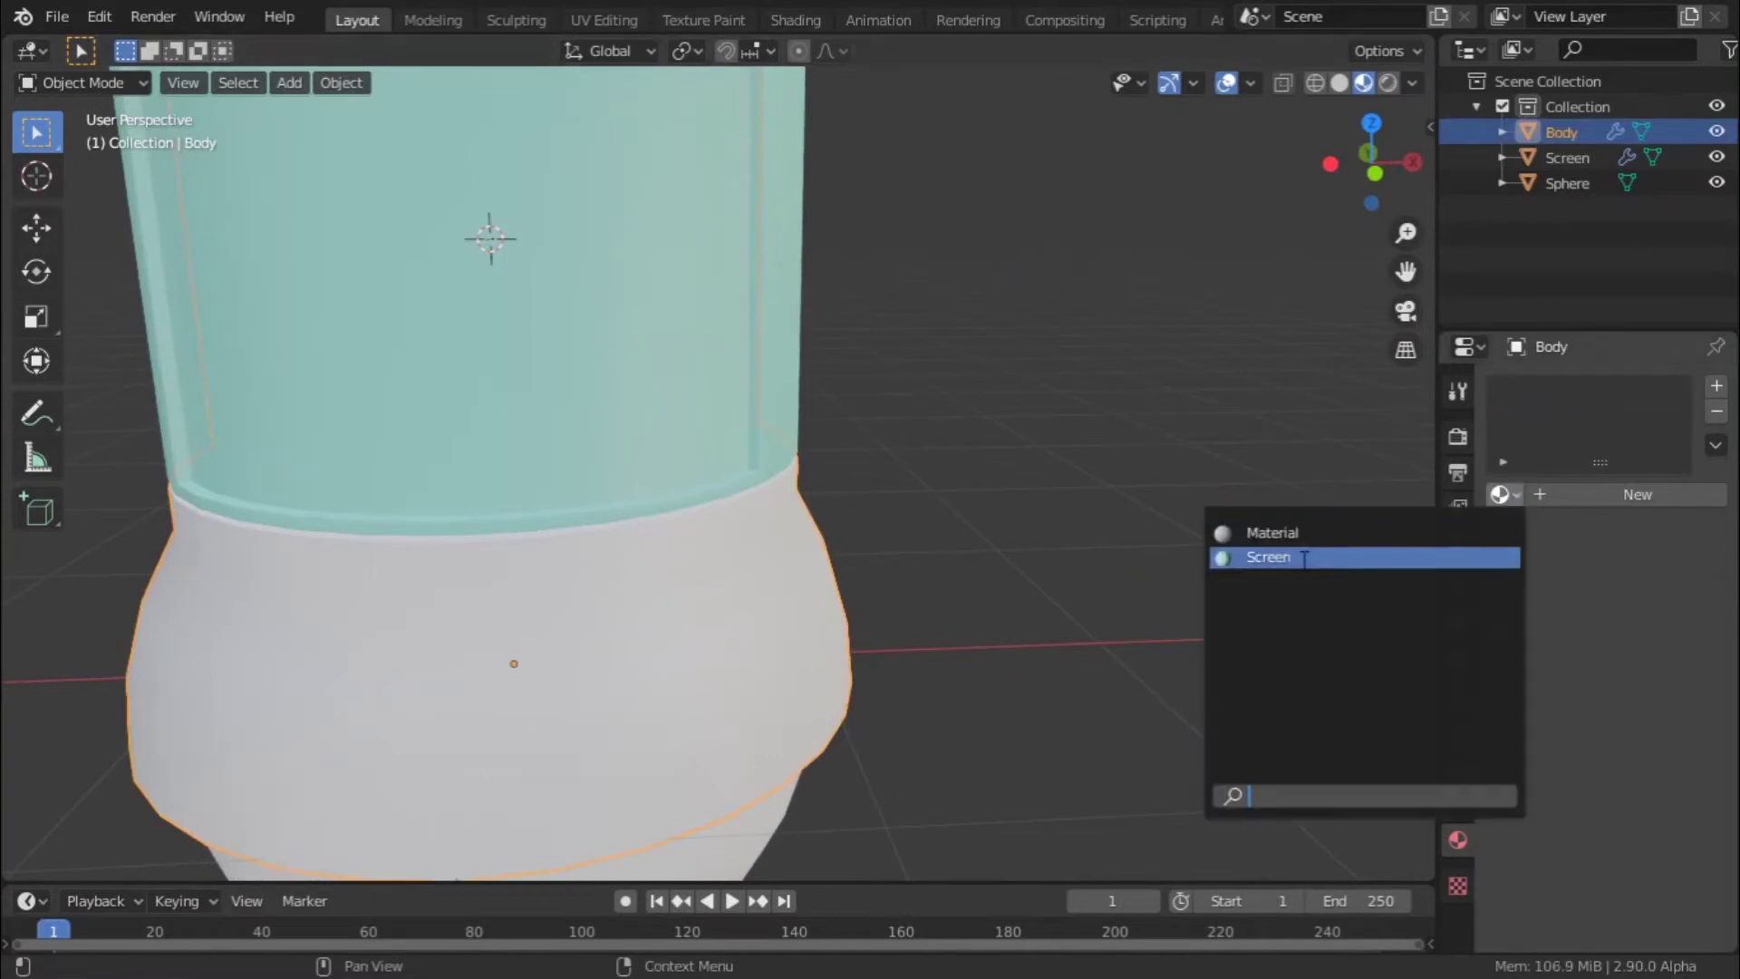
left_click(1307, 557)
scroll(797, 699, "down", 4)
left_click(778, 696)
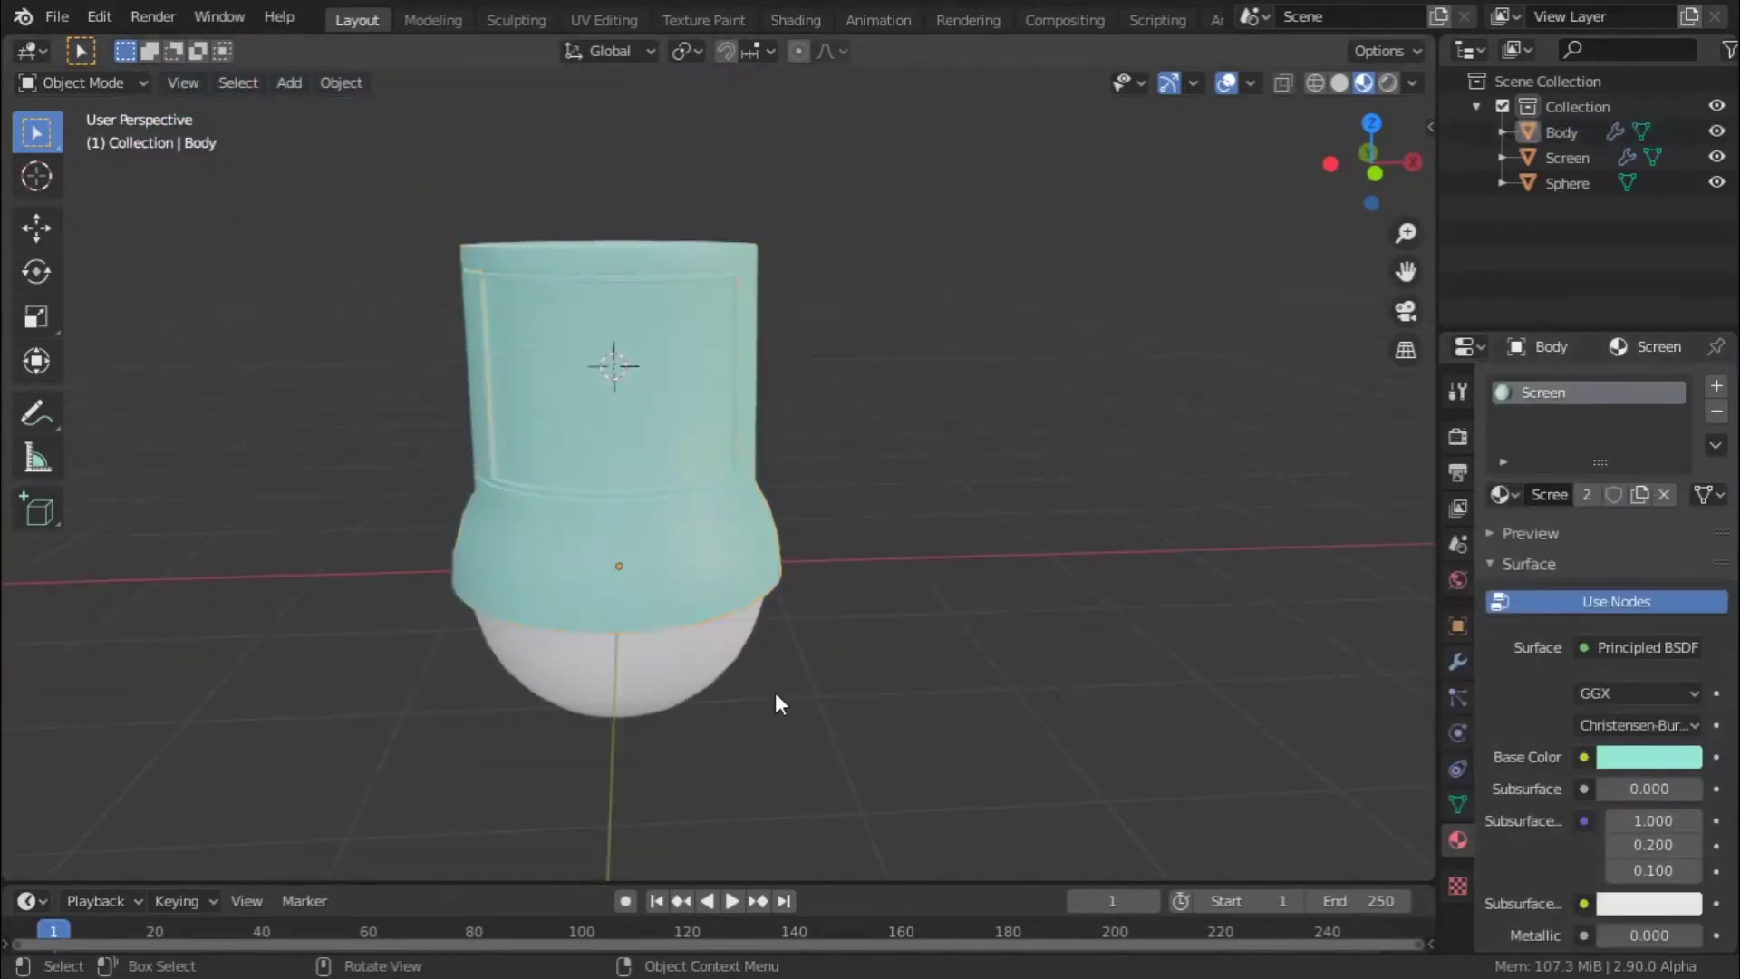
- Select the Sphere below the Body and assign the existing material named Material to it
scroll(775, 694, "up", 3)
middle_click_drag(936, 661, 897, 625)
scroll(981, 525, "down", 3)
left_click(687, 641)
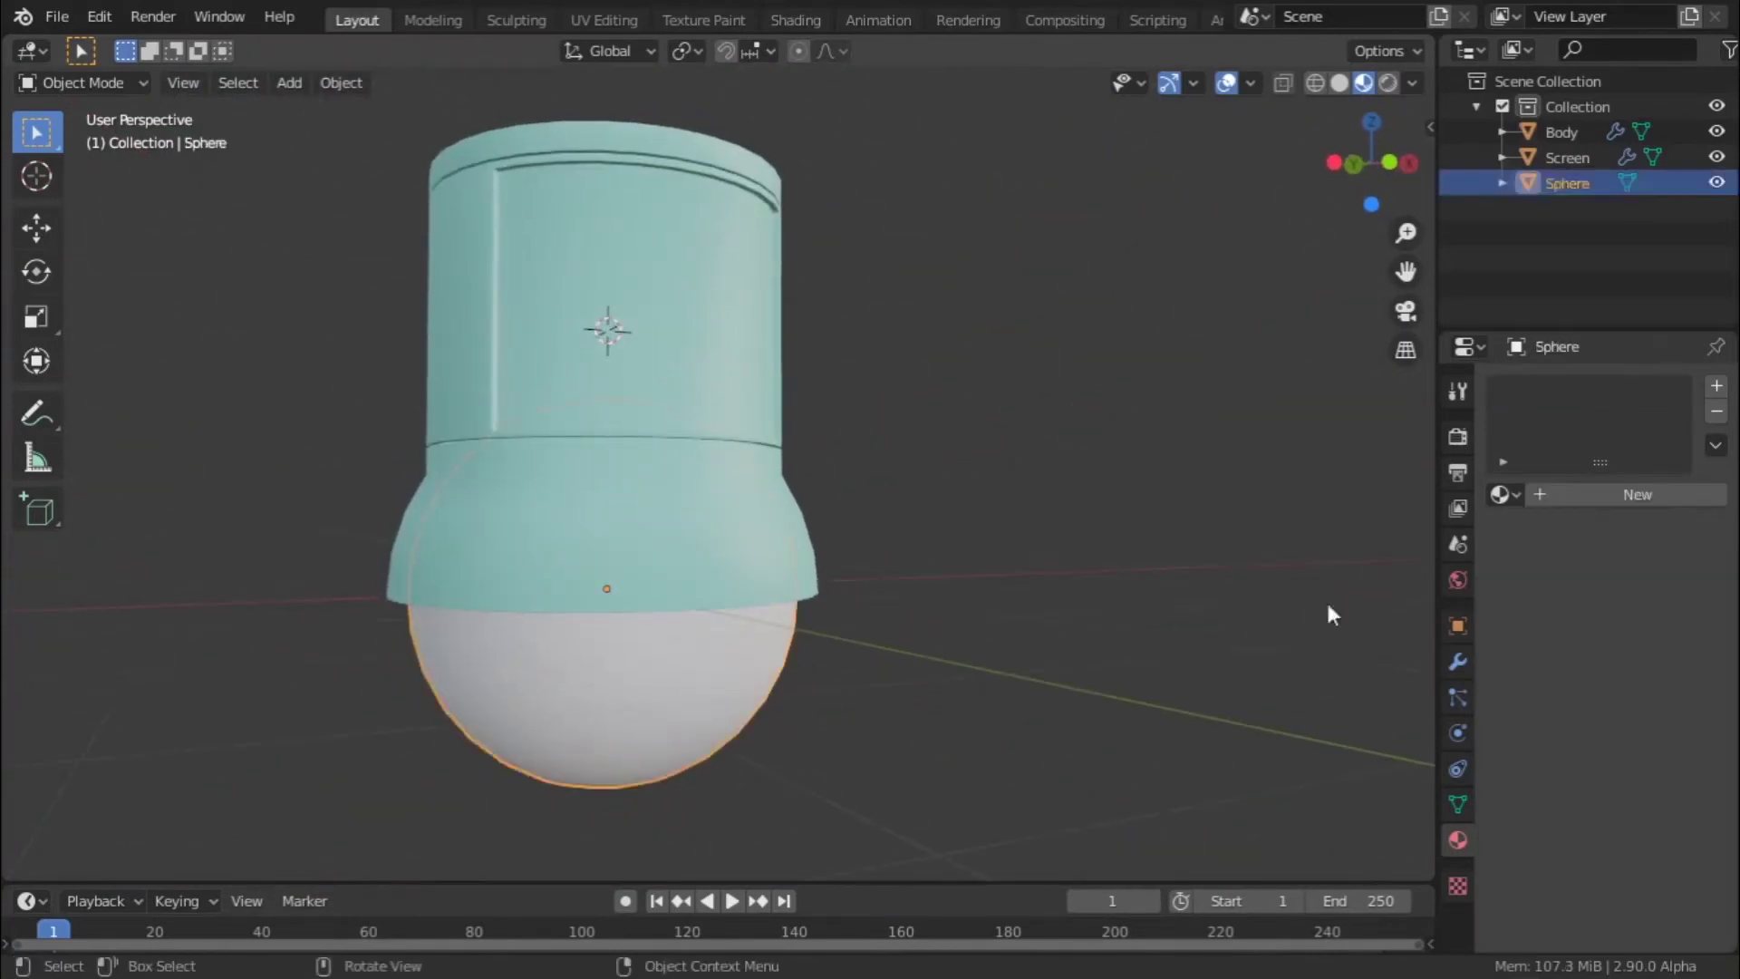
left_click(1508, 494)
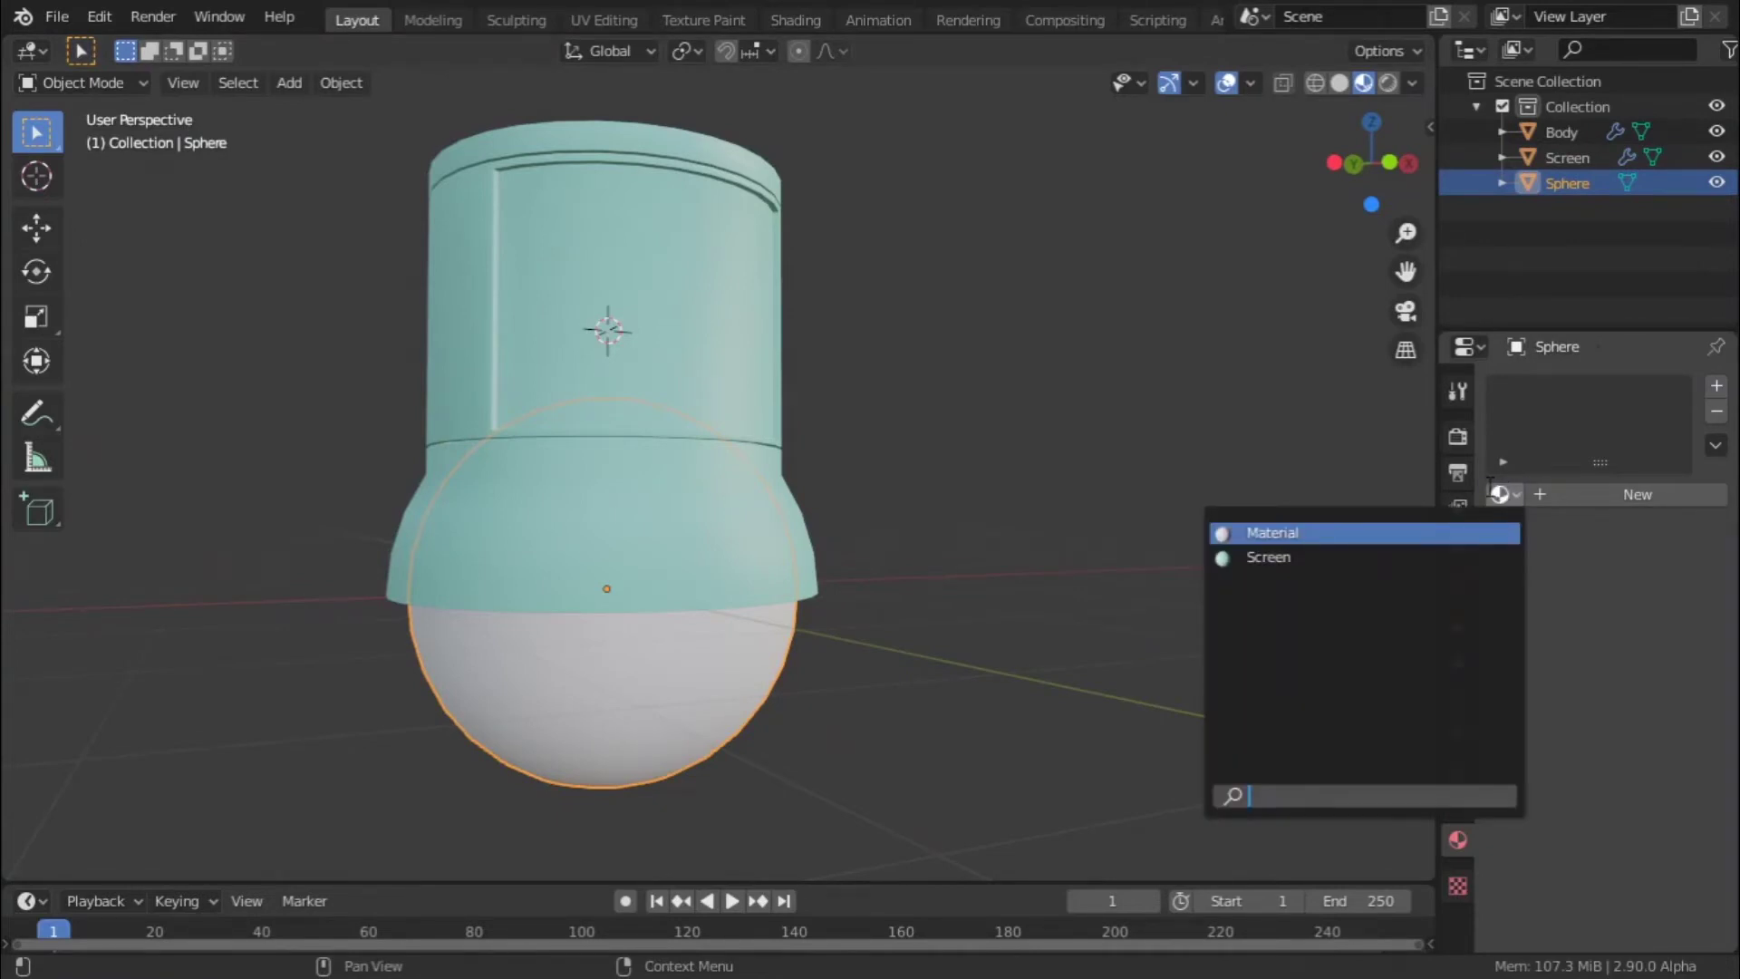
left_click(1219, 533)
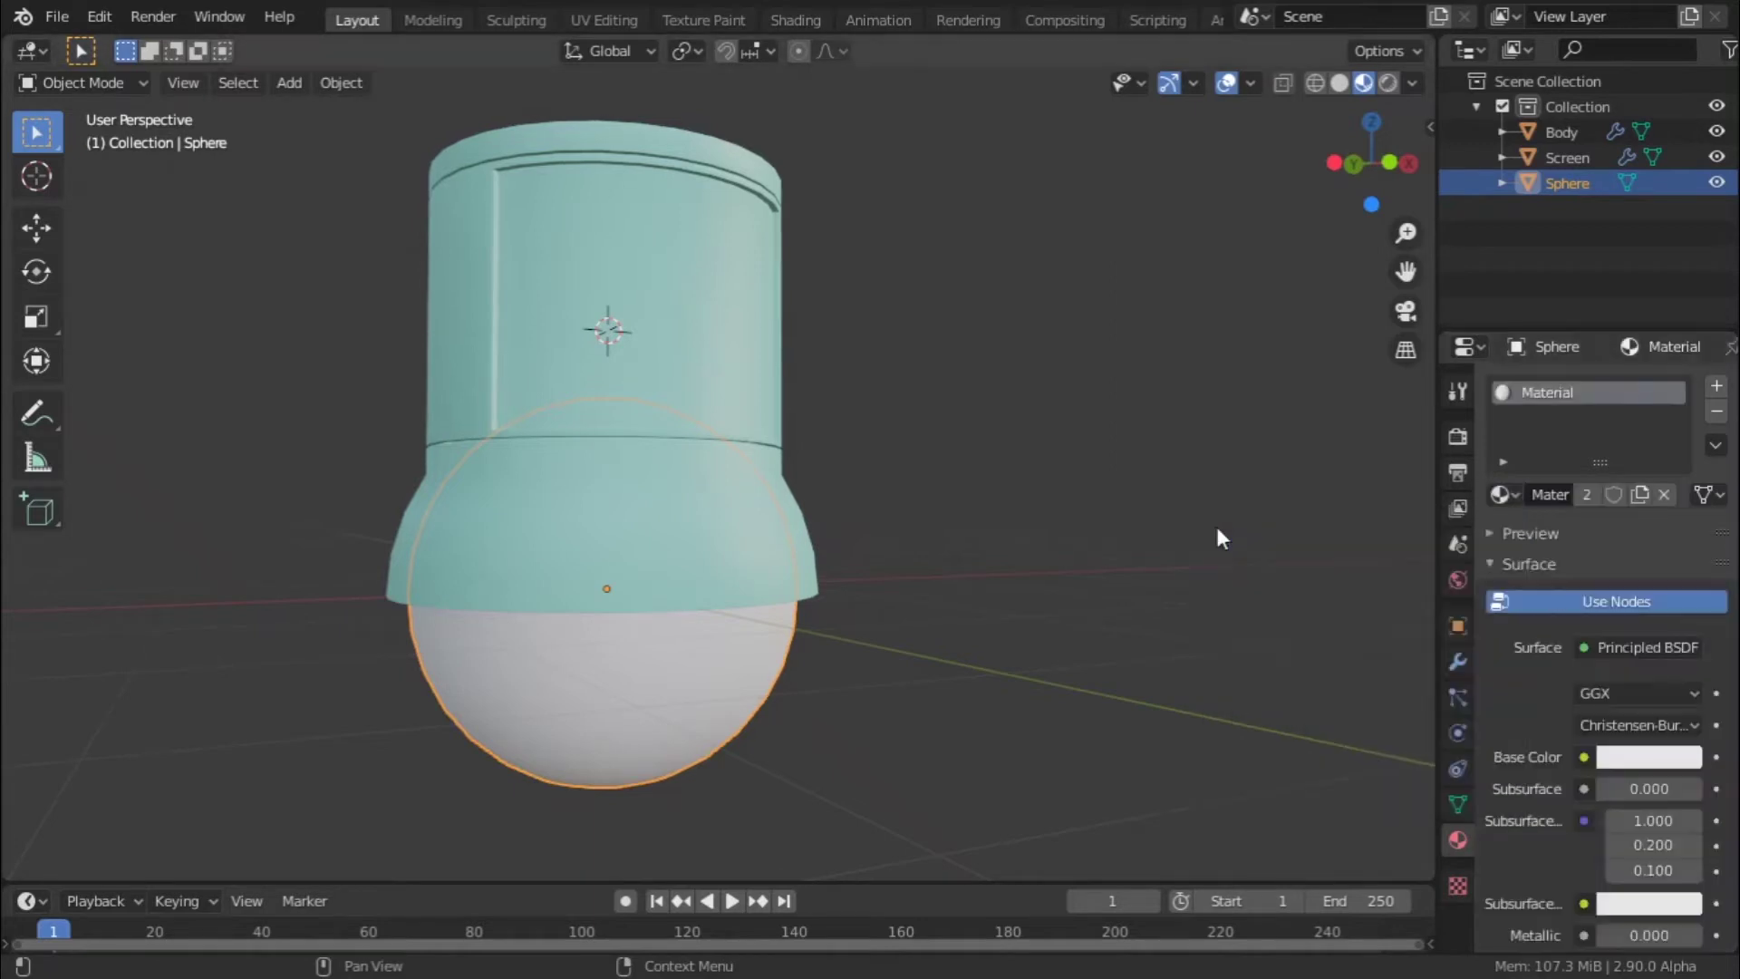
- Darken the Sphere material's base colour to near black, then deselect the Sphere and check it from several angles
left_click(1639, 758)
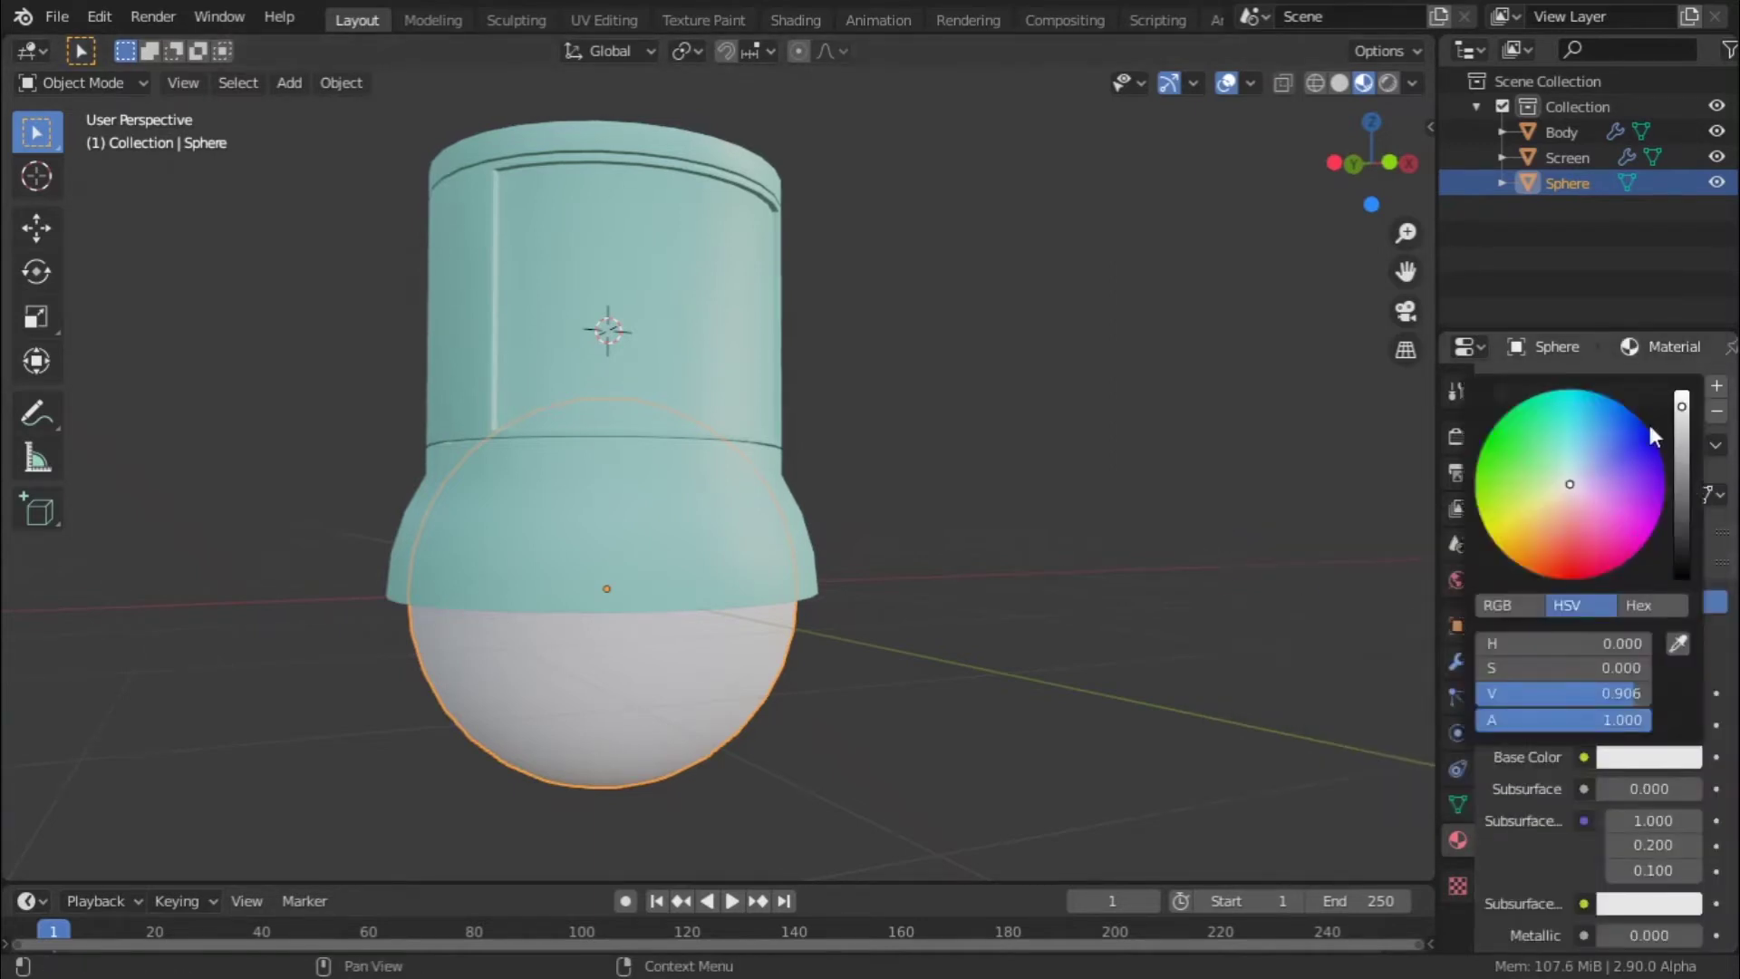
left_click_drag(1688, 416, 1682, 559)
left_click(1165, 661)
middle_click_drag(1166, 661, 750, 643)
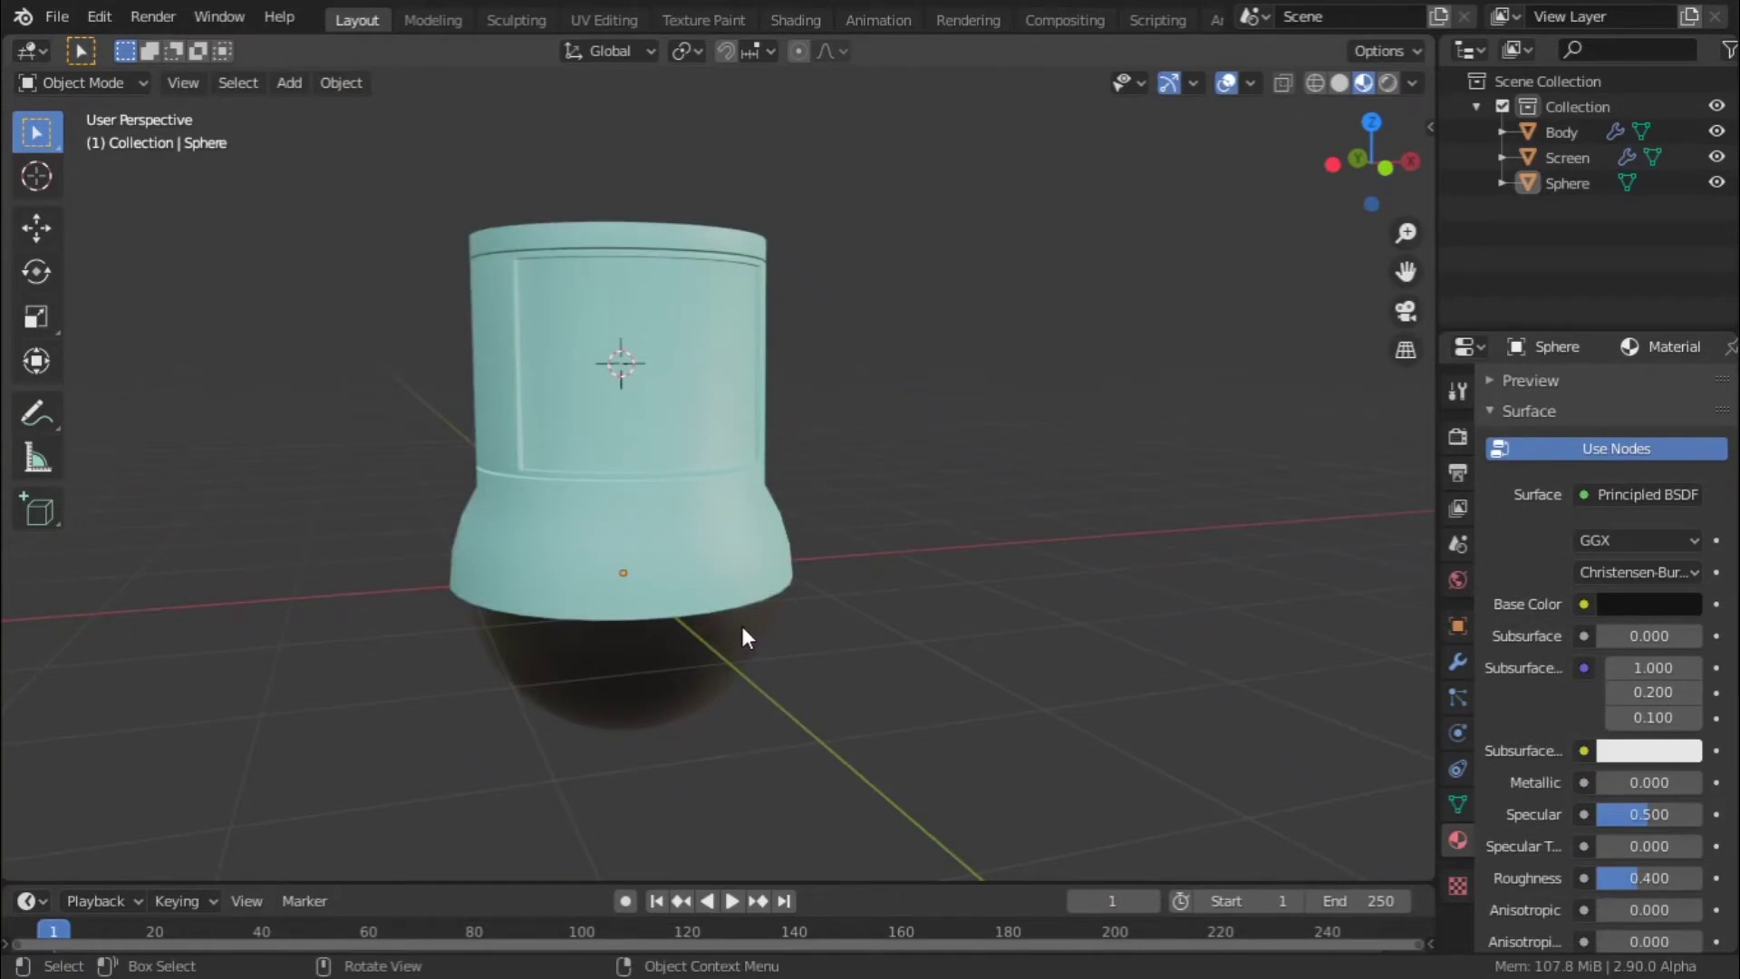
mouse_move(816, 566)
middle_mouse_down()
mouse_move(691, 649)
mouse_move(785, 569)
middle_mouse_up()
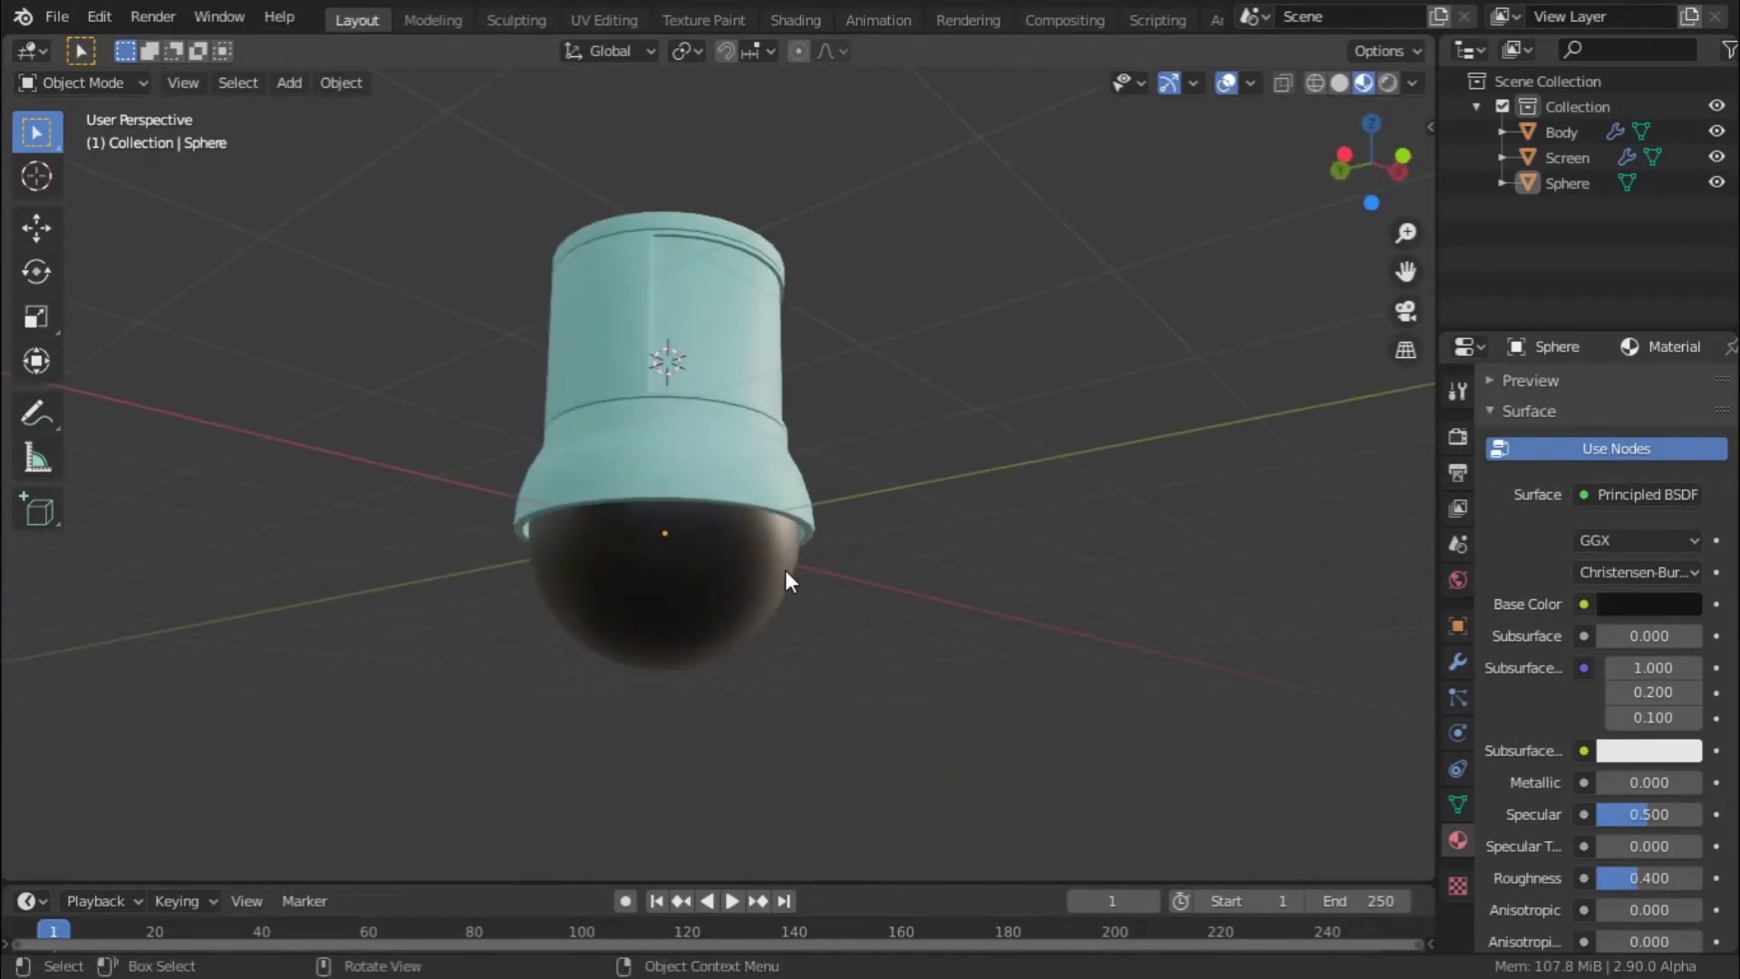
middle_click_drag(644, 591, 675, 631)
- Select the Screen object, examine its front panel faces in Edit Mode and return to Object Mode
left_click(614, 414)
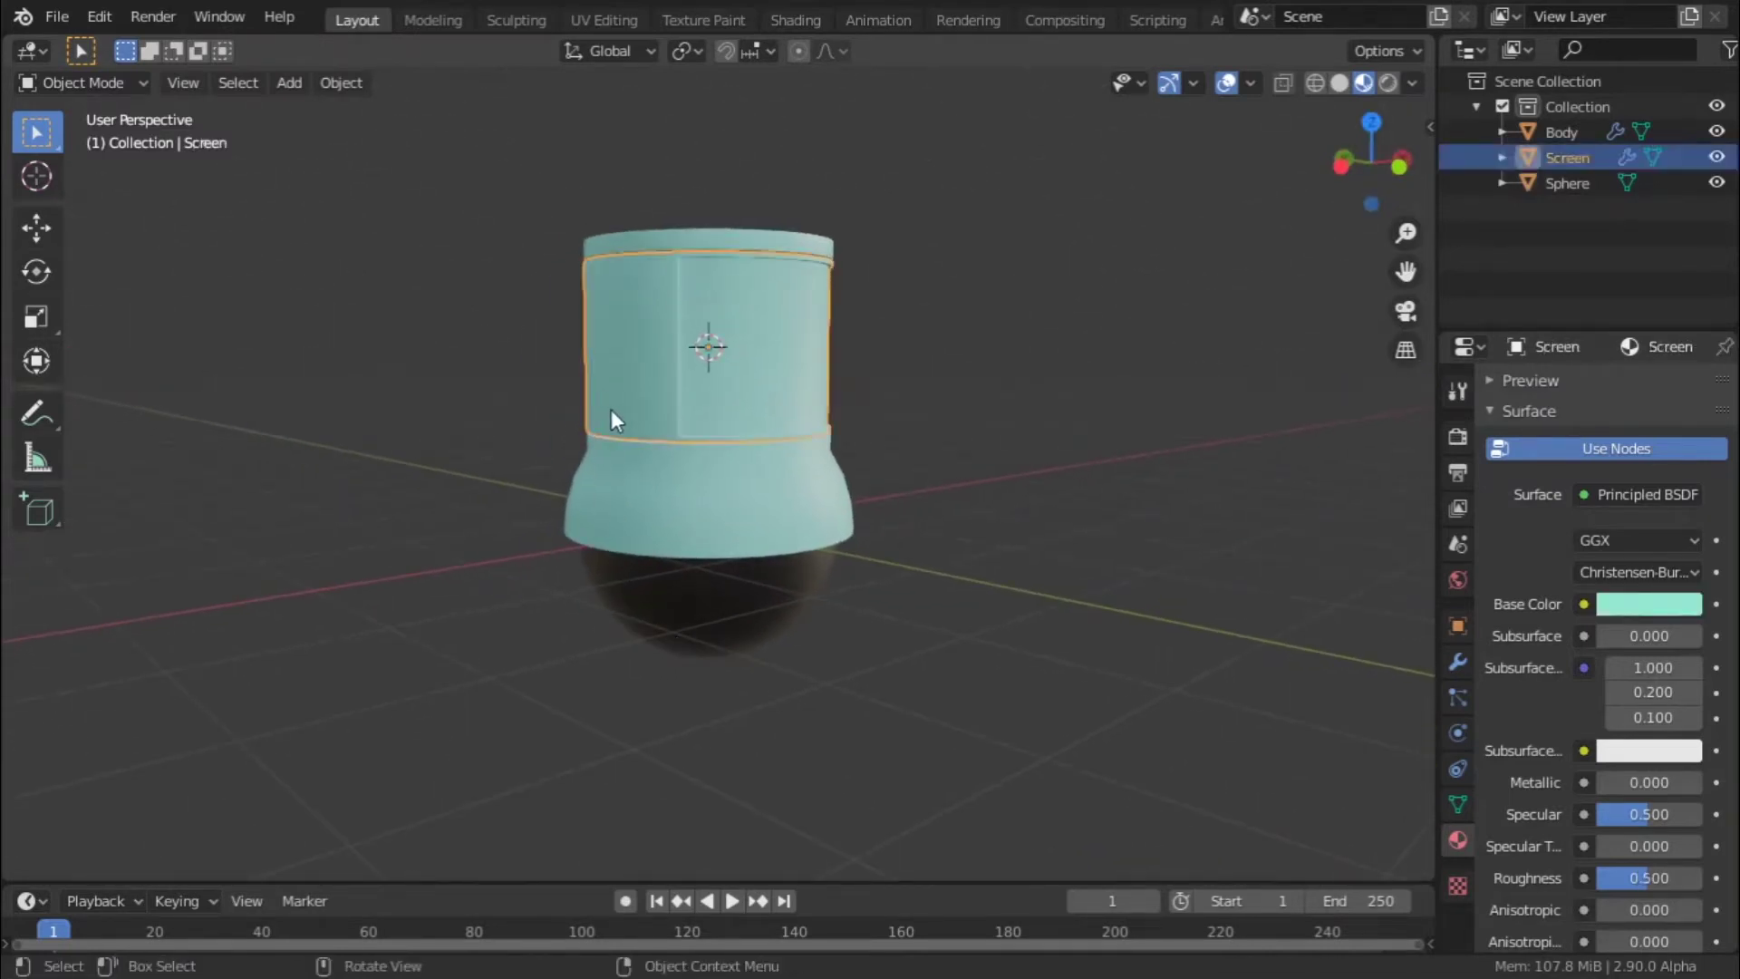
key("Tab")
middle_click_drag(734, 378, 913, 435)
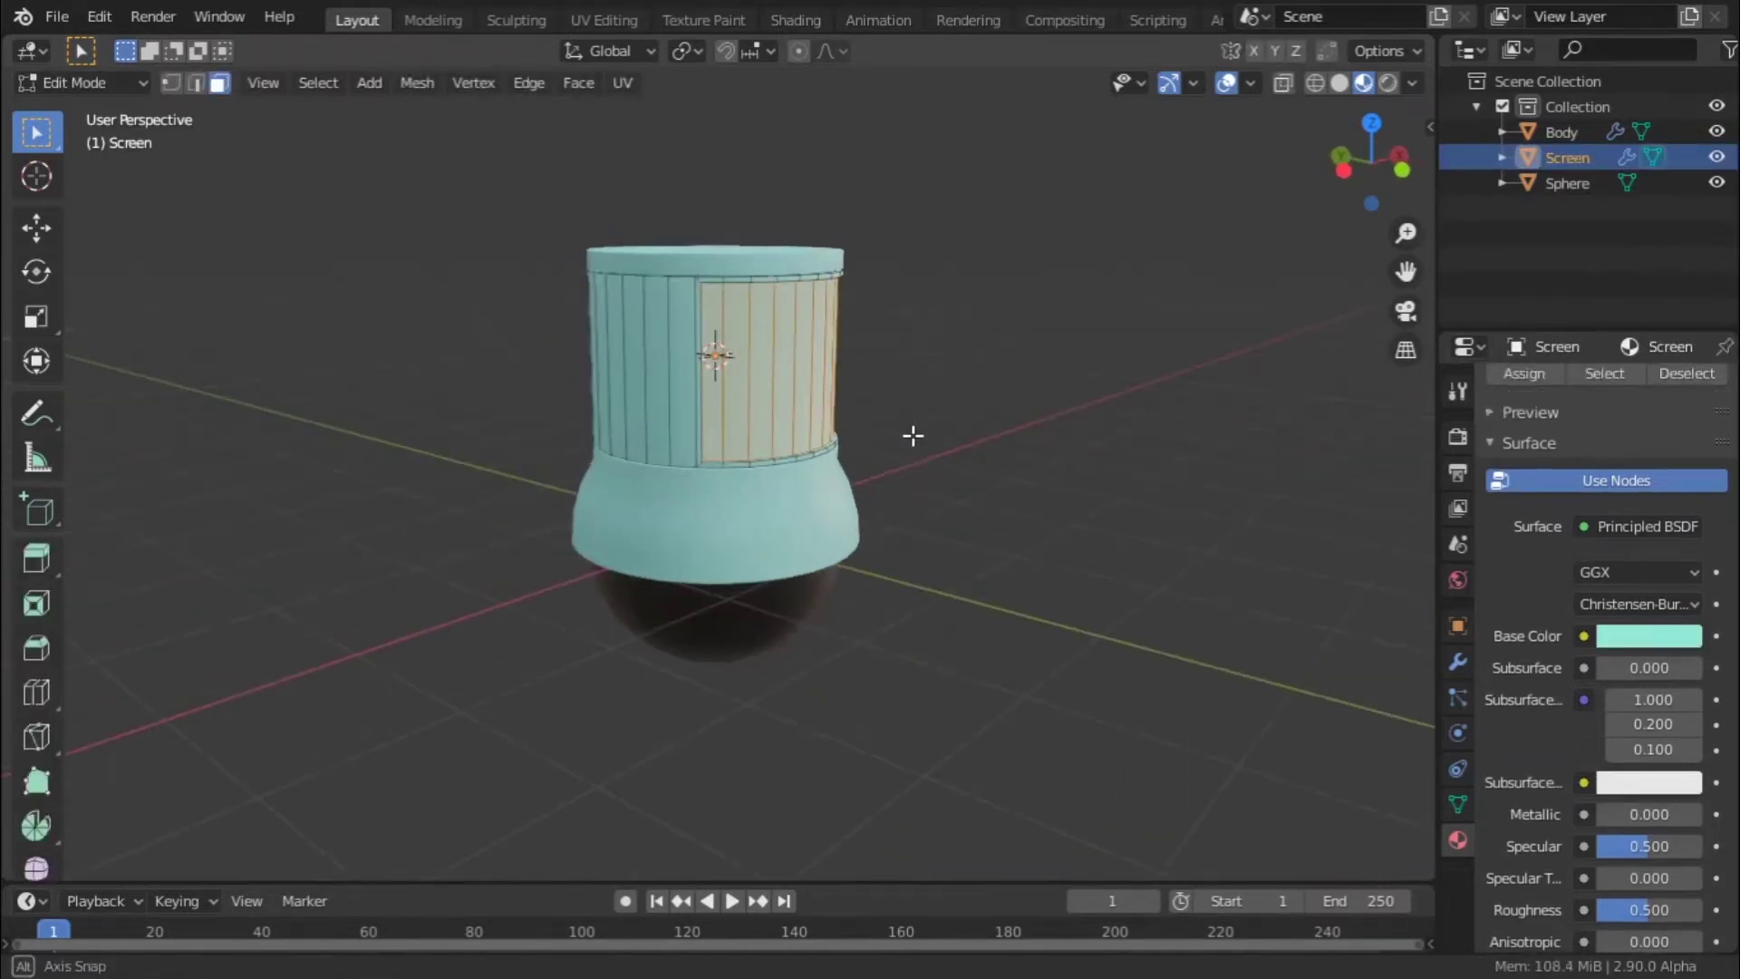
scroll(843, 542, "up", 5)
key("Tab")
scroll(843, 542, "up", 2)
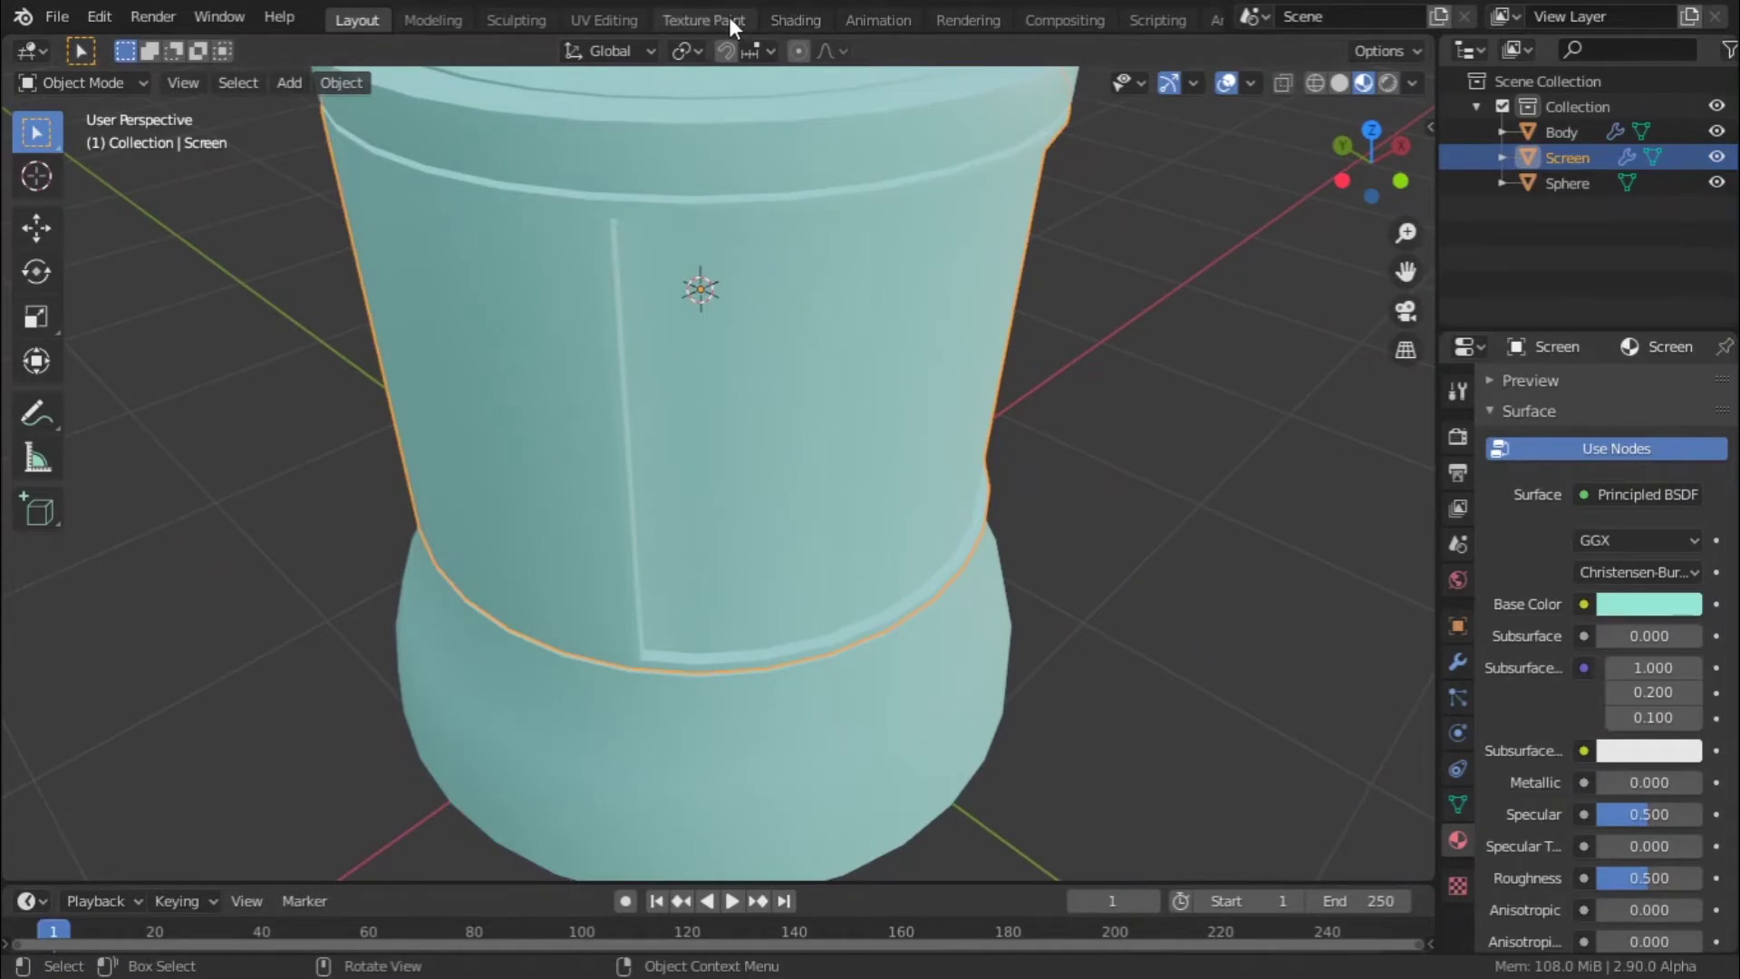
- Switch to the Shading workspace and bring the Screen material's Principled BSDF node into close view
left_click(770, 16)
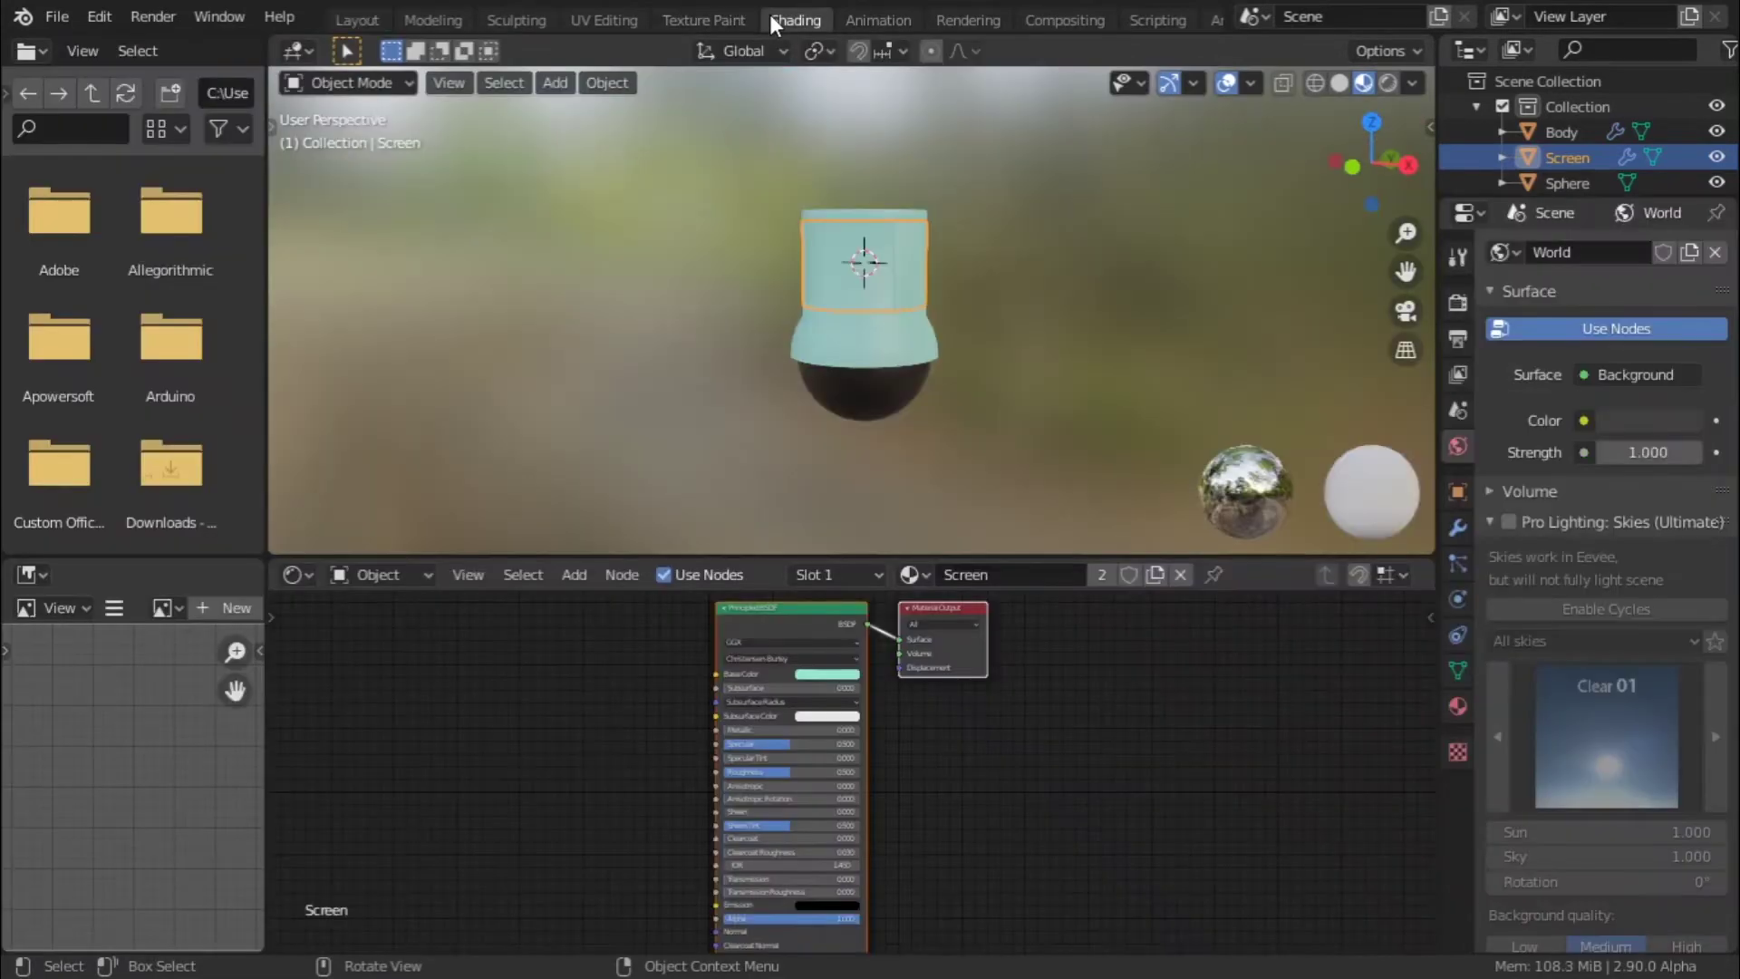
middle_click_drag(1033, 359, 1074, 376)
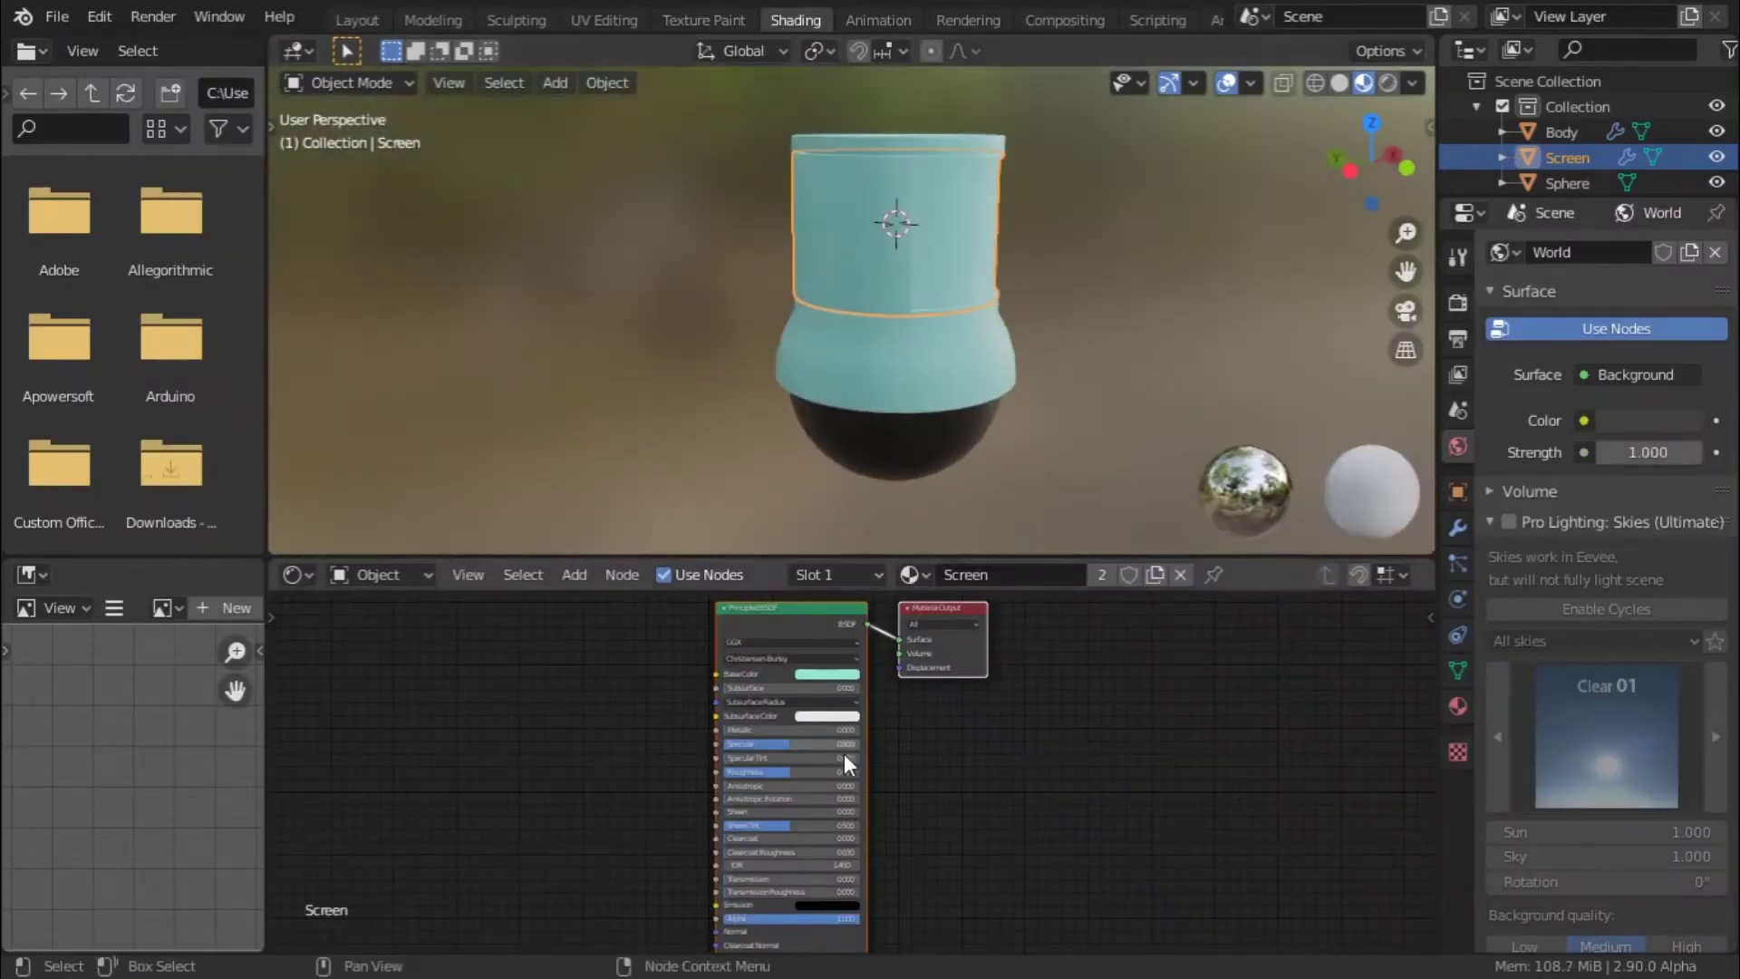
scroll(842, 751, "up", 3)
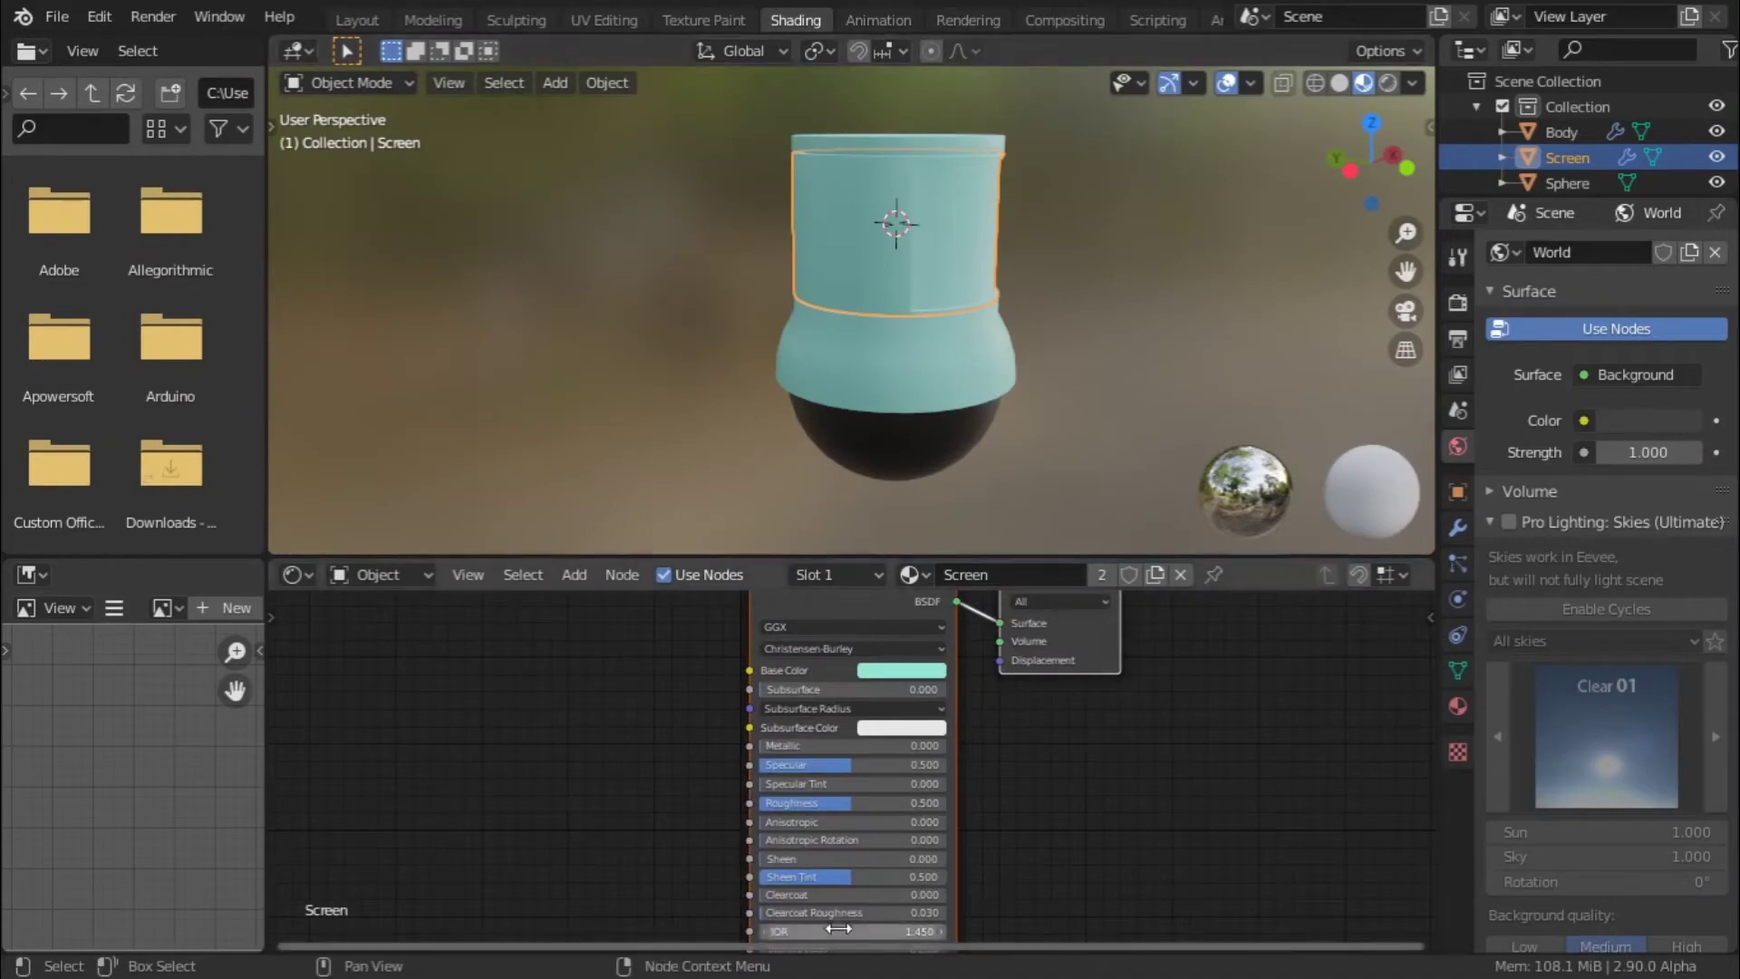
- Switch to Chrome and read the YouTube robot tutorial's description for the free faces and LCD screen shader links
key("alt+Tab")
key("alt+Tab")
key("alt+Tab")
key("alt+Tab")
key("alt+Tab")
key("alt+Tab")
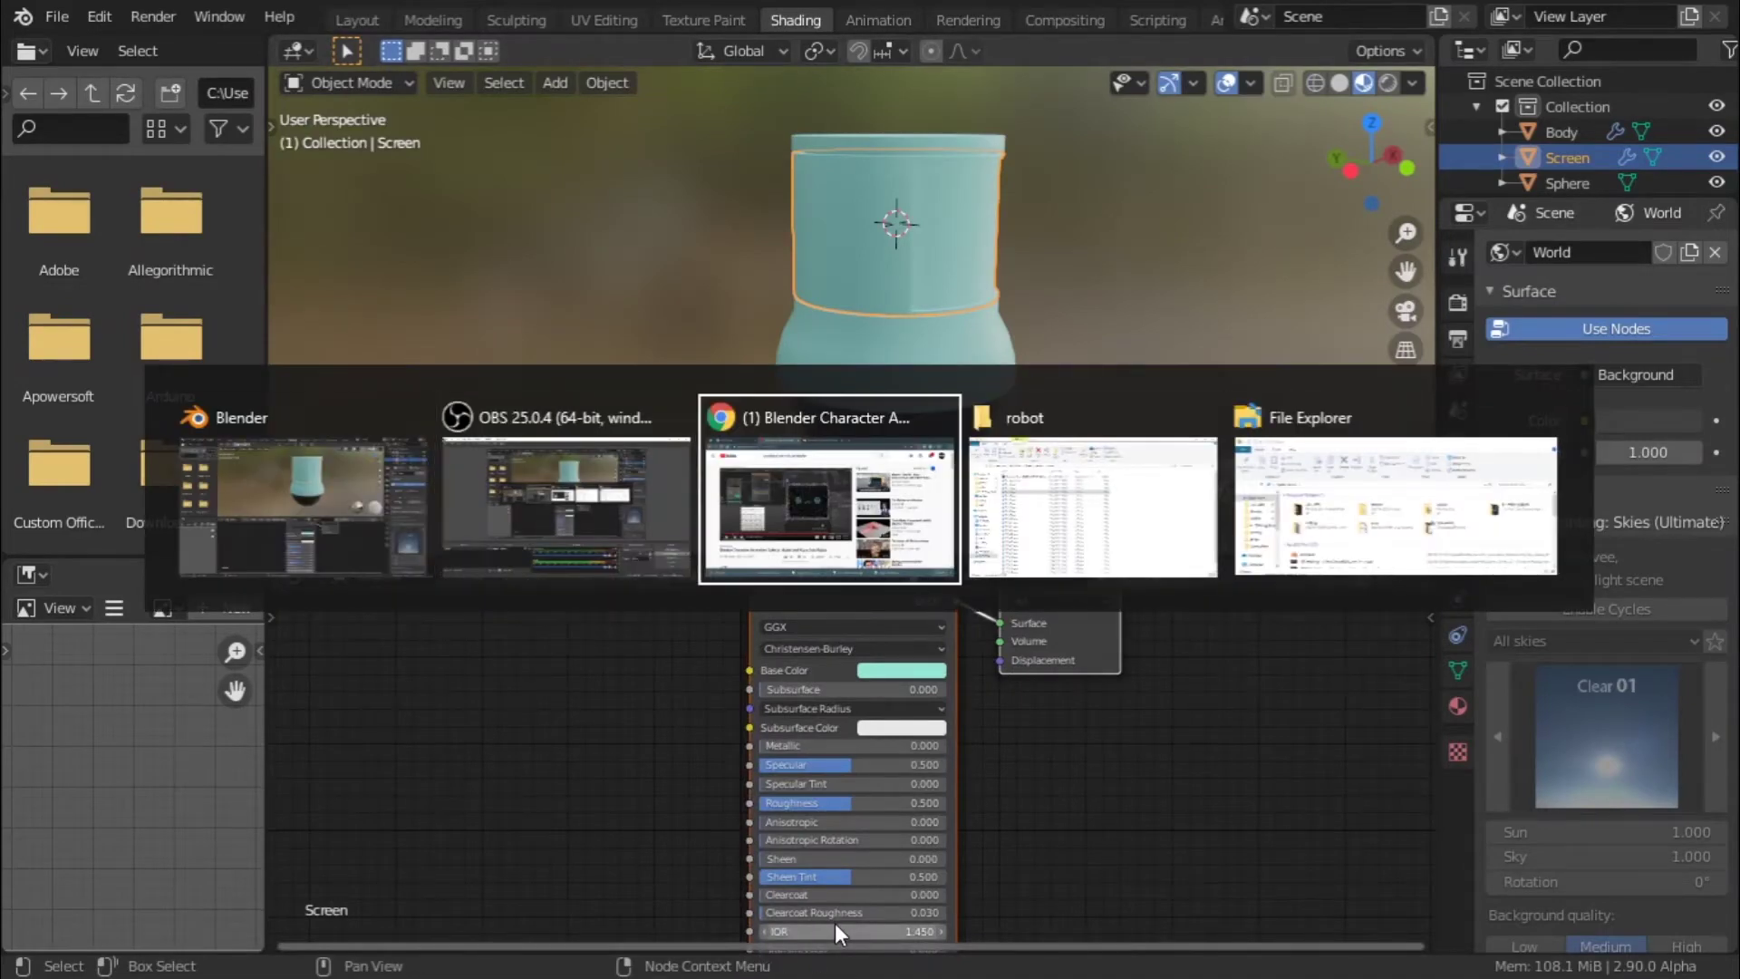
key("alt+Tab")
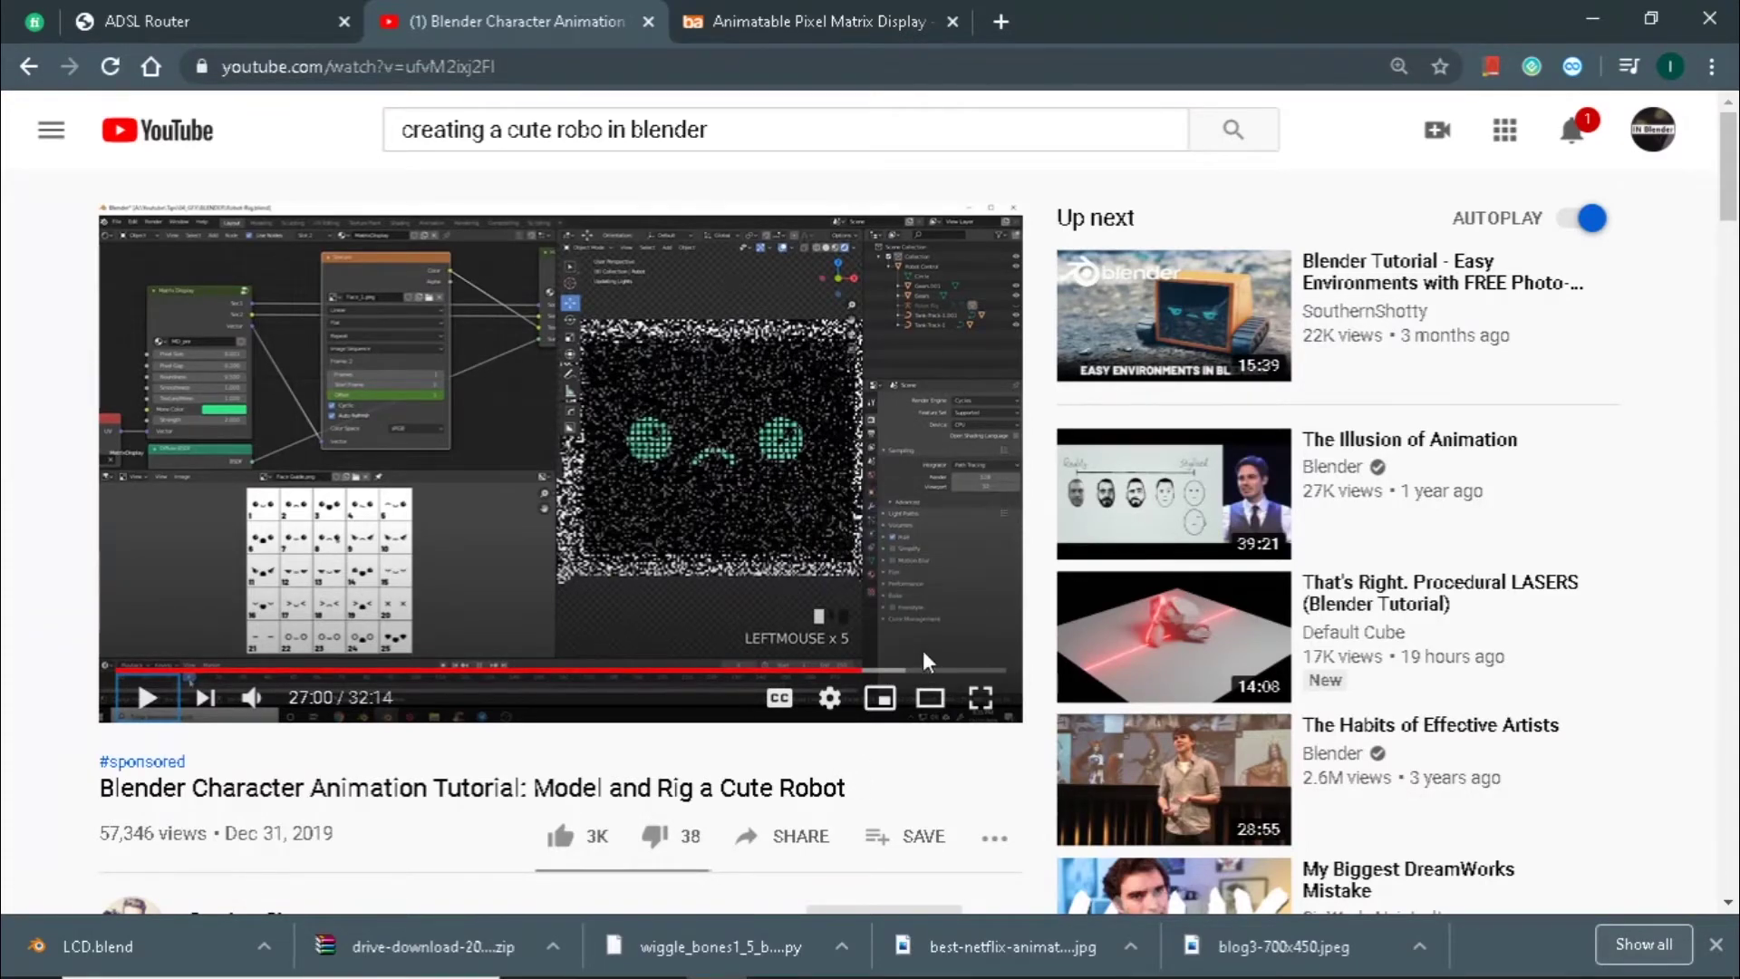
scroll(923, 650, "down", 3)
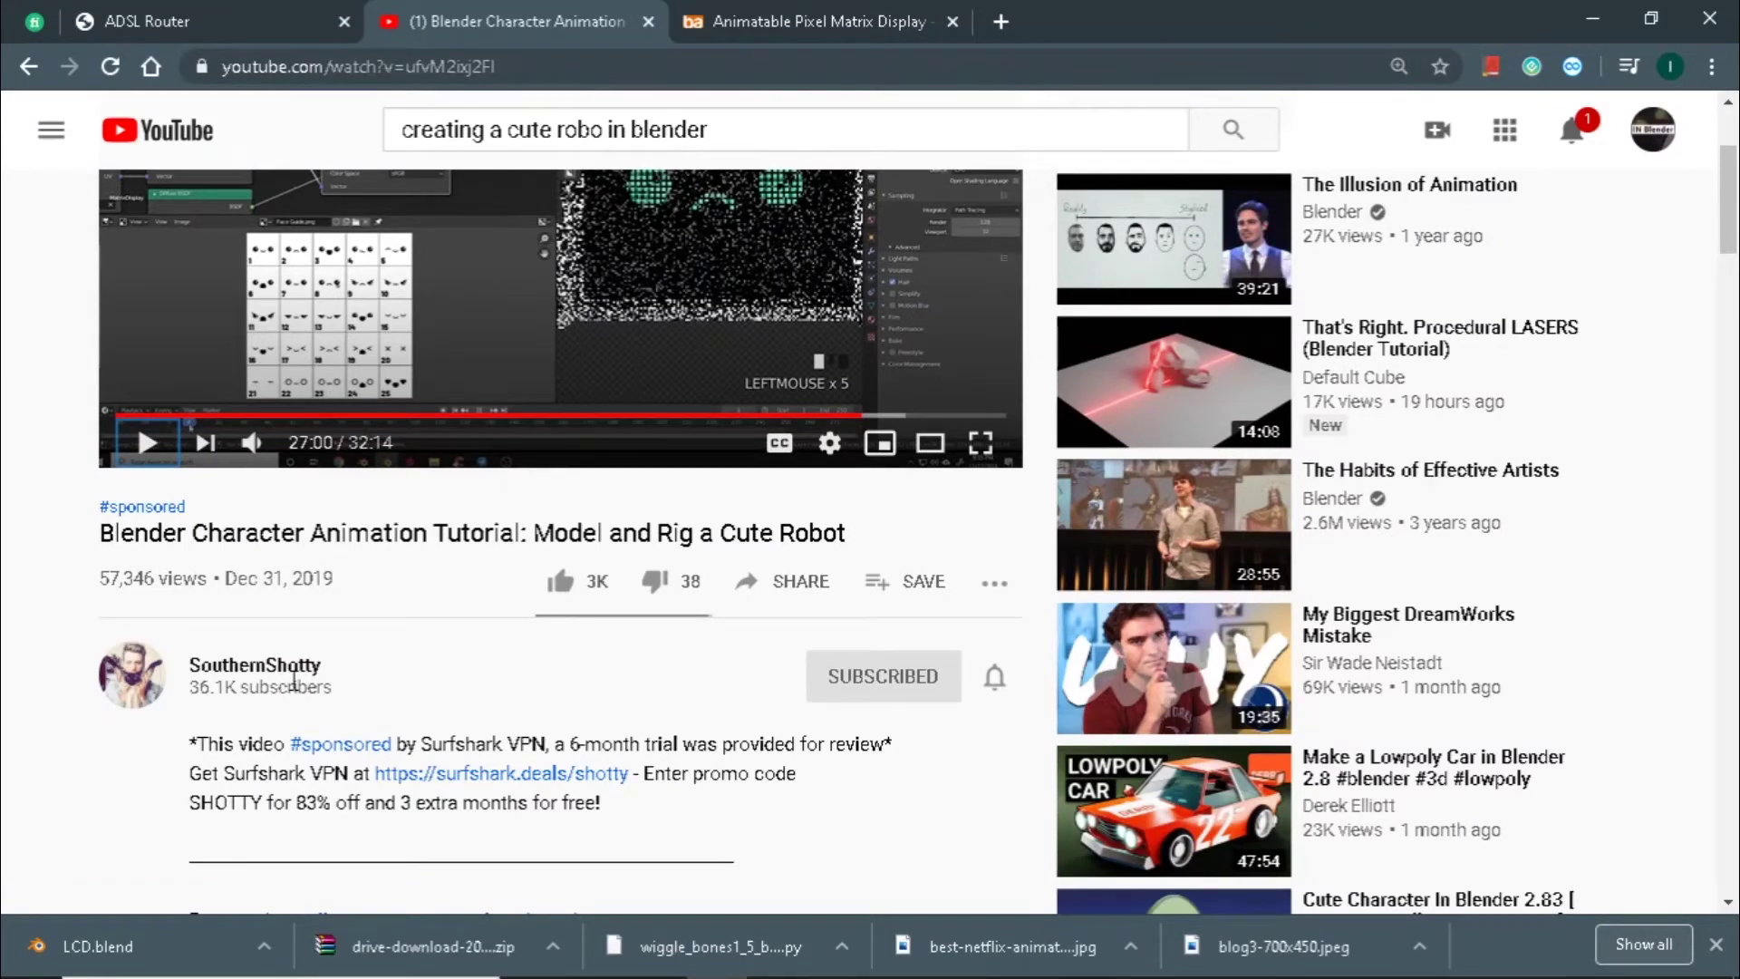
scroll(404, 563, "down", 3)
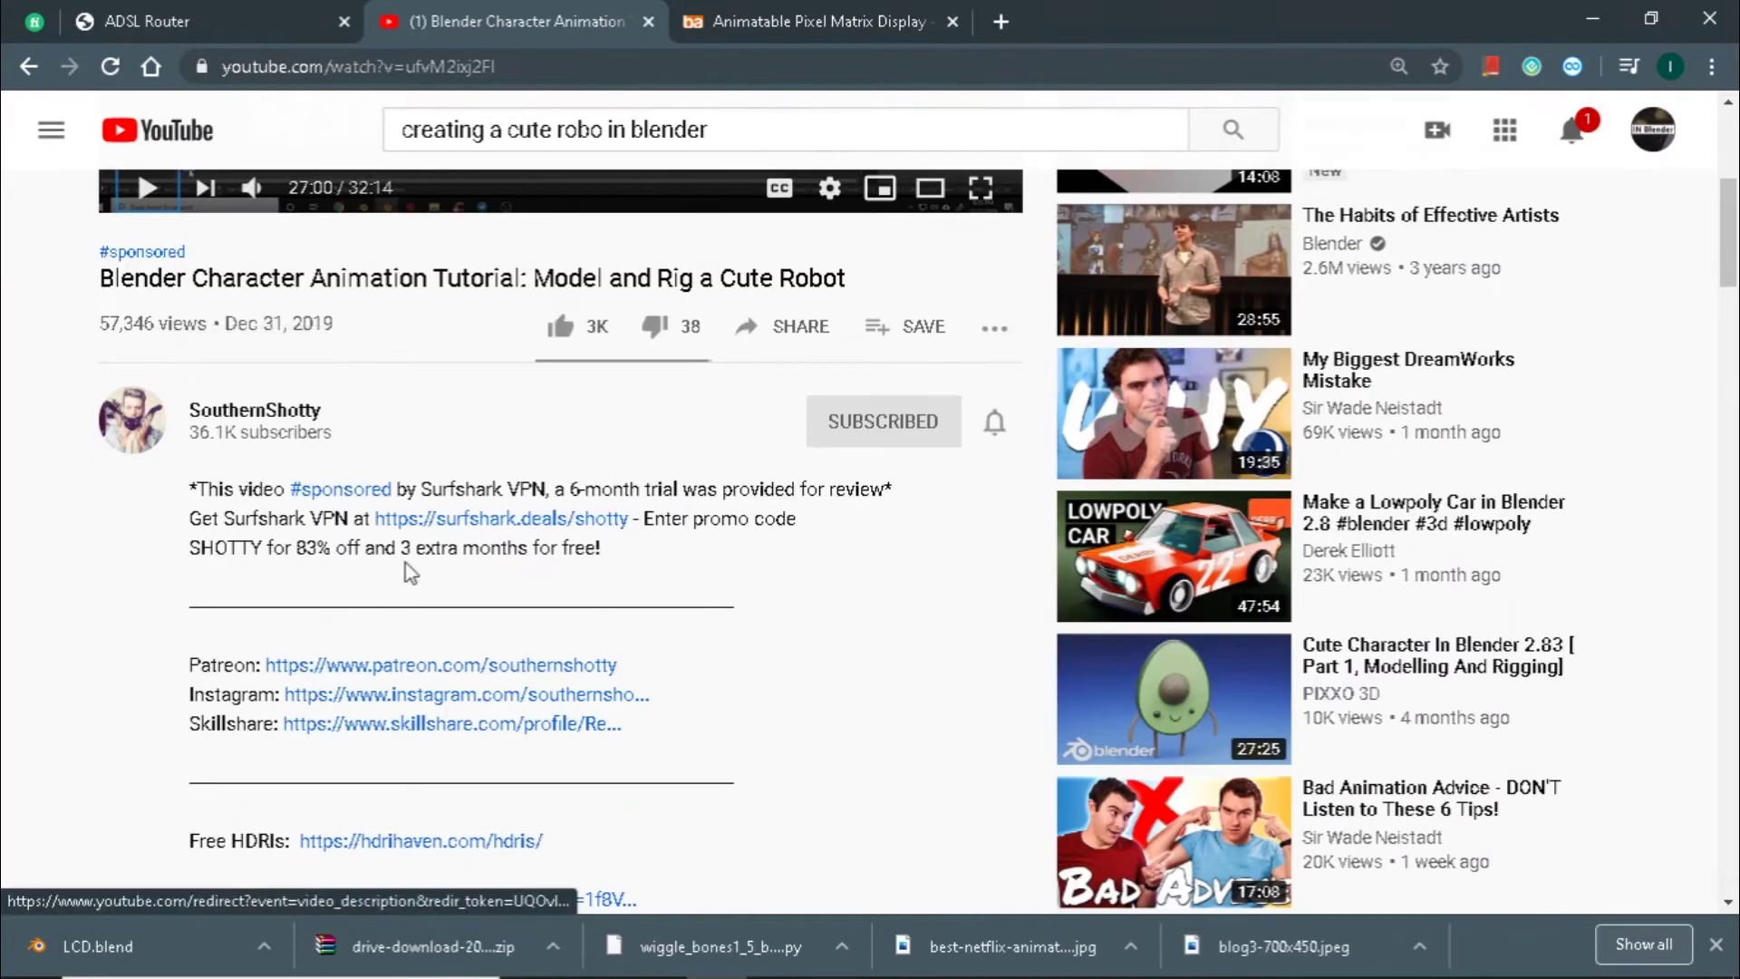
scroll(276, 645, "up", 5)
scroll(555, 668, "down", 5)
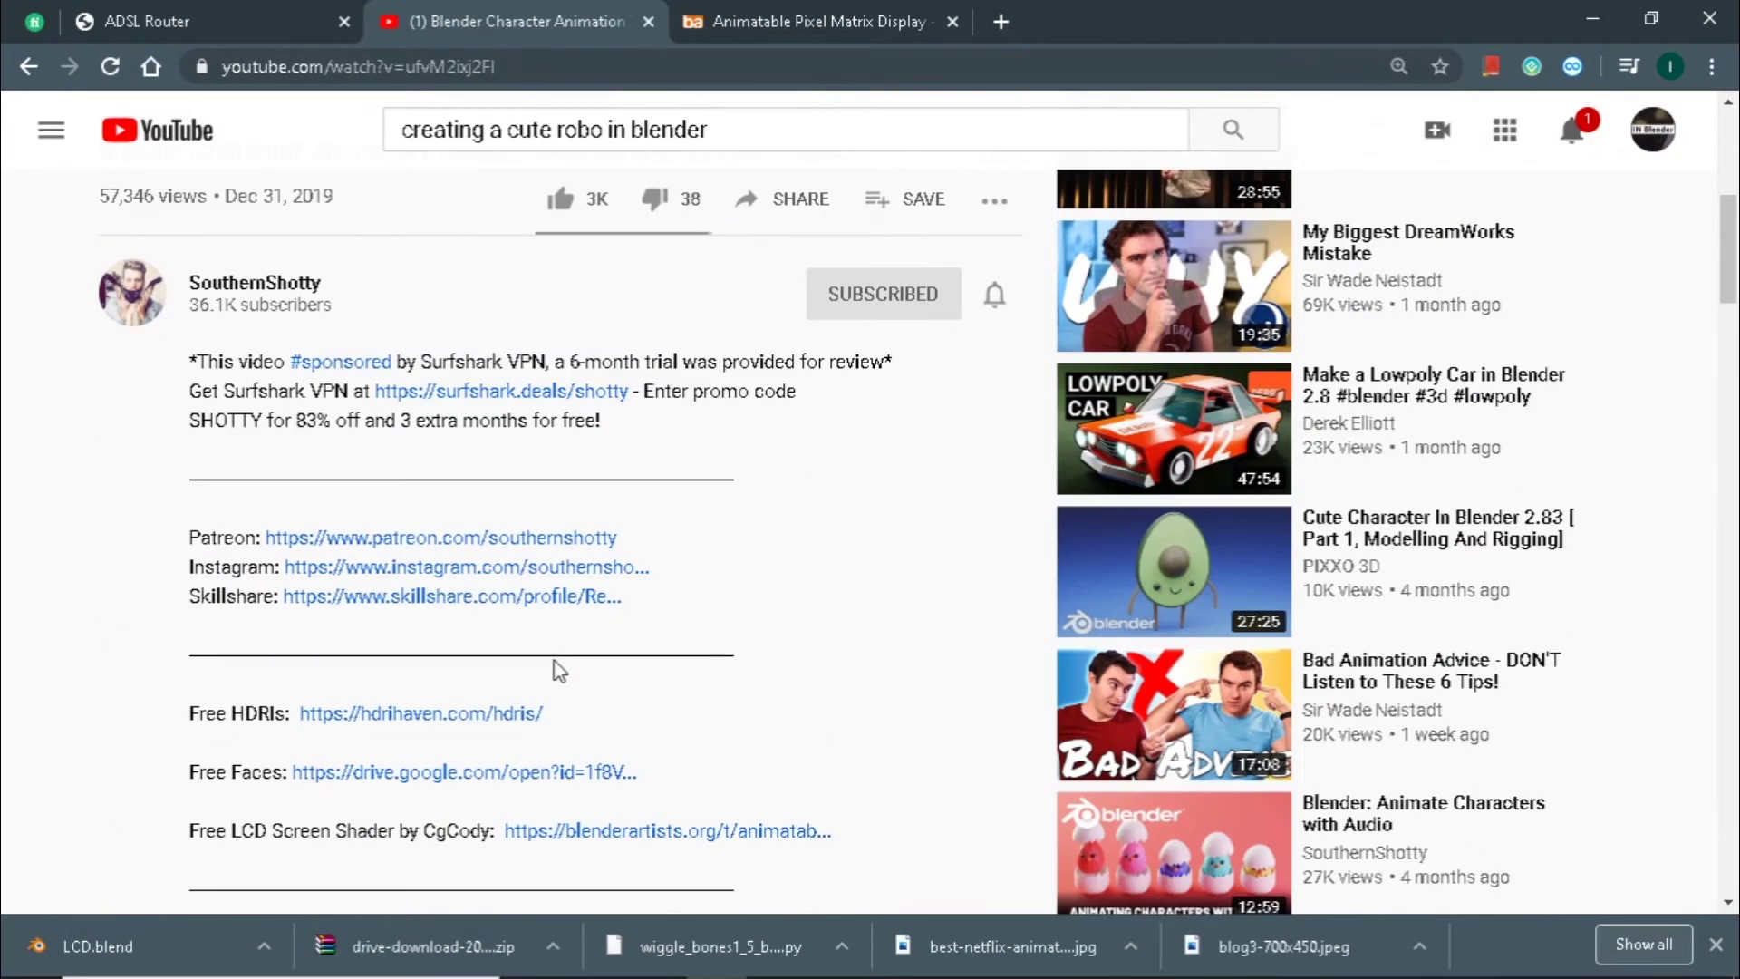
scroll(435, 644, "down", 3)
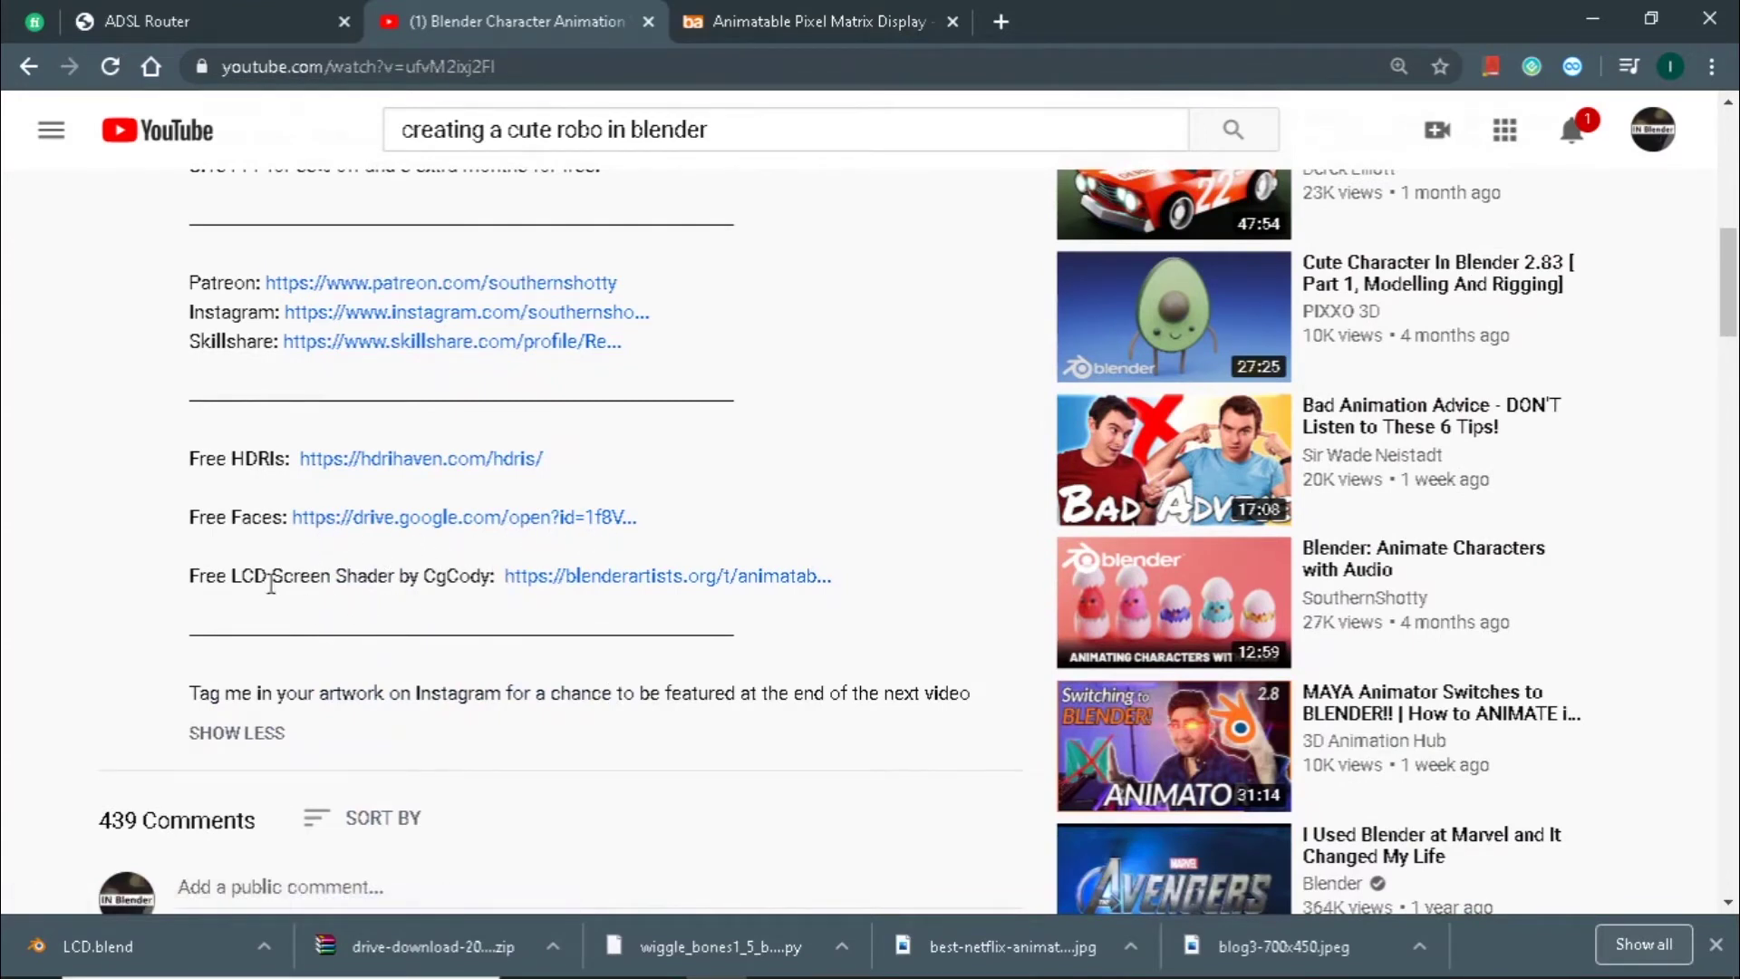
- Examine the Animatable Pixel Matrix Display examples on Blender Artists, then return to the YouTube video page
left_click(797, 16)
left_click(562, 13)
left_click(876, 9)
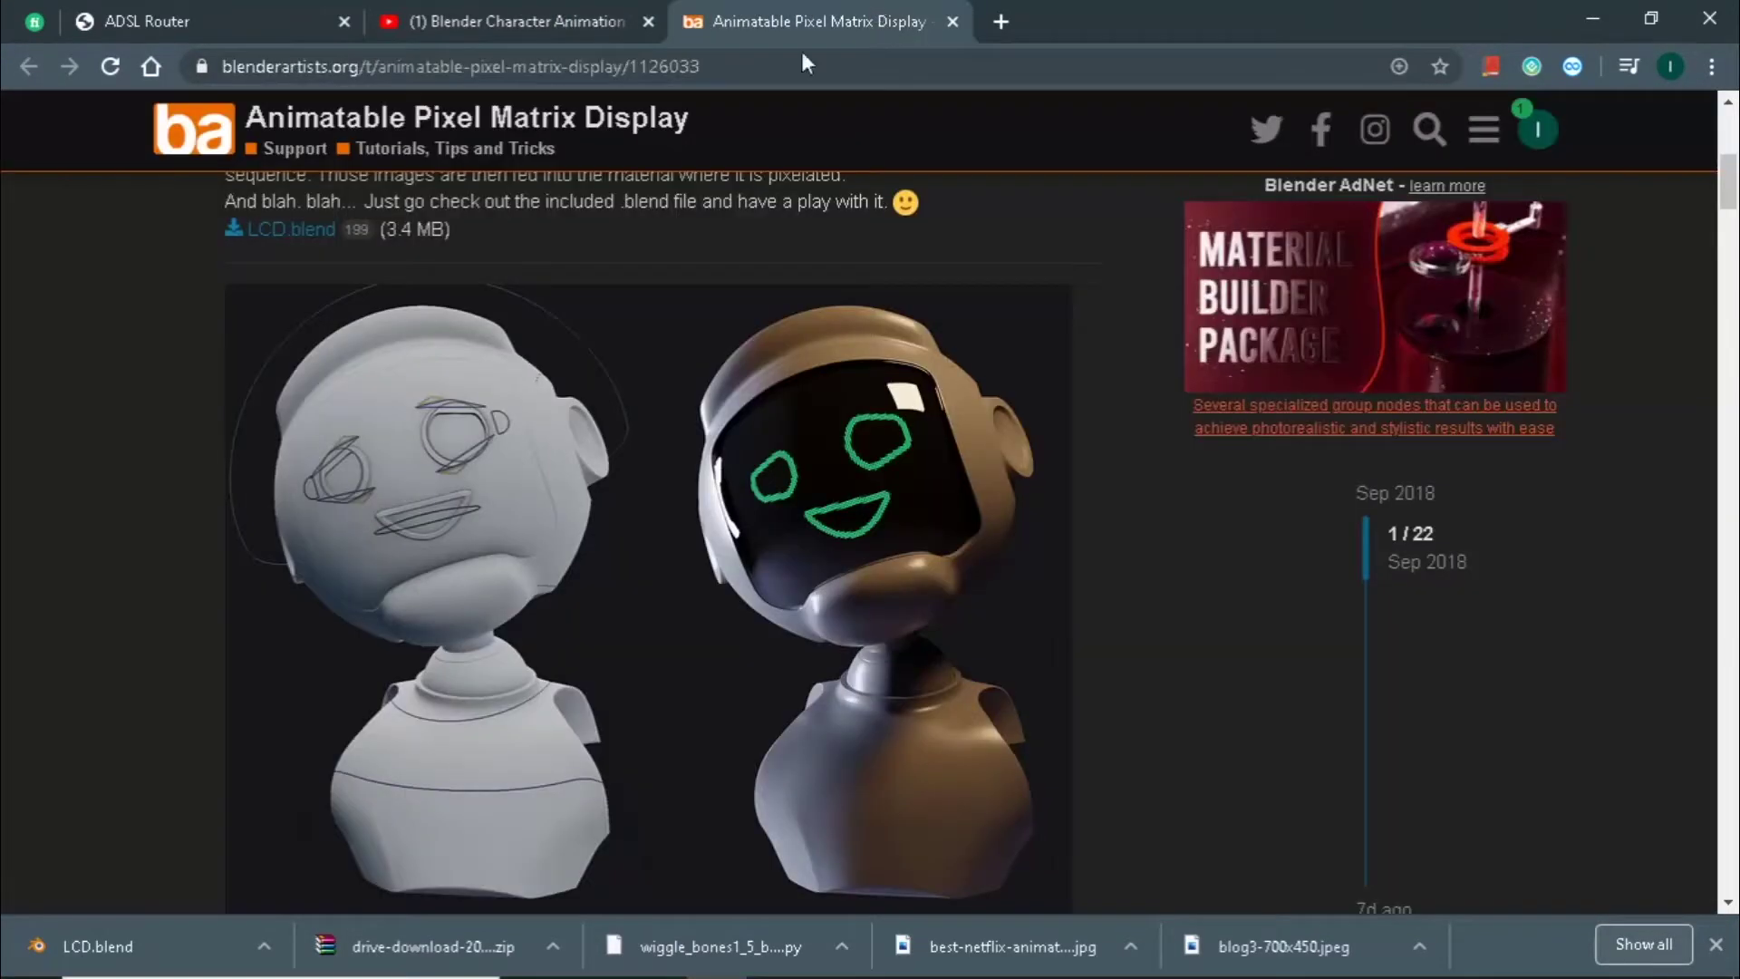
scroll(988, 598, "down", 5)
scroll(979, 580, "up", 7)
scroll(972, 566, "down", 7)
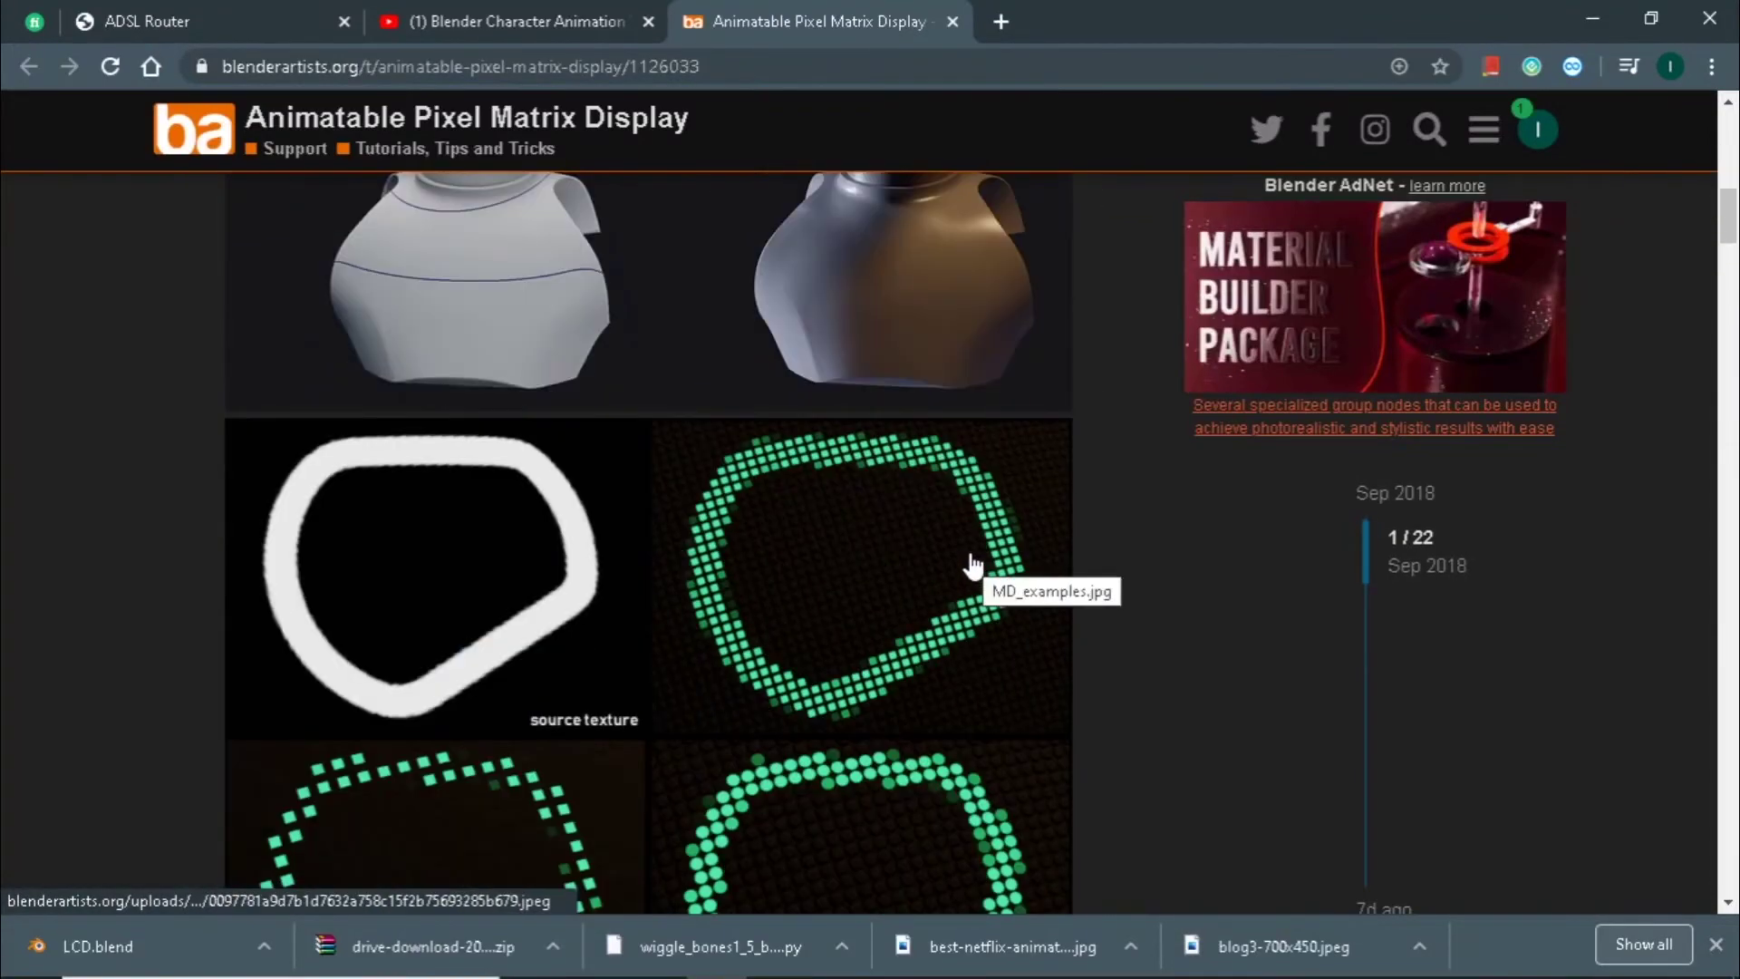
scroll(972, 566, "down", 5)
scroll(851, 474, "up", 5)
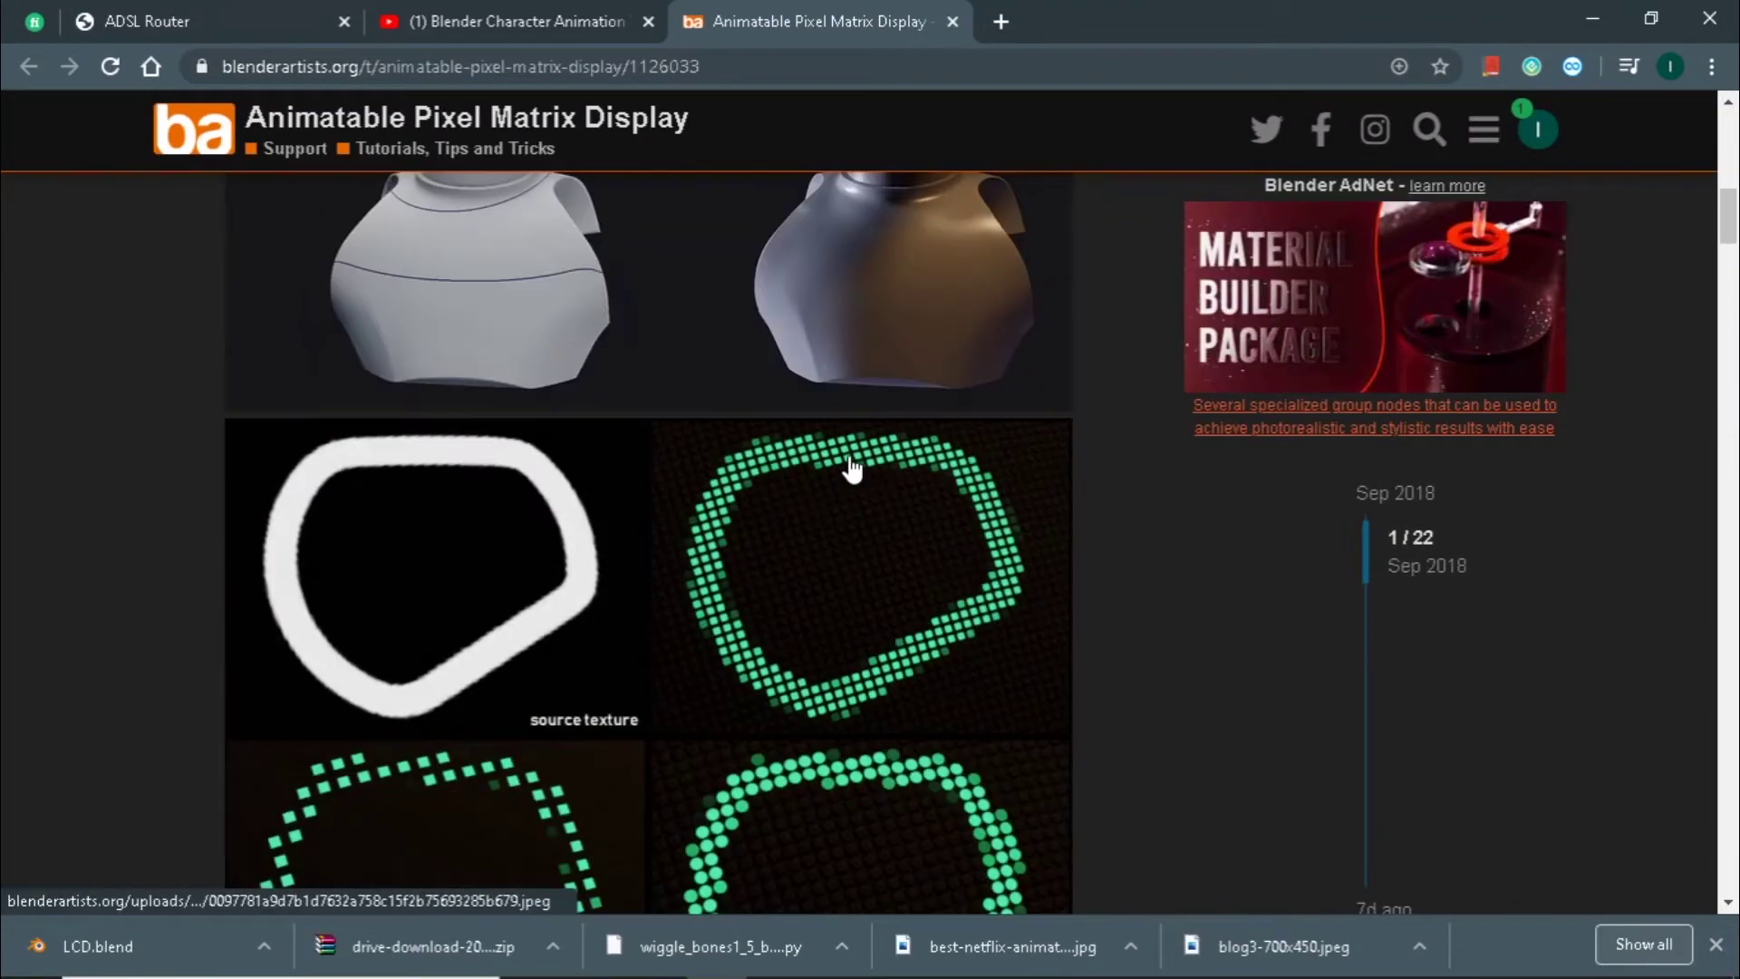
left_click(506, 13)
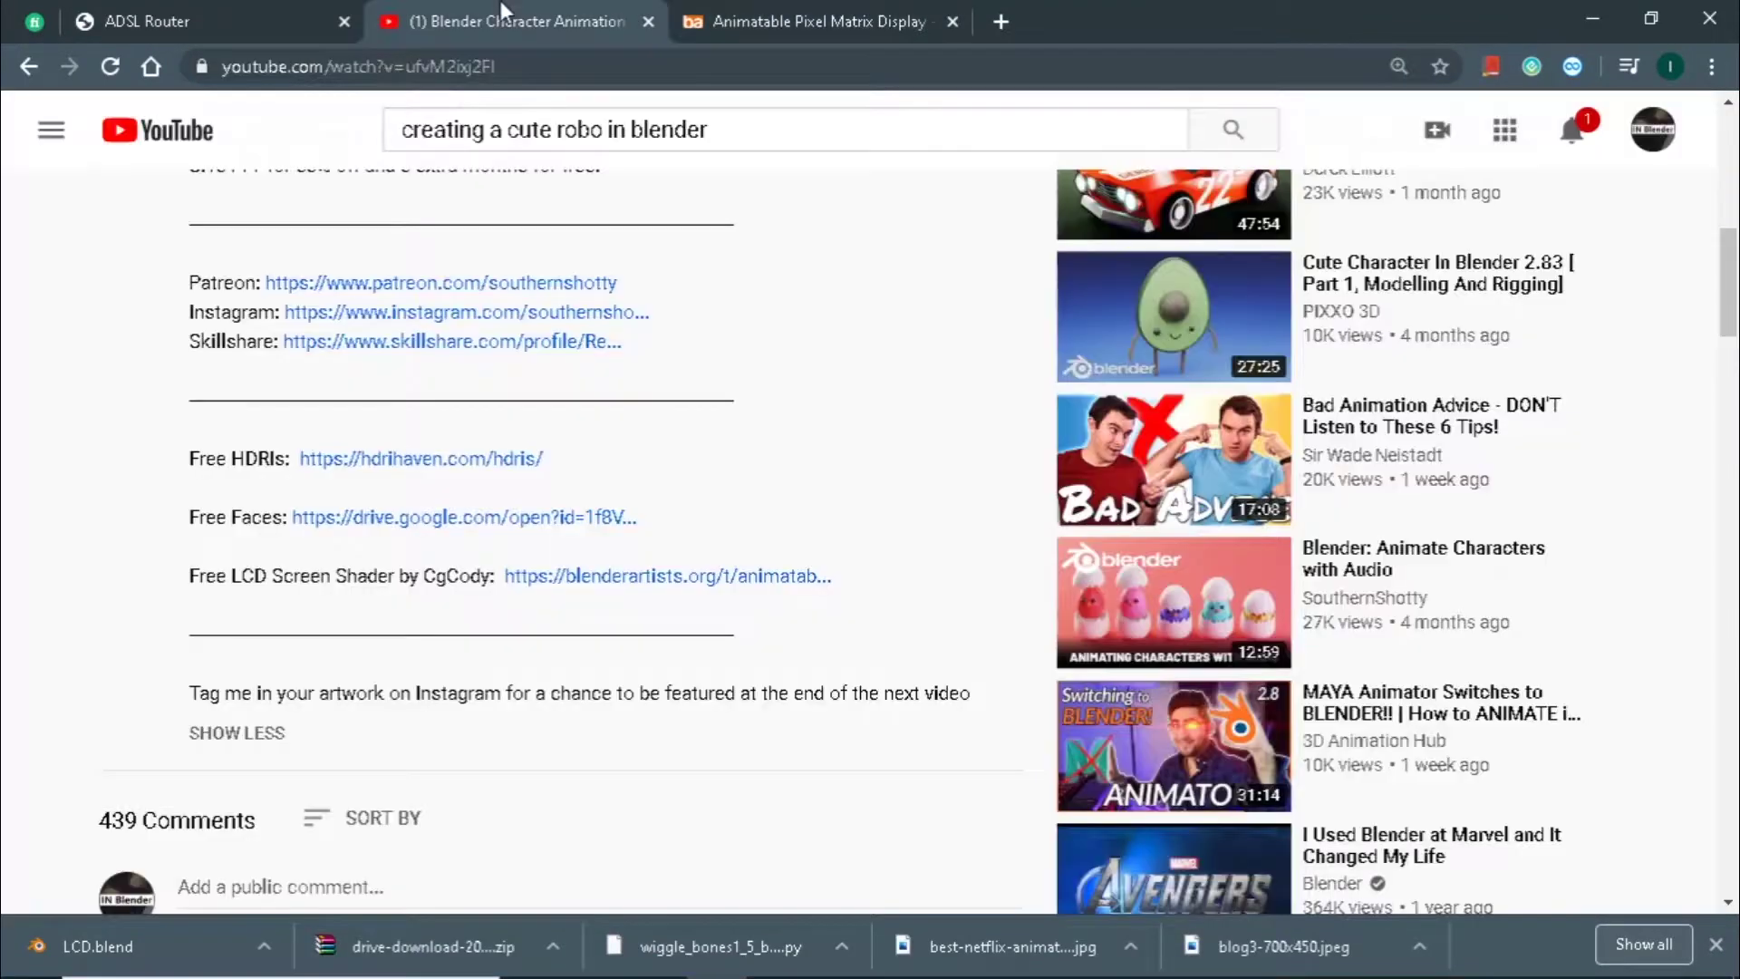
- Open the Animatable Pixel Matrix Display thread on Blender Artists and examine its LCD.blend download link, example images and replies
scroll(680, 498, "down", 3)
scroll(511, 432, "up", 3)
left_click(847, 18)
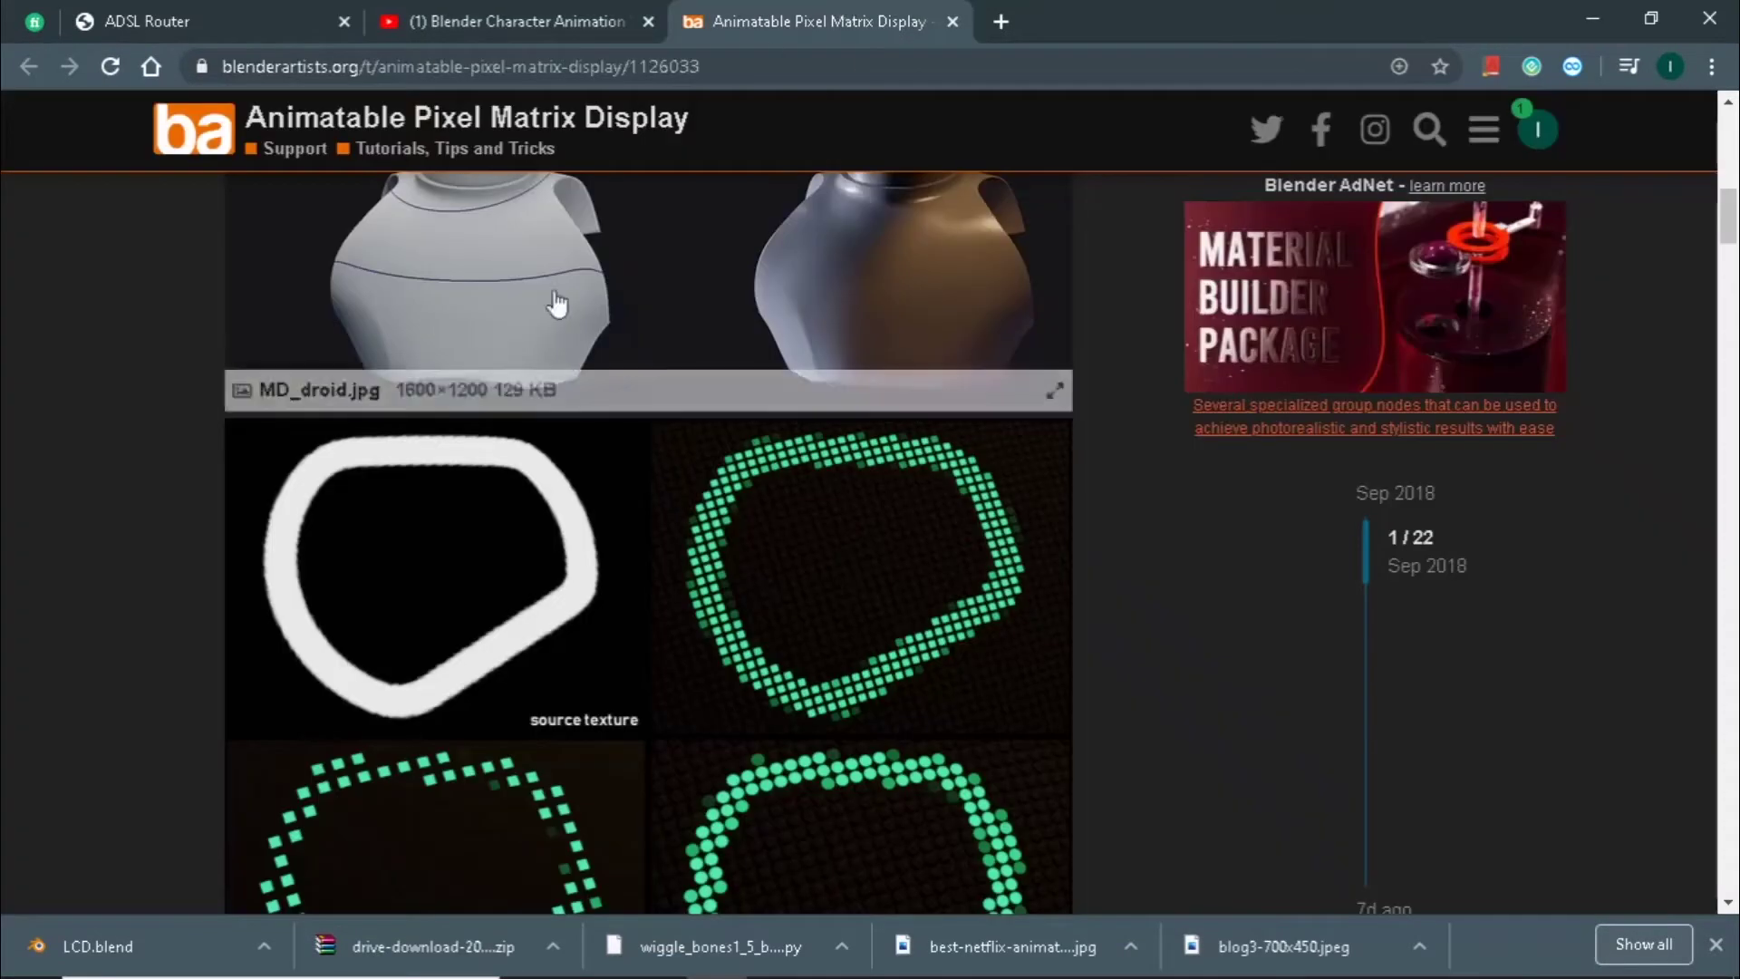
scroll(557, 304, "up", 7)
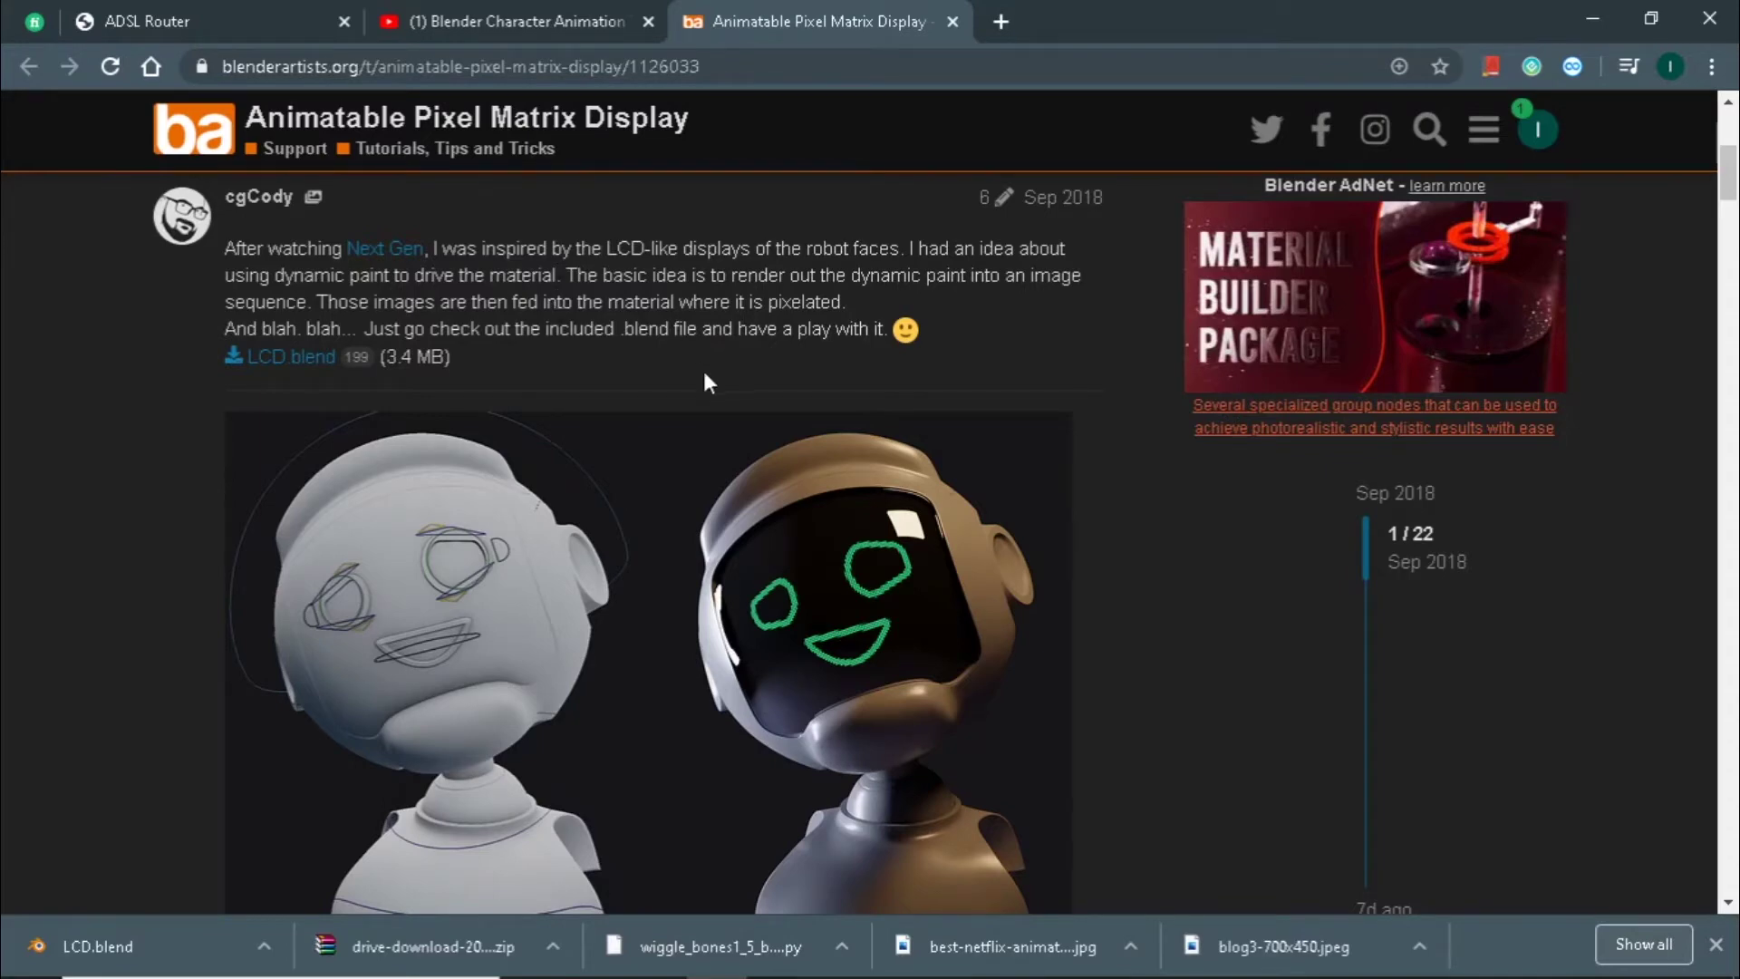
scroll(687, 413, "down", 10)
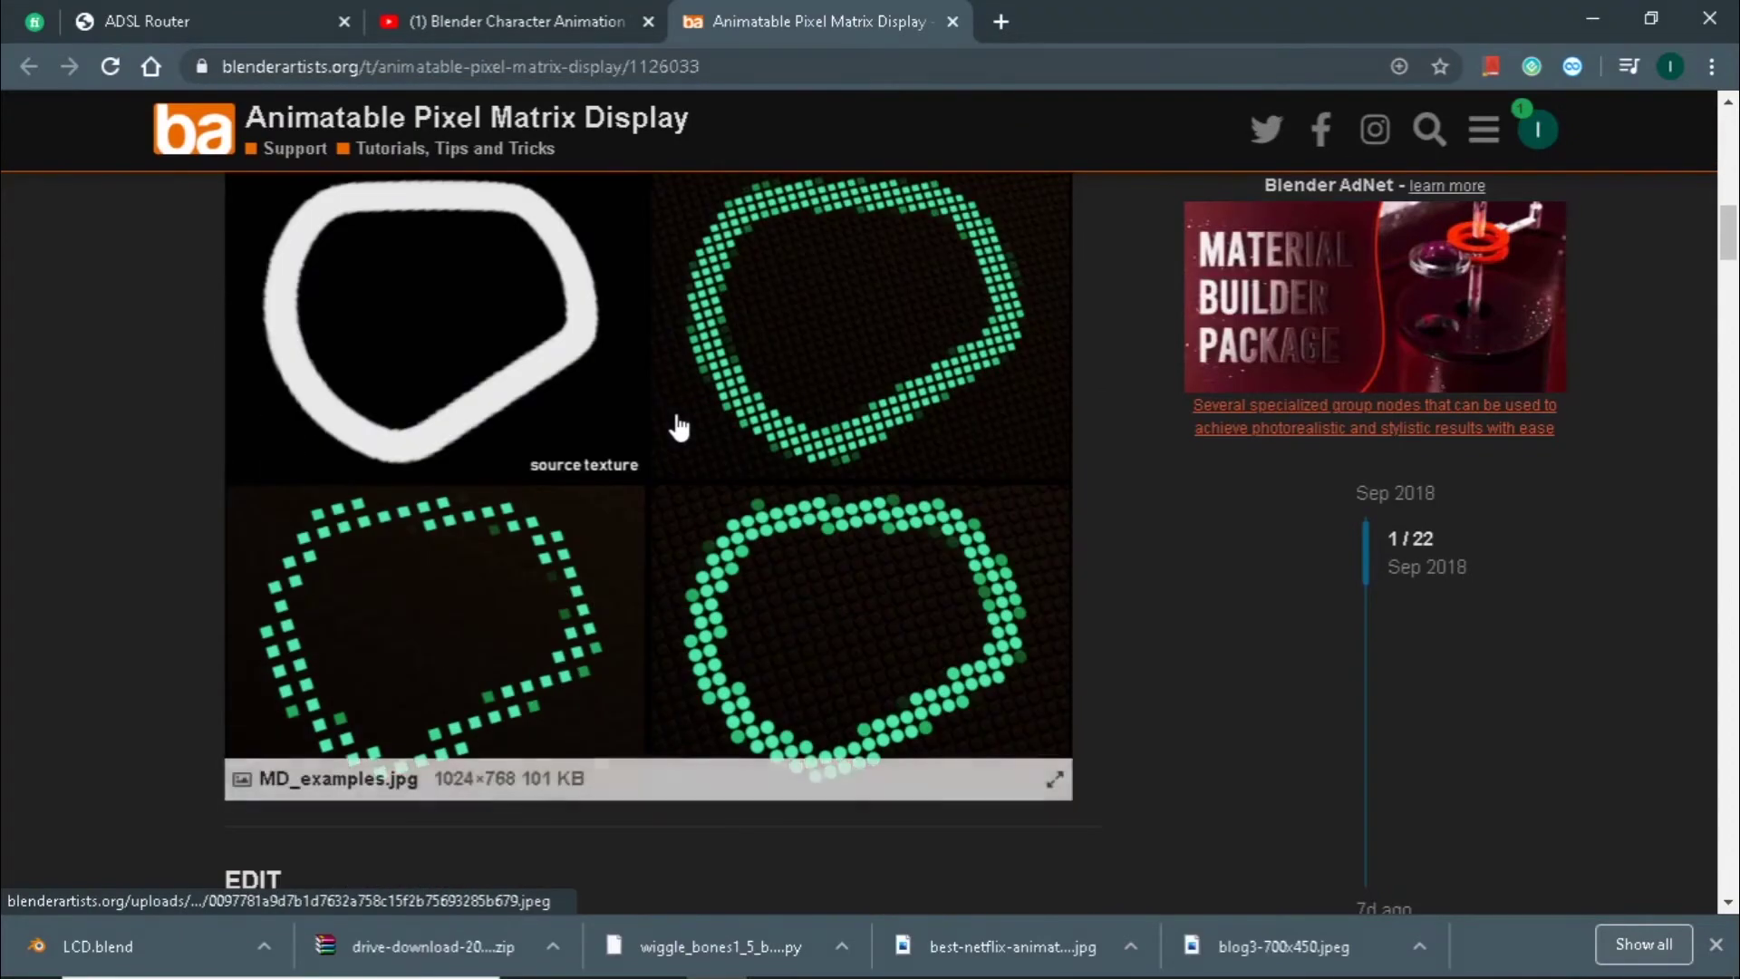
scroll(671, 390, "down", 5)
scroll(656, 353, "down", 3)
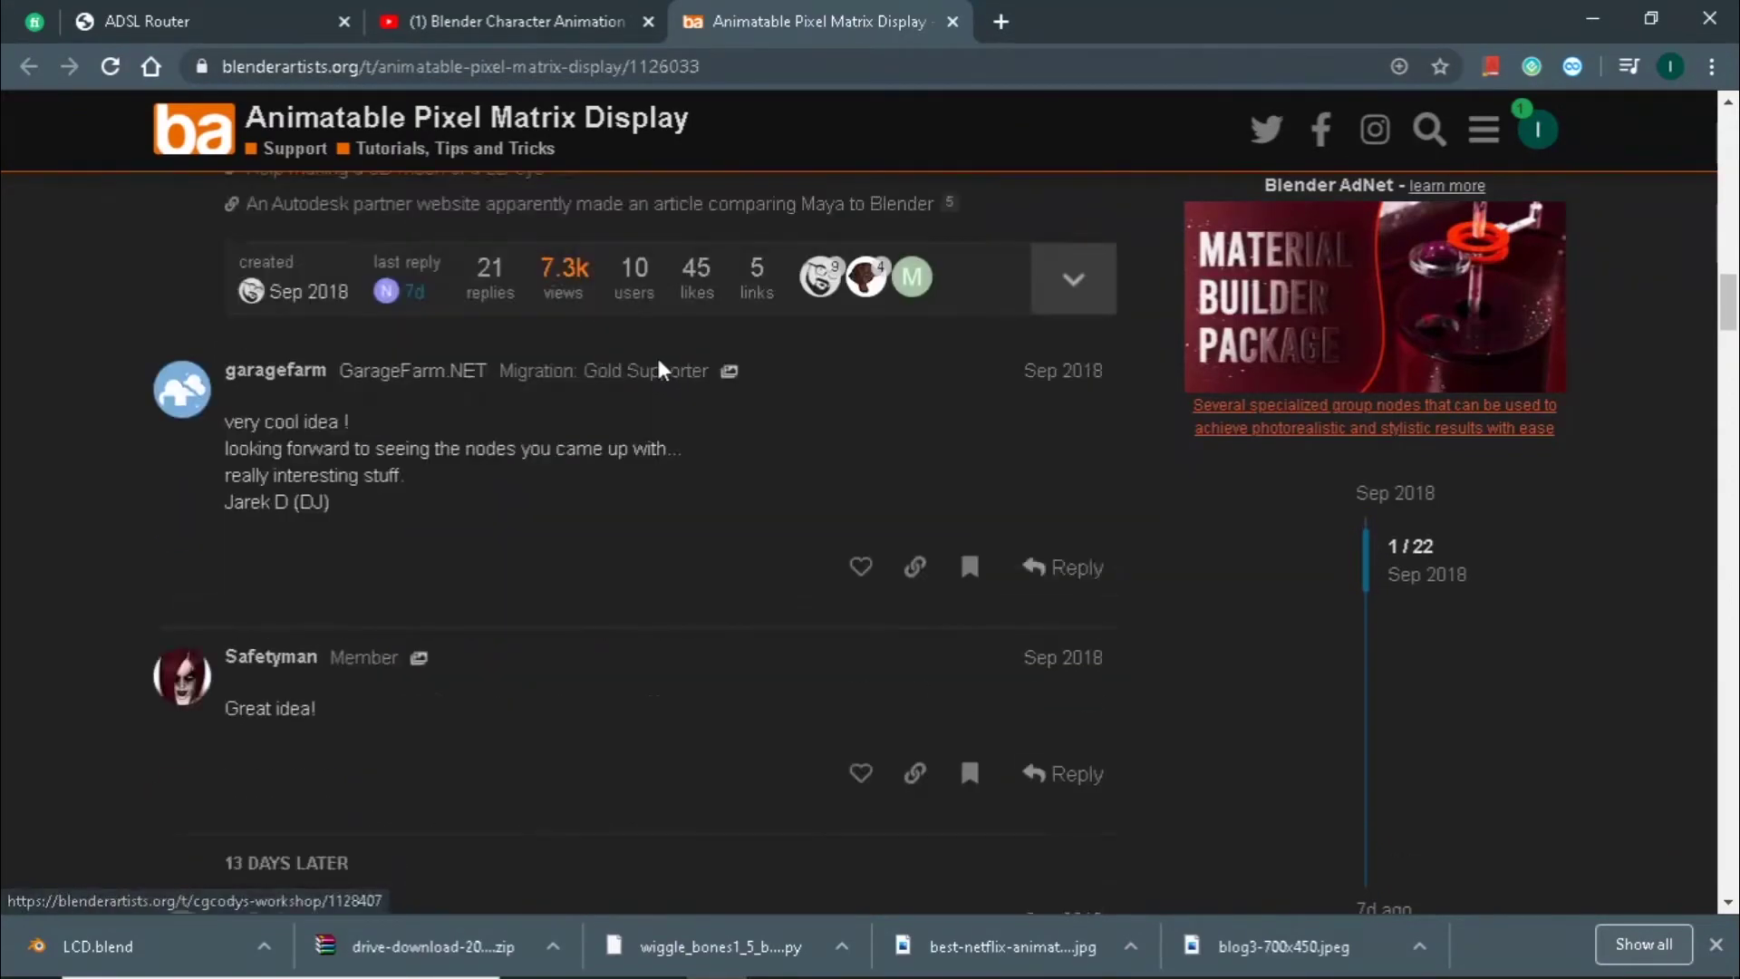
scroll(659, 362, "up", 7)
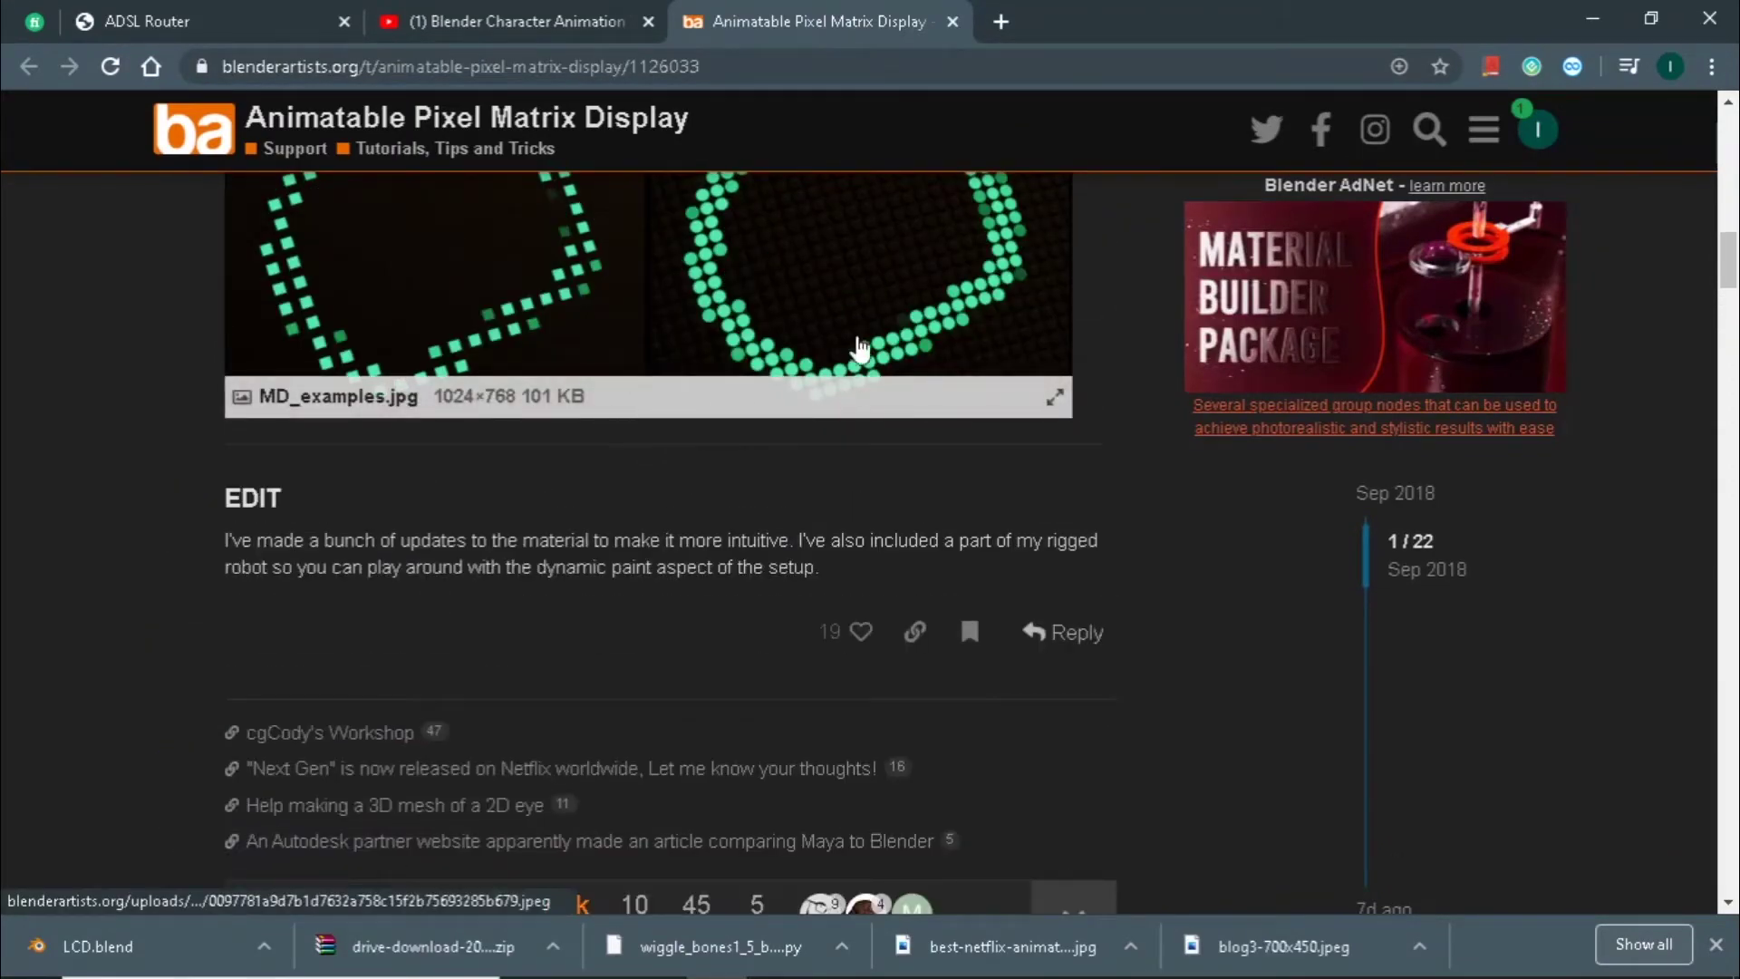
scroll(1009, 412, "up", 15)
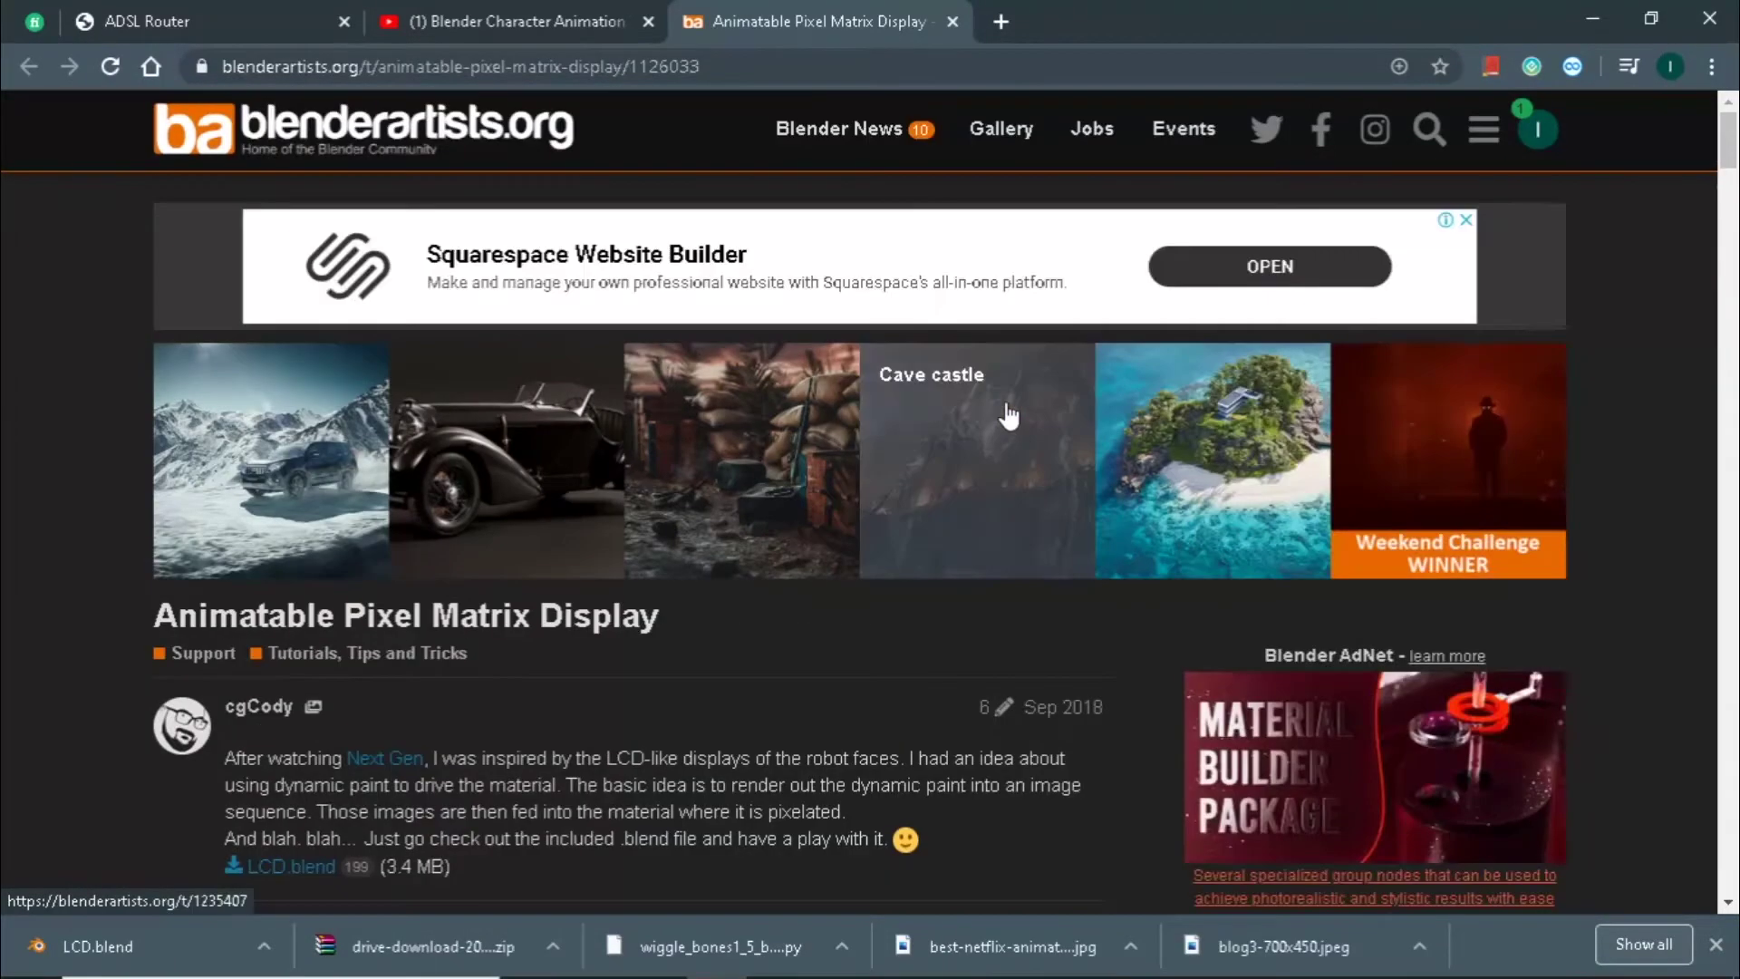
- Return to the YouTube robot tutorial and review its title and the free faces and LCD shader links in the description
left_click(555, 20)
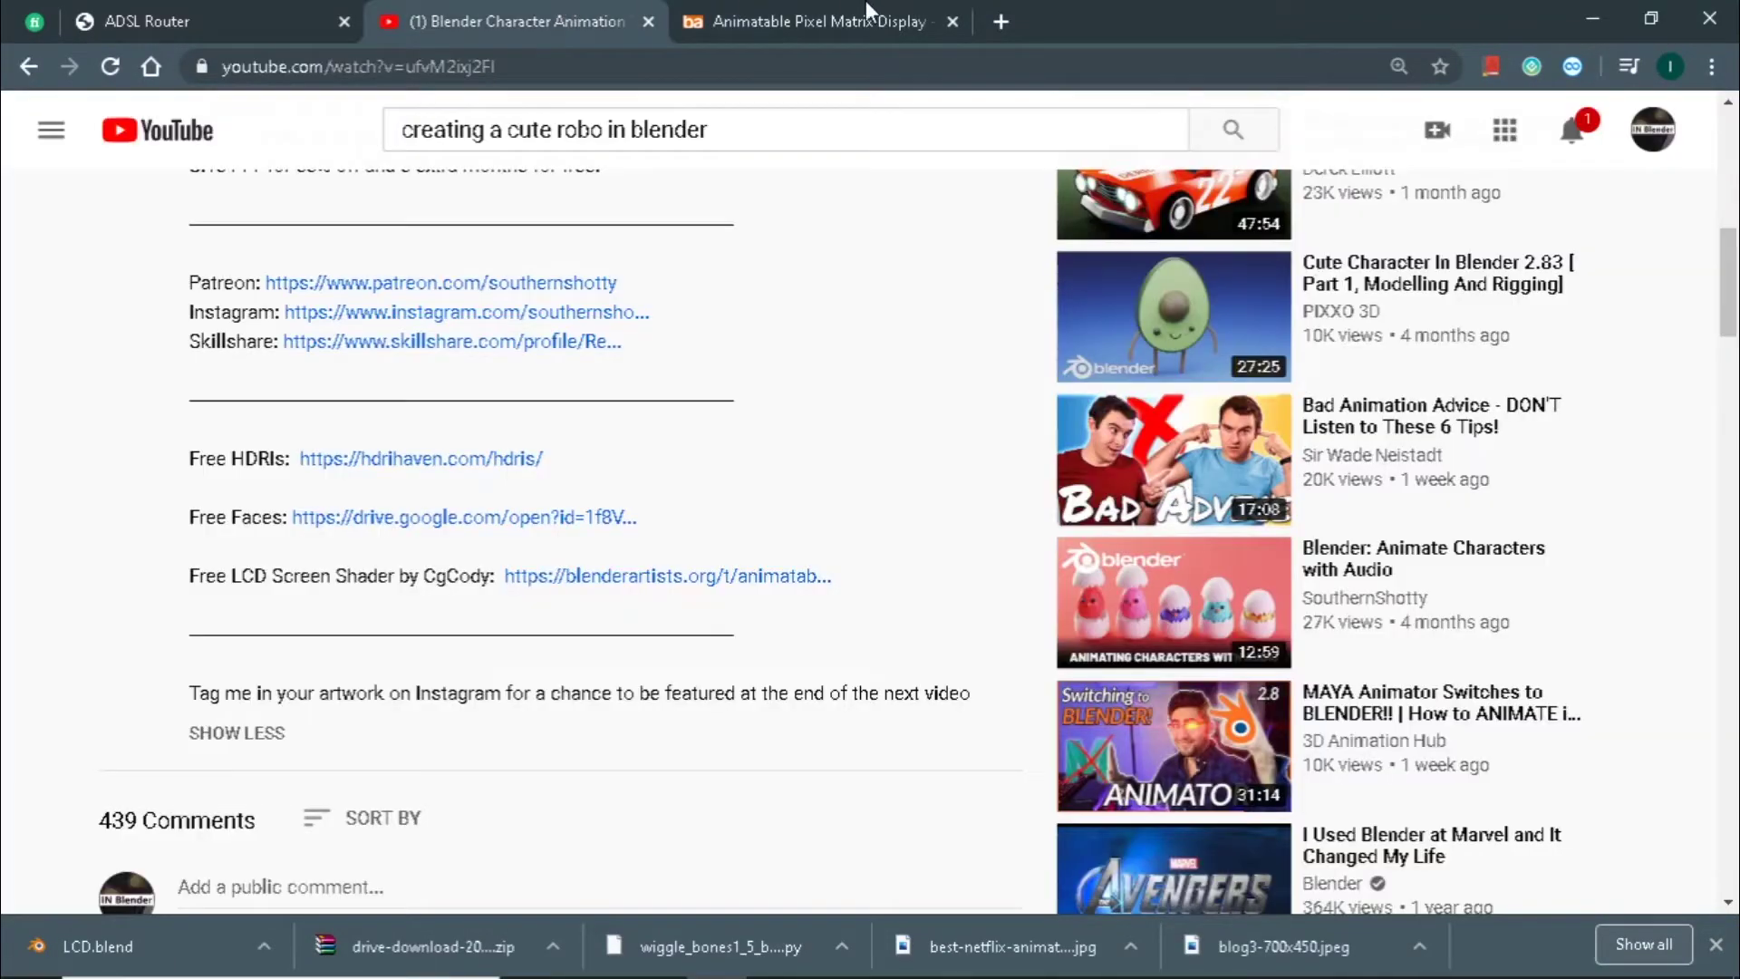
scroll(522, 214, "up", 7)
scroll(522, 214, "down", 7)
scroll(303, 609, "up", 7)
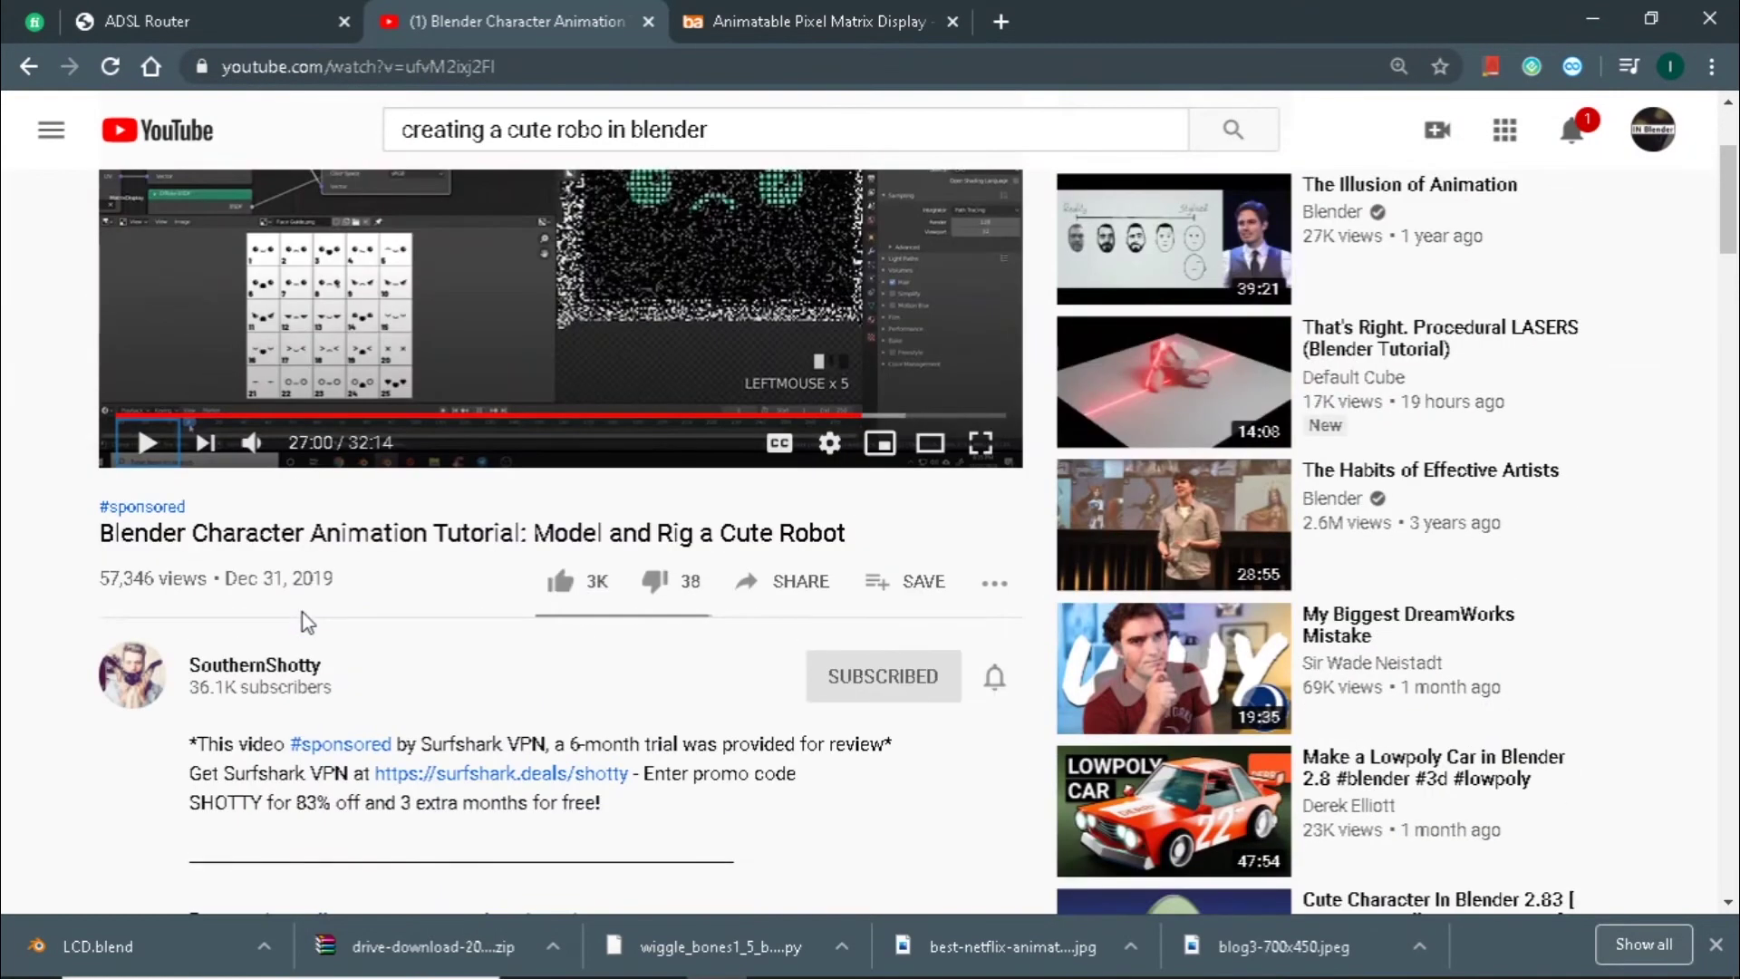
scroll(329, 720, "down", 5)
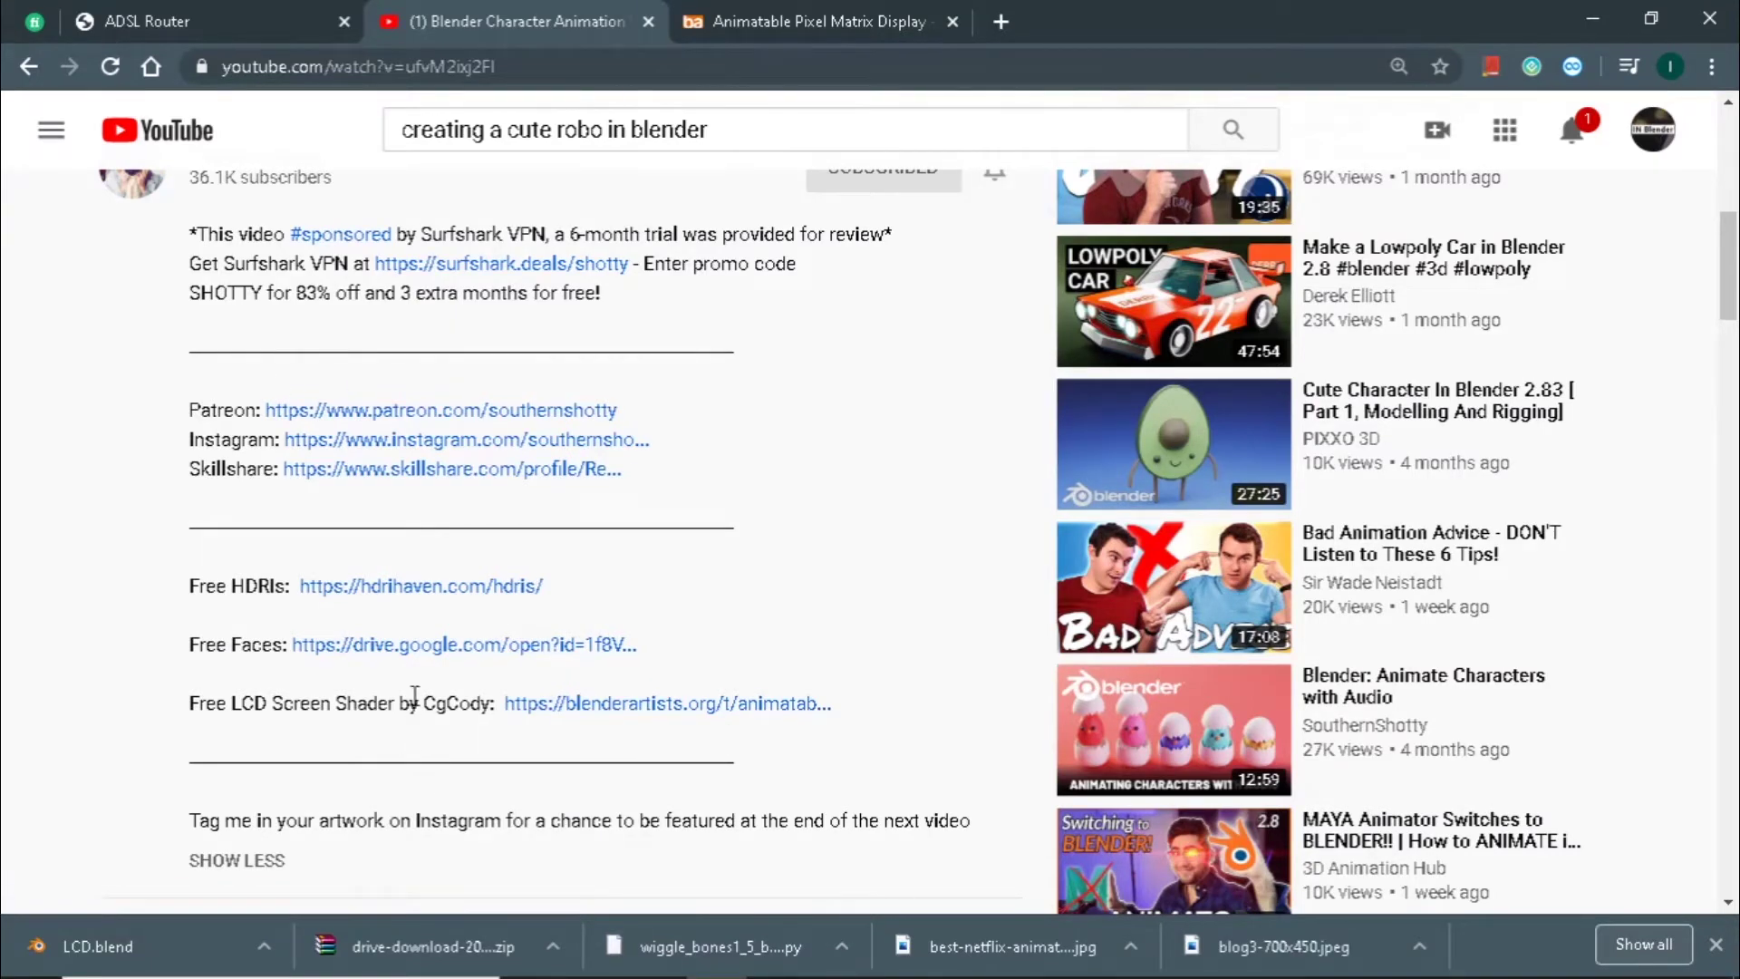
scroll(466, 676, "down", 4)
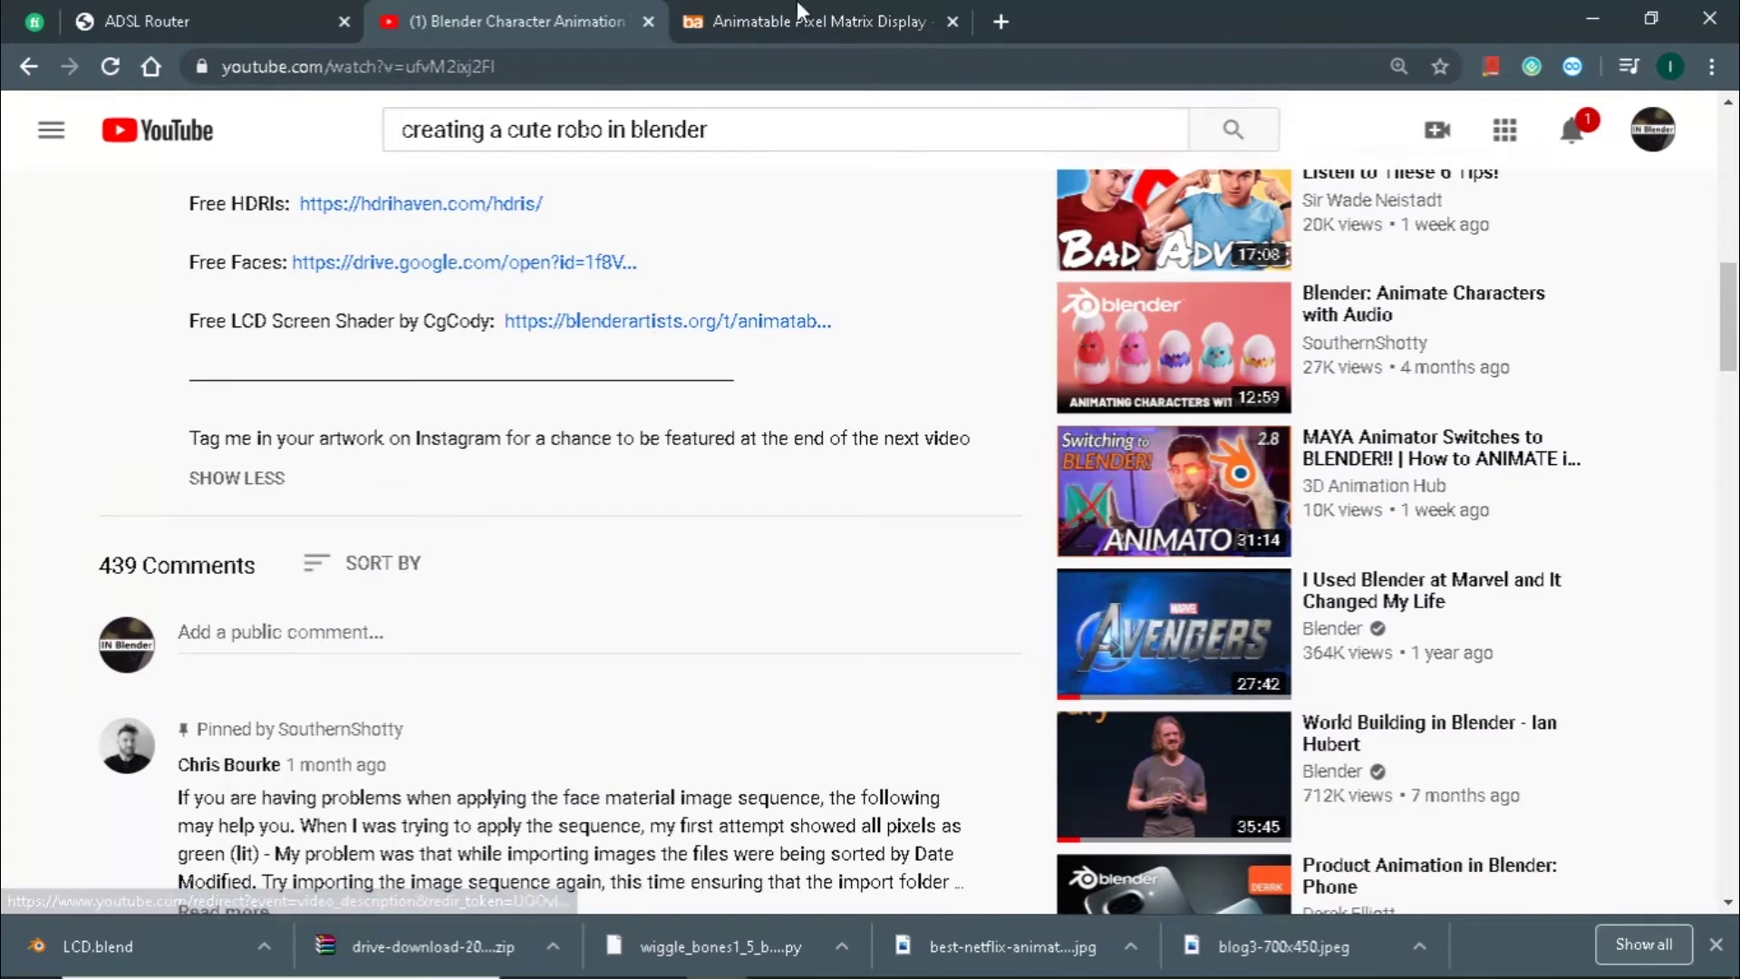
- Switch to Blender and append the MatrixDisplay material from the Material folder of LCD.blend in the robot folder
mouse_move(1474, 970)
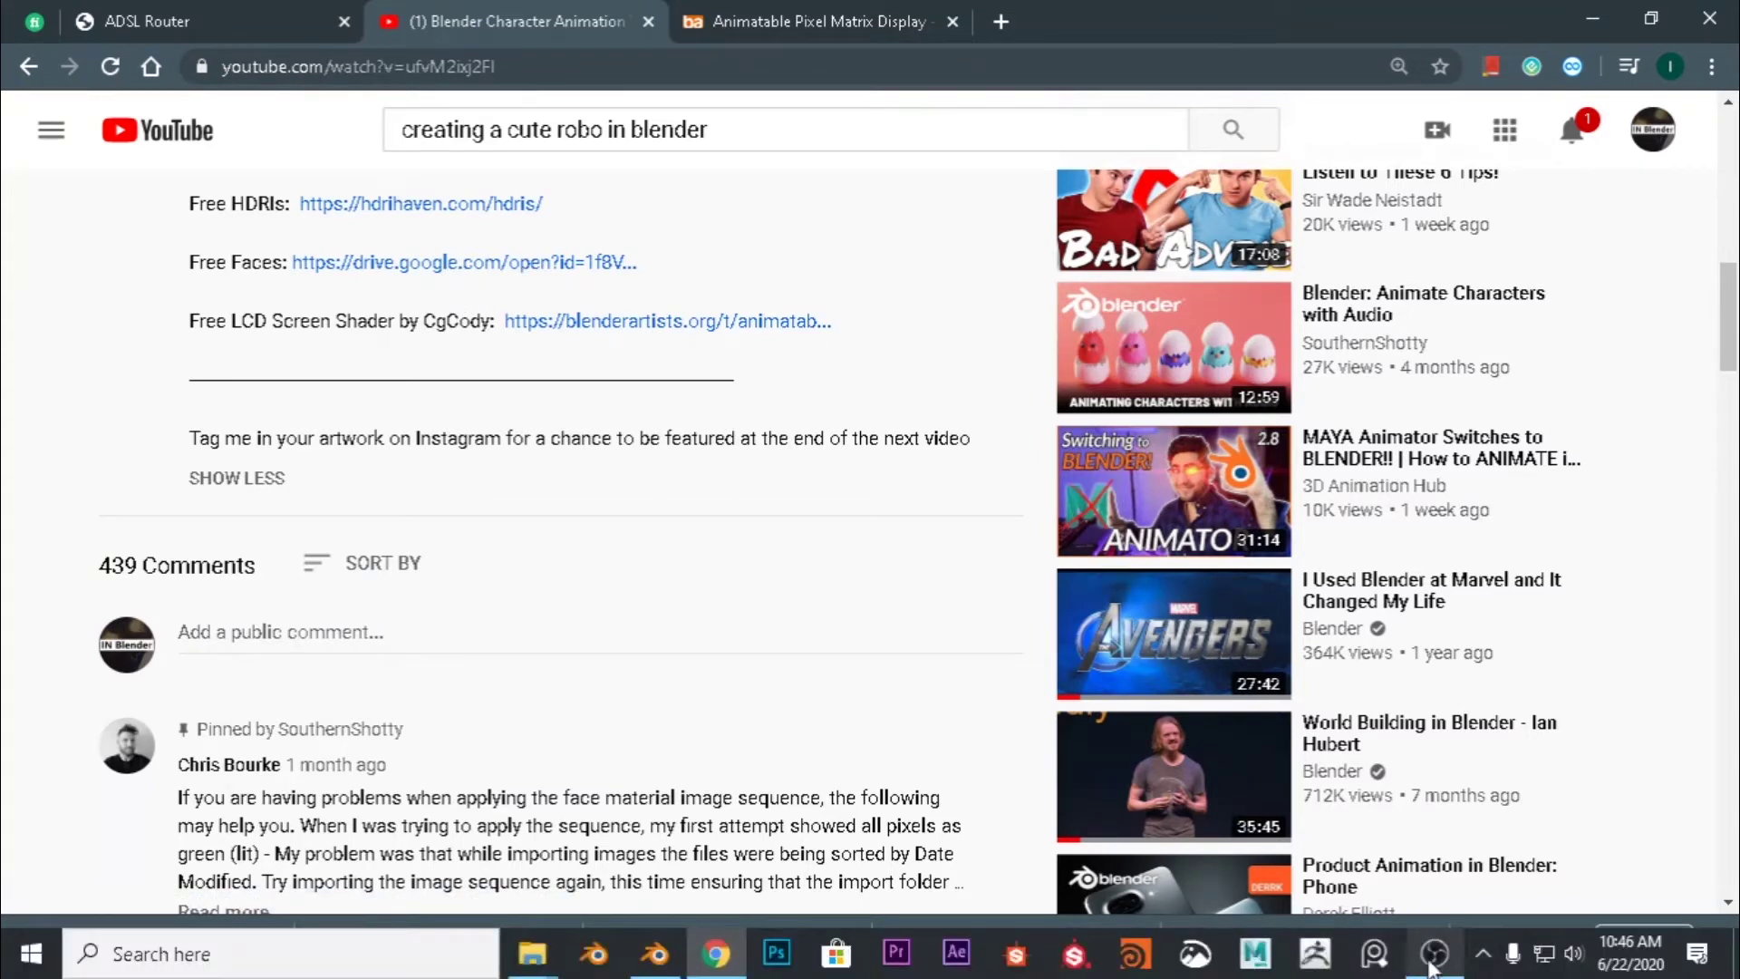
left_click(654, 953)
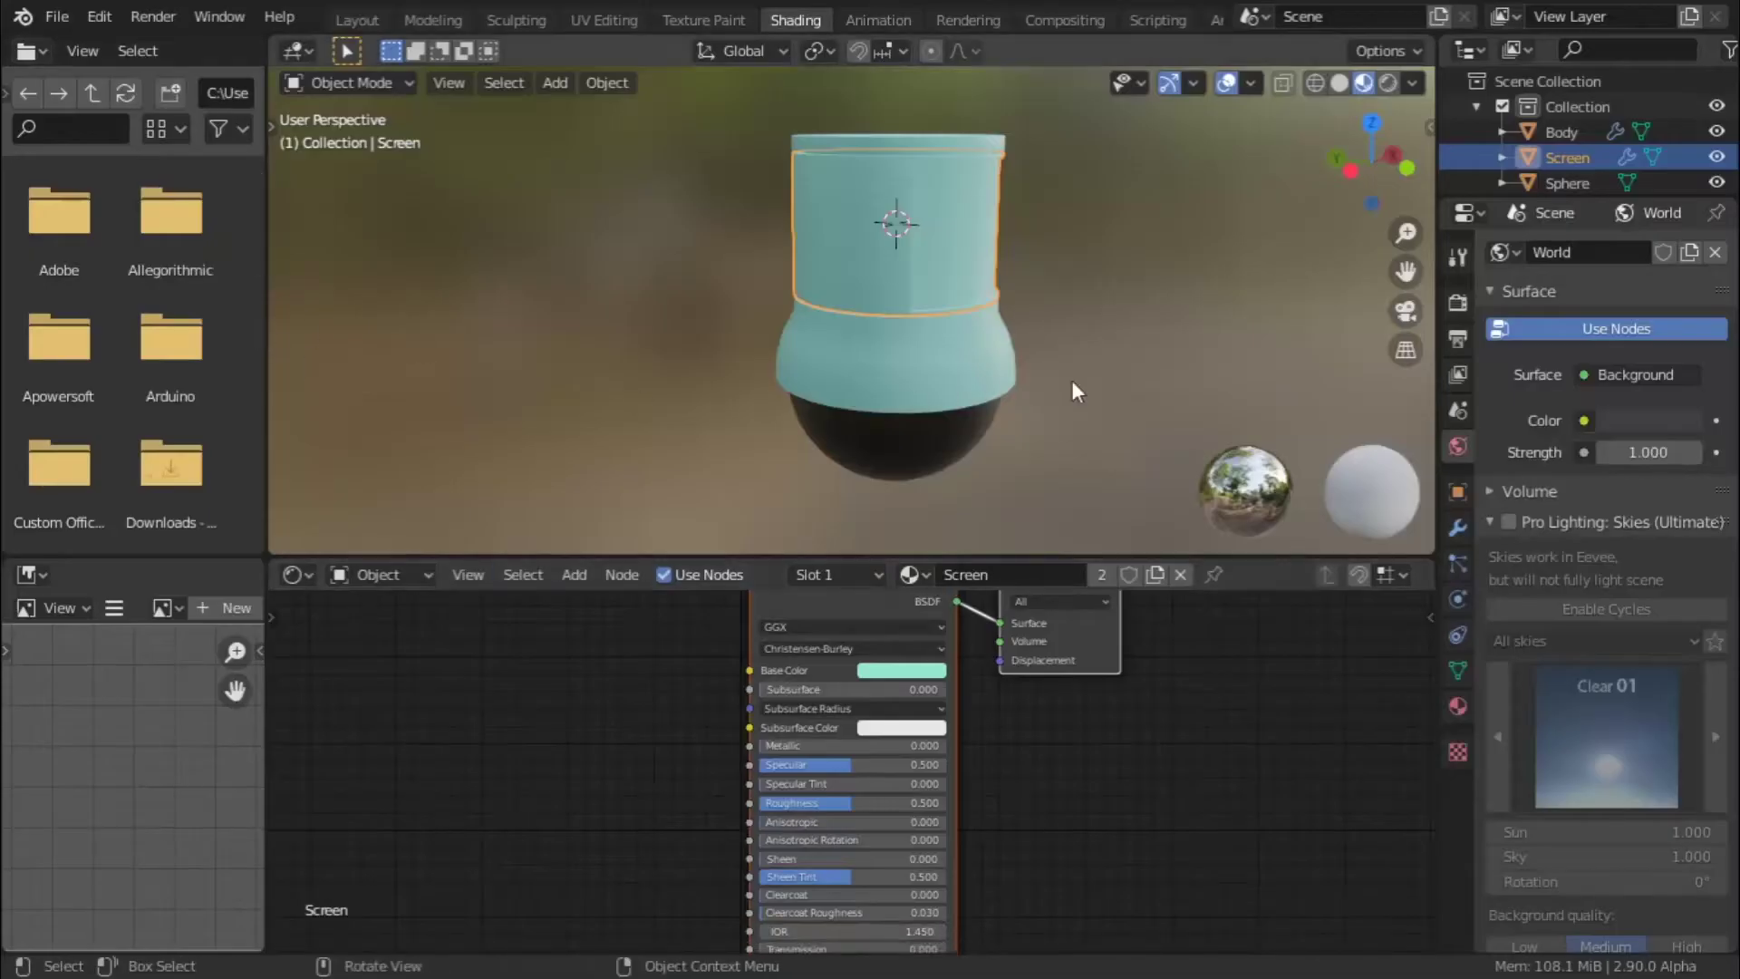
scroll(725, 317, "down", 3)
middle_click_drag(683, 306, 731, 329)
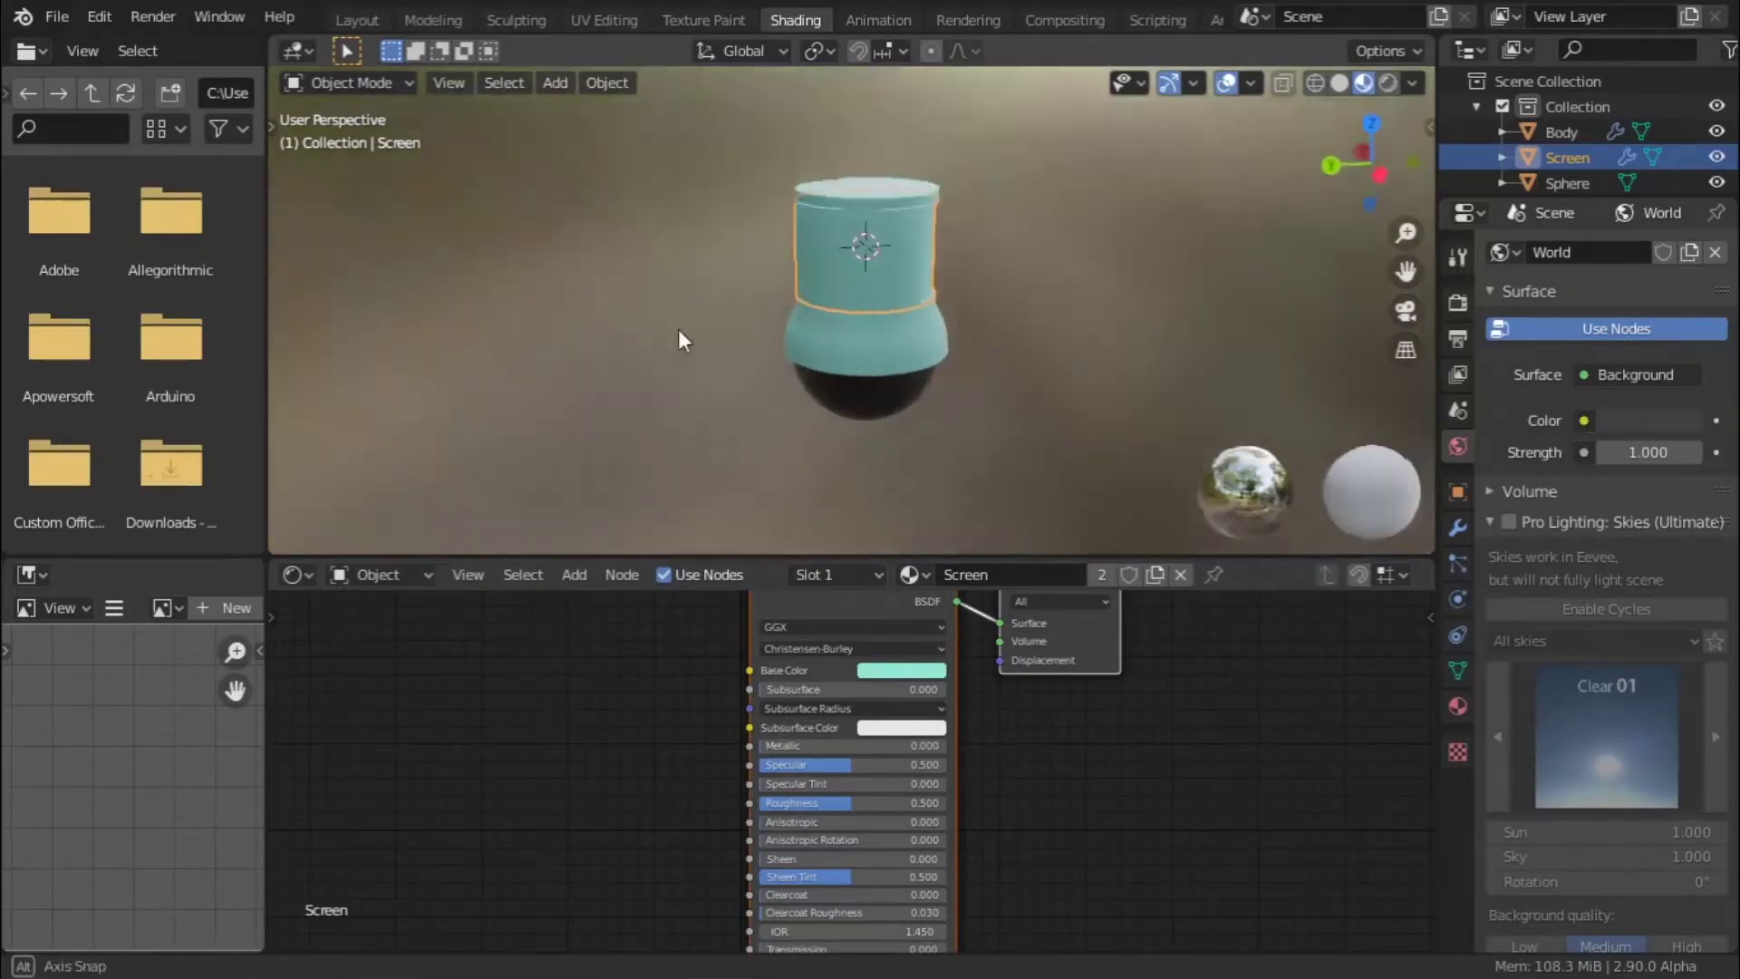
scroll(730, 329, "up", 4)
left_click(52, 13)
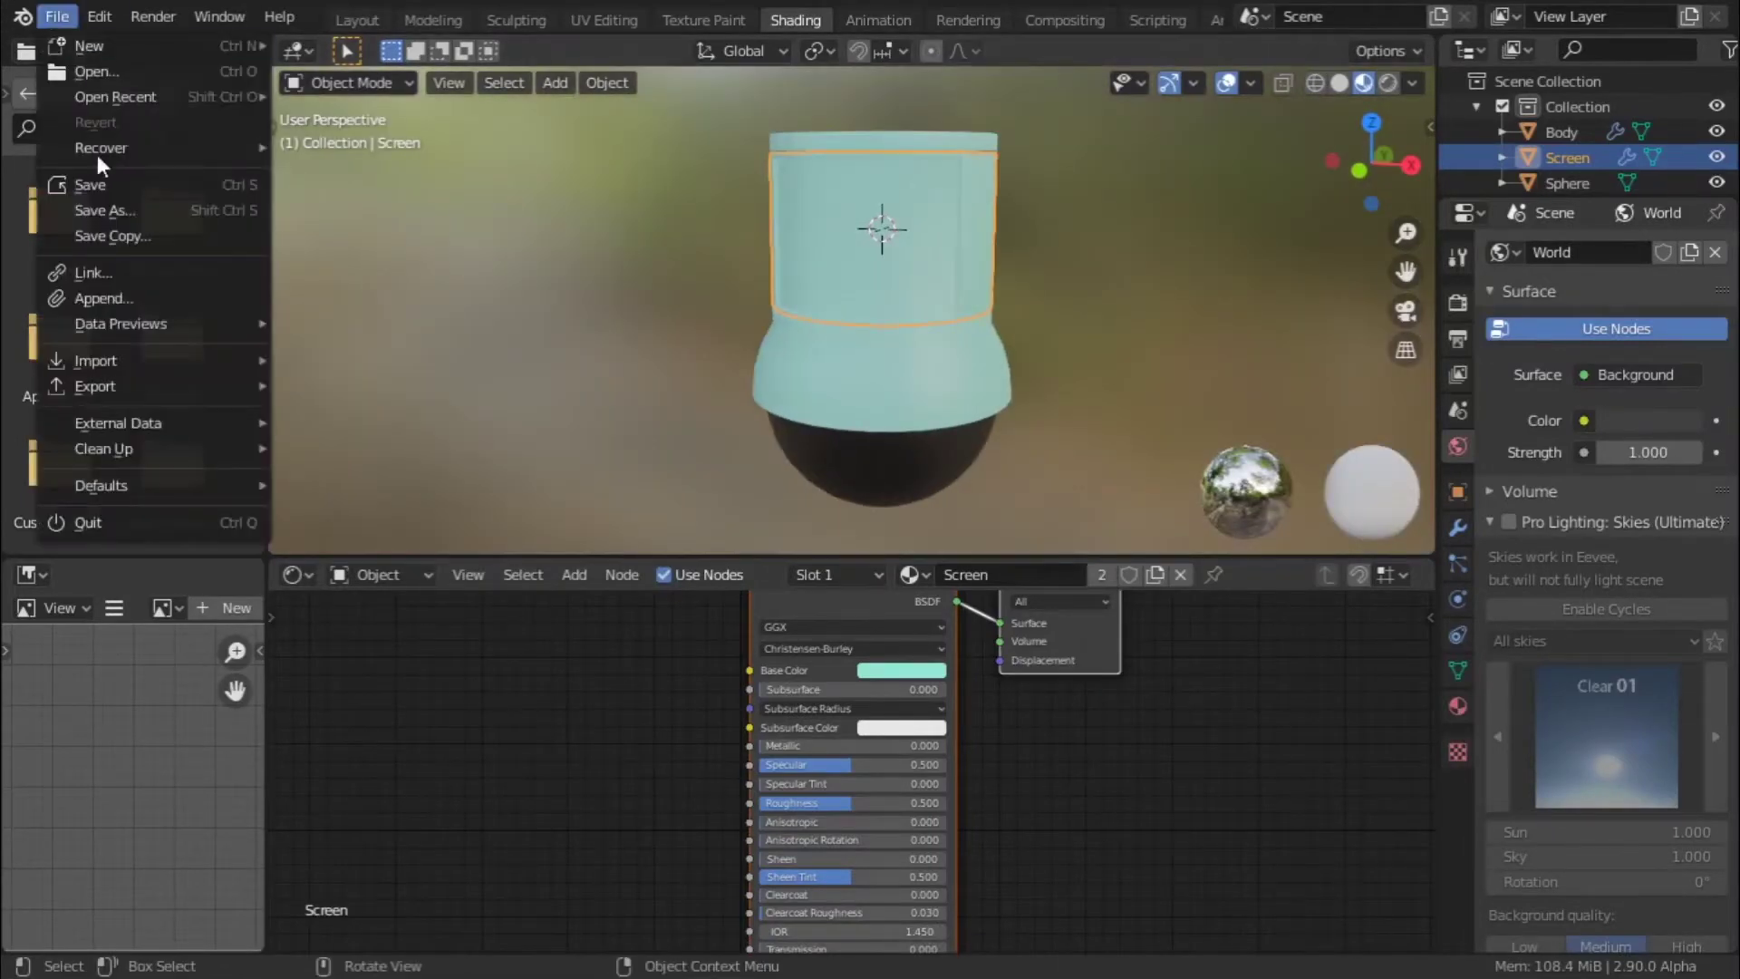
left_click(132, 304)
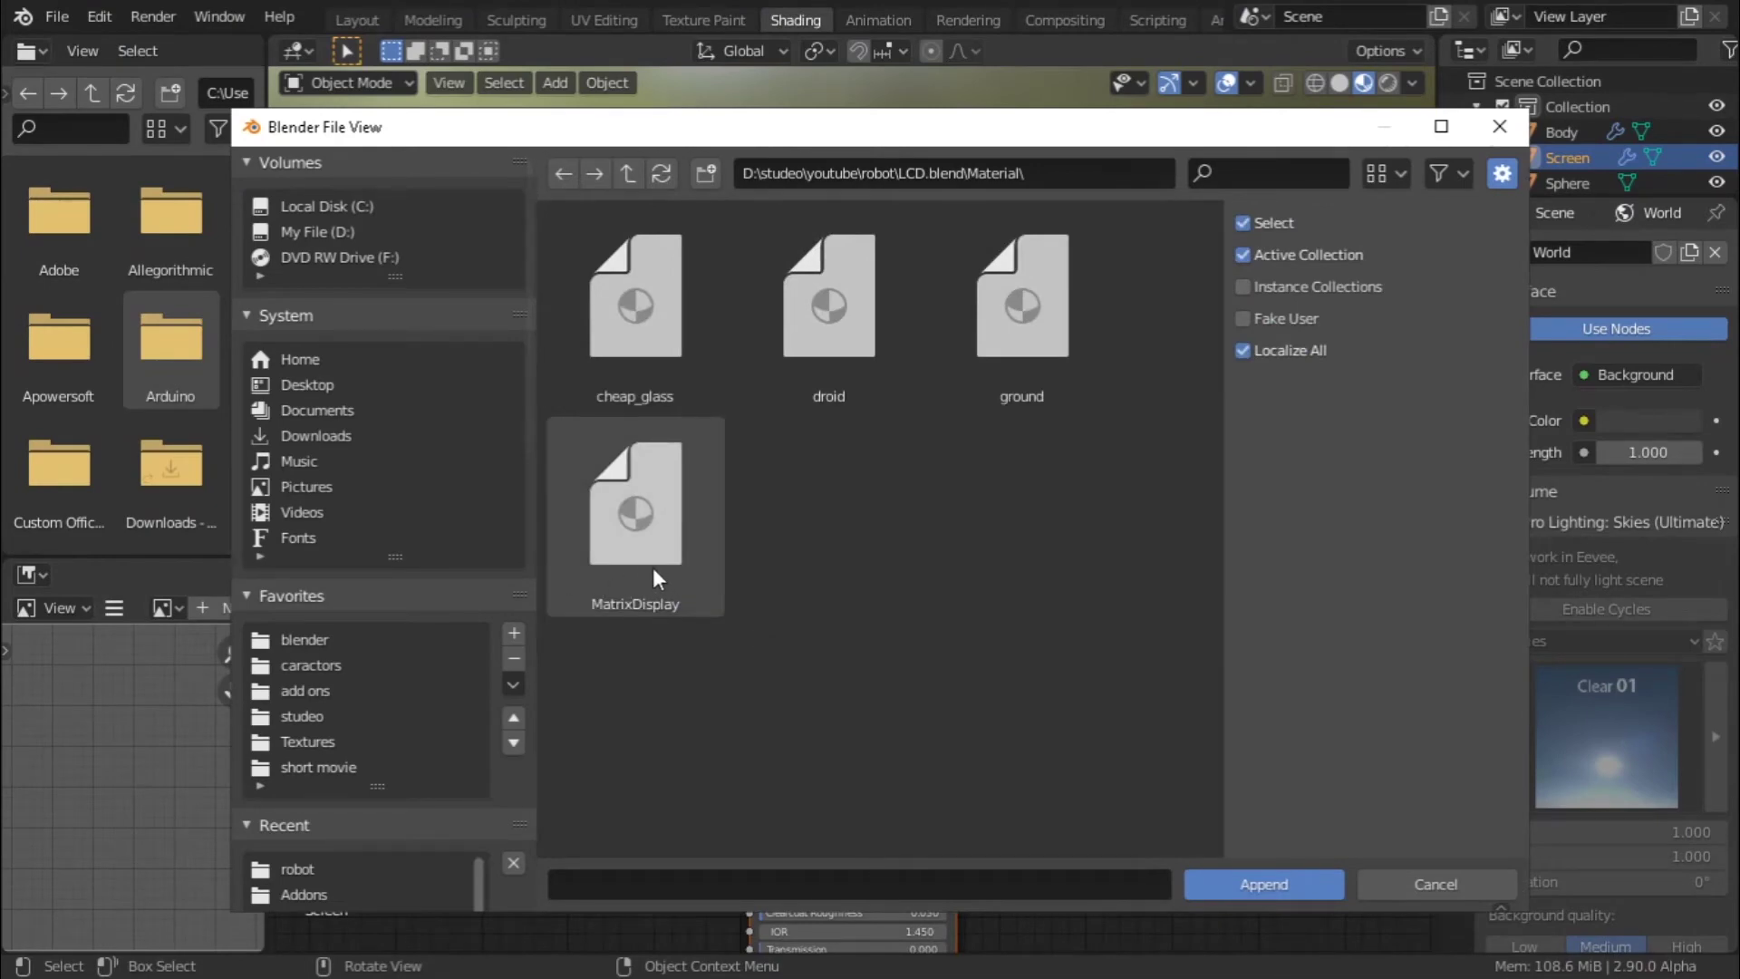
left_click(627, 172)
left_click(627, 172)
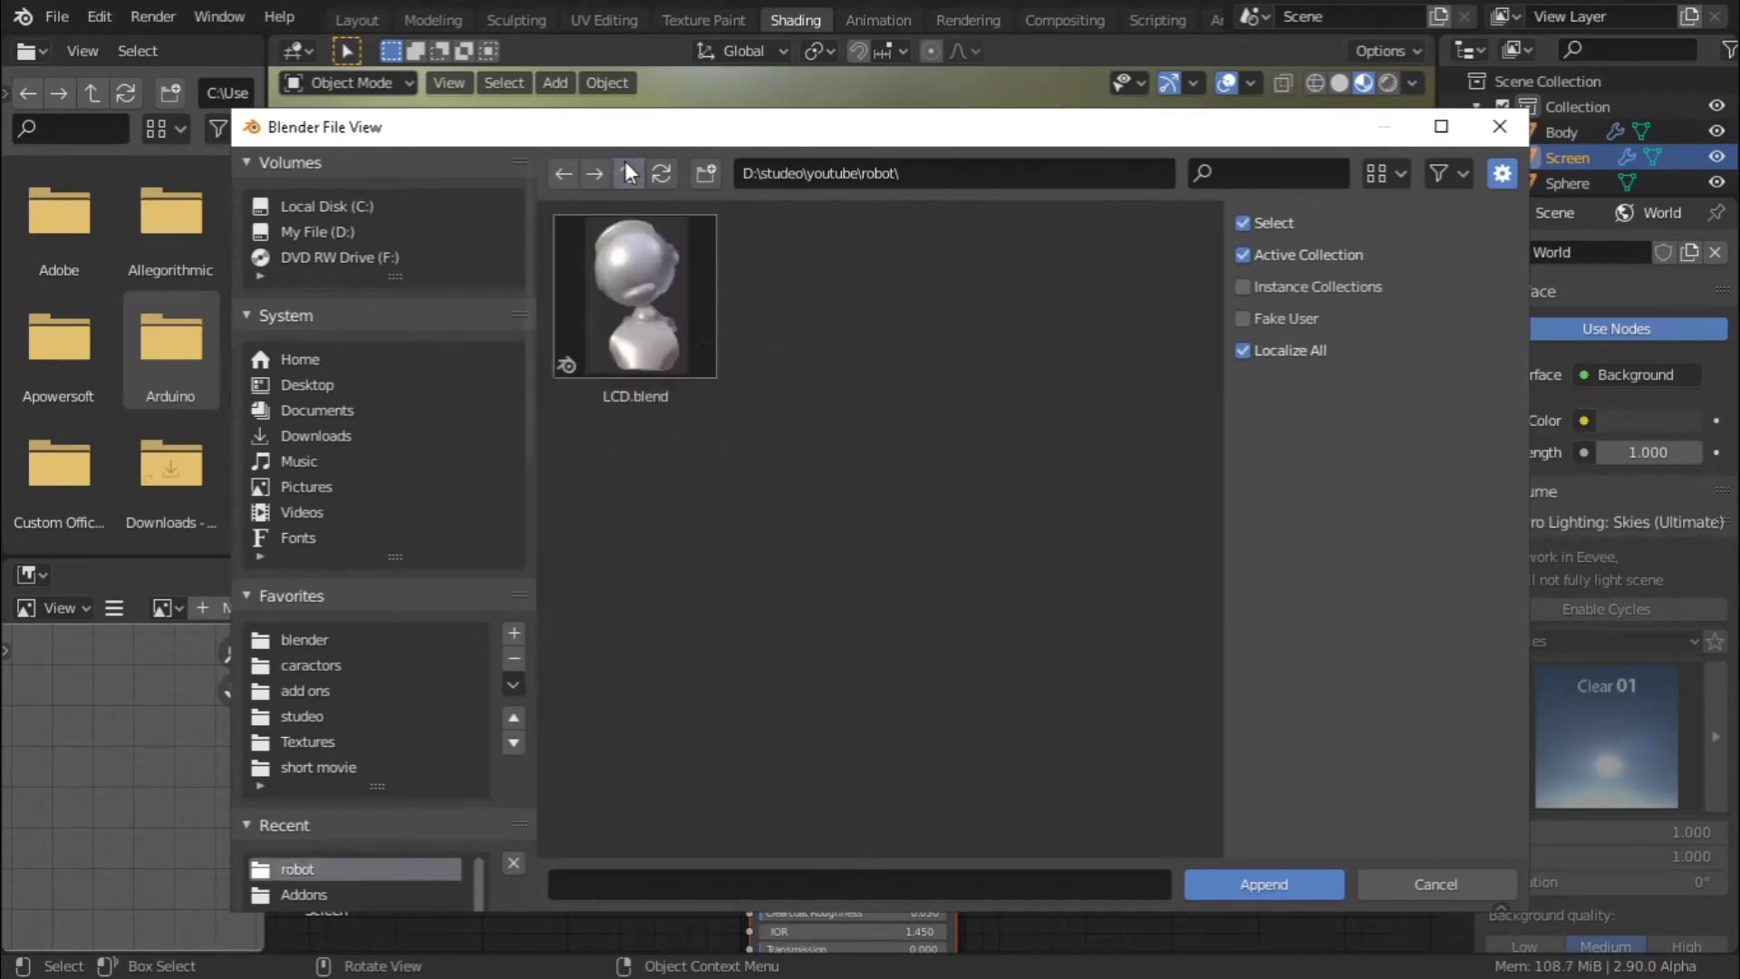
double_click(672, 373)
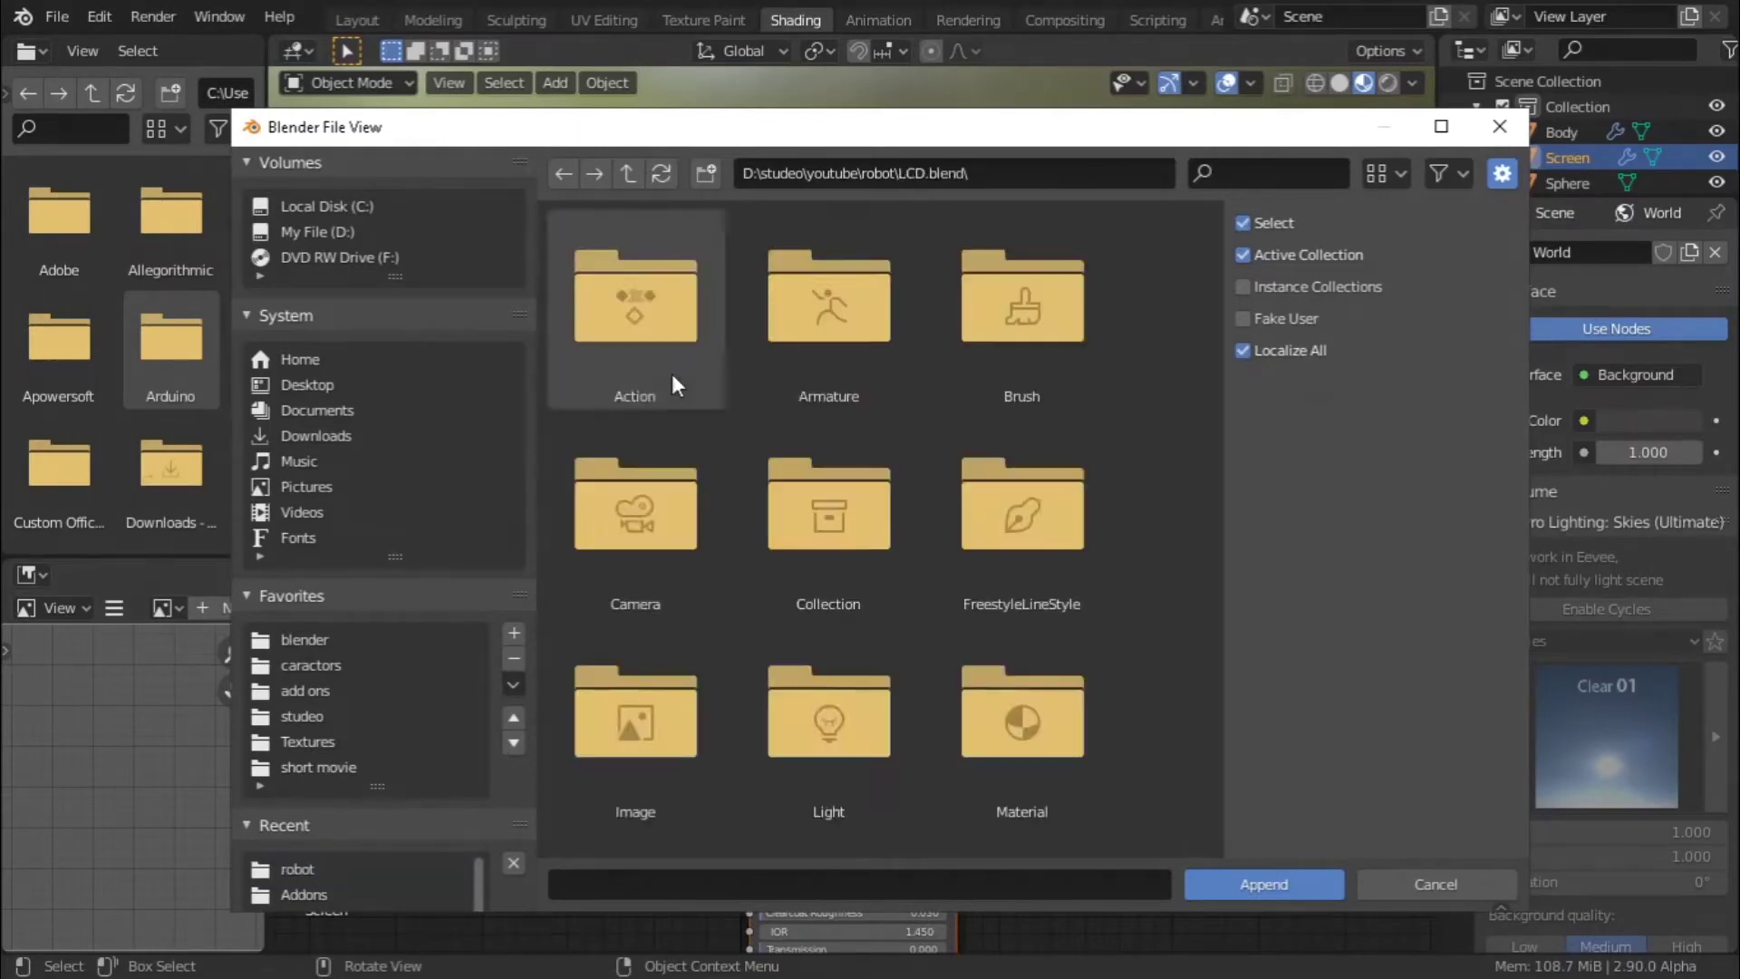
scroll(814, 560, "down", 5)
double_click(1046, 343)
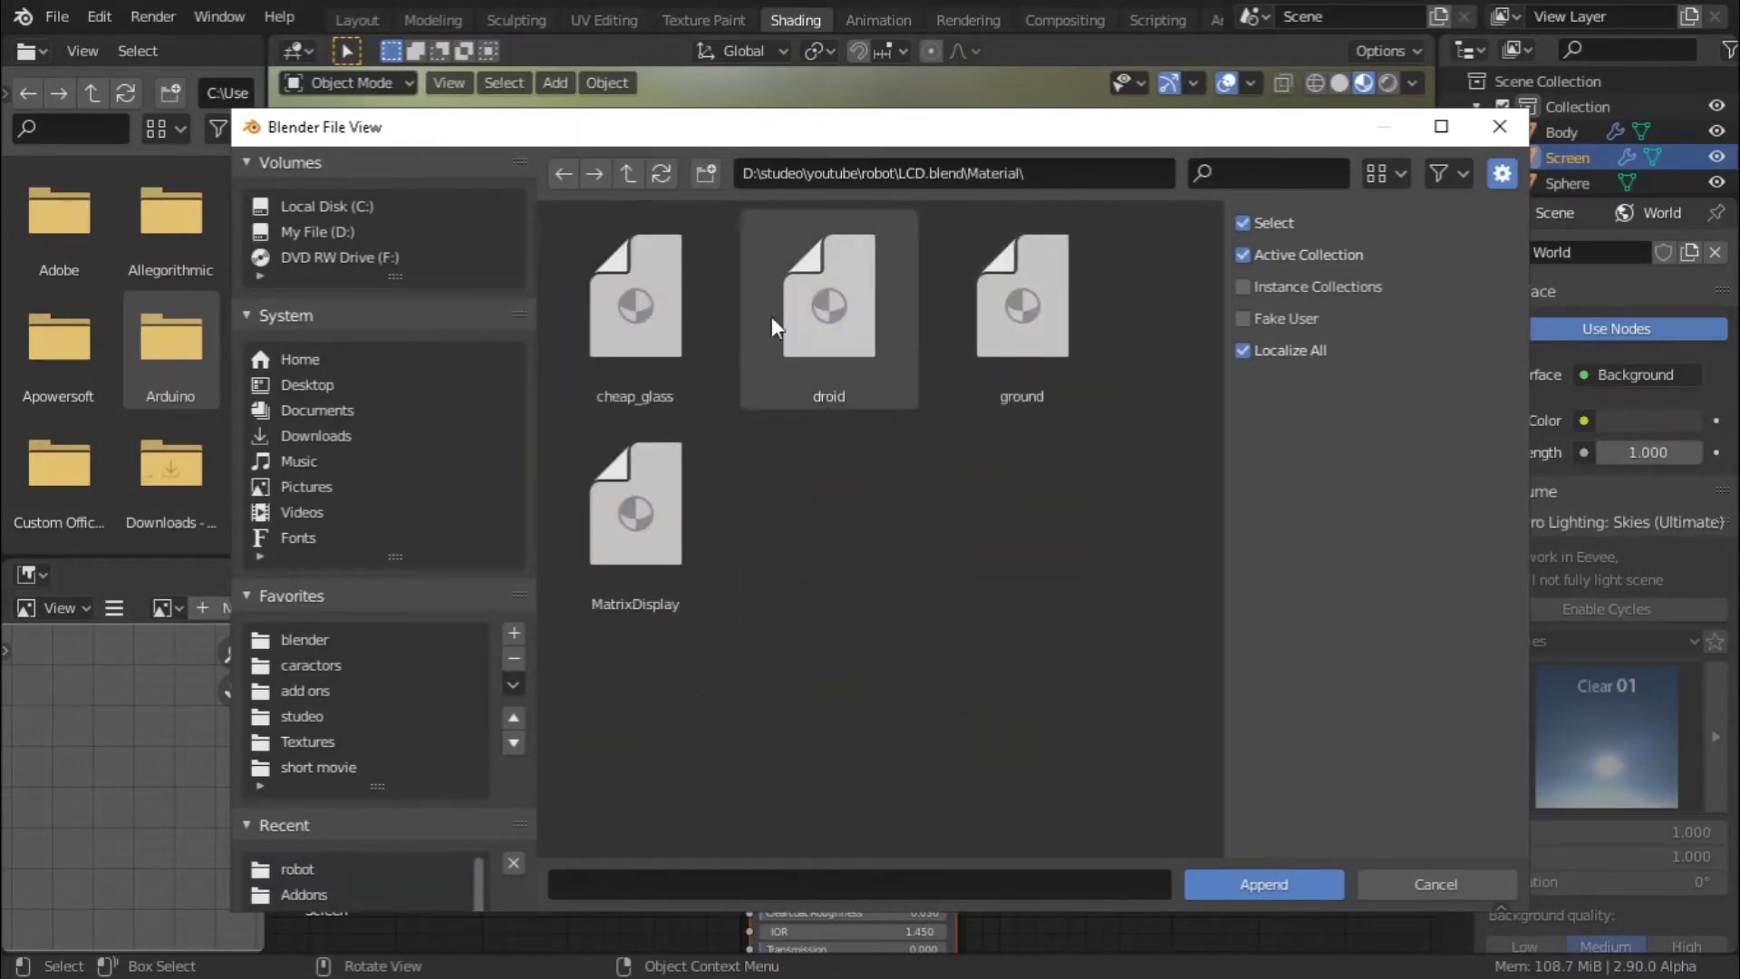
double_click(656, 521)
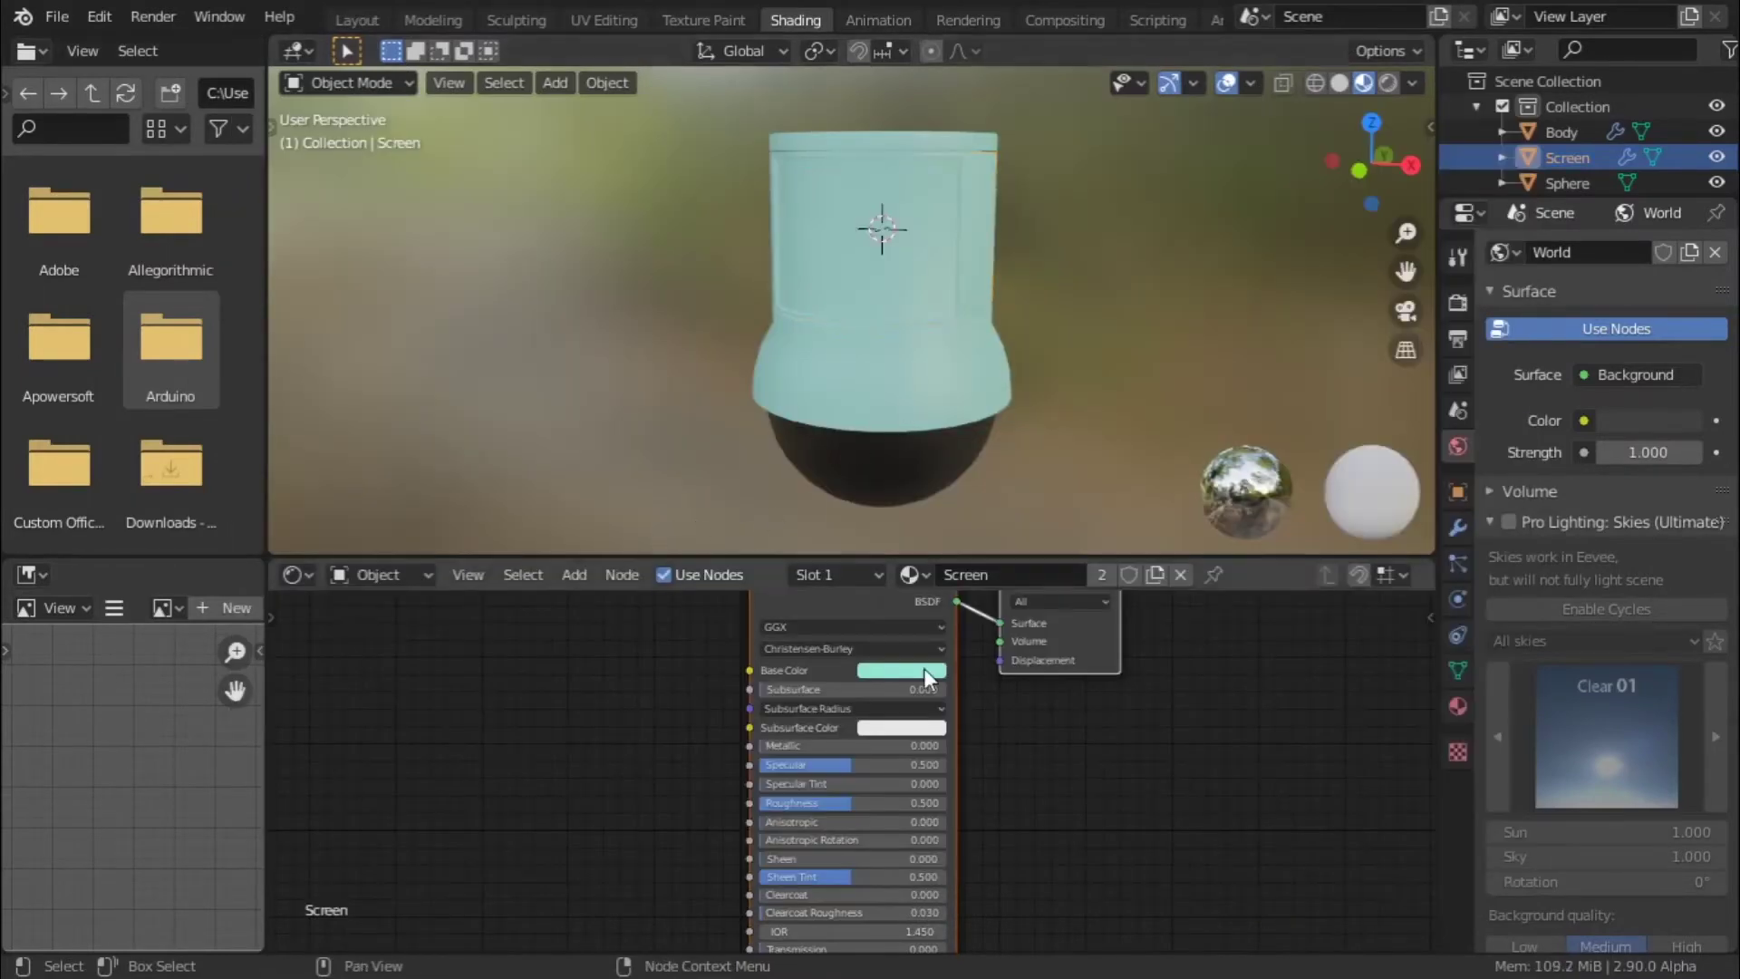
- Select the Screen object in the viewport and show its material properties
scroll(769, 867, "down", 1)
scroll(749, 306, "down", 3)
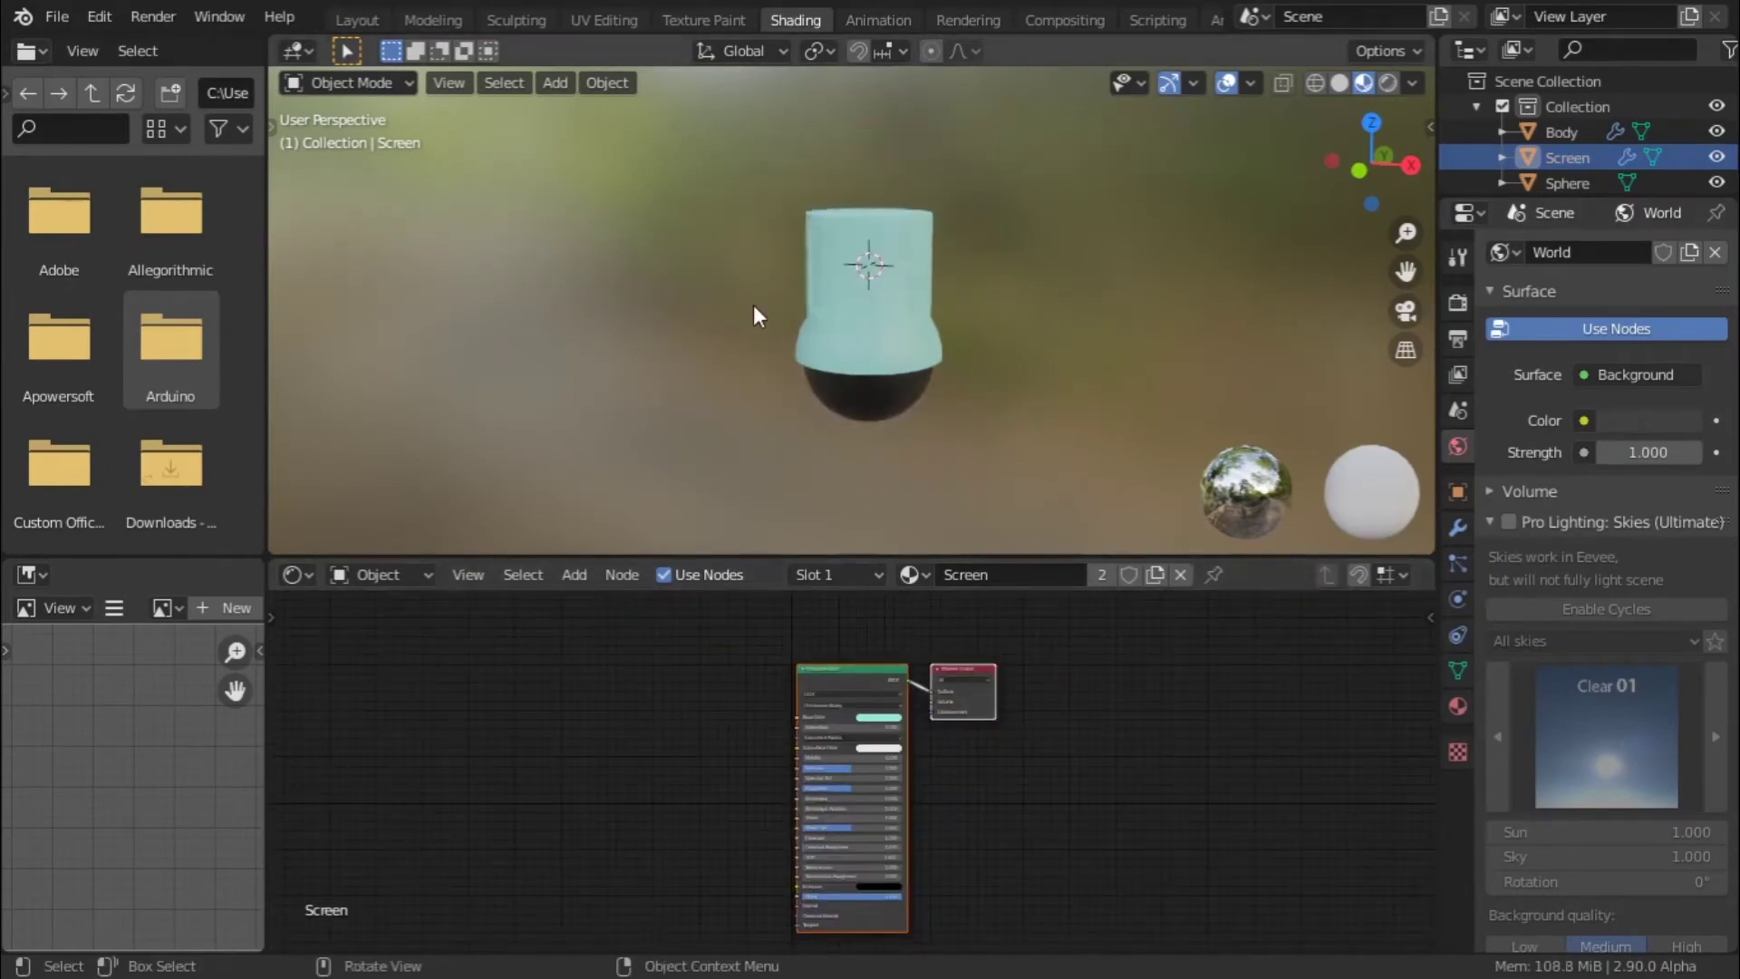
scroll(756, 303, "up", 4)
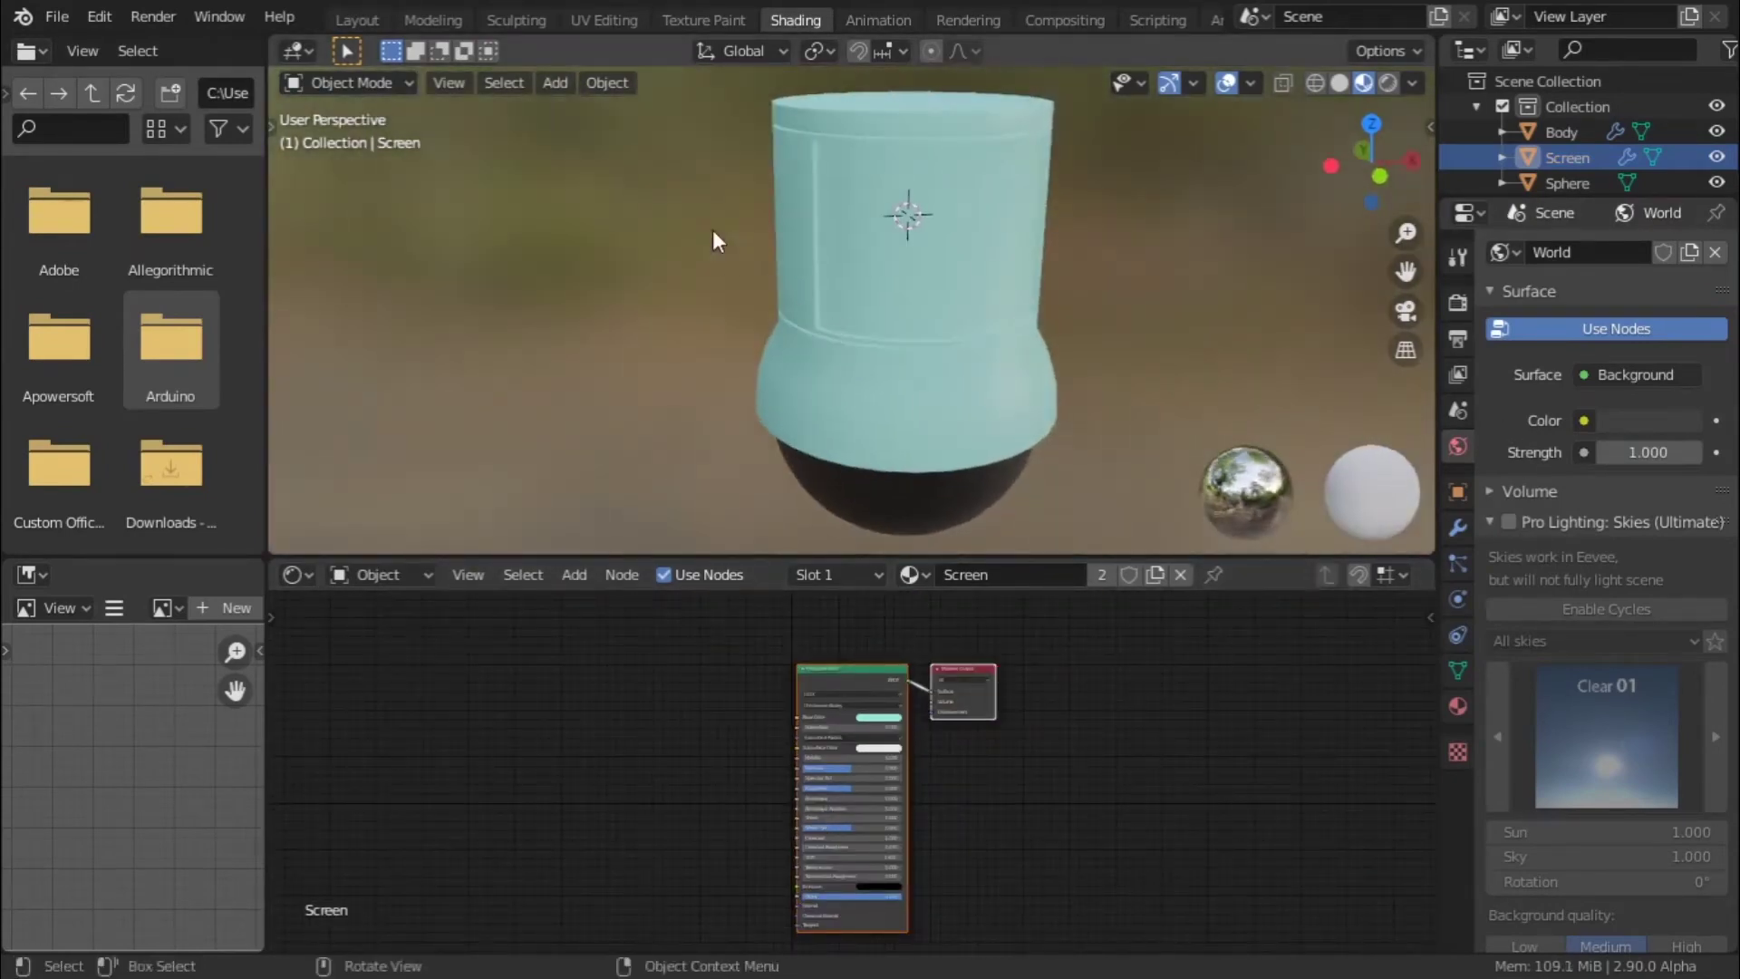
left_click(787, 225)
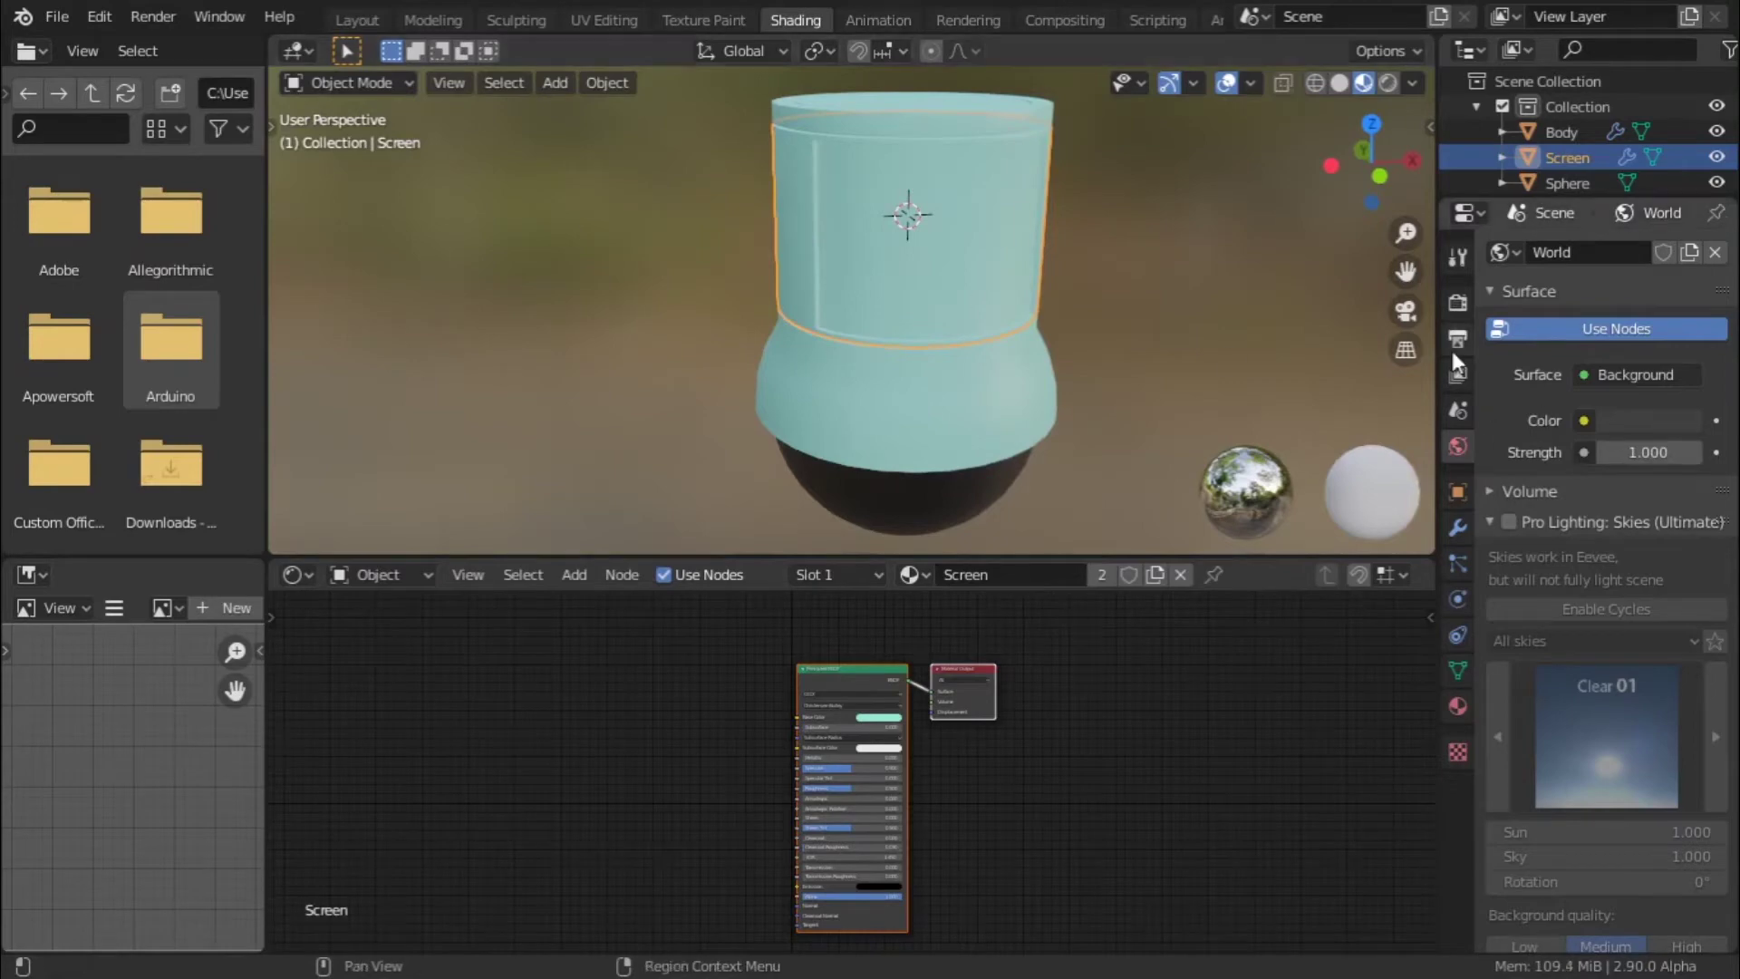
left_click(1457, 706)
- Try replacing the whole Screen object's material with MatrixDisplay, then undo the replacement
left_click(1500, 360)
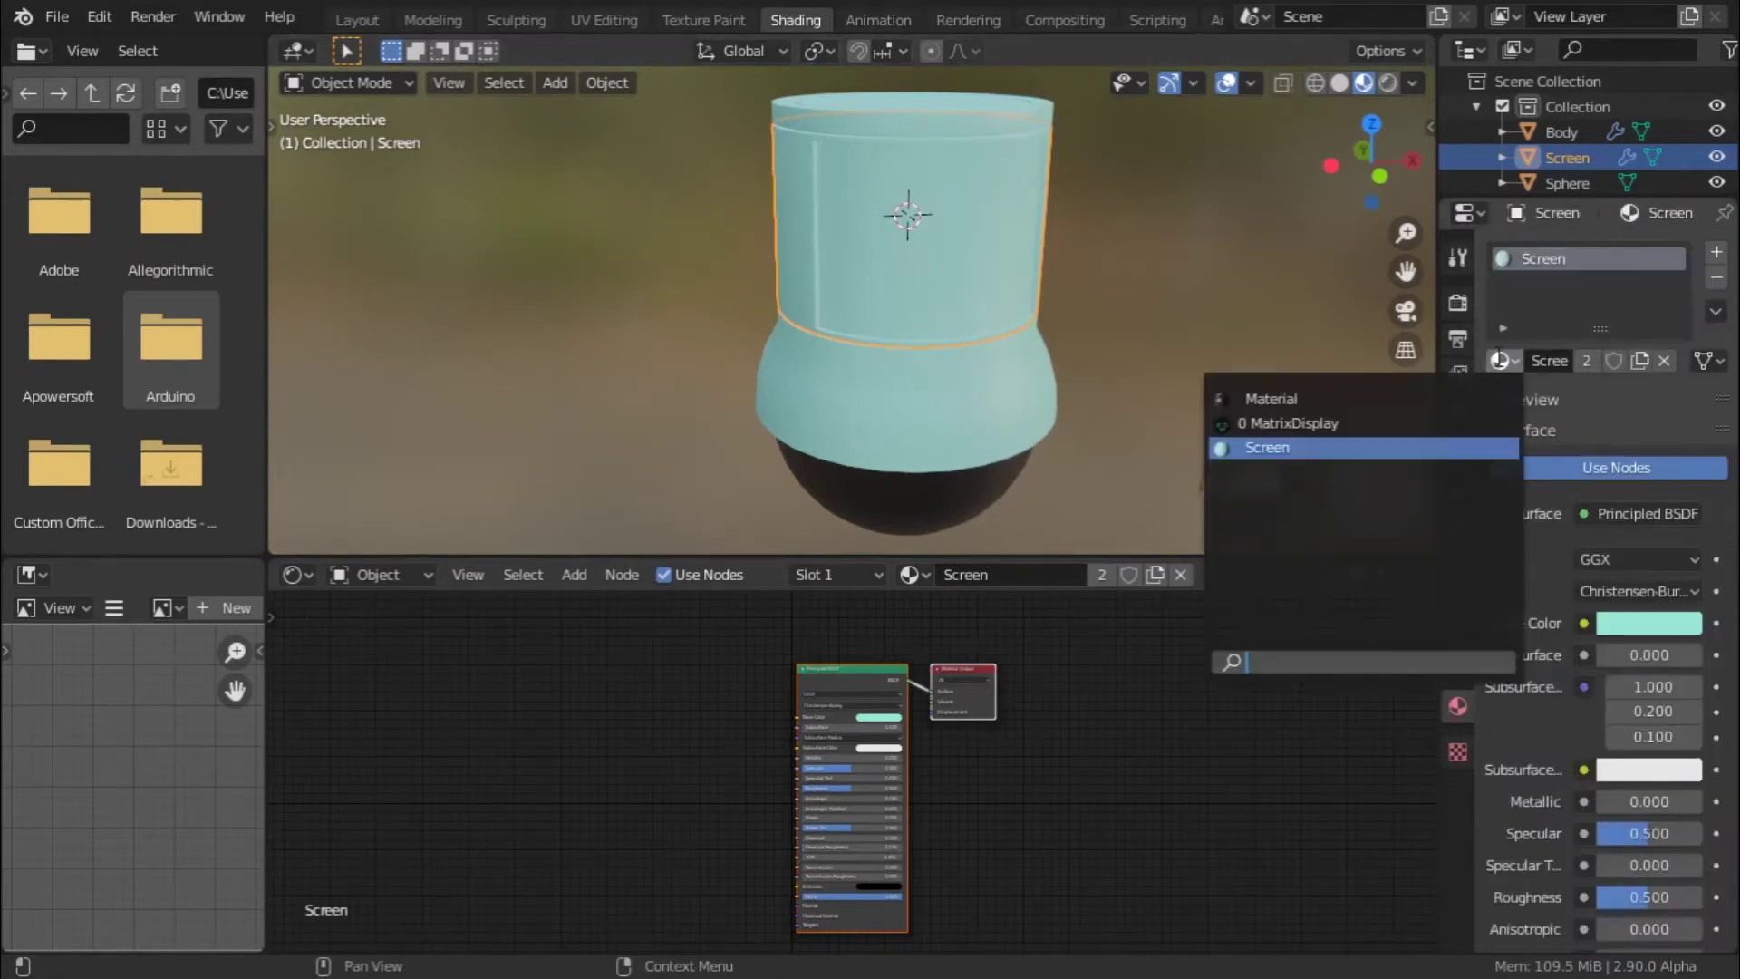
left_click(1272, 417)
middle_click_drag(665, 353, 627, 302)
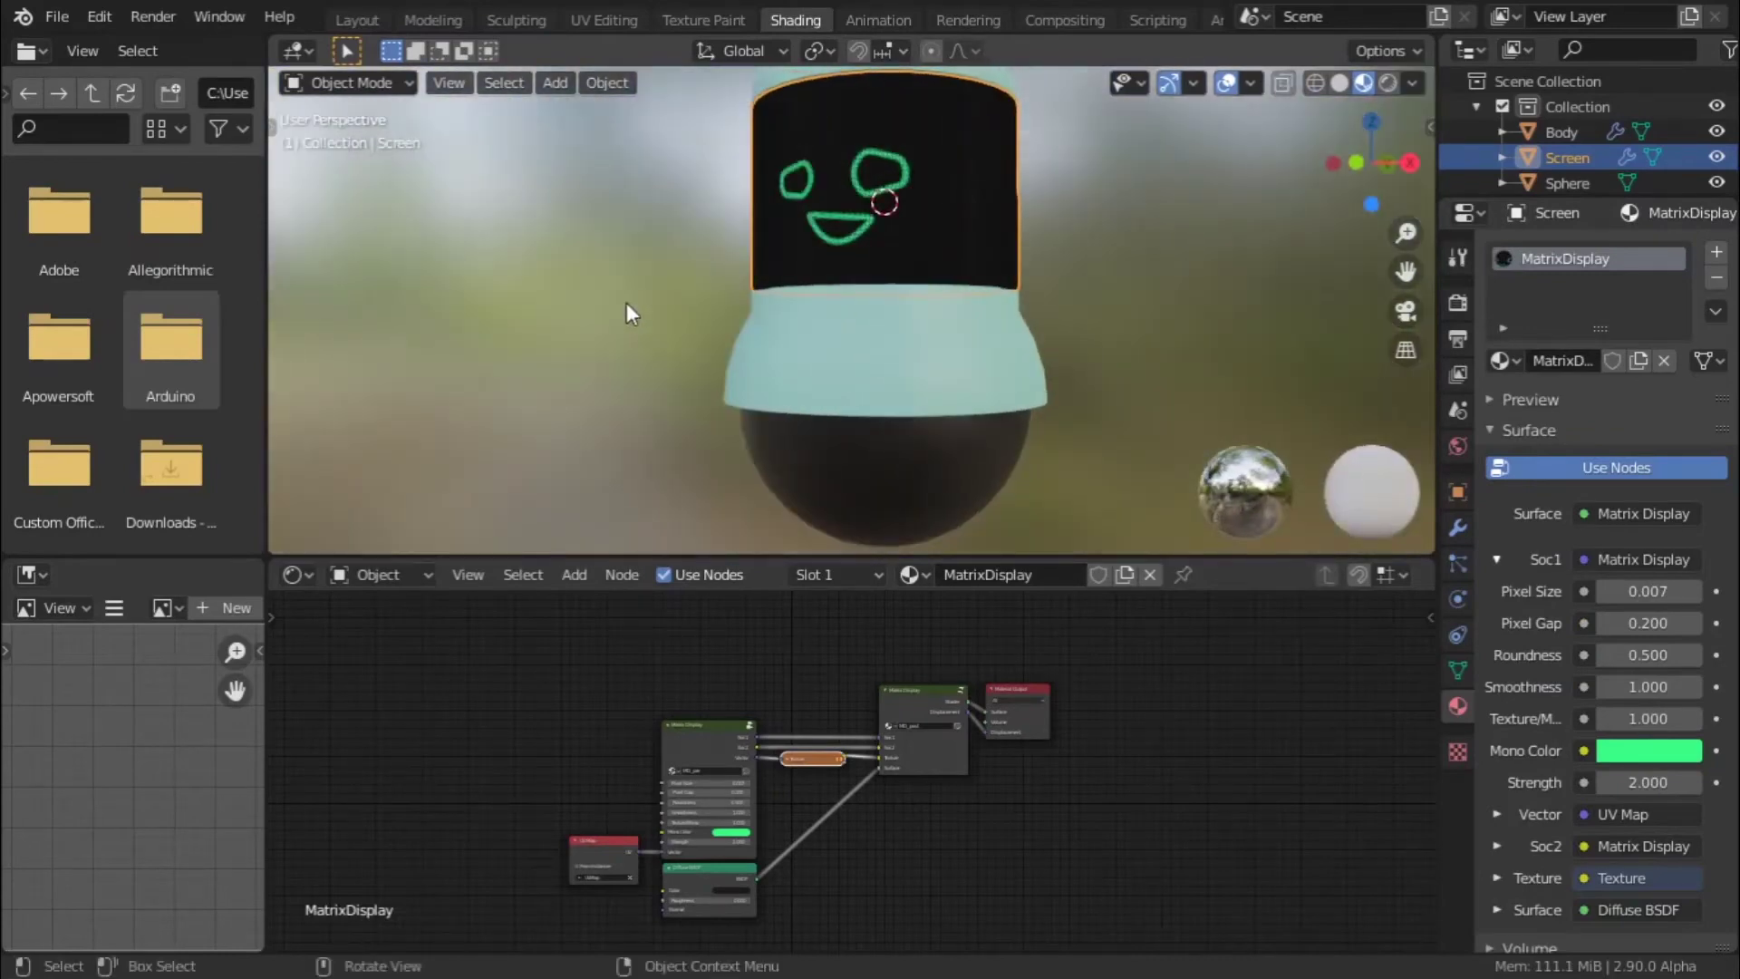
key("ctrl+z")
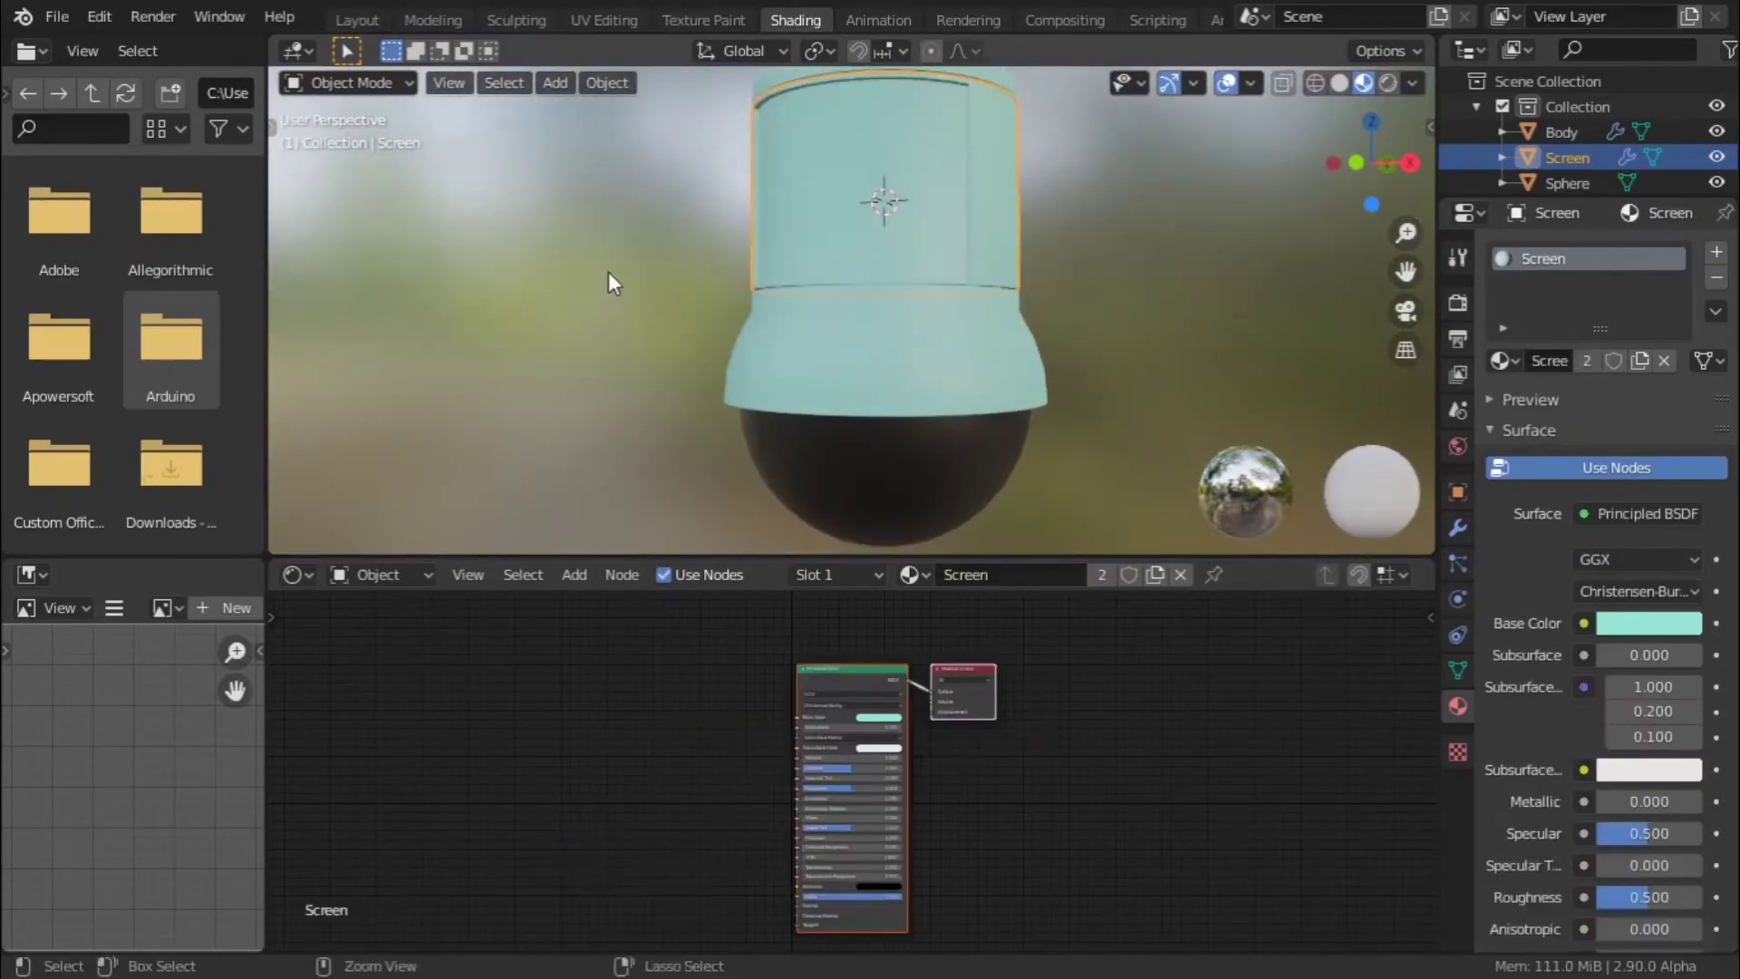
- In Edit Mode, add a second material slot to Screen, assign the front panel faces to it, choose MatrixDisplay, and return to Object Mode
middle_click_drag(825, 270, 813, 330)
key("Tab")
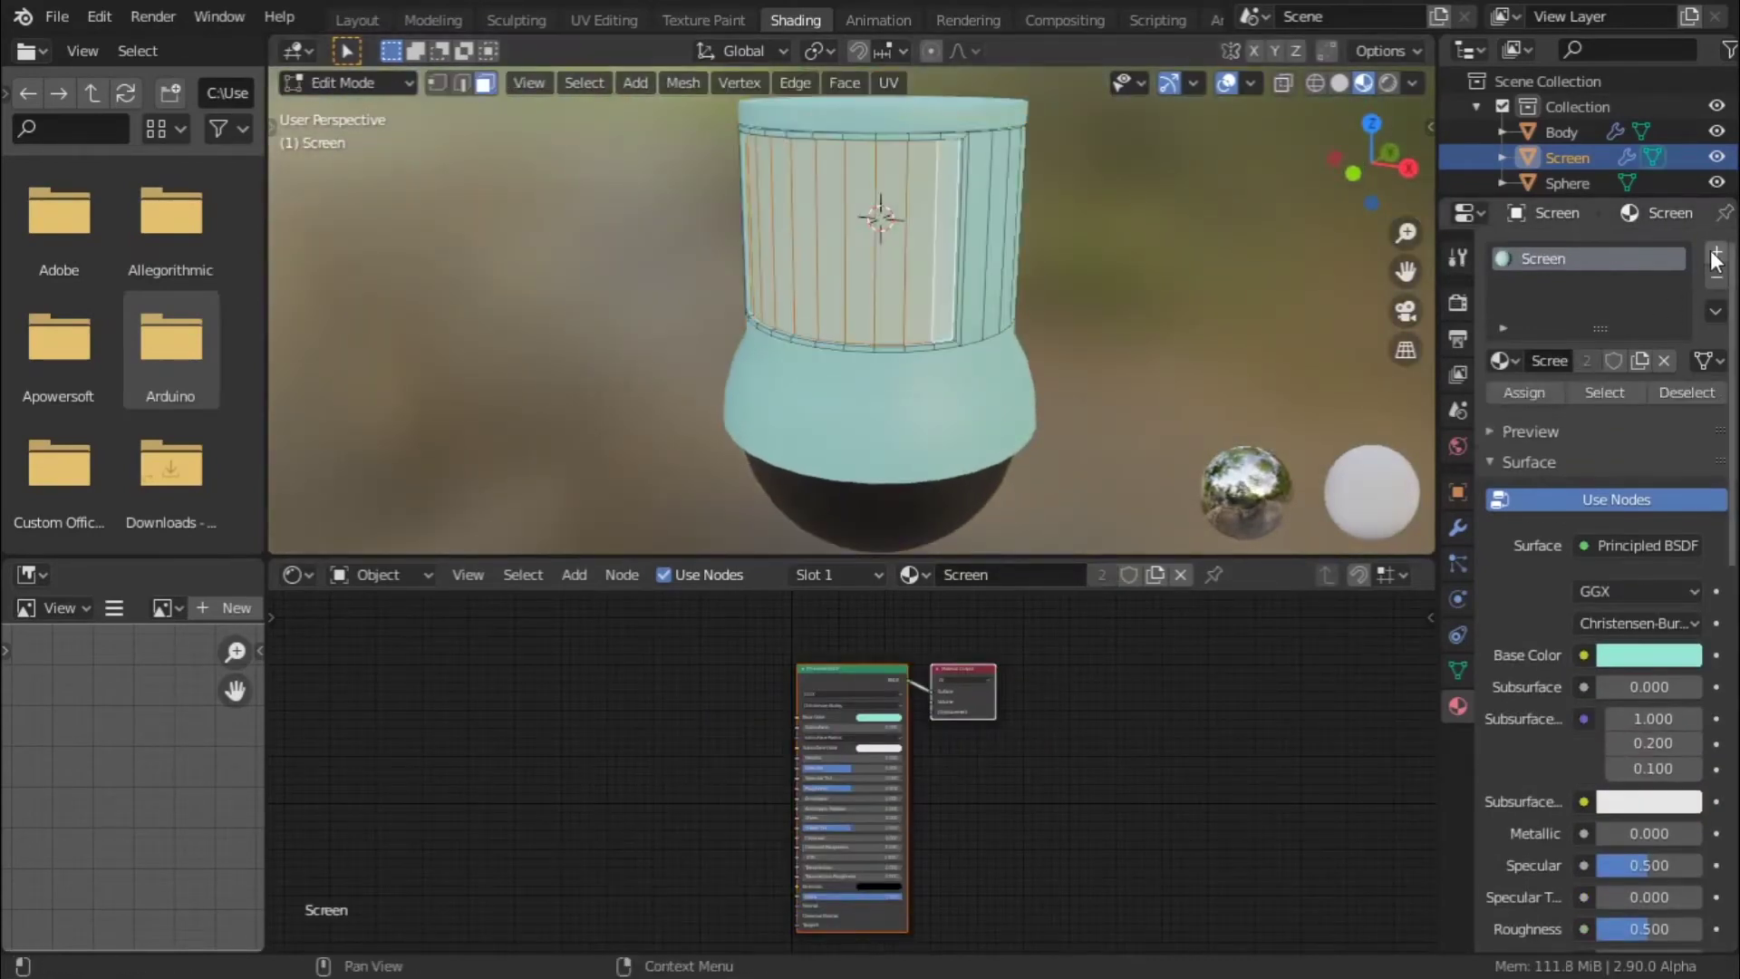
left_click(1715, 255)
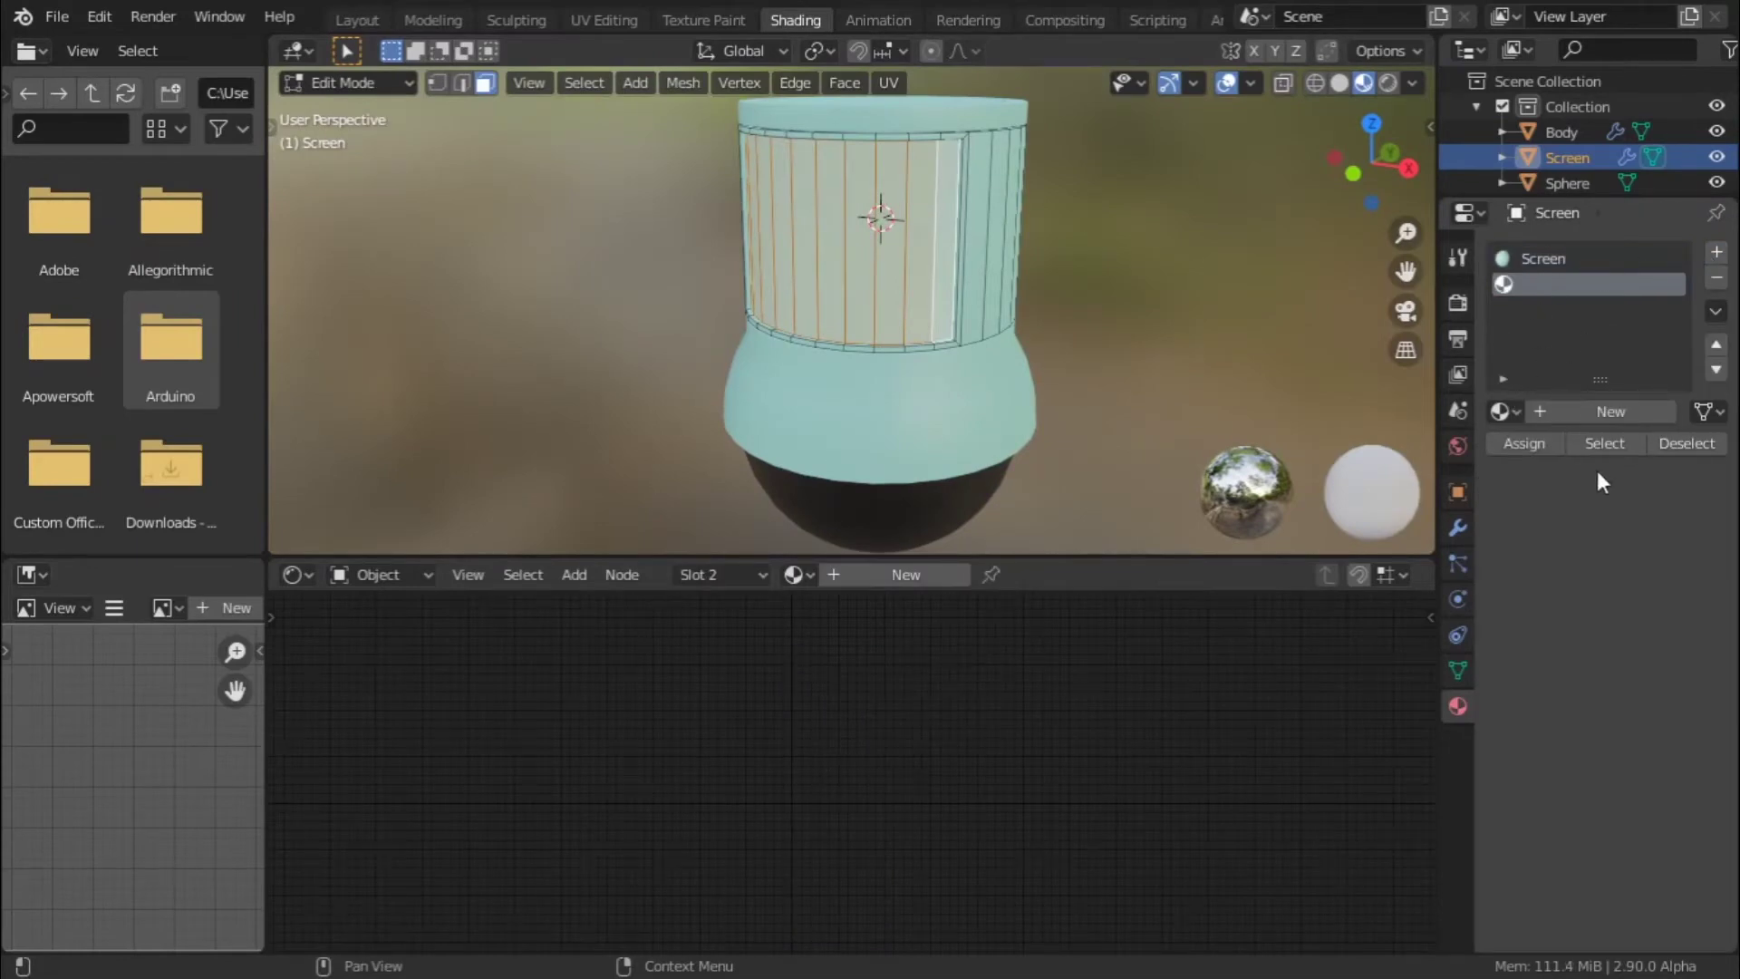
left_click(1525, 443)
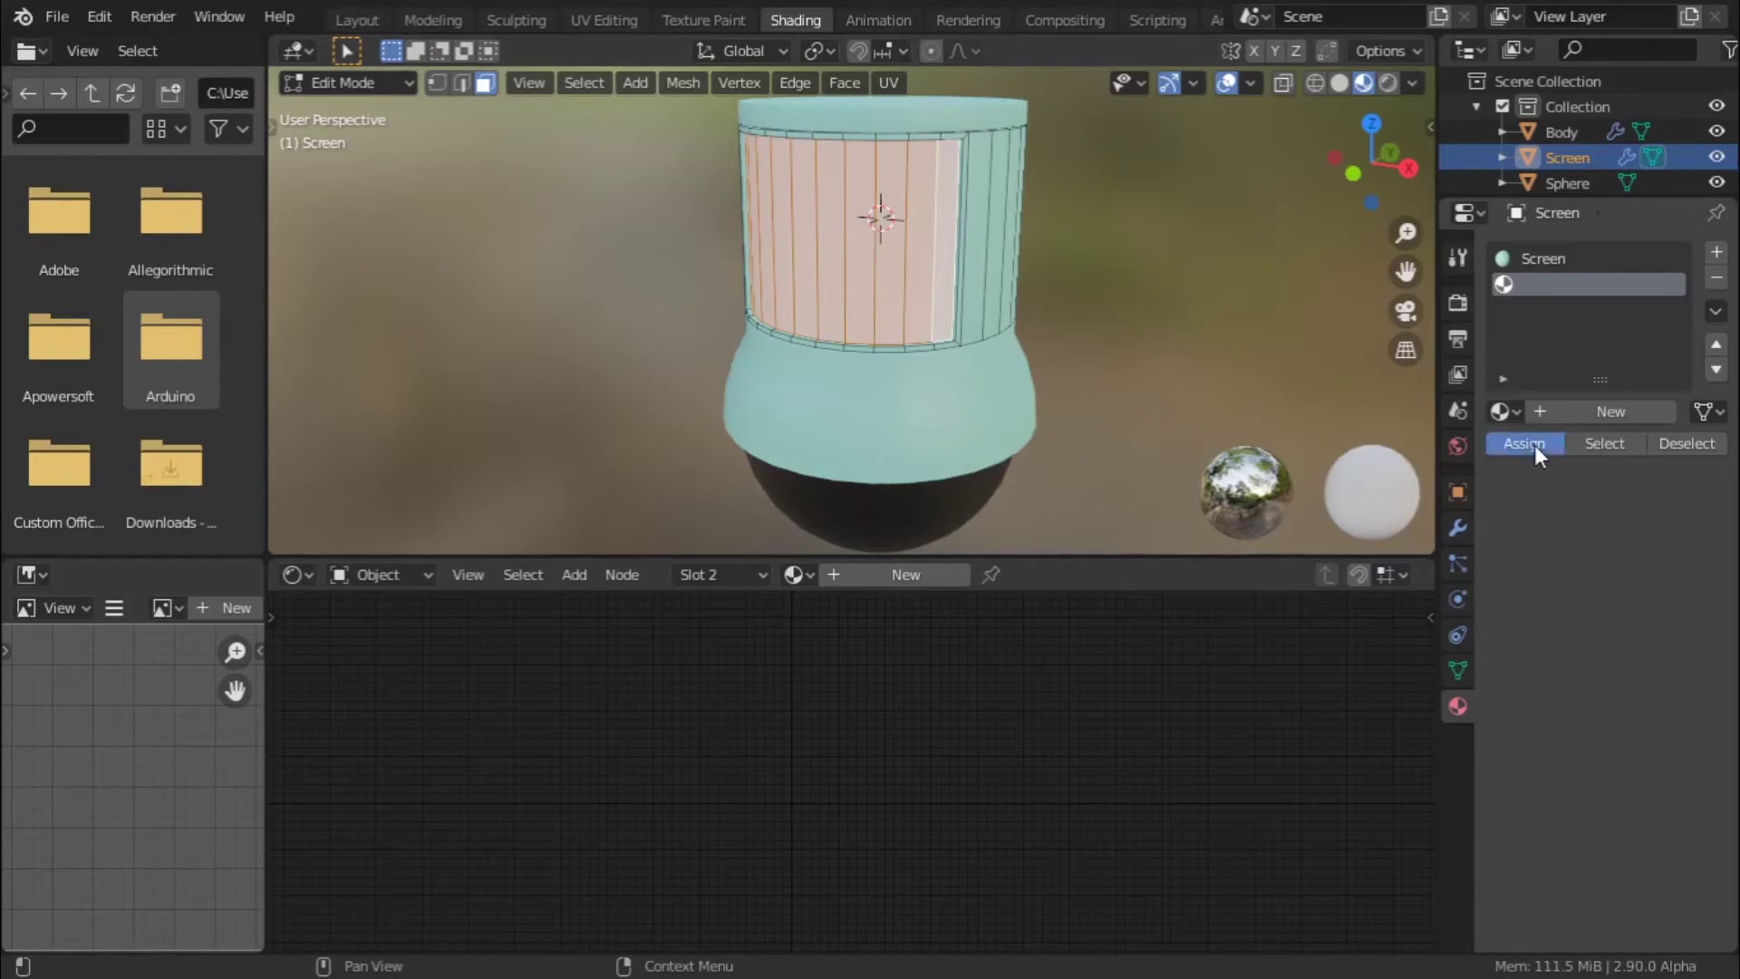
left_click(1502, 412)
left_click(1287, 474)
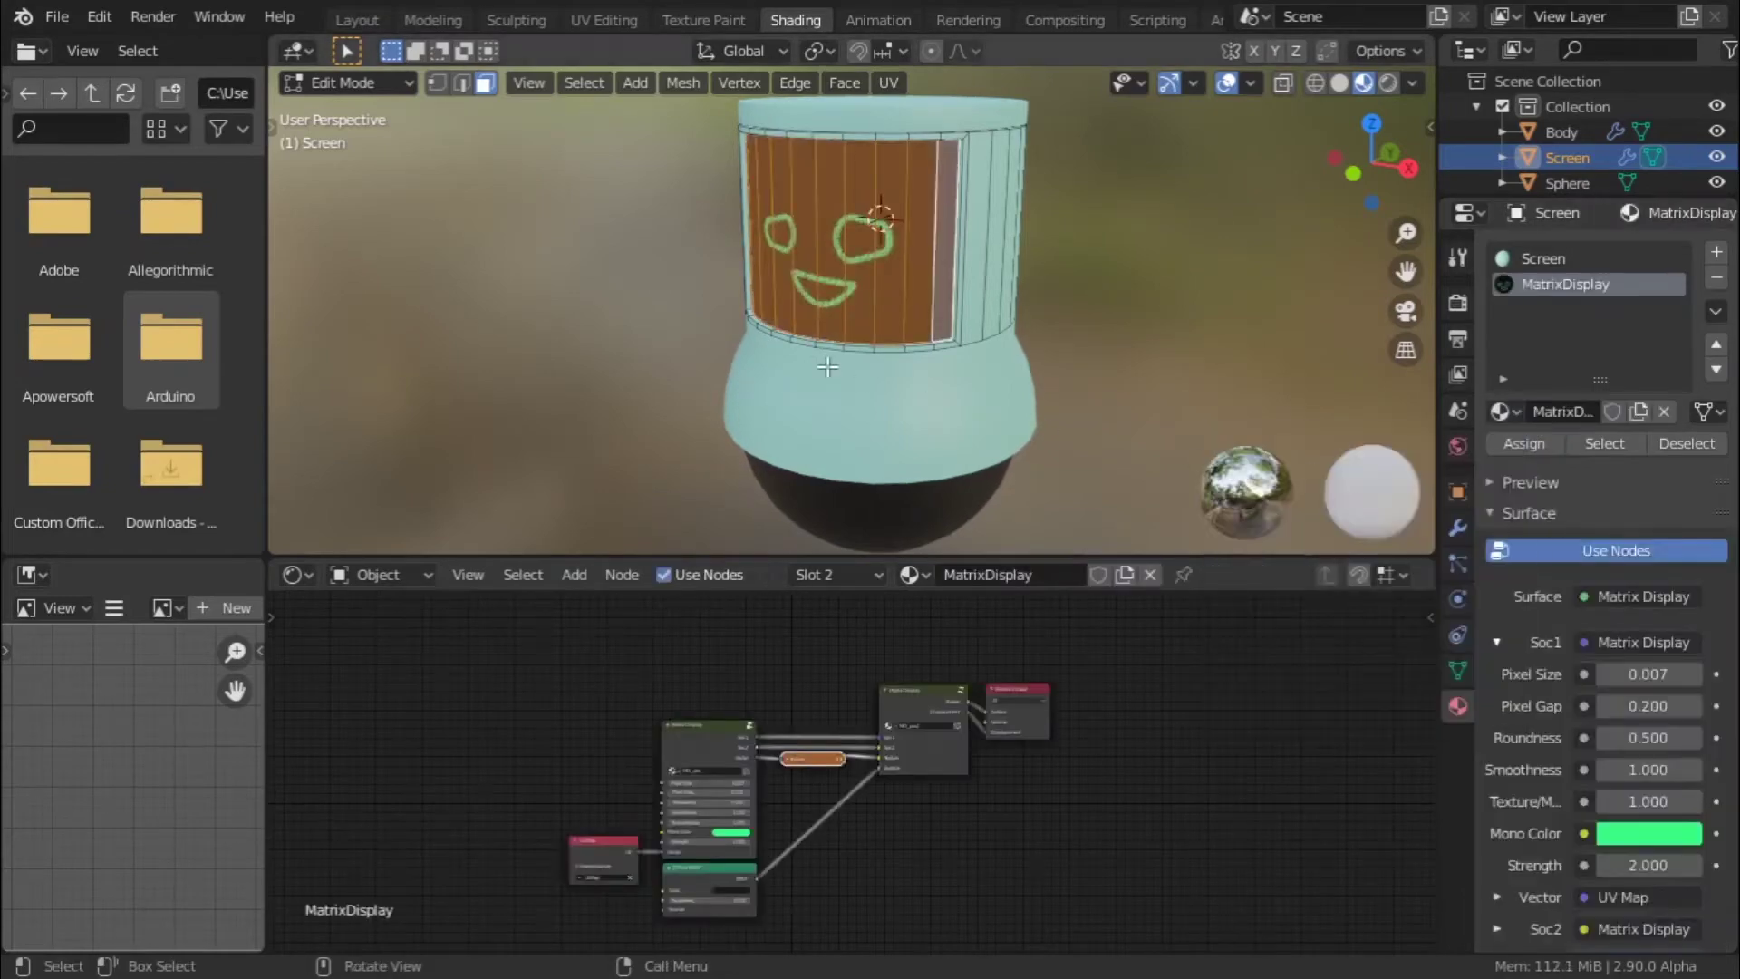
key("Tab")
- Examine the pixel face on the robot's front panel from several angles and the MatrixDisplay material's nodes up close
middle_click_drag(1146, 381, 979, 249)
scroll(979, 249, "up", 3)
middle_click_drag(850, 235, 1017, 264)
scroll(1017, 263, "down", 4)
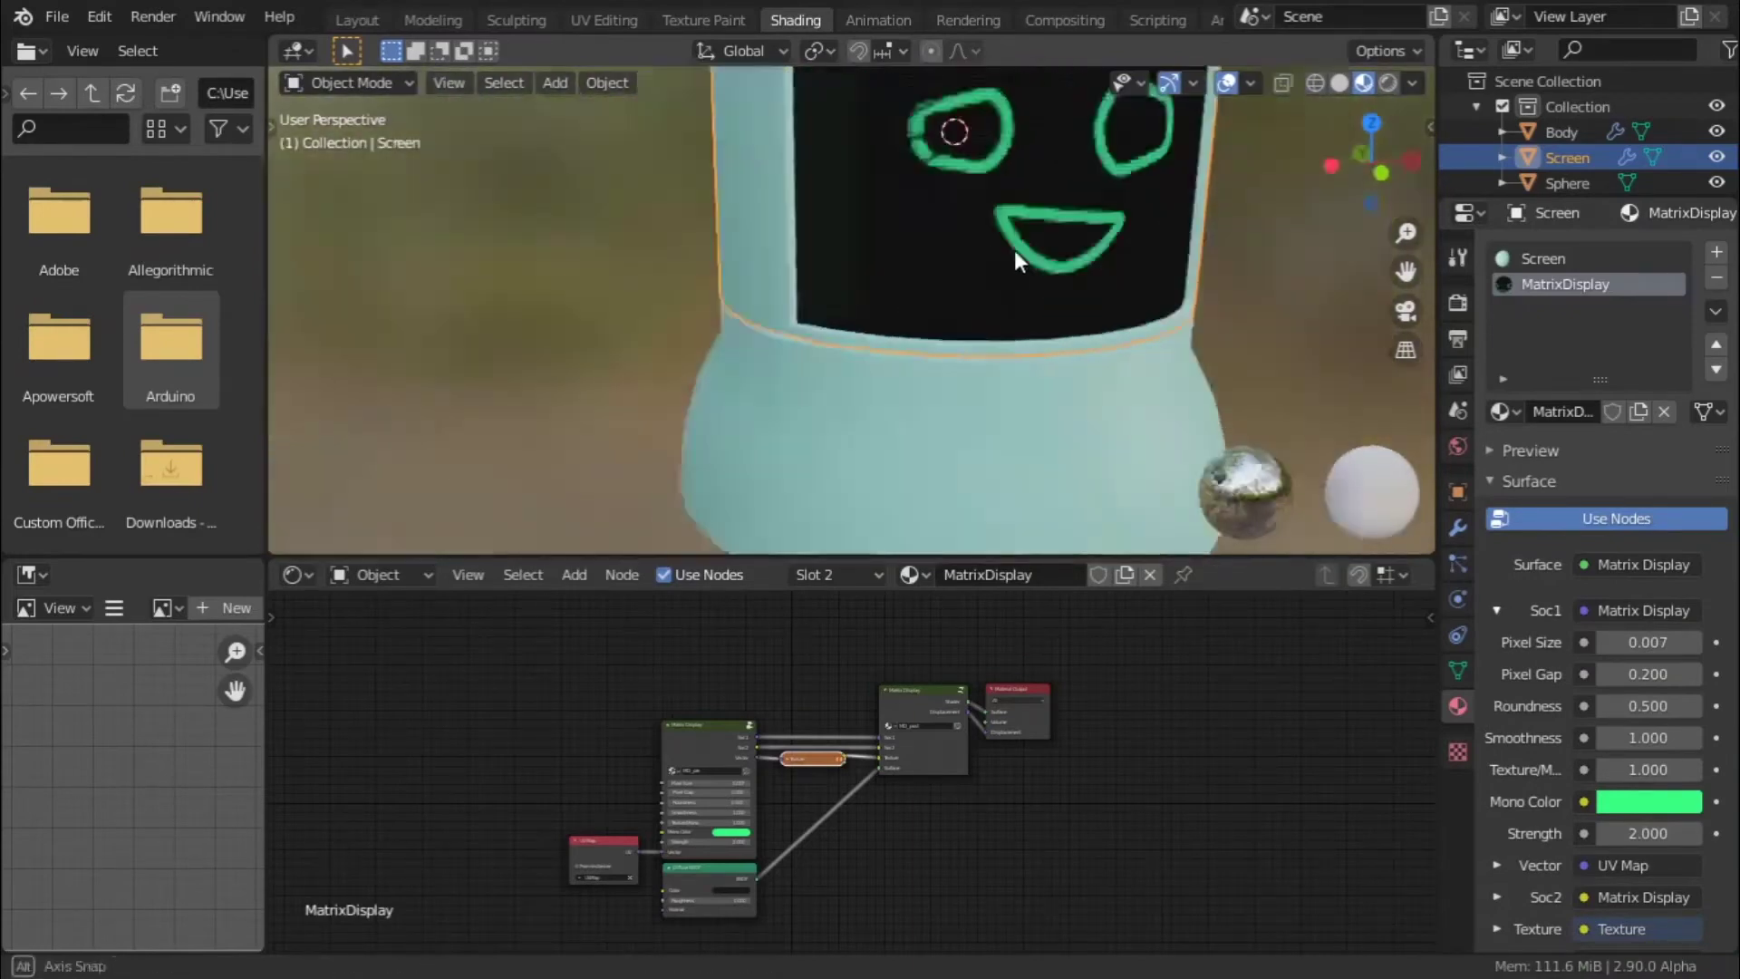
middle_click_drag(800, 295, 901, 334)
scroll(860, 802, "up", 4)
scroll(844, 752, "up", 3)
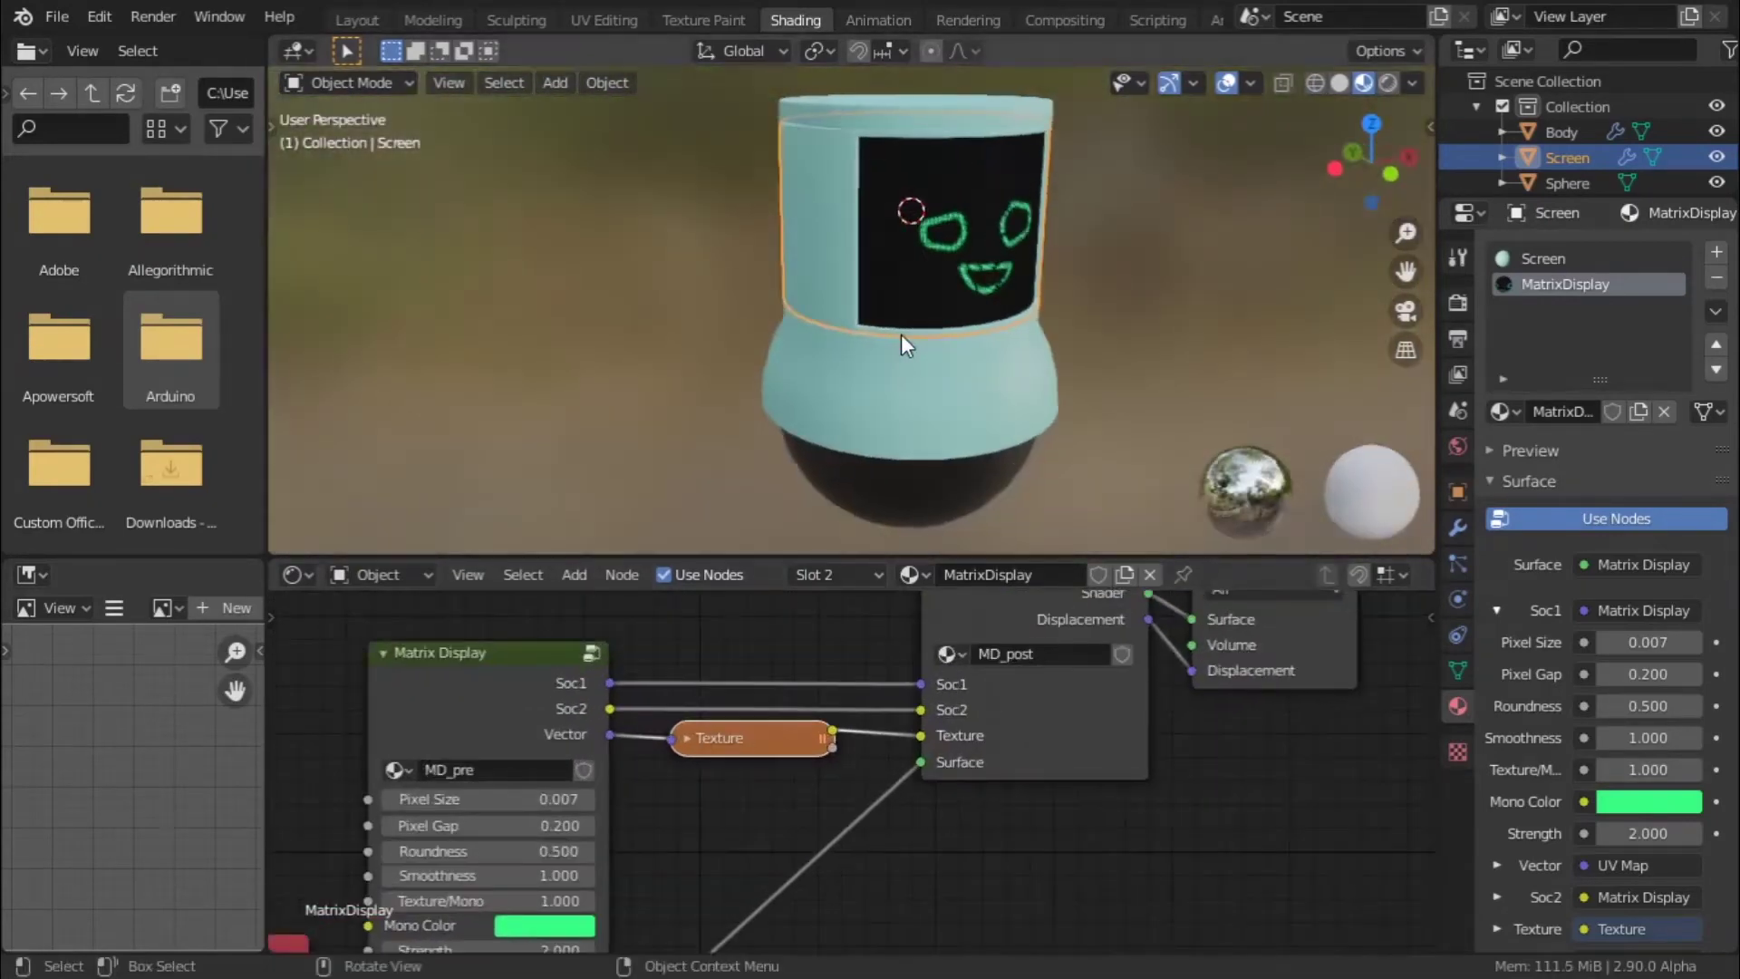
scroll(901, 333, "up", 4)
scroll(978, 199, "down", 5)
mouse_move(977, 199)
middle_mouse_down()
mouse_move(878, 199)
mouse_move(964, 170)
mouse_move(970, 221)
middle_mouse_up()
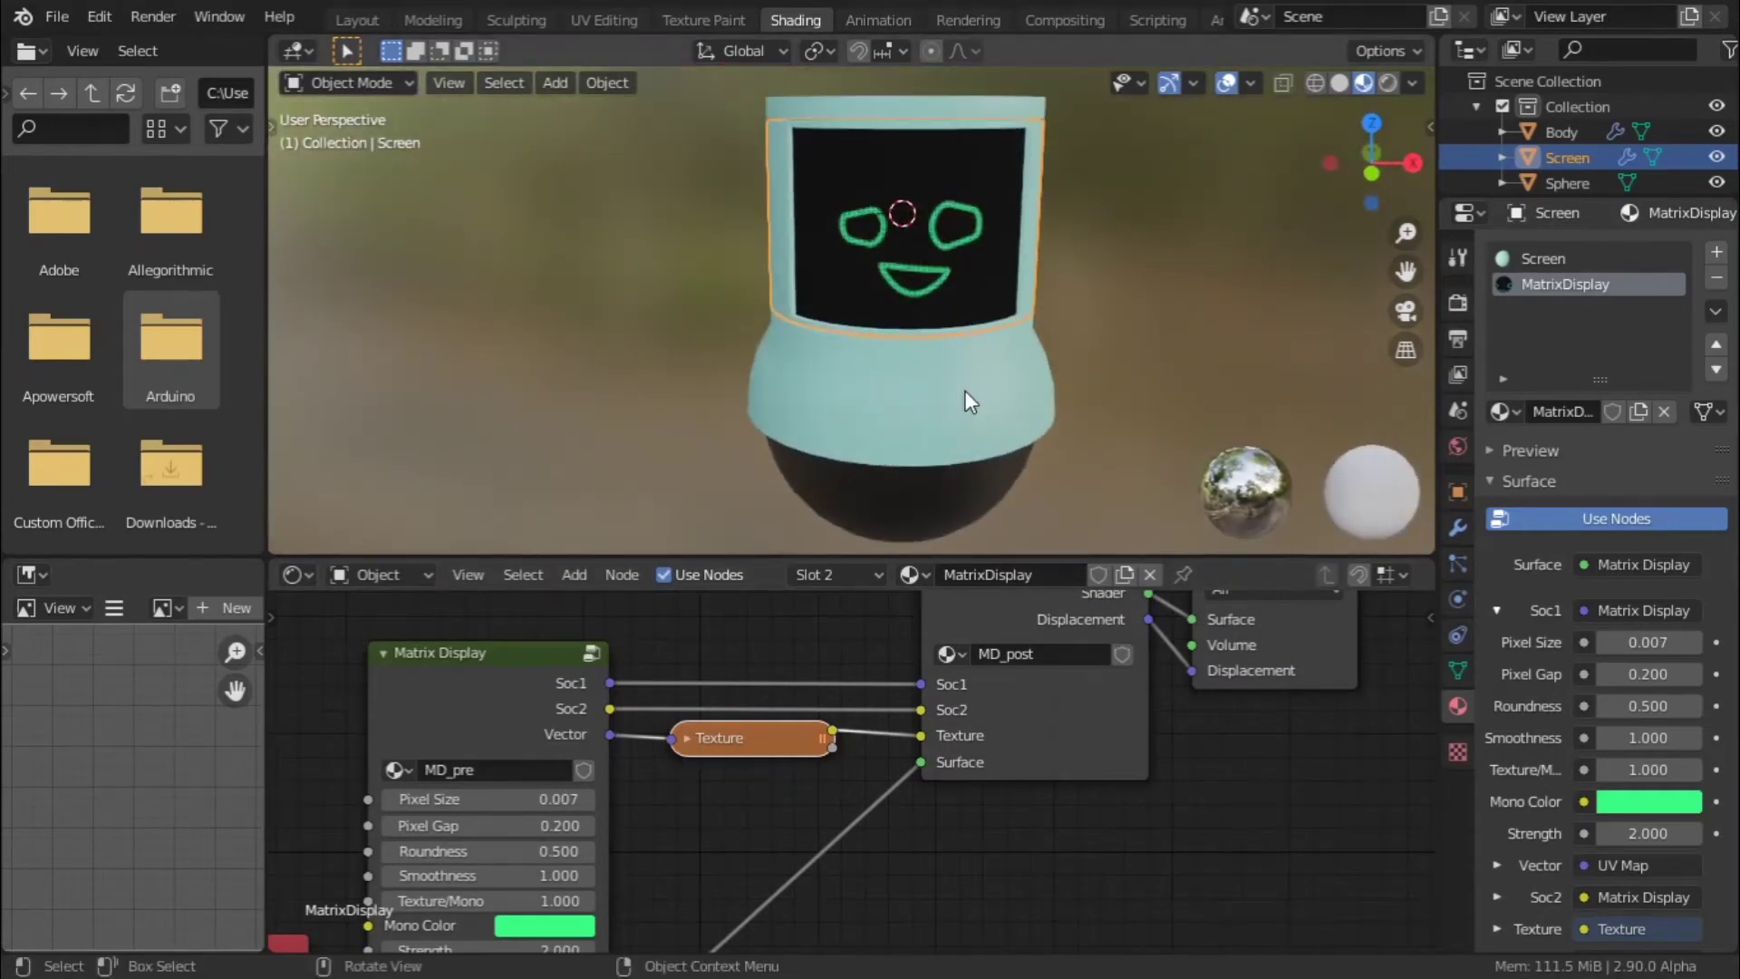
- Switch to the UV Editing workspace and select the row of front panel faces to show their UVs over the face image
left_click(605, 20)
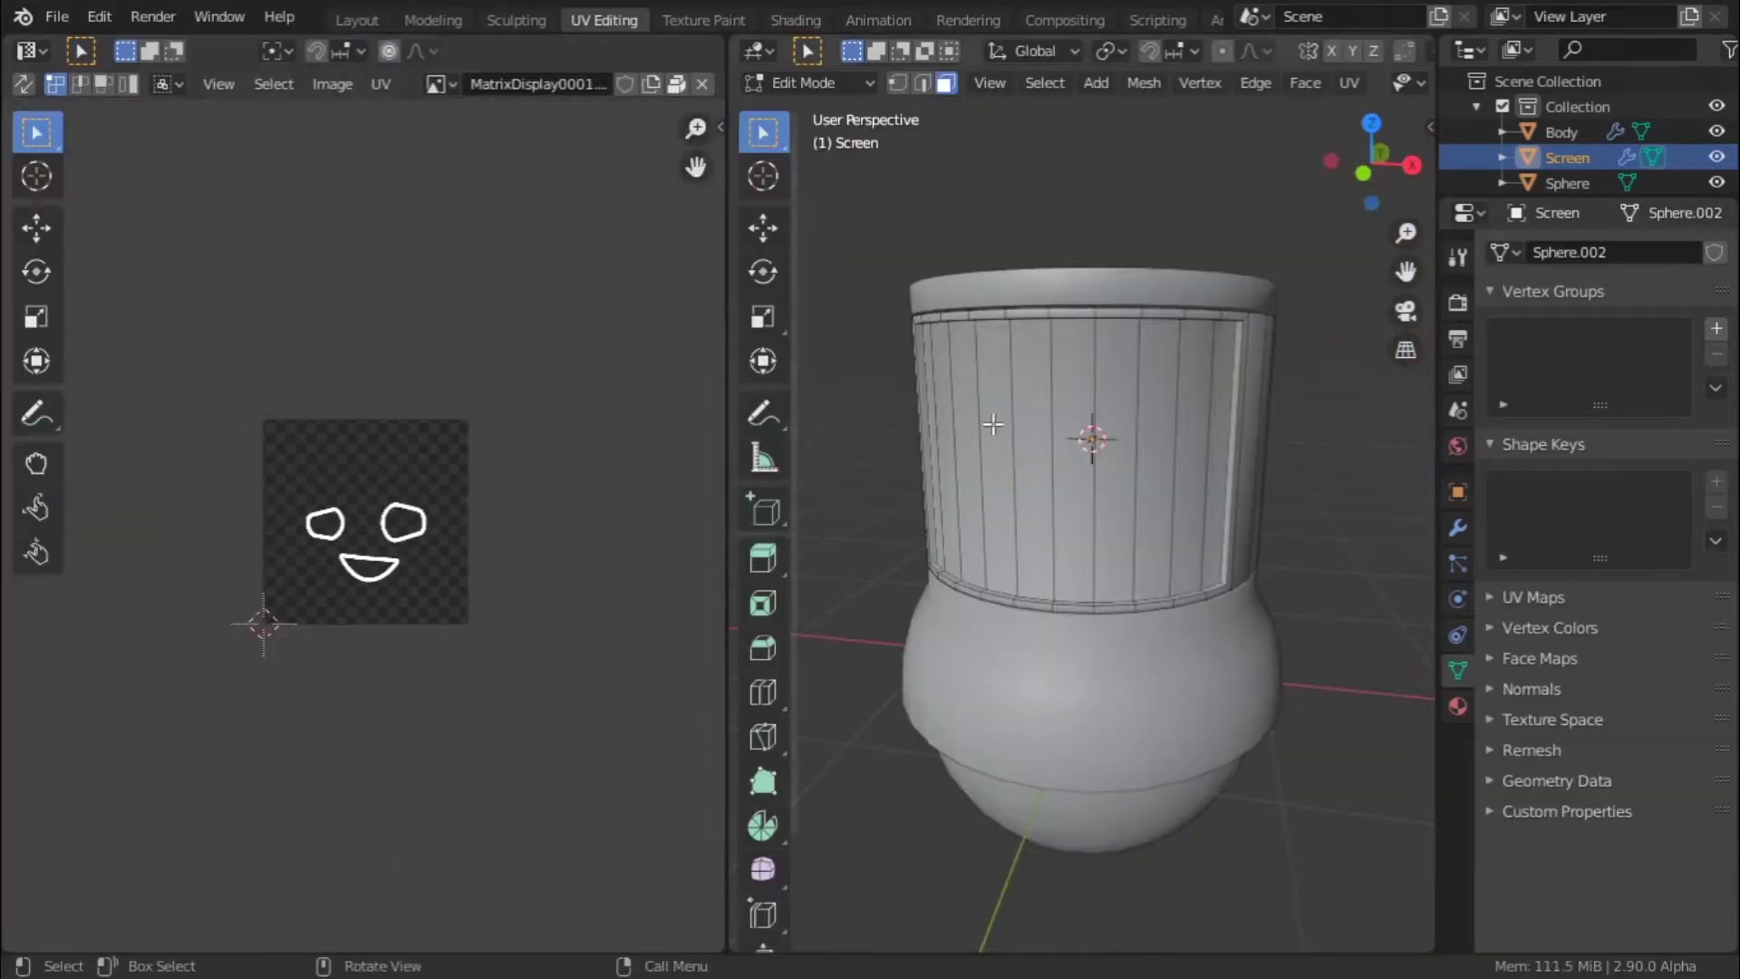
scroll(967, 435, "up", 5)
left_click(916, 444, "alt")
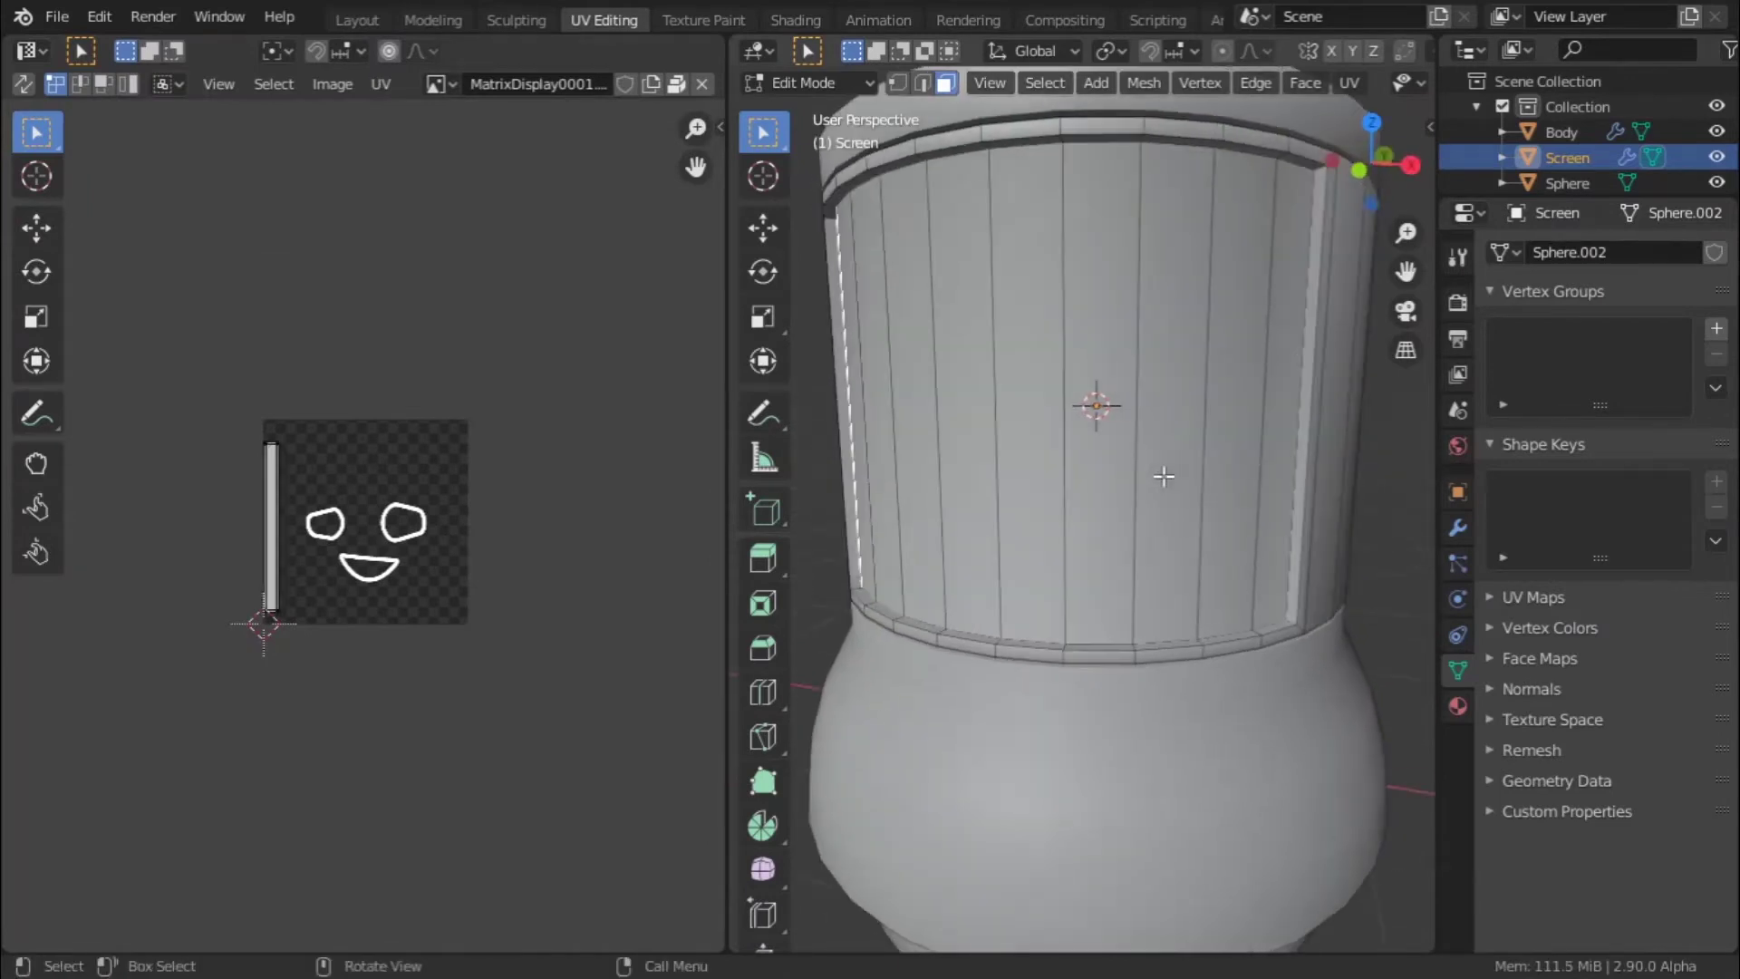
left_click(1239, 447, "ctrl")
scroll(432, 552, "up", 2)
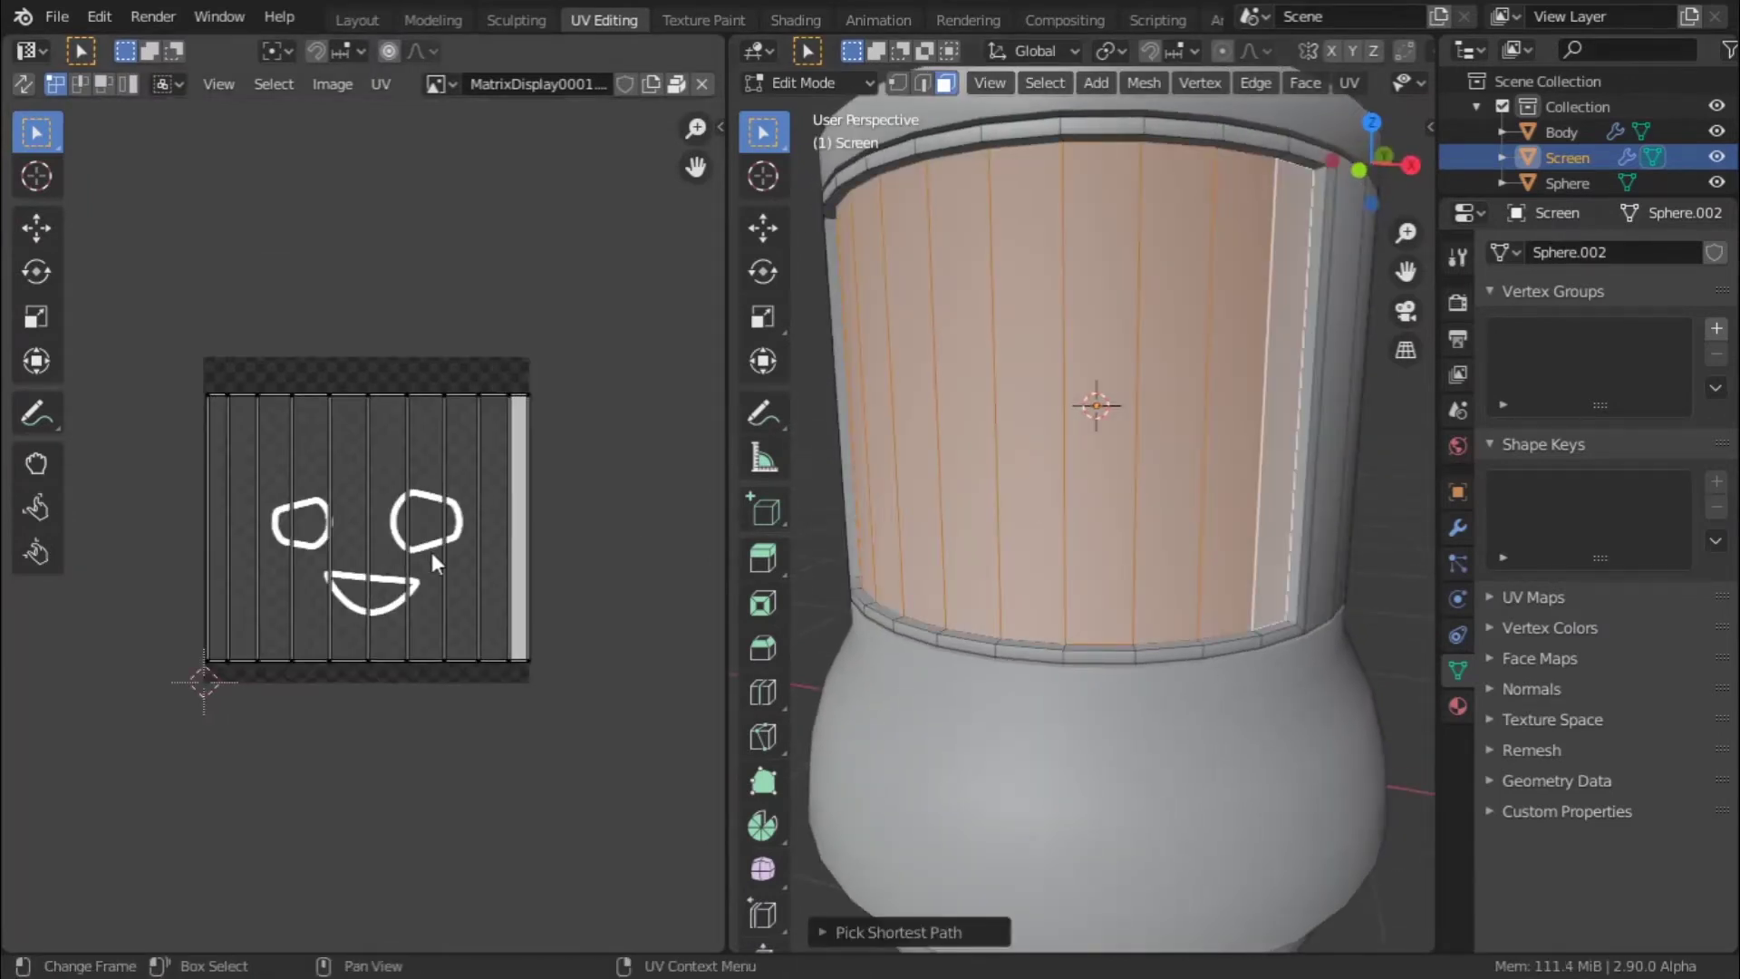
- Try moving all the front panel UVs vertically over the face image
key("a")
key("g")
key("y")
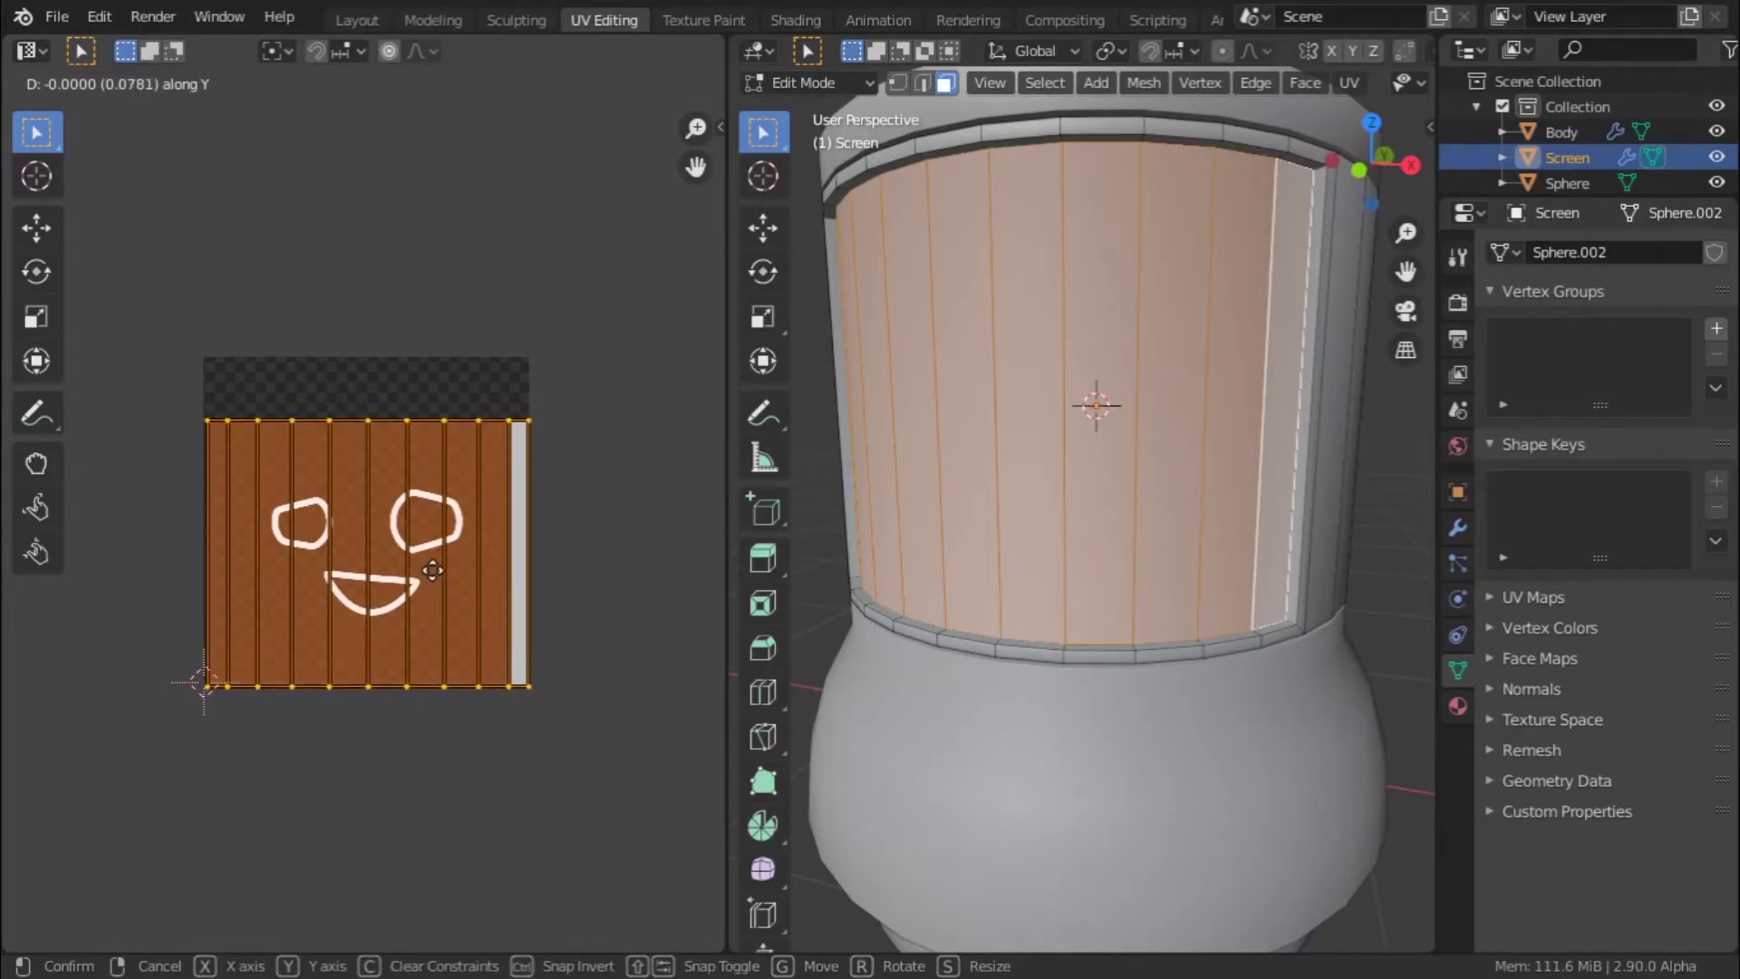
left_click(432, 570)
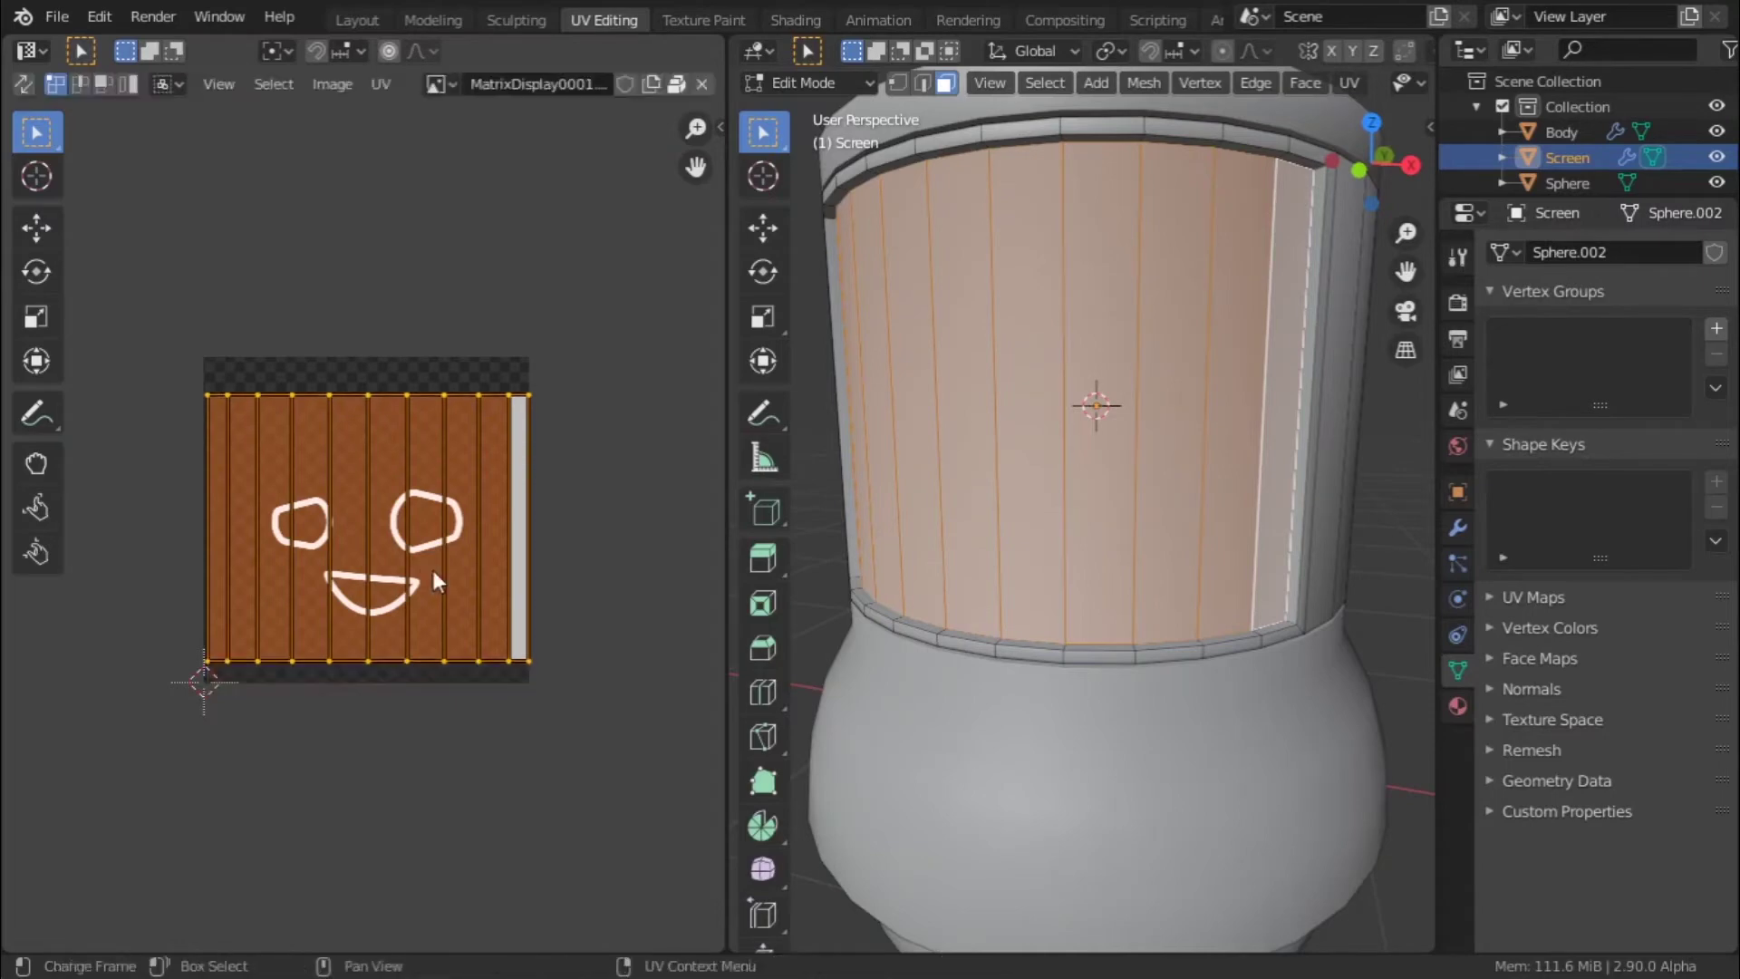
- Switch to the Shading workspace and expand the collapsed Texture node of the MatrixDisplay material
left_click(704, 20)
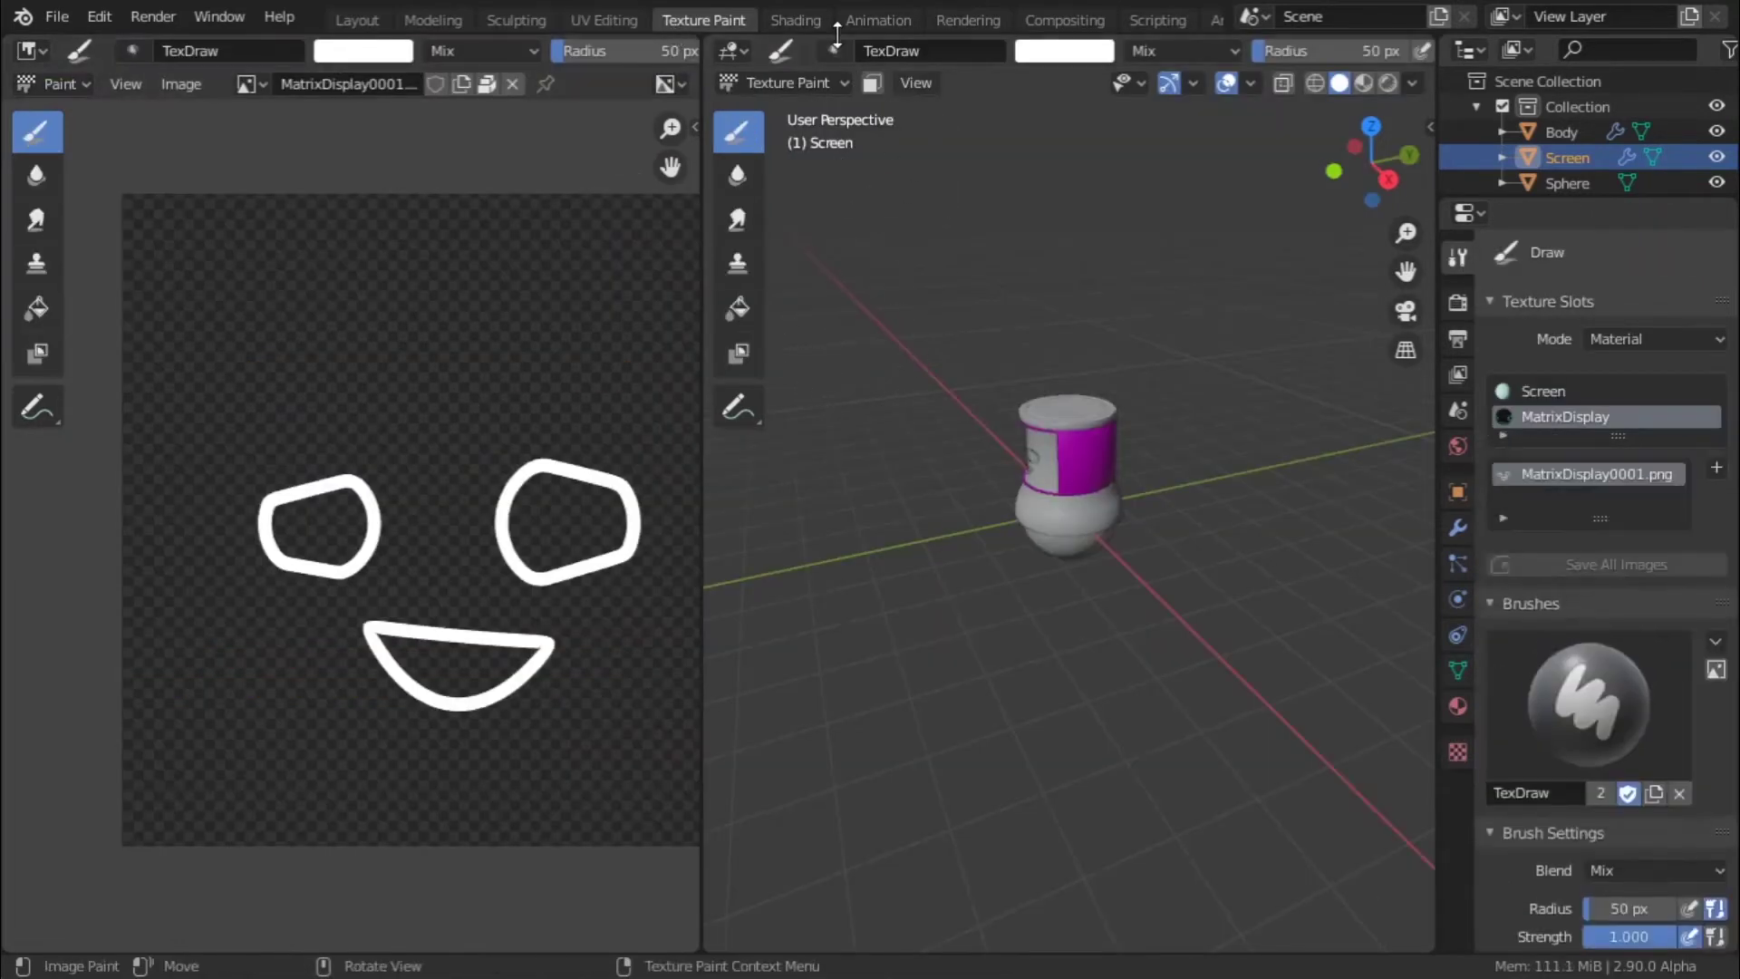
left_click(796, 20)
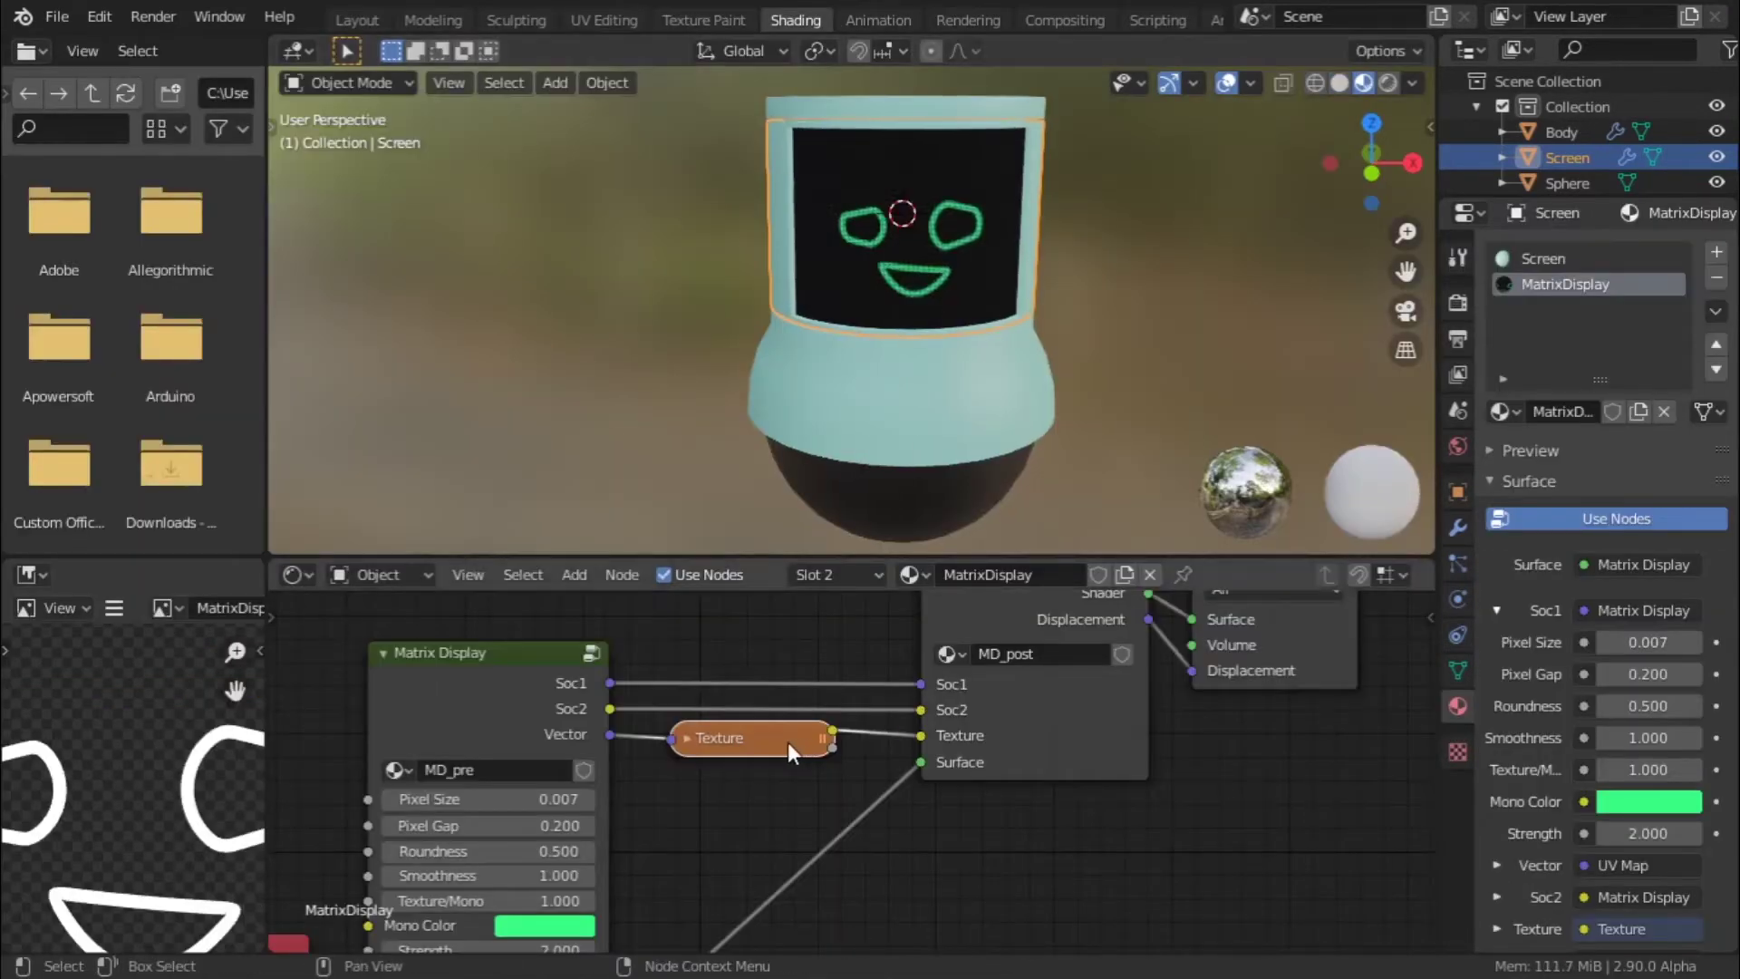
left_click(687, 736)
scroll(753, 765, "up", 2)
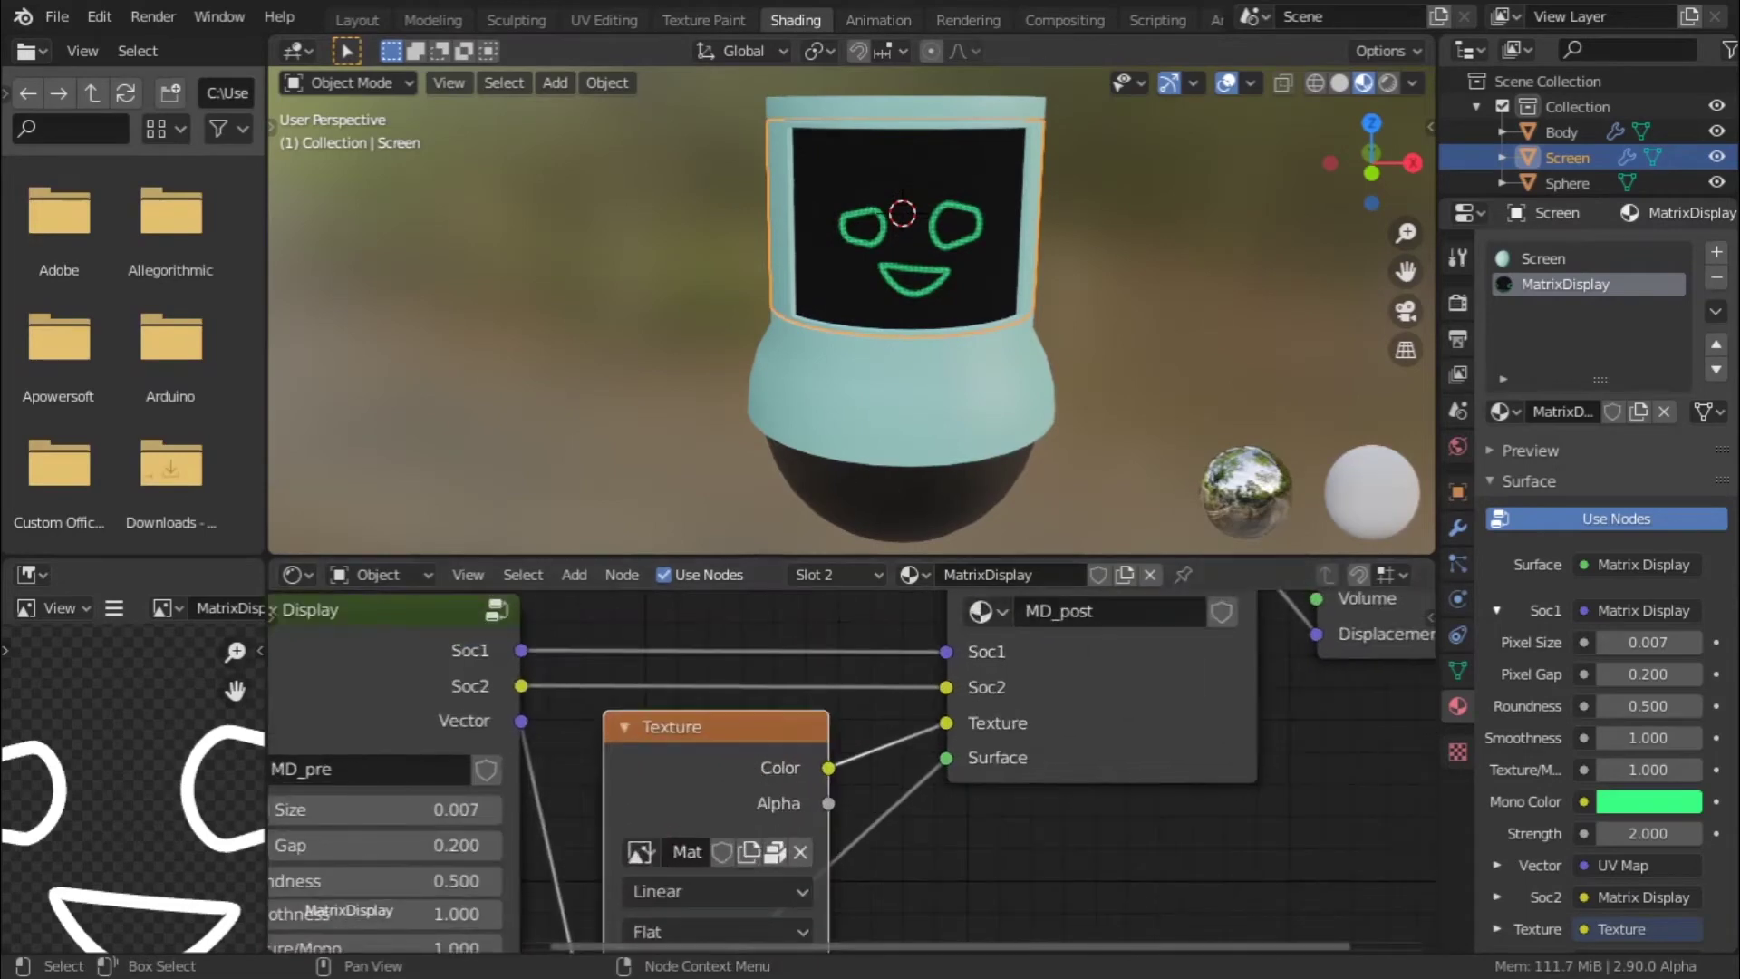
- Switch to the browser, look through the YouTube video's description for the free faces link, and return to Blender
key("alt+Tab")
scroll(462, 353, "up", 4)
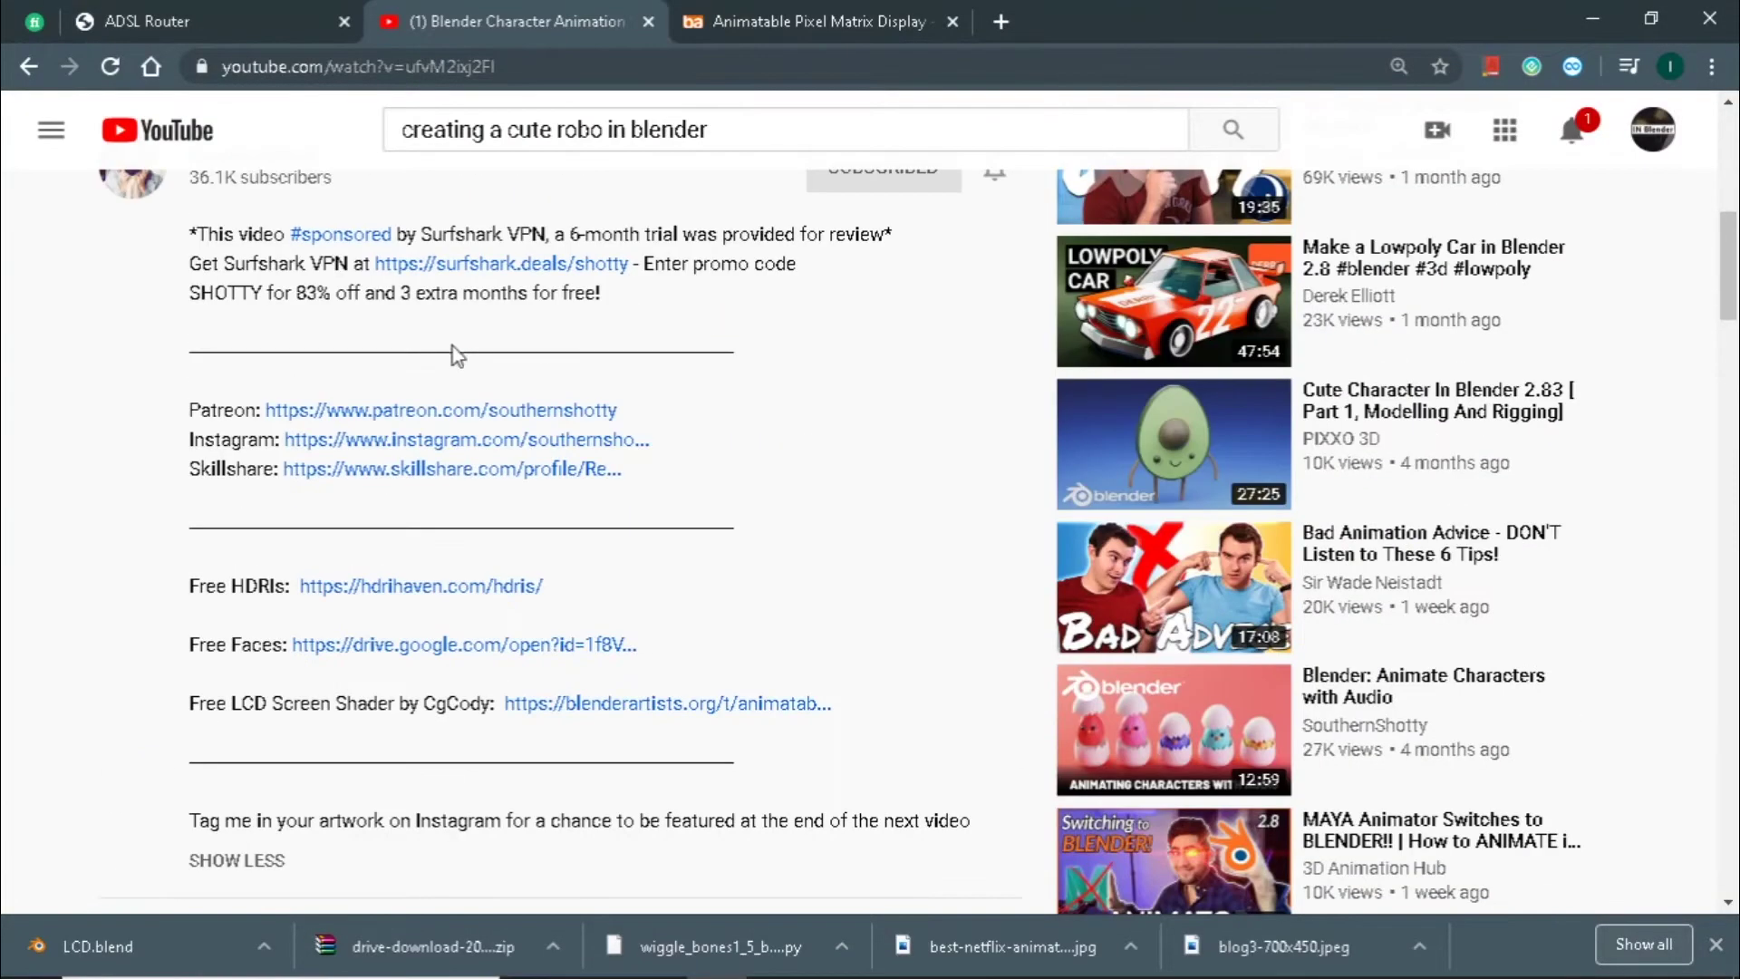
scroll(284, 647, "up", 5)
scroll(260, 318, "down", 8)
scroll(230, 419, "up", 3)
scroll(293, 522, "down", 1)
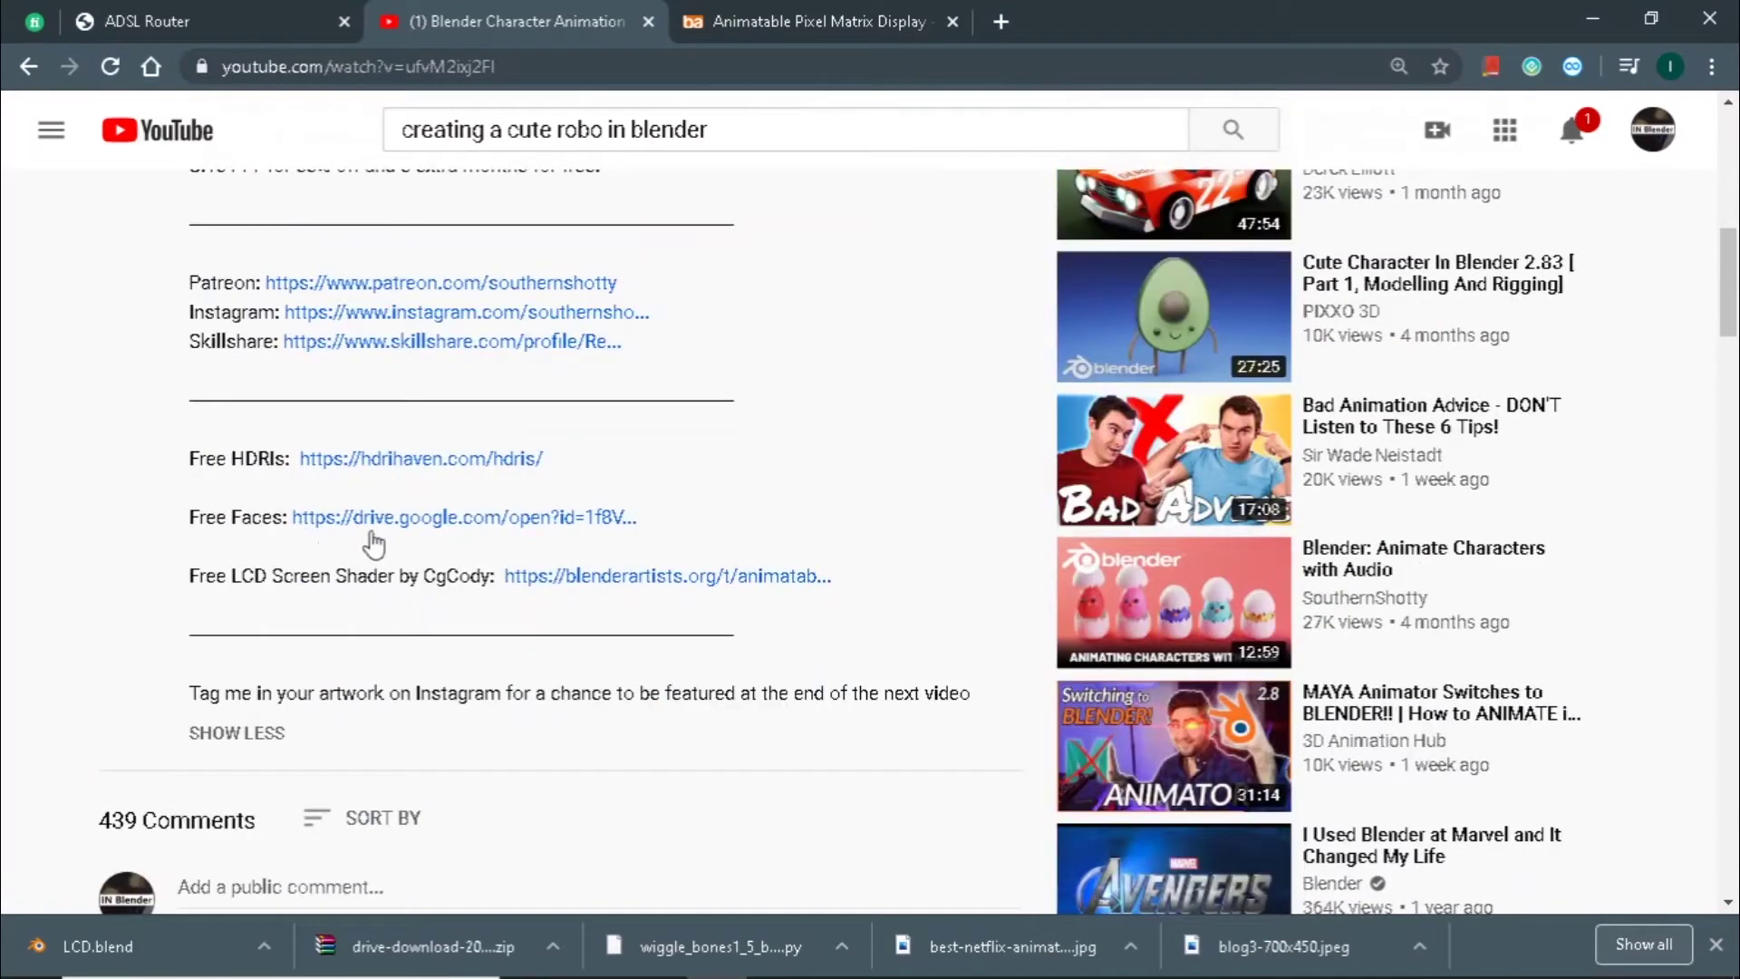
key("alt+Tab")
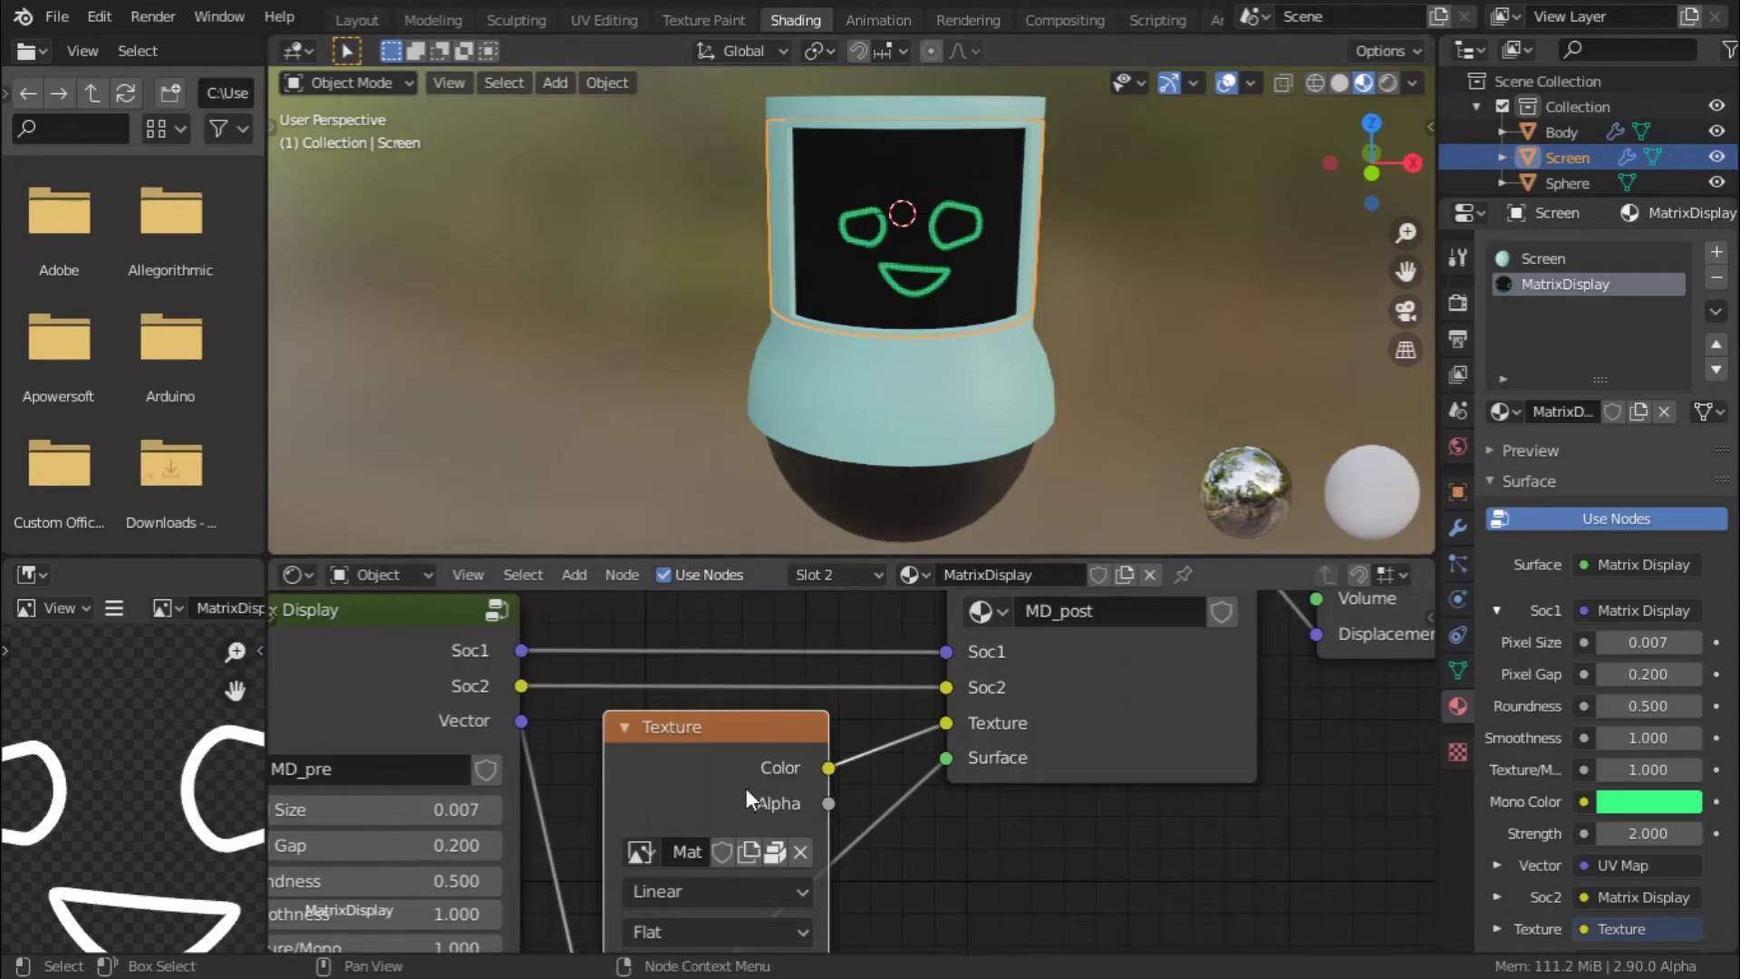
- Unlink the face image and delete the Texture node from the MatrixDisplay material
scroll(747, 790, "up", 3)
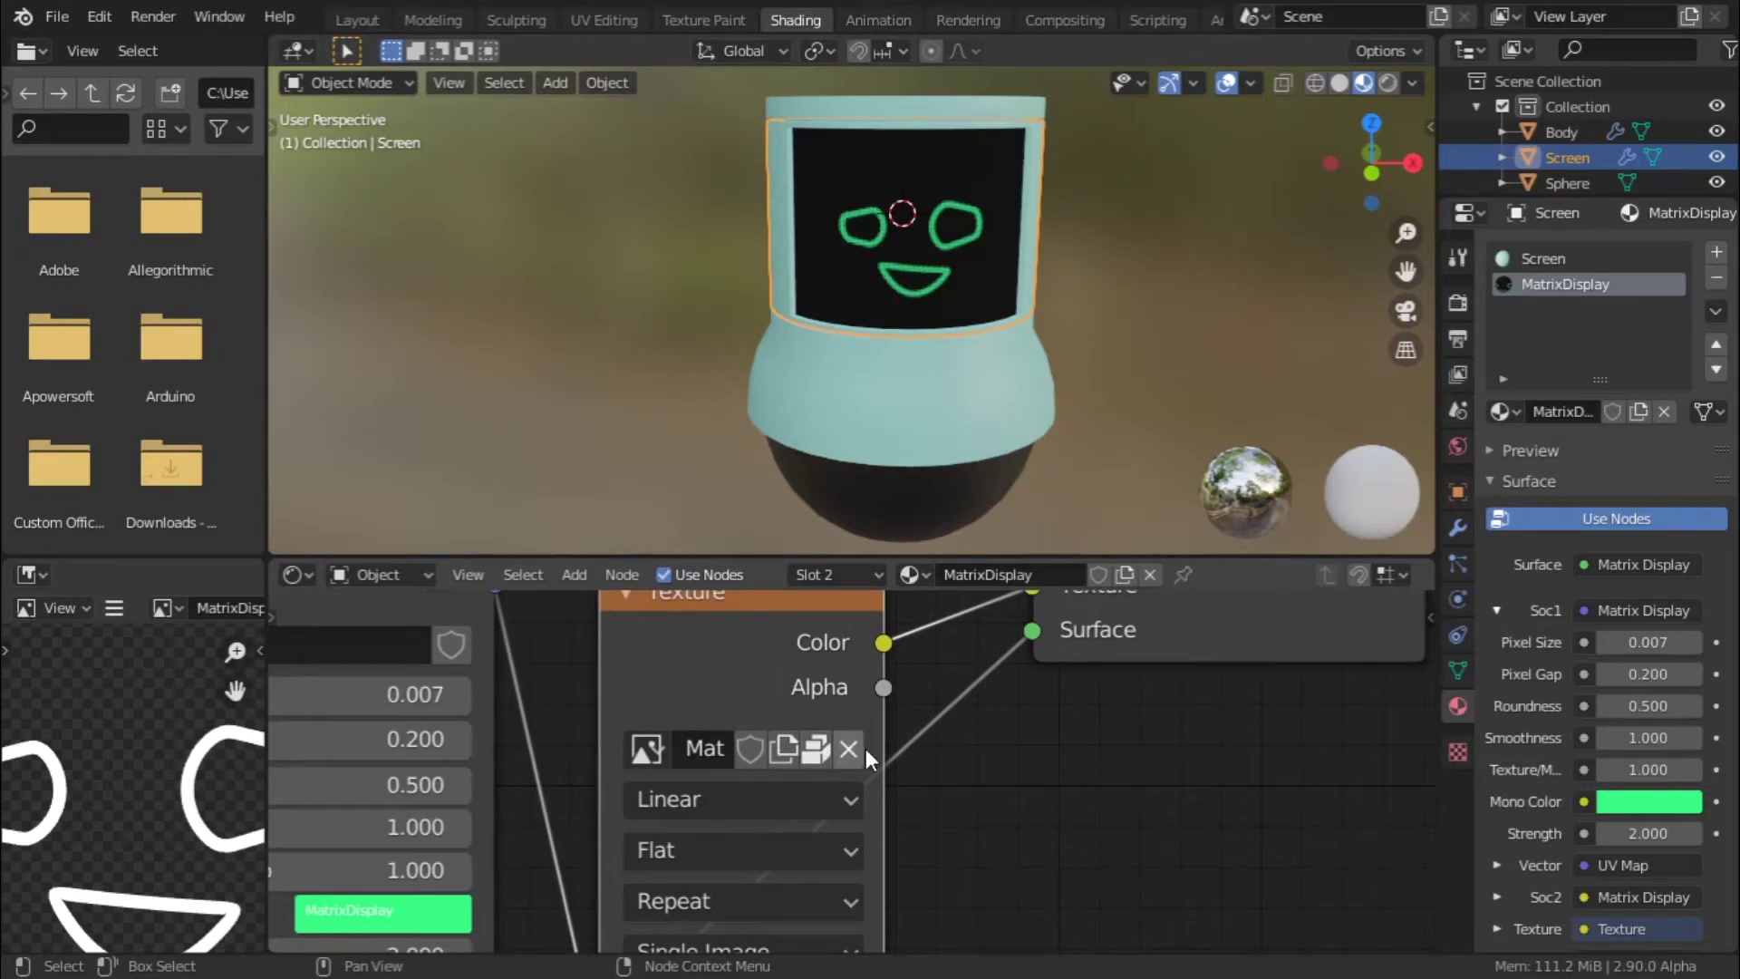
left_click(848, 748)
scroll(737, 655, "down", 3)
key("x")
- Start adding an Image Sequence texture node and browse to the D:\studeo\youtube\robot folder
key("shift+a")
mouse_move(783, 772)
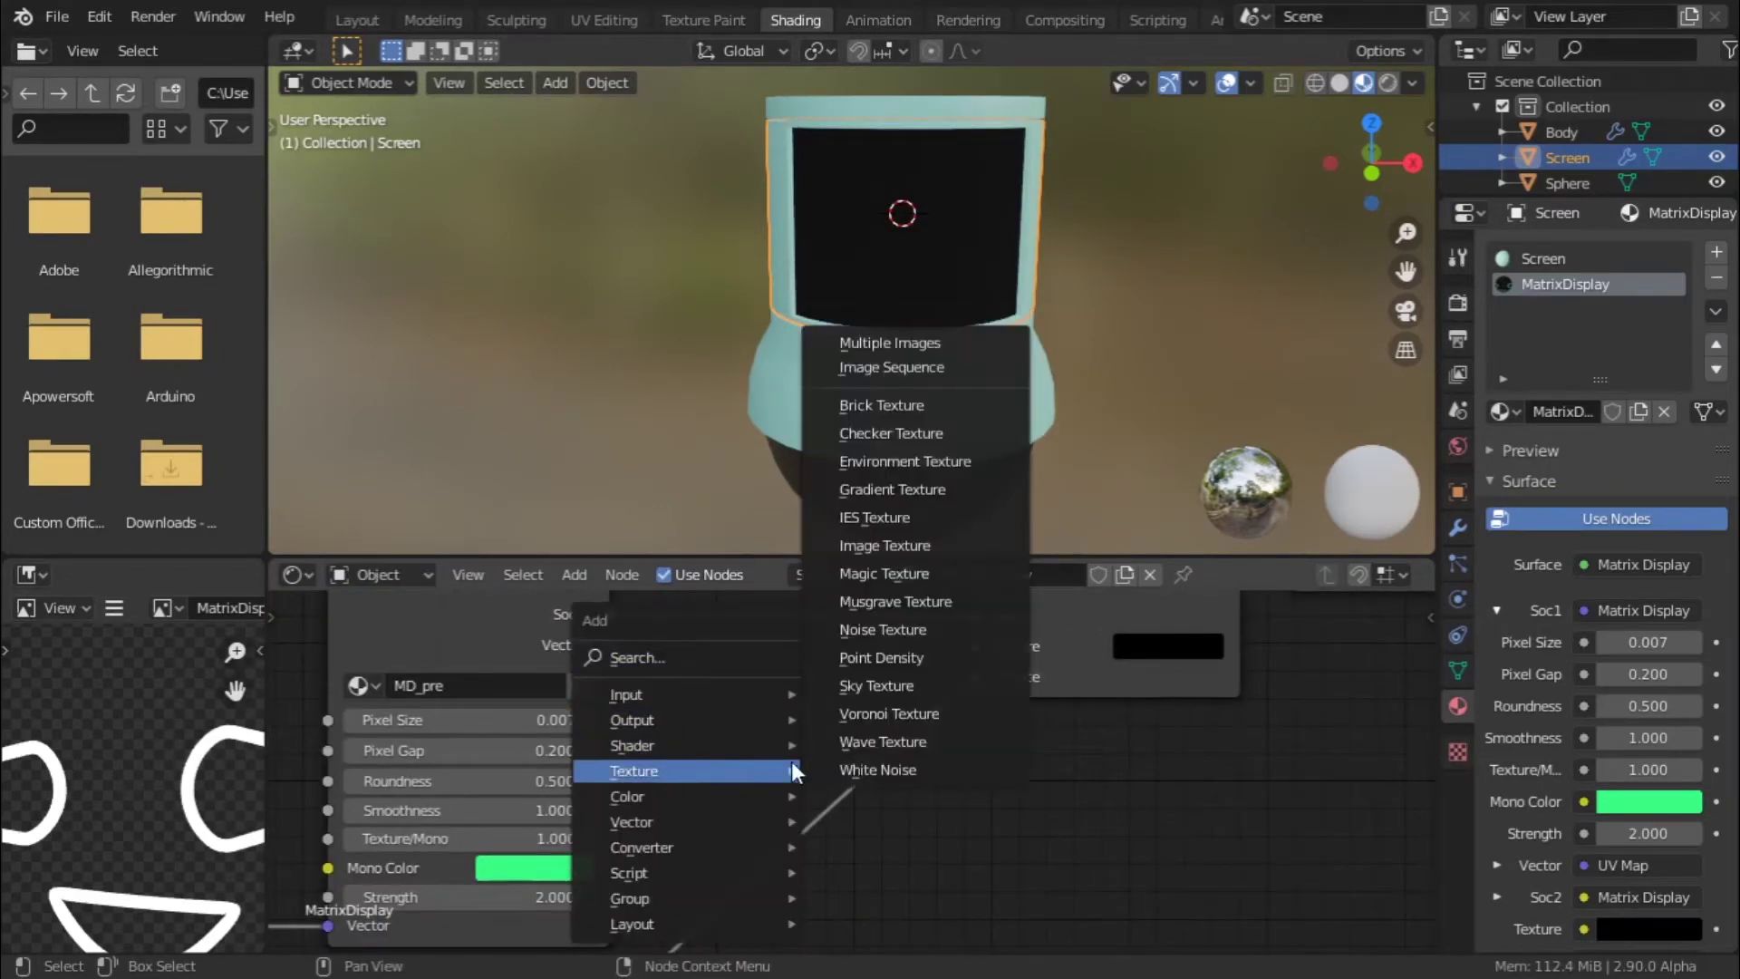
left_click(897, 367)
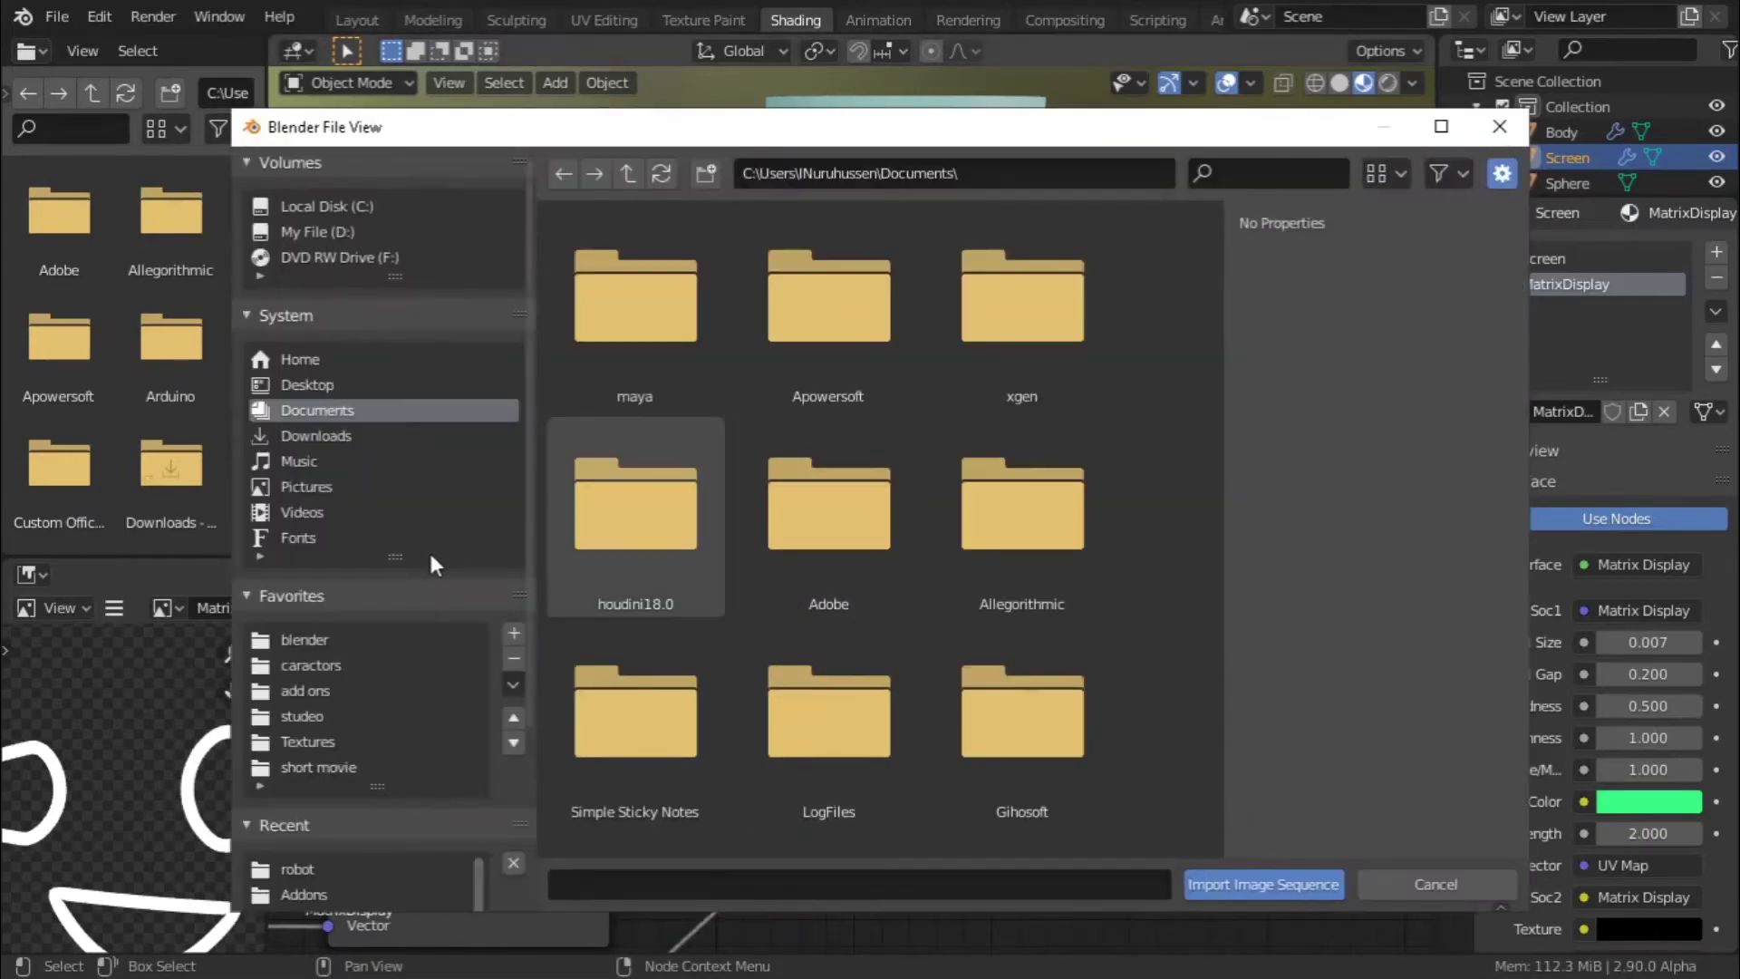
scroll(364, 716, "down", 3)
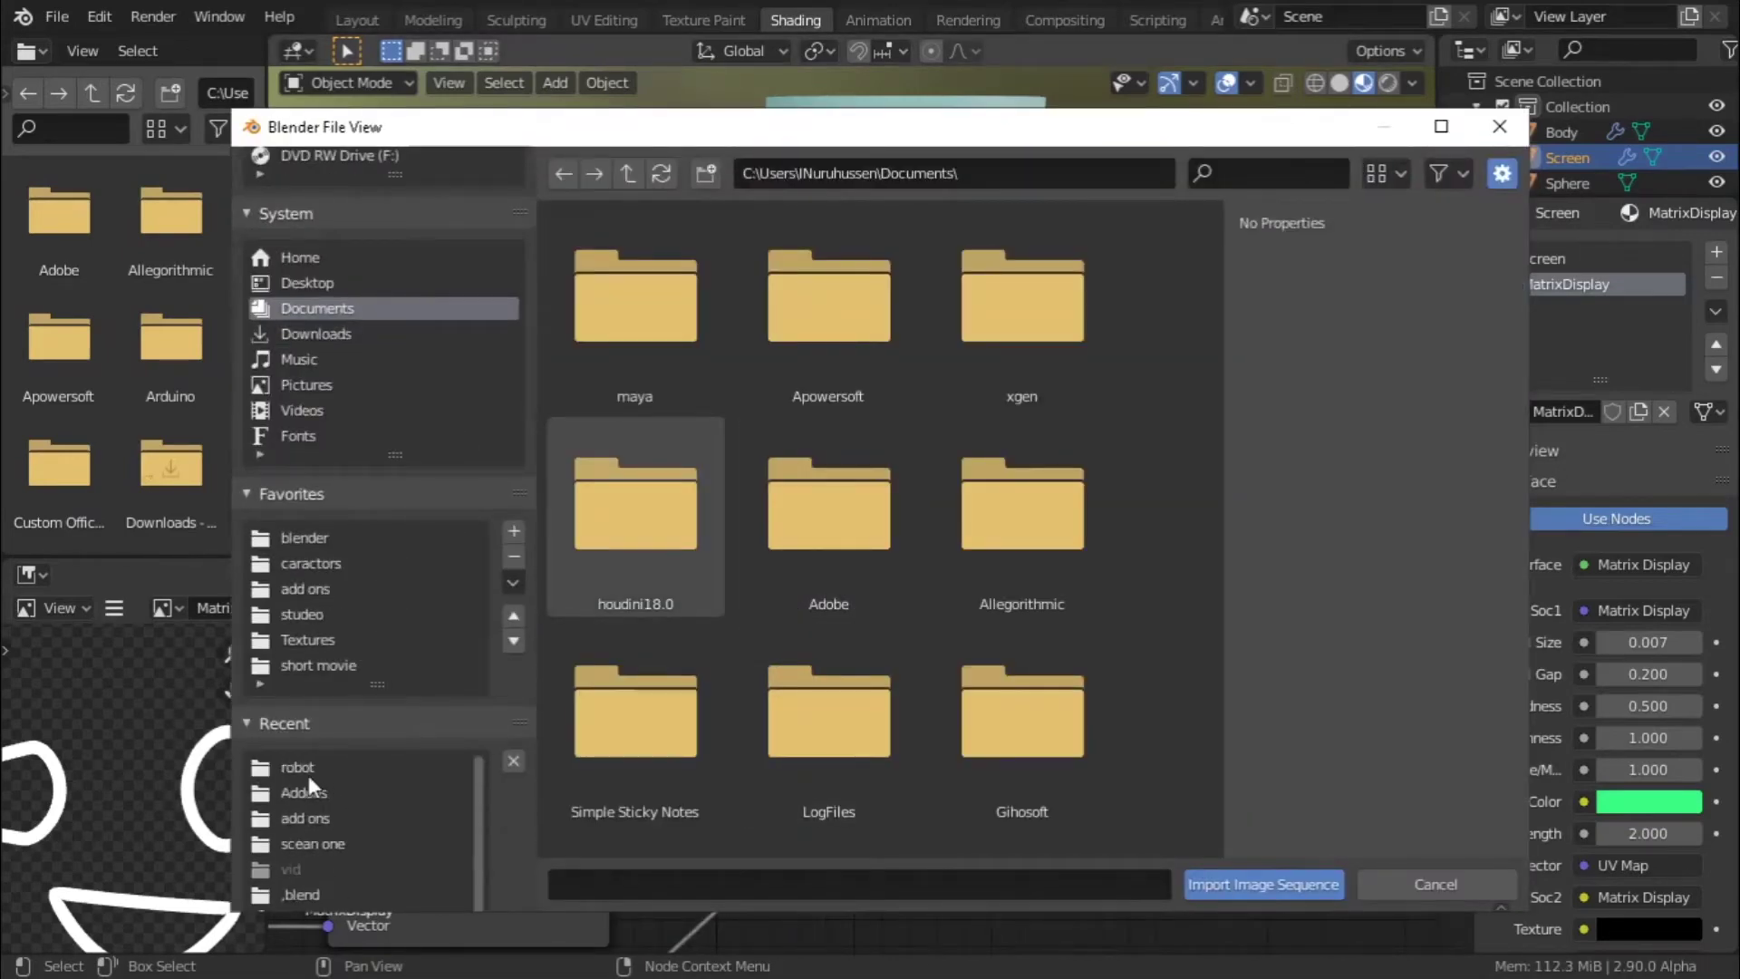
left_click(308, 770)
scroll(639, 531, "down", 3)
scroll(722, 454, "up", 3)
- Select all the face images in the robot folder, import them as an image sequence and place the new node below MD_post
left_click(981, 326)
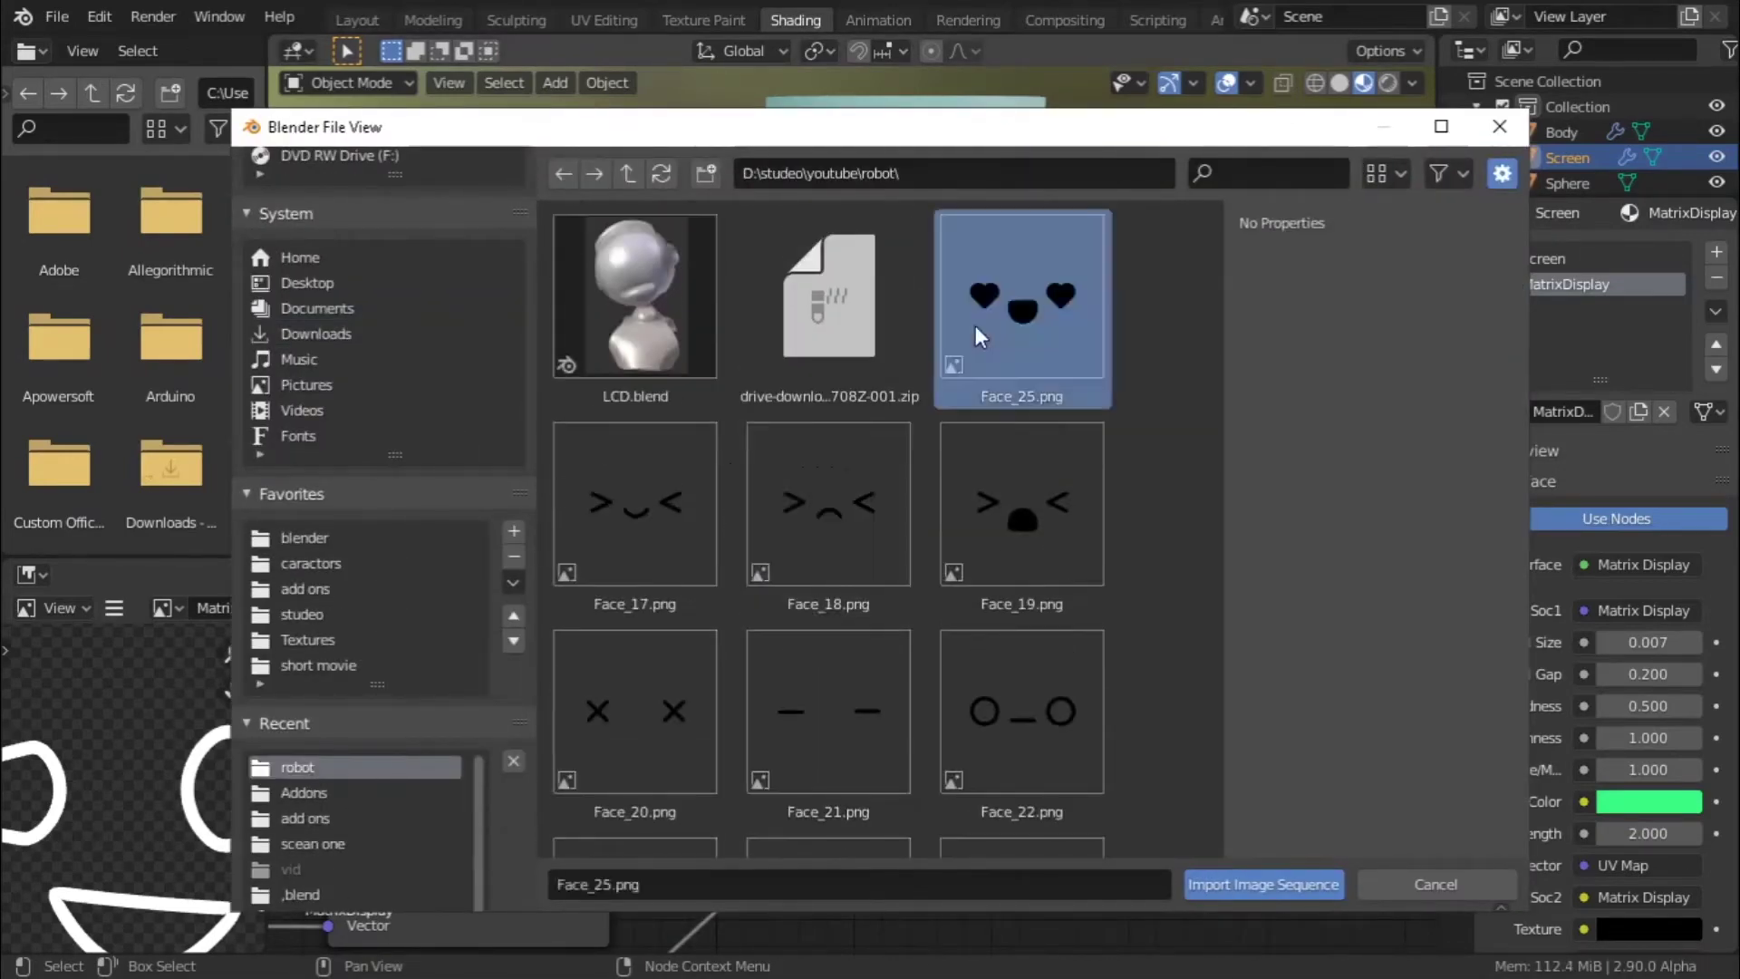
scroll(975, 339, "down", 3)
scroll(974, 339, "down", 10)
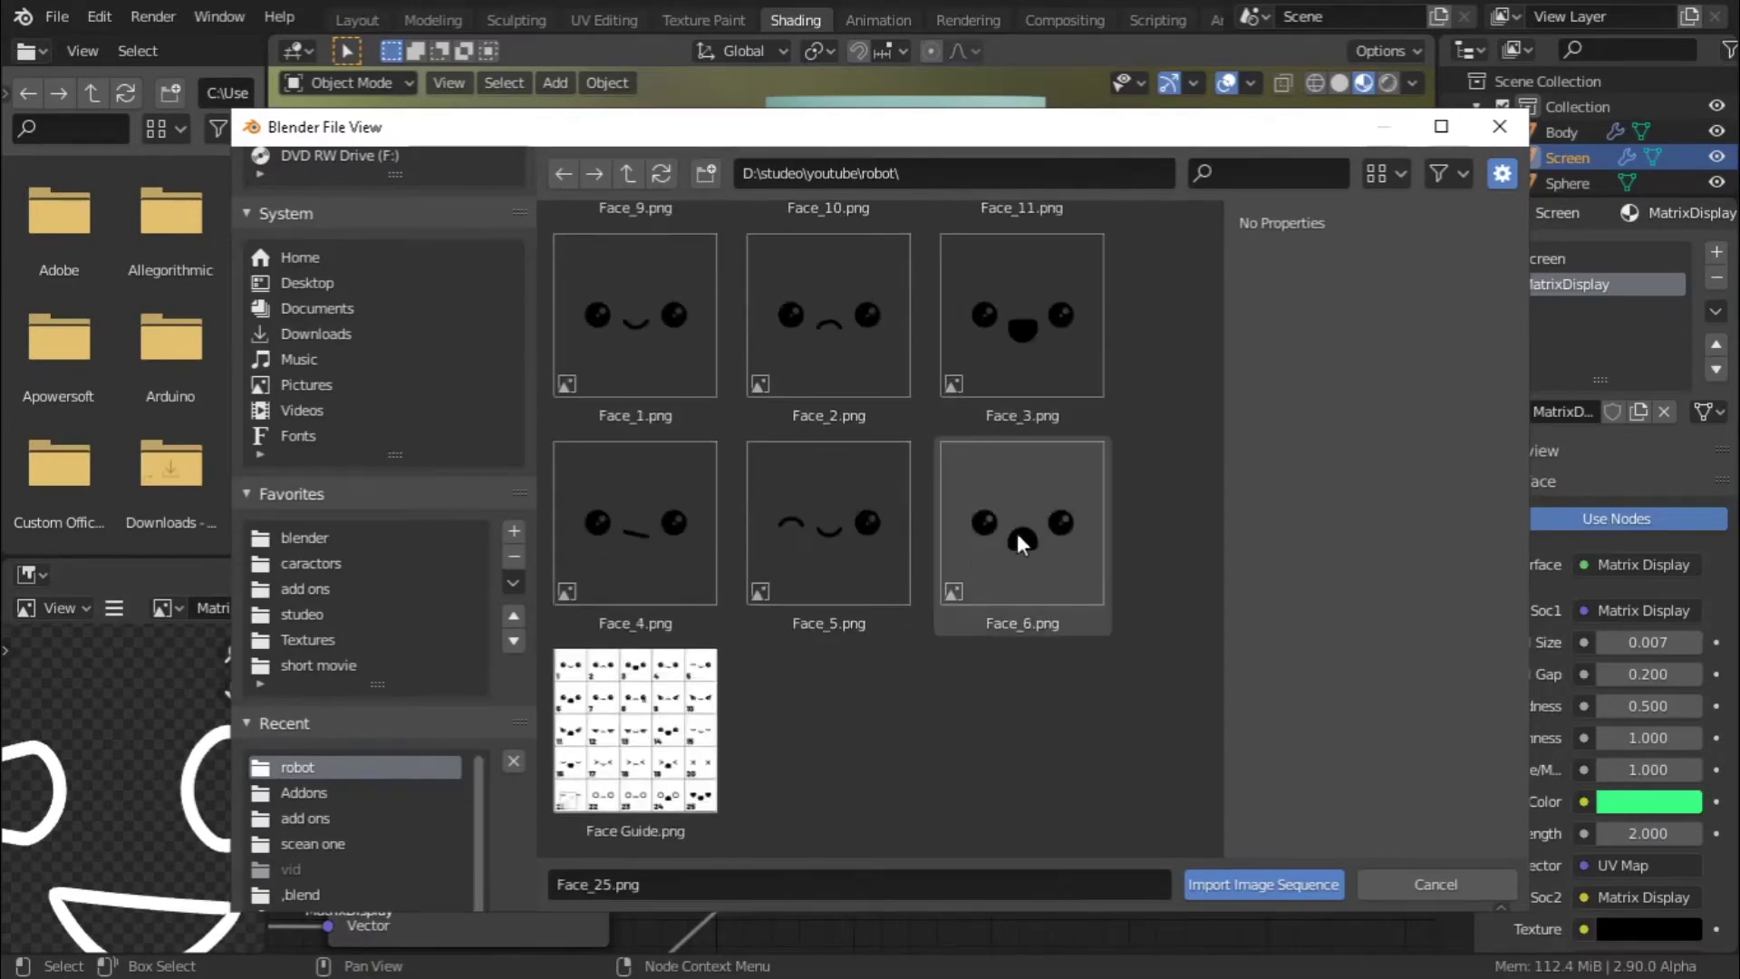
key("a")
scroll(1030, 537, "down", 5)
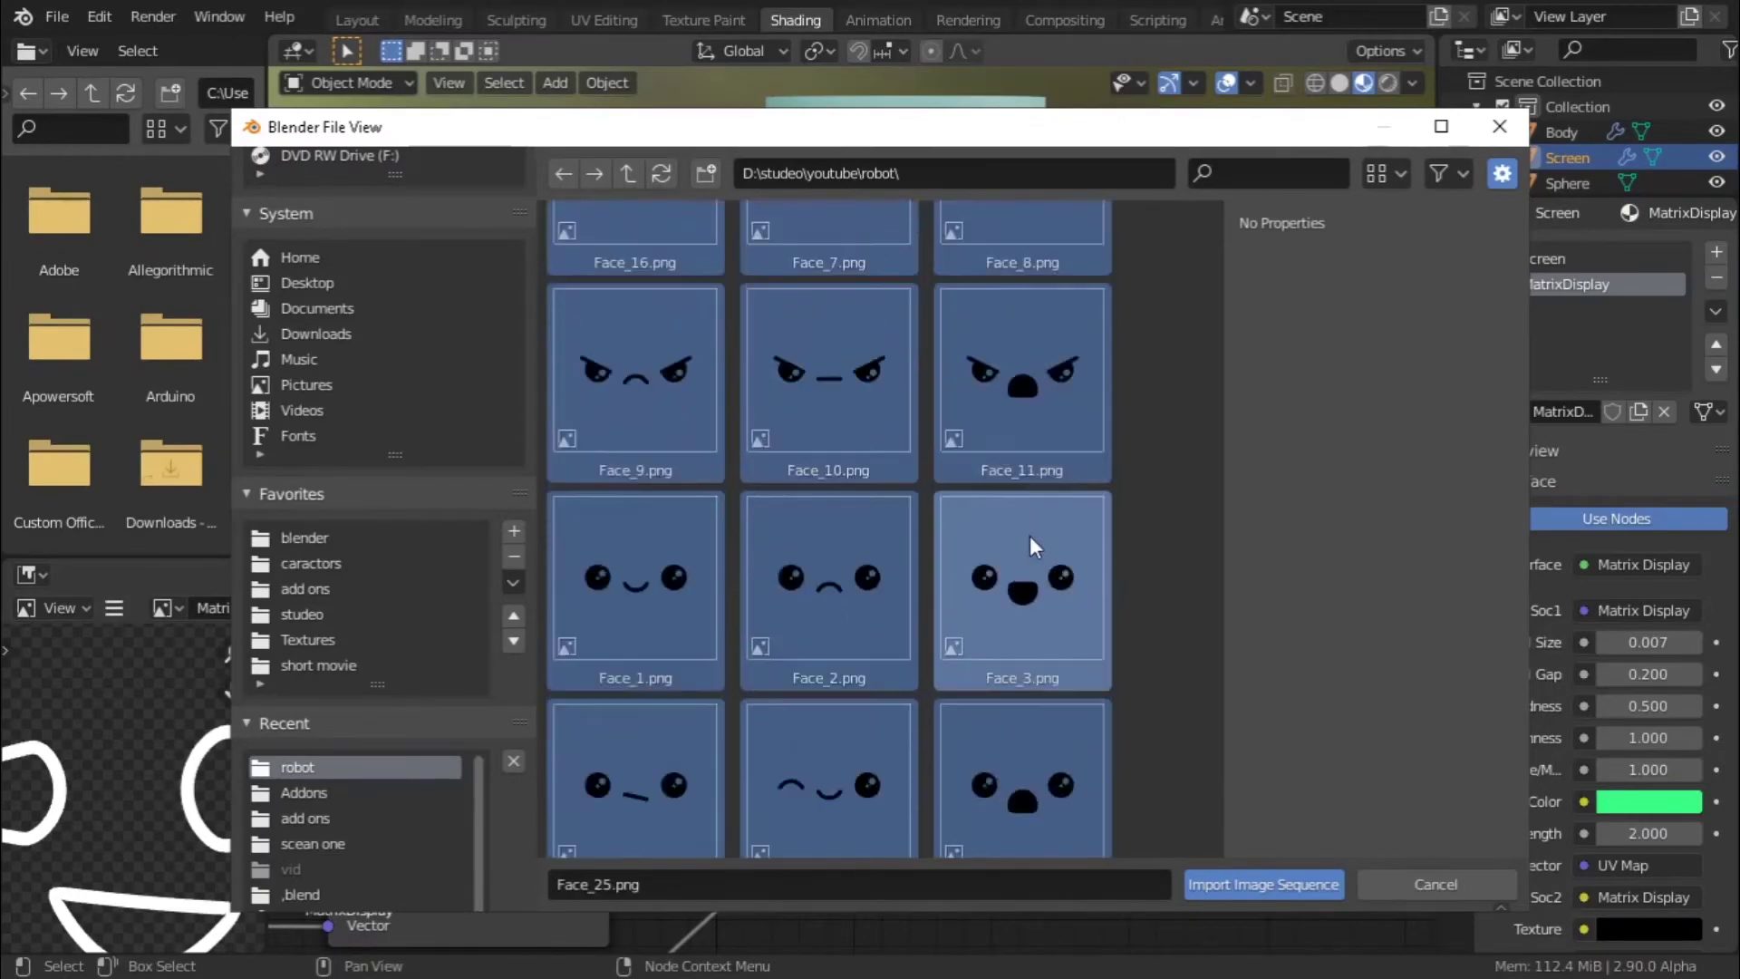
left_click(1286, 876)
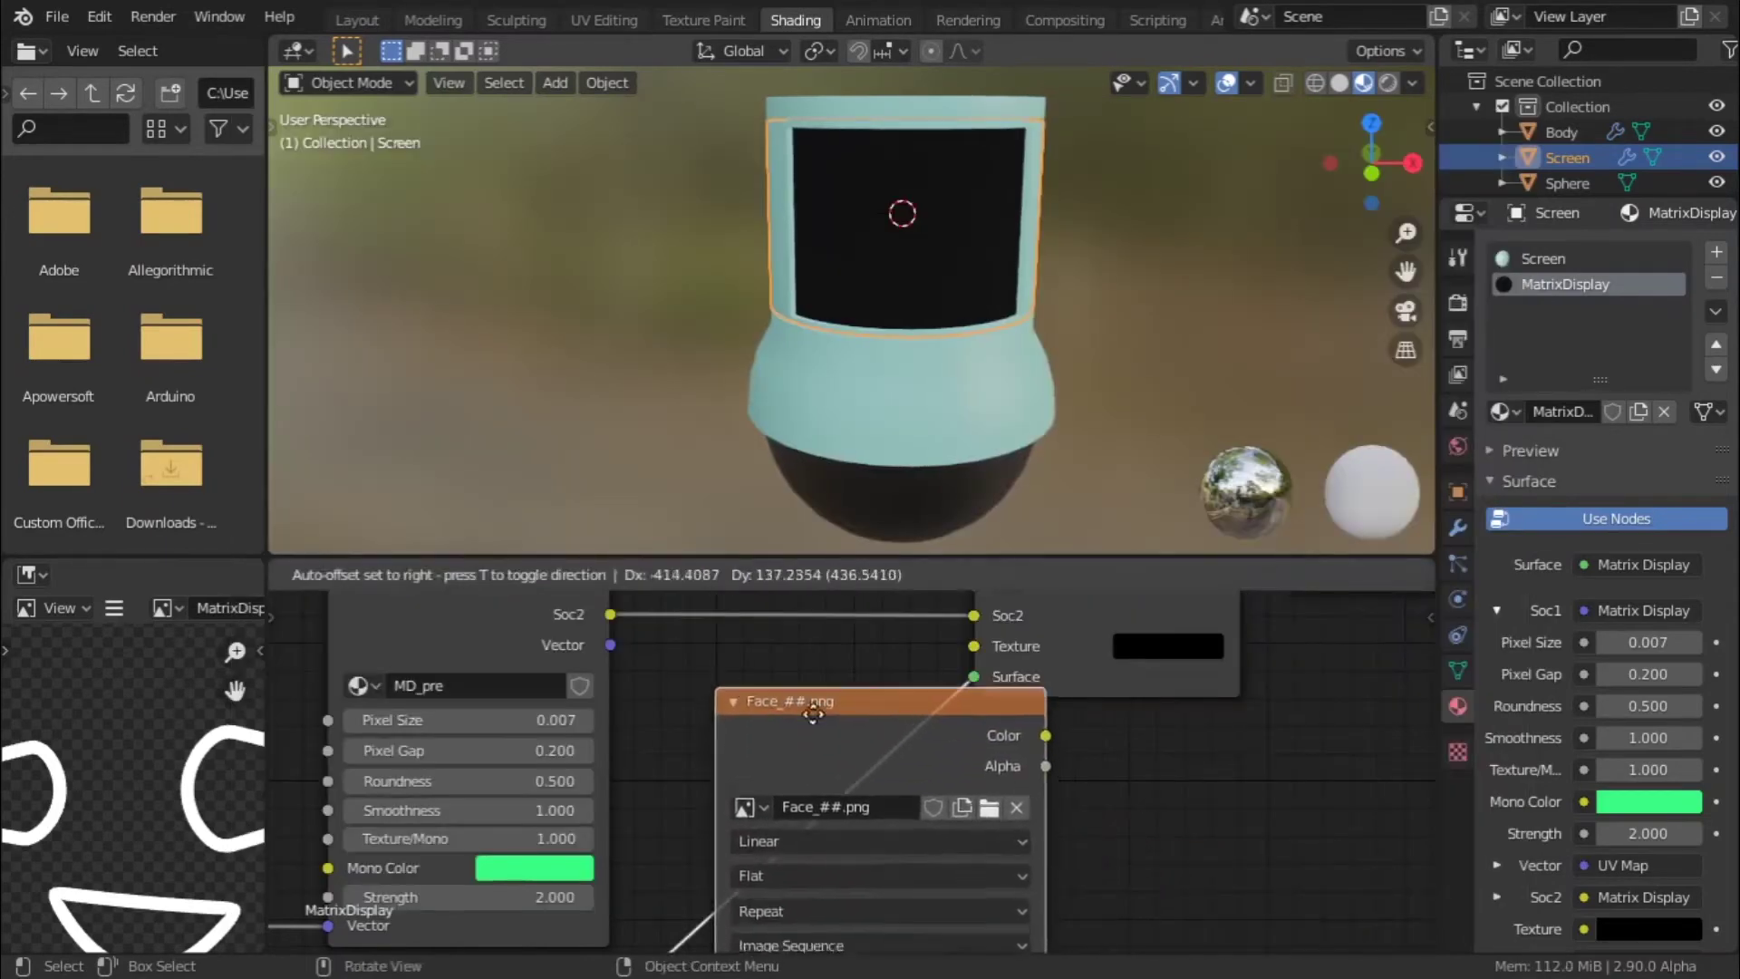
left_click(998, 770)
- Spread the nodes apart by moving MD_post and the output far from MD_pre, with the face sequence node in between
scroll(1170, 827, "down", 2)
scroll(630, 696, "down", 4)
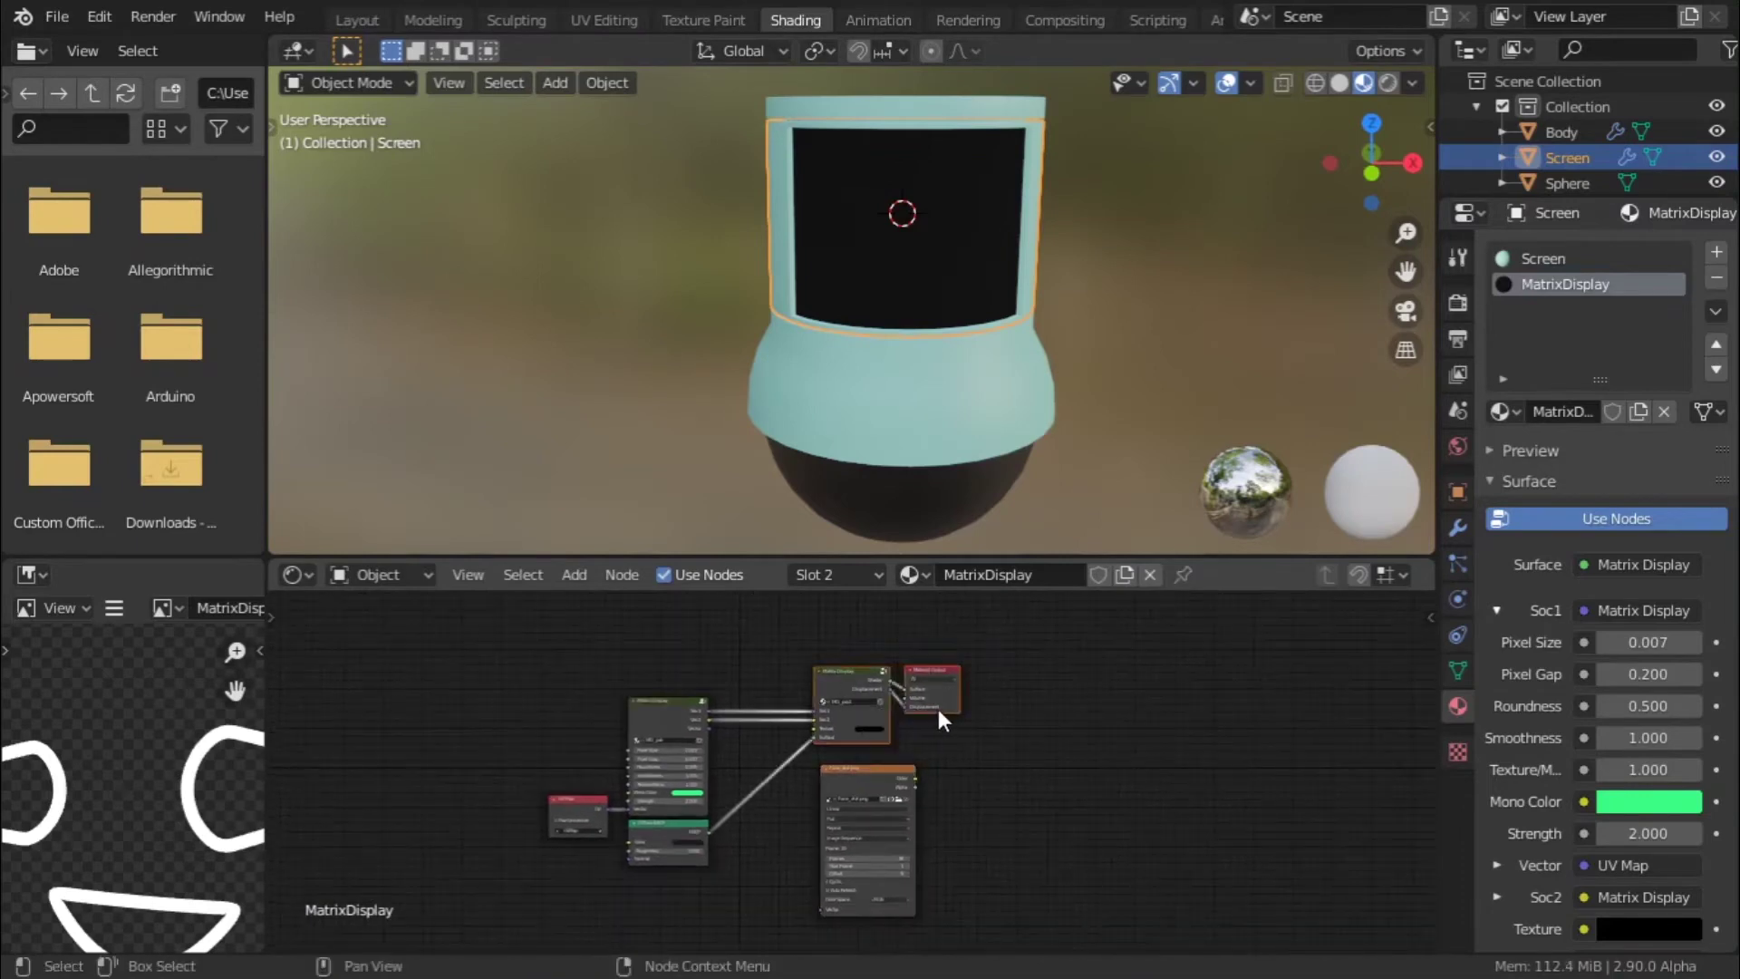
left_click_drag(938, 708, 1319, 708)
scroll(906, 787, "up", 2)
left_click_drag(884, 775, 1074, 798)
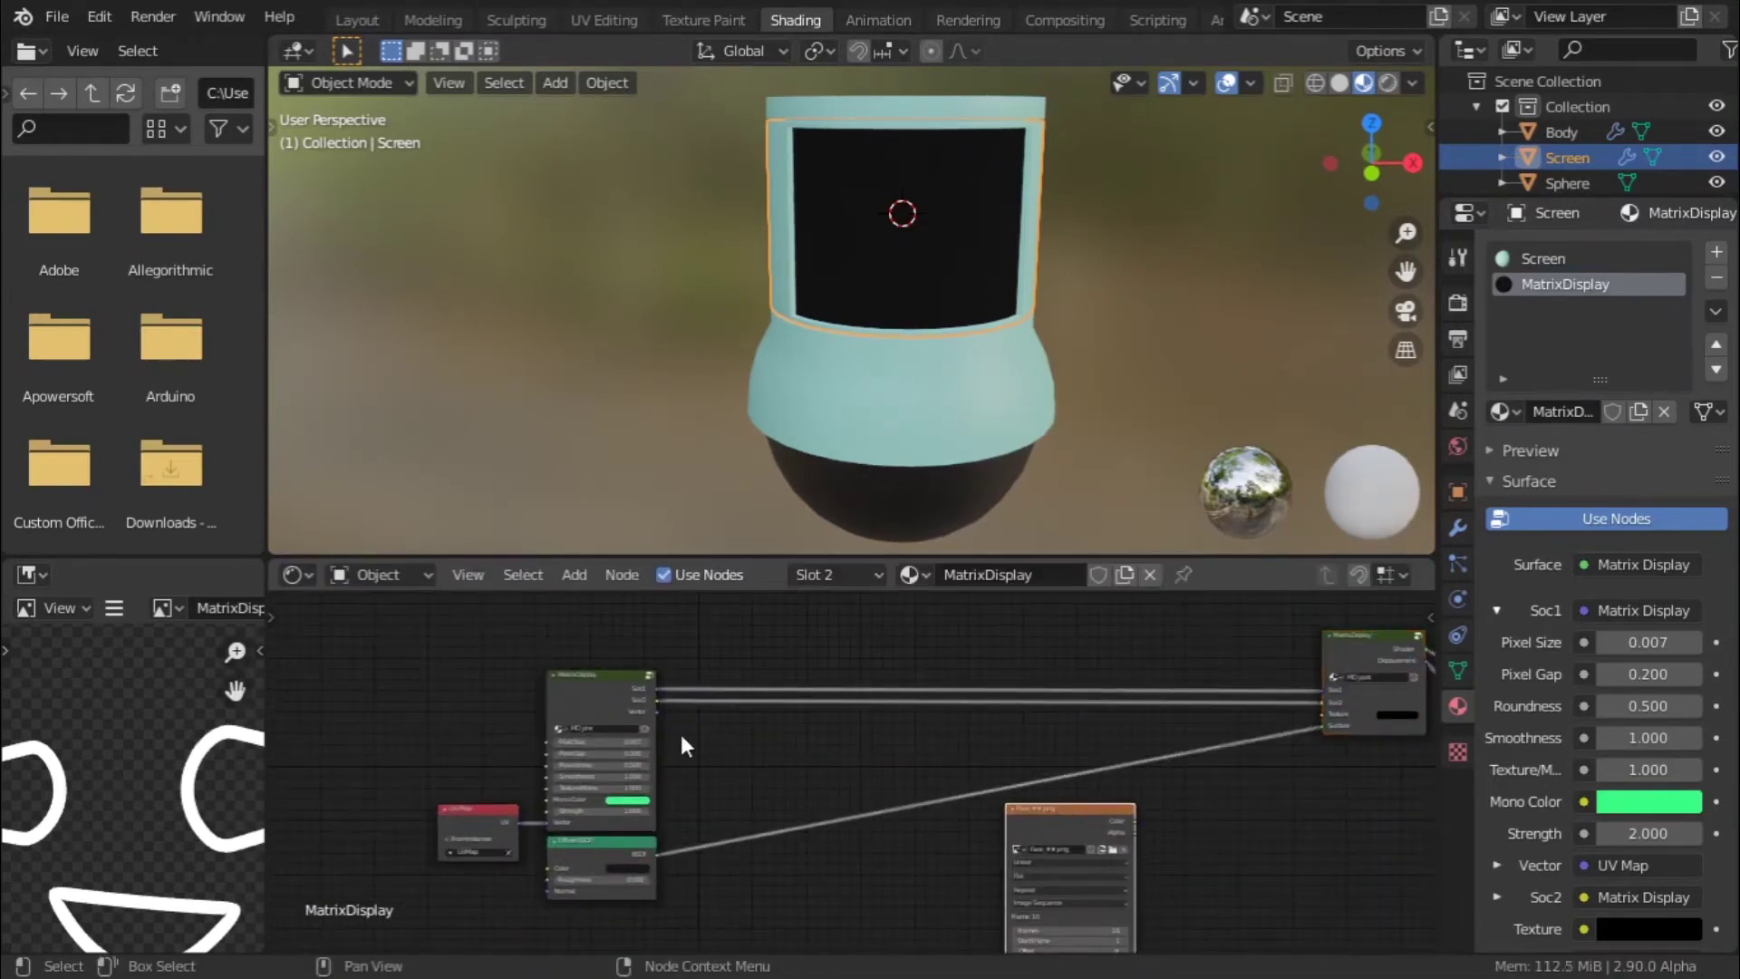
- Connect MD_pre's Vector output to the face sequence node's Vector input, and the sequence's Color output to MD_post's Texture input
left_click_drag(657, 711, 1006, 951)
middle_click_drag(1006, 952, 933, 805)
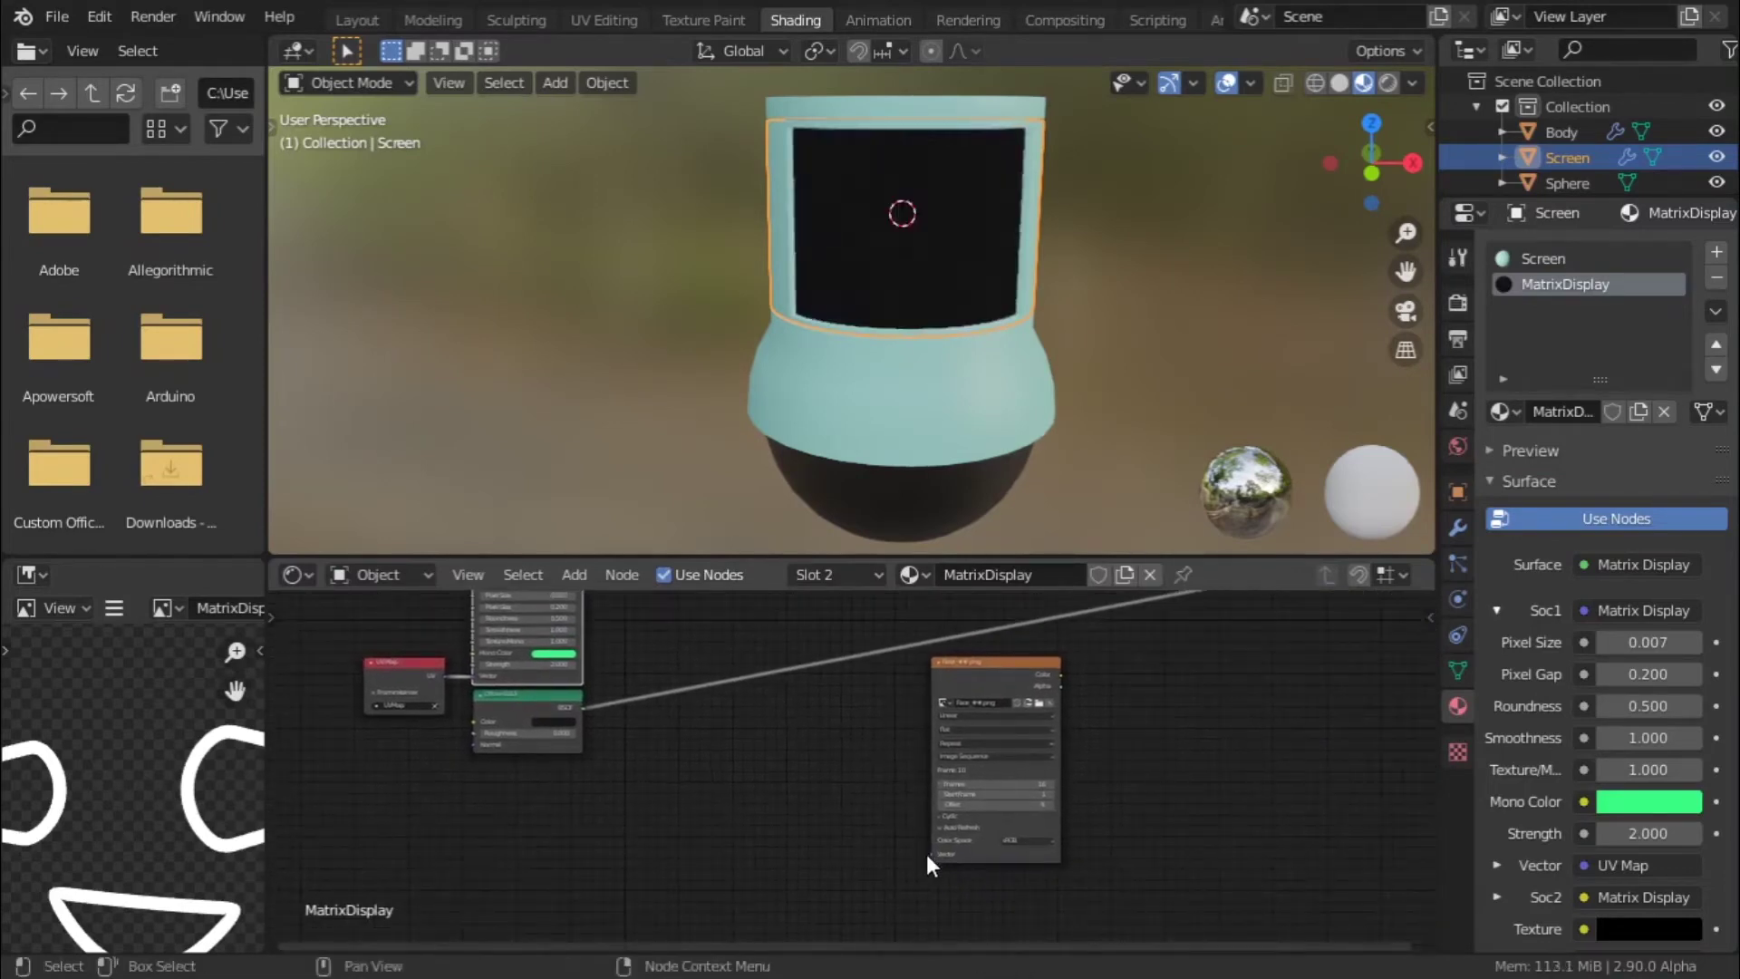
middle_click_drag(818, 777, 777, 888)
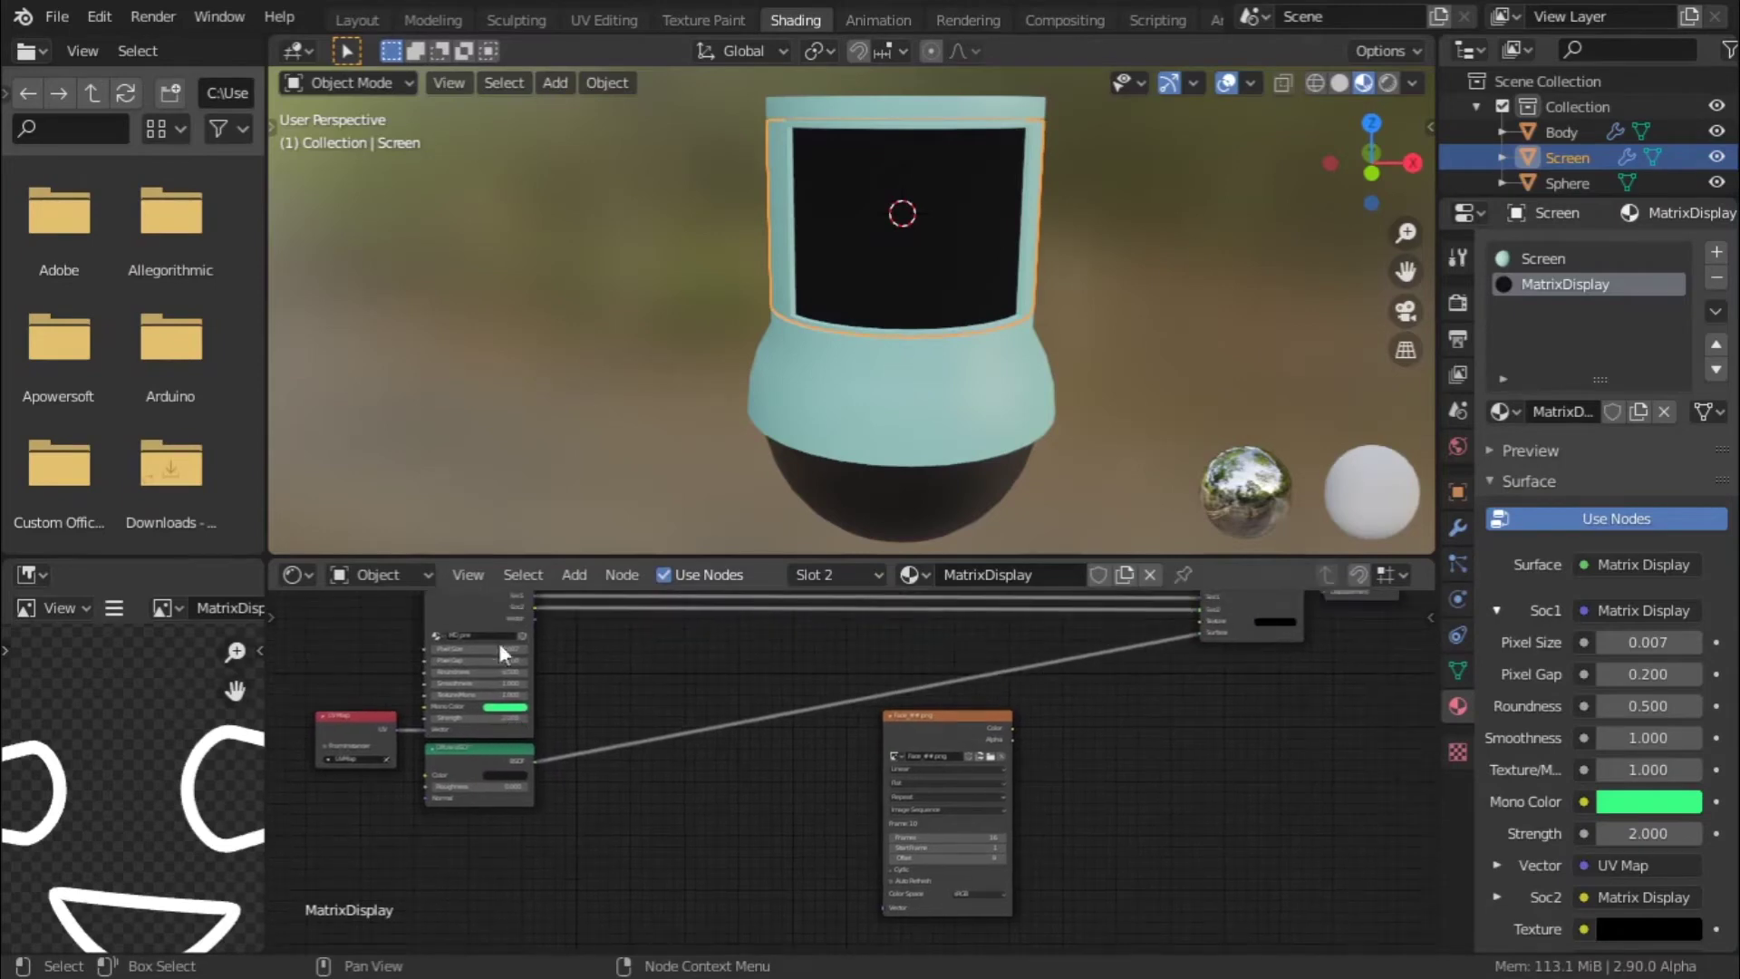
left_click_drag(535, 628, 884, 907)
middle_click_drag(881, 782, 682, 827)
scroll(700, 738, "up", 1)
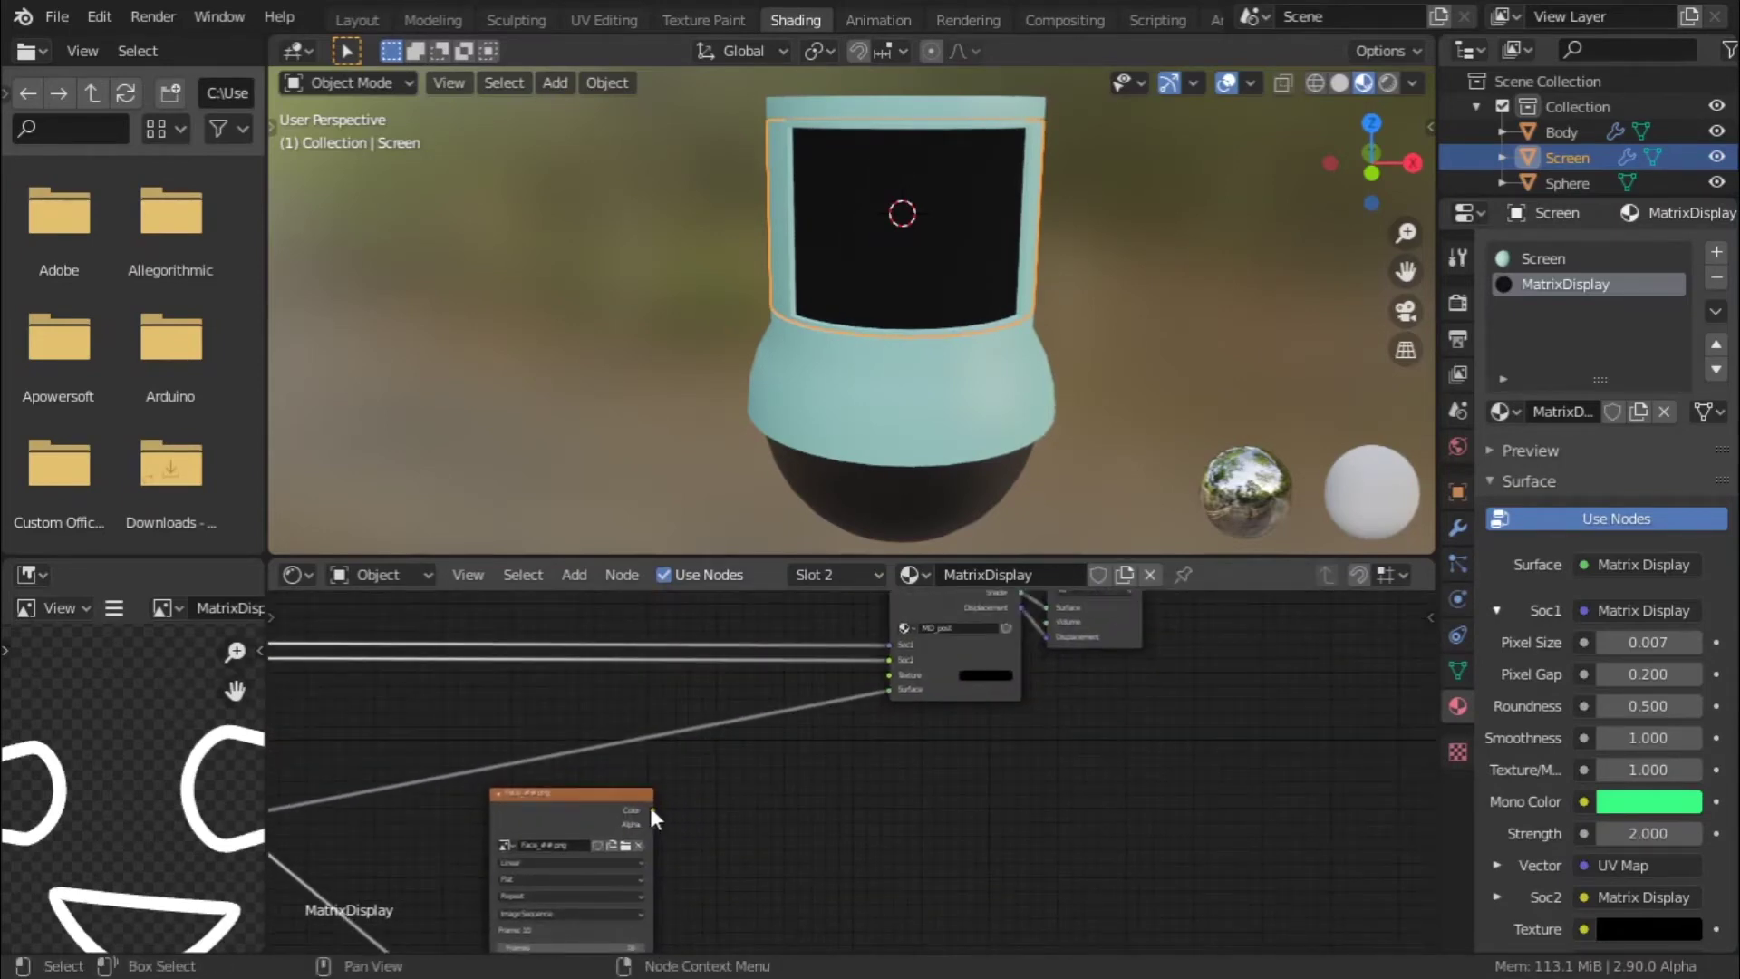
left_click_drag(654, 809, 890, 675)
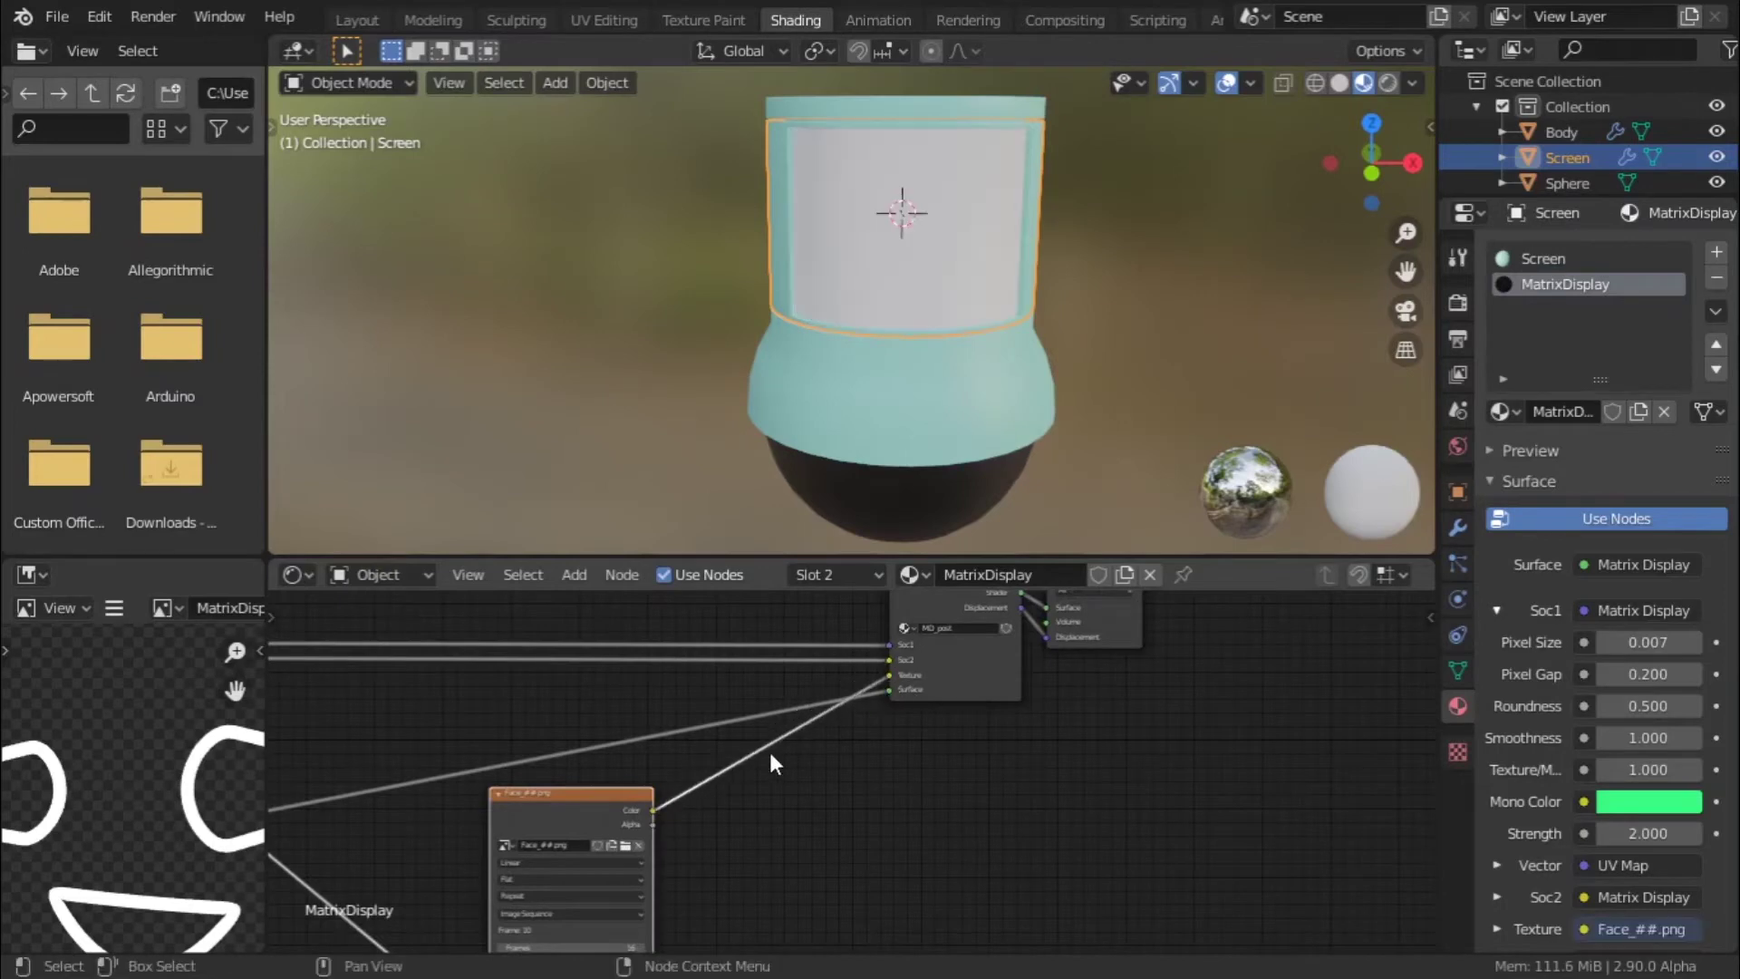
left_click_drag(572, 821, 620, 780)
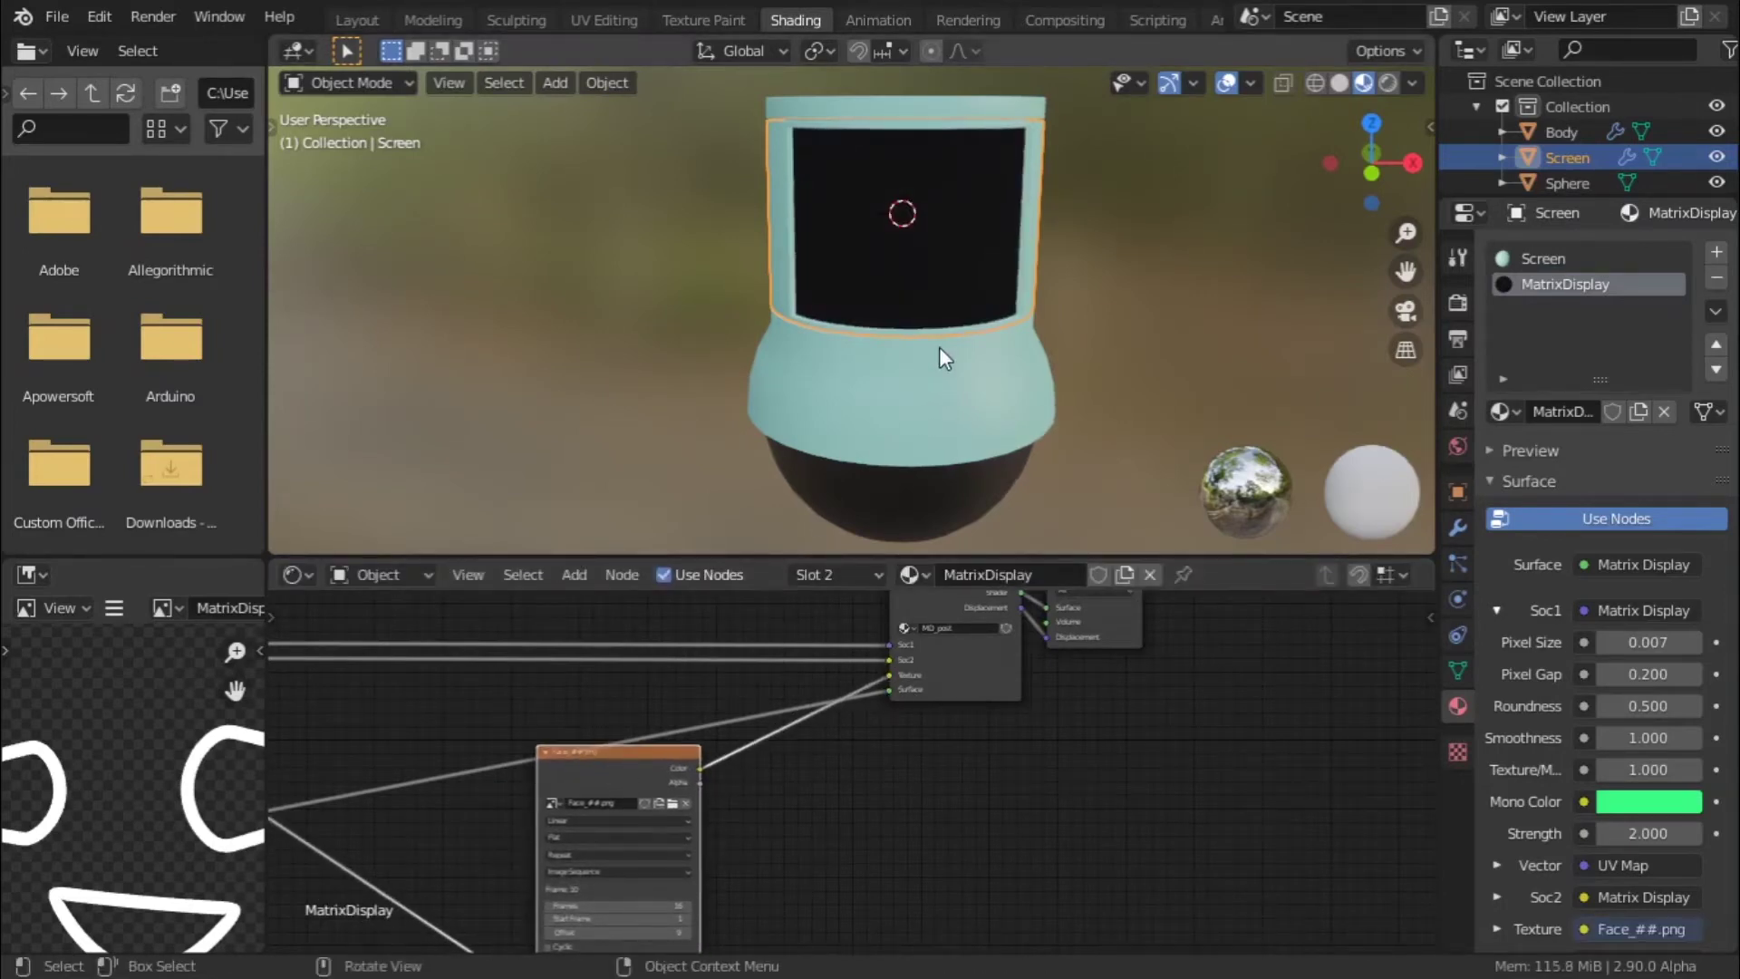
- Set the face sequence to 1 frame, enable Cyclic and Auto Refresh, and try its Alpha output as MD_post's Texture
scroll(757, 884, "up", 4)
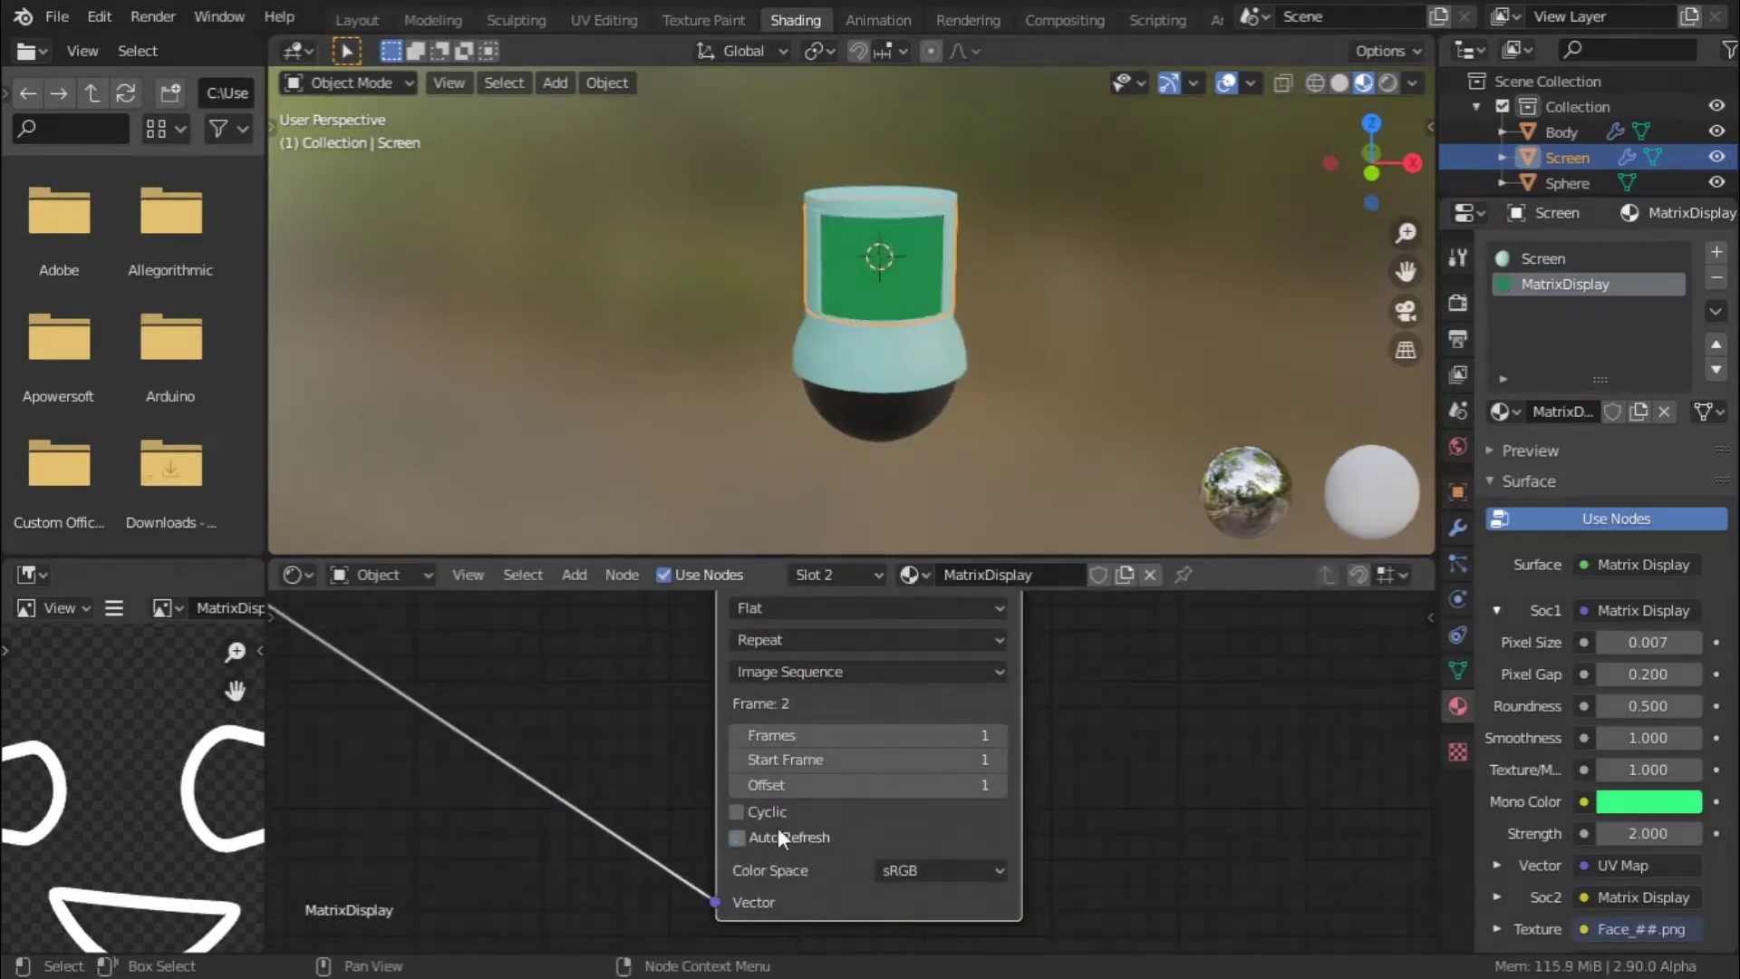
scroll(1272, 214, "up", 5)
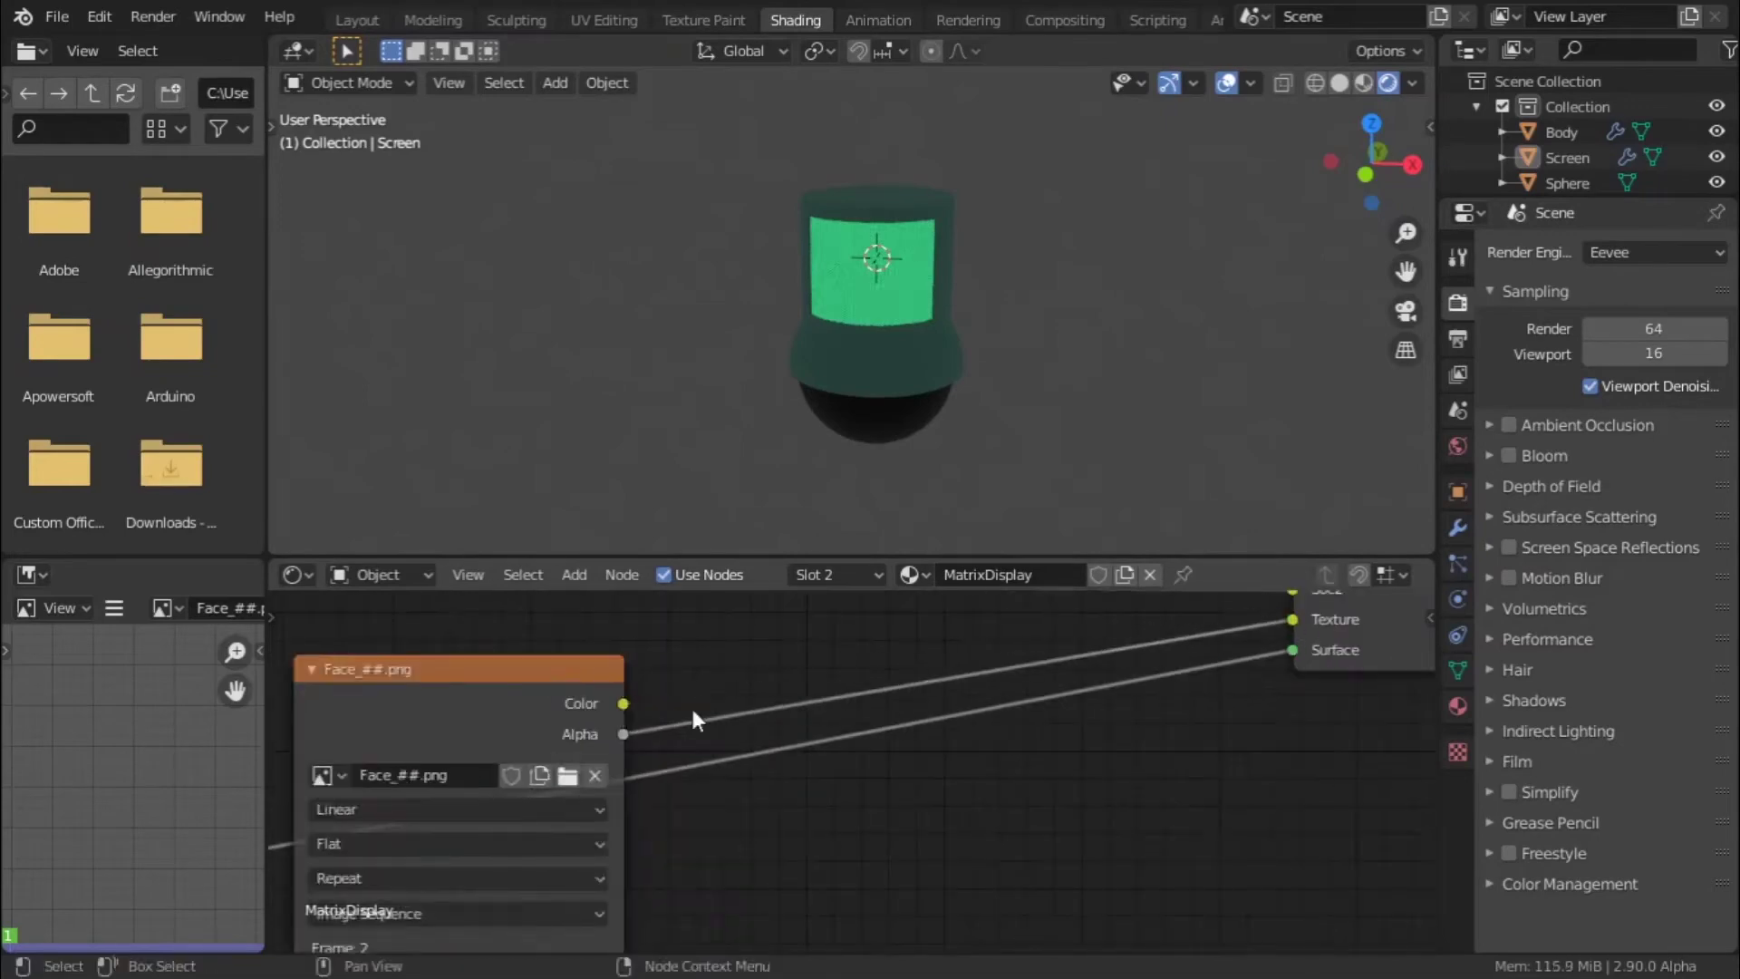
scroll(1269, 601, "down", 2)
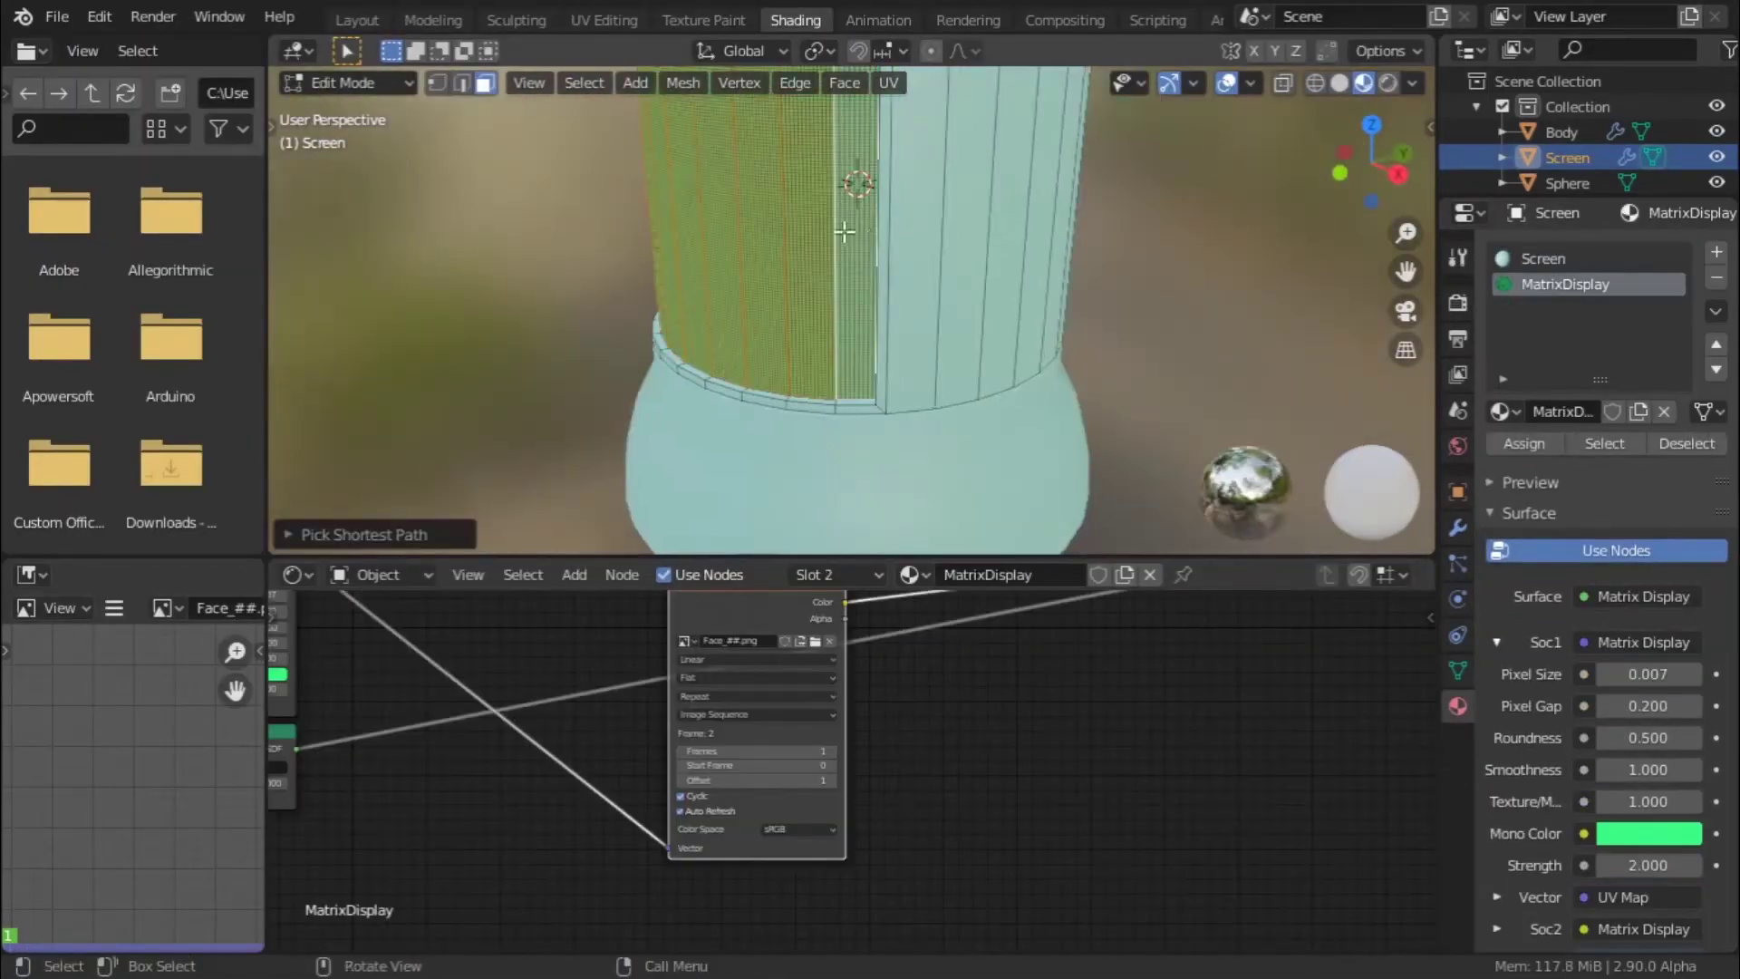
- Mark a vertical edge on the back of Screen as a seam and try the UV mapping Reset
scroll(863, 272, "down", 5)
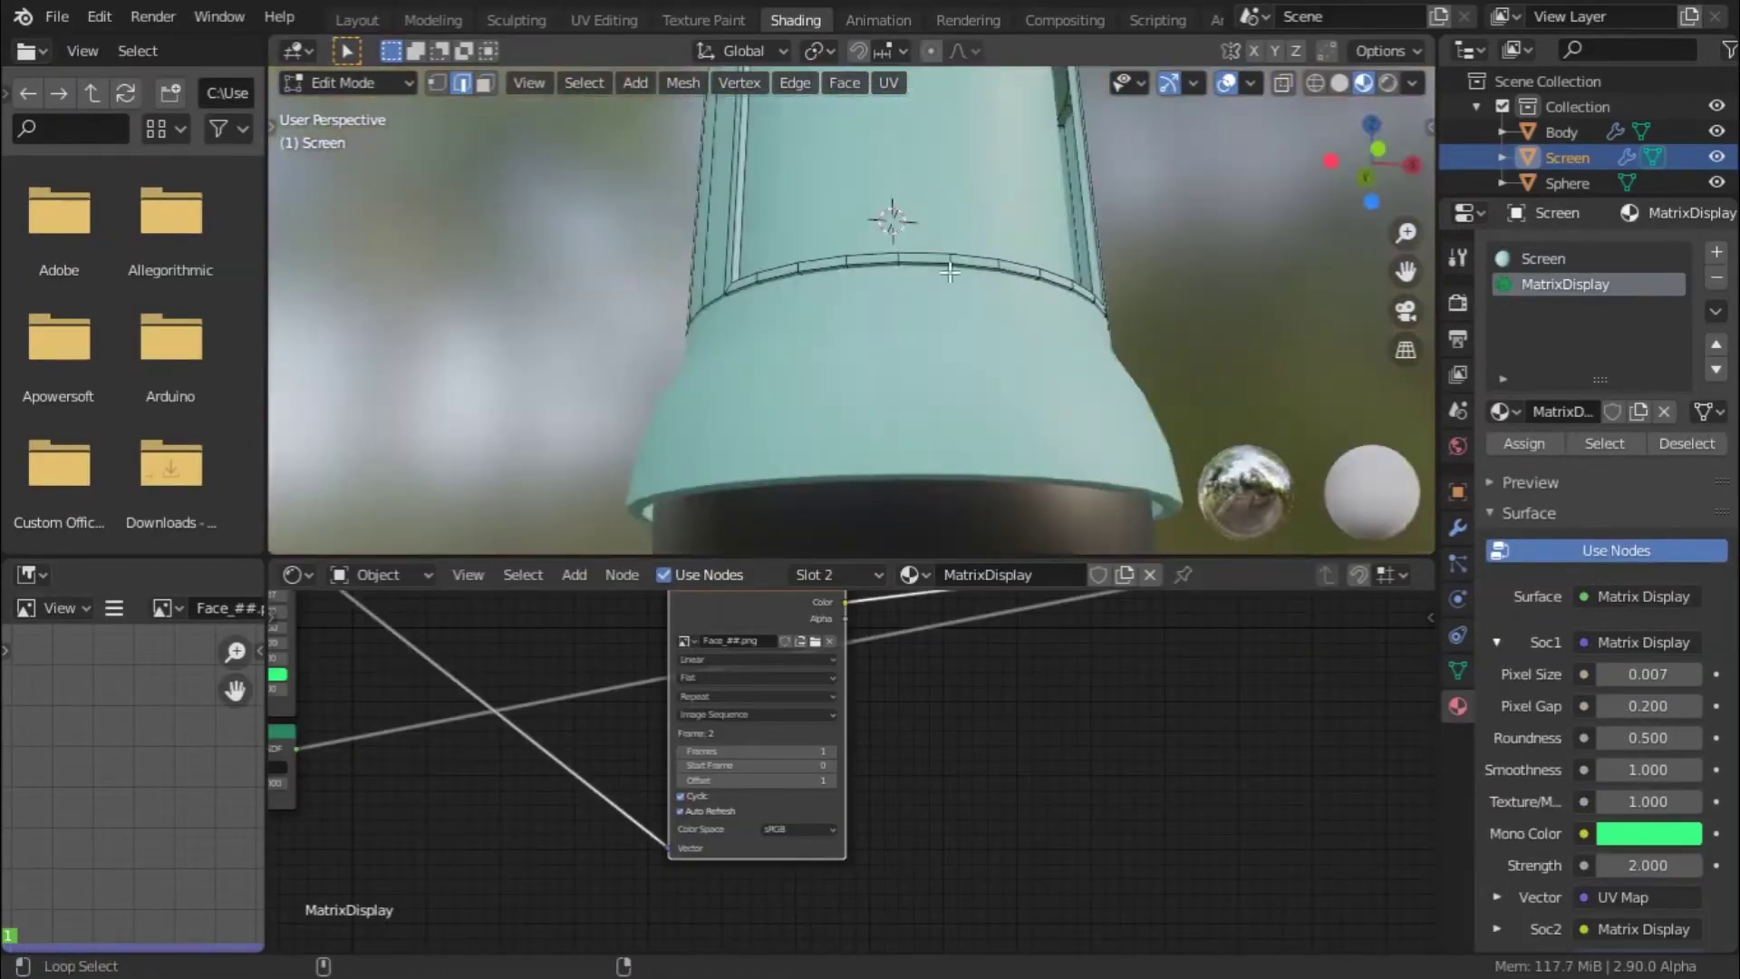
middle_click_drag(863, 271, 779, 99)
key("u")
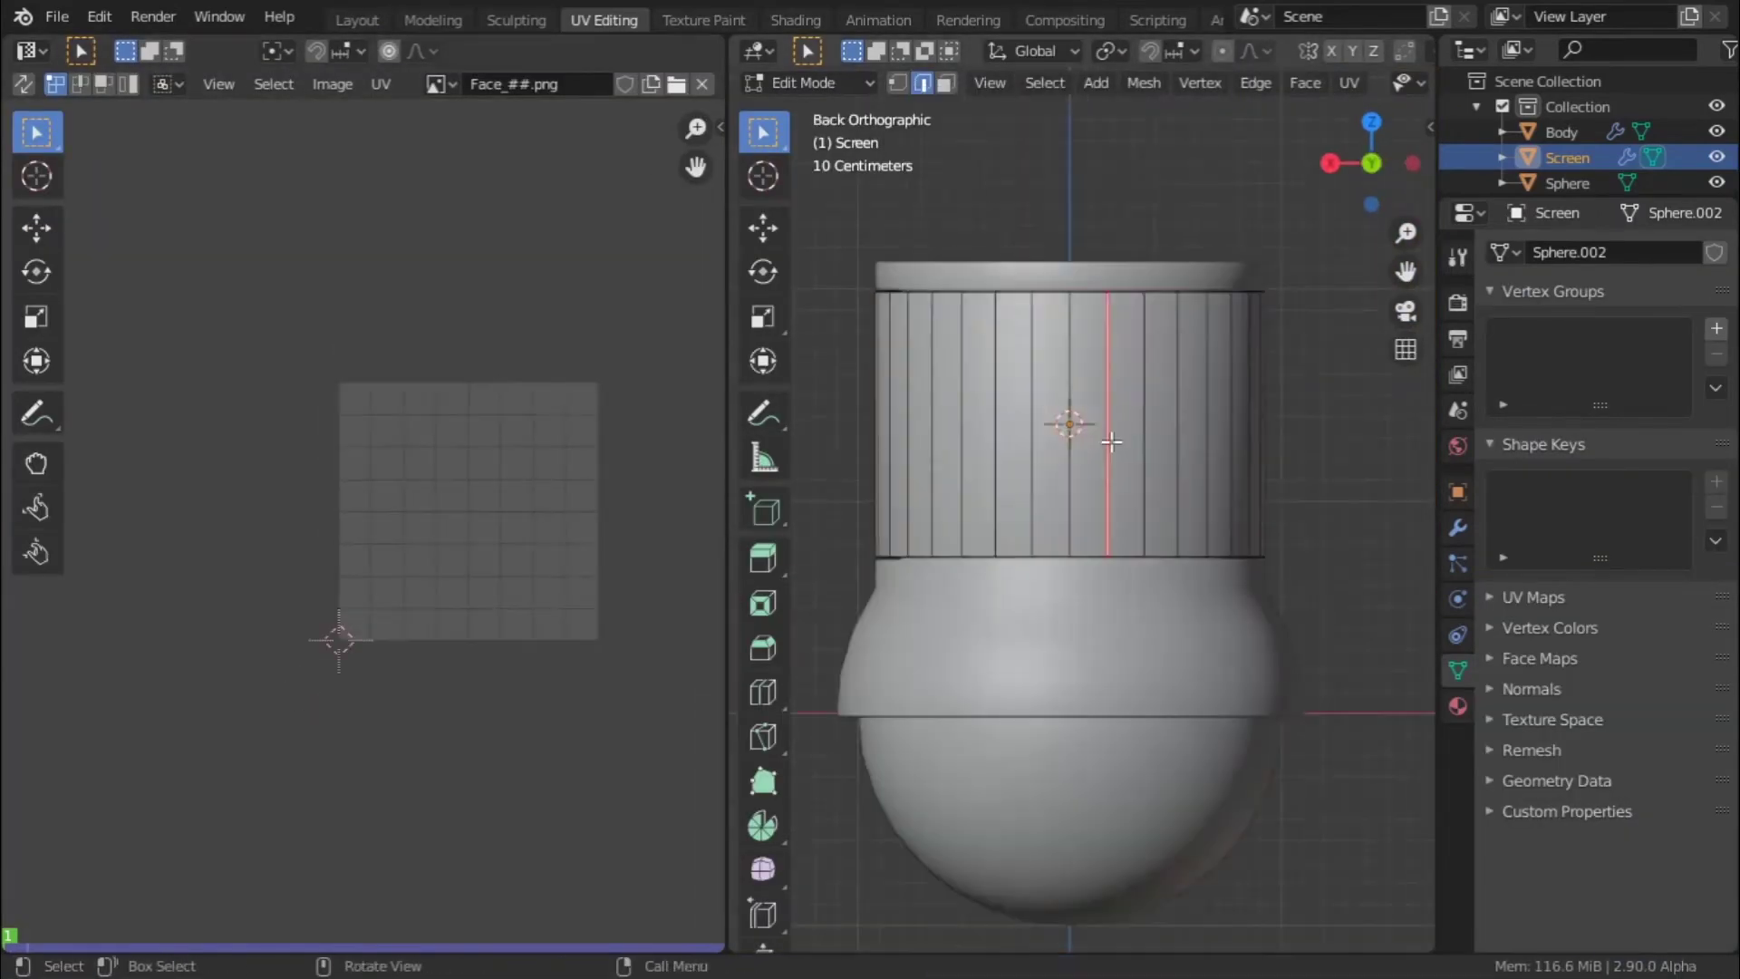
key("u")
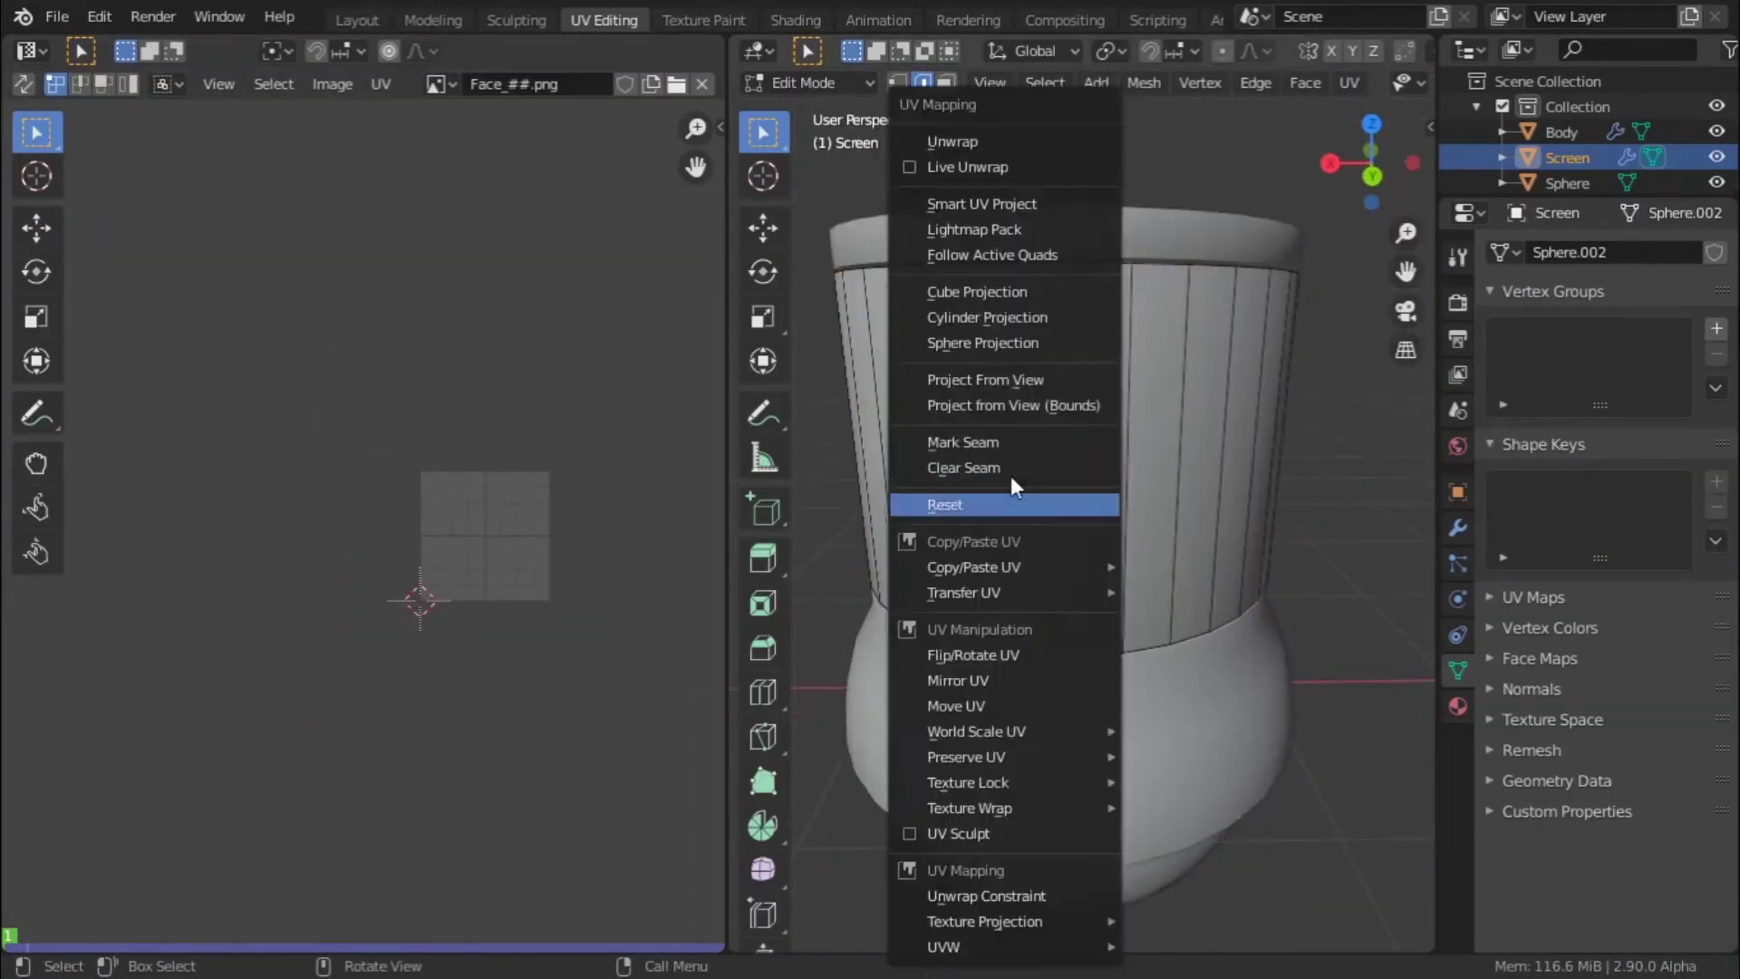
left_click(1010, 489)
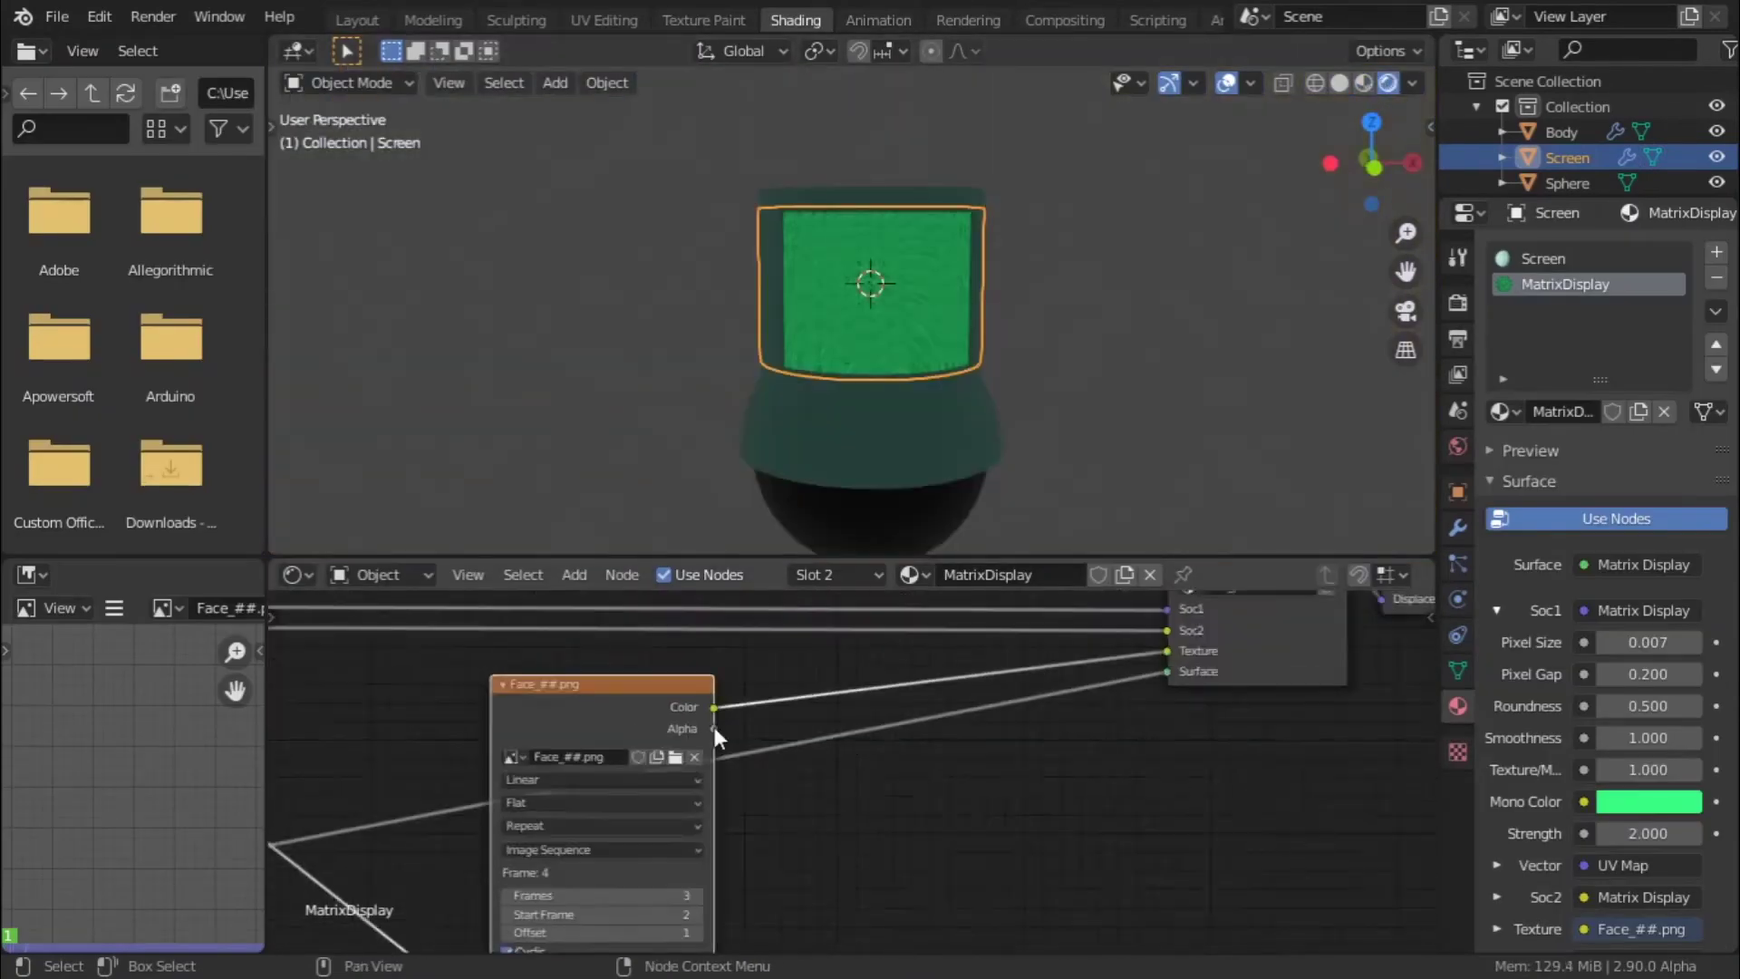
- Preview the face sequence node's output, replace its image with the Face_ PNG sequence, and restore the Matrix Display output
left_click(706, 777, "ctrl+shift")
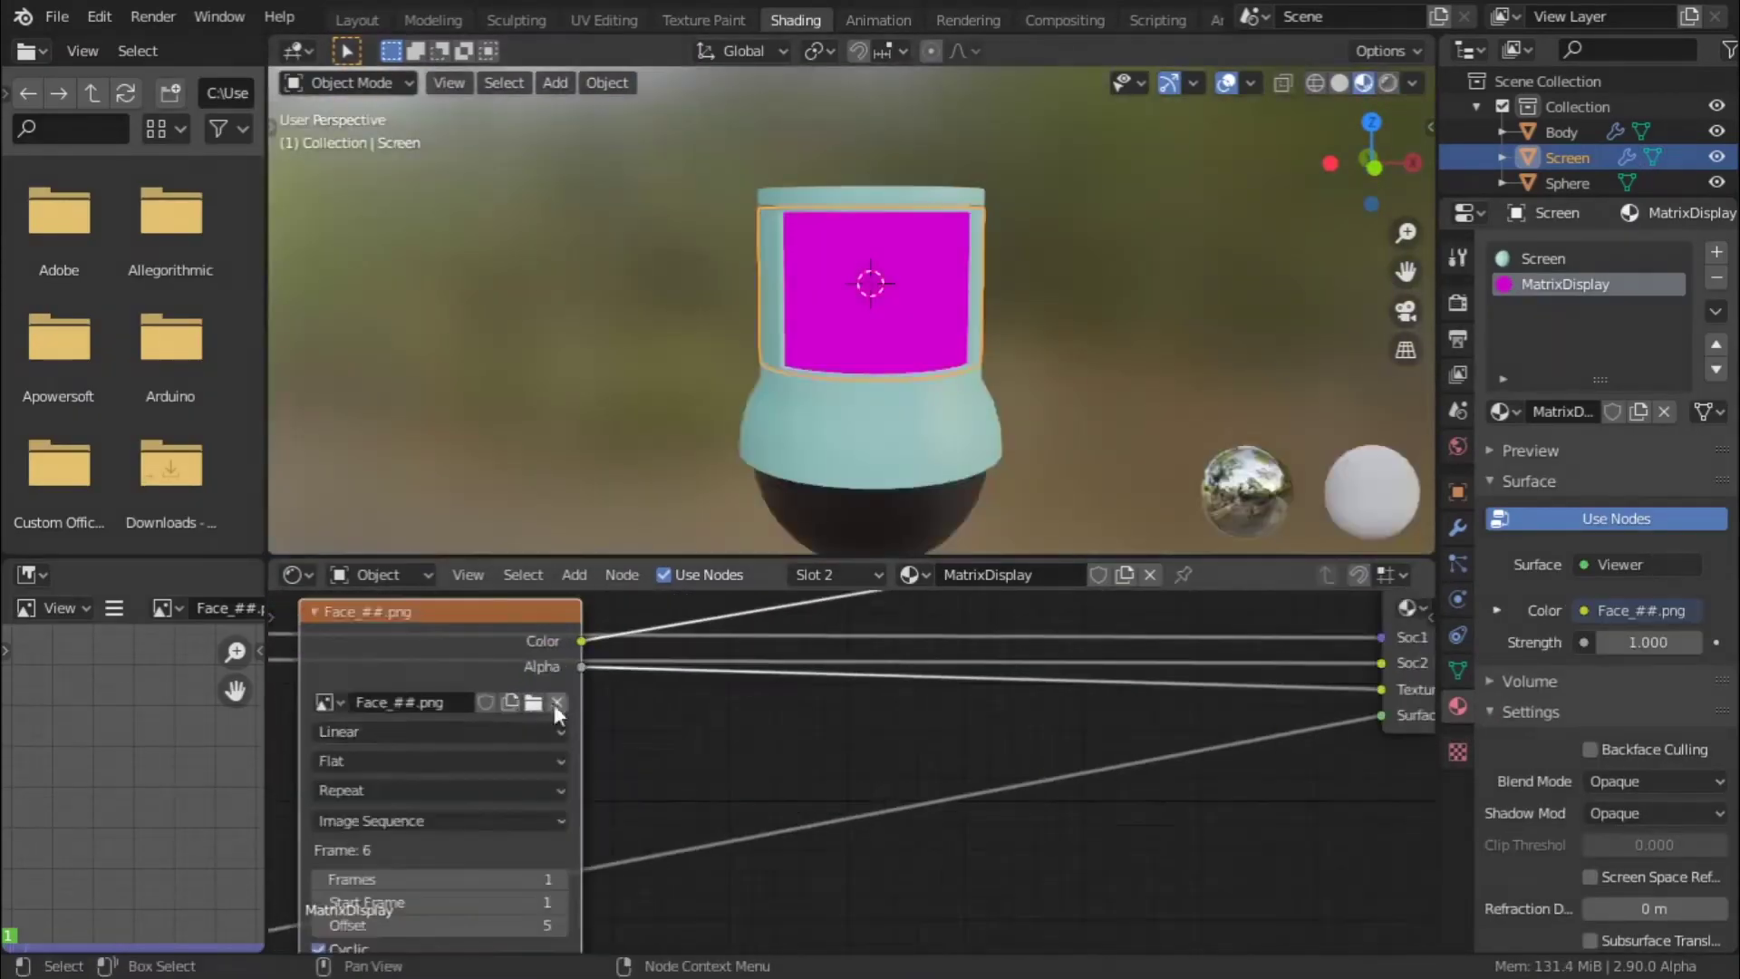
scroll(553, 703, "up", 2)
left_click(722, 691)
left_click(634, 692)
double_click(1395, 574)
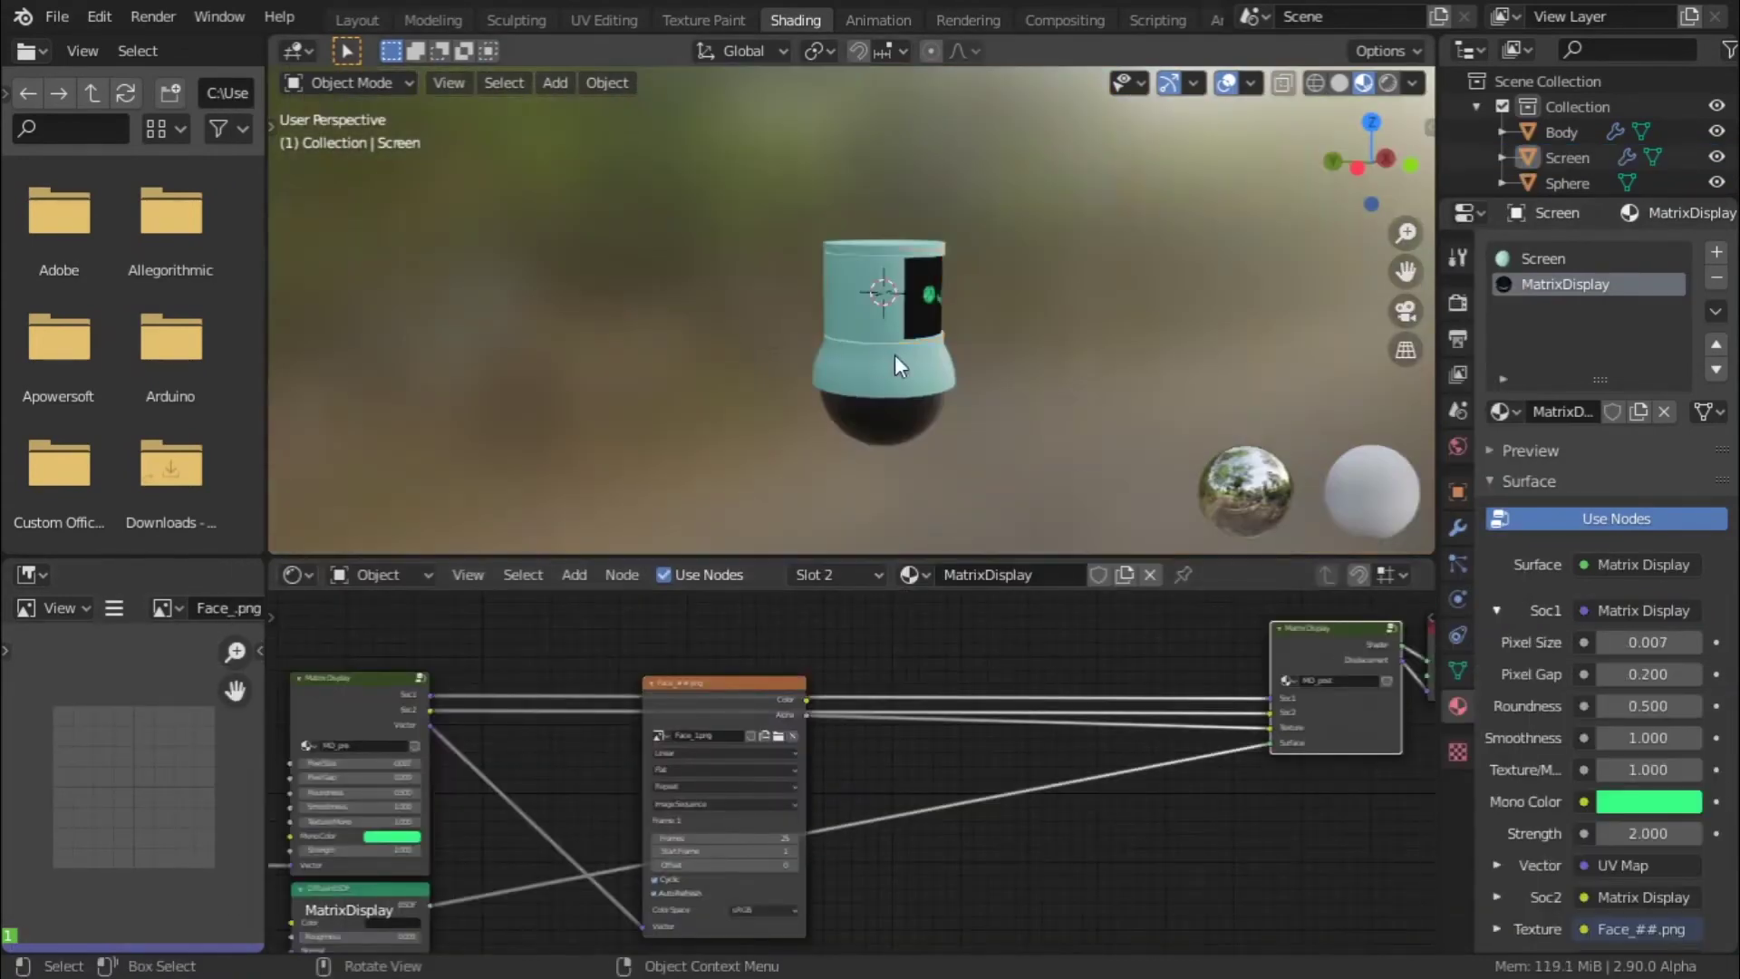
- Examine the pixel face on the robot's front panel from several angles and distances
middle_click_drag(894, 356, 780, 379)
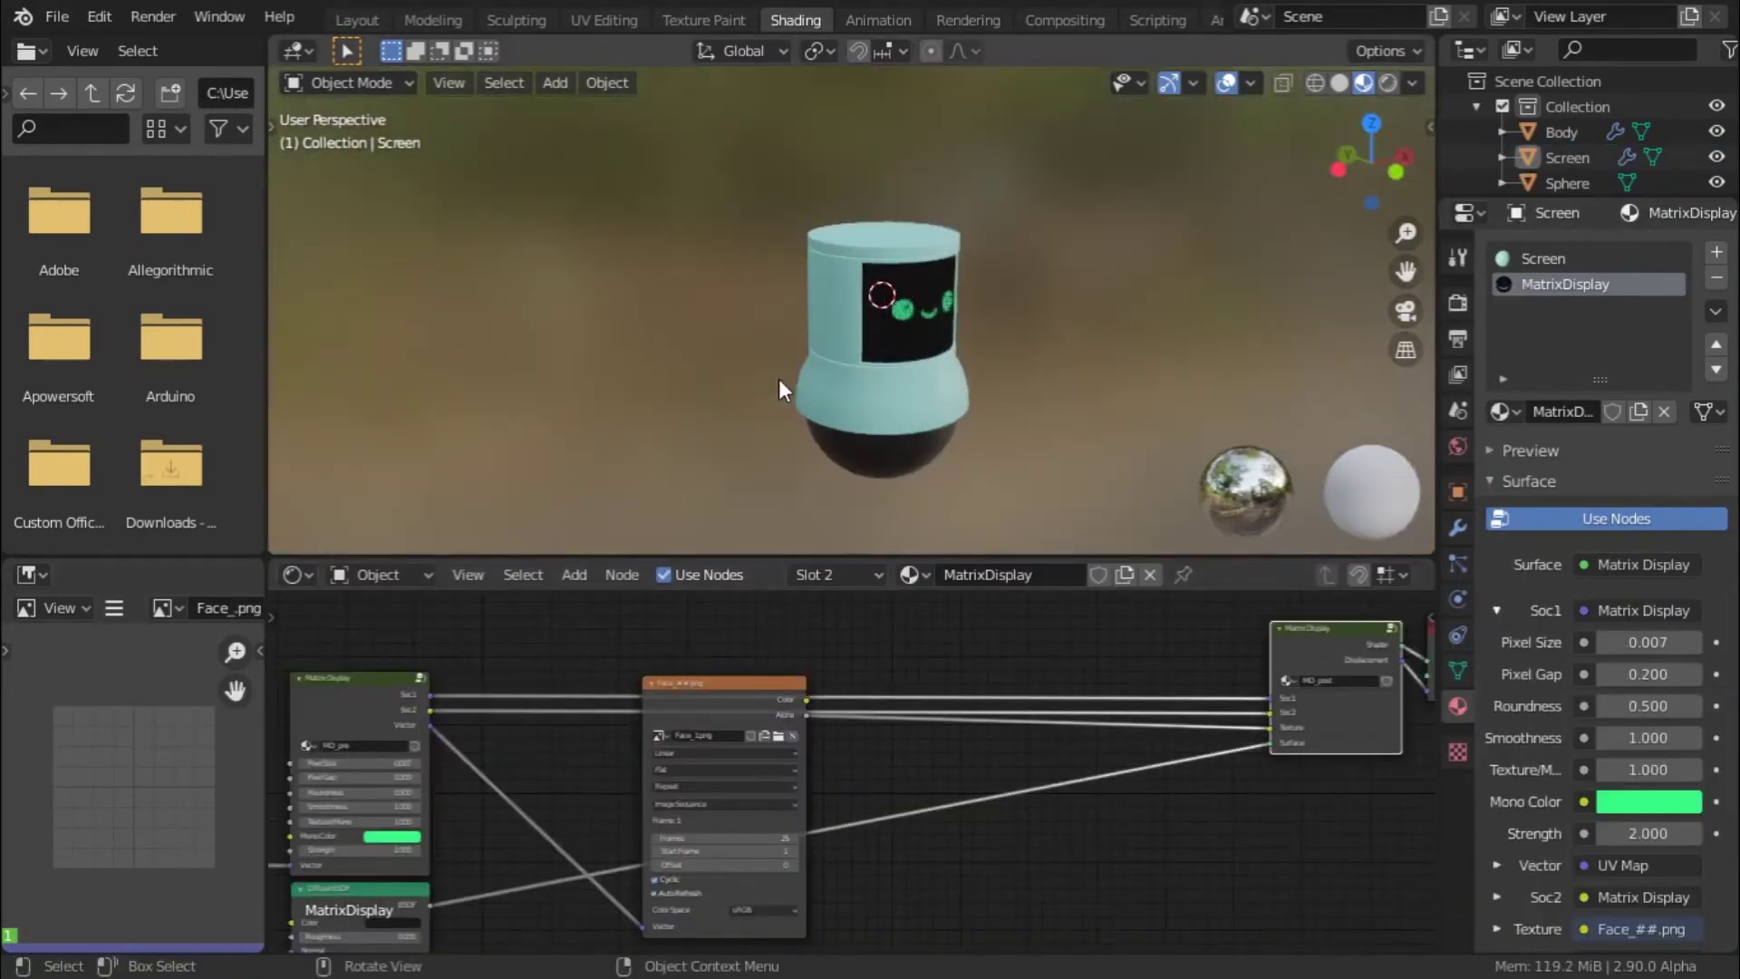
scroll(971, 357, "up", 3)
middle_click_drag(971, 357, 734, 404)
scroll(734, 404, "down", 3)
middle_click_drag(828, 341, 689, 308)
scroll(1058, 237, "up", 2)
scroll(1045, 246, "up", 2)
scroll(746, 332, "down", 2)
scroll(857, 313, "down", 2)
scroll(689, 308, "up", 2)
scroll(732, 797, "up", 2)
- Set the face sequence to 1 frame and change its Offset to 11 to switch the displayed face
middle_click_drag(907, 743, 951, 558)
scroll(835, 705, "up", 2)
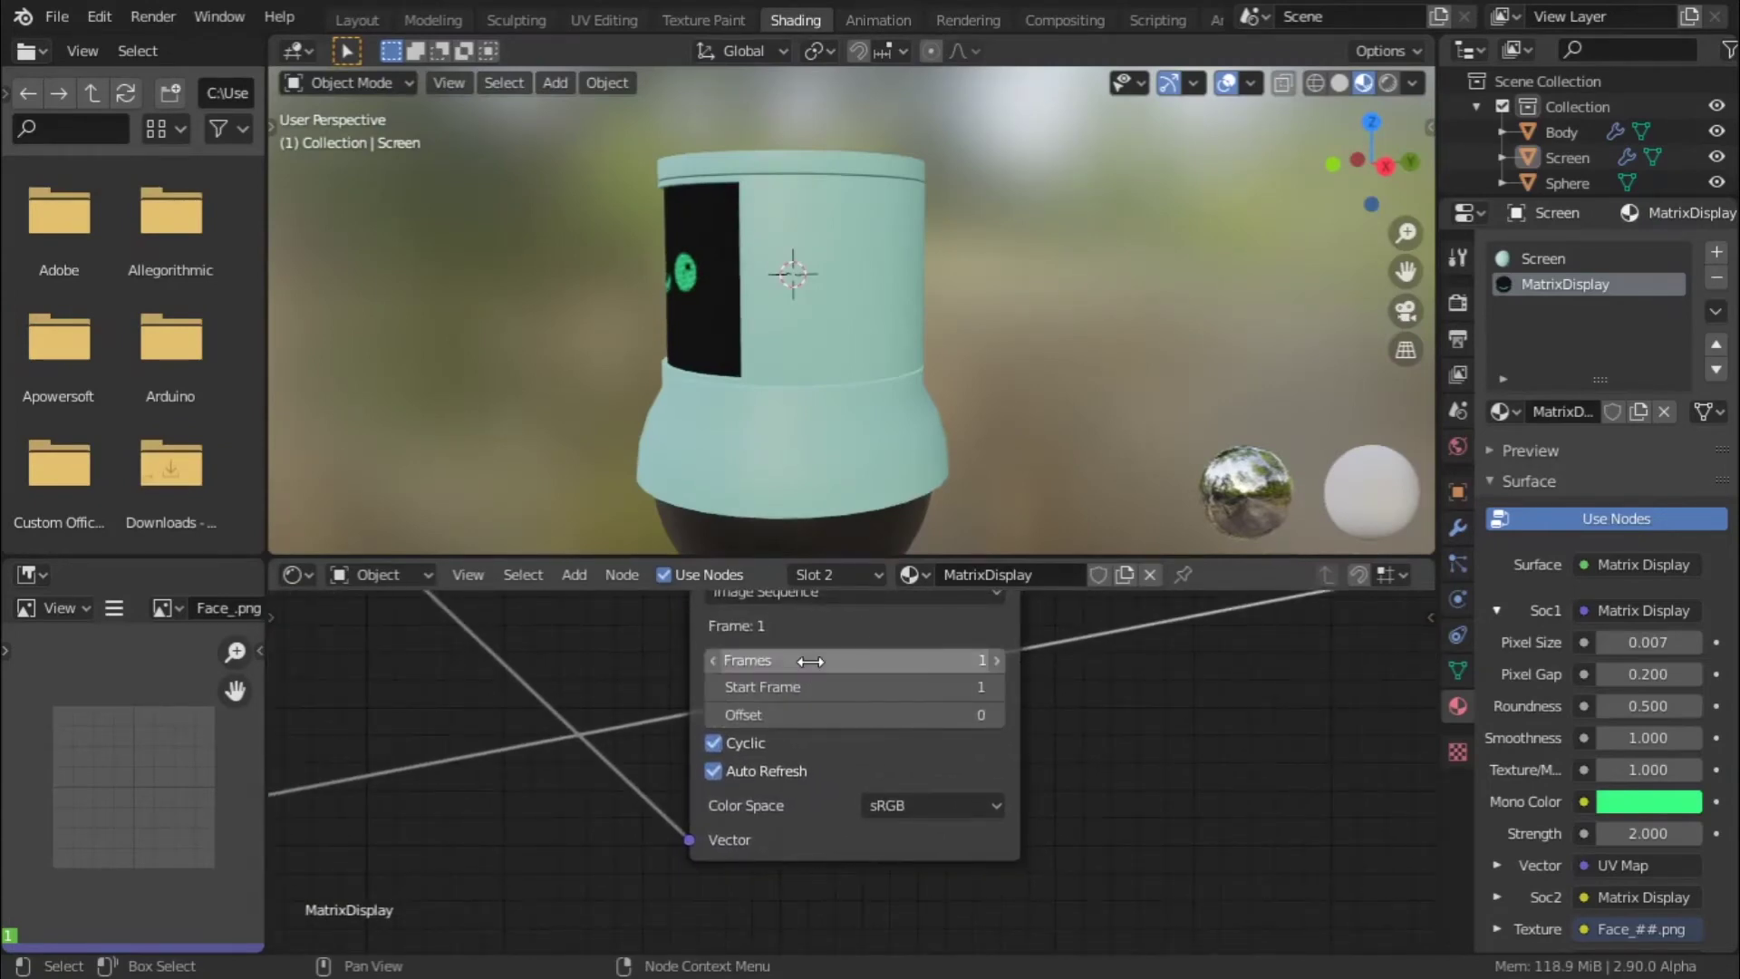
scroll(759, 432, "down", 2)
middle_click_drag(759, 432, 972, 429)
scroll(972, 430, "up", 3)
left_click(995, 714)
left_click(996, 714)
left_click(996, 714)
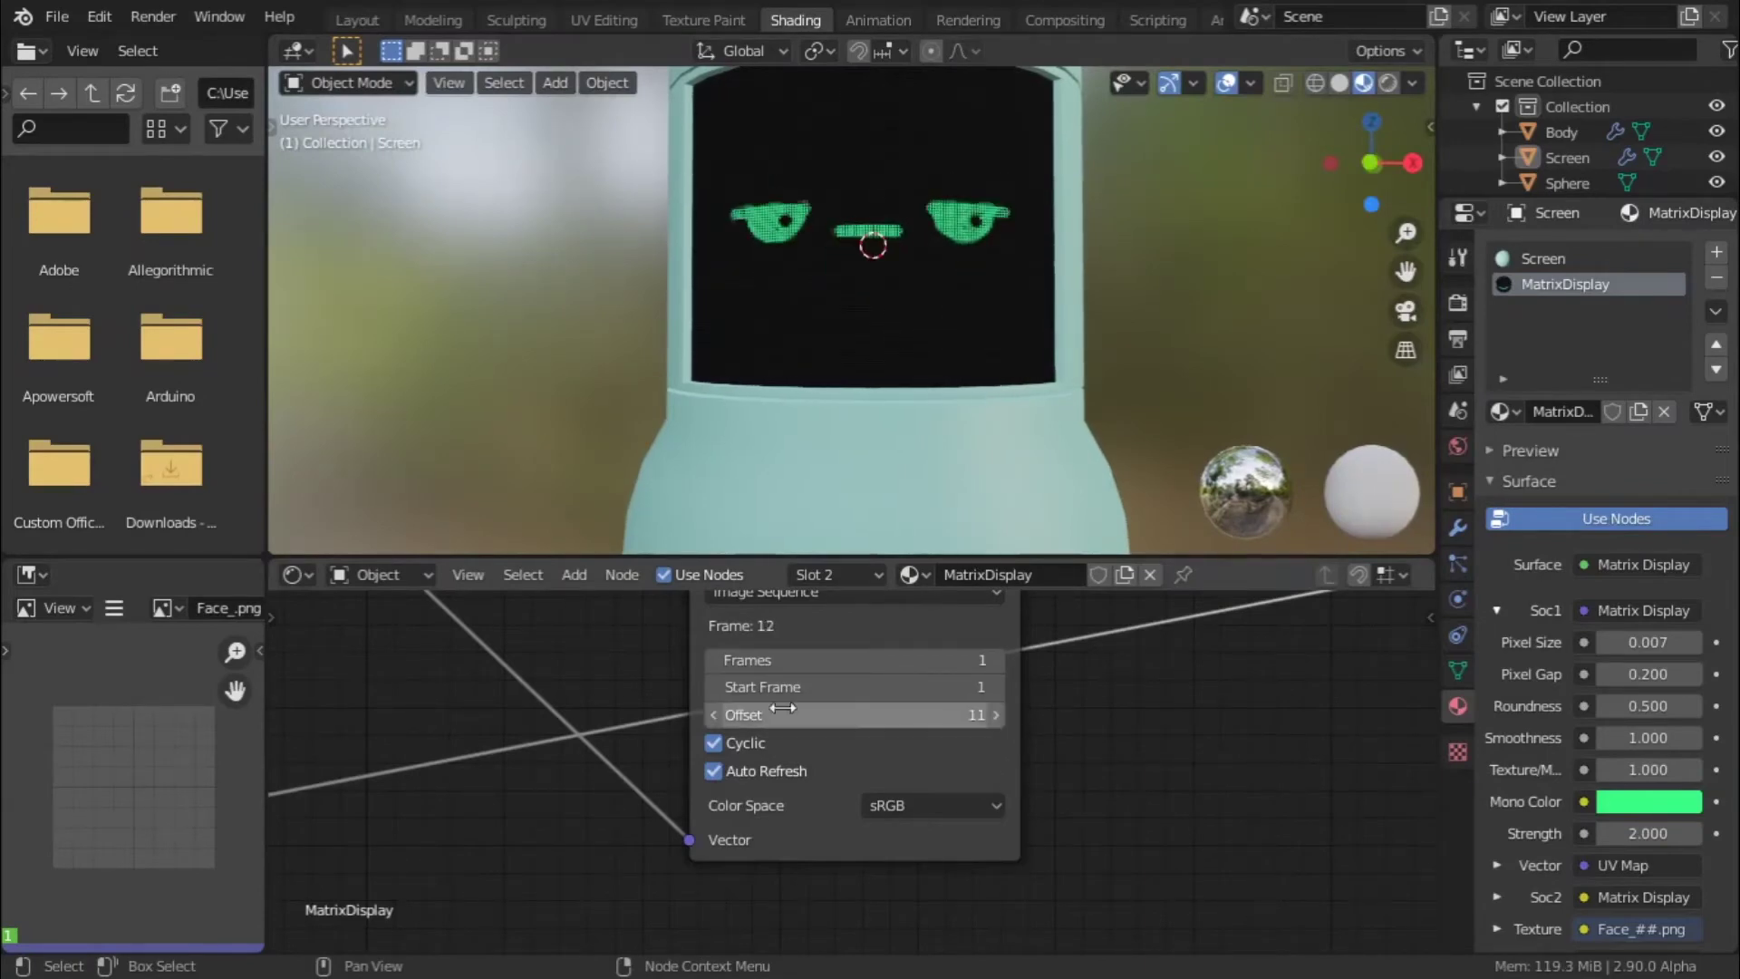
- Lower the face sequence's Offset one frame at a time down to 0 to show the different faces
left_click(721, 720)
double_click(722, 720)
double_click(721, 720)
double_click(721, 720)
triple_click(721, 720)
left_click(721, 720)
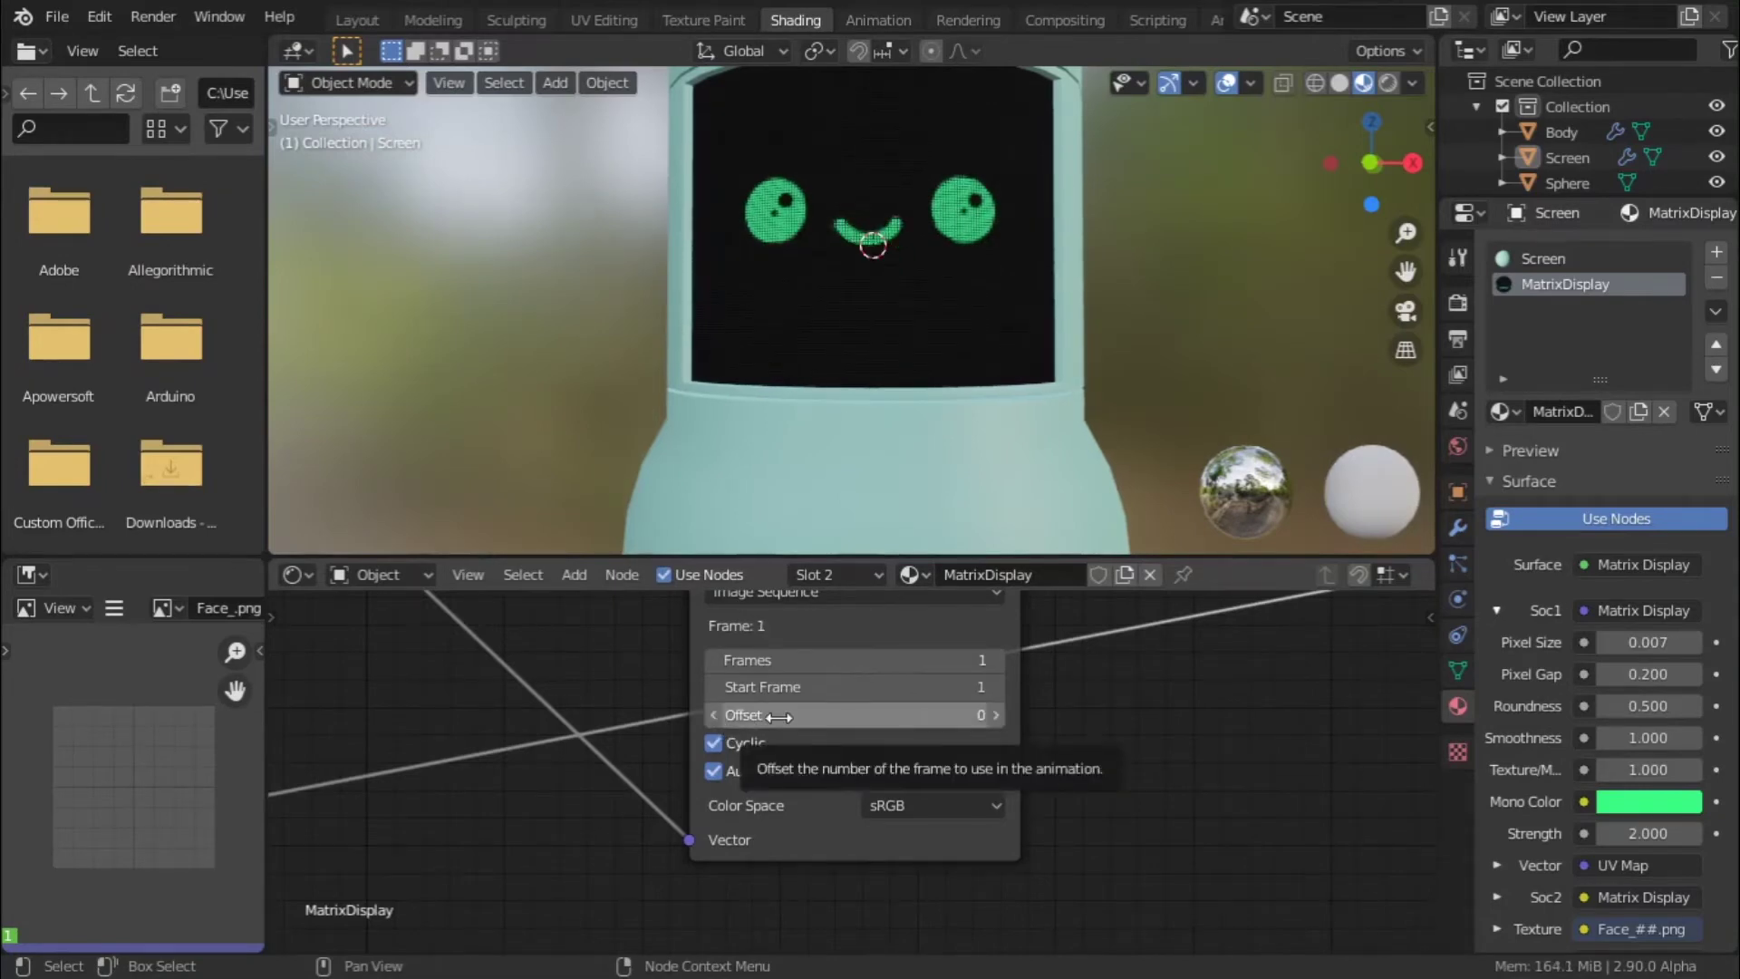
- Set the face sequence's Offset to 1 to display the frowning face
left_click_drag(777, 717, 671, 717)
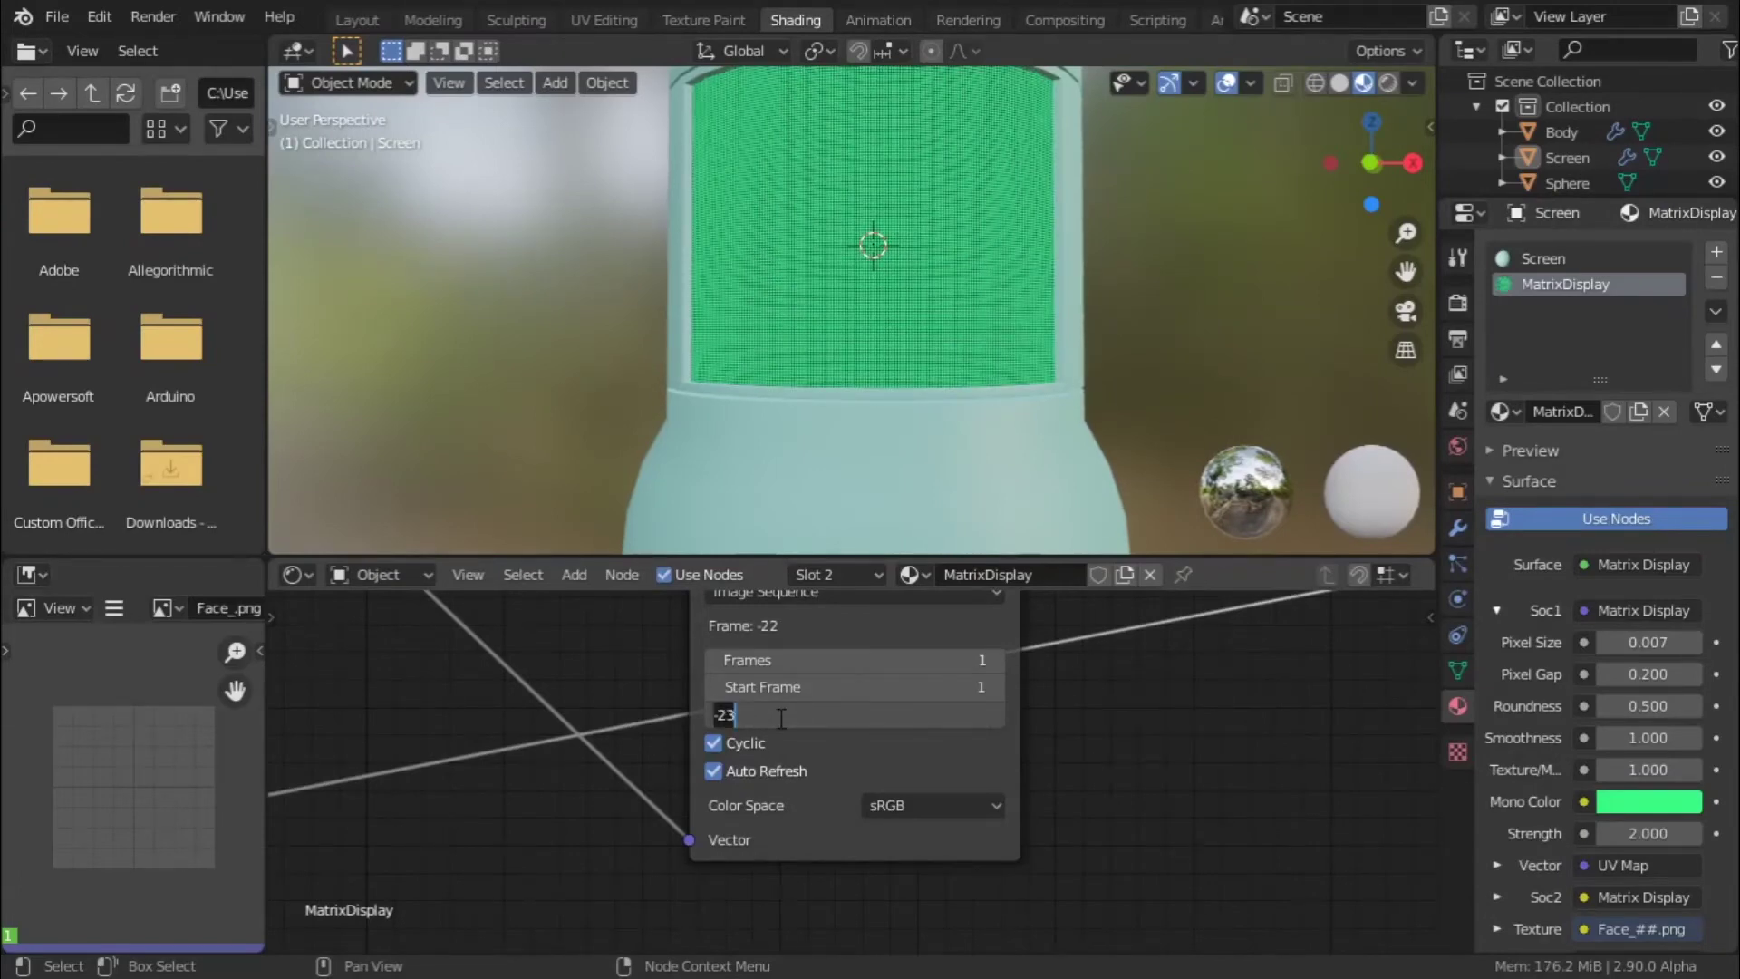
type("1")
key("Return")
scroll(1075, 685, "down", 5)
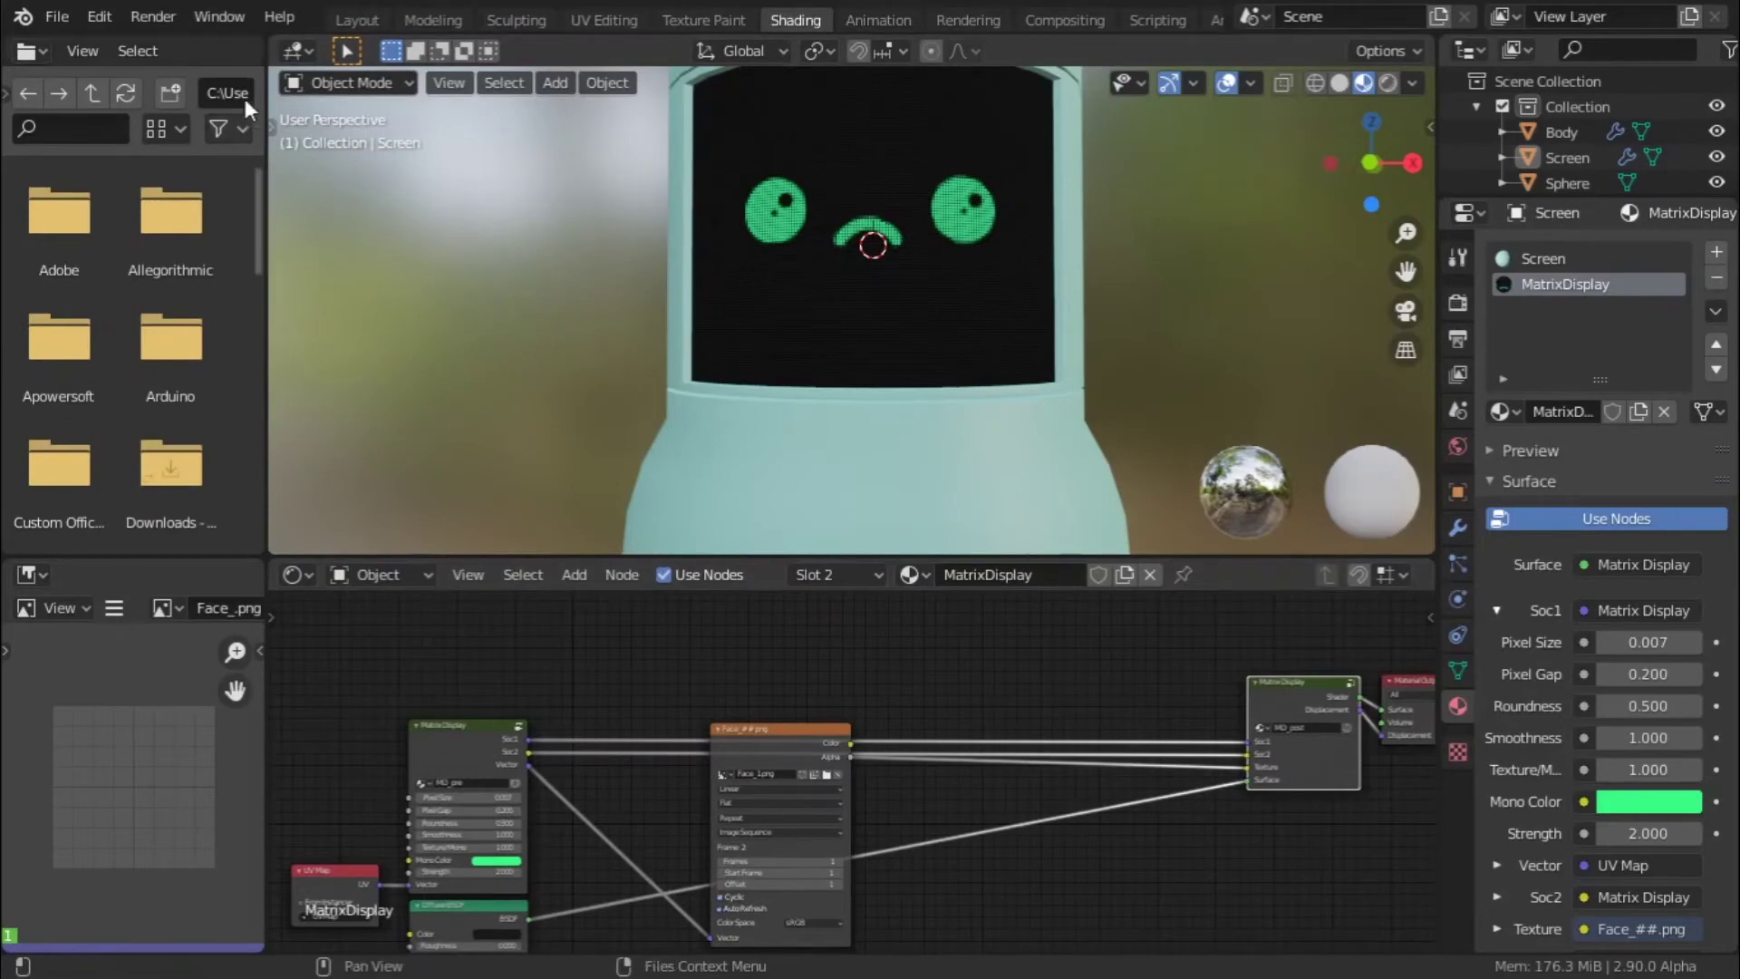
- In the Layout workspace, select Sphere, Body and Screen together and raise them along Z until the ball rests on the ground plane
left_click(361, 20)
scroll(670, 290, "down", 5)
left_click(798, 362)
middle_click_drag(878, 462, 997, 503)
scroll(803, 618, "up", 3)
left_click(802, 627)
left_click(785, 491, "shift")
left_click(801, 360, "shift")
middle_click_drag(801, 360, 681, 284)
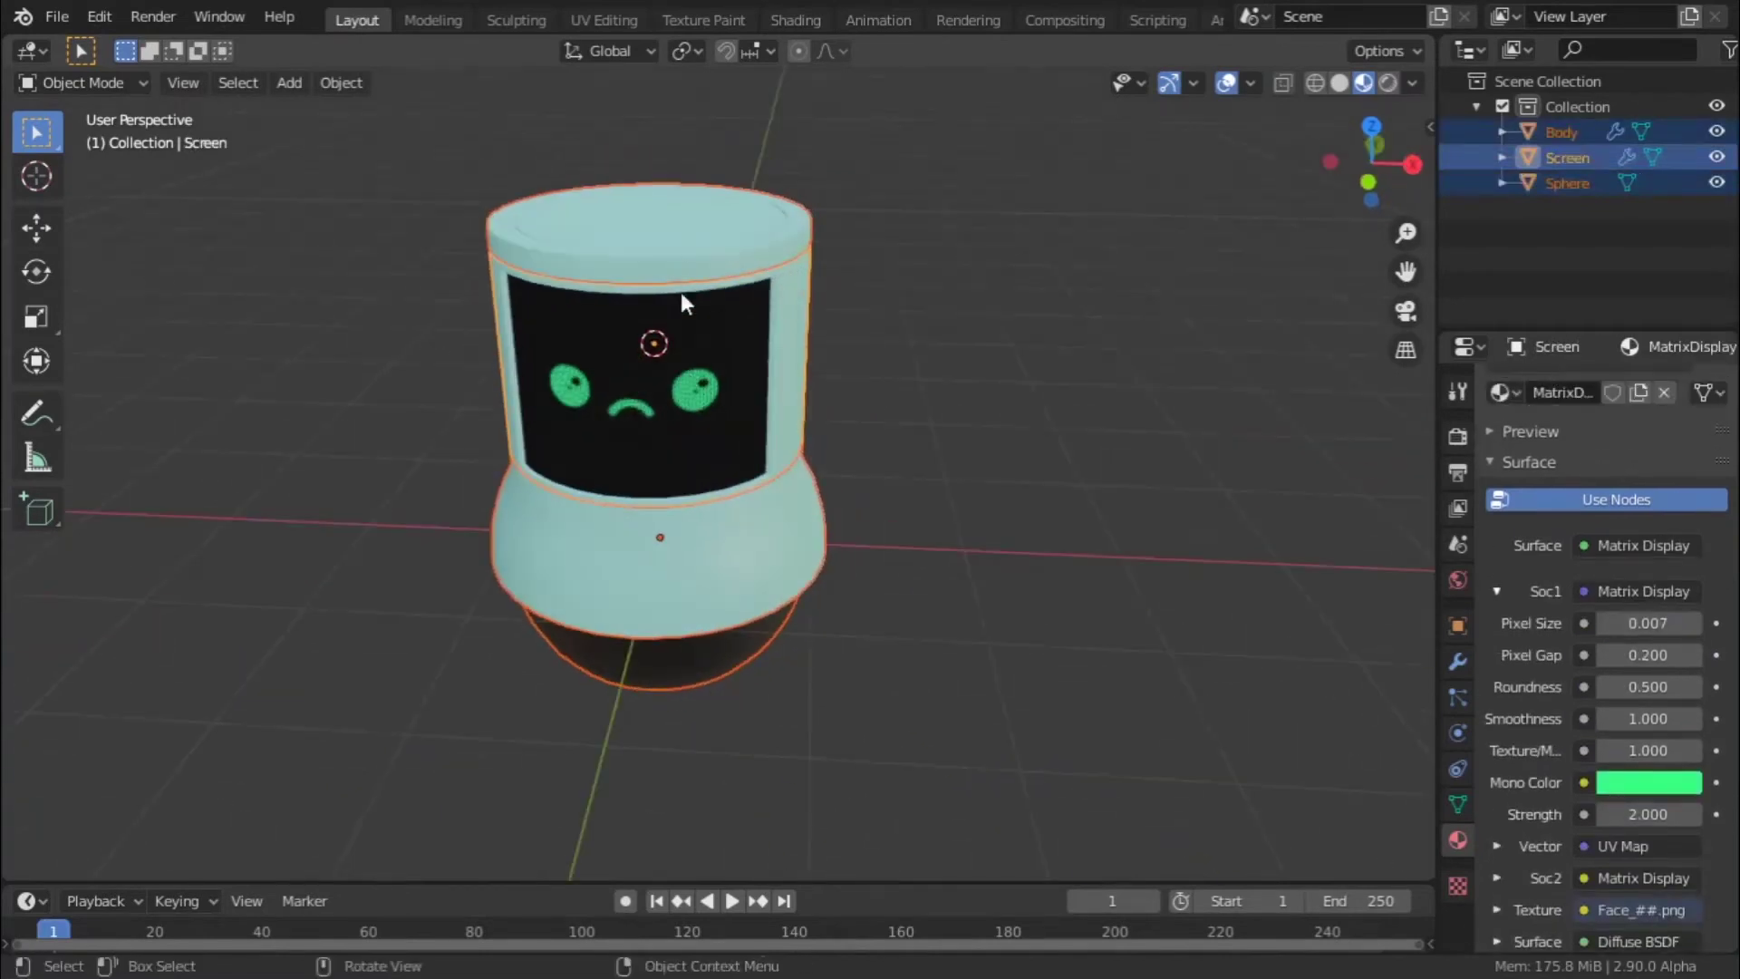
key("g")
key("z")
left_click(726, 351)
middle_click_drag(725, 350, 899, 558)
left_click(899, 557)
- Snap the 3D cursor to the center of the robot's bottom sphere
scroll(743, 627, "up", 4)
middle_click_drag(743, 628, 730, 660)
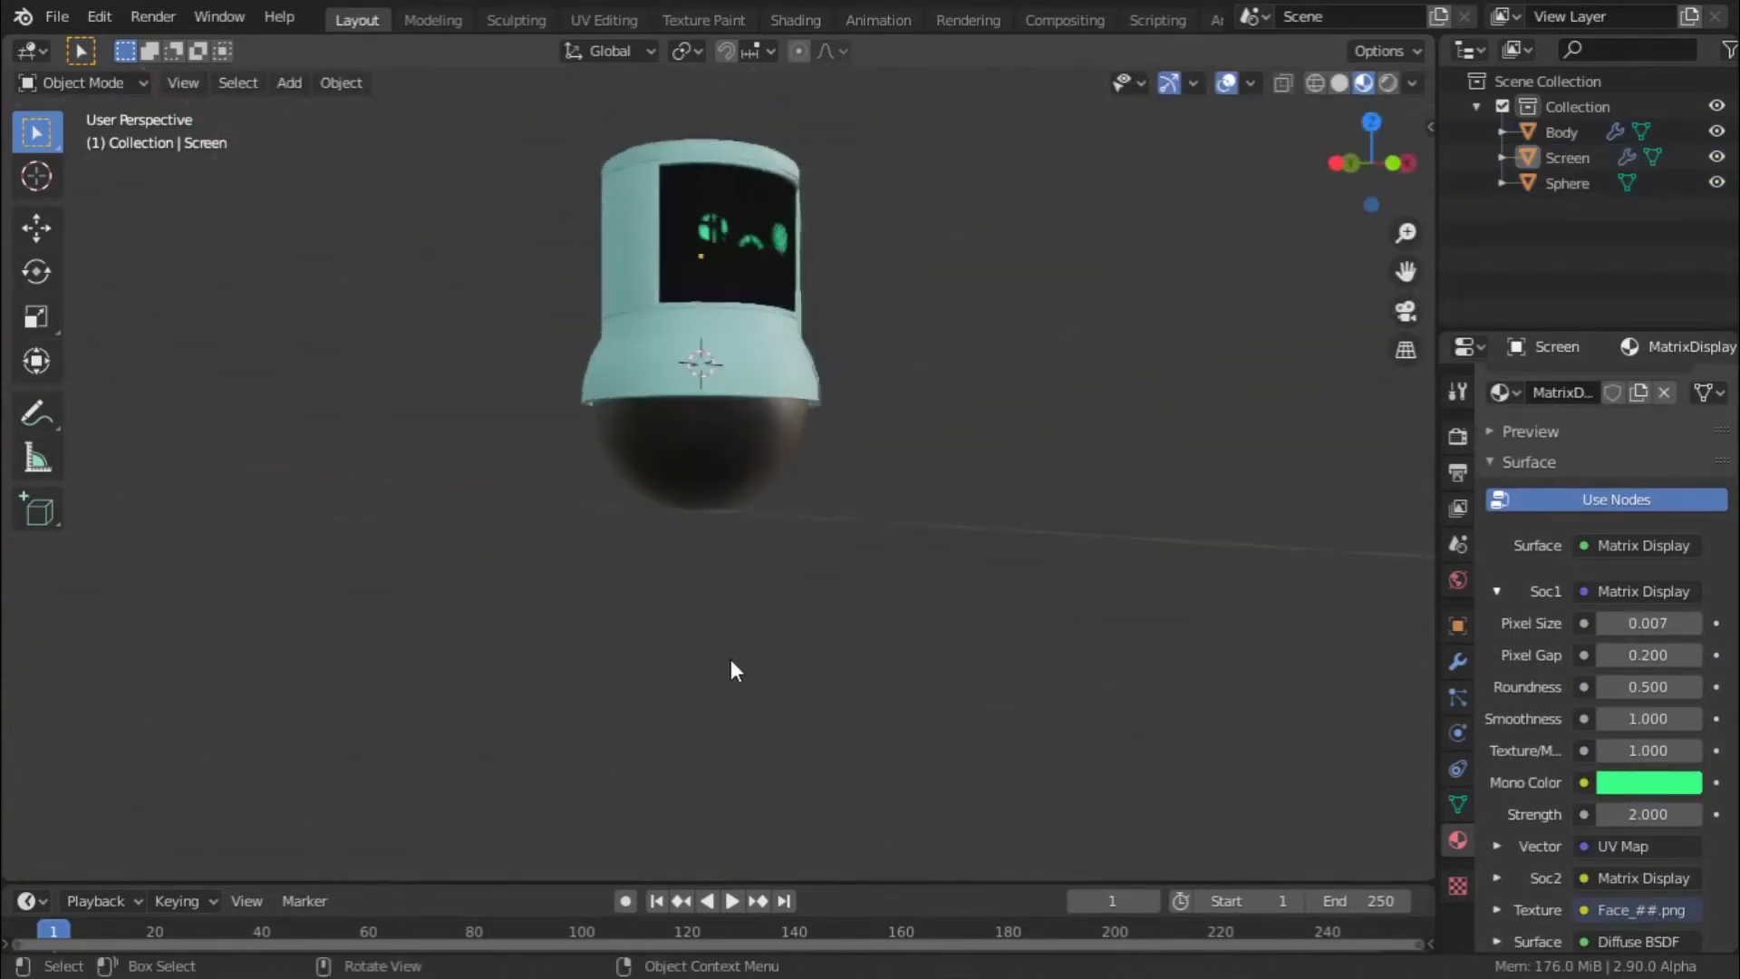
scroll(721, 517, "up", 2)
left_click(747, 470)
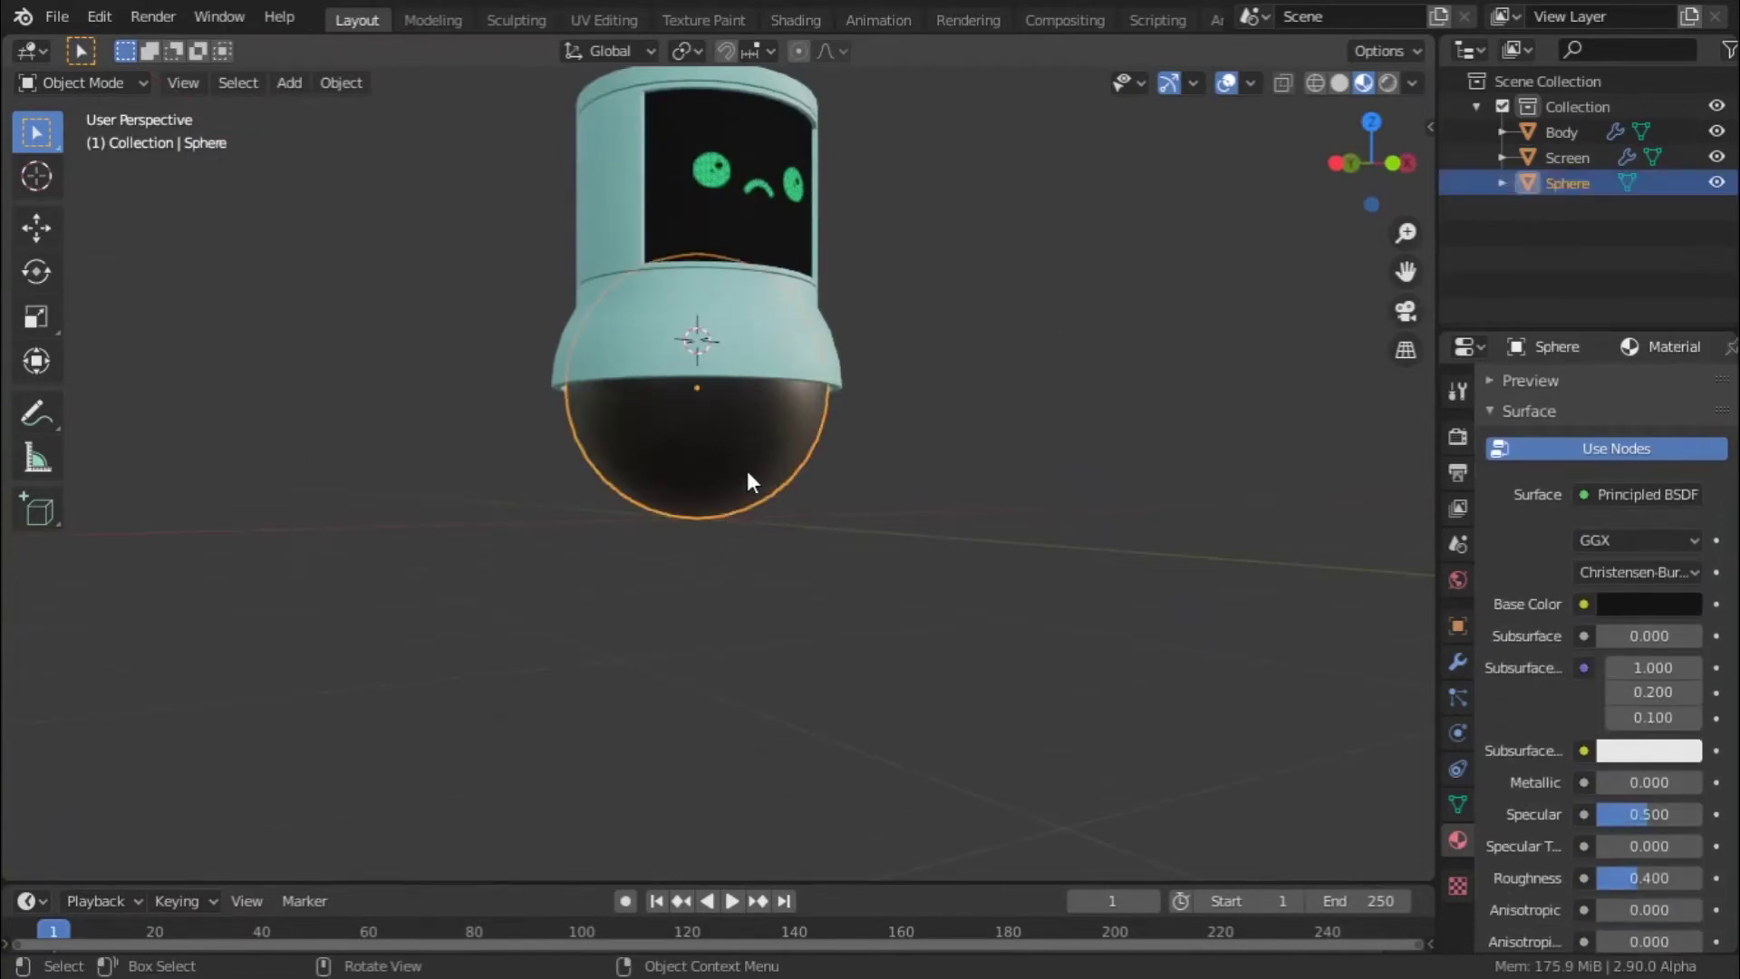
scroll(749, 482, "down", 3)
middle_click_drag(762, 614, 816, 471)
scroll(813, 602, "up", 5)
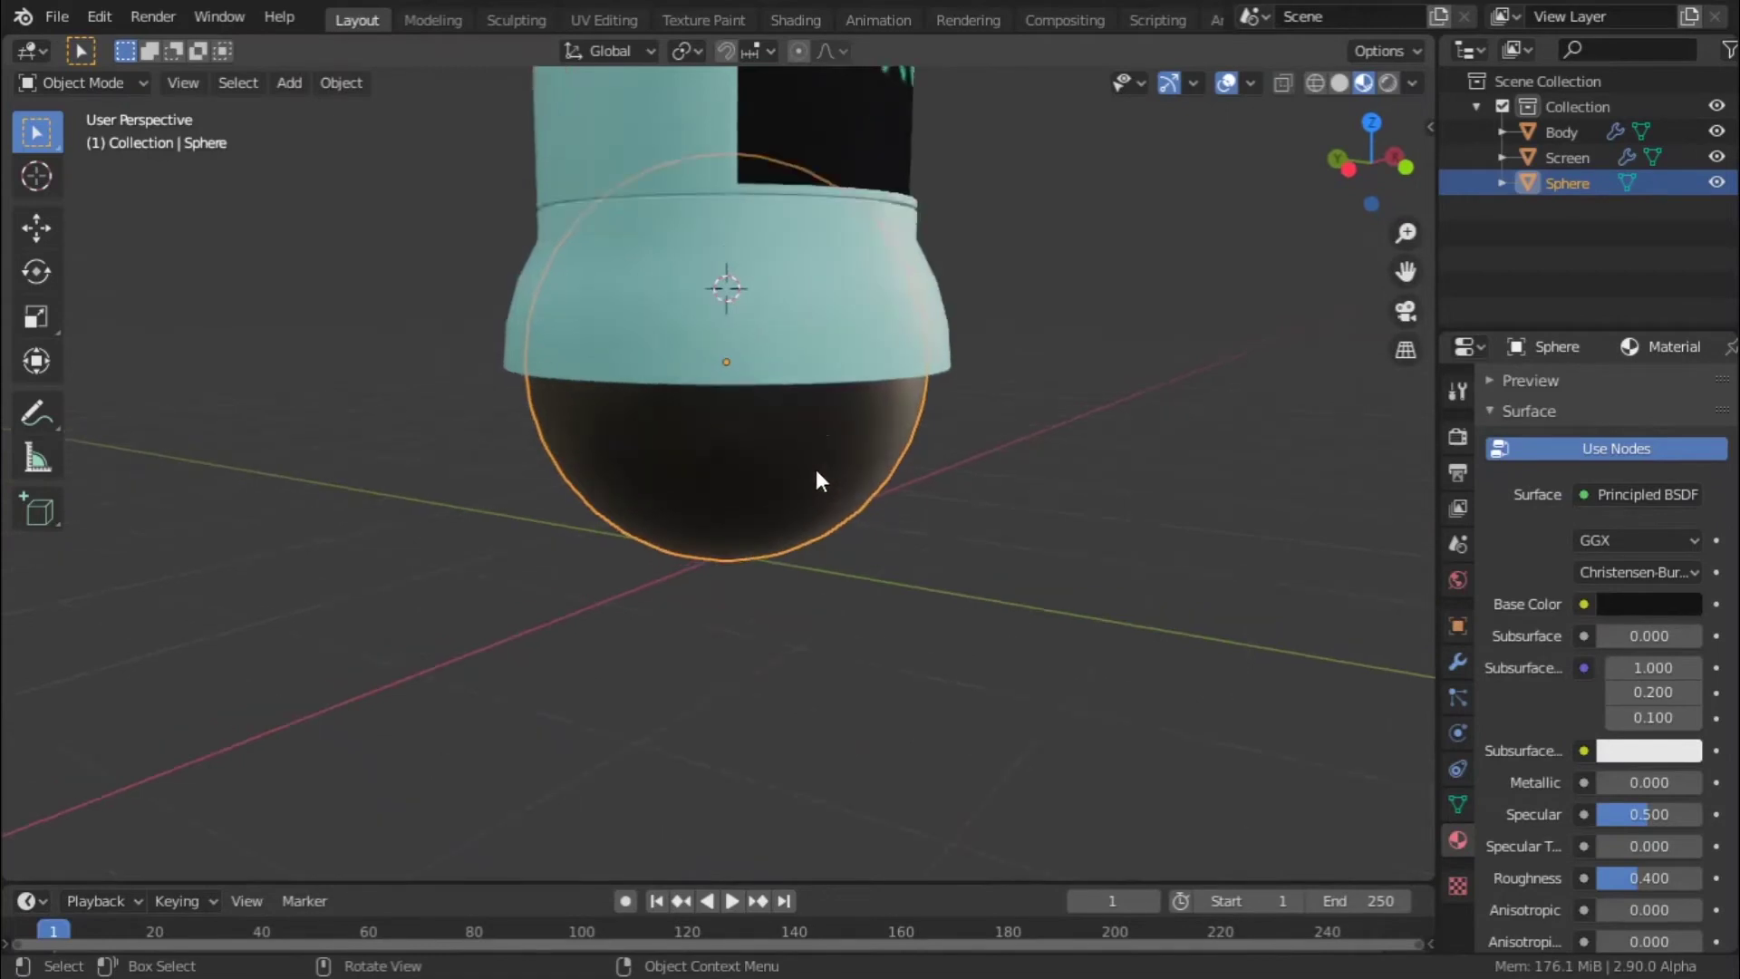
key("shift+s")
left_click(810, 671)
scroll(954, 619, "down", 3)
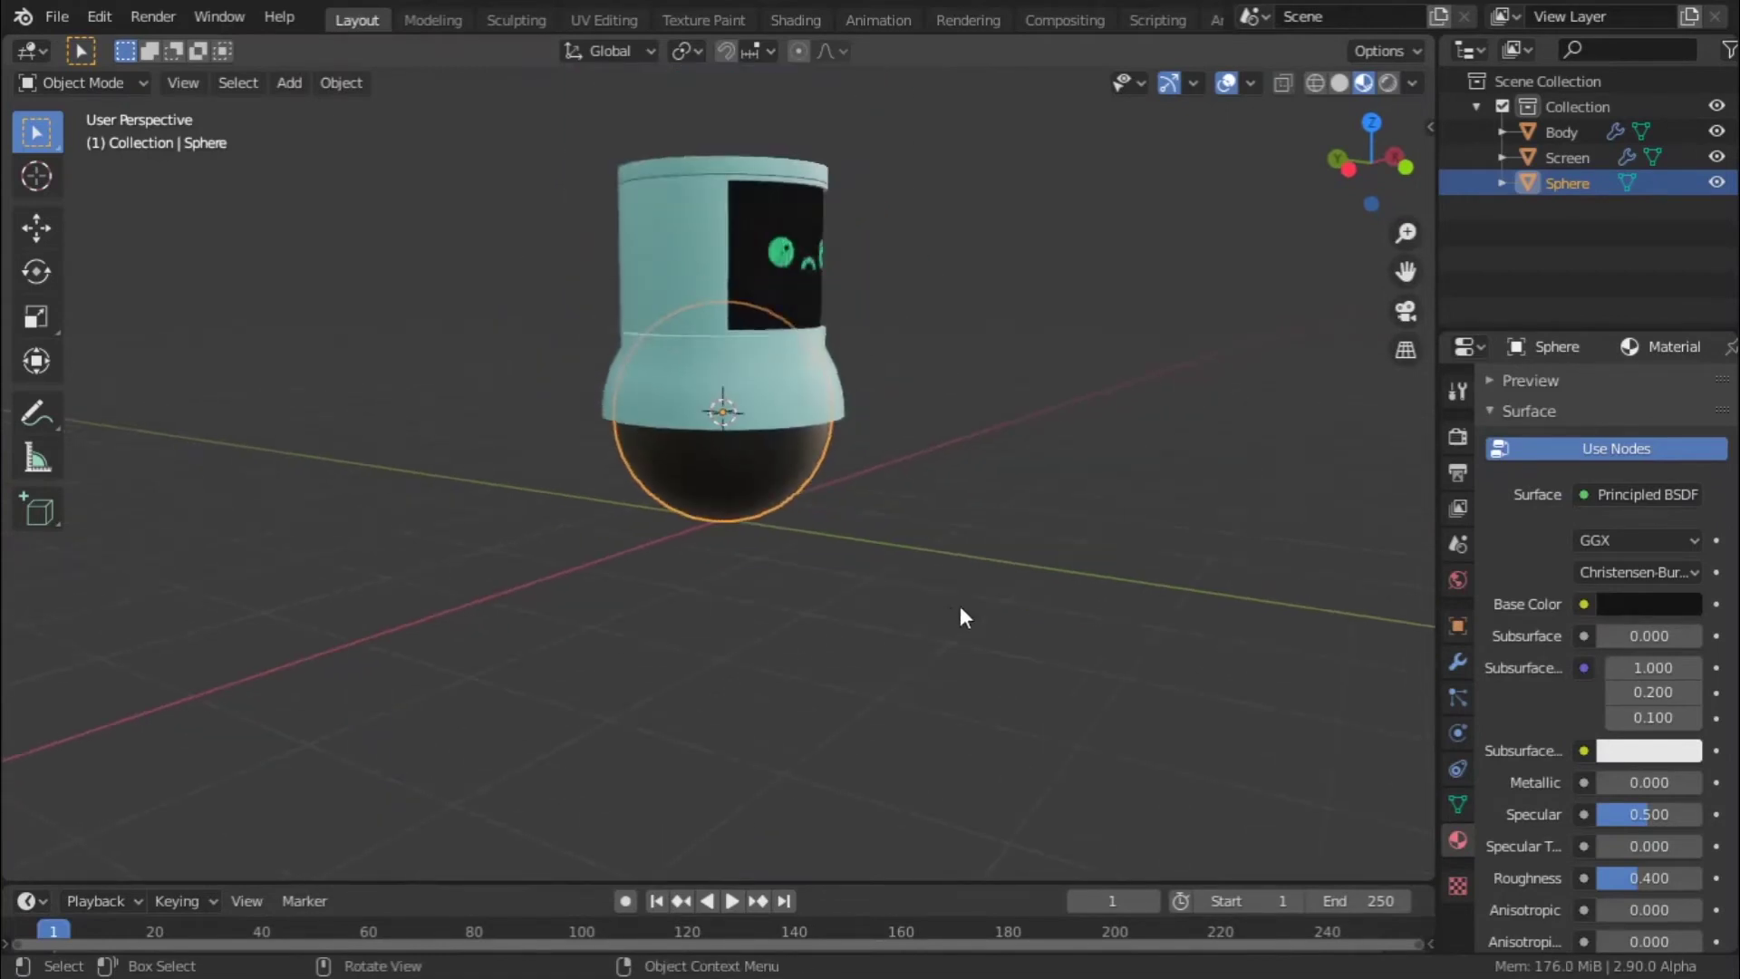
- Try rotating the bottom sphere freely from several viewing angles, cancelling each rotation
middle_click_drag(987, 621, 741, 622)
middle_click_drag(797, 512, 723, 583)
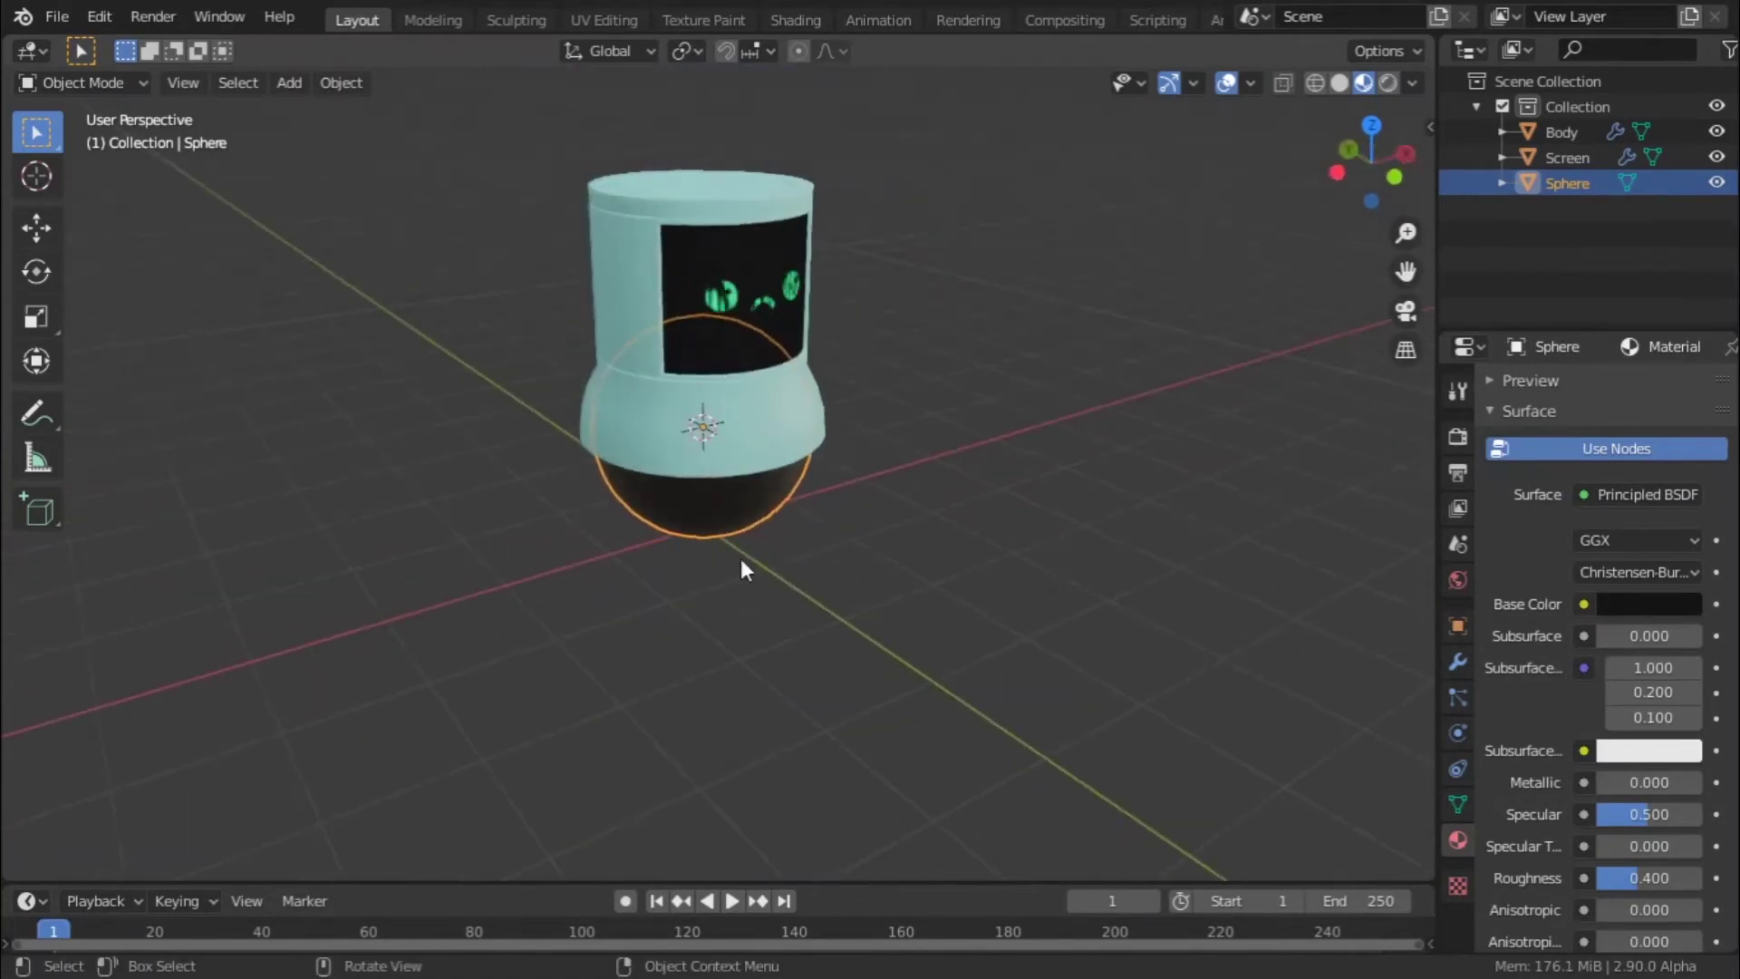
key("r")
right_click(736, 632)
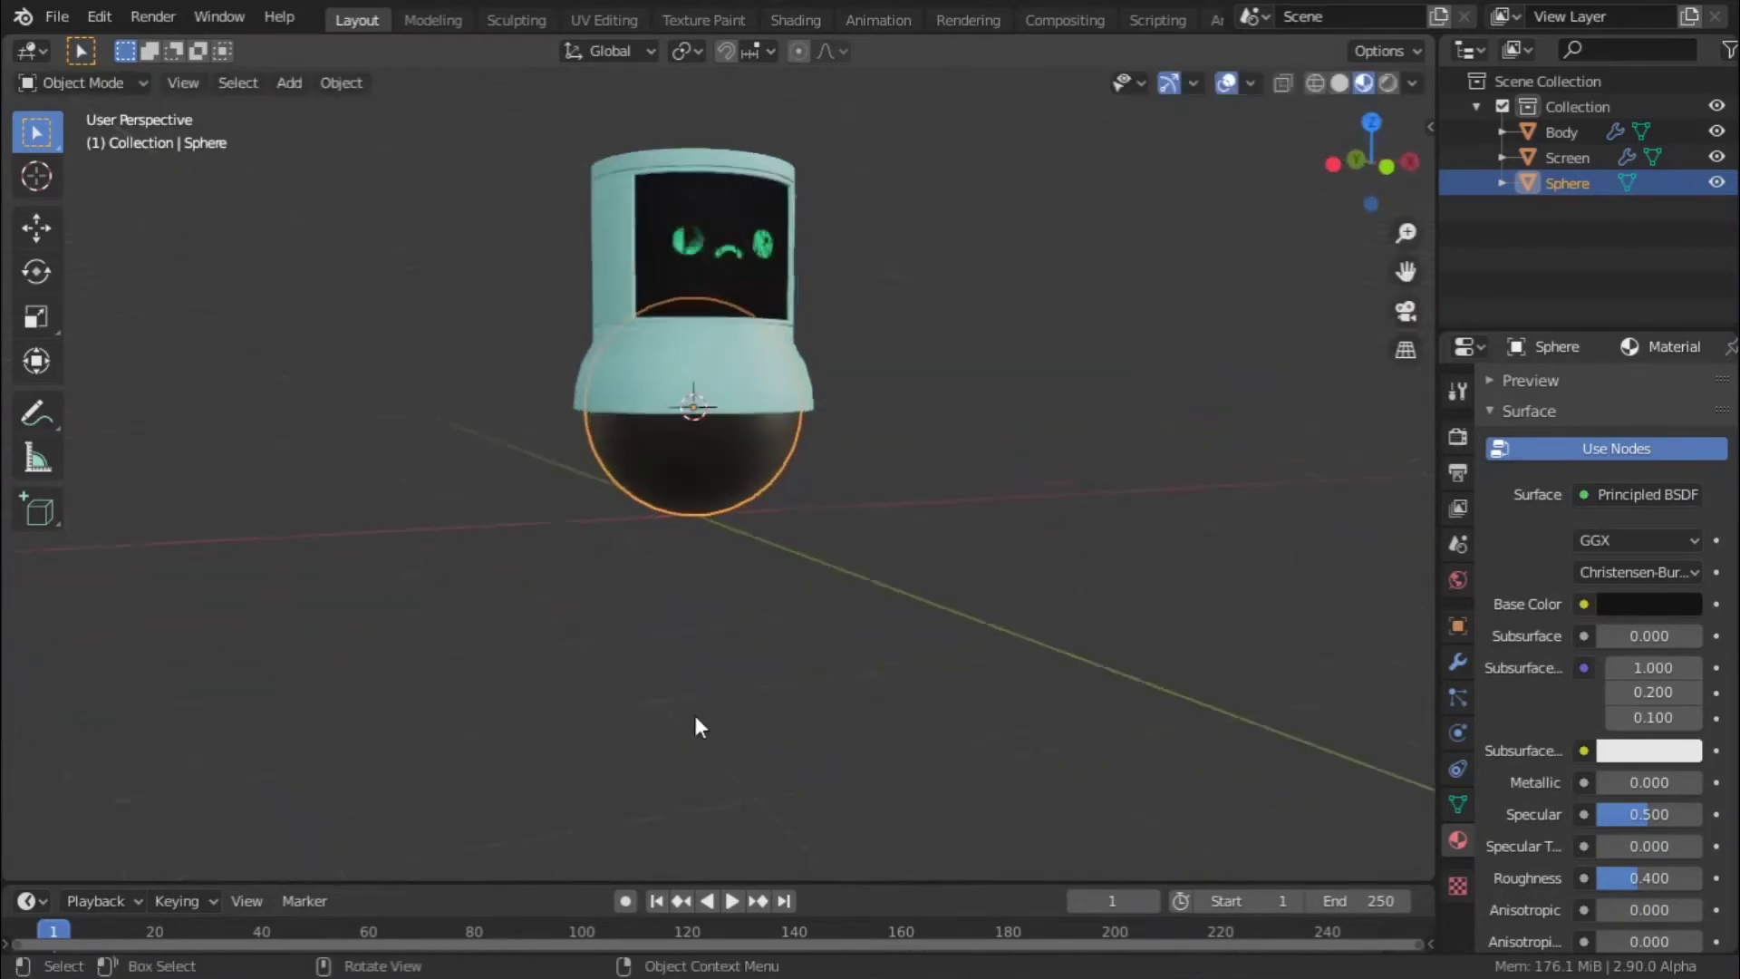
scroll(824, 505, "up", 4)
key("r")
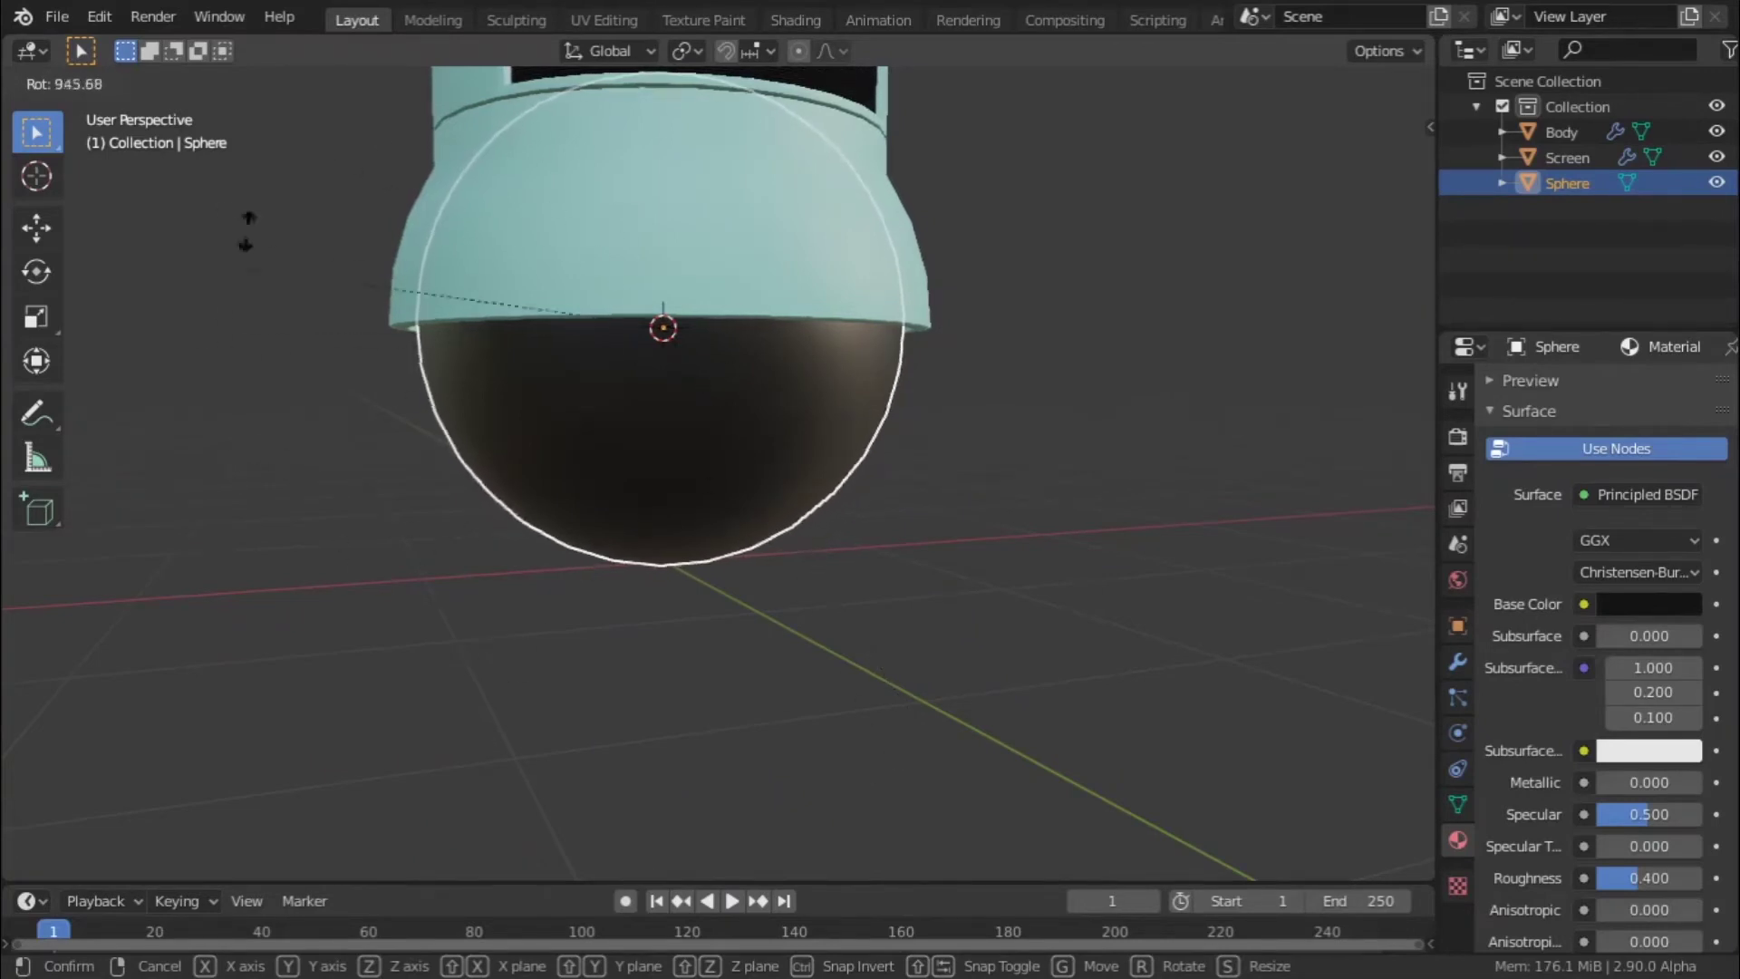
right_click(370, 186)
middle_click_drag(513, 354, 835, 330)
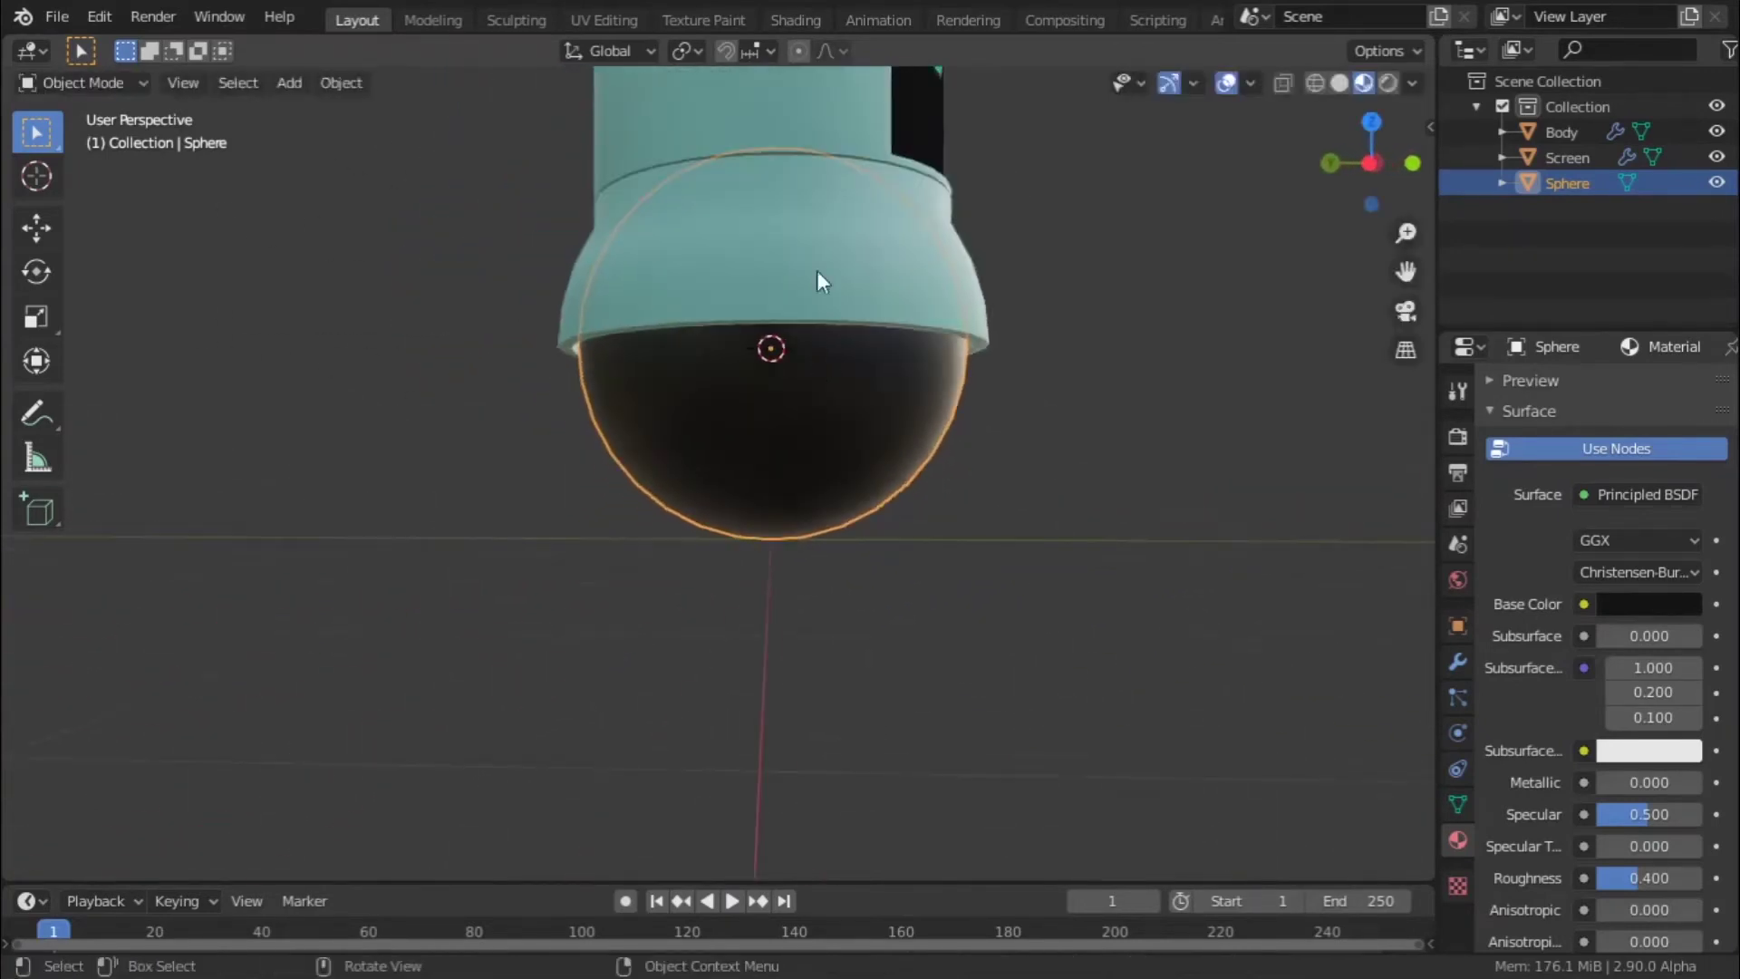
key("r")
right_click(868, 179)
- Try rotating the Screen object, first freely and with the Z-axis constraint, and cancel the rotation
scroll(920, 245, "down", 3)
middle_click_drag(920, 245, 1149, 279)
left_click(684, 369)
key("r")
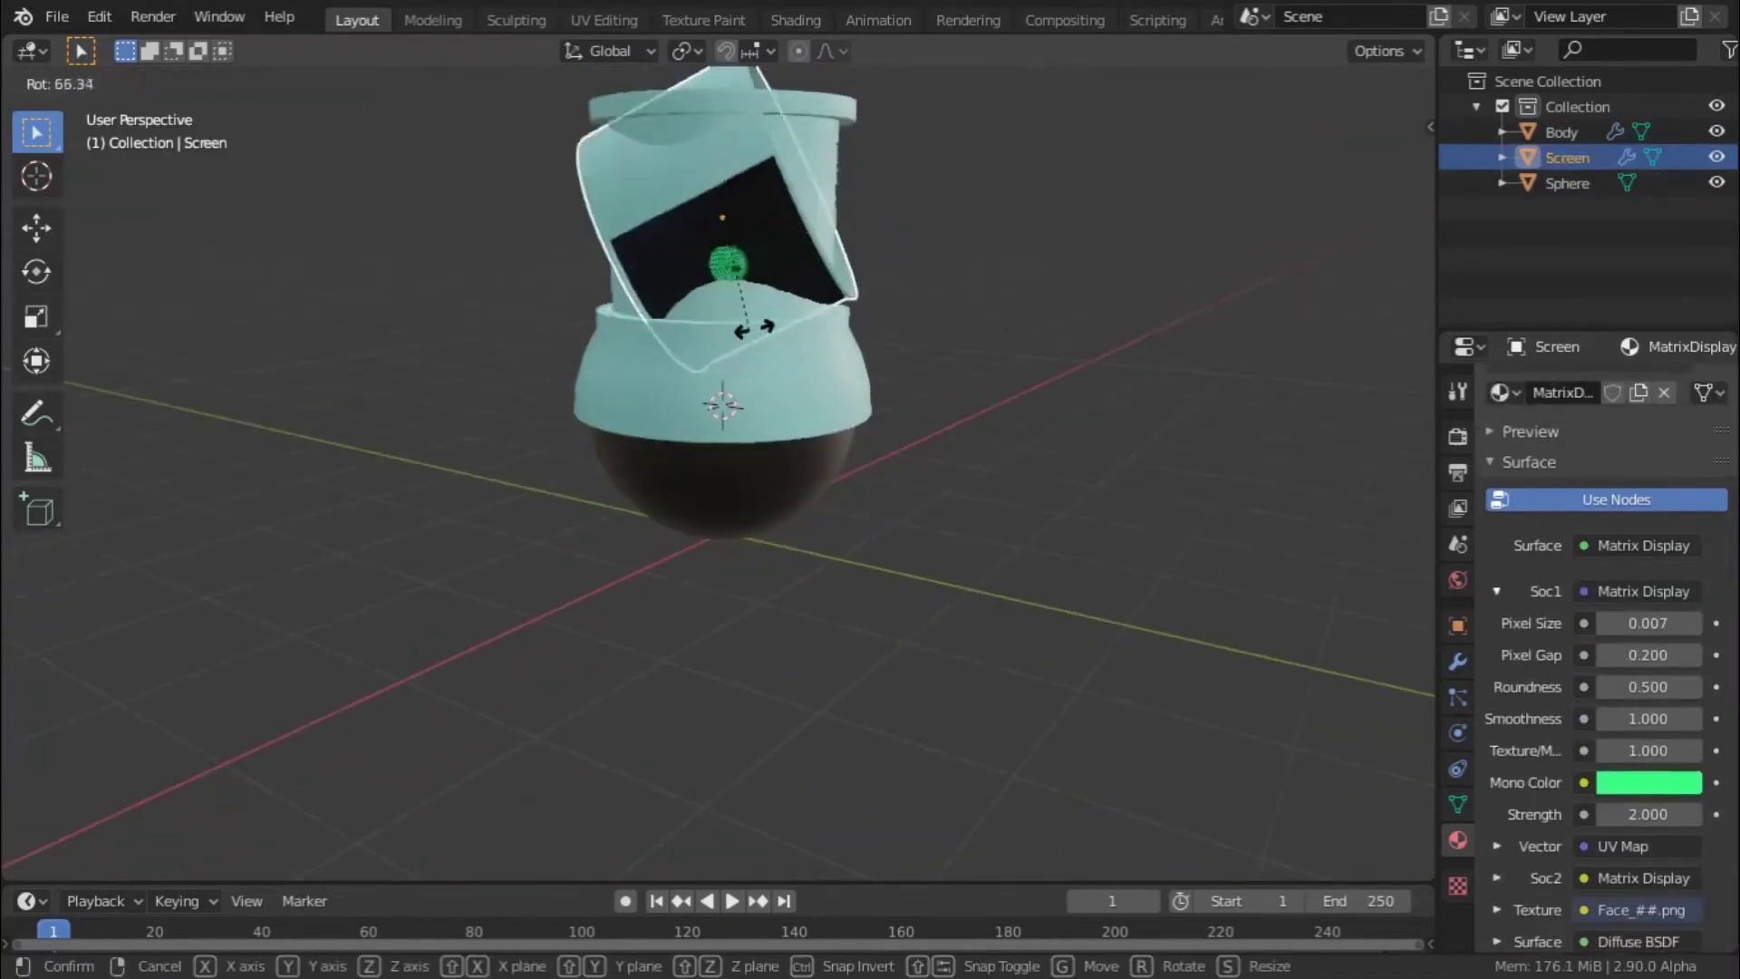
key("z")
right_click(975, 184)
middle_click_drag(975, 184, 850, 313)
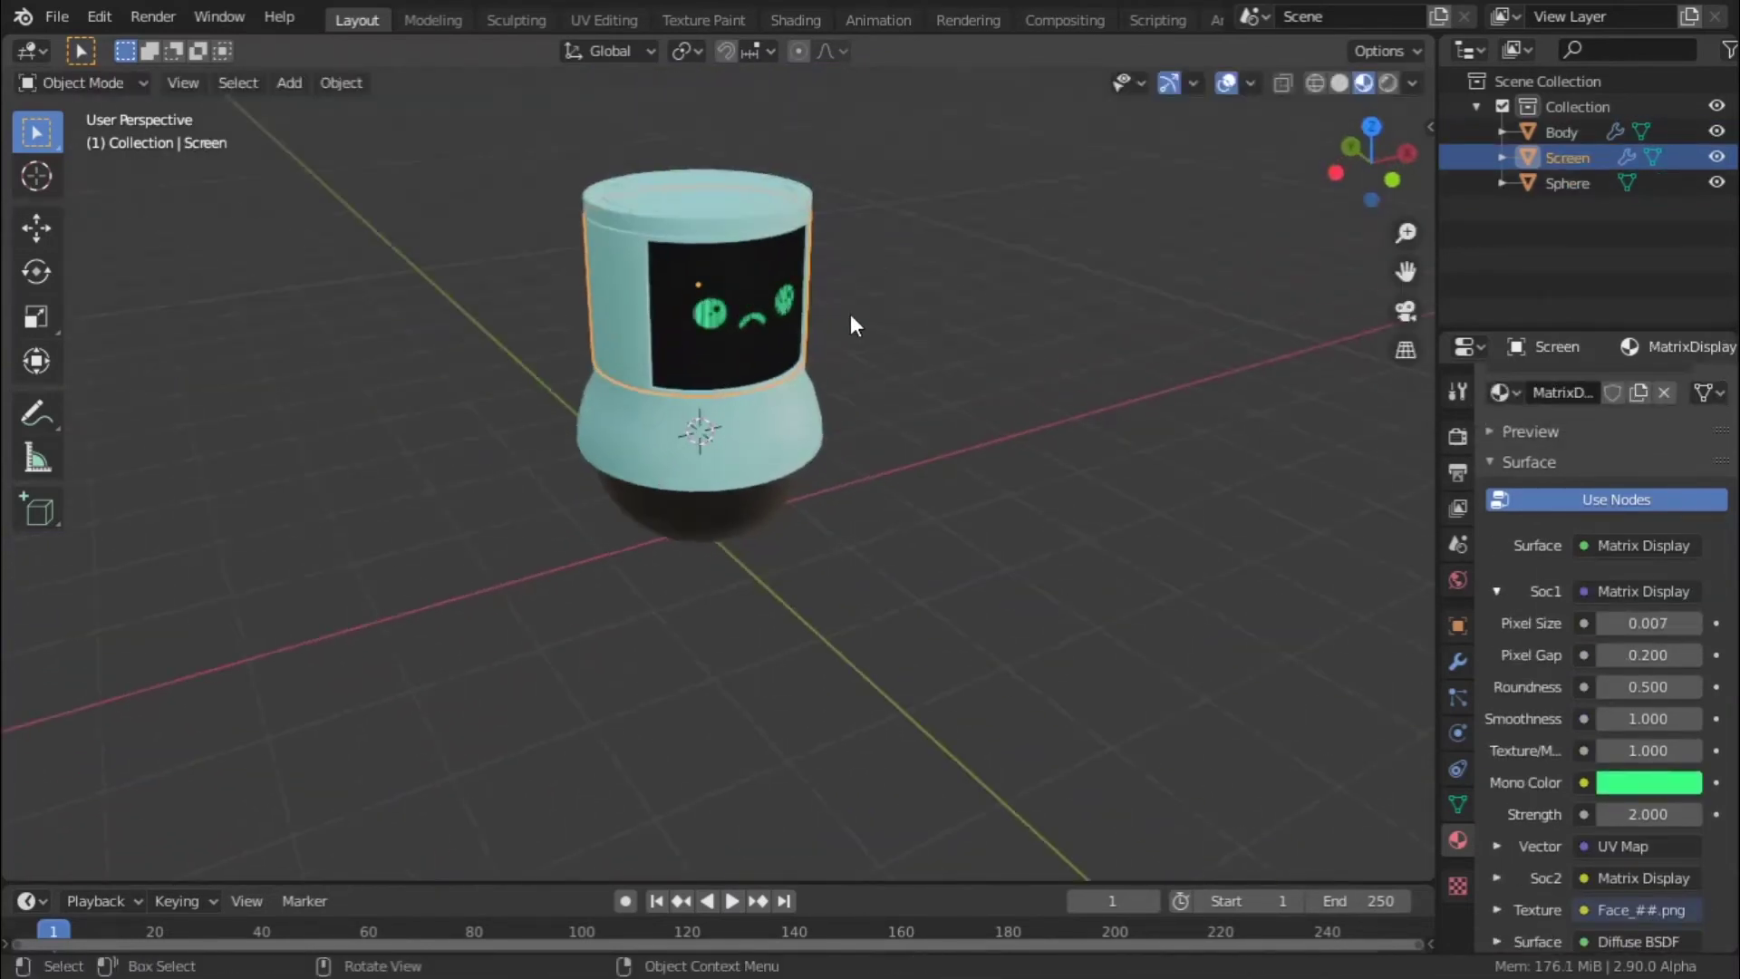
- Try adding a Human (Meta-Rig) armature at the 3D cursor and undo the addition
scroll(834, 467, "up", 5)
key("shift+a")
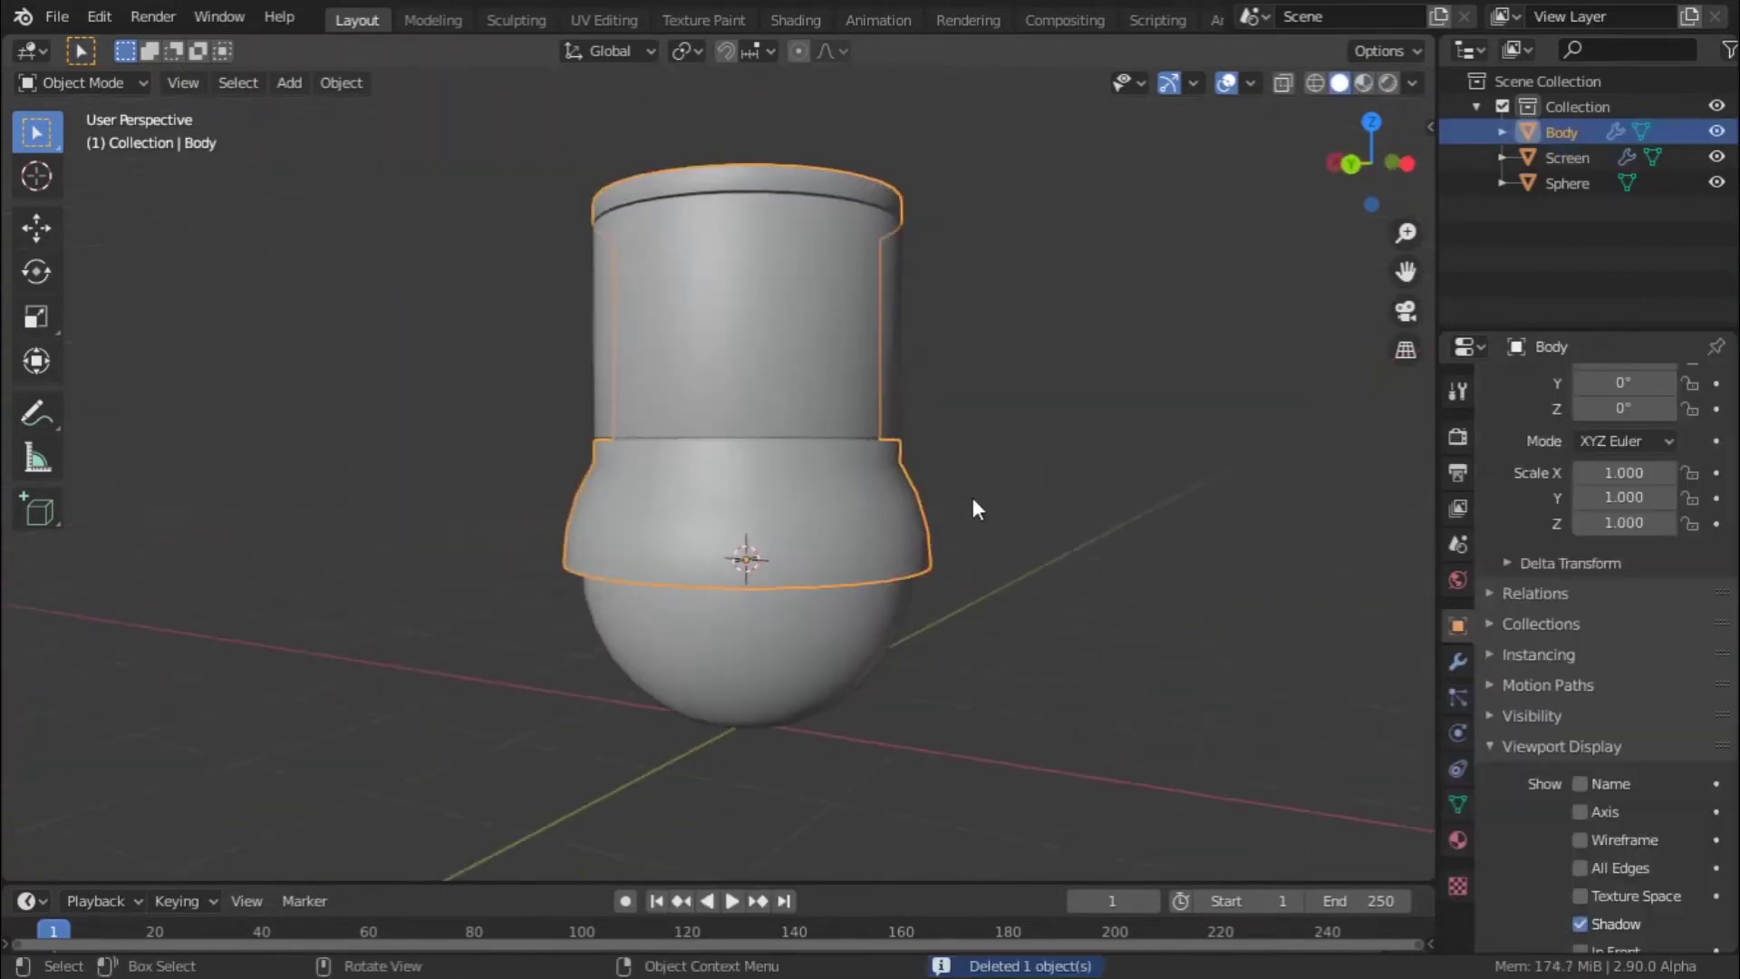
middle_click_drag(971, 497, 649, 558)
scroll(649, 557, "up", 5)
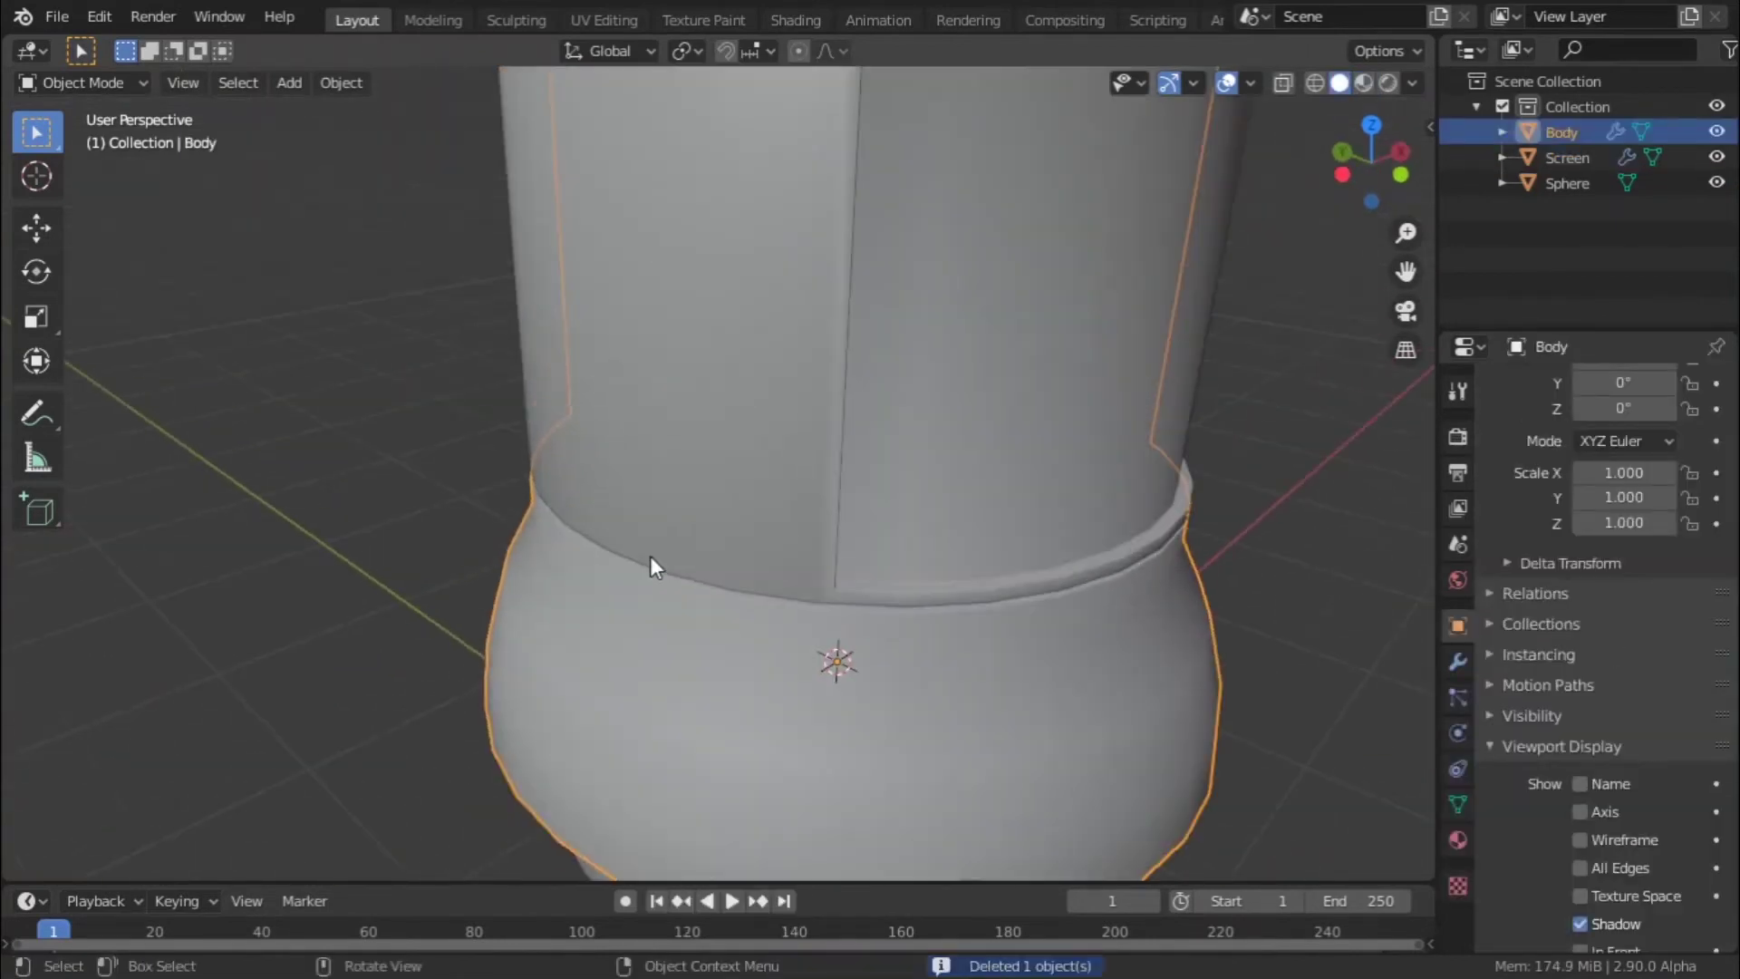
key("shift+a")
mouse_move(580, 557)
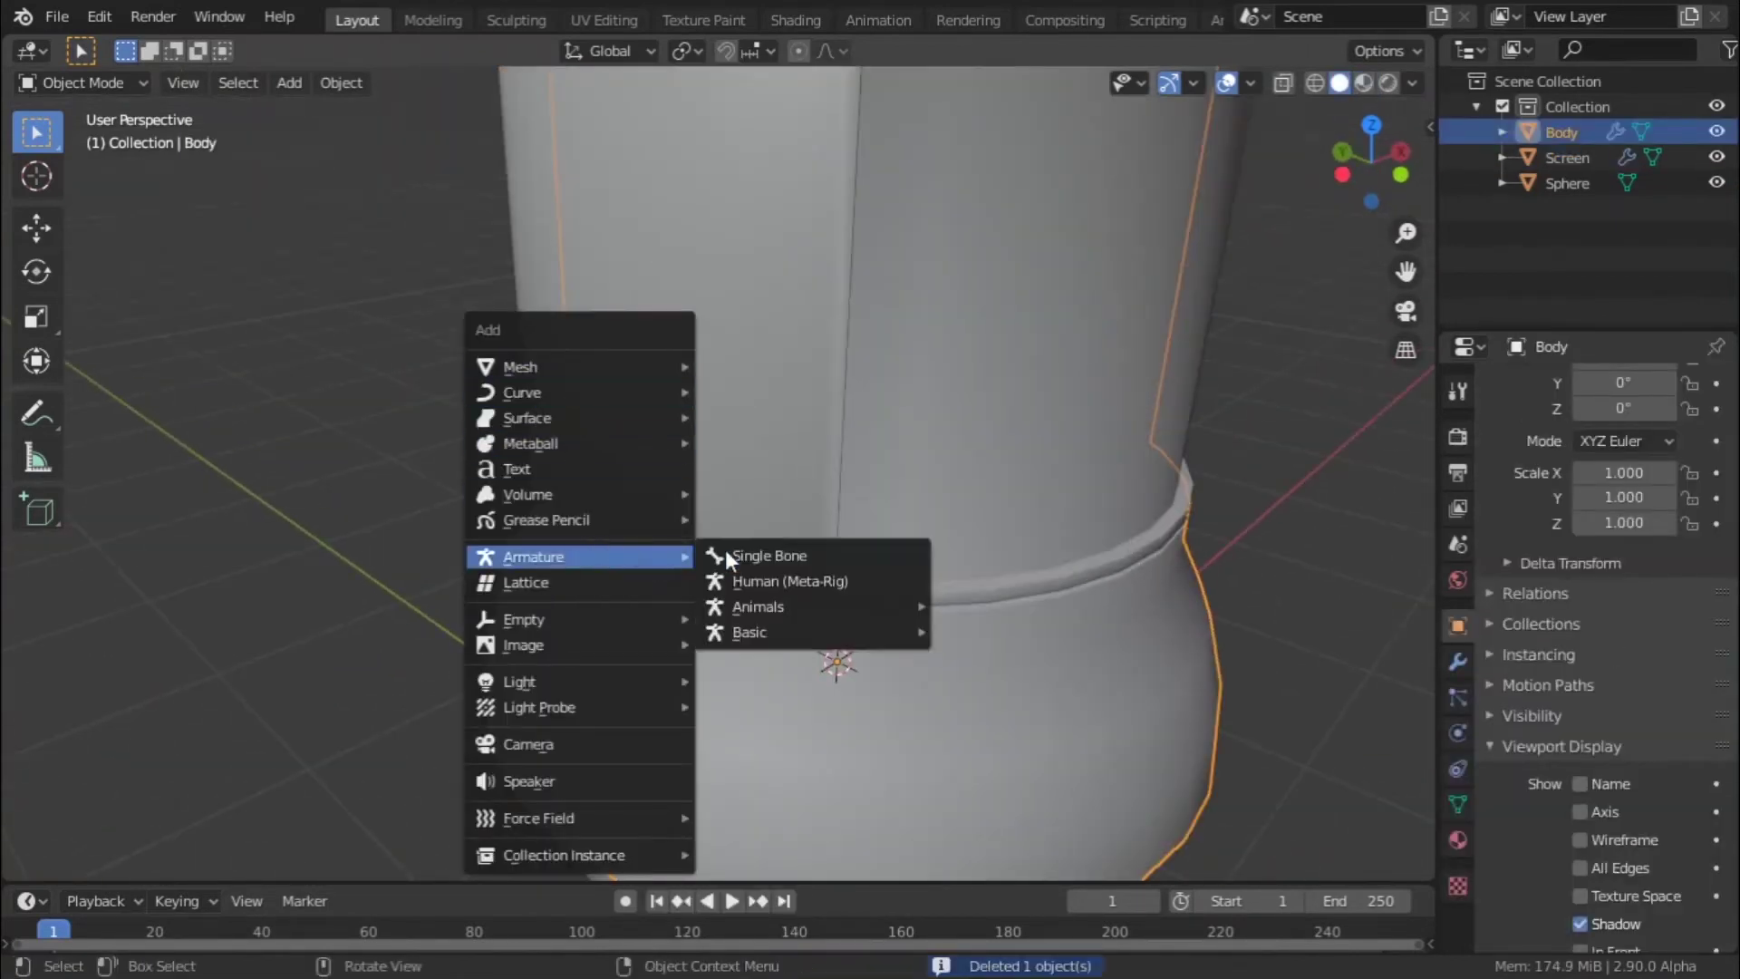
left_click(815, 581)
scroll(935, 606, "down", 8)
key("ctrl+z")
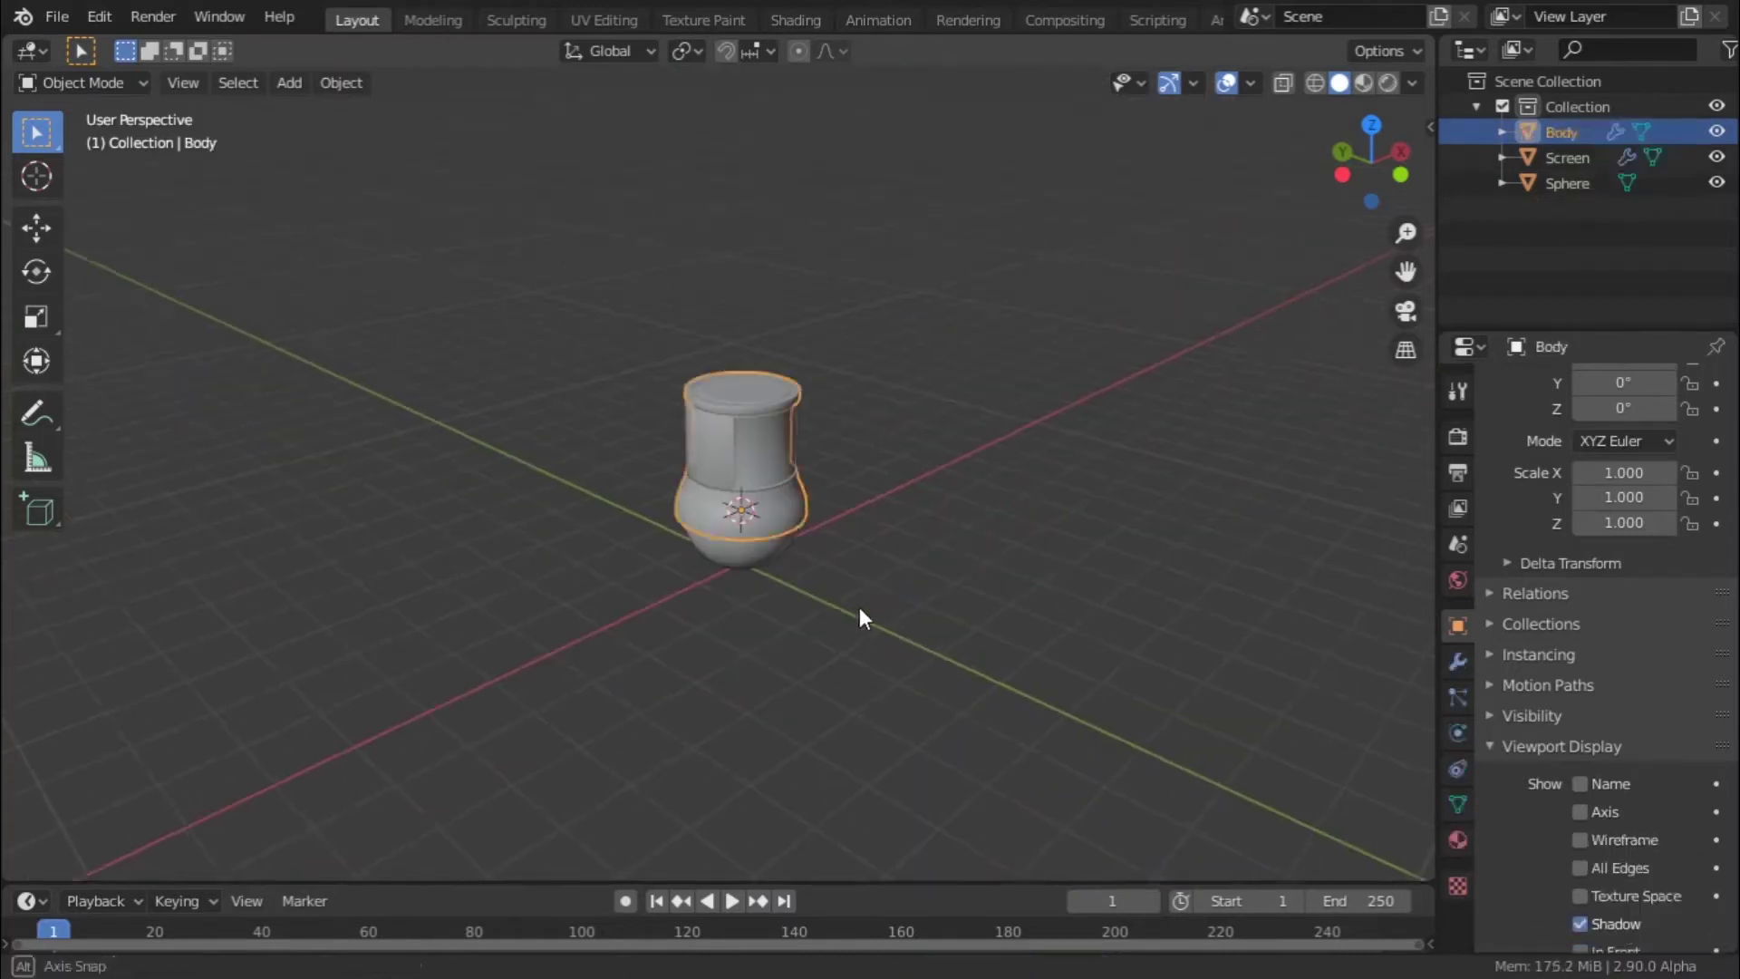
- Add a single-bone armature at the sphere's center and display it In Front with the viewport in wireframe
scroll(878, 555, "up", 5)
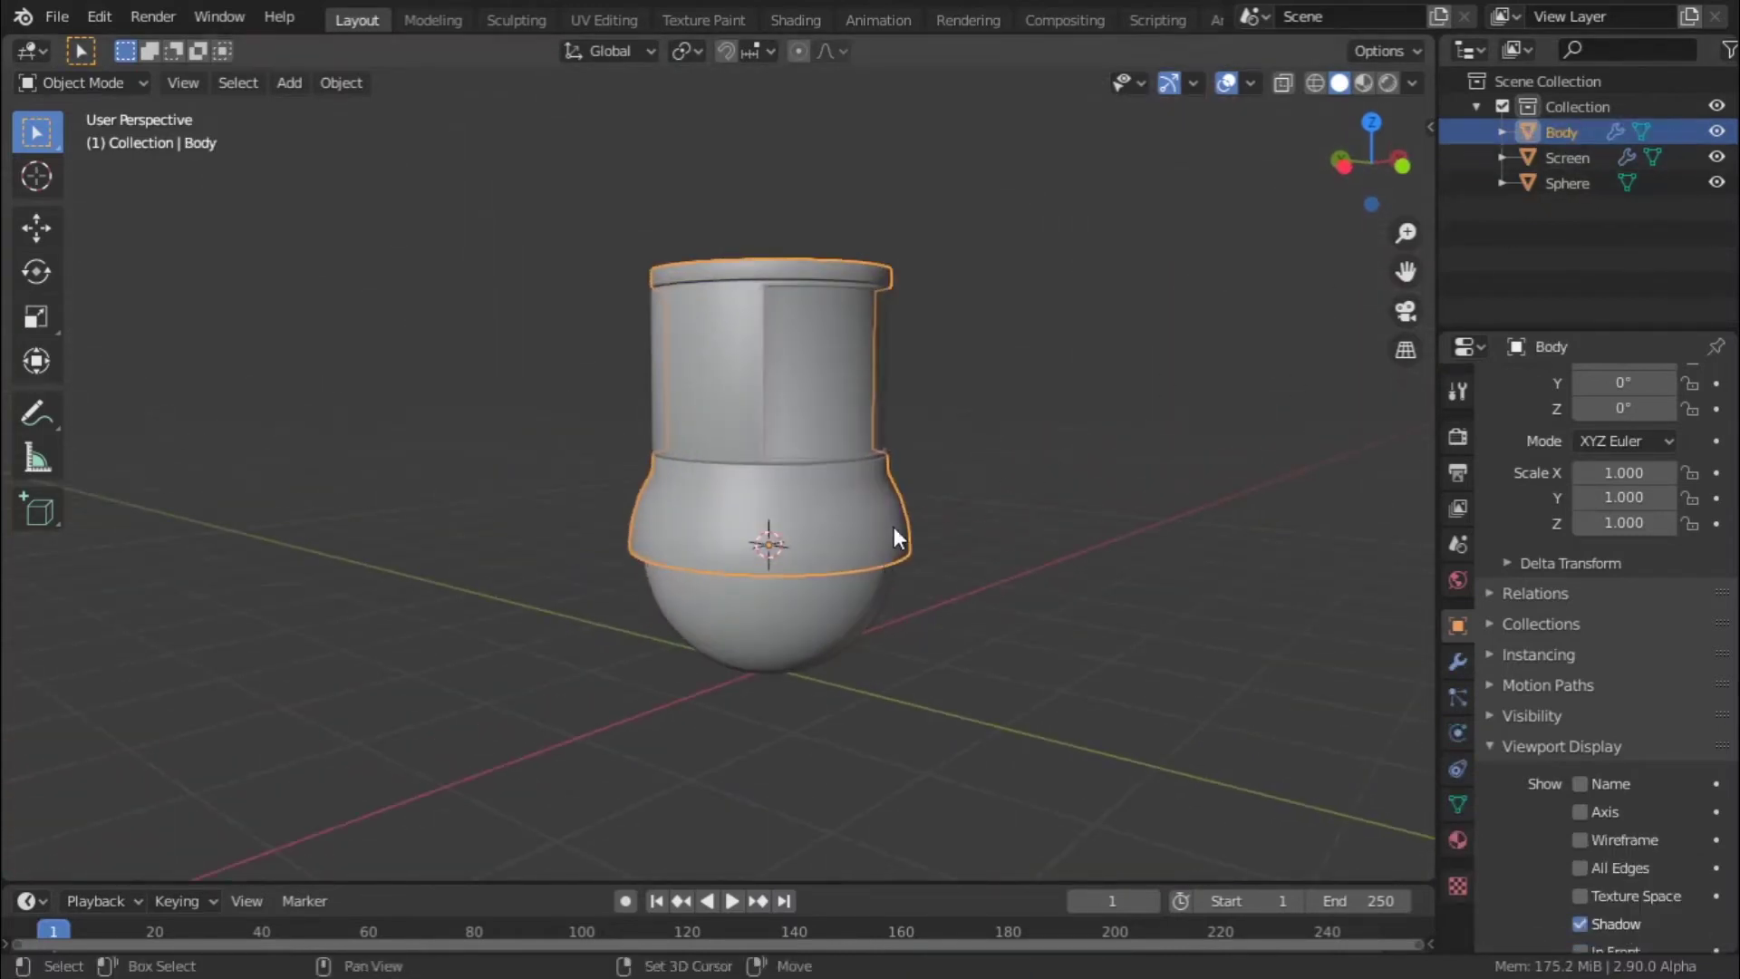
key("shift+a")
mouse_move(893, 525)
left_click(1088, 528)
key("z")
left_click(291, 580)
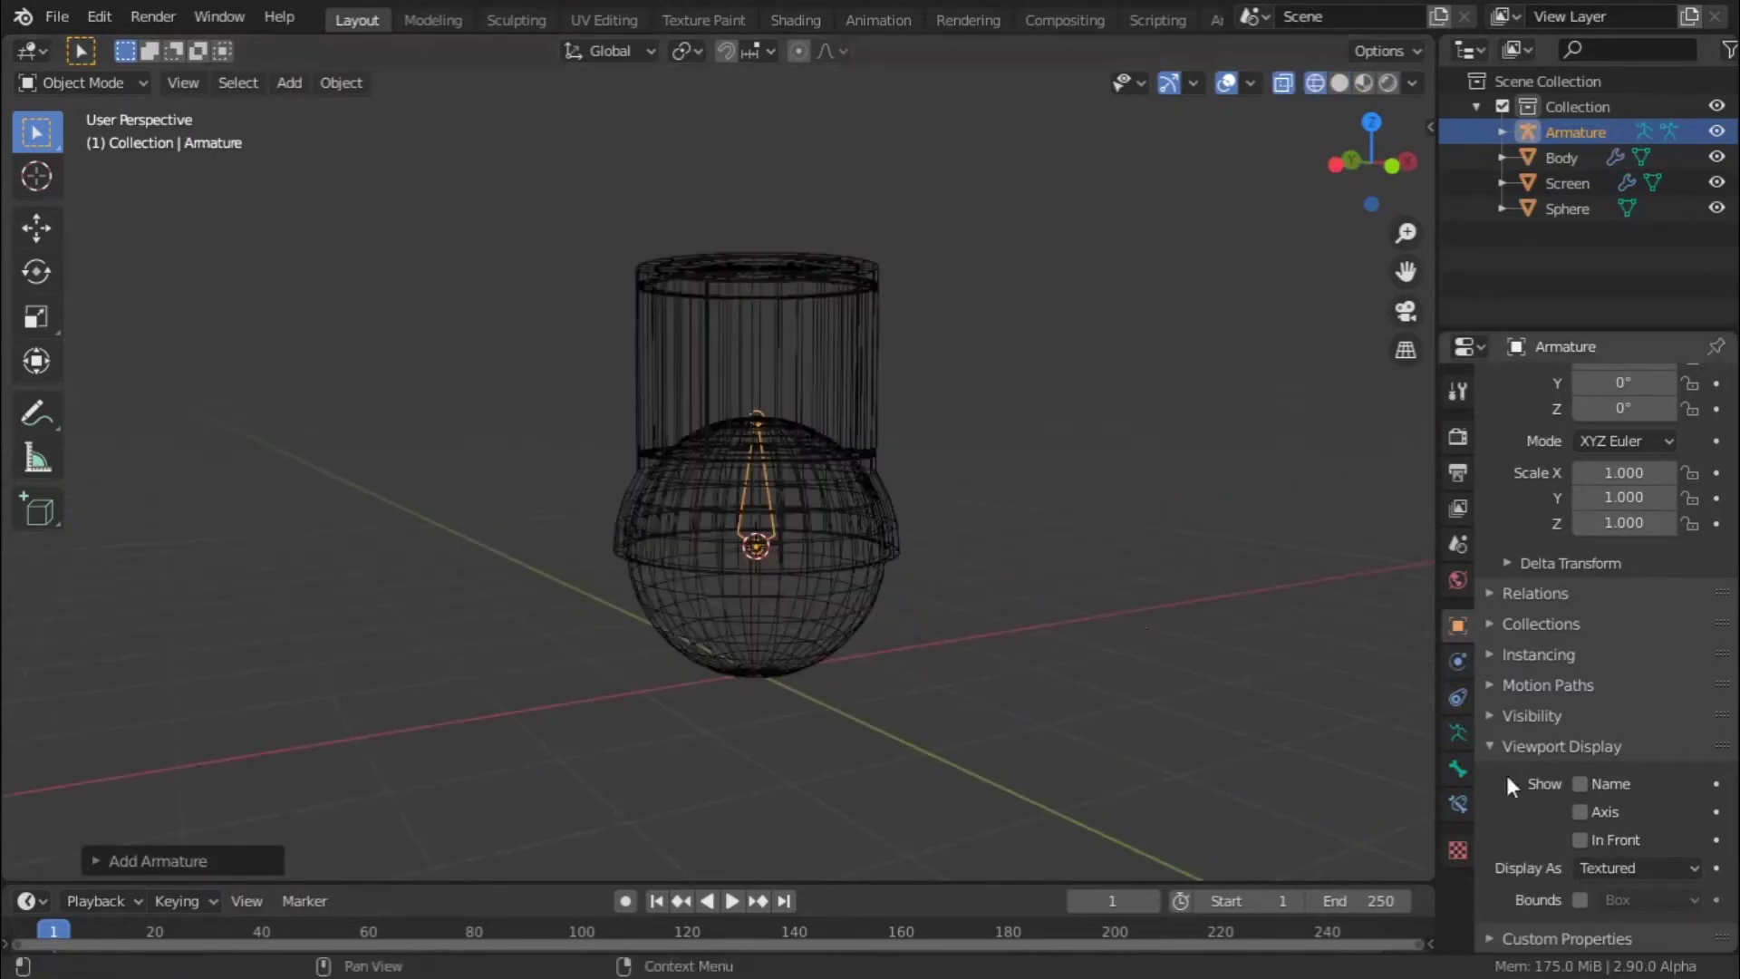
left_click(1582, 840)
- Edit the armature and move the bone's tip up along Z to the top of the robot's head
left_click(747, 417)
key("Tab")
key("Tab")
left_click(748, 417)
key("Tab")
key("Tab")
left_click(749, 417)
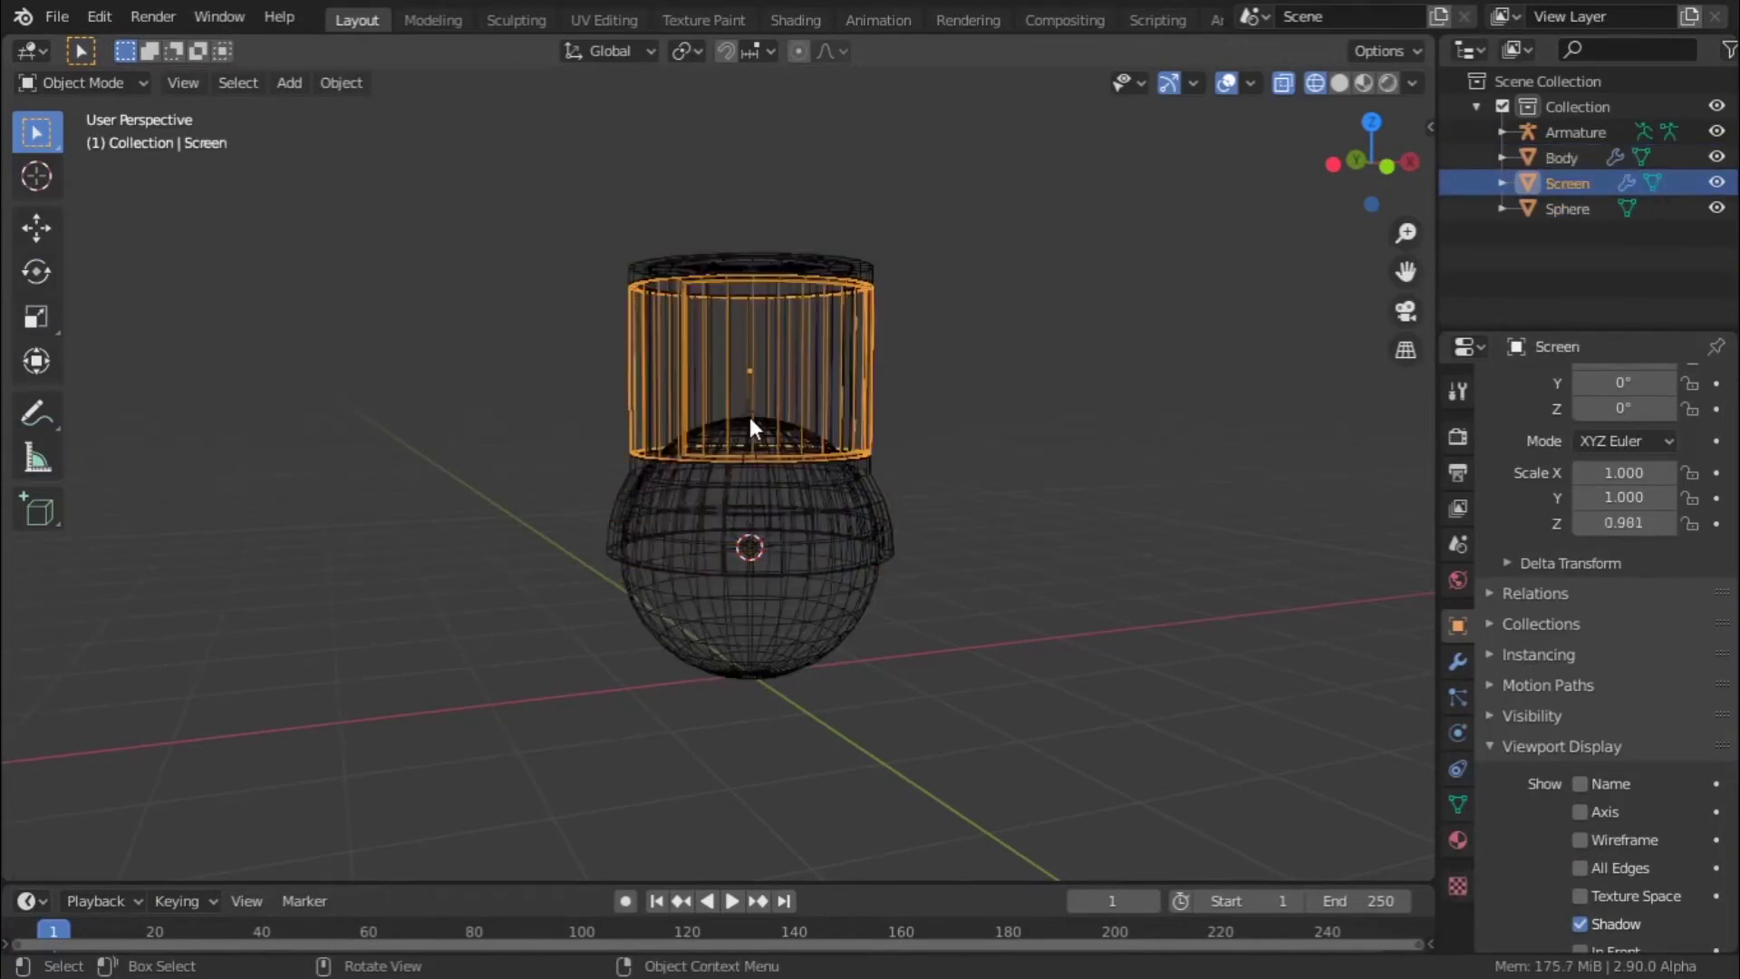
left_click(749, 417)
key("Tab")
key("g")
key("z")
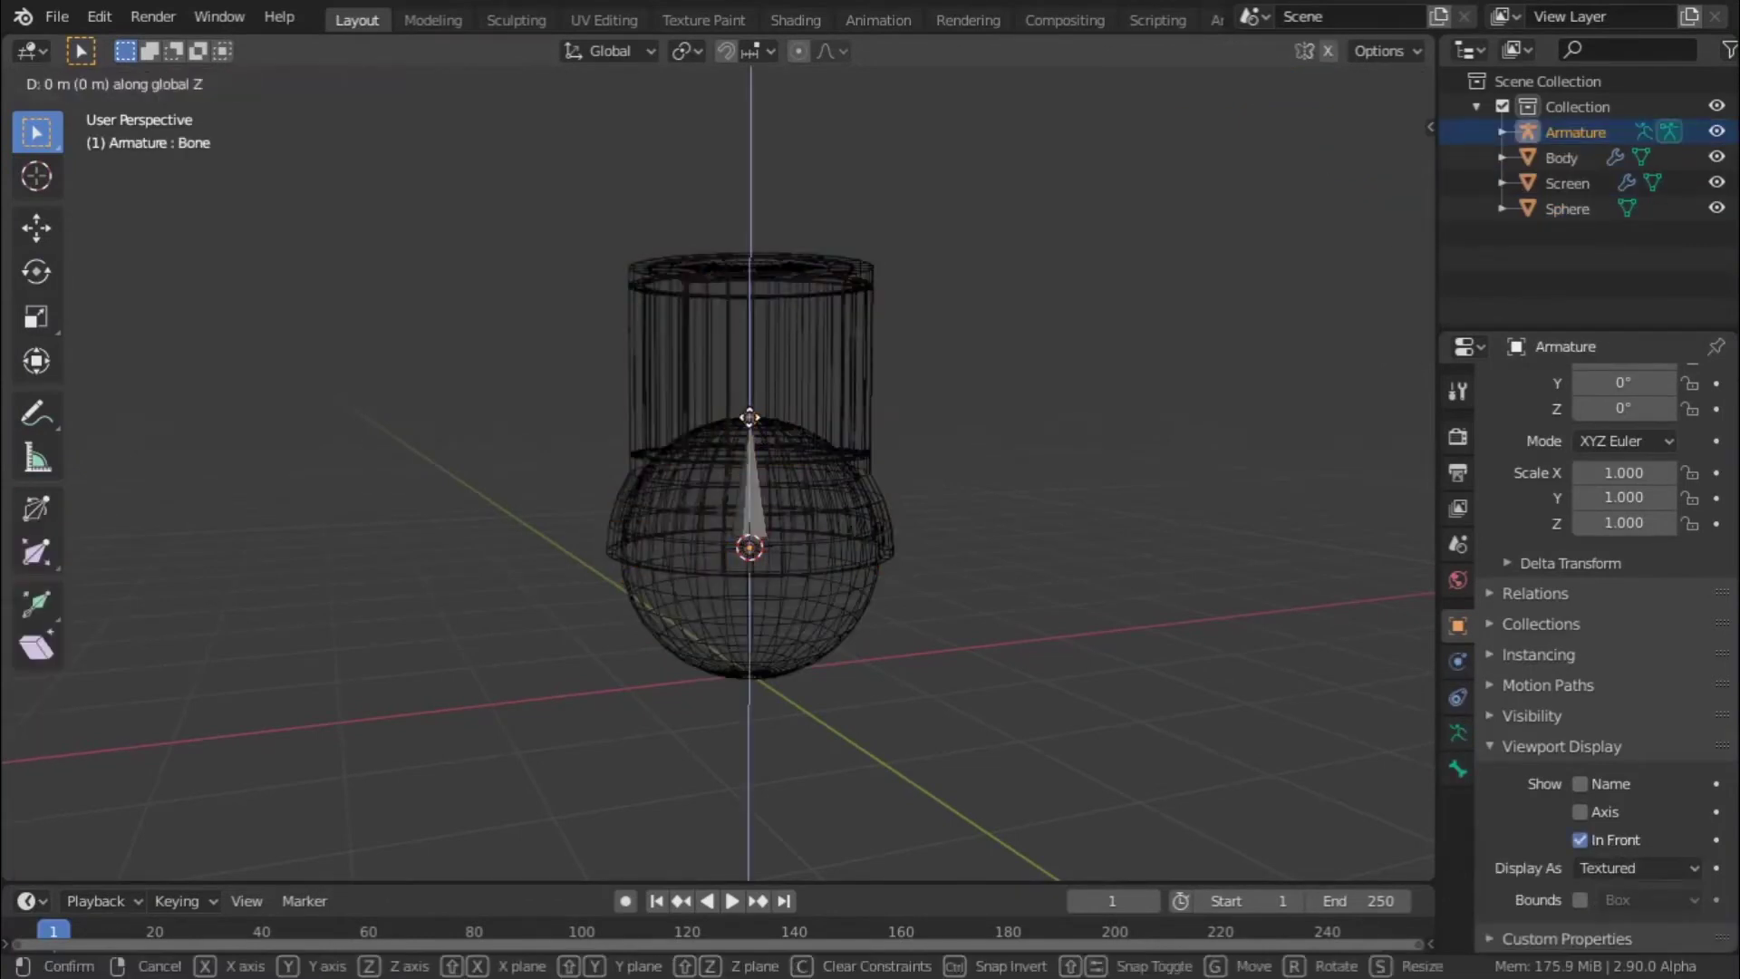
left_click(813, 263)
key("KP_1")
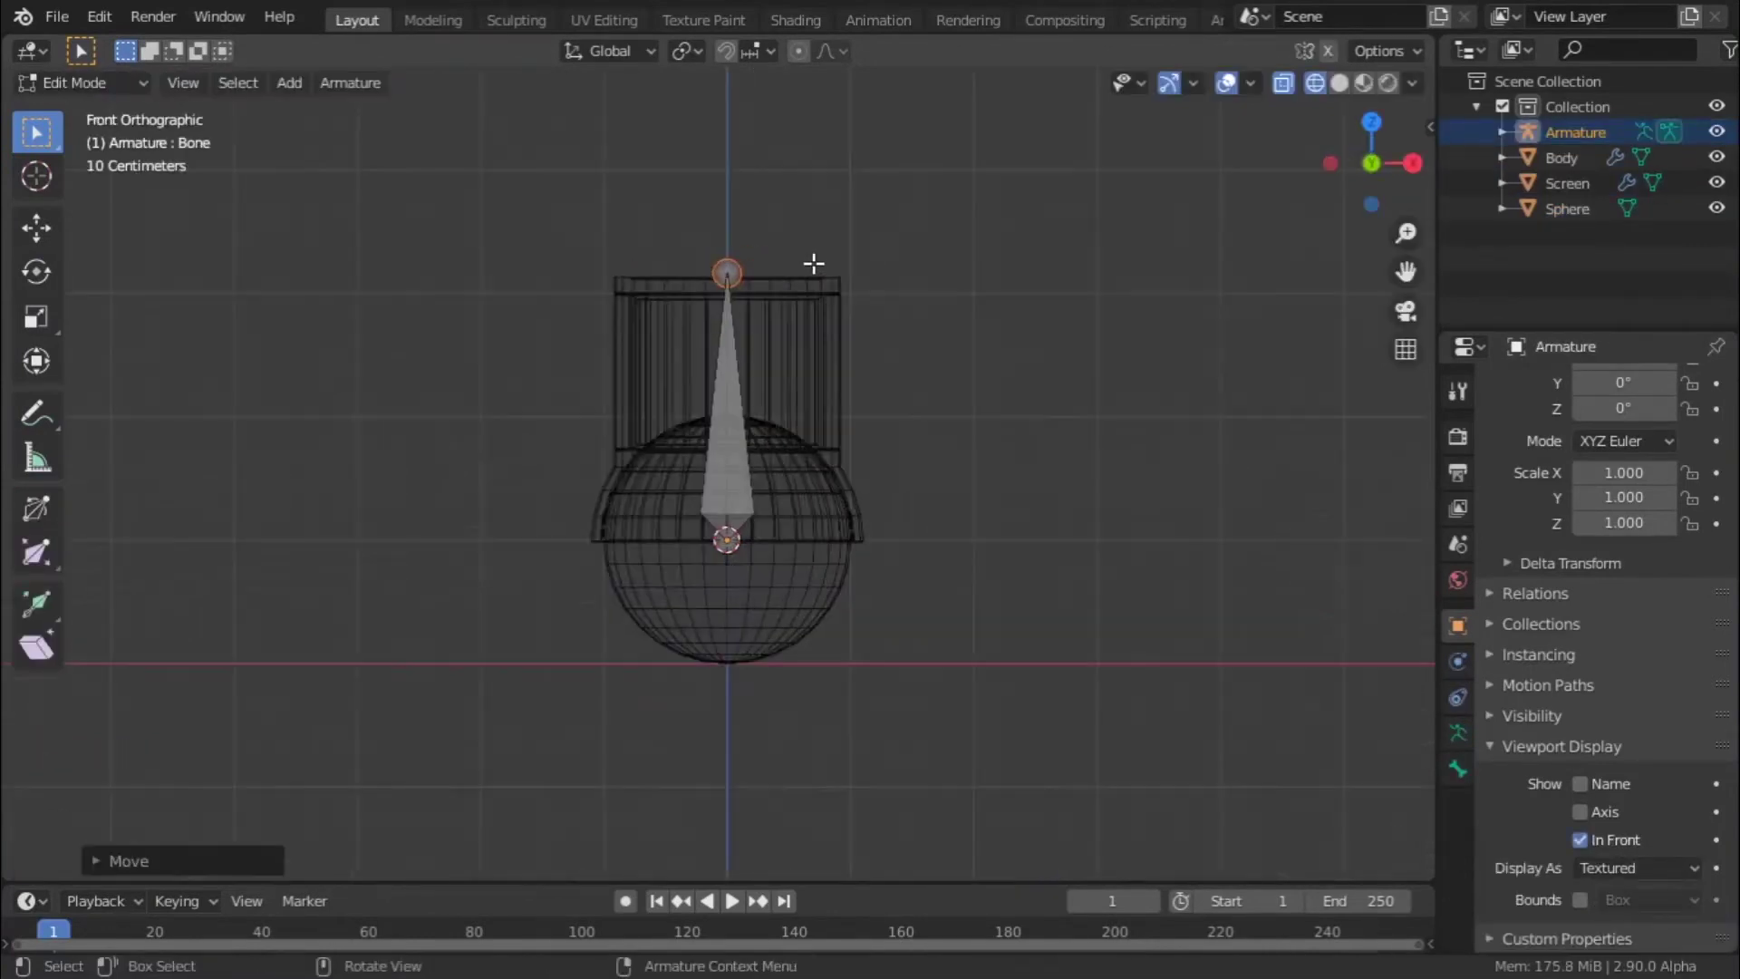
scroll(813, 263, "up", 3)
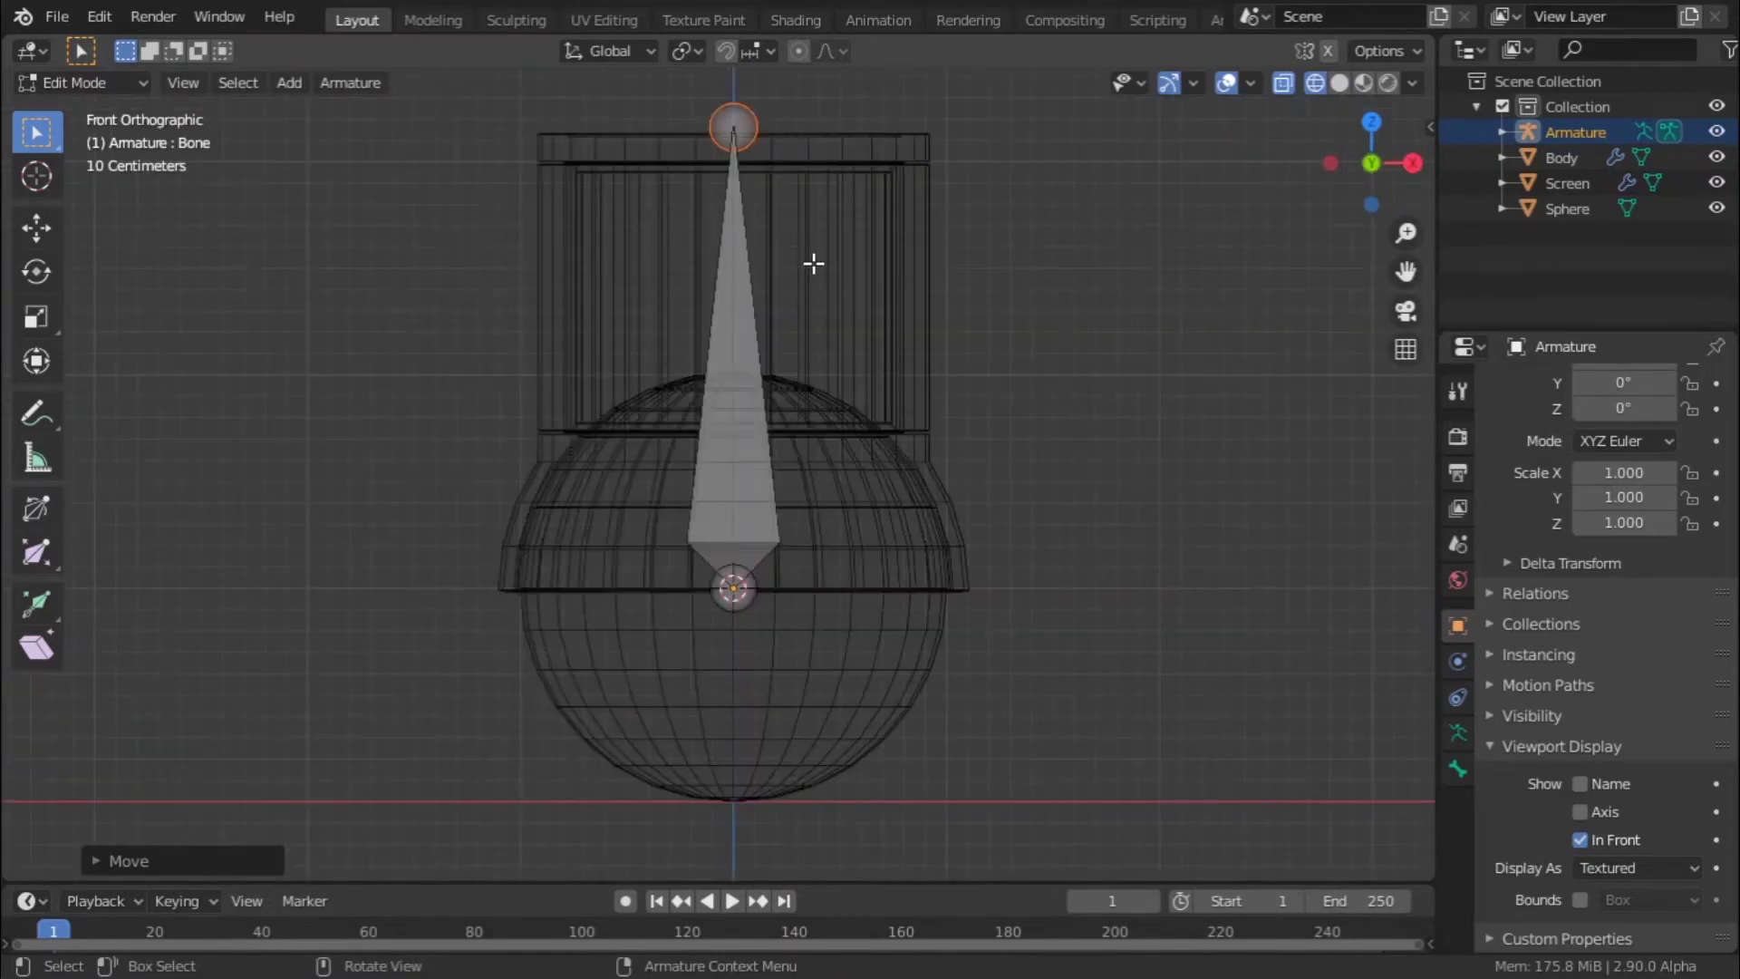
- Lower the bone's tip along the Z axis to just inside the body's upper rim
key("g")
key("z")
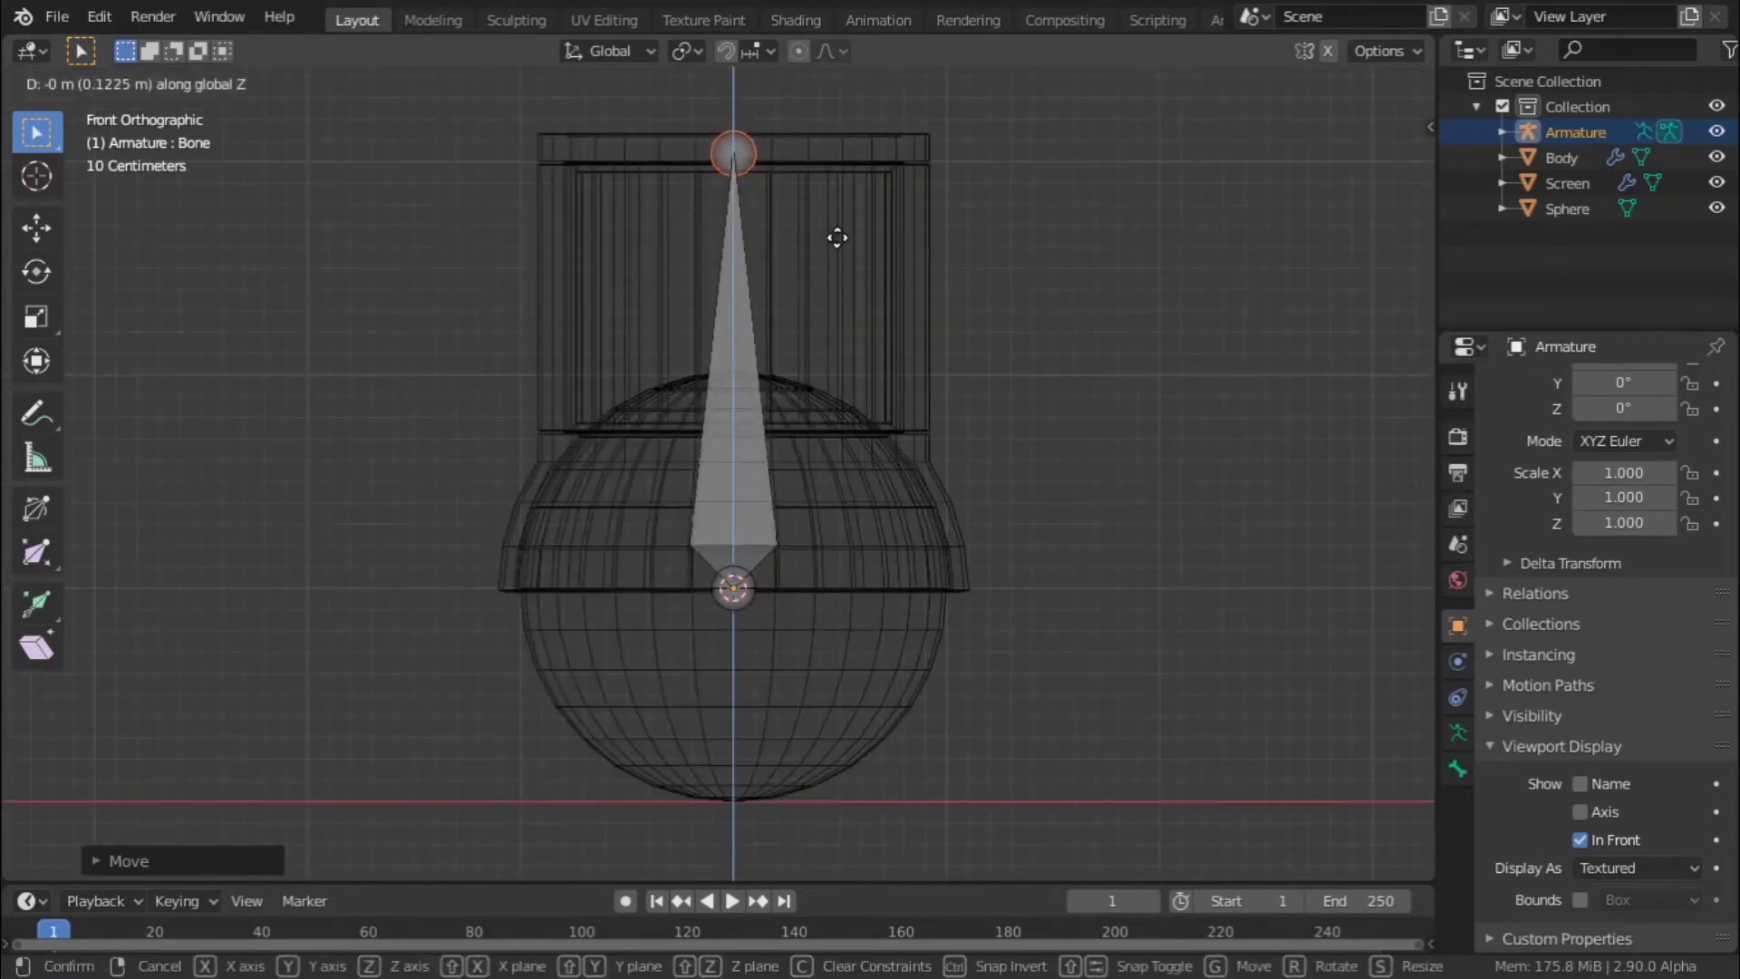
left_click(837, 236)
- Subdivide the armature's bone into two bones
middle_click_drag(750, 343, 804, 384)
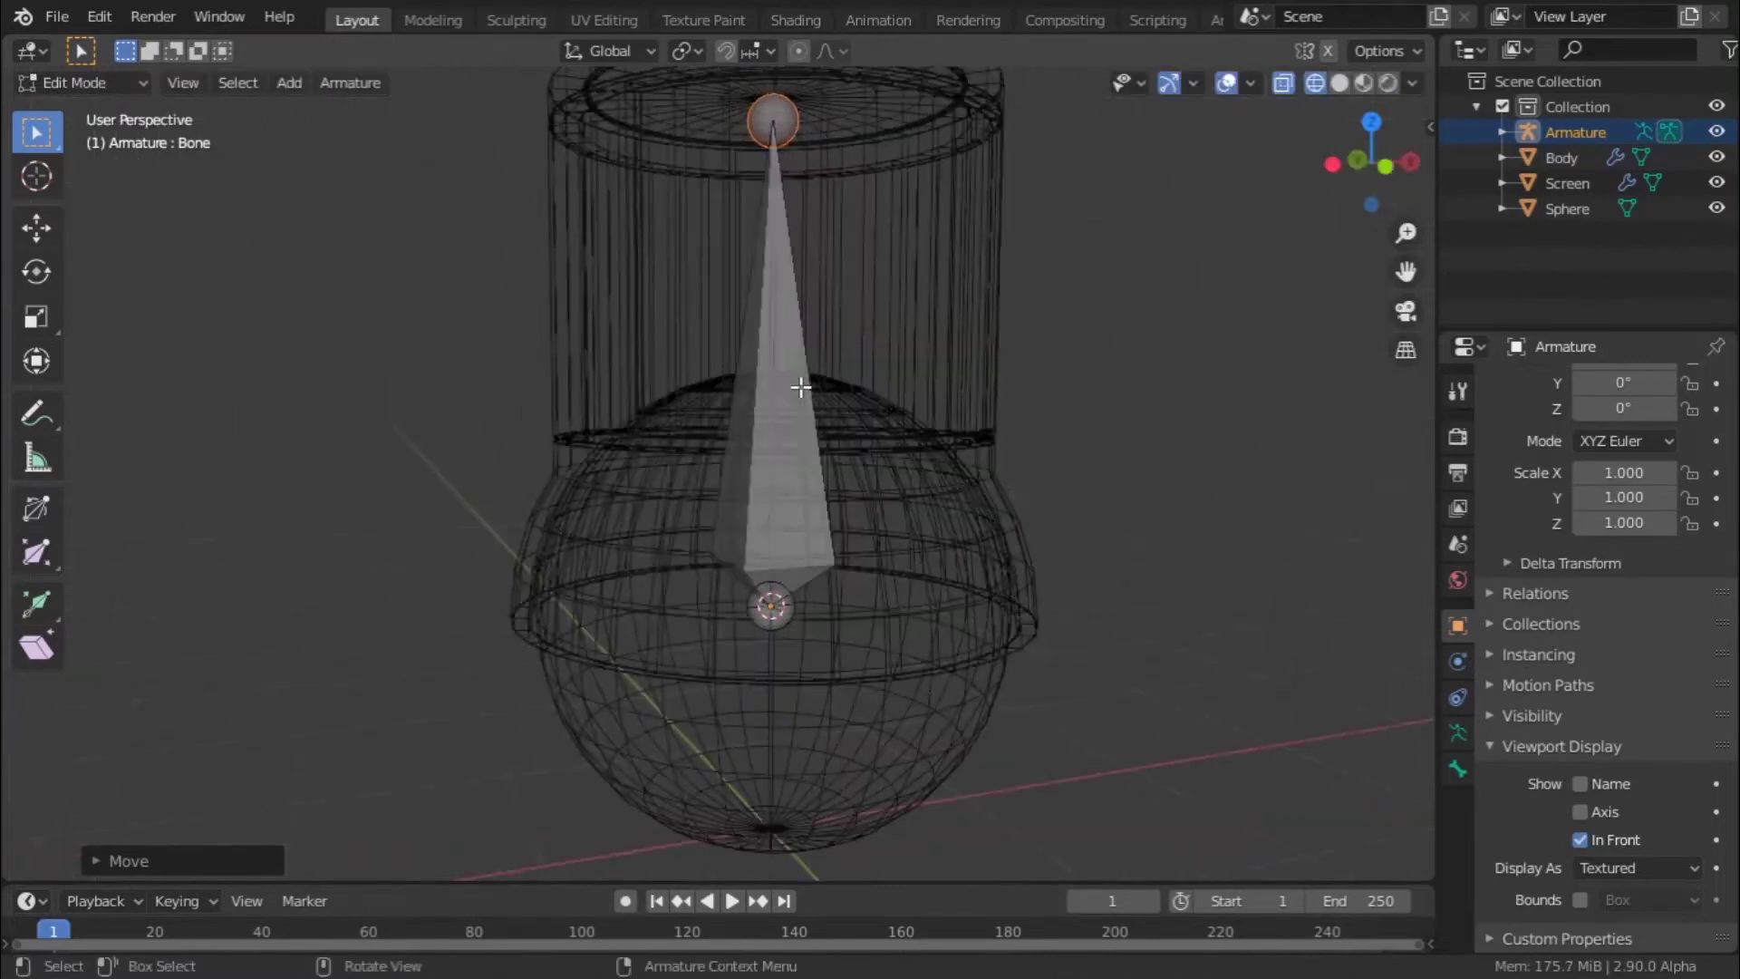
right_click(798, 388)
right_click(797, 388)
right_click(807, 390)
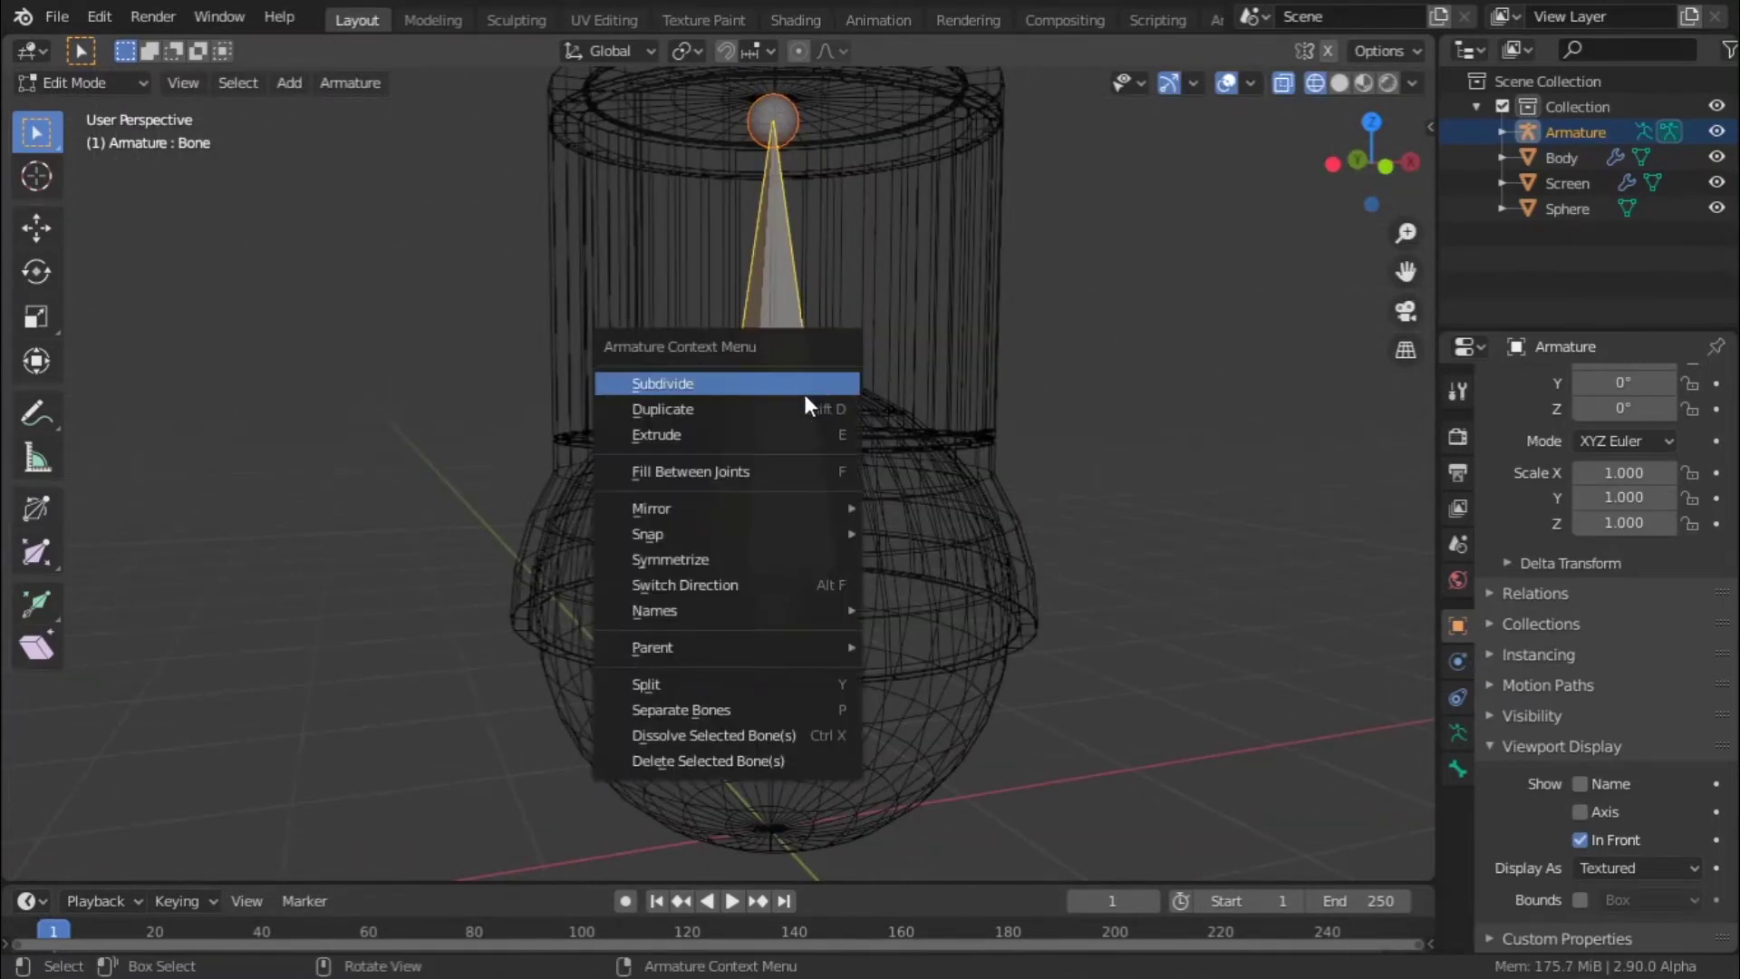
left_click(803, 381)
scroll(835, 372, "down", 2)
scroll(835, 372, "up", 2)
- Select the joint between the two bones and return the armature to Object Mode
left_click(785, 356)
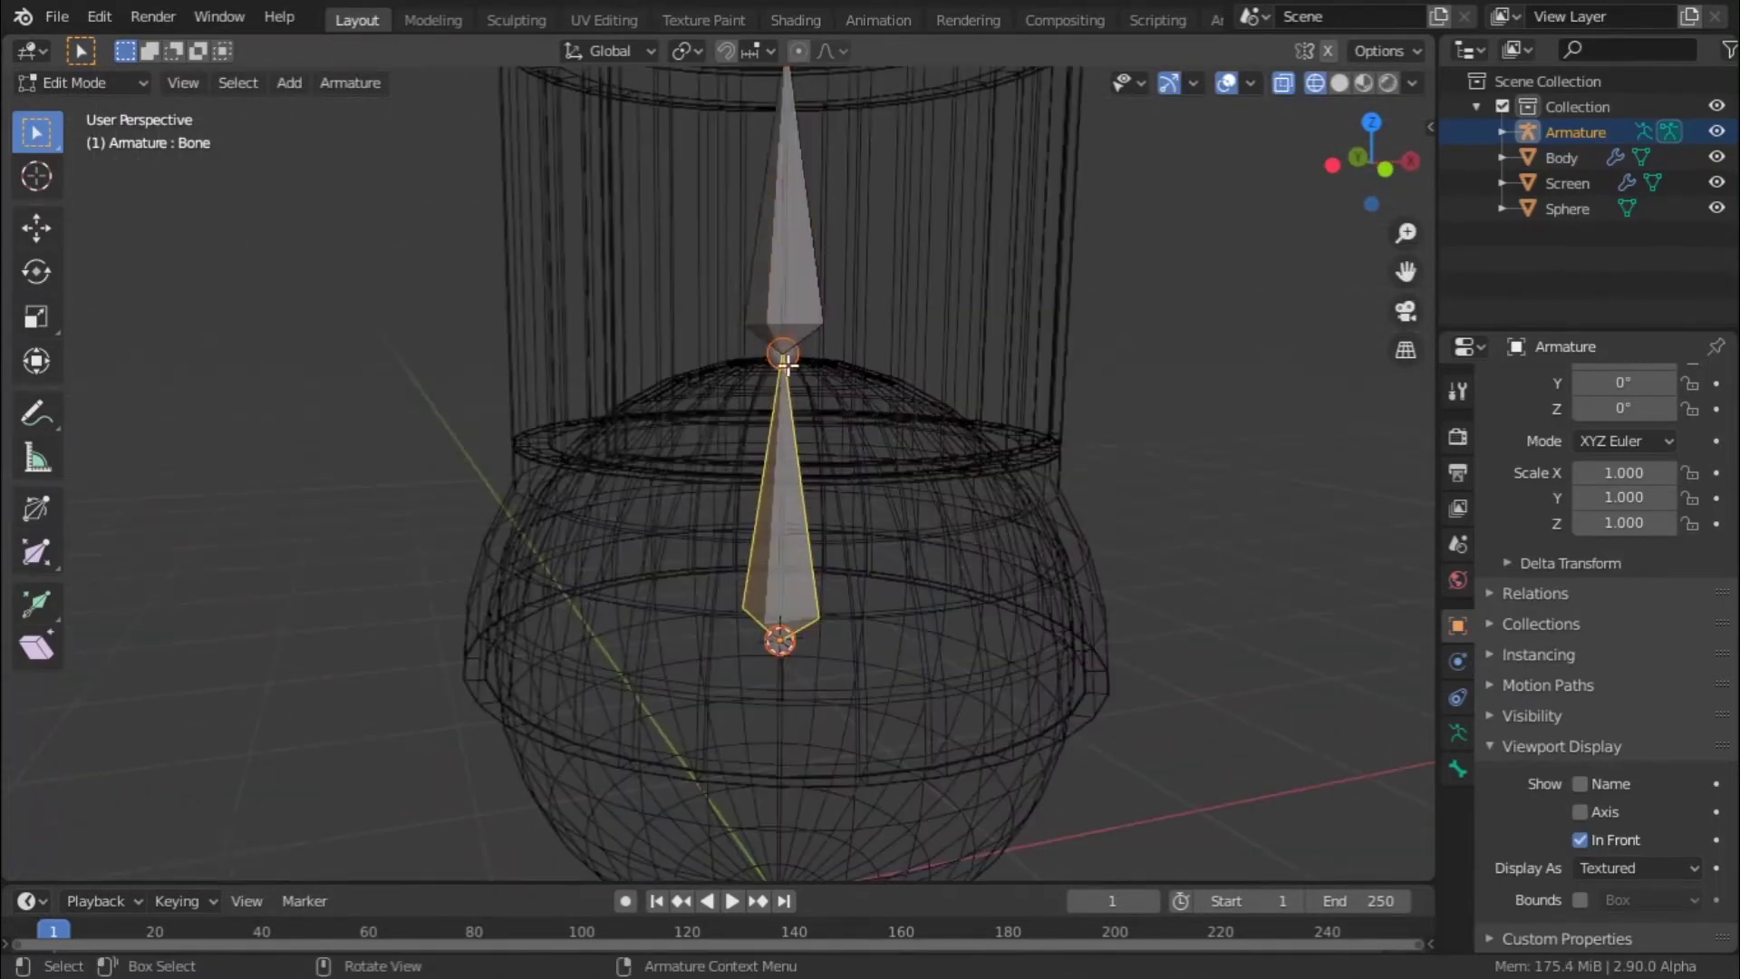
left_click(786, 355)
left_click(790, 354)
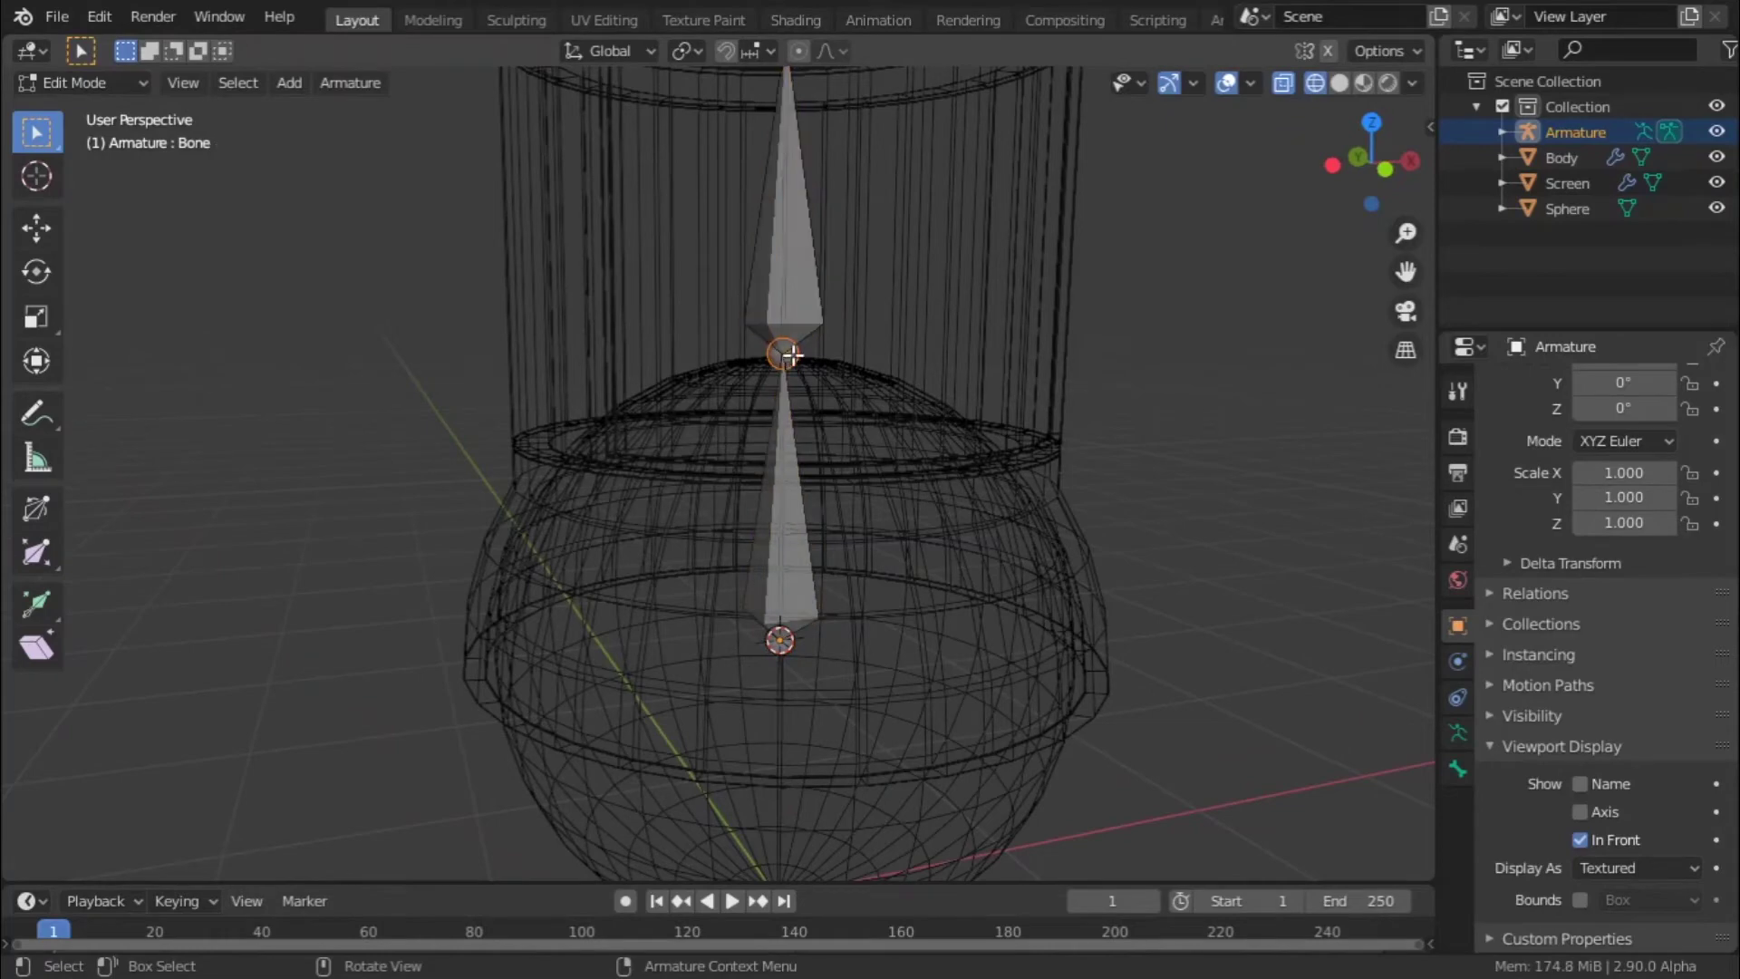
scroll(809, 379, "down", 3)
key("Tab")
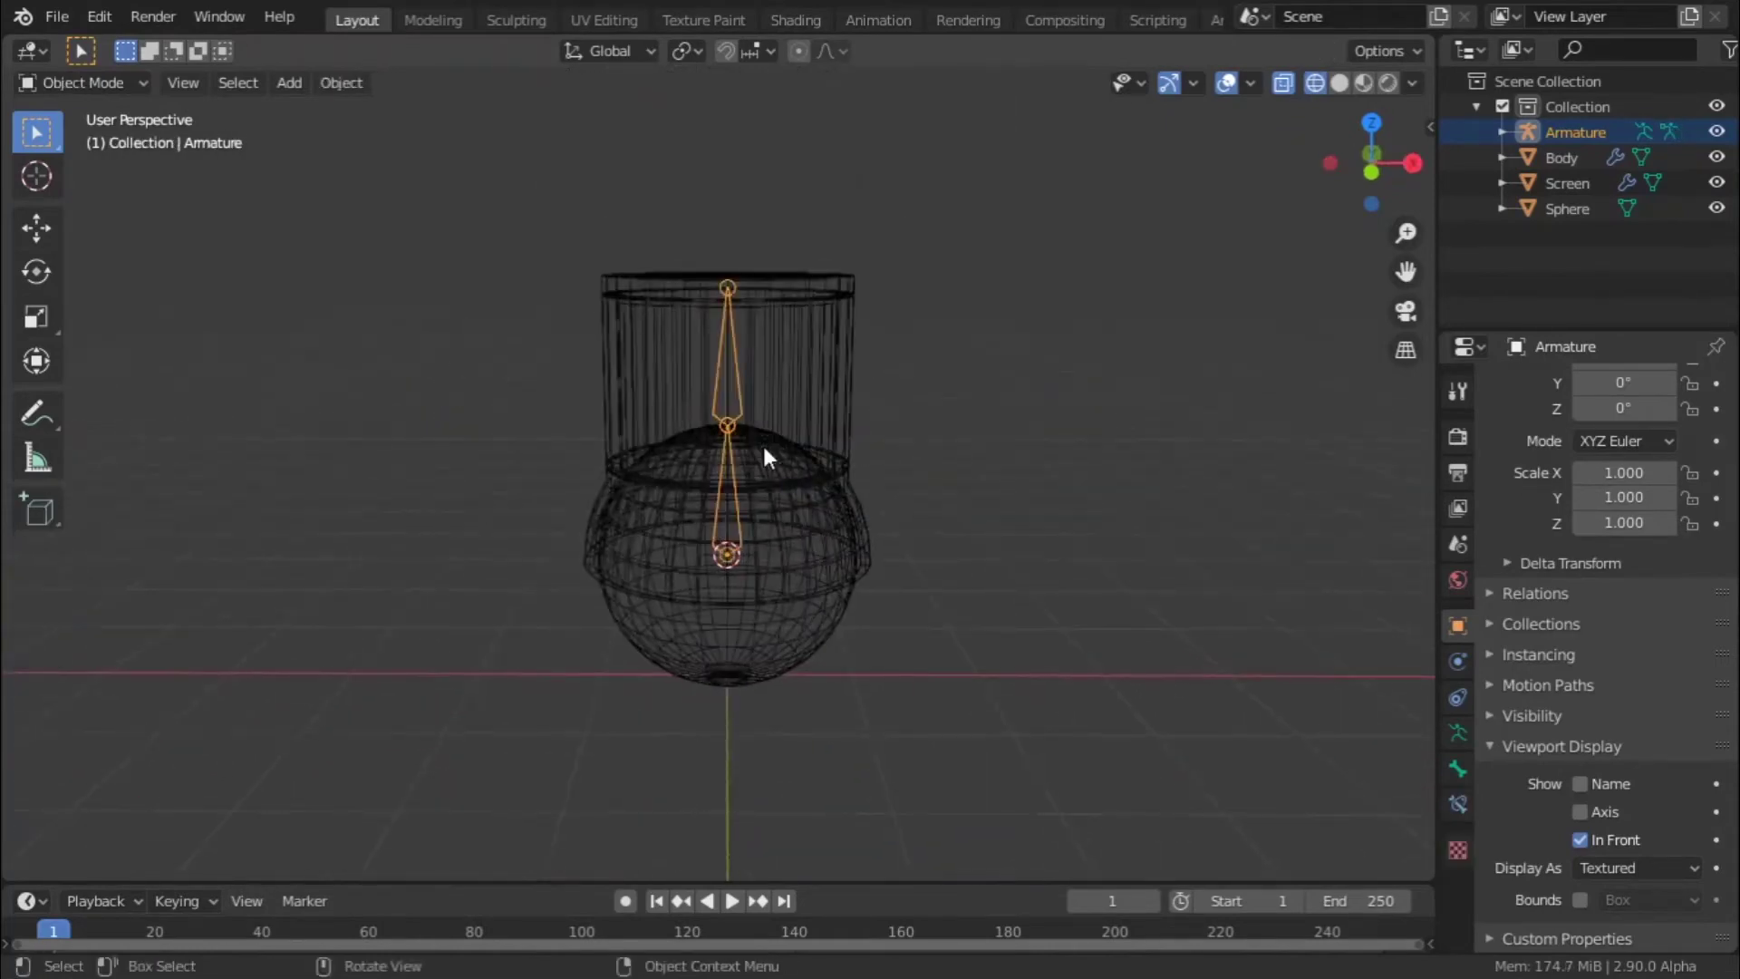
left_click(54, 81)
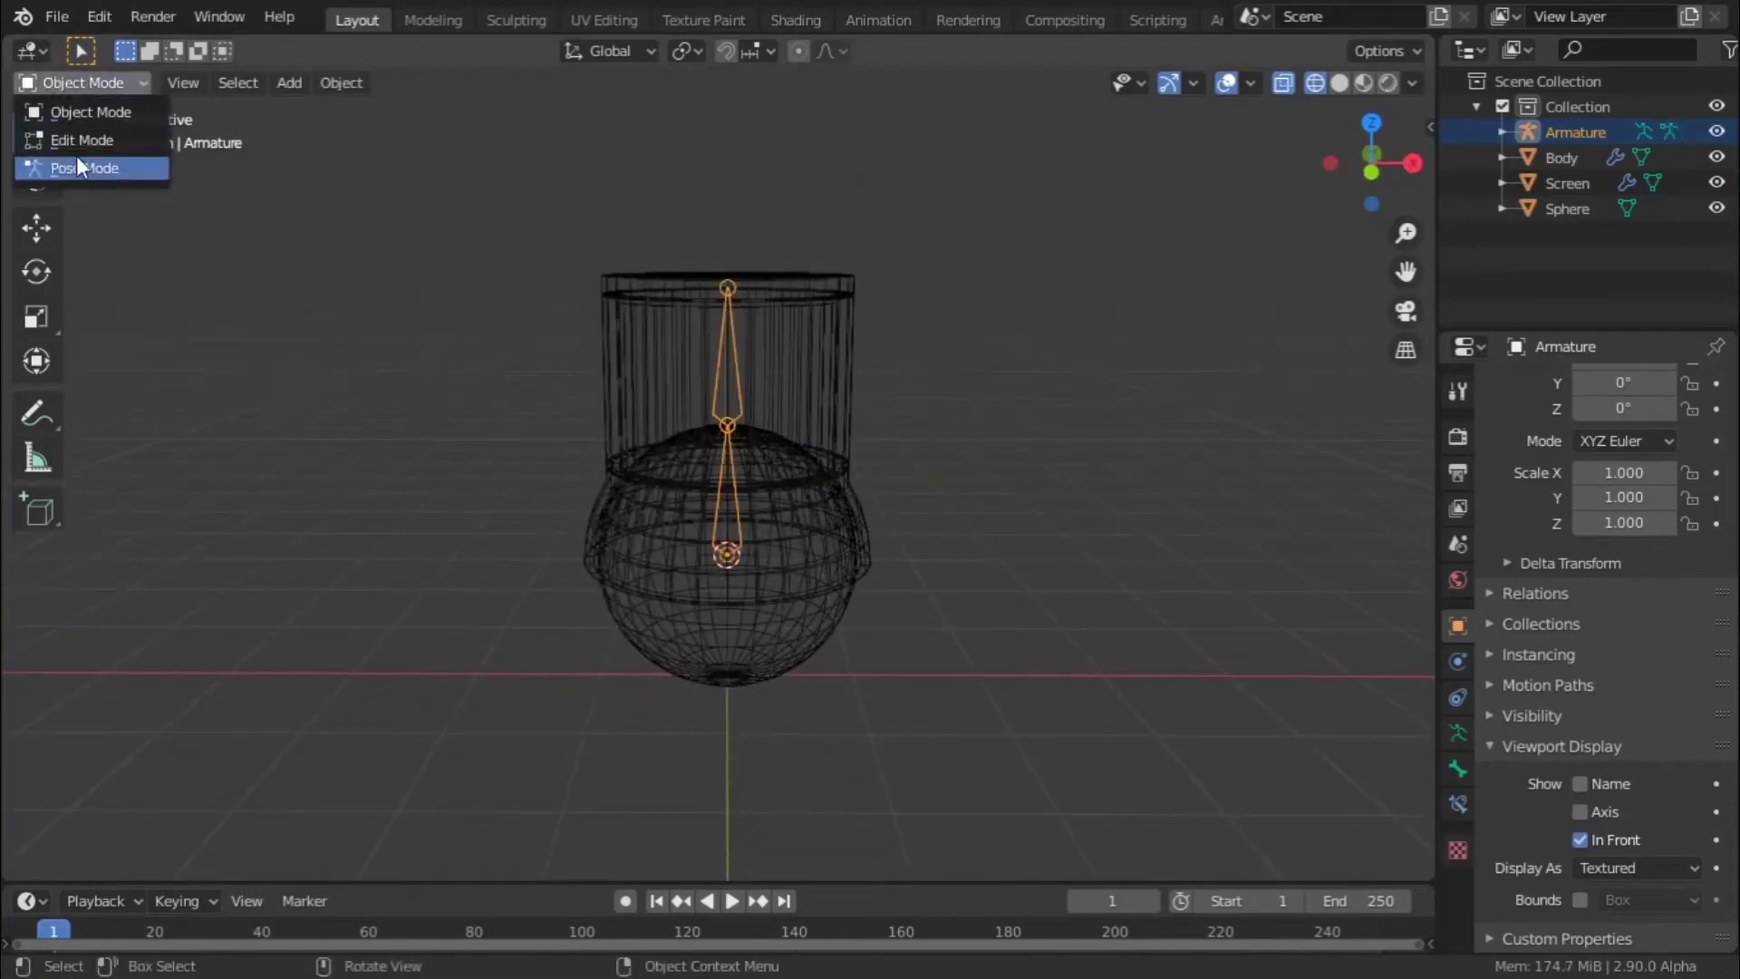
left_click(76, 169)
key("Tab")
key("Tab")
key("ctrl+Tab")
- Show the model in solid shading and parent the Body to the armature's lower bone with the Bone option
mouse_move(747, 427)
middle_mouse_down()
mouse_move(798, 494)
mouse_move(945, 514)
mouse_move(758, 494)
middle_mouse_up()
key("shift+z")
left_click(871, 513)
left_click(775, 497)
left_click(849, 538, "shift")
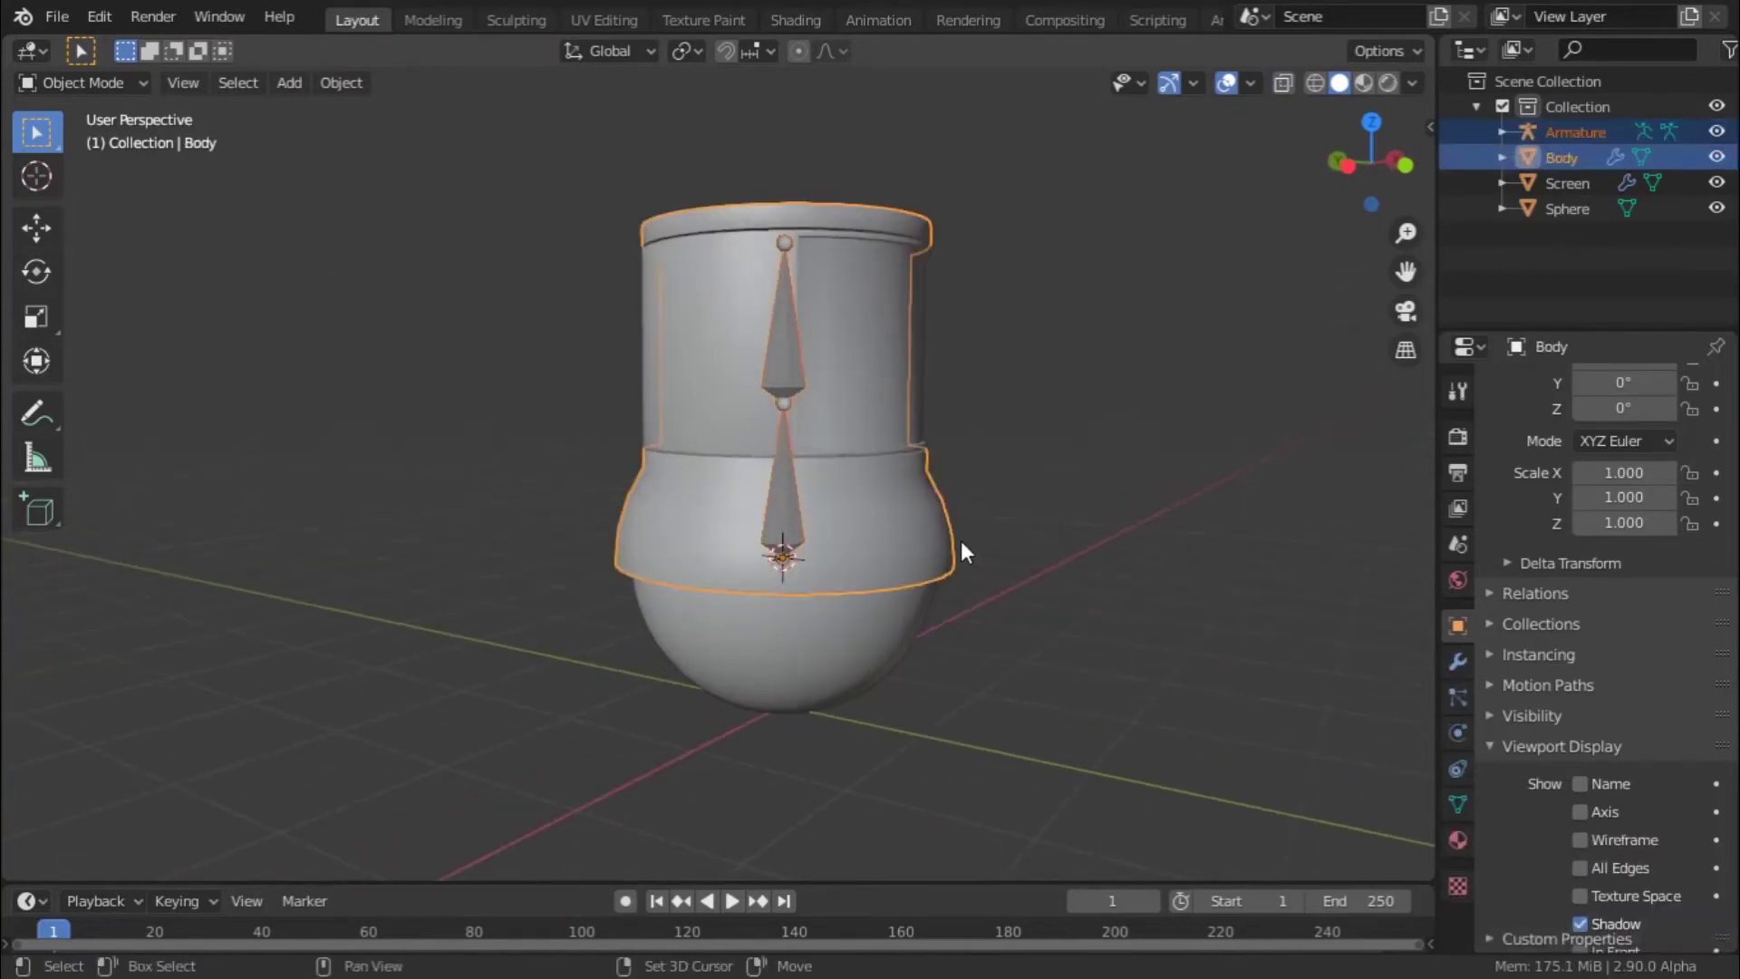
left_click(772, 510, "shift")
key("ctrl+p")
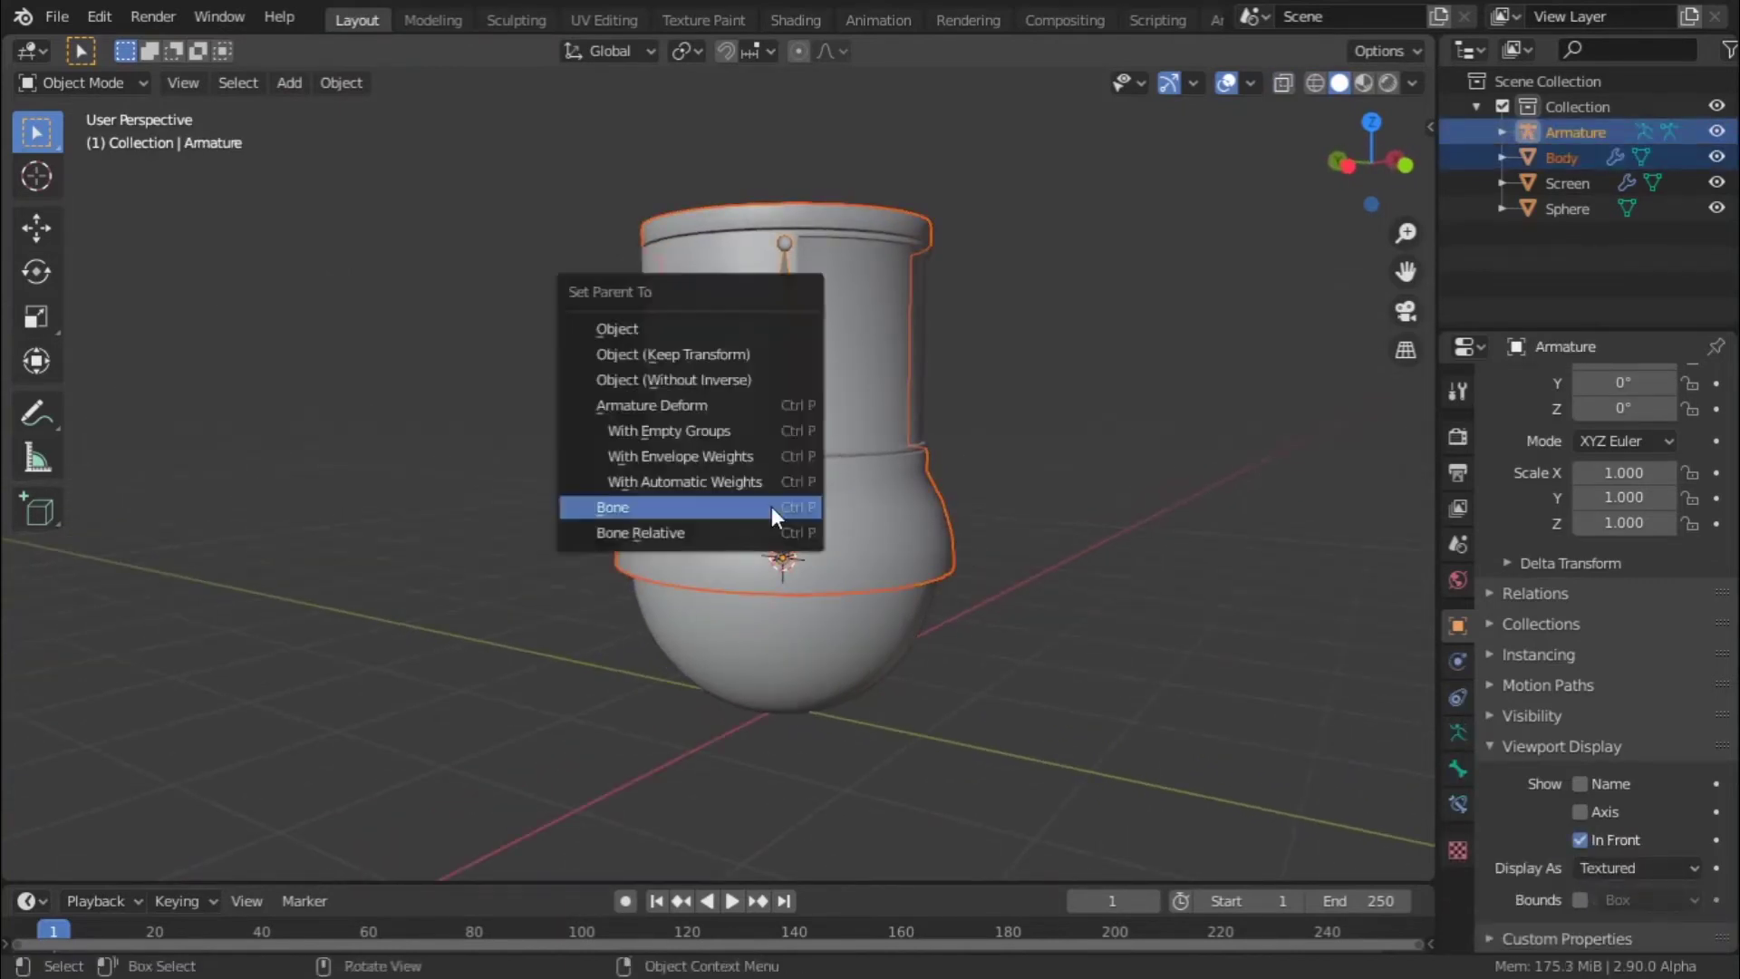
left_click(771, 509)
- Put the armature in Pose Mode and test the lower bone's rotation, cancelling the change
left_click(803, 472)
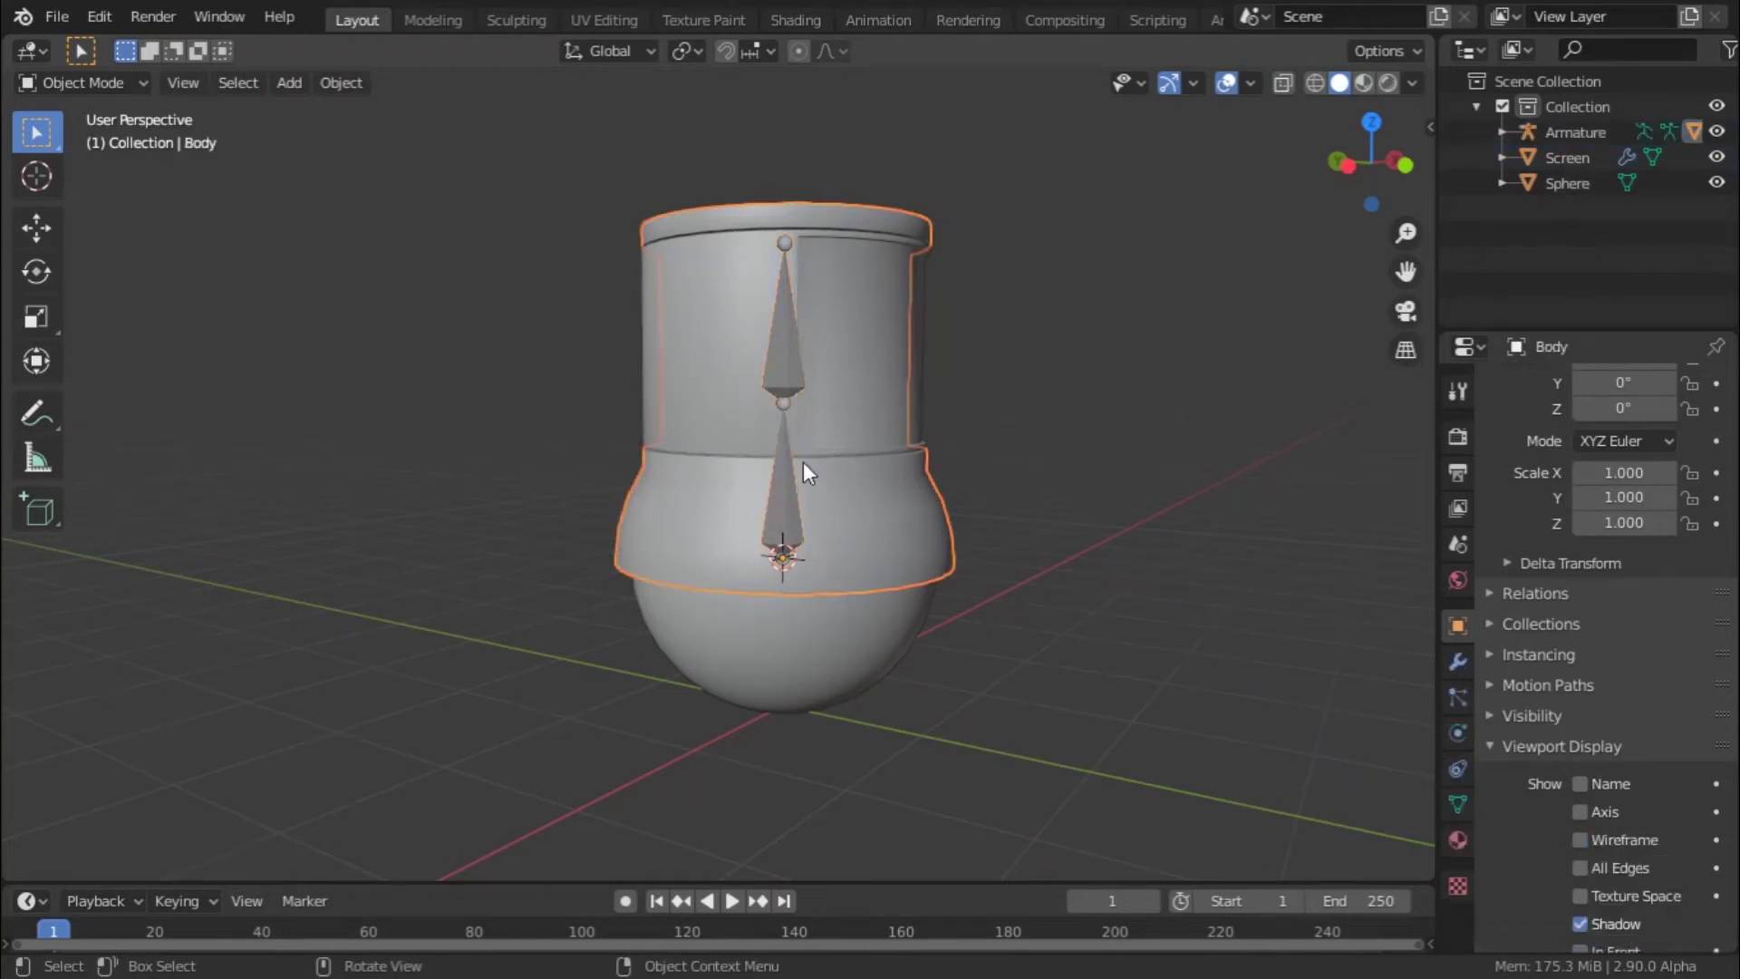
left_click(788, 451)
key("r")
key("Escape")
key("ctrl+Tab")
left_click(804, 492)
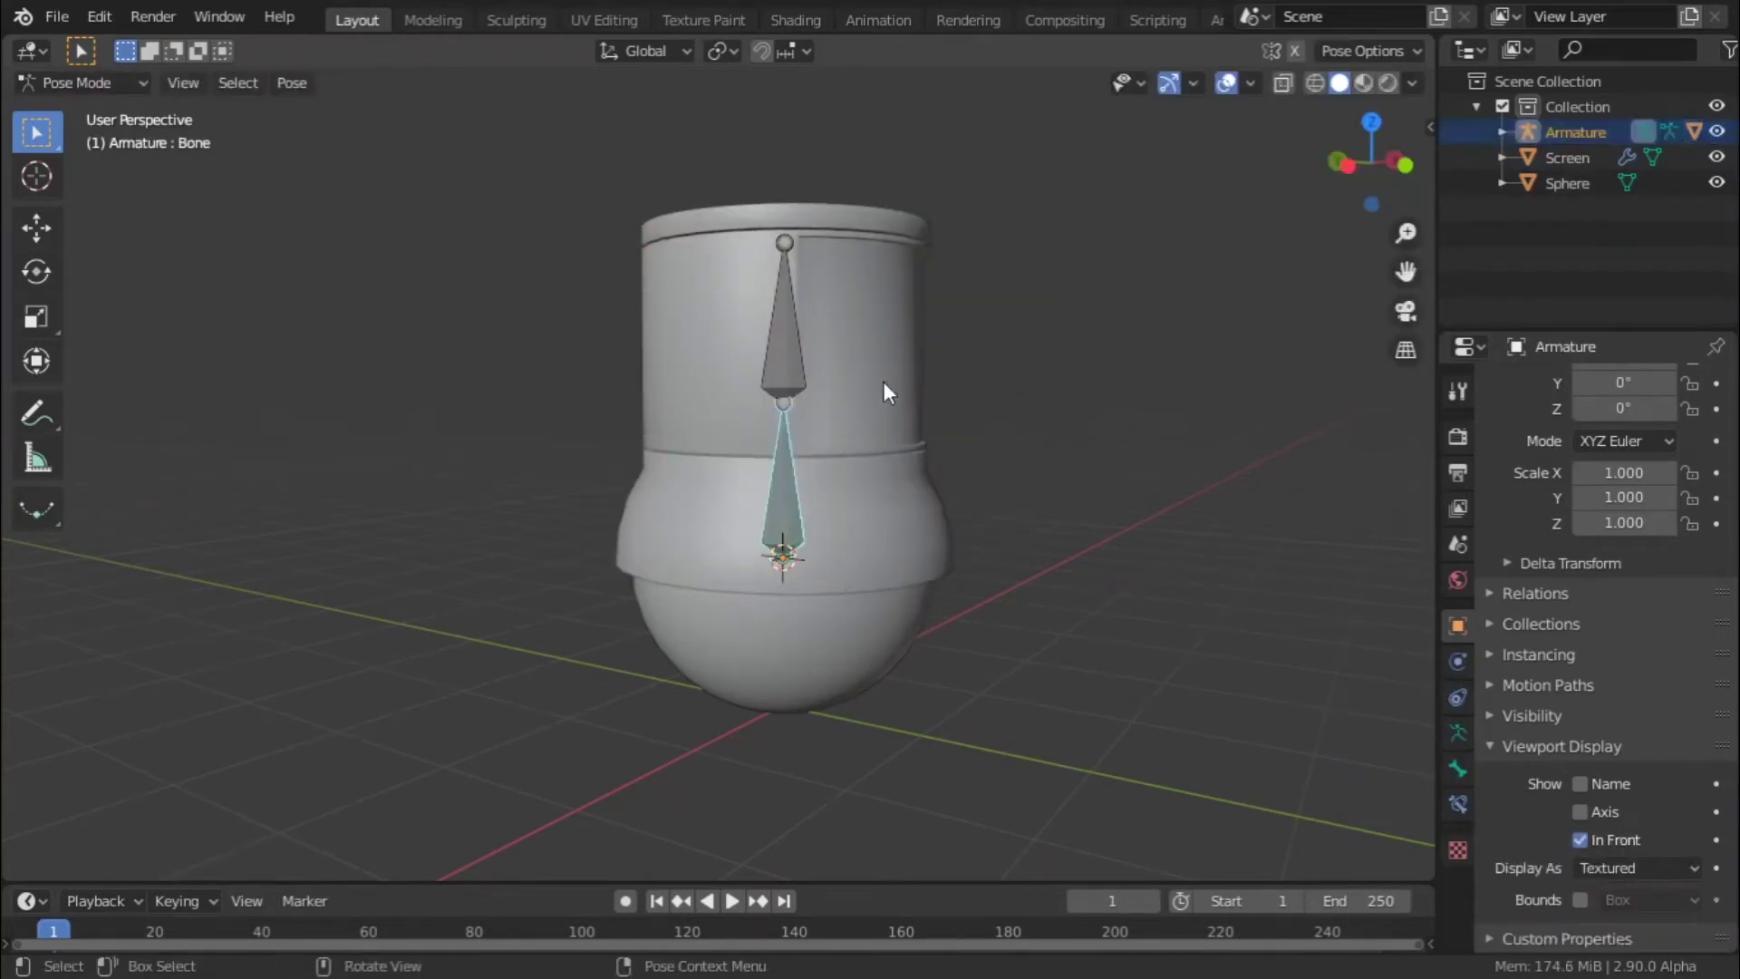
key("r")
key("Escape")
- Make the upper bone active in Pose Mode and test its rotation without keeping it
left_click(777, 321)
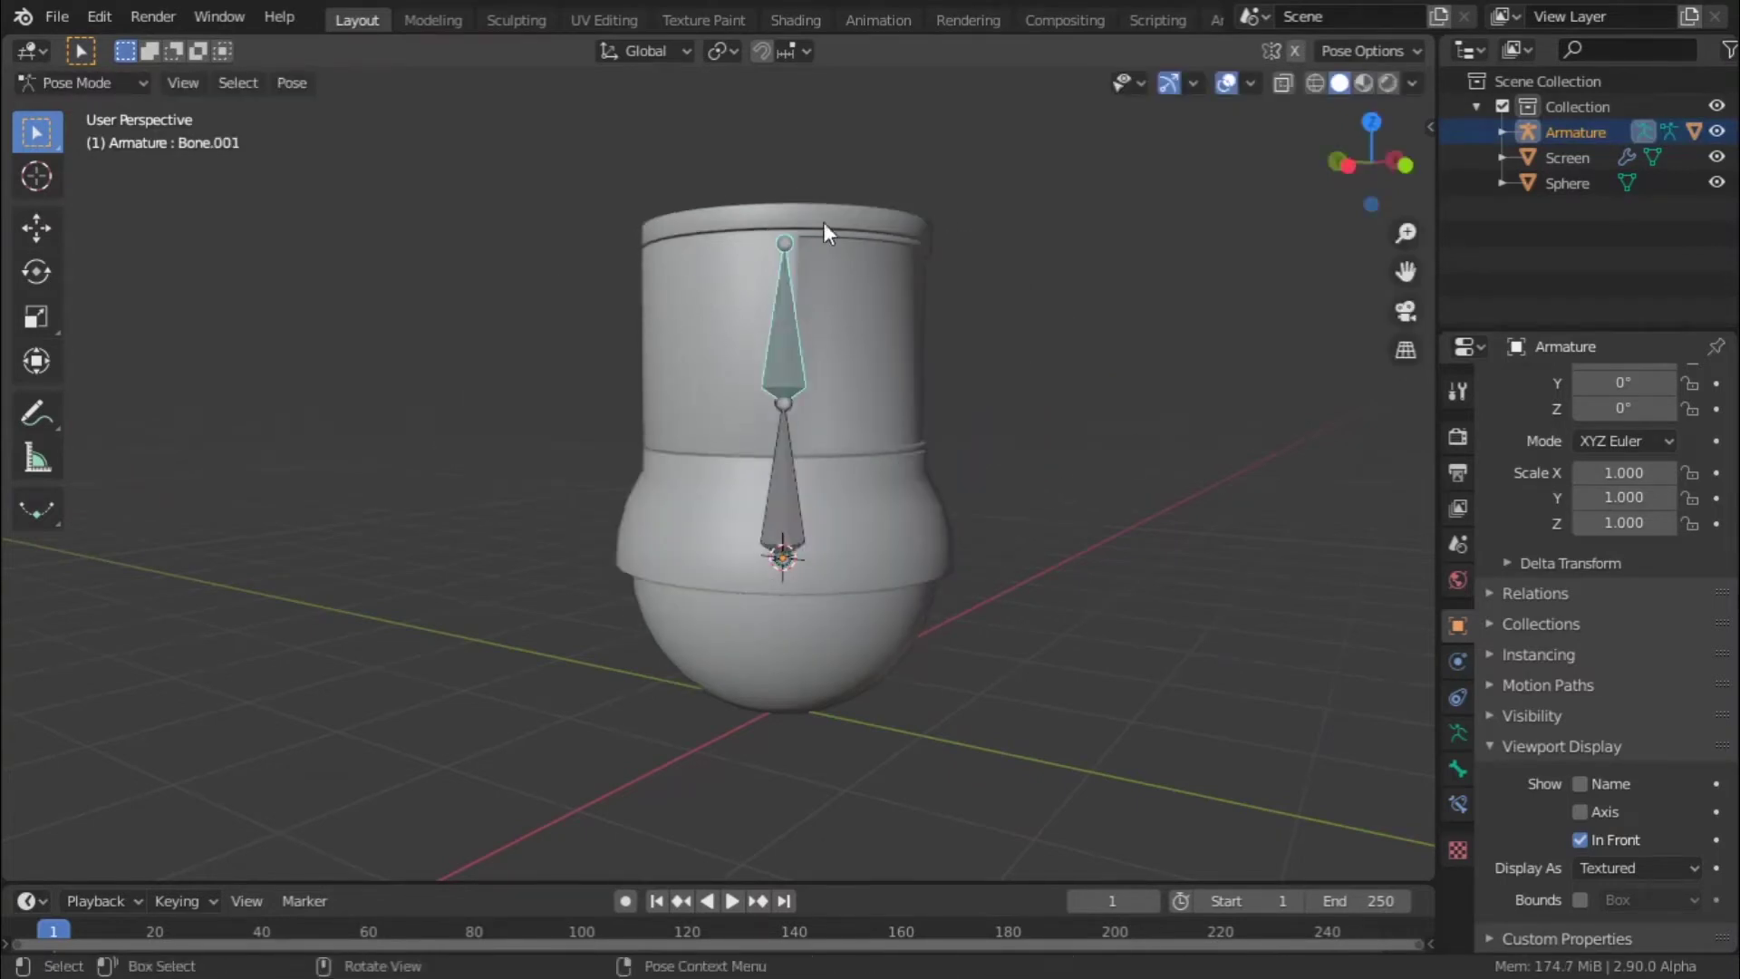
key("r")
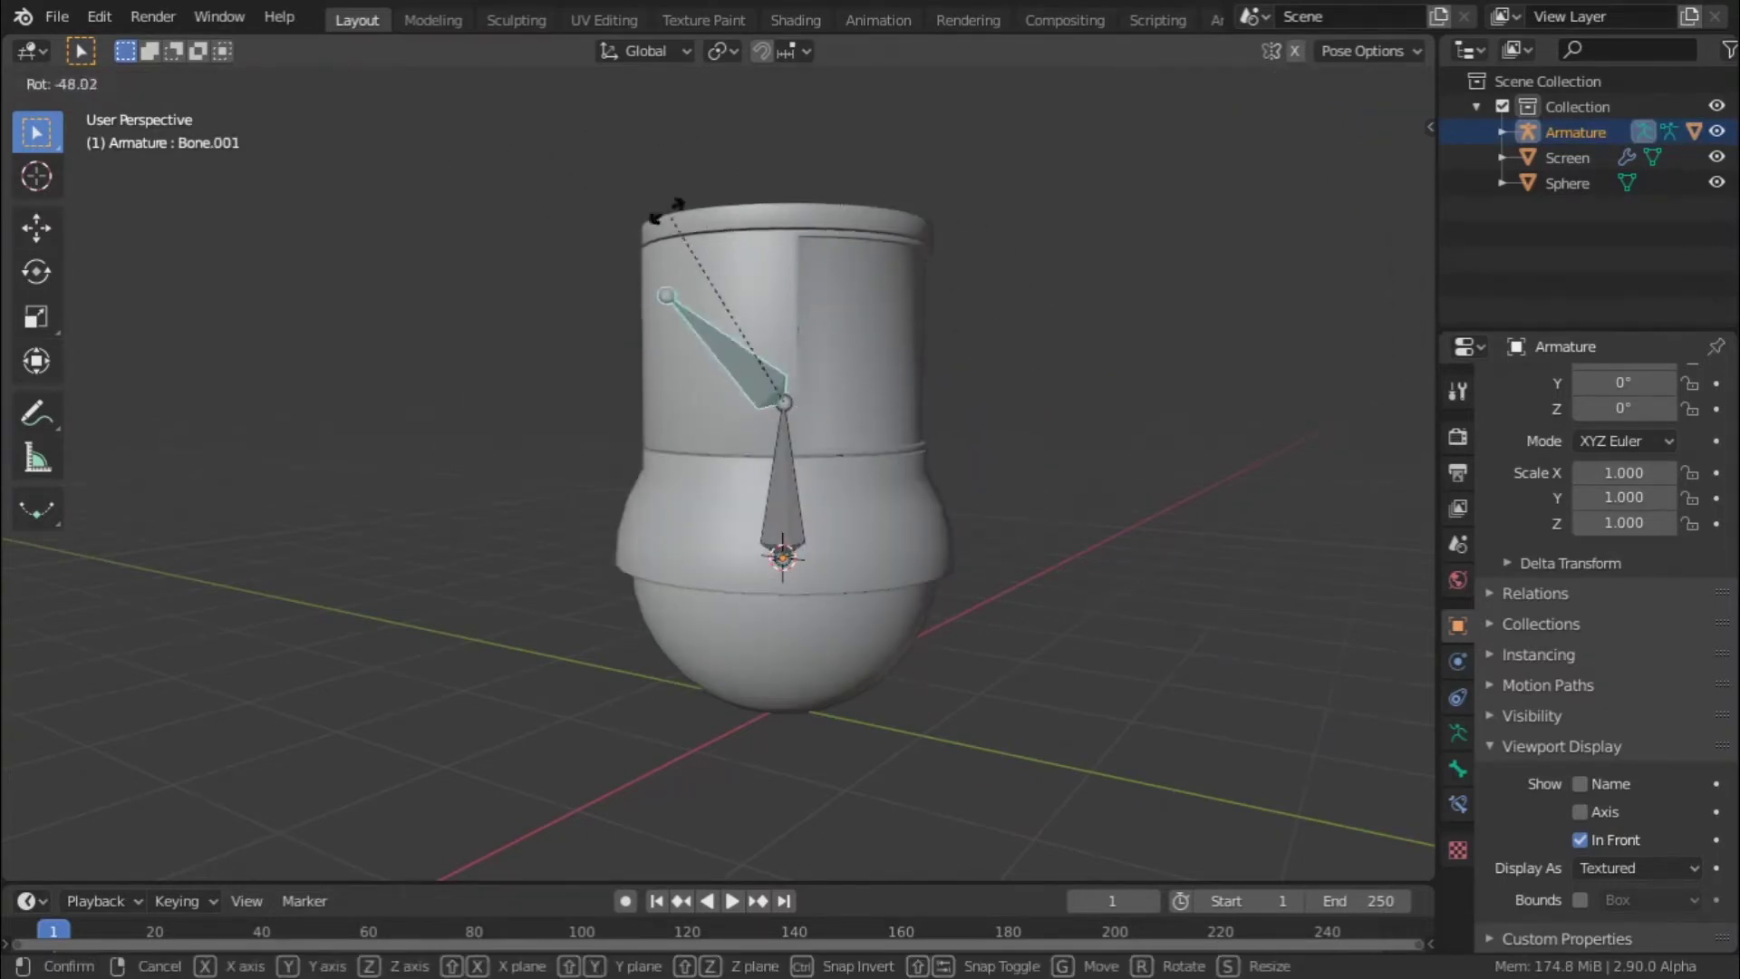
key("Escape")
- Return to Object Mode and parent the Screen to the armature's upper bone with the Bone option
left_click(900, 377)
key("Tab")
key("Tab")
key("ctrl+Tab")
left_click(908, 351)
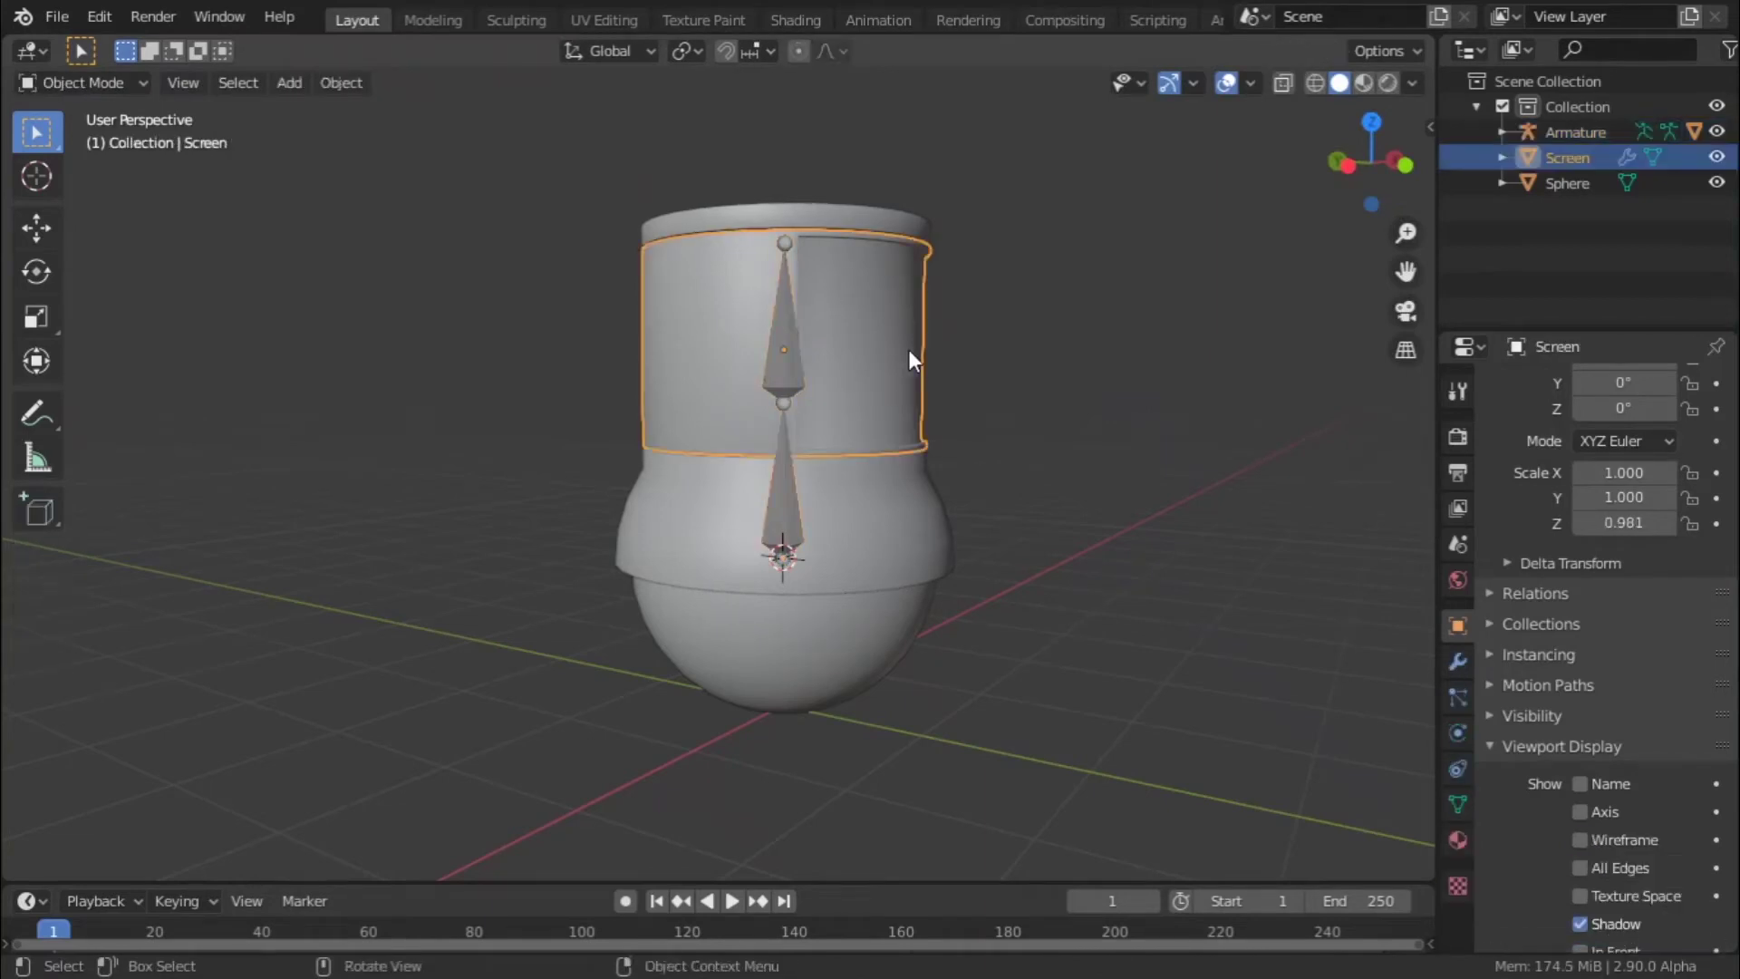
left_click(780, 323, "shift")
key("ctrl+p")
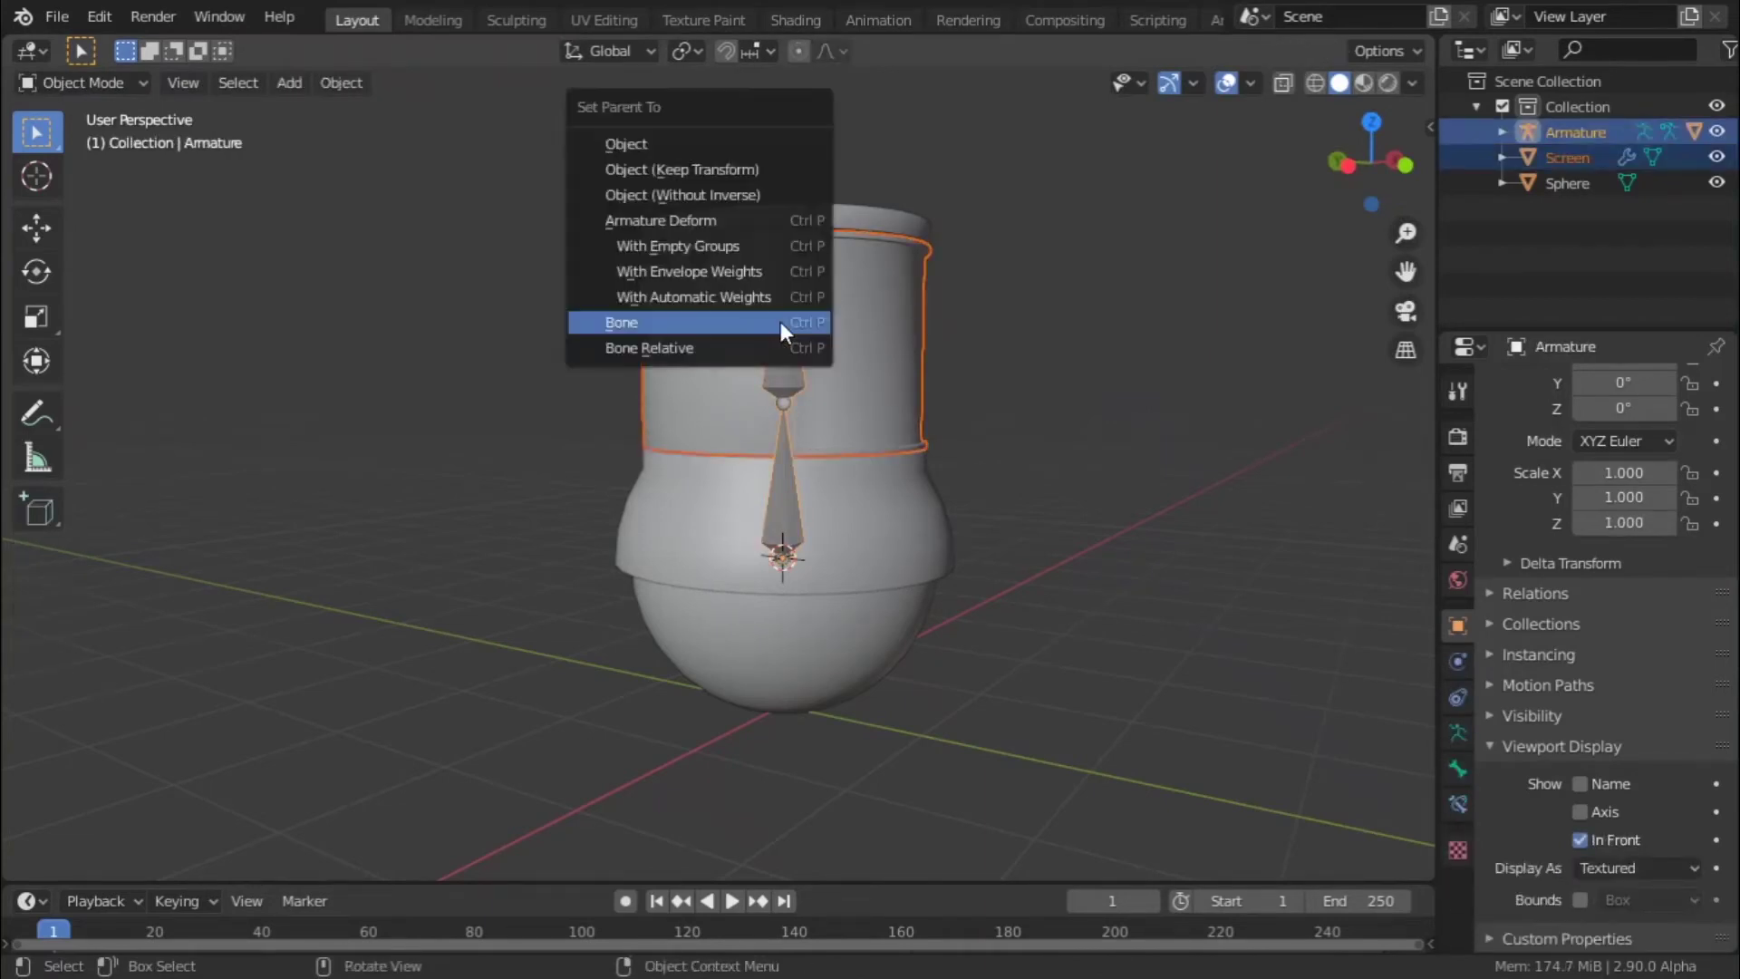
left_click(781, 323)
- Test in Pose Mode how the body and screen follow a rotation of the lower bone, then cancel it
left_click(775, 458)
left_click(791, 465)
key("ctrl+Tab")
left_click(792, 465)
key("r")
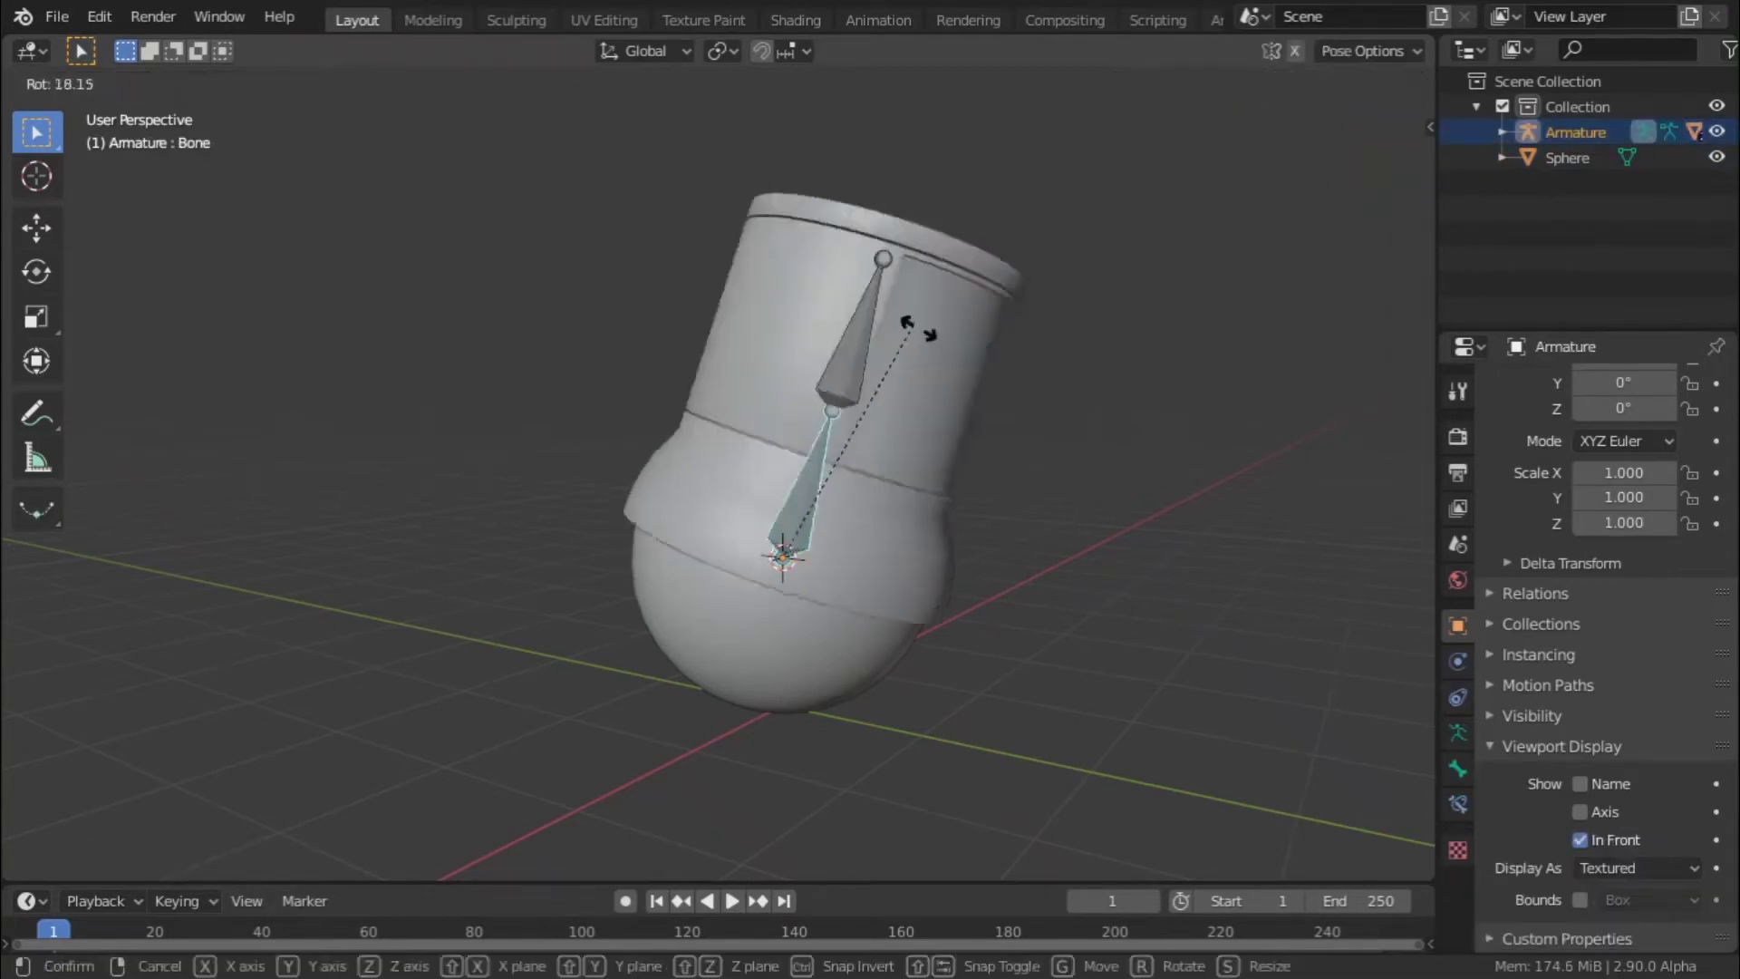
key("Escape")
- Test how the screen turns with the upper bone about the global Z axis, without keeping the rotation
left_click(784, 351)
key("r")
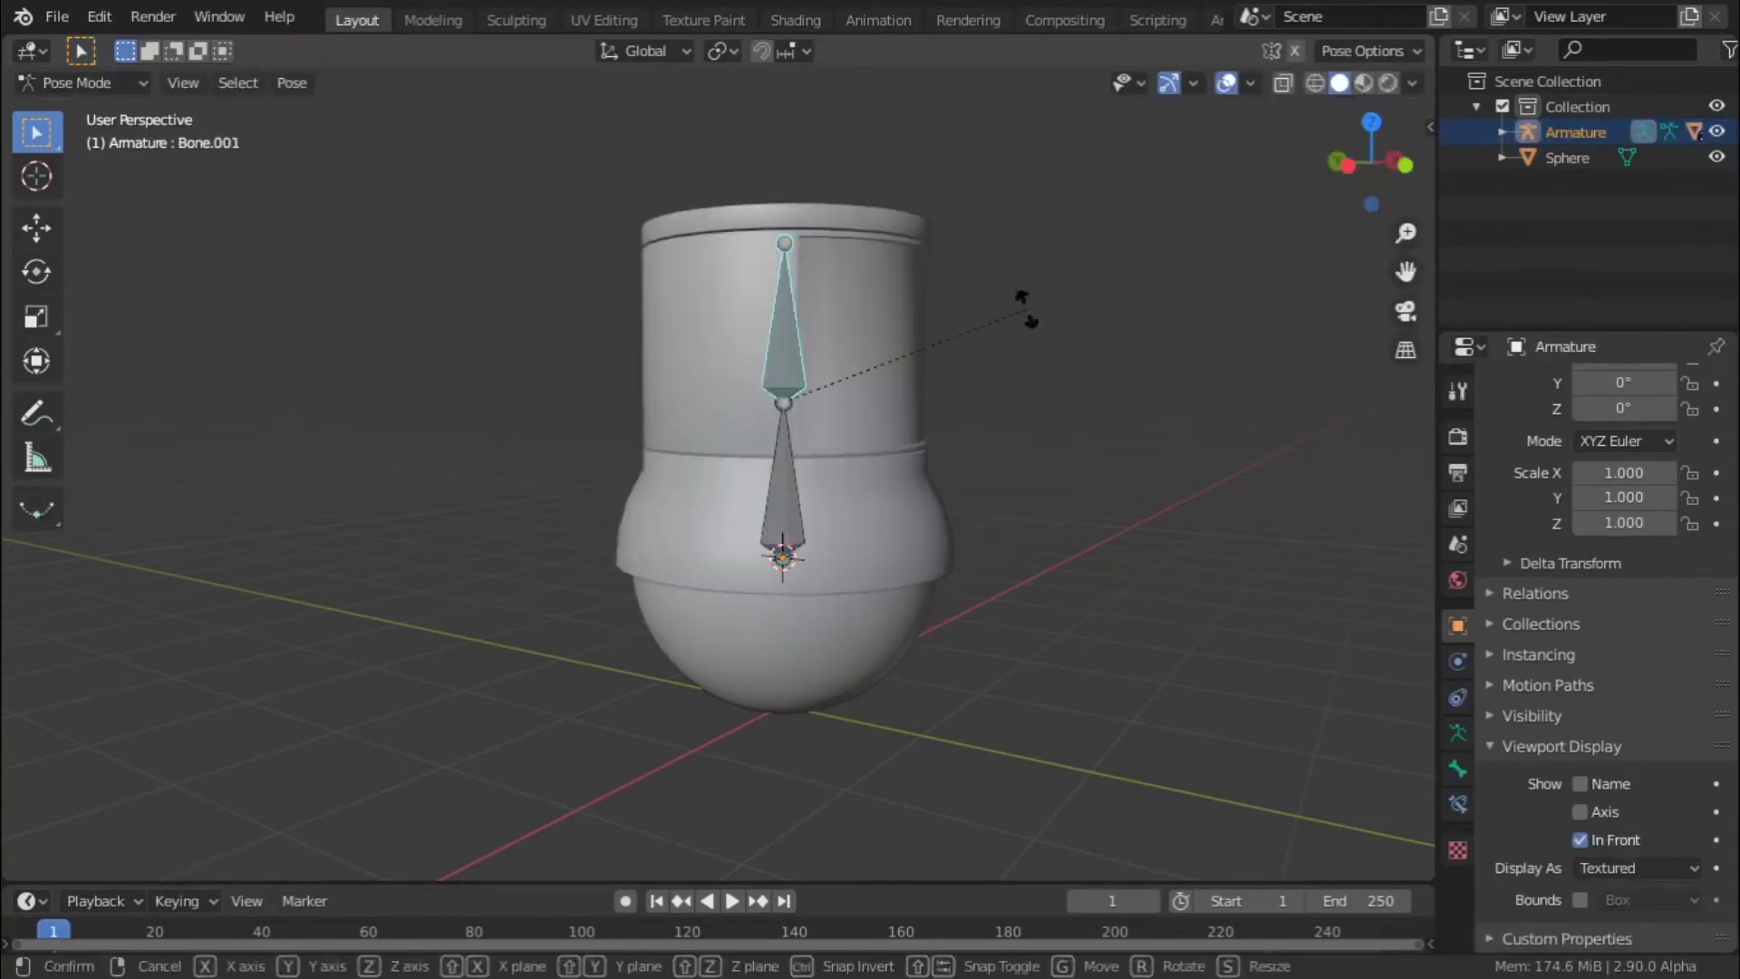
key("z")
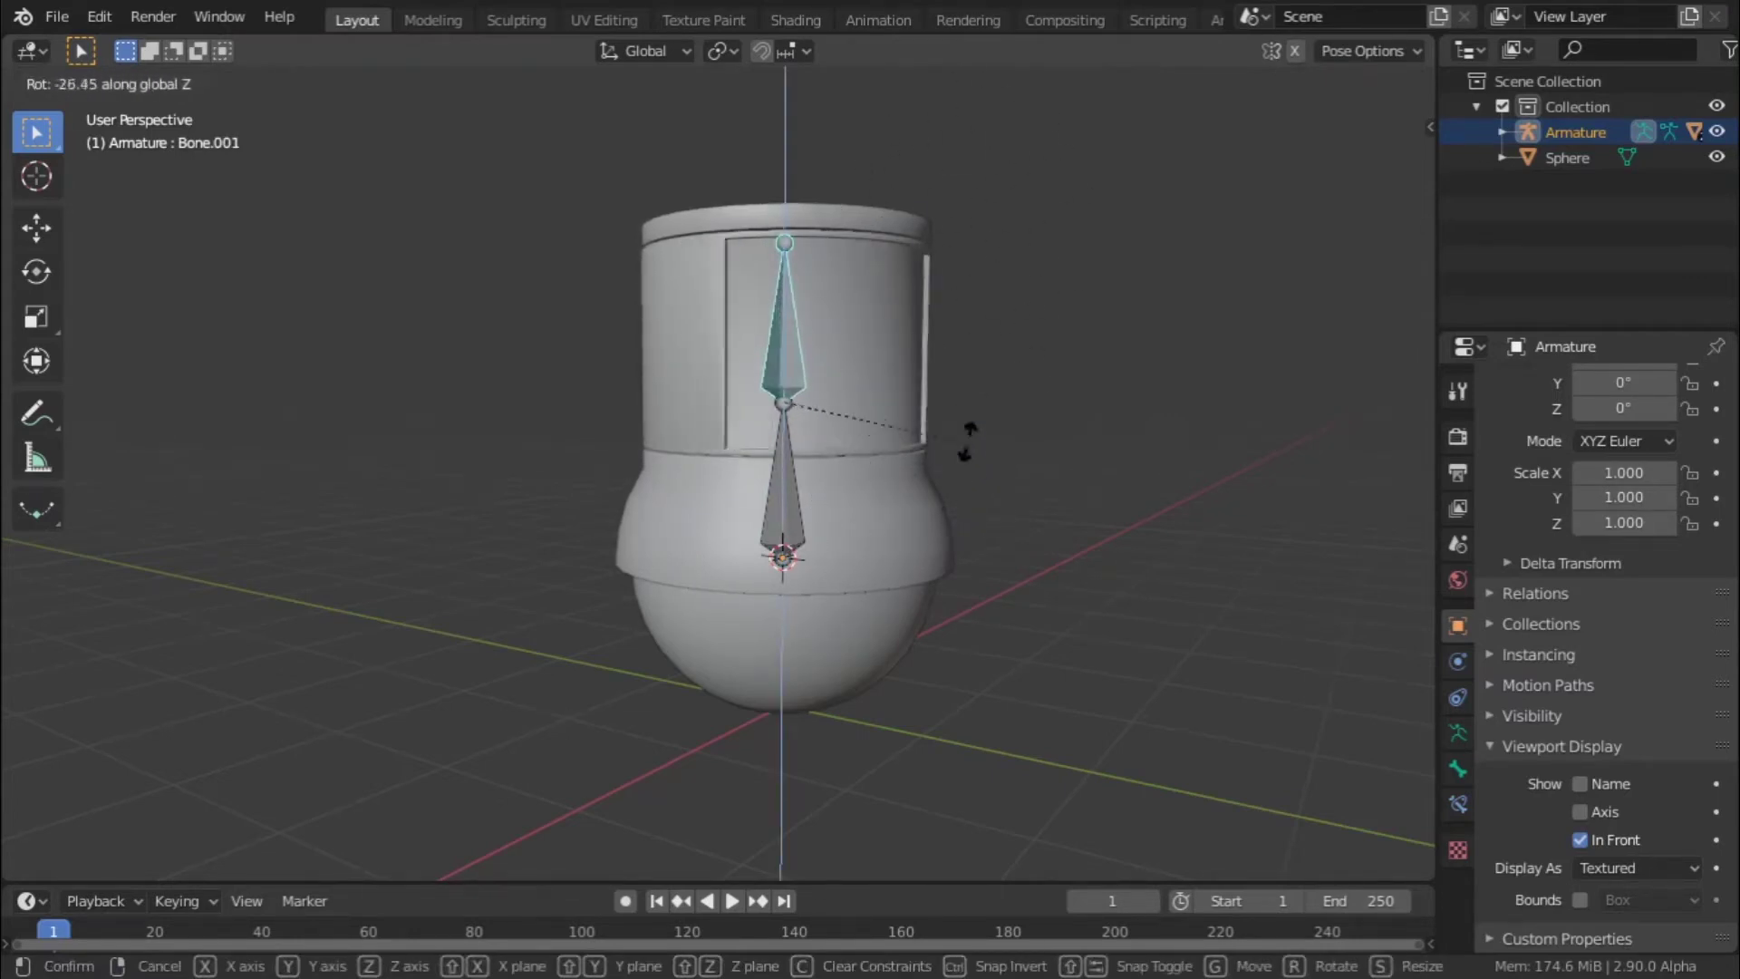
key("Escape")
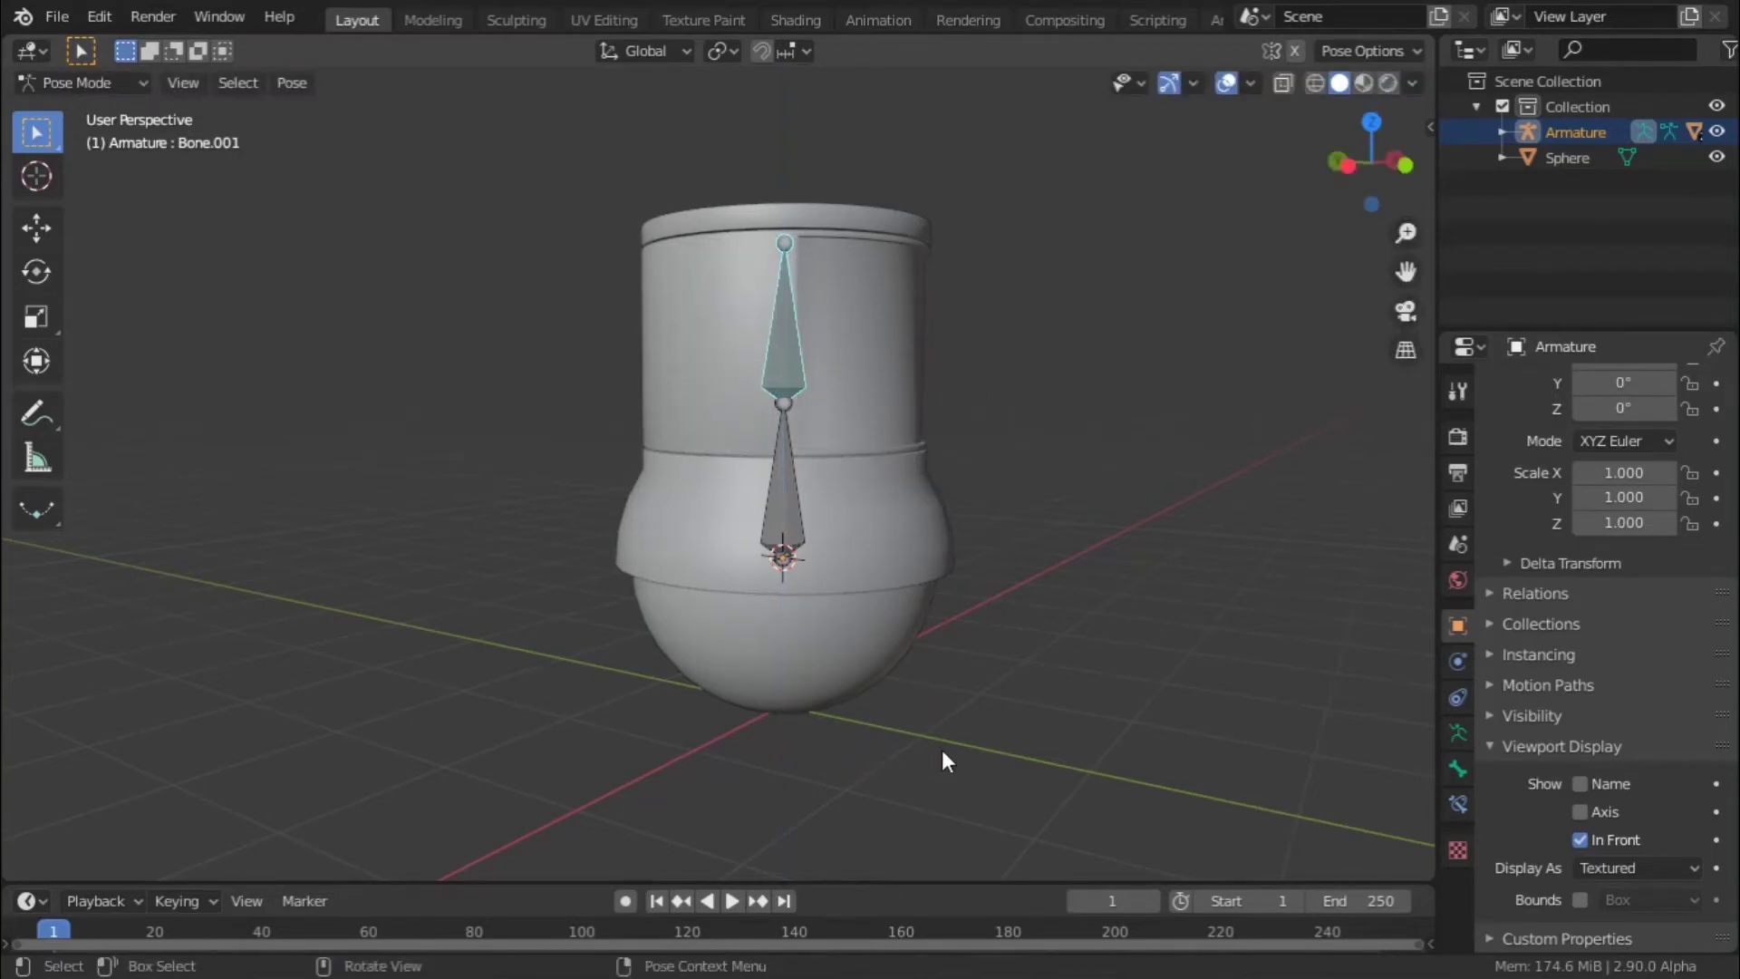
- Deselect the bones, switch back to Object Mode and select the sphere at the base
middle_click_drag(994, 505, 824, 638)
left_click(796, 655)
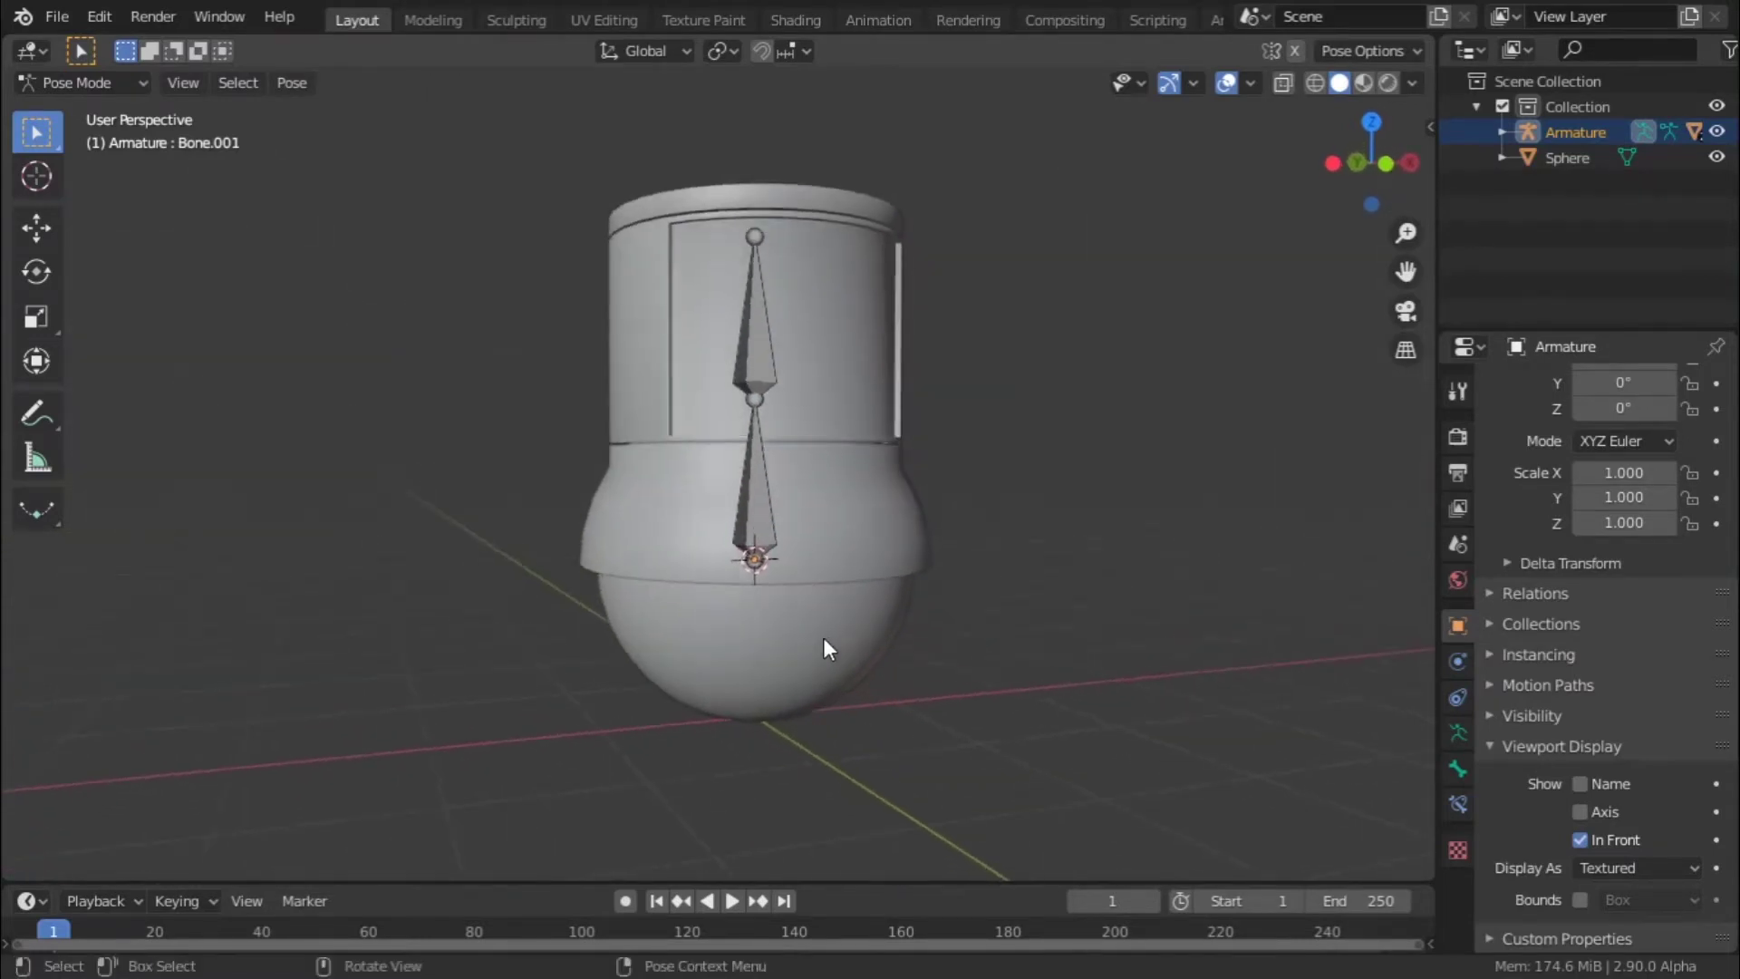
left_click(85, 82)
left_click(100, 112)
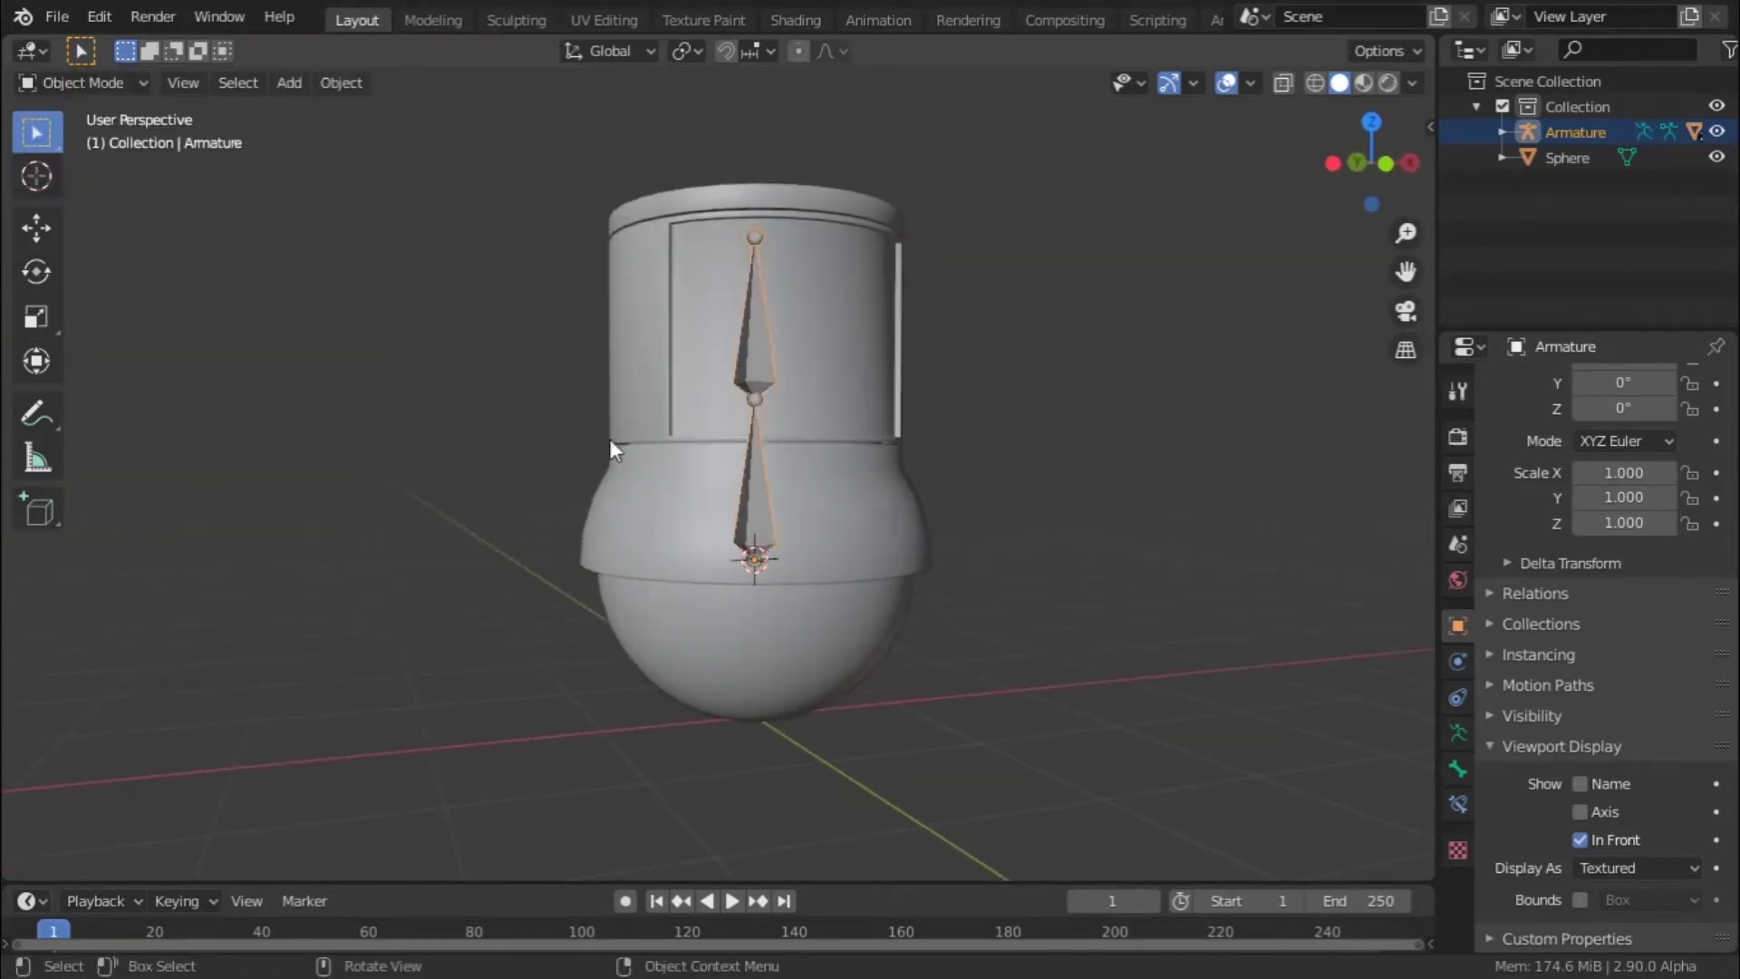
left_click(741, 600)
middle_click_drag(777, 691, 1072, 683)
scroll(867, 652, "down", 3)
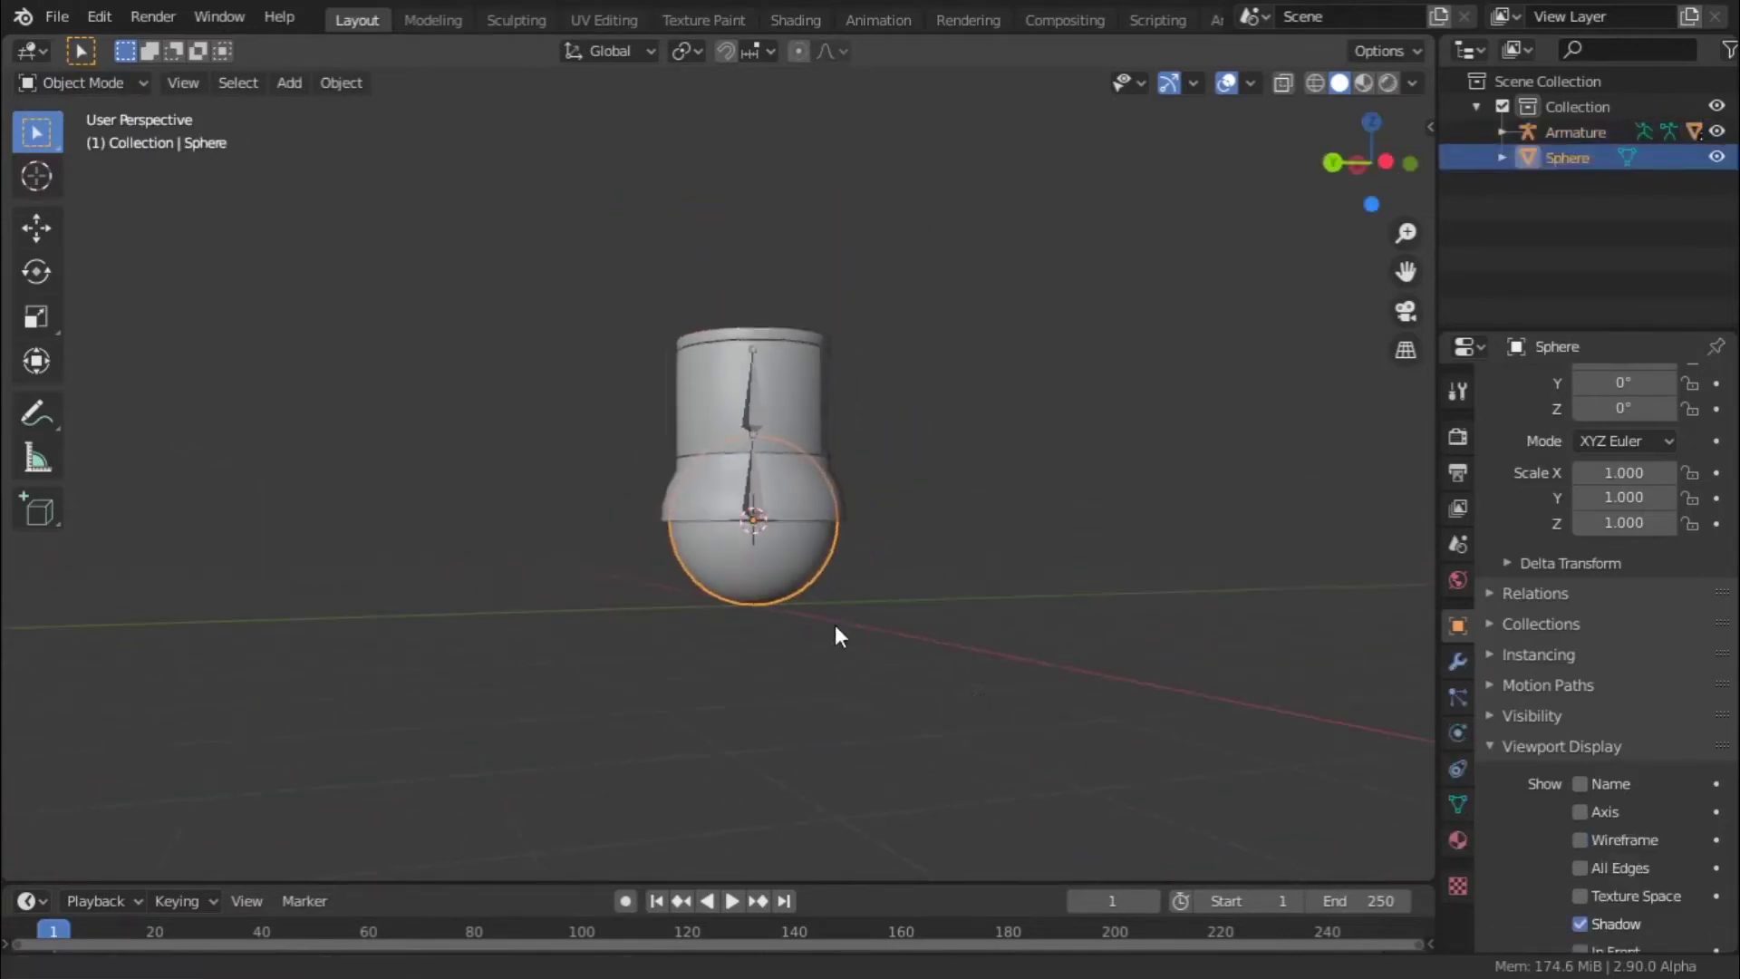
scroll(699, 540, "up", 5)
middle_click_drag(555, 532, 553, 540)
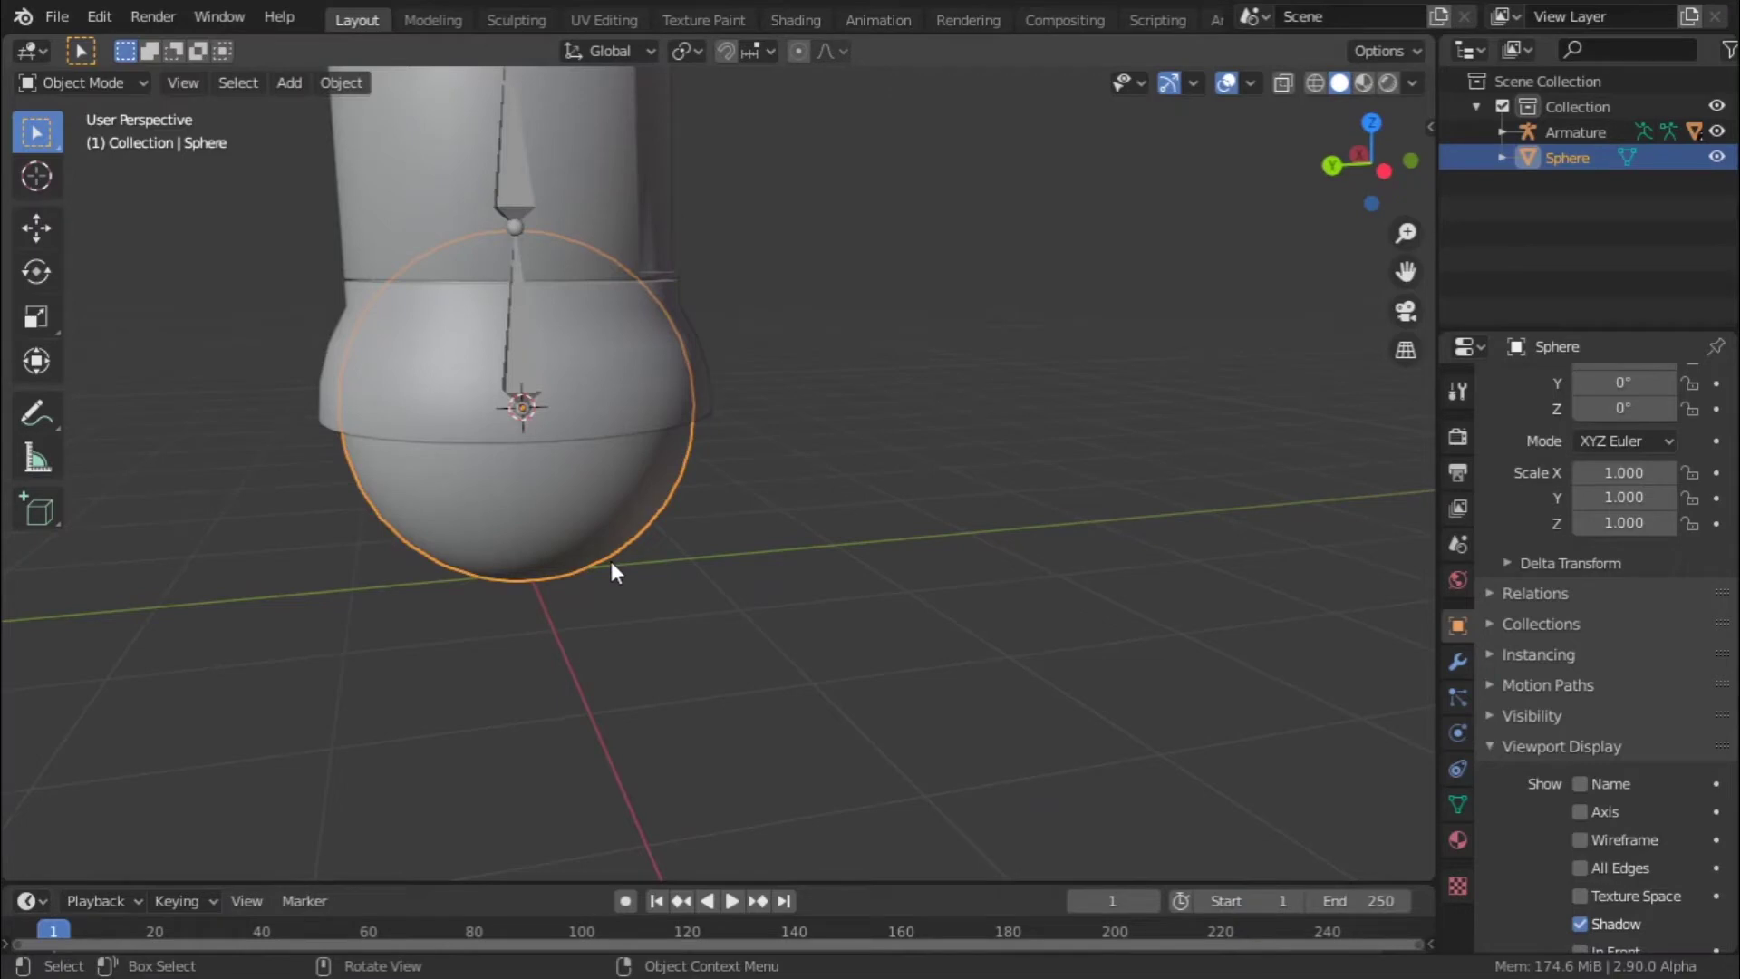
- Parent the armature to the sphere with the Object option and test the link with a cancelled move
left_click(518, 328)
left_click(569, 480, "shift")
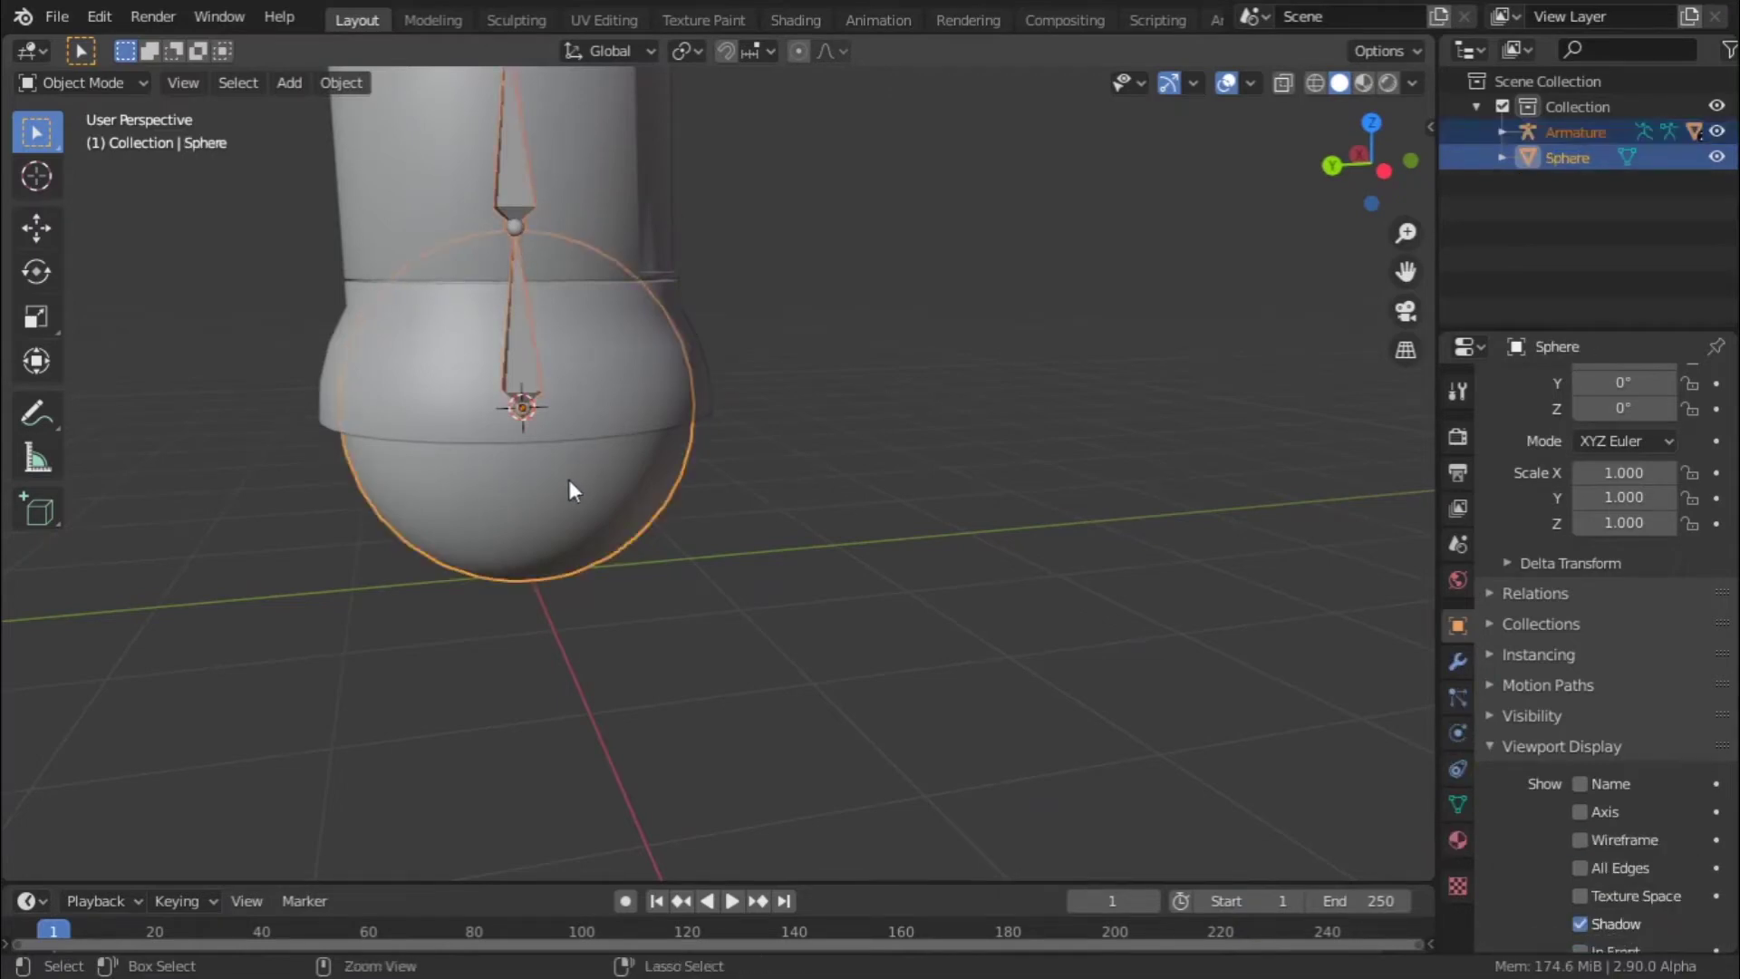
key("ctrl+p")
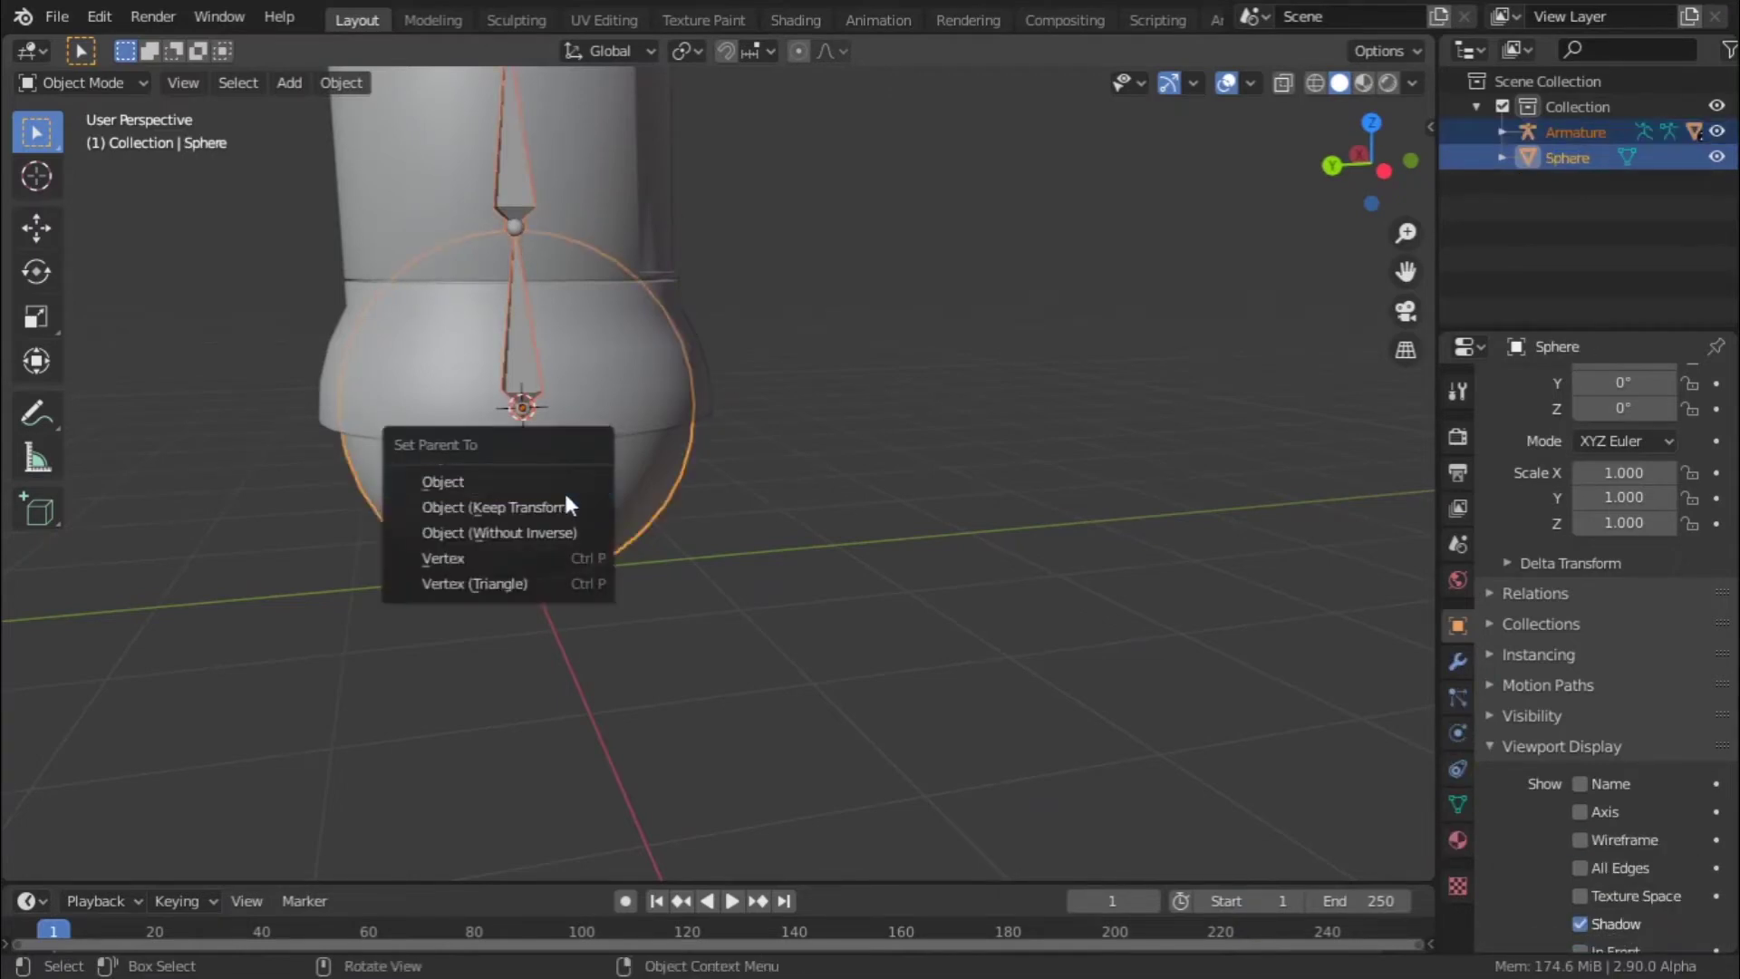
left_click(564, 475)
key("g")
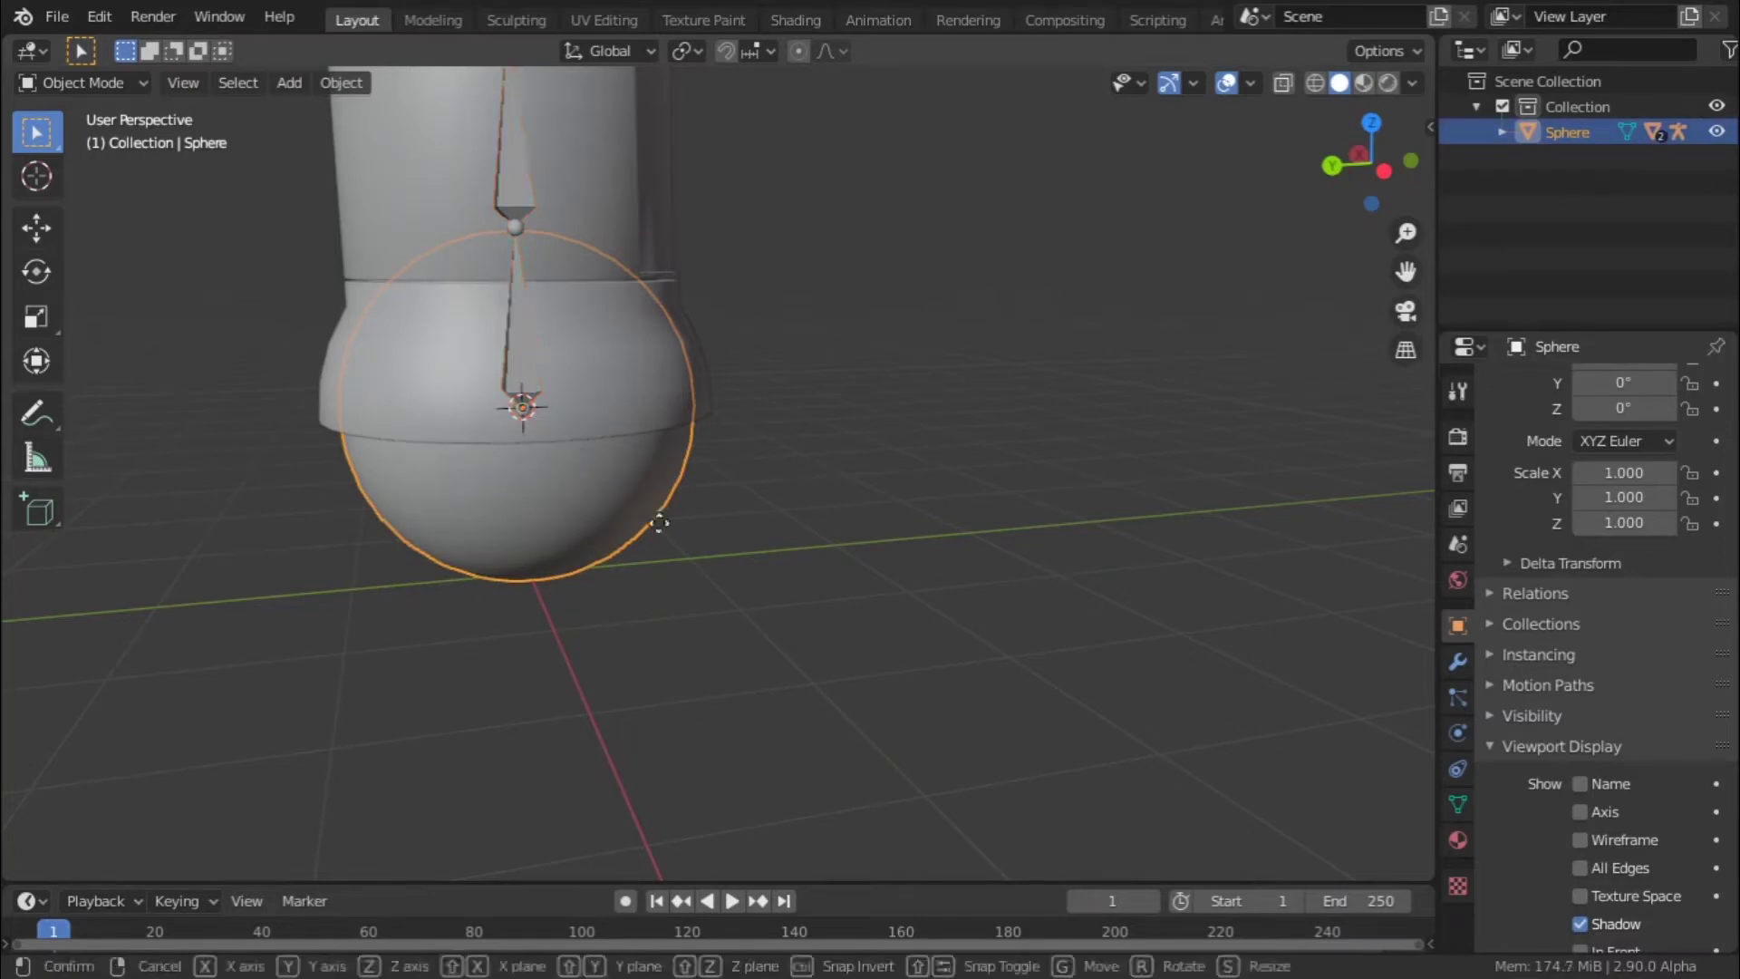
key("Escape")
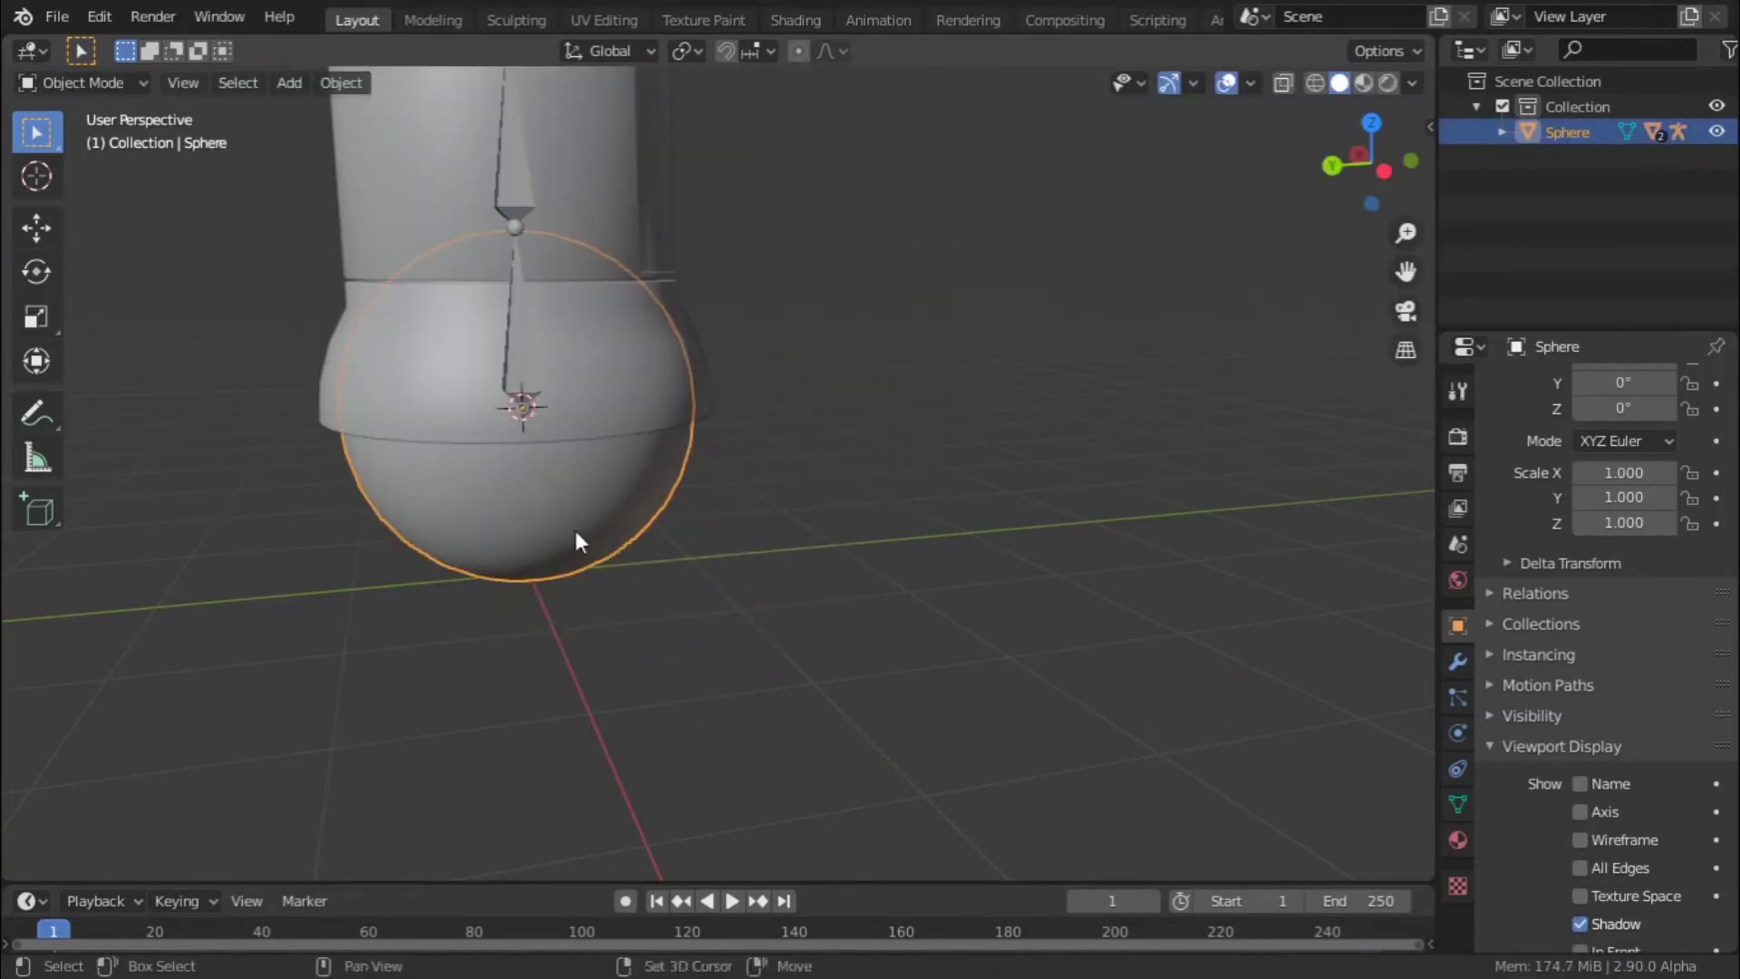
- Add a new single-bone armature at the world origin beneath the sphere
key("KP_Decimal")
middle_click_drag(1057, 726, 765, 529)
key("shift+a")
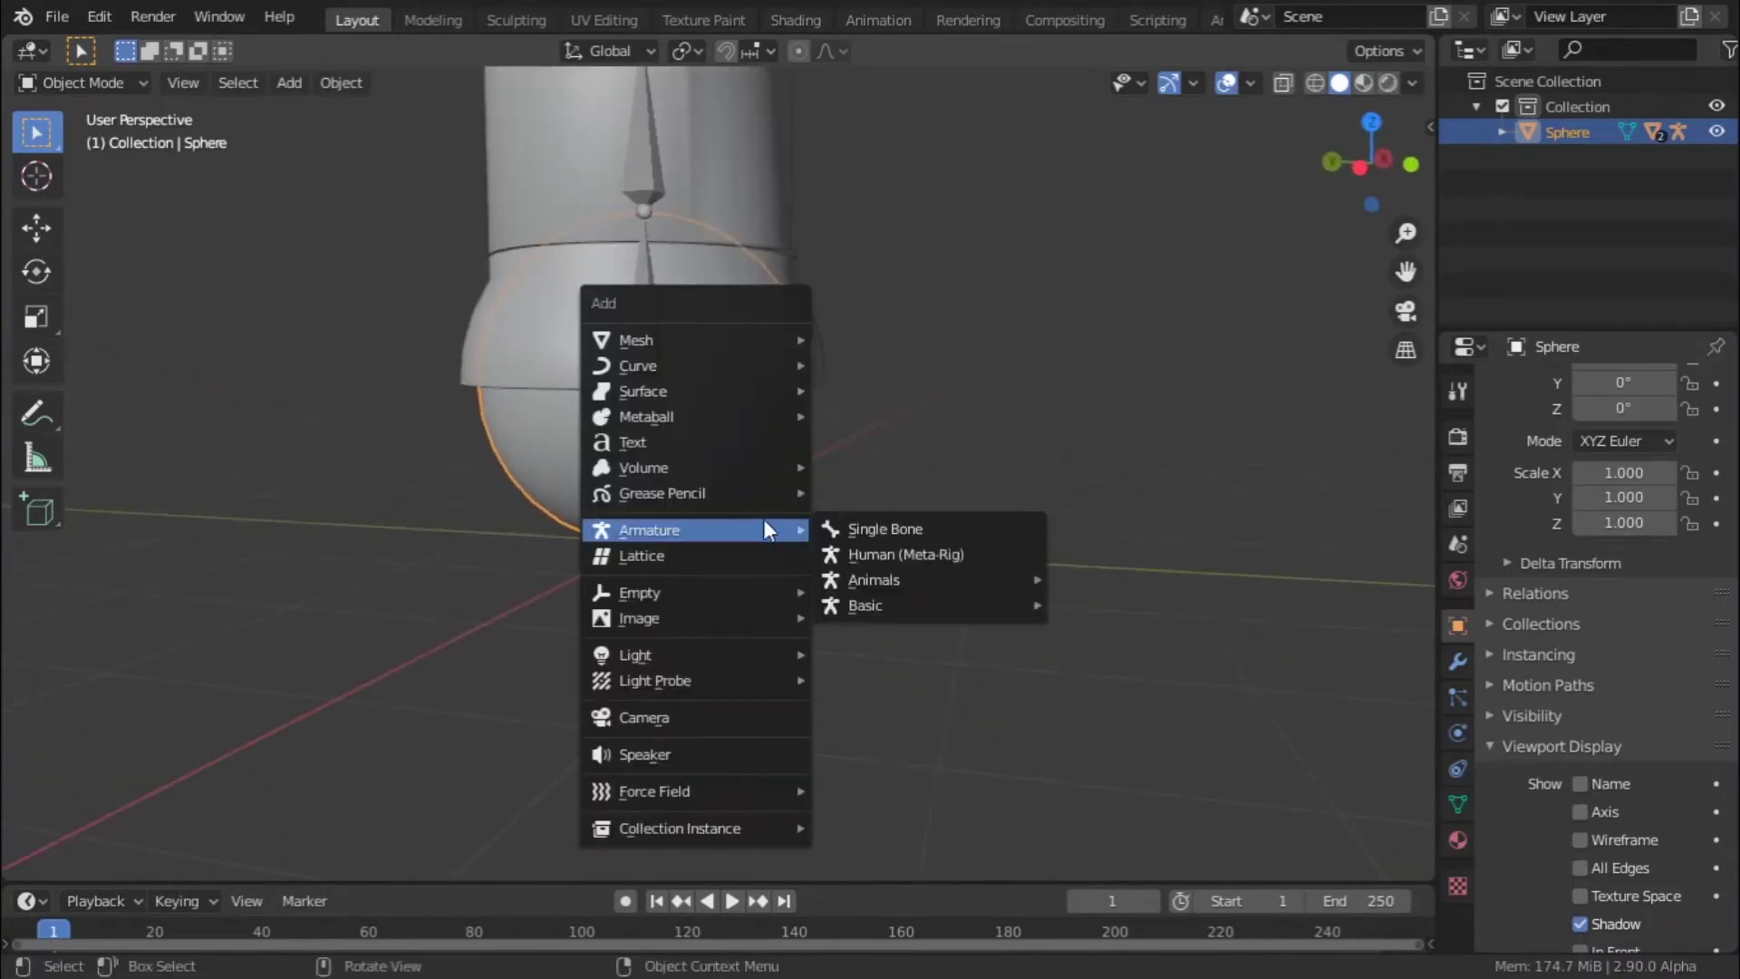
mouse_move(712, 337)
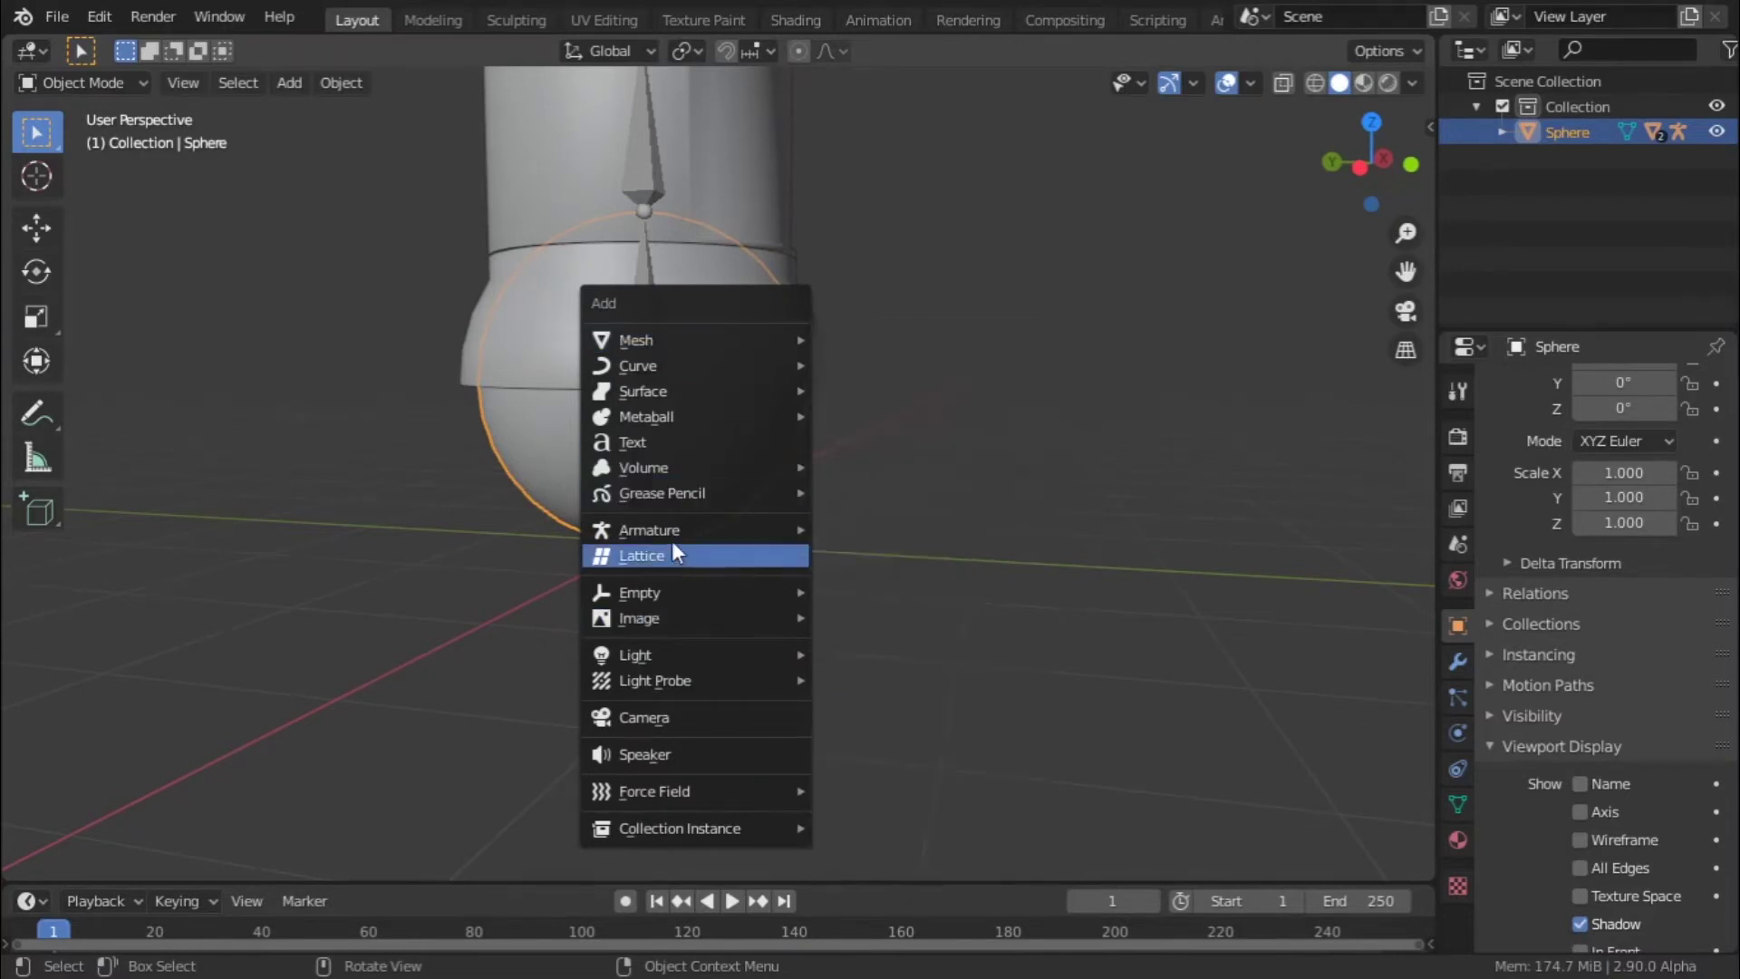
mouse_move(673, 532)
left_click(880, 530)
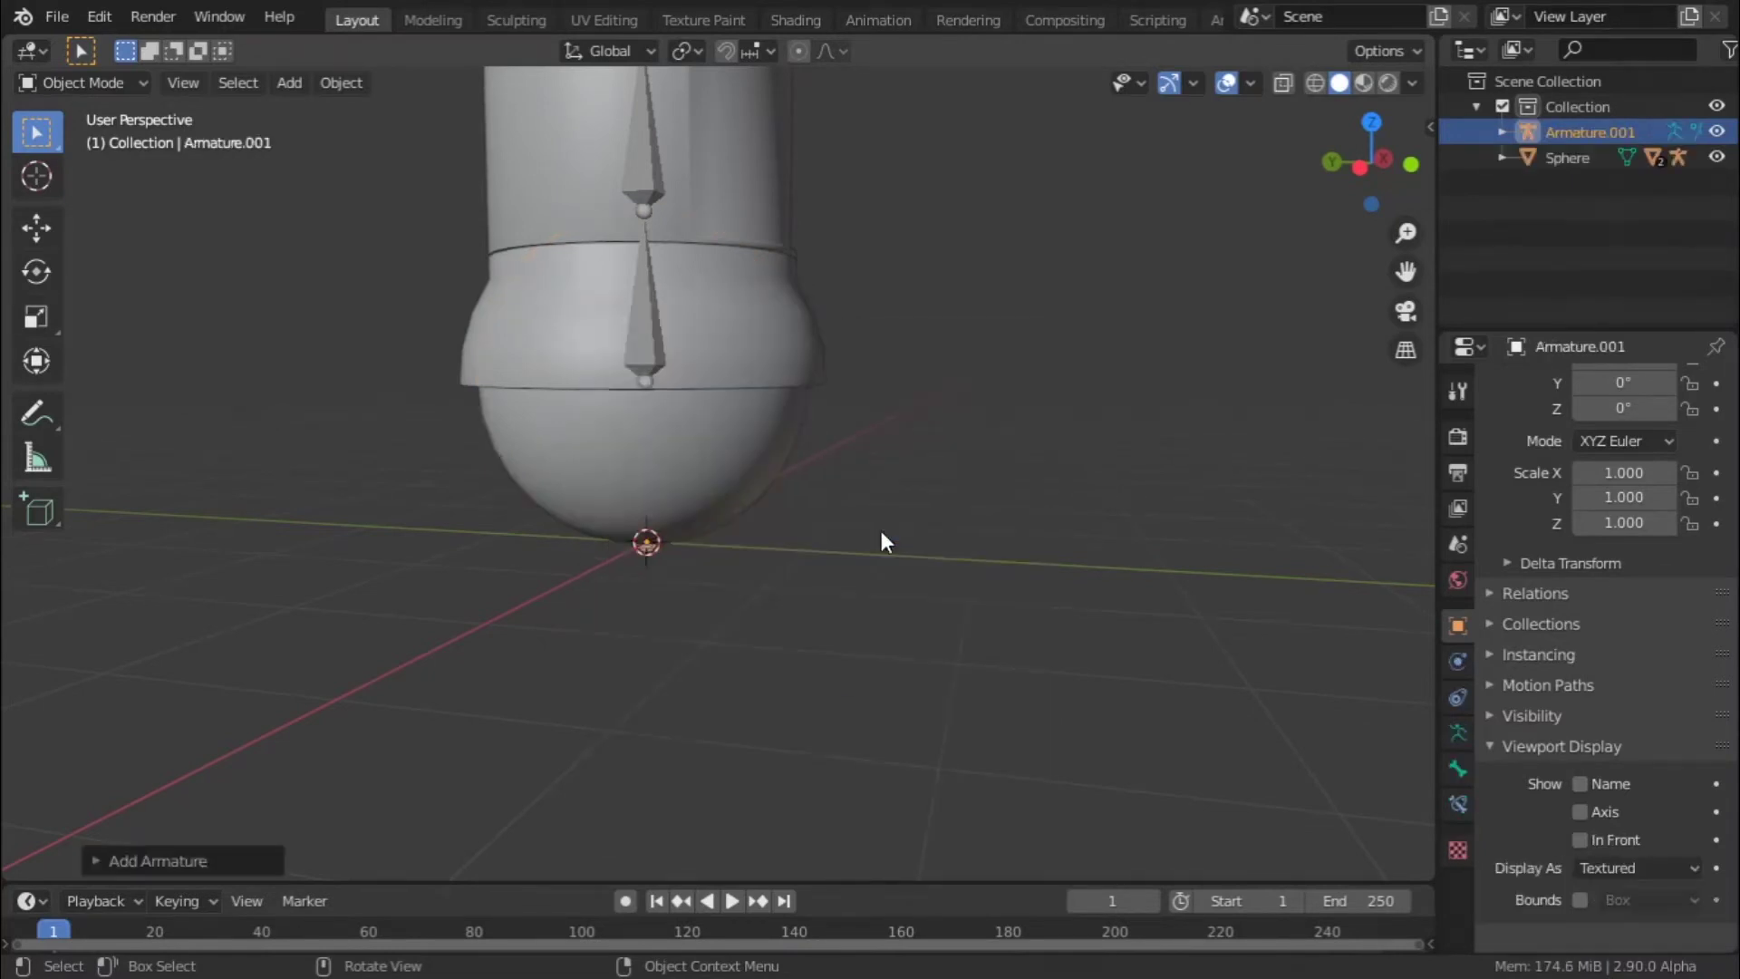
- Add a plane at the world origin under the sphere and scale it by 2
middle_click_drag(711, 508, 803, 484)
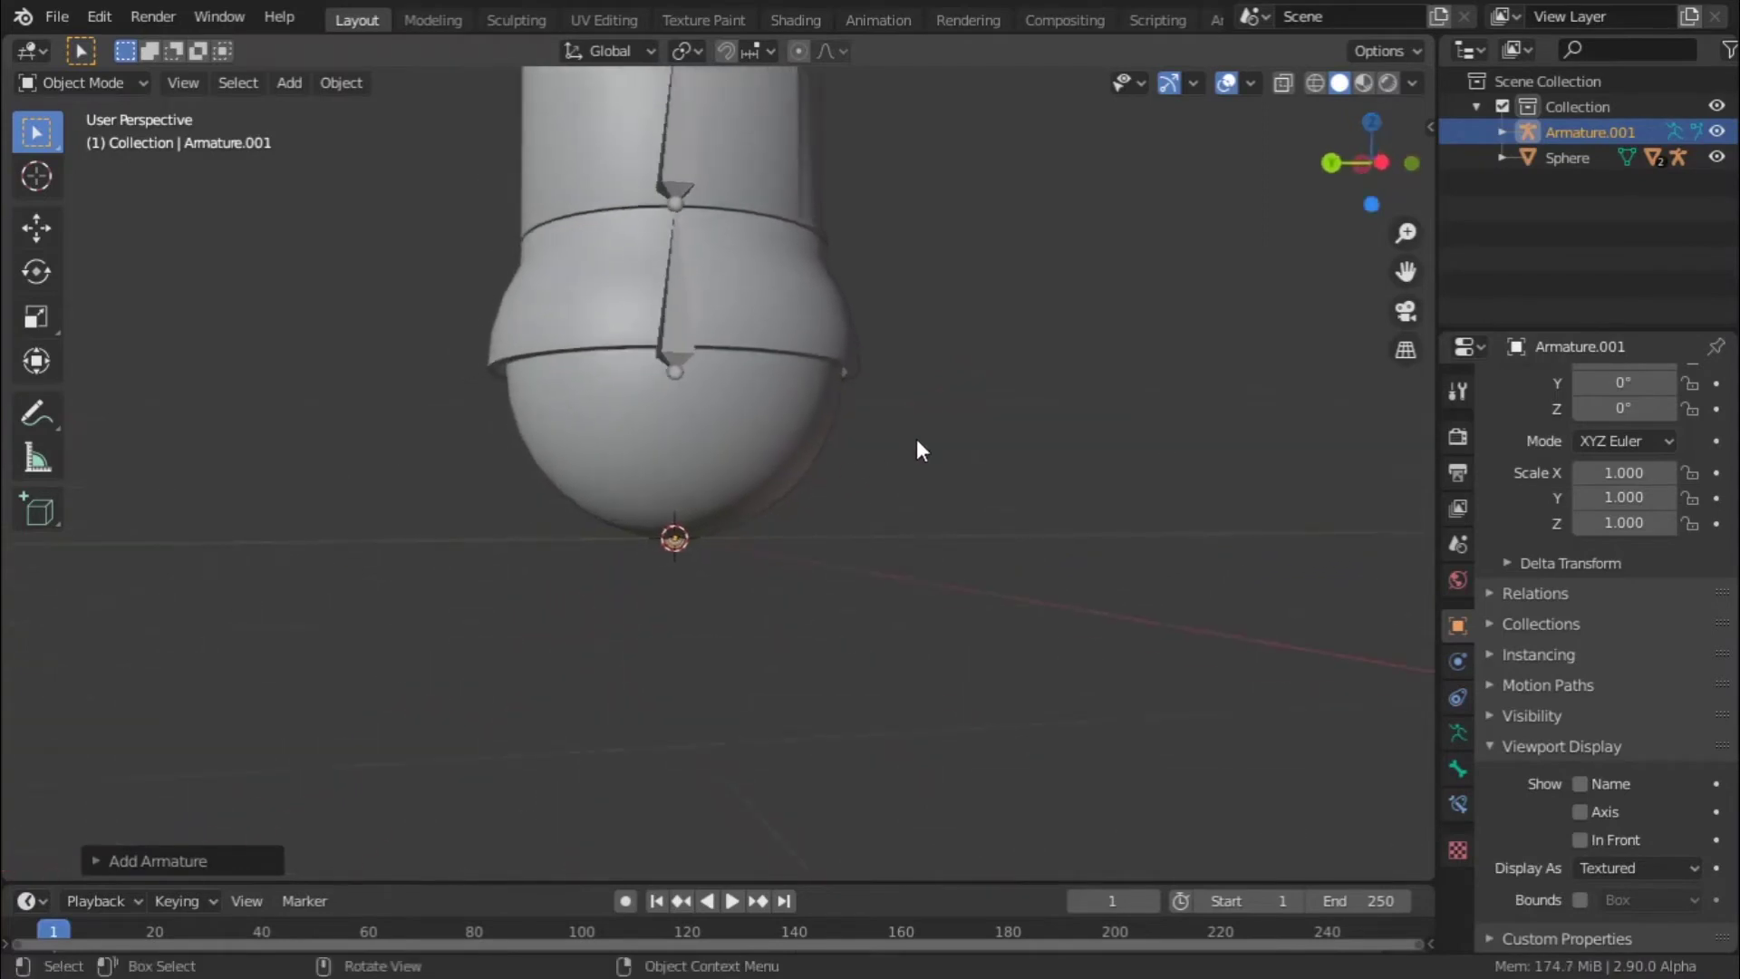
middle_click_drag(918, 448, 886, 547)
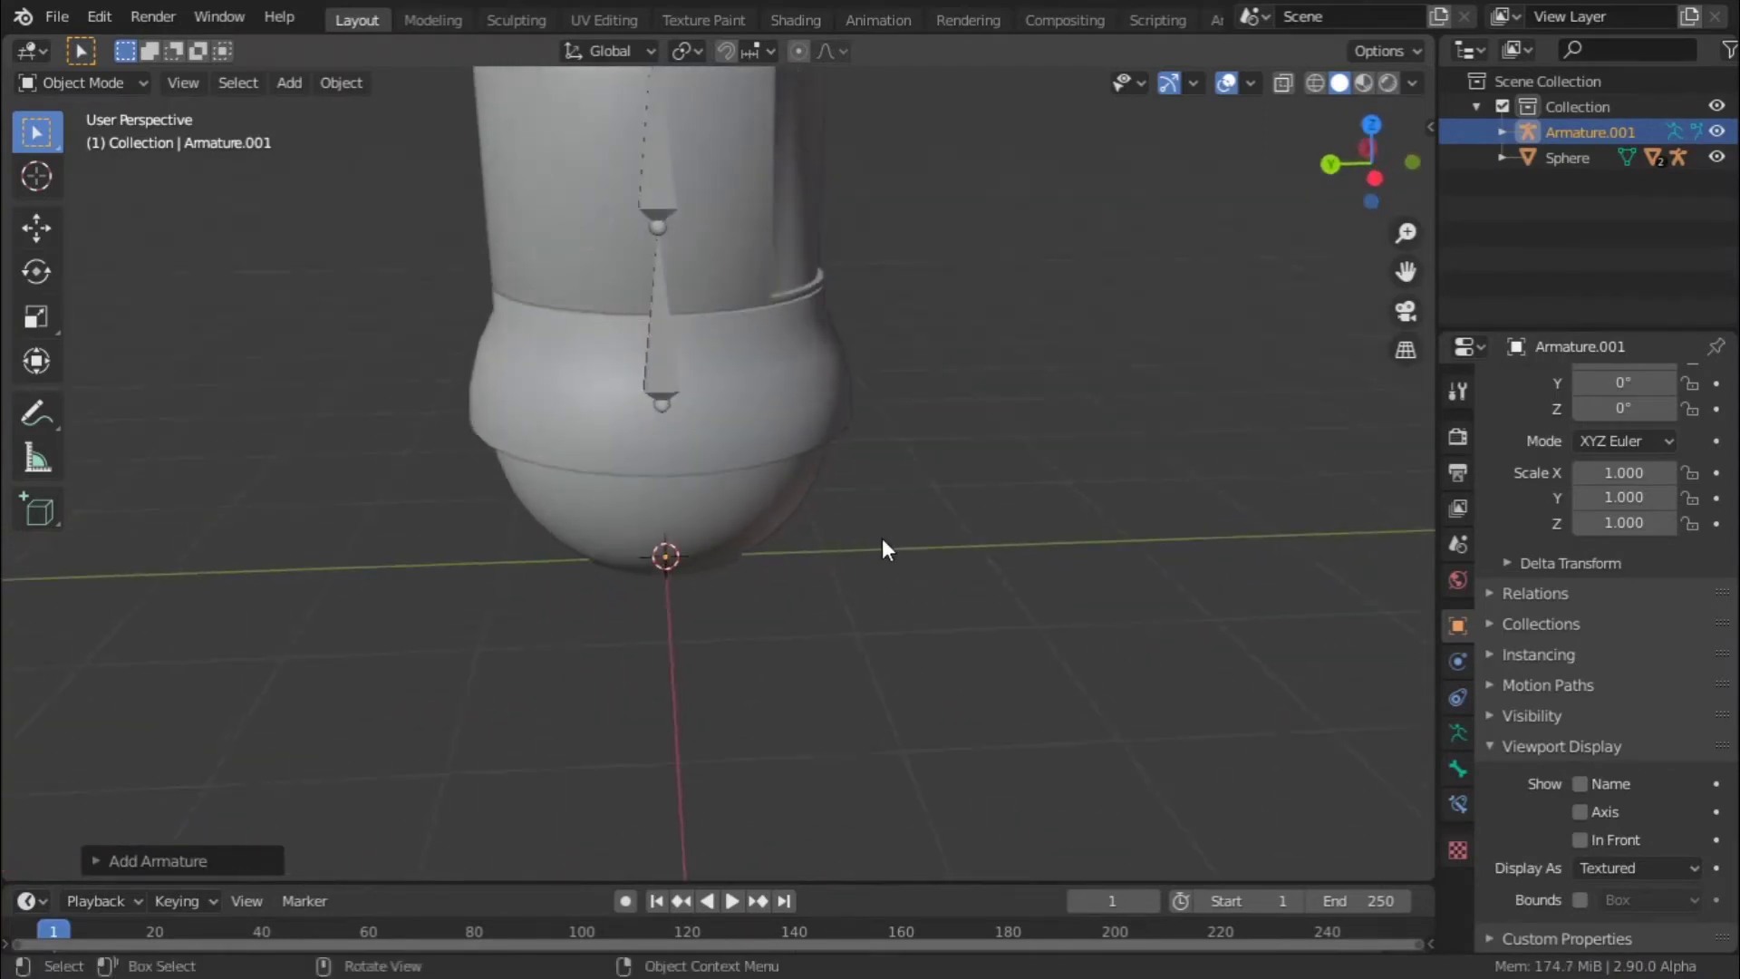
key("shift+a")
mouse_move(892, 346)
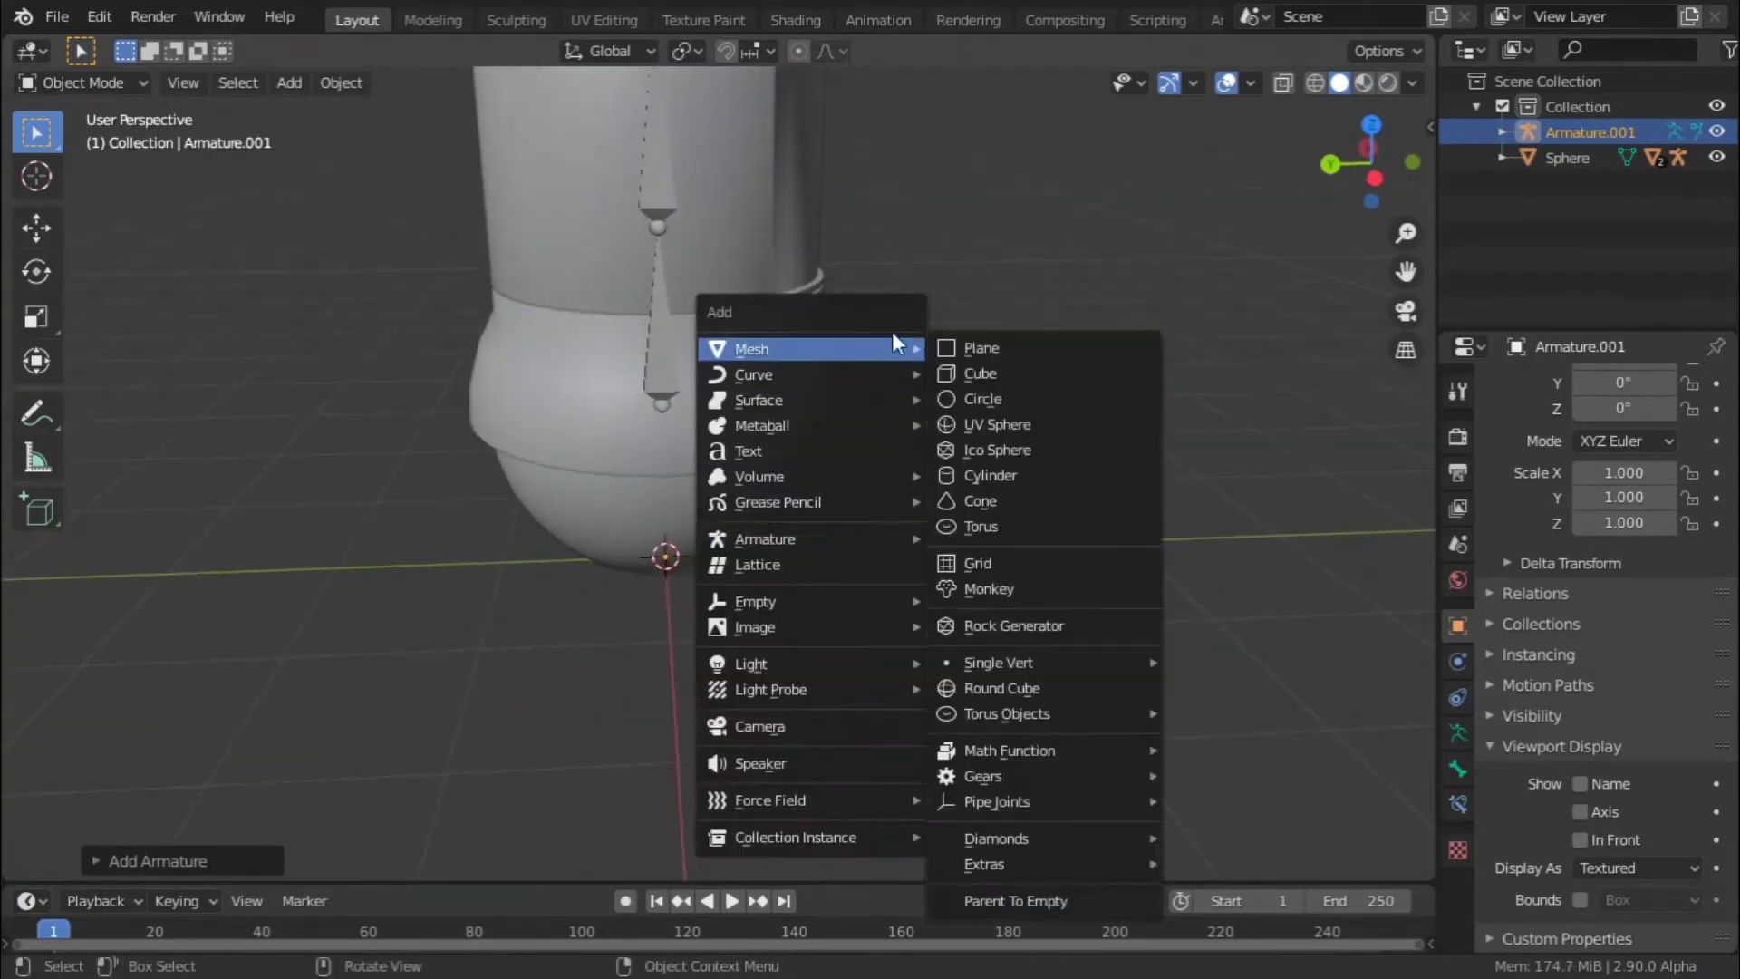
left_click(996, 348)
type("s")
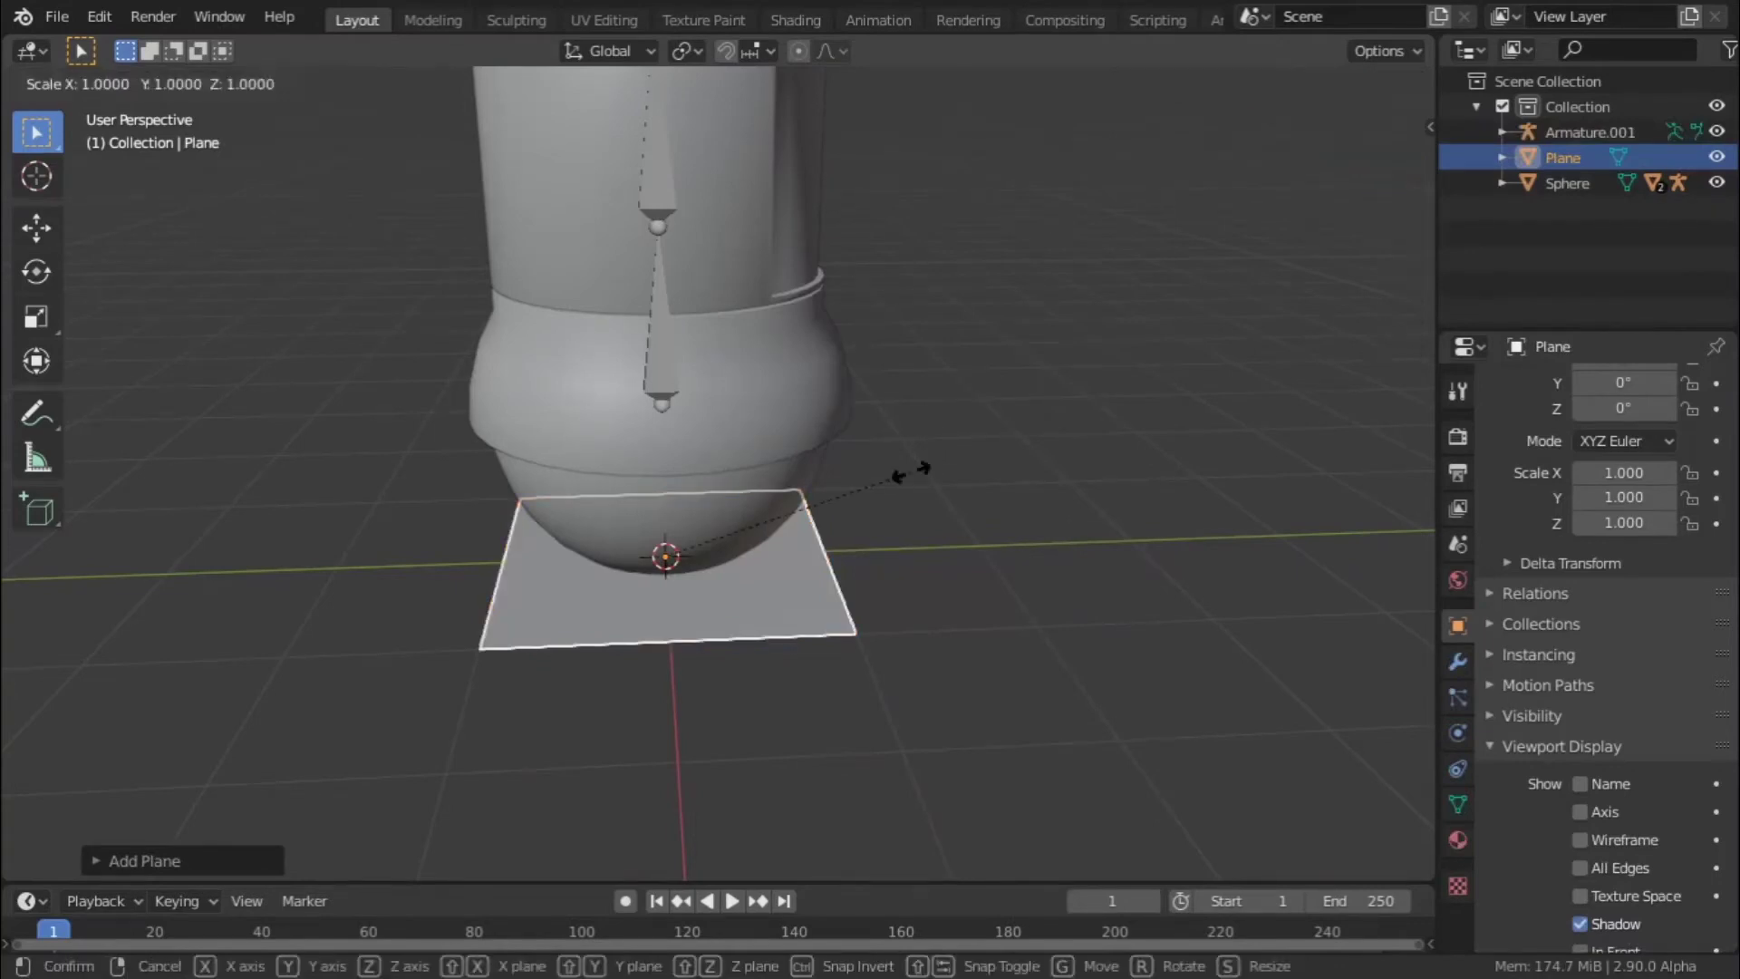
type("2")
key("Return")
- Delete only the plane's face in Edit Mode, keeping its outline edges, and return to Object Mode
scroll(939, 562, "down", 1)
middle_click_drag(938, 554, 821, 549)
key("Tab")
scroll(821, 548, "up", 3)
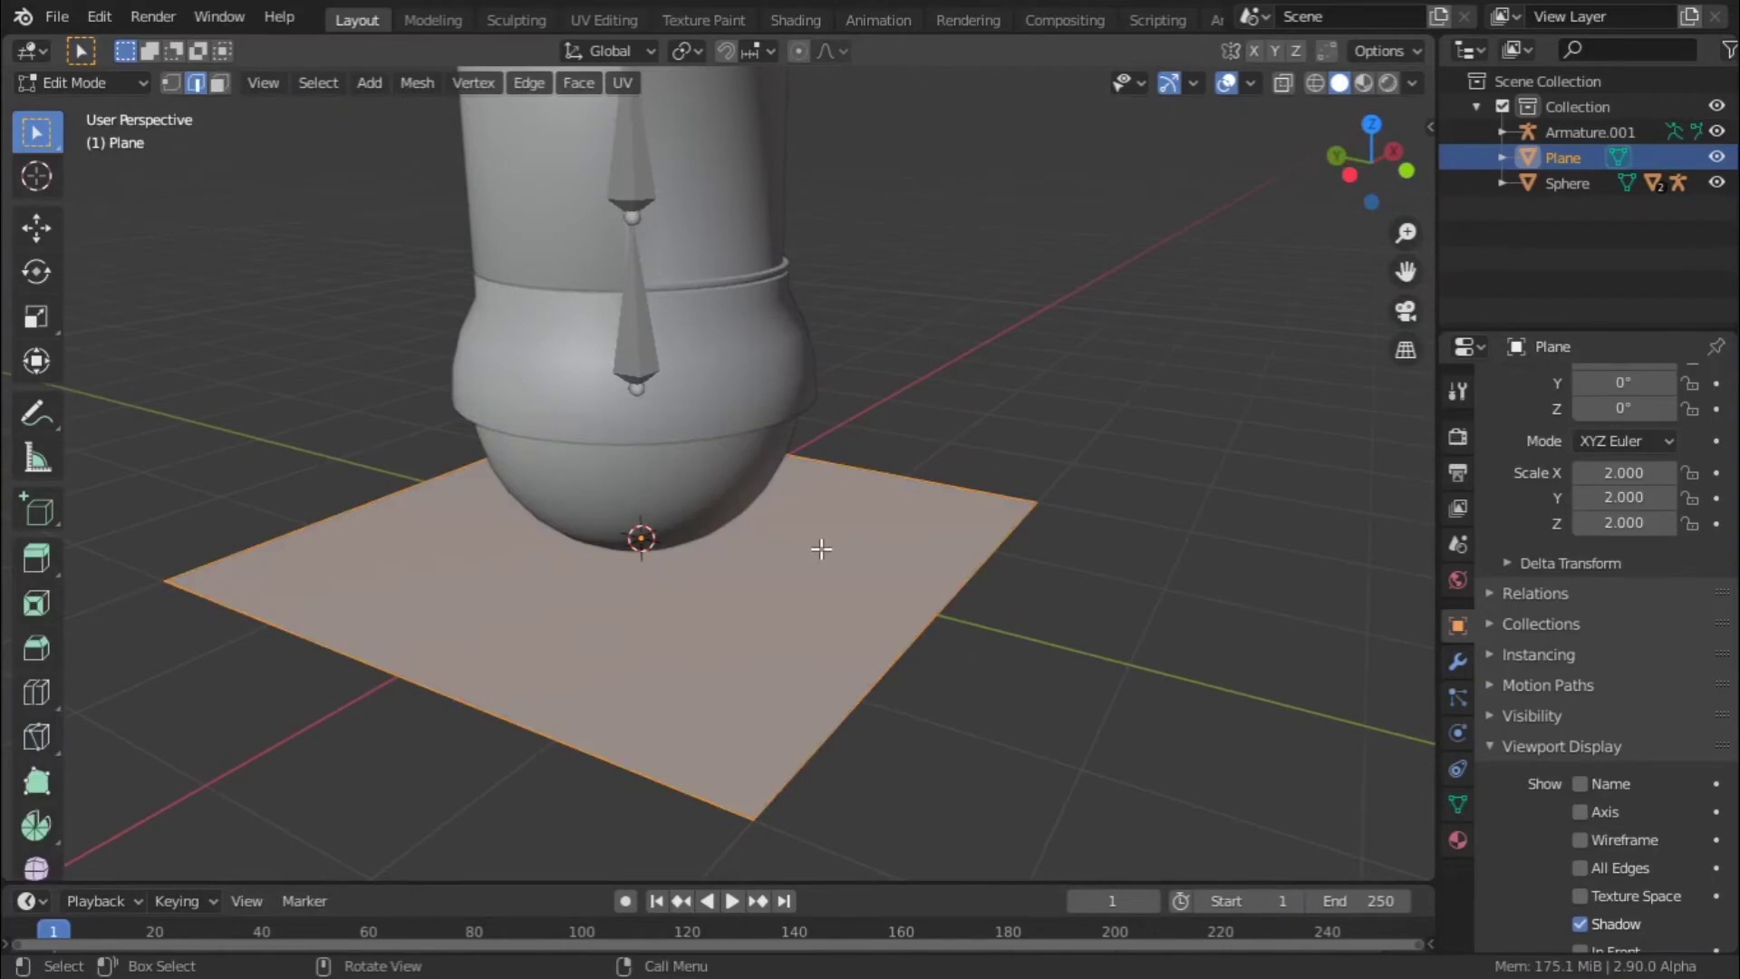
key("x")
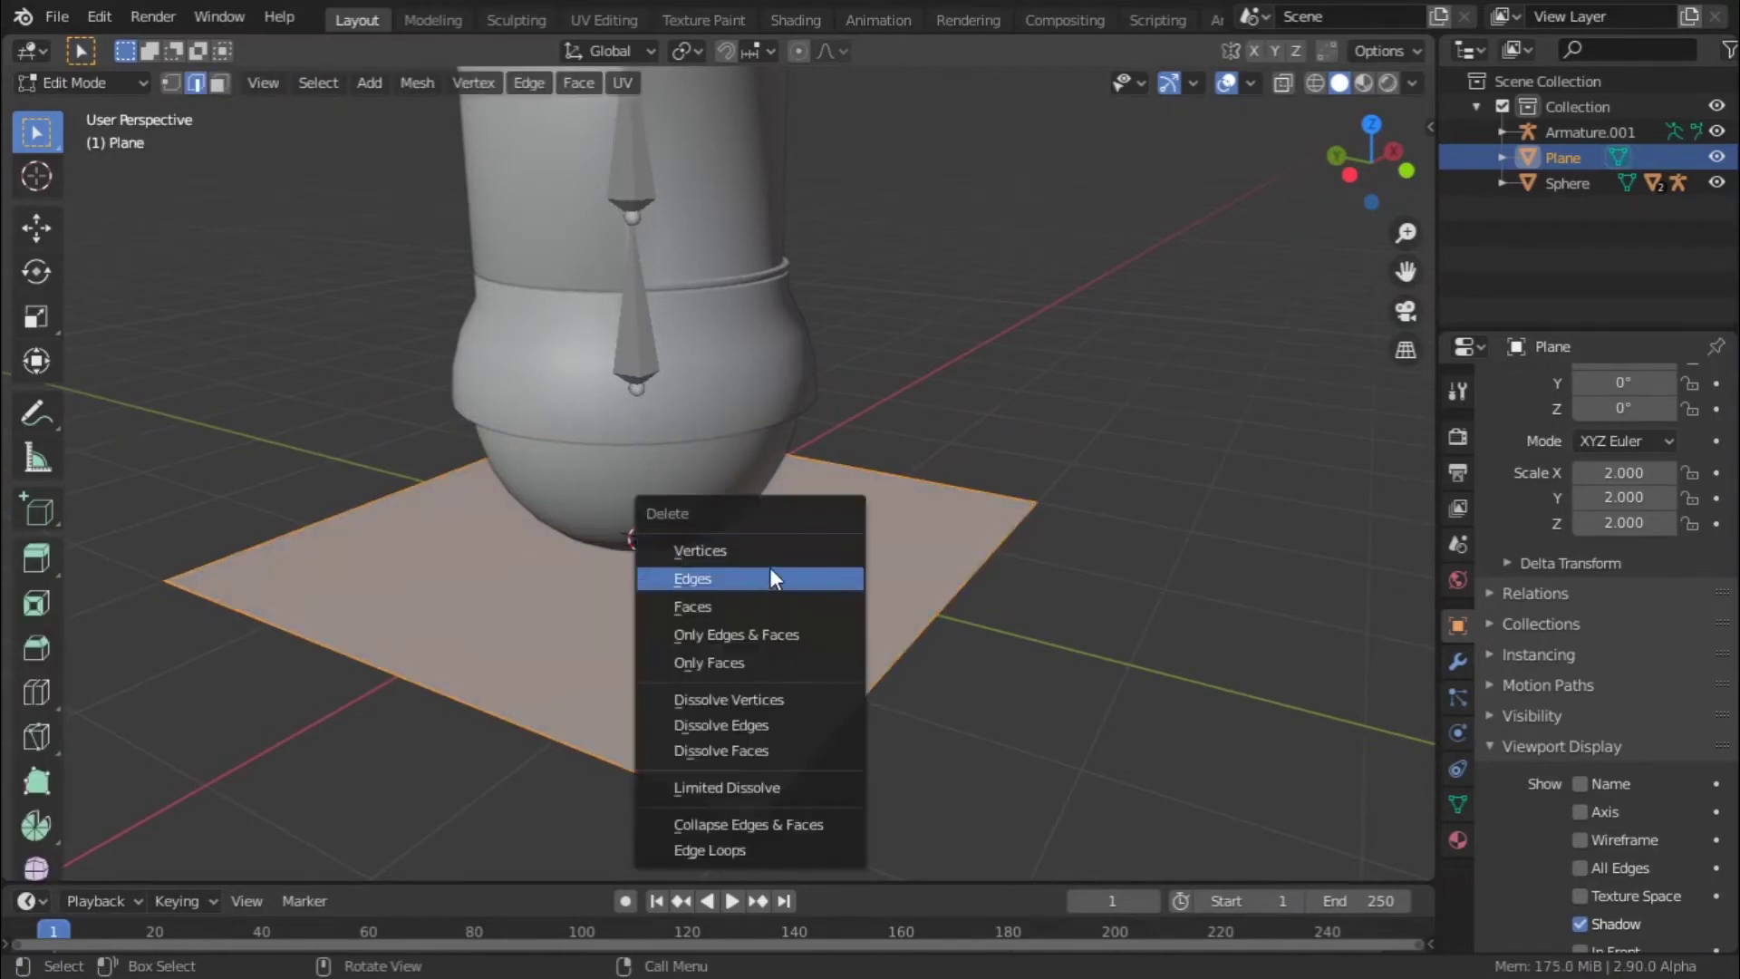
left_click(742, 665)
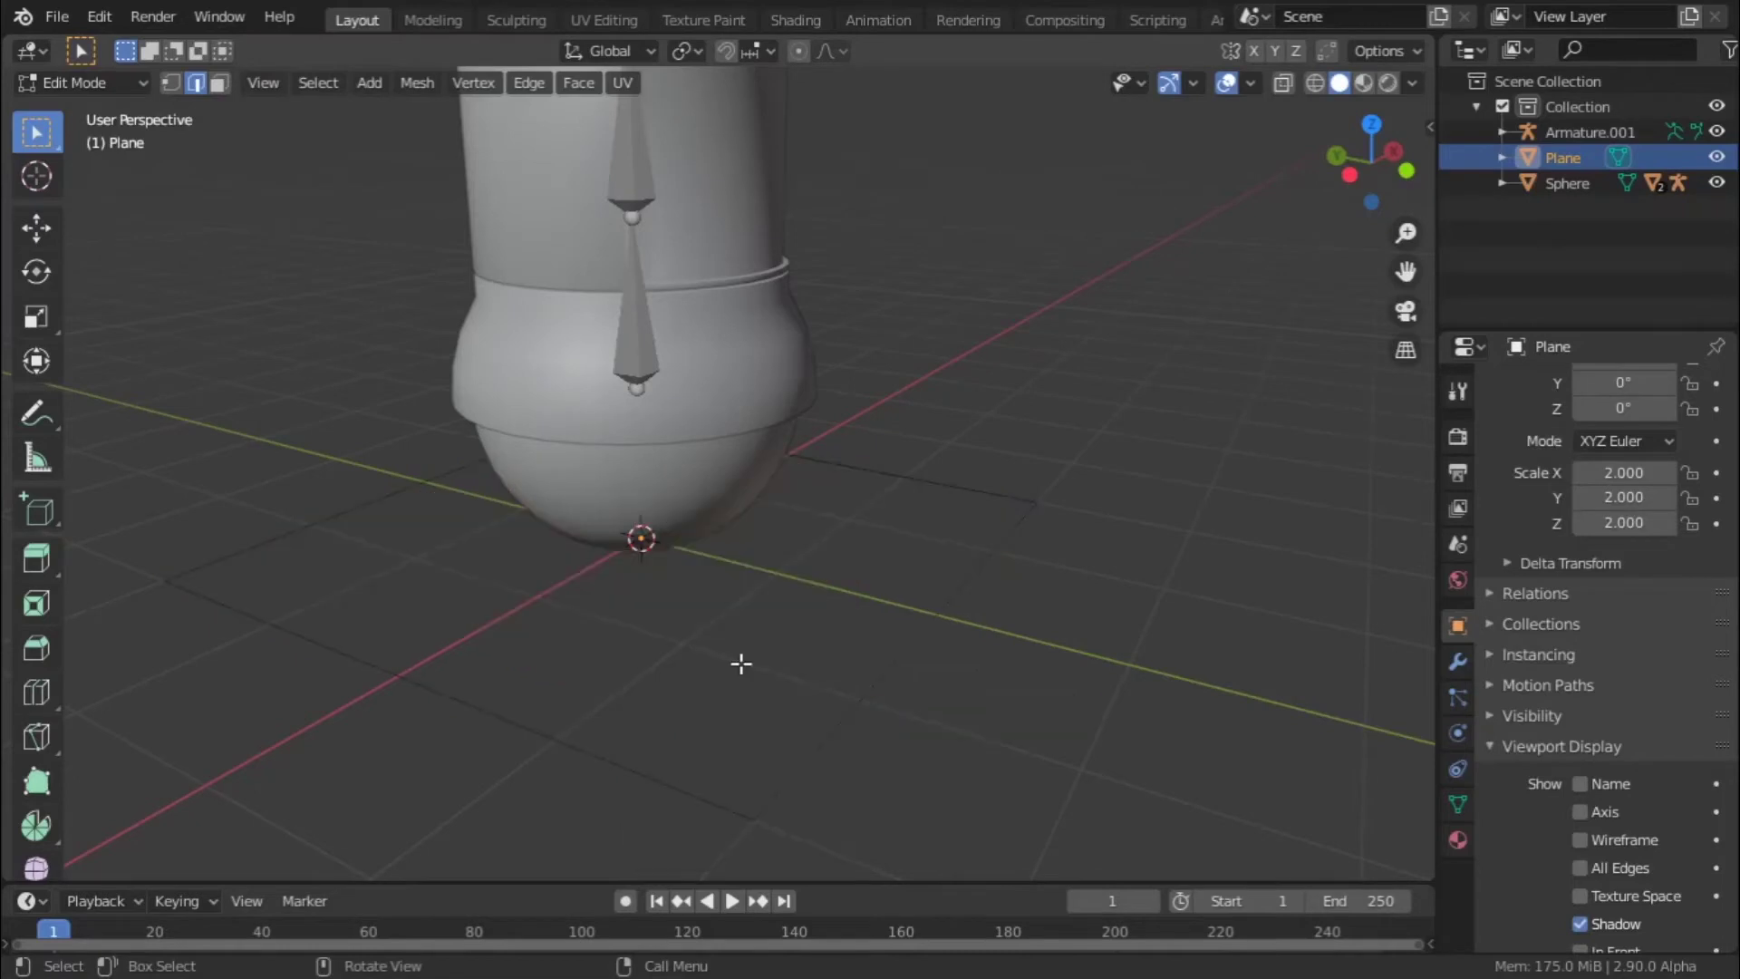
key("Tab")
- Select the plane outline under the sphere and apply its scale
left_click(1162, 668)
middle_click_drag(1162, 668, 800, 613)
left_click(832, 723)
scroll(907, 589, "up", 3)
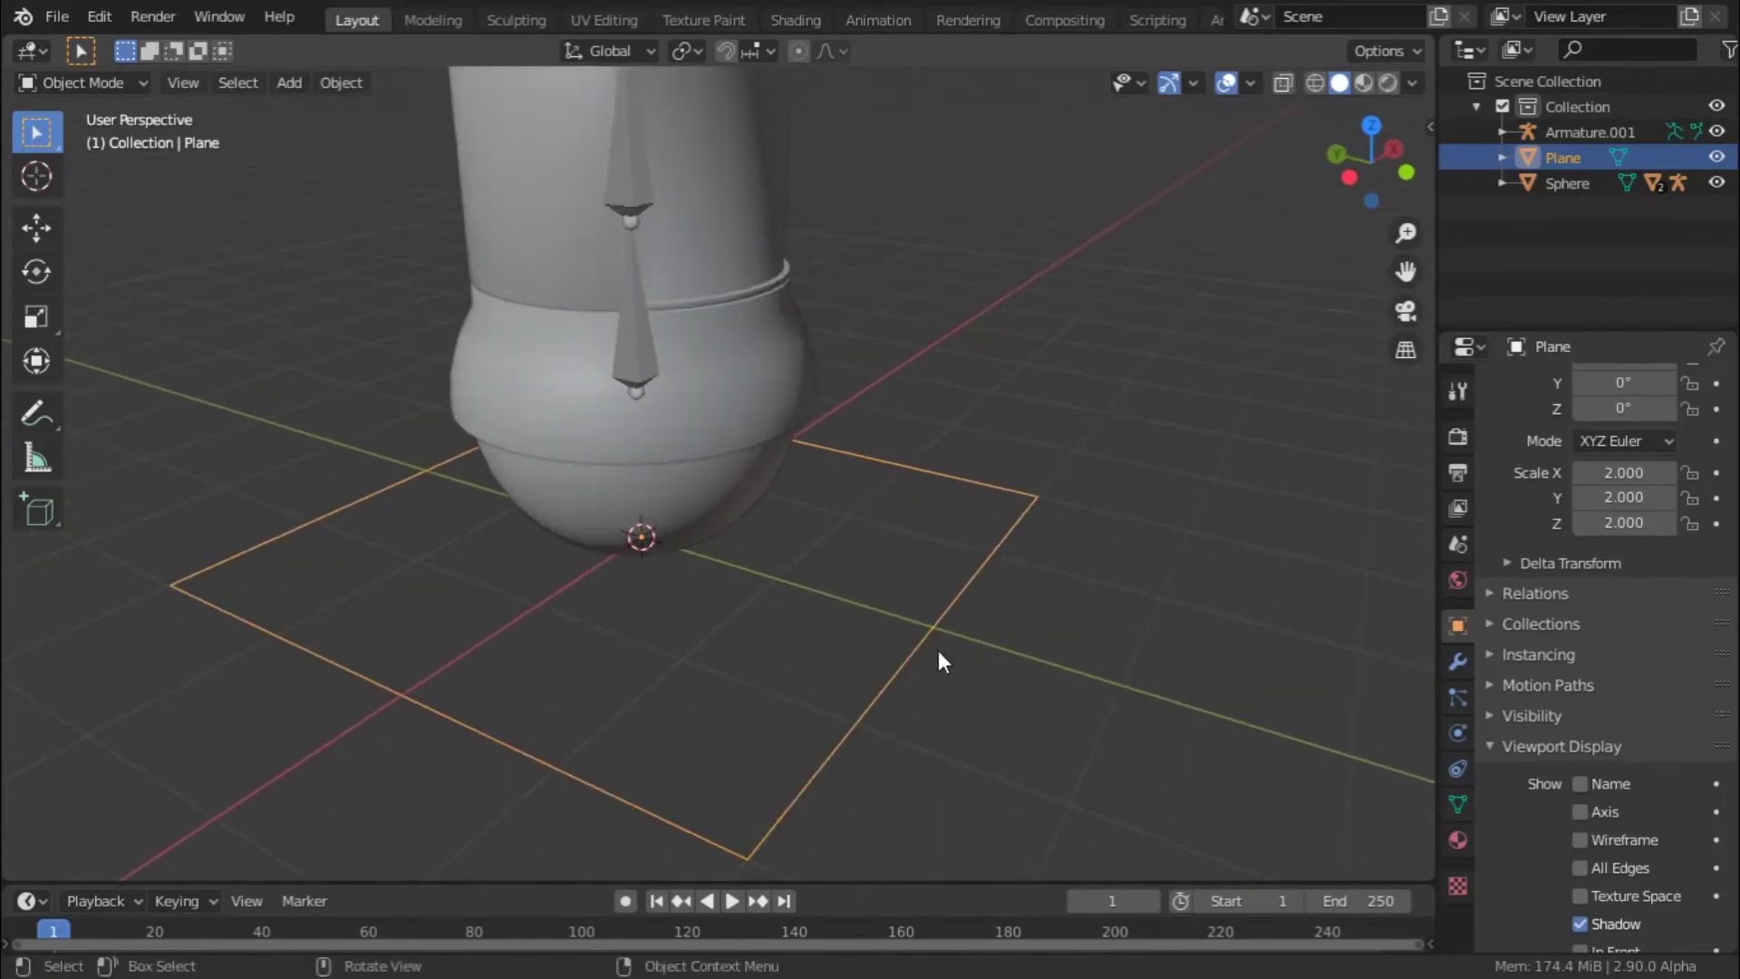
key("ctrl+a")
left_click(900, 676)
- Select the single-bone armature inside the sphere using wireframe view, set it to display In Front, and return to solid shading
scroll(760, 619, "up", 2)
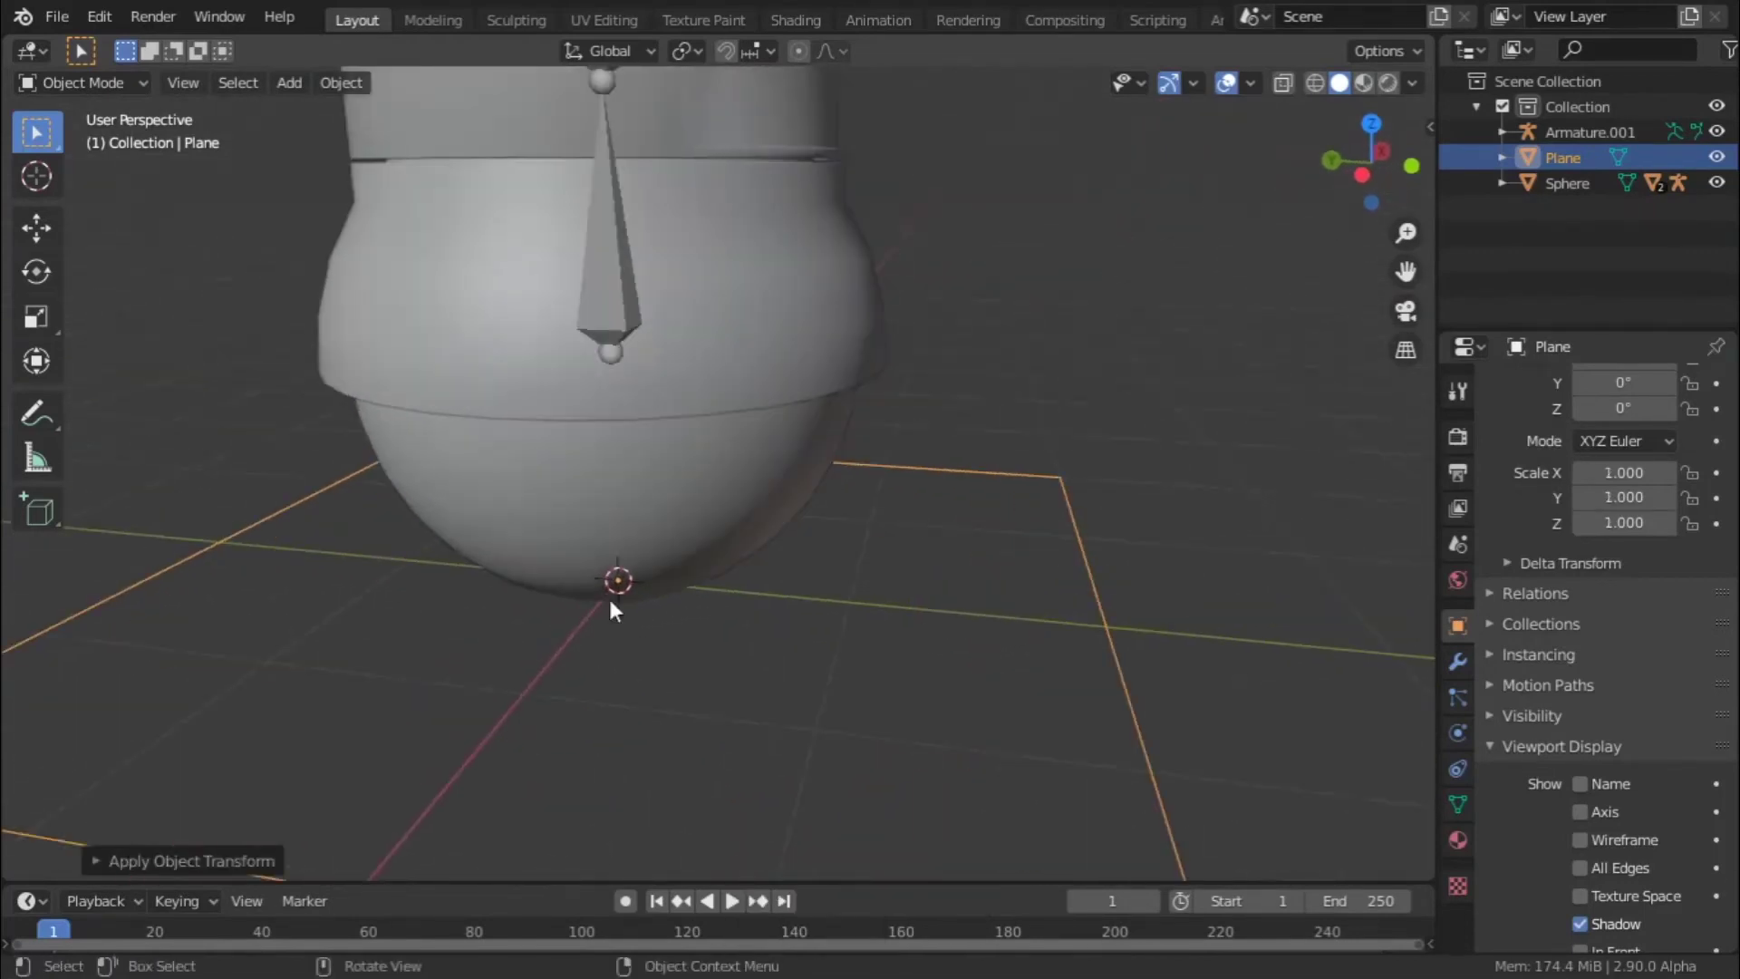
left_click(598, 589)
key("shift+z")
left_click(597, 502)
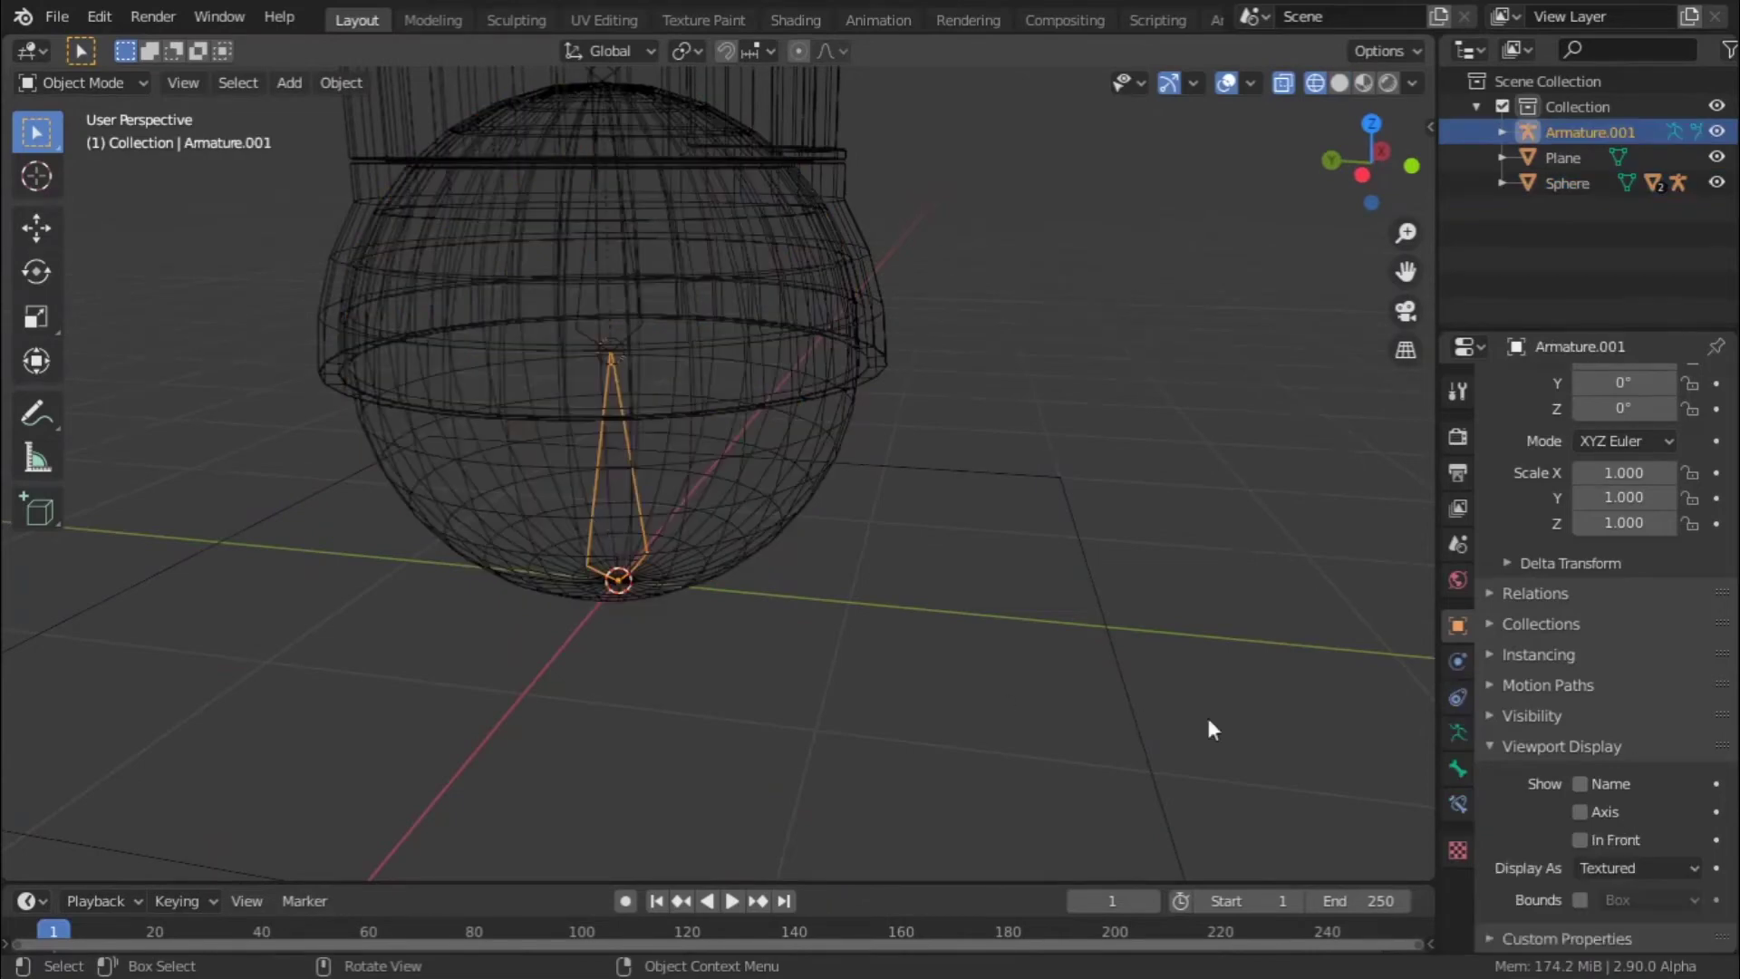
key("z")
left_click(1163, 666)
- Select only the single-bone armature at the base, leaving the plane outline unselected
scroll(873, 590, "up", 3)
left_click(589, 572)
left_click(580, 585)
scroll(580, 584, "down", 7)
left_click(867, 550, "shift")
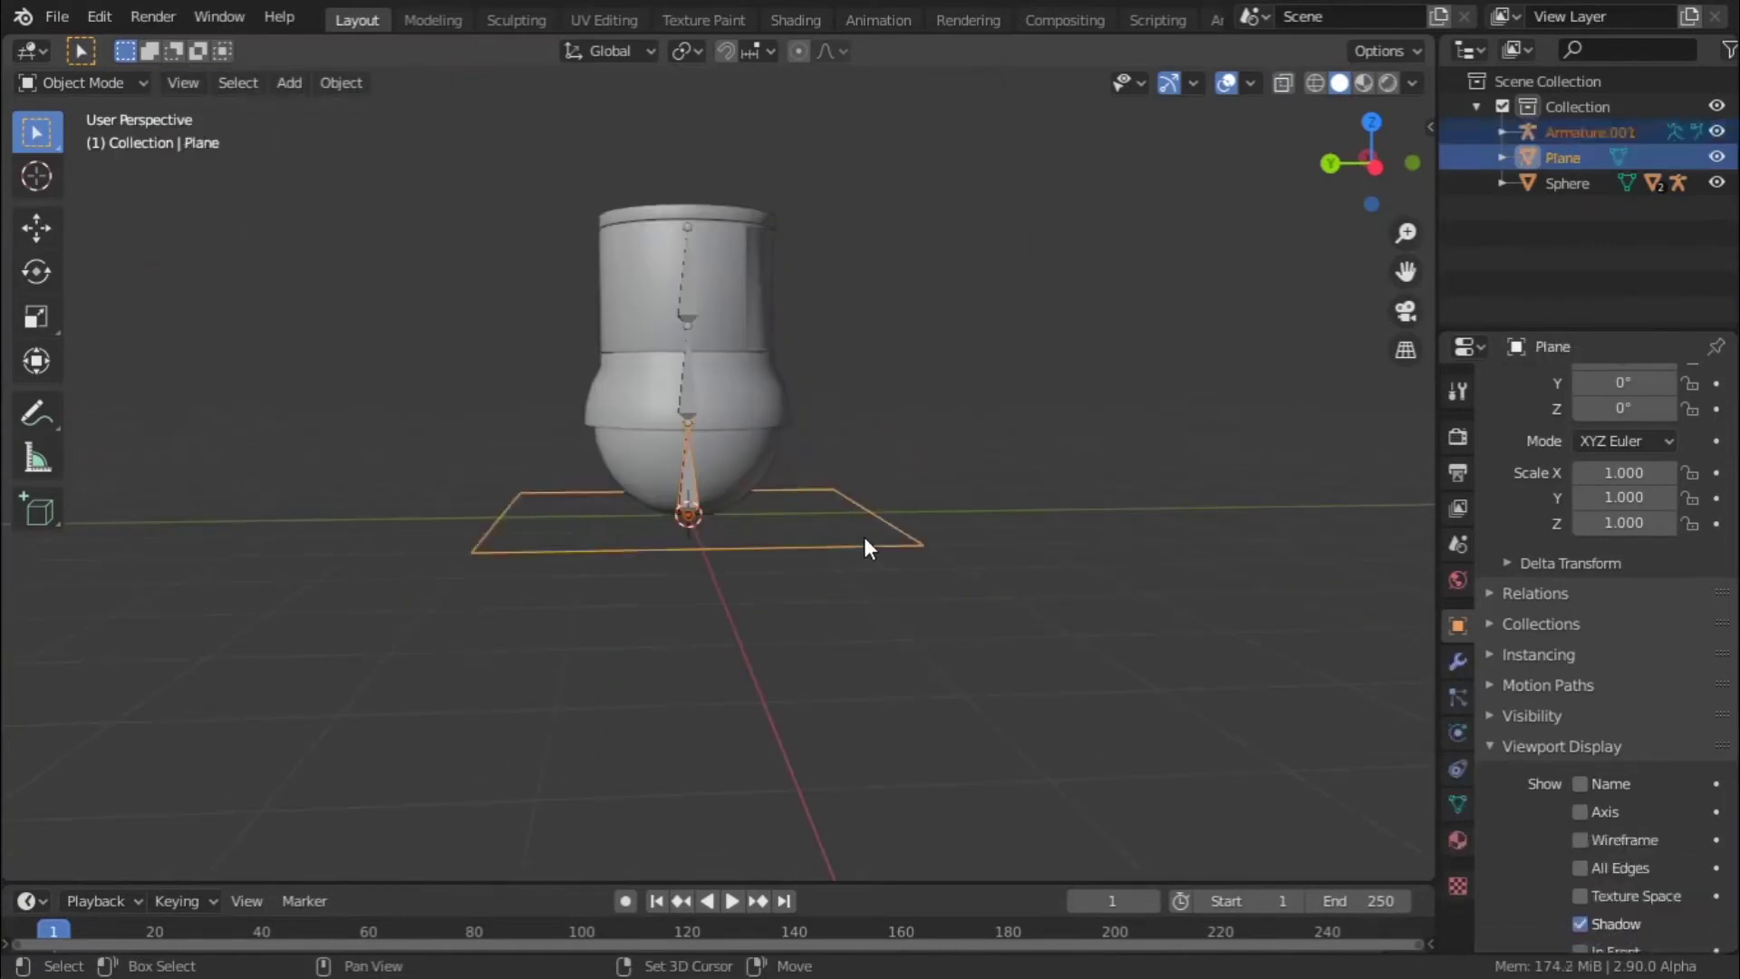
middle_click_drag(862, 544, 835, 622)
scroll(672, 556, "up", 3)
left_click(675, 530)
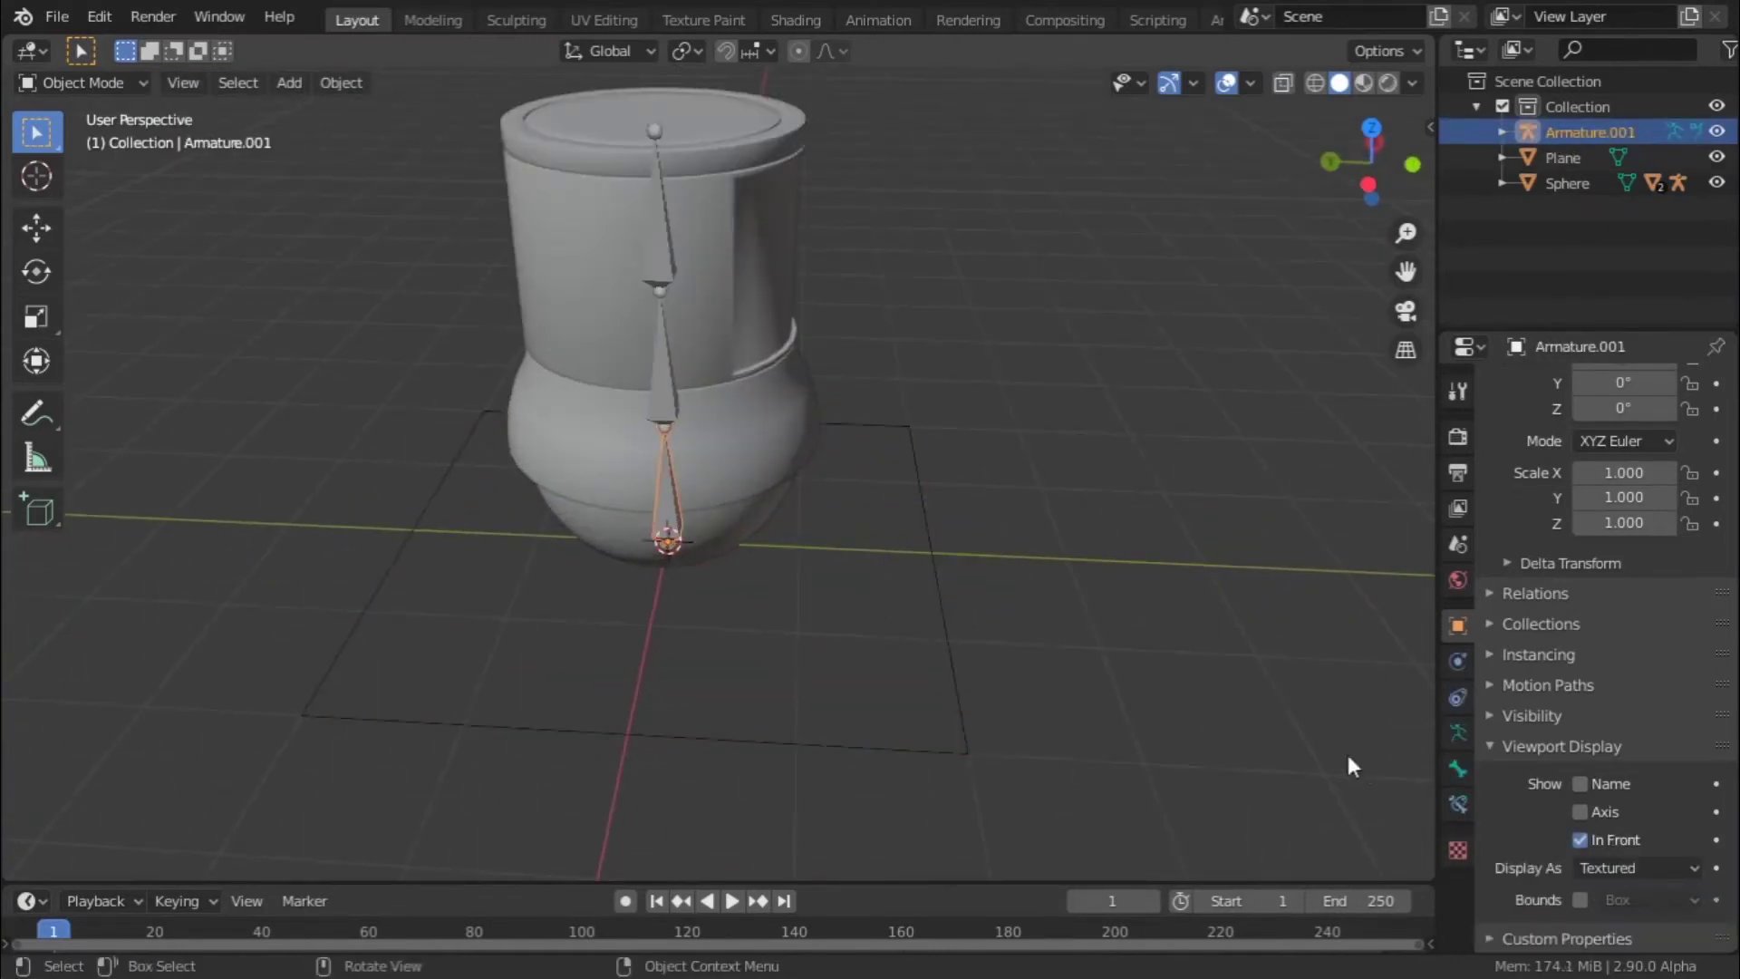
- Examine the base bone's Wiggle Bone, Bendy Bones and Relations settings, plus the armature data and bone constraint properties
left_click(1459, 769)
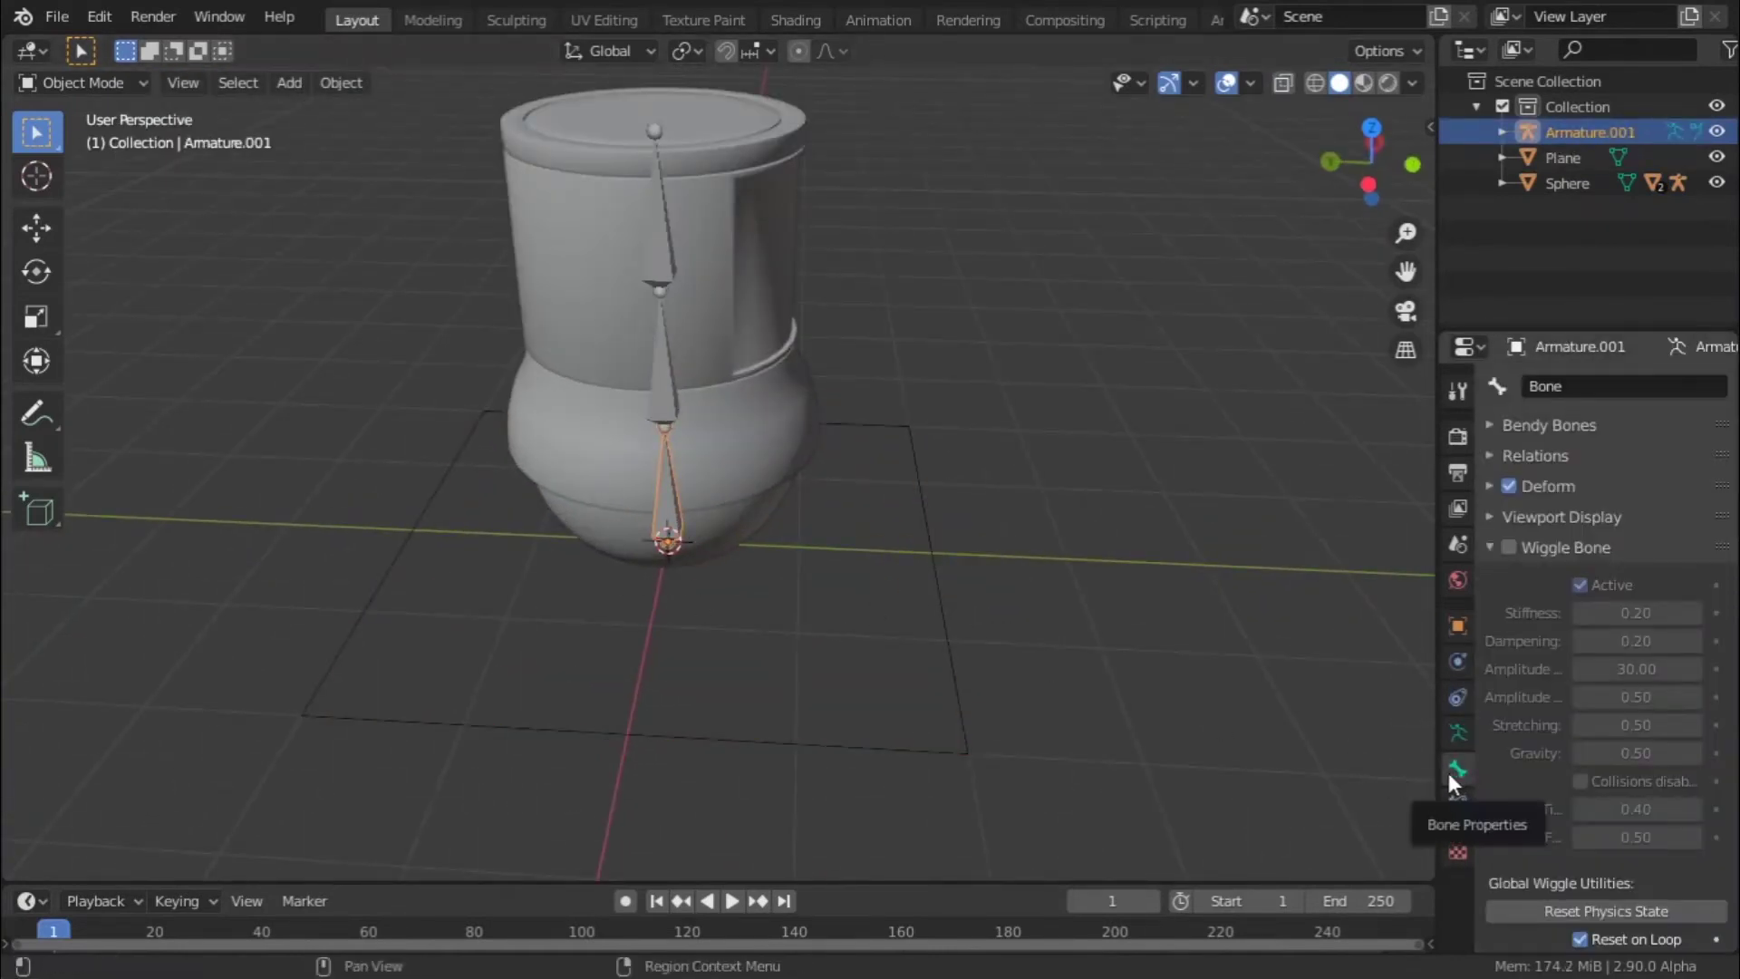
scroll(1632, 635, "down", 5)
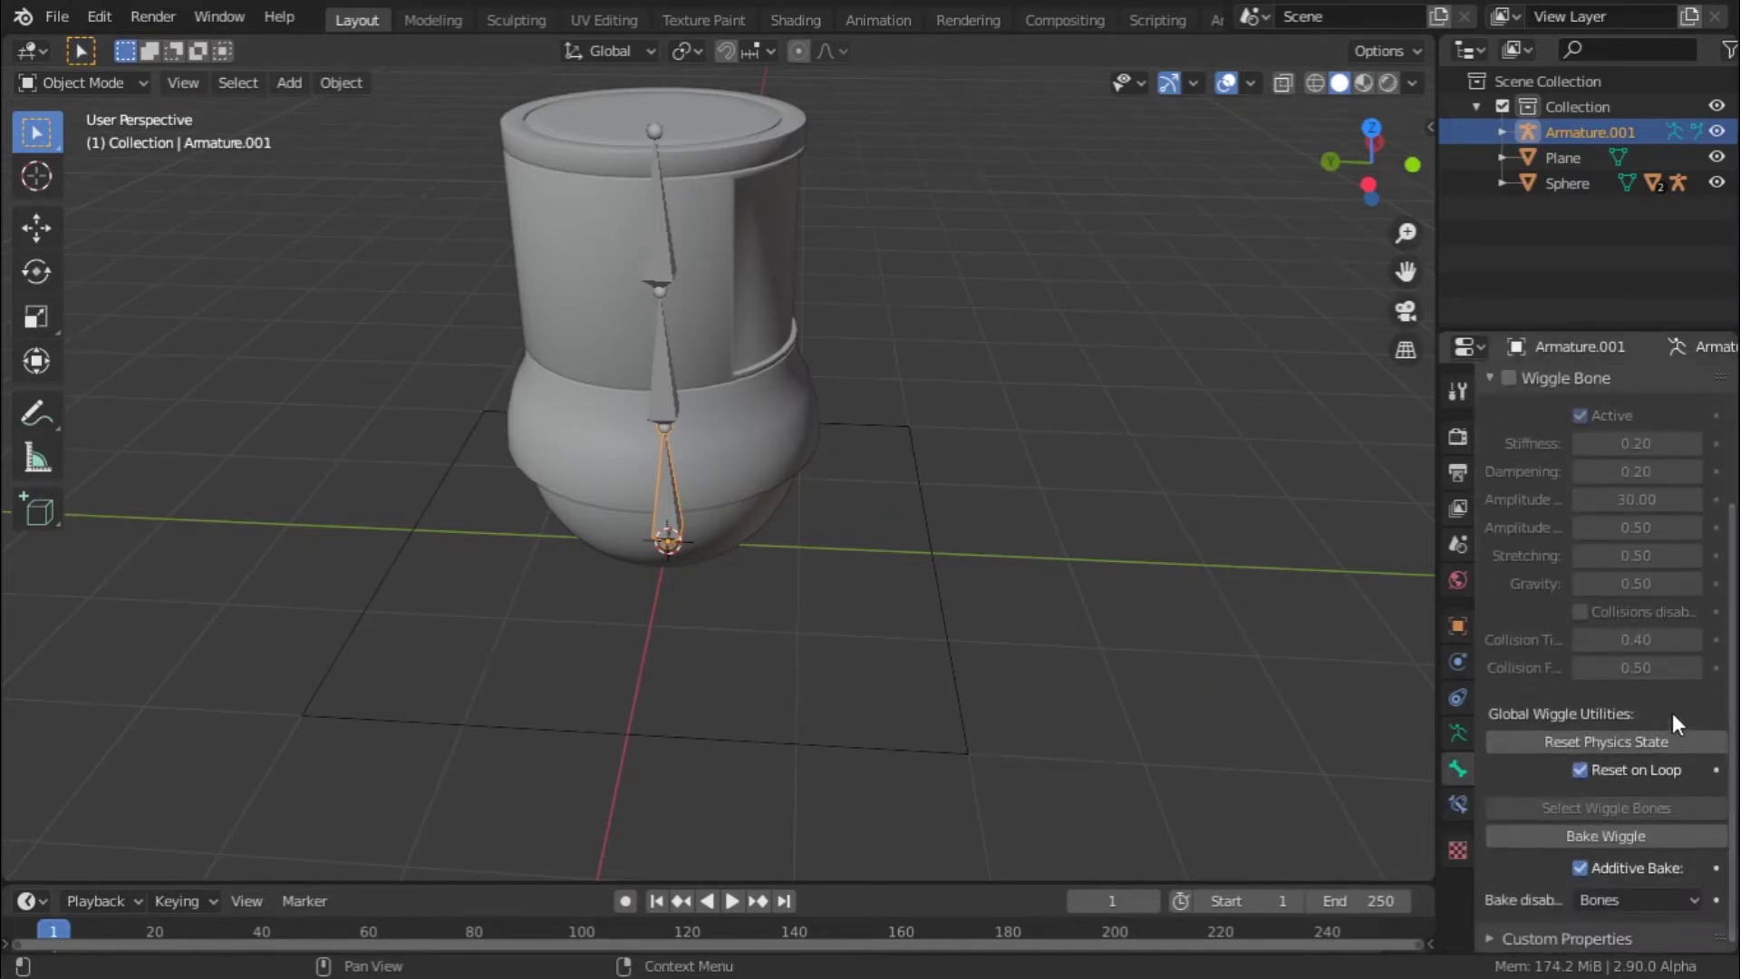
scroll(1671, 714, "up", 5)
left_click(1484, 548)
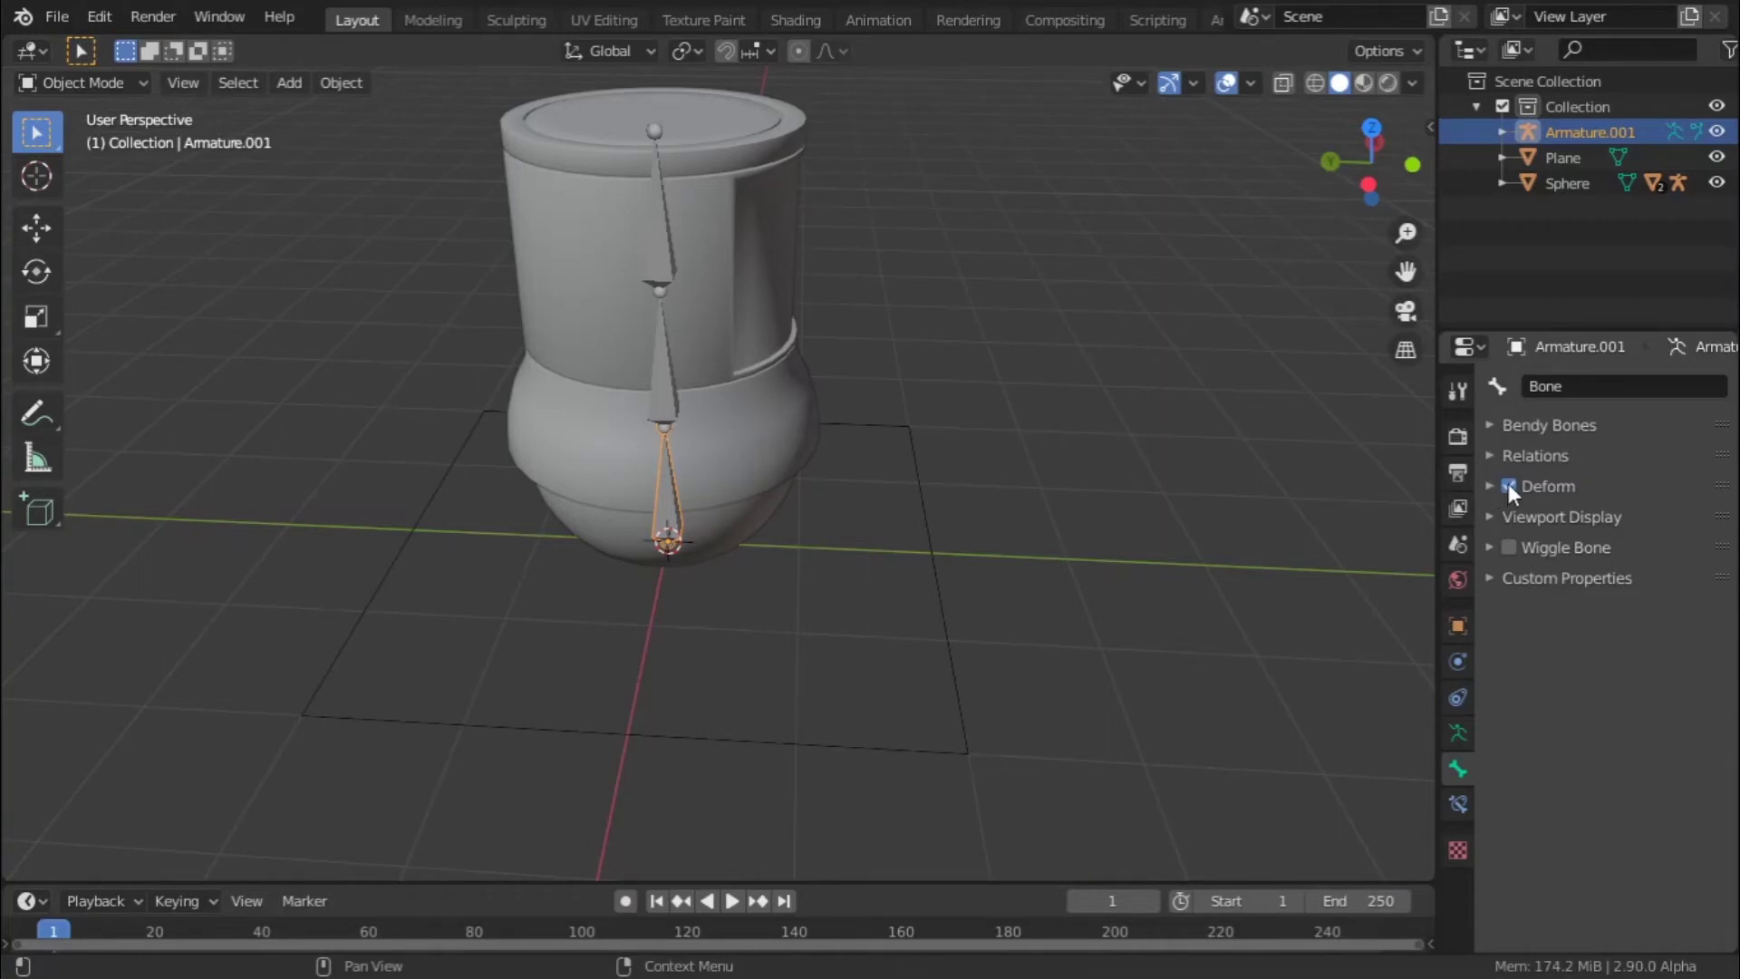
left_click(1496, 429)
left_click(1496, 430)
left_click(1505, 448)
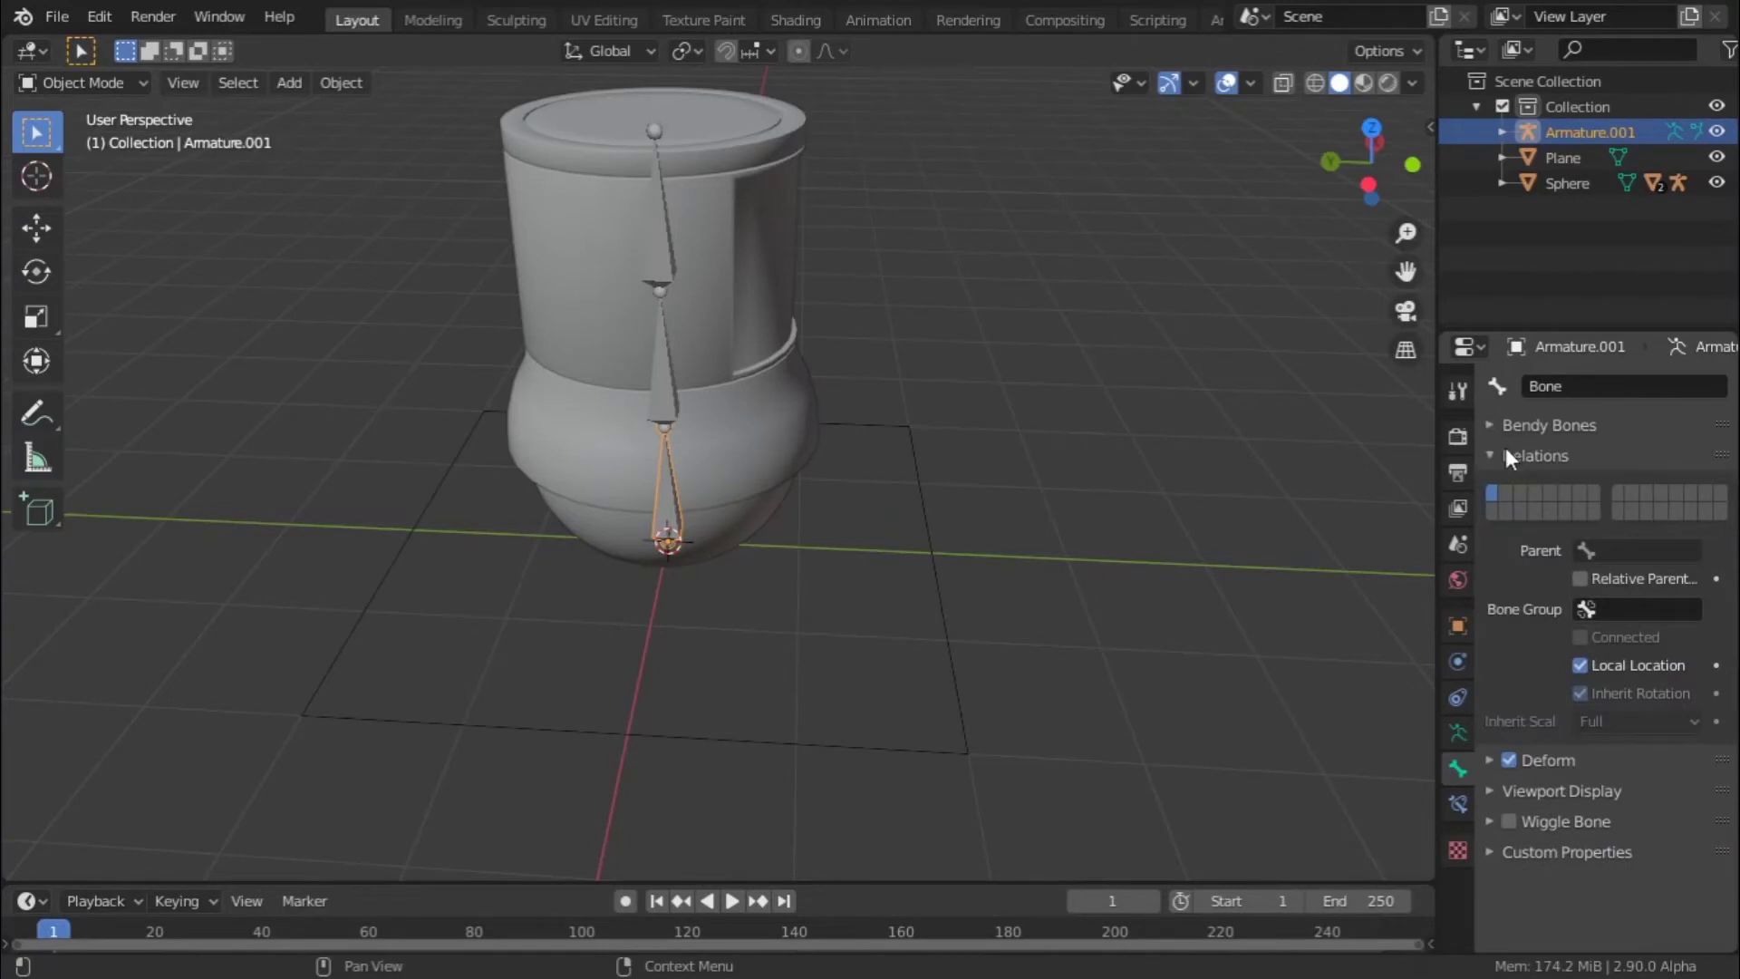
left_click(1507, 454)
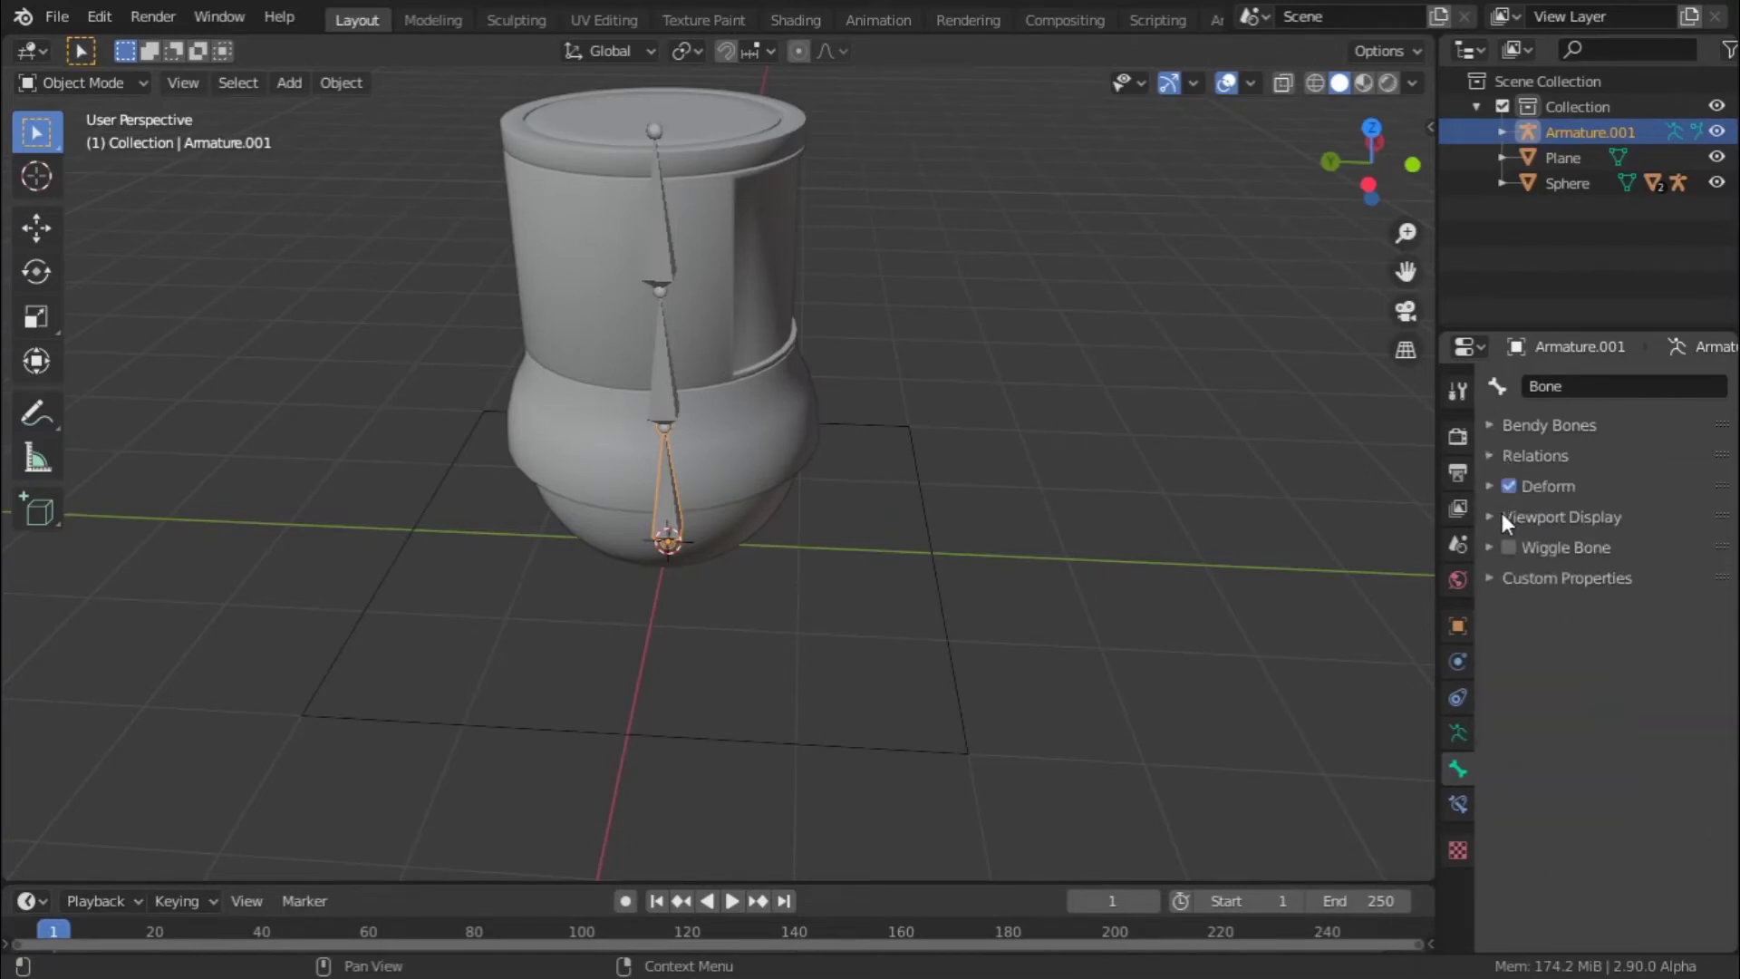
left_click(1458, 734)
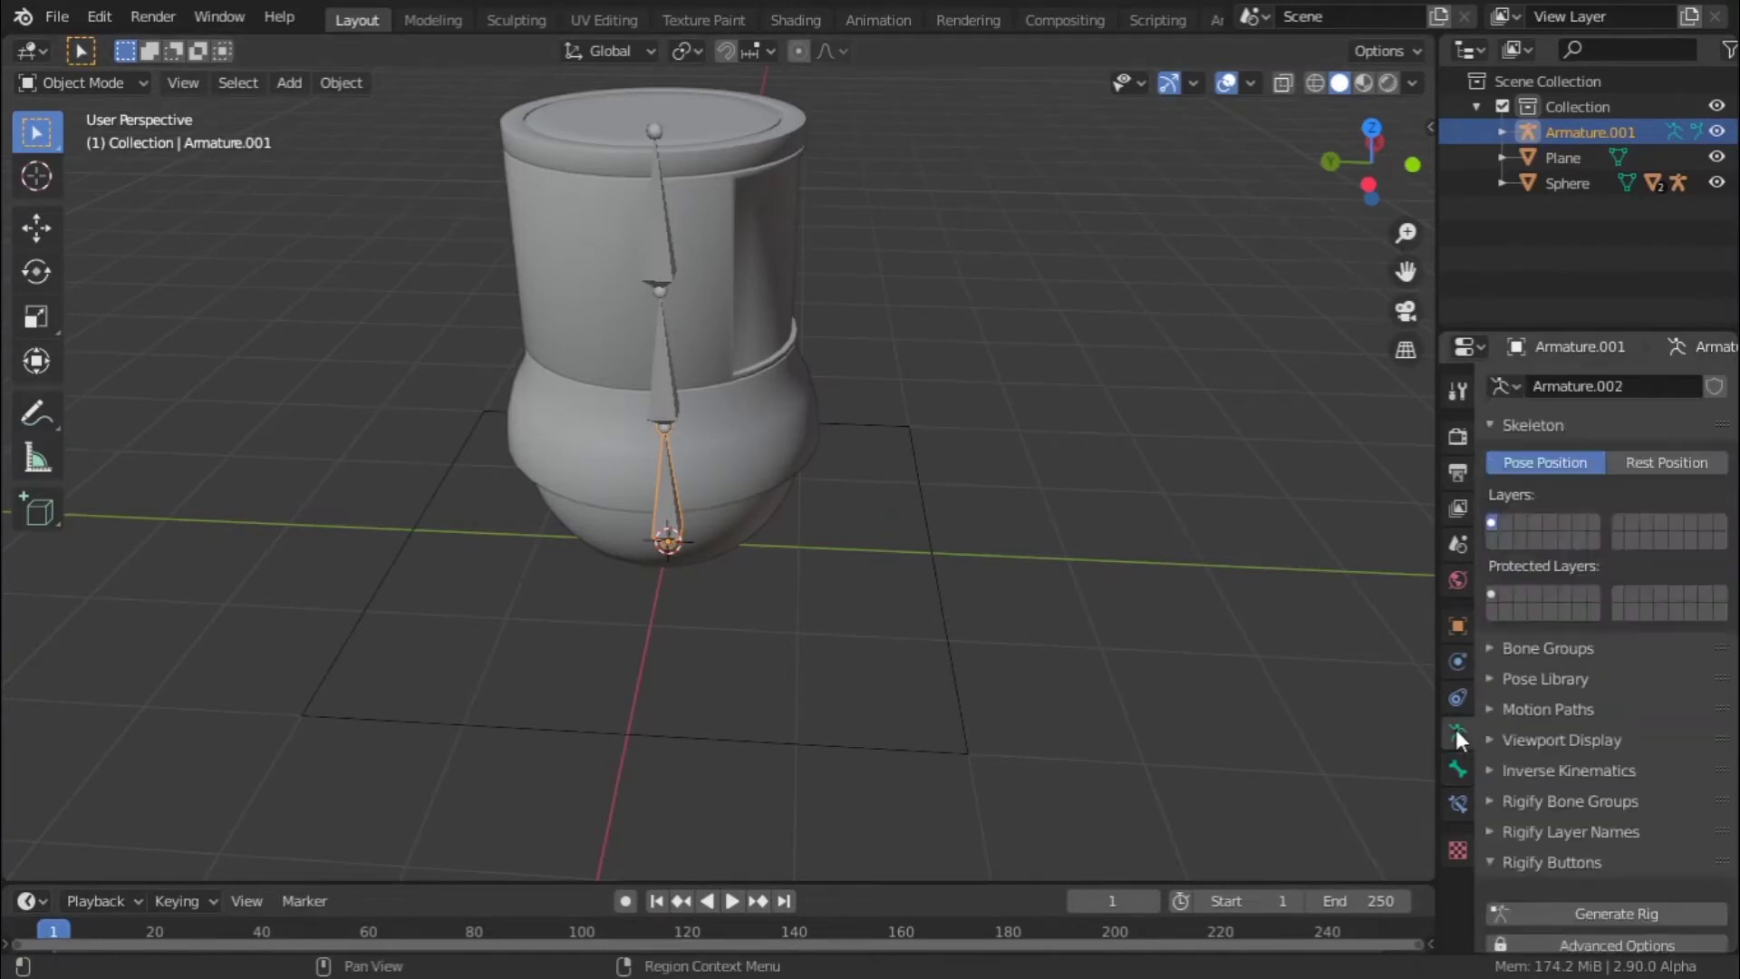
left_click(1459, 766)
left_click(1456, 800)
left_click(1457, 767)
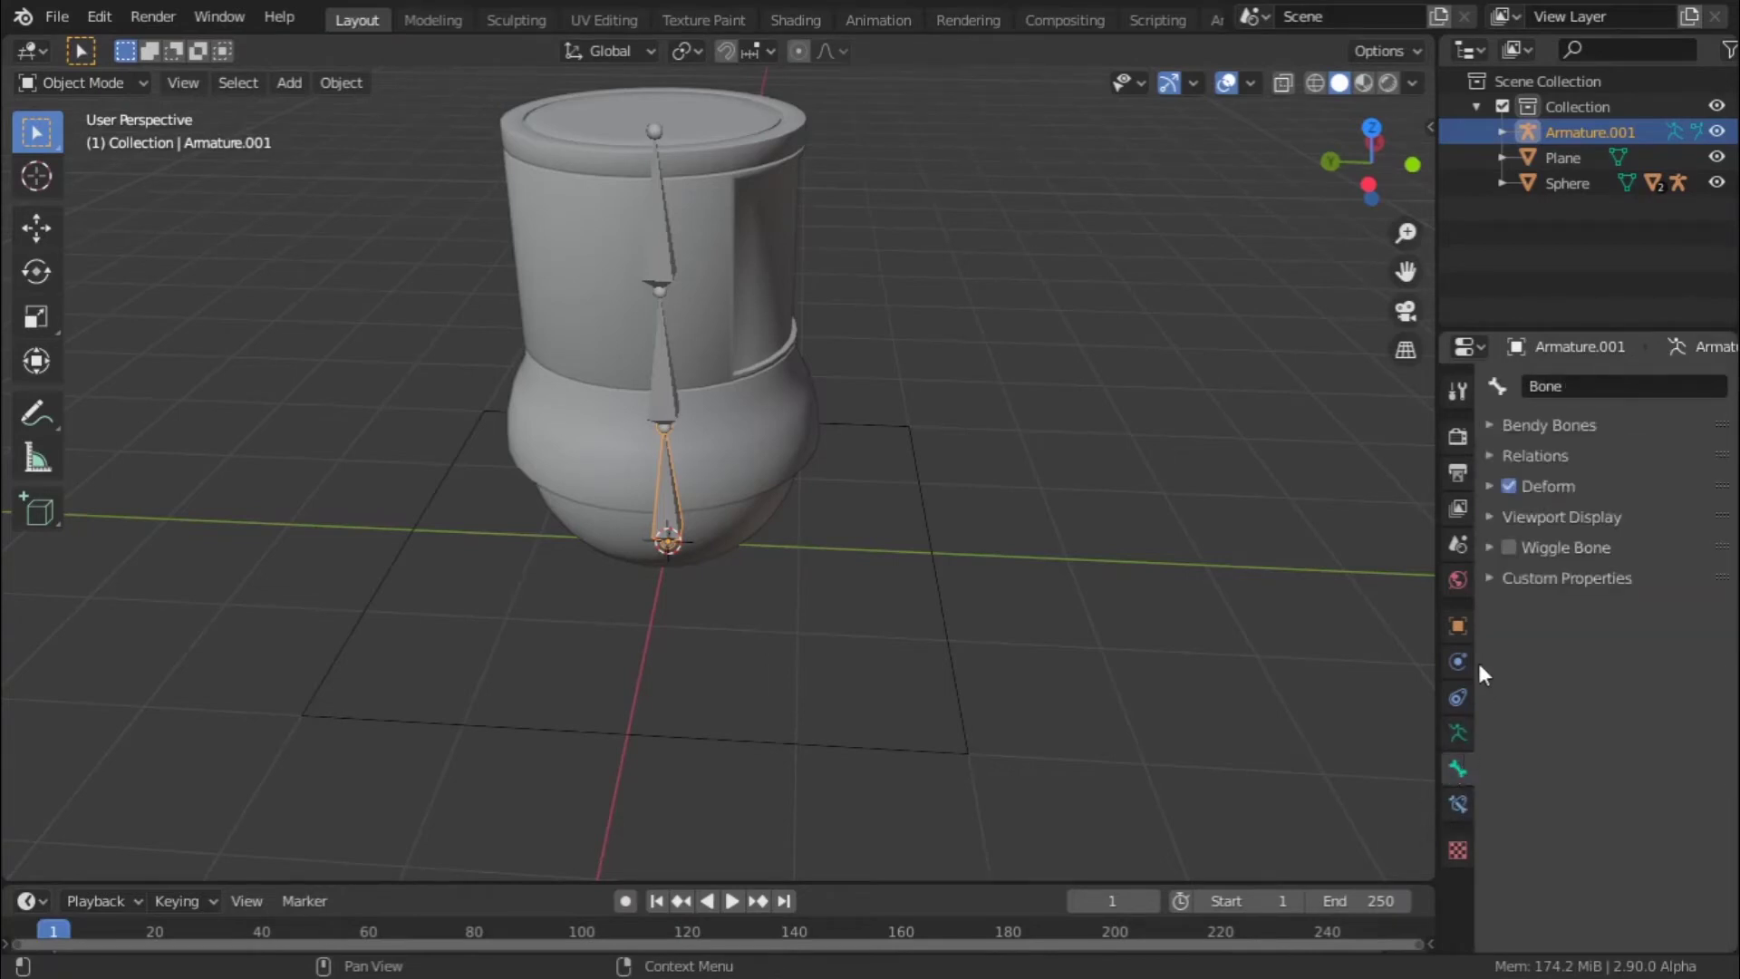
- Set the Plane as the base bone's custom shape object in its viewport display settings and widen the properties area
left_click(1548, 520)
left_click(1543, 594)
left_click(1543, 595)
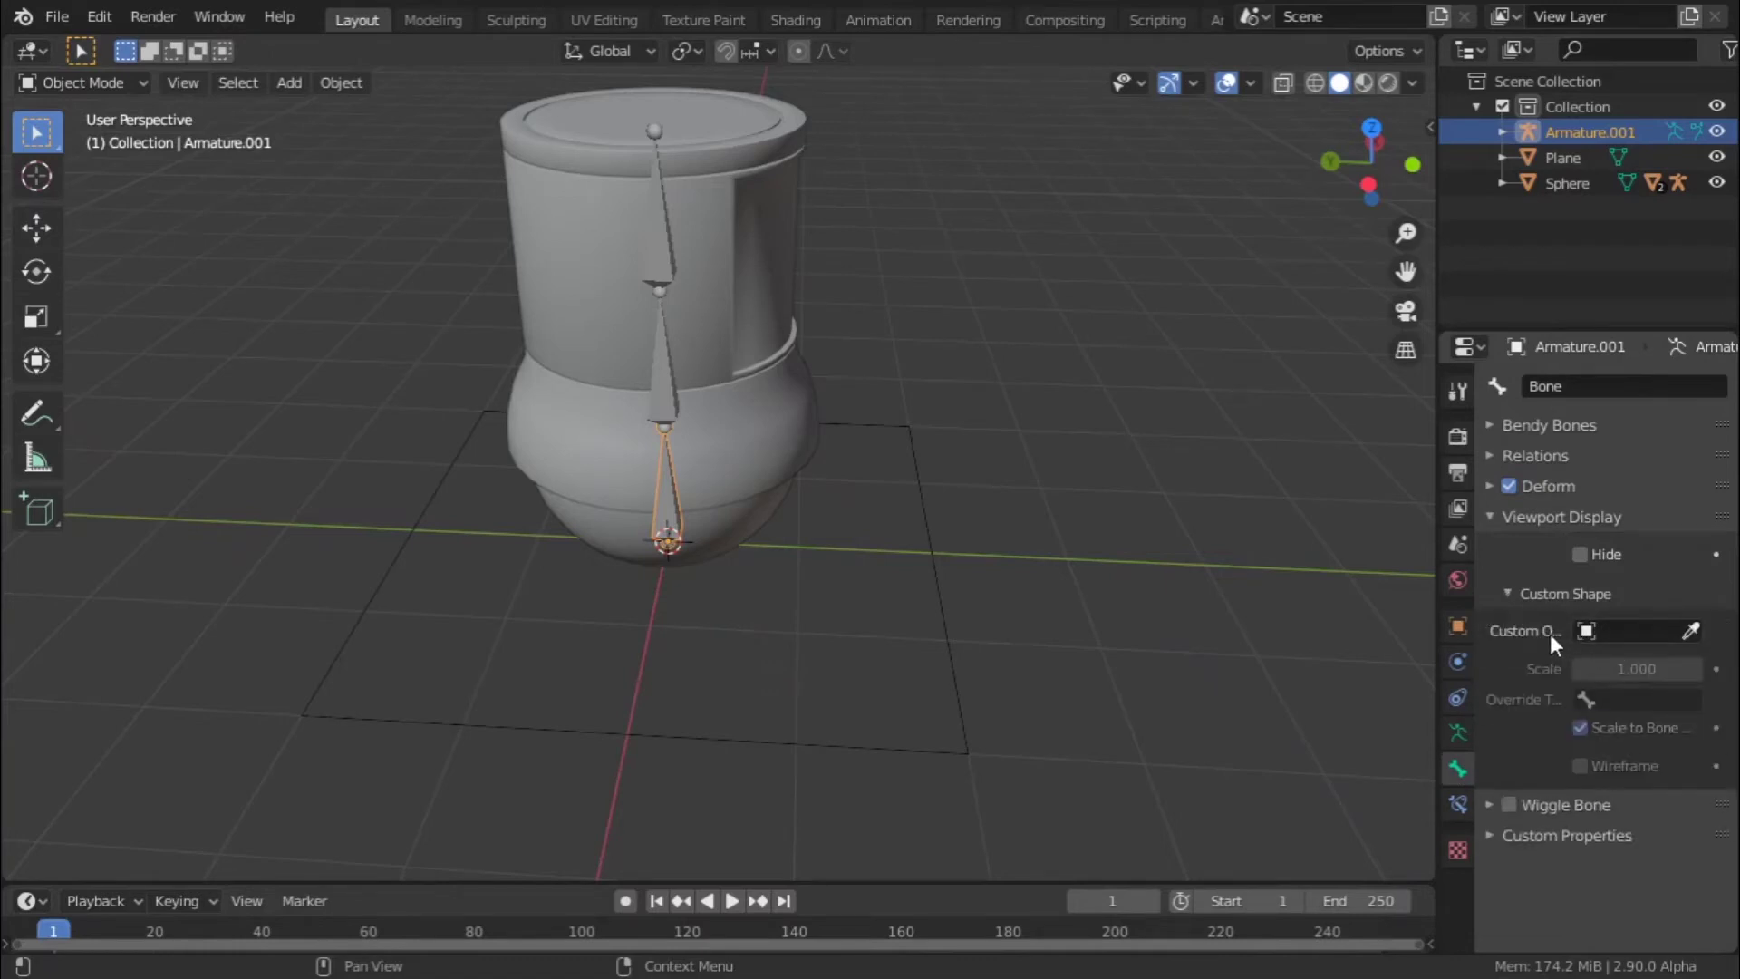
left_click(1691, 631)
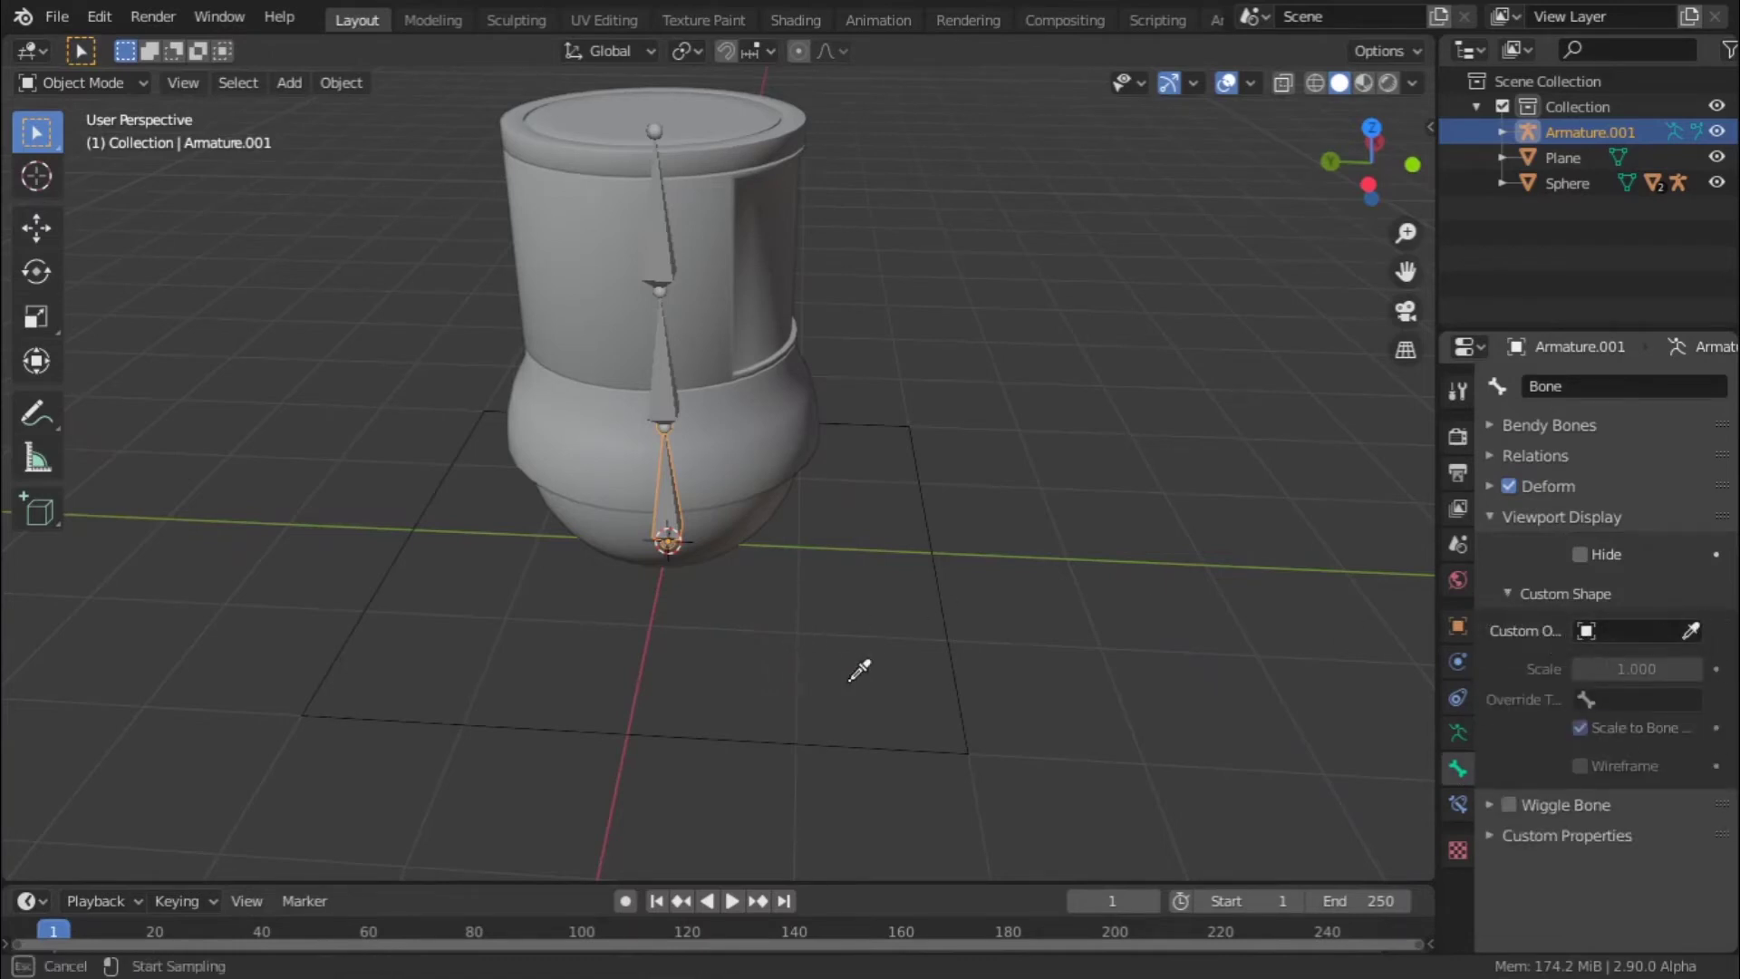
left_click(960, 663)
middle_click_drag(961, 666, 825, 568)
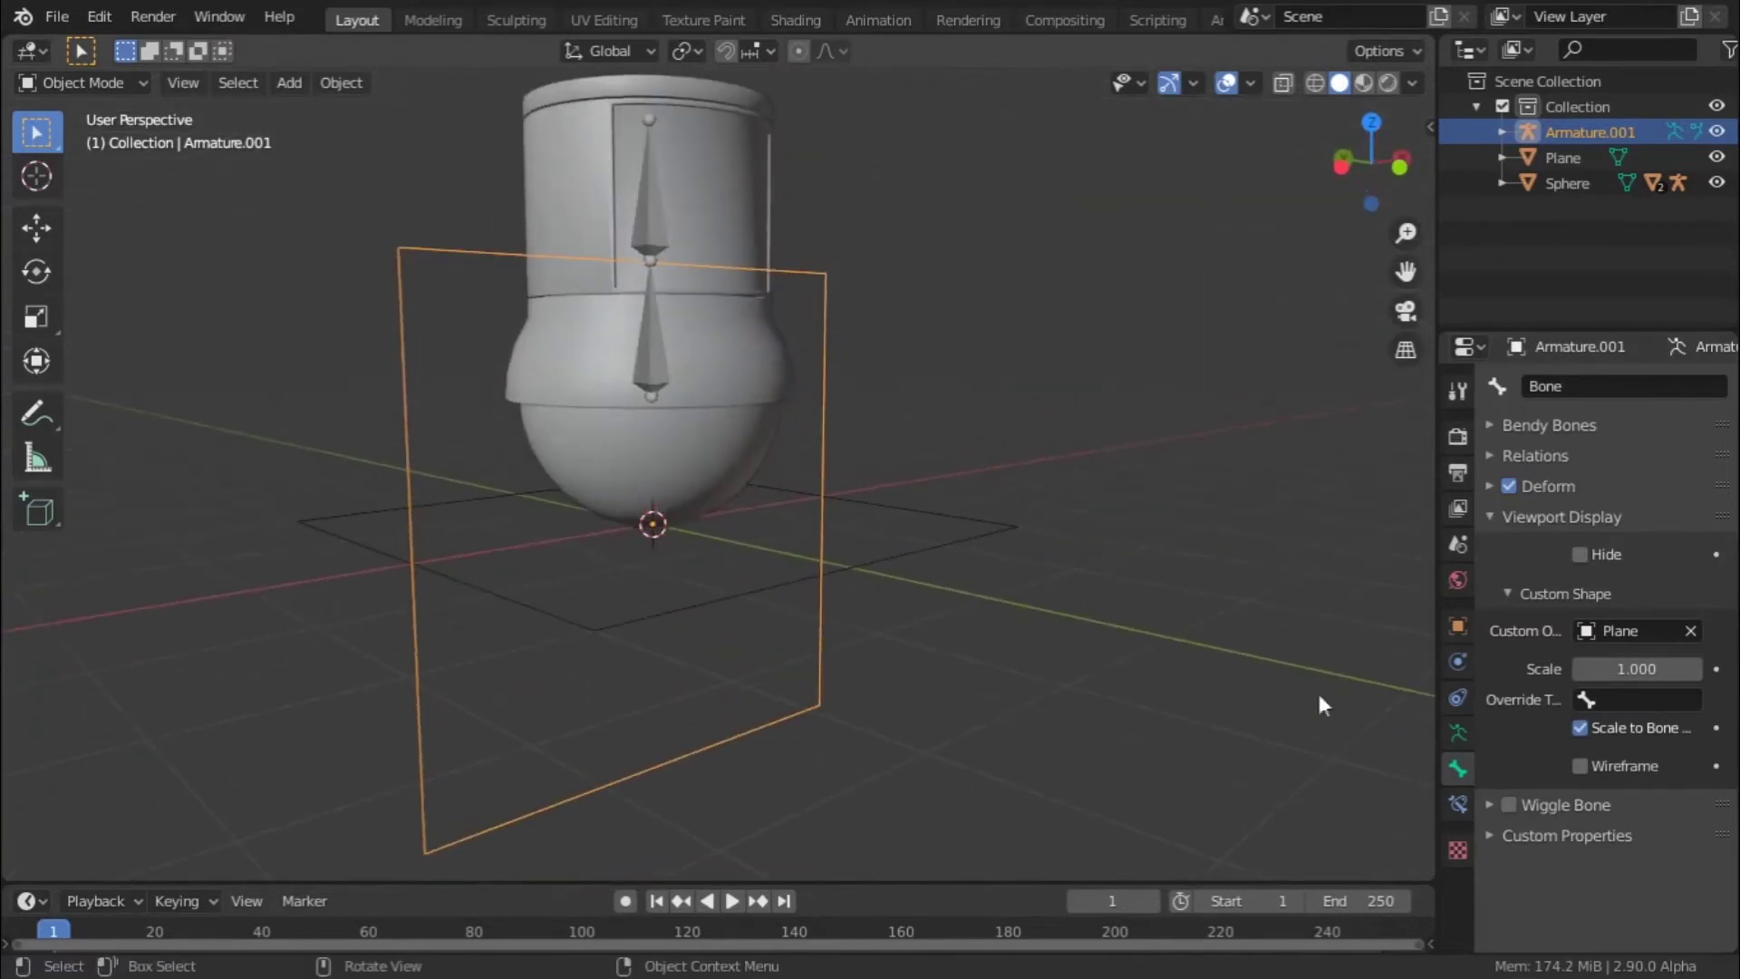
left_click_drag(1435, 597, 1284, 627)
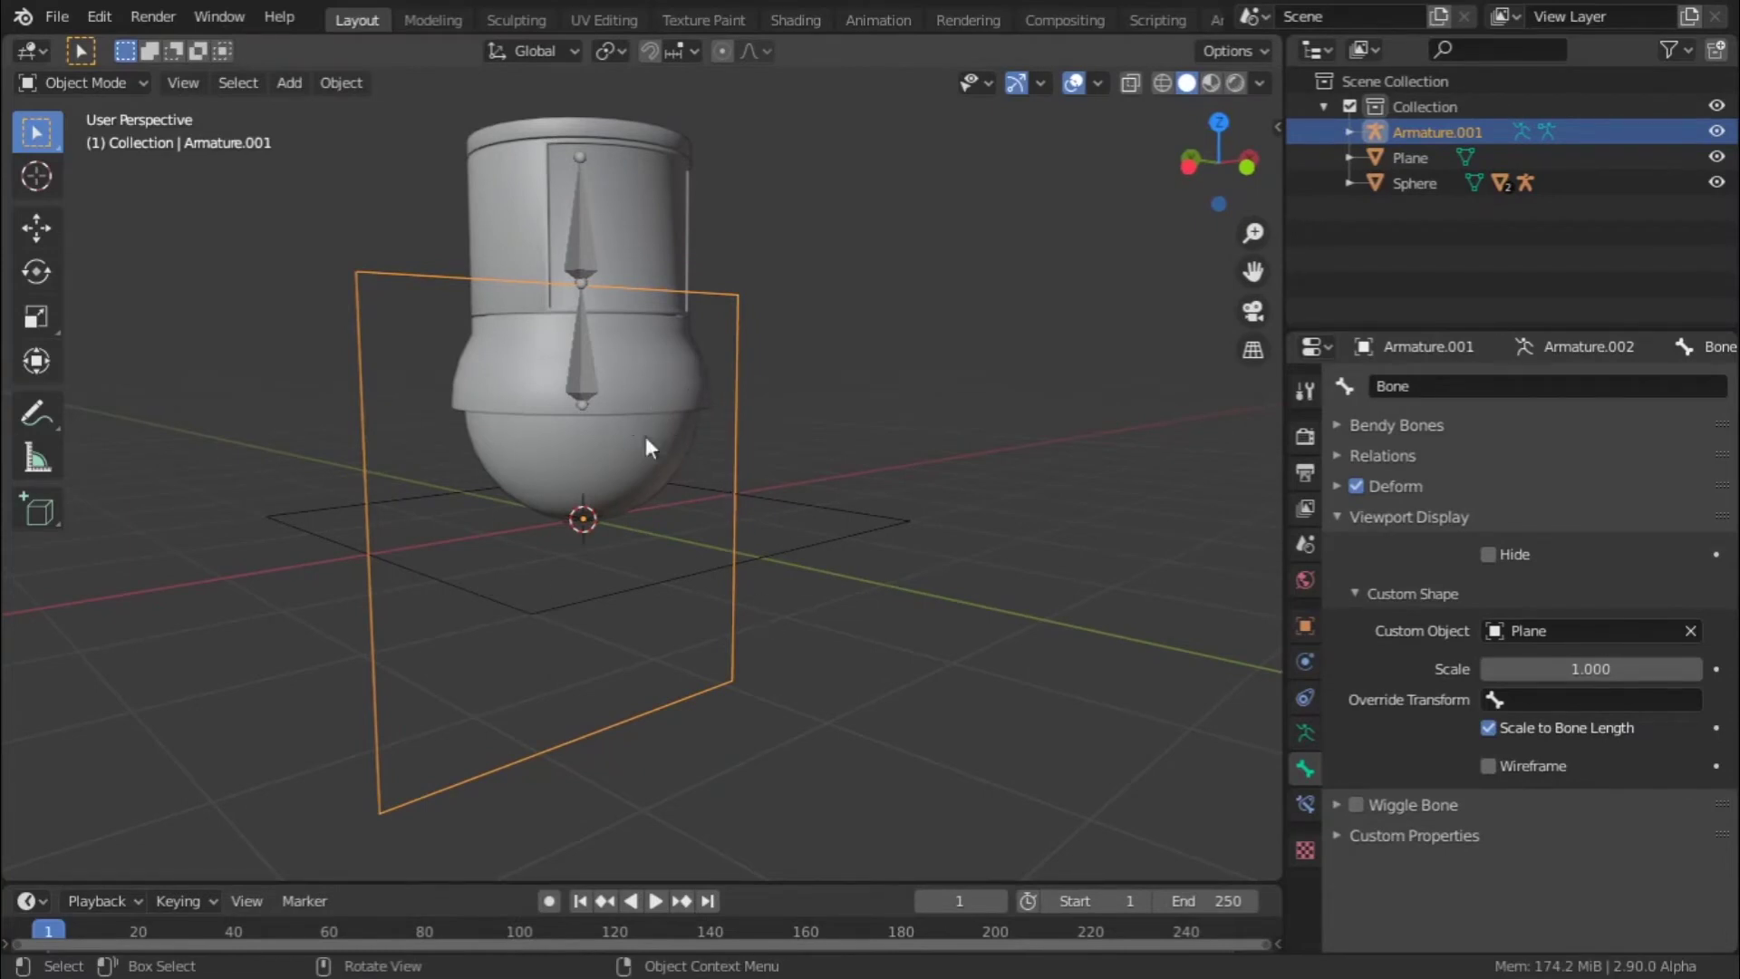
- Rotate the plane's entire mesh 90 degrees about the X axis in Edit Mode and return to Object Mode
middle_click_drag(637, 423, 786, 518)
left_click(805, 464)
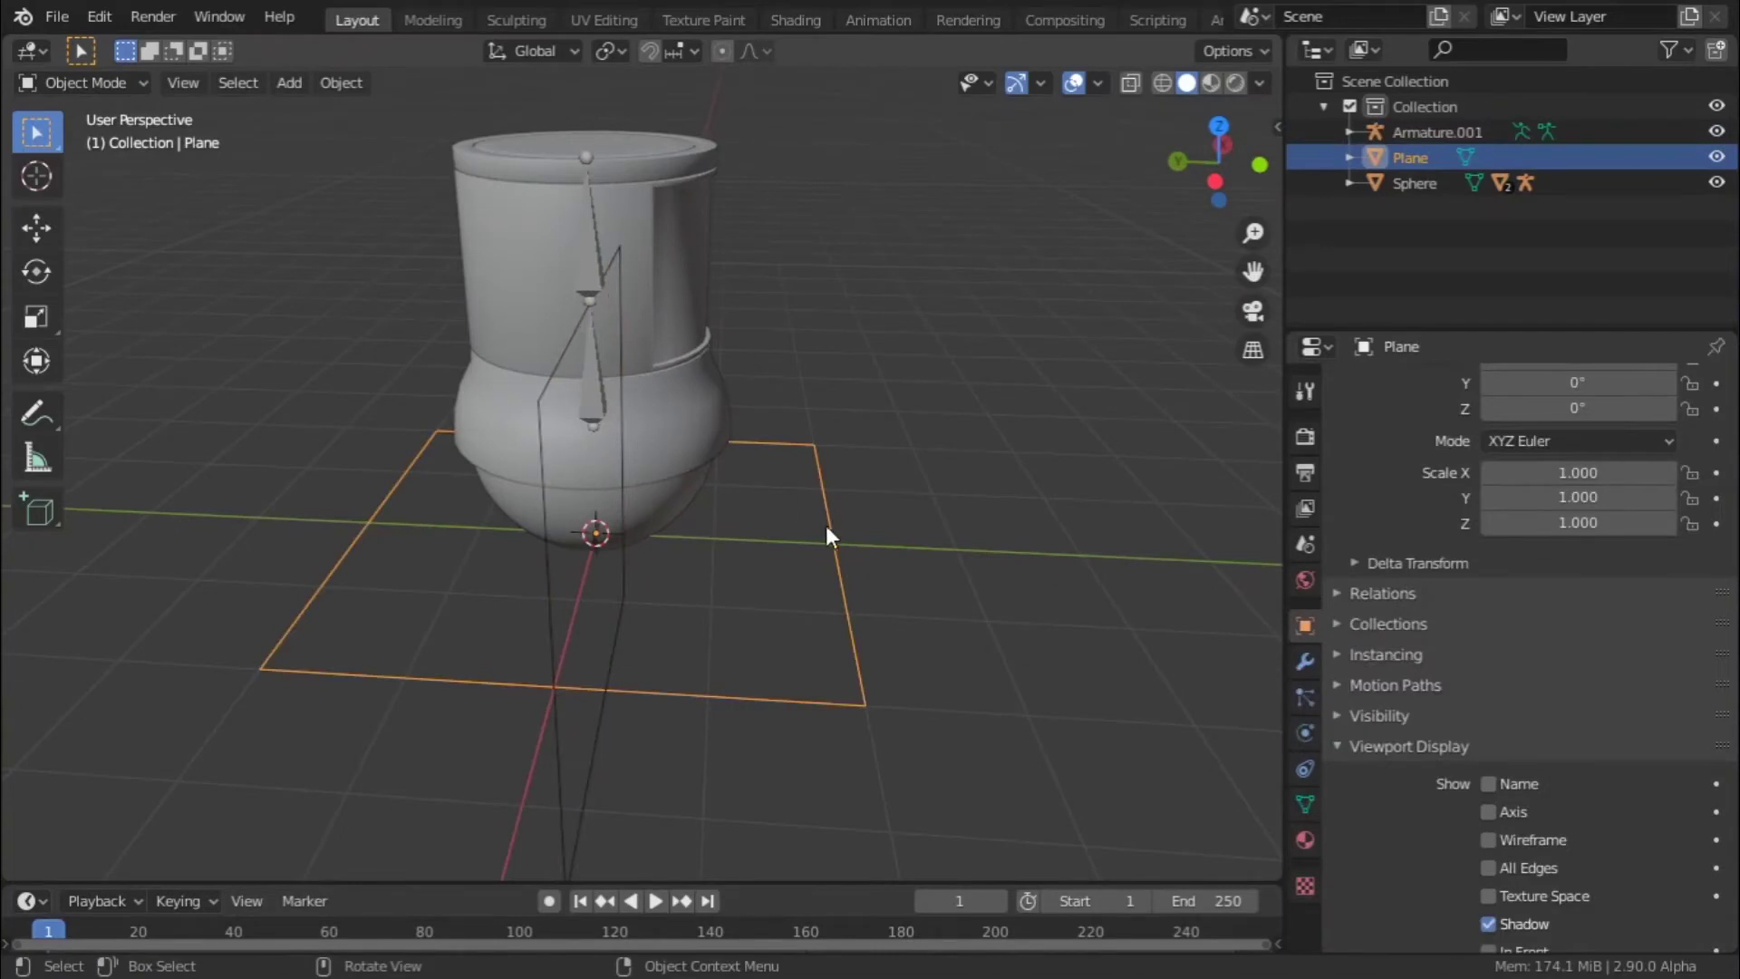
key("r")
key("Escape")
key("Tab")
key("a")
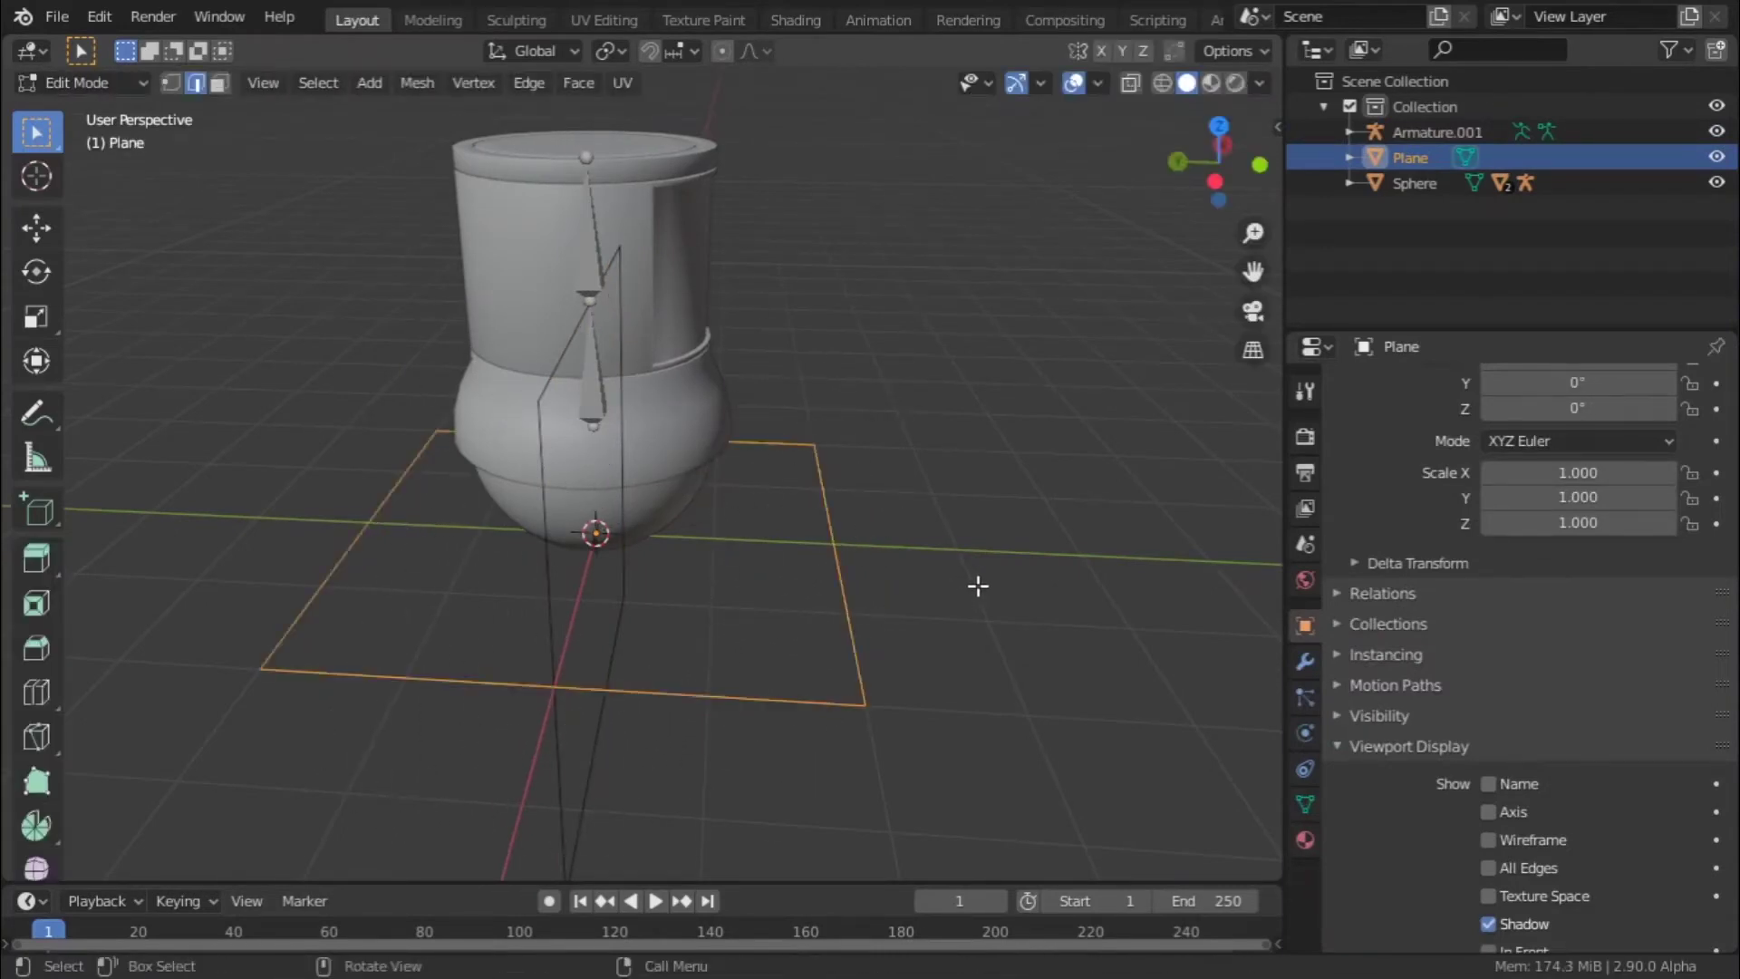
key("r")
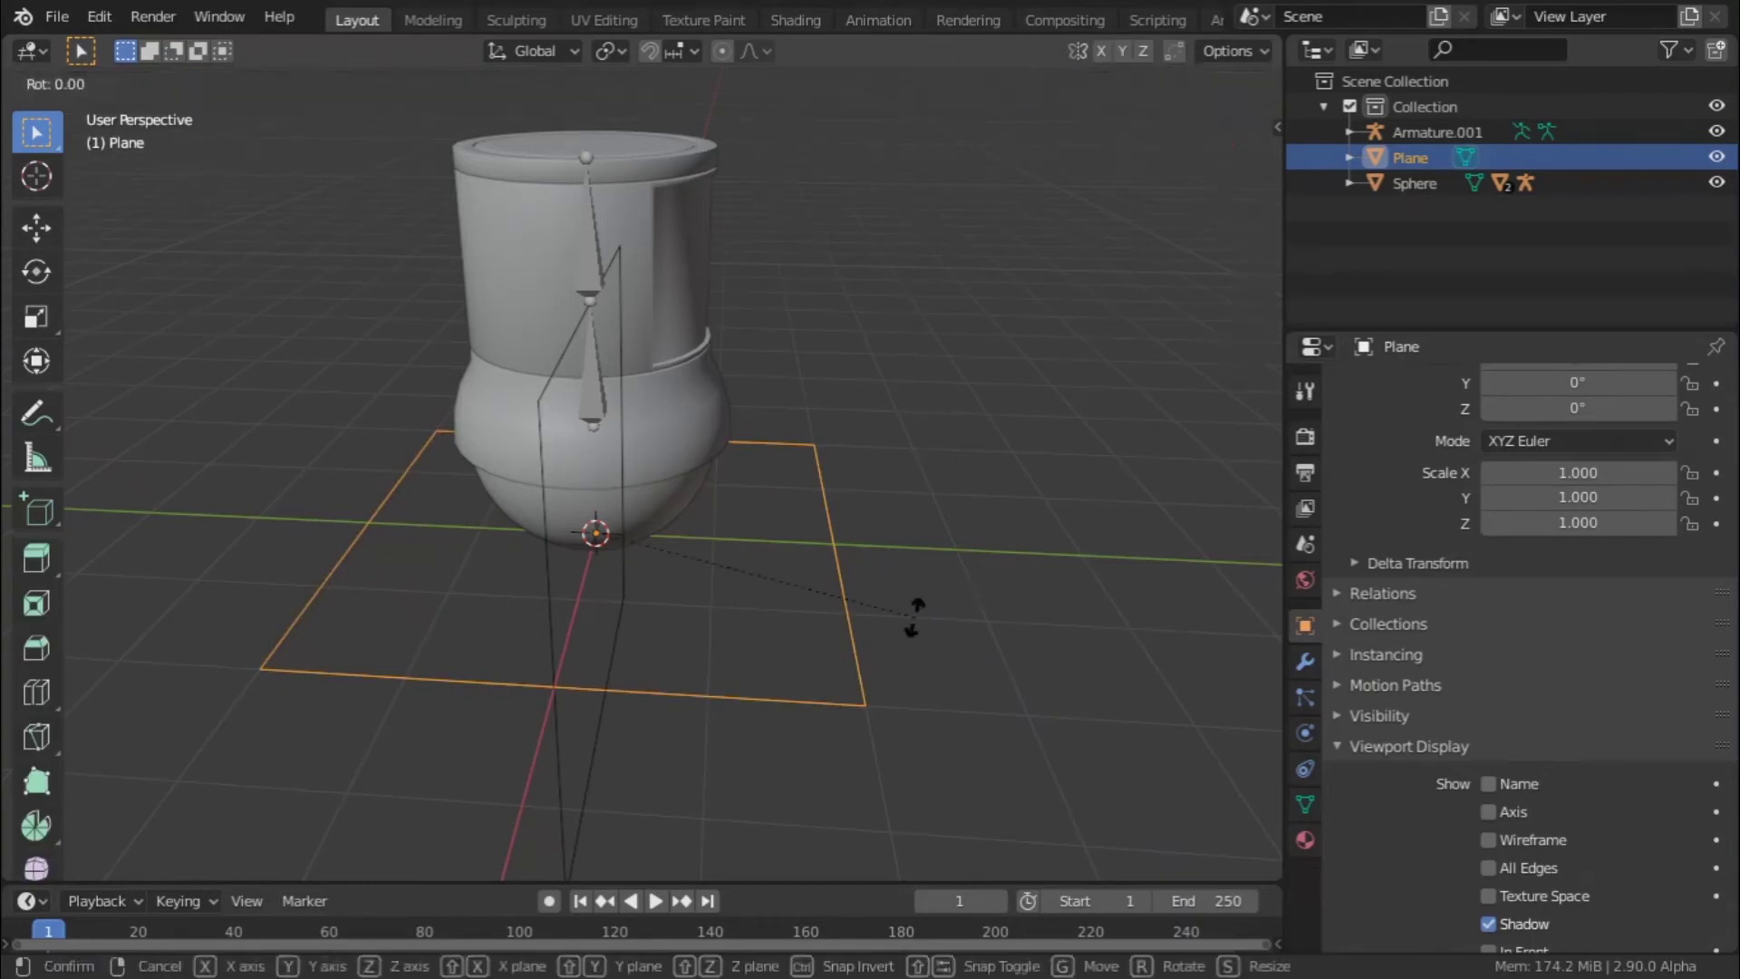
type("x")
type("9")
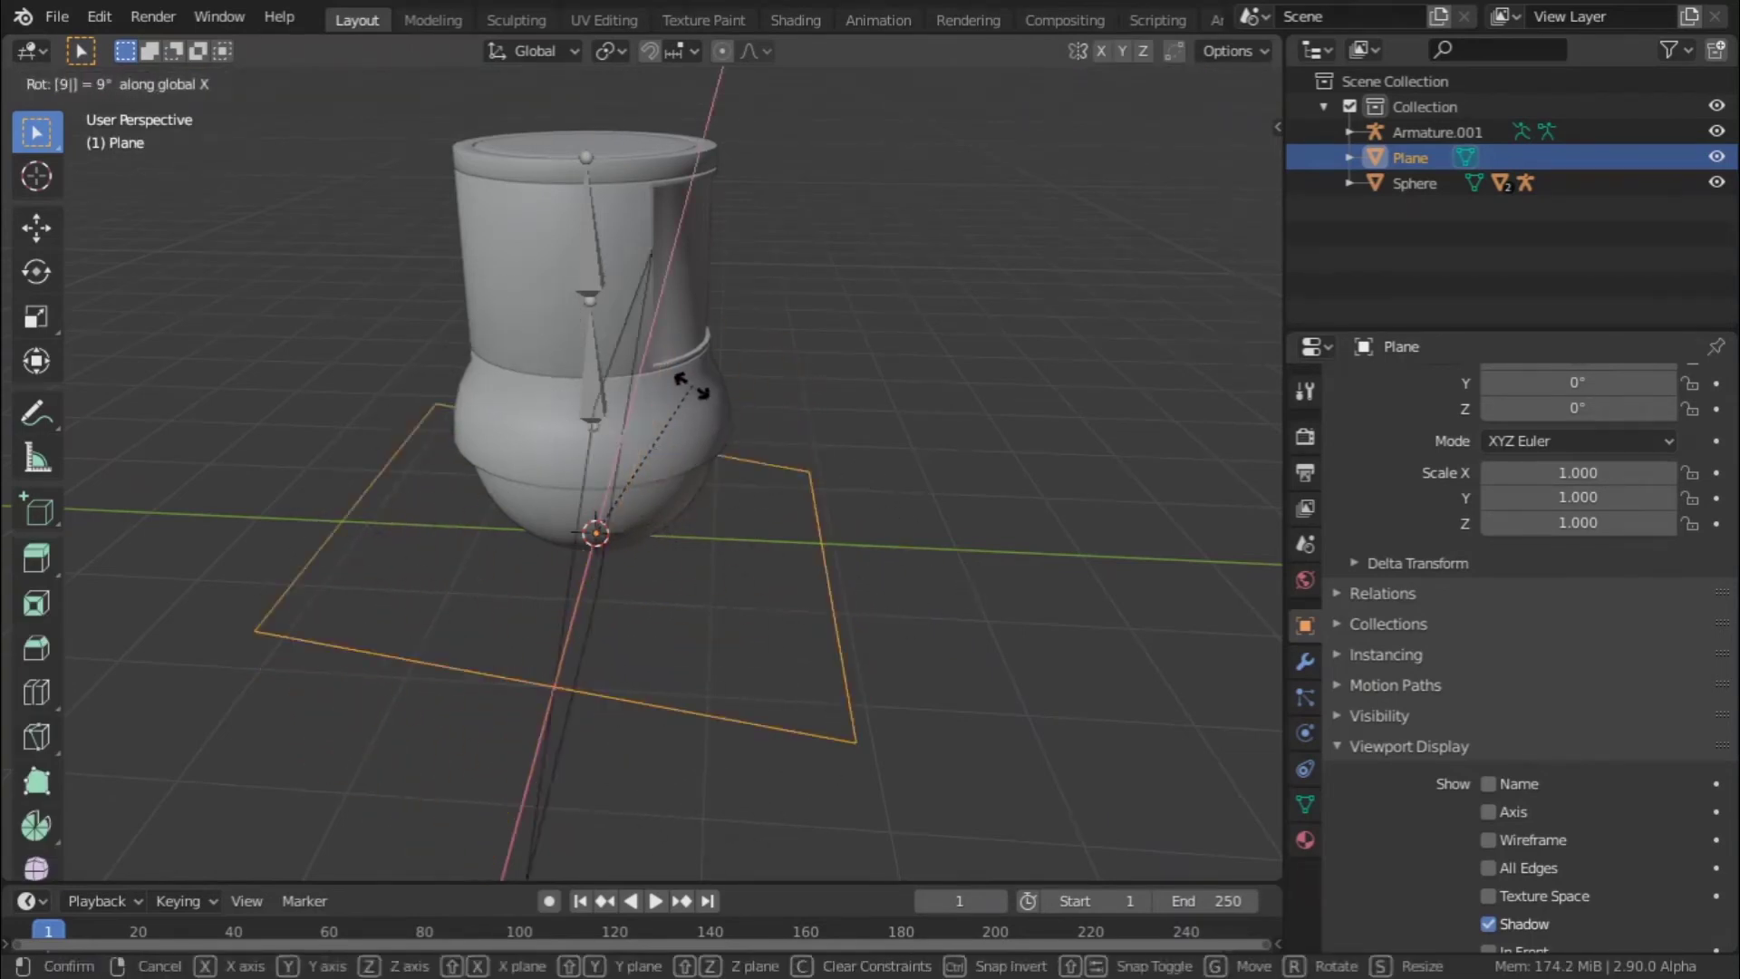
key("Return")
key("Tab")
key("Tab")
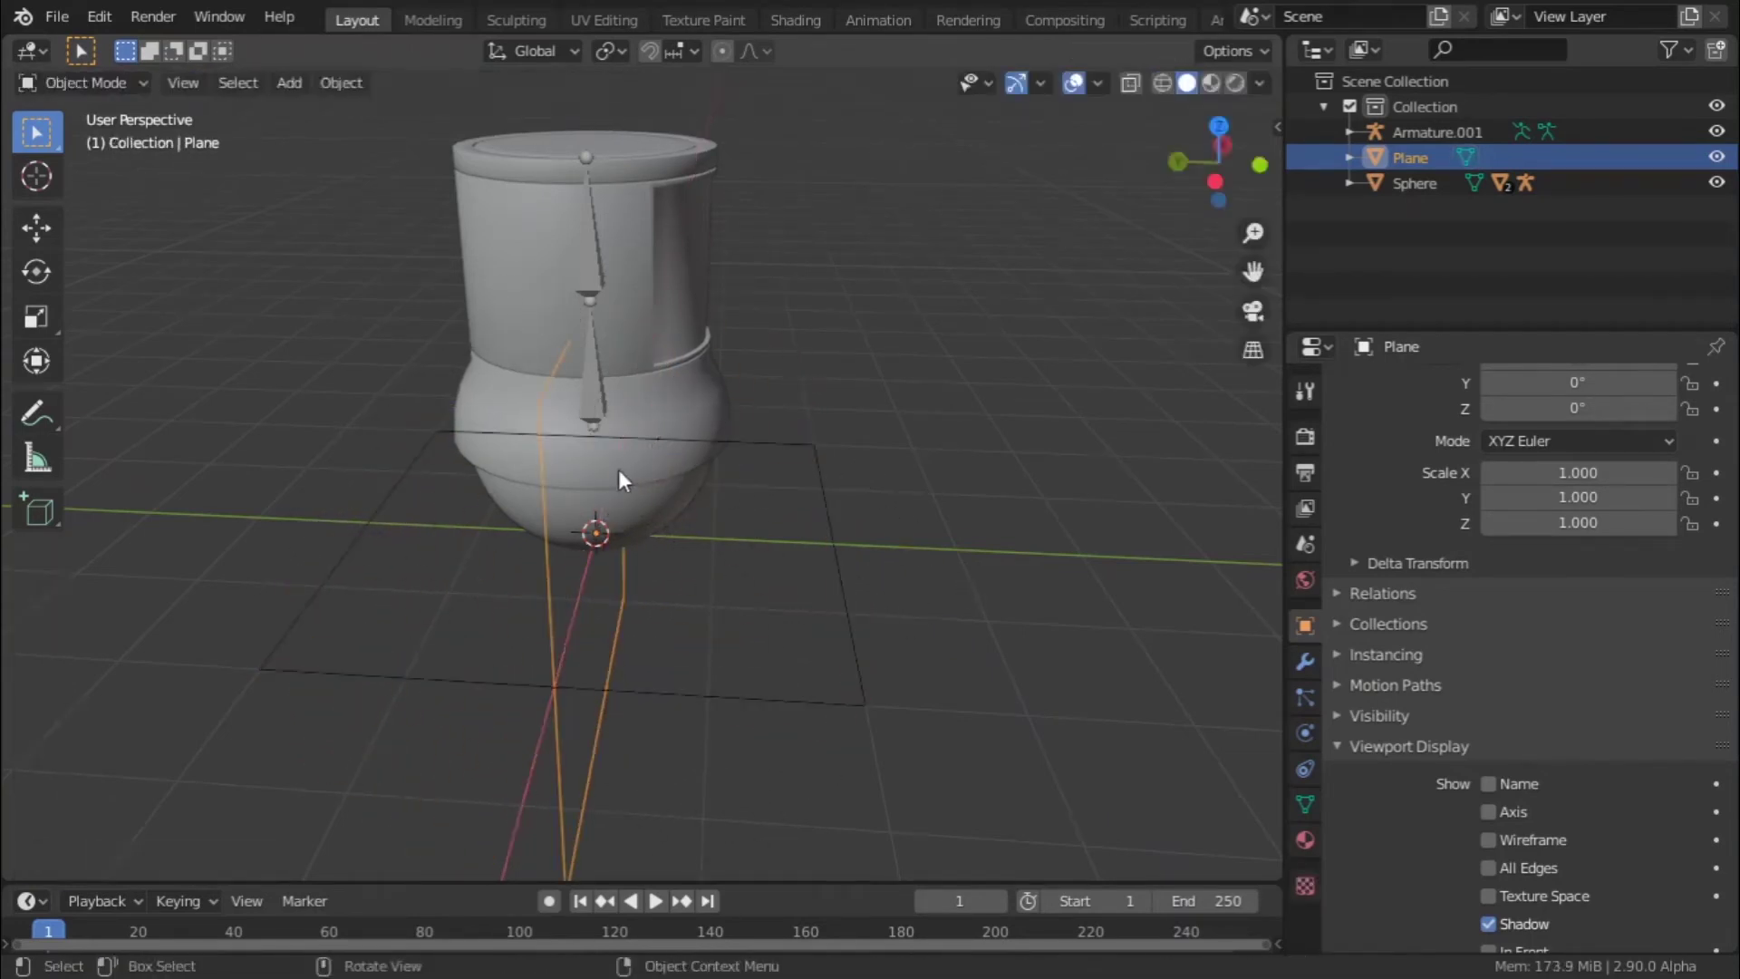
- Rotate the plane object 90 degrees about the X axis and hide it in the viewport
key("r")
key("x")
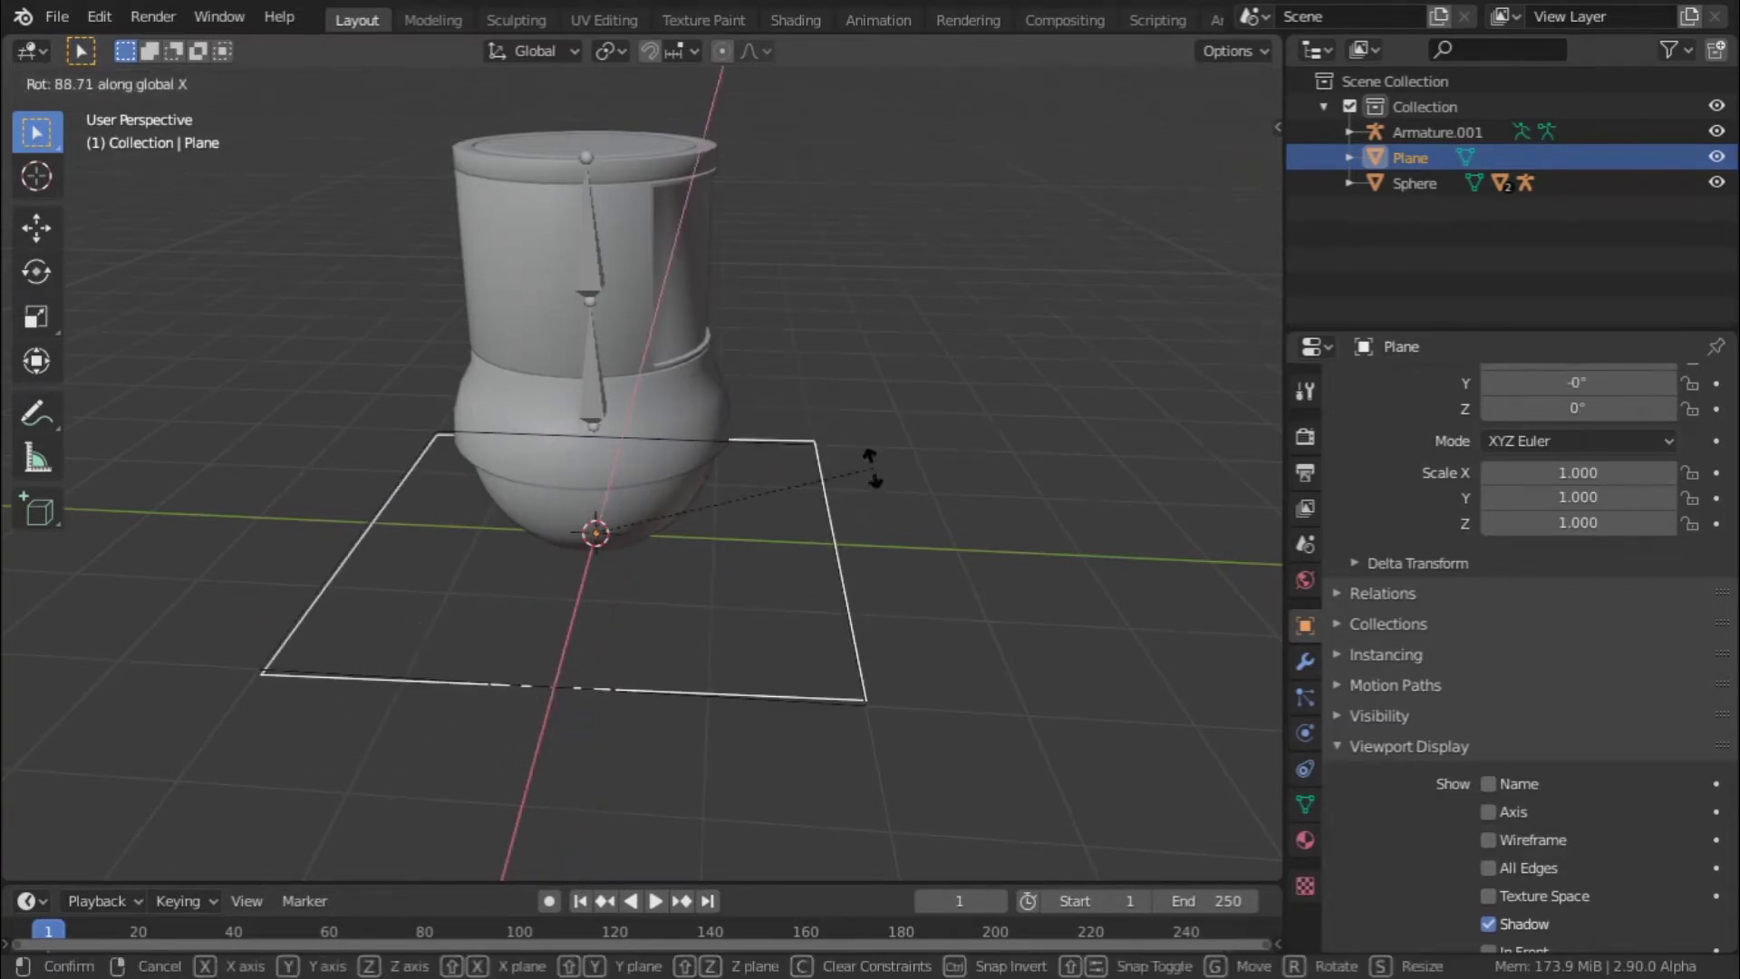
type("90")
key("Return")
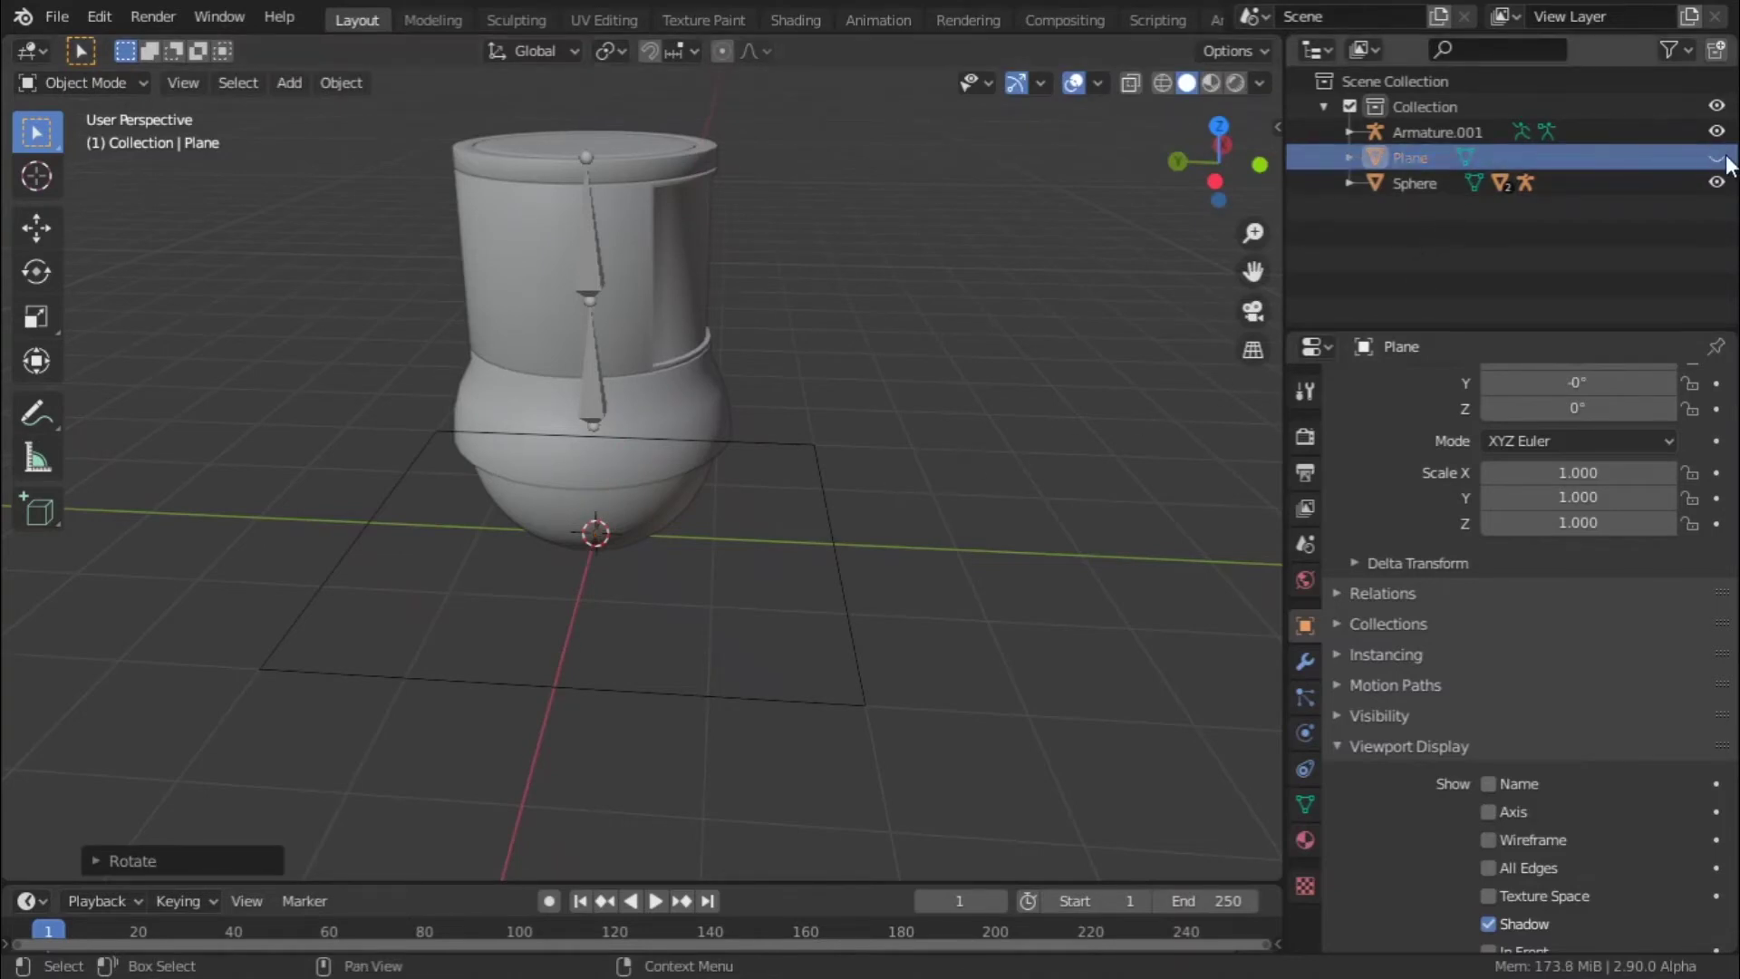
- Select the square base control, test it with a cancelled move, and keep the viewport in solid shading
left_click(849, 619)
key("g")
key("Escape")
scroll(646, 569, "up", 4)
key("z")
left_click(853, 587)
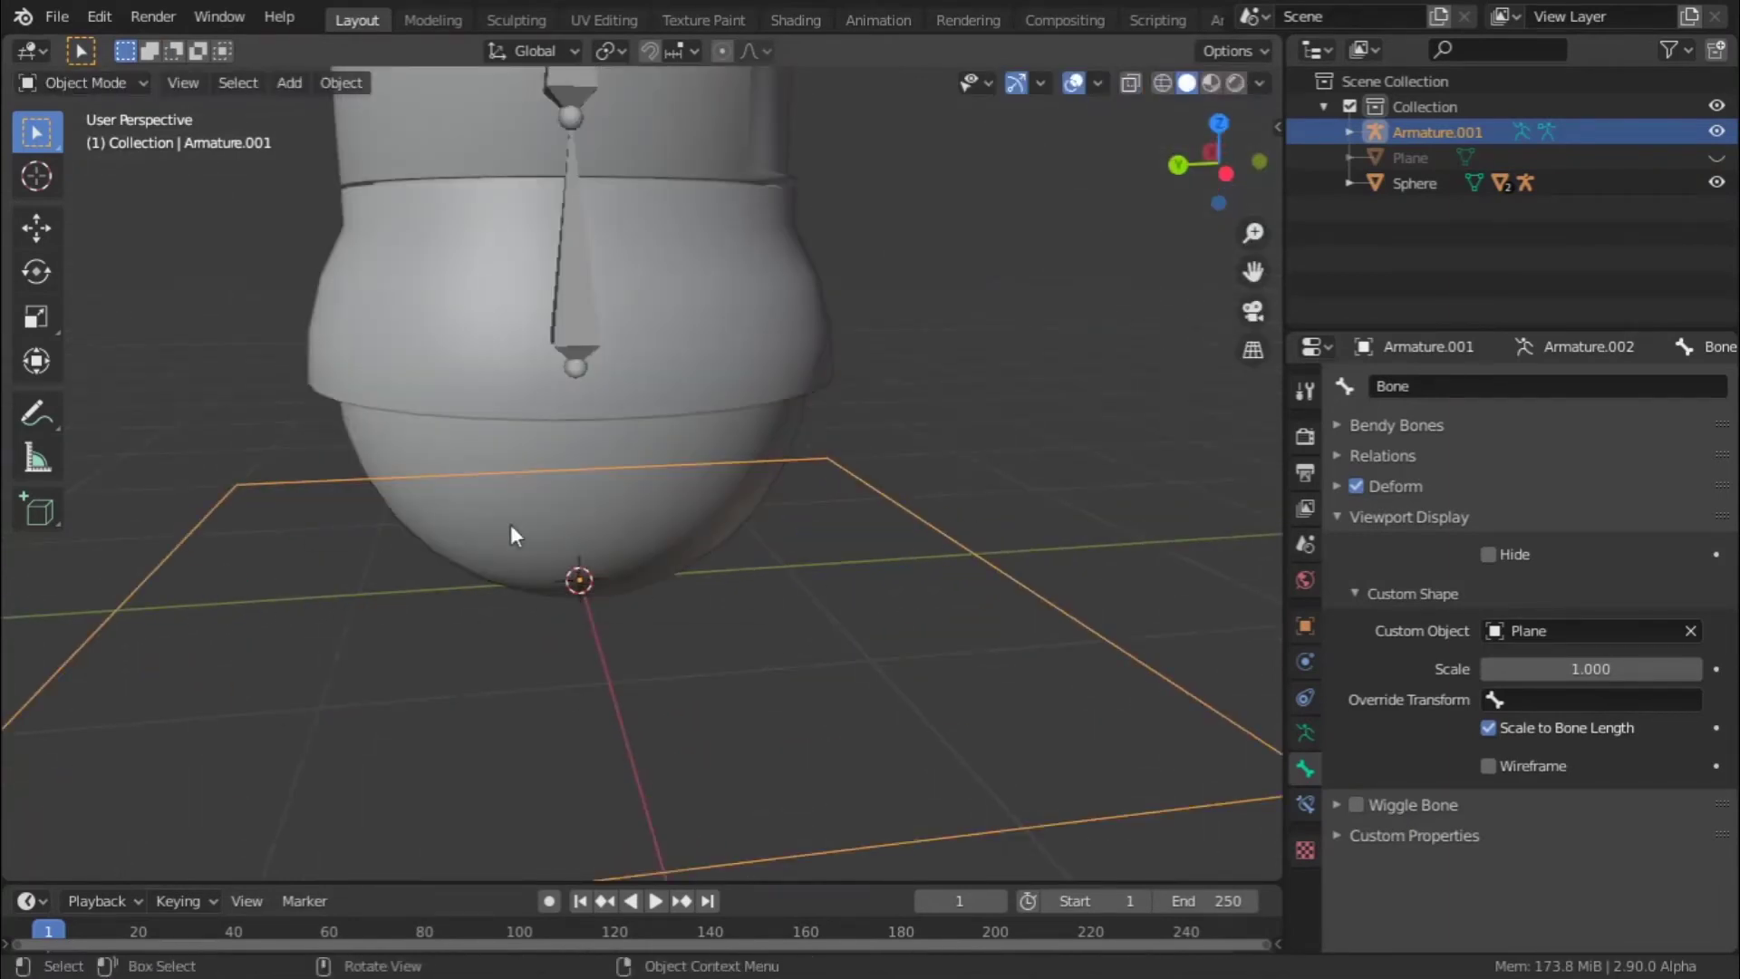
- Parent the sphere to the square base control with the Object option and test the link with a cancelled move
left_click(589, 542)
left_click(1070, 653)
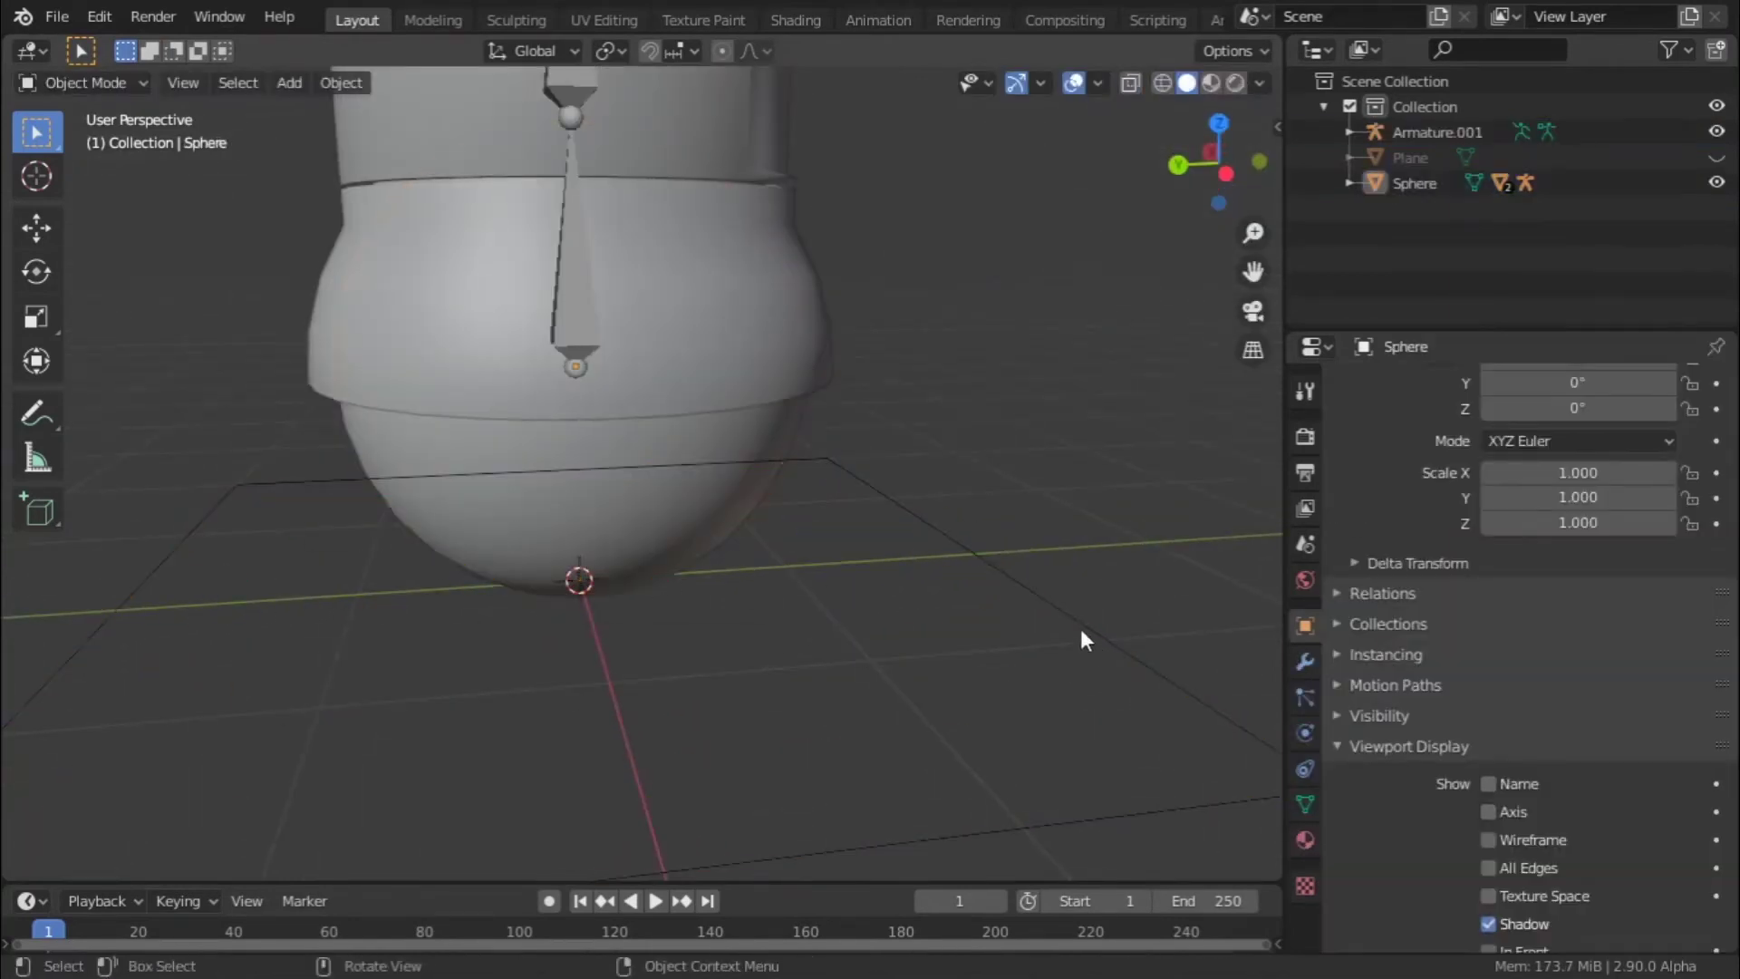
left_click(589, 501)
left_click(1042, 594, "shift")
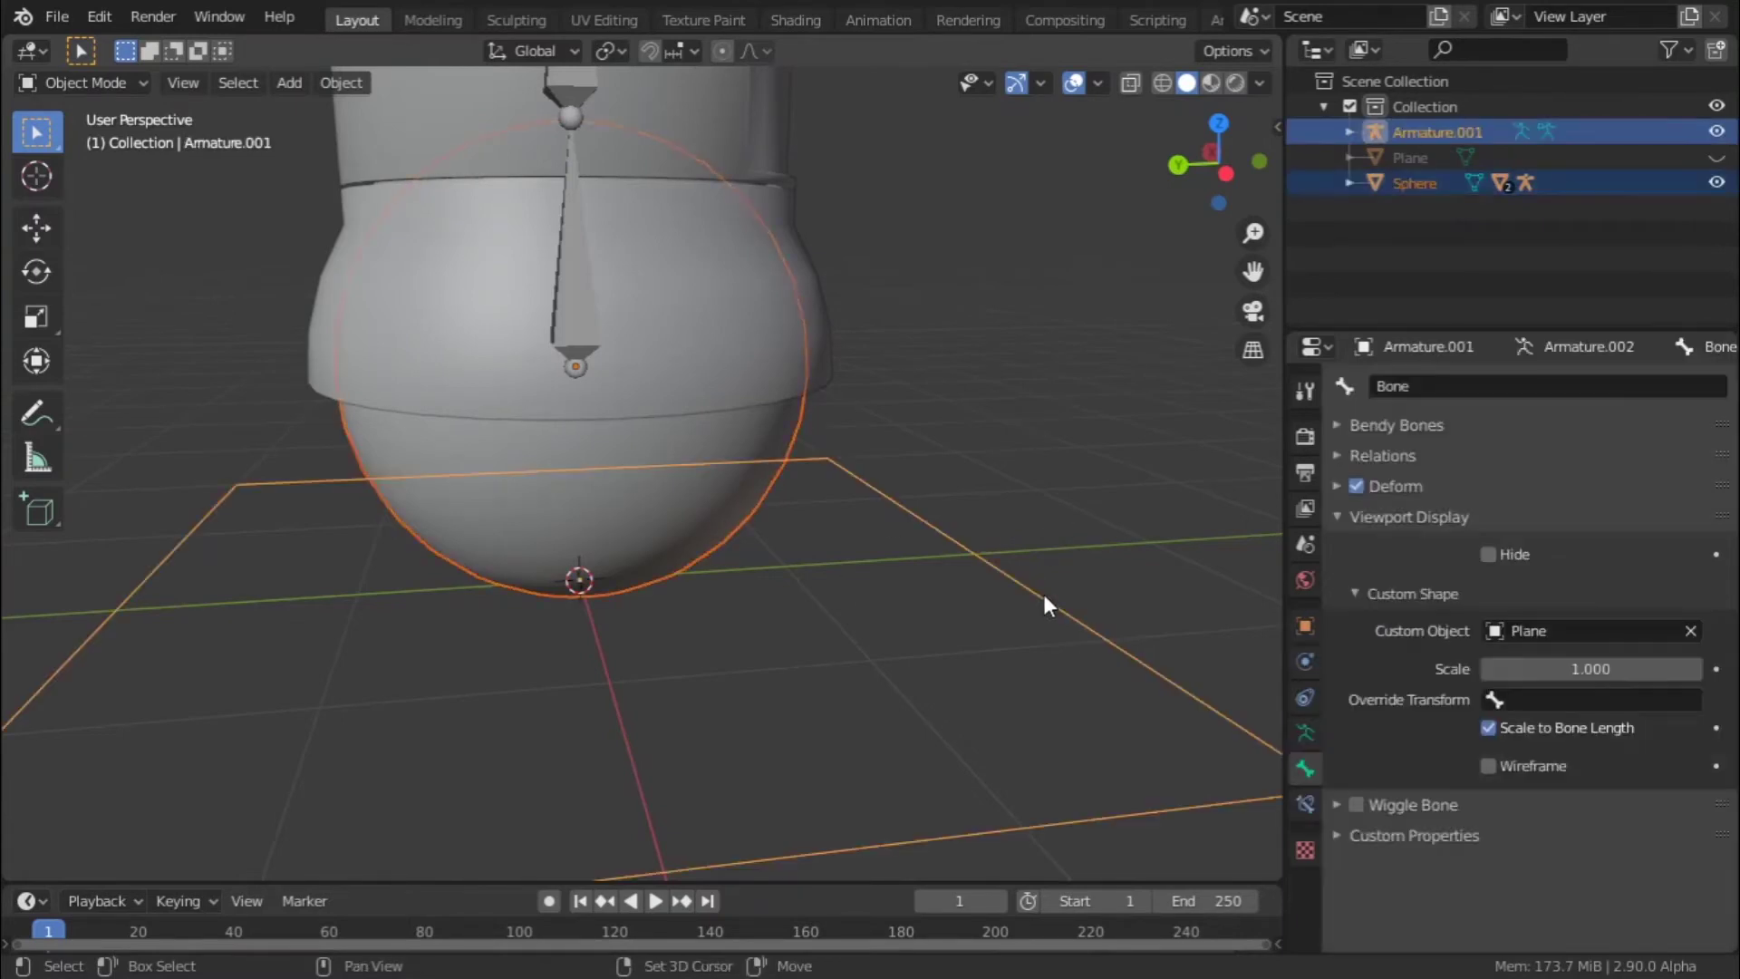
key("ctrl+p")
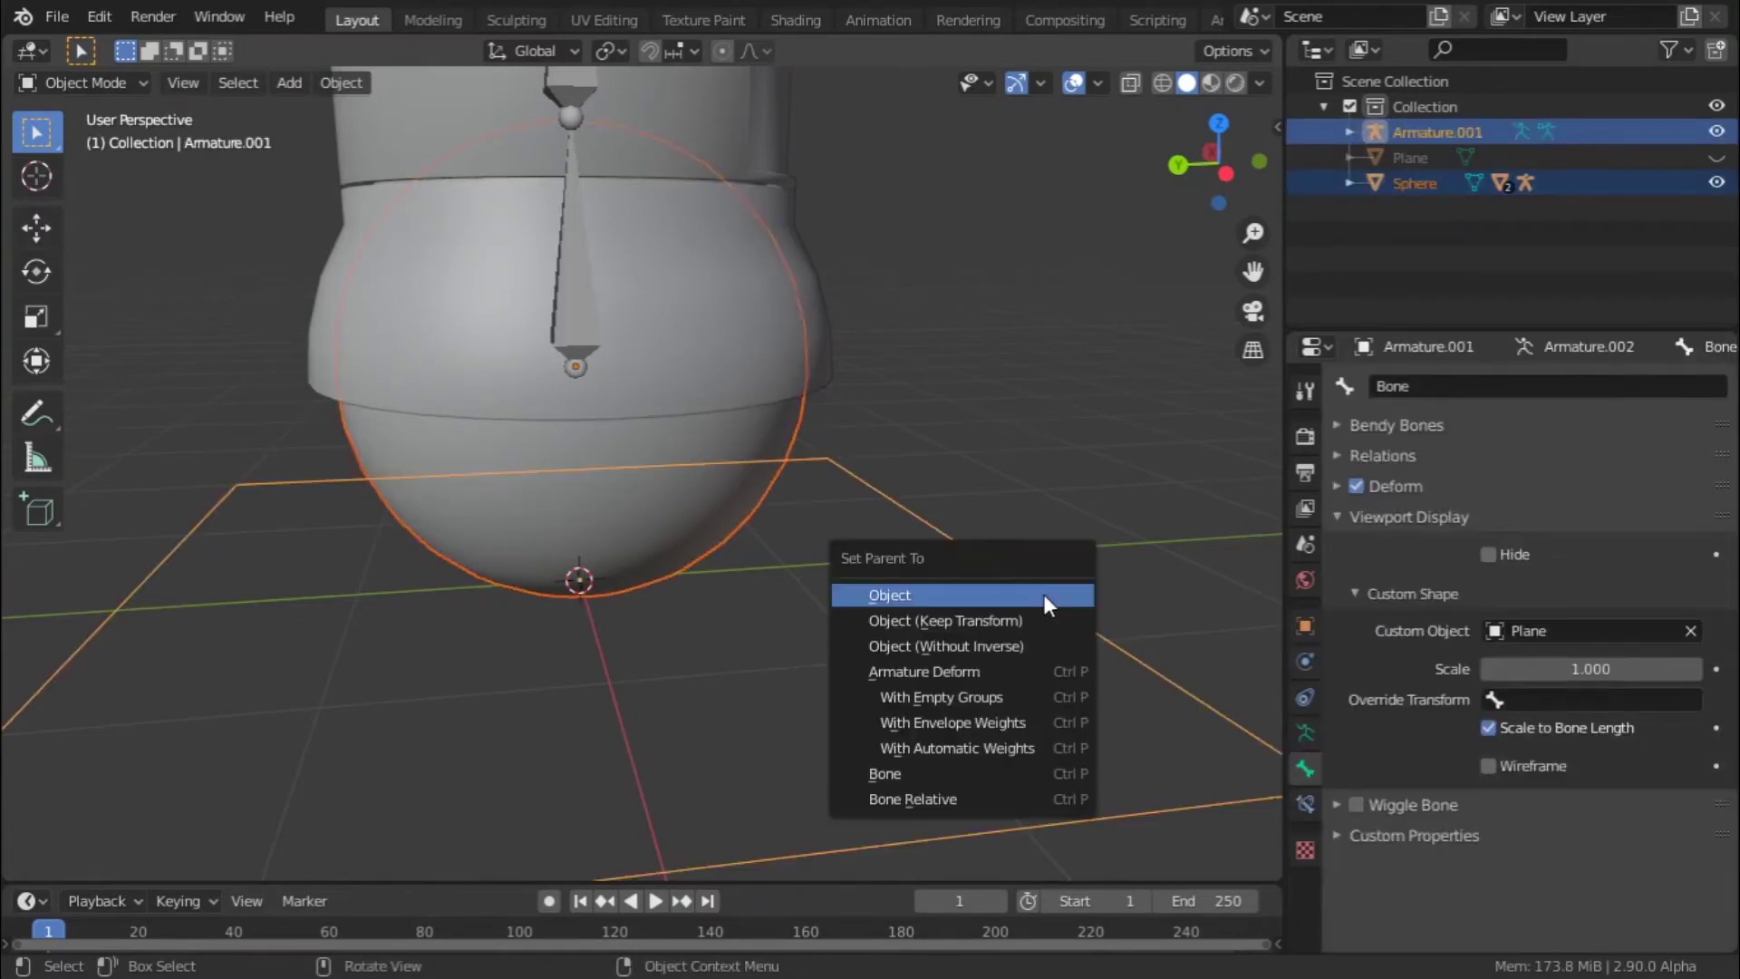
left_click(1043, 595)
scroll(1043, 594, "down", 4)
middle_click_drag(1042, 594, 1042, 595)
key("g")
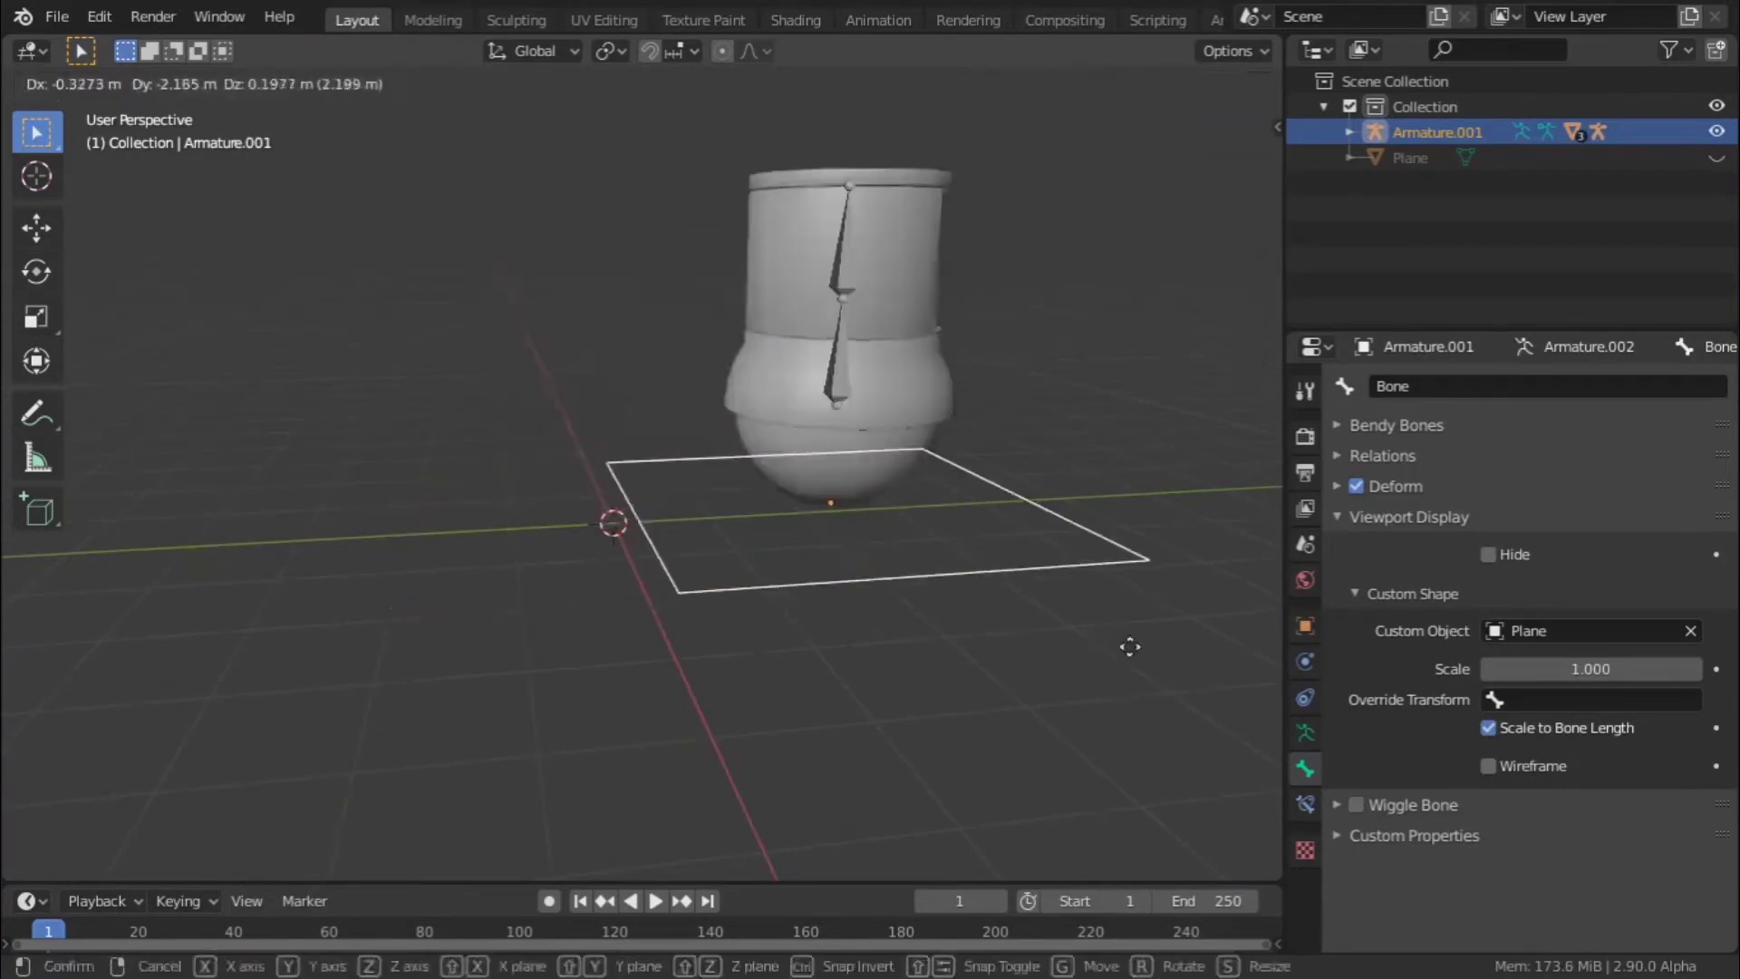
left_click(682, 494)
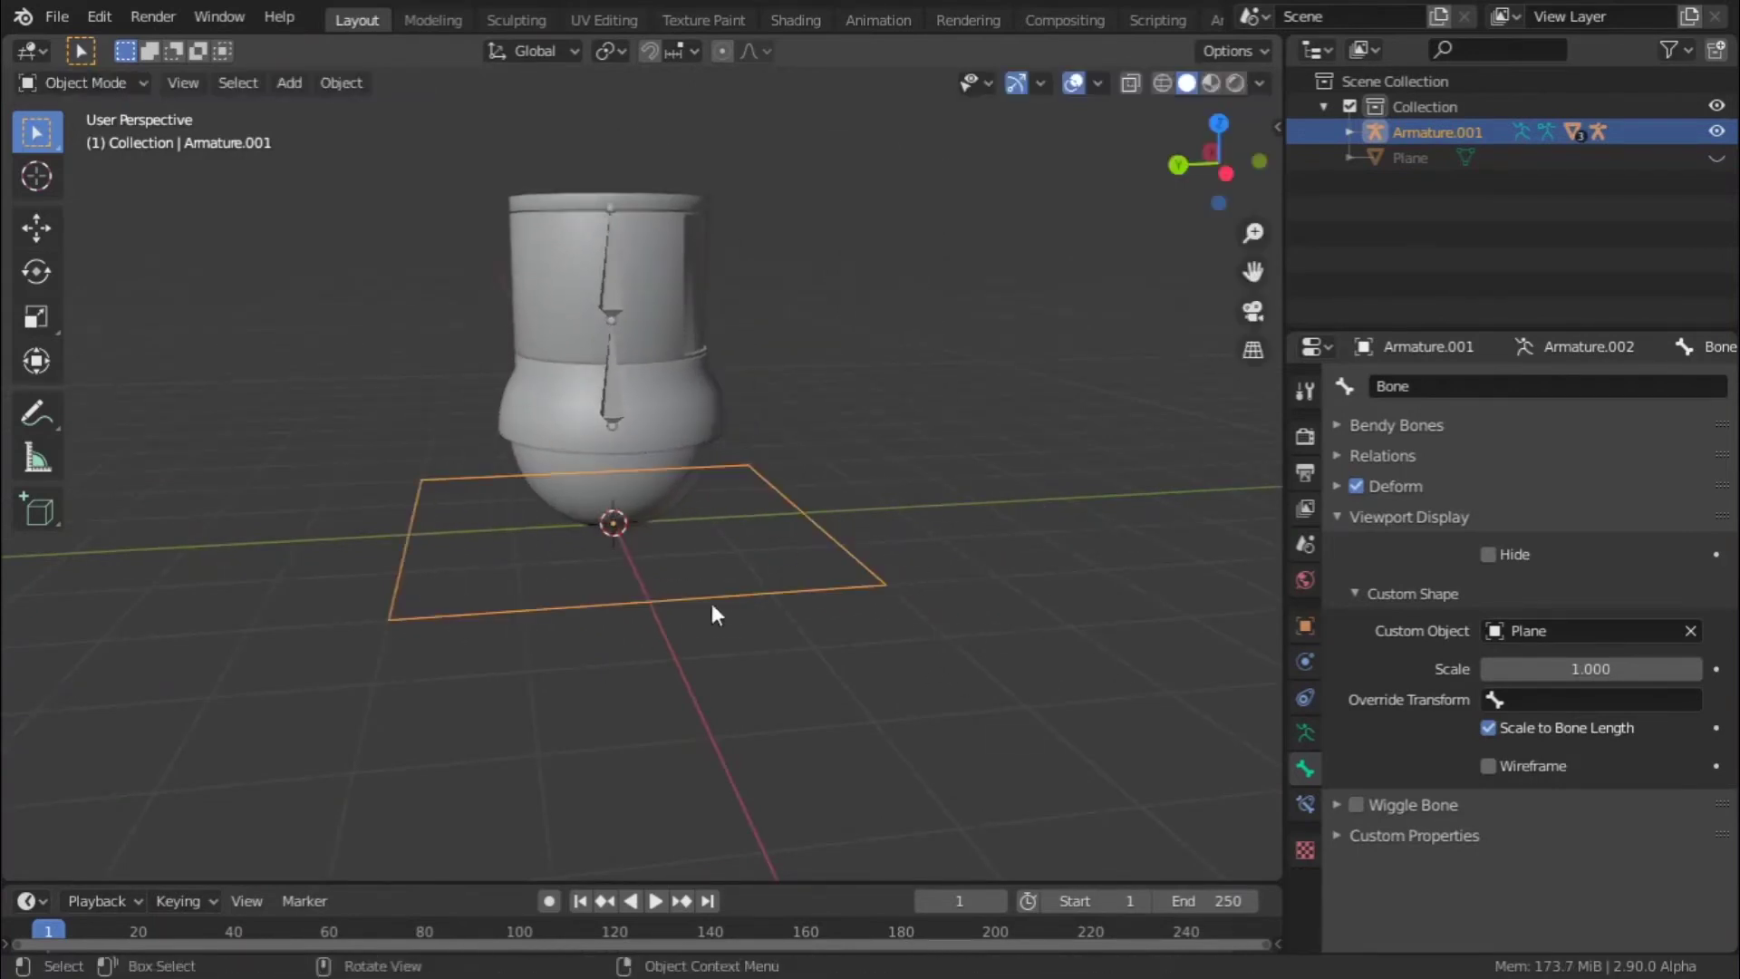
- Test how the robot parts follow the sphere with a cancelled rotation of the sphere
middle_click_drag(651, 660, 683, 708)
scroll(677, 641, "up", 3)
scroll(673, 644, "down", 3)
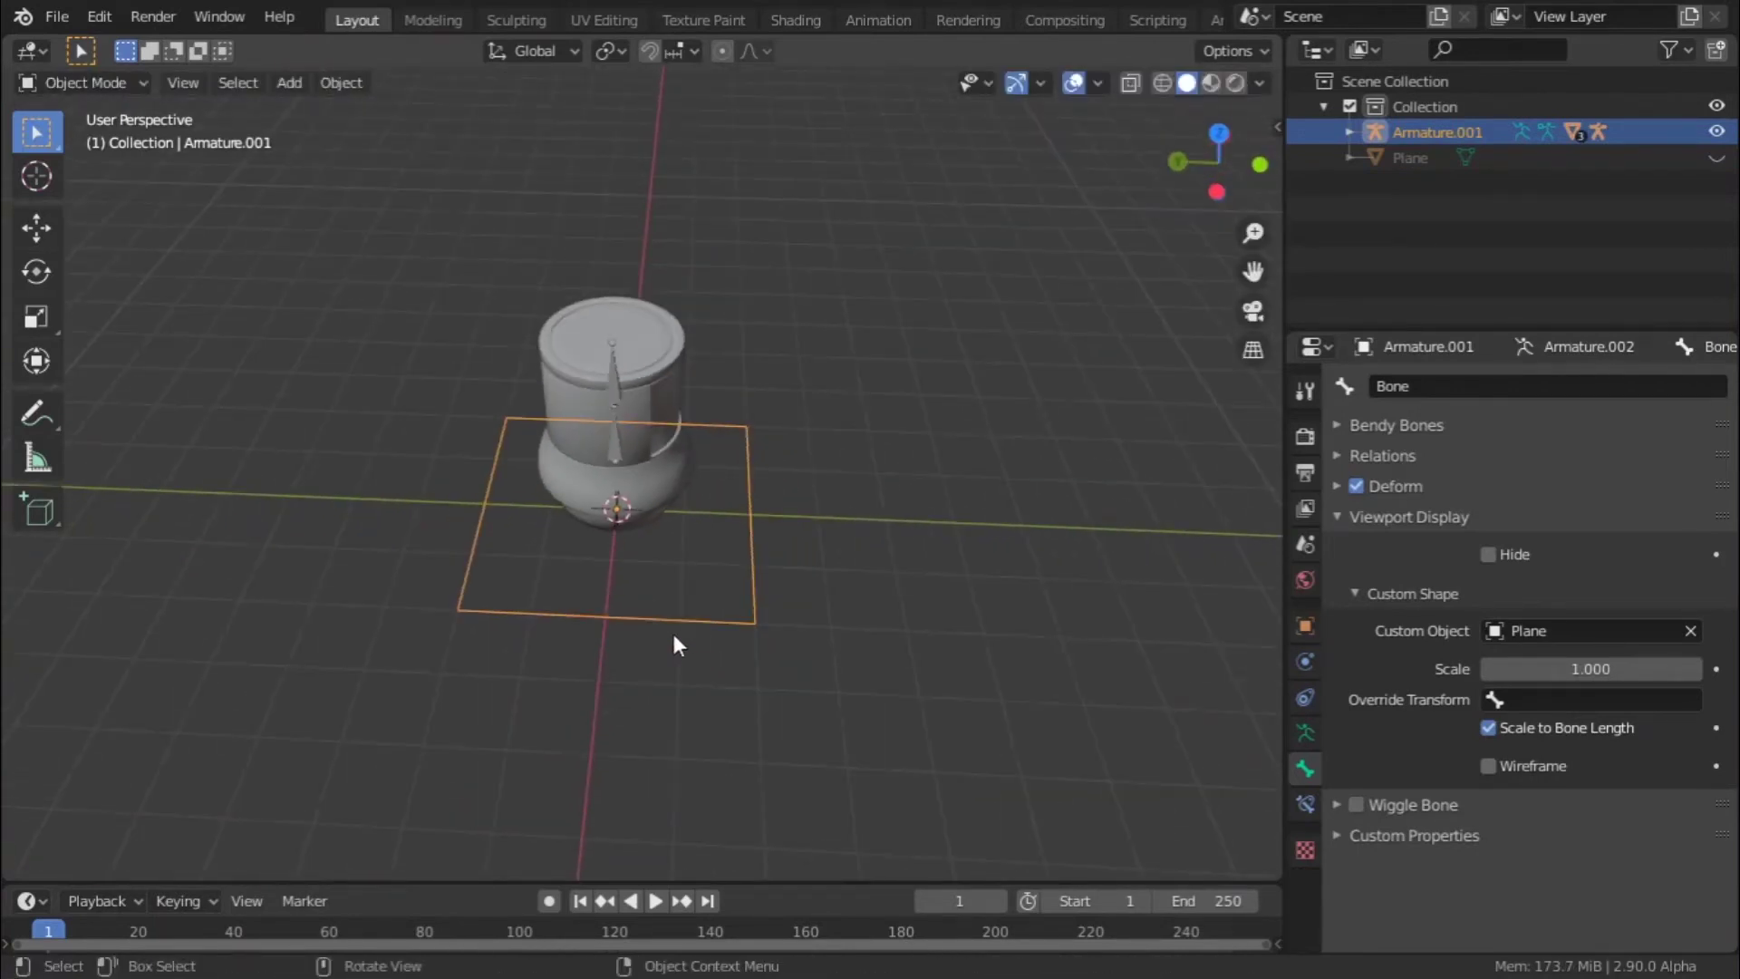
scroll(591, 624, "up", 3)
middle_click_drag(564, 669, 628, 480)
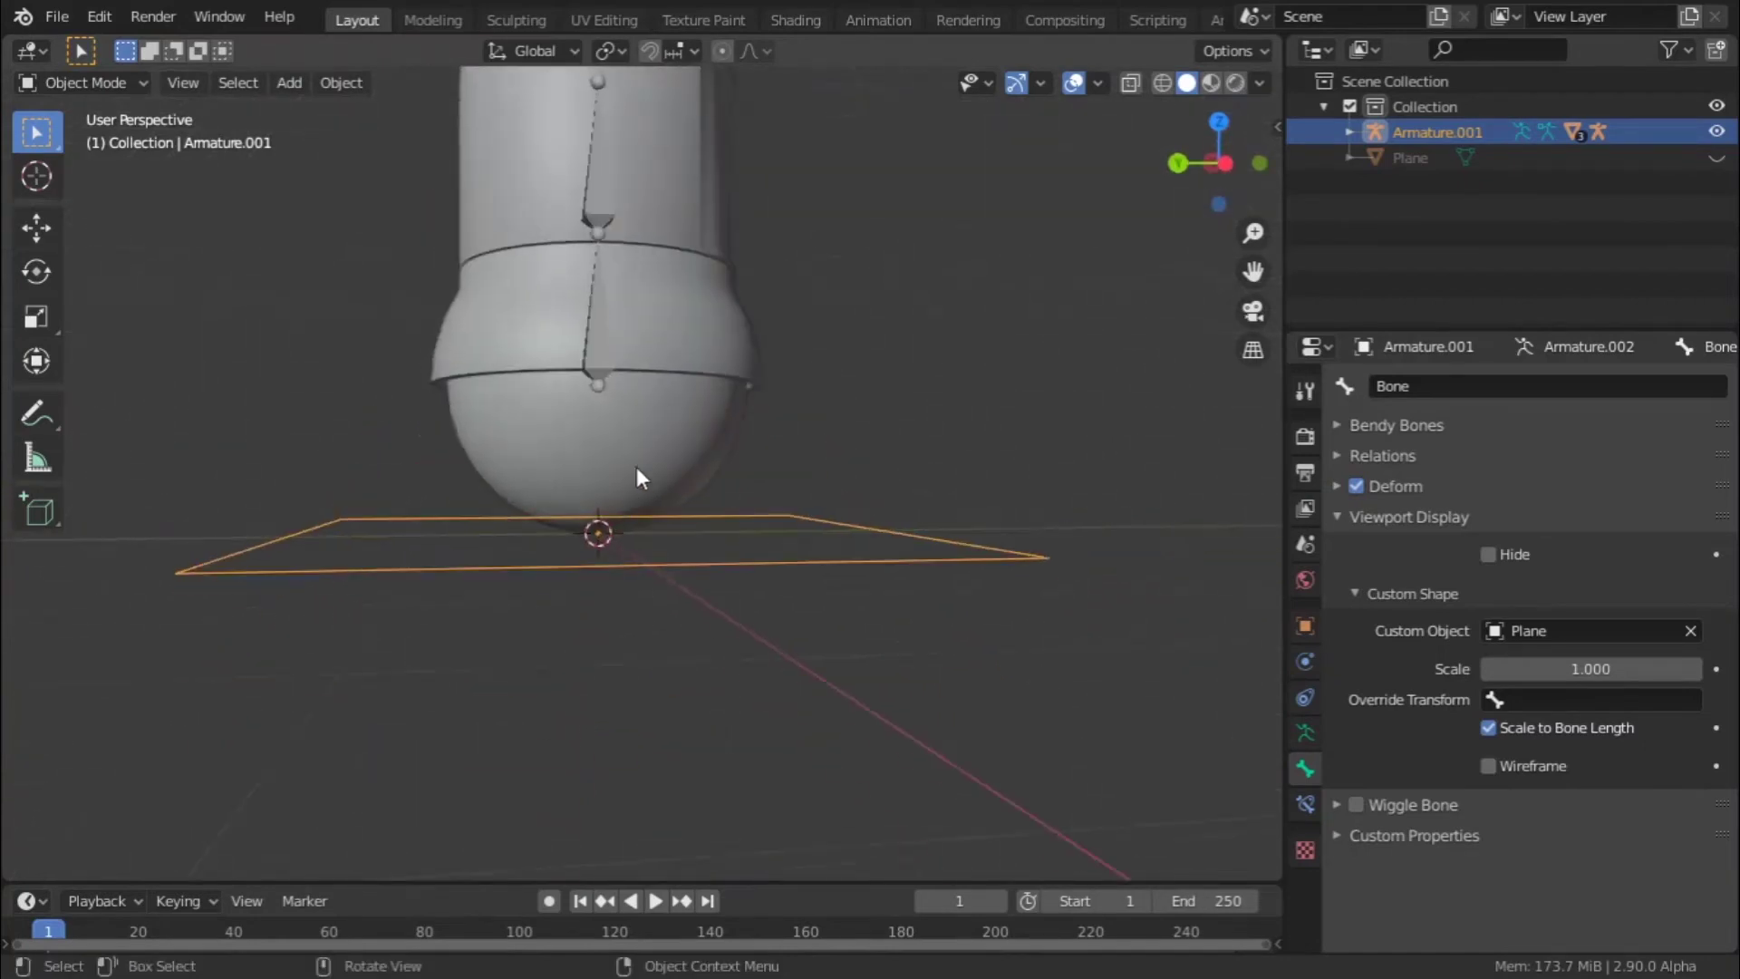
scroll(627, 480, "up", 2)
left_click(757, 414)
key("r")
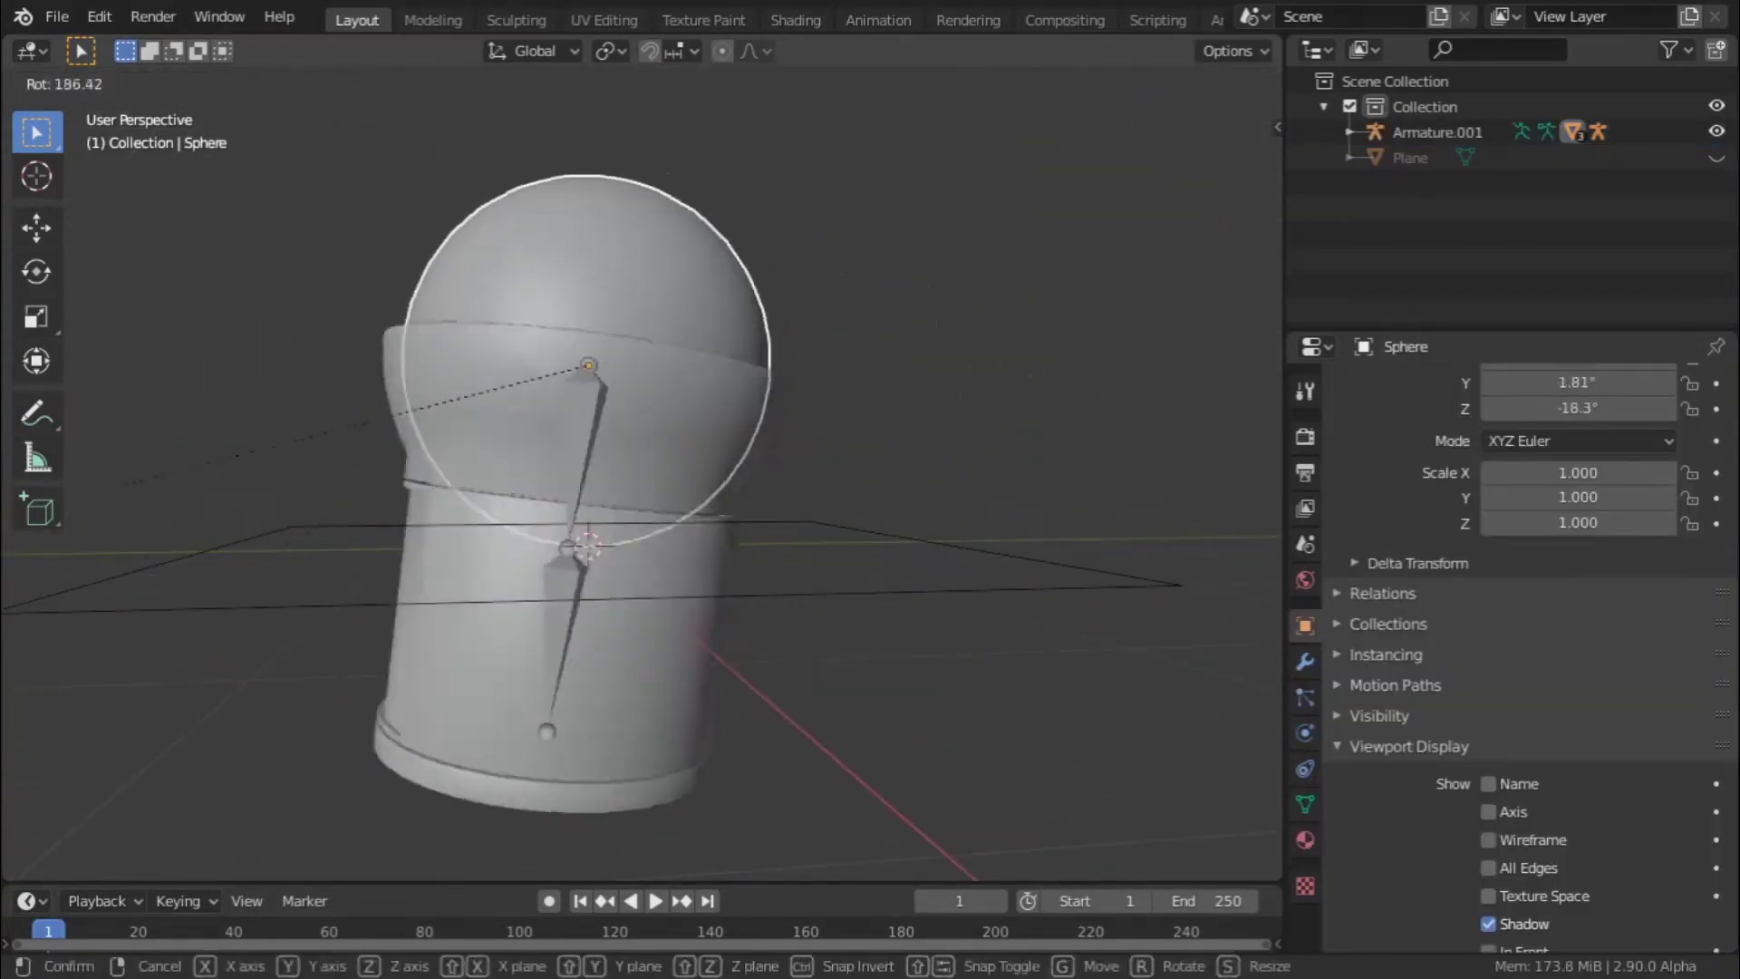
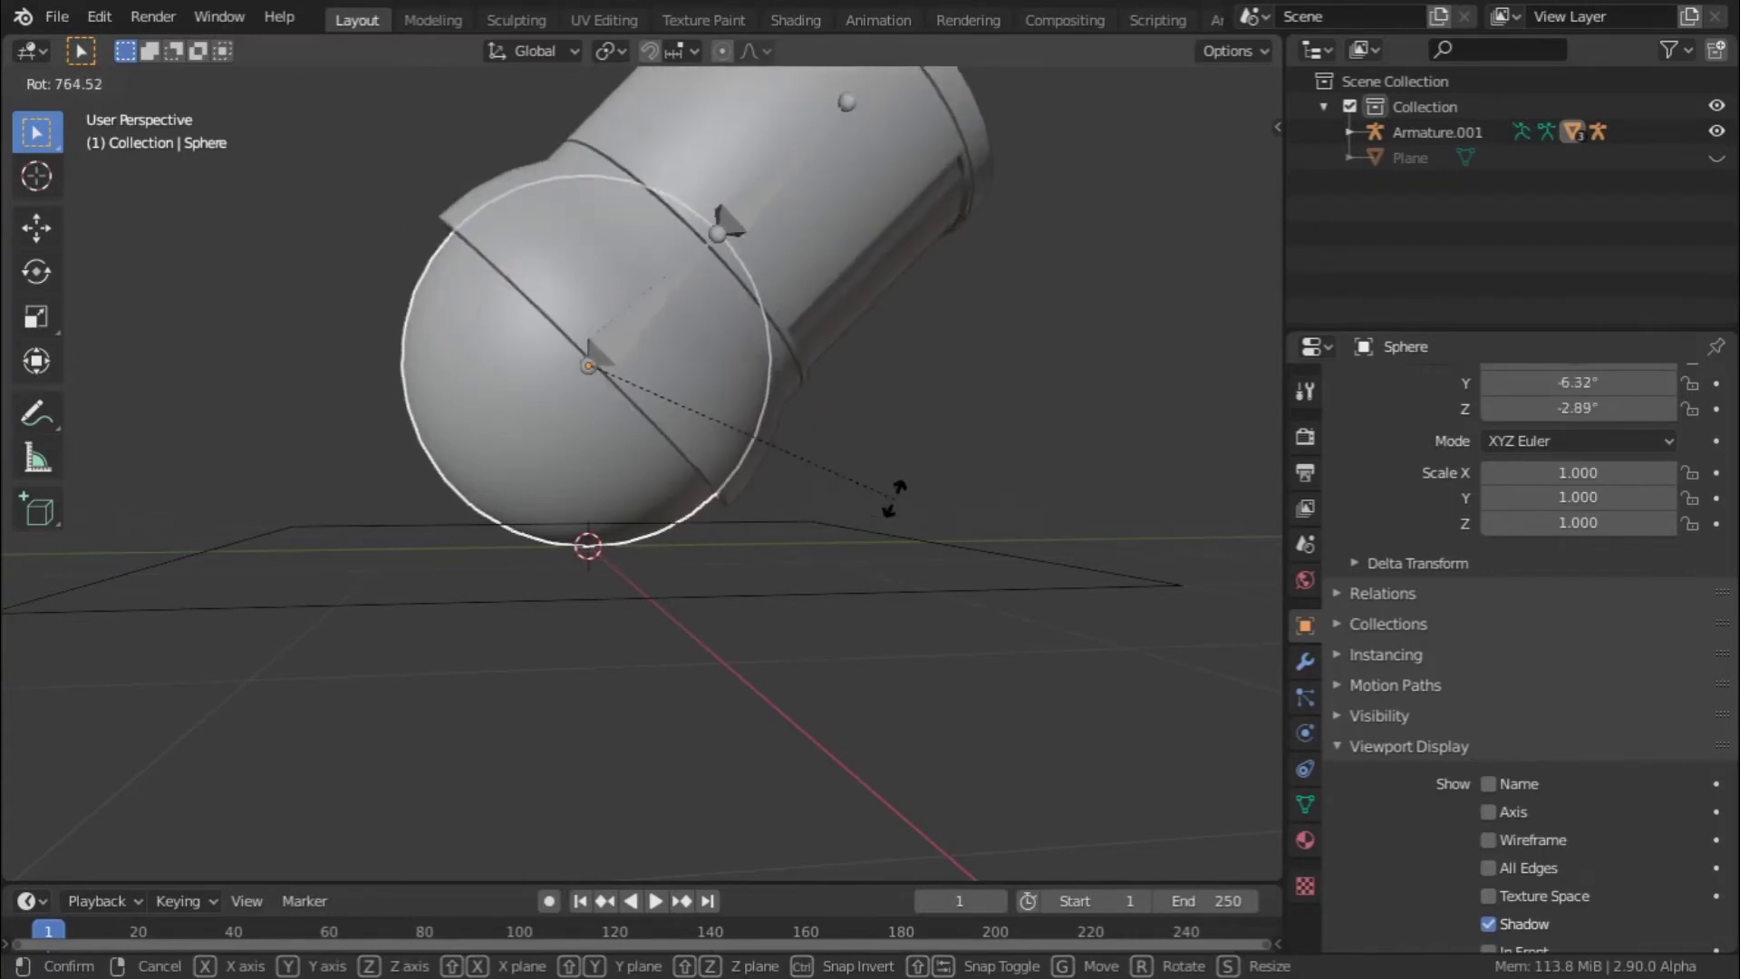
key("Escape")
- Examine how the square base control, sphere, body and armature fit together by selecting each in turn
left_click(933, 562)
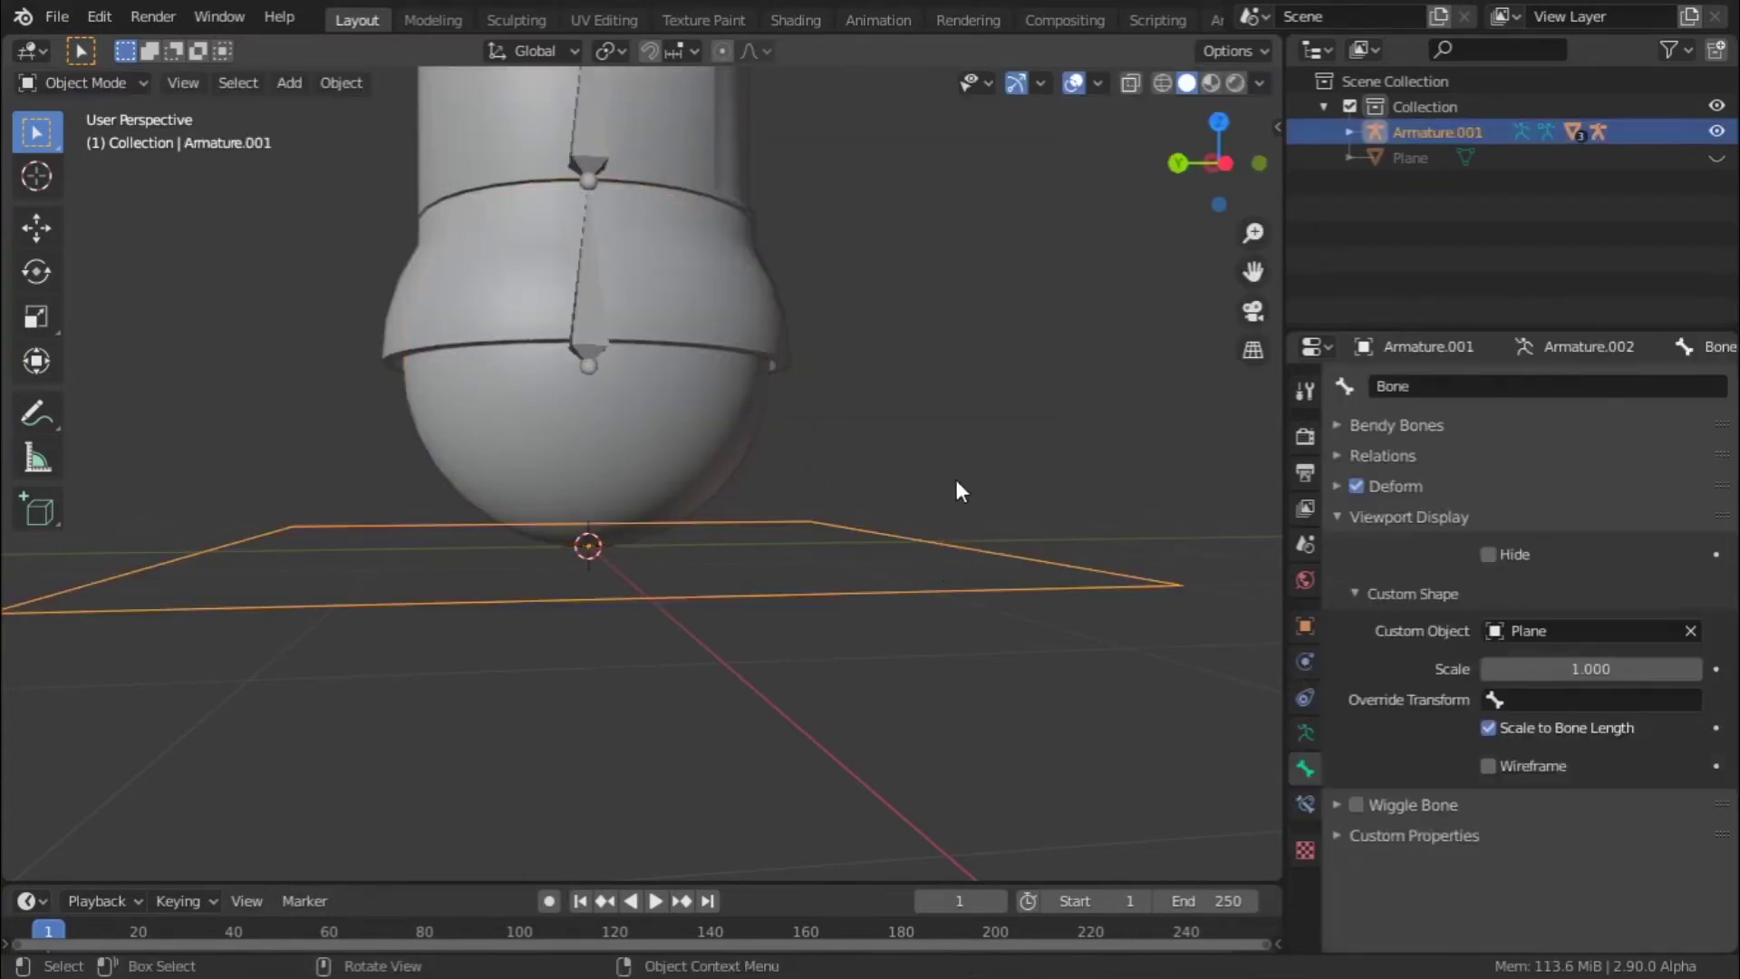
left_click(655, 444)
scroll(798, 467, "up", 5)
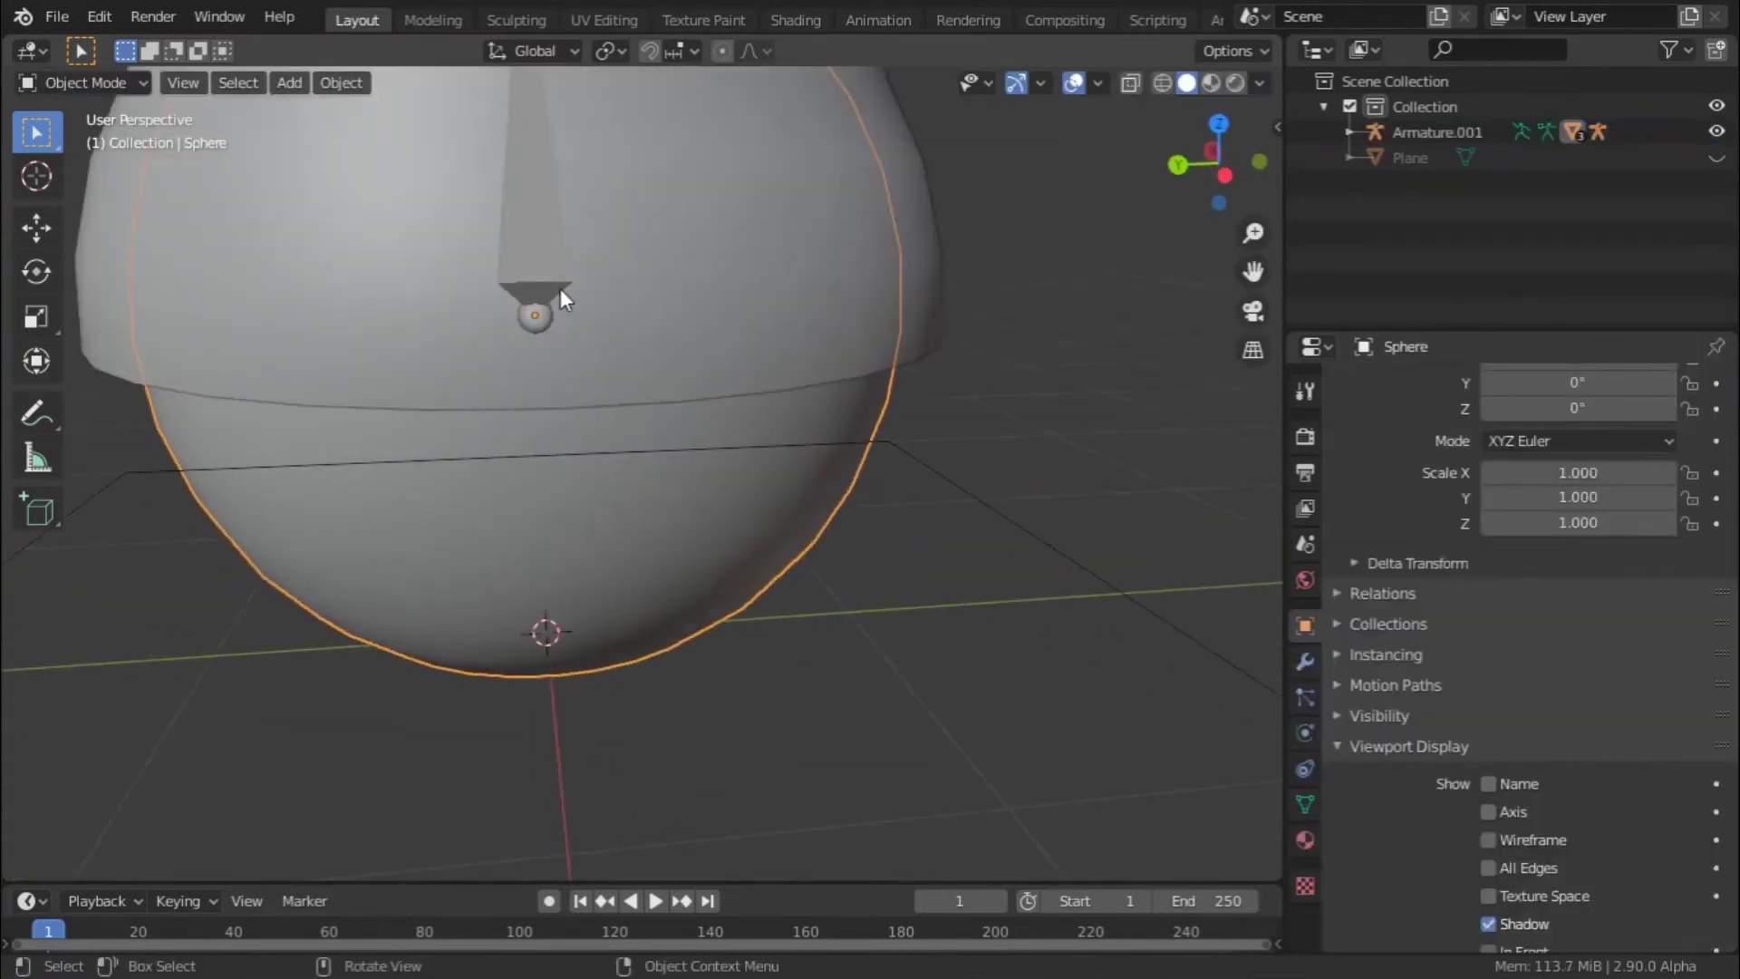
left_click(557, 349)
middle_click_drag(645, 462, 657, 367)
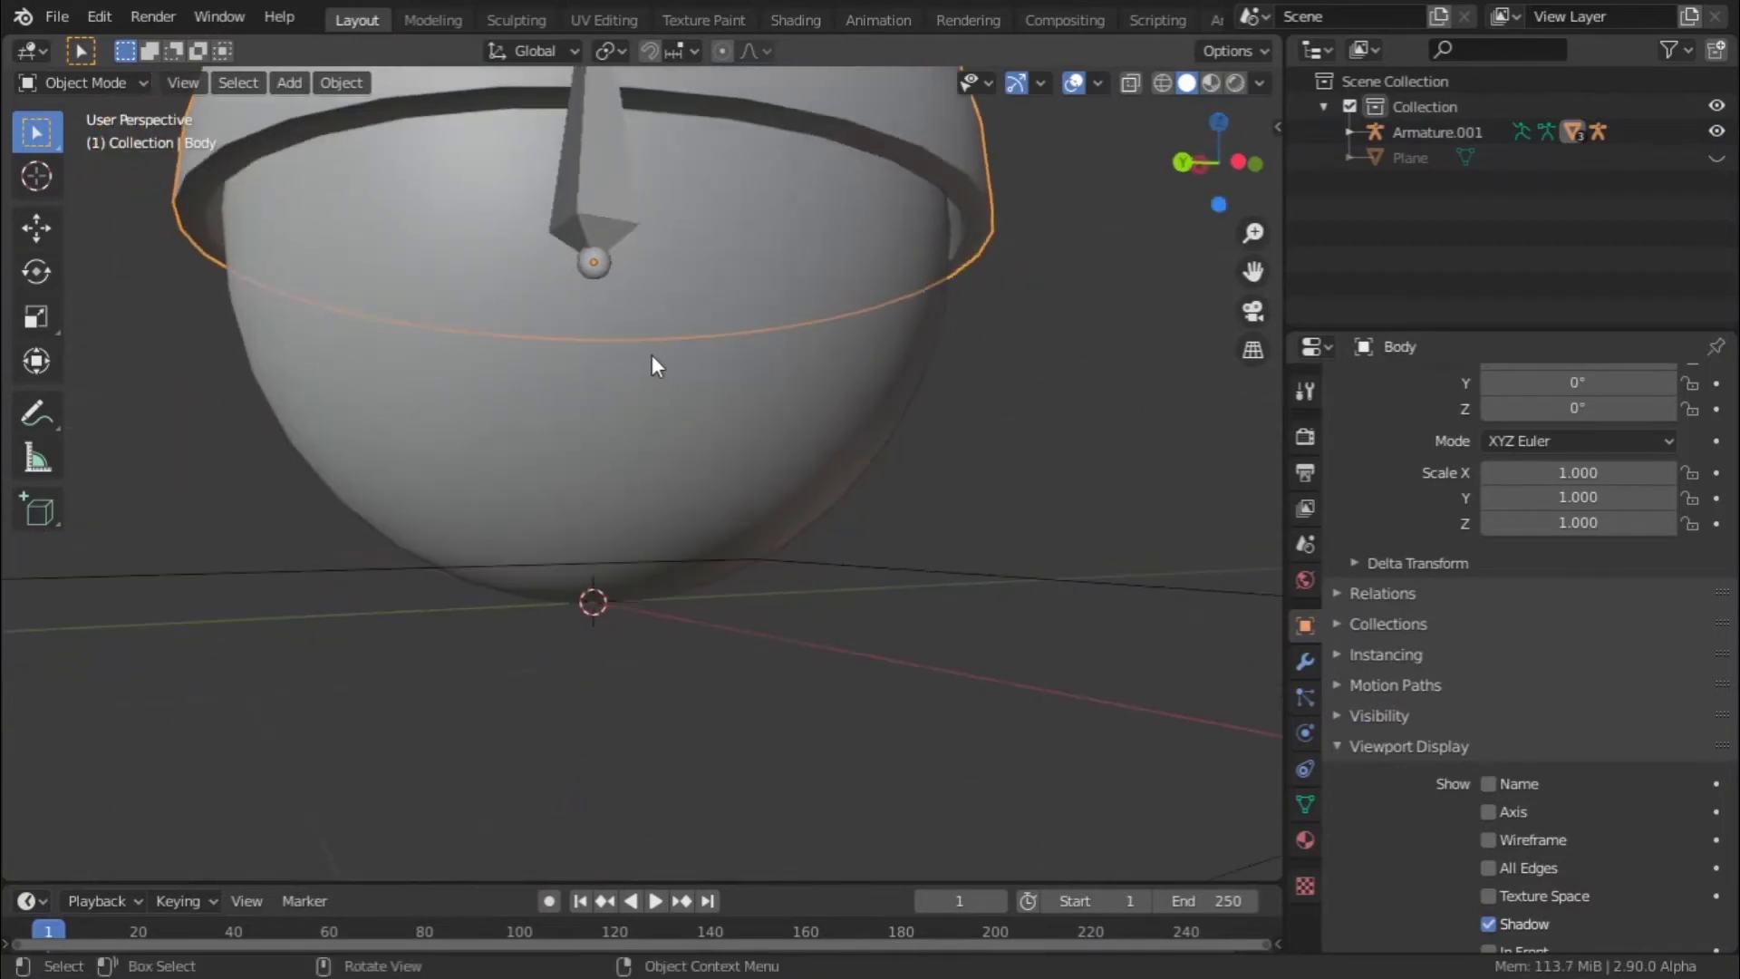
left_click(595, 261)
middle_click_drag(595, 259, 612, 346)
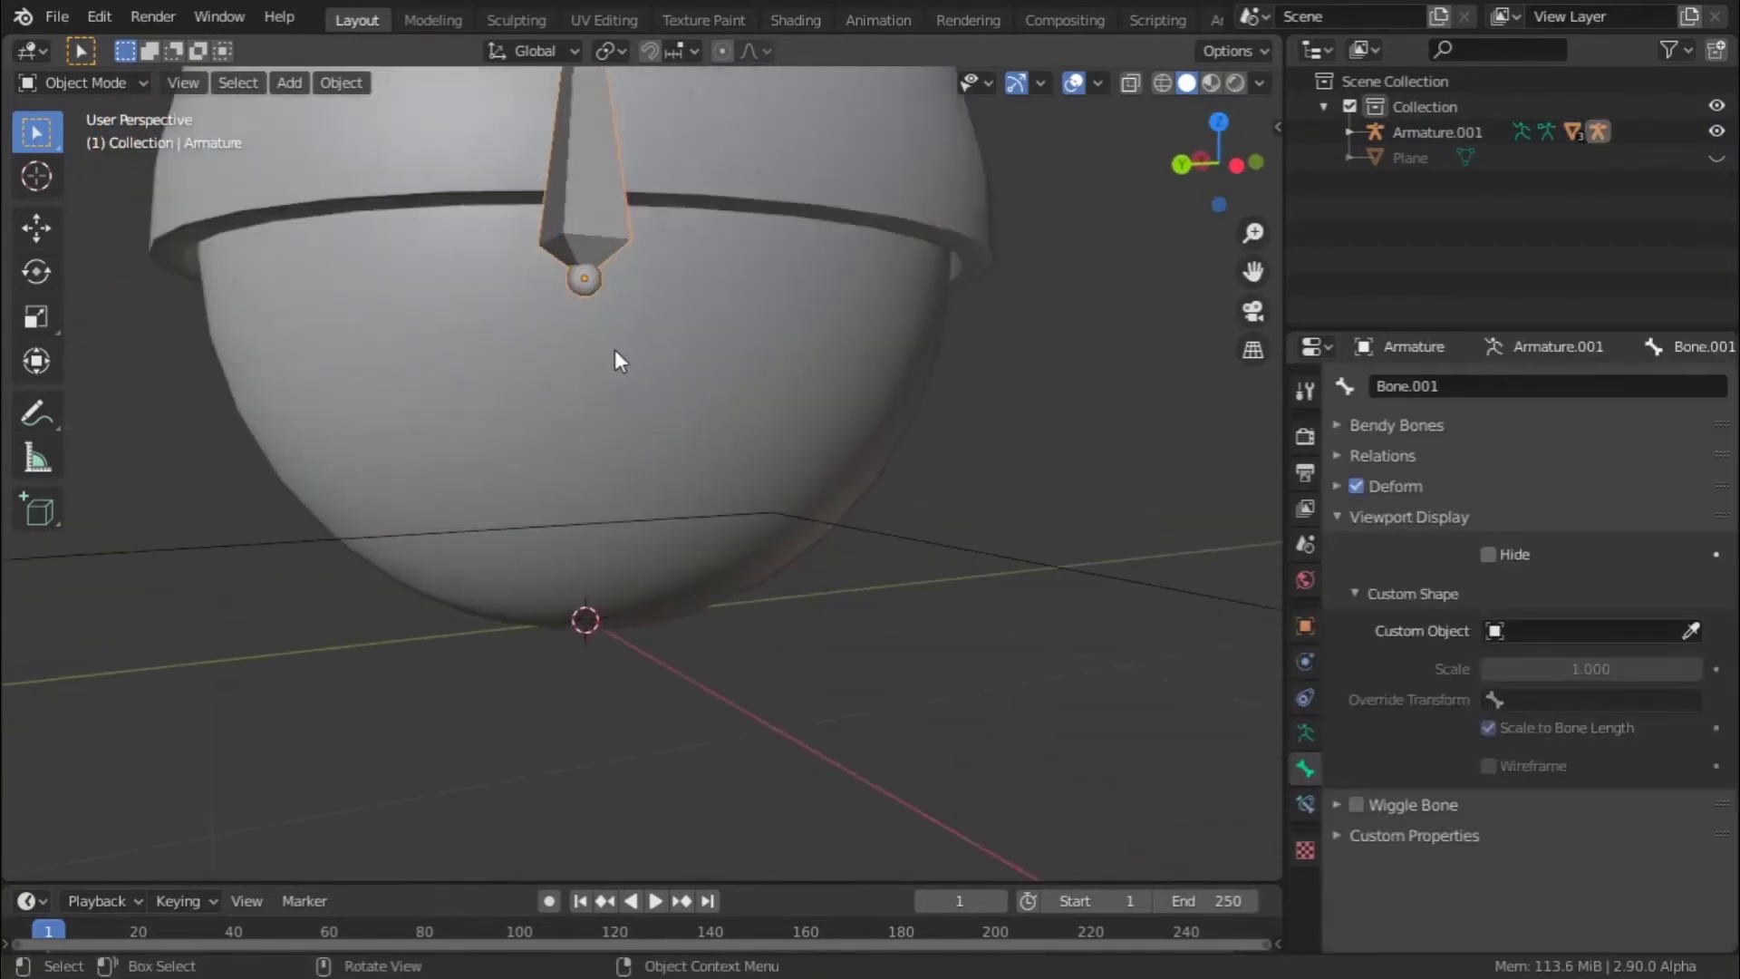
left_click(998, 540)
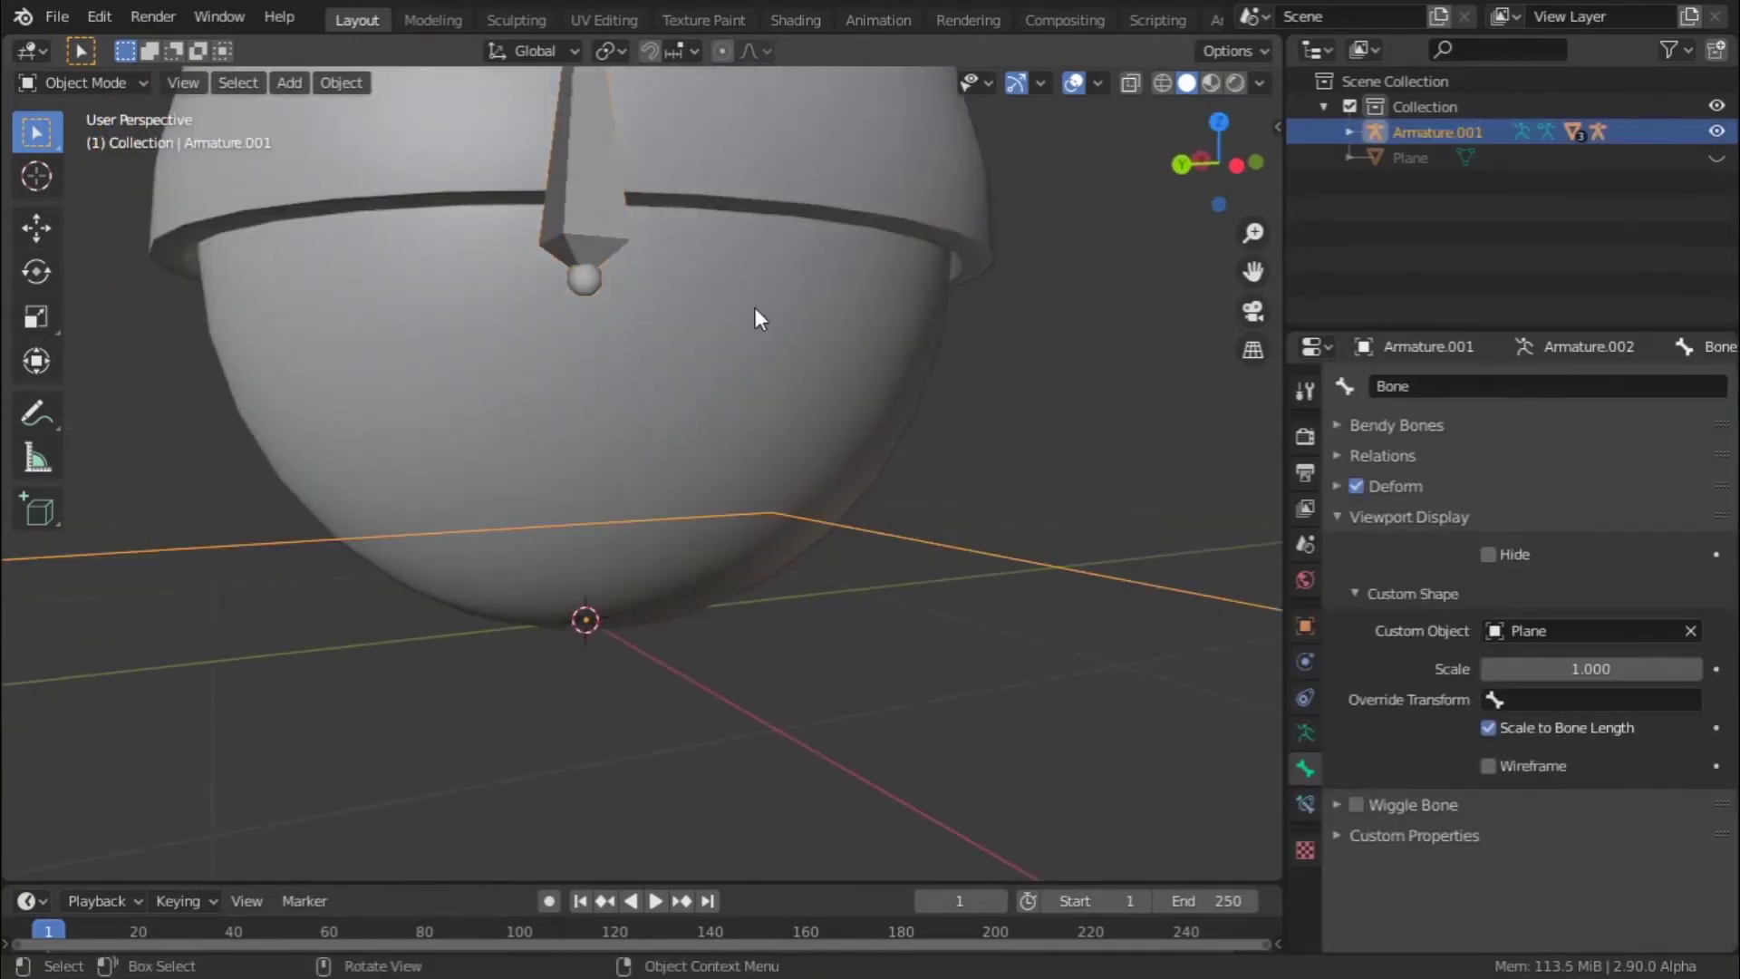
left_click(717, 324)
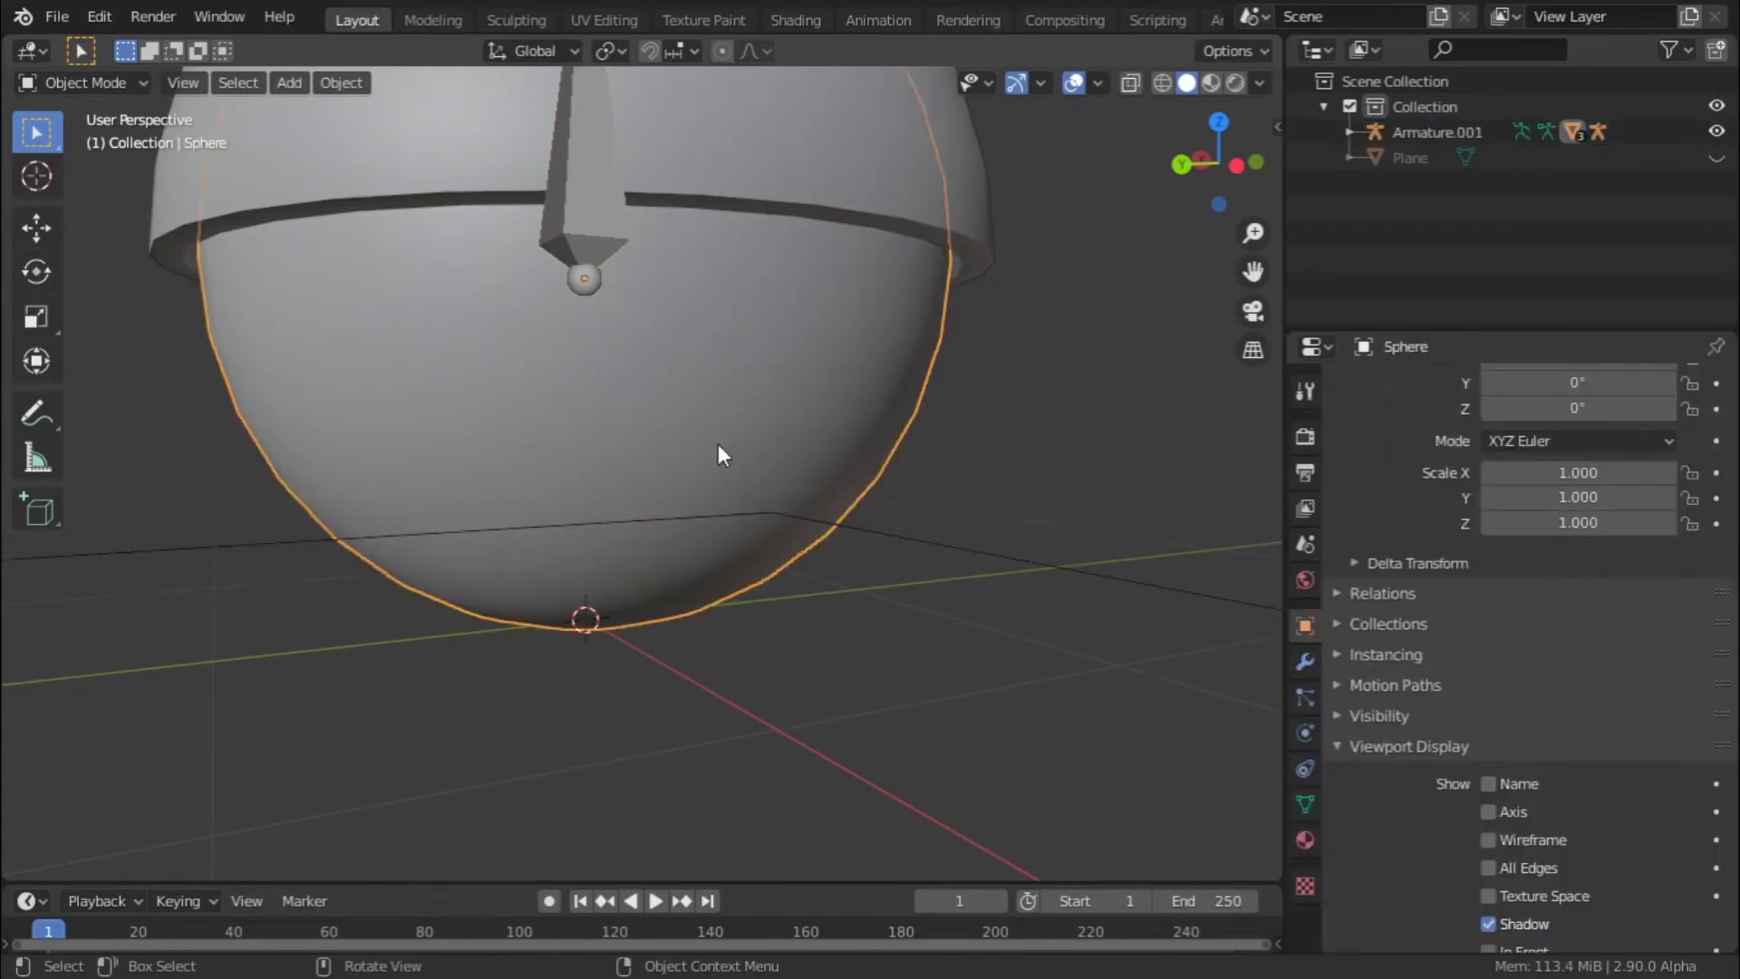
left_click(803, 205)
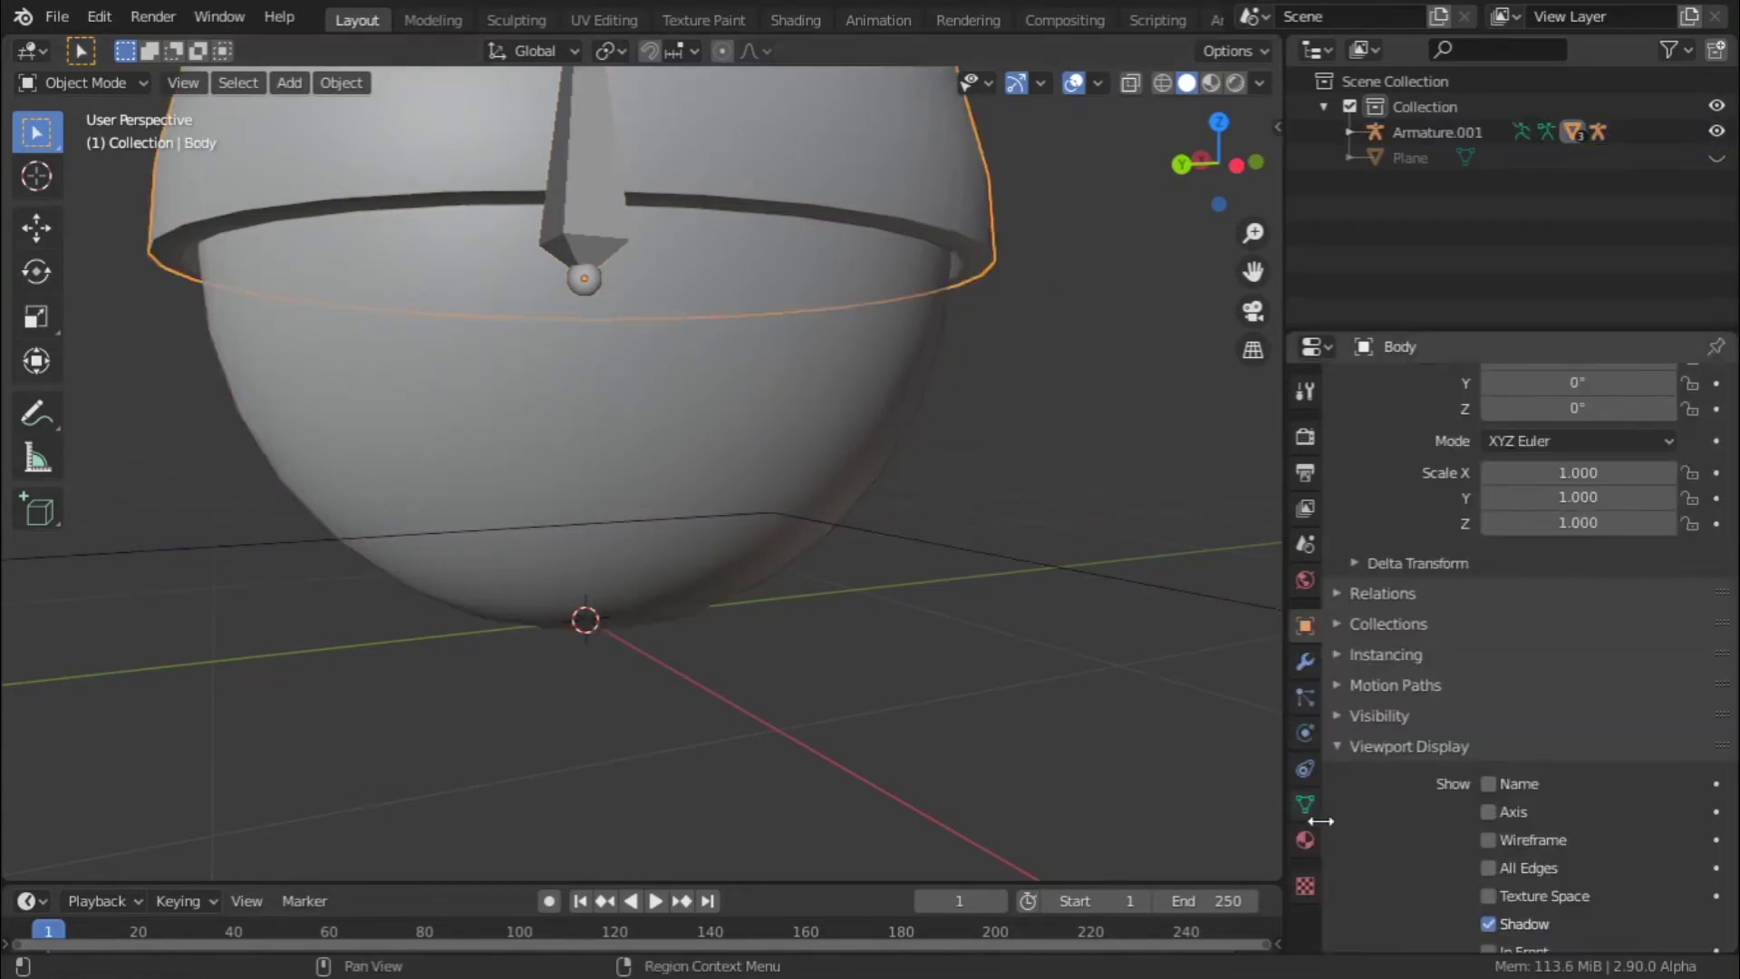
- Clear the sphere's parent in its object relations and check the sphere with a cancelled rotation
left_click(834, 412)
key("r")
key("Escape")
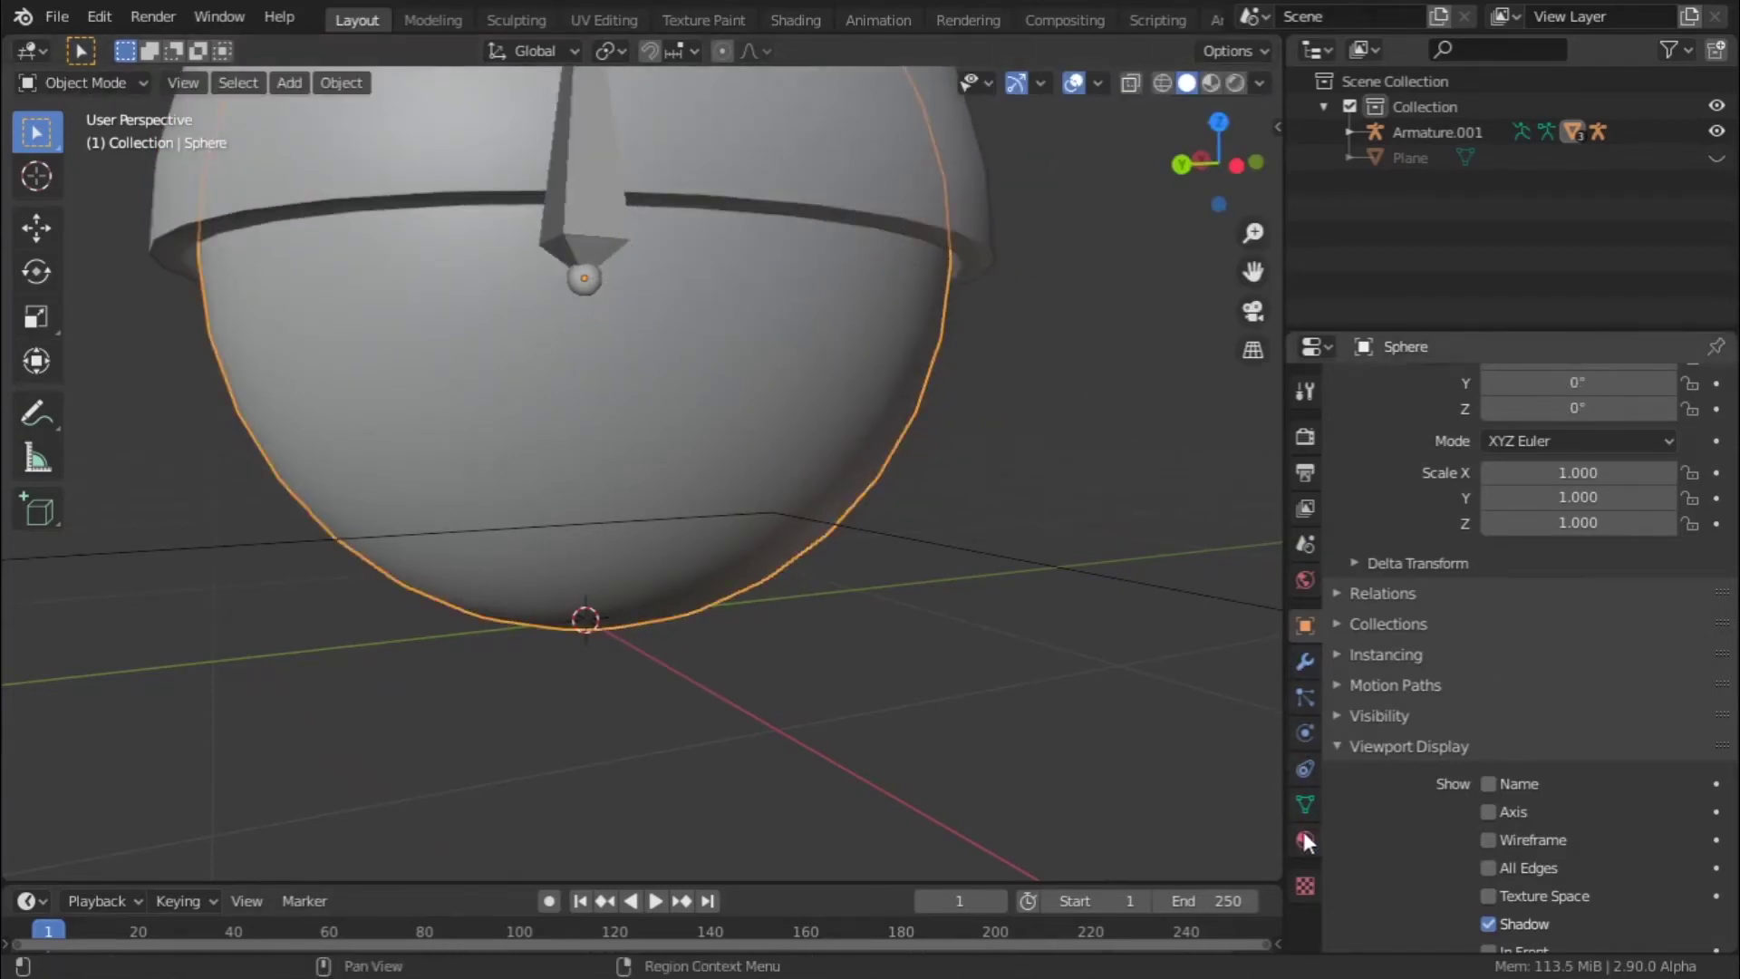
left_click(1379, 596)
left_click(1690, 630)
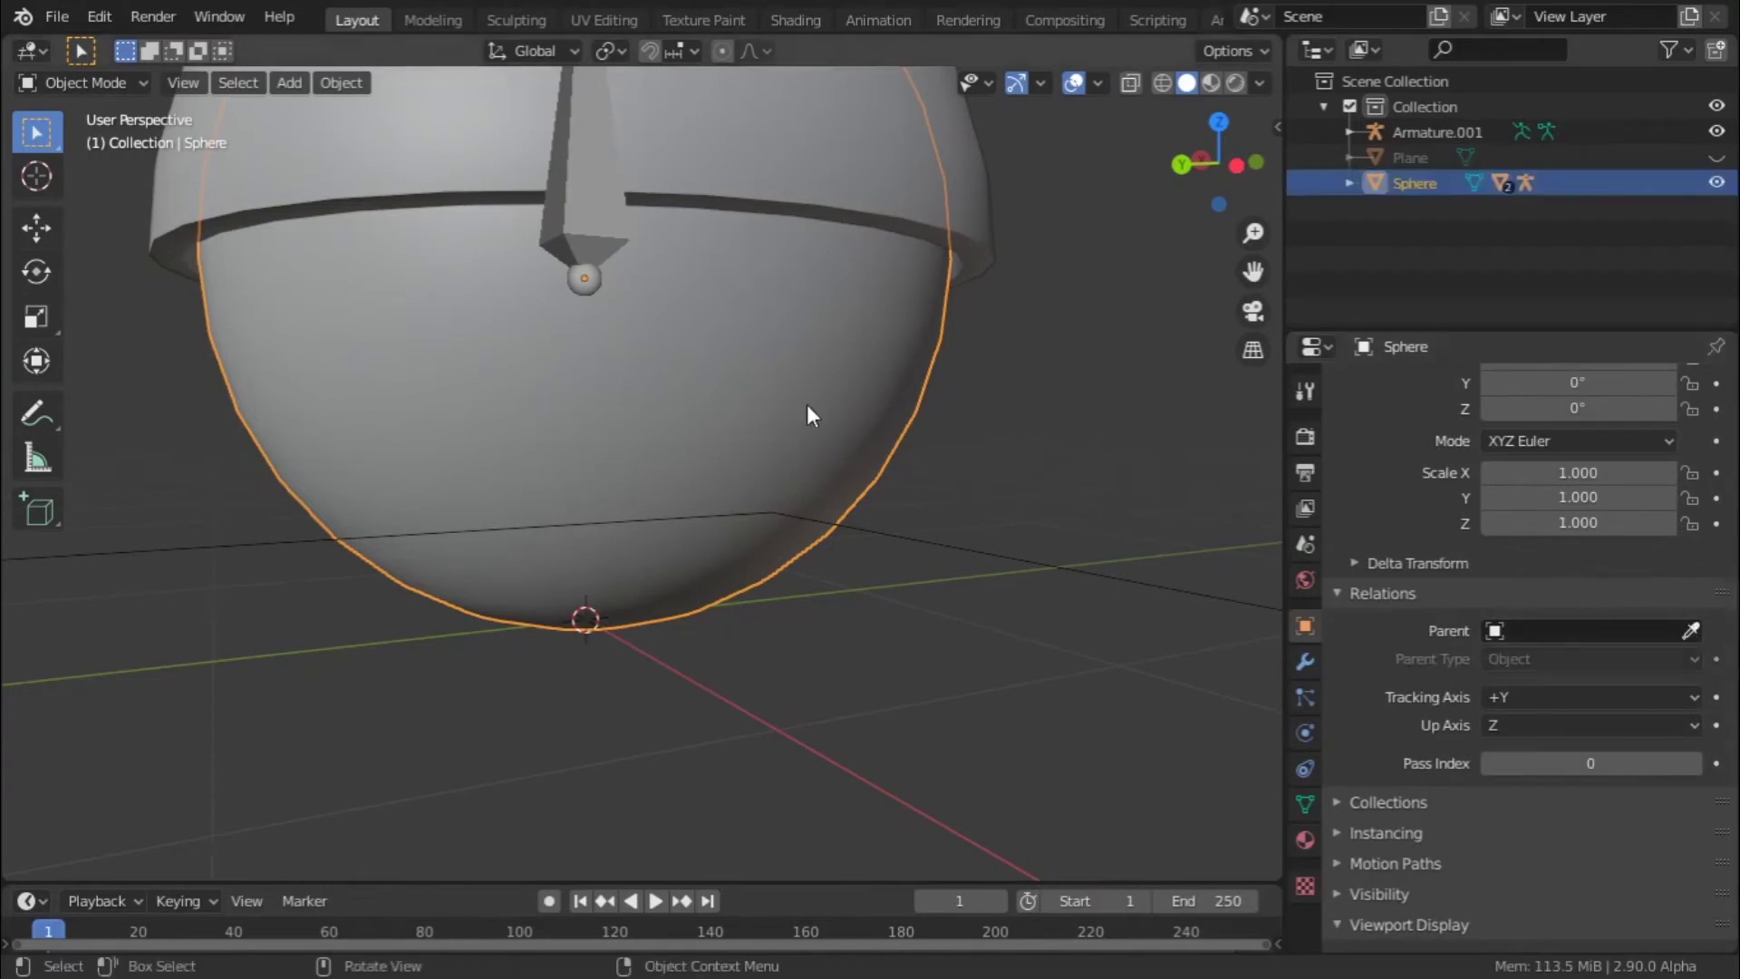
key("r")
key("Escape")
key("ctrl+z")
key("ctrl+shift+z")
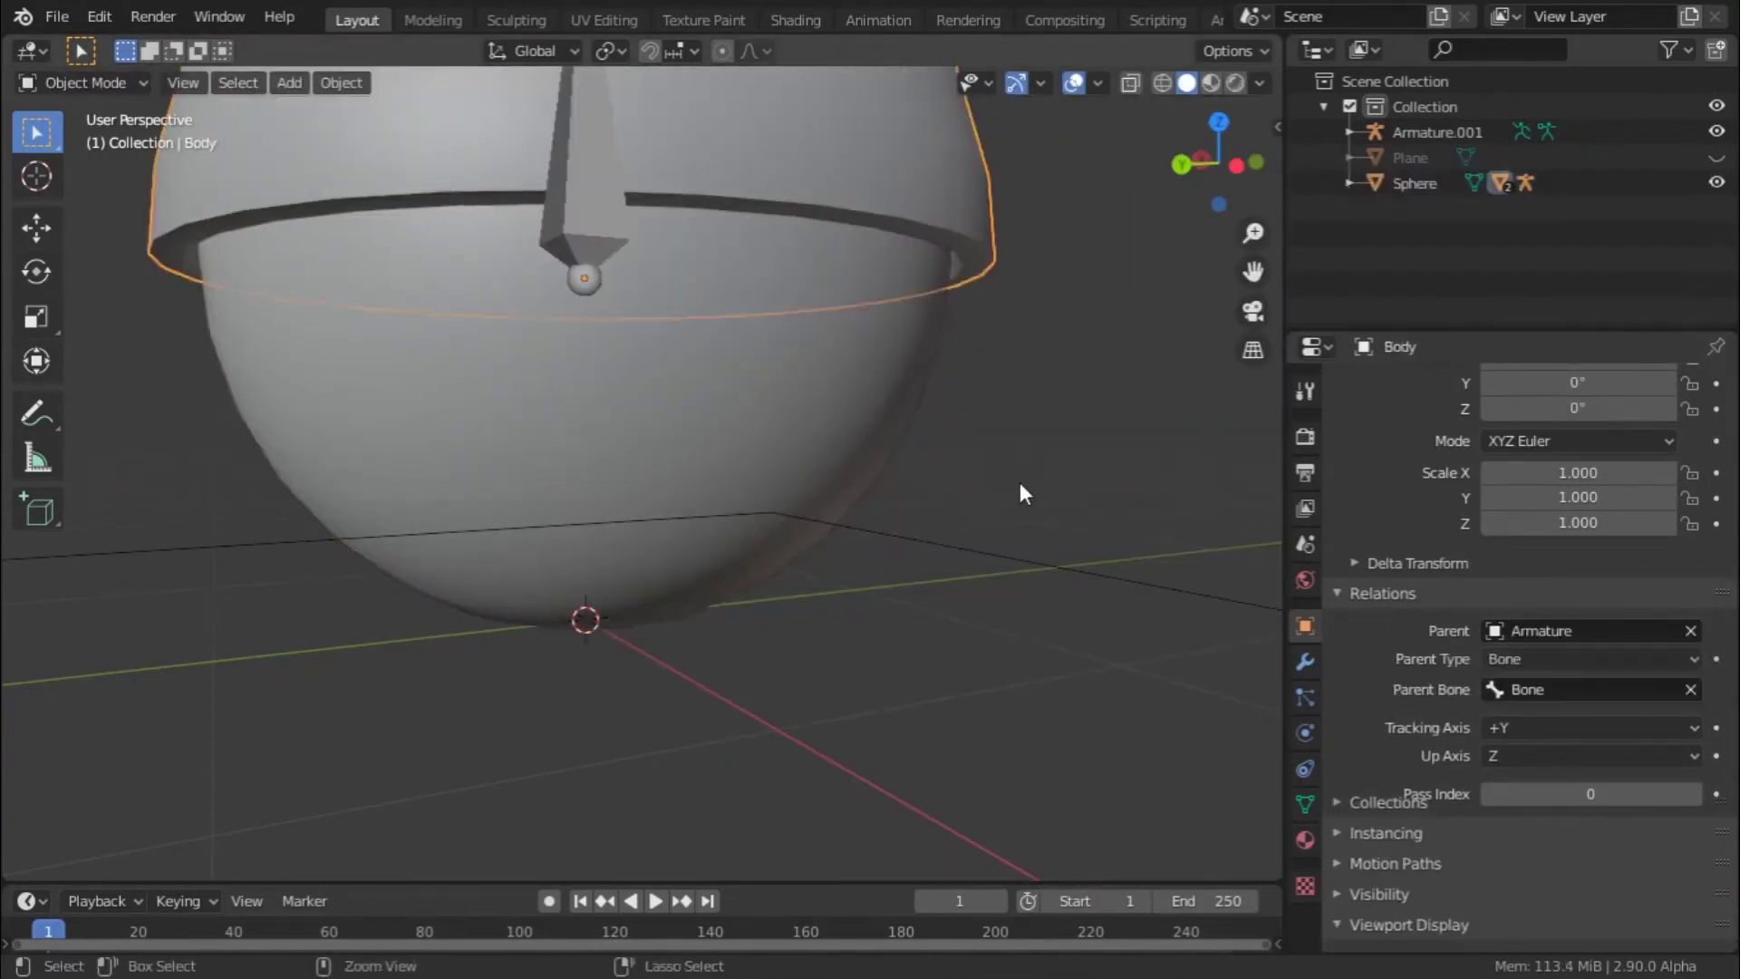
- Try clearing the body's armature parent and test the sphere with a cancelled rotation
left_click(920, 187)
left_click(884, 353)
left_click(930, 200)
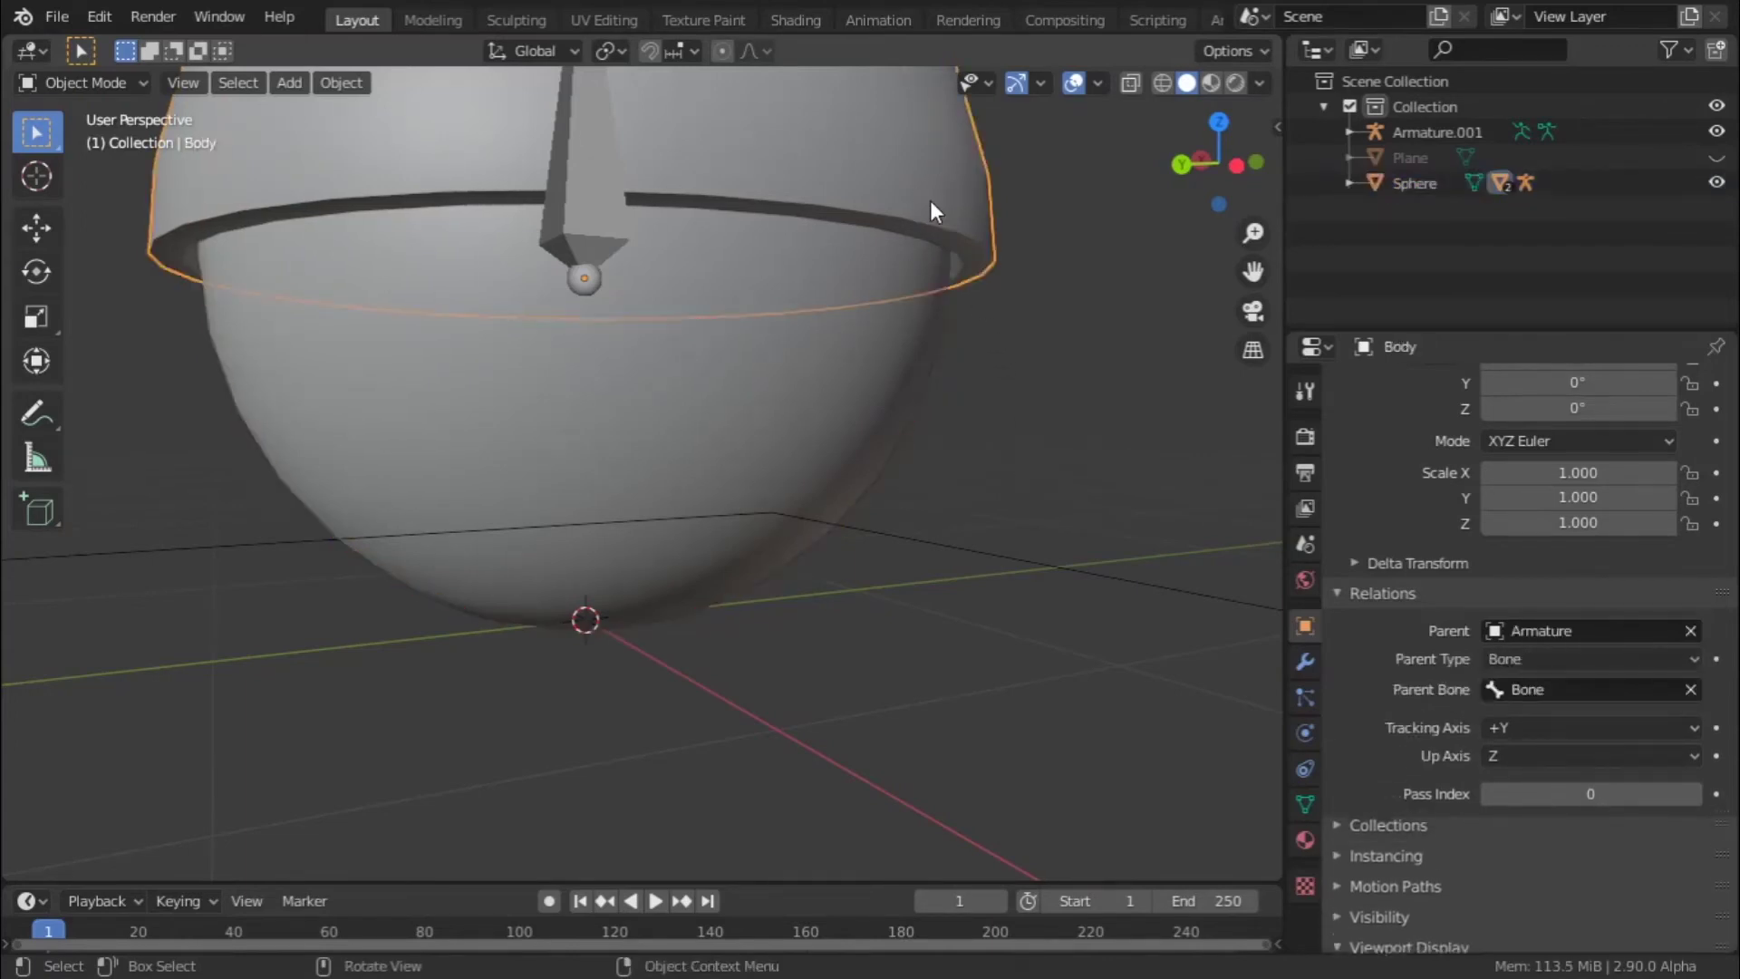
left_click(1691, 631)
left_click(705, 373)
key("r")
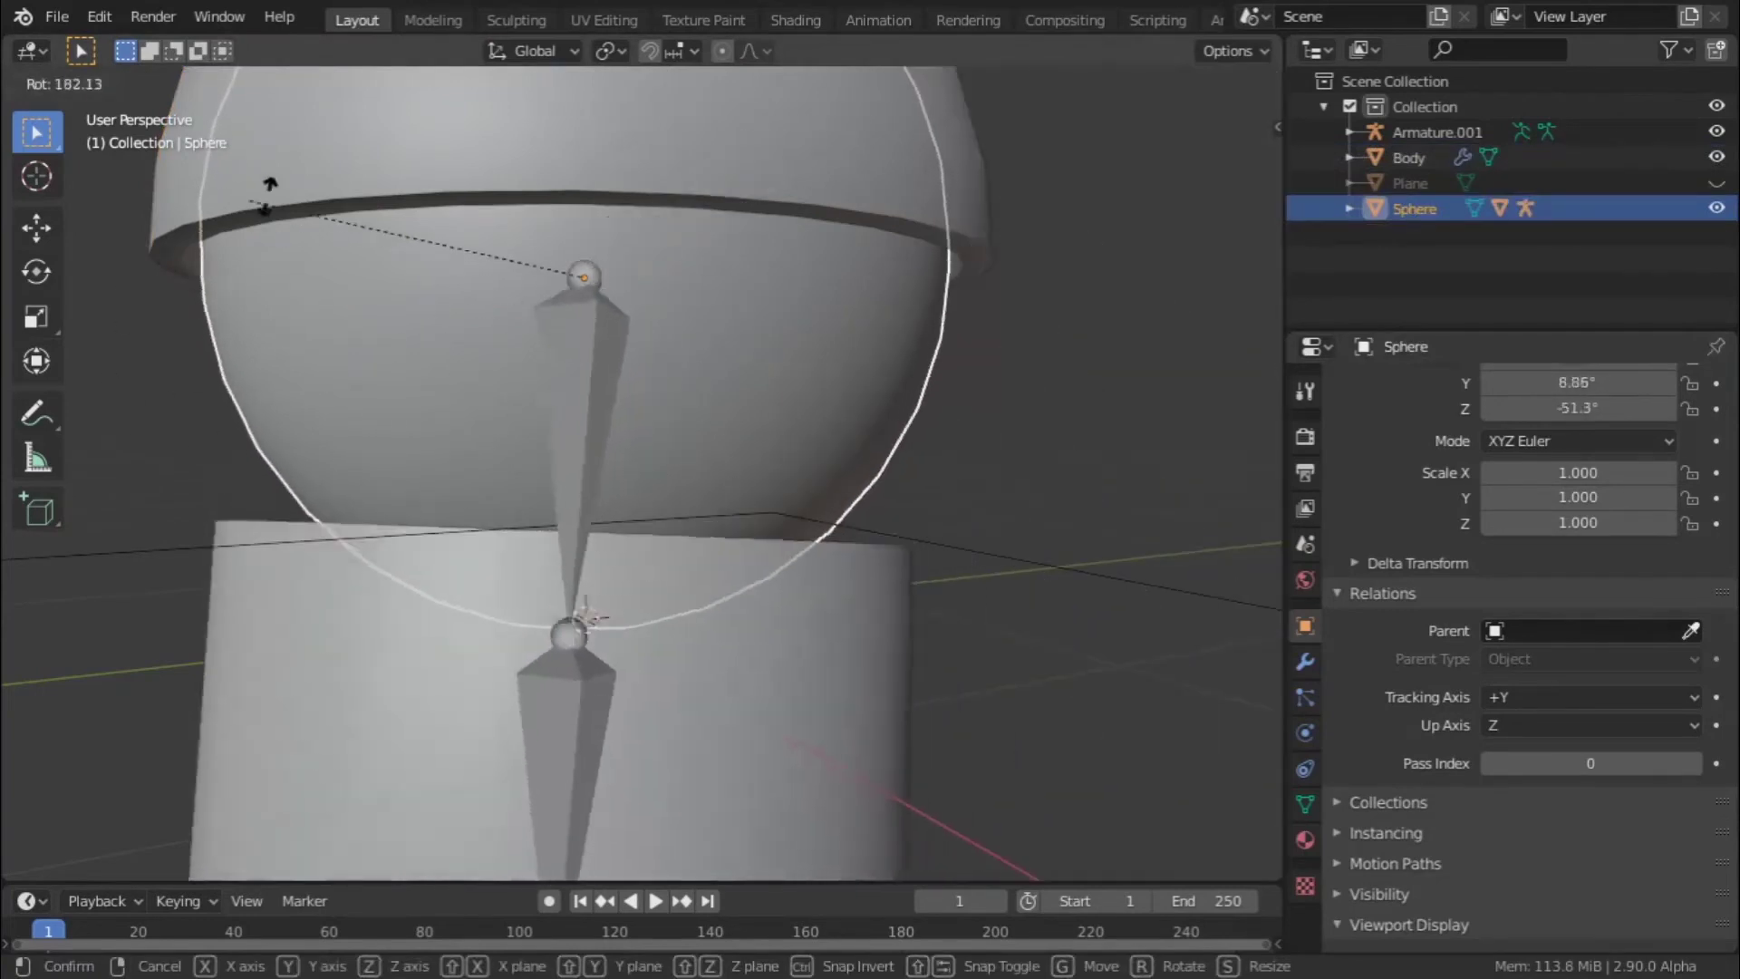
key("Escape")
- Try clearing the screen's armature parent and test the sphere again with a cancelled rotation
middle_click_drag(694, 471, 700, 301)
left_click(700, 300)
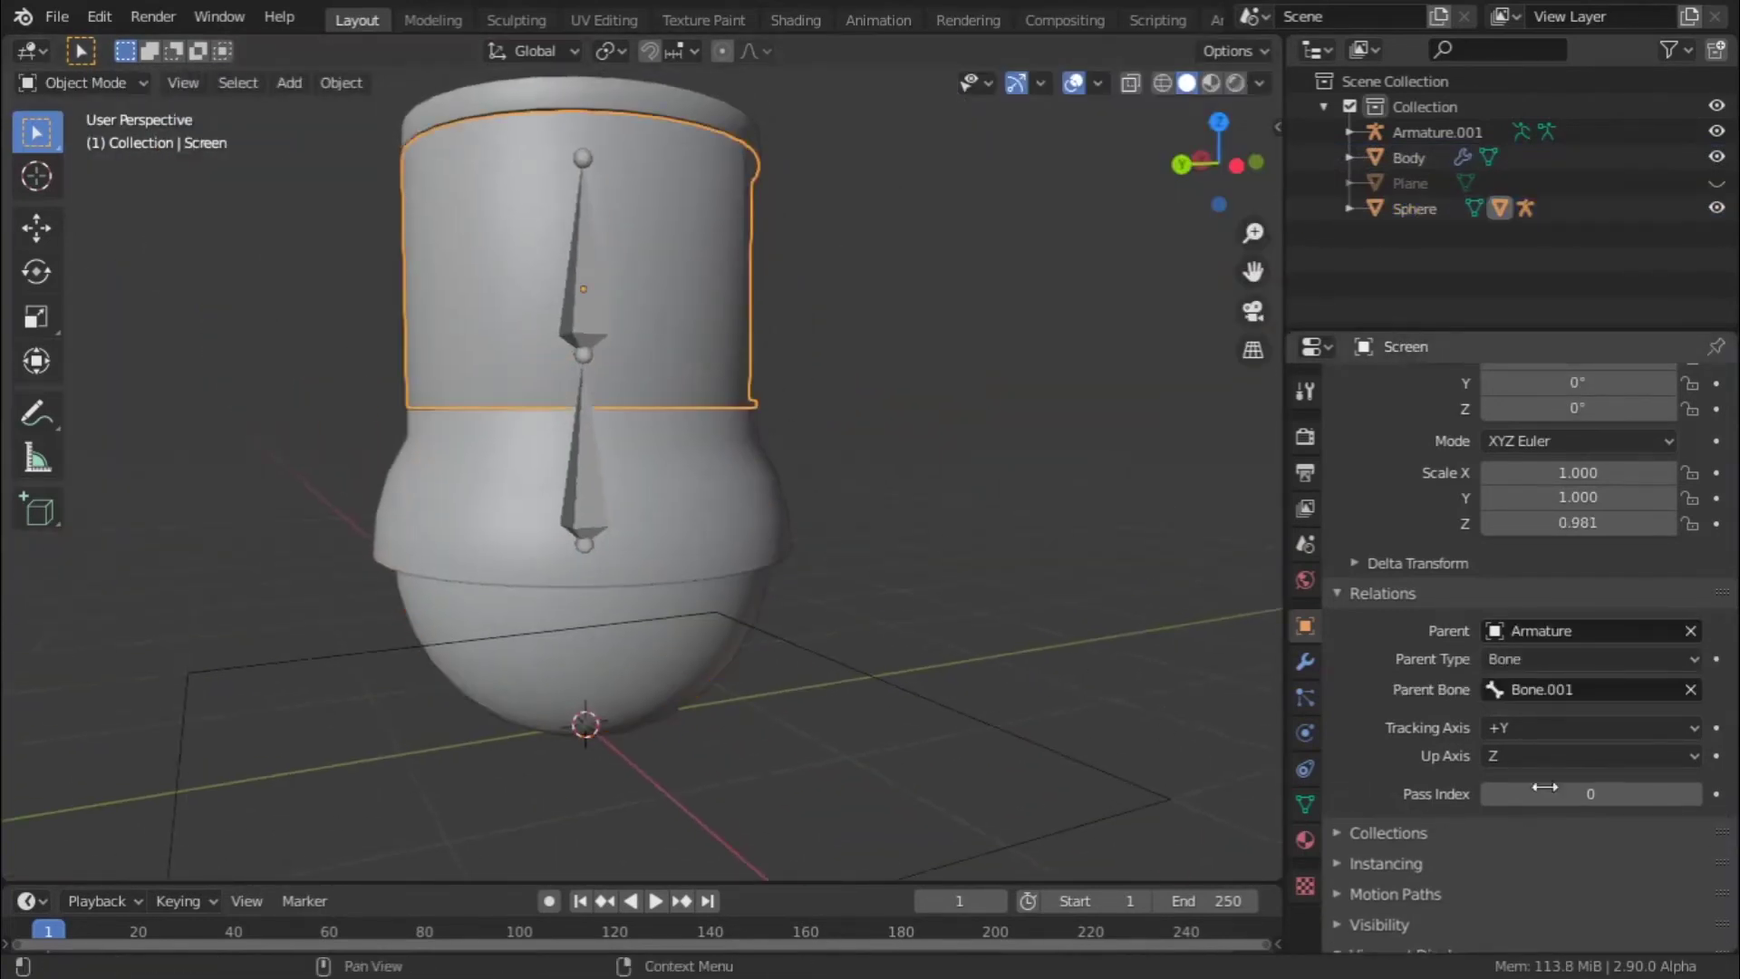
left_click(1692, 631)
left_click(1691, 631)
key("Escape")
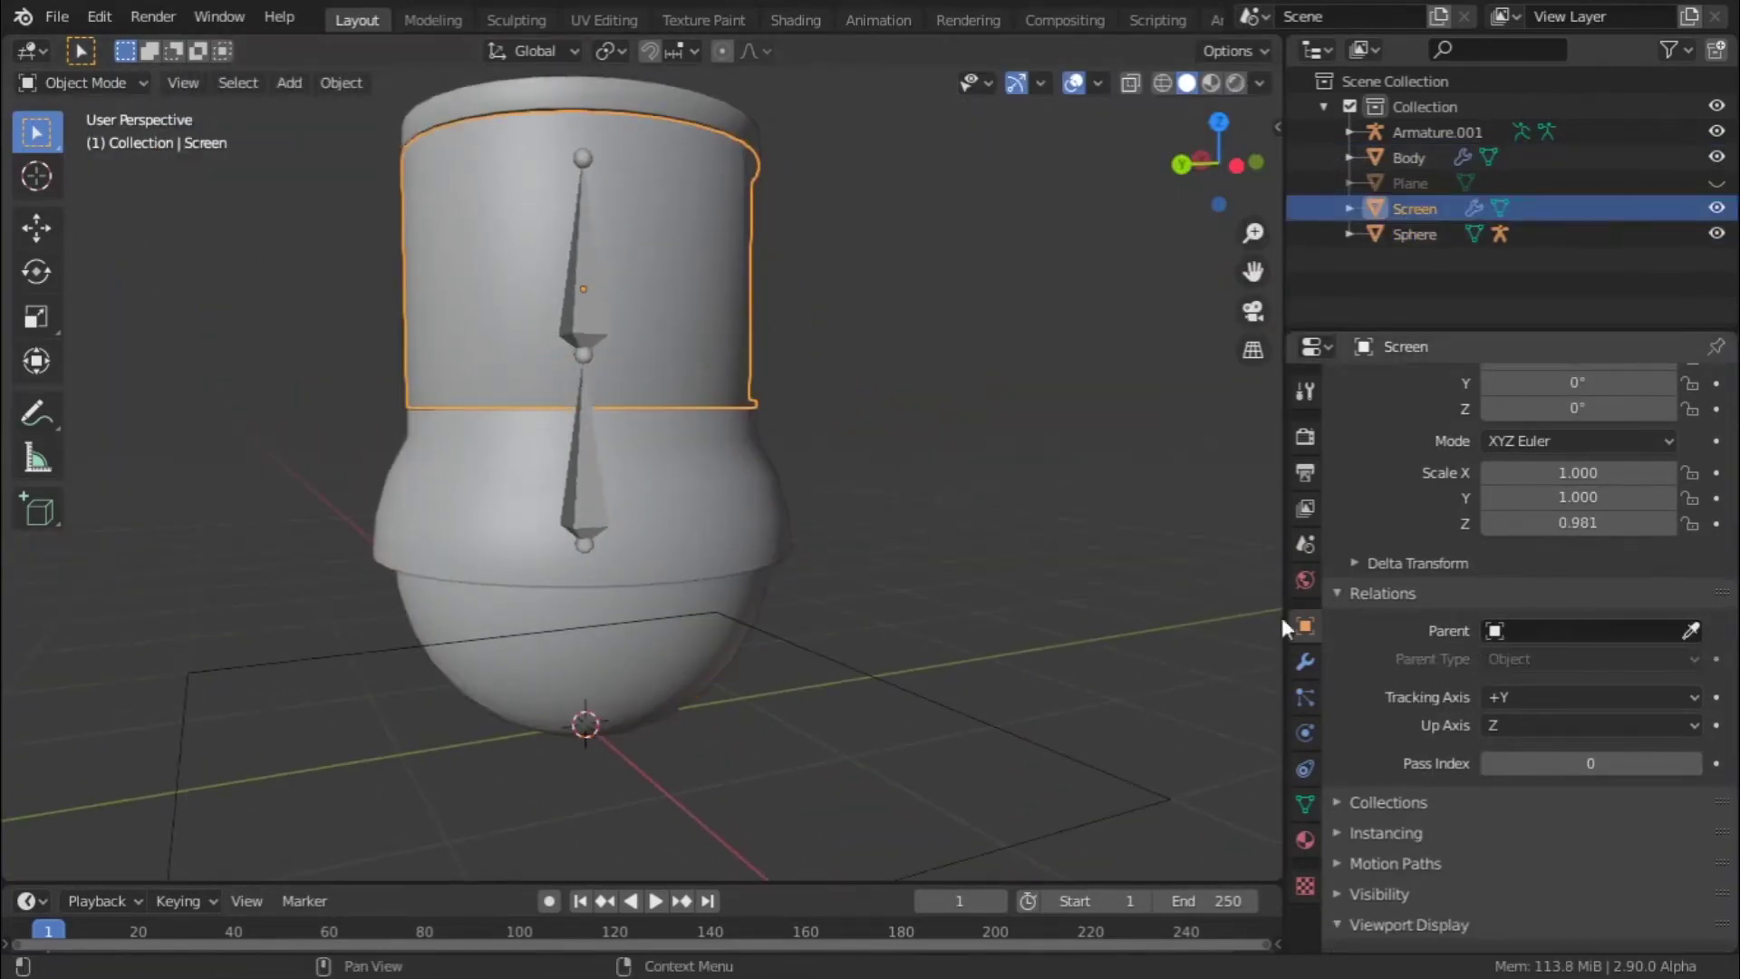
left_click(637, 672)
key("r")
key("Escape")
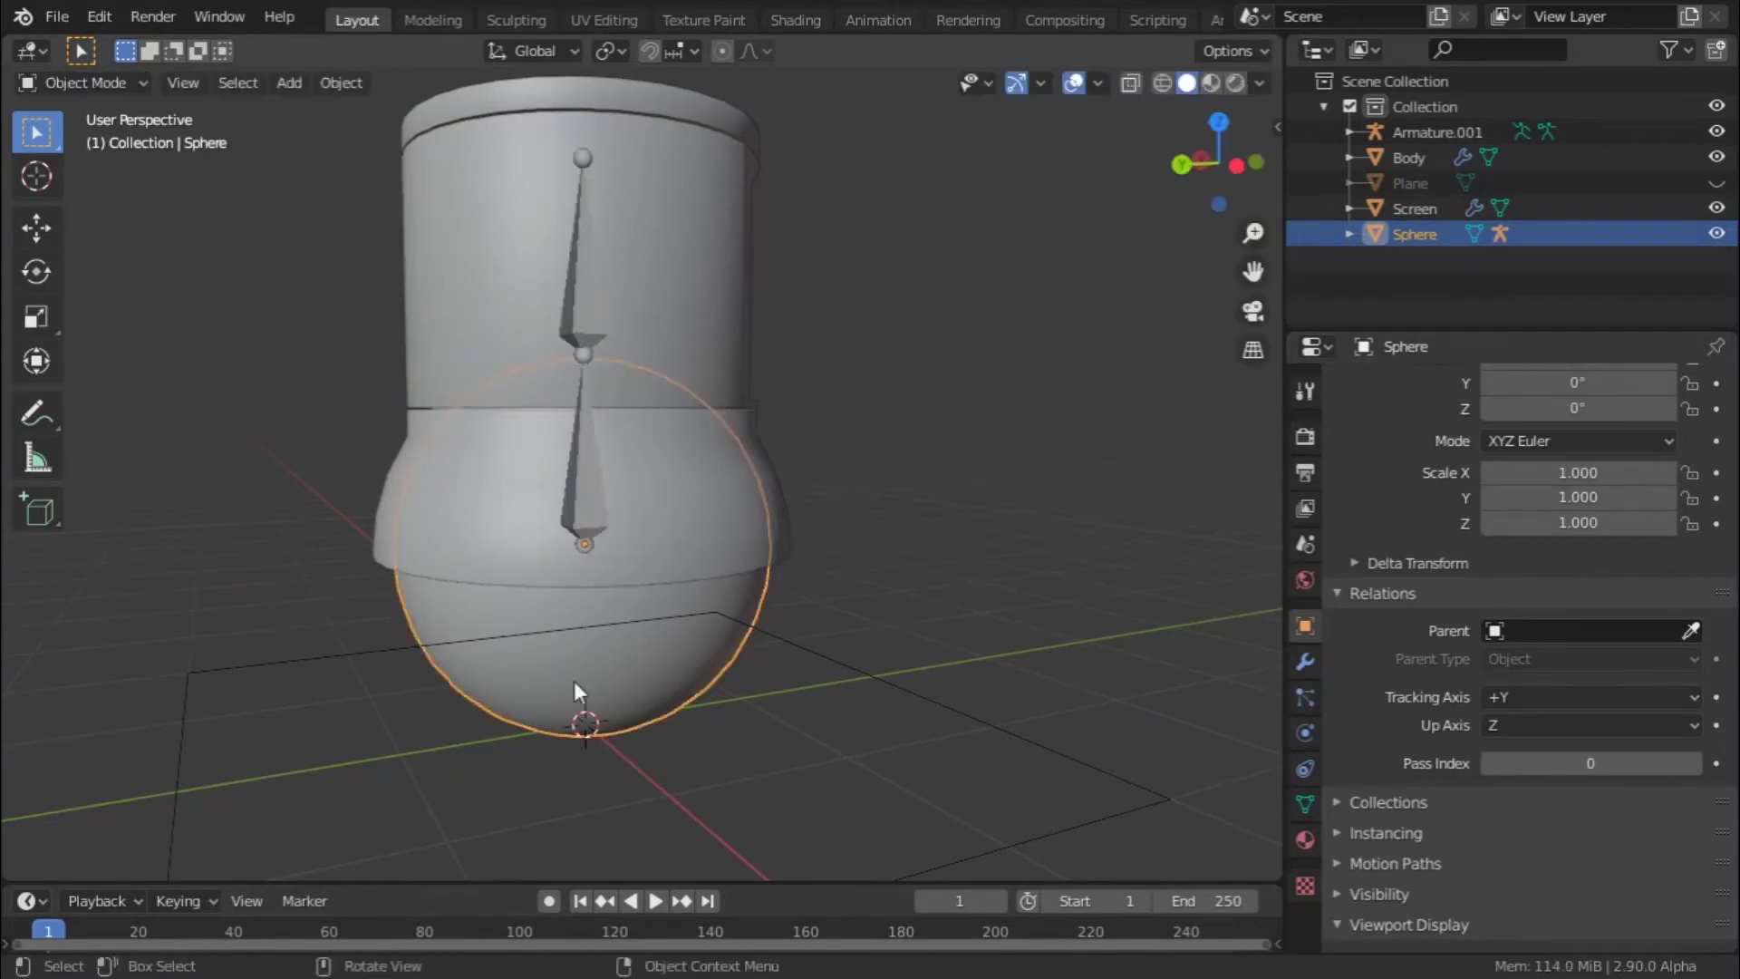
- Select the two-bone armature and test it with a cancelled rotation
left_click(608, 486)
left_click(607, 486)
key("r")
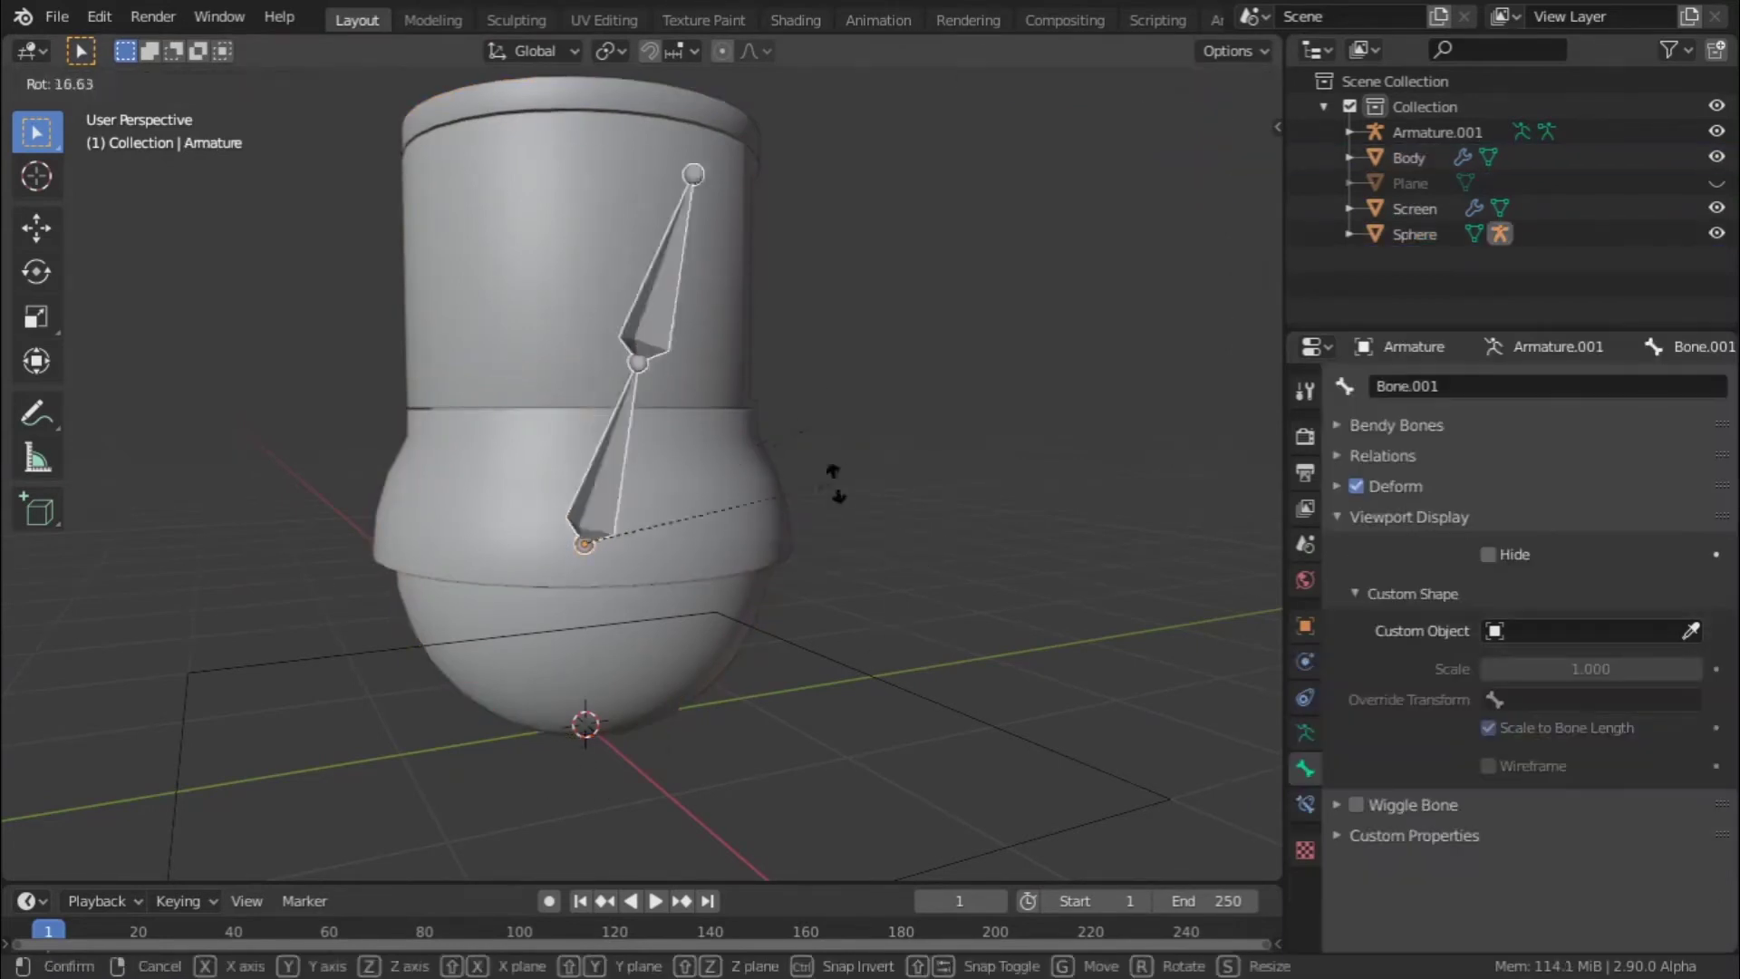
left_click(785, 473)
- Undo the parent clearing on the screen and the body
left_click(784, 473)
left_click(785, 473)
key("ctrl+p")
left_click(785, 473)
left_click(785, 474)
left_click(785, 474)
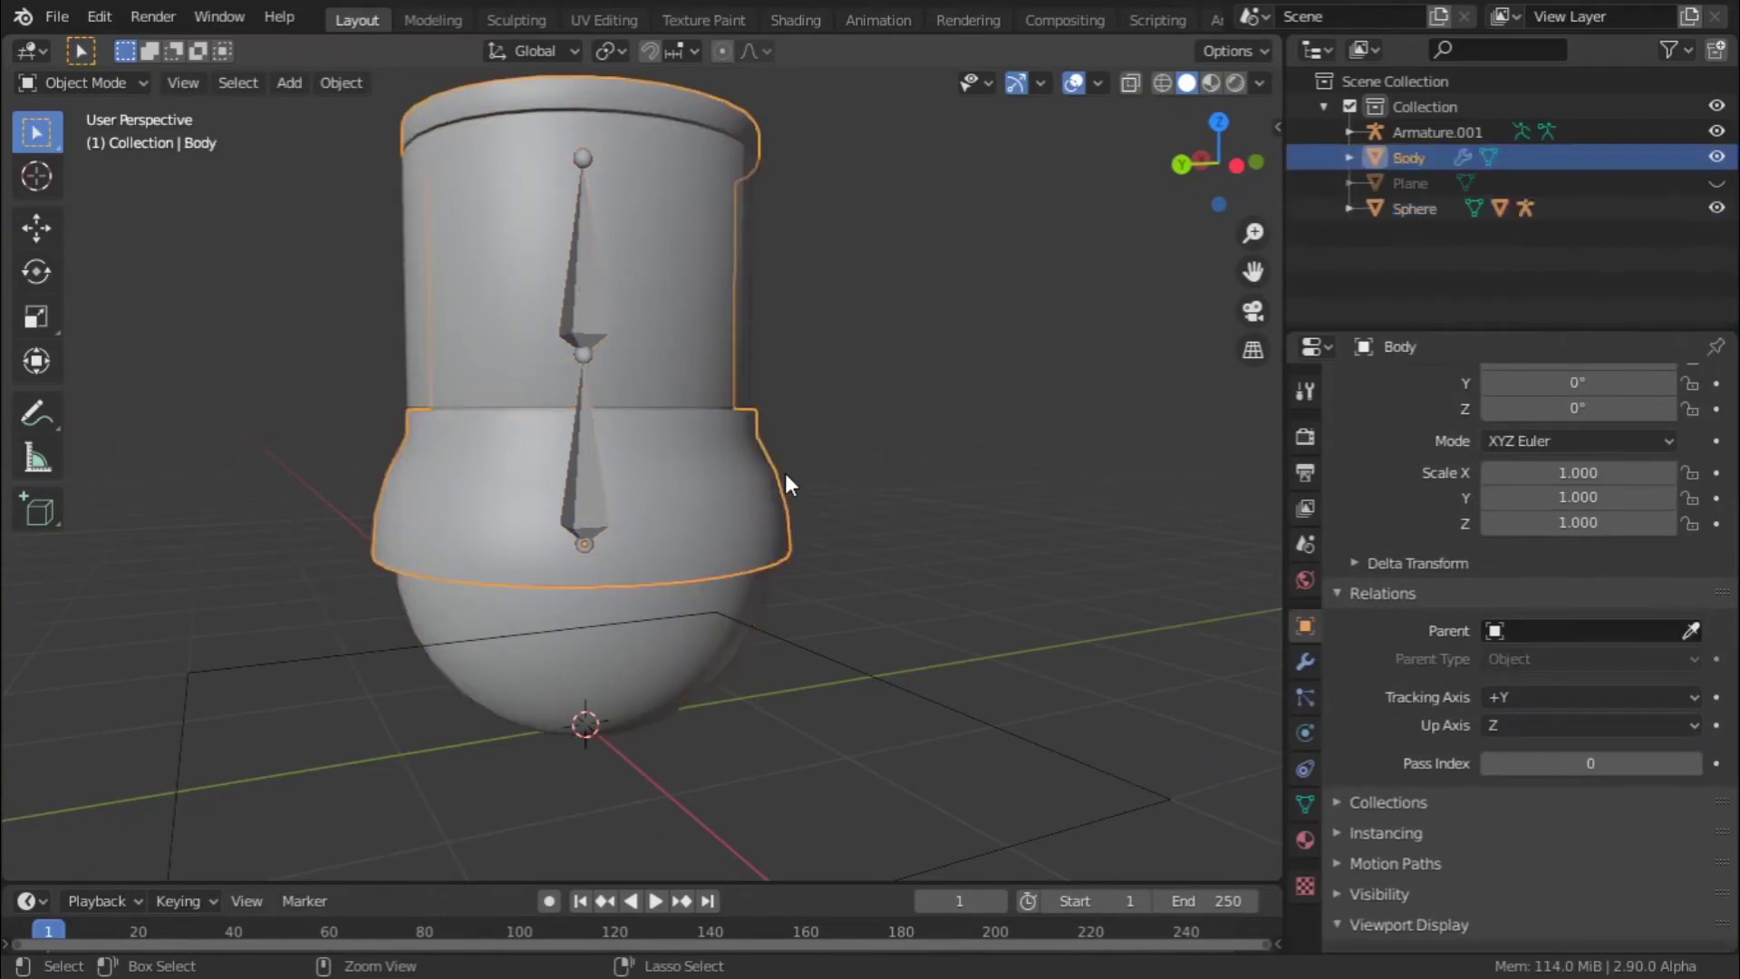
key("ctrl+p")
- Clear the two-bone armature's parent in its object relations to detach it from the sphere
left_click(571, 485)
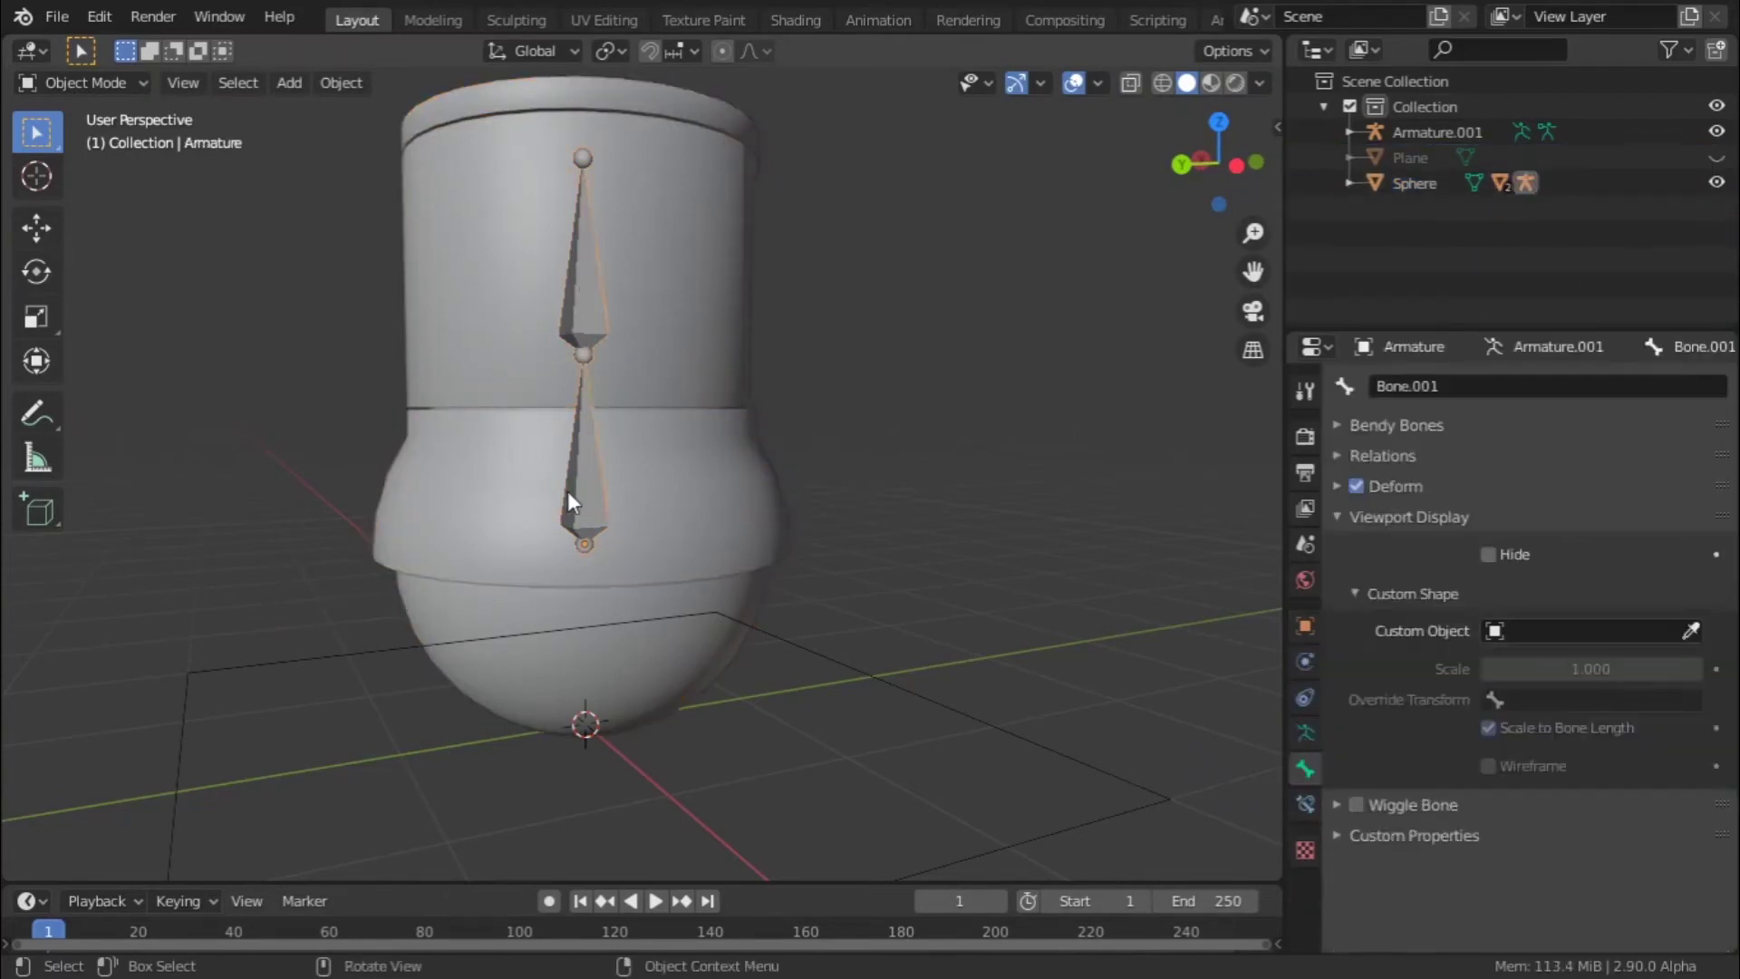
left_click(1305, 625)
left_click(1692, 630)
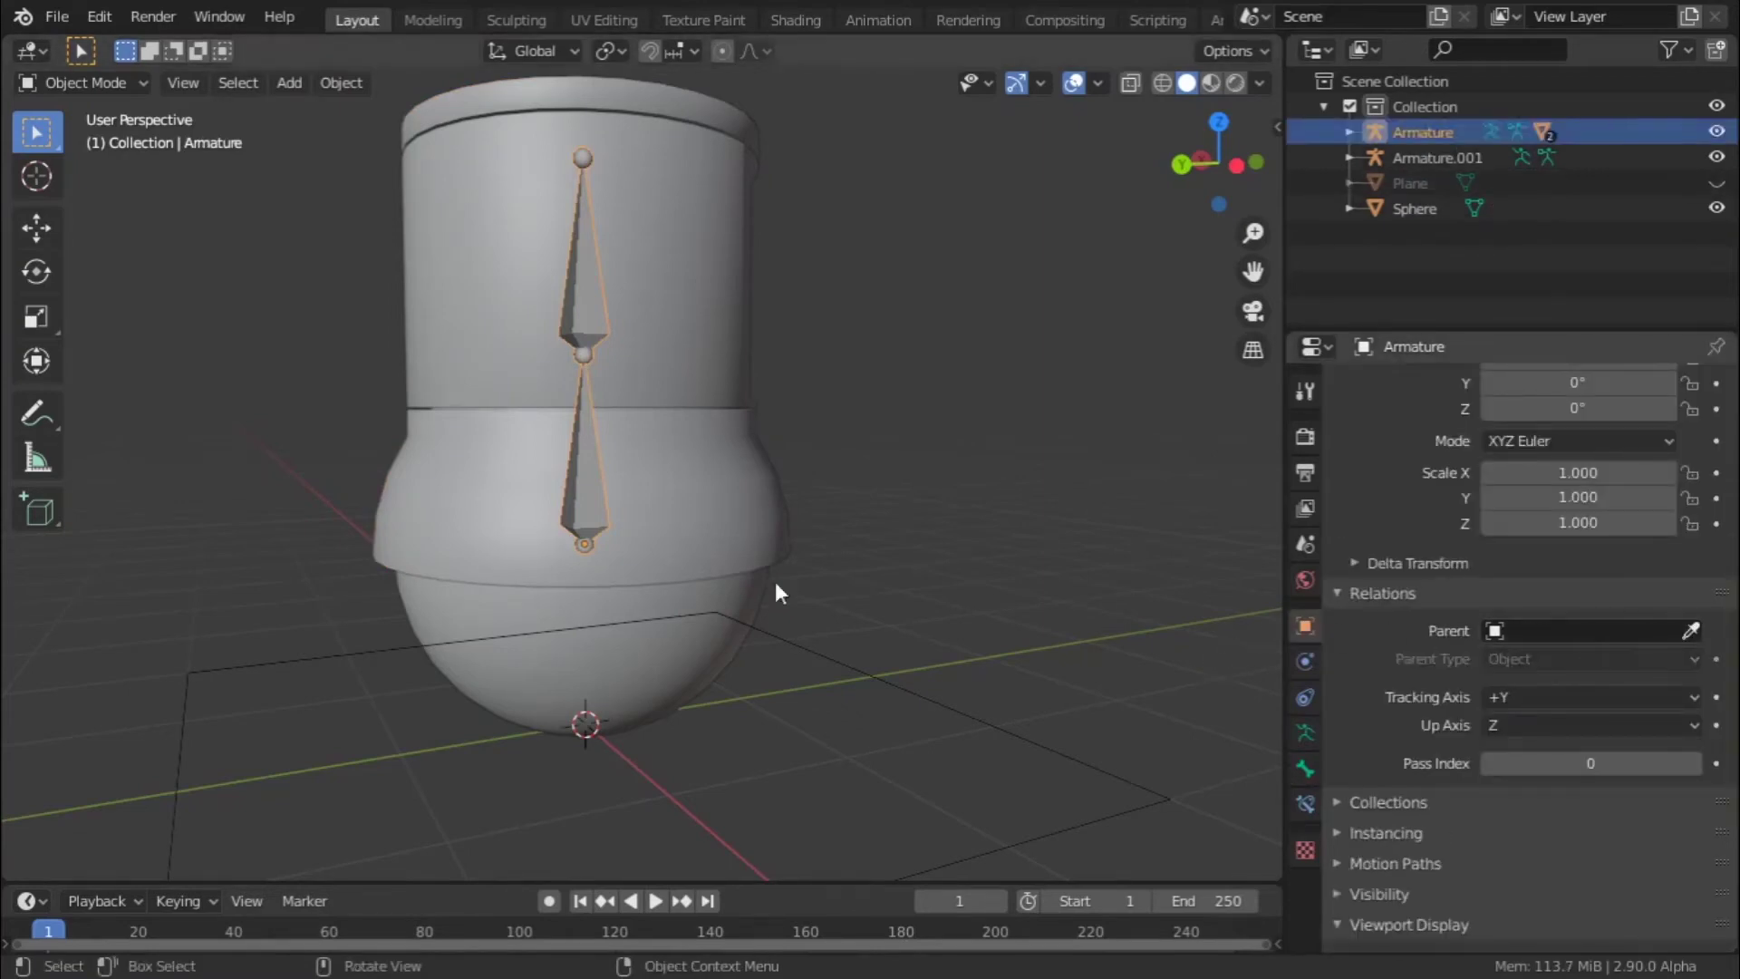
- Test the sphere and the two-bone armature separately with cancelled rotations
left_click(619, 627)
left_click(705, 634)
key("r")
key("Escape")
left_click(583, 437)
key("r")
key("Escape")
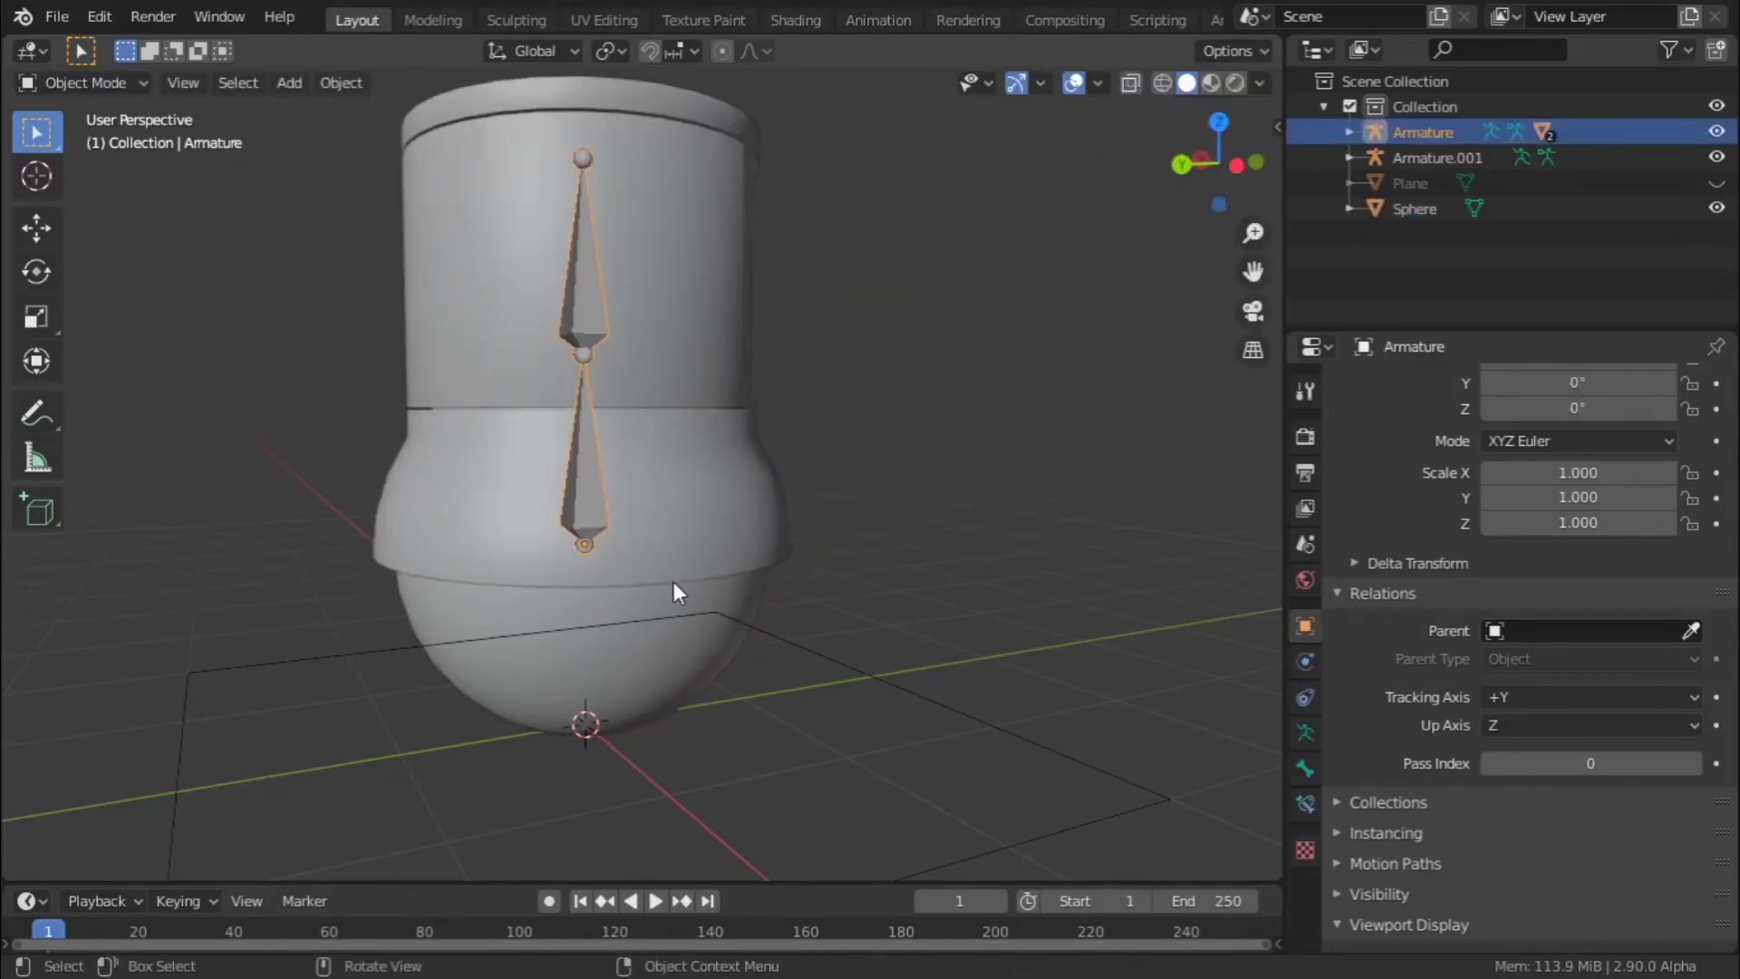
- Examine the parent relations of the sphere, two-bone armature, body and screen
left_click(647, 635)
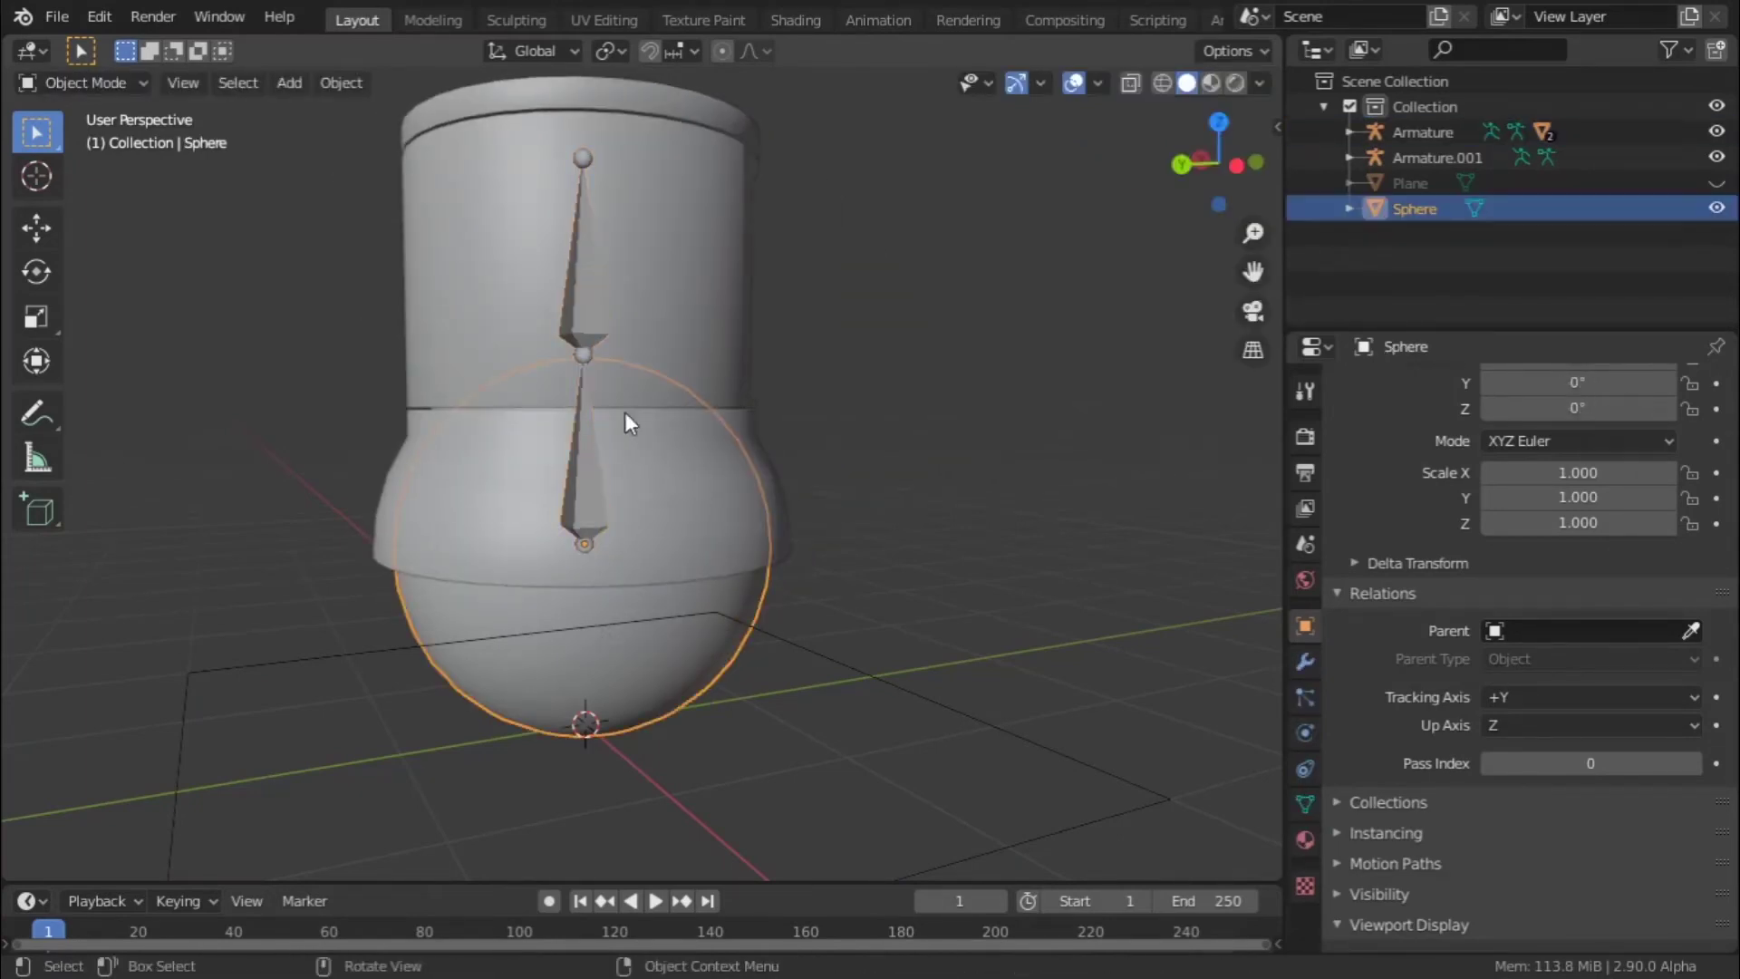
left_click(597, 500)
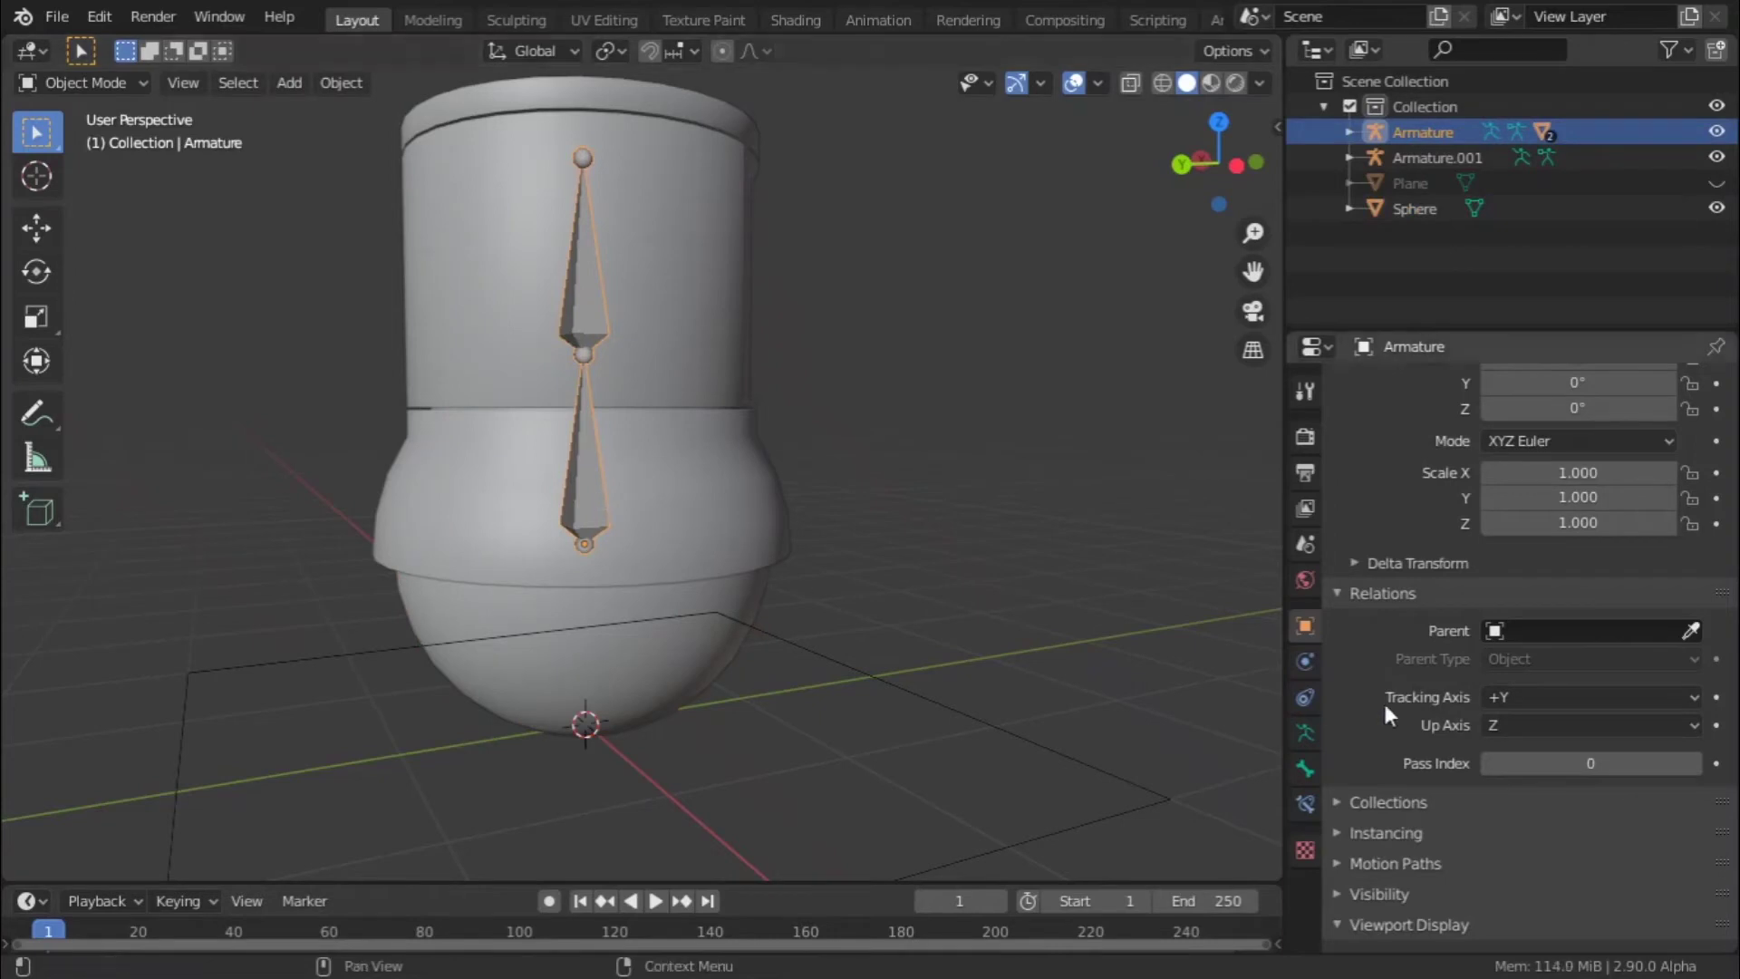
scroll(715, 613, "down", 4)
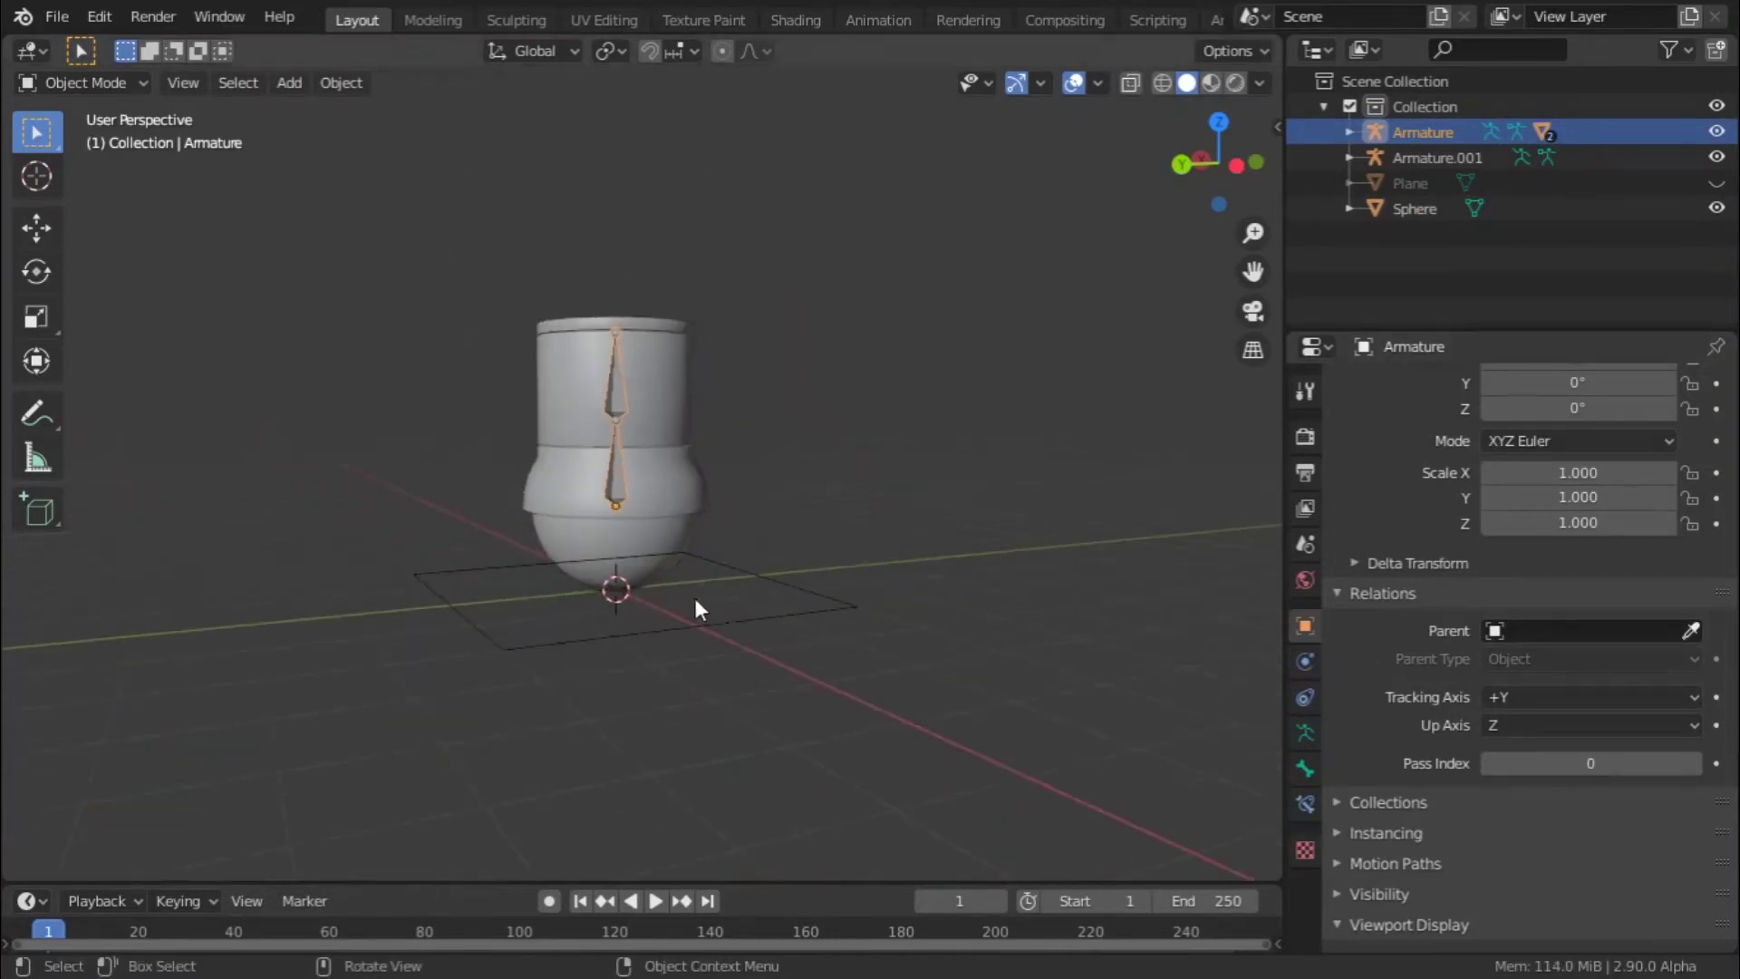
left_click(689, 554)
middle_click_drag(834, 547, 601, 544)
scroll(602, 544, "up", 2)
scroll(1384, 625, "up", 5)
scroll(1541, 671, "down", 4)
scroll(1579, 700, "down", 5)
scroll(1385, 486, "up", 3)
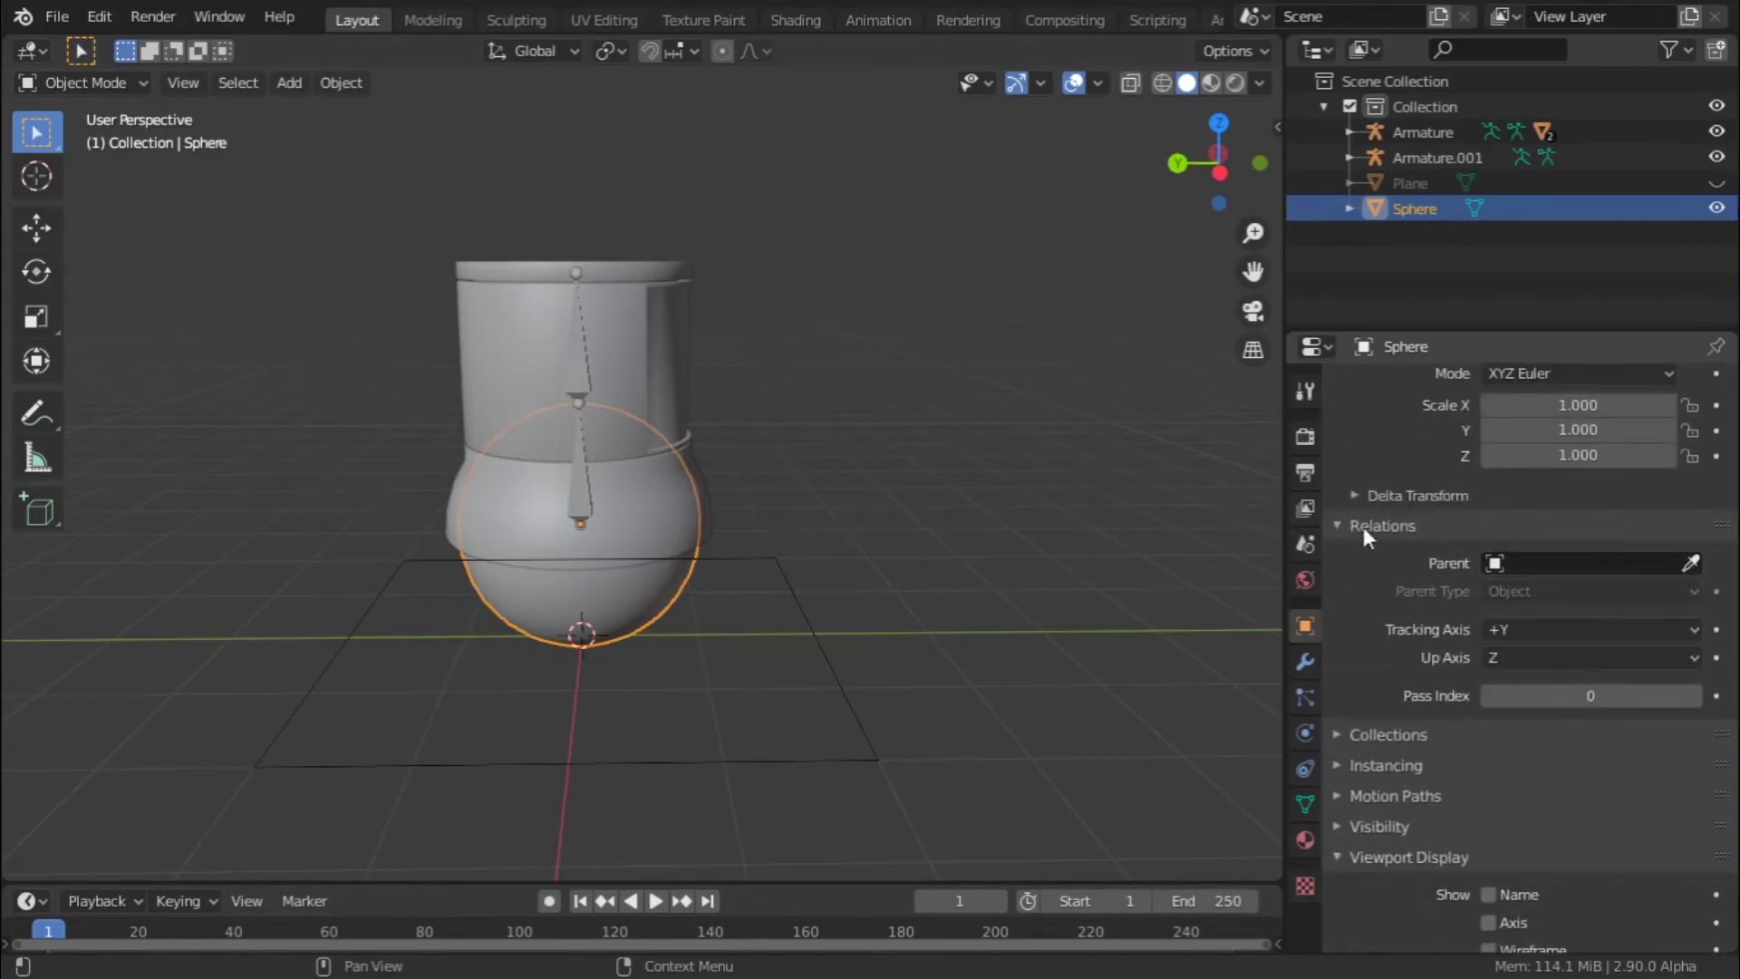
left_click(629, 272)
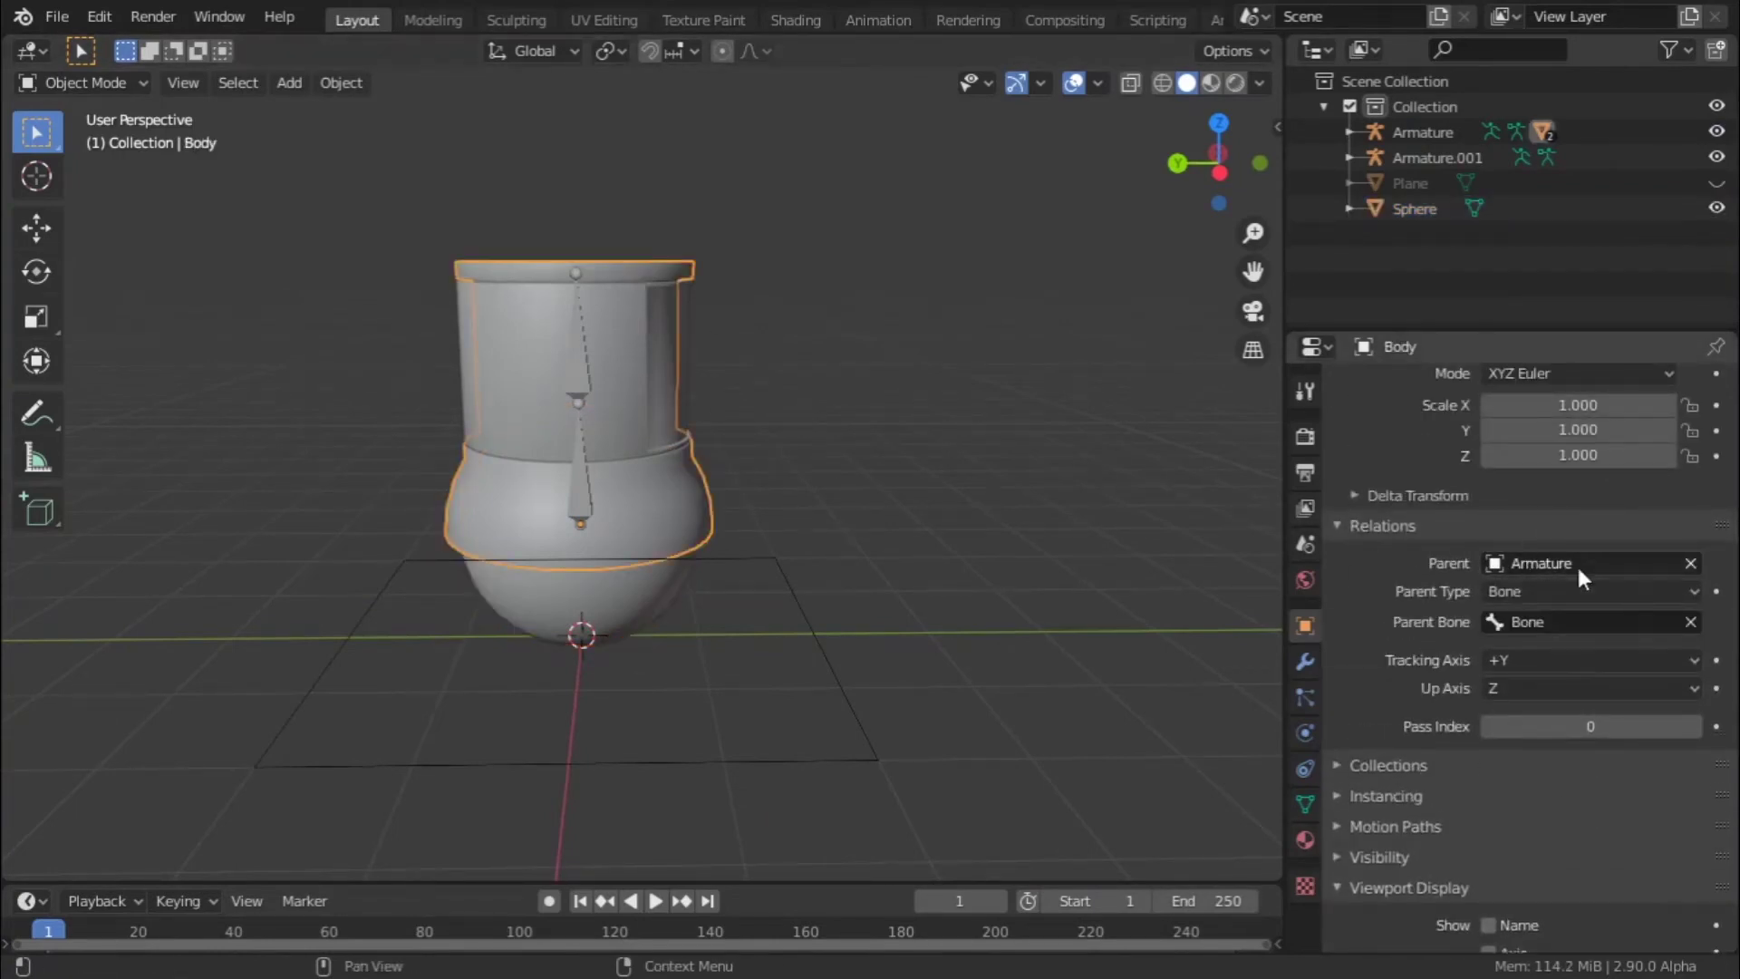
left_click(683, 377)
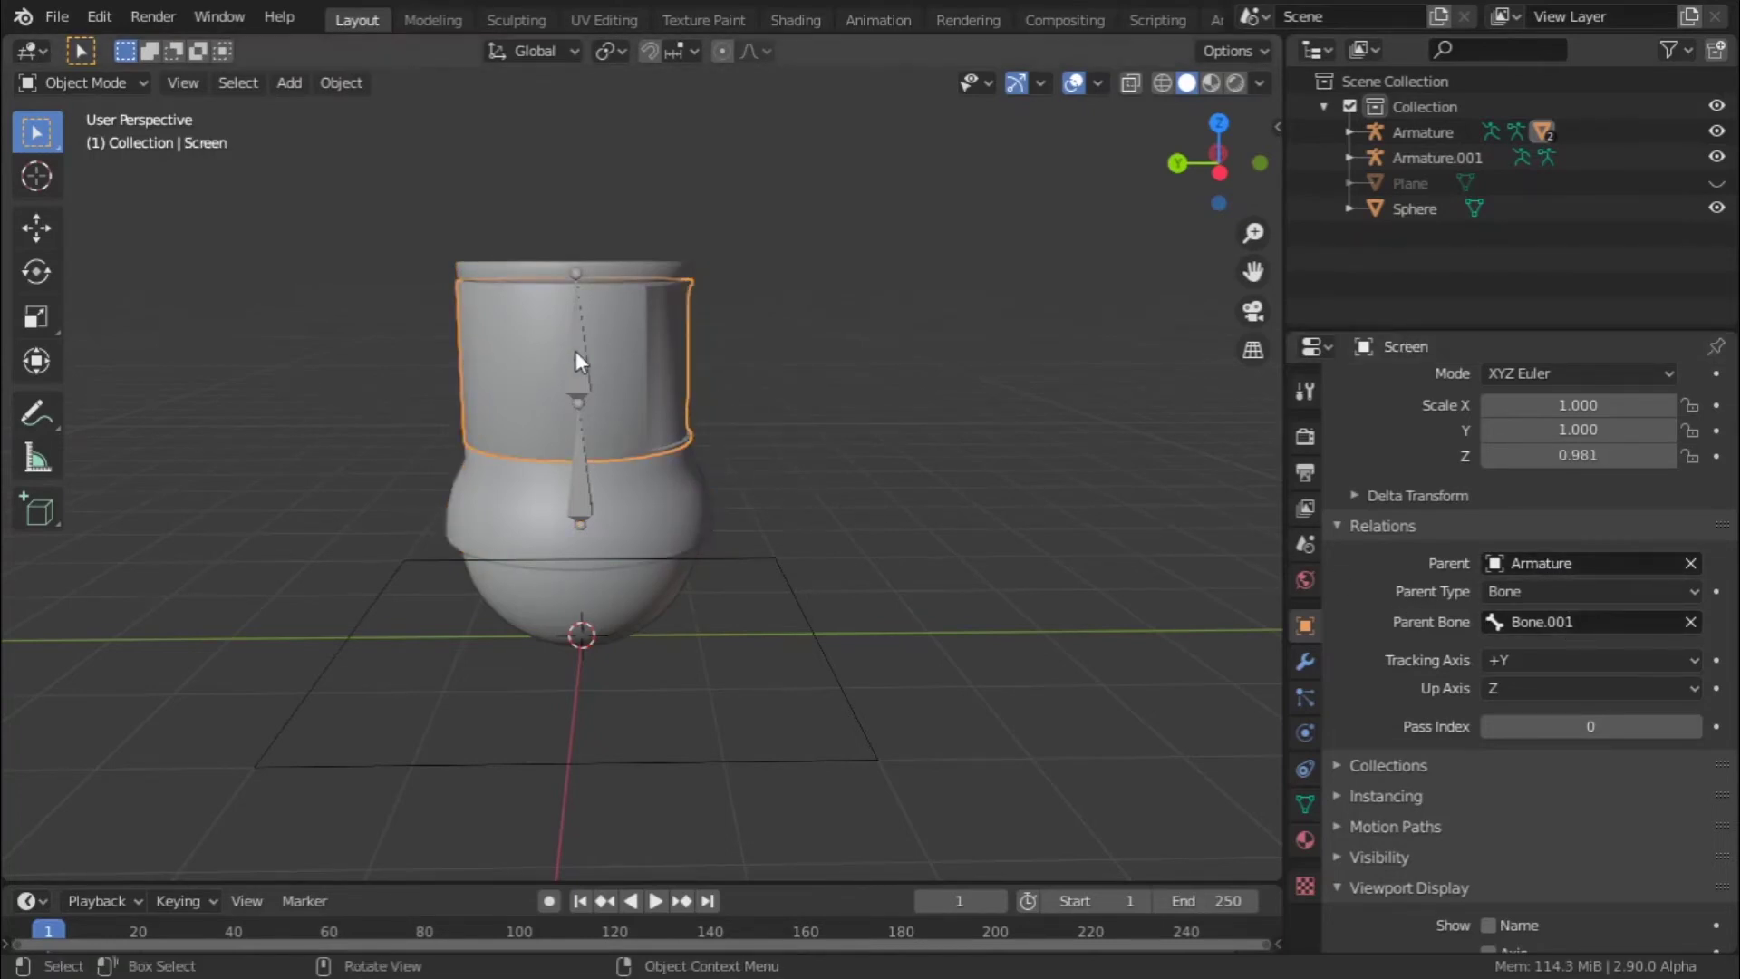
left_click(624, 622)
scroll(813, 630, "up", 5)
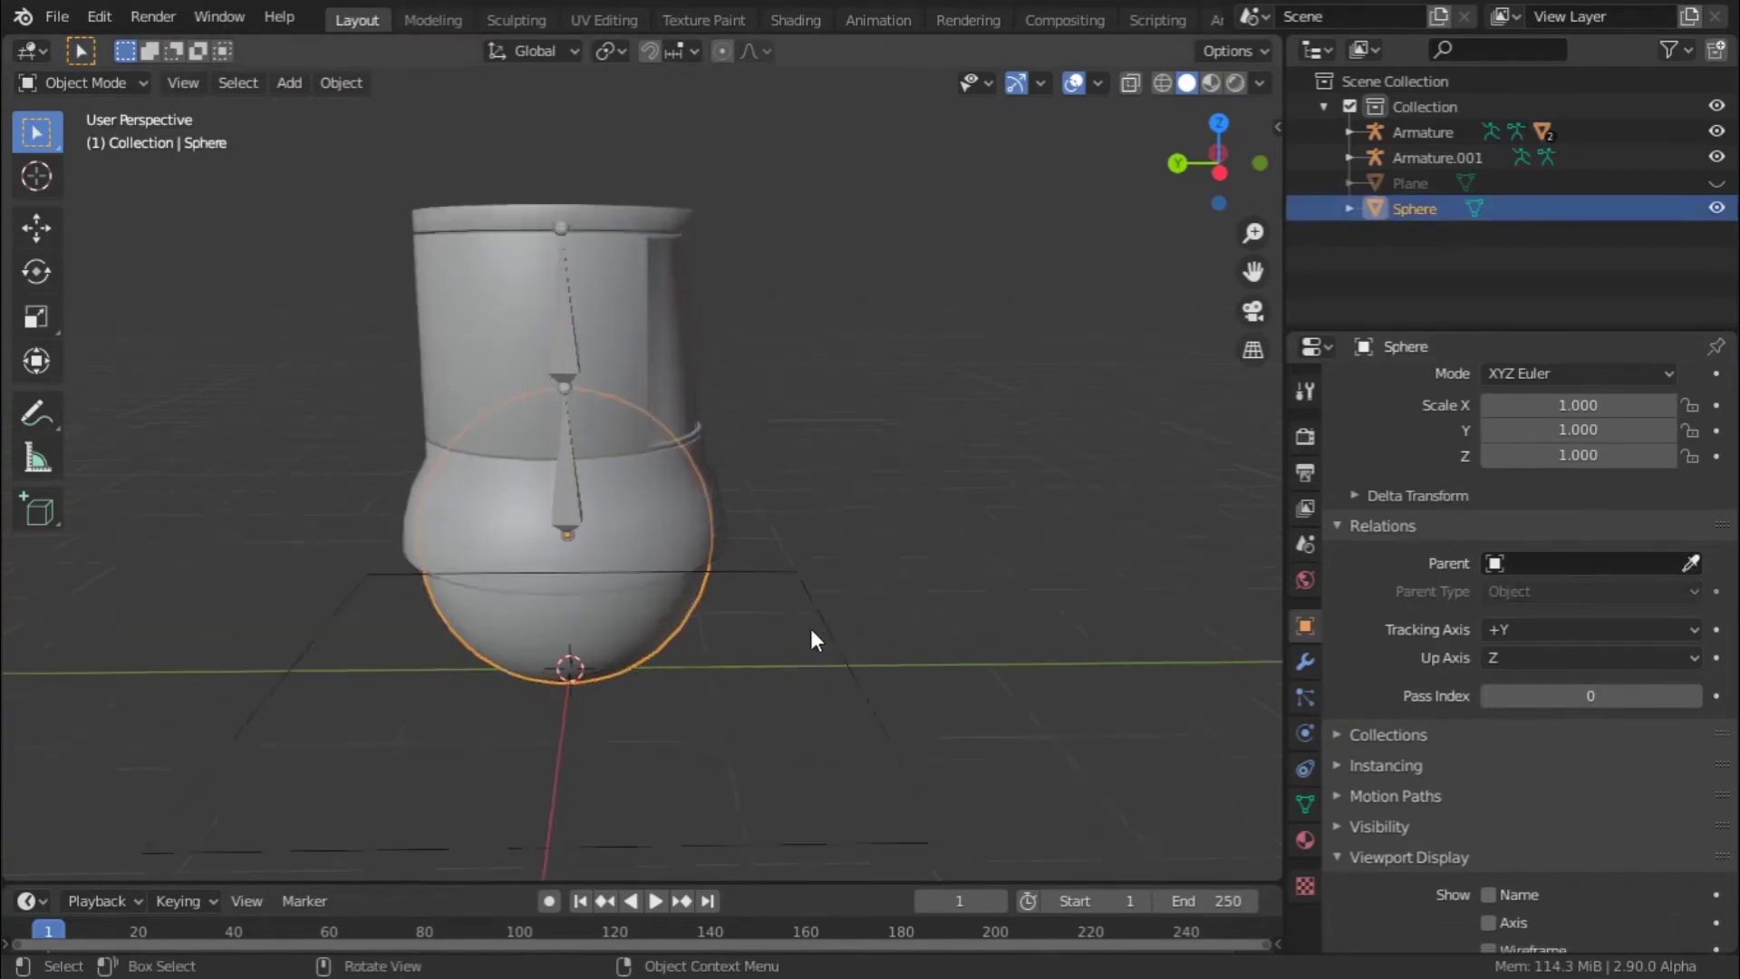
- Select the square base control and test it with a cancelled move
left_click(900, 684)
scroll(901, 692, "down", 5)
key("g")
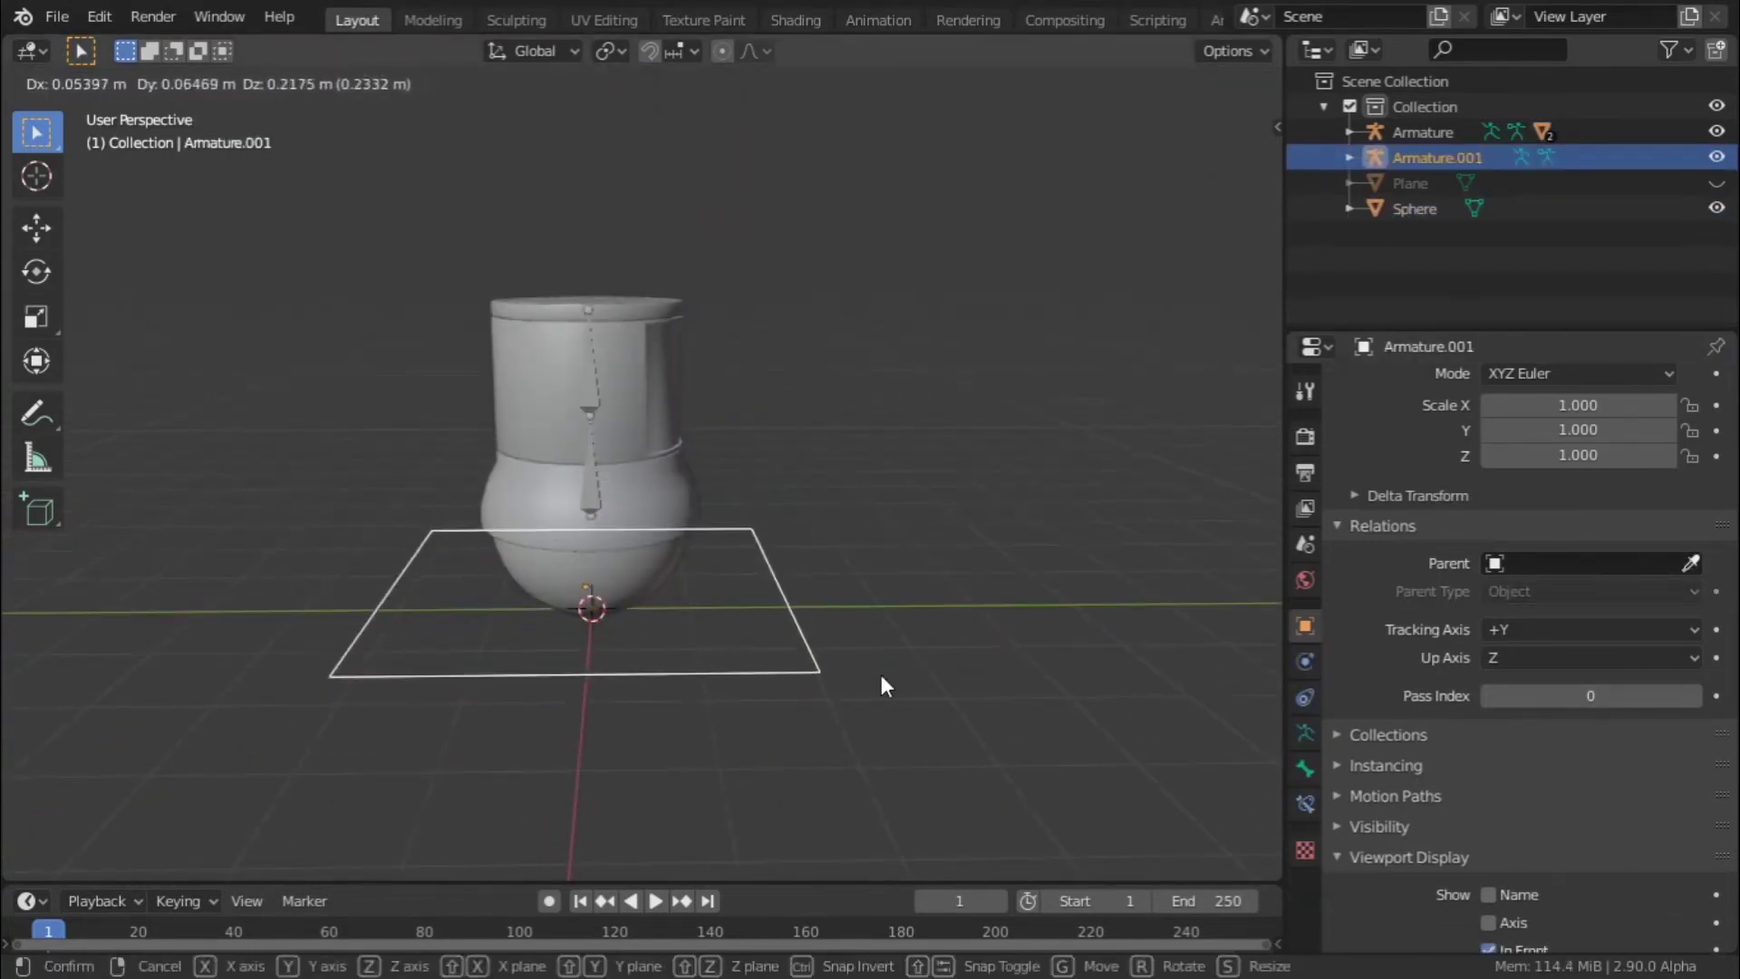
right_click(830, 673)
- Parent the sphere to the square base control's bone using the Bone option
scroll(777, 668, "up", 6)
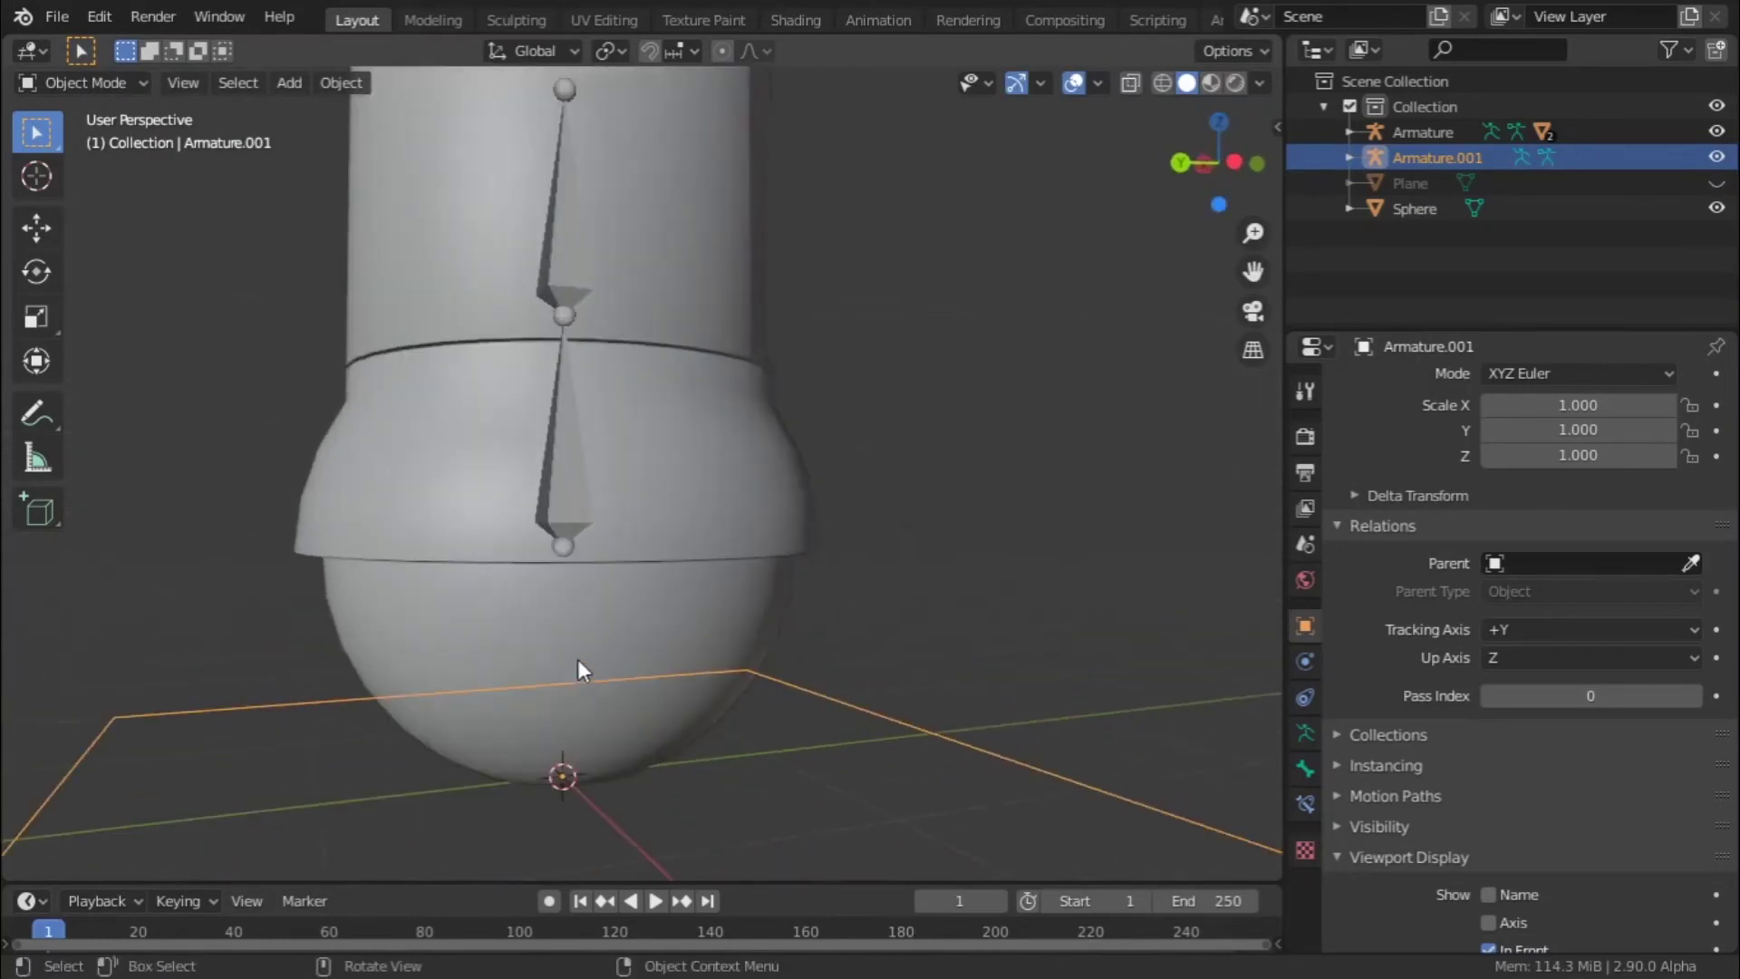
left_click(579, 660)
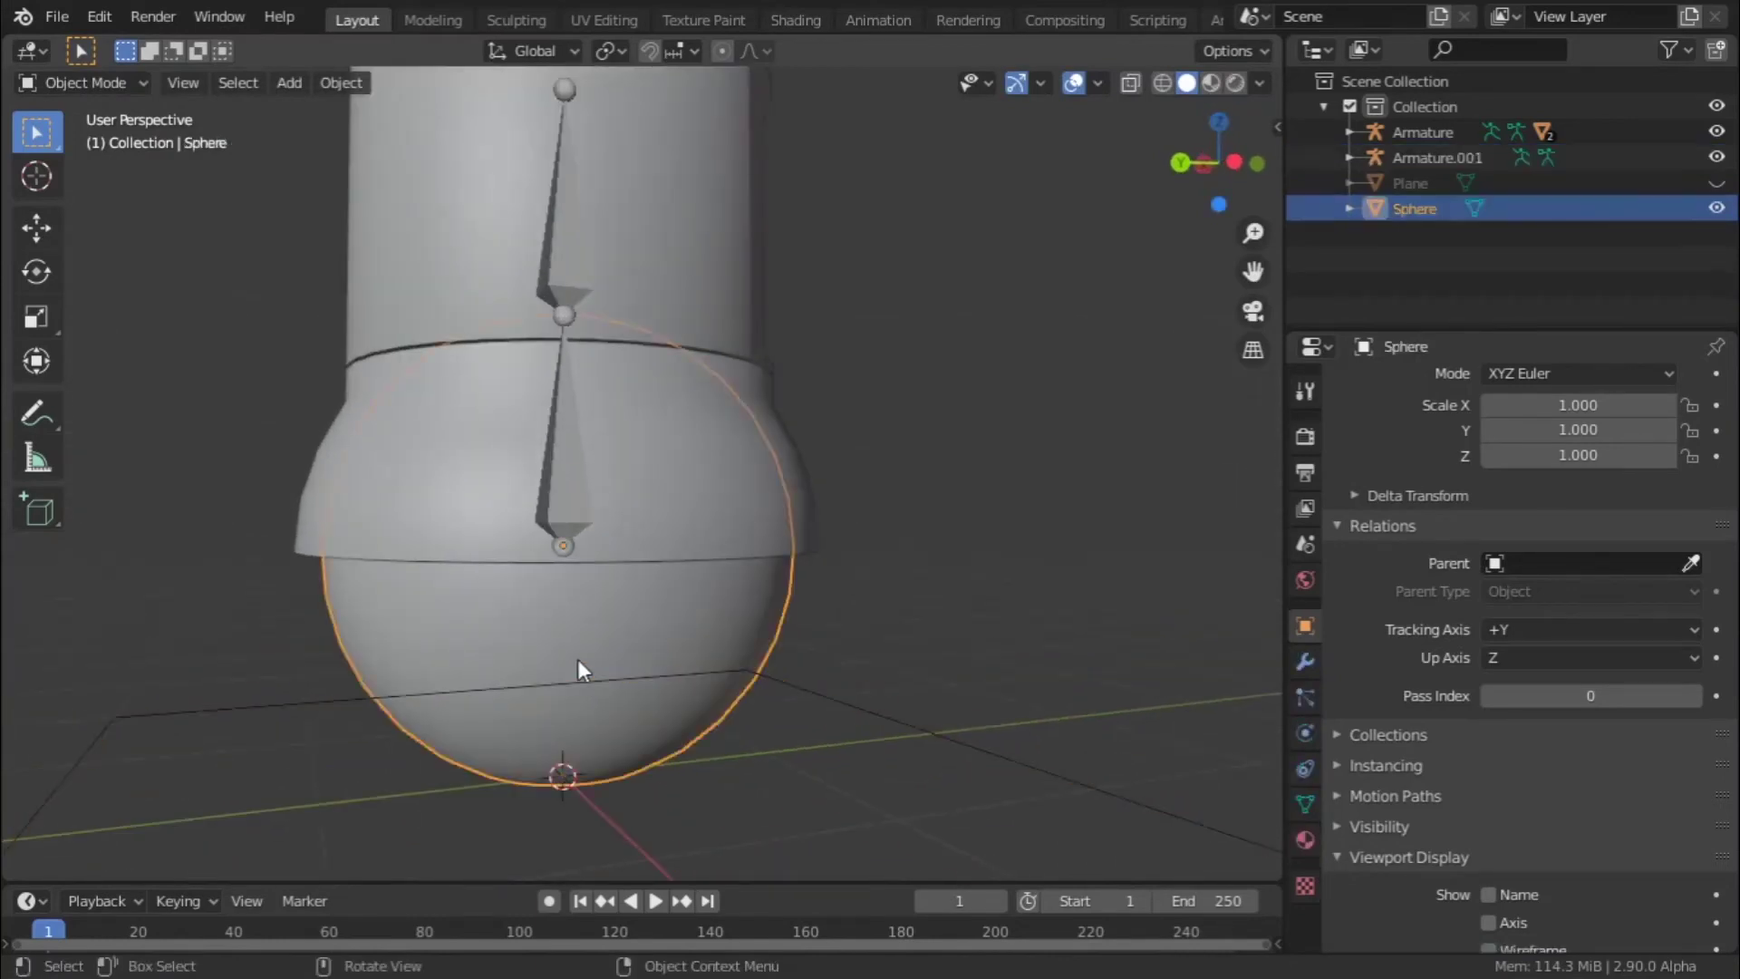
left_click(1053, 765, "shift")
key("ctrl+p")
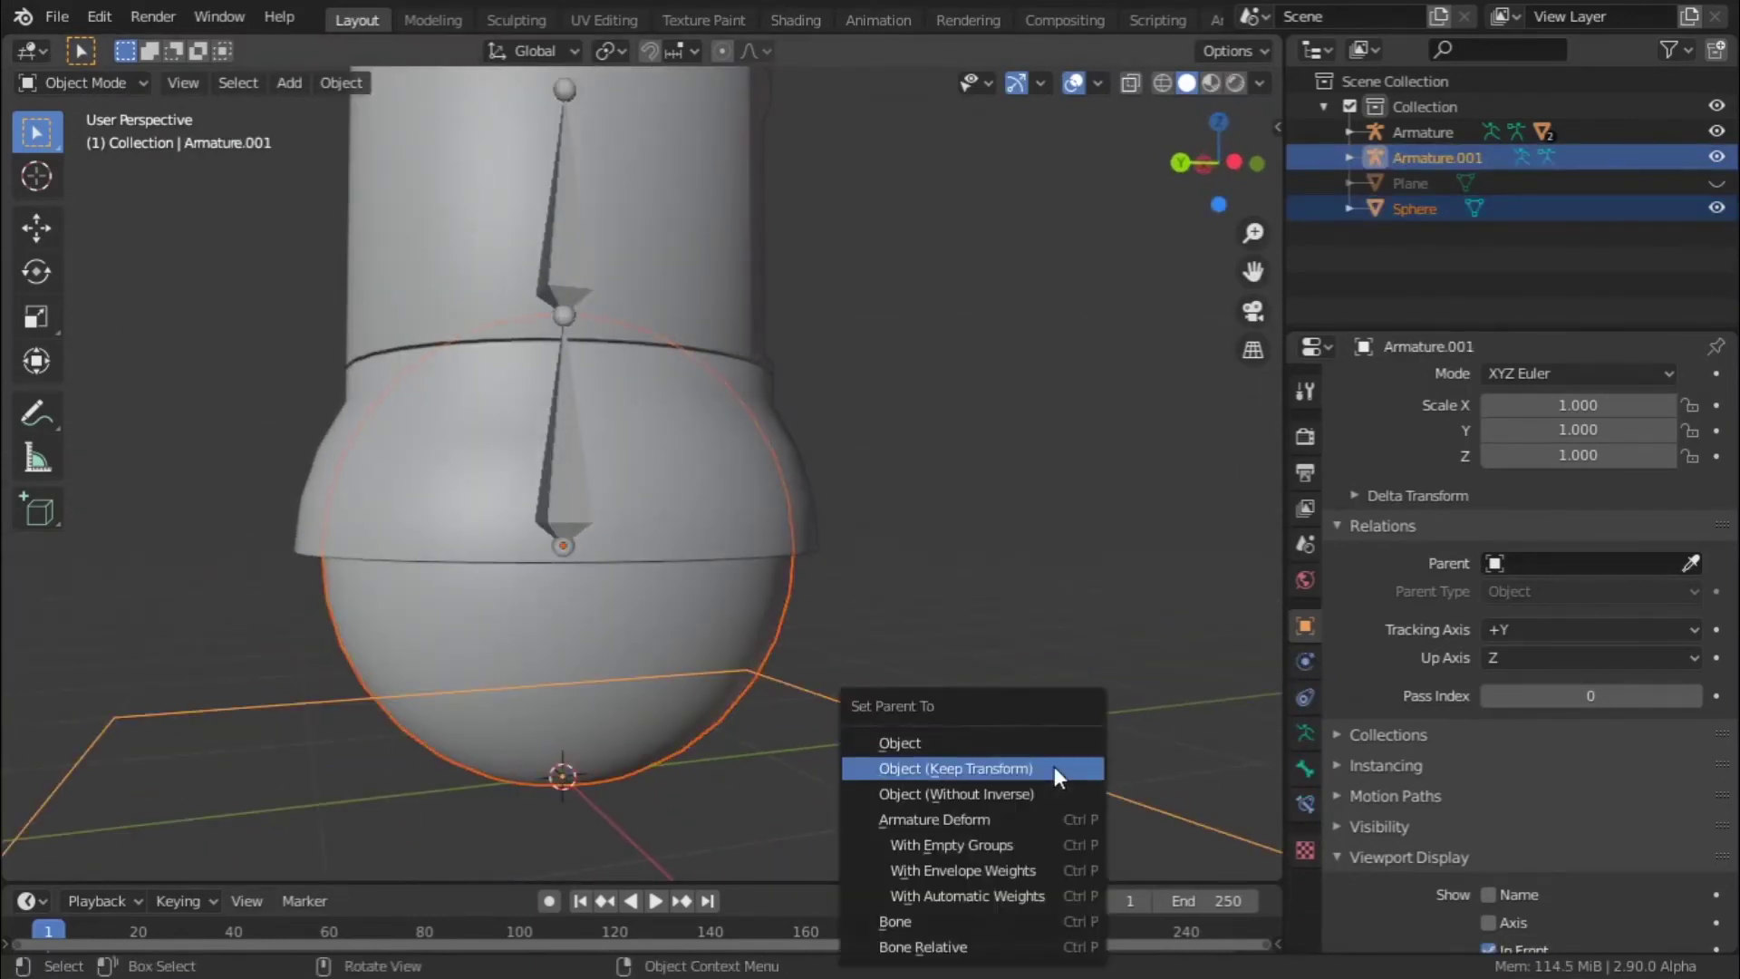
left_click(961, 921)
scroll(633, 580, "down", 5)
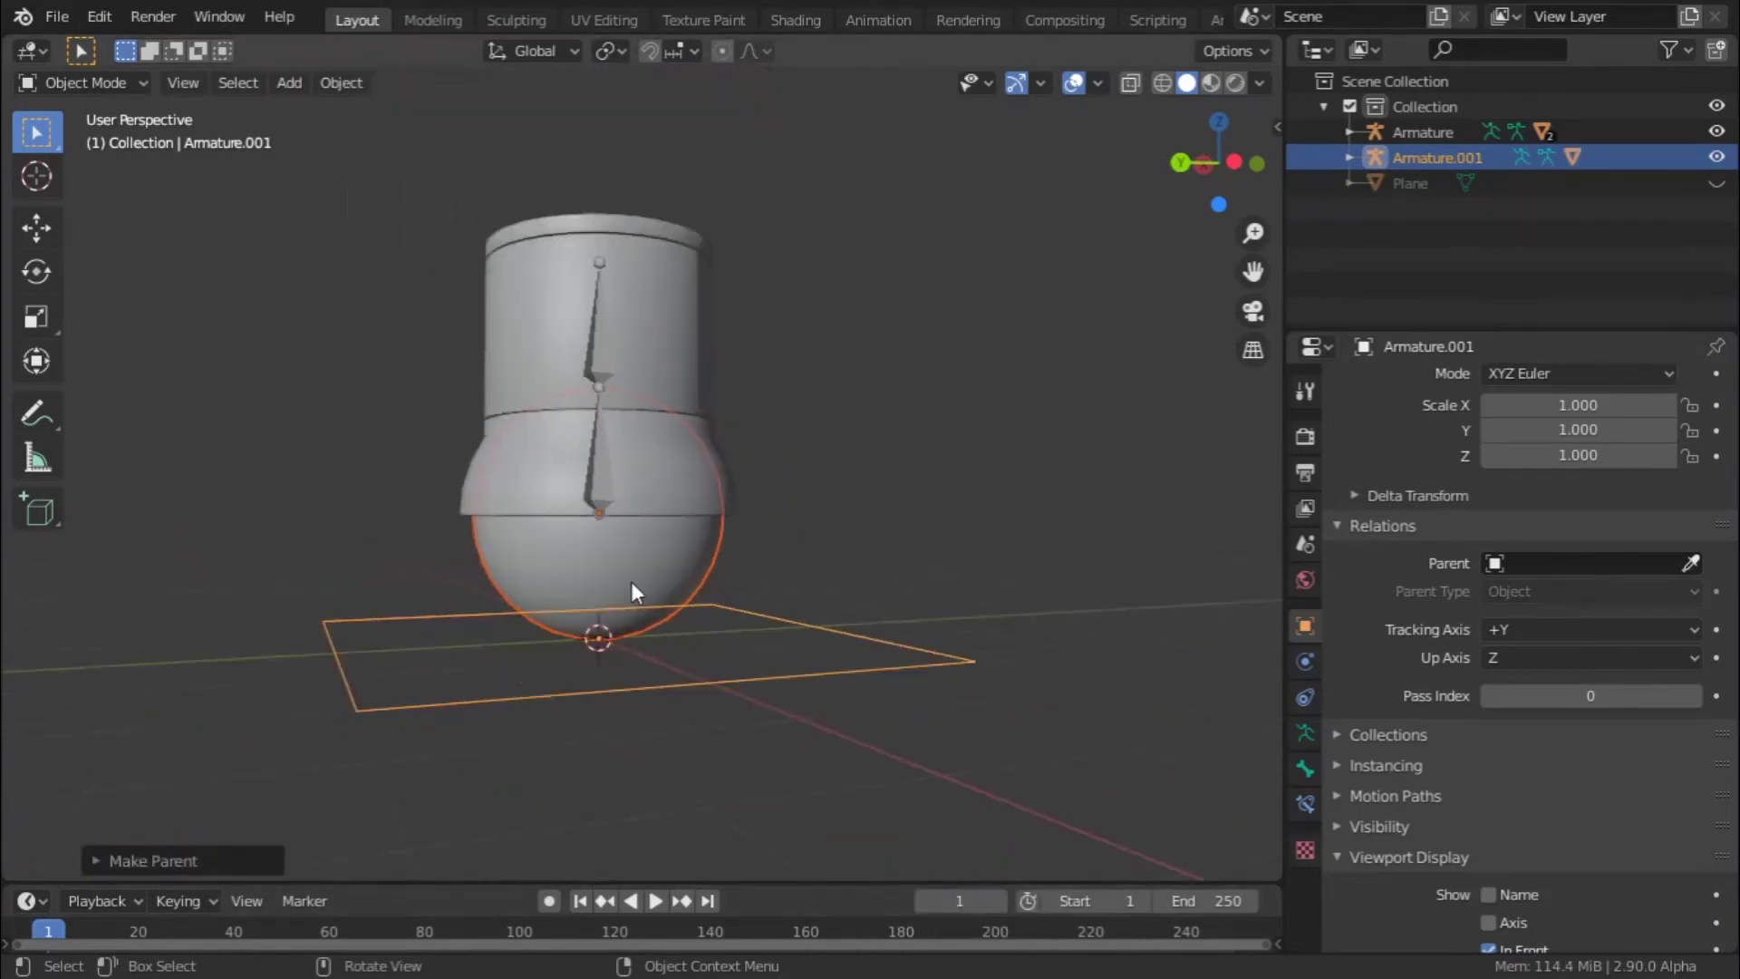
- Test the sphere's link to the square base control with cancelled moves
left_click(628, 578)
key("g")
key("Escape")
key("ctrl+z")
key("ctrl+z")
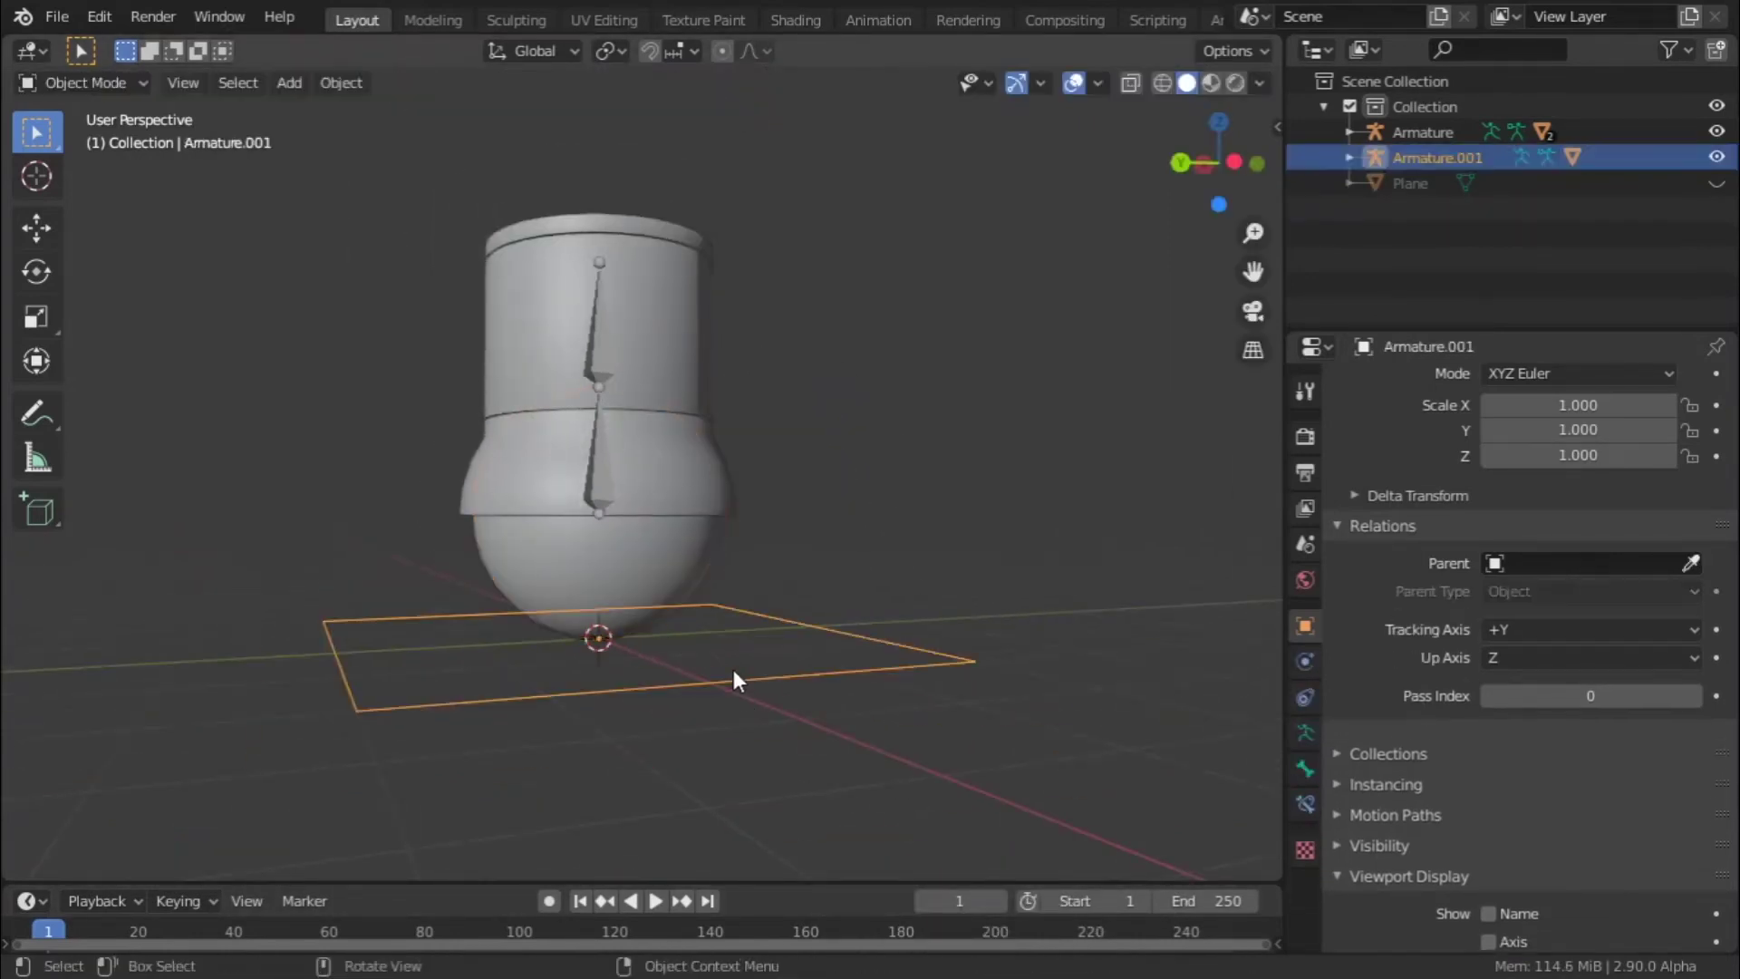
key("g")
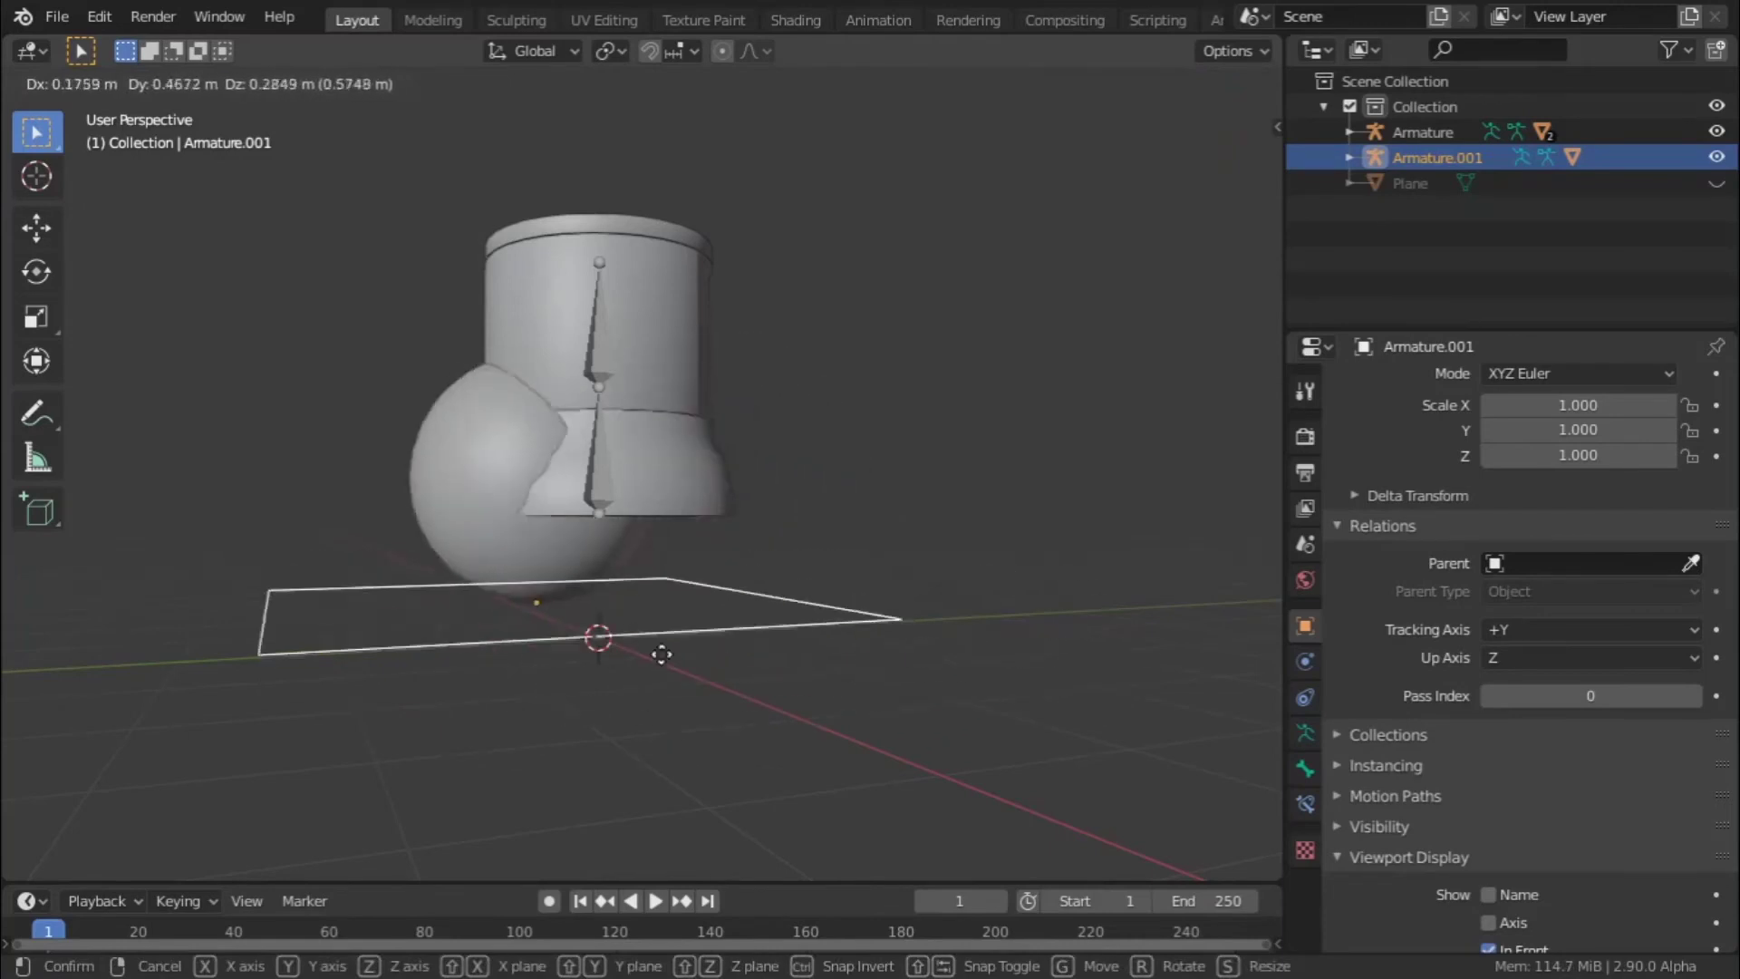
key("Escape")
- Parent the two-bone armature to the square base control's bone using the Bone option
left_click(605, 460)
left_click(856, 658, "shift")
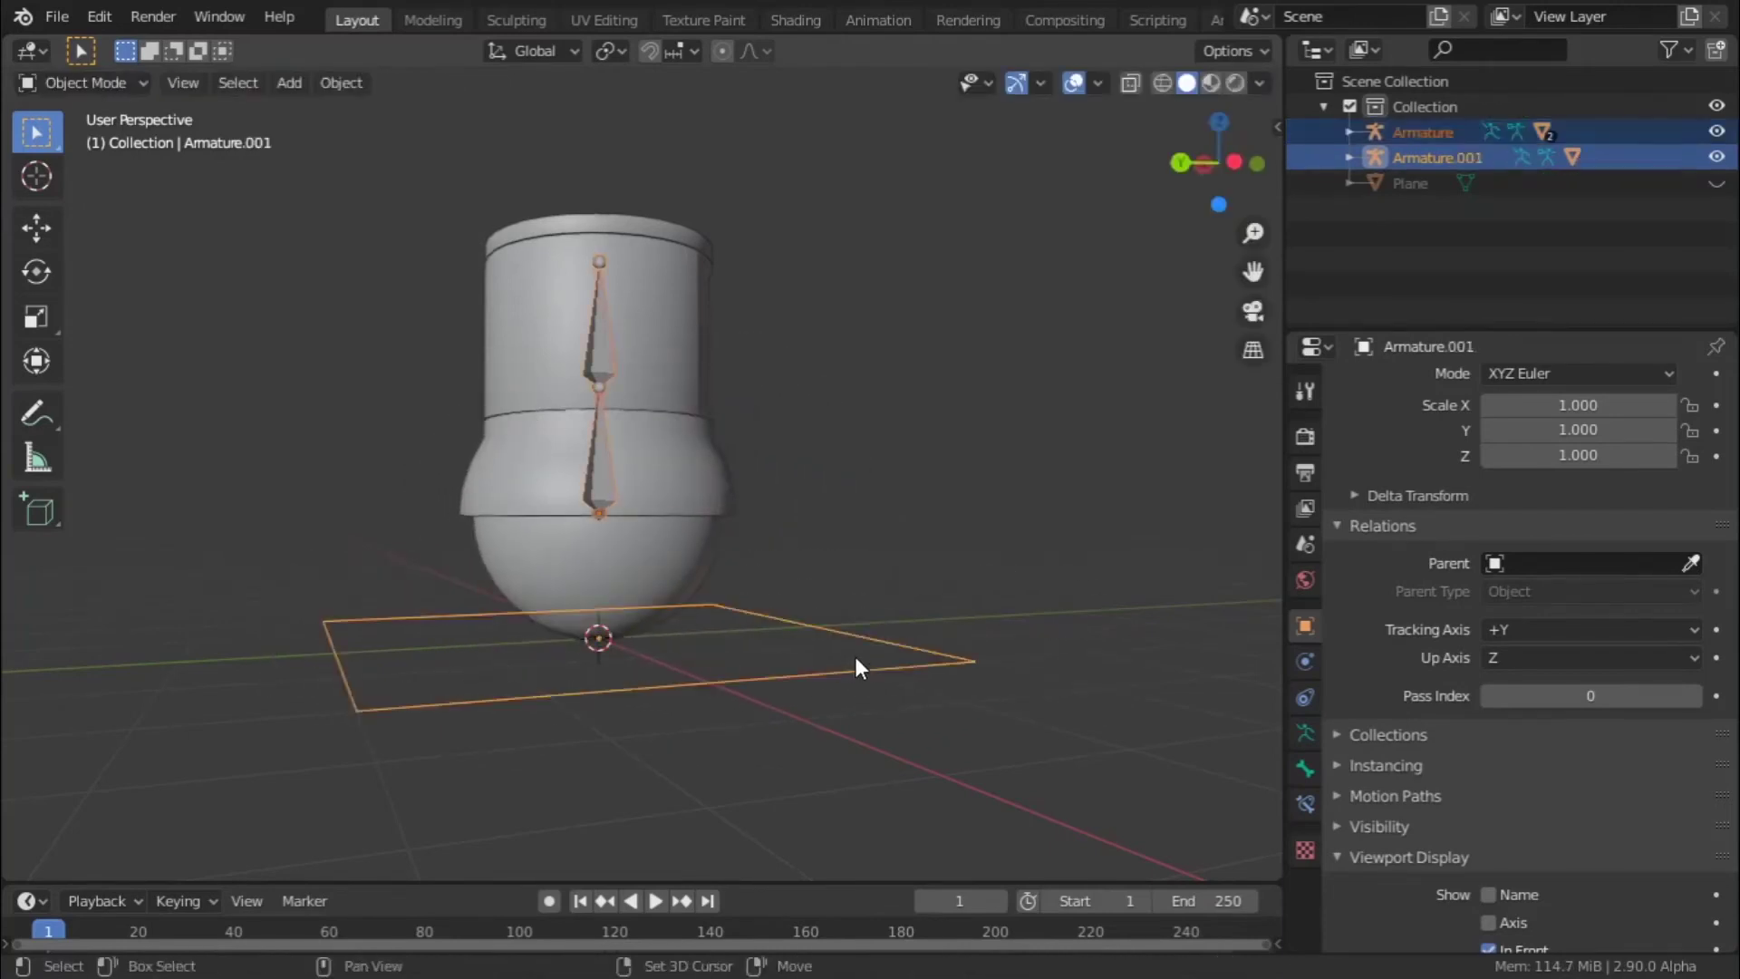
key("ctrl+p")
left_click(856, 654)
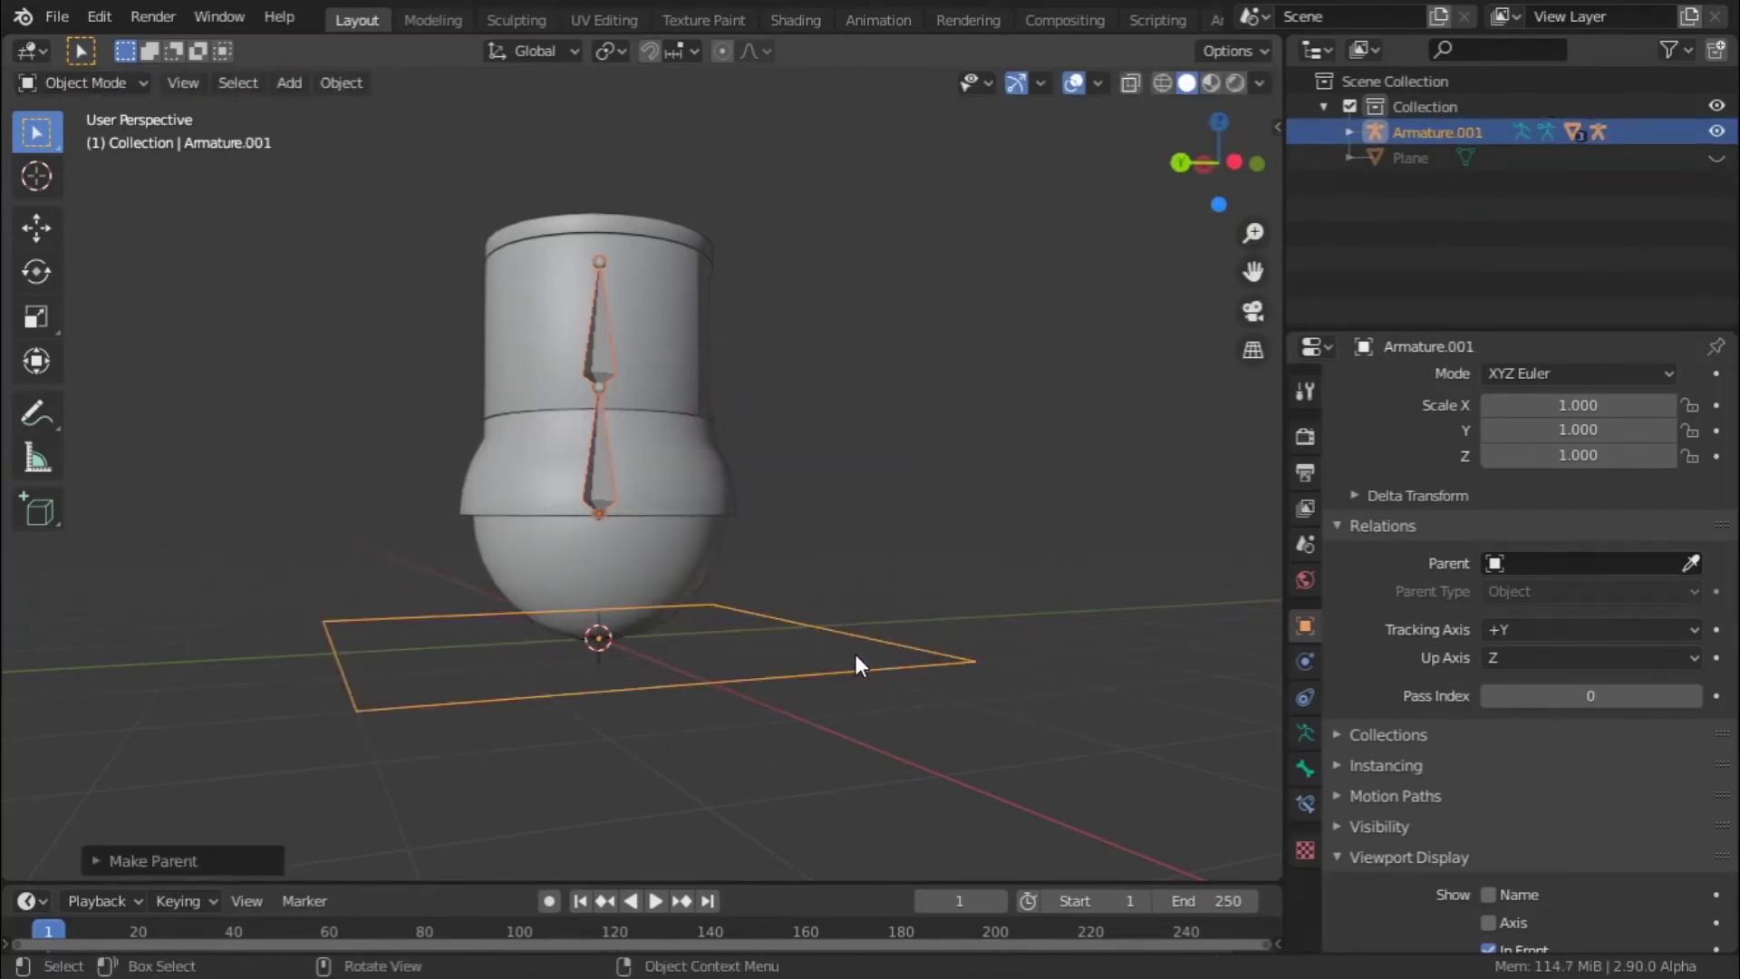
- Test whether the square base control carries the whole robot with trial moves
key("g")
key("Escape")
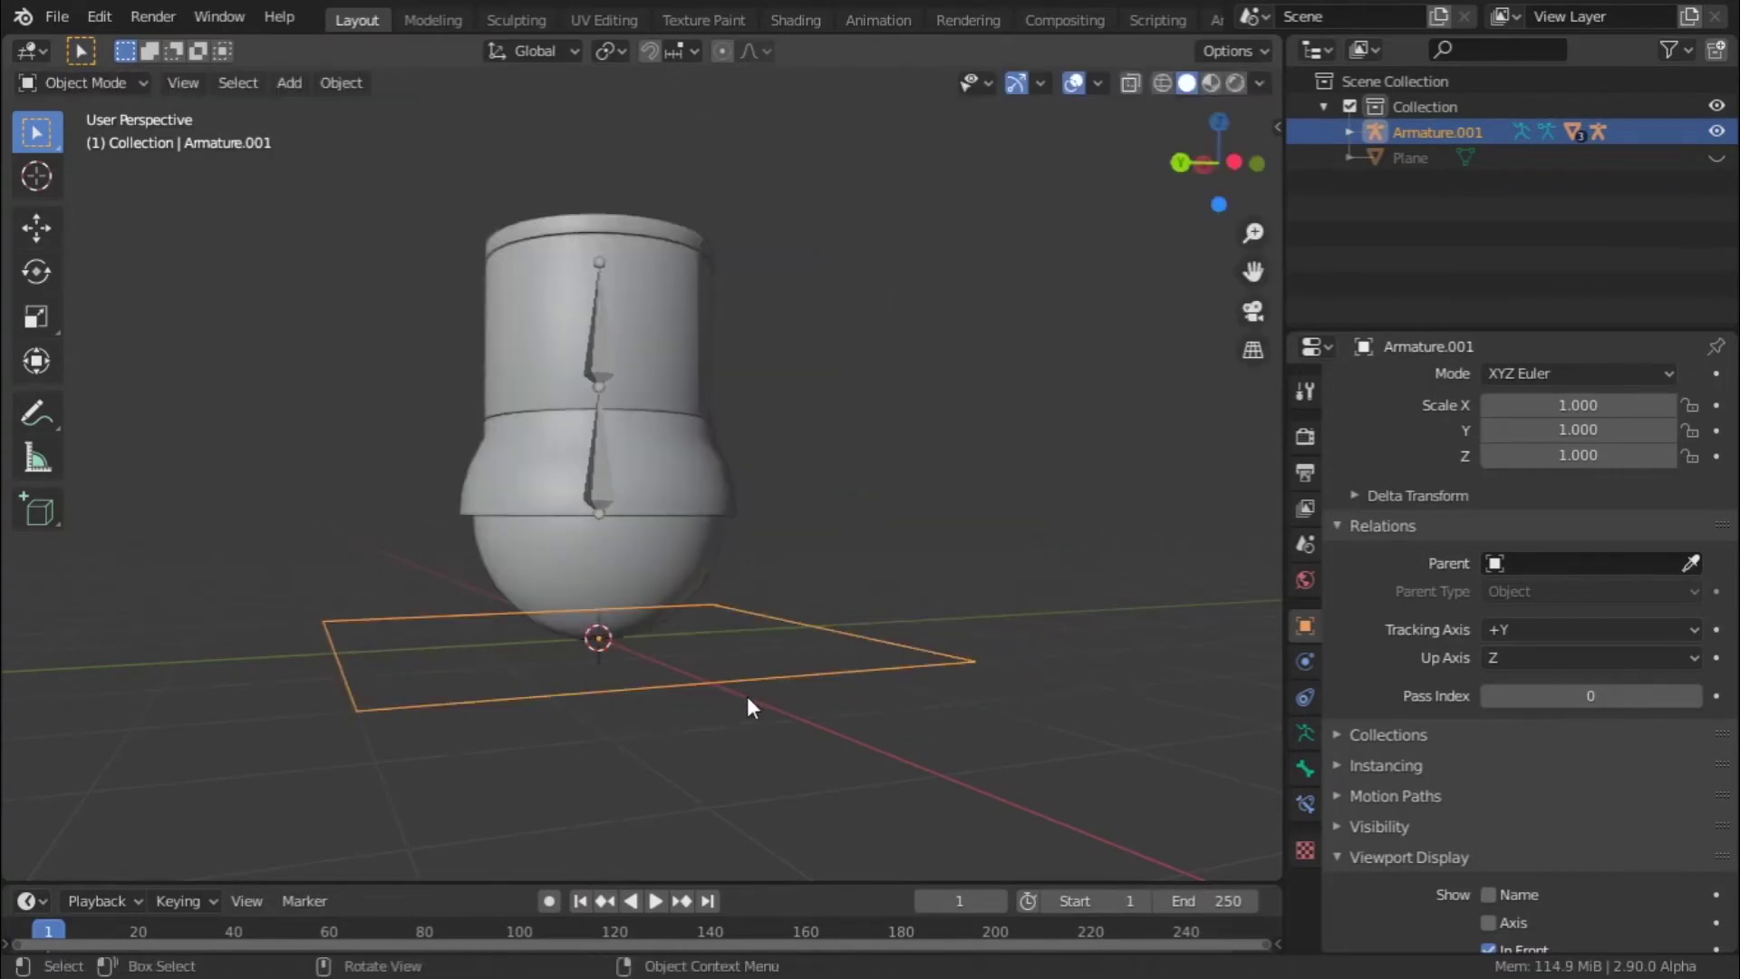
key("g")
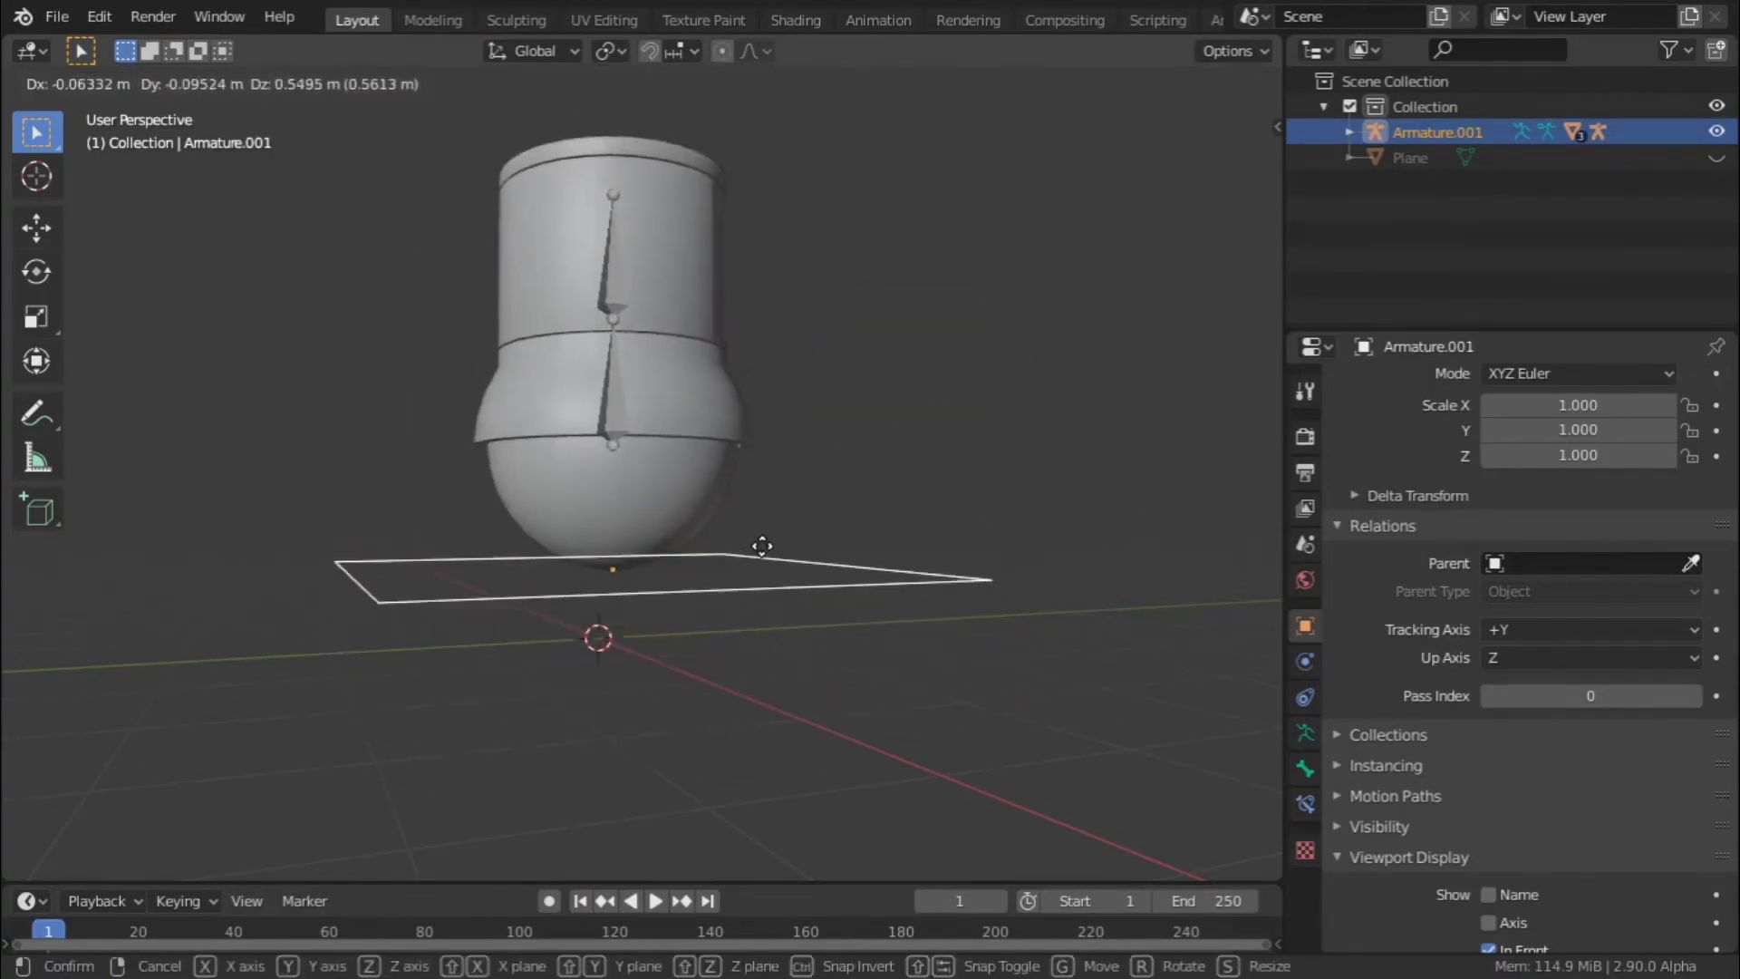
left_click(716, 601)
- Test the two-bone armature on its own with a cancelled move and a cancelled rotation
left_click(616, 465)
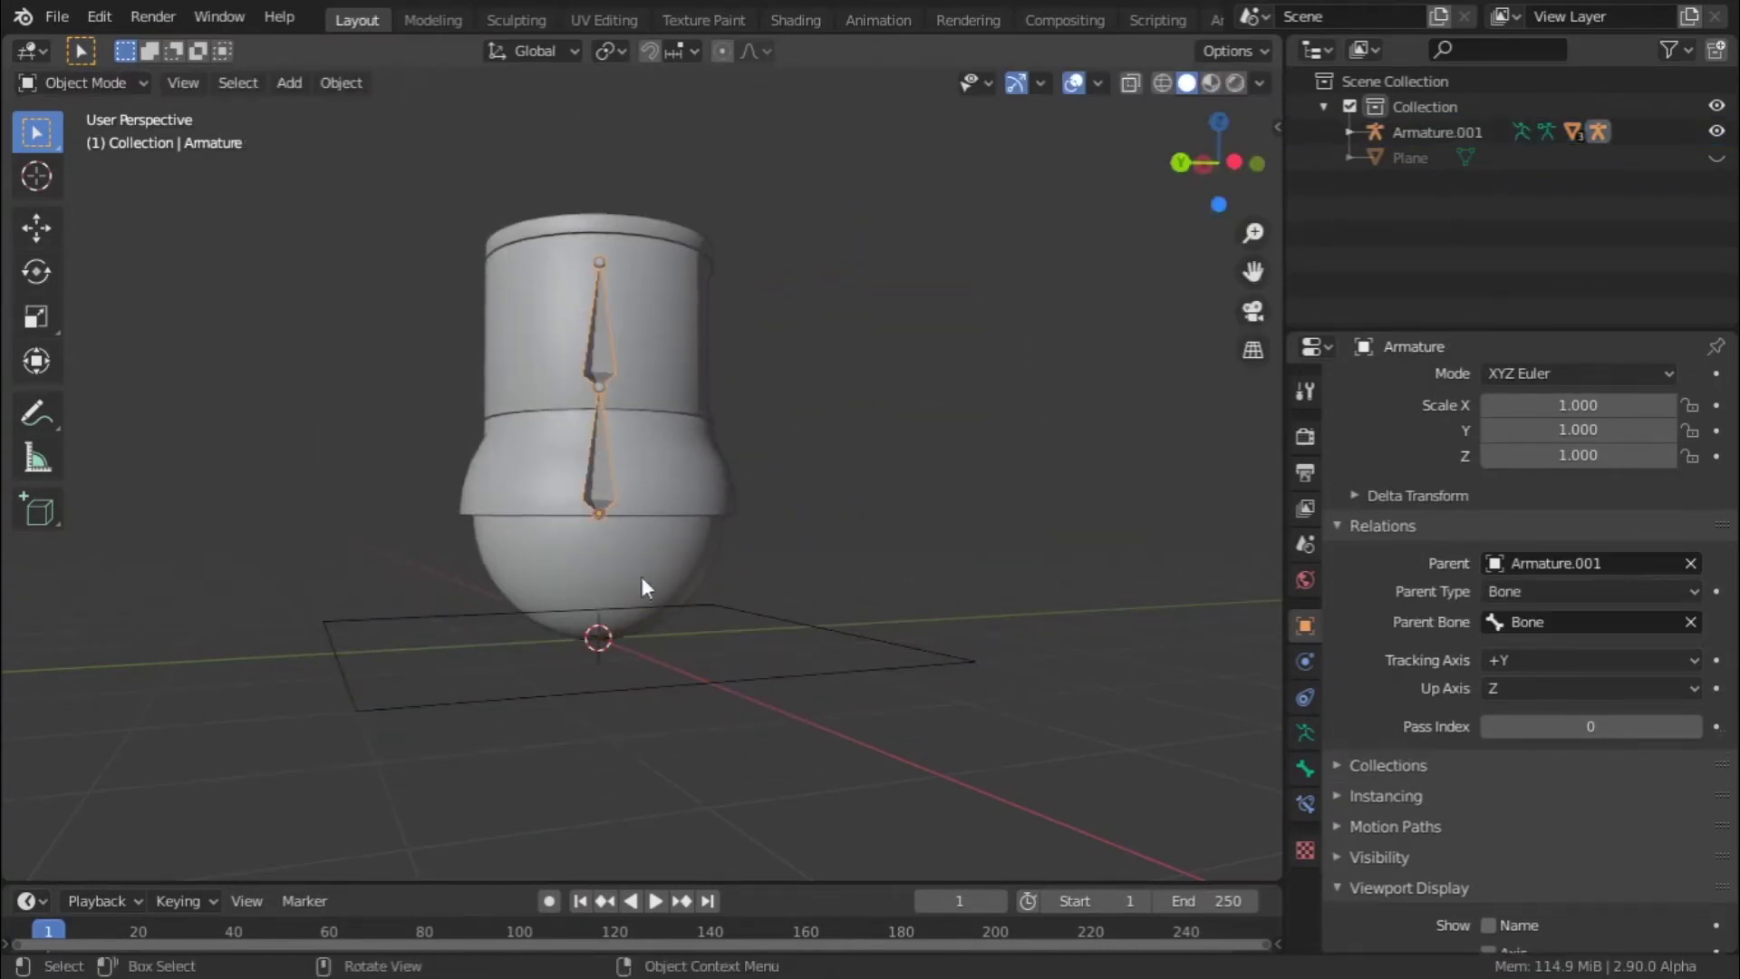
key("g")
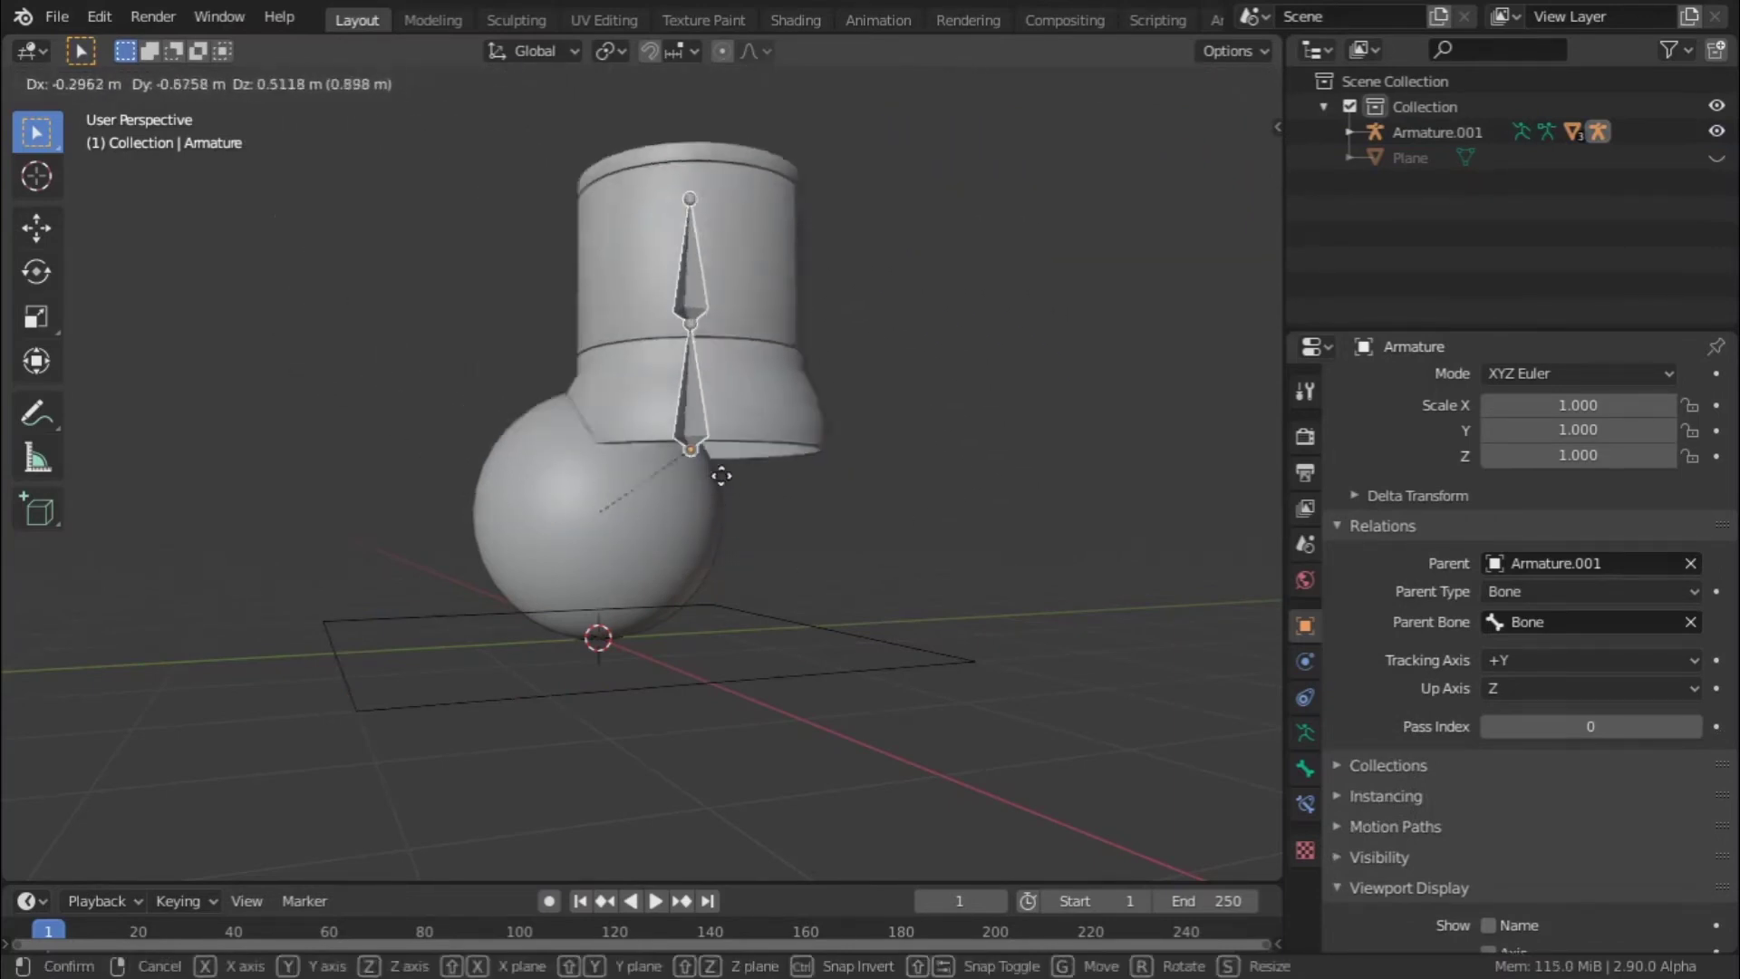
key("Escape")
key("r")
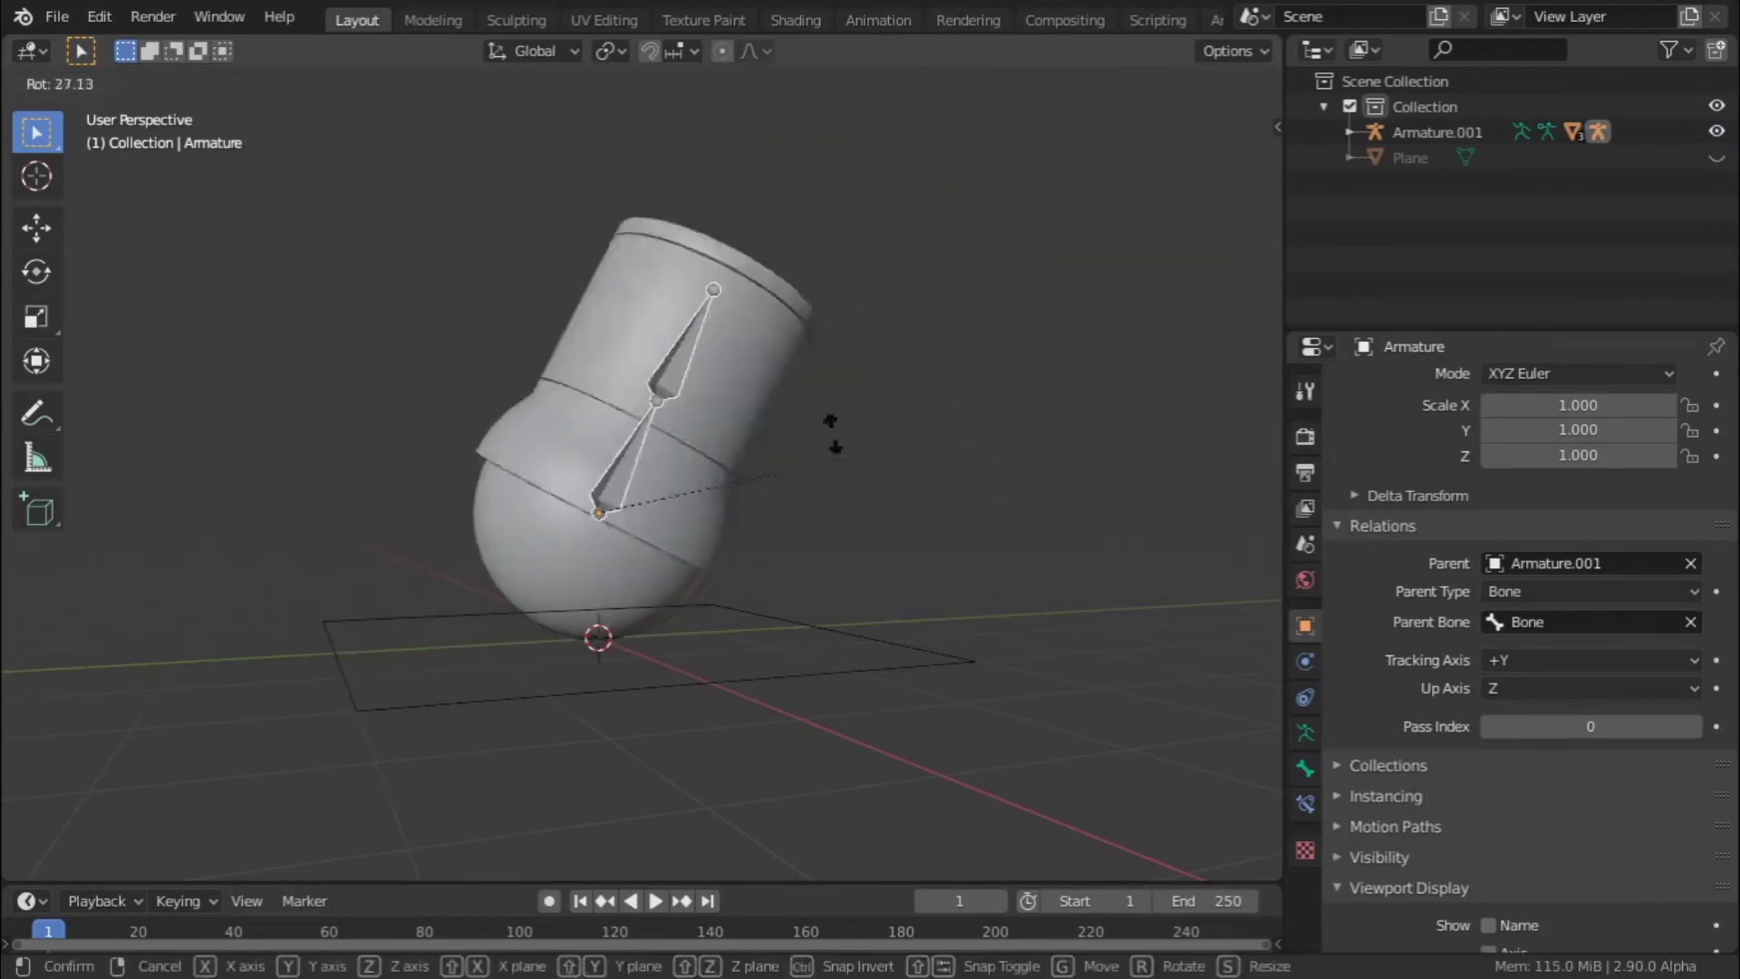
key("Escape")
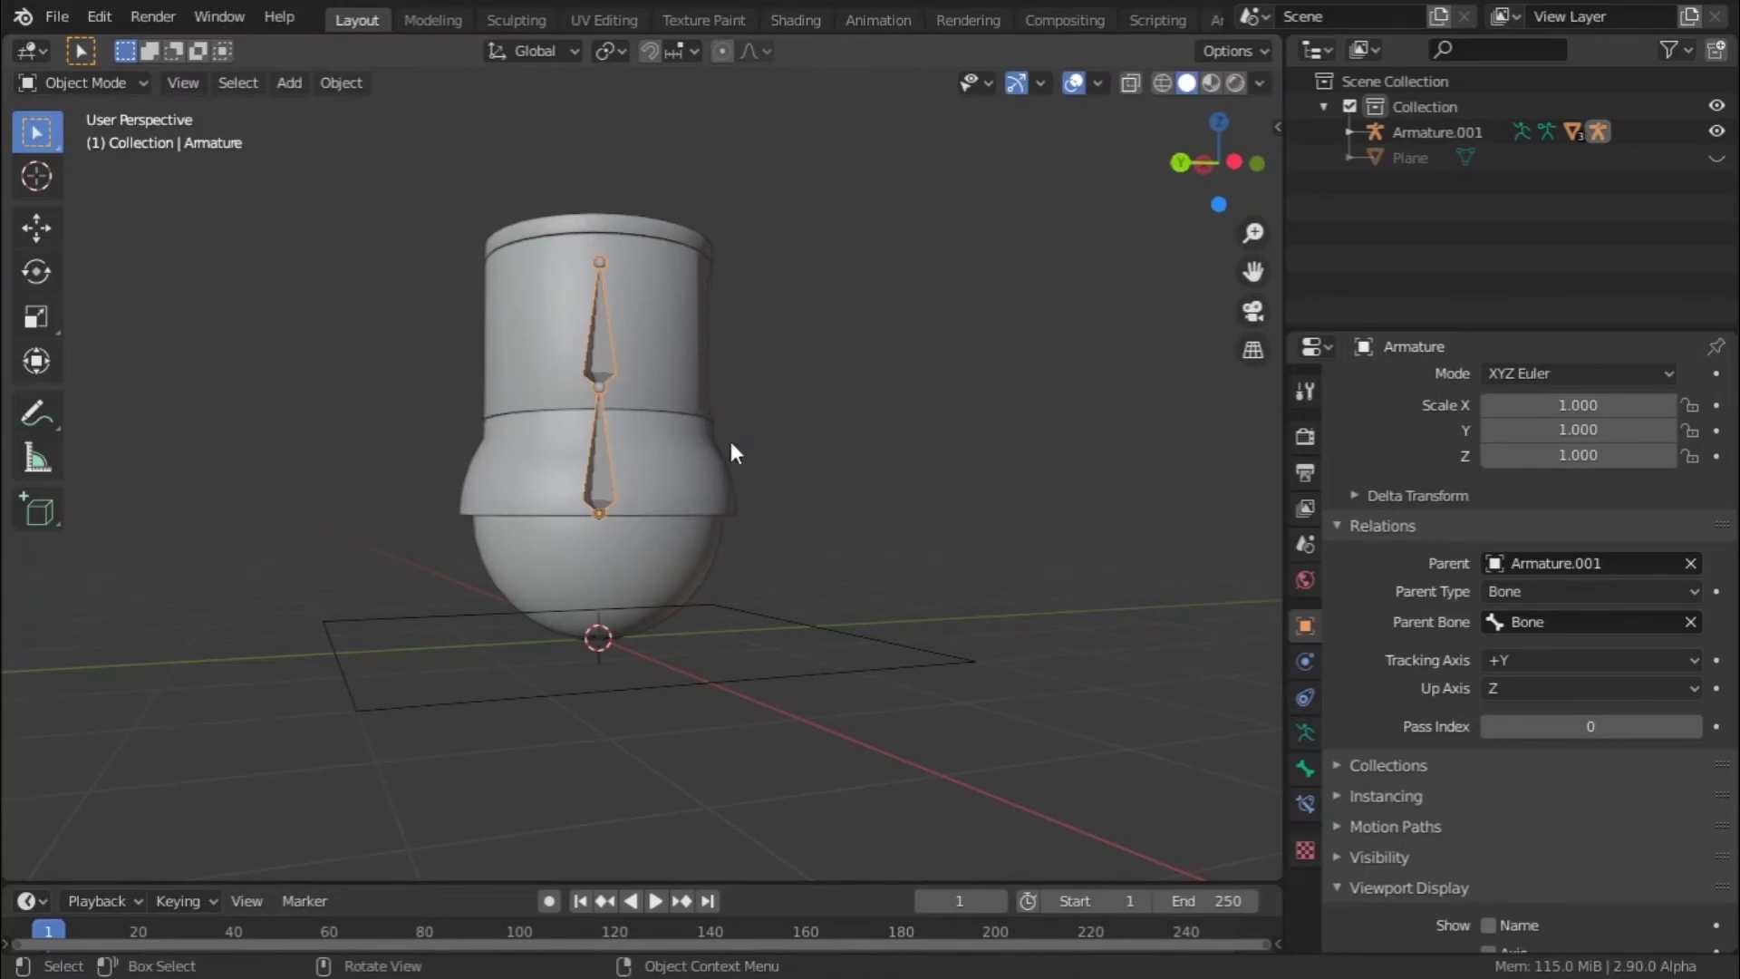
- Test the upper bone in Pose Mode by rotating it about the global Z axis
scroll(720, 451, "up", 2)
scroll(710, 461, "up", 2)
scroll(693, 482, "down", 4)
middle_click_drag(650, 507, 801, 540)
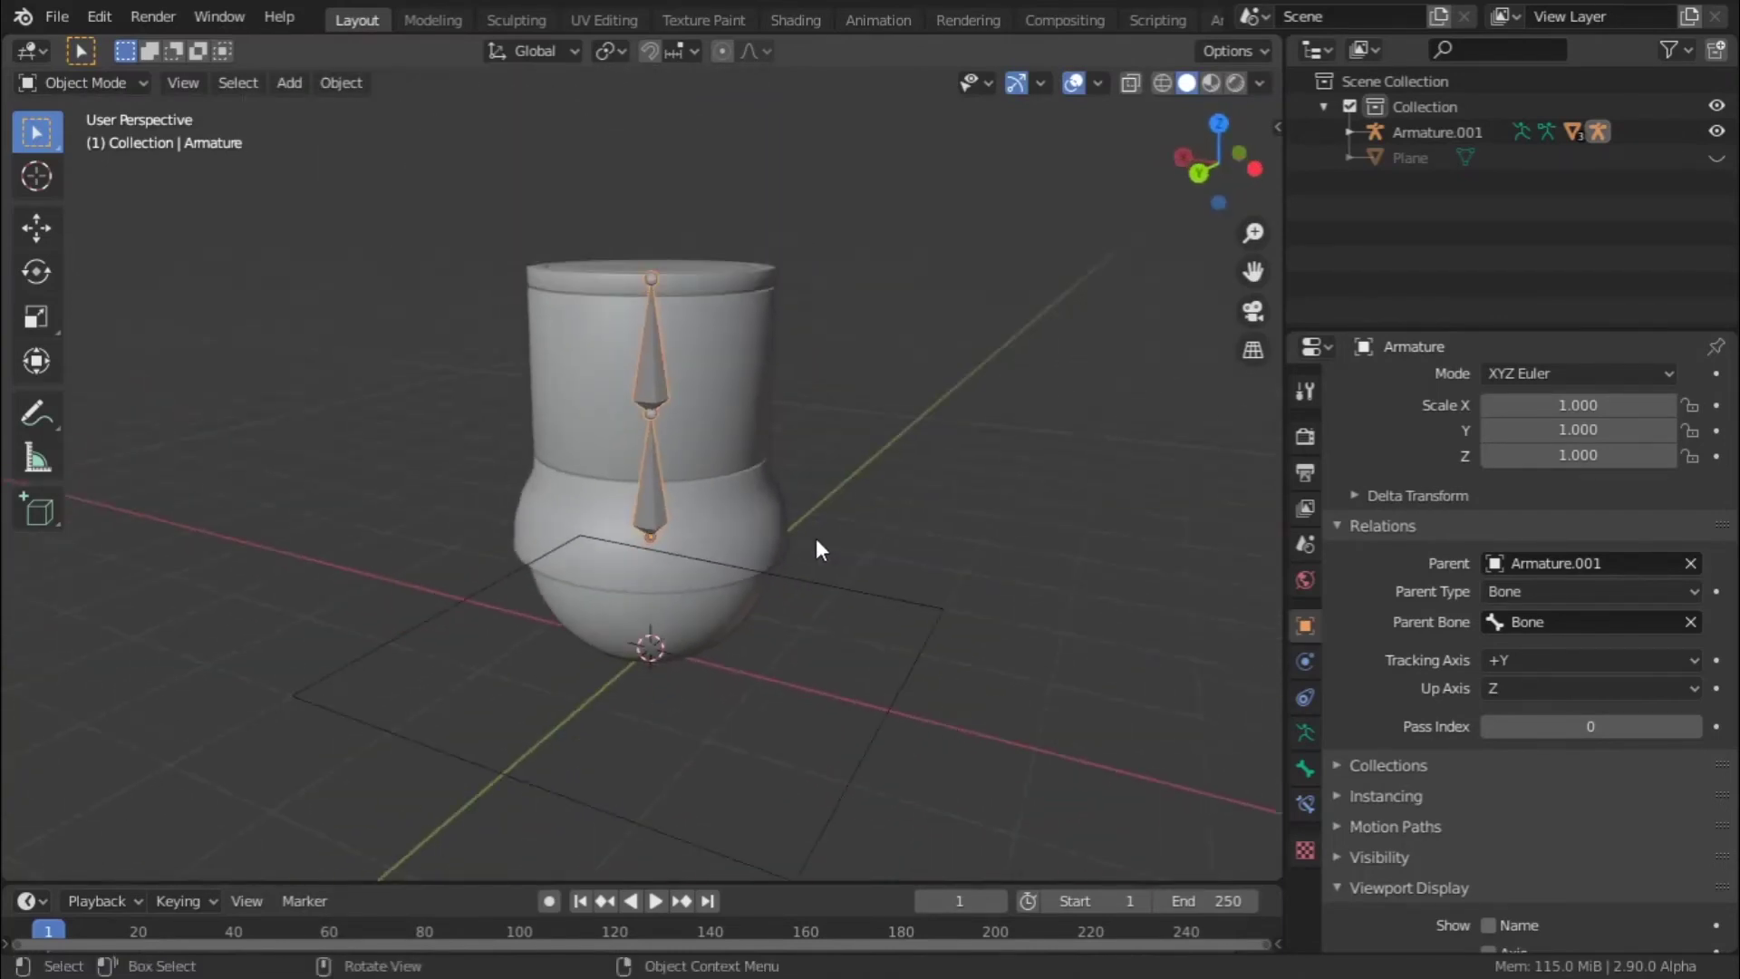
middle_click_drag(554, 516, 556, 355)
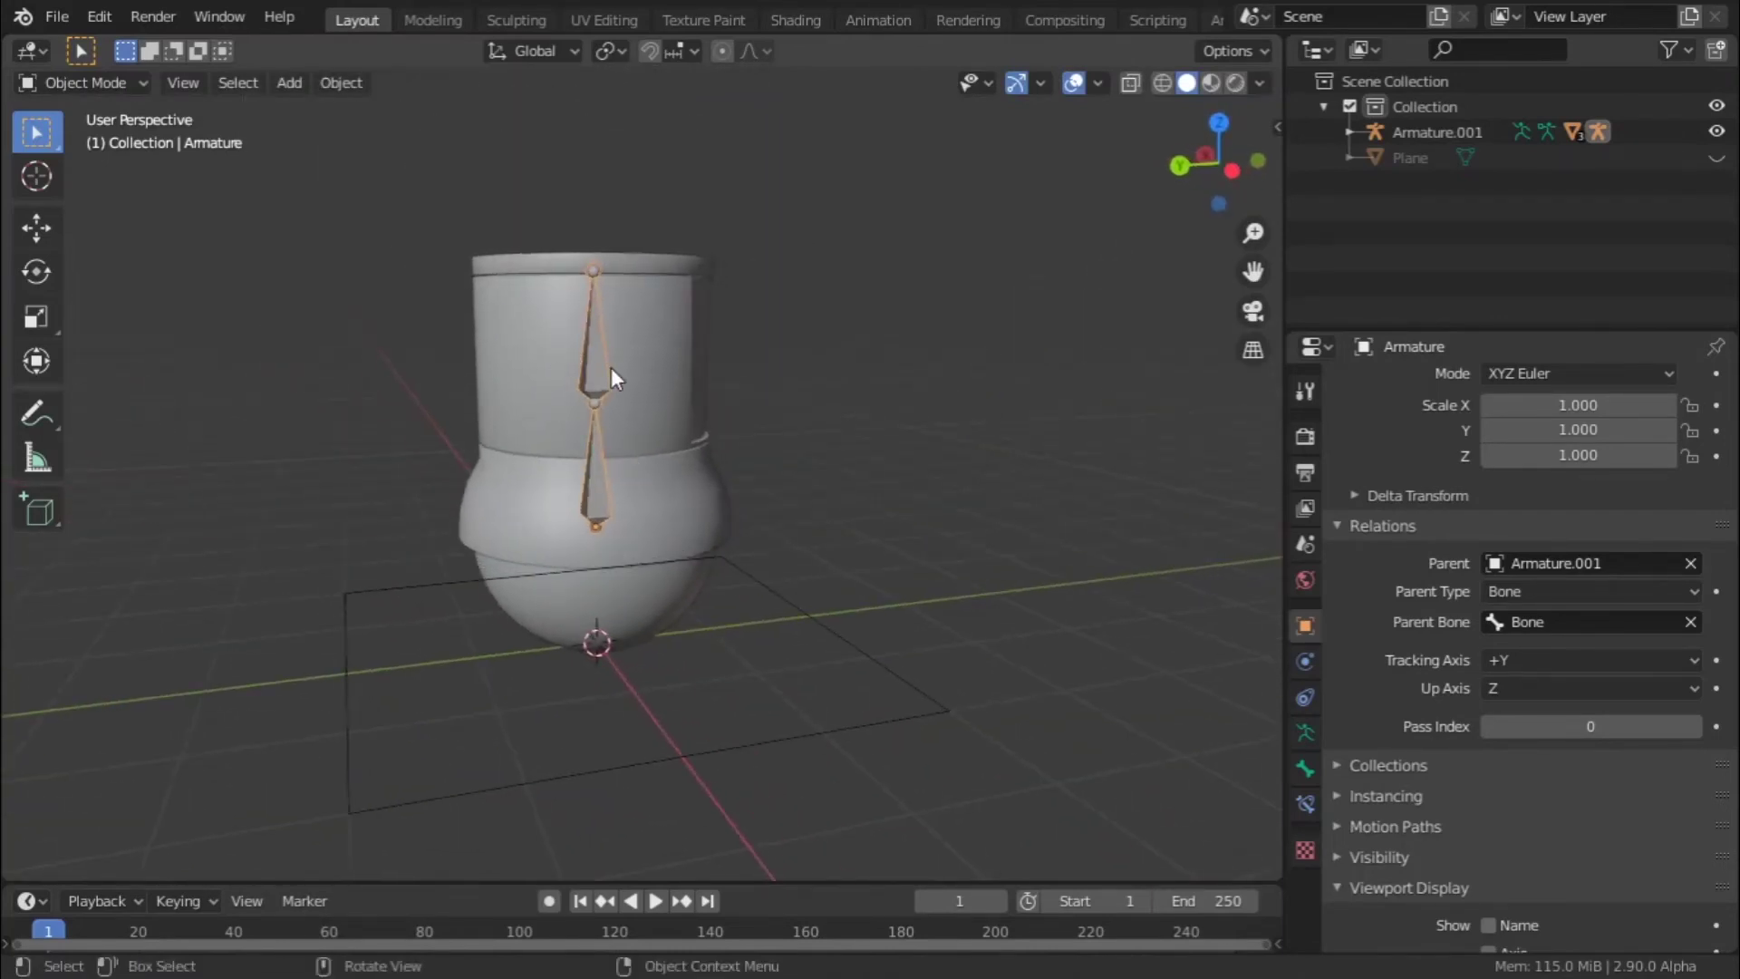
left_click(611, 367)
scroll(769, 406, "up", 2)
left_click(573, 355)
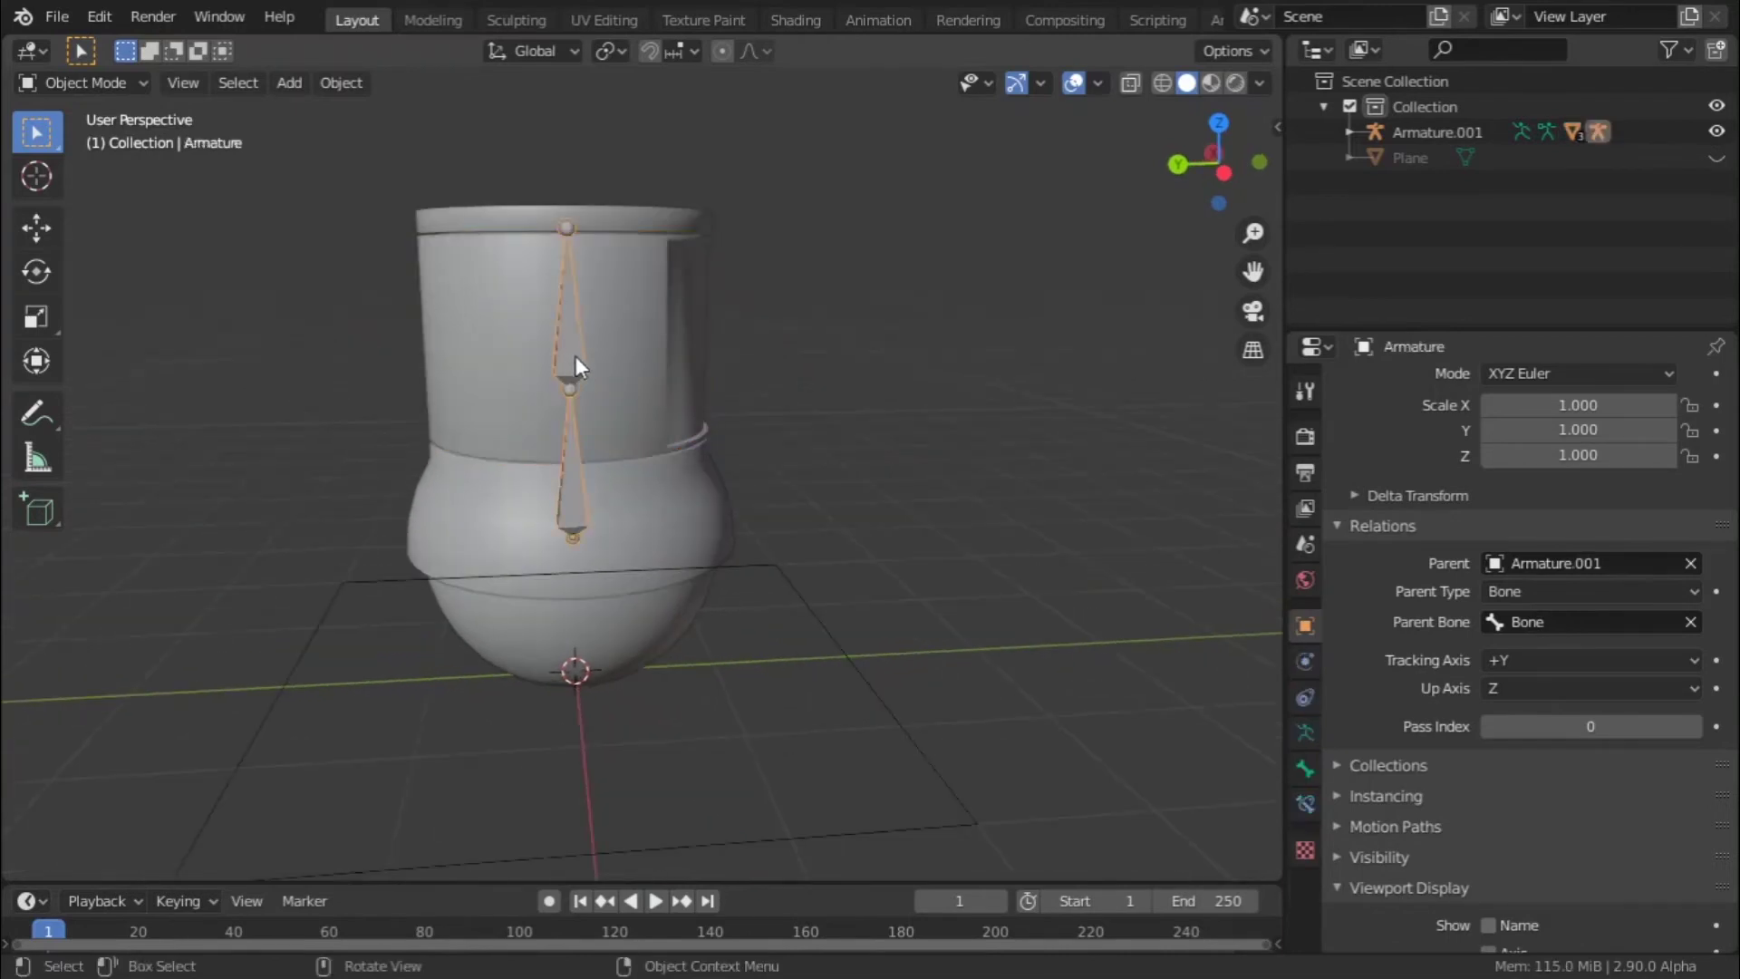
key("ctrl+Tab")
left_click(588, 369)
key("r")
key("z")
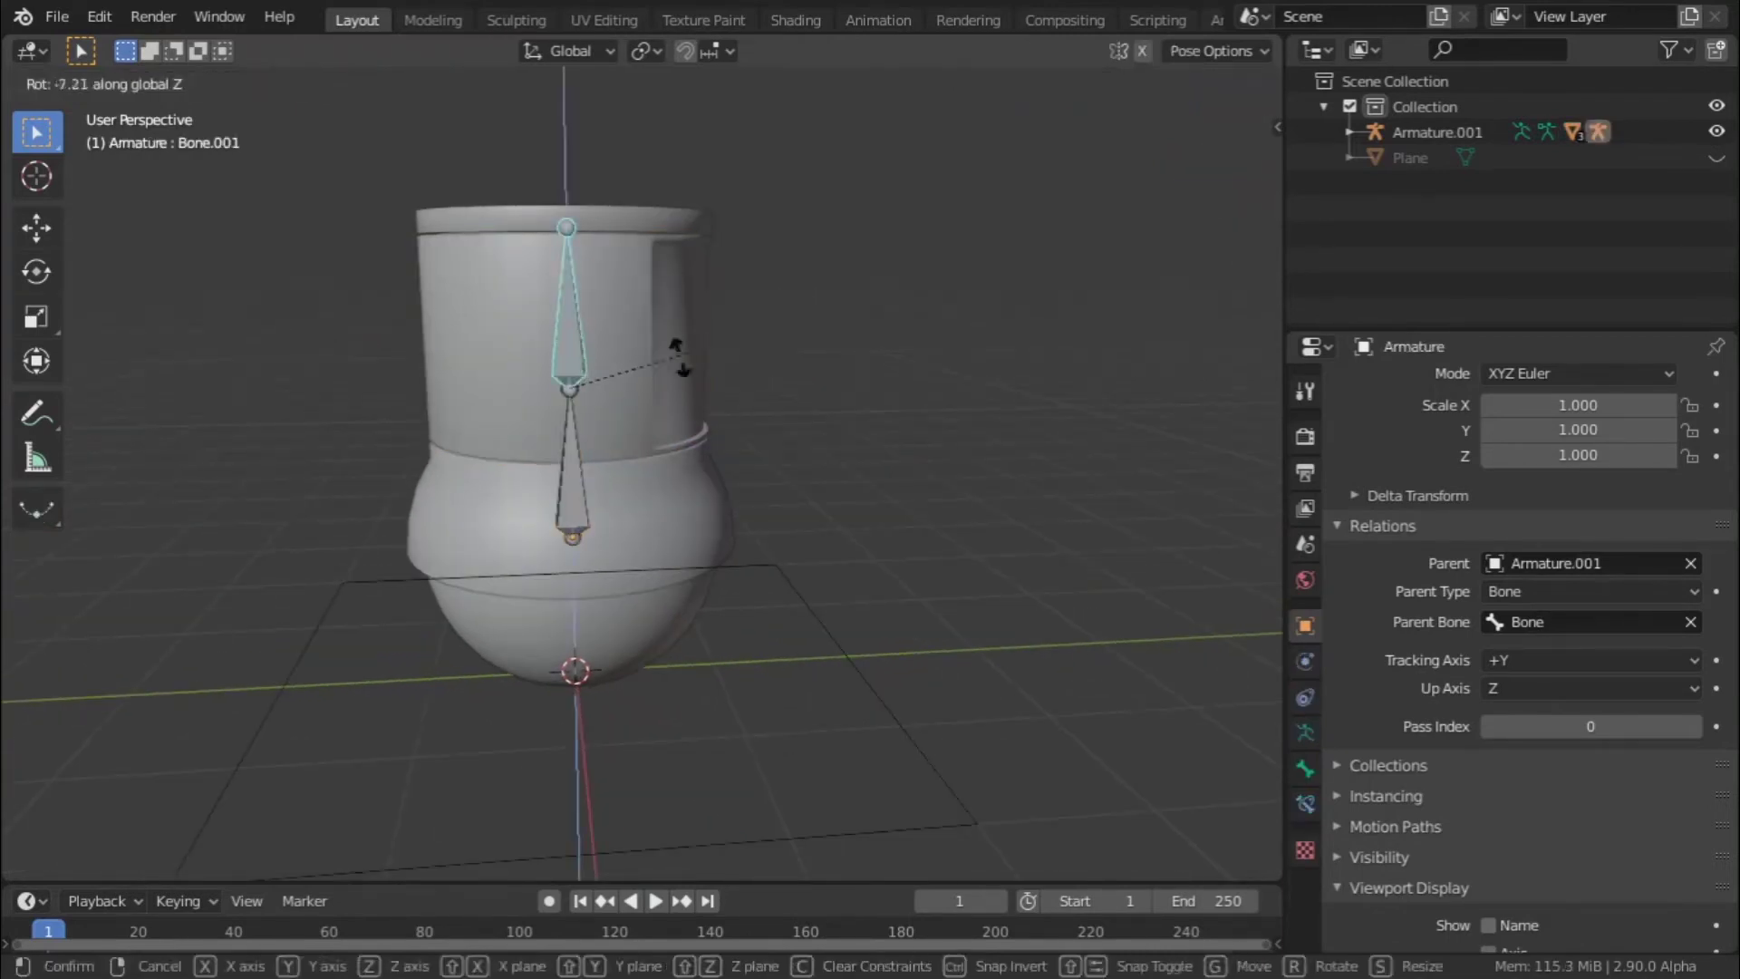
left_click(702, 433)
middle_click_drag(1016, 307, 894, 291)
scroll(628, 379, "down", 4)
scroll(851, 627, "up", 3)
left_click(851, 654)
key("Tab")
key("Tab")
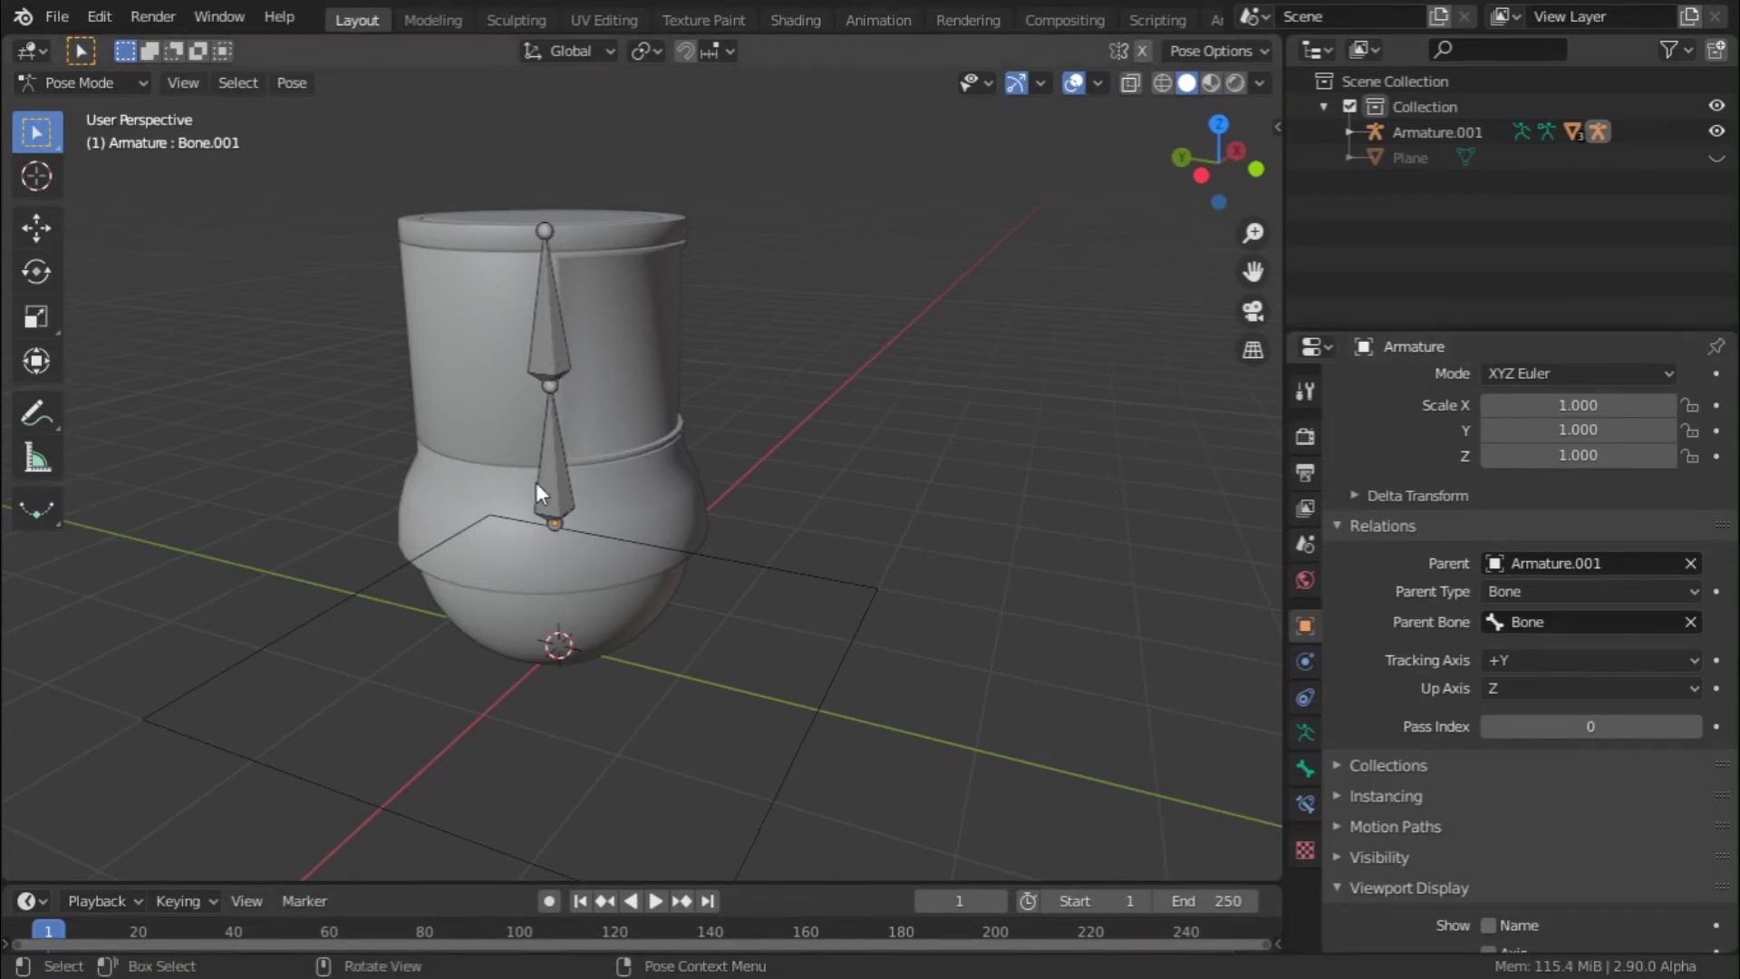
- Open the two-bone armature in Edit Mode from the left orthographic view and select the joint between its bones
key("KP_1")
key("KP_3")
key("KP_1")
key("KP_8")
key("KP_3")
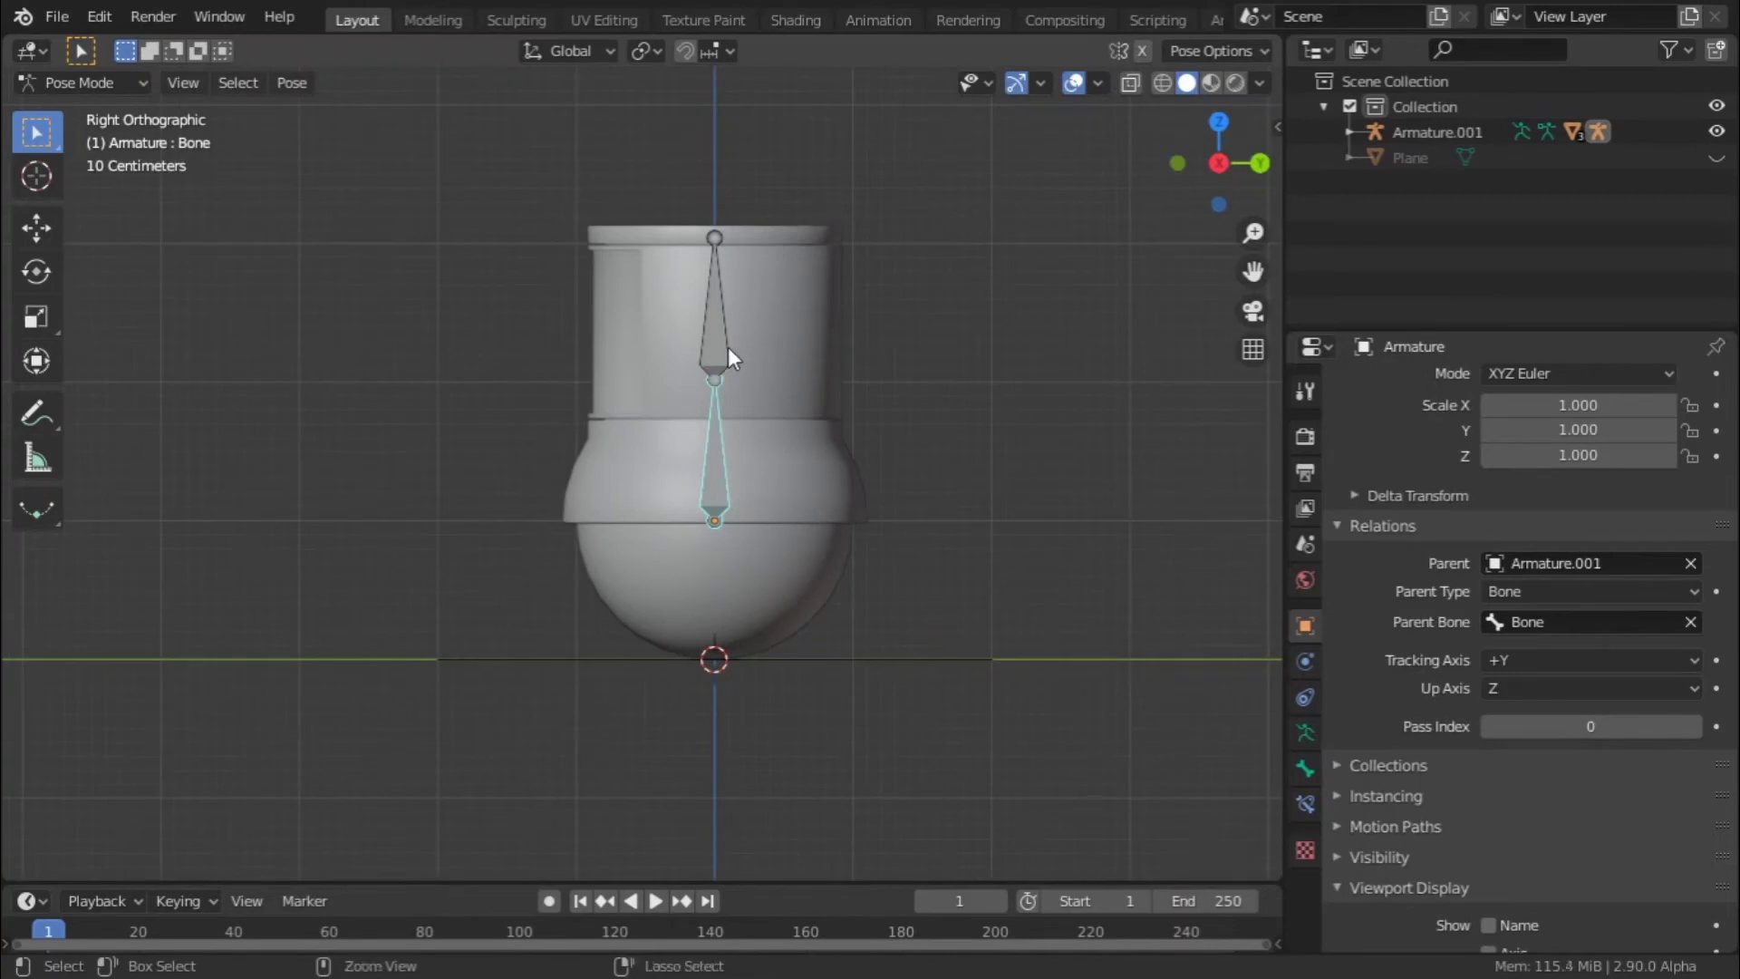
key("ctrl+KP_3")
left_click(595, 382)
scroll(604, 381, "up", 2)
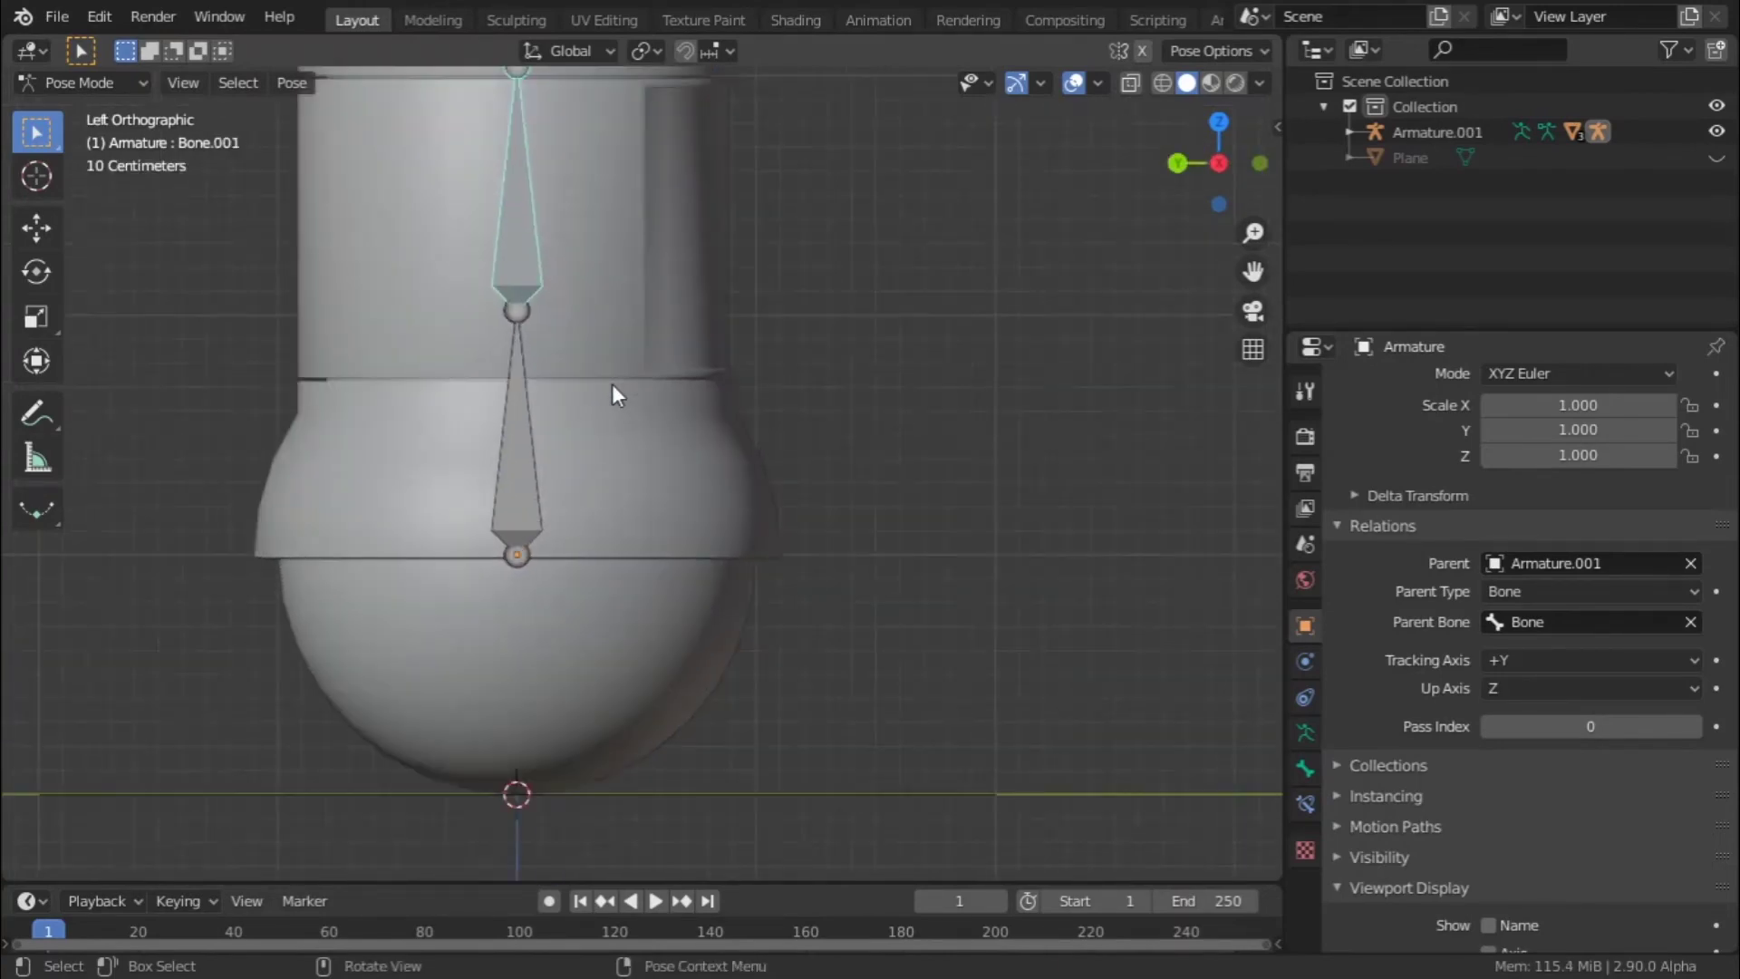
key("ctrl+Tab")
left_click(511, 311)
key("Tab")
scroll(513, 311, "up", 1)
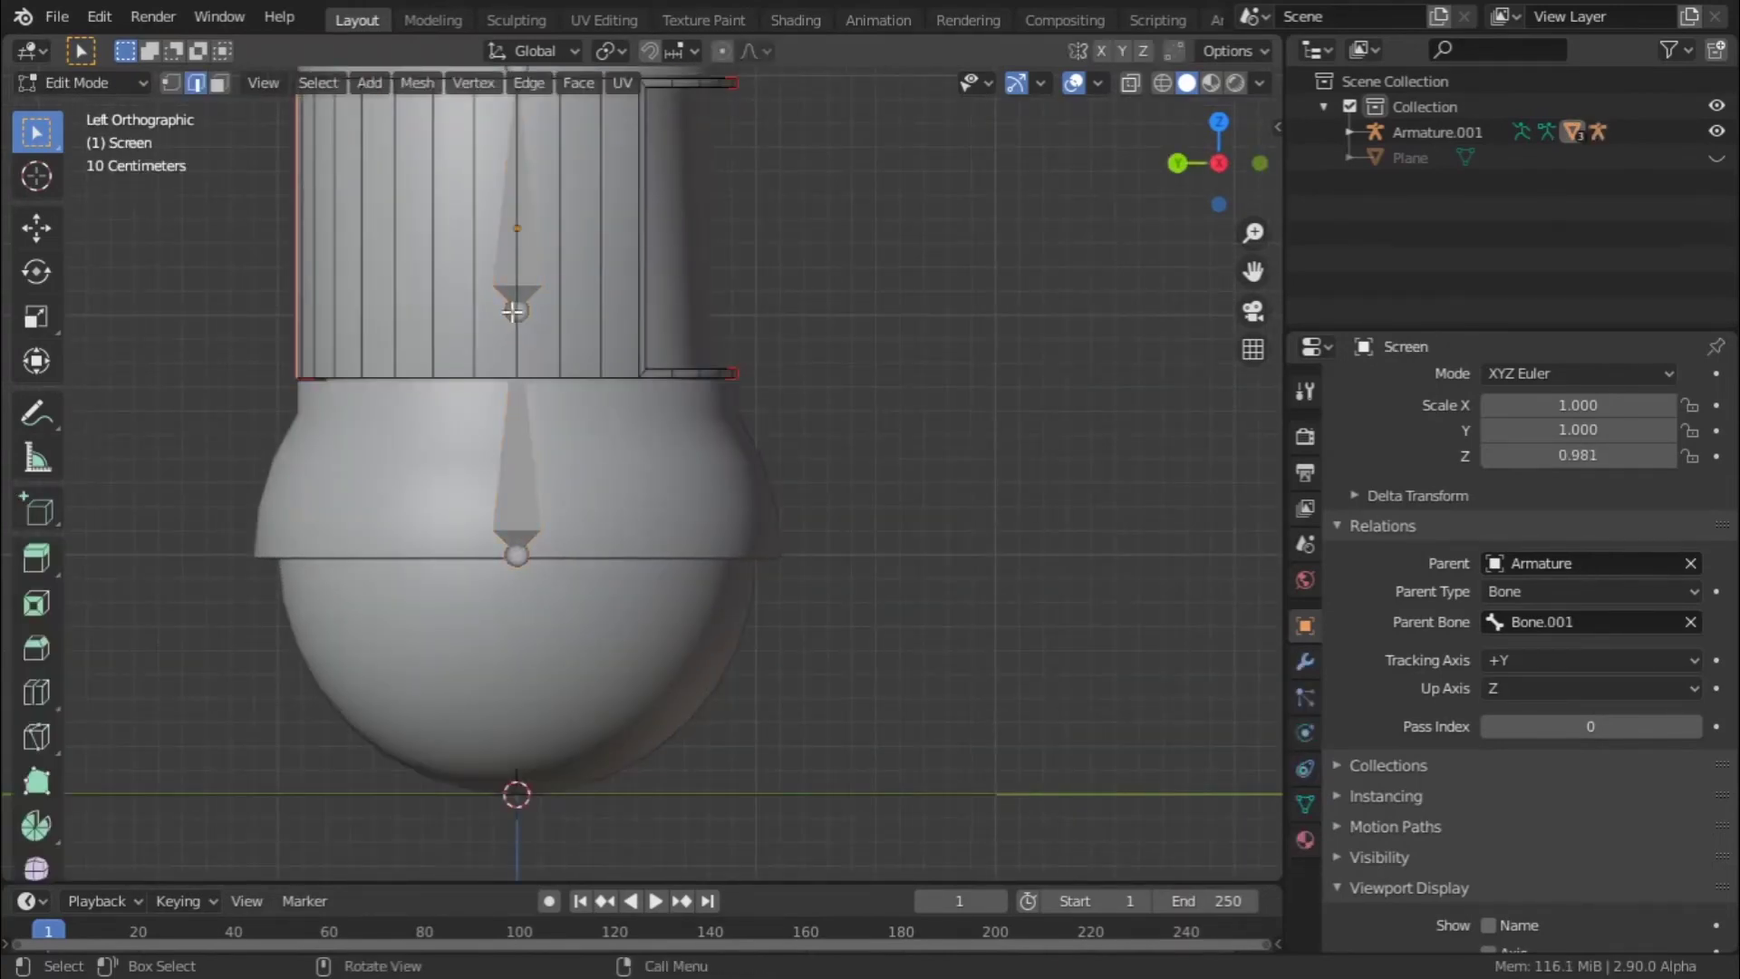
key("Tab")
left_click(511, 312)
key("Tab")
left_click(518, 315)
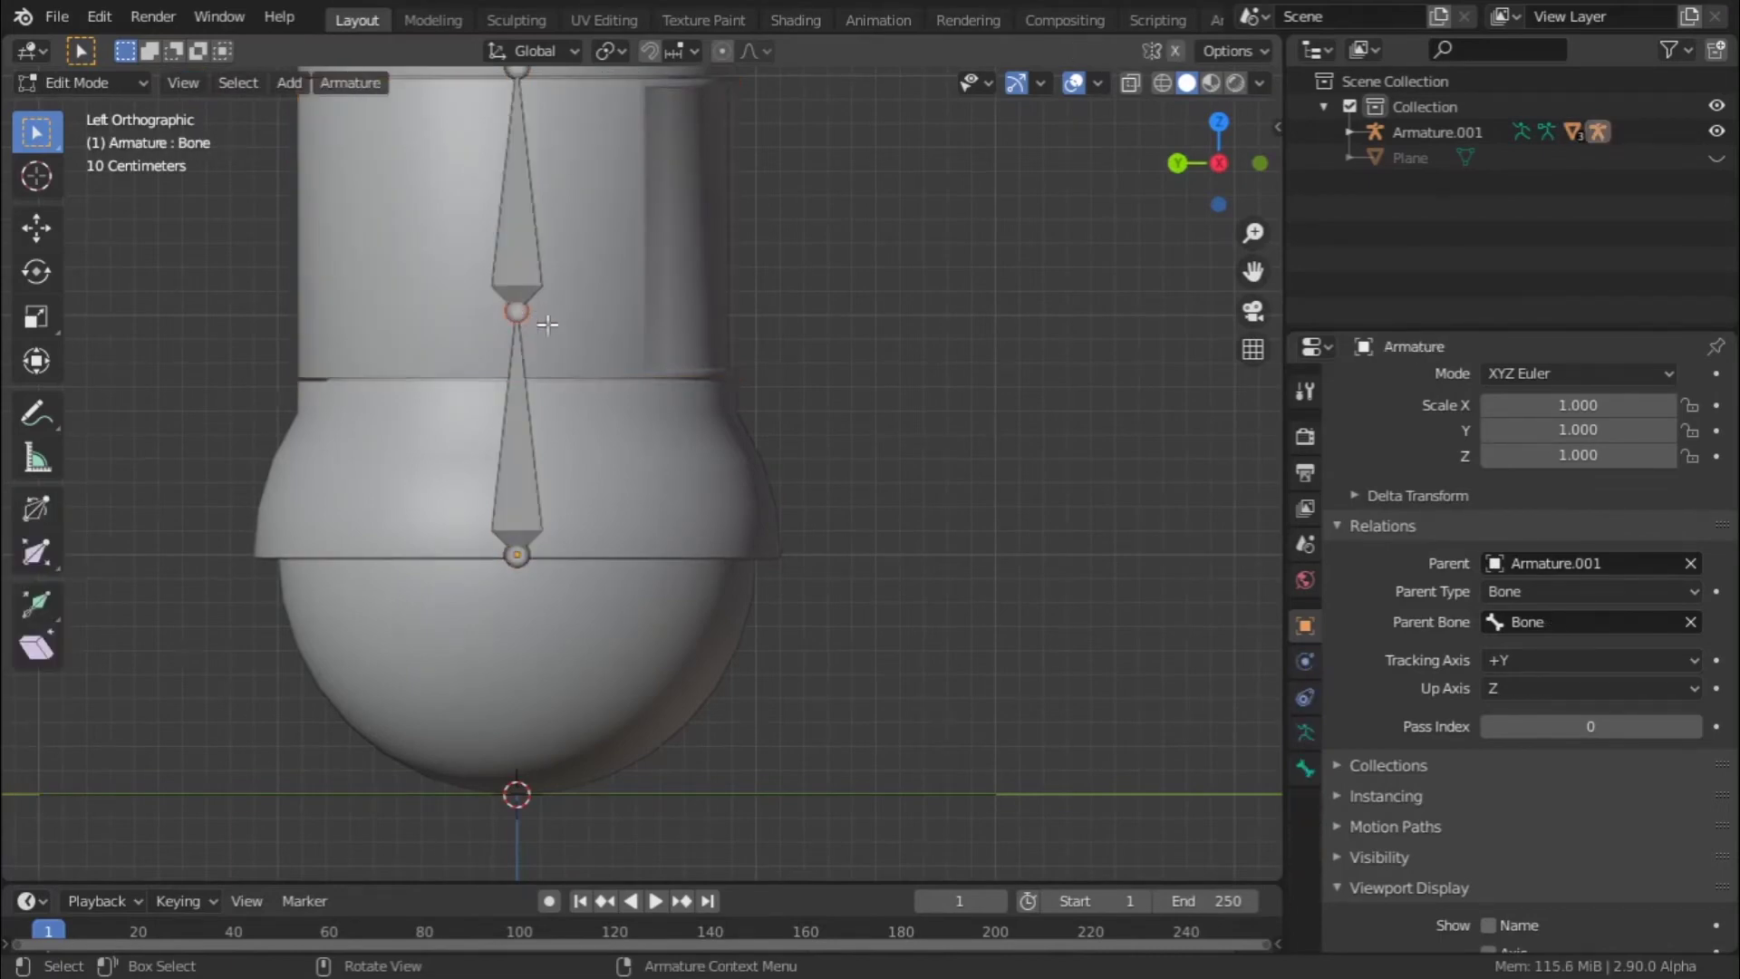
- Extrude a horizontal bone about 0.72 m long along the Y axis from the joint toward the screen
scroll(668, 342, "down", 1)
middle_click_drag(668, 341, 611, 372, "shift")
key("e")
key("x")
key("y")
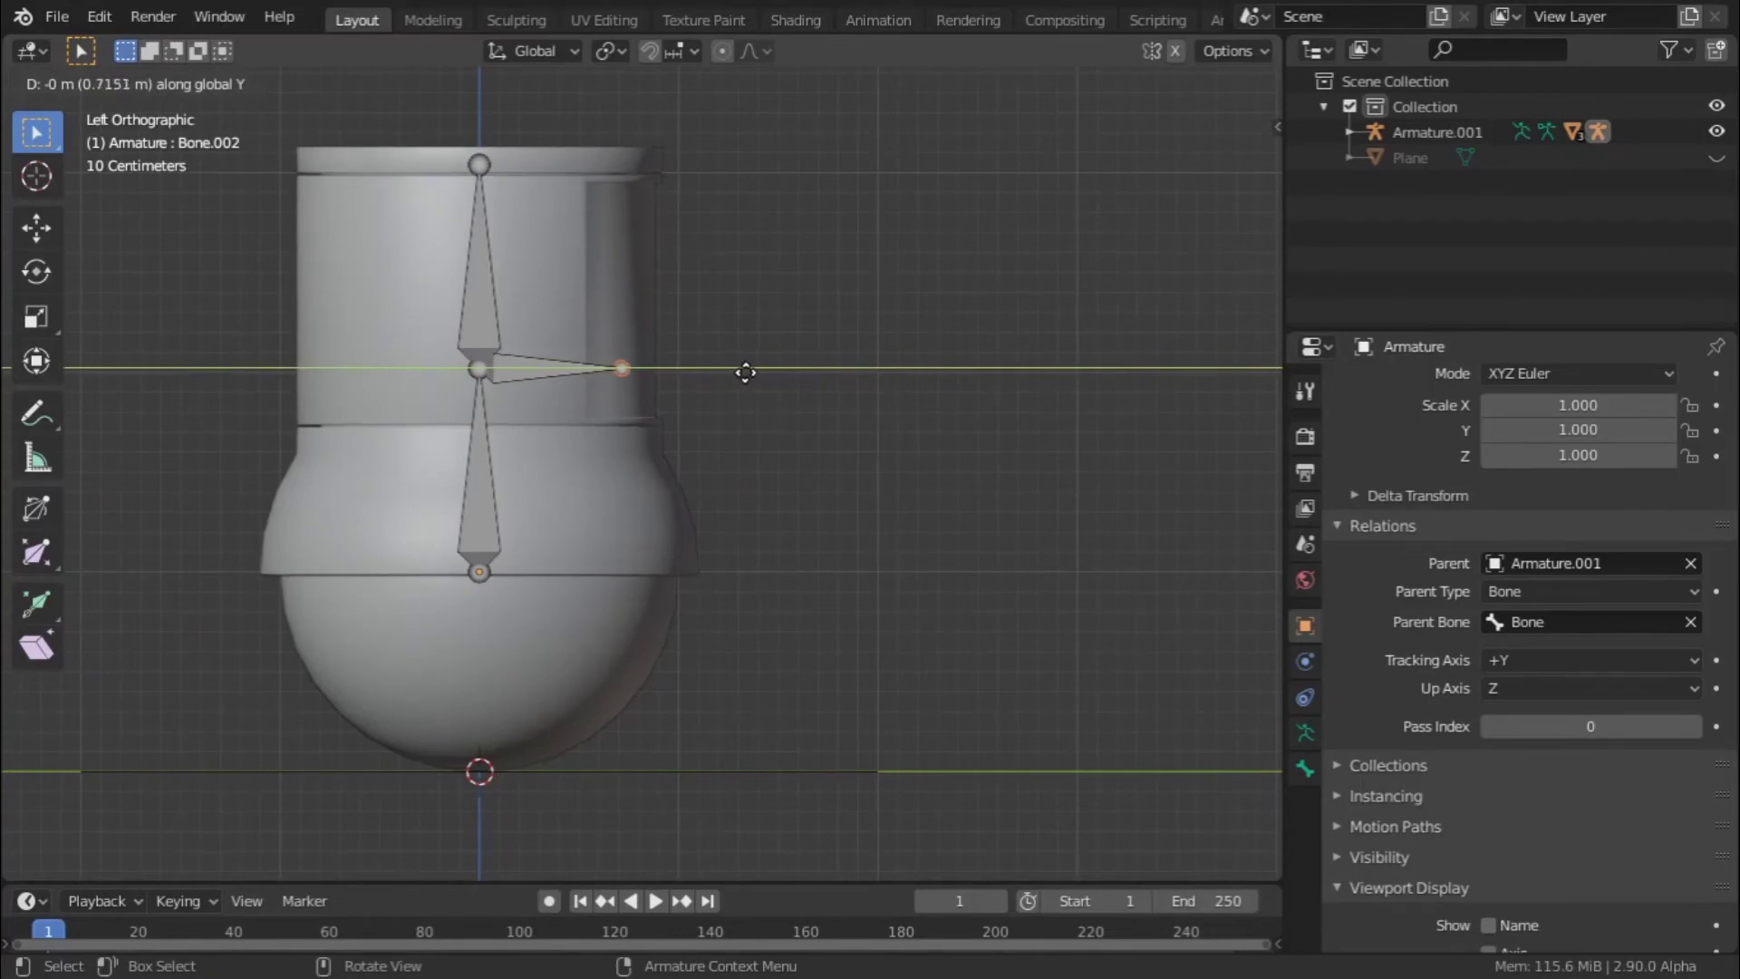
left_click(745, 371)
- Clear the parent of the new horizontal bone to detach it from the bone chain
left_click(553, 378)
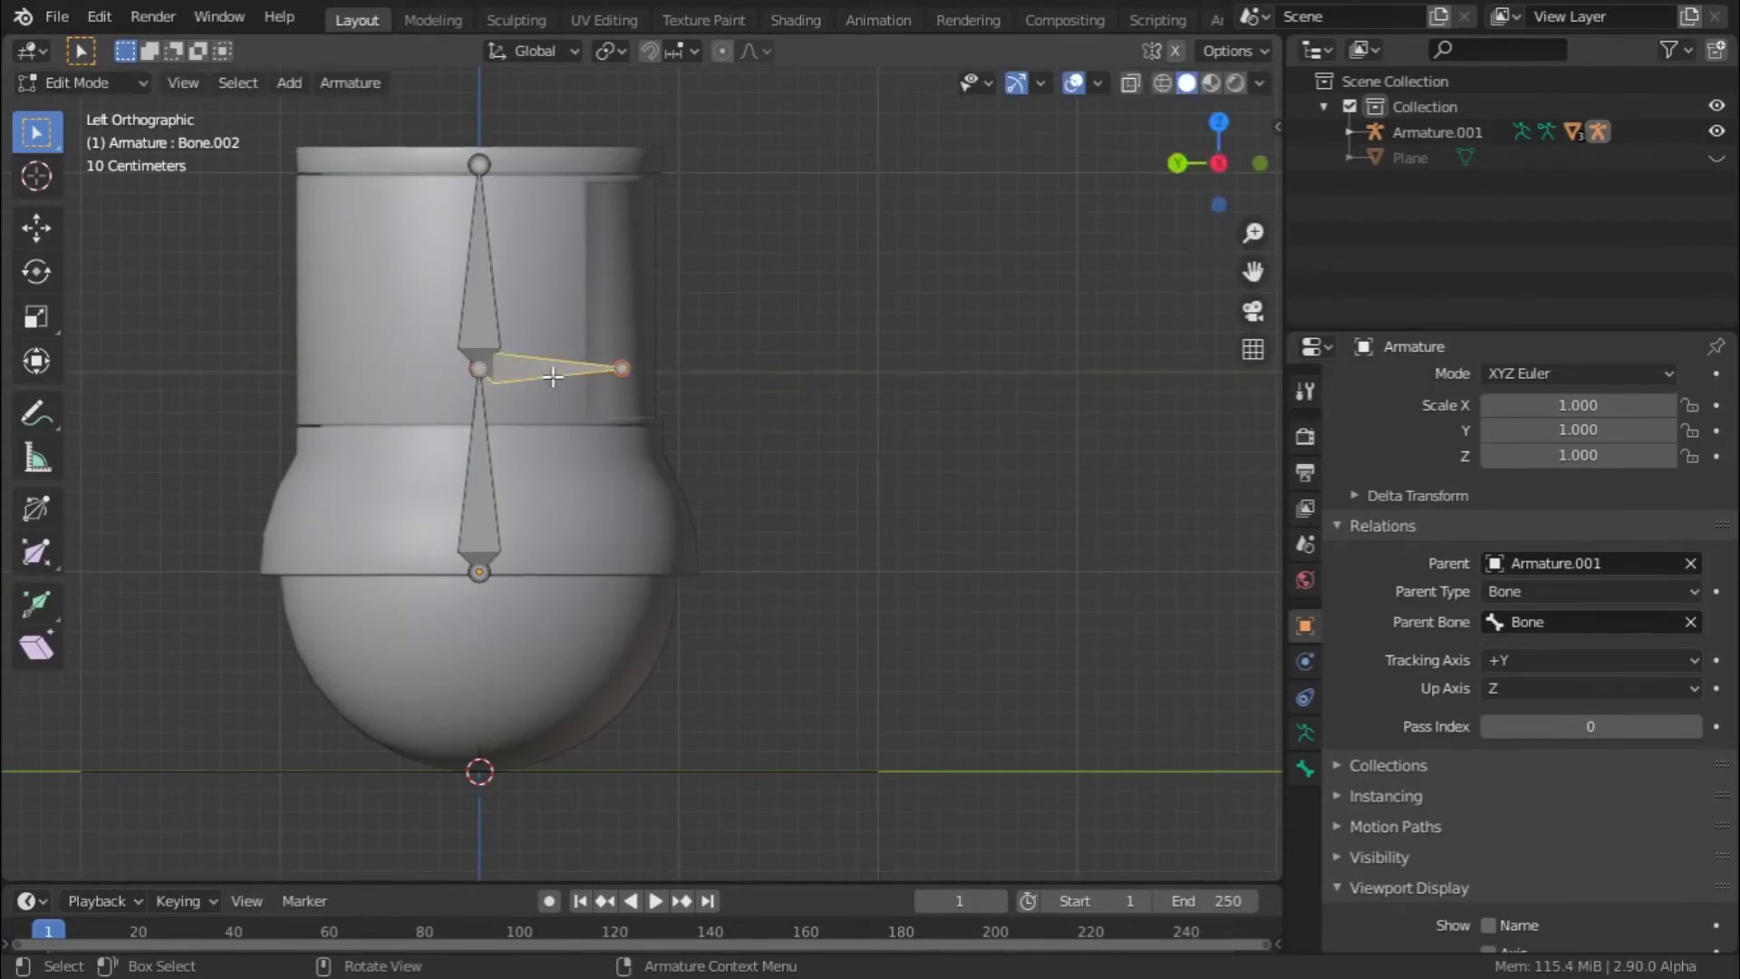
key("g")
key("Escape")
key("alt+p")
left_click(586, 395)
key("ctrl+p")
- Move the detached horizontal bone along Y to well in front of the screen and raise it slightly along Z
key("g")
key("x")
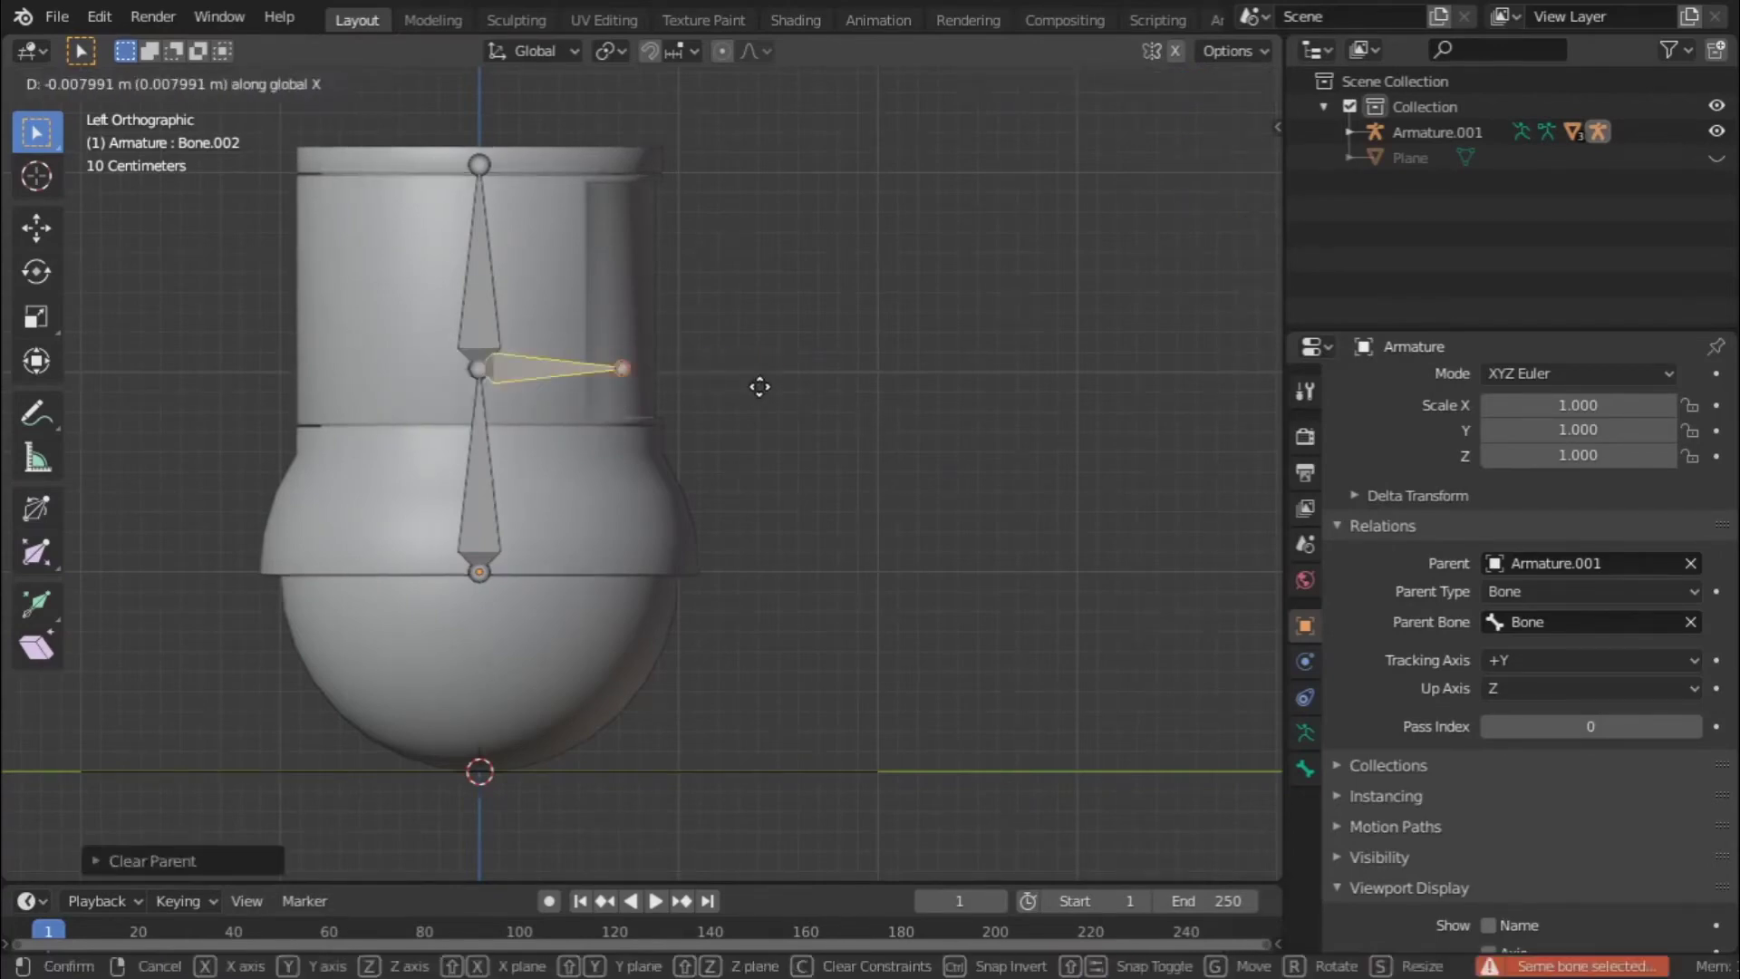
key("y")
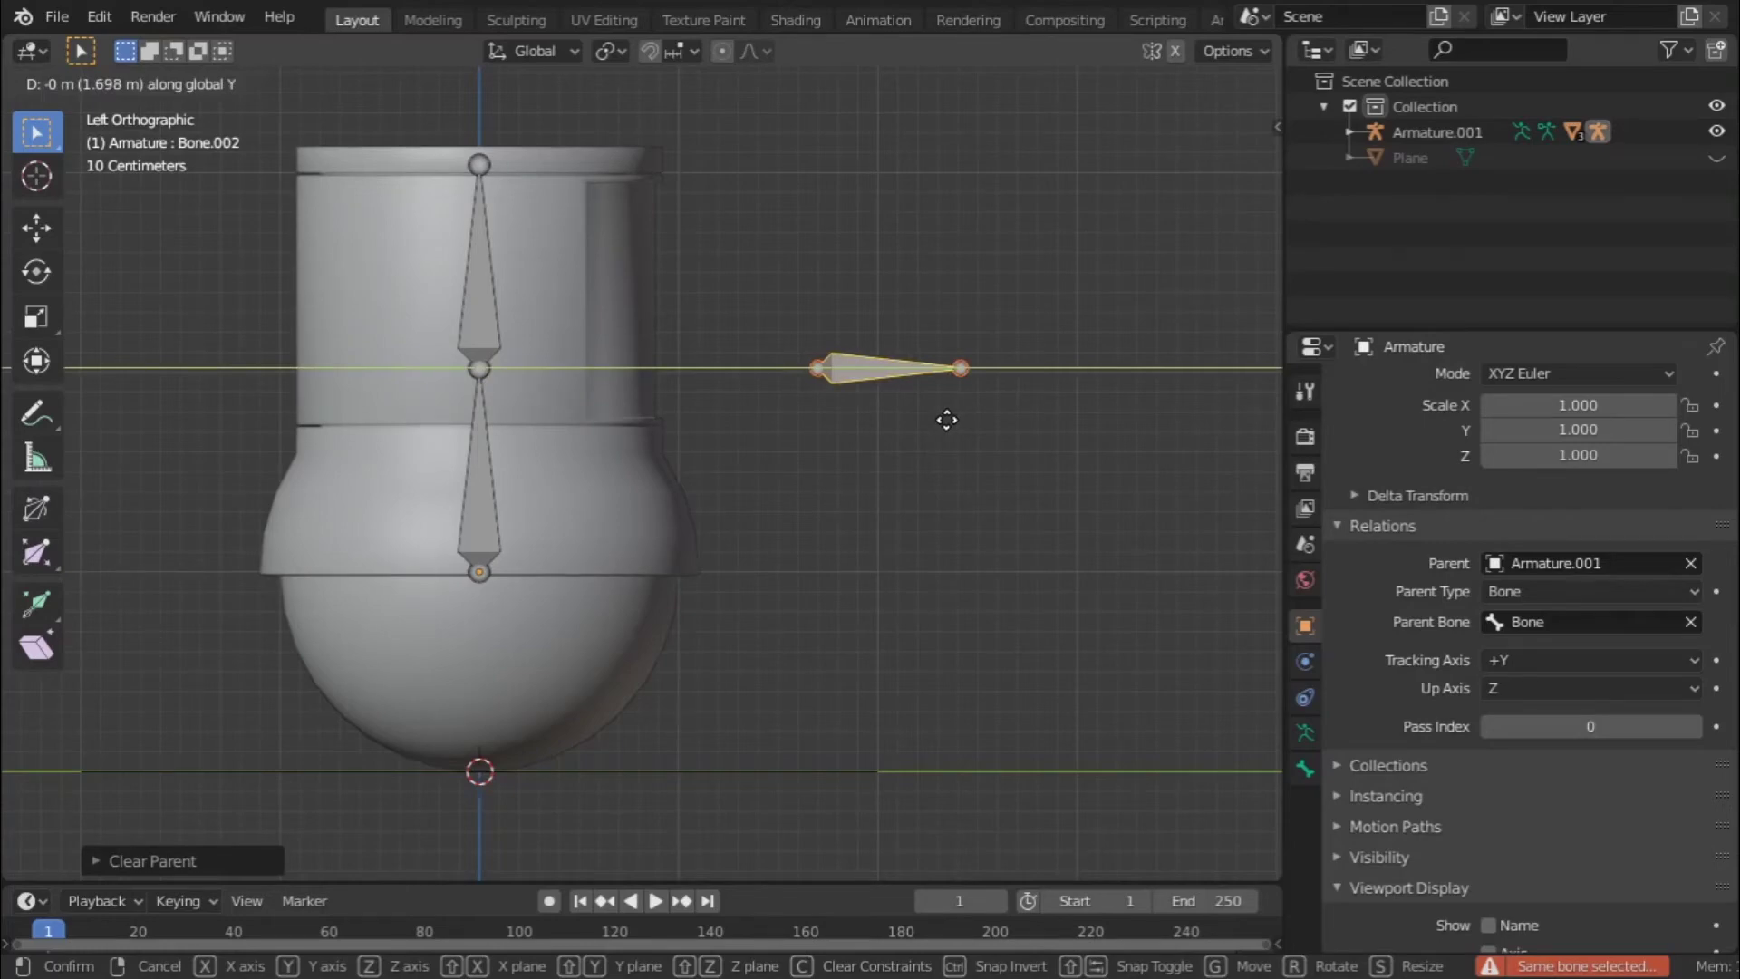
left_click(994, 423)
key("g")
key("z")
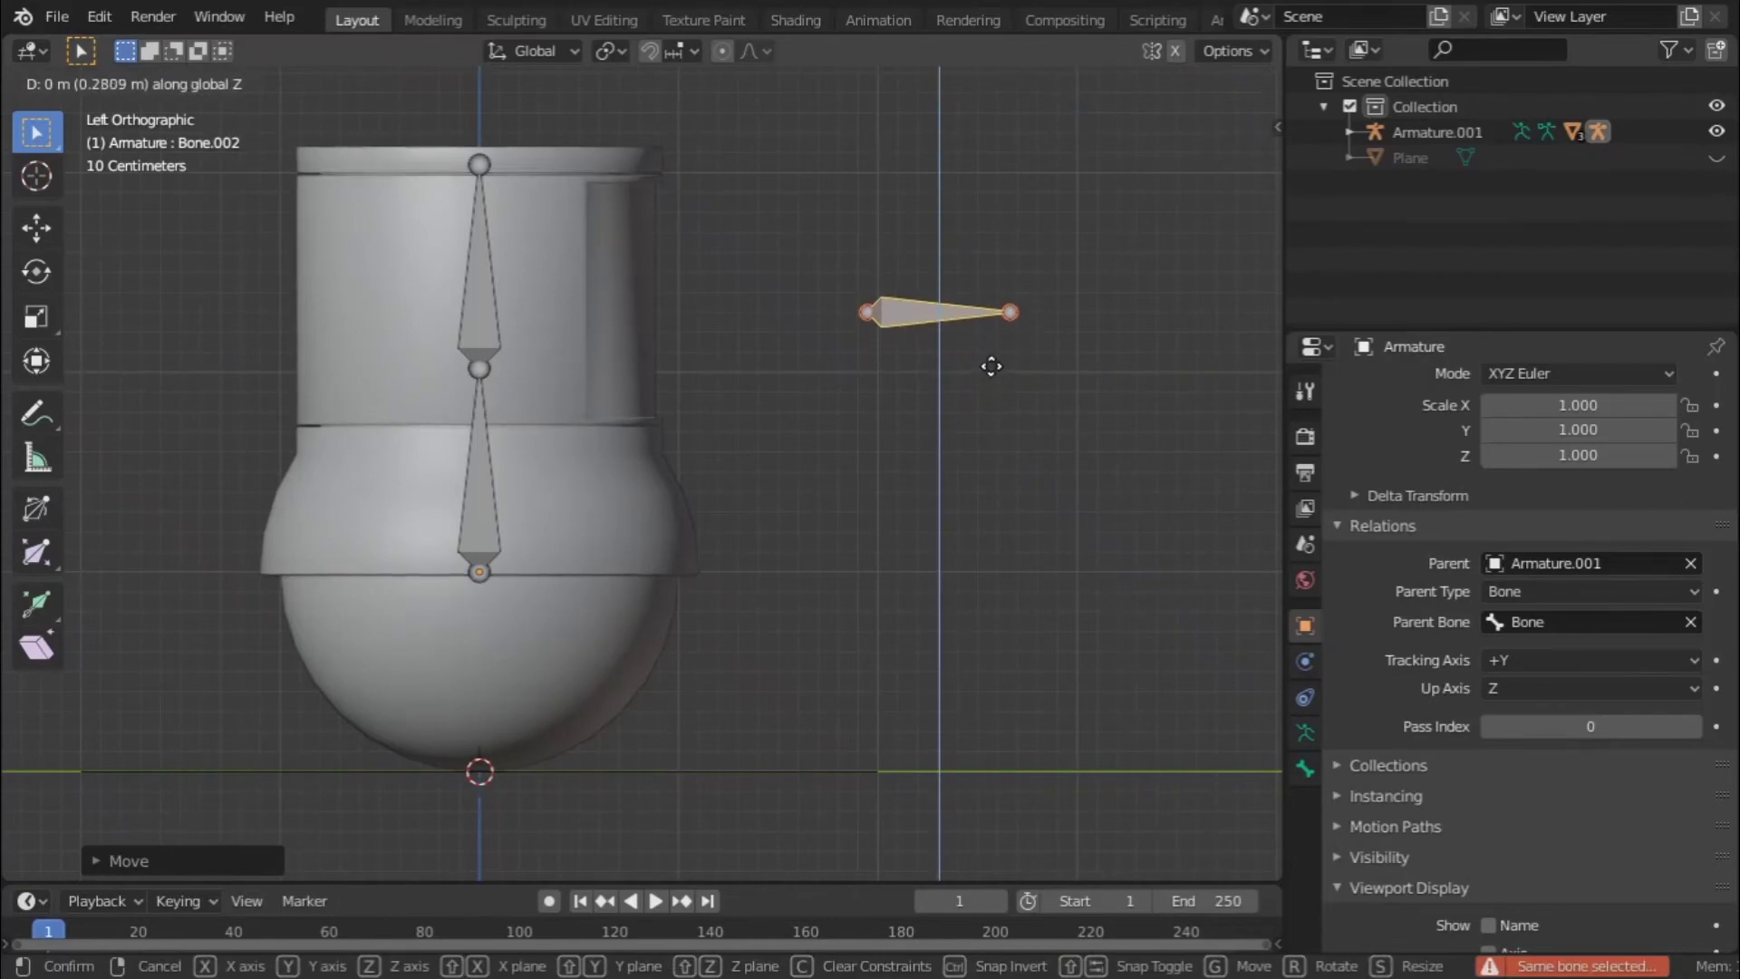
left_click(1001, 356)
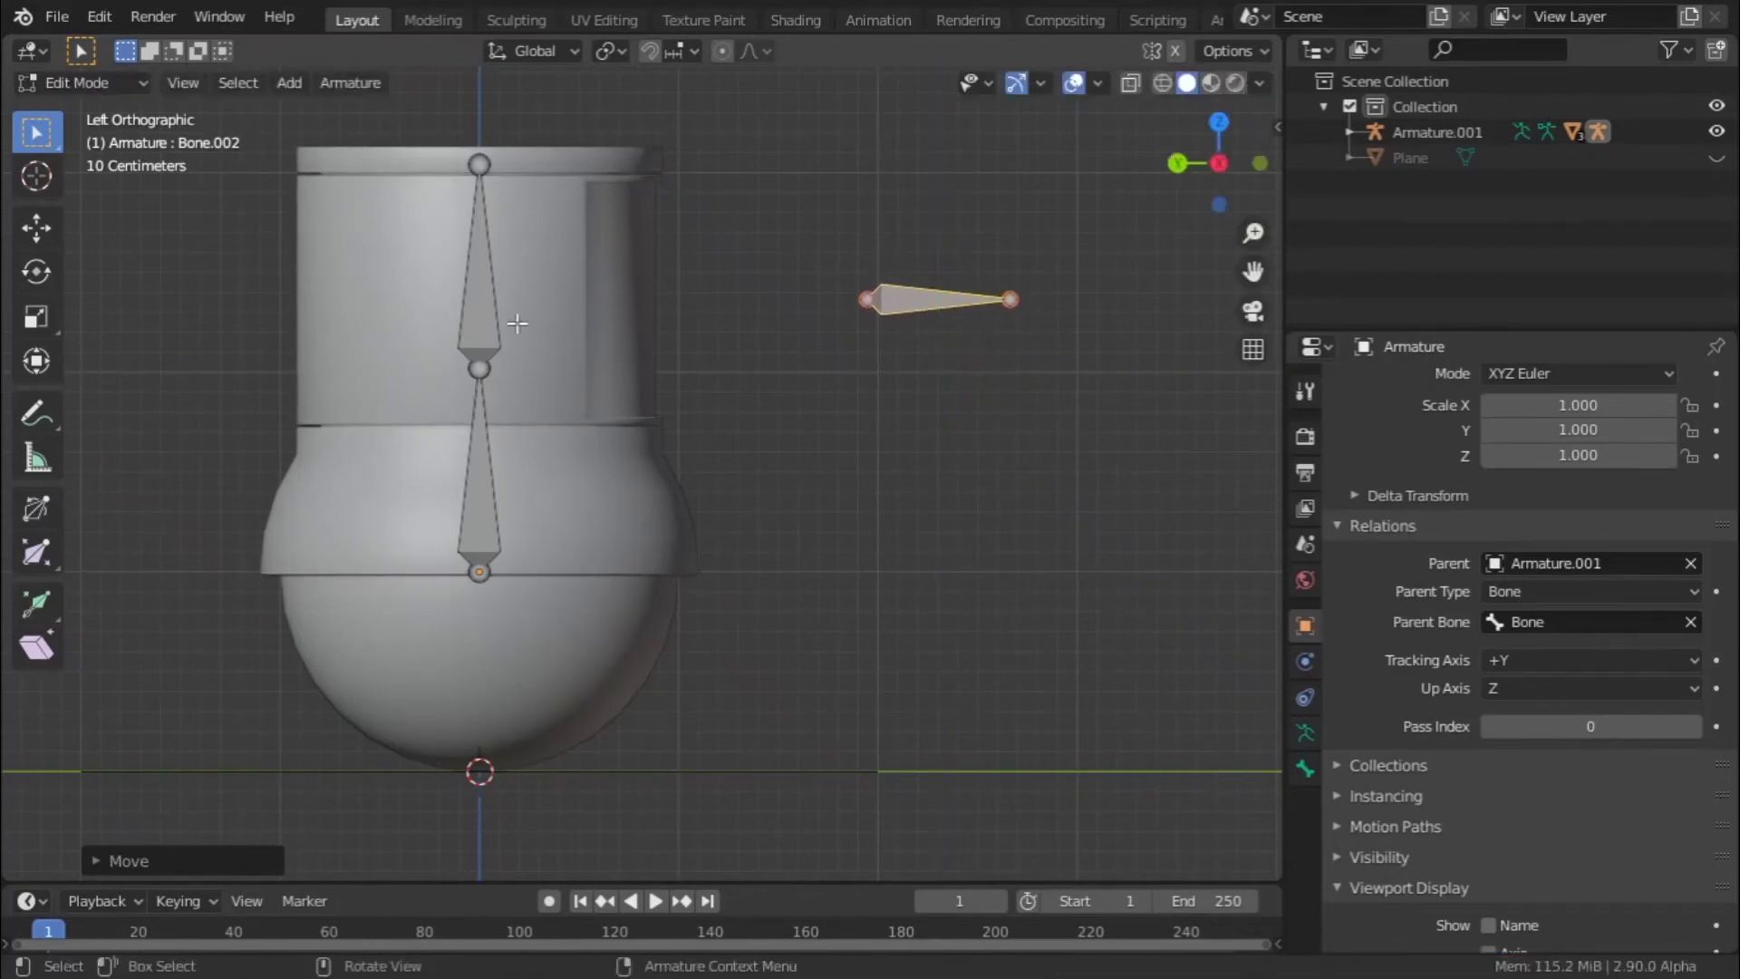
- Try to raise the joint between the two stacked bones along the Z axis
left_click(479, 363)
key("g")
key("z")
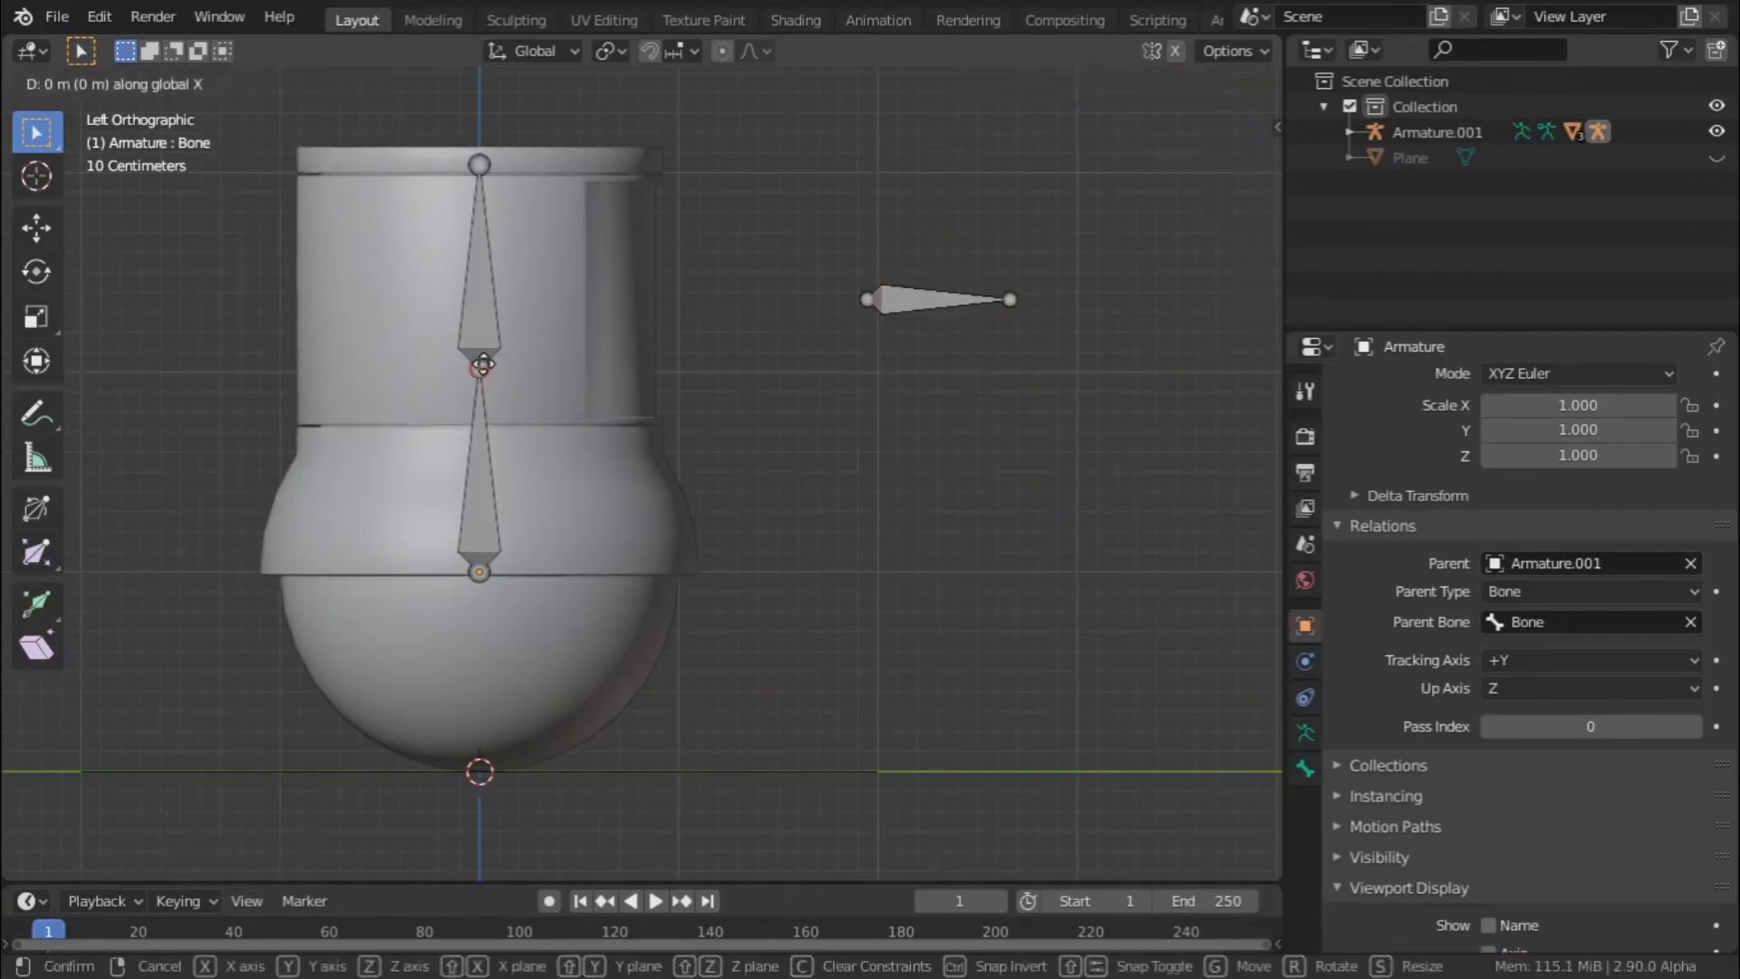
left_click(495, 315)
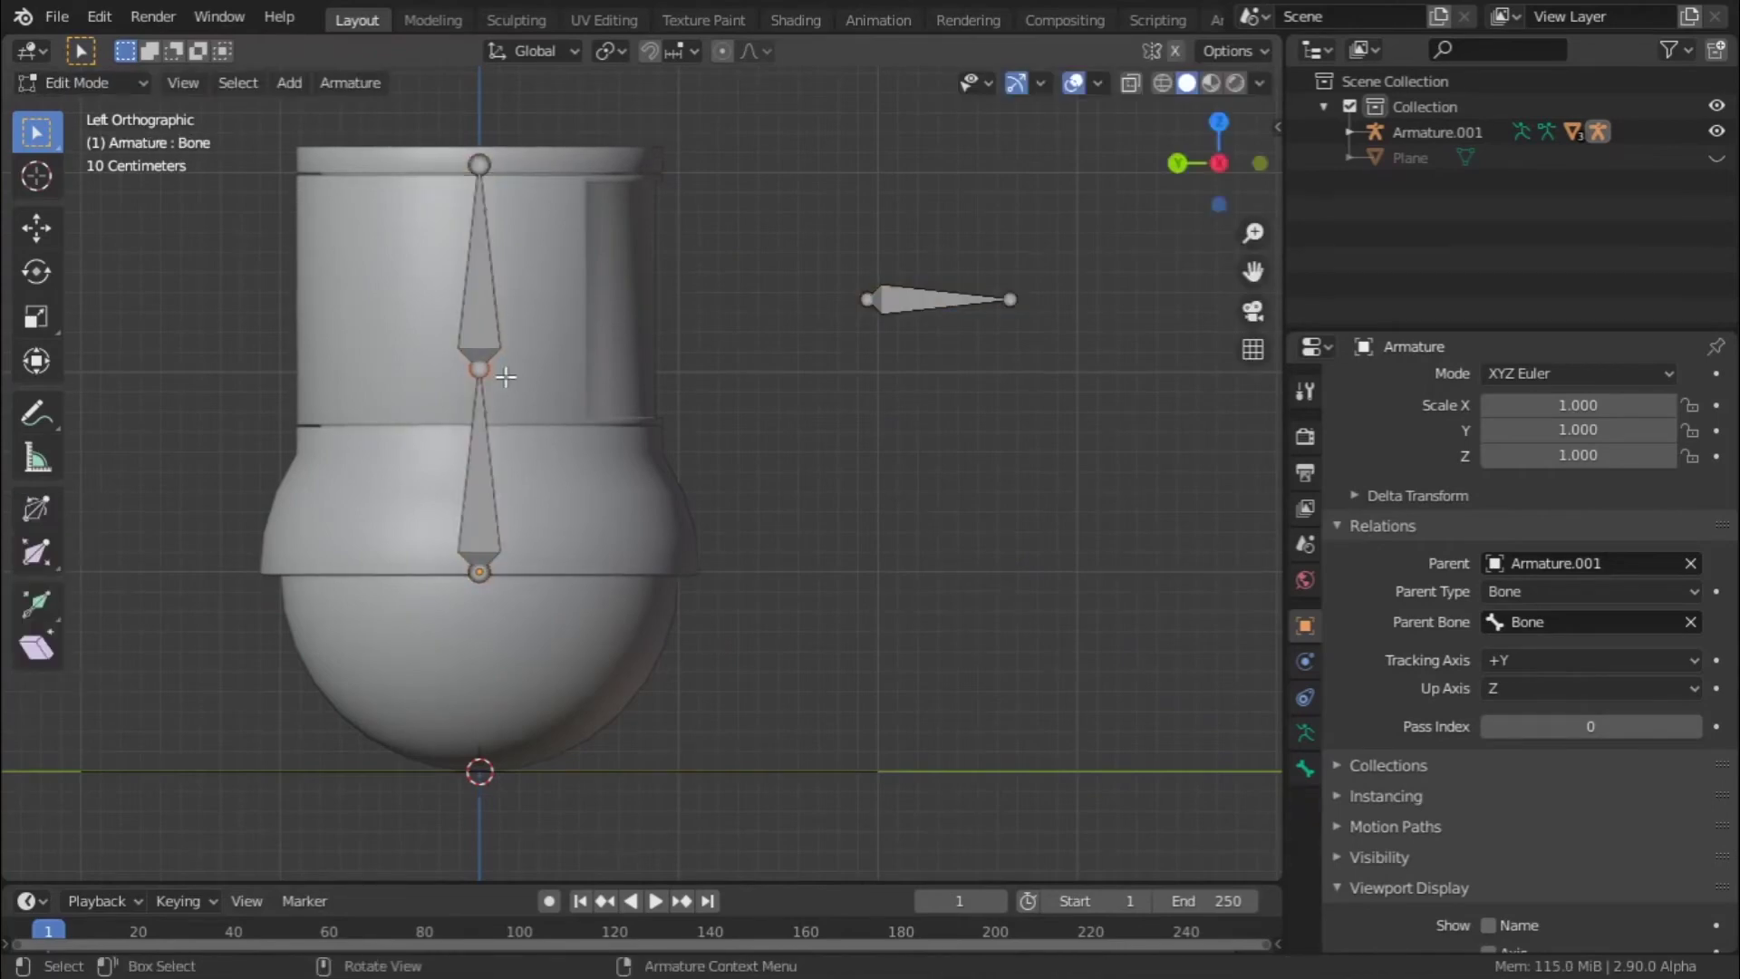
key("g")
key("z")
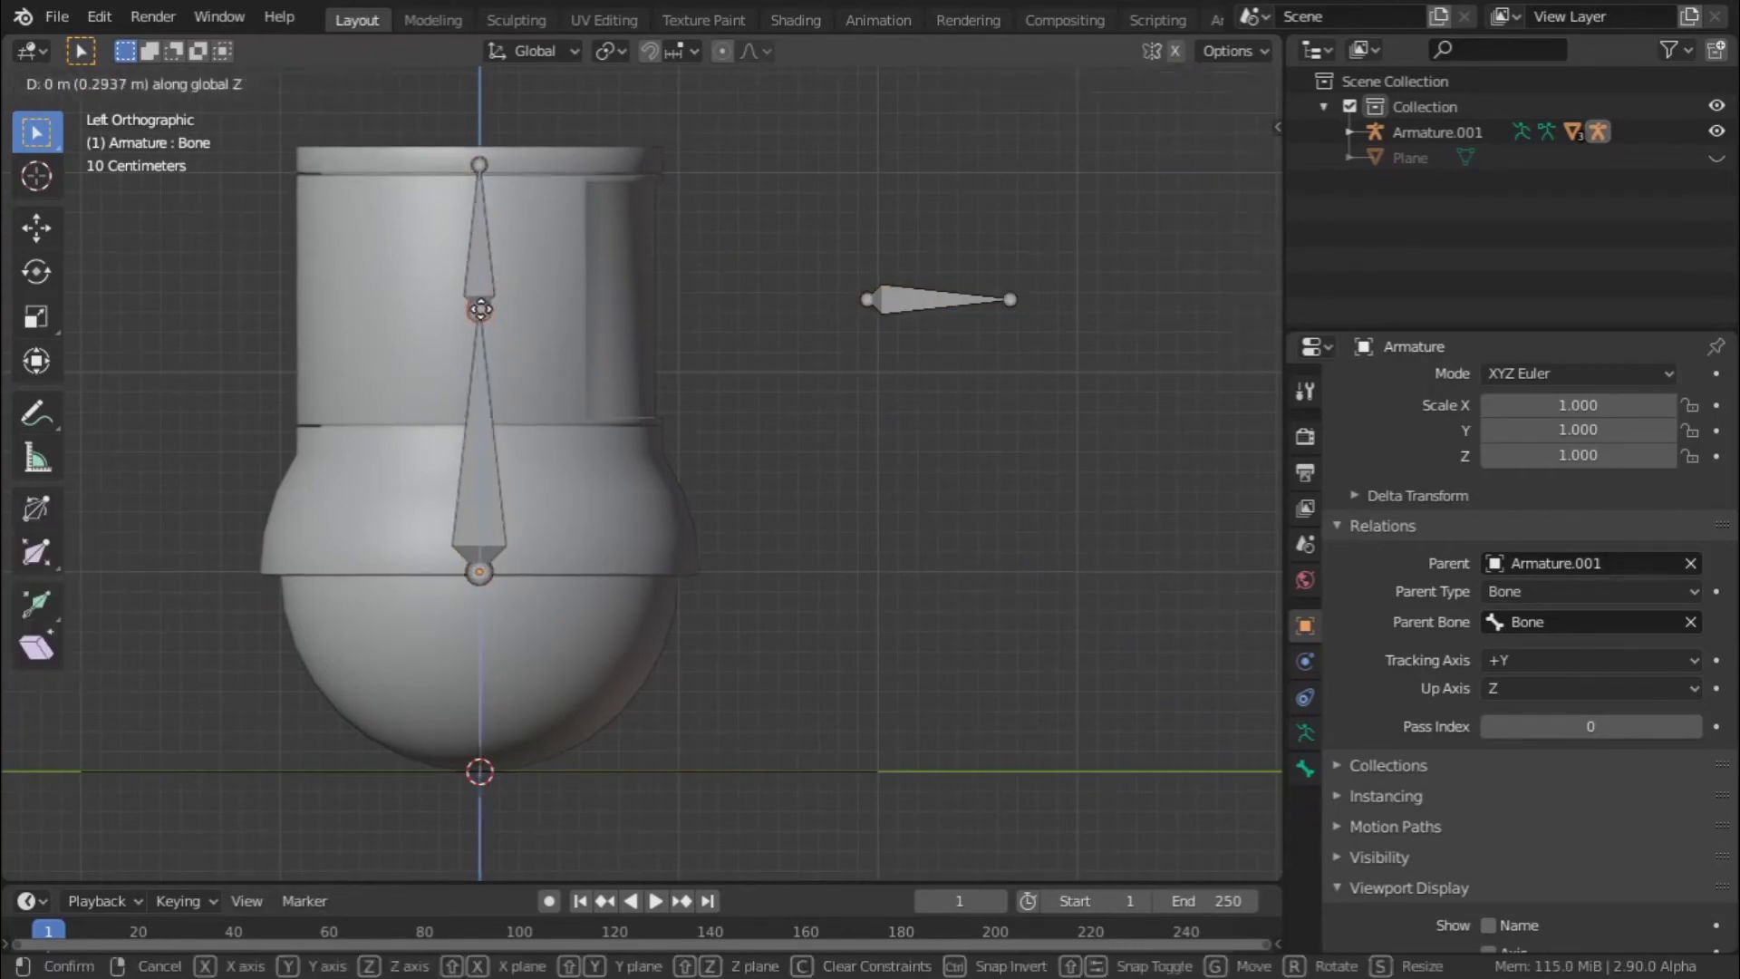
left_click(486, 292)
- Undo the last joint move and return the armature to Object Mode
key("Tab")
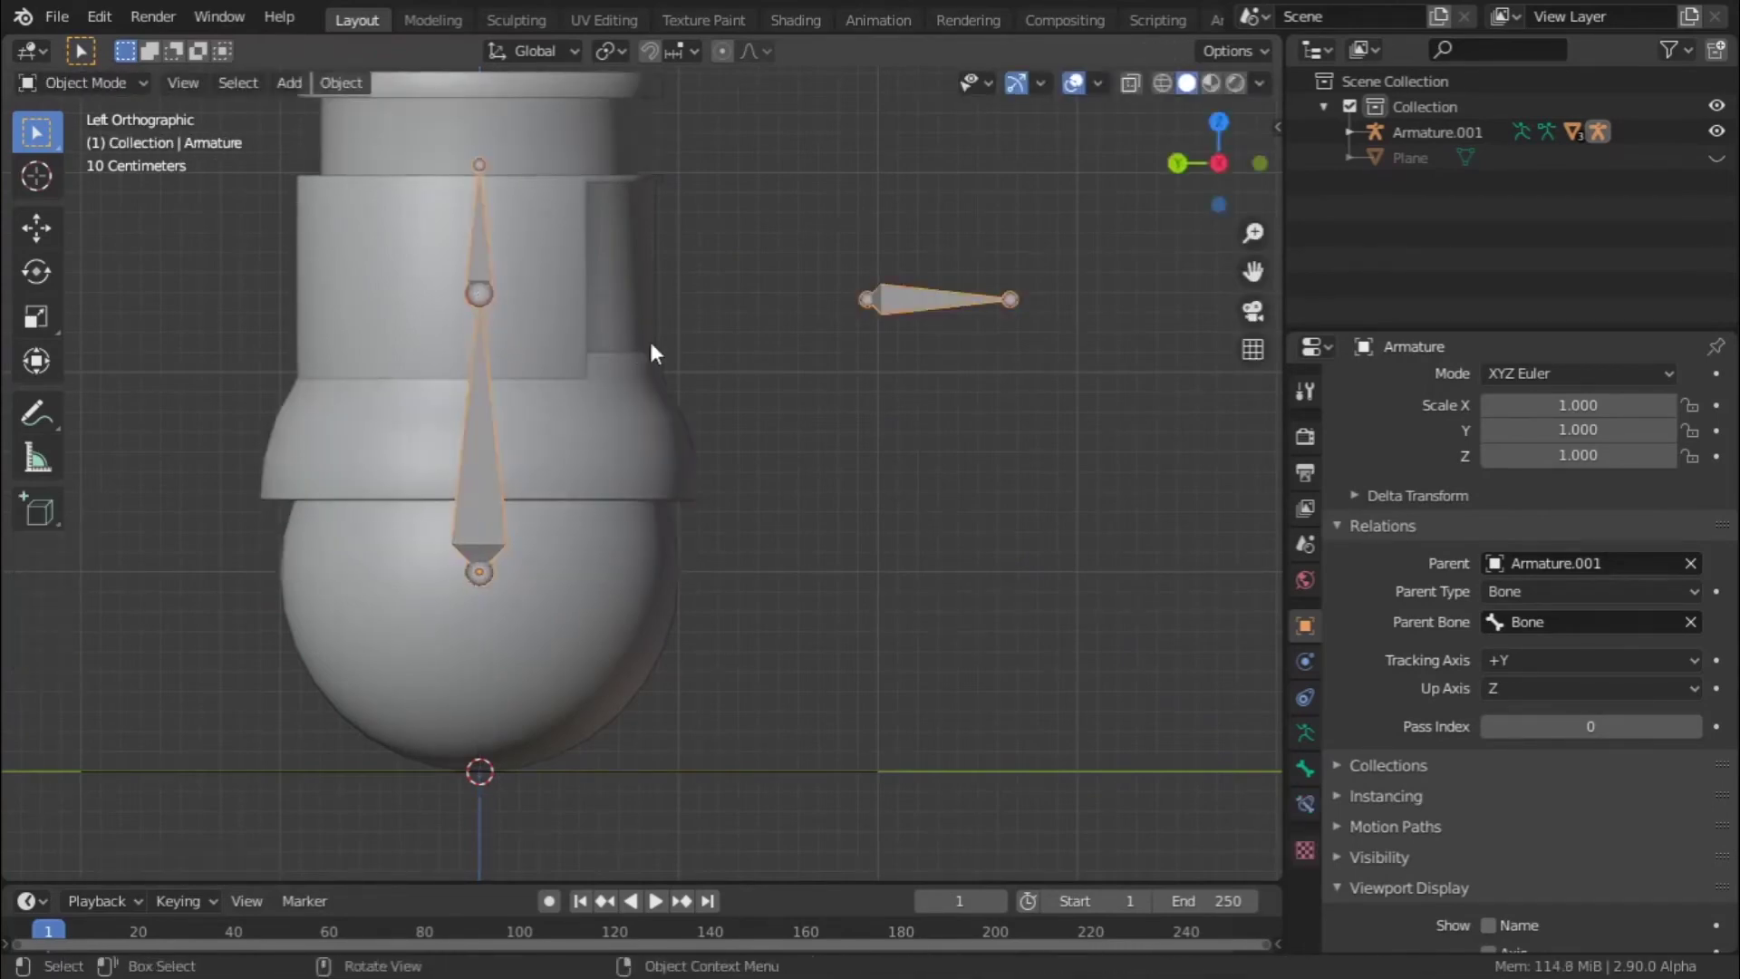
scroll(681, 343, "down", 2)
key("Tab")
key("Tab")
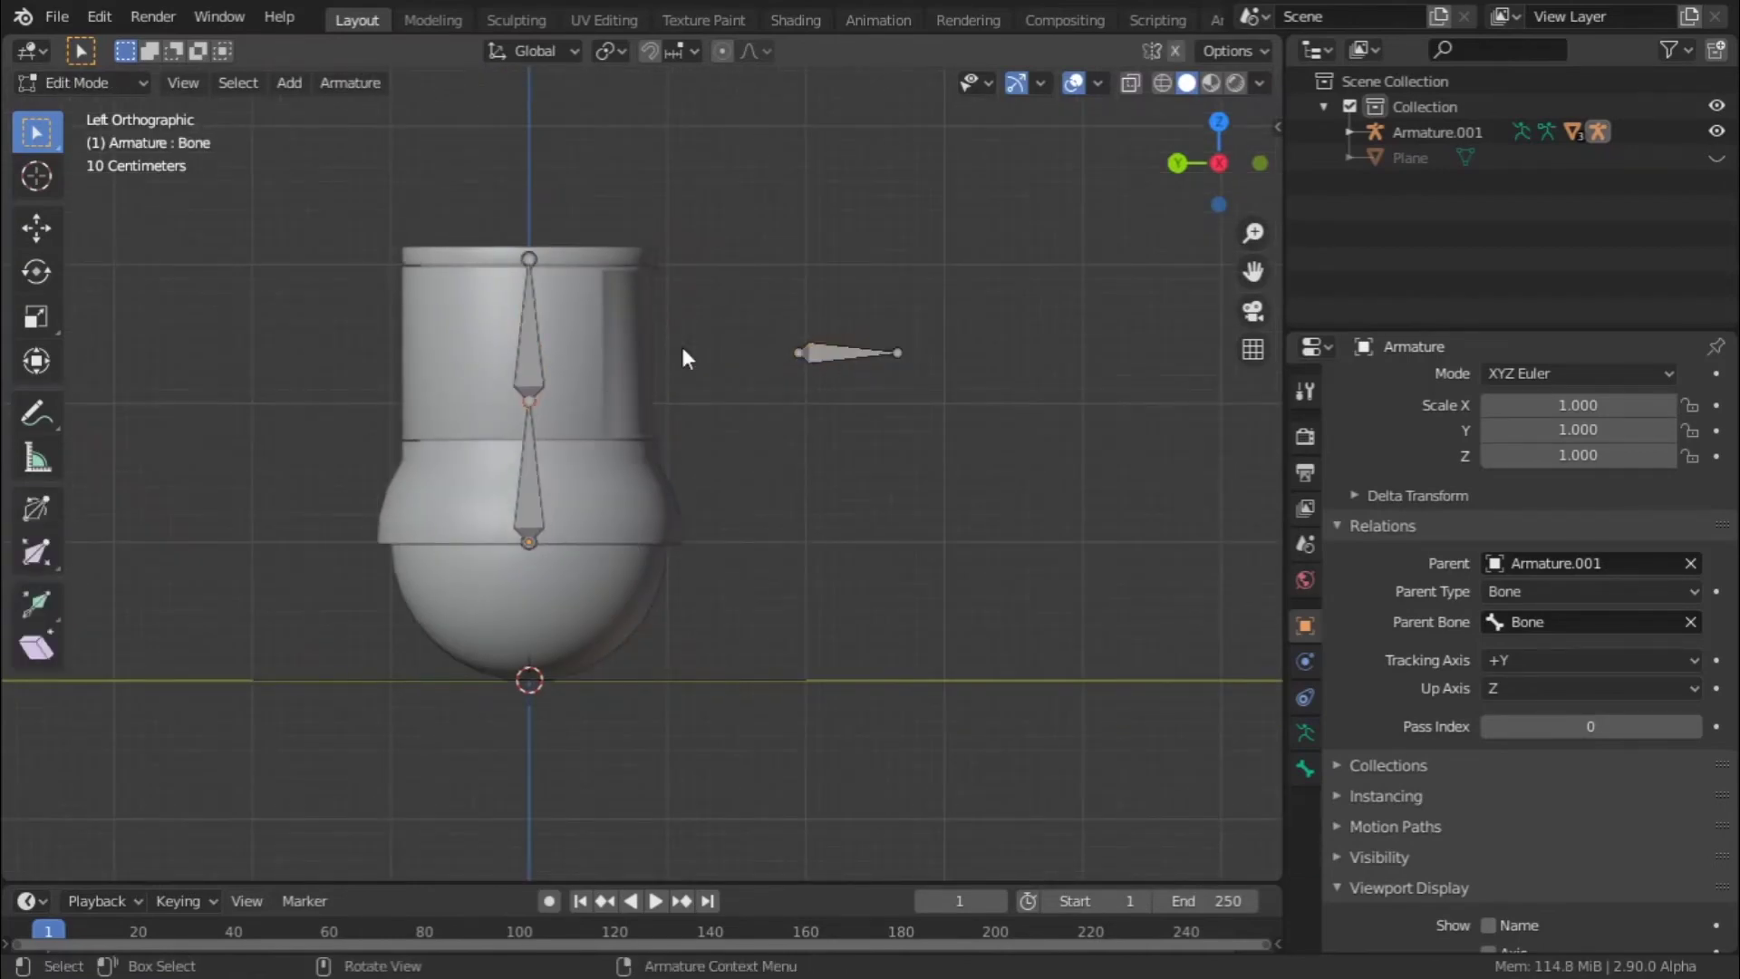
middle_click_drag(804, 415, 927, 397)
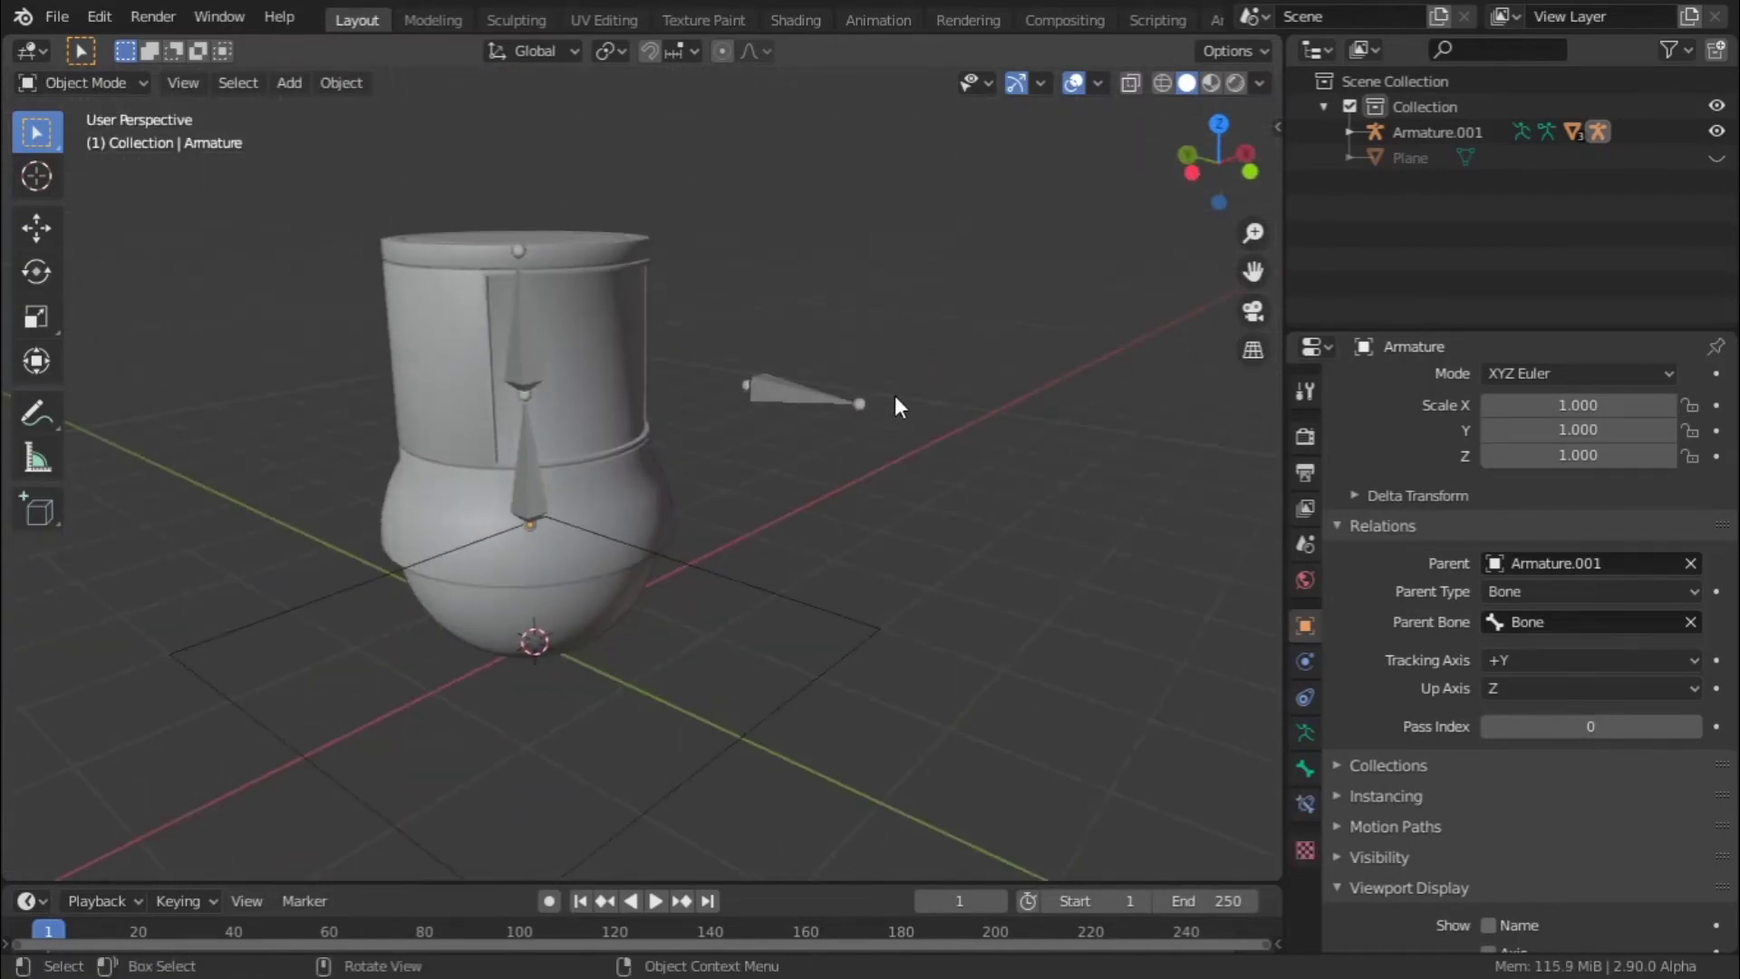
- Select the upper of the two stacked bones and switch the armature to Pose Mode
middle_click_drag(765, 419, 466, 408)
key("Tab")
left_click(481, 371)
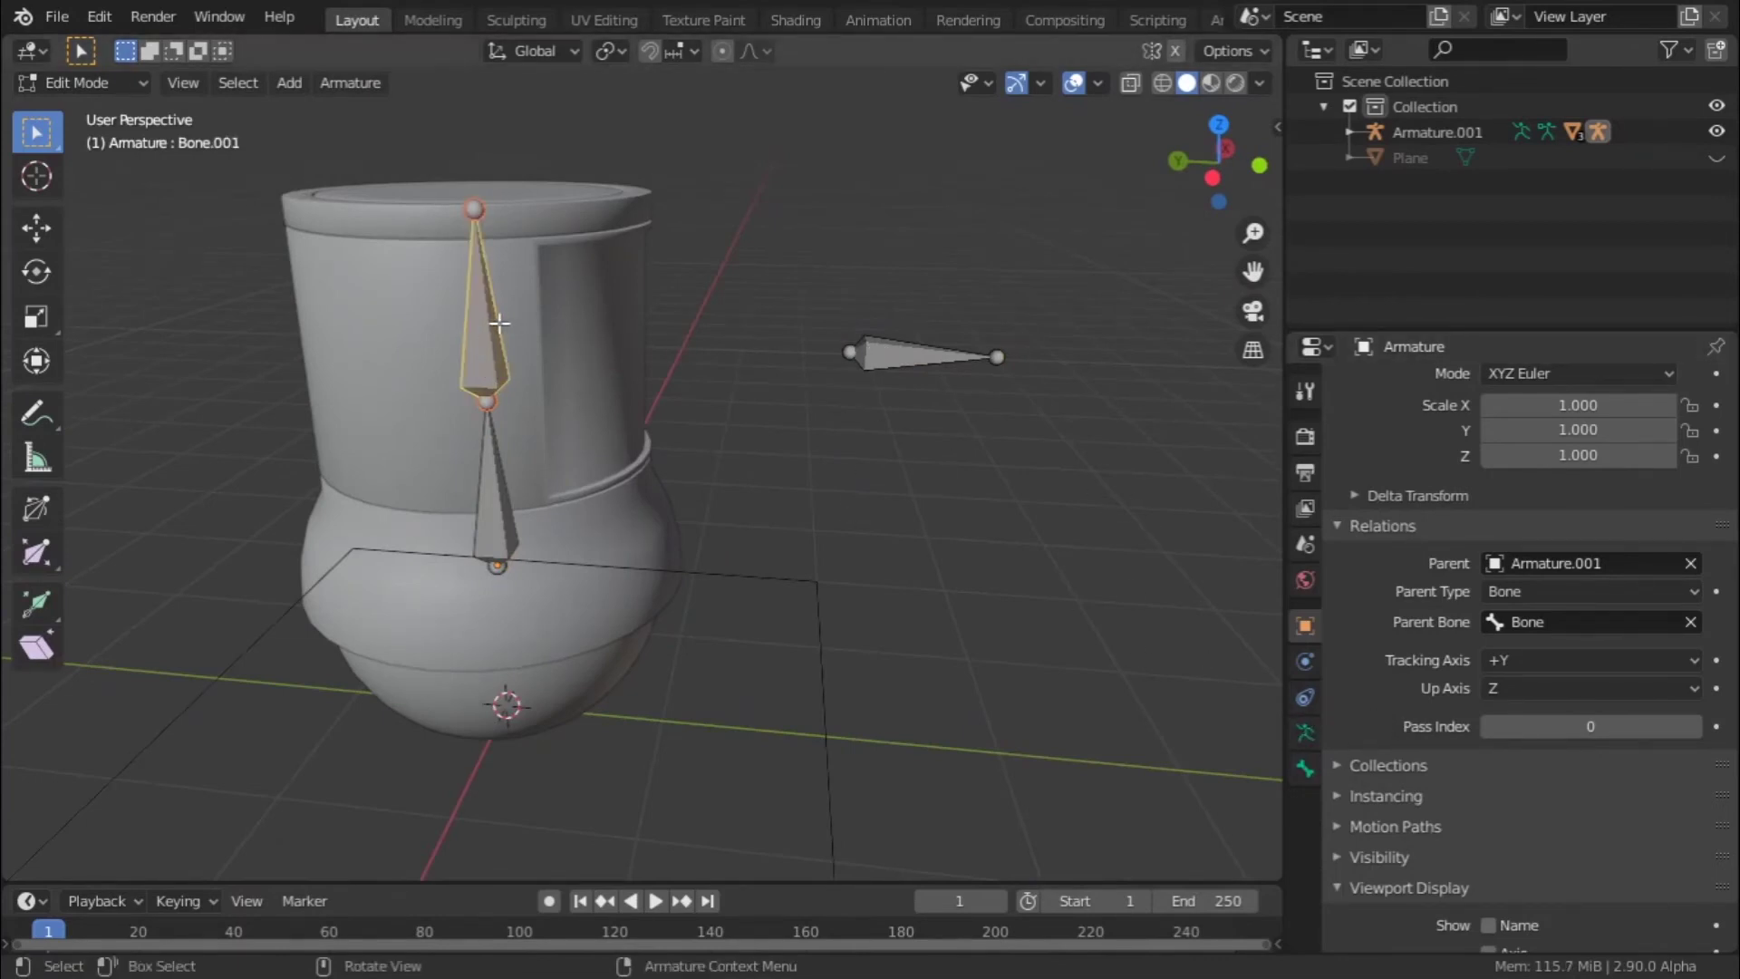
key("ctrl+Tab")
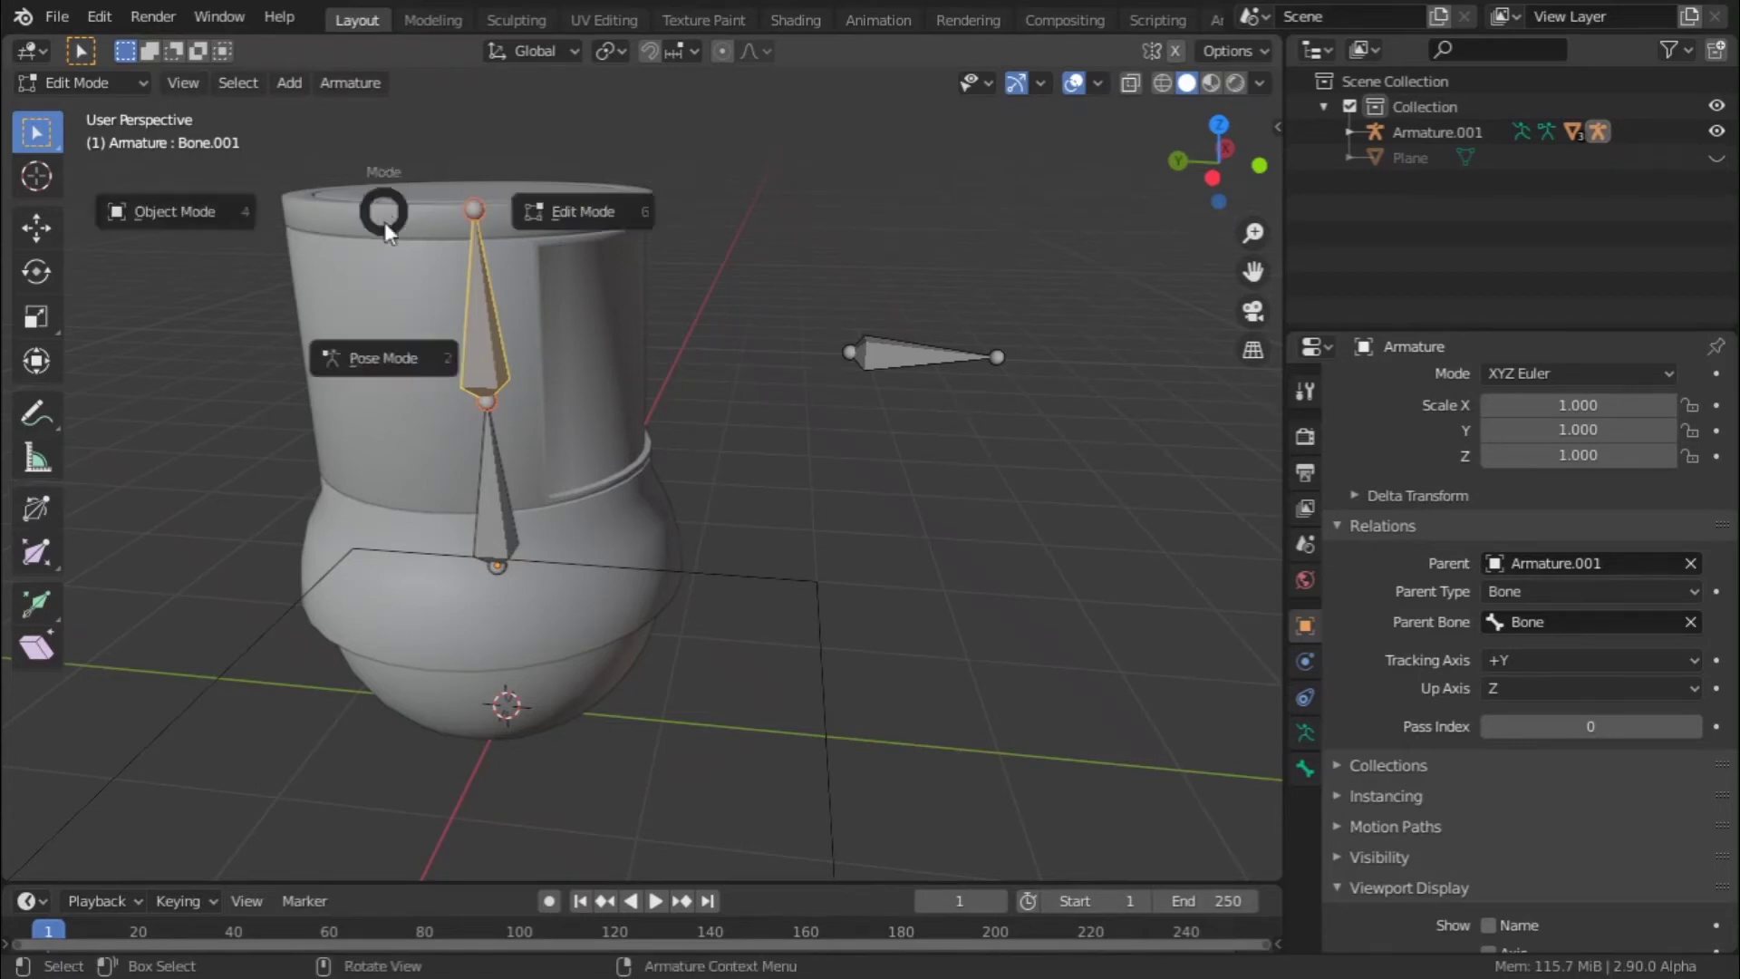
left_click(388, 351)
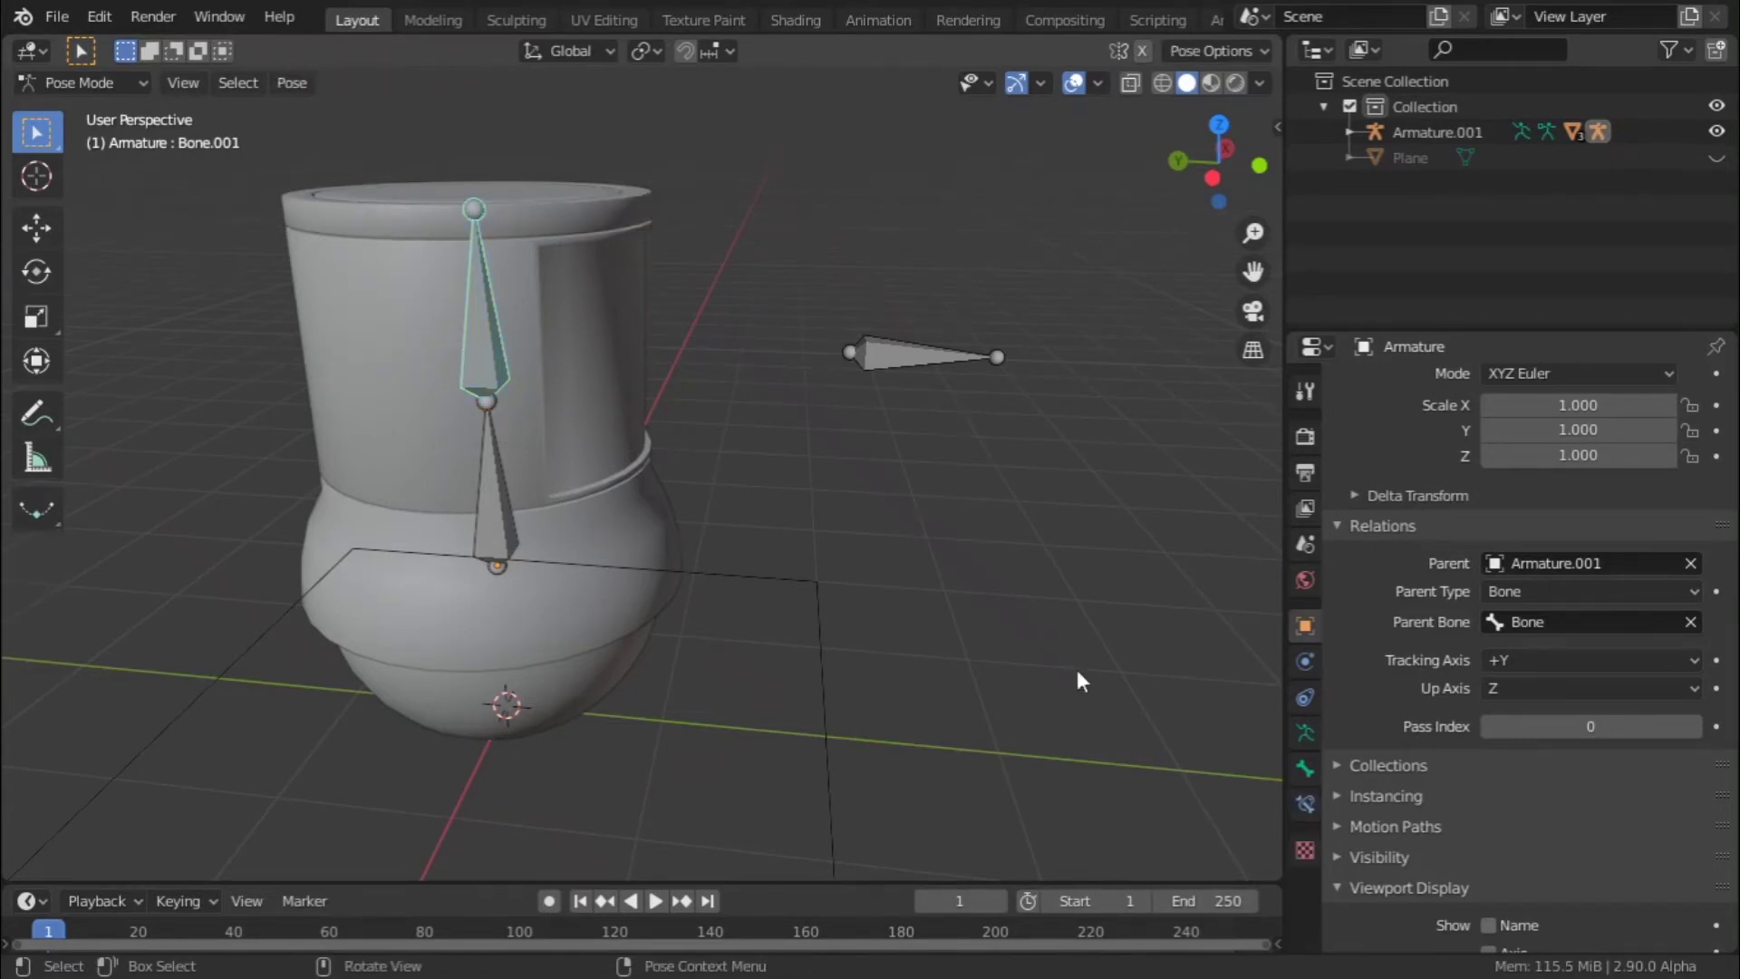
- Add a Track To bone constraint to the upper stacked bone, targeting Bone.002 of Armature
left_click(1306, 804)
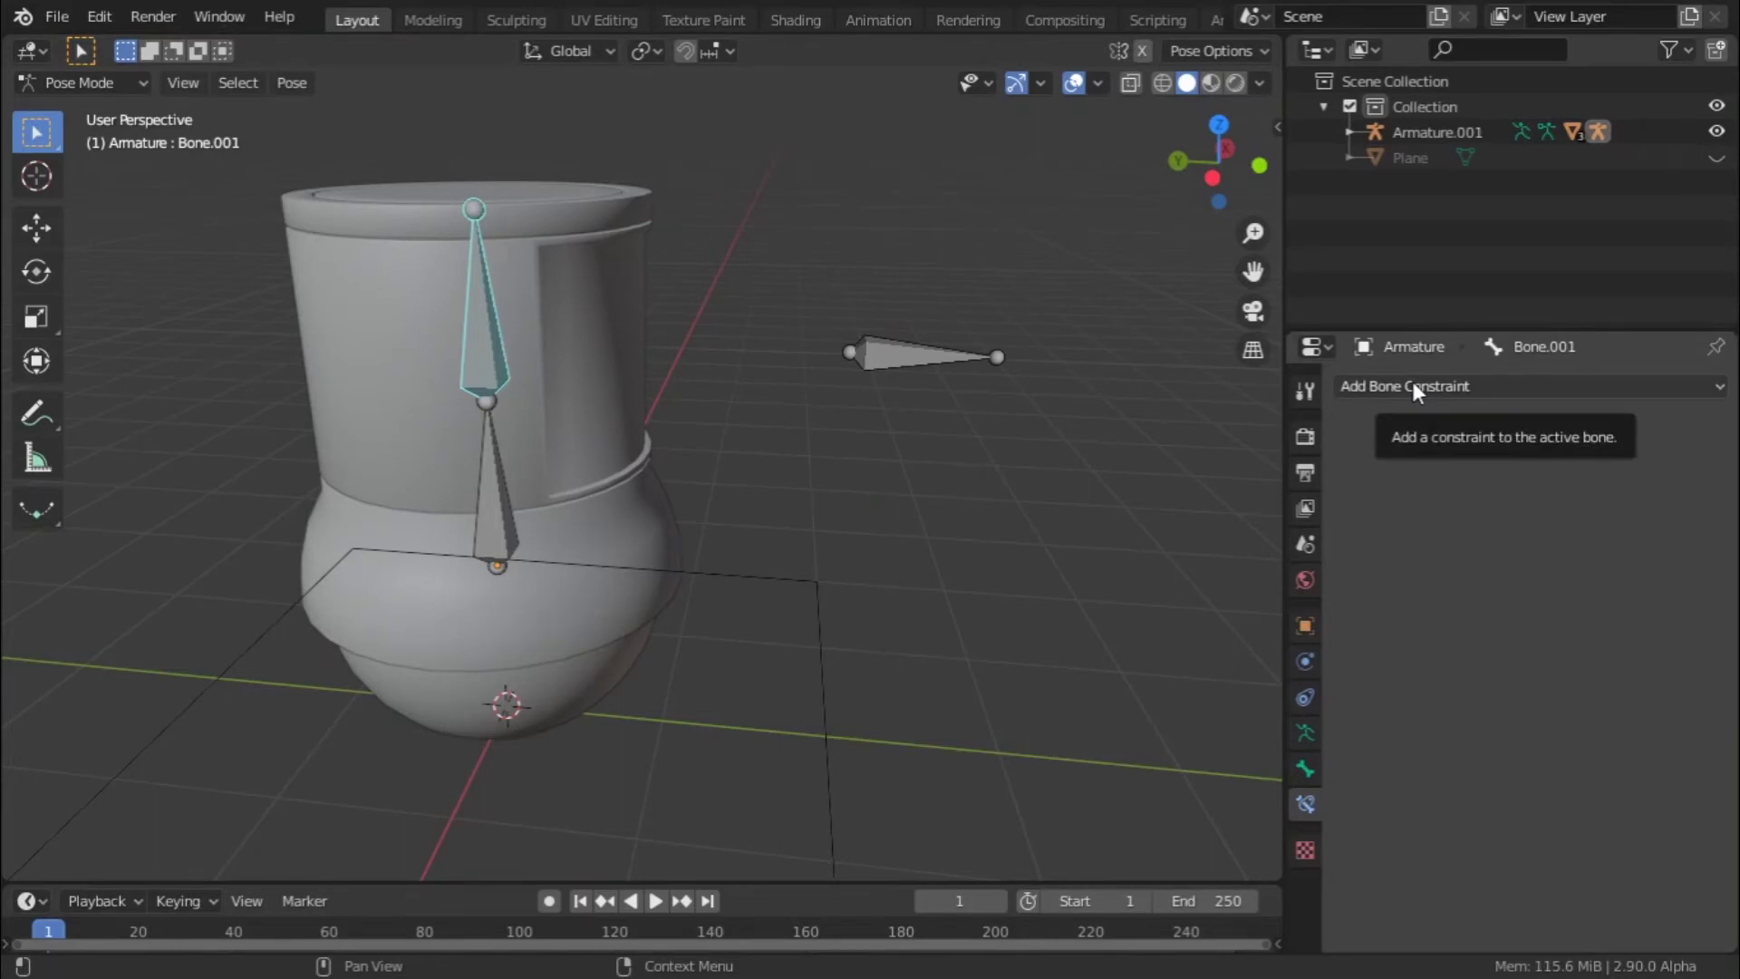
left_click(1412, 387)
left_click(1351, 612)
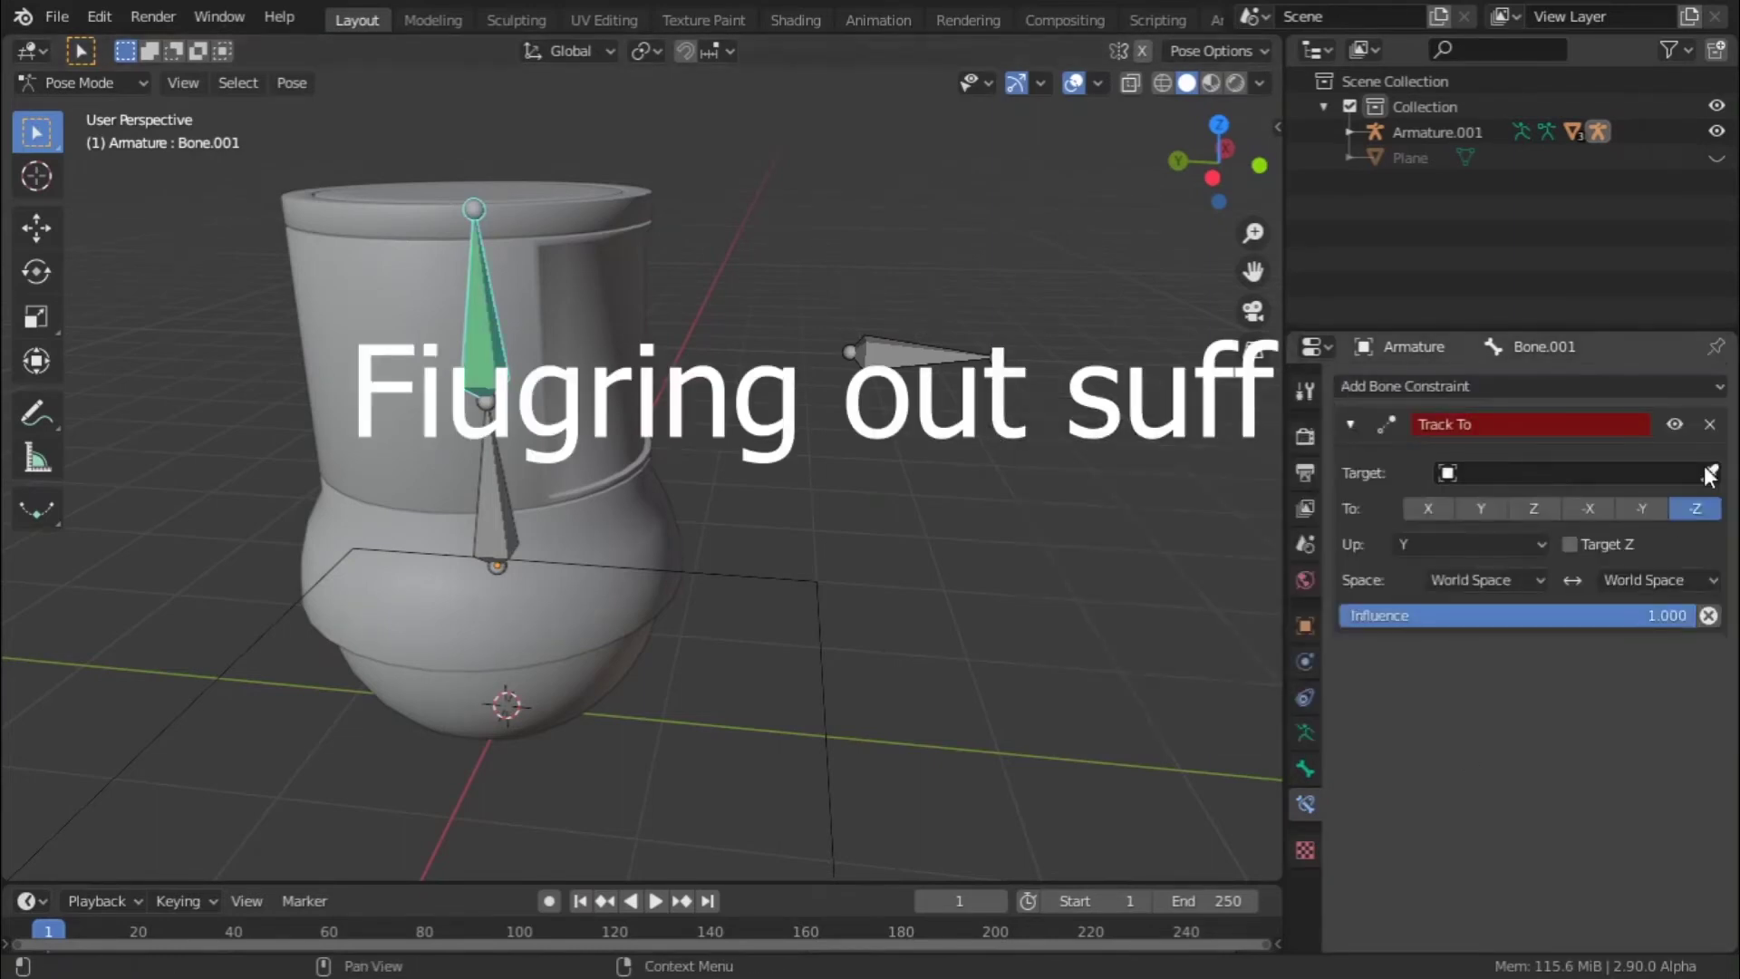
left_click(1709, 473)
left_click(1586, 508)
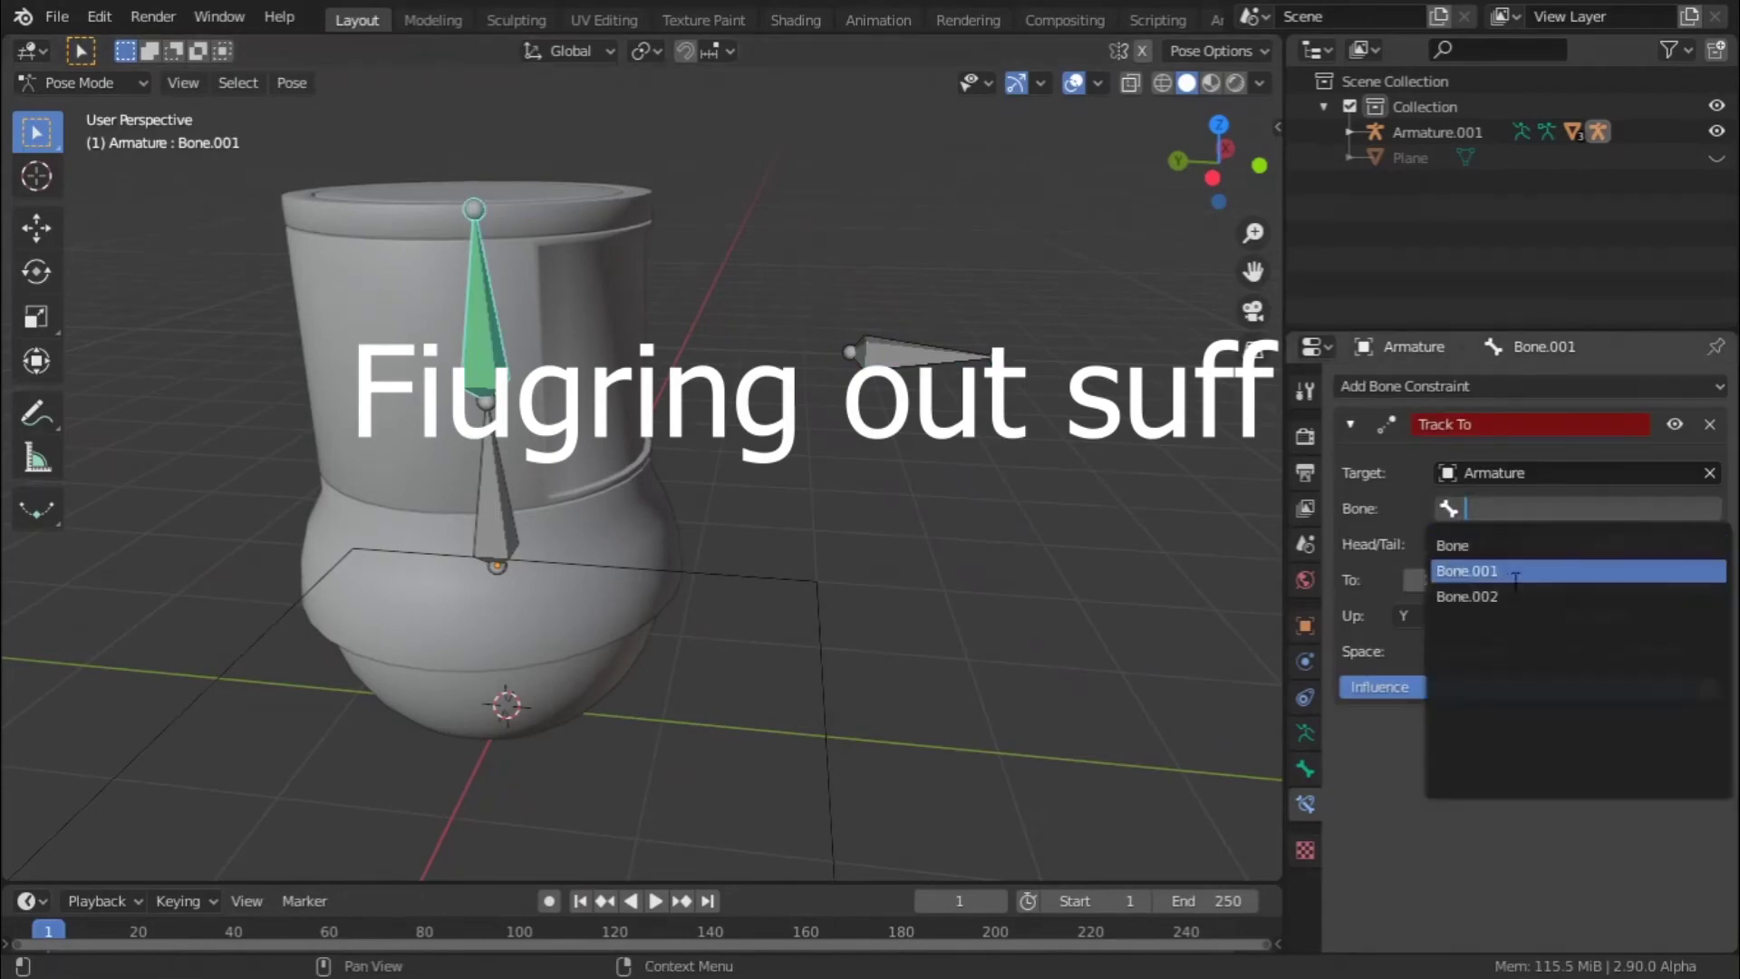
left_click(1466, 595)
- Try moving the front bone, then remove the Track To constraint from the upper stacked bone
left_click(916, 353)
key("g")
key("Escape")
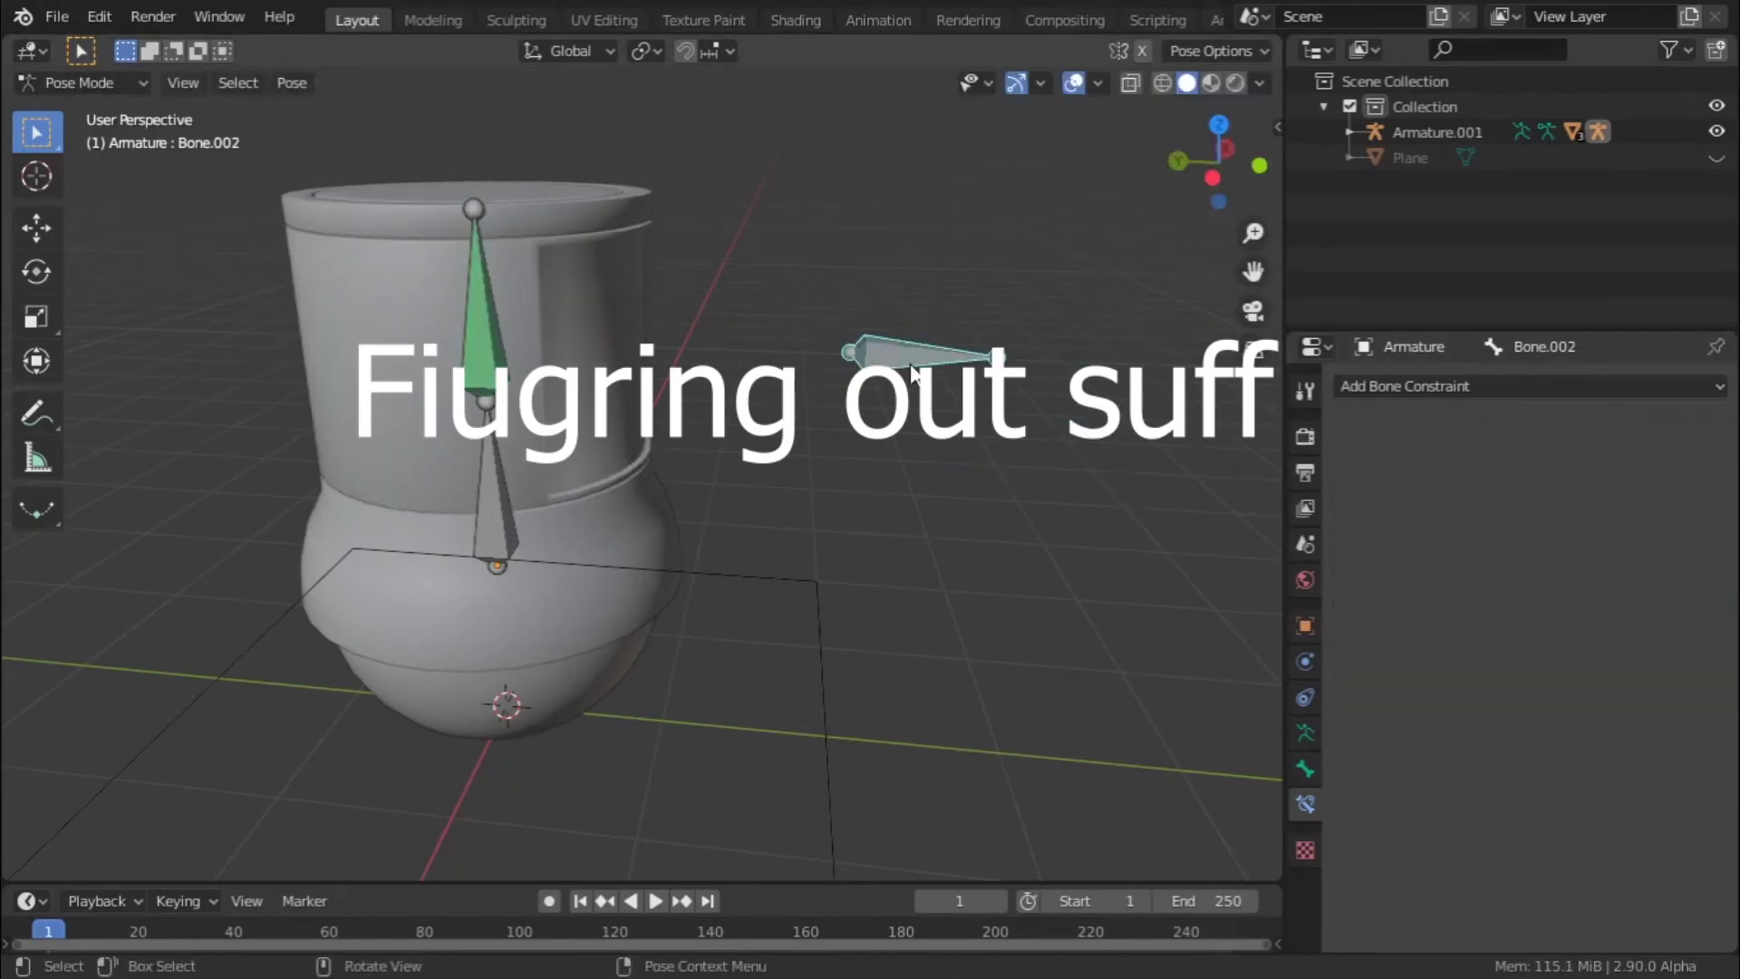
key("ctrl+z")
key("x")
- Add an Inverse Kinematics constraint to the upper stacked bone with Armature as target and Bone.002 as target bone
left_click(1412, 387)
left_click(1365, 506)
left_click(1578, 473)
left_click(1505, 508)
left_click(1577, 508)
left_click(1445, 554)
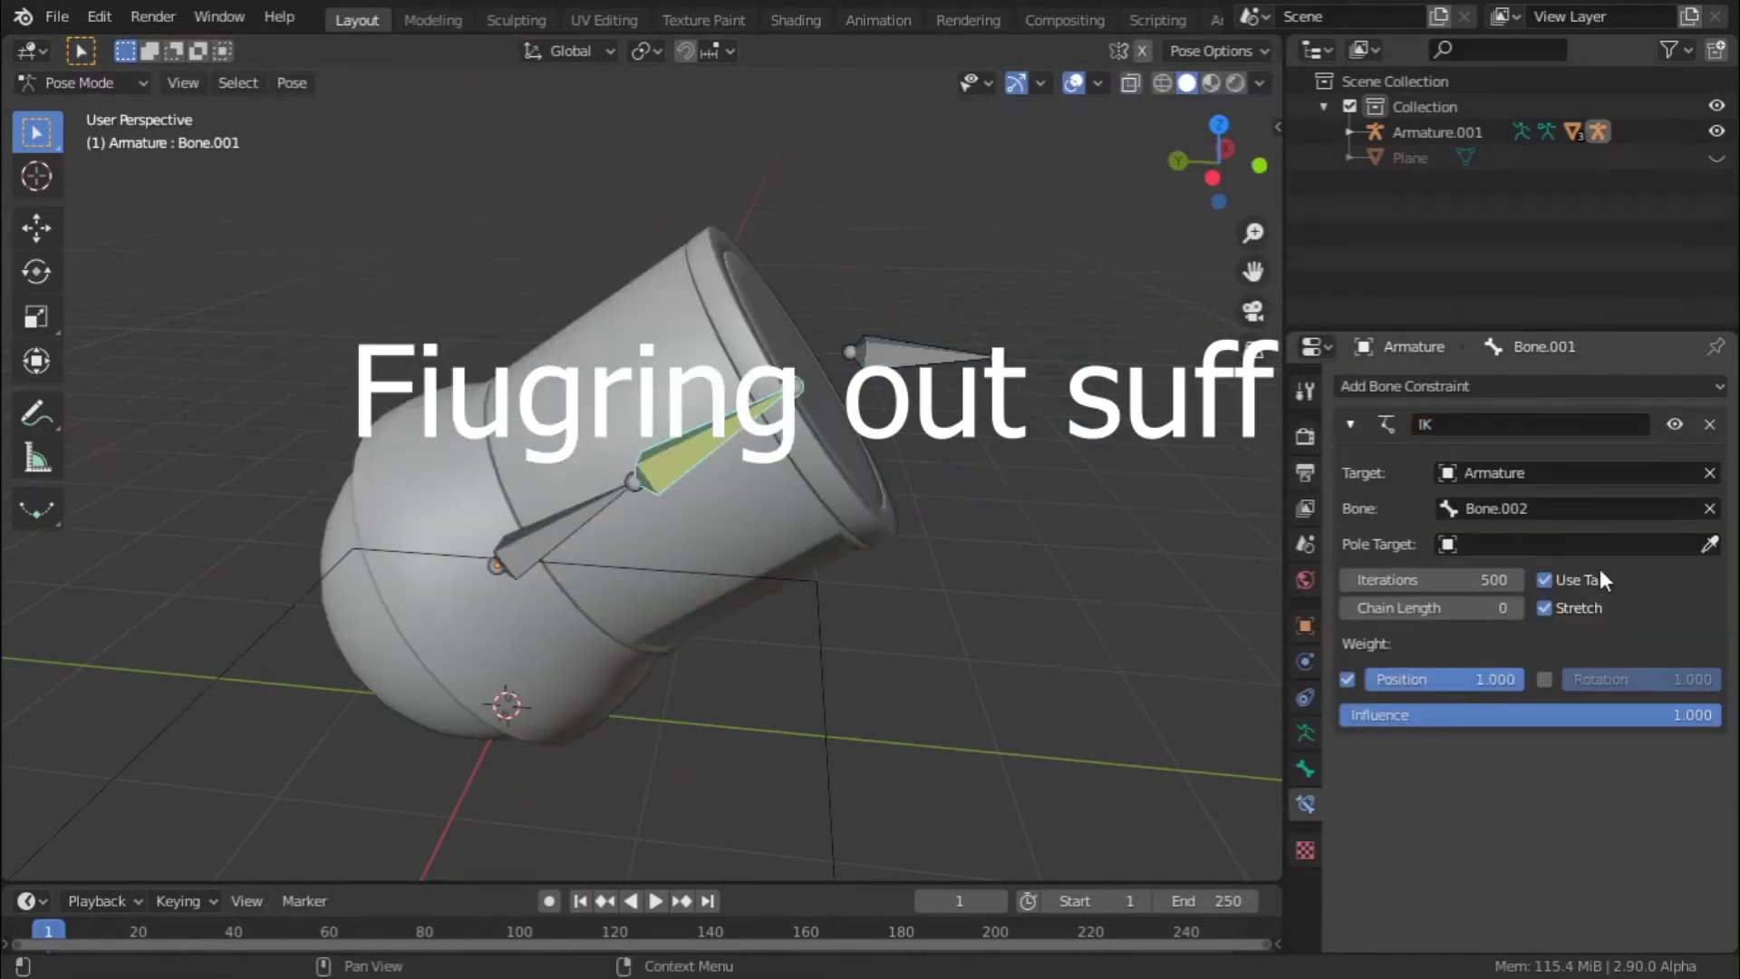
- Try Armature as the IK pole target with a pole bone, then undo the pole settings
left_click(1498, 545)
left_click(1495, 580)
left_click(1521, 581)
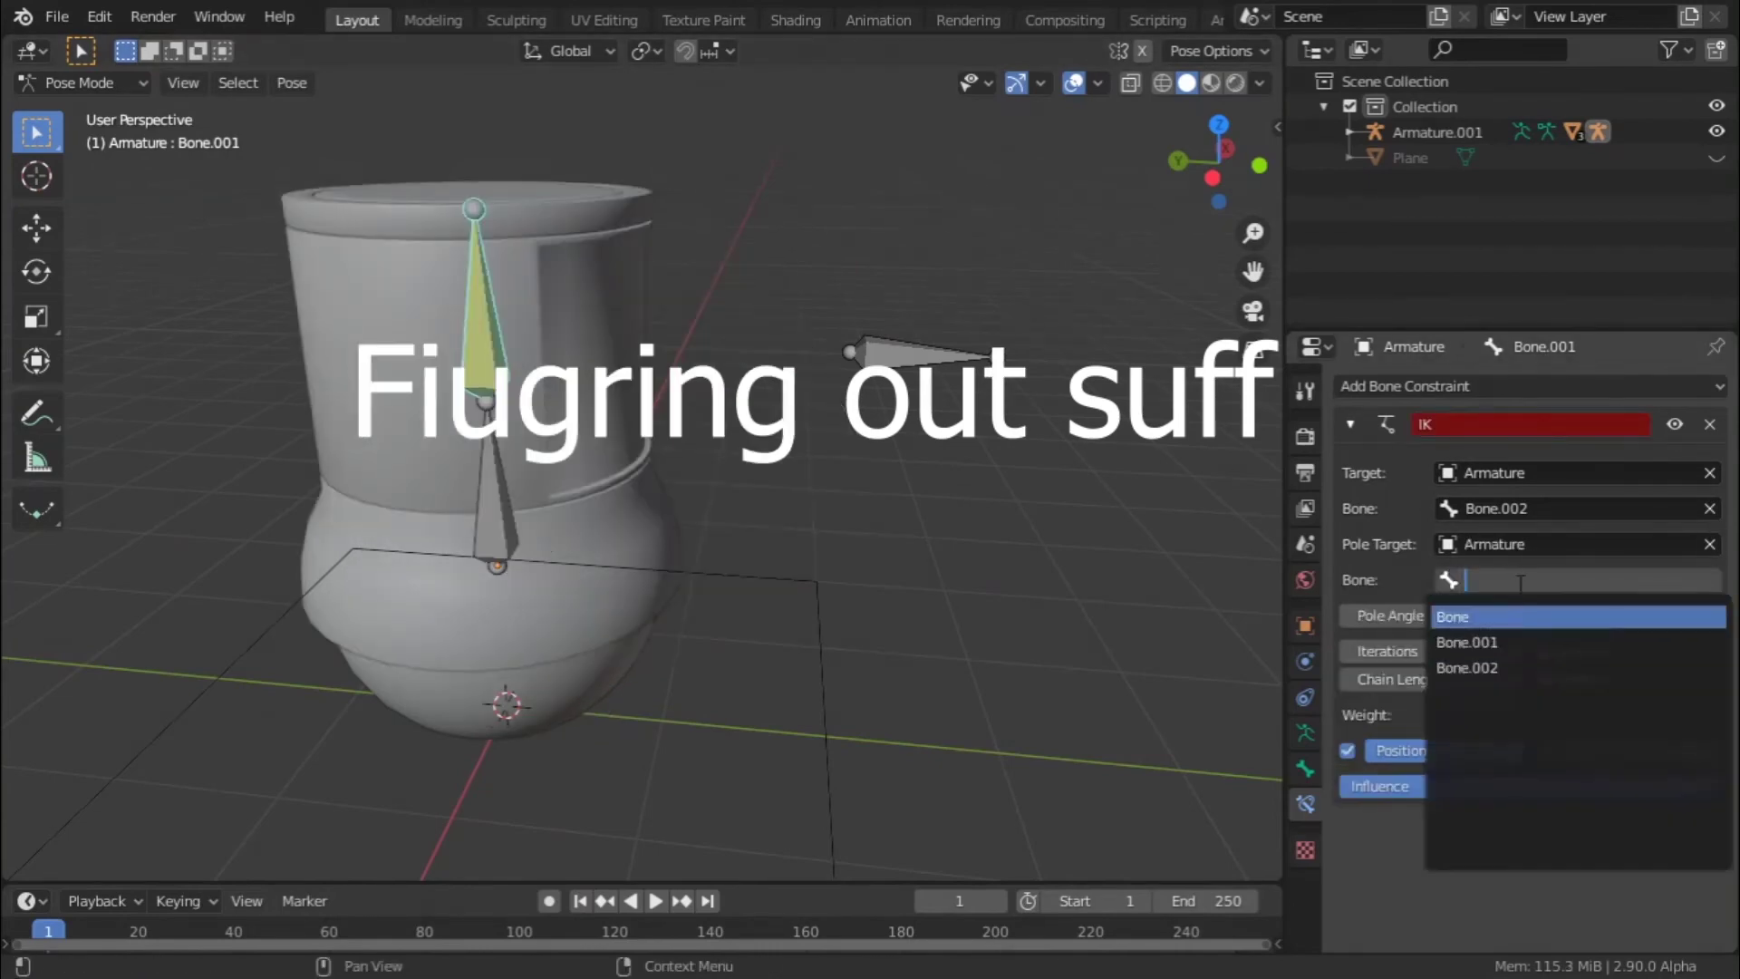
key("Return")
key("ctrl+z")
key("ctrl+z")
key("ctrl+shift+z")
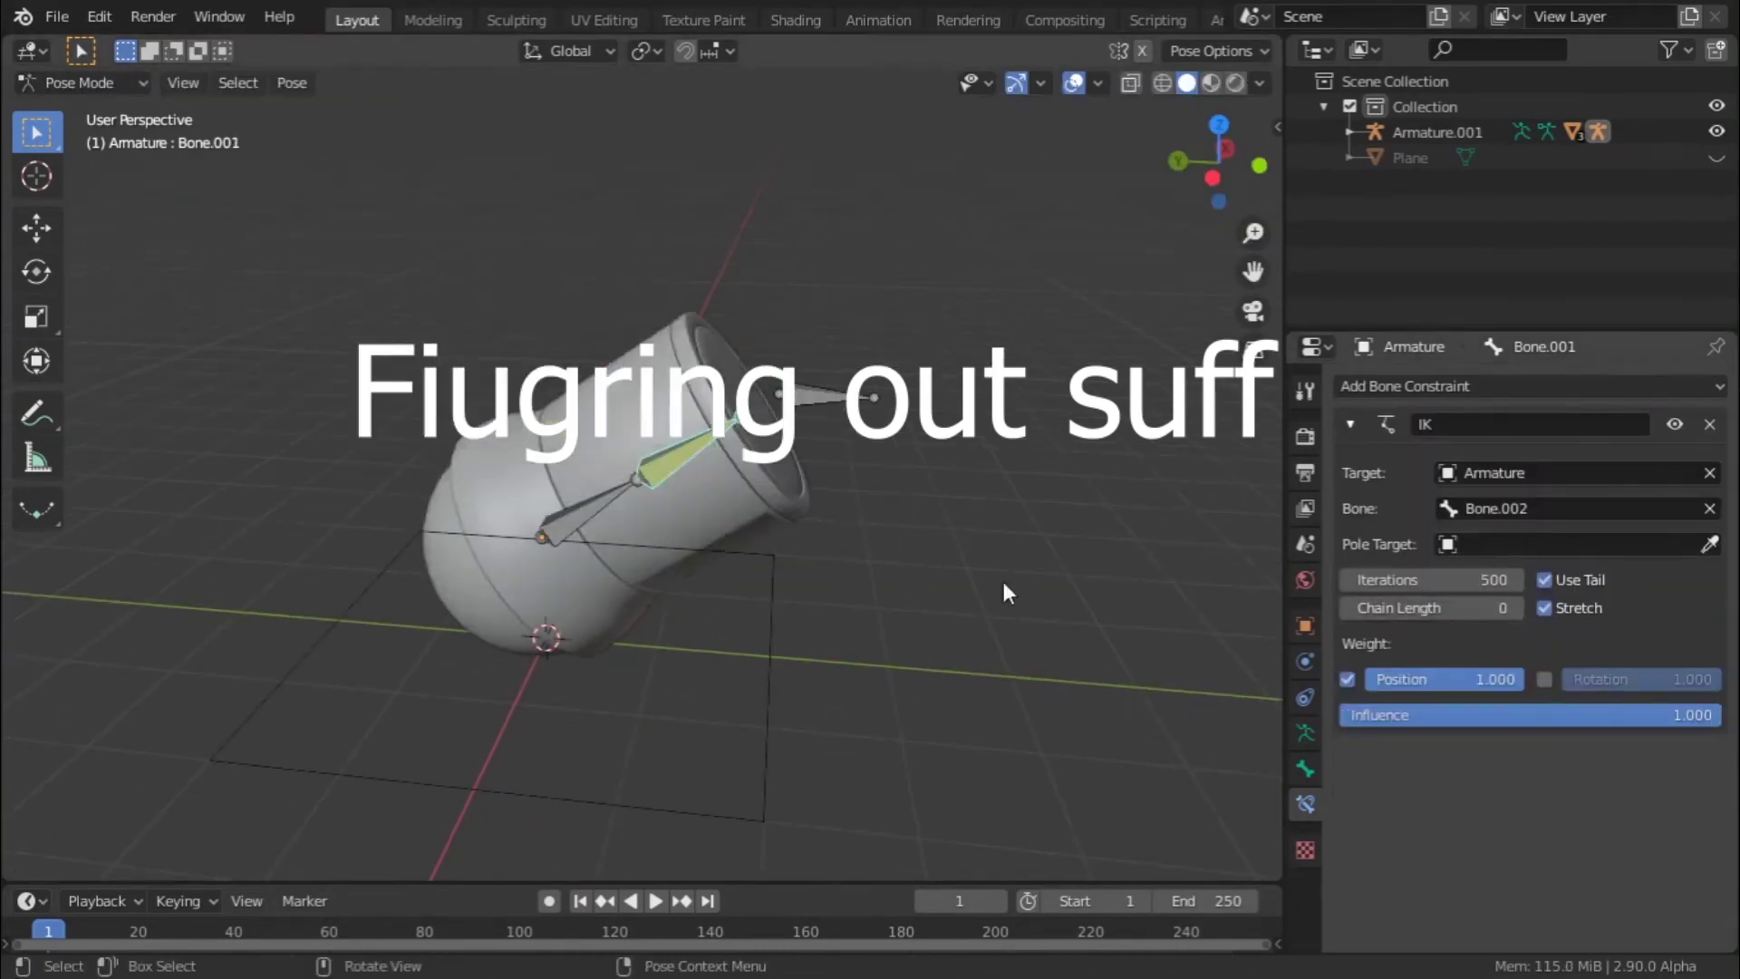
- Try lowering the IK influence and moving the front bone, then undo the trial changes
left_click_drag(1541, 716, 1344, 715)
left_click(778, 329)
key("g")
key("Escape")
key("ctrl+z")
key("ctrl+z")
key("ctrl+z")
- Set the pole target bone of the IK constraint to Bone.002
scroll(635, 454, "up", 5)
left_click(1515, 580)
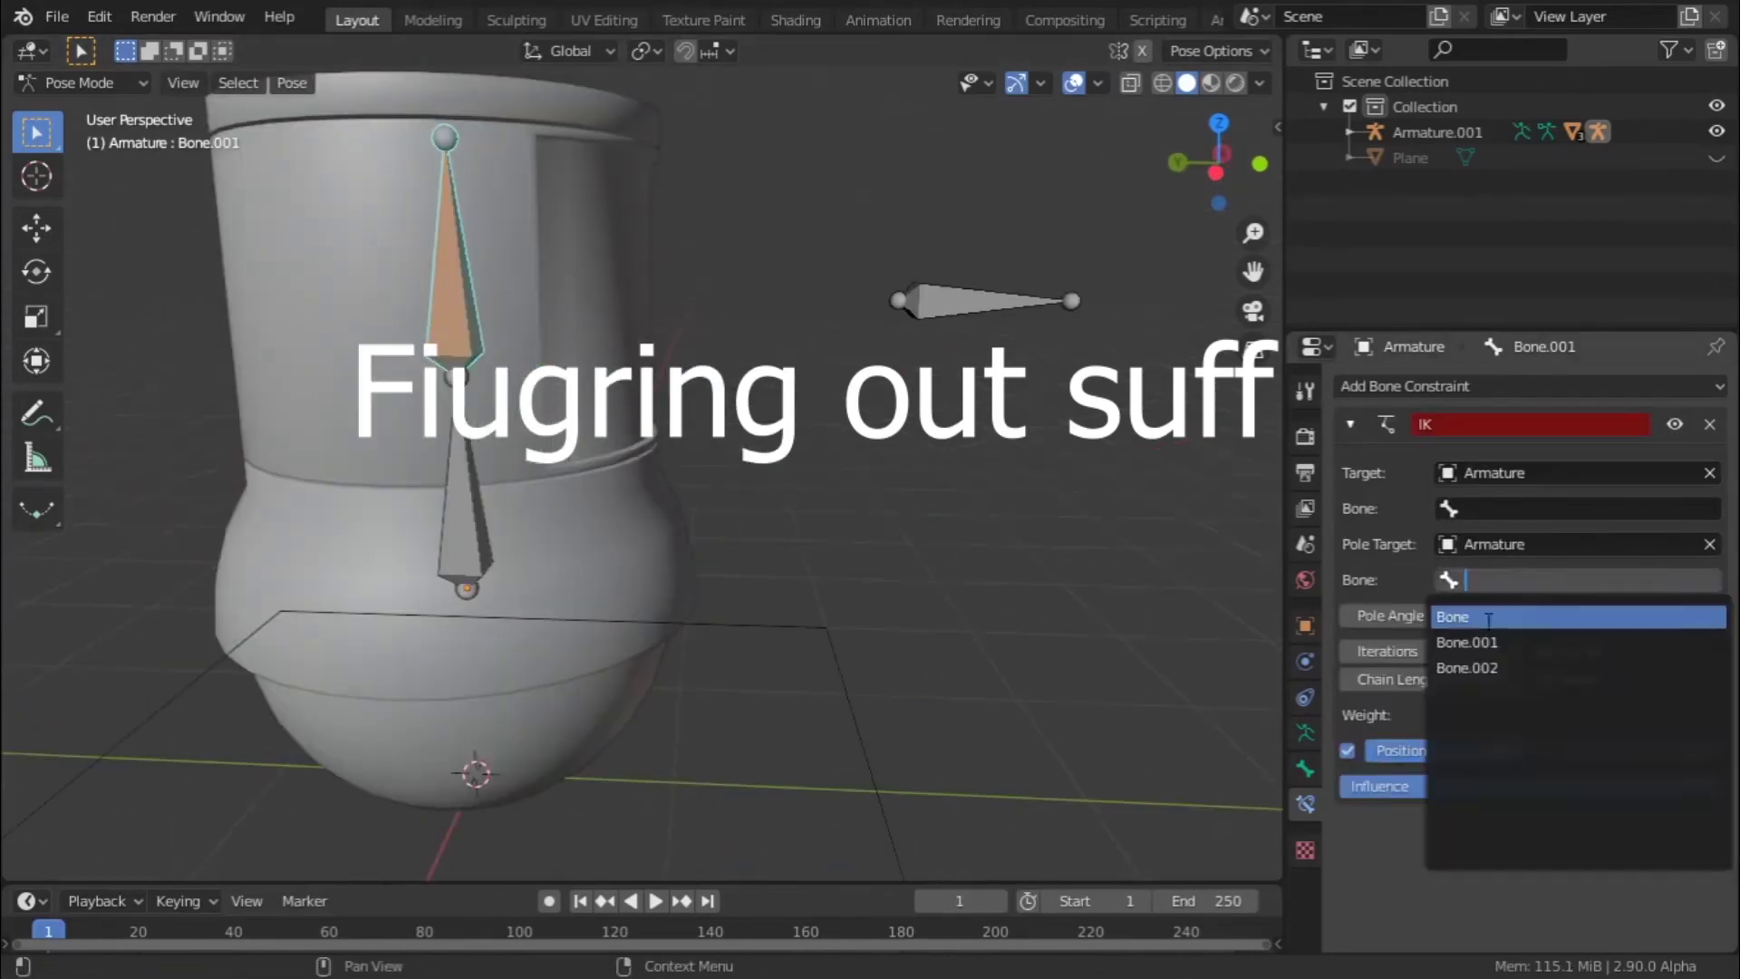
left_click(1478, 667)
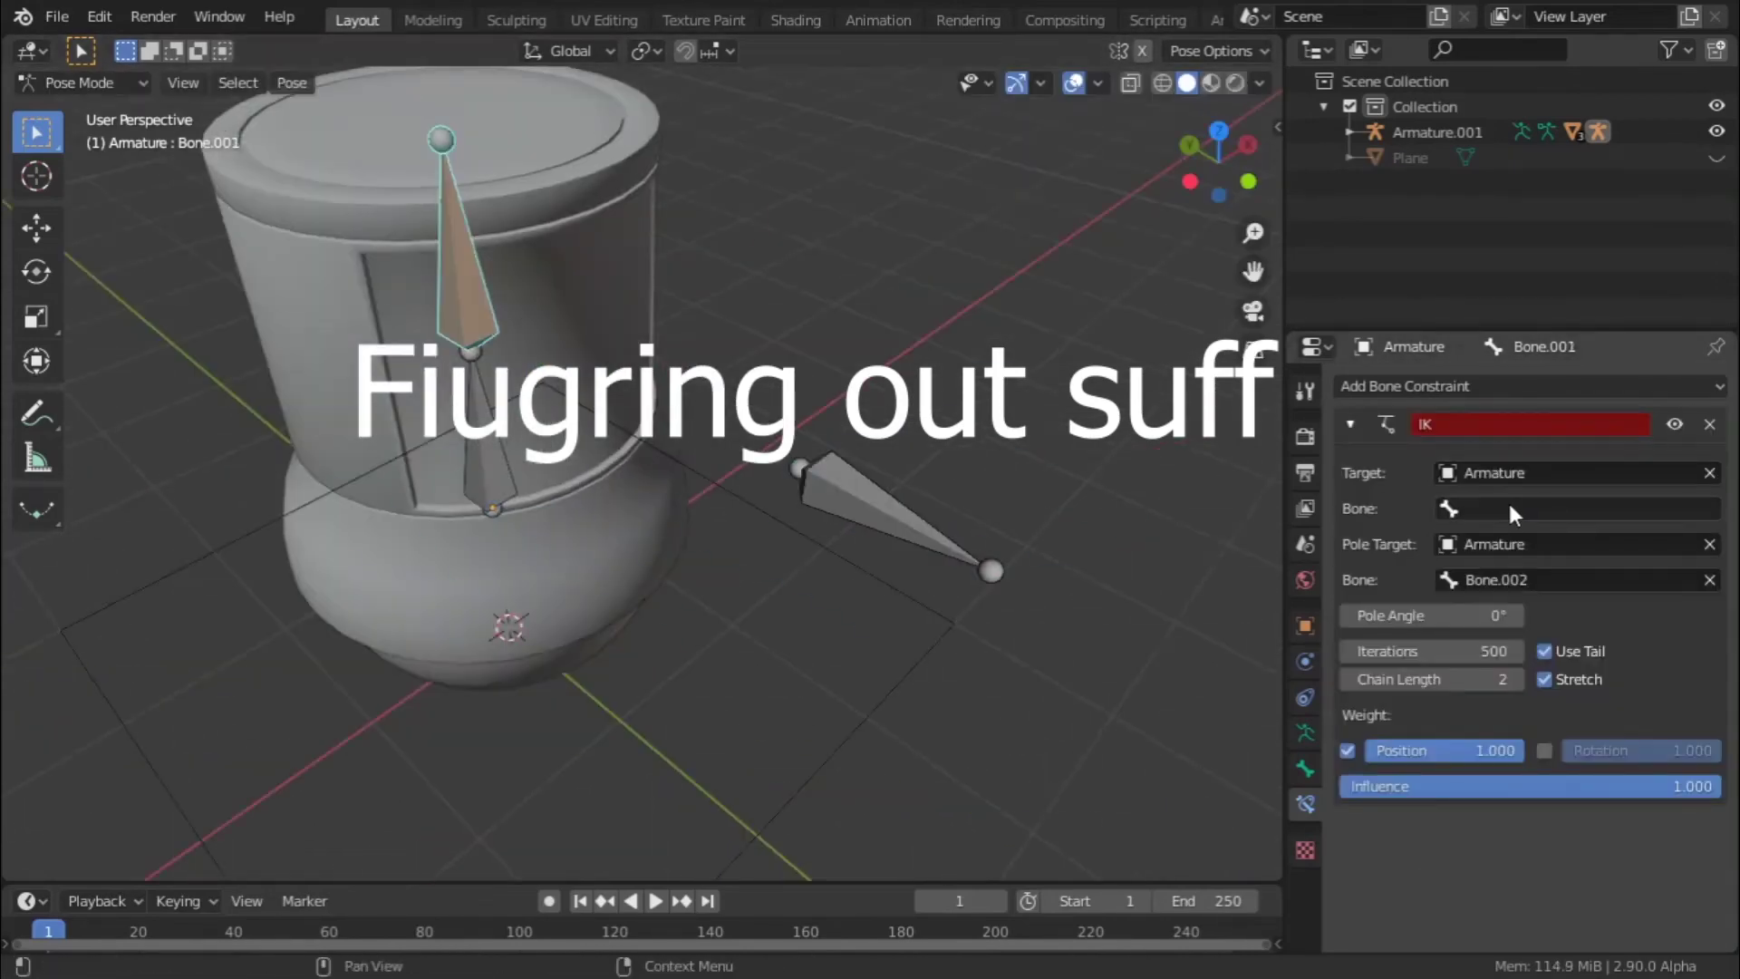
left_click(1505, 507)
middle_click_drag(744, 471, 789, 498)
- In Edit Mode, extrude a new bone straight up along Z from the top joint of the body chain
key("Tab")
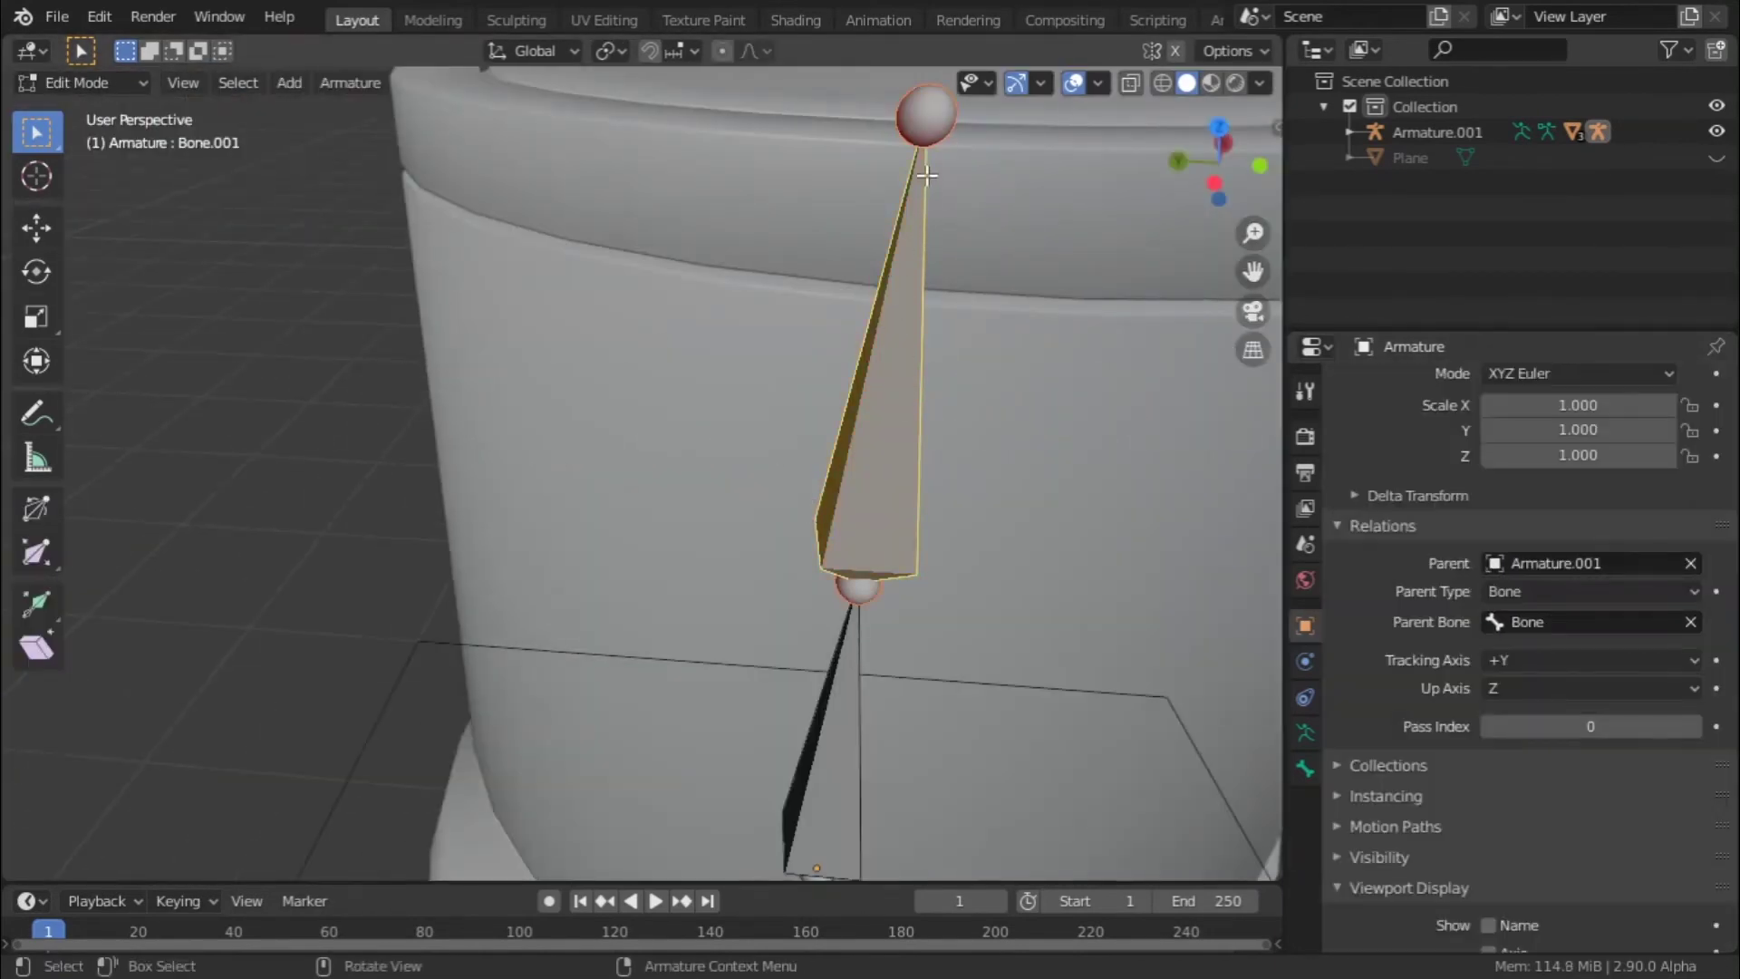
scroll(901, 381, "down", 5)
middle_click_drag(852, 459, 776, 372)
left_click(776, 372)
mouse_move(840, 439)
middle_mouse_down()
mouse_move(913, 264)
mouse_move(837, 434)
middle_mouse_up()
scroll(913, 264, "down", 3)
key("e")
key("z")
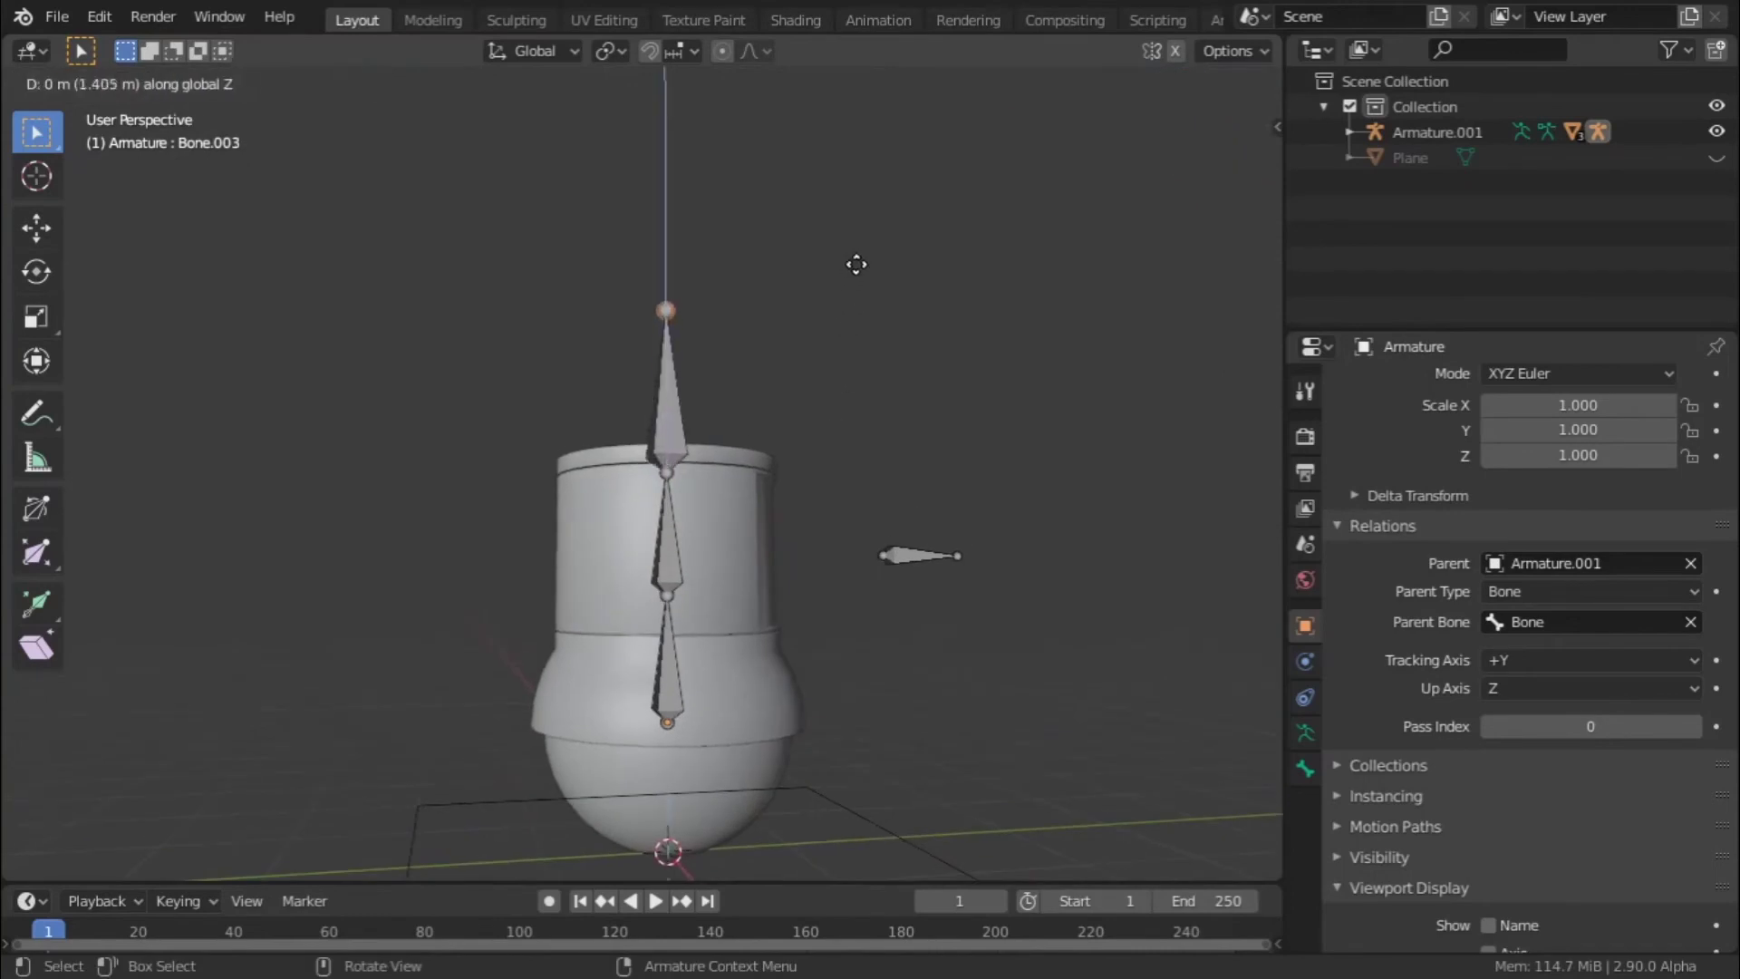
left_click(845, 326)
- Clear the parent of the newly extruded top bone to detach it from the chain
left_click(680, 437)
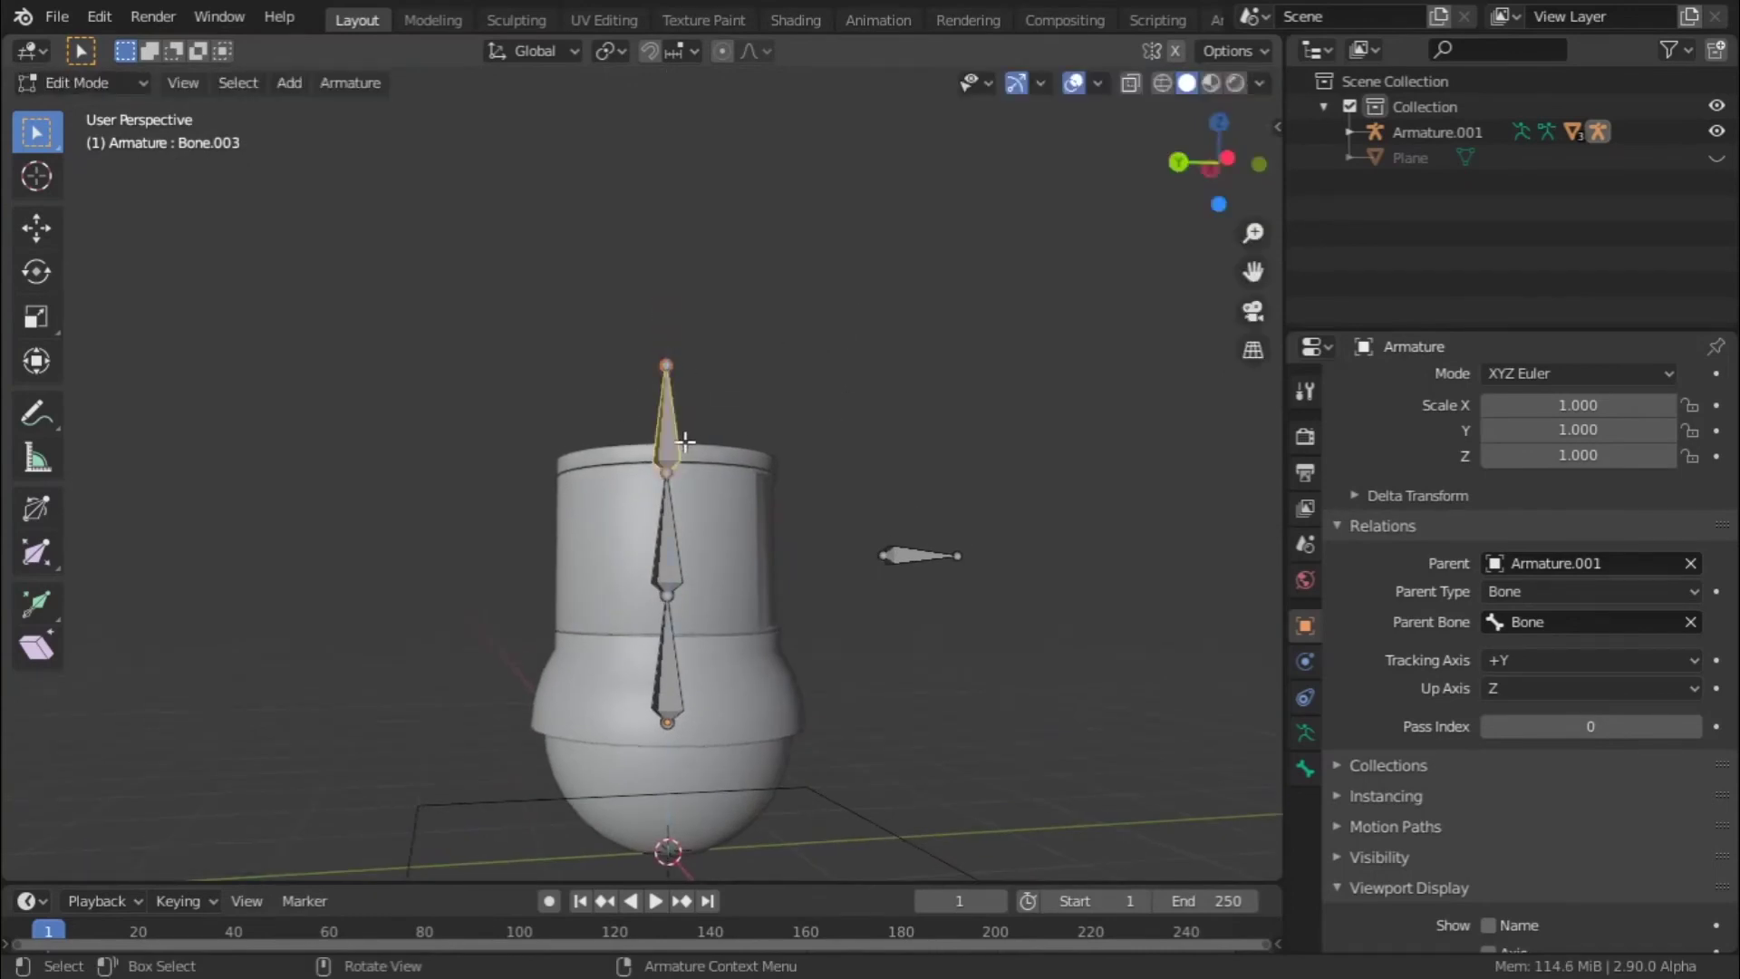
key("g")
key("z")
key("Escape")
key("alt+p")
left_click(666, 453)
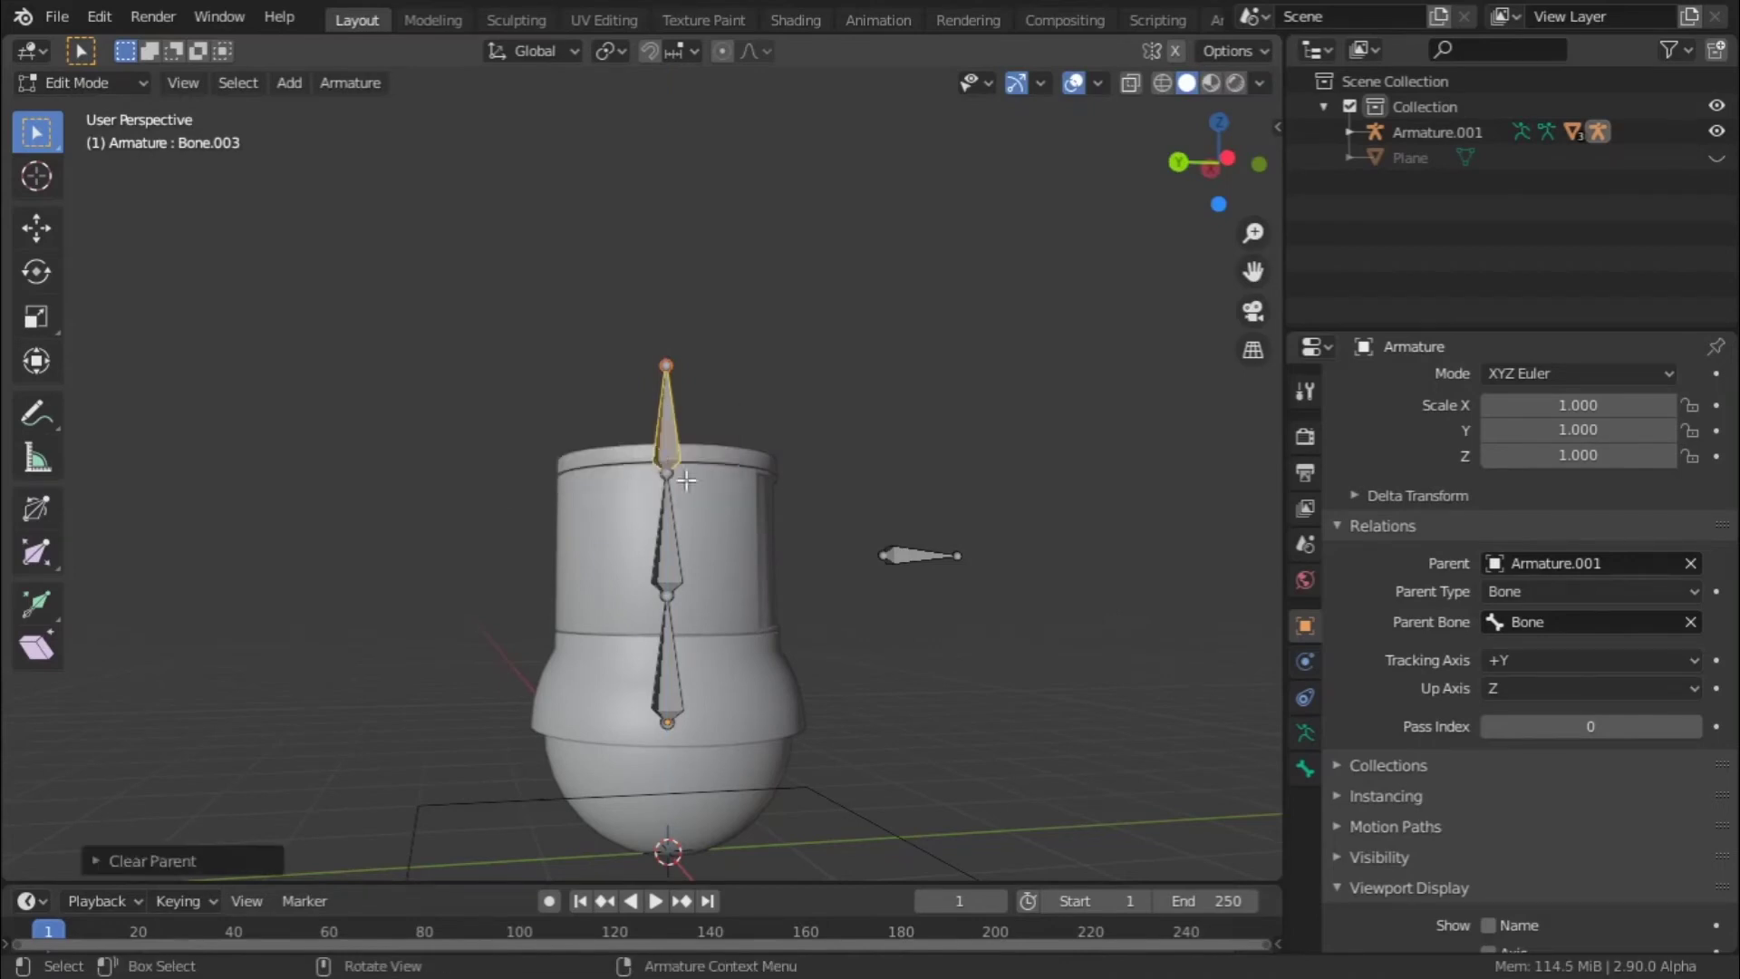
- Move the detached top bone about 1.1 m up along Z, above the body
key("g")
key("z")
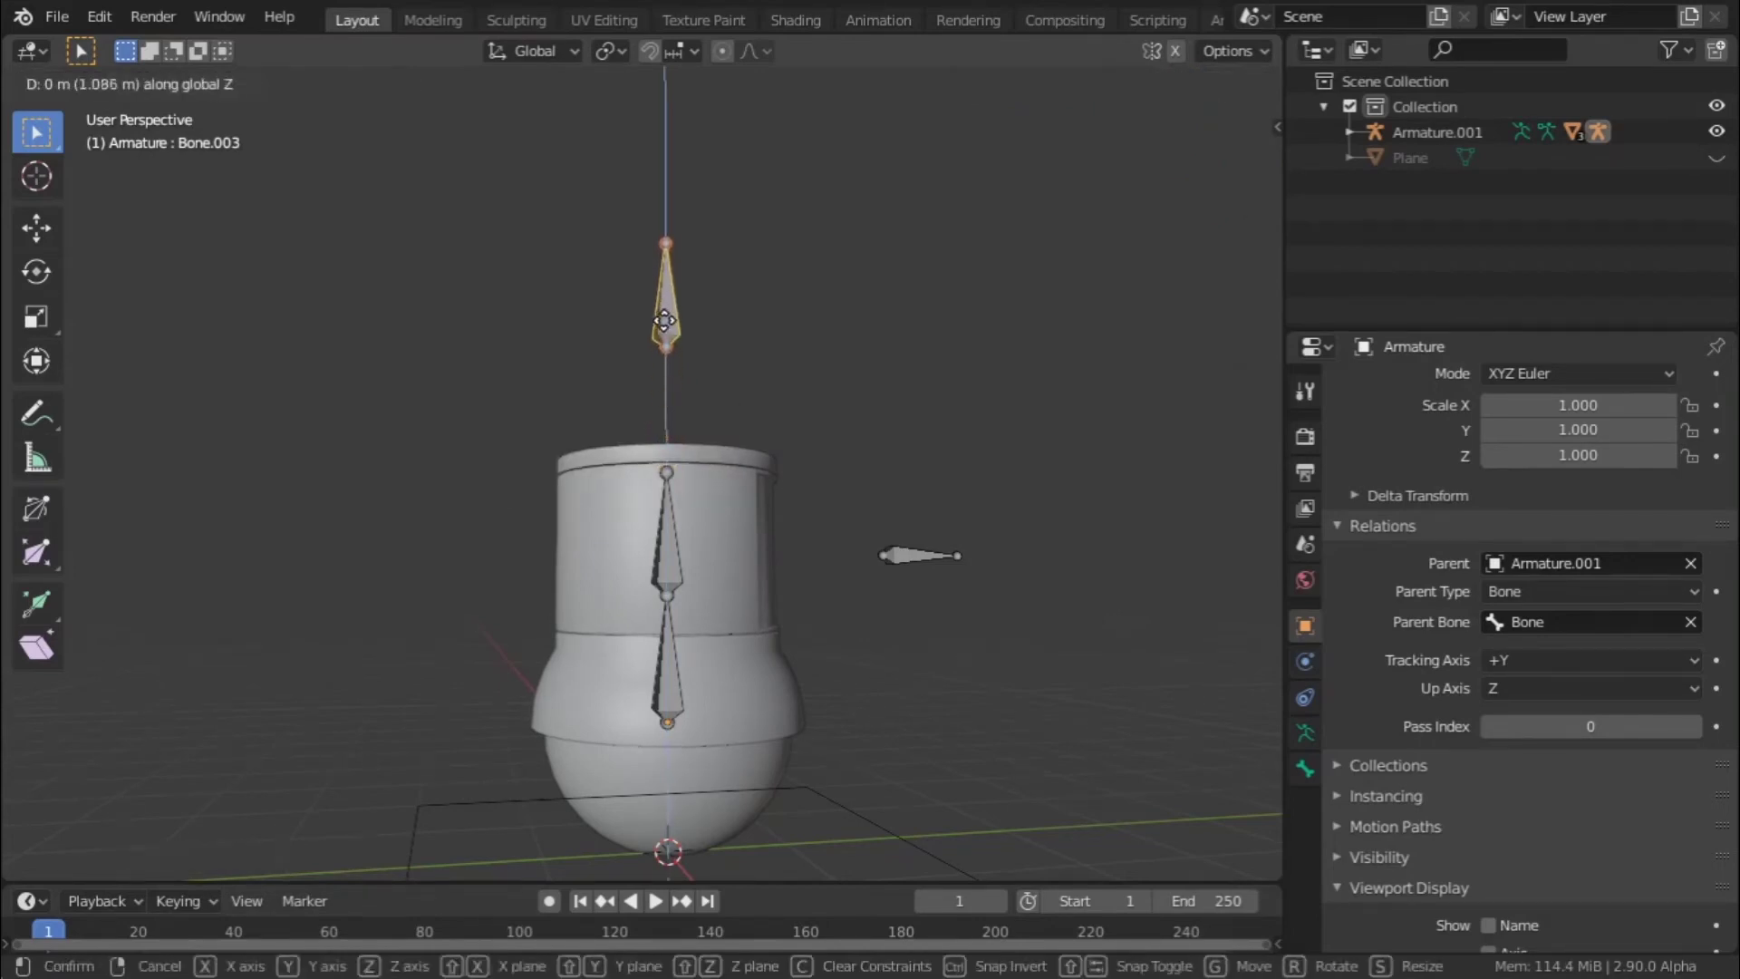
left_click(675, 314)
scroll(675, 362, "down", 2)
- Return to Pose Mode and set the upper body bone's IK target bone to Bone.003
key("ctrl+Tab")
key("ctrl+Tab")
key("ctrl+Tab")
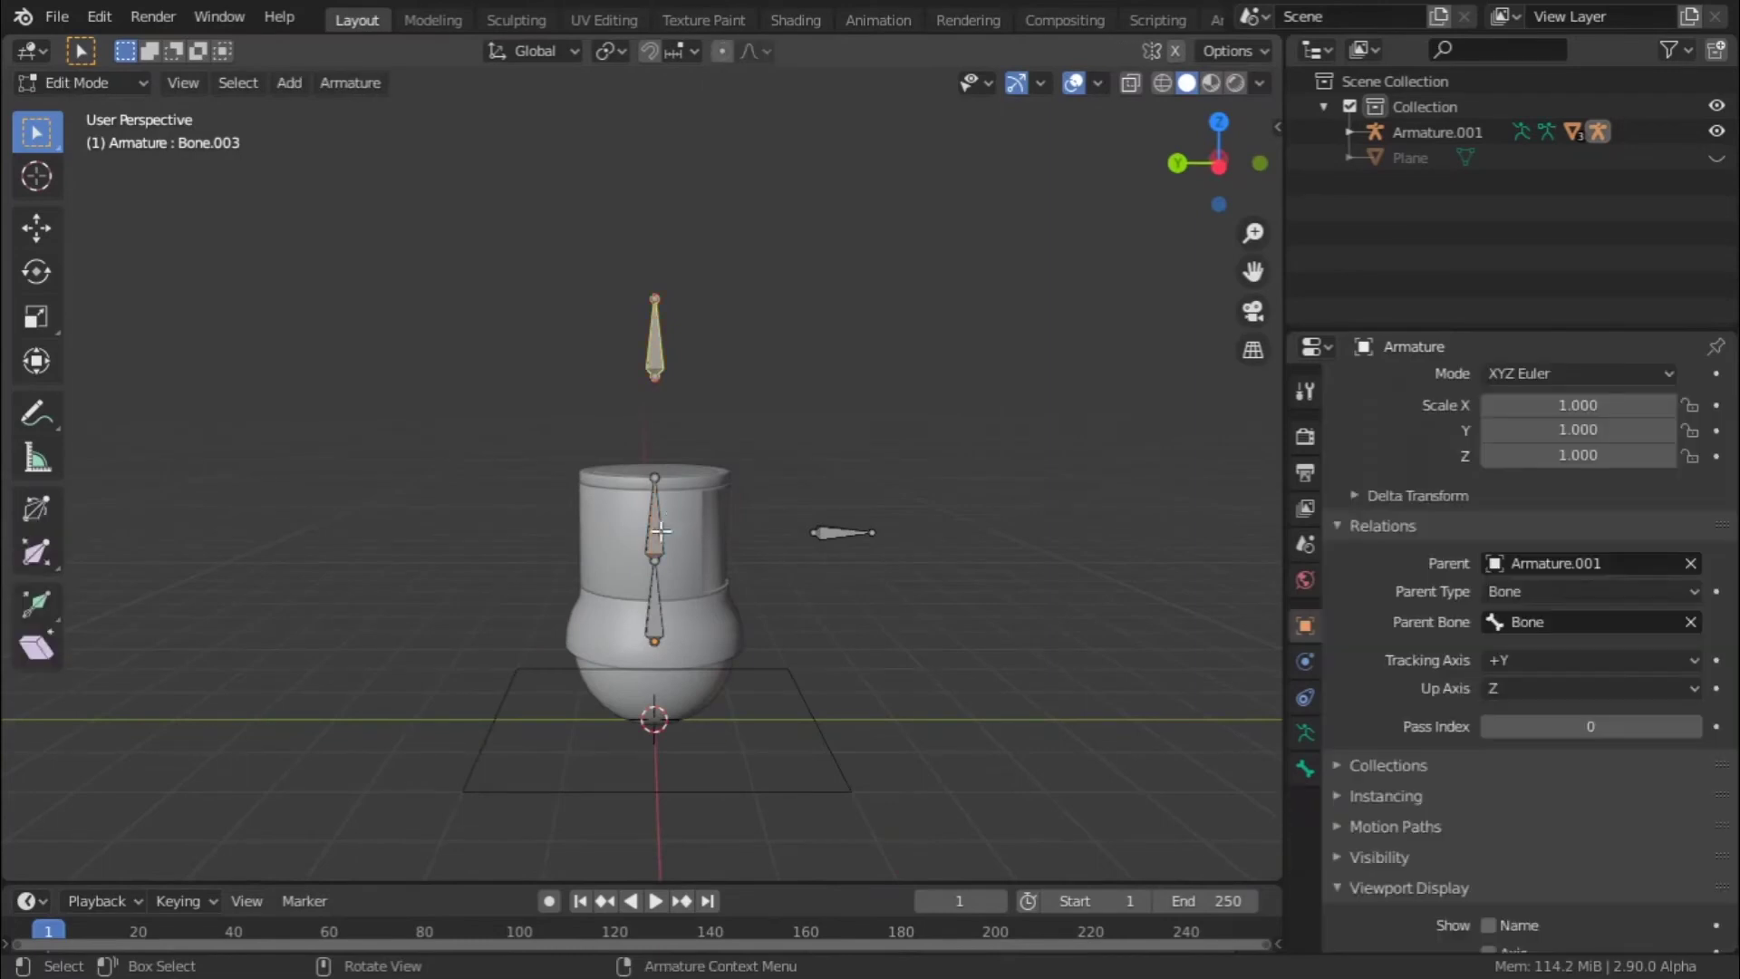
left_click(658, 503)
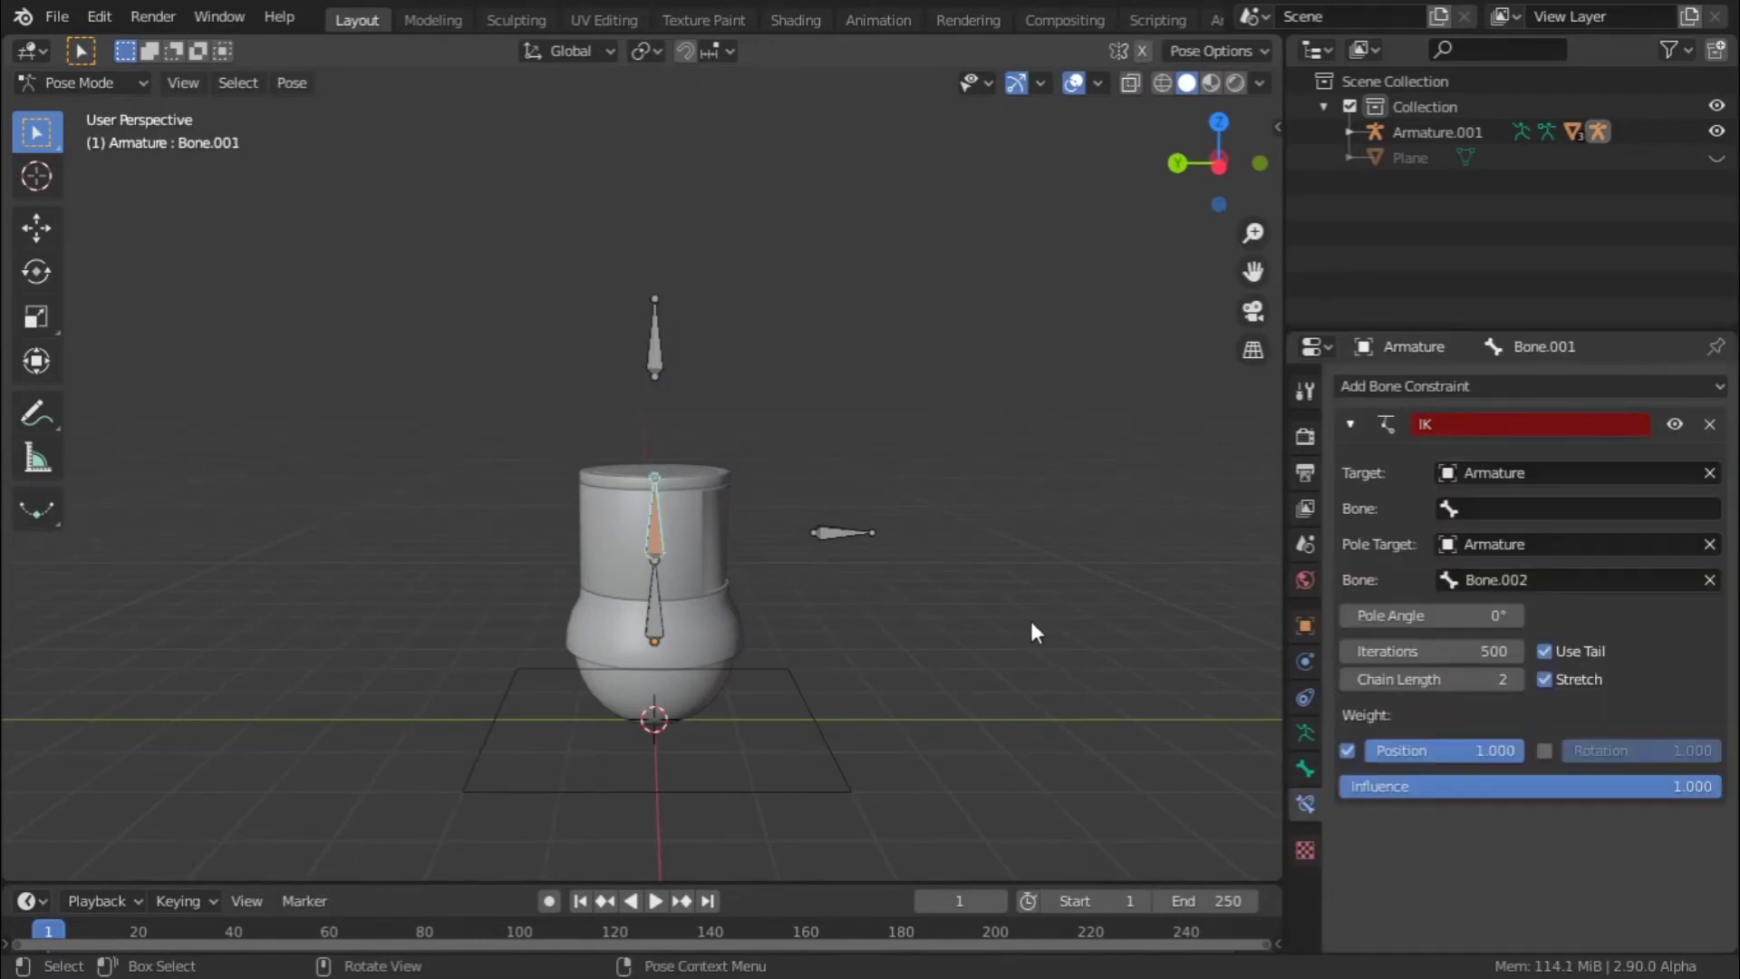
left_click(1562, 509)
left_click(1467, 622)
- Set the IK constraint's pole angle to 90°
middle_click_drag(692, 470, 915, 489)
left_click(1470, 616)
type("3.7d")
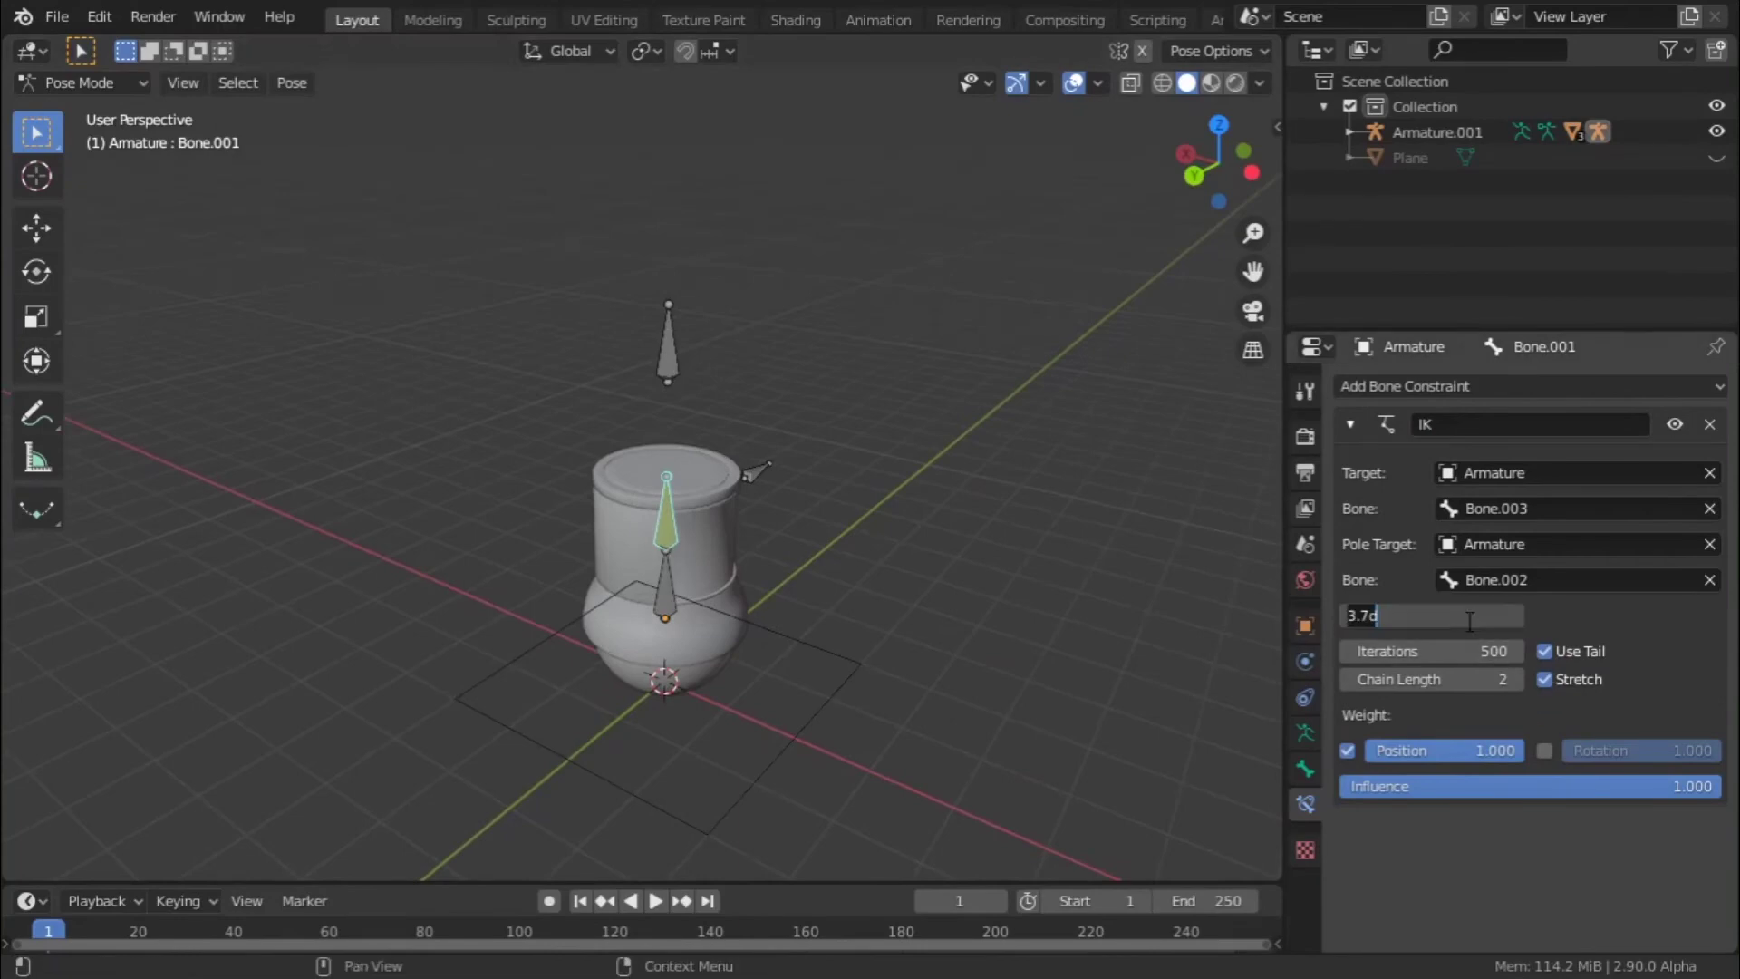
key("Return")
- Try moving the front bone sideways to test how the upper body follows it
middle_click_drag(741, 562, 542, 551)
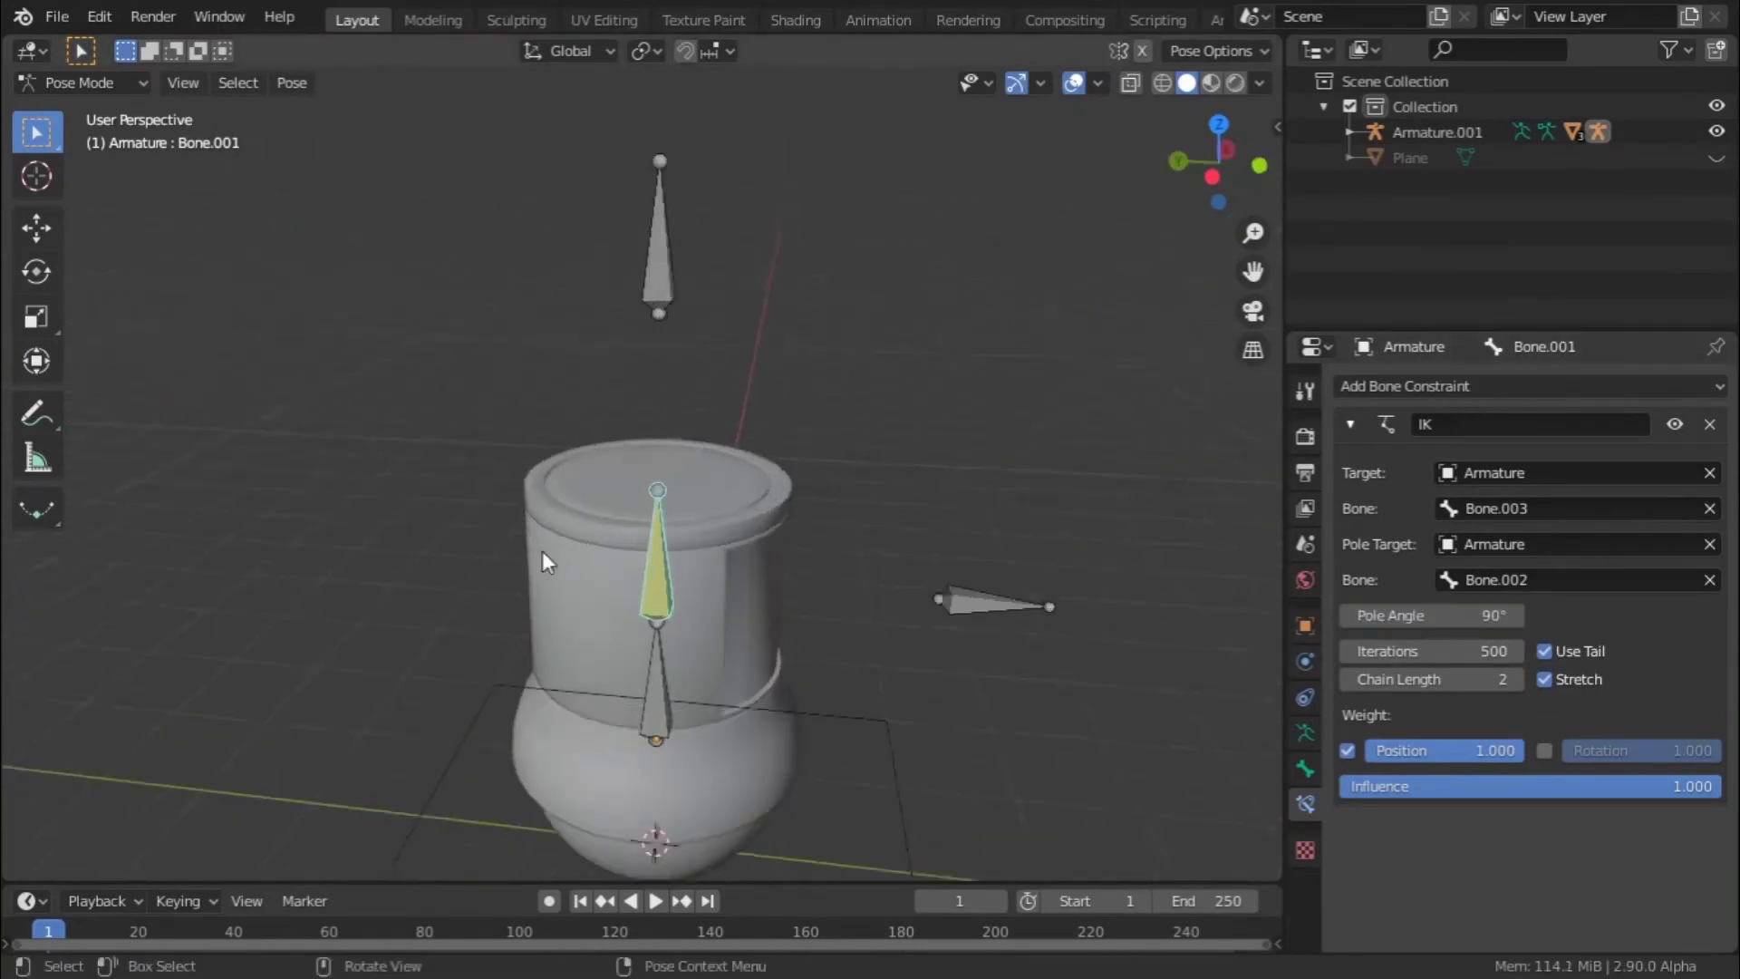
scroll(759, 596, "up", 3)
left_click(810, 660)
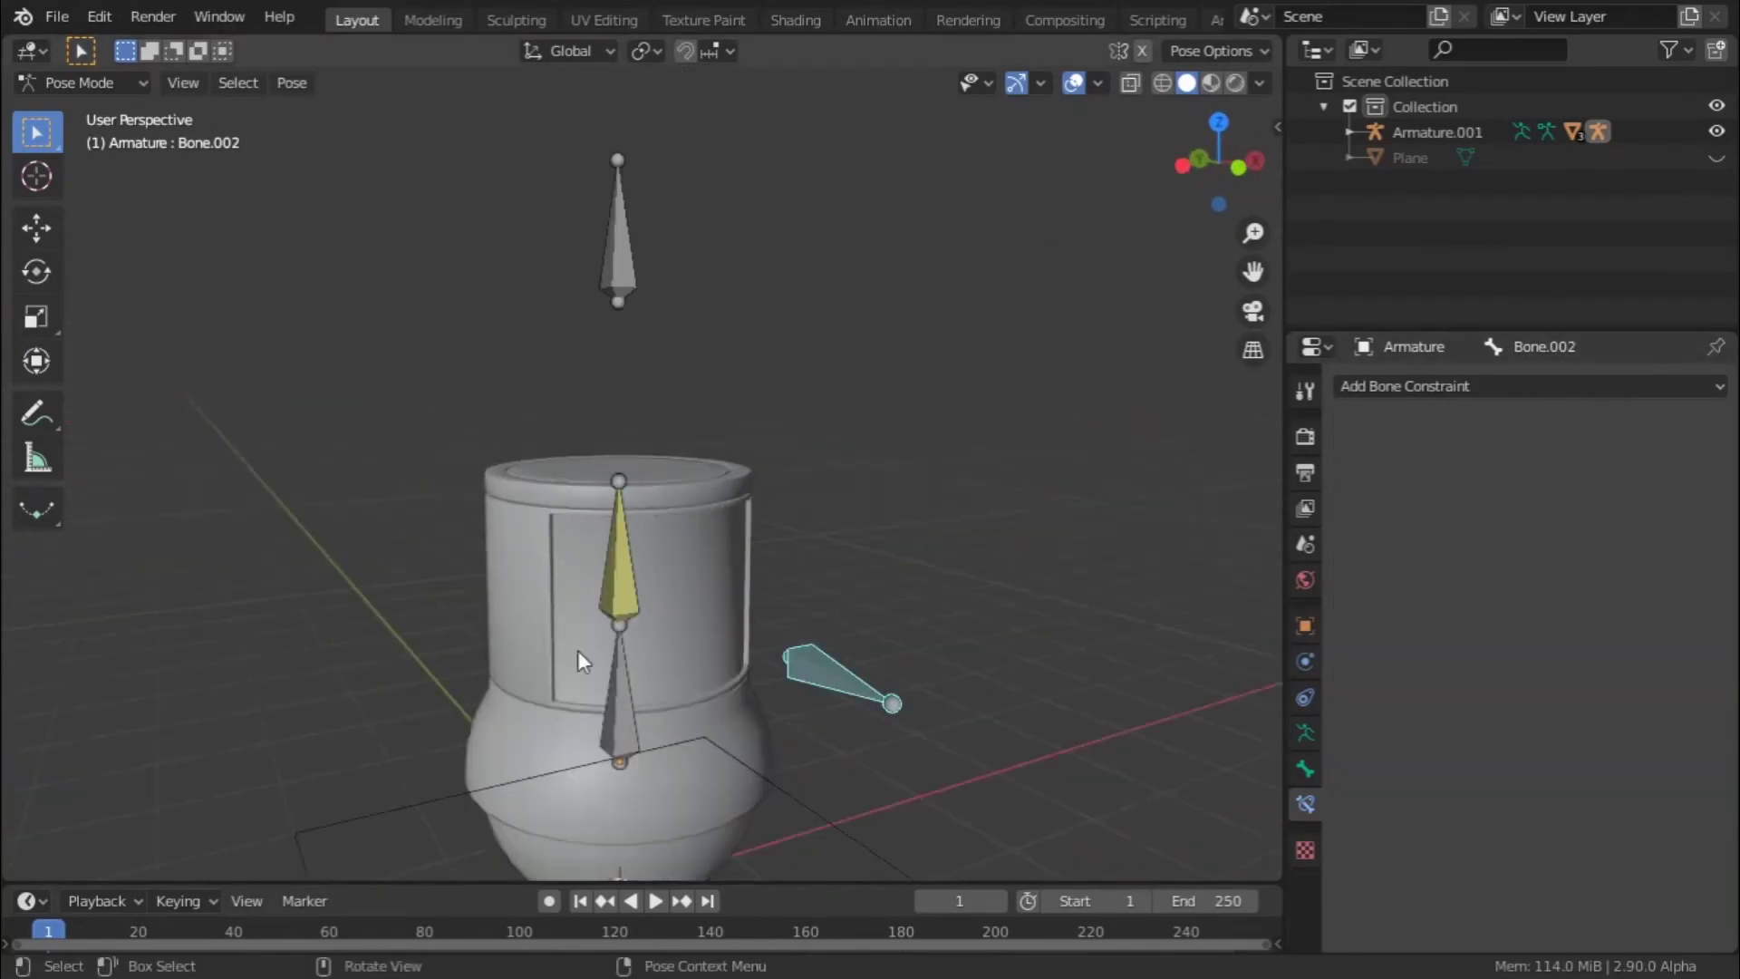
key("g")
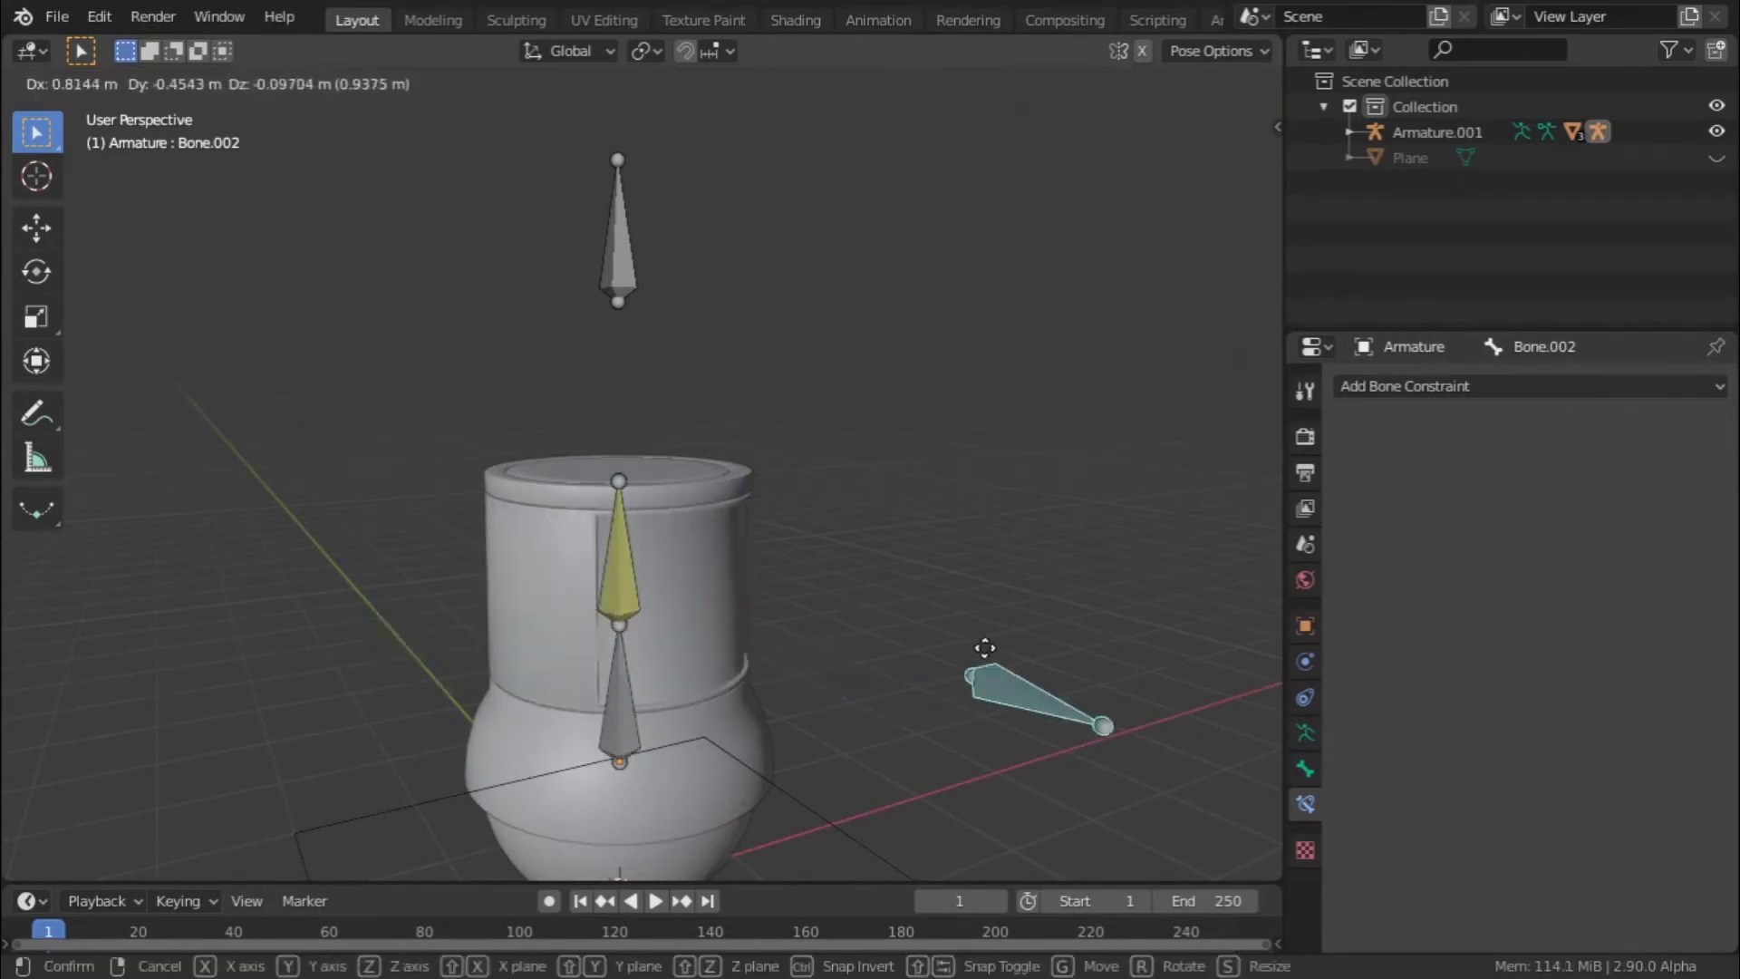
left_click(897, 589)
- Try moving the detached top bone sideways to test how the body leans
middle_click_drag(896, 589, 687, 271)
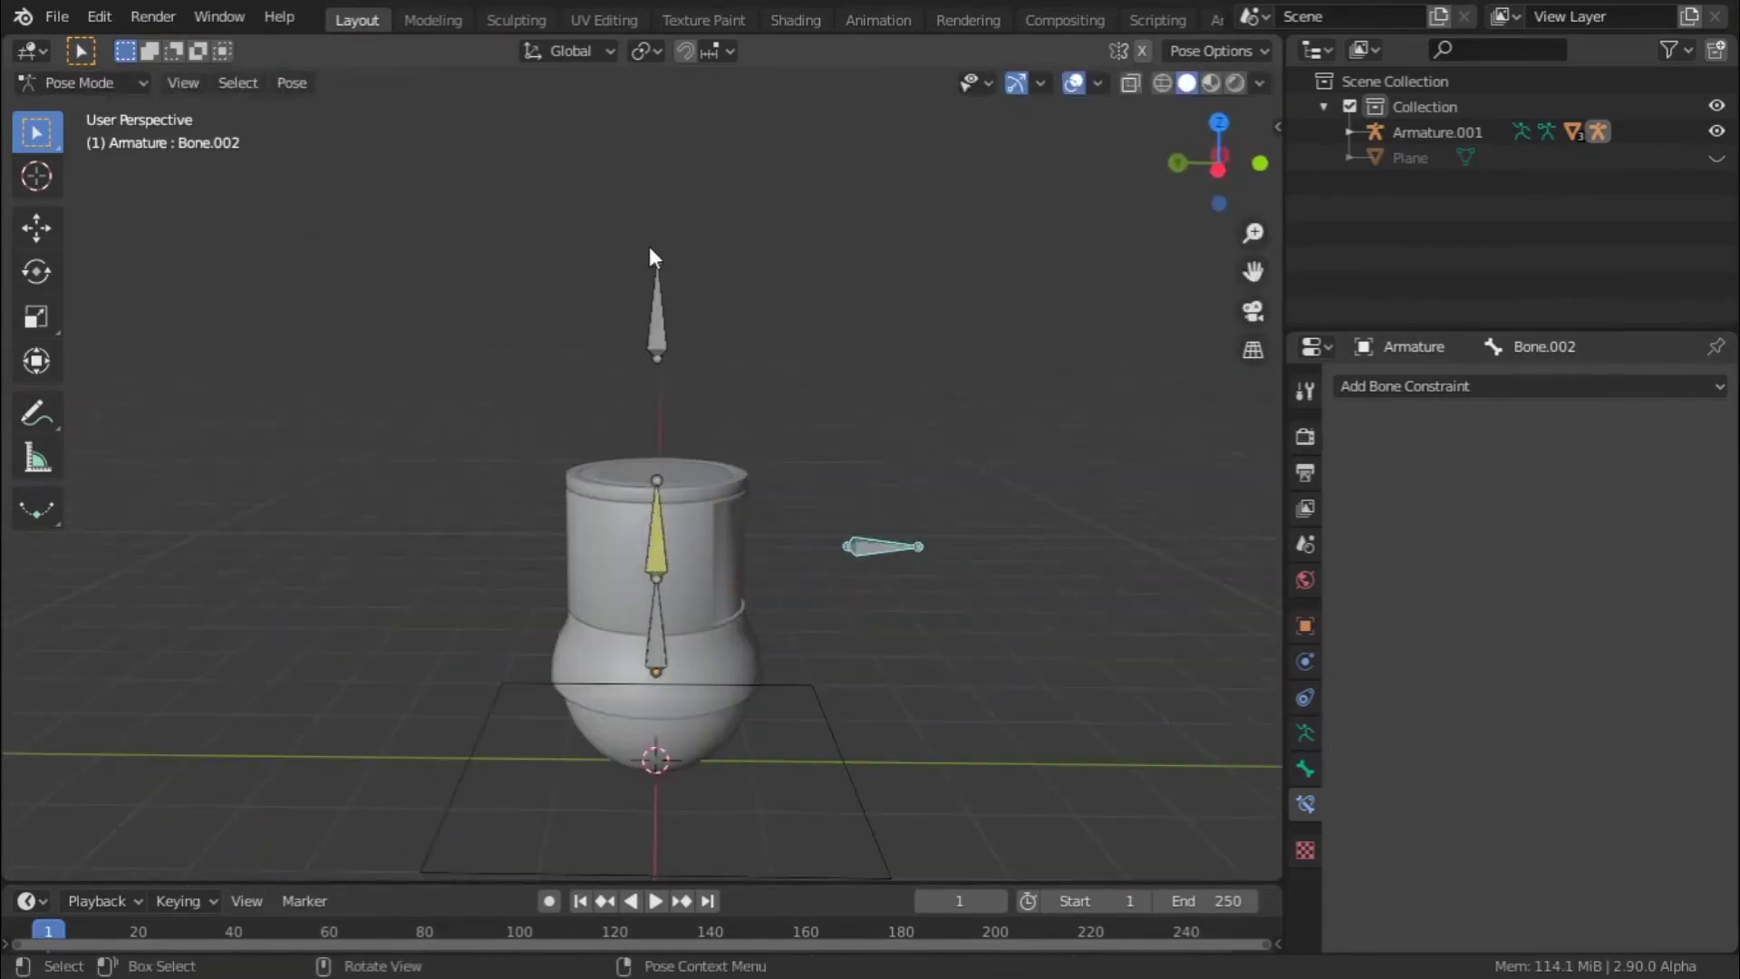
left_click(682, 315)
key("g")
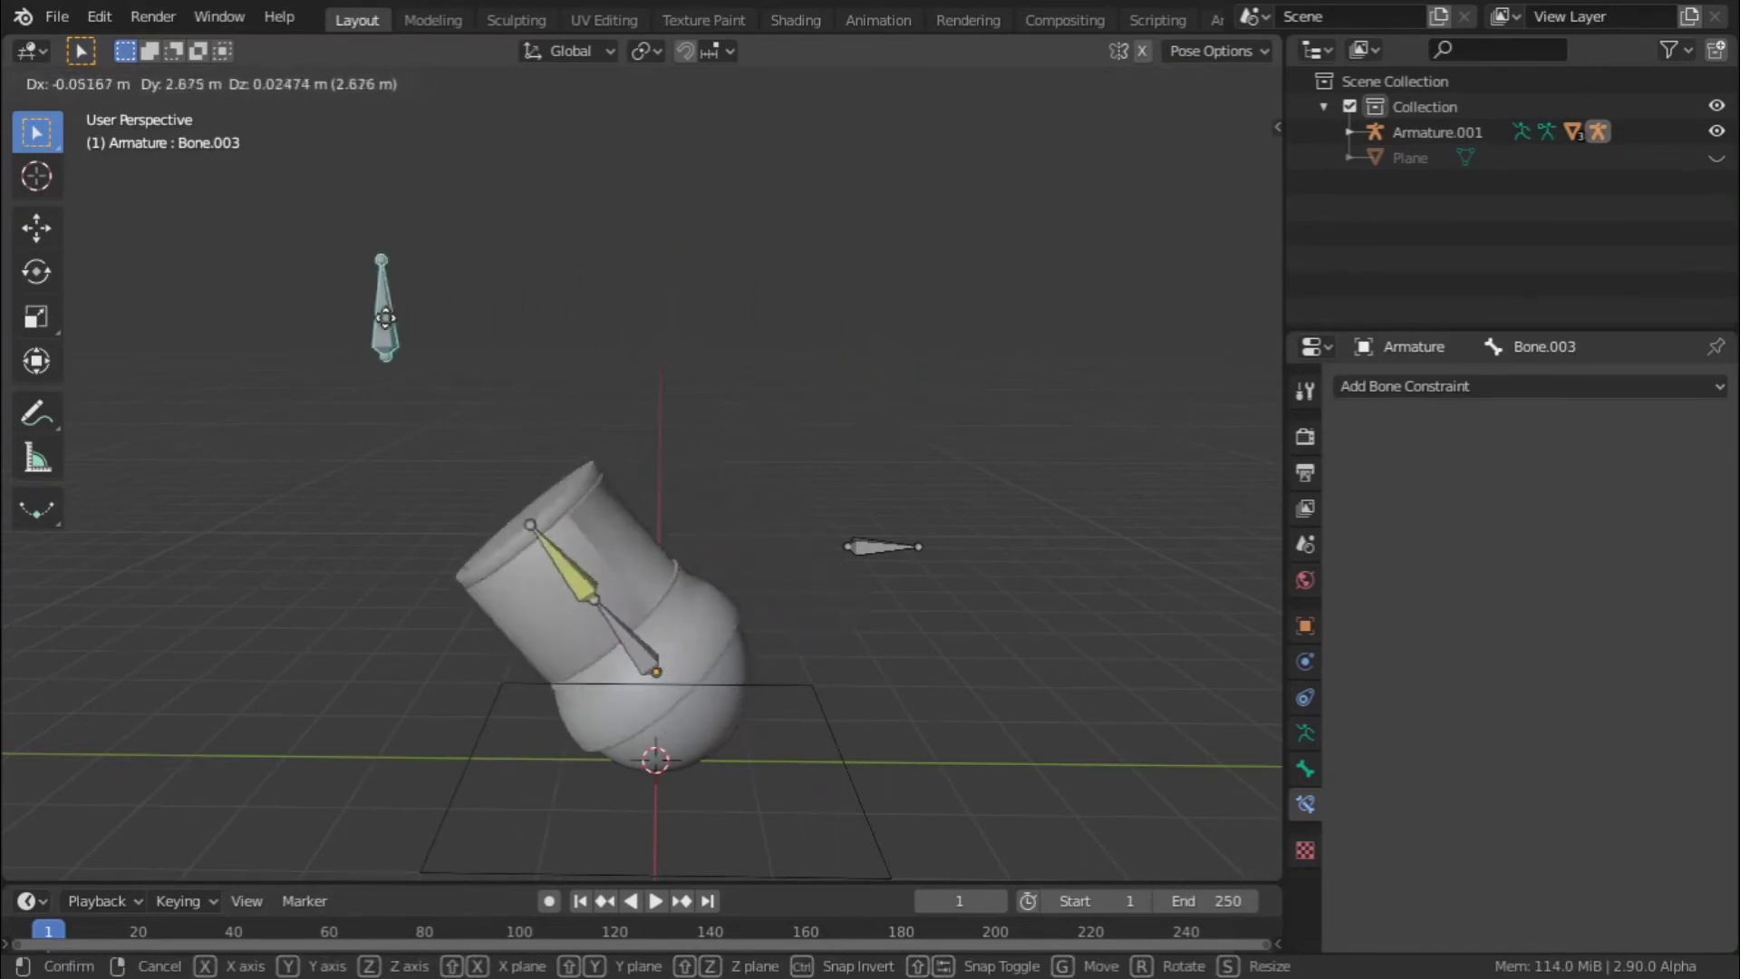
right_click(528, 372)
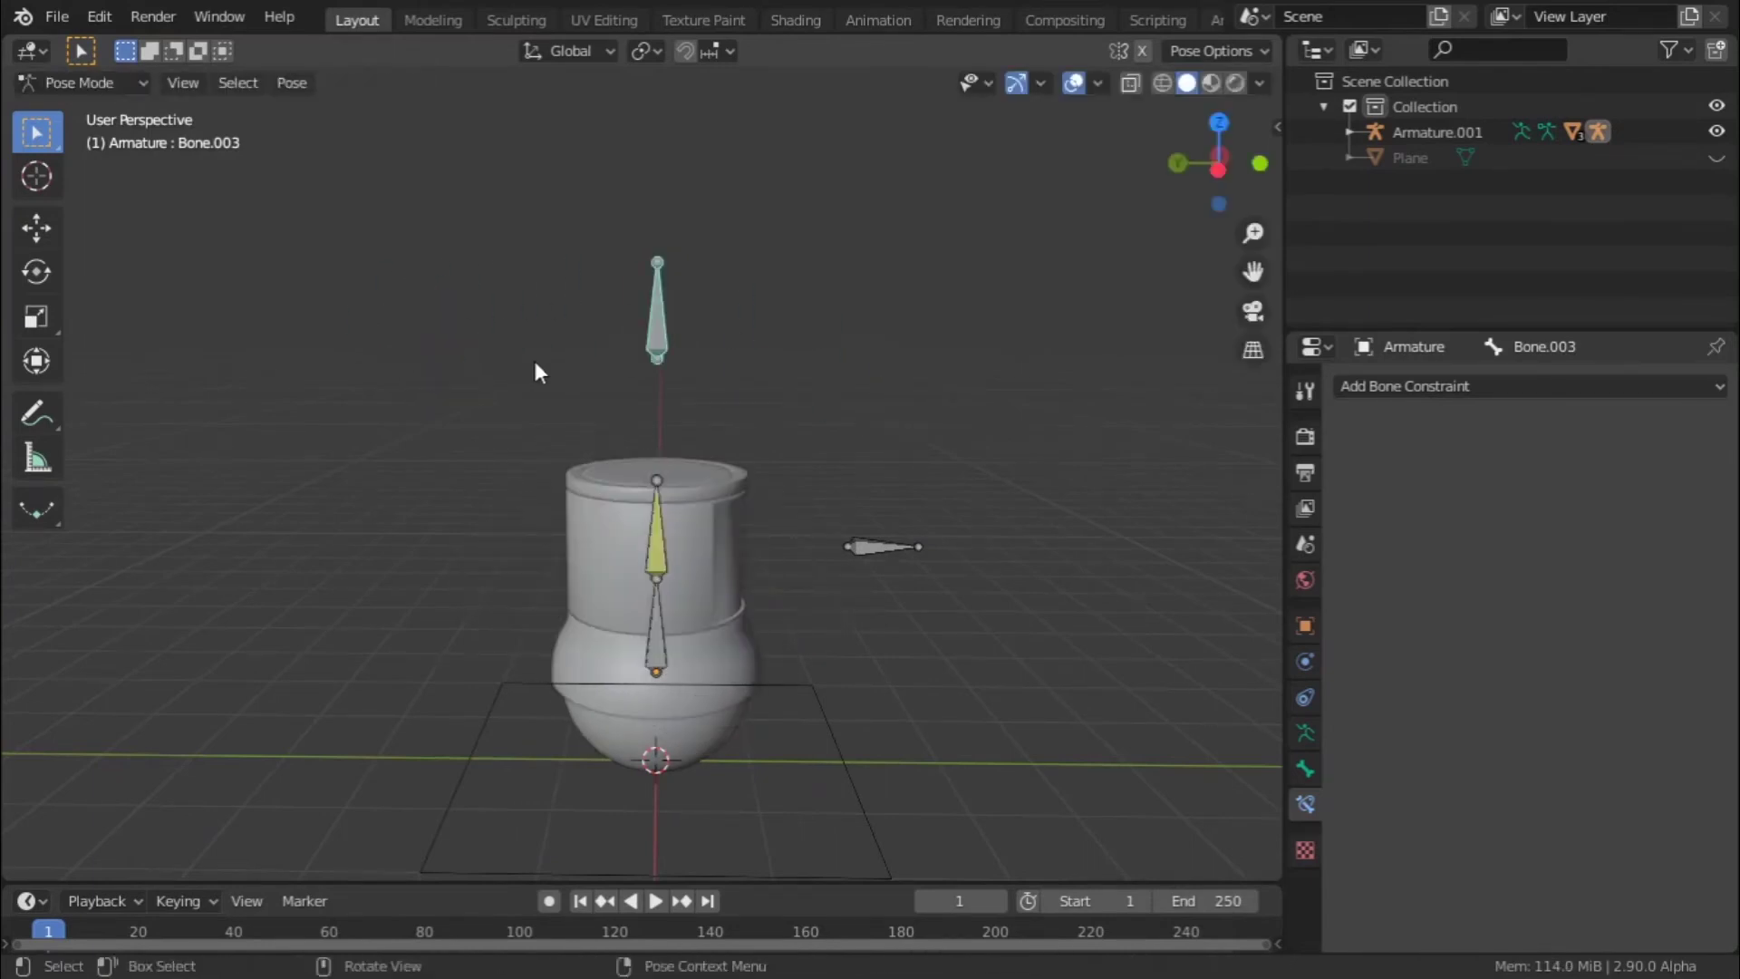
- Review the IK constraint settings of the upper body bone
left_click(650, 544)
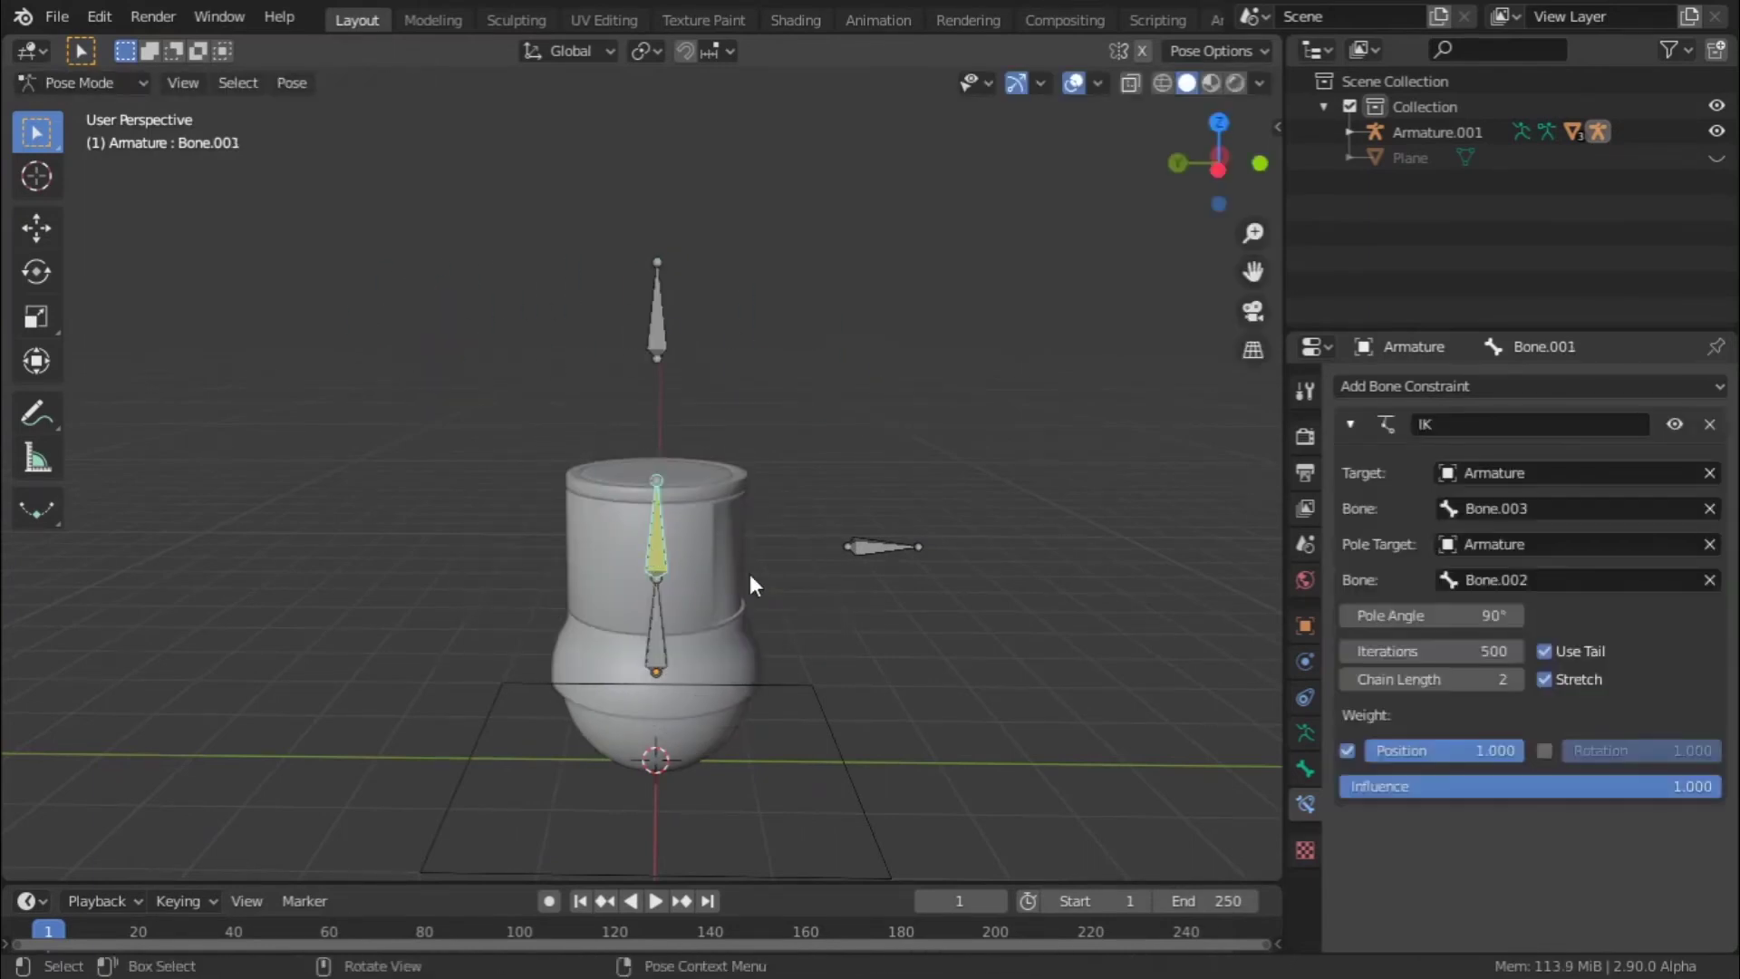
middle_click_drag(699, 530, 607, 631)
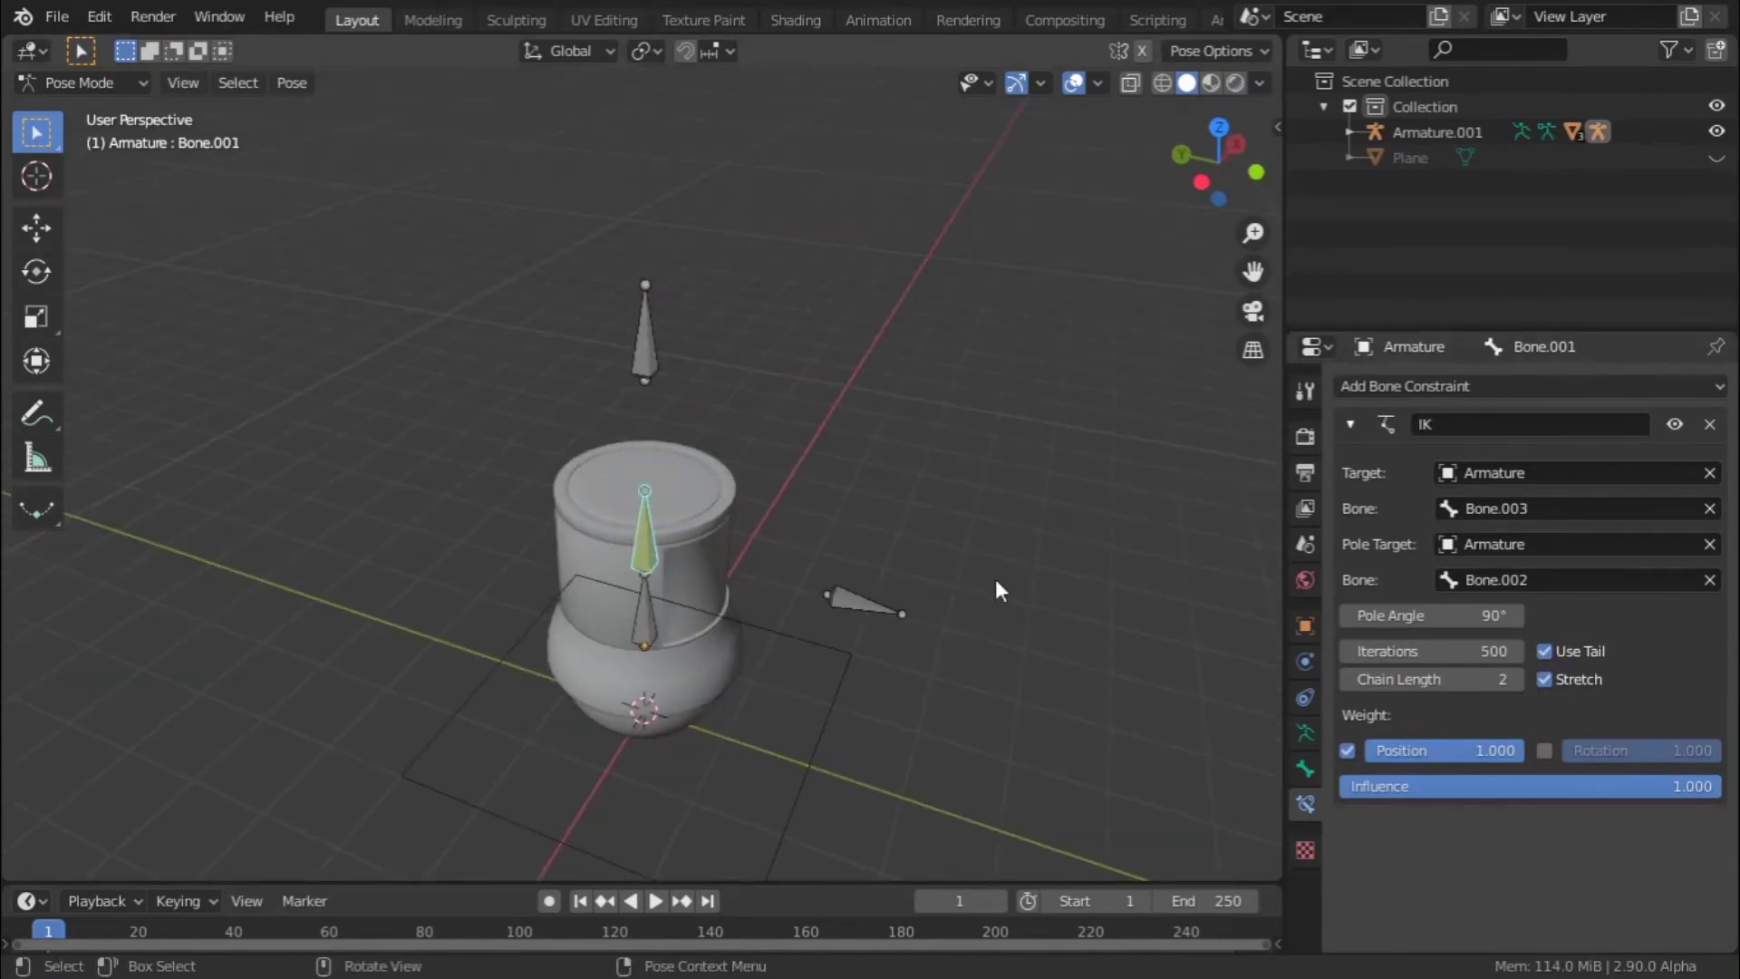
middle_click_drag(707, 576, 593, 588)
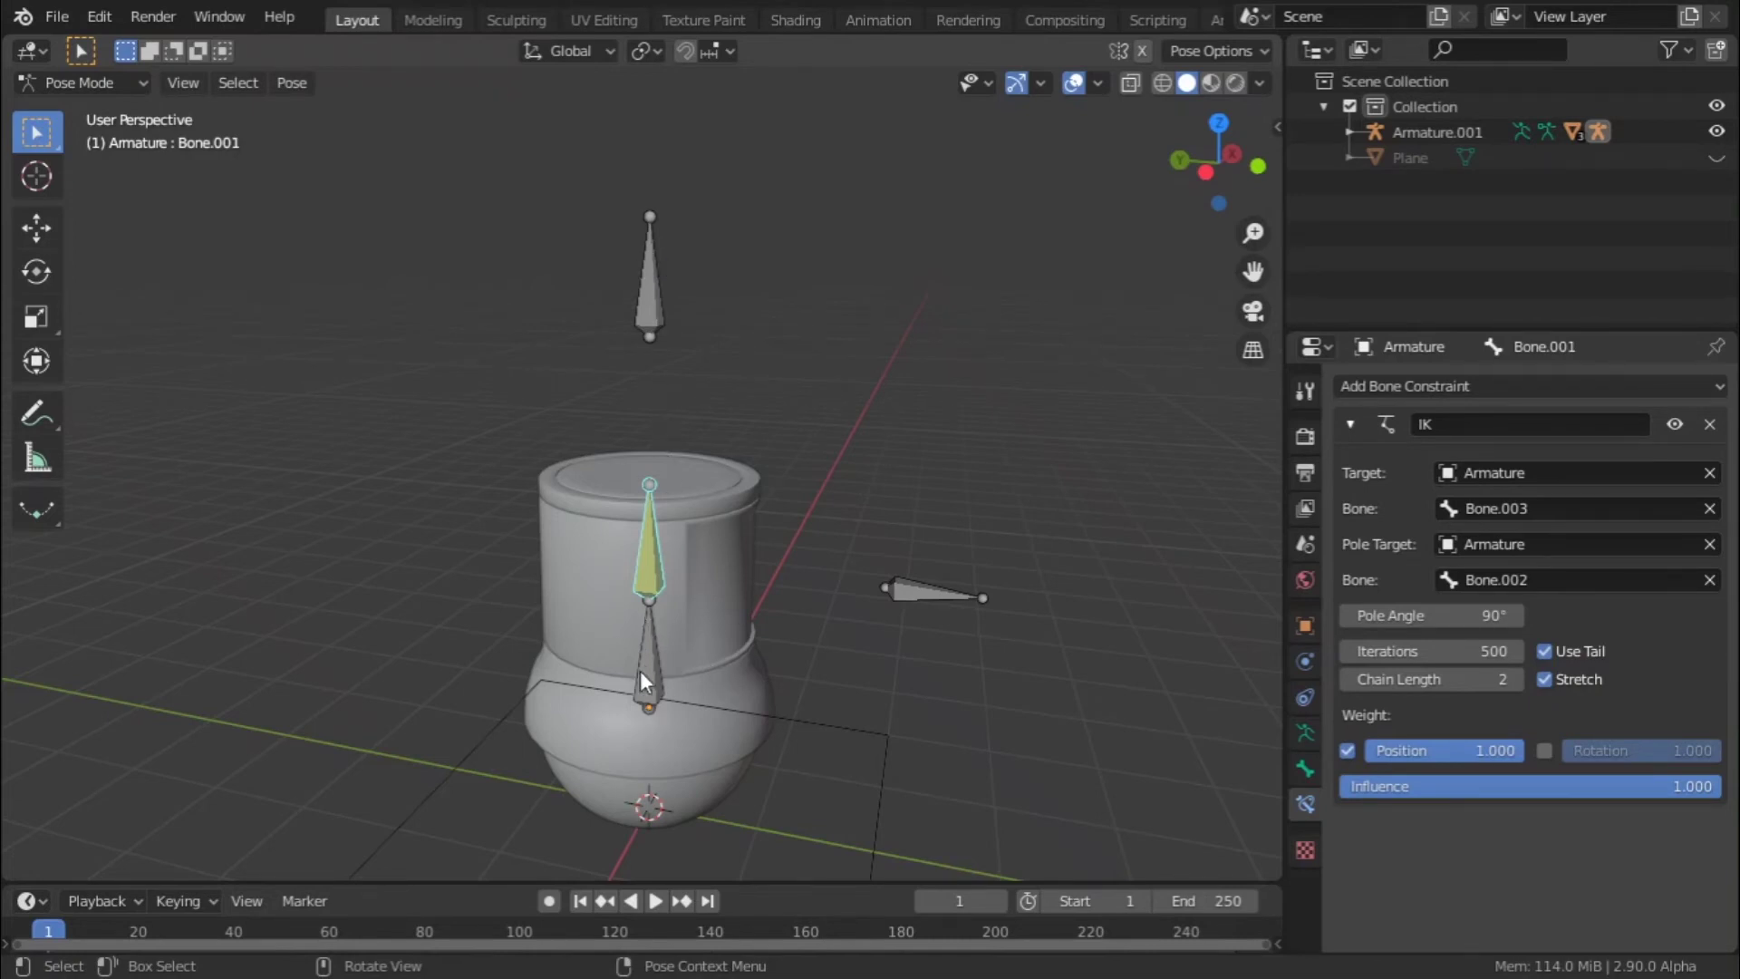
- Try rotating the lower body bone and the upper body bone to test their freedom under IK
left_click(655, 650)
scroll(671, 647, "up", 3)
key("r")
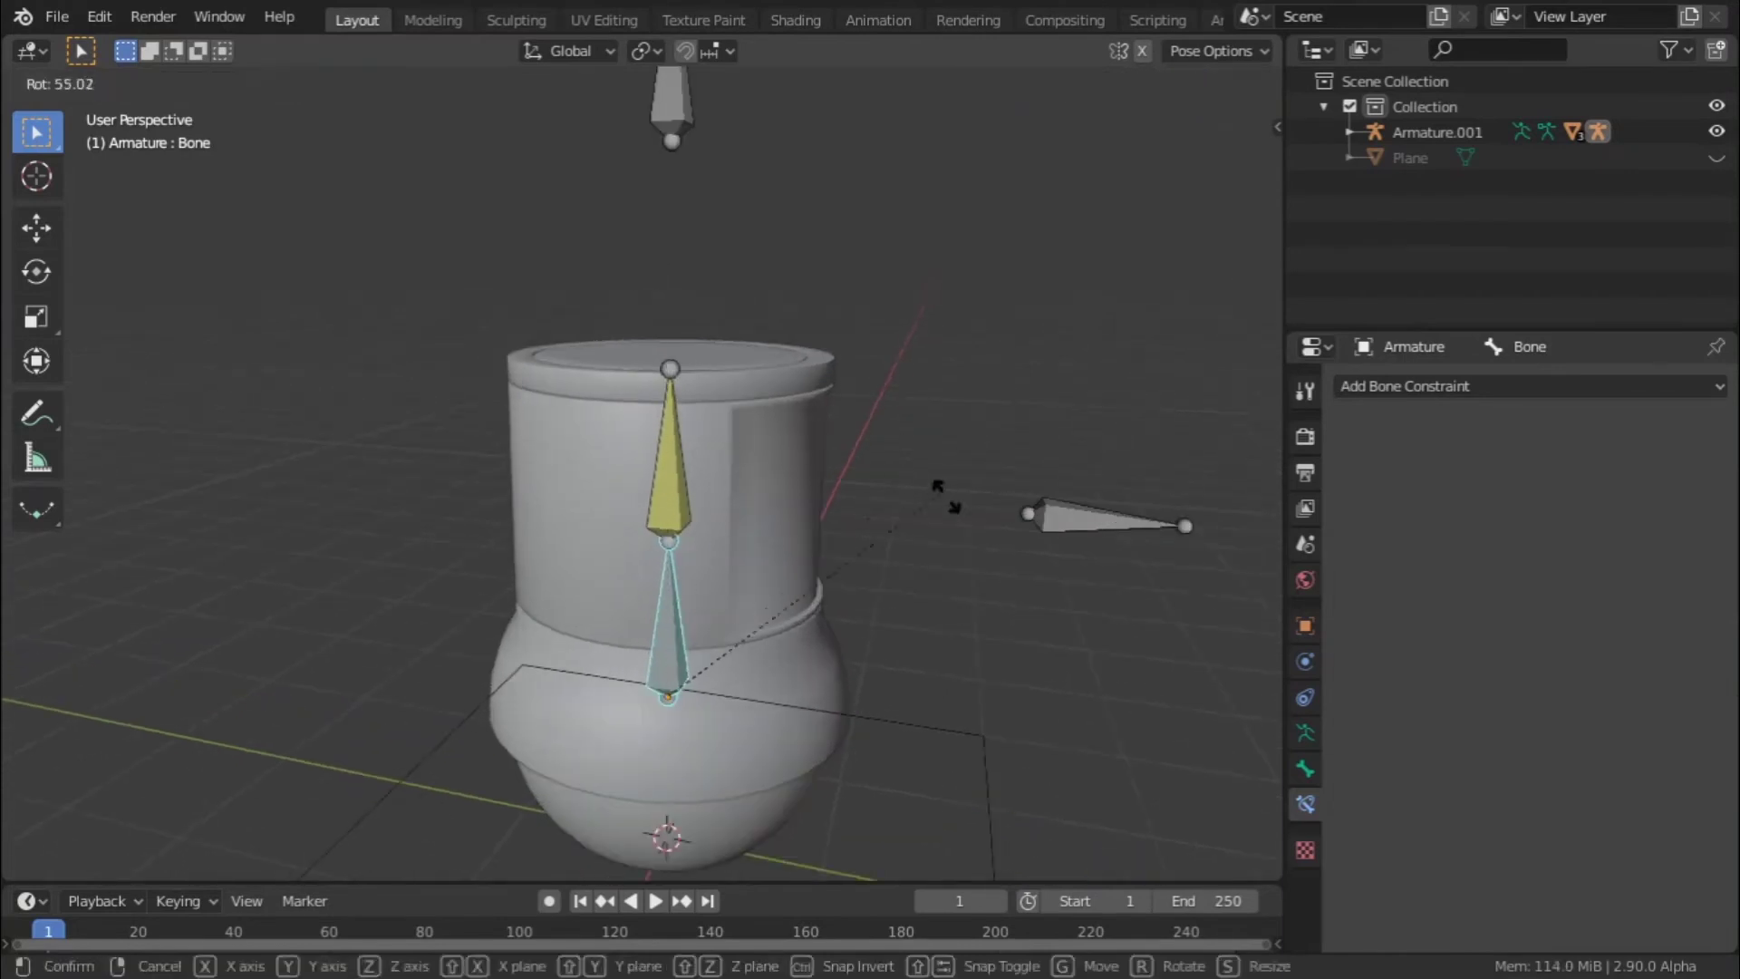
right_click(683, 397)
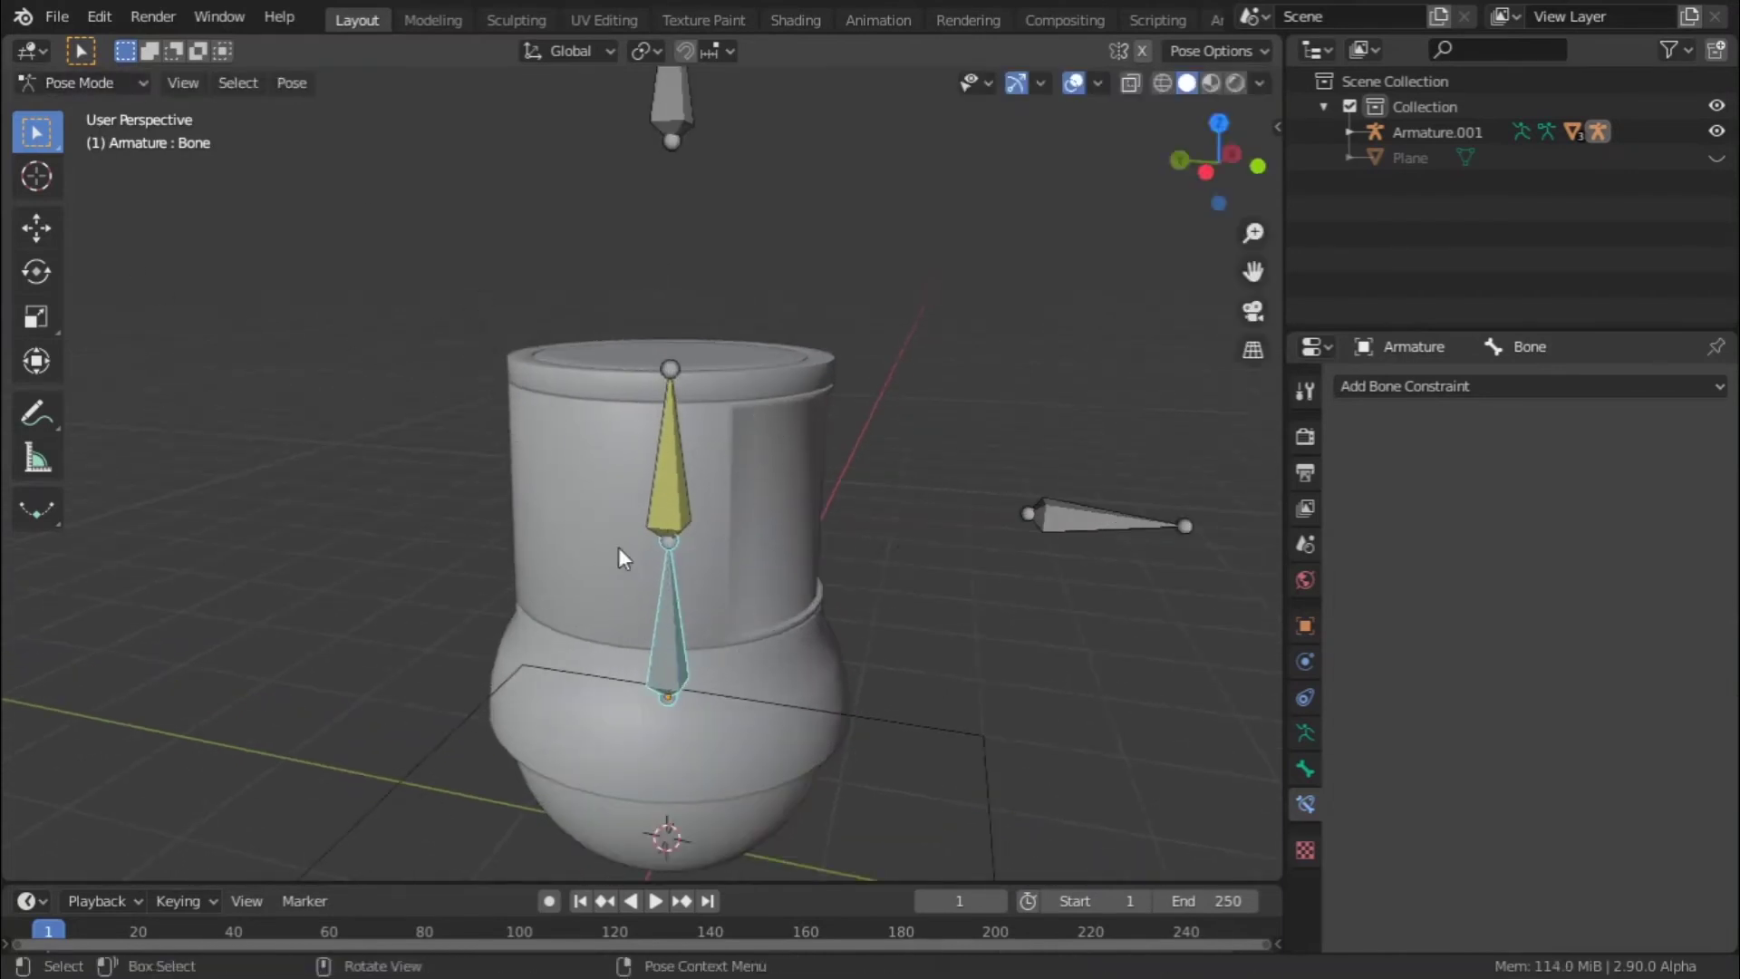
left_click(668, 524)
key("r")
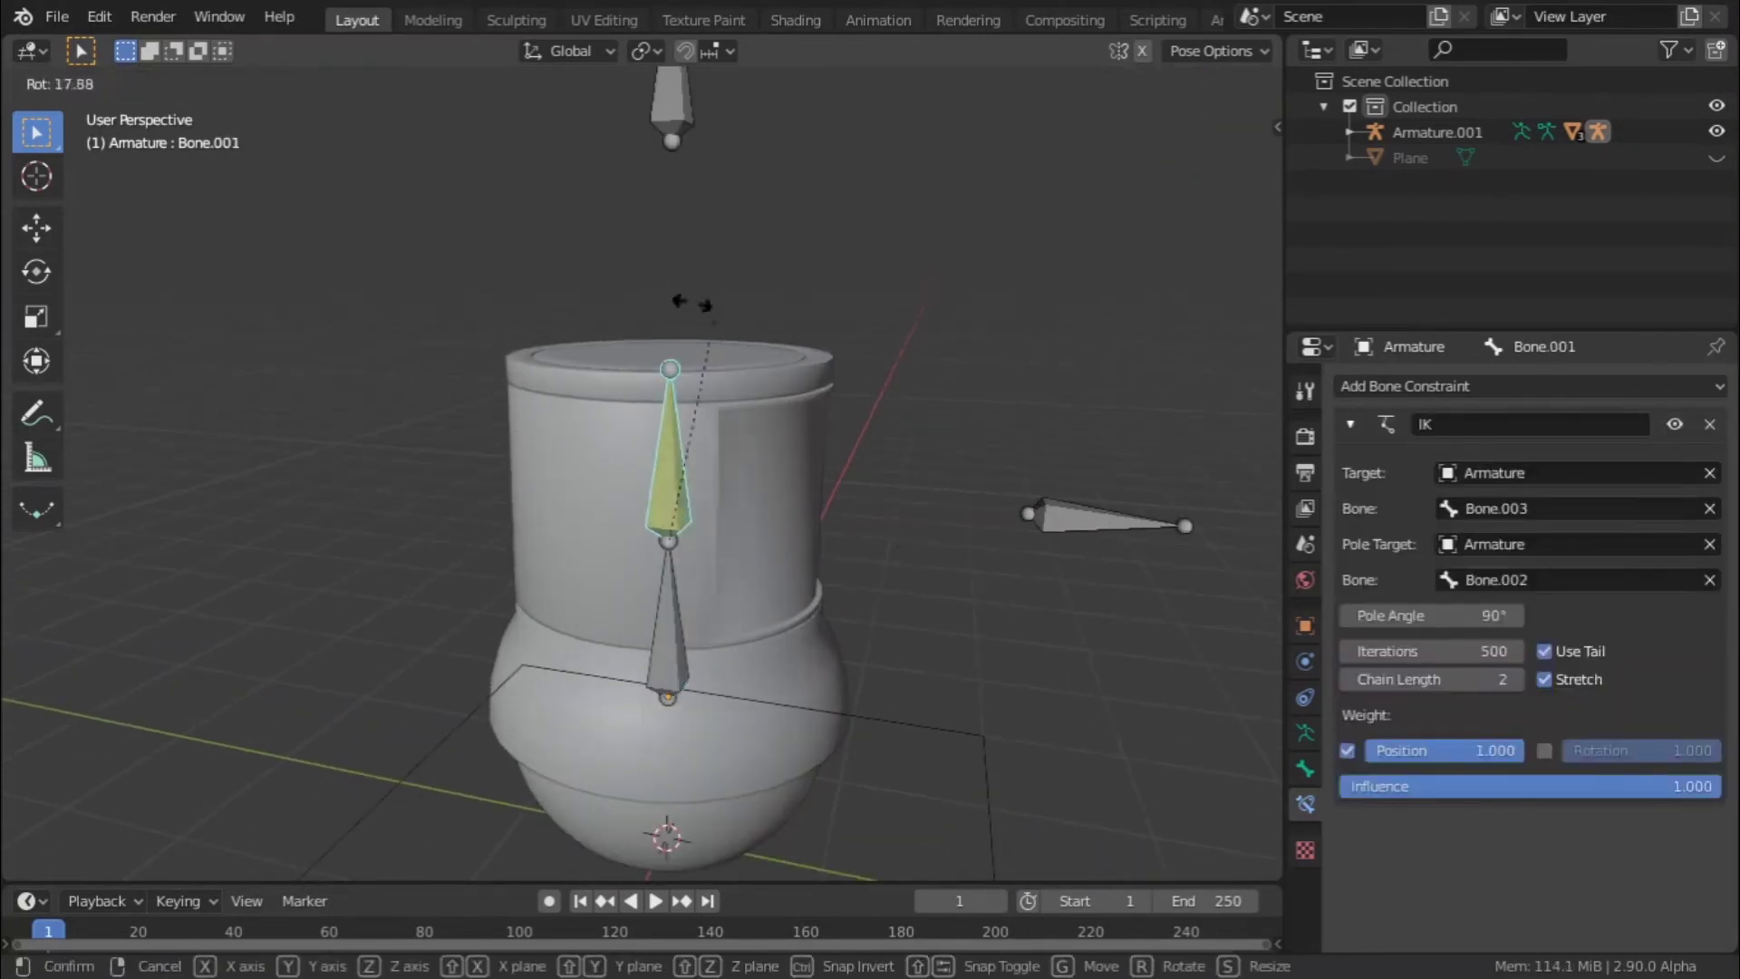
right_click(596, 669)
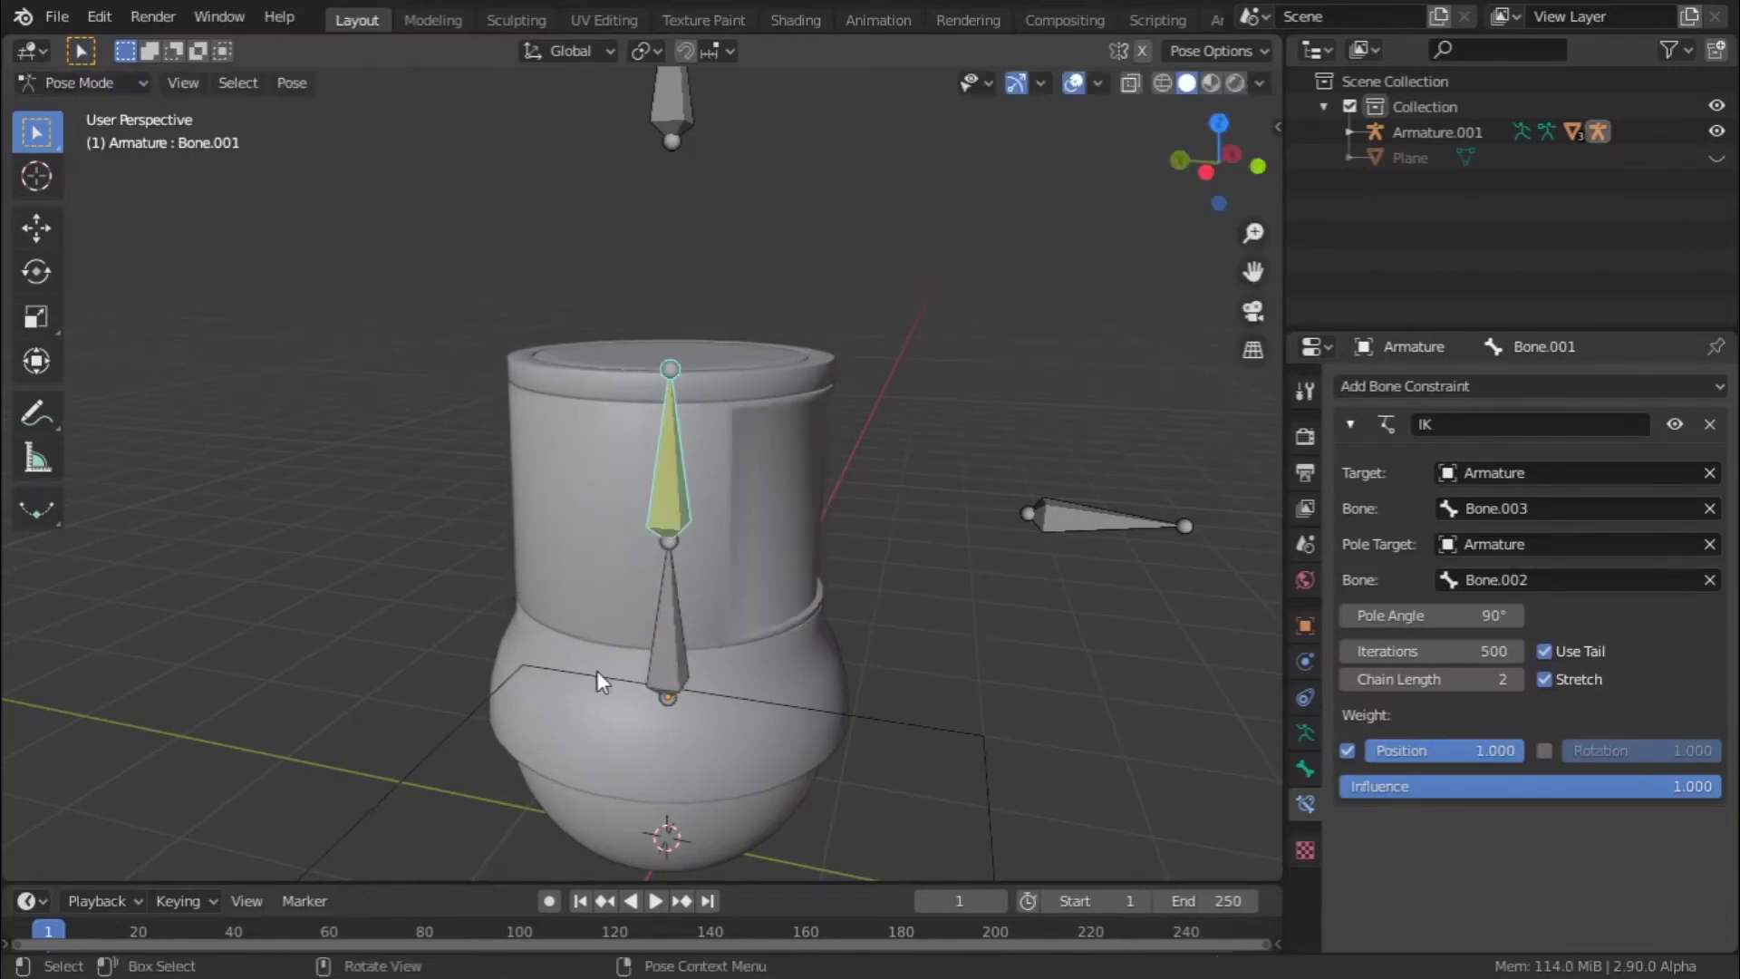
- Try moving the detached top bone to both sides of the body to show how the body leans after it
left_click(658, 637)
left_click(894, 721)
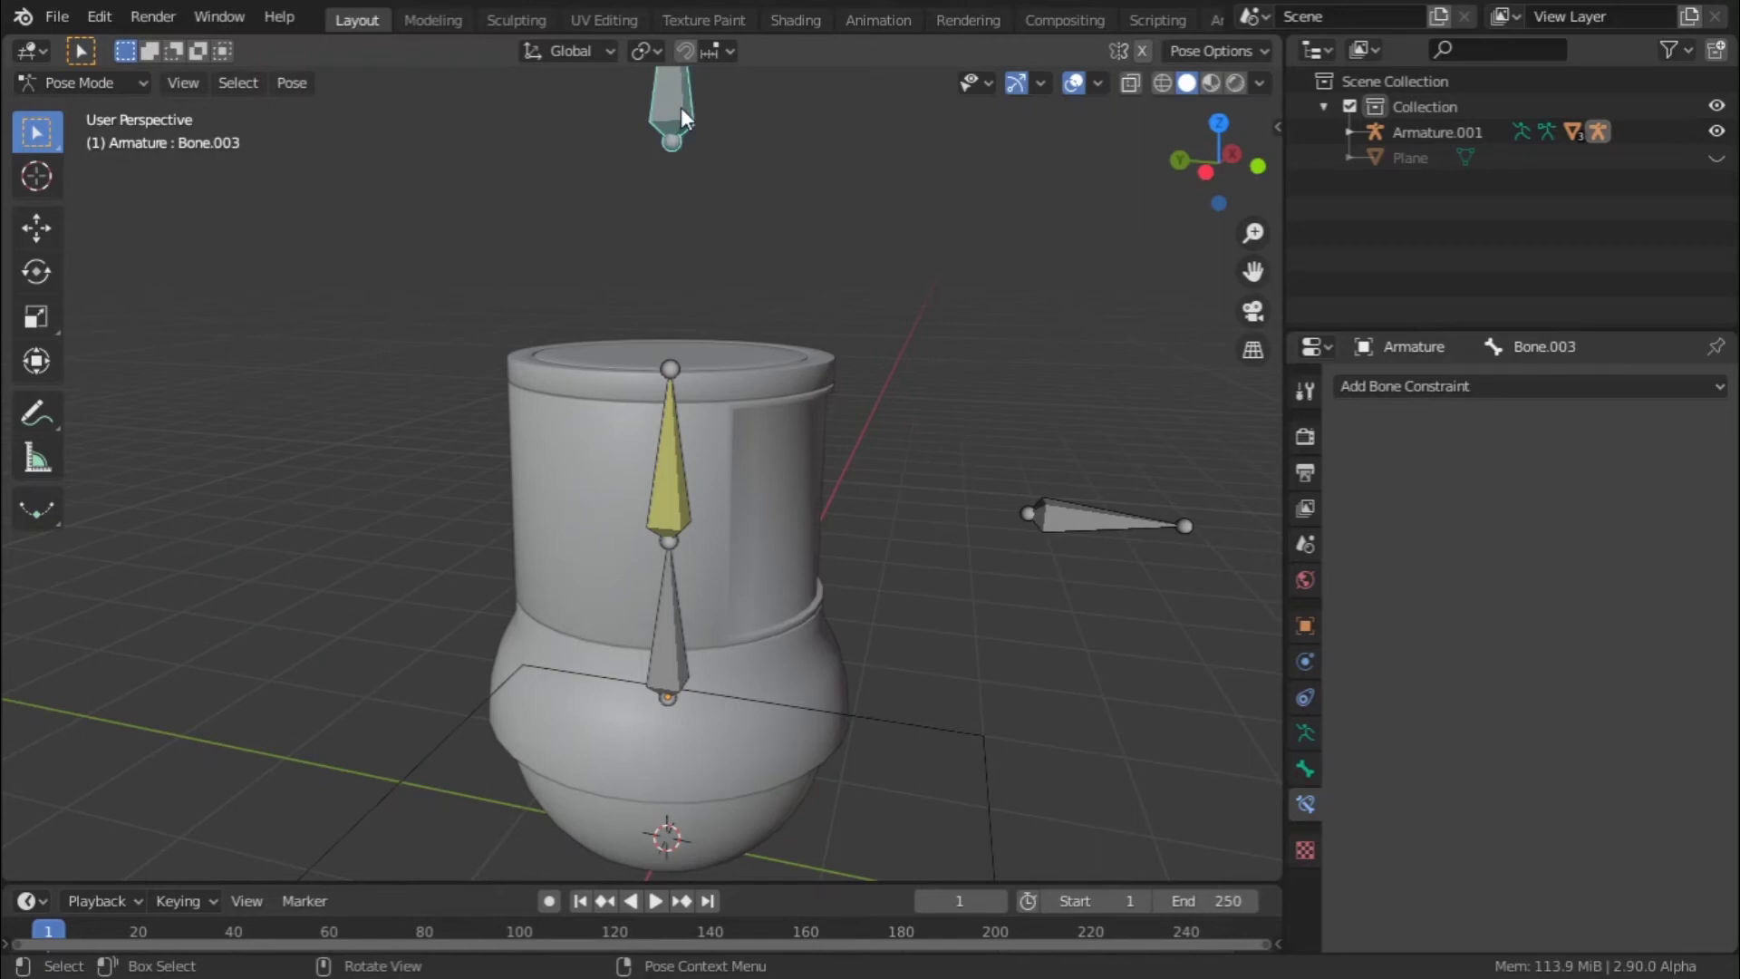
middle_click_drag(691, 117, 683, 237, "shift")
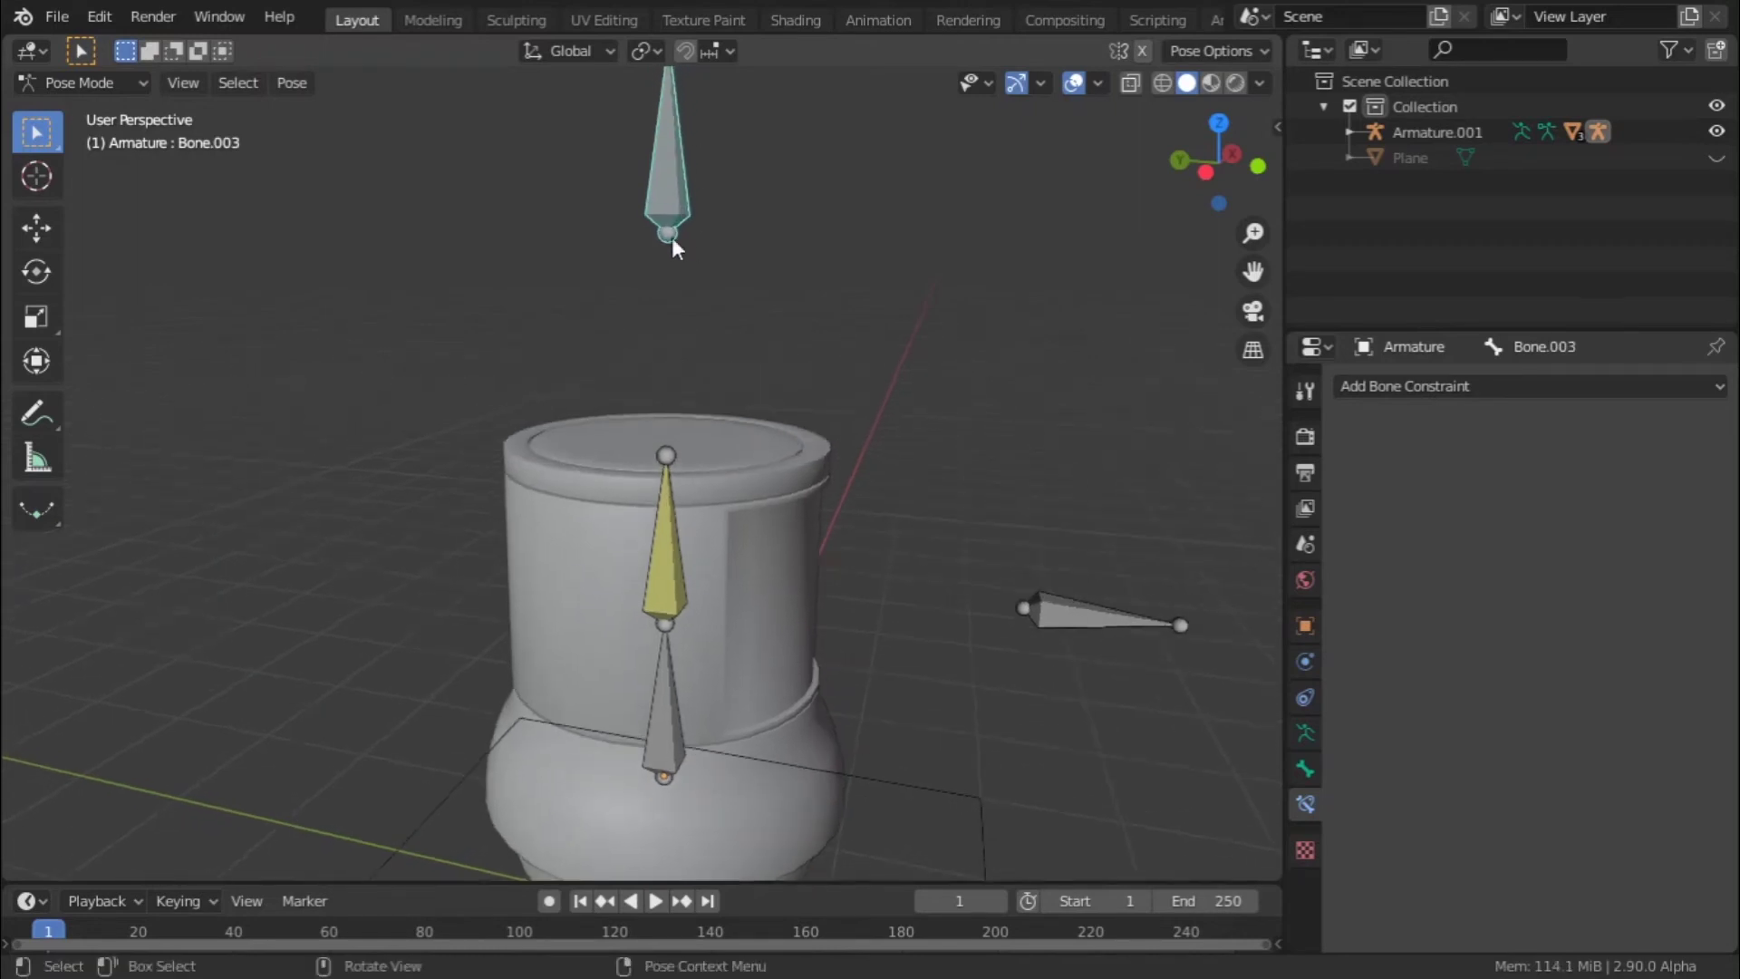
key("g")
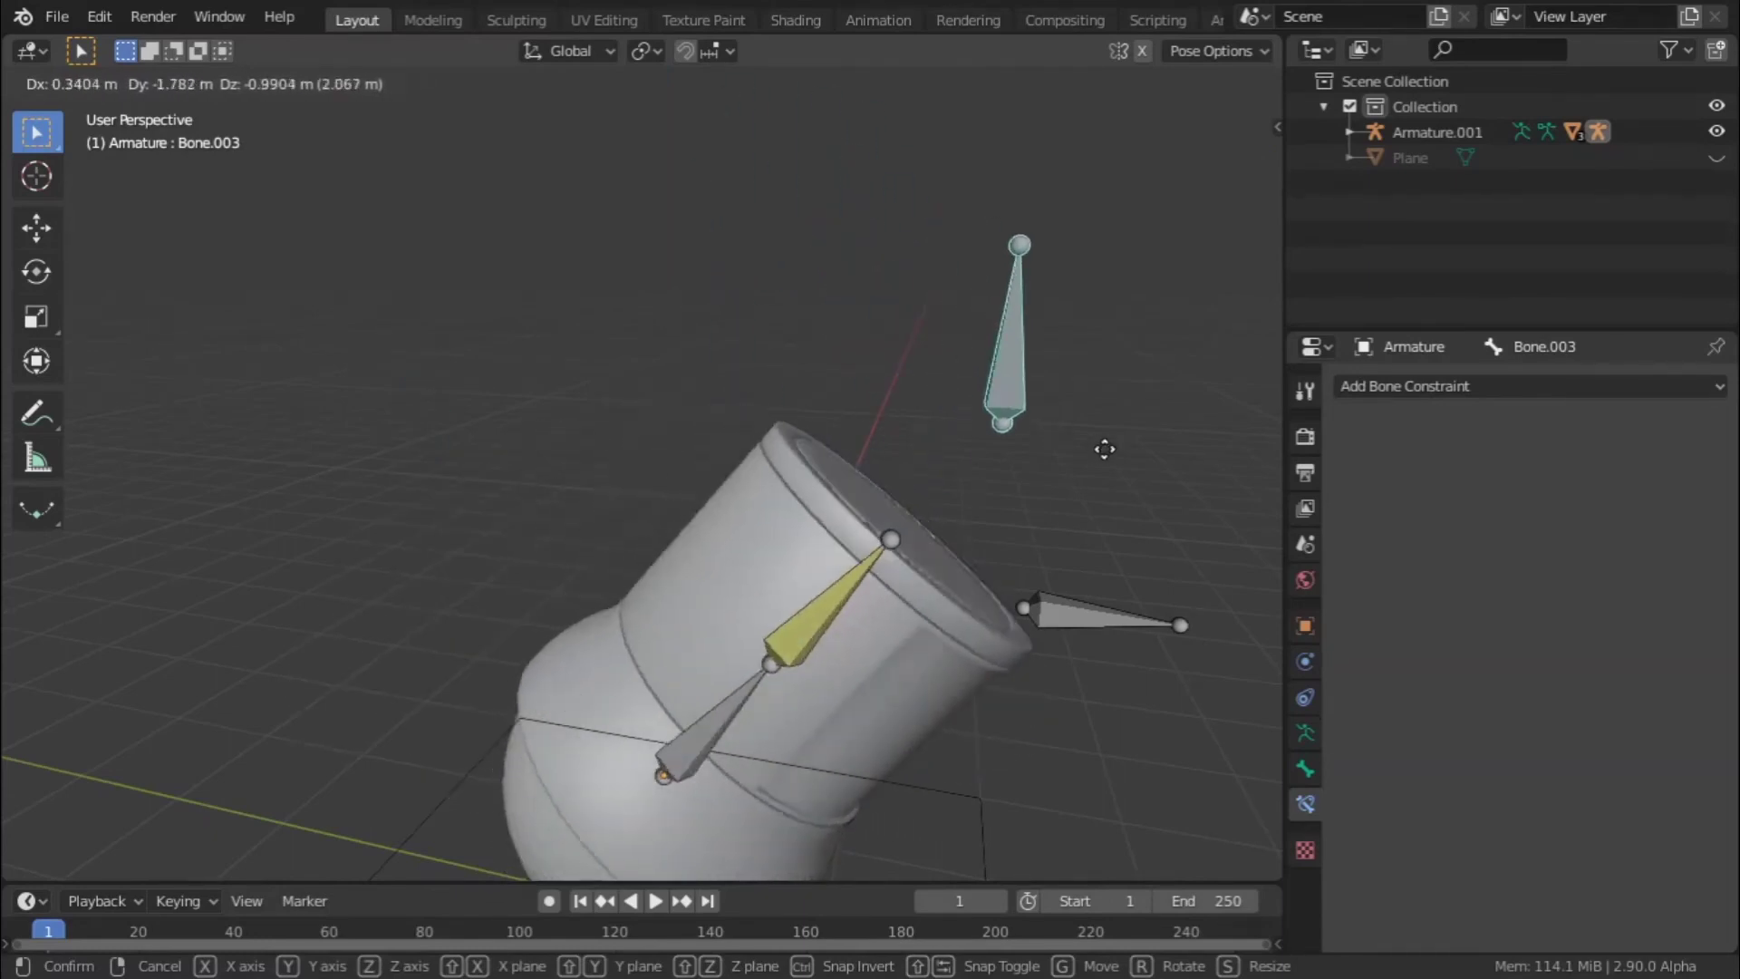
left_click(397, 397)
- Try moving the front bone around the robot to test how the upper body turns towards it
left_click(1106, 626)
middle_click_drag(1106, 626, 769, 656)
key("g")
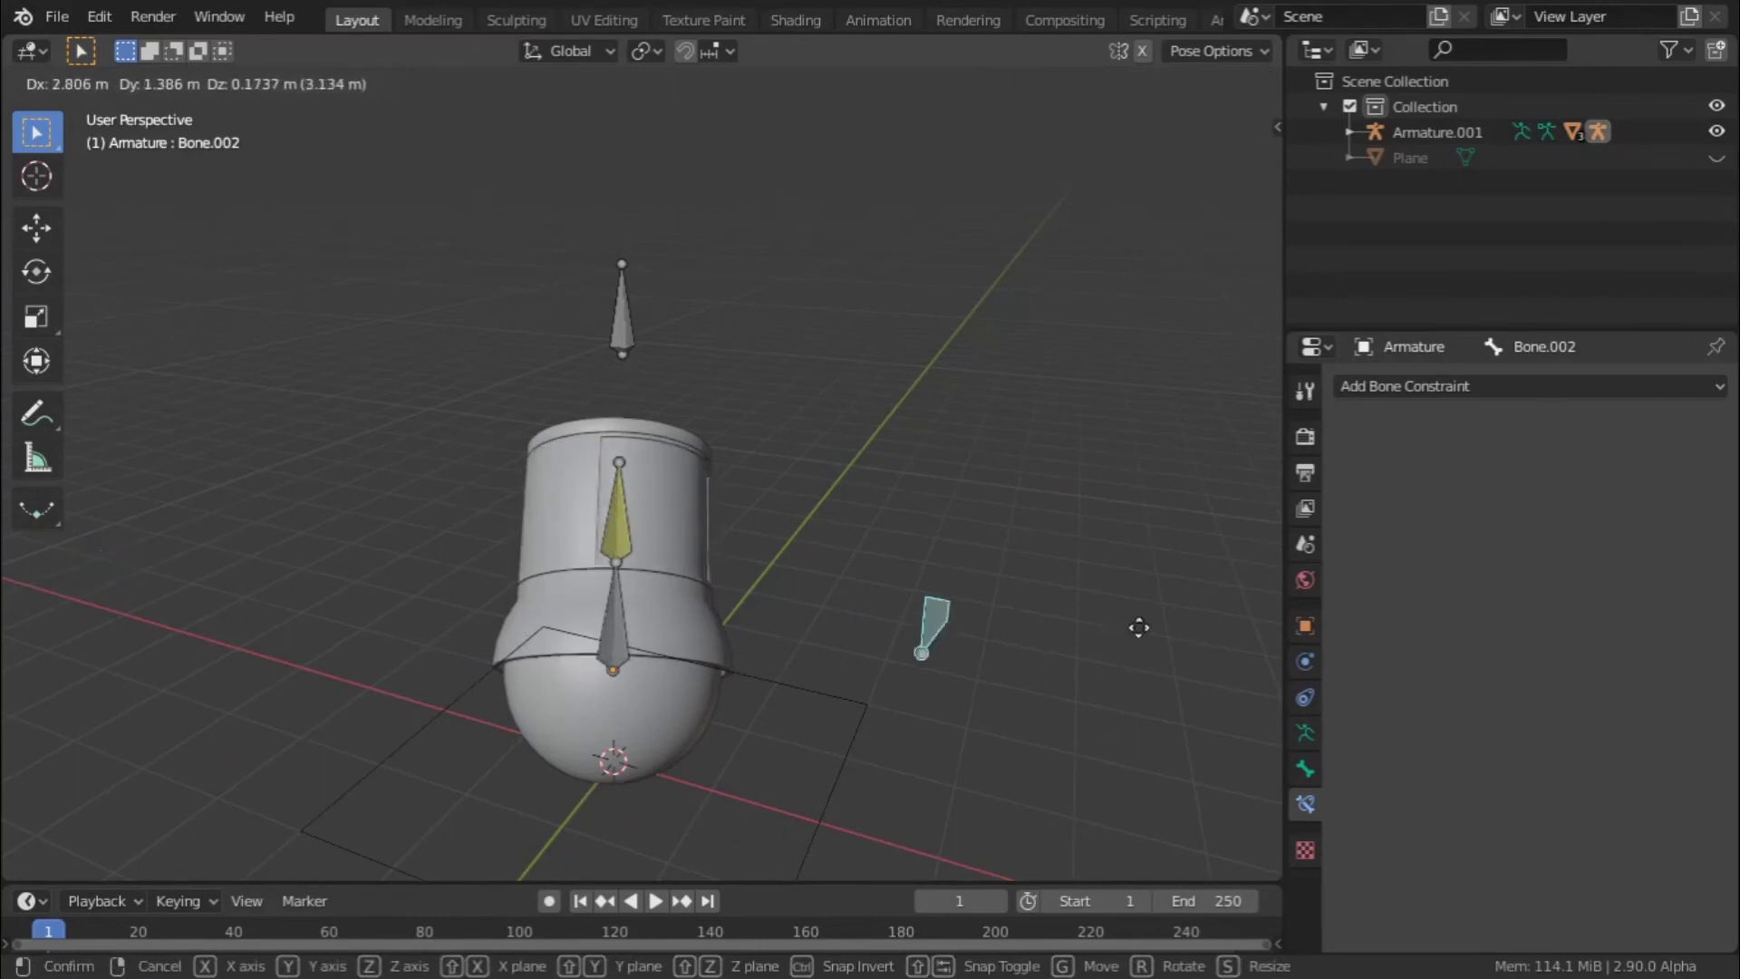
left_click(920, 557)
middle_click_drag(920, 557, 789, 653)
key("g")
left_click(839, 390)
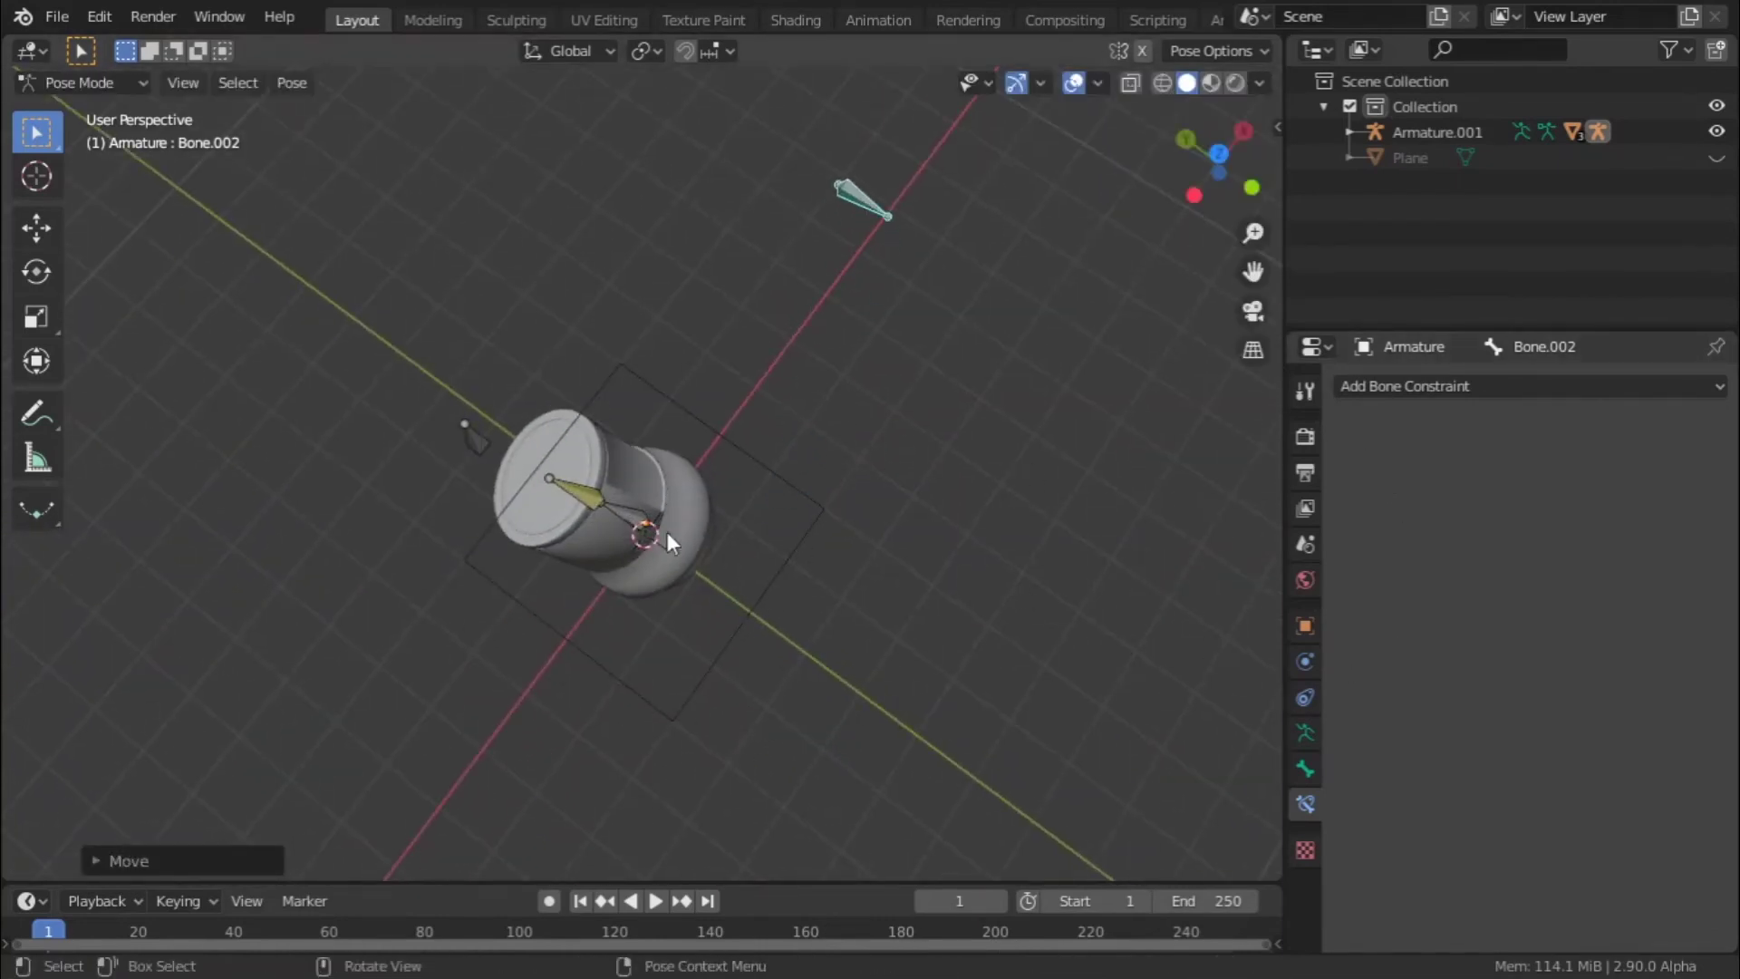
- Review the upper body bone's IK constraint settings and examine the front bone from several sides
left_click(586, 493)
middle_click_drag(586, 493, 506, 468)
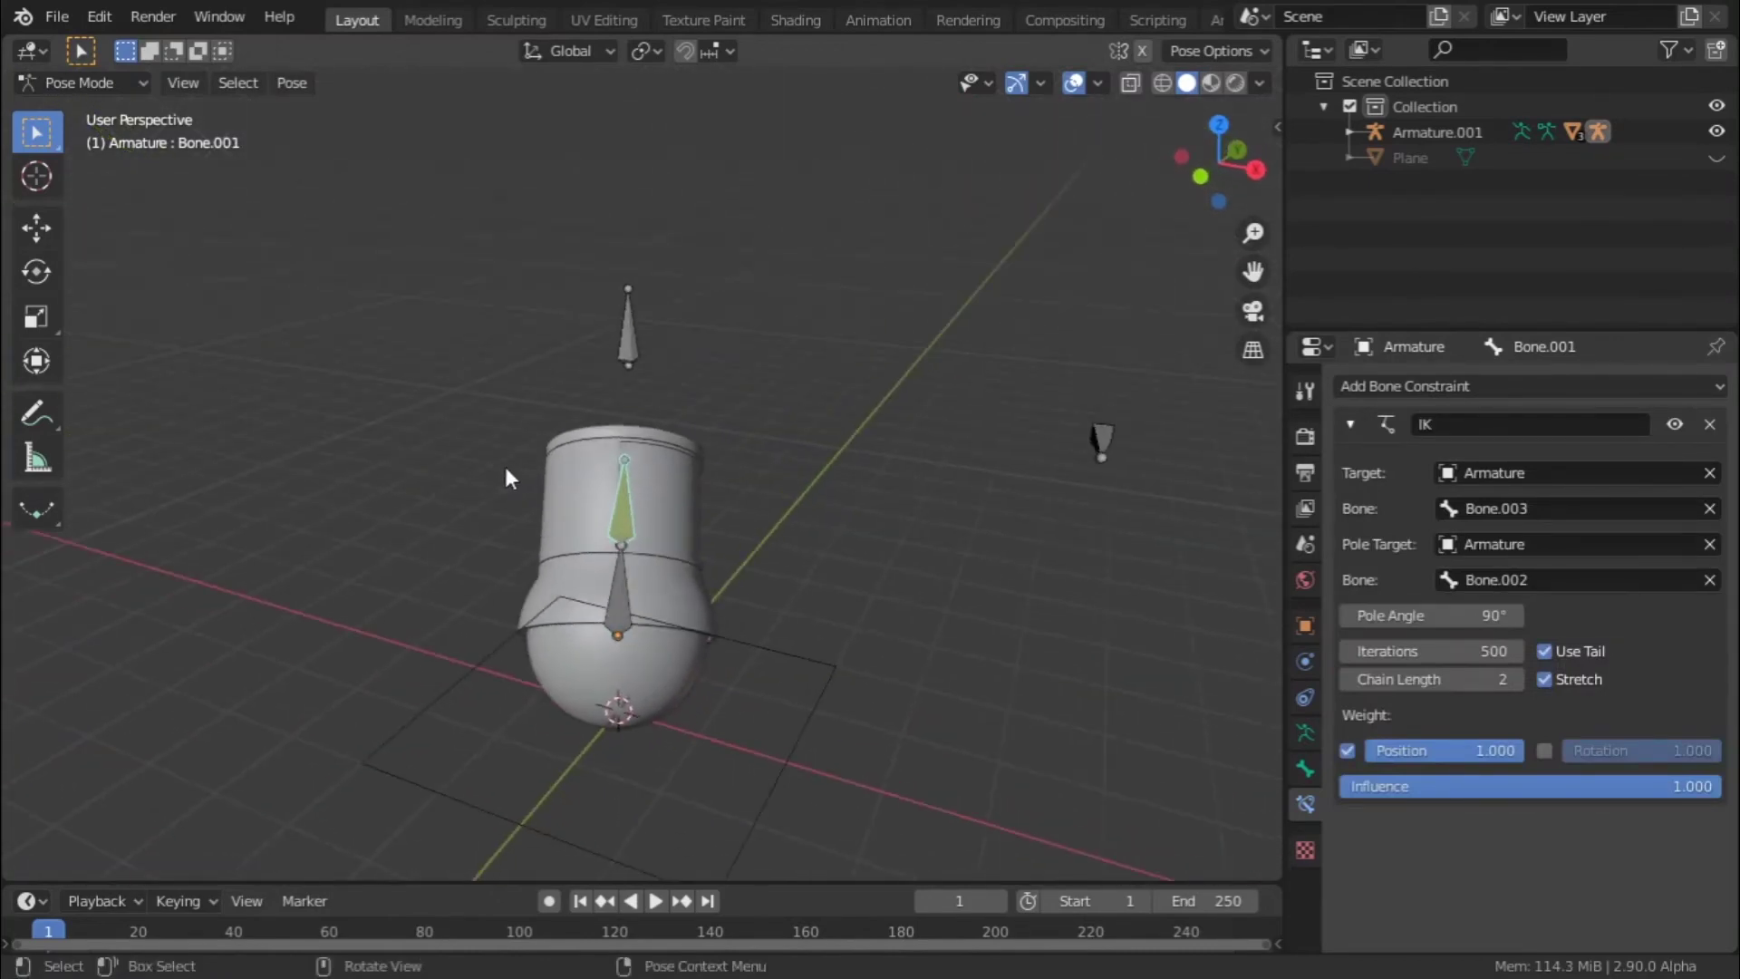
left_click(1100, 440)
middle_click_drag(1021, 497, 1046, 598)
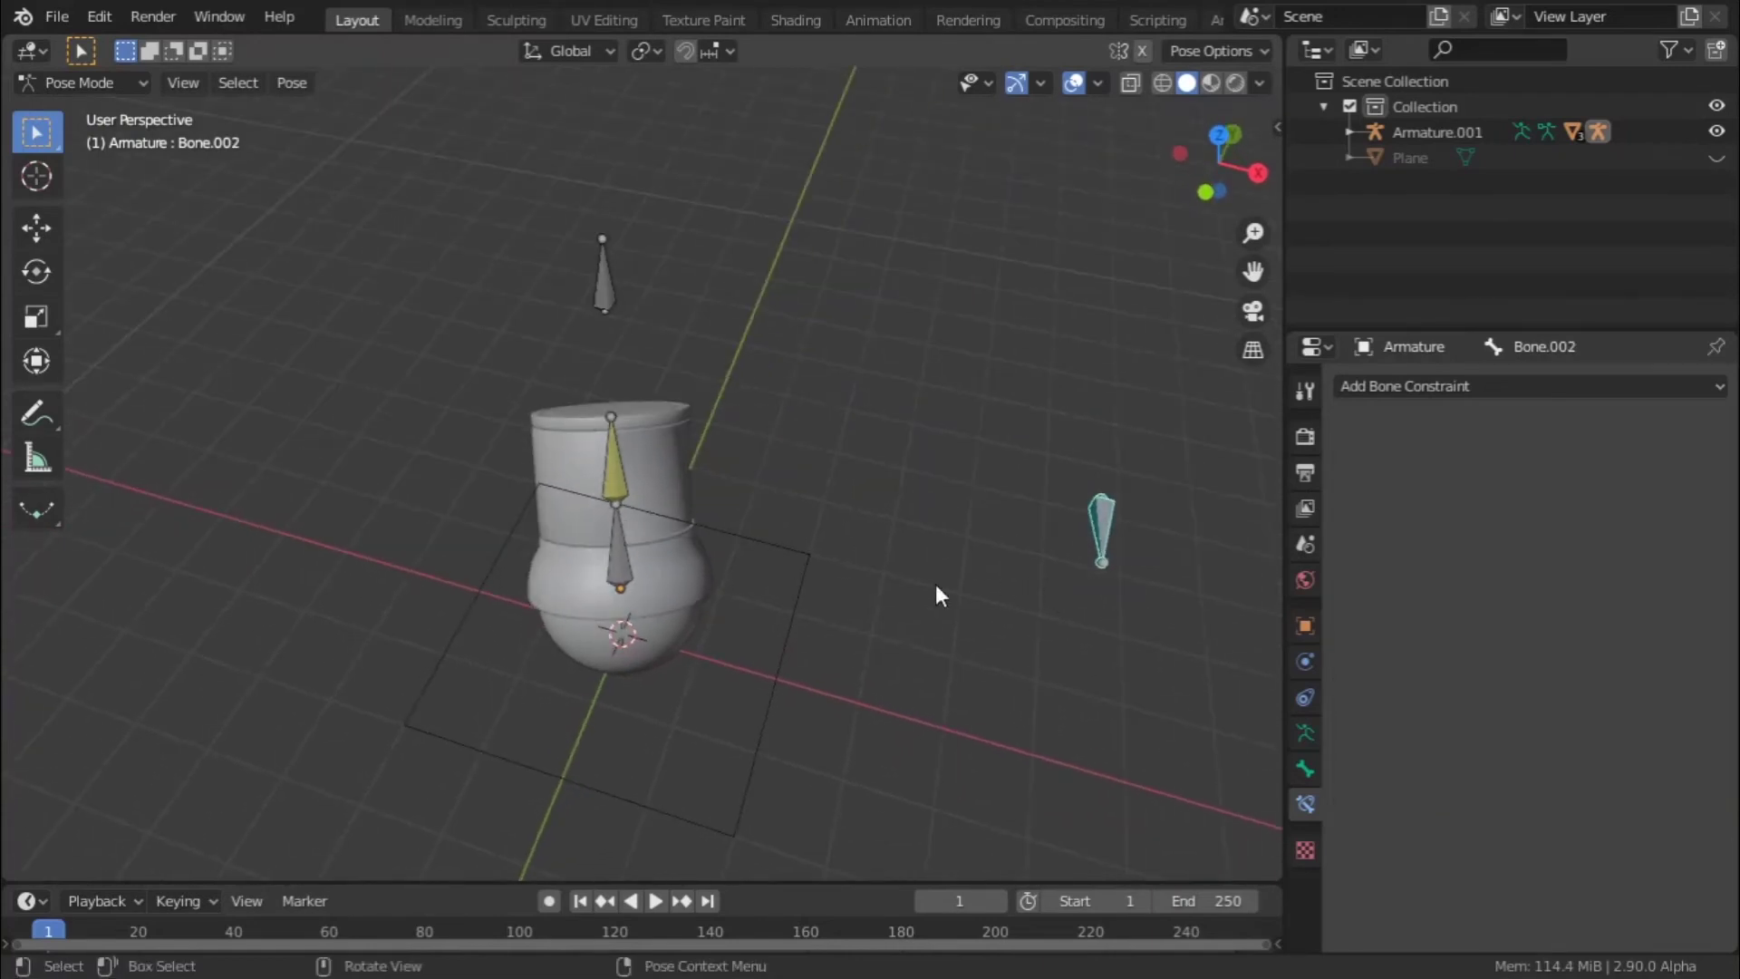
middle_click_drag(936, 595, 1129, 517)
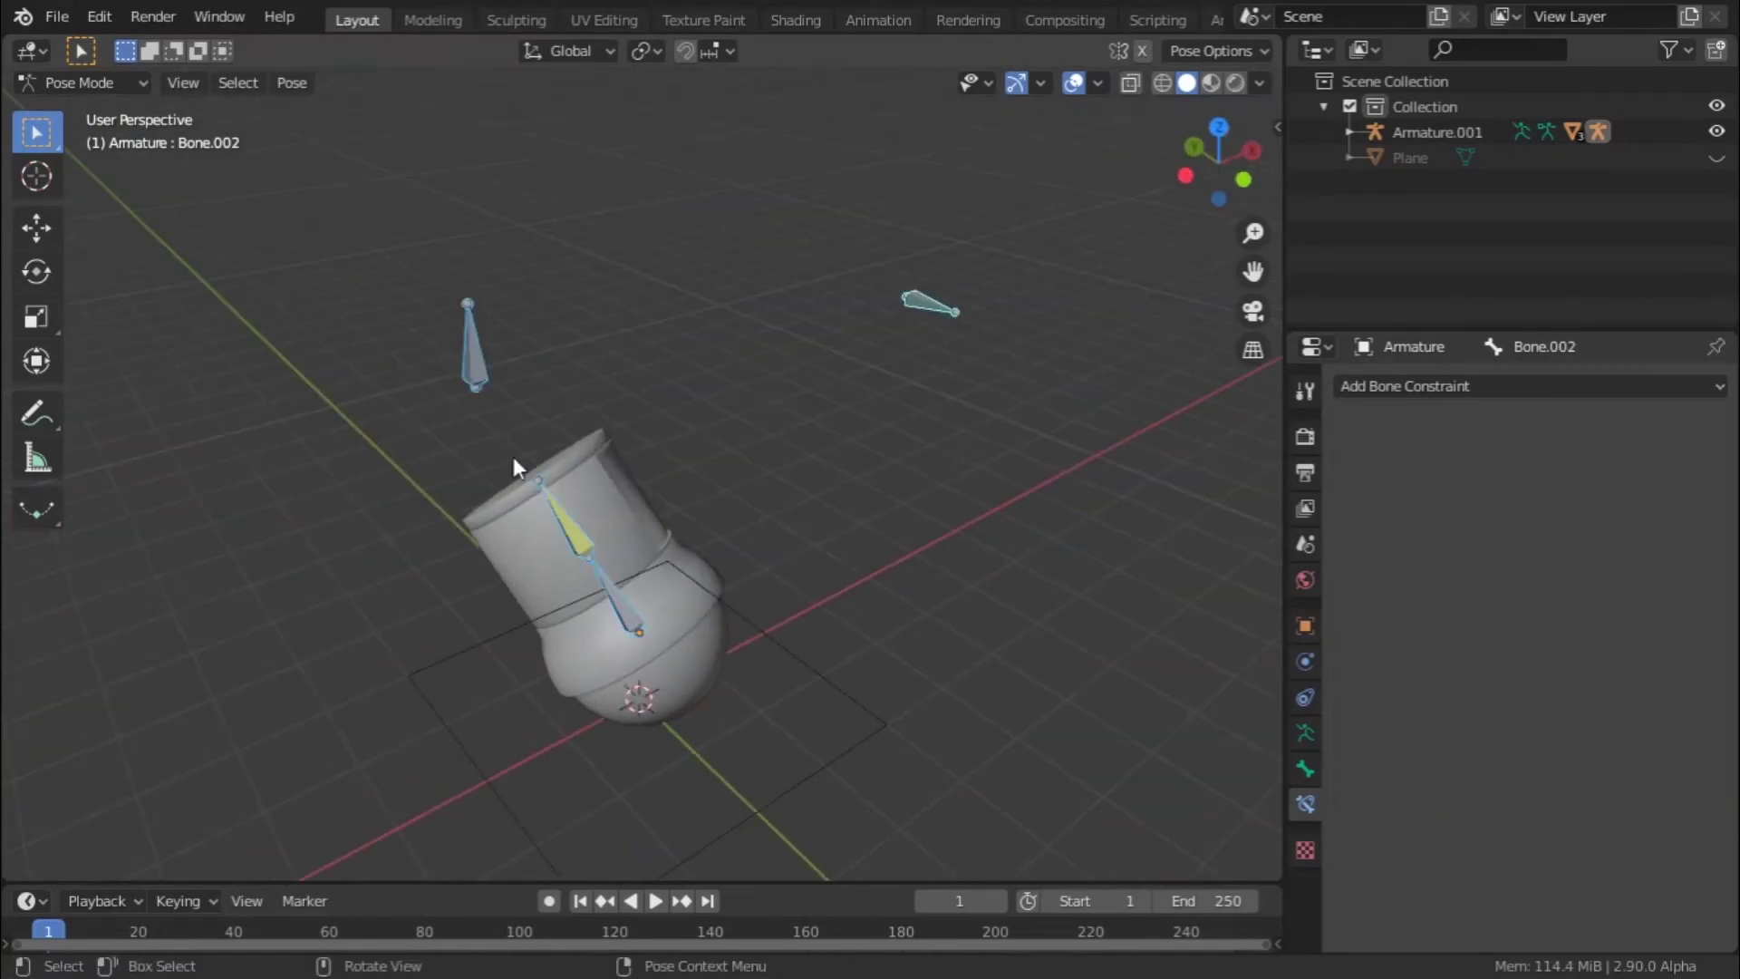
- Try lowering the top bone to floor level and moving the front bone close to the robot's base
left_click(464, 365)
key("g")
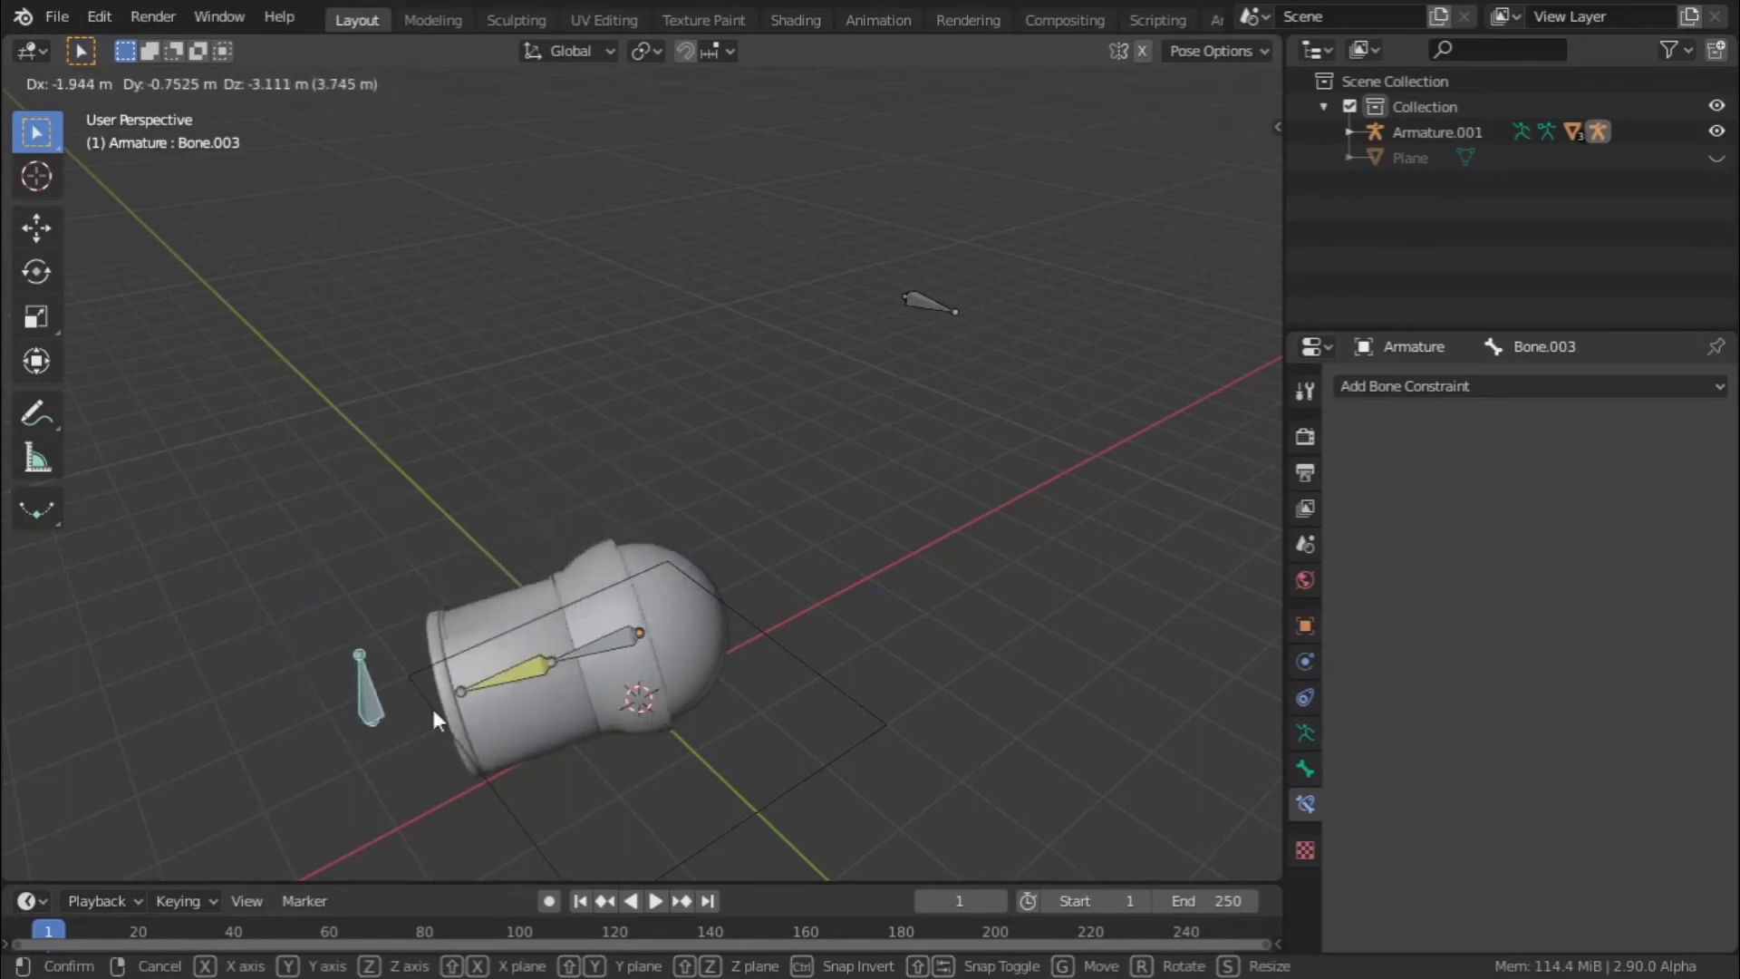
left_click(417, 716)
left_click(930, 302)
key("g")
left_click(649, 841)
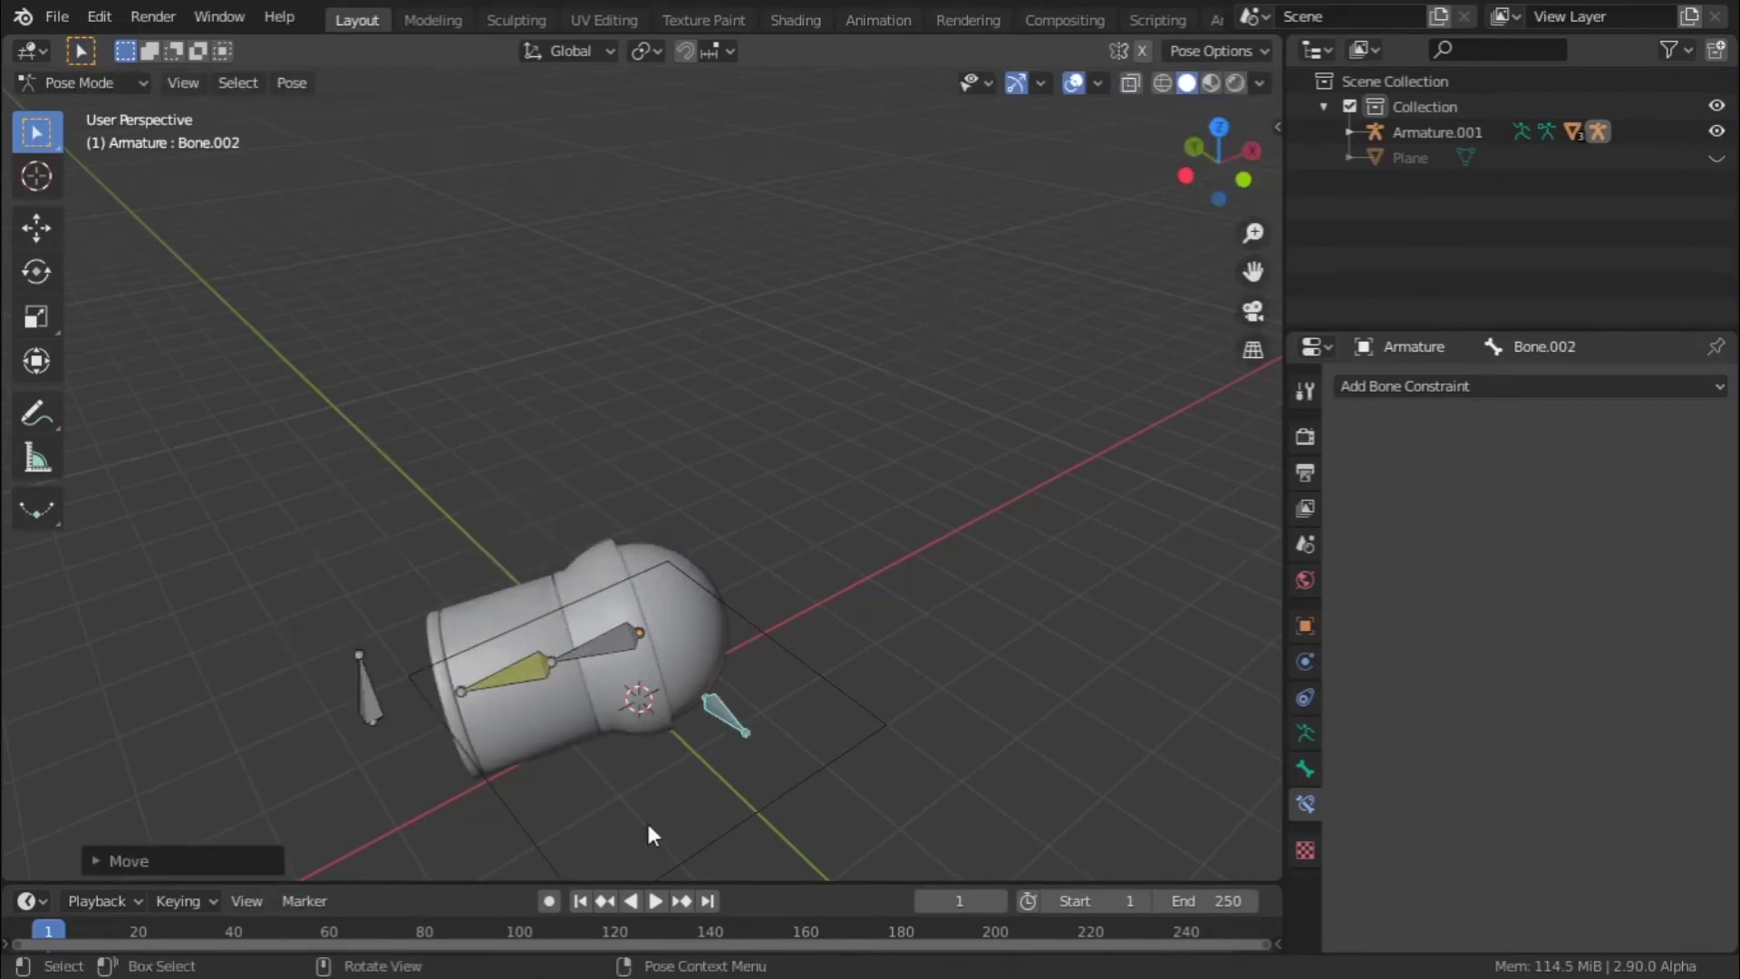
- Clear the location of all bones in the armature
key("a")
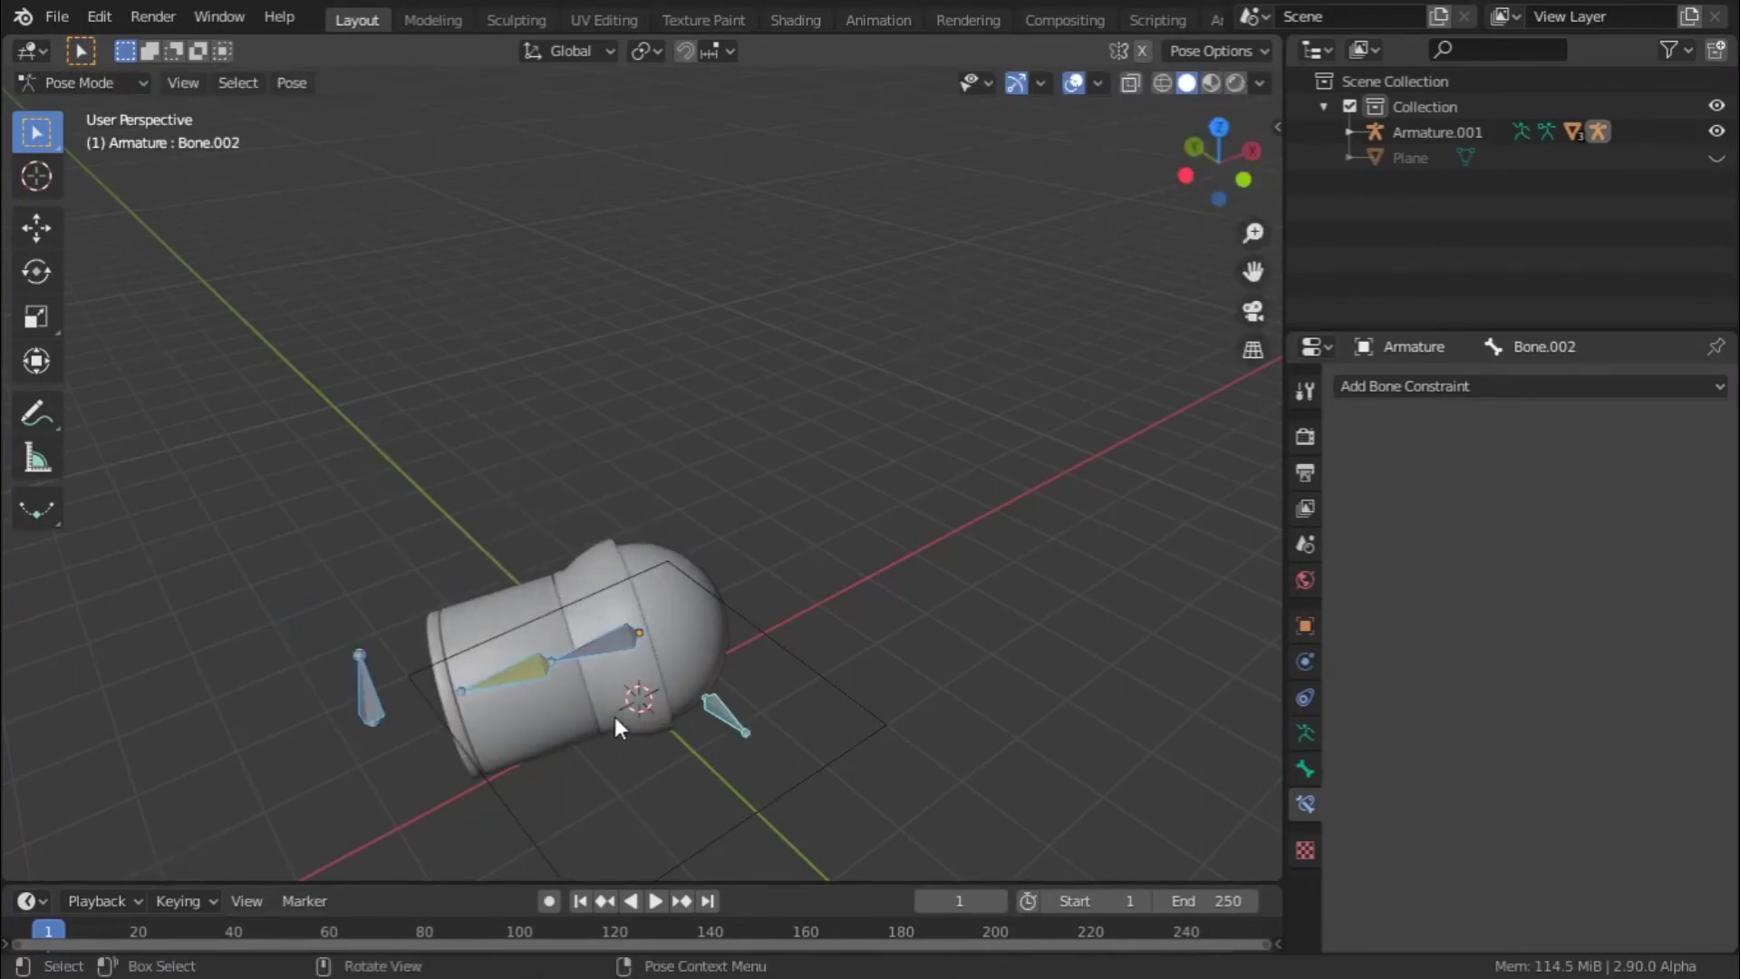
key("alt+g")
middle_click_drag(617, 698, 768, 591)
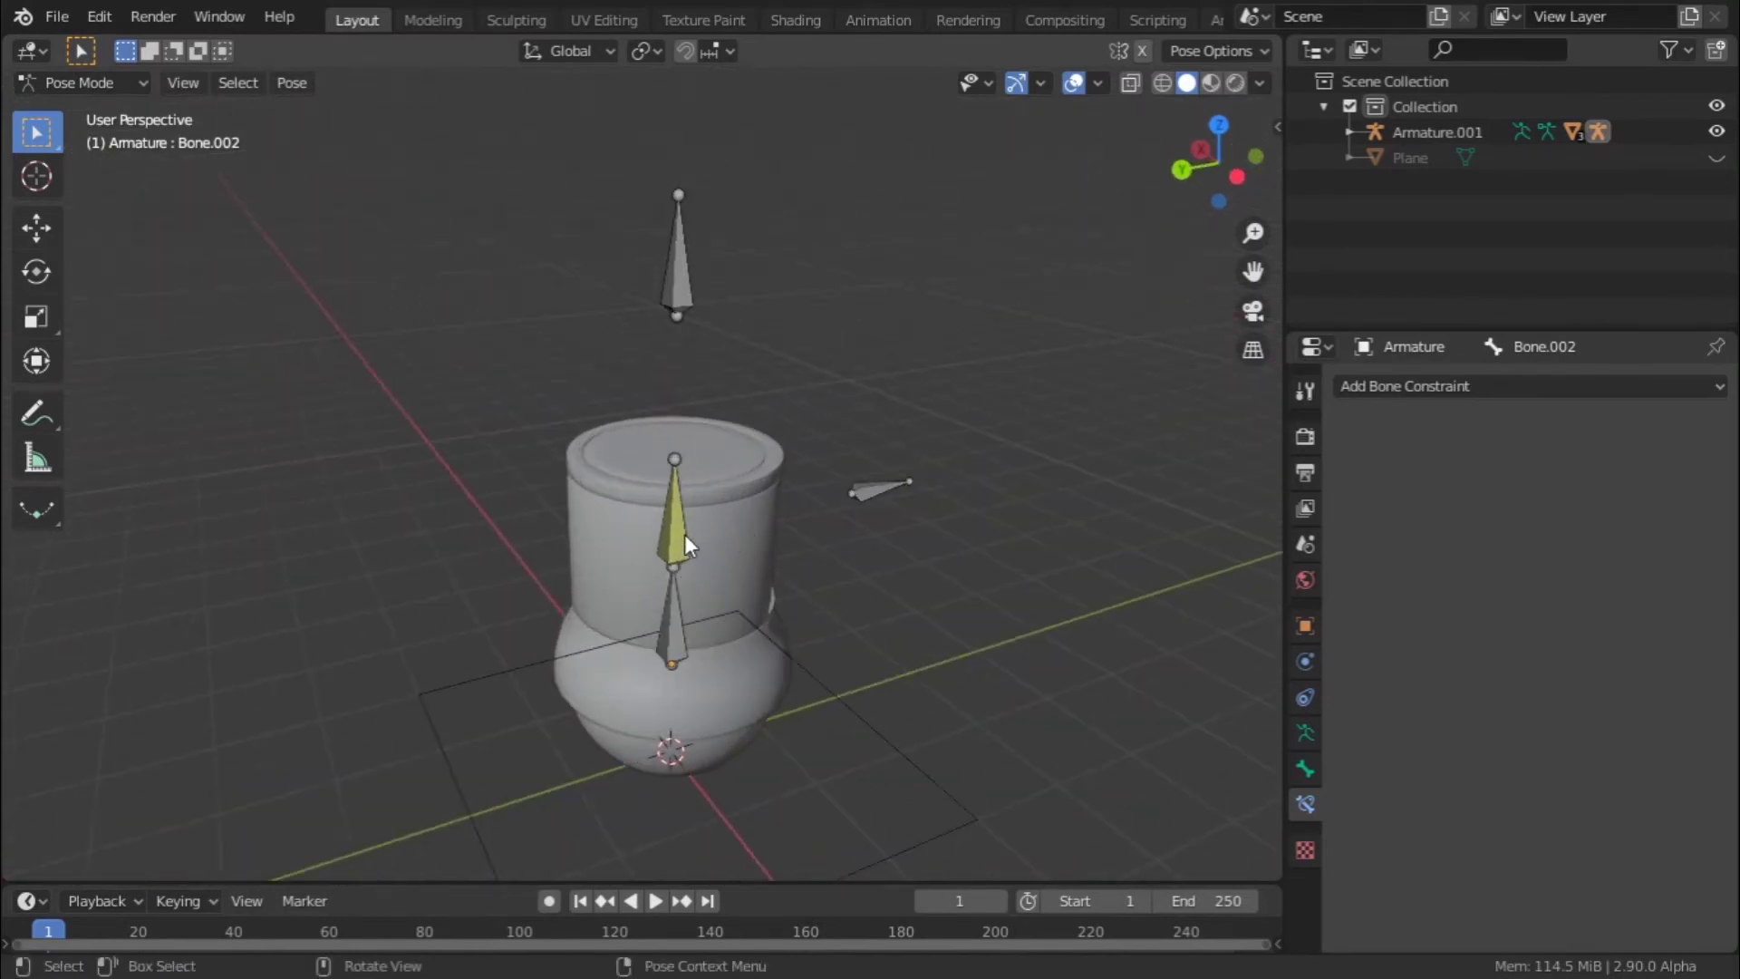
middle_click_drag(781, 499, 673, 645)
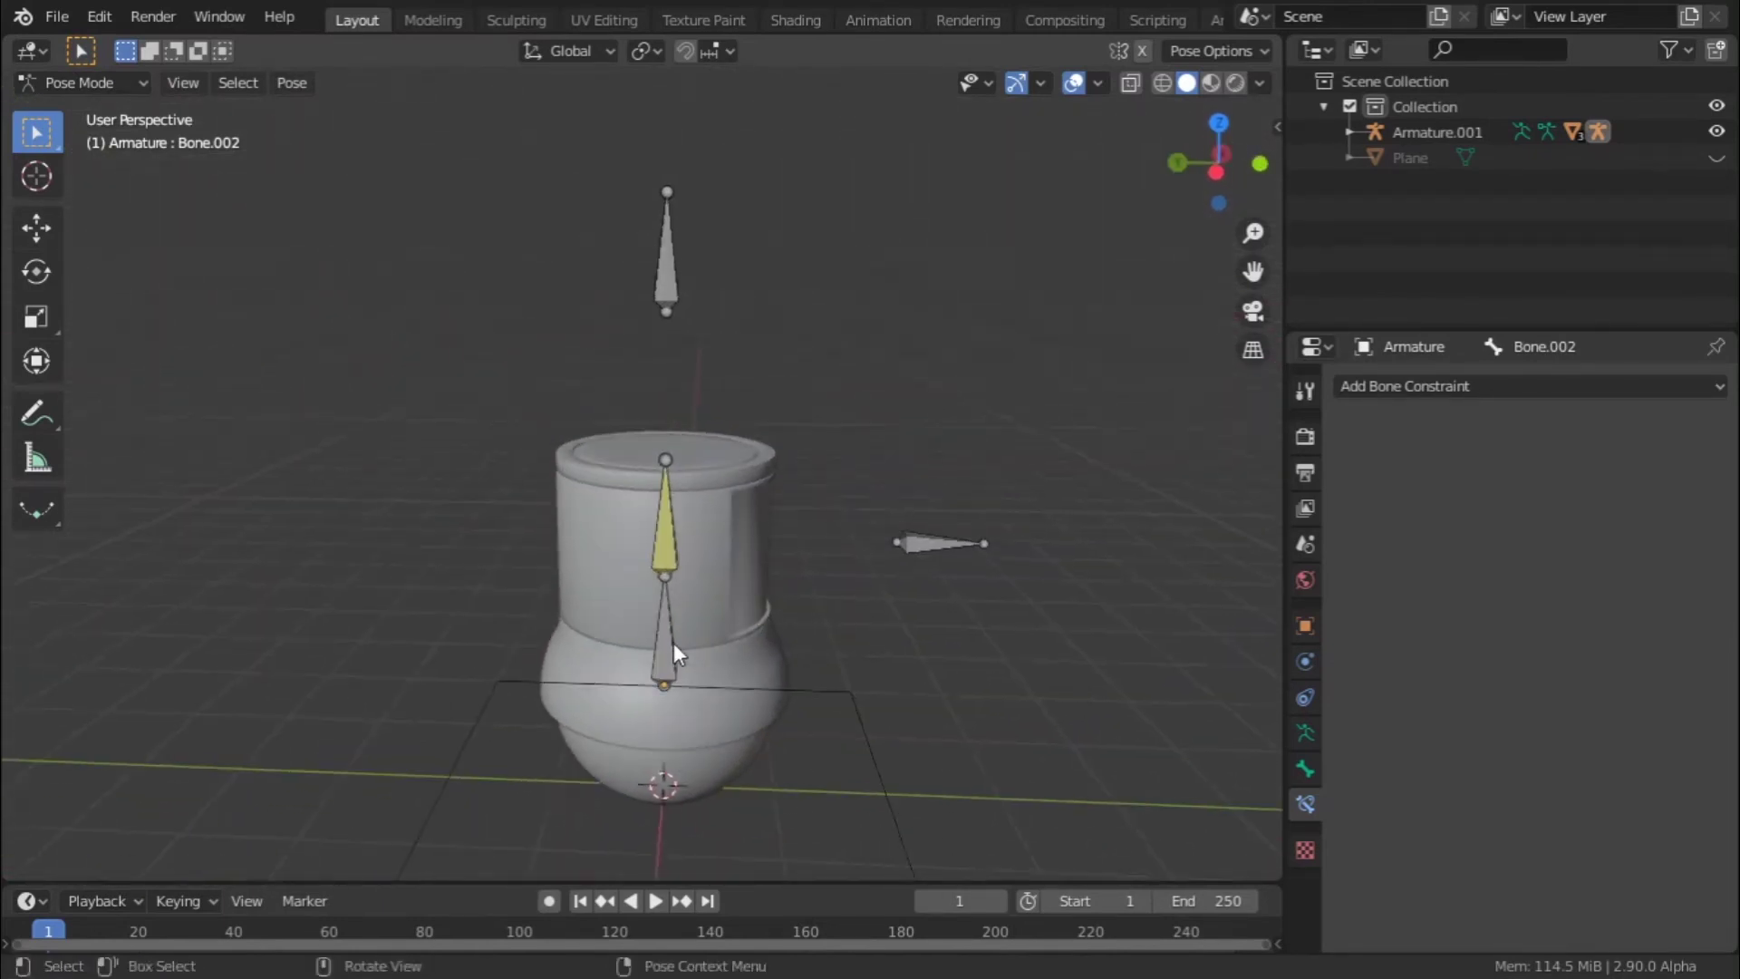
left_click(671, 645)
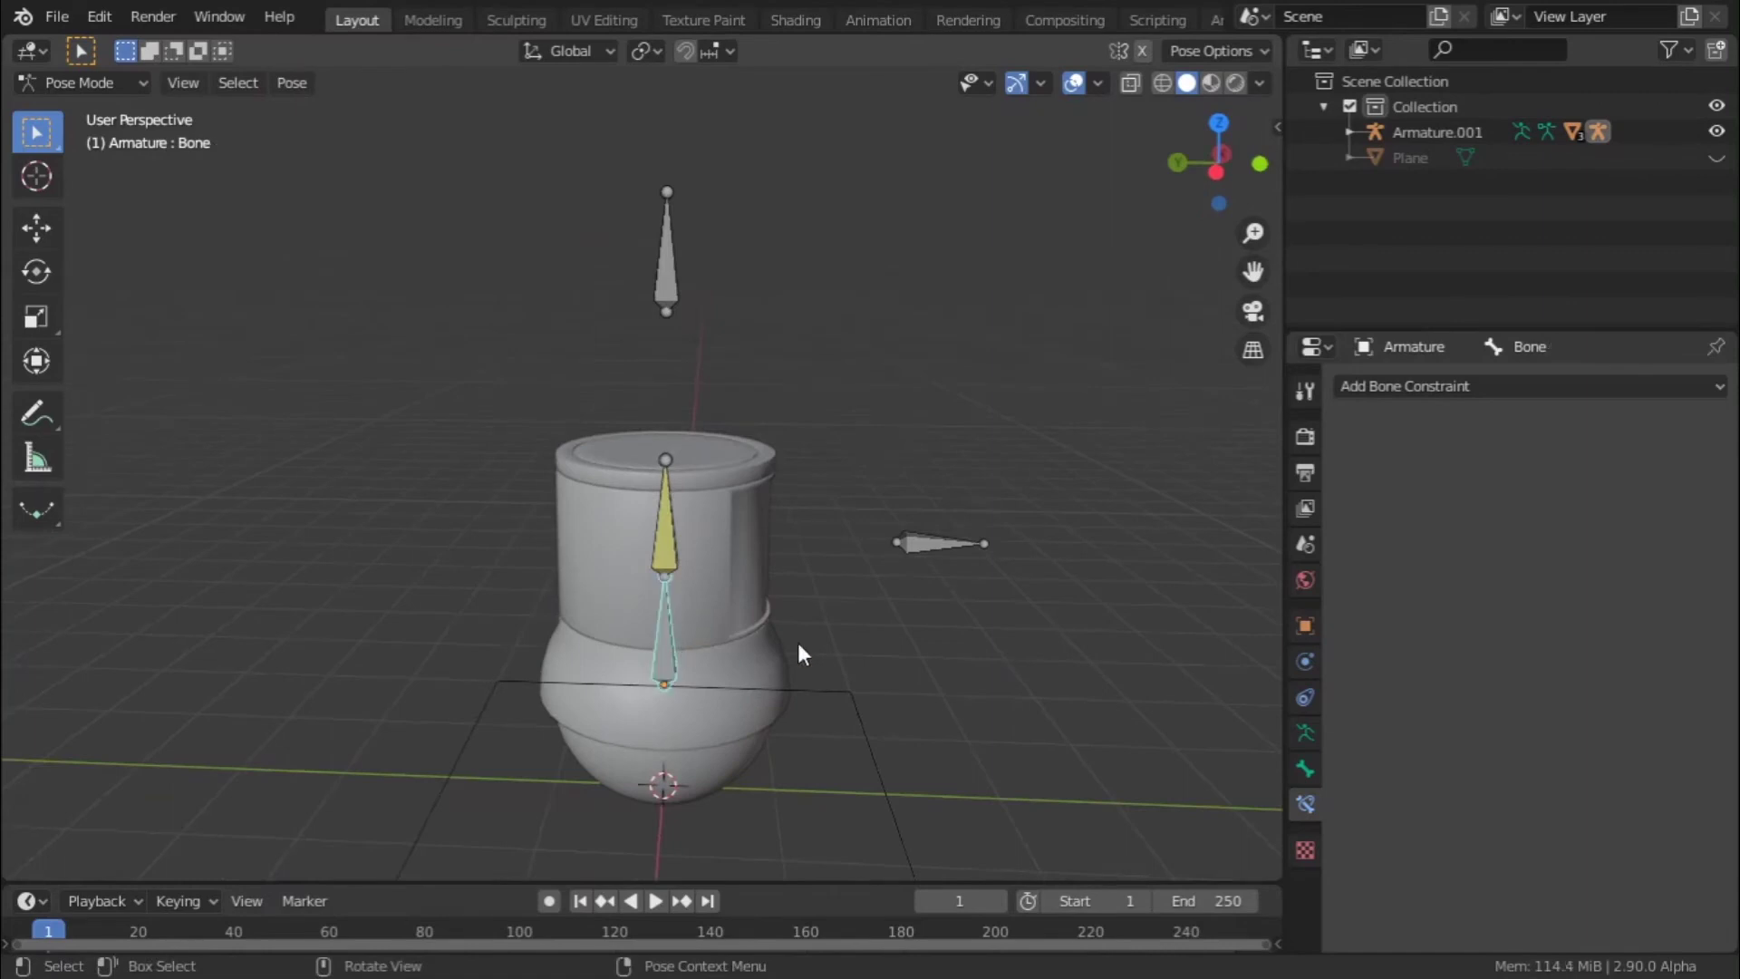
key("alt+p")
left_click(923, 540)
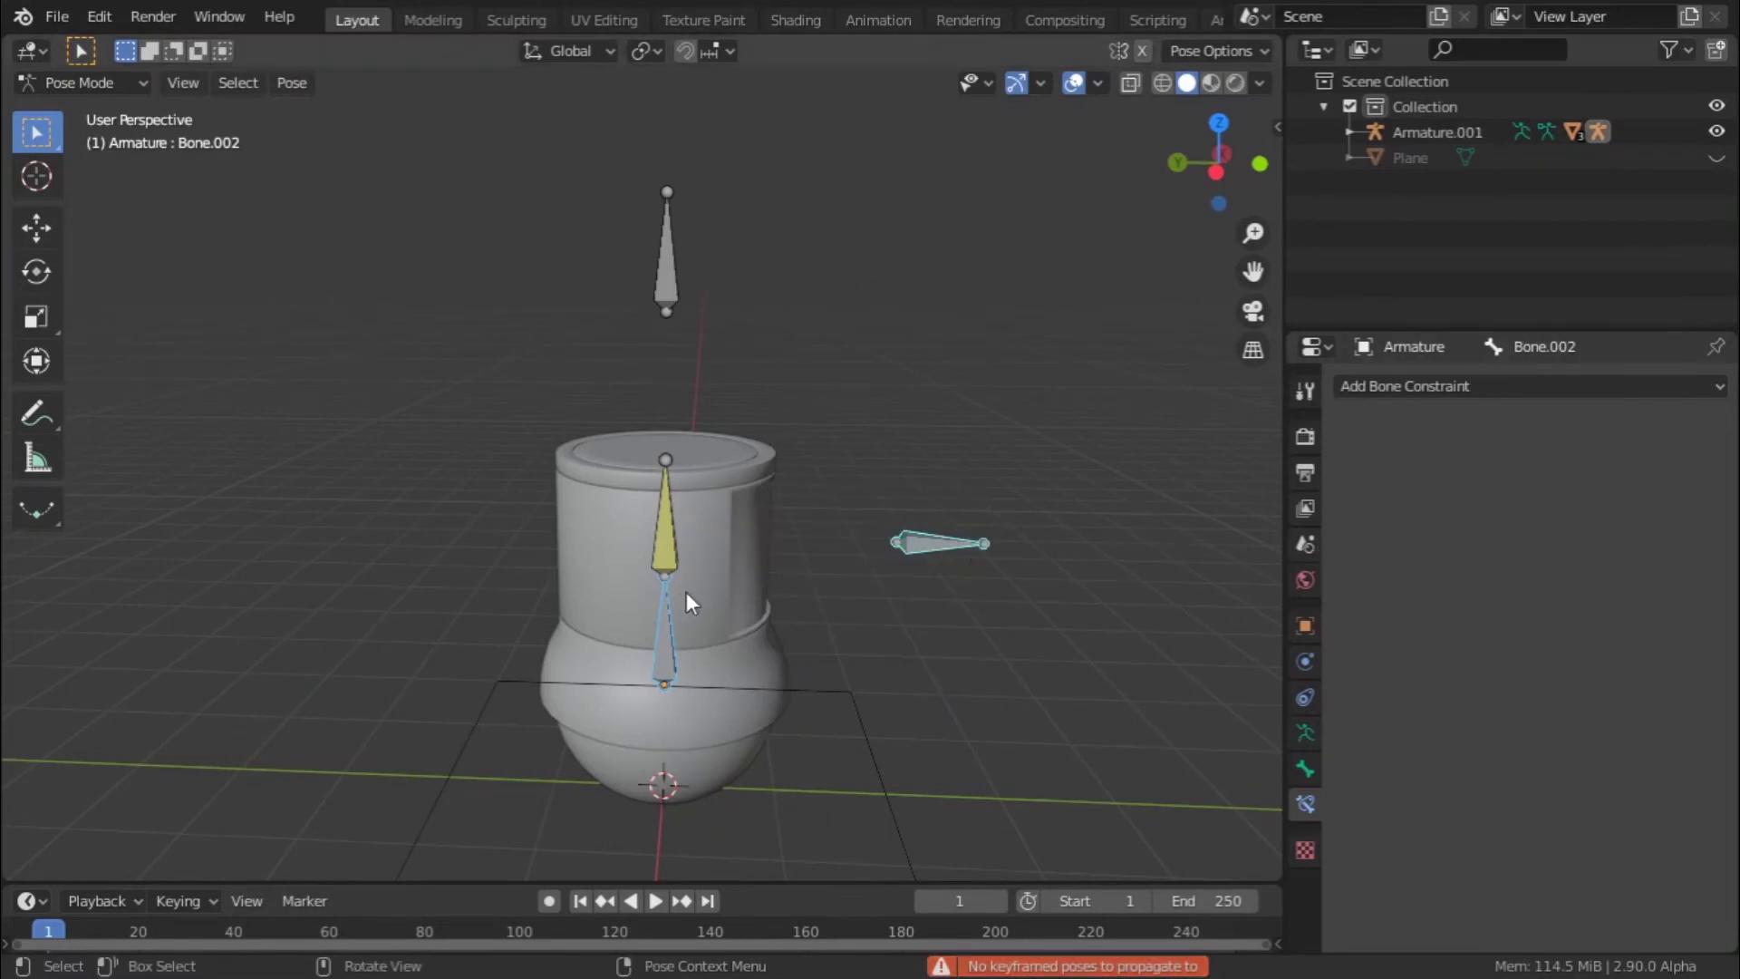
- In Edit Mode, parent the front bone to the lower body bone with the Keep Offset option
key("ctrl+Tab")
key("ctrl+Tab")
left_click(65, 82)
left_click(54, 117)
left_click(81, 80)
left_click(89, 136)
left_click(983, 551)
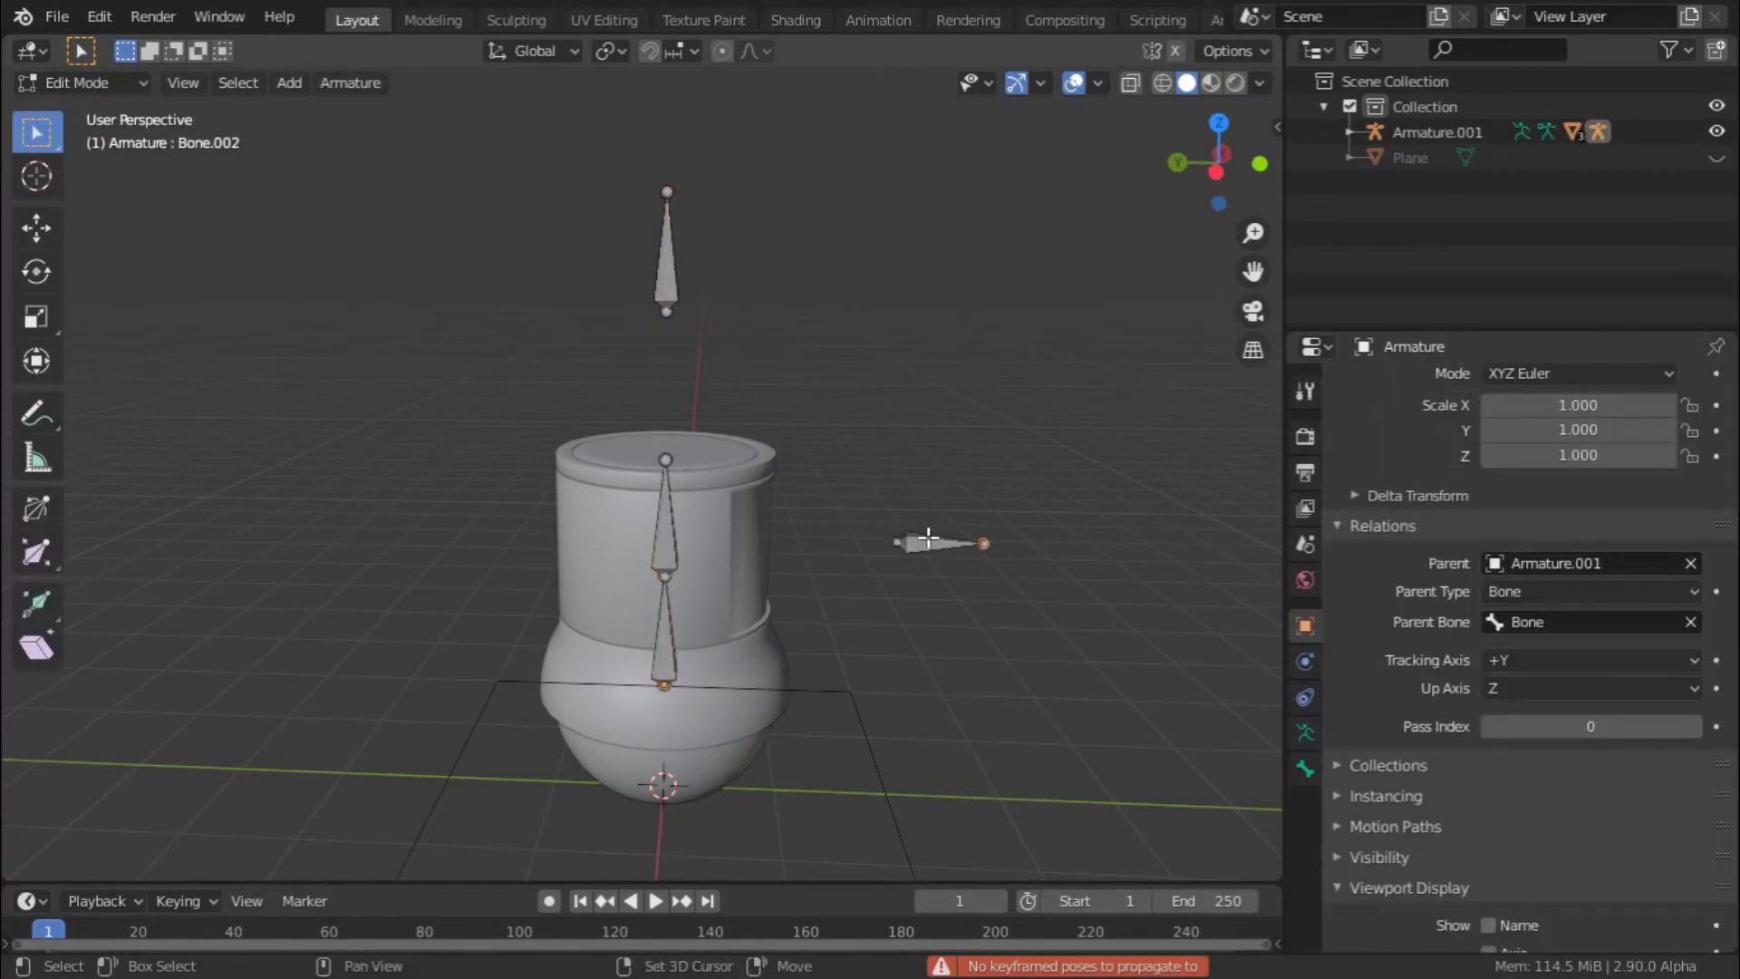
left_click(665, 640)
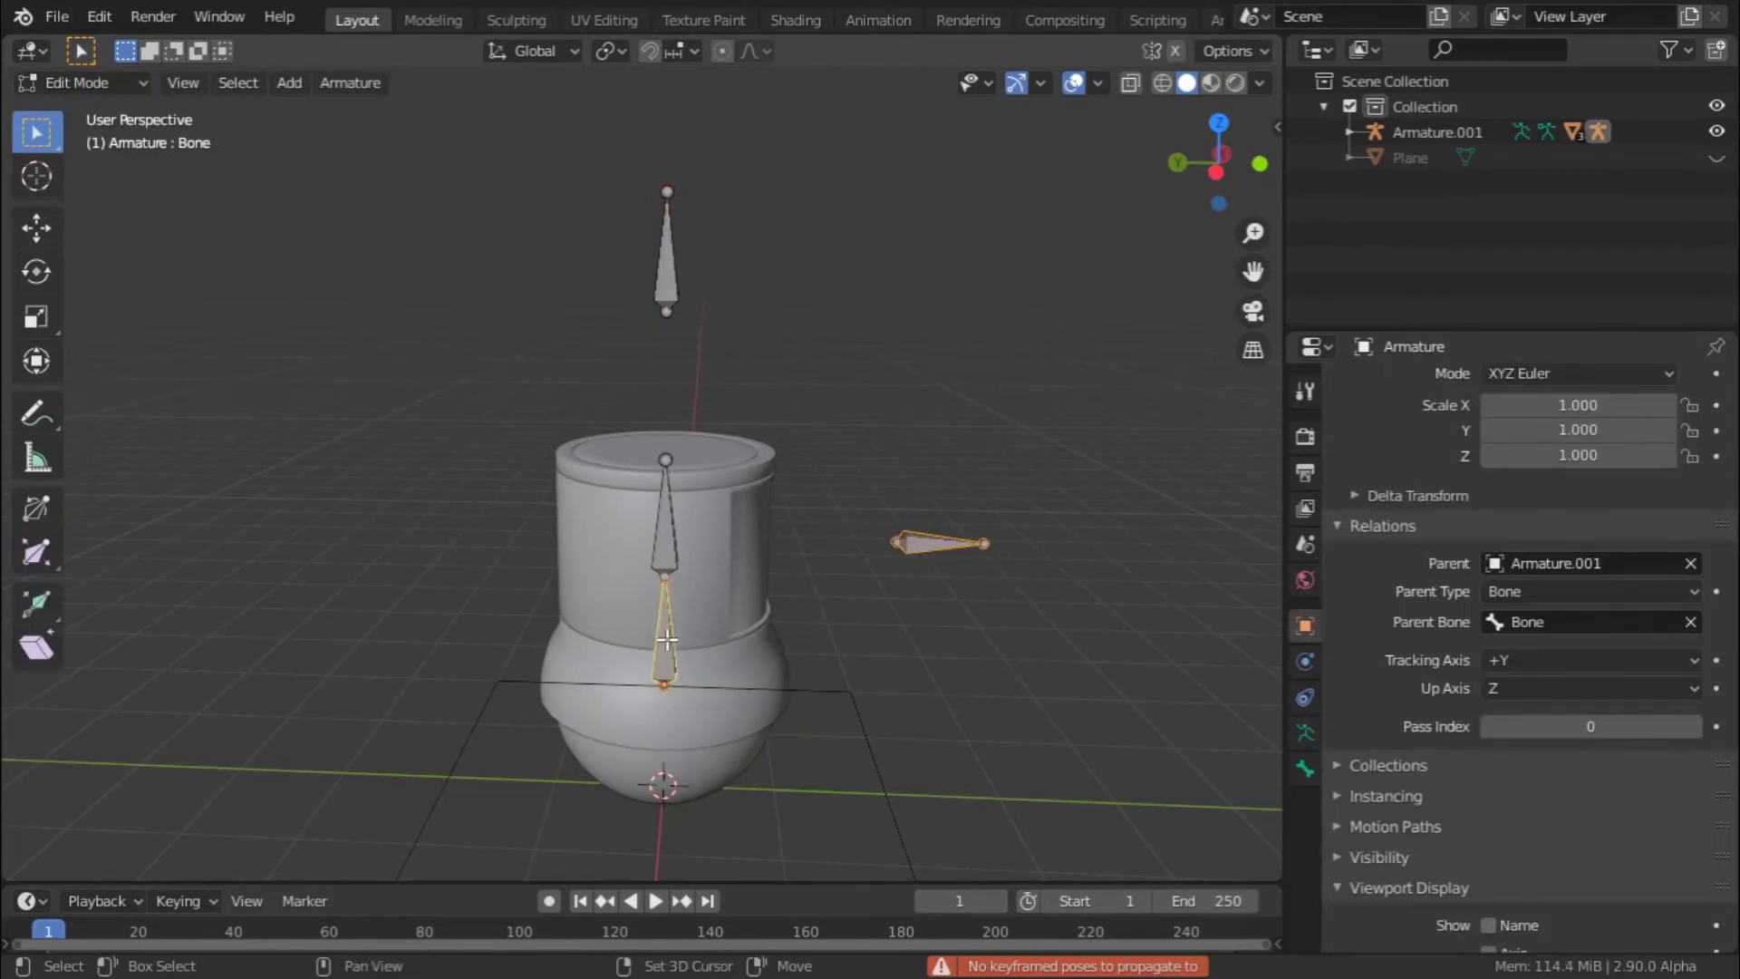
key("ctrl+p")
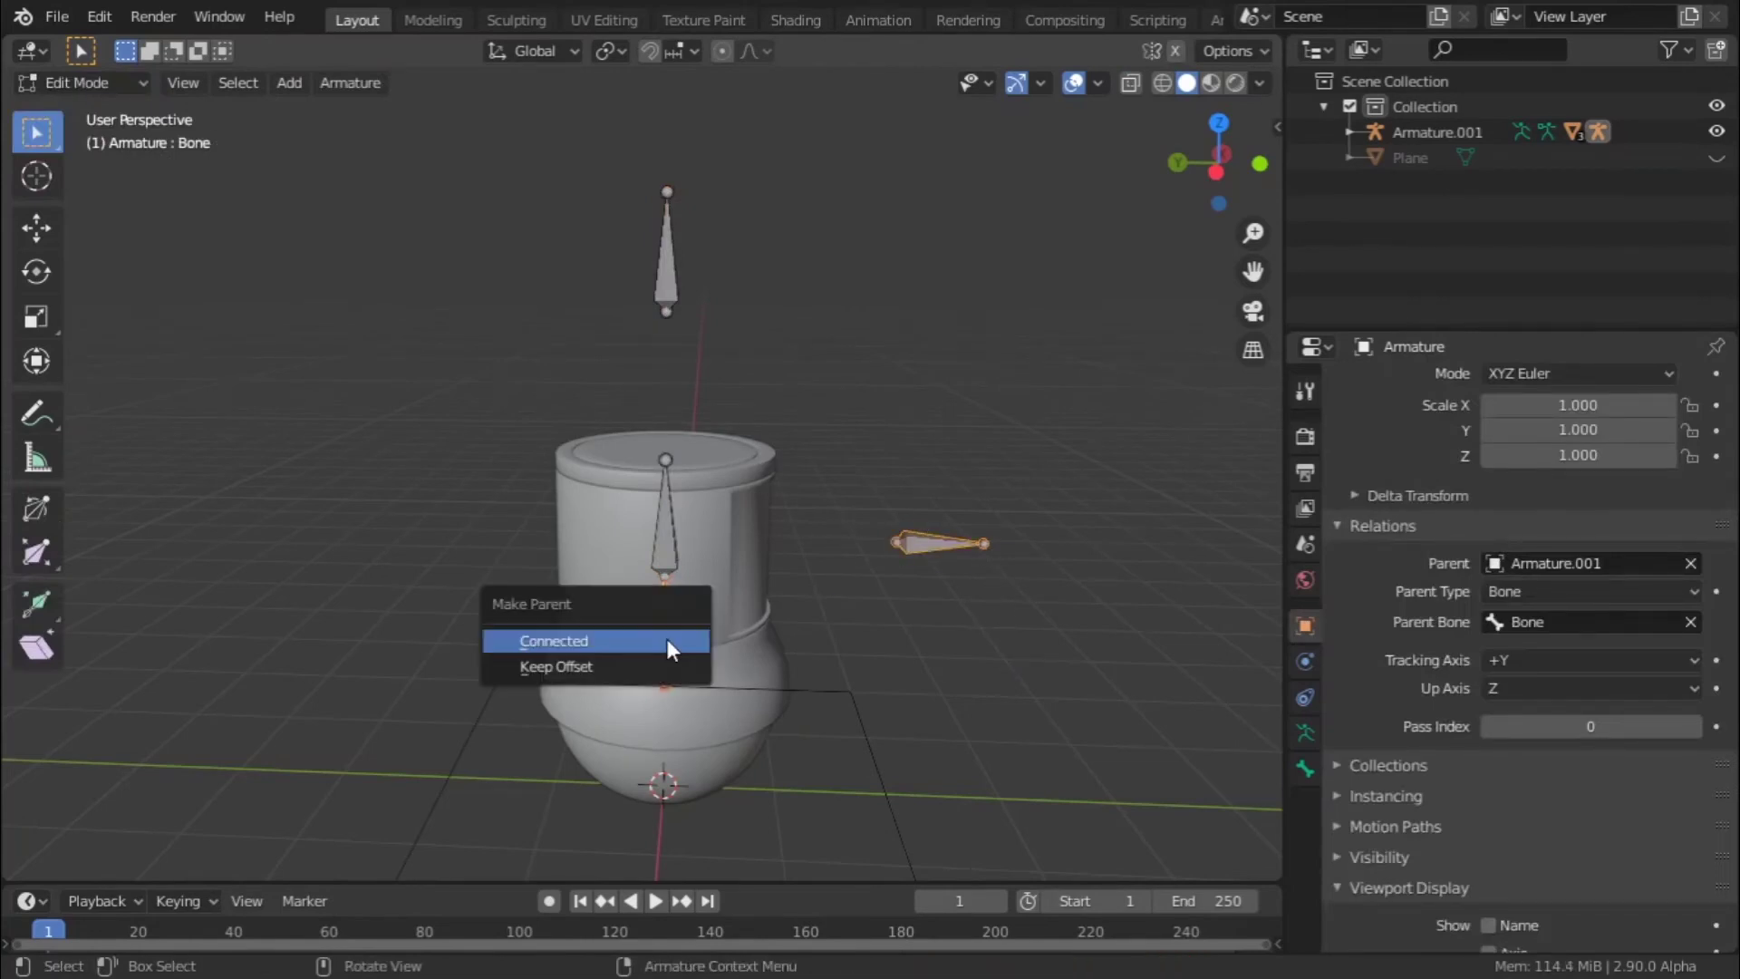
left_click(667, 639)
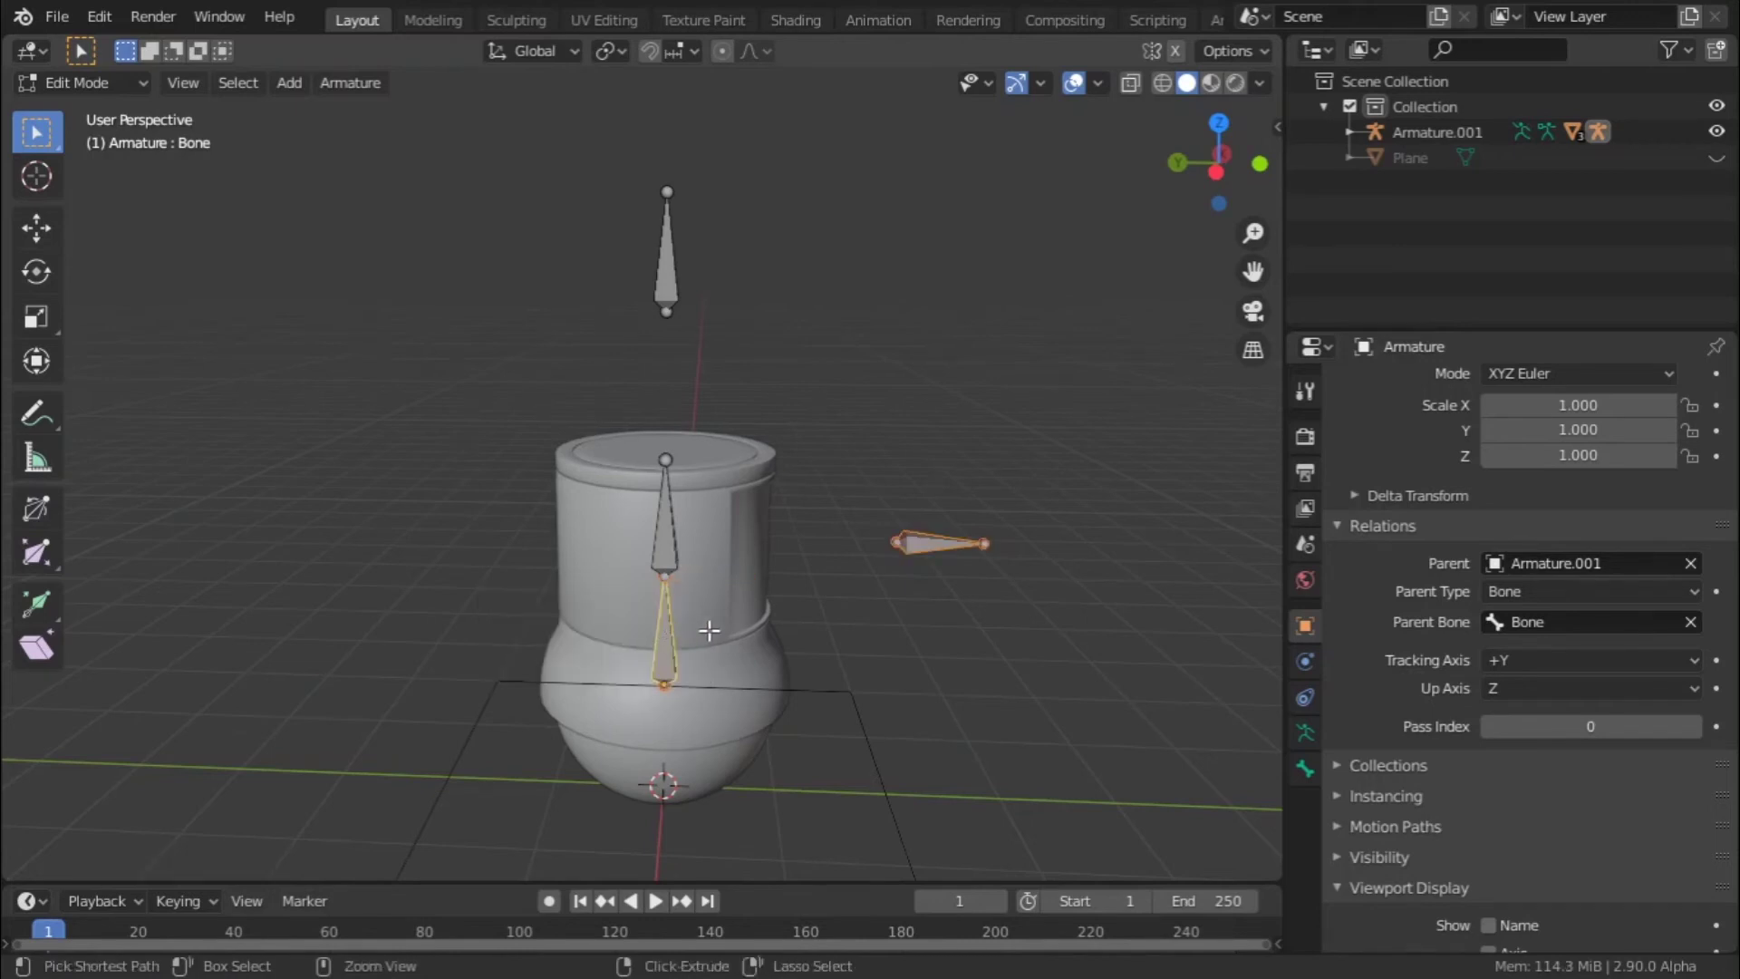
key("ctrl+p")
left_click(709, 661)
left_click(671, 651)
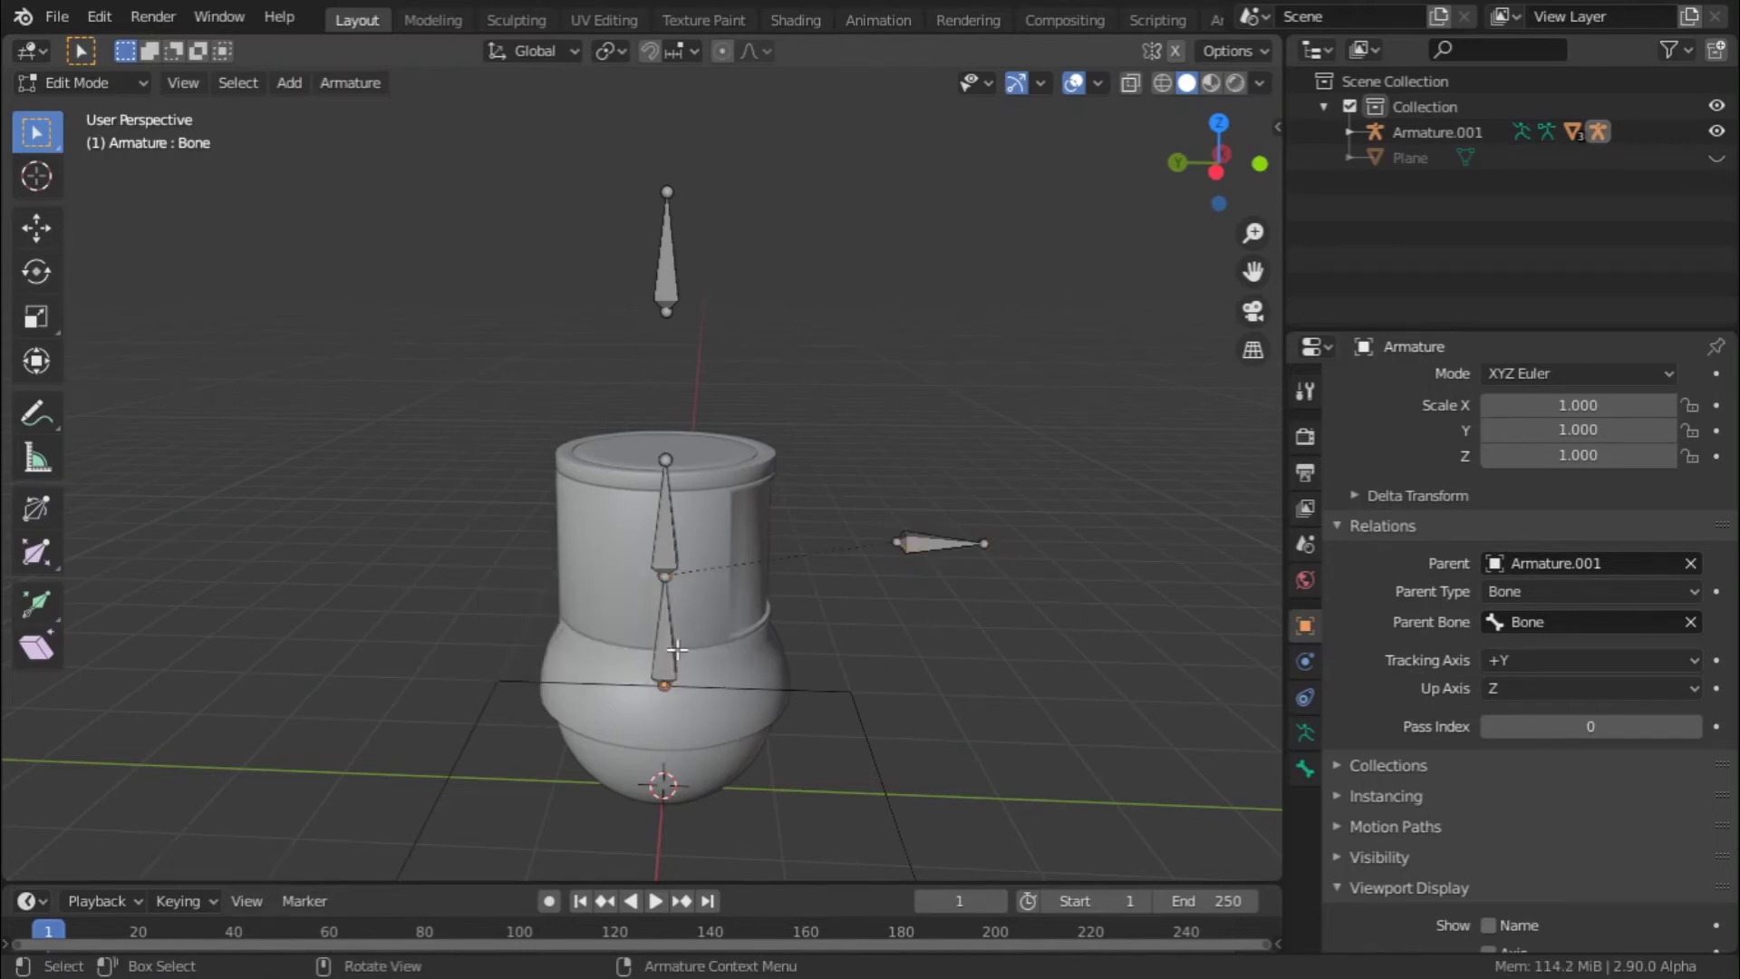
- Return to Pose Mode and try moving the detached top bone to test the rig with the parented front bone
key("g")
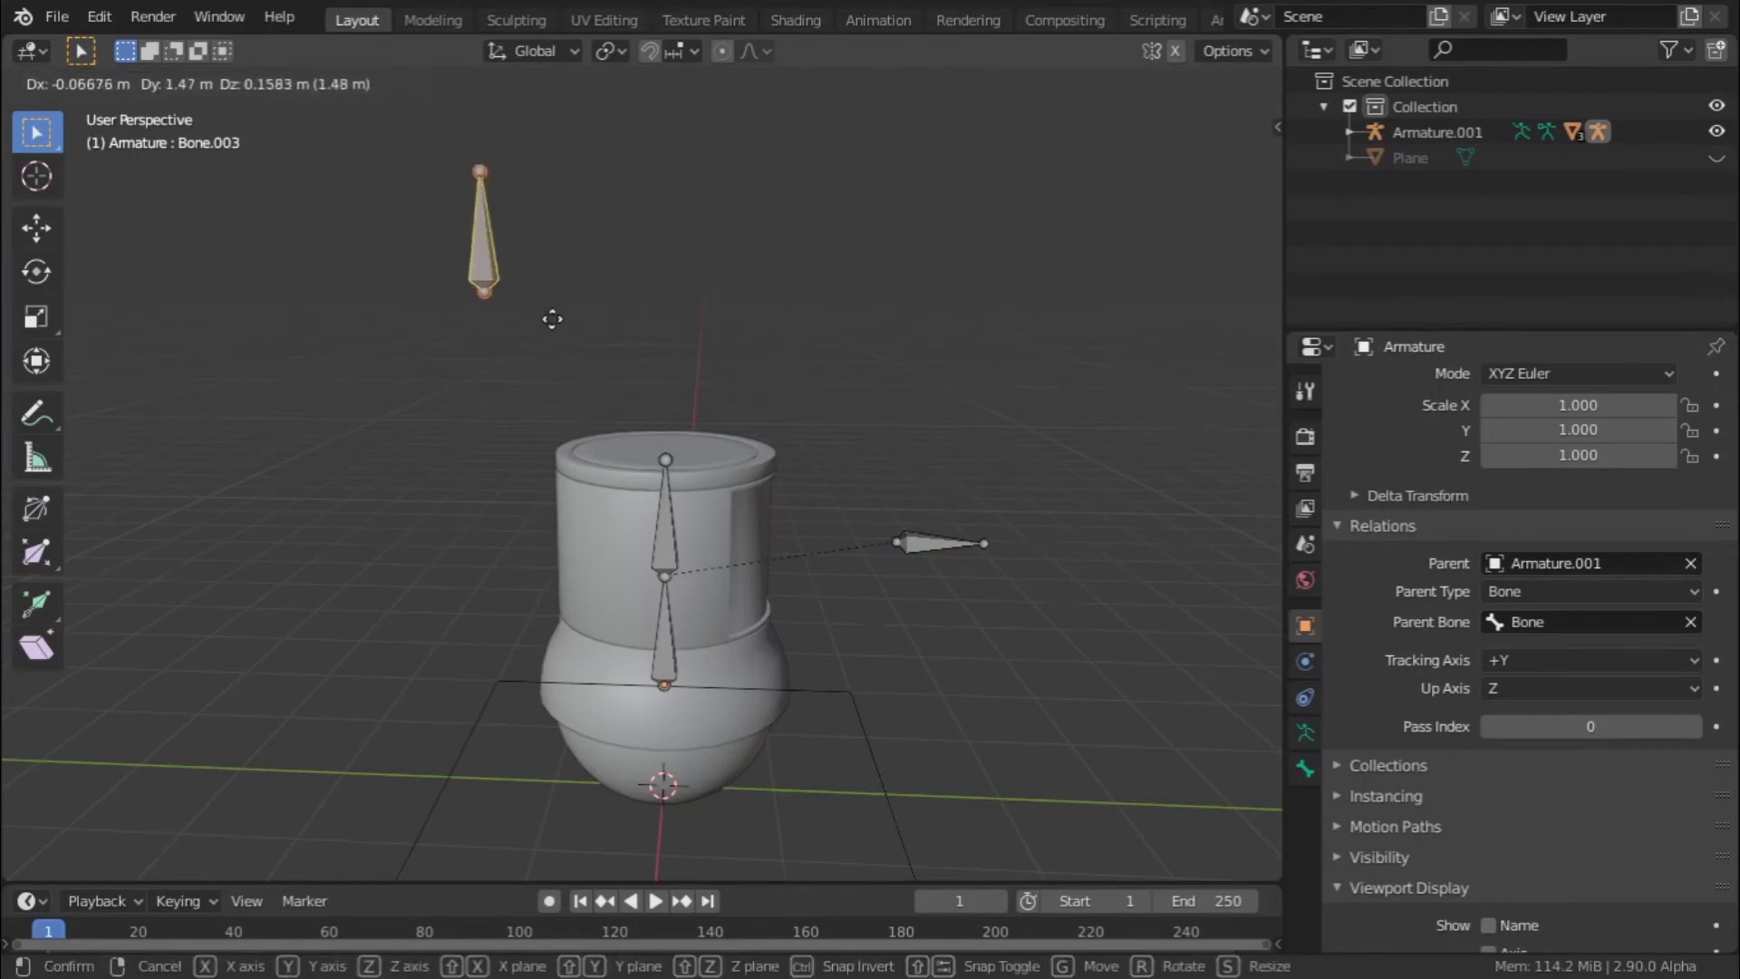
key("Escape")
key("ctrl+Tab")
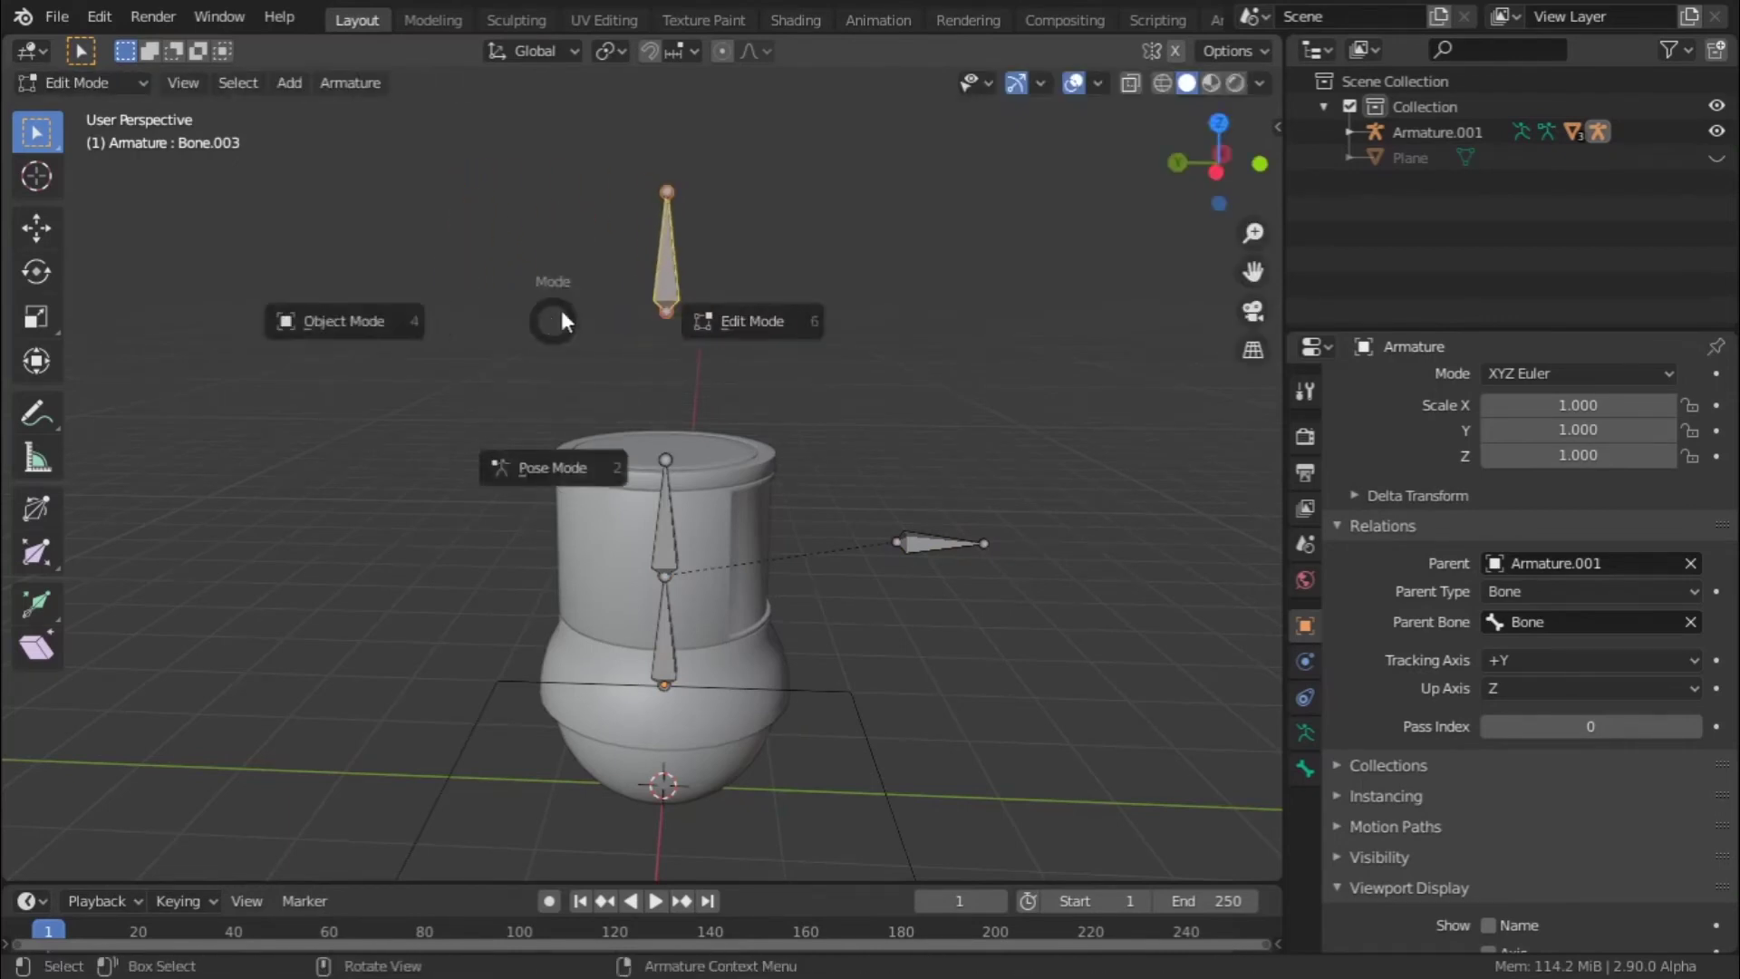
left_click(688, 457)
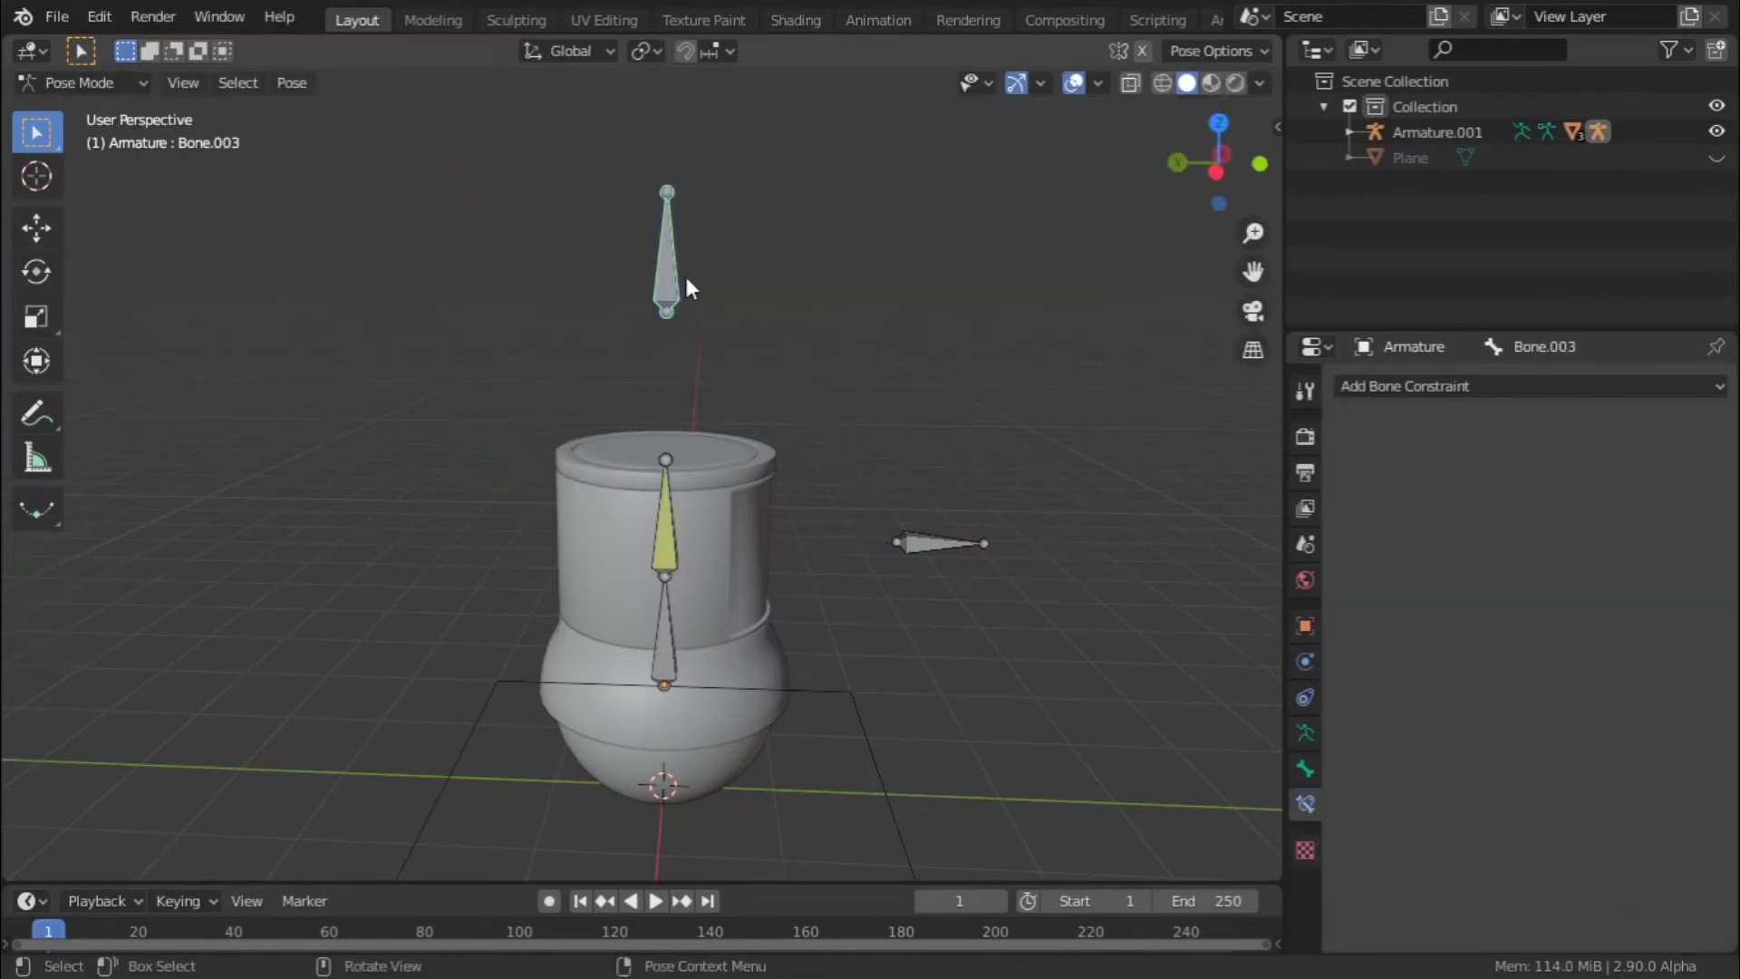
key("g")
left_click(726, 379)
- Try moving the front bone, with the body leaning and upright, to test its parenting to the lower body bone
left_click(760, 415)
key("g")
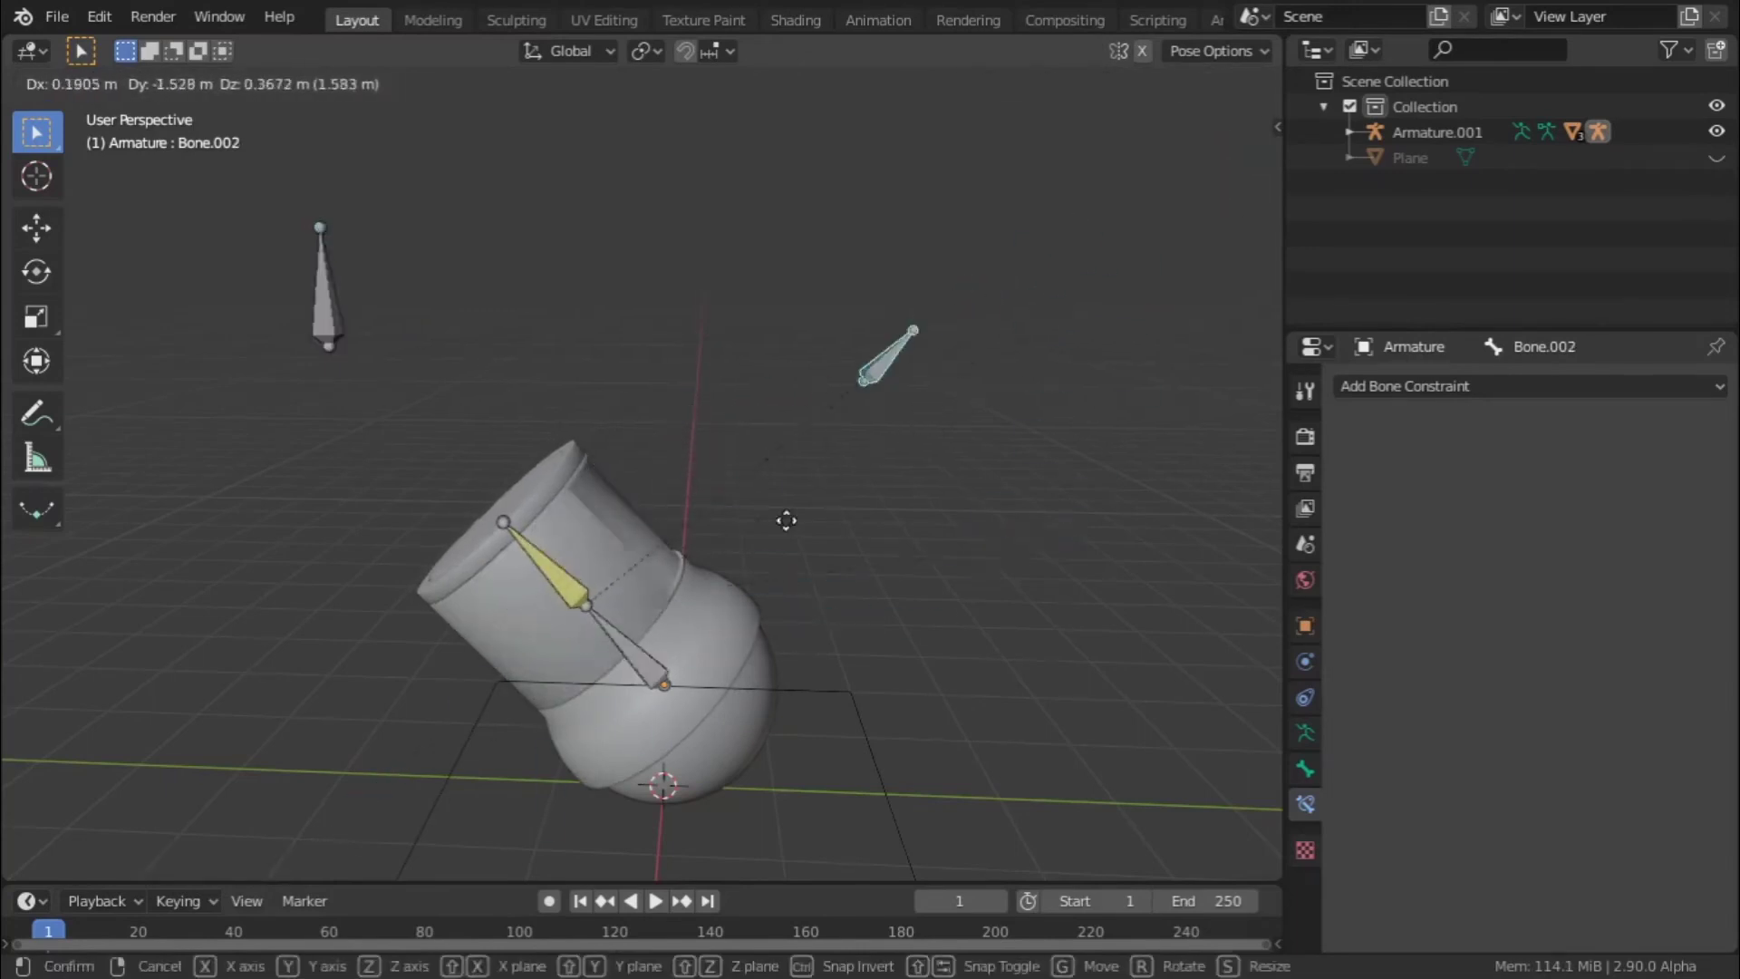
key("Escape")
scroll(944, 341, "down", 3)
middle_click_drag(943, 342, 797, 348)
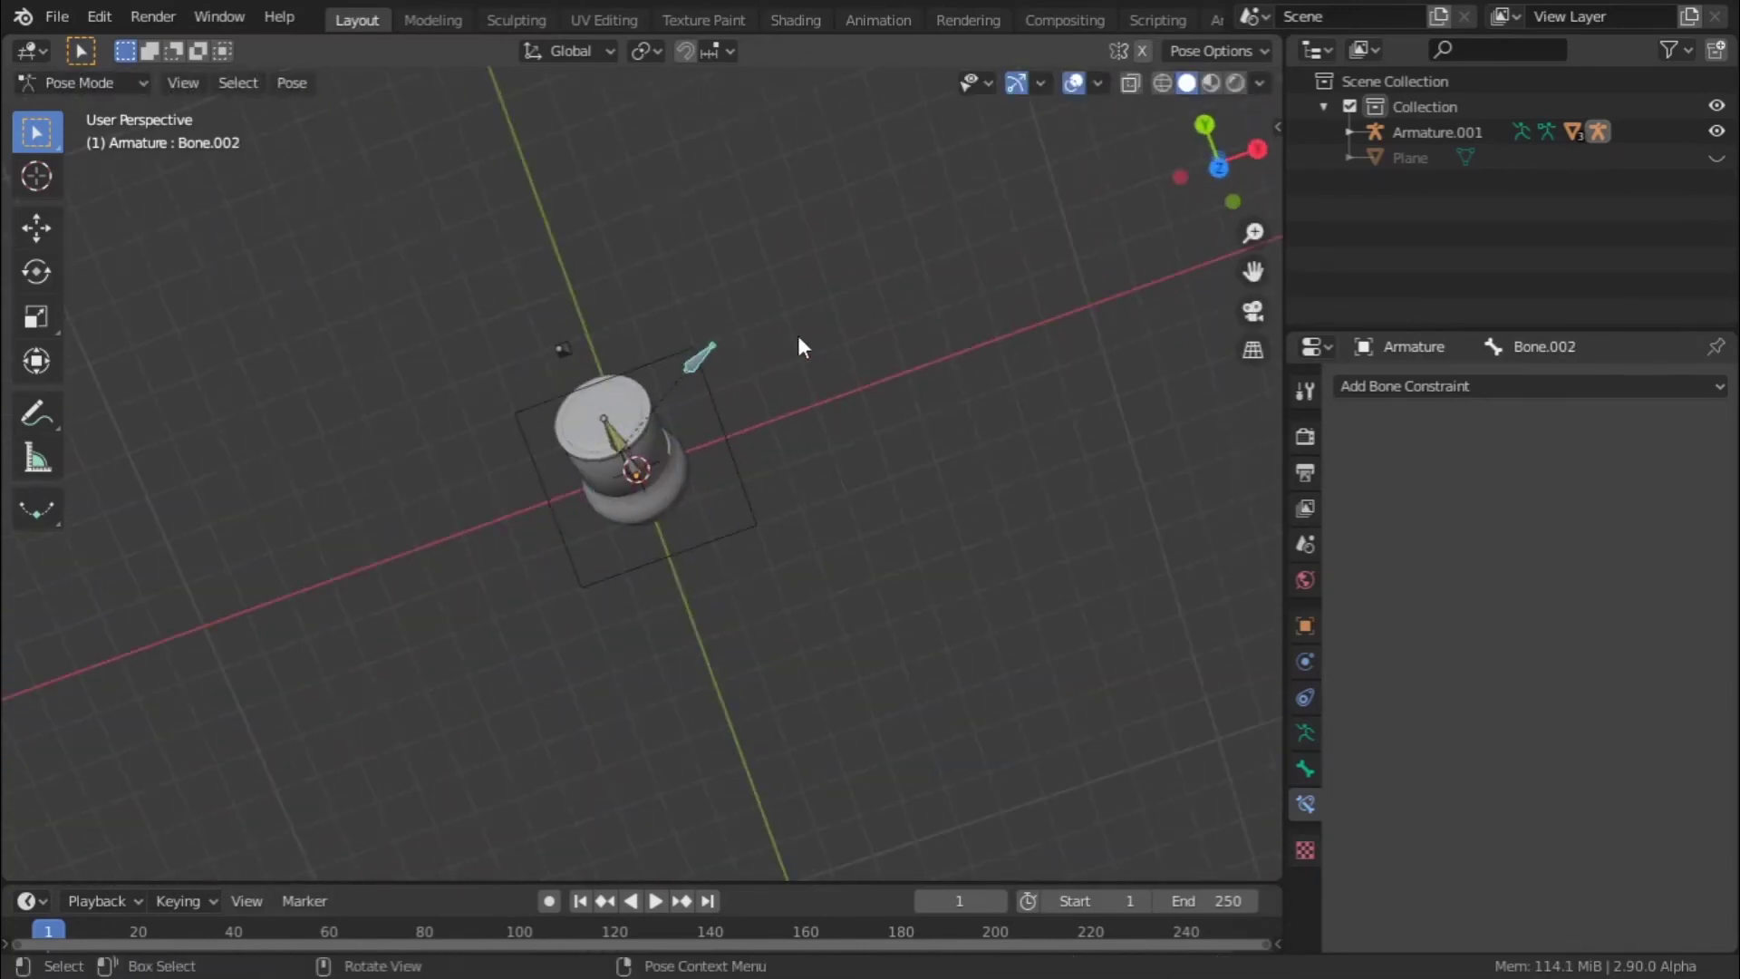
key("g")
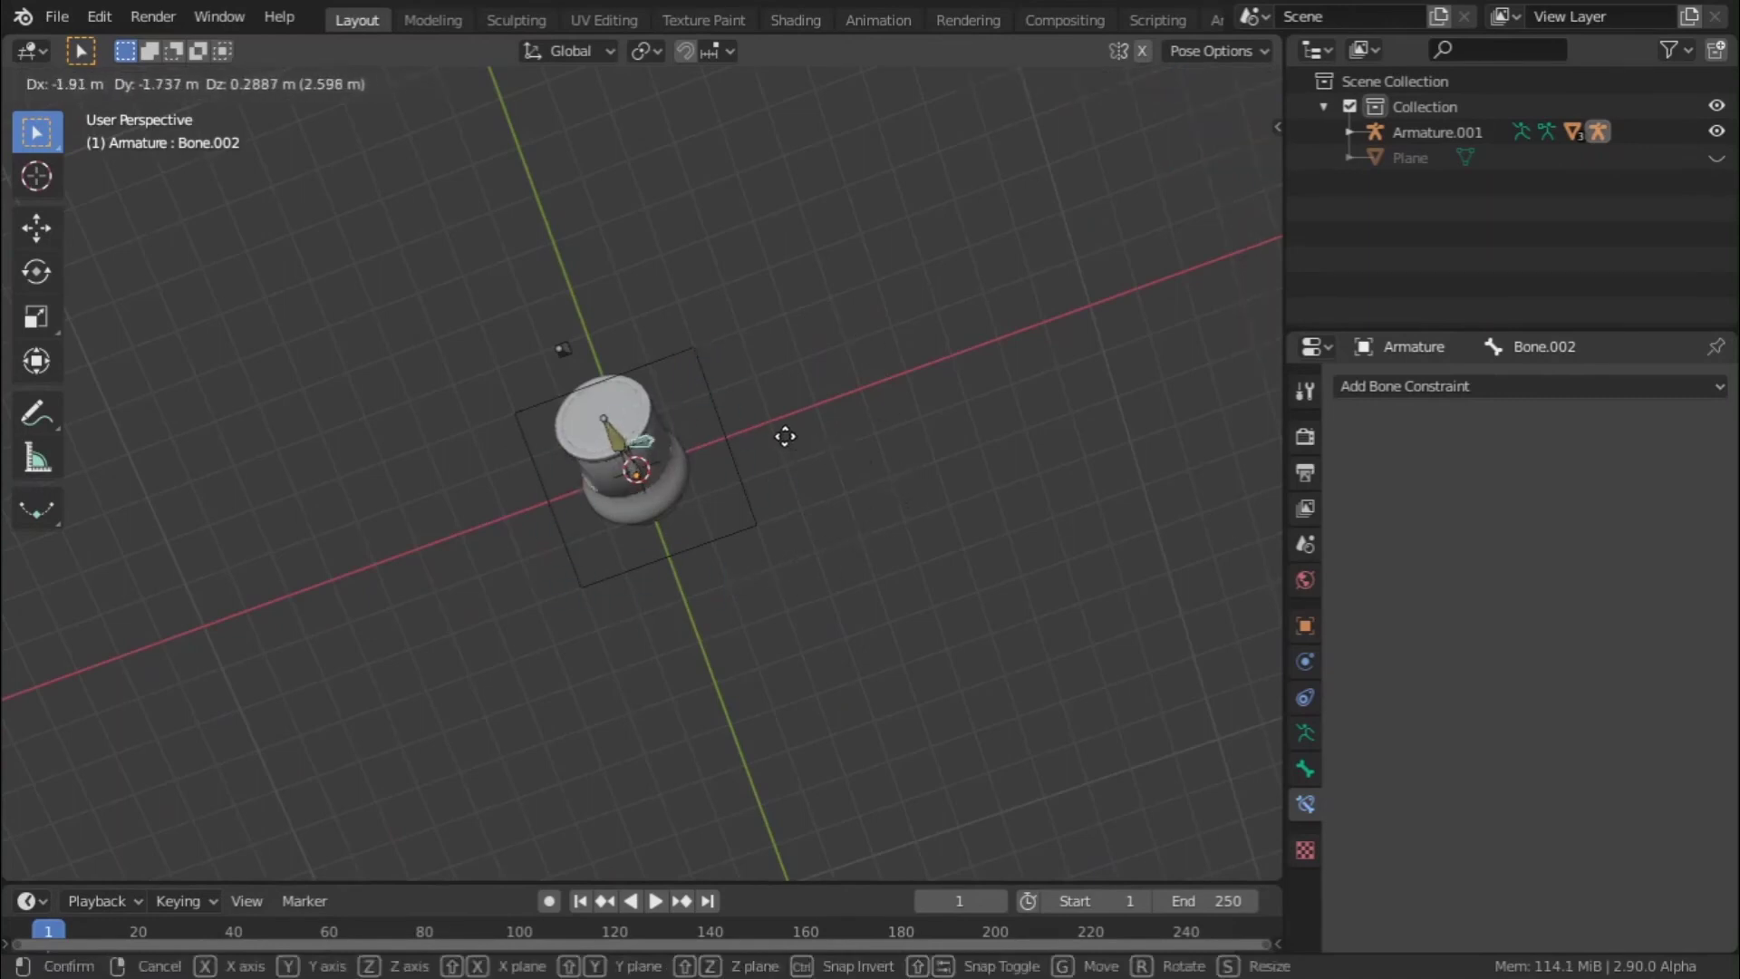
key("Escape")
middle_click_drag(760, 553, 804, 622)
left_click(810, 574)
key("g")
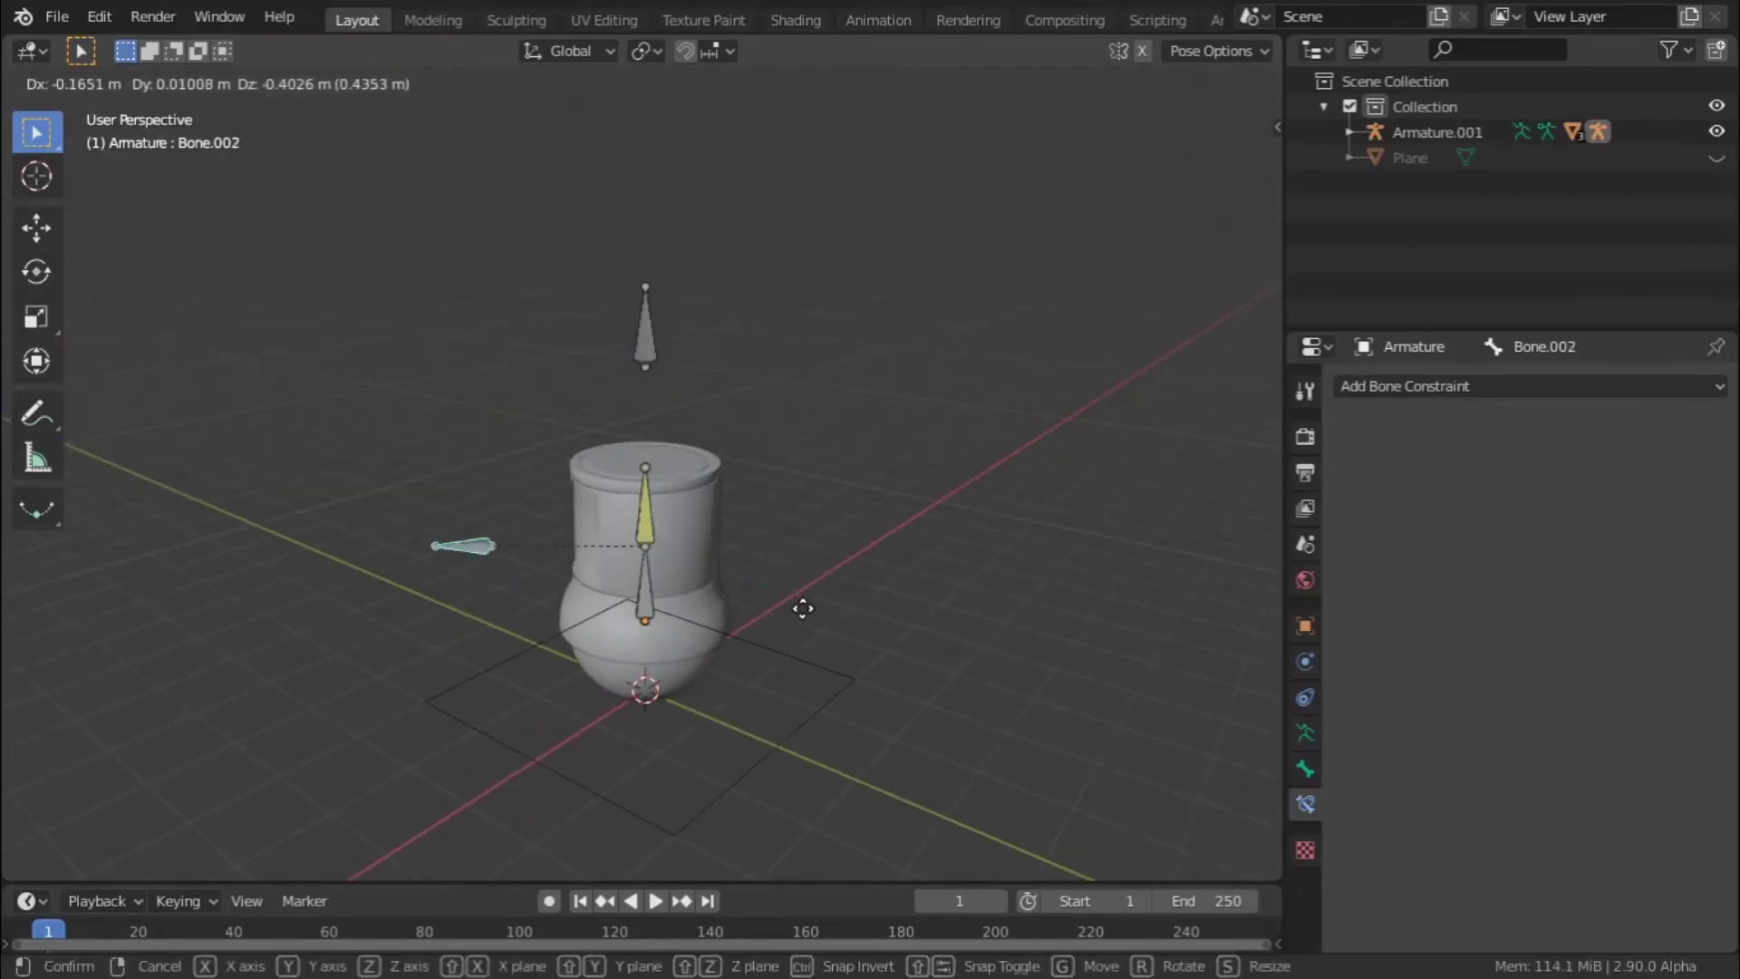
key("Escape")
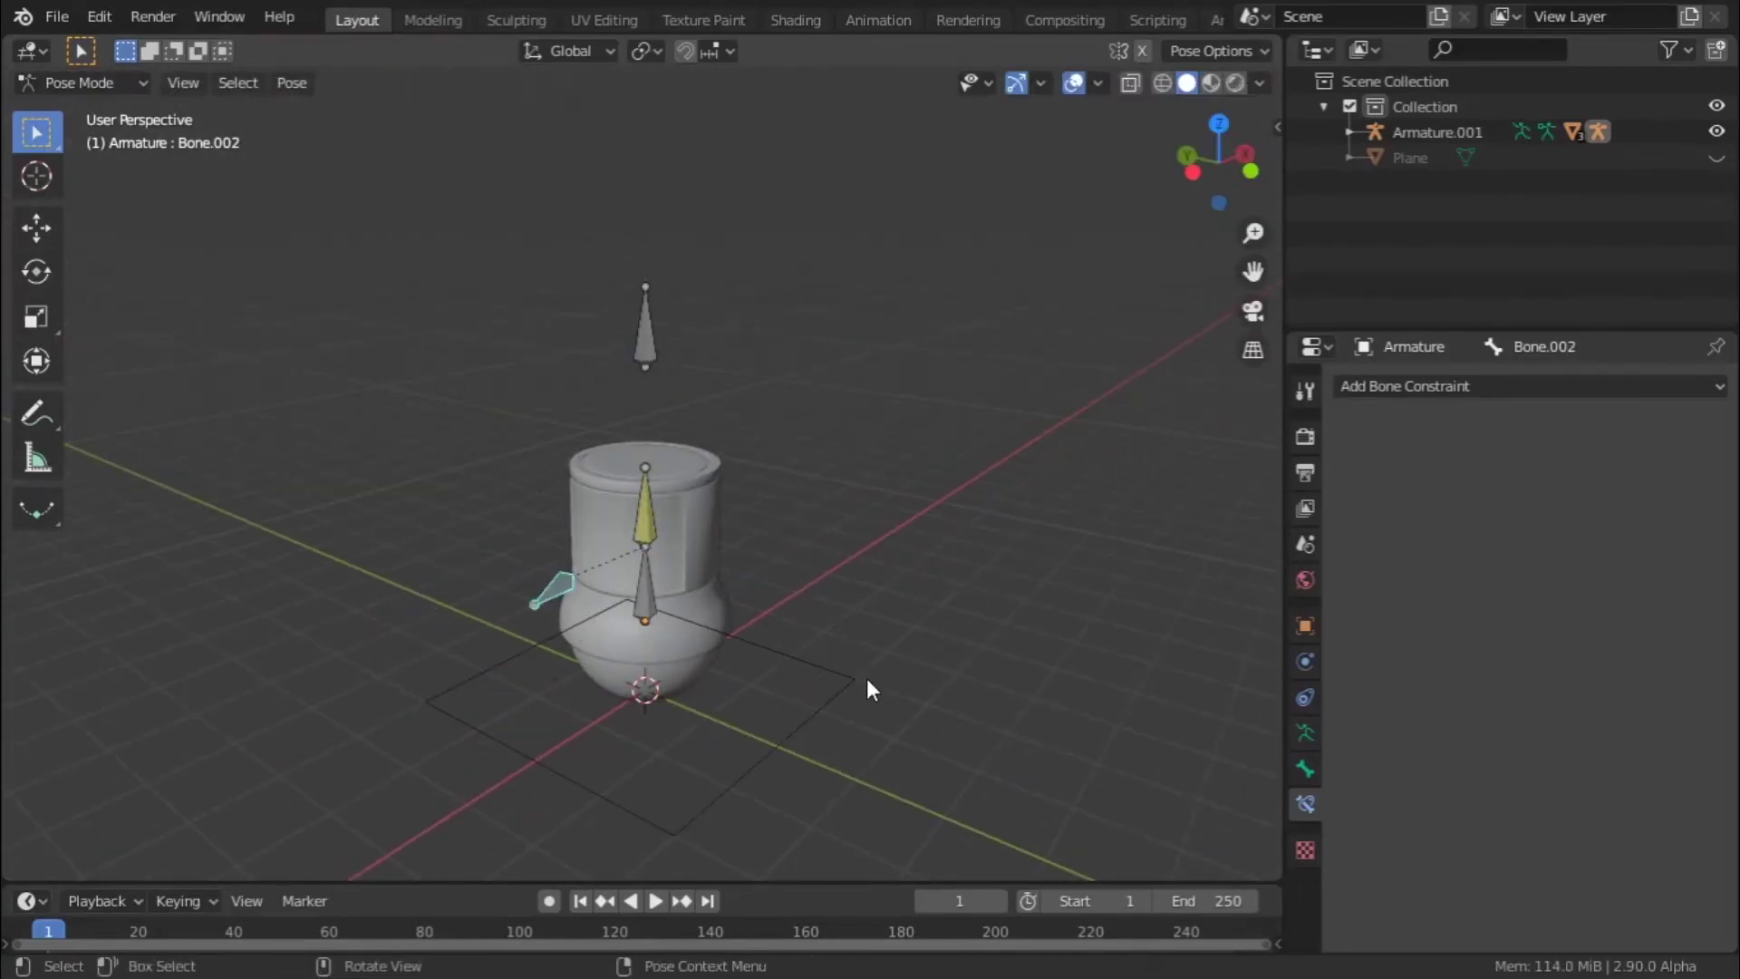
- In Edit Mode, clear the parent relation between the front bone and the lower body bone
left_click(641, 580)
scroll(682, 602, "up", 3)
middle_click_drag(681, 601, 708, 629)
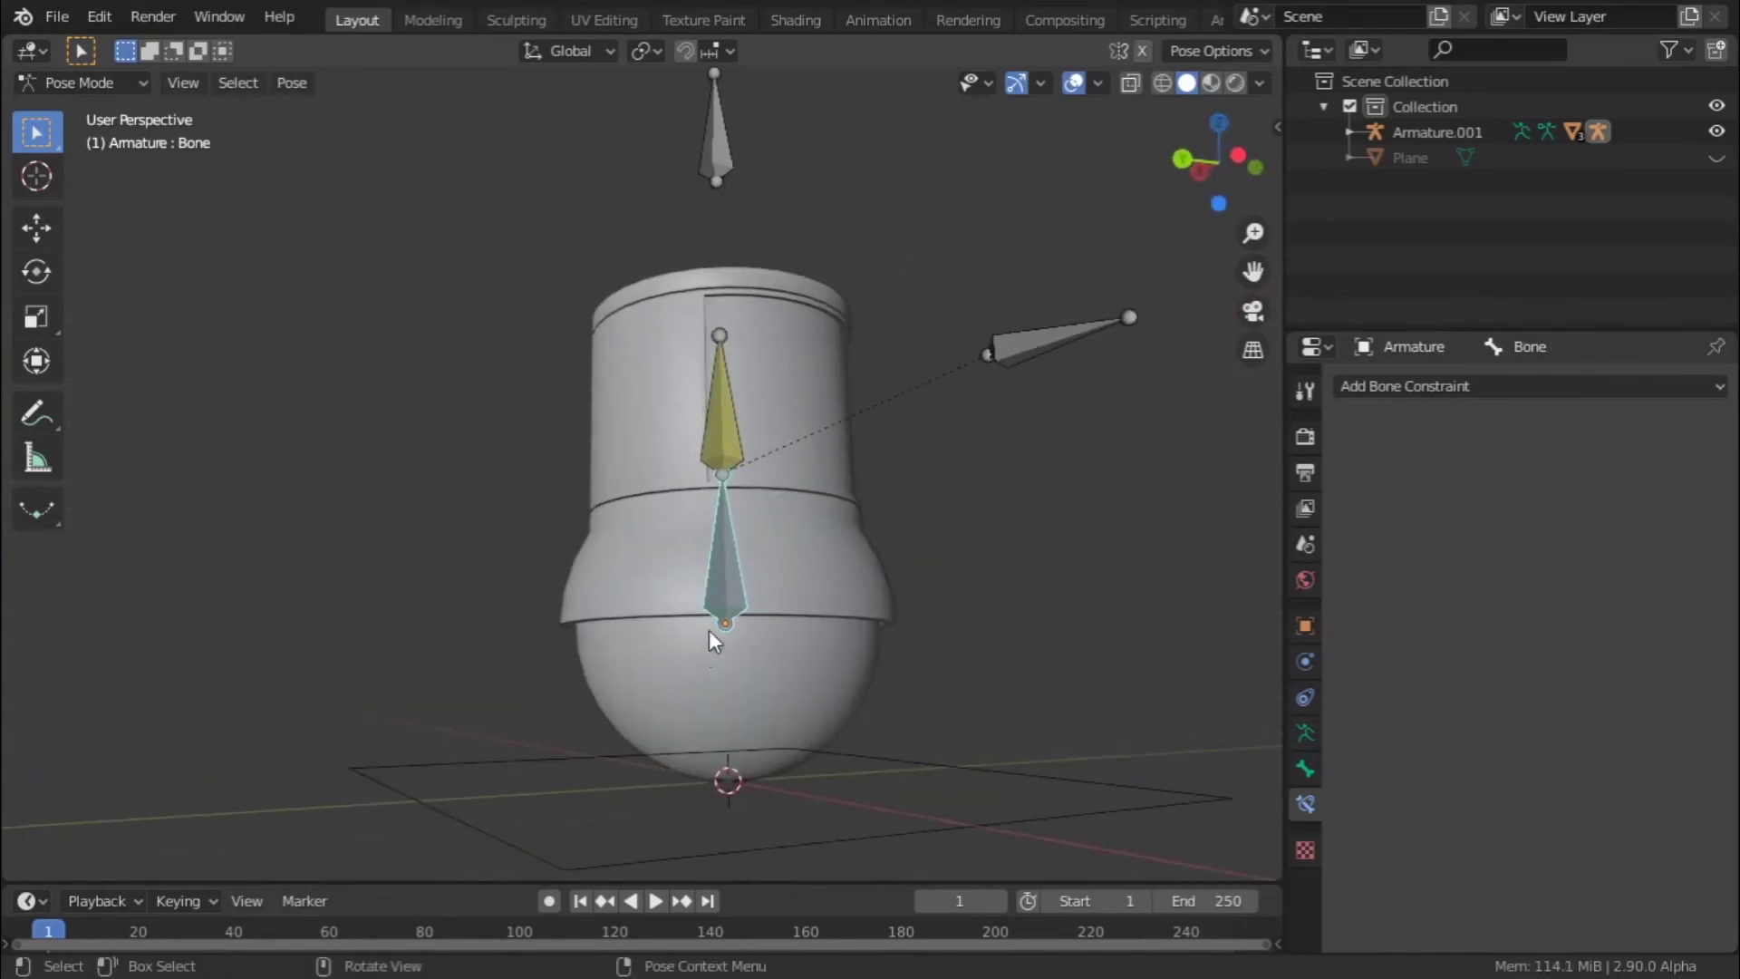
left_click(1019, 337)
left_click(711, 568, "shift")
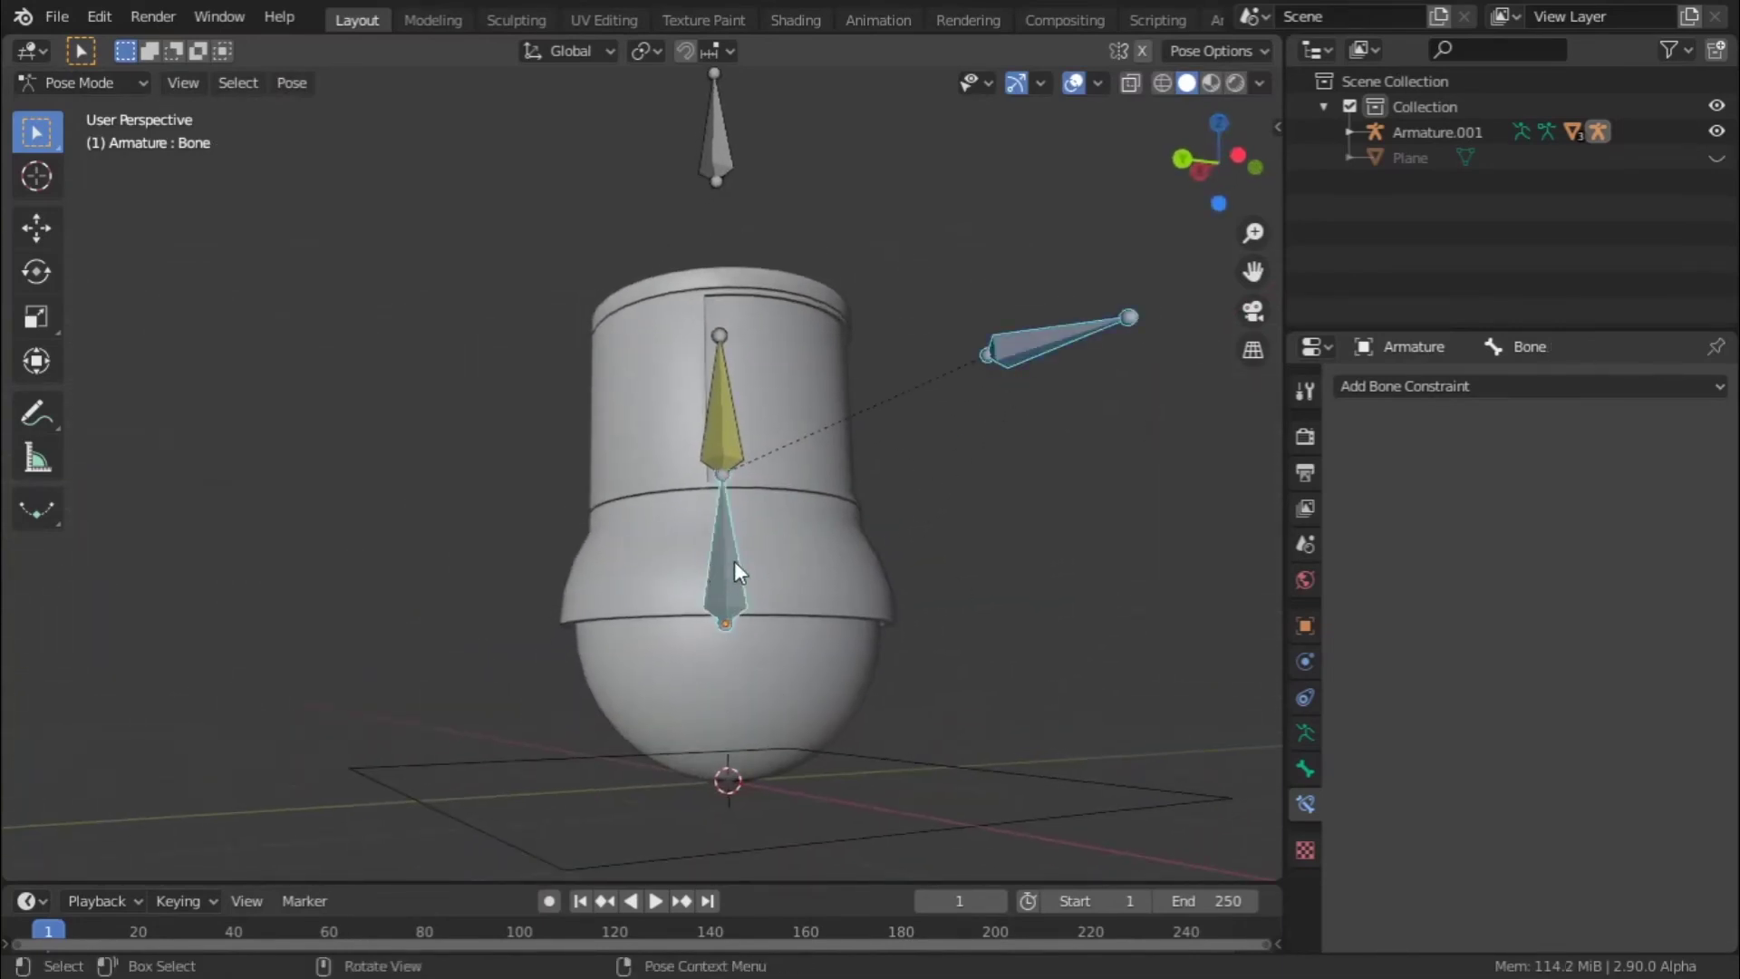
key("alt+p")
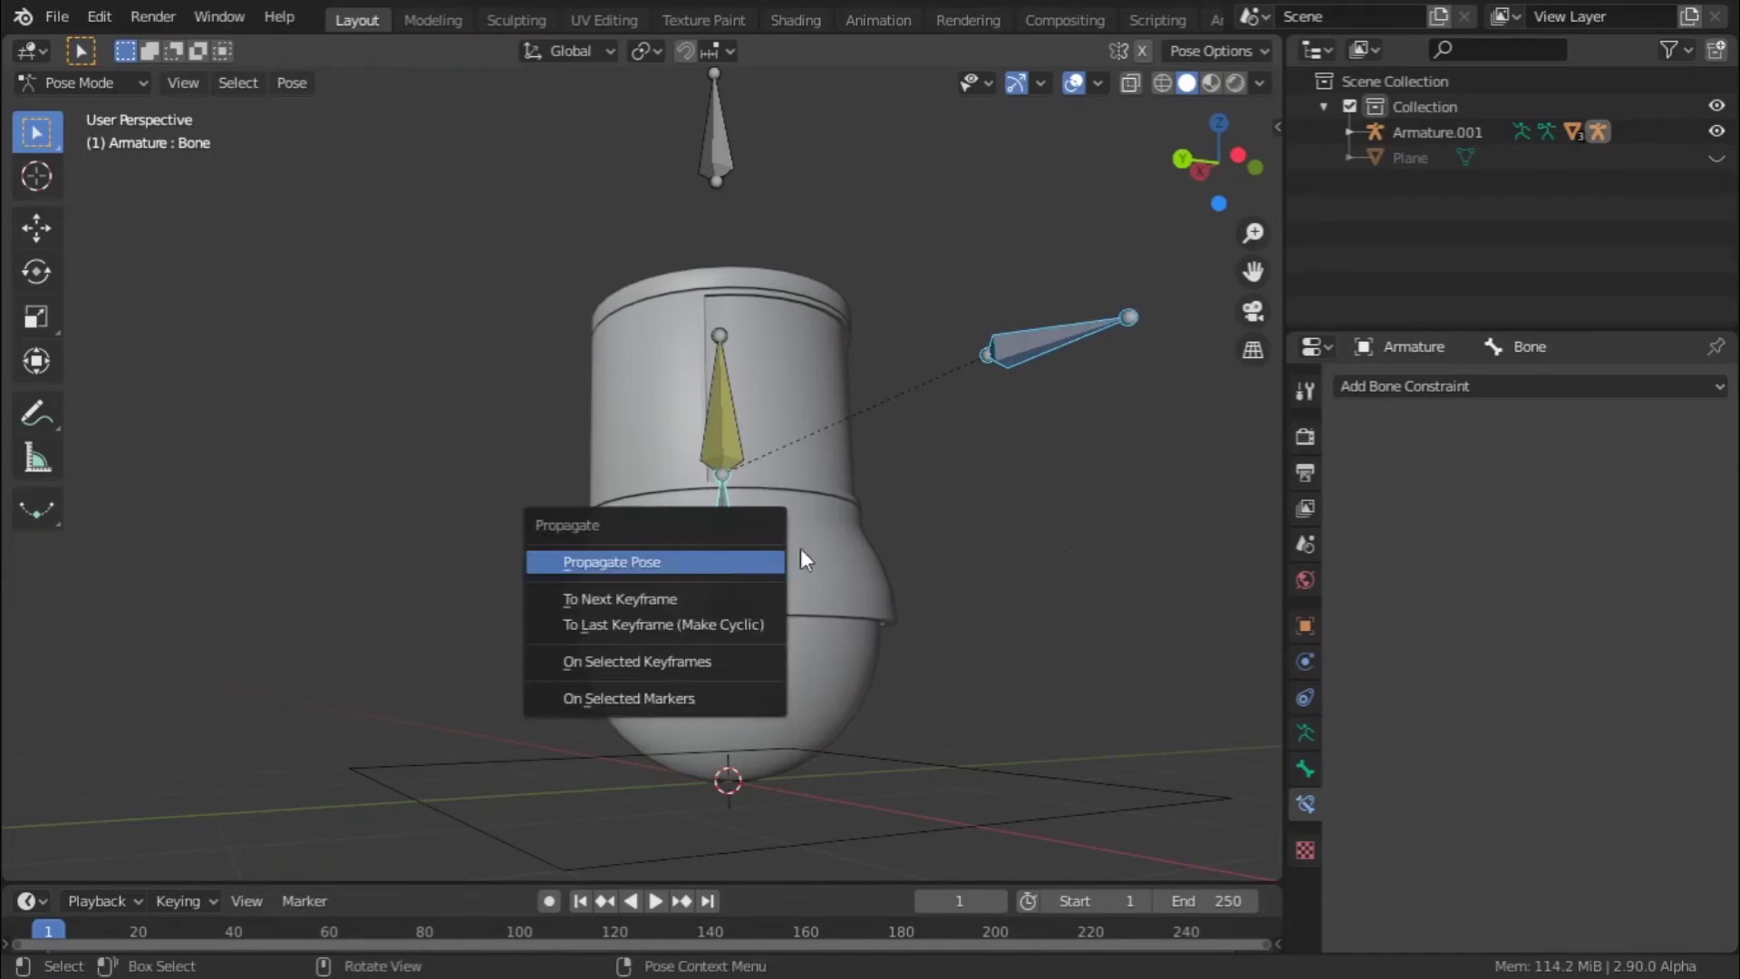
key("Tab")
left_click(987, 484)
middle_click_drag(987, 484, 914, 595)
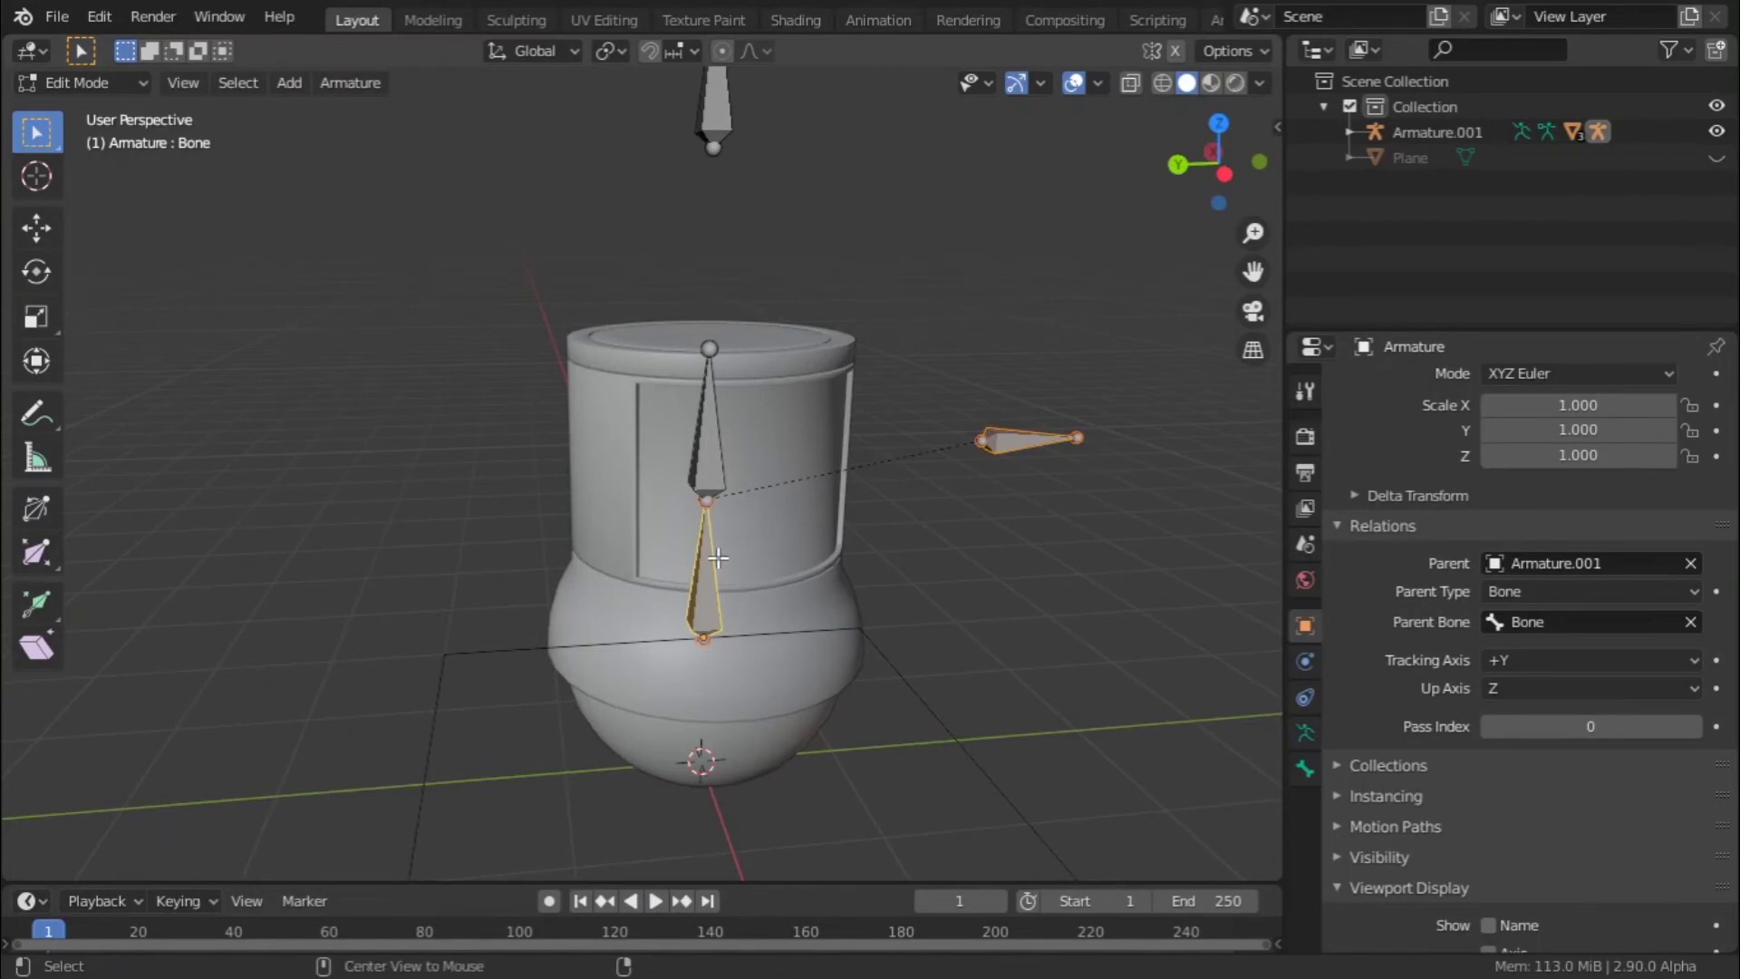
key("alt+p")
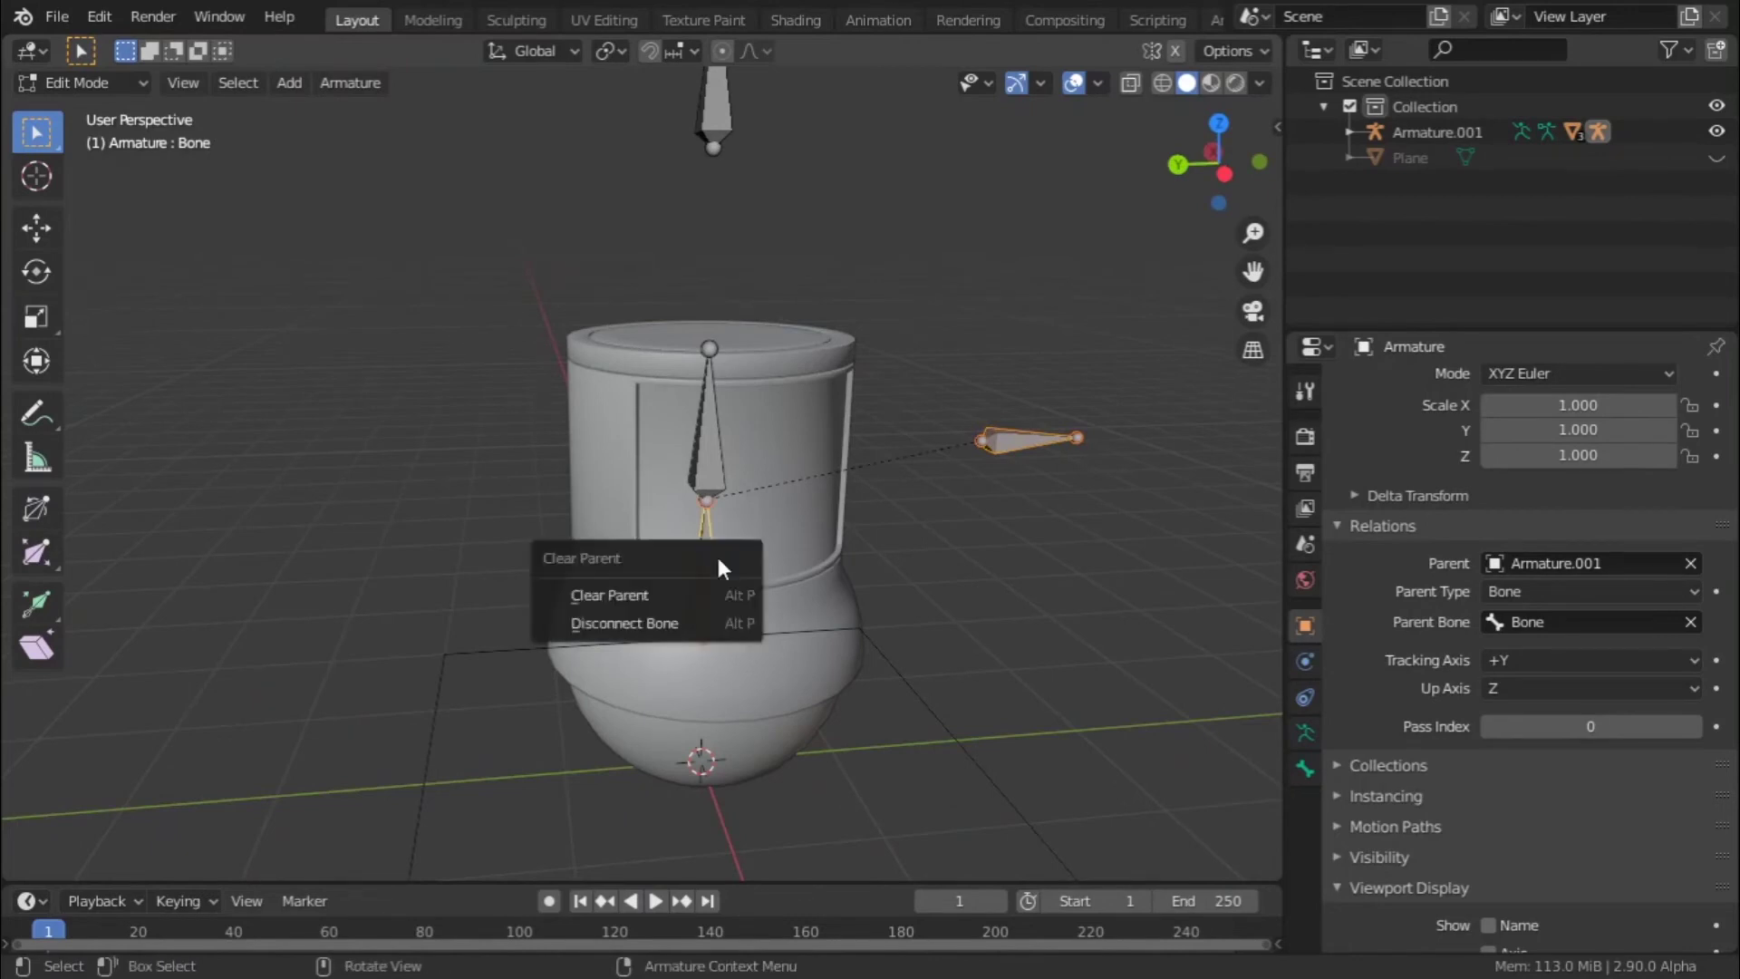
left_click(729, 594)
- Return to Pose Mode and set the viewport shading to Rendered to view the robot with its materials
scroll(733, 591, "down", 2)
key("ctrl+Tab")
scroll(879, 584, "down", 2)
mouse_move(879, 583)
middle_mouse_down()
mouse_move(705, 634)
mouse_move(906, 585)
mouse_move(543, 558)
mouse_move(730, 410)
mouse_move(749, 508)
mouse_move(606, 627)
mouse_move(590, 610)
mouse_move(798, 580)
middle_mouse_up()
left_click(1211, 83)
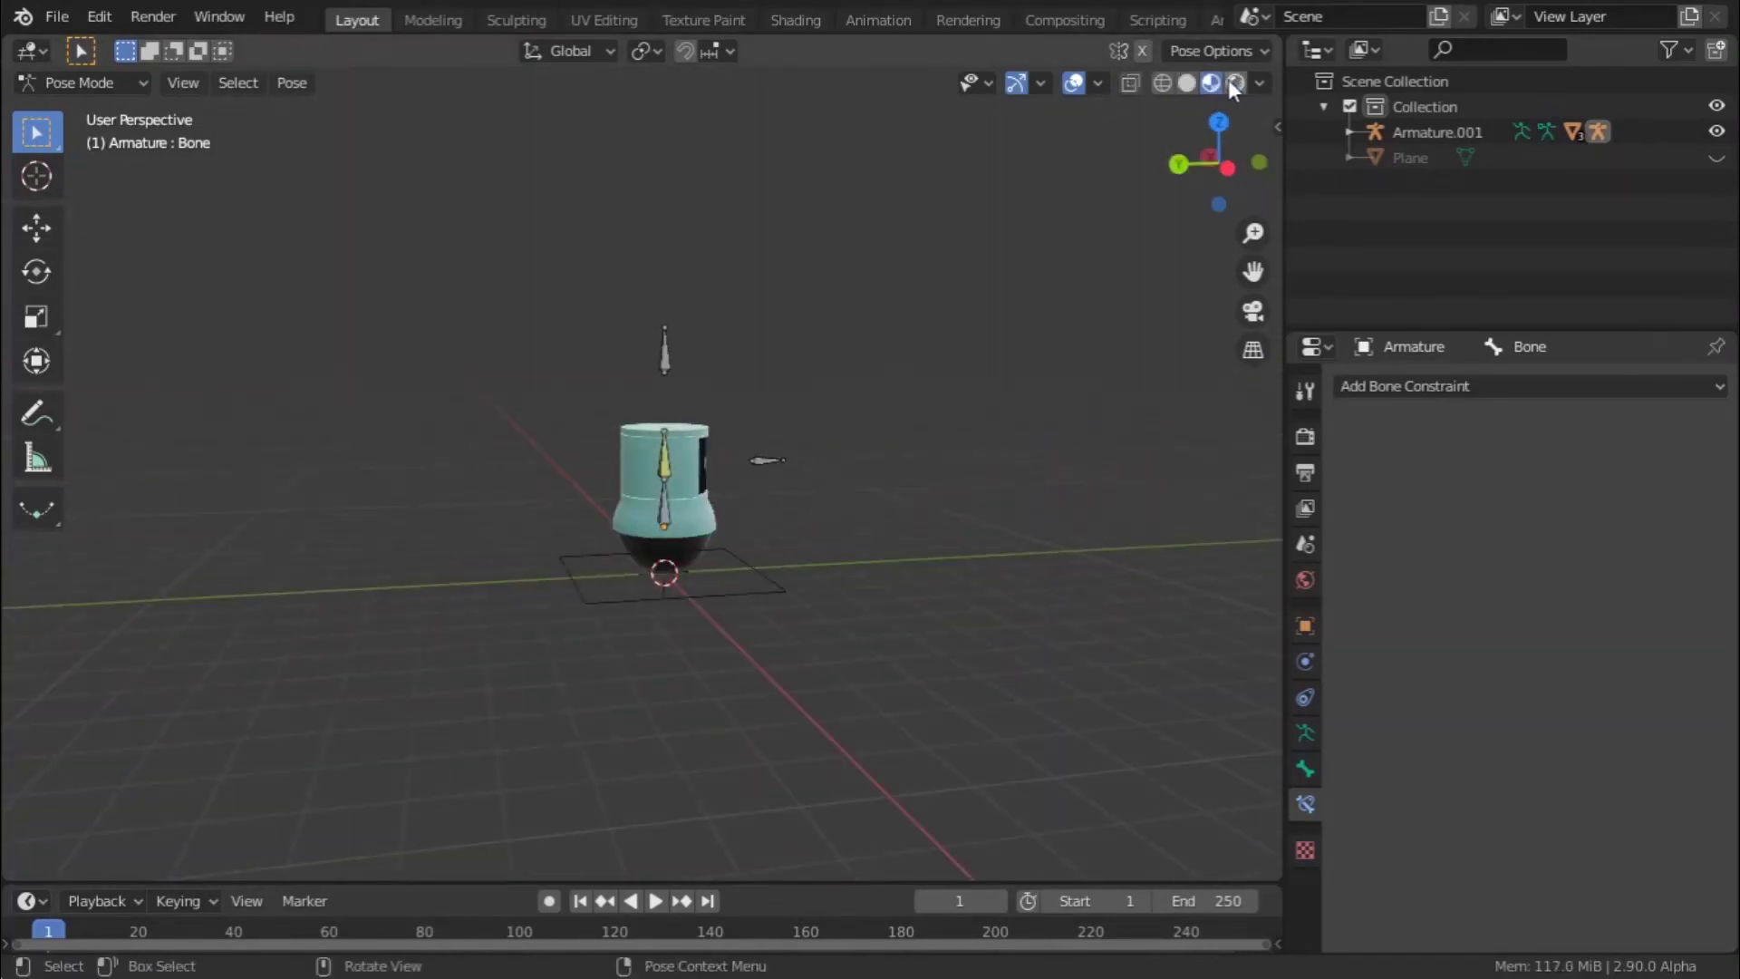
left_click(1235, 83)
mouse_move(940, 302)
middle_mouse_down()
mouse_move(644, 384)
mouse_move(1085, 186)
middle_mouse_up()
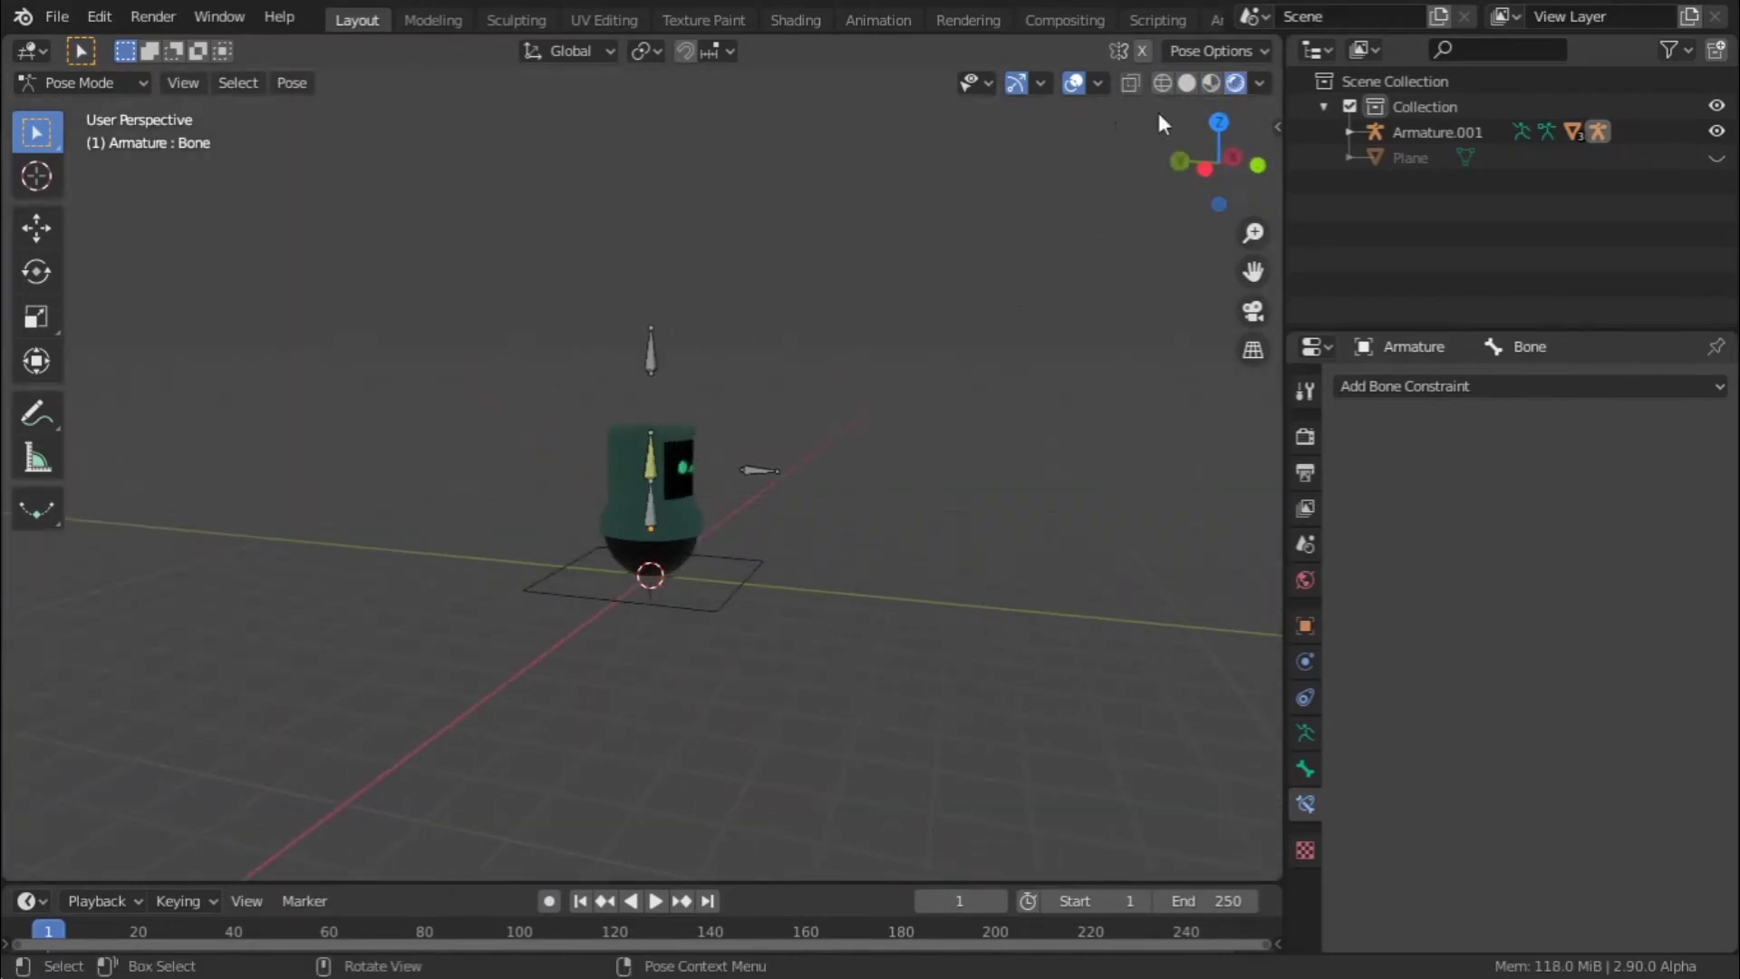
- Take the armature out of Pose Mode and return to Object Mode
left_click(1187, 83)
left_click(1235, 83)
mouse_move(939, 500)
middle_mouse_down()
mouse_move(823, 569)
mouse_move(1003, 499)
mouse_move(1000, 448)
middle_mouse_up()
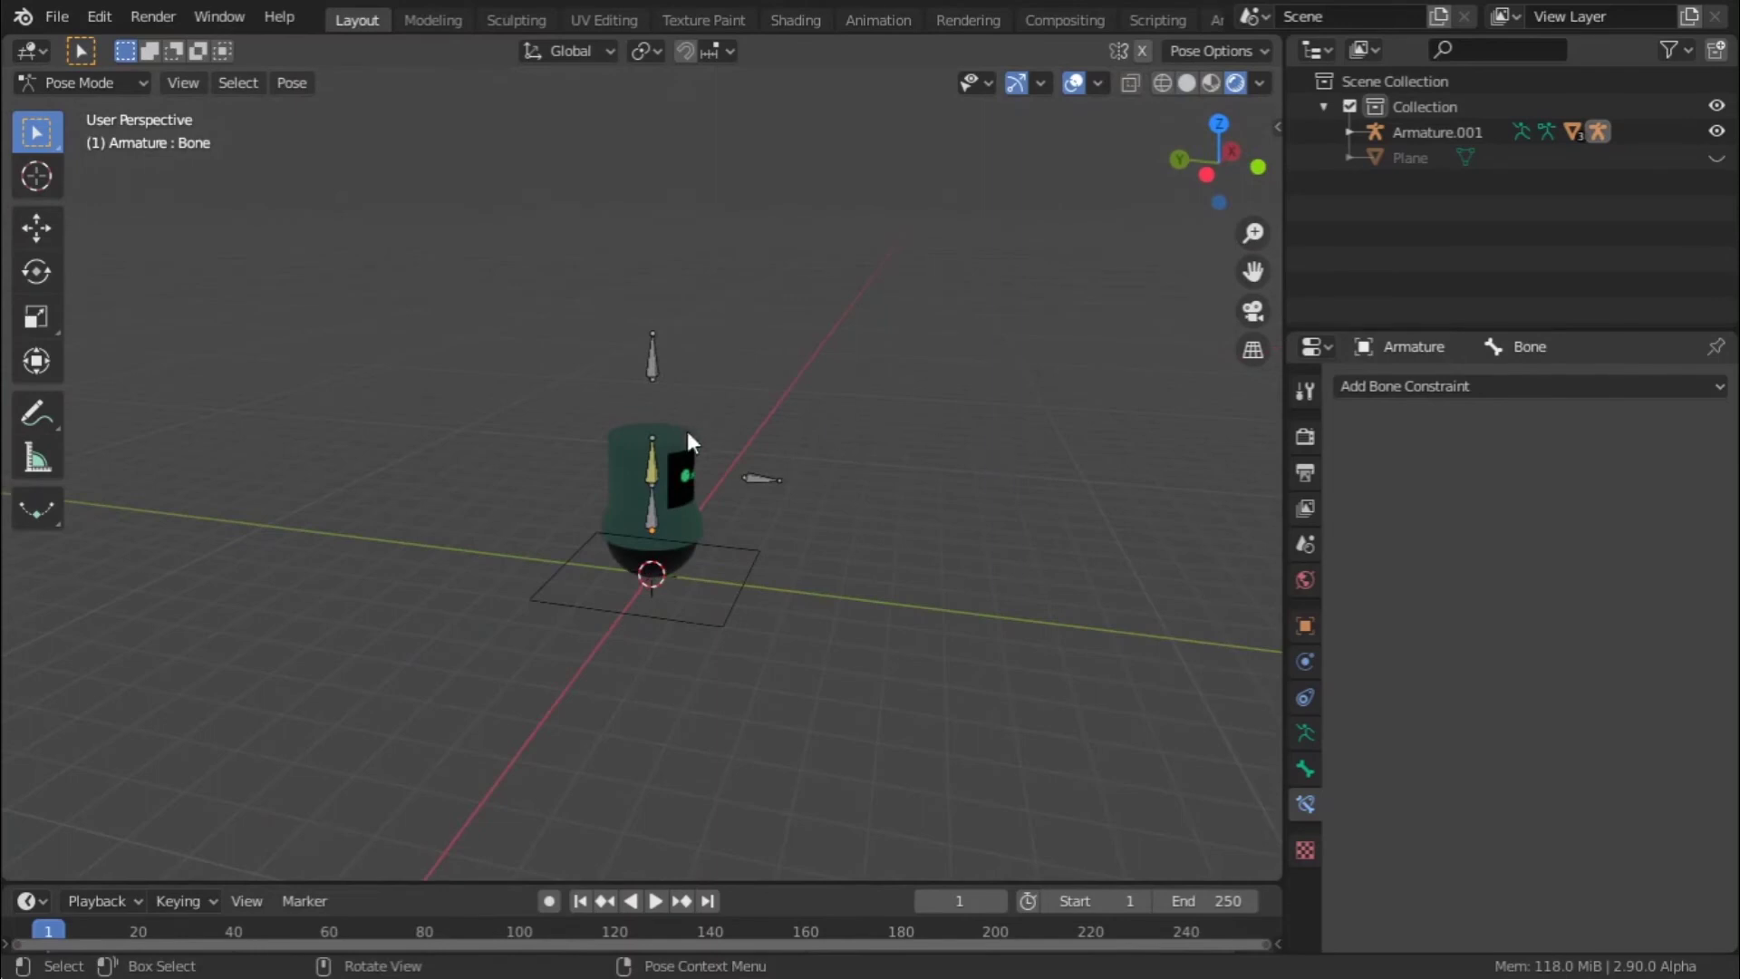
middle_click_drag(748, 379, 794, 599)
key("shift+a")
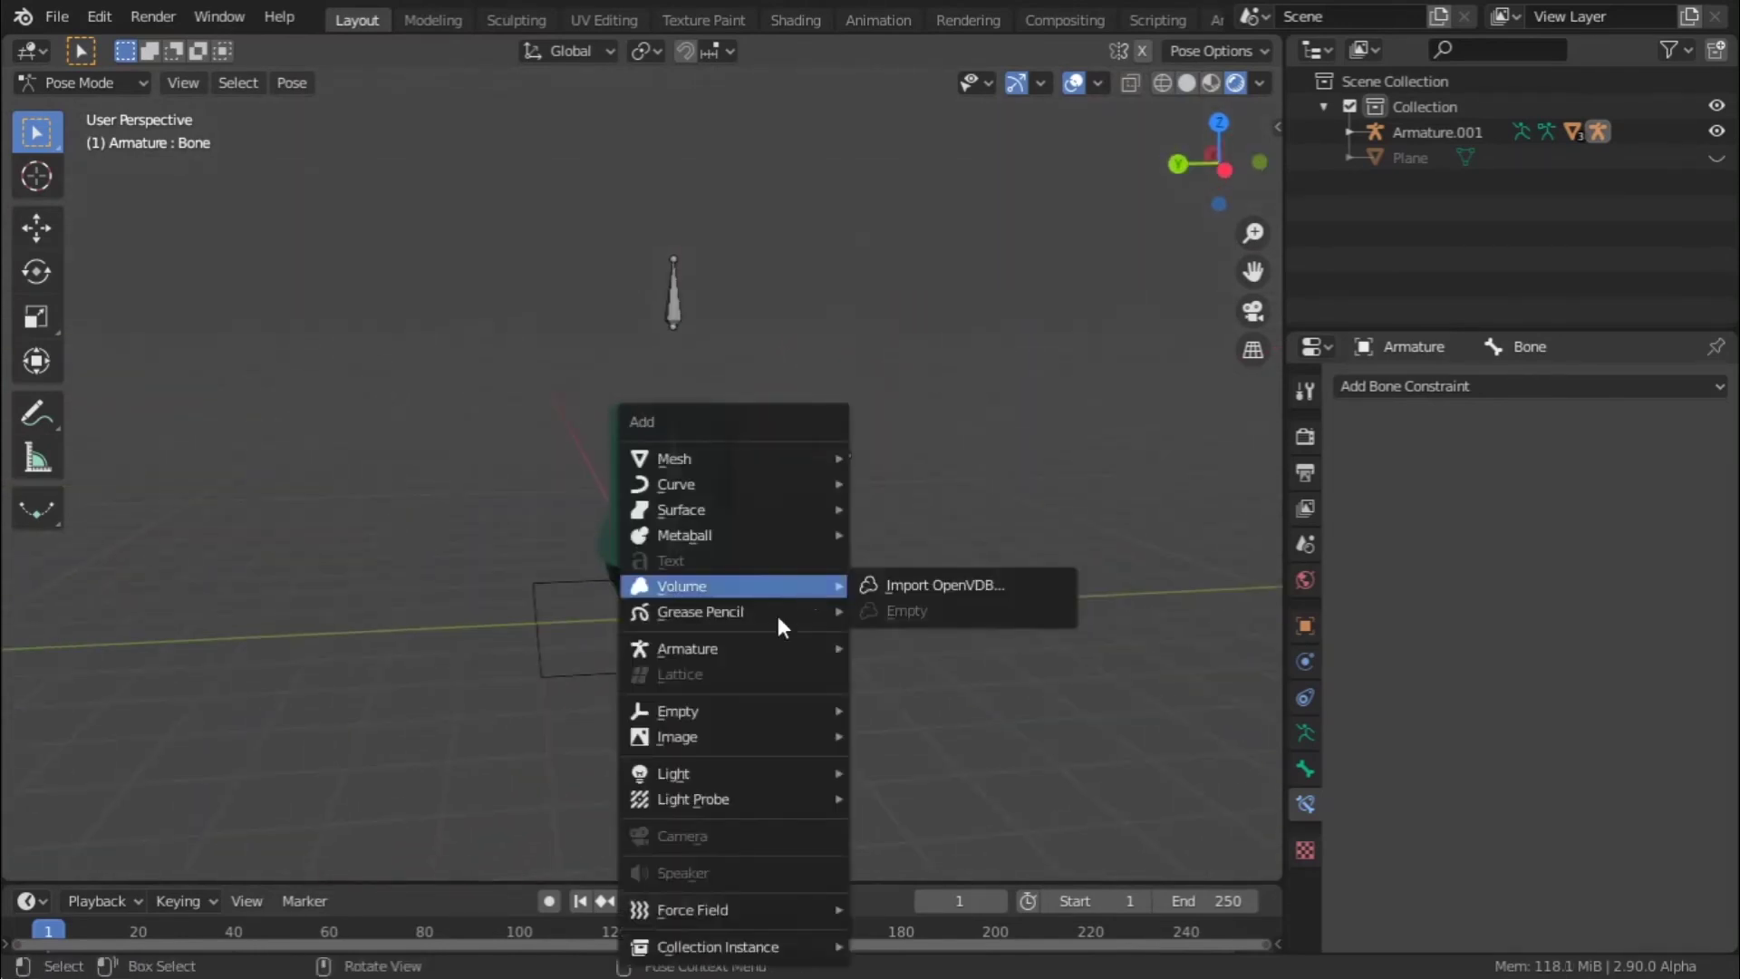
mouse_move(698, 774)
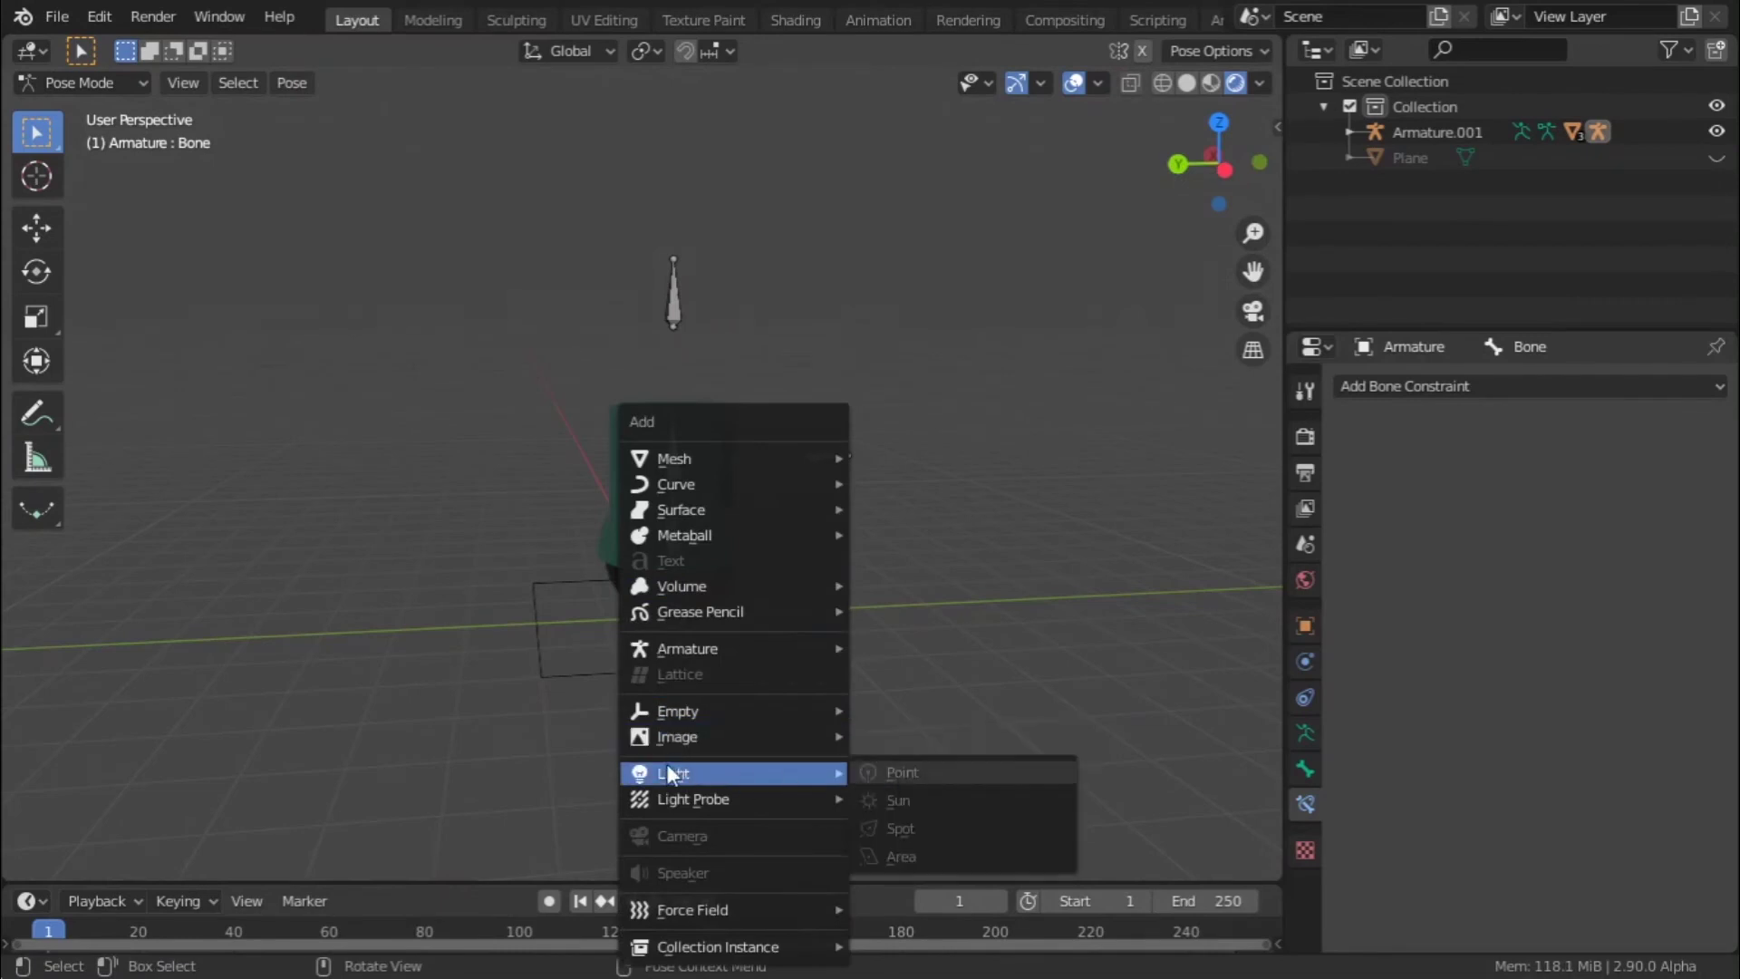
key("ctrl+Tab")
middle_click_drag(852, 620, 960, 661)
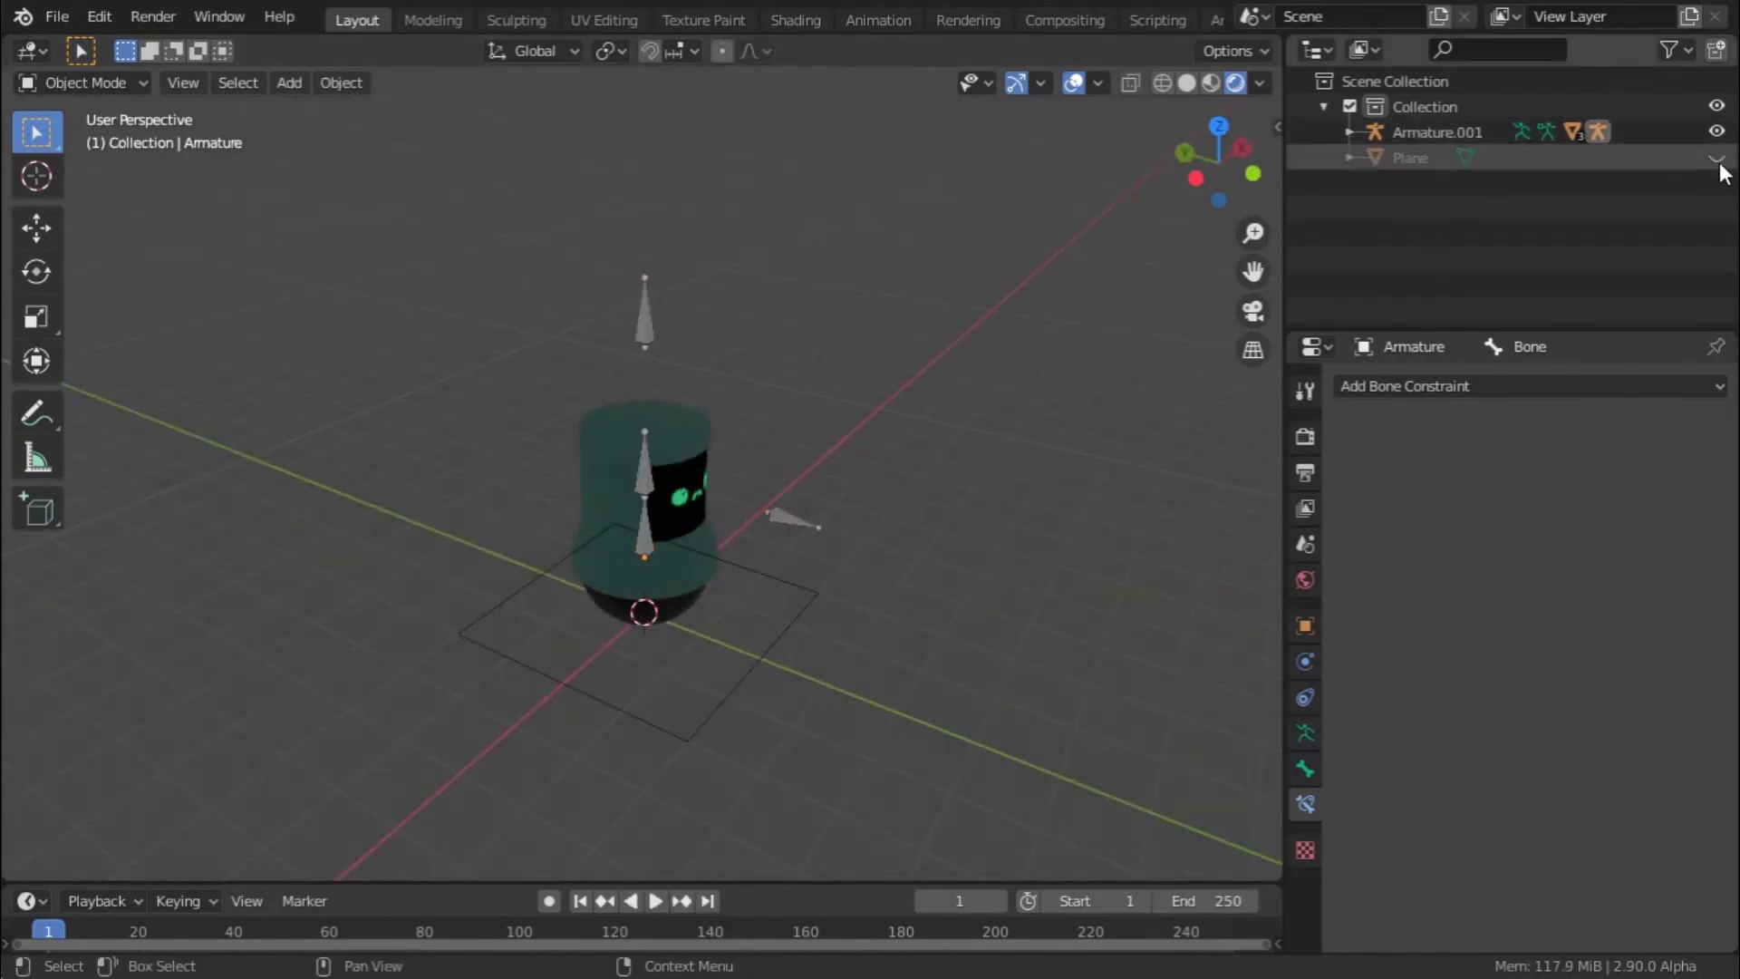
right_click(1577, 210)
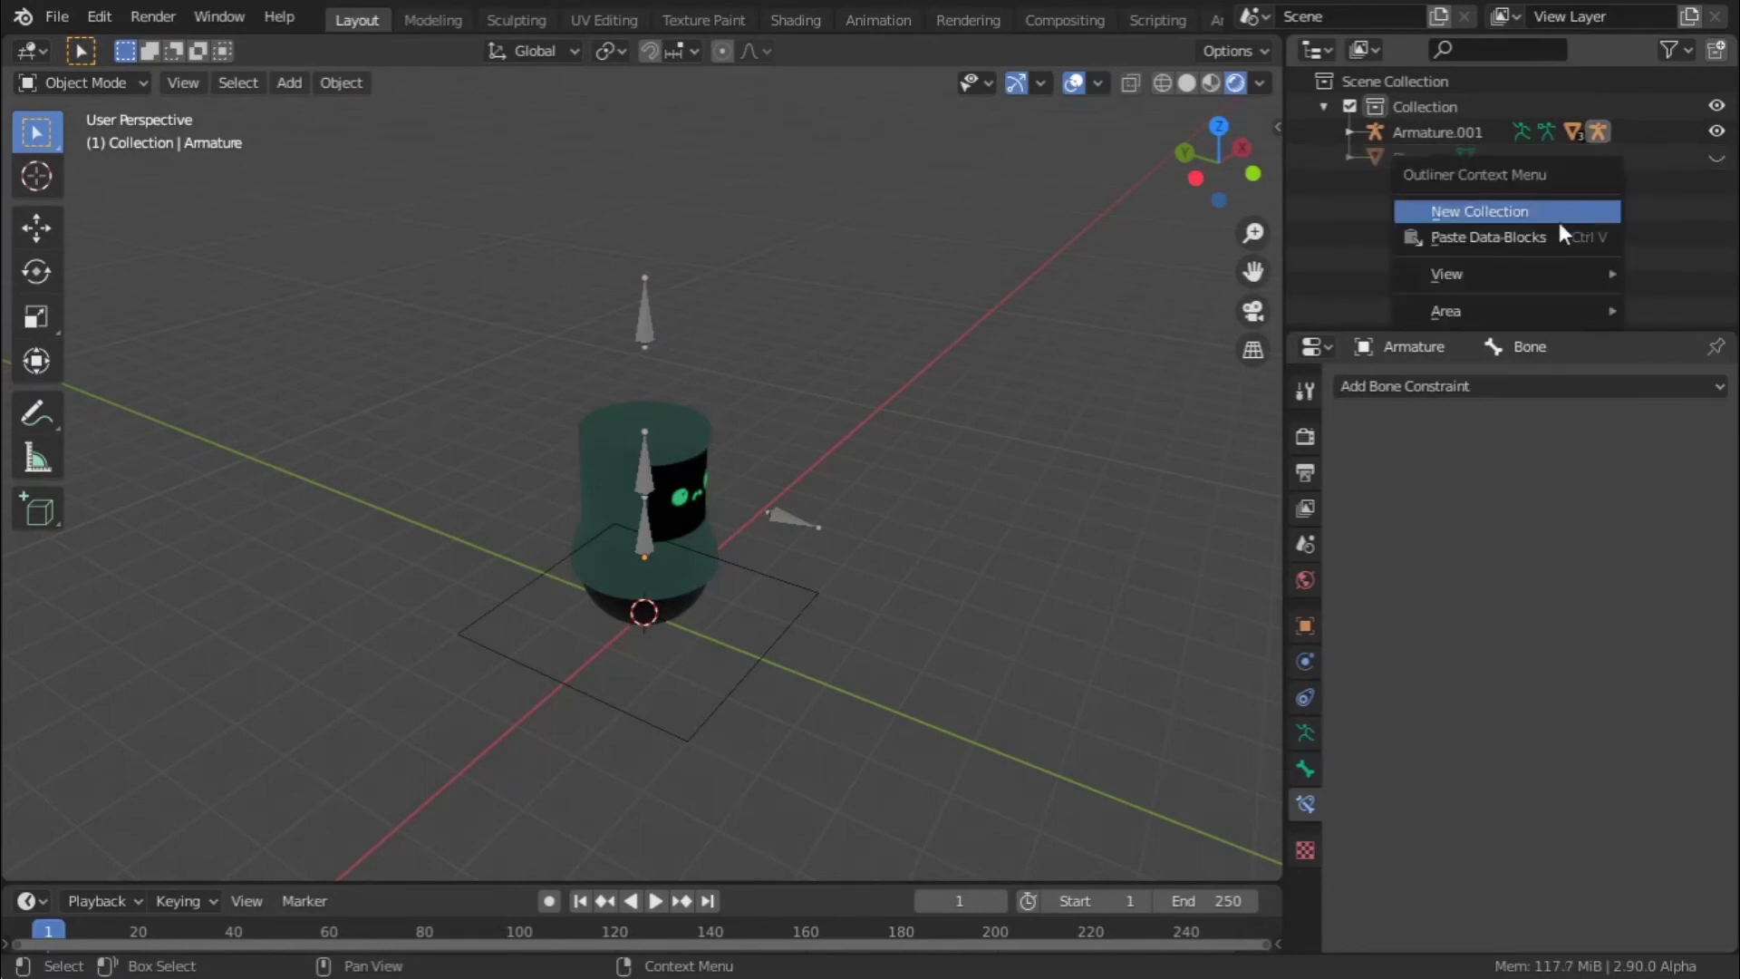
left_click(1529, 232)
key("ctrl+z")
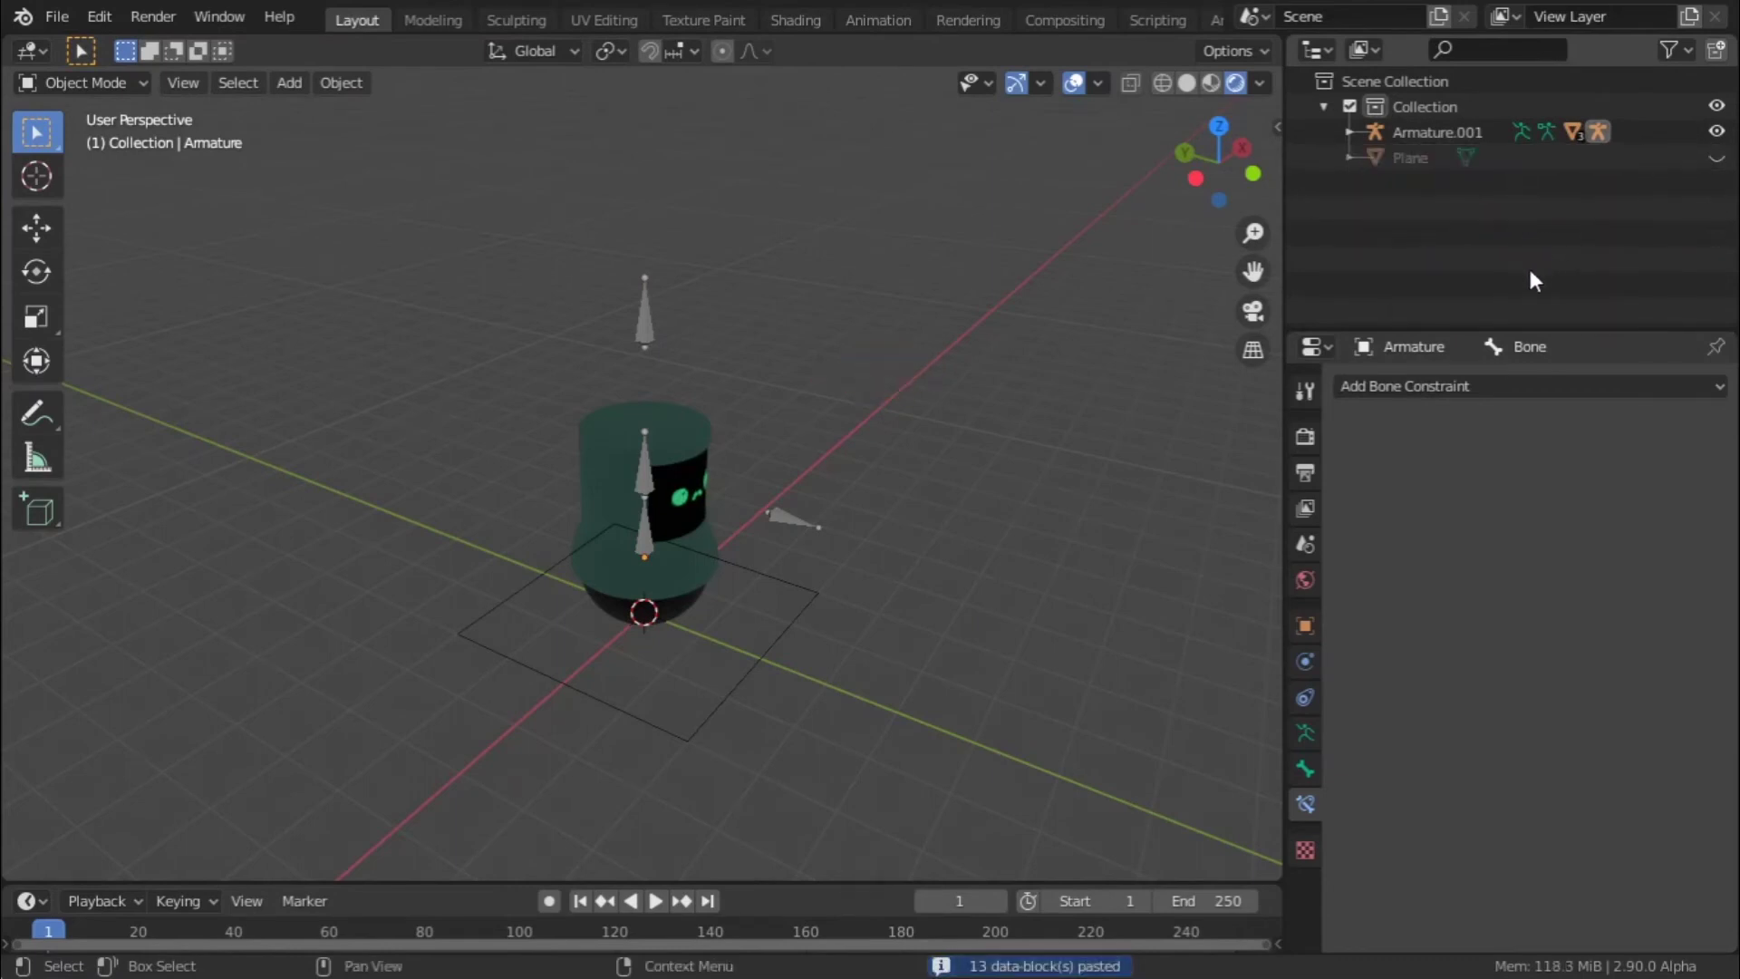
- Create a new collection named Gizmo and move the hidden Plane into it
right_click(1524, 232)
left_click(1457, 208)
double_click(1444, 182)
key("BackSpace")
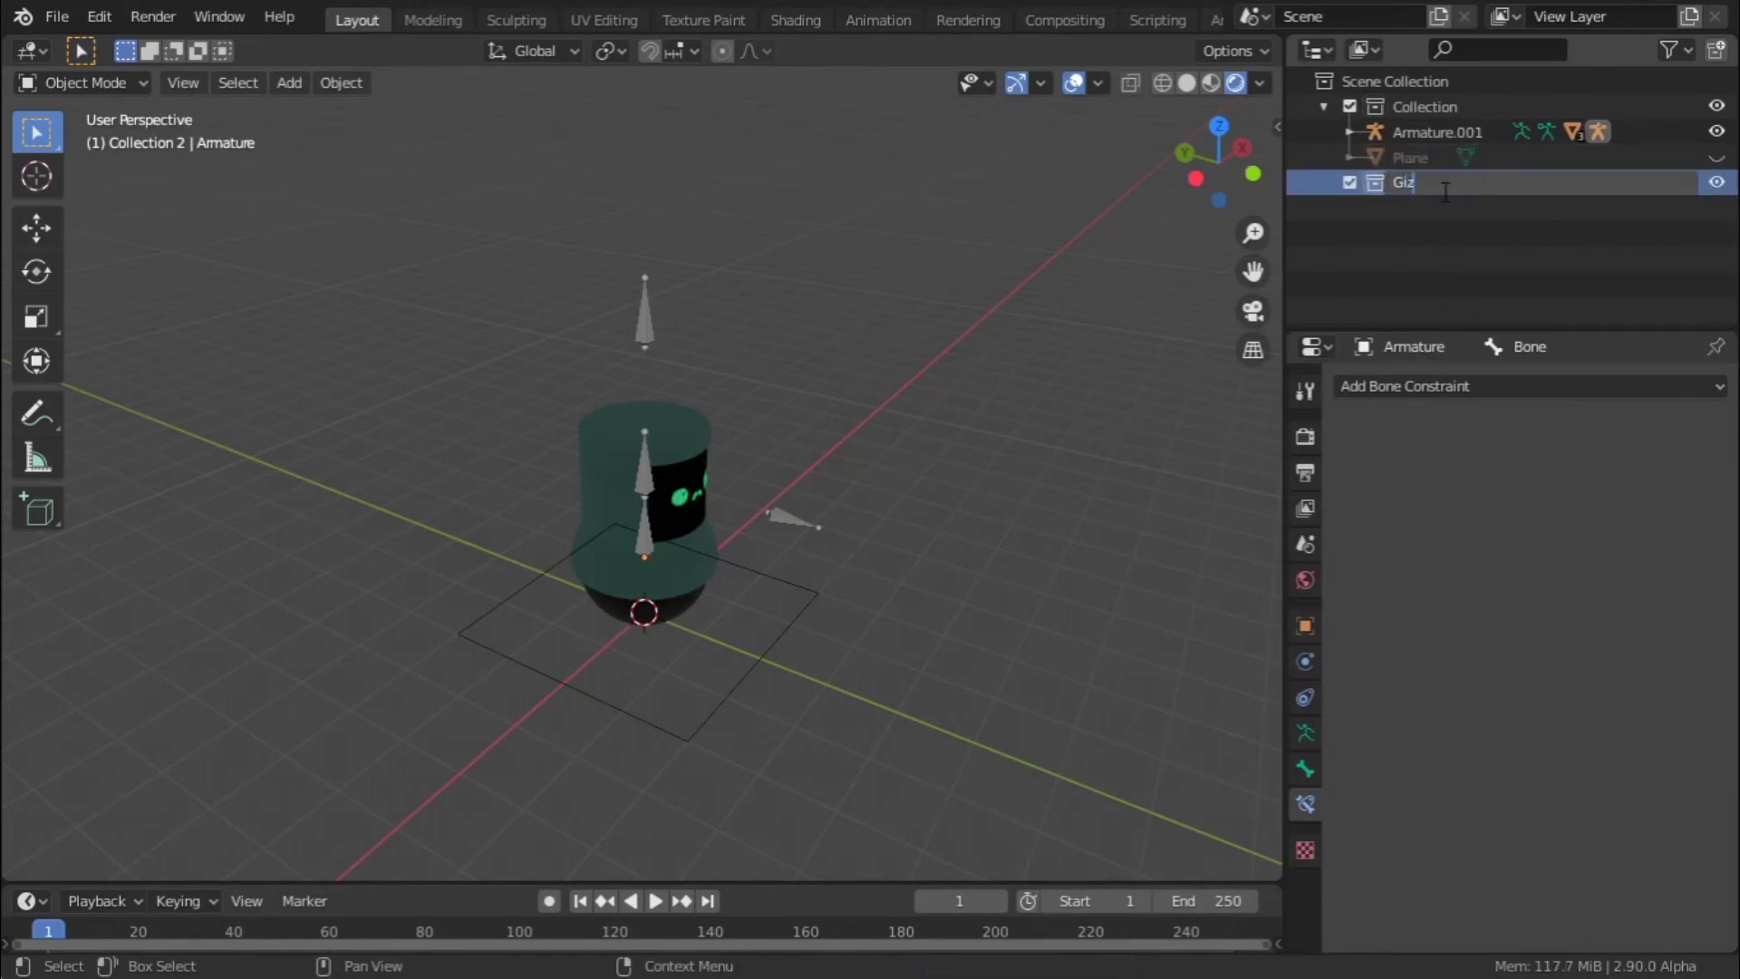
key("Return")
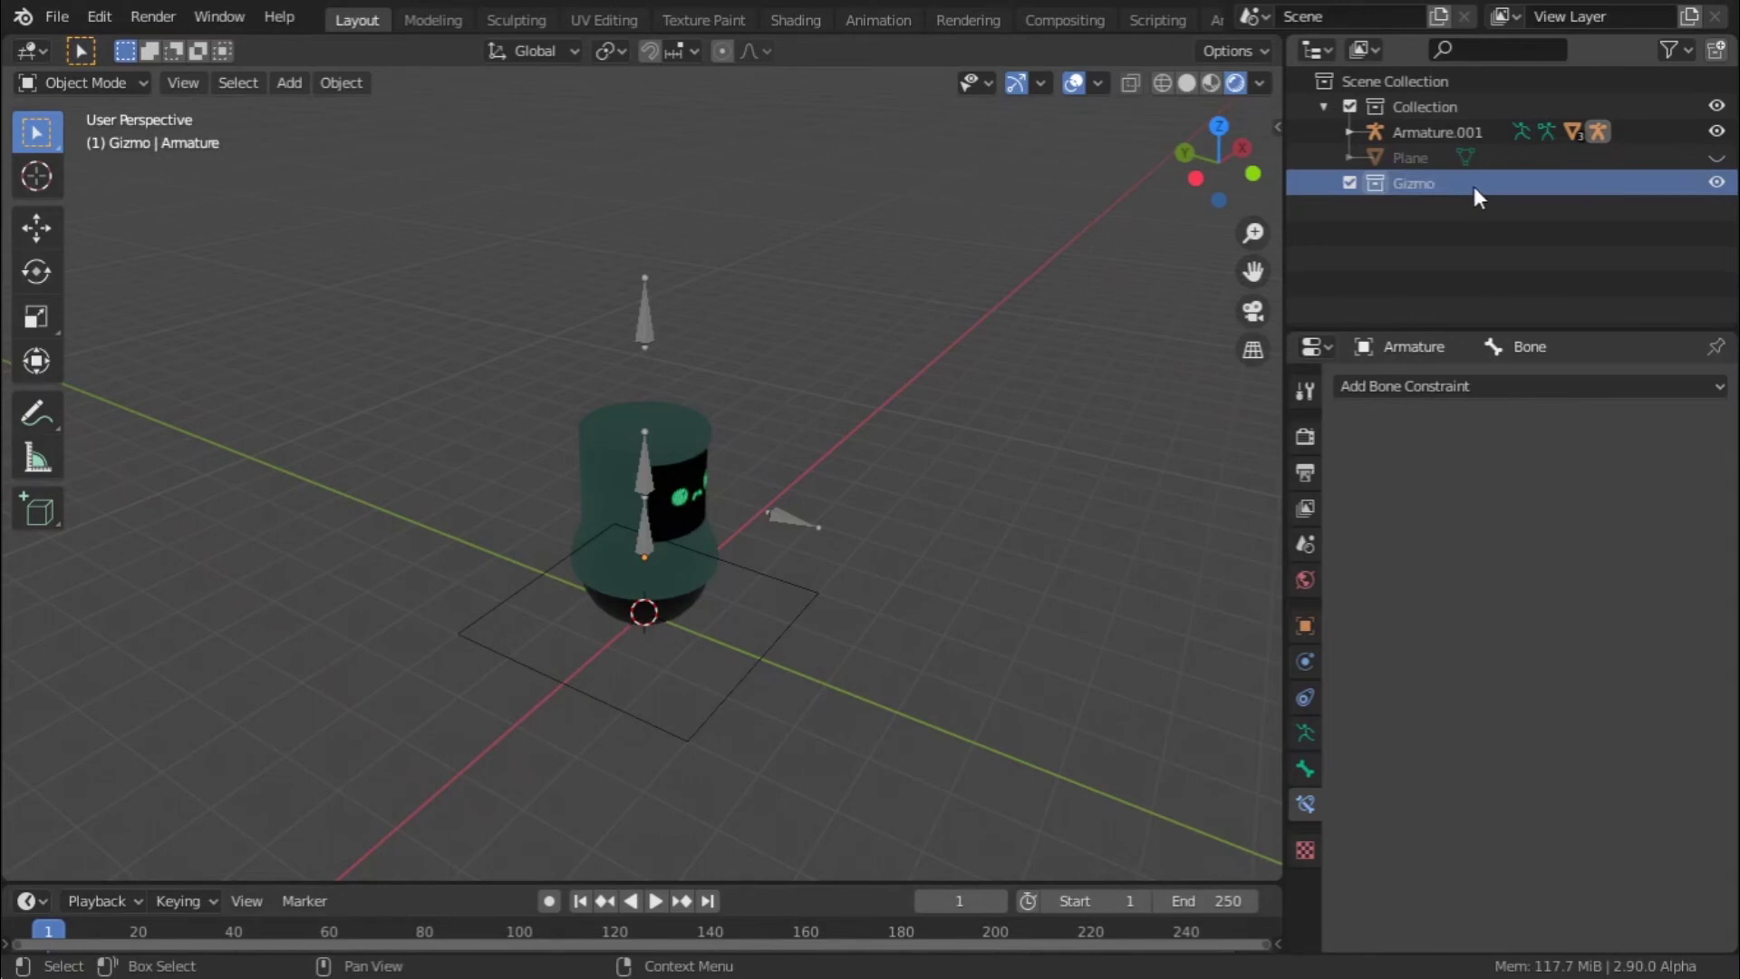
left_click_drag(1428, 159, 1450, 192)
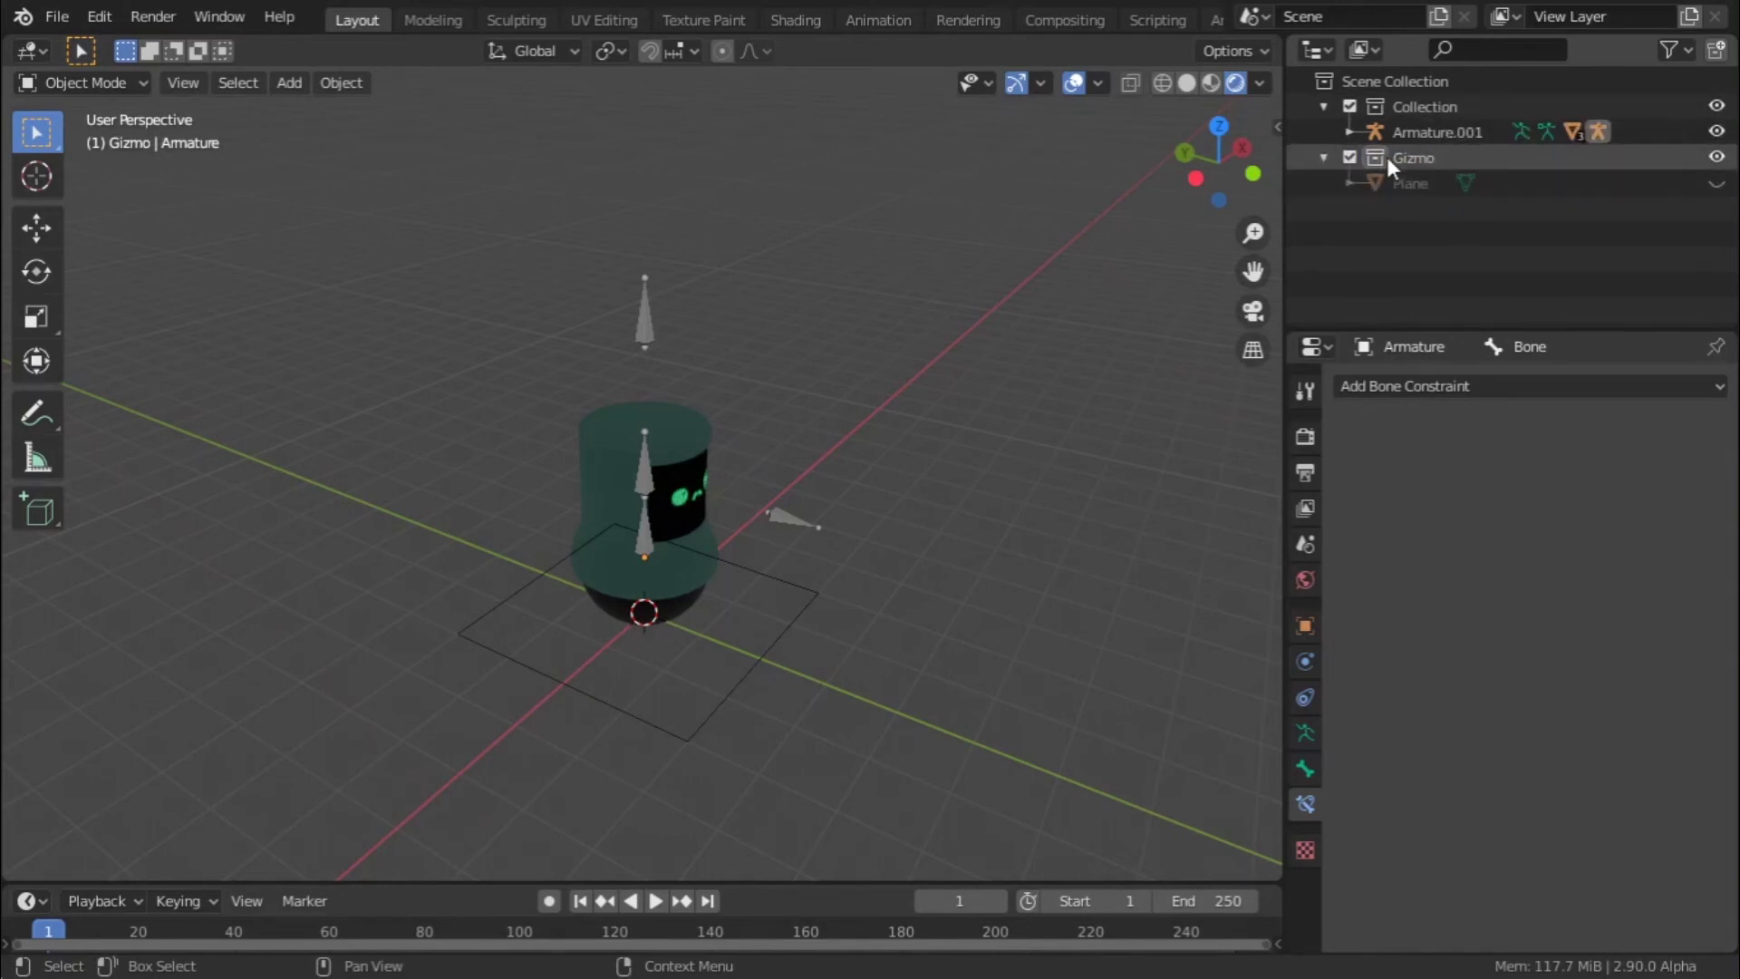
left_click(1326, 158)
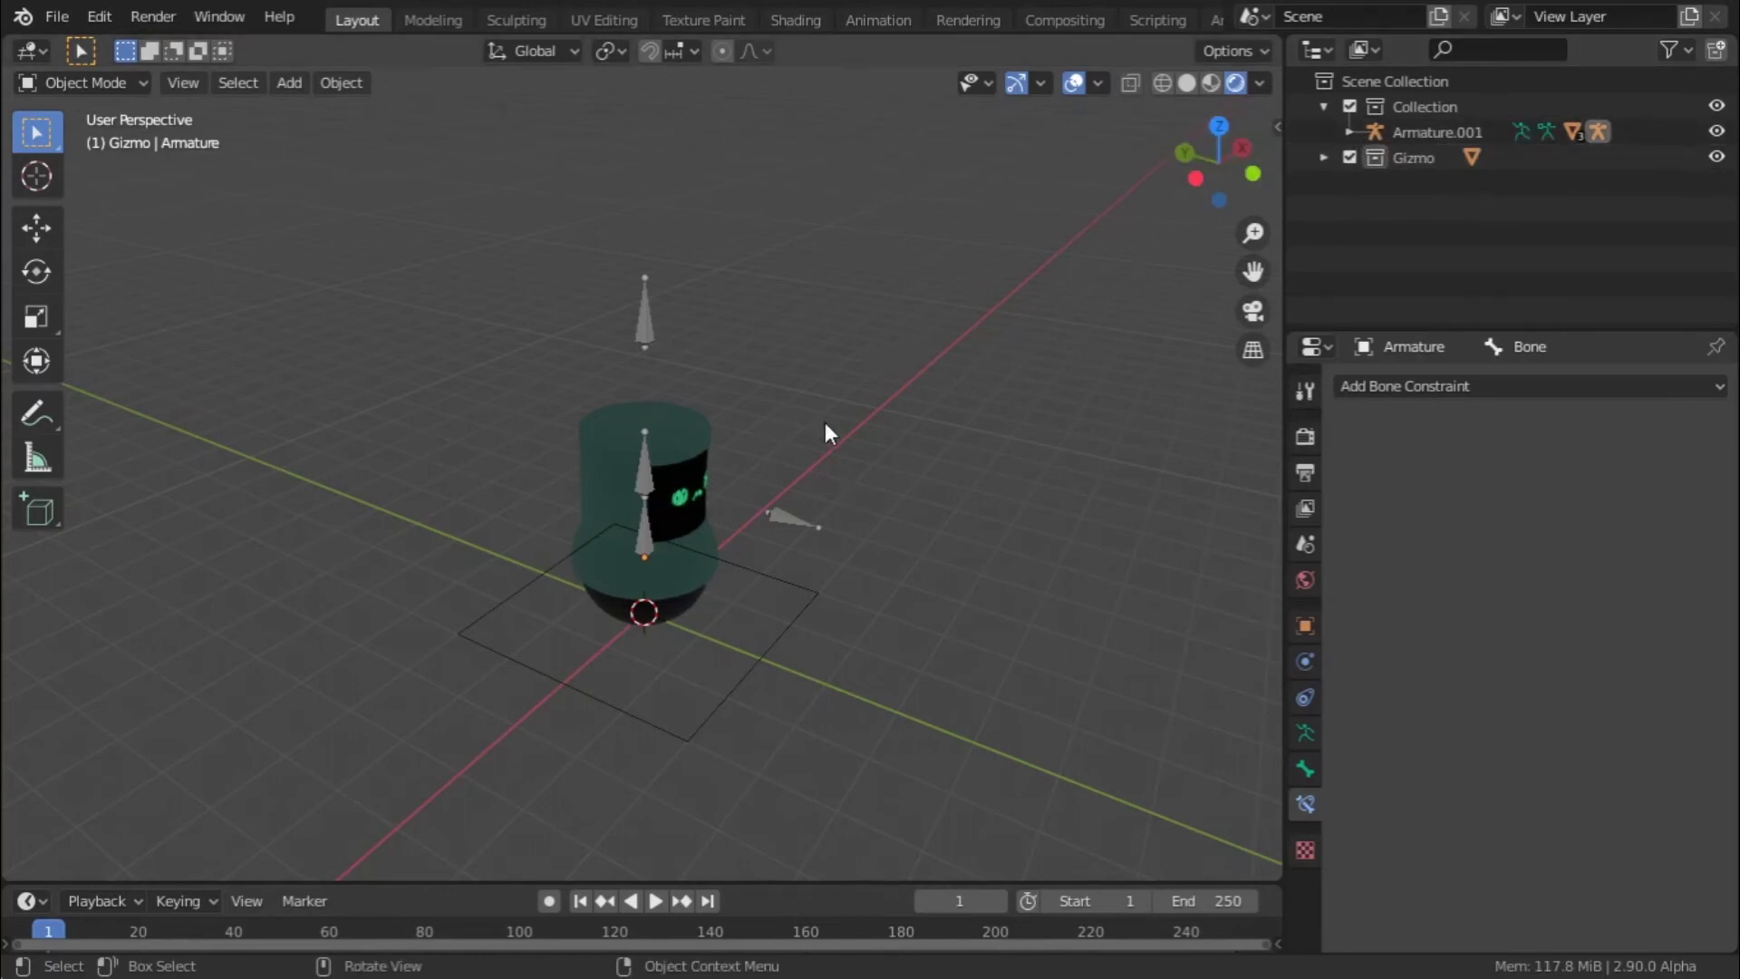
- Rename the Armature.001 object as Robot Base
double_click(1427, 132)
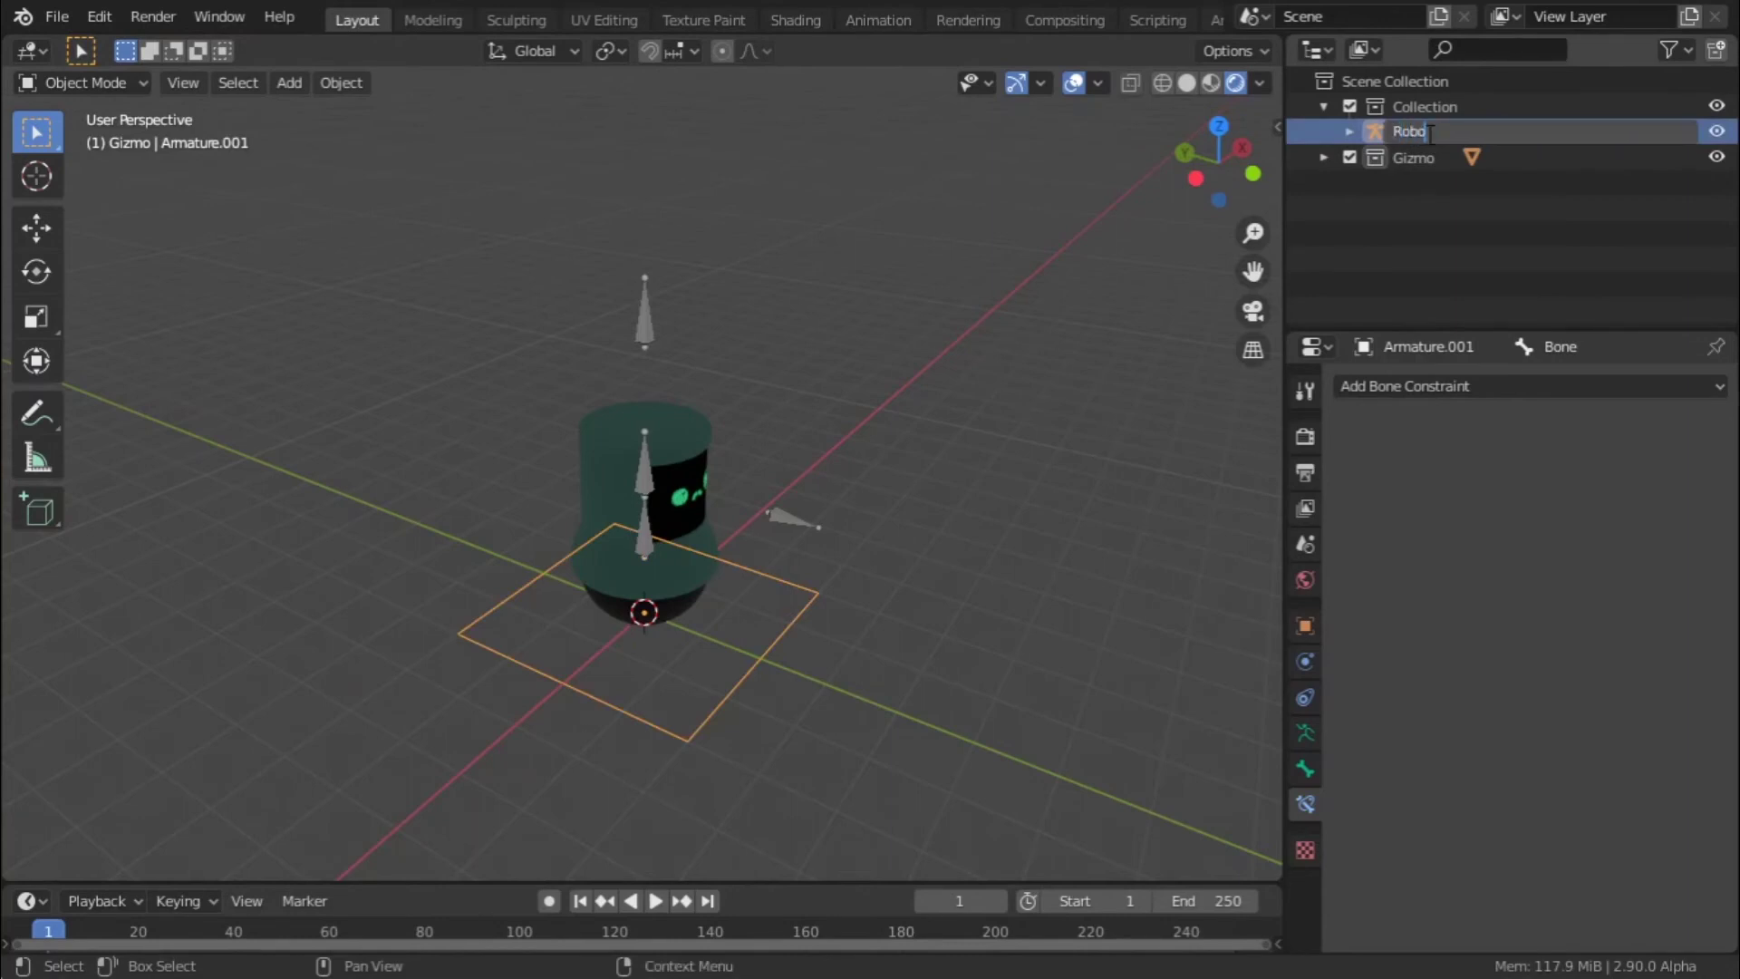
type("Robot Base")
key("Return")
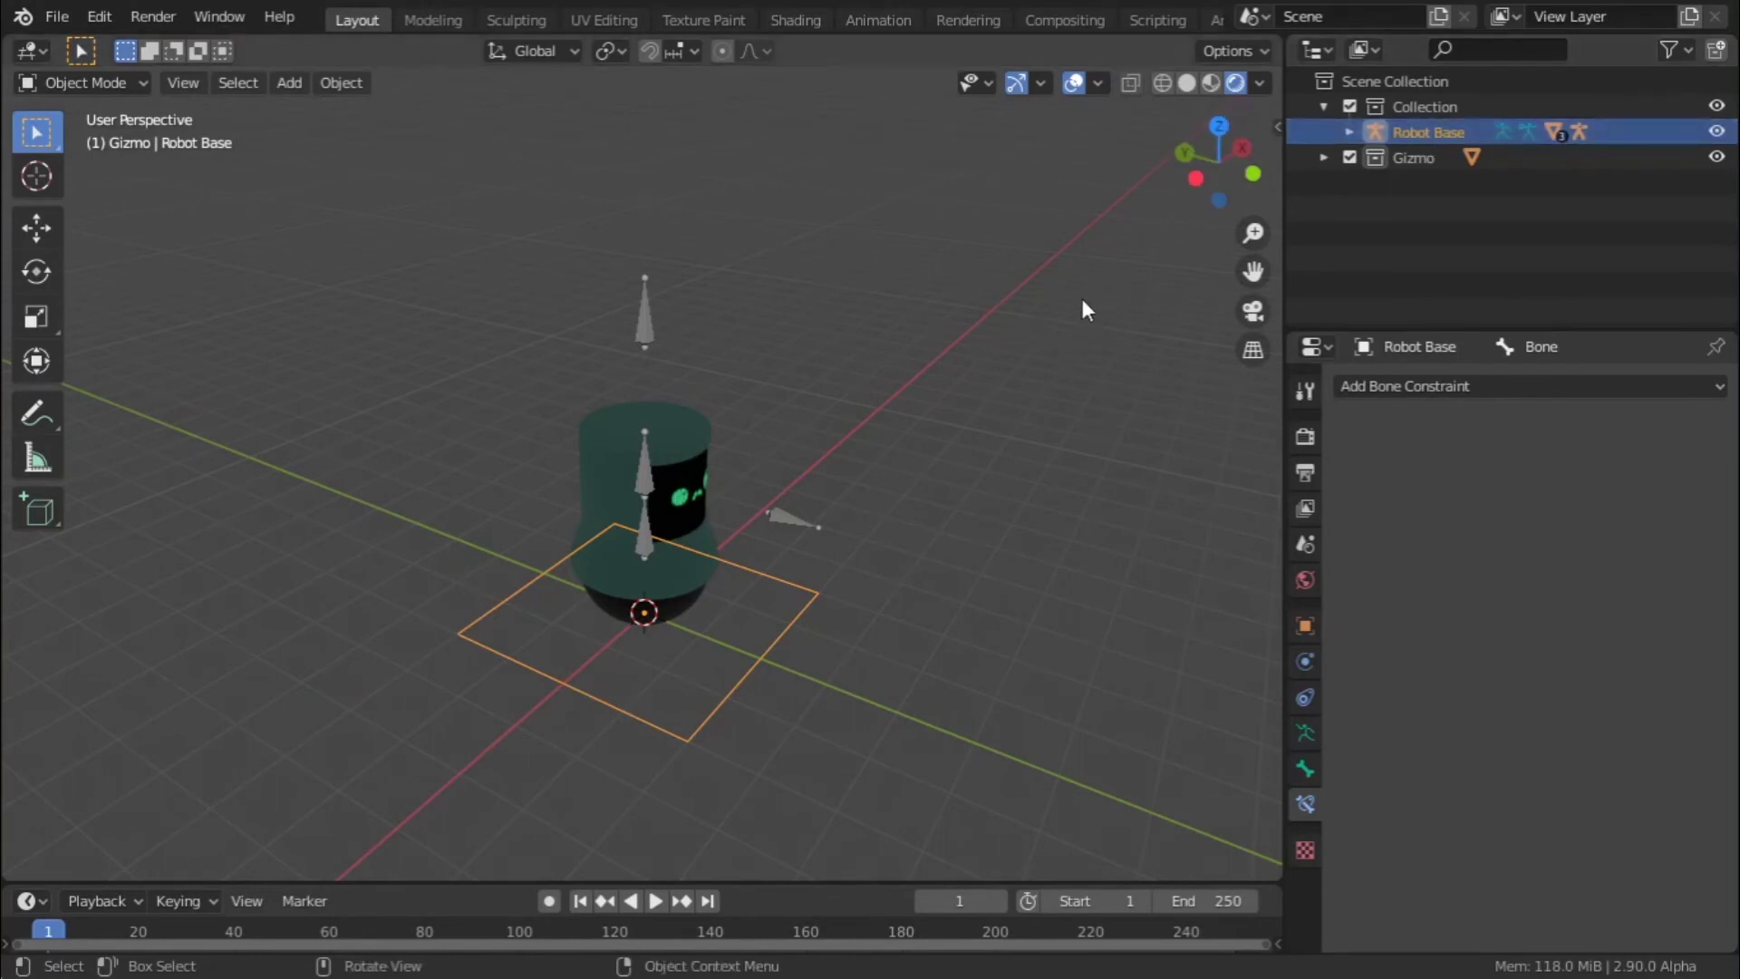
left_click(1349, 132)
left_click(1350, 132)
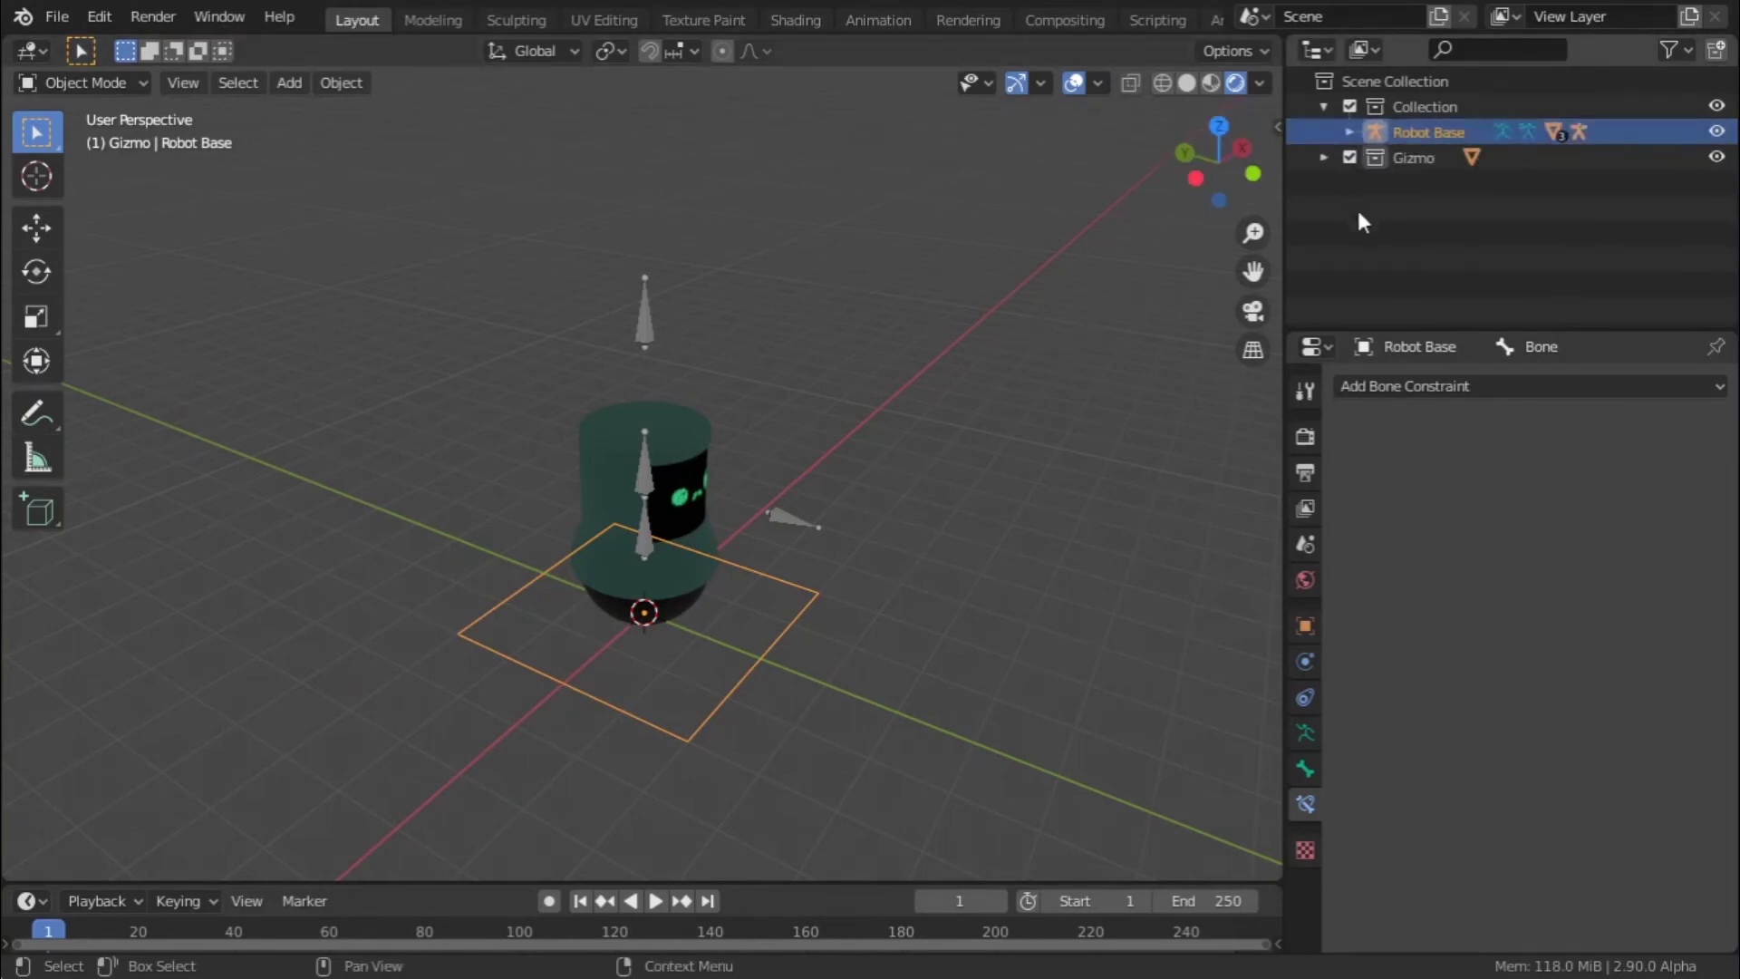
middle_click_drag(933, 400, 725, 508)
scroll(725, 507, "up", 2)
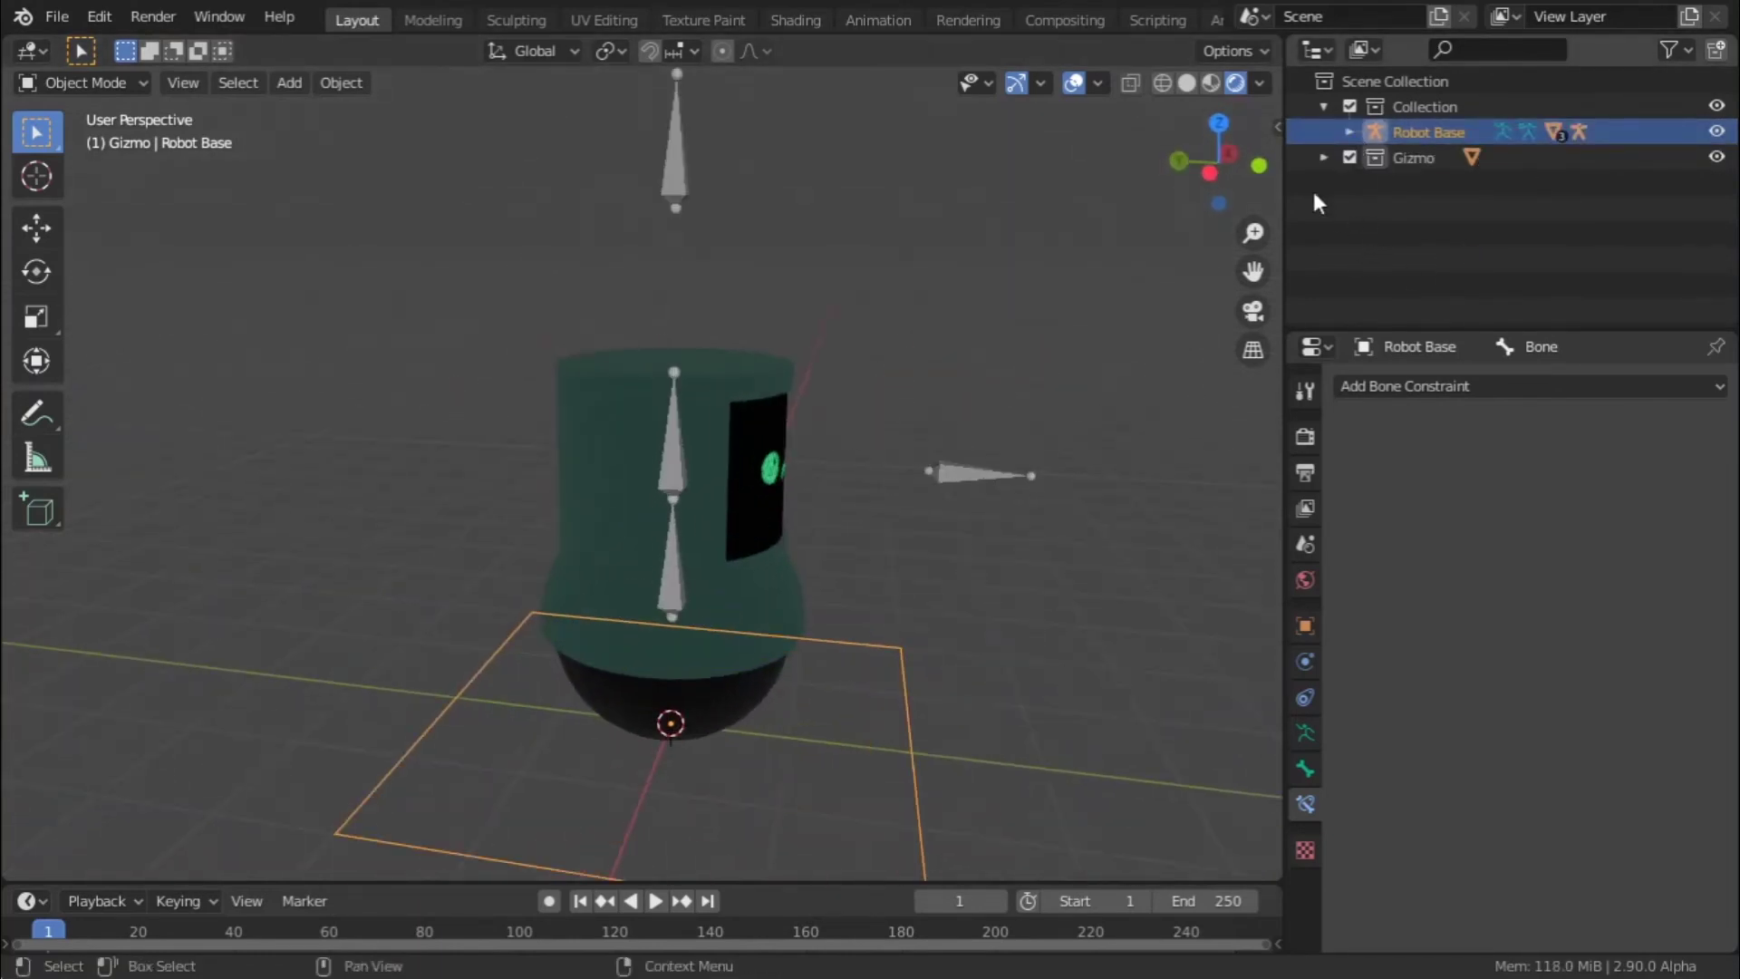
- Nest the Gizmo collection inside the main Collection
left_click_drag(1414, 159, 1455, 111)
scroll(1024, 424, "up", 1)
scroll(1039, 580, "down", 4)
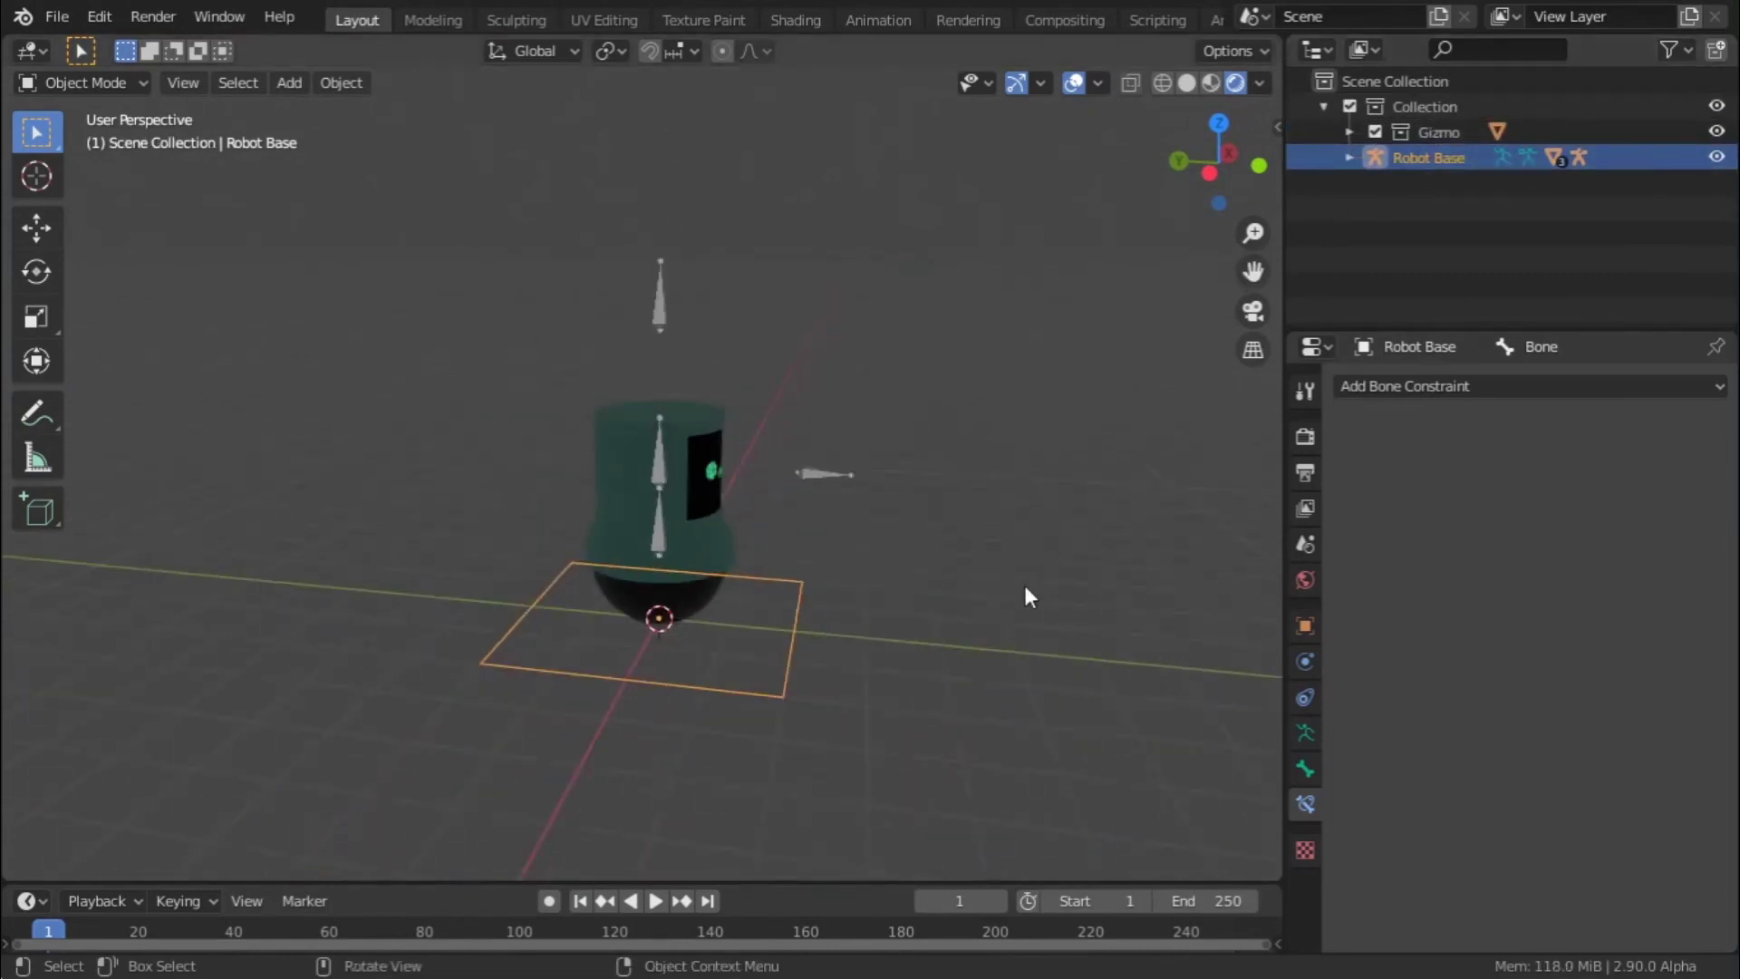
middle_click_drag(1039, 581, 964, 574)
key("KP_Subtract")
- Create a second top-level collection in the scene and name it light
left_click(1369, 198)
right_click(1369, 198)
left_click(1346, 201)
left_click(1449, 126)
double_click(1449, 127)
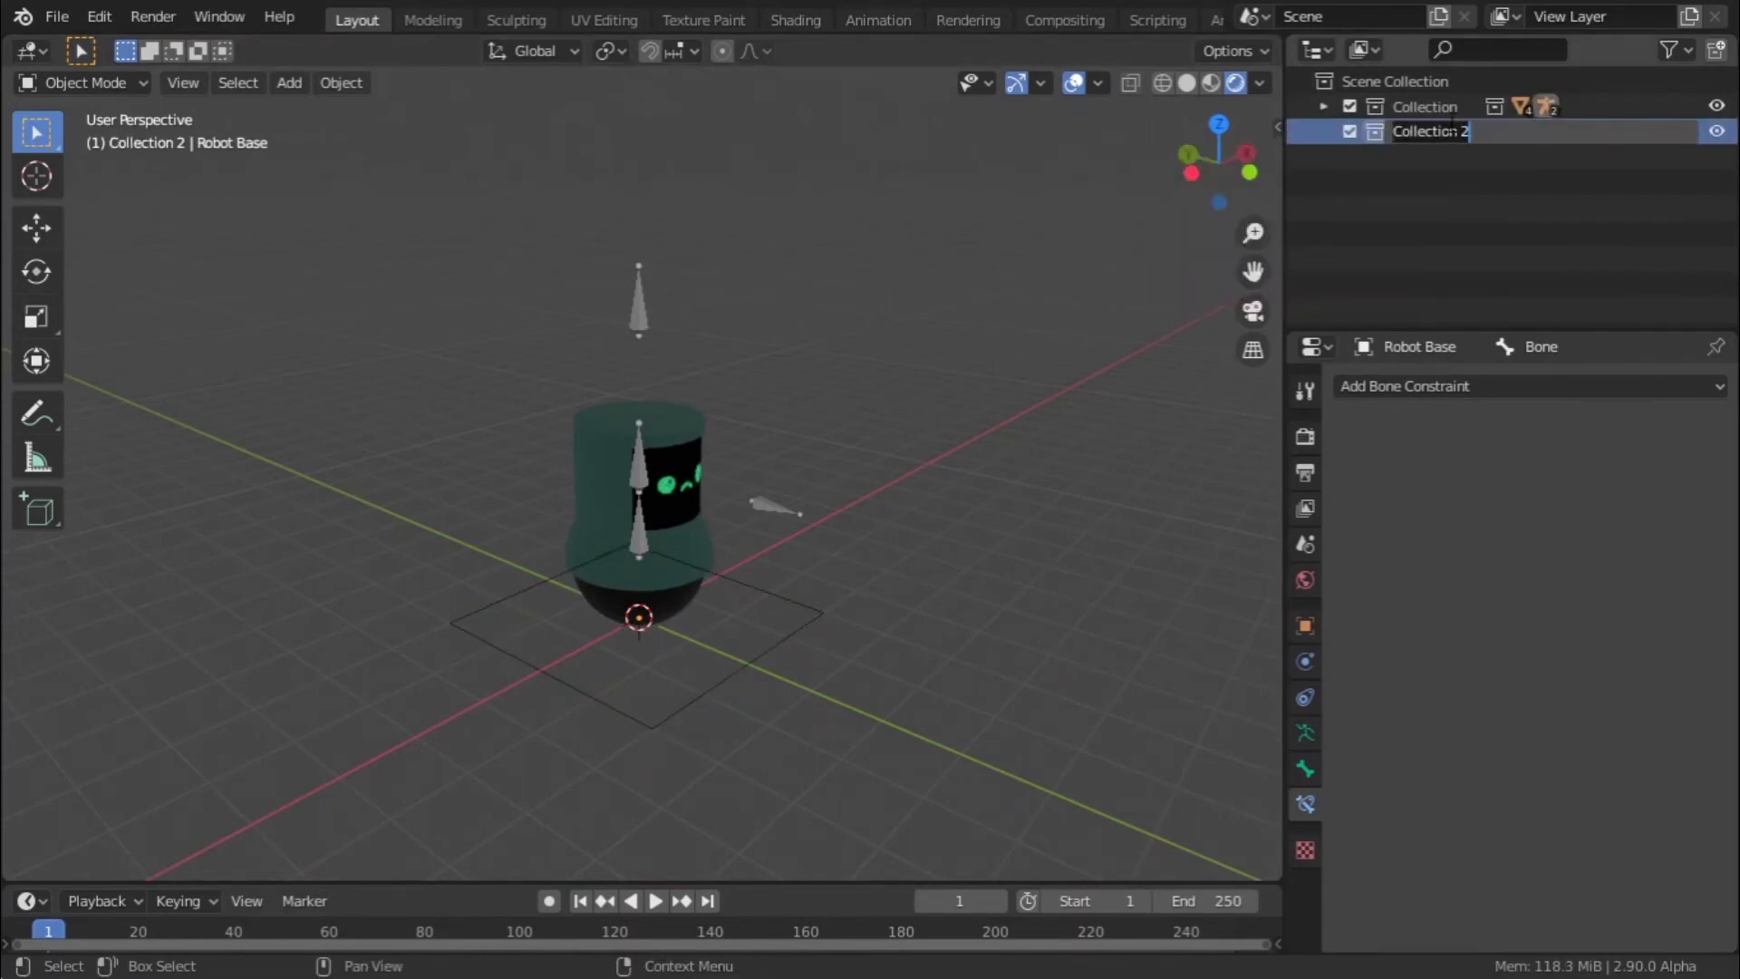
type("light")
key("Return")
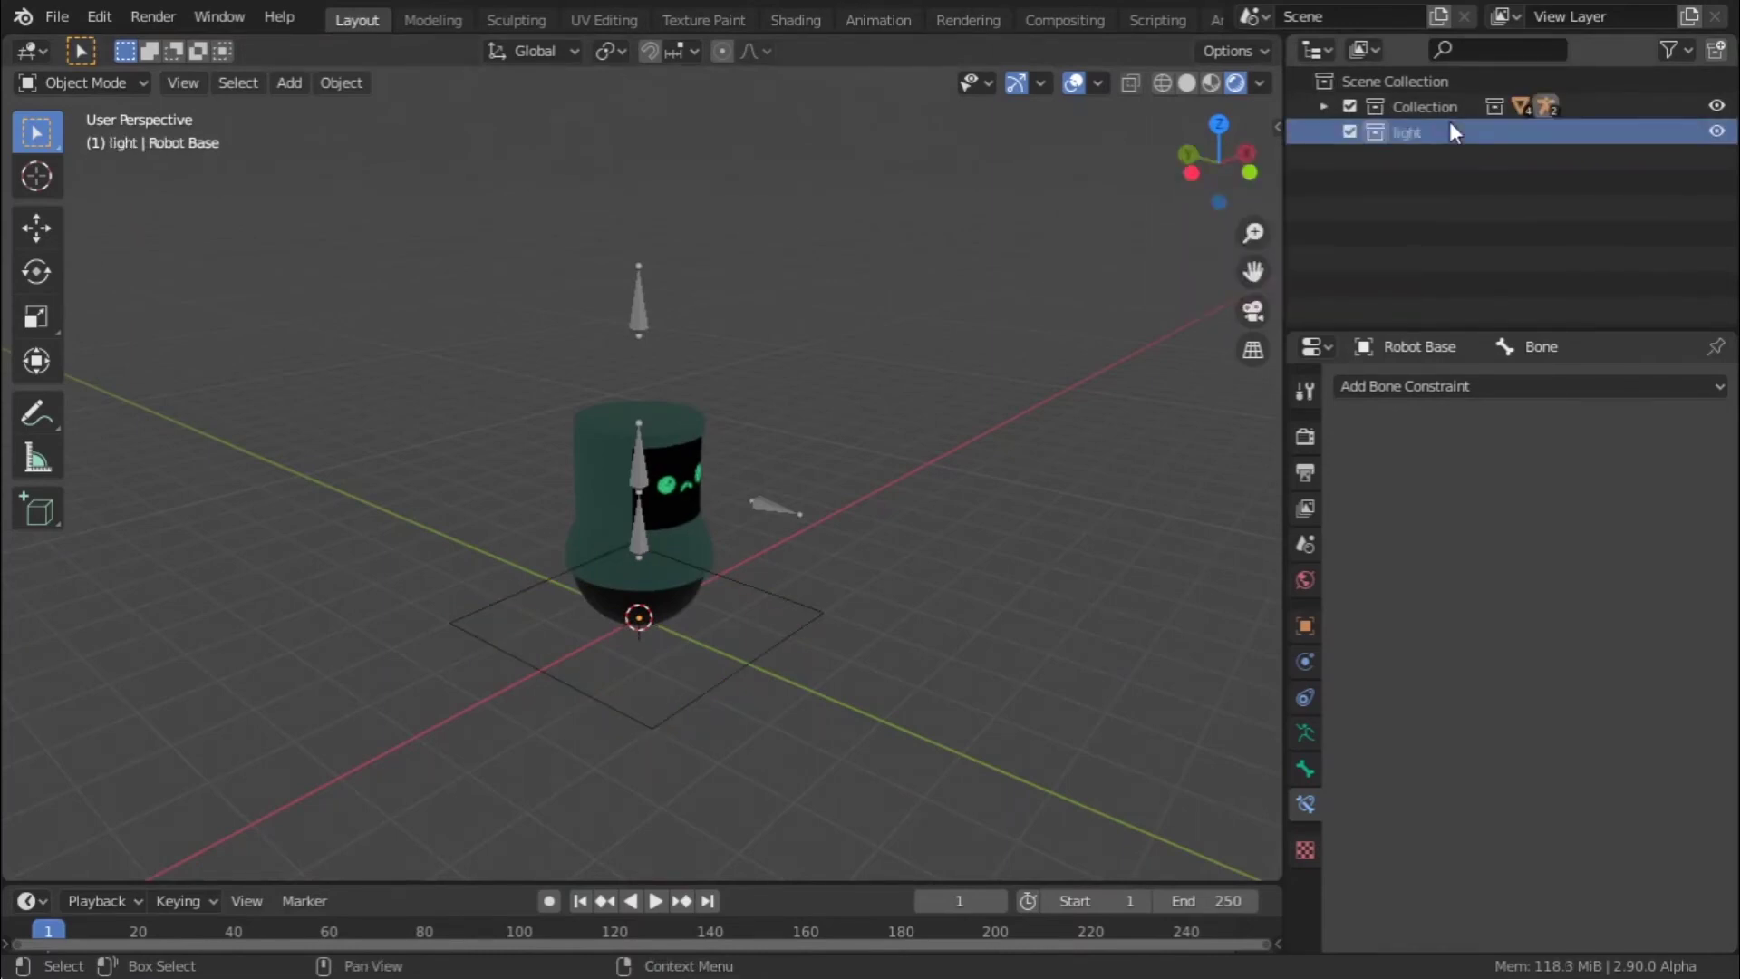
scroll(699, 489, "down", 4)
scroll(773, 509, "up", 4)
middle_click_drag(699, 489, 682, 660)
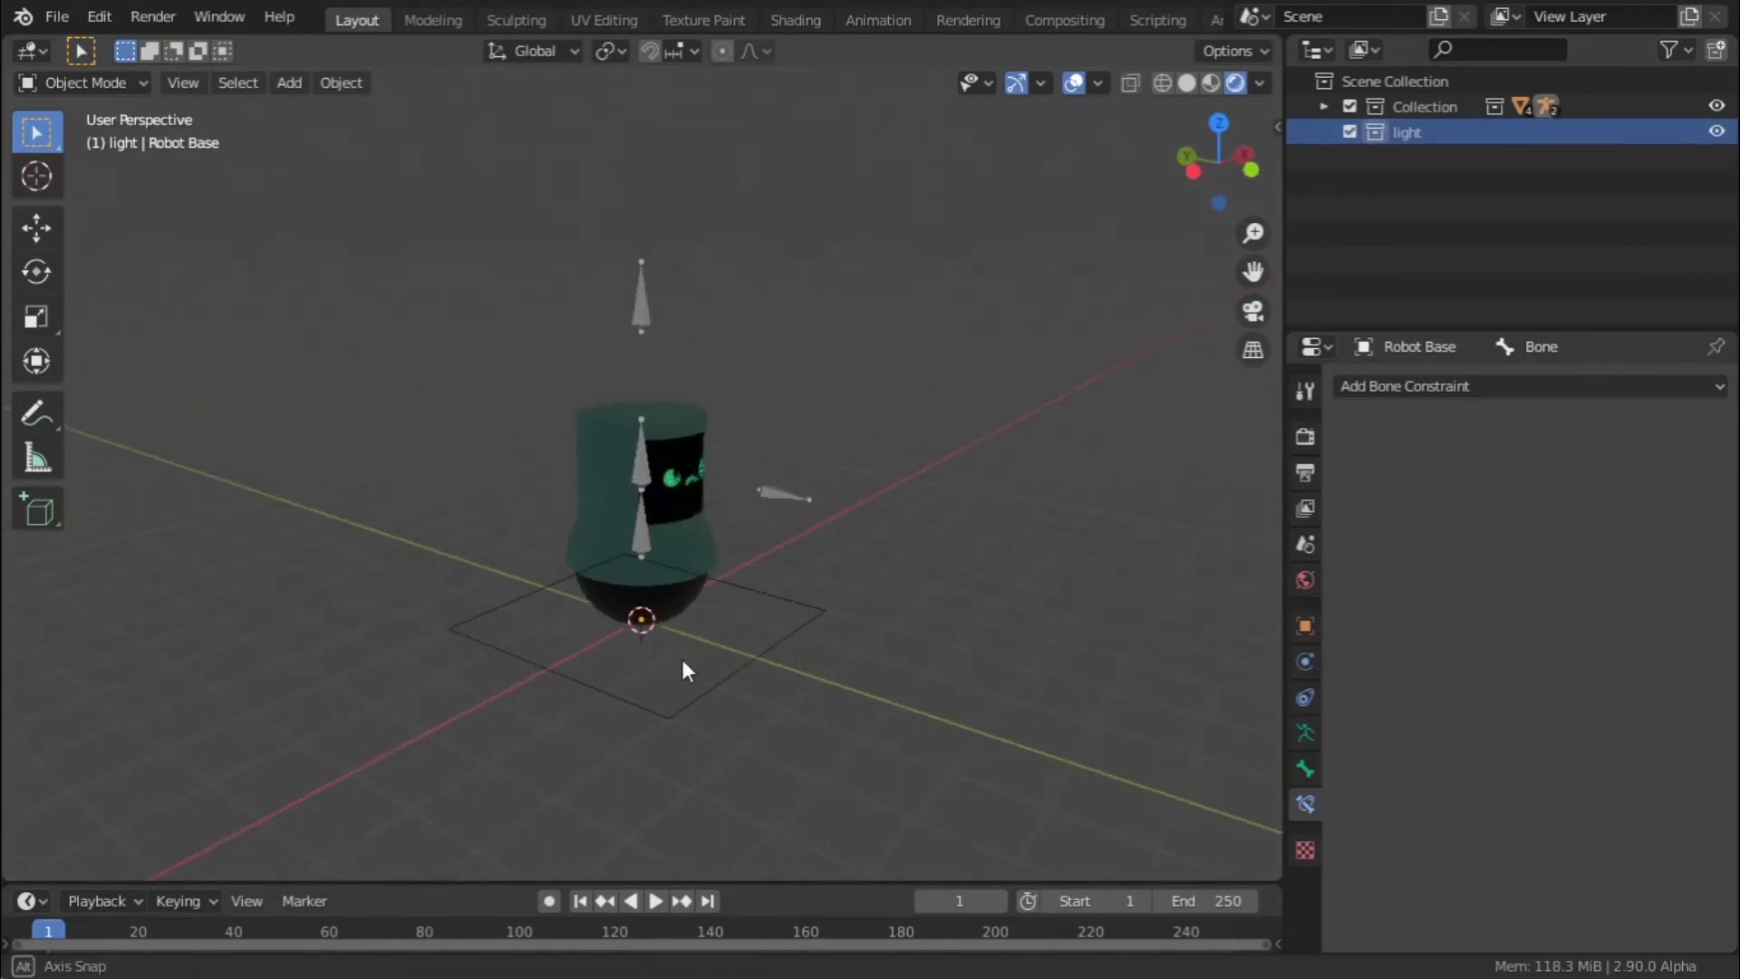
key("shift+a")
key("Escape")
key("shift+a")
key("Escape")
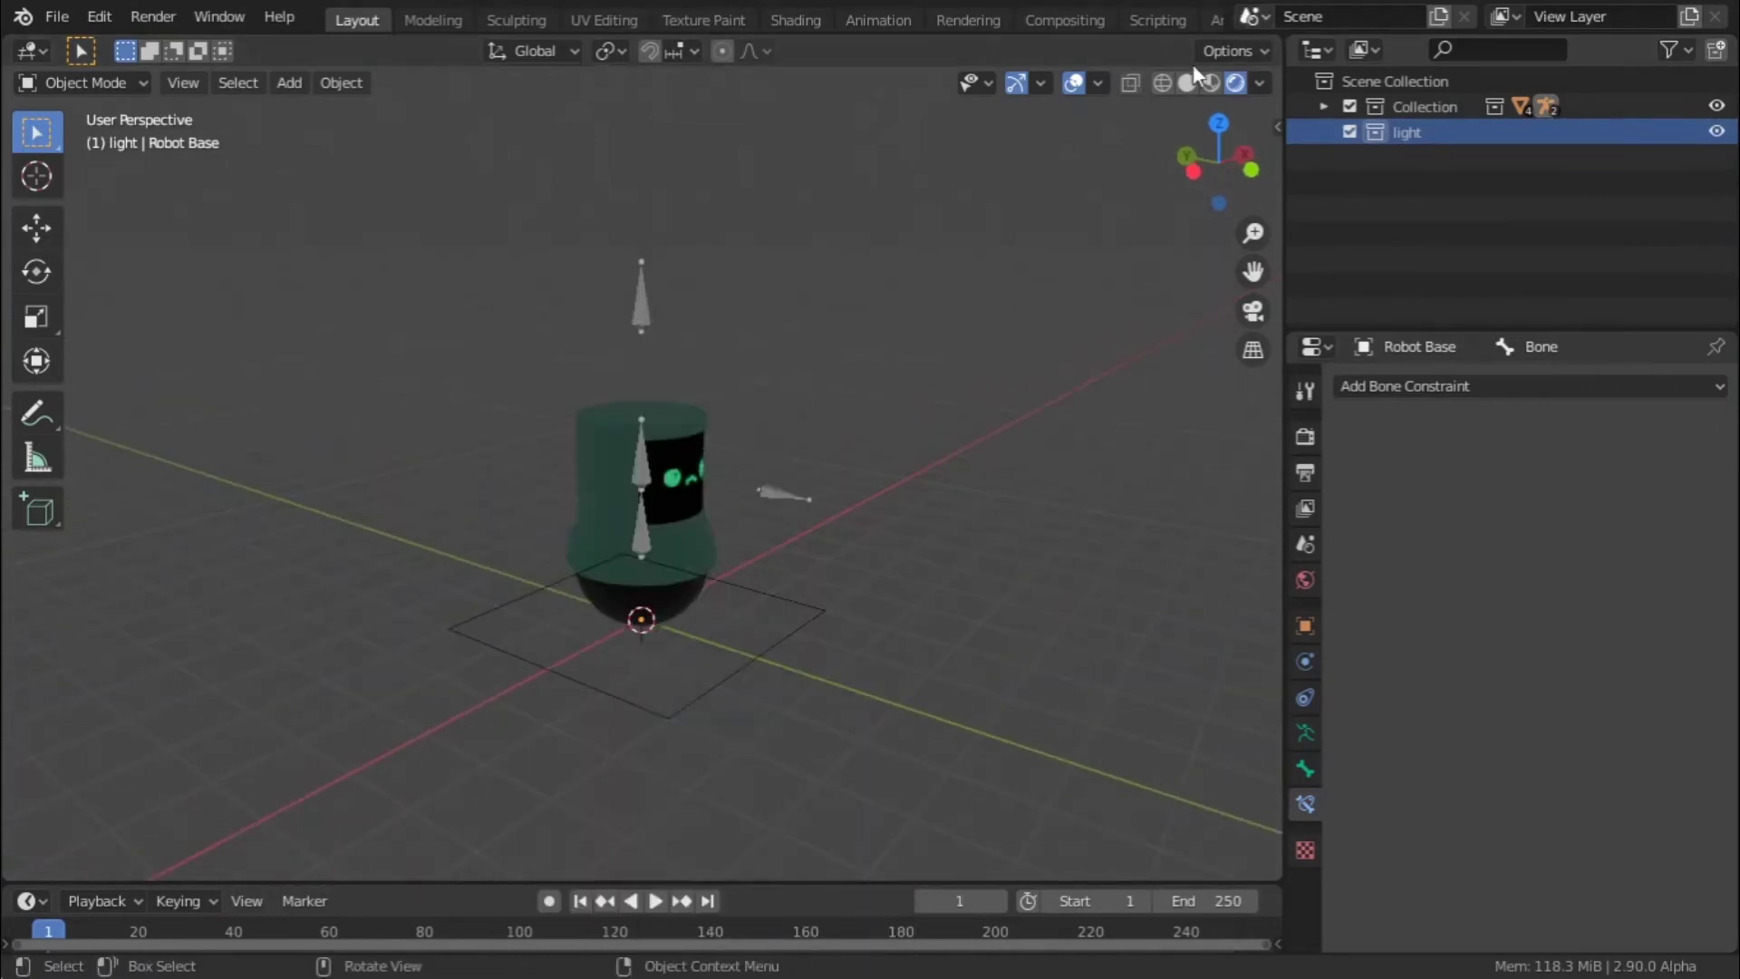
- Turn off Scene World and Scene Lights for the rendered viewport shading
left_click(1259, 83)
left_click(1116, 237)
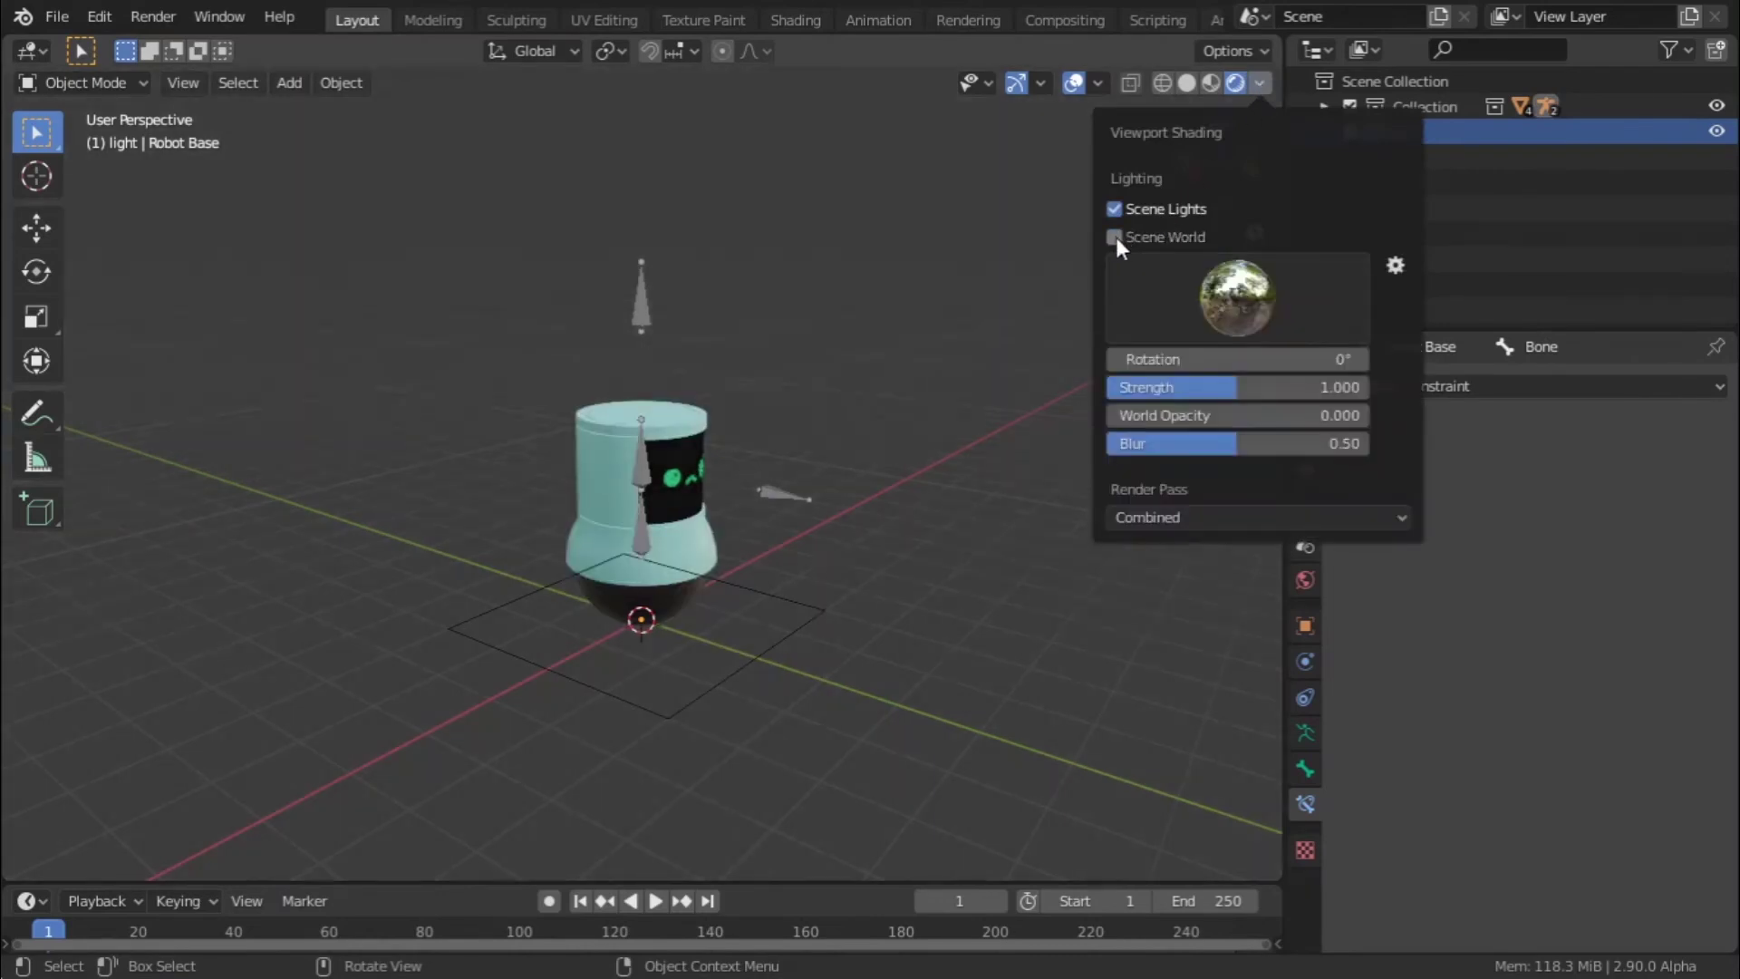
left_click(1116, 209)
- Try several HDRI environments for the rendered preview and choose the one with the blue sky over a road
left_click(1169, 299)
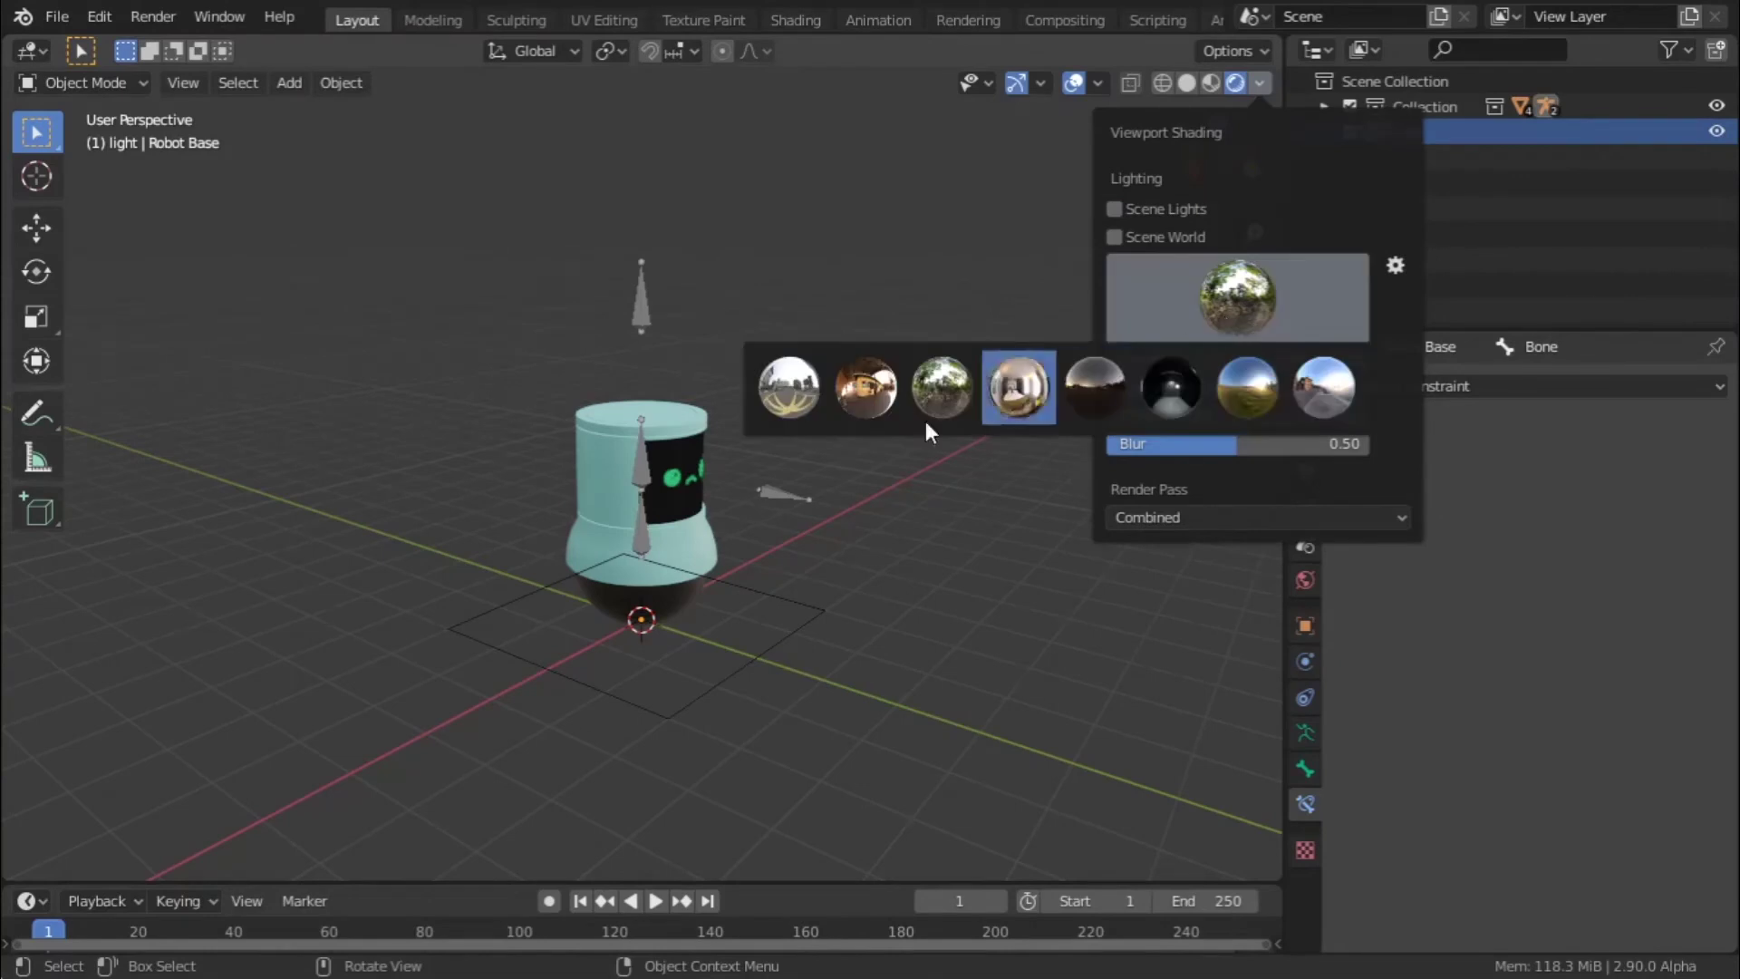
left_click(888, 399)
left_click(1167, 333)
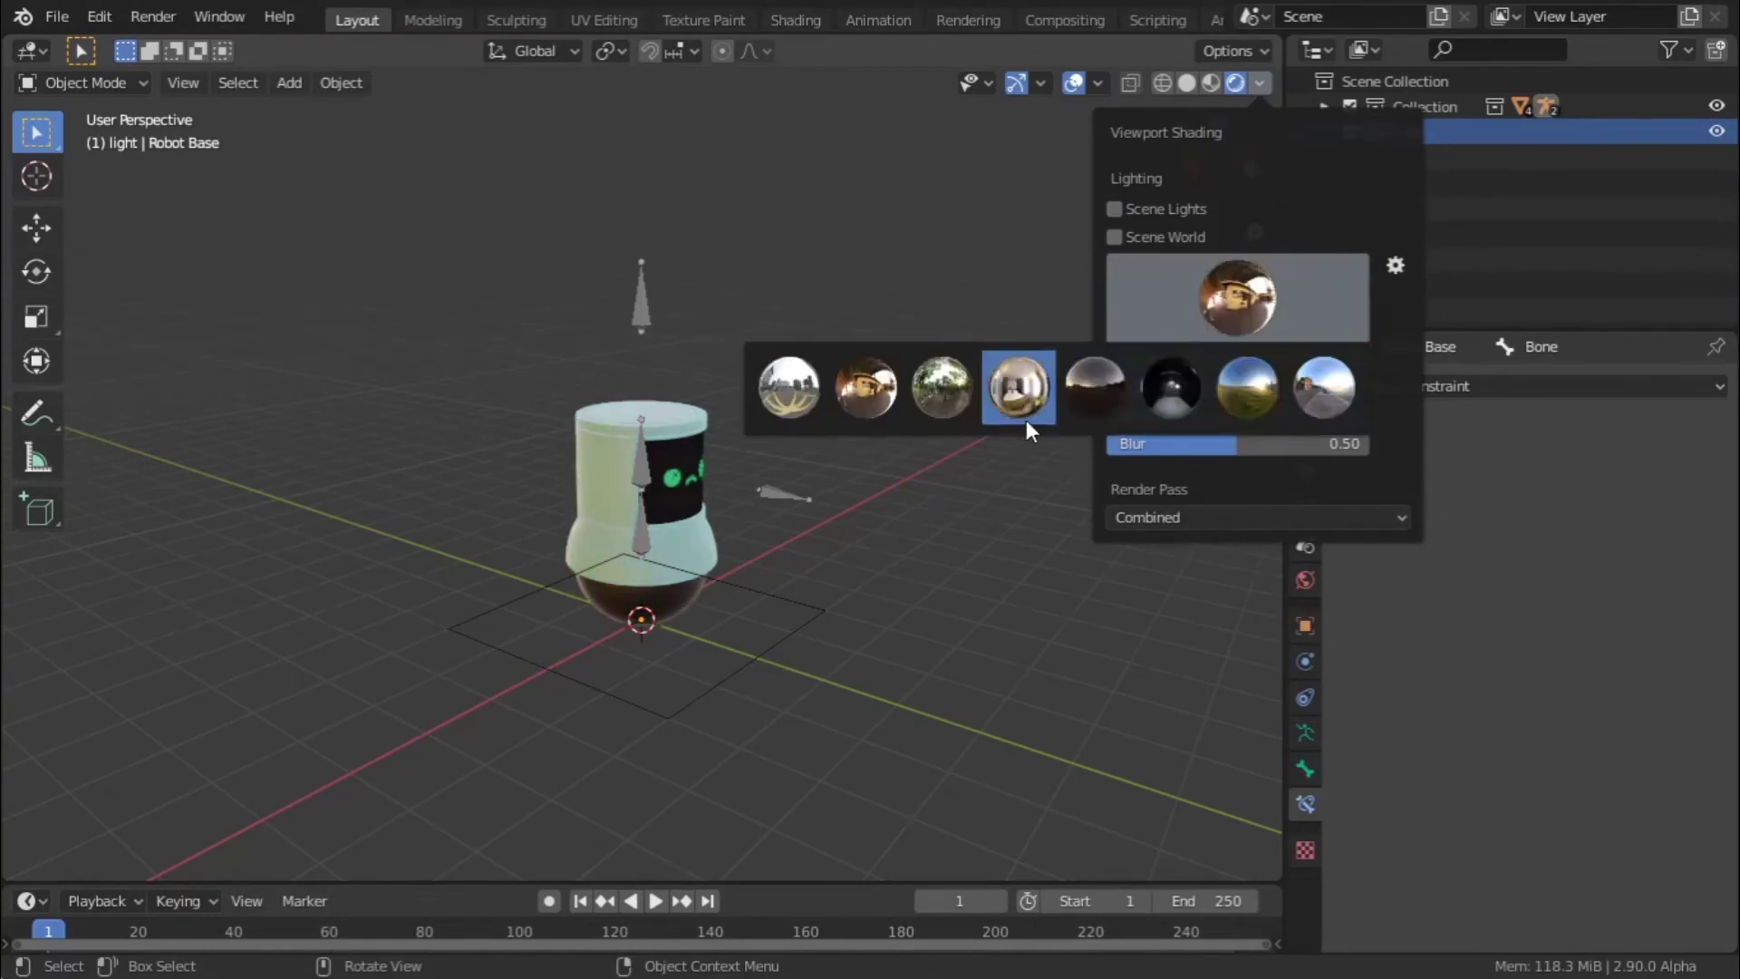
middle_click_drag(833, 520, 1151, 334)
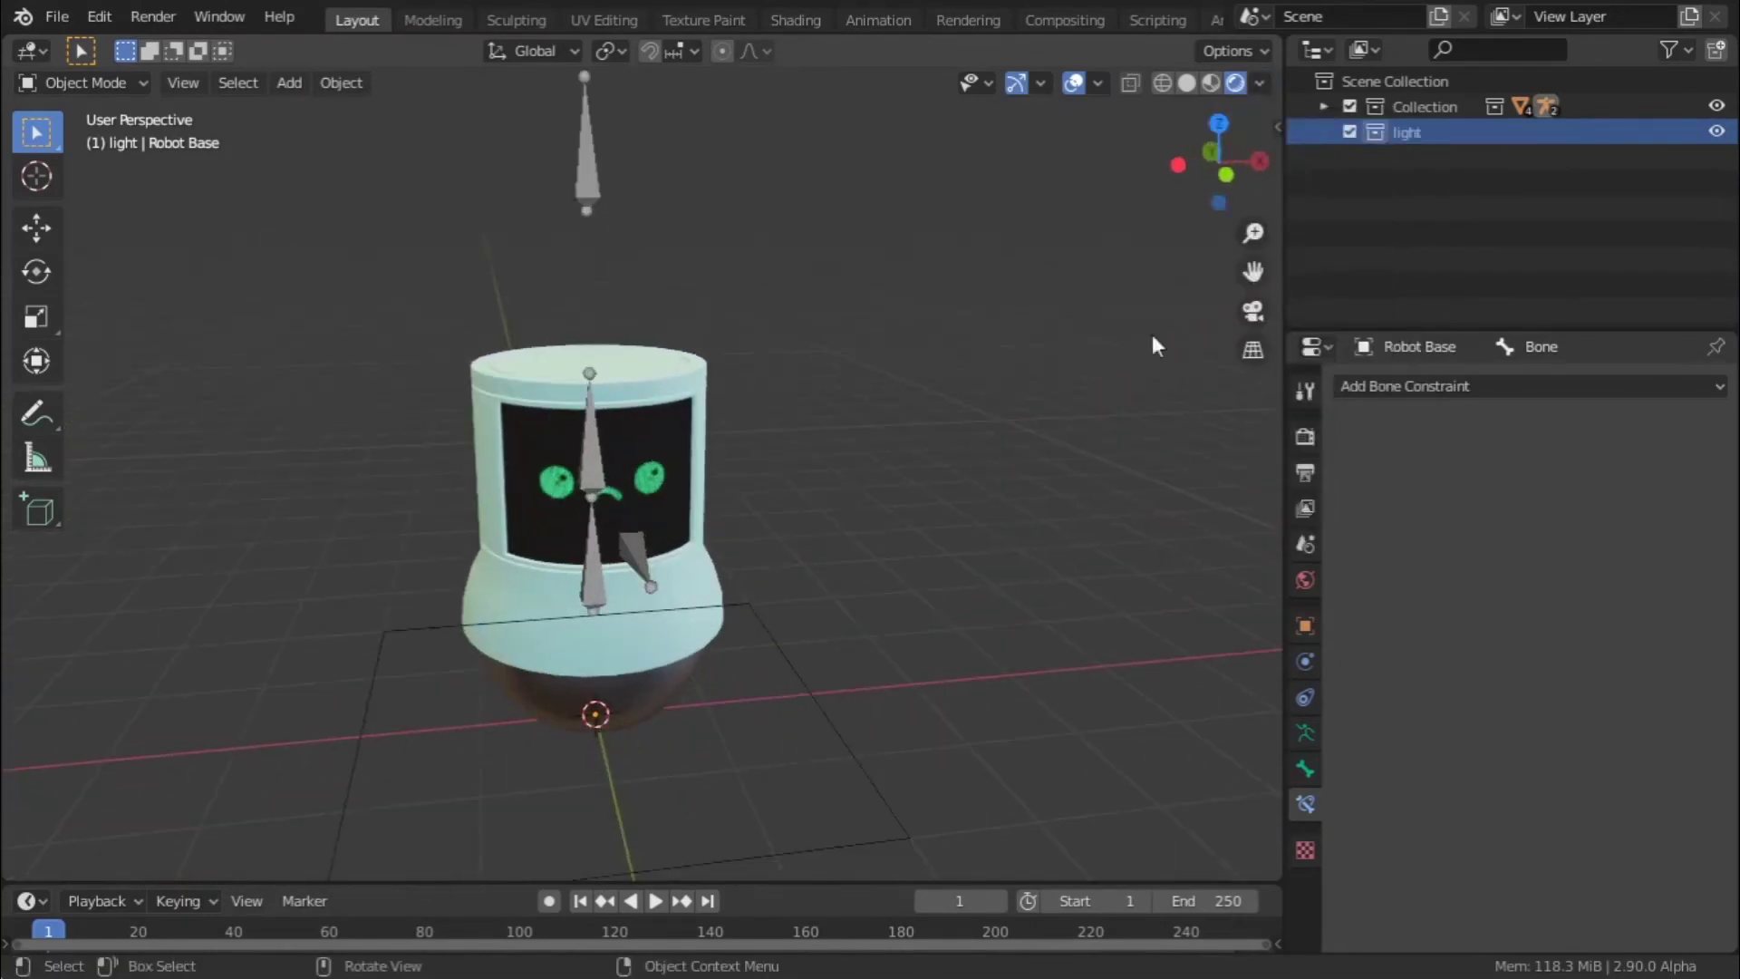
left_click(1260, 82)
left_click(1240, 288)
left_click(1267, 386)
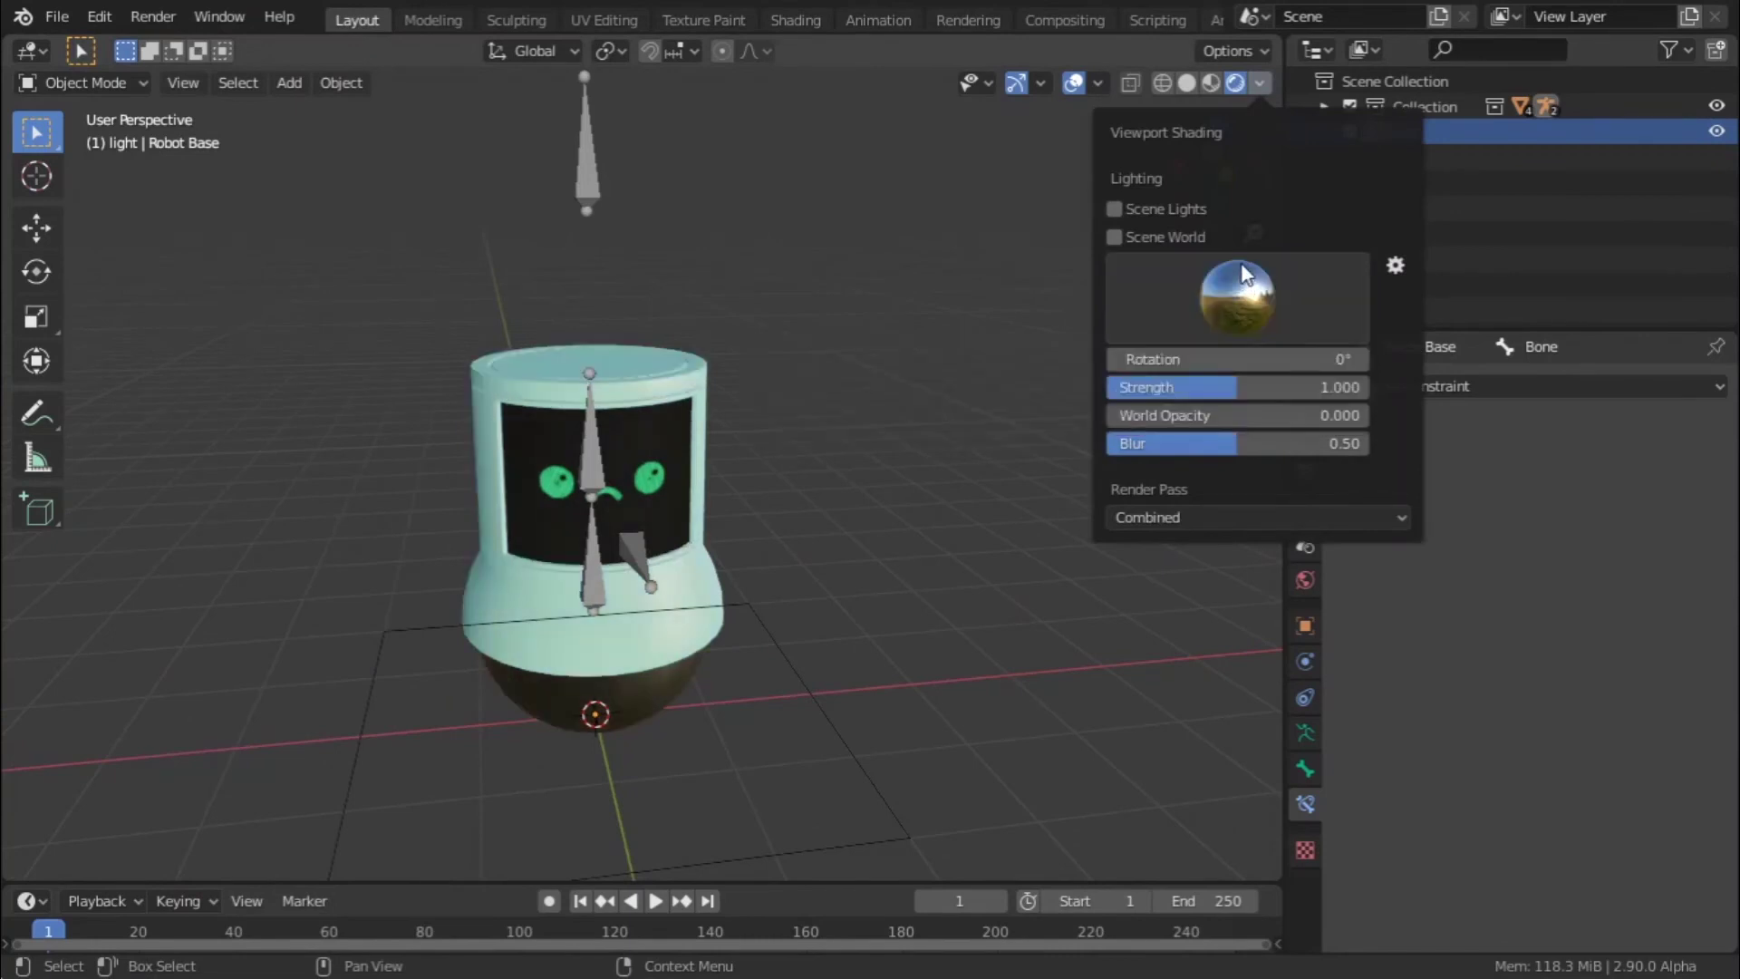
left_click(1243, 274)
left_click(1332, 393)
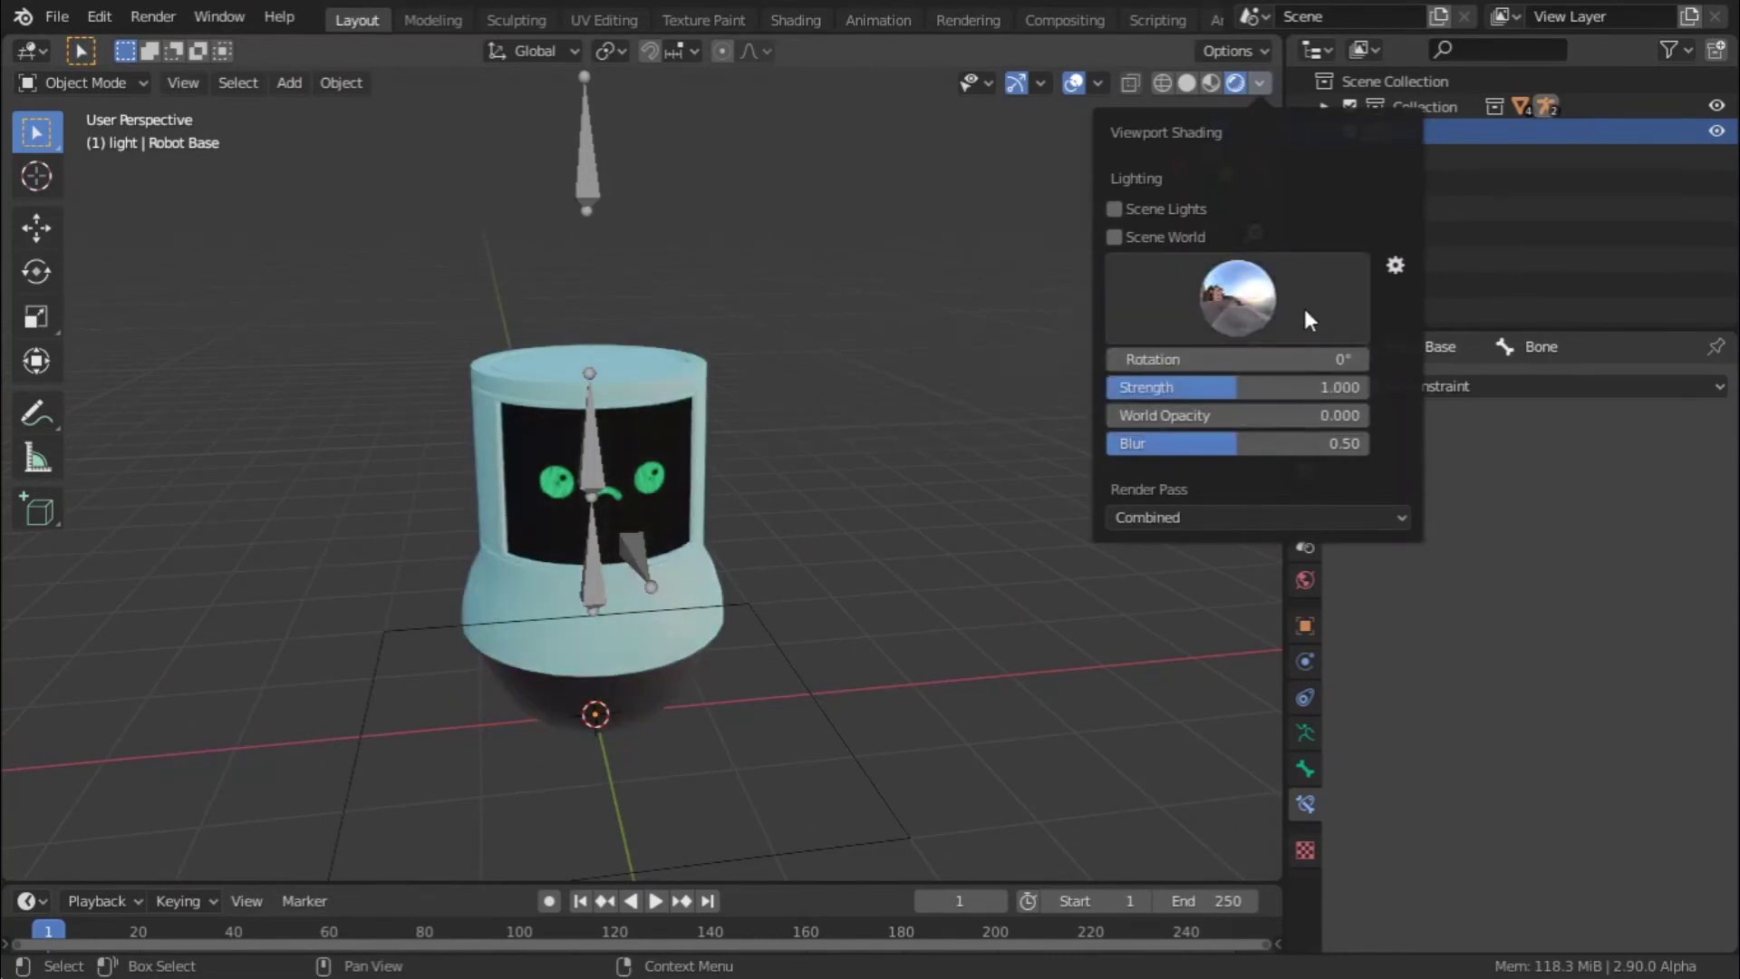
- Select the square Robot Base control and insert a LocRotScale keyframe at frame 1
middle_click_drag(579, 443, 870, 458)
scroll(870, 459, "up", 5)
scroll(758, 421, "down", 5)
middle_click_drag(777, 595, 912, 632)
scroll(910, 564, "up", 3)
scroll(879, 650, "down", 5)
left_click(745, 585)
middle_click_drag(745, 586, 633, 591)
key("i")
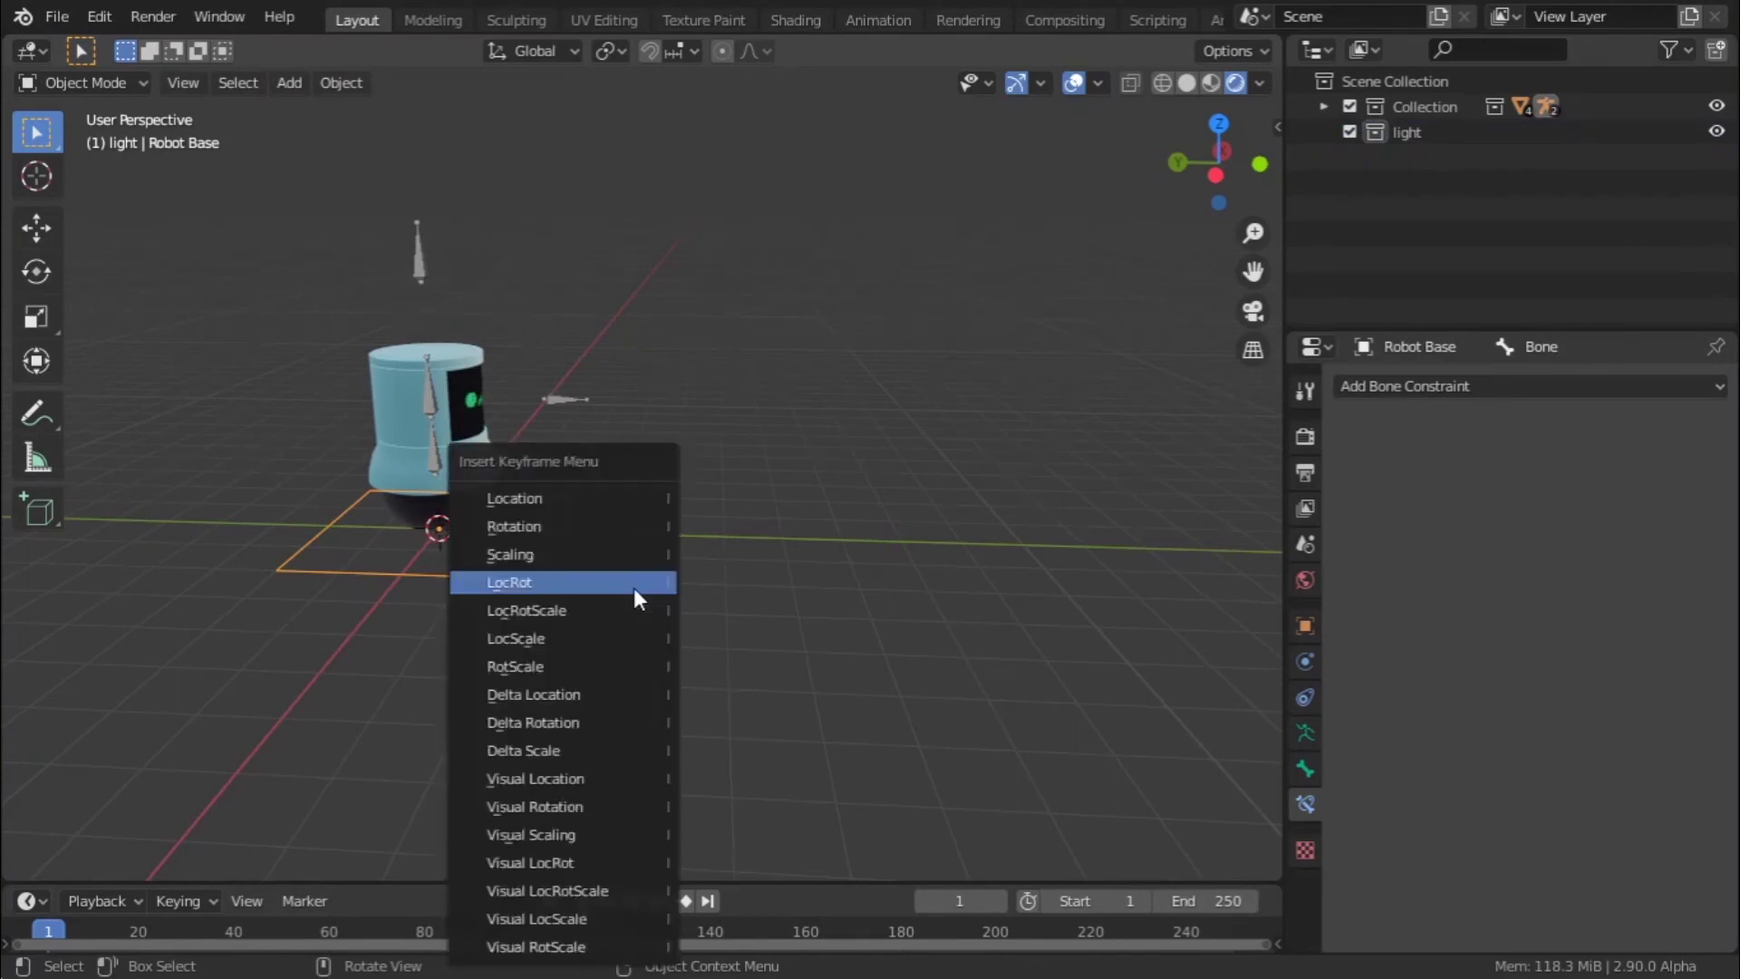
left_click(544, 610)
- Switch to the Shading workspace and select the robot's body to show its material nodes
middle_click_drag(870, 303, 649, 128)
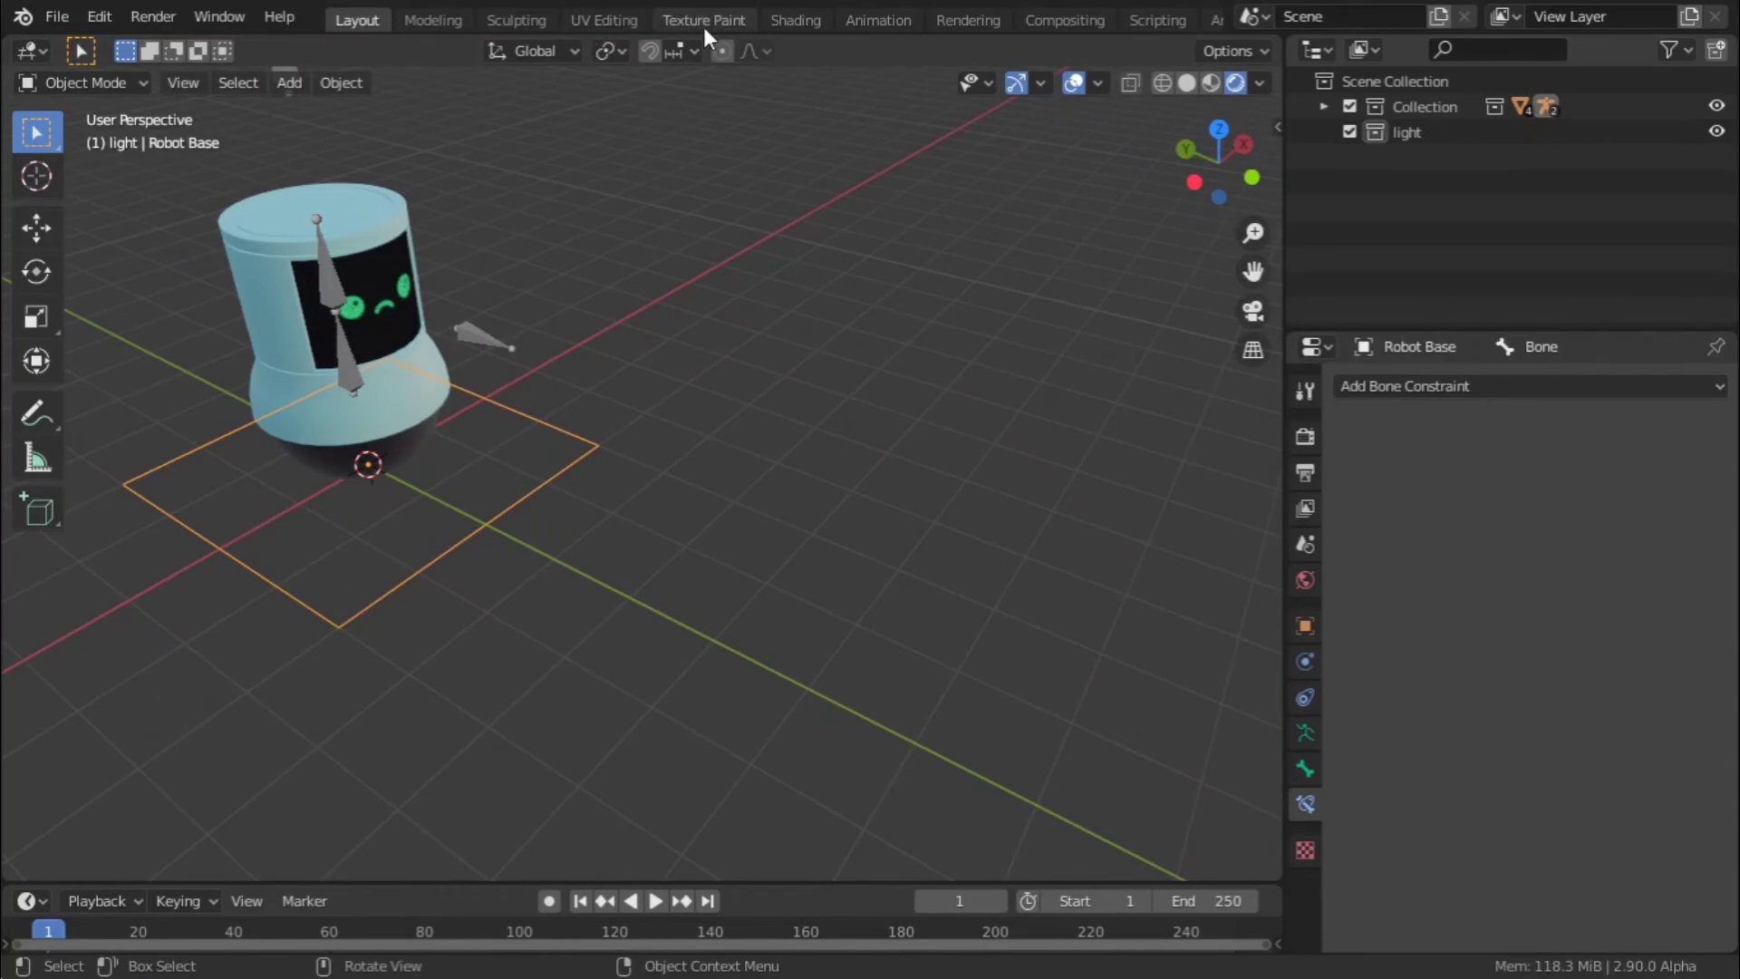
left_click(795, 20)
scroll(845, 291, "down", 6)
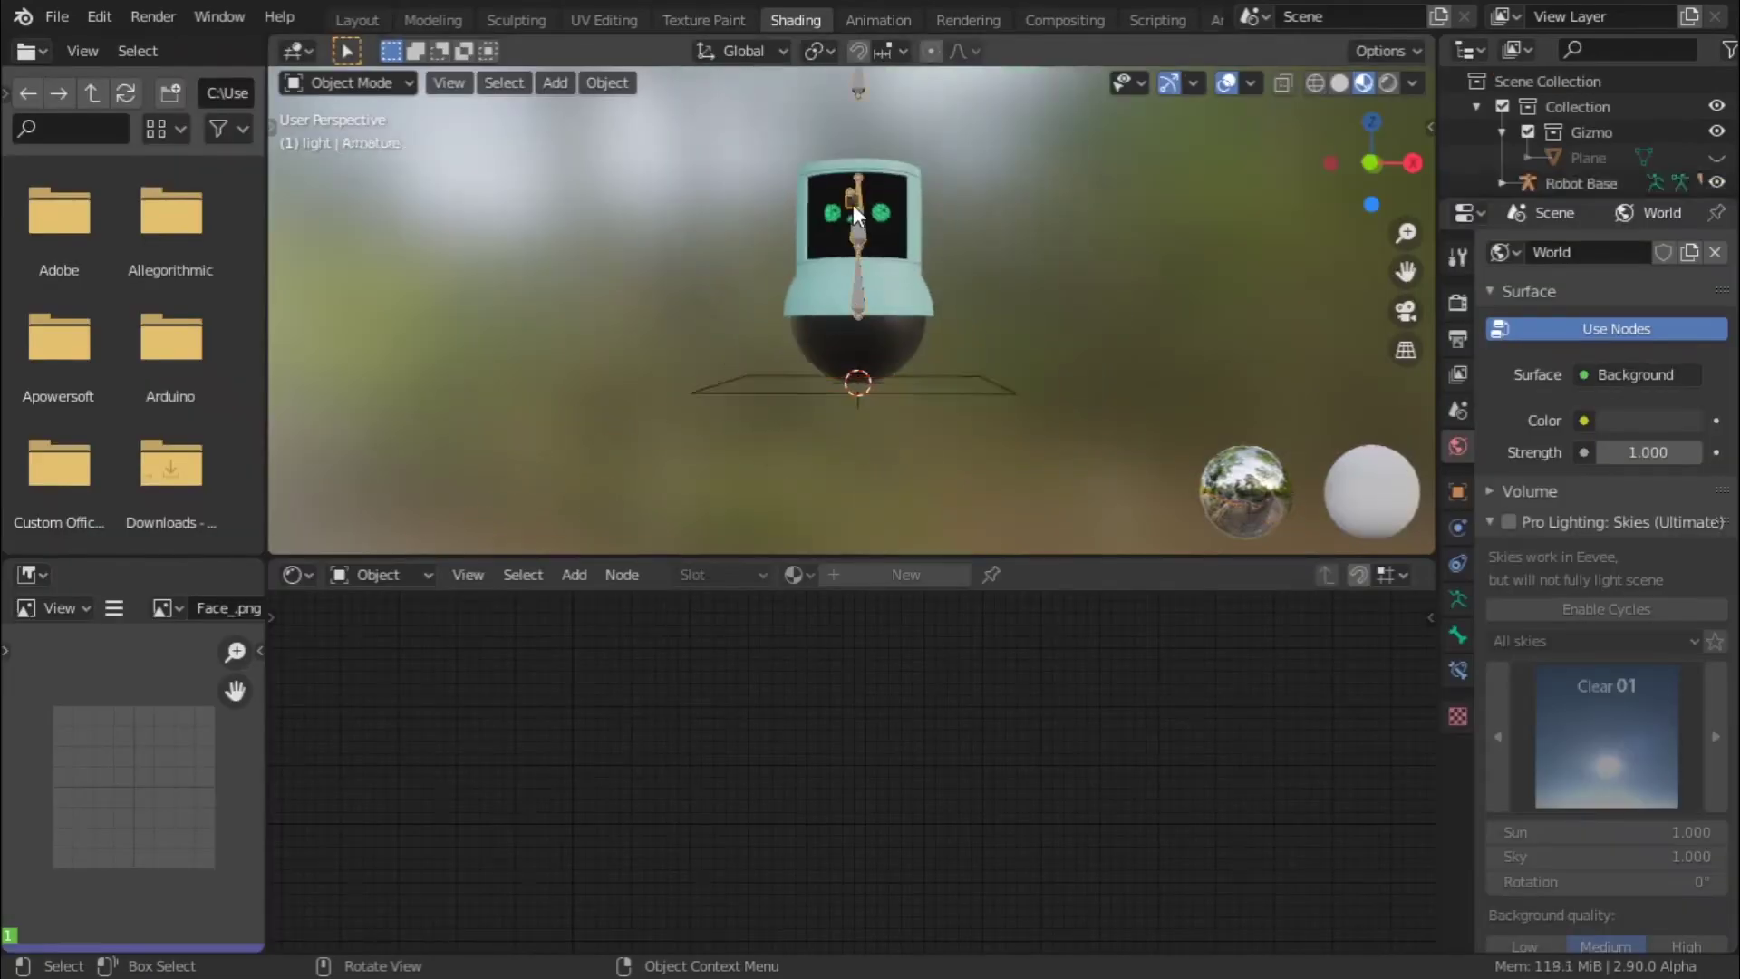
left_click(915, 266)
scroll(917, 245, "up", 2)
left_click(920, 225)
left_click(896, 194)
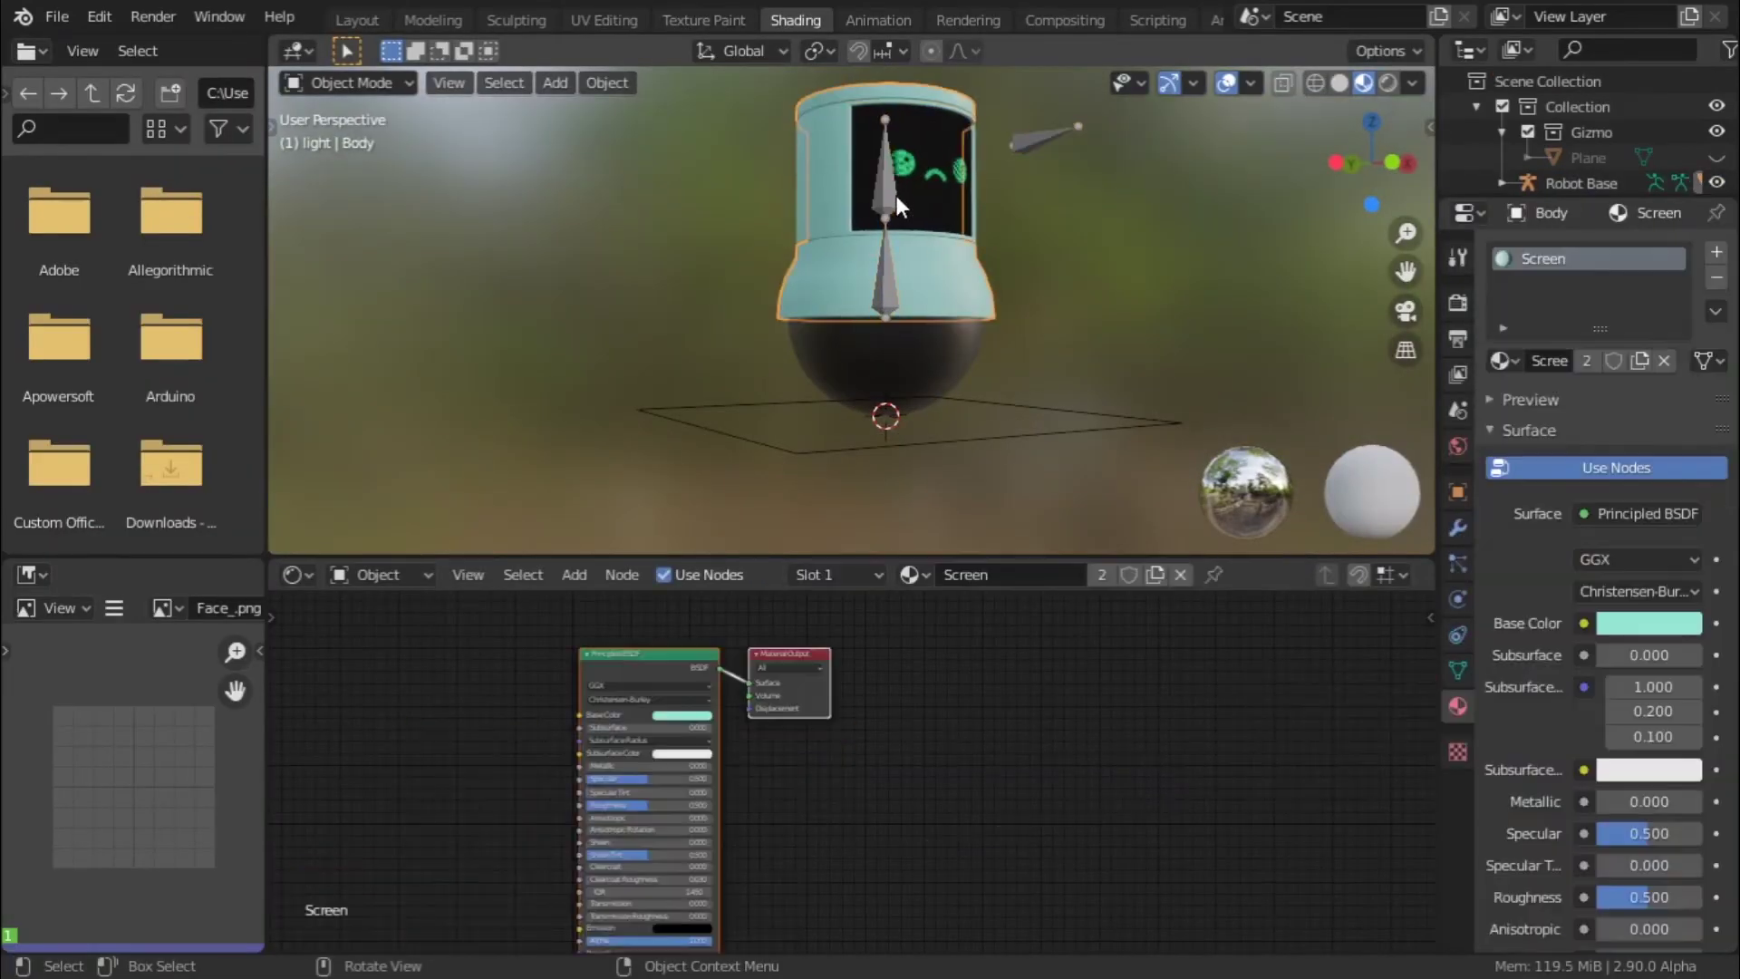
- Select the robot's screen and bring up the face image sequence node of its MatrixDisplay material
scroll(1090, 508, "down", 2)
scroll(911, 762, "down", 1)
scroll(952, 781, "up", 2)
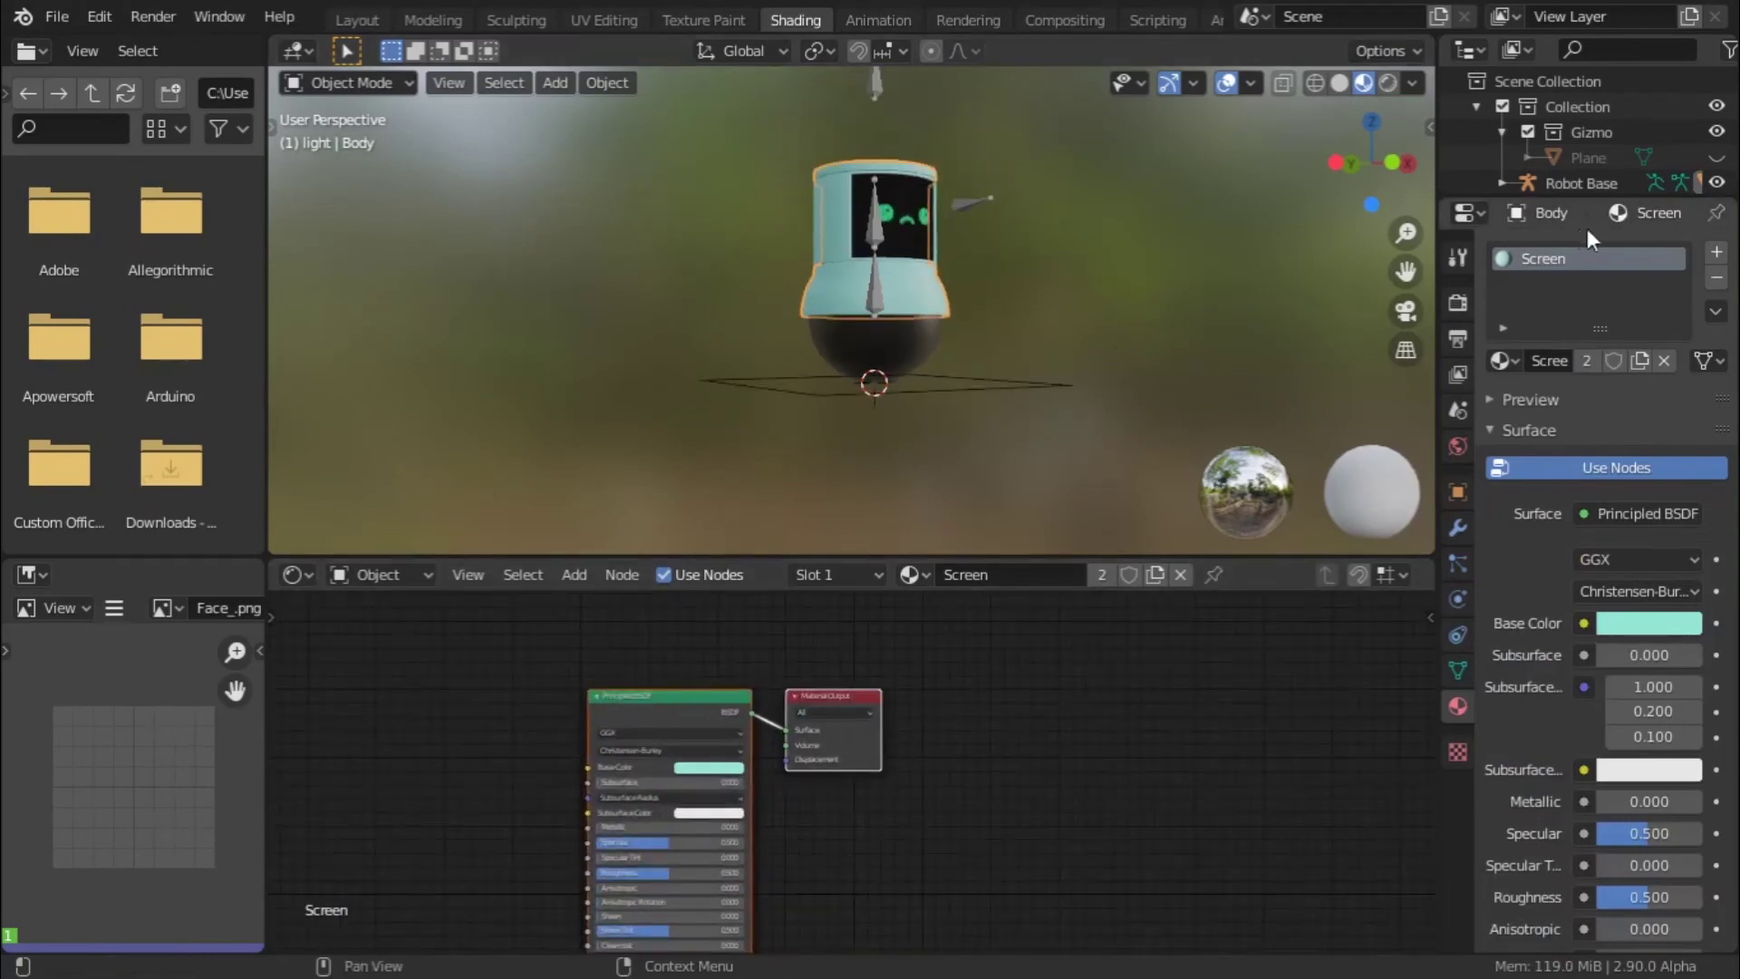
left_click(857, 208)
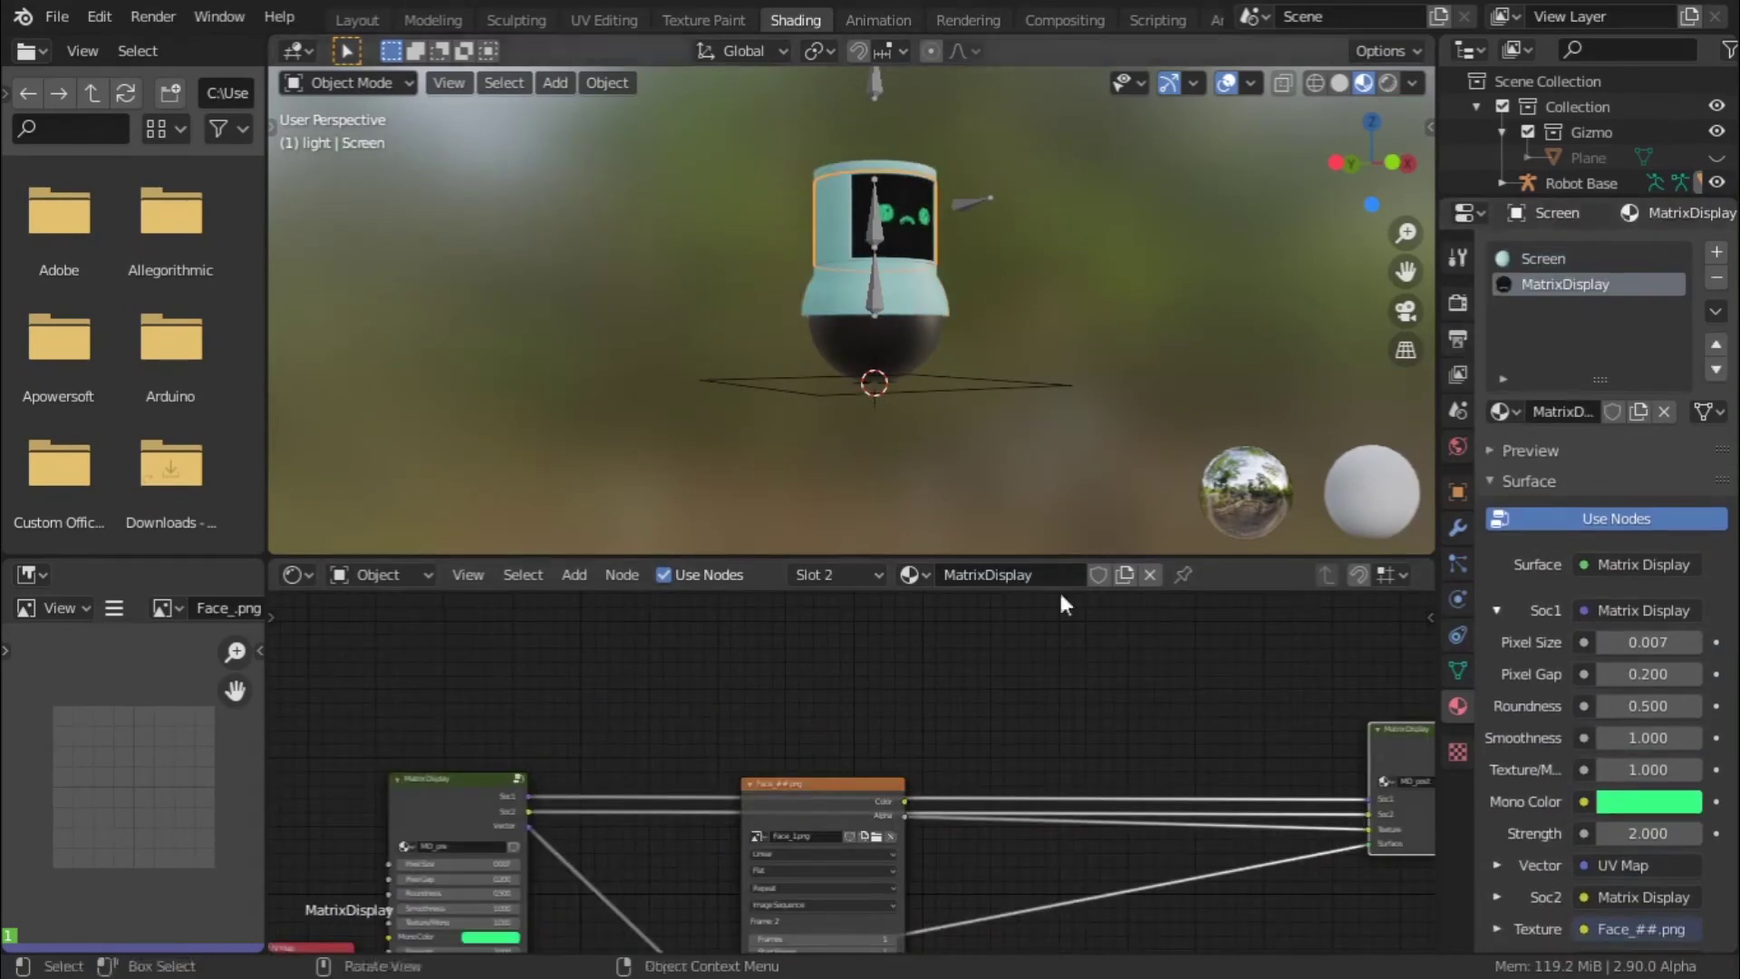
scroll(854, 886, "down", 2)
scroll(854, 885, "up", 5)
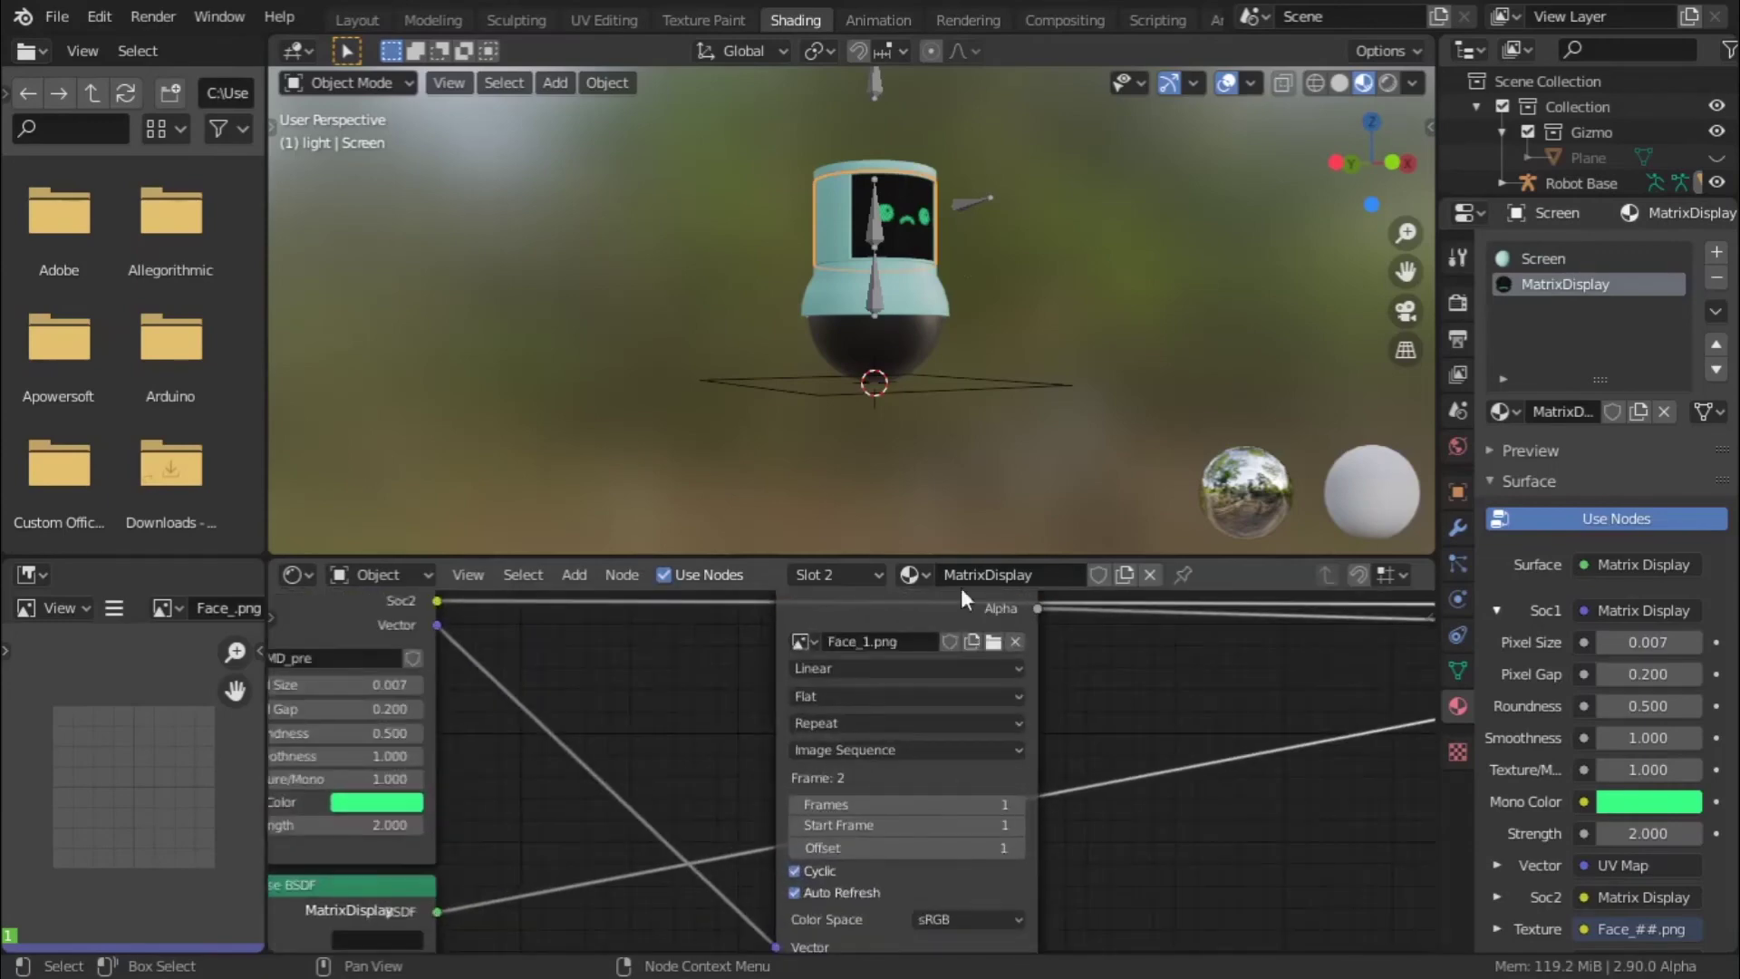
- Expand the 3D viewport over the file browser and turn the widened image editor beside the nodes into a Timeline
middle_click_drag(1010, 248, 982, 406)
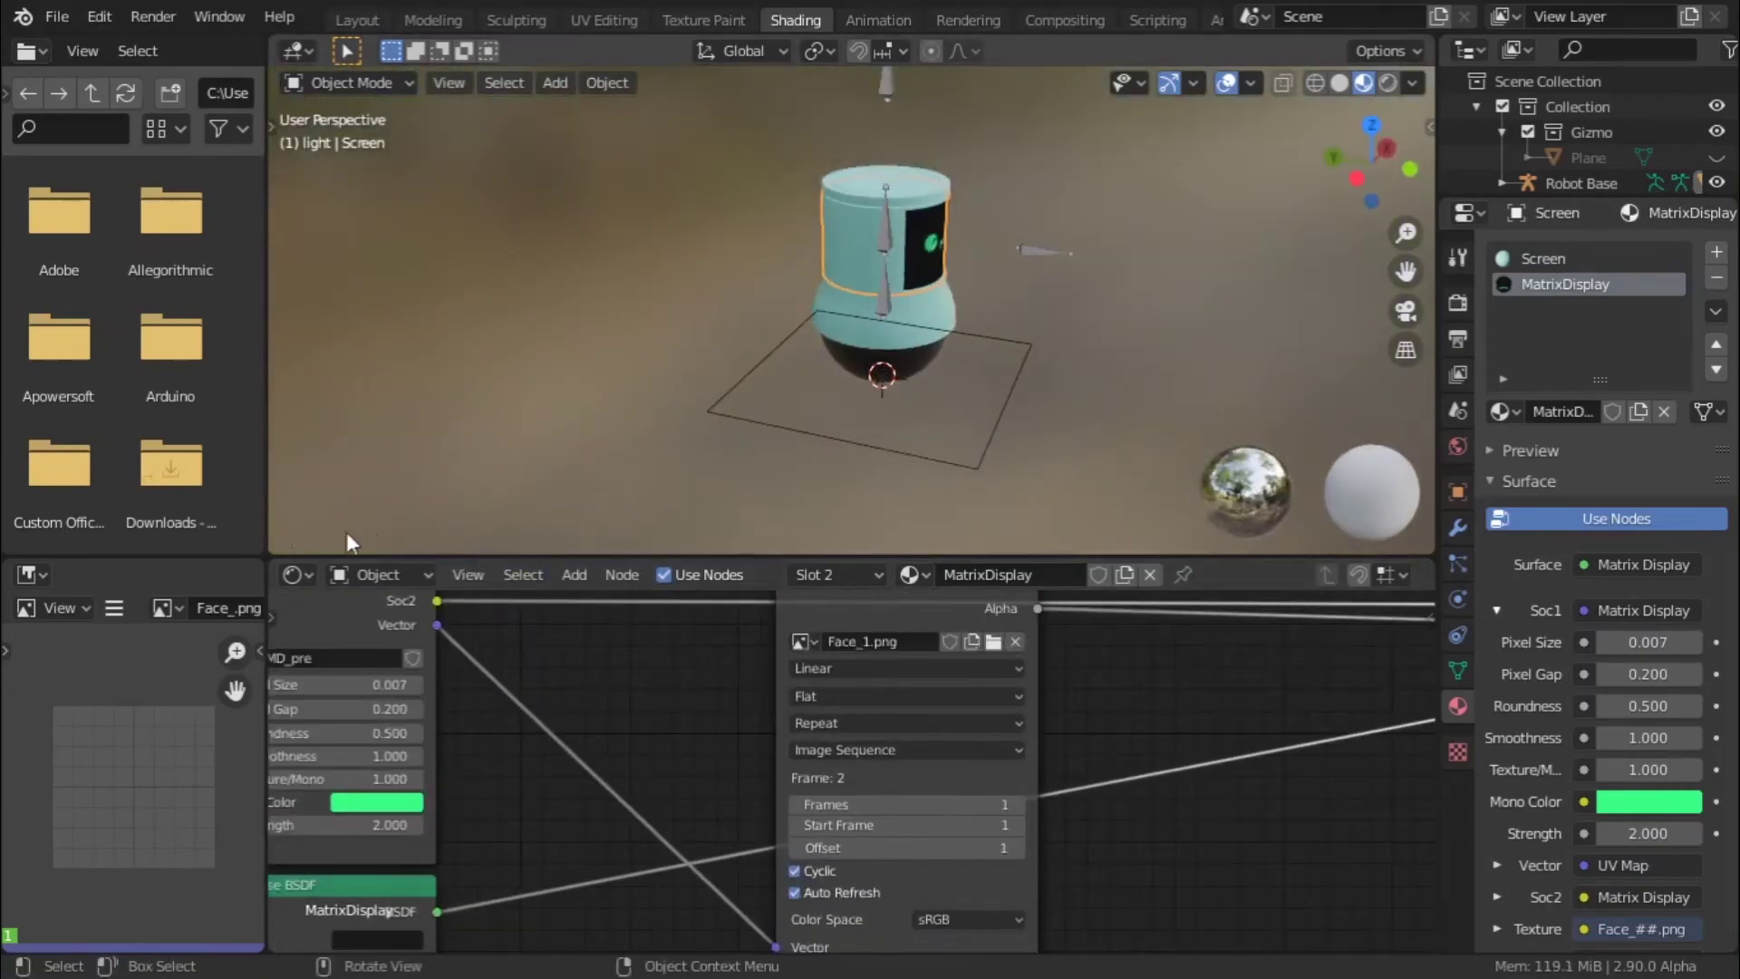
left_click_drag(268, 555, 155, 487)
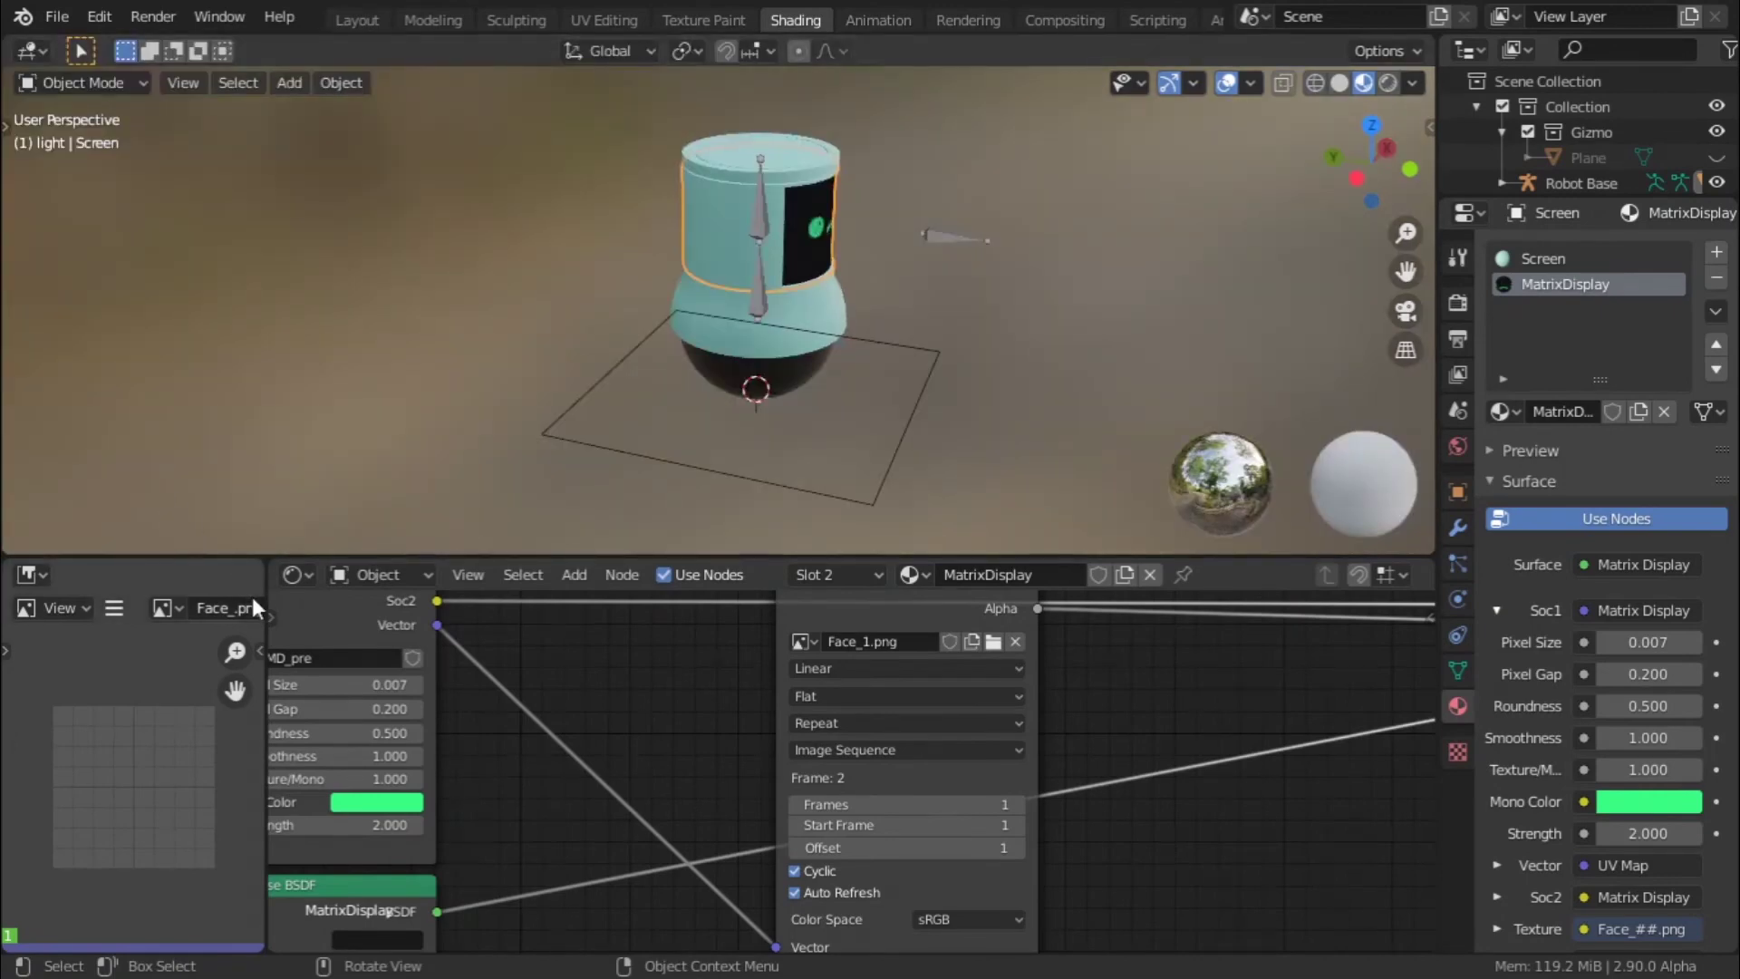
left_click_drag(266, 619, 620, 620)
left_click(34, 574)
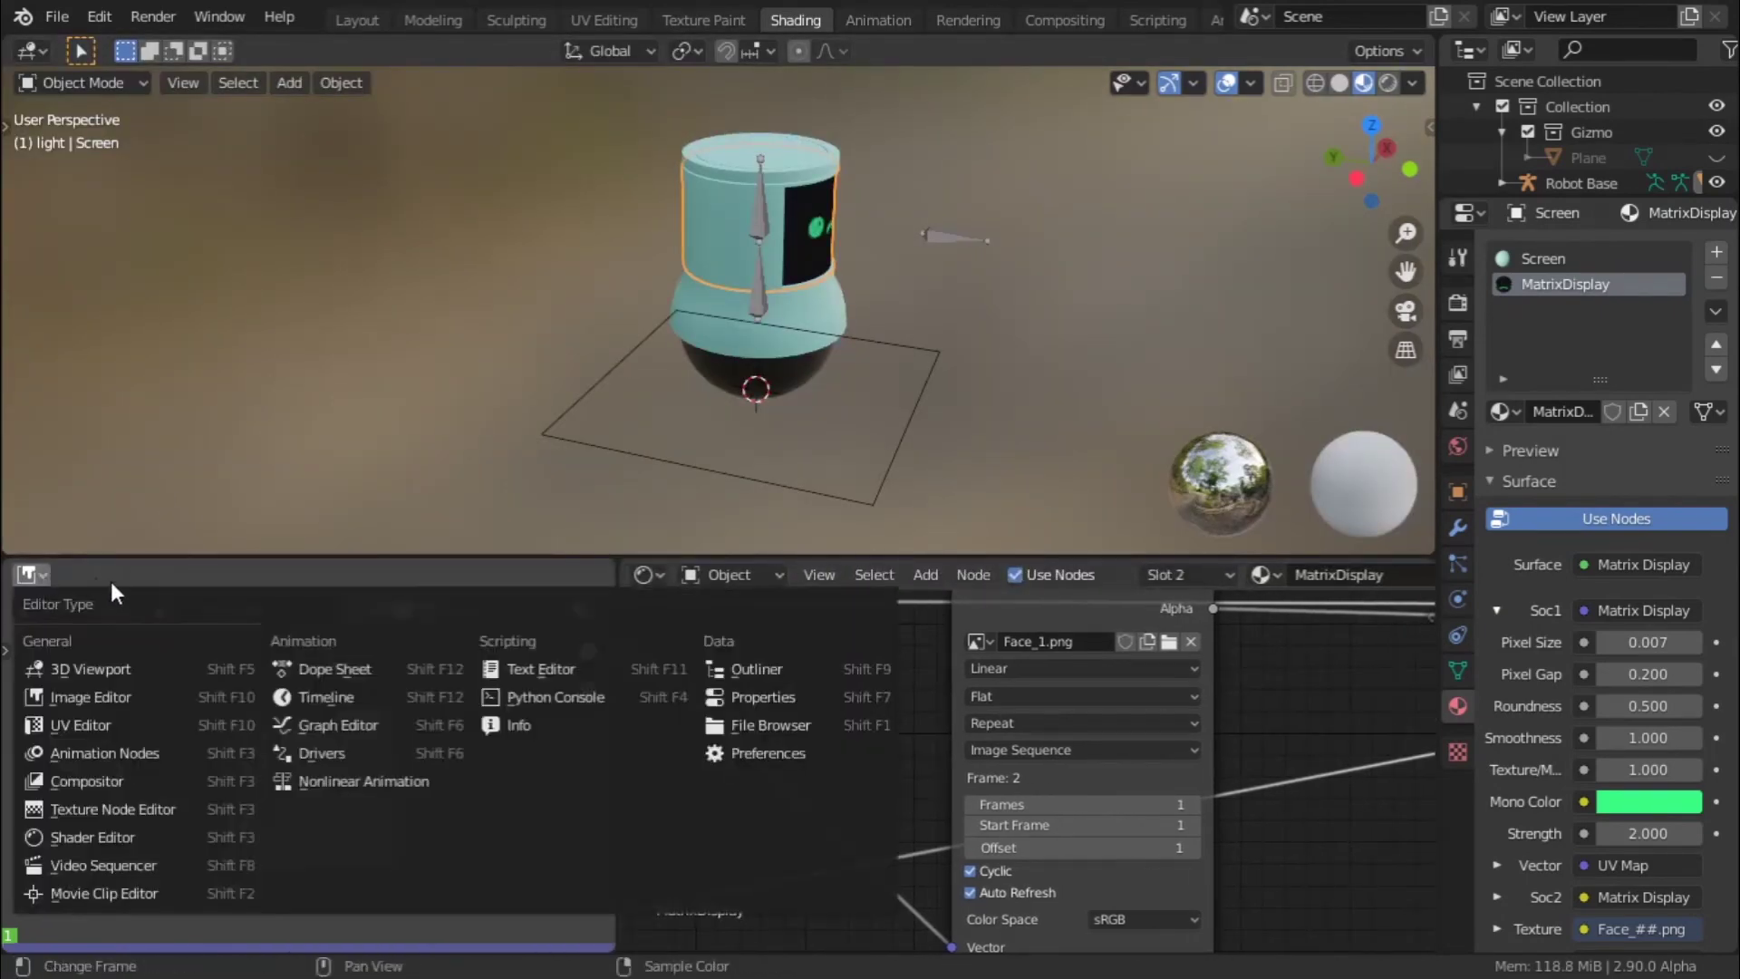
left_click(337, 672)
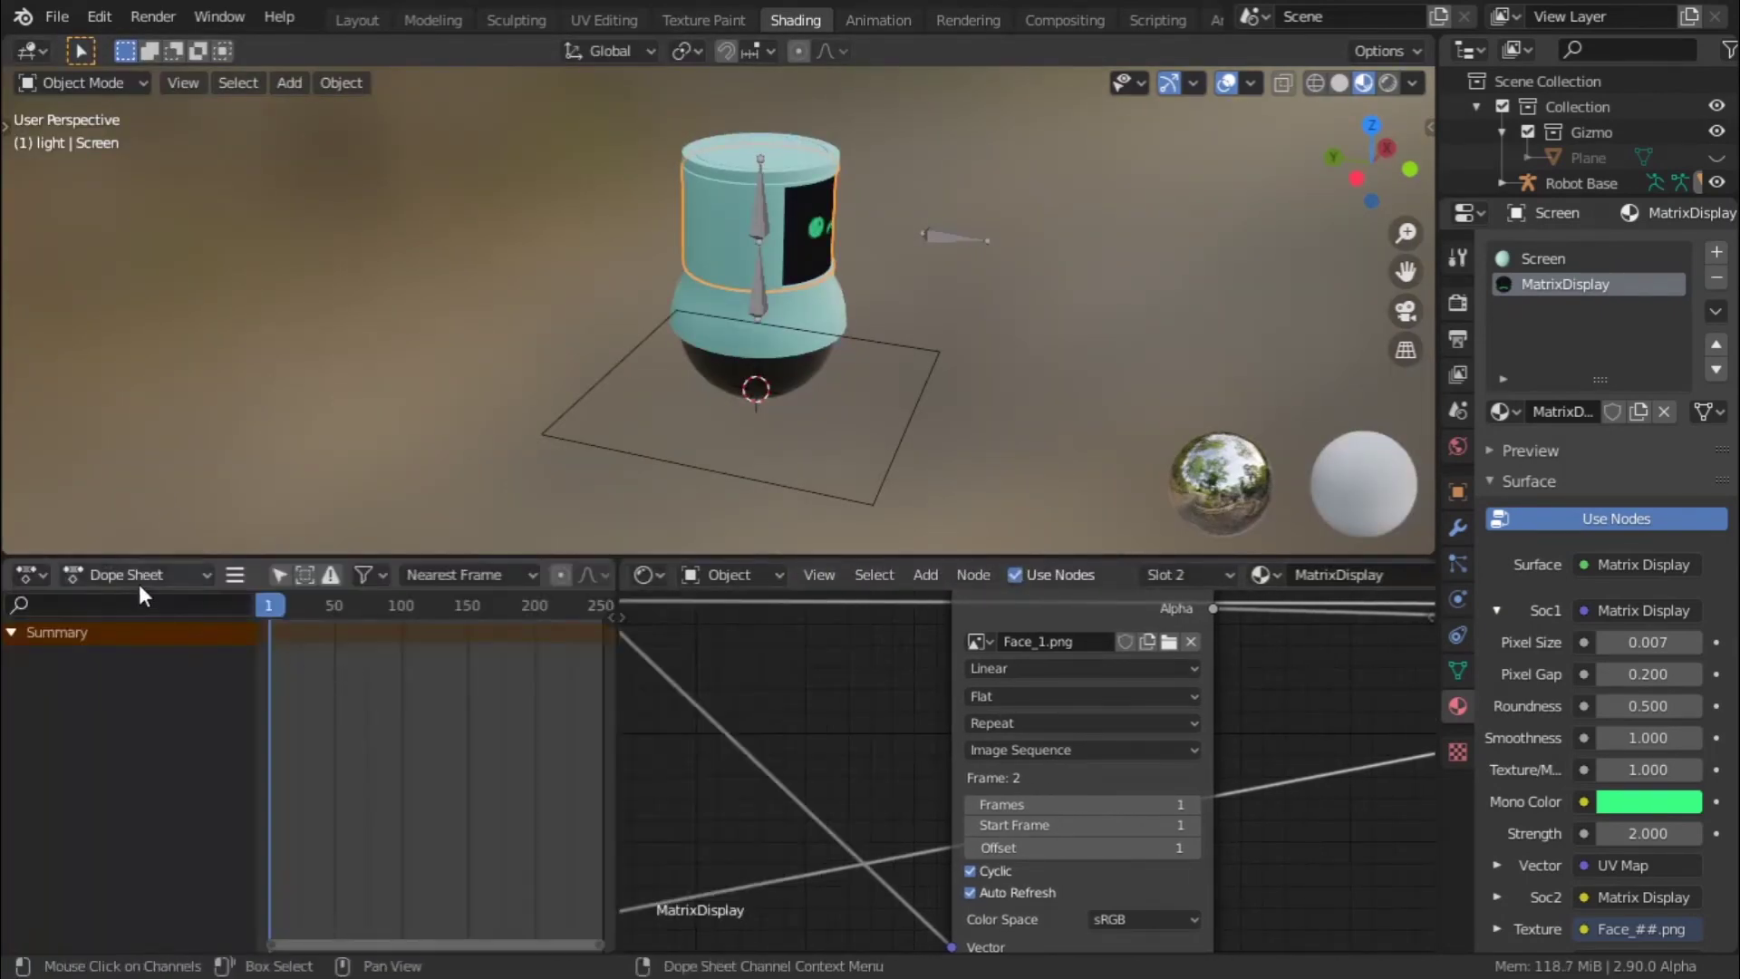
left_click(31, 575)
left_click(336, 688)
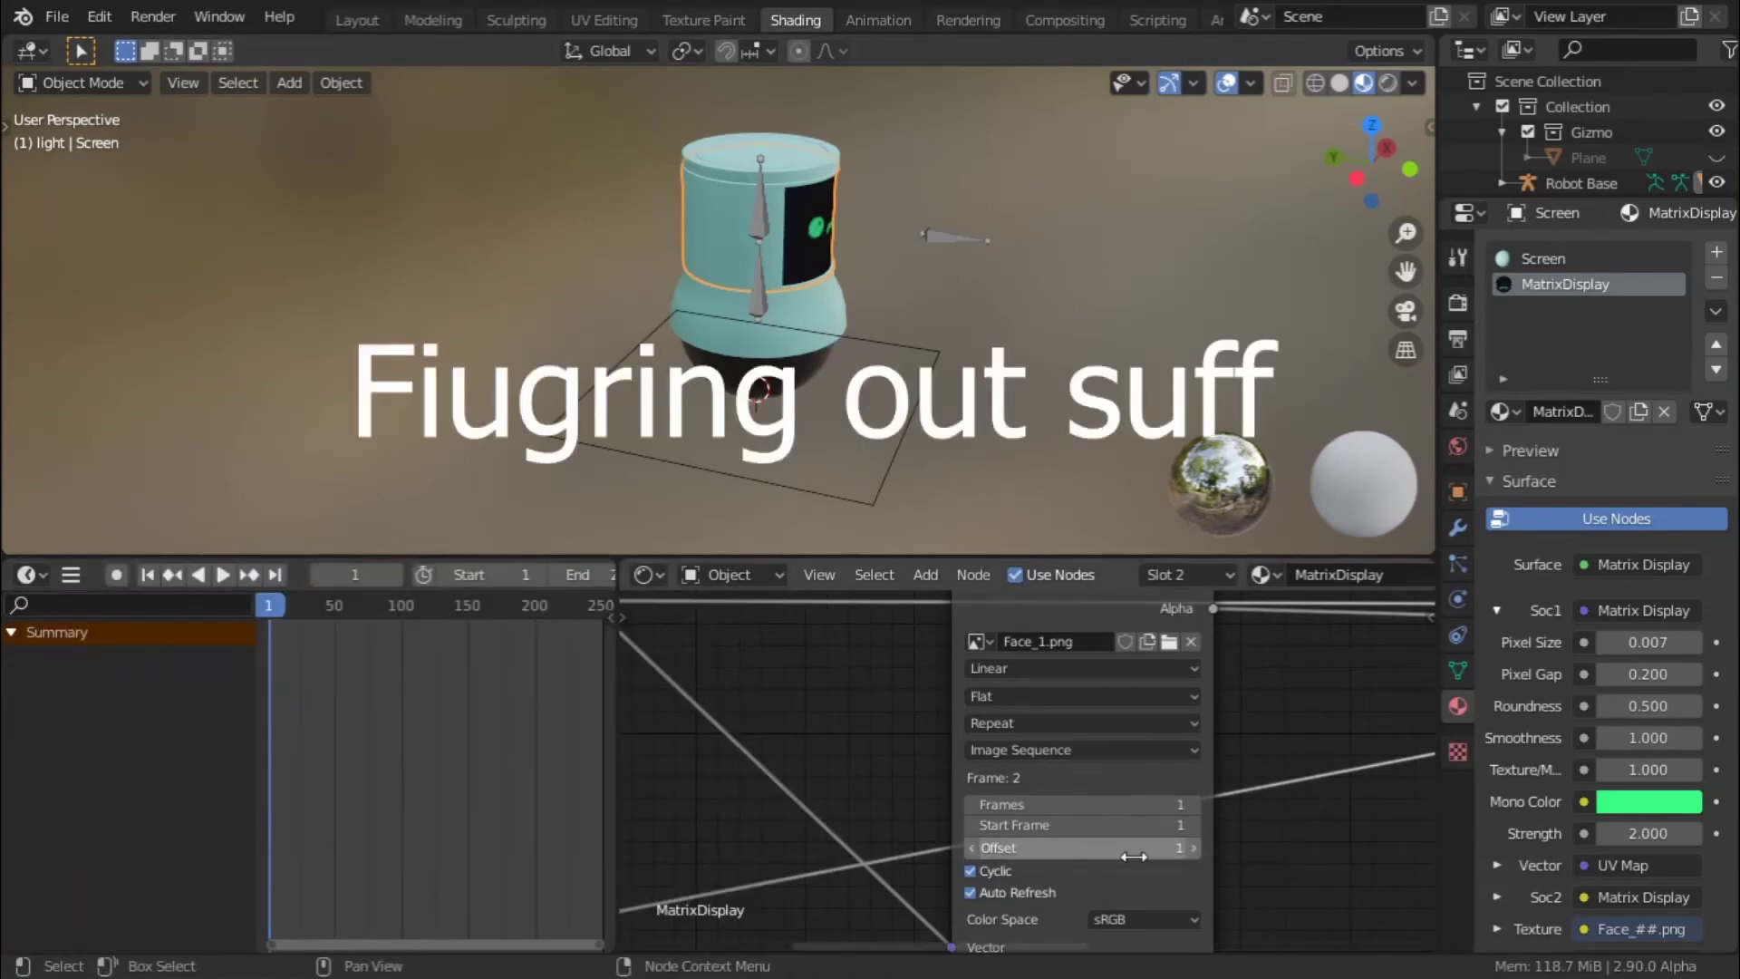
- Try keyframing the face image sequence's Offset at 13 on frame 22 and play the result
key("Up")
left_click_drag(1033, 848, 1074, 848)
key("i")
right_click(1034, 848)
scroll(352, 646, "up", 2)
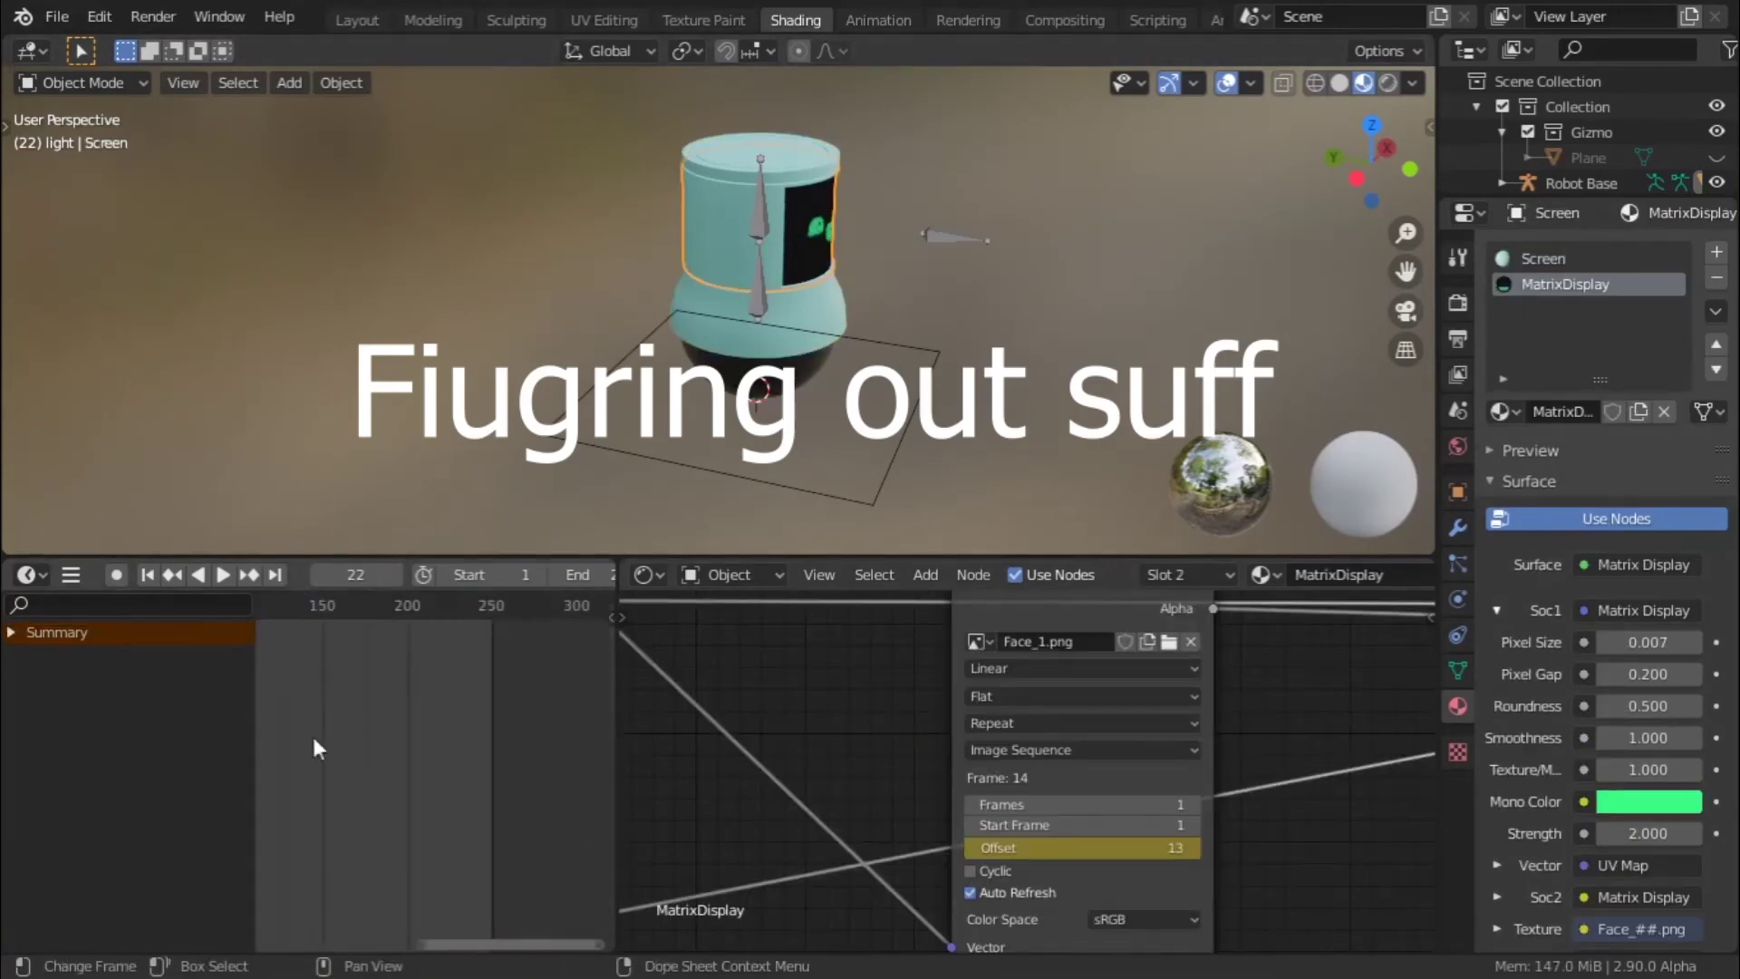
key("space")
left_click_drag(544, 609, 424, 627)
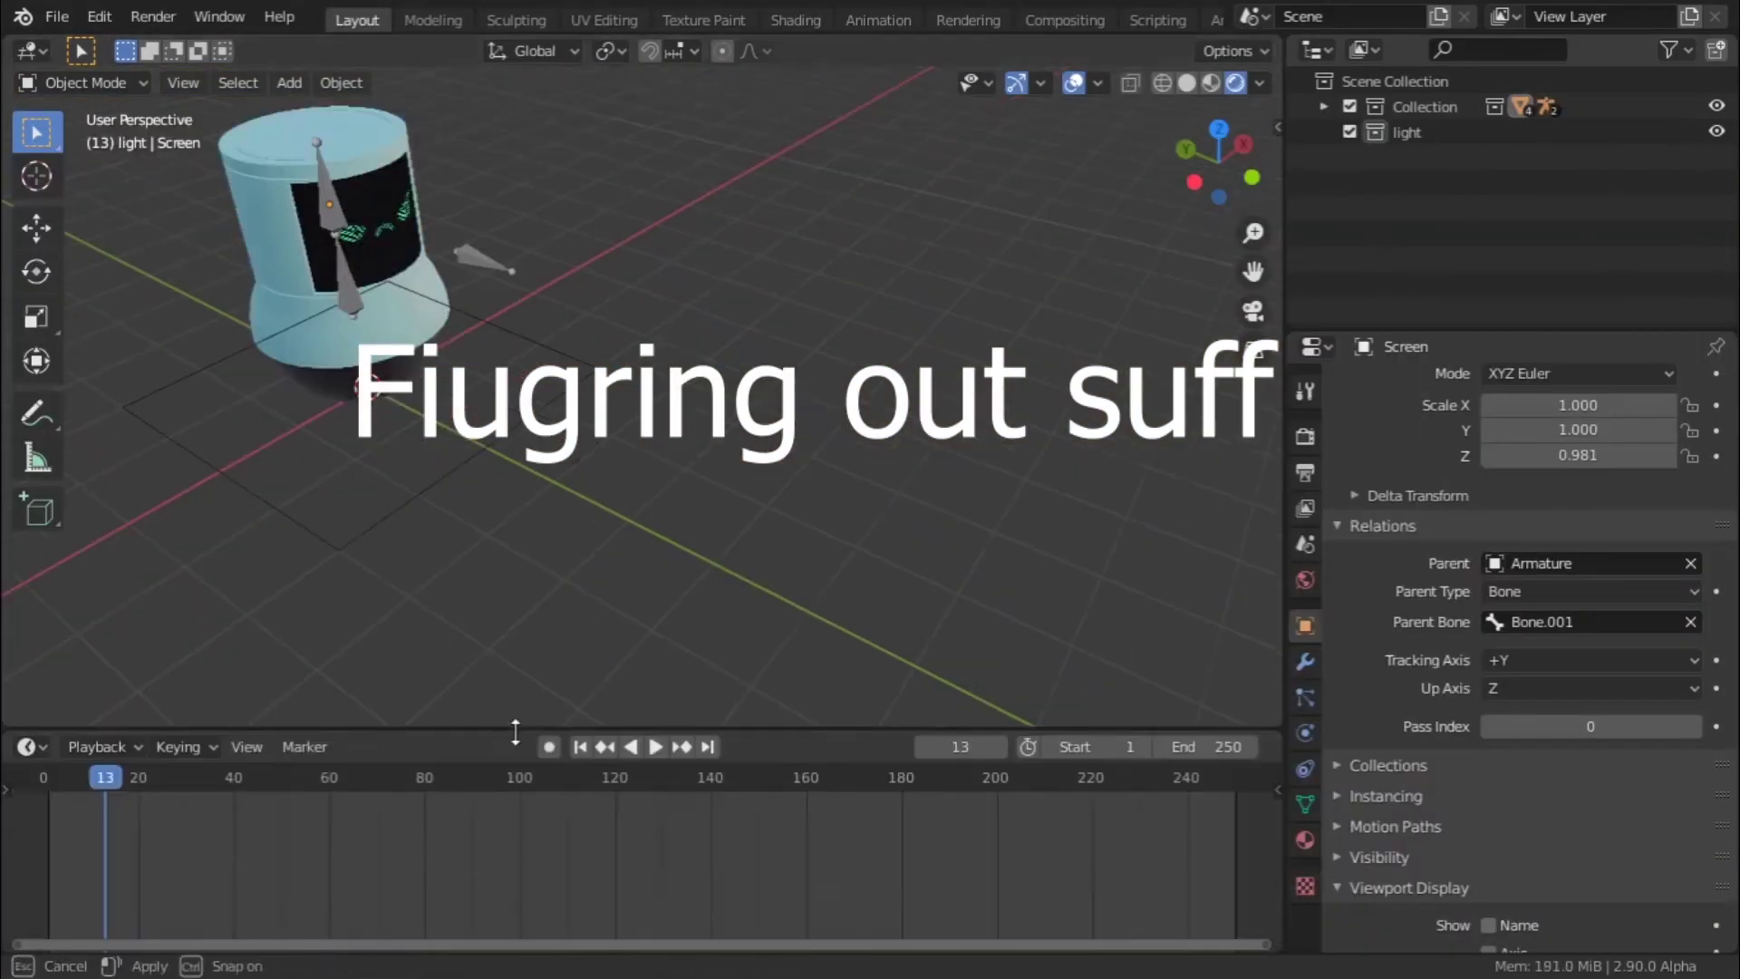
- In the Layout workspace, show the Screen's MatrixDisplay material properties and change the Timeline into a Graph Editor
left_click(1305, 839)
scroll(1387, 492, "up", 5)
key("Tab")
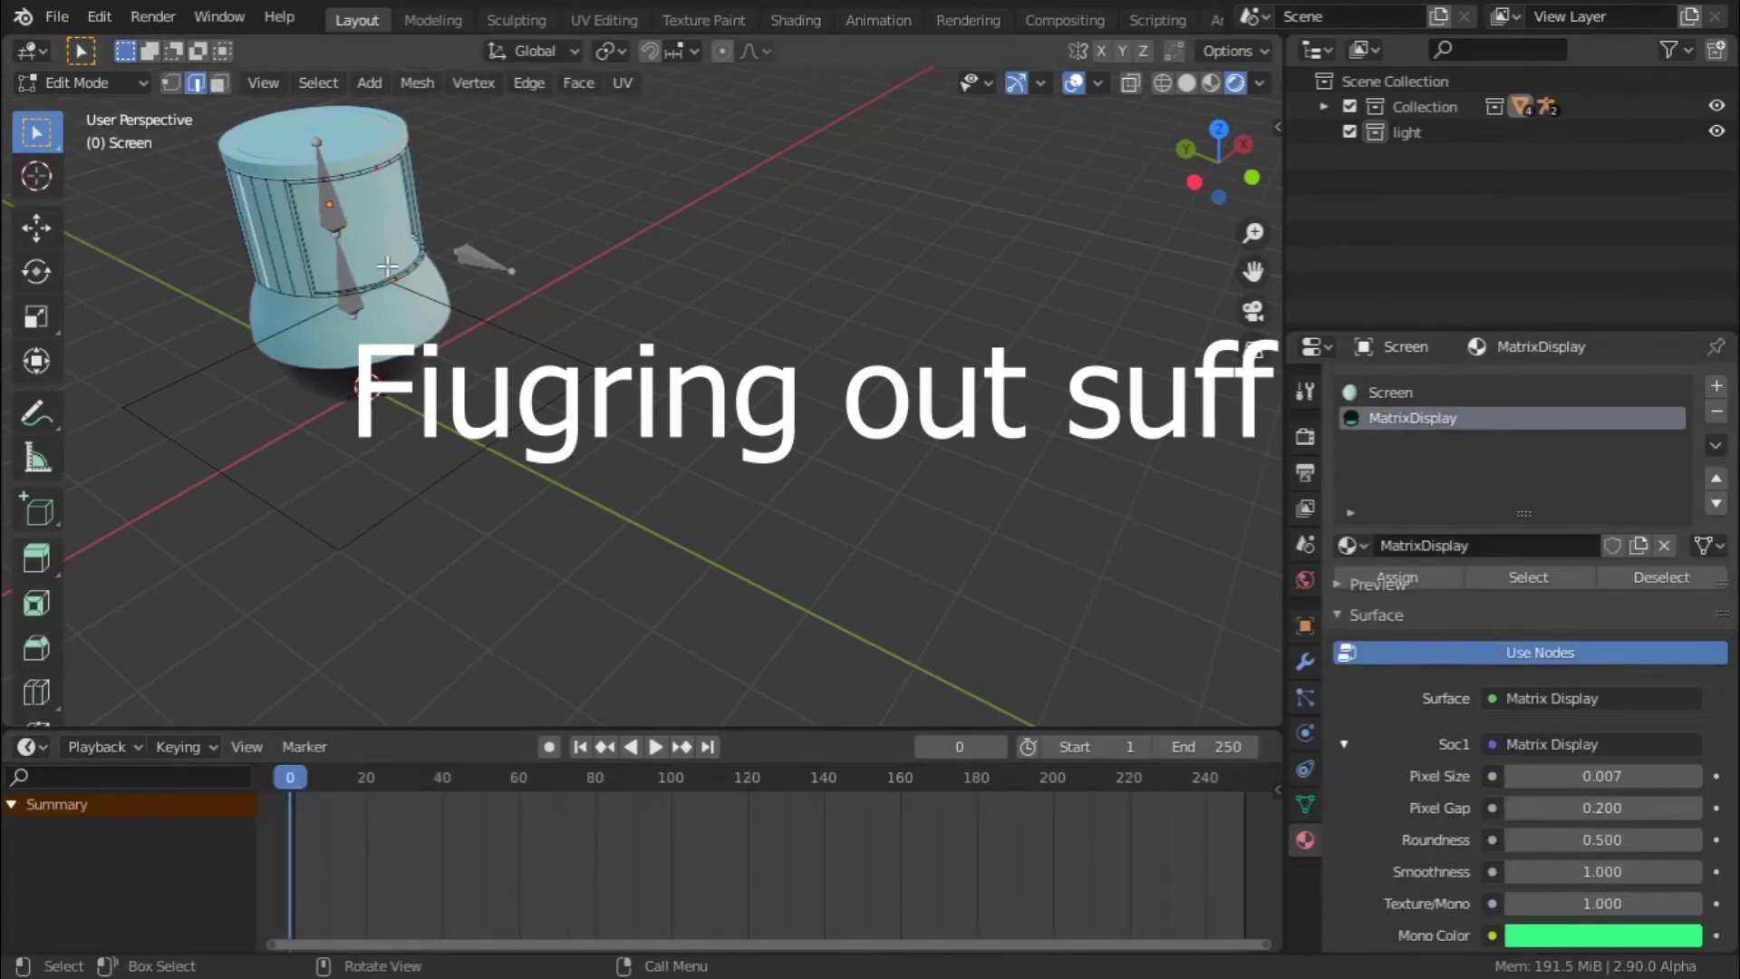
key("Tab")
left_click(27, 746)
left_click(299, 500)
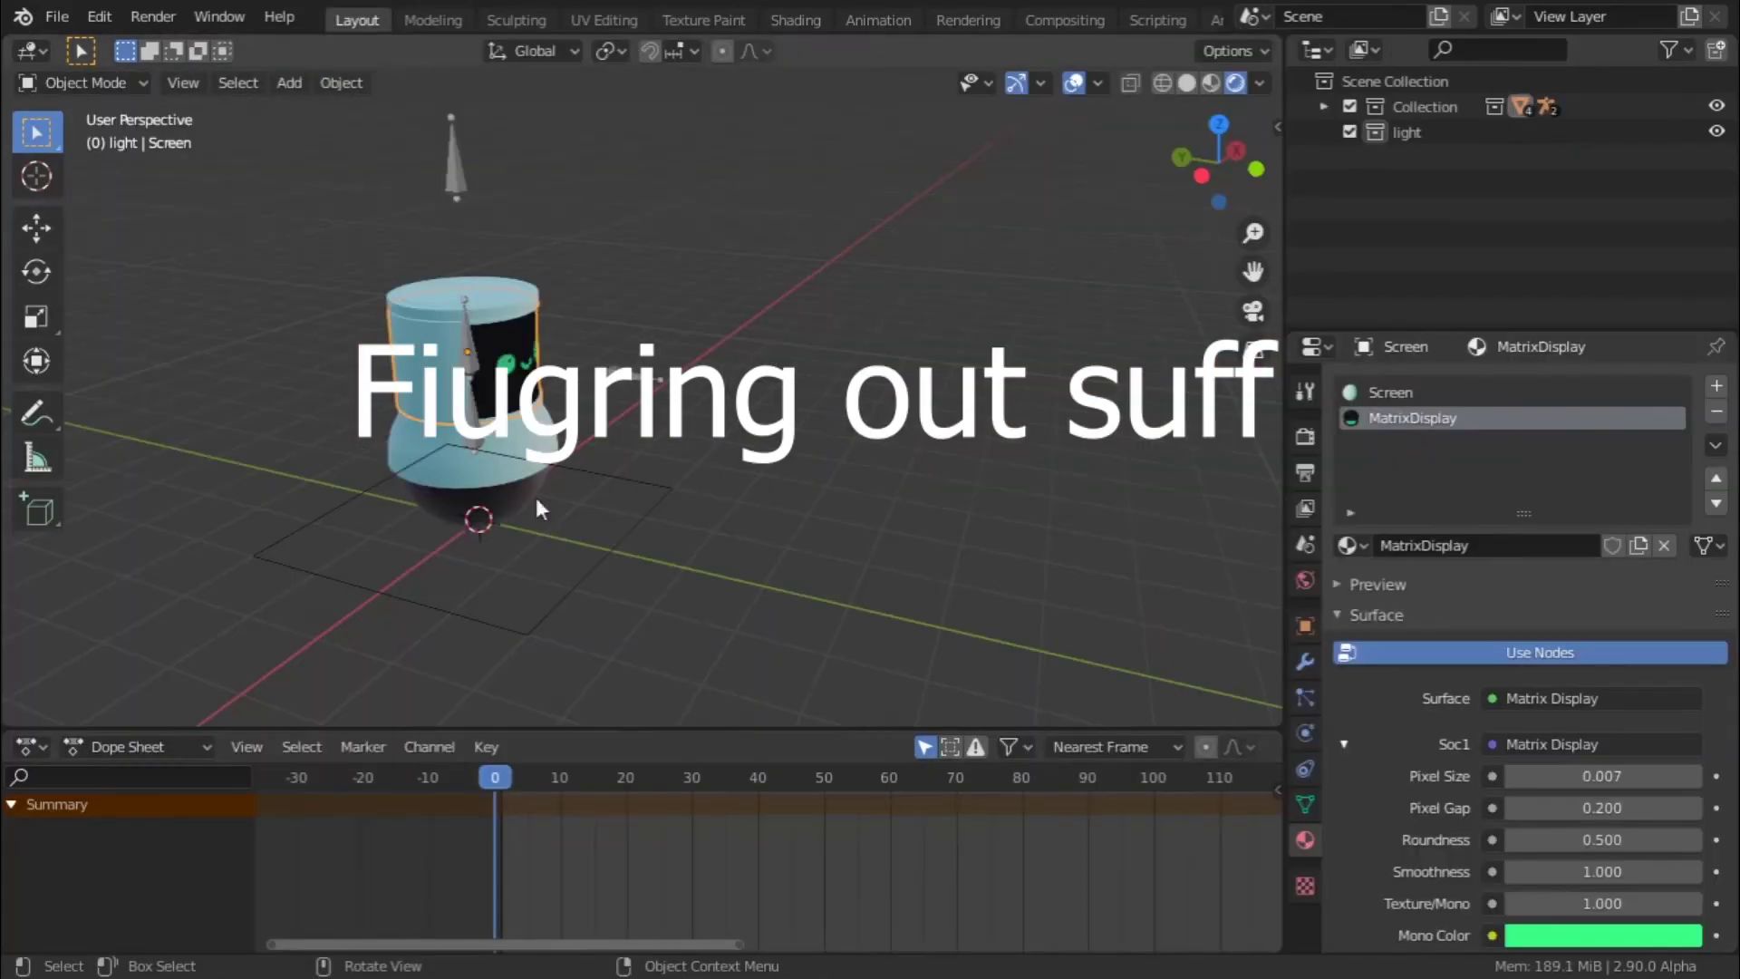
left_click(27, 746)
left_click(369, 894)
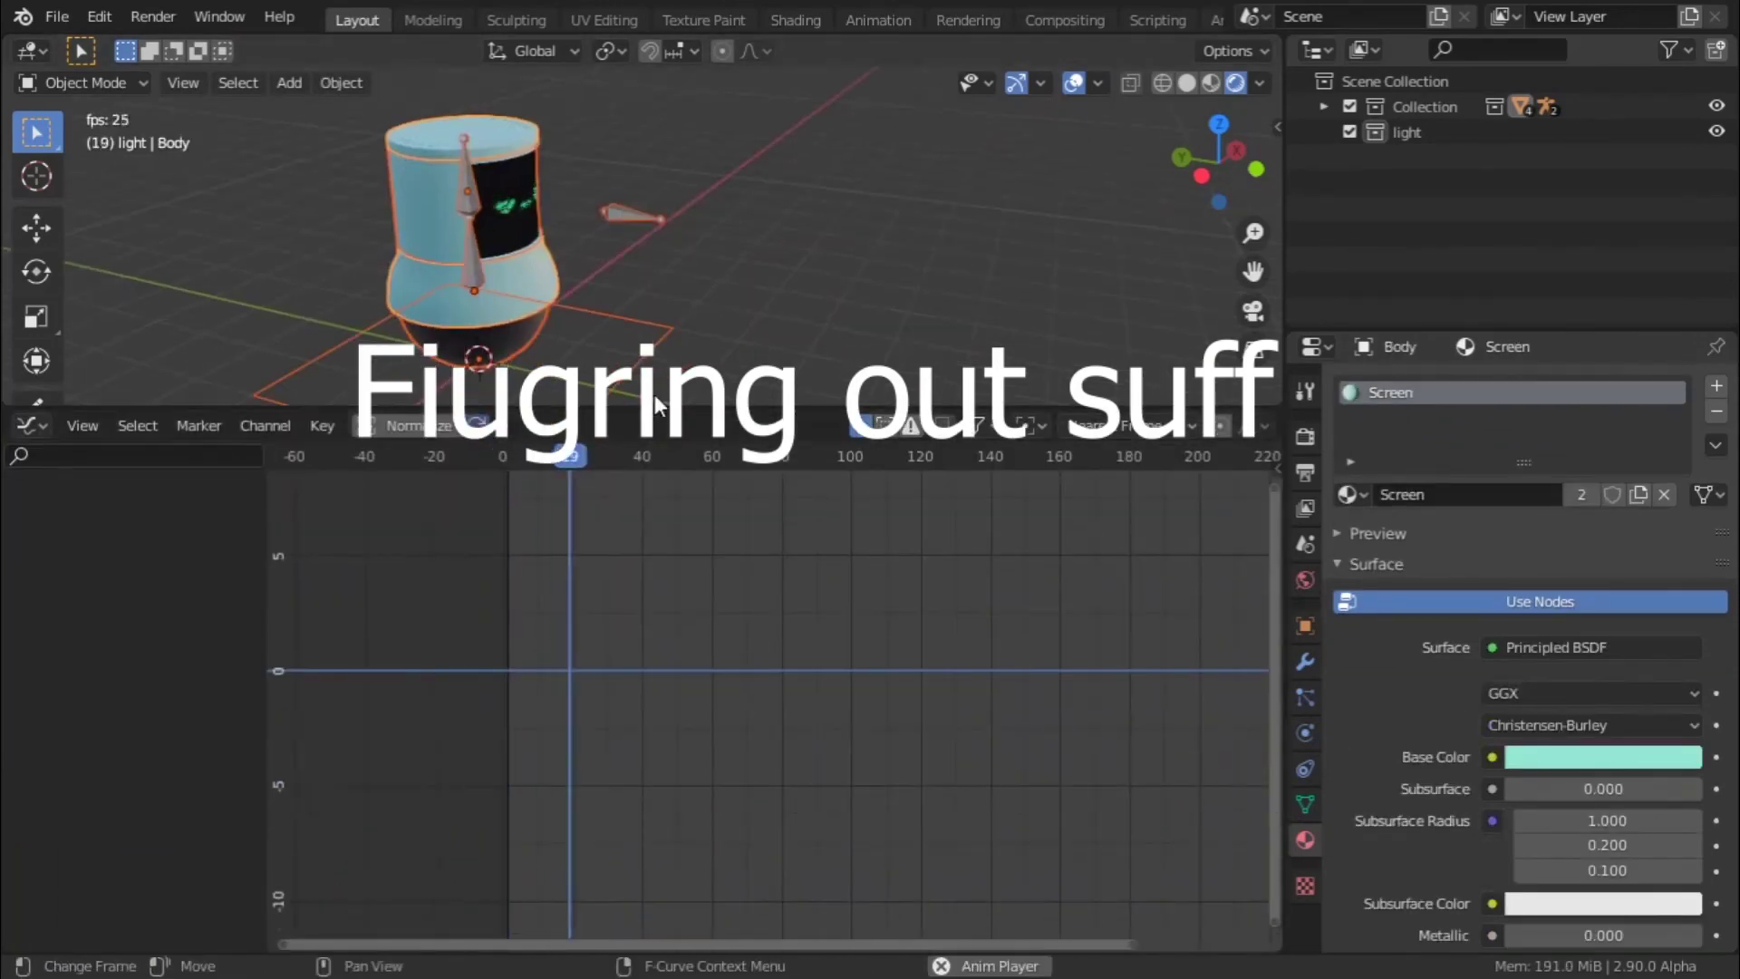
- Insert LocRotScale keyframes on all robot objects at frame 0 and expand the Screen's object transform channels
key("Escape")
key("i")
left_click(511, 254)
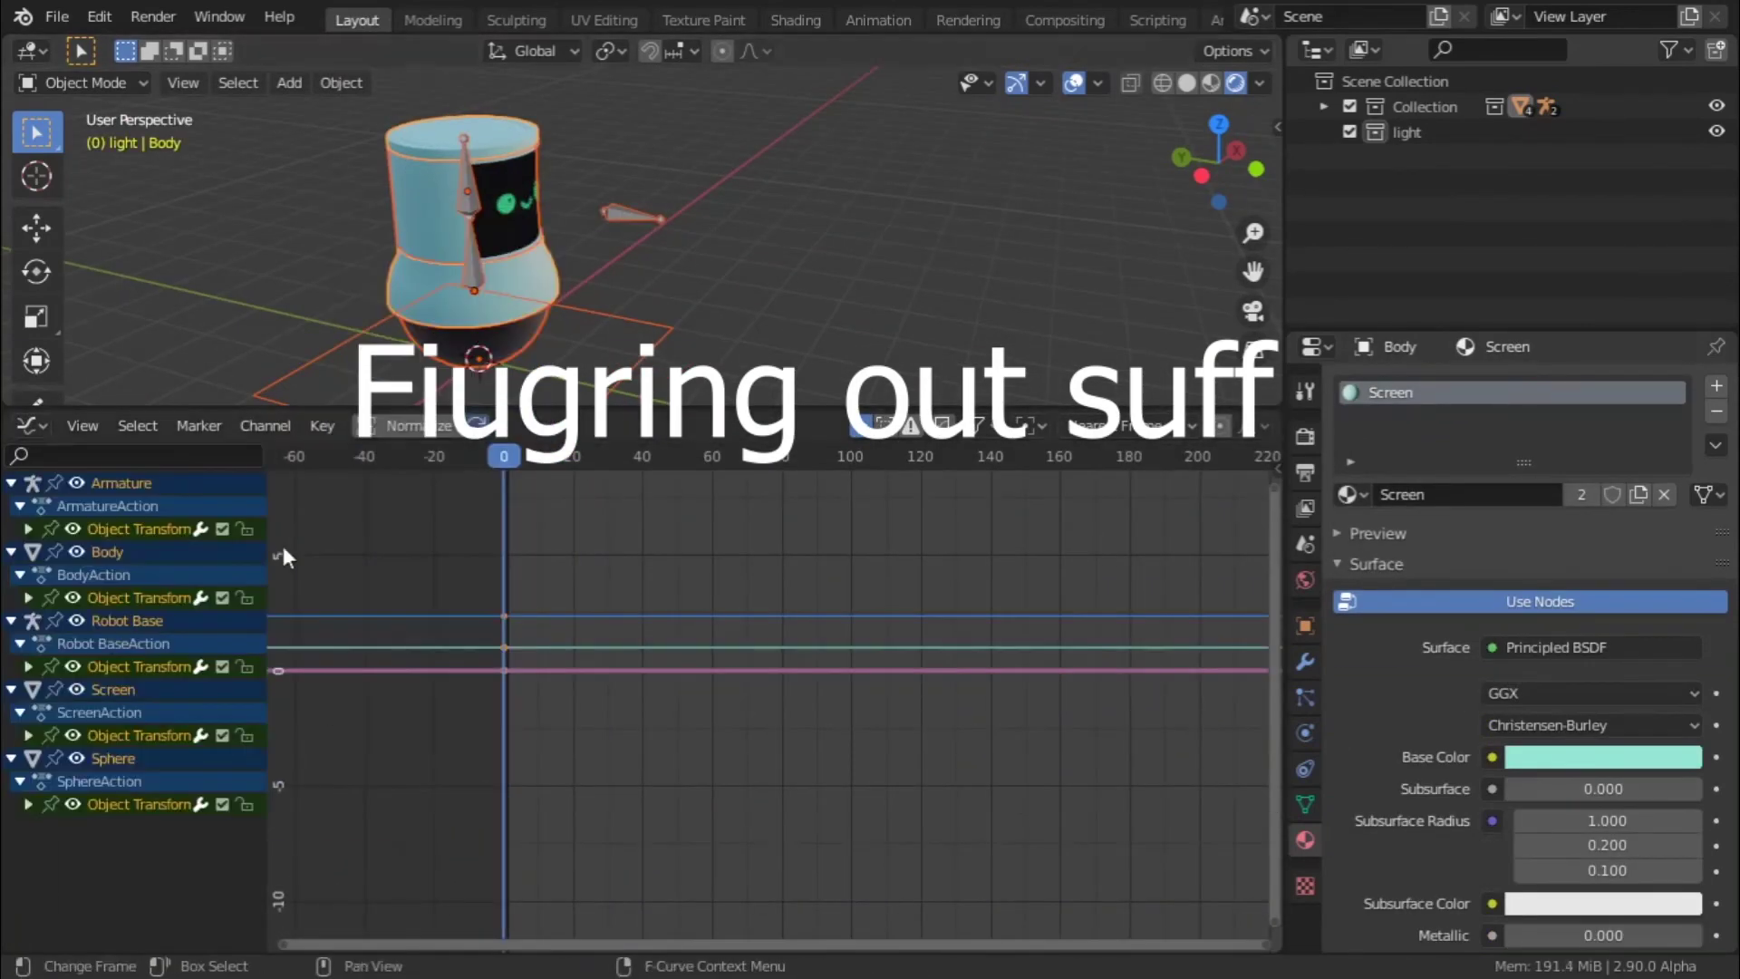
left_click(149, 563)
left_click(28, 529)
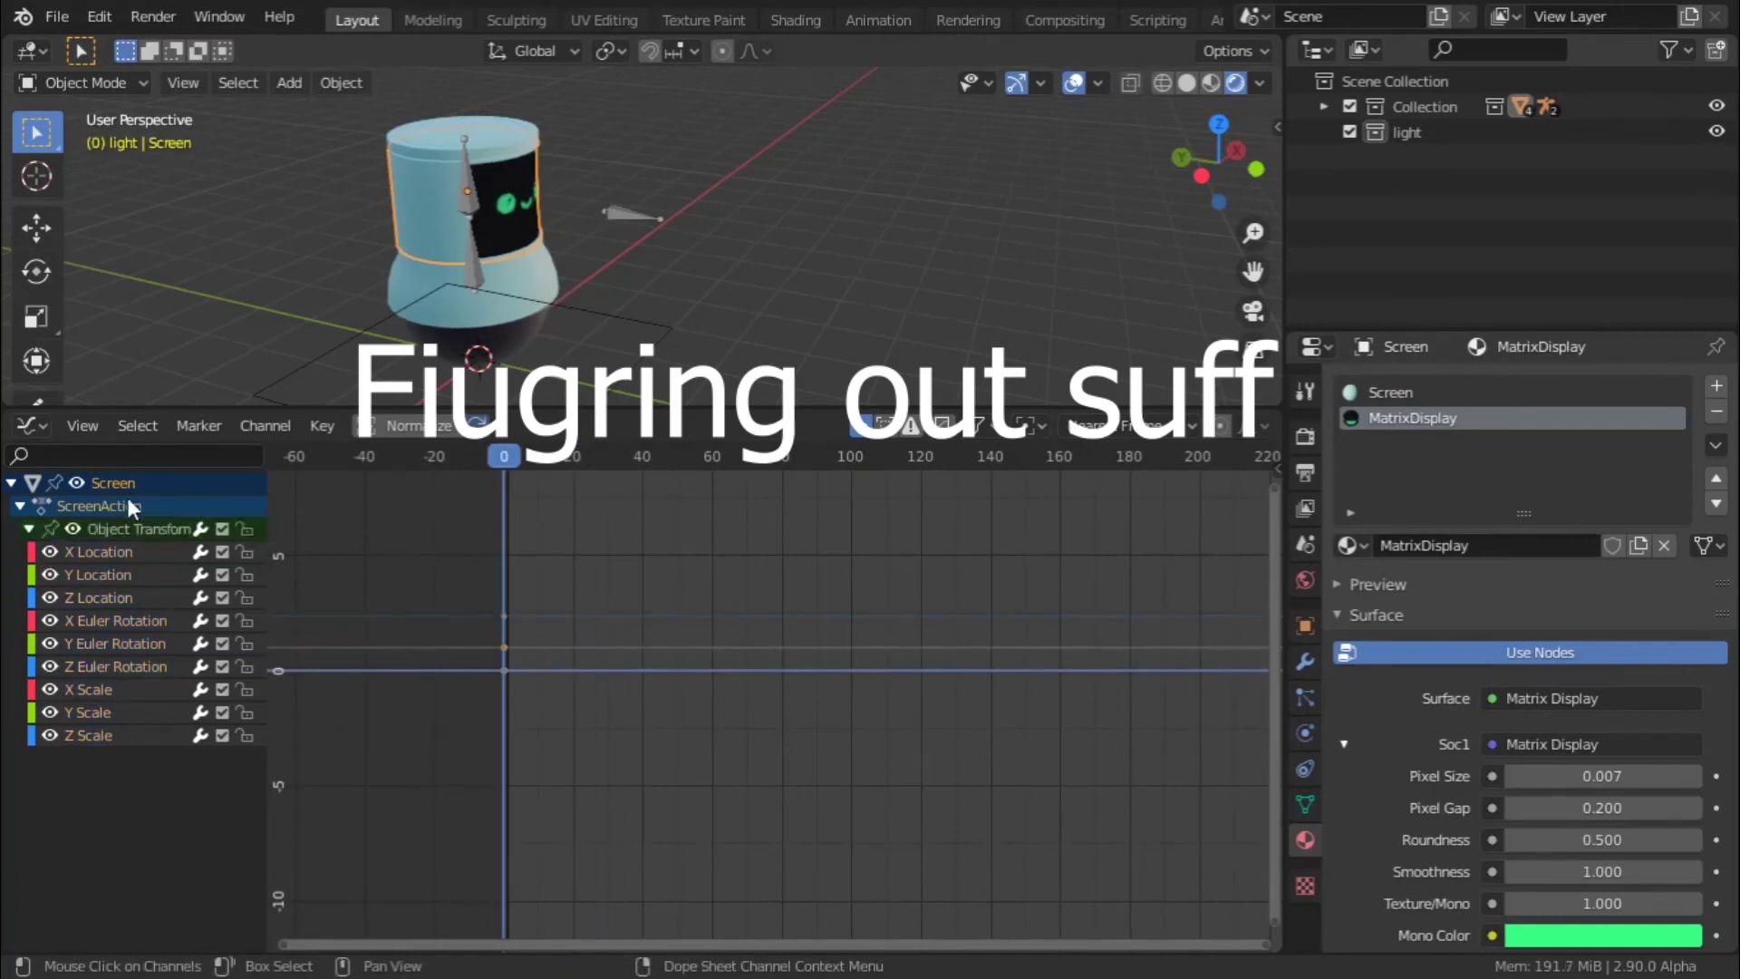
left_click(136, 529)
- Try a keyframed Offset of 19 on the MatrixDisplay face image sequence at frame 0 and clear the Offset's keyframes
scroll(1547, 696, "down", 5)
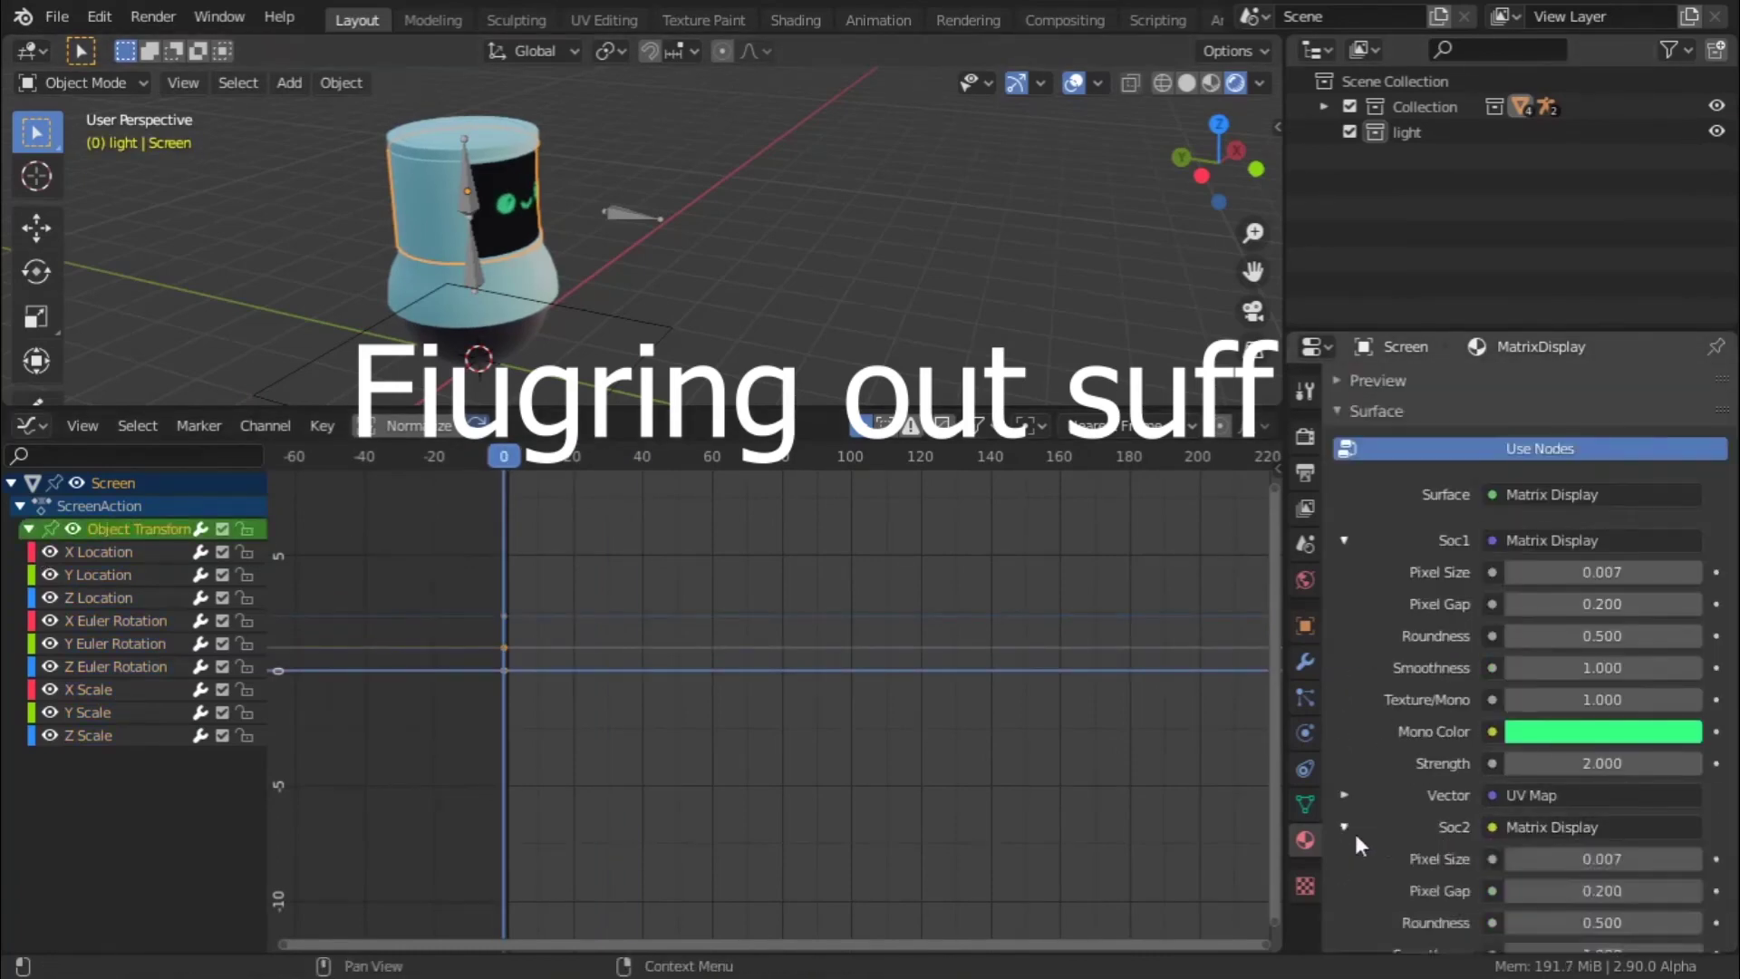
scroll(1364, 734, "down", 5)
left_click(1344, 603)
scroll(1356, 606, "down", 7)
left_click_drag(1591, 622, 1647, 629)
left_click(1716, 622)
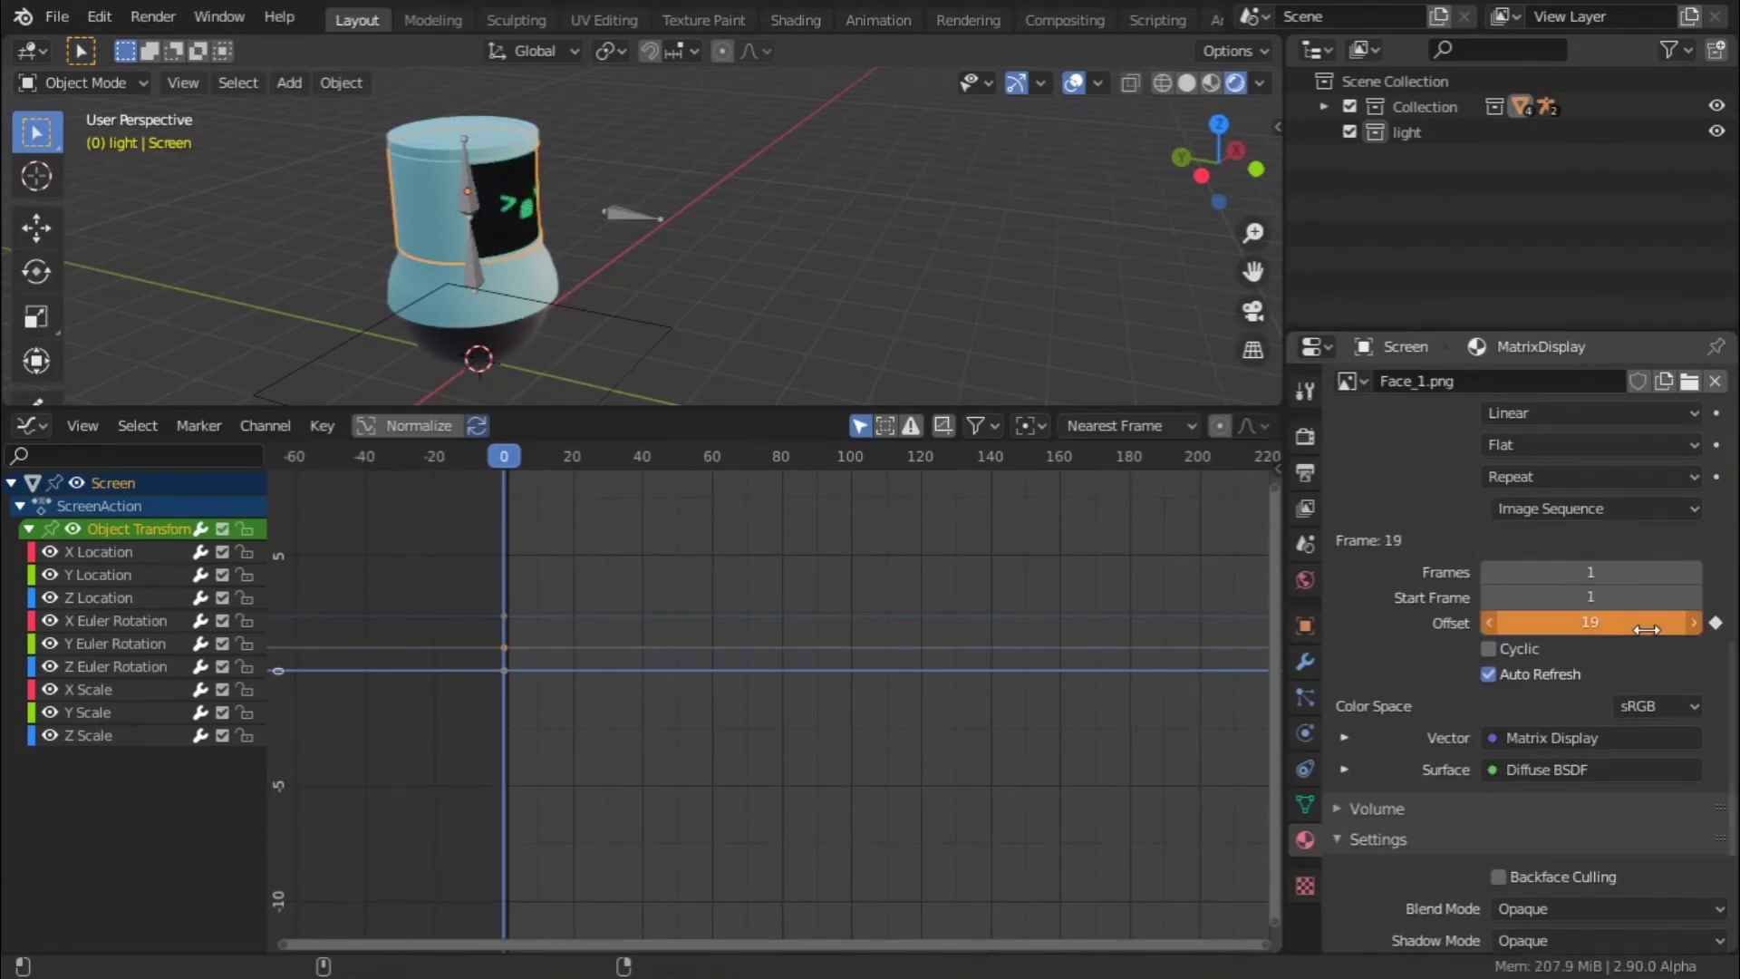
key("i")
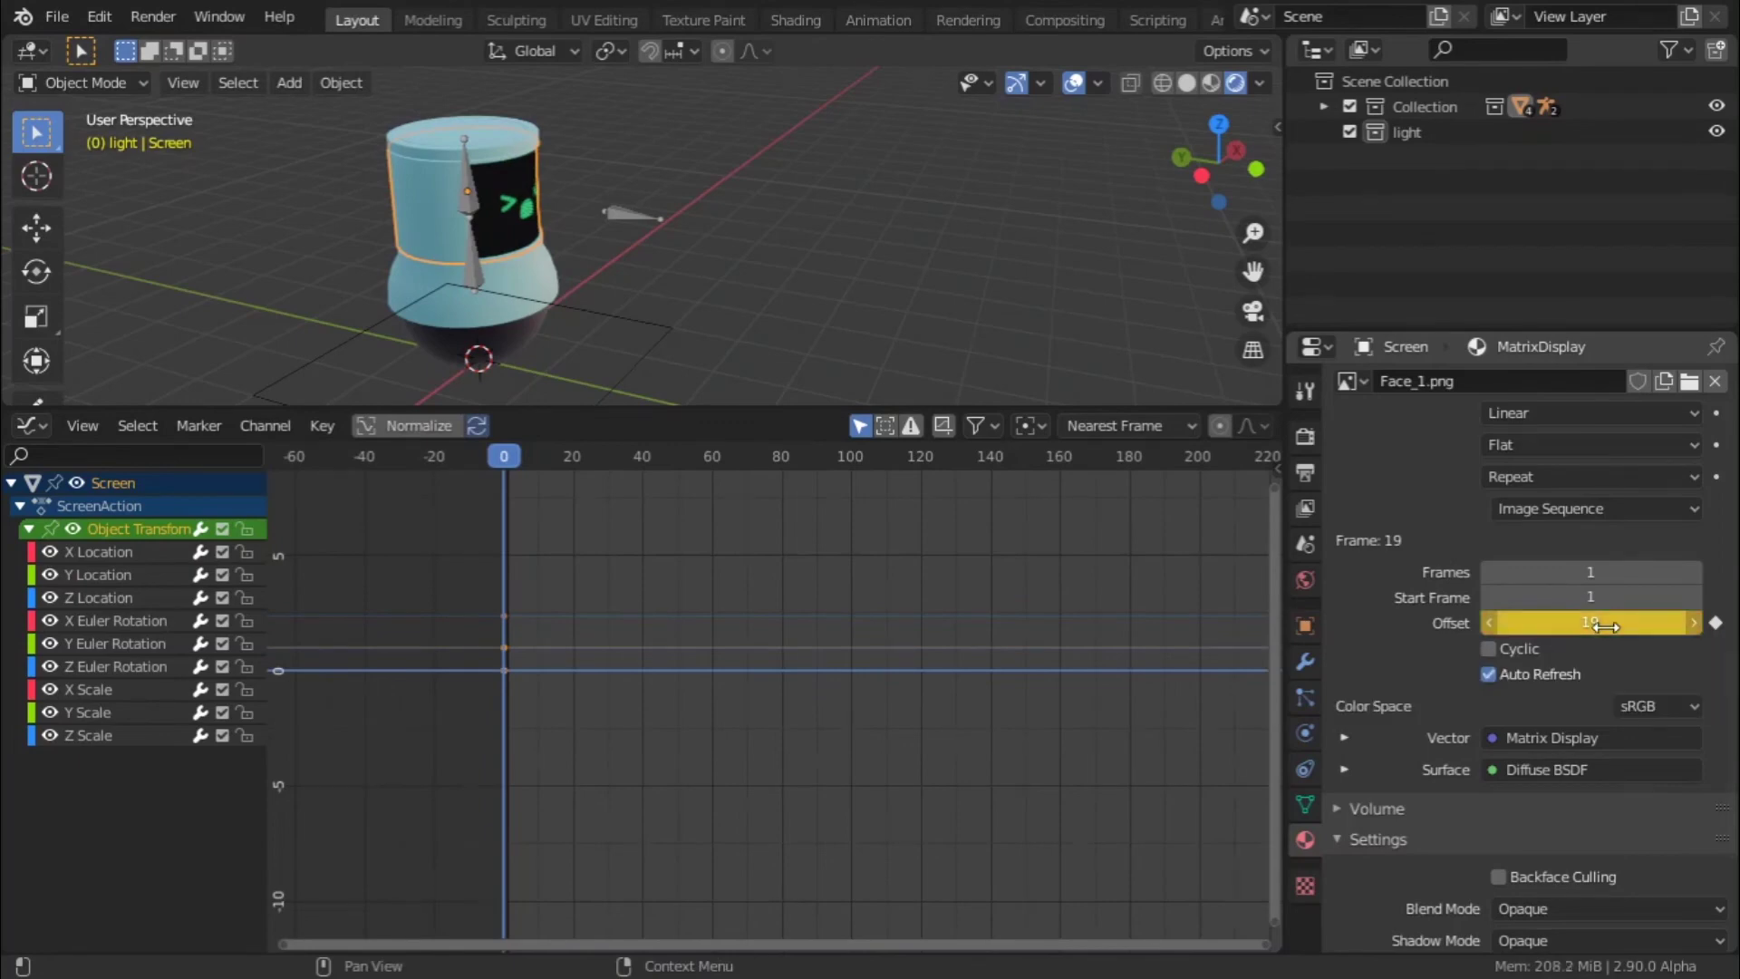
right_click(1605, 626)
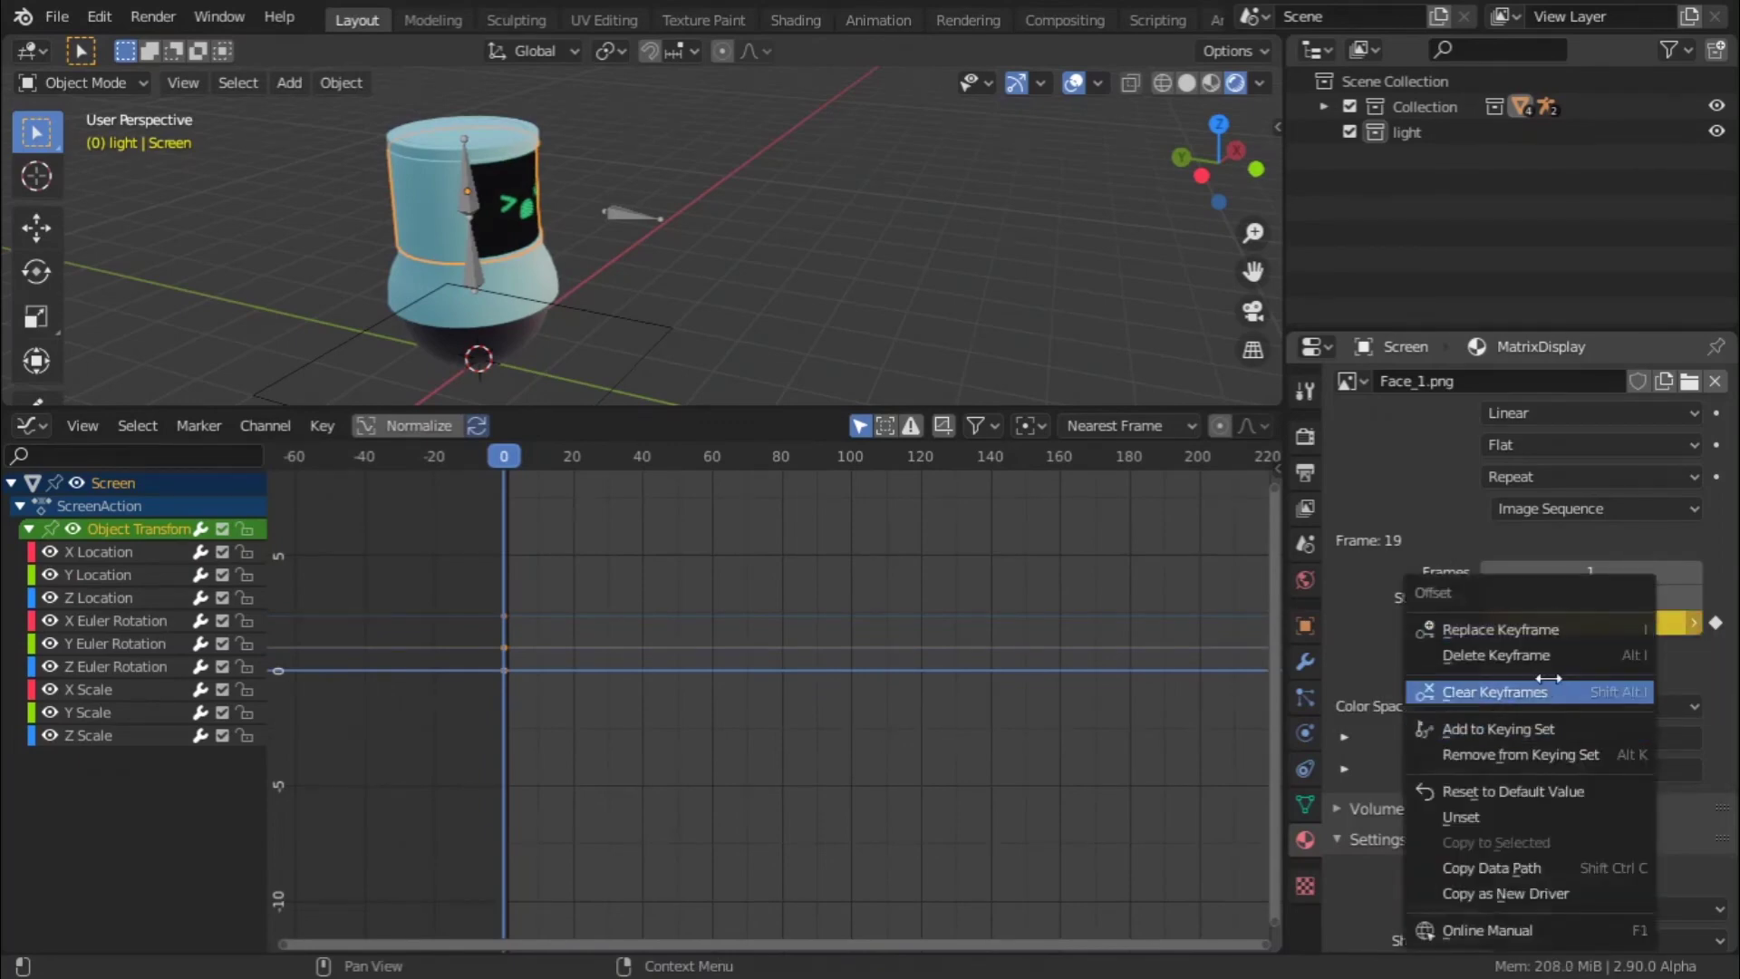
left_click(1495, 691)
- Set the face image sequence's Offset to 1 and insert a keyframe for it at frame 0
left_click(1593, 622)
type("-16")
key("Return")
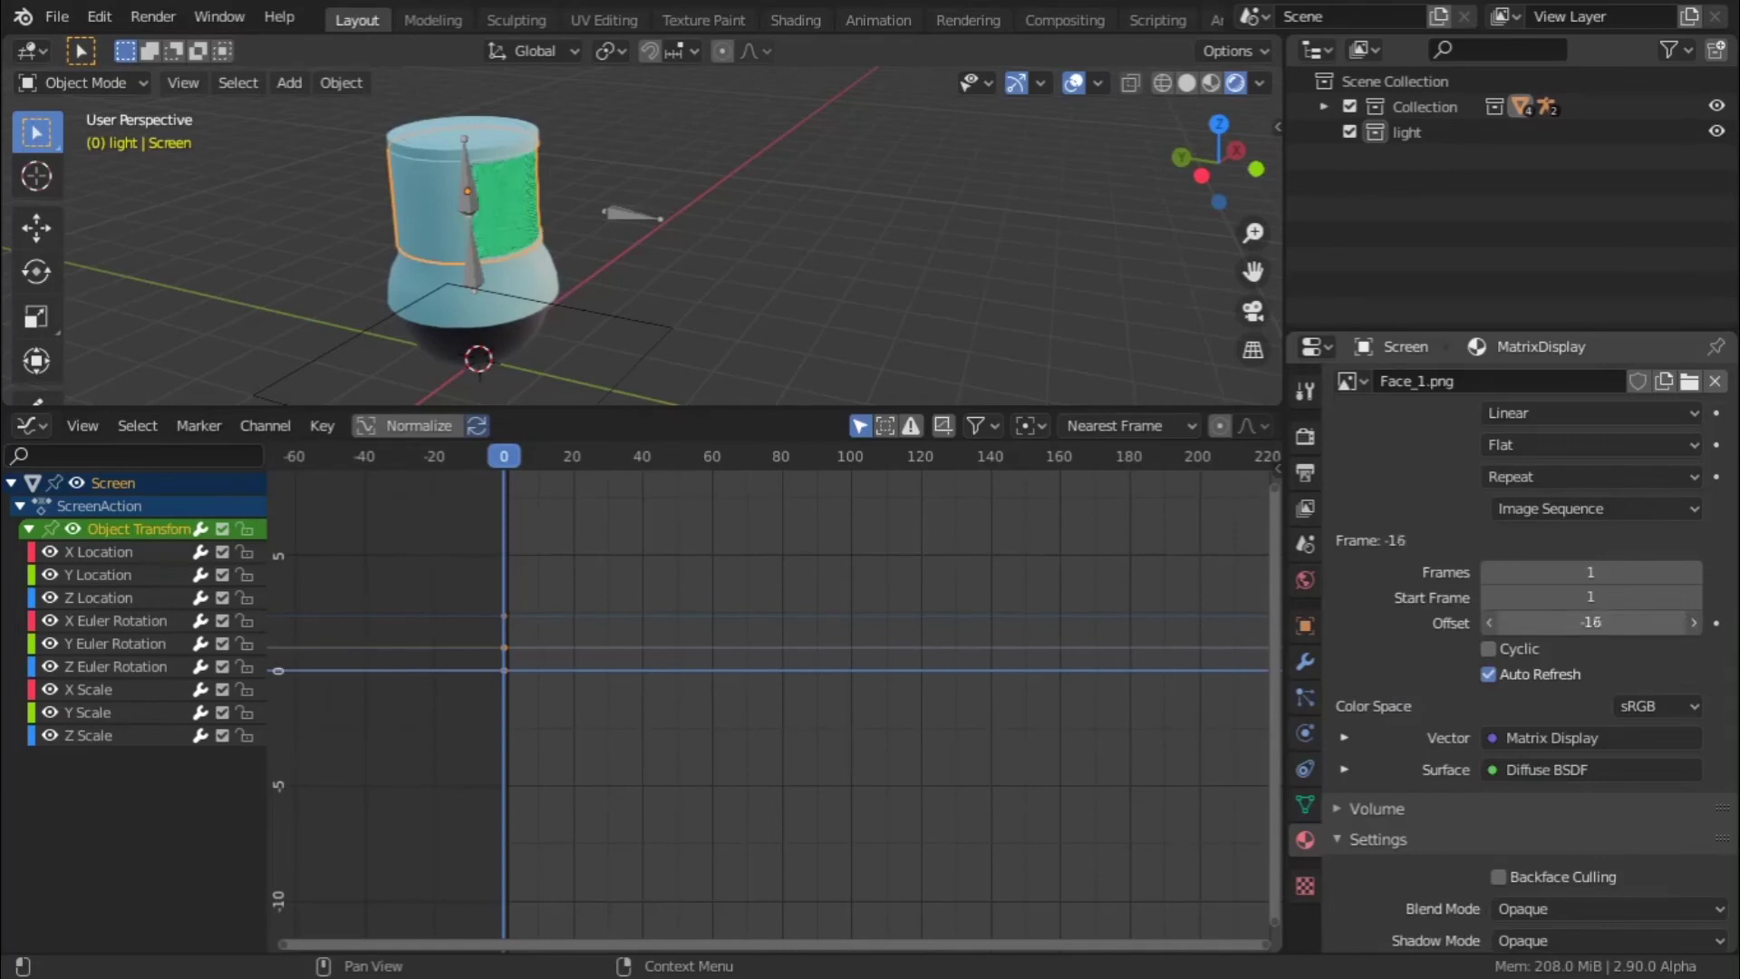
left_click(1609, 629)
key("Return")
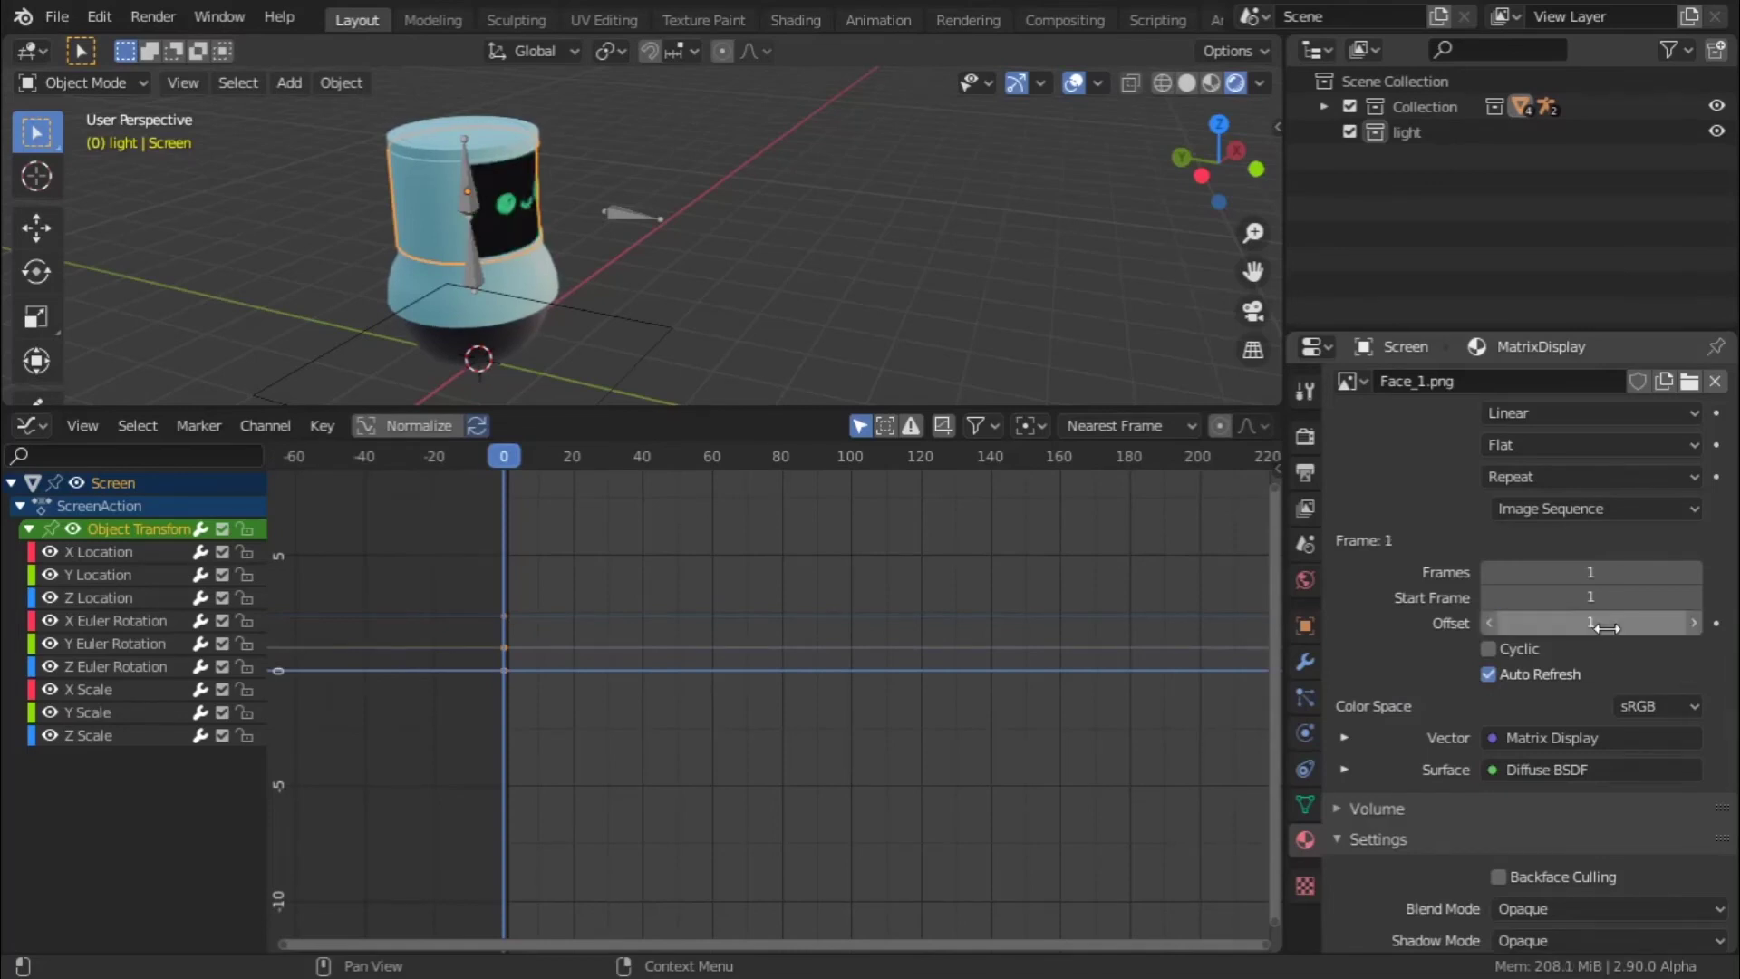
key("i")
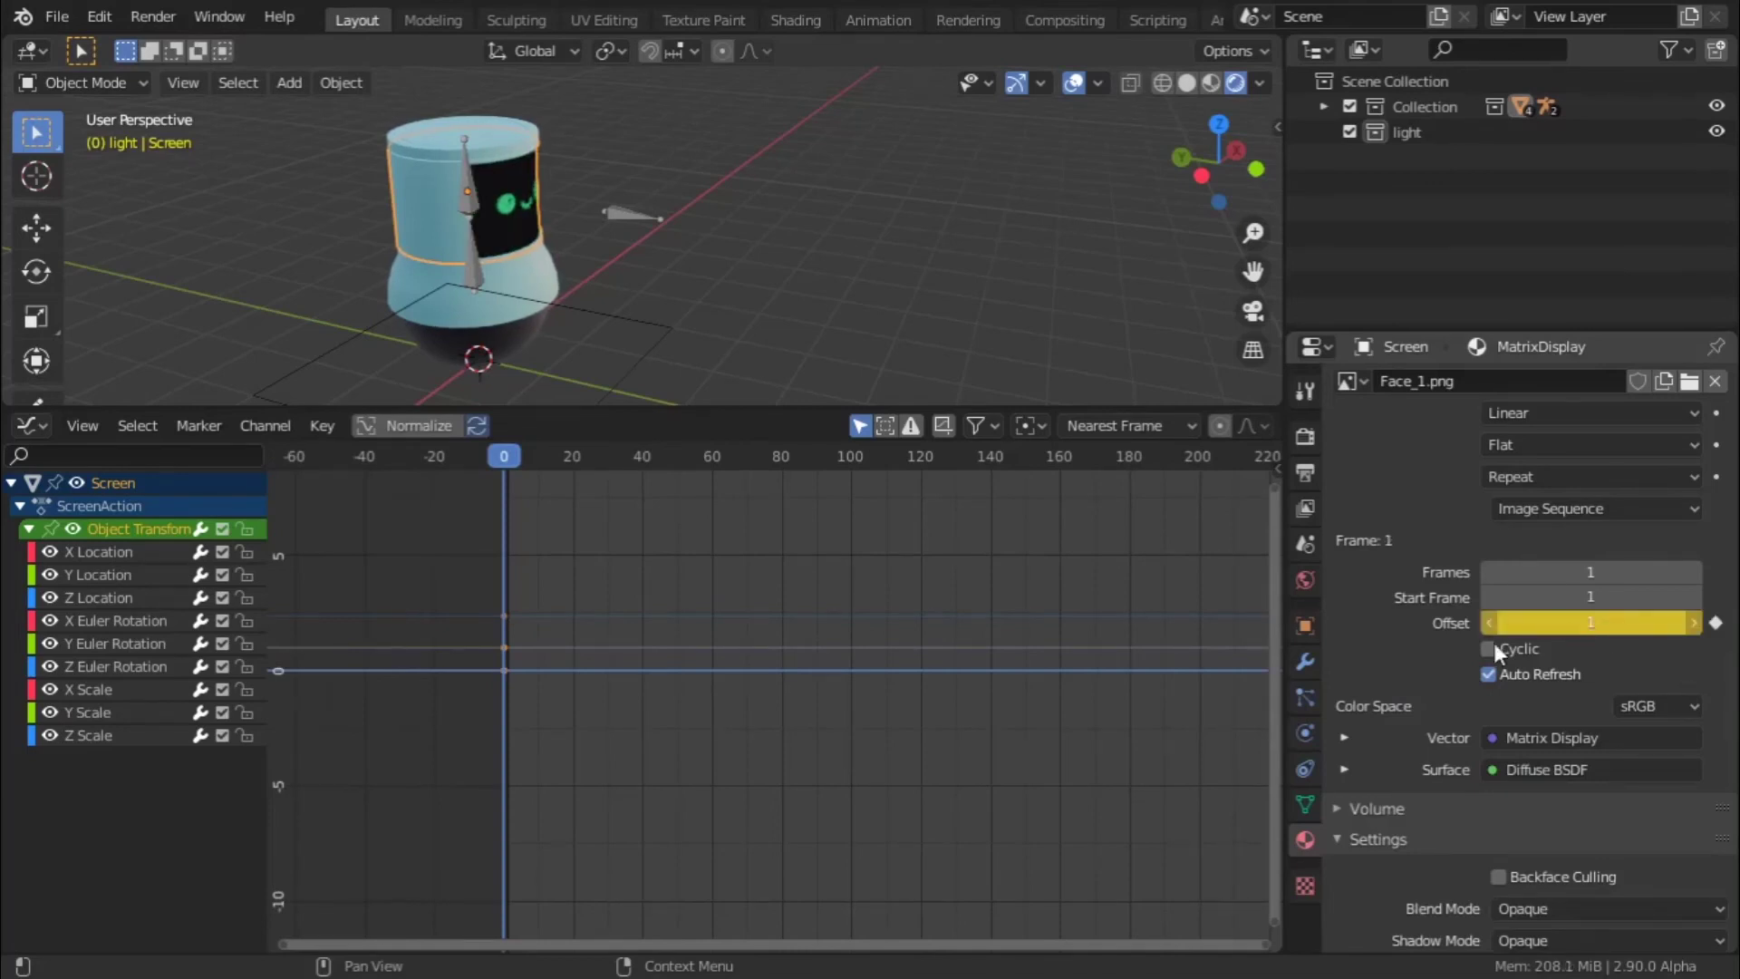
- Advance to frame 19, set the face image sequence's Offset to 2 and insert a keyframe for it
key("space")
key("space")
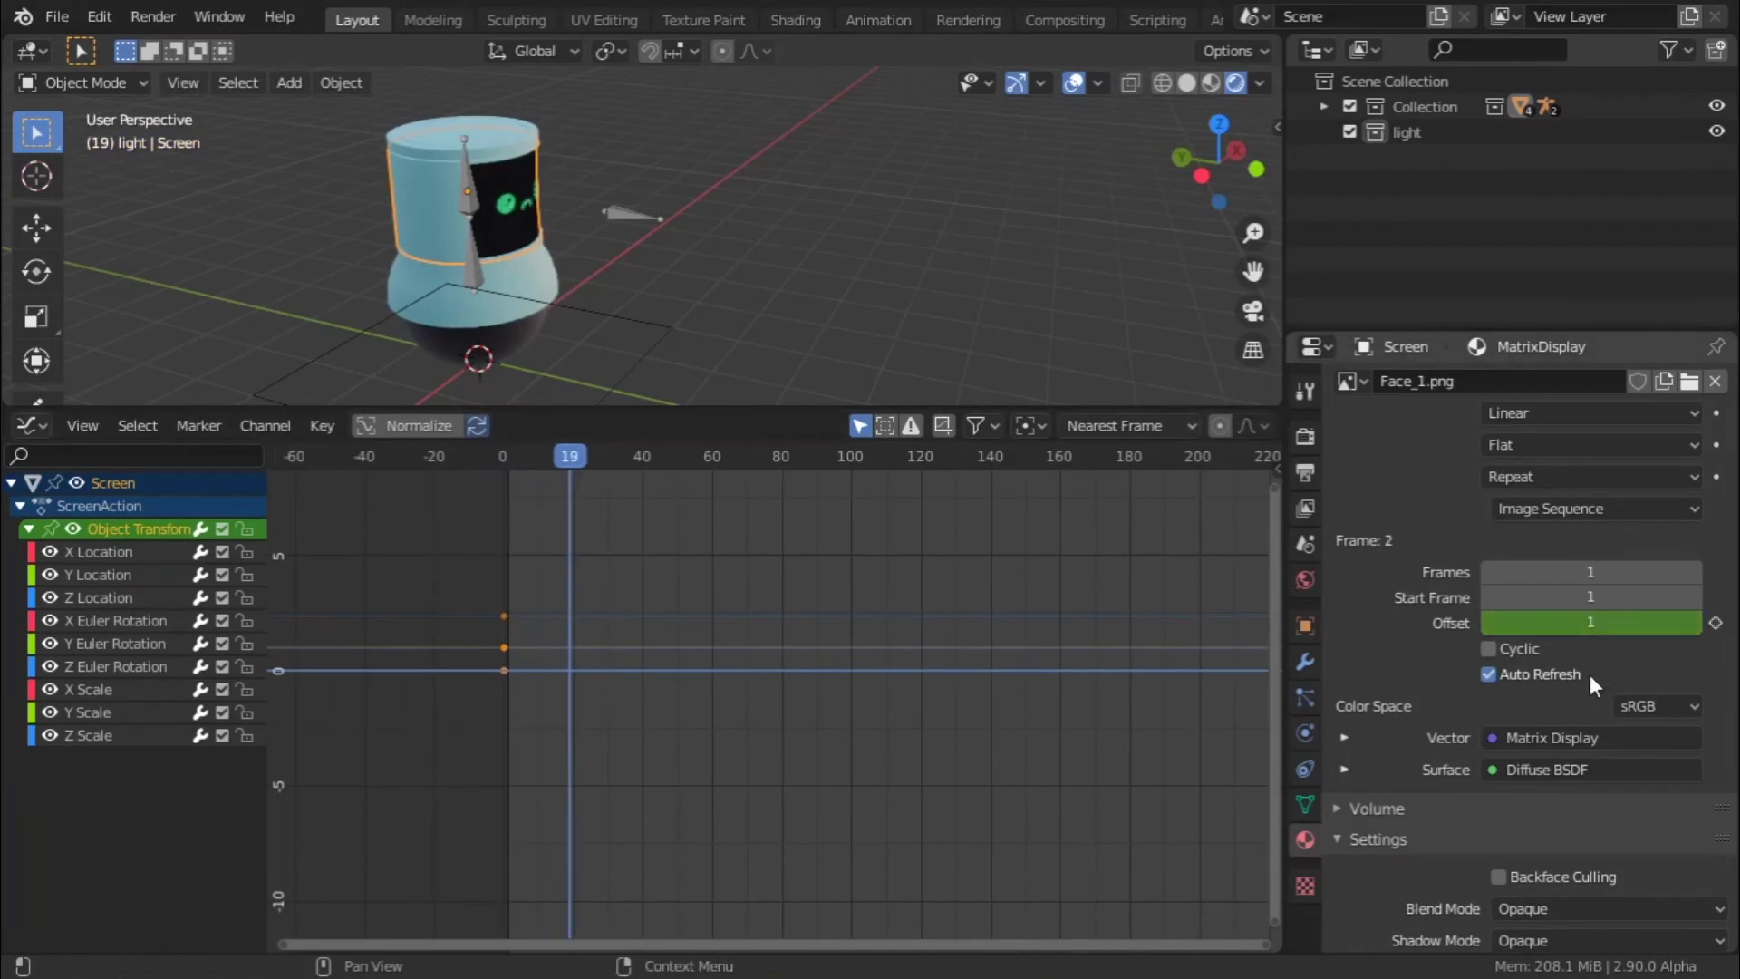
left_click(1594, 626)
type("2")
key("Return")
right_click(1592, 623)
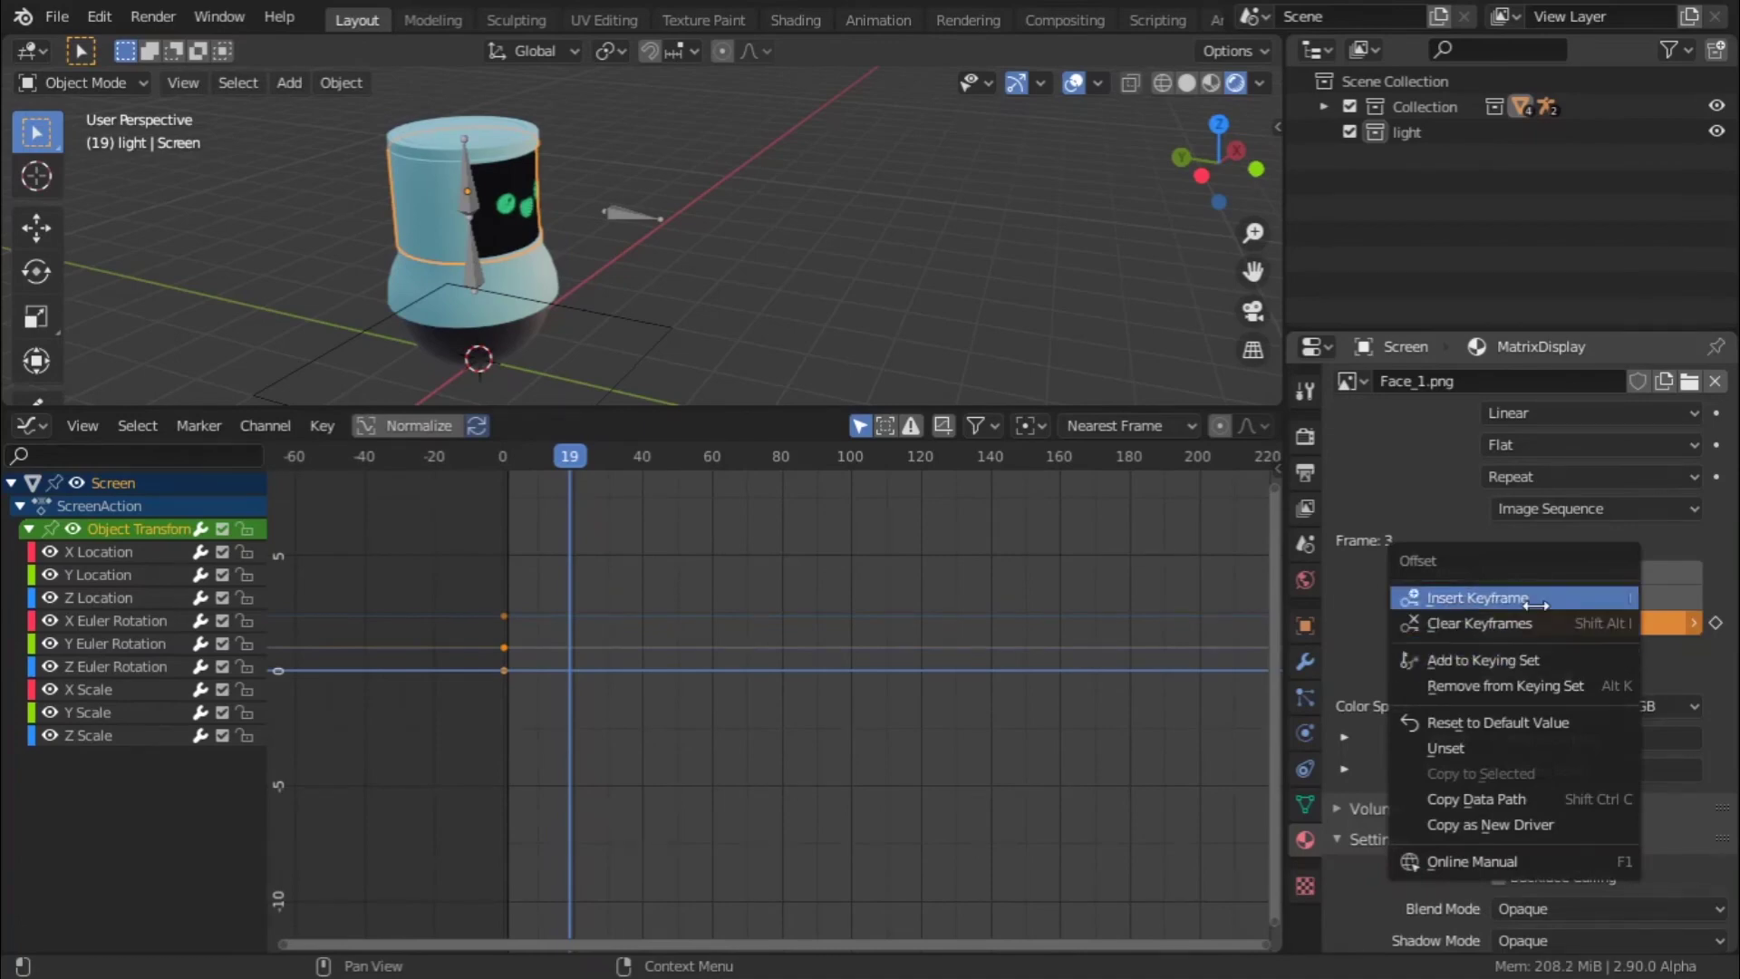
left_click(1487, 597)
- Step back through the frames and play the animation to check when the face image changes
key("Left")
key("Left")
key("Left")
key("Left")
key("Left")
key("Left")
key("Left")
key("Left")
key("Left")
key("Left")
key("Left")
key("Left")
key("Left")
key("Left")
key("Left")
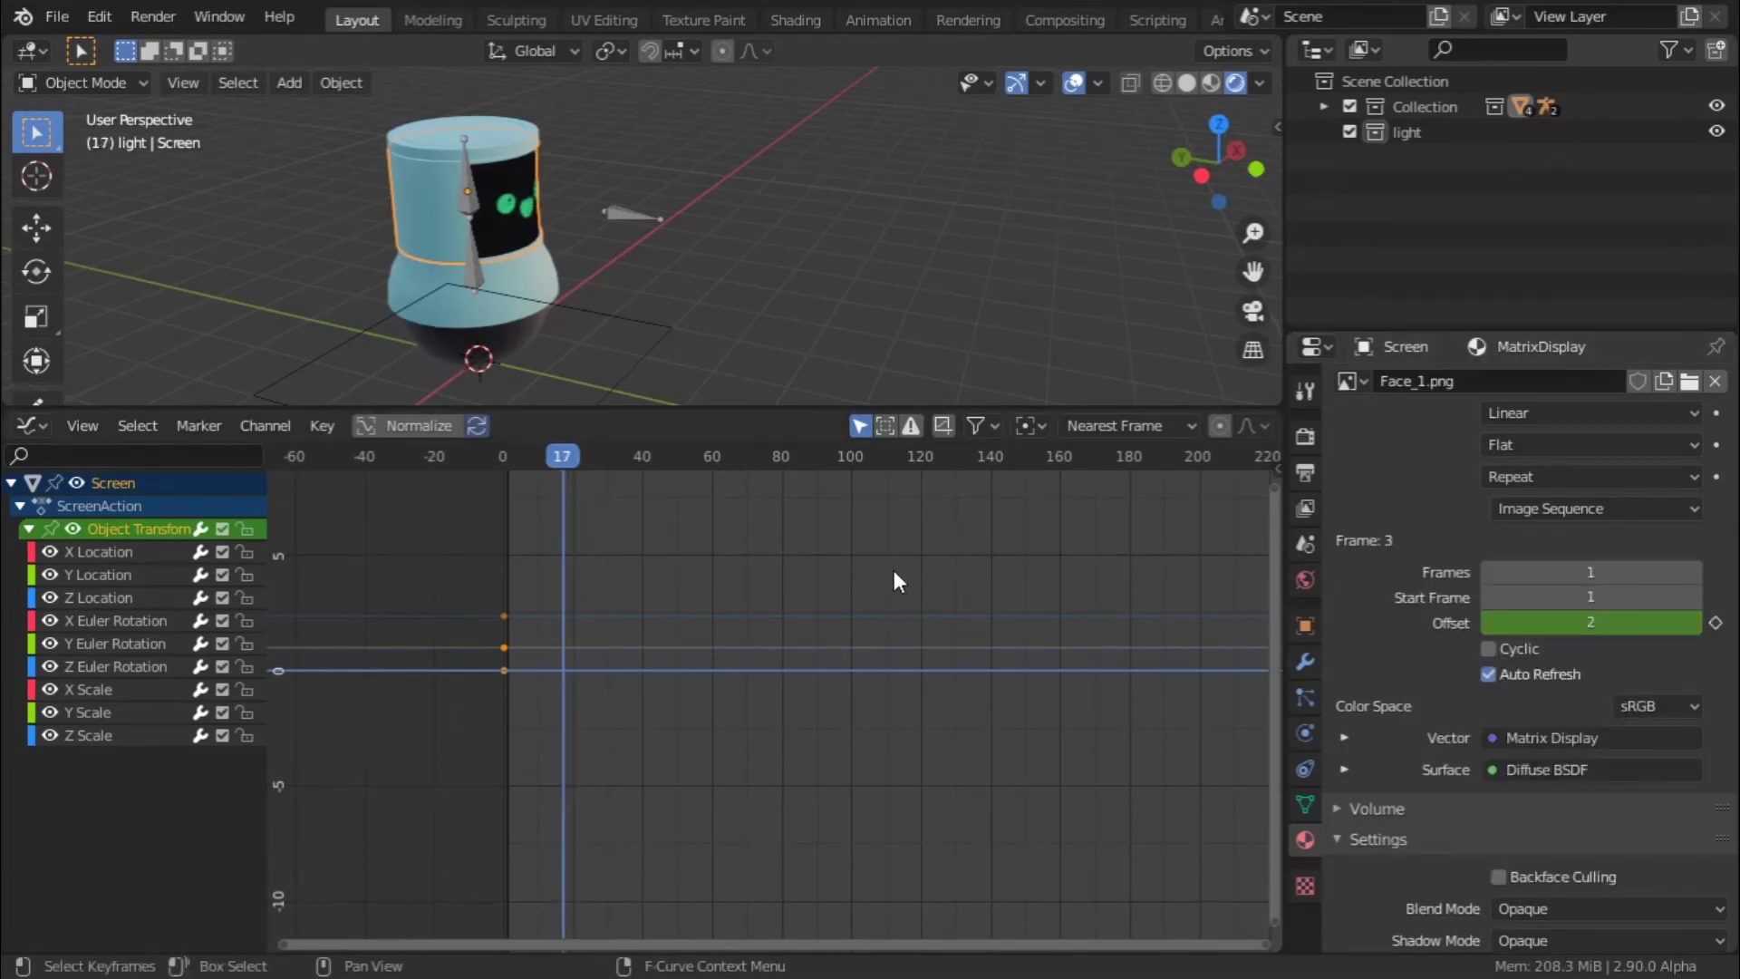
key("space")
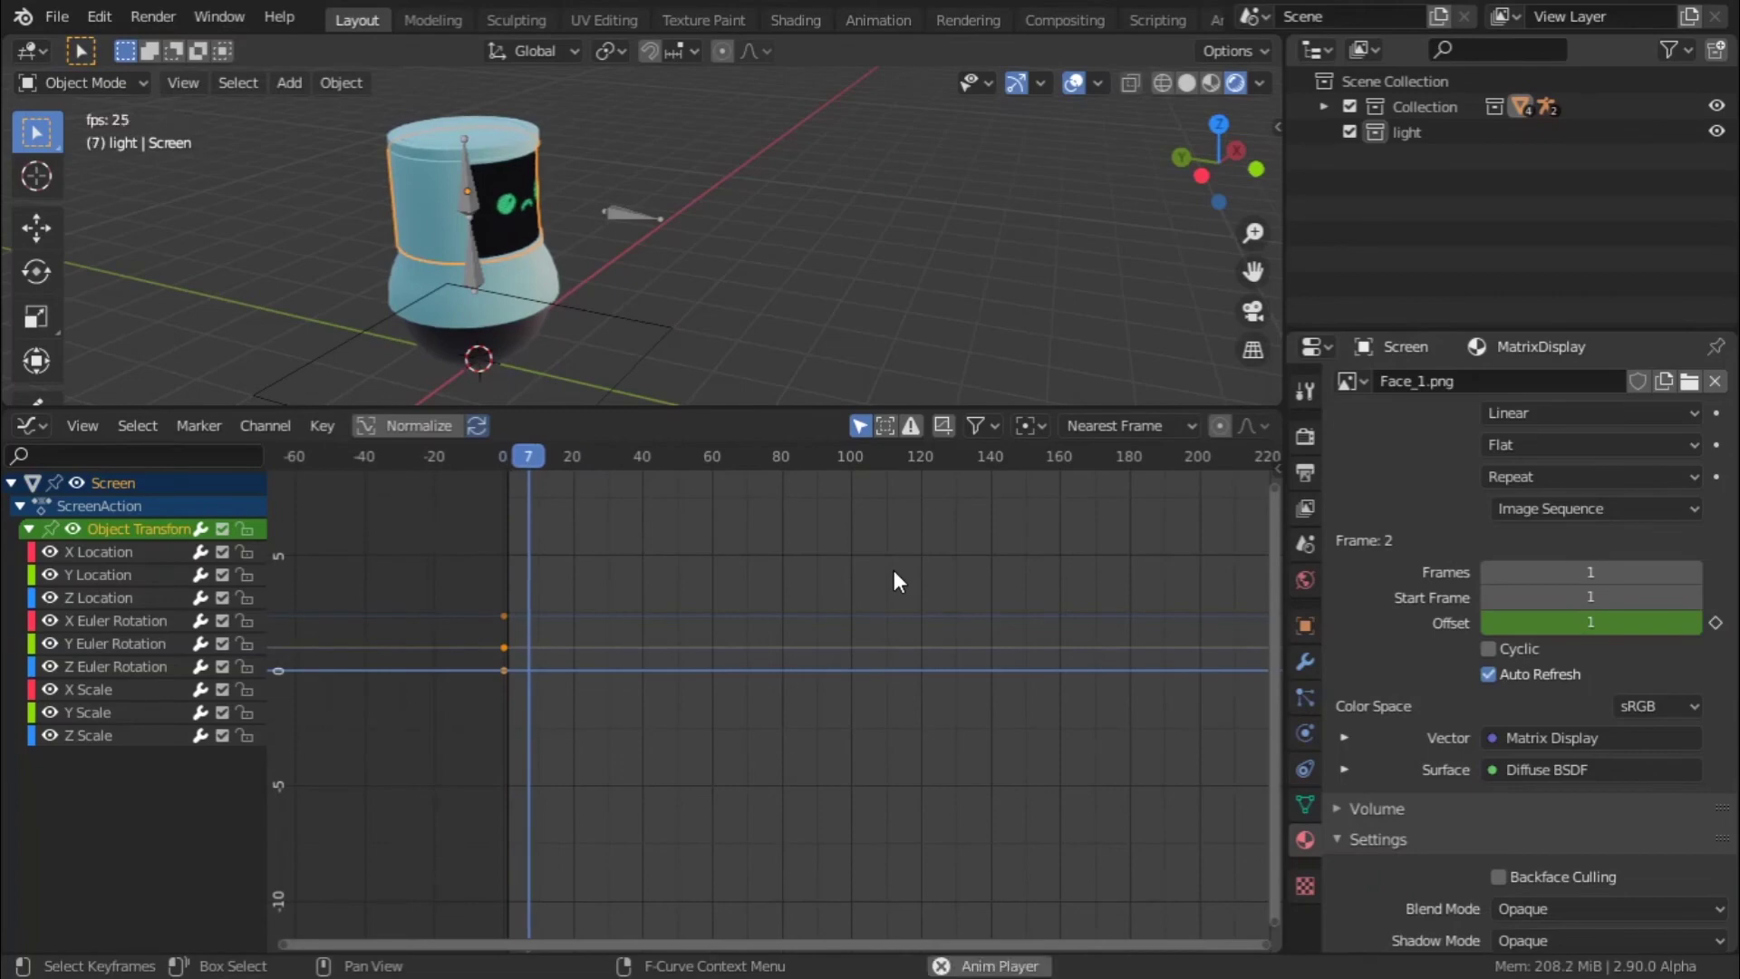
key("space")
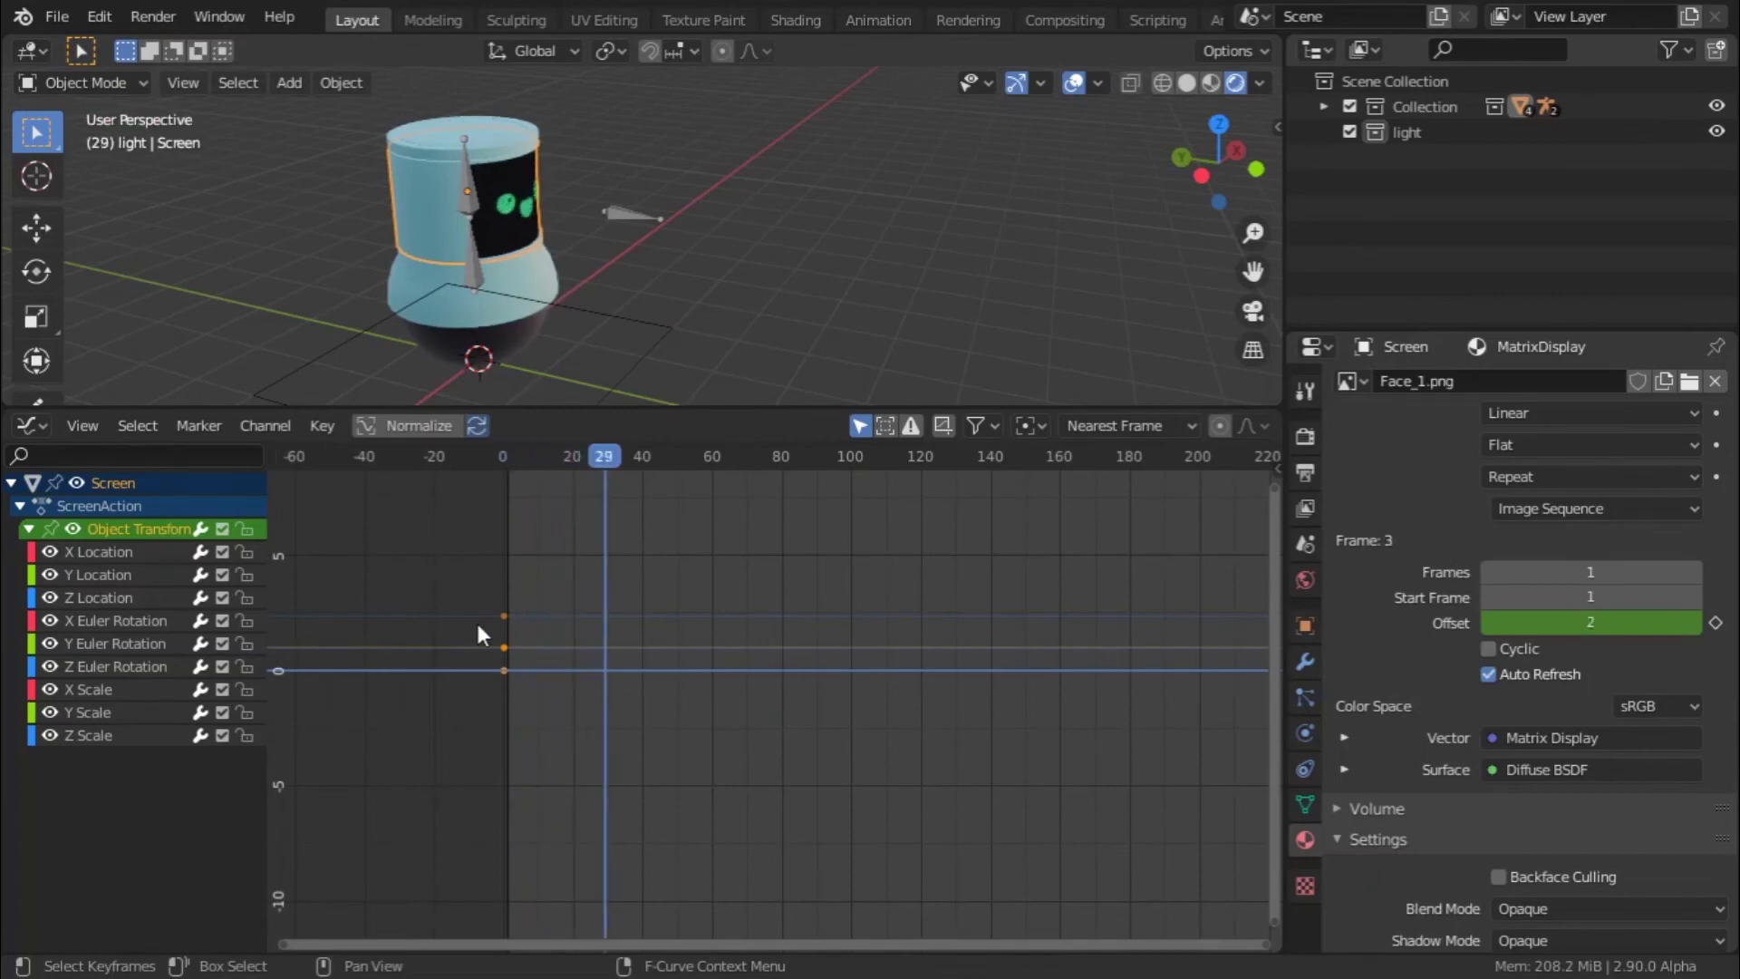
left_click(20, 507)
middle_click_drag(272, 308, 842, 214)
left_click(691, 295)
key("i")
left_click(846, 212)
left_click(79, 85)
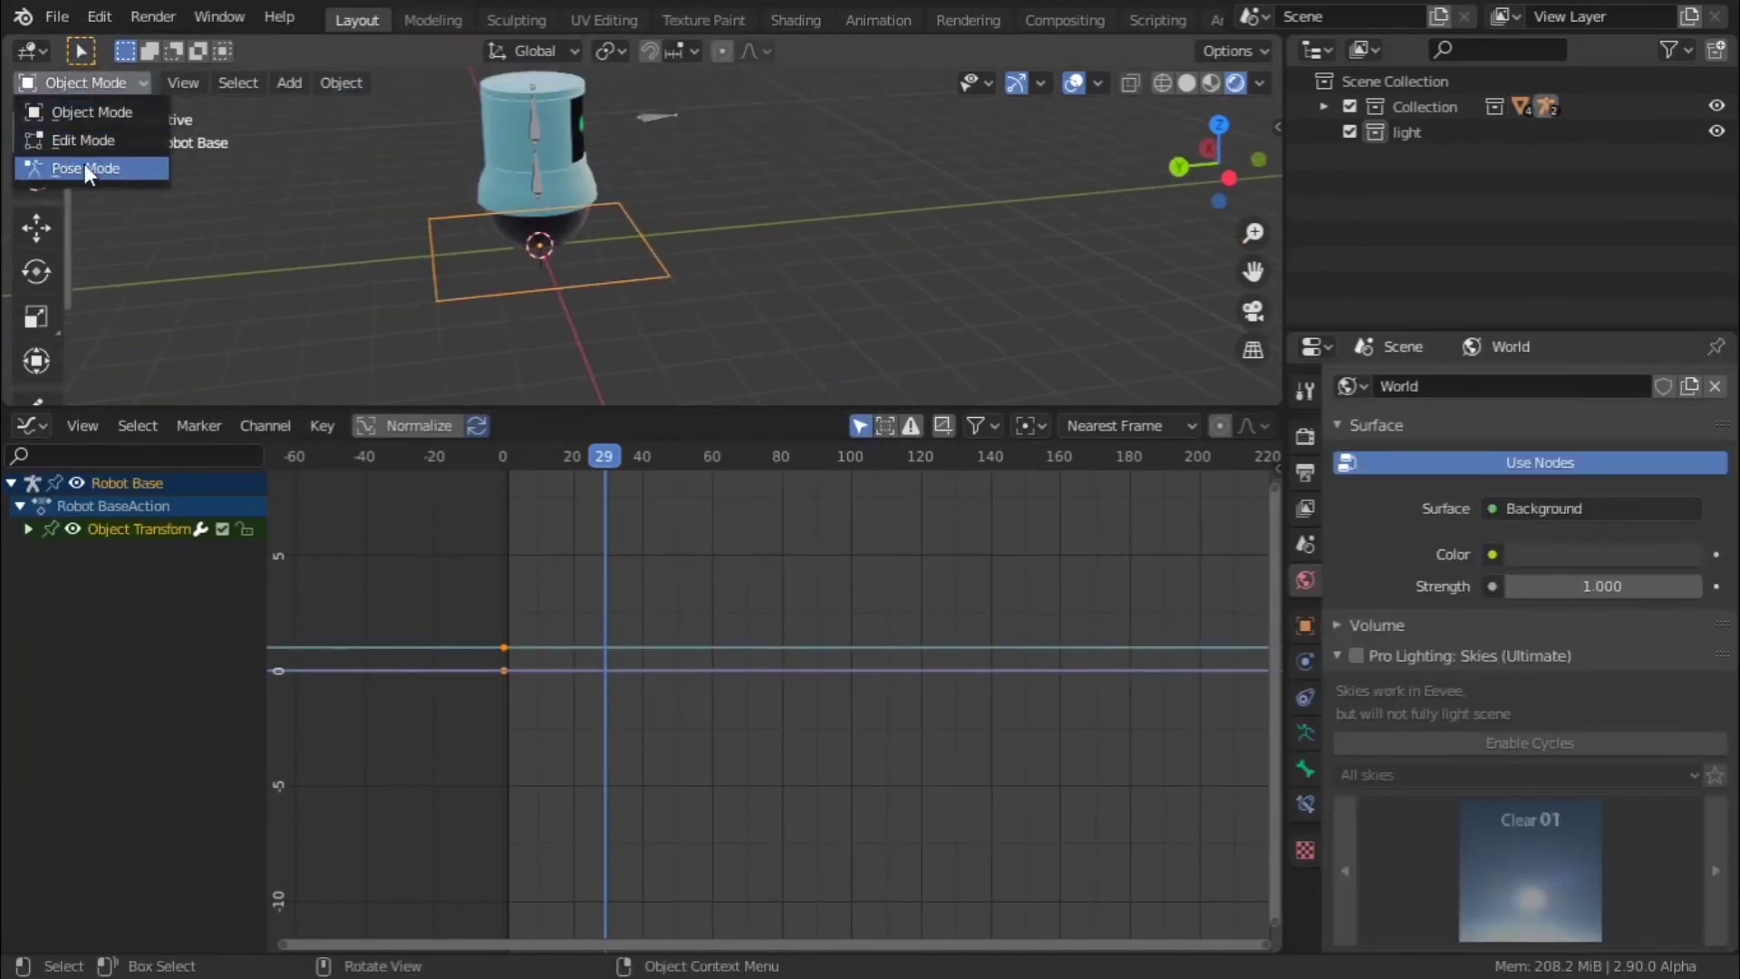
left_click(84, 164)
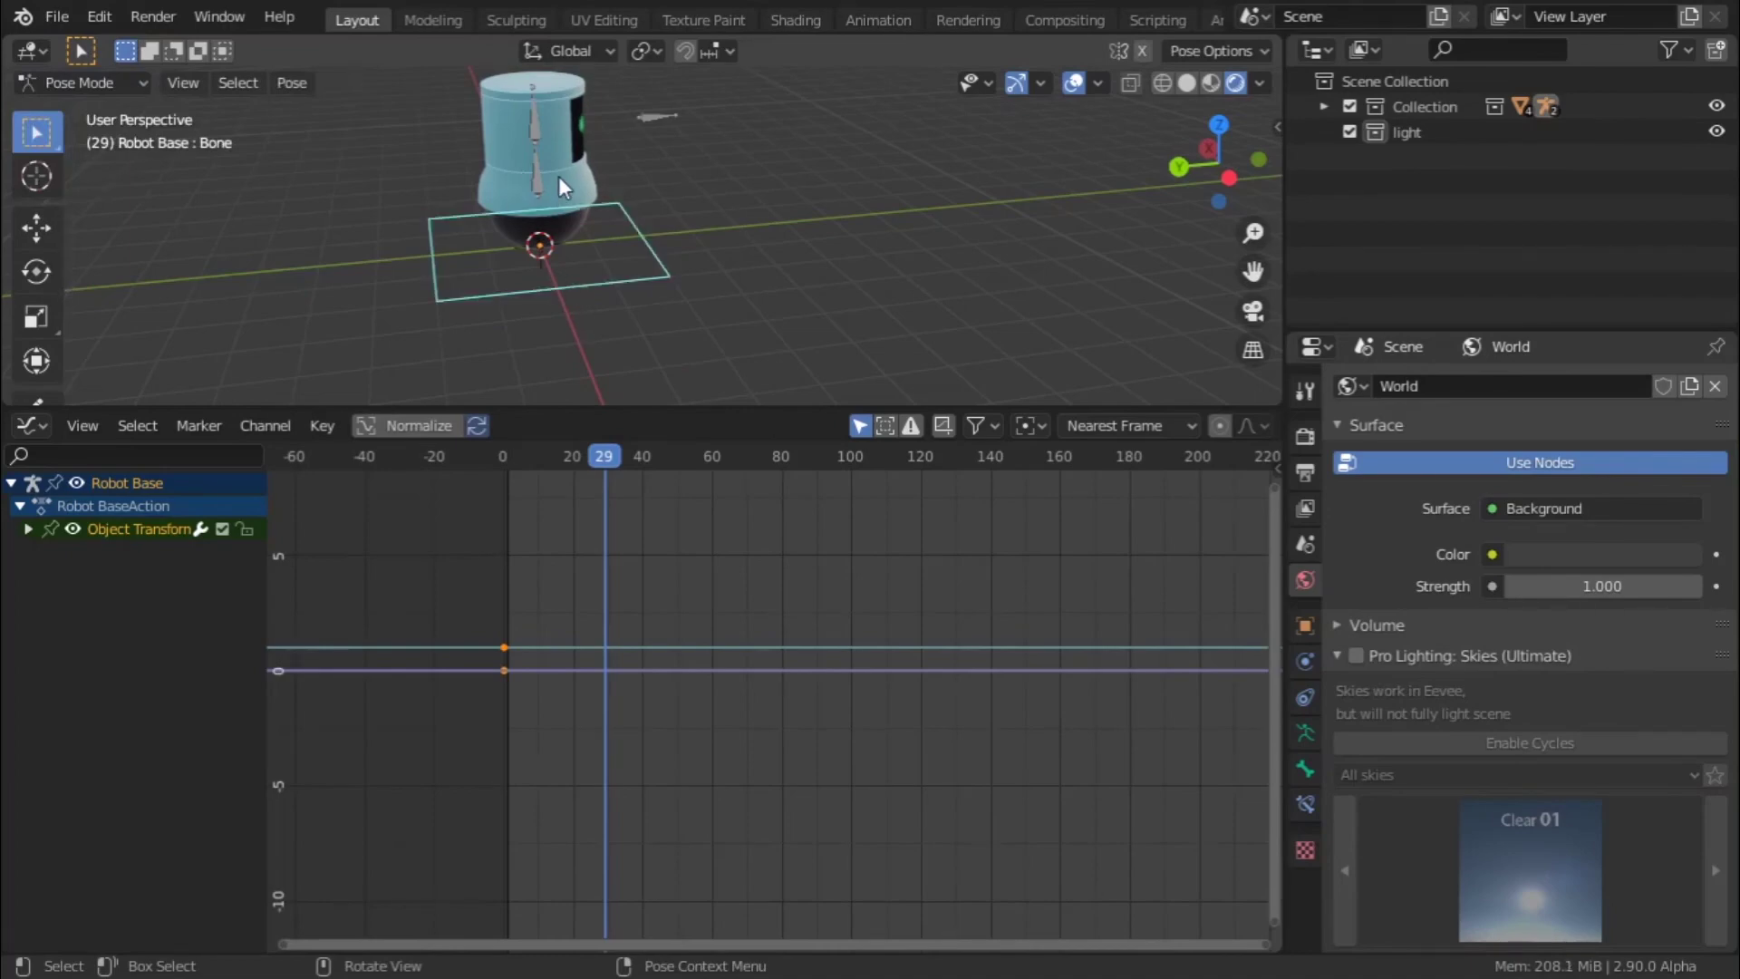
key("ctrl+Tab")
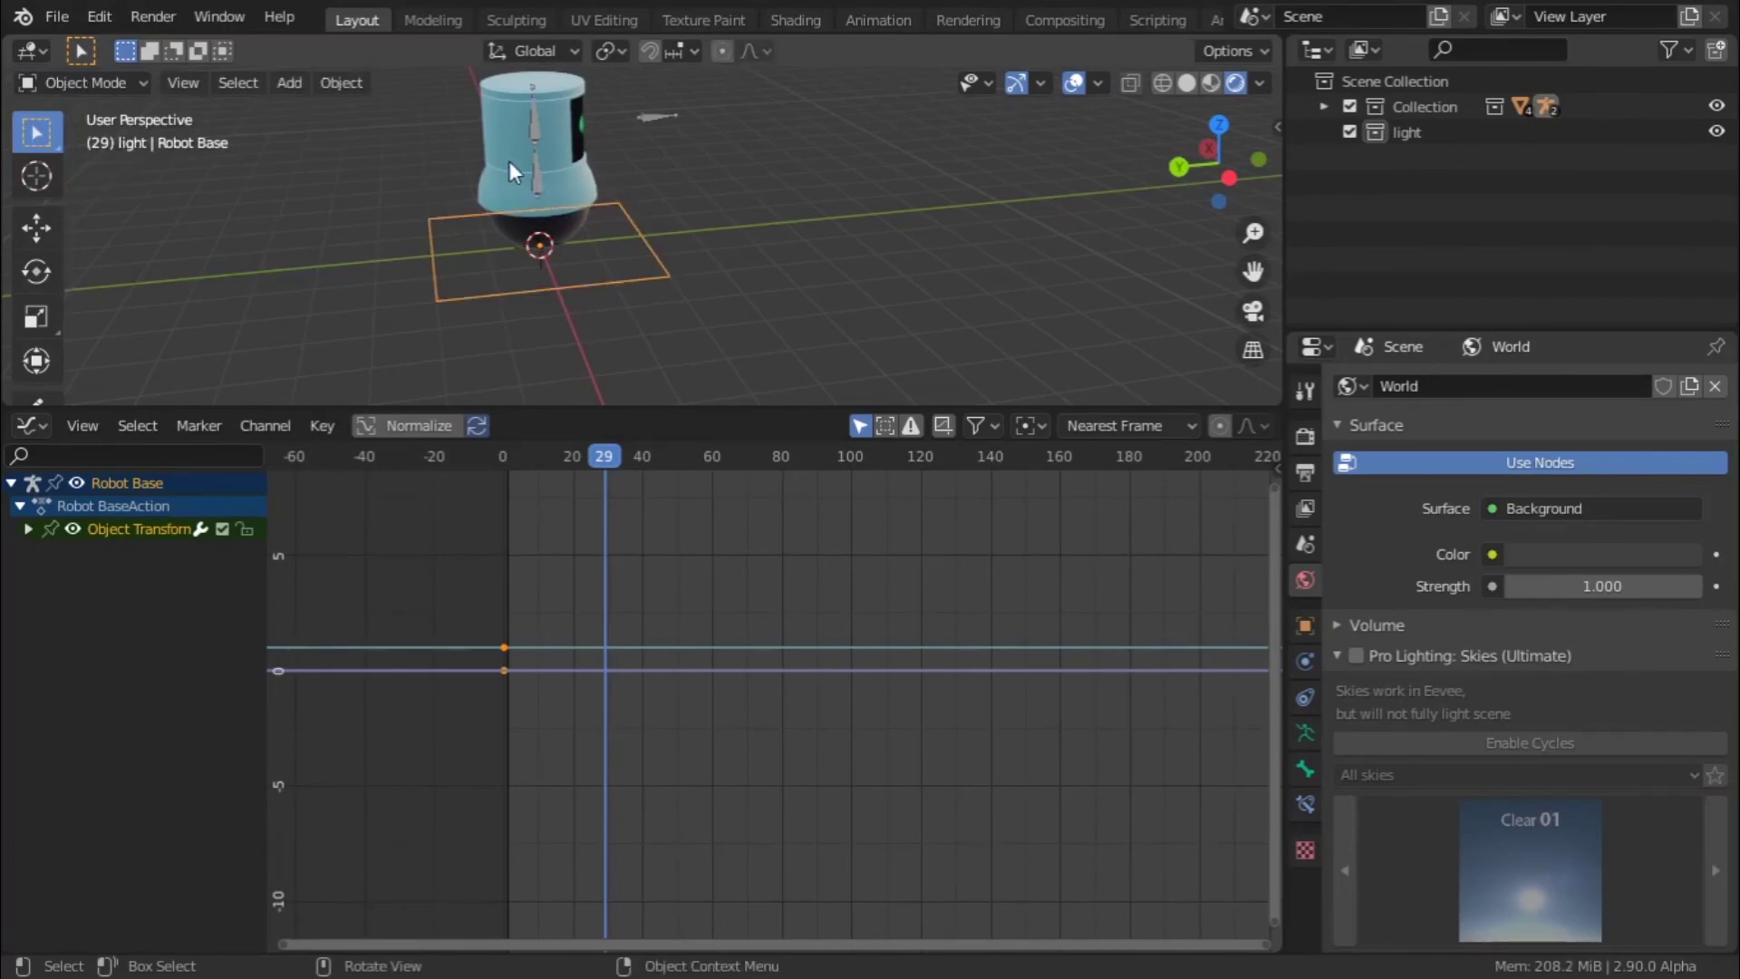
- Select the Armature together with the Robot Base as the active object and switch to Pose Mode
left_click(537, 169, "shift")
left_click(600, 275, "shift")
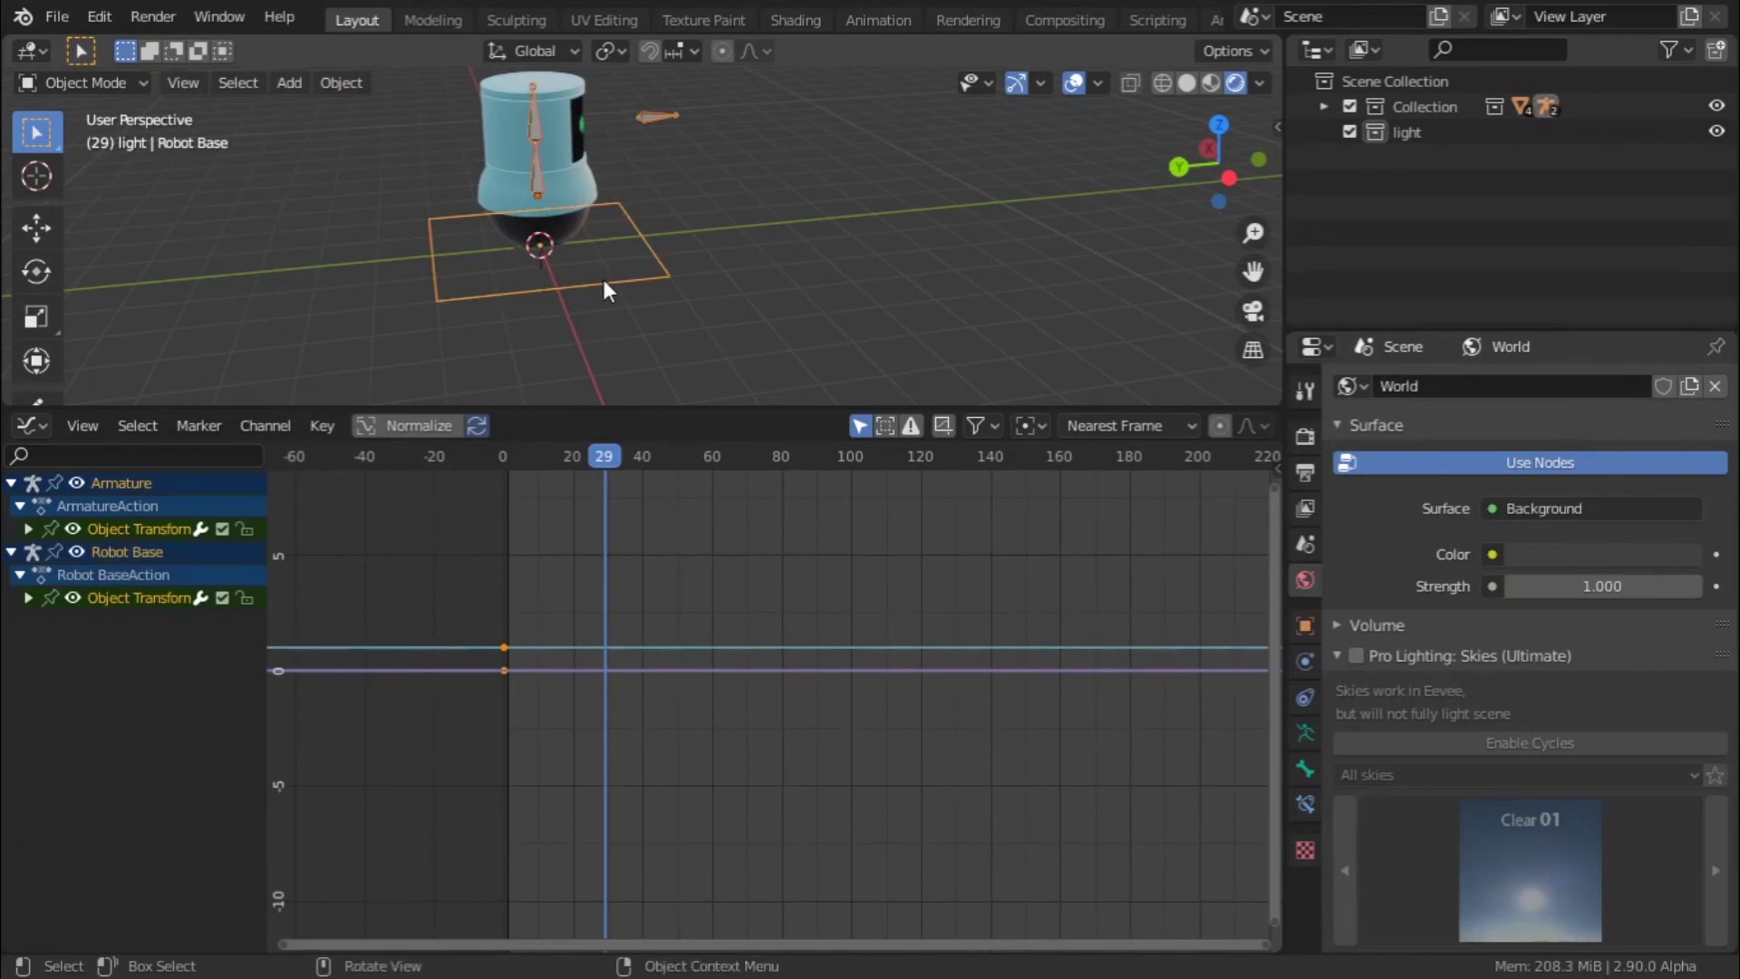
middle_click_drag(580, 277, 518, 270)
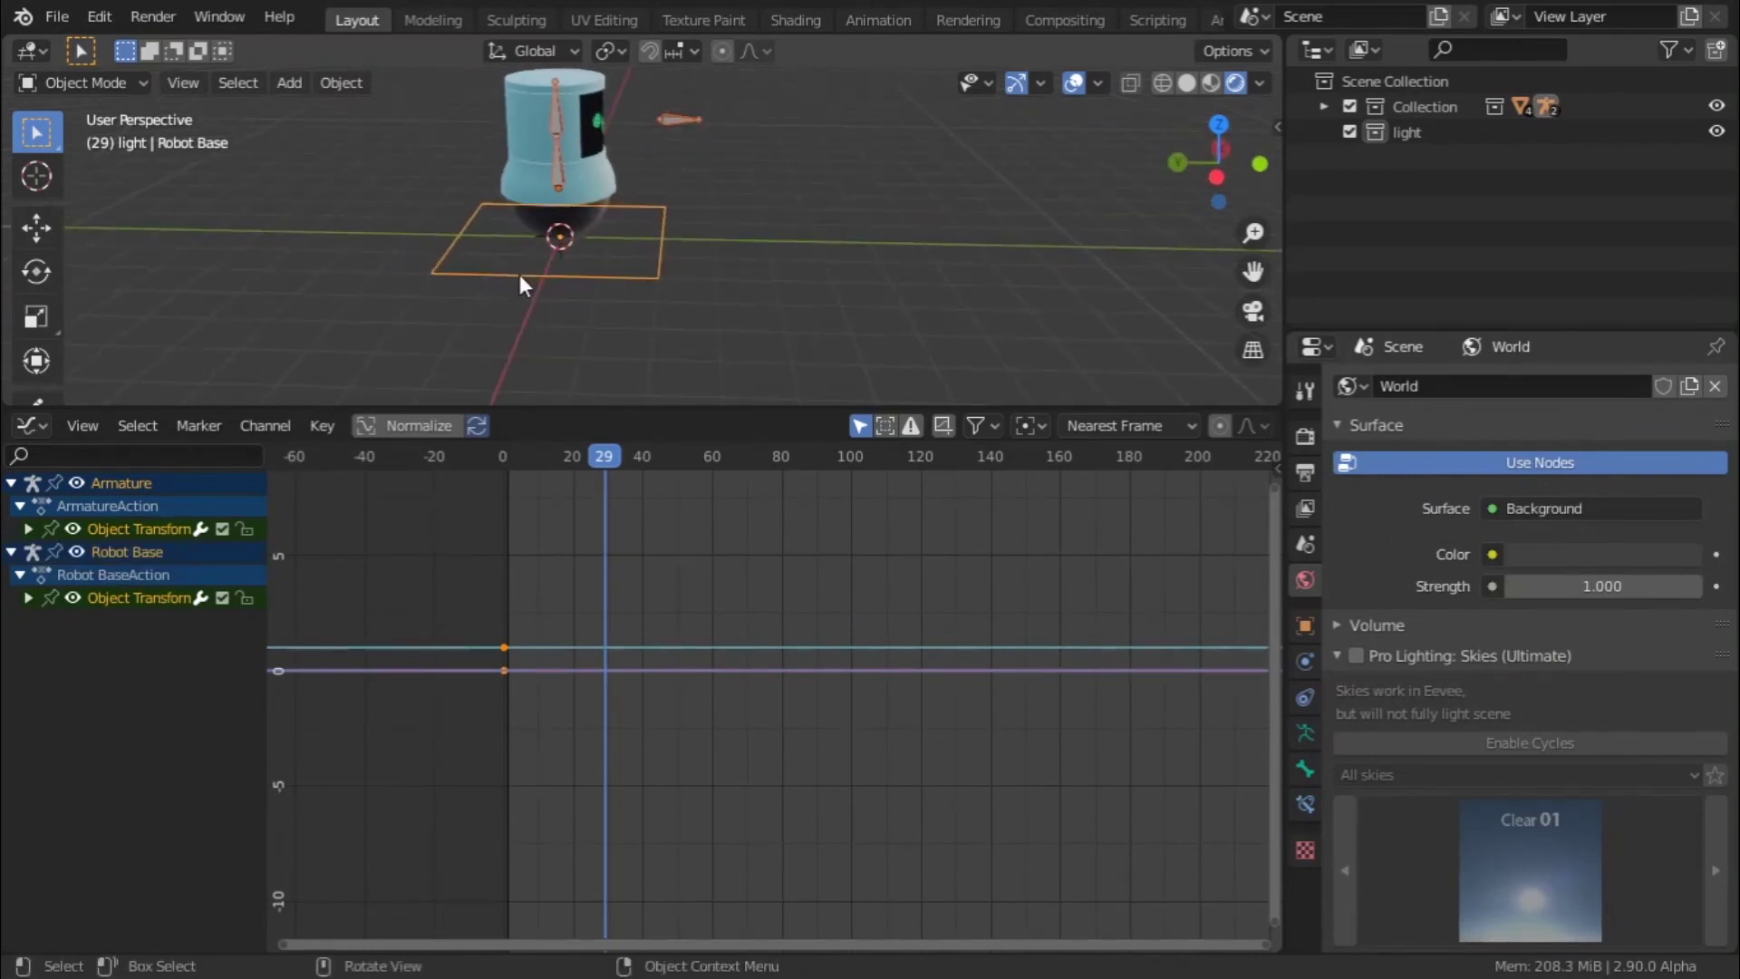
left_click(122, 91)
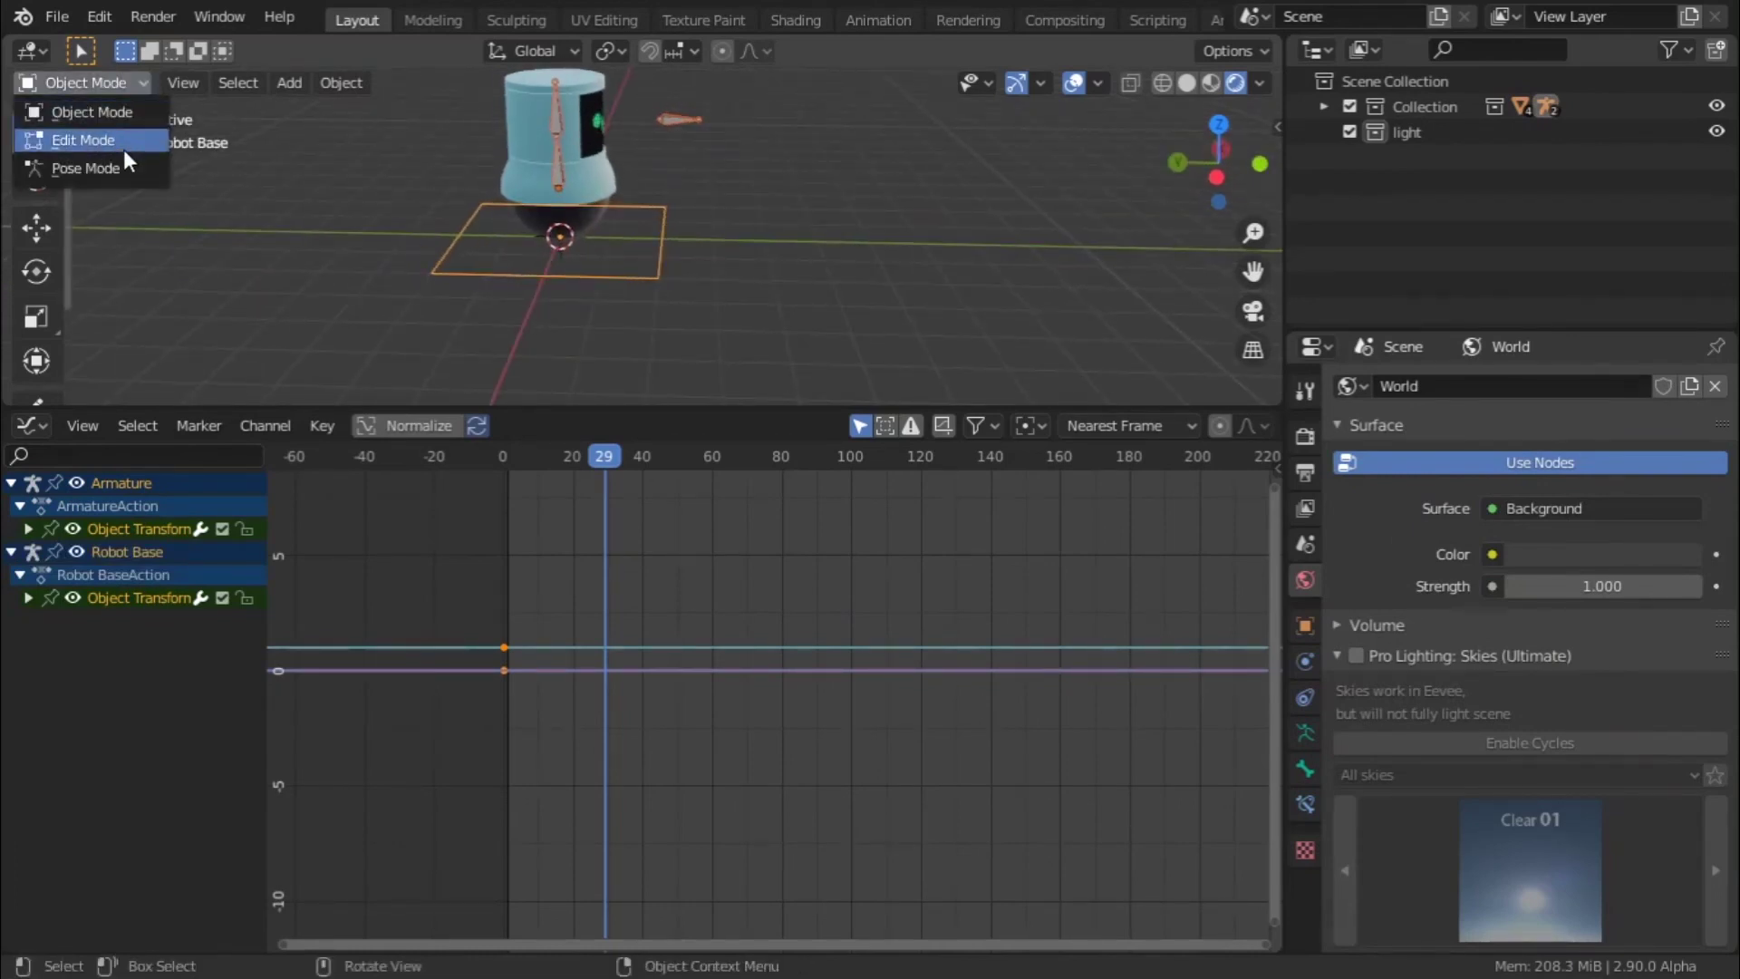
left_click(136, 169)
- Select the square Robot Base bone and insert a Location keyframe for it at frame 29
left_click(557, 277)
middle_click_drag(595, 274, 571, 285)
key("g")
right_click(562, 290)
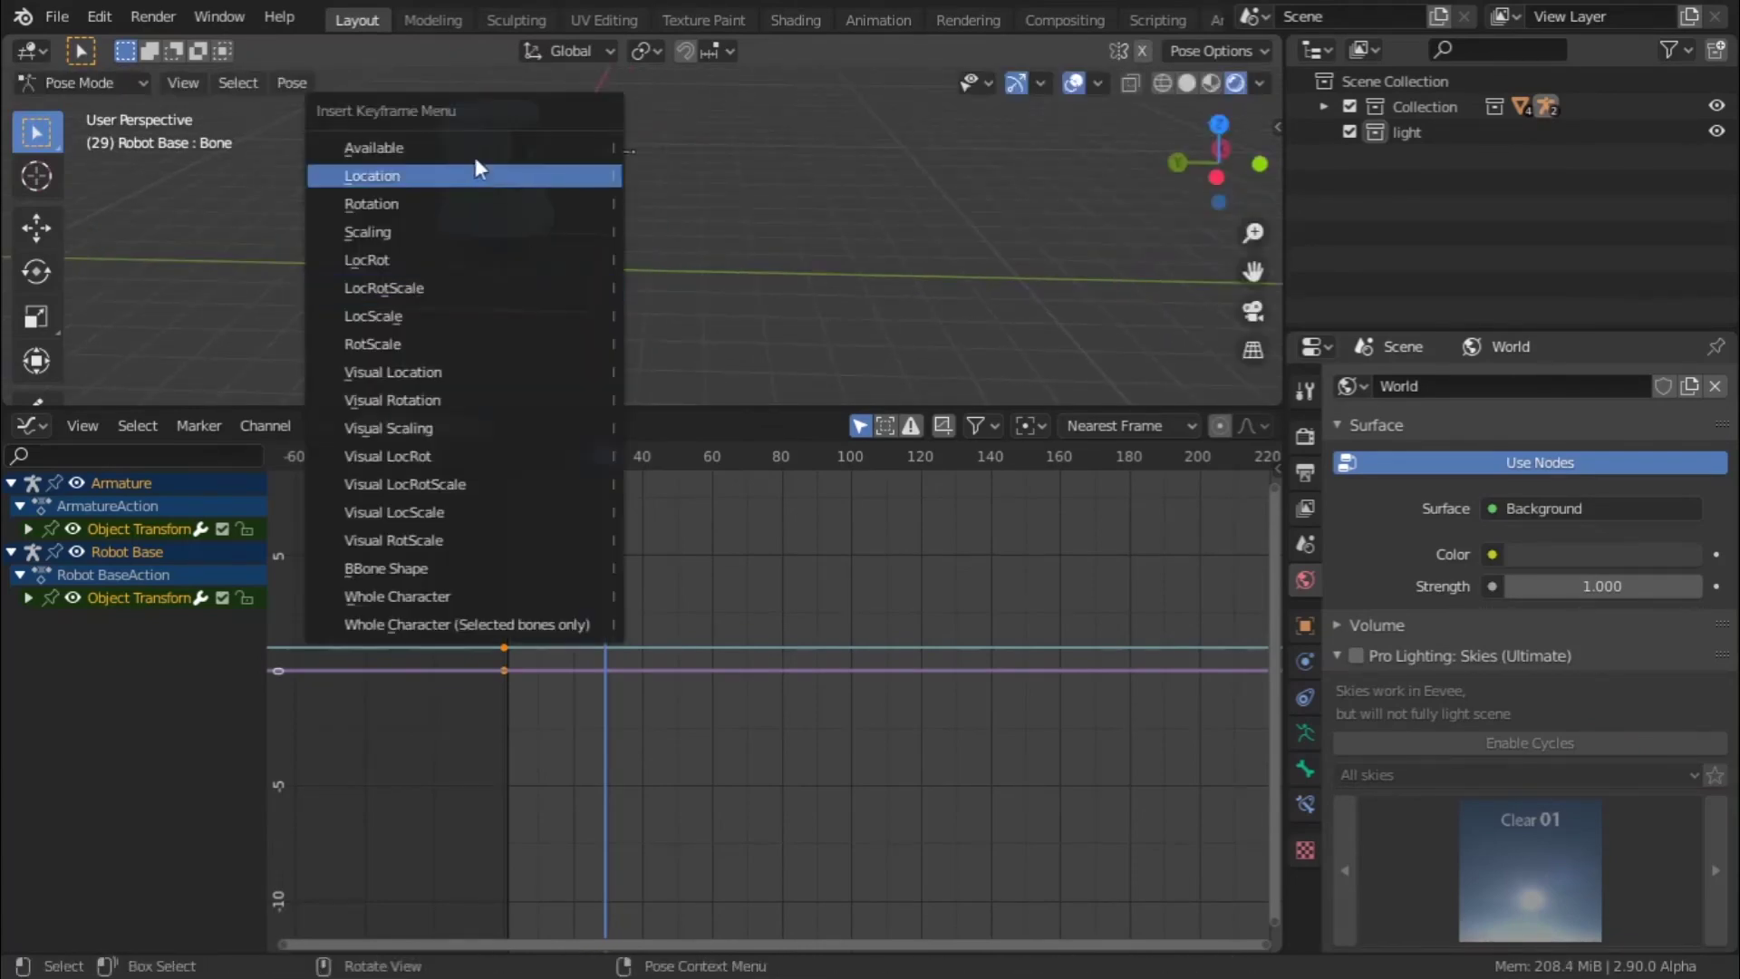
left_click(426, 174)
- Try moving the Robot Base bone along the global Y axis at frame 29 without a new keyframe
key("g")
key("y")
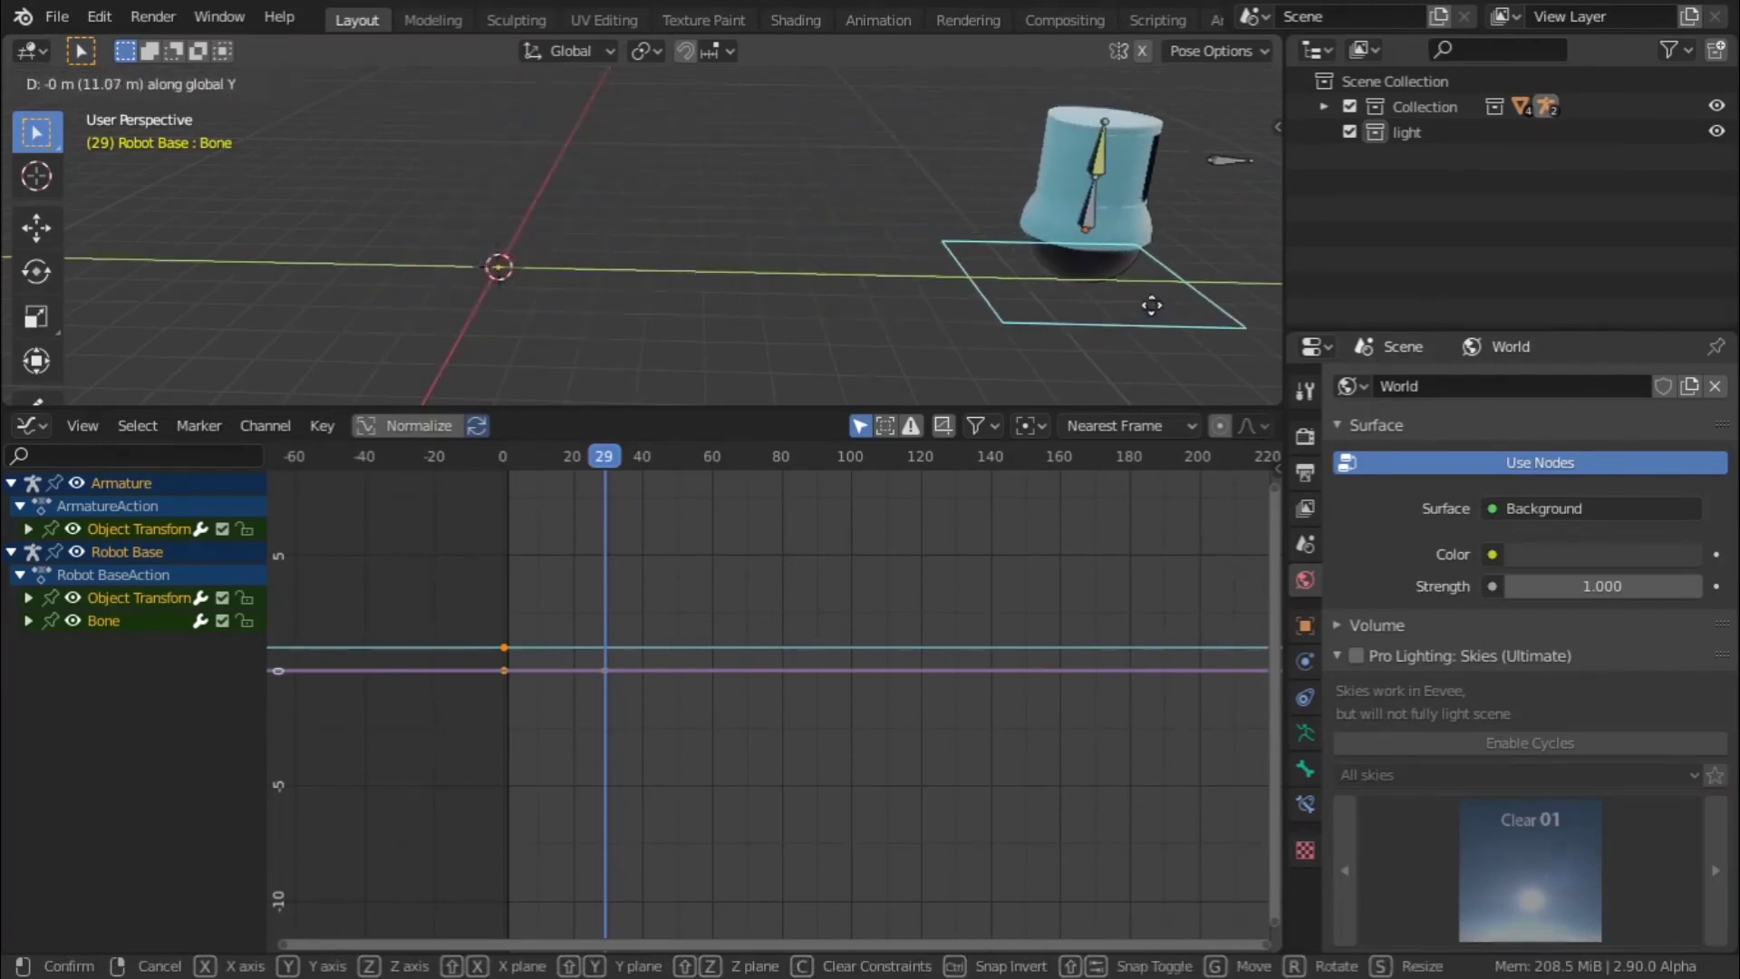
left_click(1149, 307)
key("Right")
key("Right")
- At frame 117, move the Robot Base bone along the global Y axis away from the origin and insert a Location keyframe
left_click_drag(691, 476, 909, 476)
key("g")
key("y")
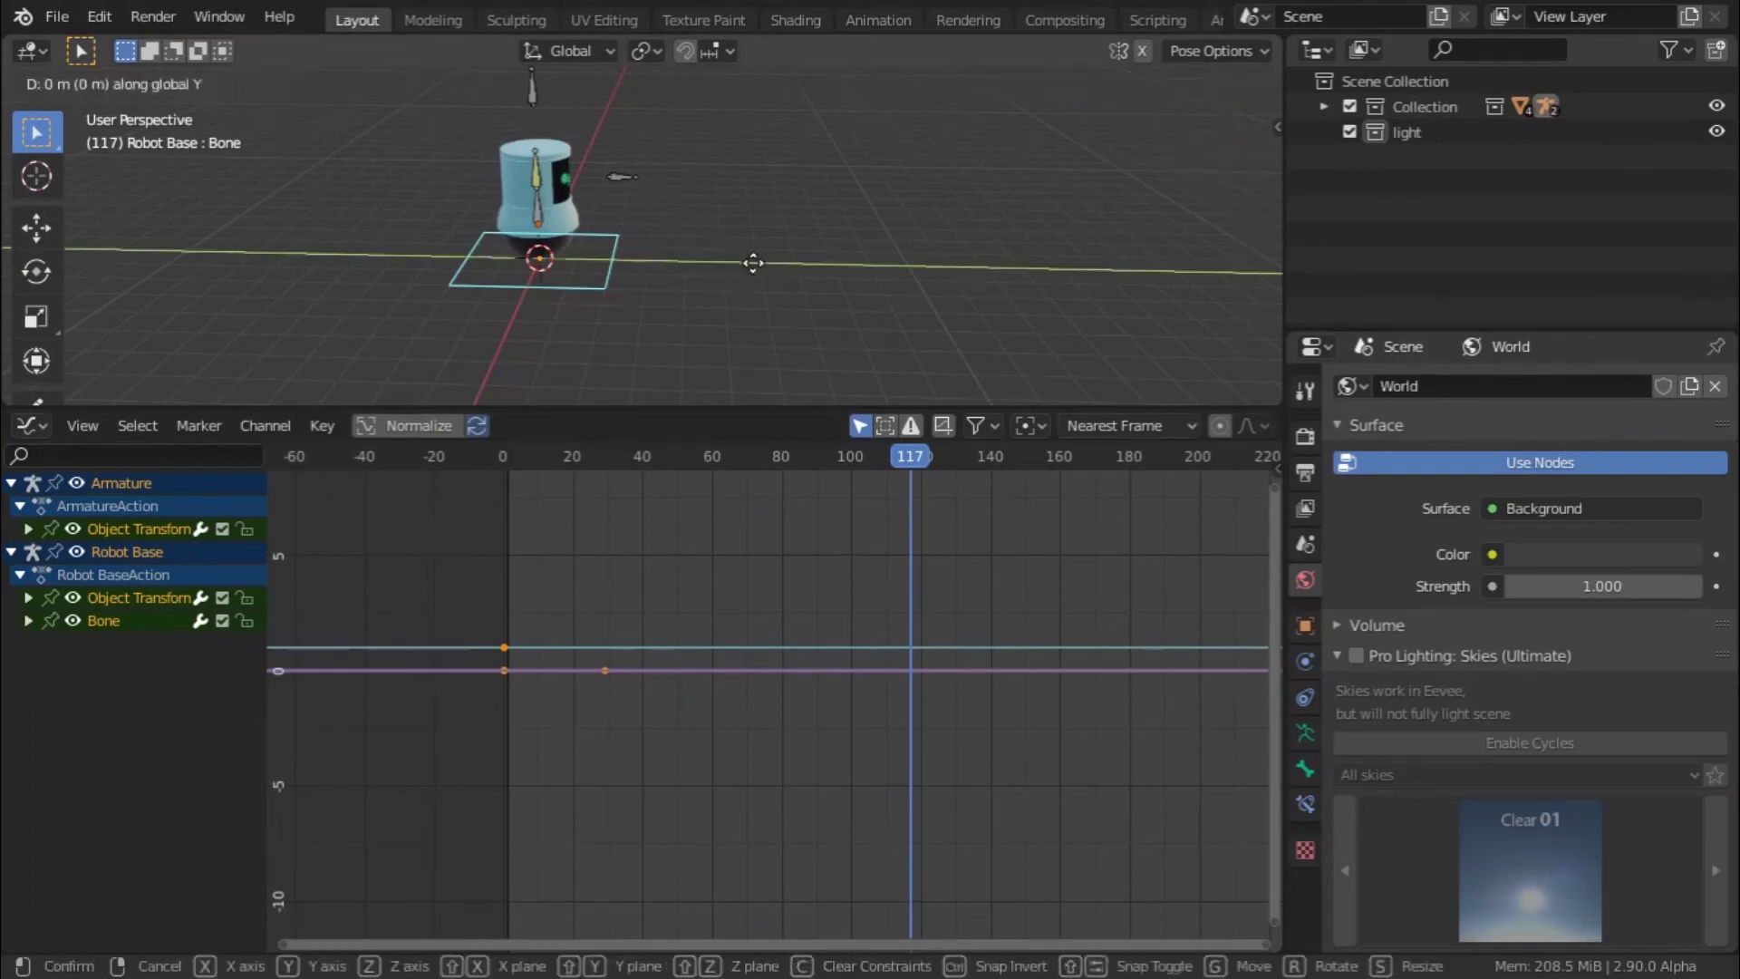
left_click(1075, 287)
key("i")
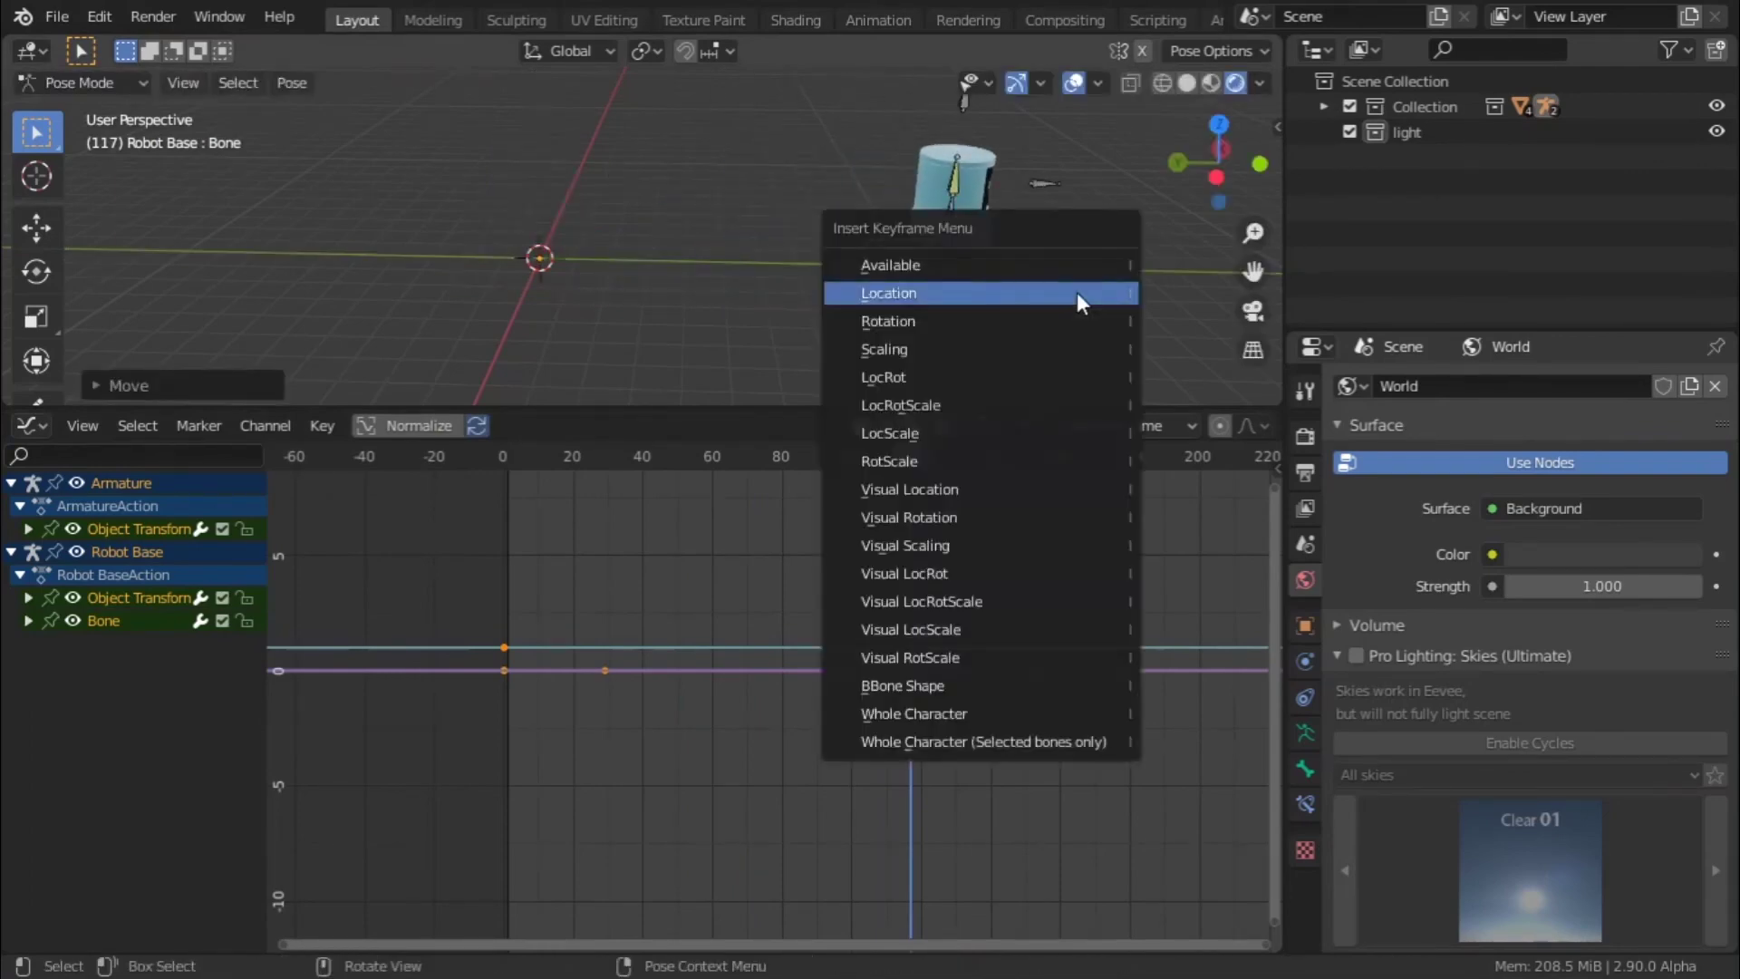
left_click(1076, 292)
- Return to frame 0 and play the animation to check the robot's movement
left_click_drag(906, 459, 743, 459)
left_click_drag(567, 457, 505, 457)
key("space")
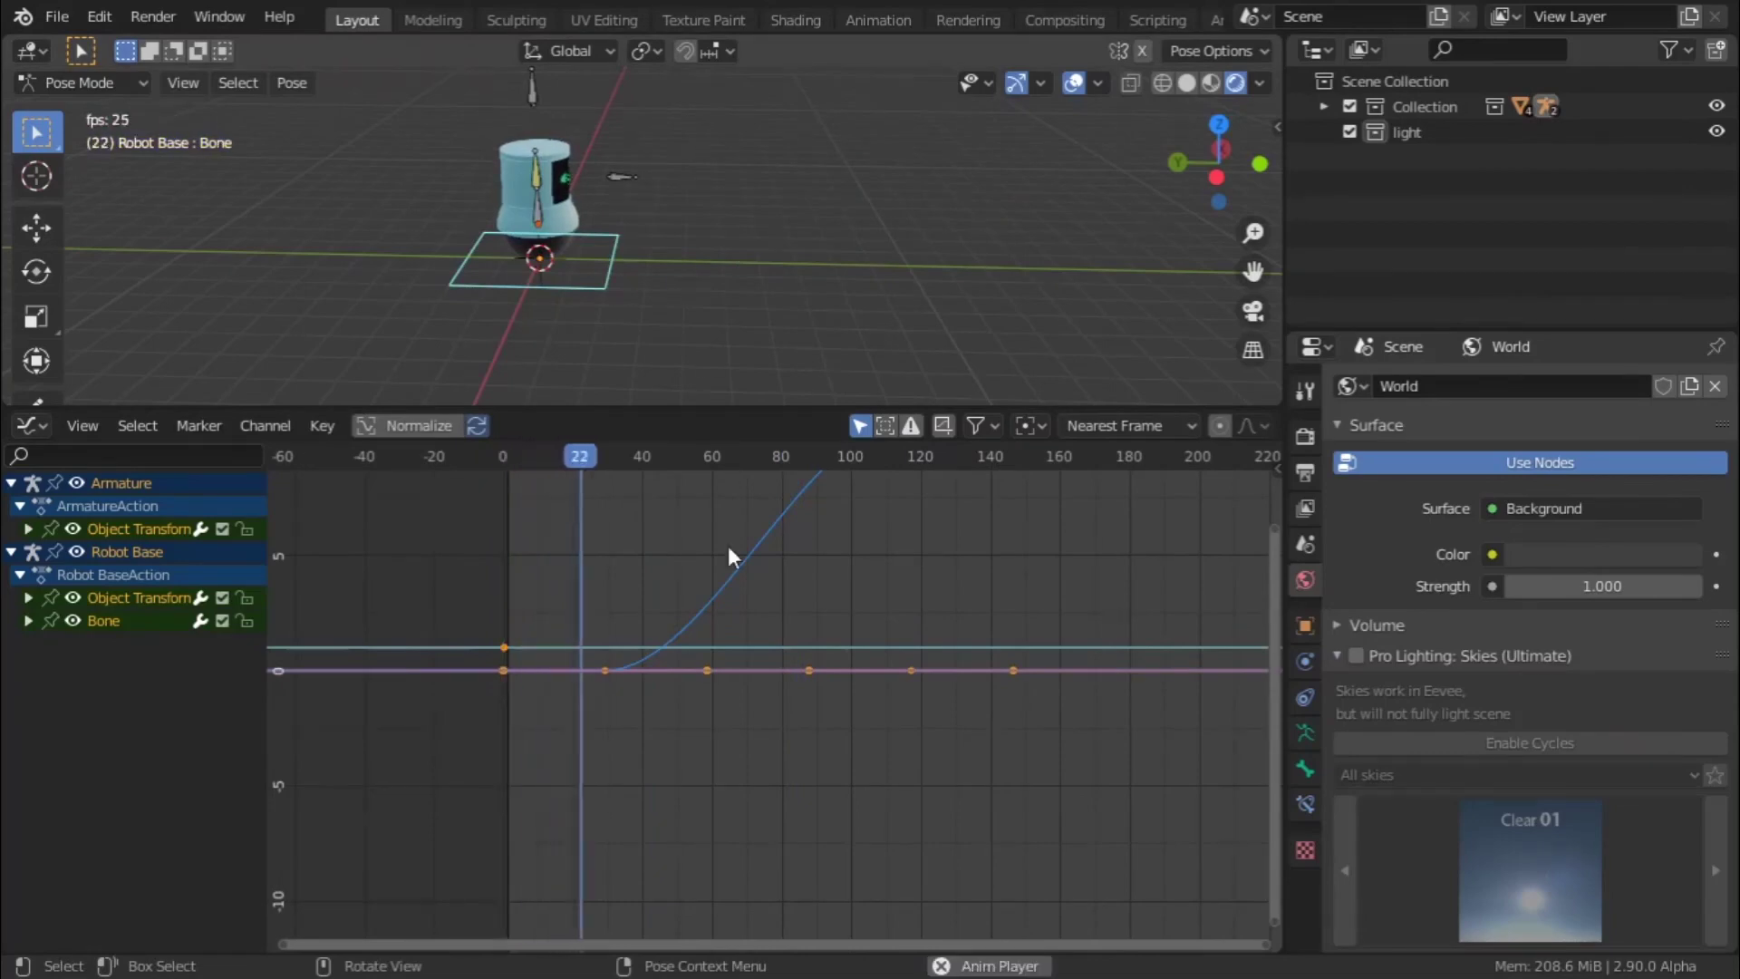
- Lengthen the incoming handle of the base bone's frame 117 keyframe to reshape its movement curve, playing the animation to check it
key("Home")
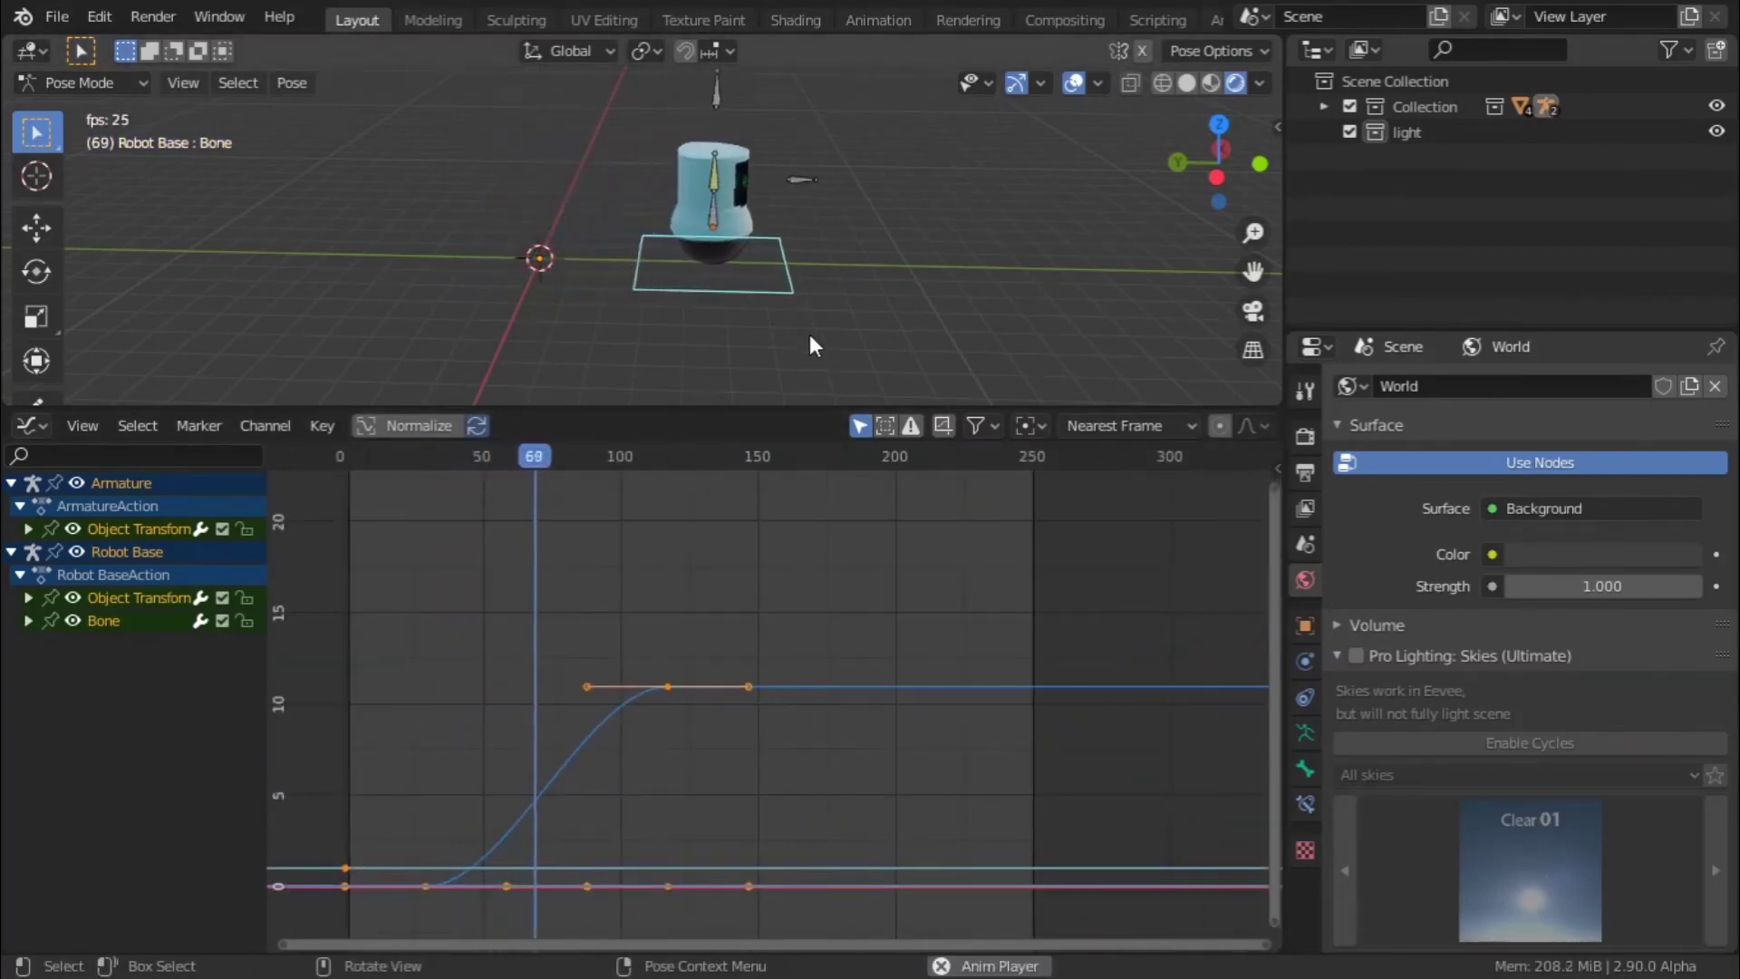
middle_click_drag(808, 334, 675, 324)
scroll(676, 329, "up", 3)
key("space")
left_click_drag(589, 688, 392, 678)
key("space")
key("space")
key("space")
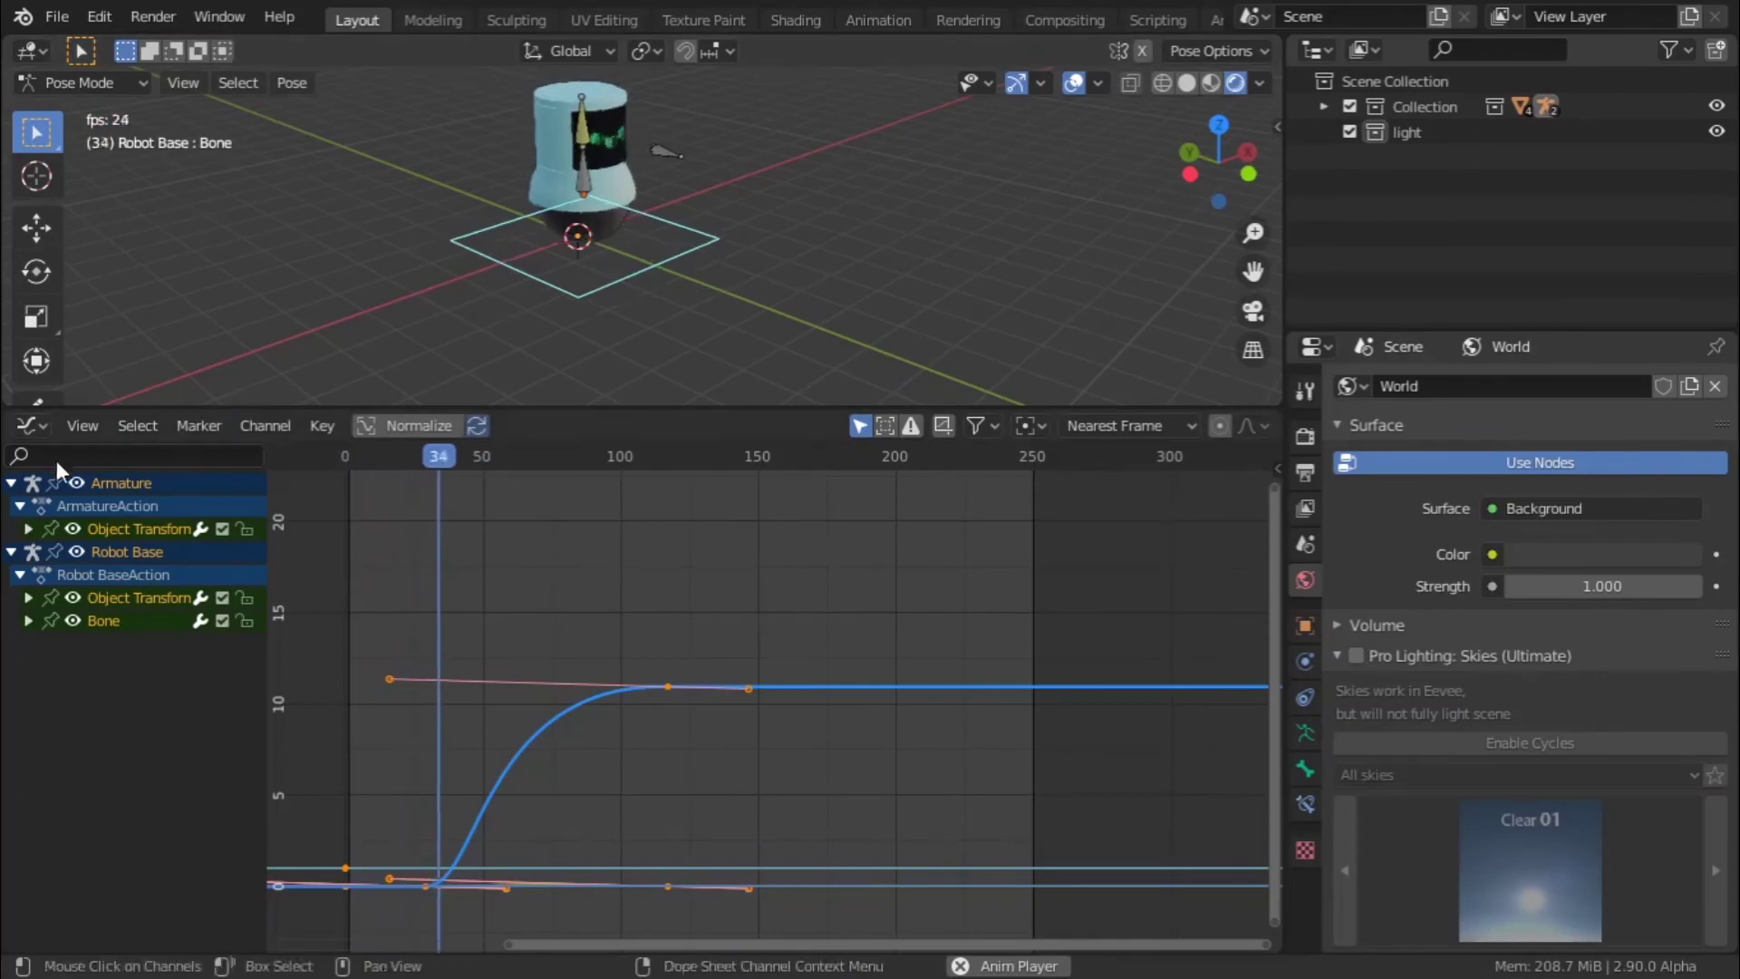
- Change the Graph Editor area to the Dope Sheet and stop the playback
left_click(34, 425)
left_click(350, 521)
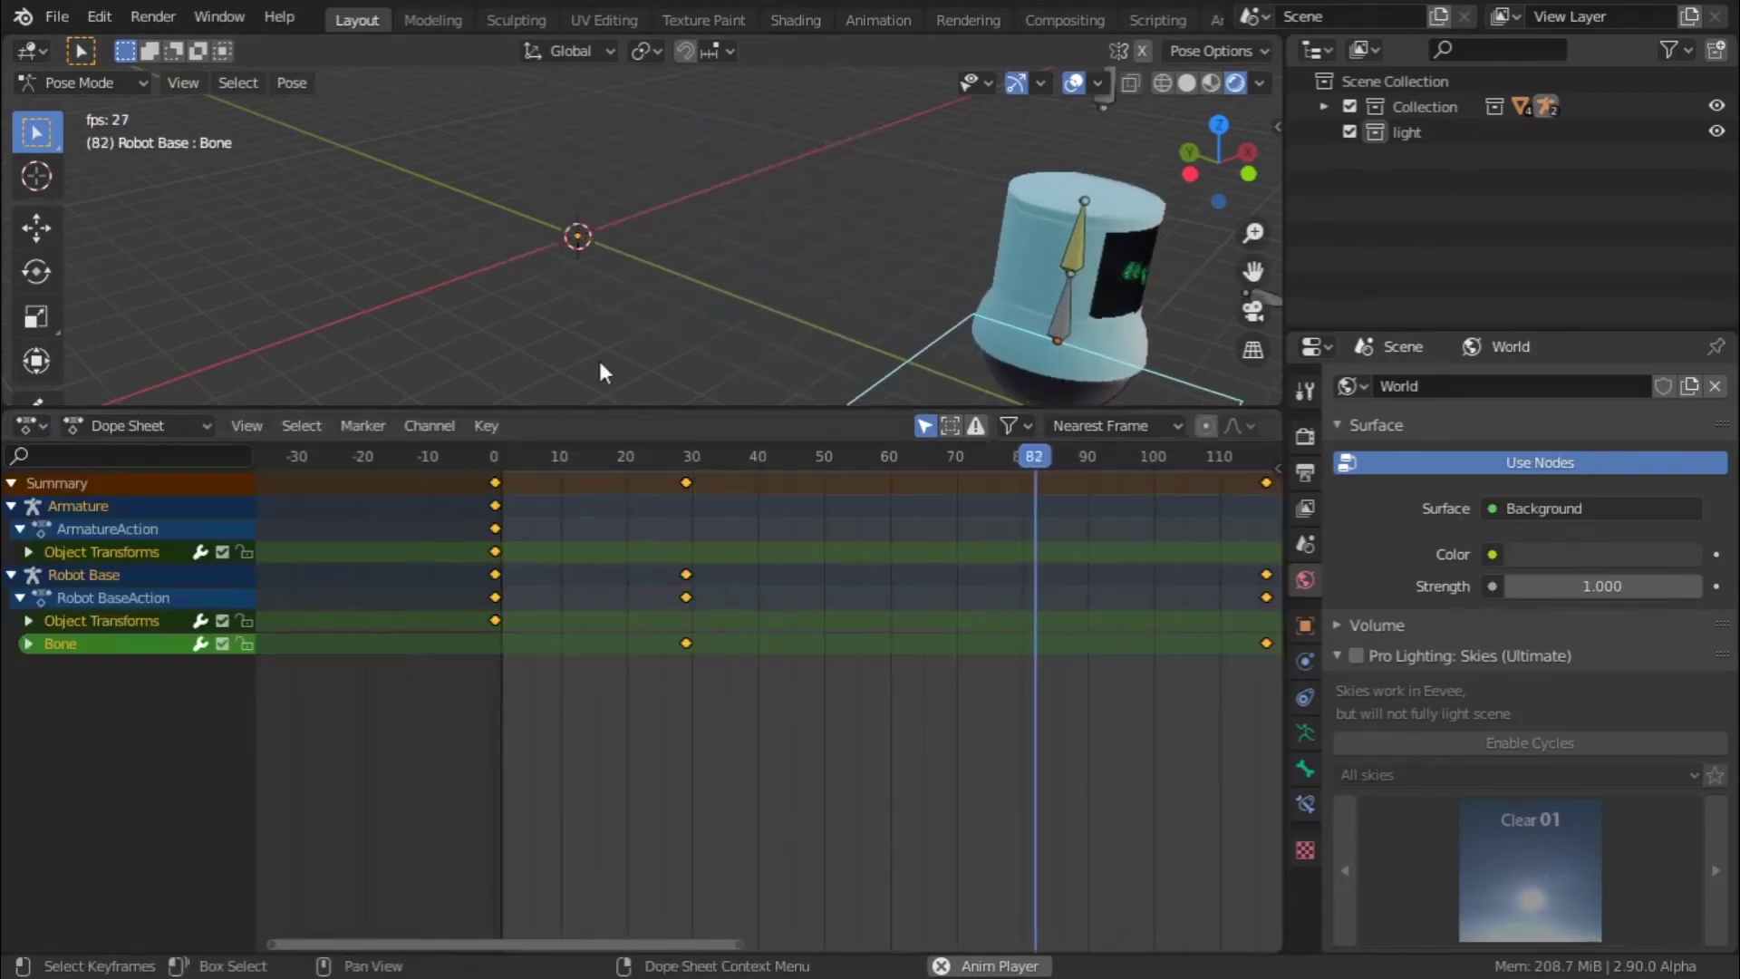
key("space")
- At frame 2, select the control bone in front of the robot's face (Bone.002) and insert a keyframe for it
middle_click_drag(787, 264, 698, 259)
left_click(818, 248)
middle_click_drag(834, 297, 988, 442)
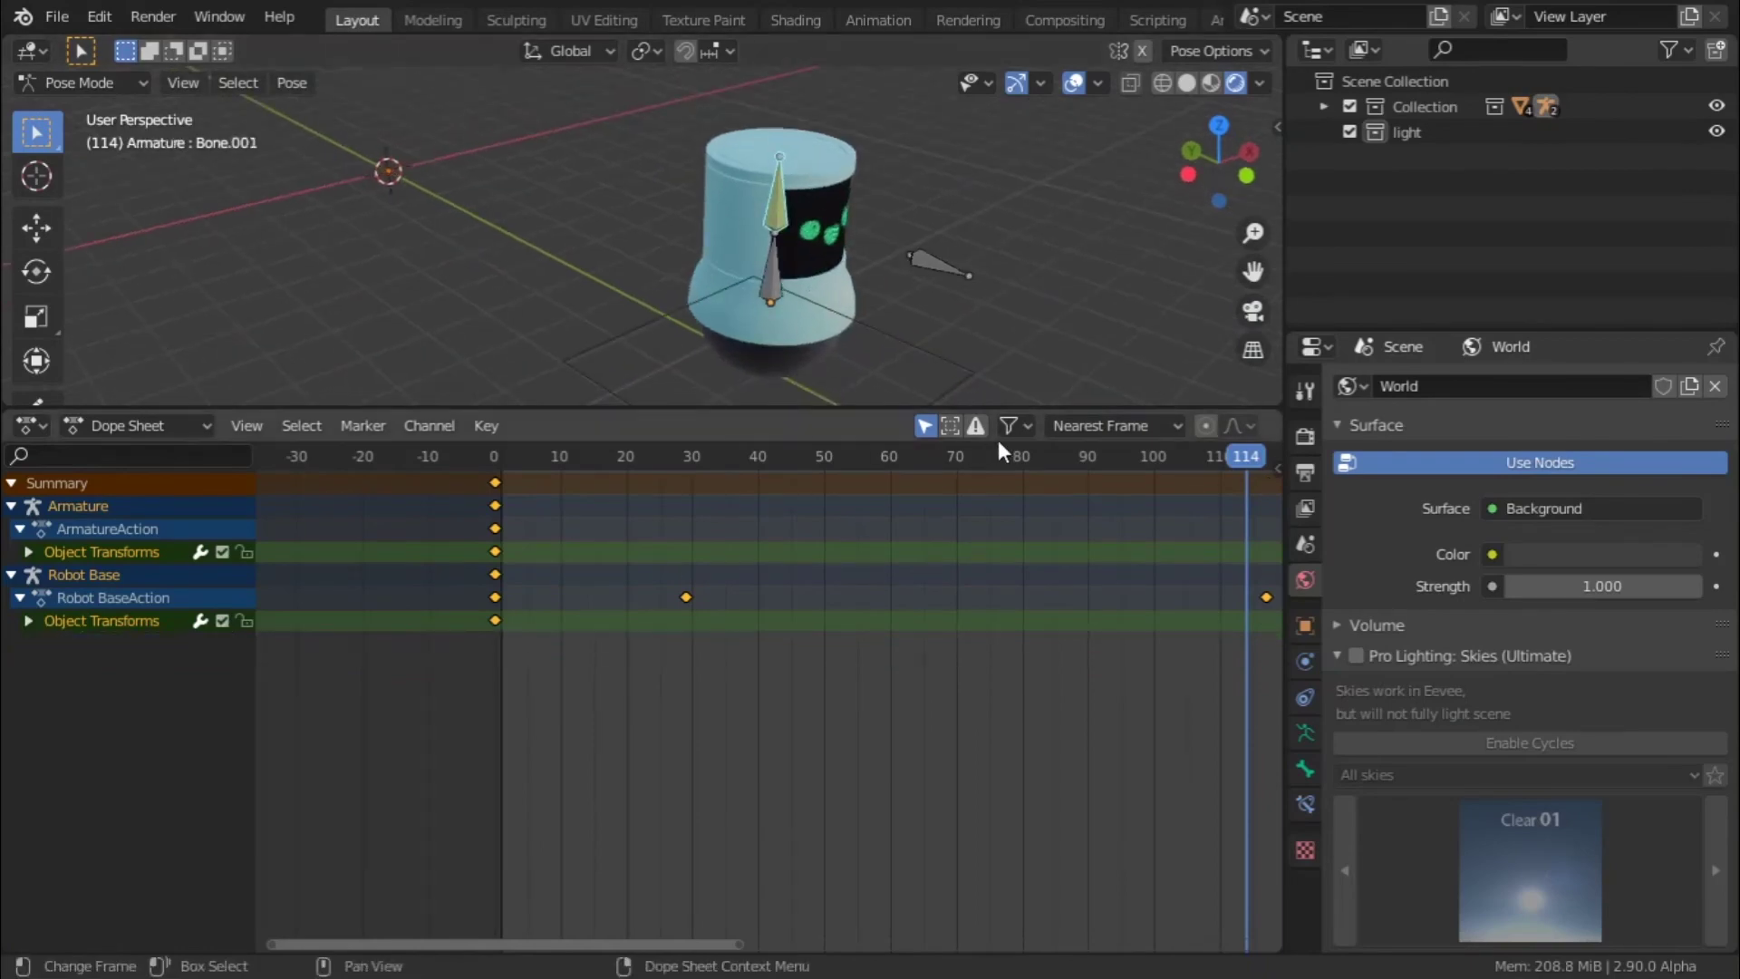
left_click_drag(1214, 469, 508, 480)
middle_click_drag(535, 227, 665, 319, "shift")
key("i")
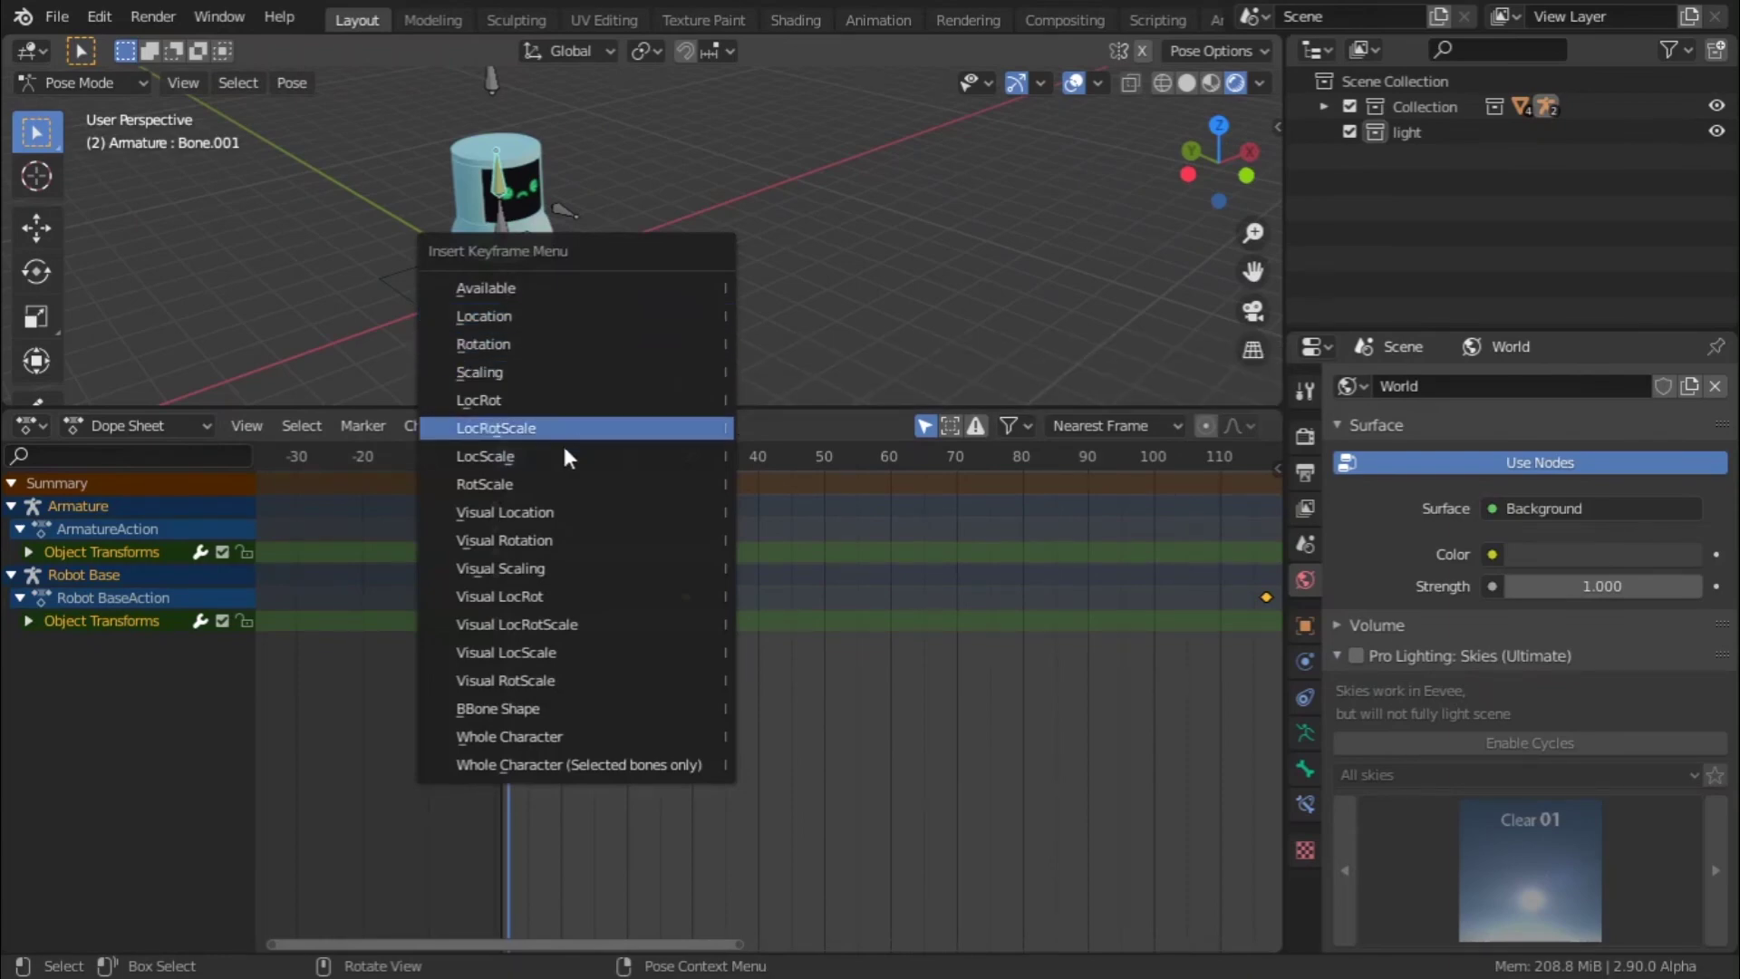
left_click(571, 212)
left_click(562, 210)
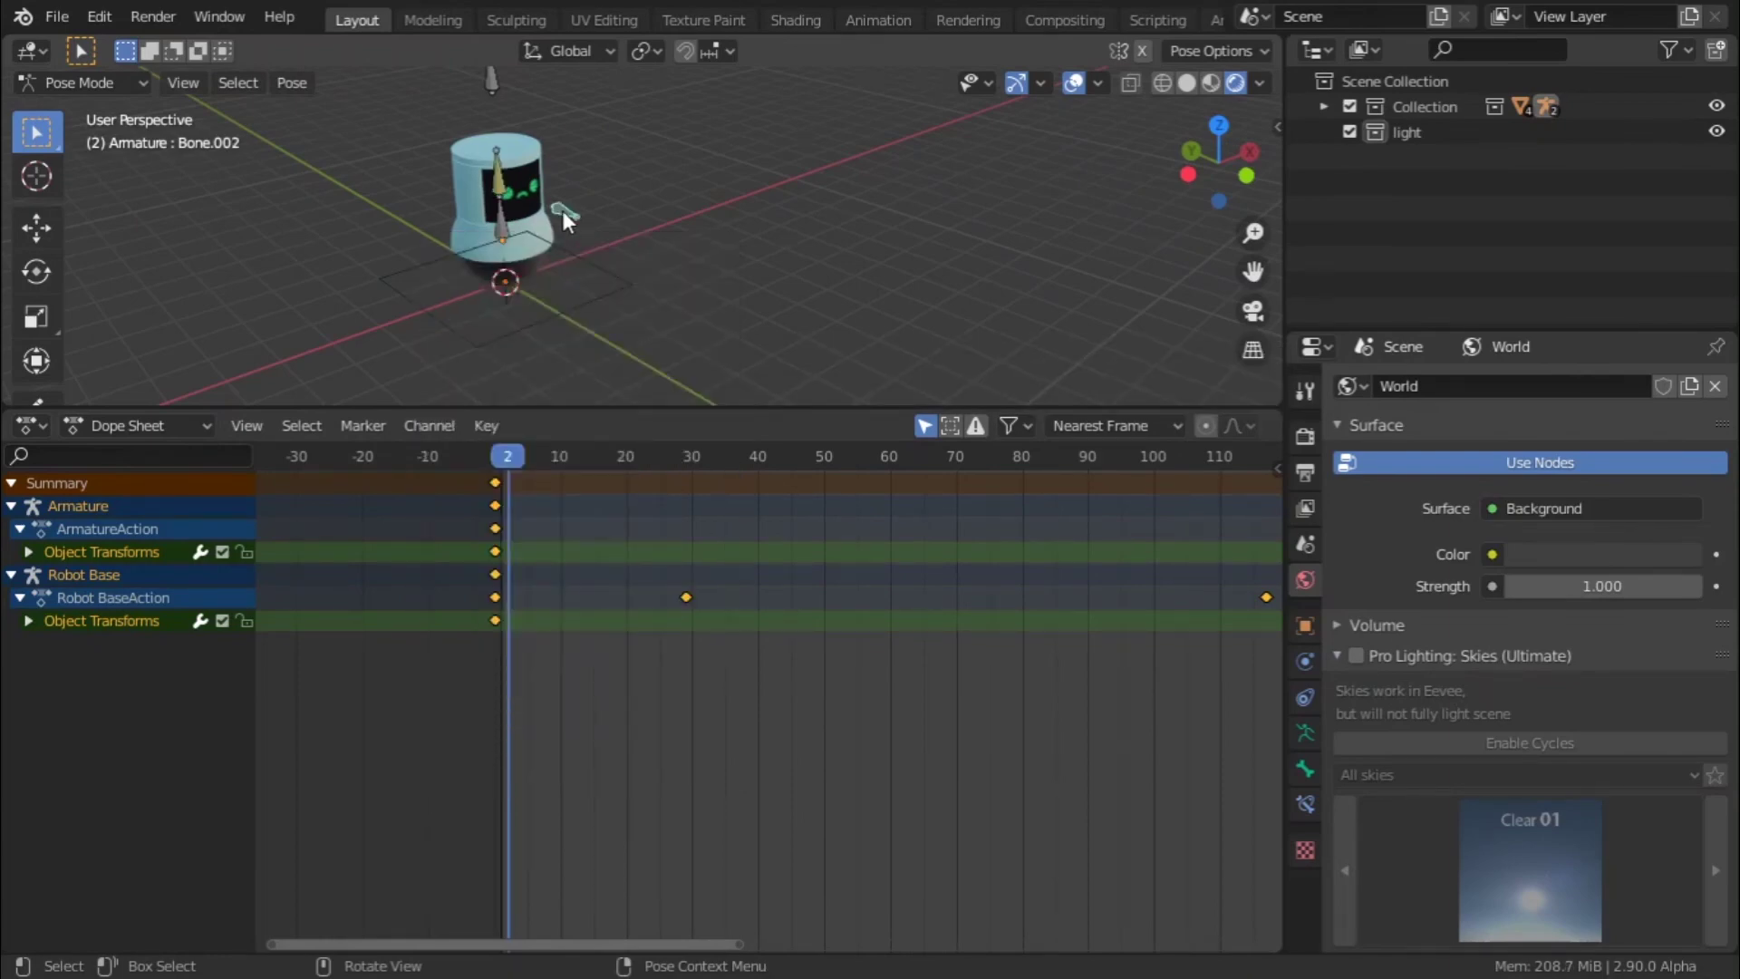
key("i")
left_click(562, 210)
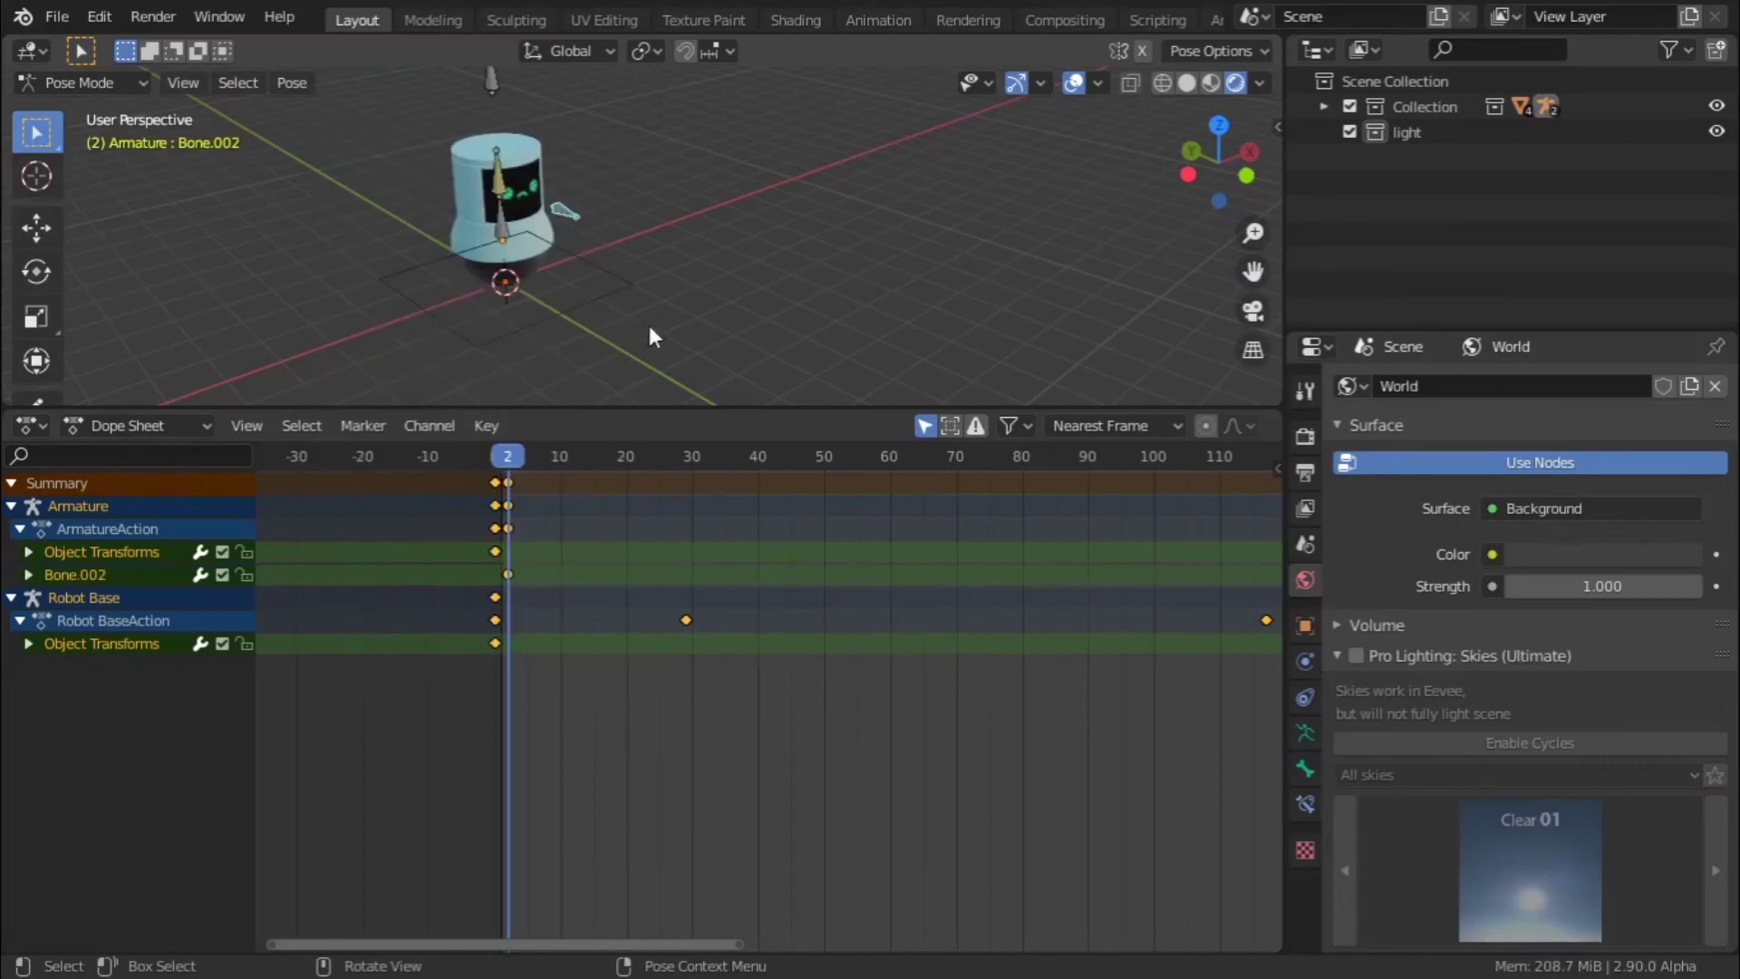
- At frame 59, move the face control bone to the robot's other side and insert a Location keyframe
key("space")
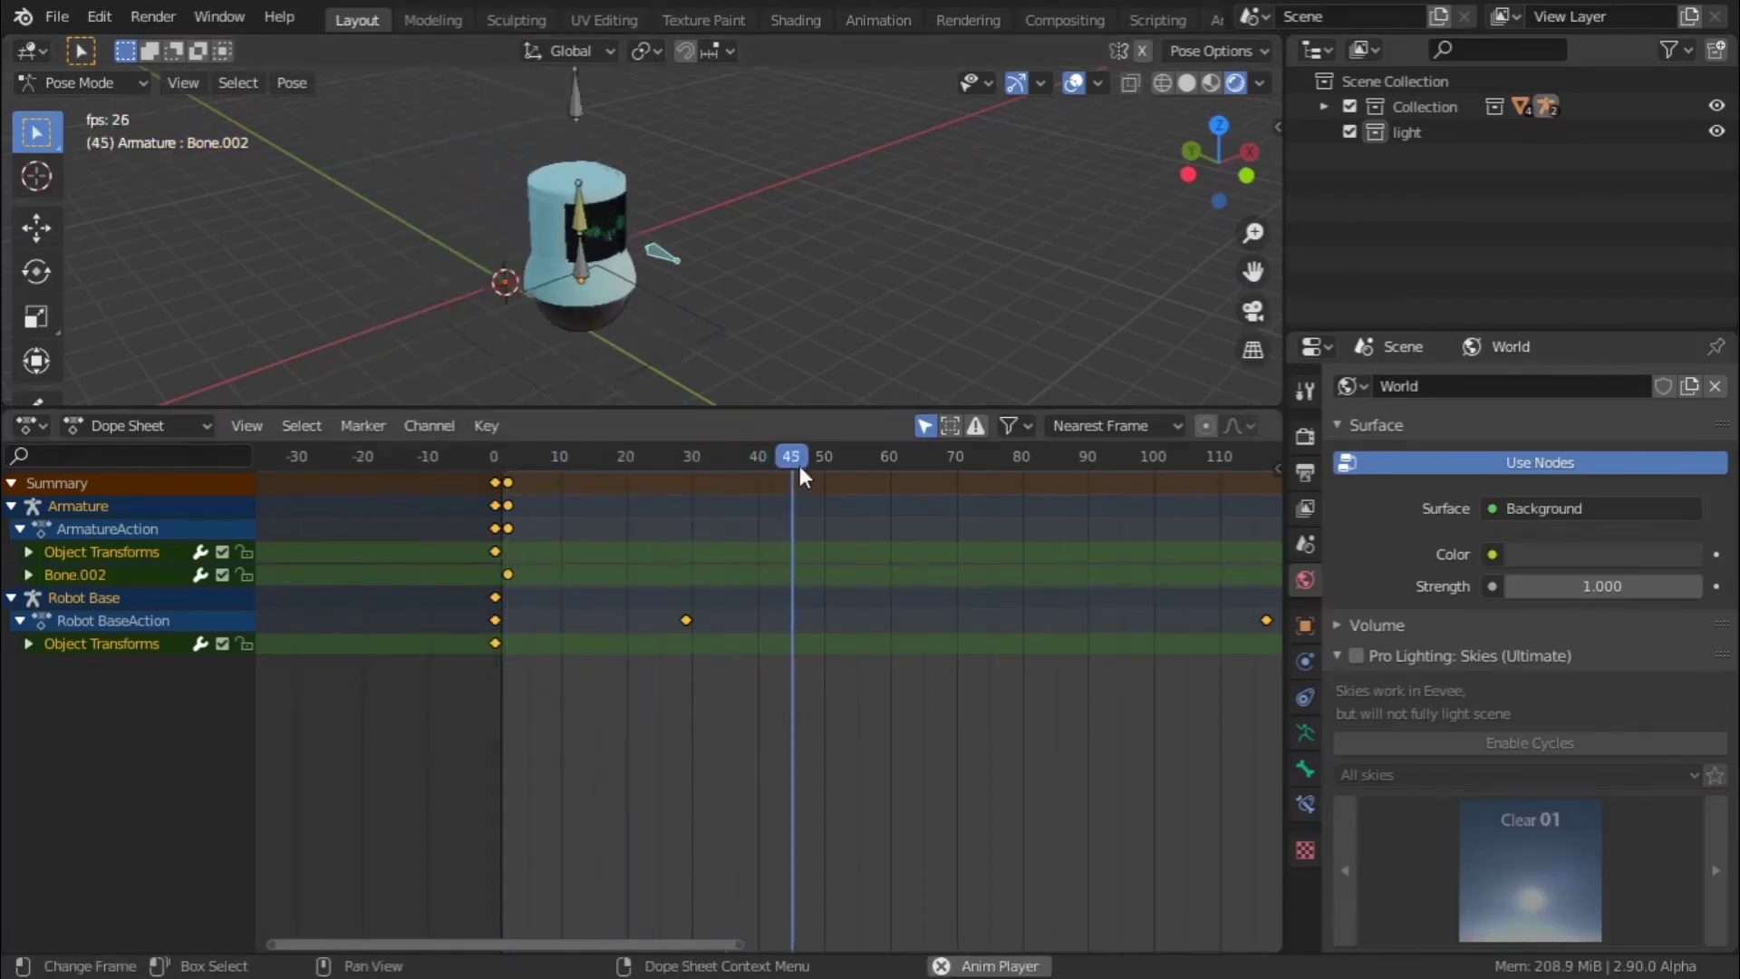
key("space")
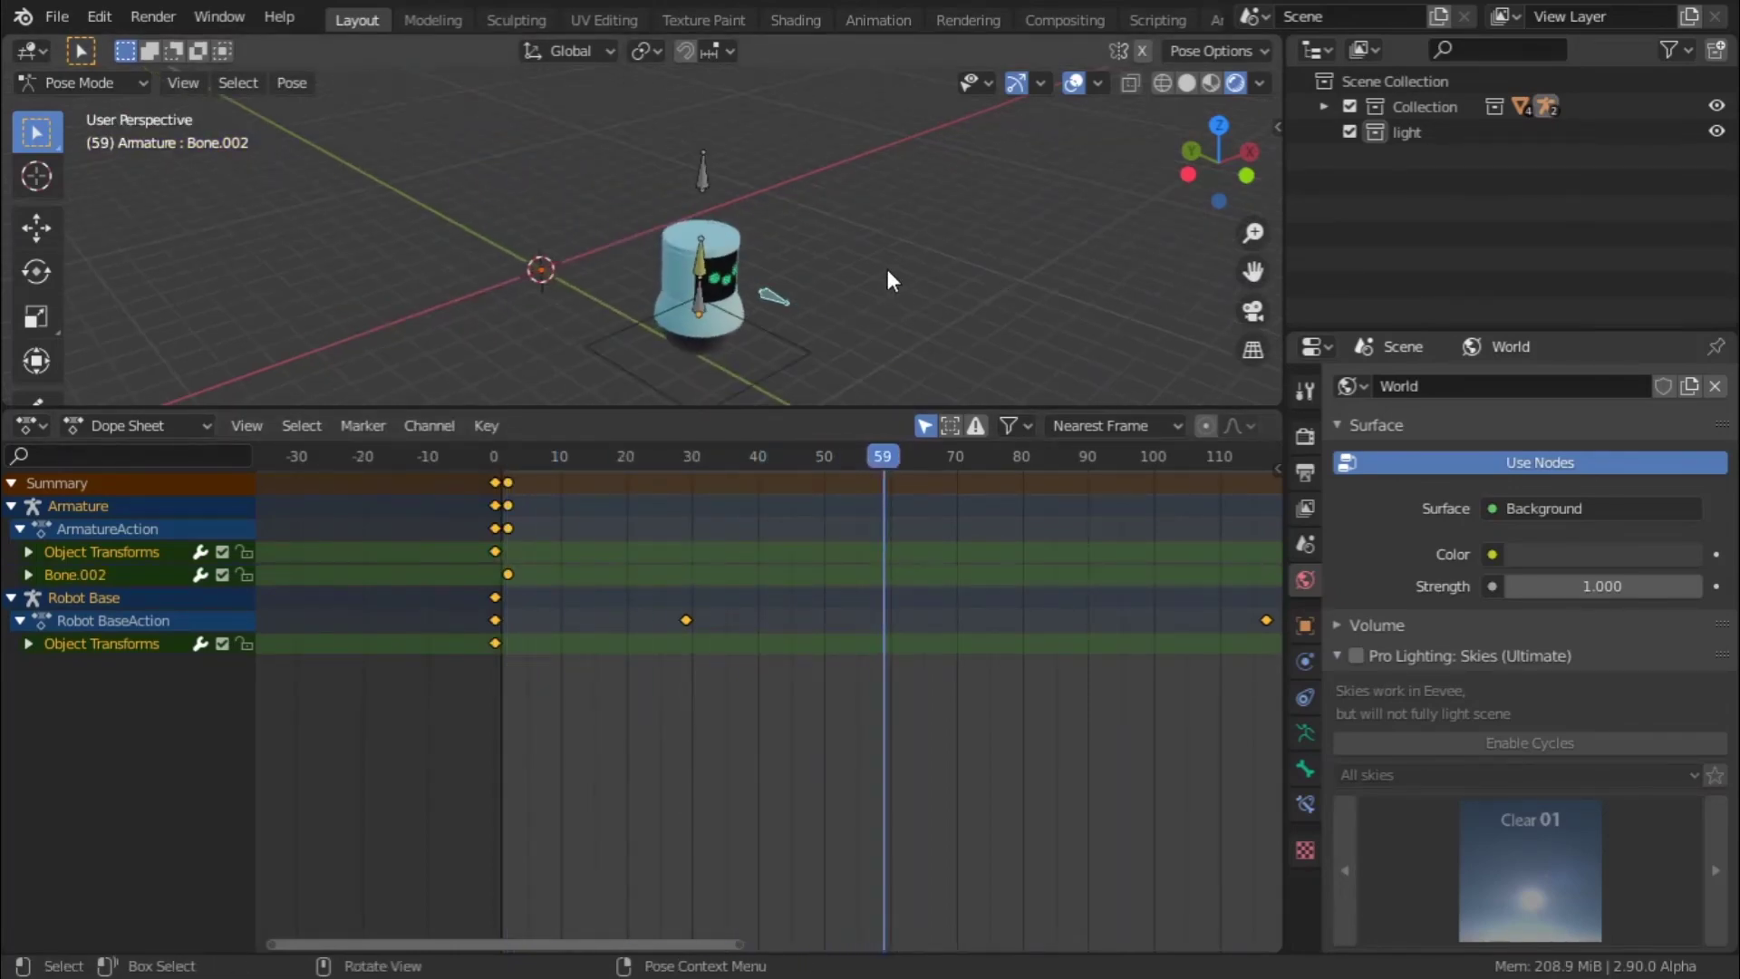
key("g")
left_click(698, 306)
key("i")
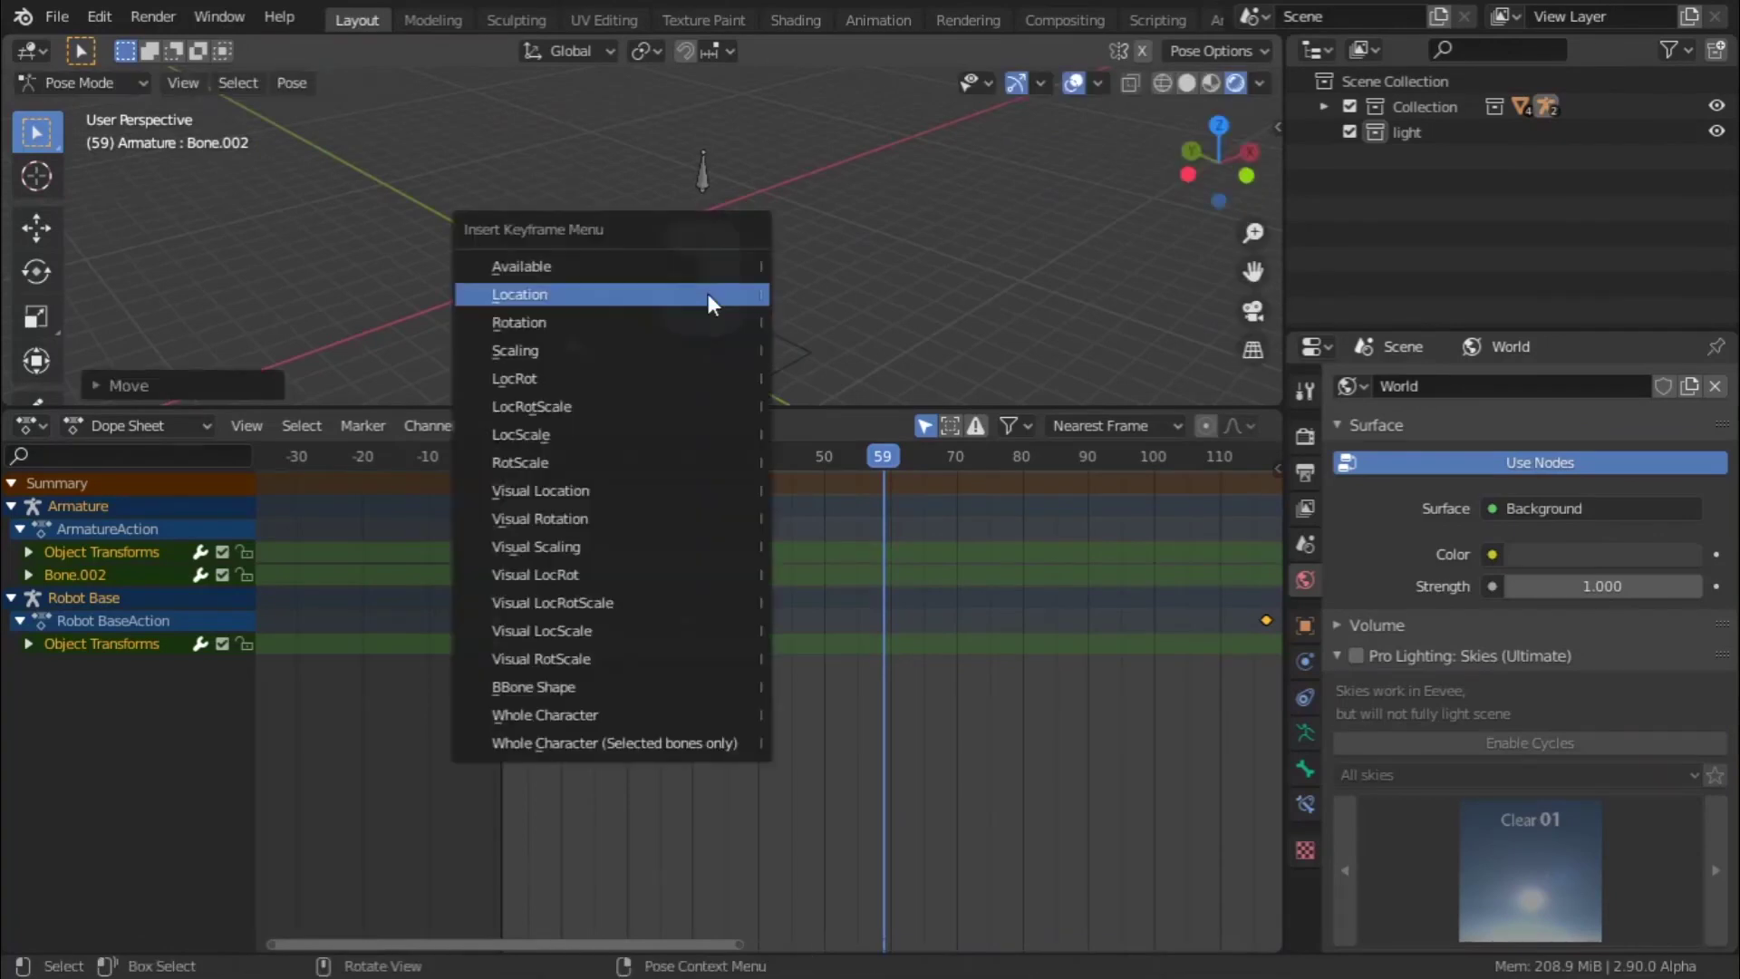
left_click(709, 295)
- Return to the start and play the animation to check how the robot turns its face
left_click_drag(883, 455, 514, 498)
key("shift+Left")
key("space")
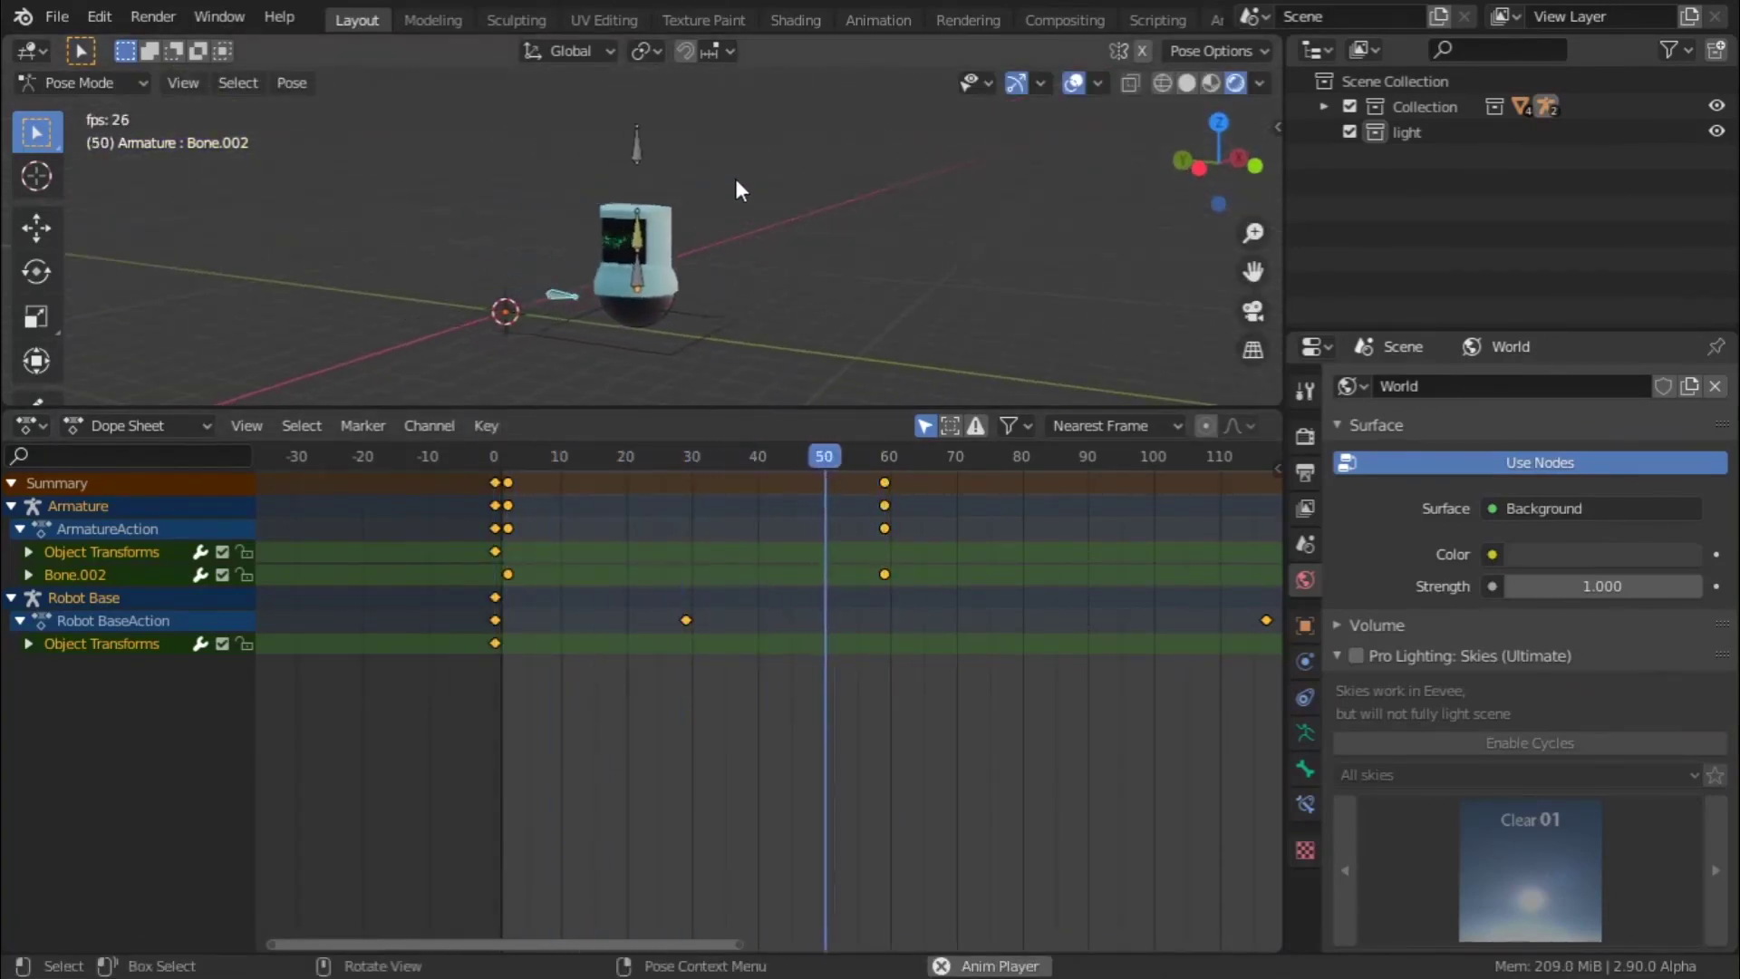
- At frame 67, select the control bone above the robot's head (Bone.003) and insert a keyframe for it
key("space")
left_click(781, 136)
middle_click_drag(814, 166, 700, 160)
key("i")
left_click(694, 160)
key("h")
key("alt+h")
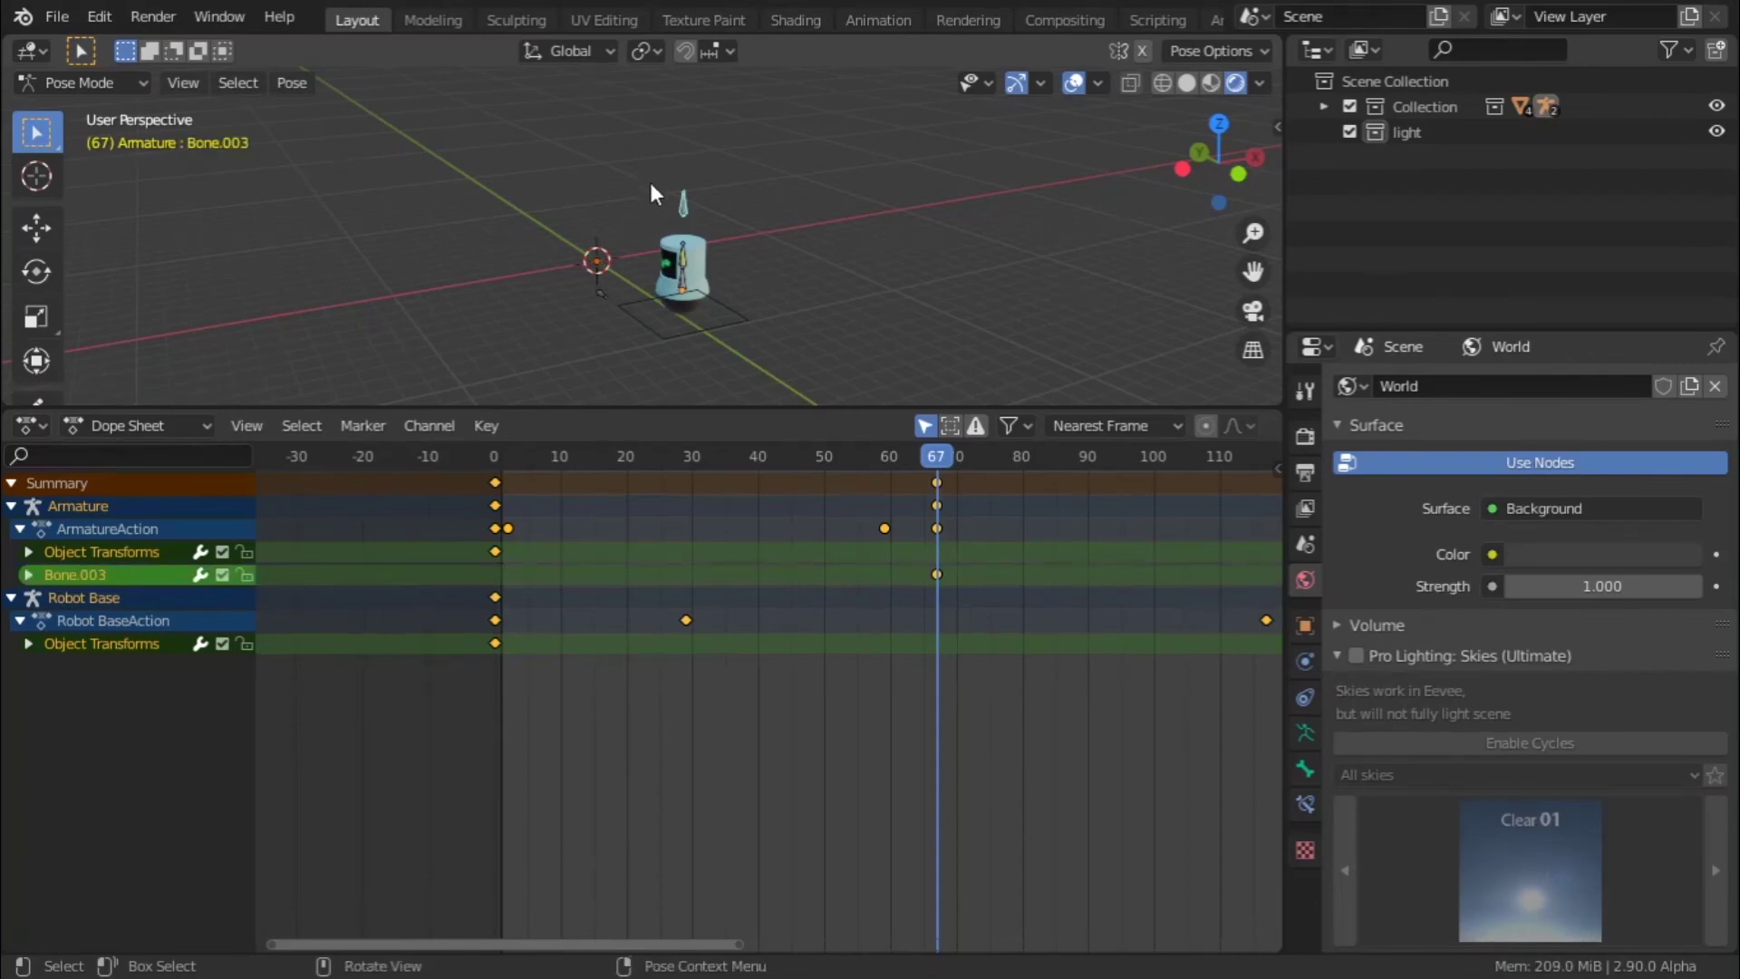
- At frame 89, move the bone above the head sideways so the robot tilts, and insert a keyframe
key("g")
left_click(806, 279)
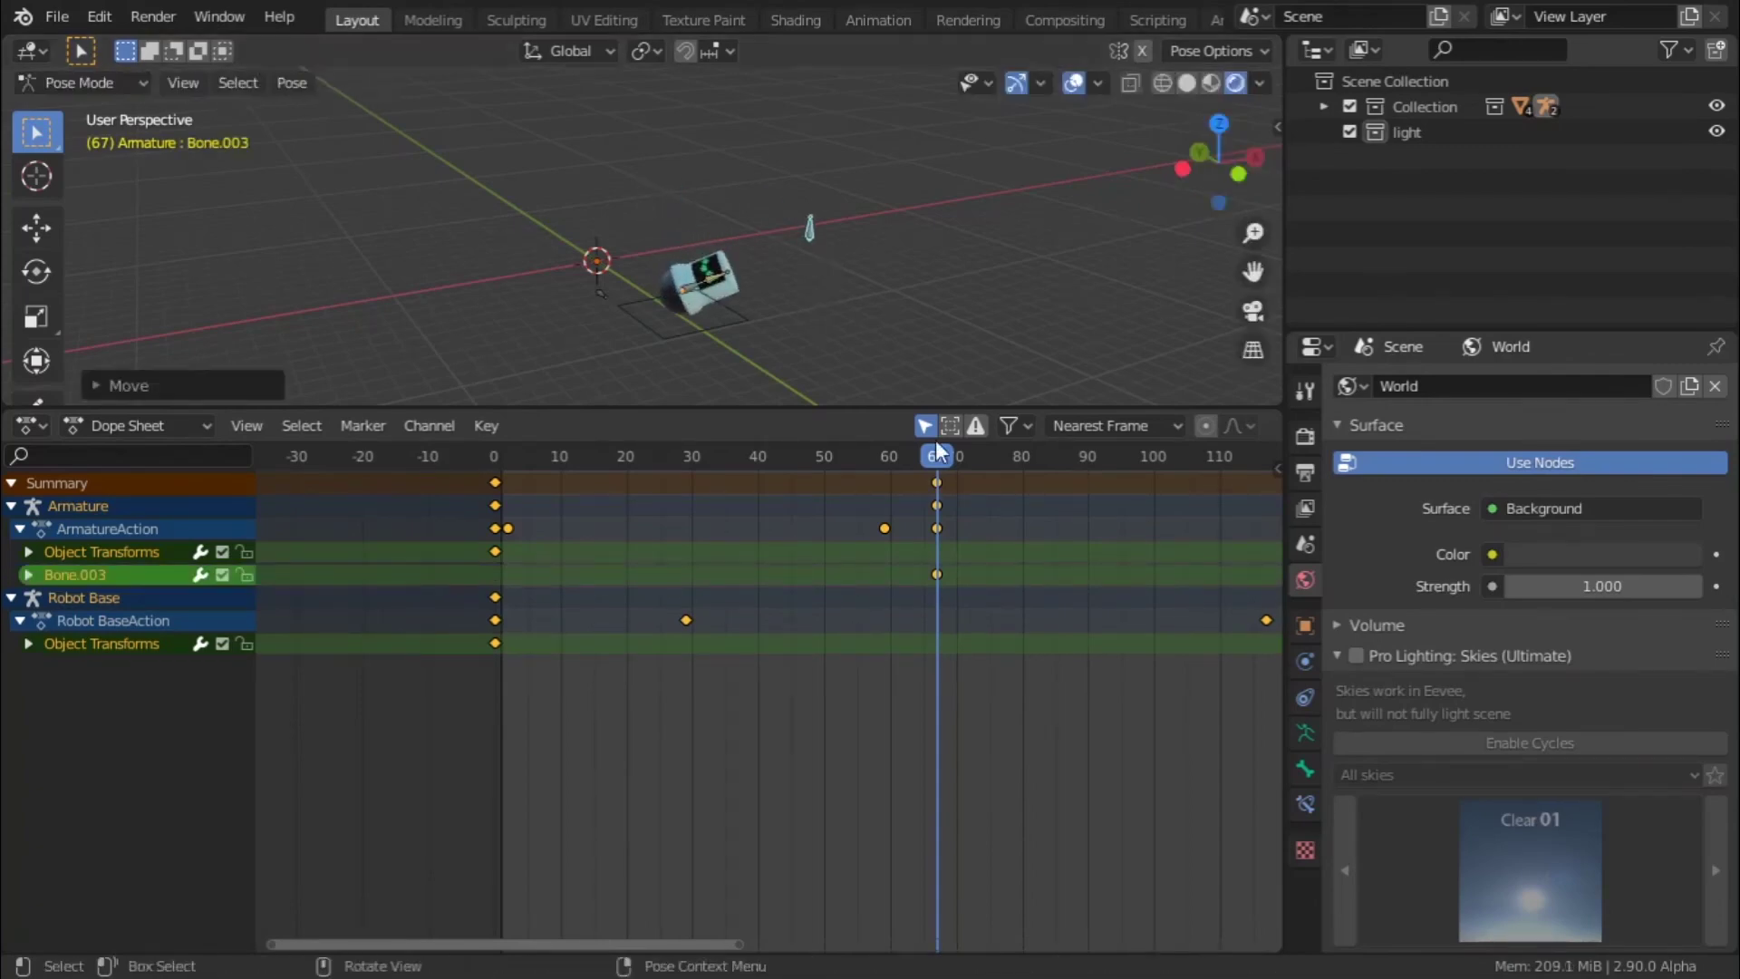
left_click_drag(945, 458, 1077, 477)
key("h")
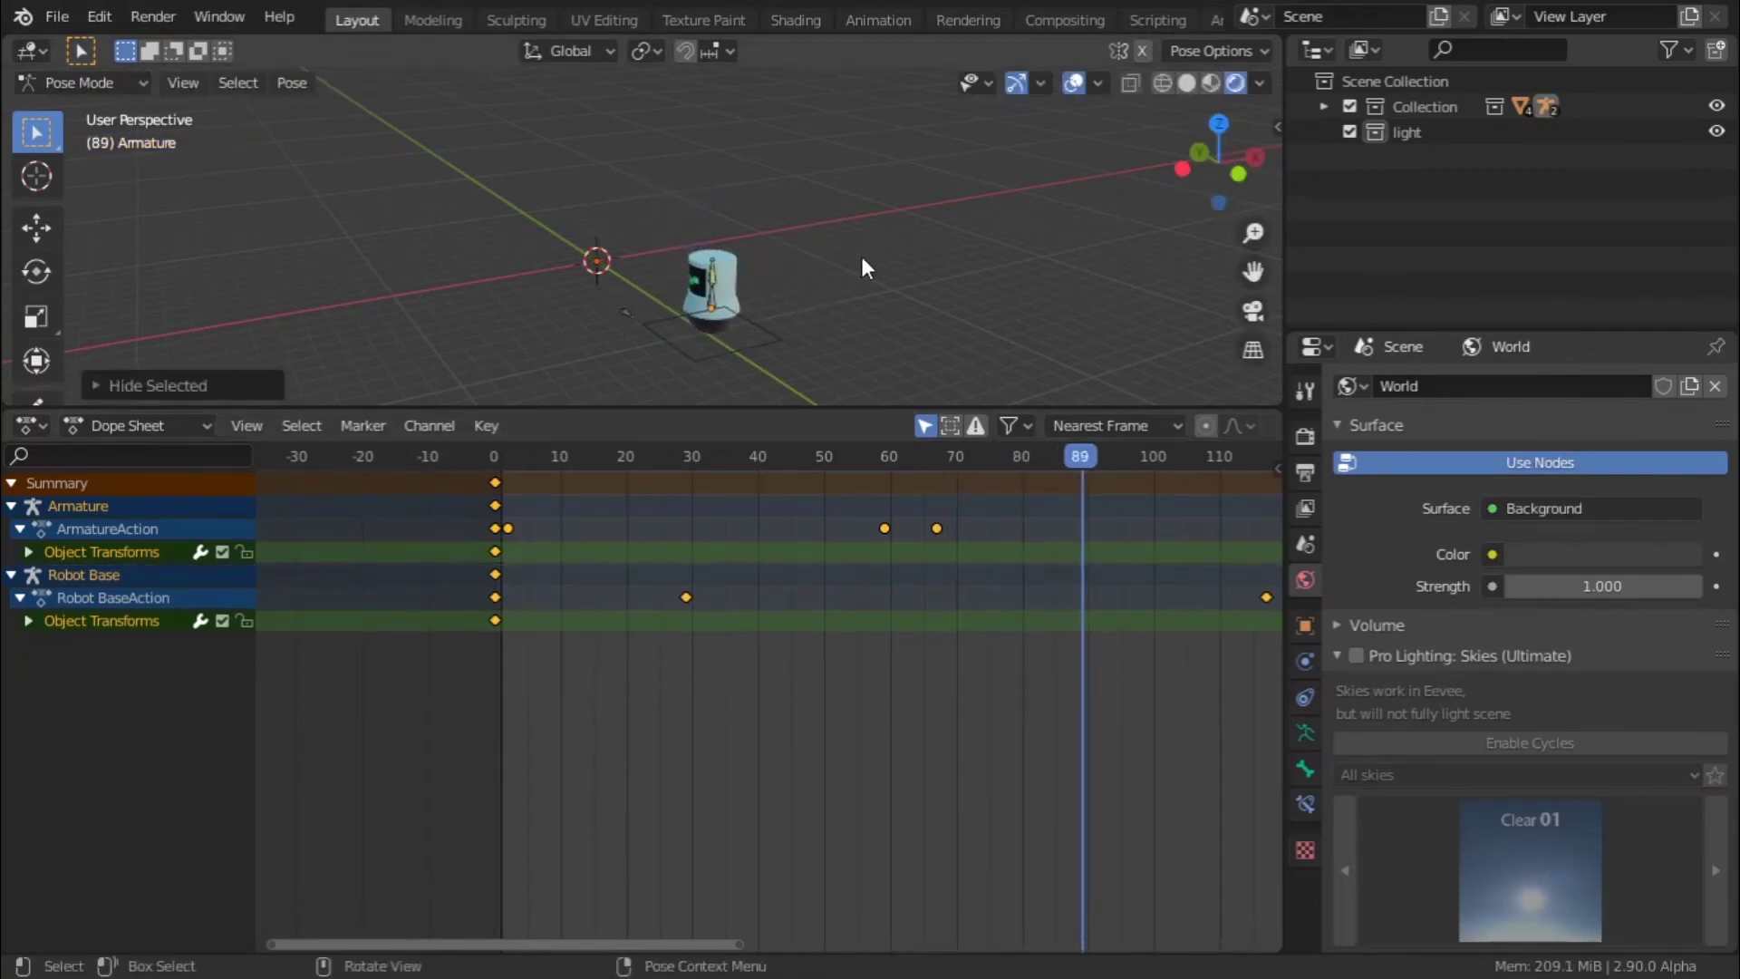
key("alt+h")
key("g")
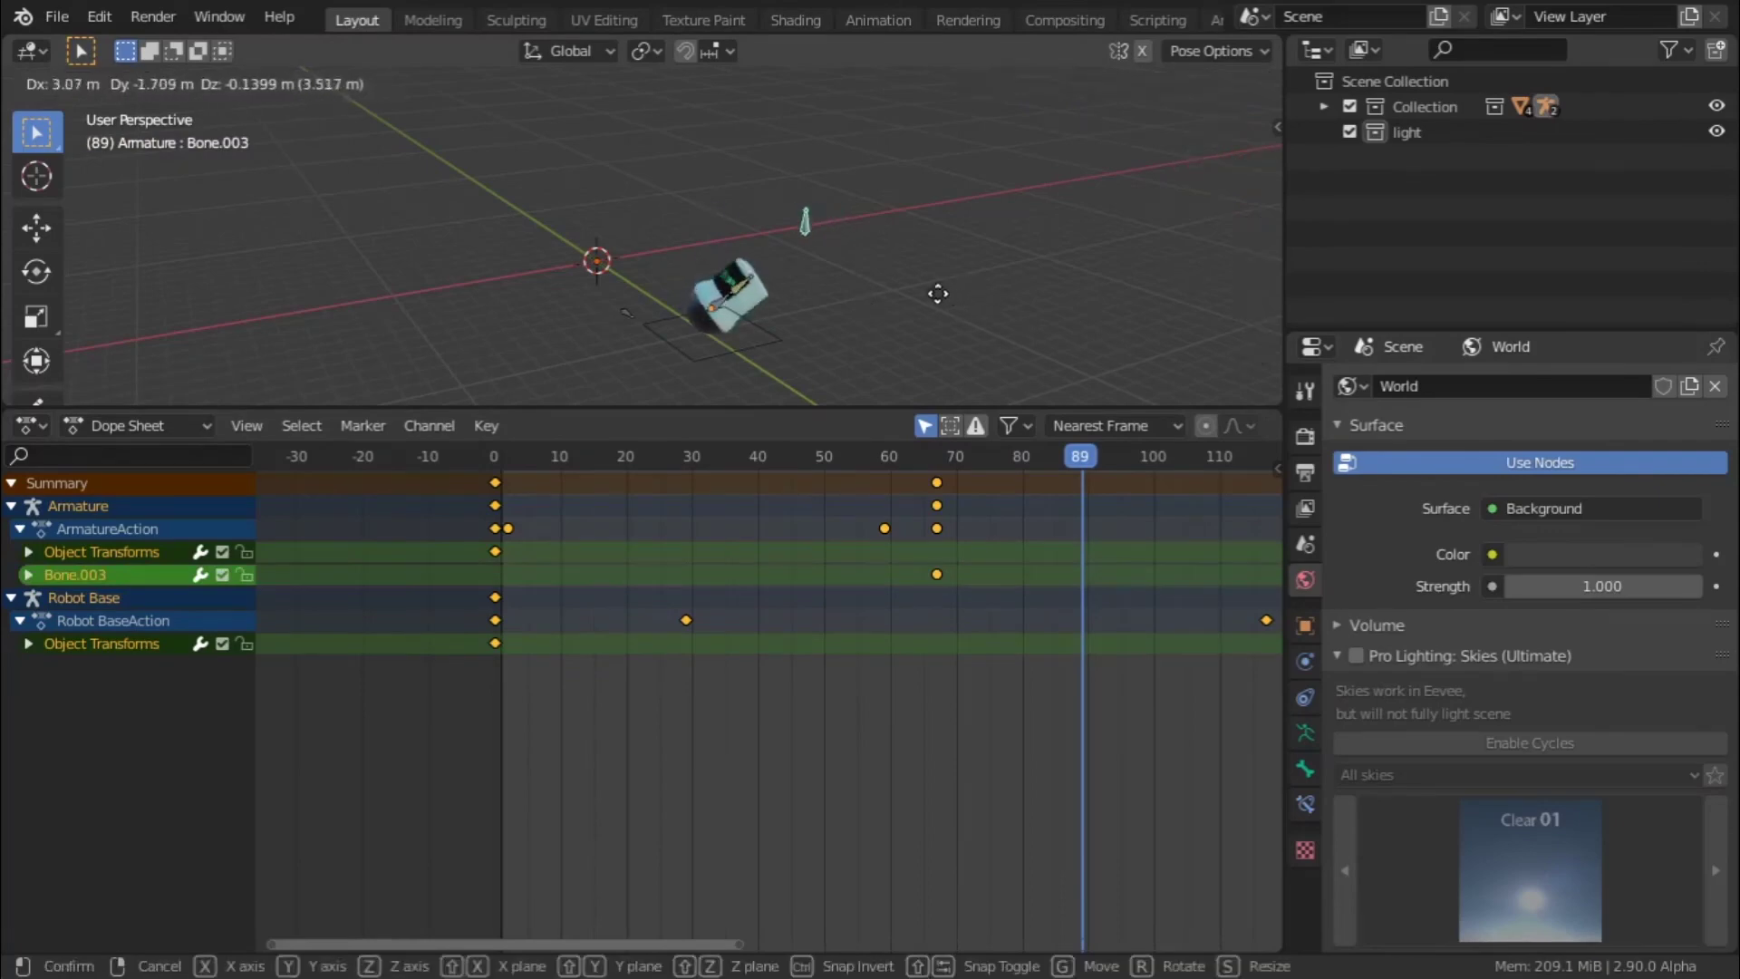
left_click(900, 302)
key("i")
left_click(897, 308)
- Play the animation from the start and examine the robot's tilt from several angles
key("Left")
key("space")
middle_click_drag(662, 170, 754, 165)
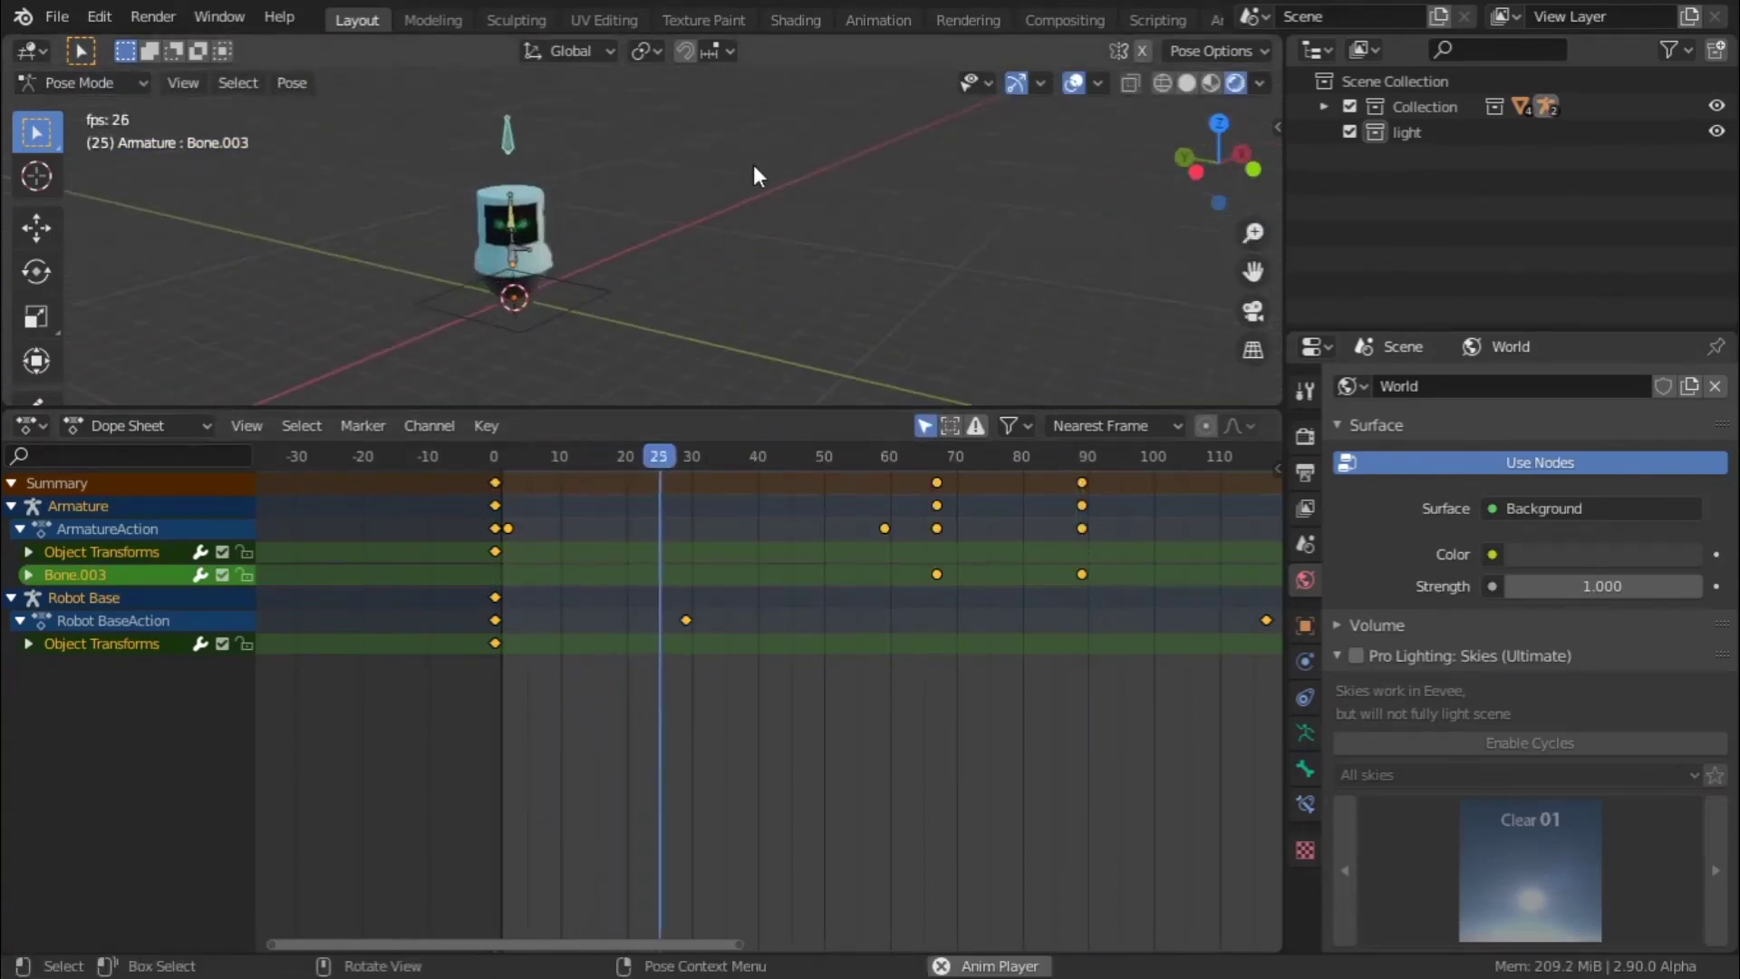
middle_click_drag(712, 284, 546, 252)
scroll(631, 274, "down", 5)
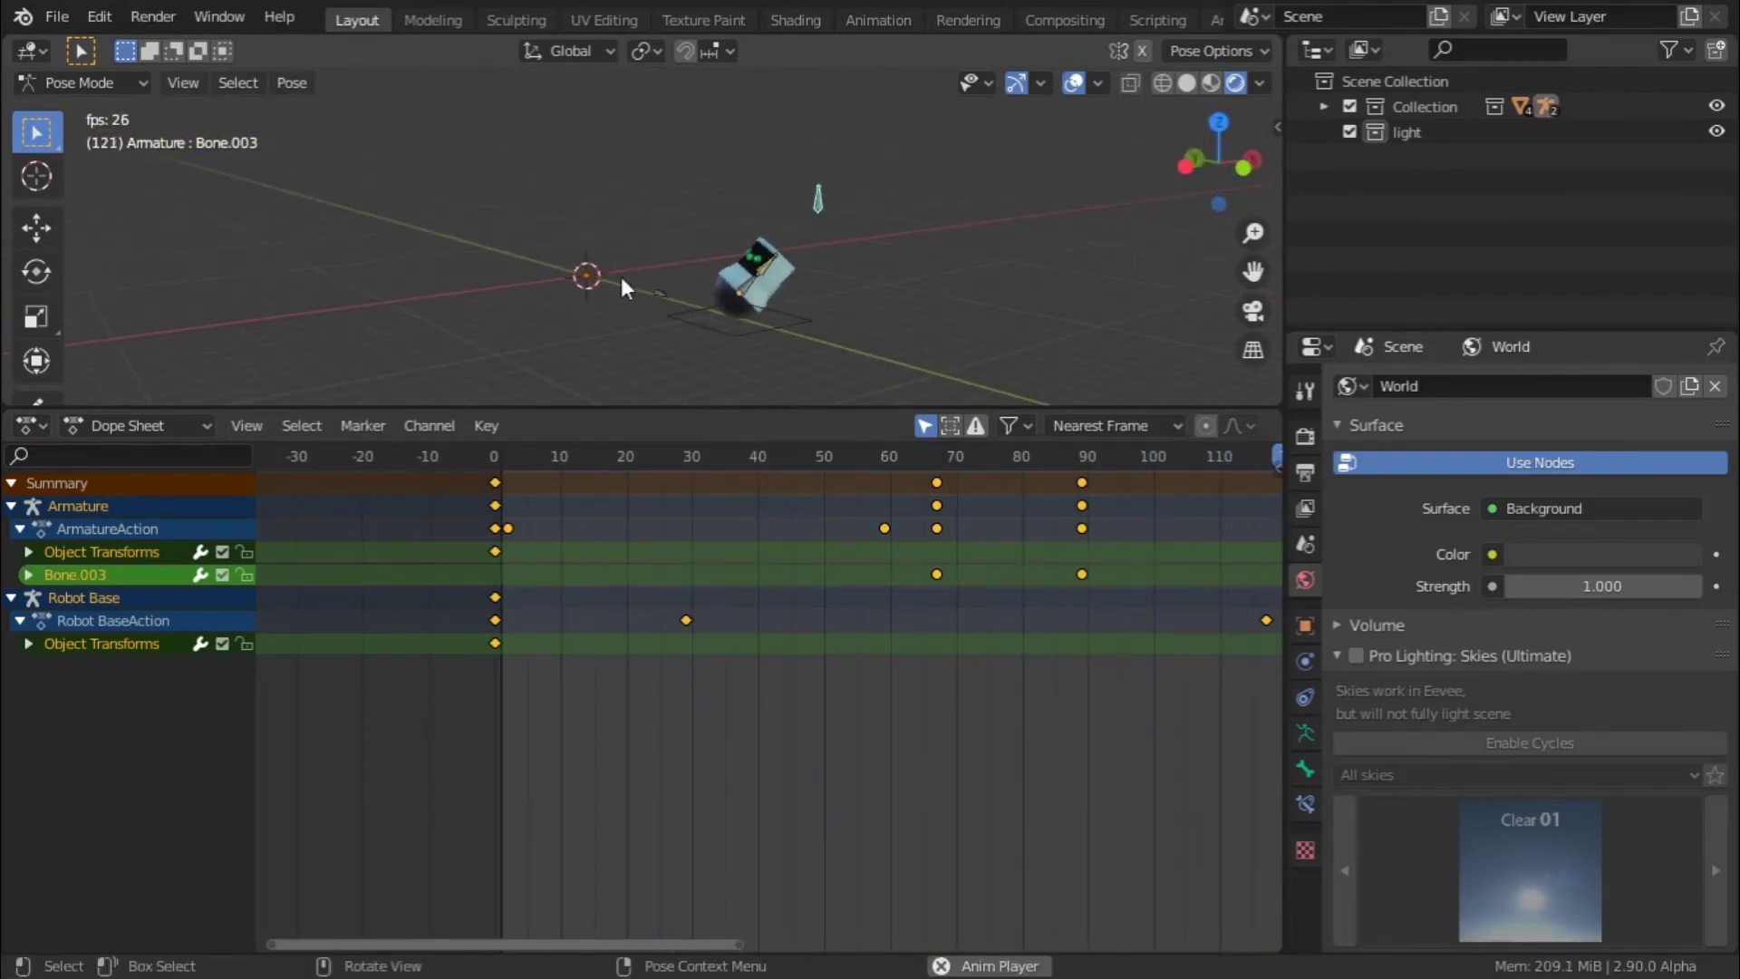
key("space")
- Select all bones and clear their location so the robot returns to the origin
middle_click_drag(618, 296, 794, 238)
scroll(765, 283, "up", 4)
key("a")
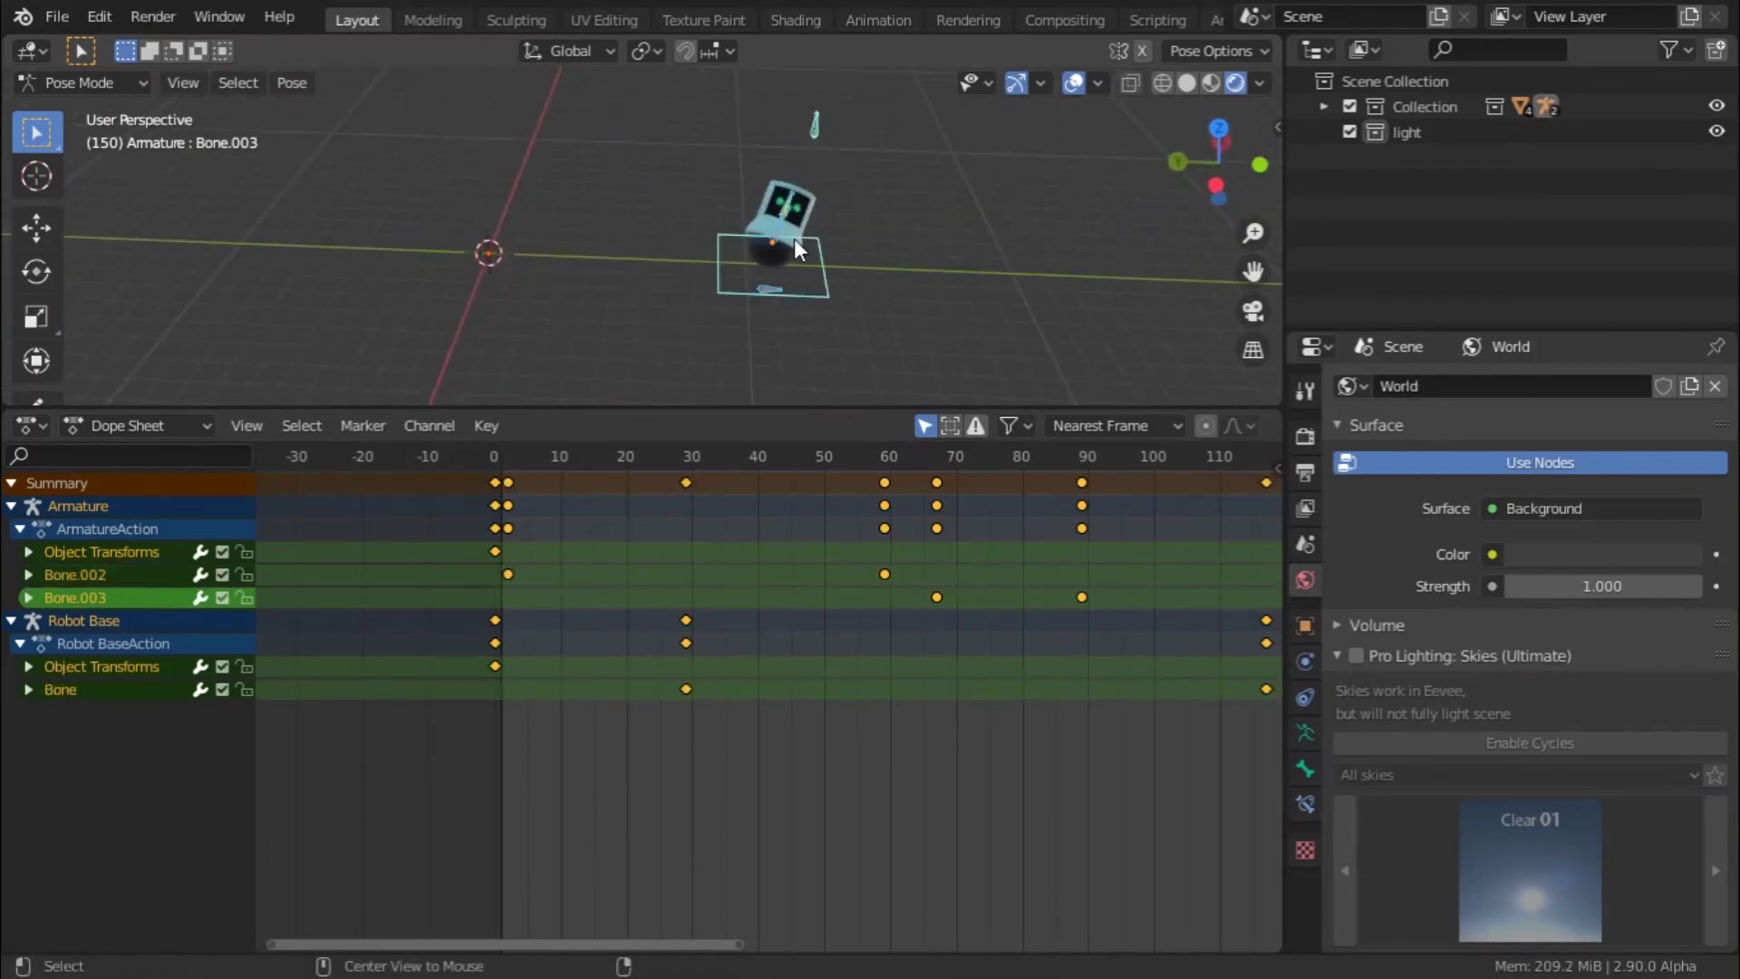
key("alt+g")
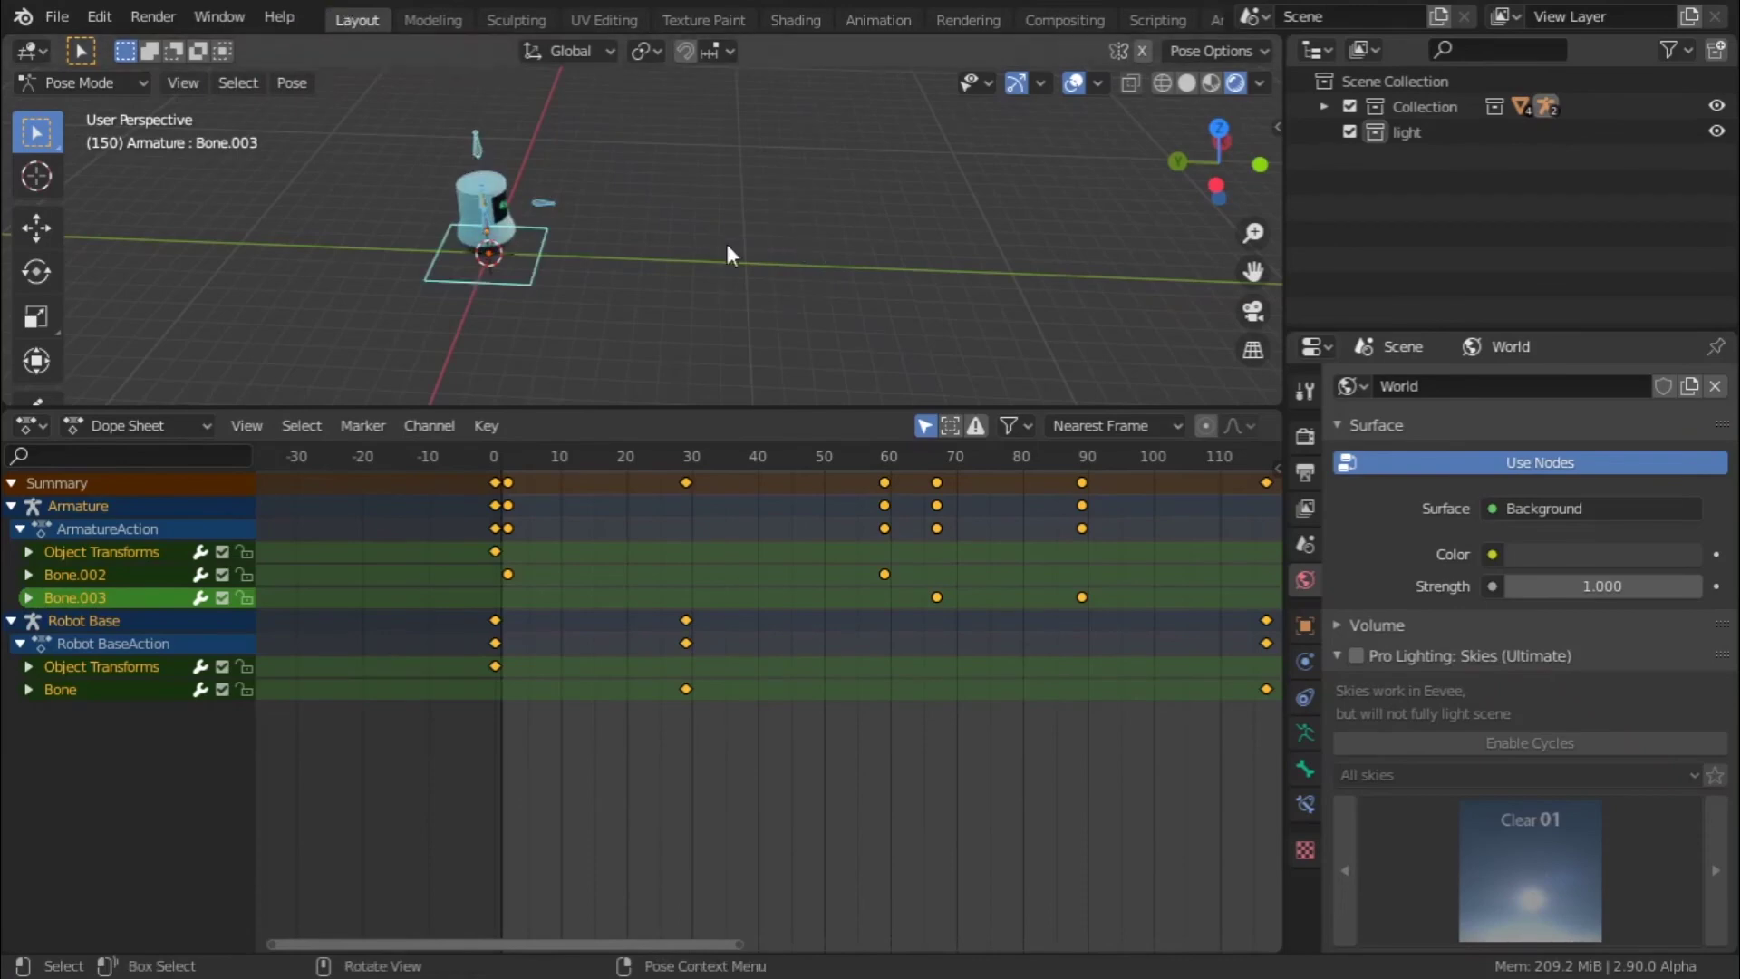
scroll(540, 257, "up", 5)
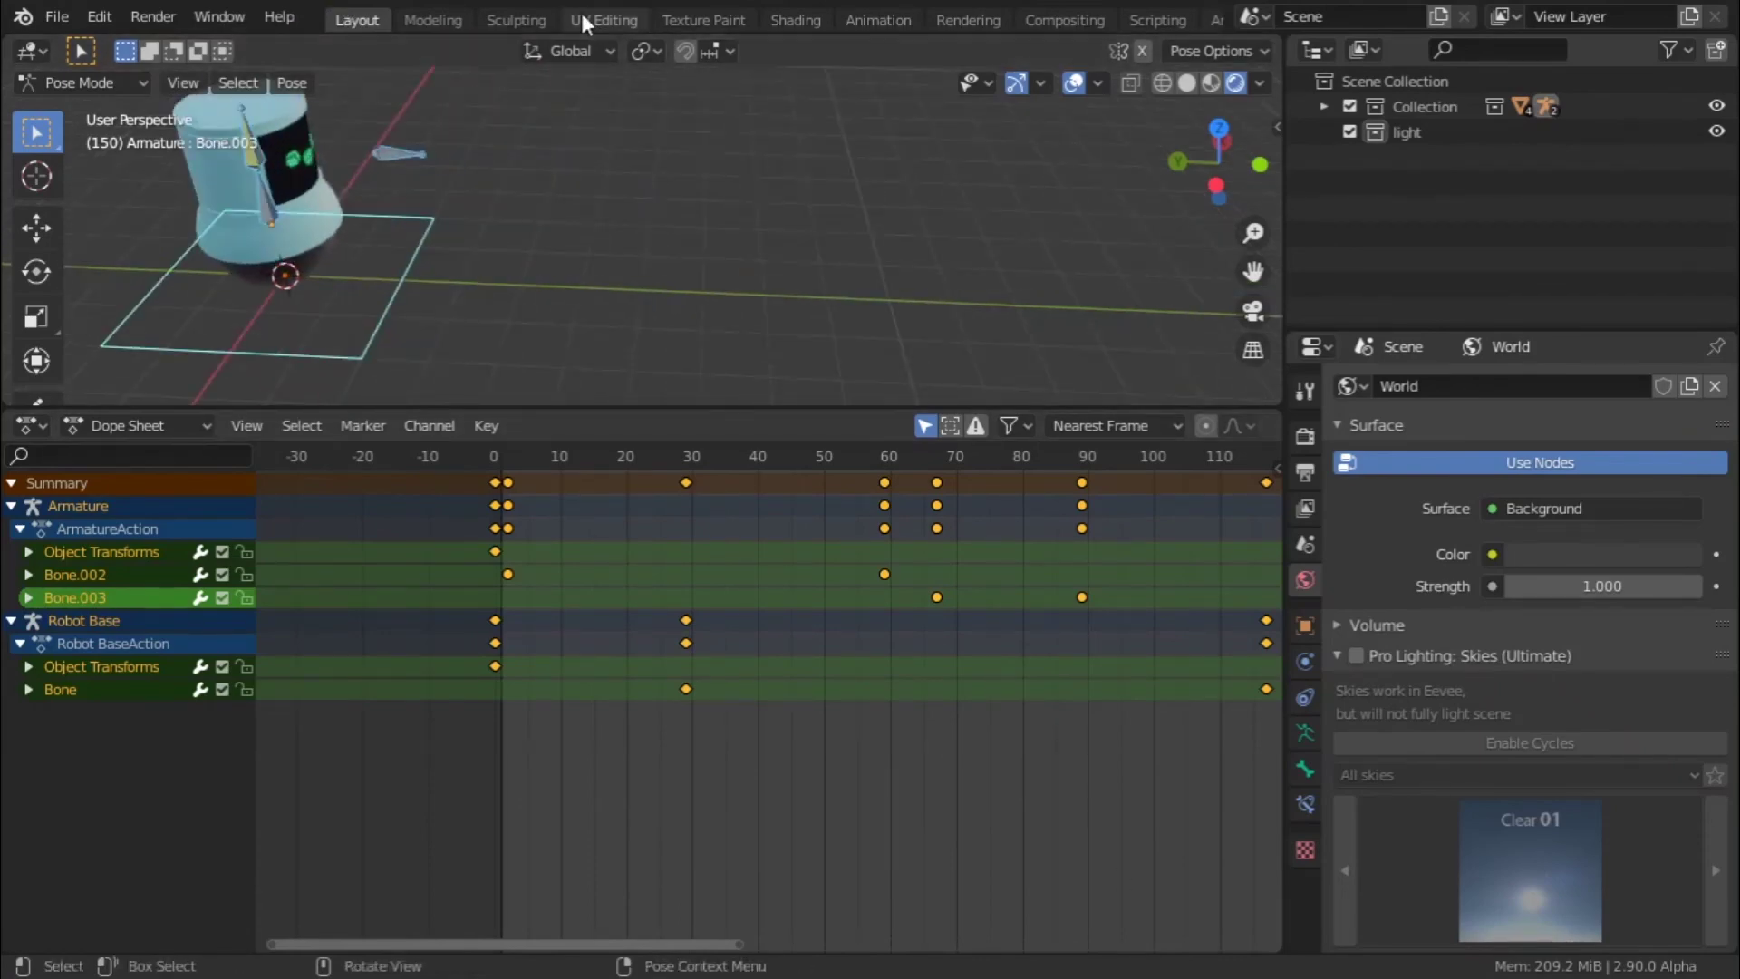
- Enlarge the 3D viewport, switch to Object Mode and select the sphere under the robot's body
left_click_drag(386, 632, 385, 739)
middle_click_drag(477, 453, 328, 351)
scroll(564, 372, "up", 3)
left_click(482, 374)
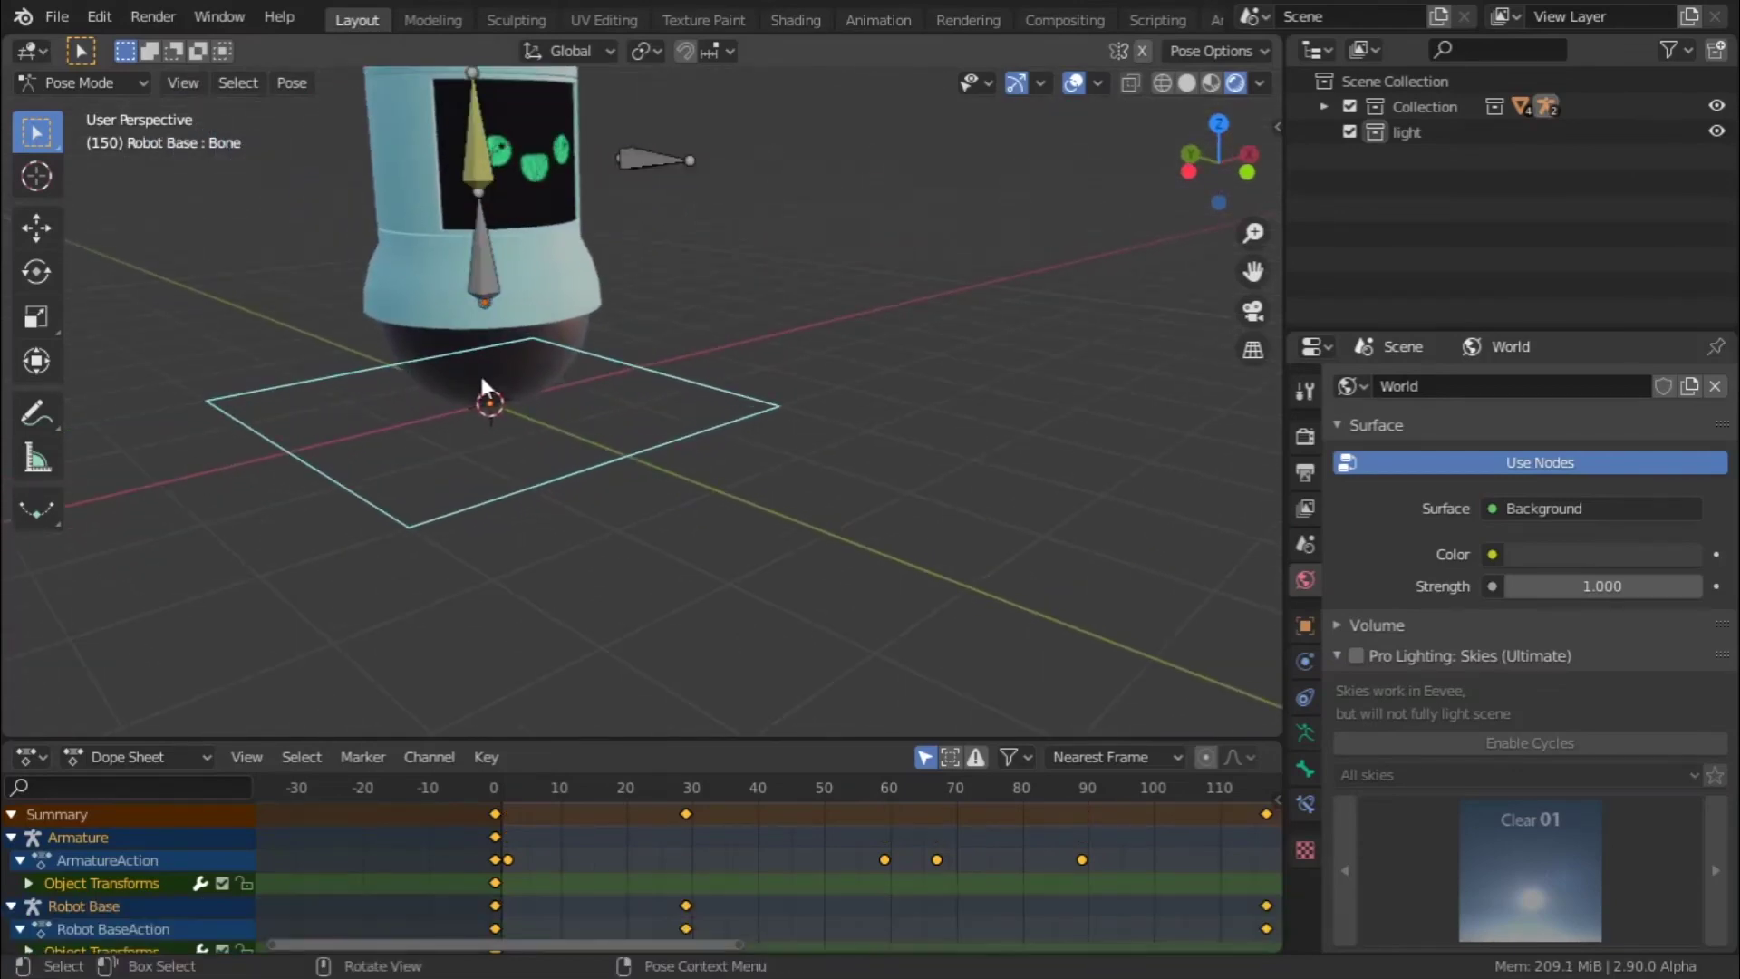
scroll(530, 384, "down", 3)
key("ctrl+Tab")
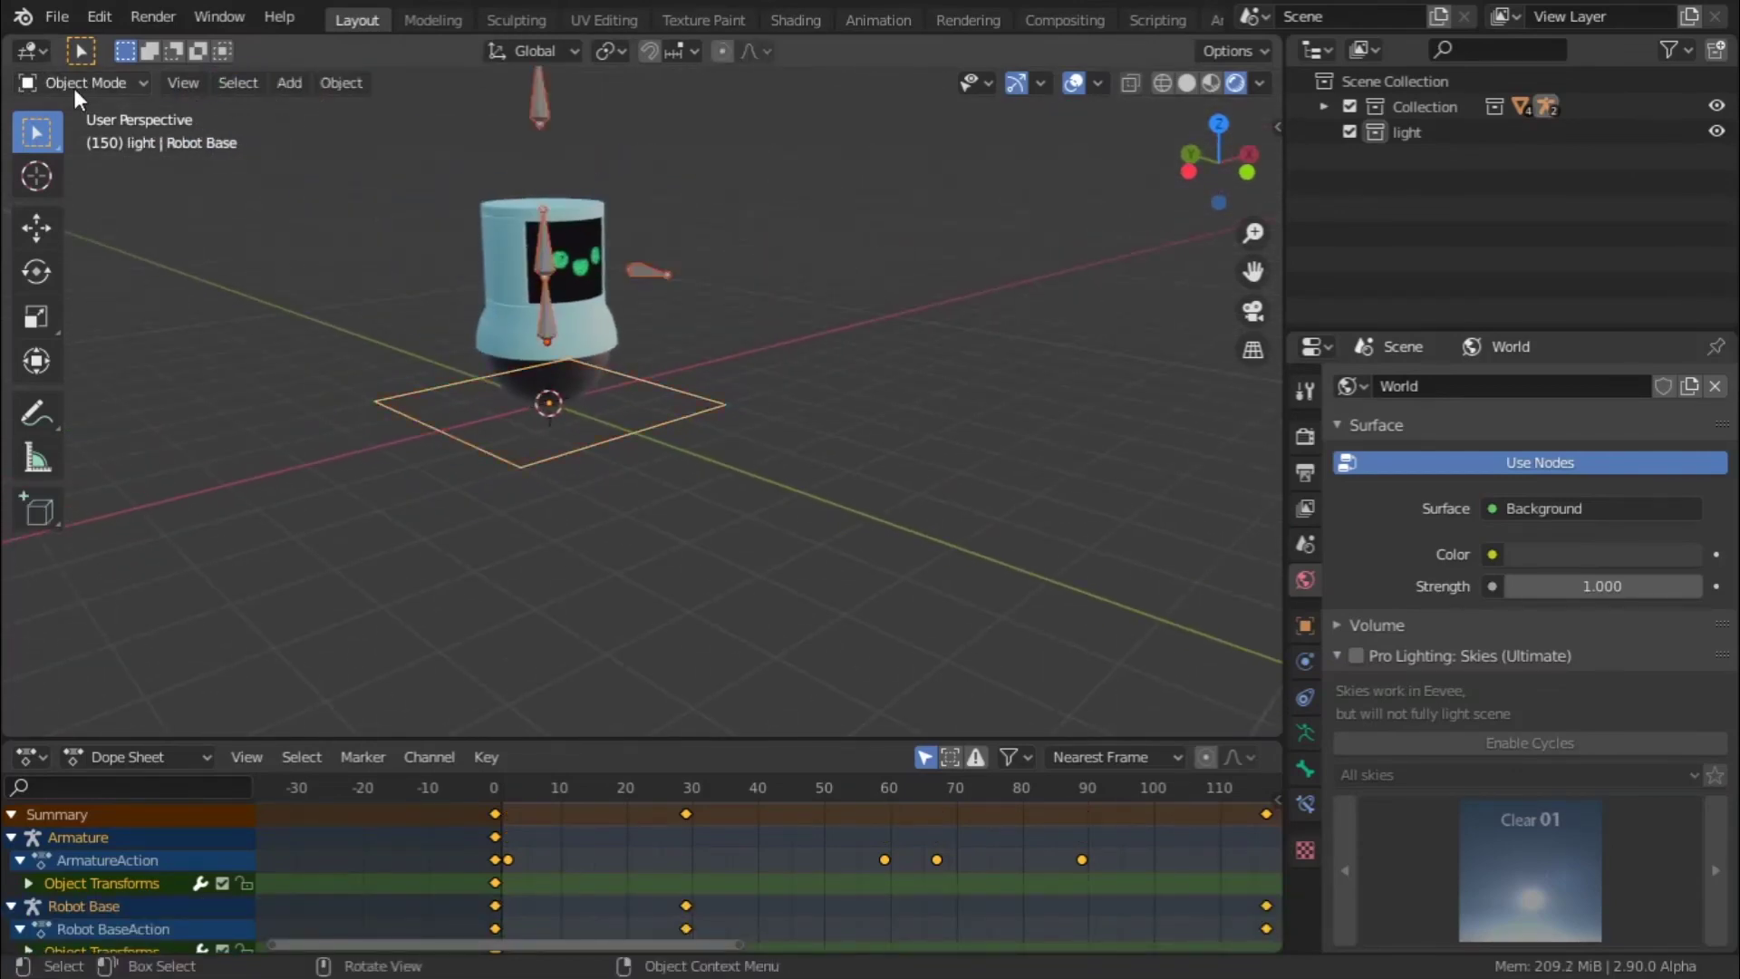
left_click(615, 361)
scroll(632, 454, "up", 4)
- Open the Shading workspace and delete the Principled BSDF node from the sphere's material
left_click(704, 20)
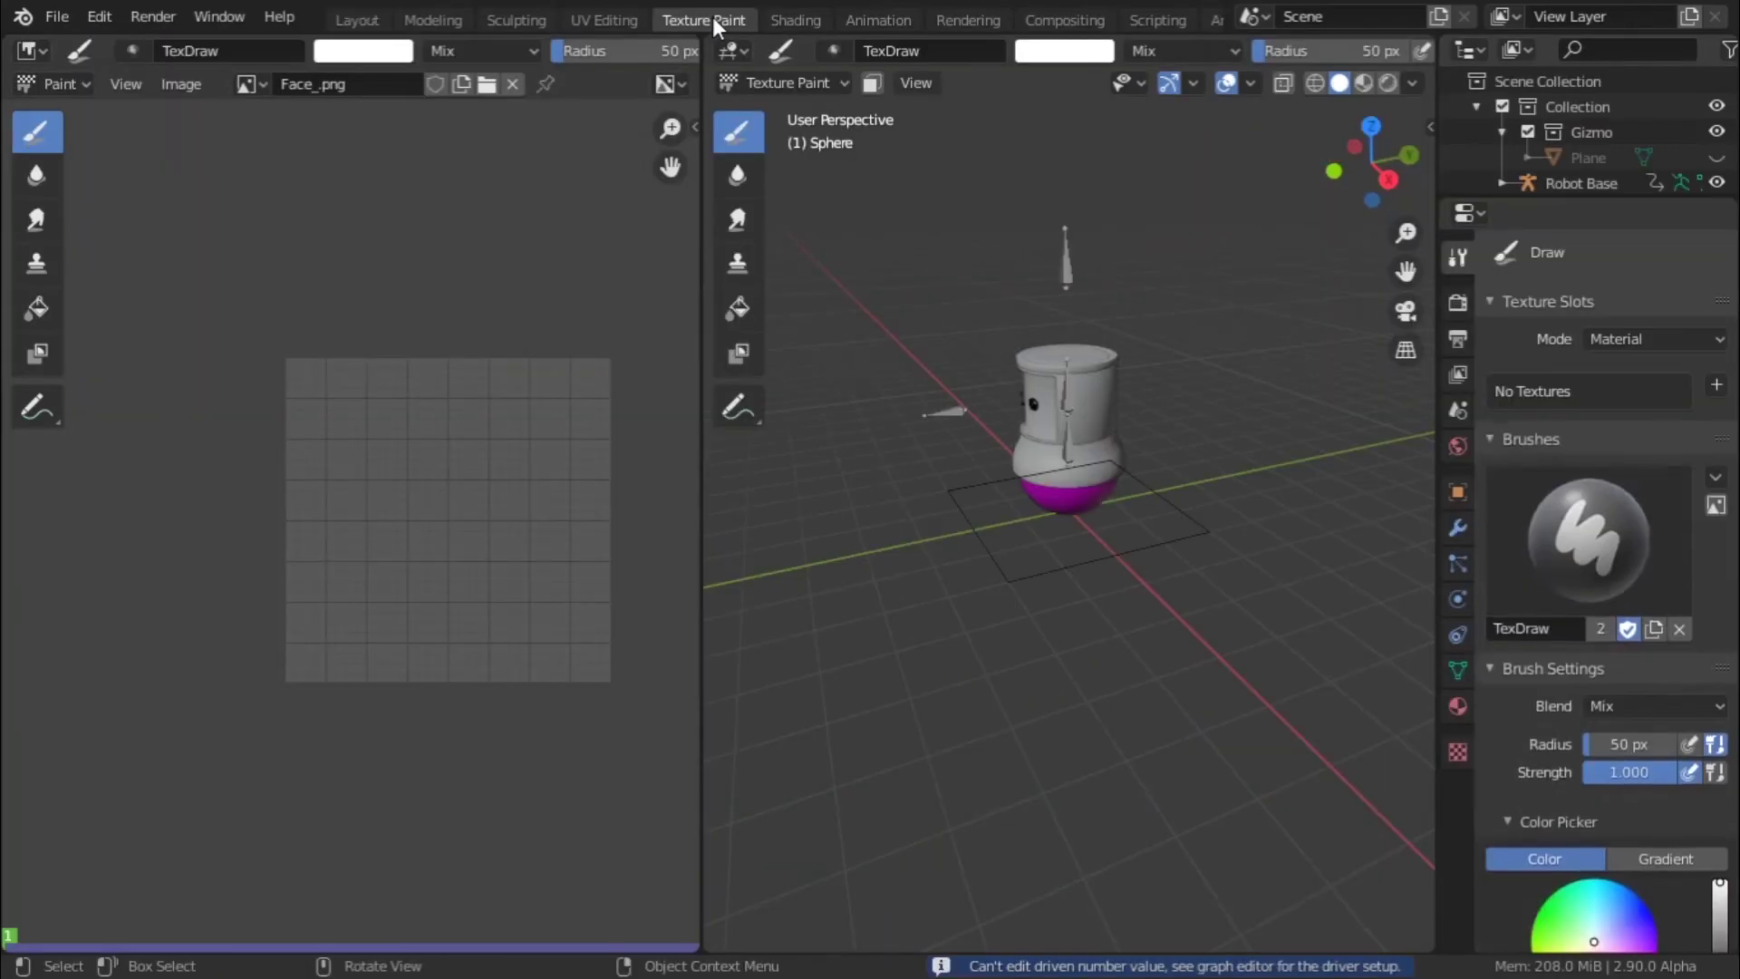
left_click(783, 16)
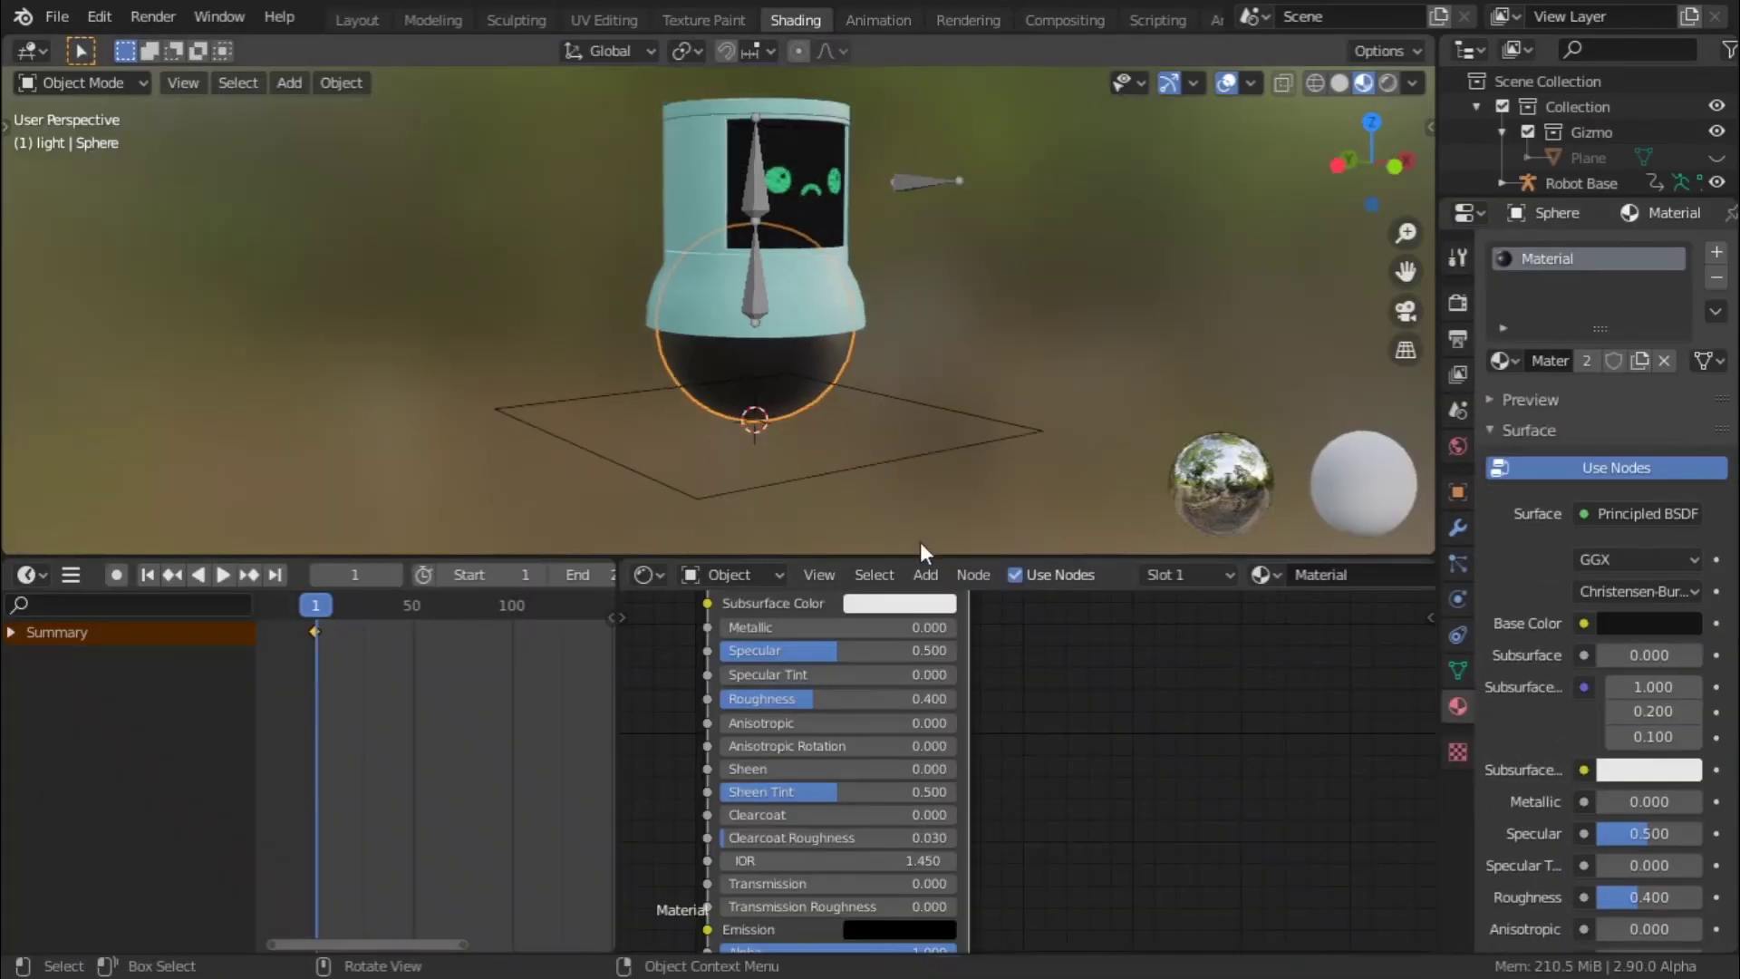
scroll(1120, 720, "down", 4)
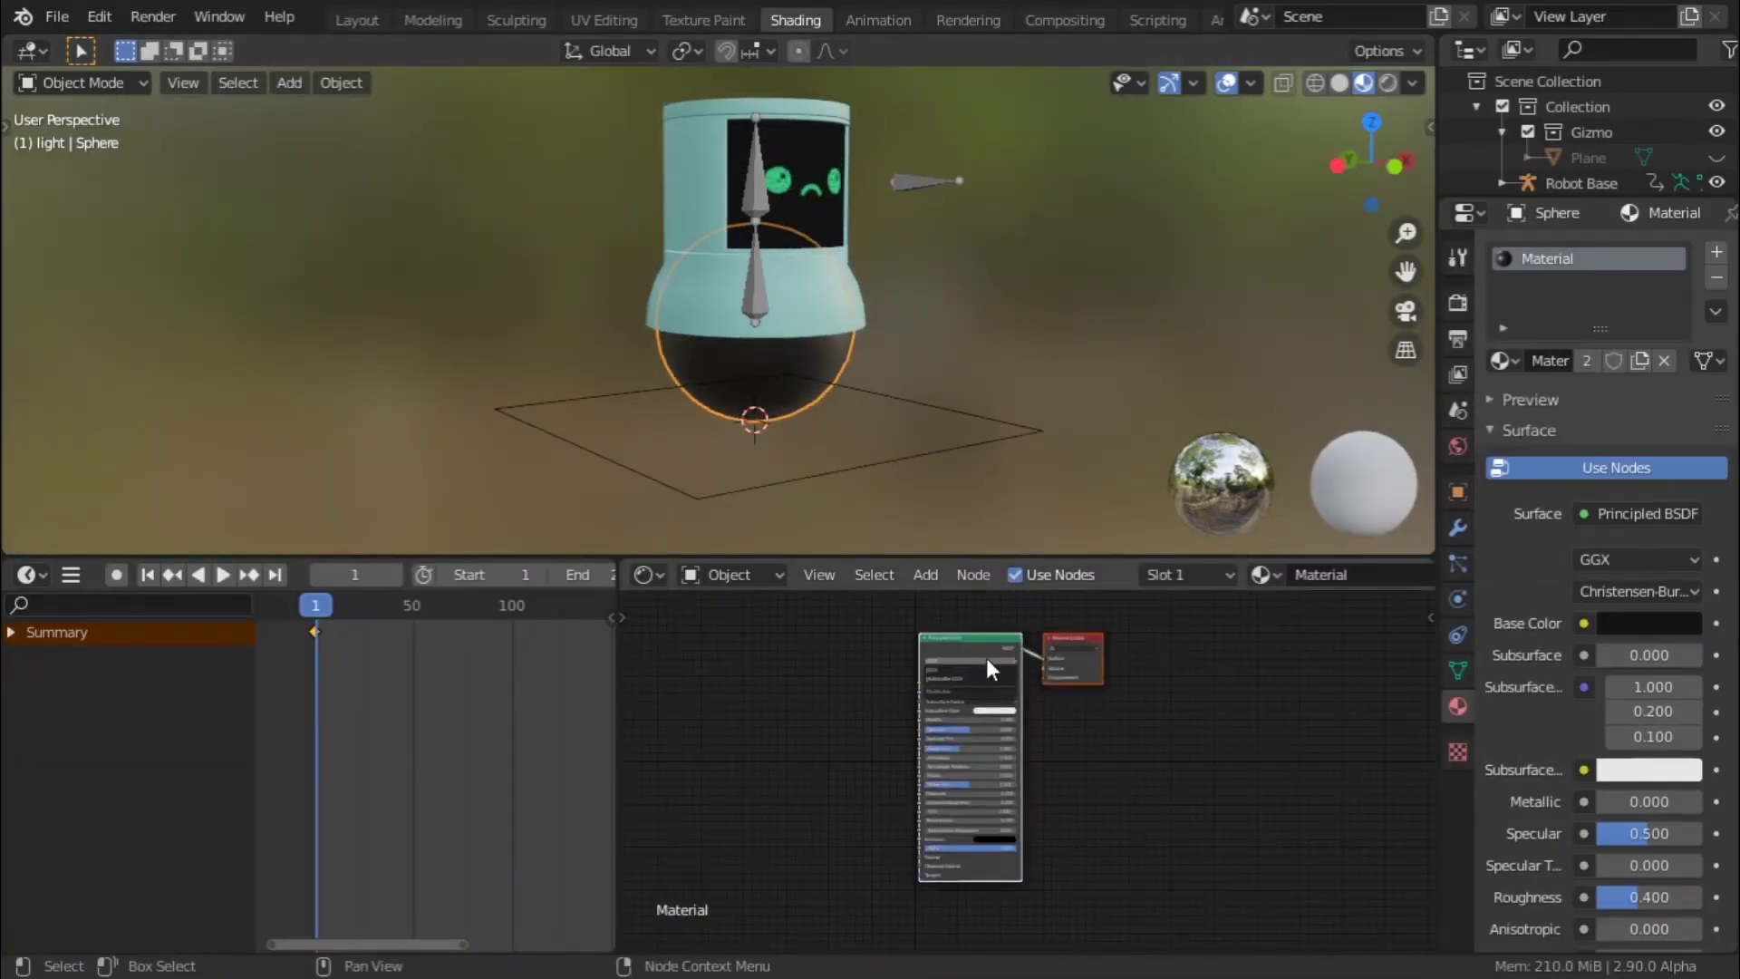
left_click(973, 642)
key("x")
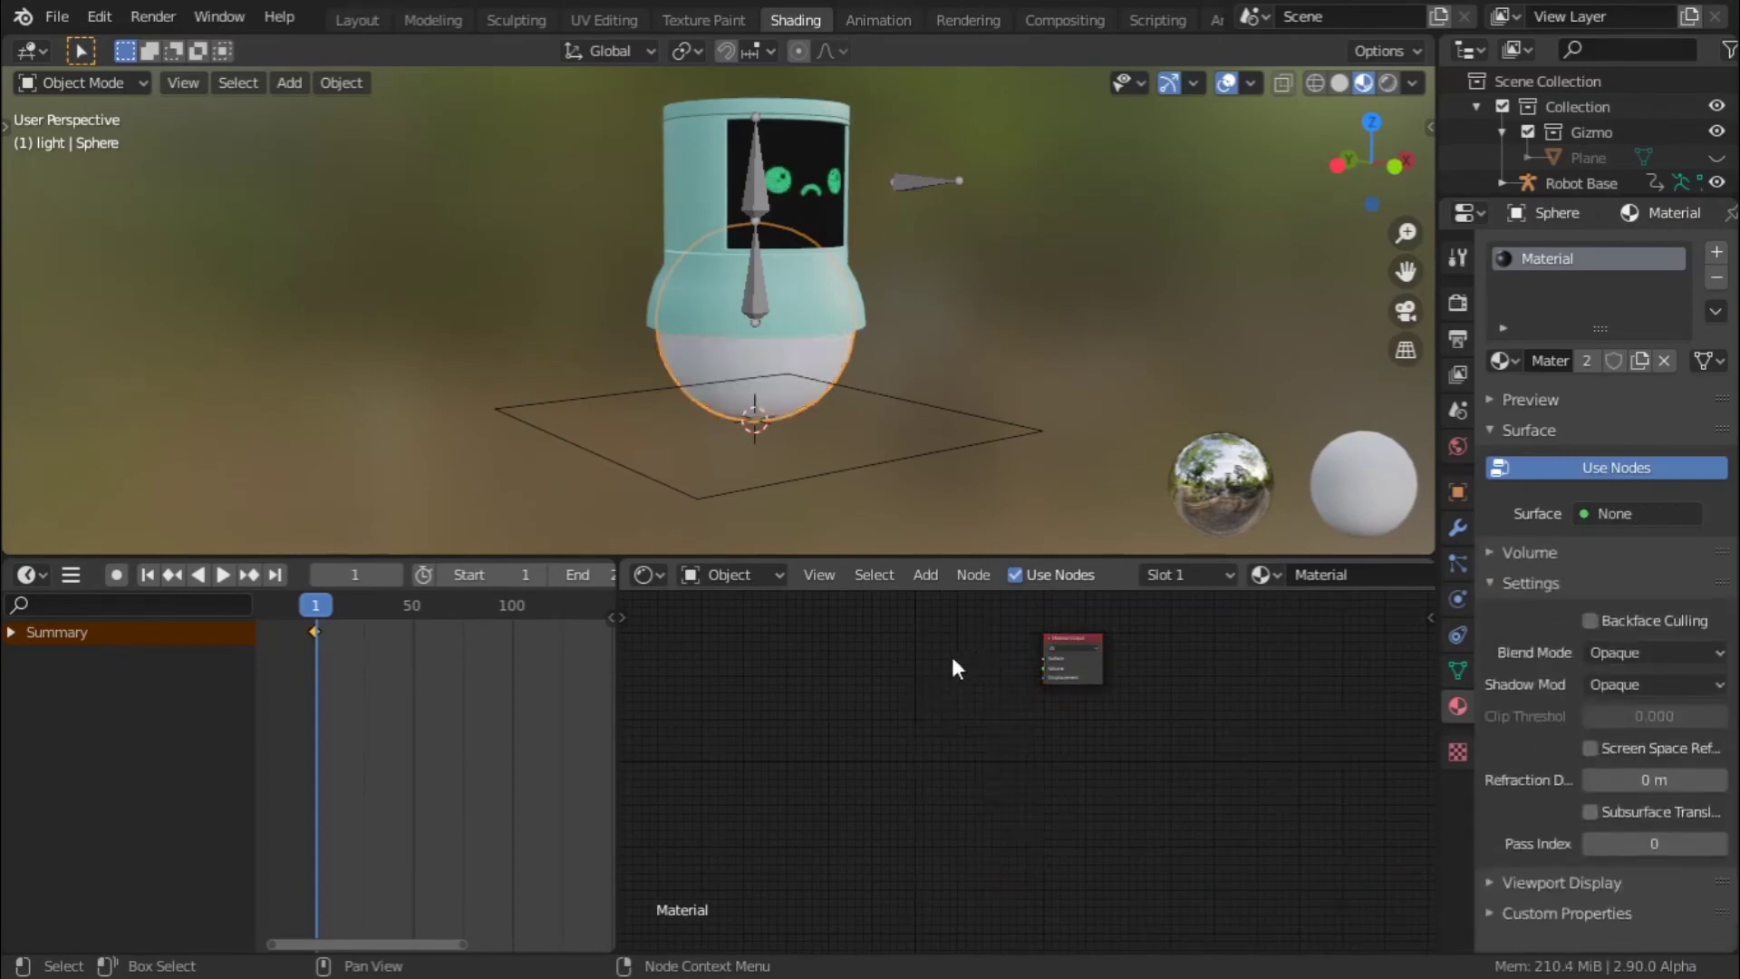
- Add a Checker Texture node and connect its Color output to the Material Output's Surface input
key("shift+a")
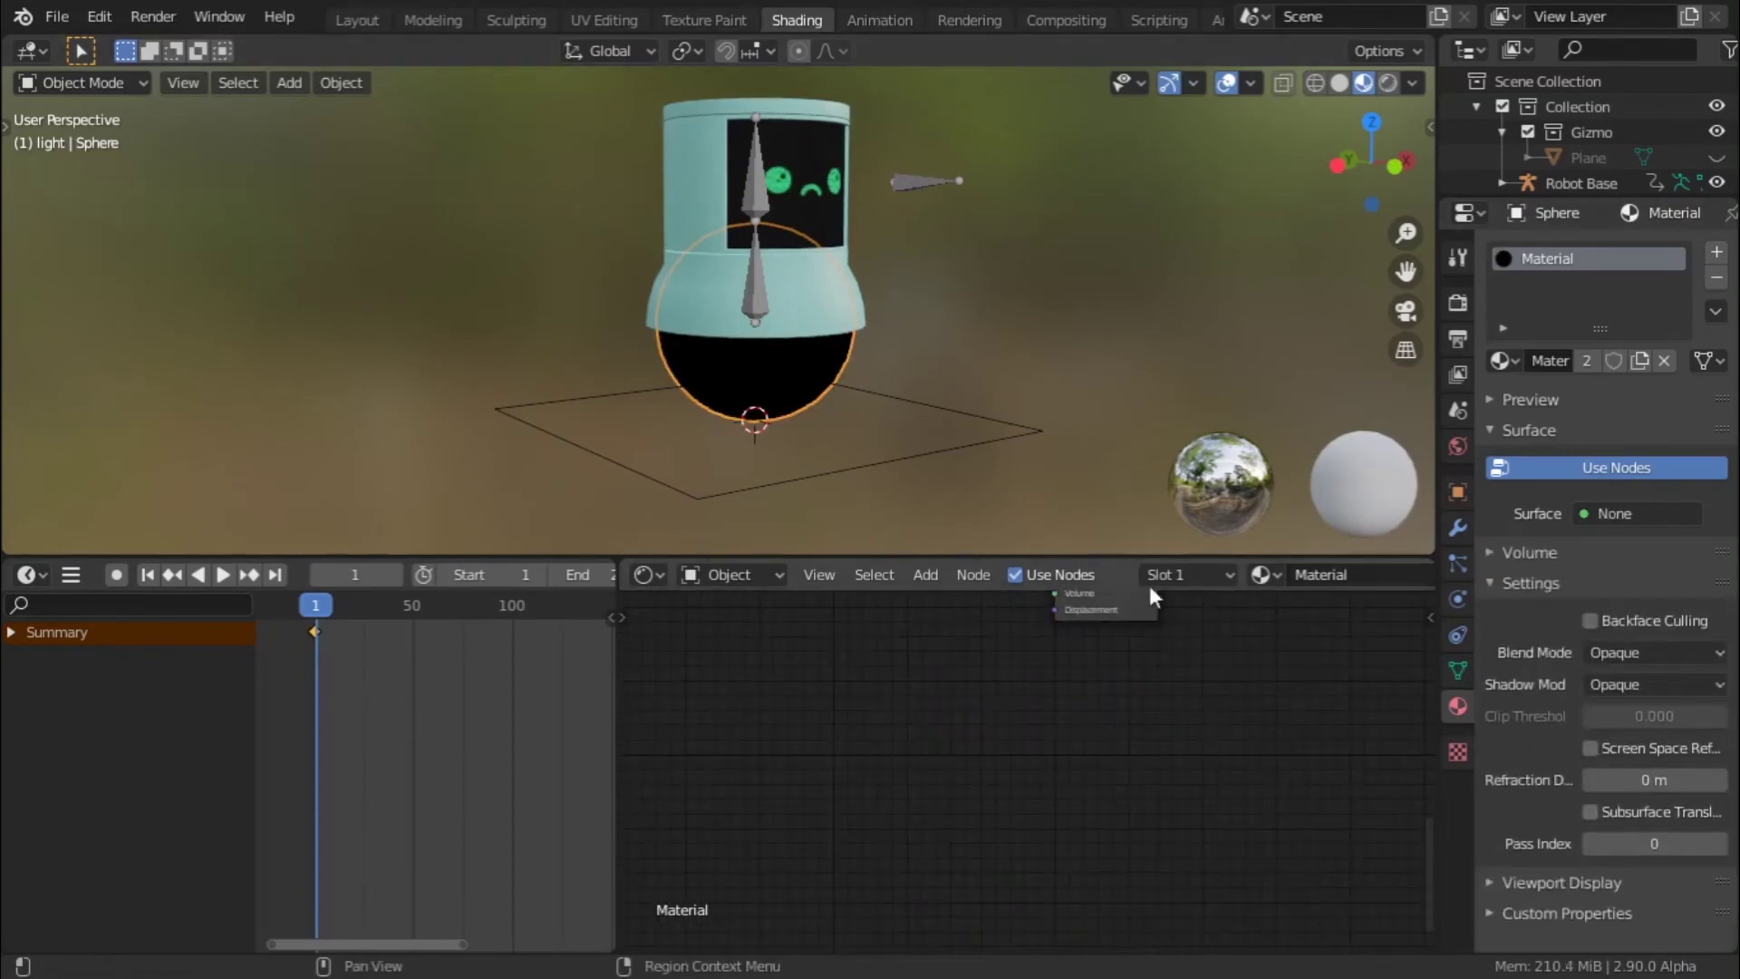
key("shift+a")
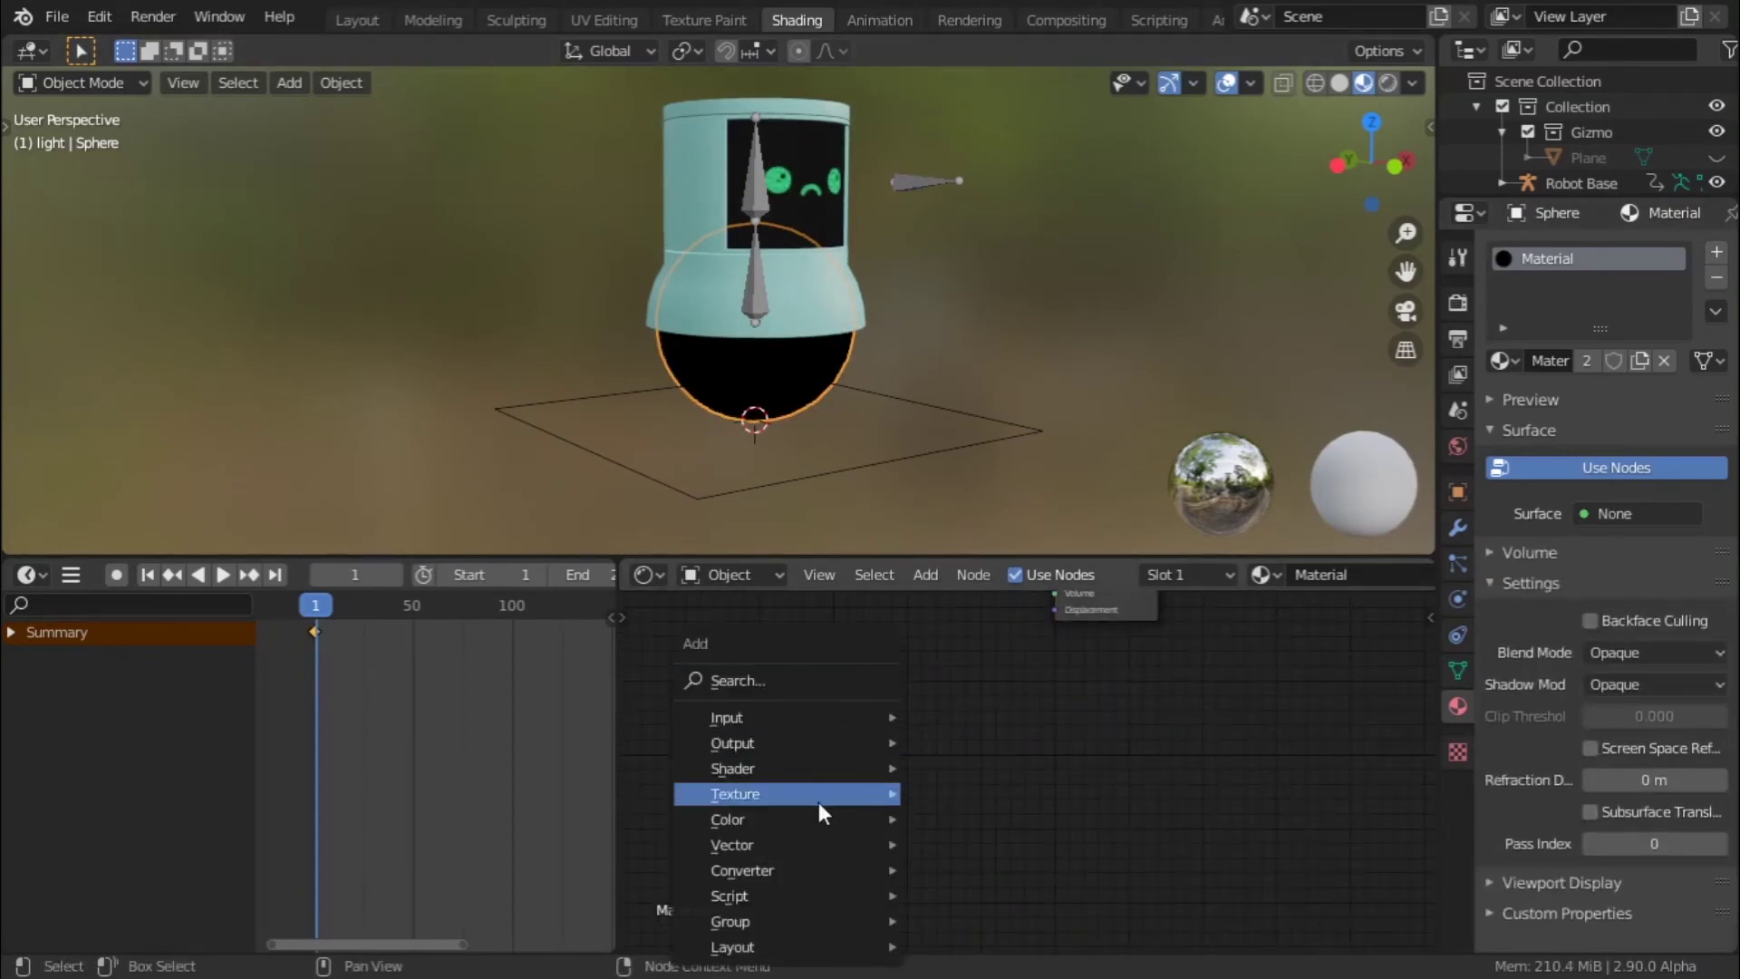
mouse_move(823, 796)
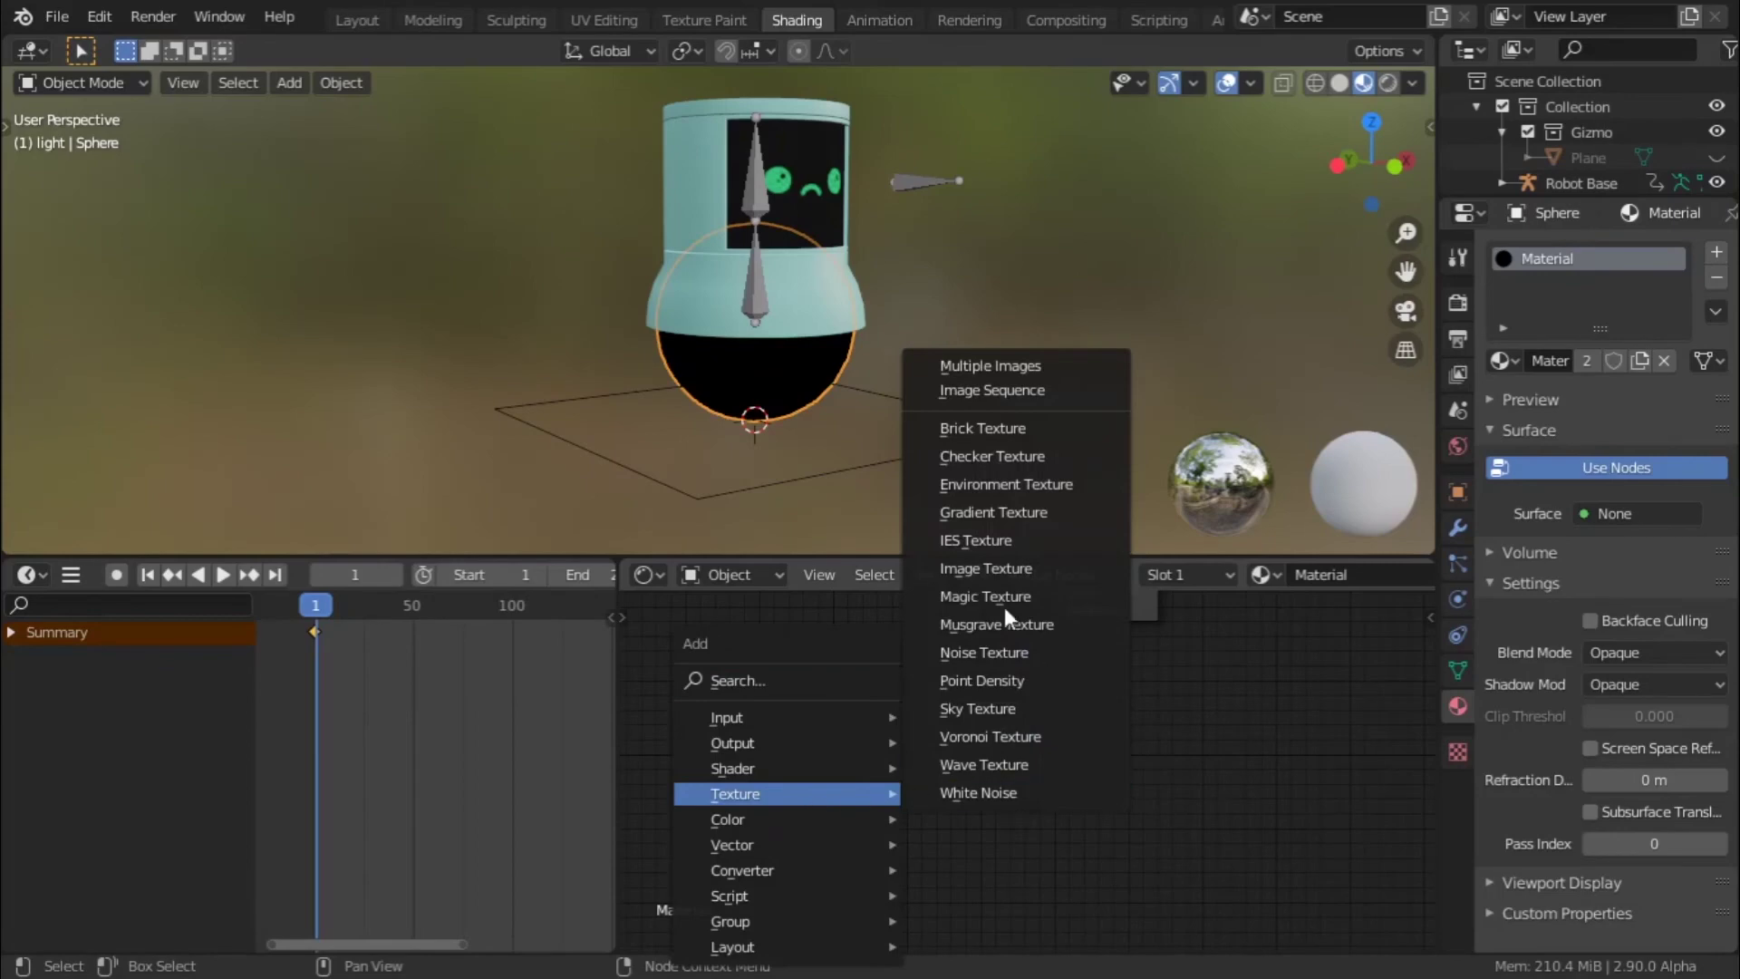
left_click(998, 457)
left_click(823, 585)
key("Home")
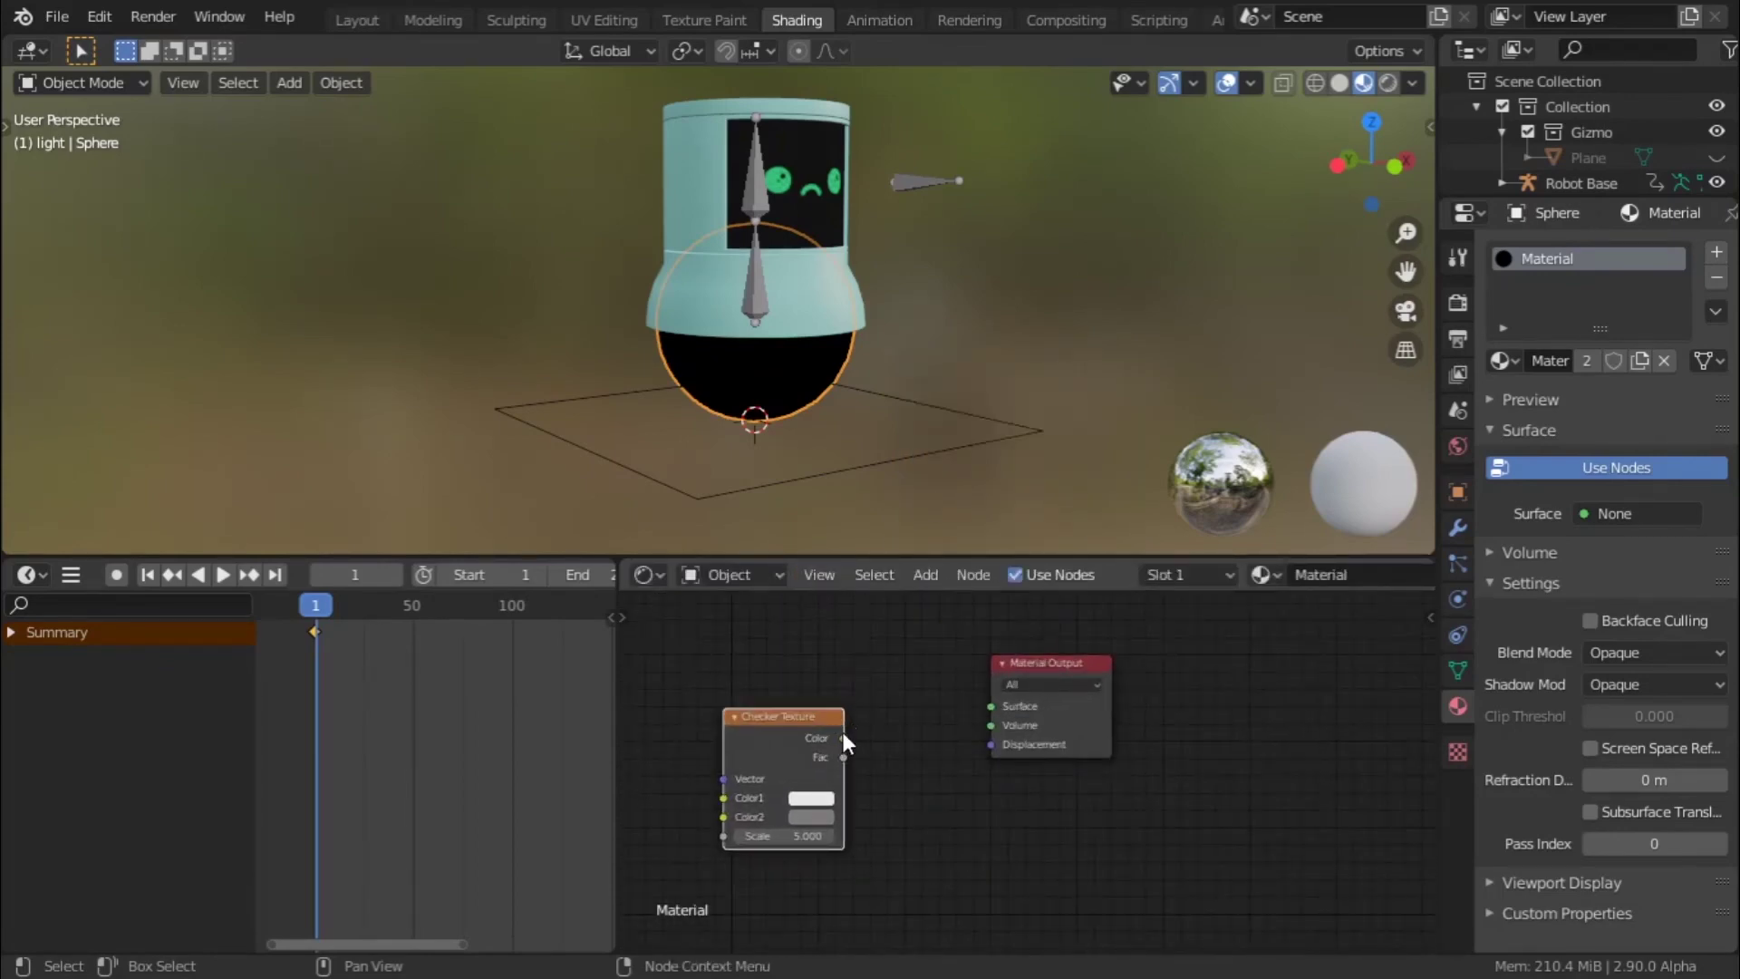
left_click_drag(845, 736, 878, 686)
scroll(877, 686, "up", 3)
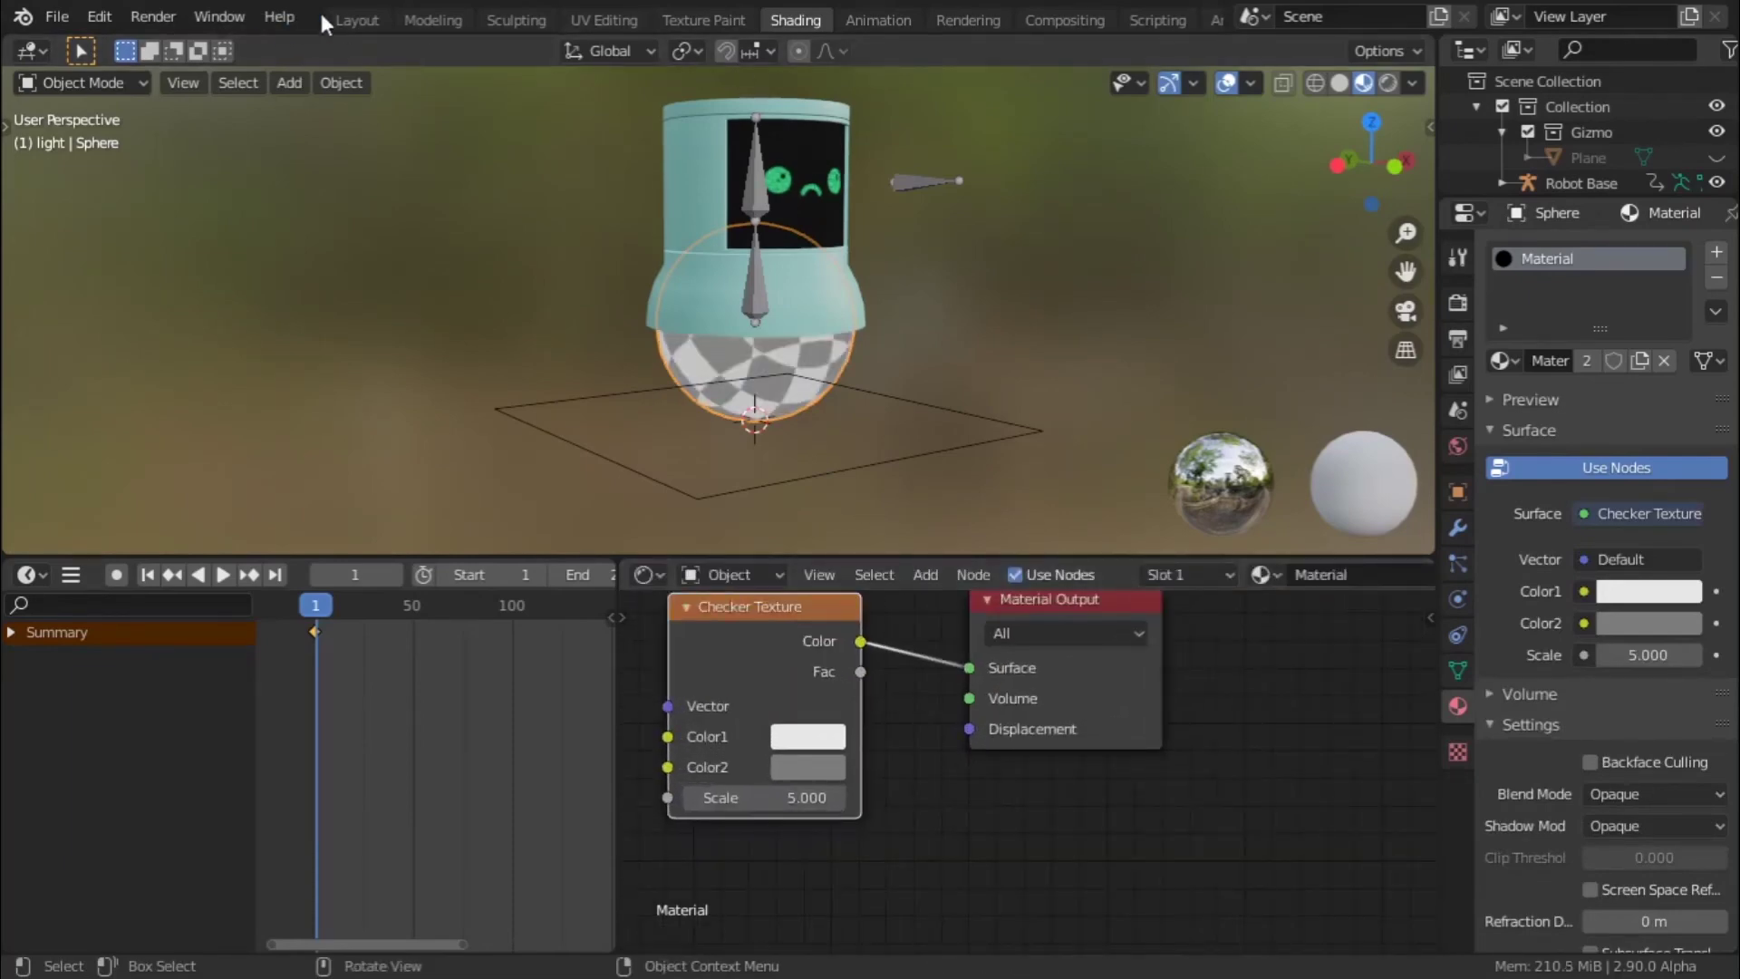
- Return to the Layout workspace and open the driver on the sphere's X rotation for editing
left_click(353, 20)
left_click_drag(1115, 282, 1183, 285)
right_click(1183, 285)
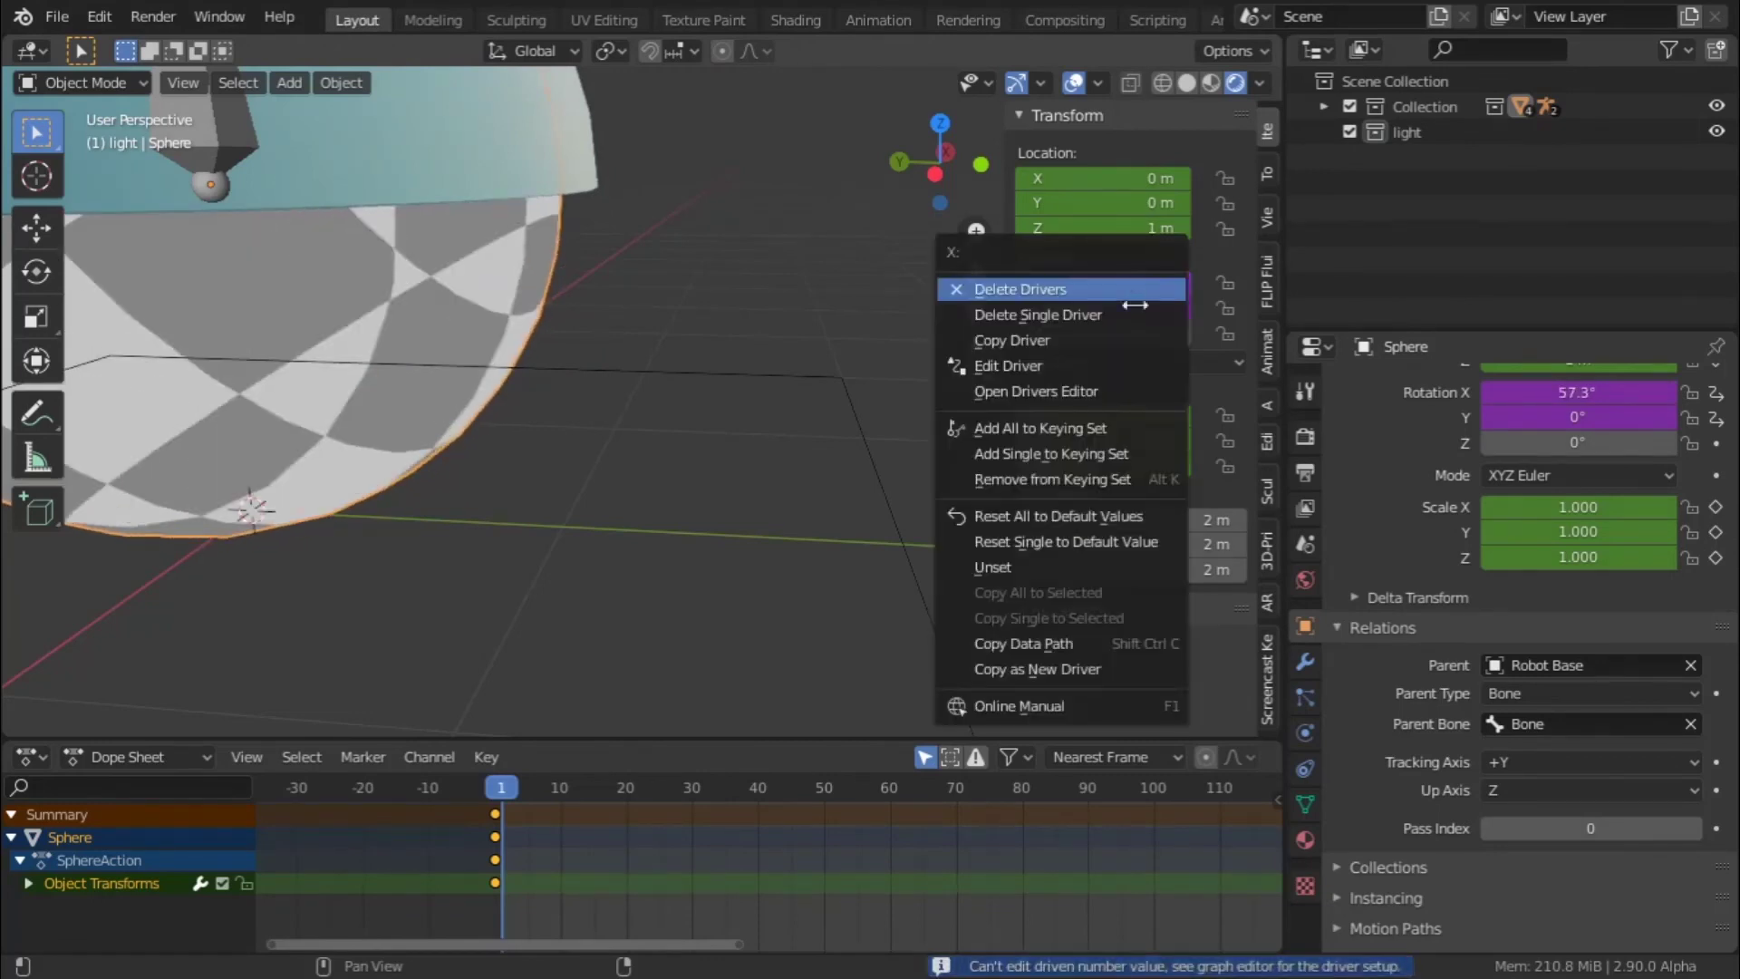
left_click(1020, 367)
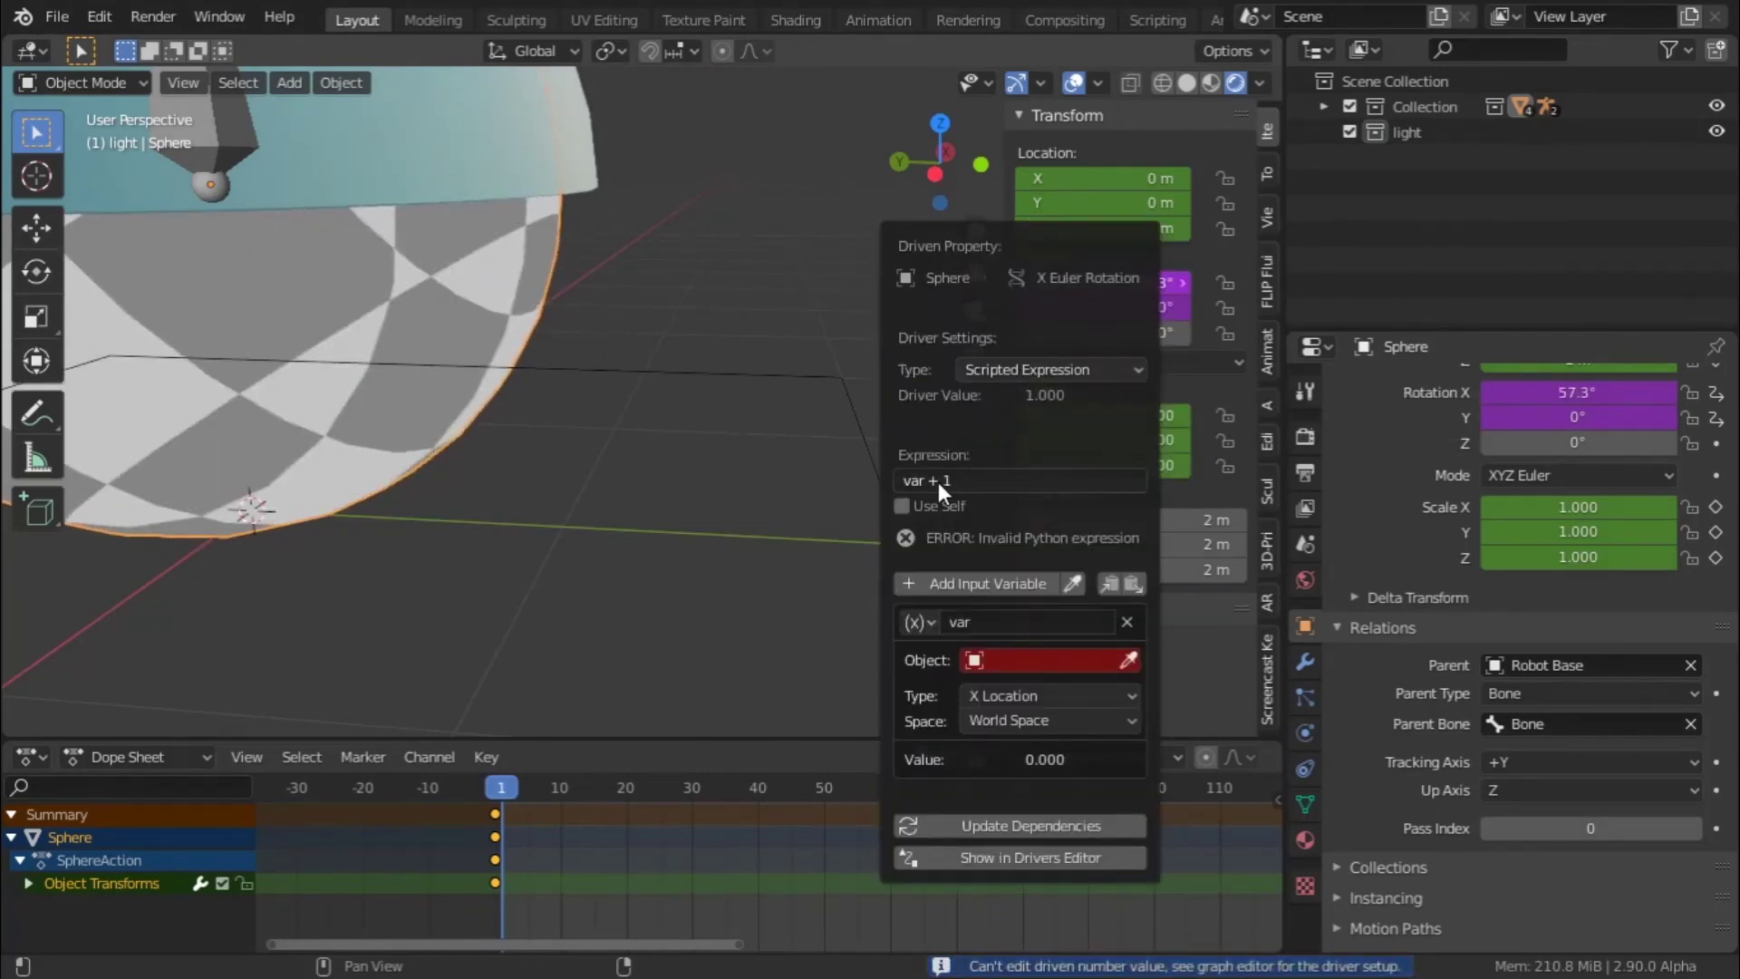
key("Escape")
right_click(1142, 287)
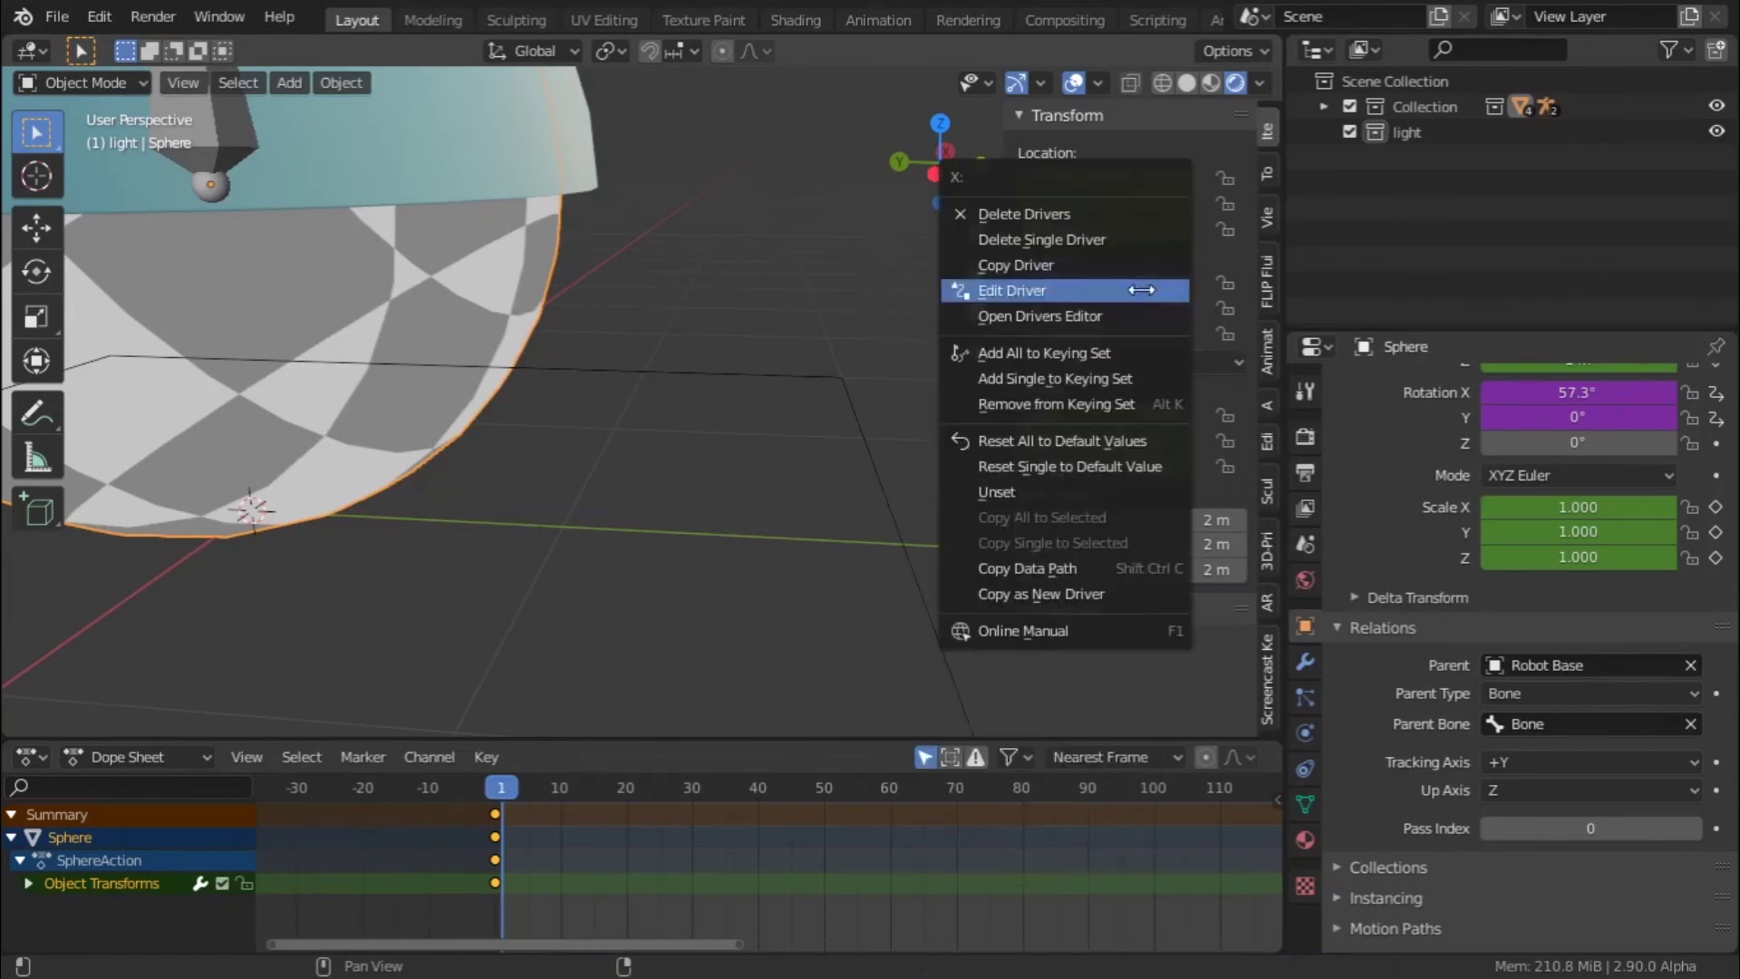
left_click(1013, 285)
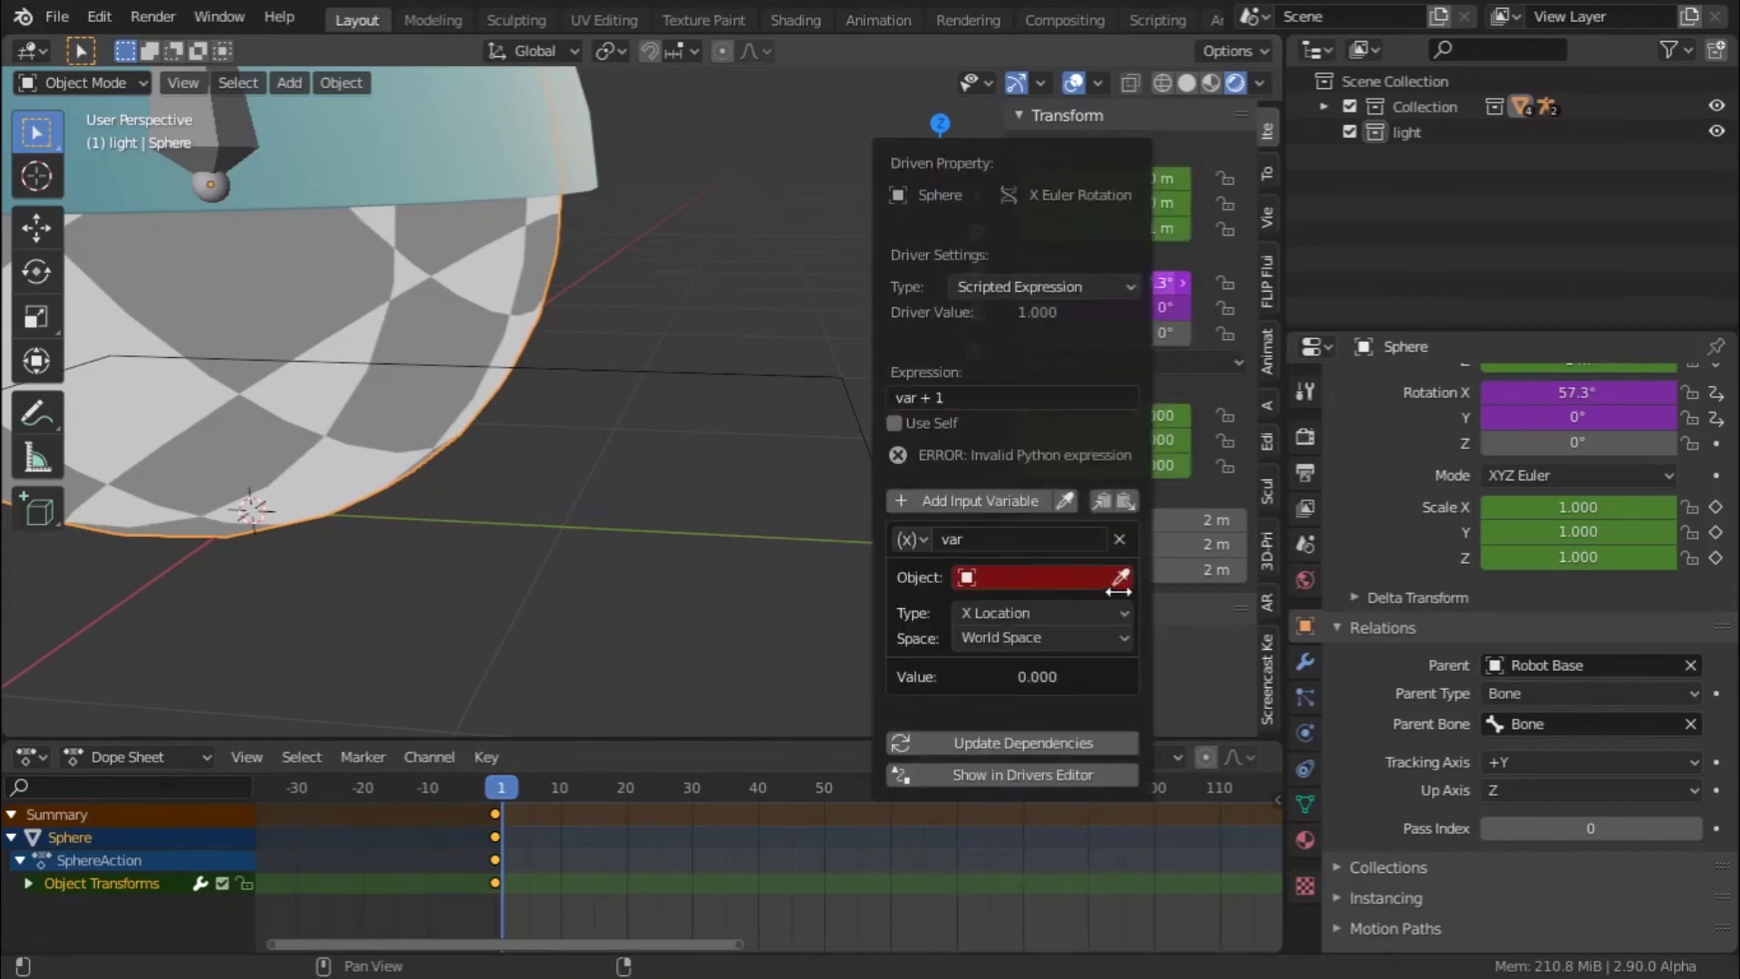
- Set the X-rotation driver's variable to use the Robot Base object and its bone named Bone
left_click(1070, 578)
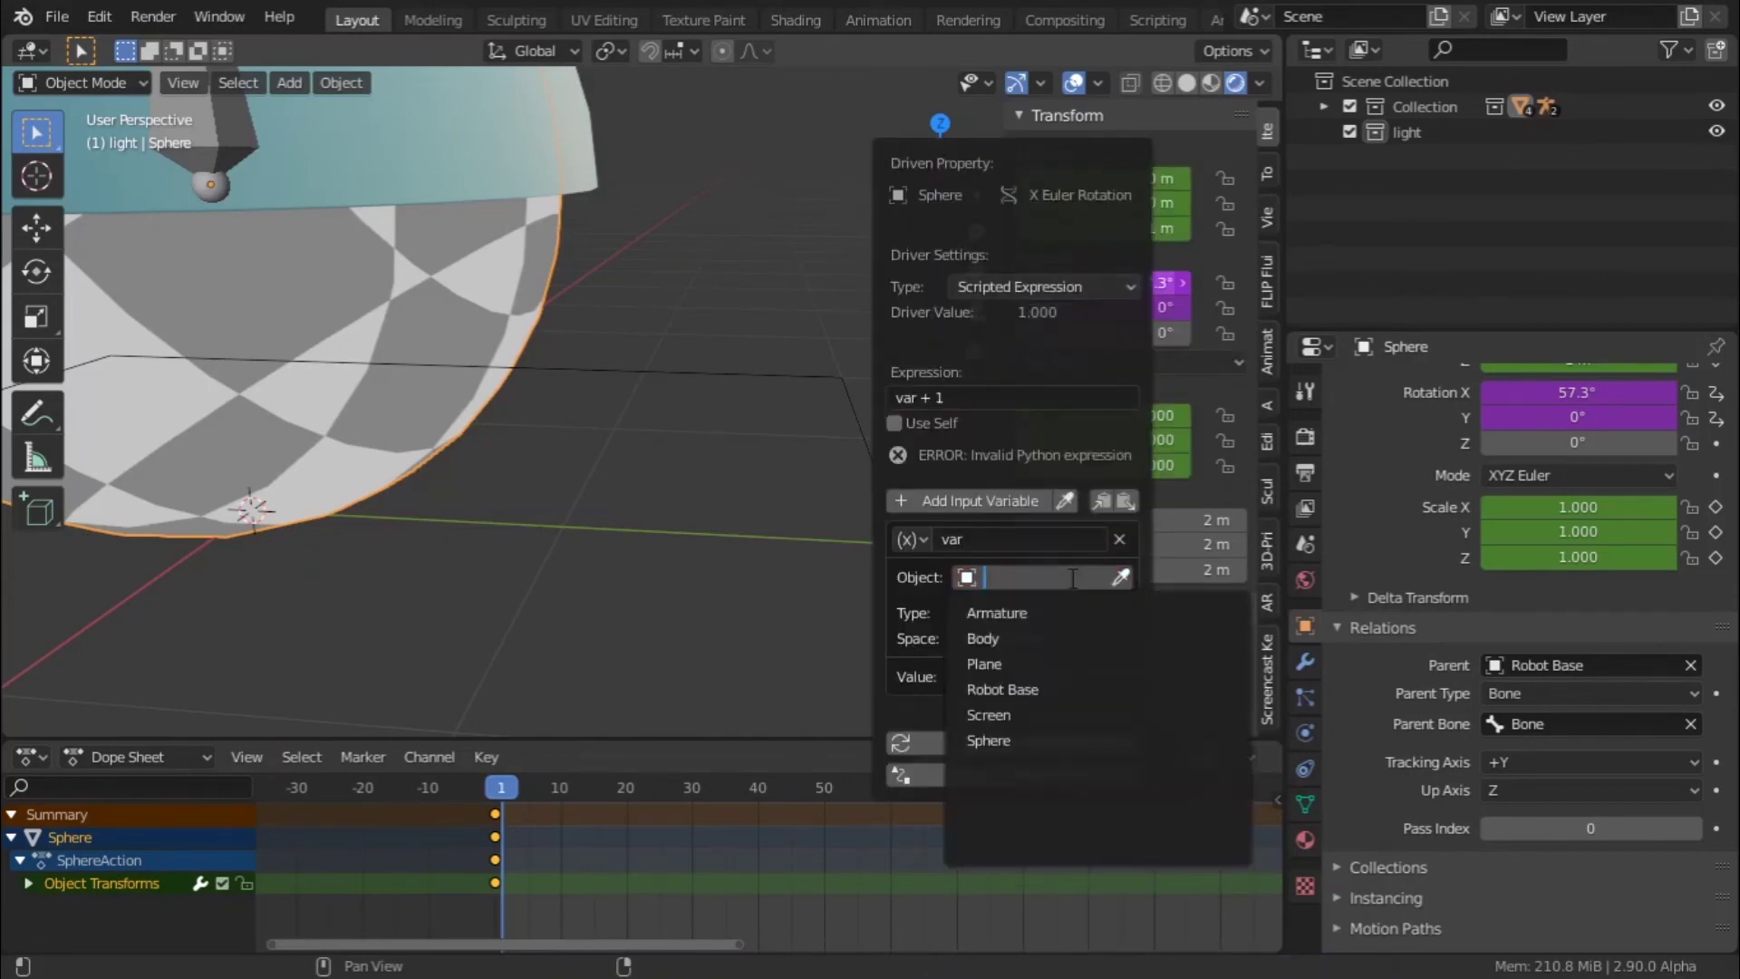
left_click(1004, 689)
left_click(1019, 601)
left_click(1001, 634)
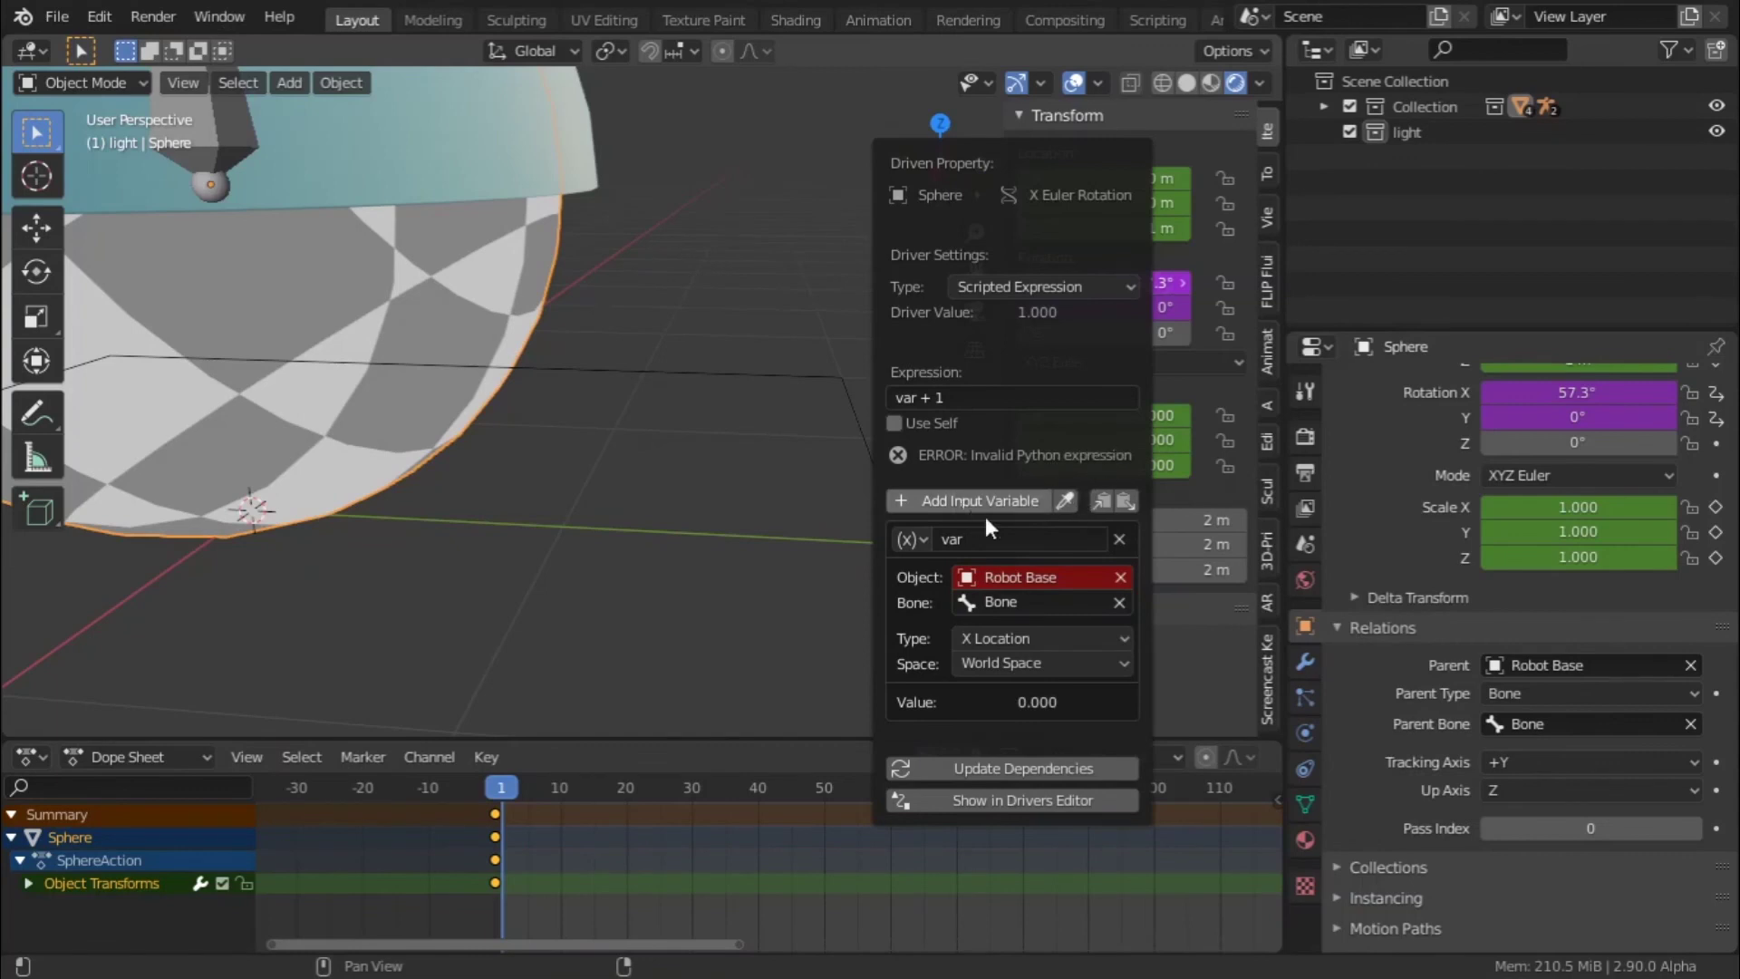
- Try Y Location as the driver variable's type, switch it back to X Location and close the driver settings
left_click(1060, 638)
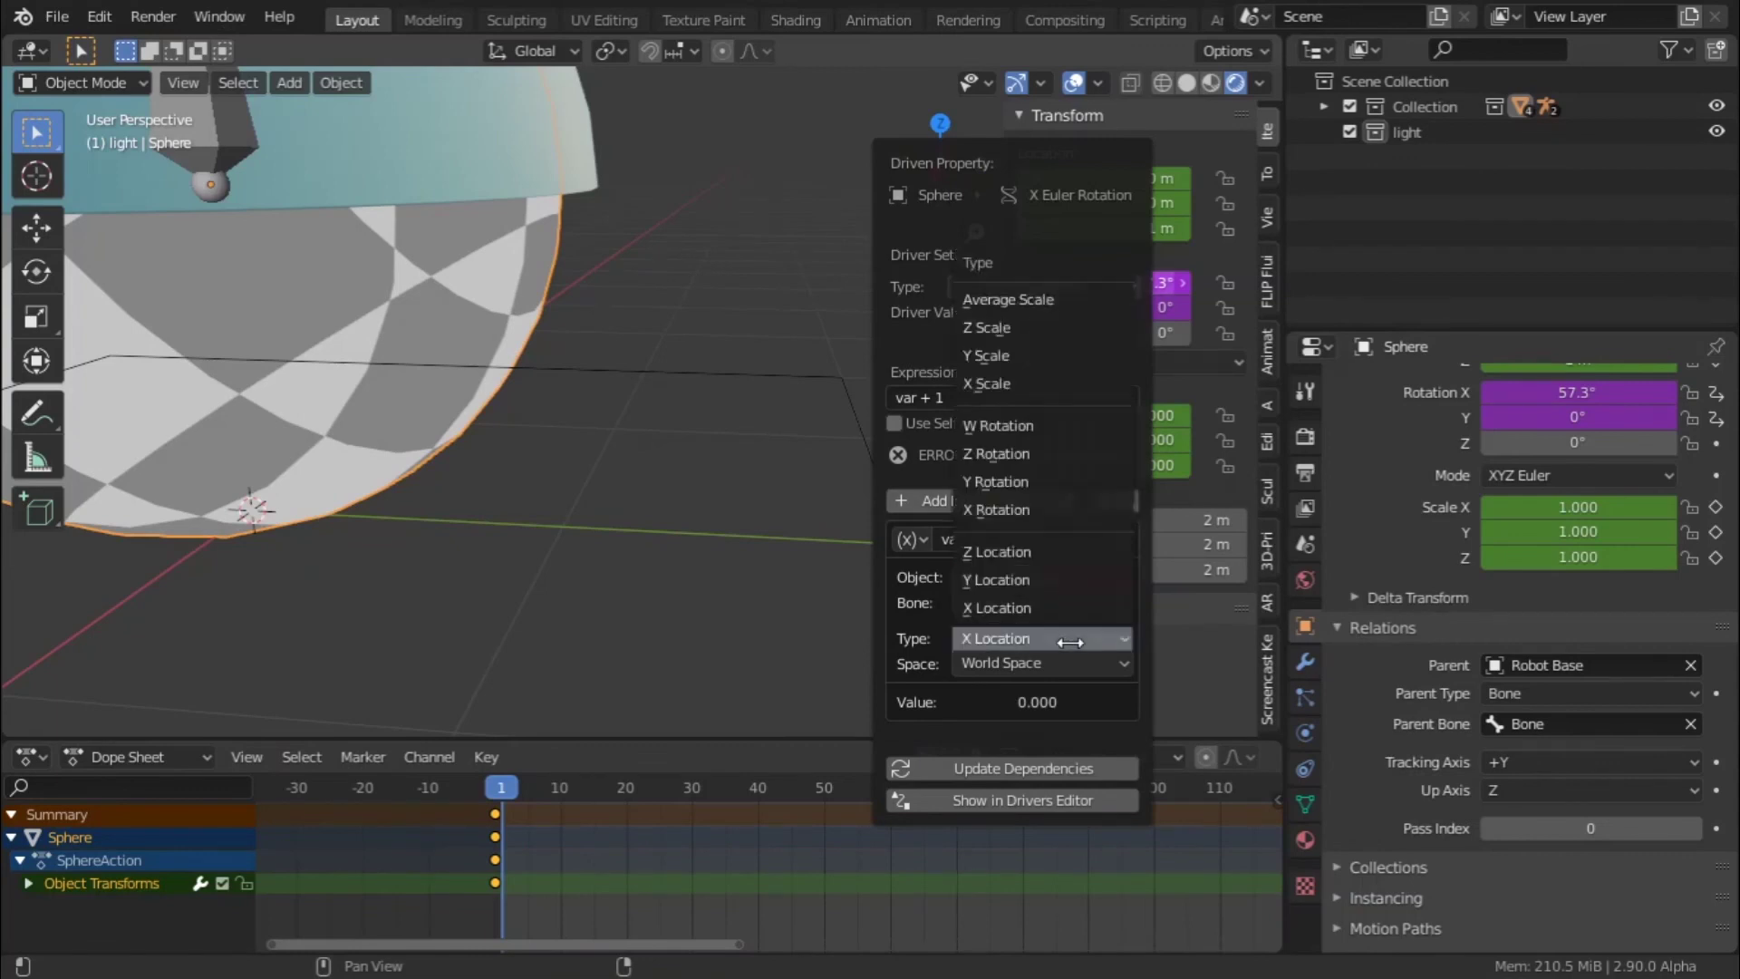
left_click(1029, 583)
left_click(1053, 647)
left_click(1010, 610)
left_click(1015, 638)
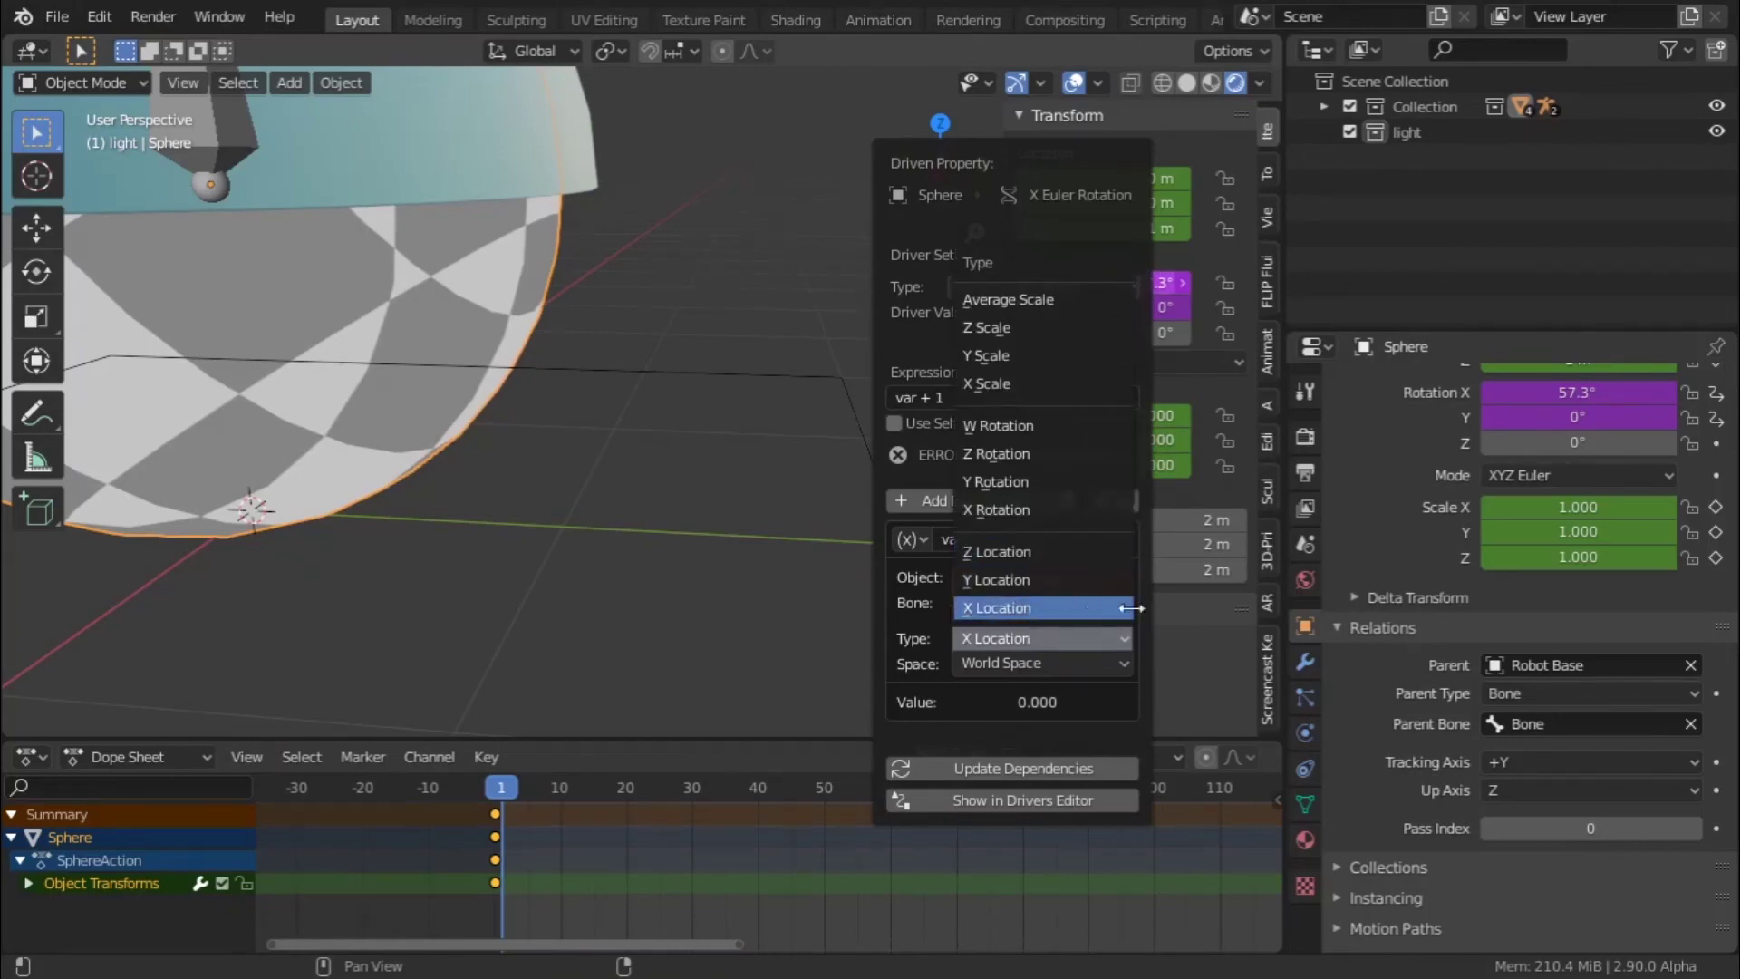
left_click(1139, 654)
middle_click_drag(827, 542, 586, 470)
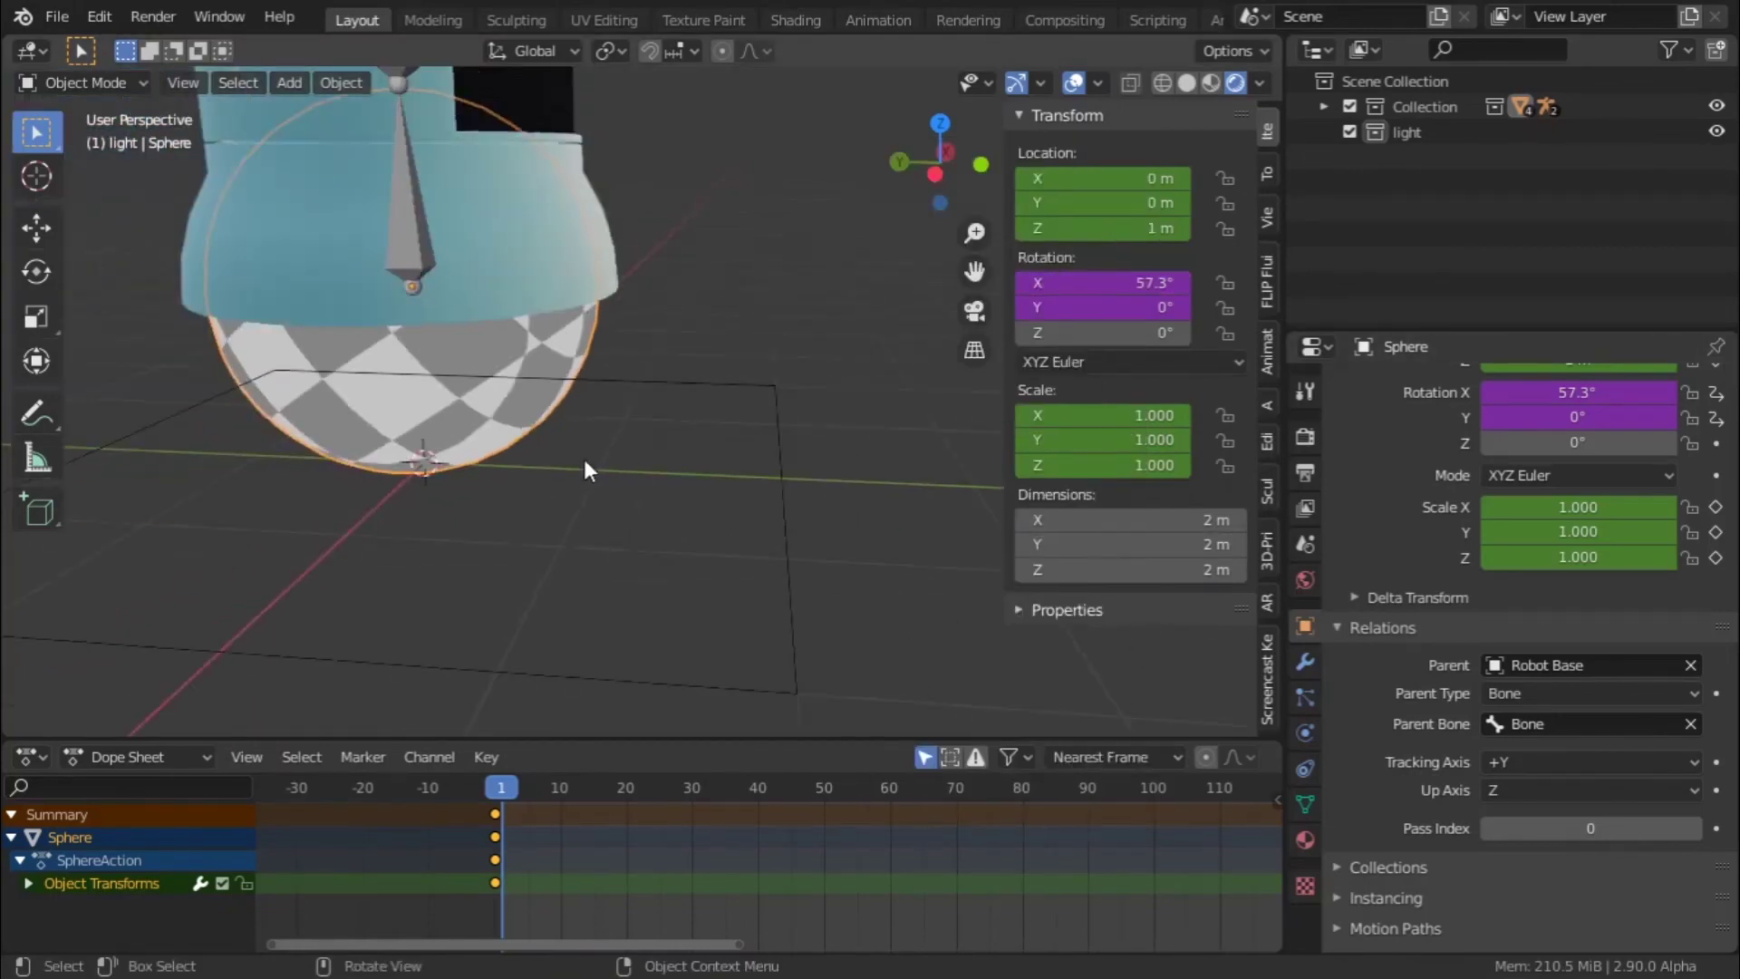
- Delete the existing drivers from the sphere's rotation channels
right_click(1074, 307)
key("Escape")
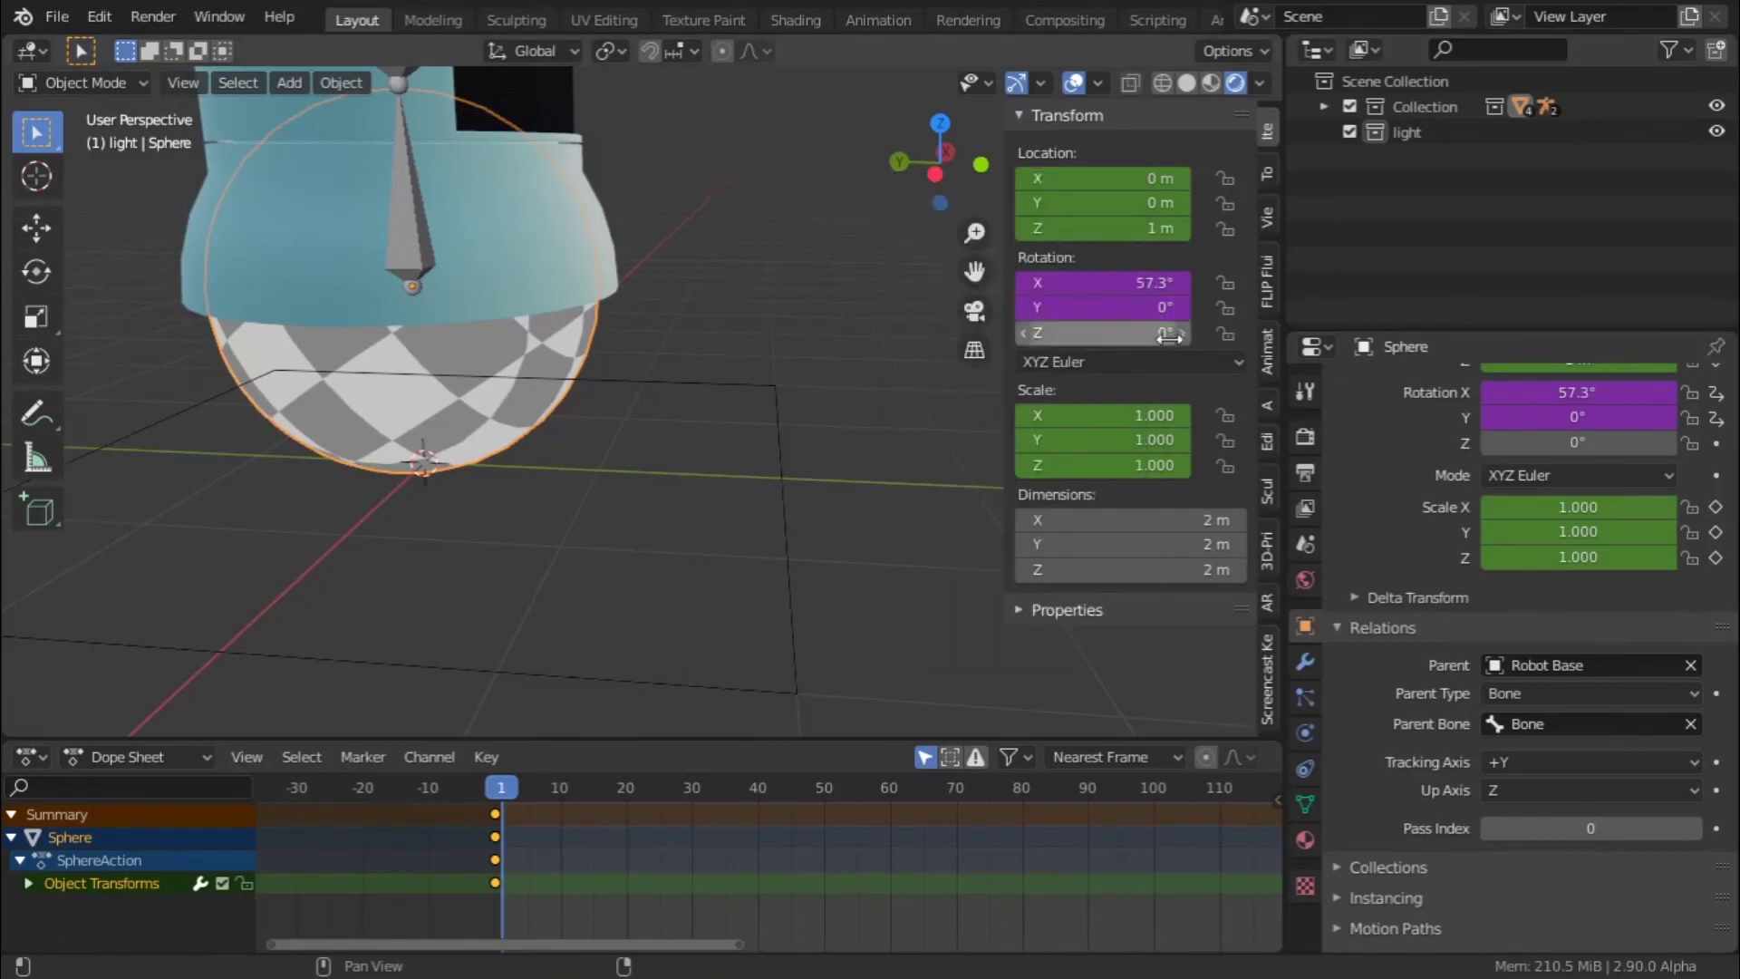
key("Escape")
right_click(1157, 316)
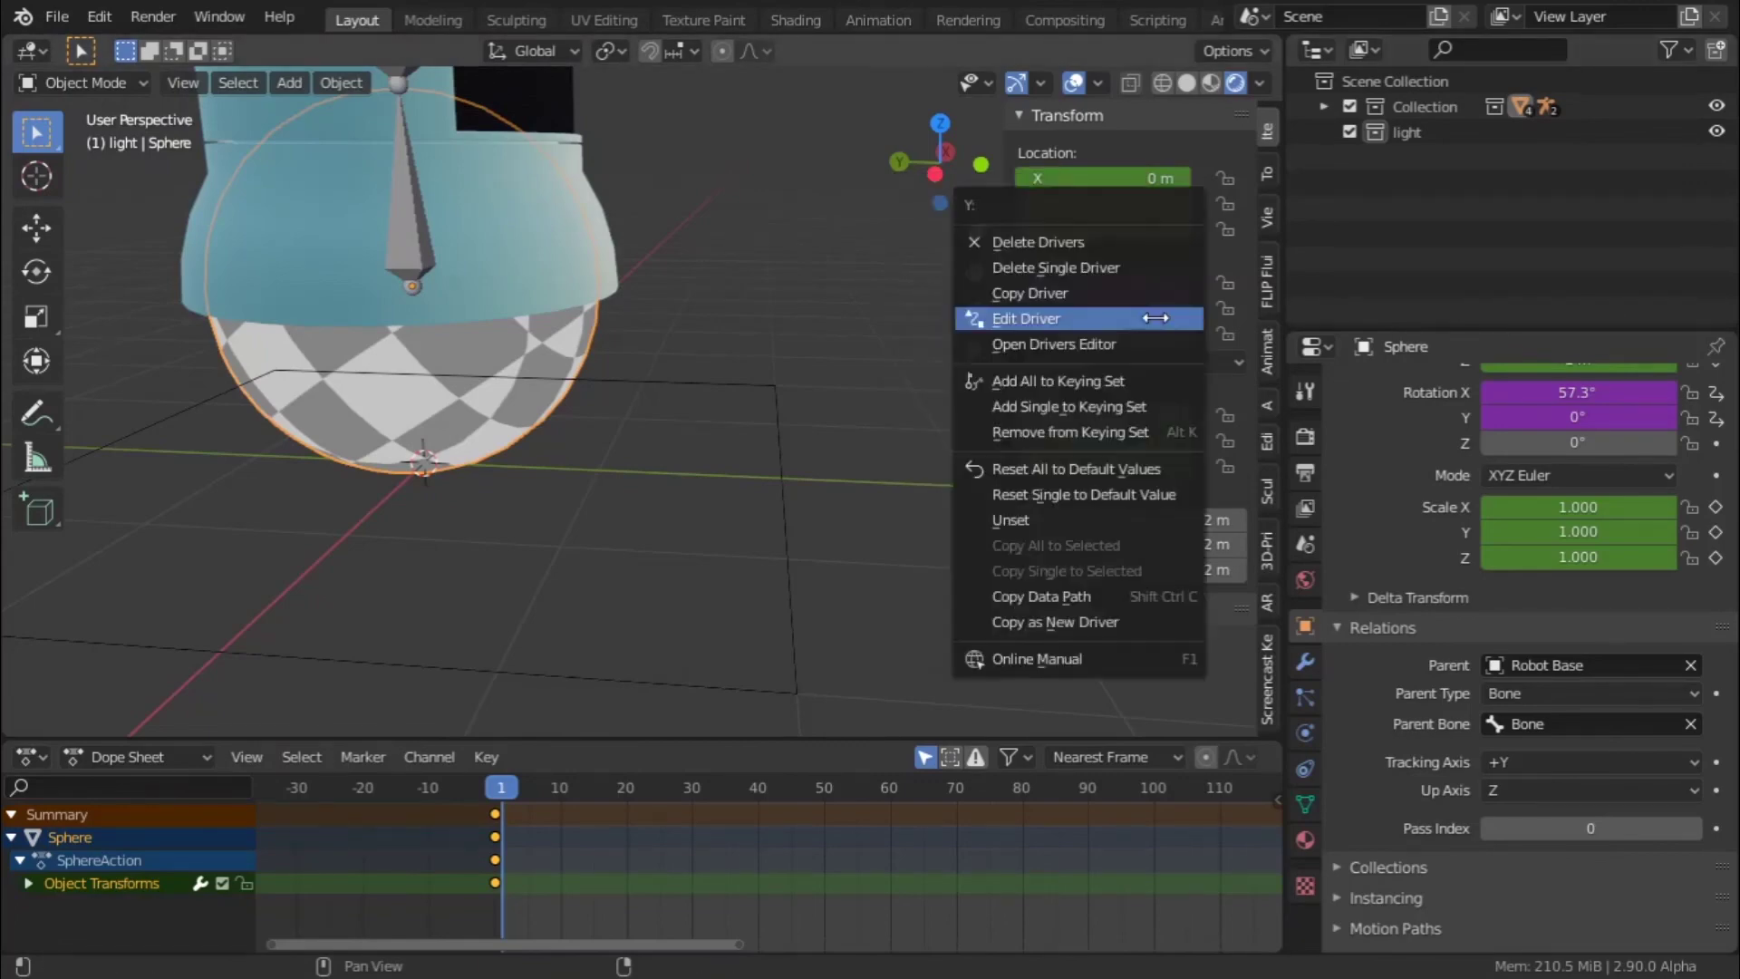
middle_click_drag(552, 401, 635, 380)
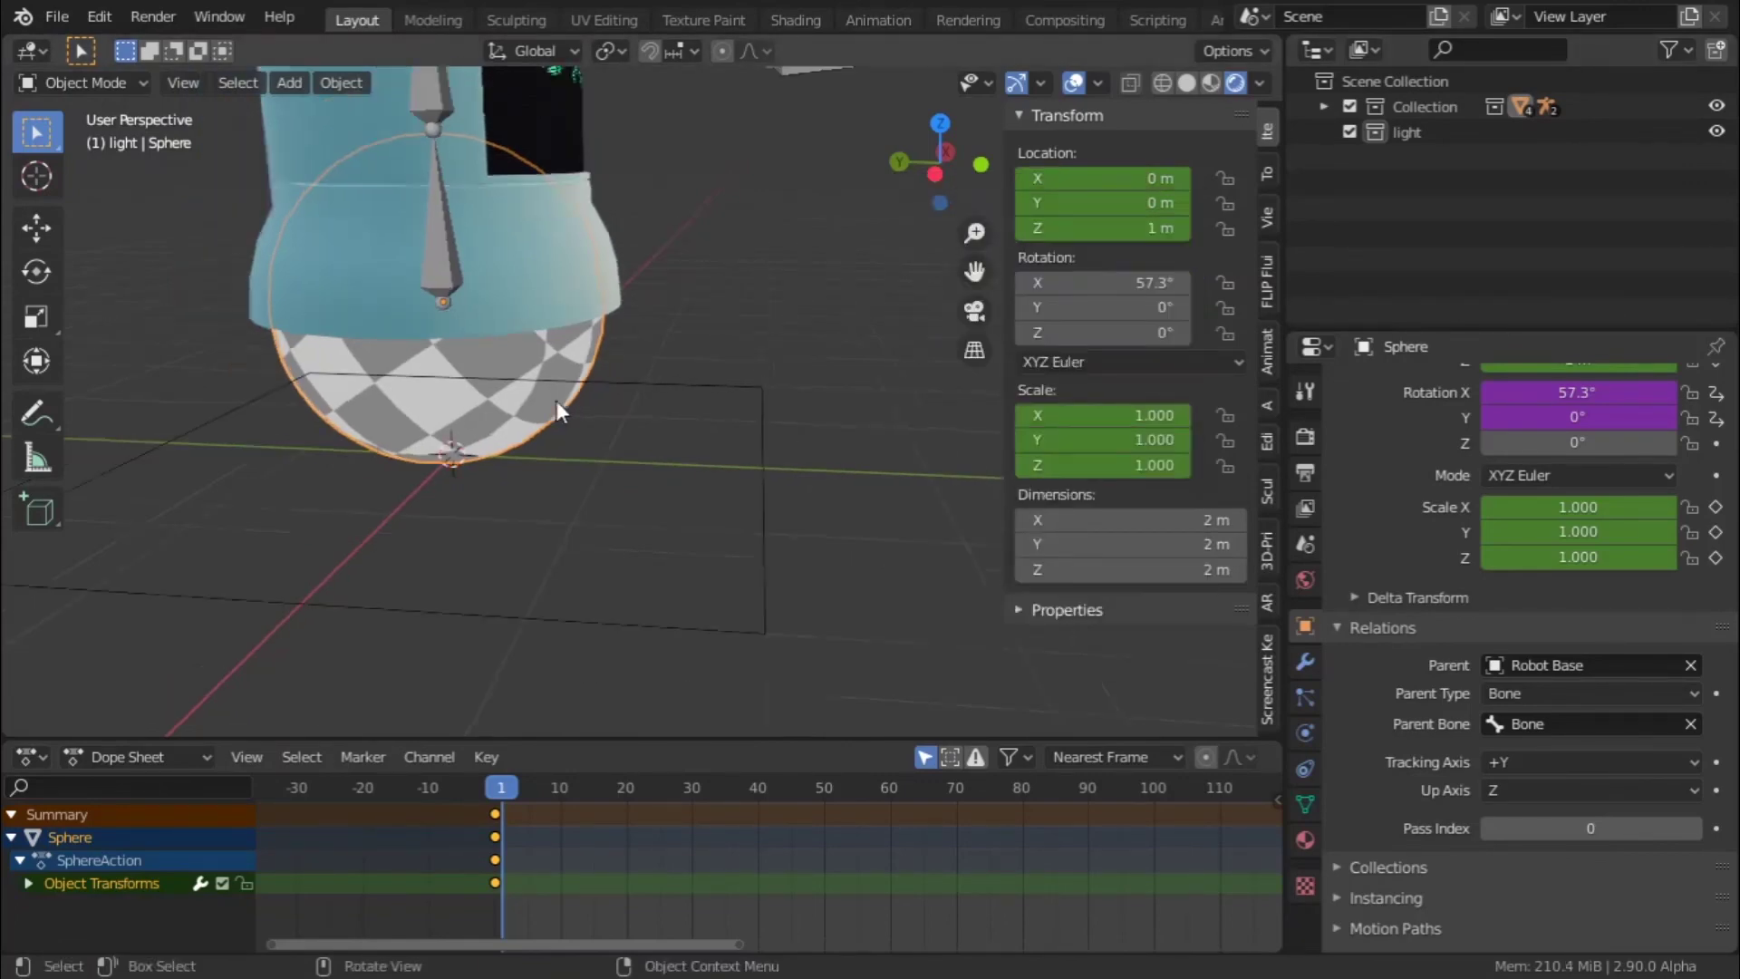
- Add a new driver to the sphere's X rotation, with Robot Base as its object and Bone as its bone
right_click(1118, 284)
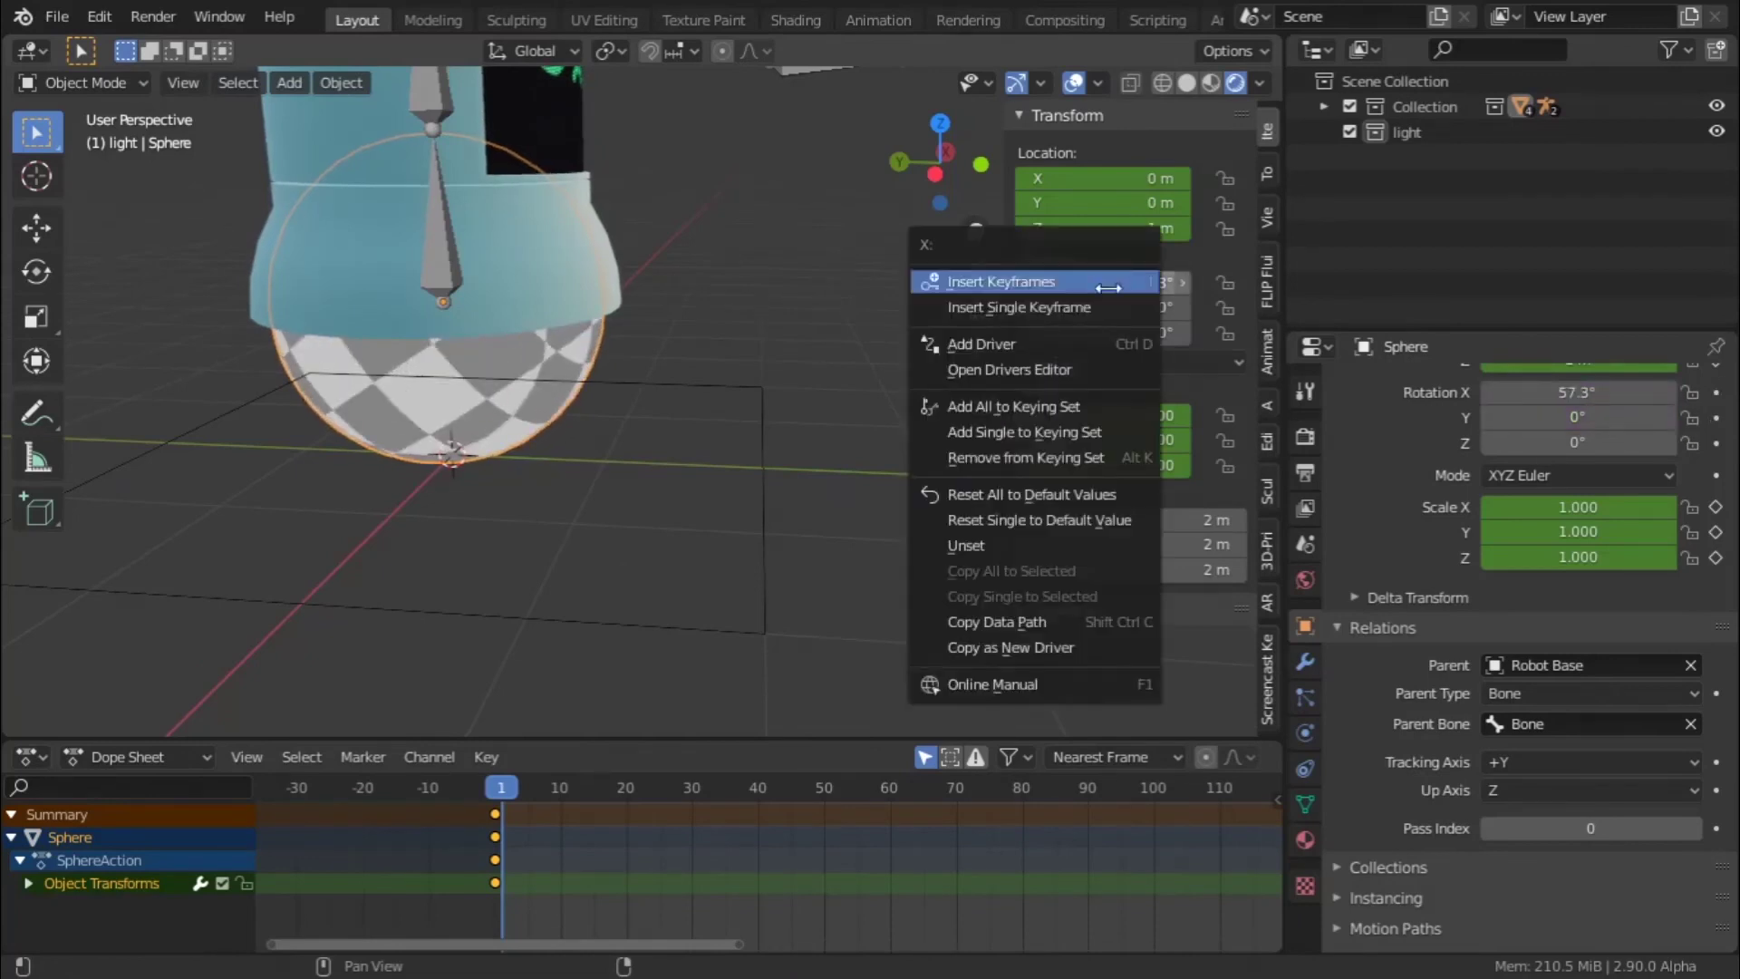
left_click(1024, 346)
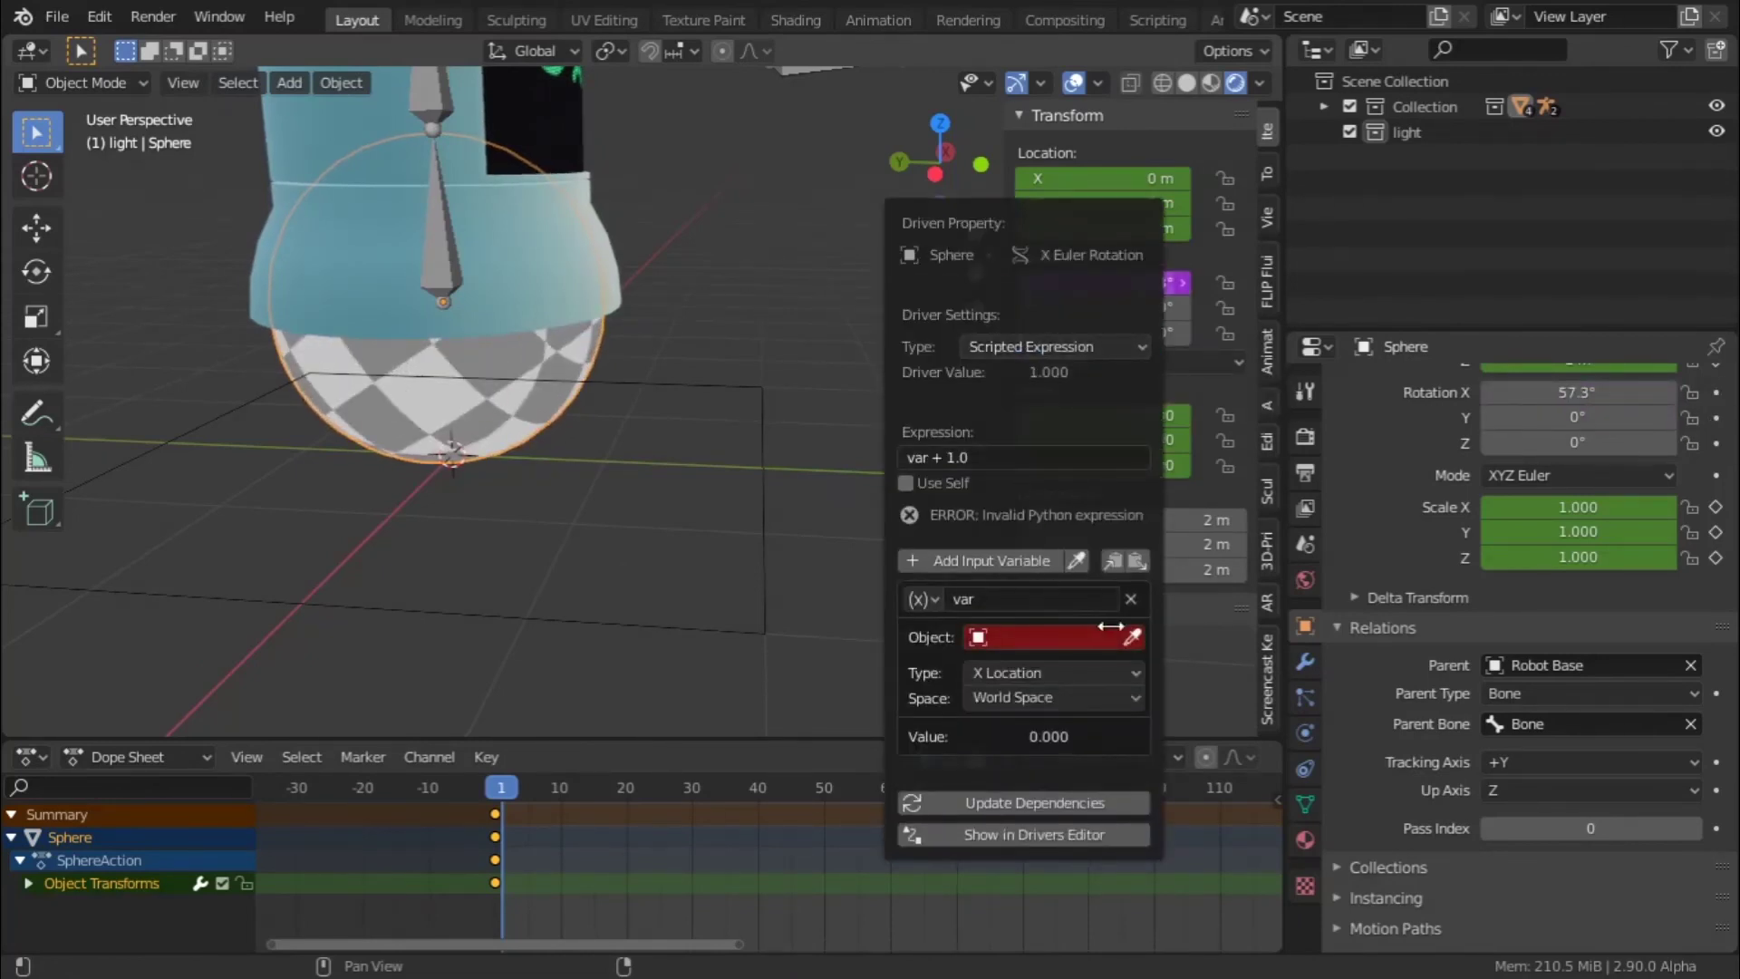
left_click(1058, 630)
left_click(1047, 737)
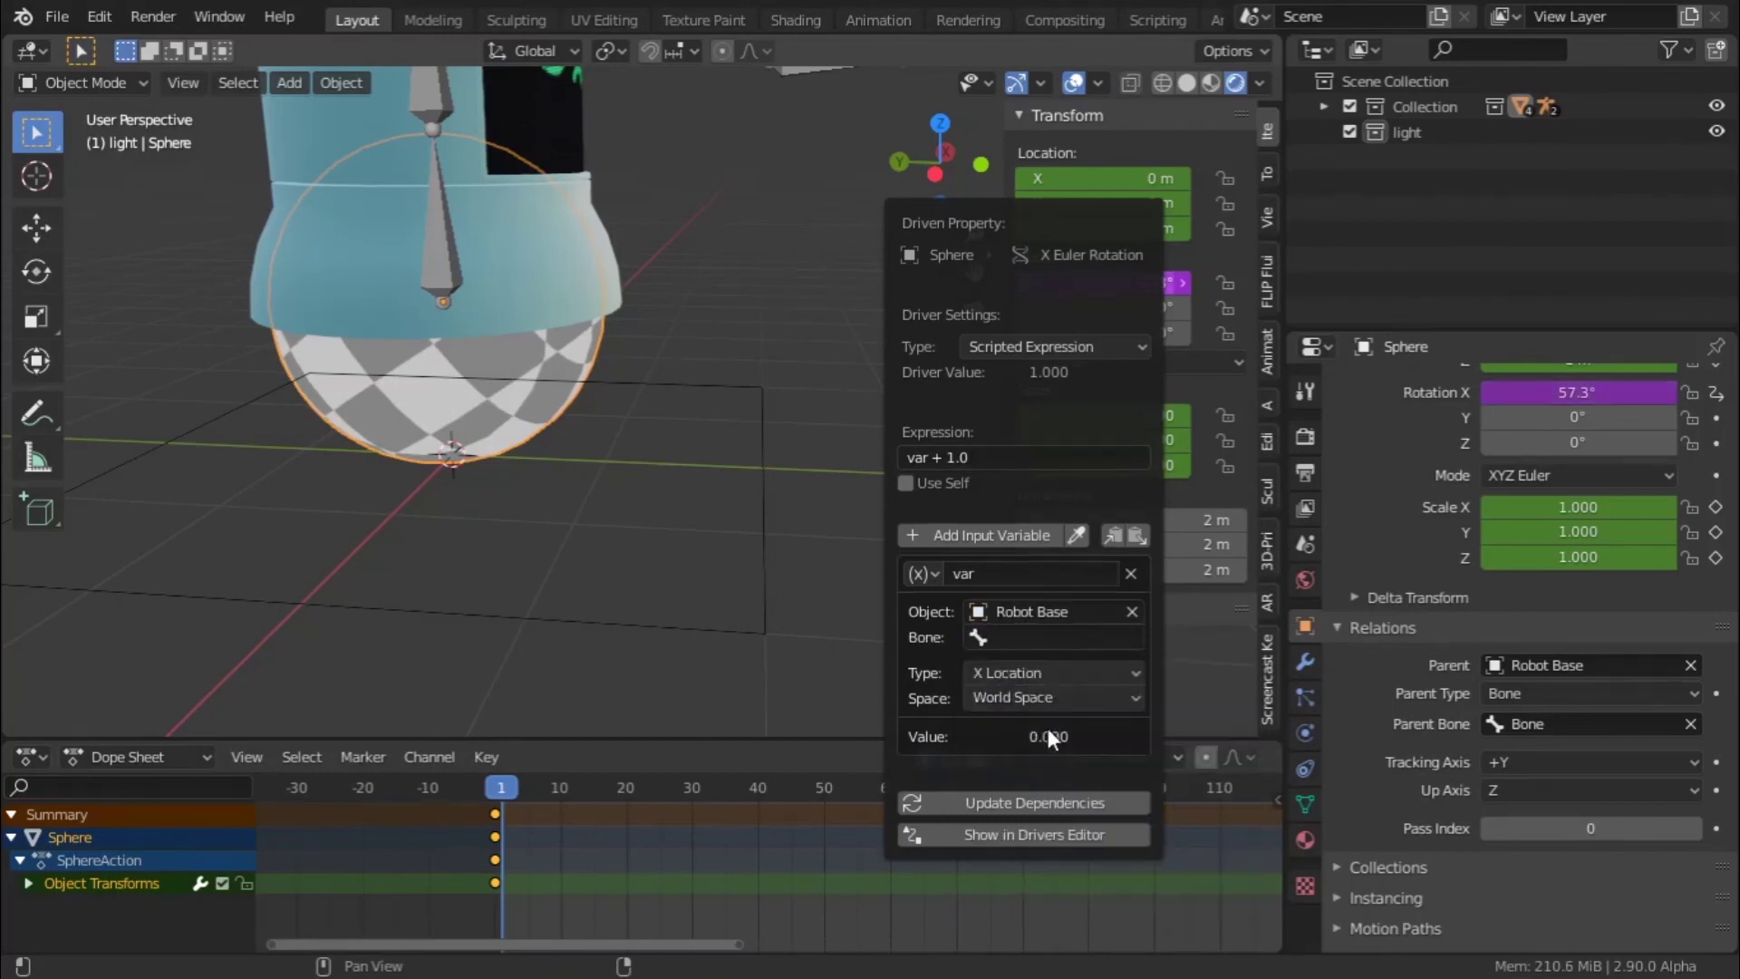
left_click(1024, 637)
left_click(984, 672)
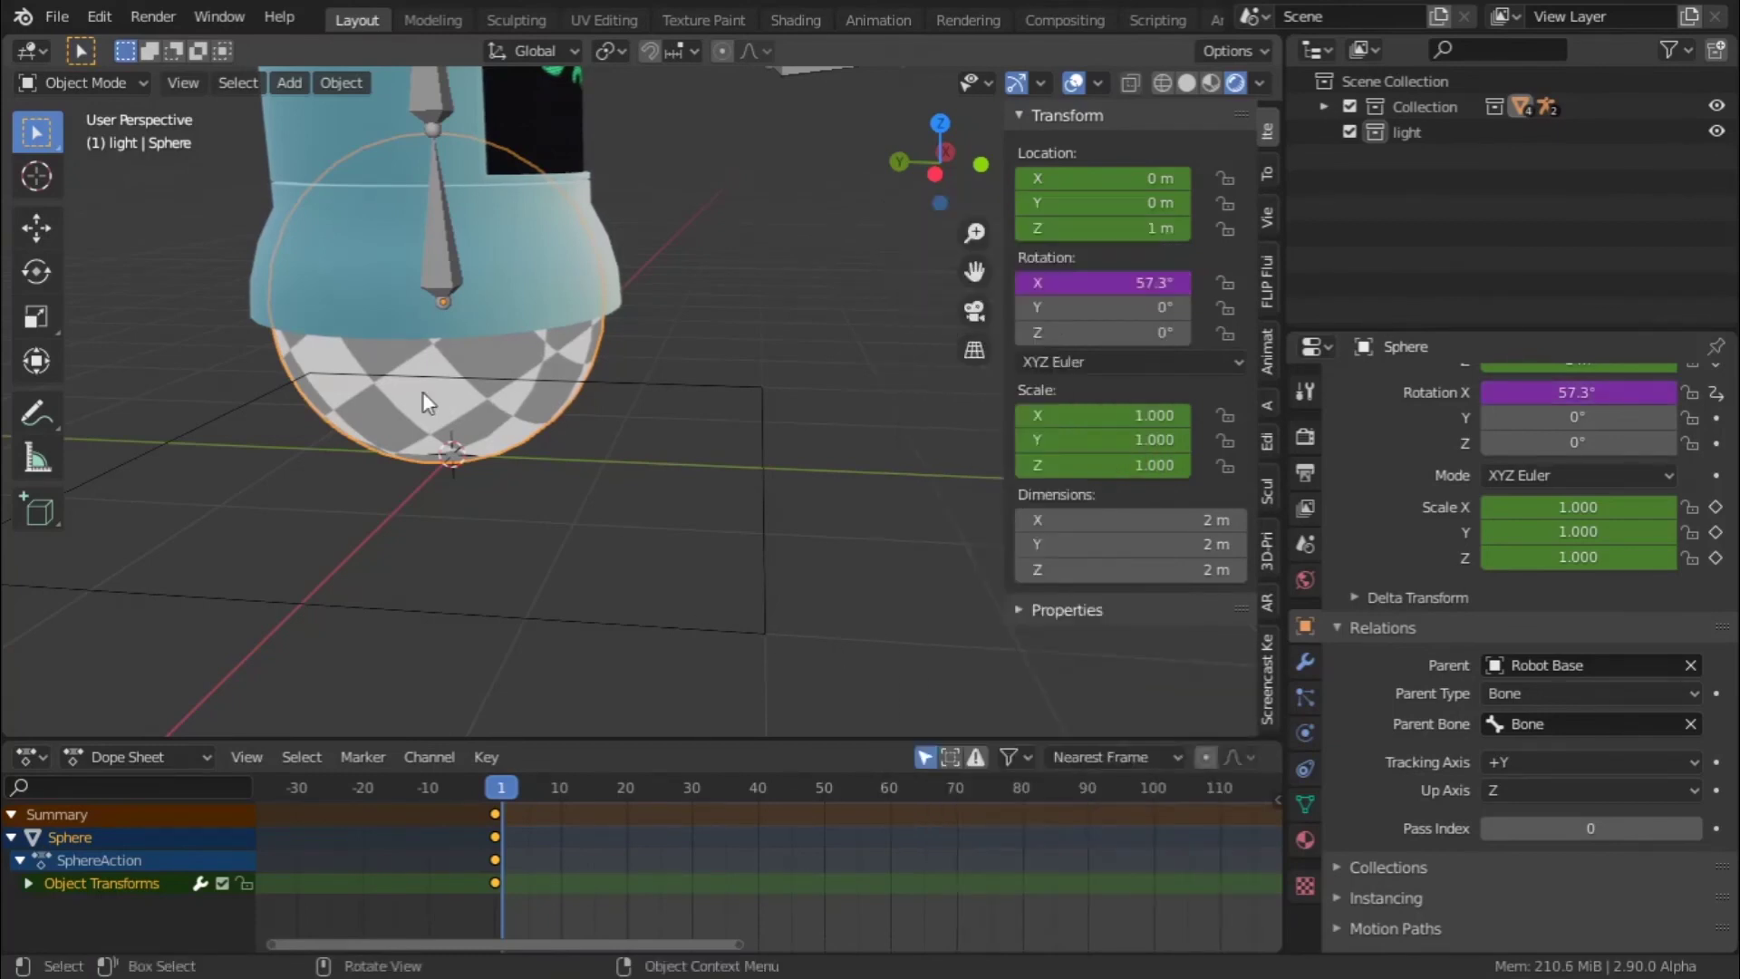
- Test the sphere's driver by moving the Robot Base freely and along the X axis, cancelling both moves
left_click(779, 544)
left_click(756, 522)
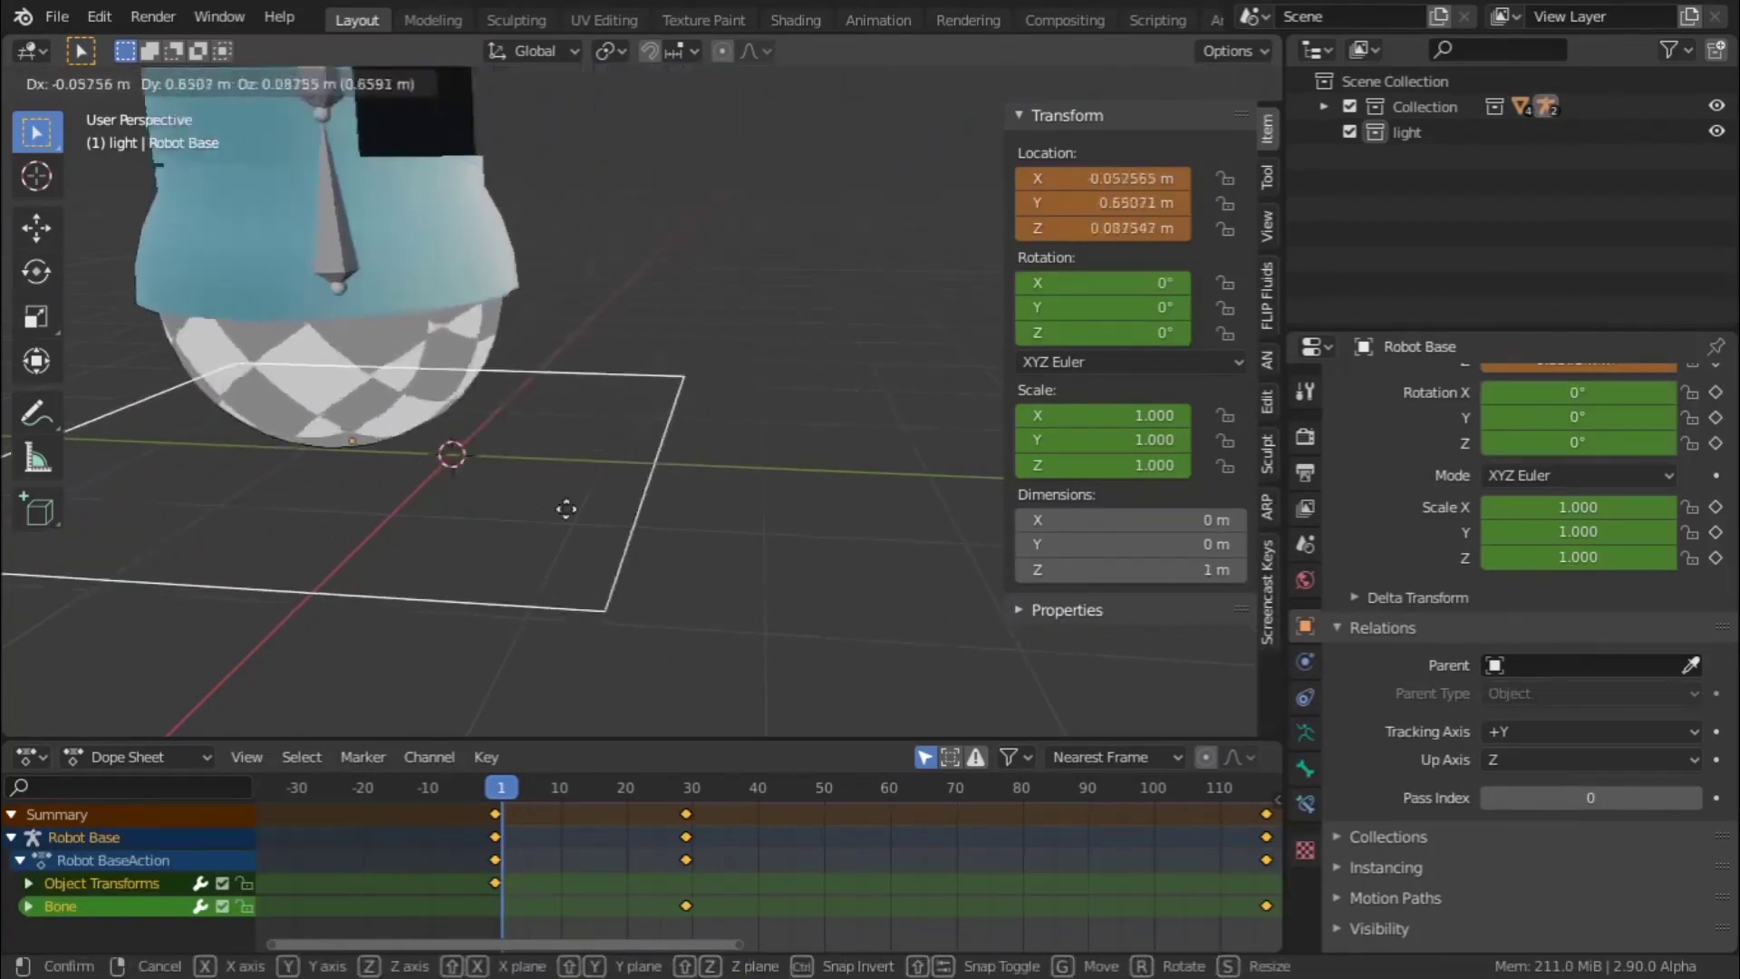
key("Escape")
key("g")
key("x")
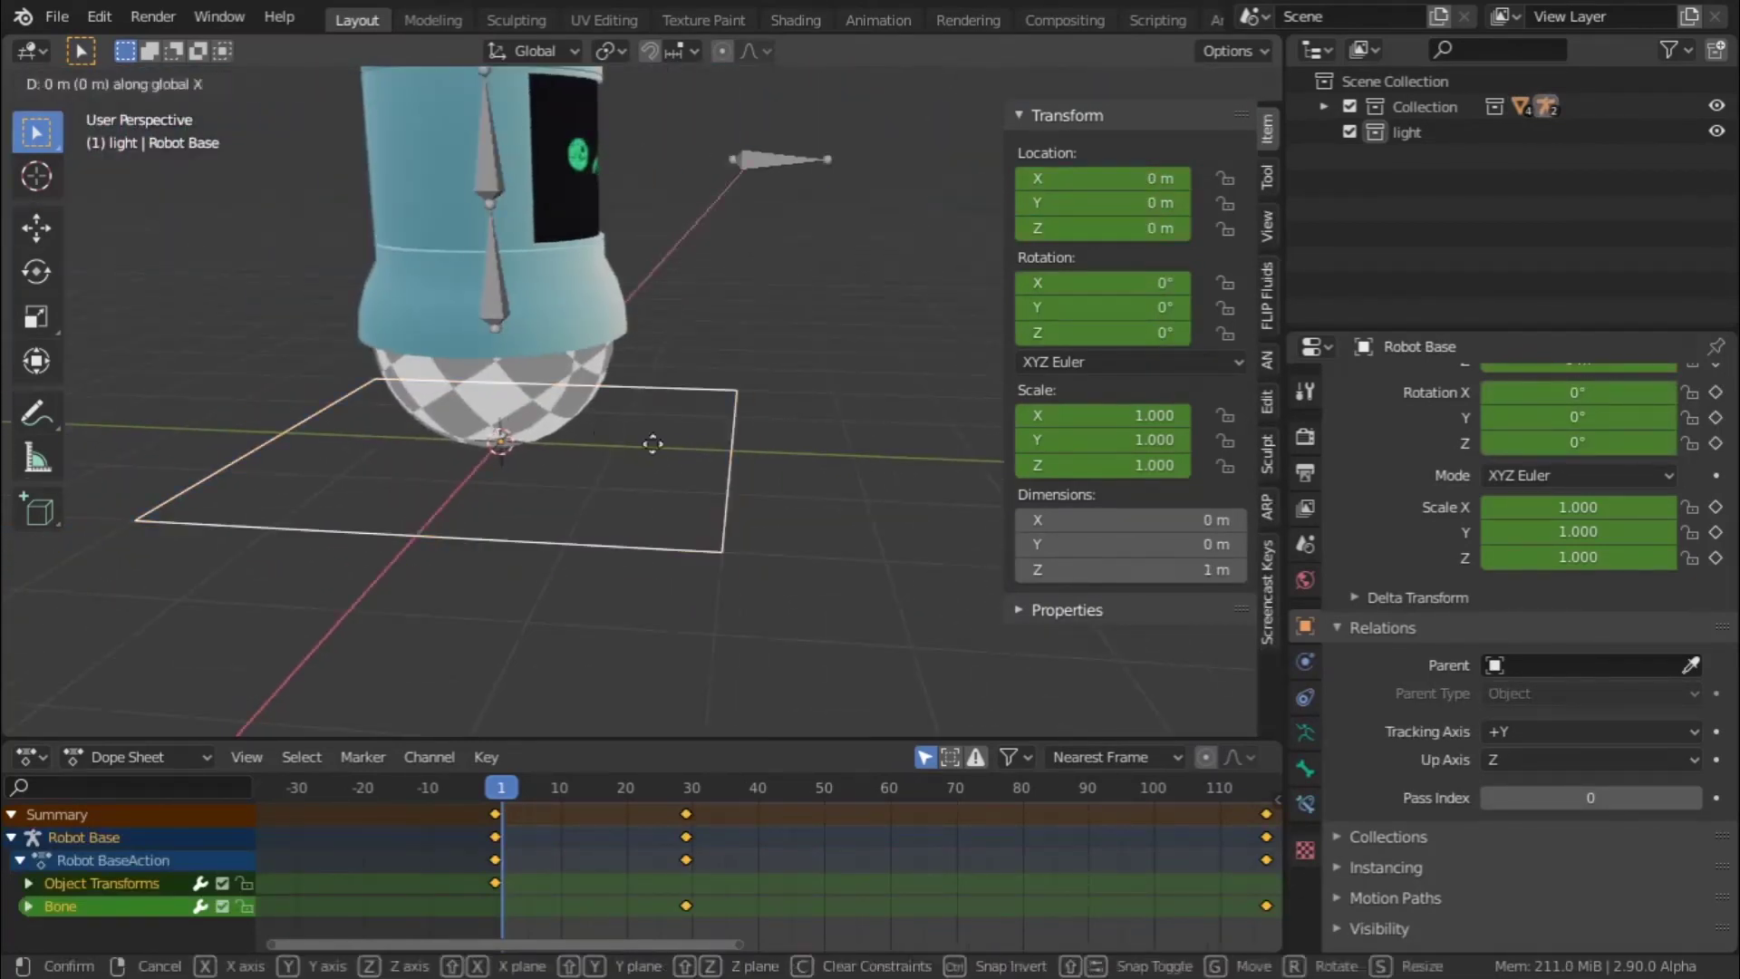
key("Escape")
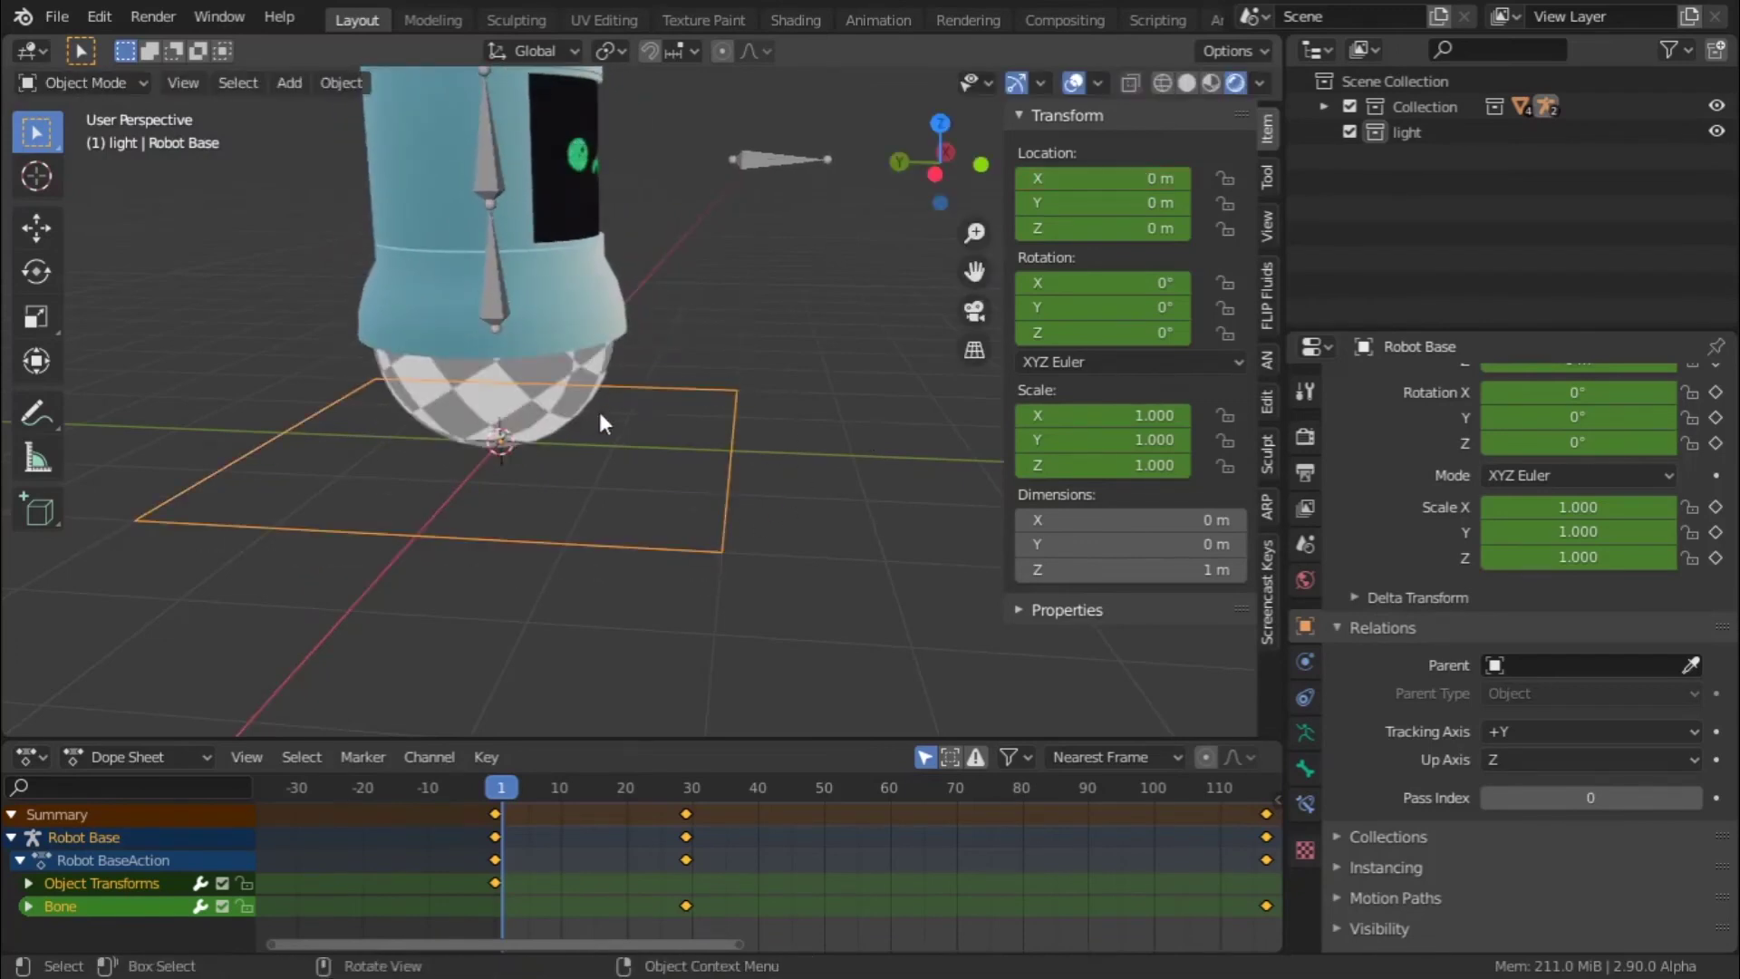
- Select the sphere and set its X-rotation driver variable's type to Y Location
left_click(557, 385)
key("KP_Decimal")
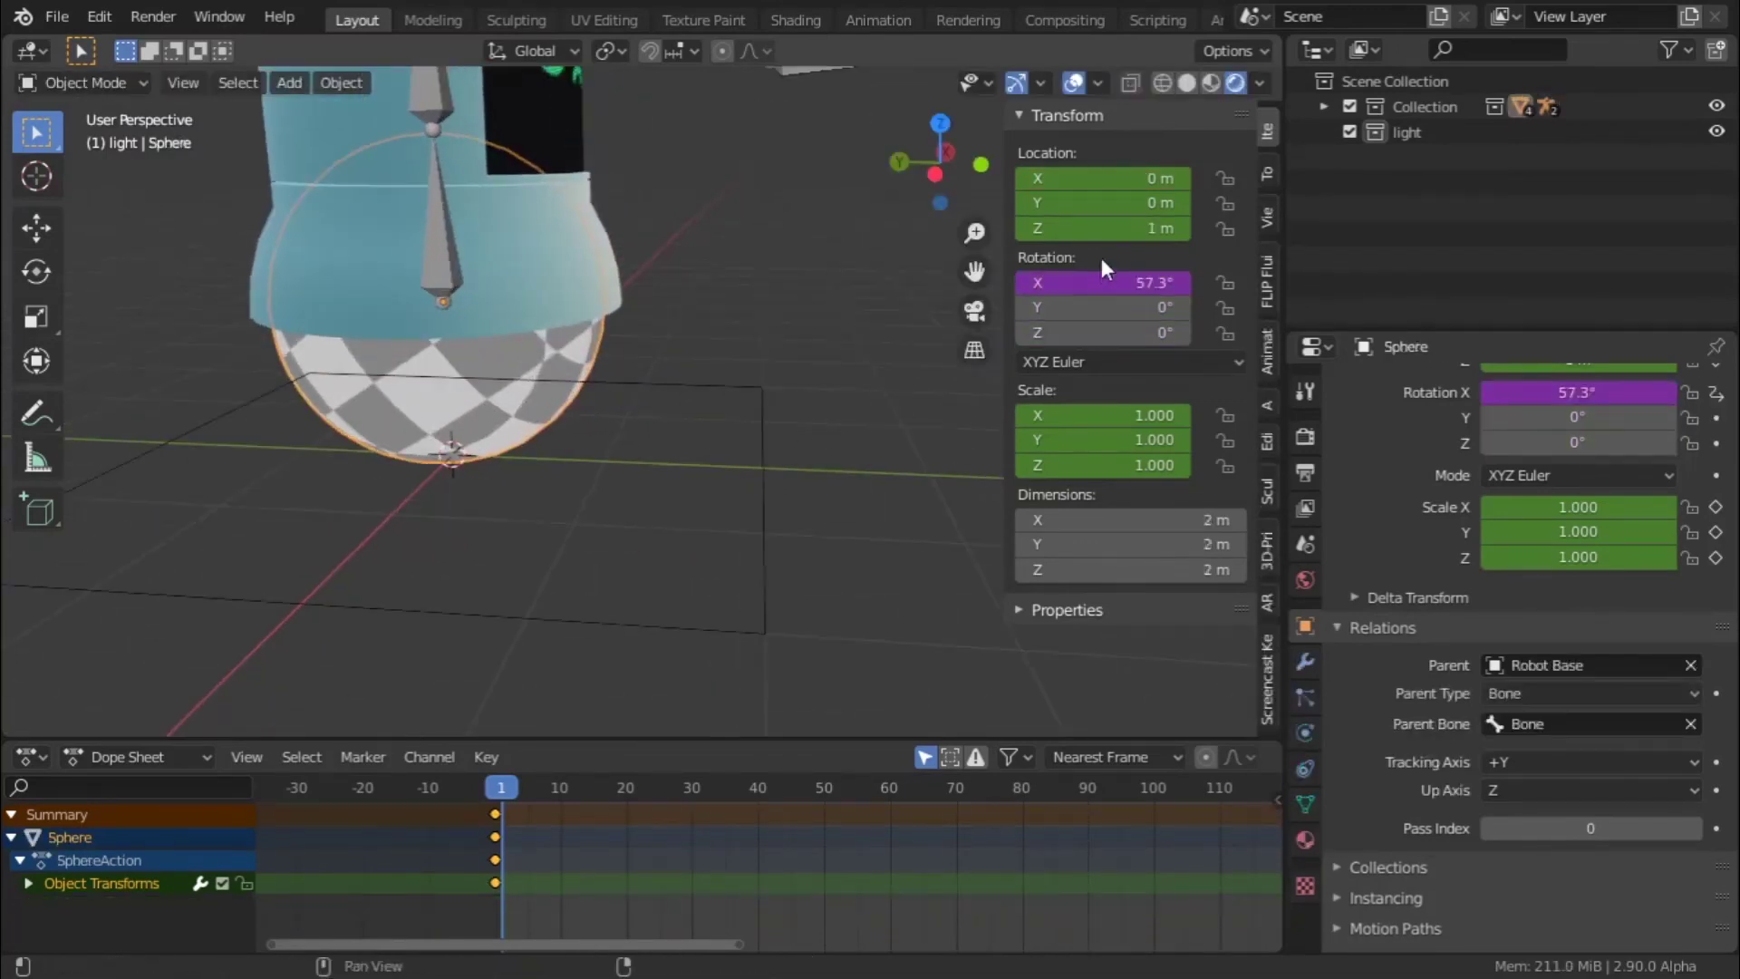
right_click(1105, 287)
left_click(1030, 363)
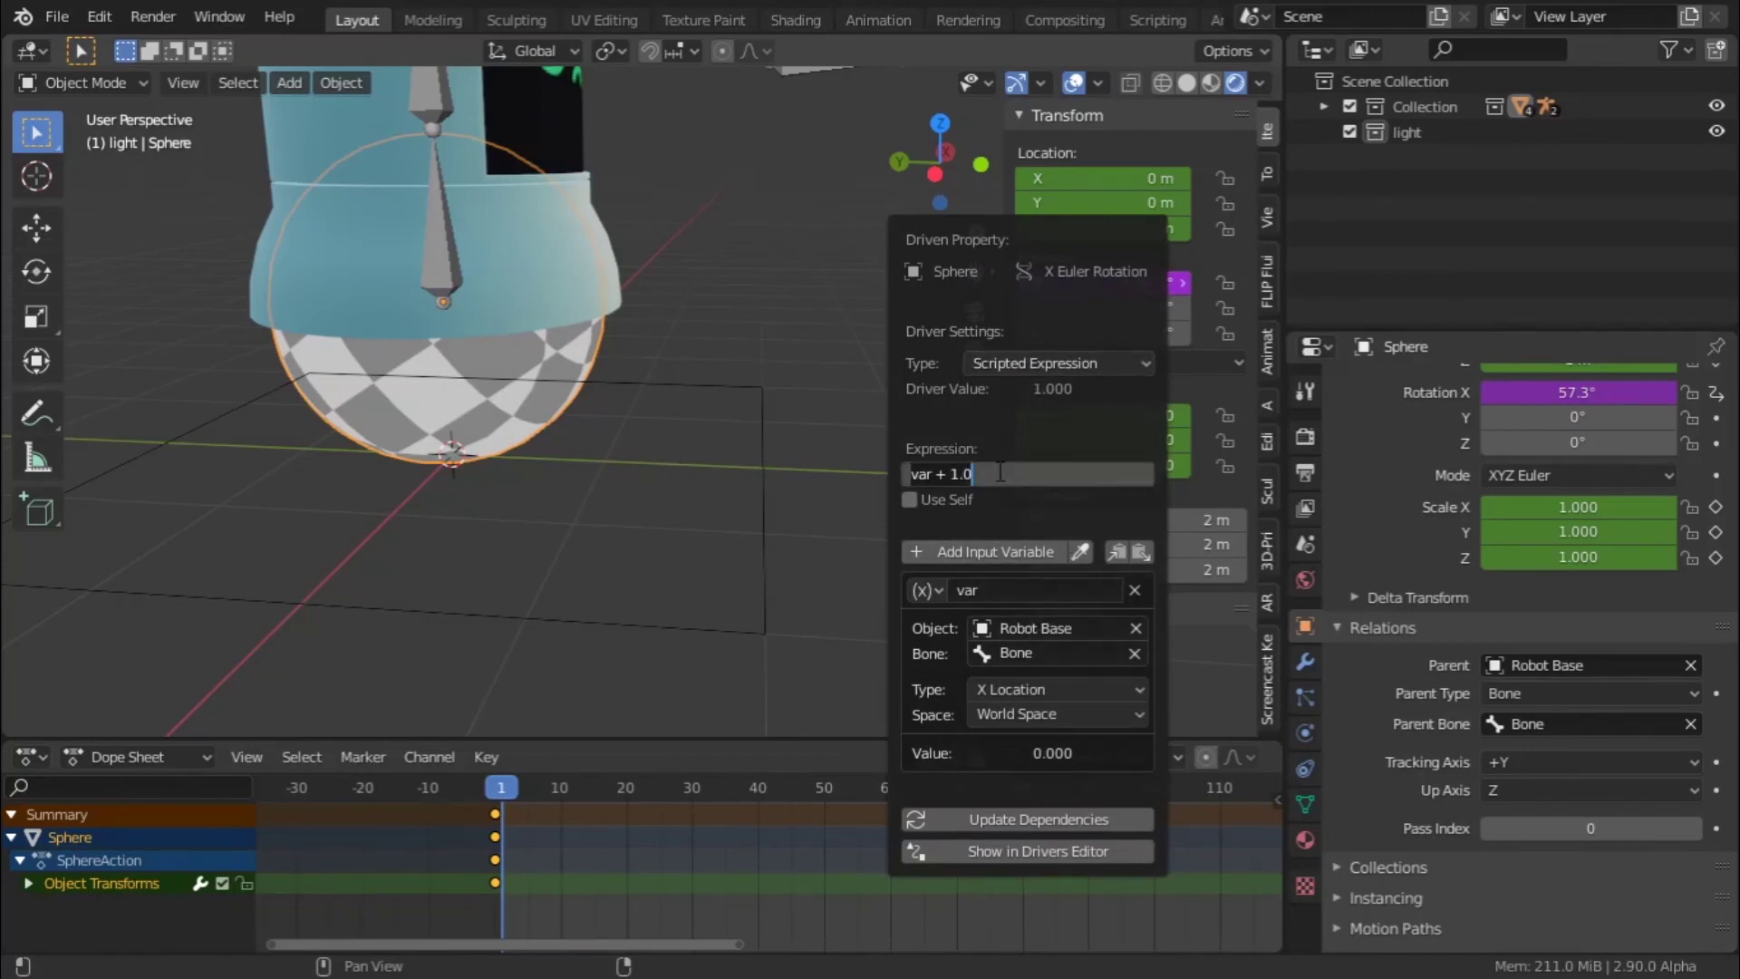
key("Return")
left_click(1042, 696)
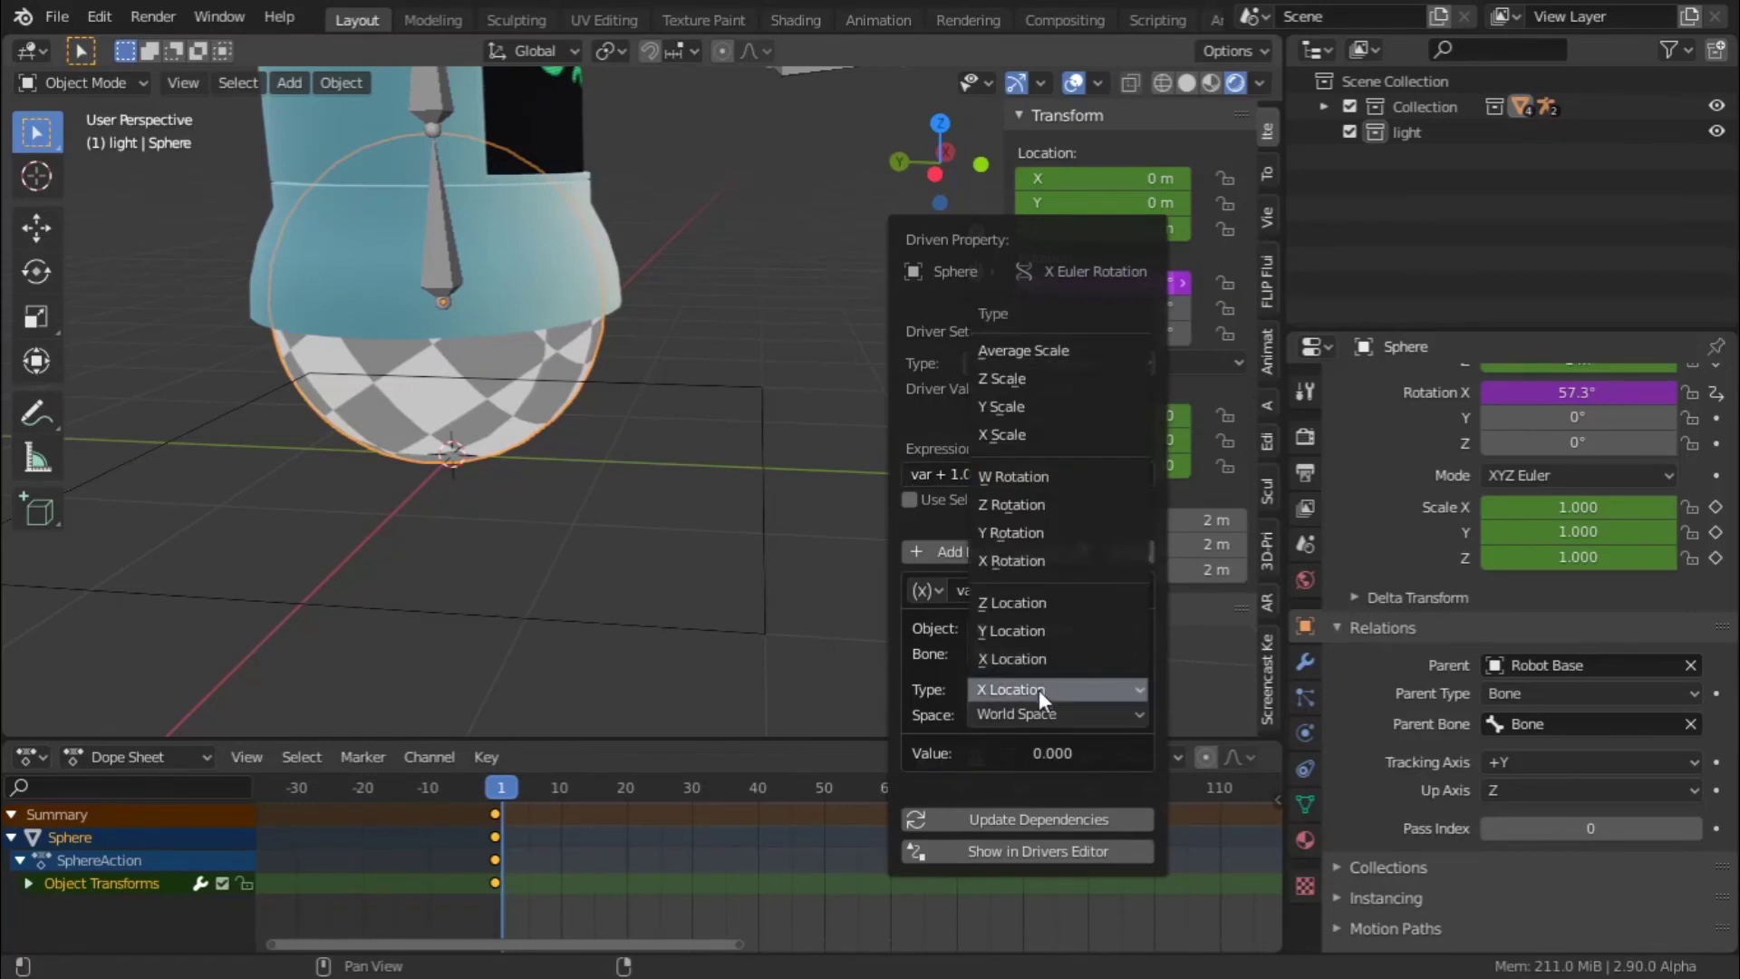
left_click(747, 520)
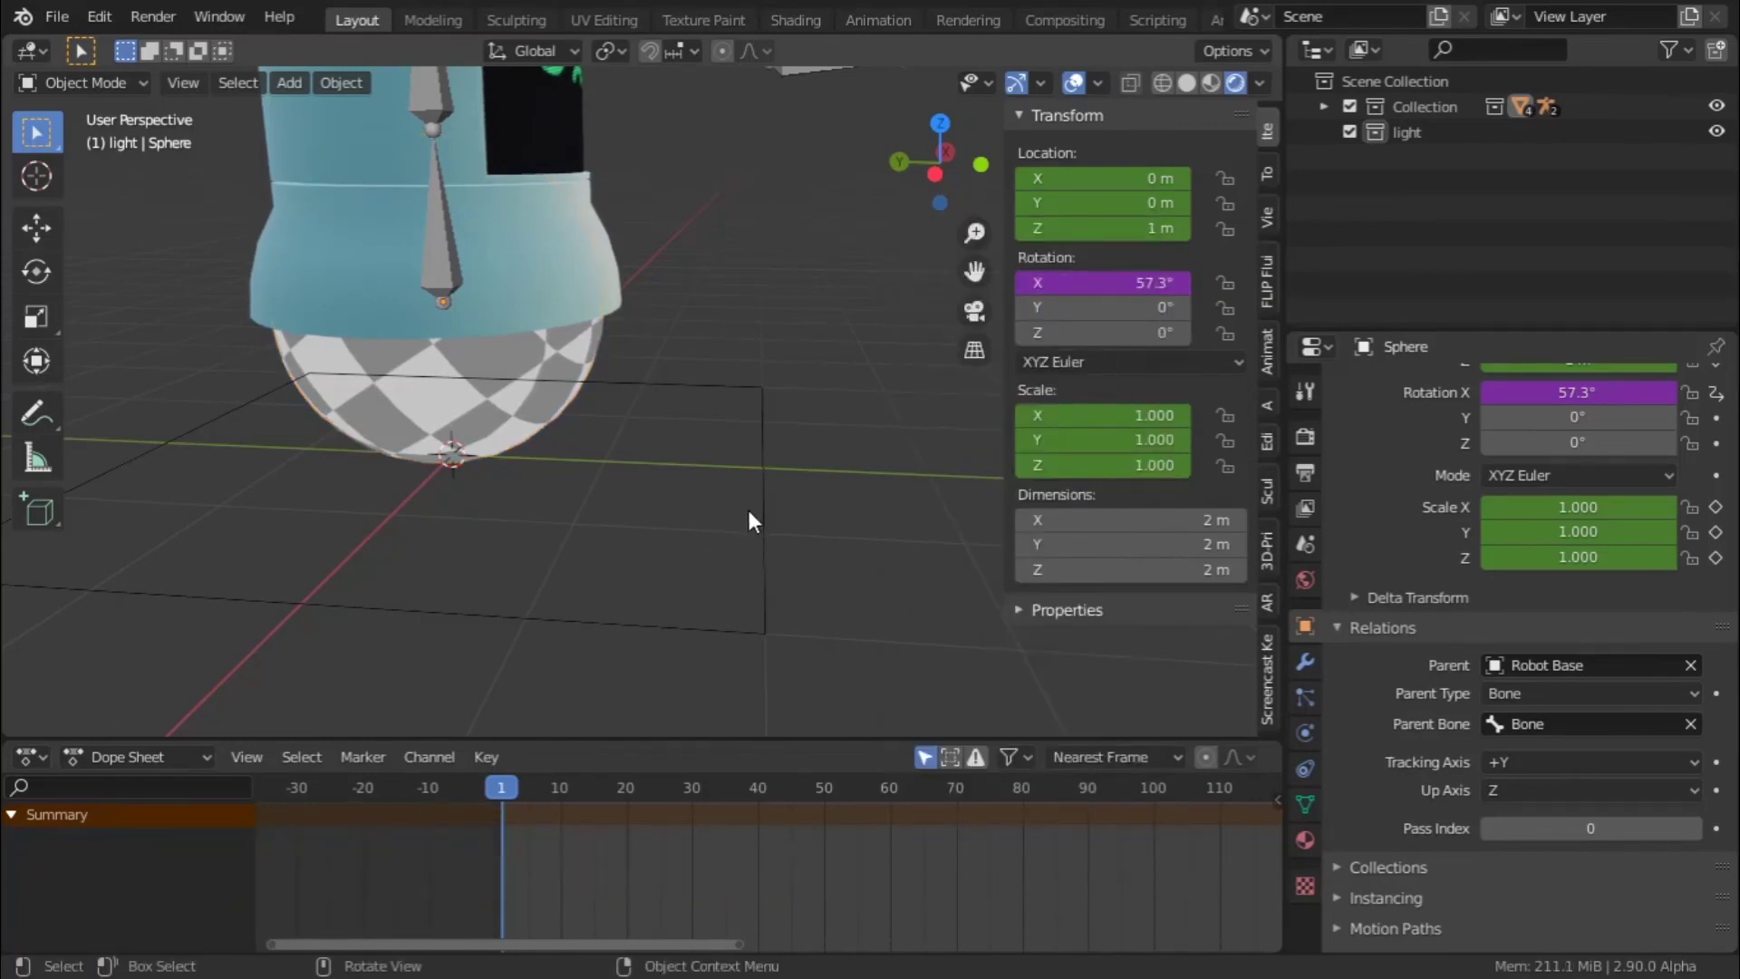
- Select the Robot Base and test the driven sphere by moving the base along Y, cancelling the move
left_click(764, 510)
left_click(907, 539)
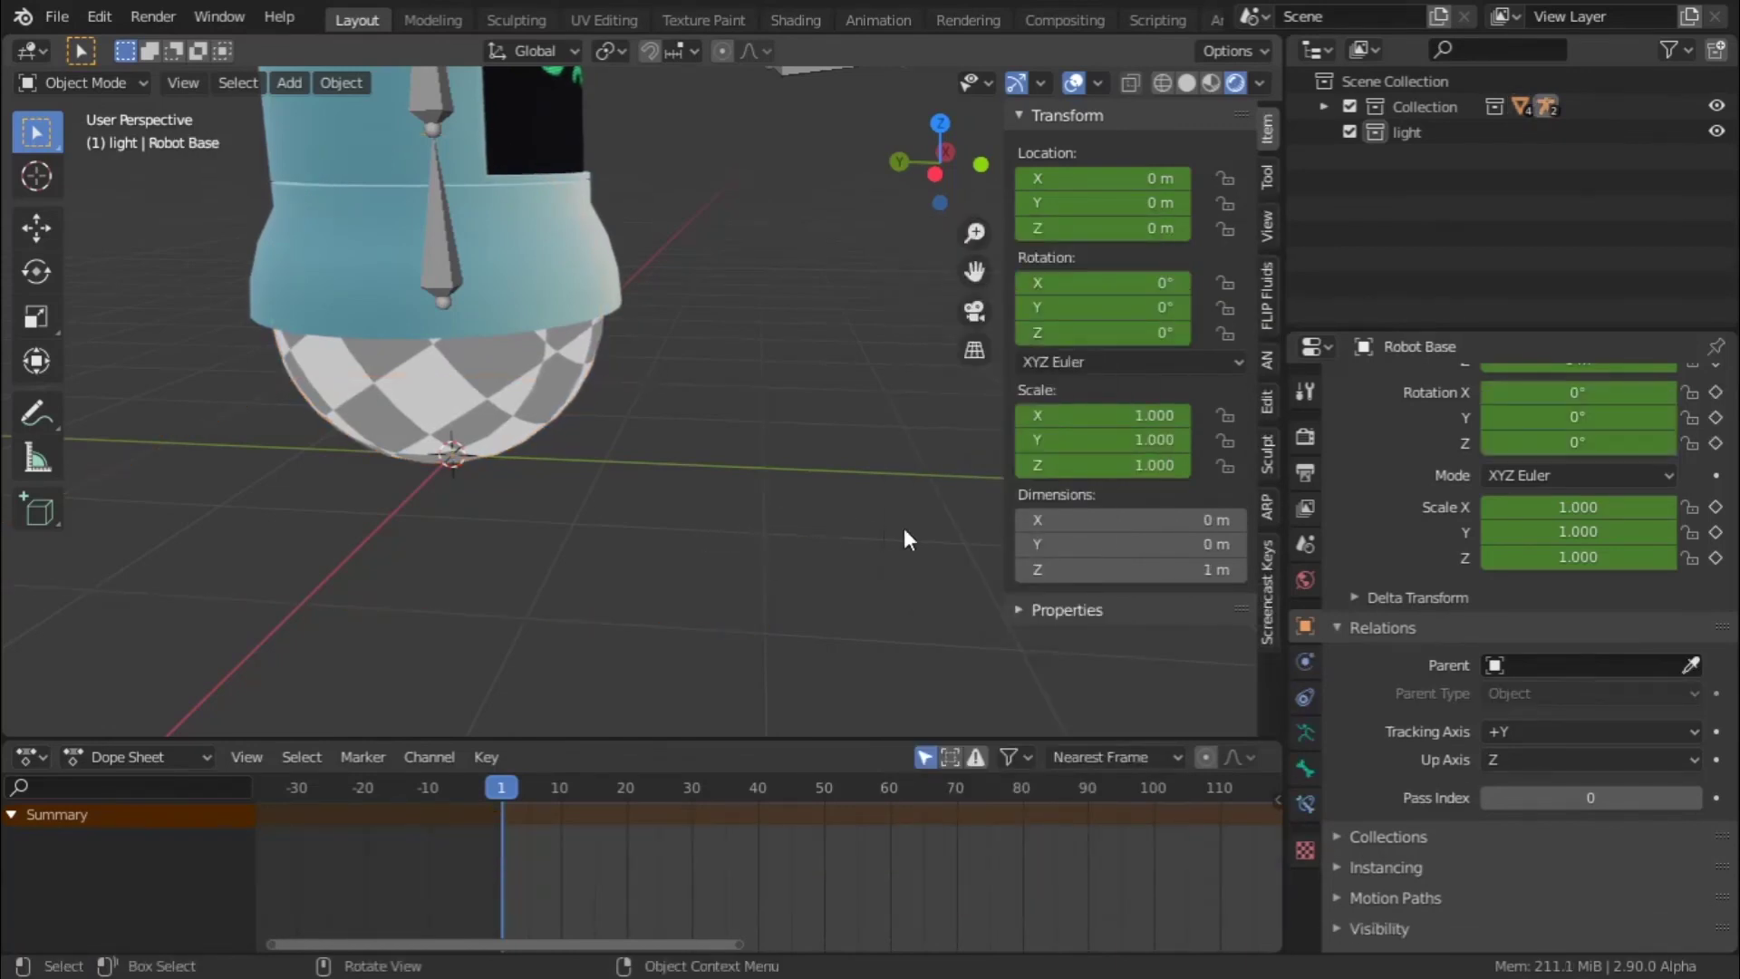
left_click(748, 494)
key("g")
key("y")
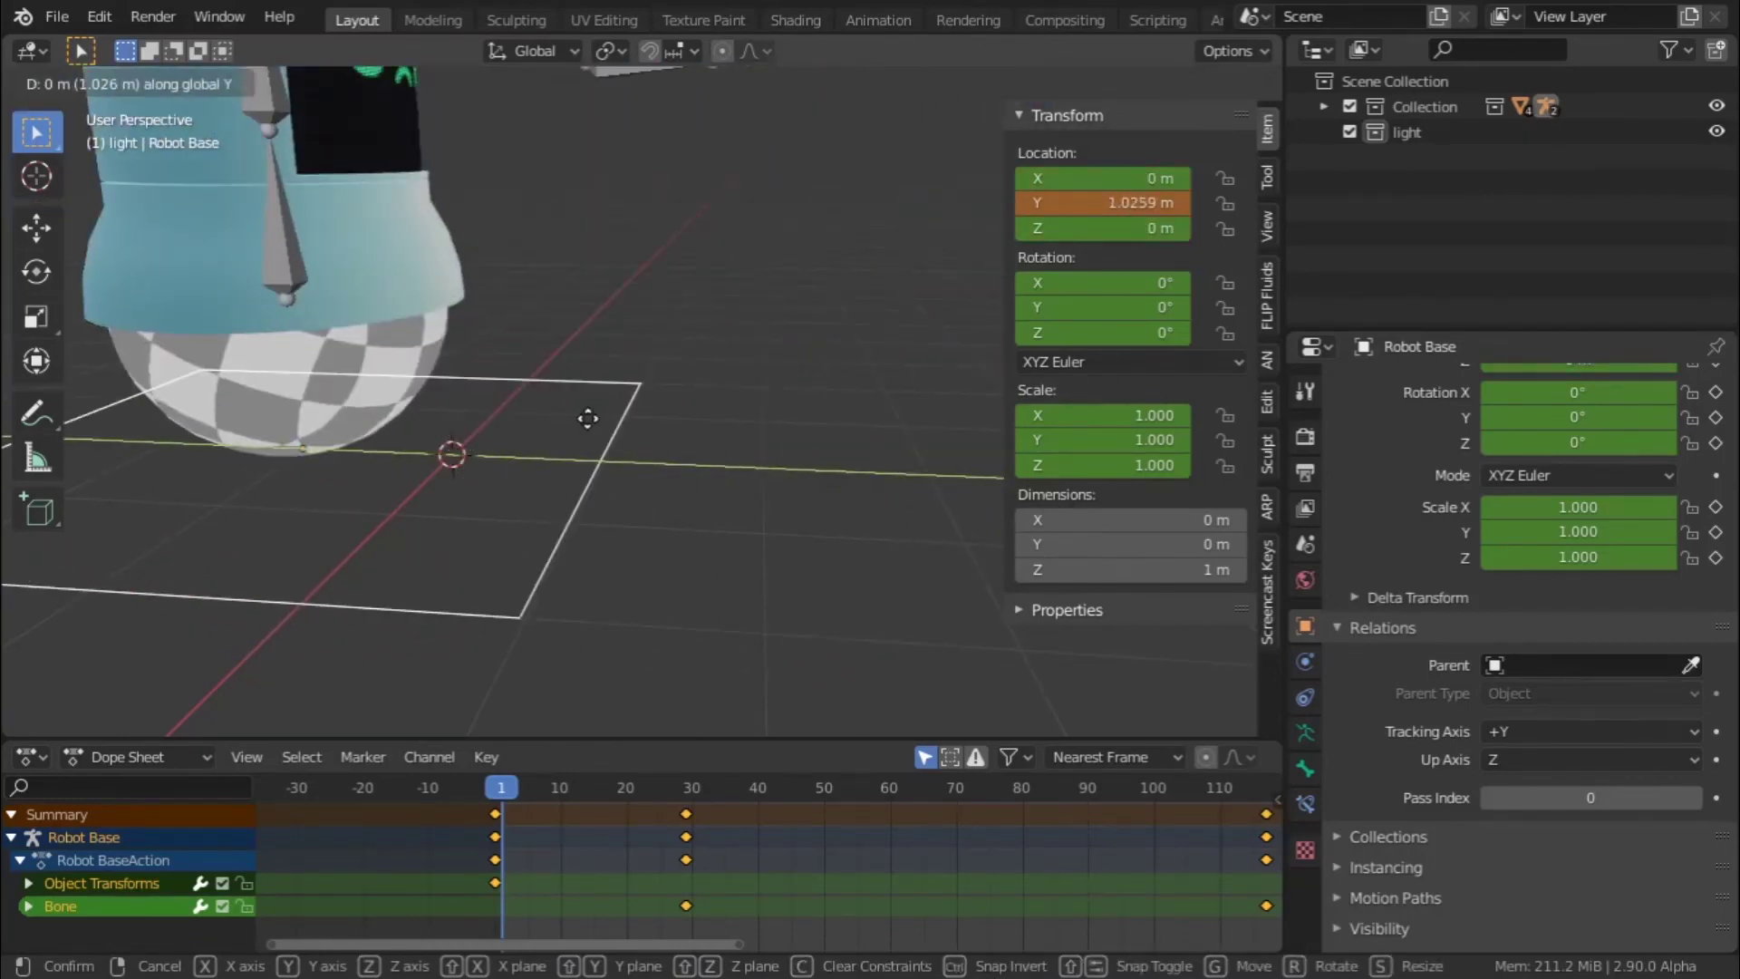
key("Escape")
- Change the expression of the sphere's X-rotation driver to var * -1.0
left_click(550, 356)
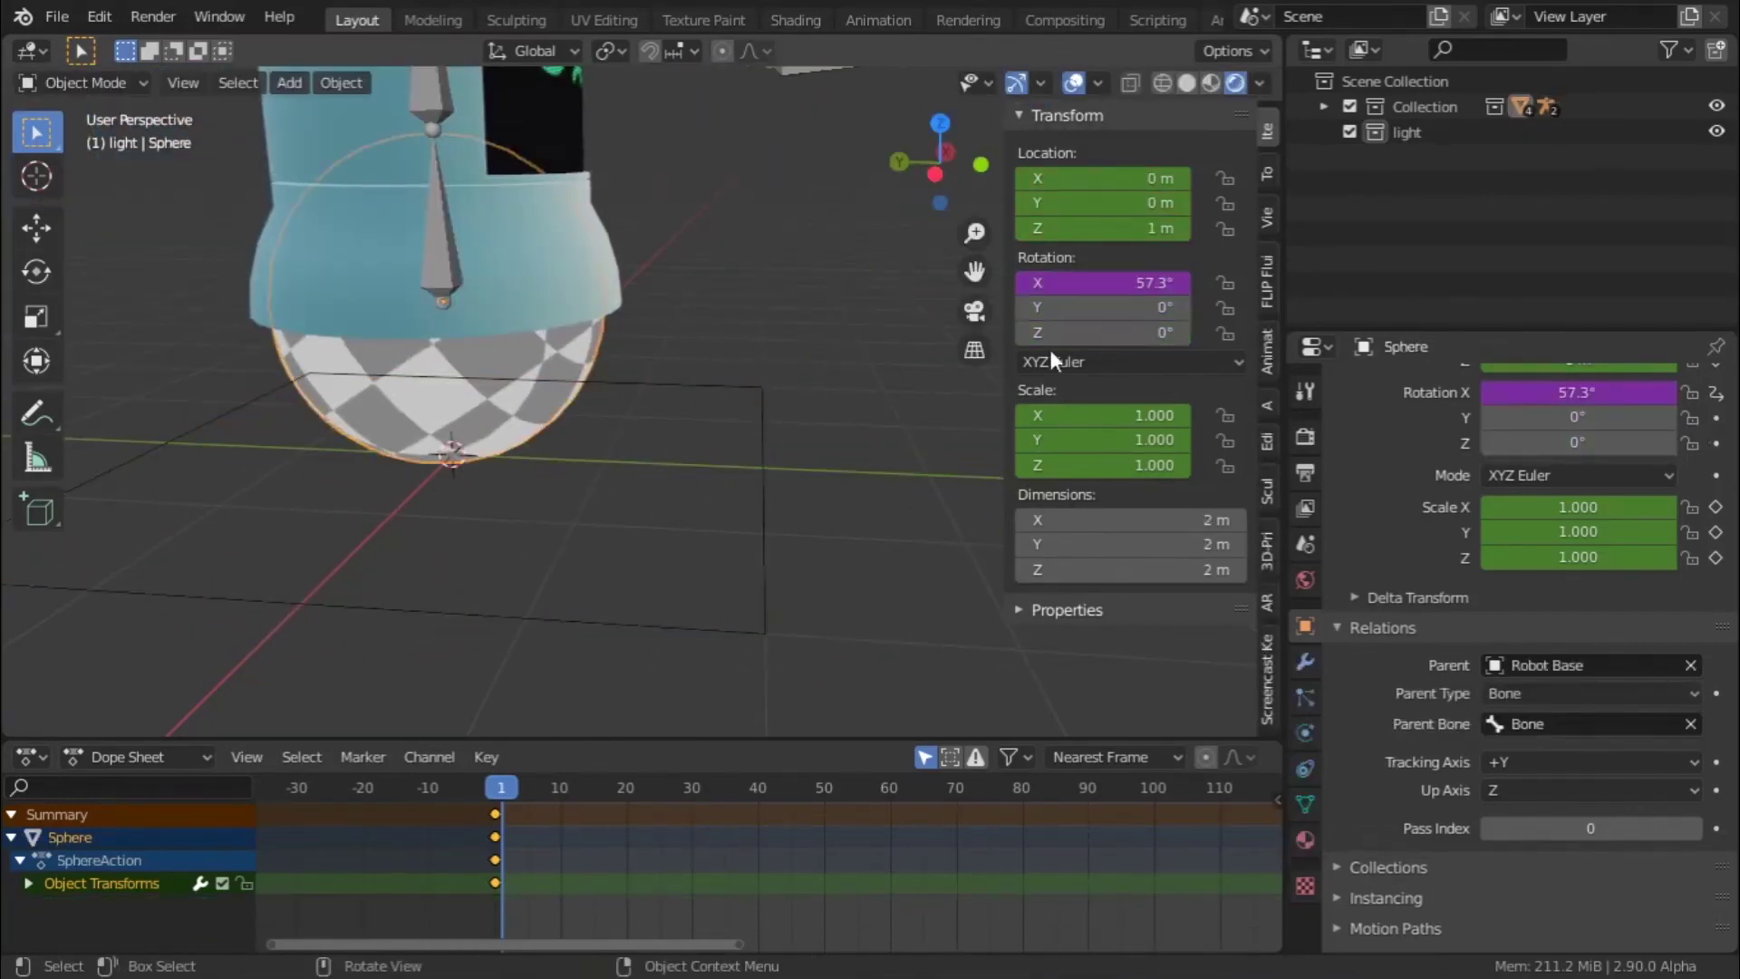
right_click(1126, 284)
left_click(1049, 290)
left_click(990, 402)
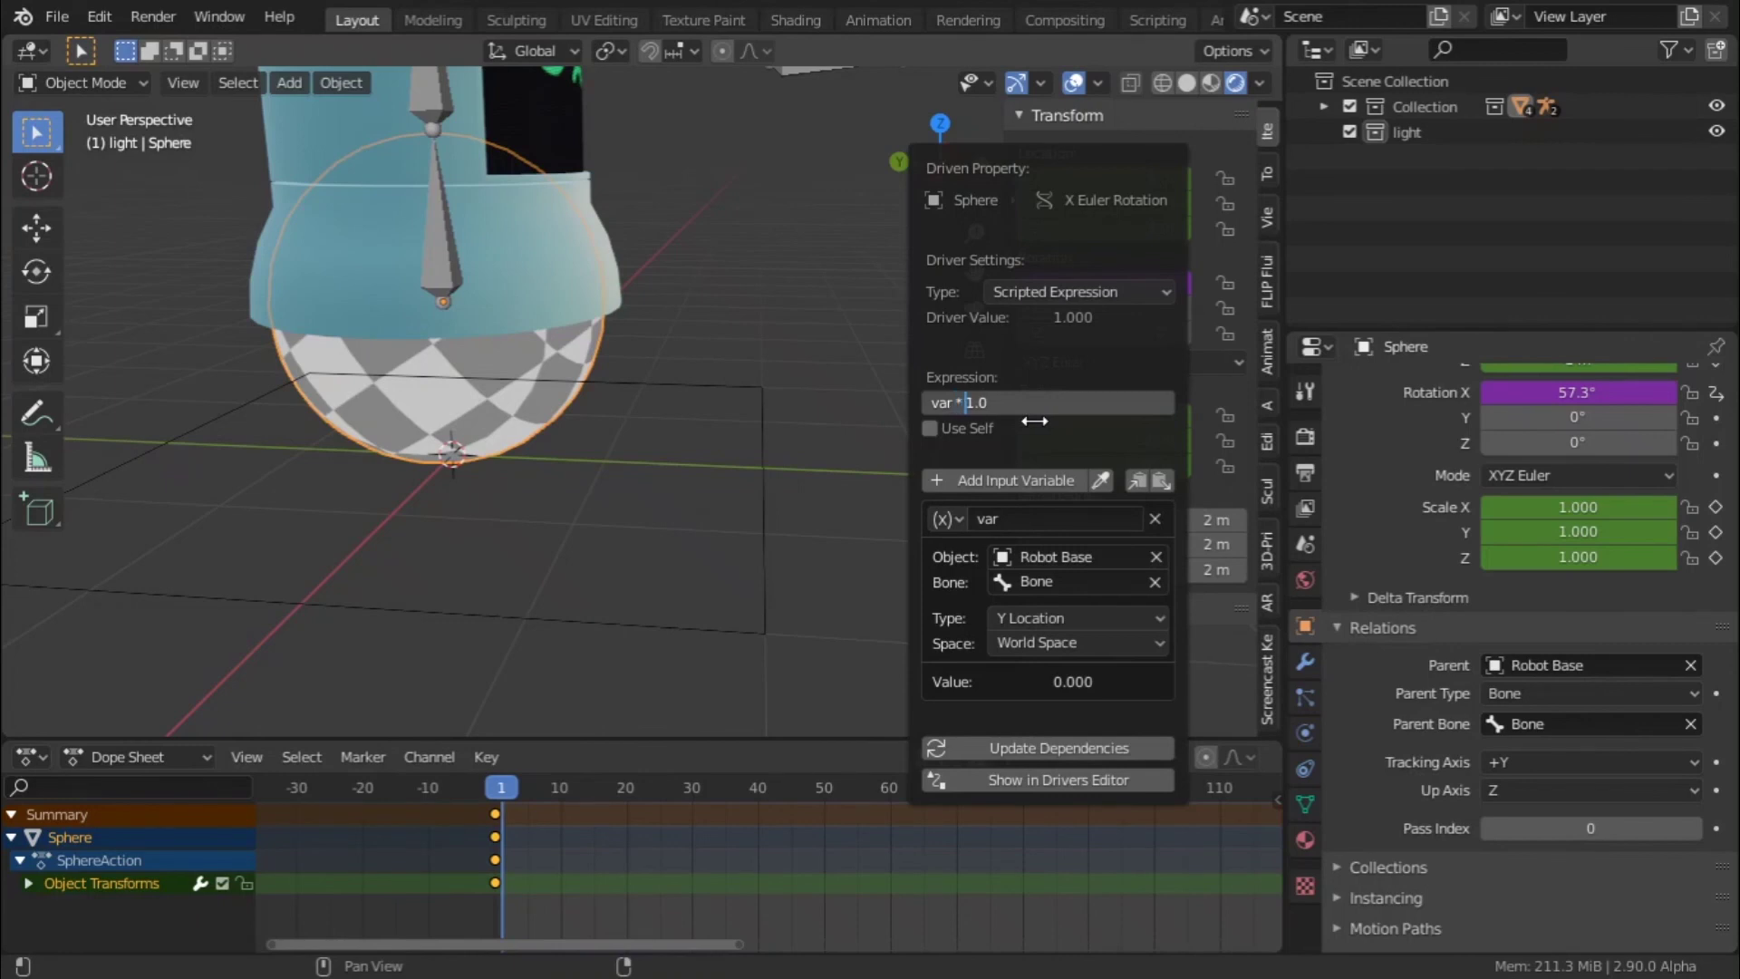
key("Return")
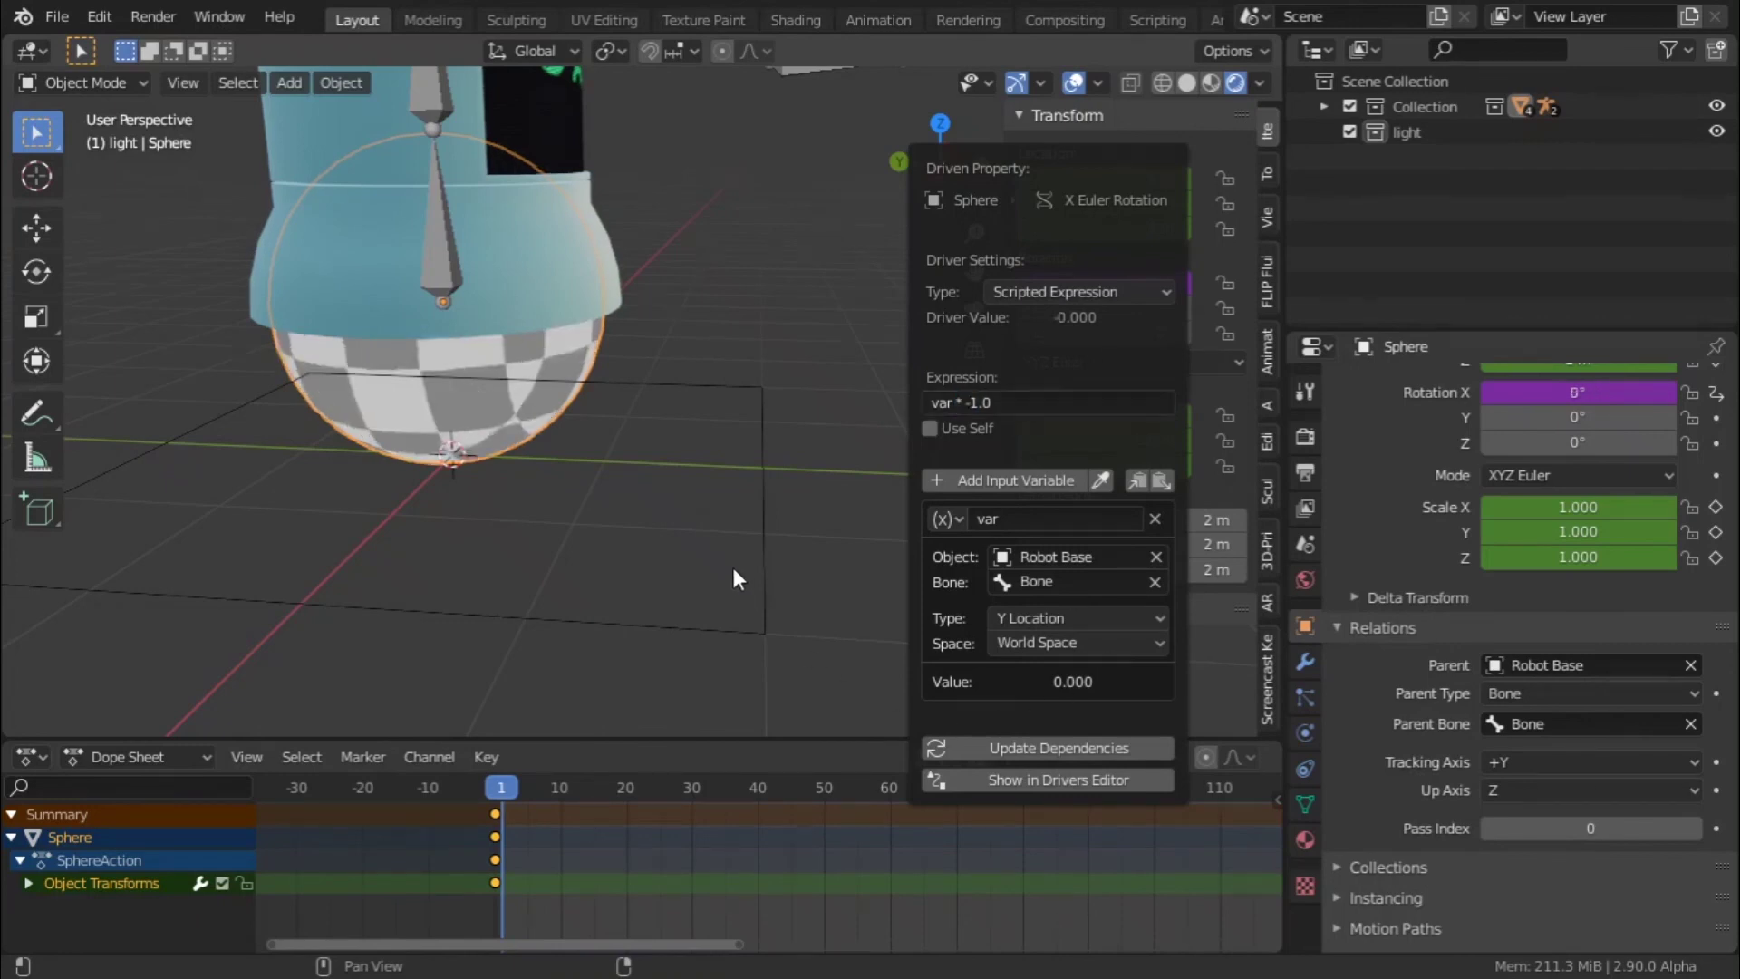
- Test how the sphere rolls by moving the Robot Base freely and along its Y and X axes, cancelling each move
left_click(756, 474)
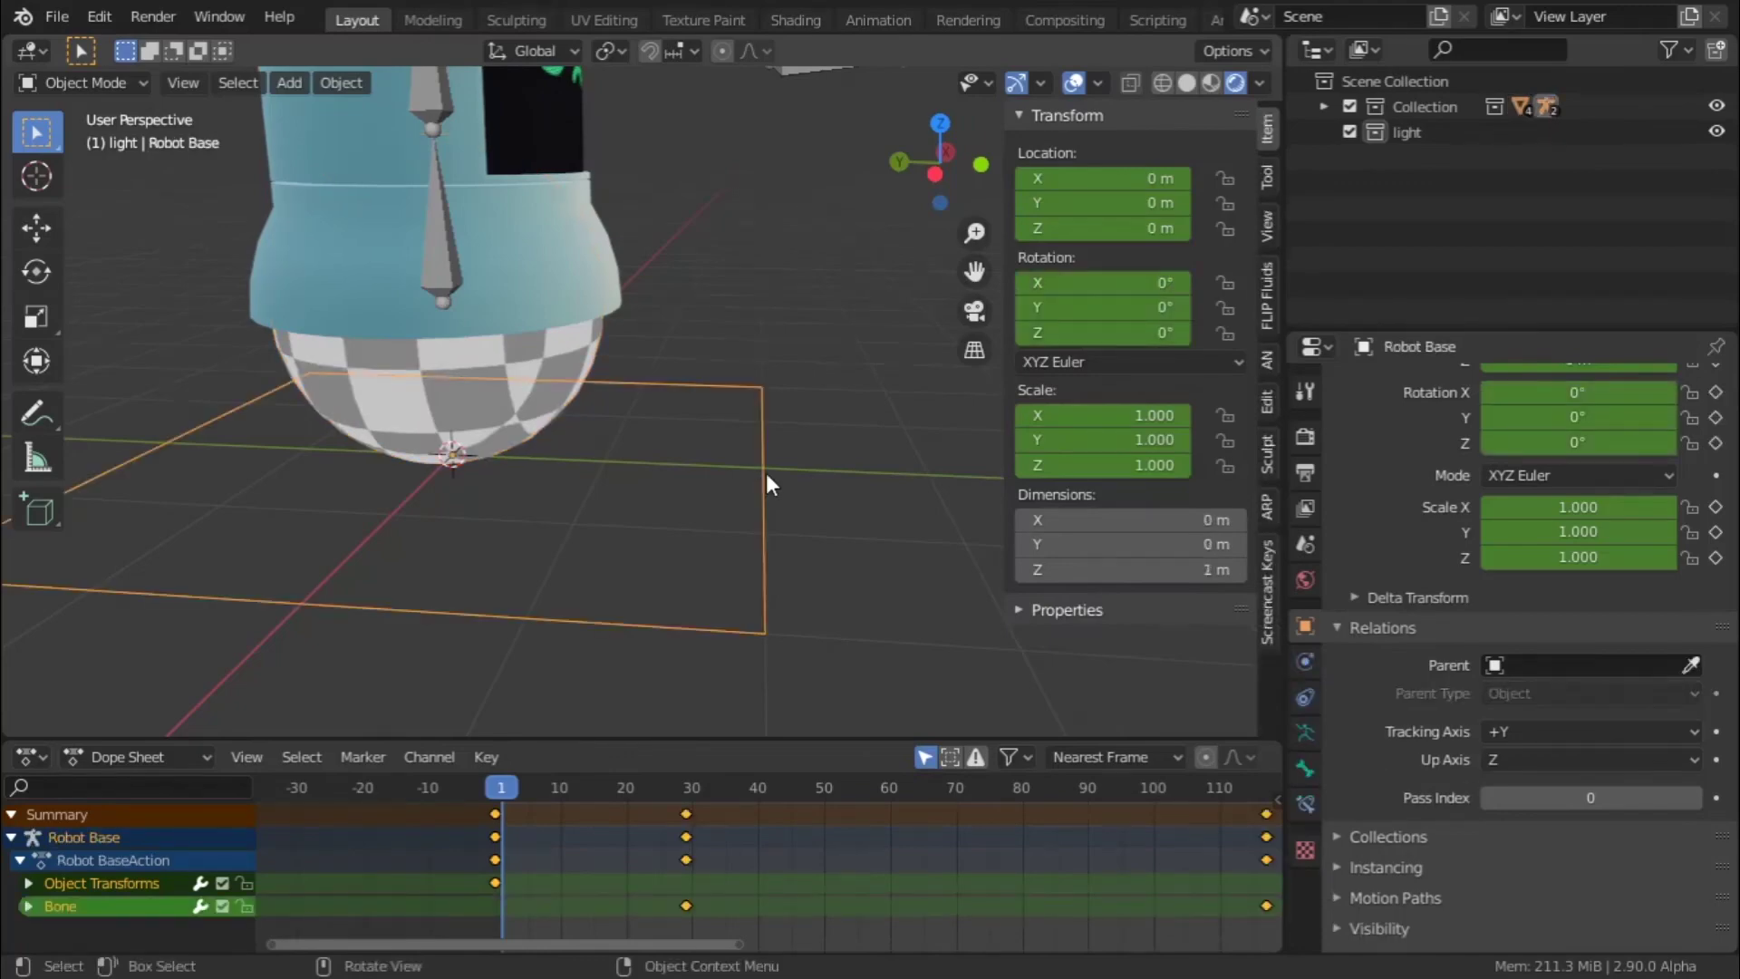
key("g")
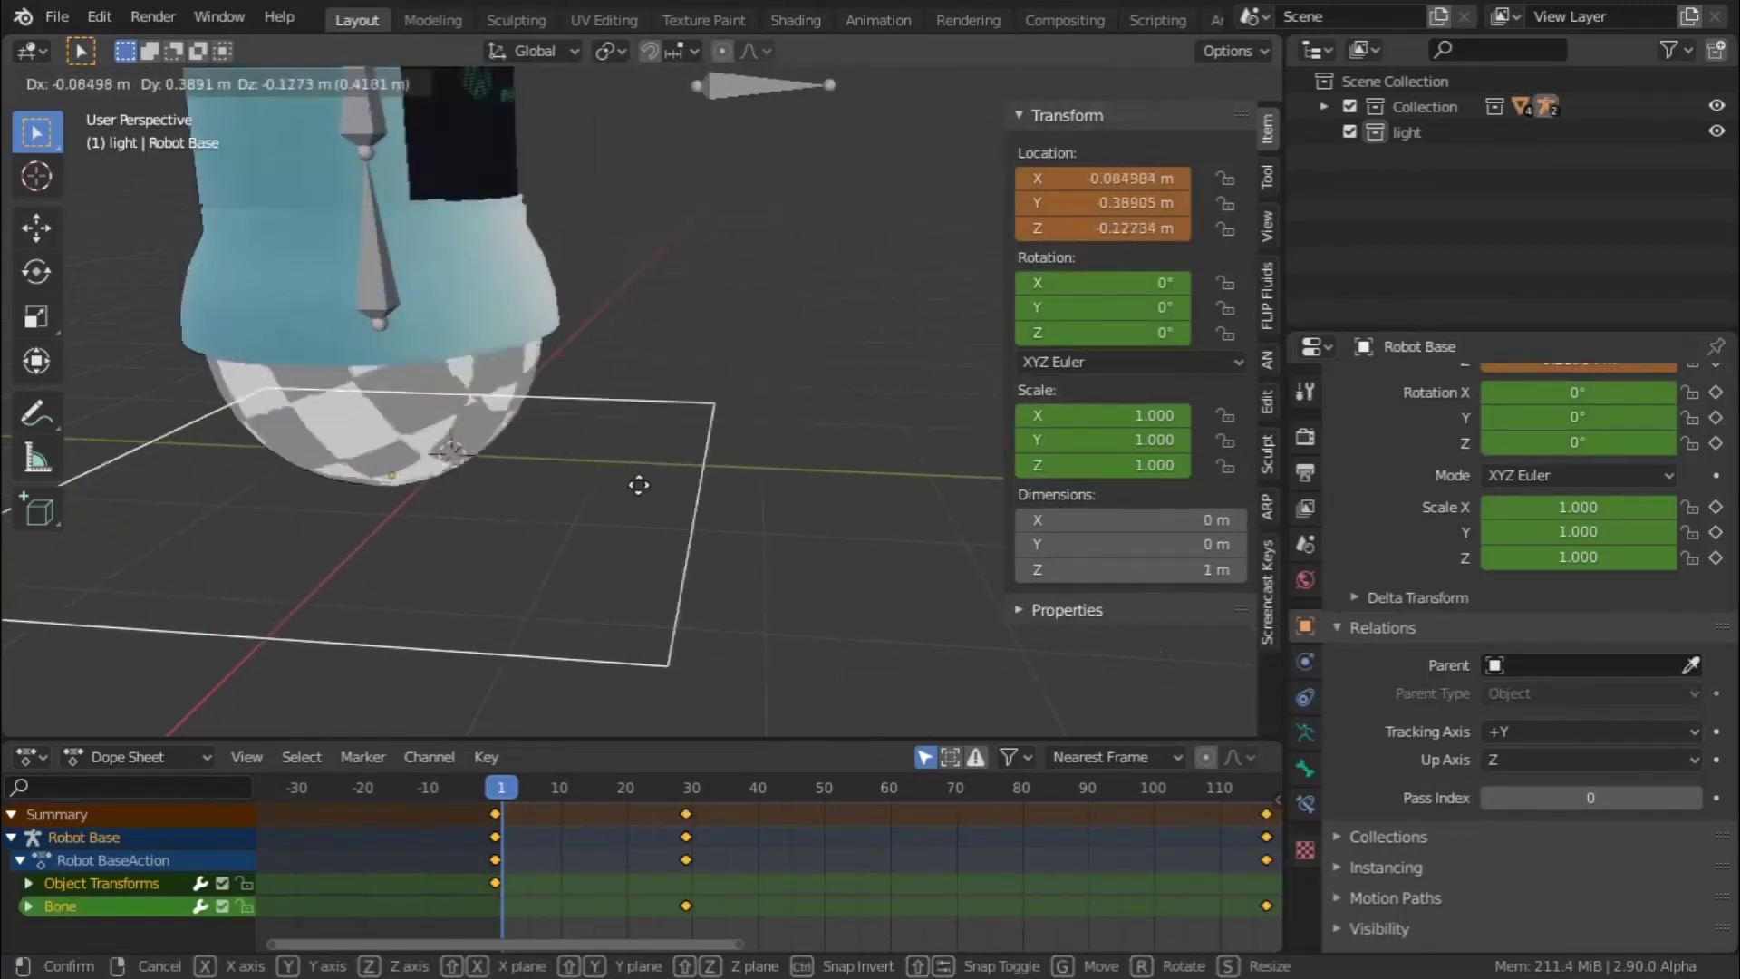
key("Escape")
middle_click_drag(692, 509, 652, 548)
key("g")
key("y")
key("y")
key("y")
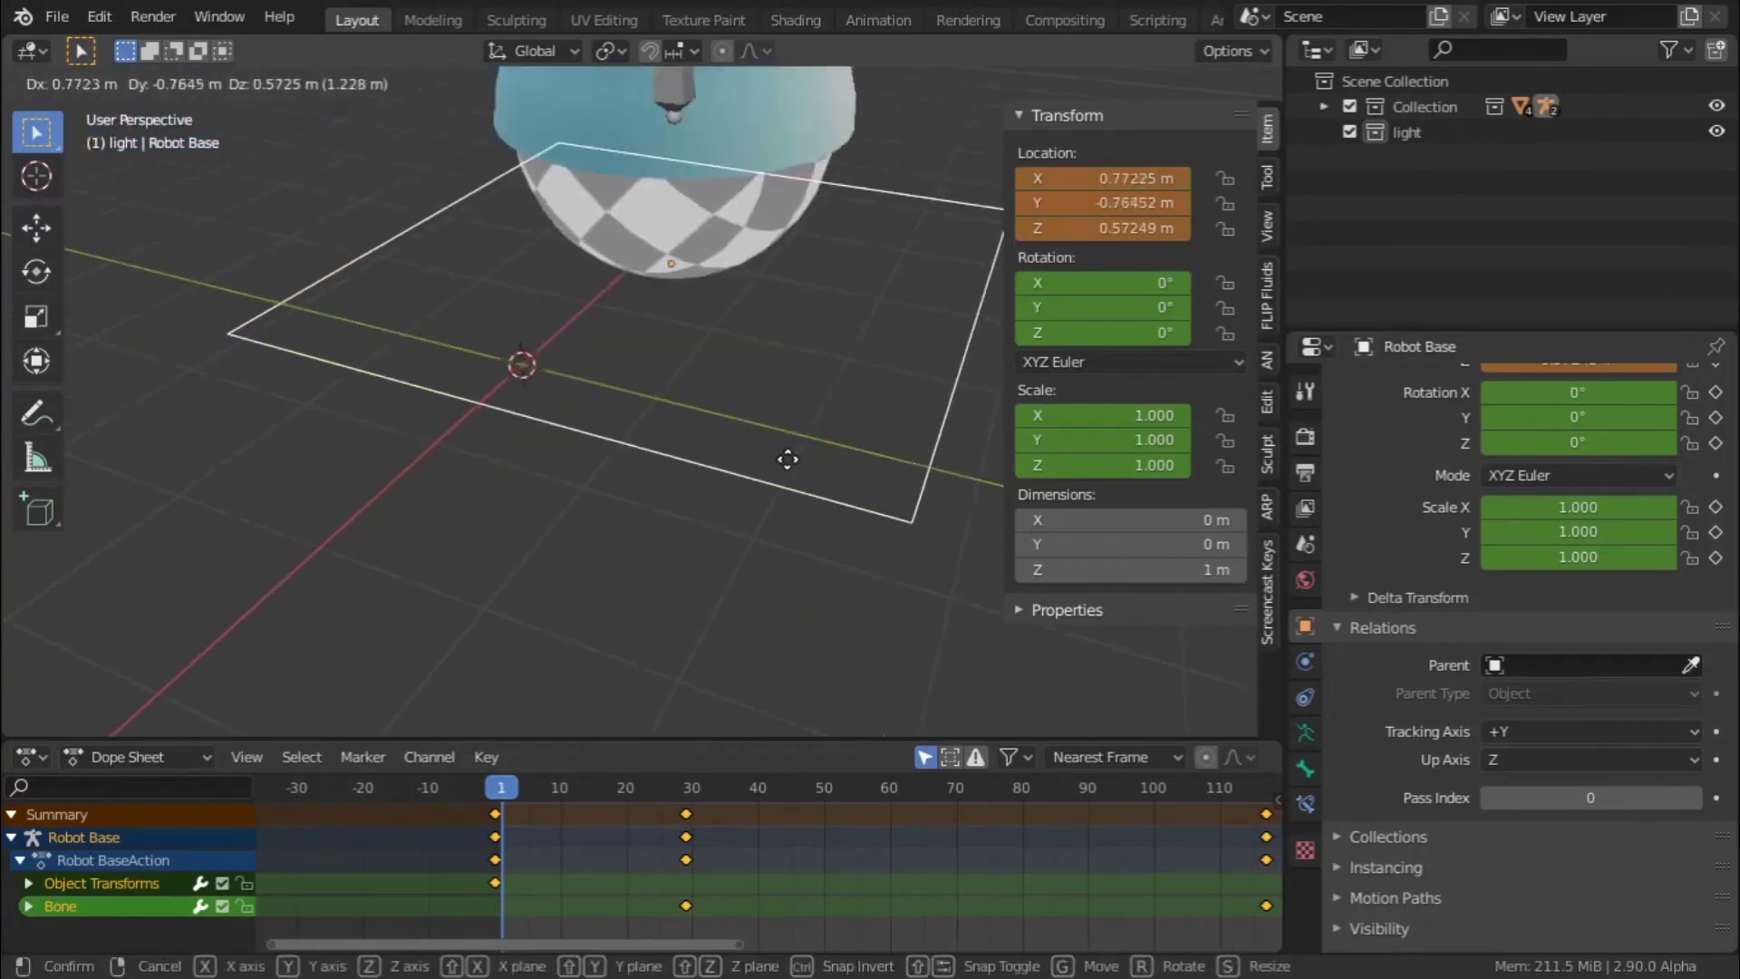
key("x")
key("x")
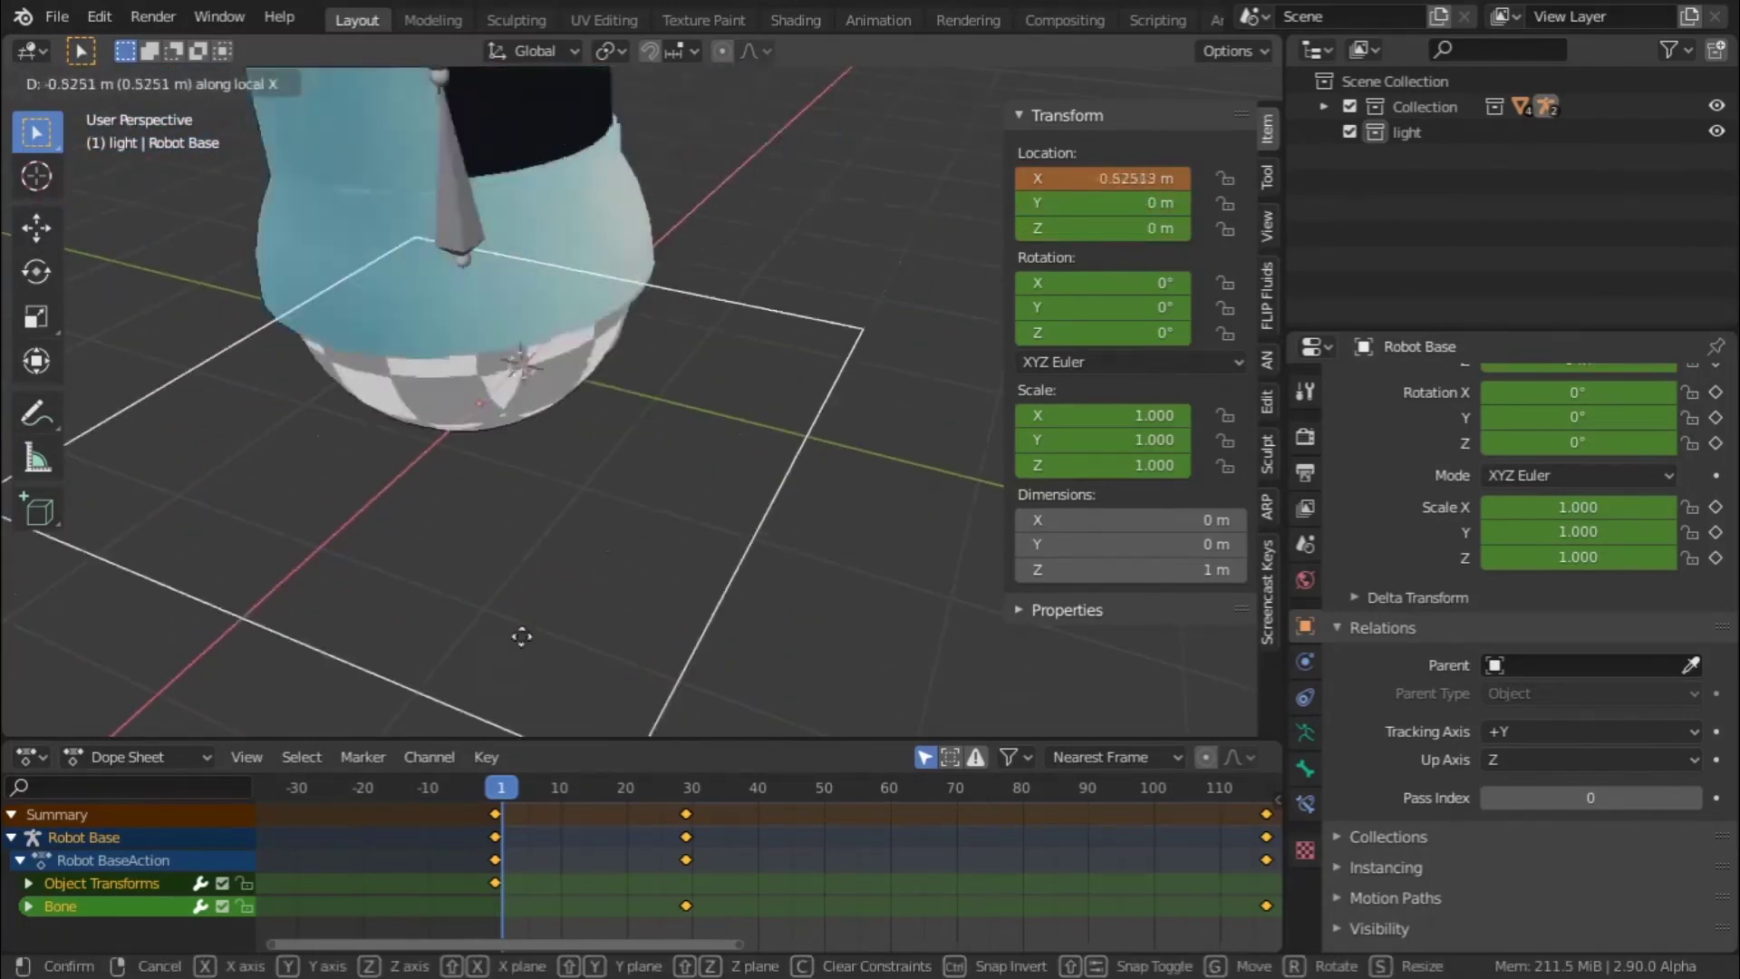
key("Escape")
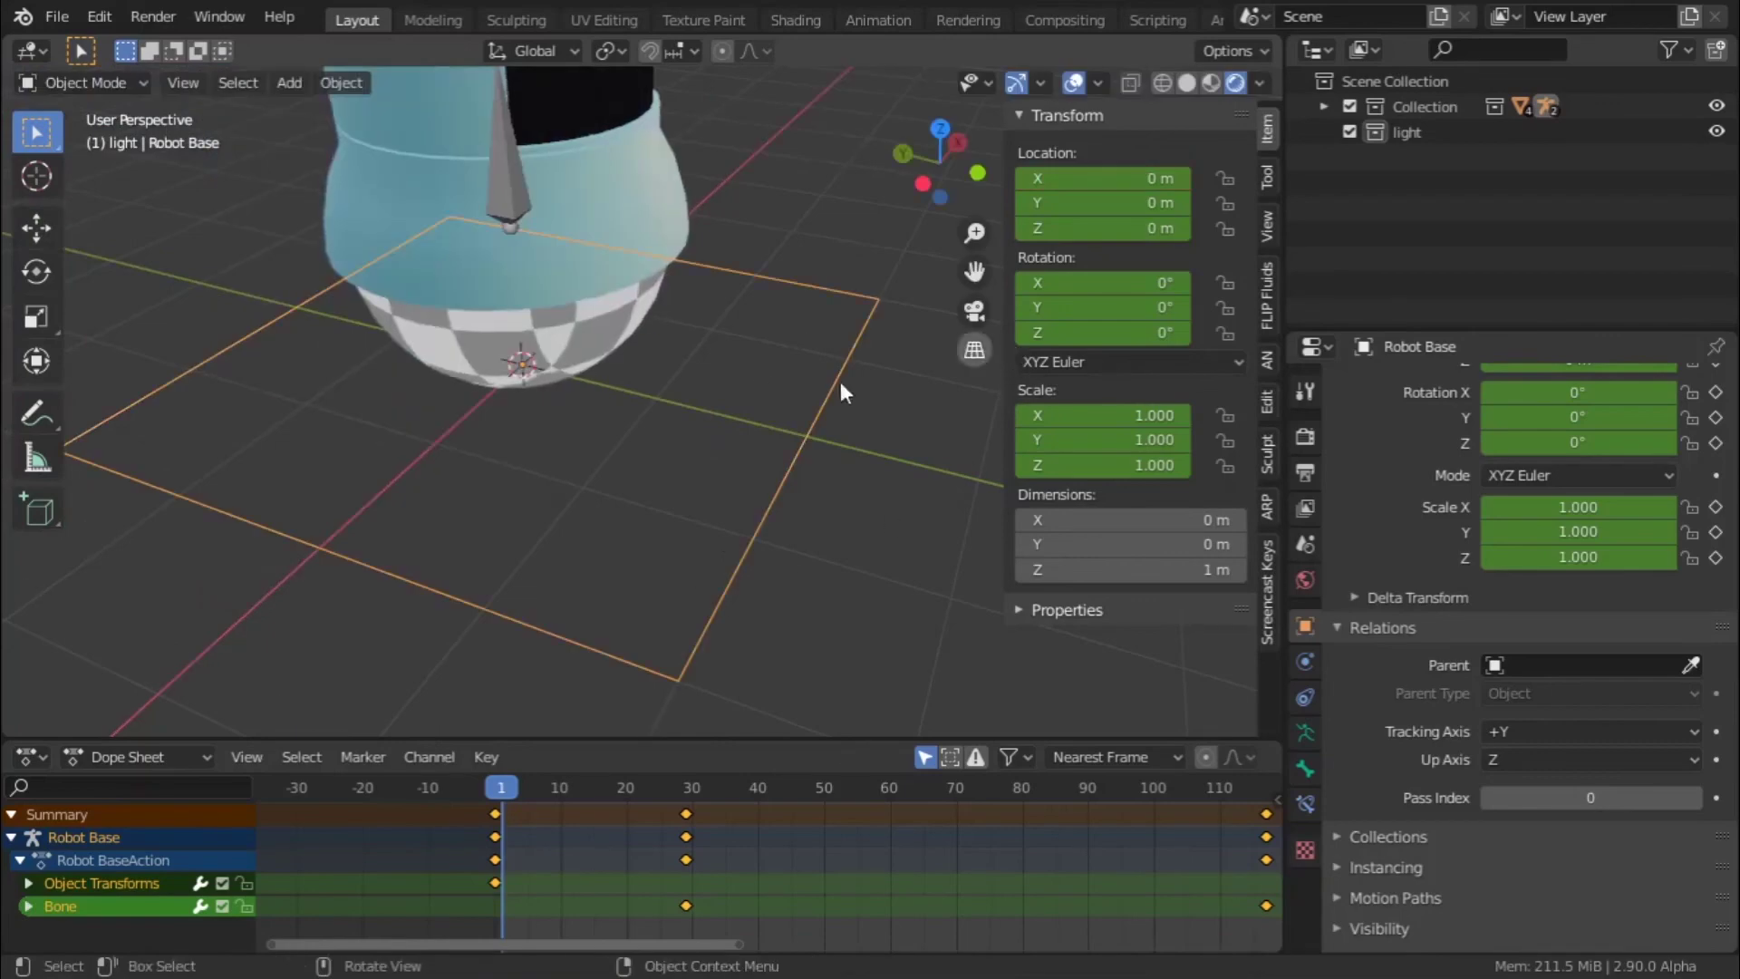
- Add a driver to the sphere's Y rotation and enter var *1 as its scripted expression
left_click(638, 352)
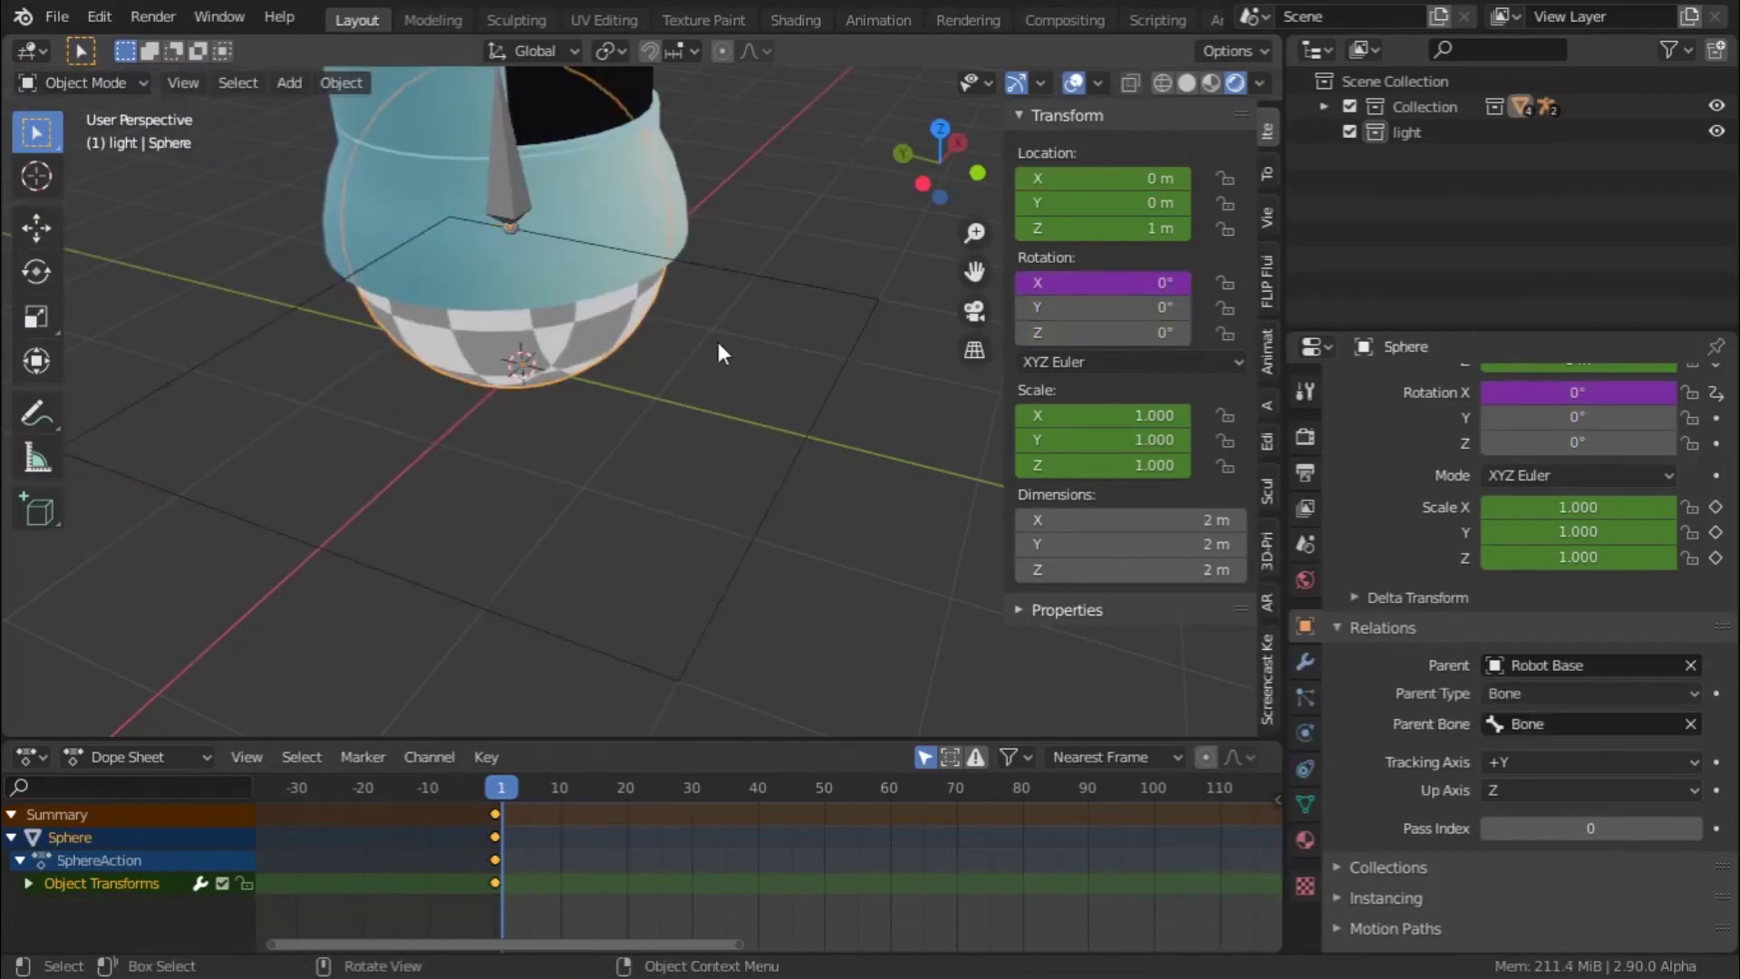
right_click(1111, 309)
left_click(1036, 372)
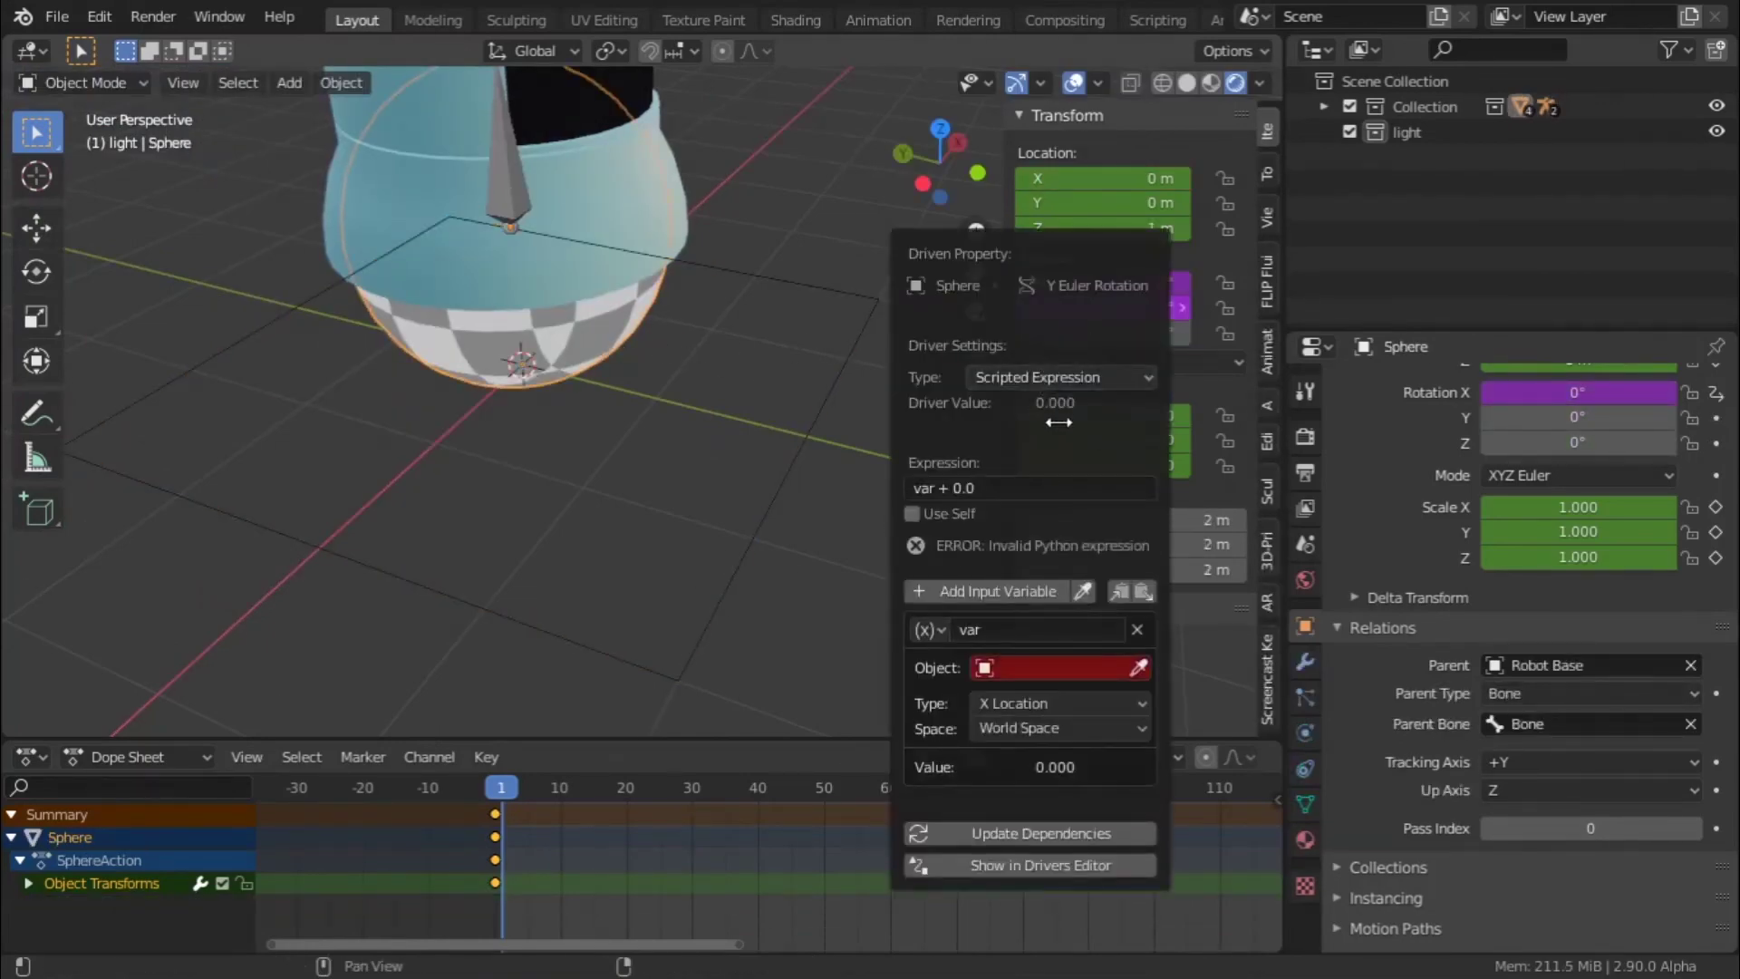
left_click(1019, 488)
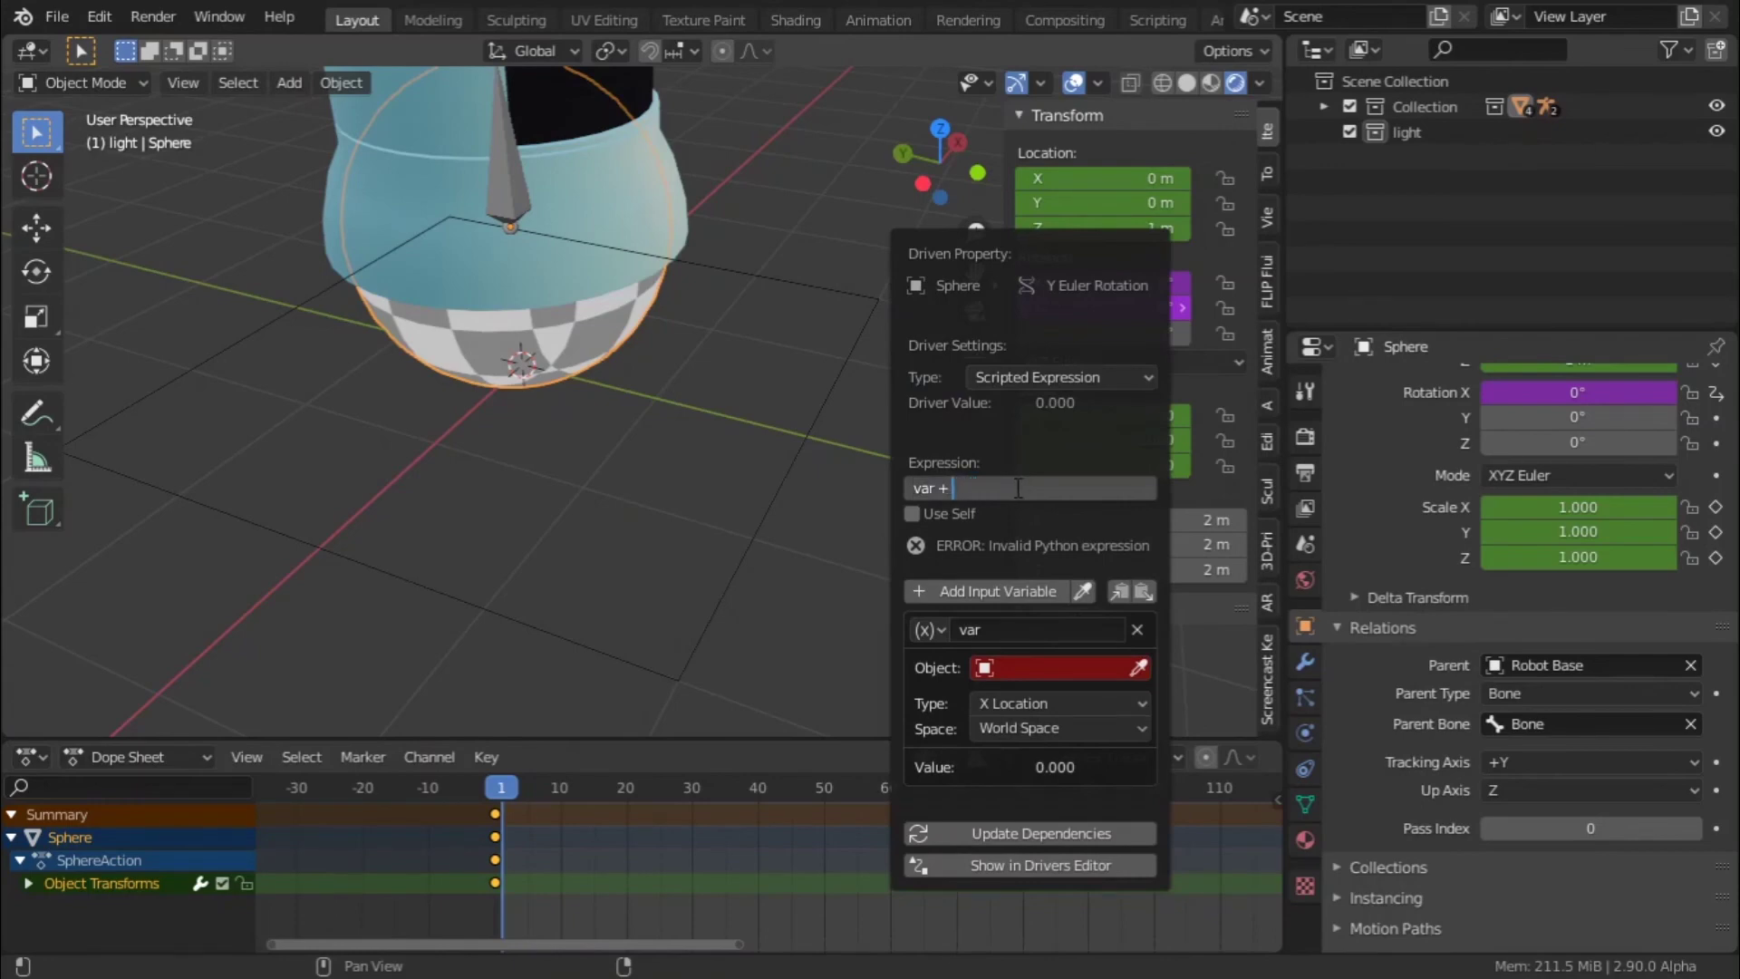
type("var *1")
key("Return")
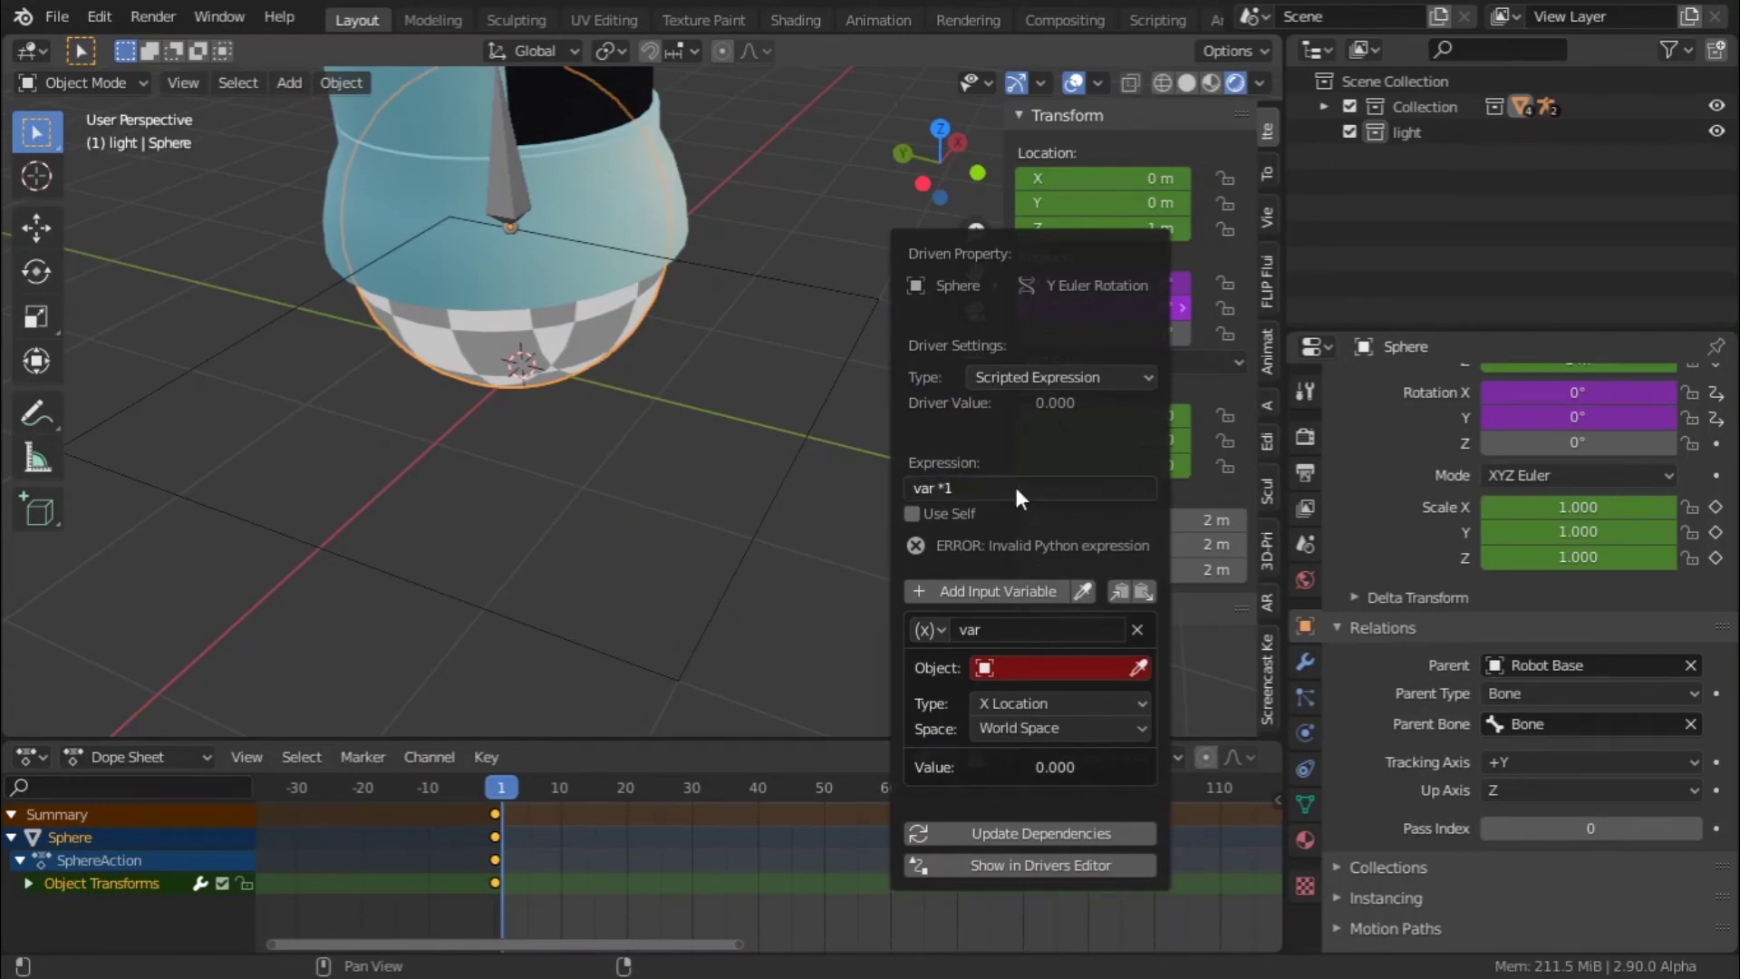
- Point the Y-rotation driver's variable at the Robot Base's bone named Bone, with X Location as its type
left_click(1051, 668)
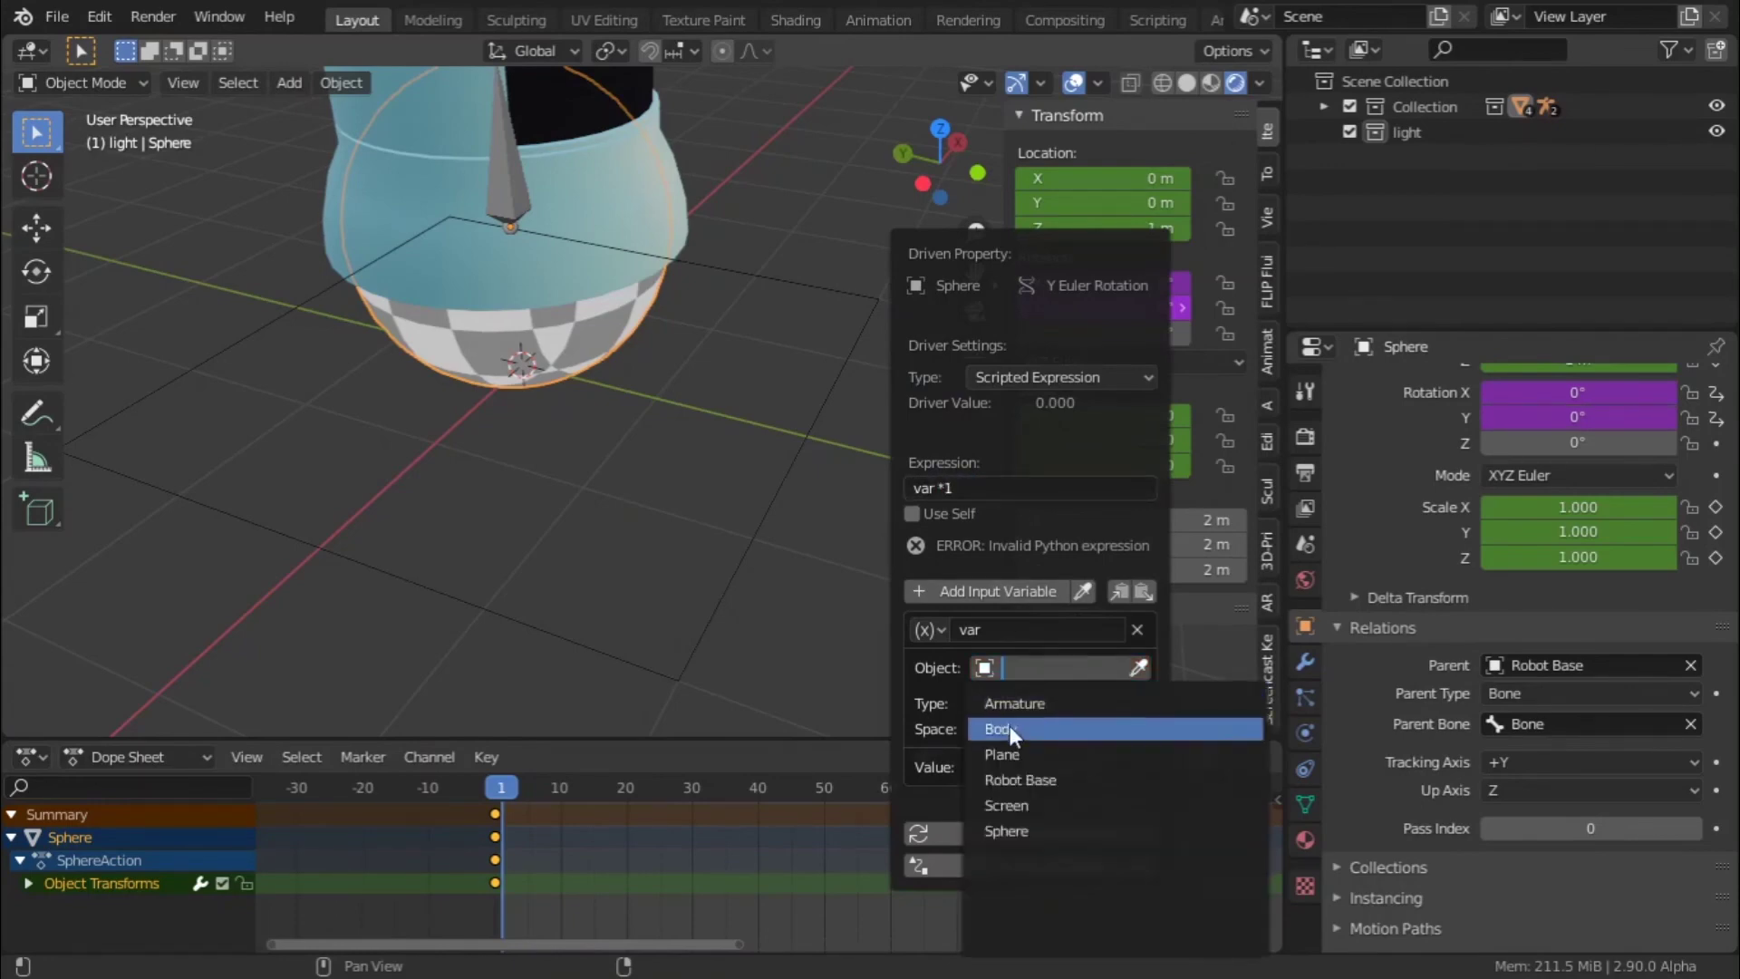
left_click(1019, 778)
left_click(1061, 693)
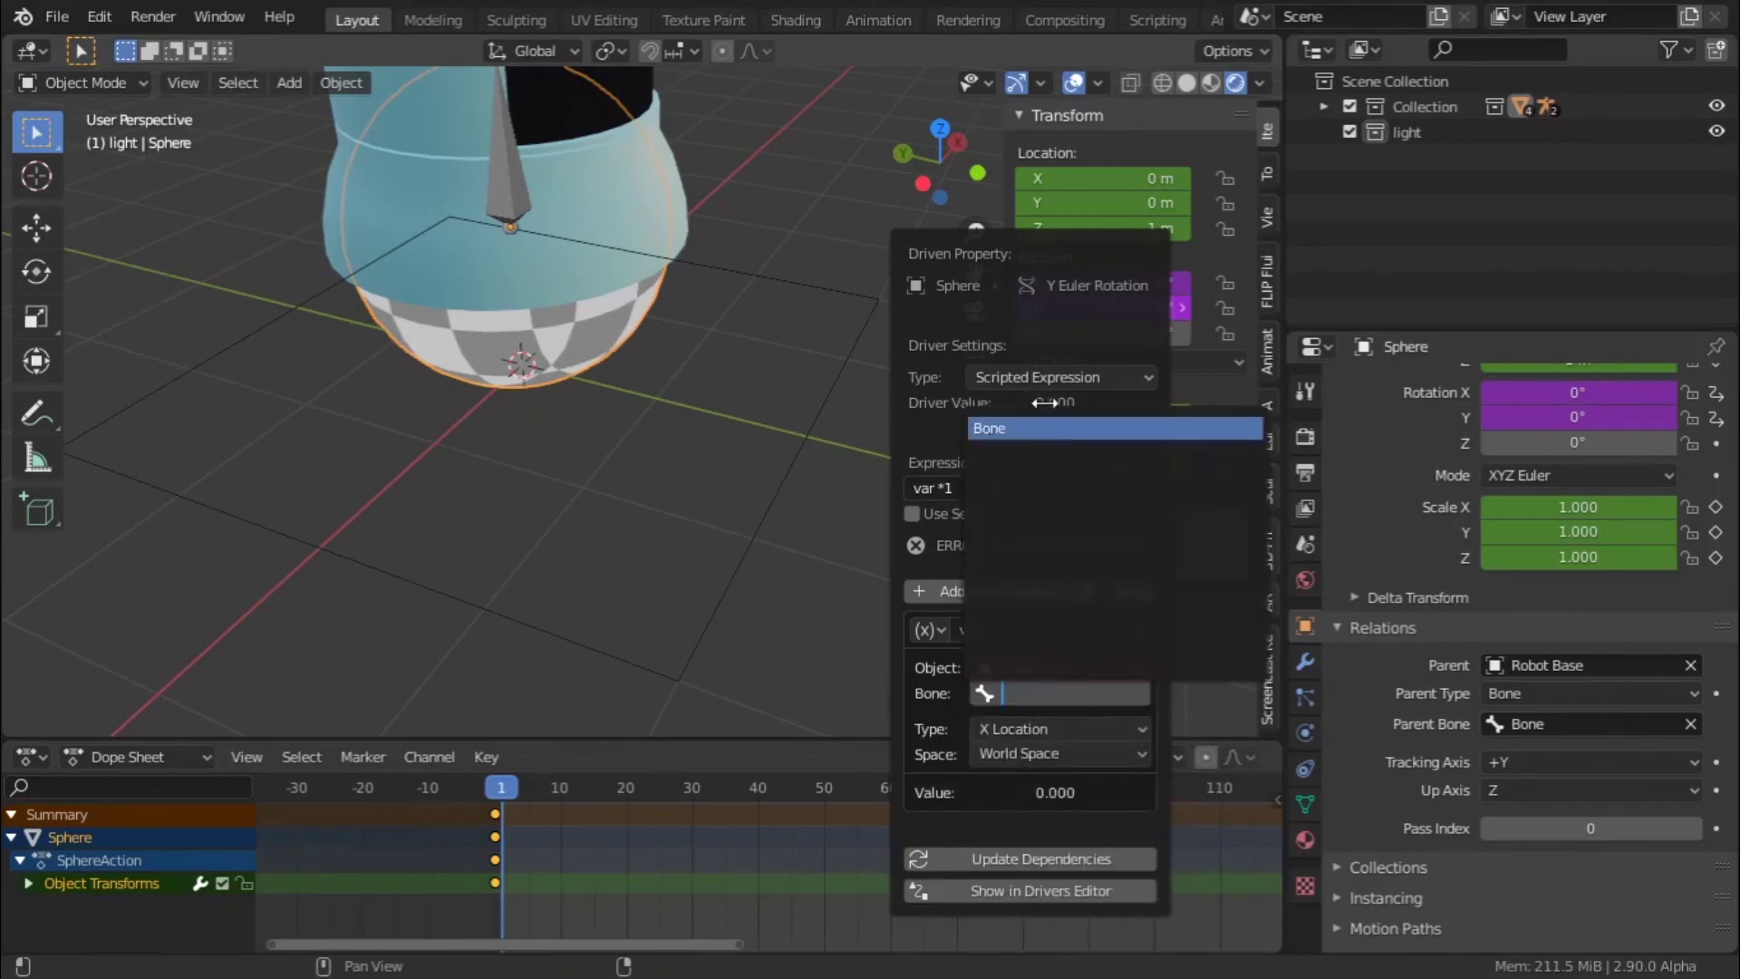
left_click(1036, 432)
left_click(1030, 729)
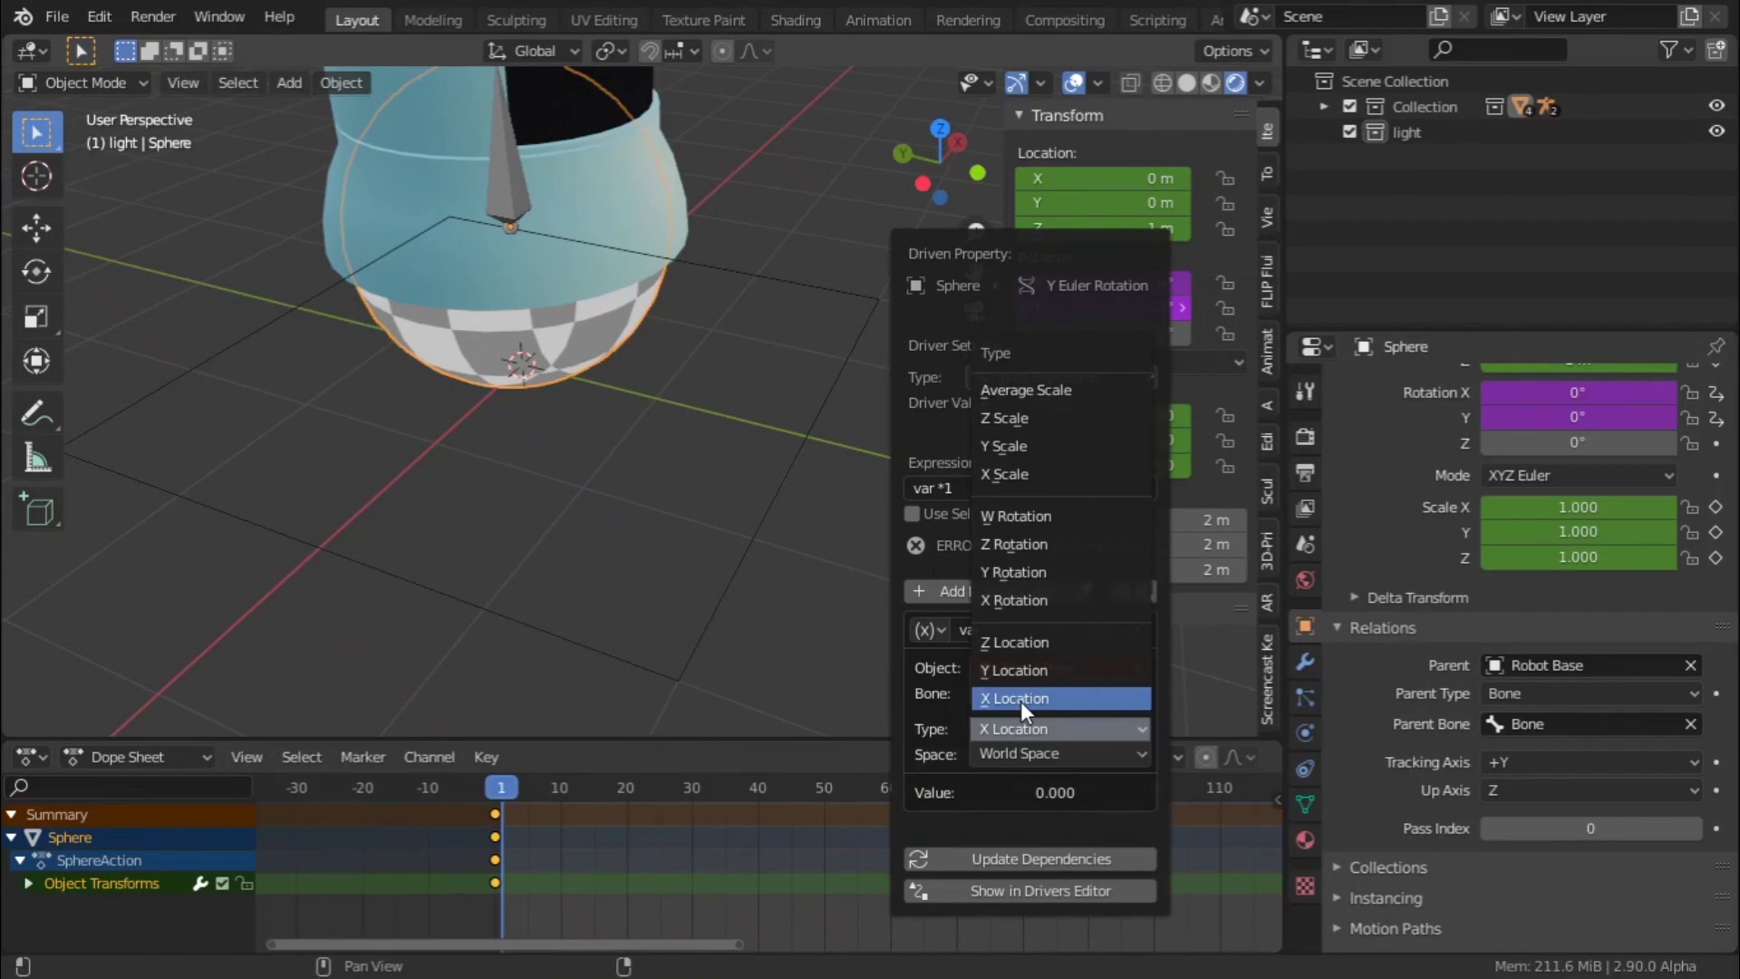
left_click(1021, 698)
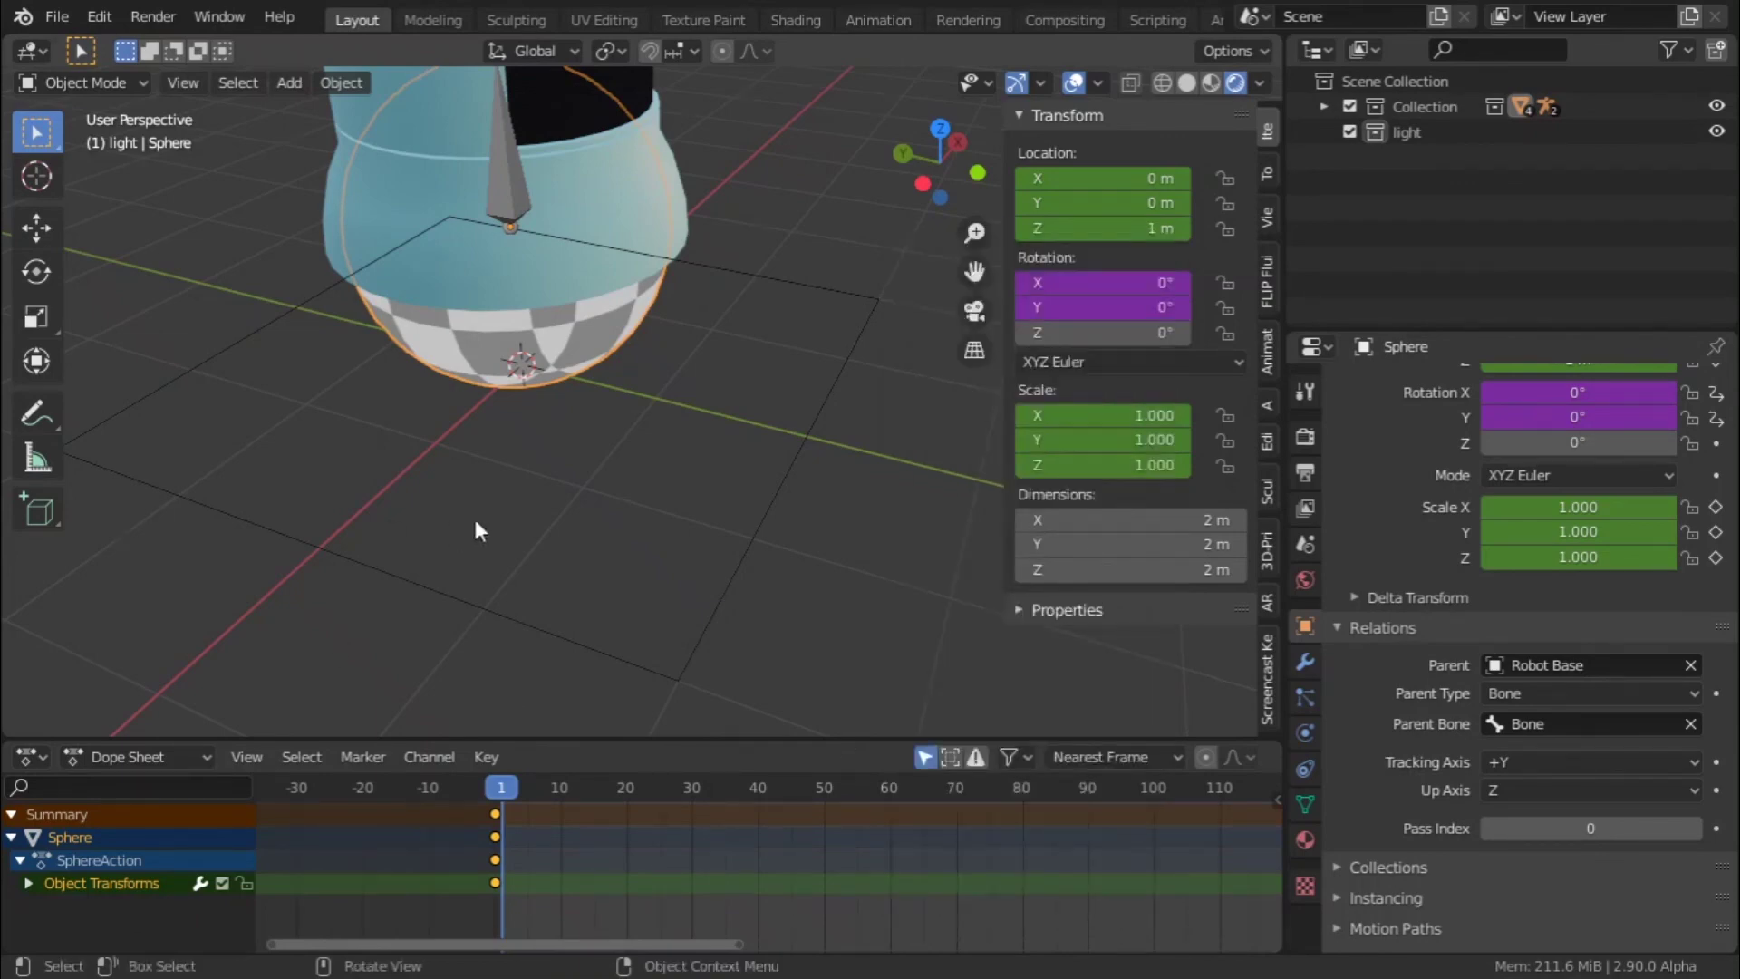
- Select the Robot Base and test the sphere's roll by moving the base along X, cancelling the move
scroll(470, 517, "down", 3)
left_click(599, 488)
middle_click_drag(598, 488, 454, 477)
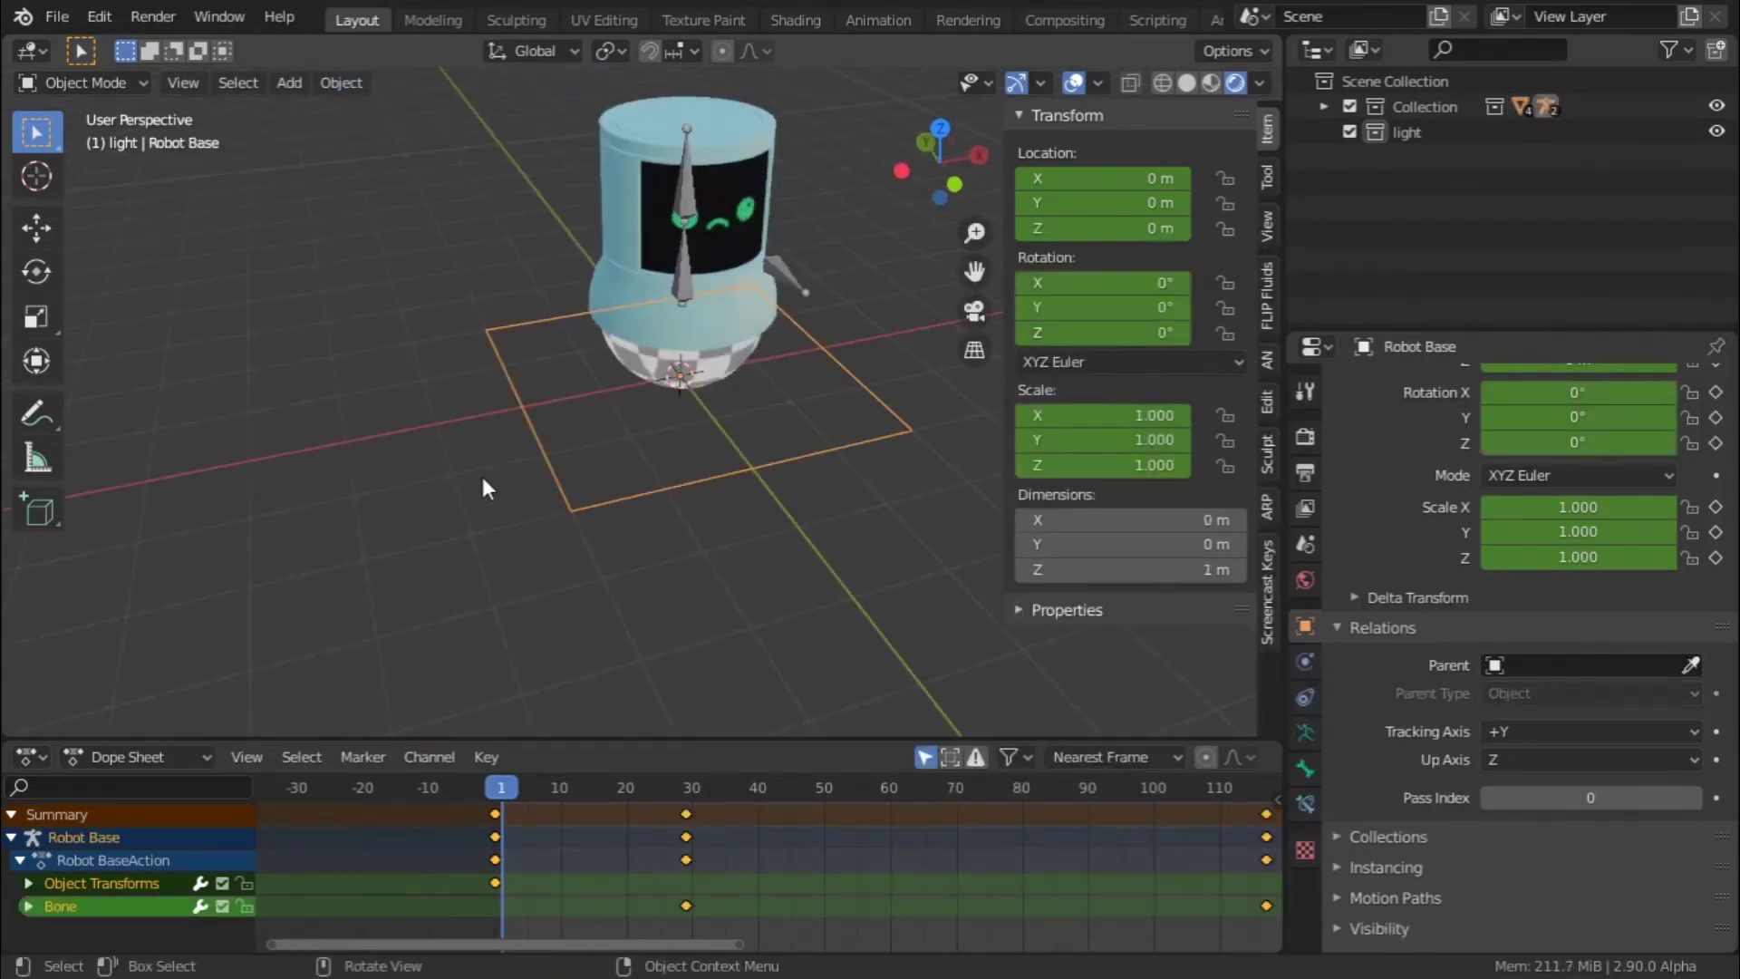
key("g")
key("y")
key("x")
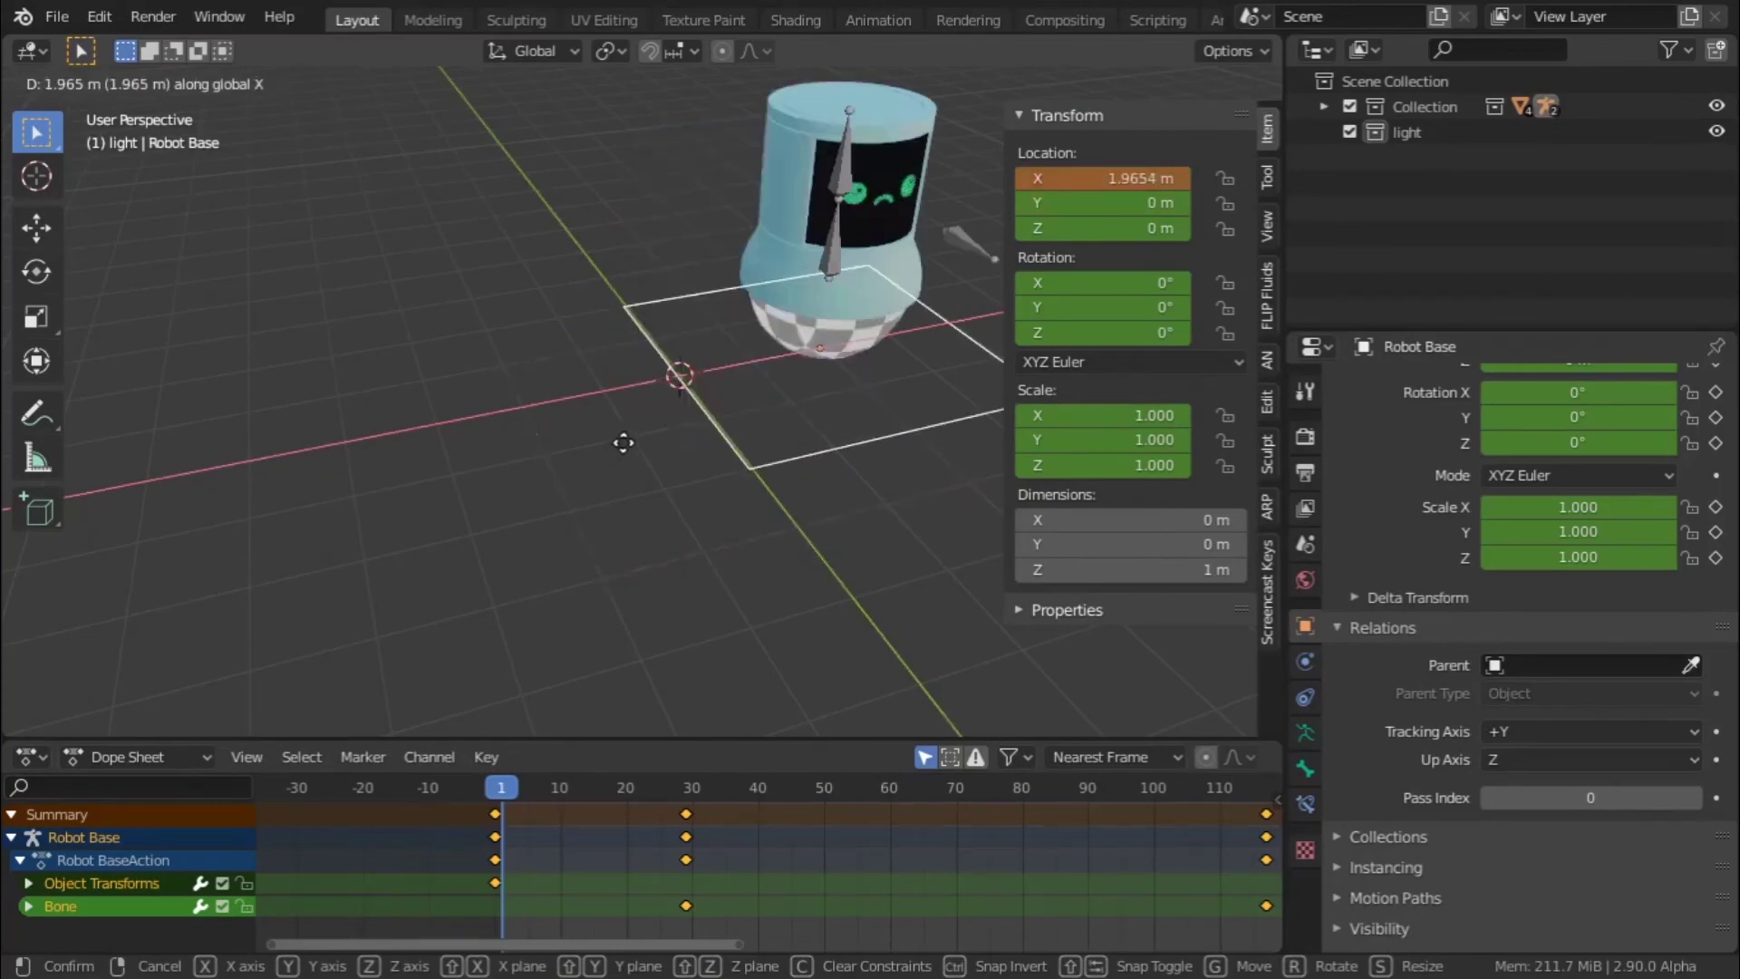
key("Escape")
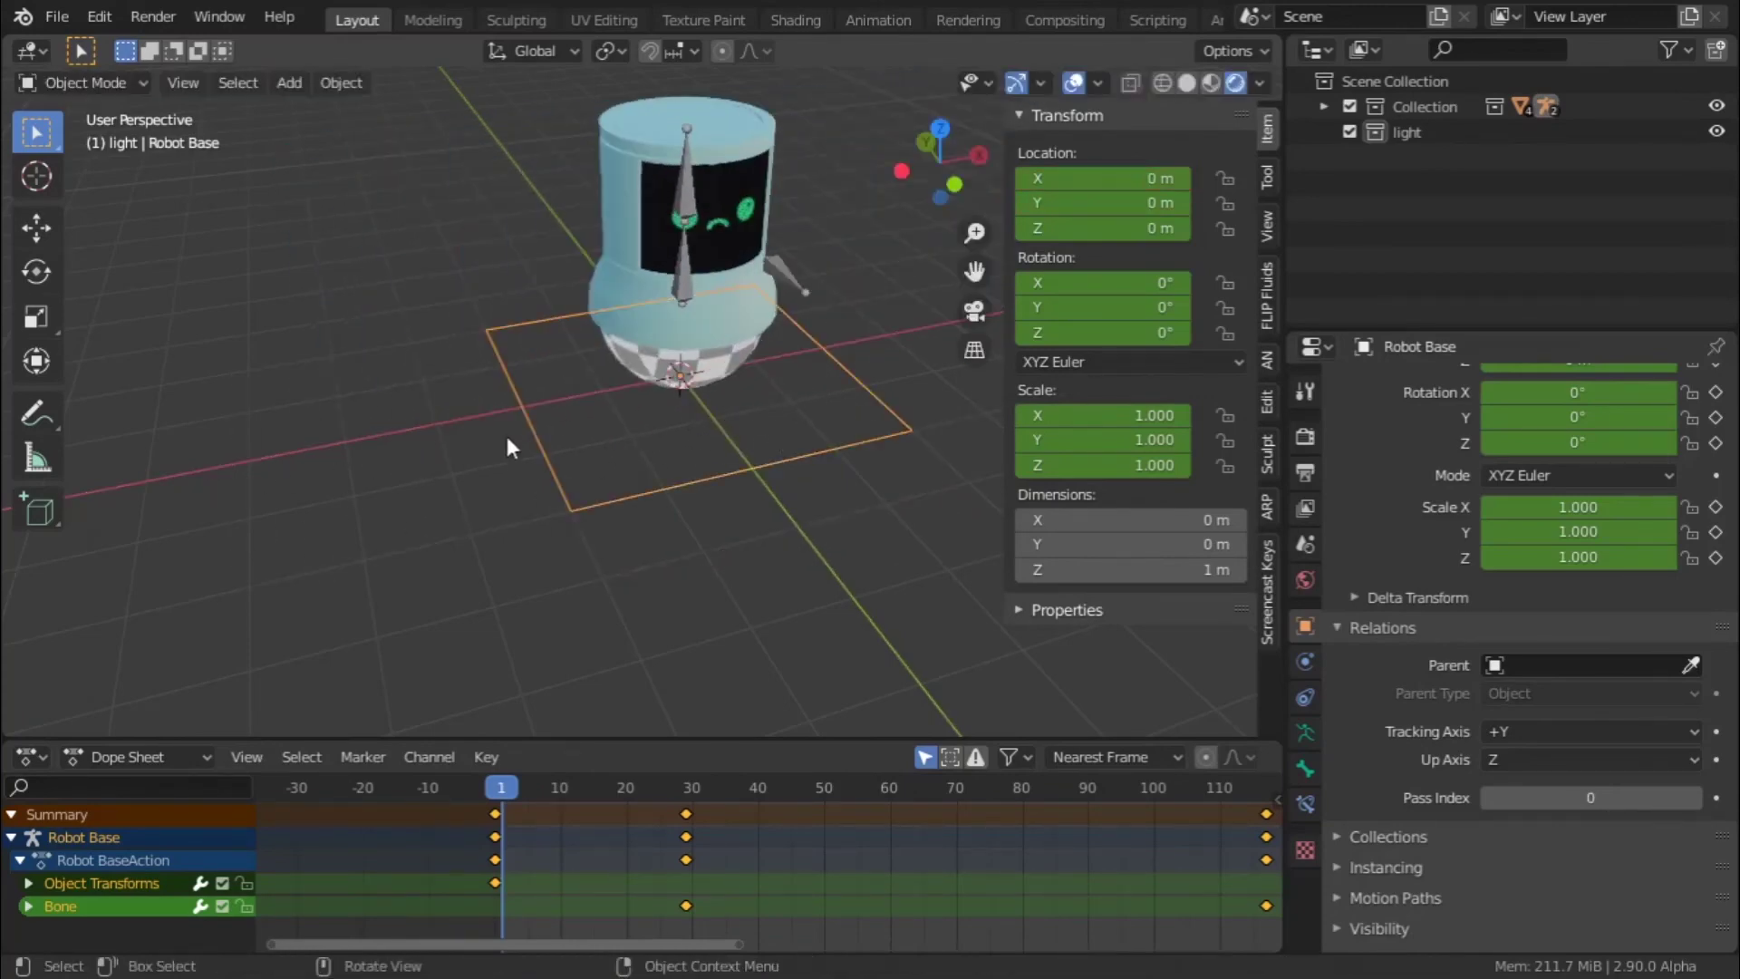
- Select the sphere and open its X-rotation driver to check the settings
left_click(662, 361)
left_click_drag(1105, 283, 1106, 284)
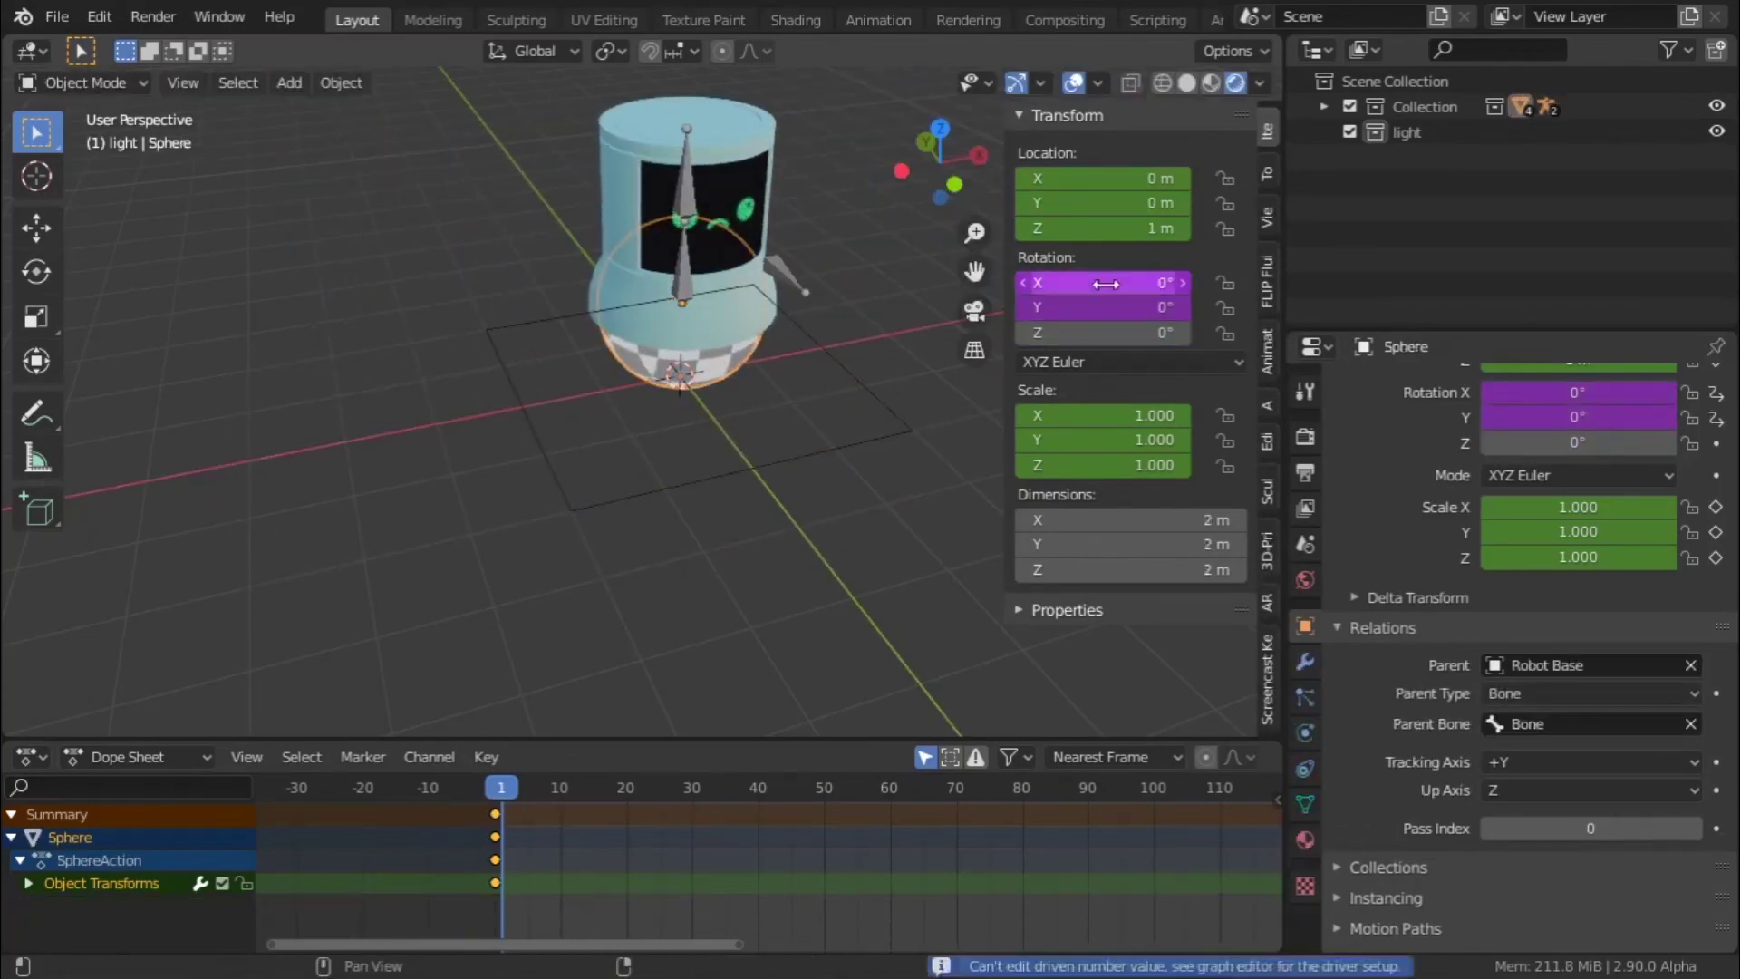
right_click(1106, 284)
right_click(1126, 285)
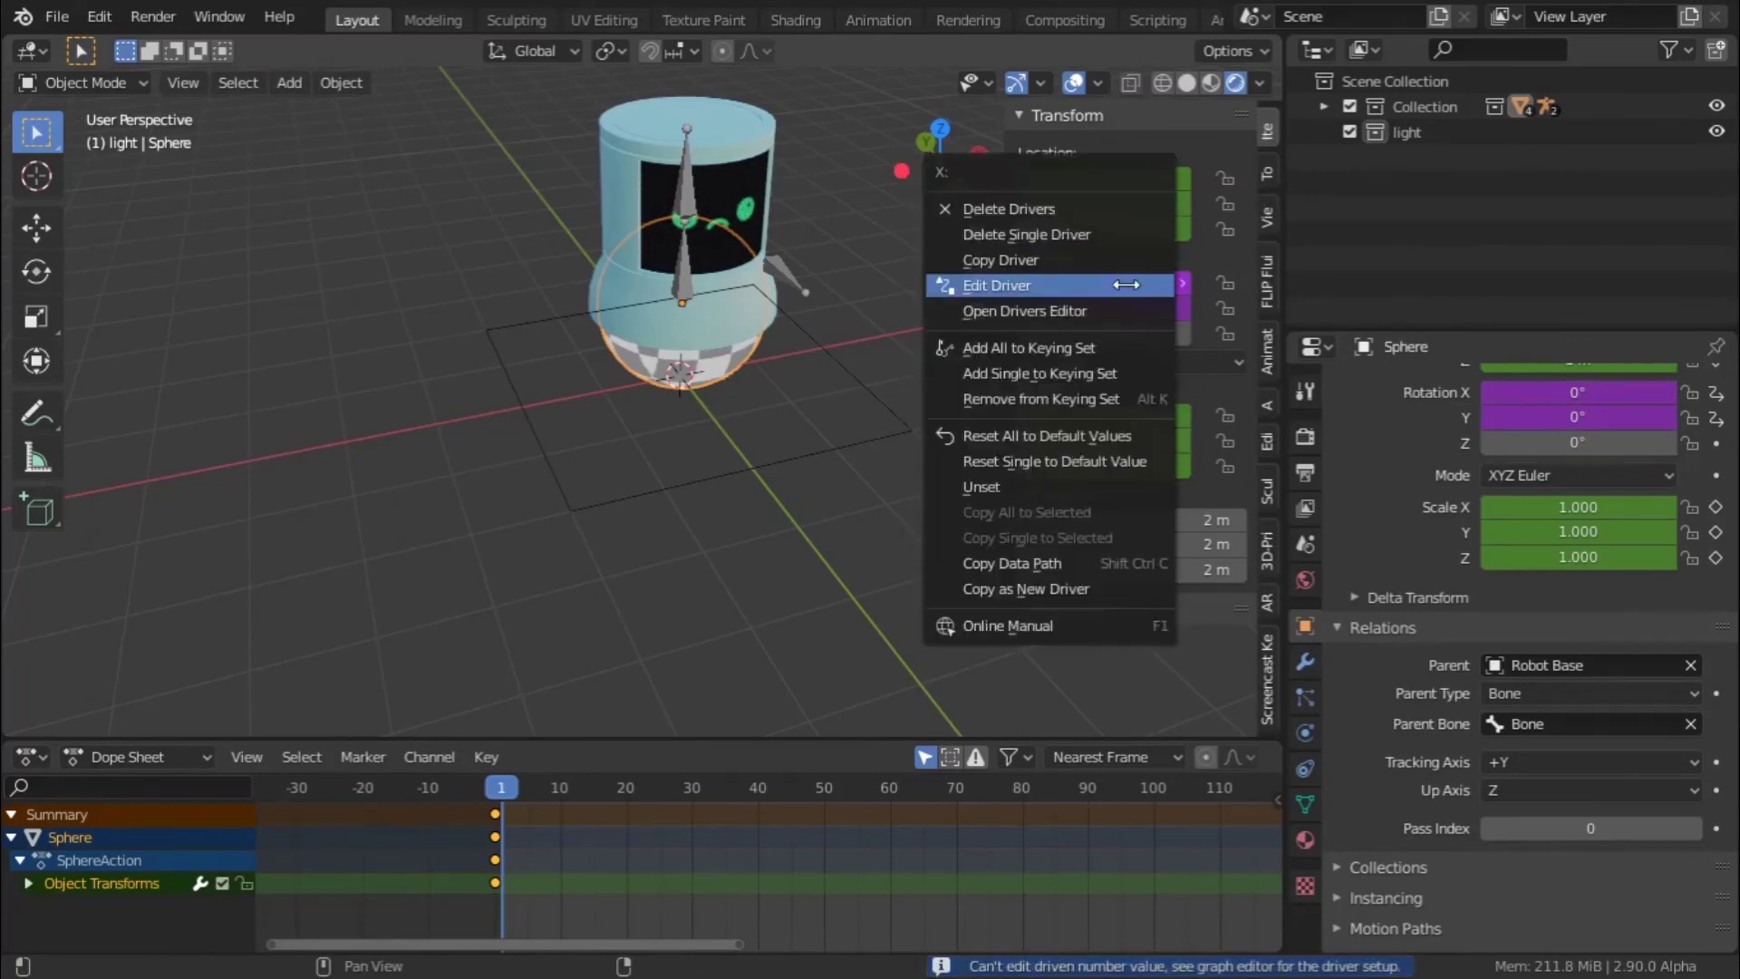
left_click(1127, 285)
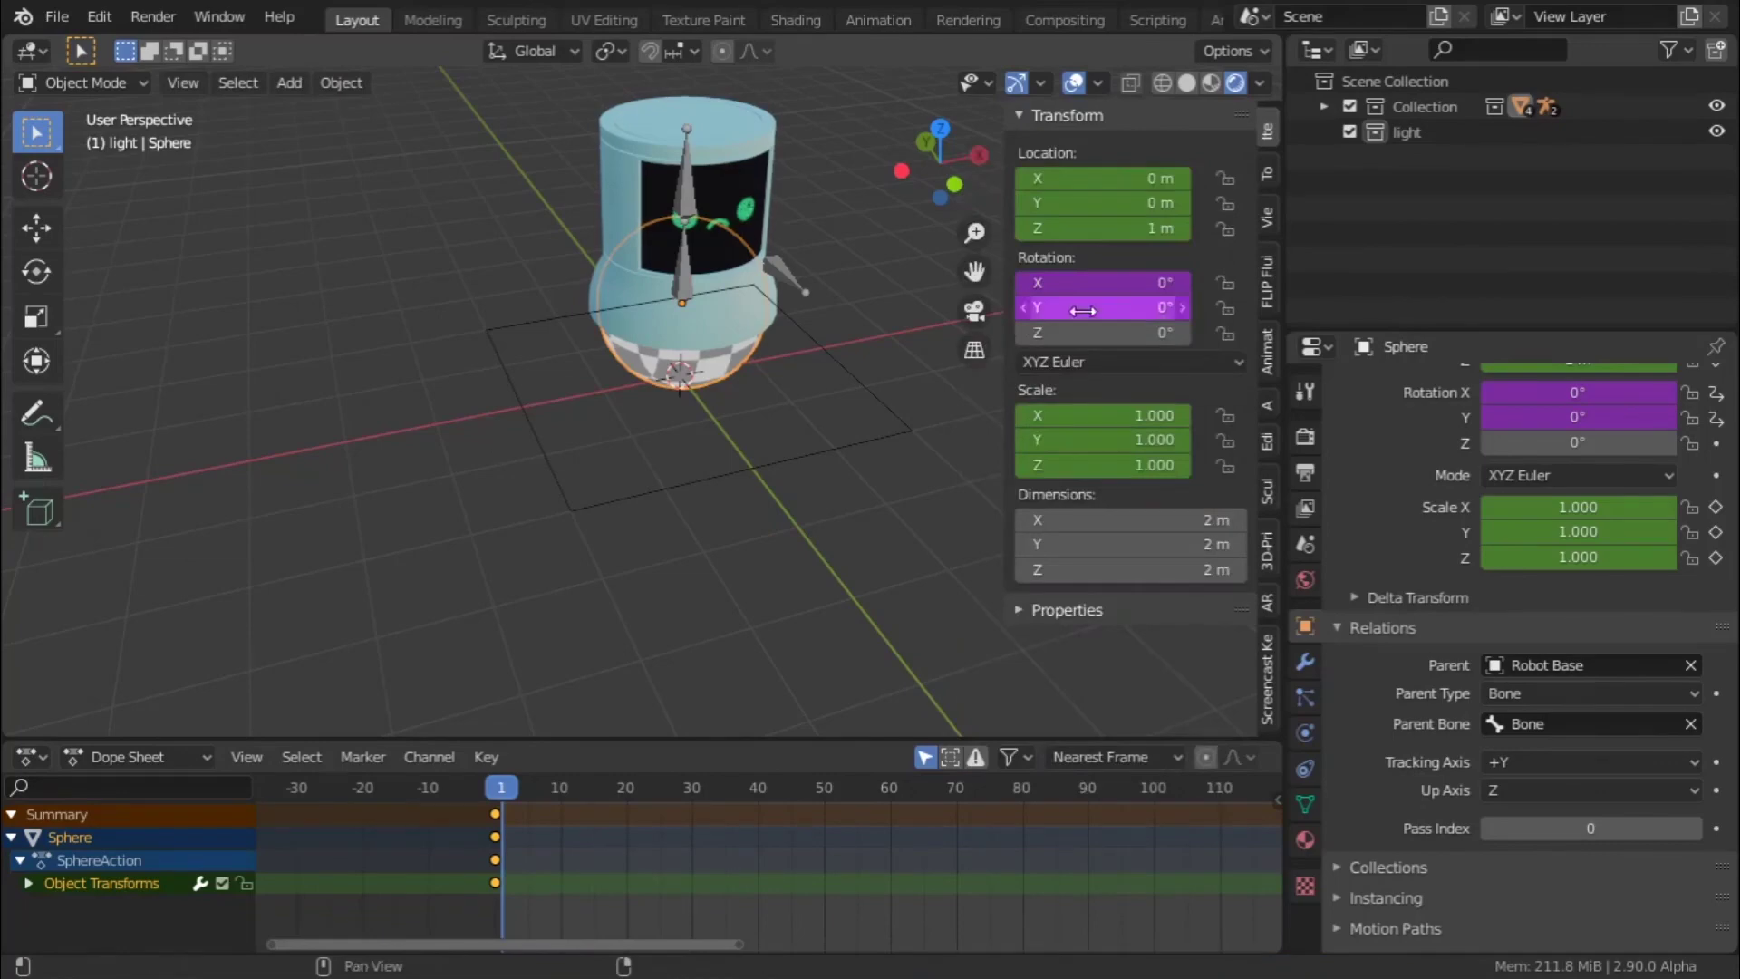
- In the sphere's Y-rotation driver, set the variable's type to Y Location and re-enter the expression as var * 1
right_click(1038, 308)
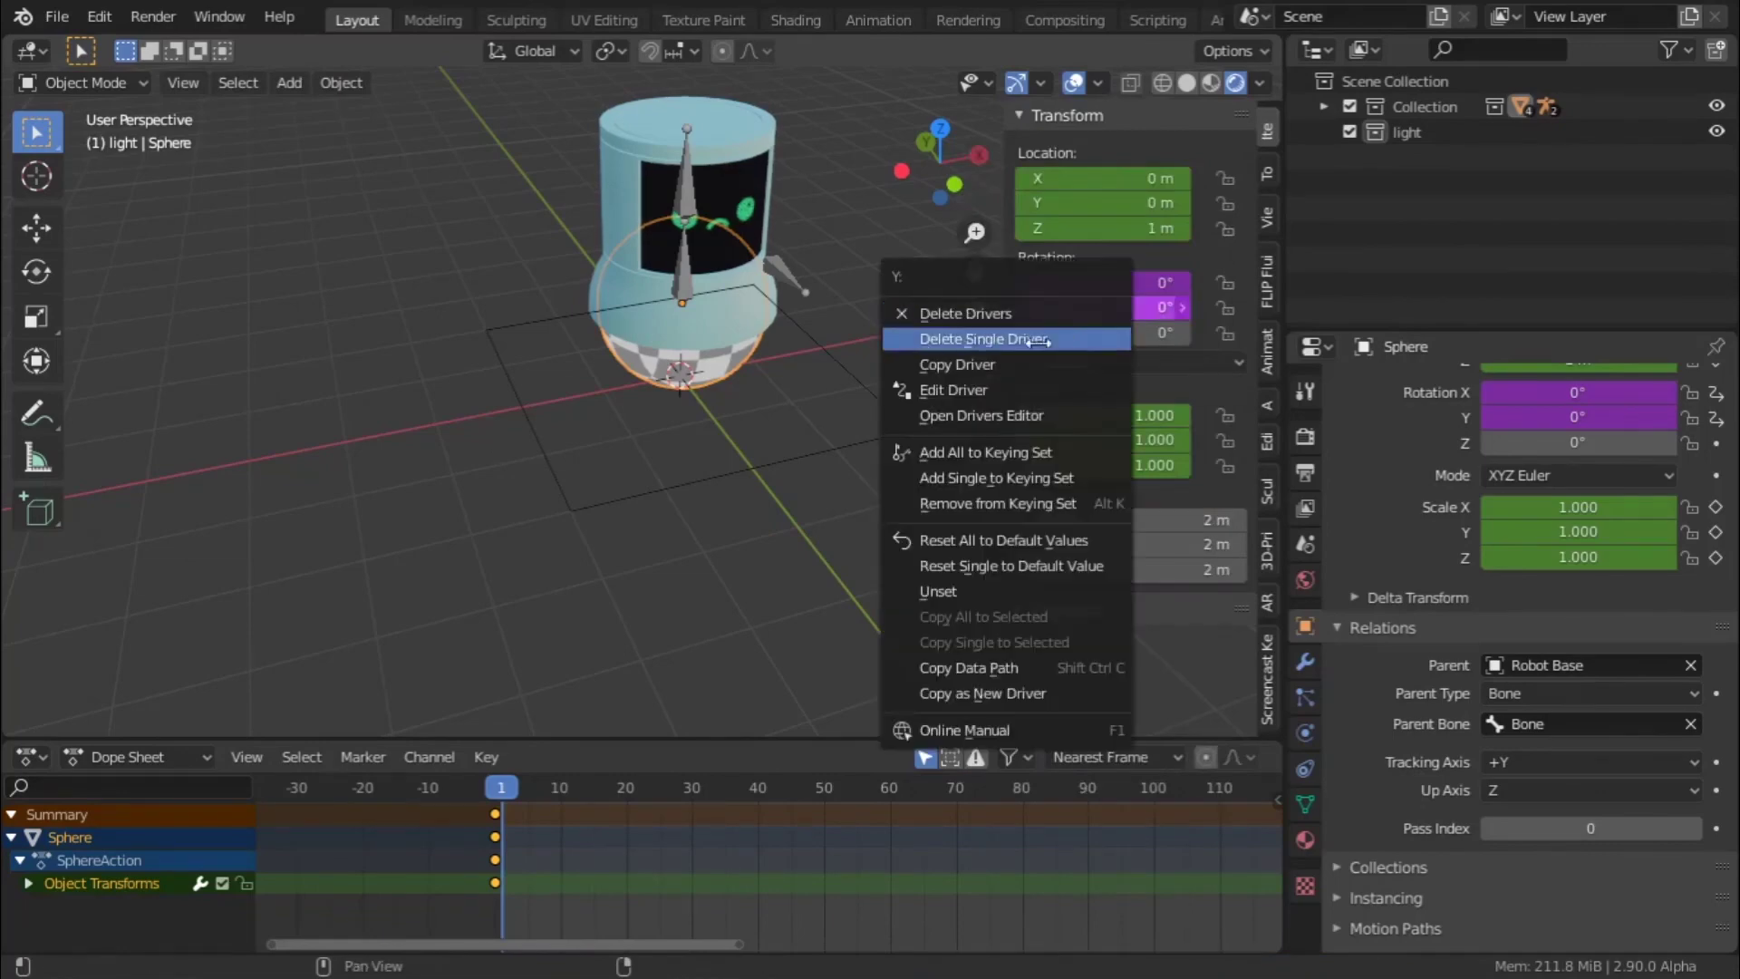
left_click(979, 390)
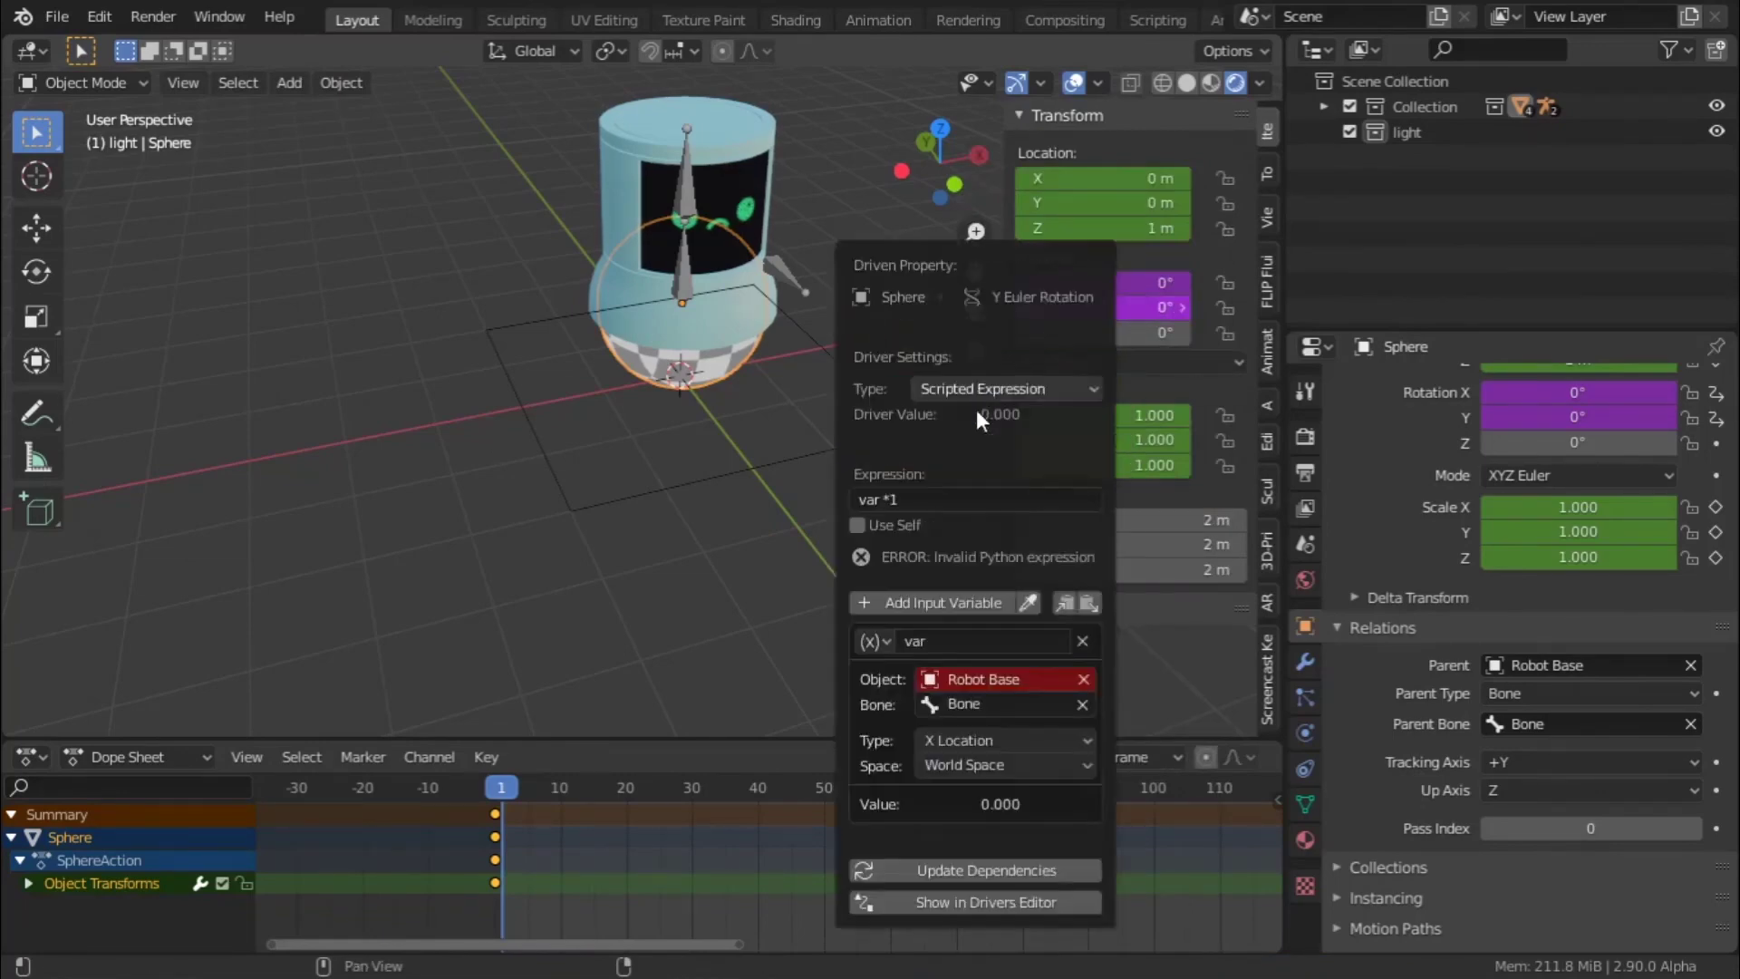
left_click(959, 743)
left_click(950, 678)
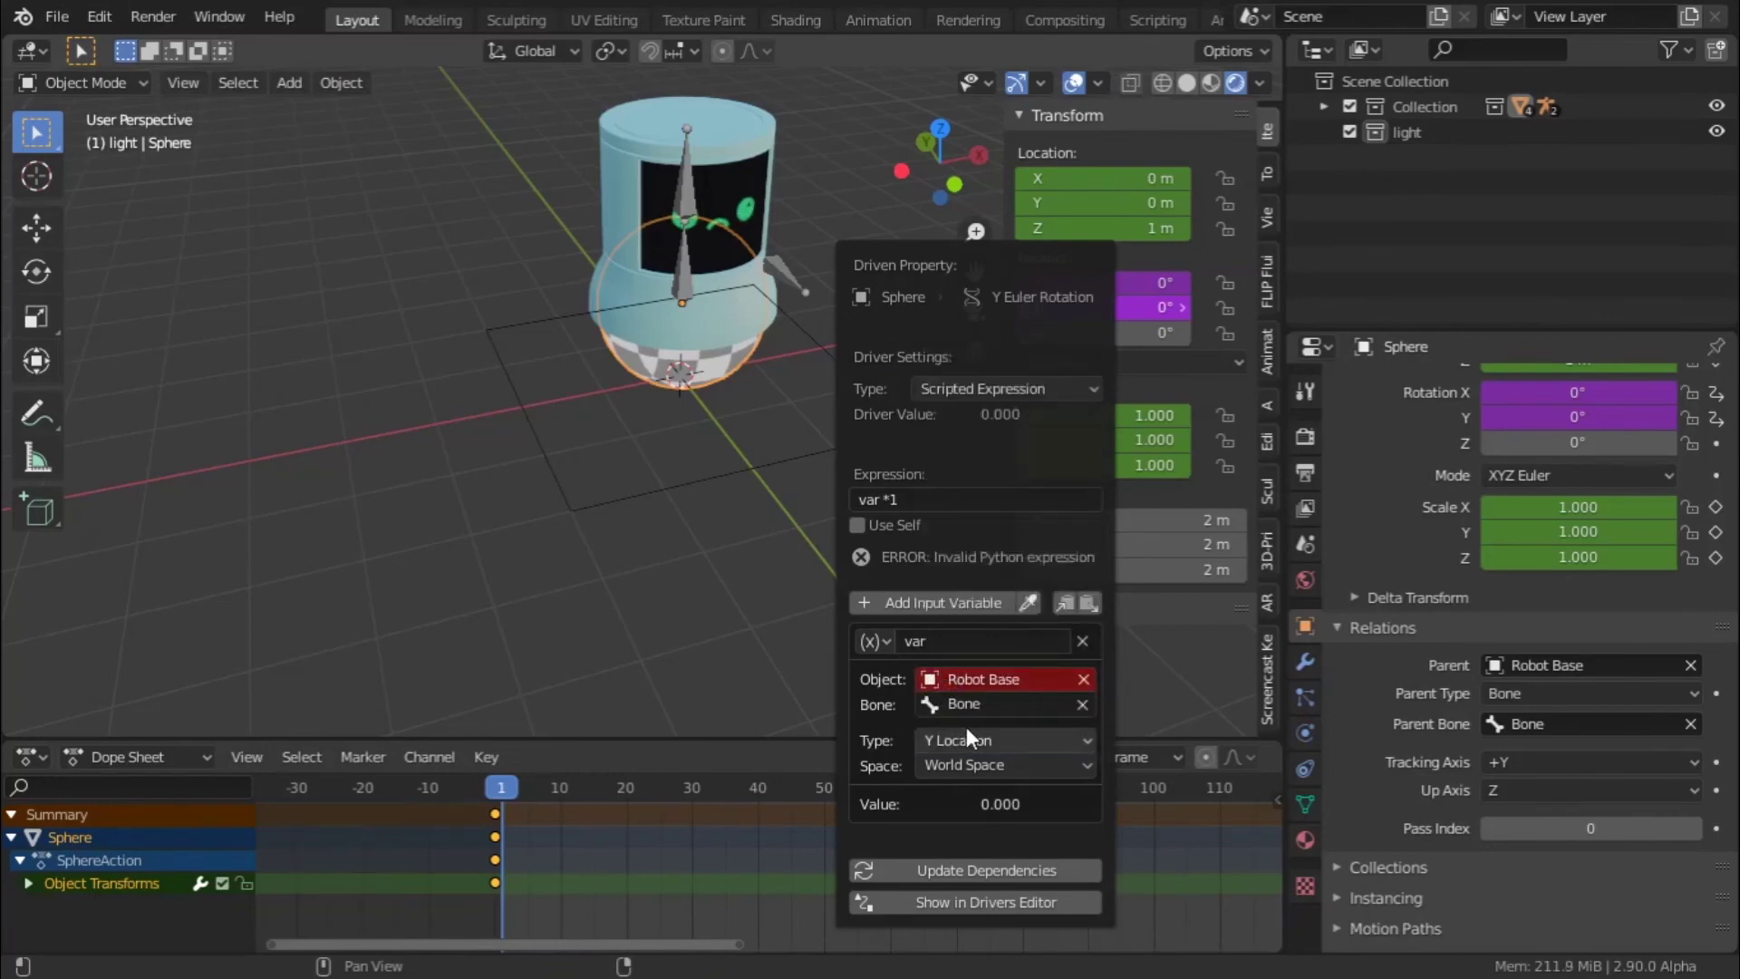
left_click(893, 499)
key("Return")
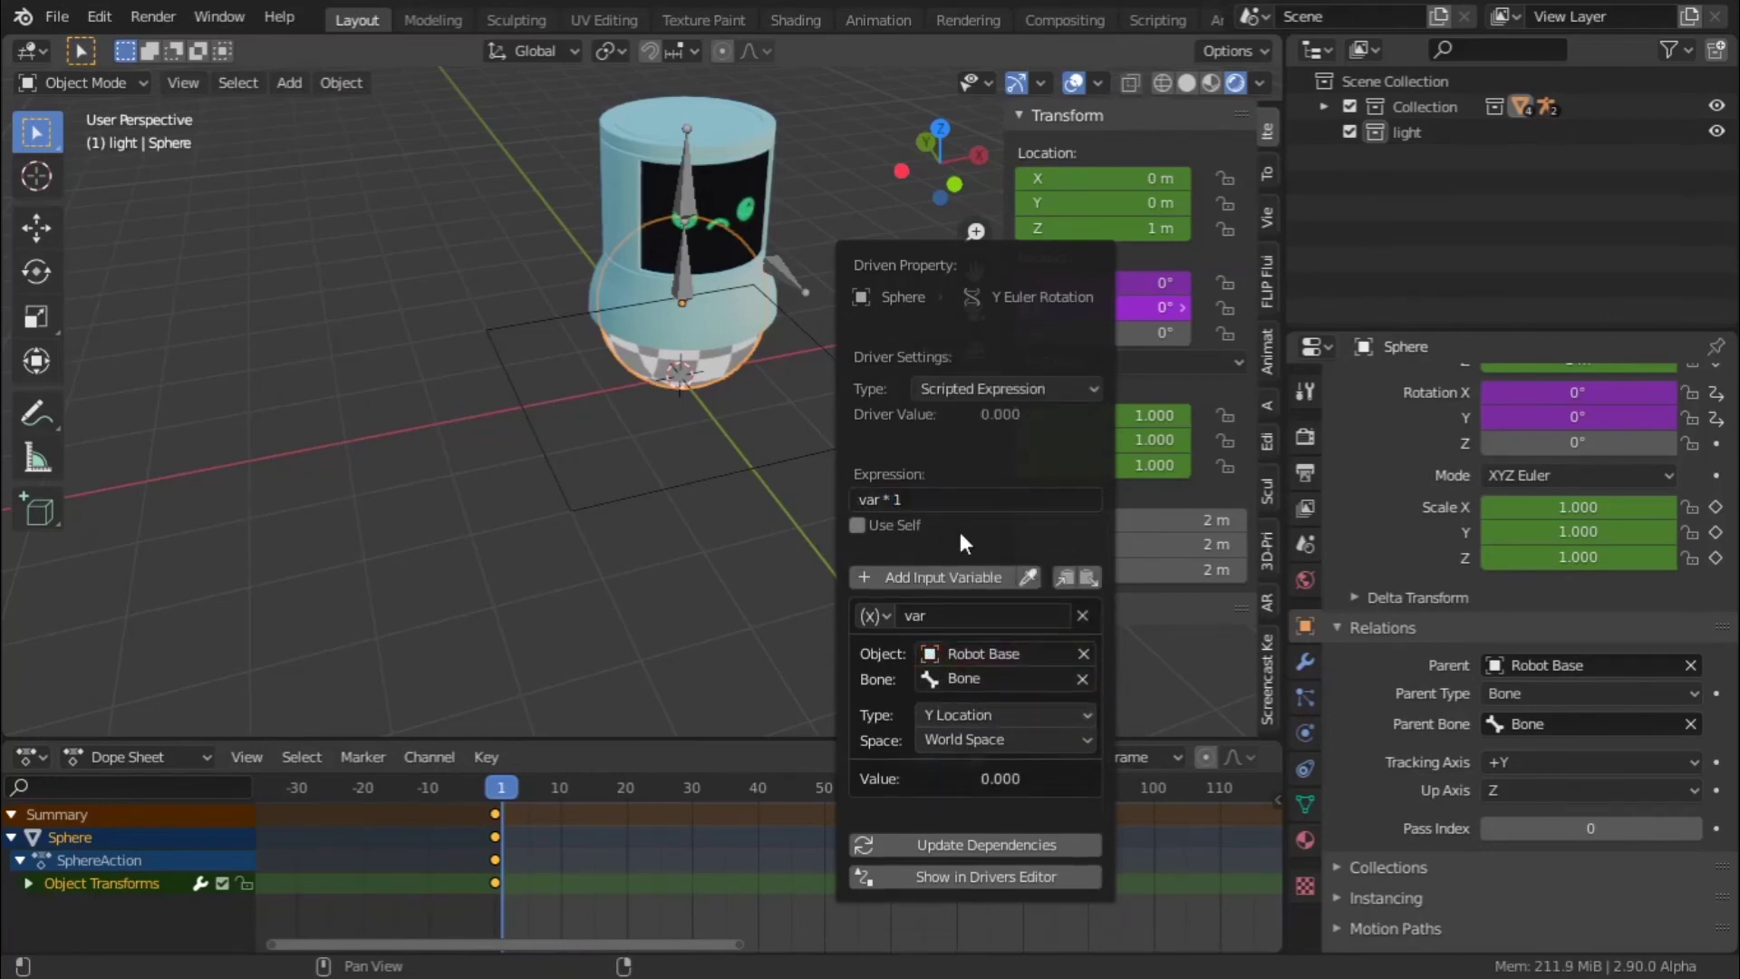
- Select the Robot Base and test the driven sphere by moving the base along X and Y, cancelling the move
left_click(705, 468)
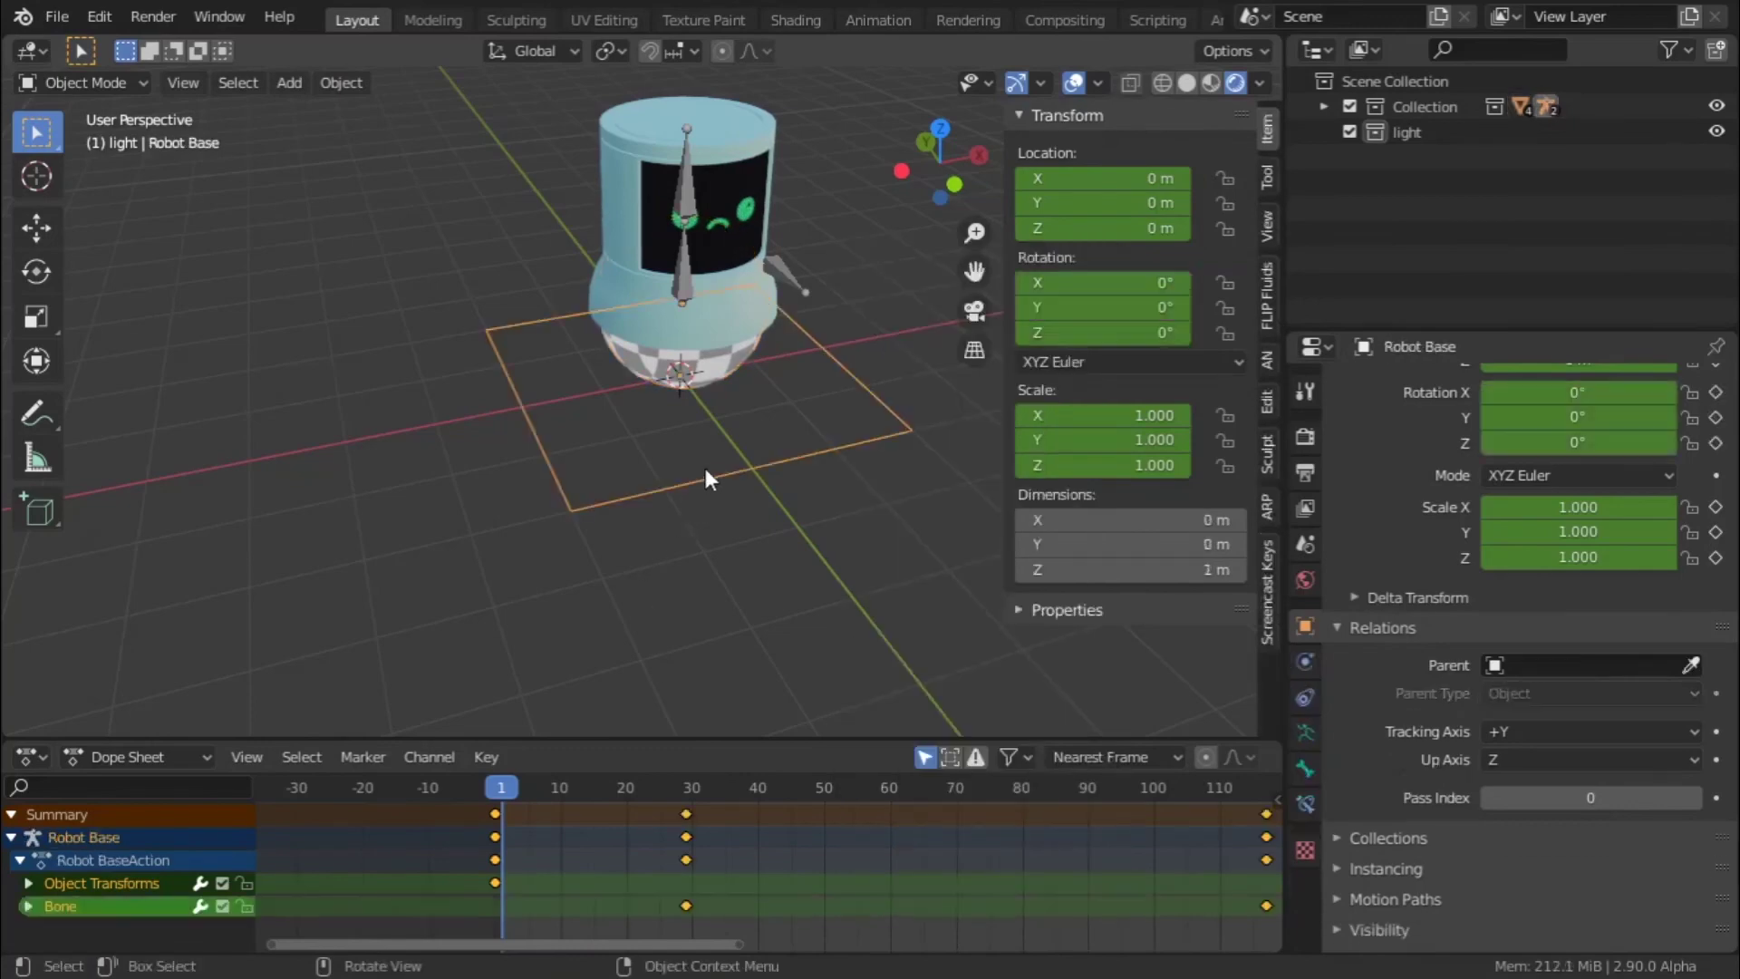
key("g")
key("y")
key("x")
key("x")
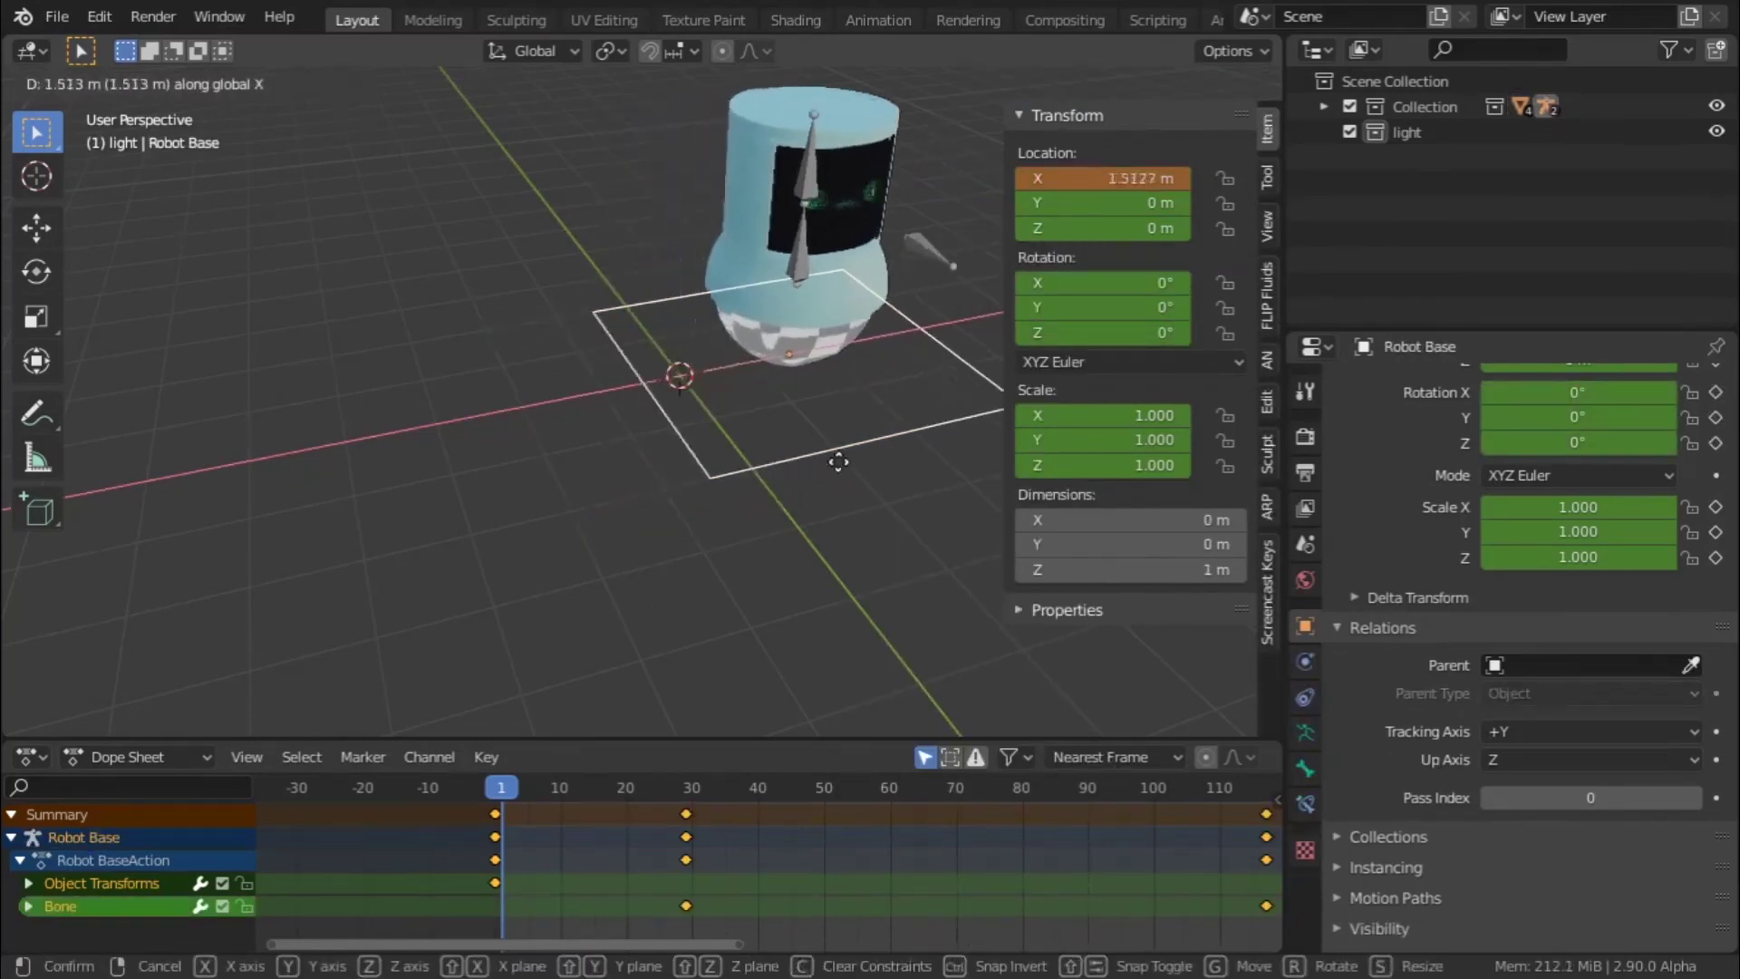
key("y")
key("y")
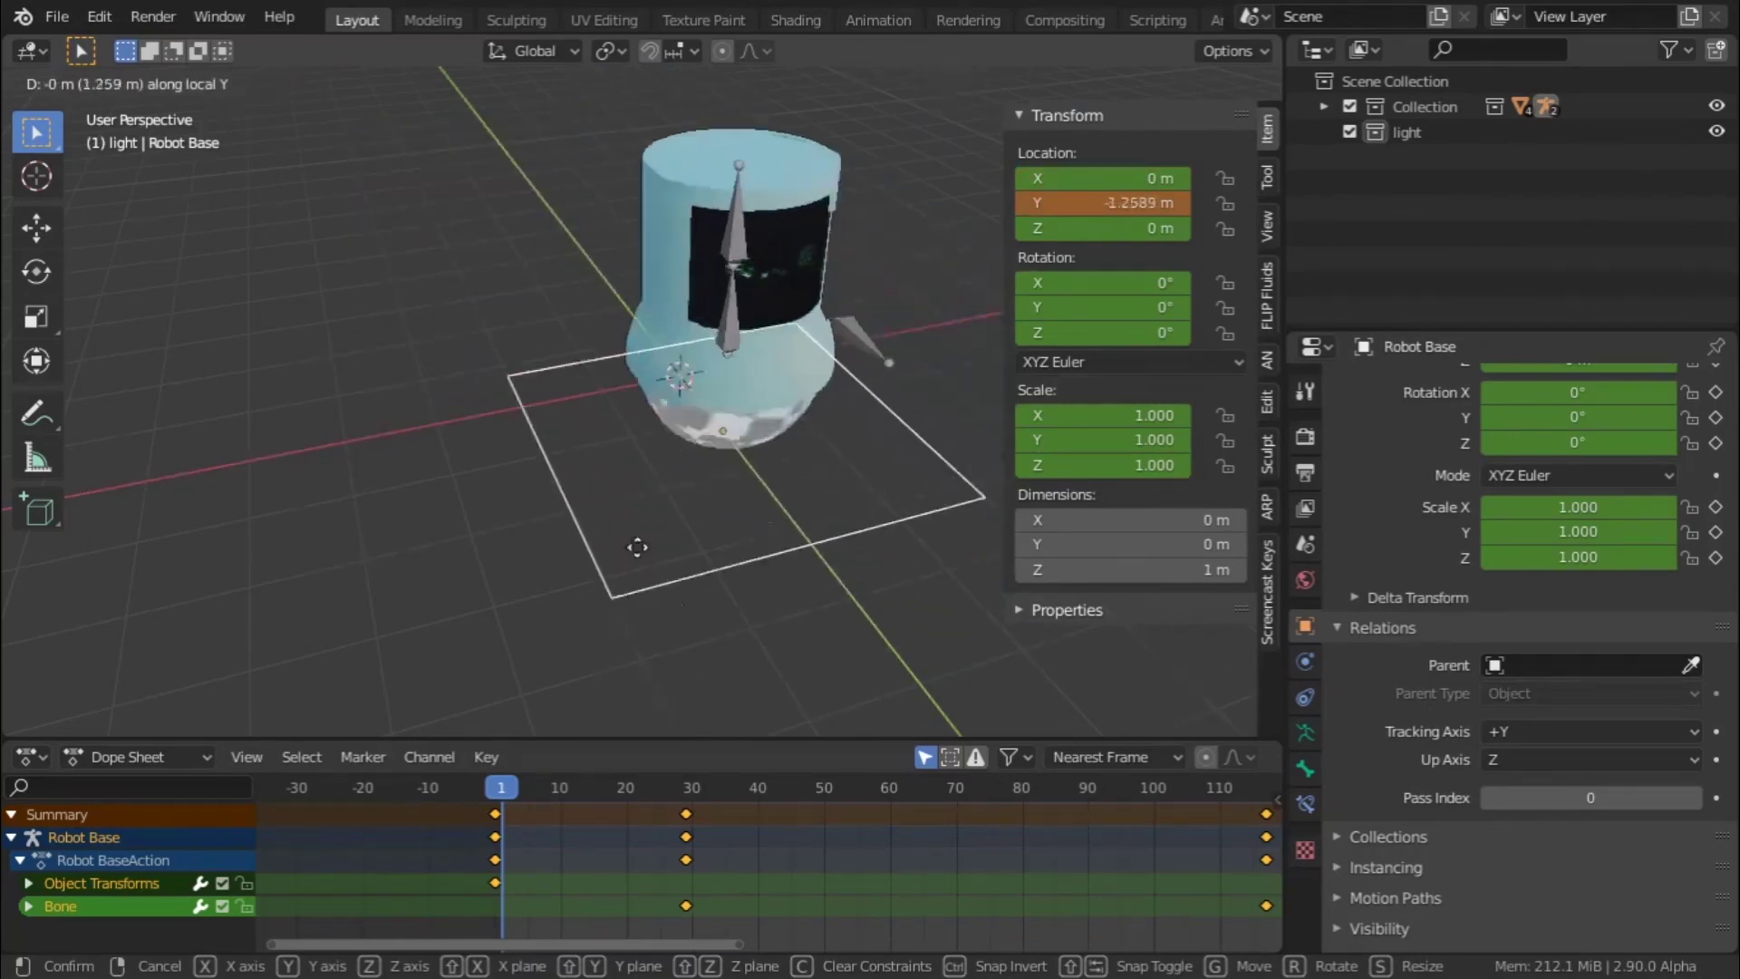
key("Escape")
- Select the sphere and change its Y-rotation driver variable's type to X Location
left_click(720, 360)
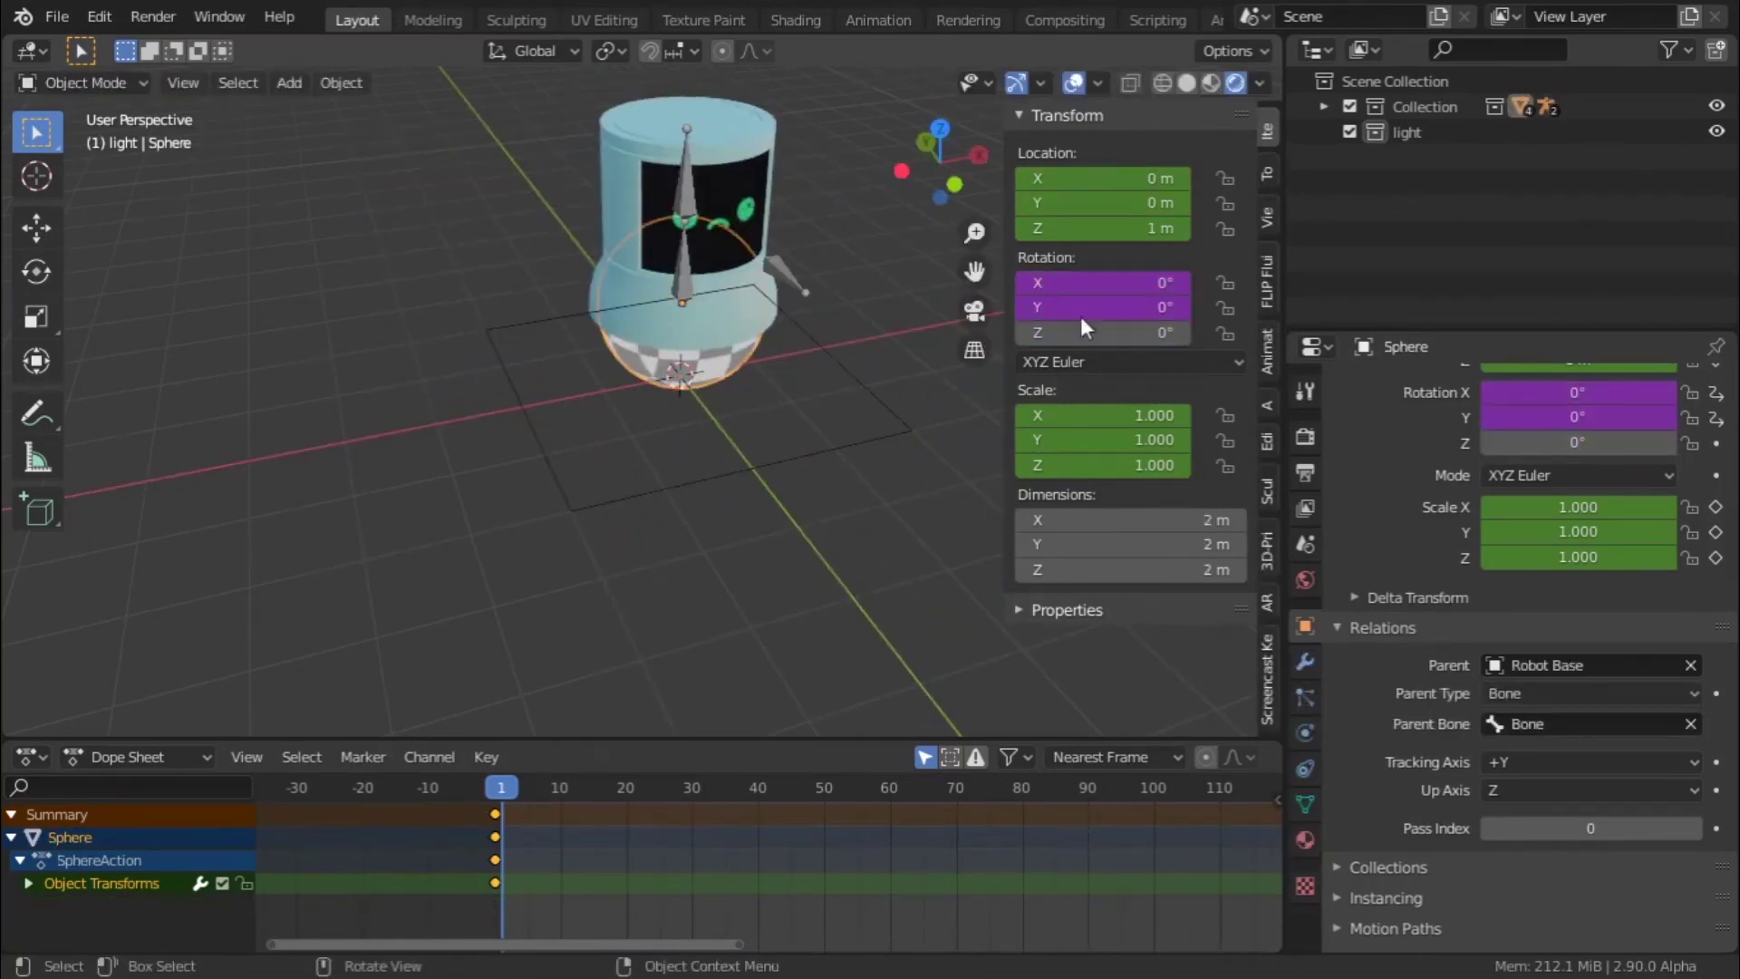
right_click(1064, 309)
left_click(1064, 319)
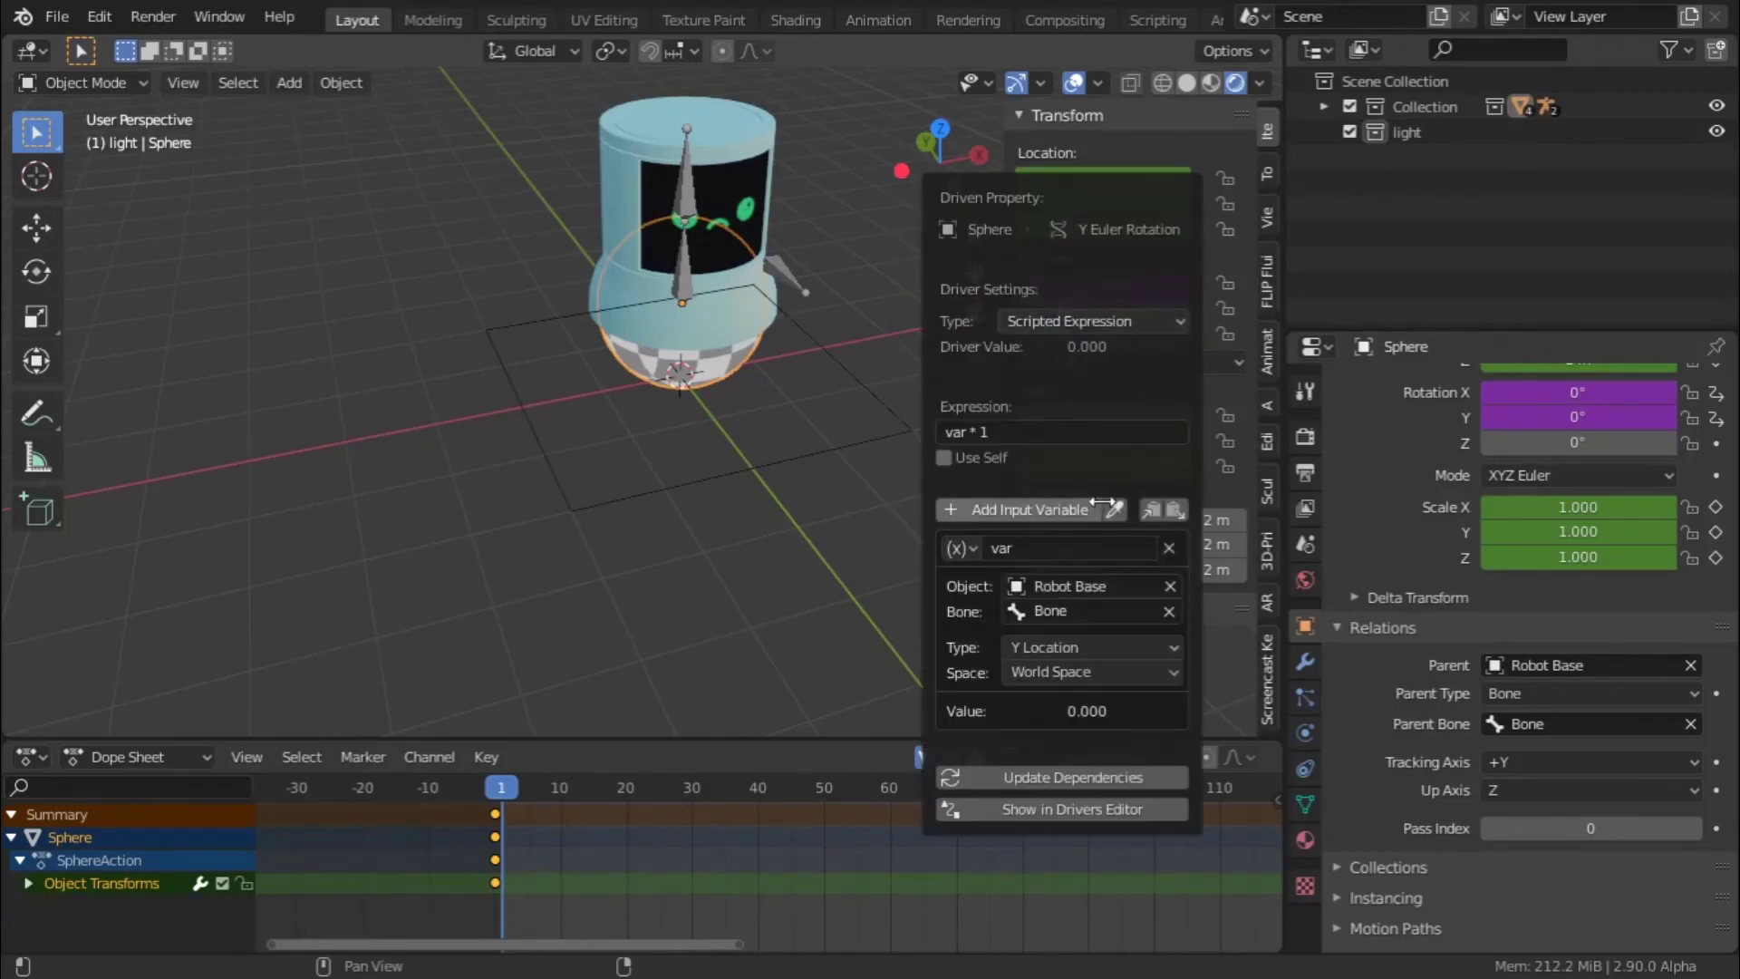
left_click(1051, 647)
left_click(1061, 616)
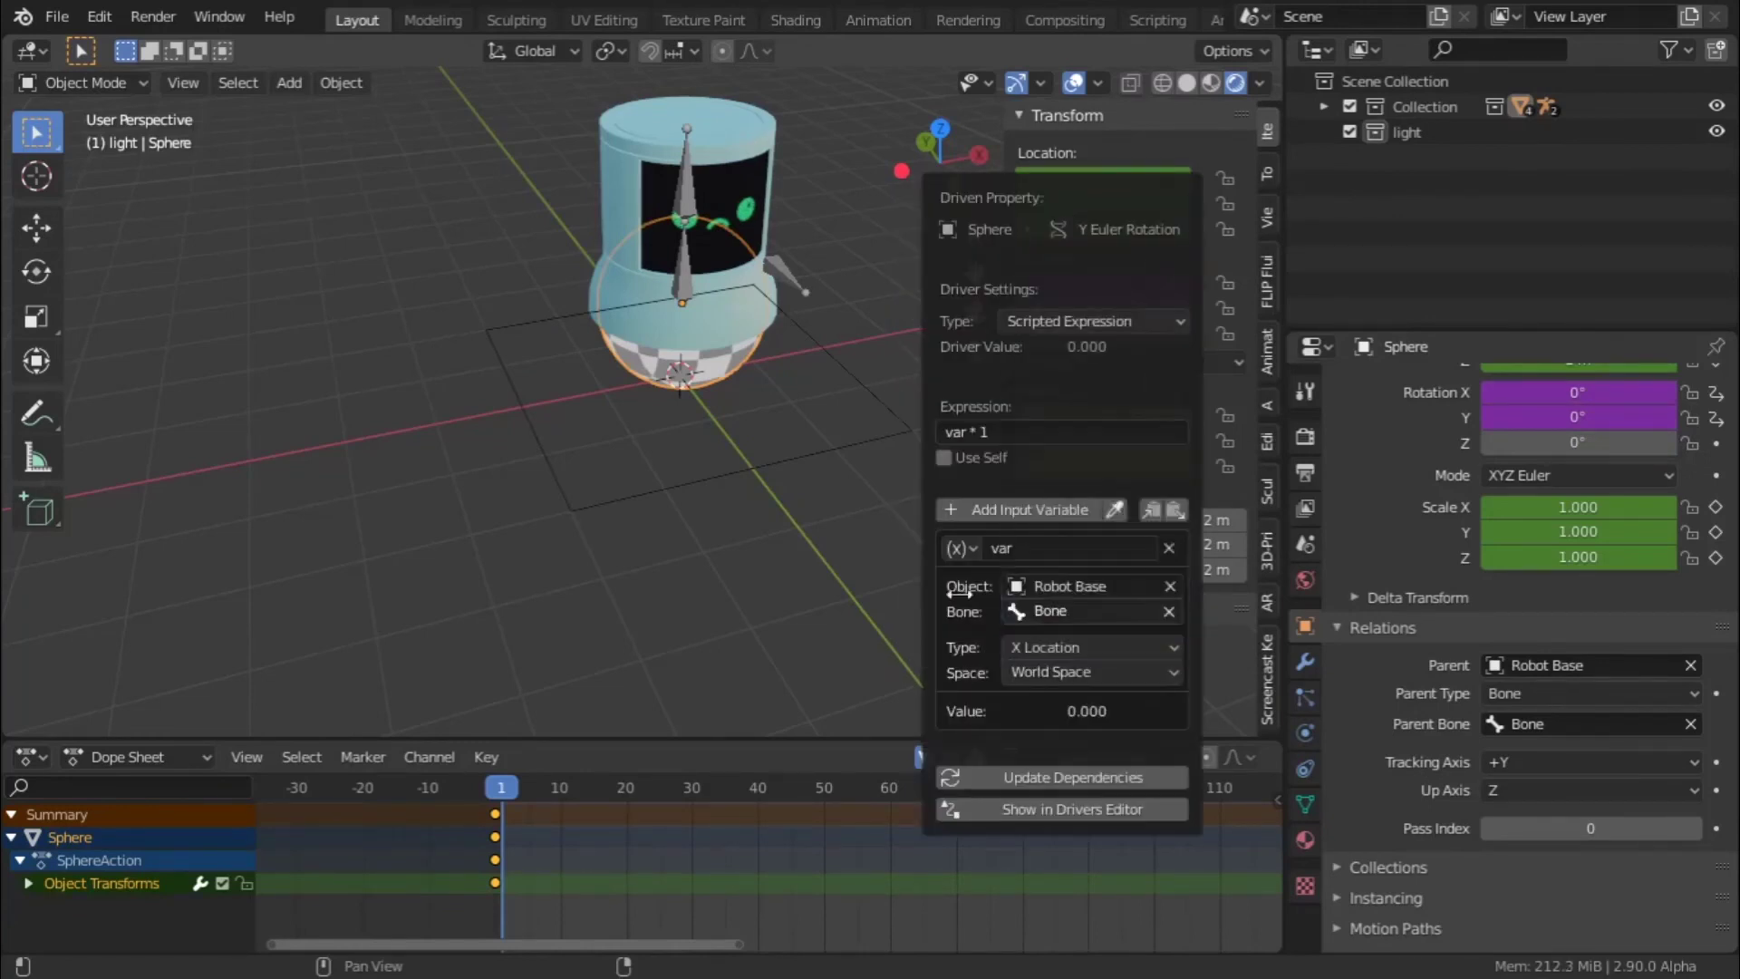
- Test the sphere's roll by moving the Robot Base along X and across the XY plane, cancelling each move
left_click(649, 495)
key("g")
key("x")
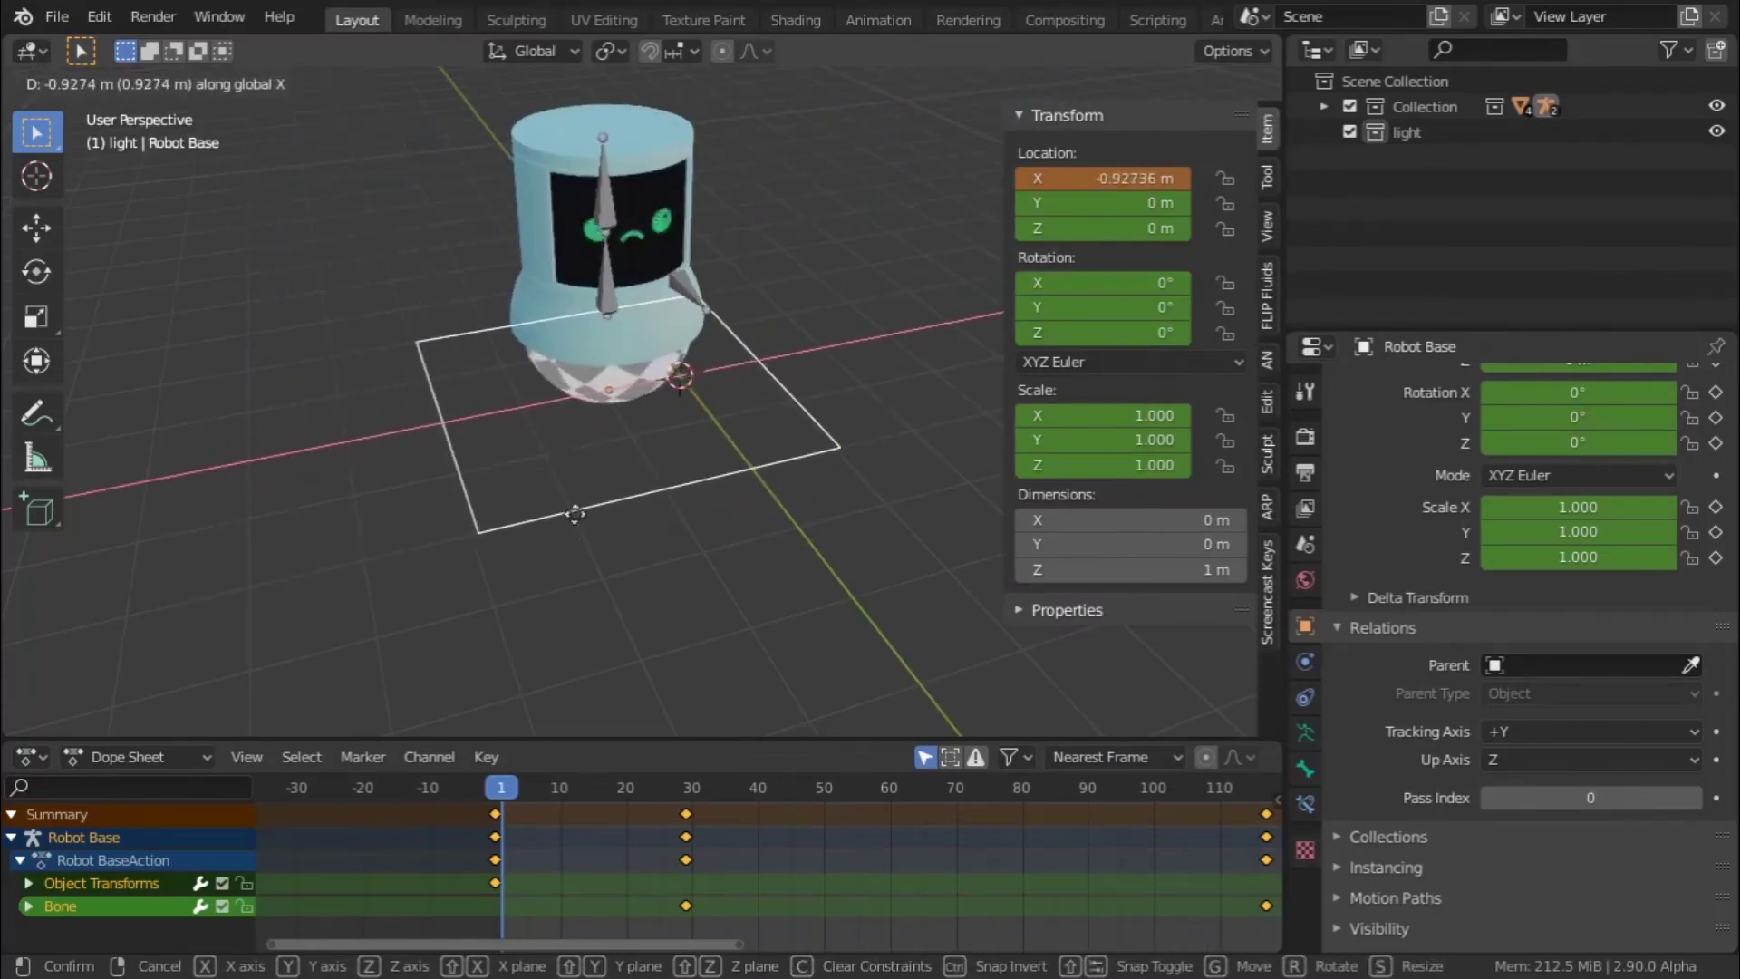
key("Escape")
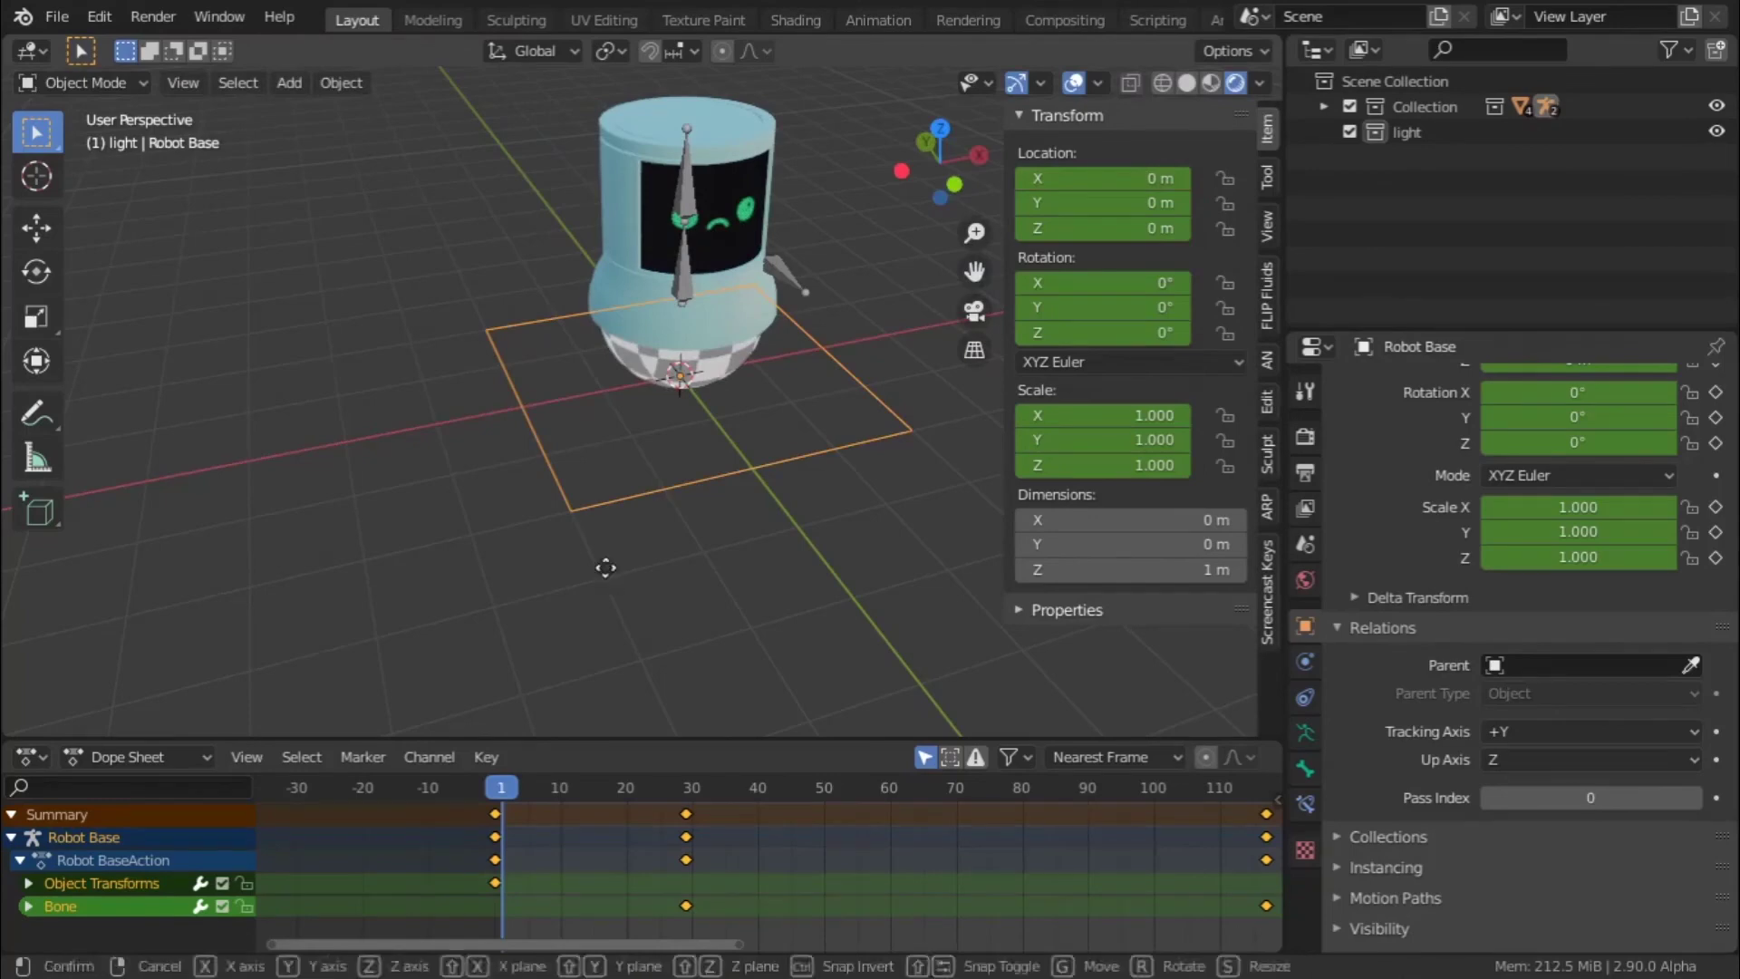
key("g")
key("shift+z")
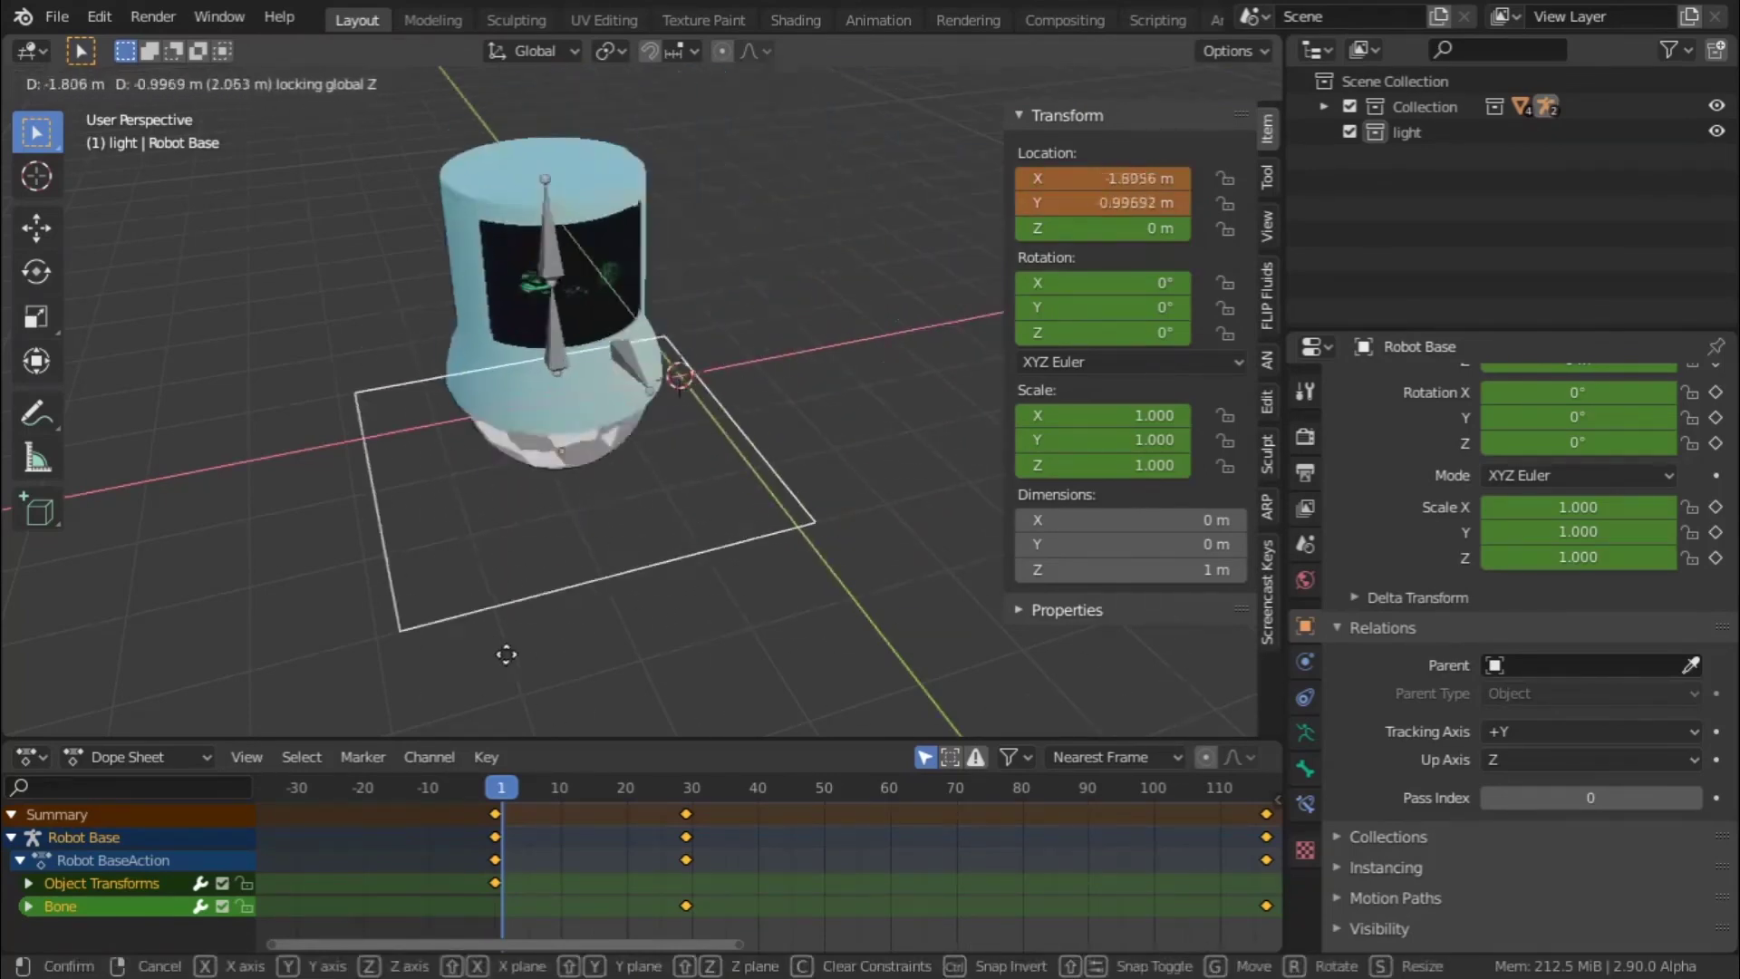
key("Escape")
- Select and frame the checkered sphere, and display its material's surface settings
scroll(675, 573, "down", 2)
middle_click_drag(609, 549, 758, 476)
scroll(834, 351, "down", 2)
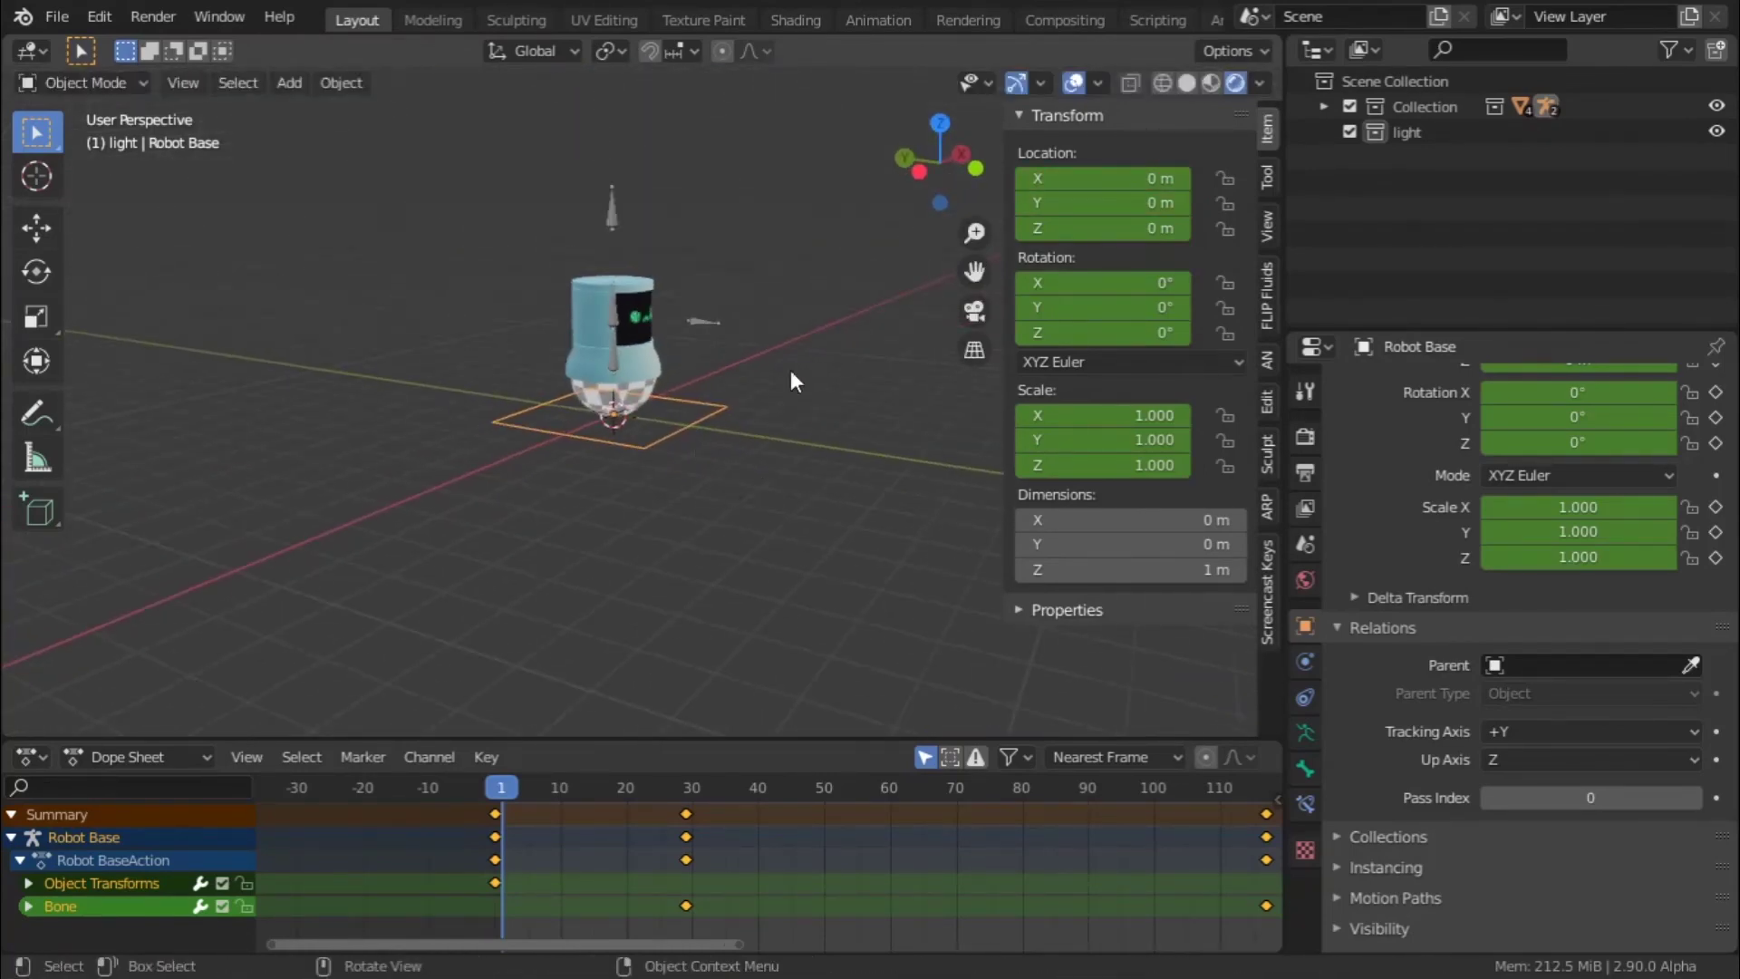
scroll(737, 477, "up", 4)
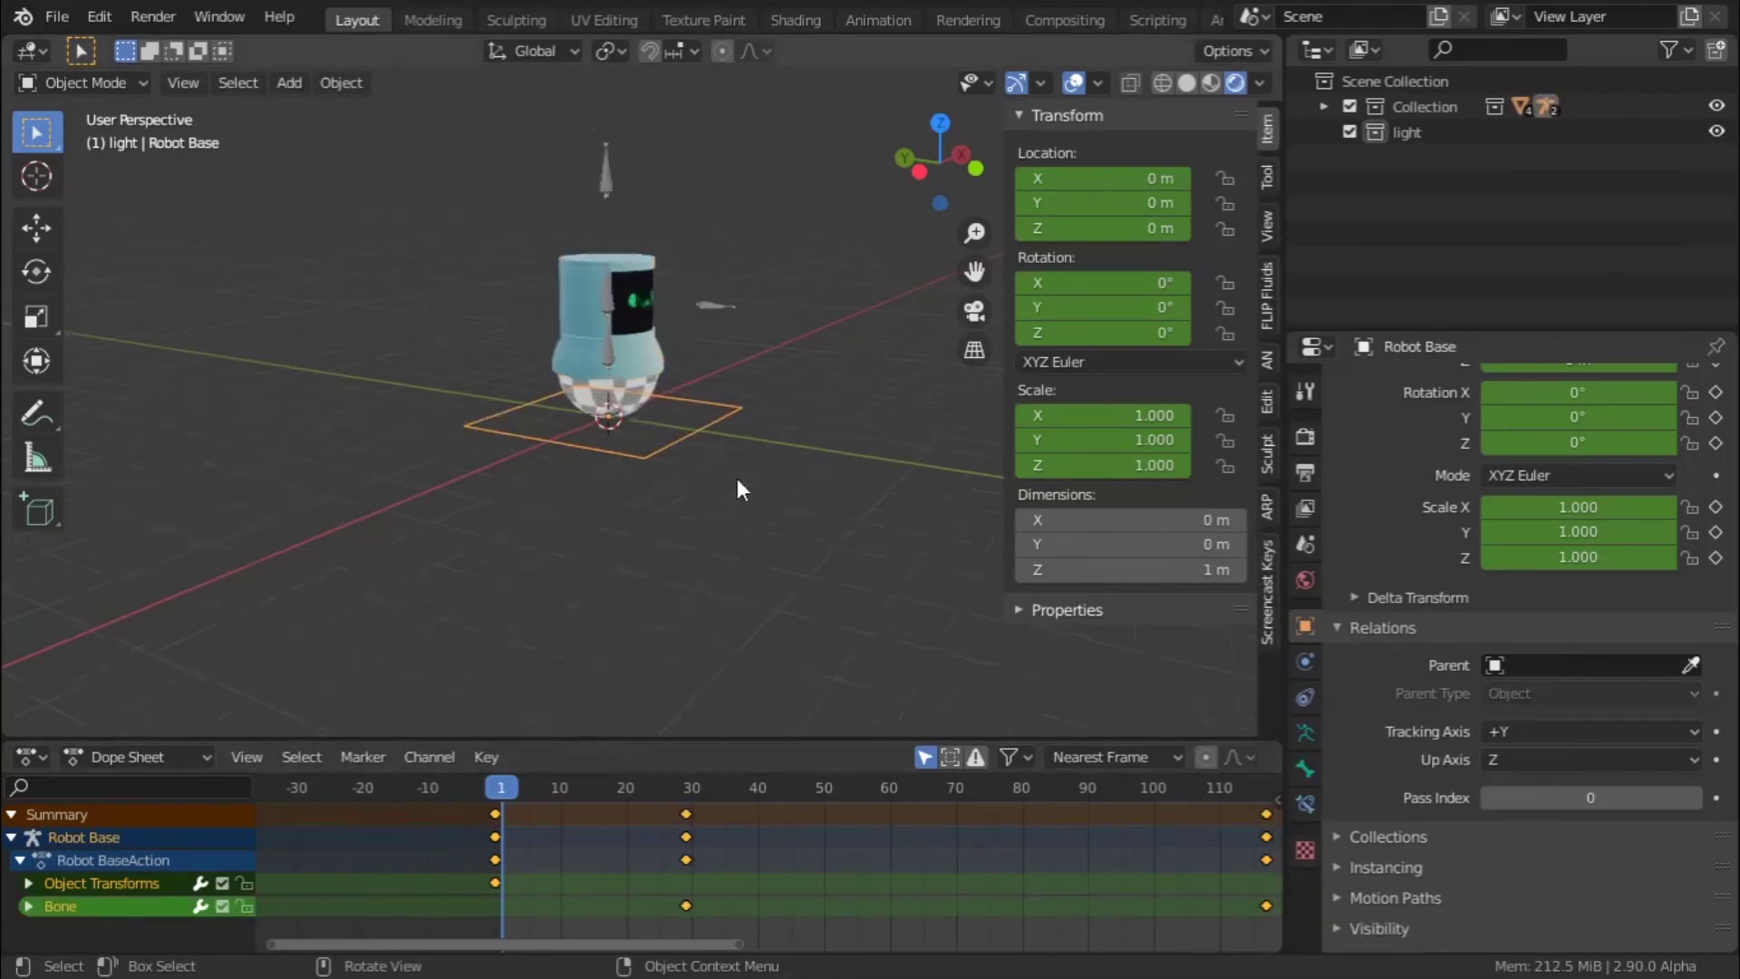
left_click(569, 385)
key("KP_Decimal")
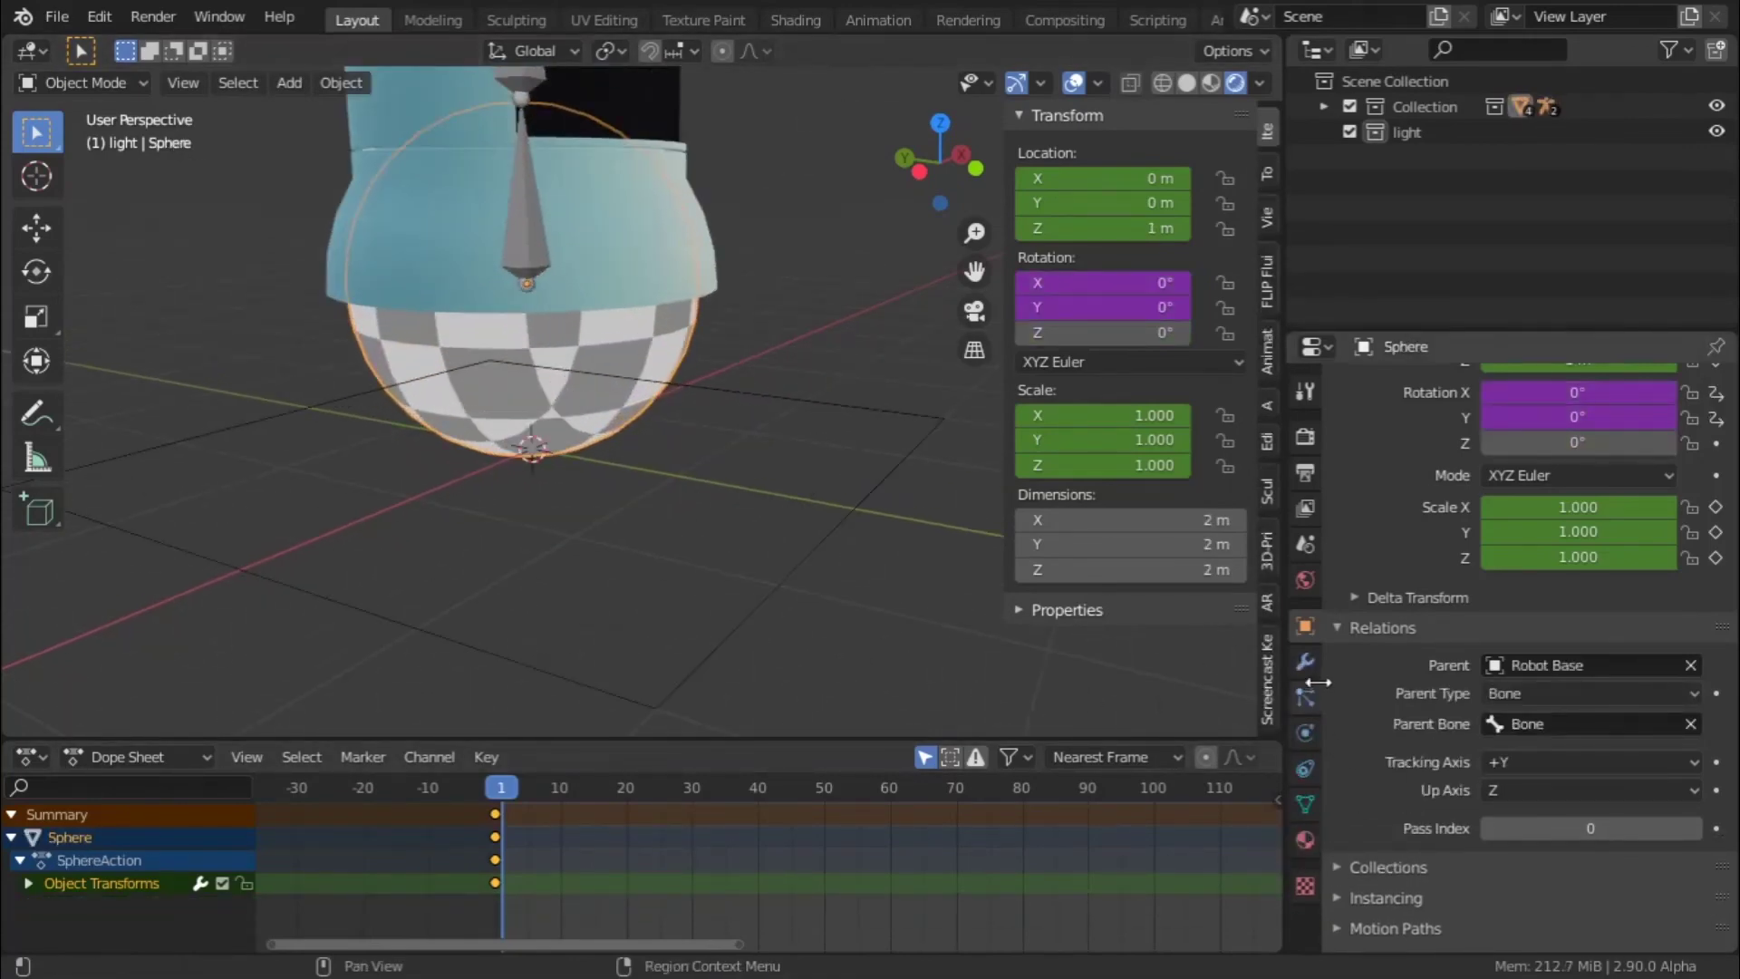
left_click(1296, 651)
left_click(1304, 839)
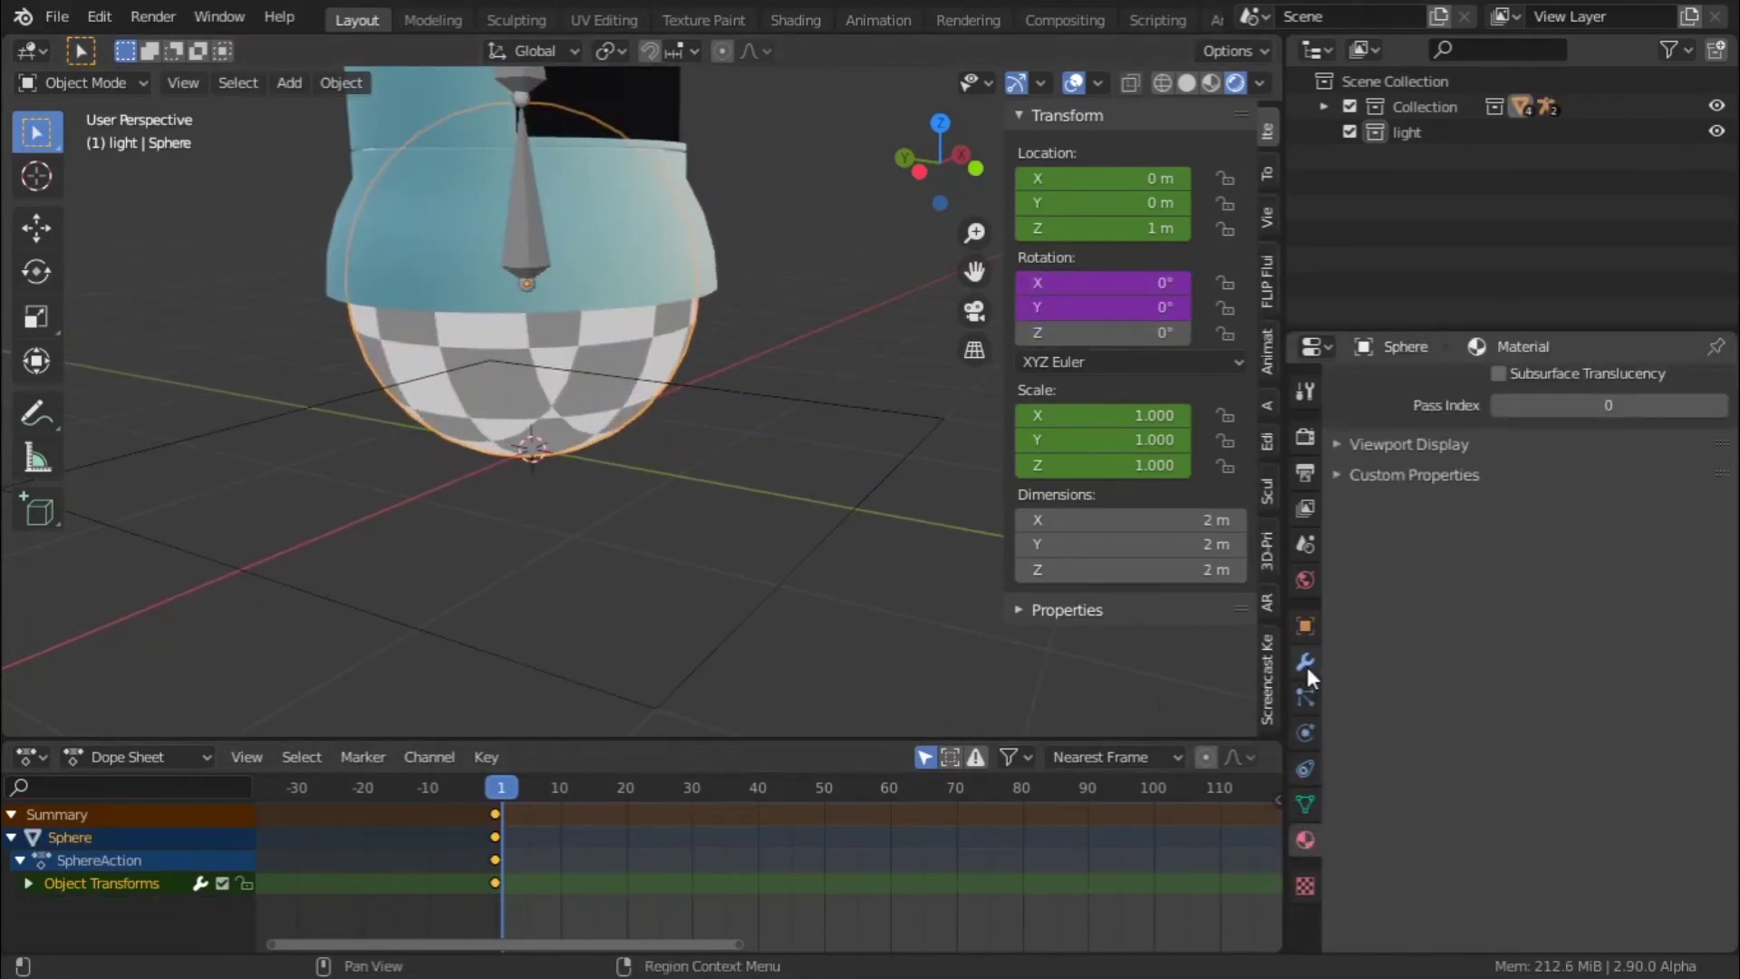
left_click(1305, 578)
left_click(1305, 840)
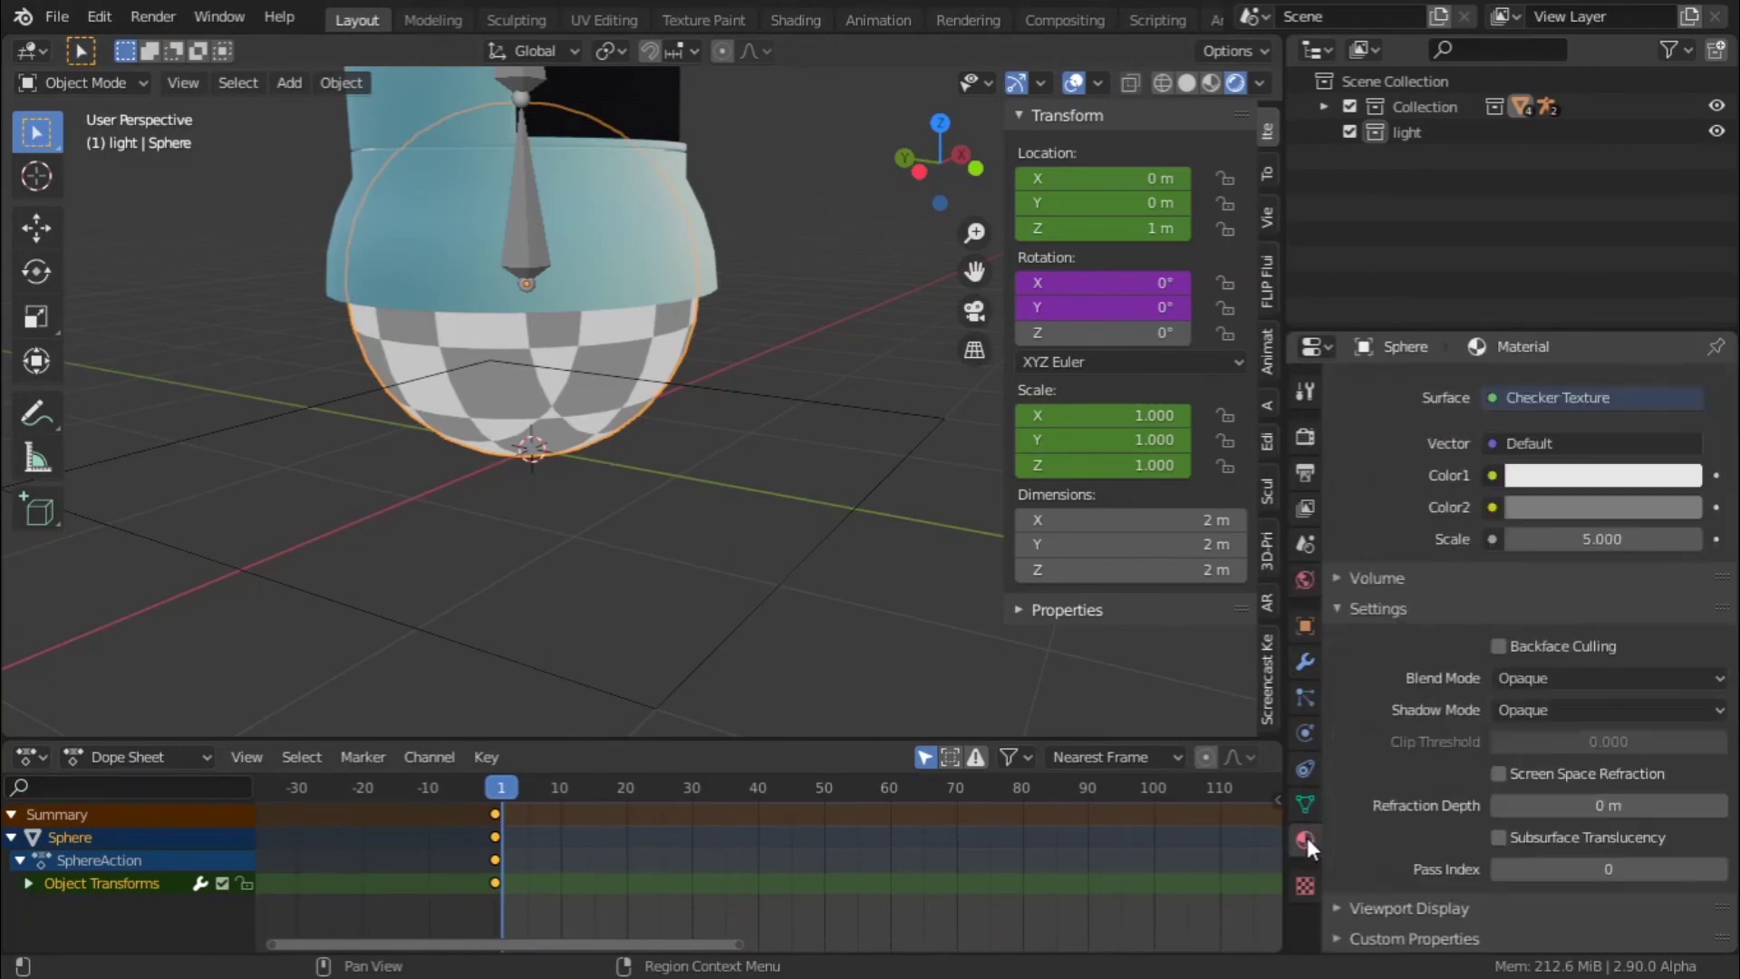
scroll(1509, 597, "up", 5)
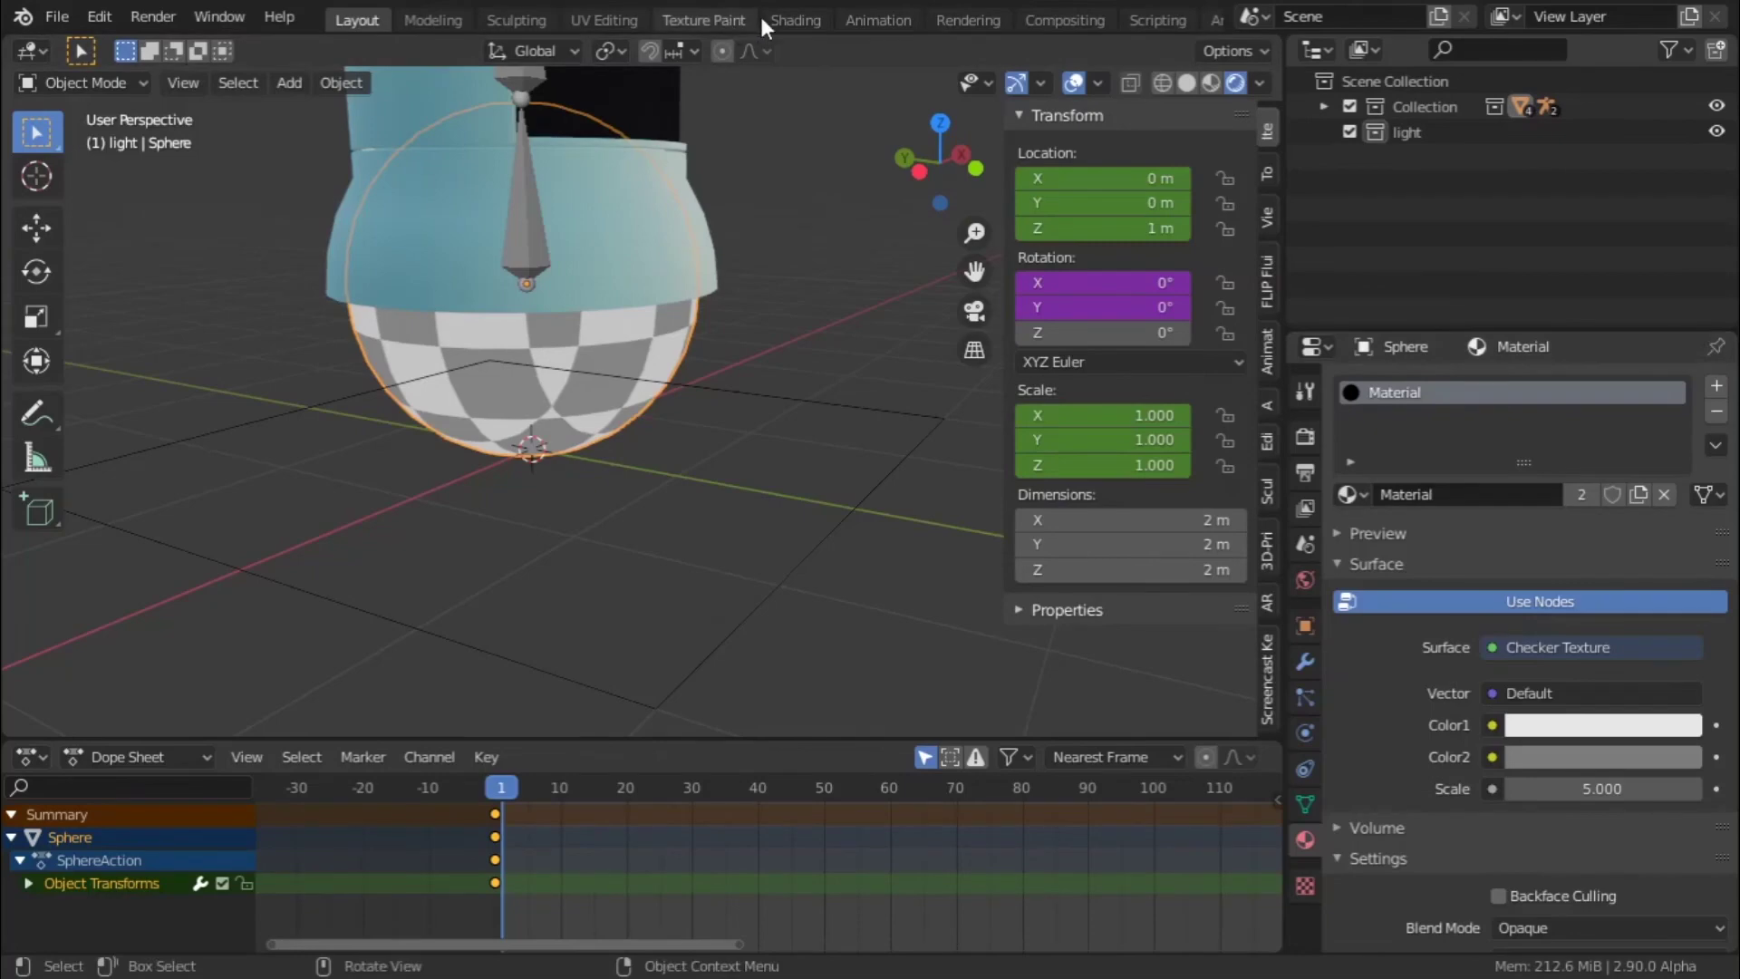
- In the Shading workspace, replace the sphere material's Checker Texture with a Principled BSDF connected to the Material Output's Surface
left_click(796, 20)
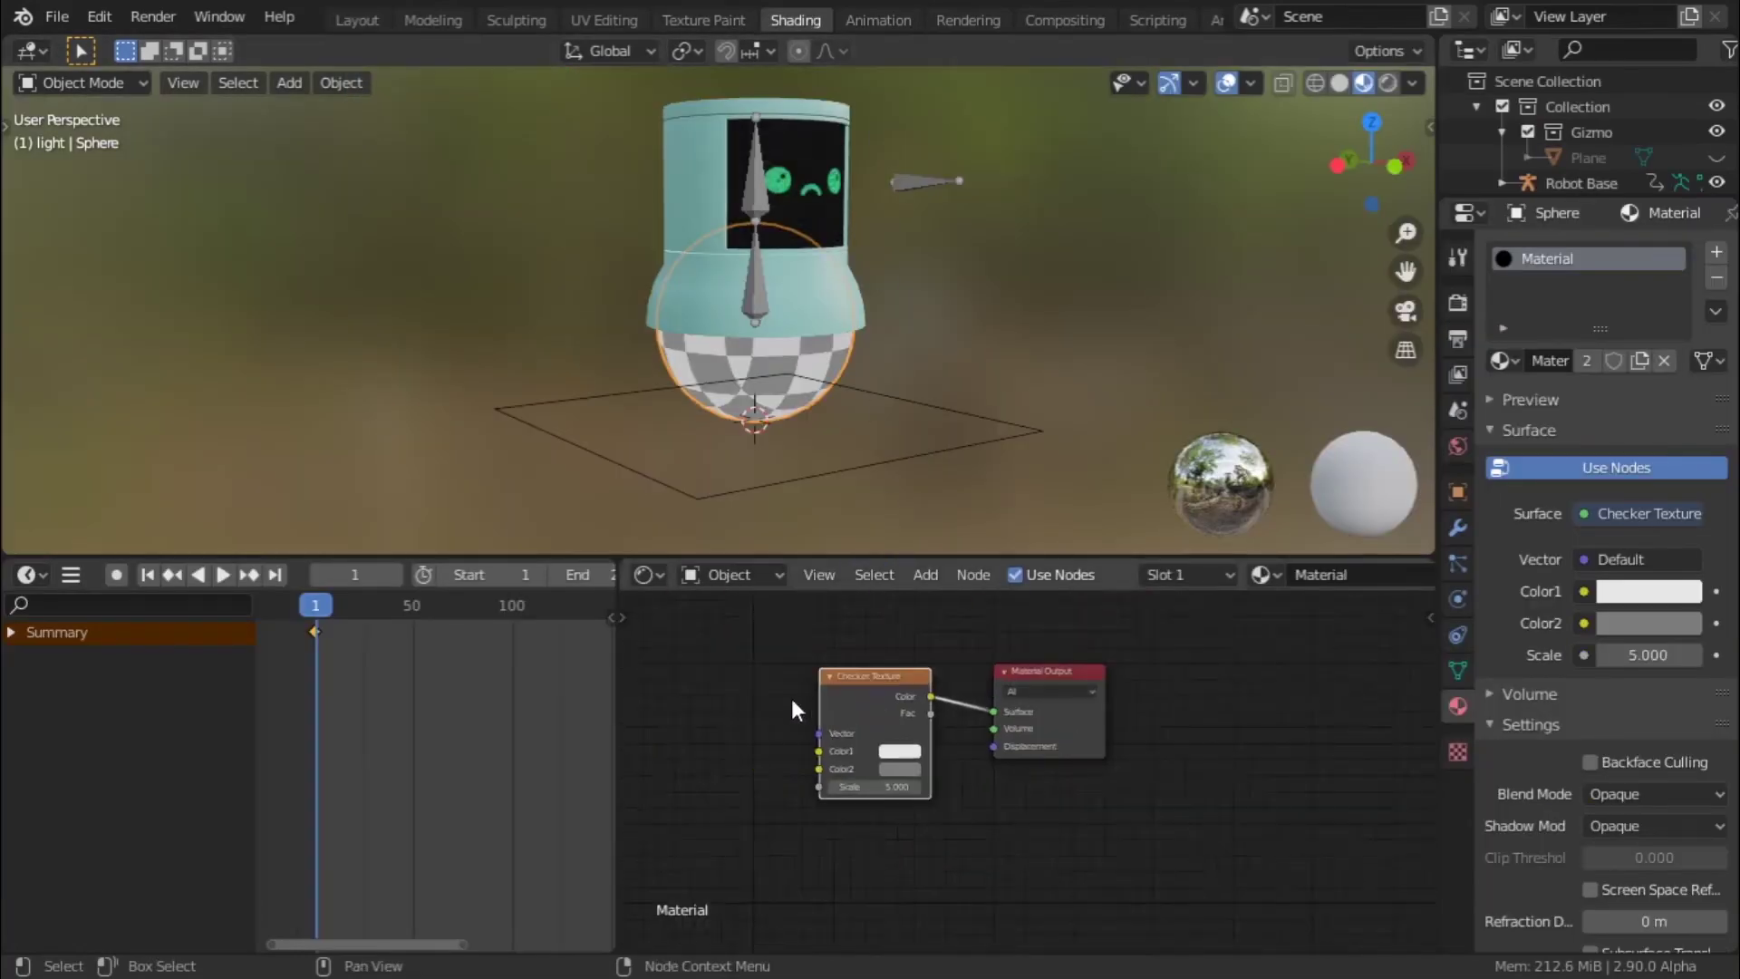
key("x")
key("shift+a")
mouse_move(896, 687)
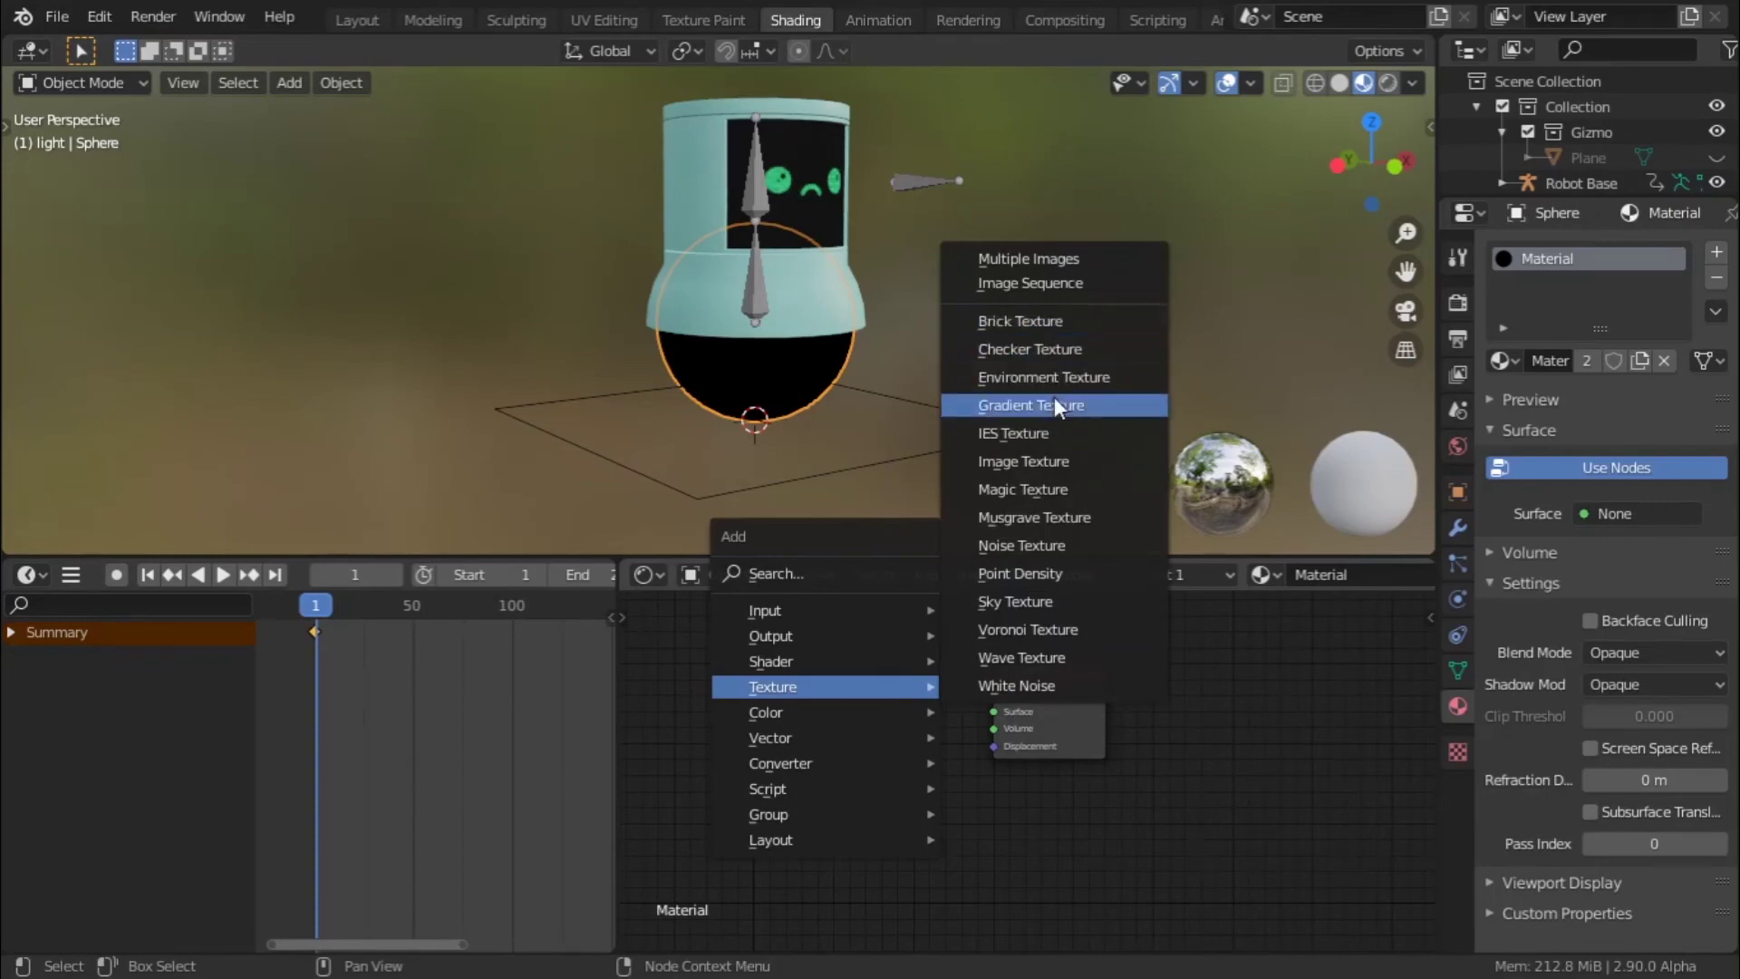
mouse_move(823, 663)
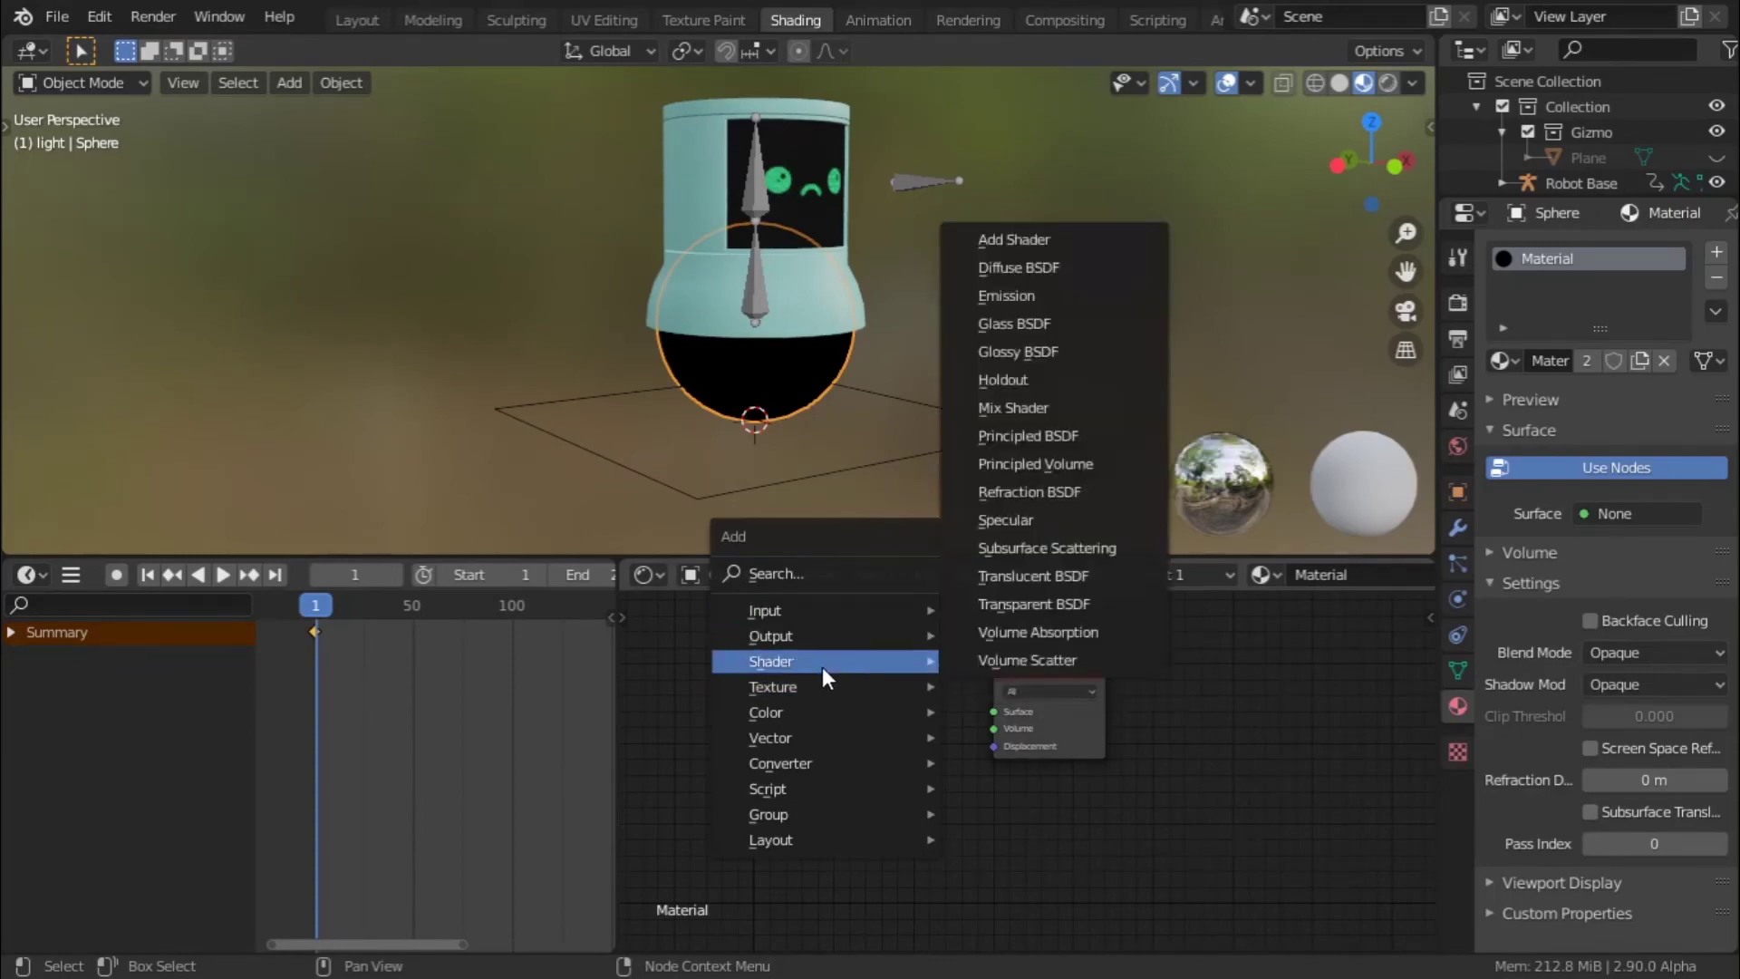
left_click(1051, 437)
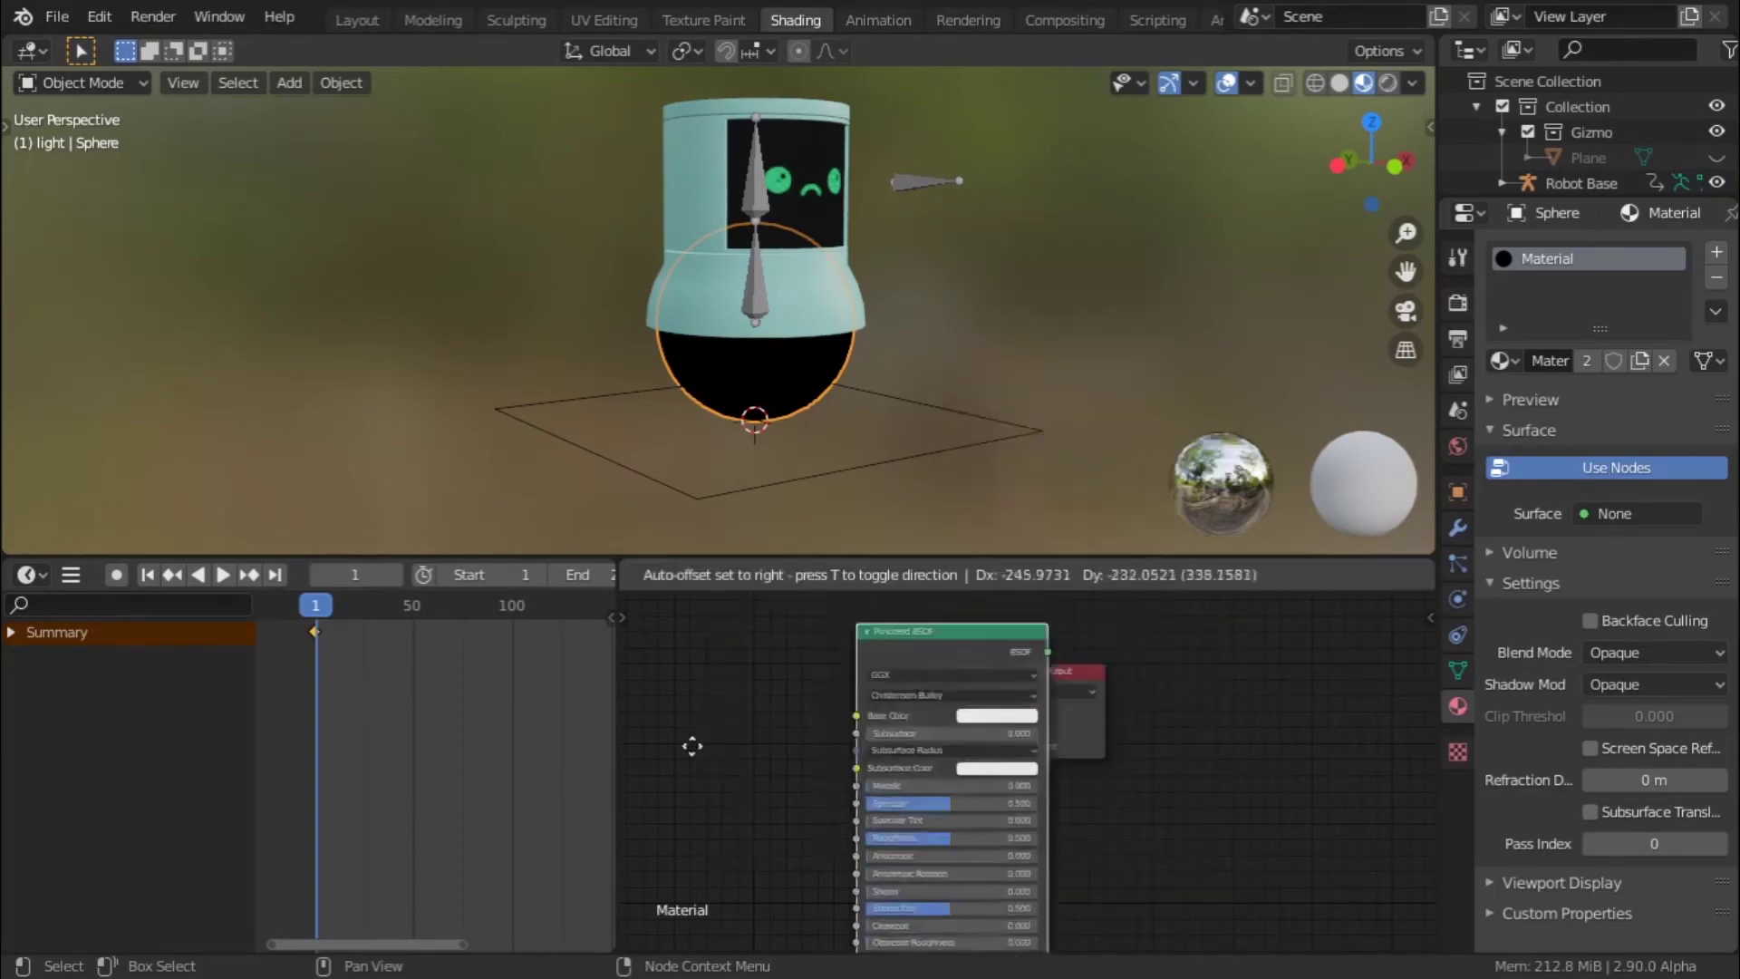
left_click_drag(814, 775, 993, 710)
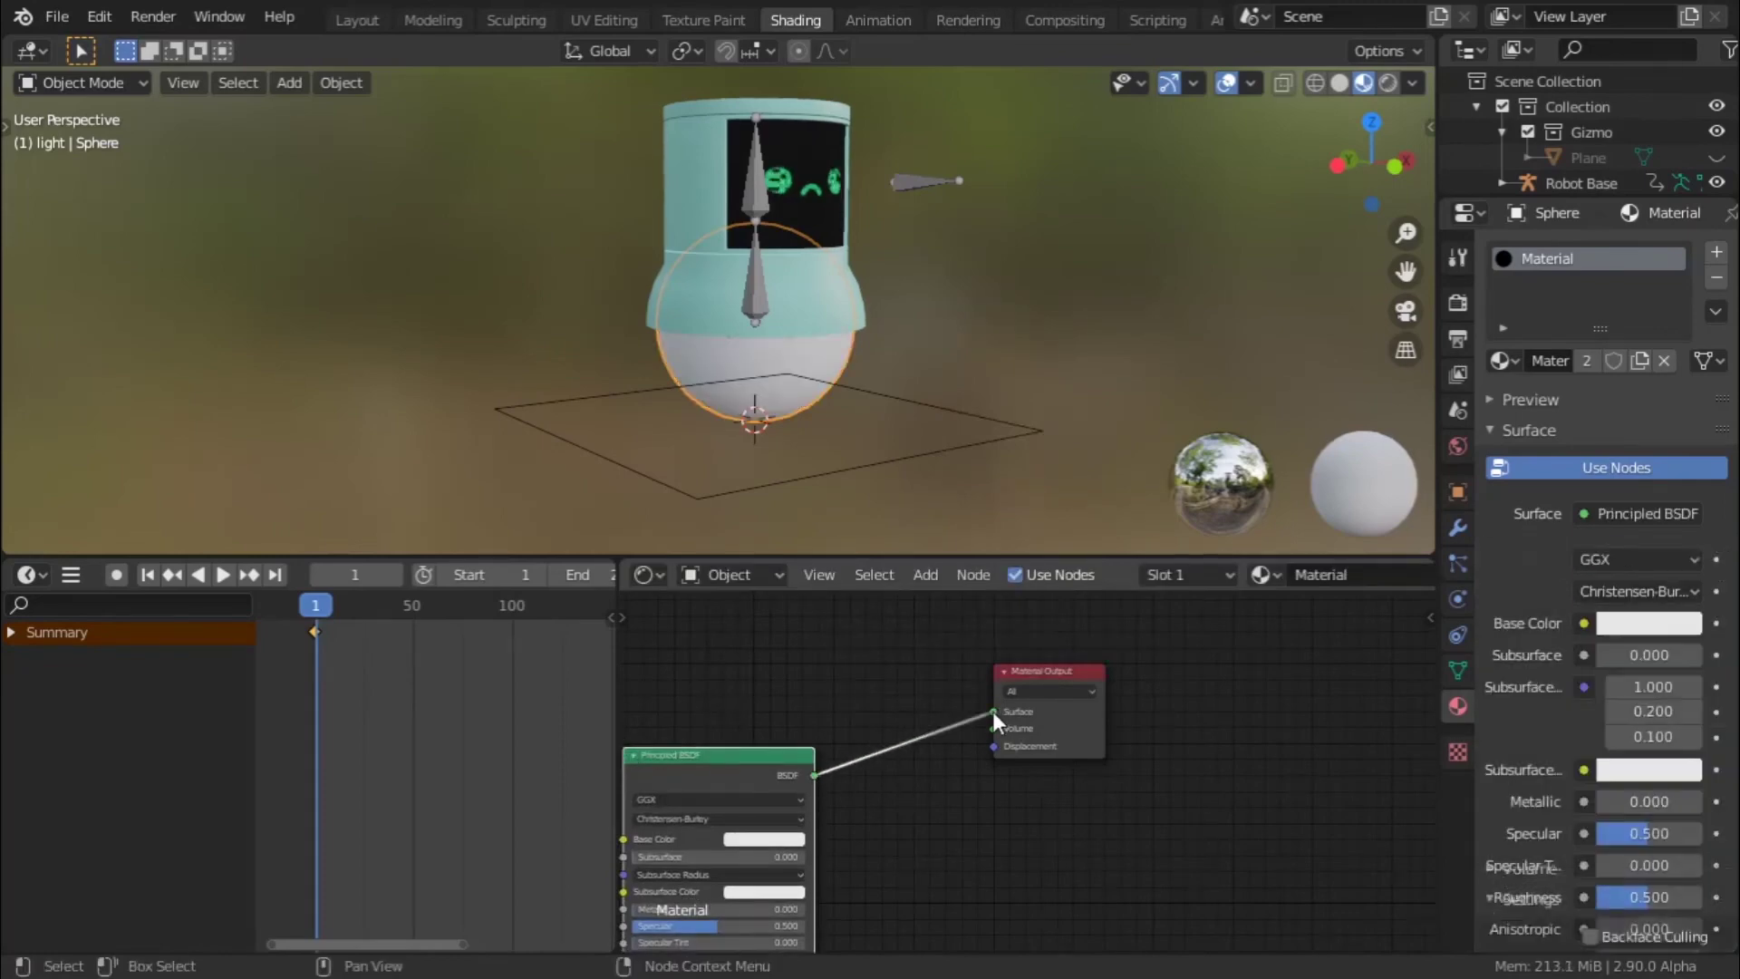
- Place the Principled BSDF node beside the Material Output and darken its base color to a near-black gray, value about 0.129
left_click_drag(746, 735, 829, 652)
left_click_drag(765, 763, 862, 697)
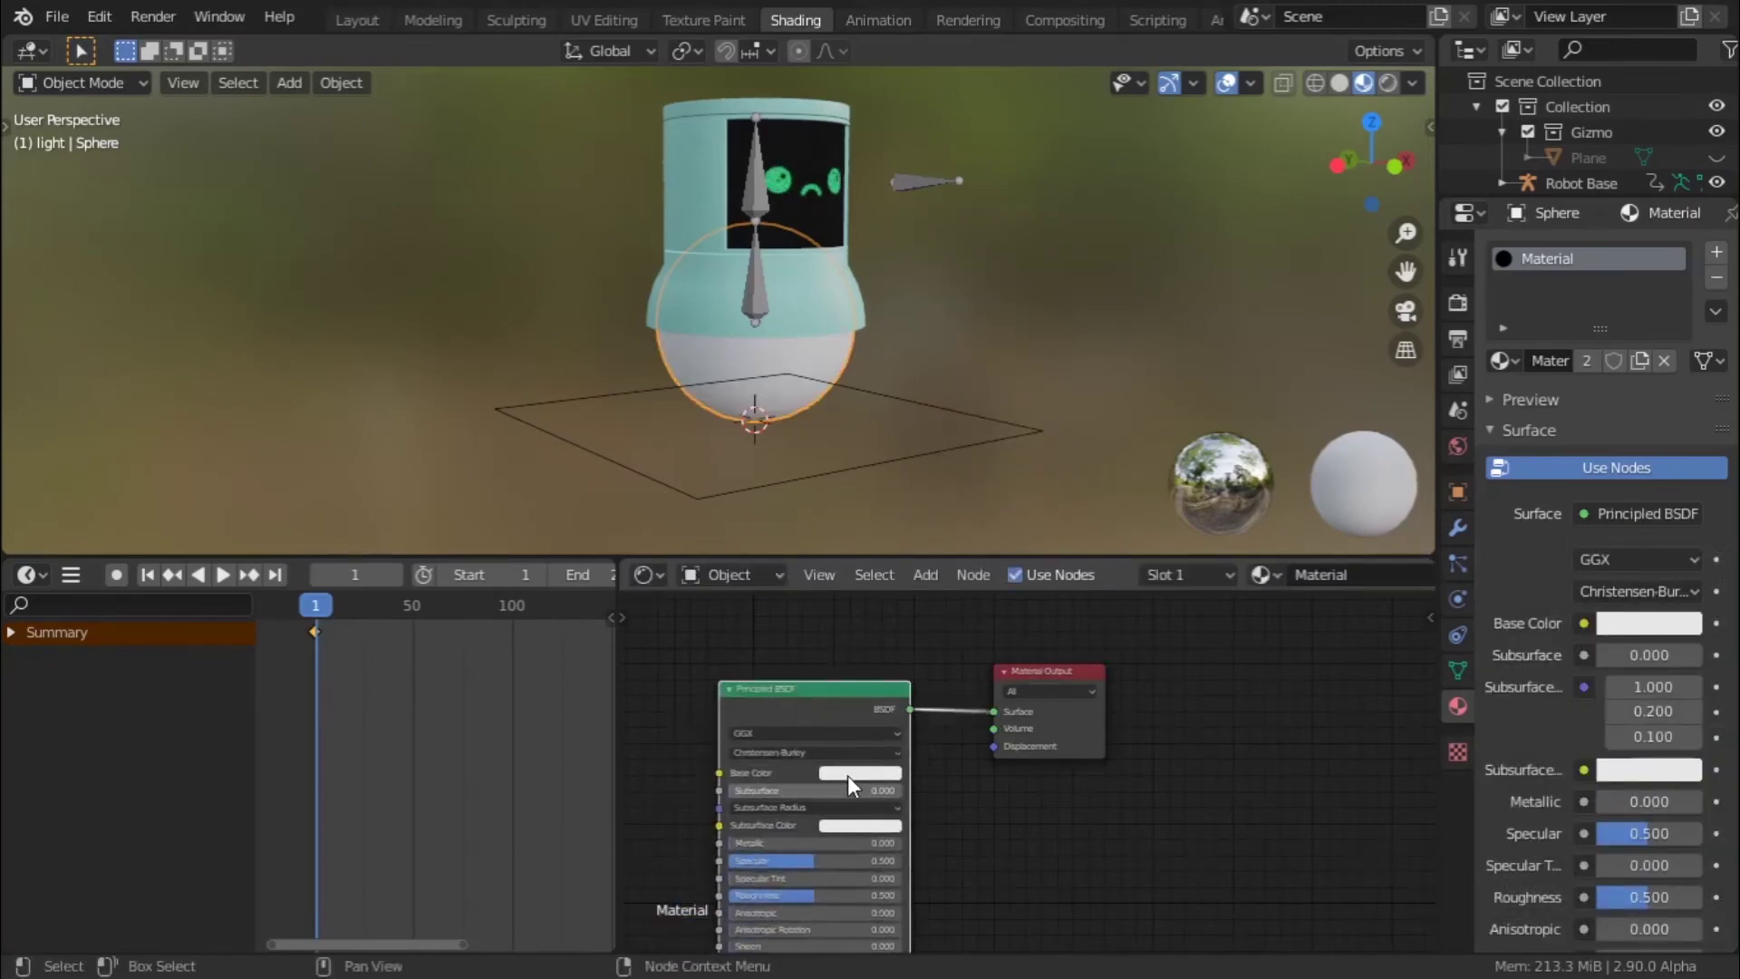
left_click(883, 773)
left_click_drag(959, 637, 958, 646)
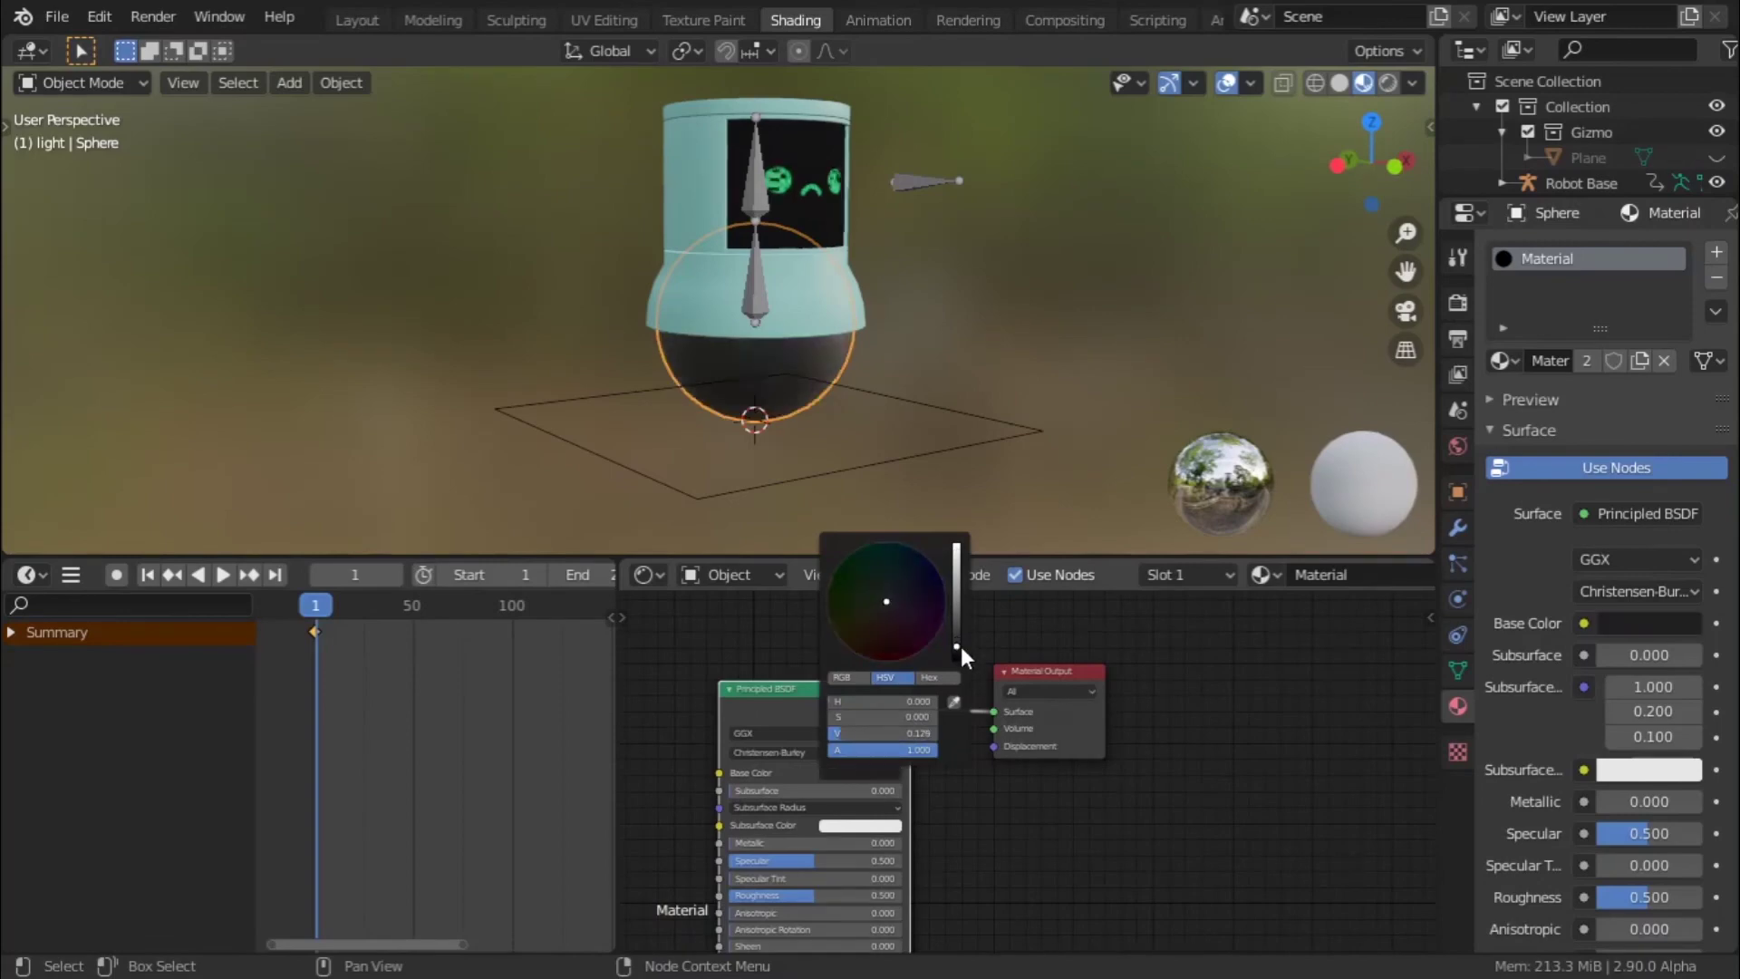
- Return to the Layout workspace and select the robot's armature
left_click(371, 24)
scroll(710, 703, "down", 4)
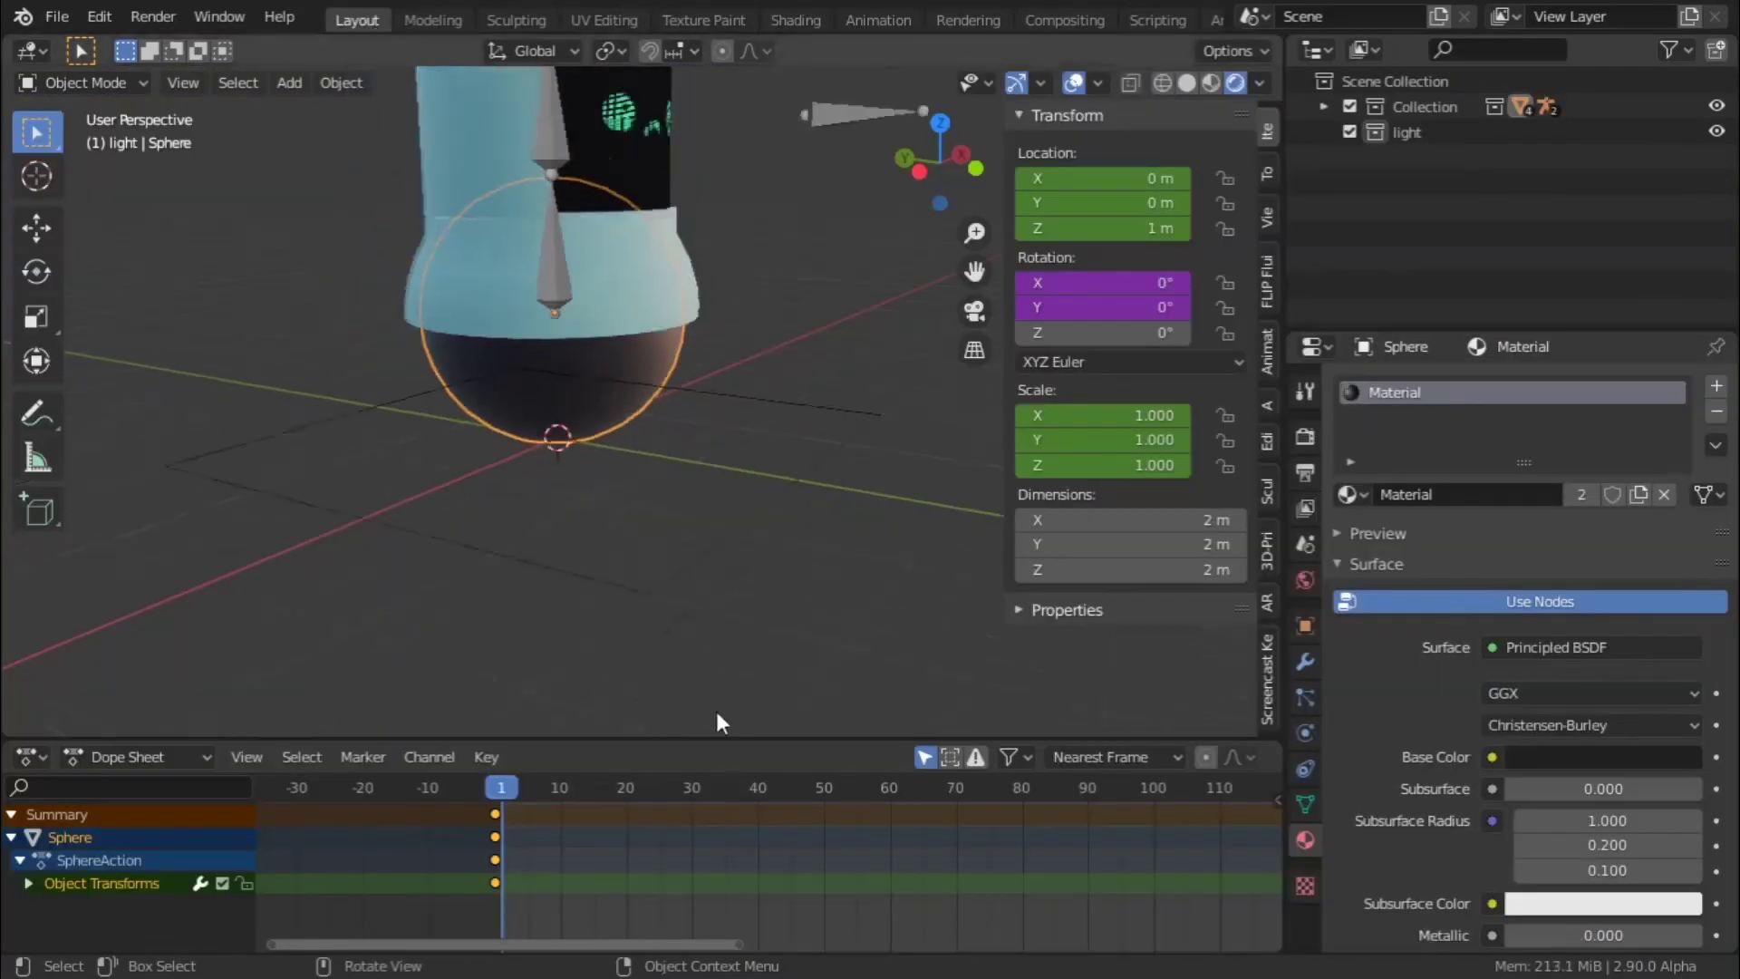
middle_click_drag(741, 638, 761, 513)
scroll(761, 513, "up", 3)
middle_click_drag(682, 468, 772, 431)
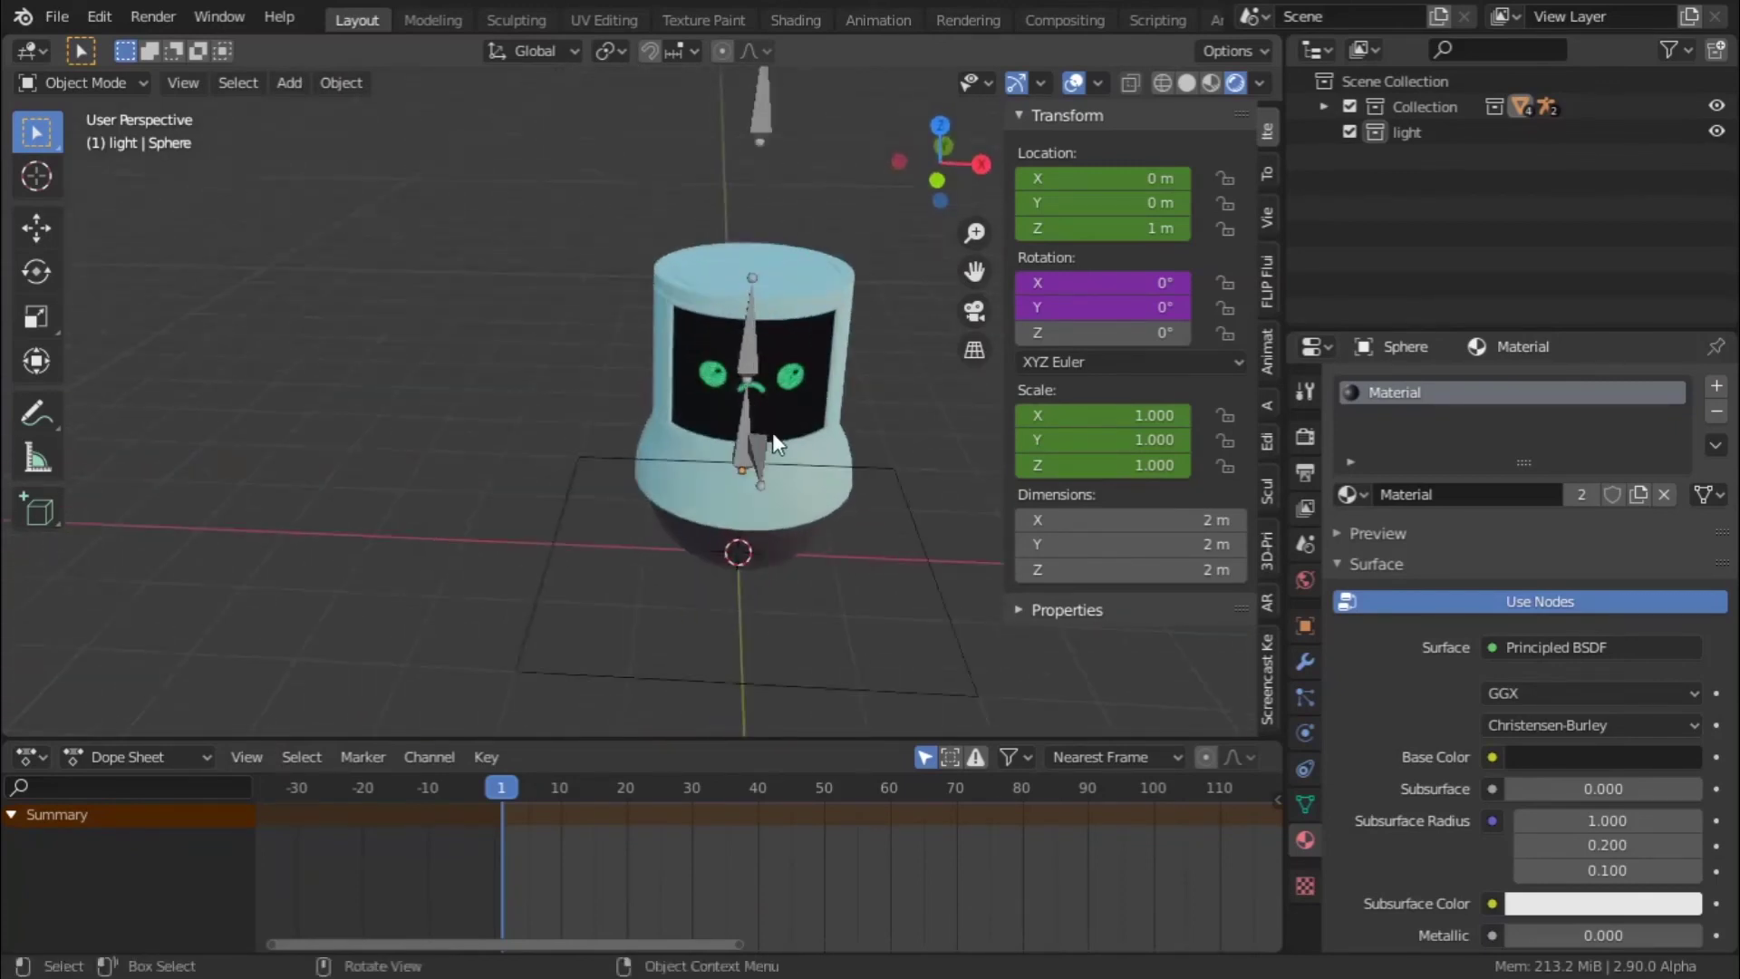
left_click(765, 435)
middle_click_drag(695, 504, 707, 554)
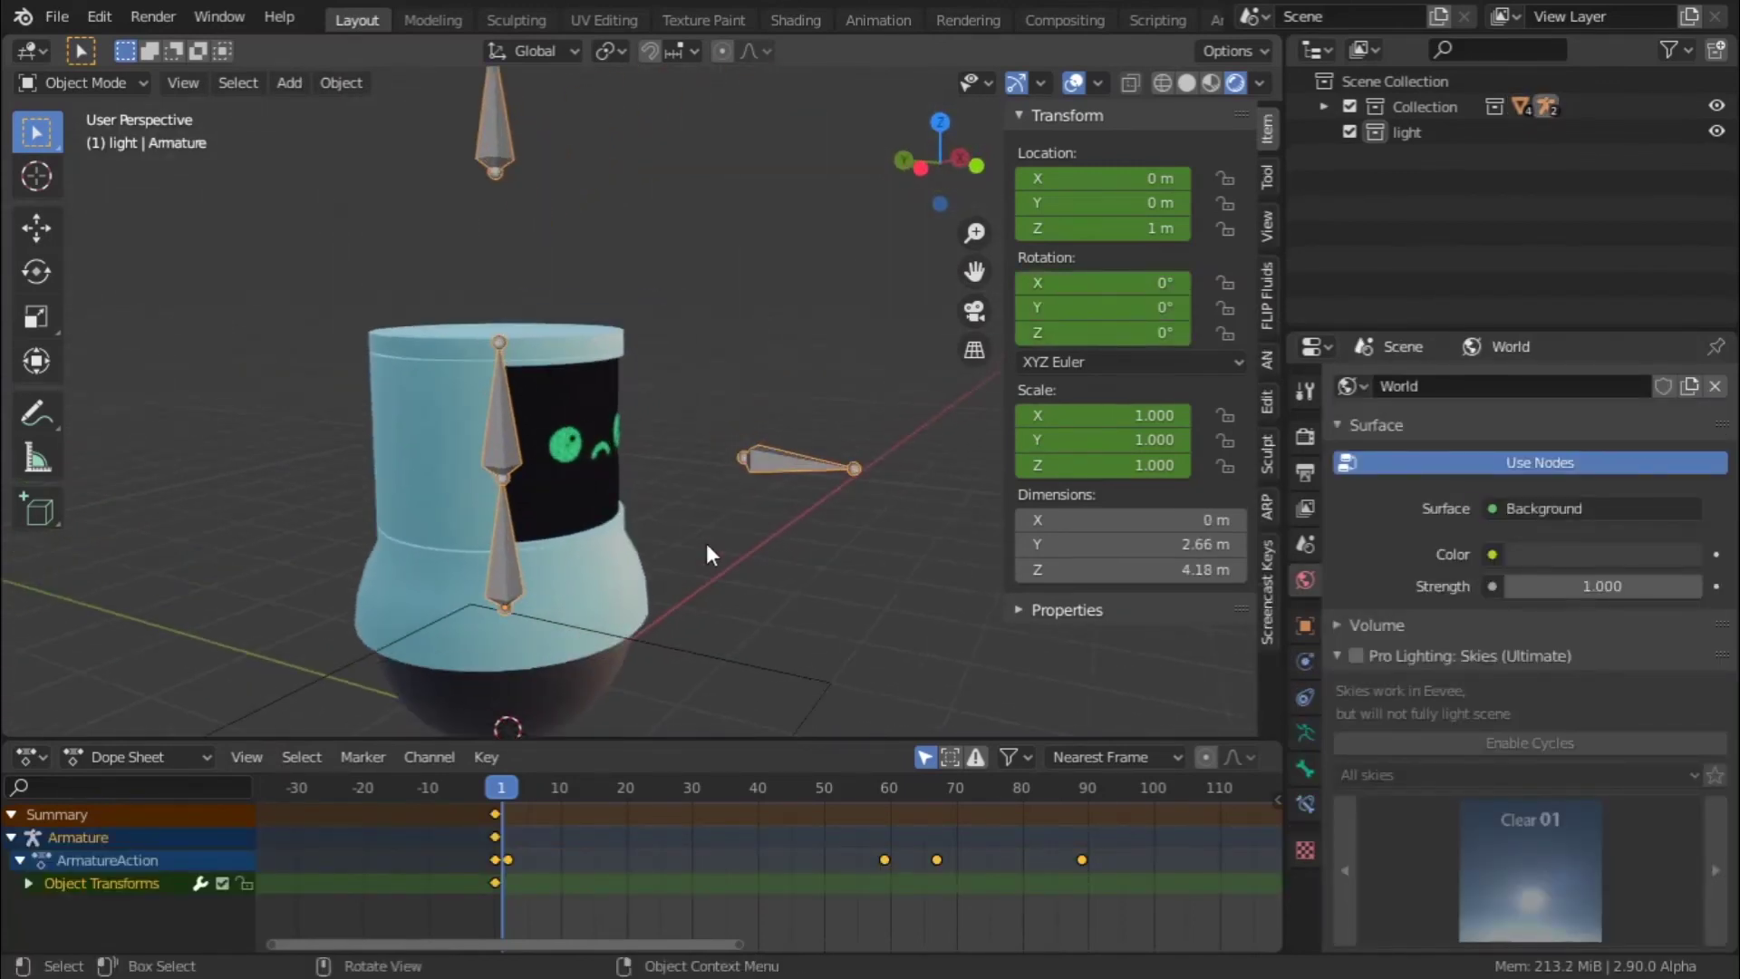